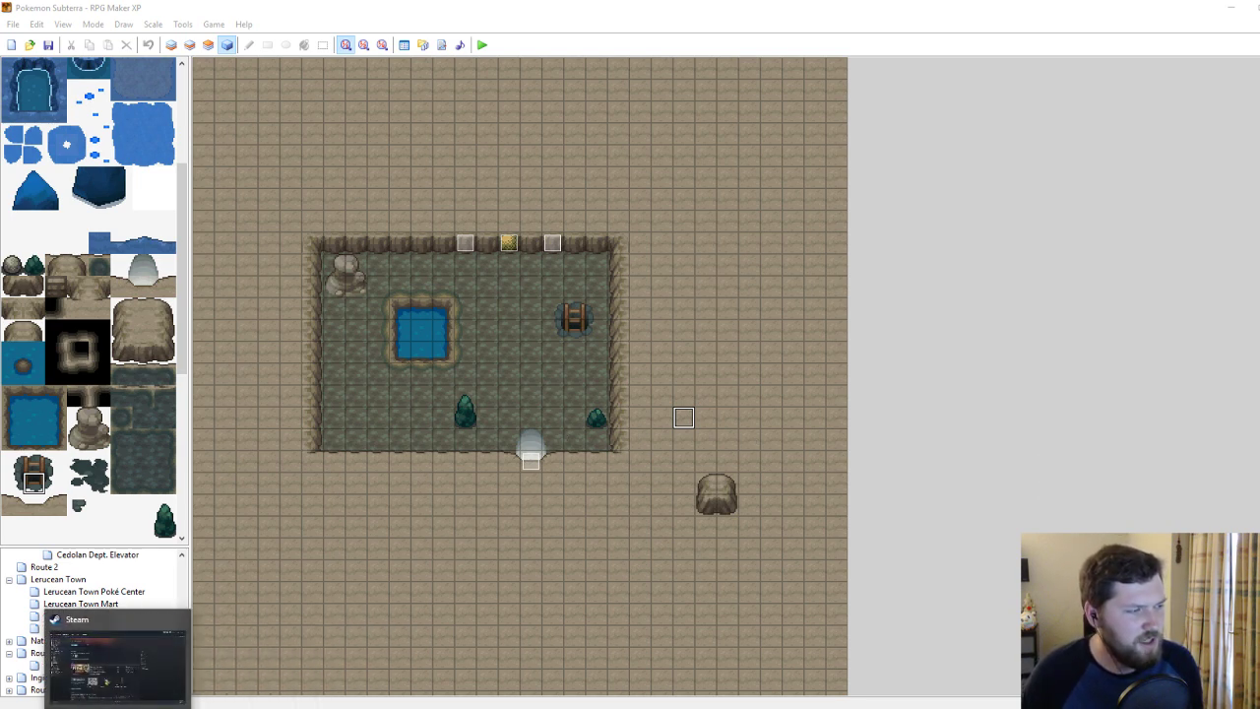
Switch to File Explorer and open the project's Graphics > Characters folder.
mouse_move(162, 707)
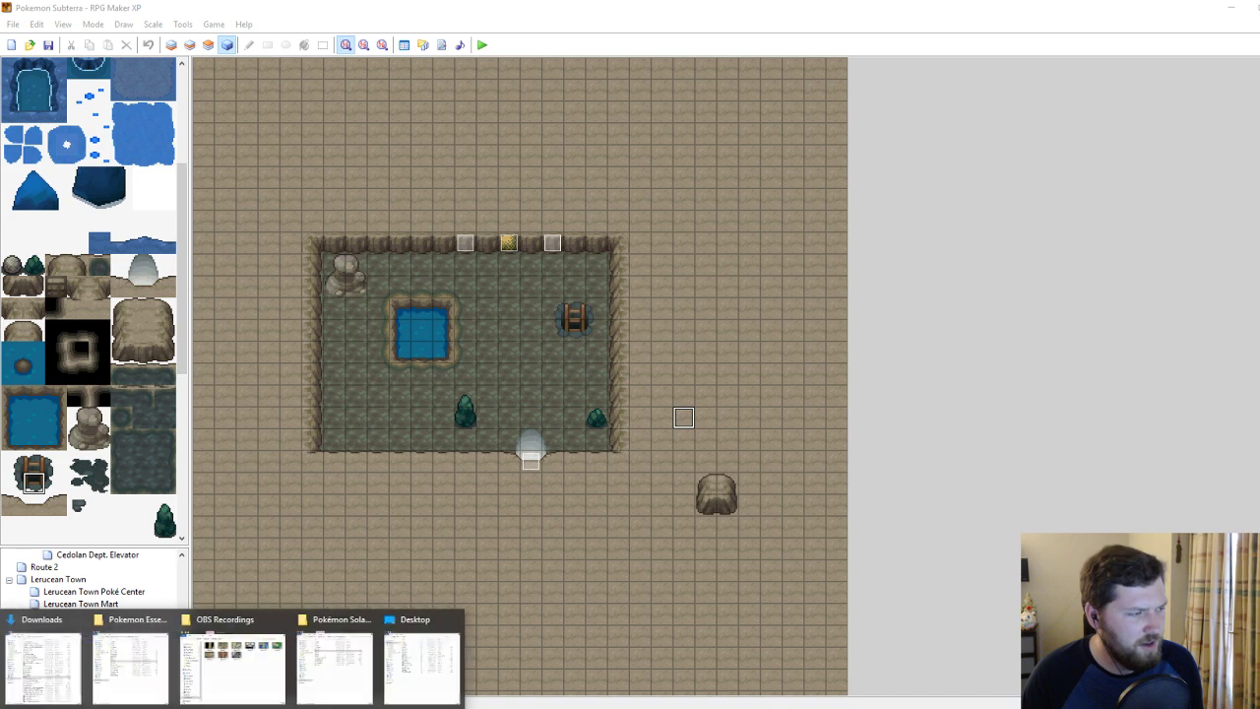
click(125, 671)
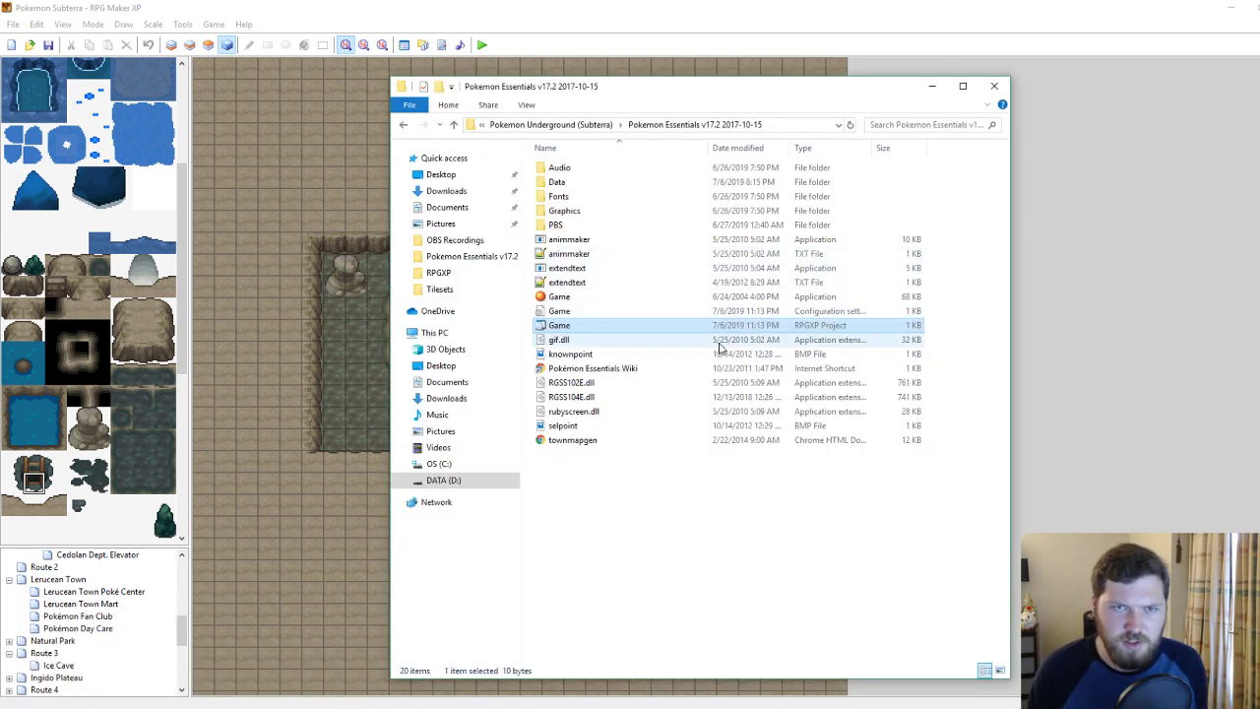
double_click(558, 211)
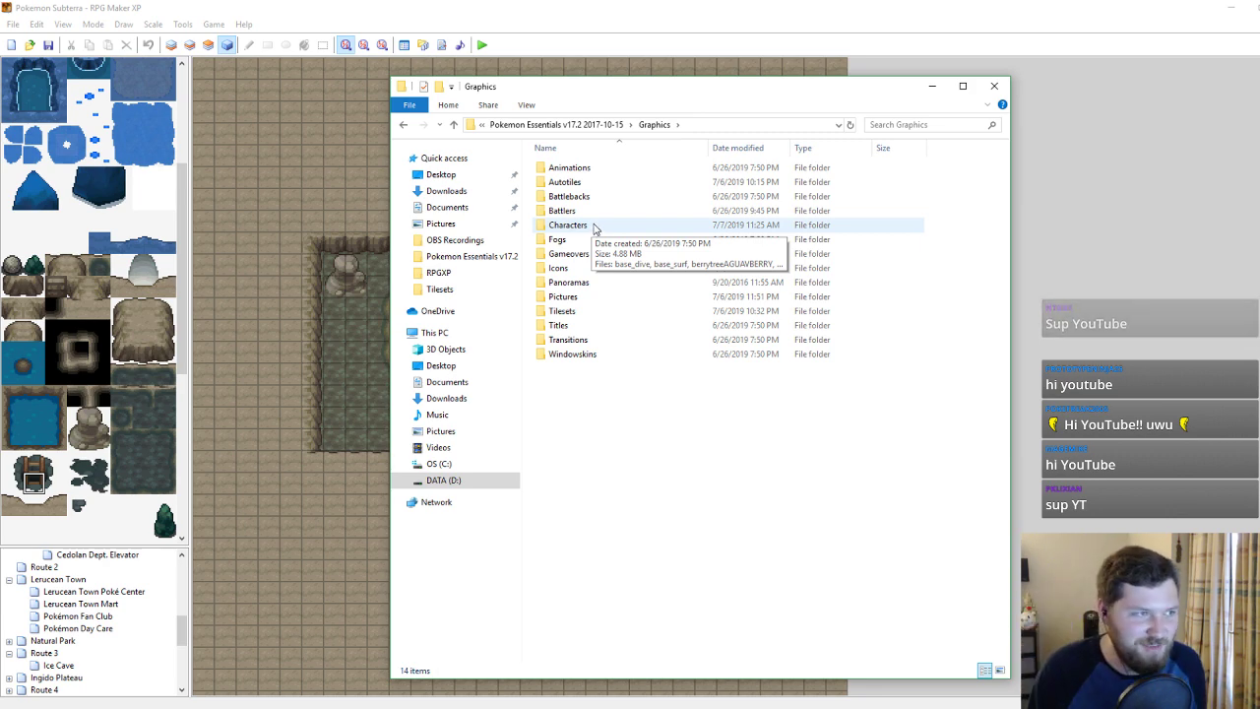
double_click(569, 225)
Browse the character sprites and preview the dp_hero14 sheet, closing the preview when done.
scroll(702, 383, down, 1)
scroll(702, 384, down, 10)
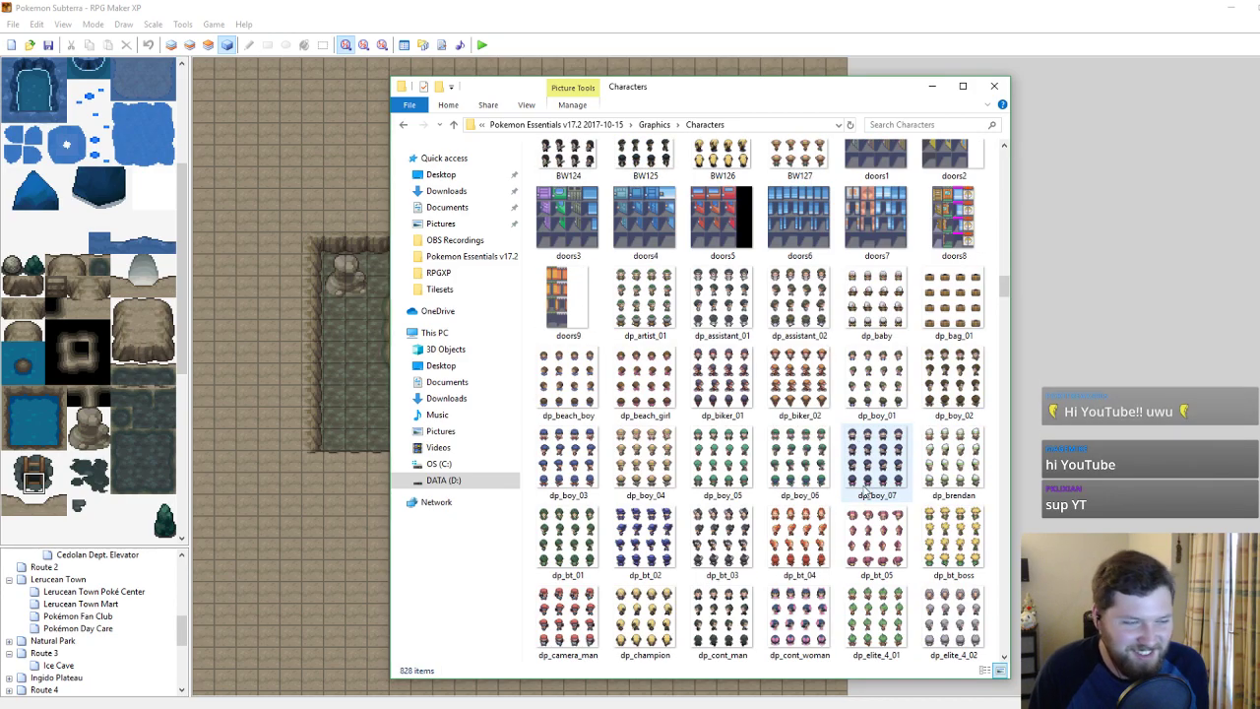
scroll(852, 433, down, 10)
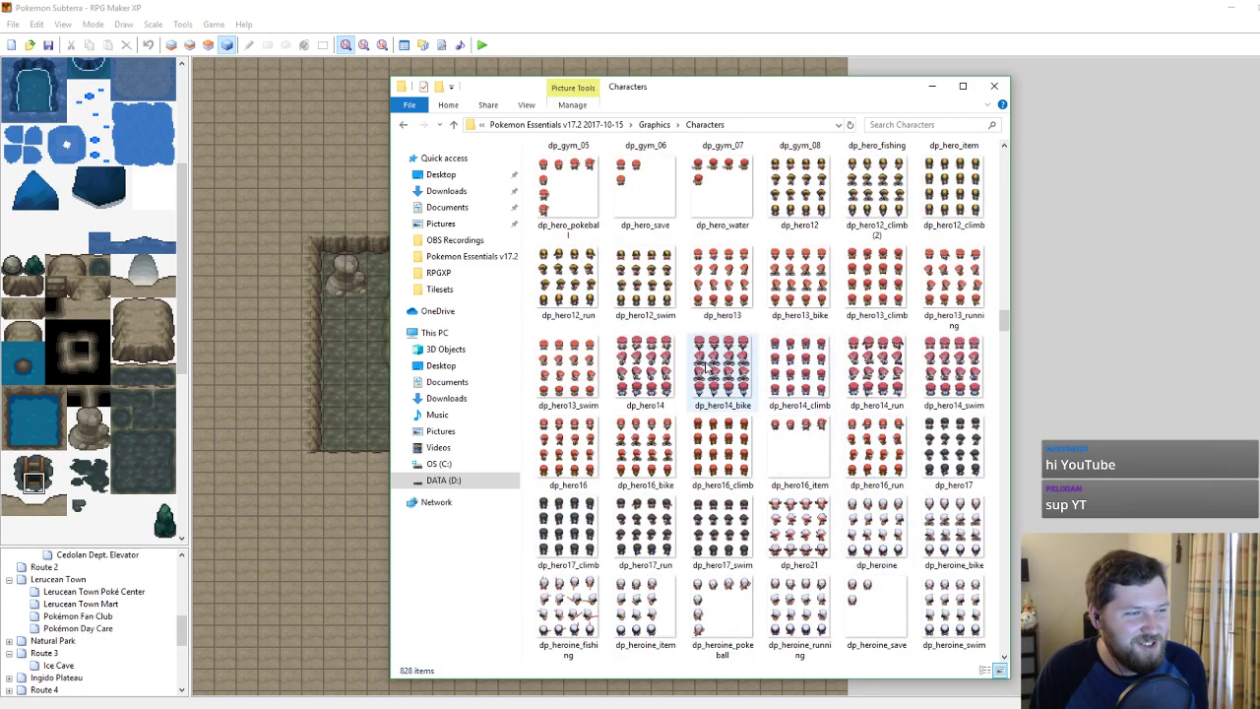
double_click(660, 374)
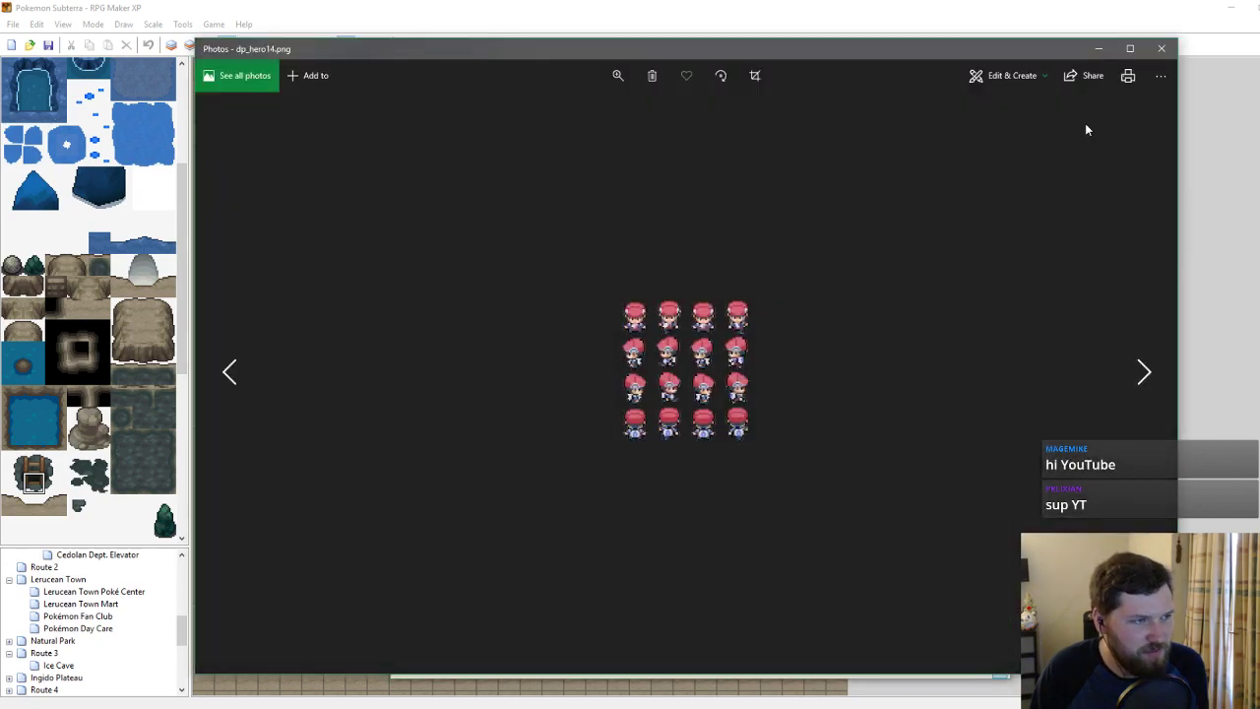
click(1161, 48)
Browse on to the HGSS character sheets and inspect HGSS_069 enlarged in the image viewer.
scroll(868, 393, down, 3)
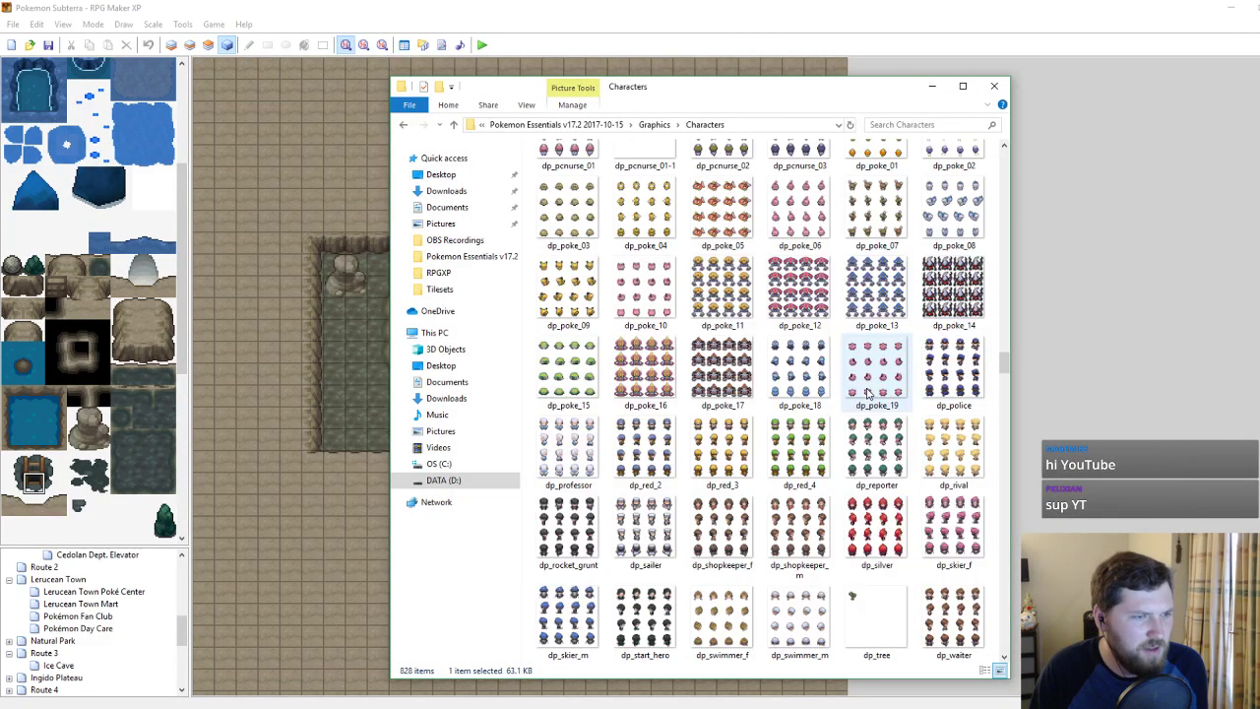
scroll(868, 393, down, 5)
scroll(868, 392, up, 2)
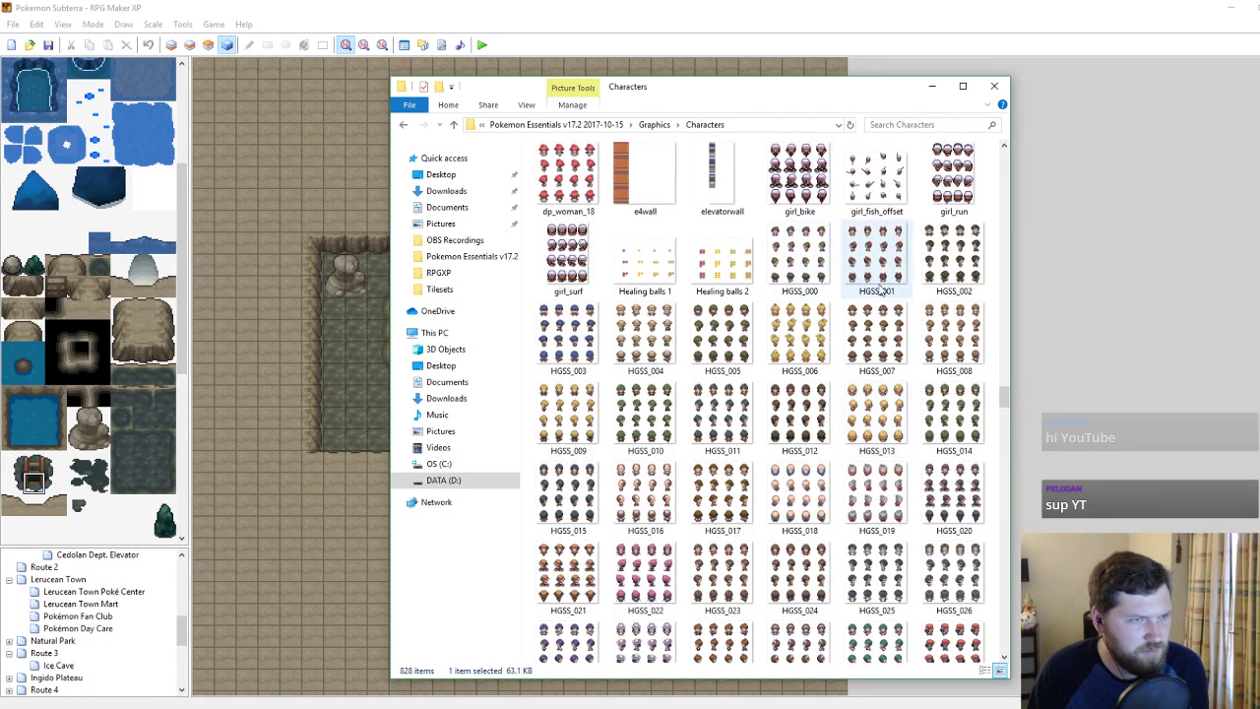
scroll(865, 387, down, 10)
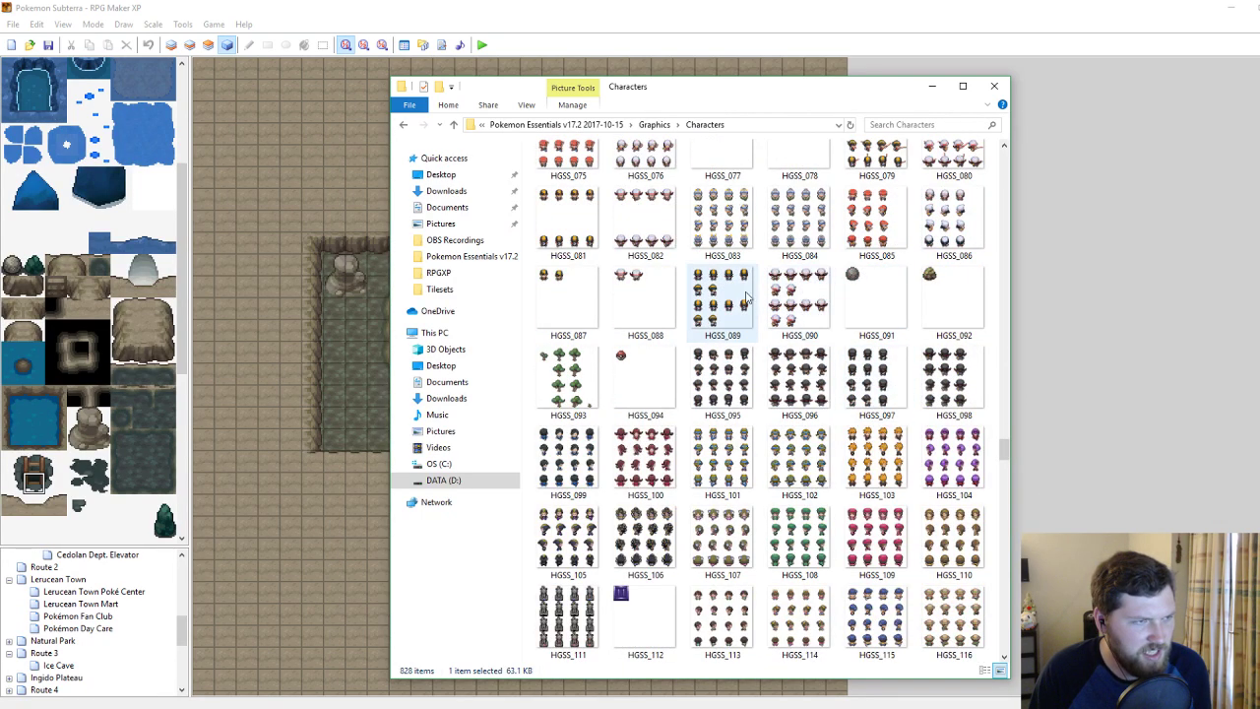
click(738, 297)
scroll(738, 298, up, 2)
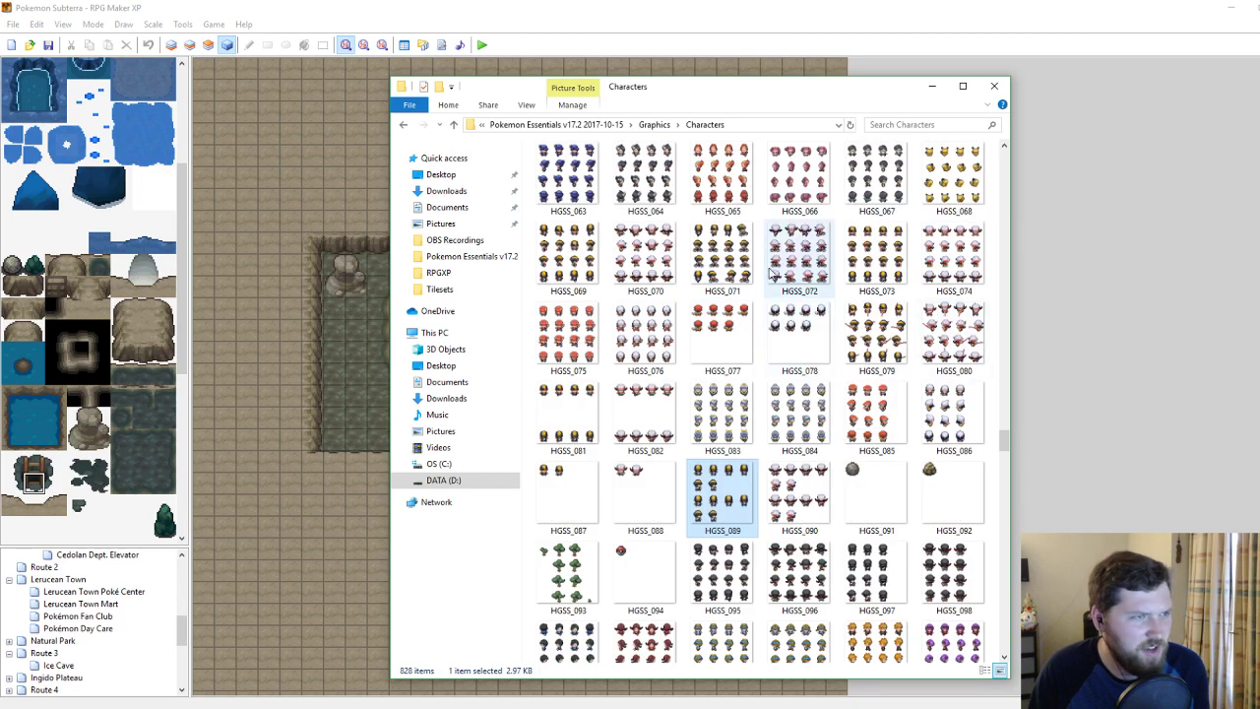
double_click(577, 260)
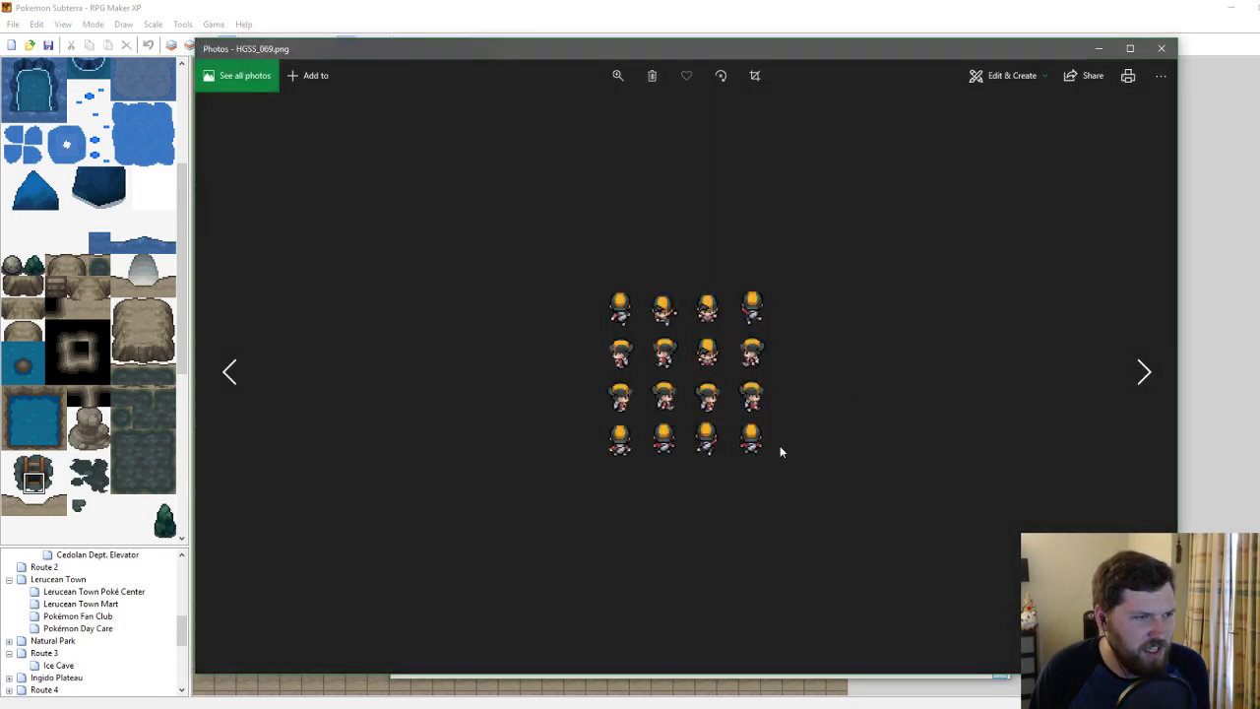
click(617, 75)
mouse_move(597, 112)
mouse_down()
mouse_move(644, 110)
mouse_move(608, 116)
mouse_up()
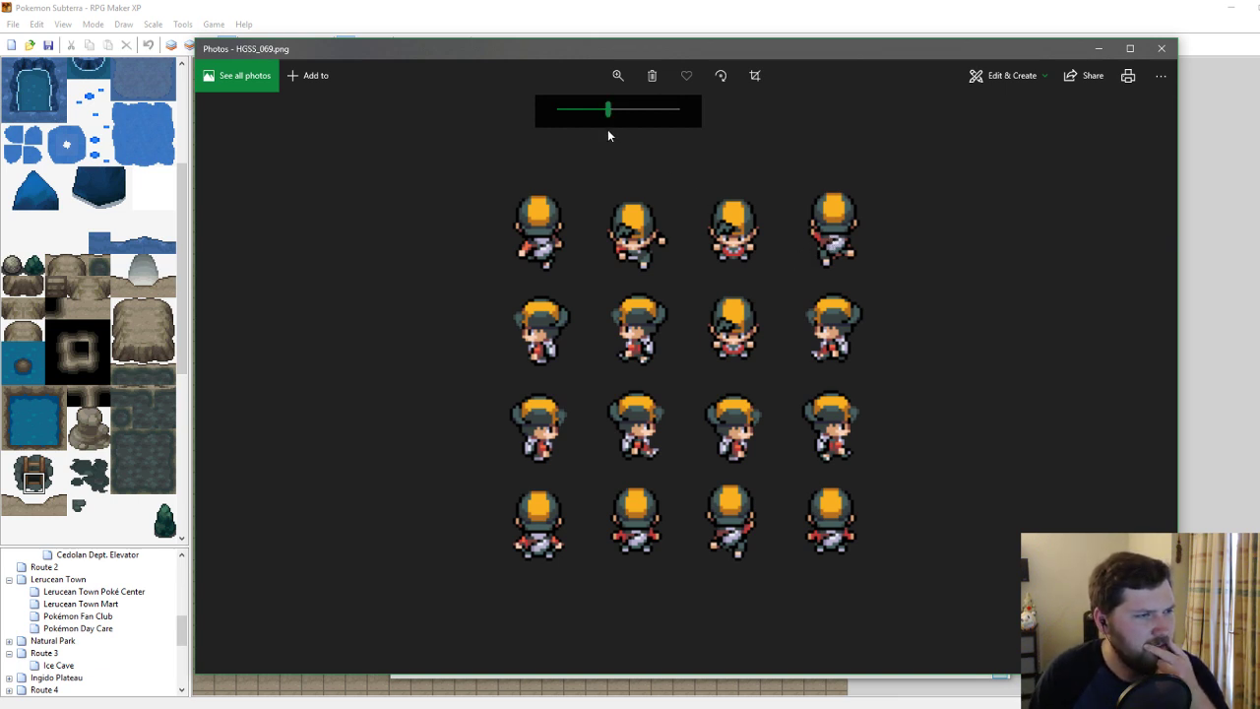
mouse_move(607, 110)
mouse_down()
mouse_move(574, 108)
mouse_move(598, 111)
mouse_up()
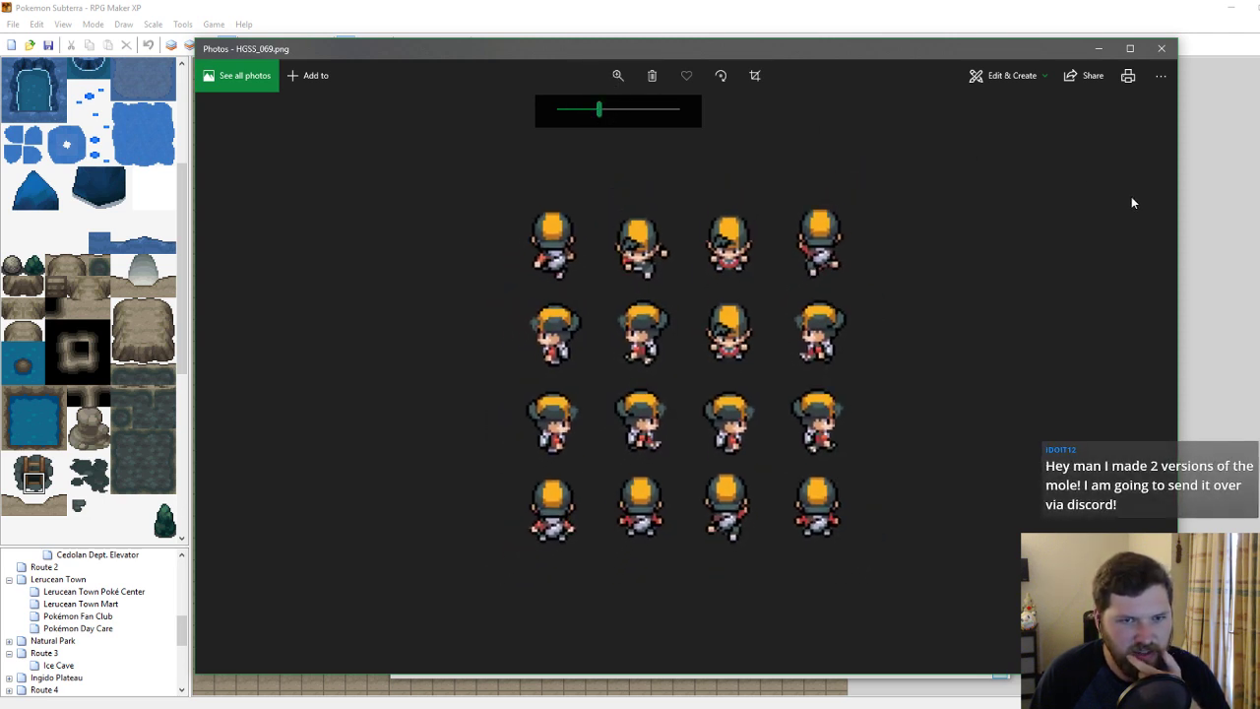
click(1162, 48)
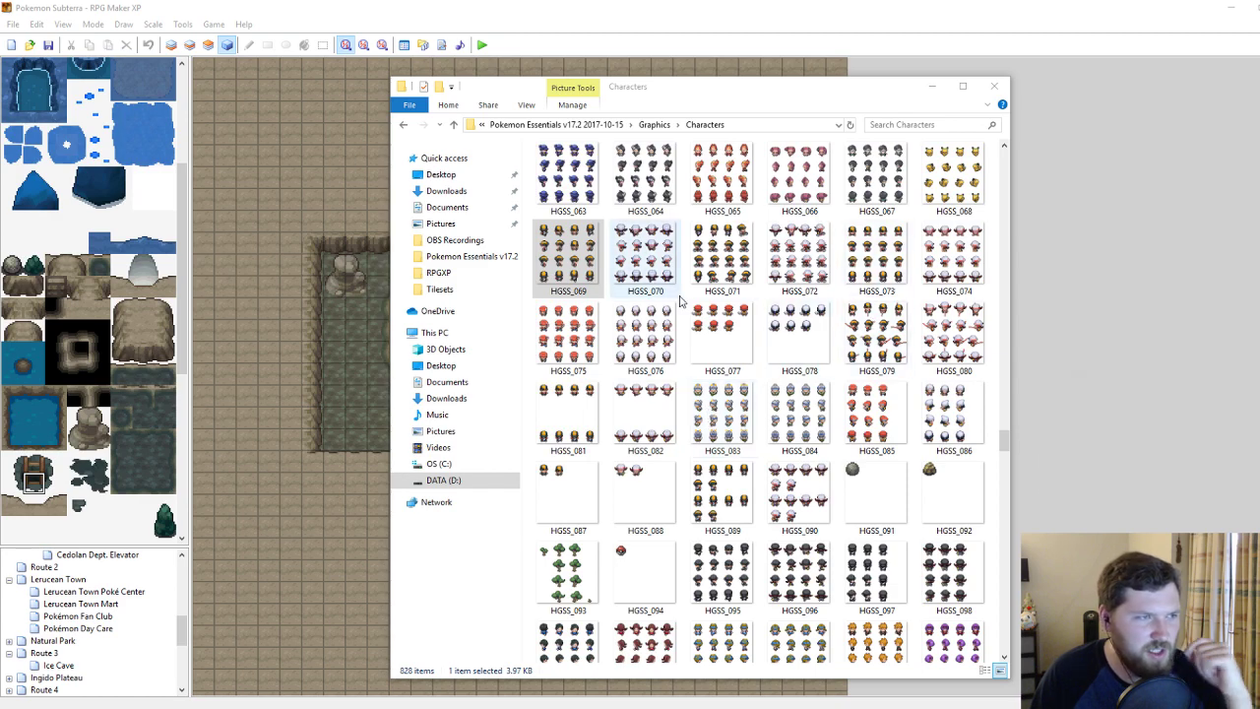
Preview the HGSS_069, HGSS_071 and HGSS_073 sprite sheets one after another to compare their poses.
double_click(590, 253)
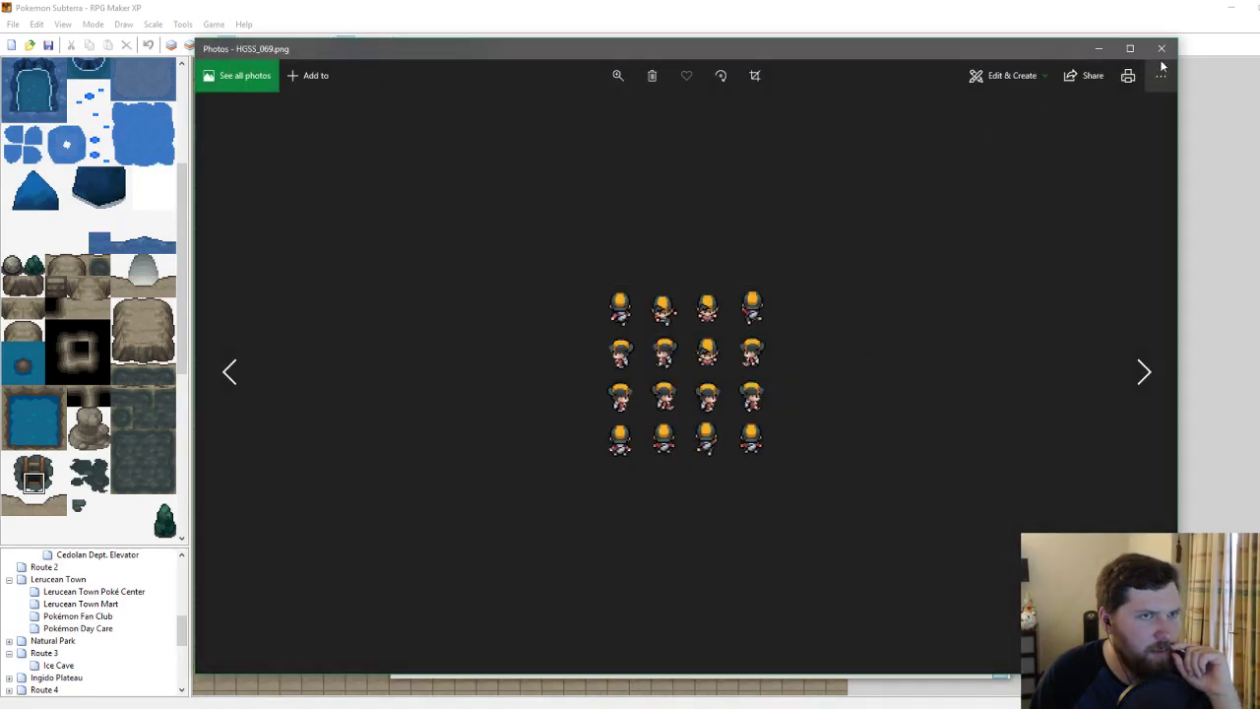
click(1161, 48)
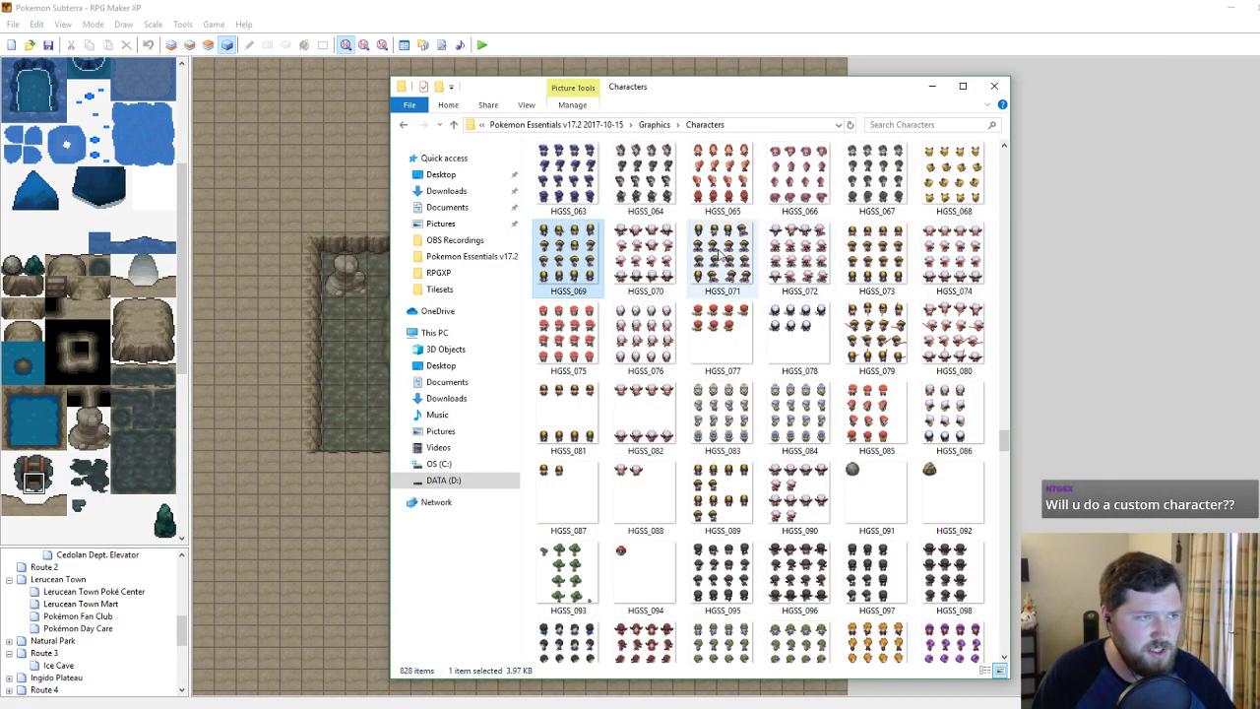
double_click(753, 262)
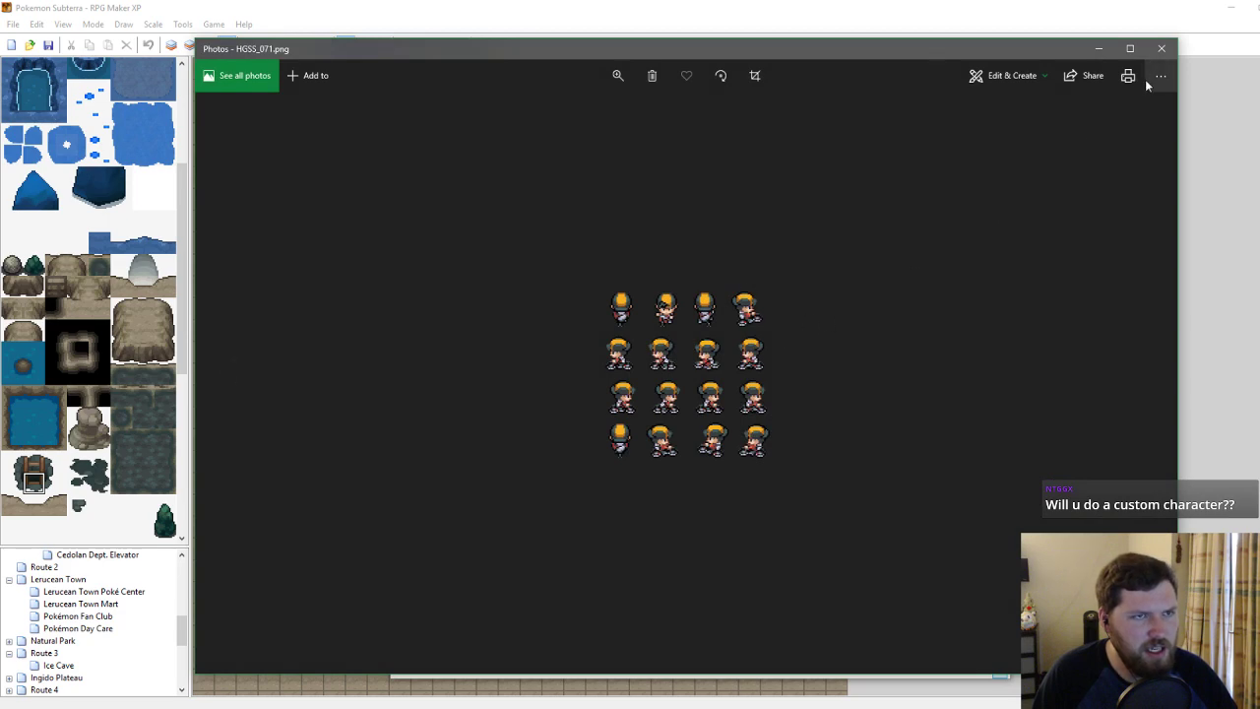
click(1155, 52)
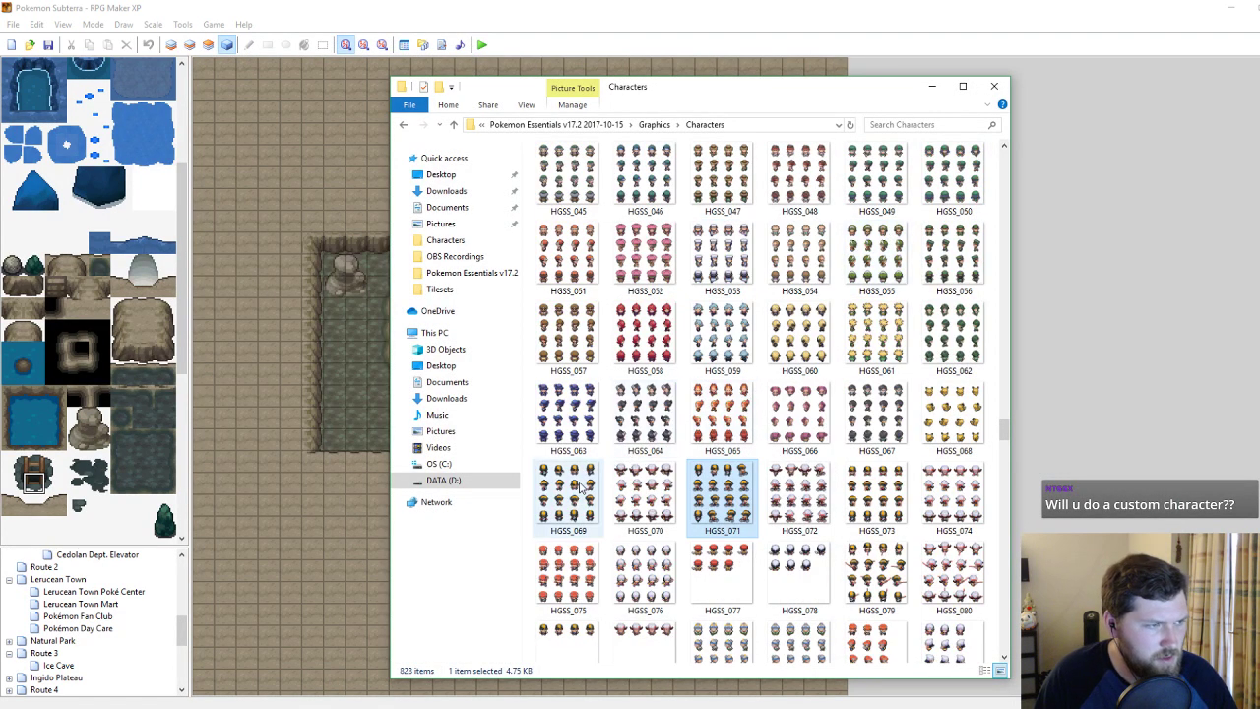
double_click(876, 498)
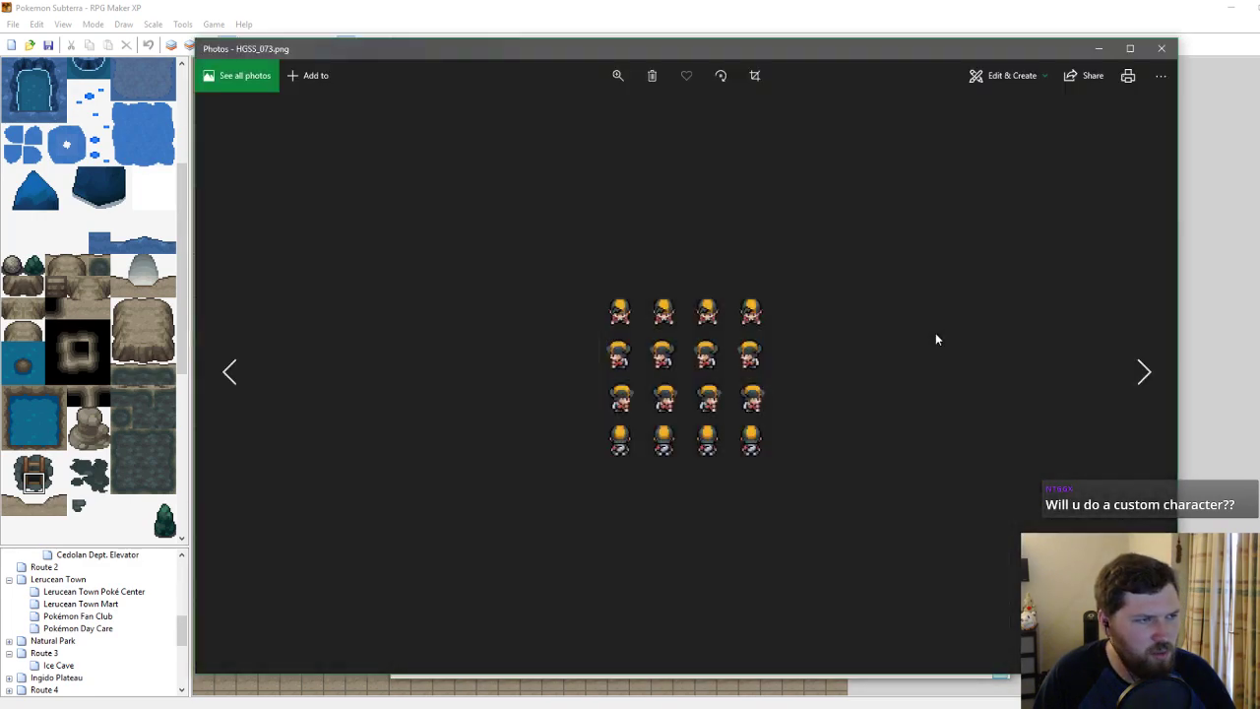
click(1158, 51)
Go back to the start of the HGSS series and preview the HGSS_000 sprite sheet.
scroll(883, 521, down, 2)
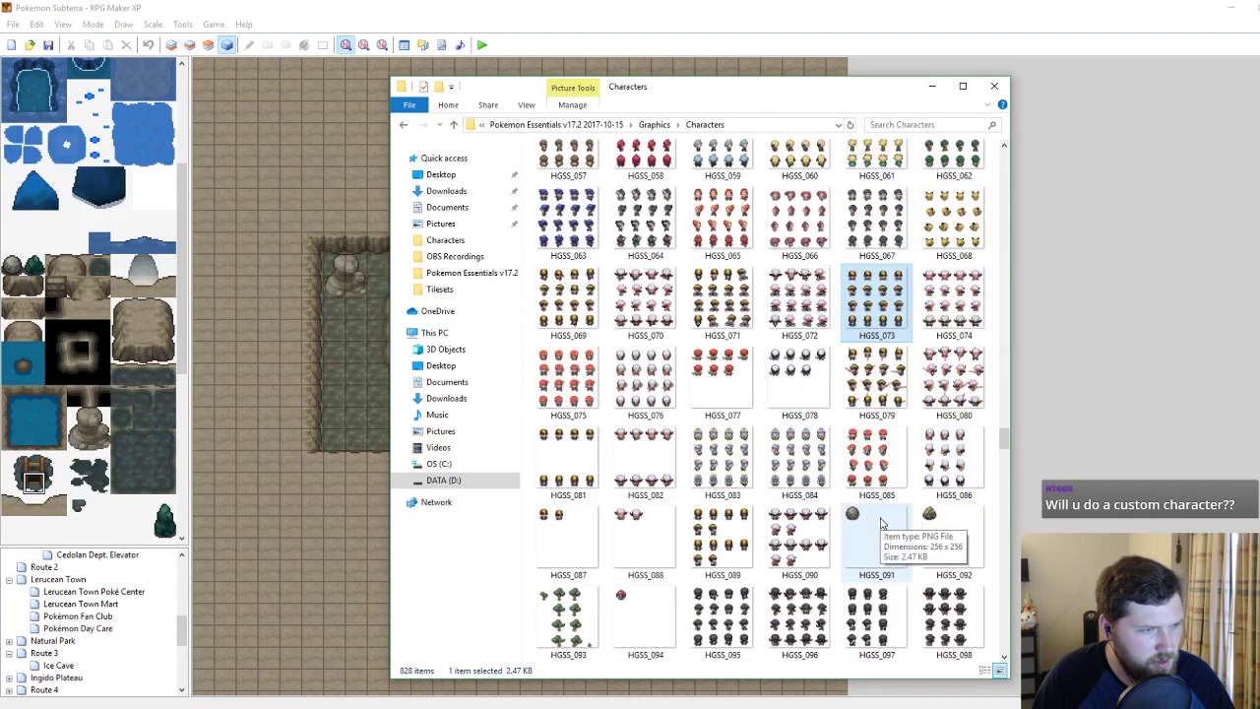
scroll(875, 401, up, 2)
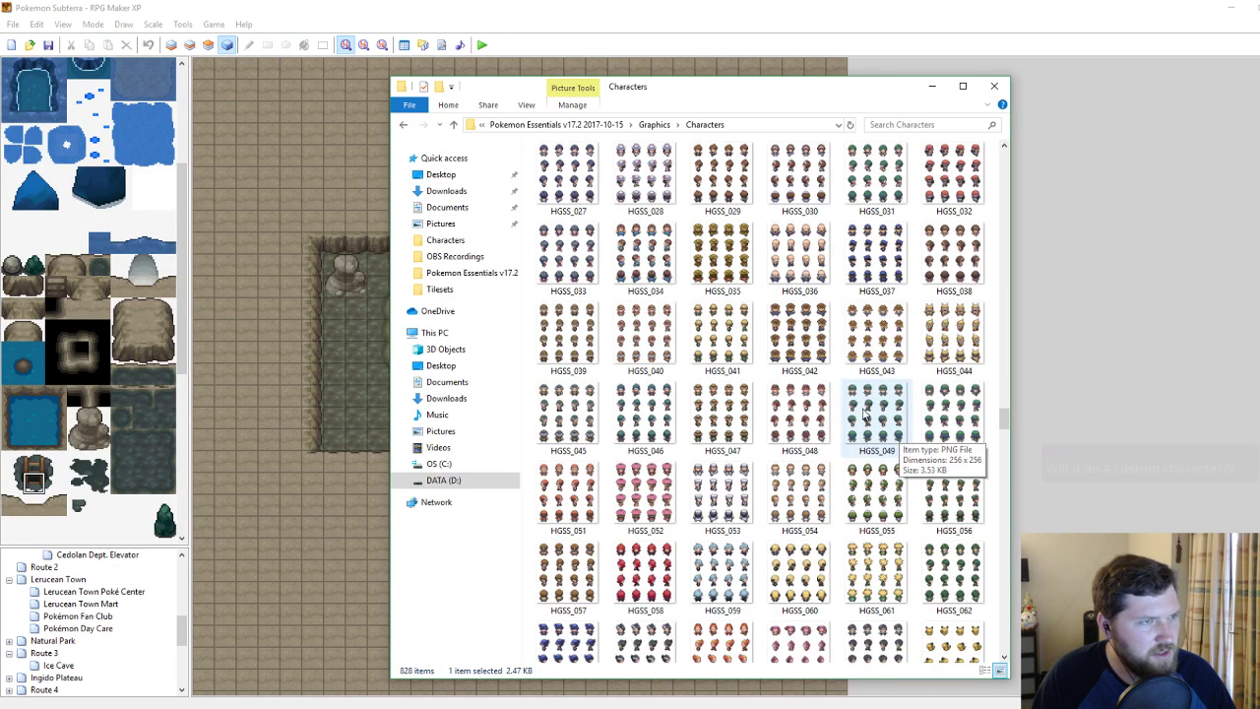
scroll(866, 413, up, 7)
double_click(799, 258)
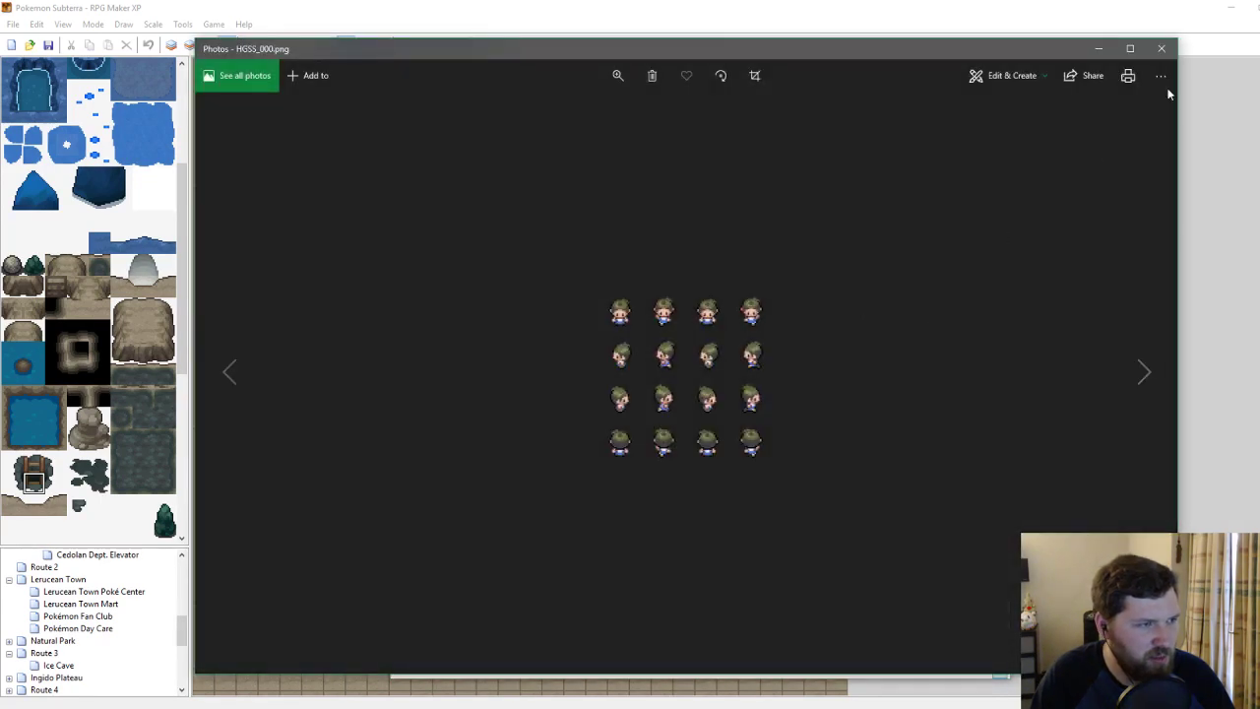
click(1160, 48)
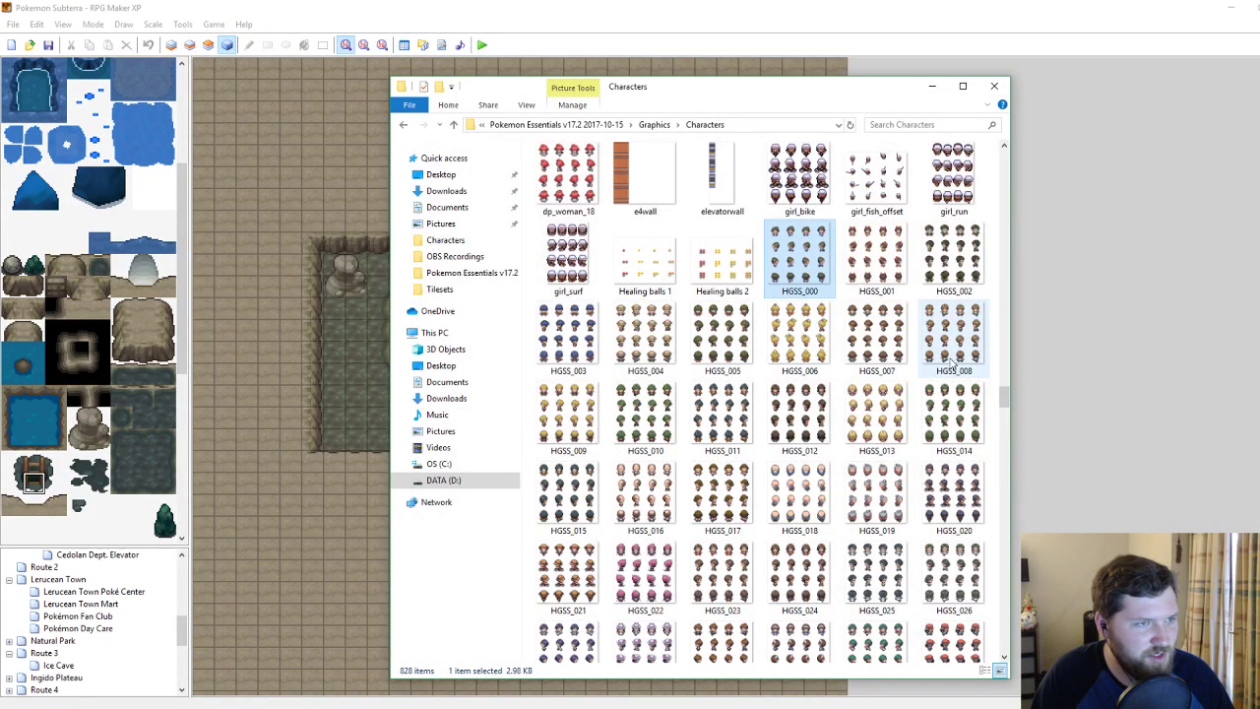
Return to the HGSS_069 sprite sheet and view it again at zoom level 44.
scroll(952, 373, down, 10)
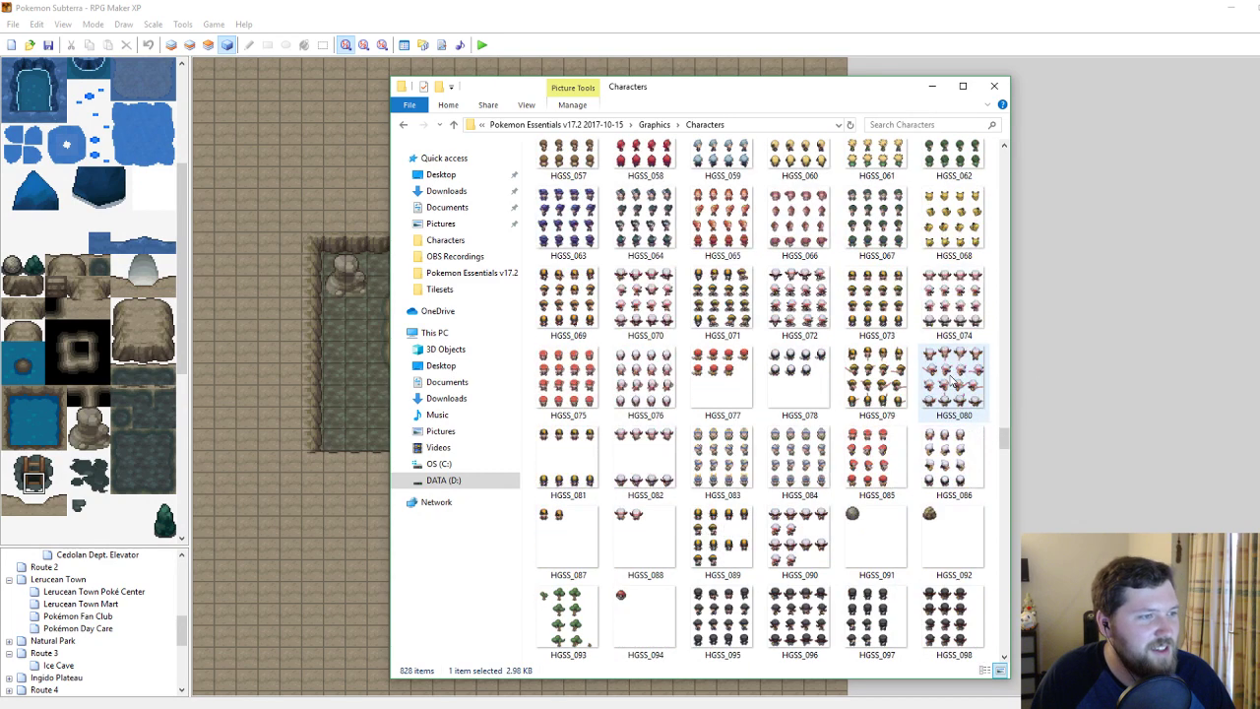
double_click(568, 301)
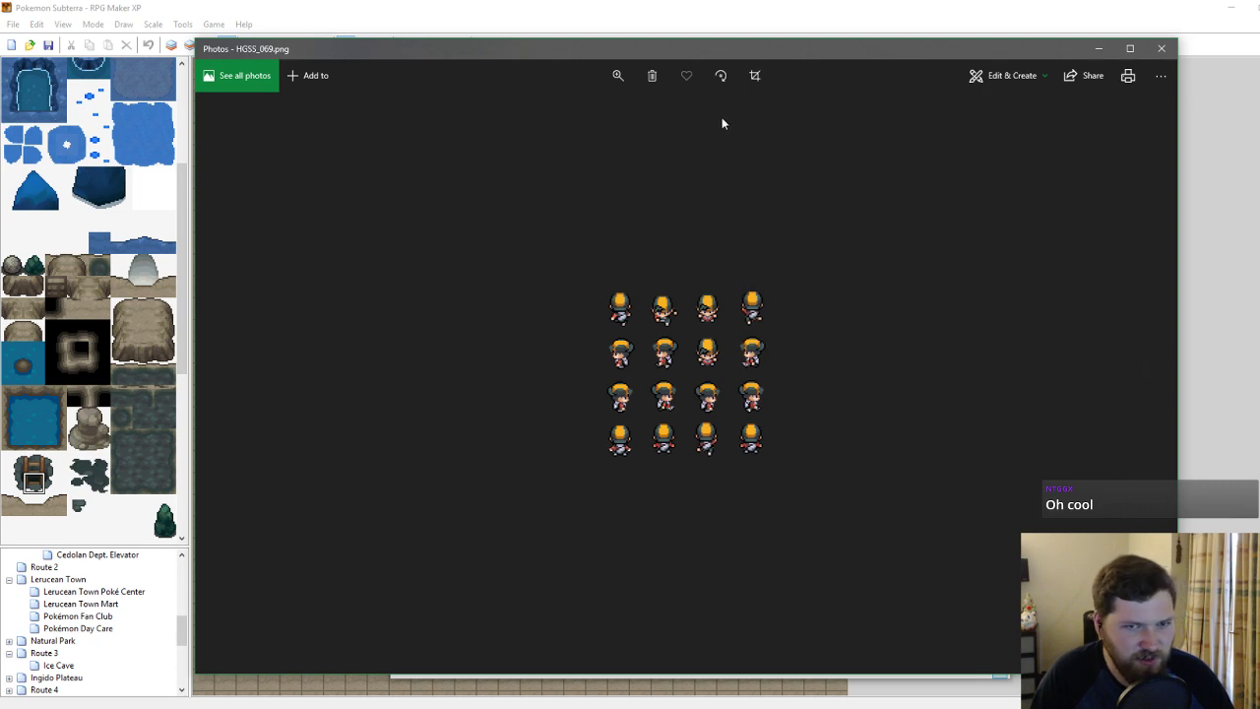
click(617, 74)
click(611, 108)
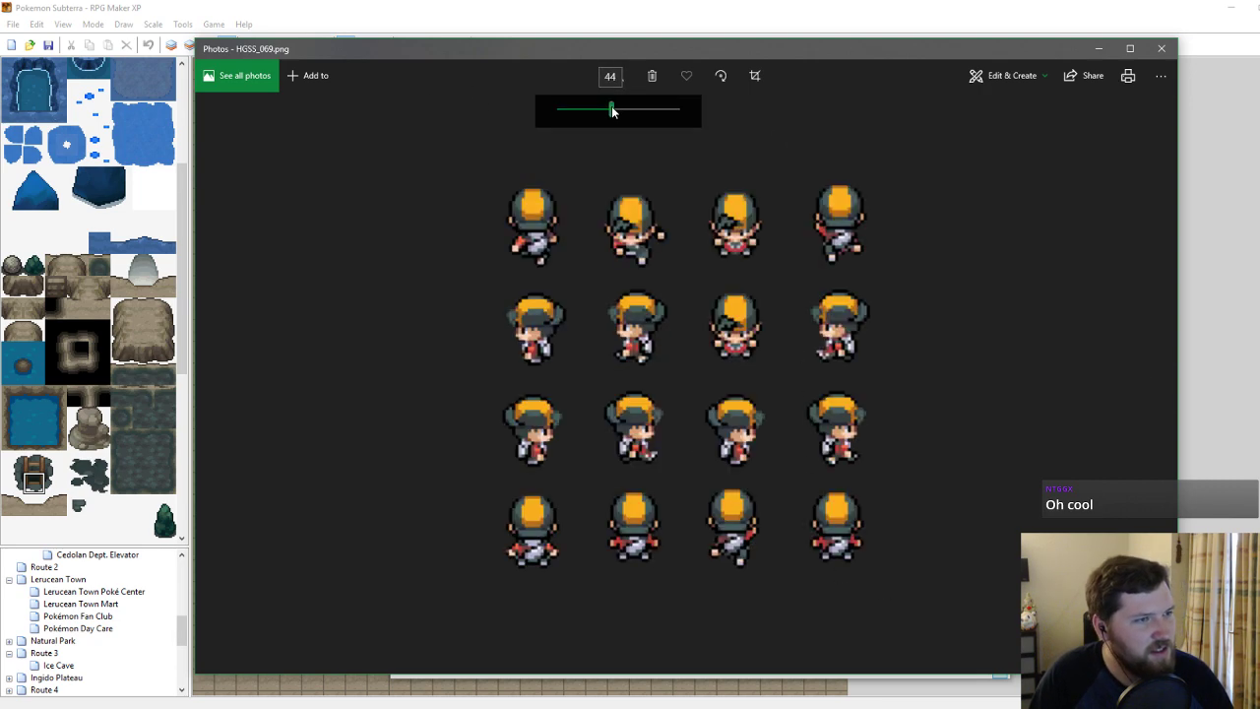
click(1162, 48)
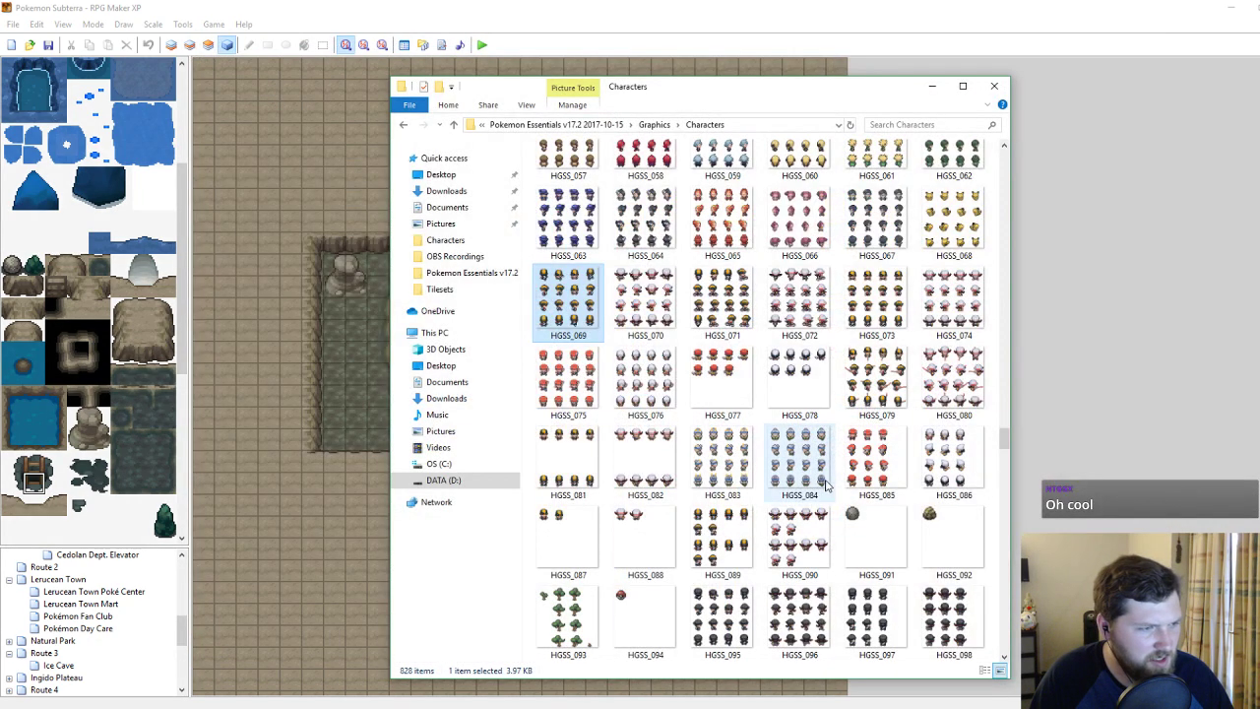
Preview the partly filled sprite sheets HGSS_081 and HGSS_087.
double_click(568, 460)
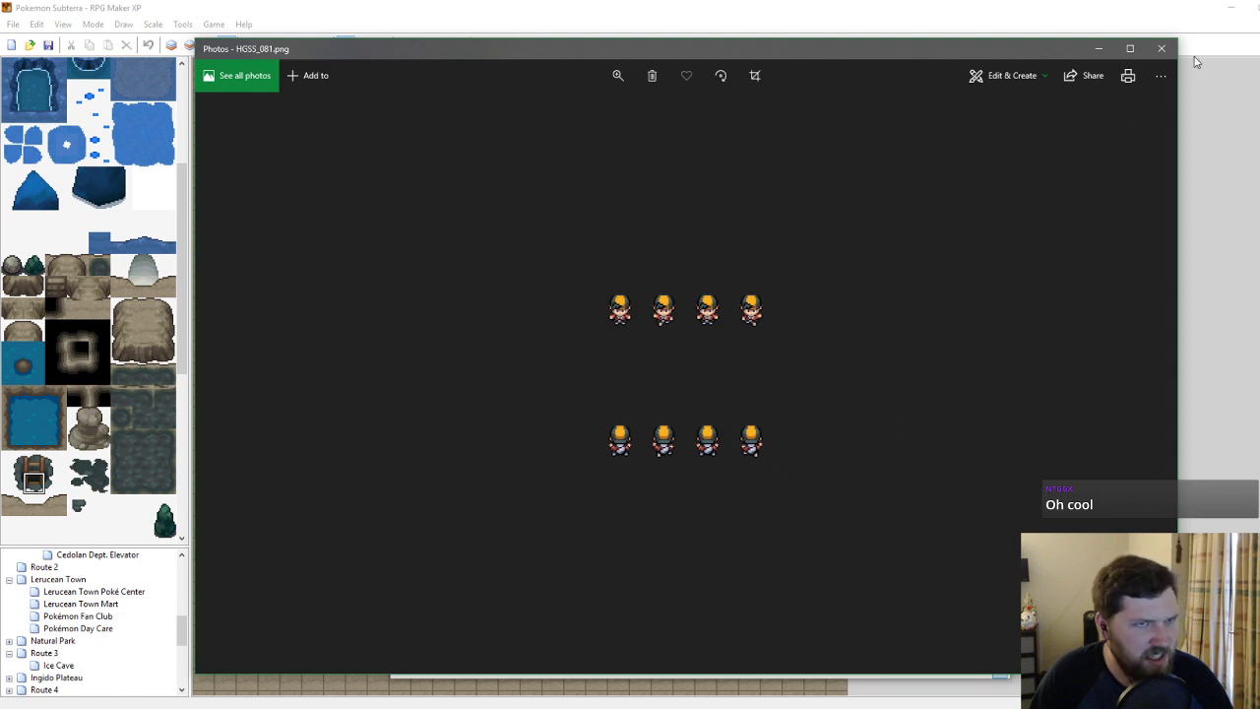
click(1162, 48)
click(582, 529)
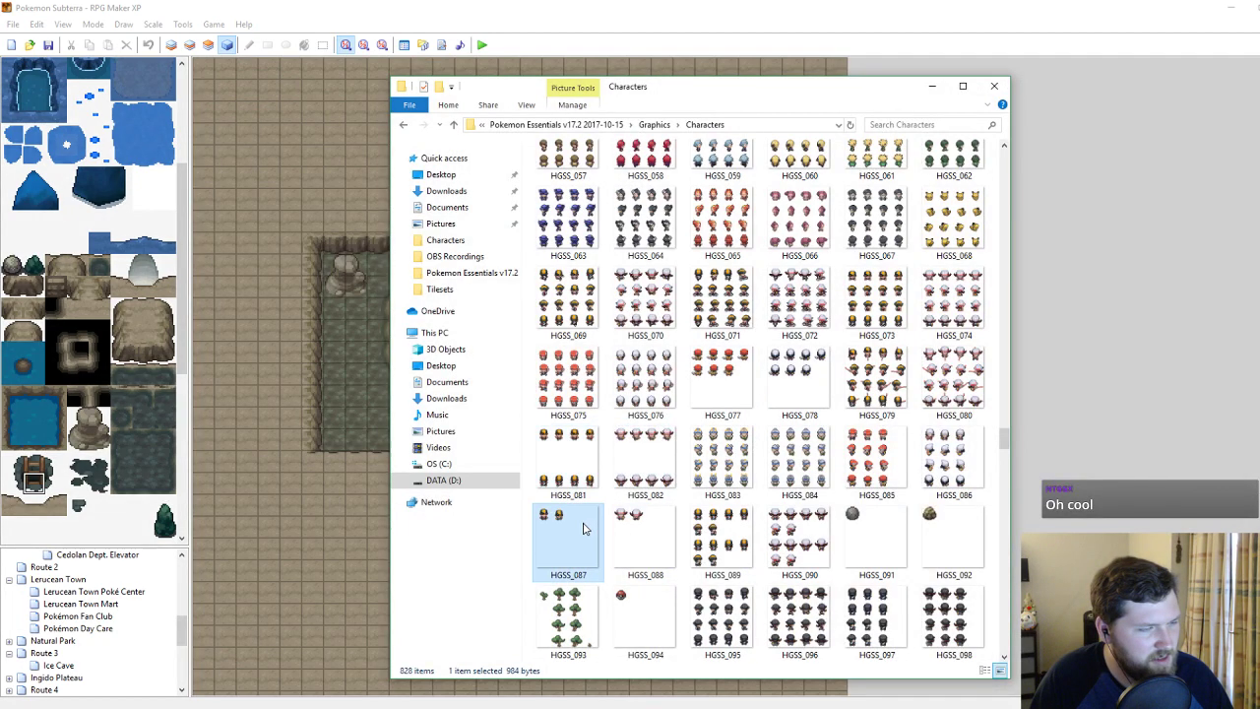
double_click(582, 529)
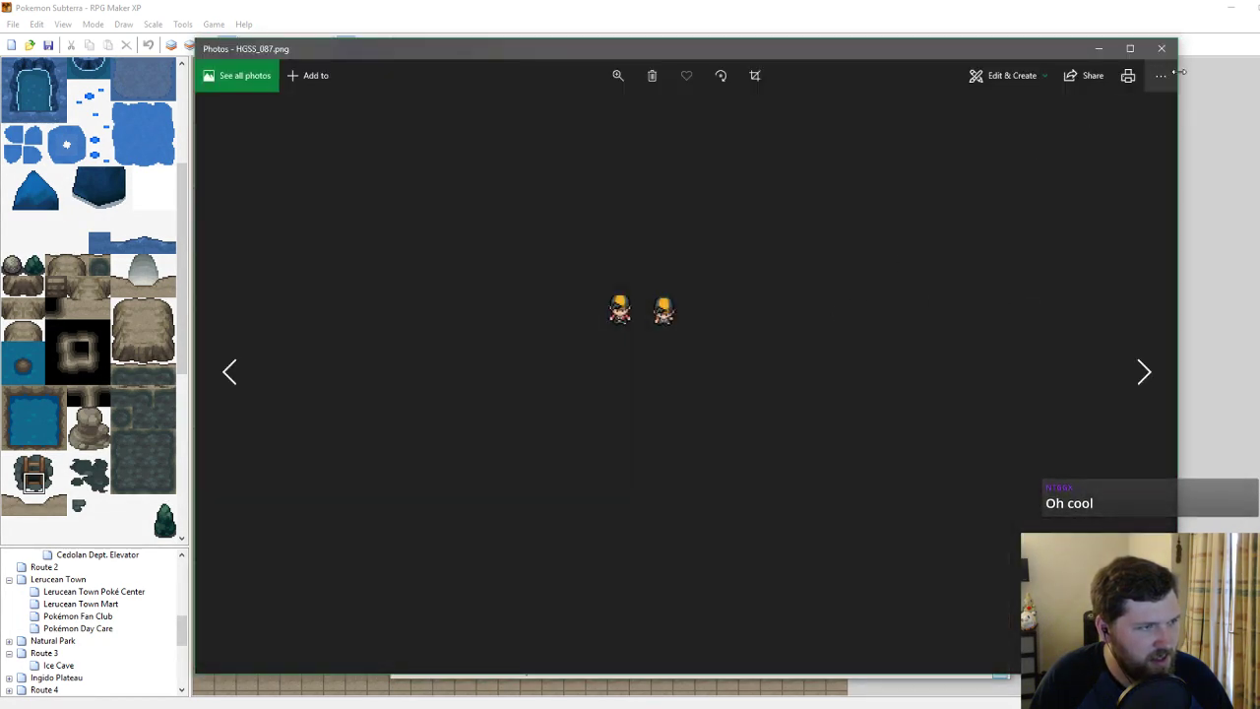
click(1161, 48)
Check the HGSS_073 sheet once more and look over the remaining HGSS character sheets.
double_click(876, 296)
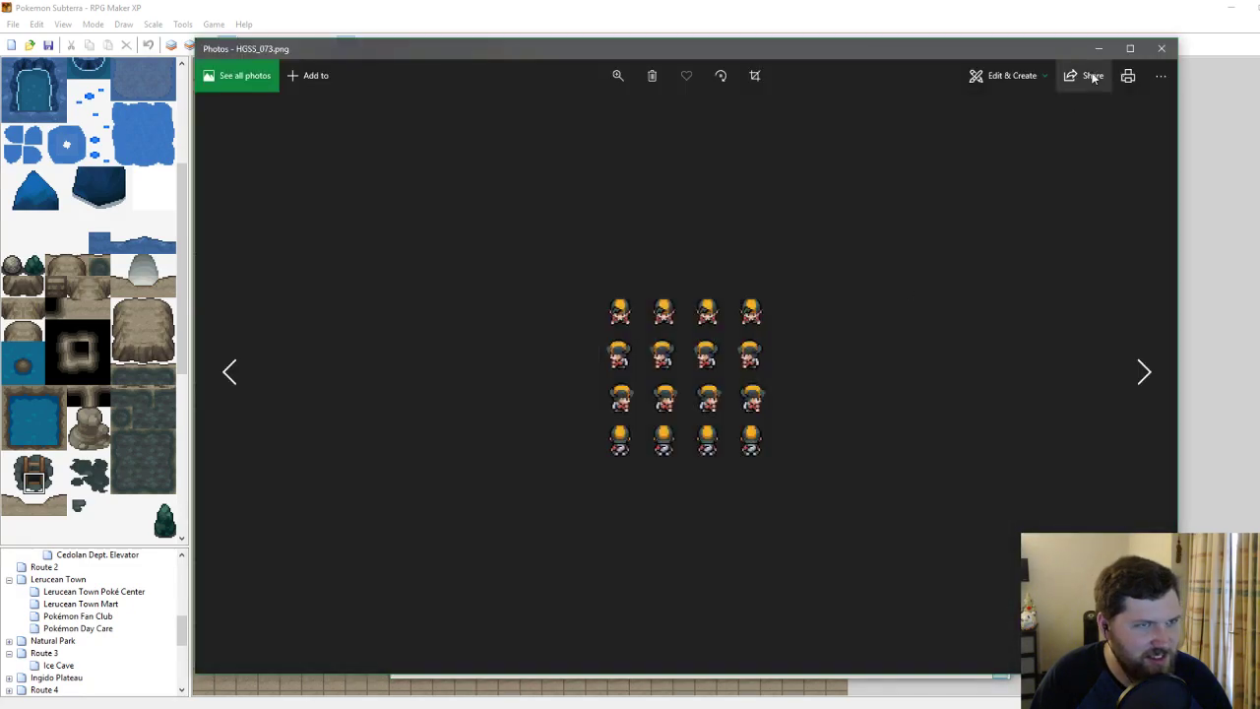
click(1162, 48)
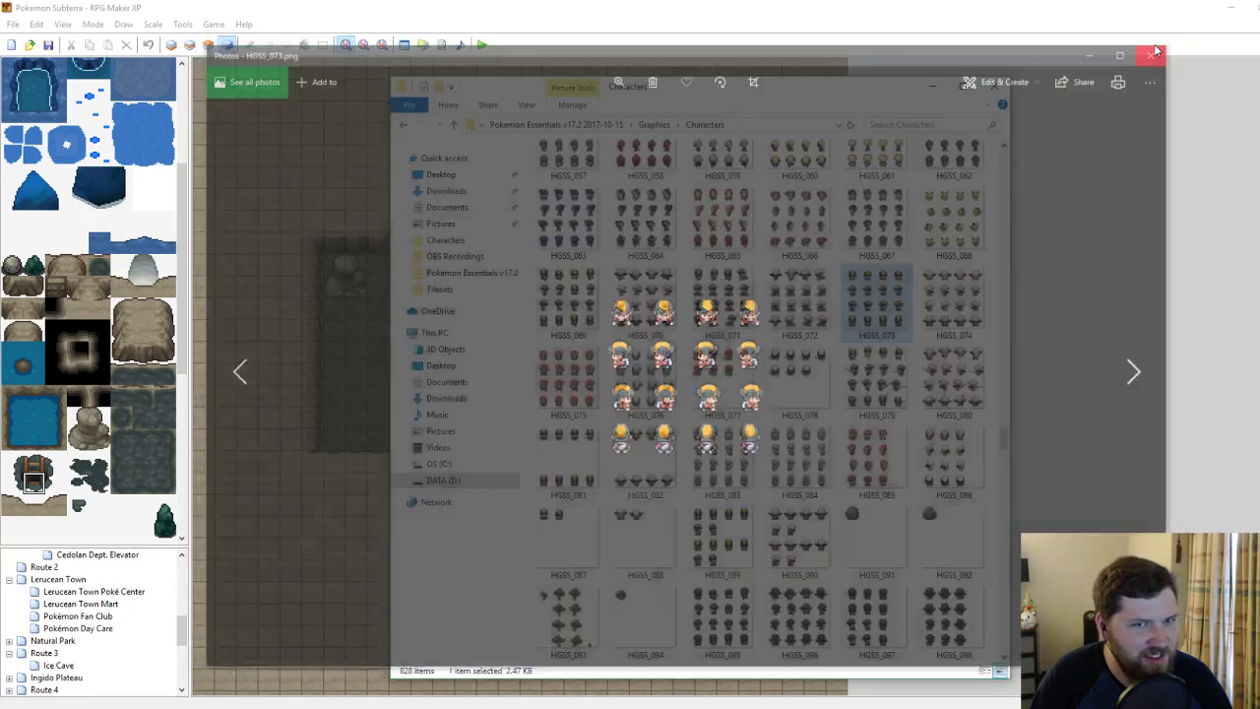
double_click(961, 271)
click(1161, 48)
scroll(805, 495, down, 3)
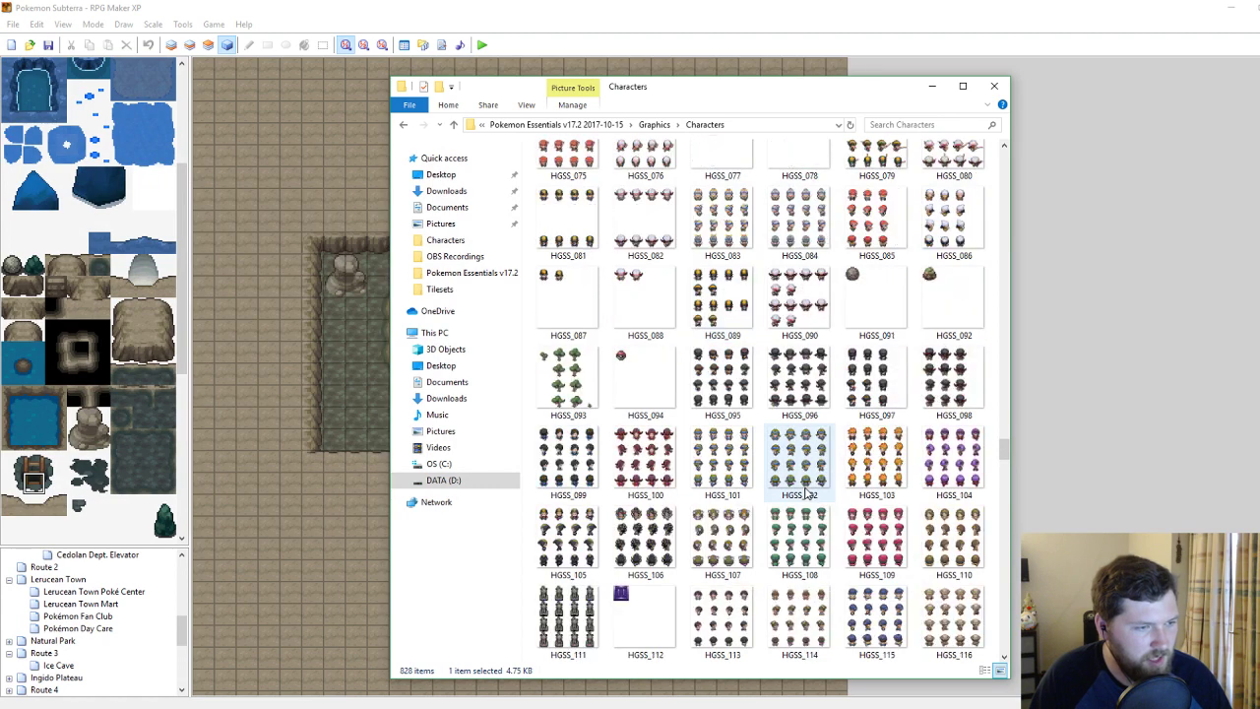
scroll(806, 495, down, 3)
scroll(805, 496, up, 2)
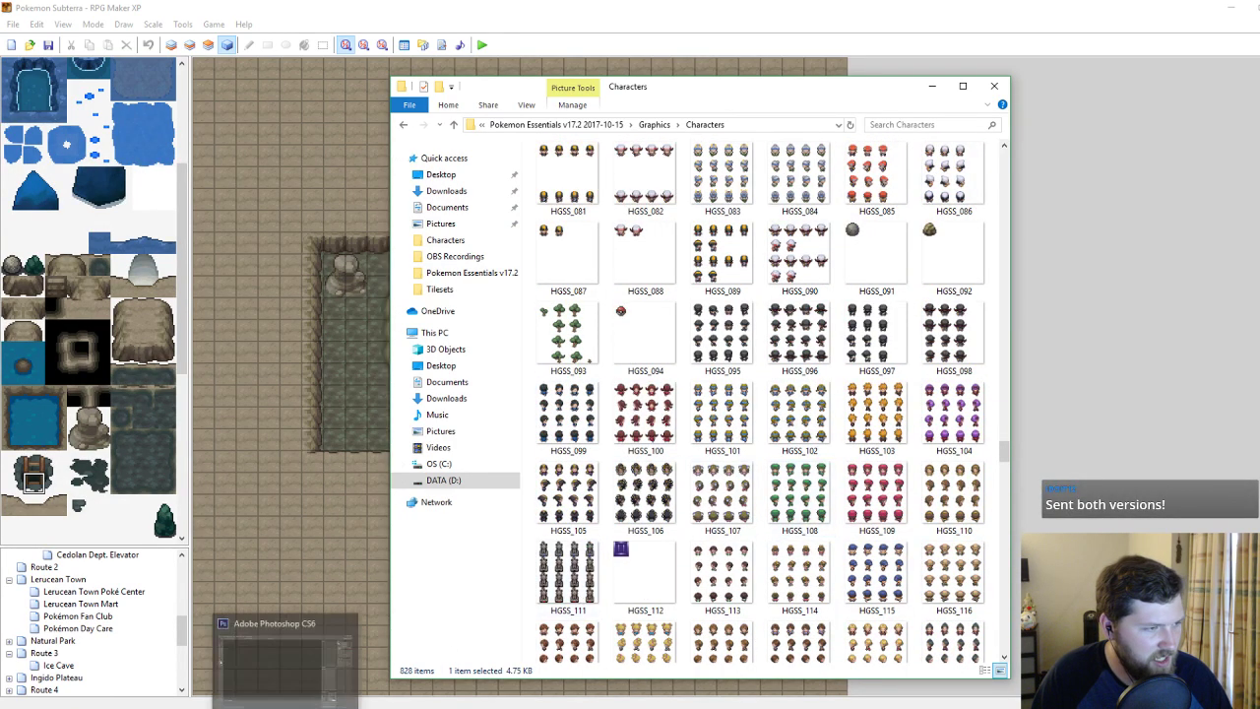
Switch to Photoshop and start opening a file, browsing to the Pokemon Stuff folder on DATA (D:).
click(292, 666)
click(37, 9)
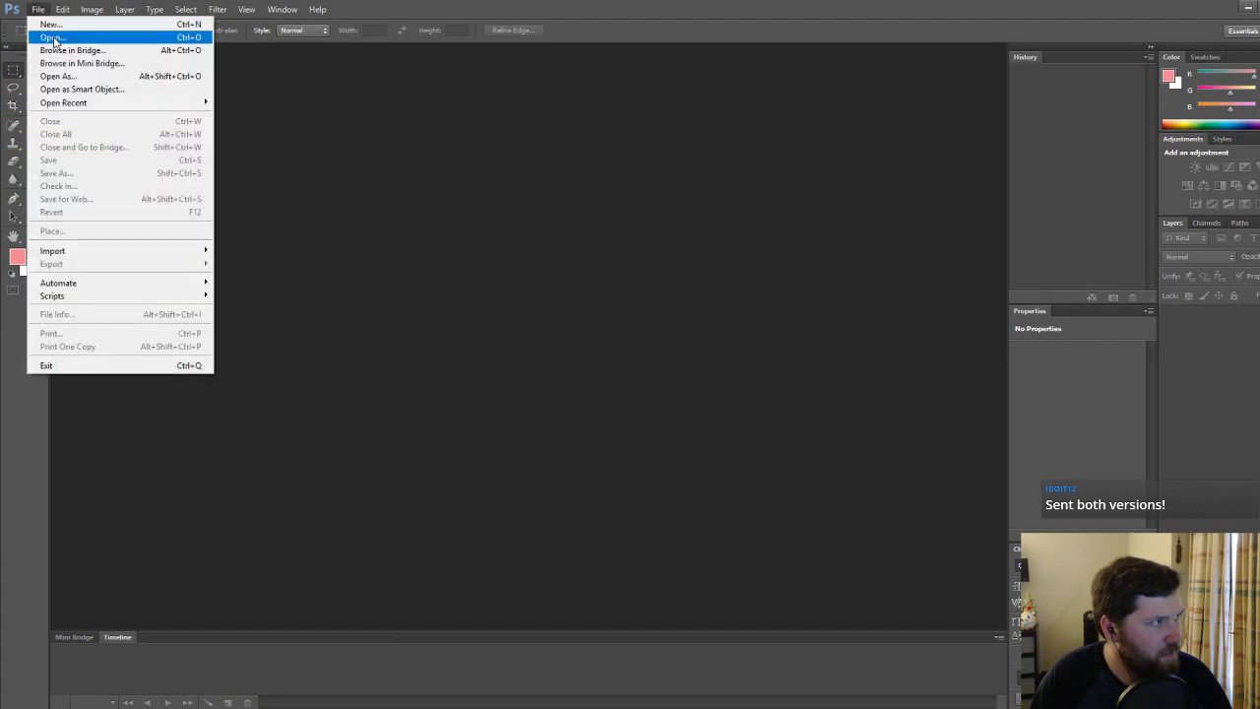
click(49, 36)
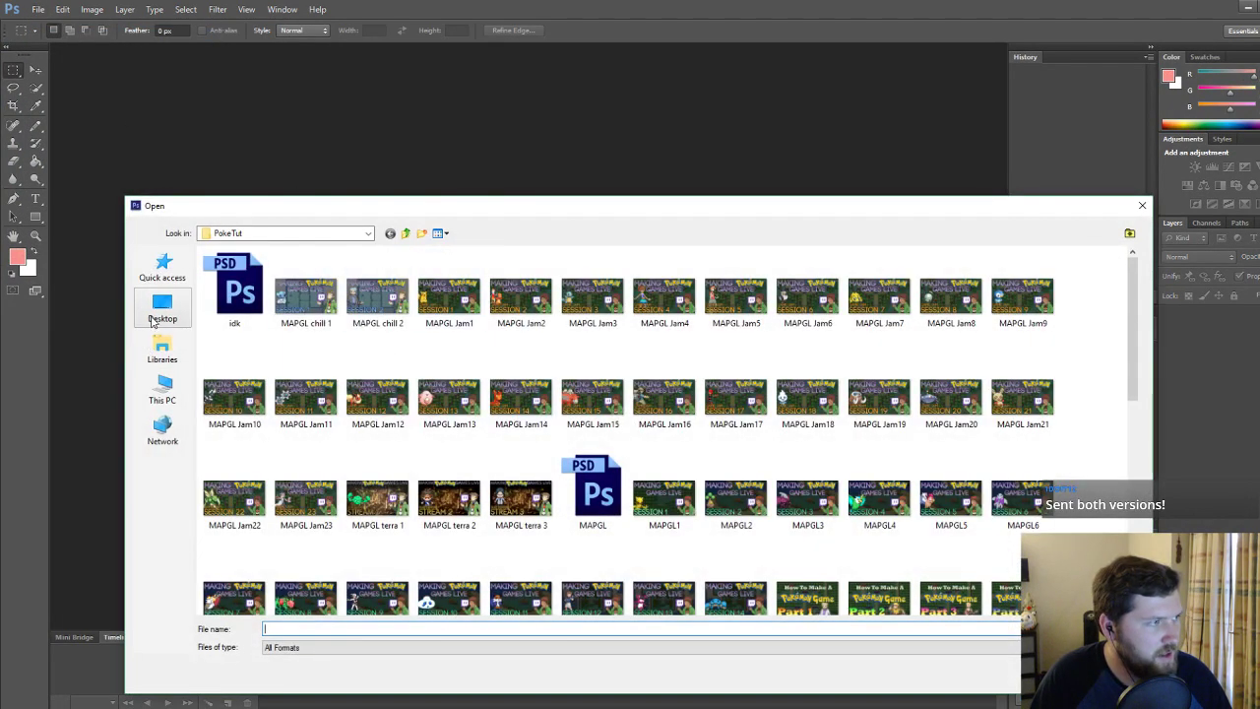
click(162, 389)
double_click(436, 375)
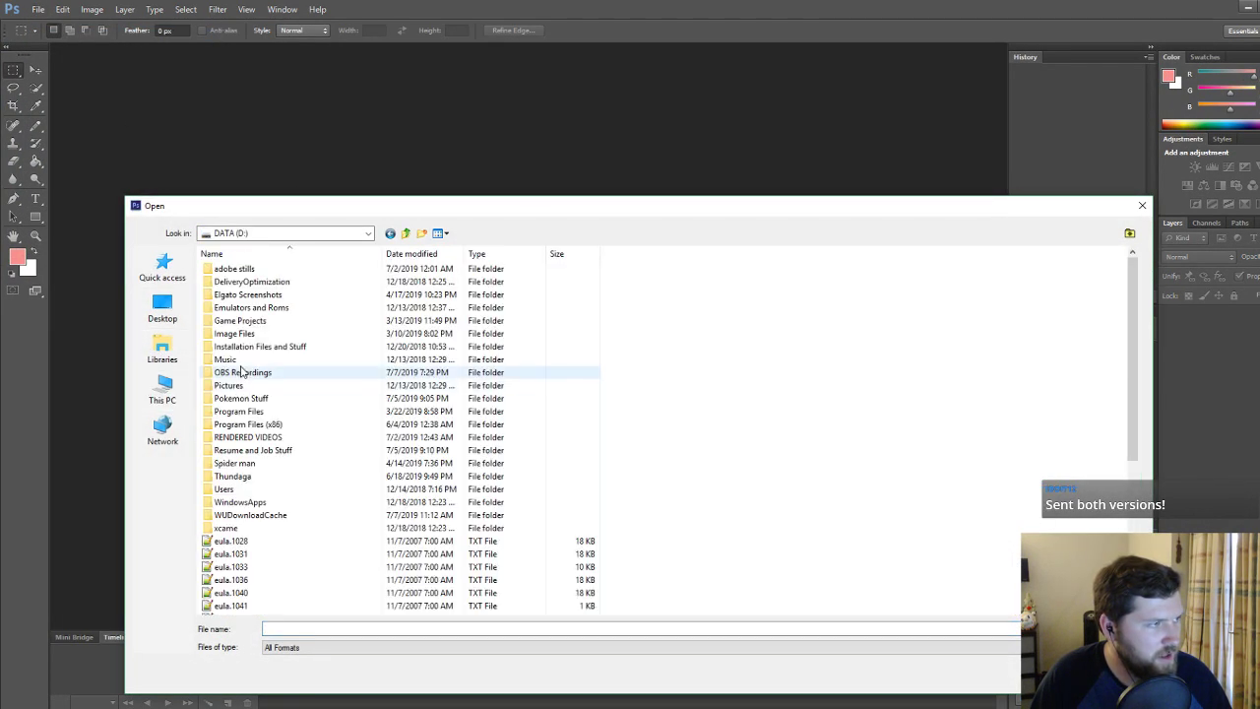
double_click(246, 400)
Check the Pokemon Essentials v17.2 and Pokemon Tidal folders, and open the Pokemon Underground (Subterra) folder.
double_click(384, 295)
key(BackSpace)
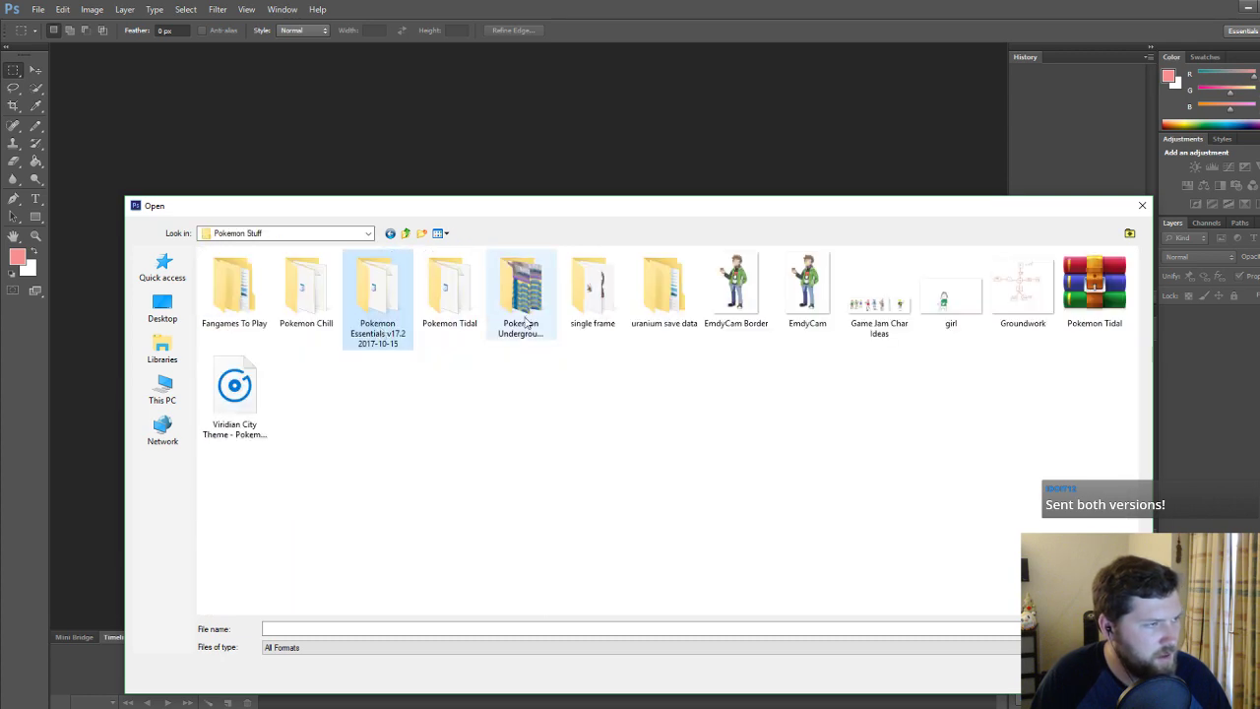
double_click(453, 296)
key(BackSpace)
double_click(522, 295)
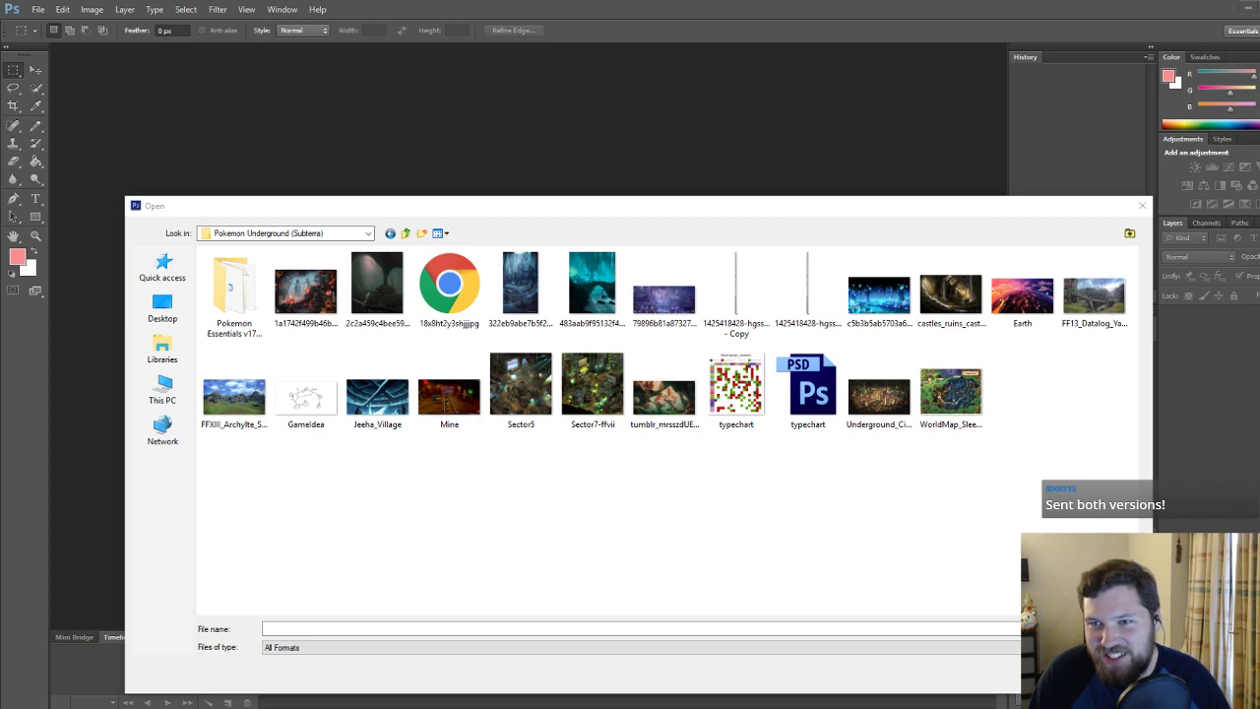
Switch to Discord and view both received versions of the crystal-winged creature design at full size.
drag(1259, 156, 761, 0)
click(406, 285)
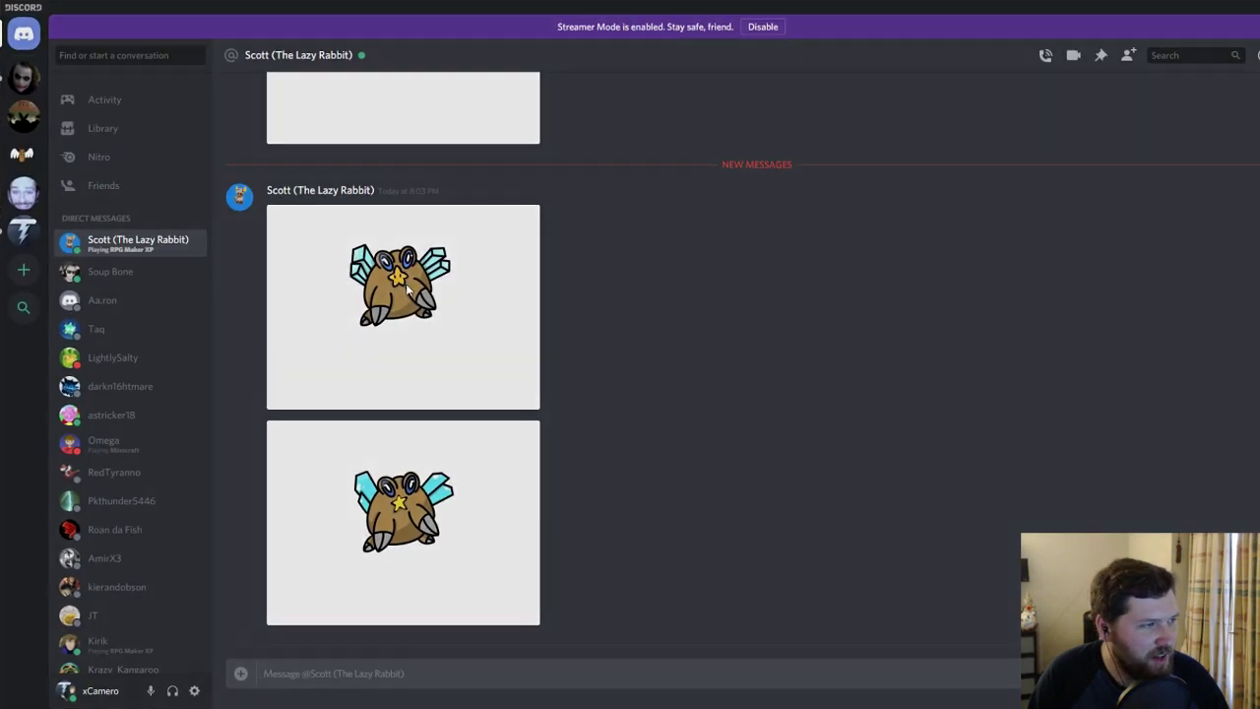
click(988, 347)
click(490, 485)
click(1032, 386)
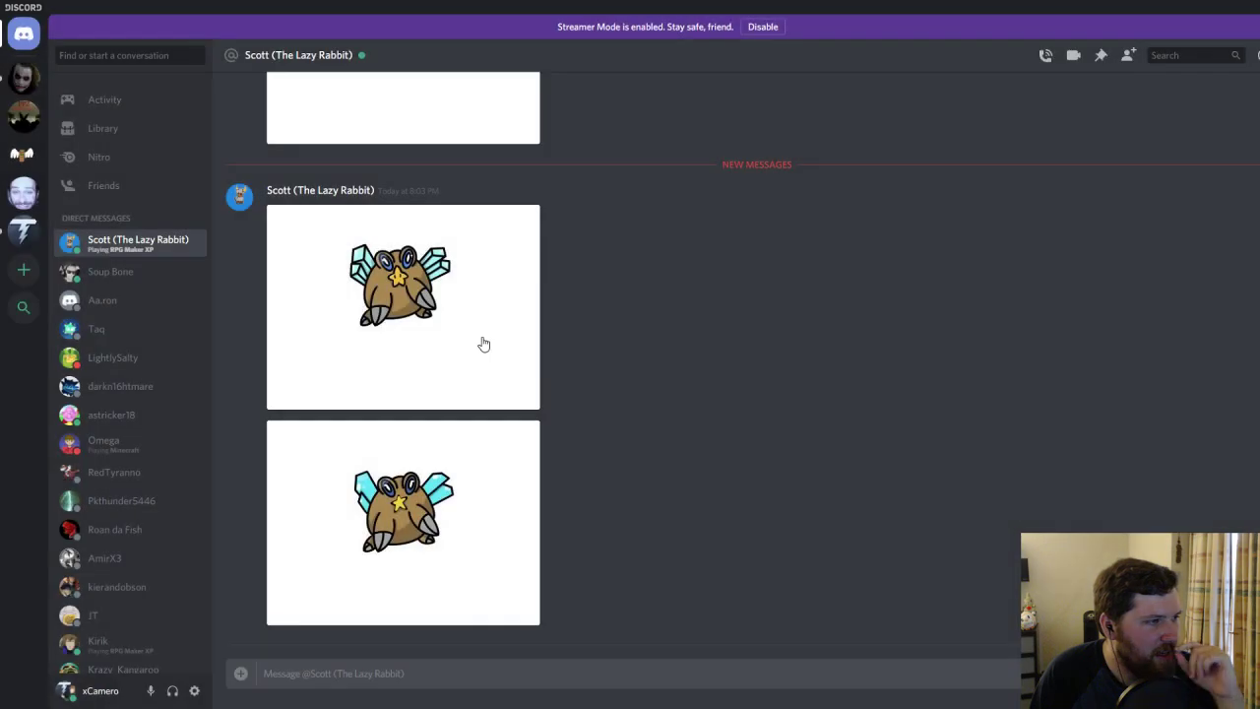
click(484, 343)
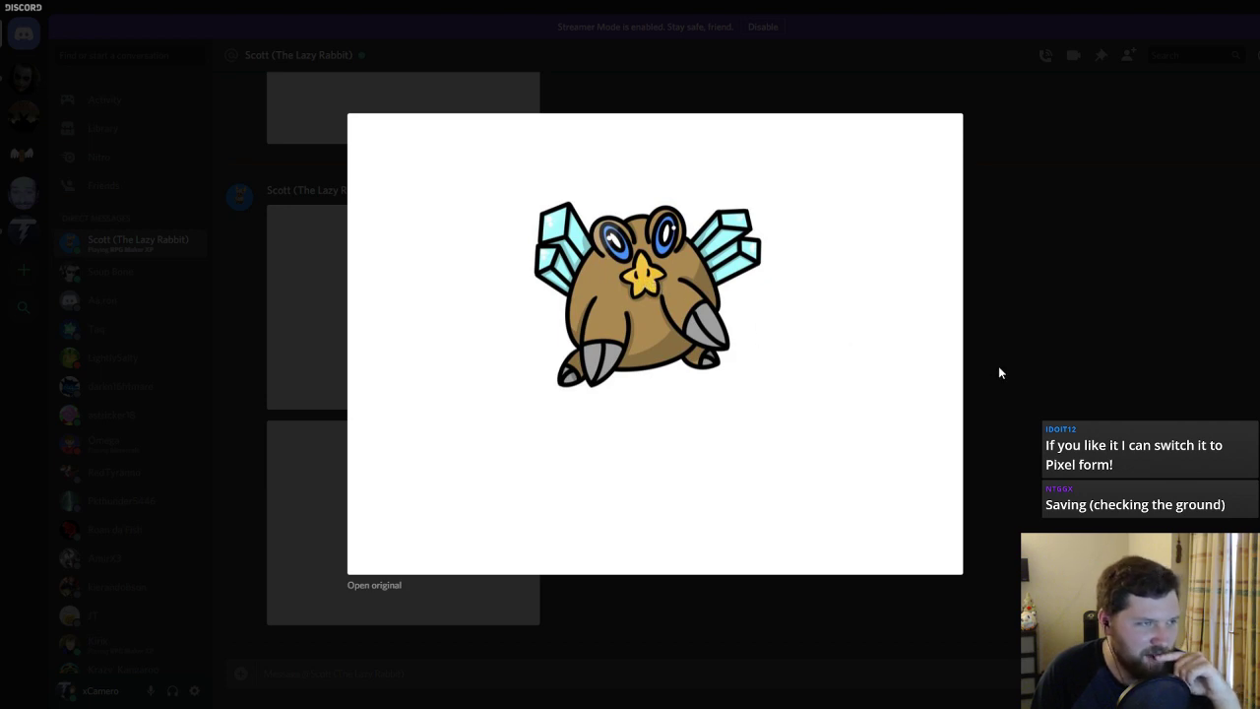
click(1063, 358)
Compare the two creature designs again, alternating between the enlarged images and checking the crystals and star nose.
click(421, 465)
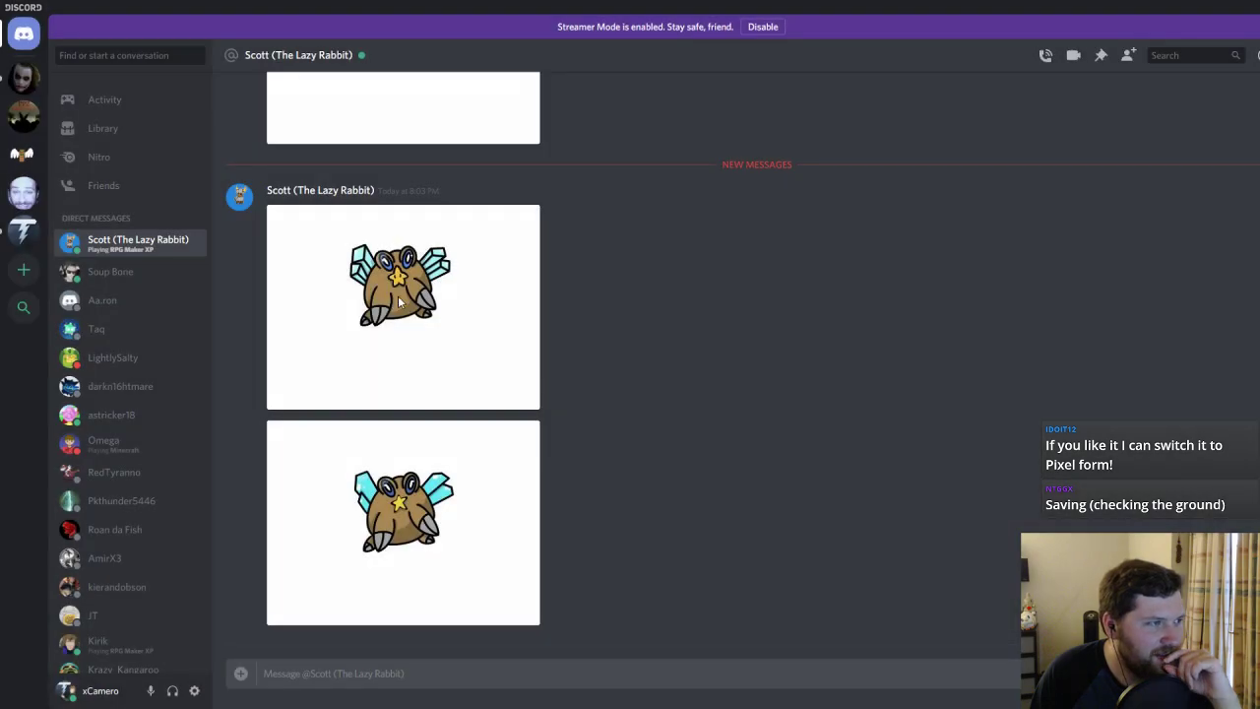
click(398, 298)
click(1031, 388)
click(464, 521)
click(1051, 432)
click(493, 324)
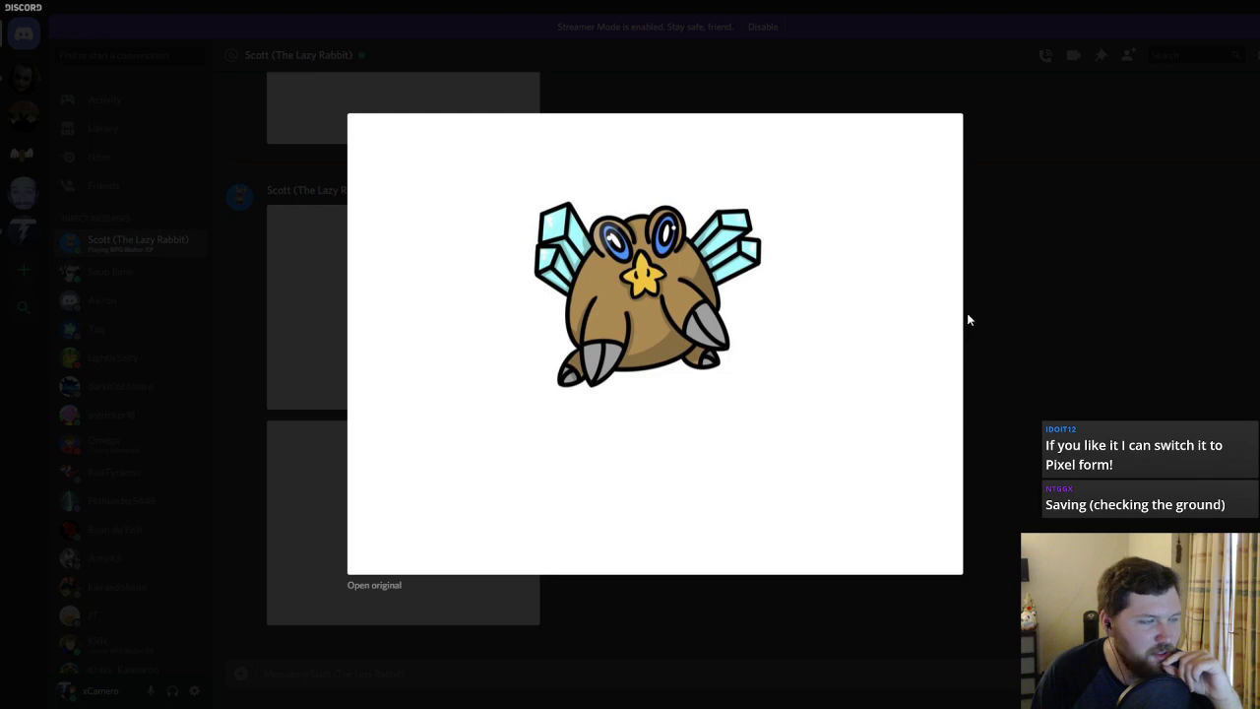
click(1041, 389)
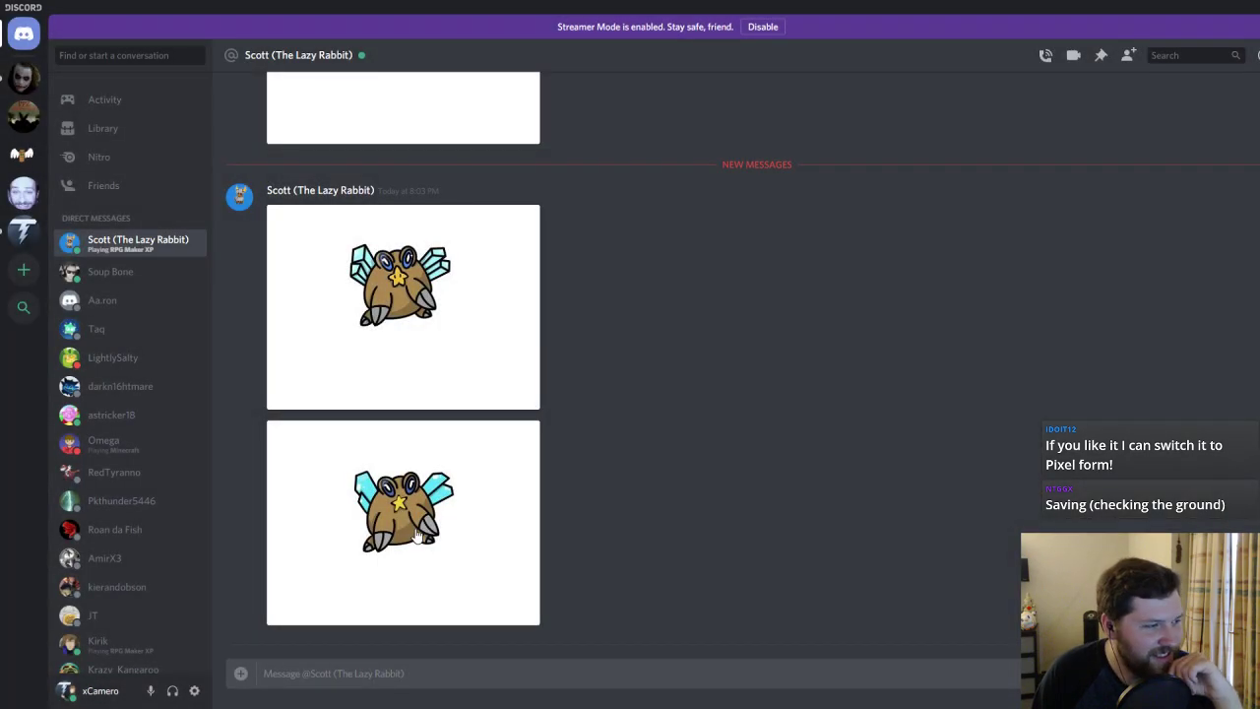
click(477, 340)
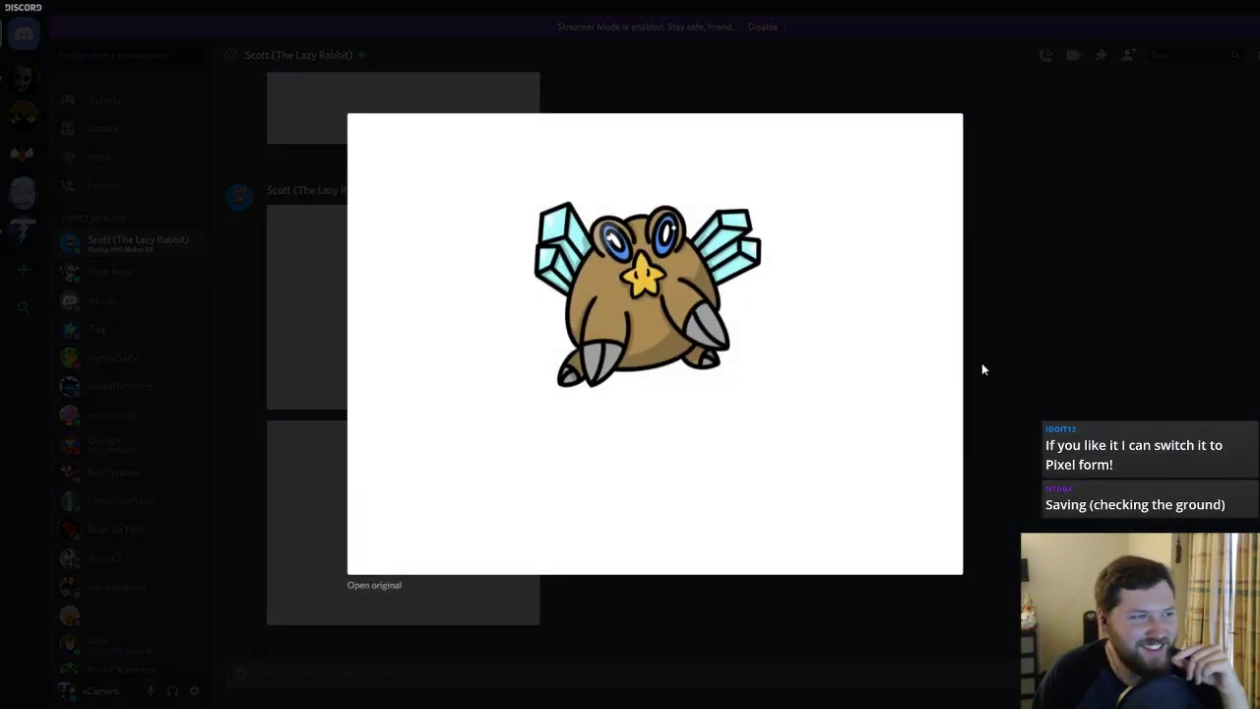
click(1034, 366)
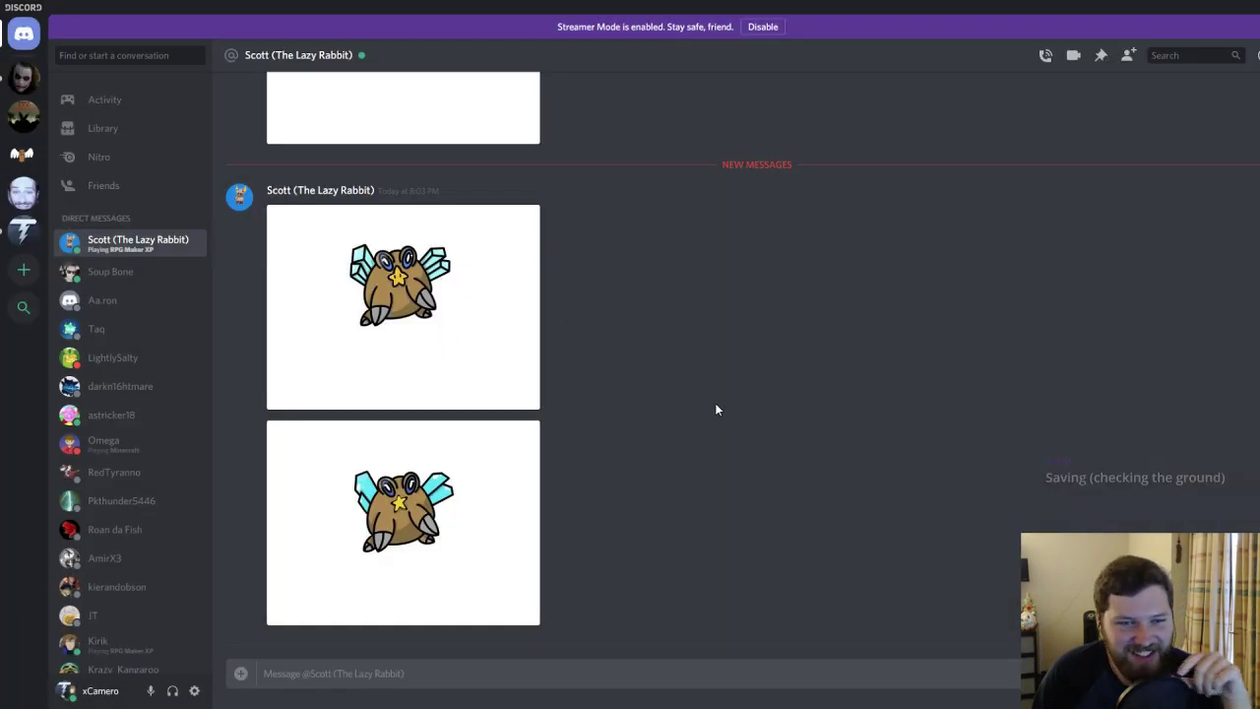
Take a last enlarged look at both creature designs and return to Photoshop's Open dialog.
click(444, 315)
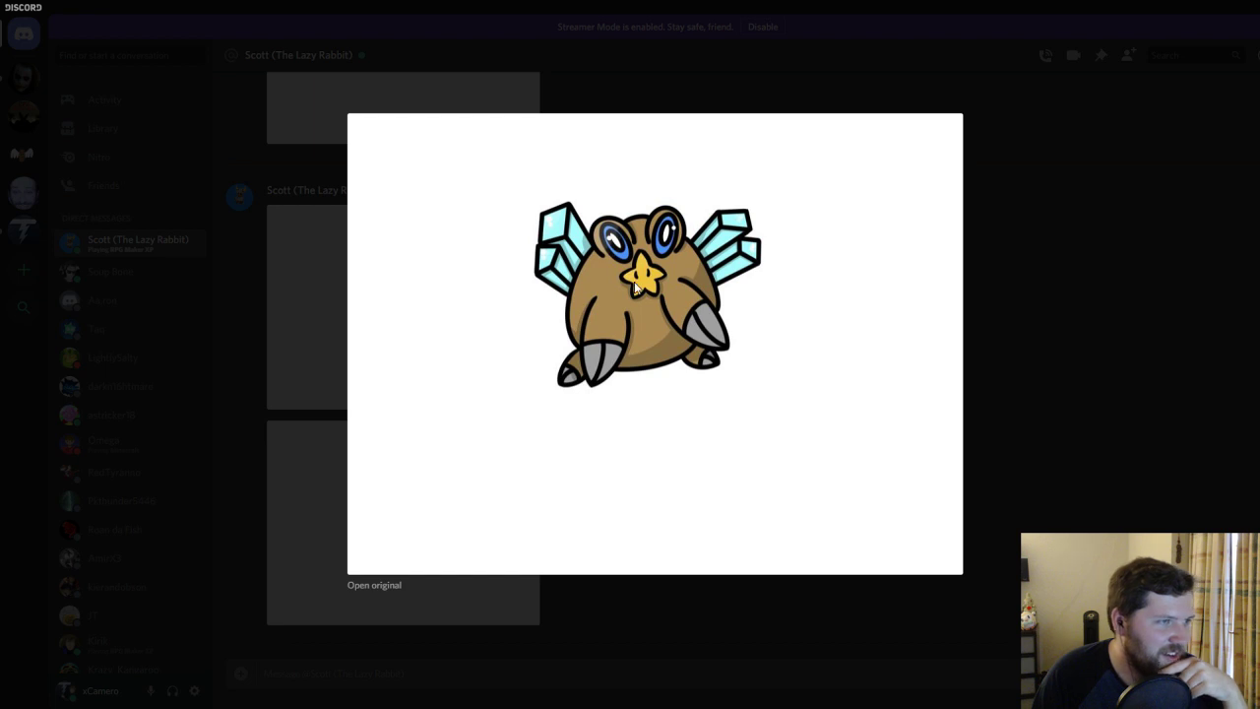
click(1076, 386)
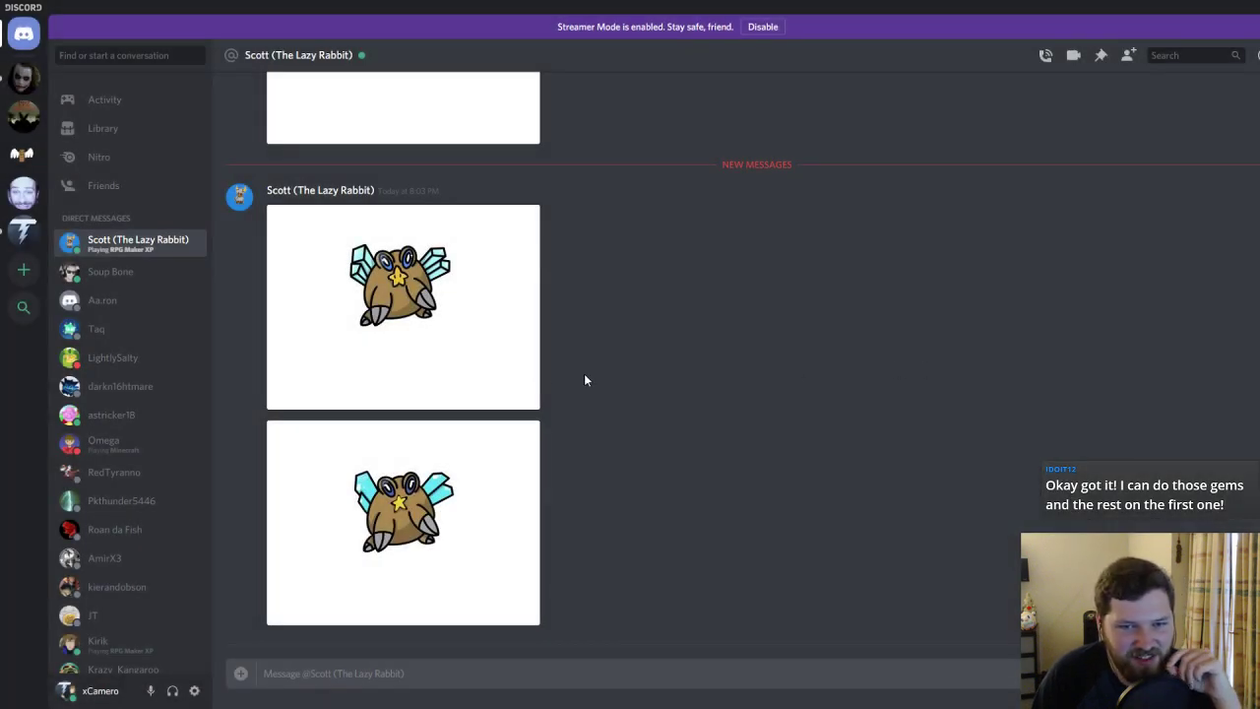
click(407, 363)
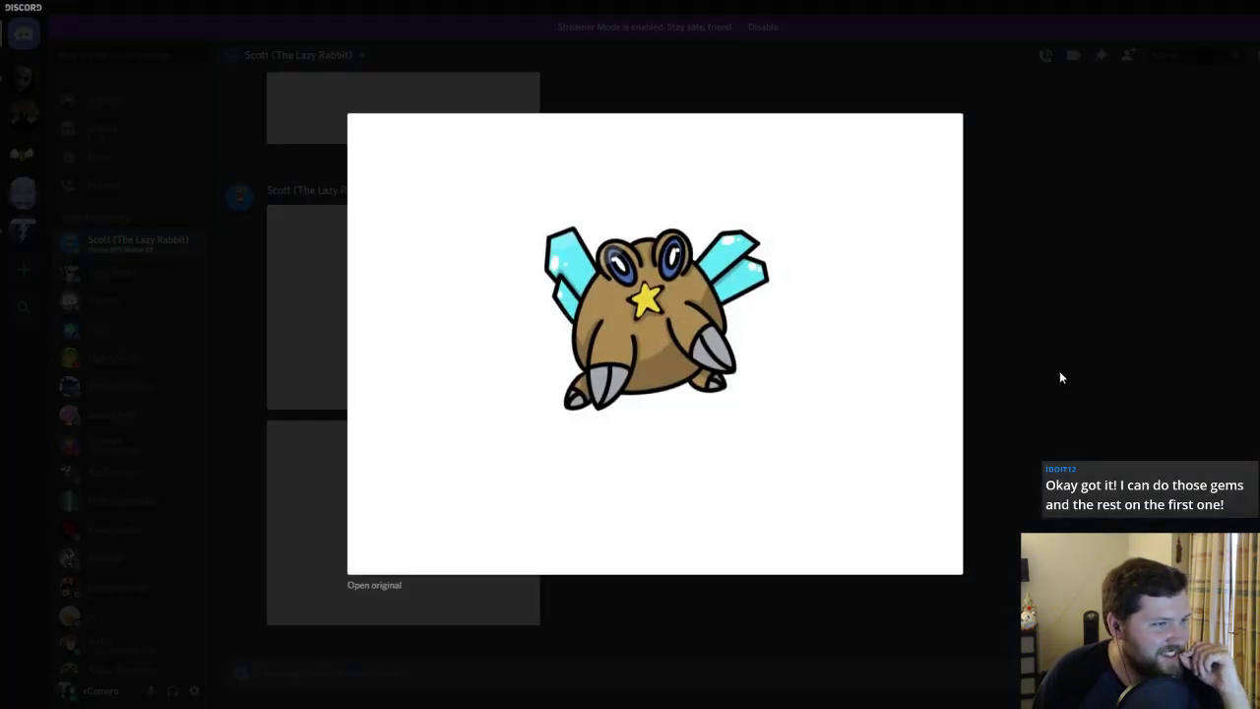
click(1060, 376)
click(388, 332)
click(981, 355)
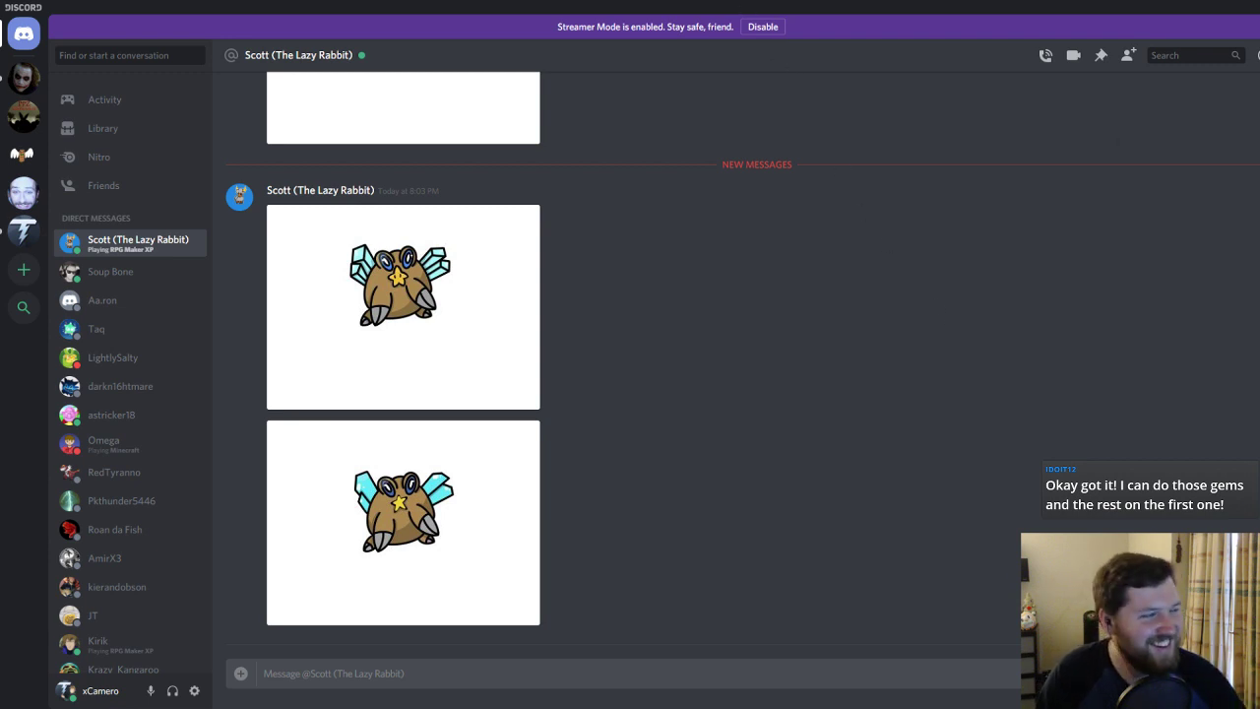
key(alt+Tab)
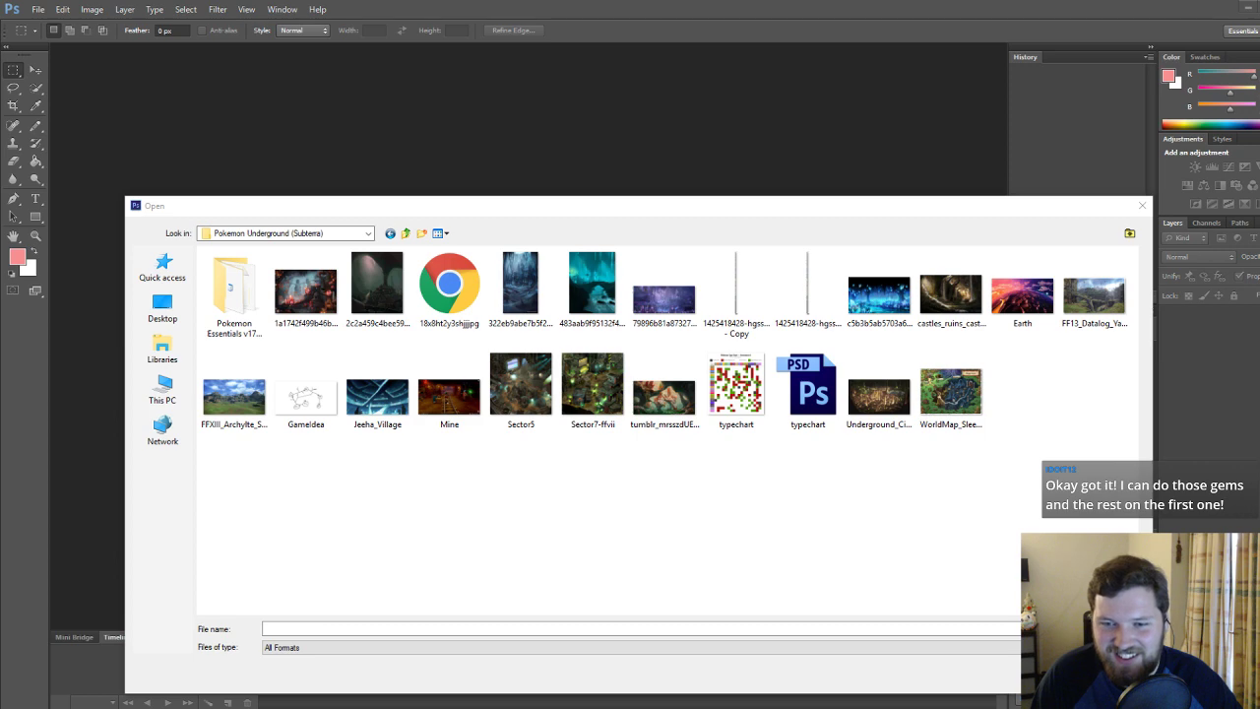
View the Subterra form sprites of Geodude and Sableye in another Discord conversation, and put Discord away.
drag(1259, 110, 526, 39)
click(286, 327)
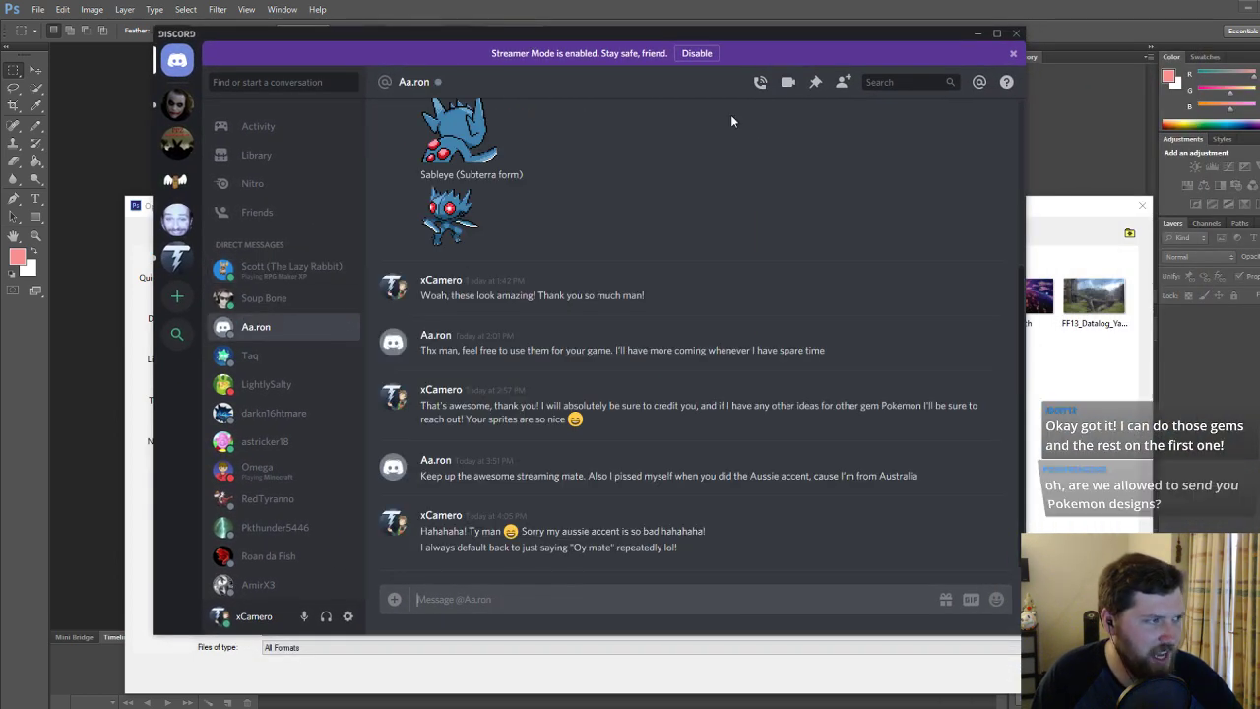
scroll(706, 196, up, 2)
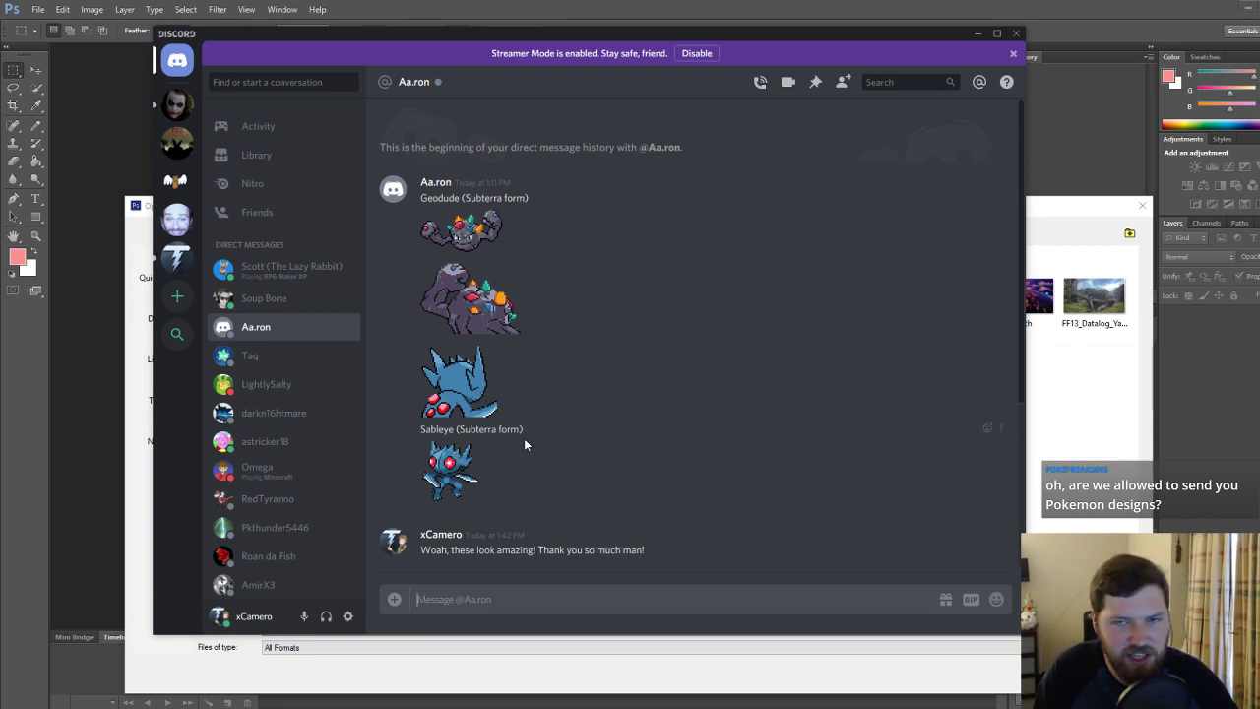
double_click(479, 429)
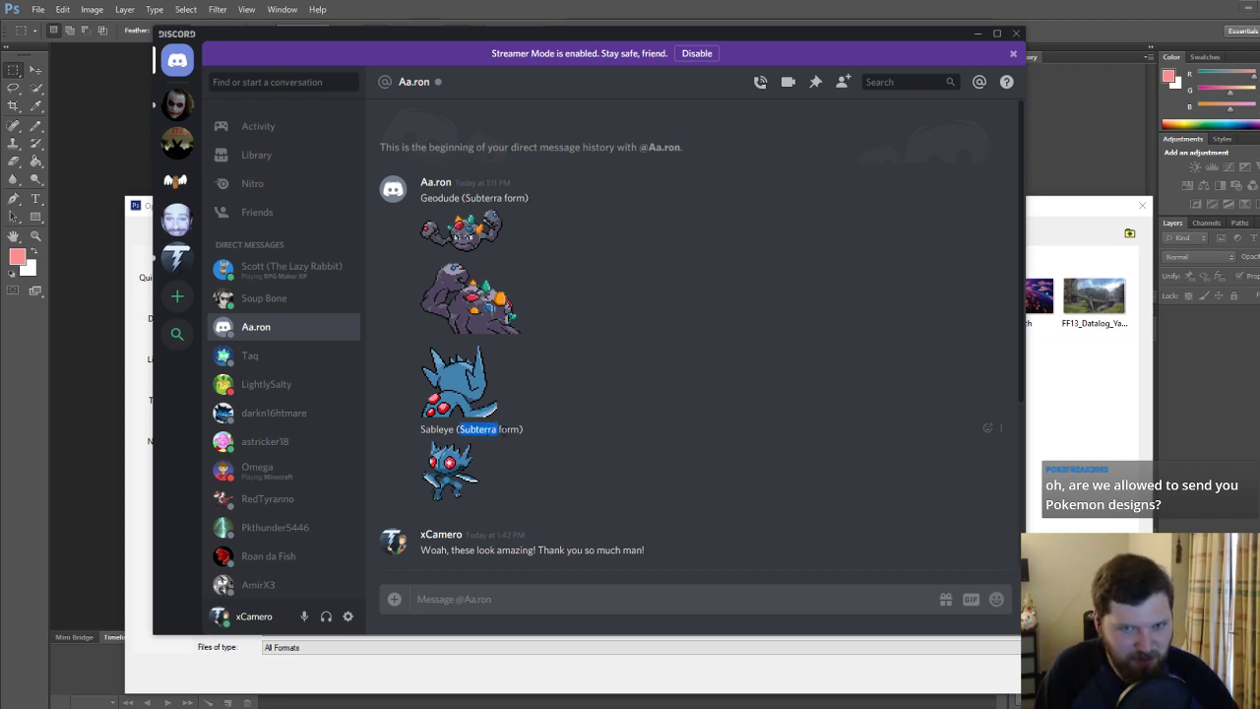
click(728, 145)
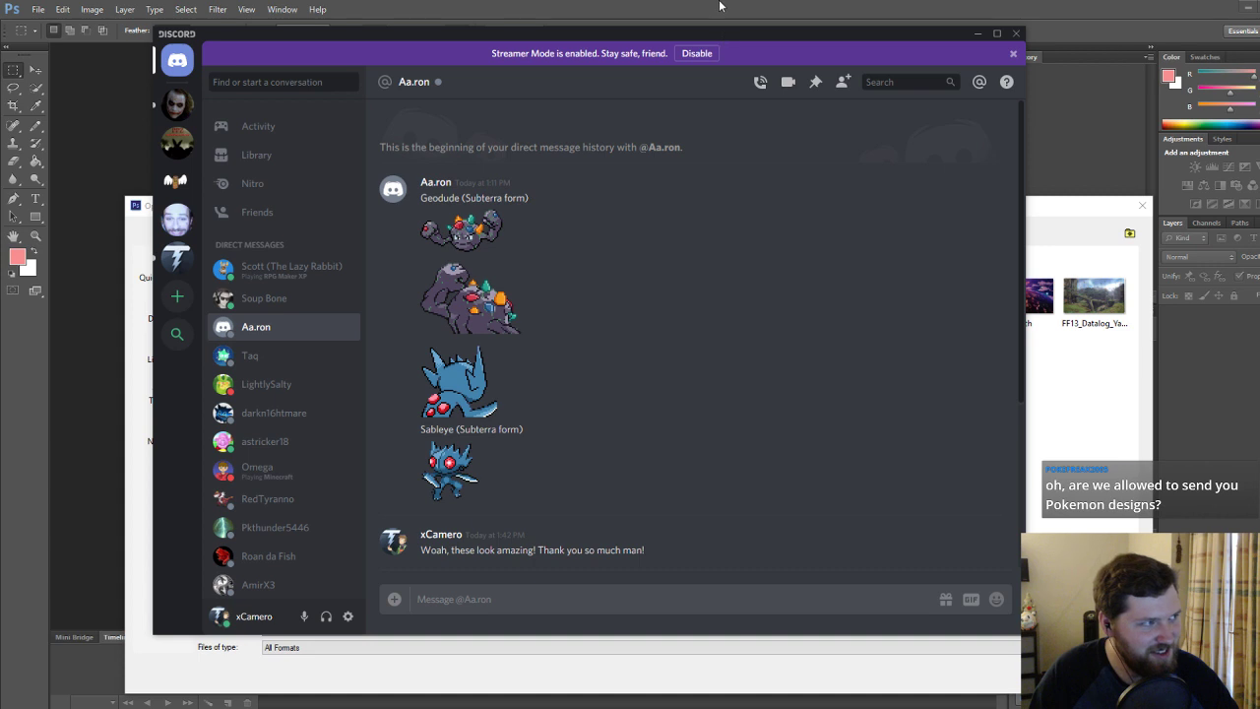
click(719, 6)
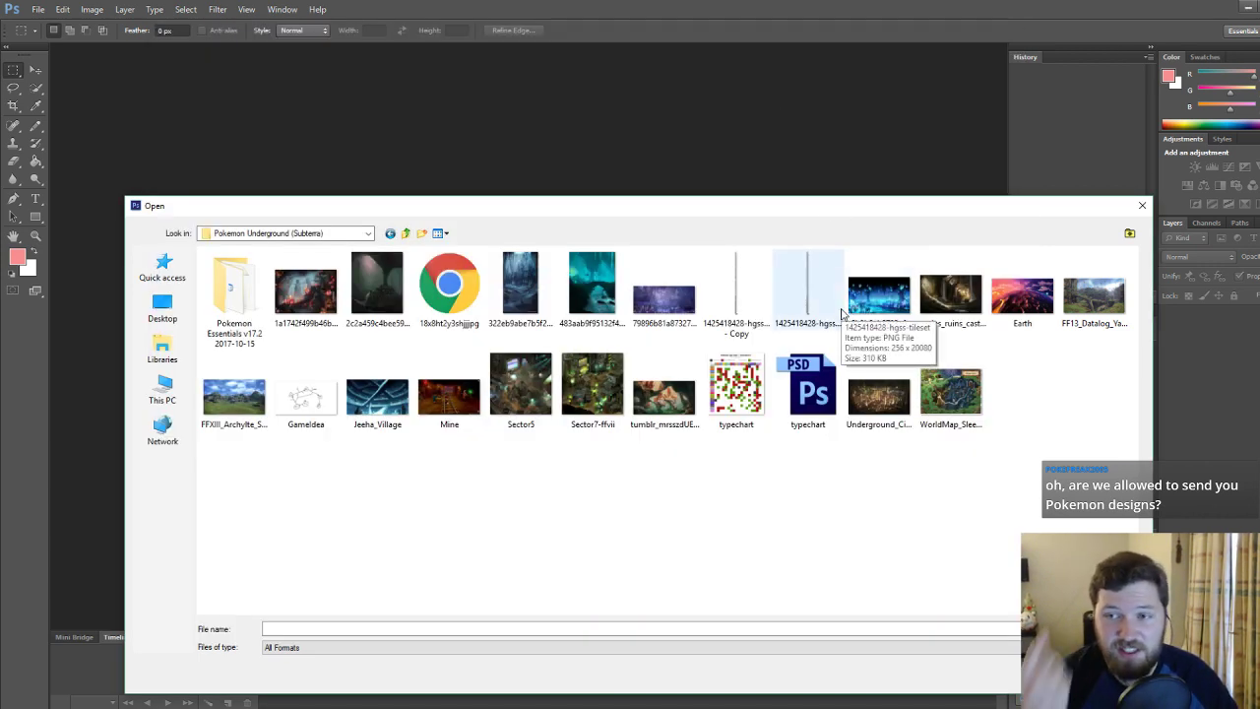
Browse to the Graphics > Characters folder inside Pokemon Essentials v17.2 2017-10-15.
double_click(234, 291)
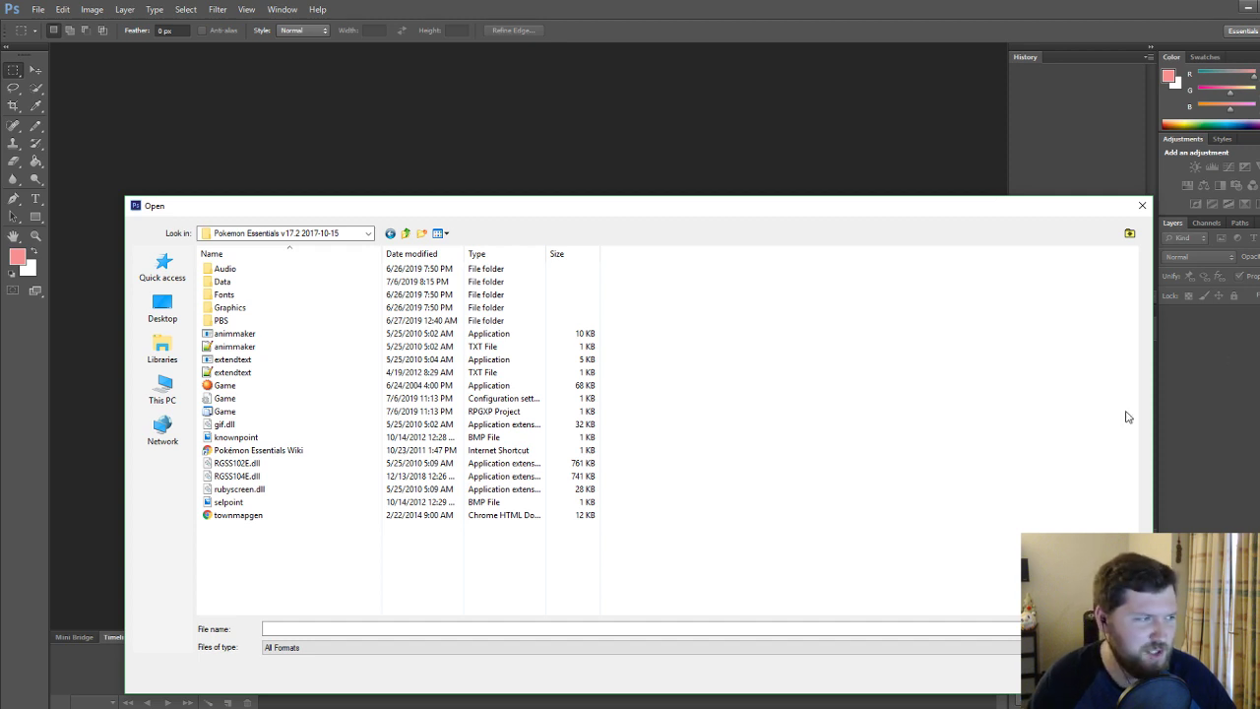
drag(592, 225, 599, 89)
double_click(245, 173)
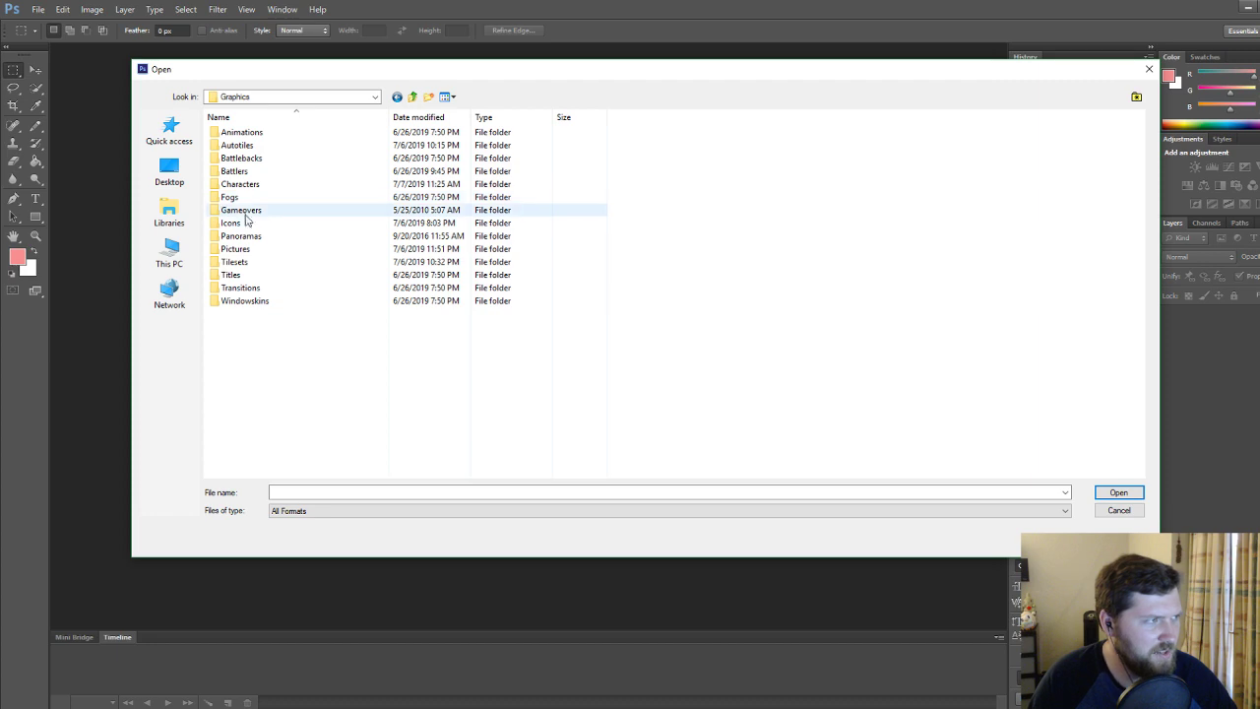
double_click(239, 185)
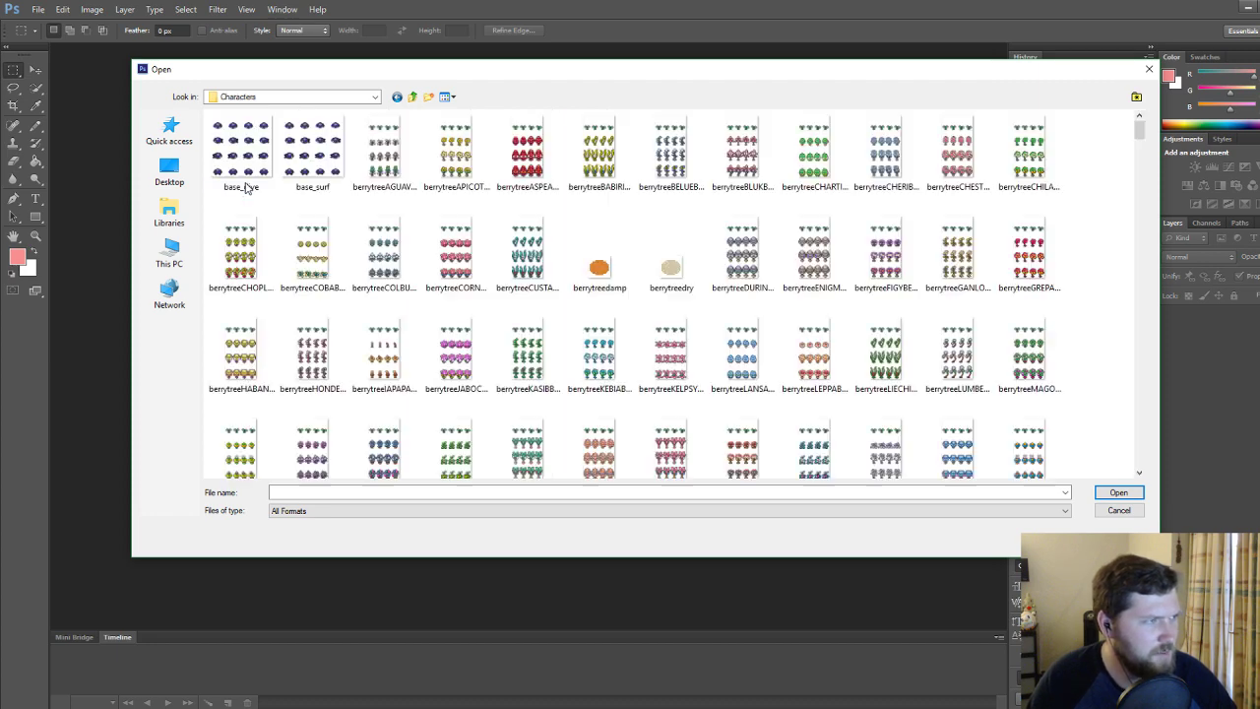
Open the dp_hero14 sprite sheet, accept discarding its Fireworks data, and enlarge the view to about 285%.
drag(1144, 138, 1137, 199)
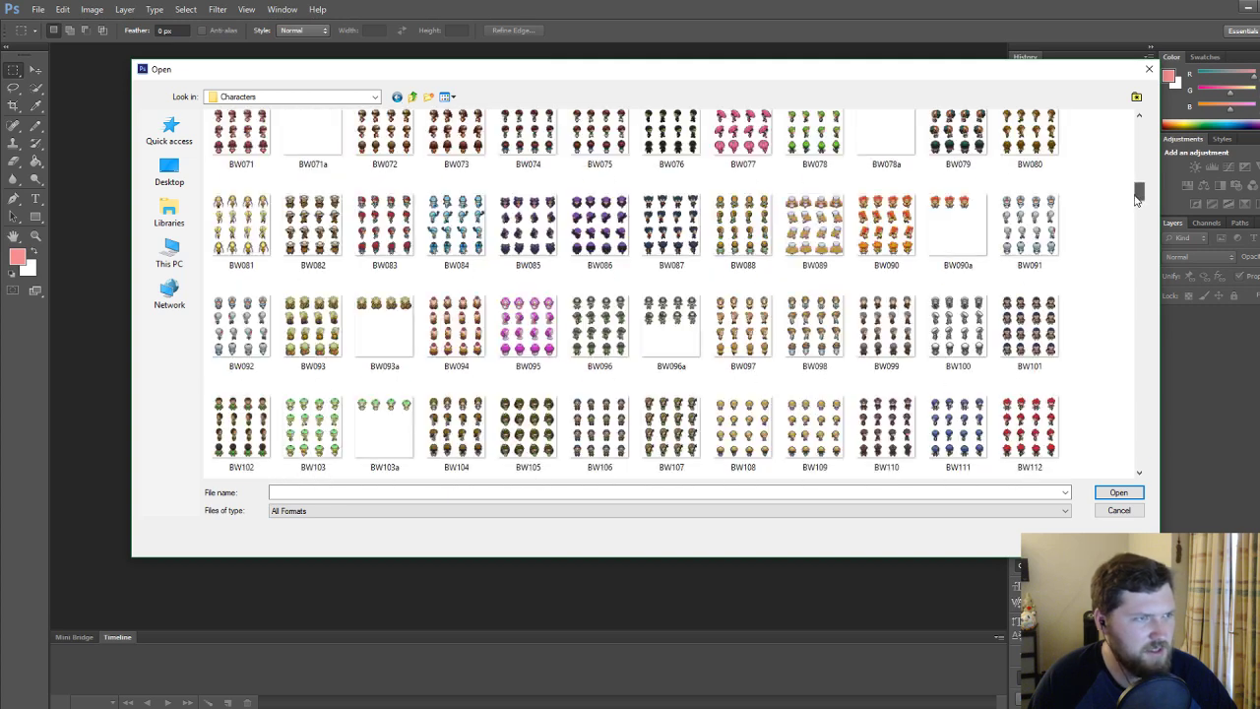
drag(1137, 199, 1133, 243)
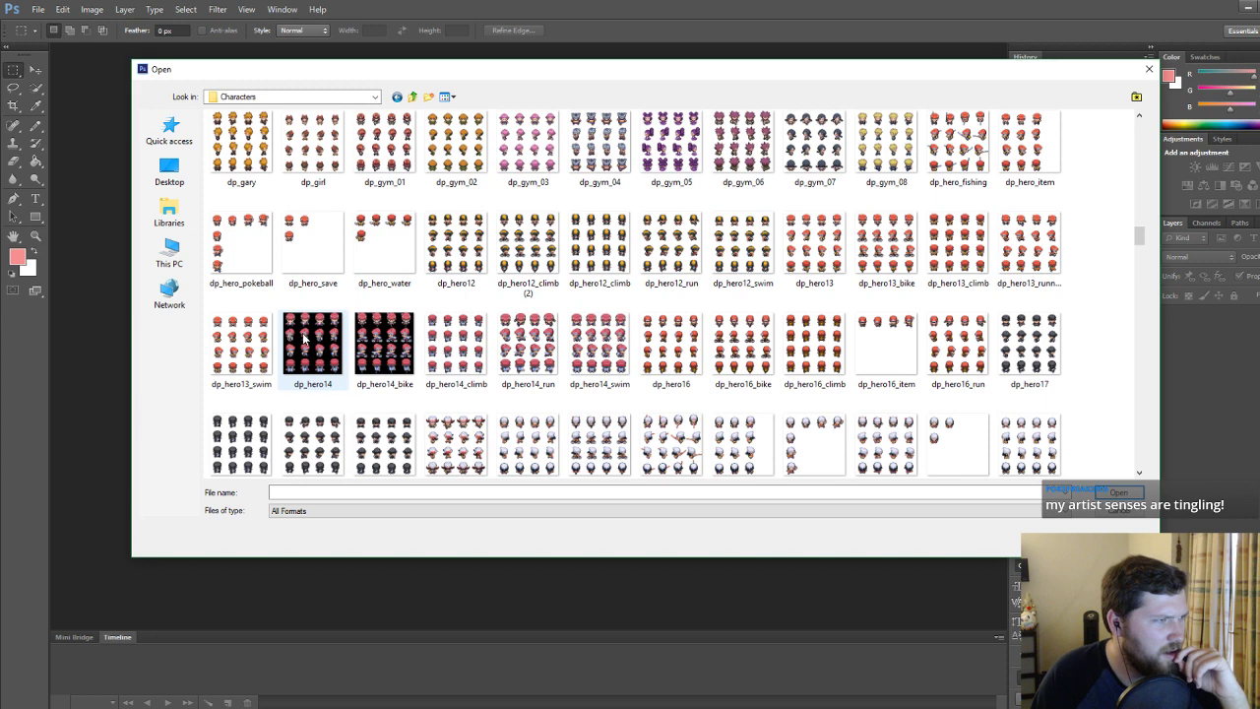
double_click(382, 337)
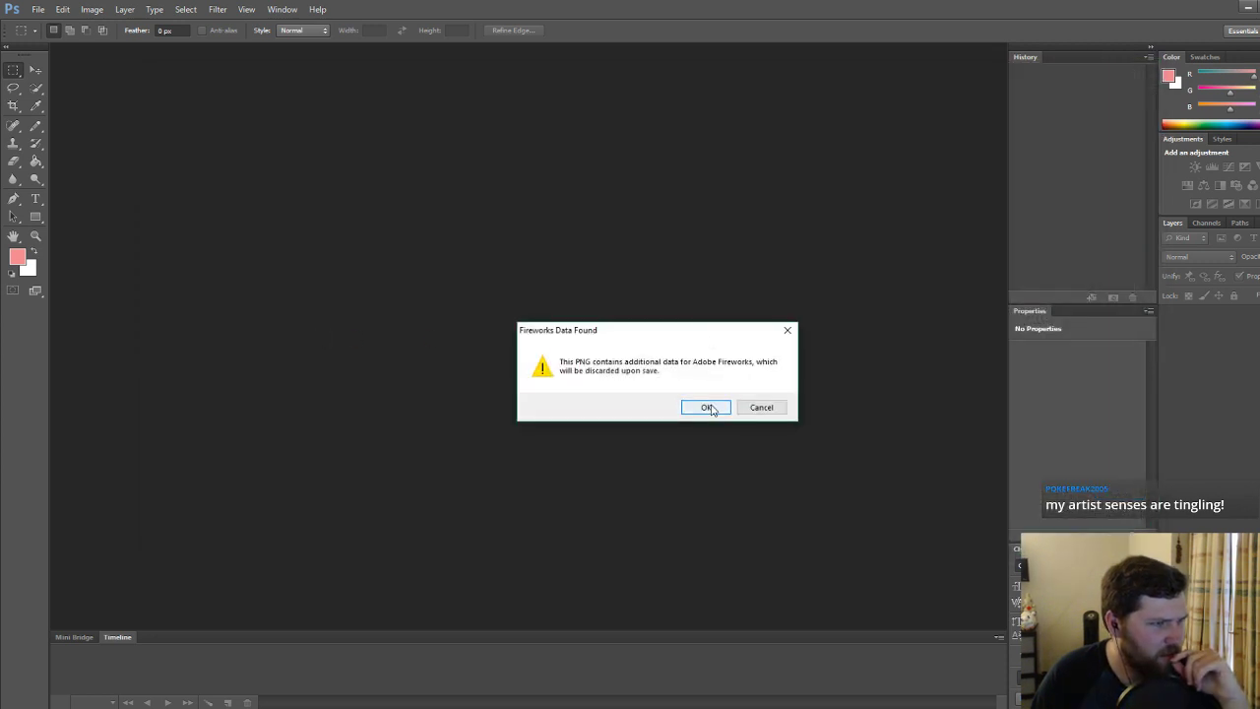
click(708, 408)
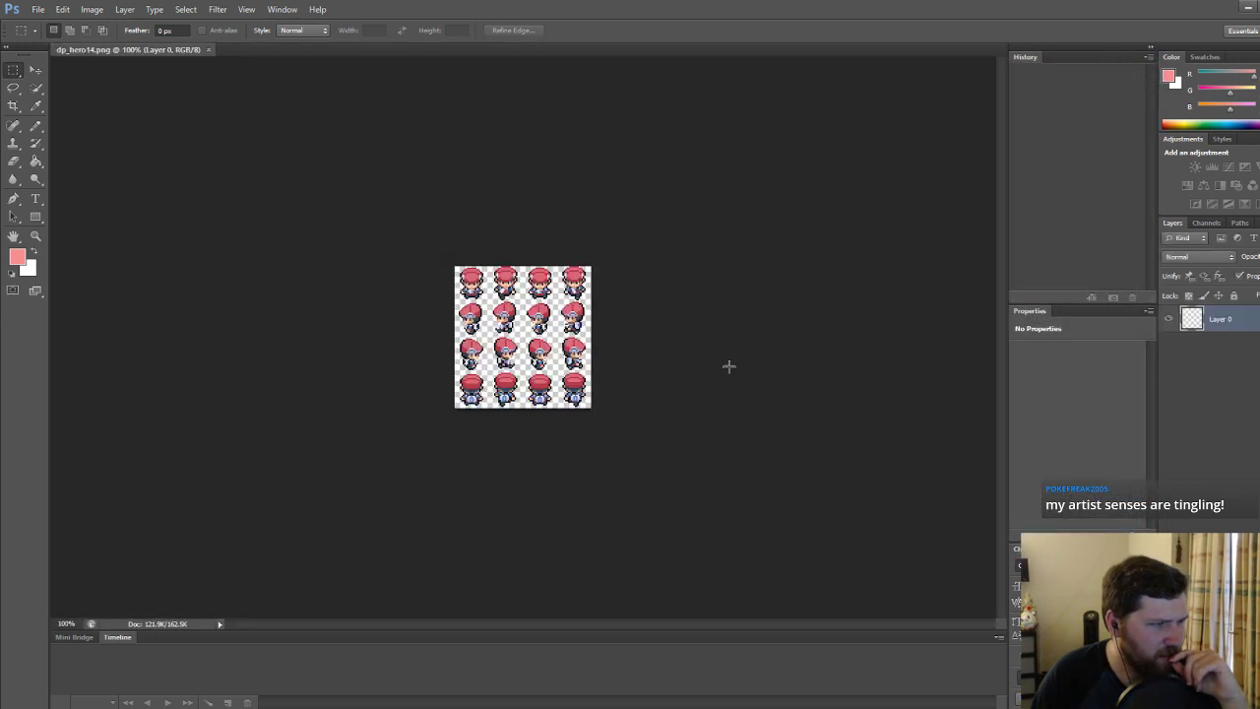
alt+scroll(546, 338, up, 5)
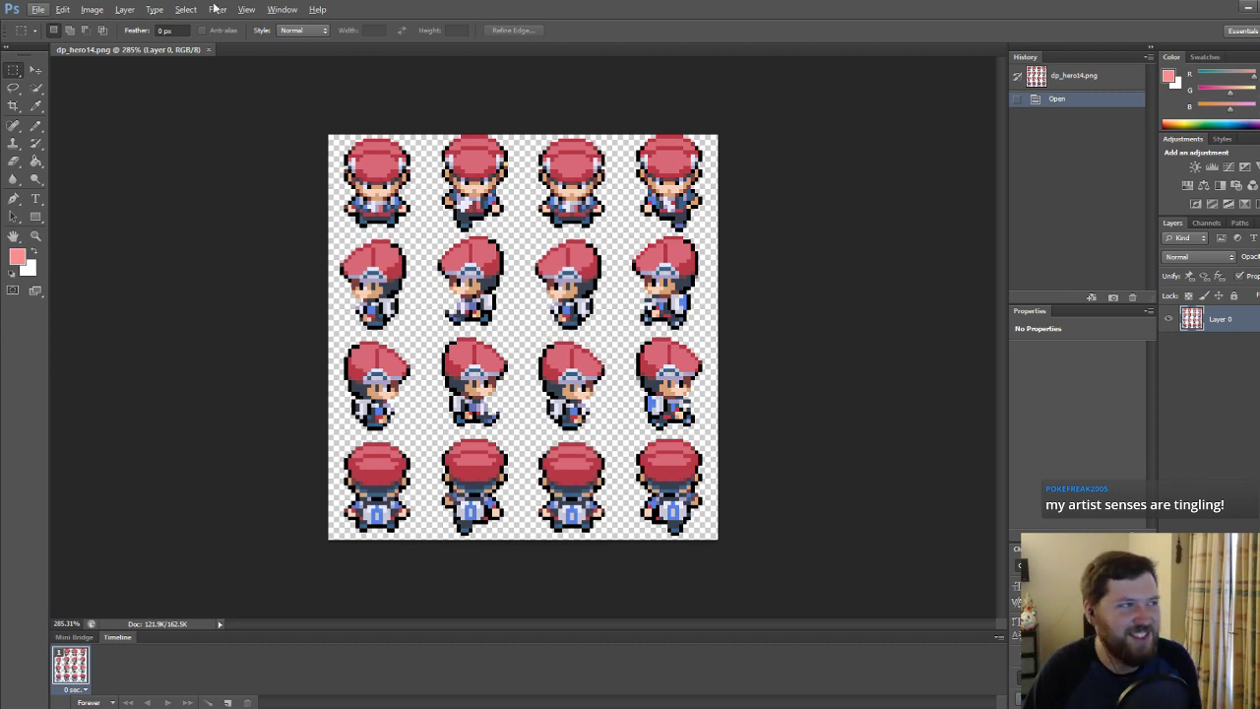
Duplicate the trchar000 sprite sheet in File Explorer's Characters folder and delete the original file.
mouse_move(232, 708)
click(138, 662)
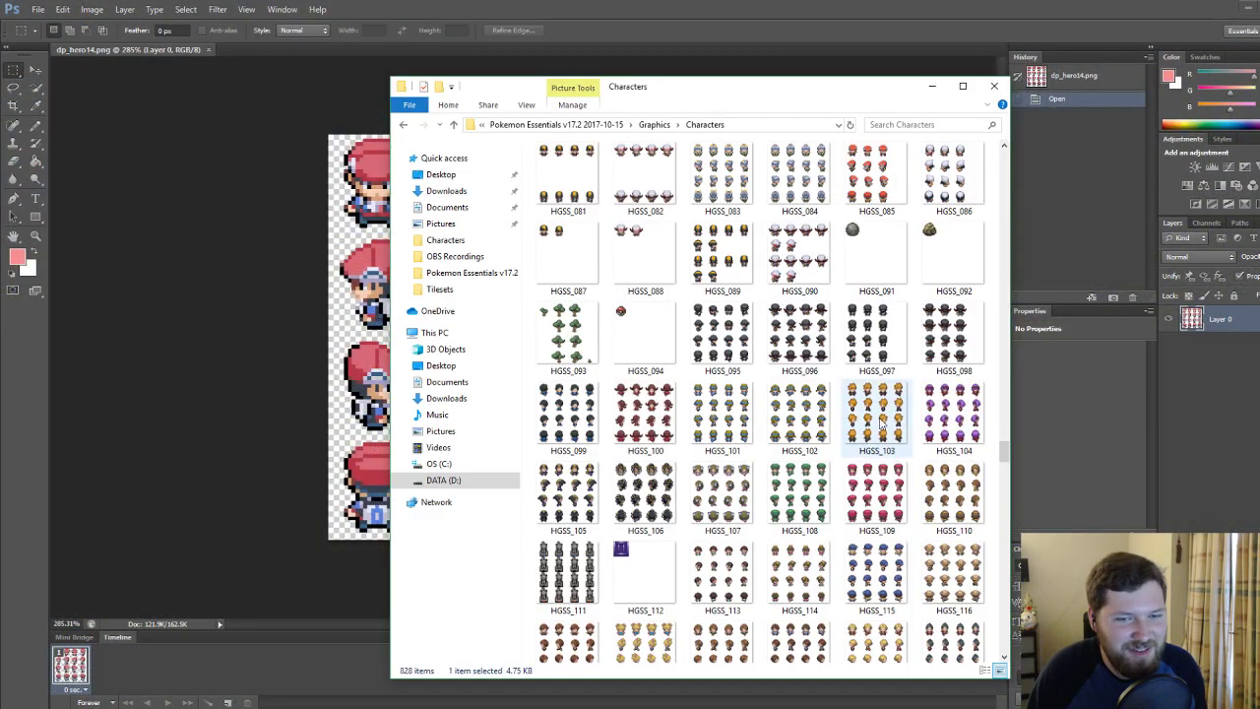
scroll(881, 423, down, 20)
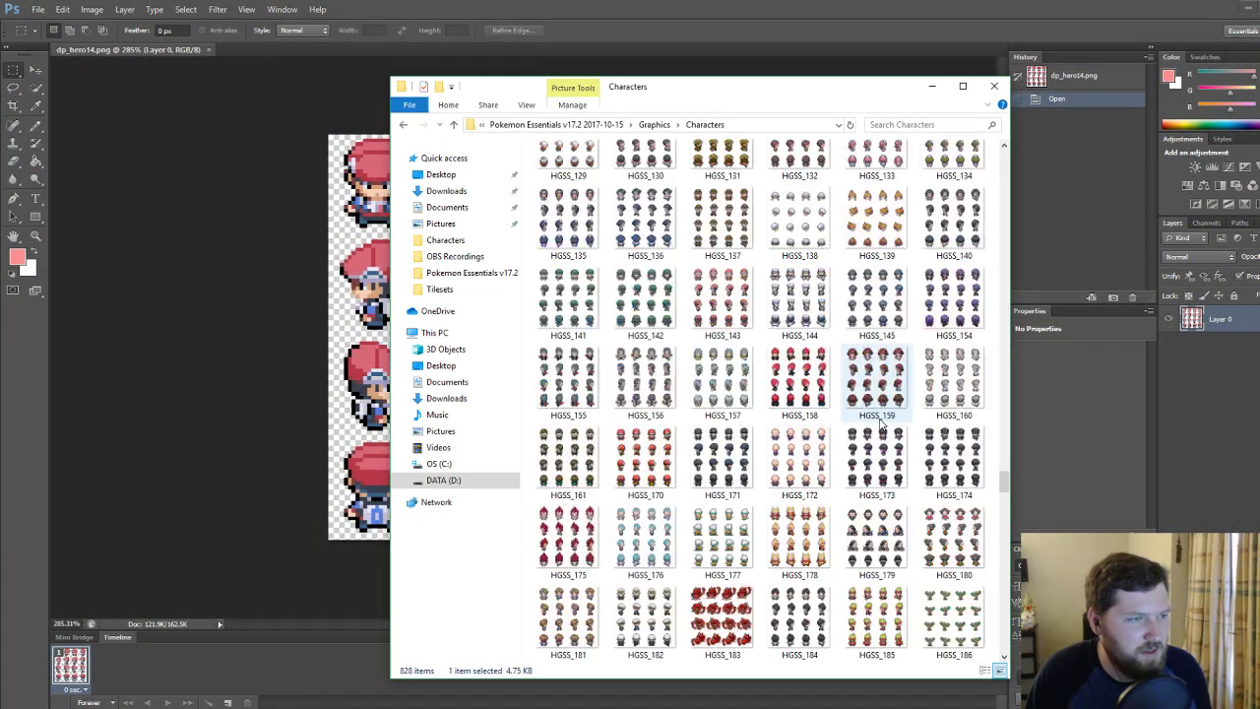
scroll(881, 423, down, 10)
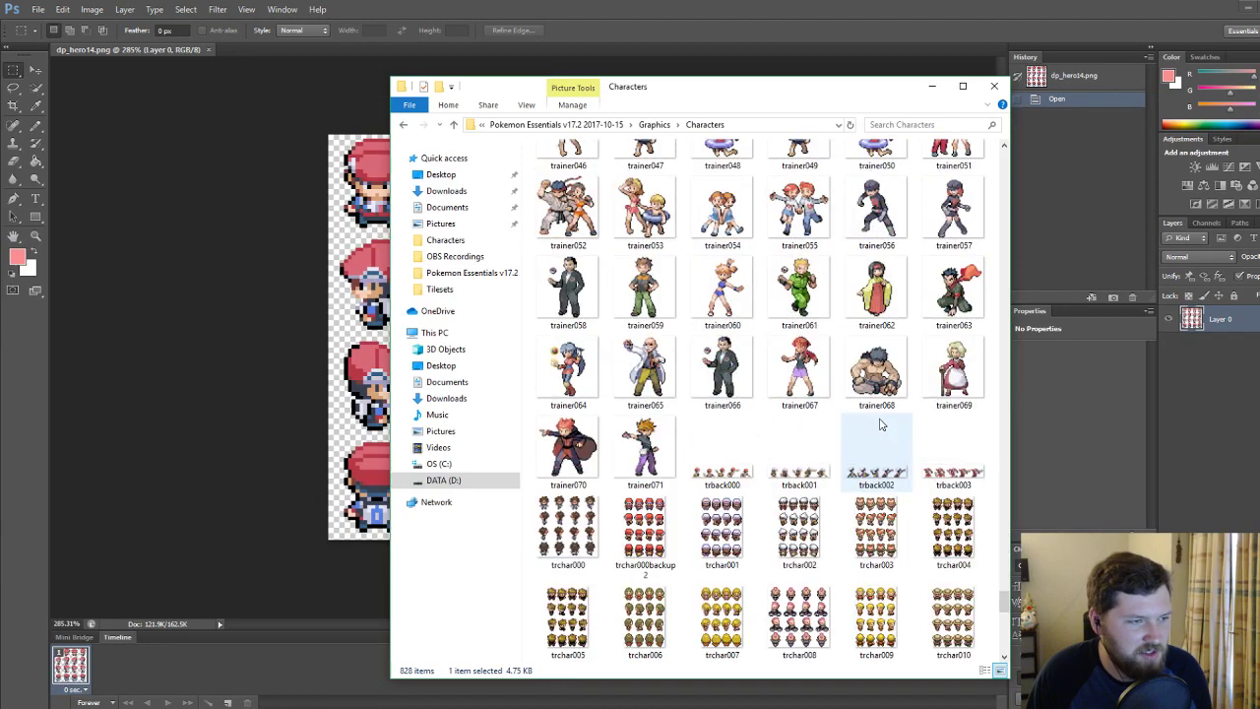
scroll(880, 423, down, 8)
scroll(881, 423, up, 6)
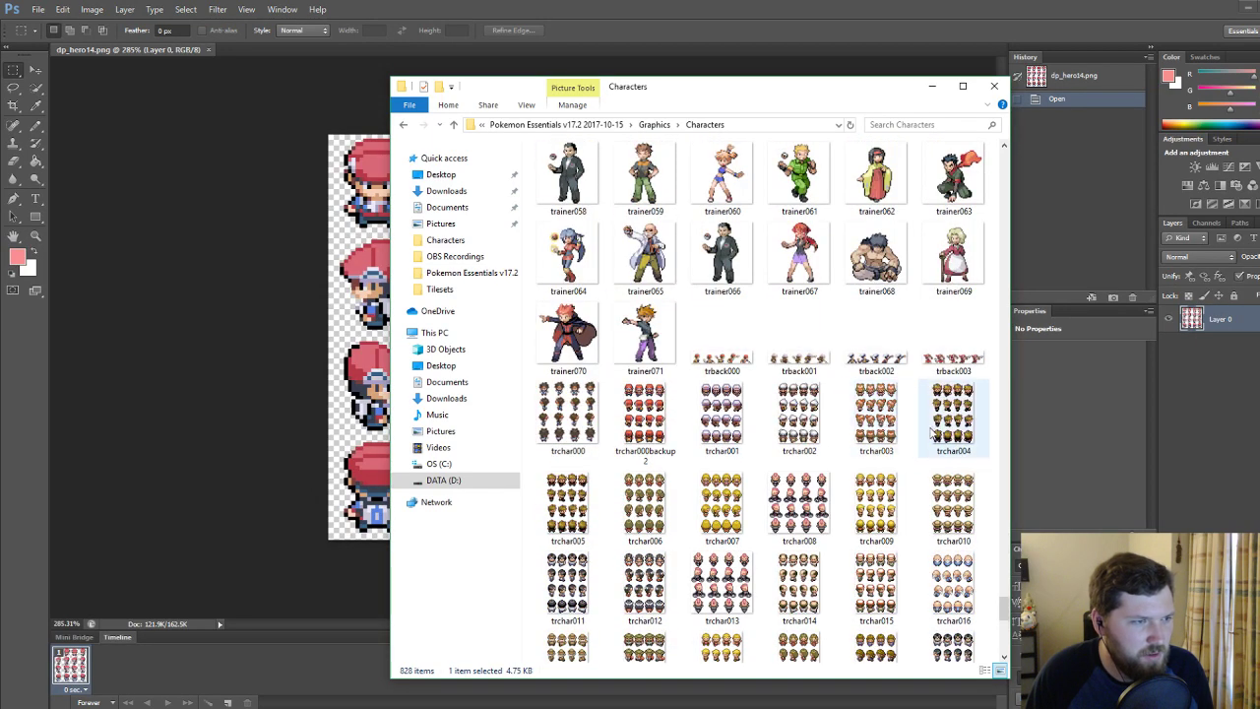
click(559, 415)
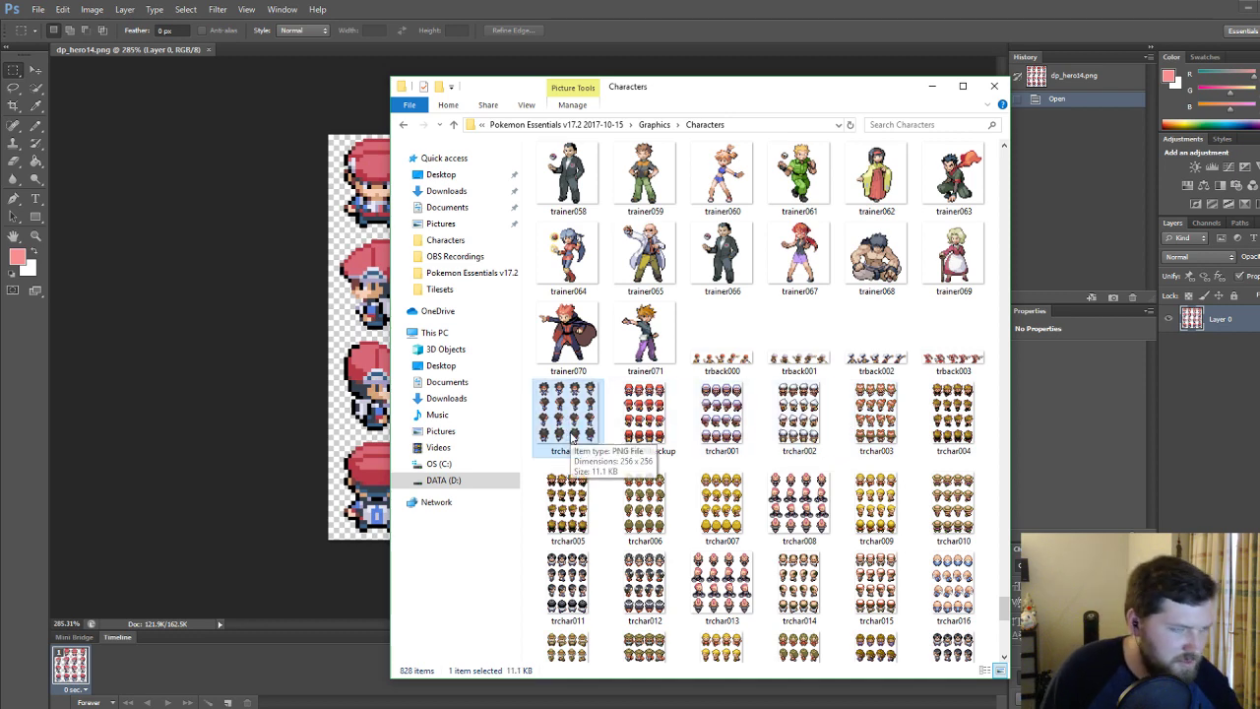
key(ctrl+v)
click(648, 415)
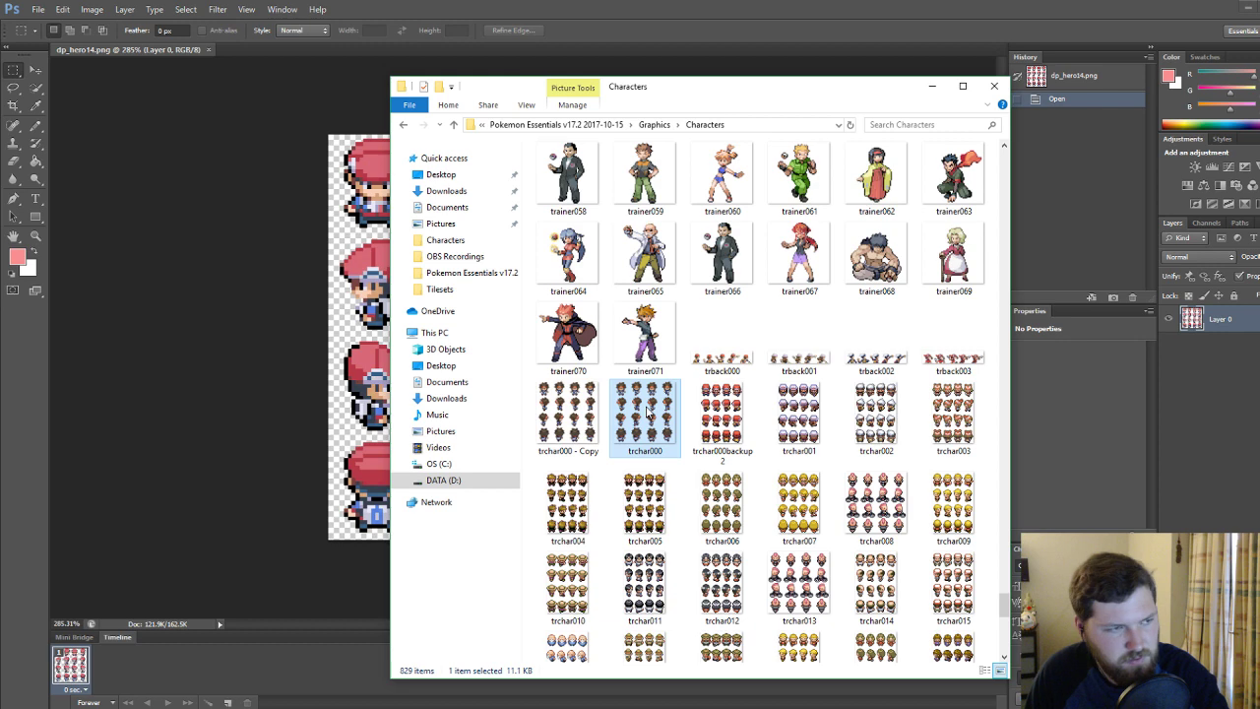
key(Delete)
Rename the copy of trchar000 as trchar000backup3.
right_click(568, 415)
click(611, 678)
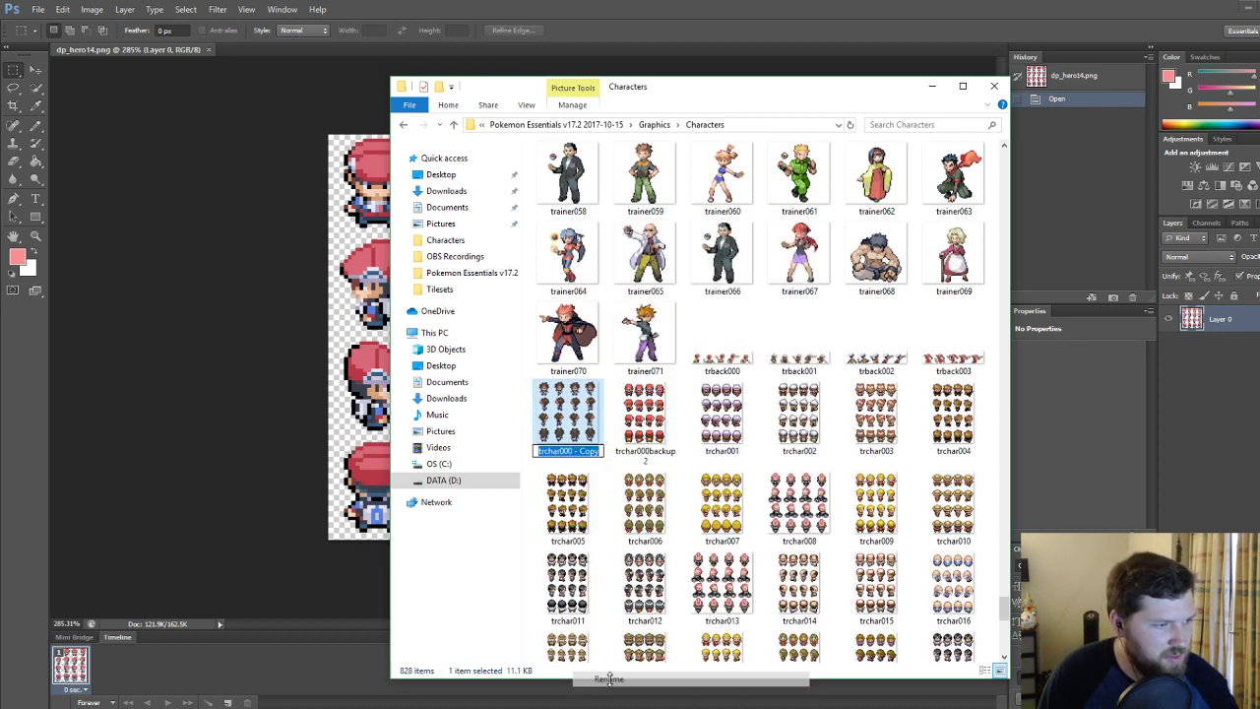
key(BackSpace)
key(BackSpace)
key(BackSpace)
key(BackSpace)
key(BackSpace)
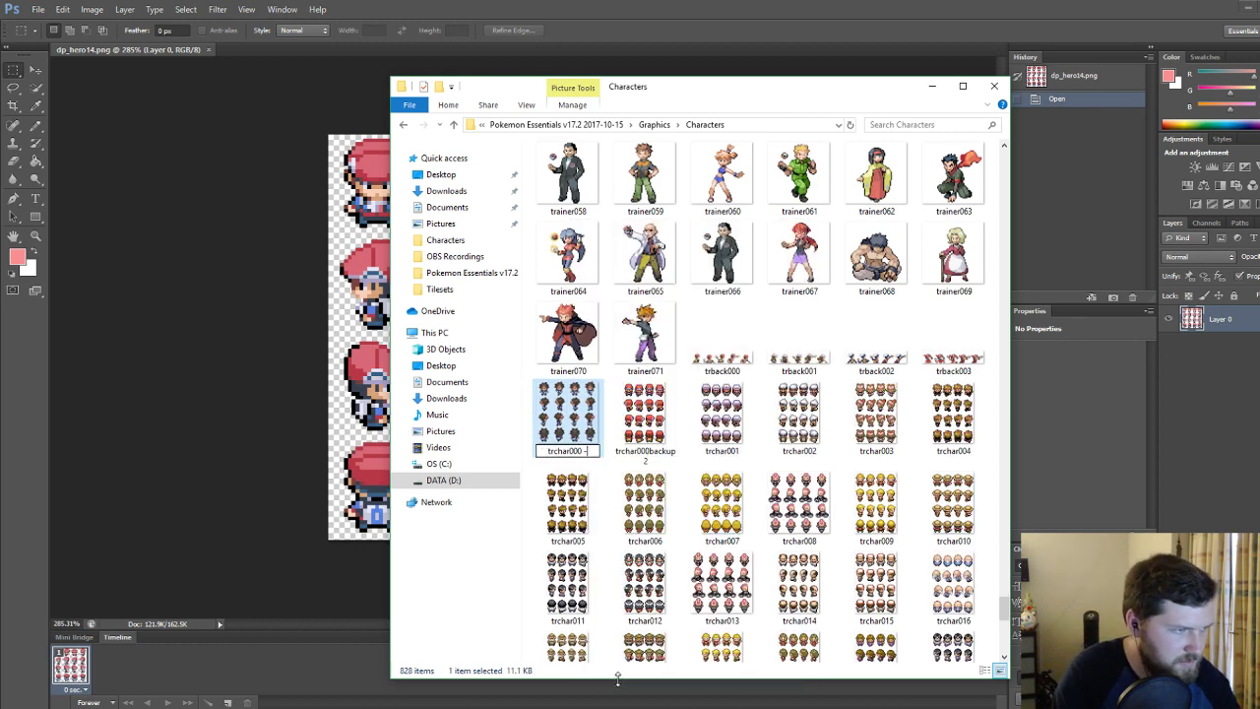
text(back)
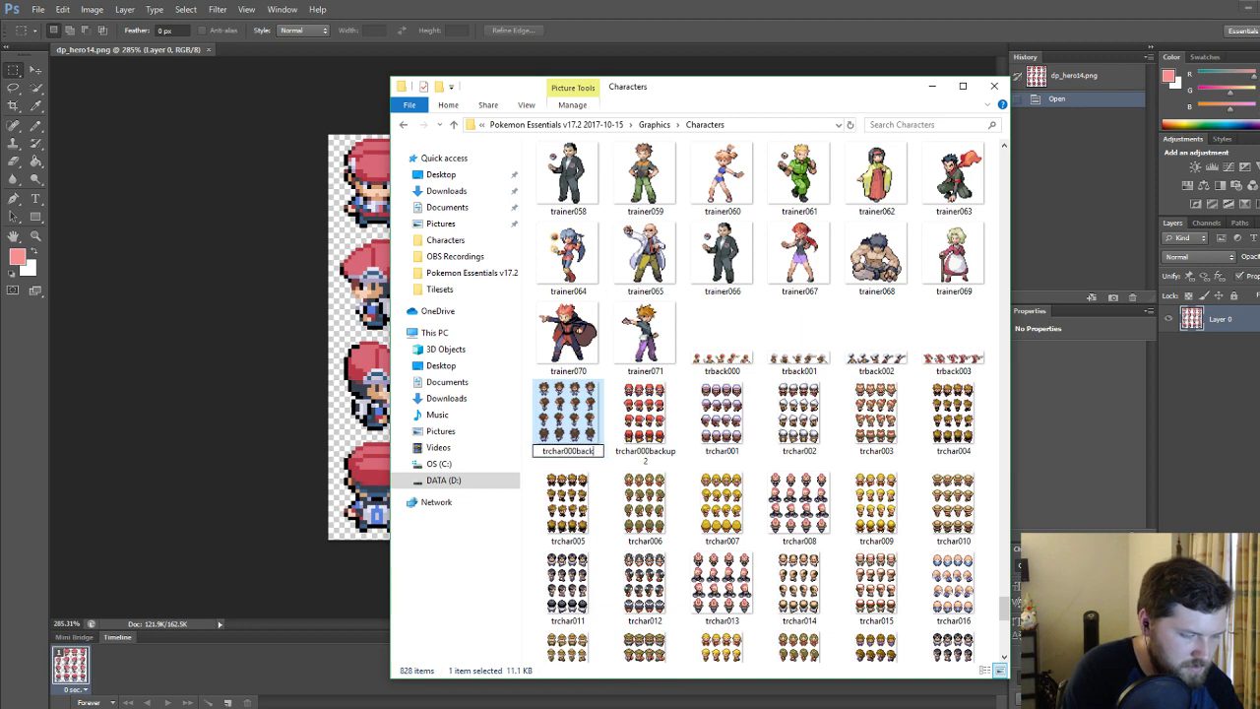
text(up3)
key(Return)
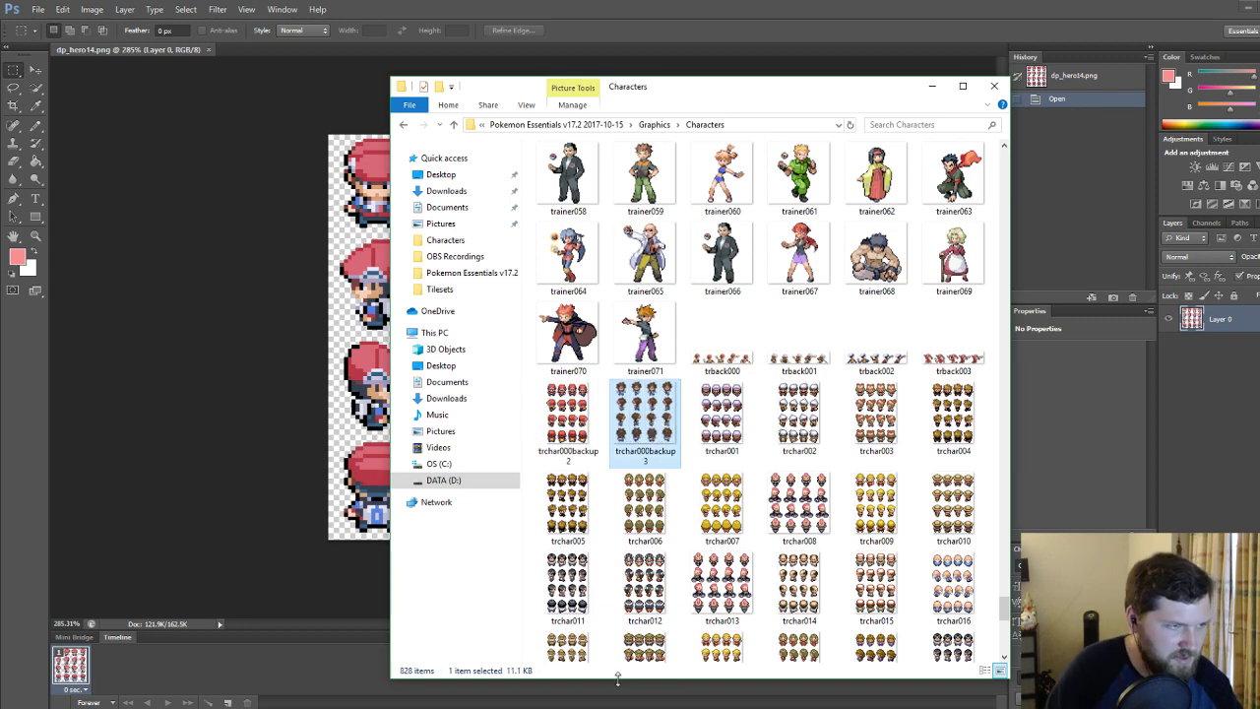
Preview the trback000 and dp_bt_04 sprite sheets from the Characters folder and close each preview.
double_click(722, 340)
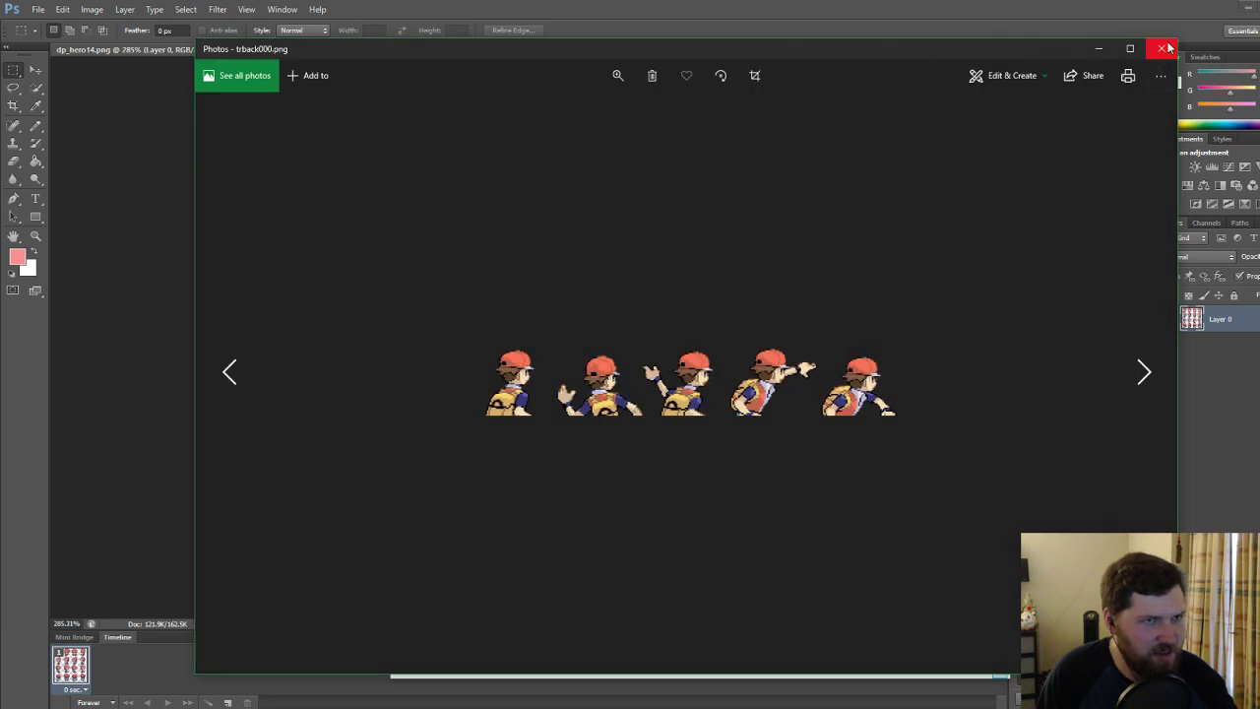
click(1161, 45)
scroll(995, 397, up, 8)
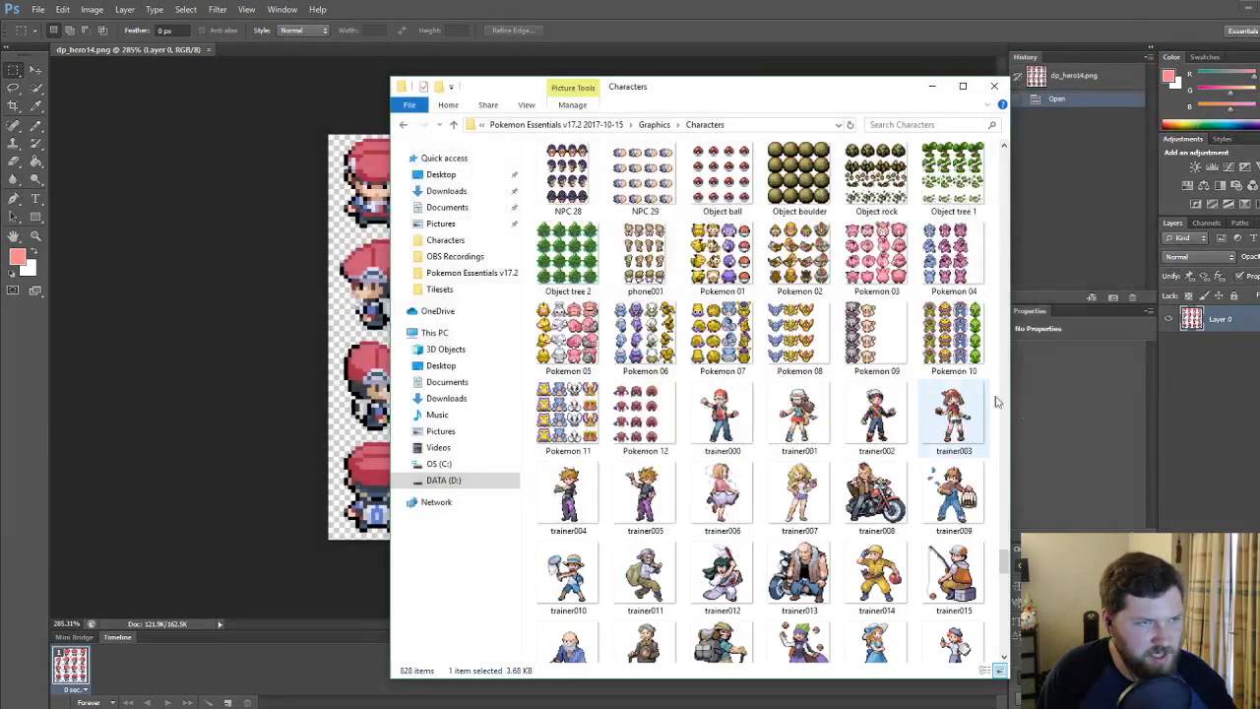
drag(1005, 562, 972, 246)
scroll(973, 246, up, 3)
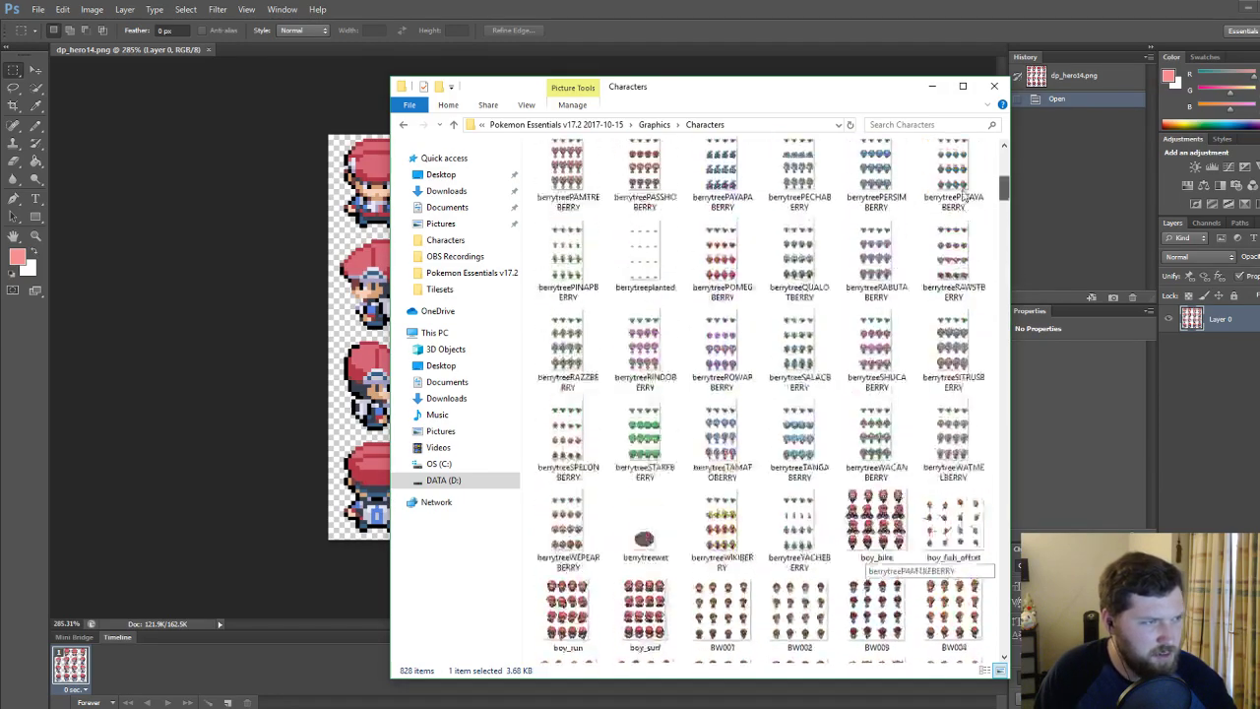
scroll(972, 233, down, 15)
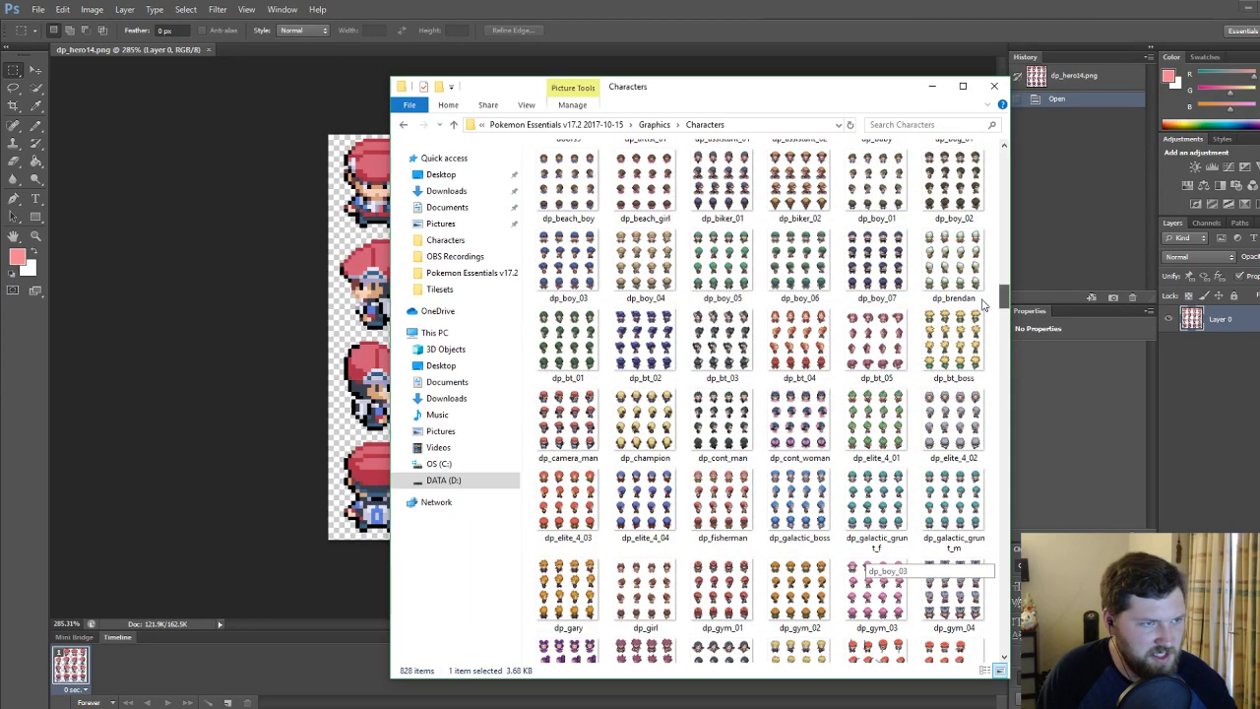
double_click(797, 340)
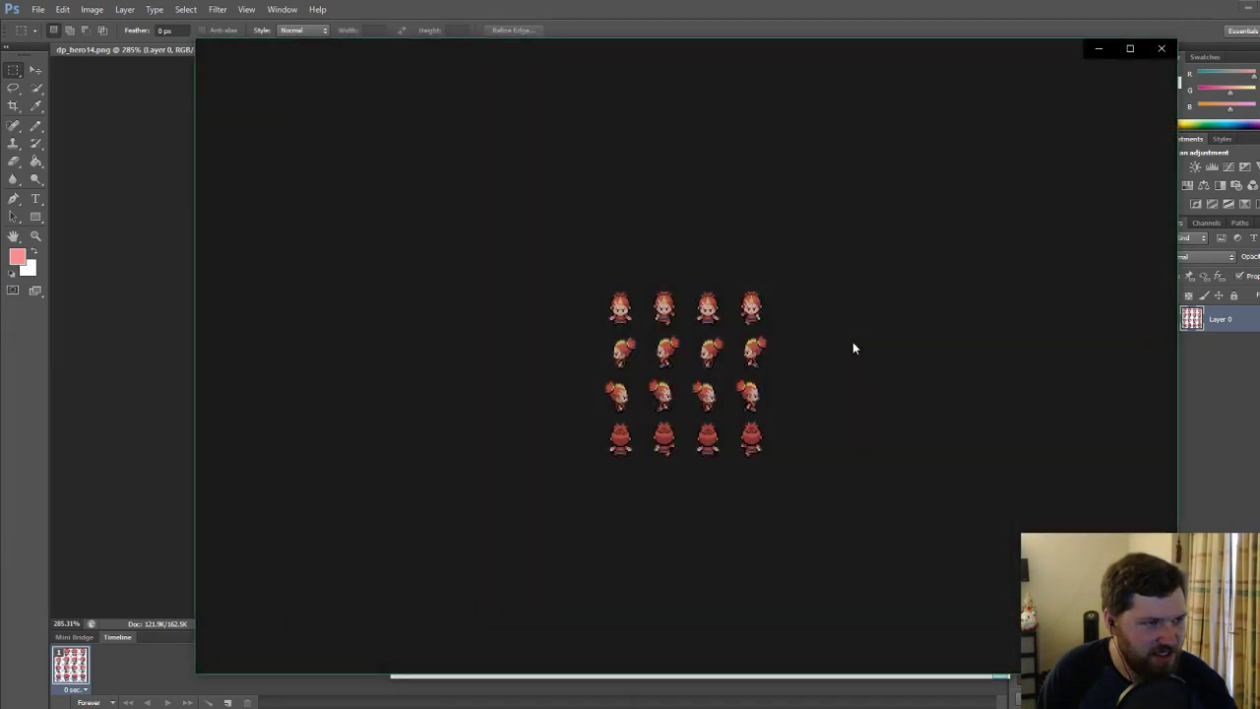
click(1159, 47)
scroll(805, 431, up, 3)
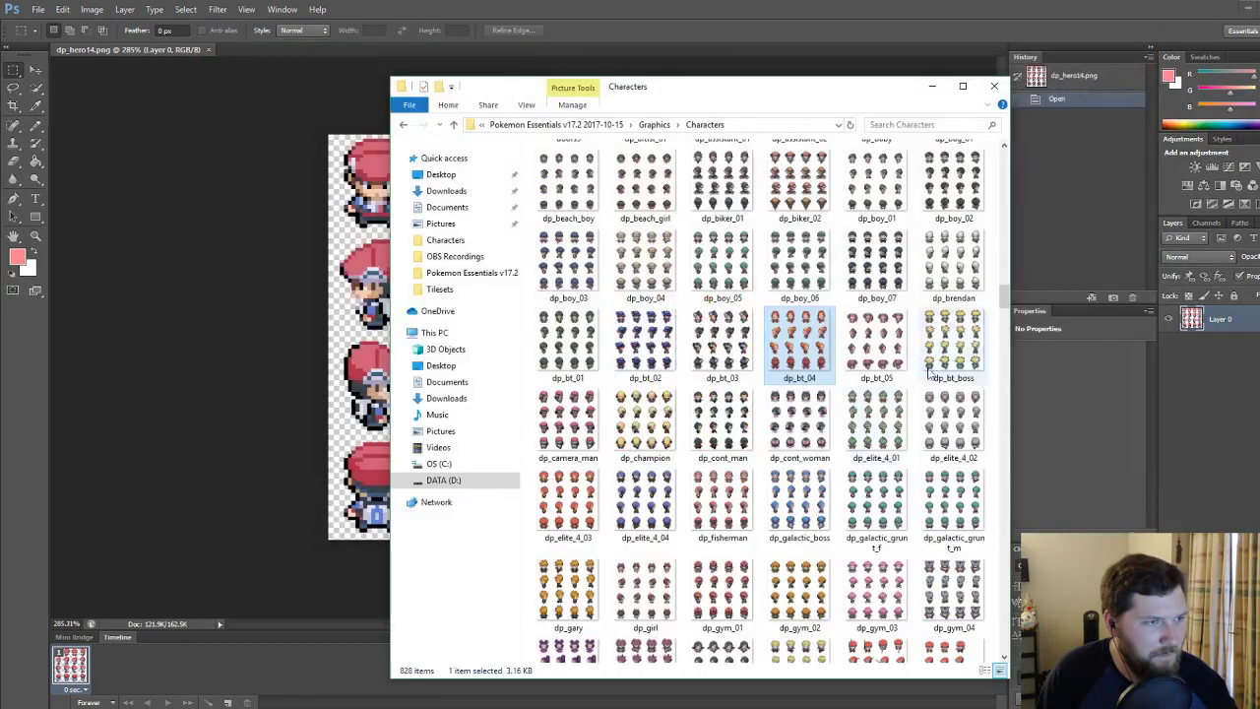
Duplicate the dp_hero14 sprite sheet and rename the copy as trchar000.
scroll(761, 506, down, 10)
scroll(761, 506, up, 3)
click(667, 436)
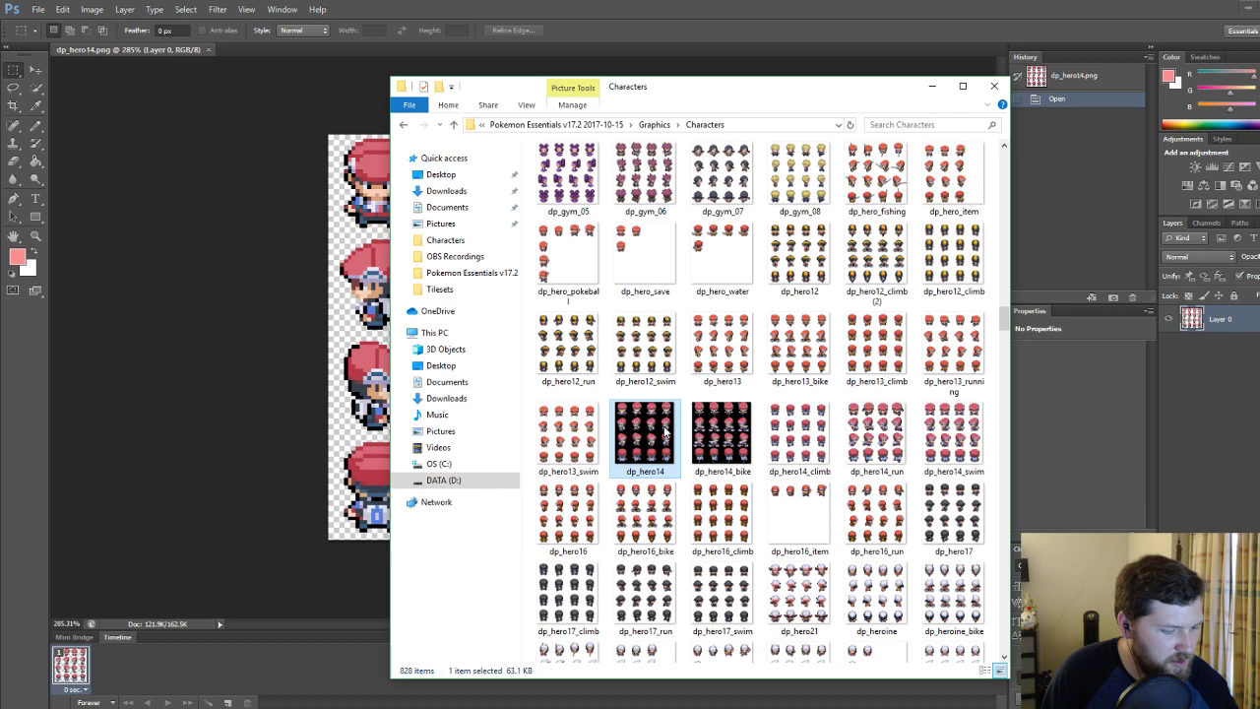
key(ctrl+c)
key(ctrl+v)
right_click(635, 449)
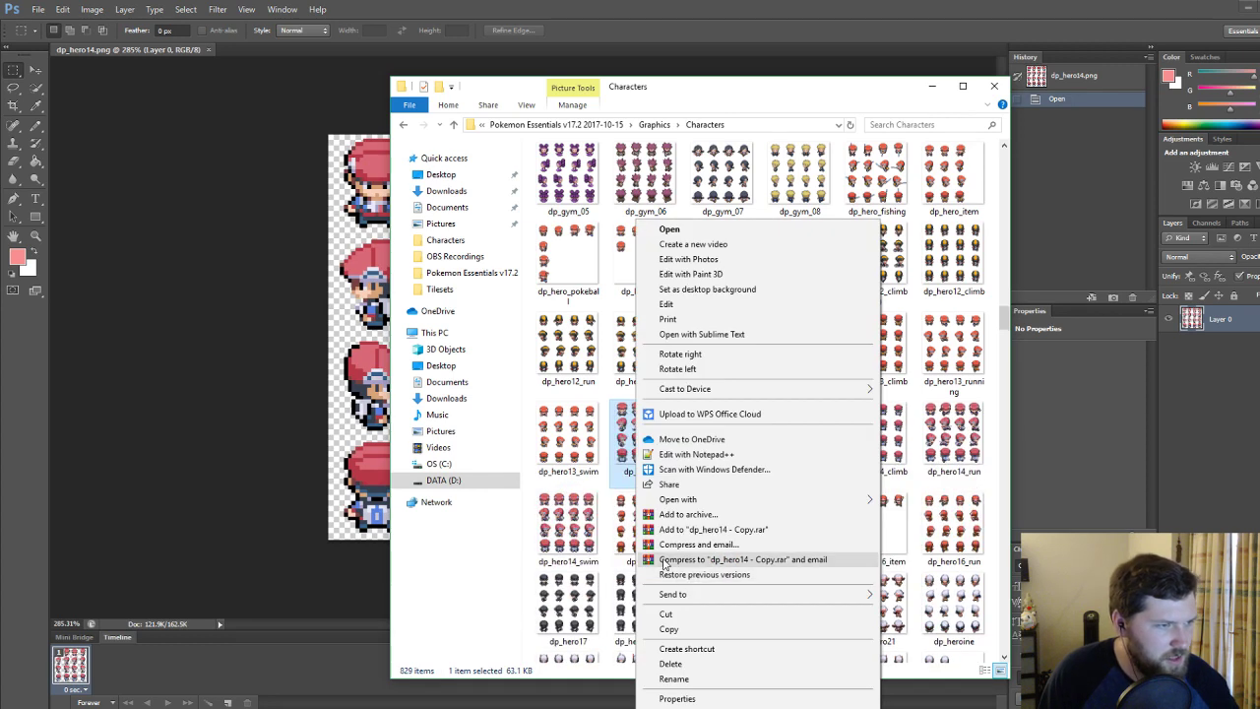
click(673, 679)
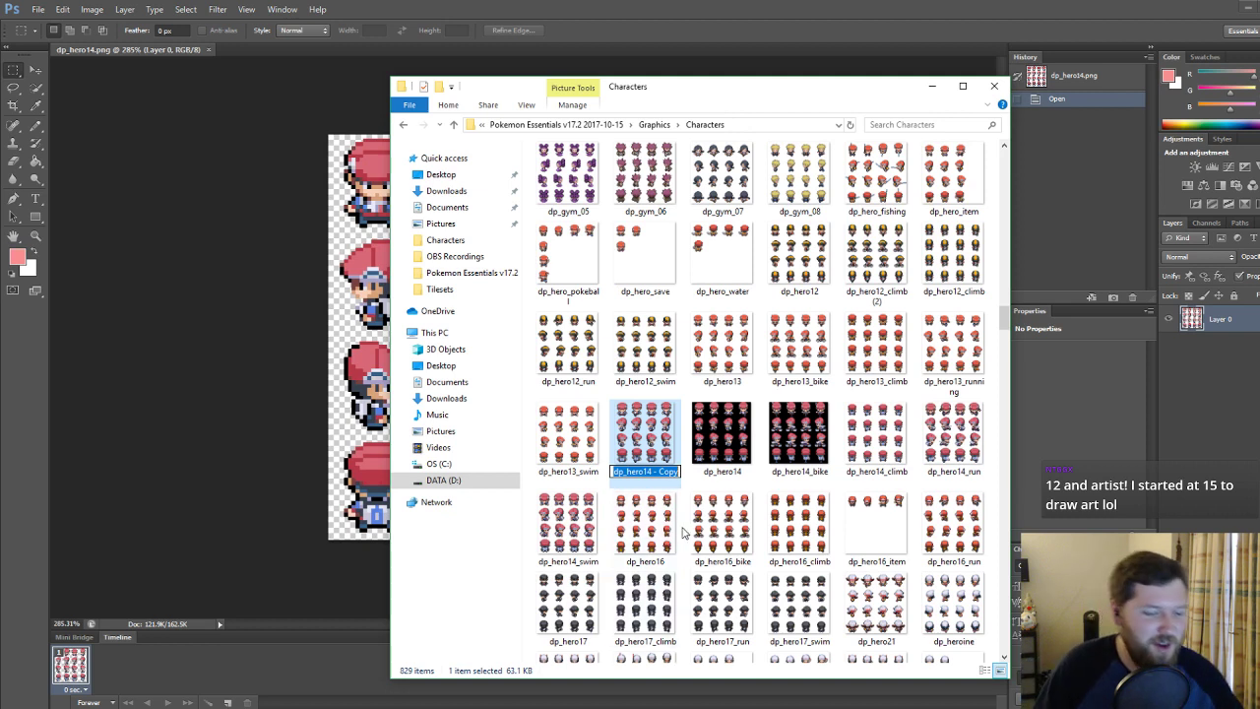
text(trchar000)
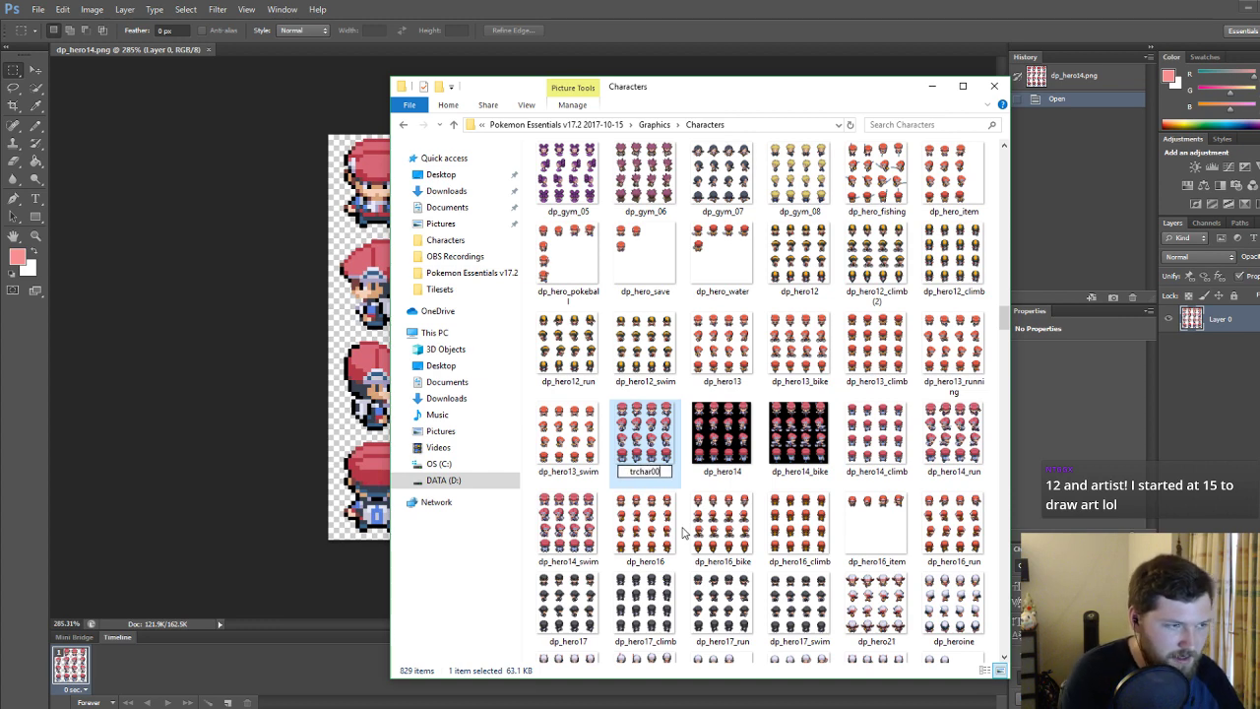
key(Return)
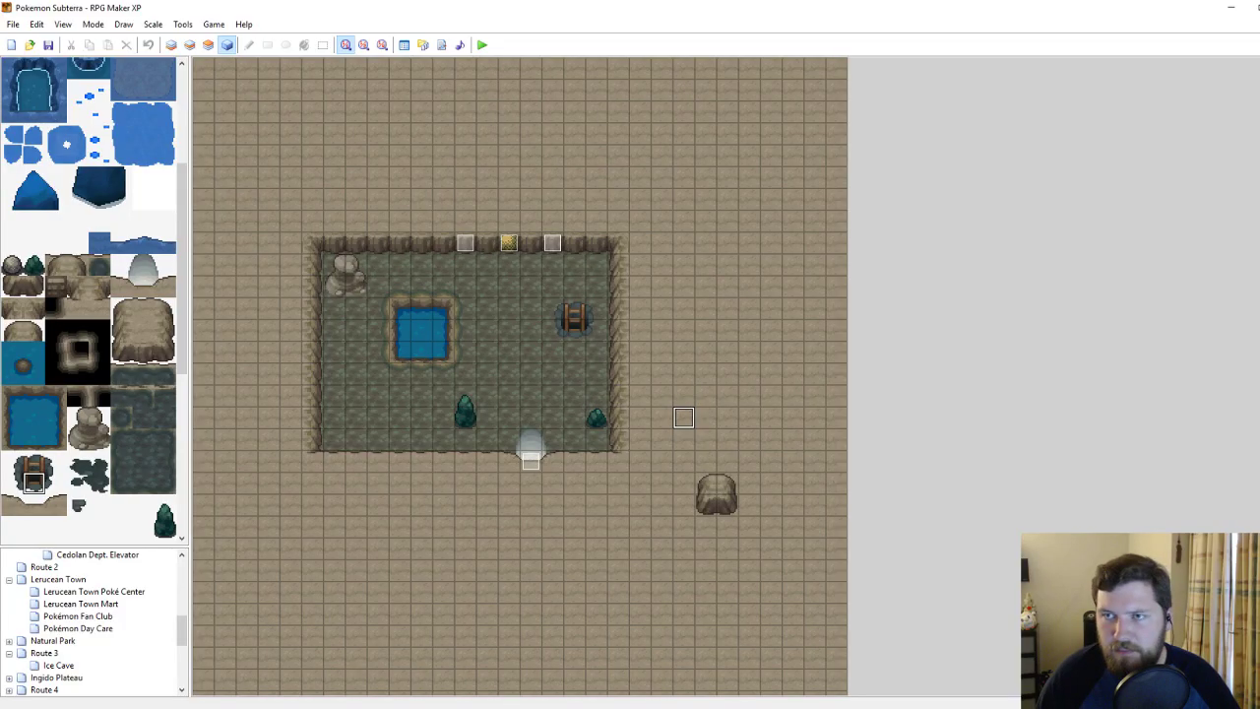
Start a playtest of Pokemon Subterra from RPG Maker XP and enter the Test Cave map.
click(481, 44)
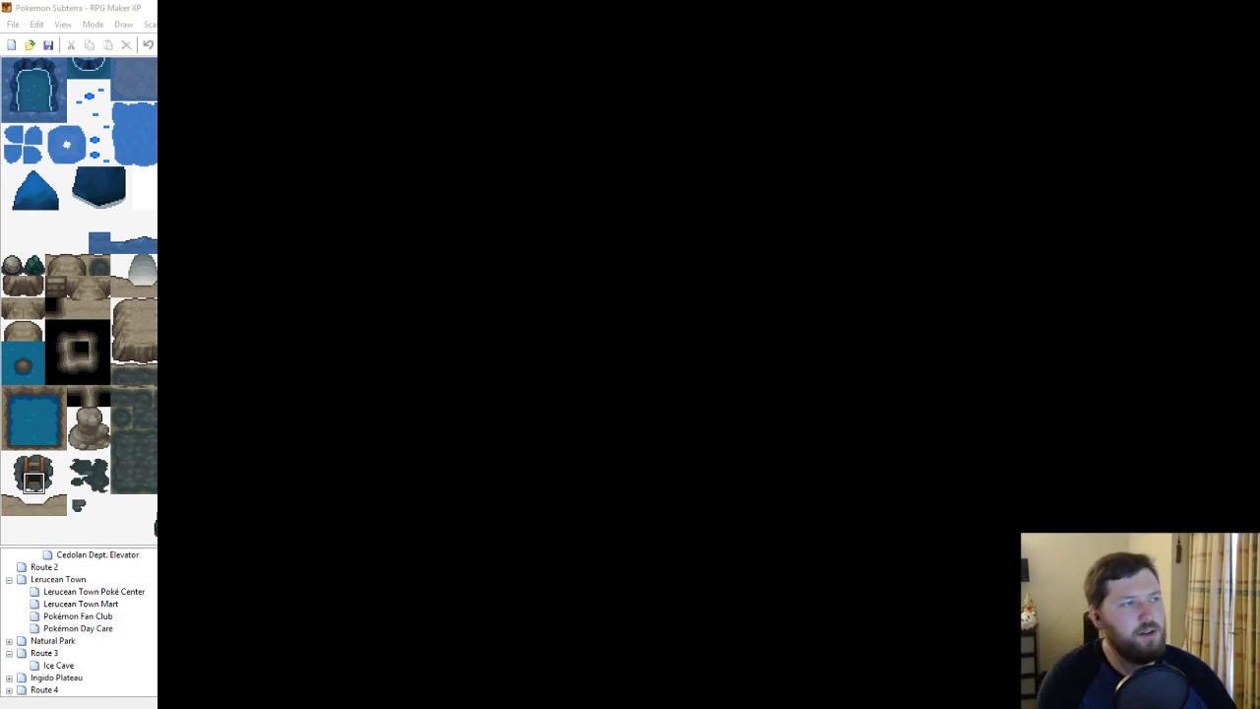
key(Return)
key(Left)
key(Up)
key(Right)
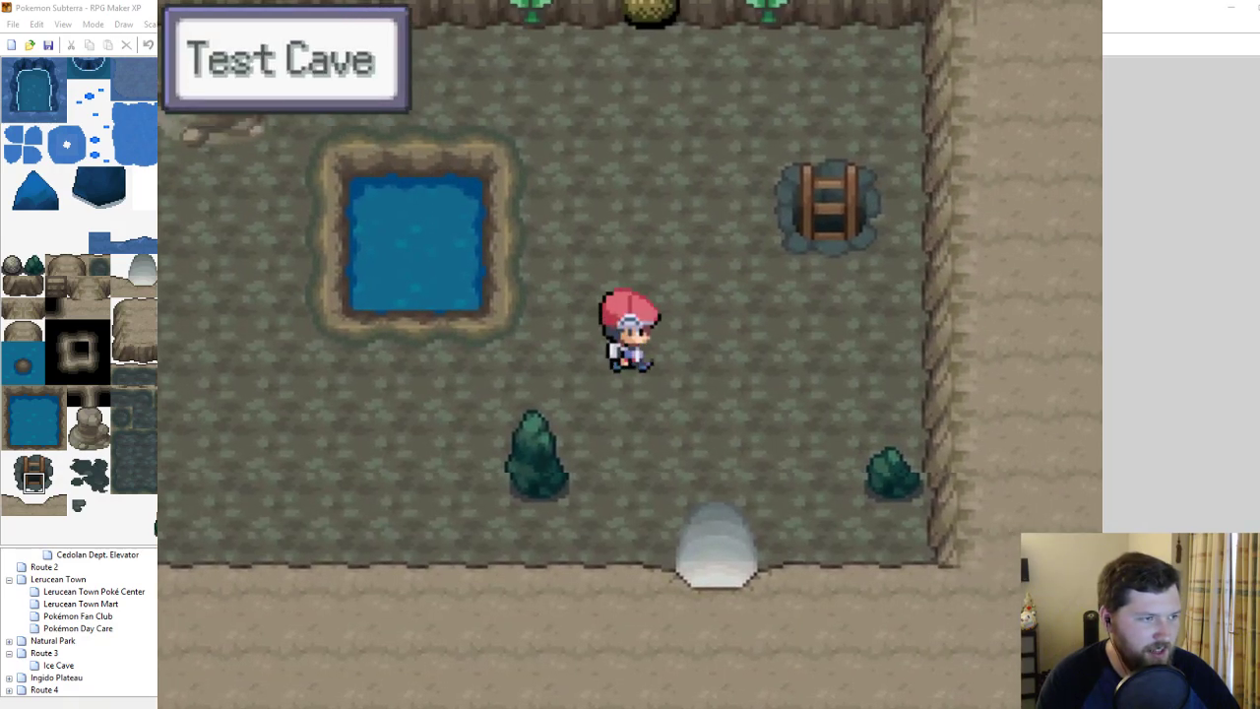
Walk the character around the Test Cave in all four directions to check its sprites, and close the playtest.
key(Down)
key(Left)
key(Up)
key(Down)
key(Right)
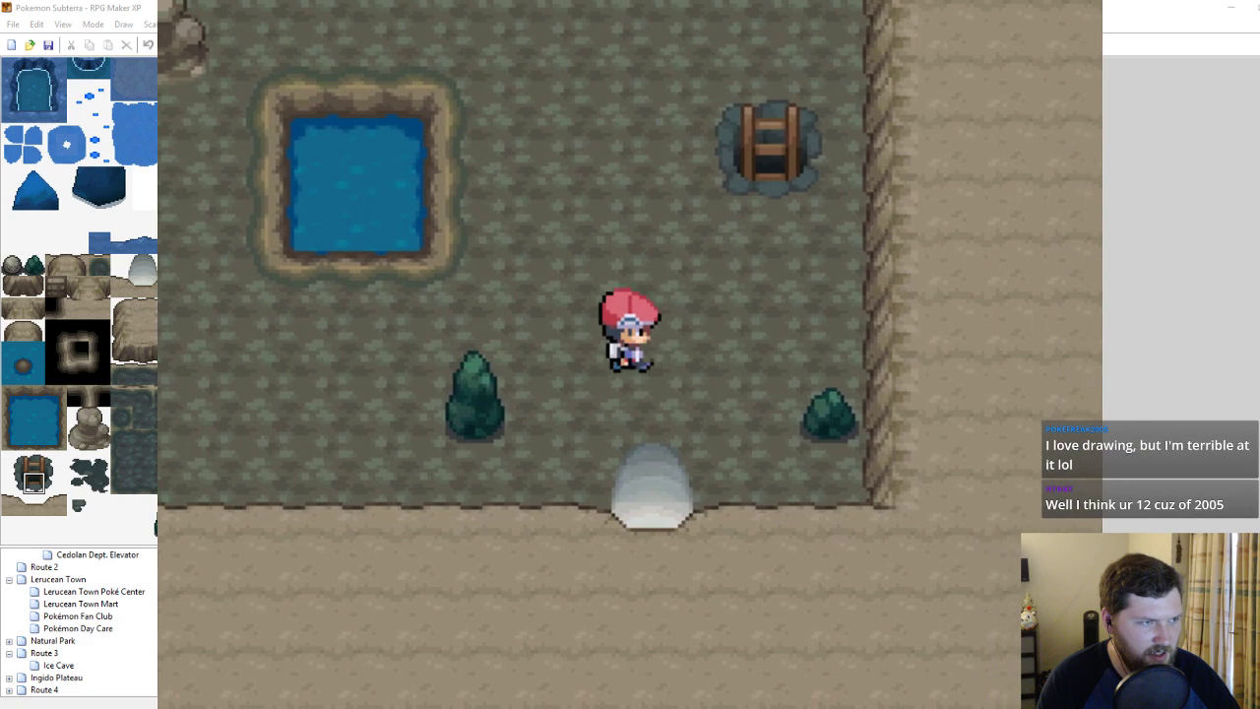
key(Left)
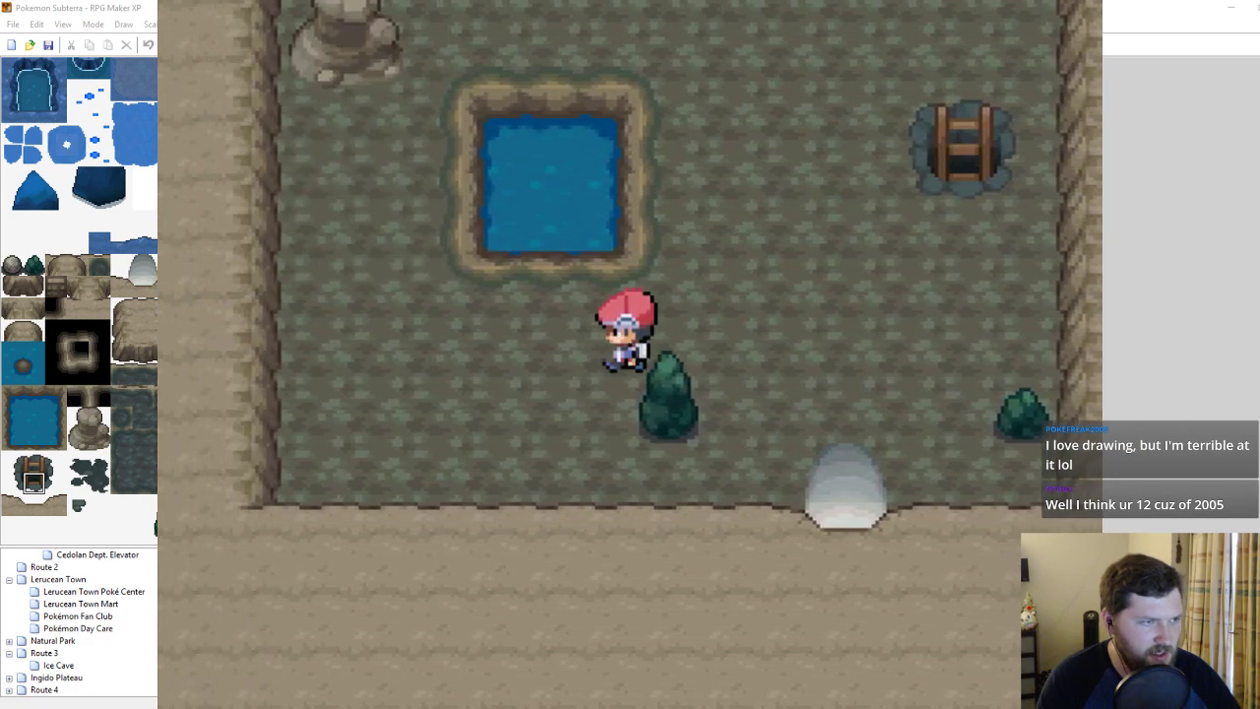
key(Right)
key(Up)
key(Up)
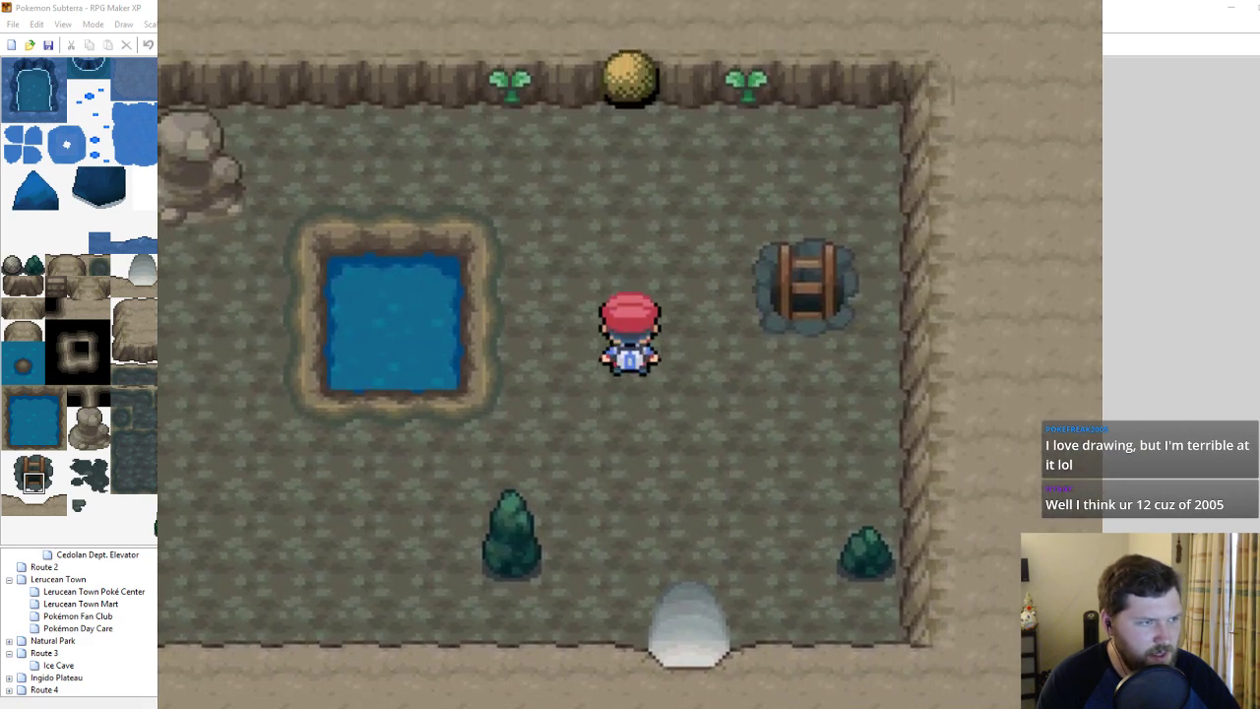
key(Down)
key(Down)
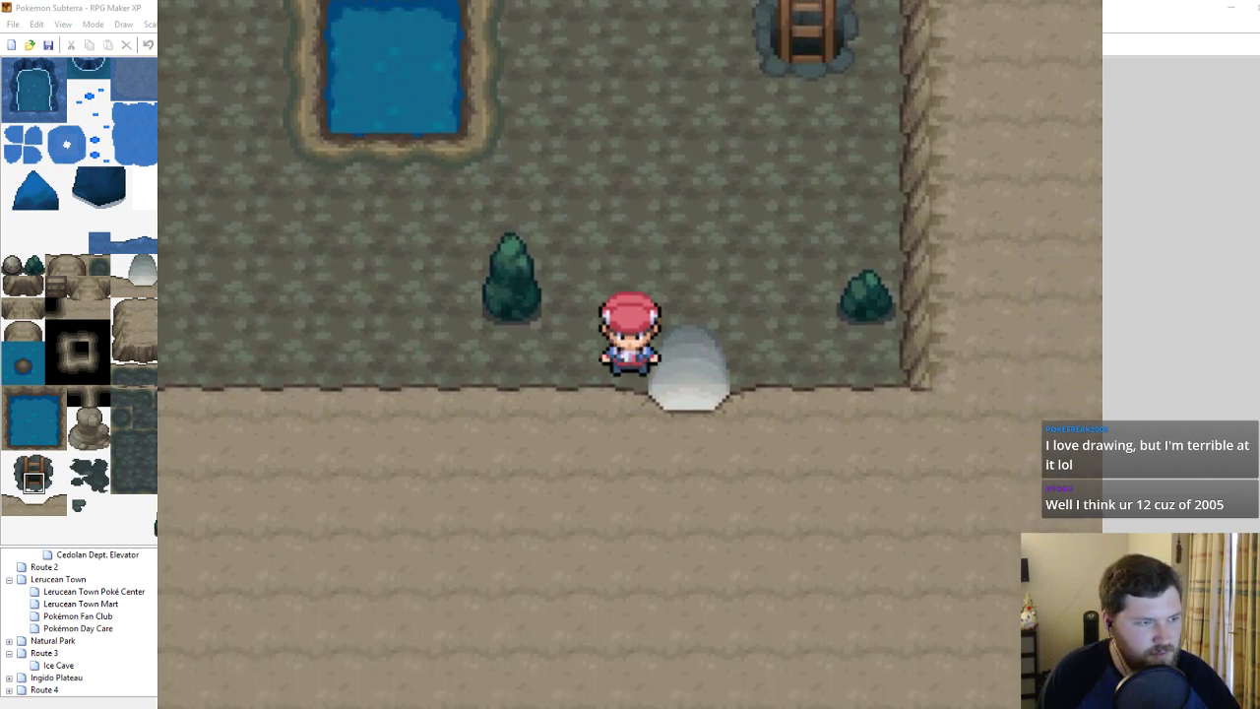
key(alt+F4)
Return to Photoshop and examine the front-facing walking sprites of dp_hero14 up close for stray pixels.
click(384, 706)
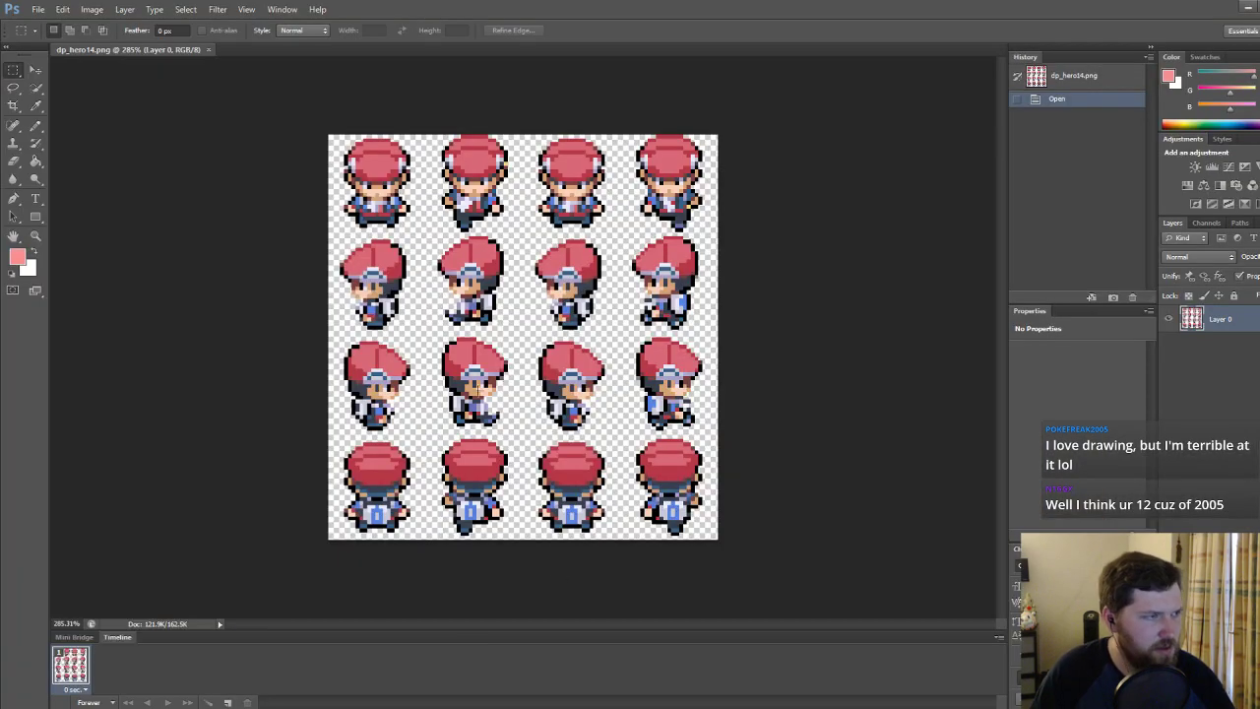
key(super)
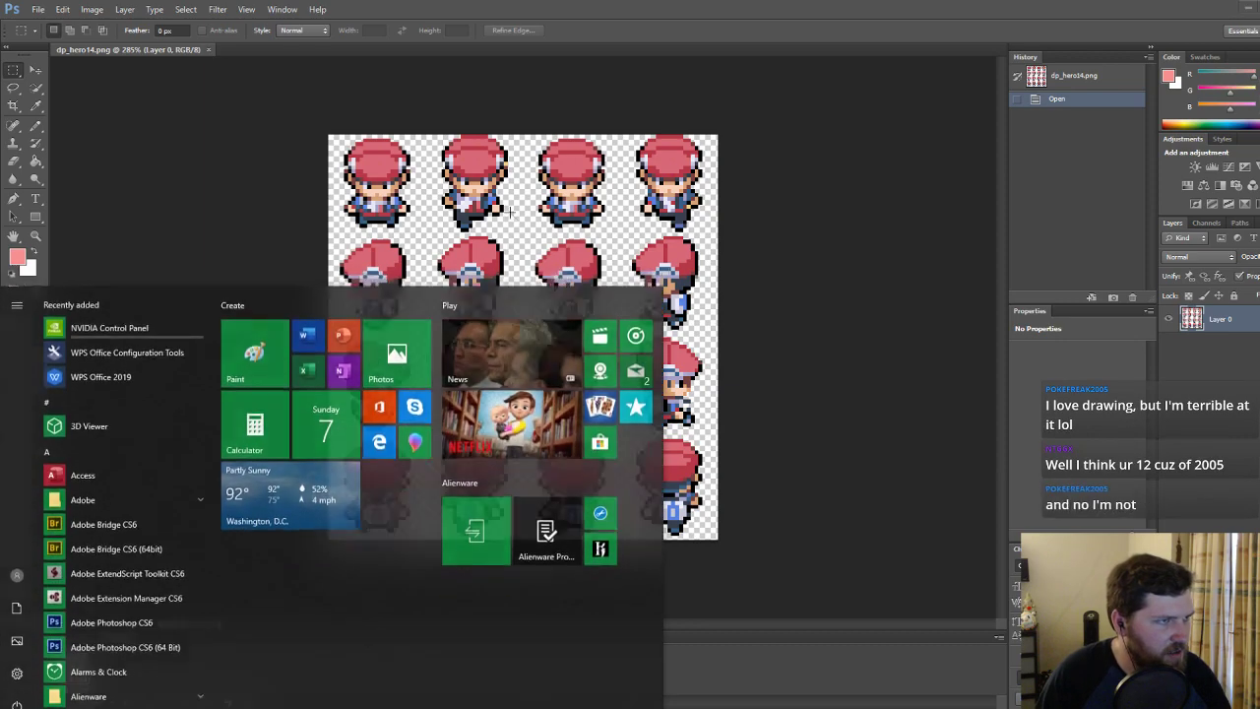
key(super)
alt+scroll(410, 179, up, 5)
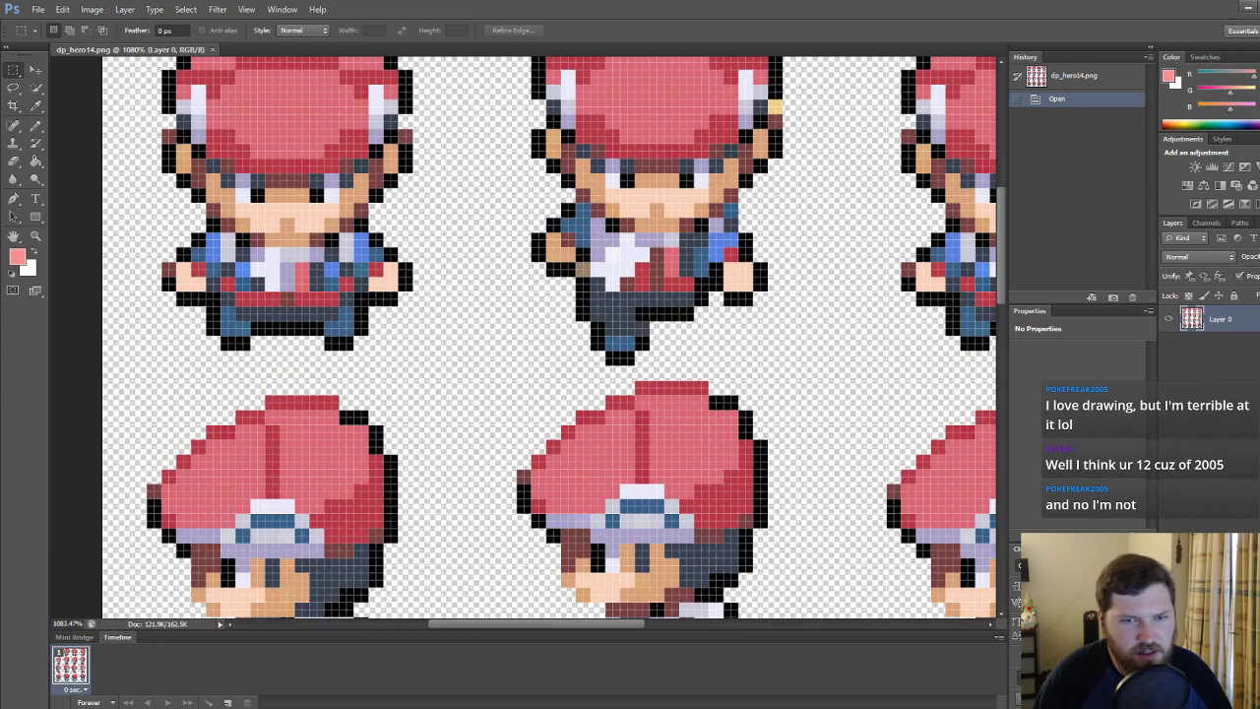
alt+scroll(697, 327, down, 1)
alt+scroll(699, 330, down, 2)
alt+scroll(638, 284, up, 3)
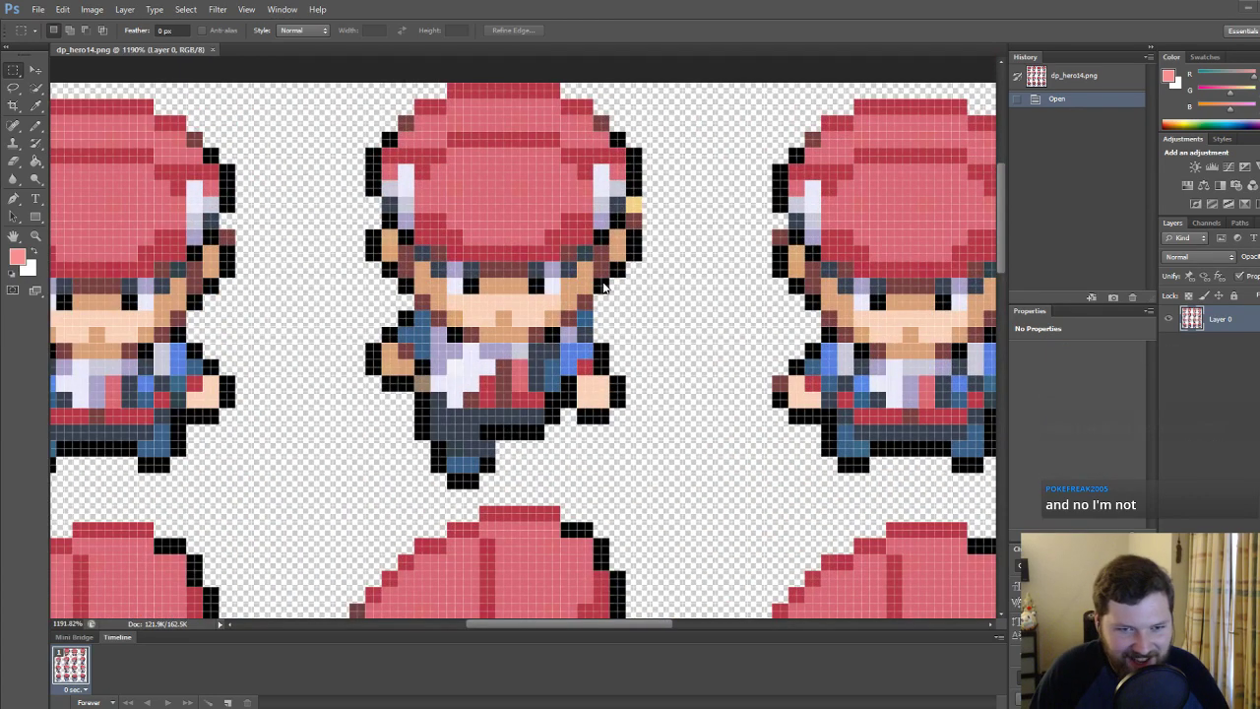
alt+scroll(537, 320, down, 5)
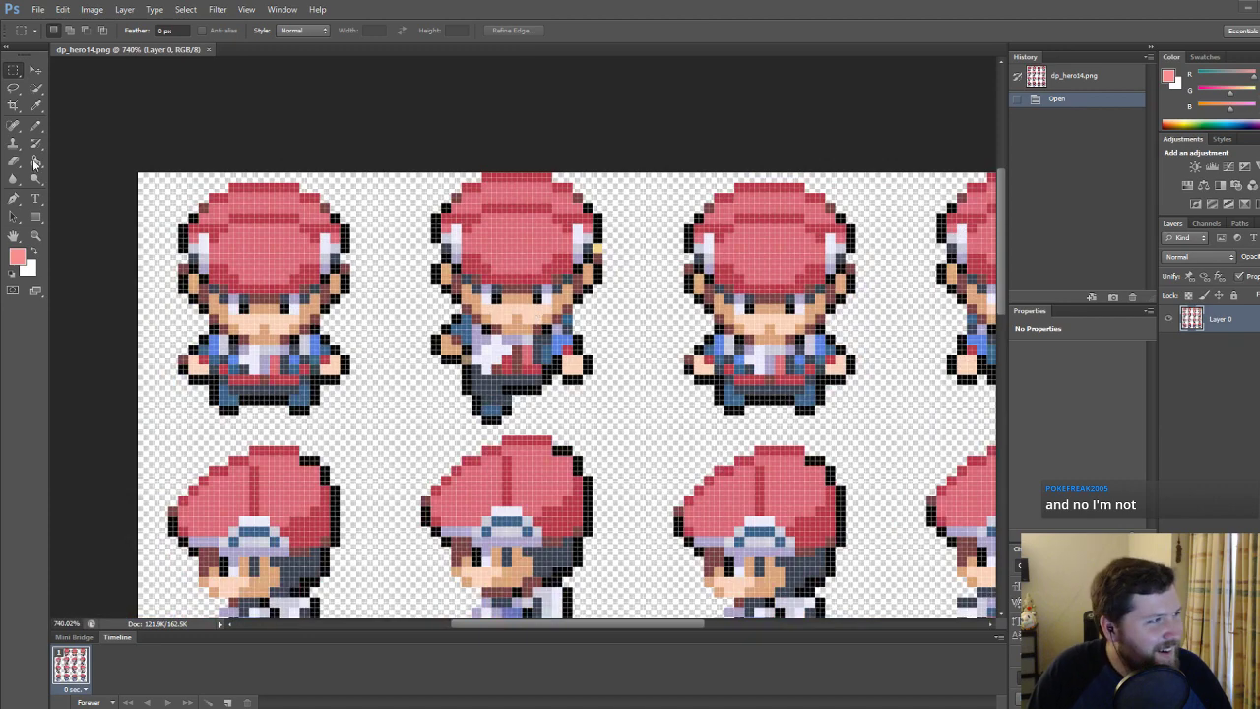
Erase the stray yellow pixel beside the cap of the second sprite in the sheet's top row.
alt+scroll(588, 238, up, 9)
alt+scroll(582, 236, up, 1)
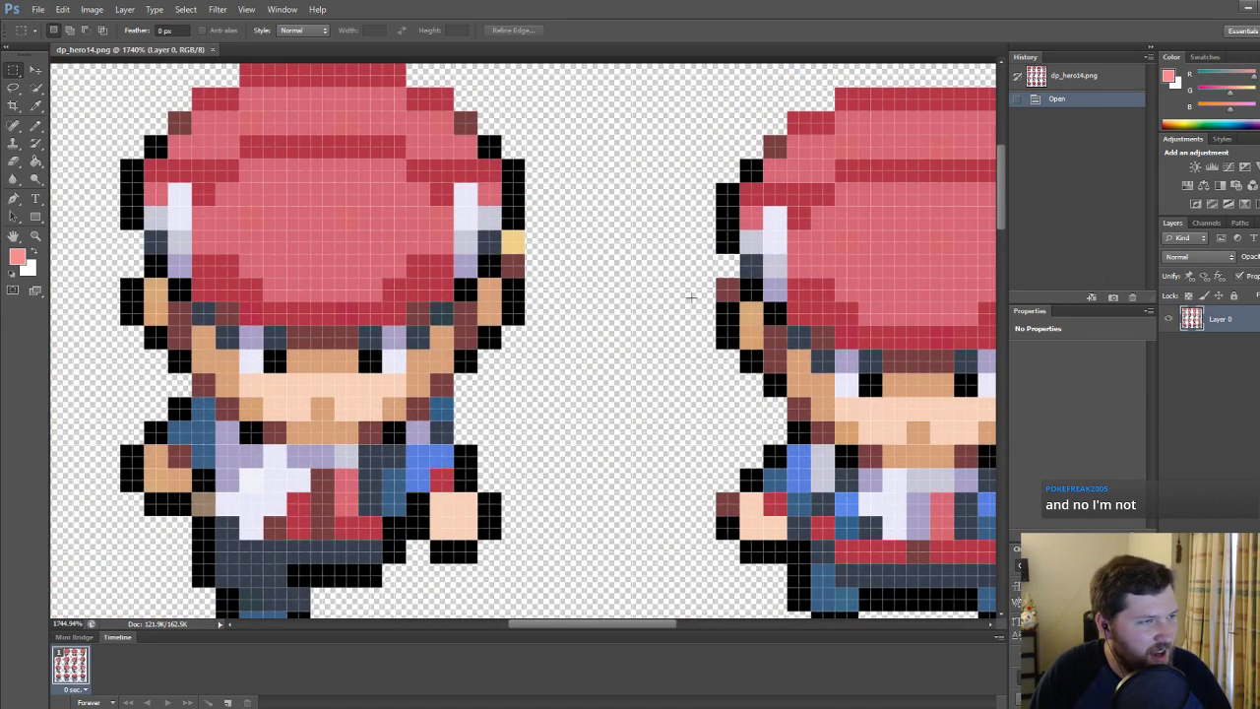
click(13, 161)
click(513, 242)
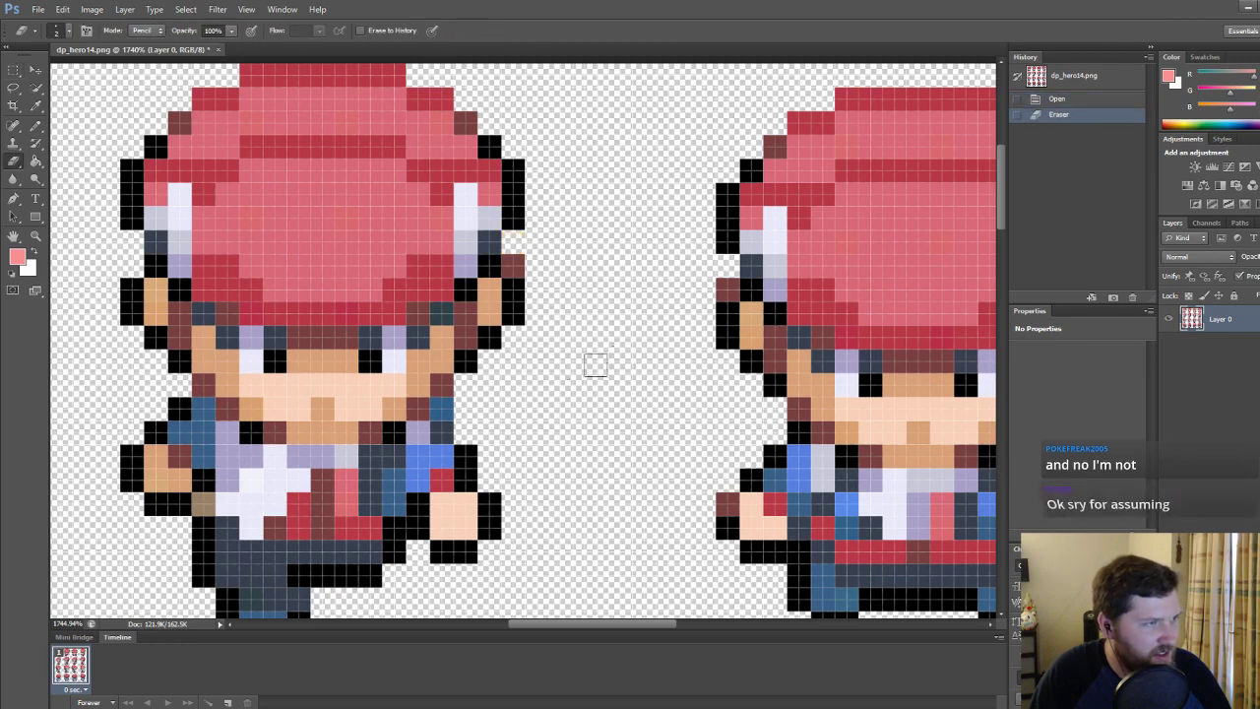
alt+scroll(464, 356, down, 8)
alt+scroll(453, 330, down, 2)
scroll(512, 365, down, 3)
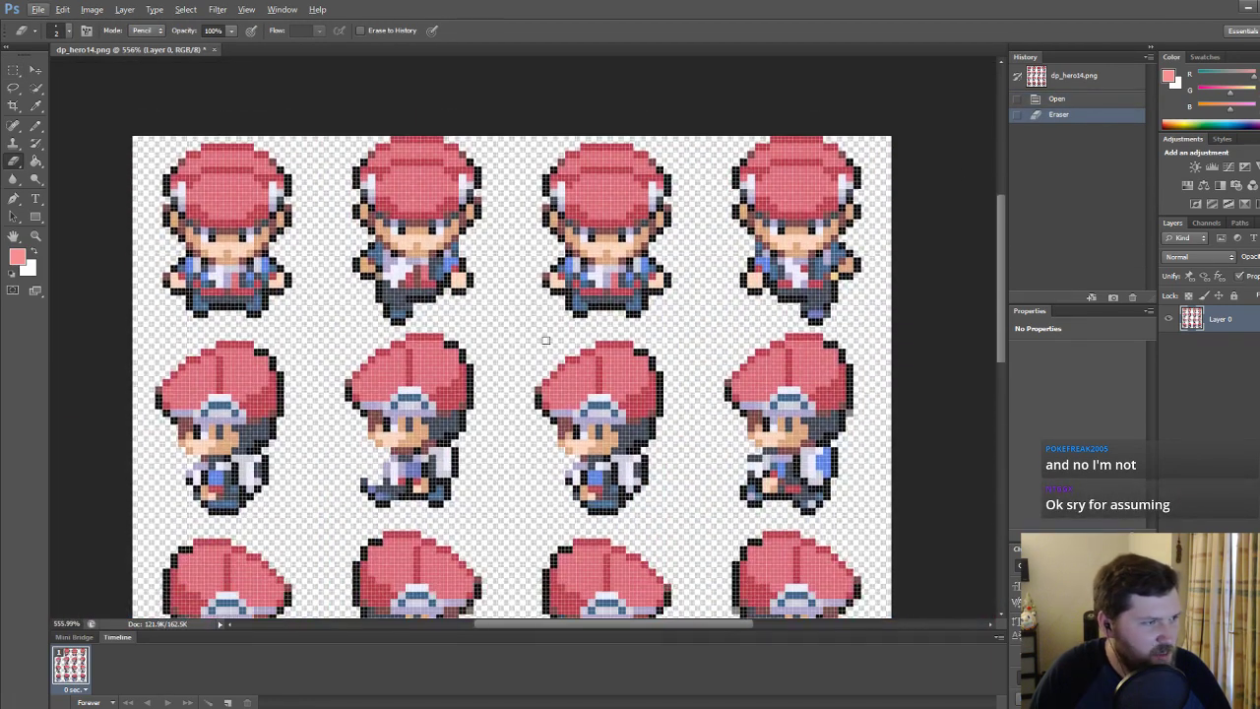
Erase the stray pixels behind the caps of the fourth sprites in the third and second rows.
scroll(589, 431, down, 4)
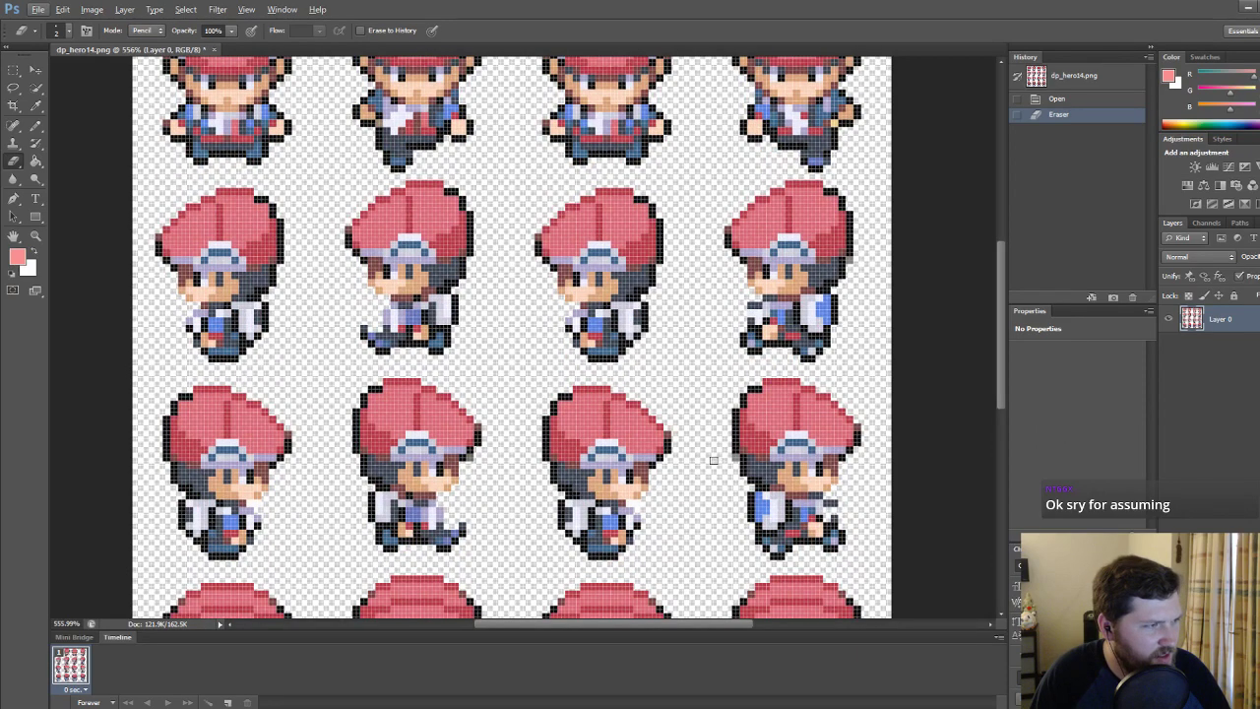
scroll(634, 477, down, 1)
alt+scroll(539, 427, up, 2)
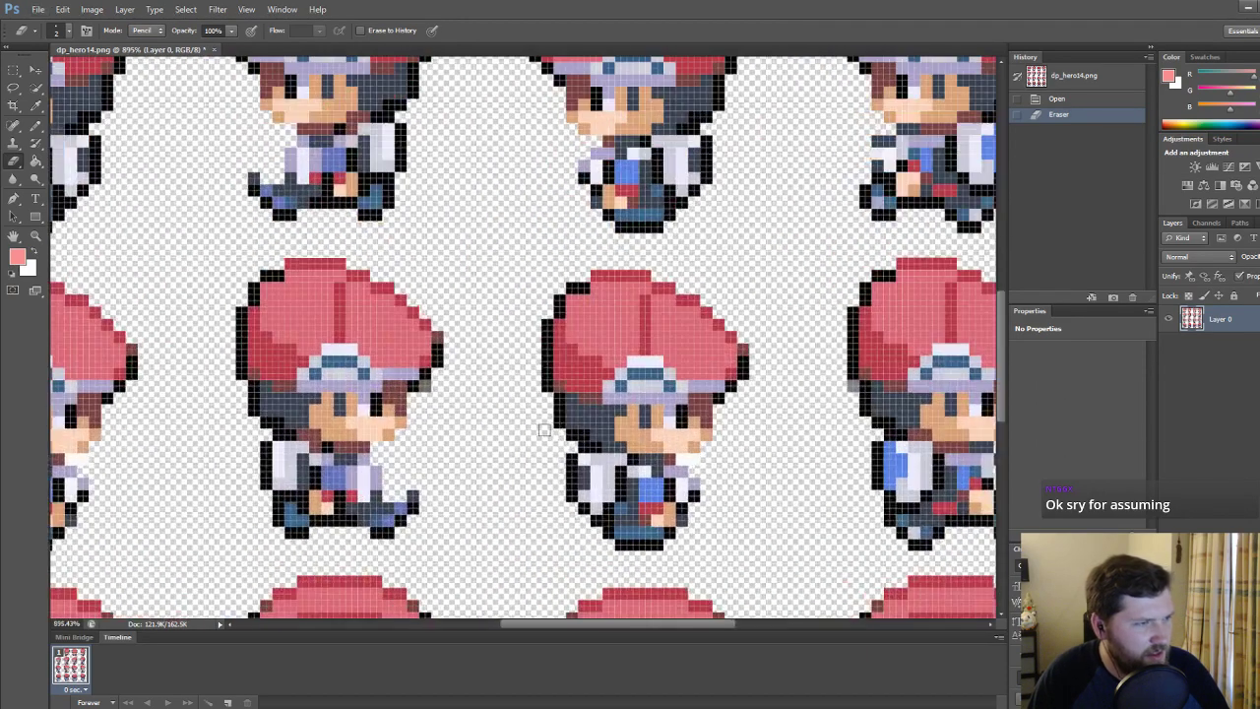
click(853, 384)
alt+scroll(809, 391, down, 5)
alt+scroll(953, 136, up, 6)
click(939, 259)
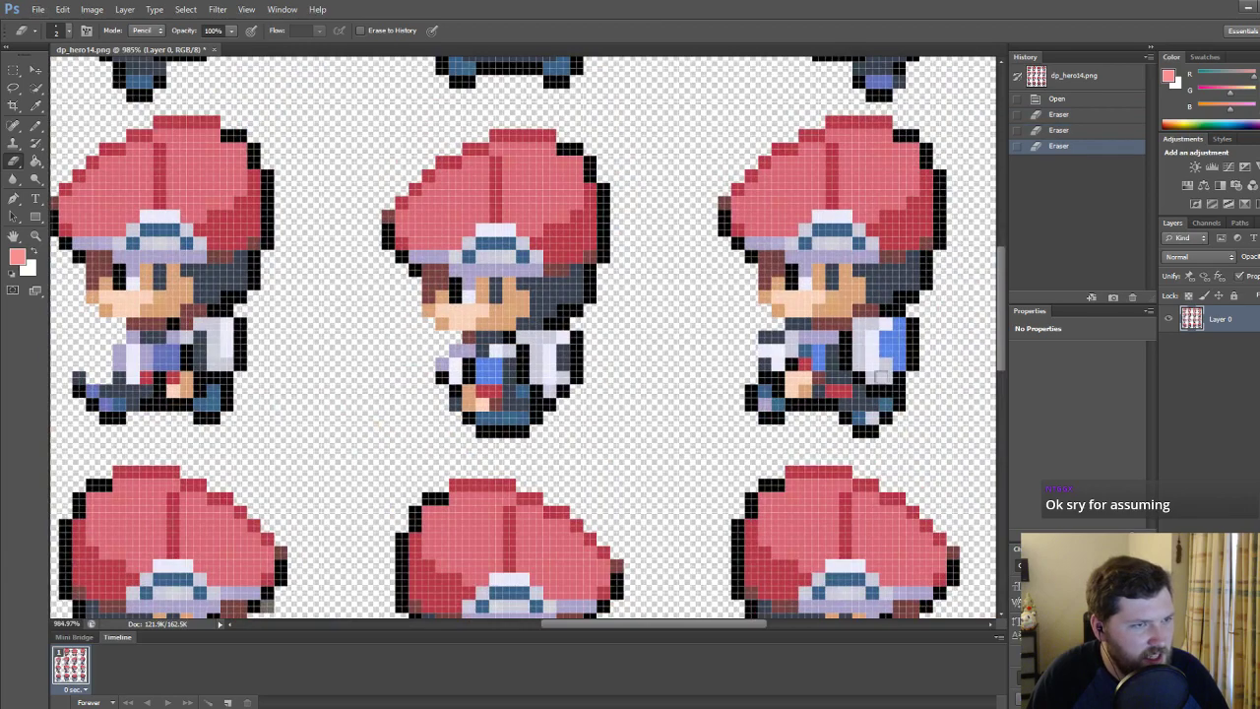
Check the side-facing and back-facing sprites for remaining stray pixels and save dp_hero14.png.
alt+scroll(923, 320, down, 5)
alt+scroll(667, 512, up, 3)
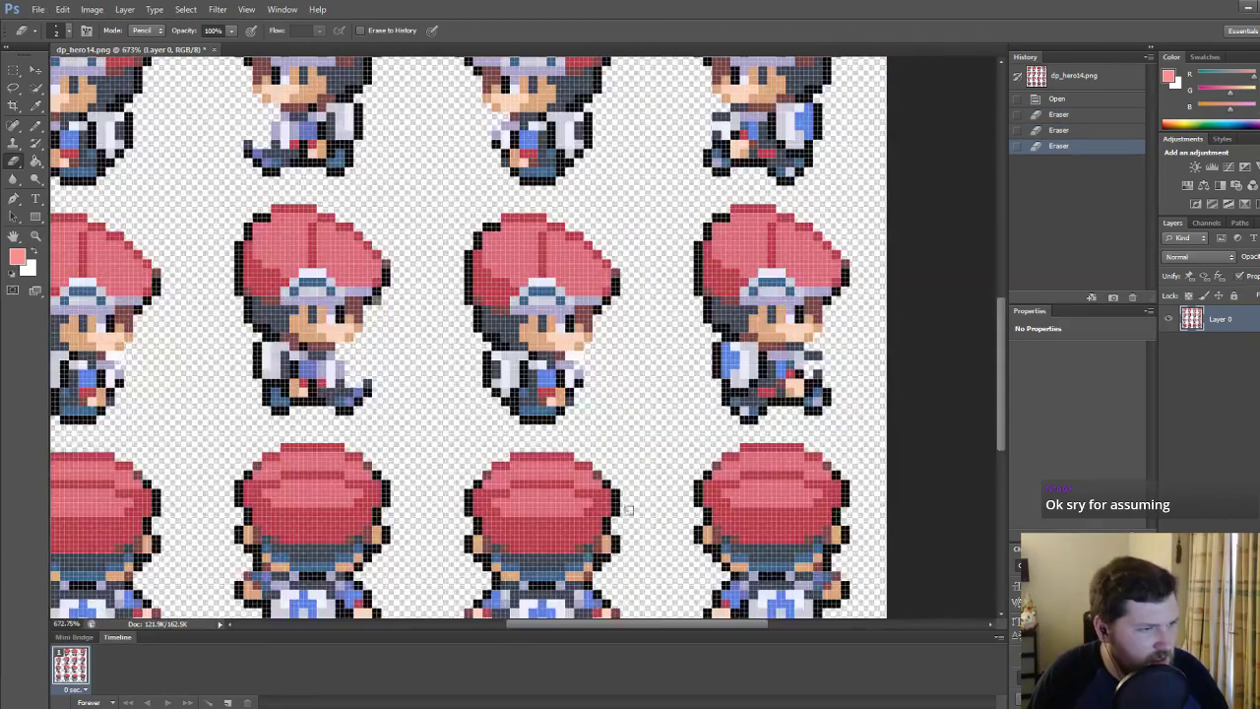
alt+scroll(591, 517, down, 1)
alt+scroll(362, 515, up, 1)
scroll(362, 516, down, 1)
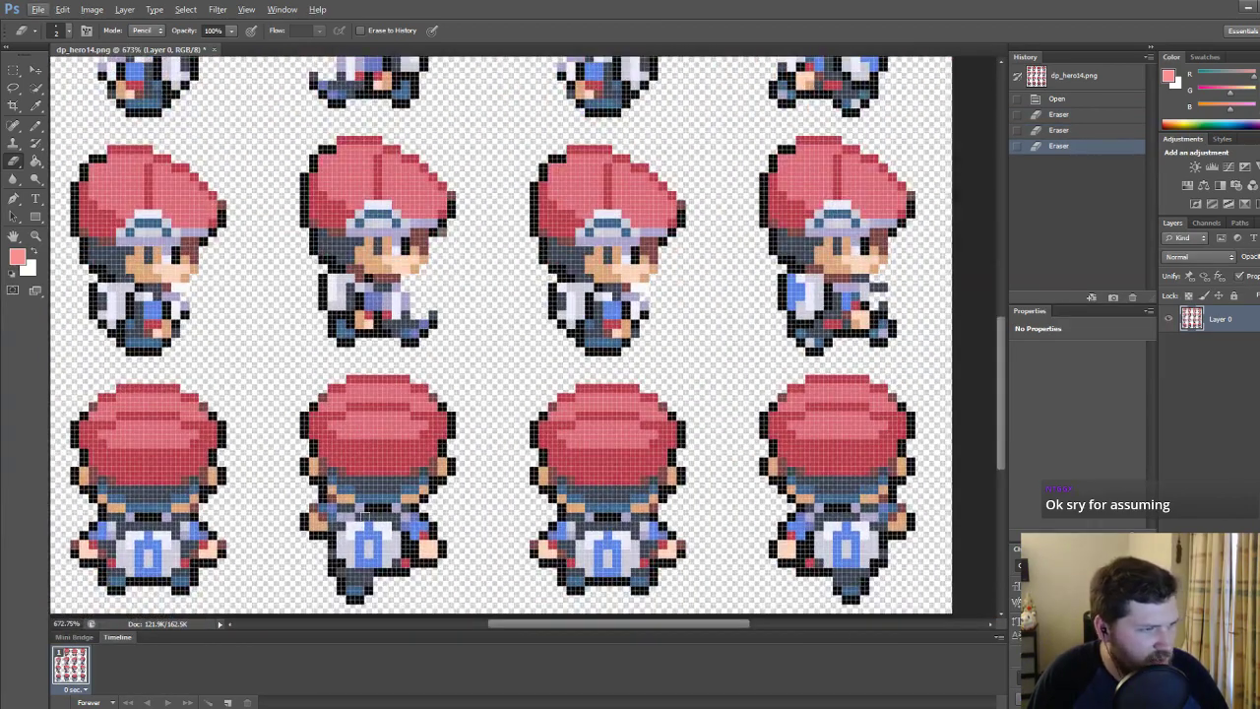
alt+scroll(419, 504, down, 4)
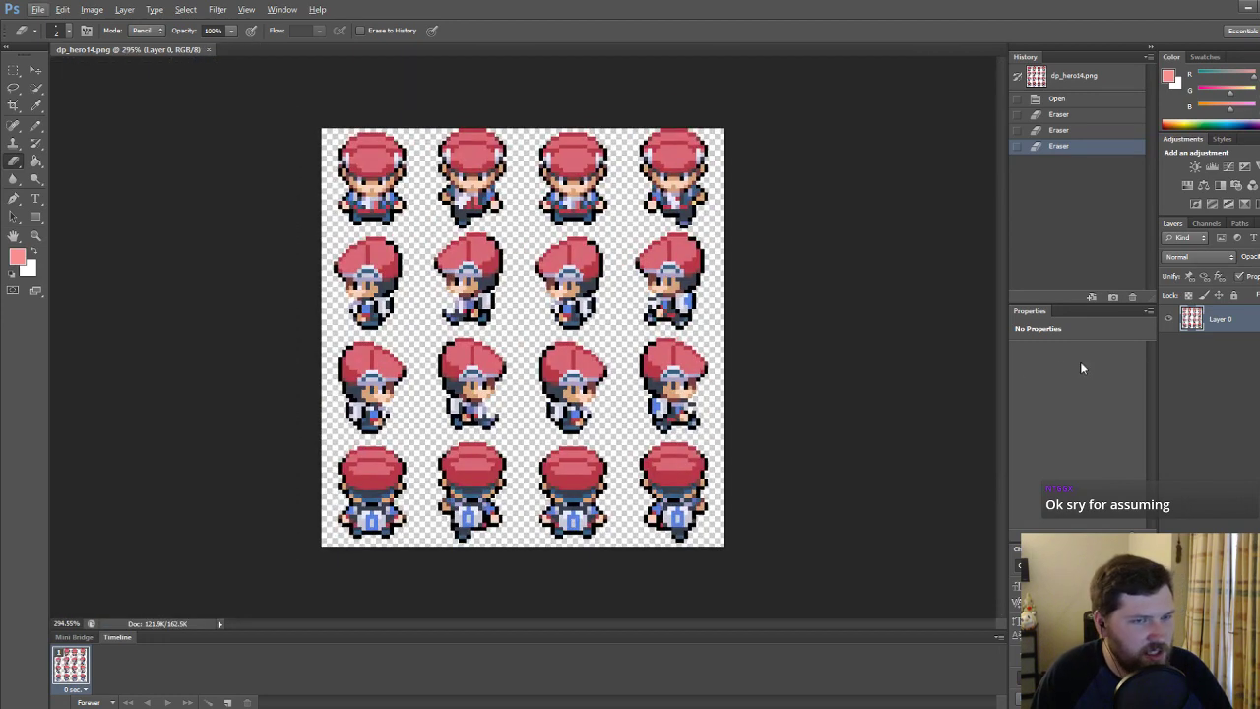
alt+scroll(514, 223, up, 1)
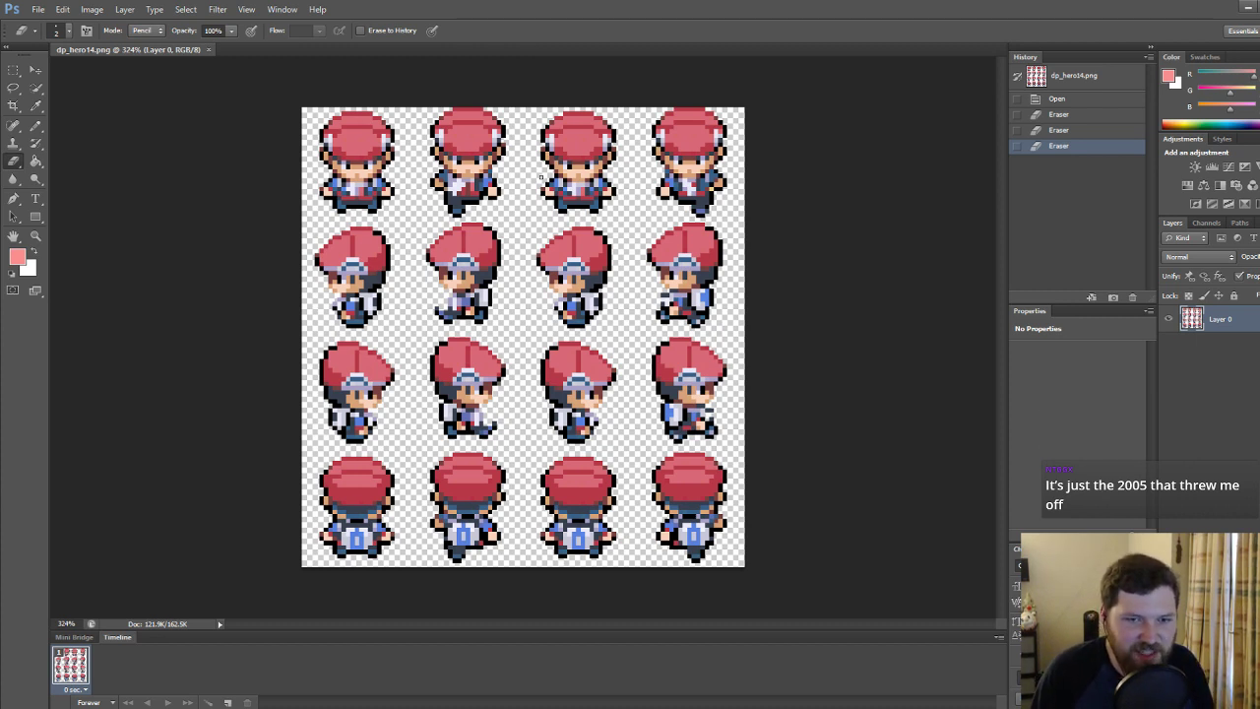
Select the light red of all the caps by Color Range, sampled from the first sprite, with Fuzziness 0.
click(186, 9)
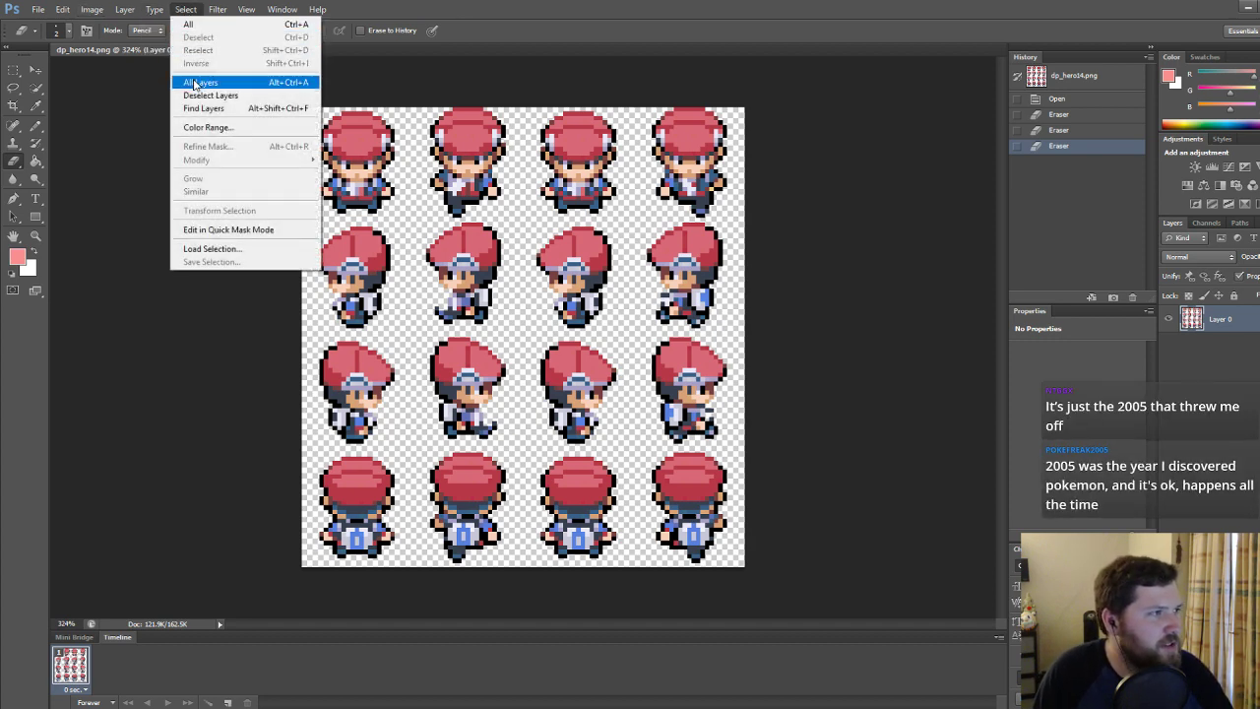
click(208, 127)
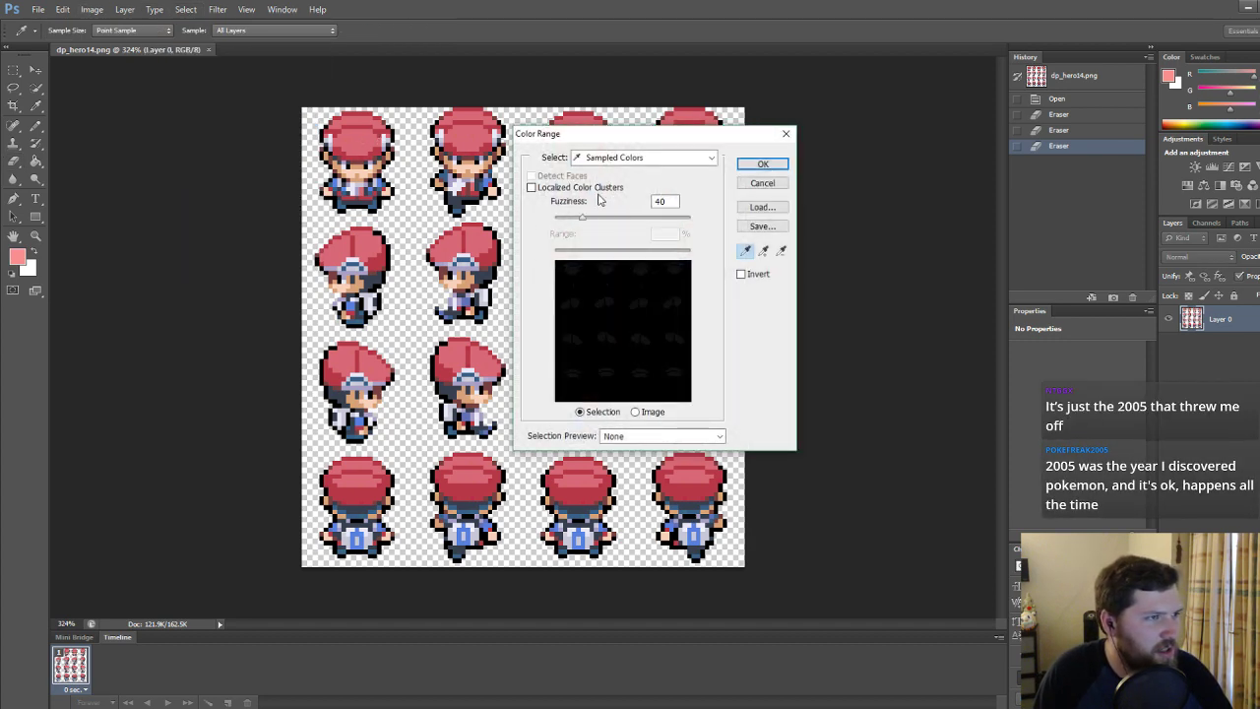
click(364, 138)
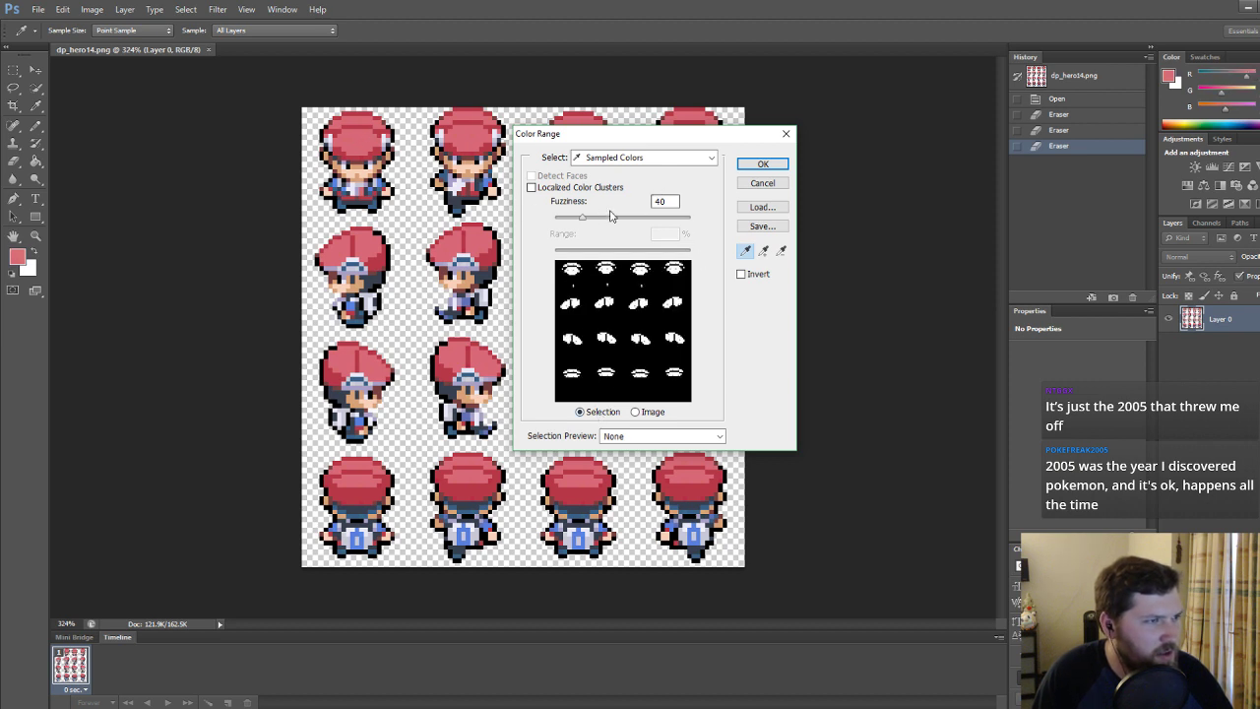
drag(582, 218, 522, 233)
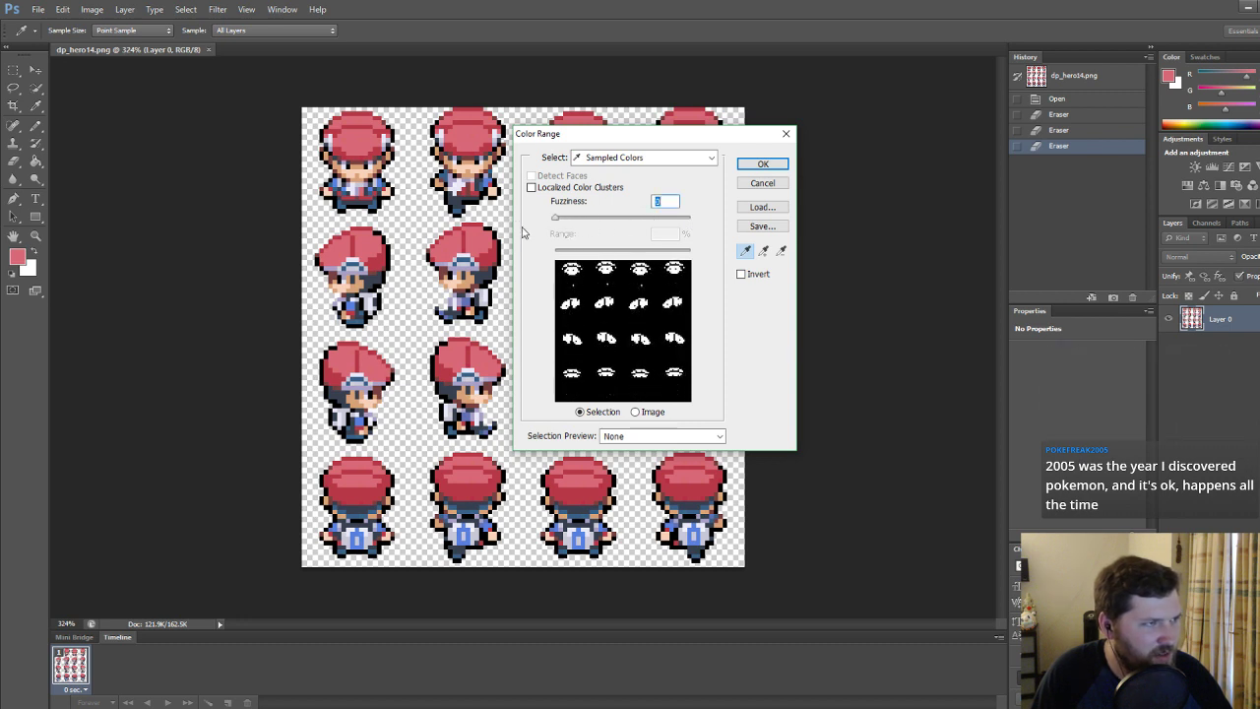
drag(557, 218, 568, 222)
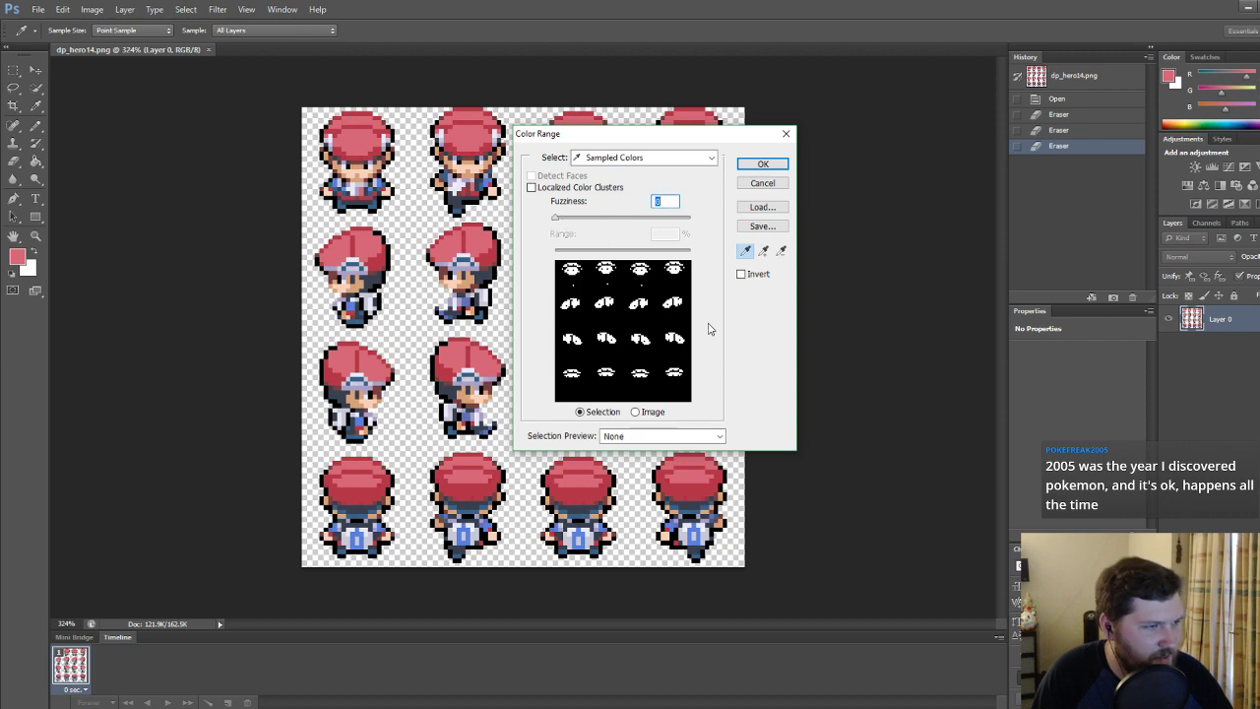
click(762, 163)
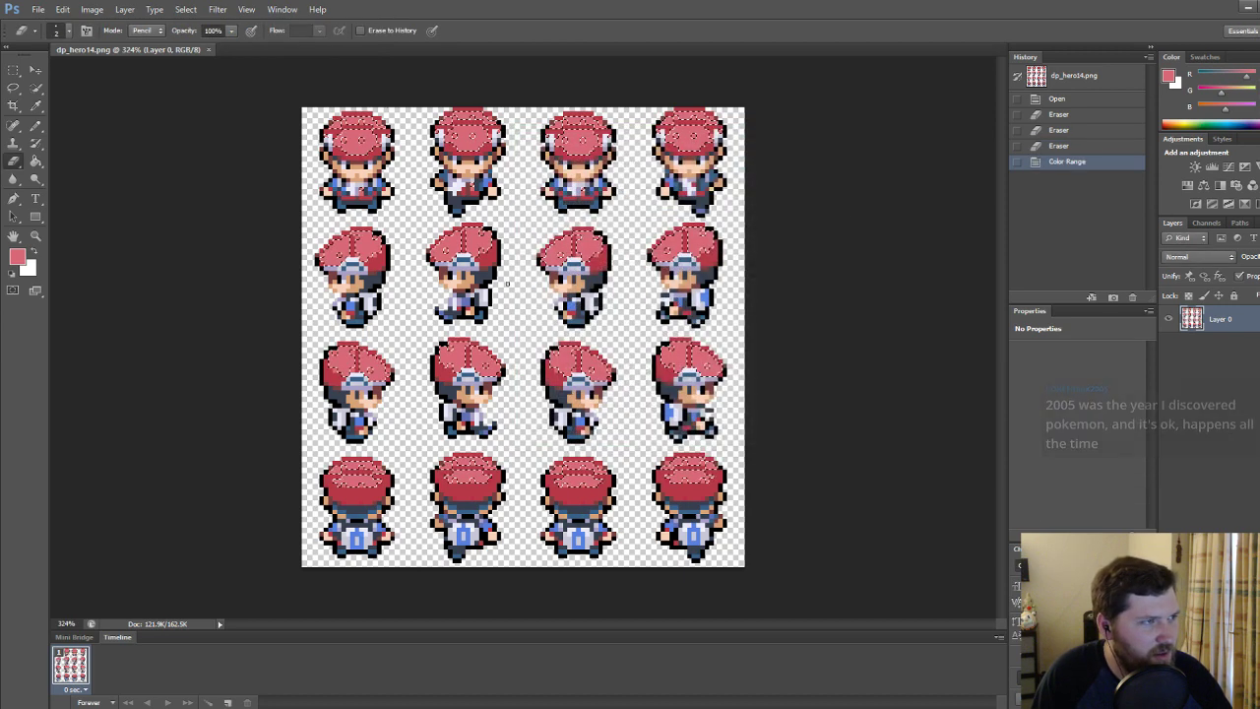
Set the foreground color to purple #8568d8.
click(20, 259)
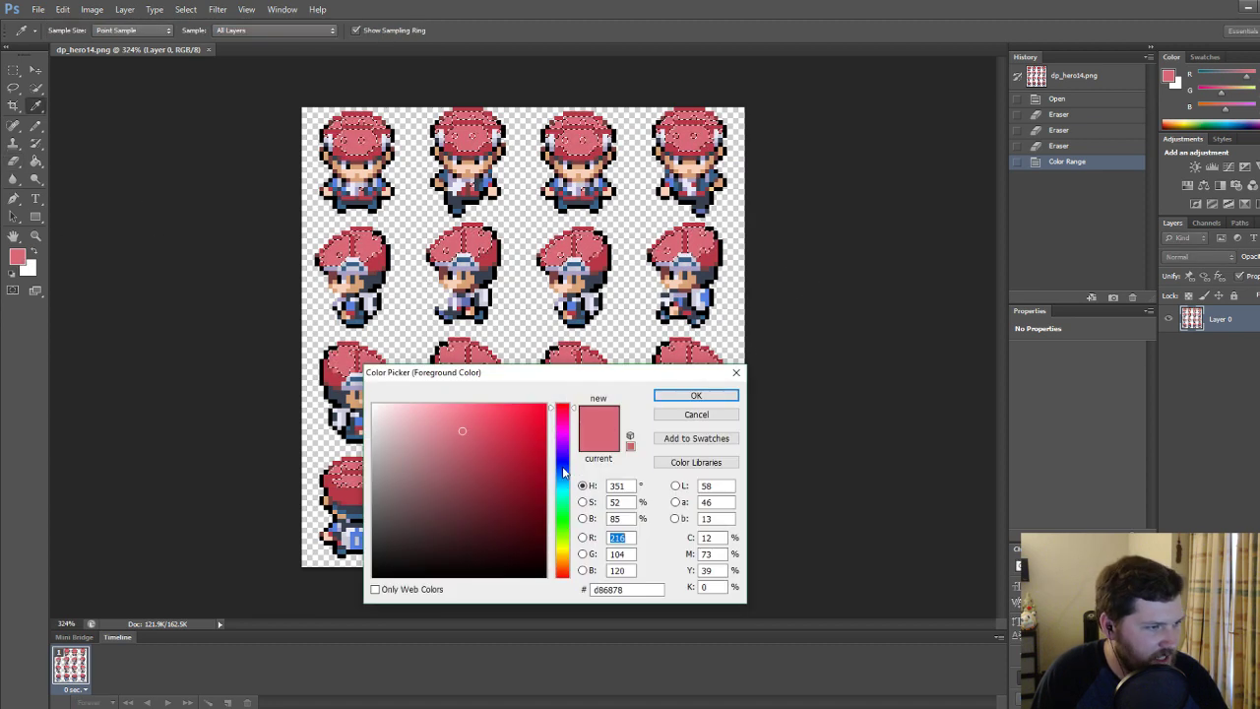
drag(564, 474, 567, 459)
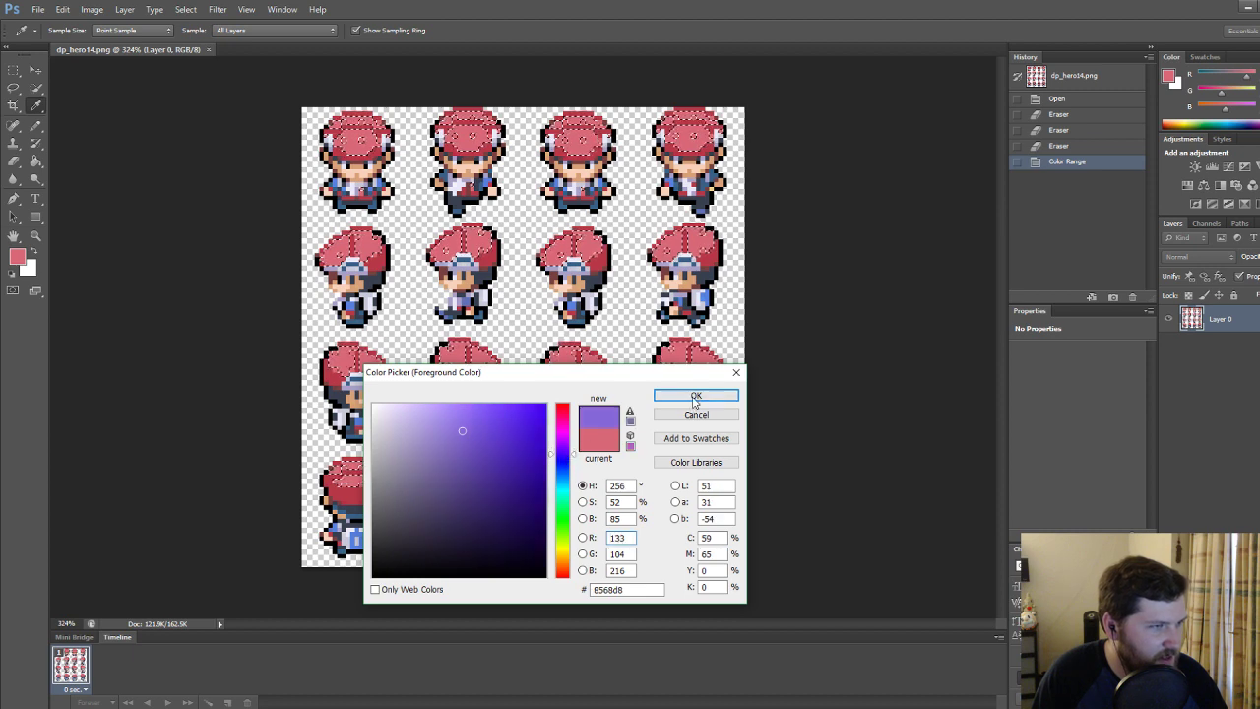
click(696, 395)
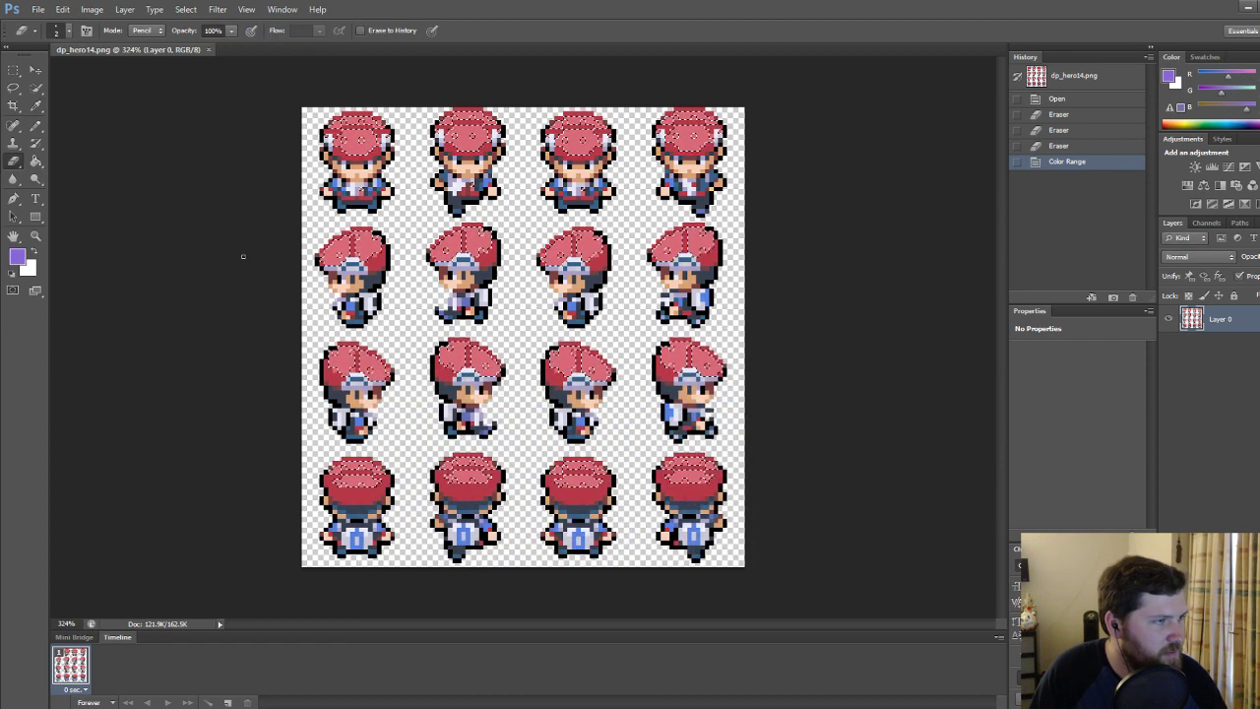
Paint the selected cap areas of all sprites purple with a 175 px Pencil, and deselect.
click(35, 126)
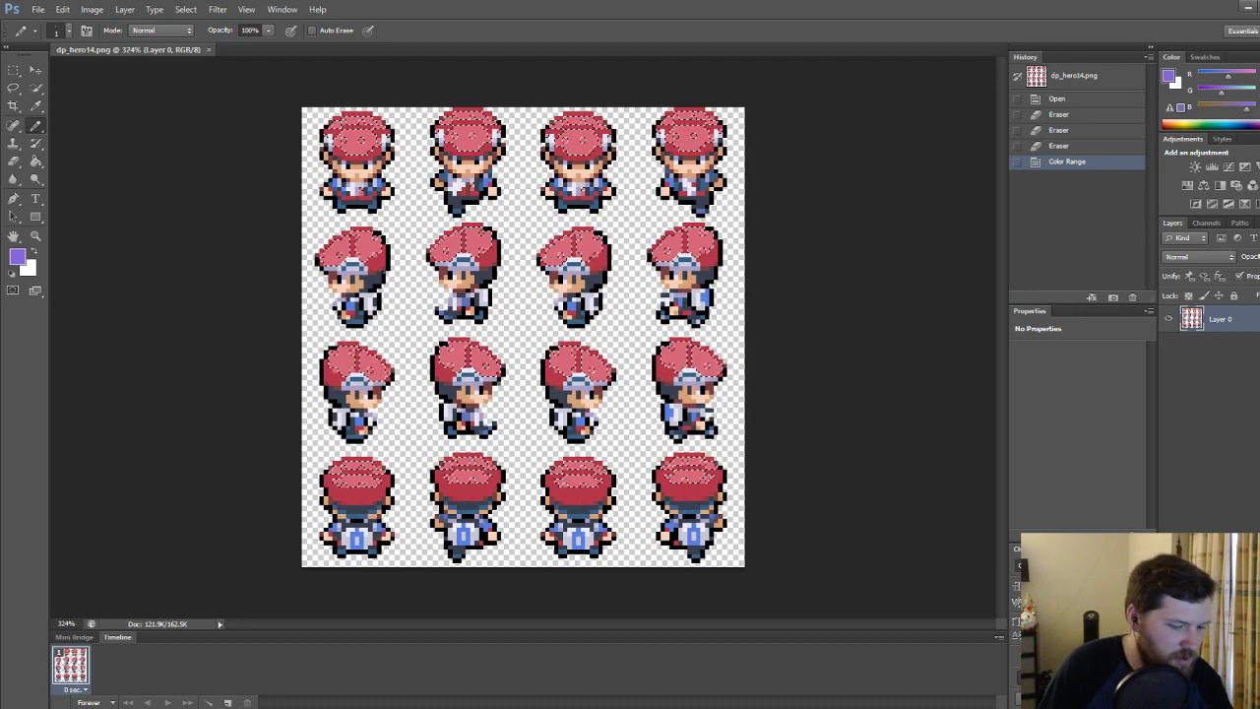
key(bracketright)
key(bracketright)
key(bracketright)
key(bracketright)
key(bracketright)
key(bracketright)
key(bracketright)
key(bracketright)
key(bracketright)
key(bracketright)
key(bracketright)
key(bracketright)
key(bracketright)
key(bracketright)
key(bracketright)
key(bracketright)
key(bracketright)
key(bracketright)
key(bracketright)
key(bracketright)
key(bracketright)
mouse_move(358, 258)
mouse_down()
mouse_move(576, 253)
mouse_move(670, 365)
mouse_move(631, 497)
mouse_up()
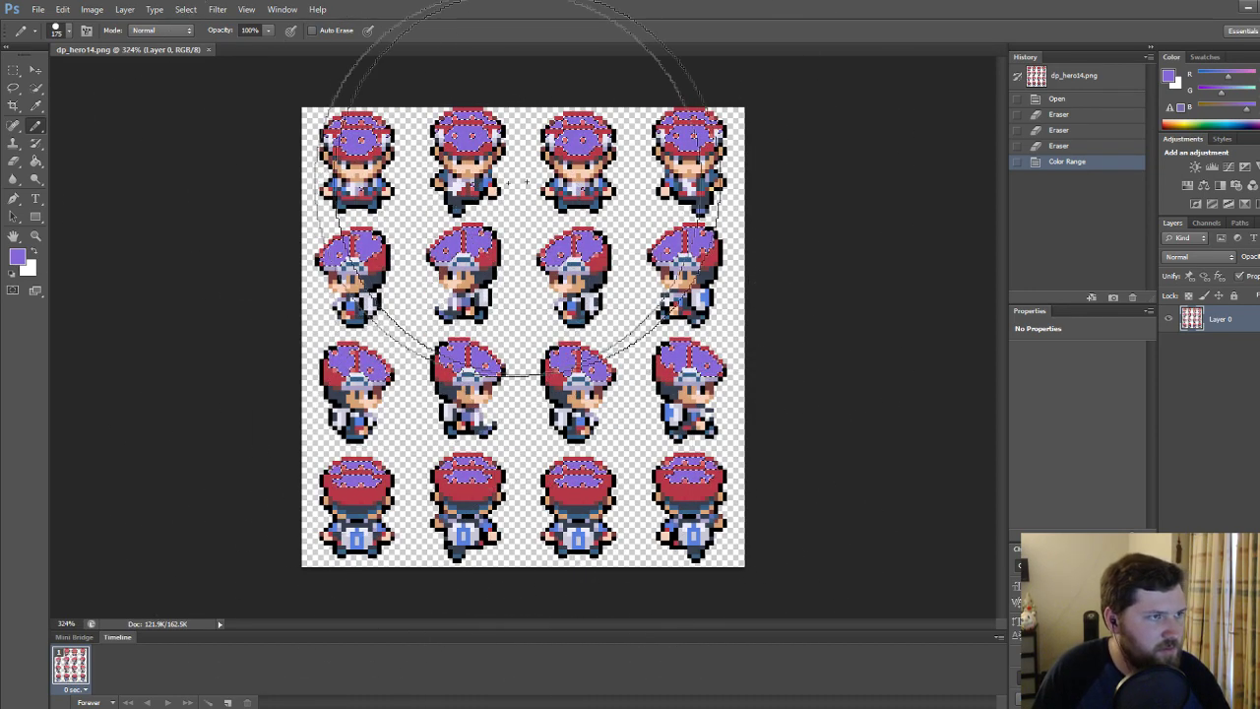
mouse_move(586, 552)
mouse_down()
mouse_move(436, 228)
mouse_move(829, 276)
mouse_move(562, 275)
mouse_up()
key(ctrl+d)
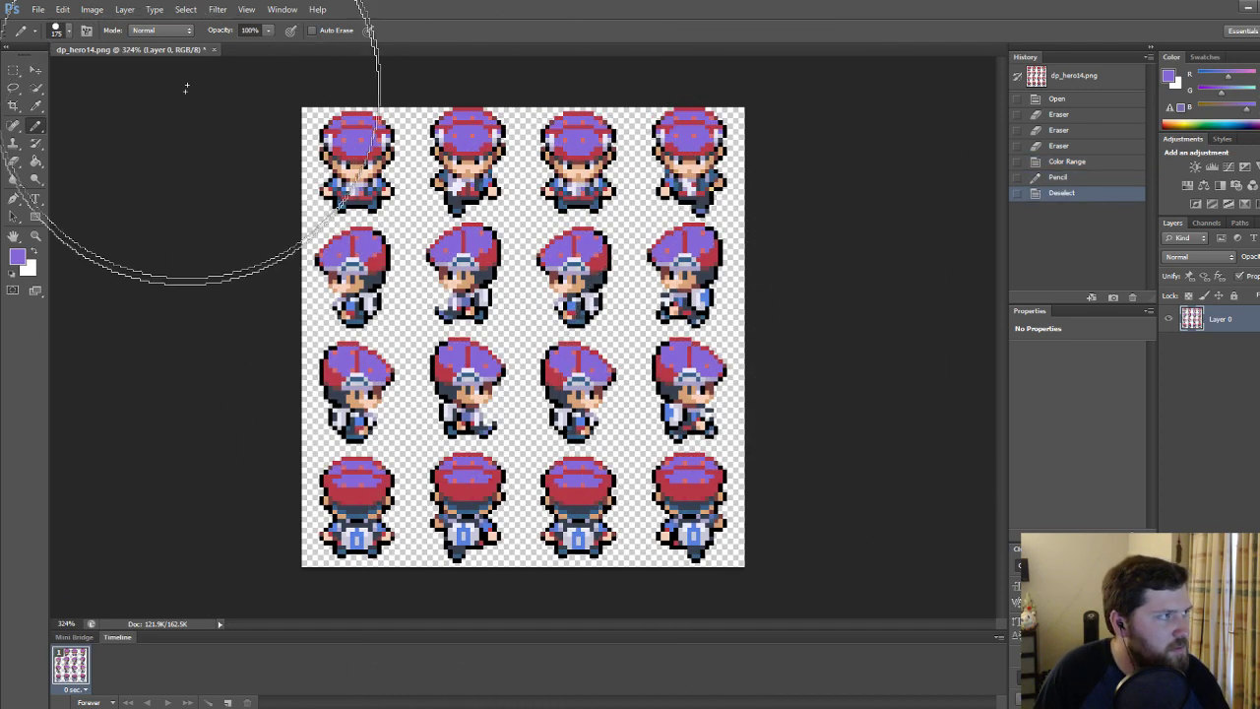
Select the caps' dark red by Color Range with Fuzziness 0 and try darker purple #6838b8 as the foreground color.
click(187, 12)
click(205, 127)
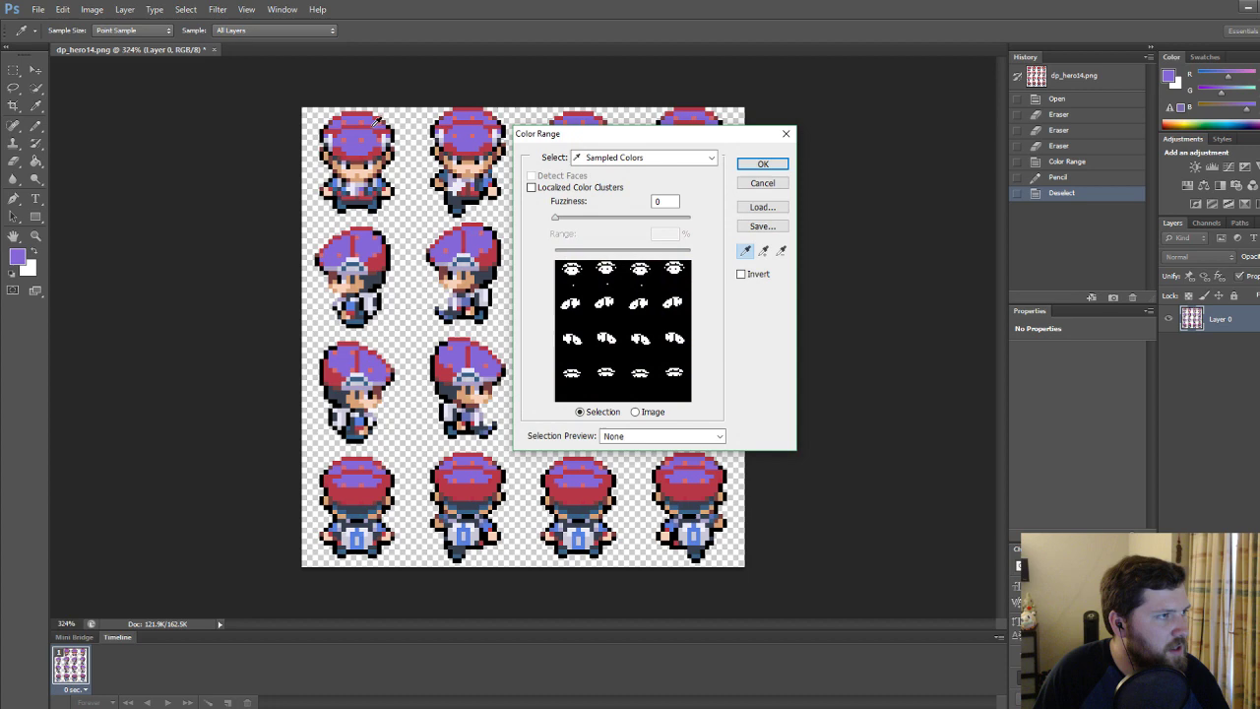
click(372, 112)
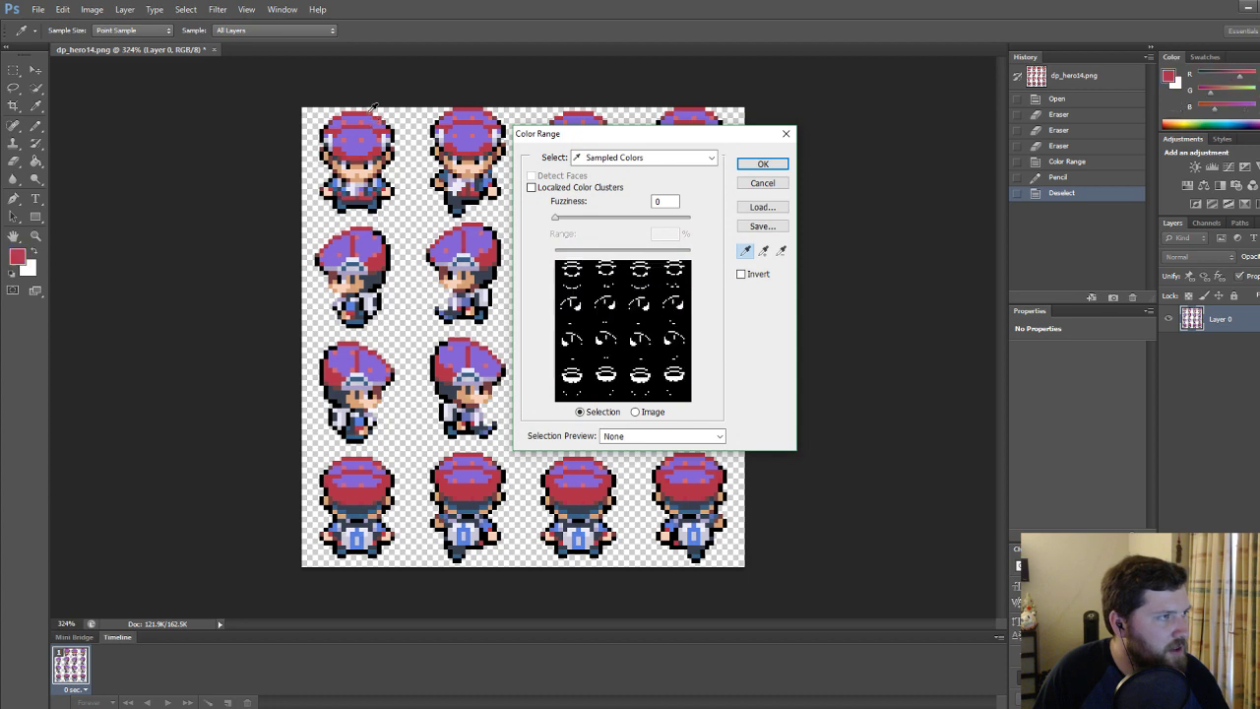
click(762, 163)
click(16, 257)
click(564, 452)
drag(564, 454, 564, 452)
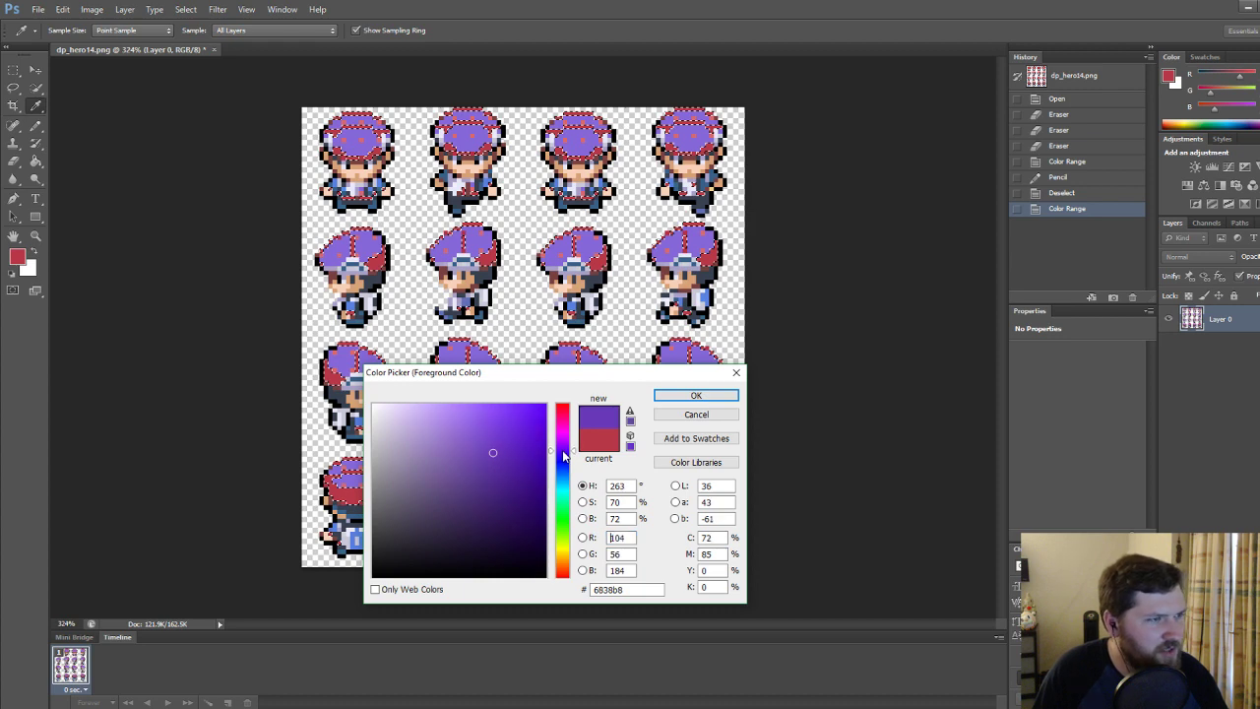
click(713, 415)
Undo the purple recoloring of the caps and clear the selection.
key(ctrl+z)
key(ctrl+z)
click(1070, 193)
click(1070, 176)
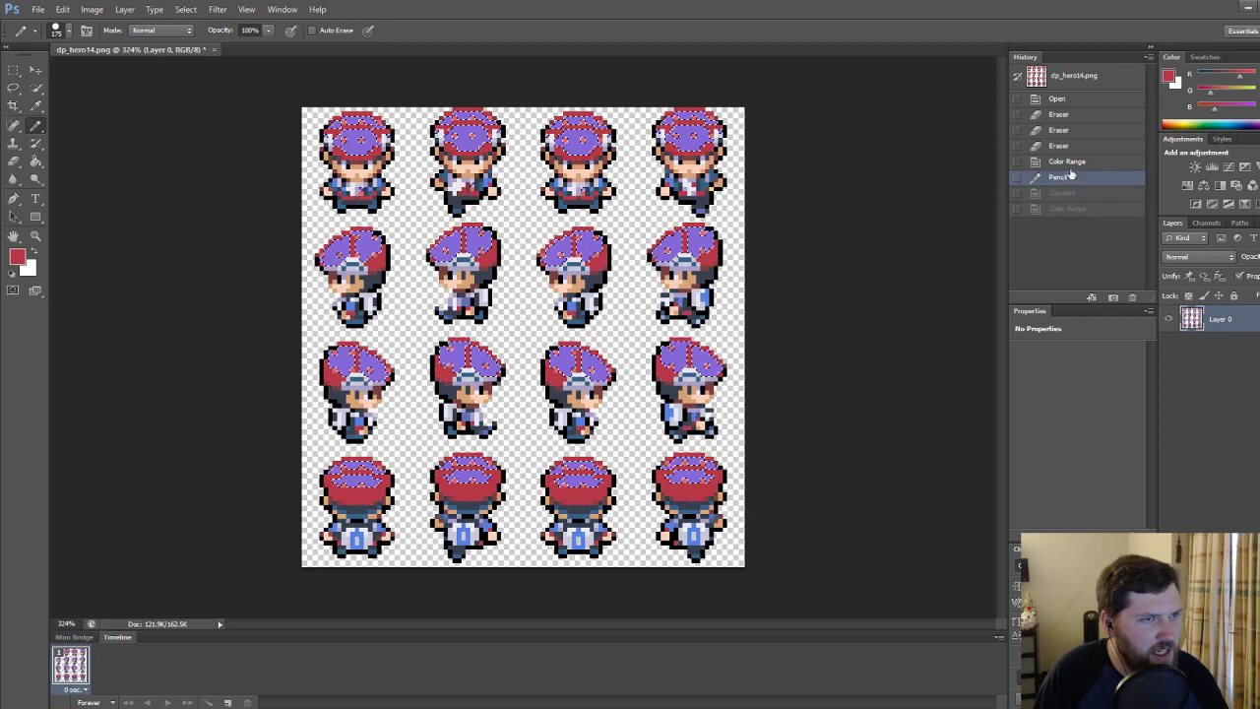
key(ctrl+z)
key(ctrl+d)
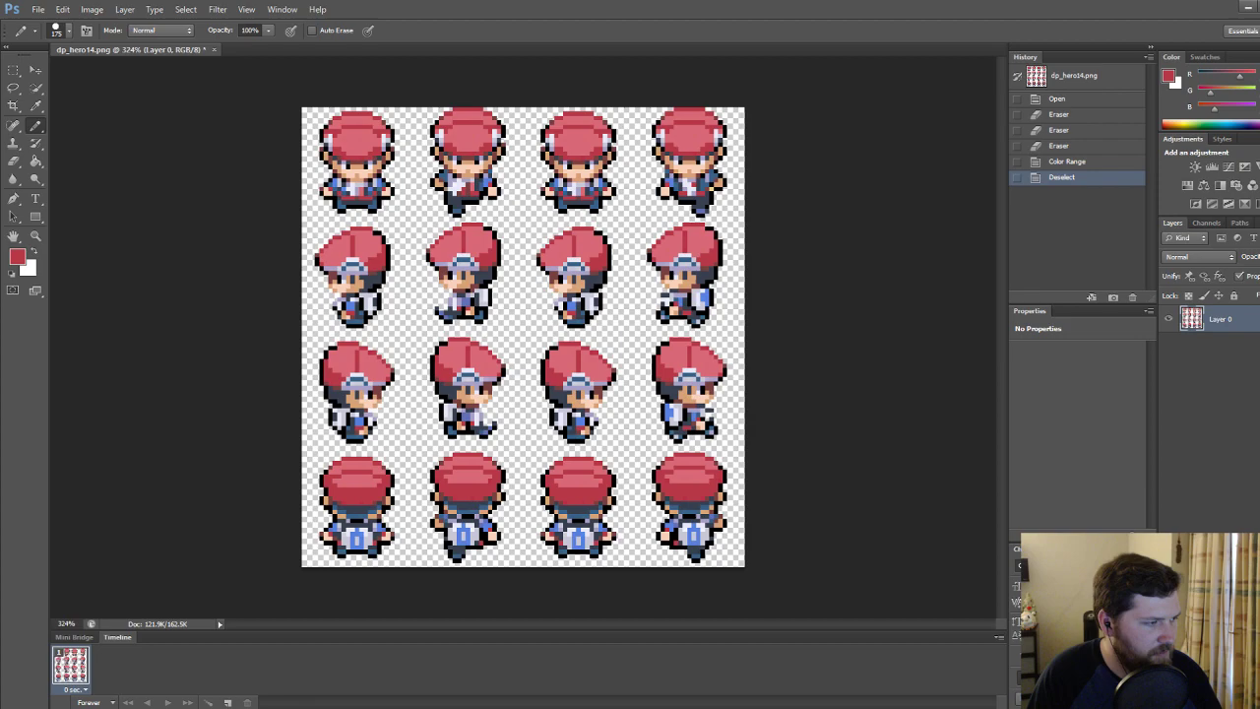
Open Paint with a blank canvas for a character concept sketch.
key(super)
text(pai)
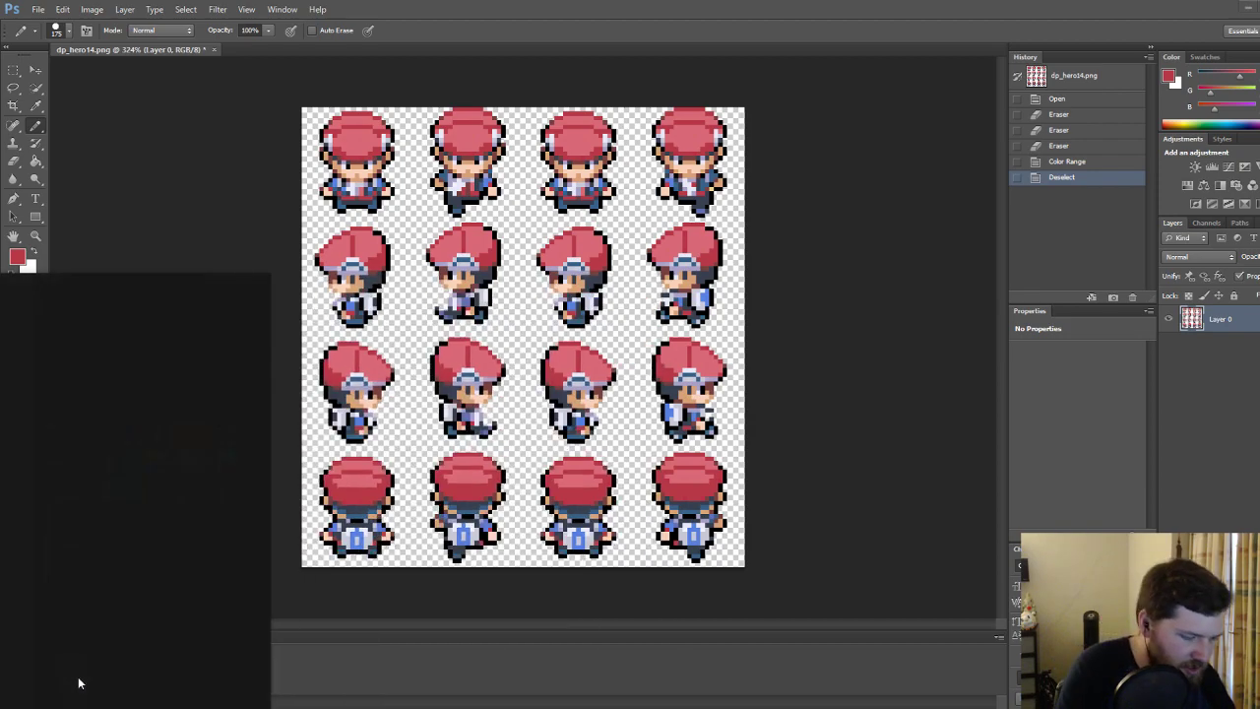
key(Return)
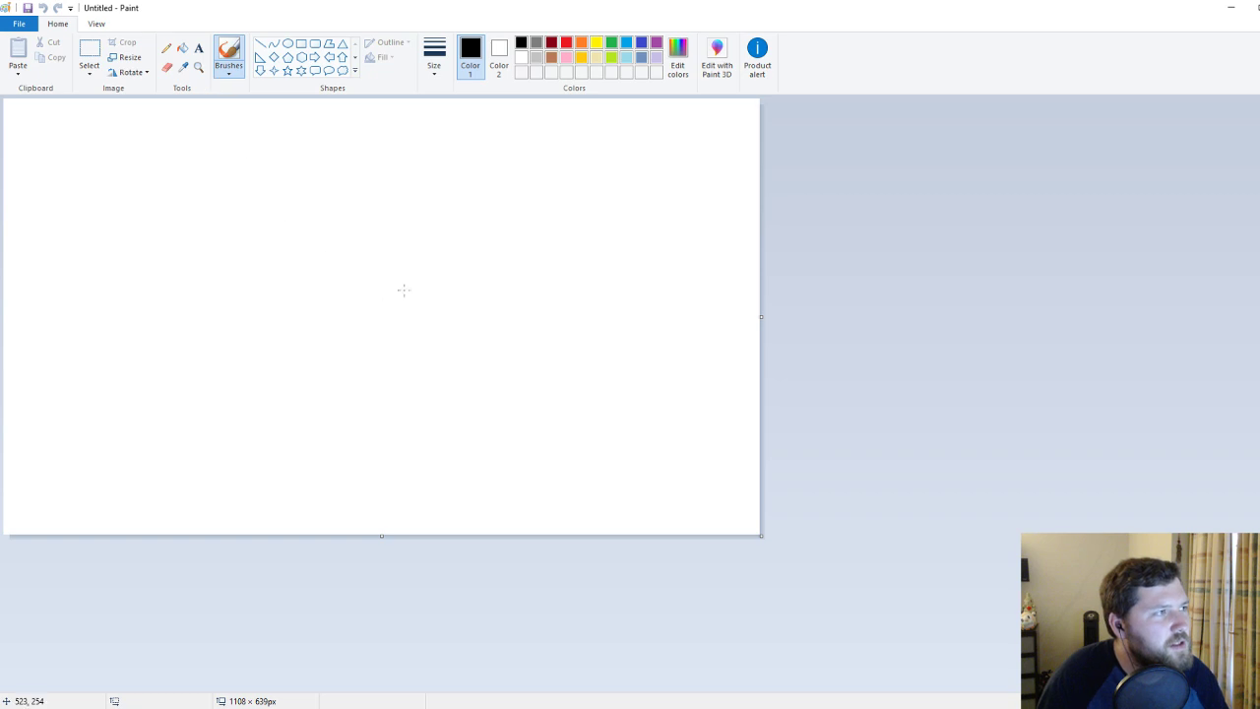
key(alt)
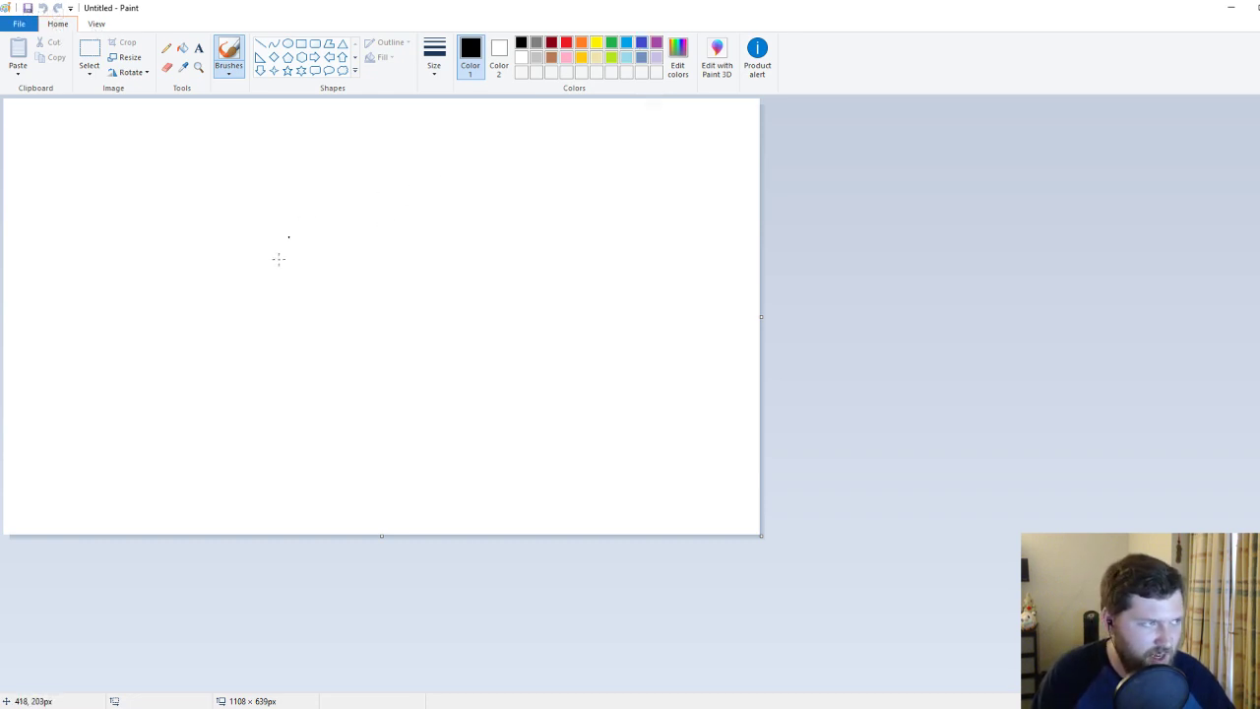
Sketch spiky brown hair with turquoise goggles and a strap across its lower edge.
click(551, 59)
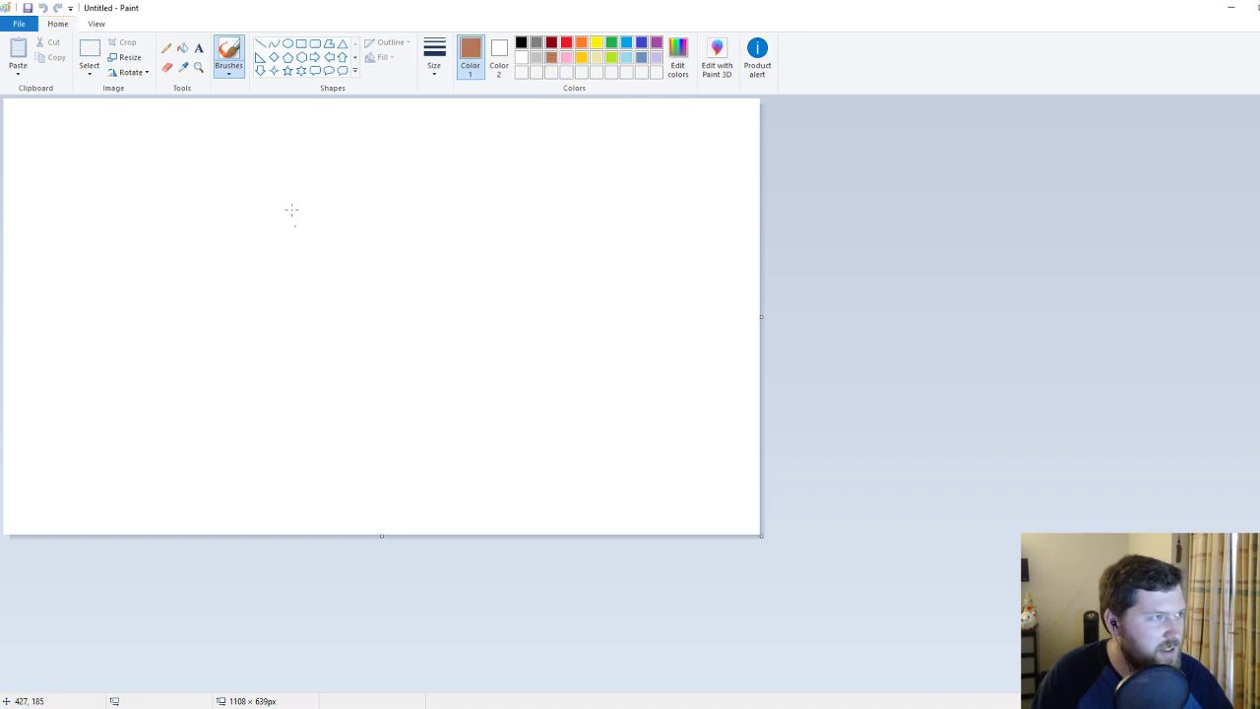
drag(291, 219, 331, 236)
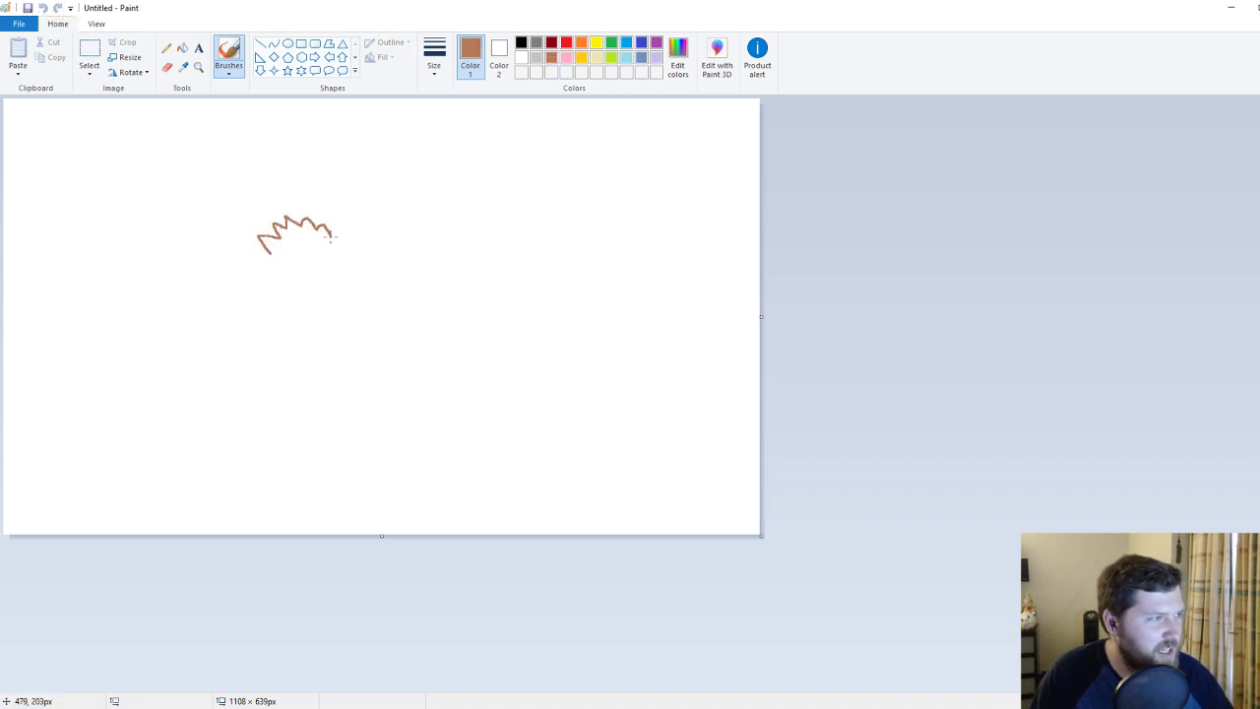
click(626, 43)
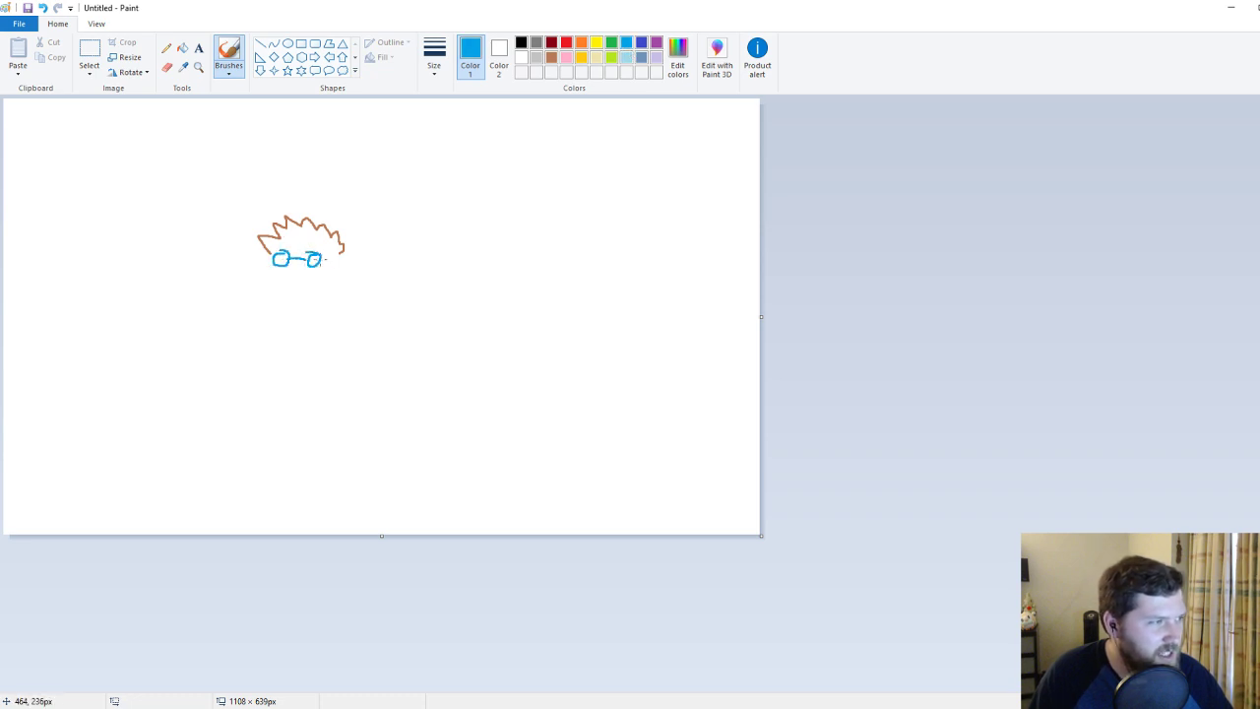
drag(269, 256, 280, 264)
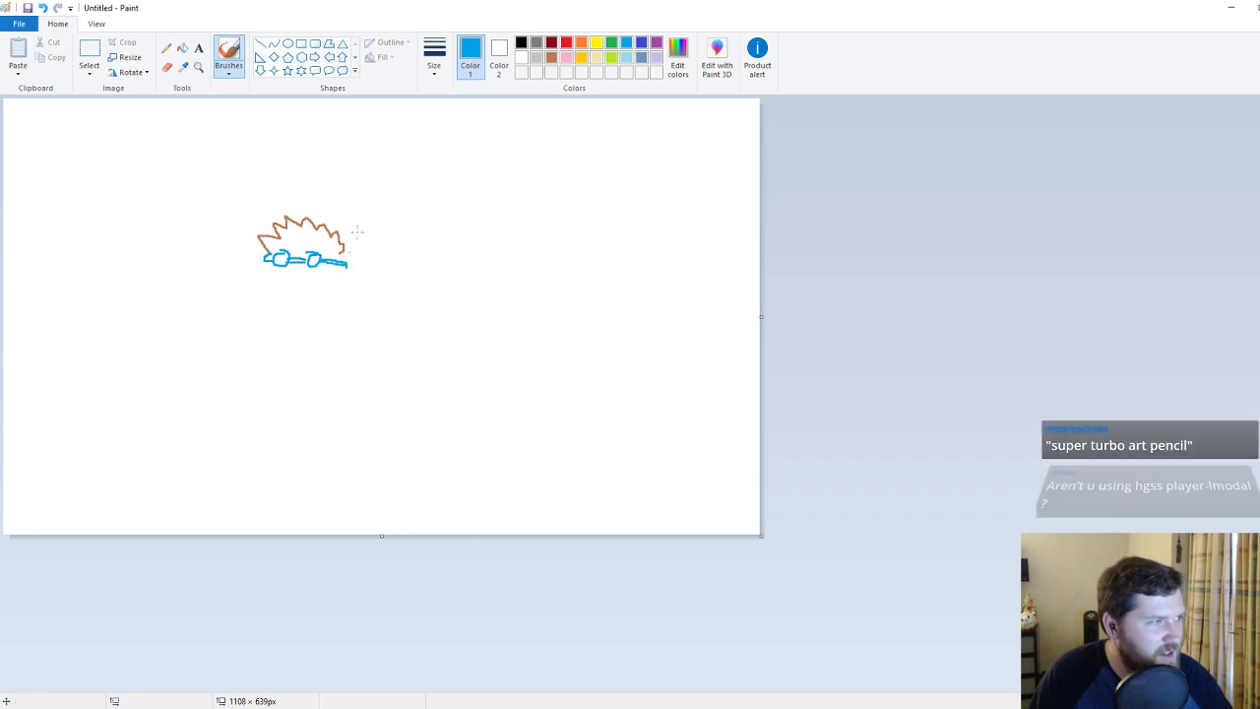
Draw a rounded brown face outline below the goggles, undoing the first attempt.
click(553, 59)
mouse_move(273, 268)
mouse_down()
mouse_move(268, 314)
mouse_move(337, 282)
mouse_move(336, 266)
mouse_up()
key(ctrl+z)
drag(281, 301, 334, 264)
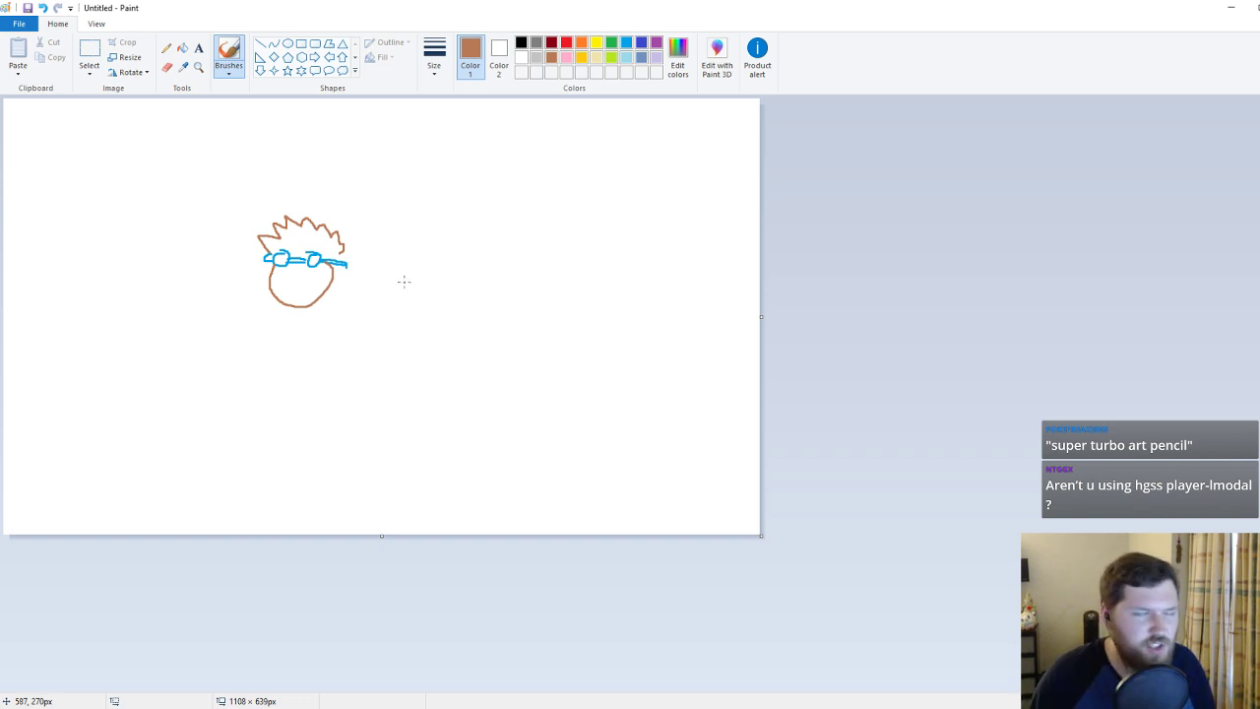
Add brown side tufts, a fringe above the goggles, two line eyes and a mouth to the face.
drag(331, 259, 329, 268)
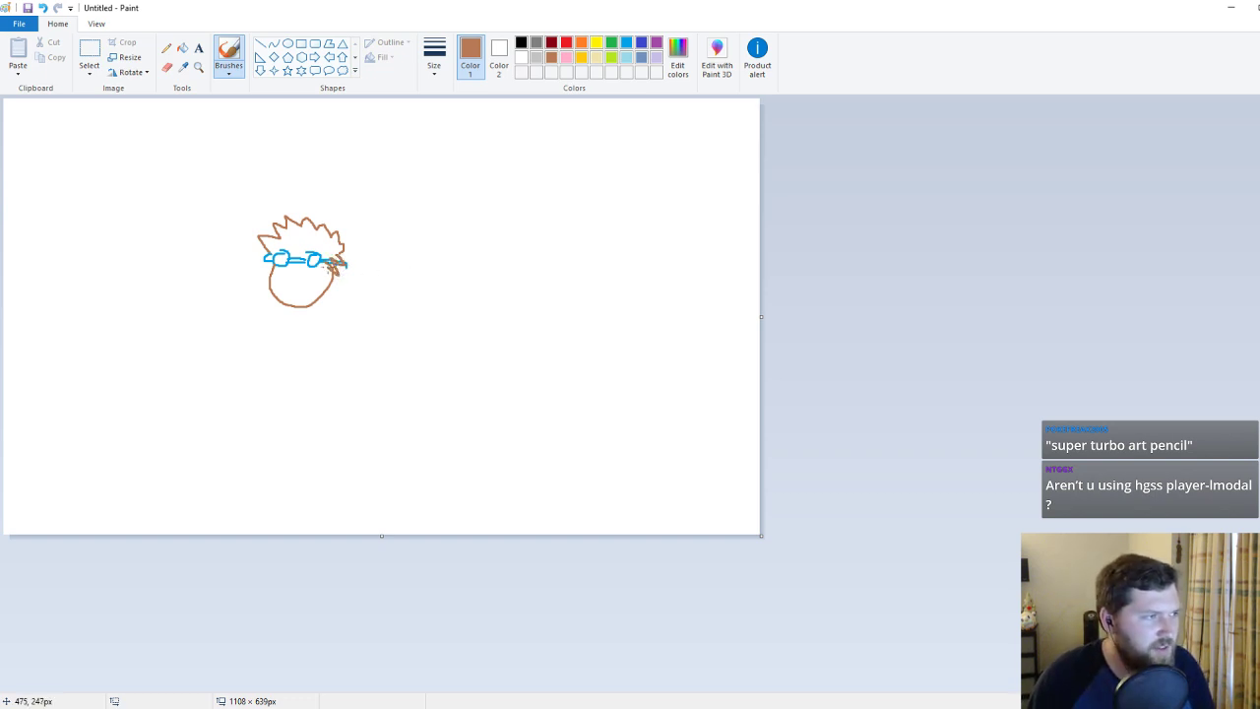
drag(291, 243, 321, 252)
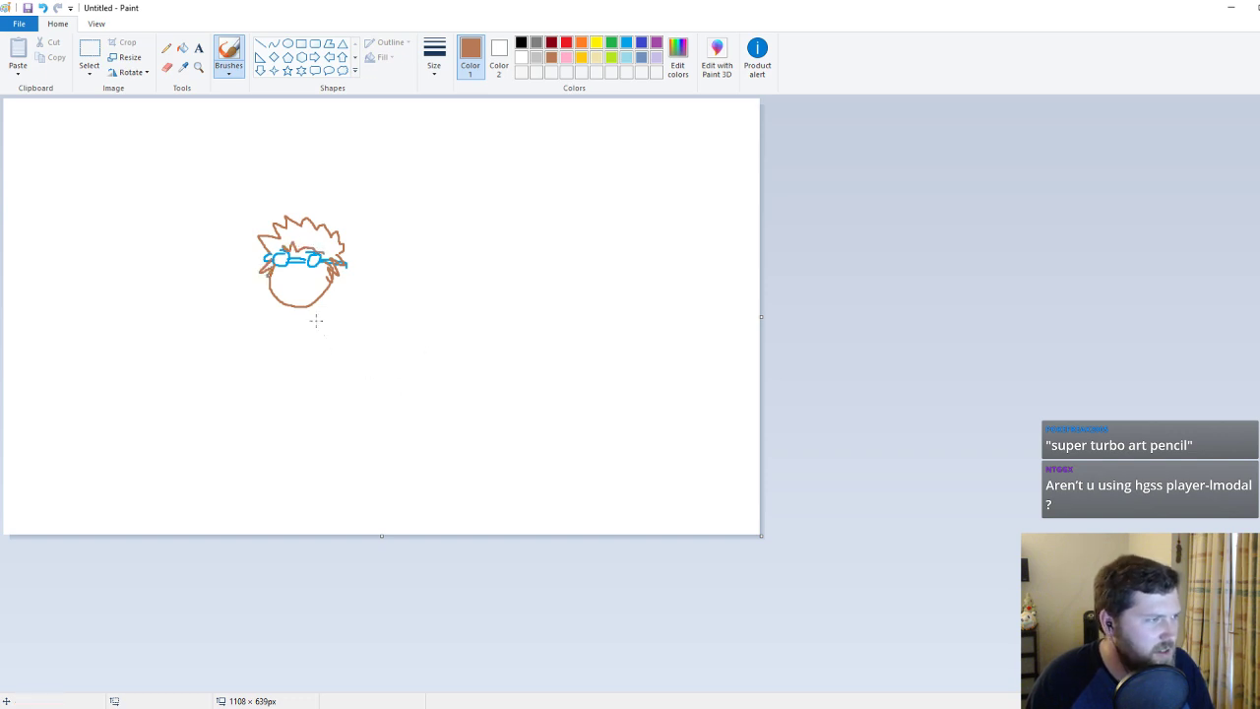
drag(281, 283, 309, 291)
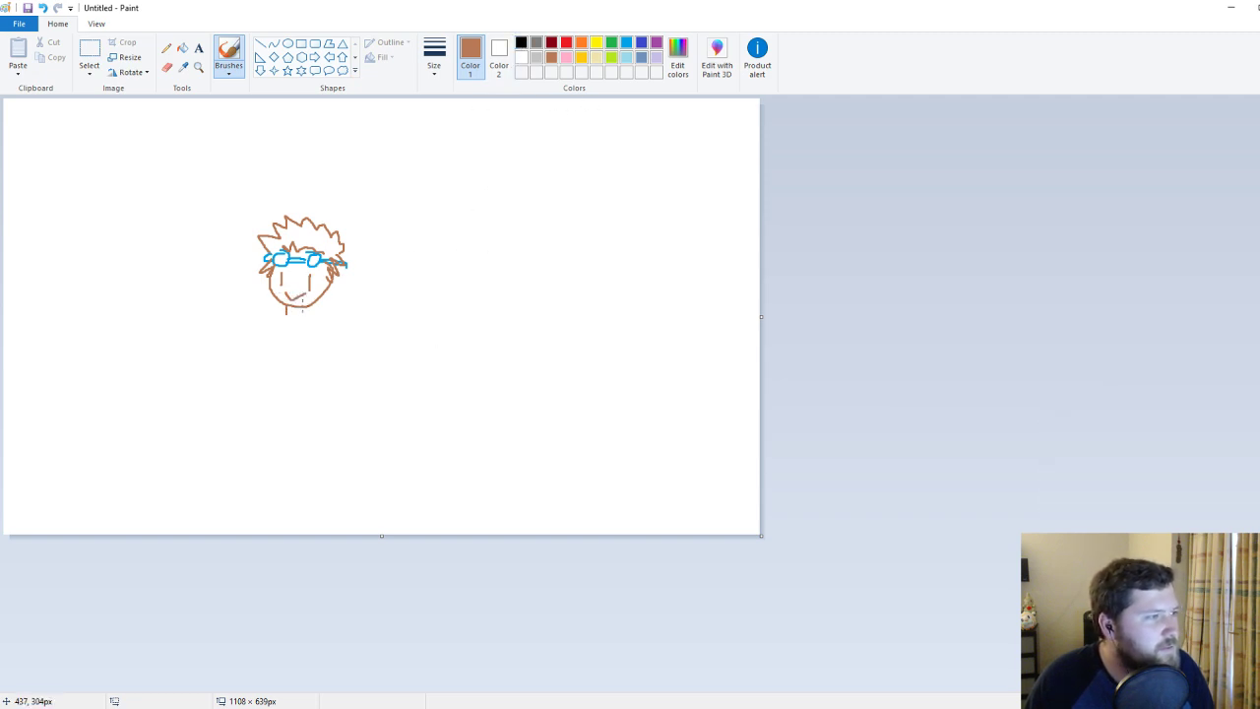
Draw the character's collar, shoulders and short sleeves in black, and add a knotted blue band around one sleeve.
click(522, 42)
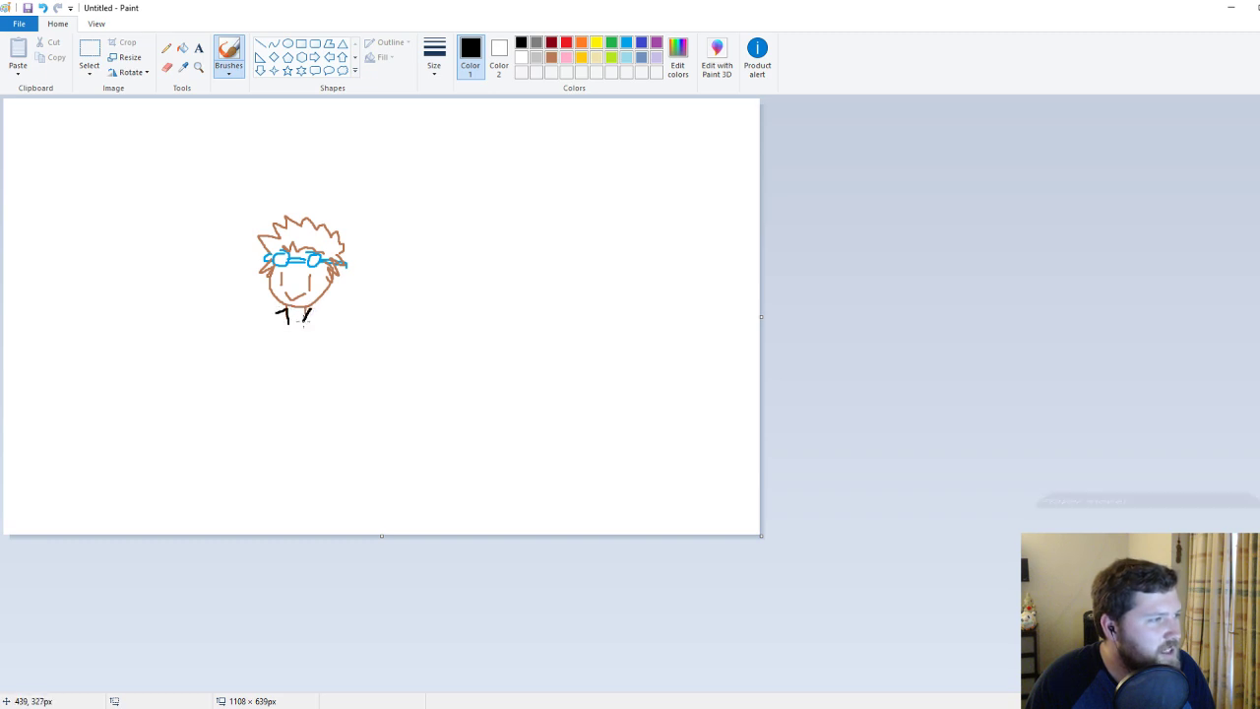
drag(304, 322, 314, 308)
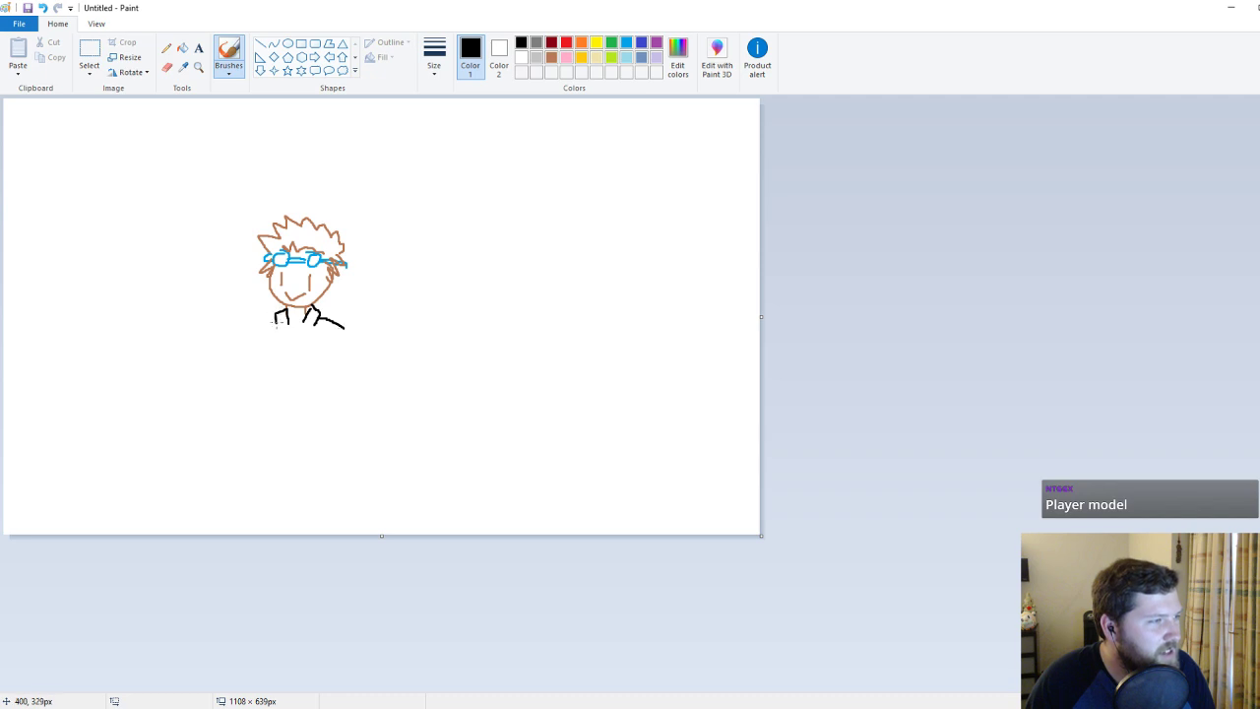
drag(262, 334, 252, 343)
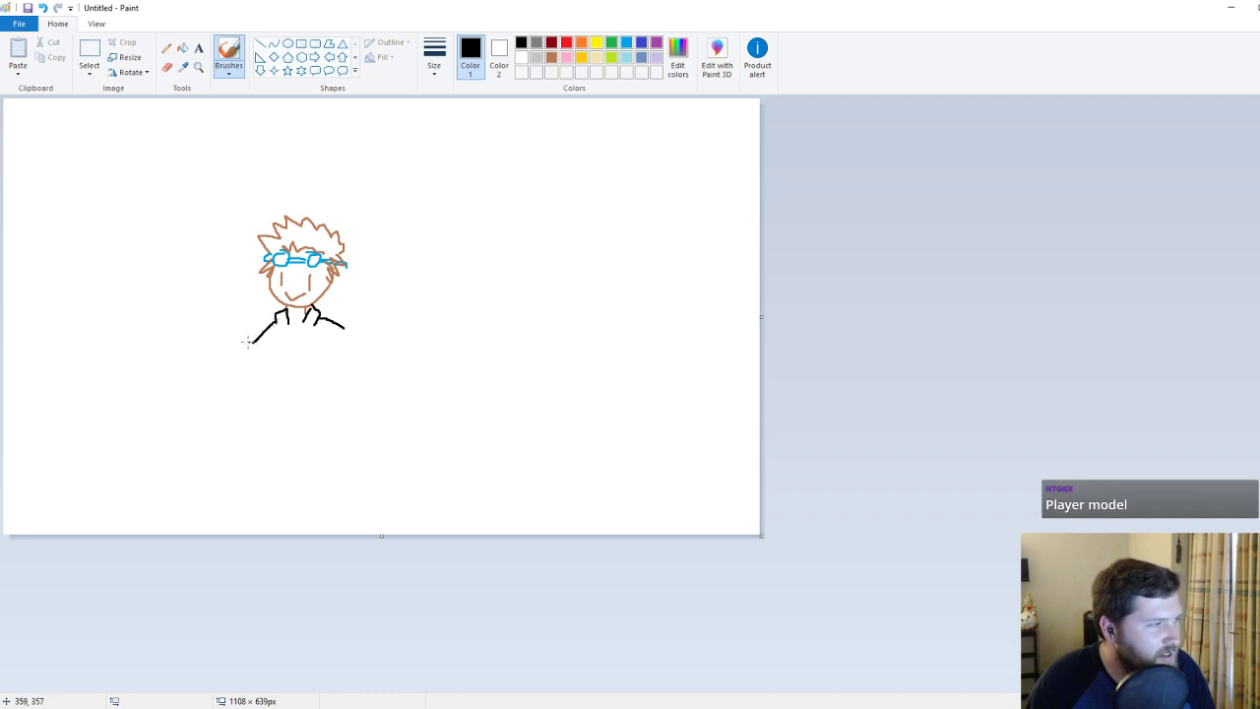
drag(355, 339, 325, 345)
click(626, 42)
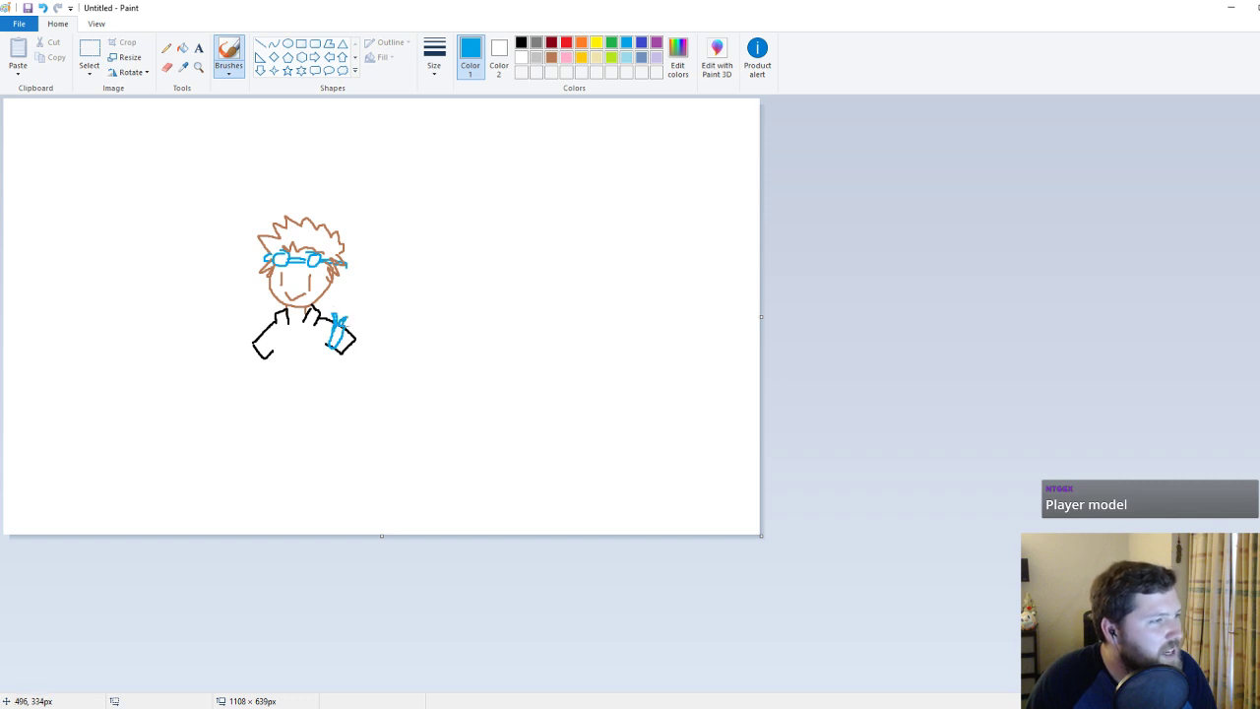
Complete the black body outline with a shoulder-carried pickaxe, open jacket, bent arms, shorts, legs, shoes and a small chest item.
click(523, 43)
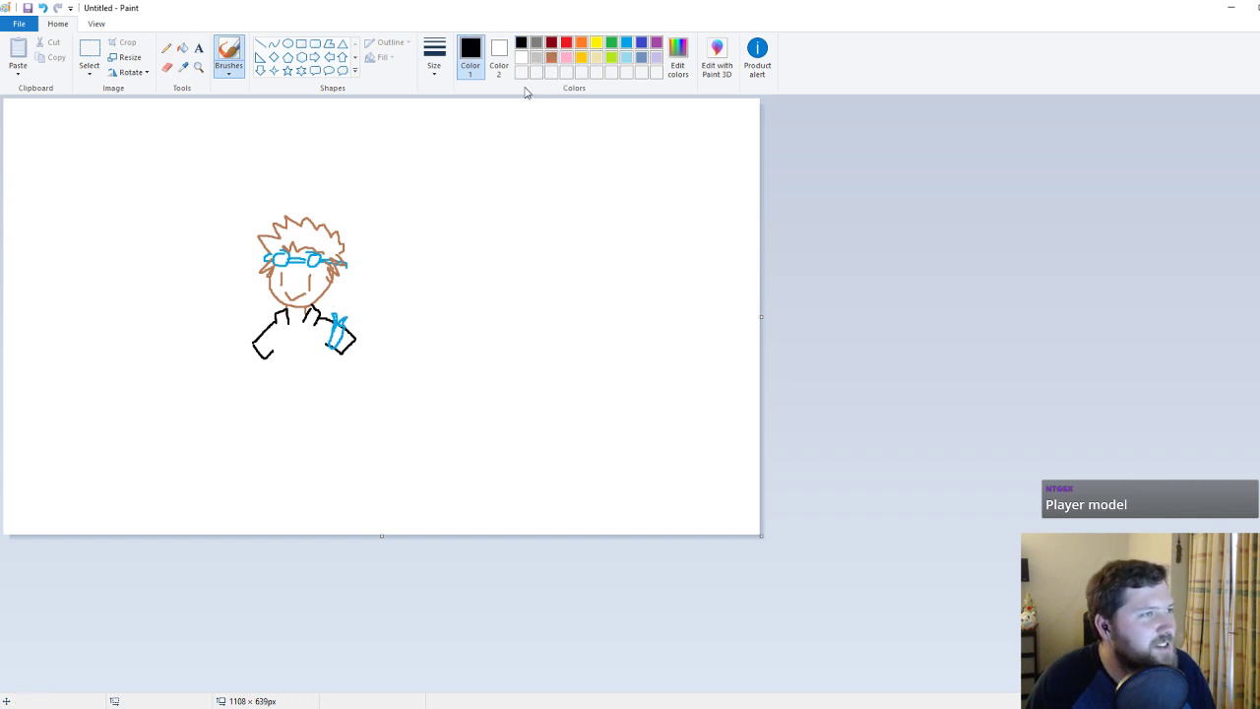
mouse_move(274, 315)
mouse_down()
mouse_move(267, 298)
mouse_move(272, 326)
mouse_move(233, 324)
mouse_move(256, 285)
mouse_up()
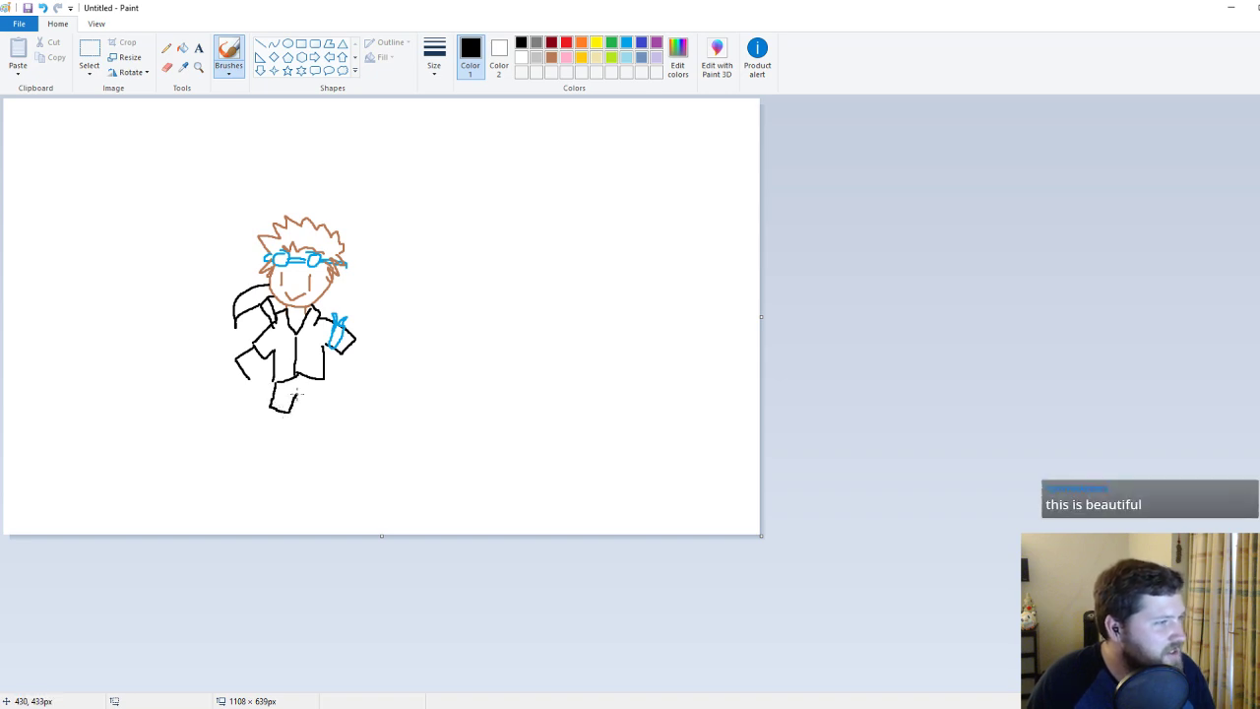
drag(304, 411, 324, 380)
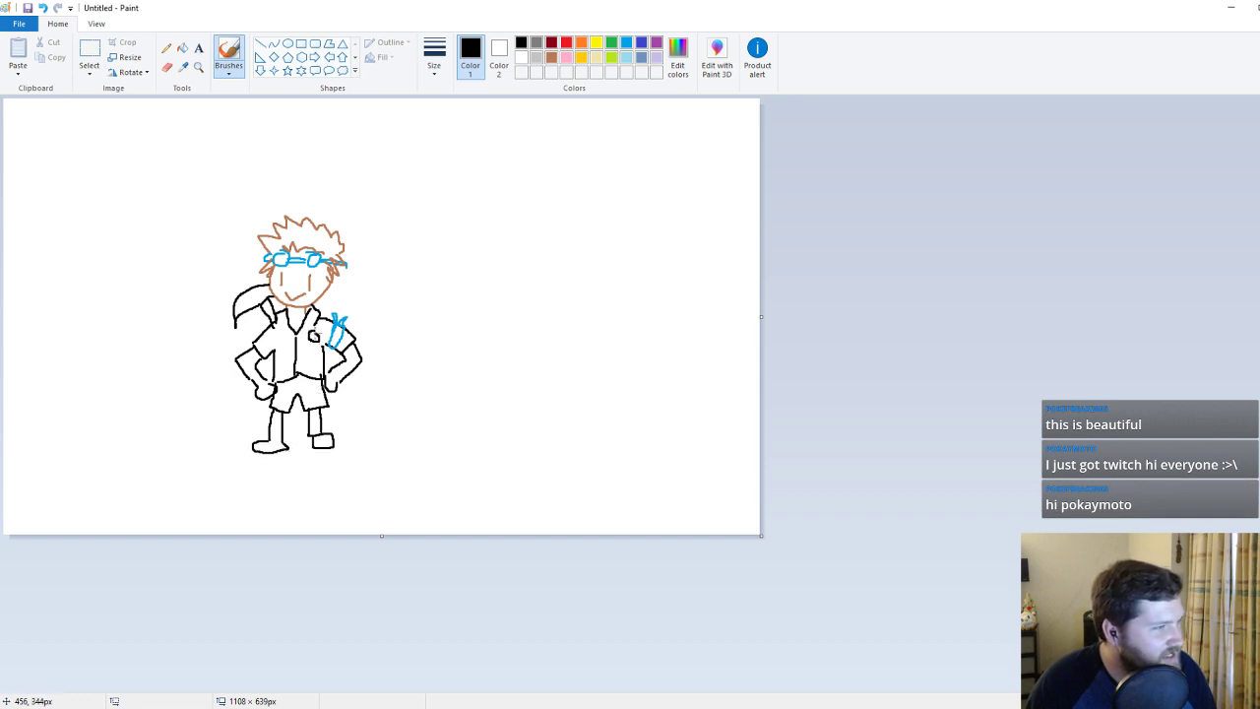
mouse_move(310, 332)
mouse_down()
mouse_move(308, 355)
mouse_move(314, 341)
mouse_up()
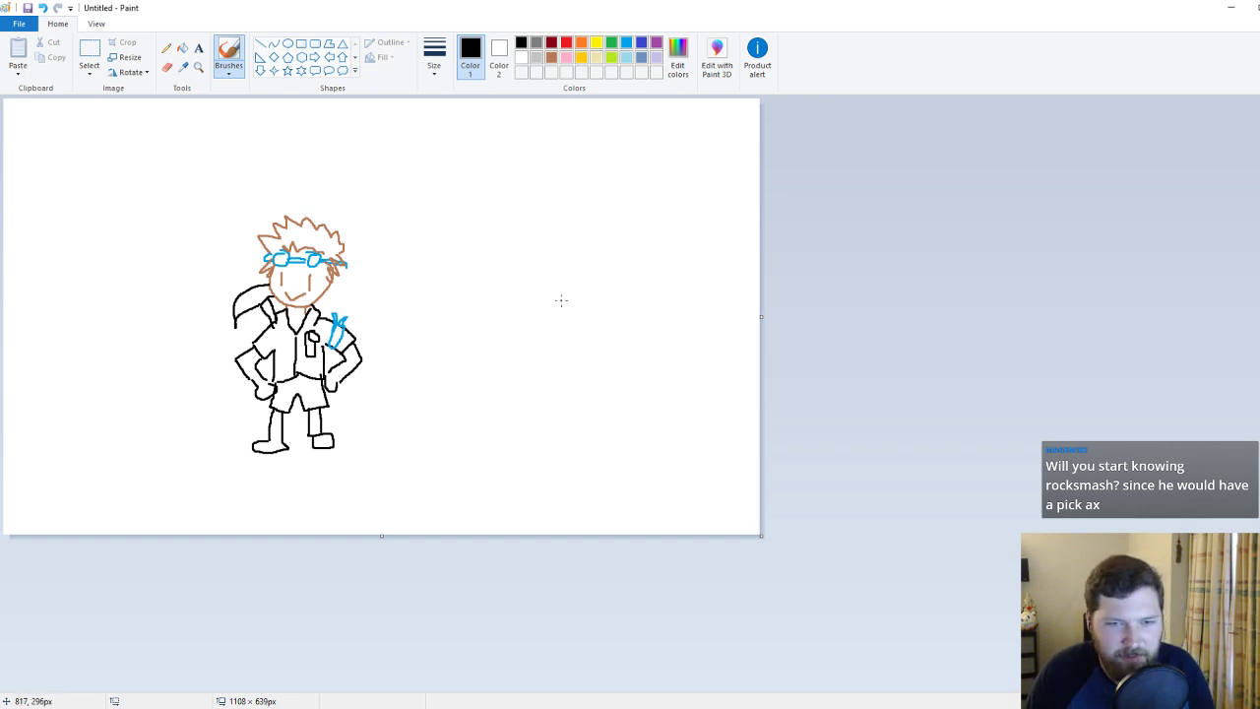
Move the whole drawing to the canvas's upper-left corner and shrink the canvas around it to 278 × 447 px.
key(ctrl+a)
drag(466, 361, 259, 270)
click(699, 442)
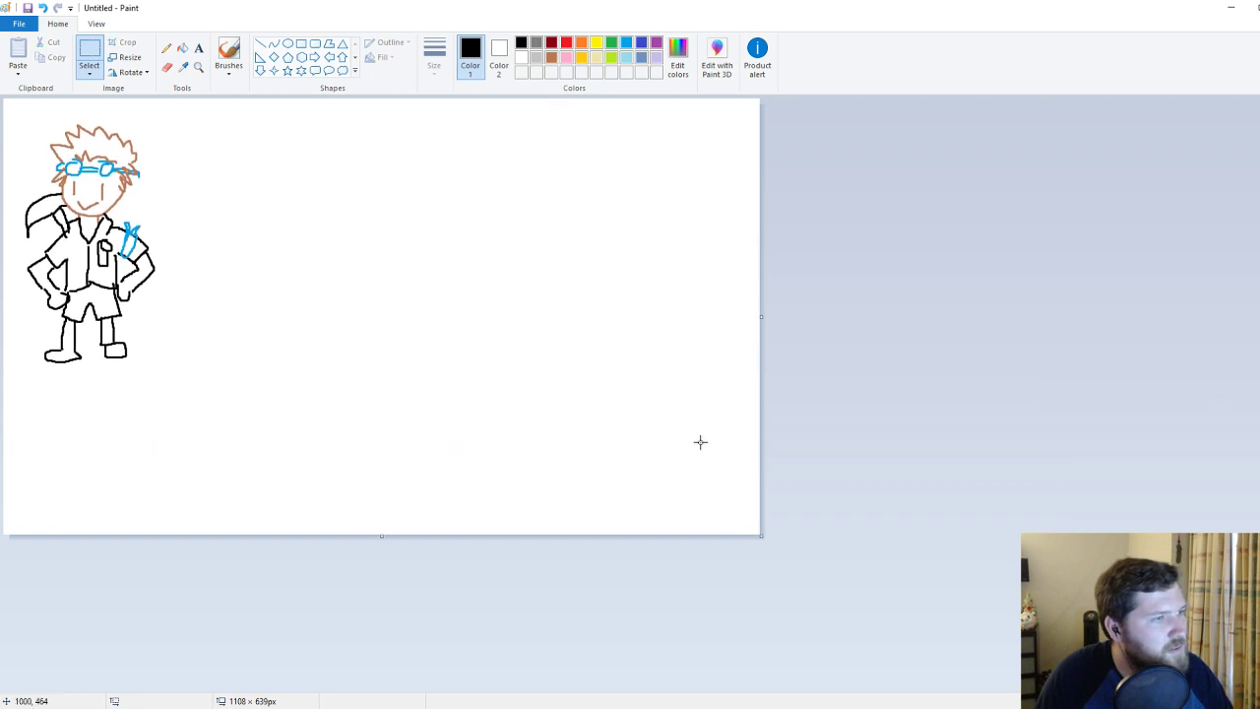
drag(759, 534, 194, 403)
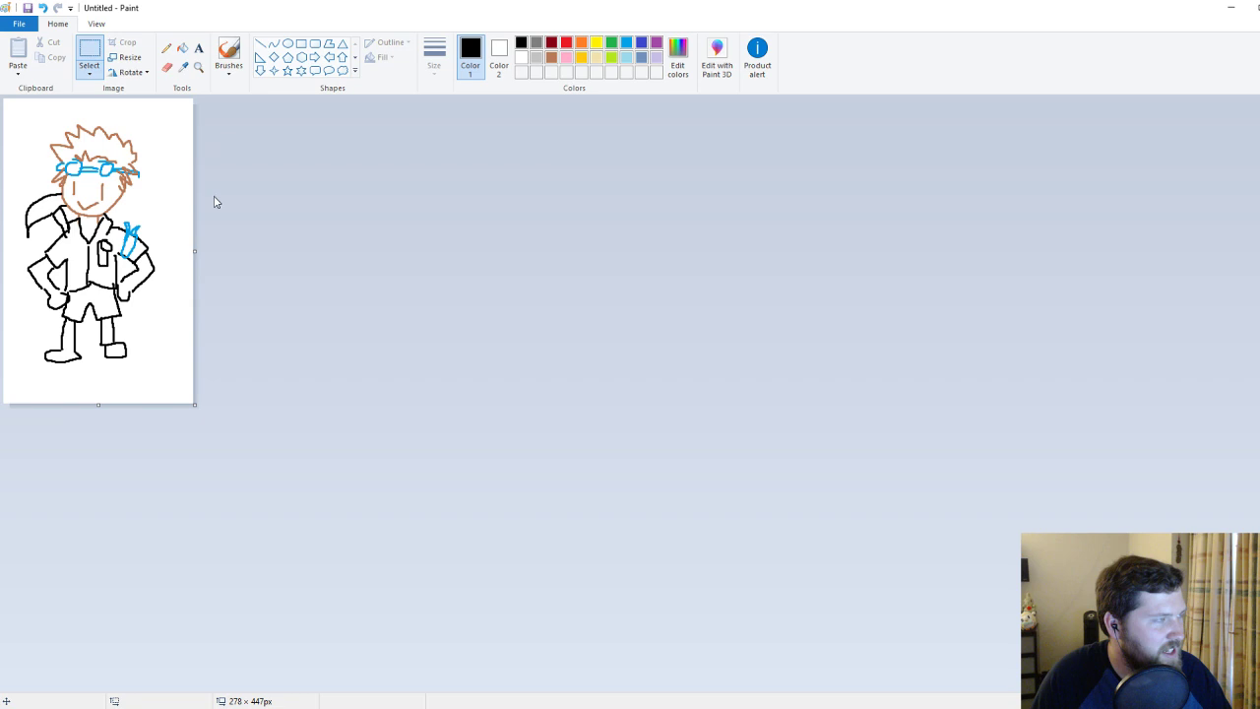
Save the sketch as a PNG named Concept 1 in the Pokemon Underground (Subterra) folder under Pokemon Stuff on drive D.
key(ctrl+s)
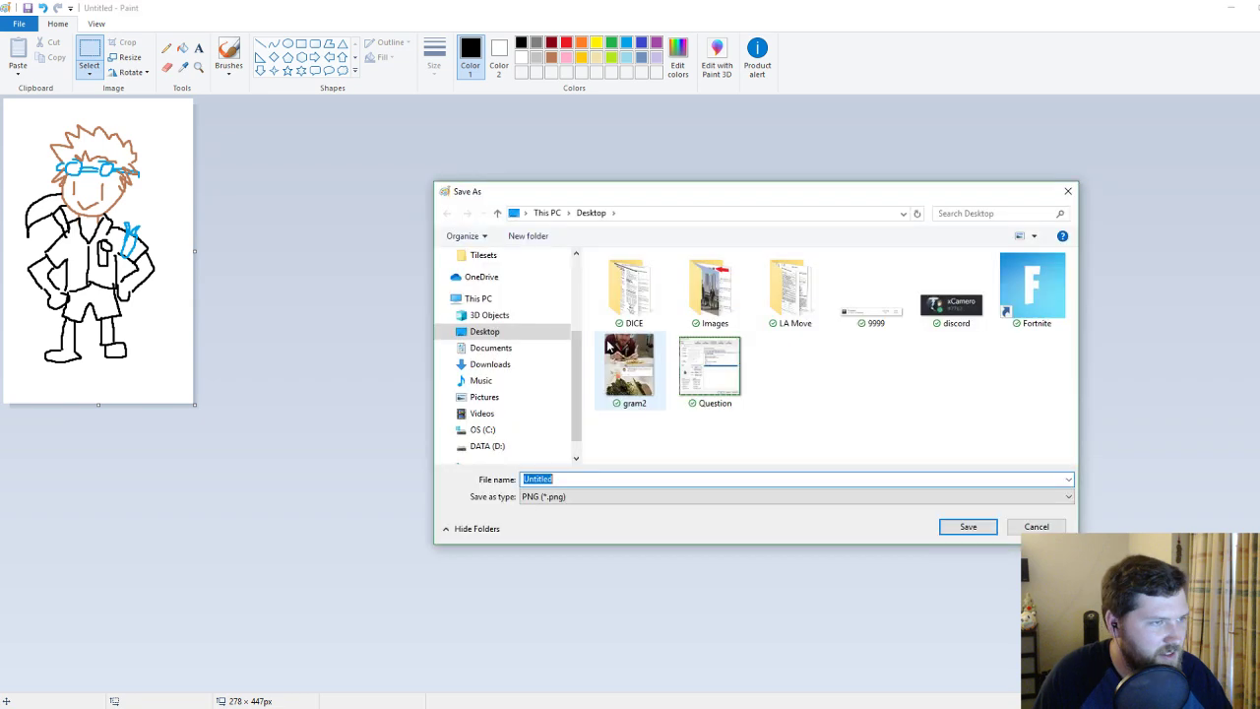
click(487, 446)
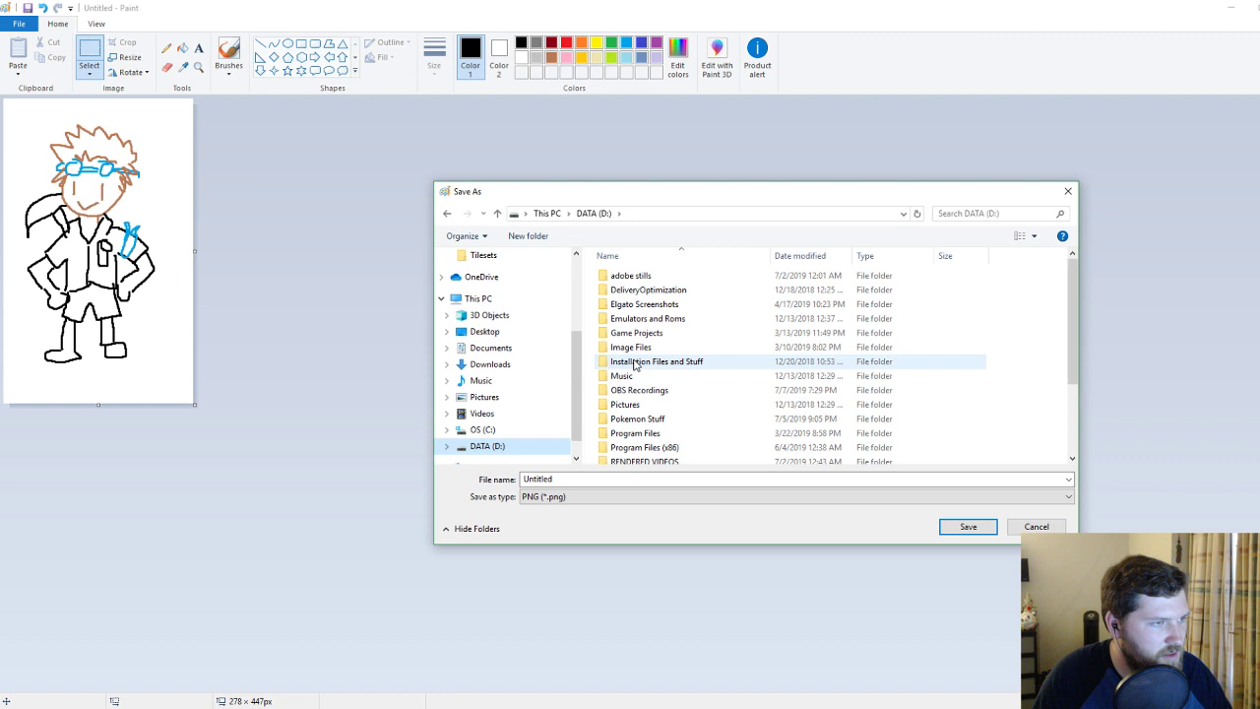
double_click(637, 419)
double_click(956, 285)
click(617, 479)
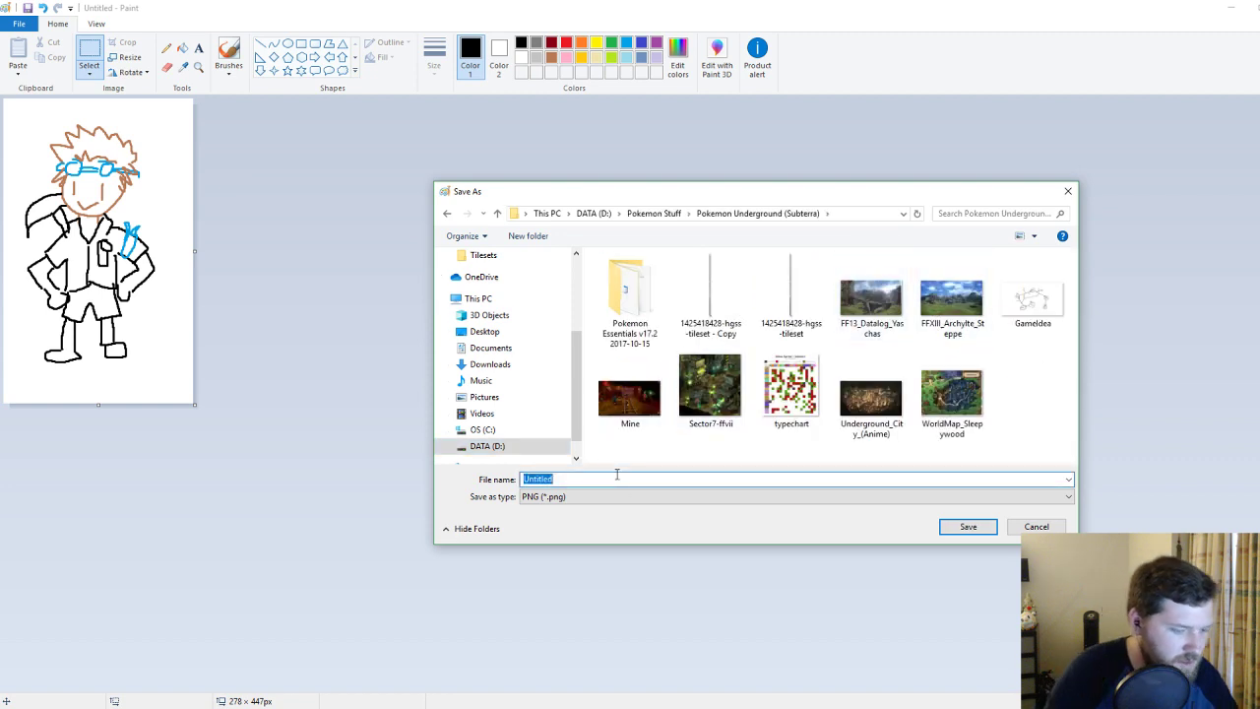
text(Concept 1)
key(Return)
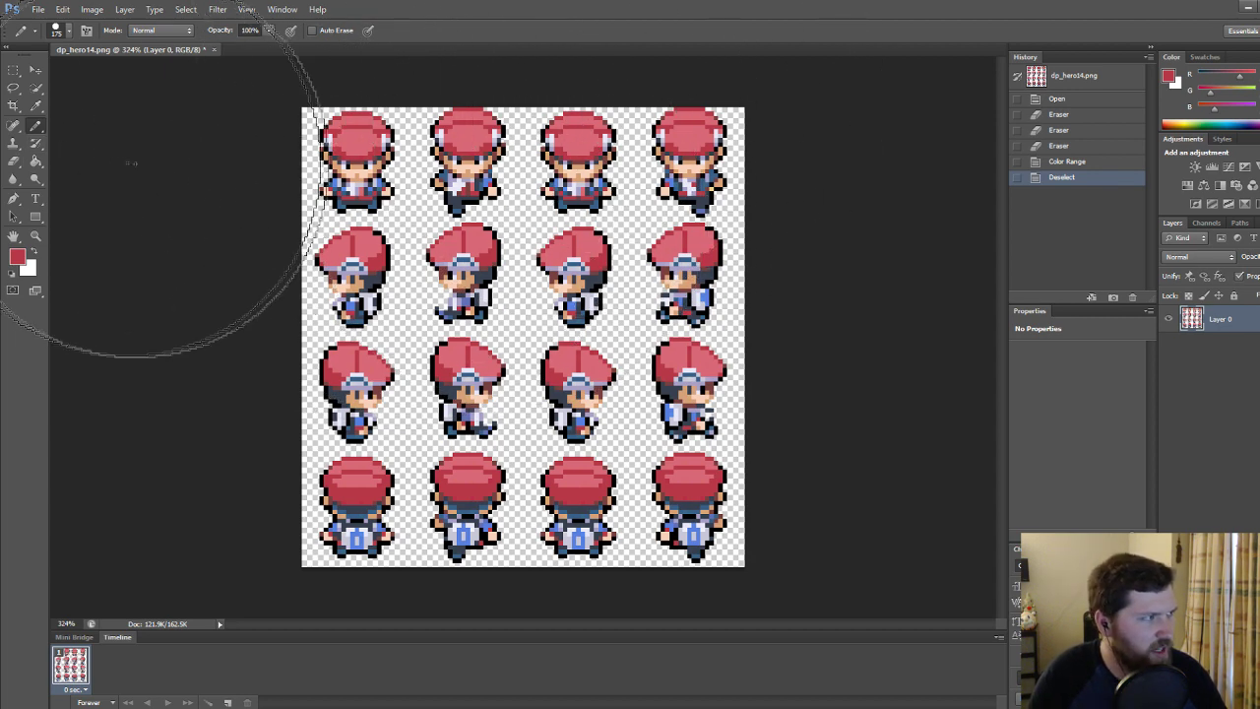
In Photoshop, select the caps' main light red by Color Range, paint it blue #6870d8 with the Pencil, and deselect.
click(187, 8)
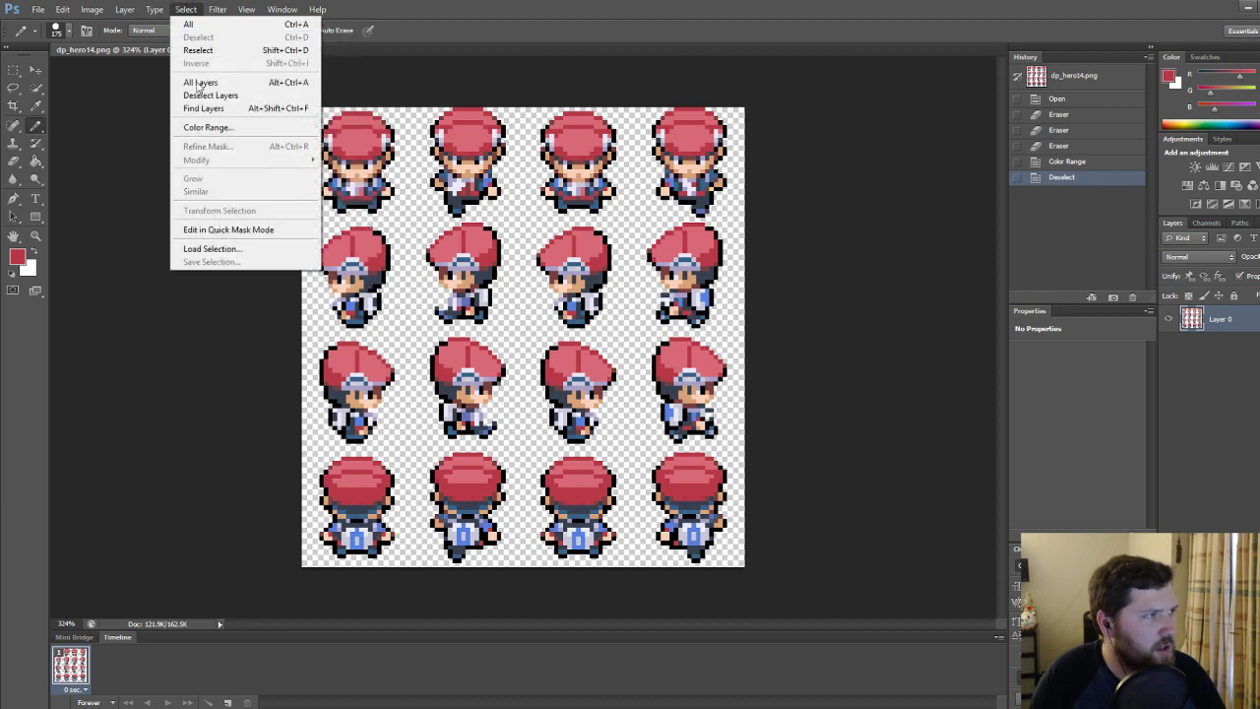
click(202, 129)
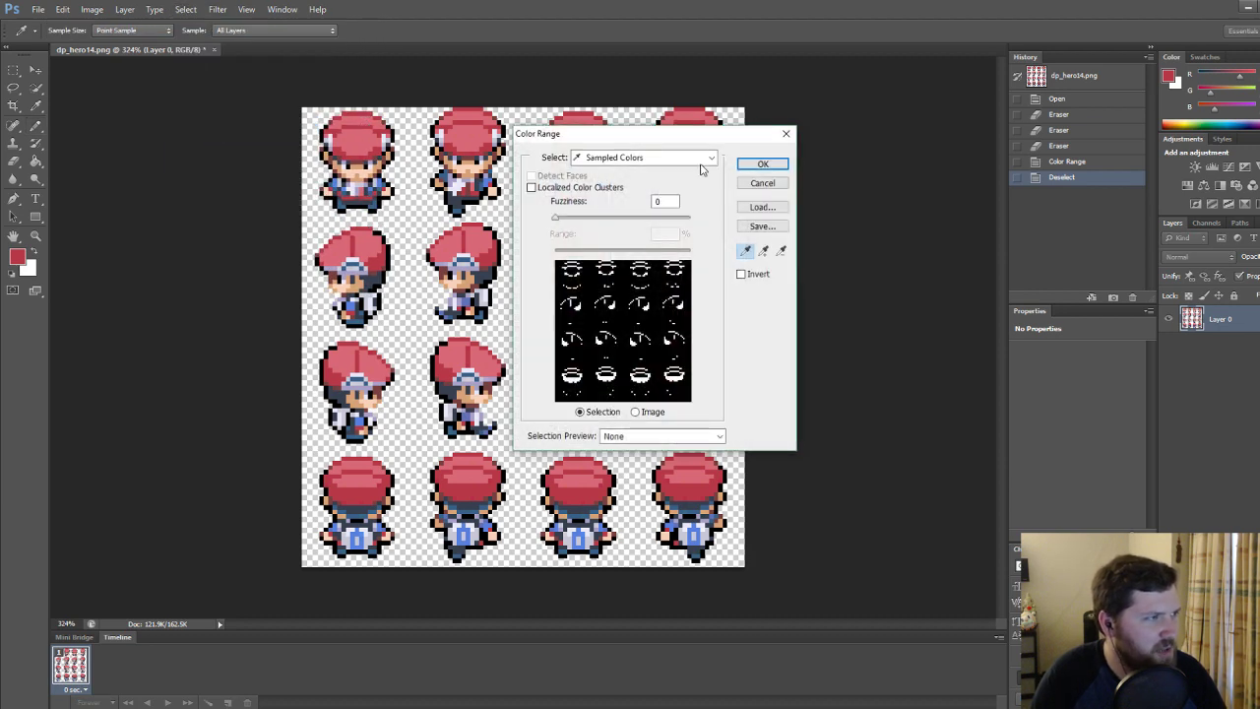
click(360, 135)
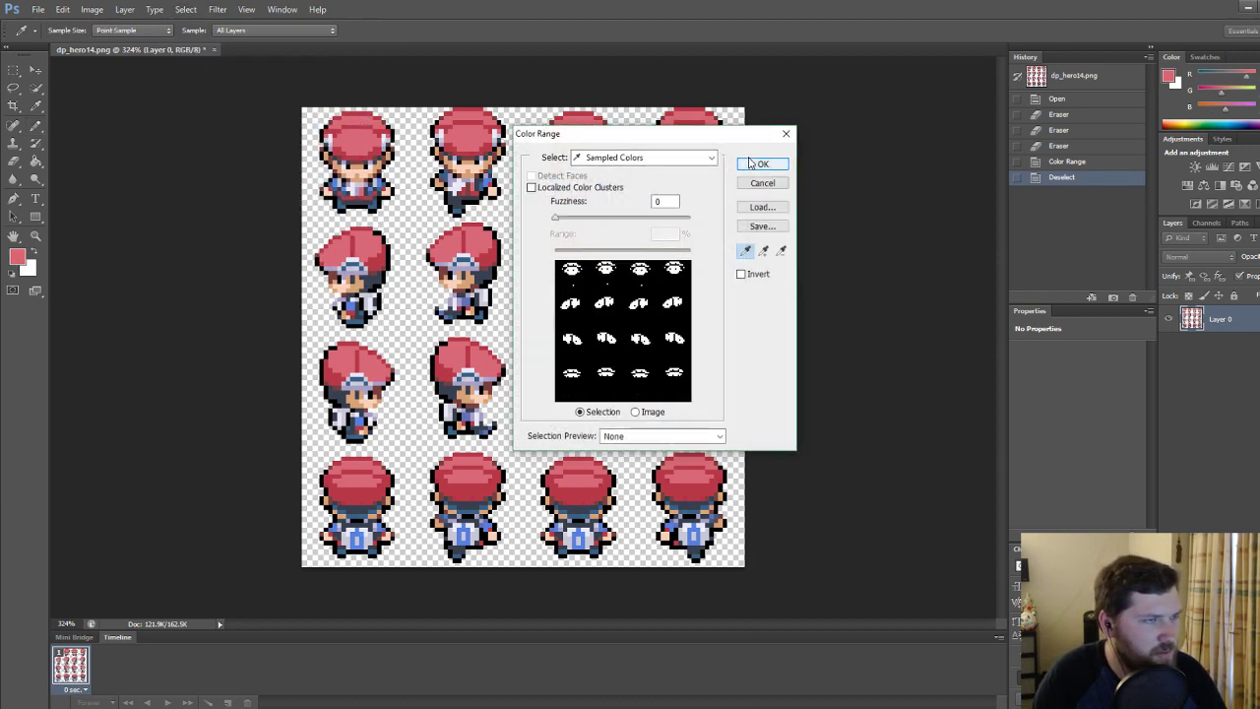
click(762, 163)
click(16, 257)
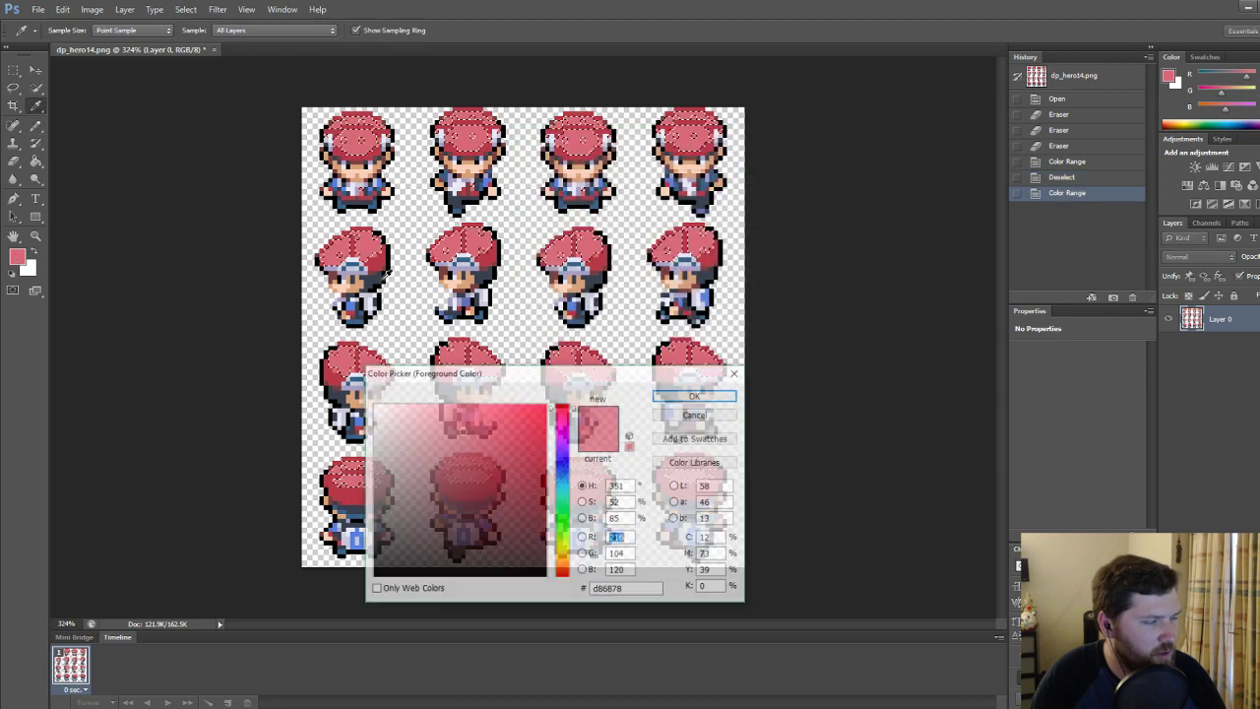
click(562, 463)
click(712, 394)
key(b)
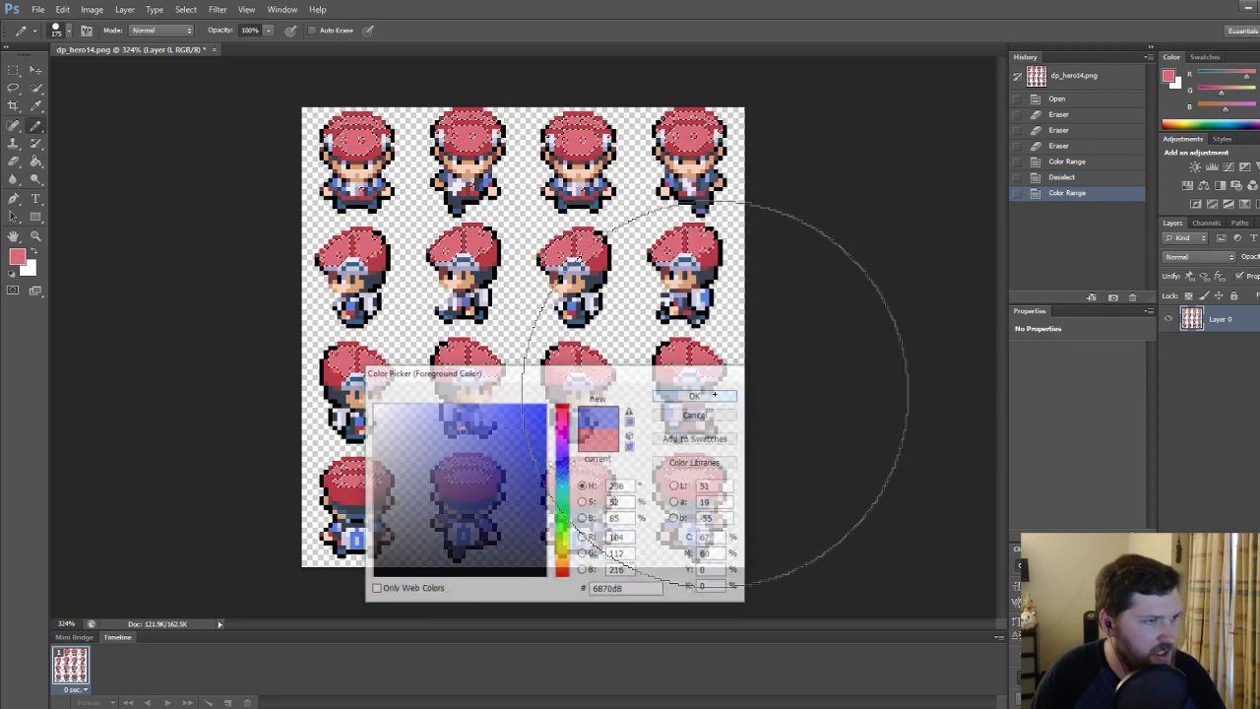
mouse_move(217, 147)
mouse_down()
mouse_move(534, 202)
mouse_move(463, 456)
mouse_move(450, 264)
mouse_move(661, 168)
mouse_move(385, 239)
mouse_move(689, 226)
mouse_move(531, 253)
mouse_up()
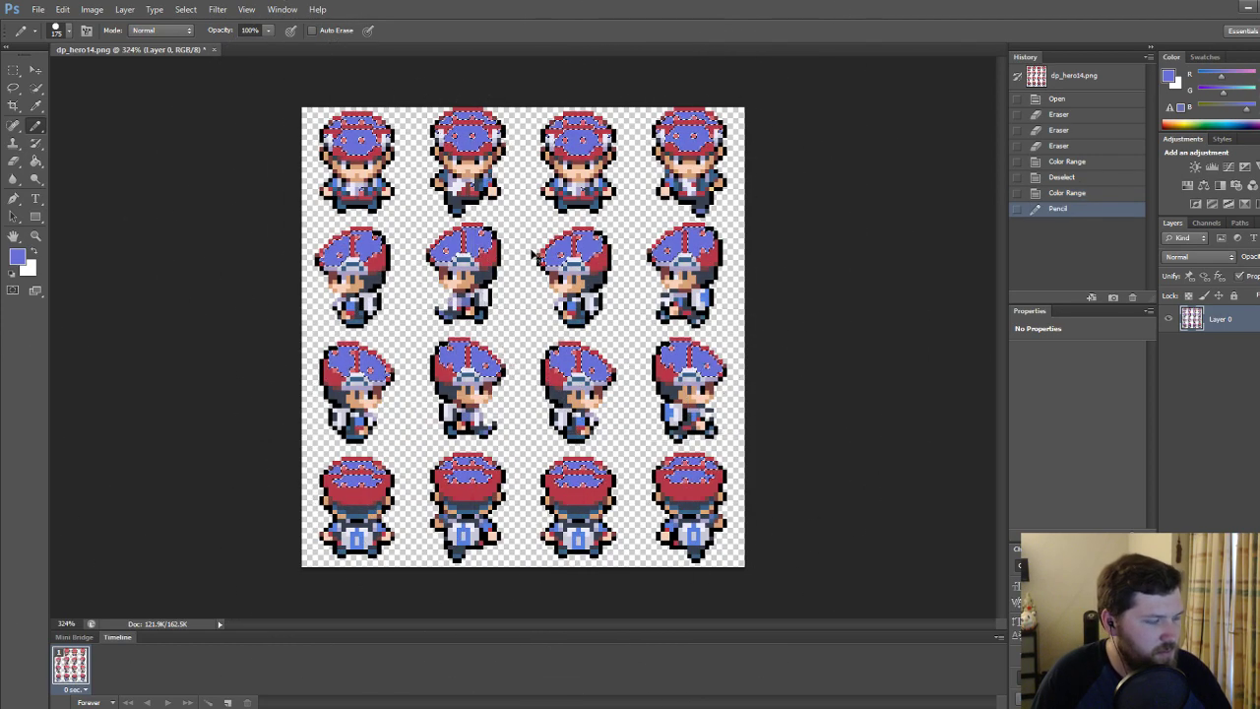
key(ctrl+d)
Select the dark red cap shading by Color Range, paint it dark blue #3841b8 on all sprites, and deselect.
click(185, 9)
click(206, 127)
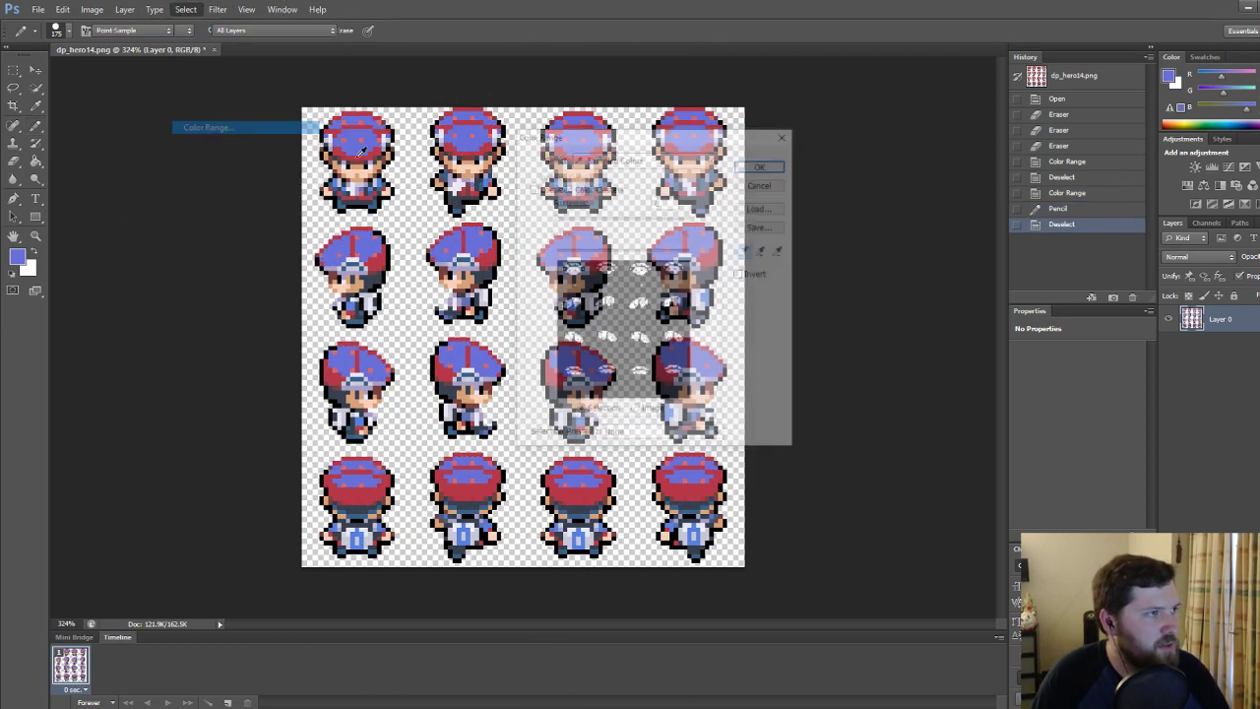
click(357, 119)
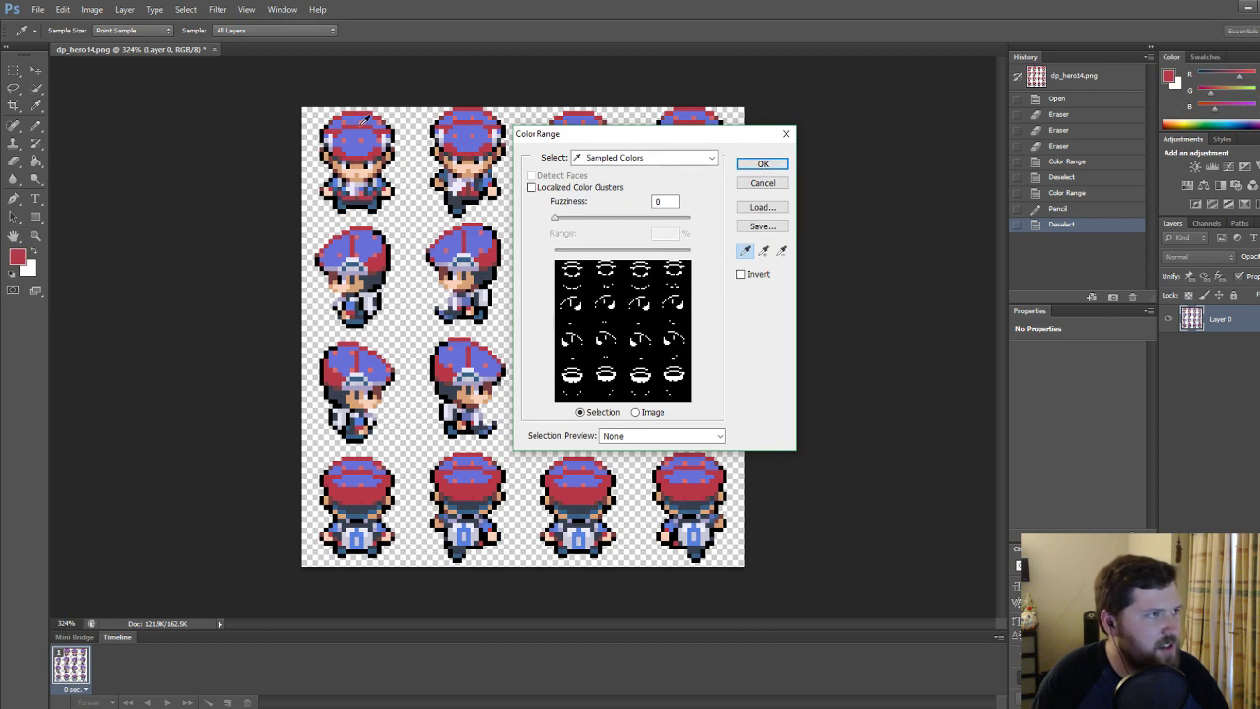
click(762, 163)
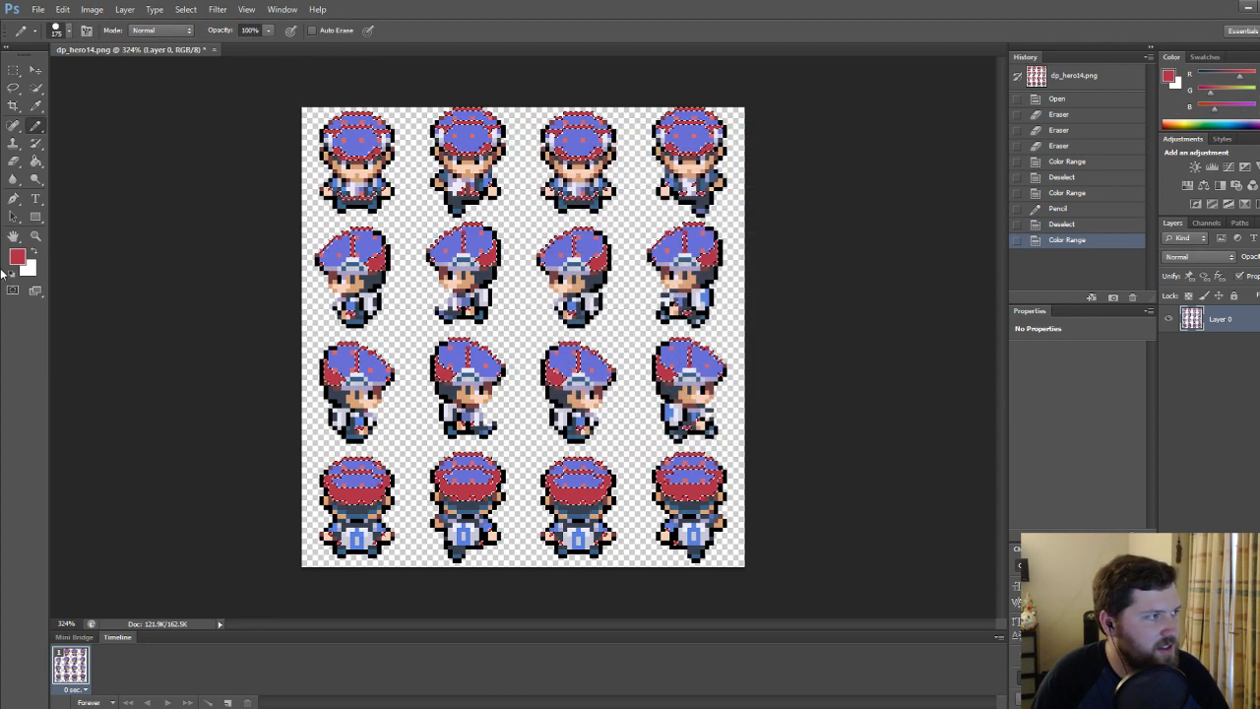
click(562, 461)
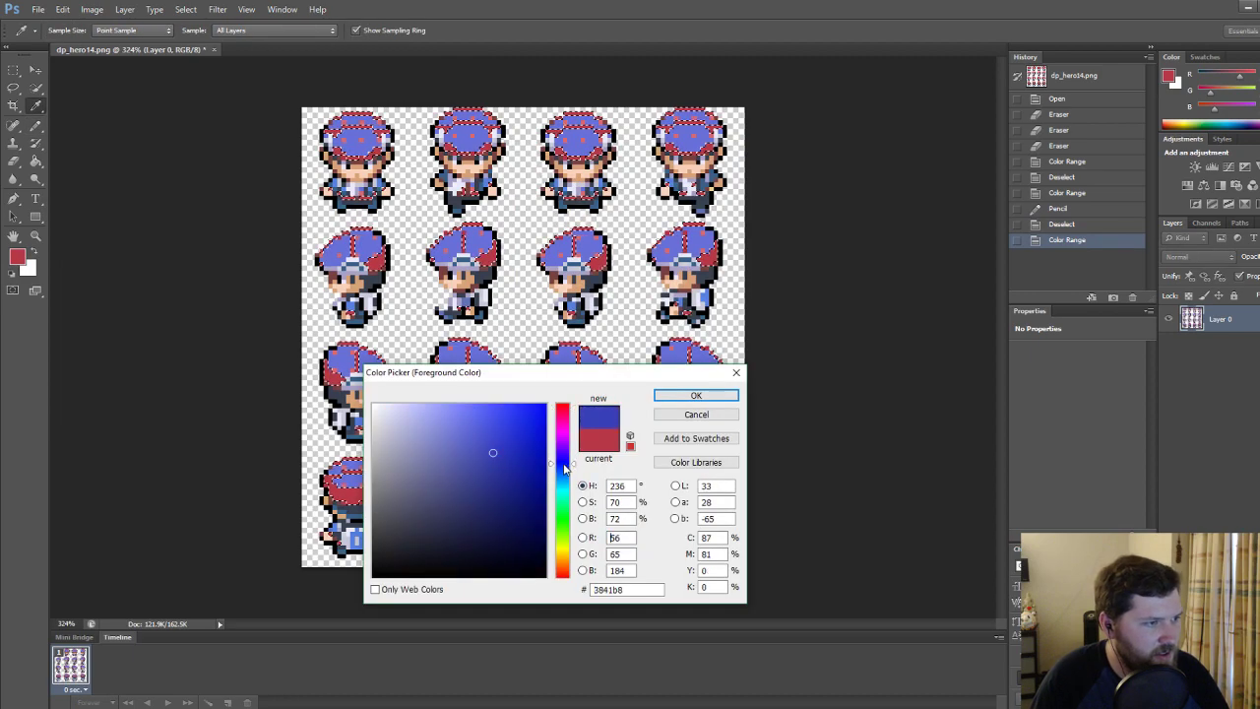
click(696, 395)
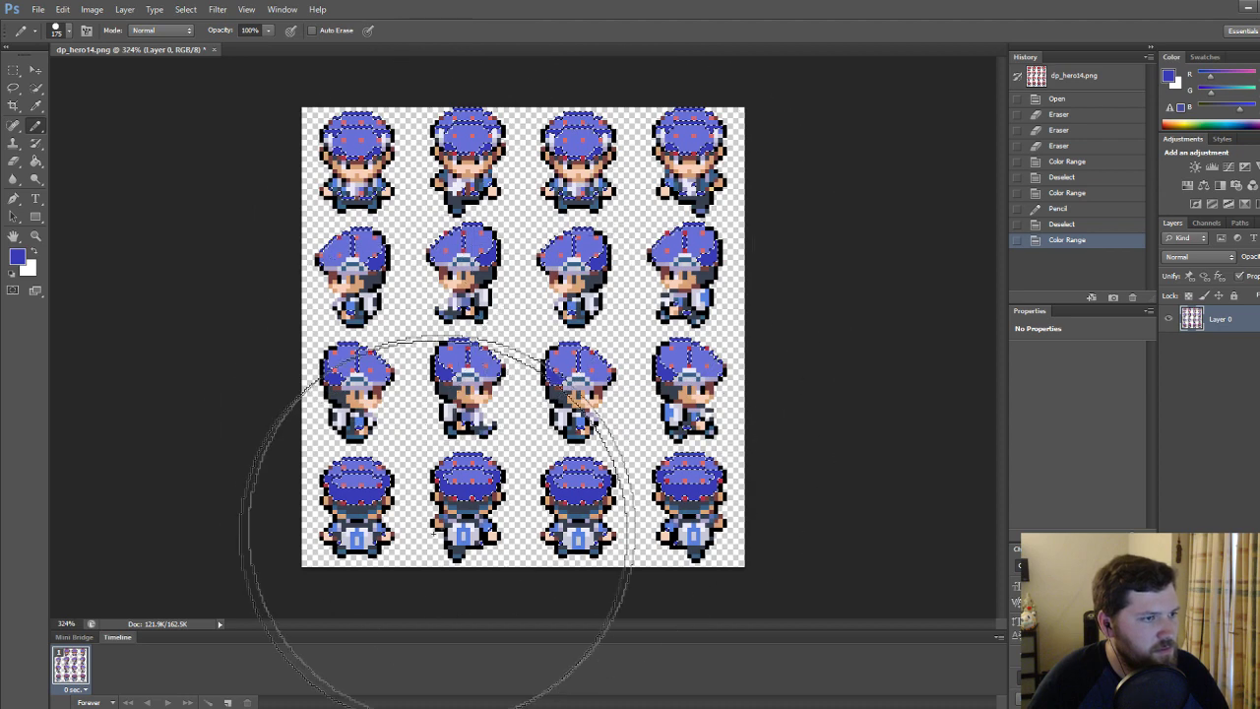
mouse_move(424, 493)
mouse_down()
mouse_move(457, 248)
mouse_move(733, 367)
mouse_up()
key(ctrl+d)
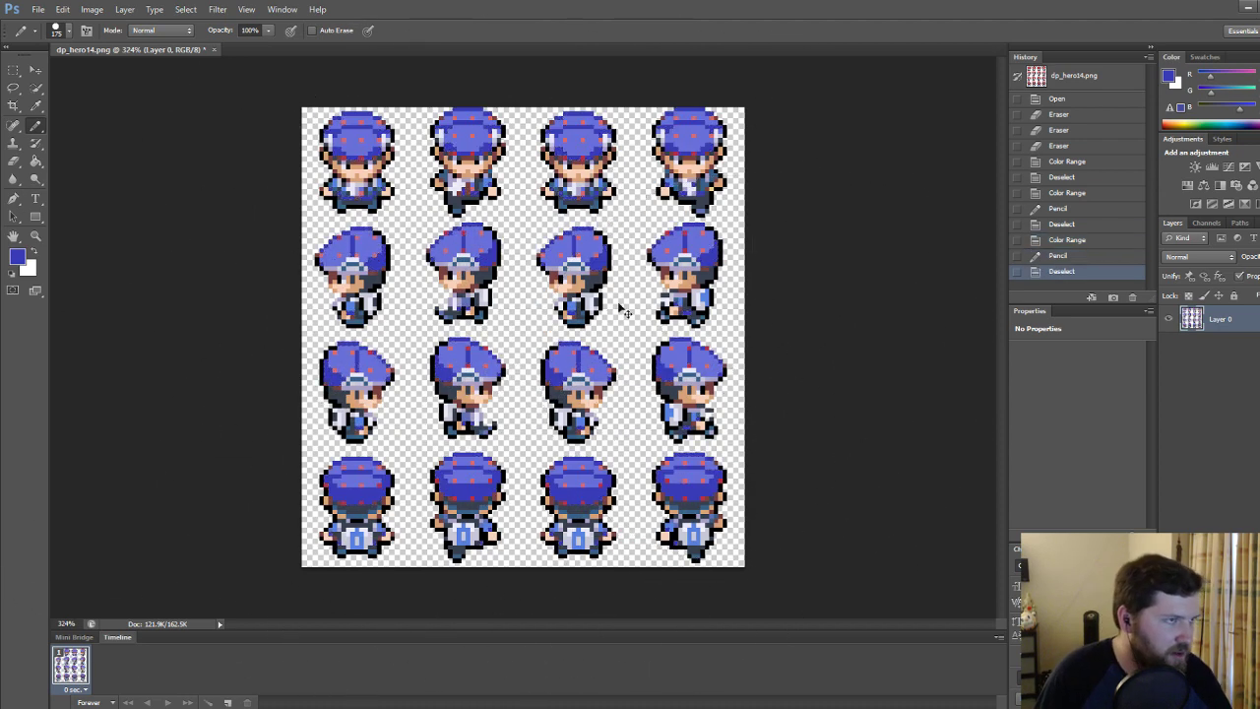
Select the leftover light red cap specks by Color Range, paint them blue #6875d8 with the Pencil, and deselect.
click(186, 10)
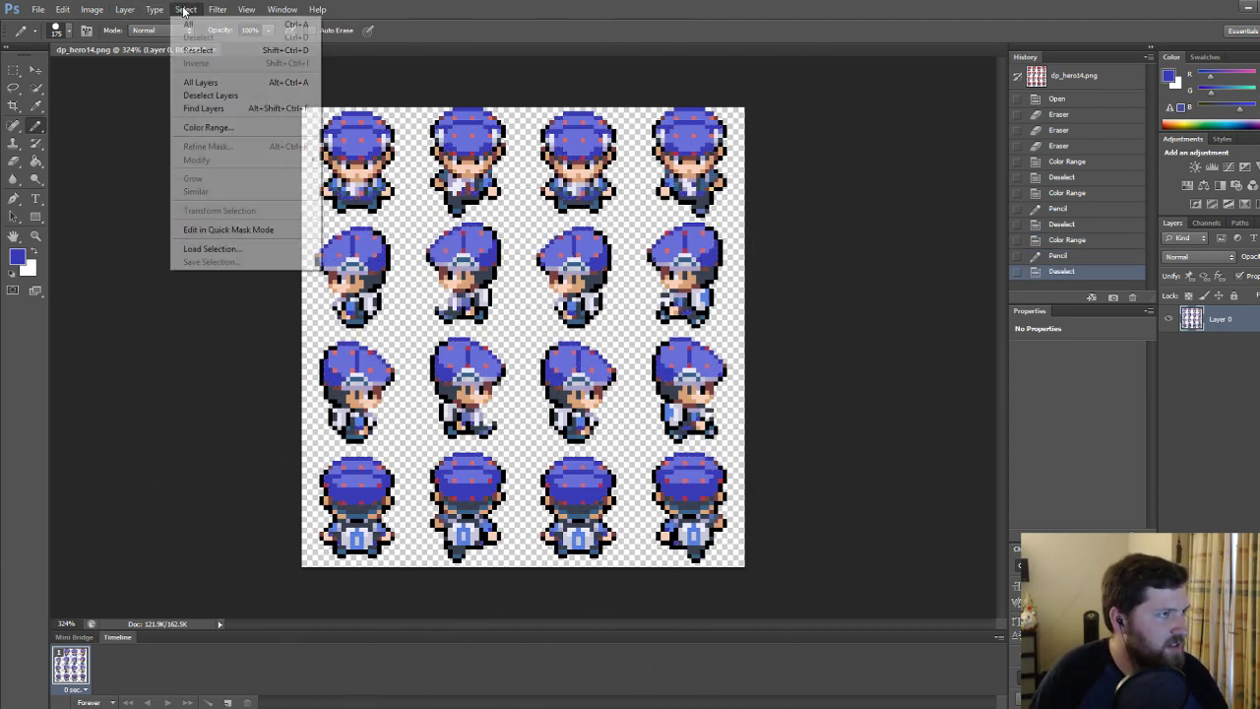
click(208, 126)
click(473, 133)
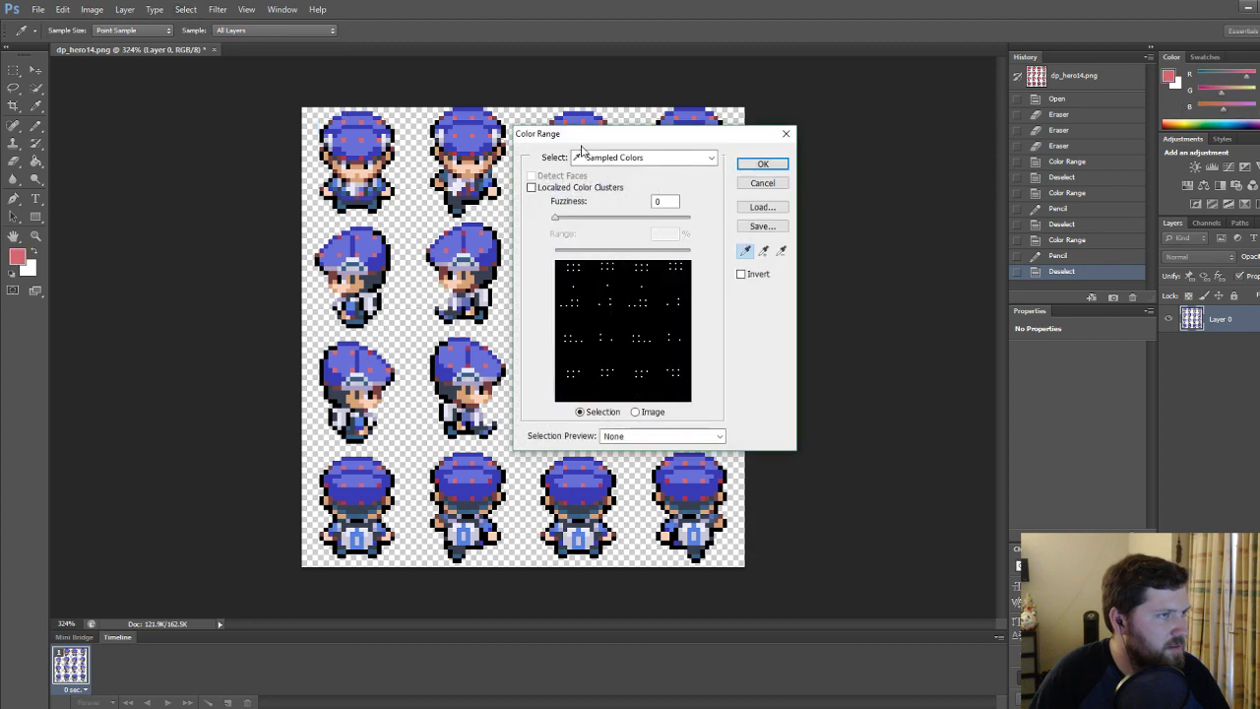
click(774, 167)
click(20, 258)
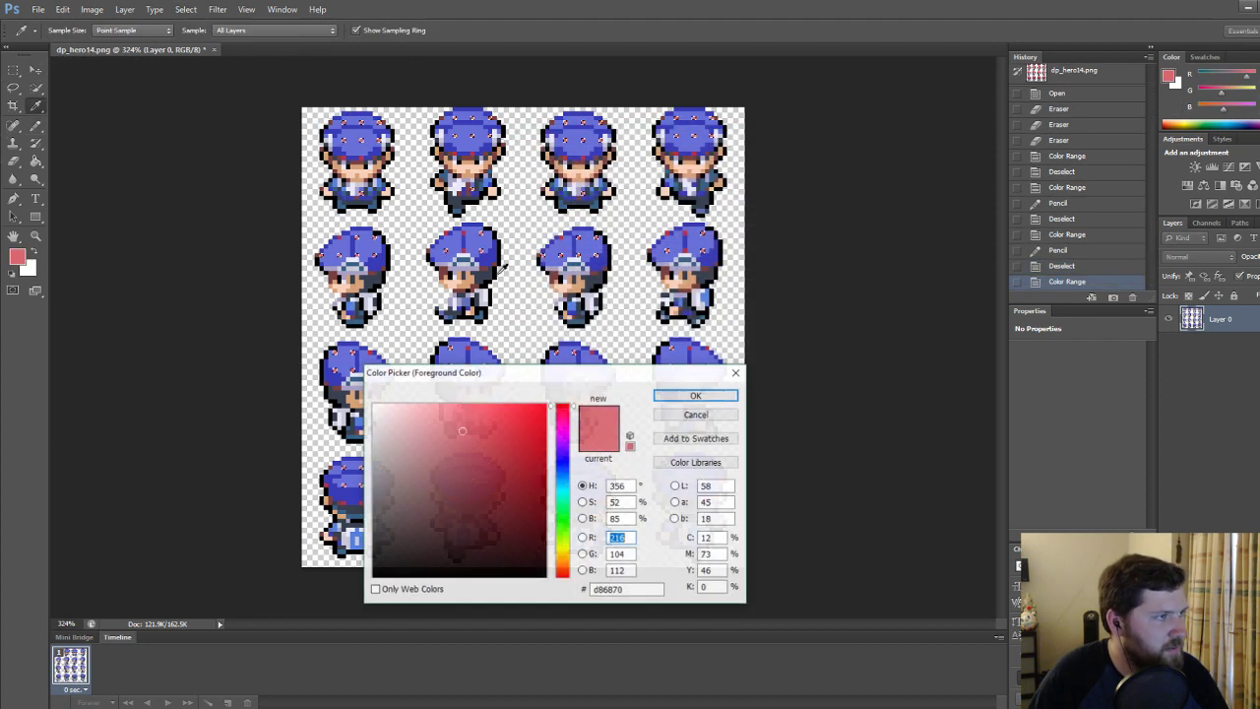
drag(562, 504, 562, 464)
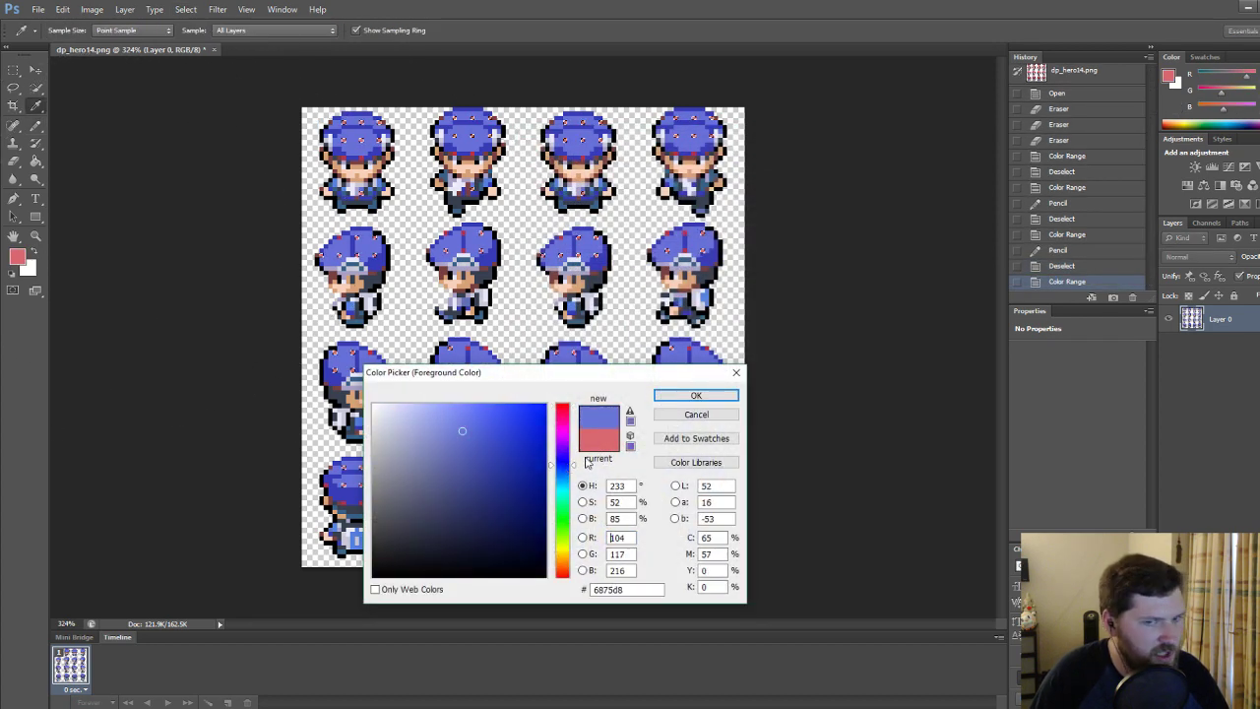
click(695, 396)
key(b)
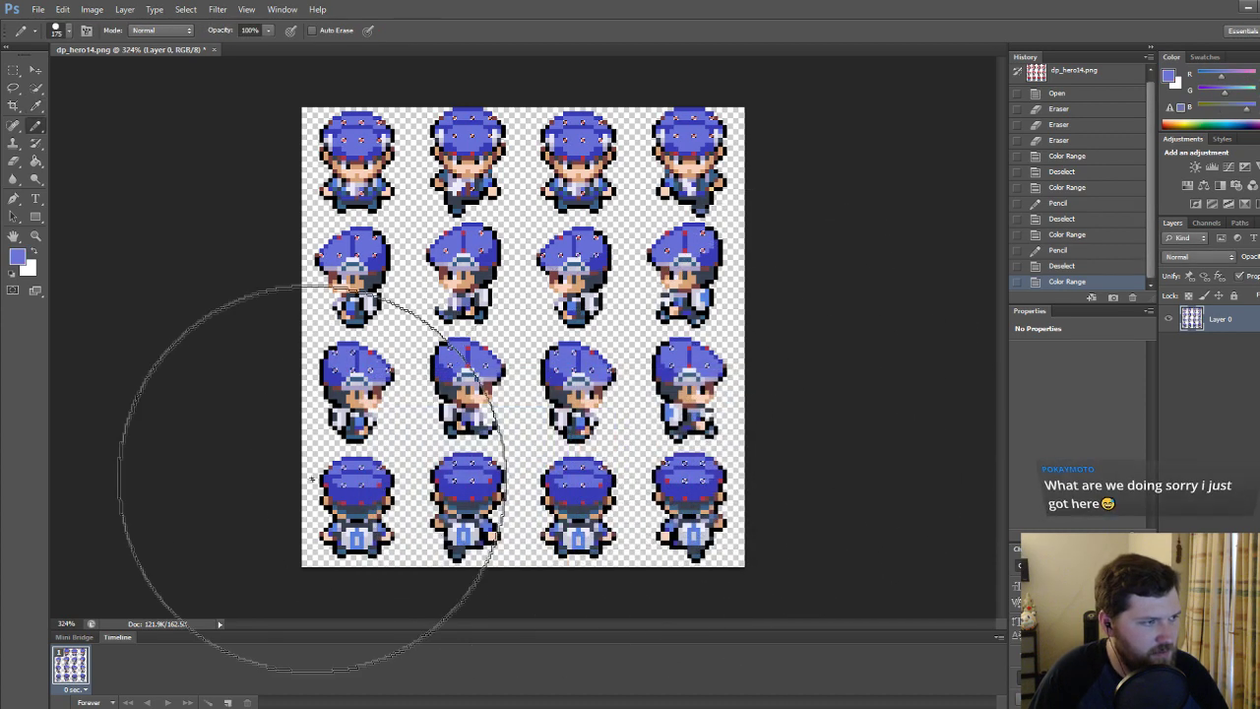
mouse_move(397, 359)
mouse_down()
mouse_move(365, 138)
mouse_move(659, 215)
mouse_up()
key(ctrl+d)
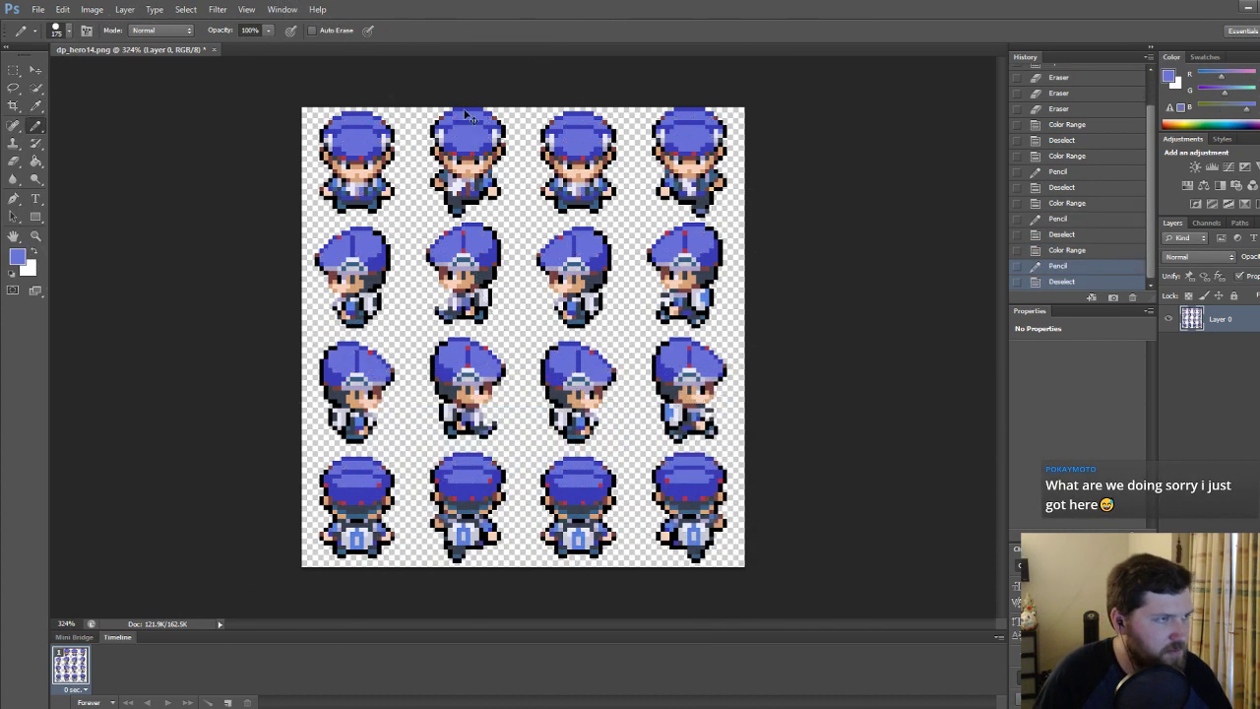
Select the remaining bright red cap specks by Color Range, paint them dark blue #303db8 with the Pencil, and deselect.
click(185, 10)
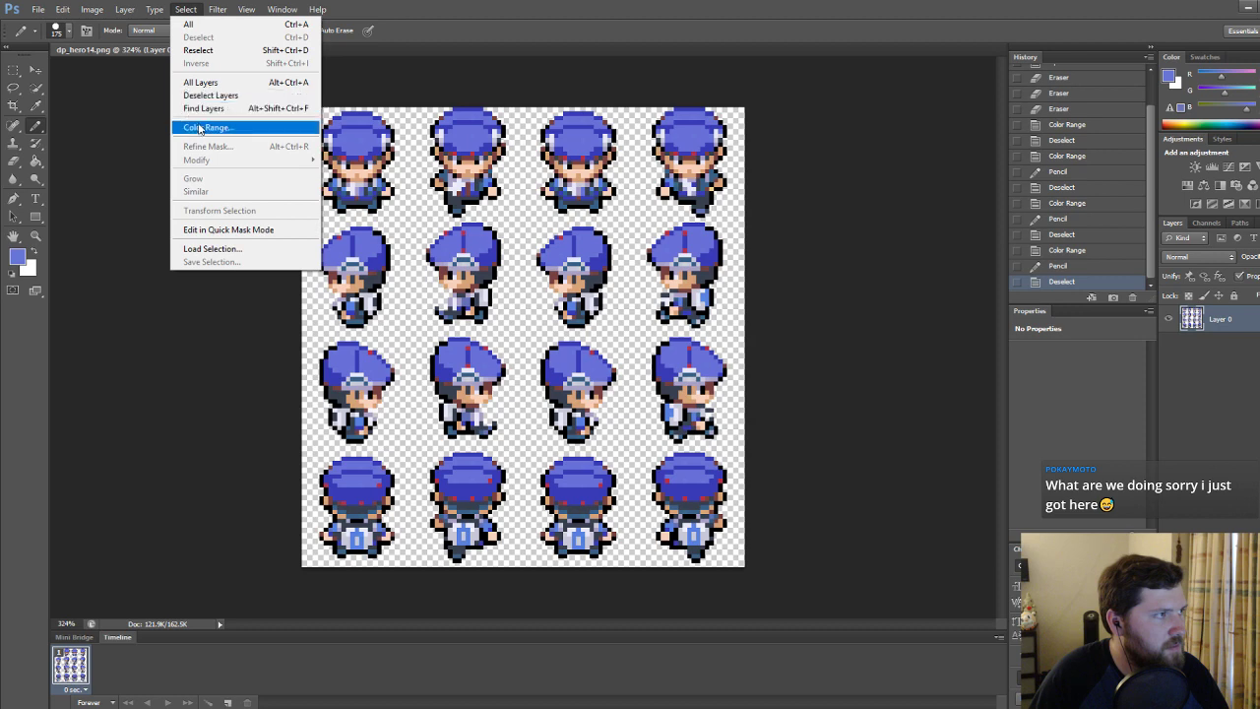
click(202, 128)
click(371, 155)
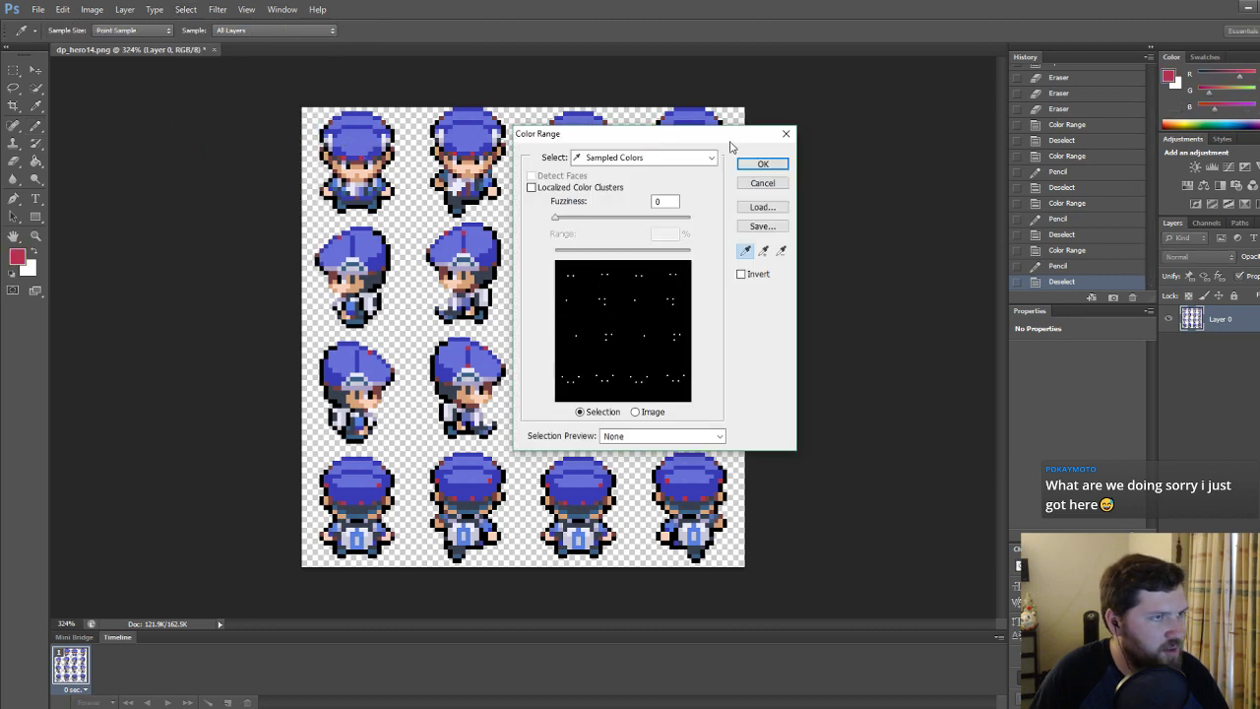
key(Return)
click(16, 257)
drag(567, 473, 564, 468)
click(696, 395)
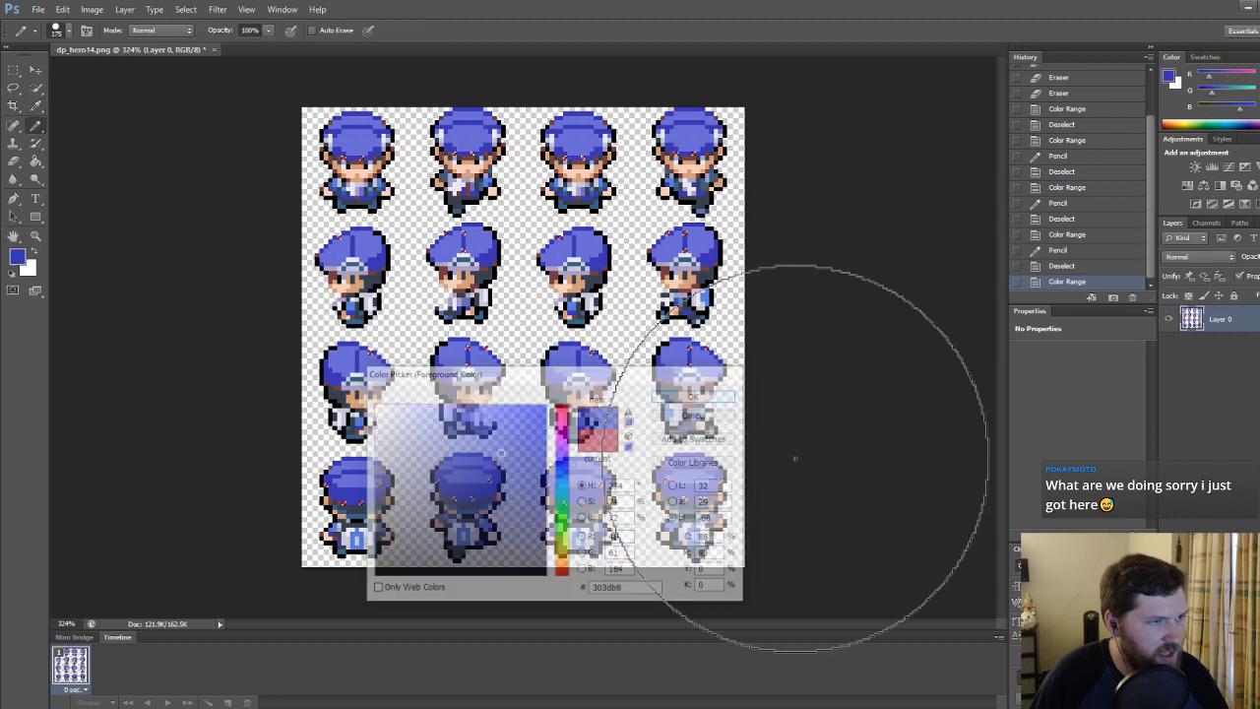
drag(322, 217, 522, 219)
key(ctrl+d)
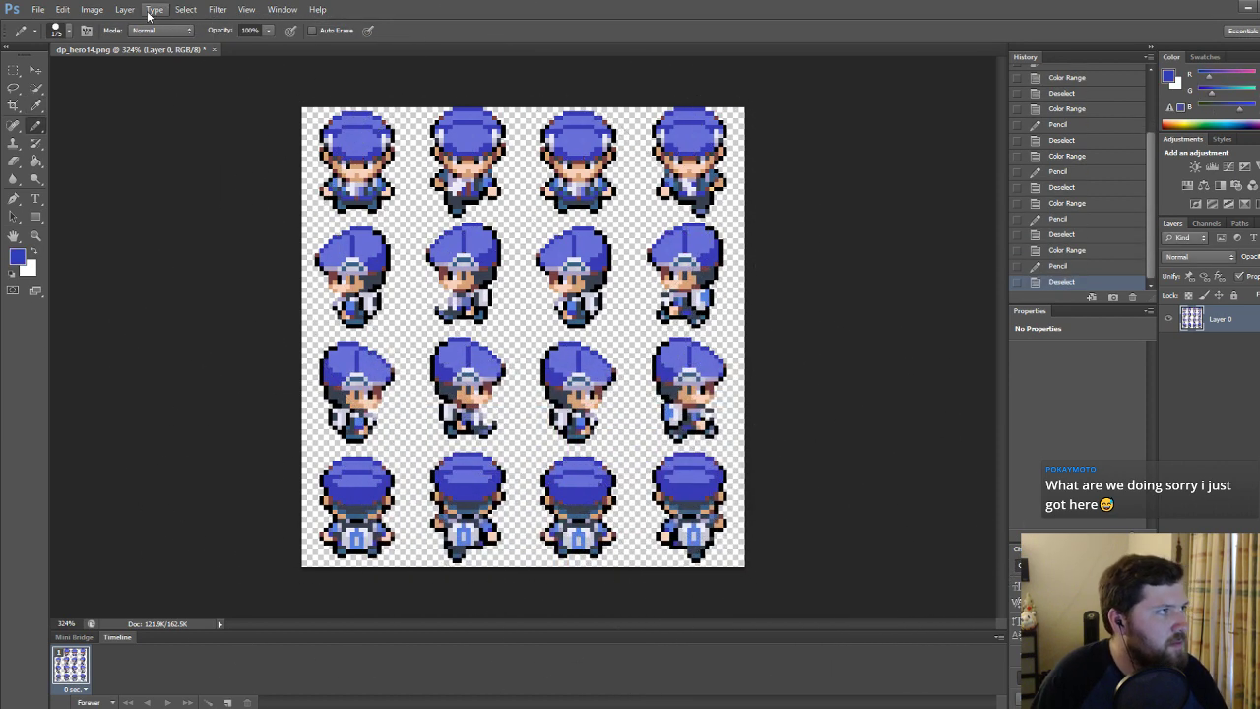
Select the brownish-red cap edge pixels by Color Range, paint them muted blue #404378 with the Pencil, and deselect.
click(185, 9)
click(212, 127)
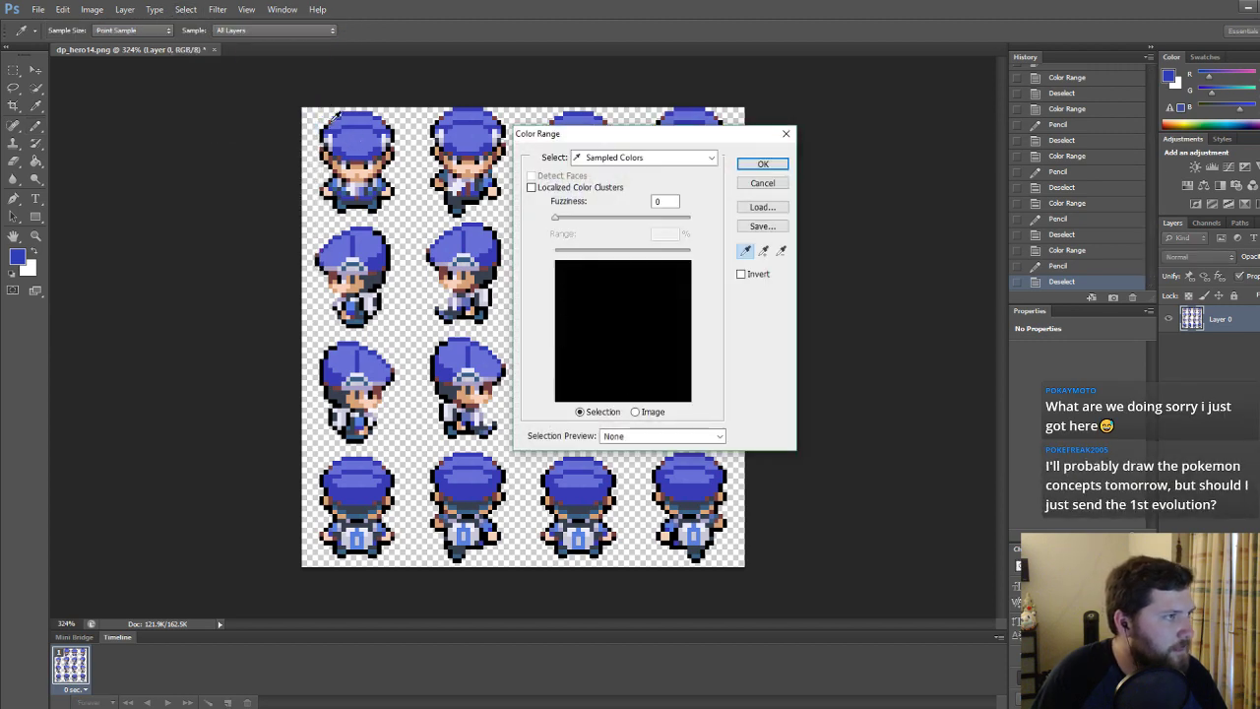
click(334, 118)
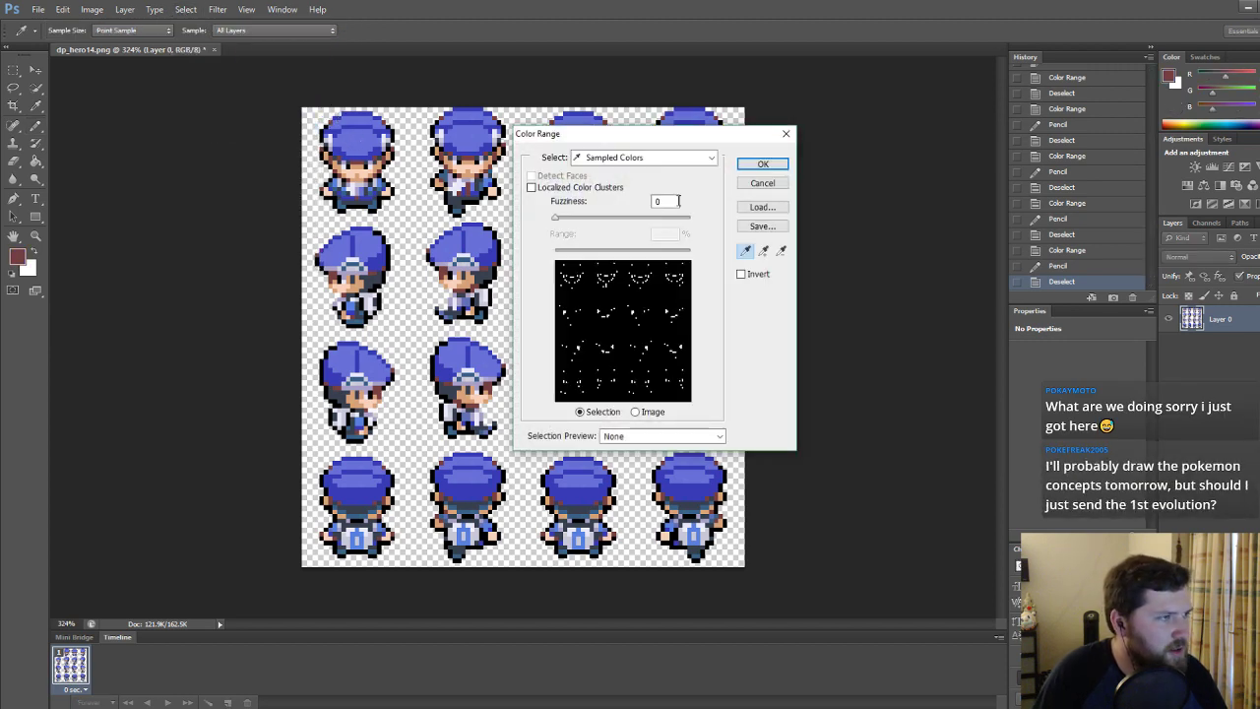
click(763, 165)
click(18, 257)
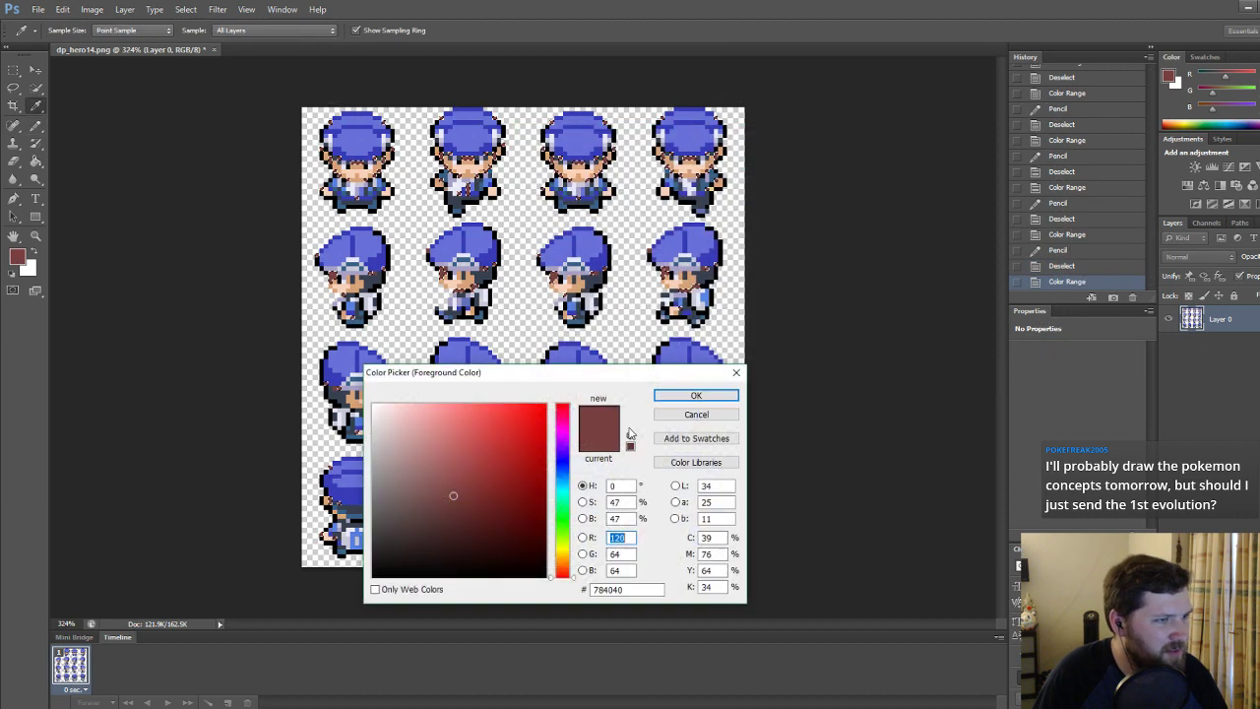
click(564, 464)
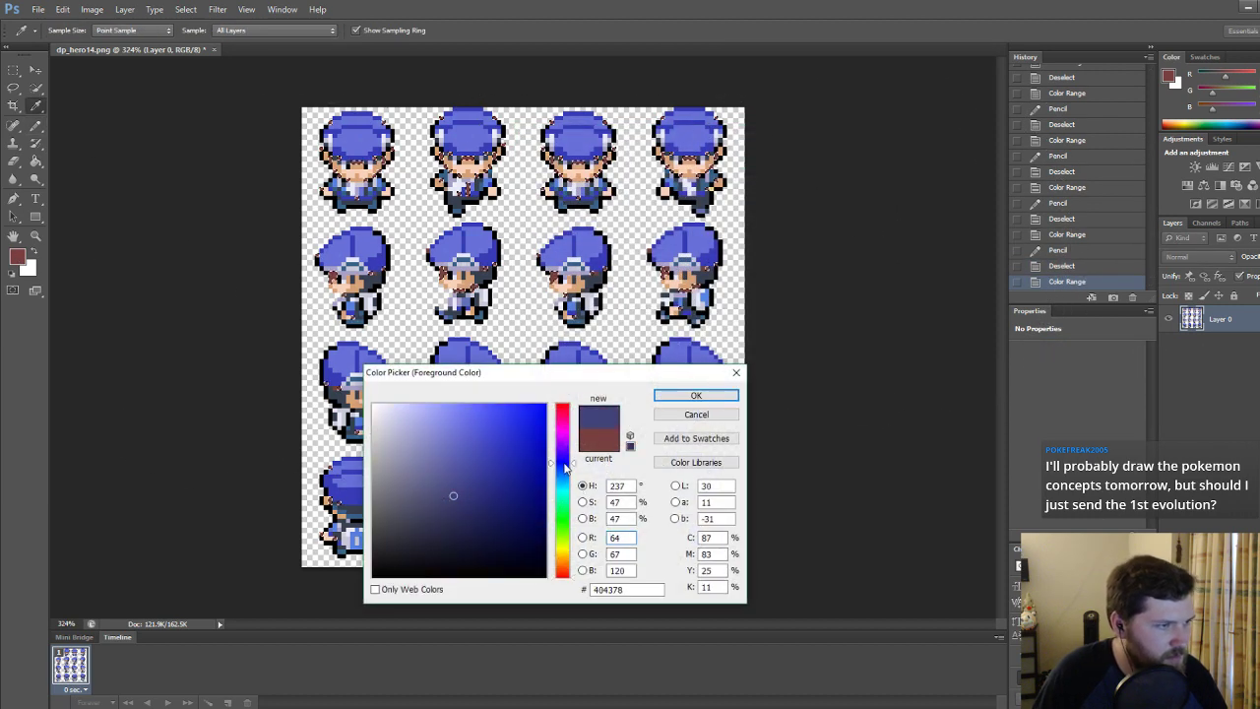
click(696, 395)
key(b)
mouse_move(545, 401)
mouse_down()
mouse_move(587, 124)
mouse_move(456, 358)
mouse_move(770, 450)
mouse_up()
key(ctrl+d)
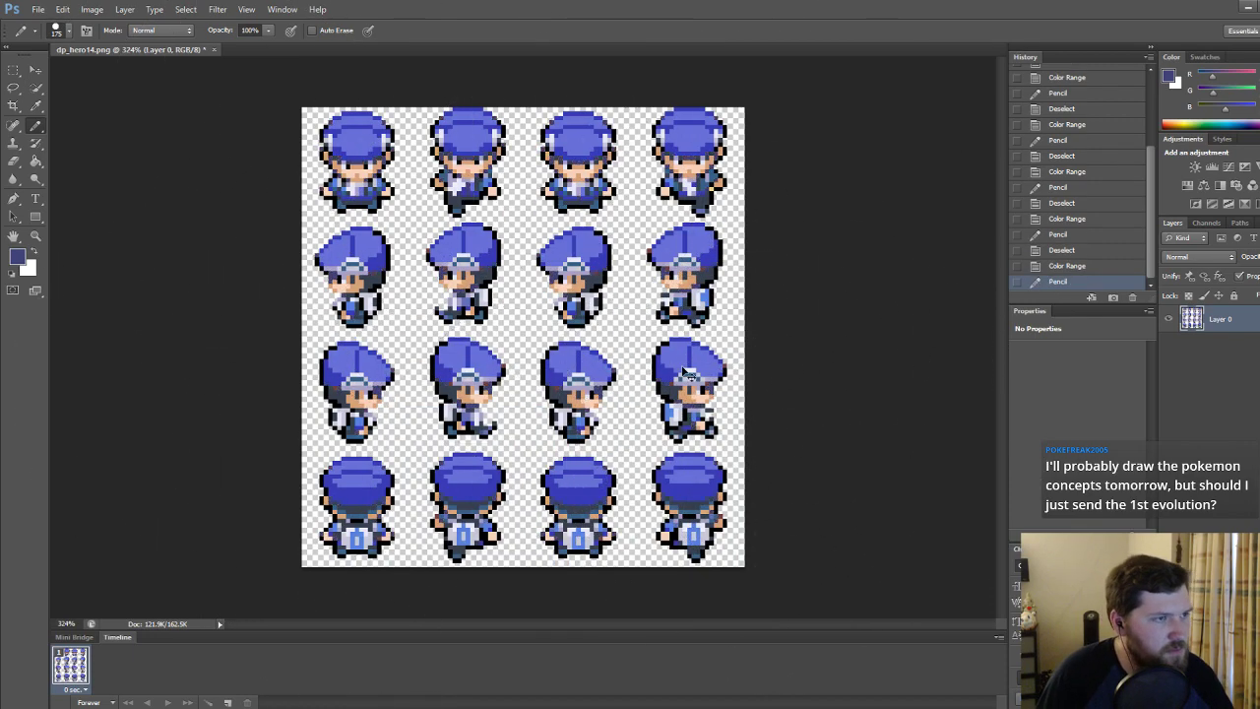
key(ctrl+d)
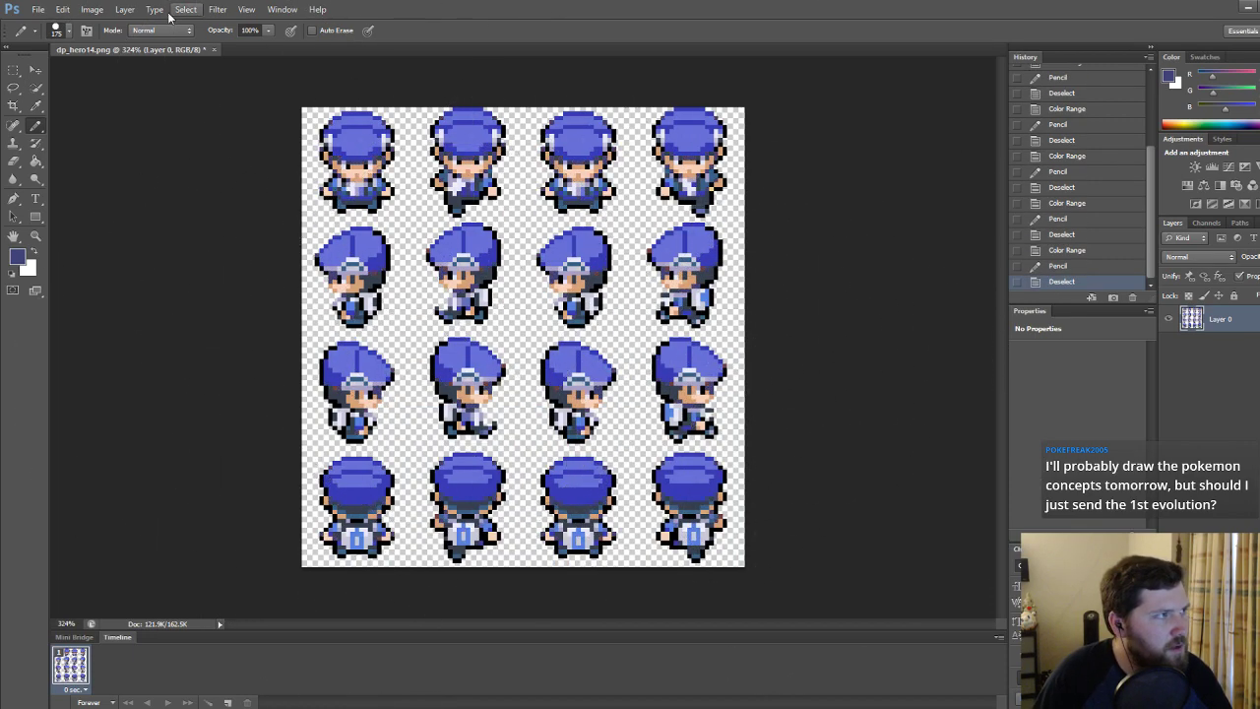
Select the remaining dark reddish cap edge pixels by Color Range, paint them muted blue #404070 with the Pencil, and deselect.
click(184, 10)
click(202, 125)
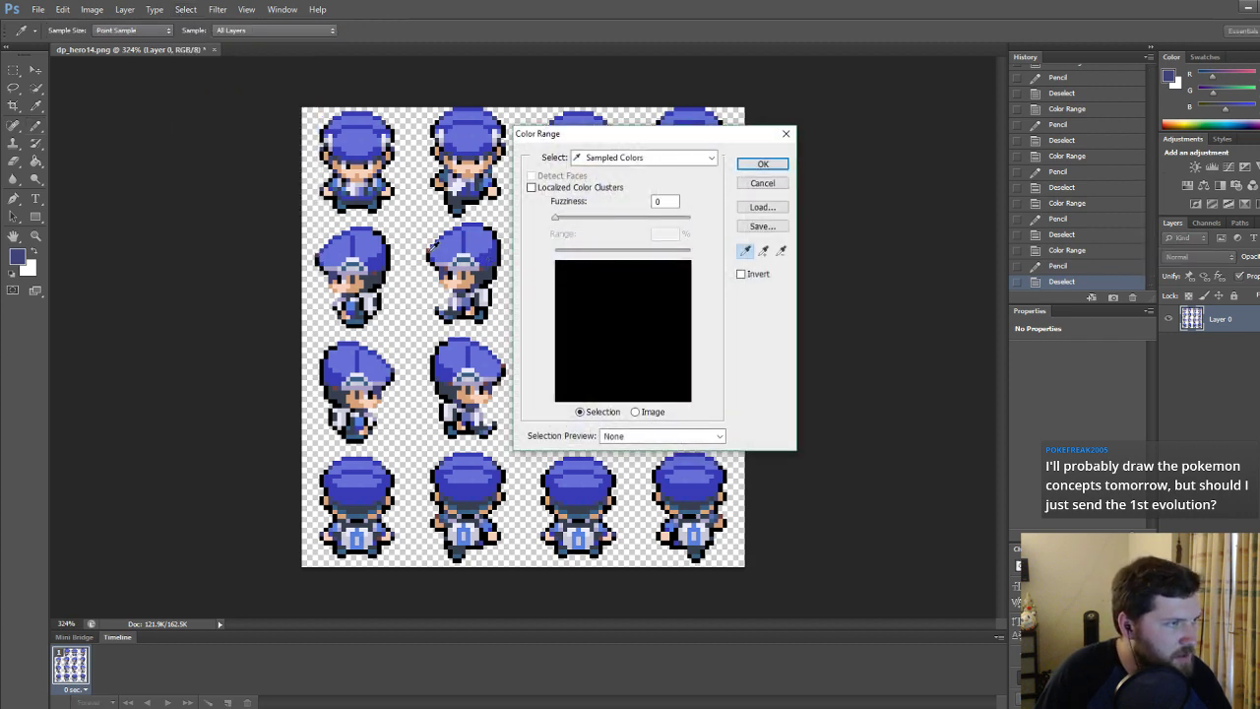
click(434, 245)
click(763, 164)
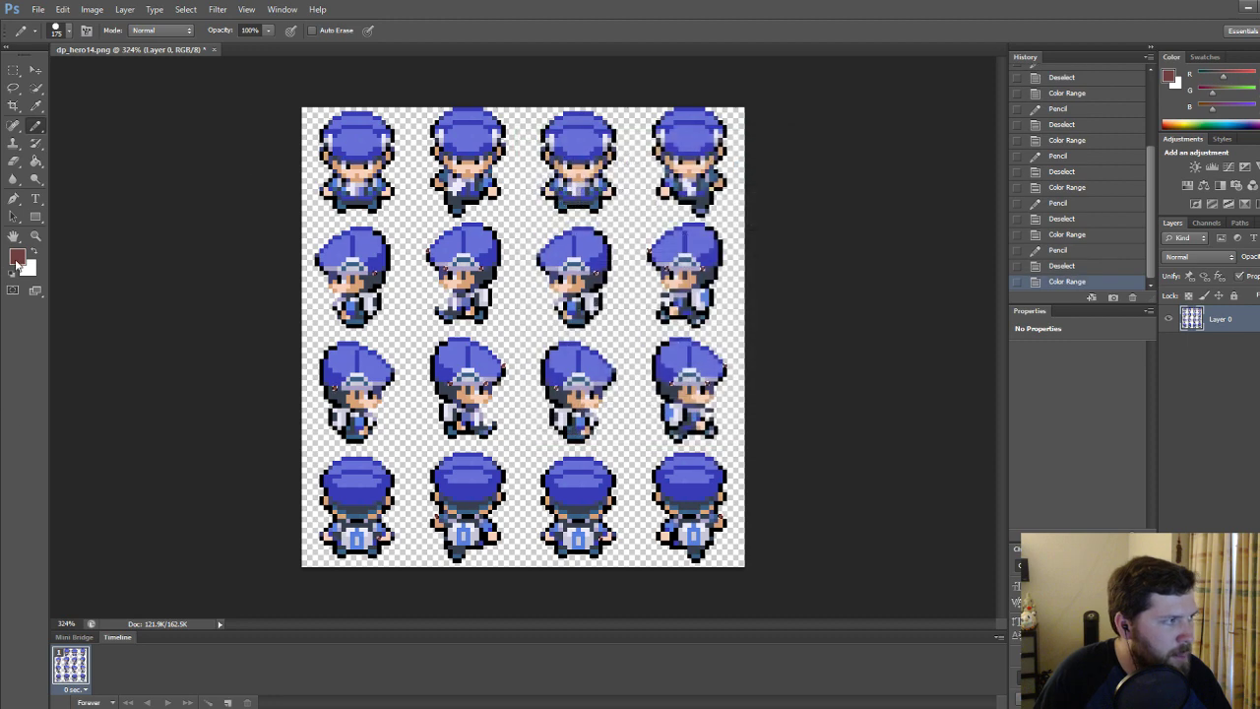
click(15, 260)
drag(566, 471, 565, 462)
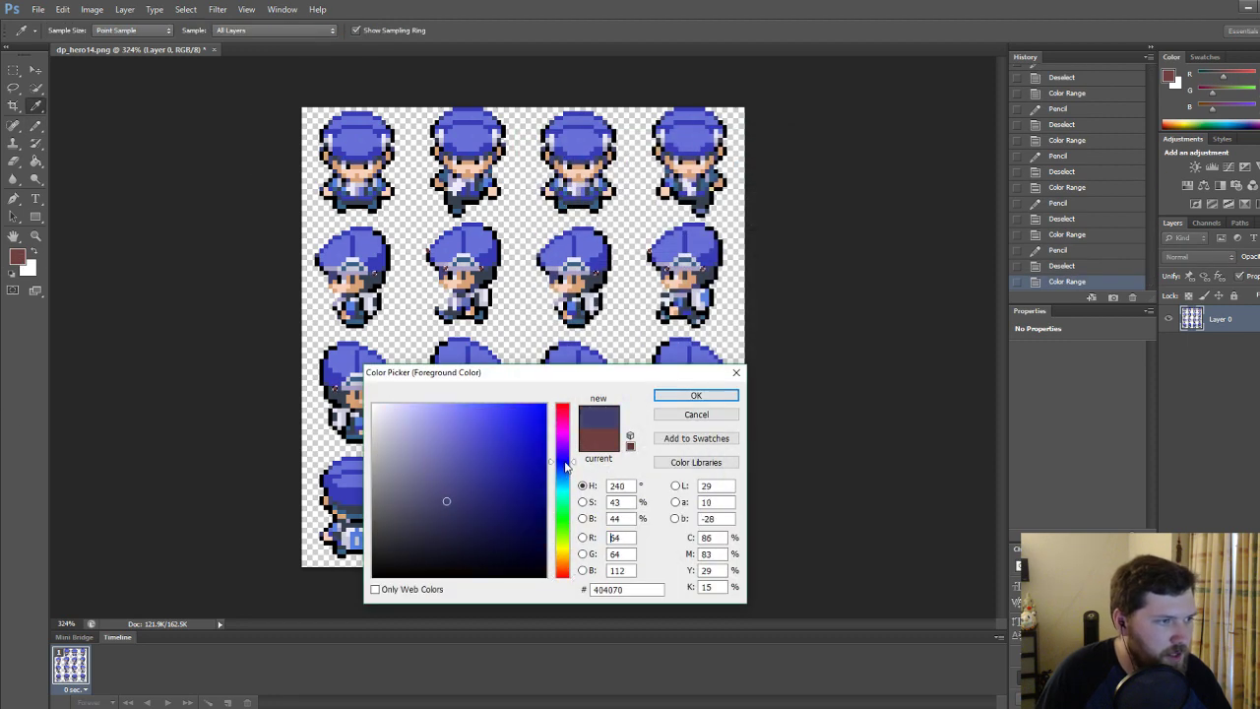
click(693, 396)
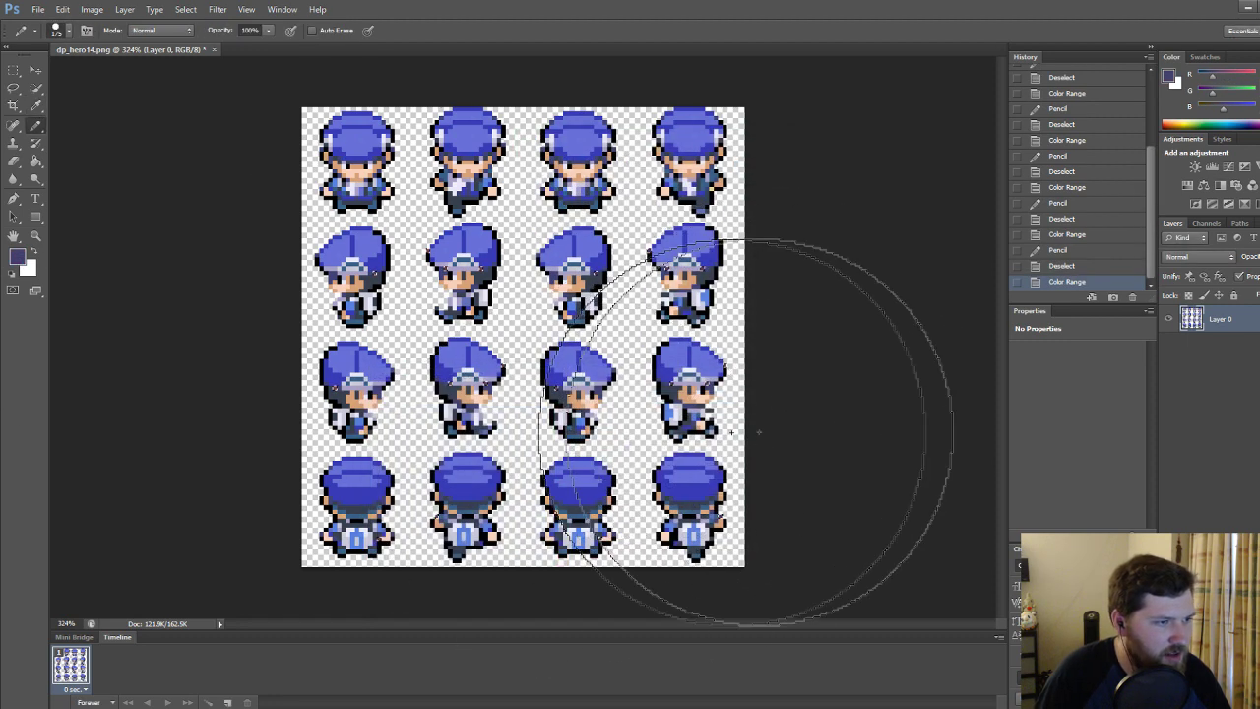
mouse_move(622, 364)
mouse_down()
mouse_move(445, 178)
mouse_move(456, 352)
mouse_move(658, 546)
mouse_move(644, 565)
mouse_up()
key(ctrl+d)
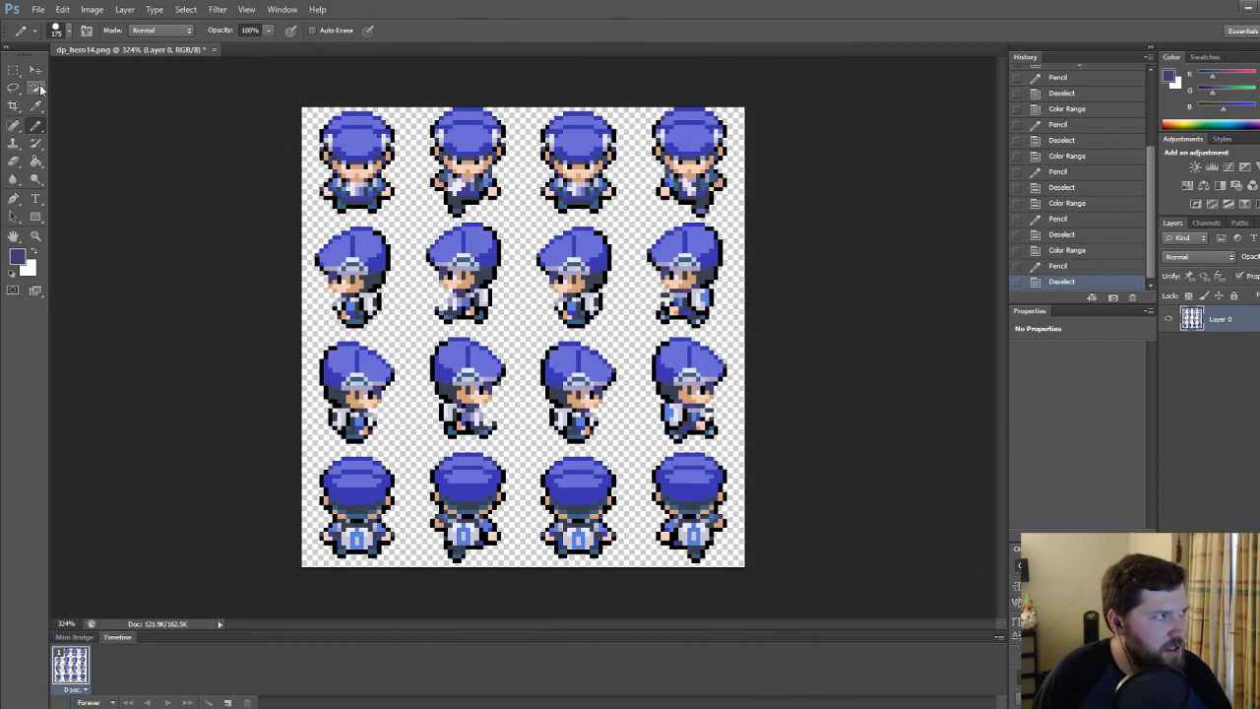
Save the recoloured sheet as a PNG copy named dp_hero14 in the Characters folder.
click(34, 70)
key(ctrl+shift+s)
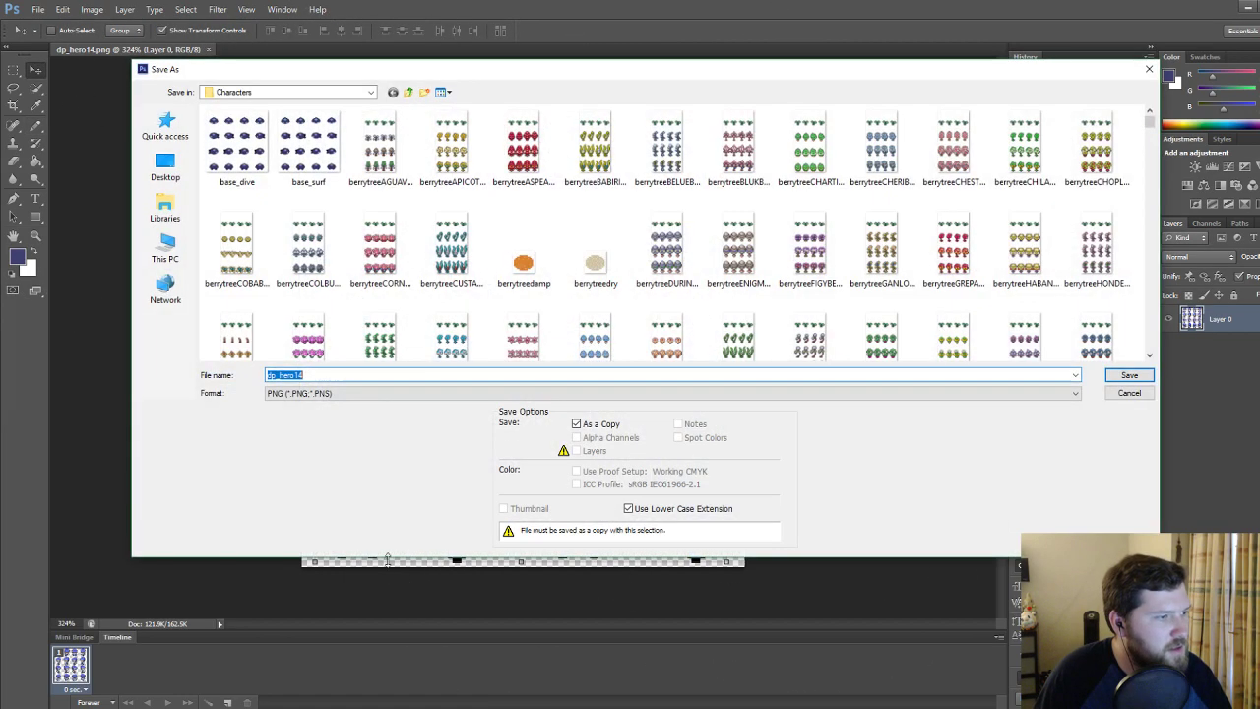
click(289, 393)
click(296, 522)
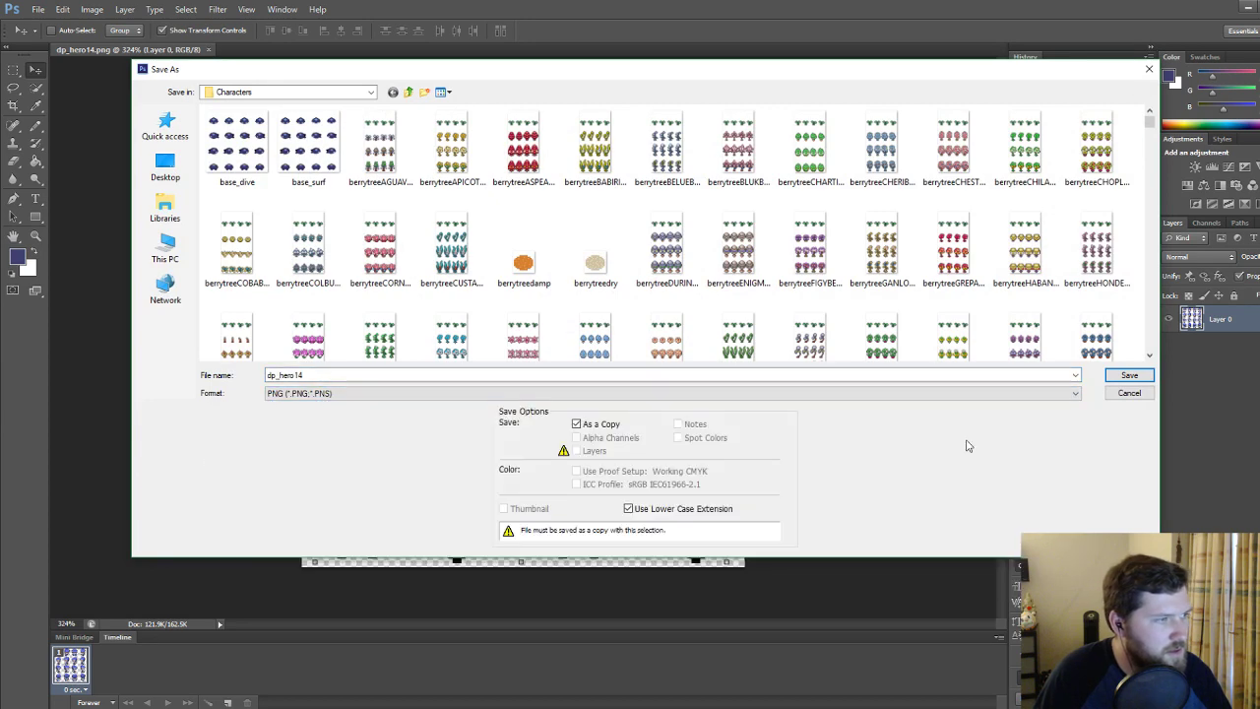
click(1125, 379)
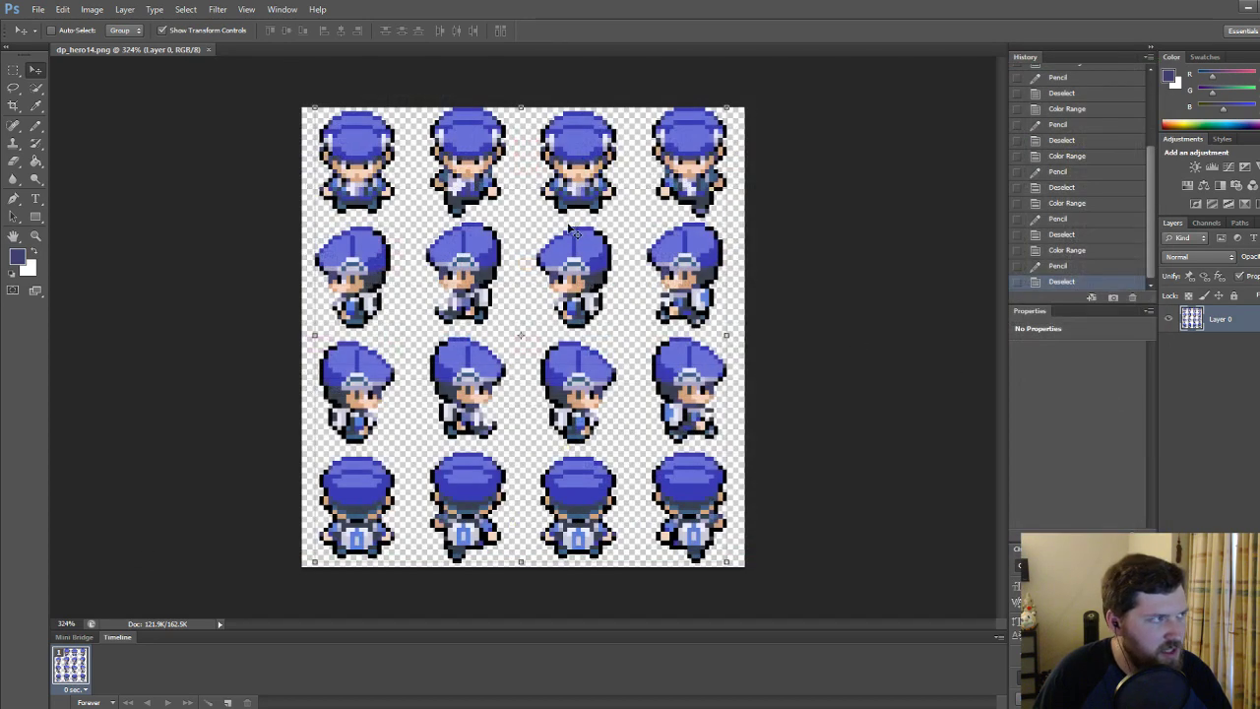
Save a PNG copy of the recoloured sheet over trchar000 in the Characters folder, with smallest compression and no interlacing.
key(ctrl+shift+s)
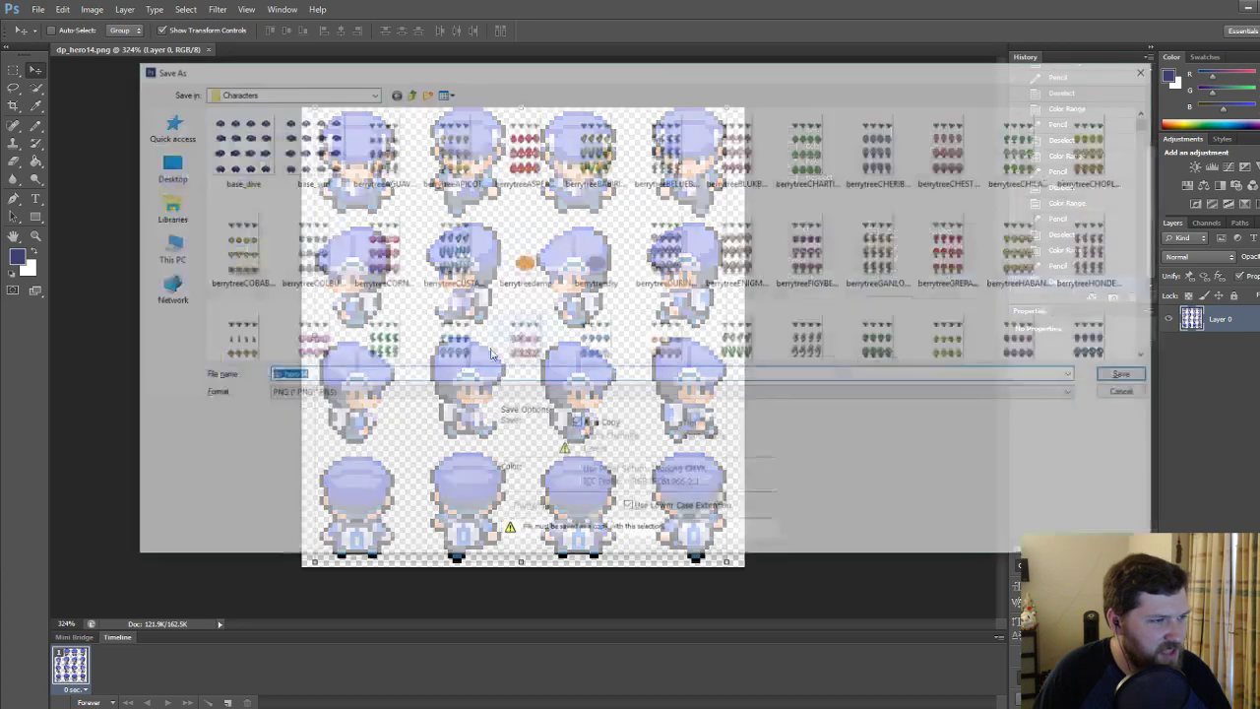
click(331, 393)
click(374, 393)
scroll(985, 210, down, 15)
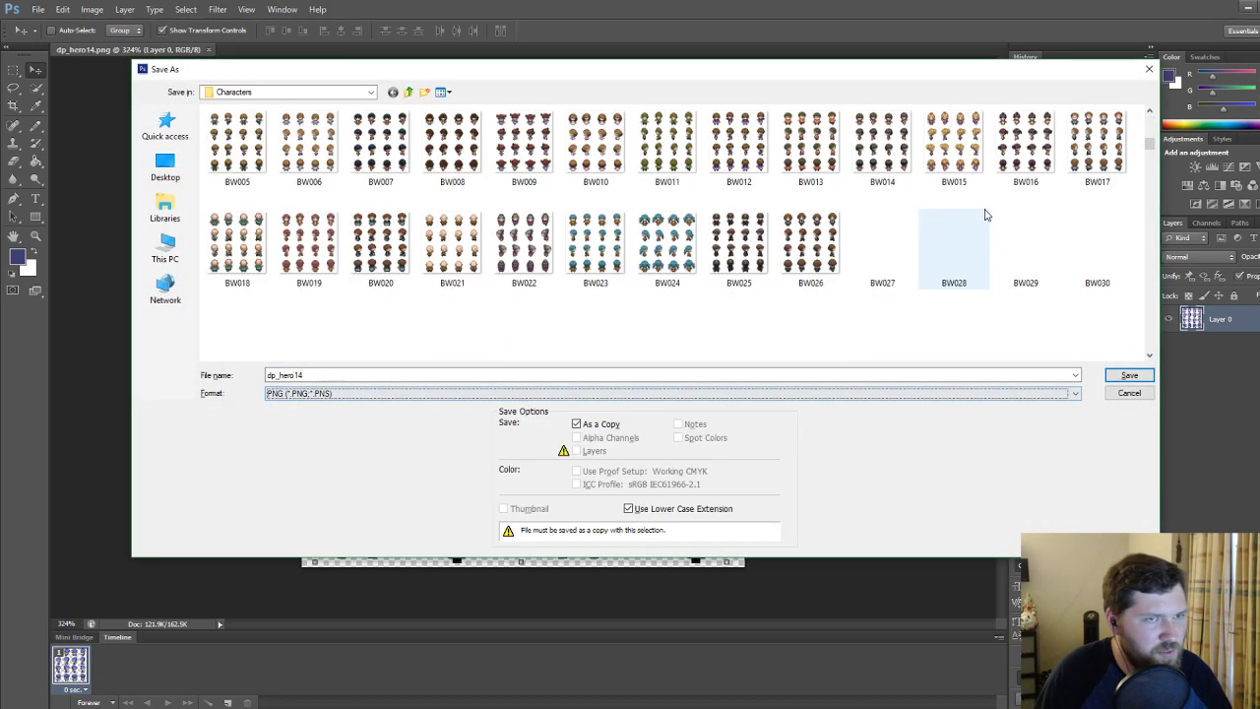
scroll(1152, 300, down, 10)
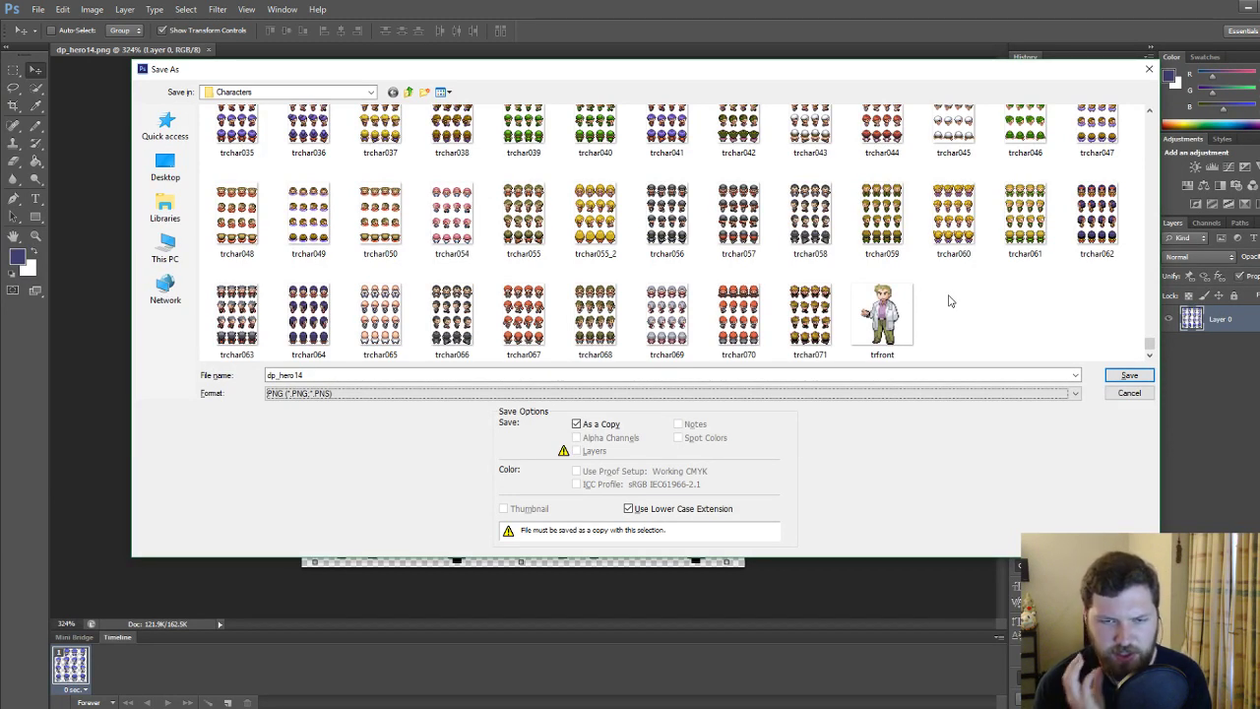
scroll(893, 299, up, 5)
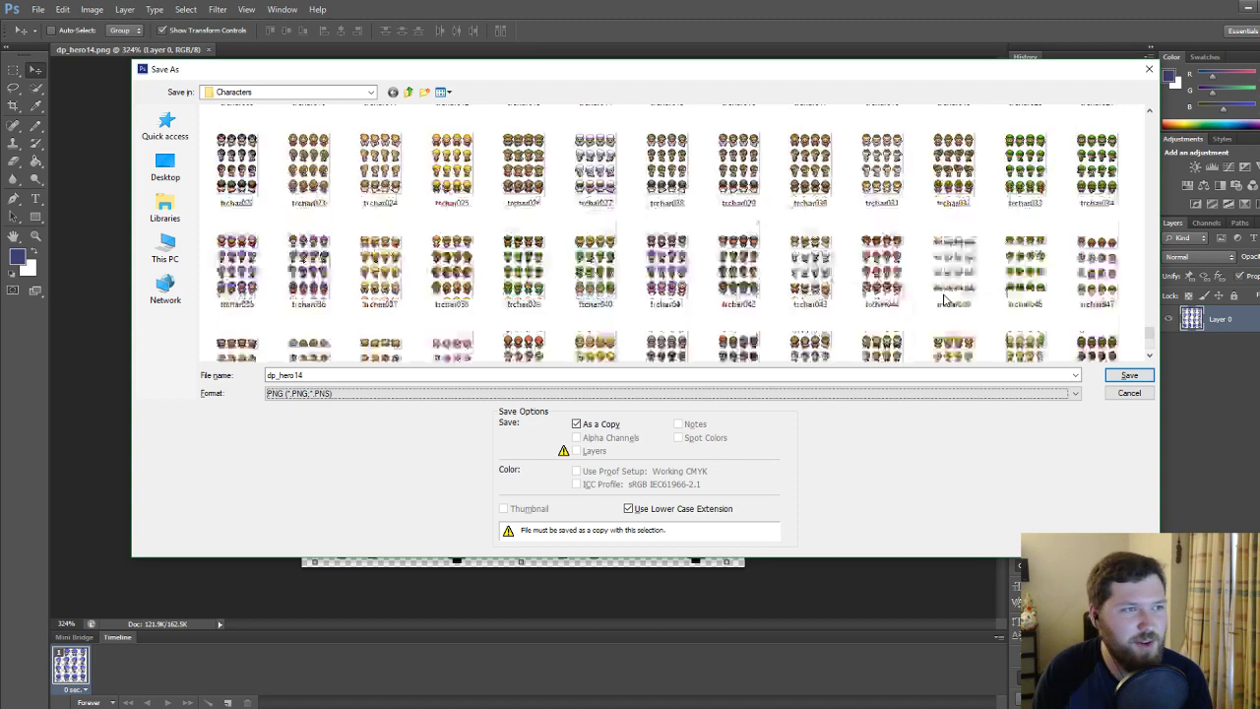
click(391, 264)
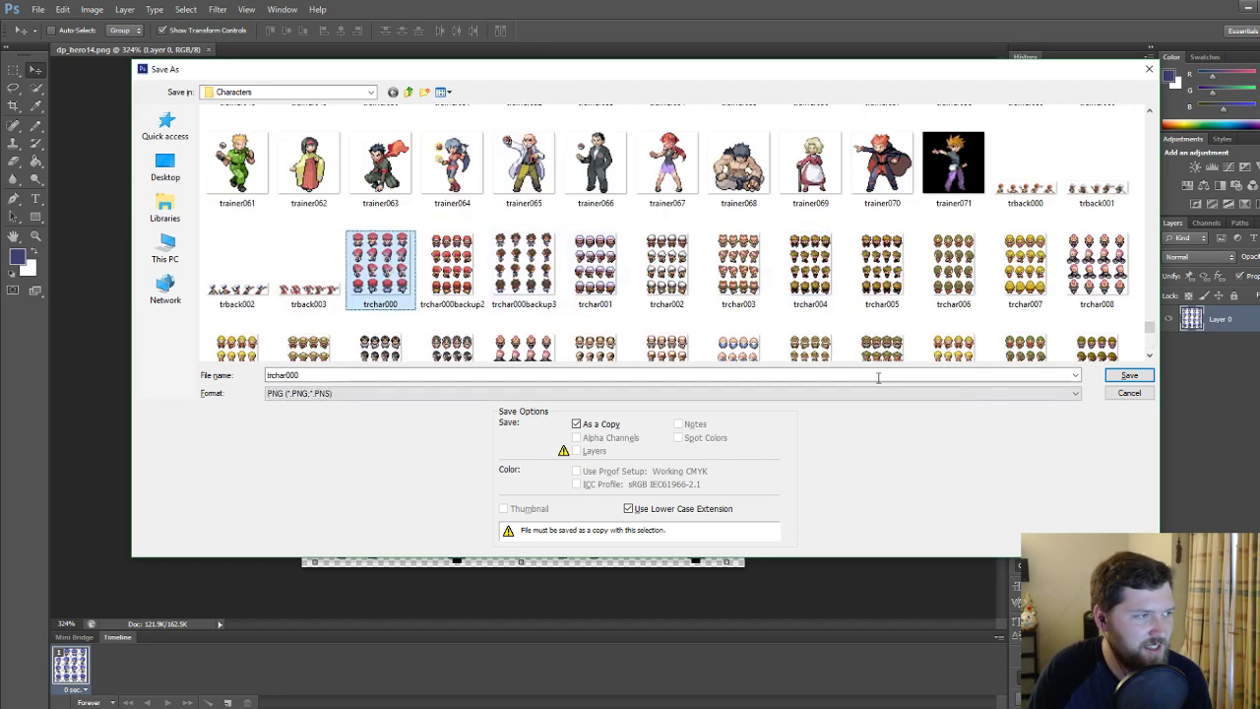
double_click(391, 264)
key(Return)
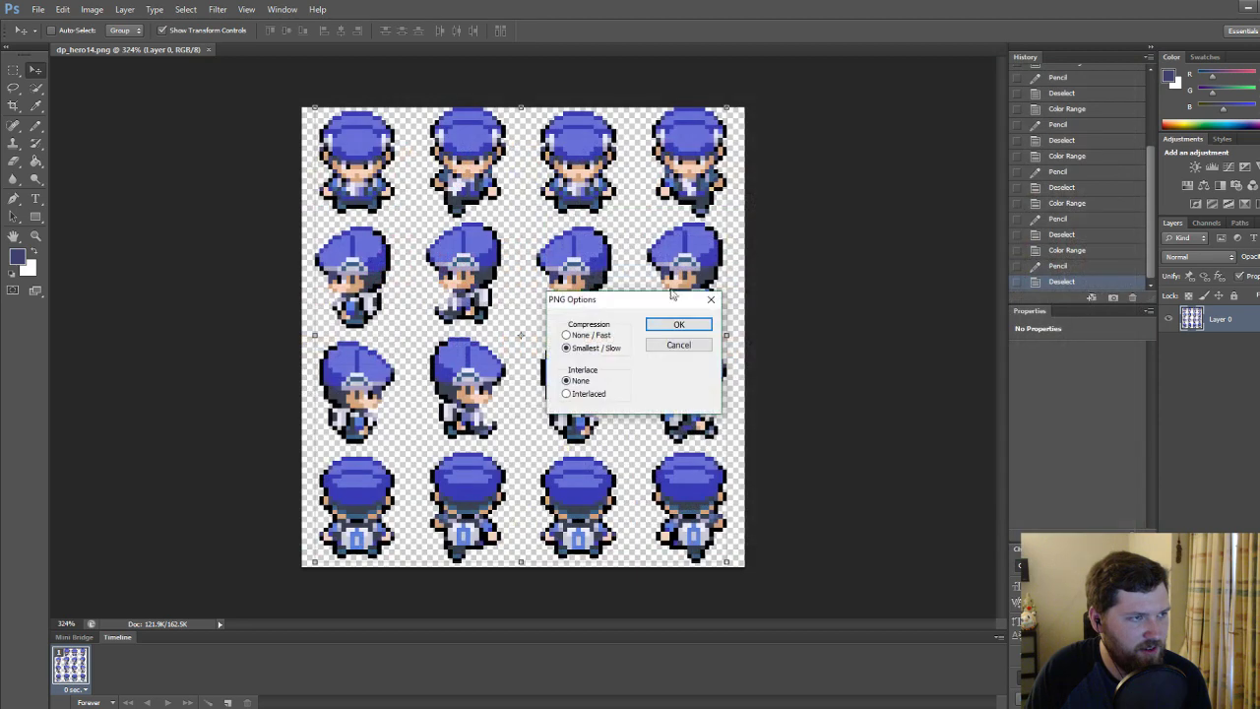
click(691, 323)
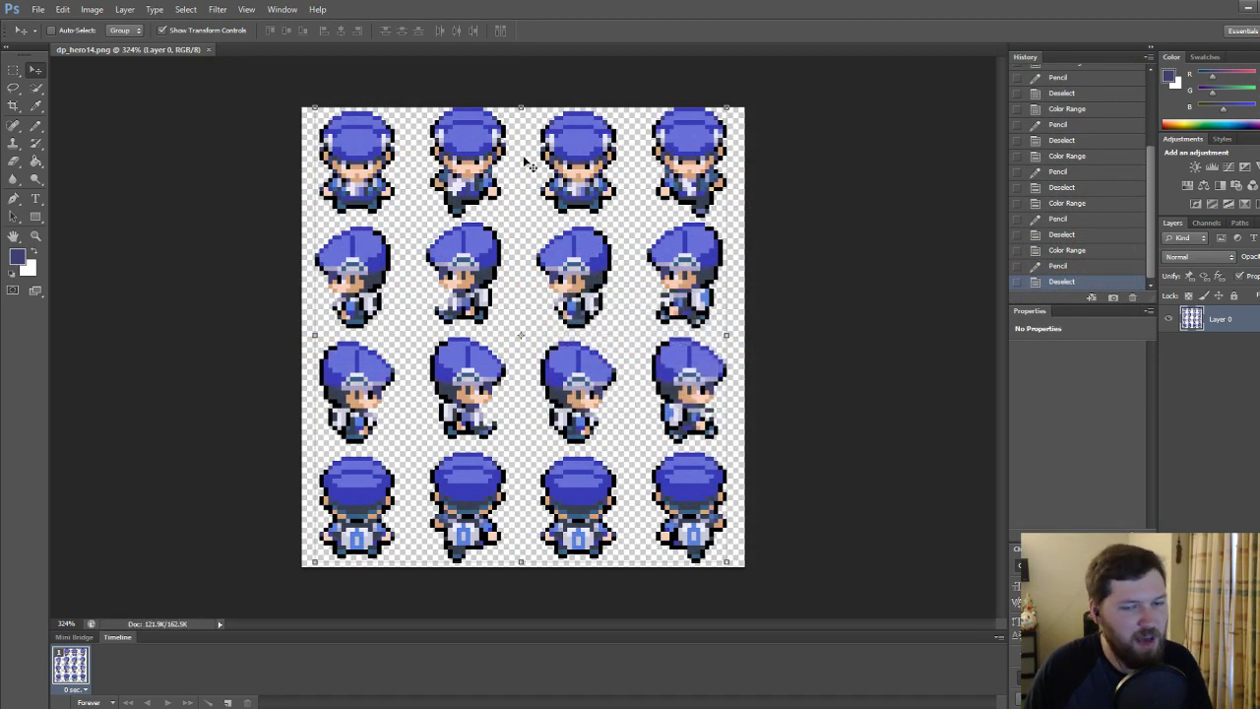
Close dp_hero14.png and open trchar000.png from the Characters folder, fitted to the window.
click(209, 50)
click(37, 9)
click(51, 41)
scroll(807, 318, down, 20)
drag(1141, 252, 1142, 440)
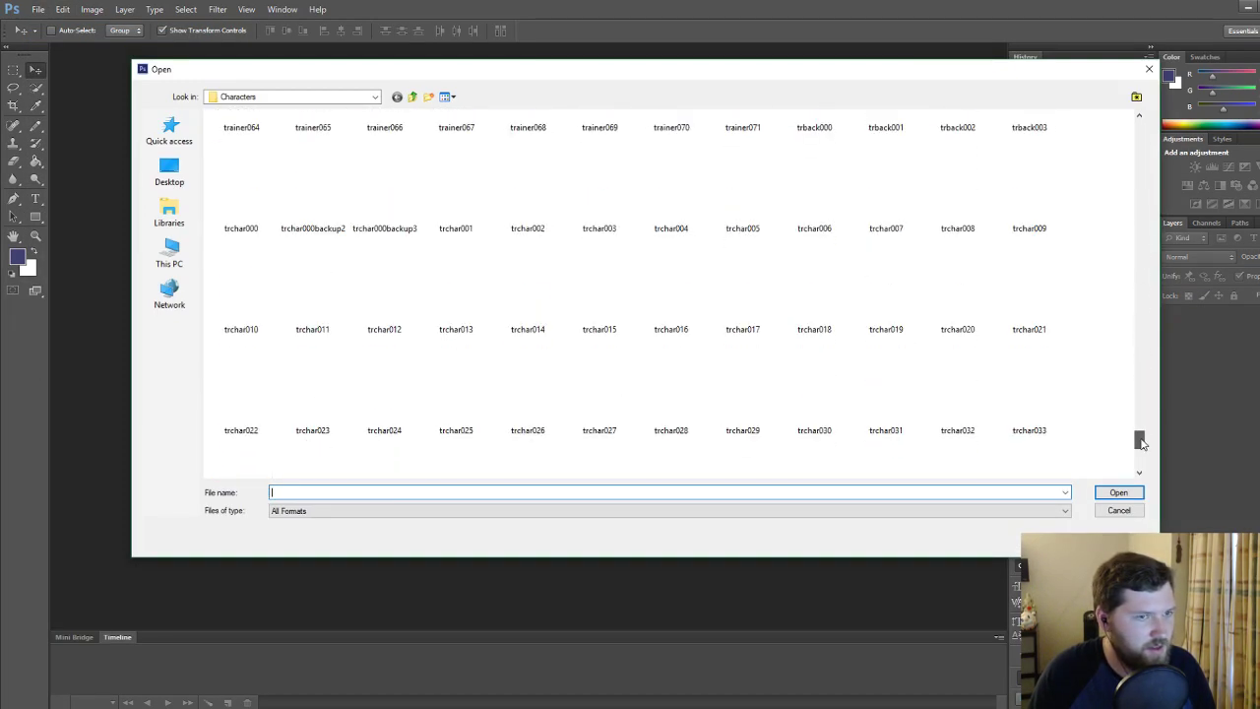
double_click(260, 196)
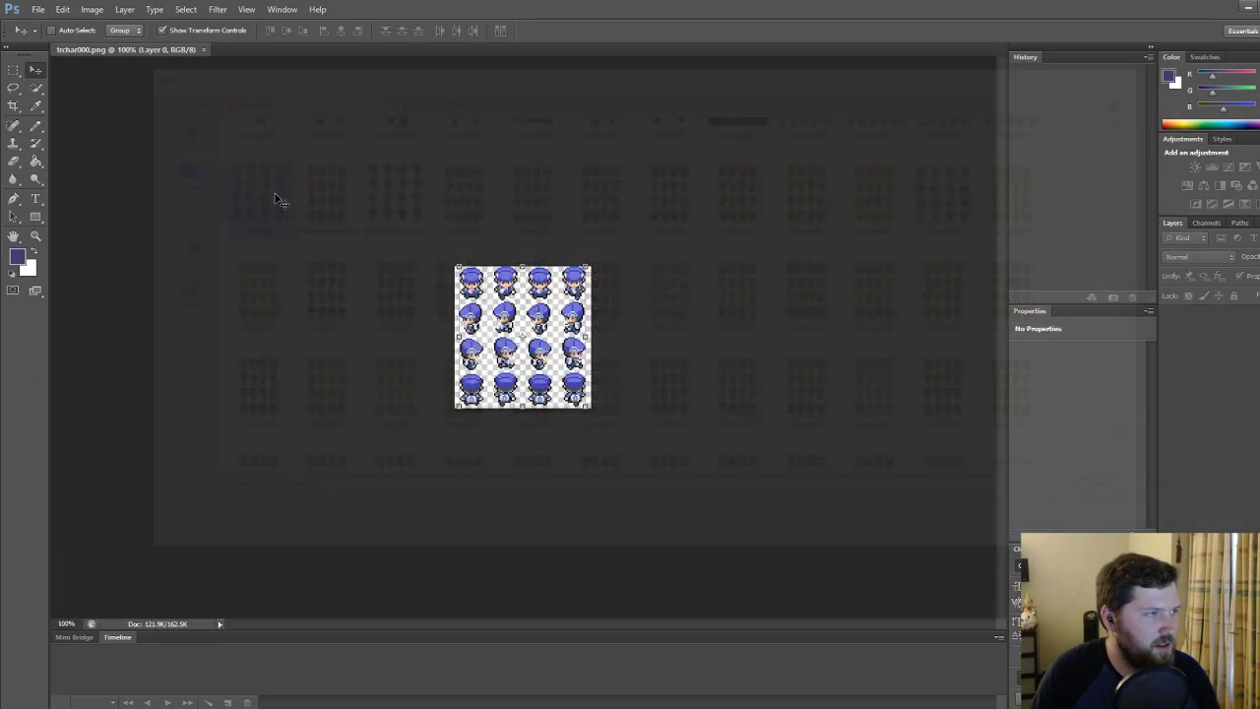
key(ctrl+0)
Save trchar000 in Photoshop PSD format in the Characters folder.
key(ctrl+shift+s)
click(295, 392)
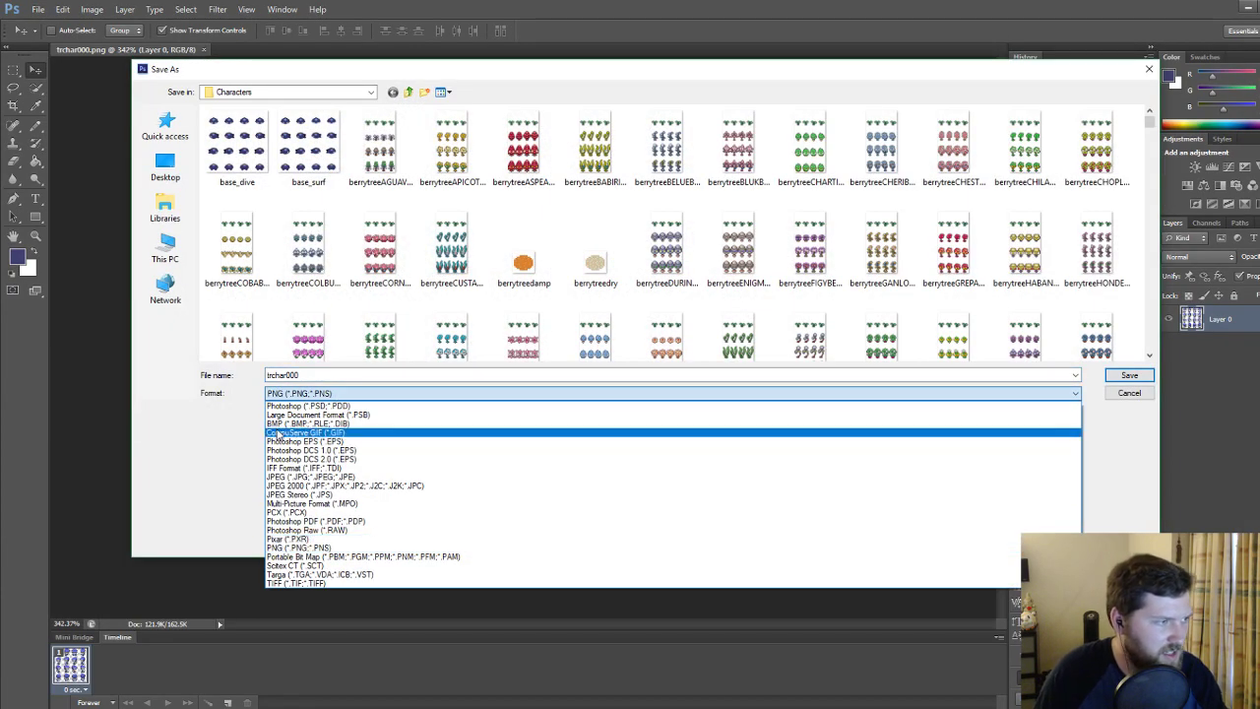
click(296, 406)
key(Return)
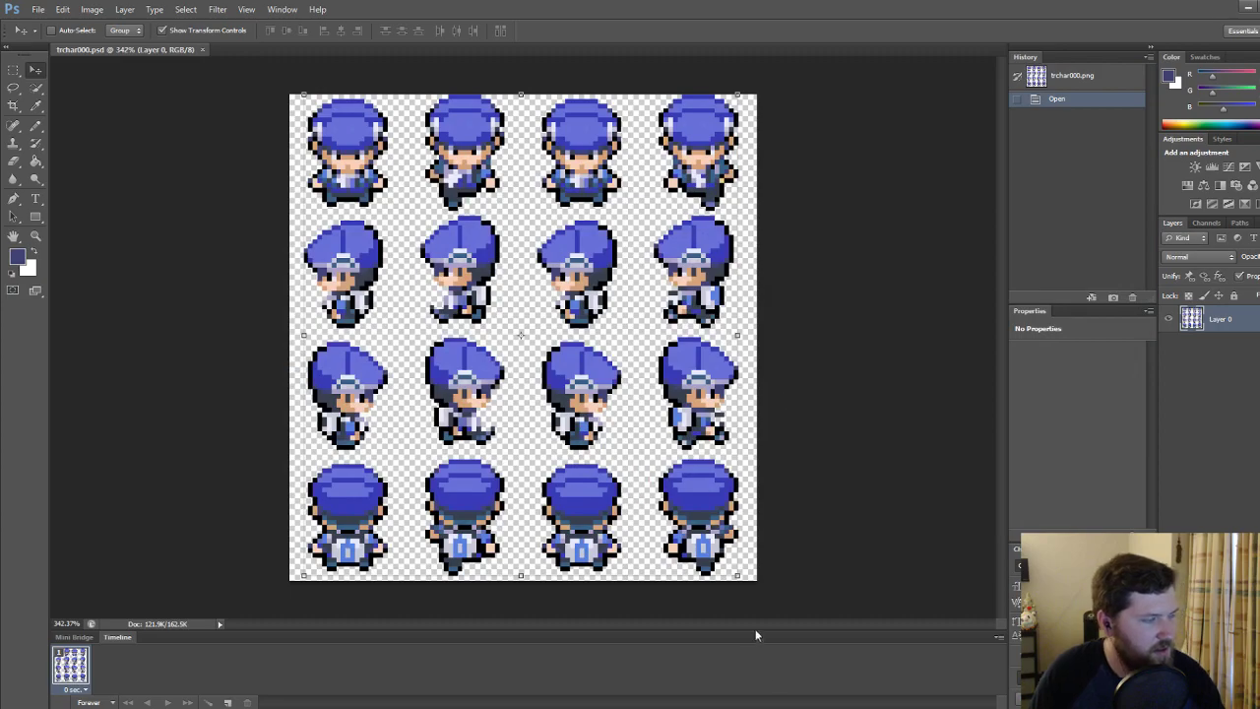
Switch to RPG Maker XP, playtest Pokemon Subterra, and walk the player around the cave to check the sprite in every direction.
click(739, 707)
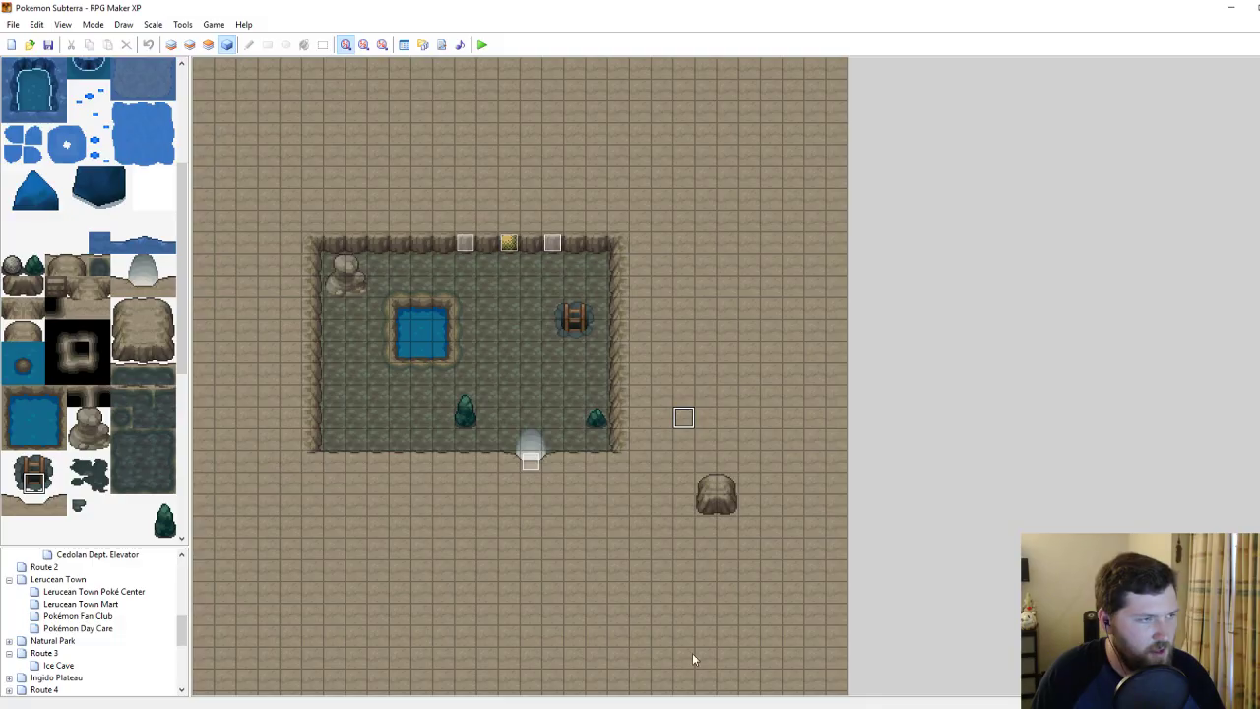
click(481, 45)
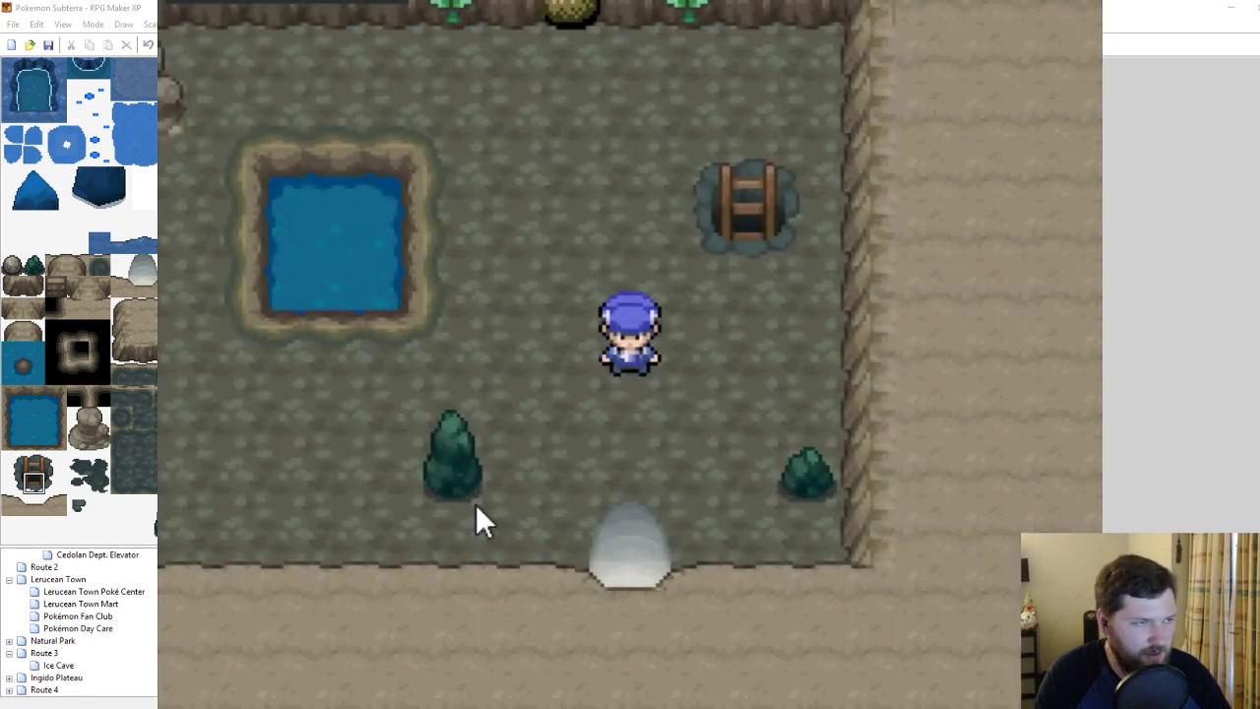
key(Down)
key(Left)
key(Up)
key(Up)
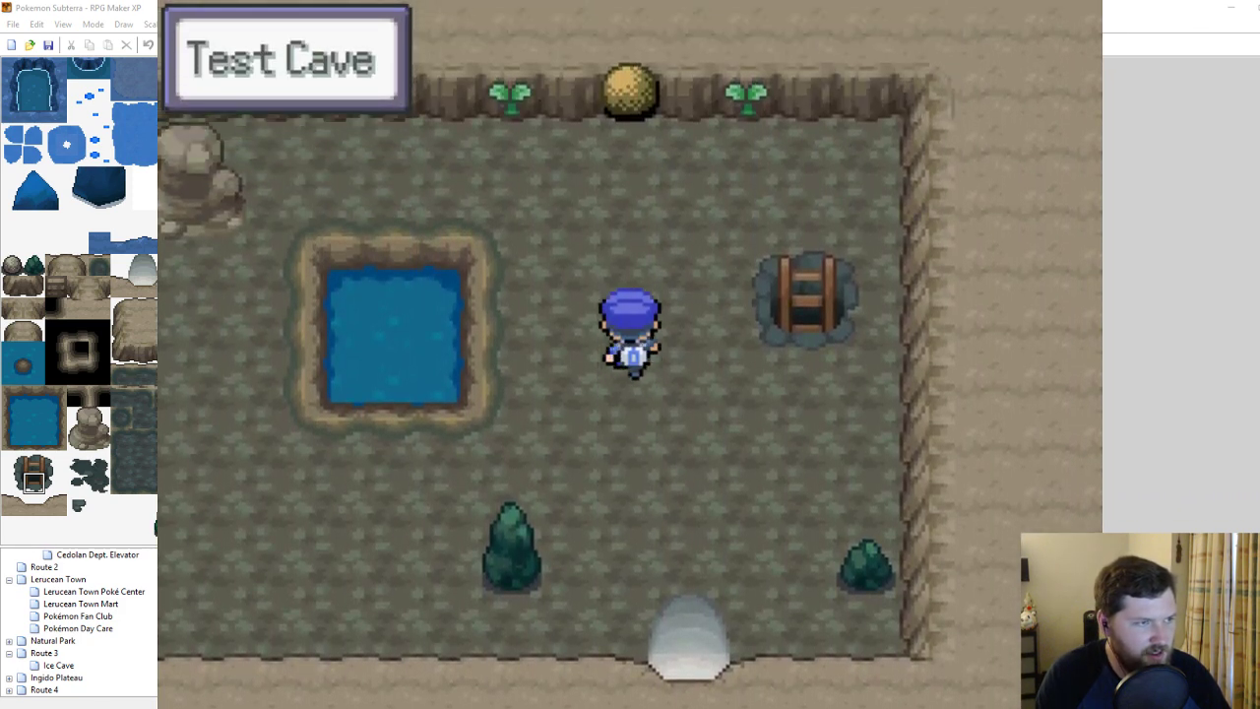
key(Down)
key(Down)
key(Right)
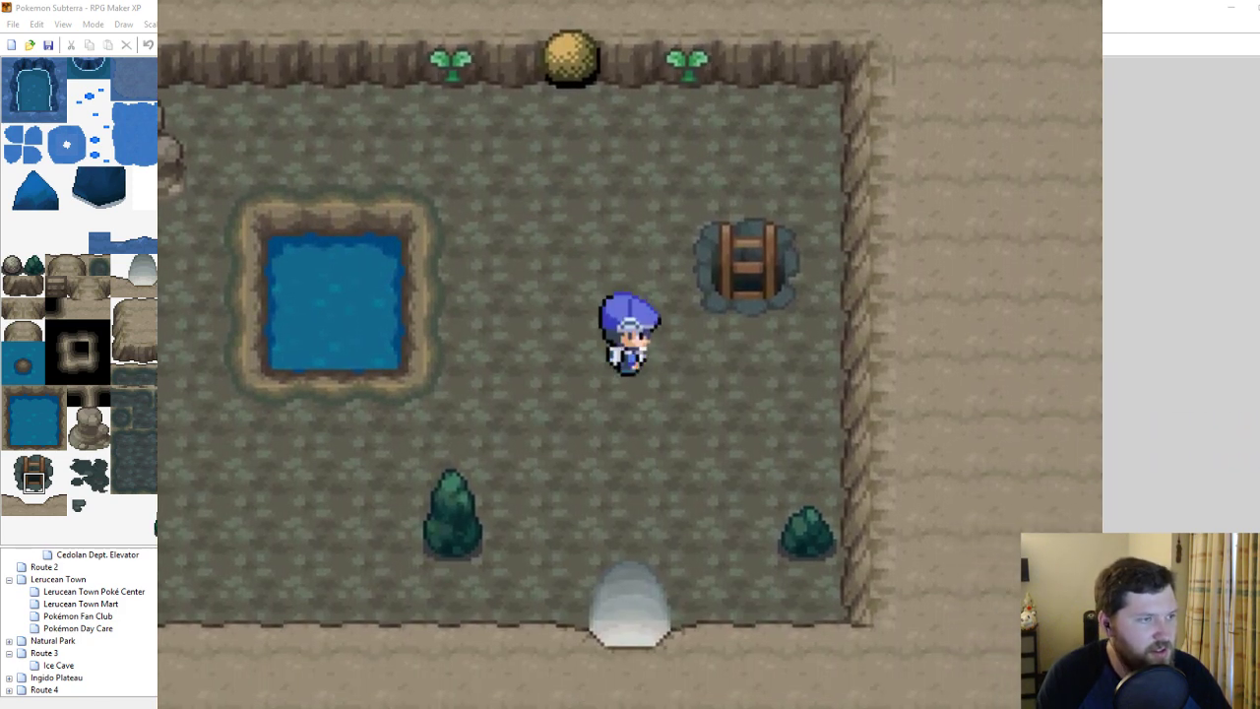
key(Up)
key(Left)
key(Down)
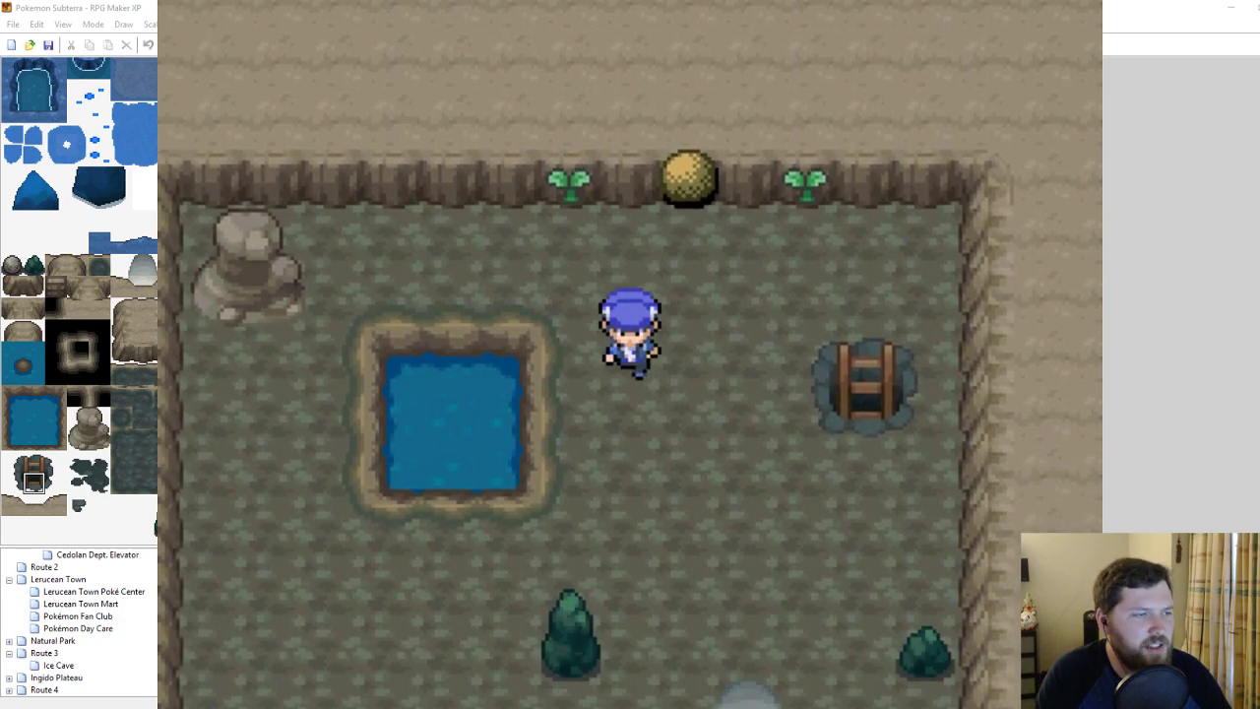
key(Up)
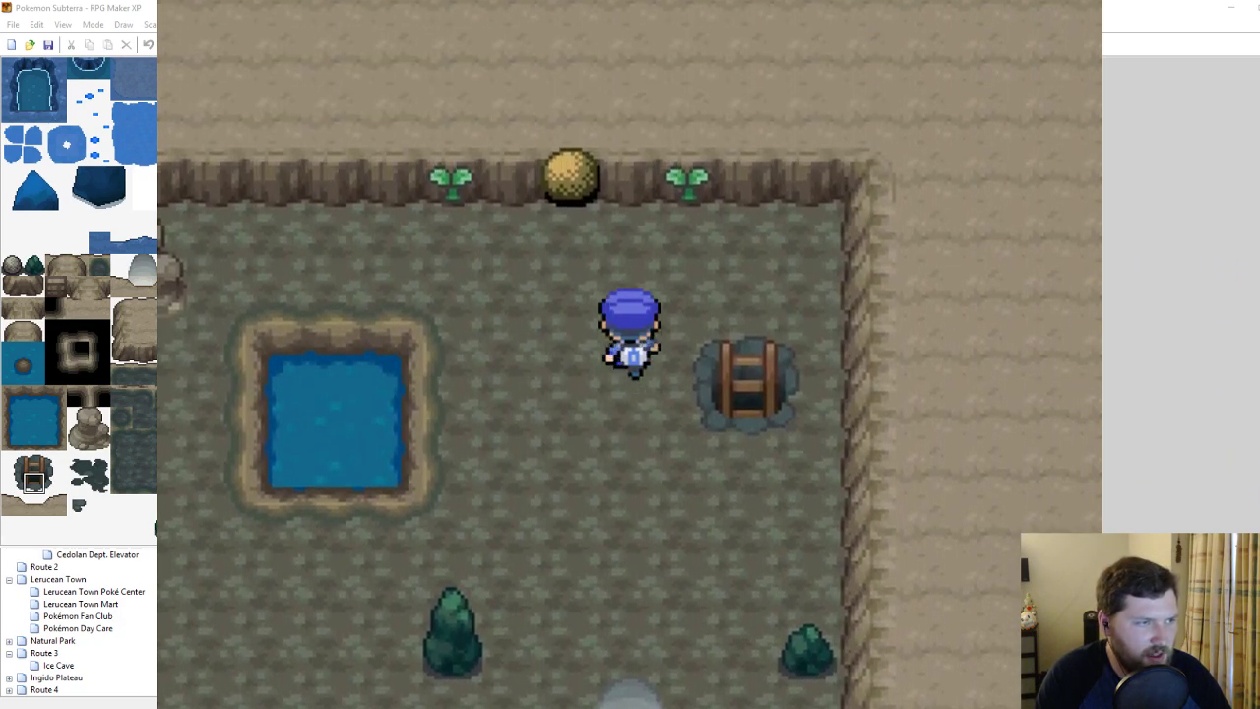
Walk the player out of the cave into Test Town and around the house to check the sprite outdoors.
key(Down)
key(Down)
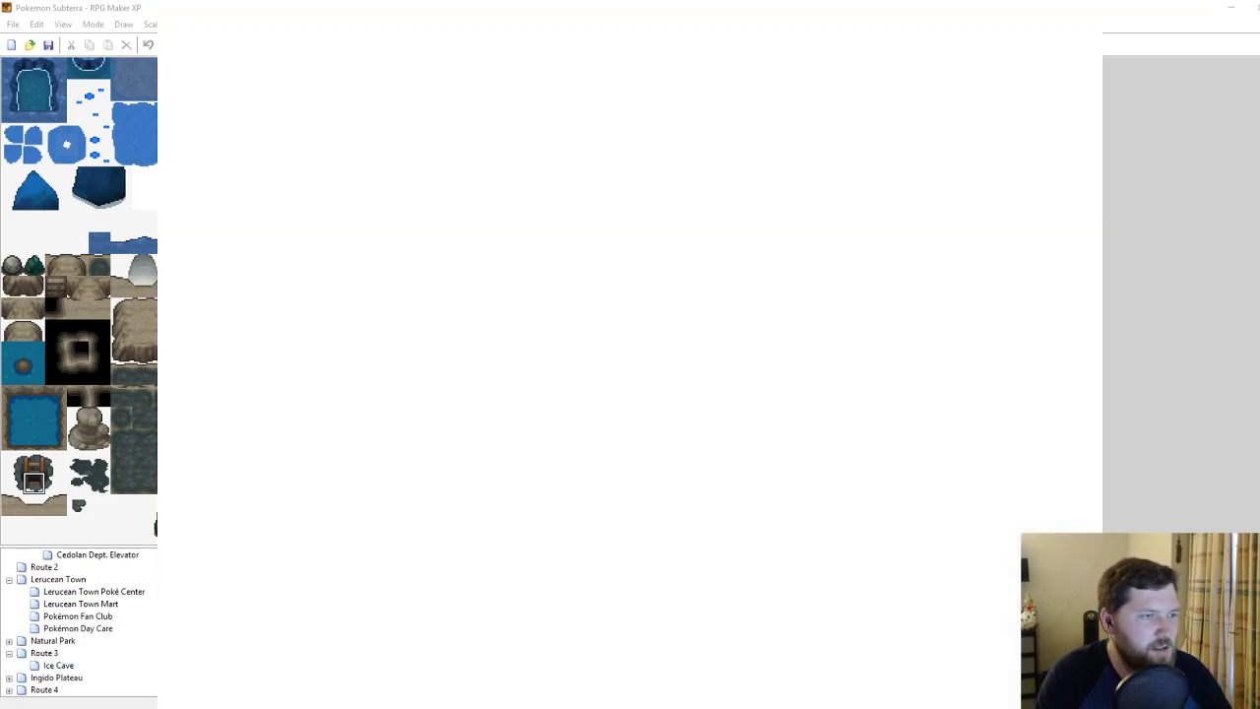
key(Down)
key(Down)
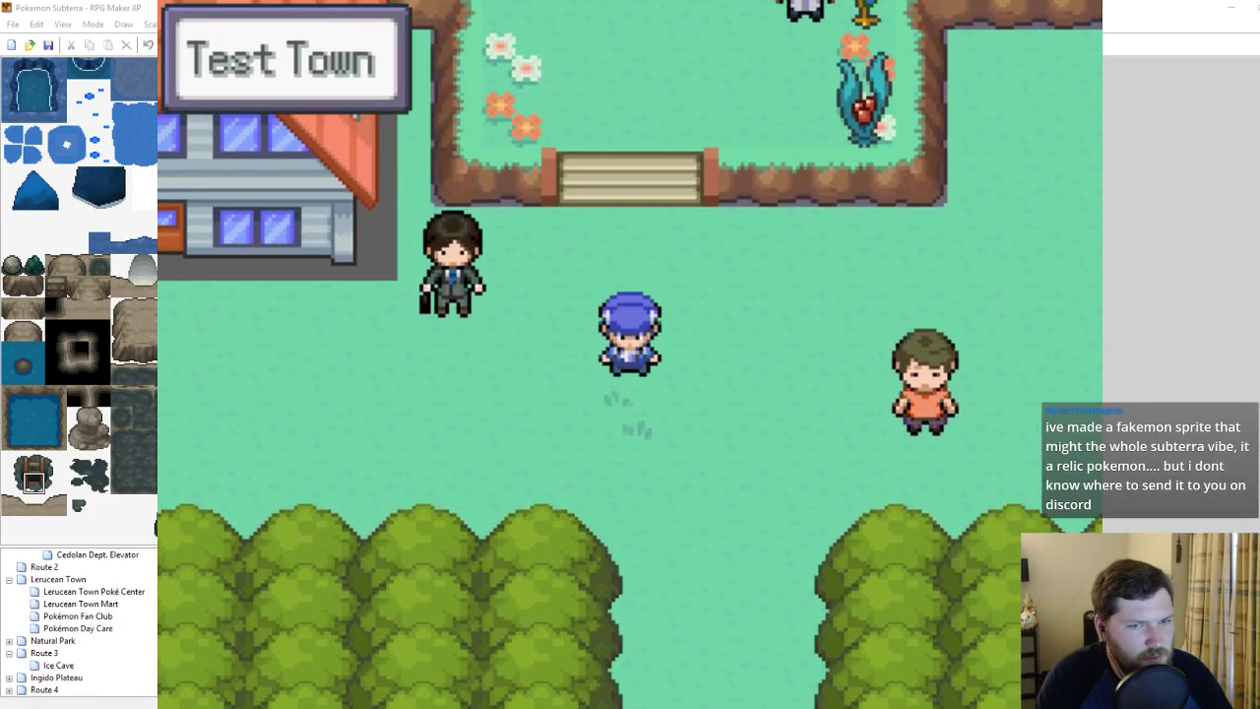
key(Up)
key(Left)
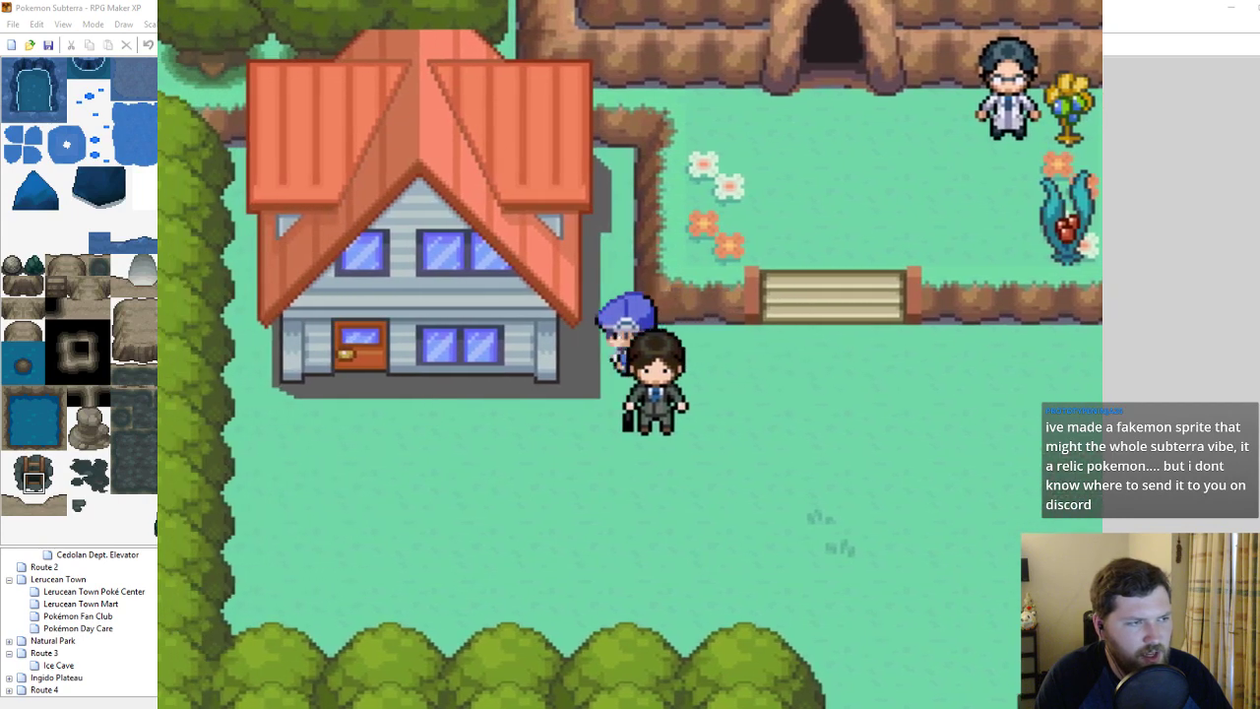
key(Down)
key(Left)
key(Left)
key(Up)
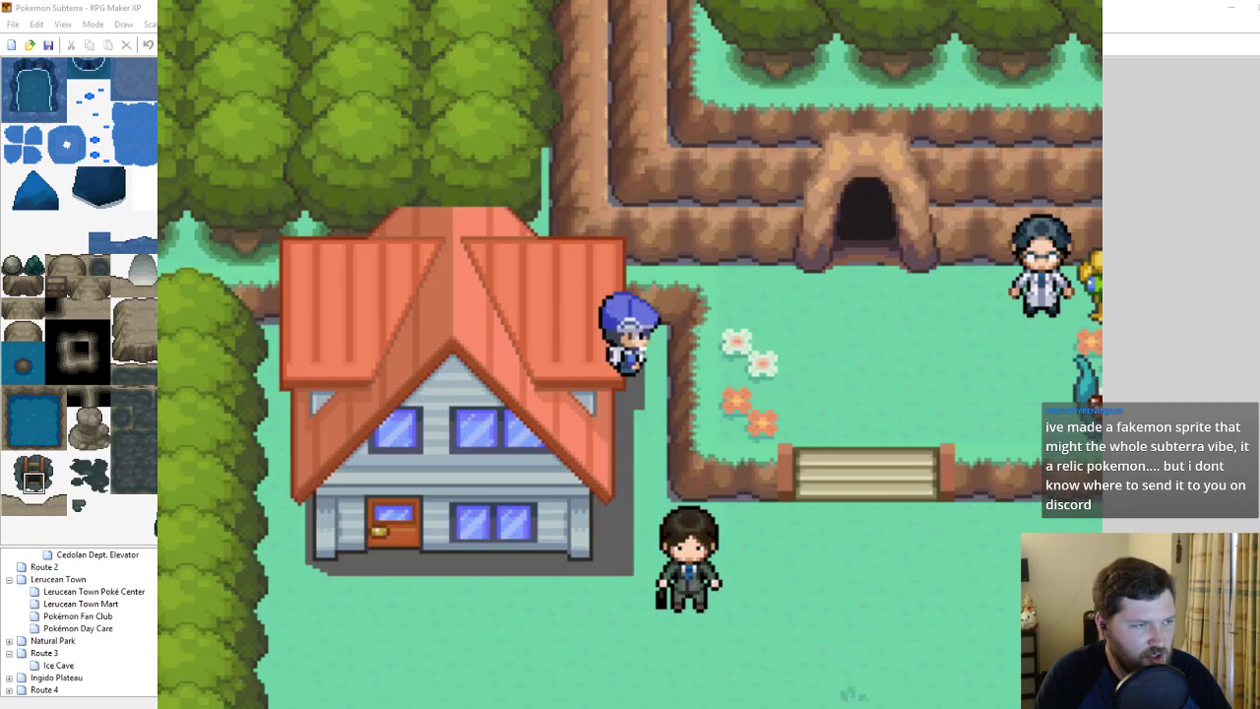
key(Down)
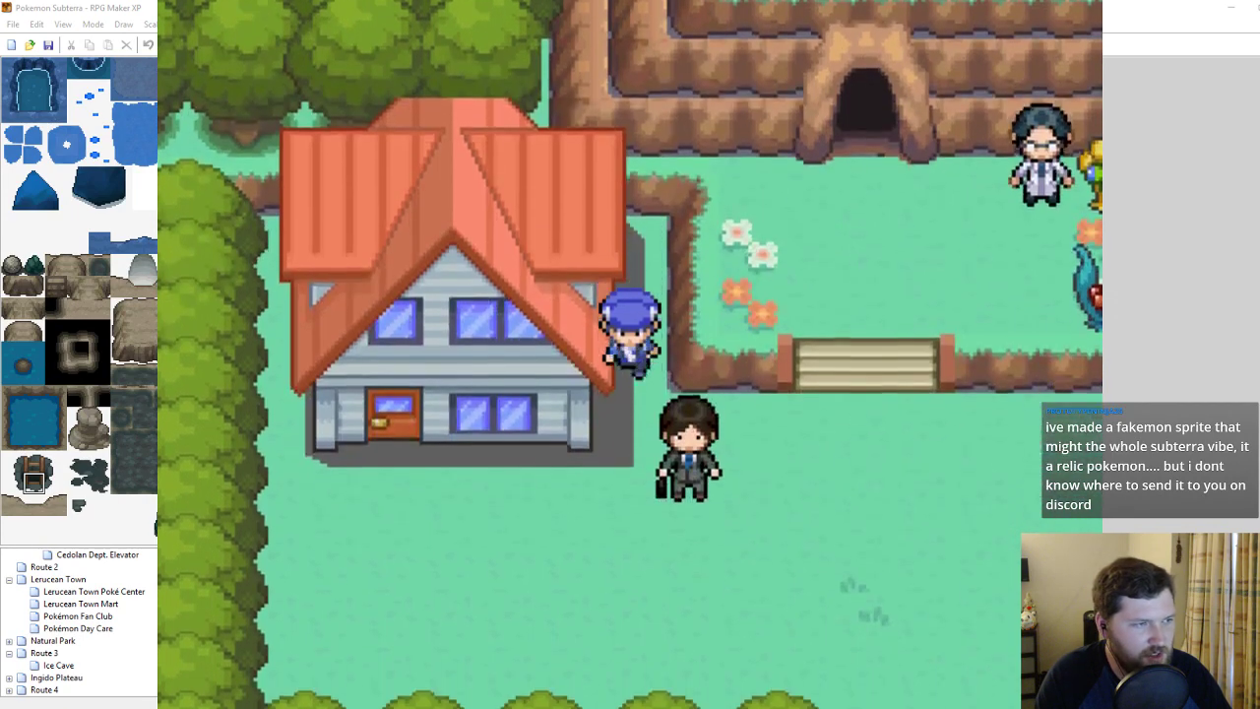
key(Right)
key(Up)
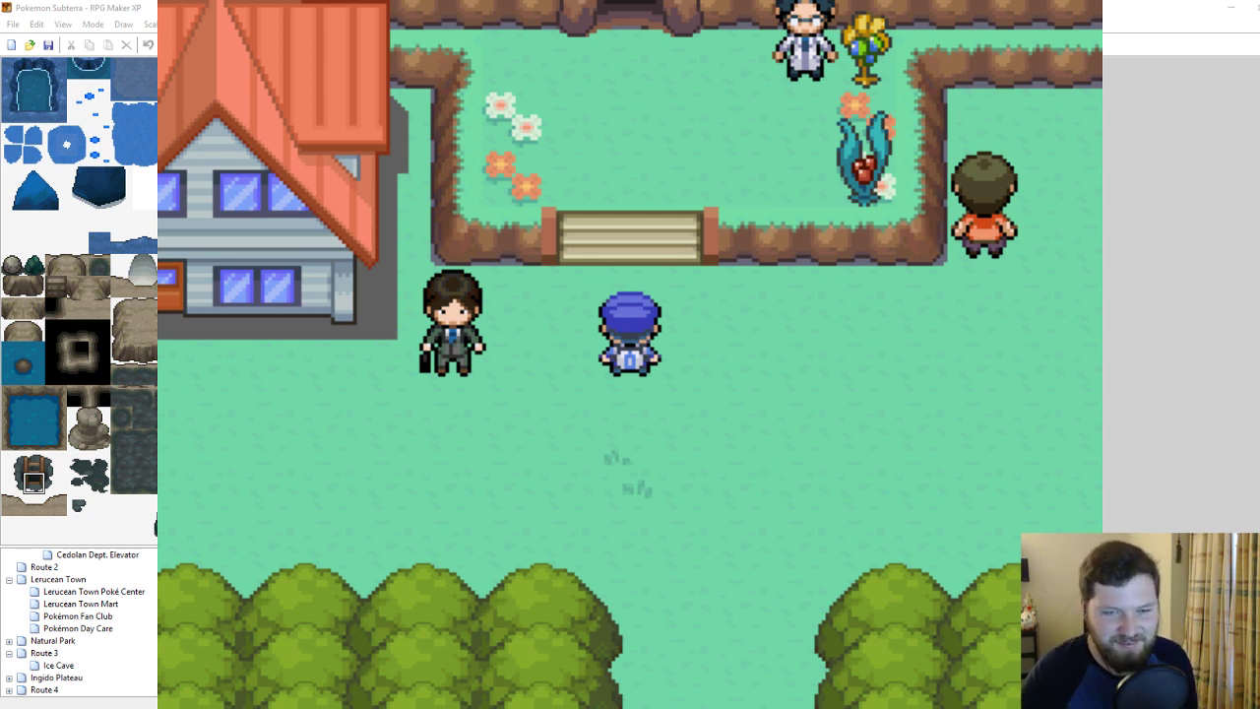
Walk the player along the tree-lined path and back to the stairs to check the sprite, and end the playtest.
key(Down)
key(Right)
key(Down)
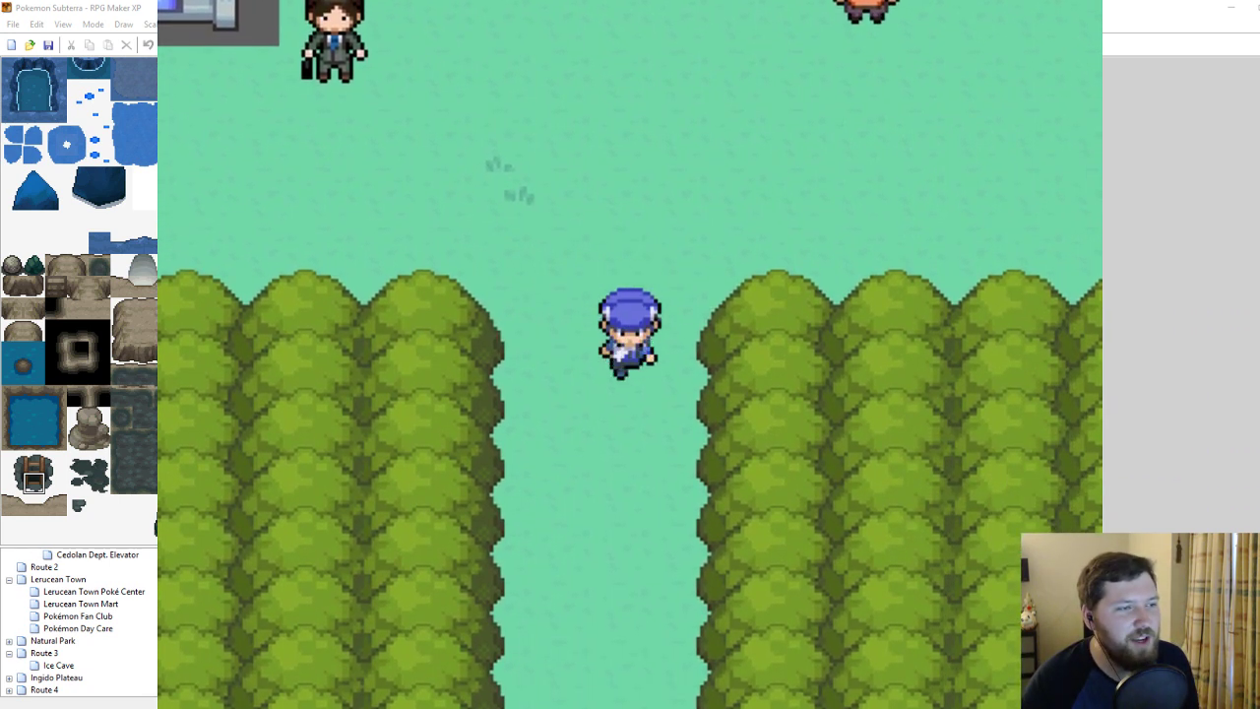
key(Up)
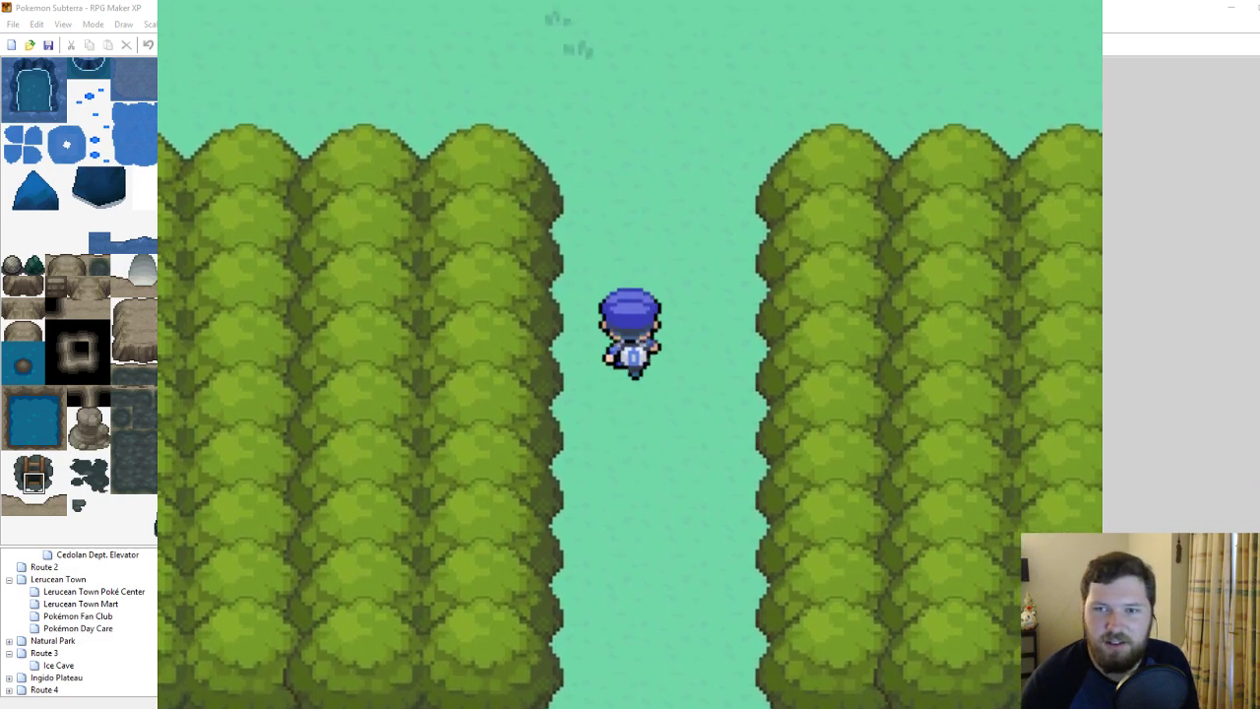
key(Up)
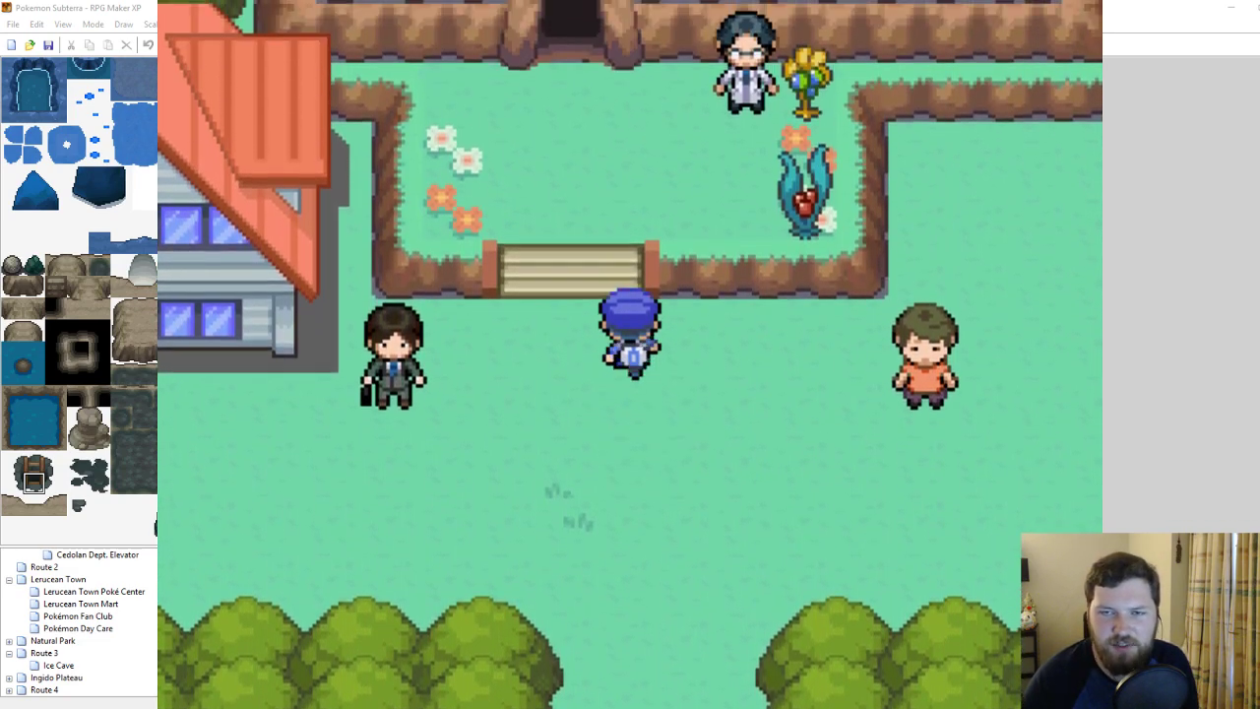
key(Left)
key(Down)
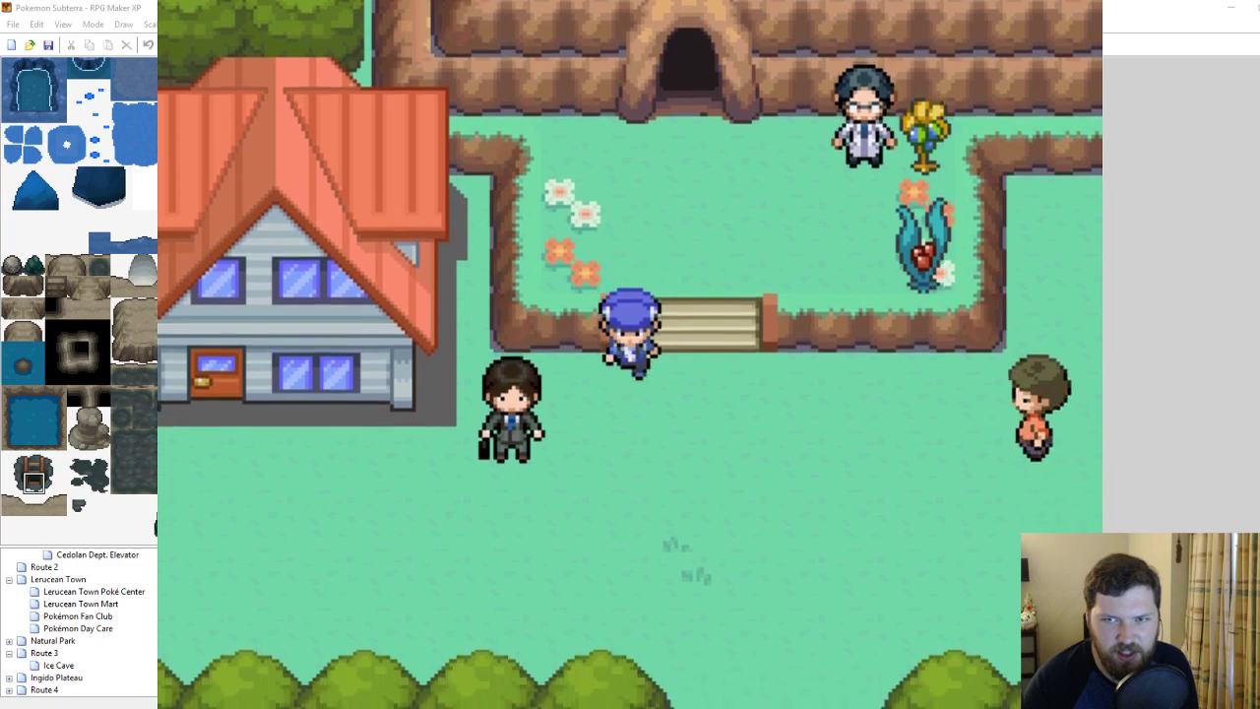
key(Left)
key(Left)
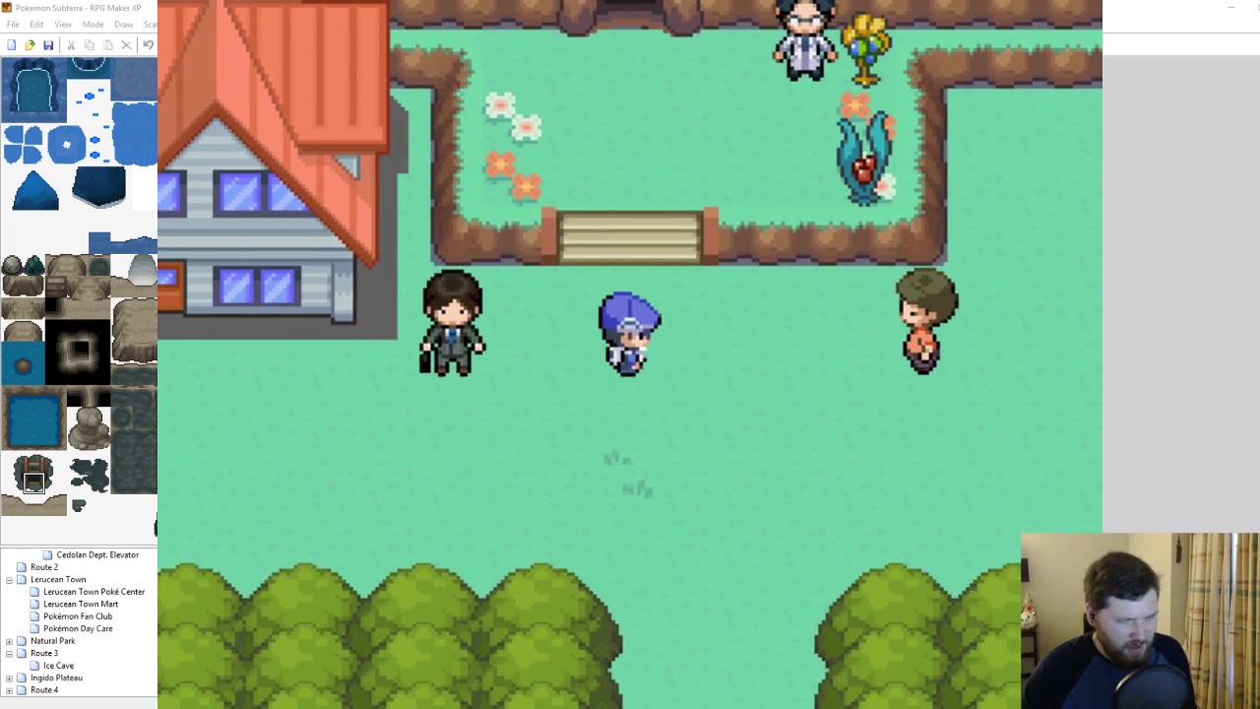
click(1070, 3)
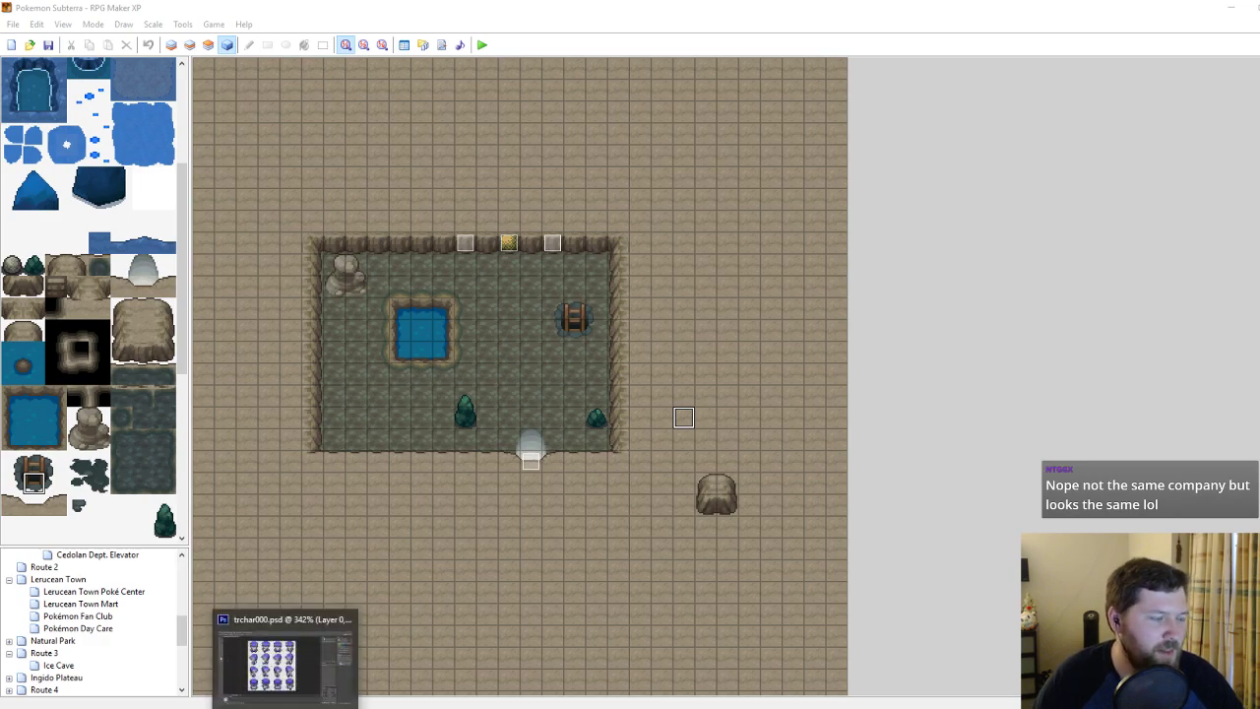
Switch to File Explorer and open items.txt from the Pokemon Essentials project's PBS folder in Notepad++.
click(285, 708)
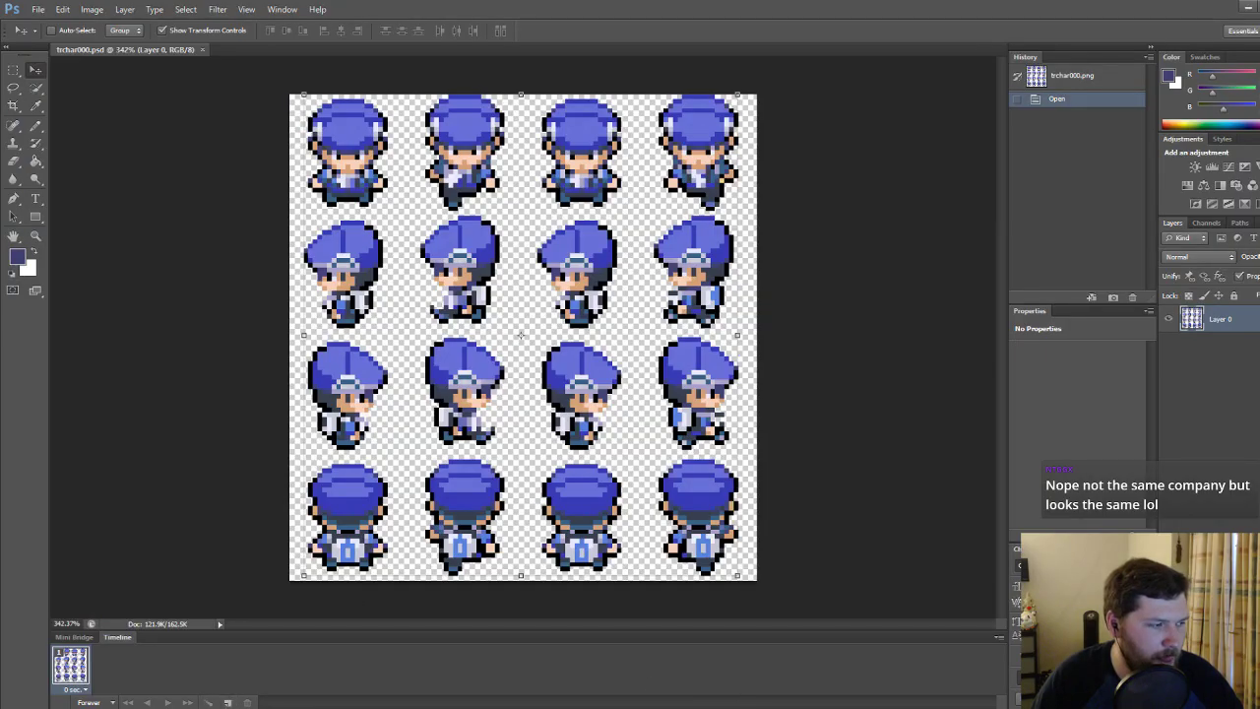
mouse_move(235, 708)
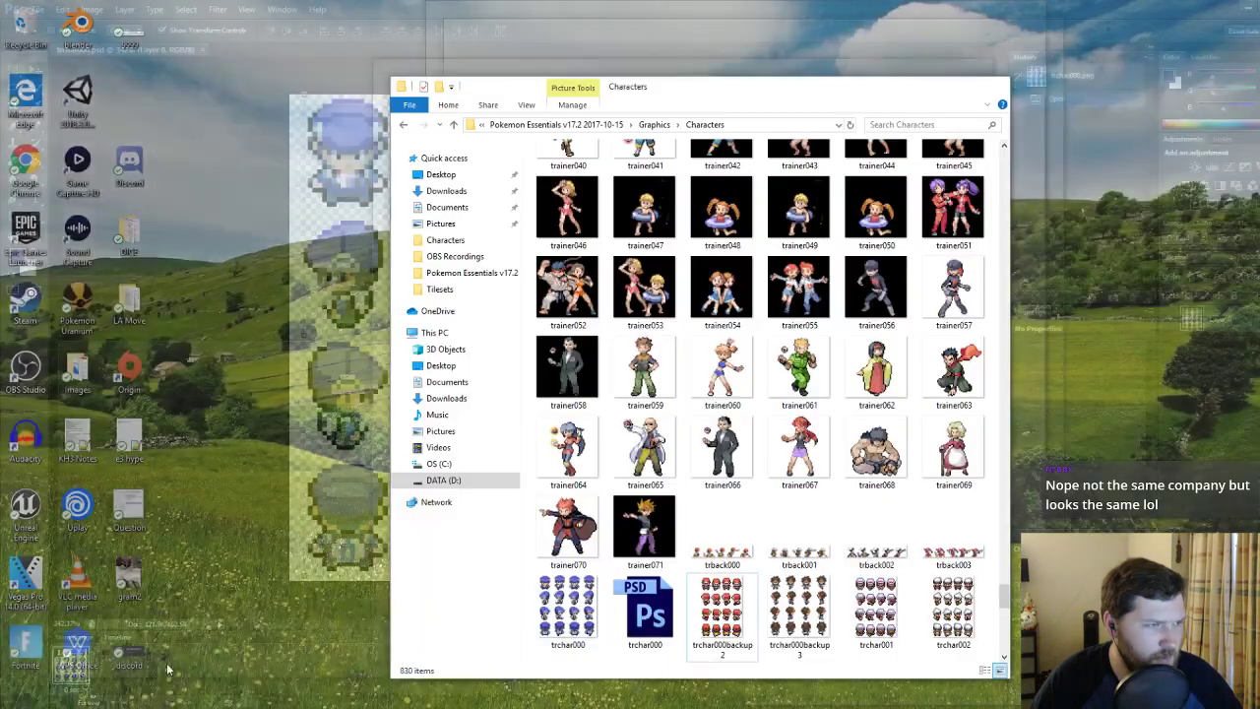
click(133, 665)
click(569, 125)
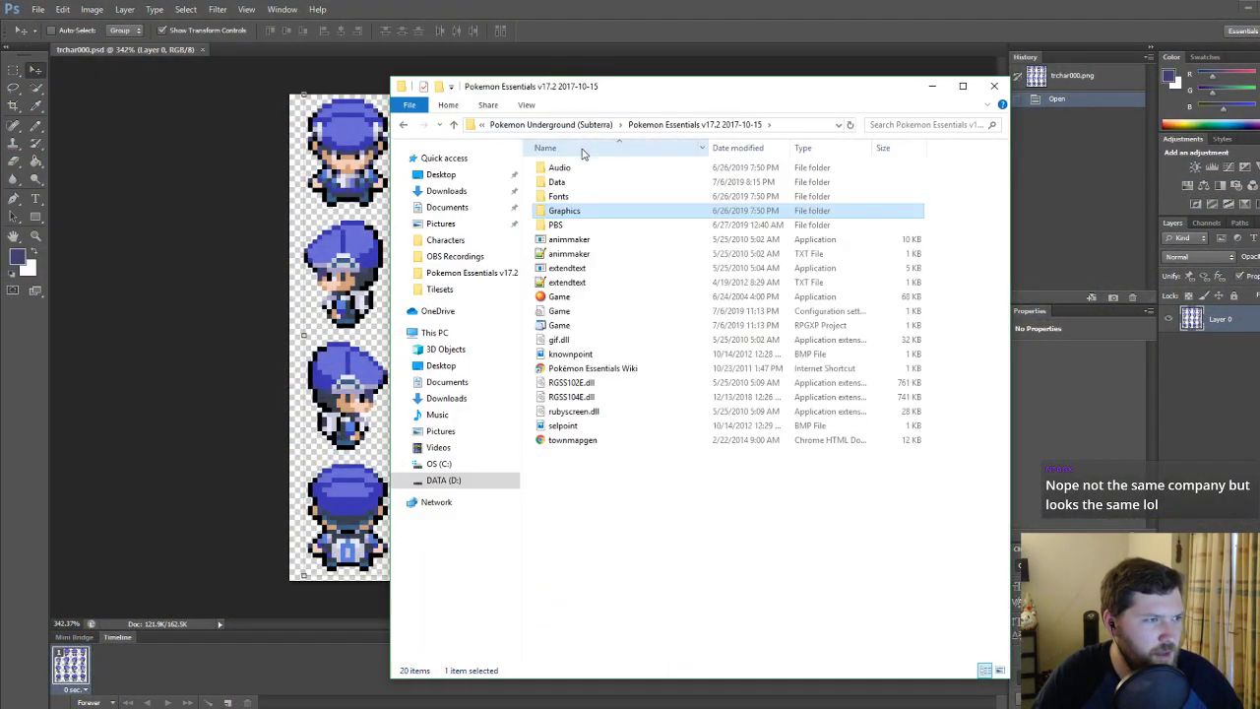
click(559, 225)
double_click(559, 225)
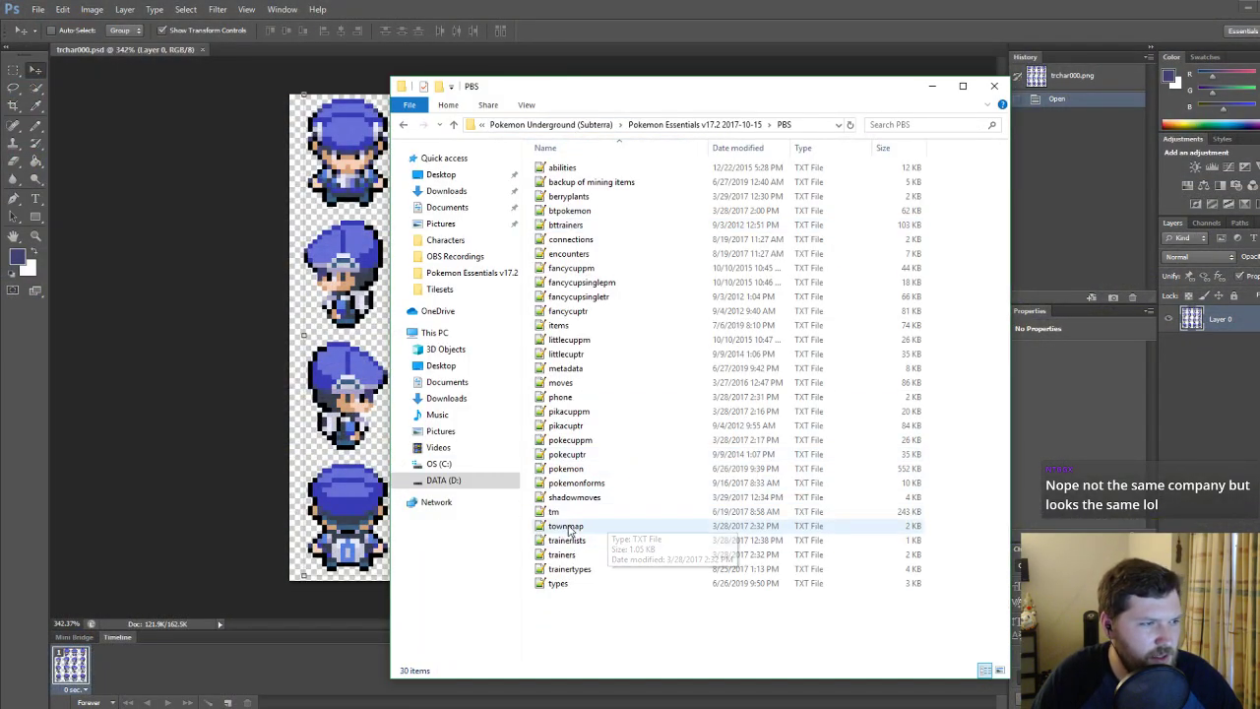
double_click(563, 326)
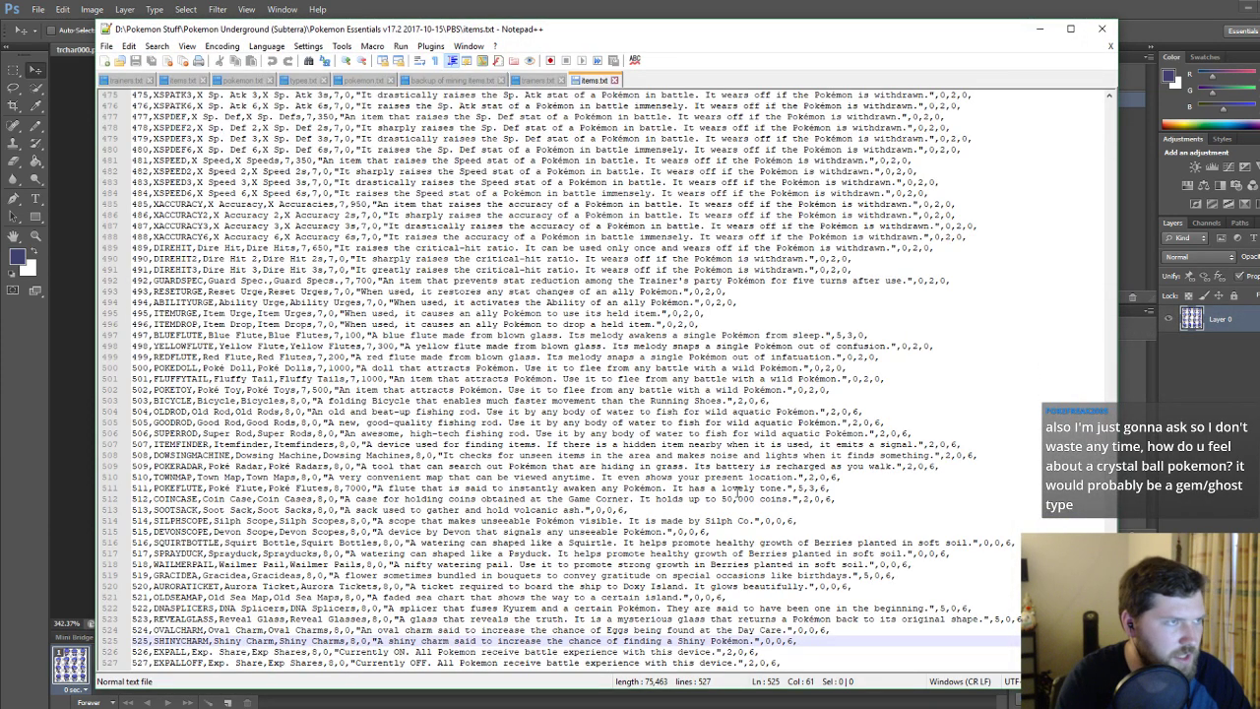
key(ctrl+shift+f)
text(pickaxe)
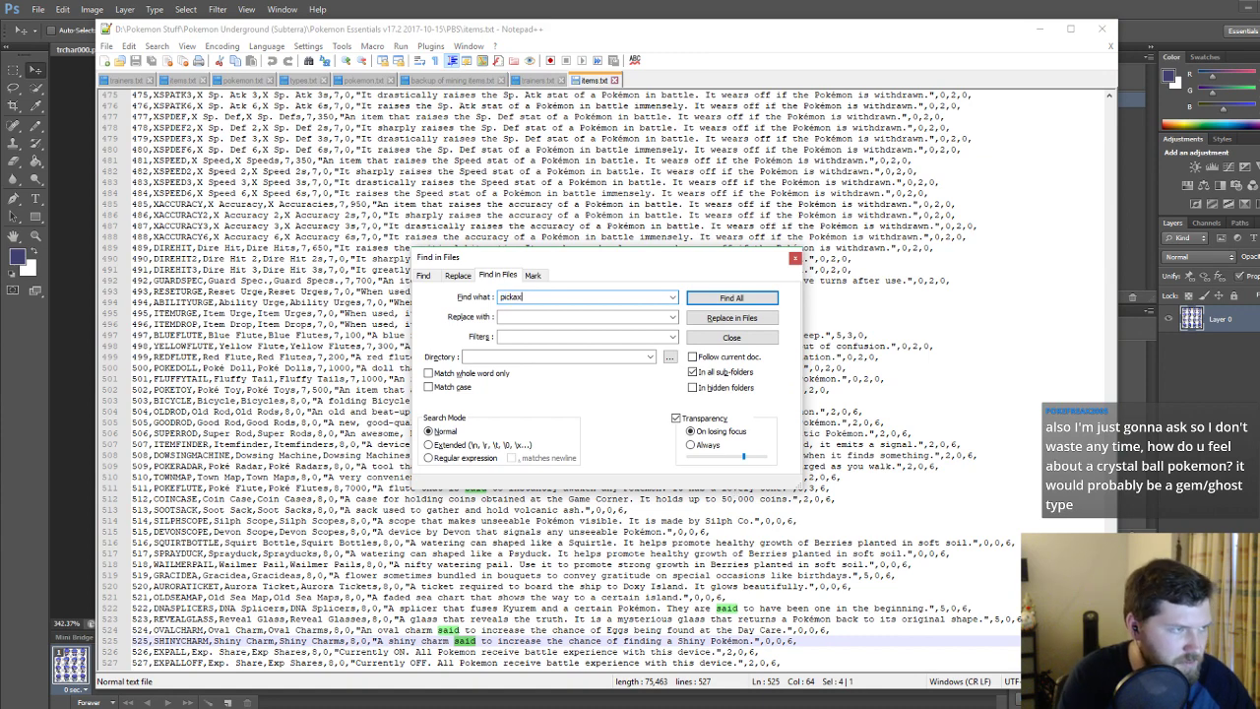
key(Return)
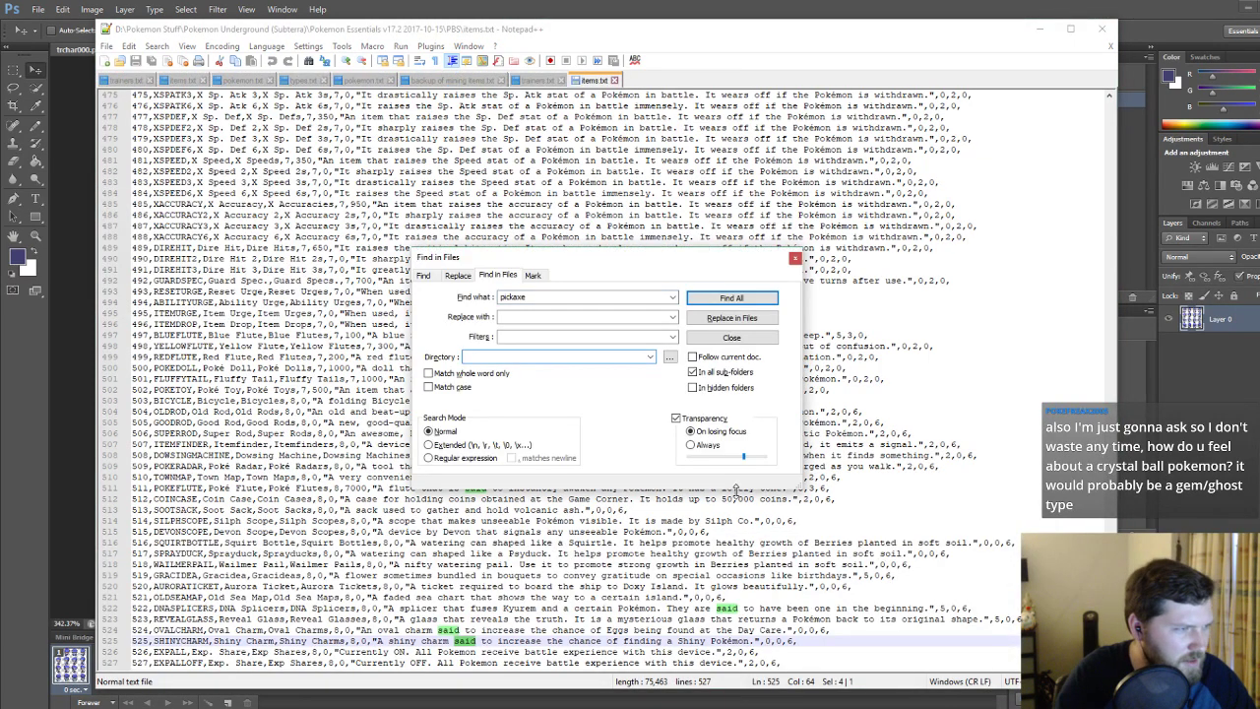
click(797, 259)
Search items.txt for "pickaxe" and for "oldrod".
click(547, 389)
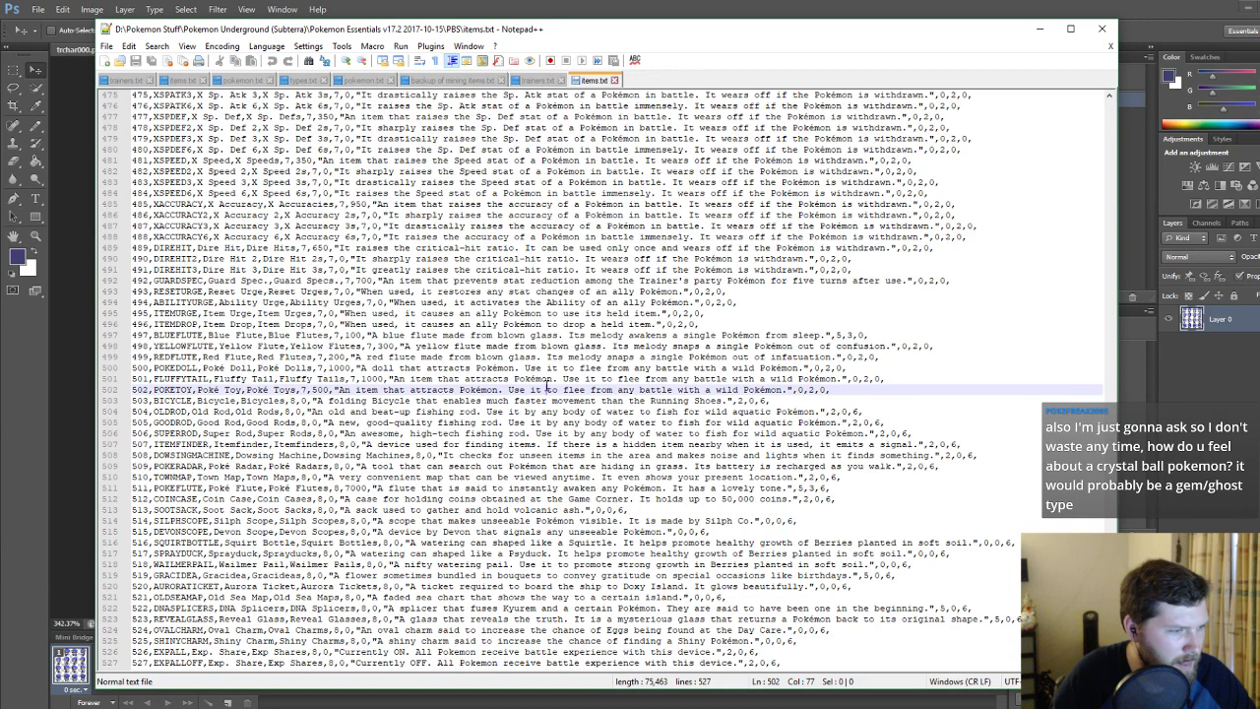
double_click(547, 389)
key(ctrl+f)
text(pic)
text(kaxe)
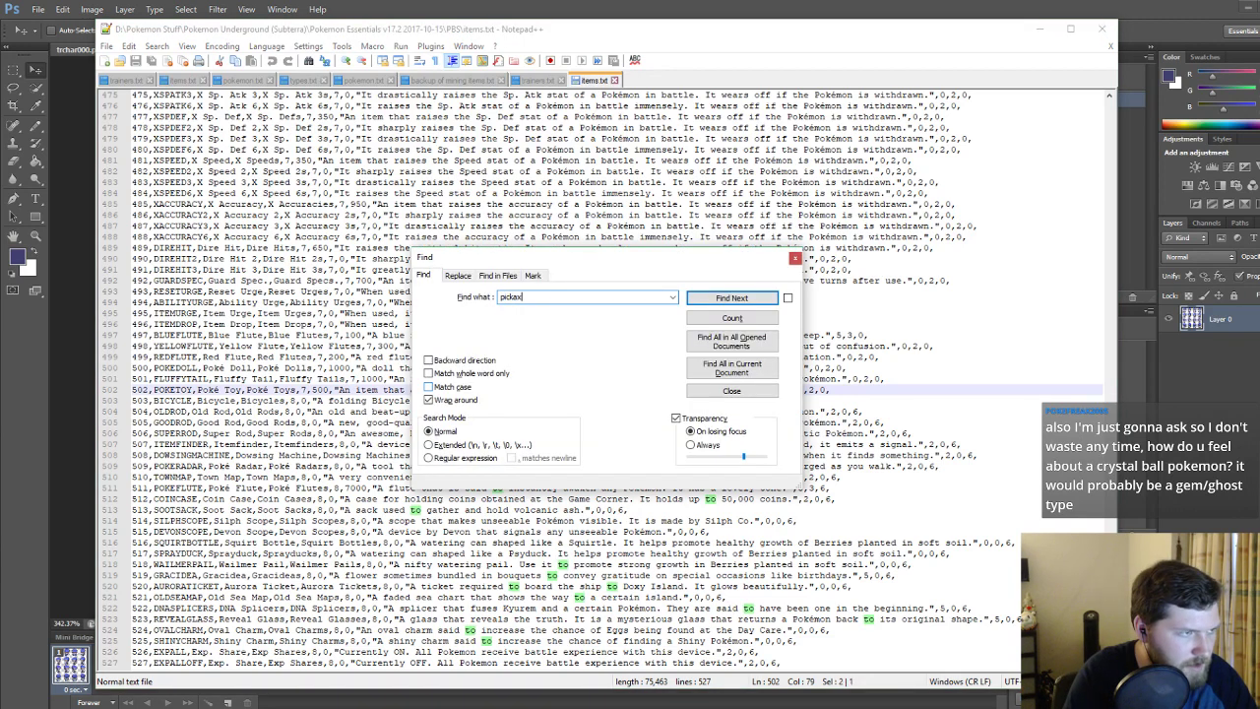
key(Return)
text(oldrod)
key(Return)
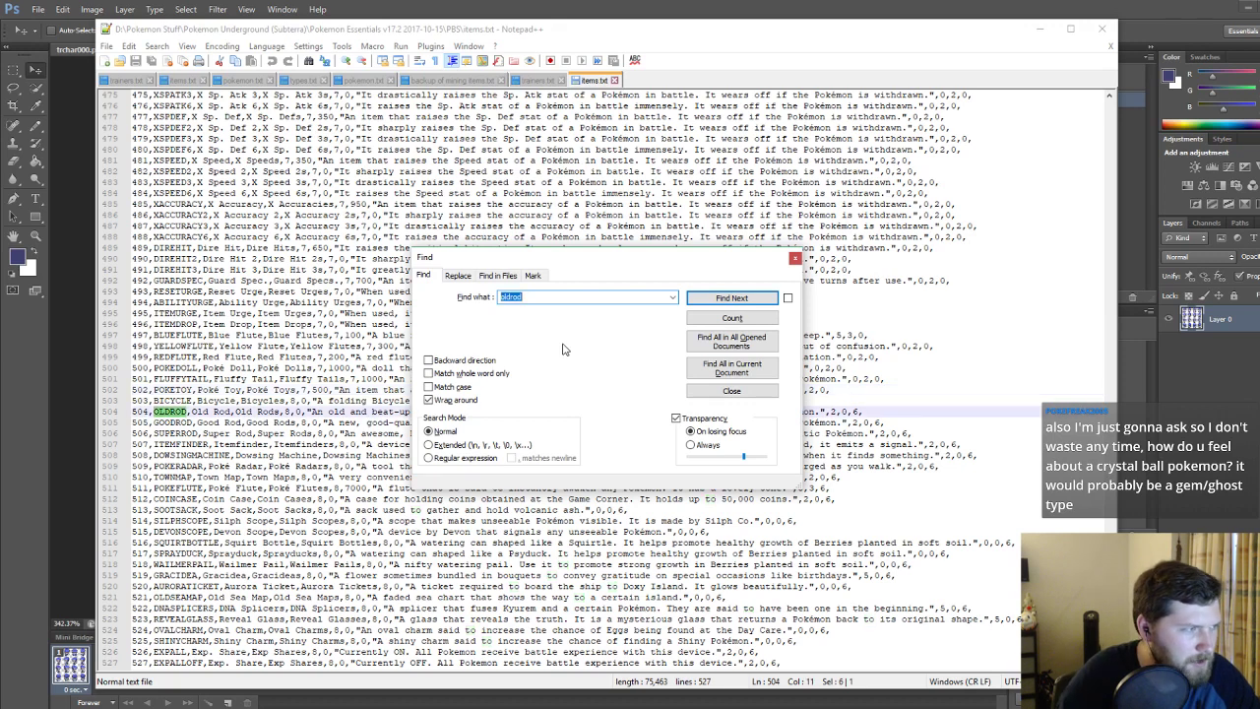
click(794, 258)
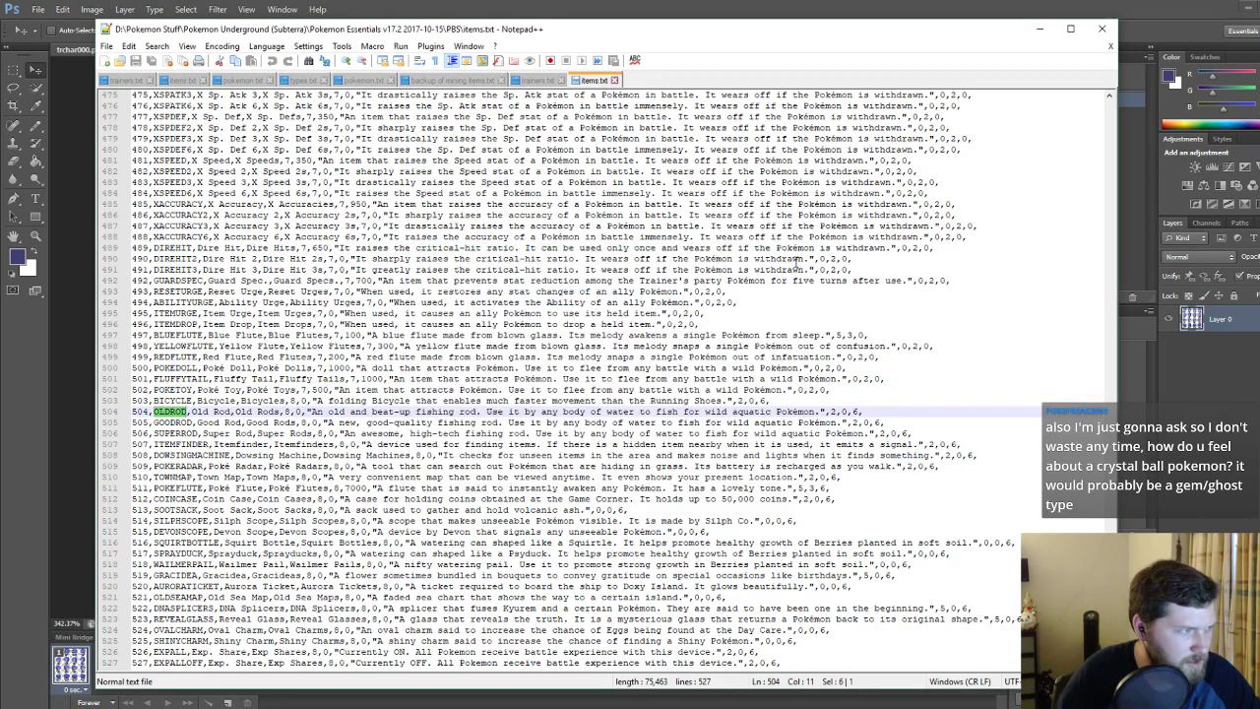
Copy the OLDROD, GOODROD and SUPERROD entries and paste them on a new line at the end of items.txt.
click(200, 433)
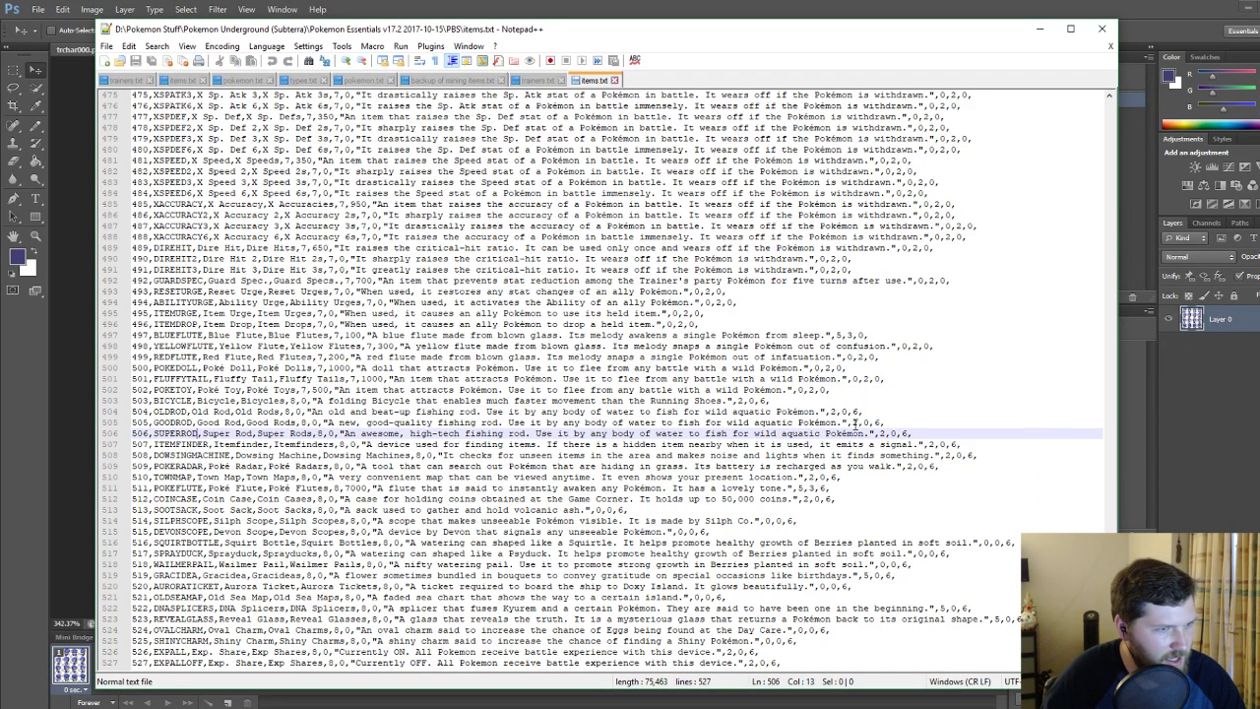
drag(917, 433, 133, 411)
key(ctrl+c)
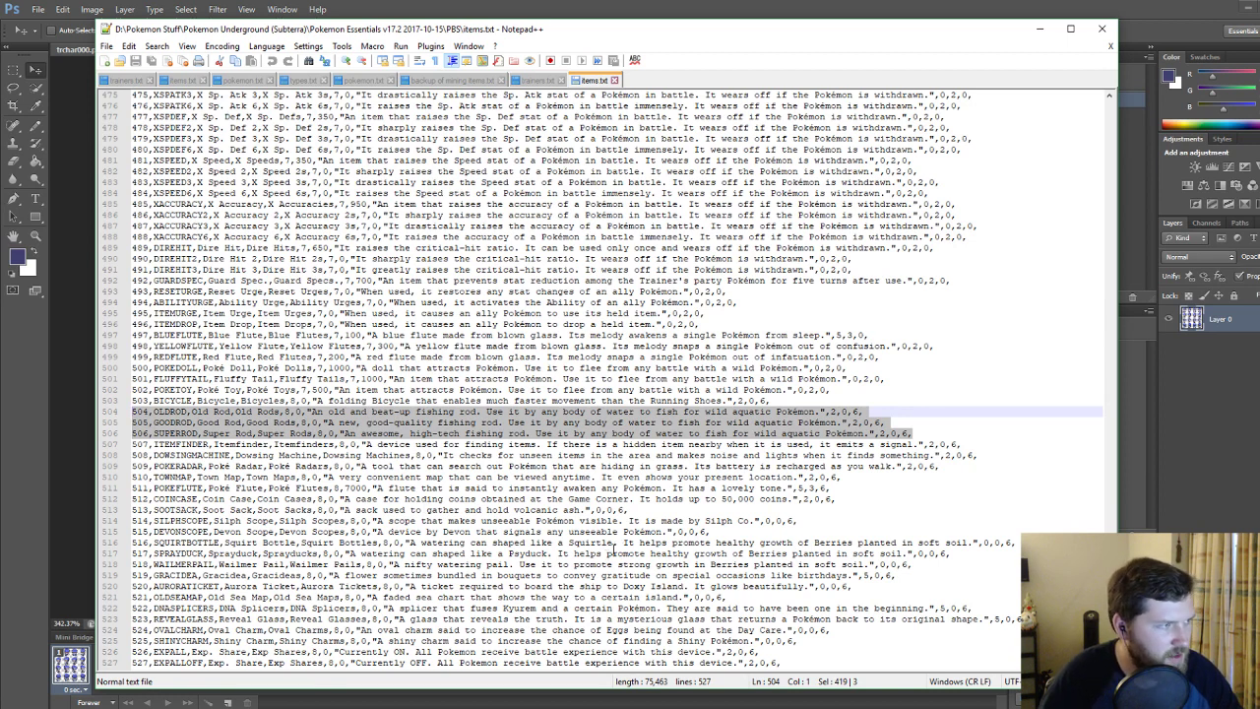
click(930, 431)
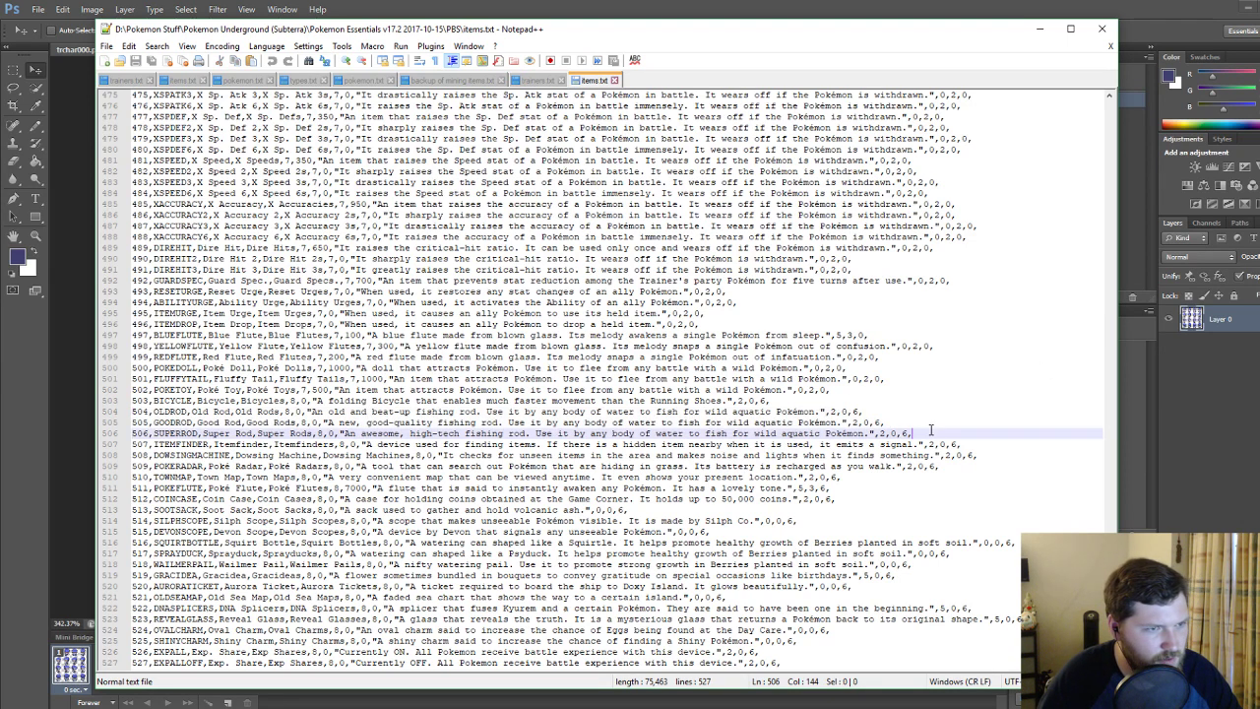
click(802, 663)
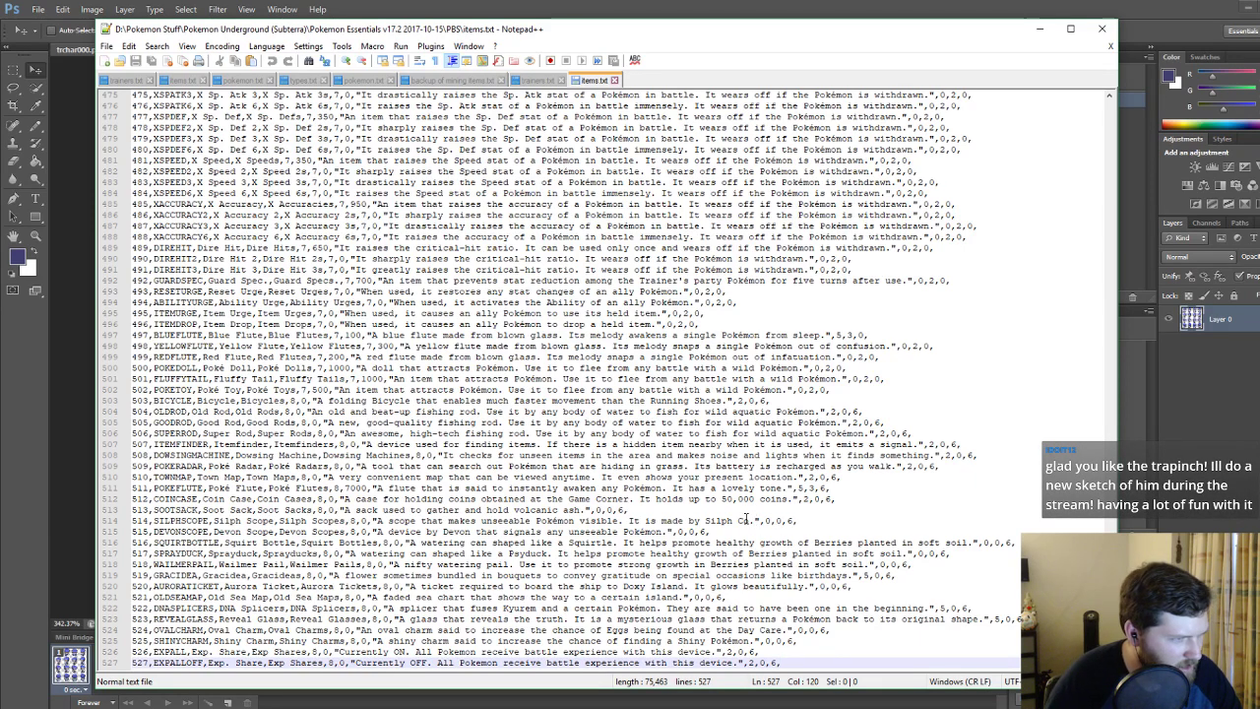
key(Return)
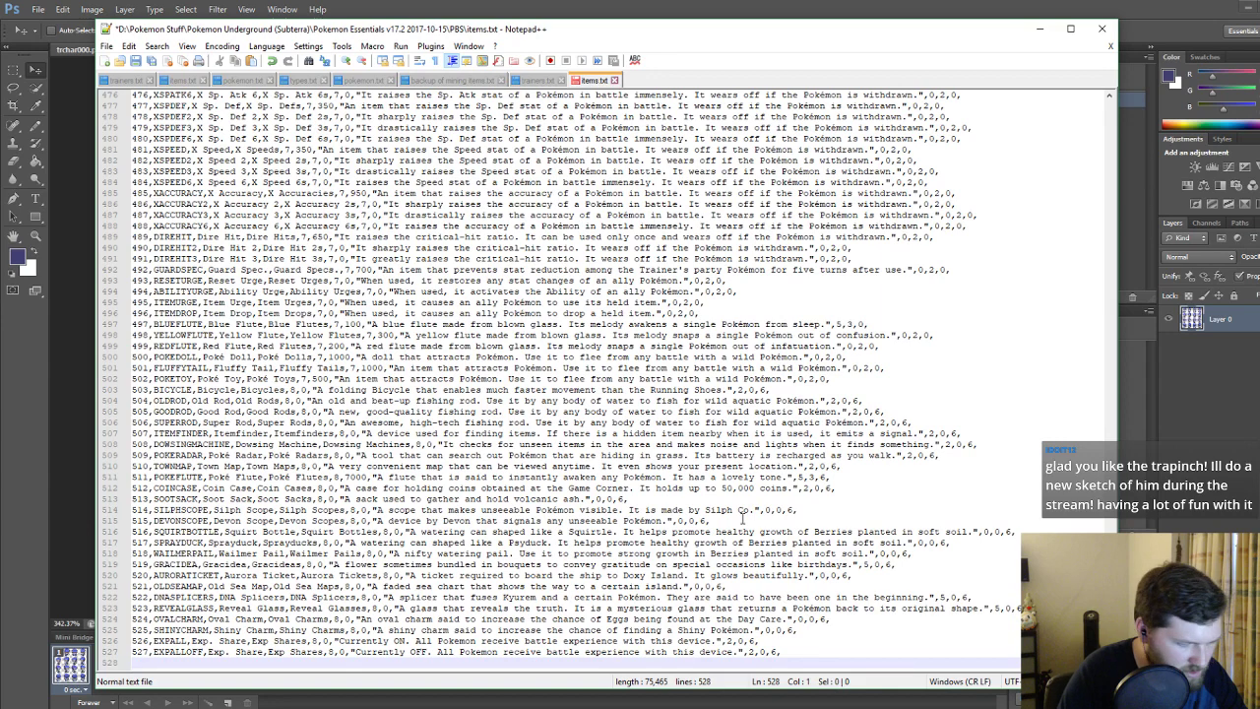
key(ctrl+v)
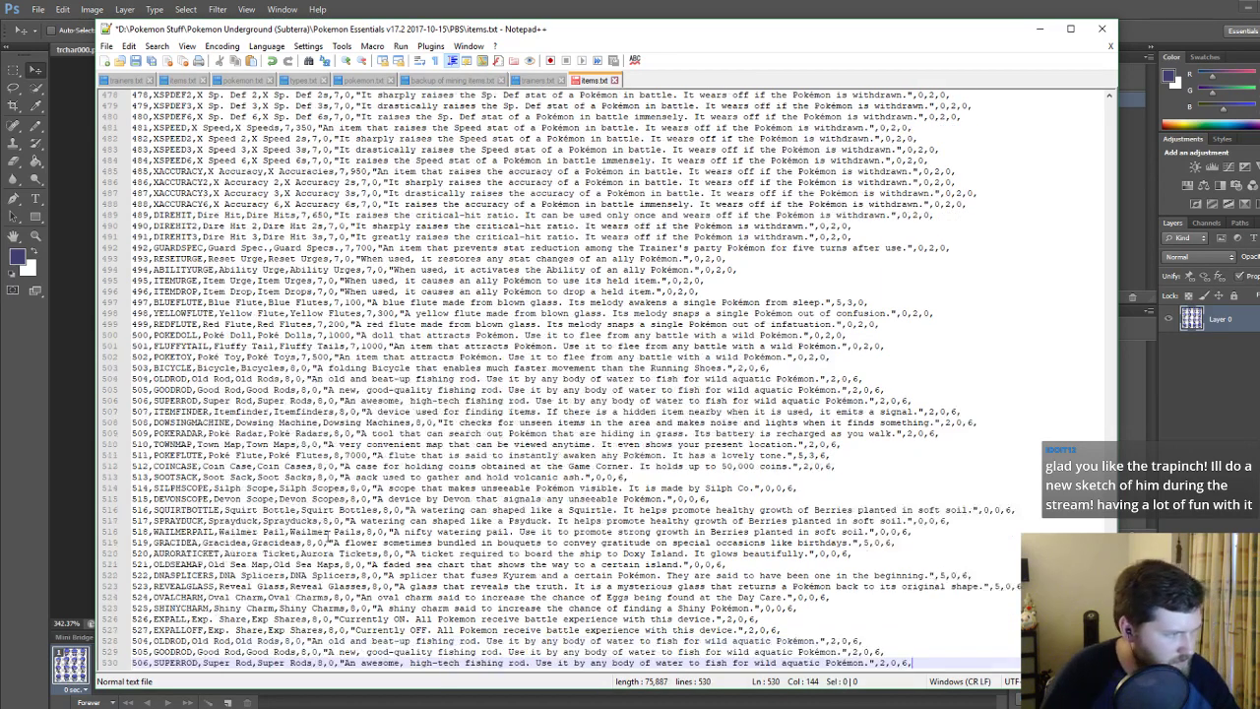
Renumber the three pasted rod entries at the end of the file as 528, 529 and 530.
click(148, 640)
key(BackSpace)
key(BackSpace)
text(28)
key(Down)
key(BackSpace)
key(BackSpace)
text(29)
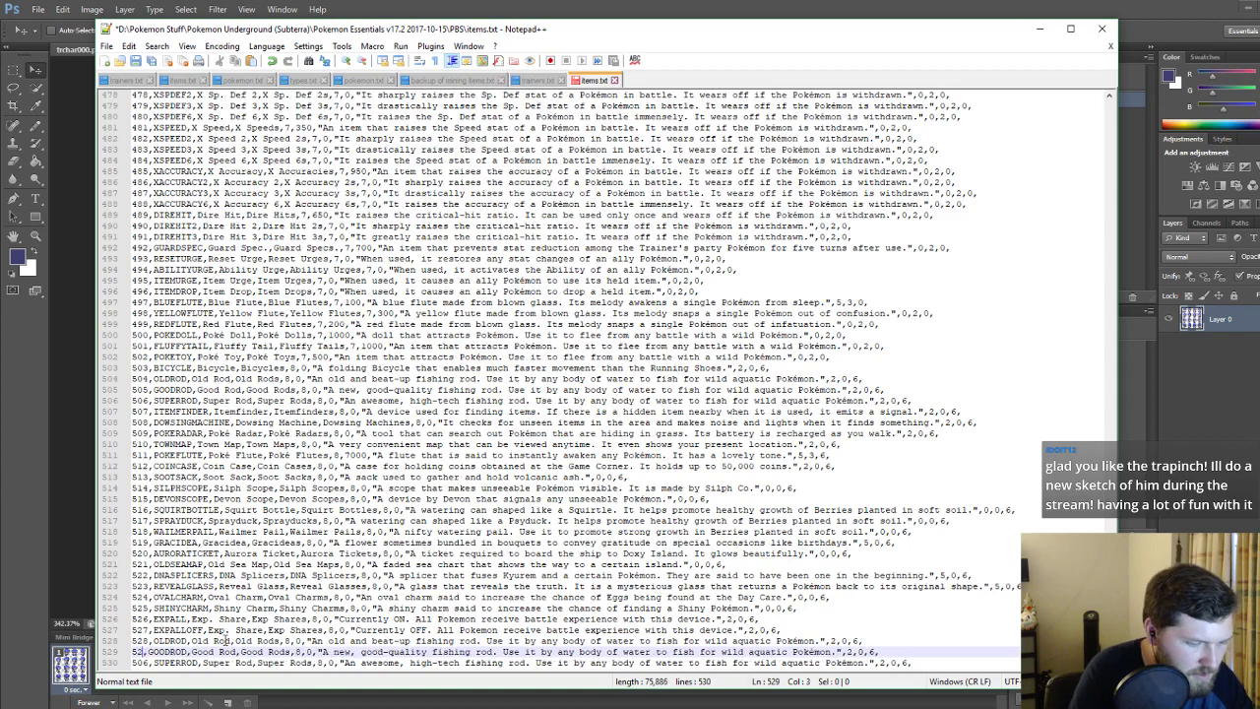
key(Down)
key(BackSpace)
key(BackSpace)
text(30)
Change the internal names of items 528 to 530 to OLDPICK, GOODPICK and SUPERPICK, and save items.txt.
drag(189, 641, 172, 640)
text(PICK)
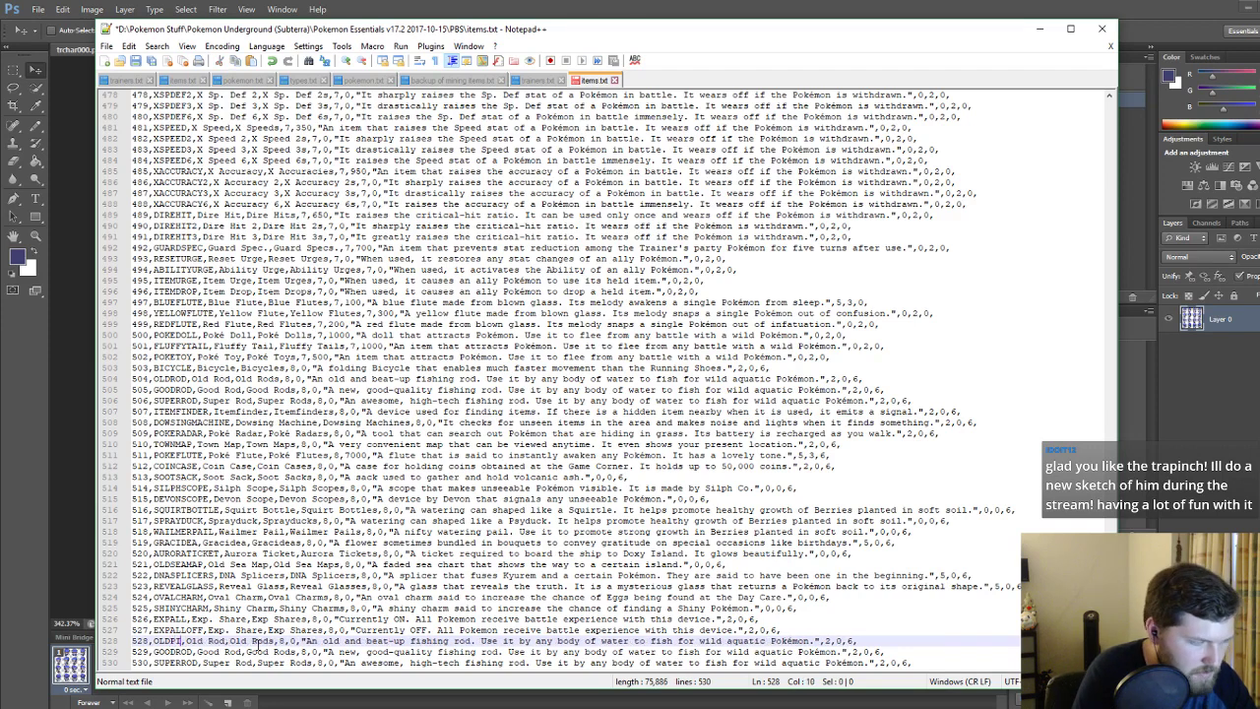
drag(193, 652, 174, 651)
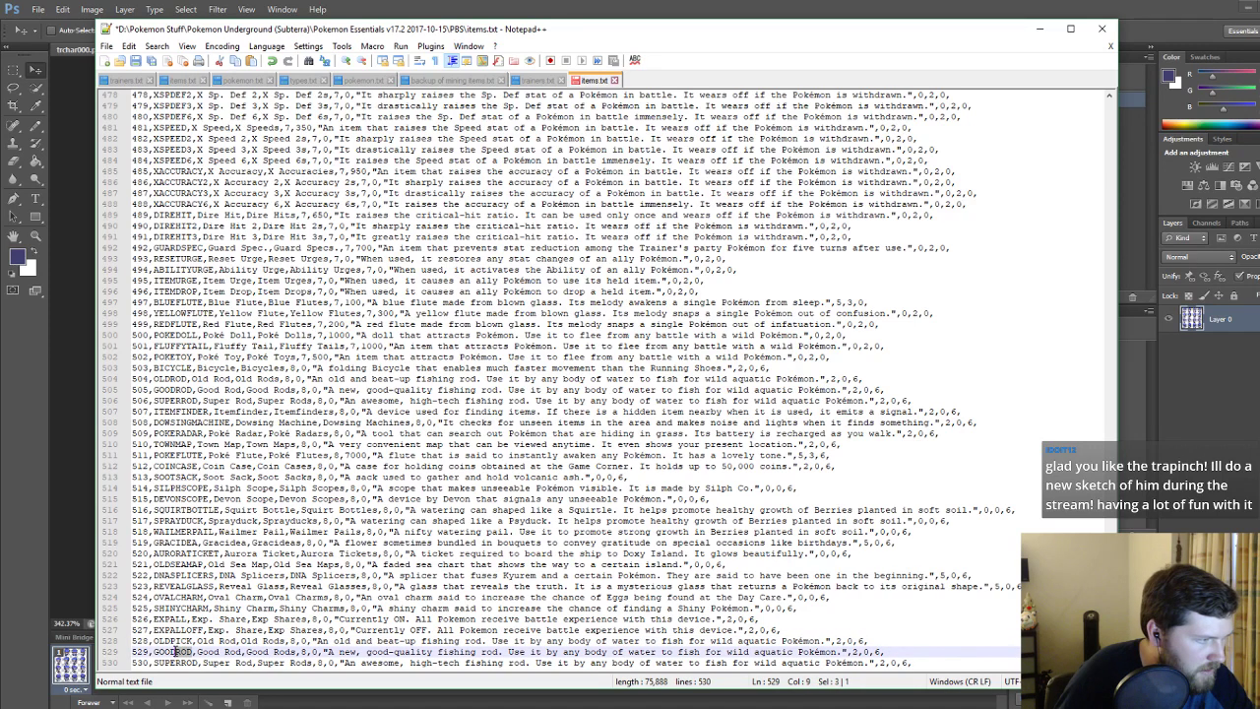
text(PICK)
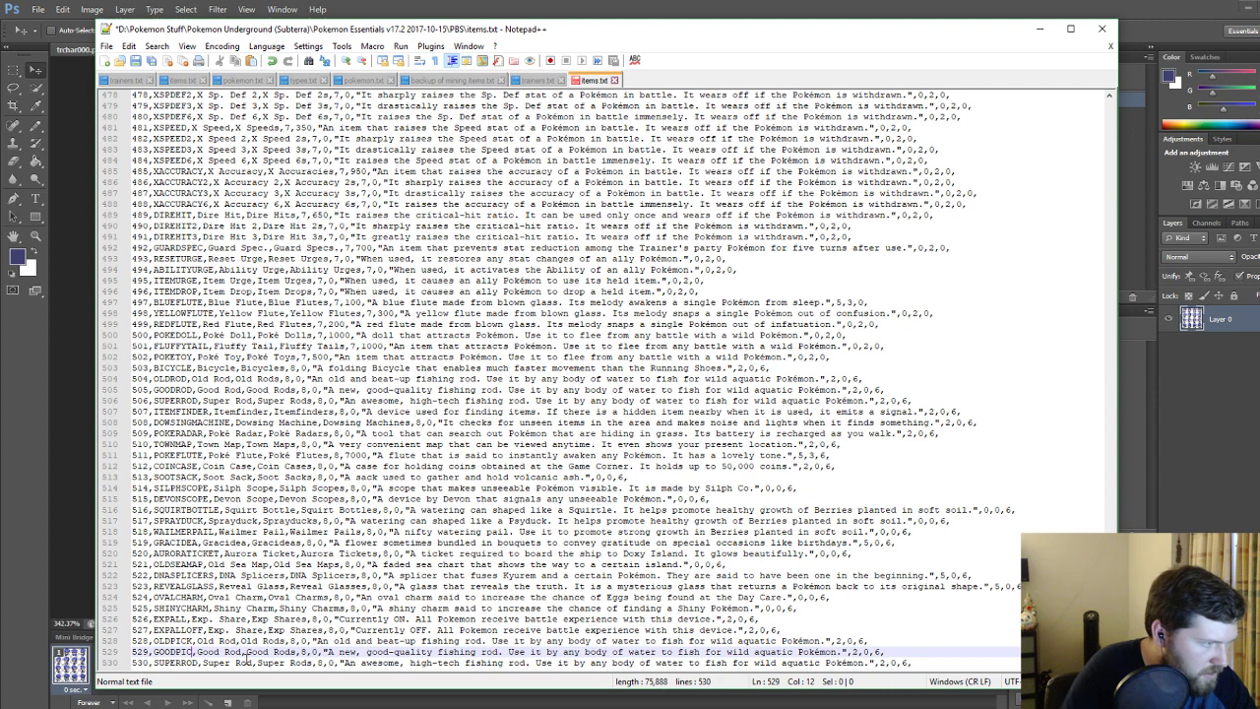
key(Down)
key(shift+Left)
key(shift+Left)
key(shift+Left)
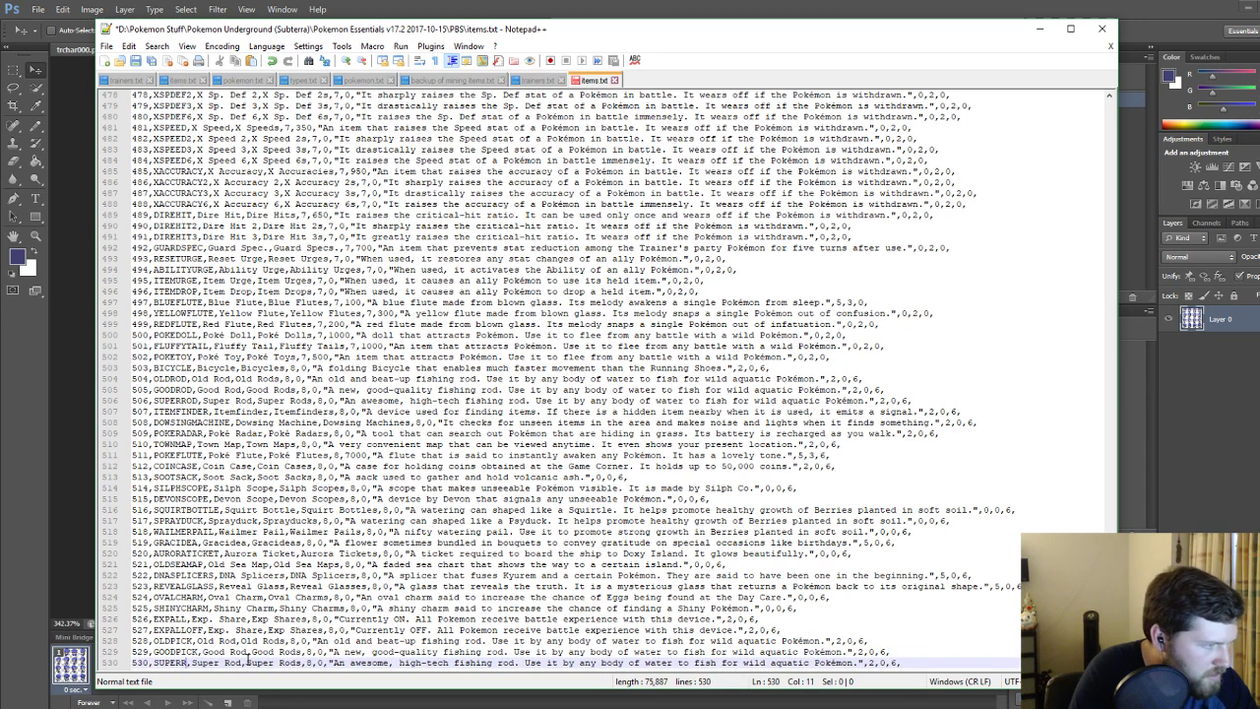
text(PICK)
key(ctrl+s)
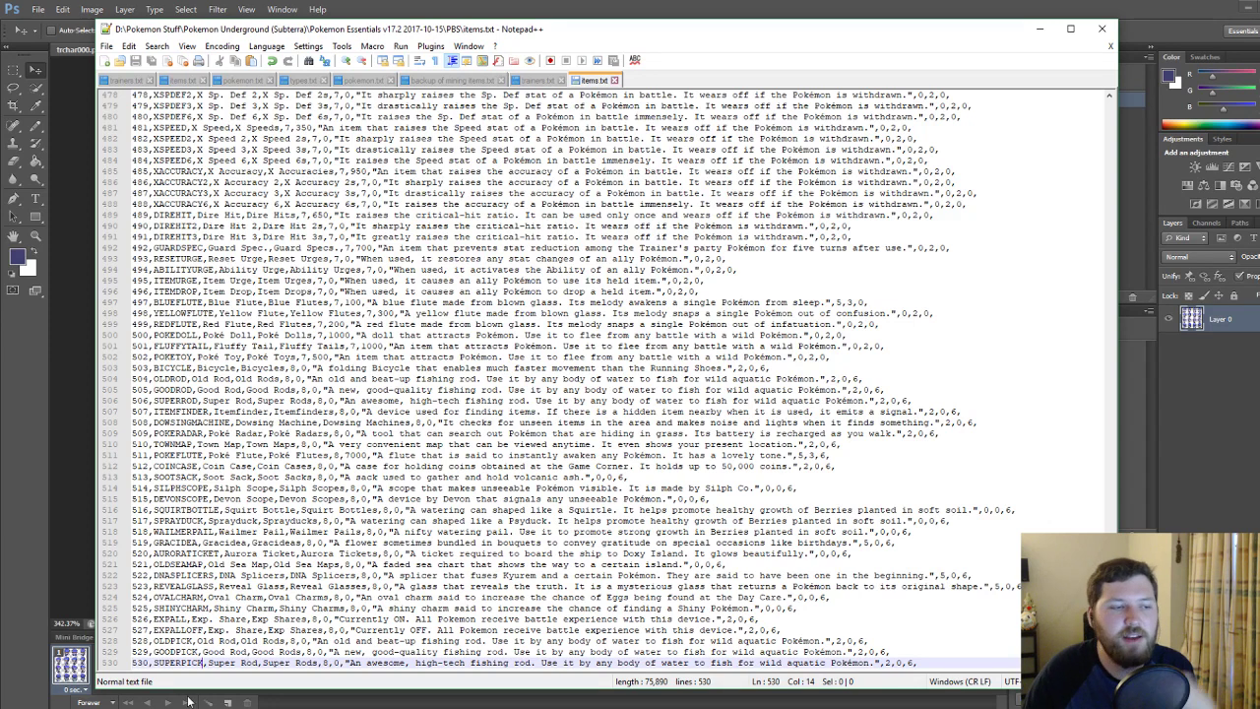
Set the first number after the description to 0 for items 528, 529 and 530, and save items.txt.
click(840, 641)
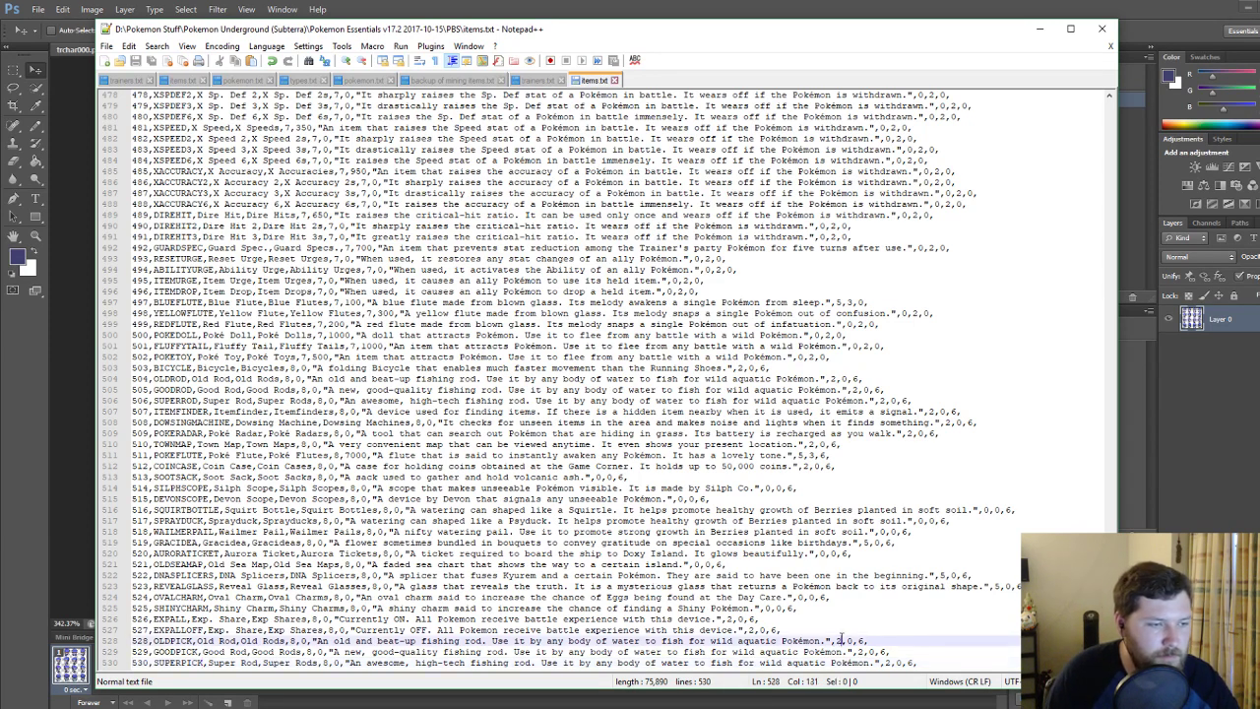
key(BackSpace)
text(0)
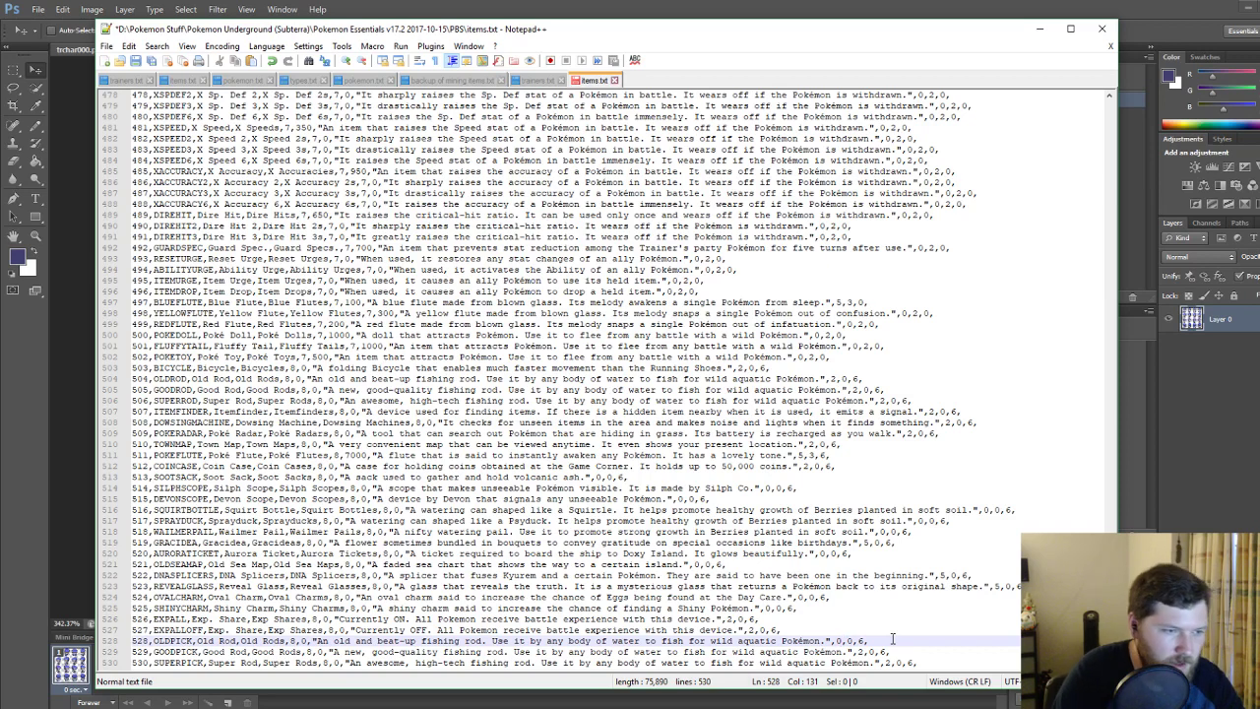
key(Down)
key(BackSpace)
text(0)
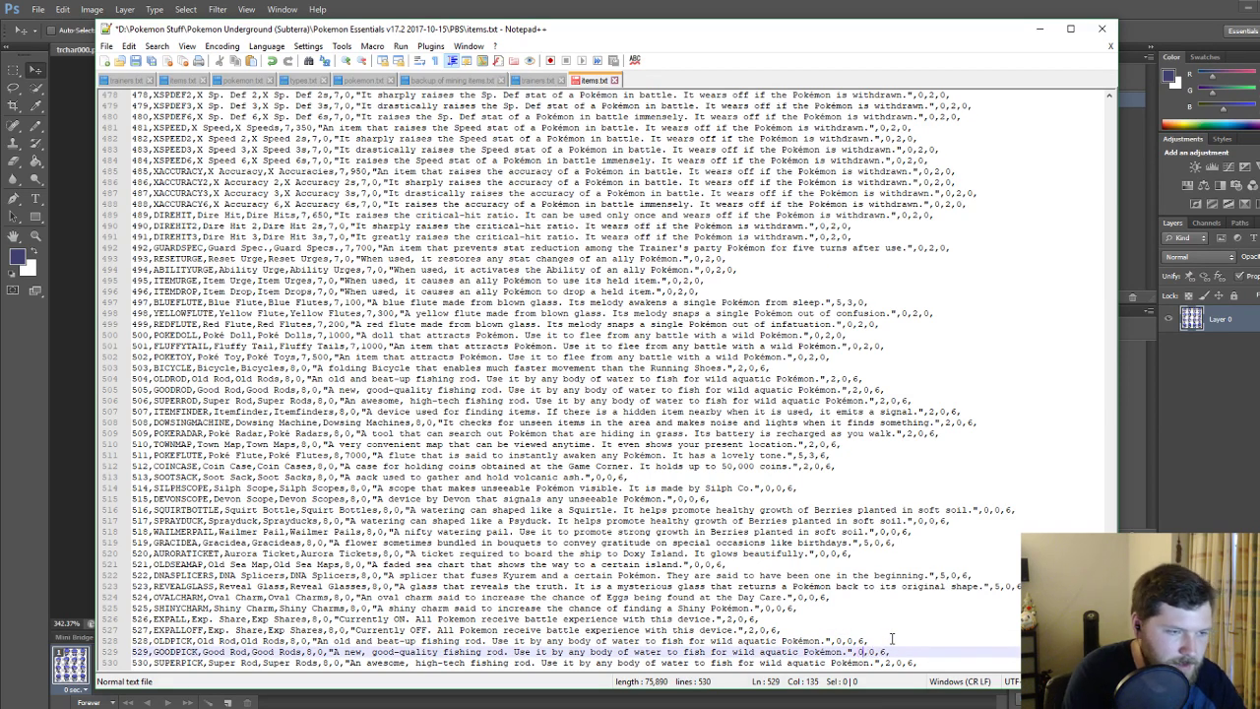
key(Down)
key(BackSpace)
text(0)
key(ctrl+s)
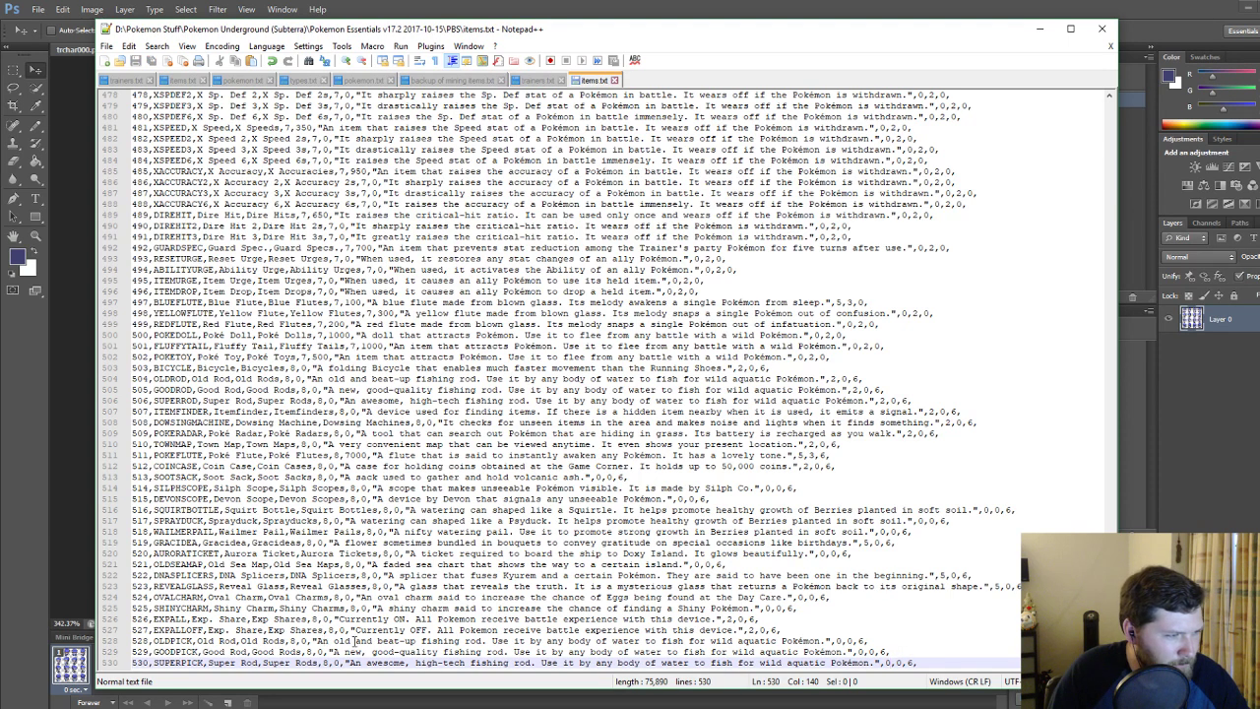
Shorten the OLDPICK description to "An old and beat-up pickaxe.".
drag(422, 641, 483, 641)
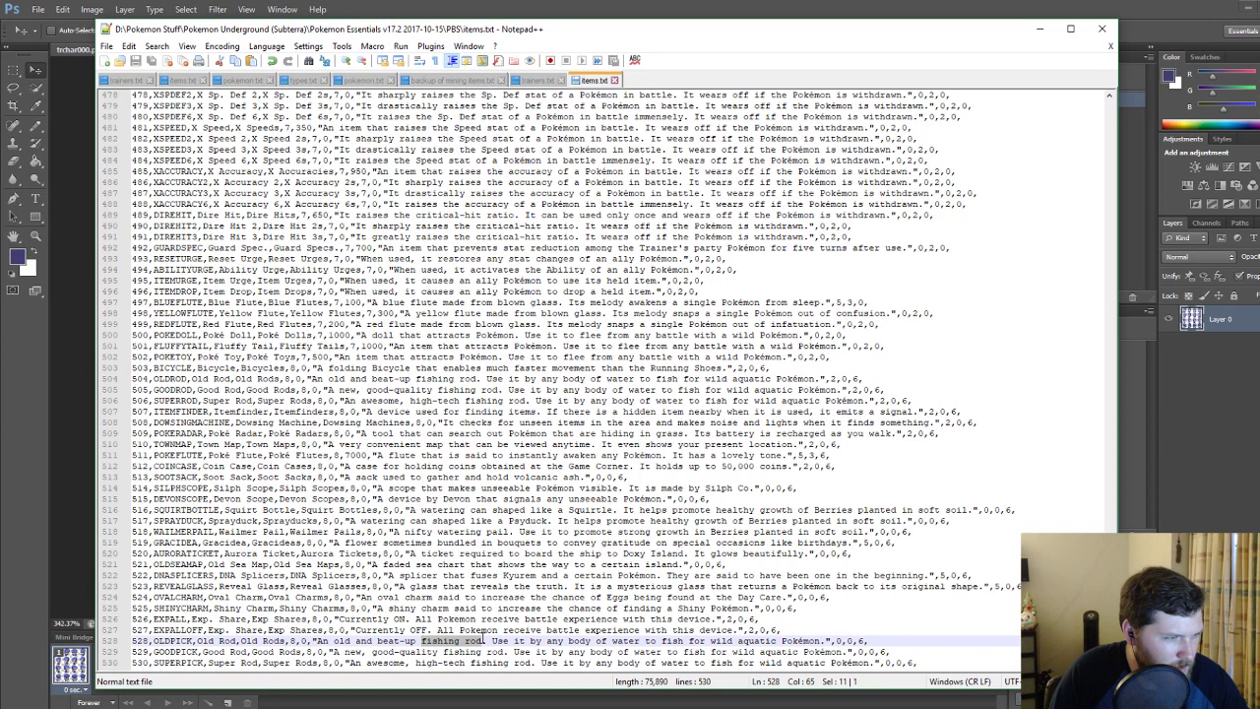
text(pickax)
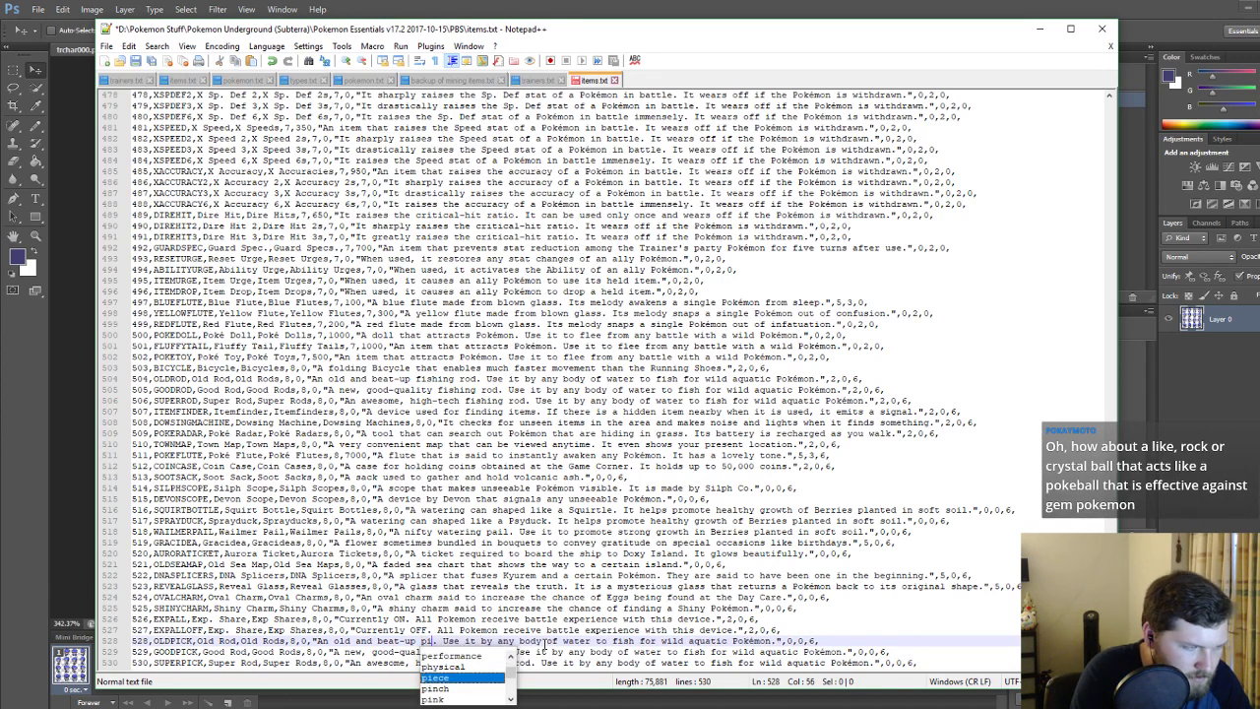
text(e)
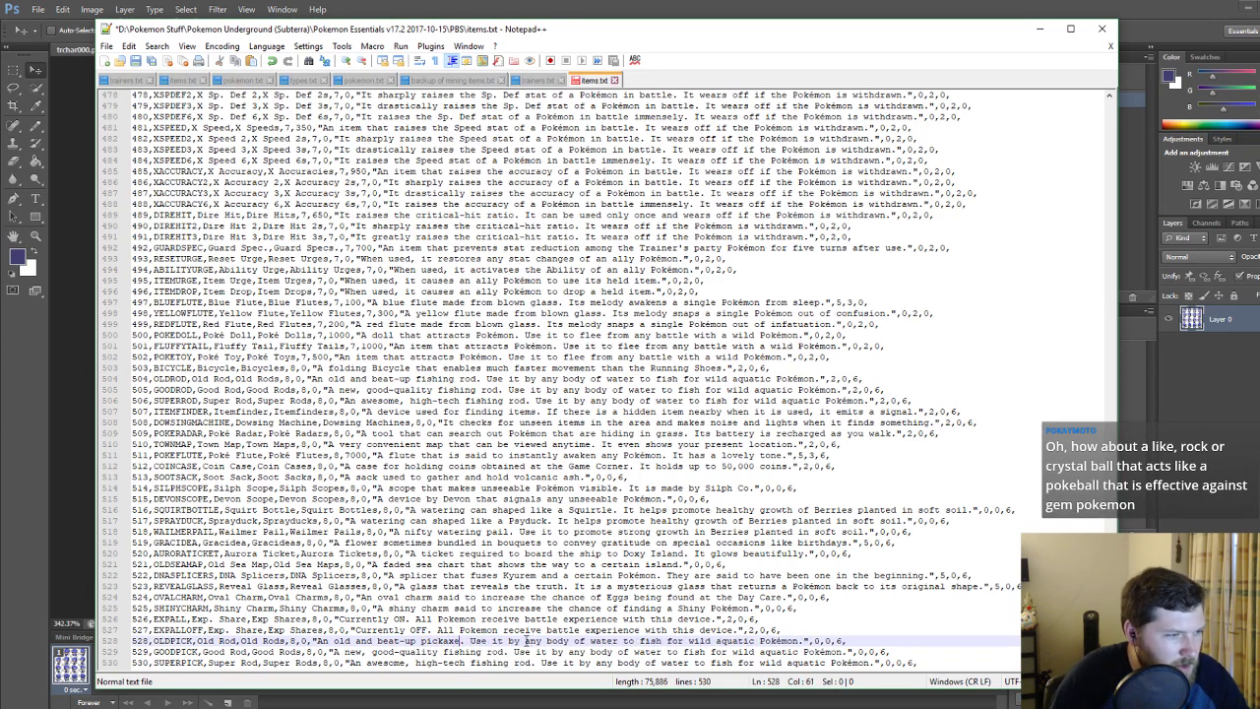
drag(471, 641, 805, 642)
key(BackSpace)
key(BackSpace)
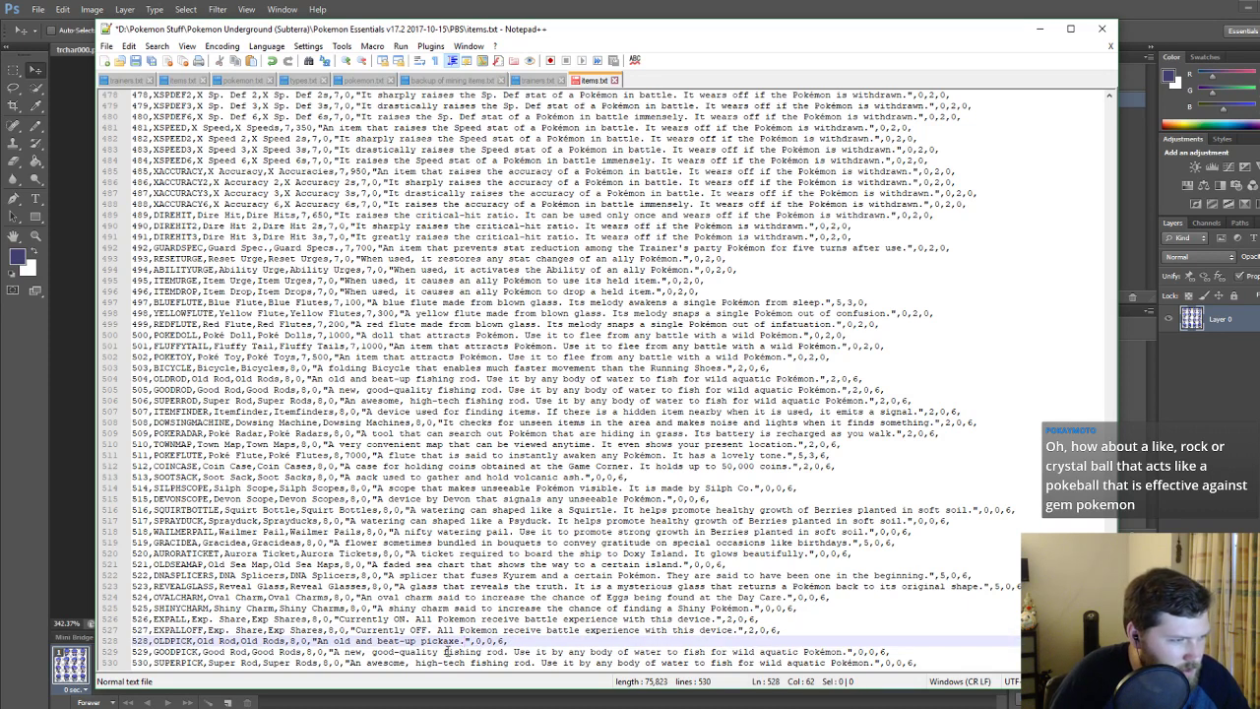
Shorten the GOODPICK description to "A new, good-quality pickaxe." and save items.txt.
drag(443, 652, 506, 652)
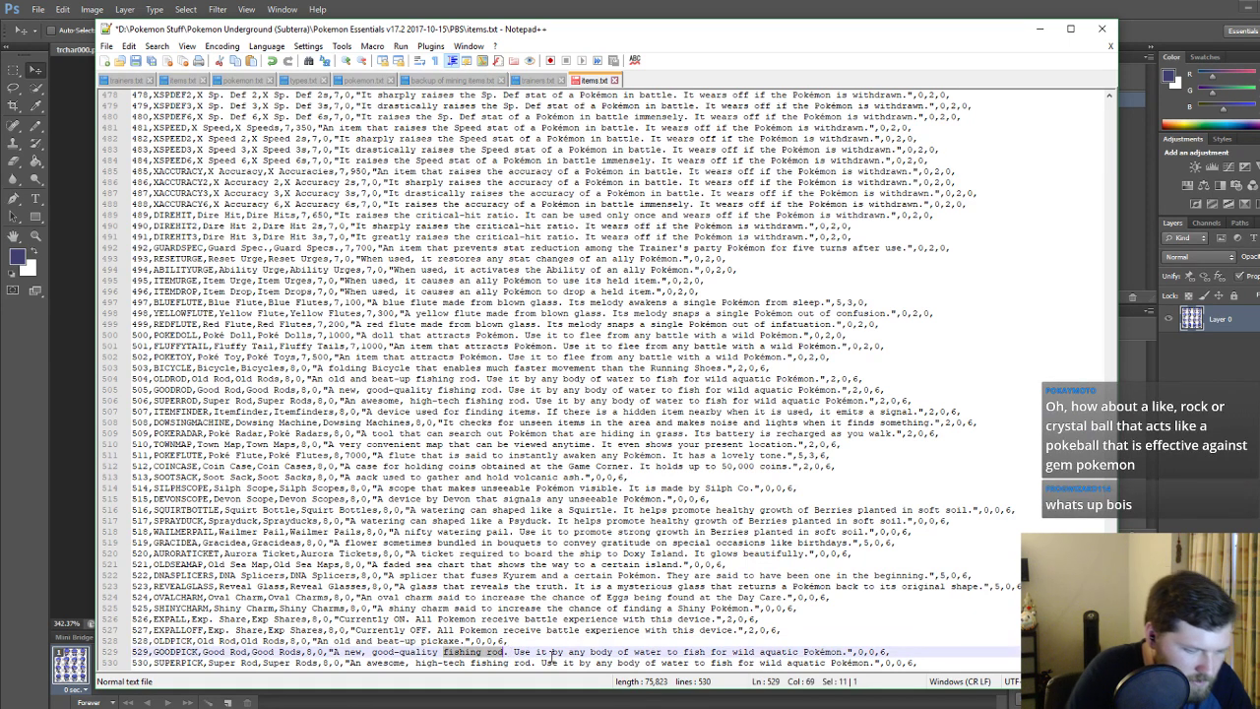
text(pickaxe)
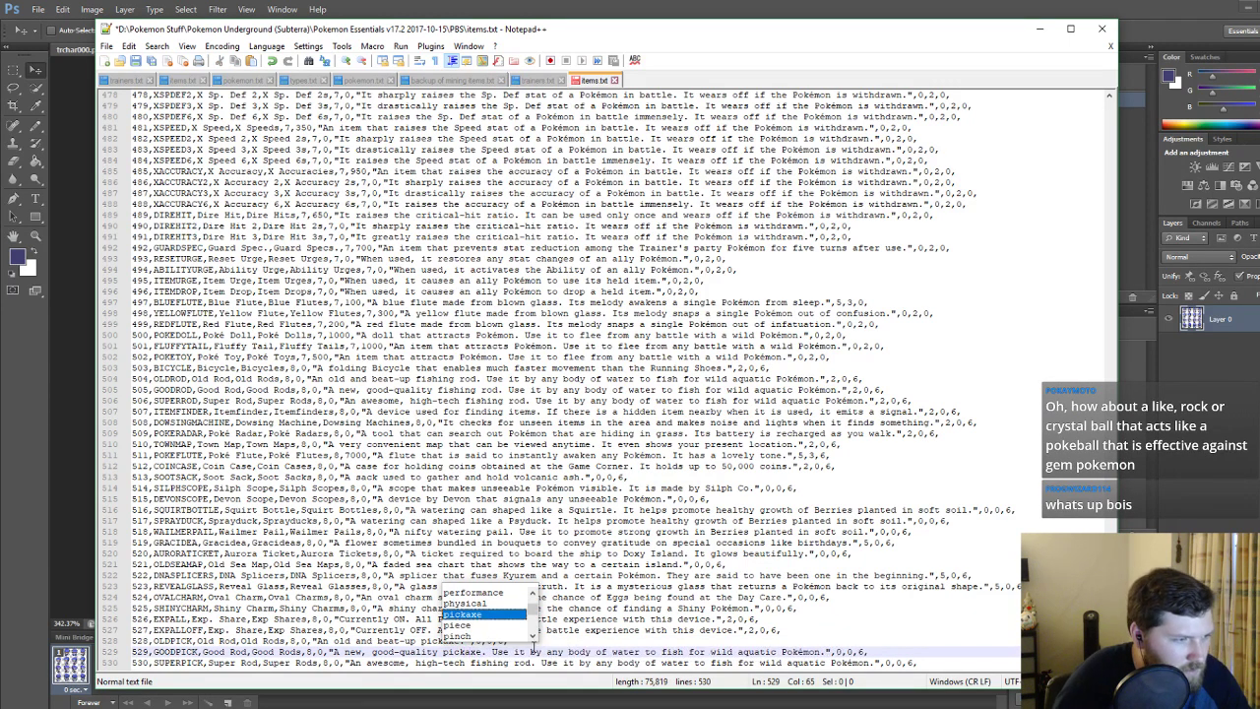
key(Escape)
drag(491, 651, 829, 651)
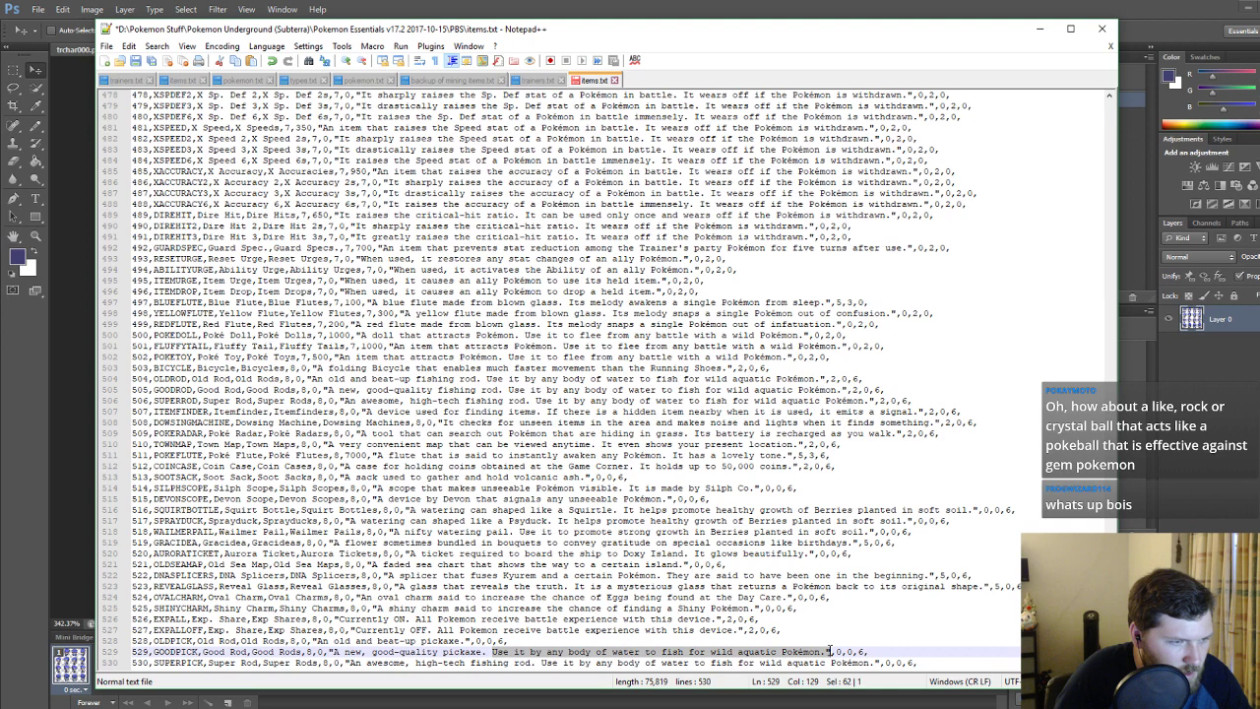
key(Delete)
key(BackSpace)
key(ctrl+s)
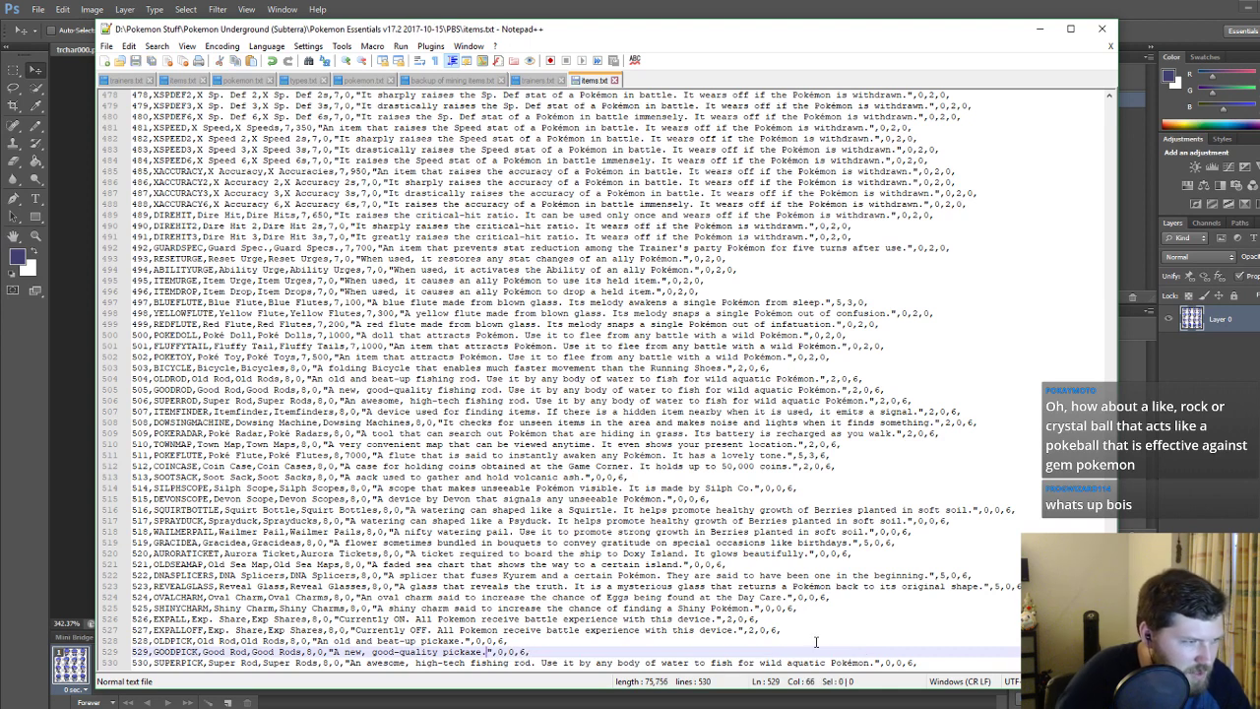
Shorten the SUPERPICK description to "An awesome, high-tech pickaxe.".
drag(471, 662, 534, 662)
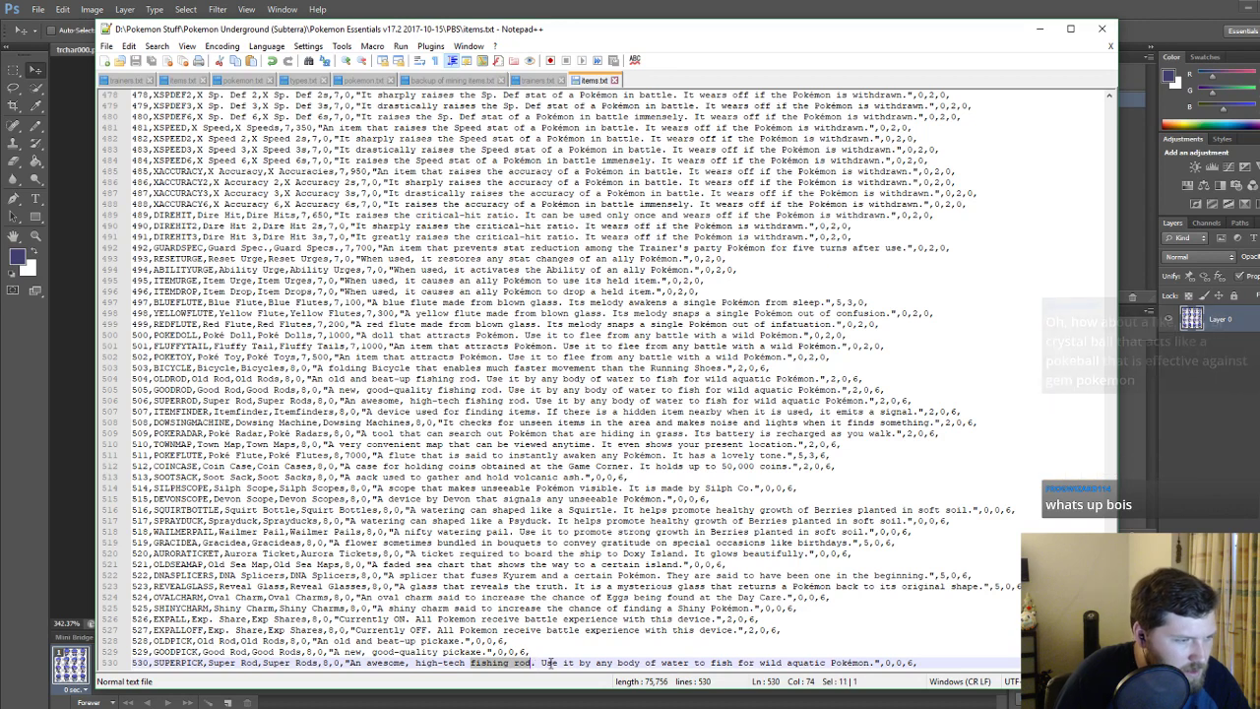
text(pickaxe)
key(Escape)
drag(520, 662, 852, 662)
key(BackSpace)
key(BackSpace)
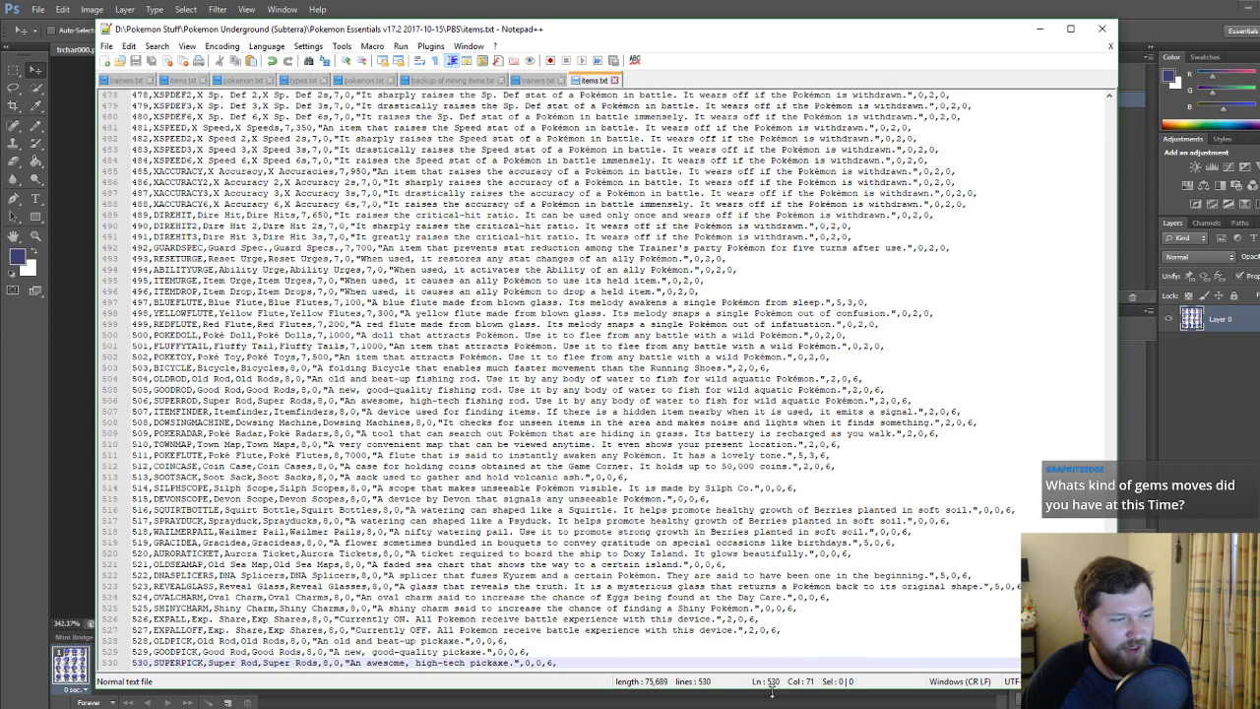
Switch to the Pokemon Underground design document in Chrome and widen the Gem Moves table's Category column so its heading fits on one line.
mouse_move(135, 707)
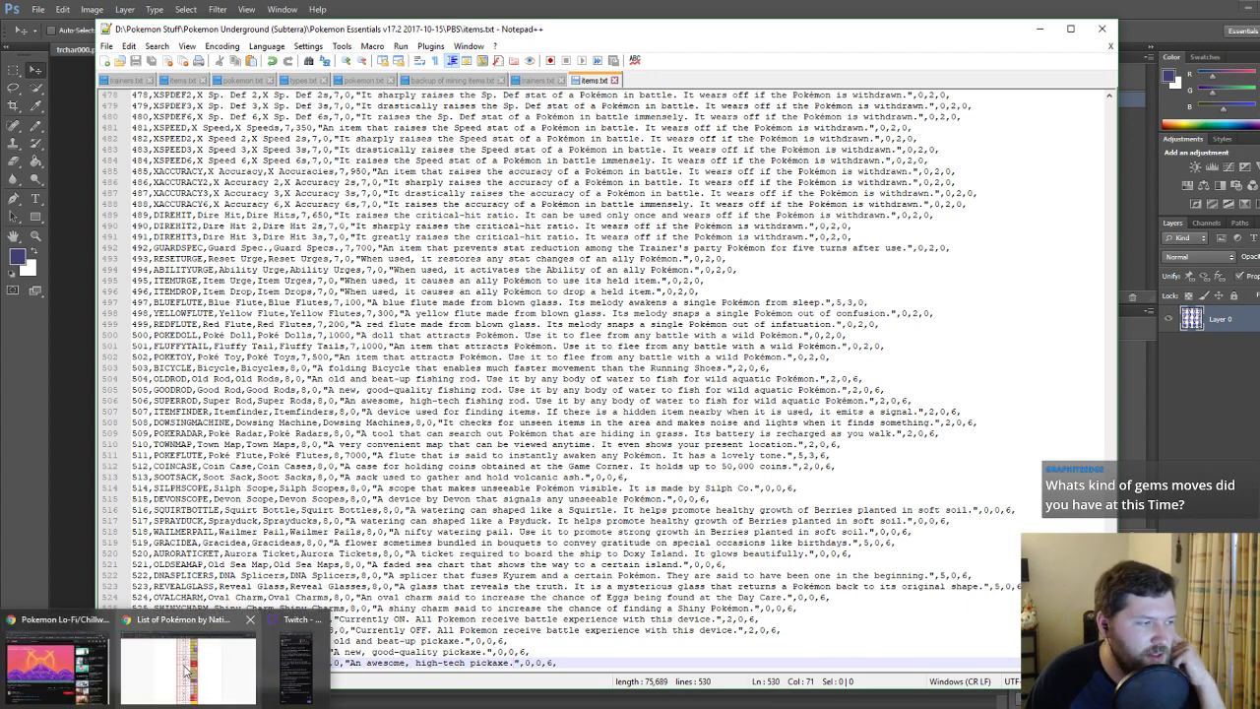
click(133, 670)
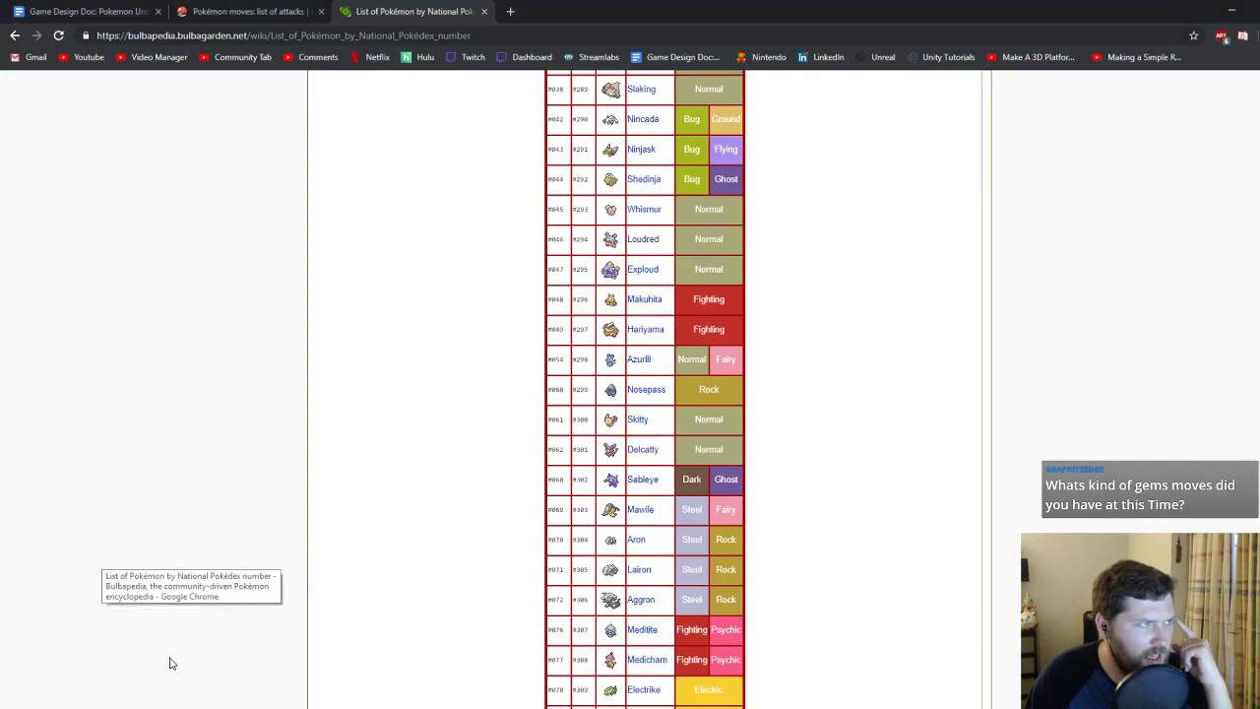
click(128, 11)
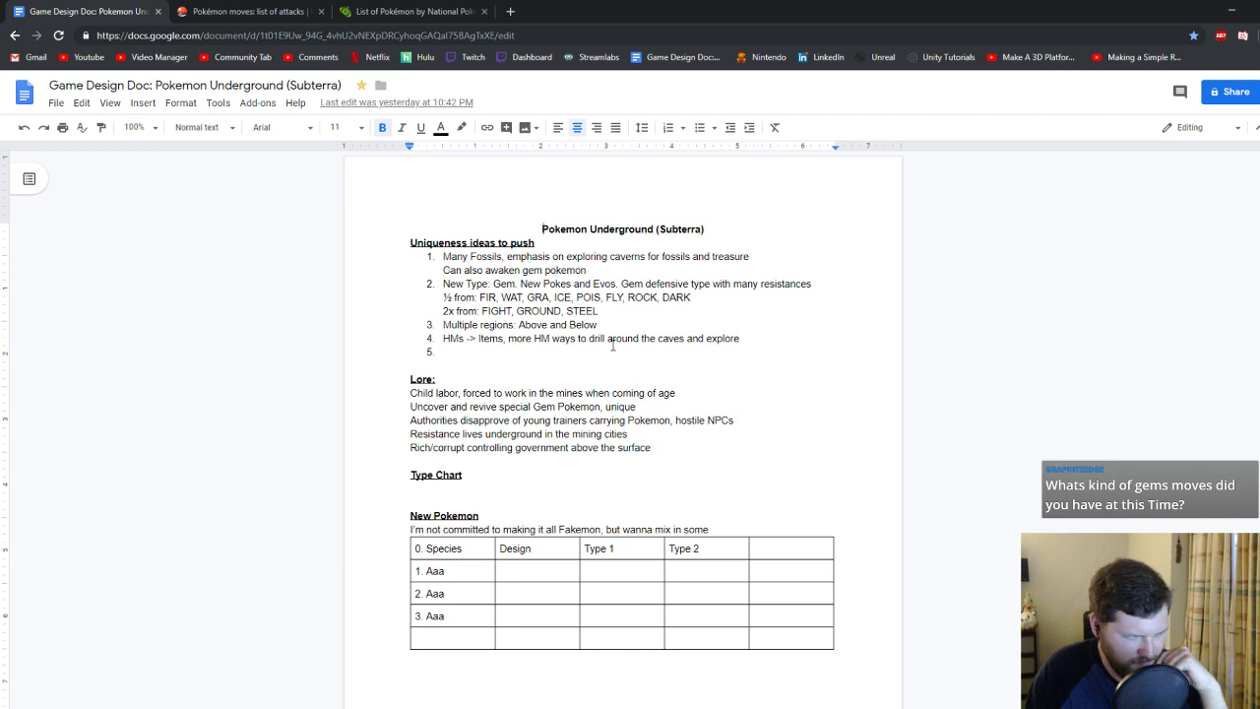
scroll(609, 364, down, 3)
scroll(609, 364, down, 5)
scroll(607, 368, up, 1)
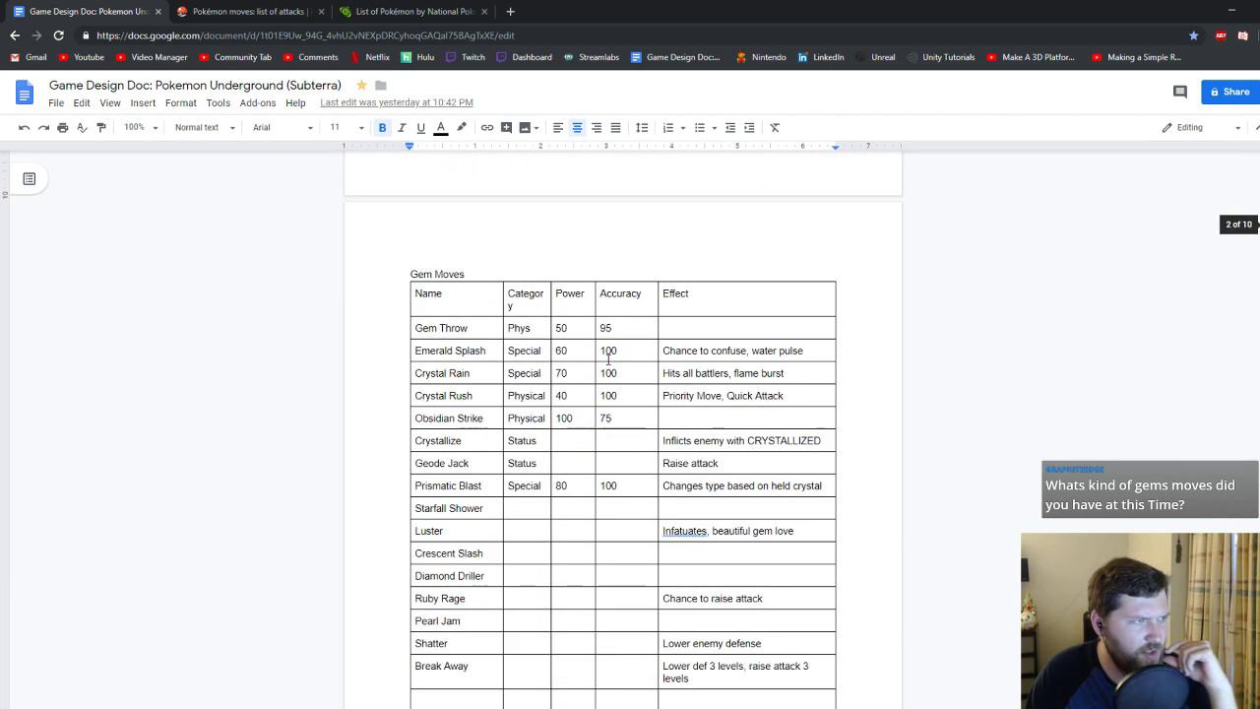
drag(550, 293, 555, 294)
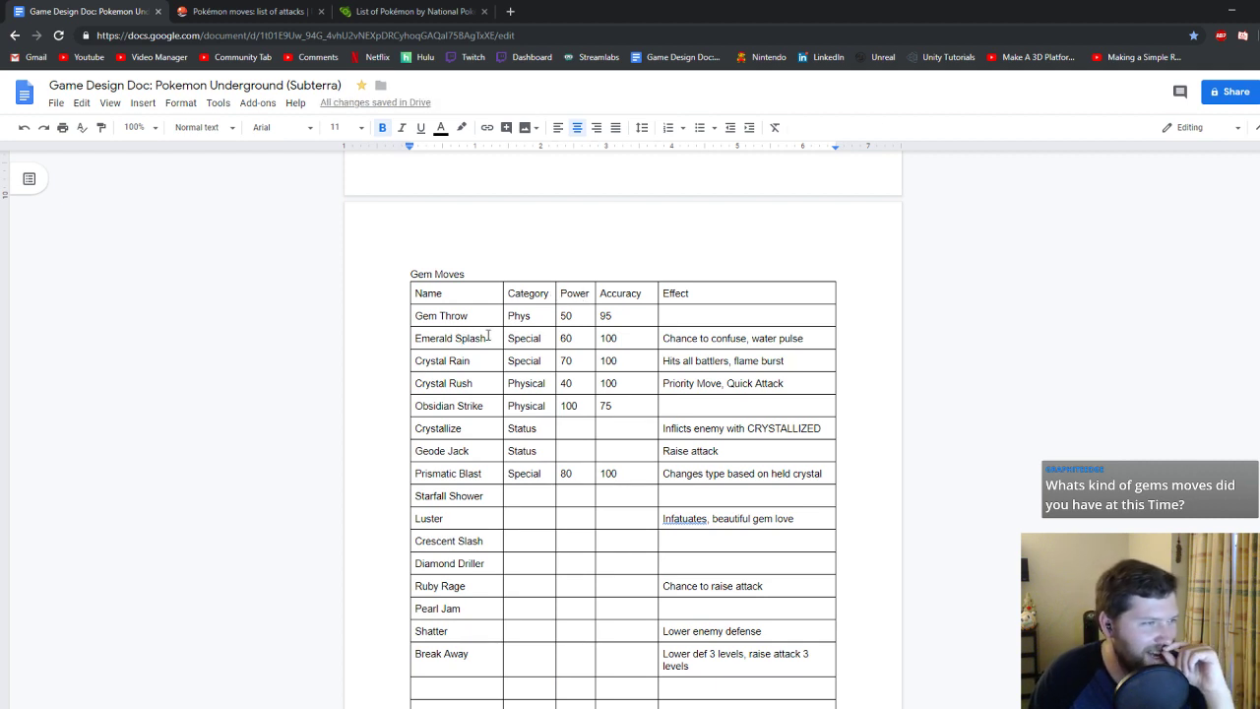
Review the Gem Moves table, from Emerald Splash and Crystal Rain through Luster, Crescent Slash and Diamond Driller to its end.
drag(487, 337, 406, 333)
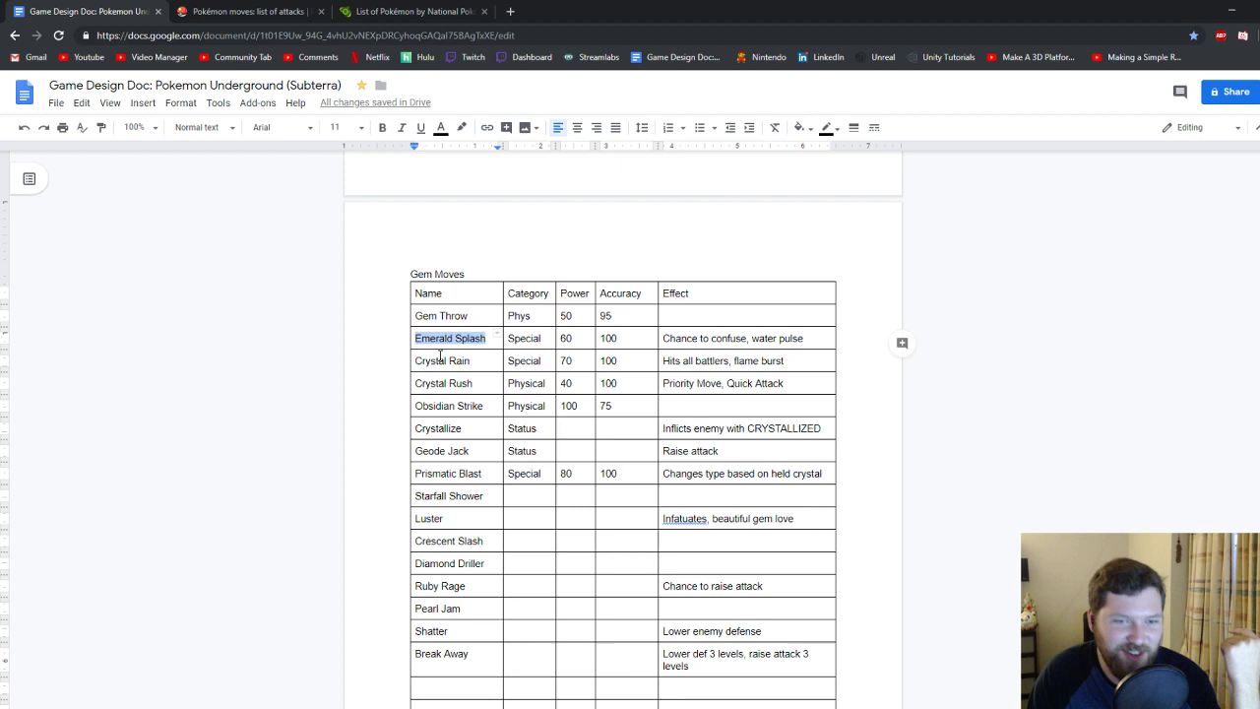
click(487, 360)
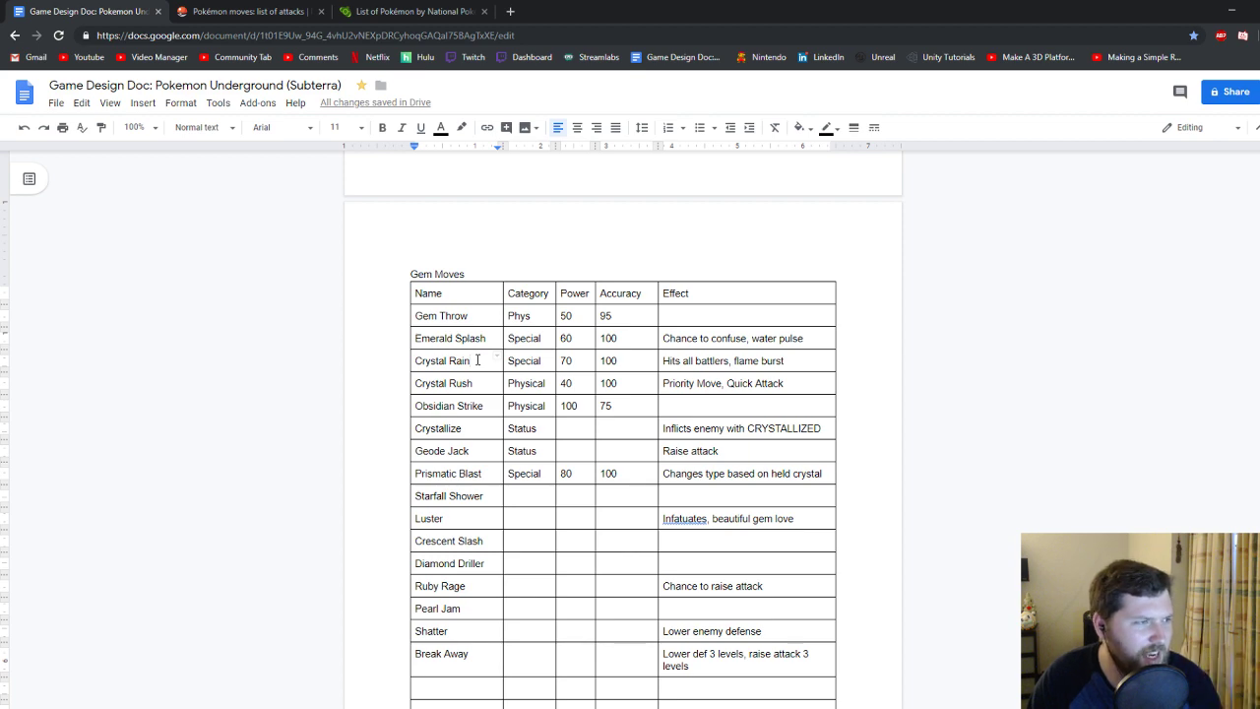
scroll(477, 361, down, 1)
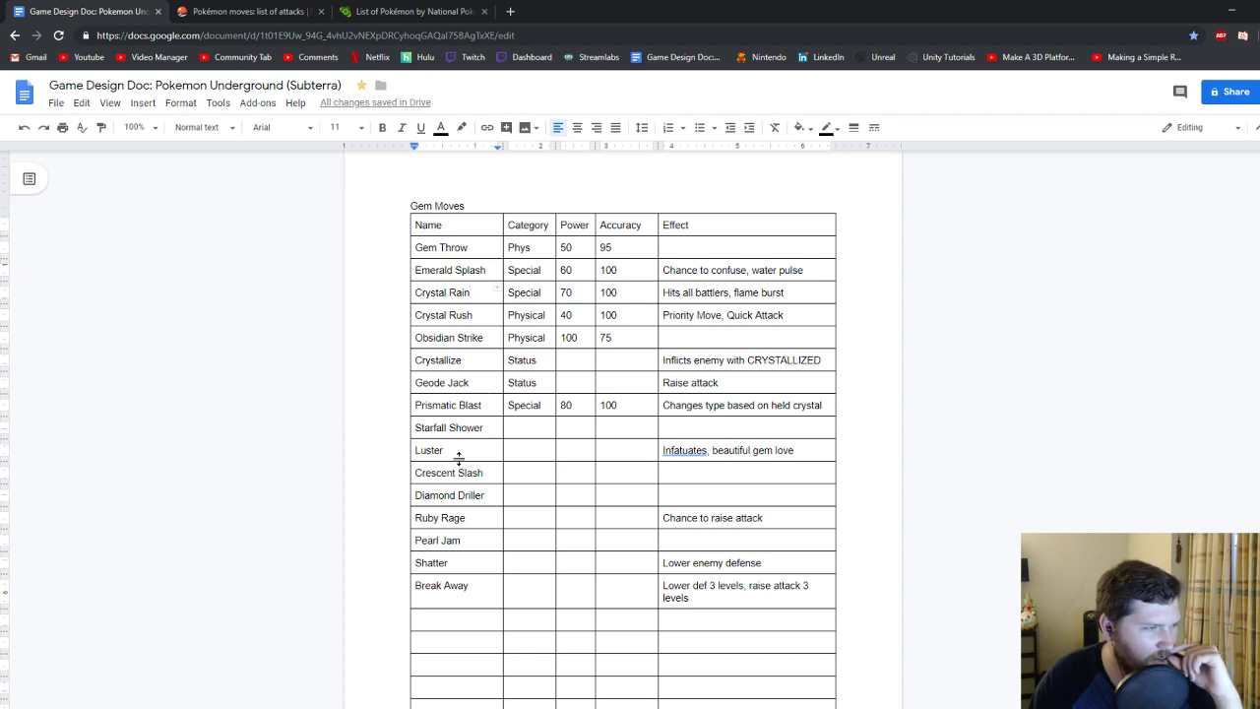
double_click(428, 451)
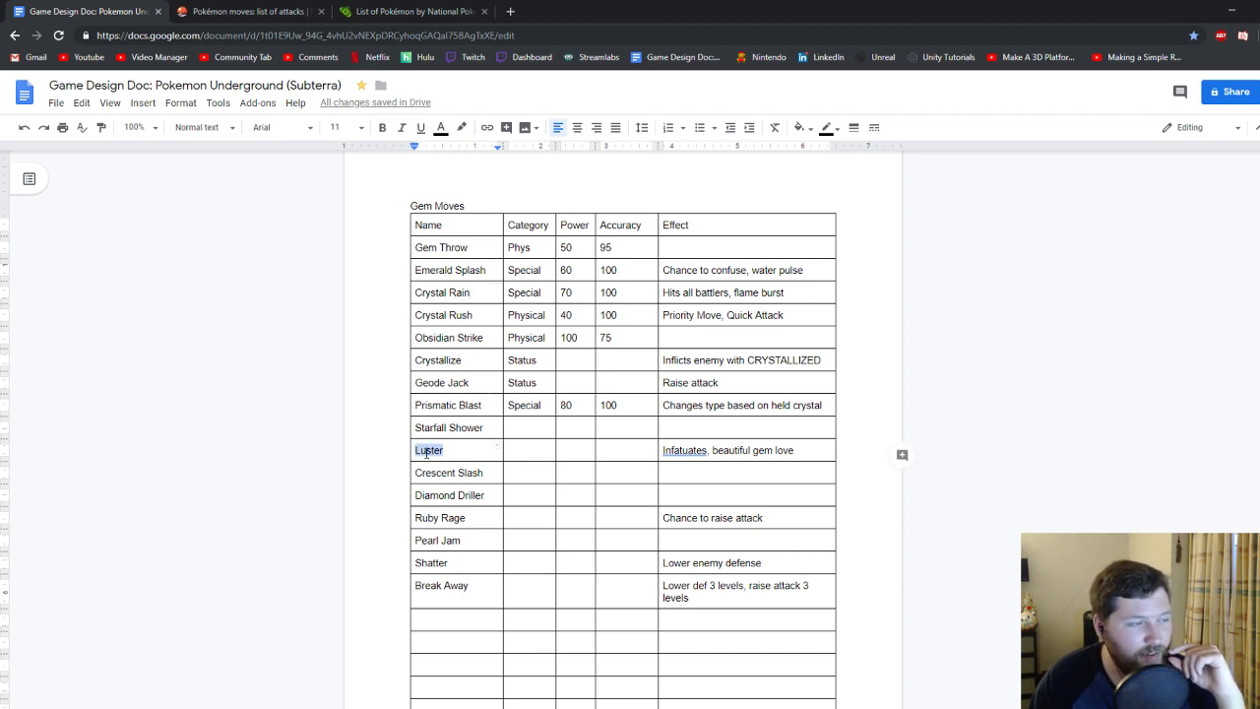
double_click(451, 472)
click(468, 495)
scroll(475, 507, down, 2)
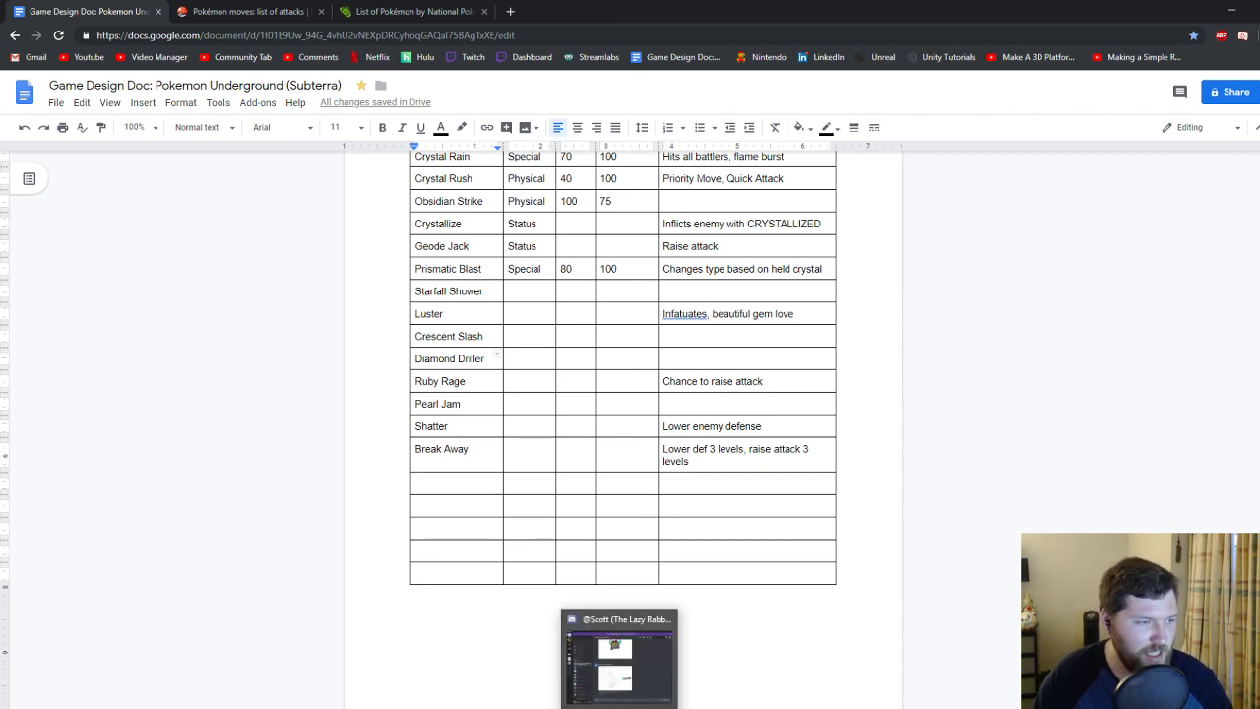
Bring up the Discord window and view the sprite image in the new direct message enlarged.
click(621, 707)
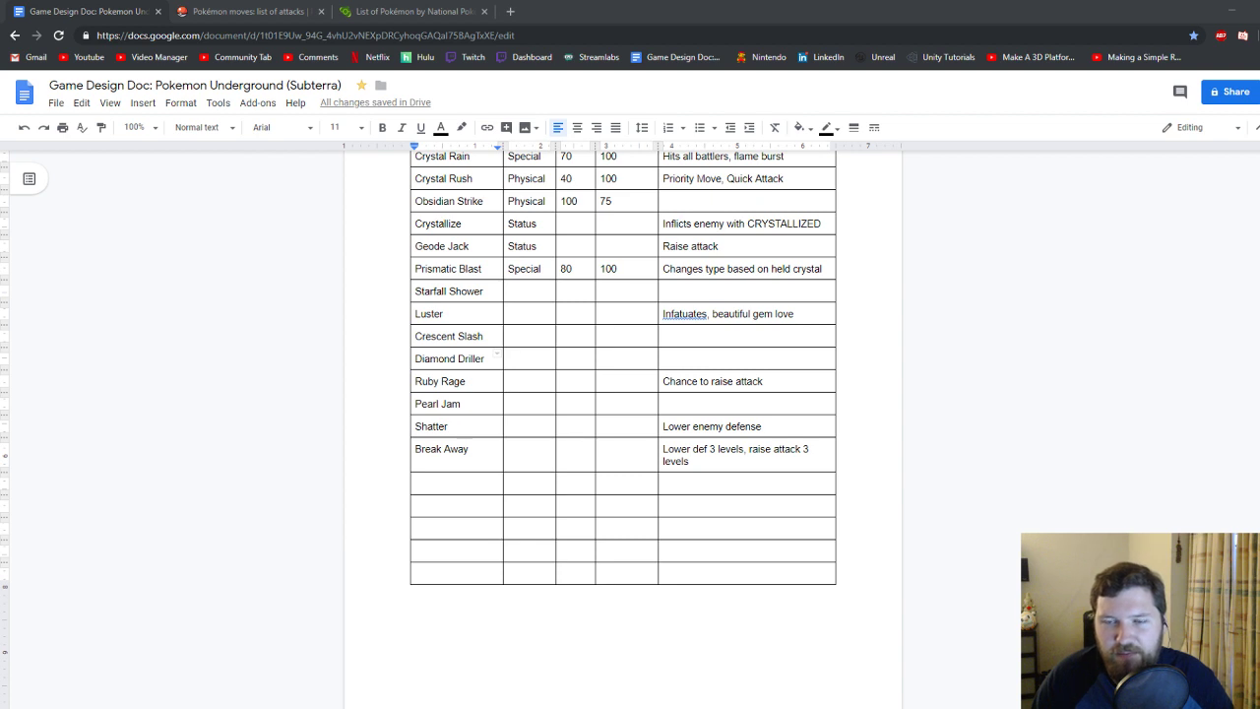
drag(1259, 173, 617, 88)
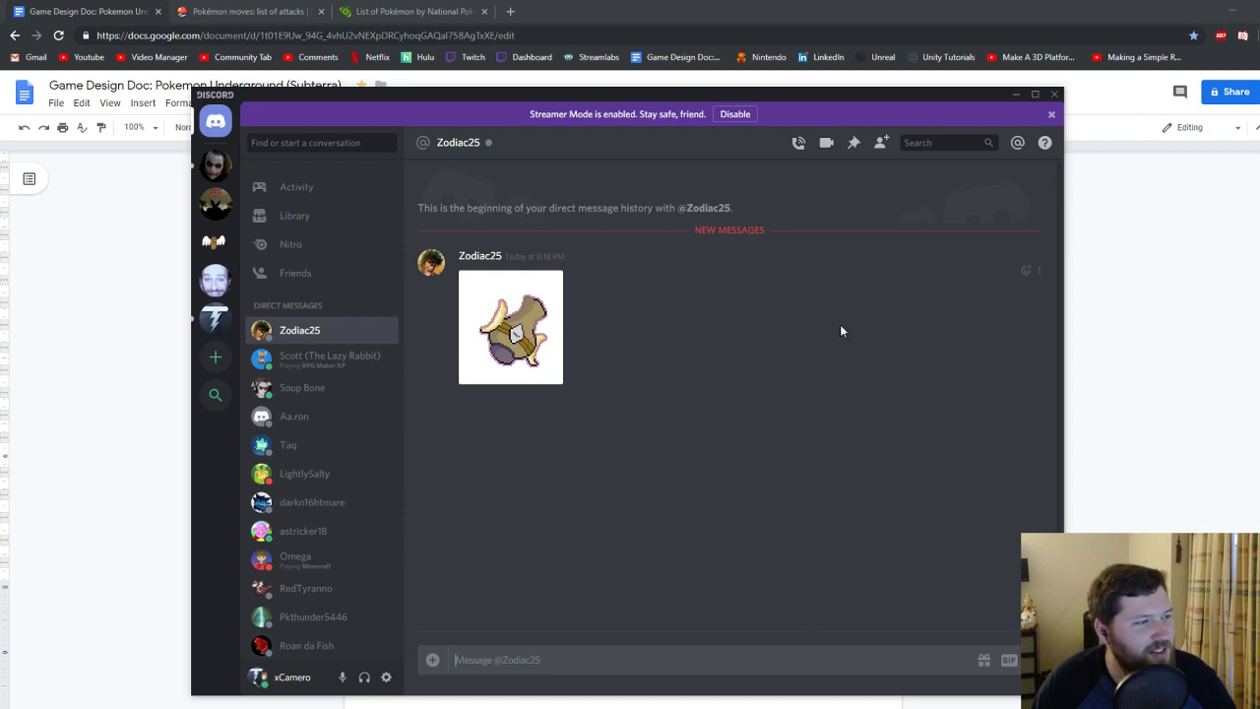
click(504, 317)
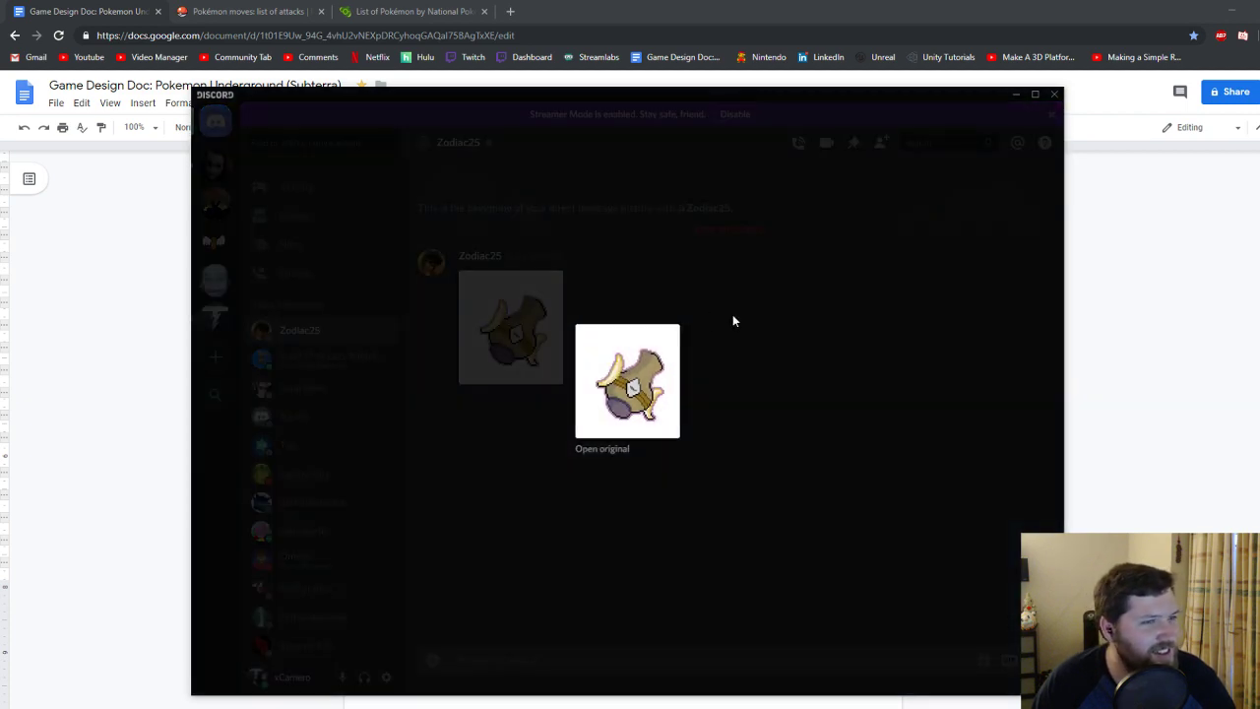
click(765, 397)
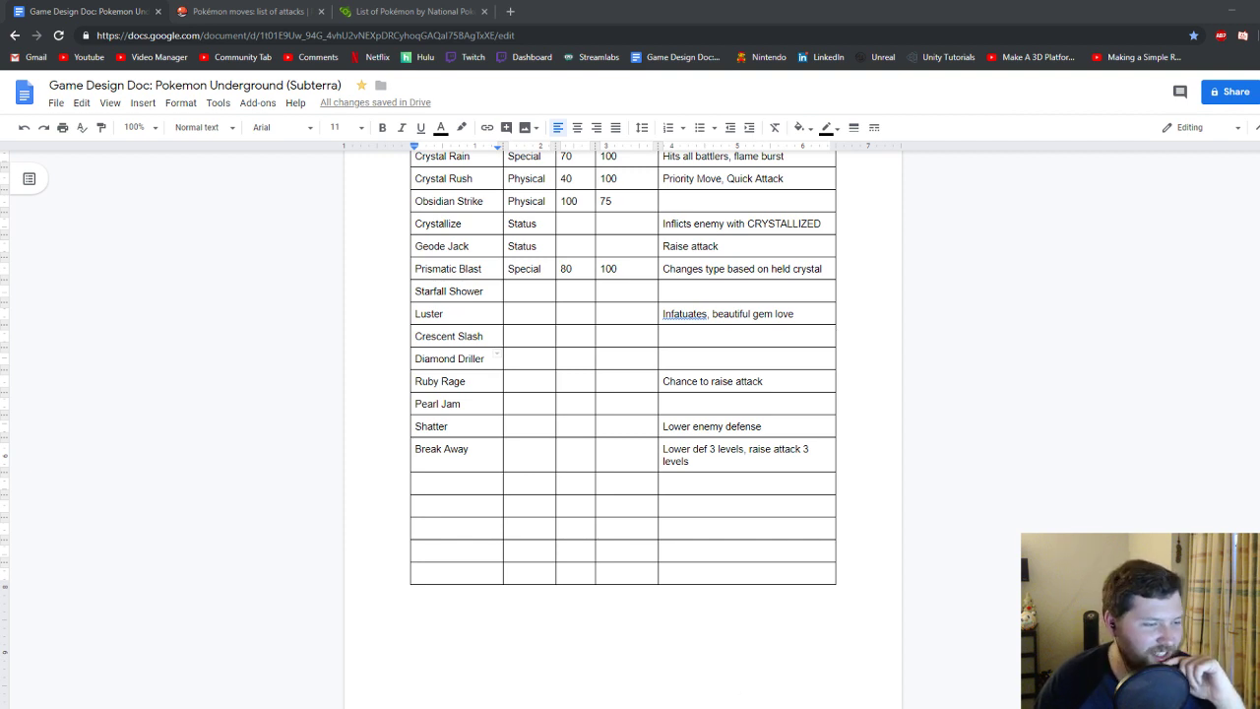
Switch back to items.txt in Notepad++ and check the three pickaxe entries at the end.
key(alt+Tab)
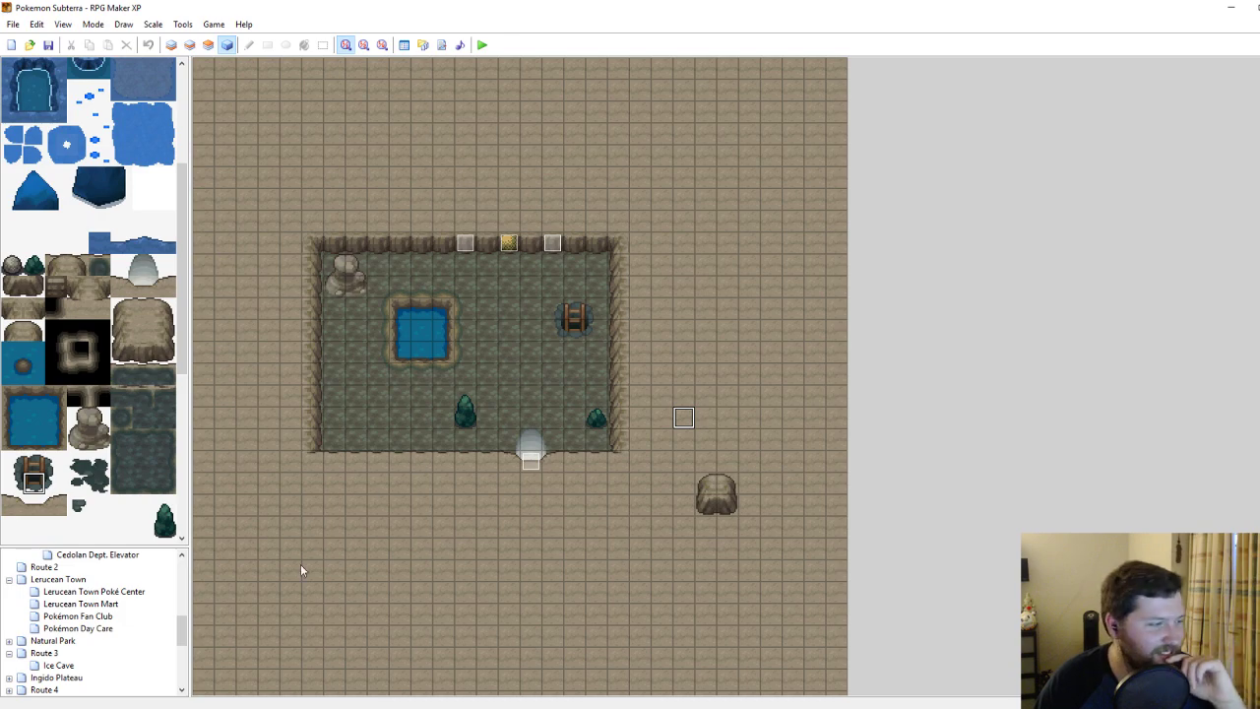
key(alt+Tab)
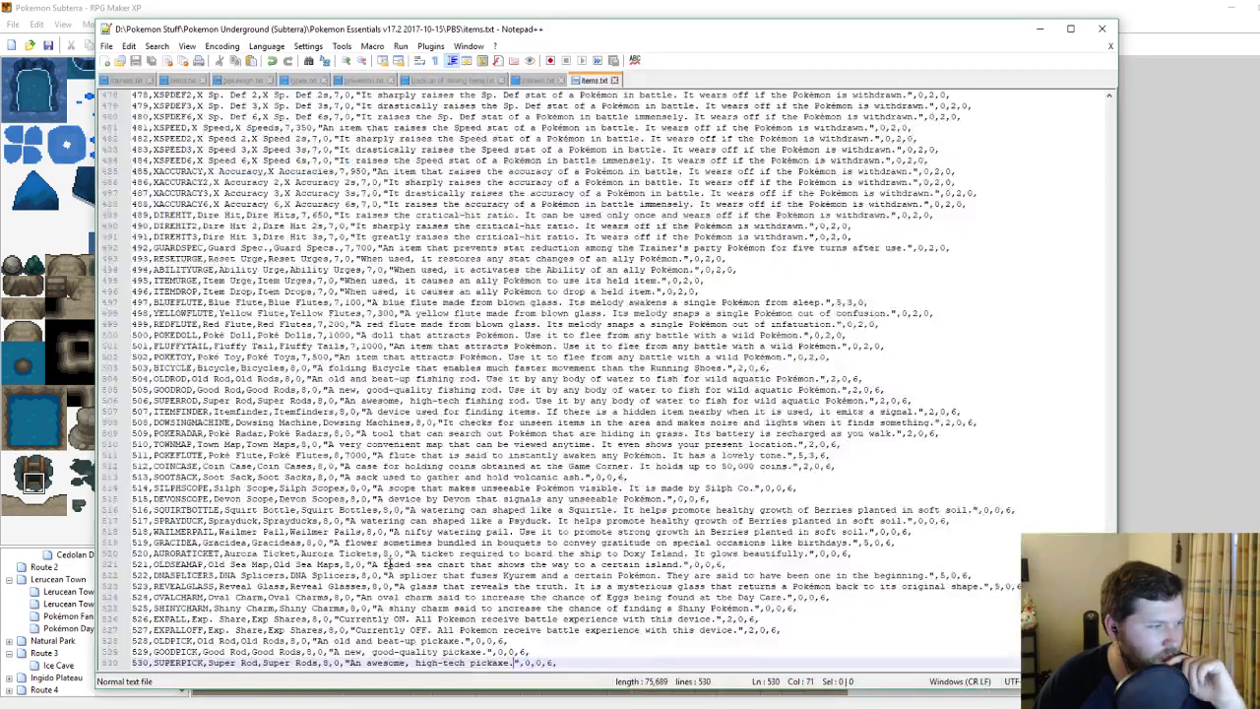
click(572, 661)
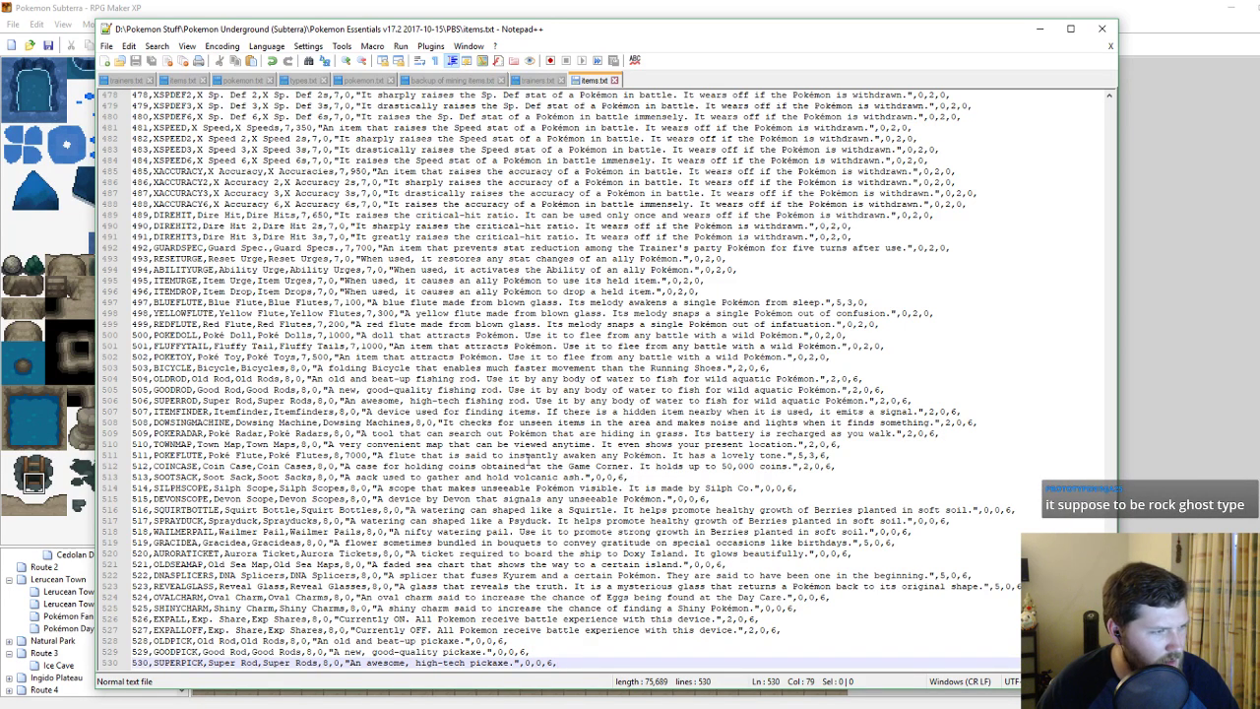
Switch to RPG Maker XP, enlarge the map list and view the Test Town and Test Cave maps.
key(alt+Tab)
click(512, 327)
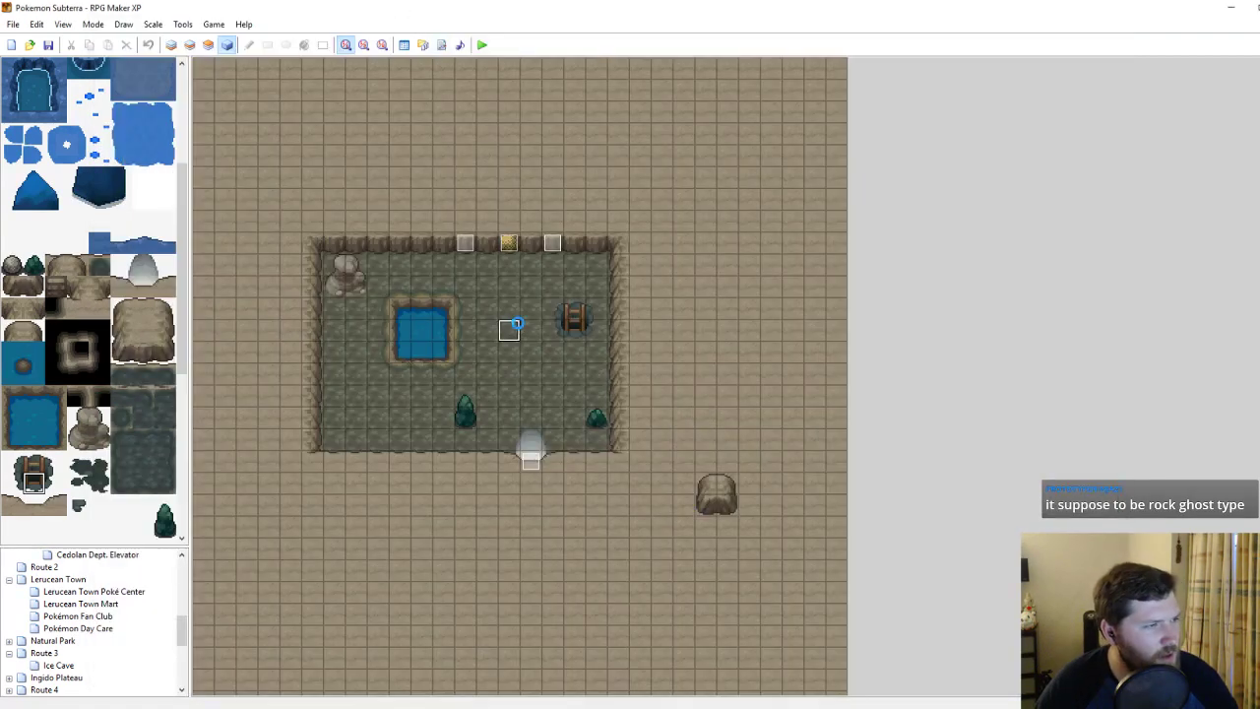
drag(100, 392, 99, 381)
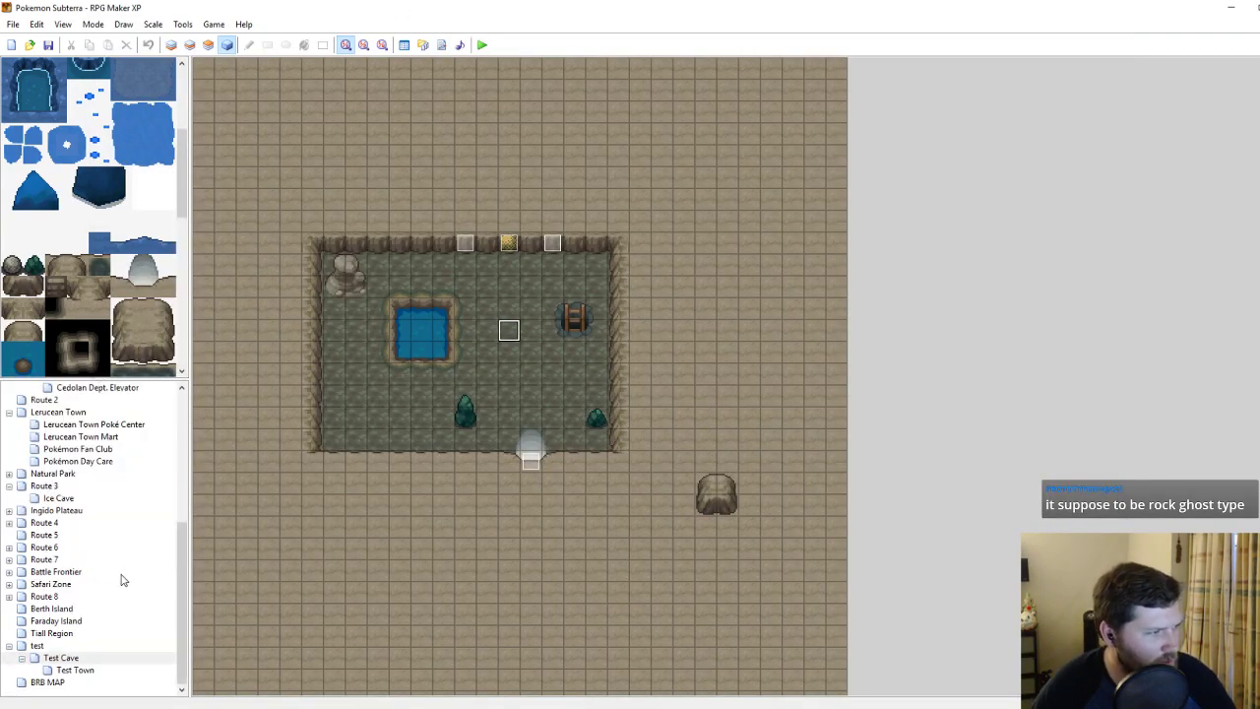
click(73, 670)
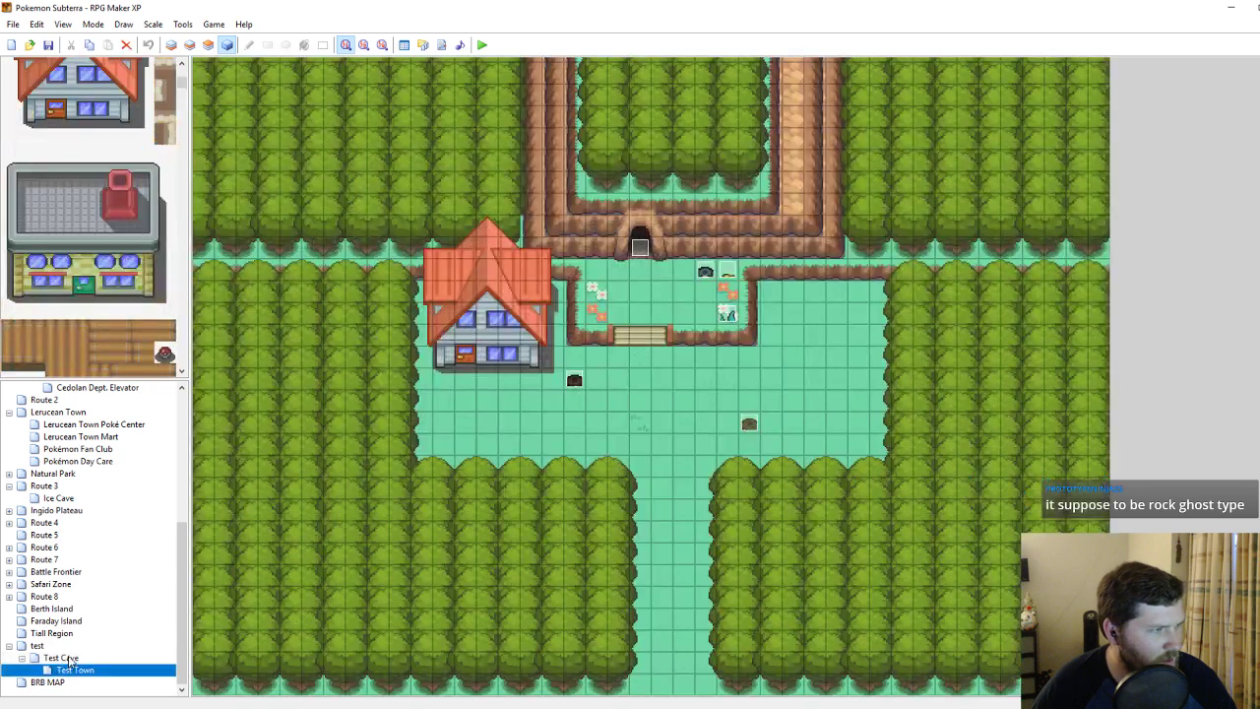
click(69, 658)
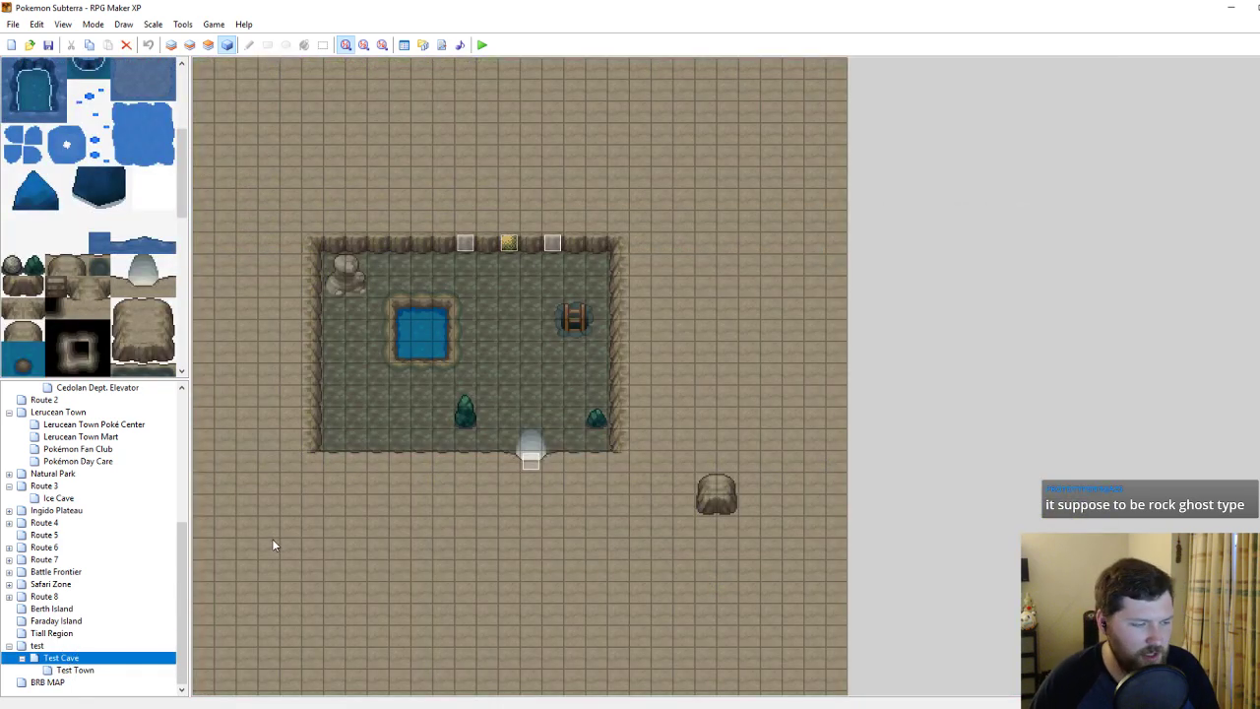
Switch to the PBS folder window in File Explorer, go up to Pokemon Essentials v17.2 2017-10-15 and open its Graphics folder.
mouse_move(135, 705)
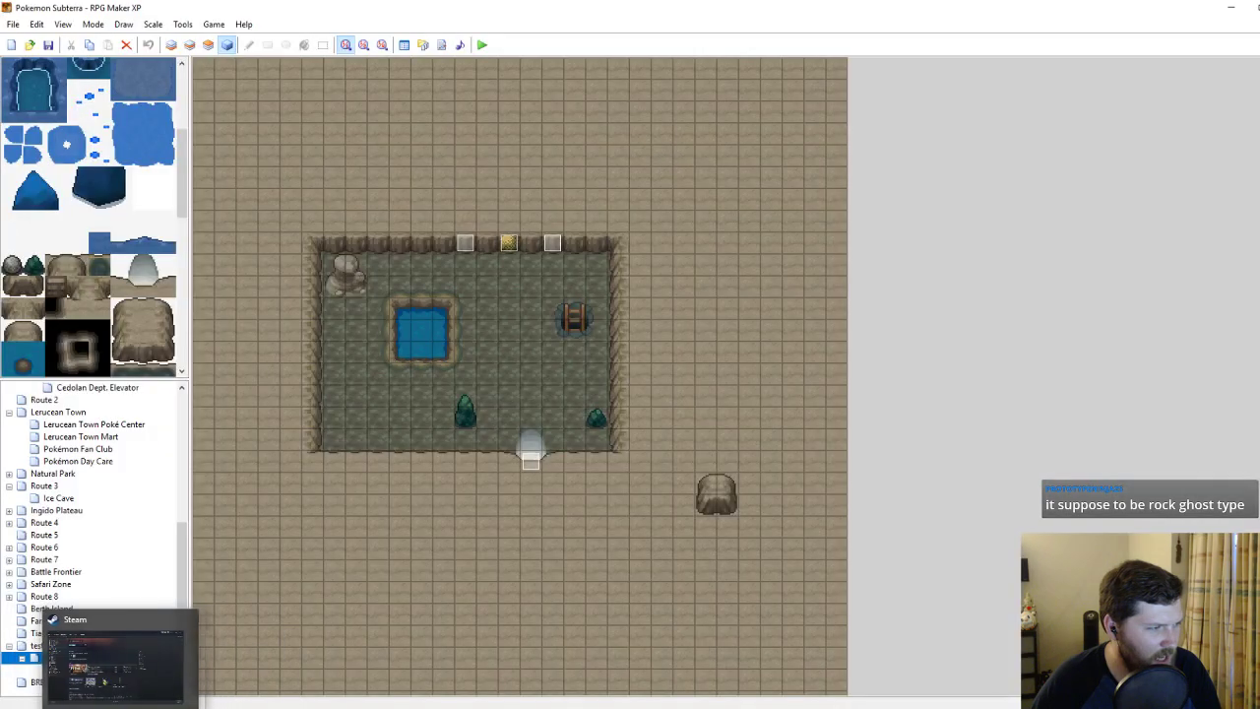
mouse_move(86, 706)
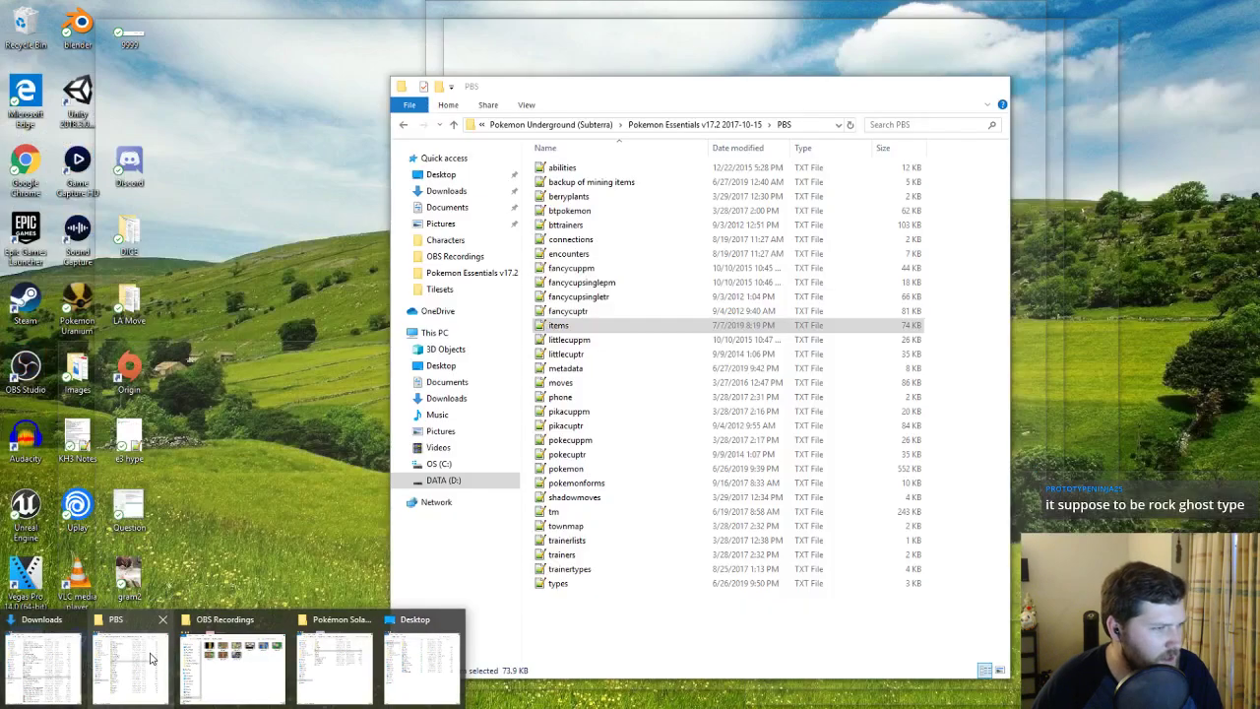
mouse_move(194, 657)
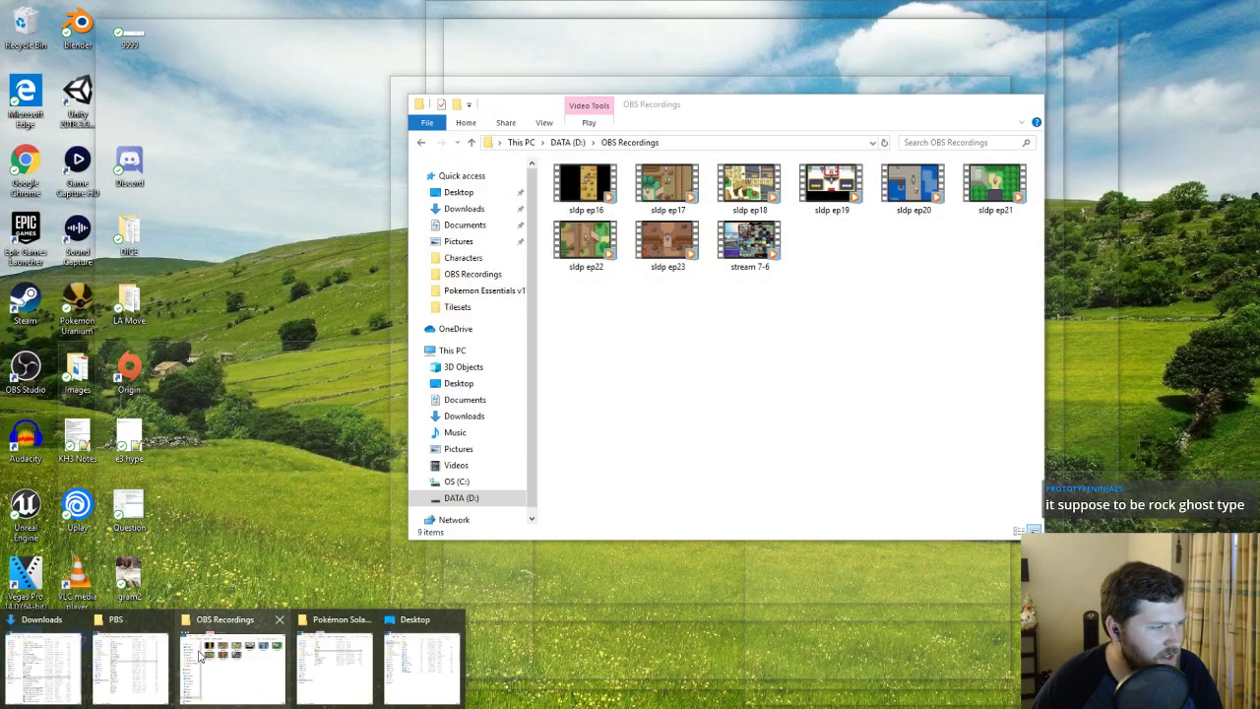
click(131, 669)
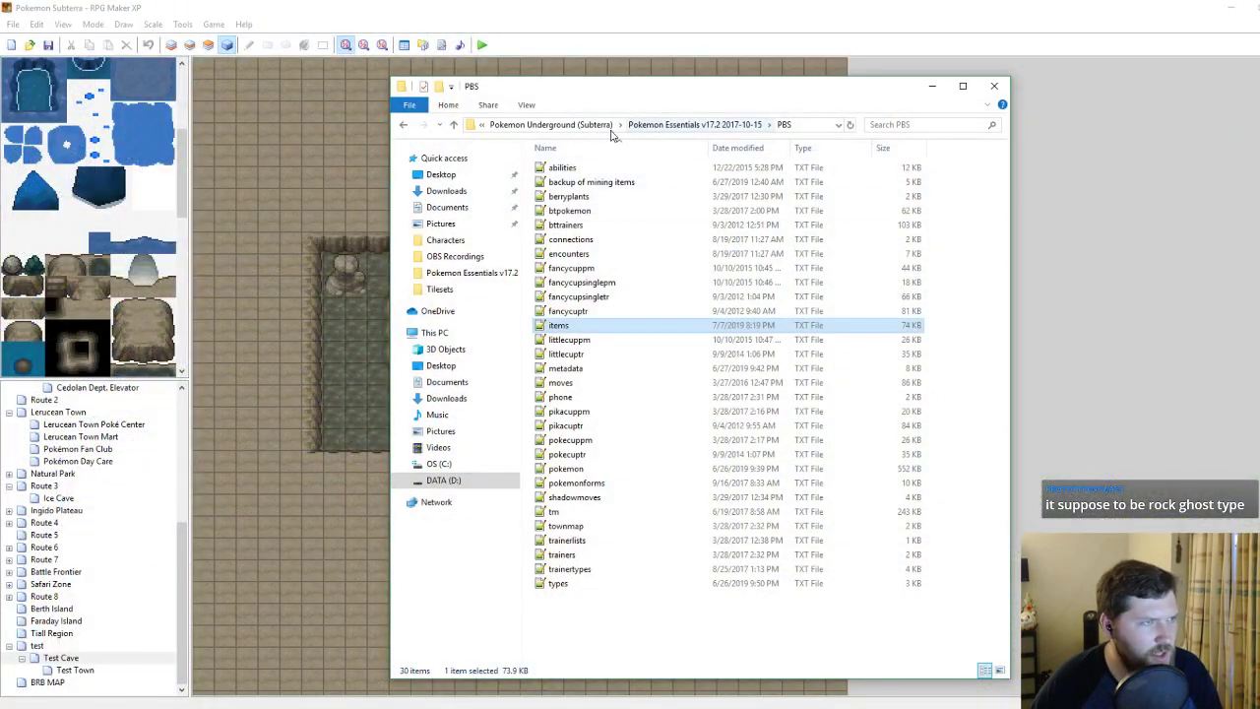
click(677, 126)
double_click(573, 207)
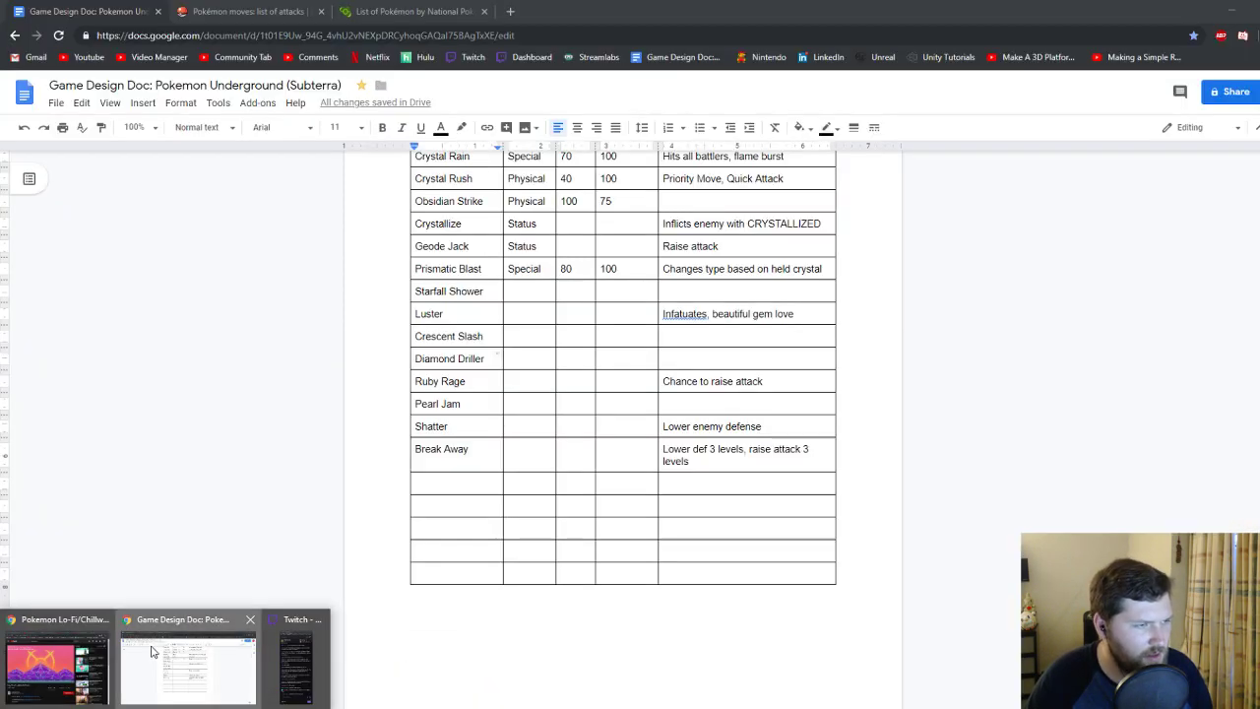
Switch to the Game Design Doc in Chrome and add the line "Ideas 7/7" below the Ideas 7/2 random list.
click(155, 651)
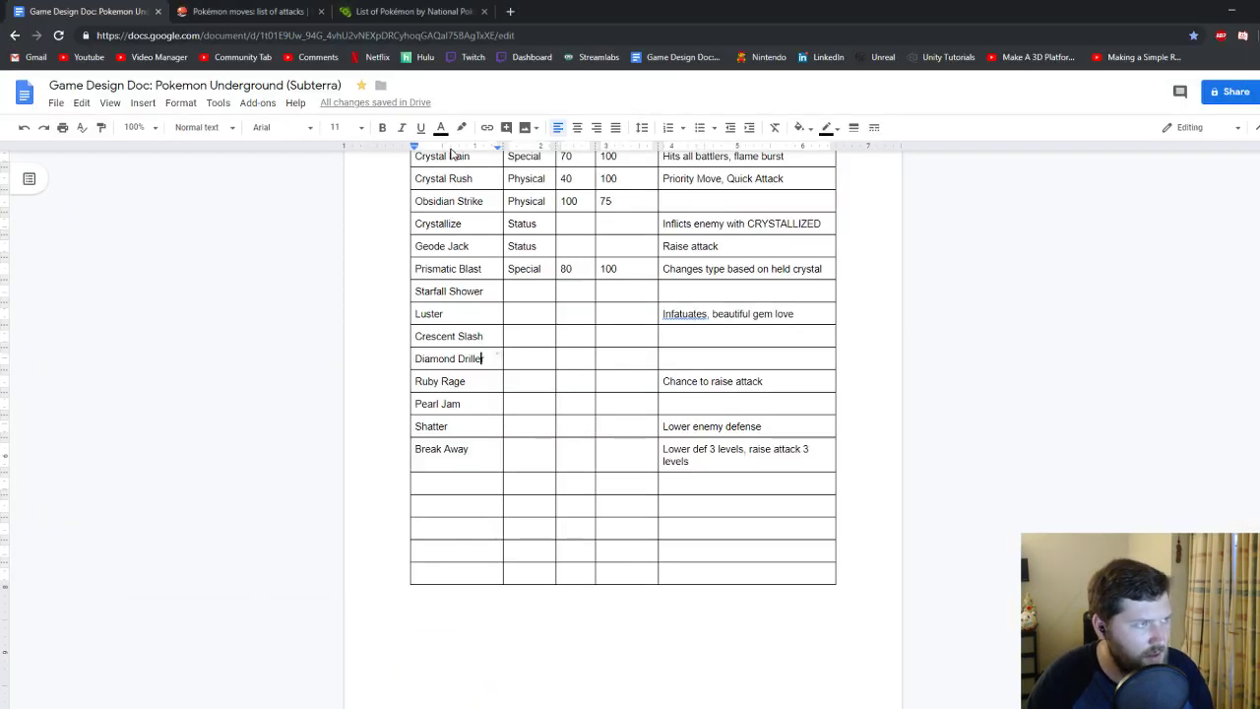
scroll(563, 492, down, 4)
scroll(563, 493, down, 10)
scroll(561, 504, up, 5)
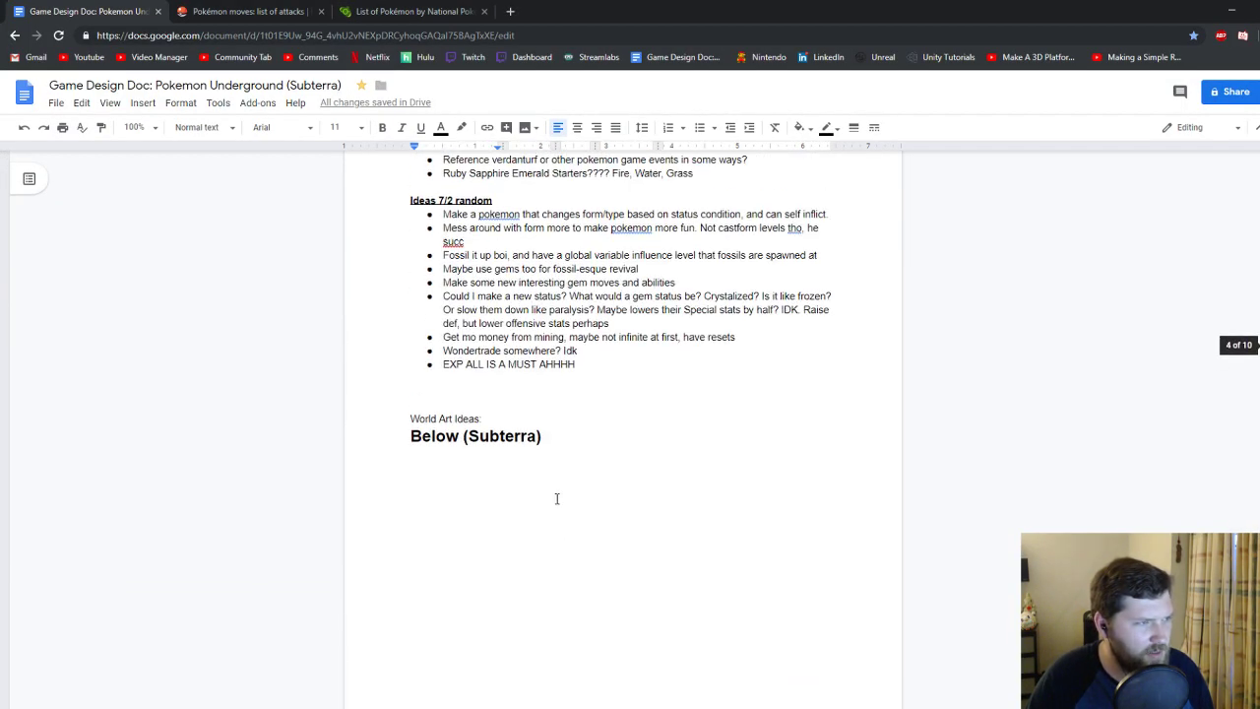
click(501, 389)
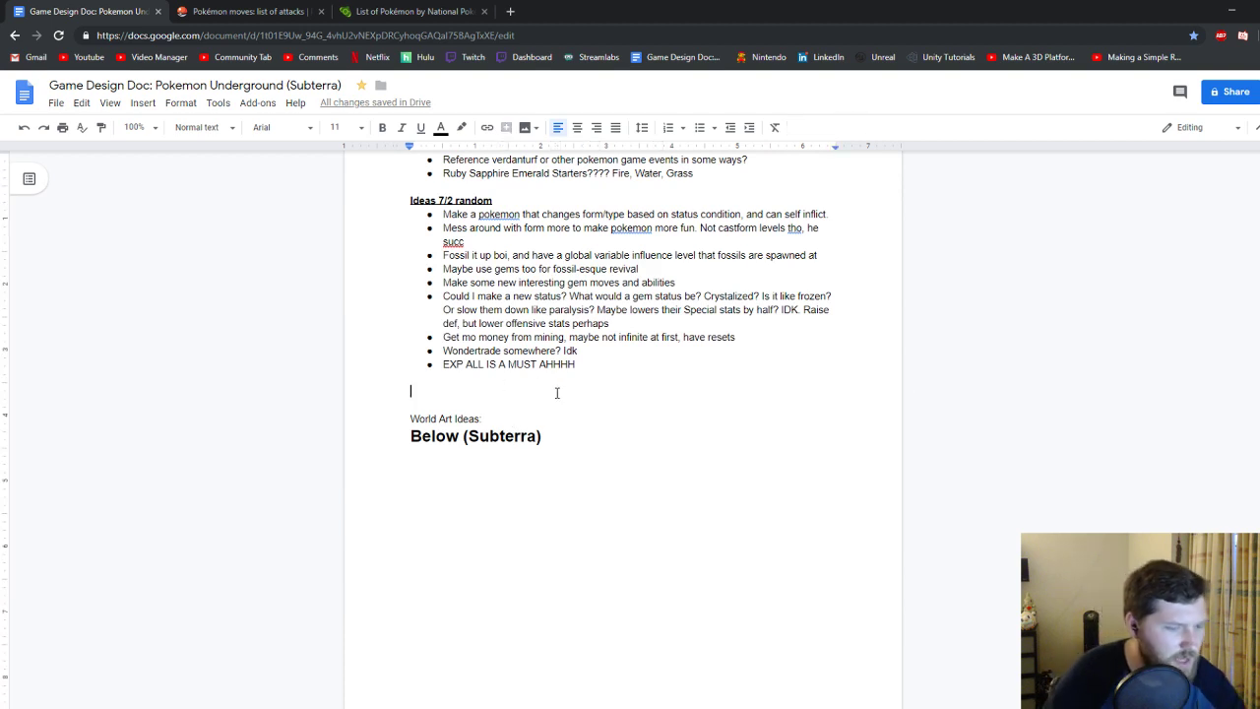
text(Ideas )
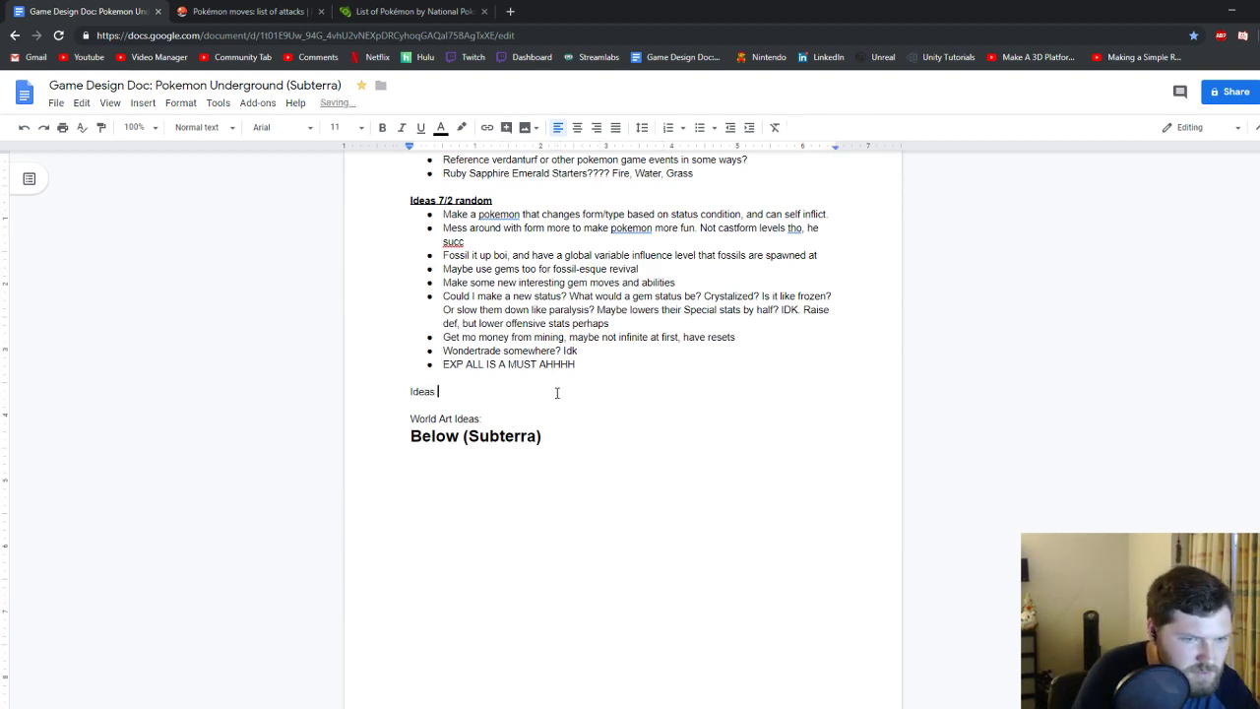
text(7/7)
key(Return)
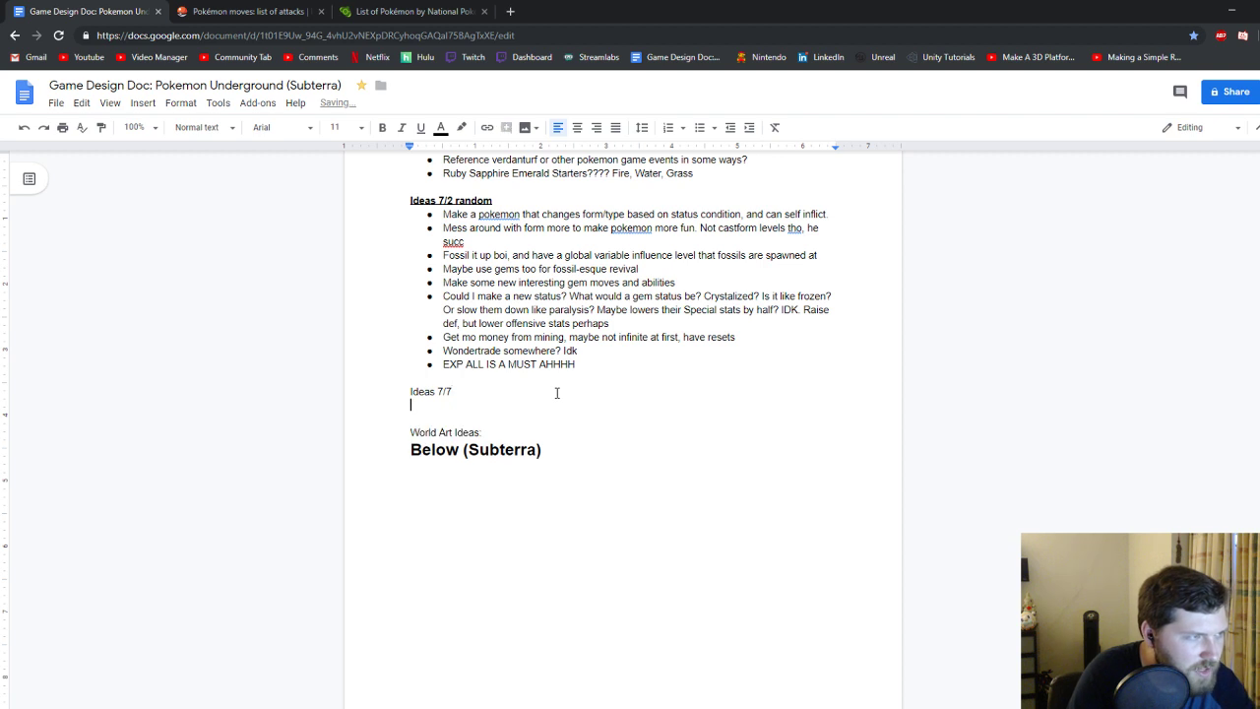
Write the idea "Pickaxe on character back, change color with story progress" under Ideas 7/7.
text(Picka)
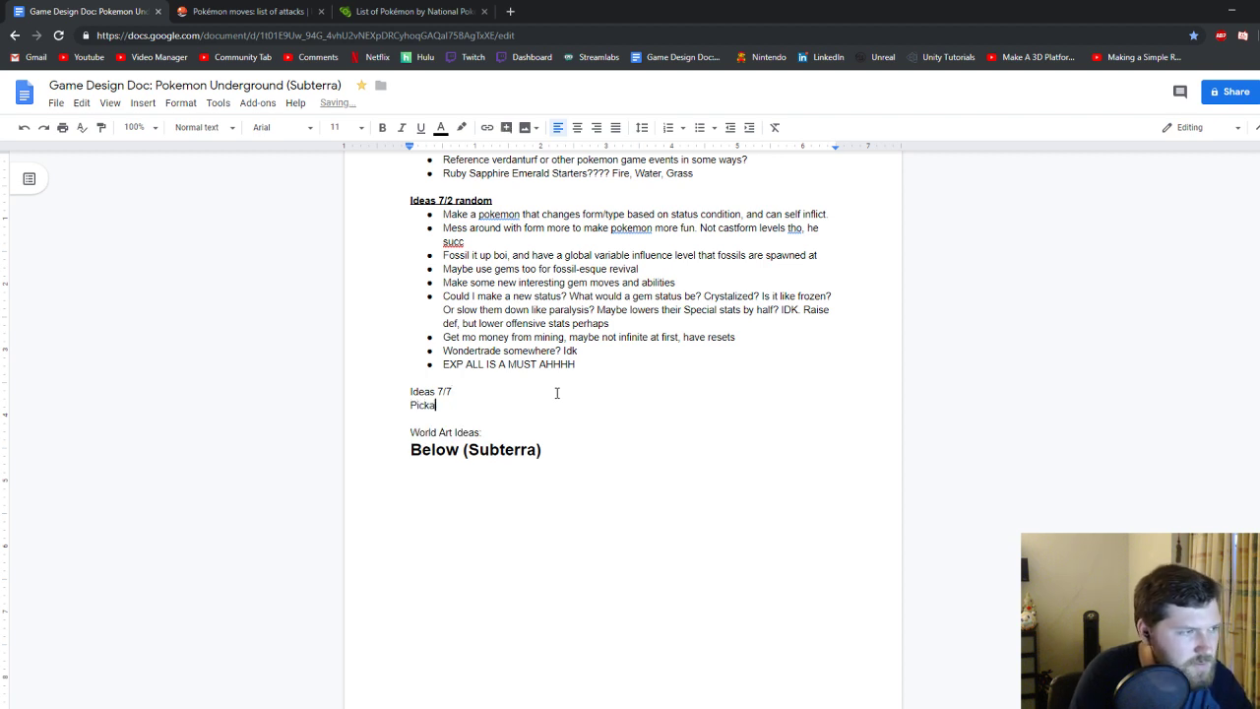
text(xe on characte)
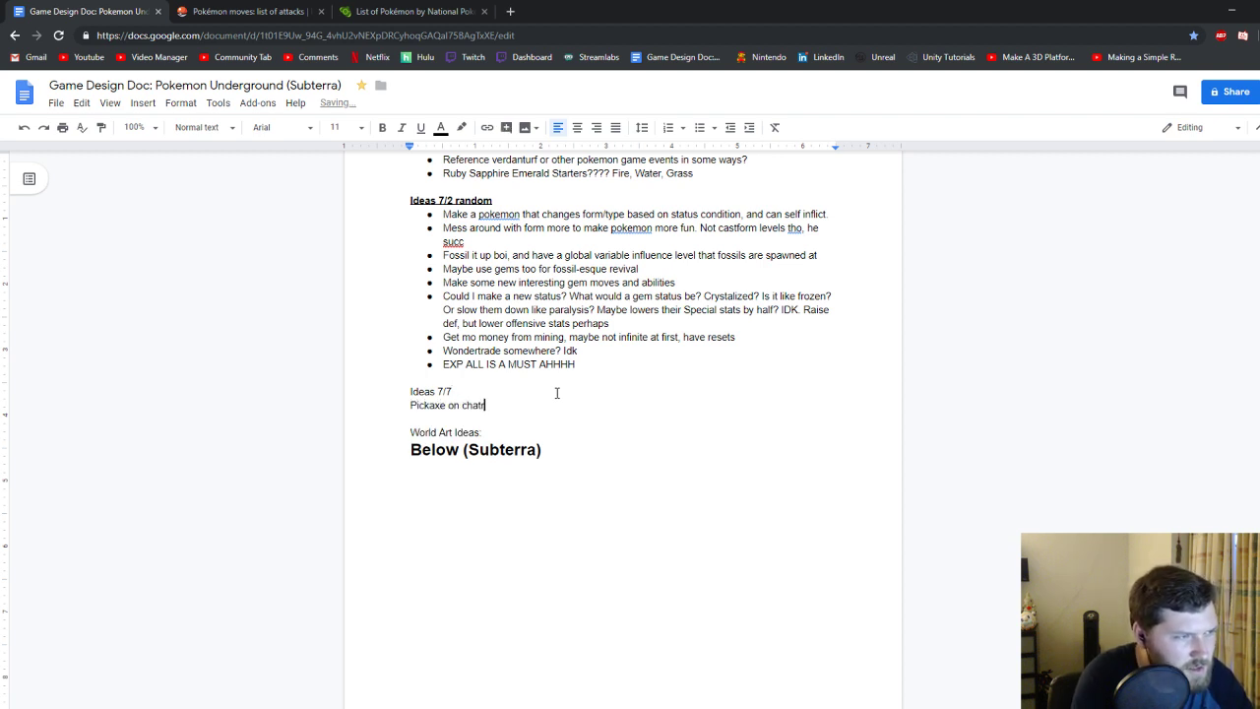
text(r bac)
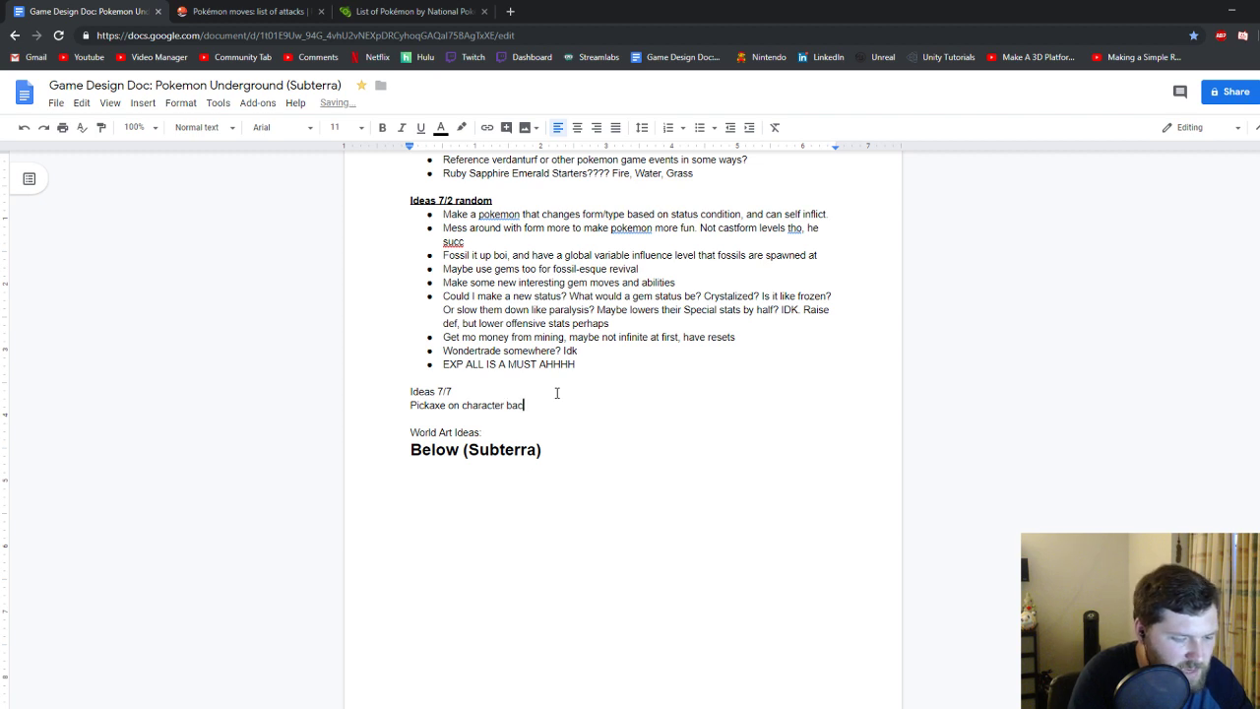
text(k, change col)
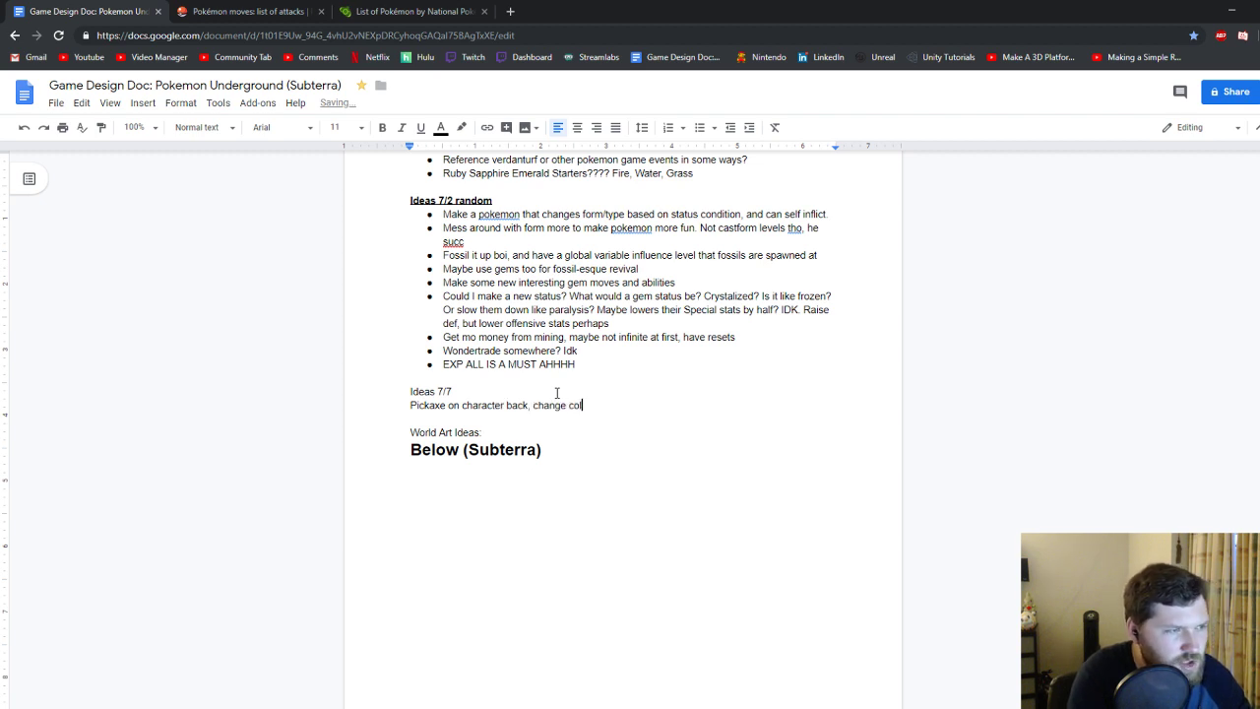
text(or with story progr)
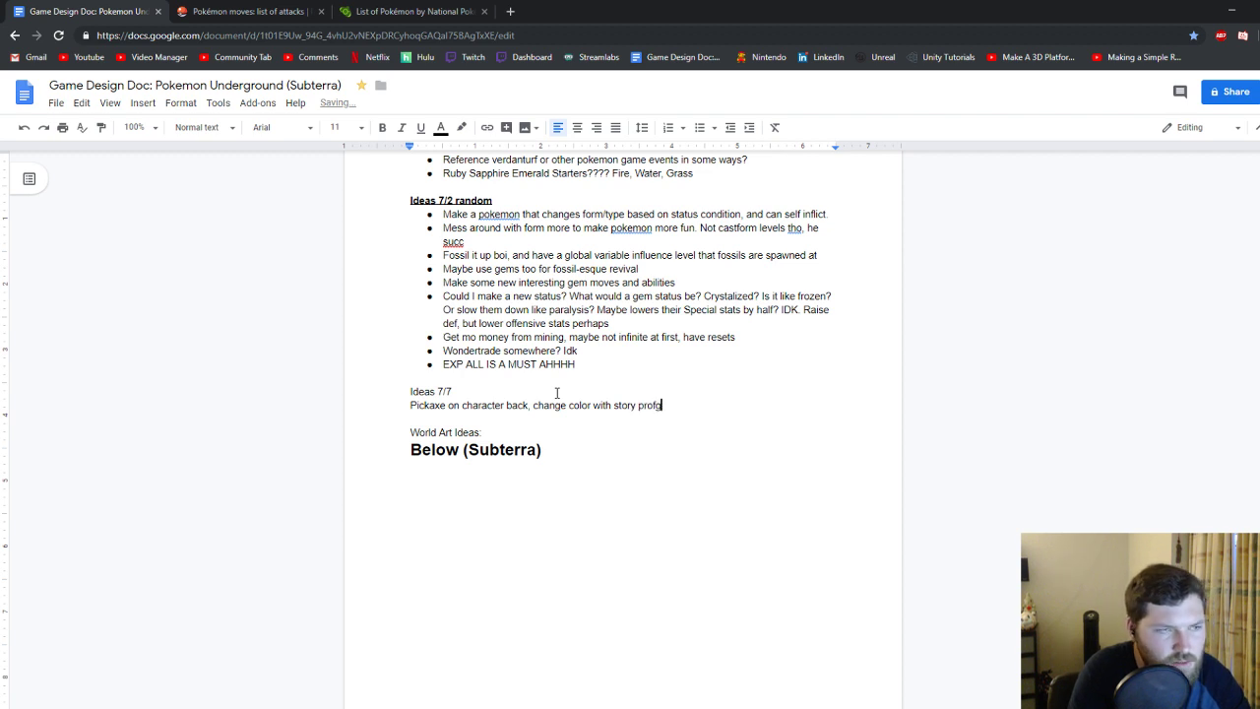
key(BackSpace)
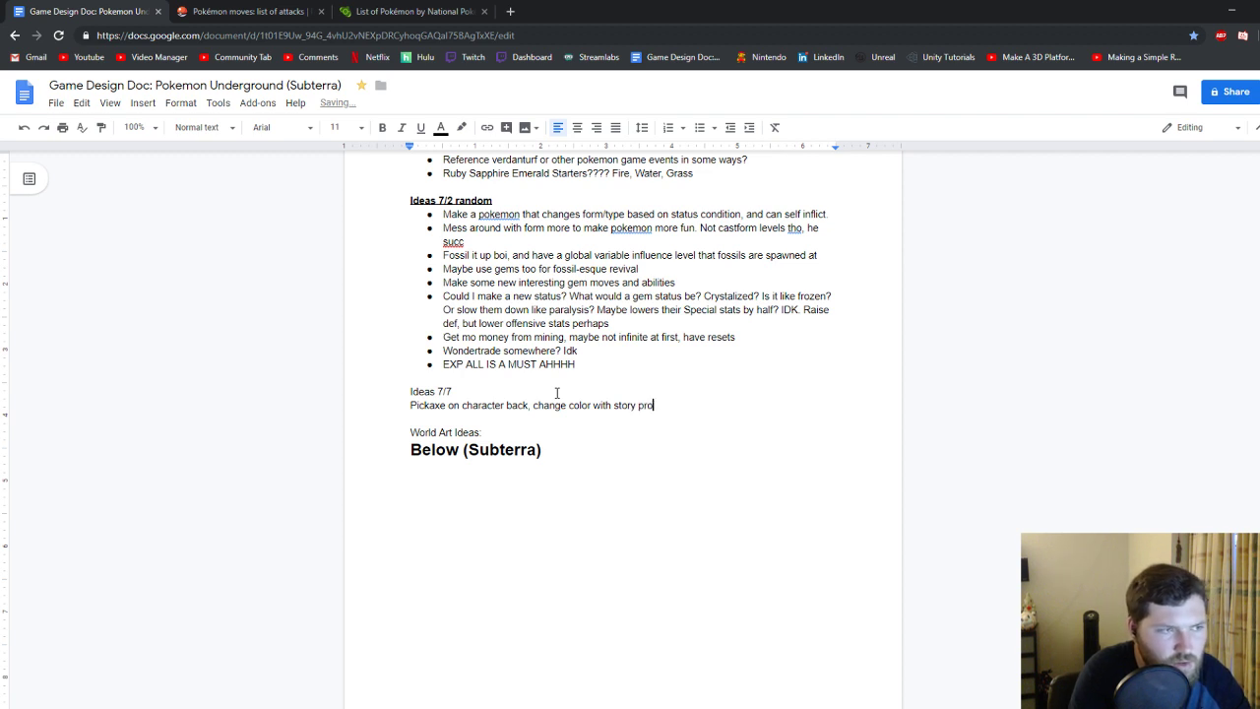
text(gr)
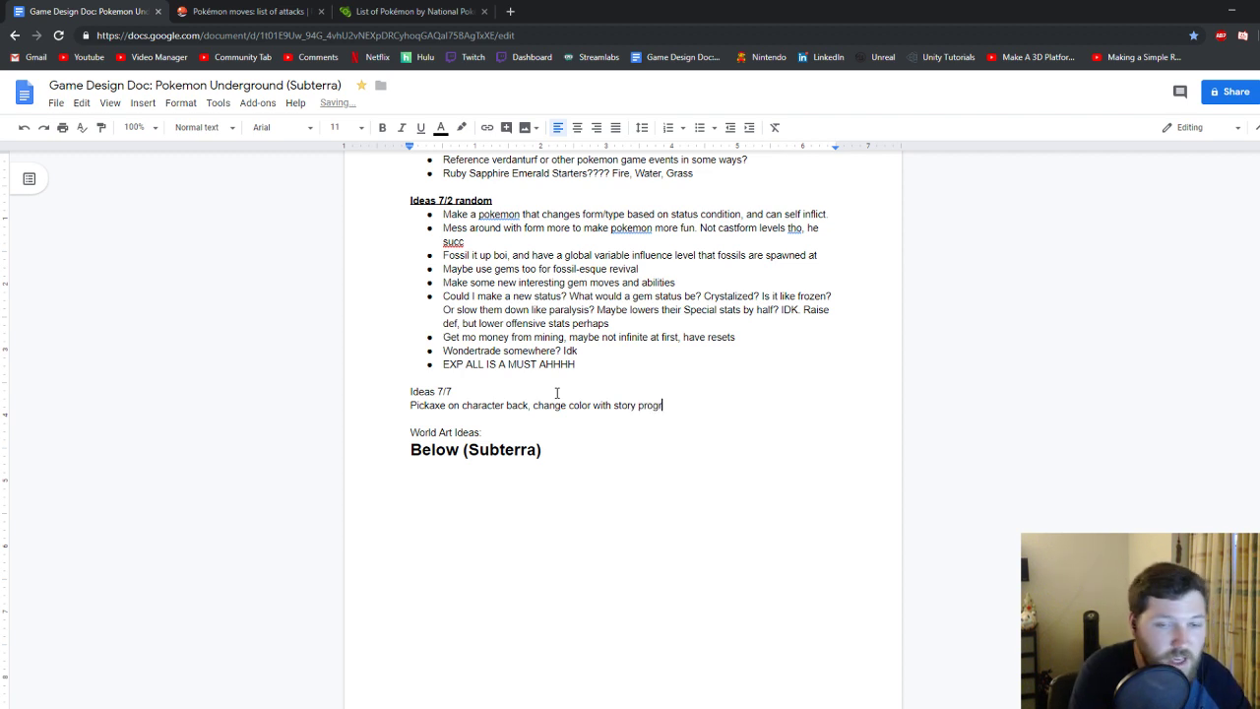
text(ess)
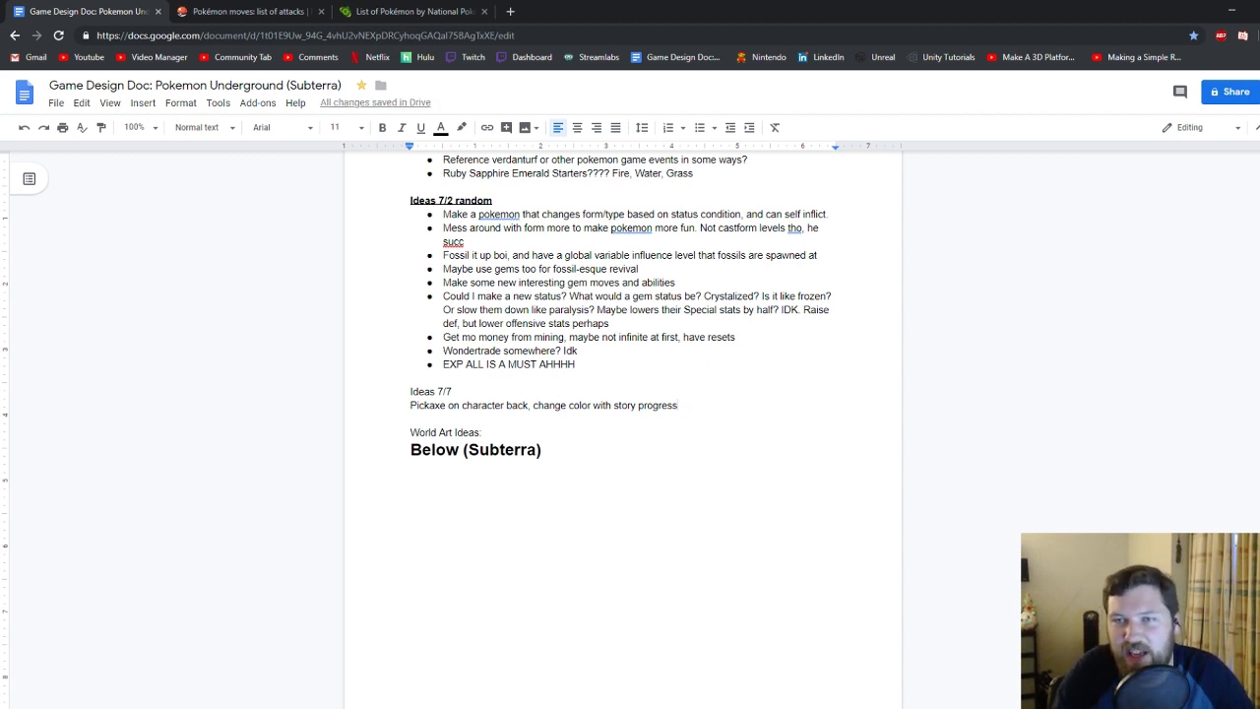
Bring the Discord window into view to check the direct message with the sprite image, and move it away again.
drag(1259, 113, 811, 81)
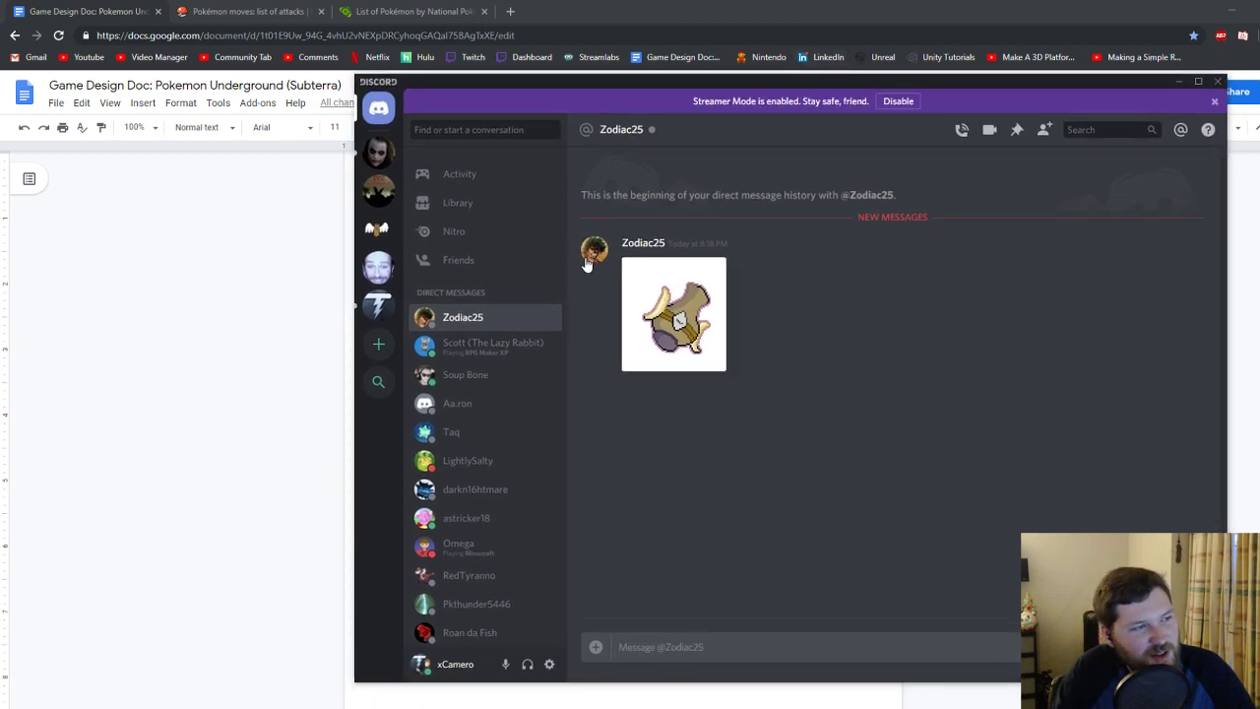
drag(762, 85, 1259, 113)
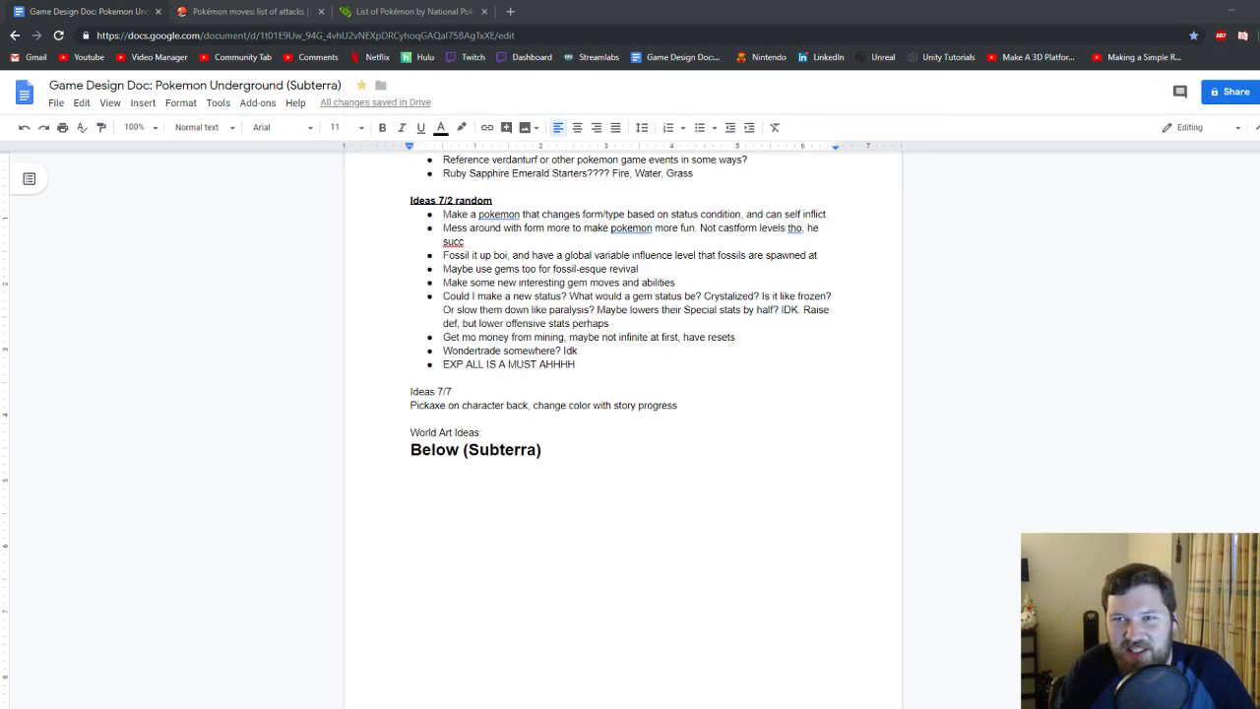
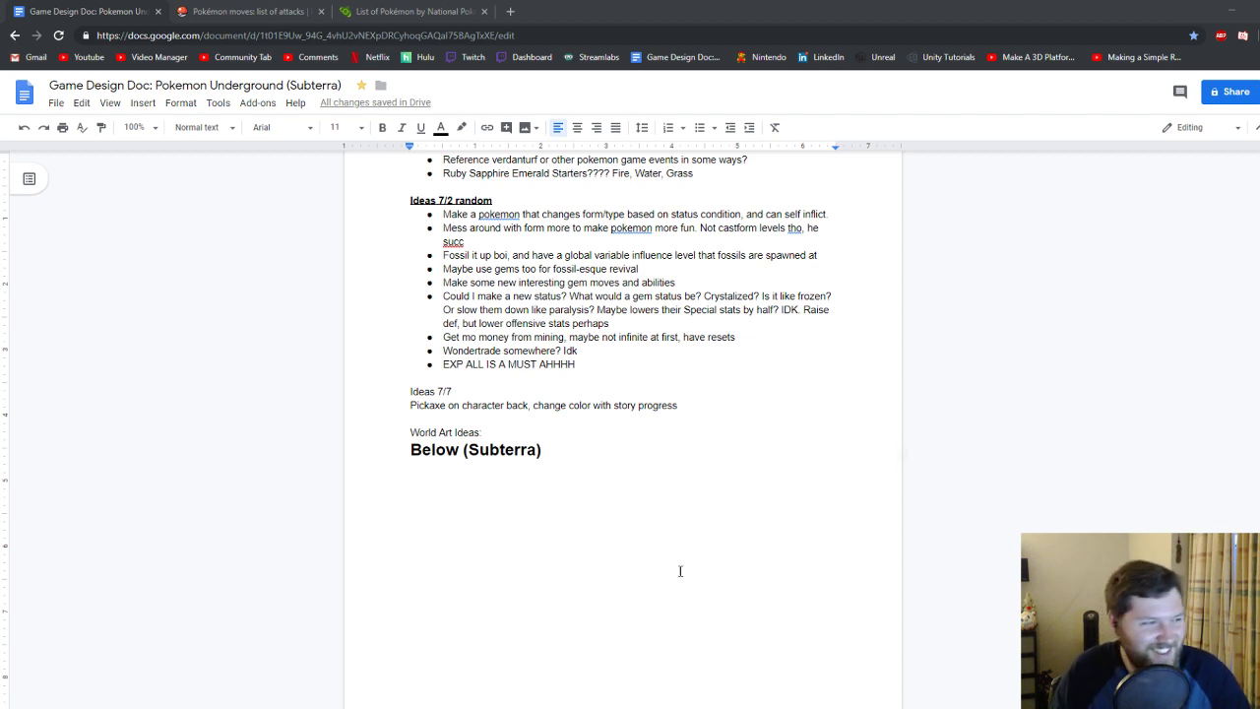
Append ". Old pick, good pick, super pick" to the end of the pickaxe idea under Ideas 7/7.
click(709, 409)
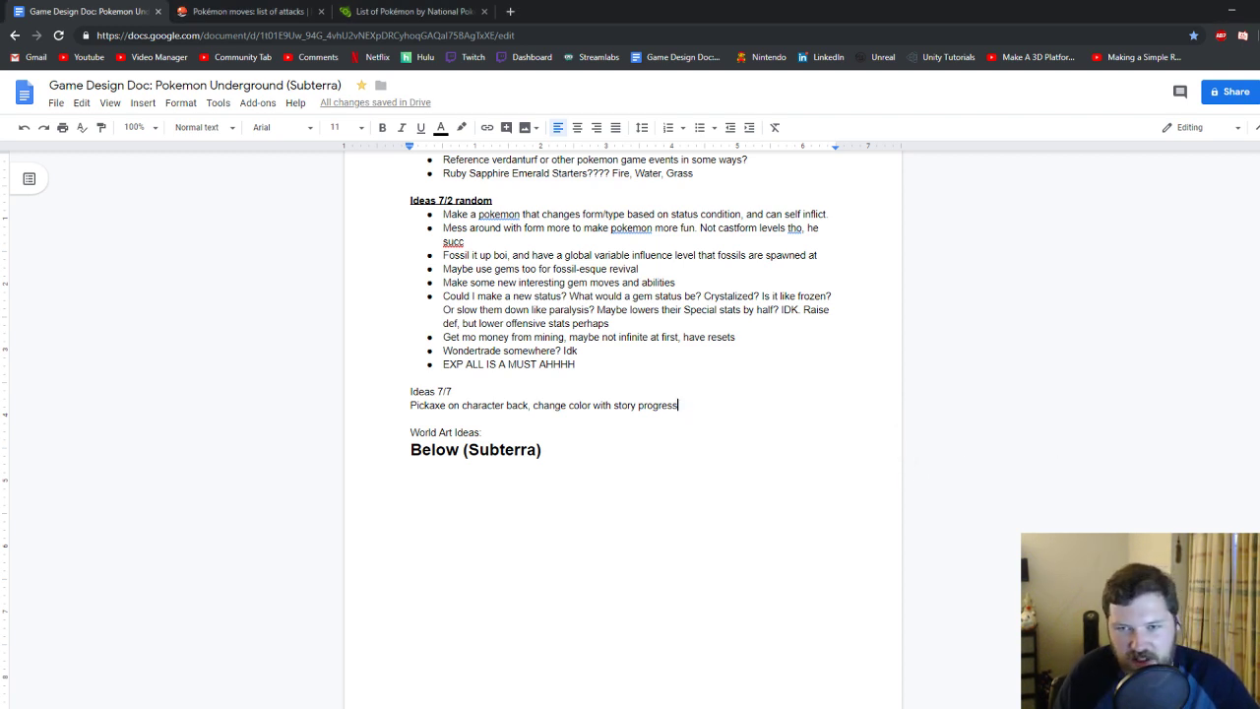
click(697, 405)
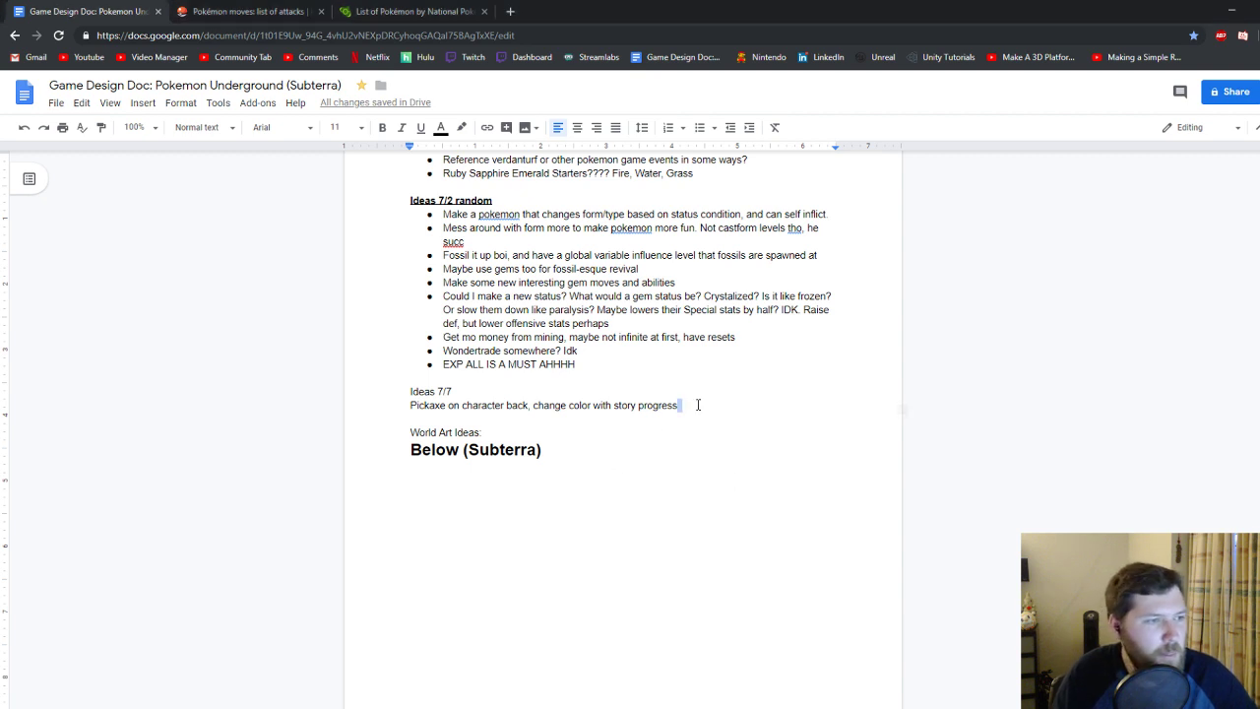
text(. Old)
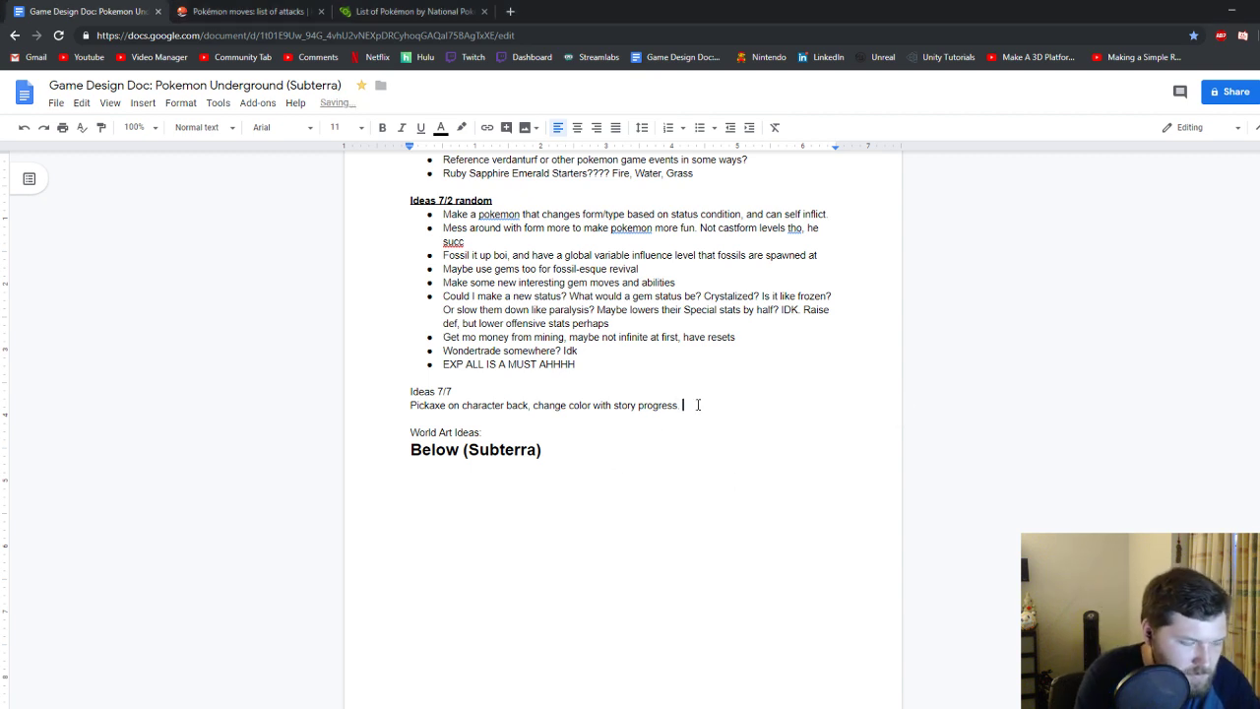
text( pi)
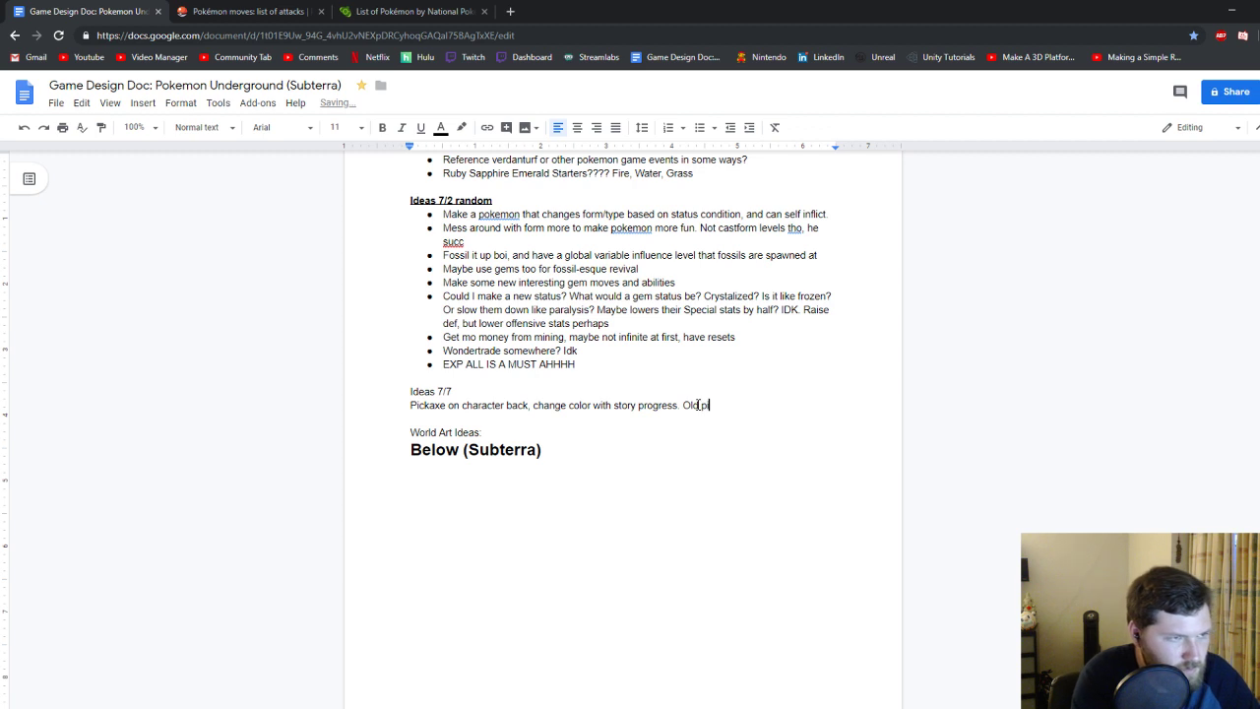
text(ck, good pi)
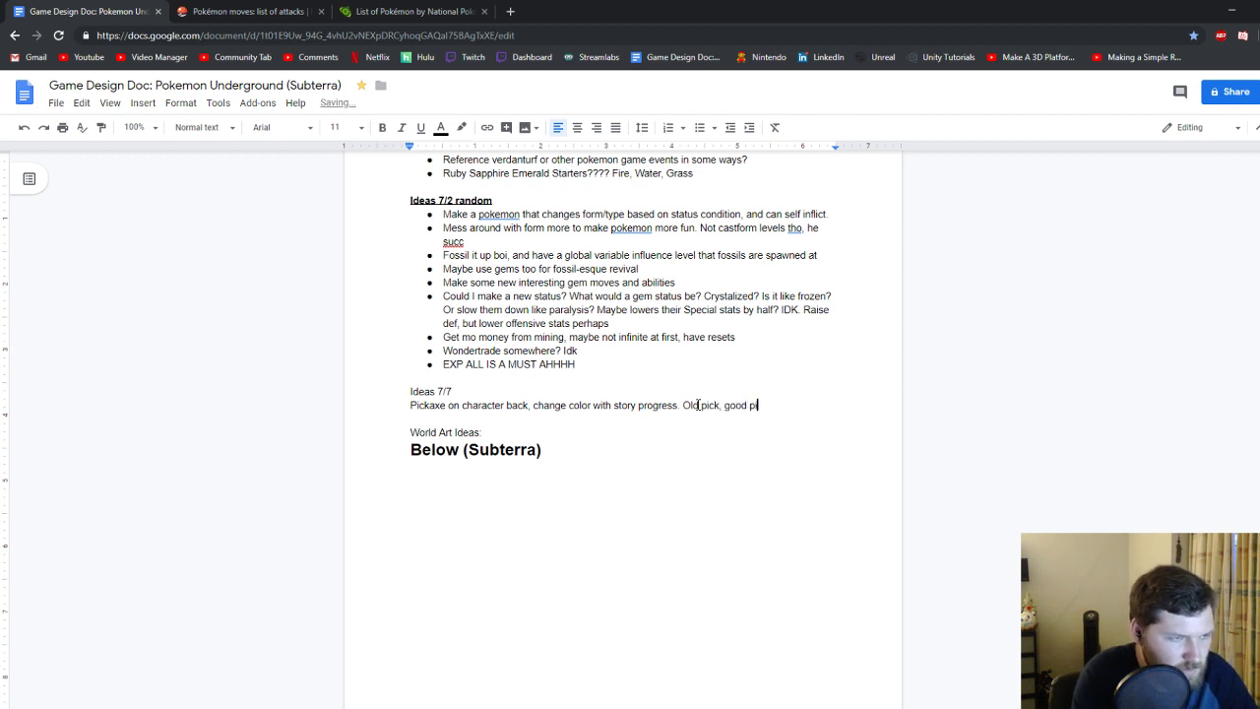
text(ck, super pick)
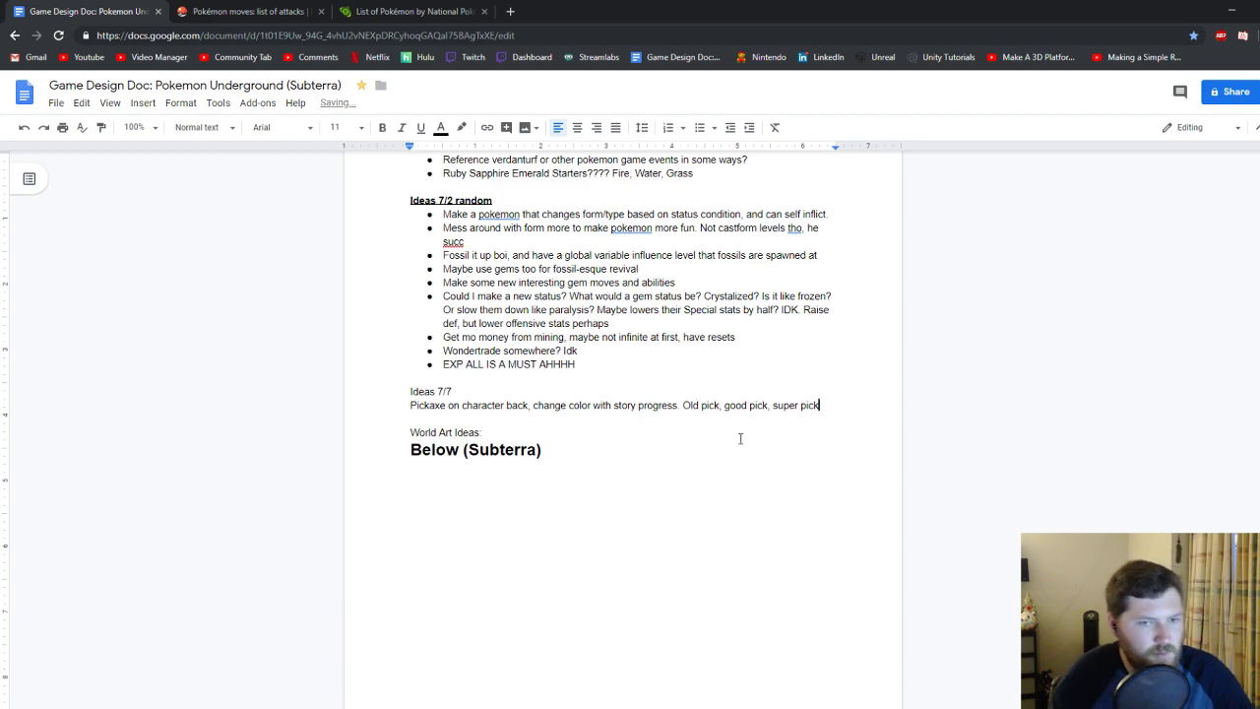
Switch to the Graphics folder in File Explorer, open the Icons folder and look through the icon images towards its end.
key(alt+Tab)
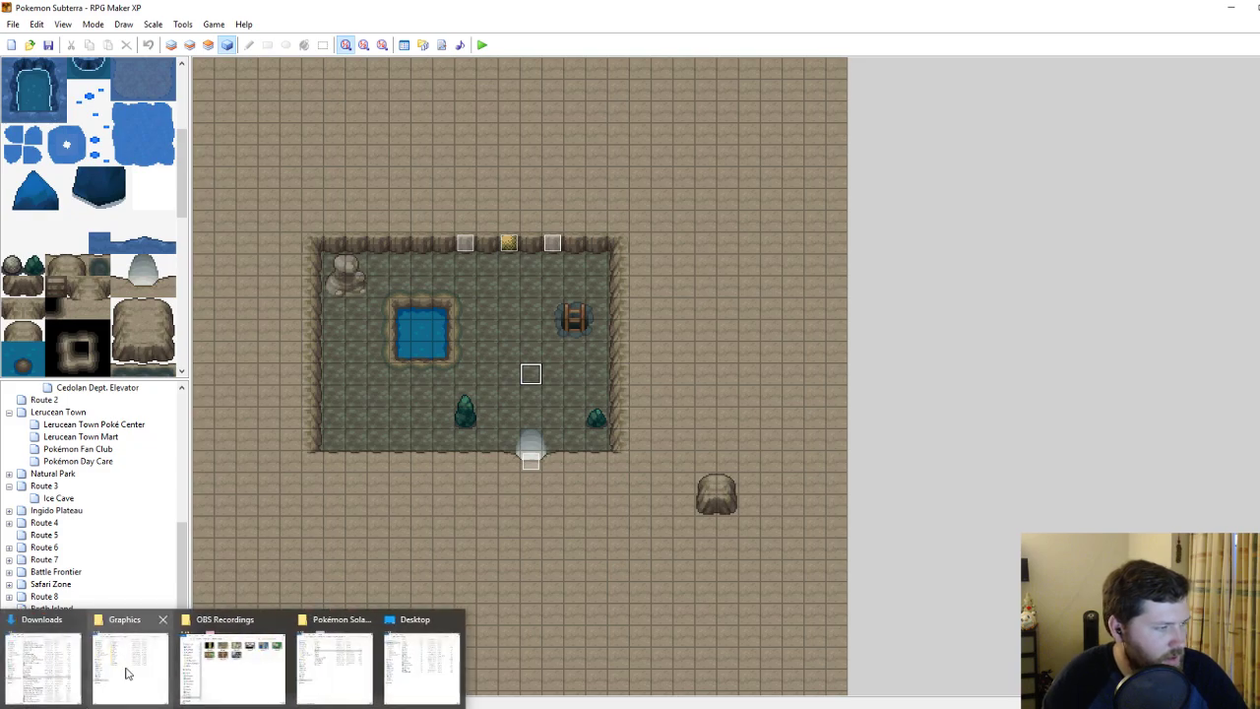
mouse_move(126, 673)
click(126, 672)
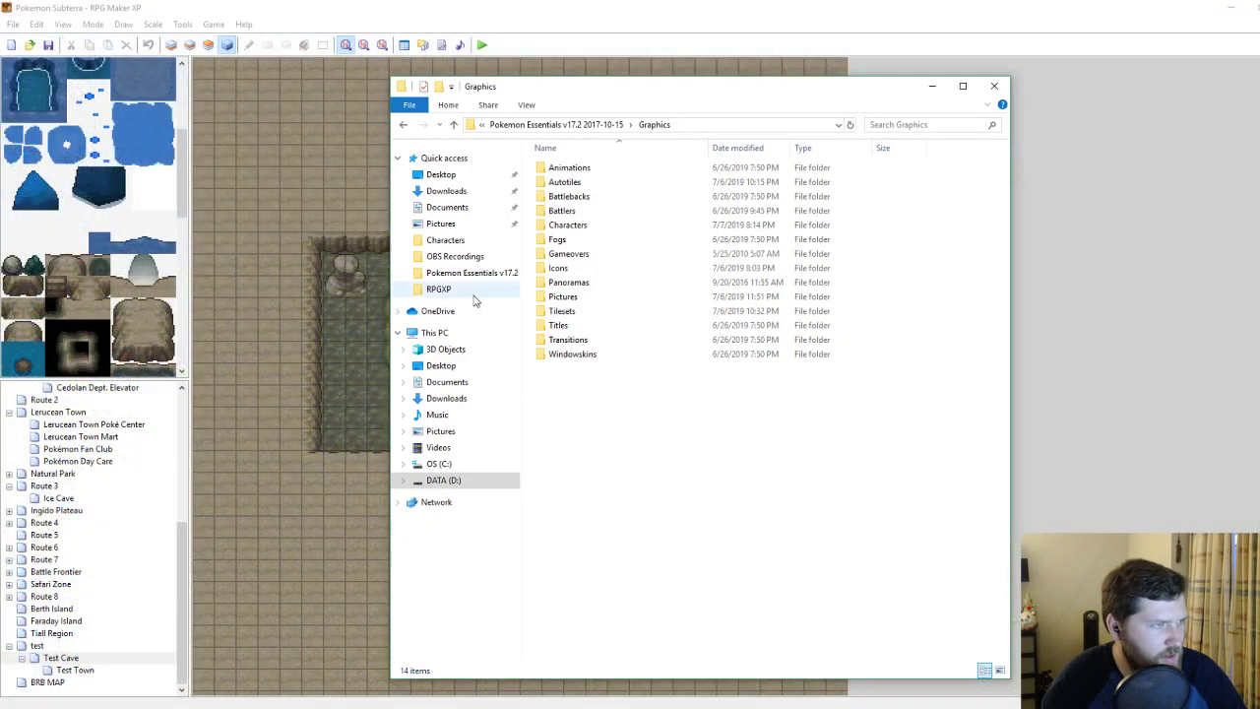
click(561, 271)
double_click(561, 268)
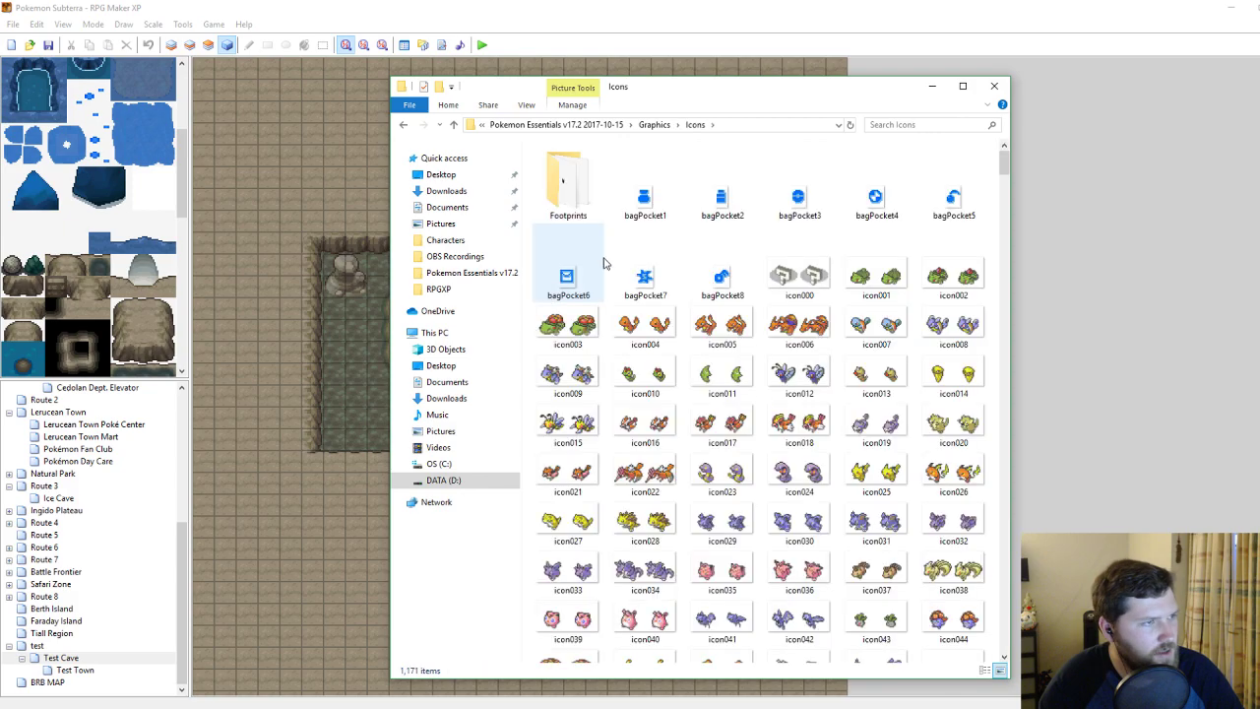
scroll(1006, 233, down, 10)
drag(1006, 233, 1003, 645)
scroll(802, 479, up, 2)
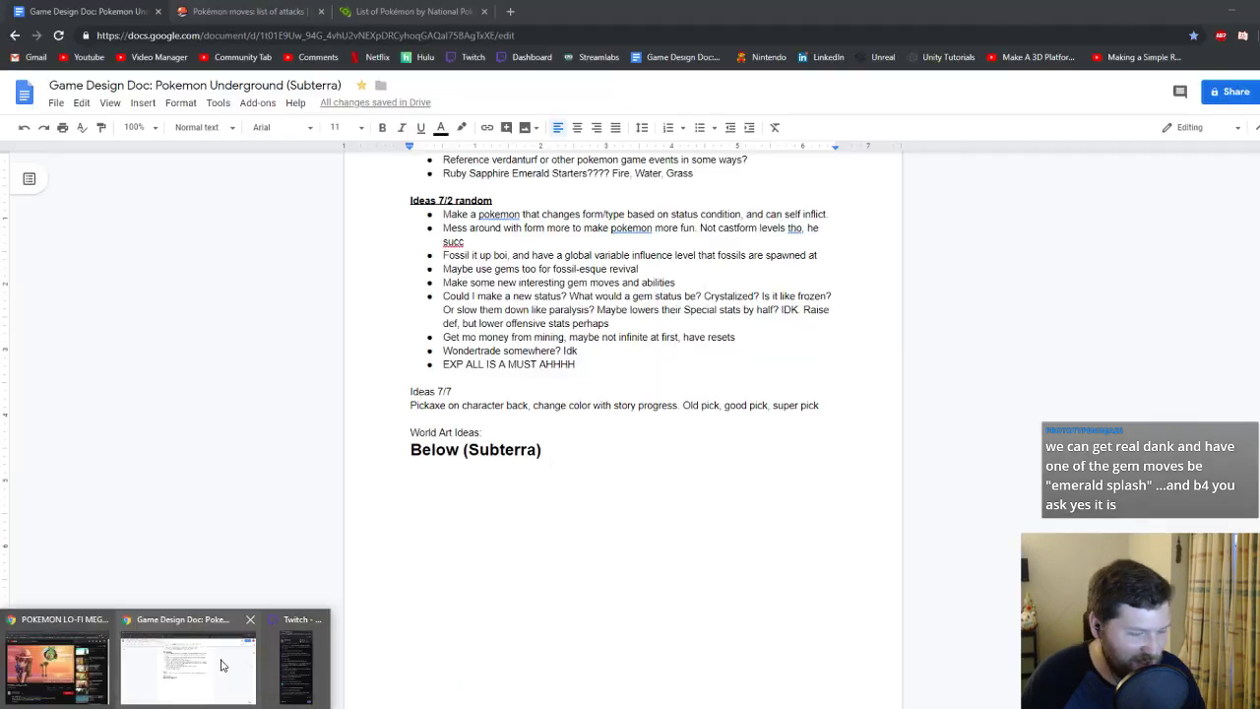
Return to the Game Design Doc in Chrome and highlight the move name Emerald Splash in the Gem Moves table.
click(234, 662)
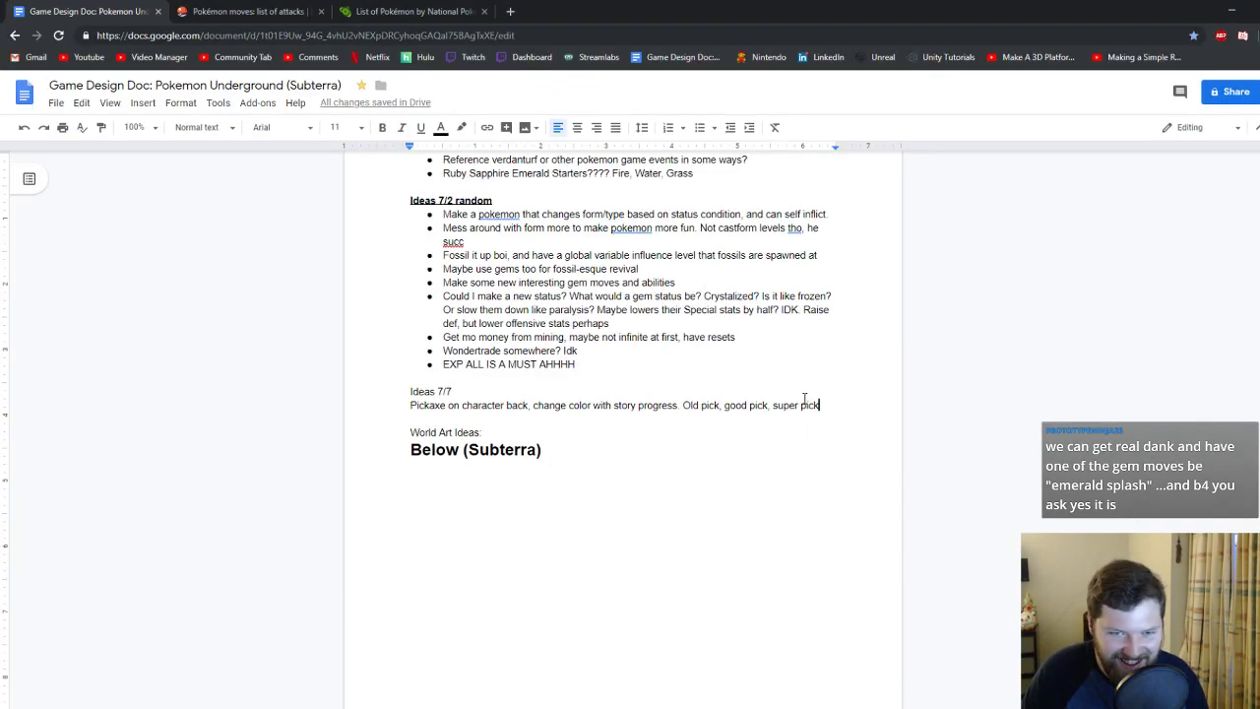
scroll(664, 383, up, 10)
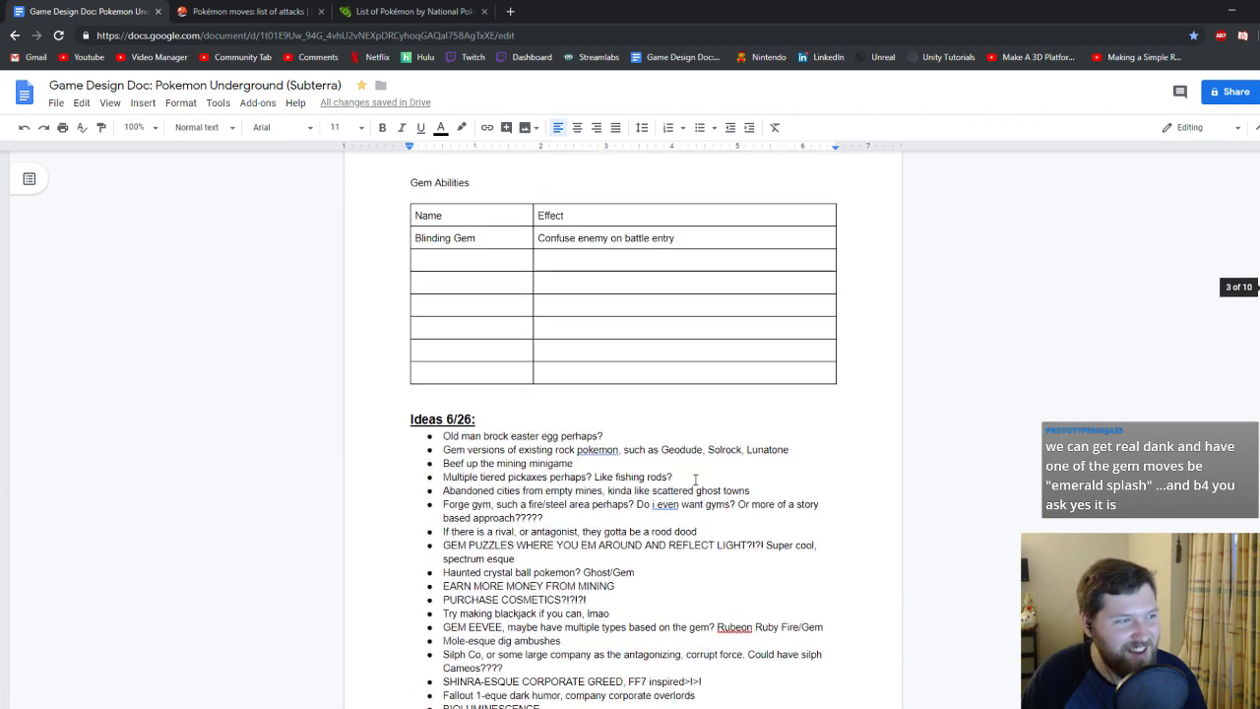
scroll(693, 476, up, 3)
scroll(695, 477, up, 3)
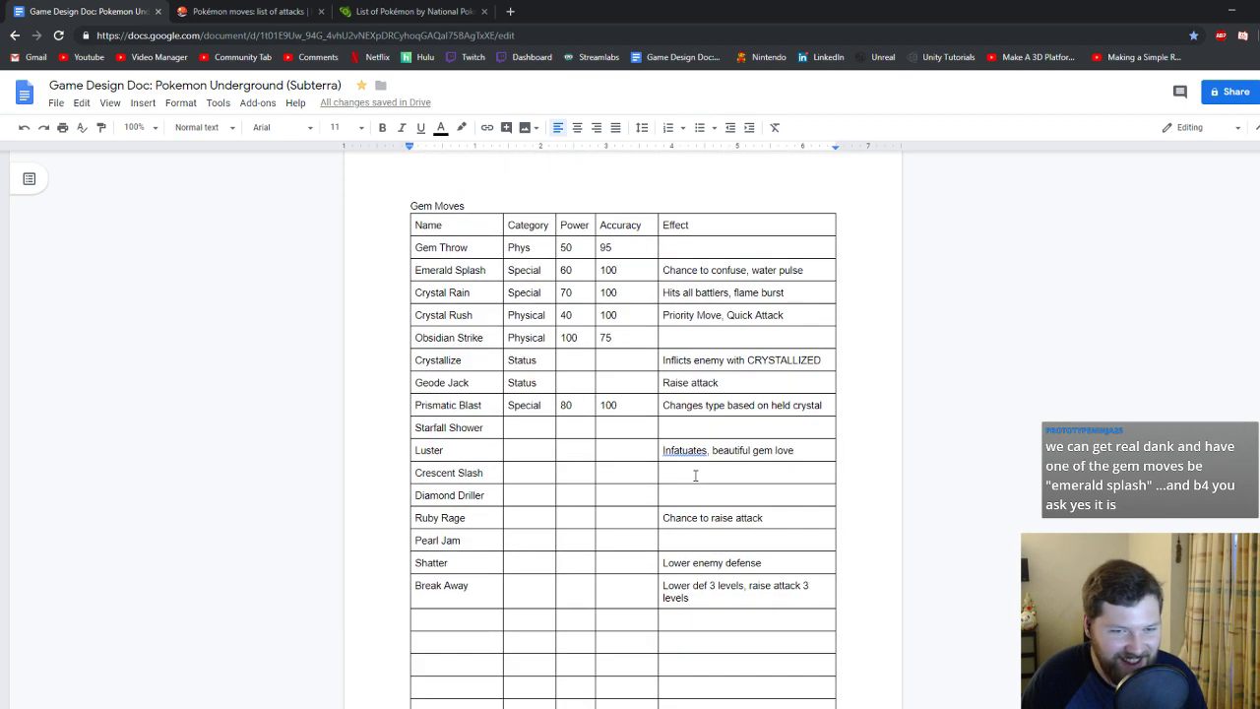
drag(493, 275, 415, 271)
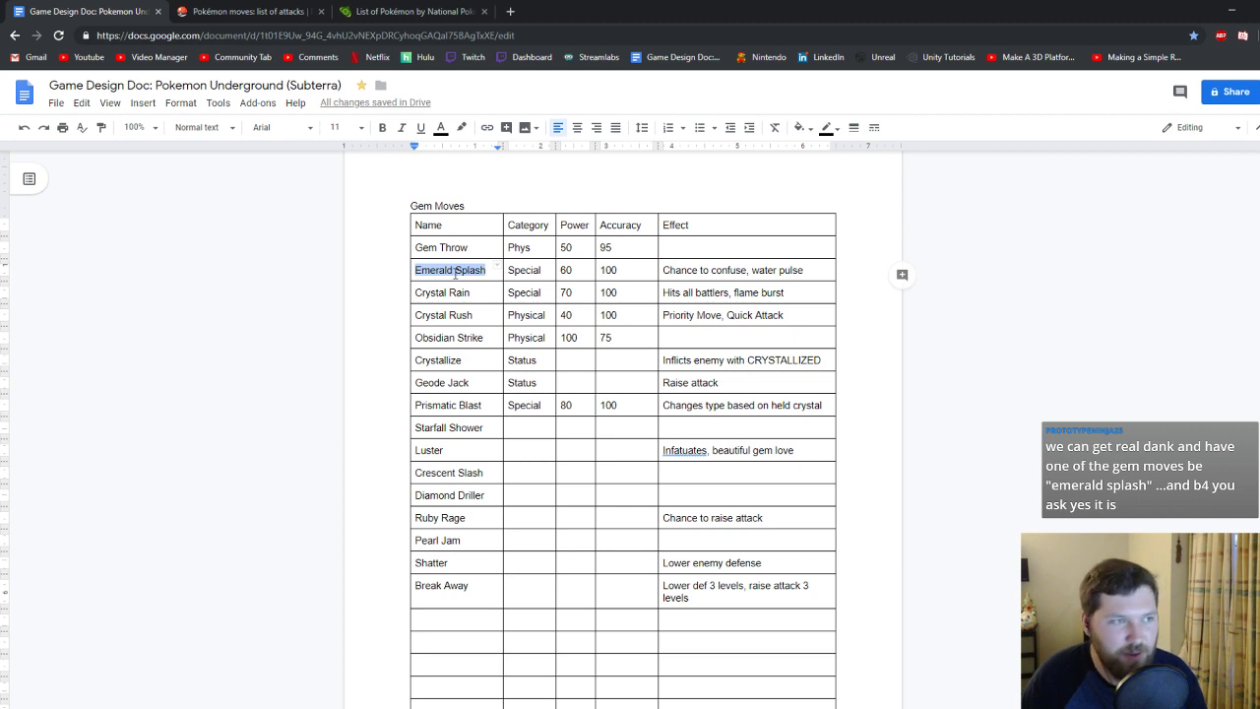
Insert two blank lines below the pickaxe idea under Ideas 7/7.
click(802, 269)
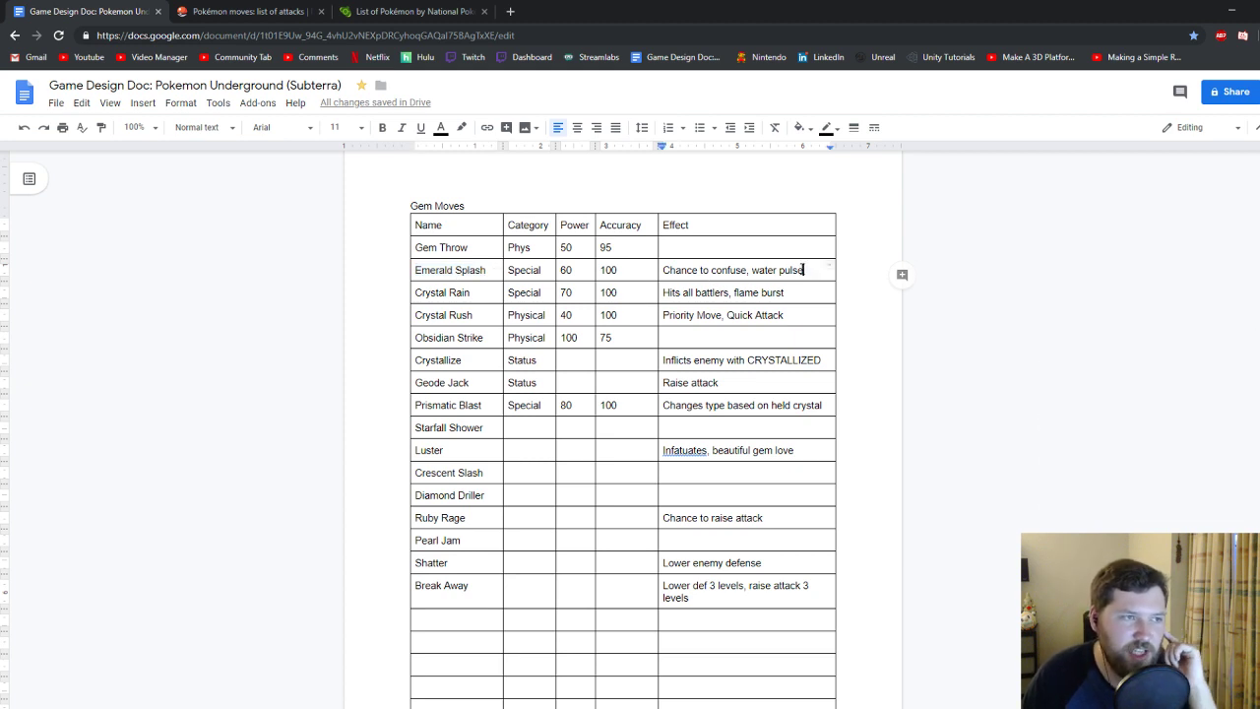
scroll(764, 330, down, 18)
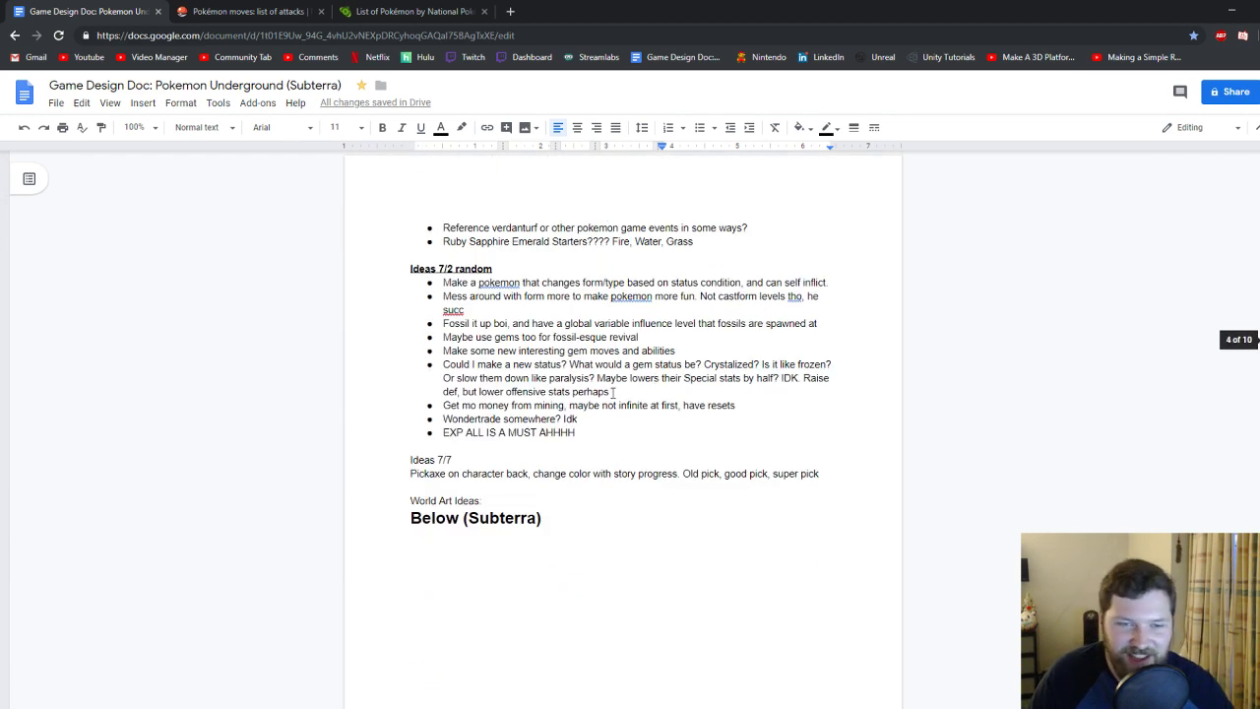
click(518, 485)
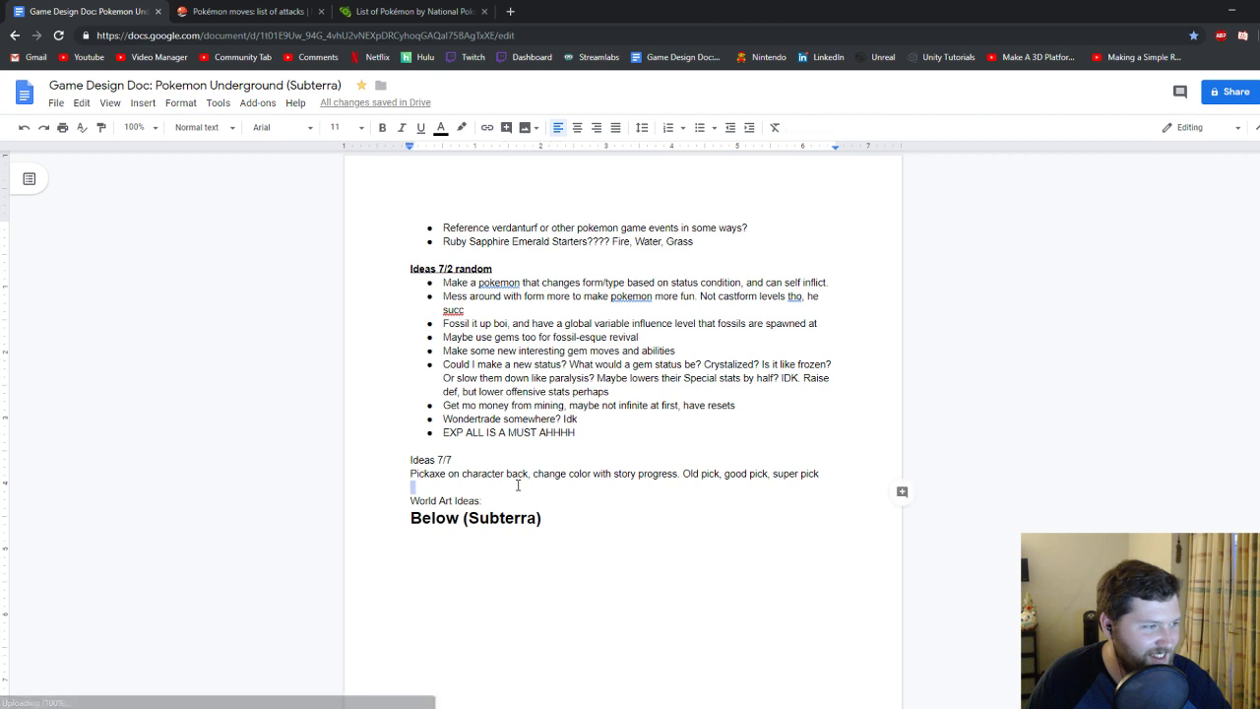
key(Return)
key(Return)
Format the pickaxe idea under Ideas 7/7 as a bulleted list item.
double_click(433, 485)
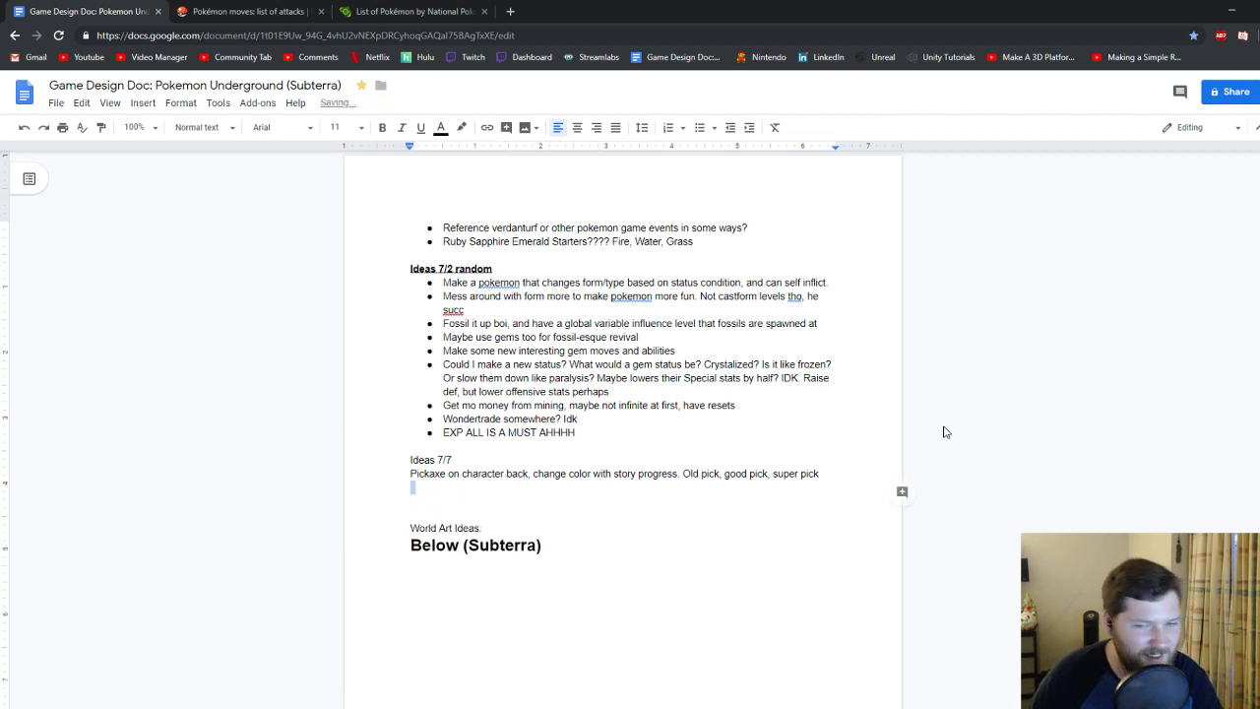
key(shift+Up)
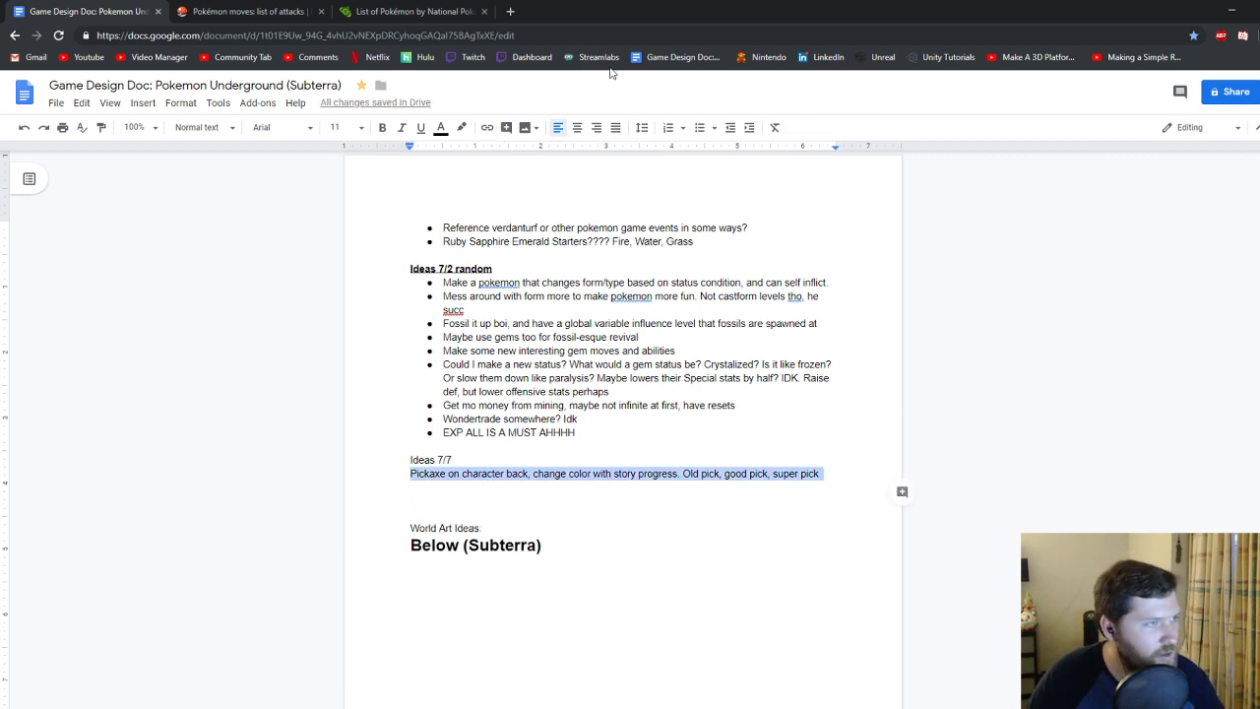
click(699, 127)
click(481, 497)
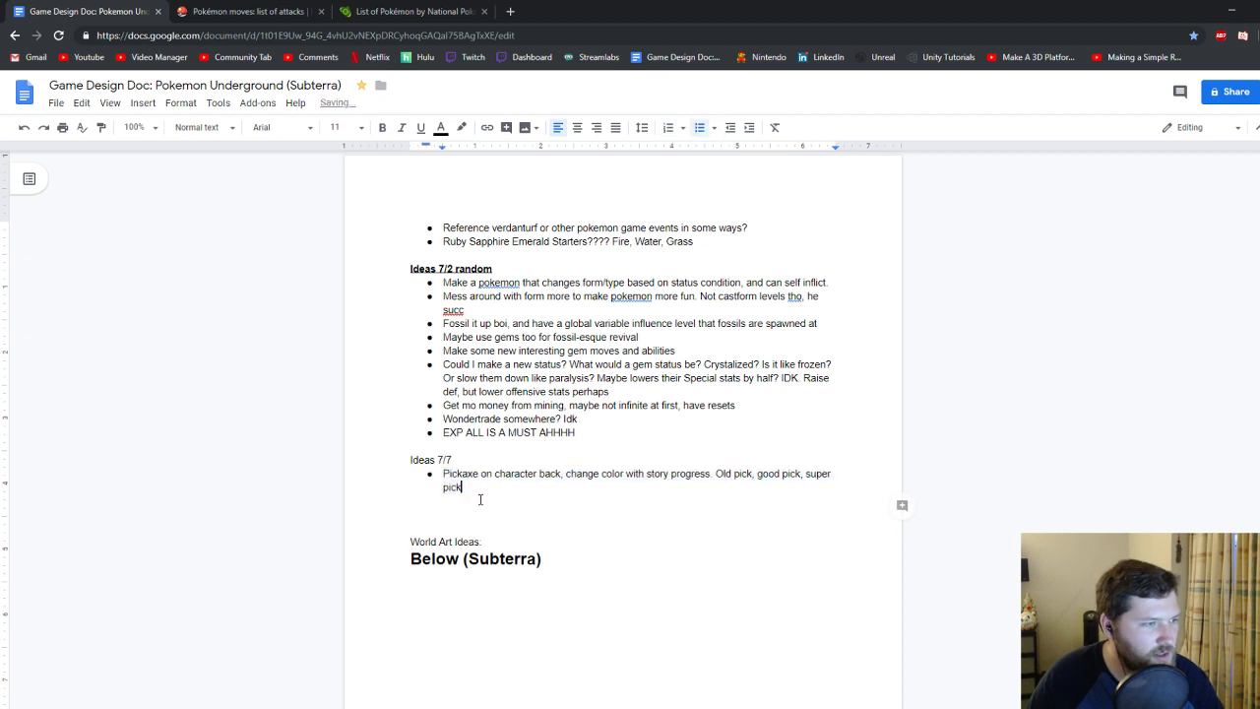
click(476, 492)
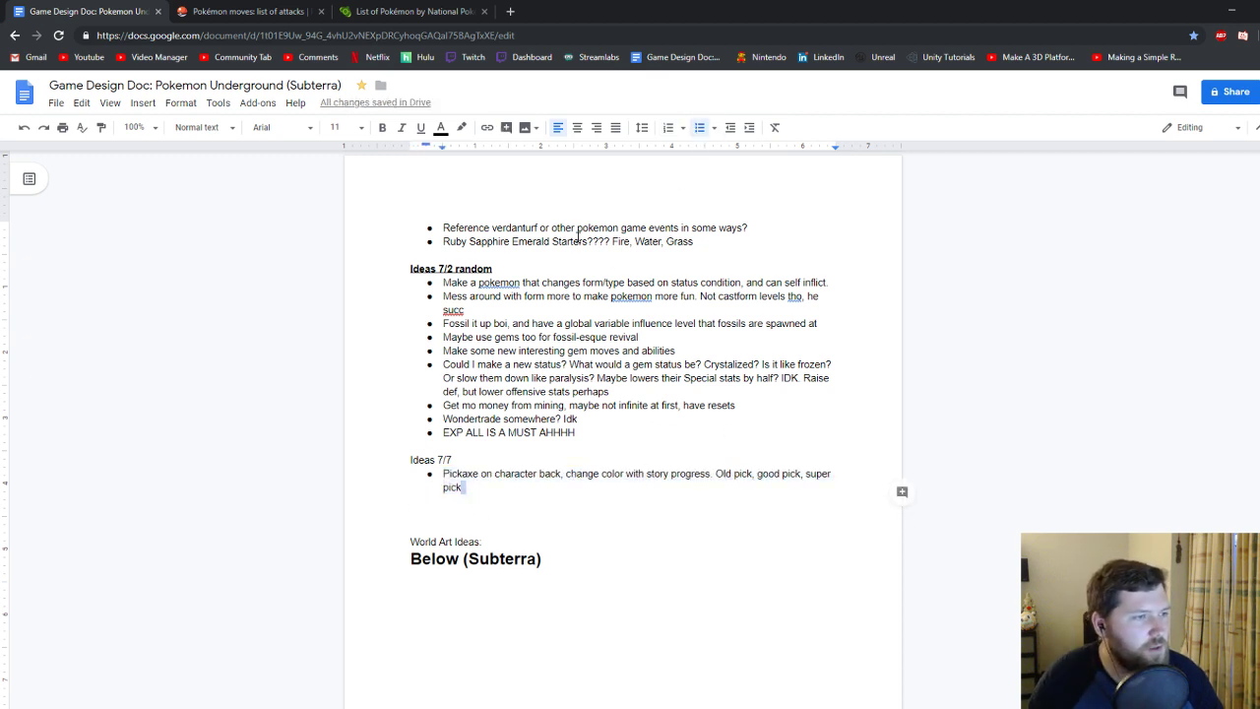
click(458, 503)
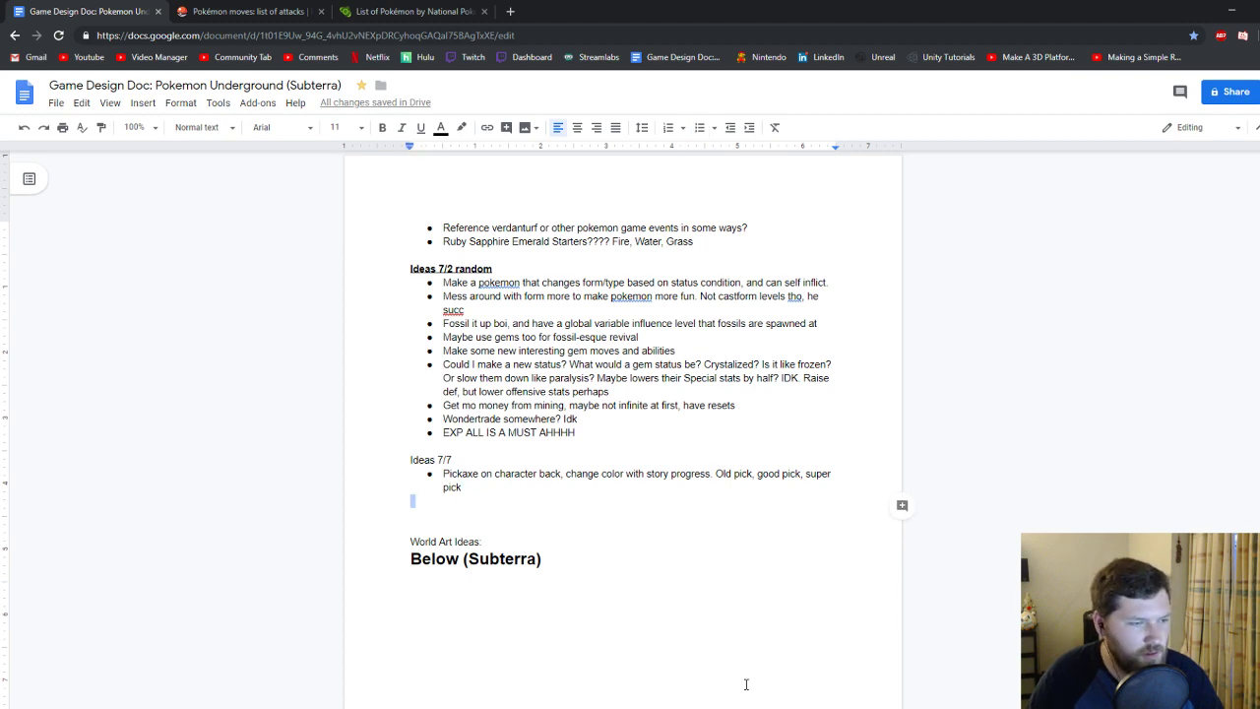
Search Google Images for "minecraft pickaxe" in a new Chrome tab.
key(alt+Tab)
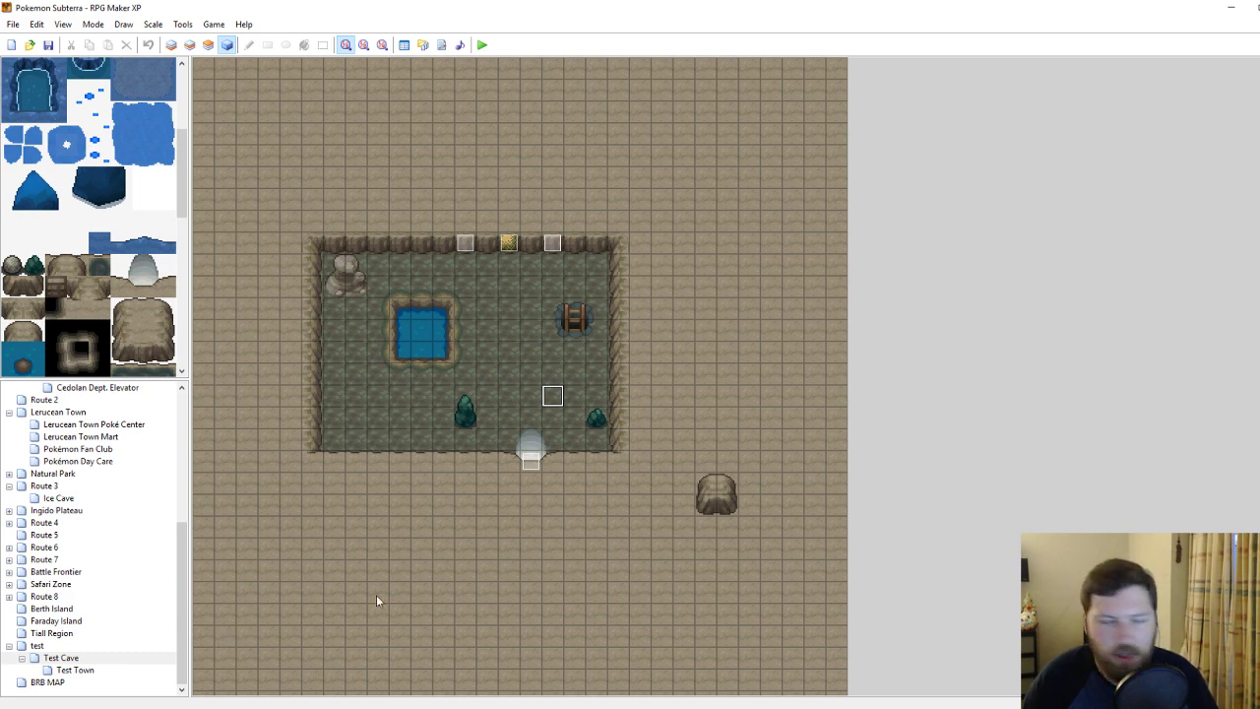
key(alt+Tab)
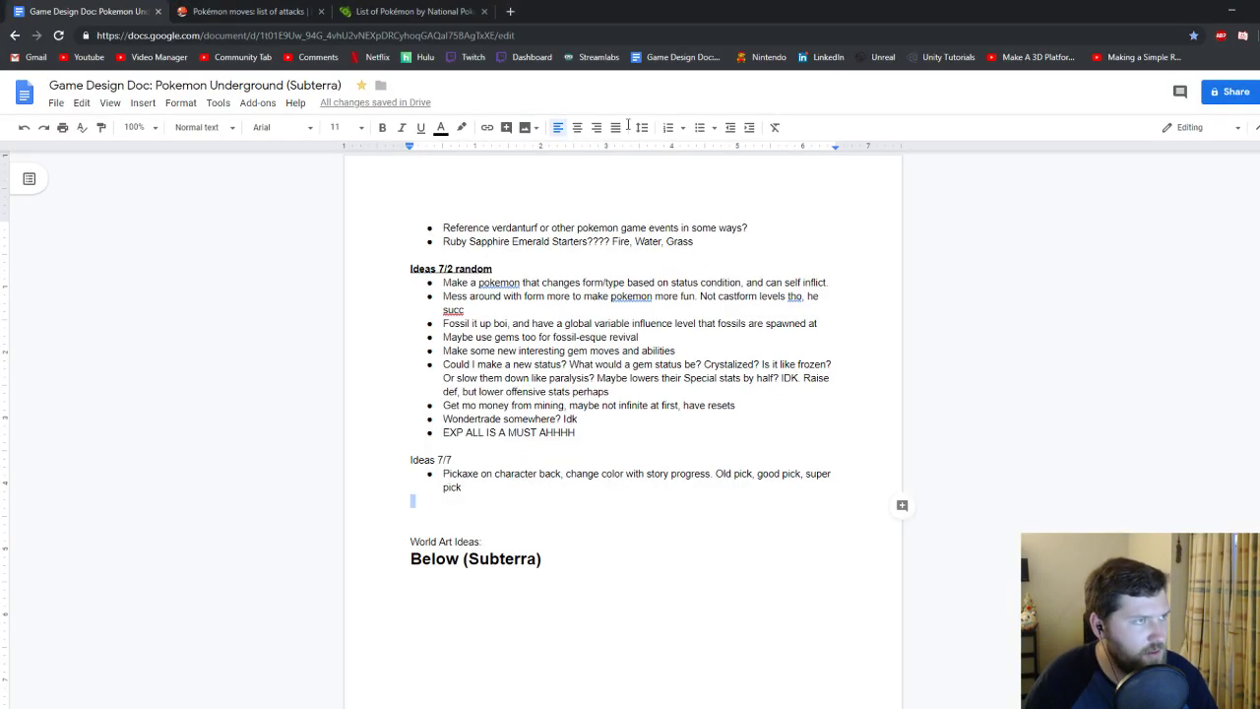
click(511, 12)
text(mi)
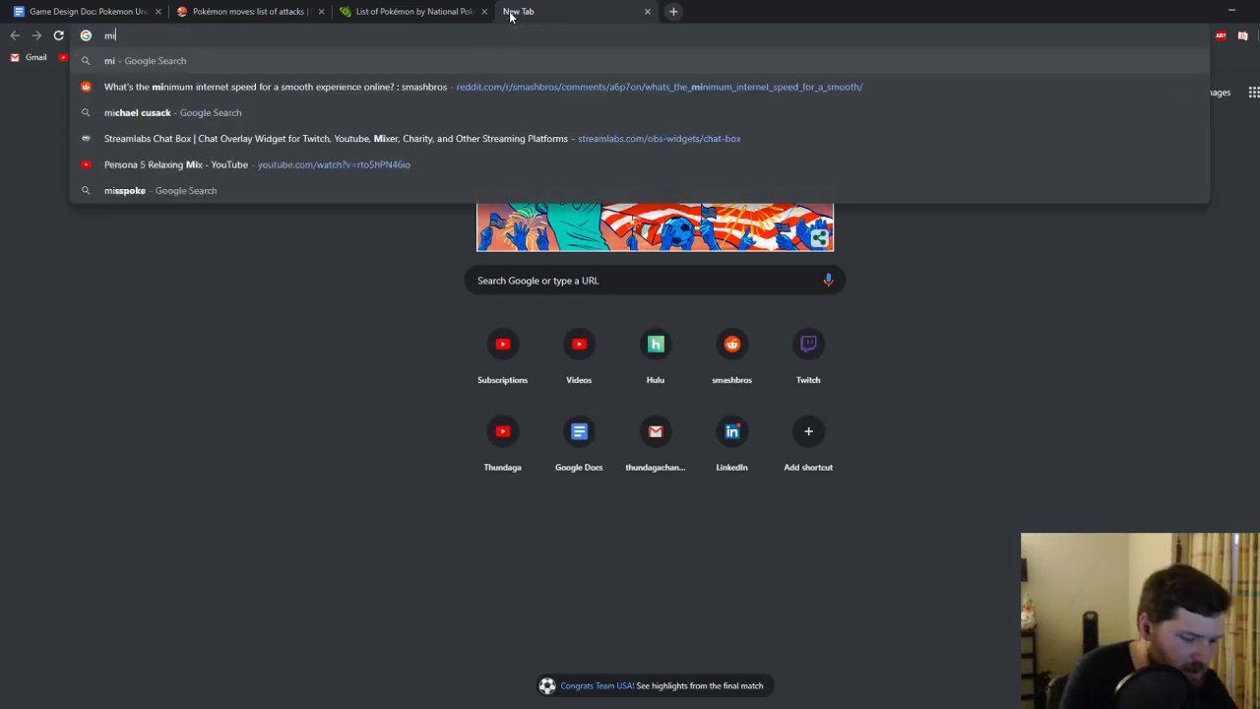
text(necraft )
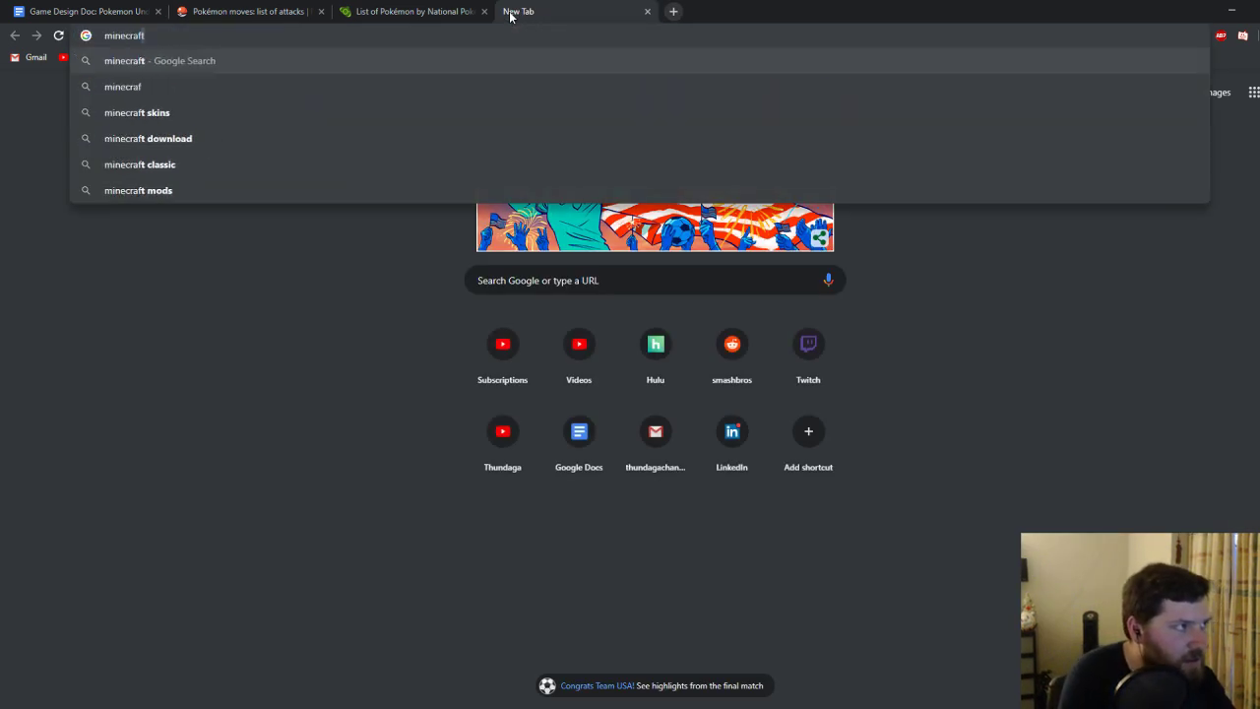
text(pickaxe)
key(Return)
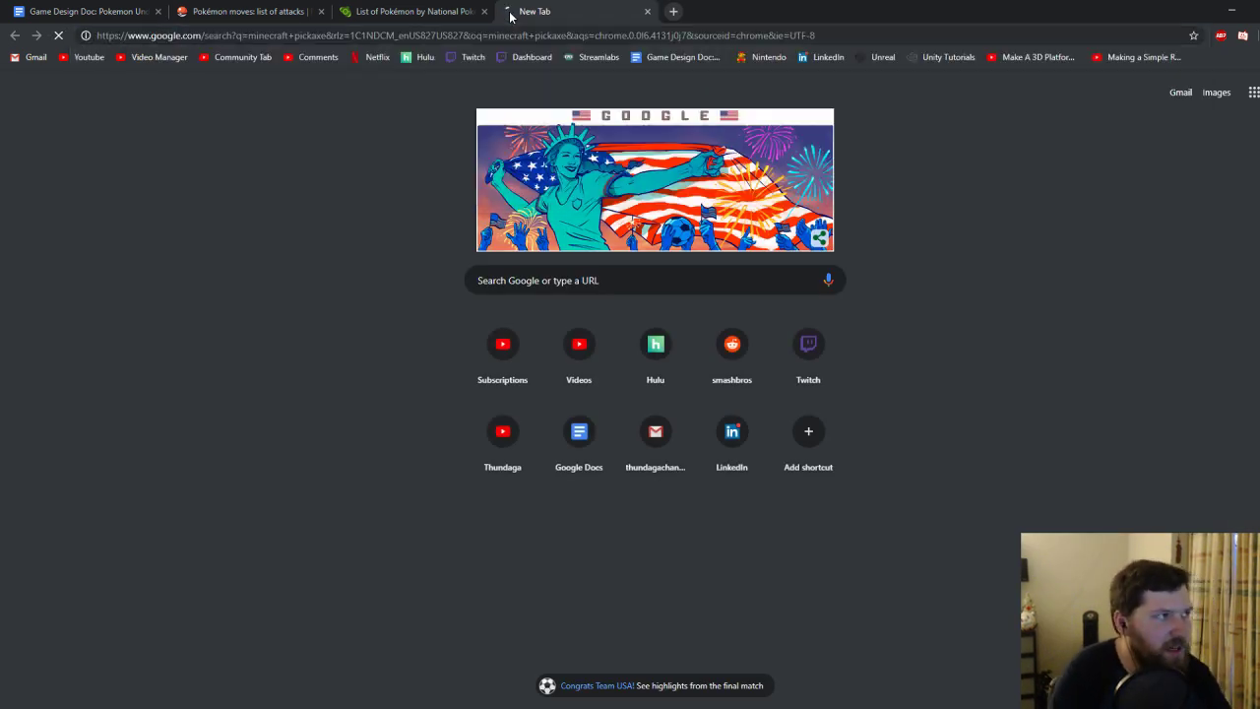
click(185, 144)
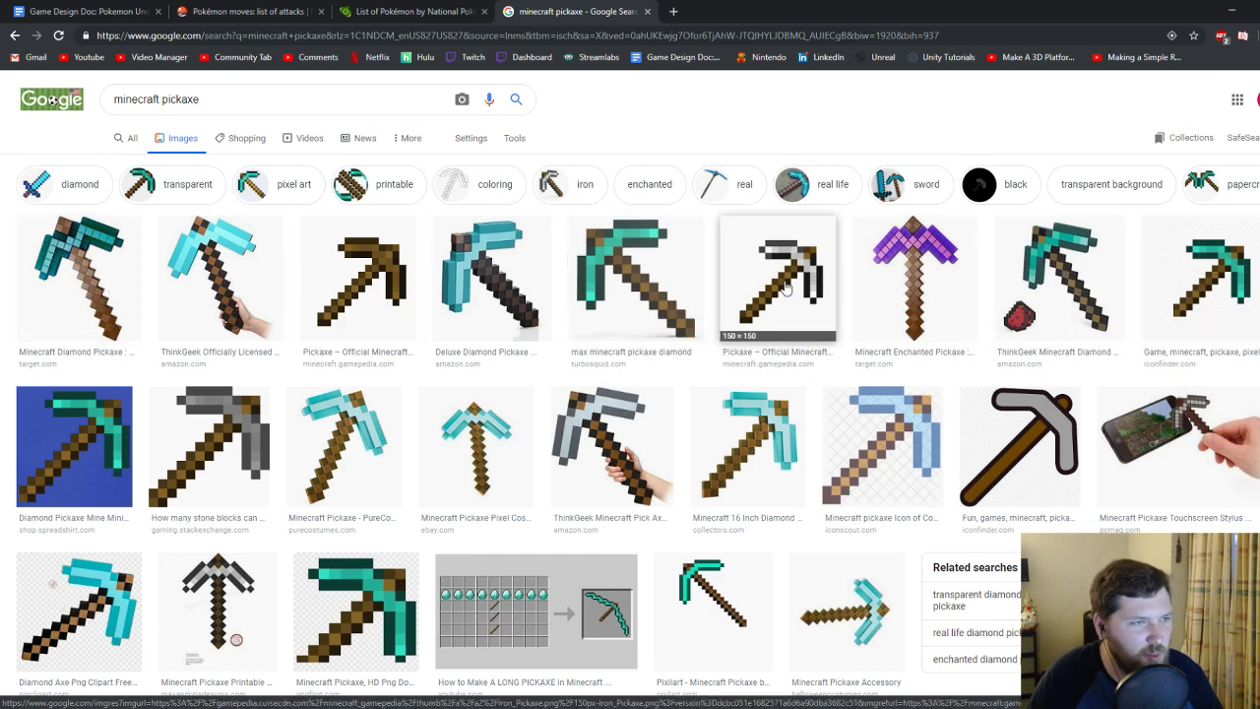
Open the iron pickaxe image from the Official Minecraft Wiki result in its own tab.
click(784, 287)
right_click(431, 421)
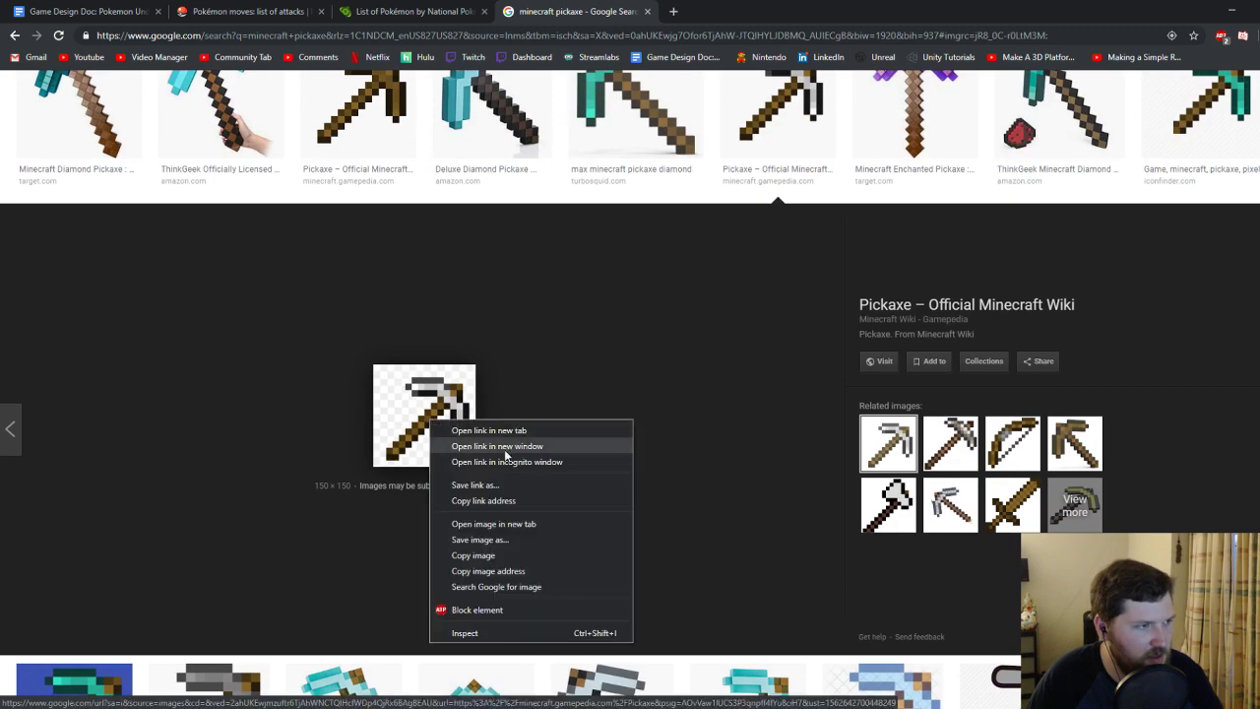
click(493, 524)
click(661, 14)
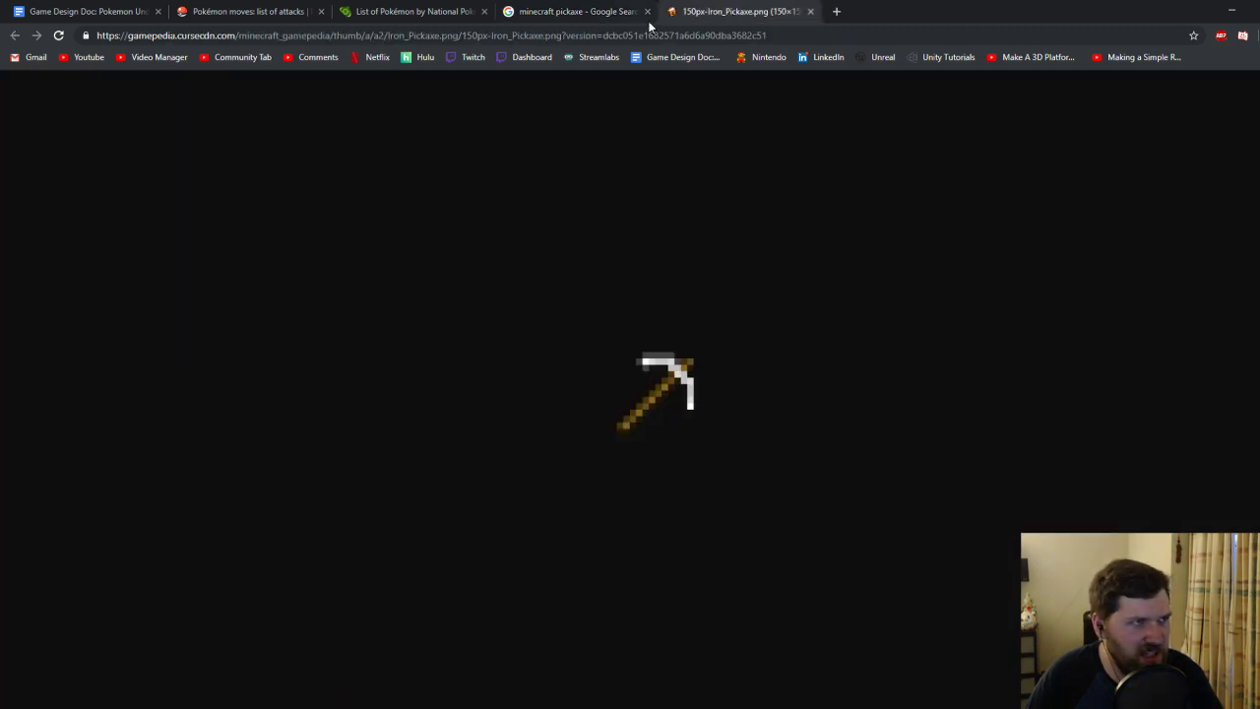
Start saving the iron pickaxe image and choose the Graphics > Icons folder of Pokemon Essentials v17.2 as its destination.
right_click(659, 388)
click(709, 414)
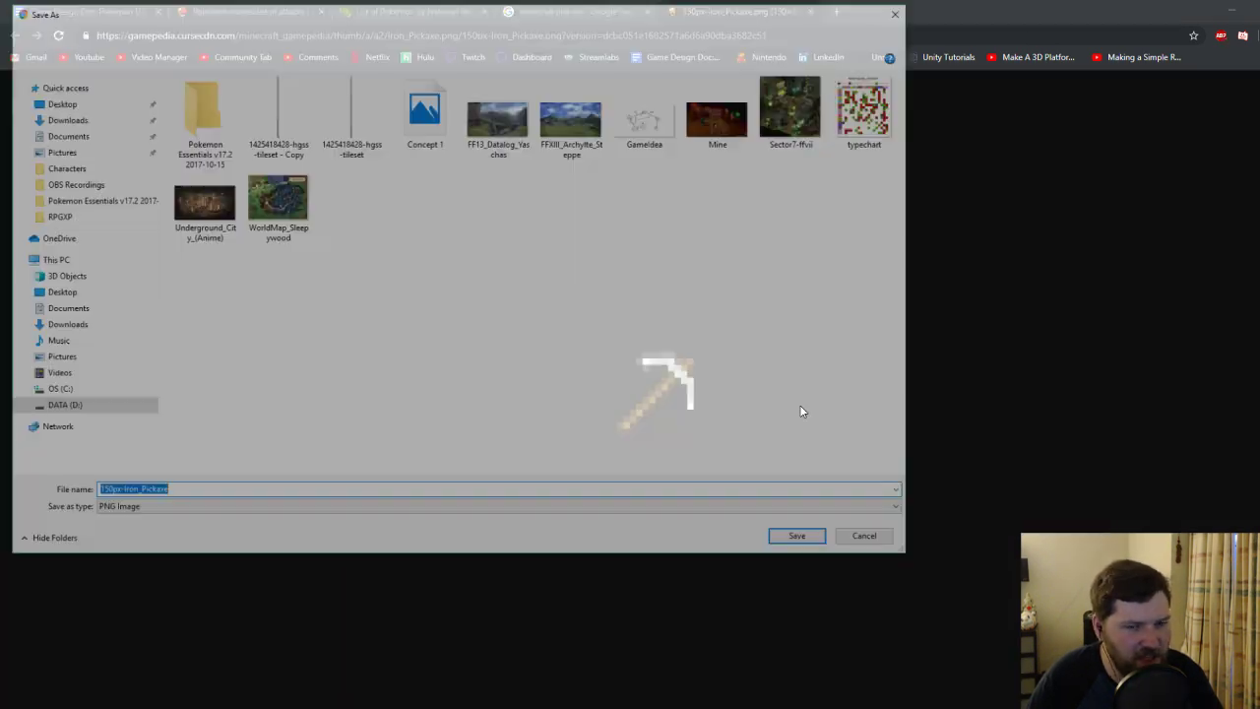
double_click(201, 110)
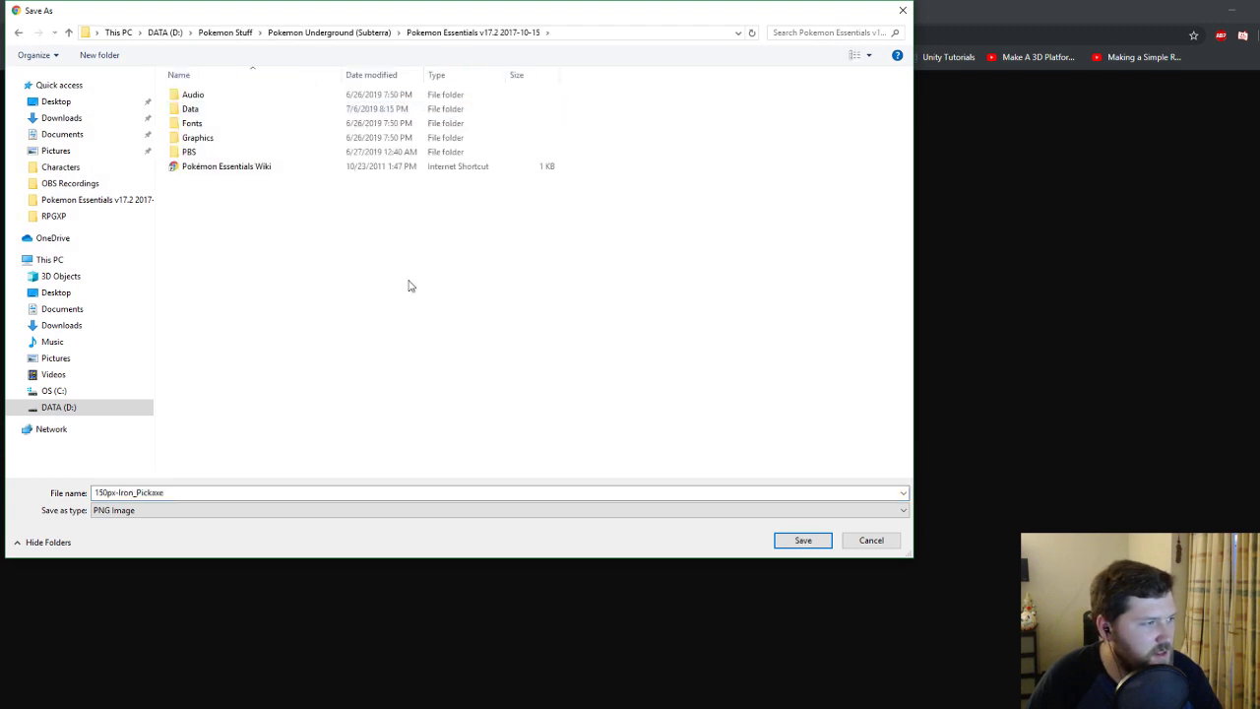
double_click(194, 152)
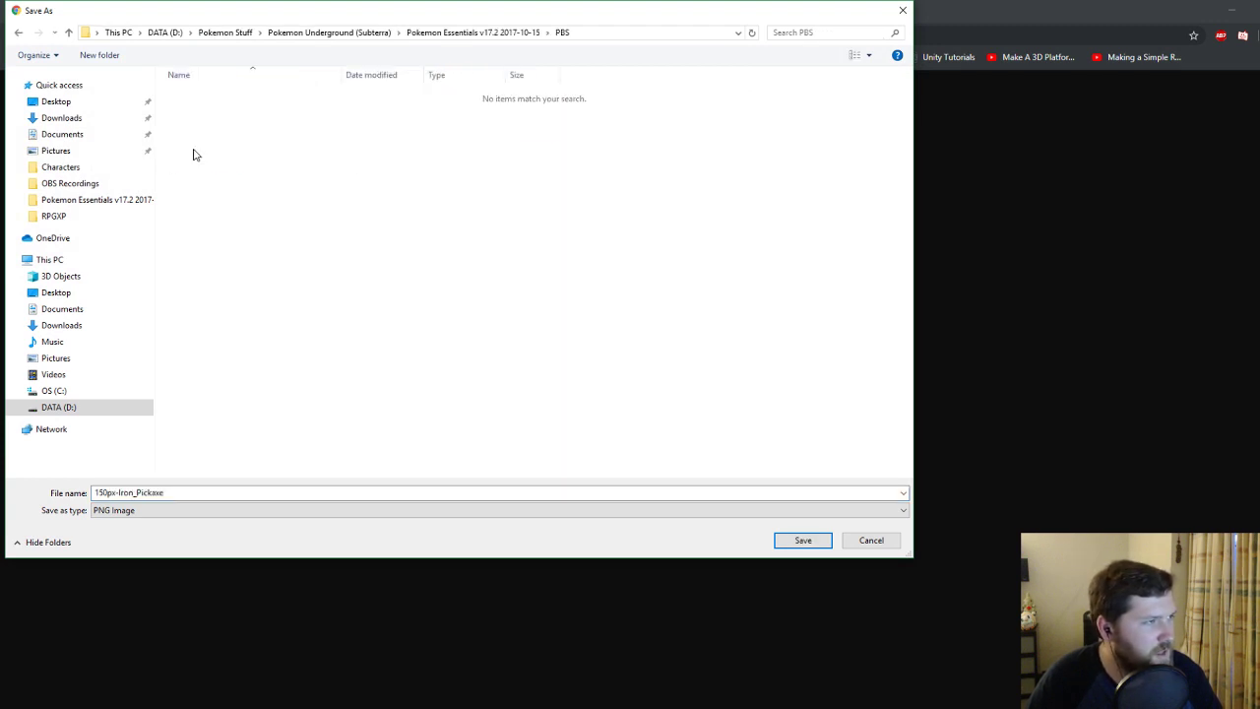
key(alt+Left)
double_click(196, 126)
key(alt+Left)
click(198, 139)
double_click(198, 138)
key(alt+Left)
double_click(200, 138)
click(192, 196)
double_click(192, 195)
Base the file name on the last numbered item icon, item527, and save the pickaxe image as item528 in PNG format.
scroll(551, 325, down, 20)
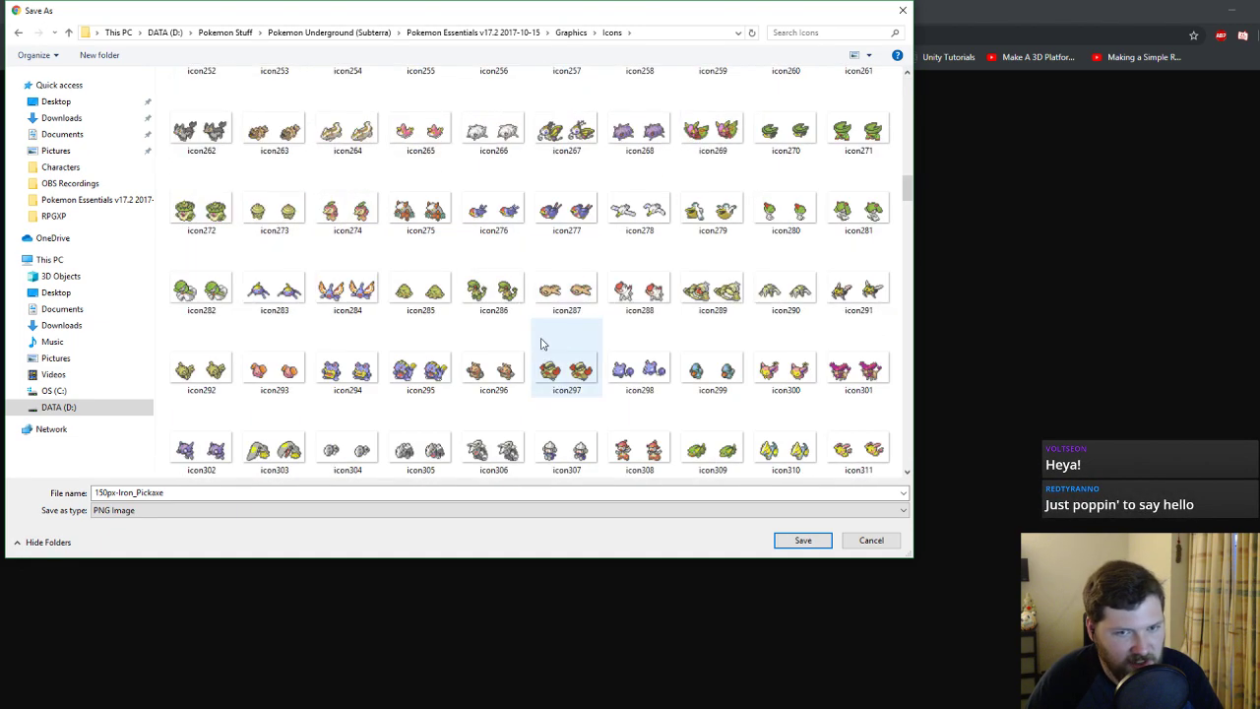
scroll(549, 349, down, 5)
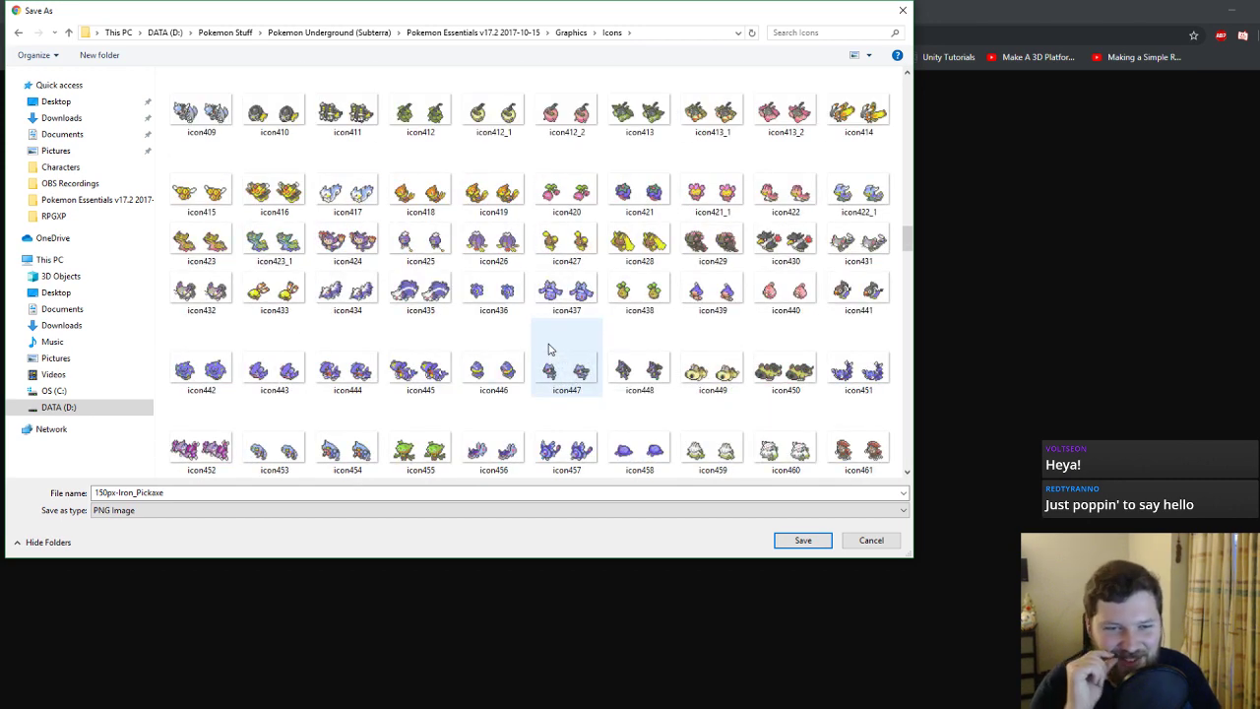
scroll(549, 349, down, 15)
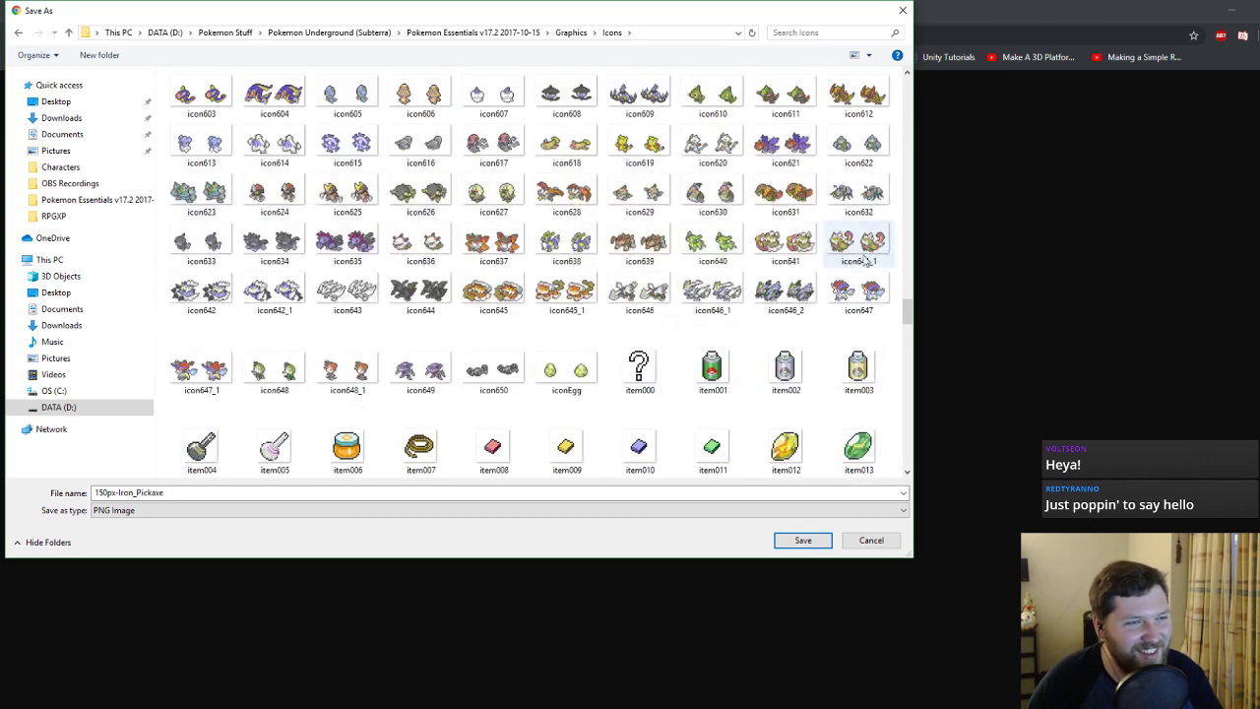
drag(906, 308, 906, 458)
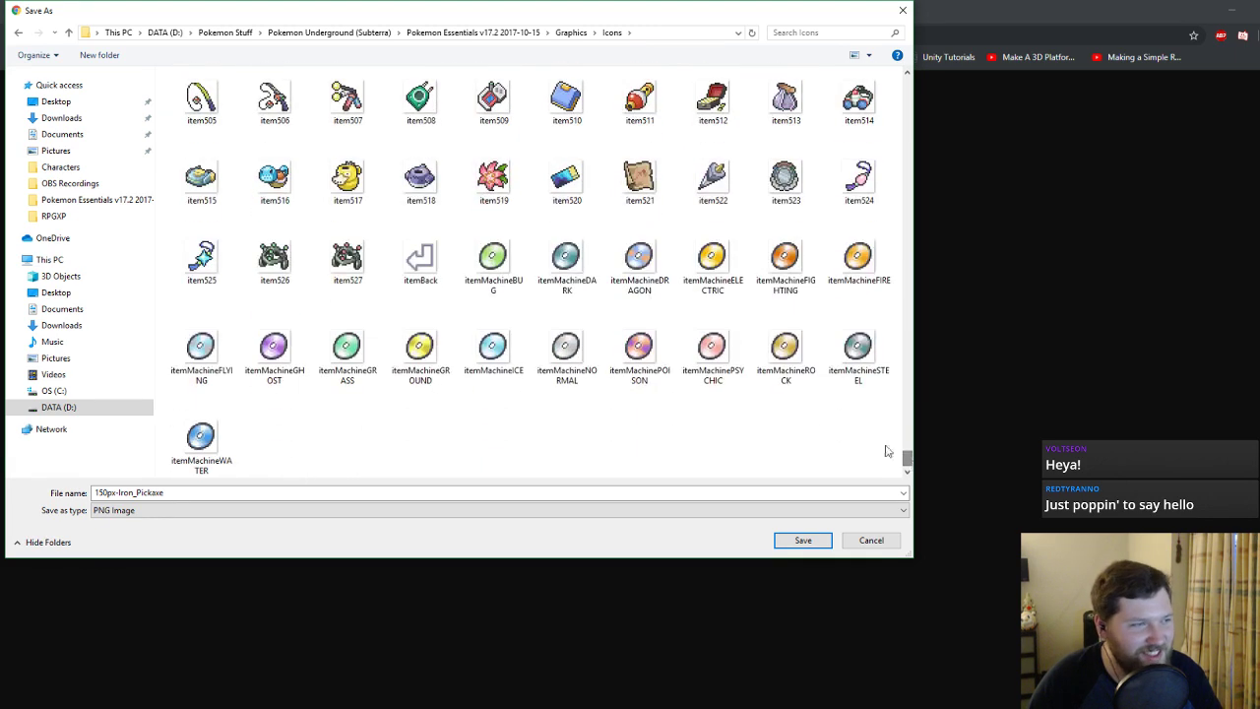
click(361, 276)
double_click(149, 493)
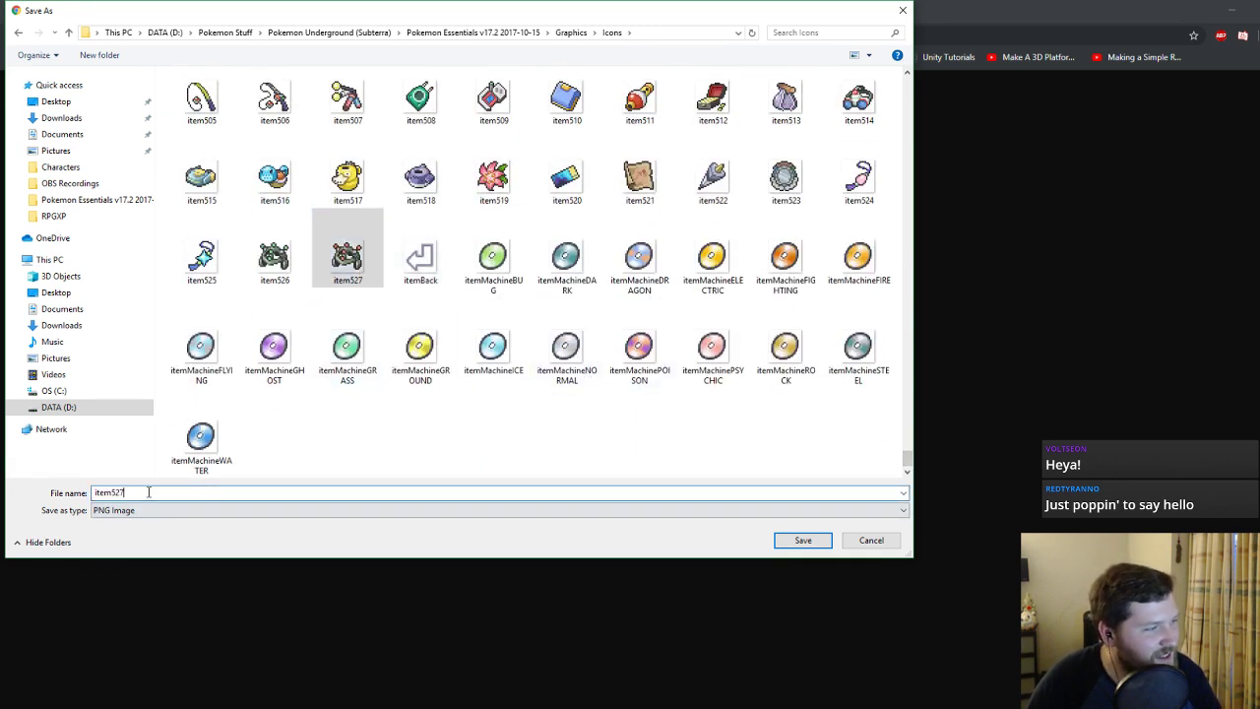
key(BackSpace)
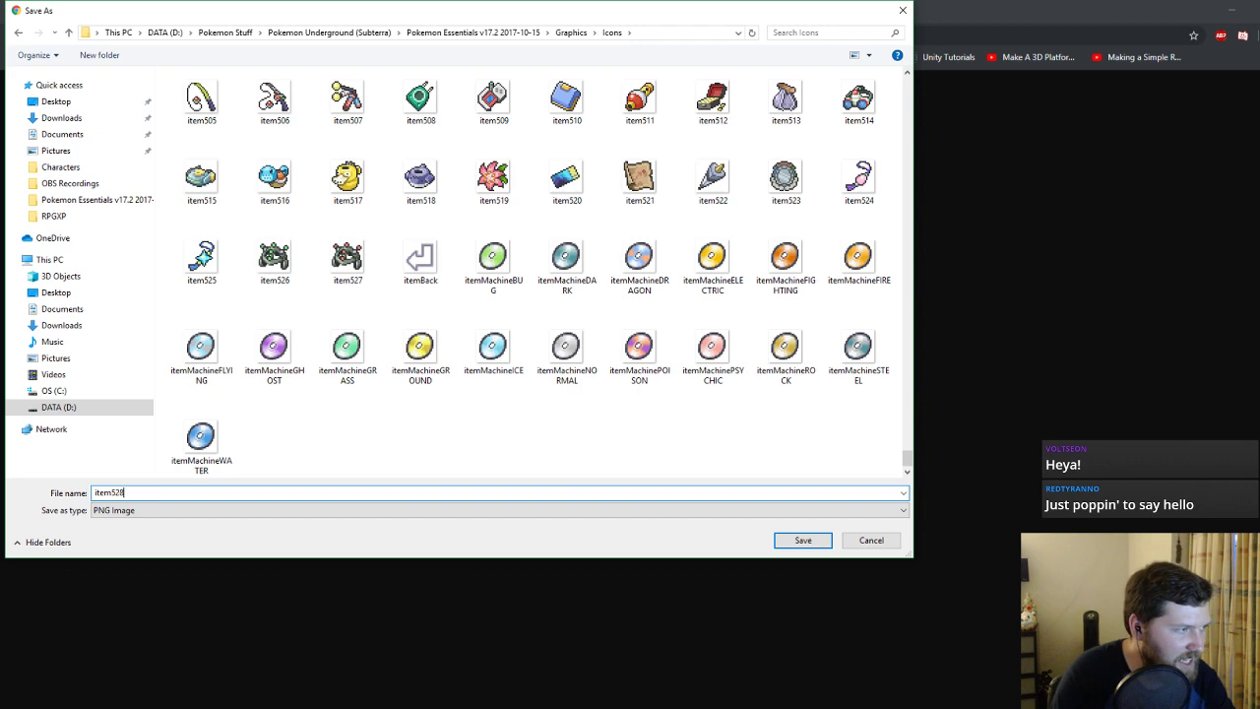
key(Return)
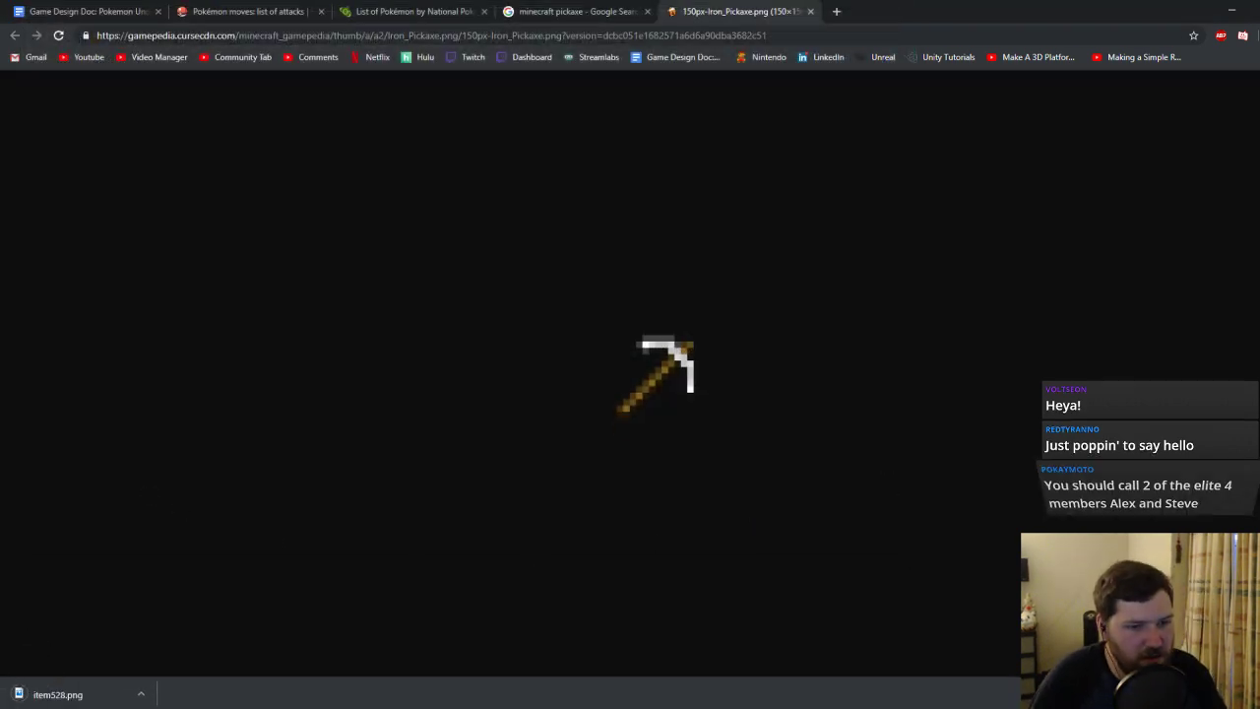
Dismiss the download bar and close the pickaxe image and the image search results.
click(1252, 694)
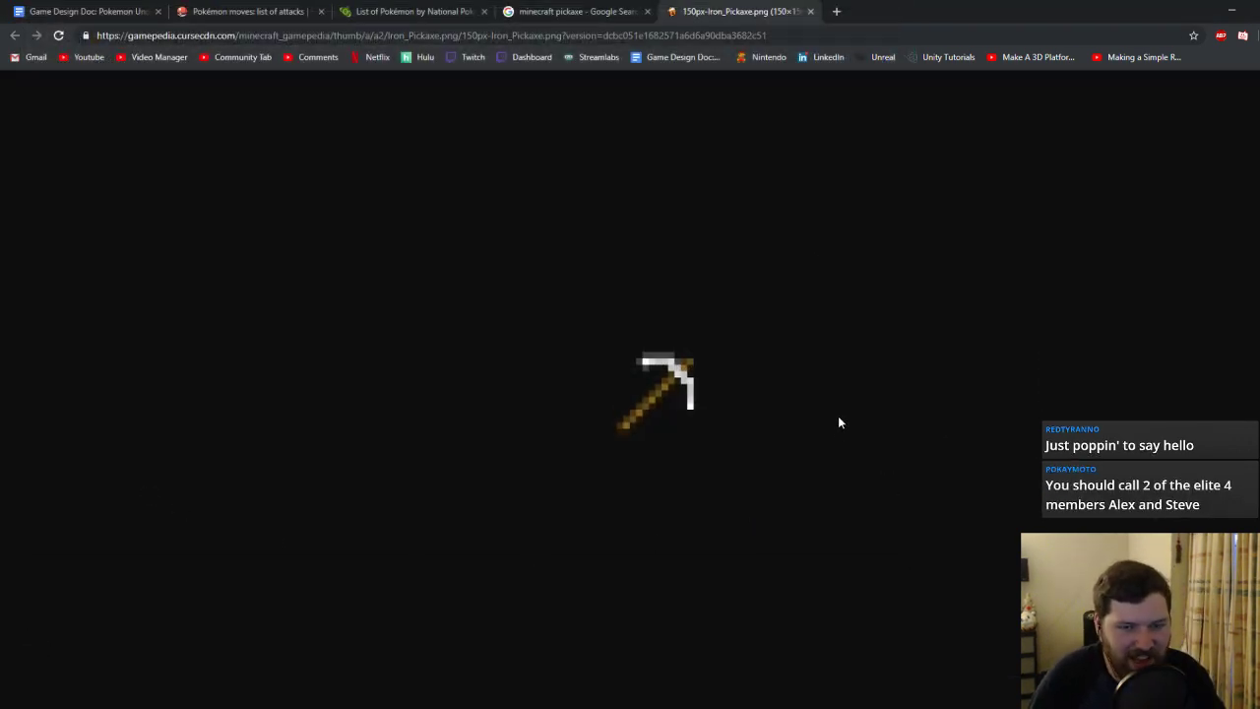
click(812, 12)
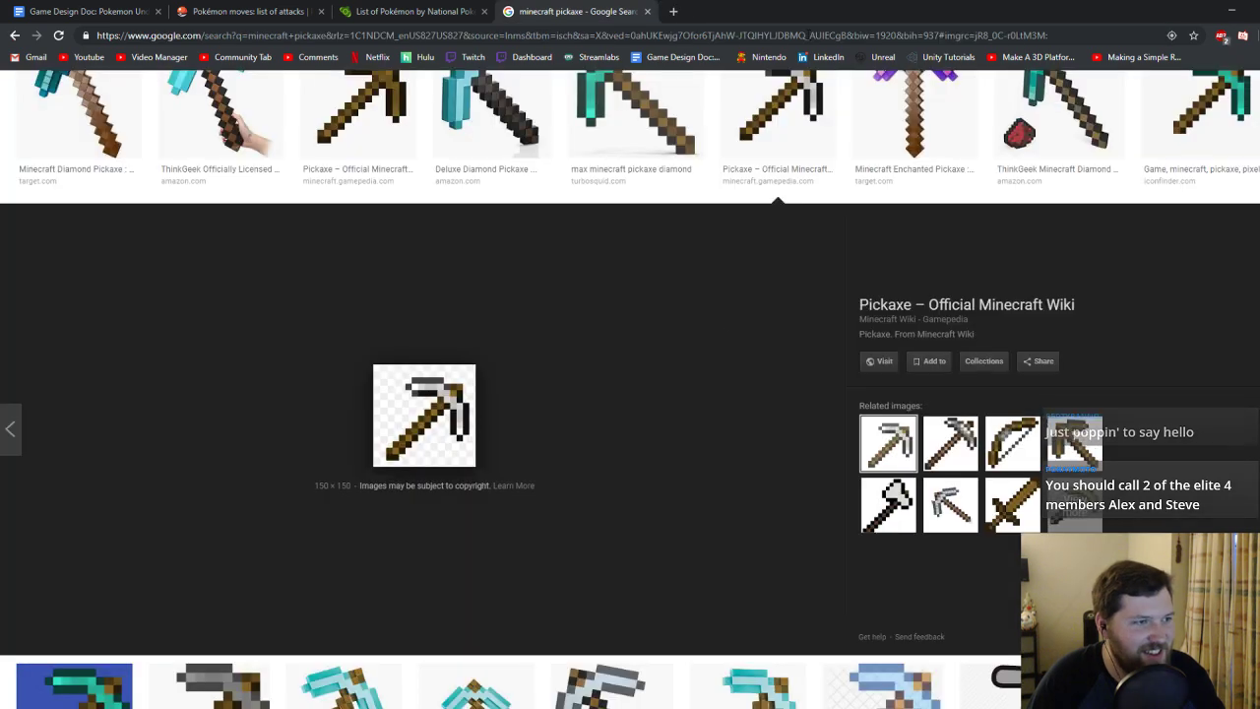
scroll(815, 419, up, 3)
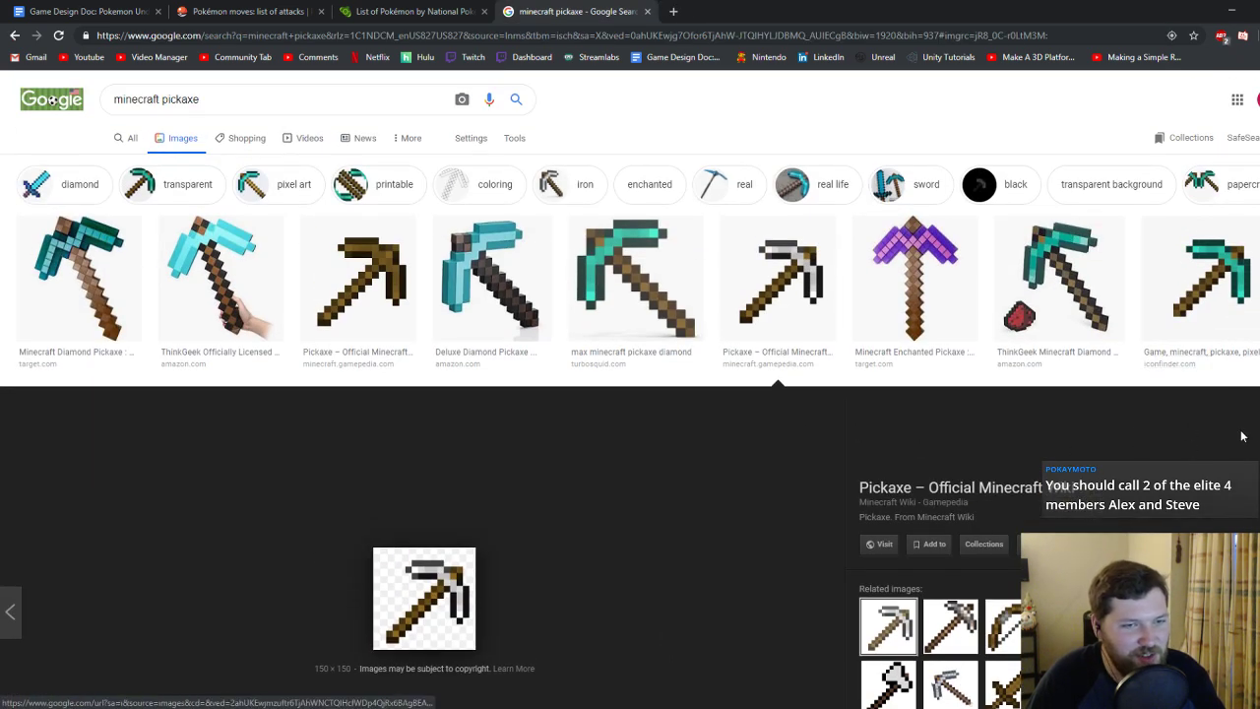
click(1225, 397)
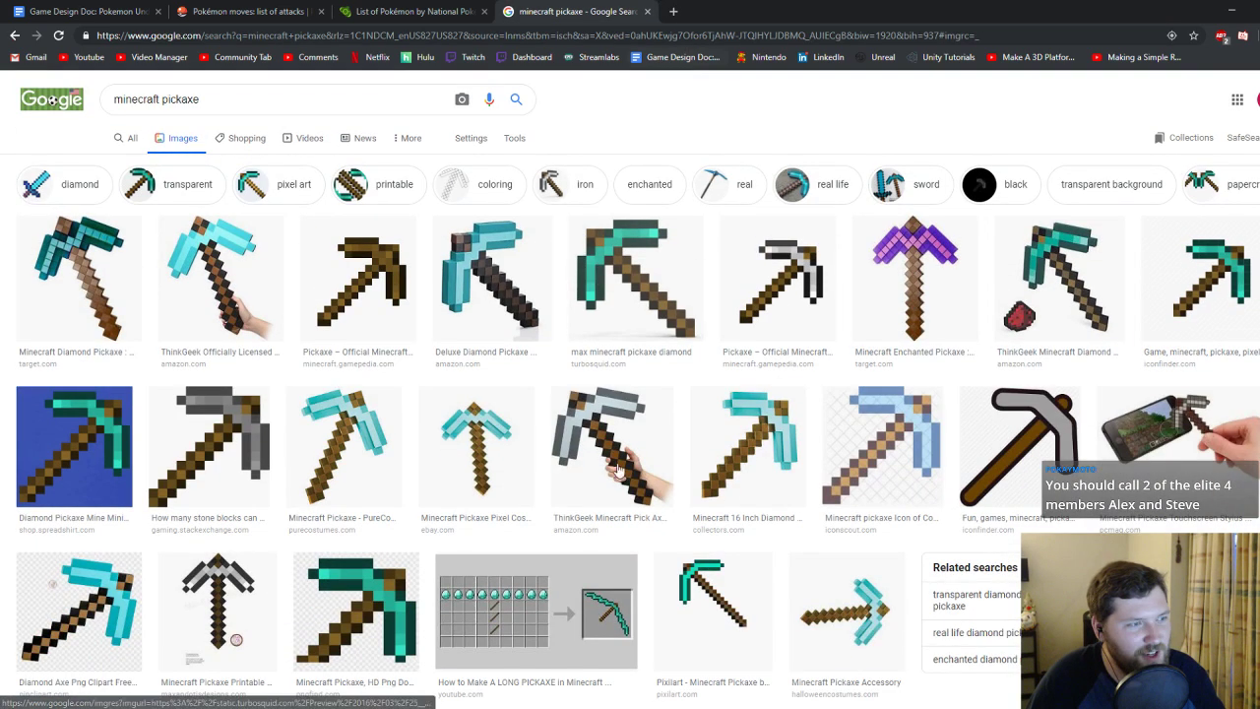
click(648, 12)
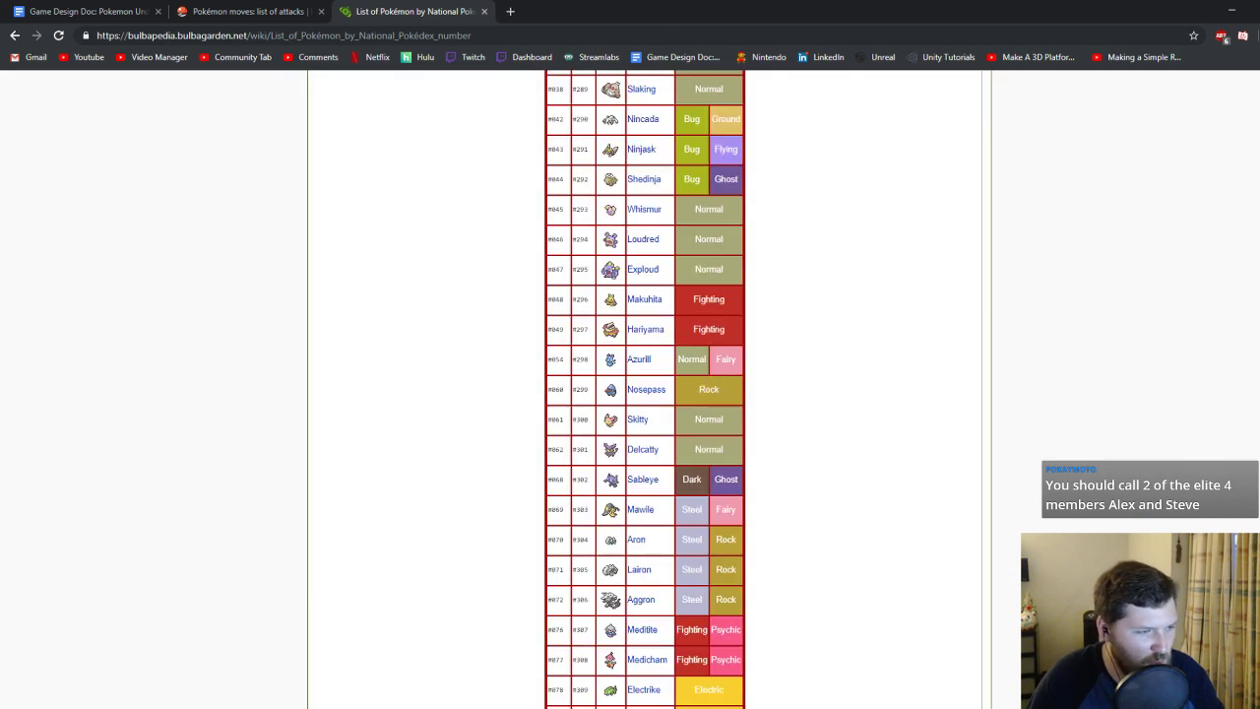
Switch to Photoshop and open the existing item icon item527 from the Graphics > Icons folder.
mouse_move(619, 707)
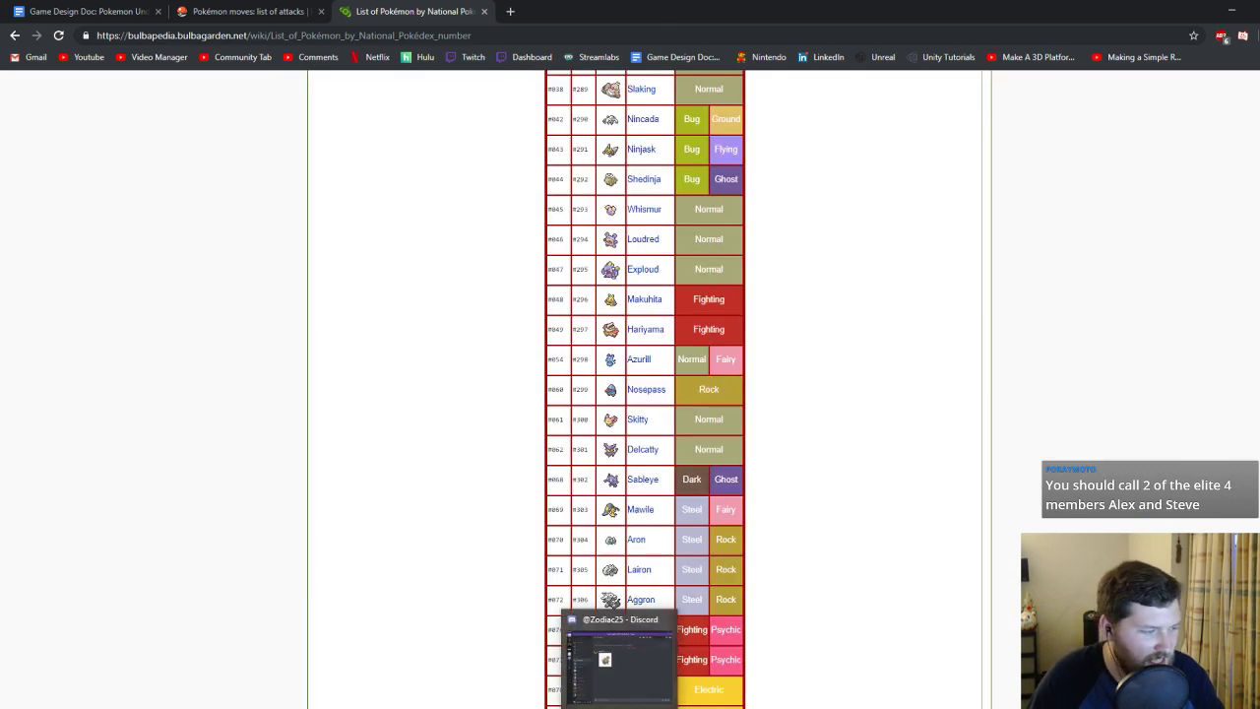
click(313, 707)
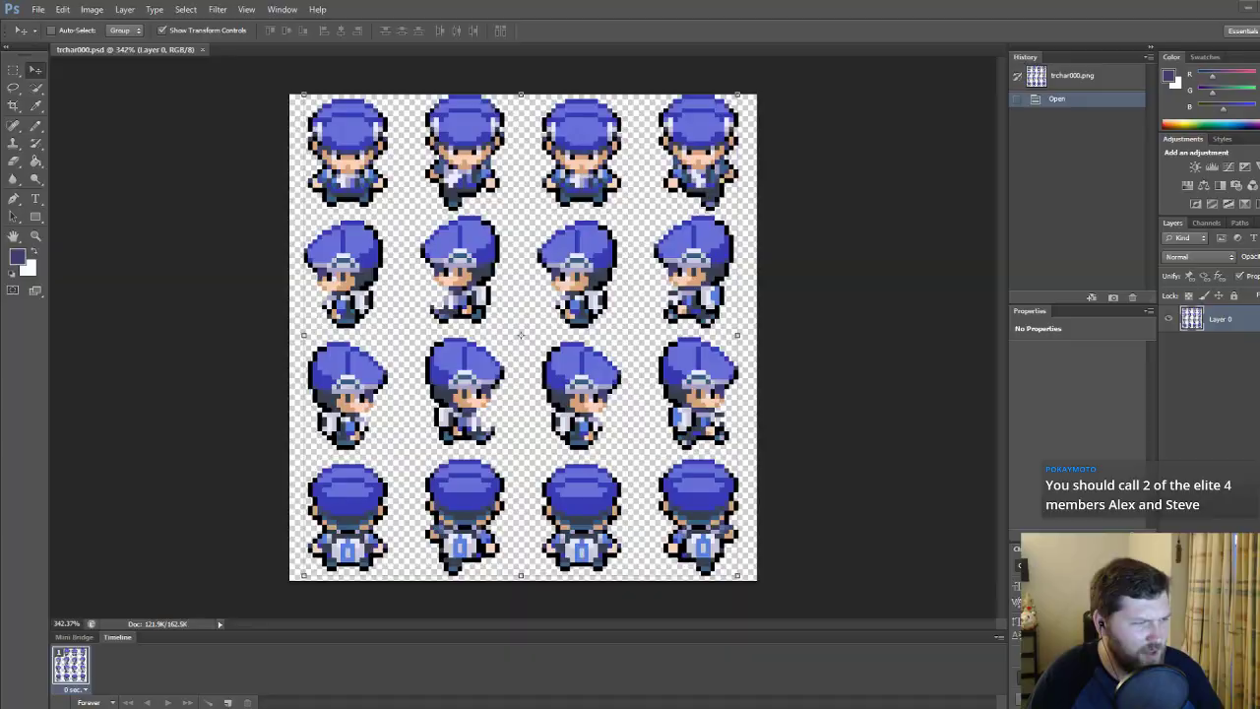
click(37, 9)
click(50, 43)
scroll(645, 462, down, 5)
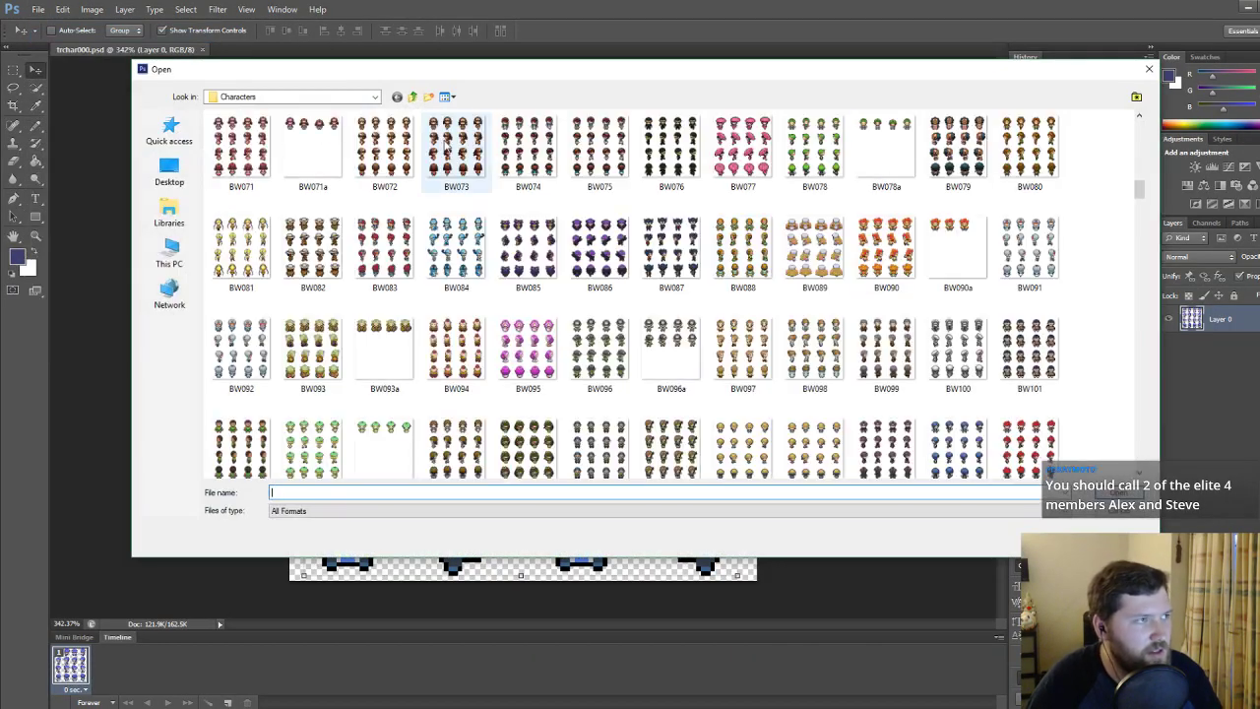
click(412, 96)
double_click(229, 223)
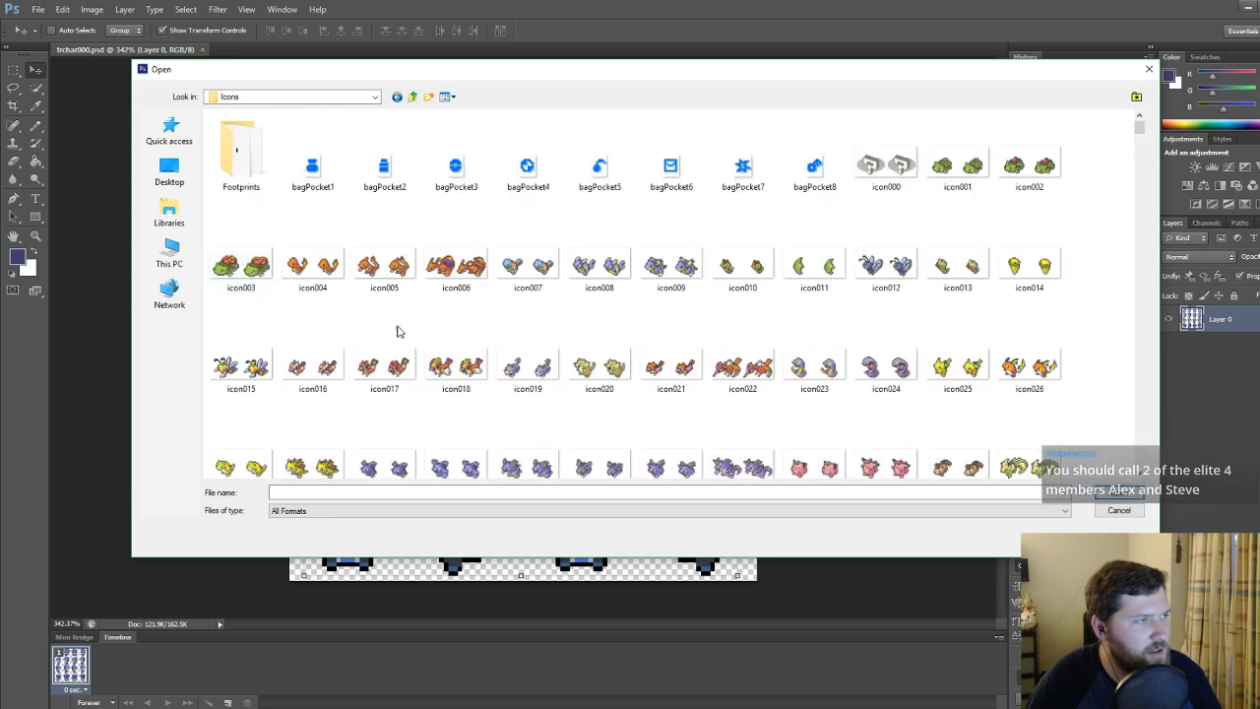
scroll(534, 442, down, 10)
drag(1139, 171, 1139, 463)
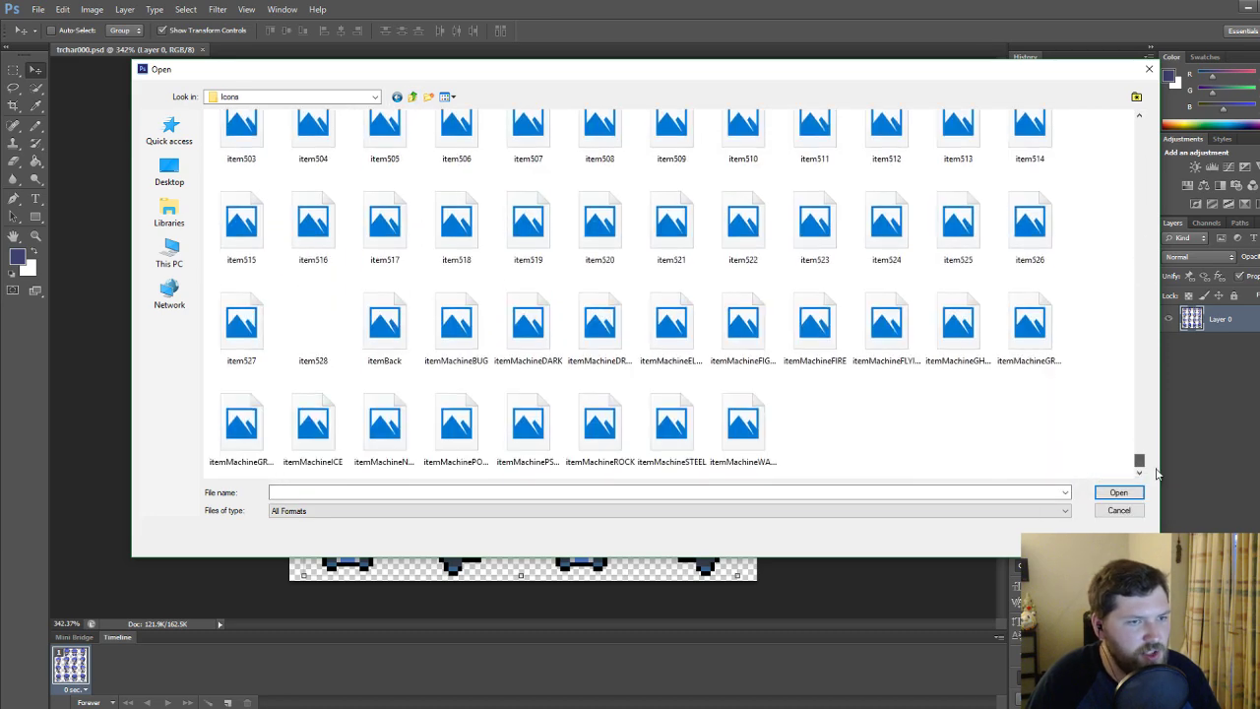
click(309, 315)
double_click(242, 333)
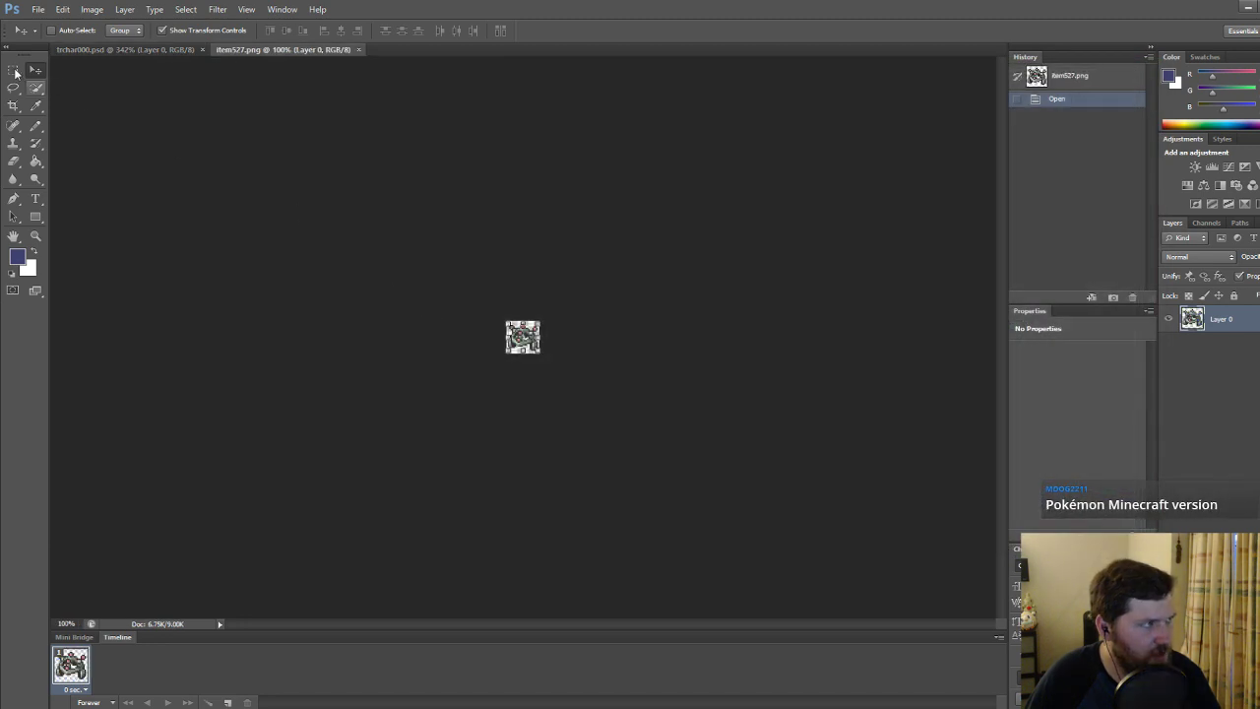
Outline the whole item527 icon with the Rectangular Marquee to check its extent, and clear the selection.
click(15, 72)
alt+scroll(626, 371, up, 6)
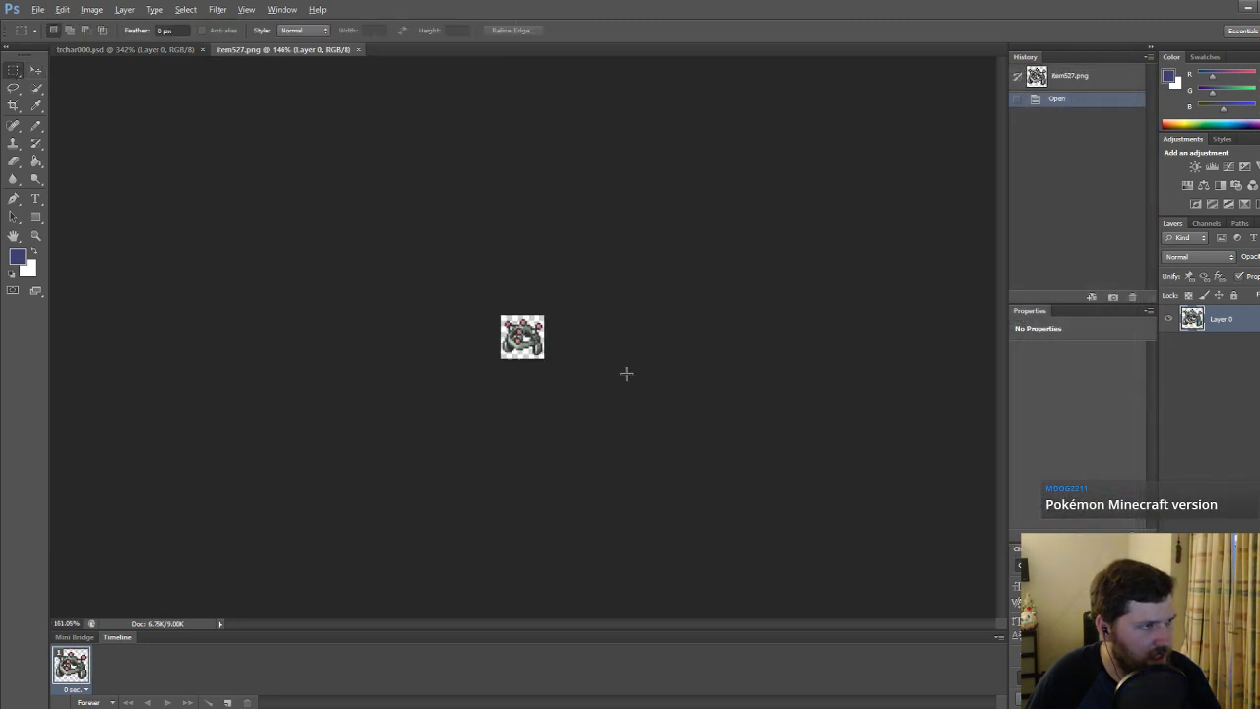
drag(402, 219, 859, 581)
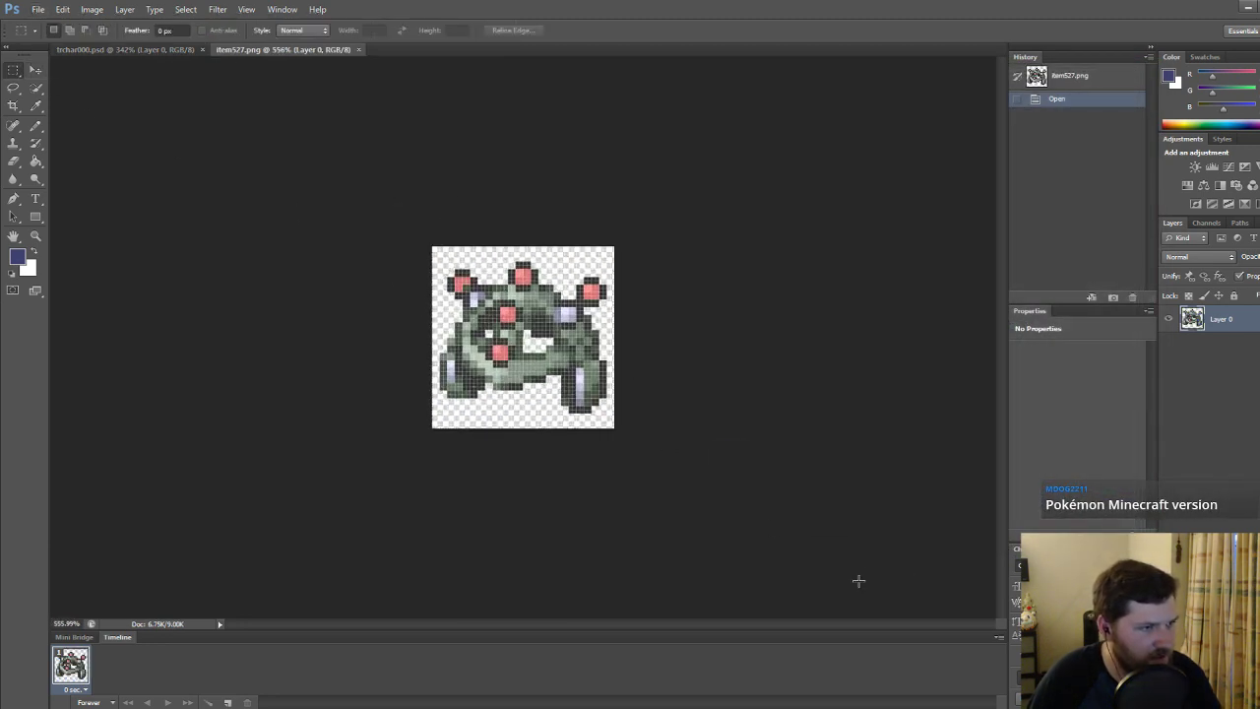
key(ctrl+d)
Open the pickaxe image item528 from the Icons folder.
click(39, 10)
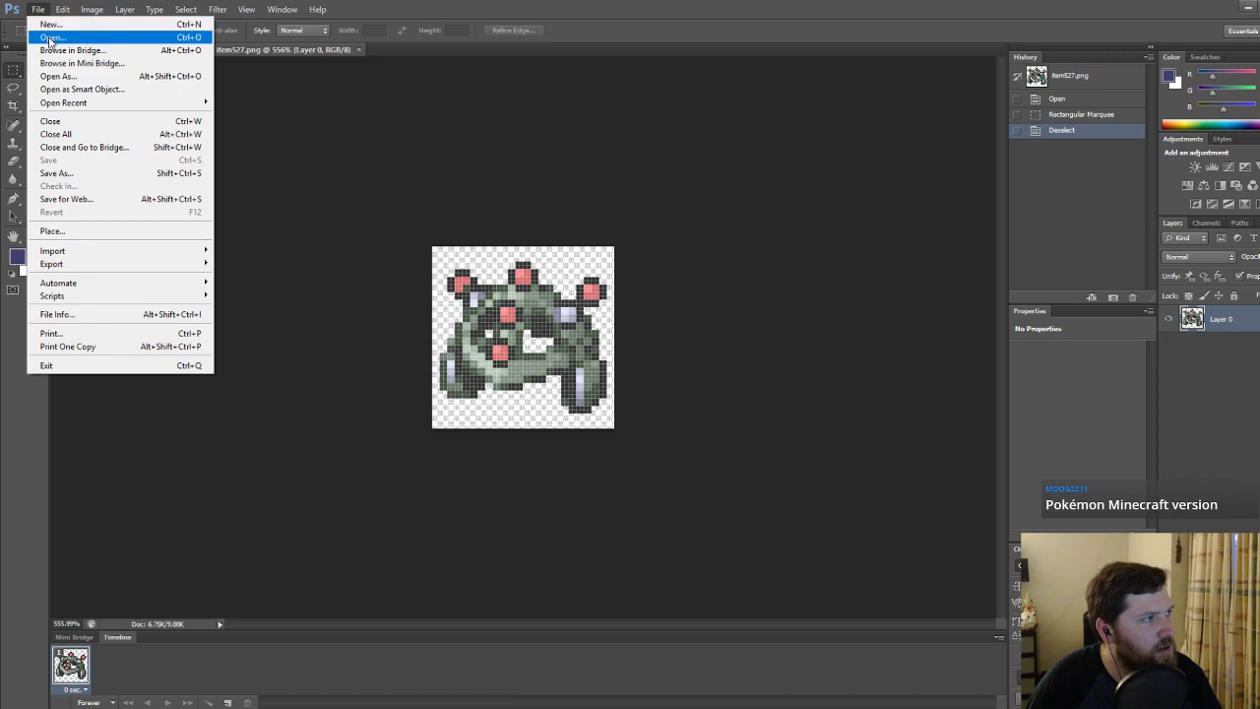
click(51, 37)
drag(1139, 121, 1140, 459)
scroll(541, 387, down, 9)
double_click(313, 321)
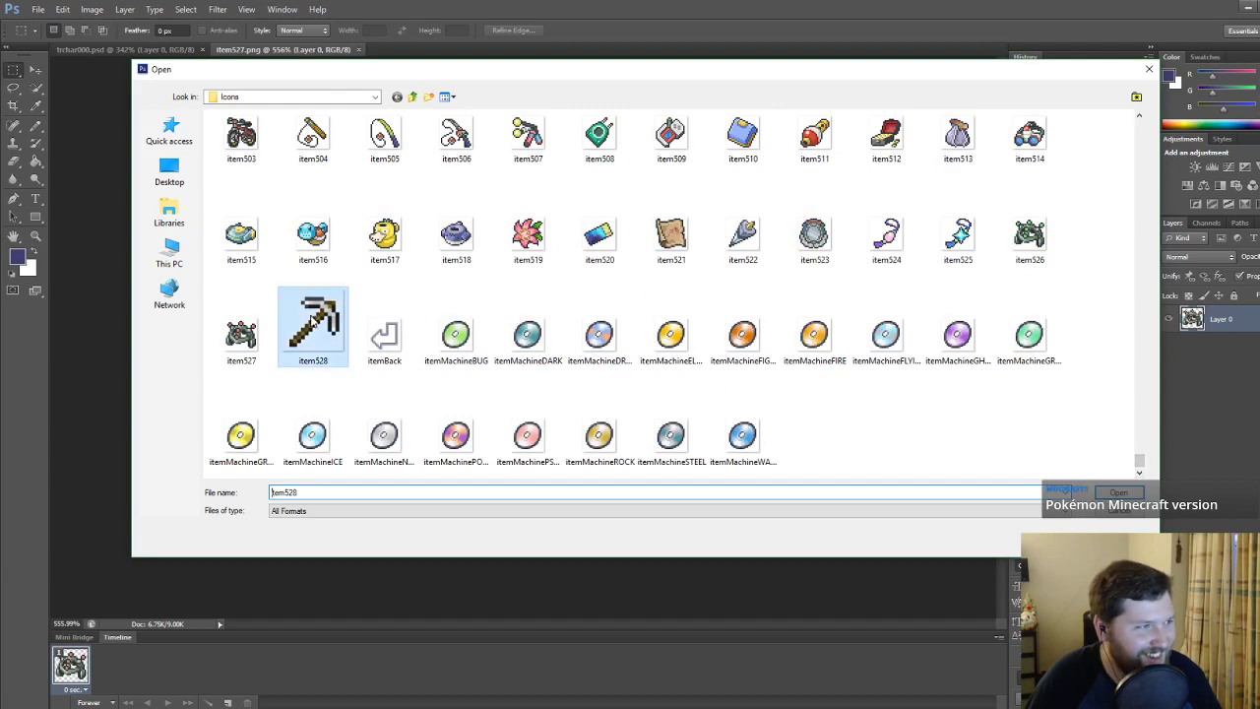
Resize the pickaxe image to 48 x 48 pixels with Nearest Neighbor resampling.
key(ctrl+0)
alt+scroll(452, 281, up, 4)
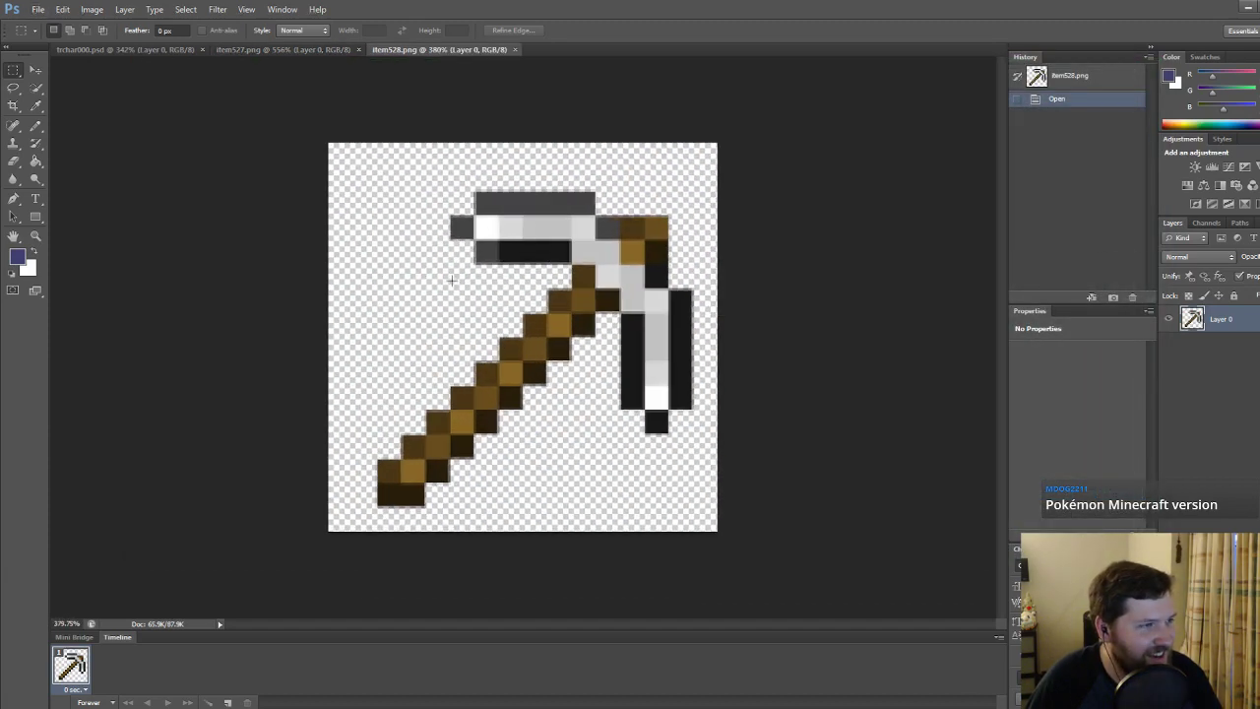
alt+scroll(459, 263, up, 2)
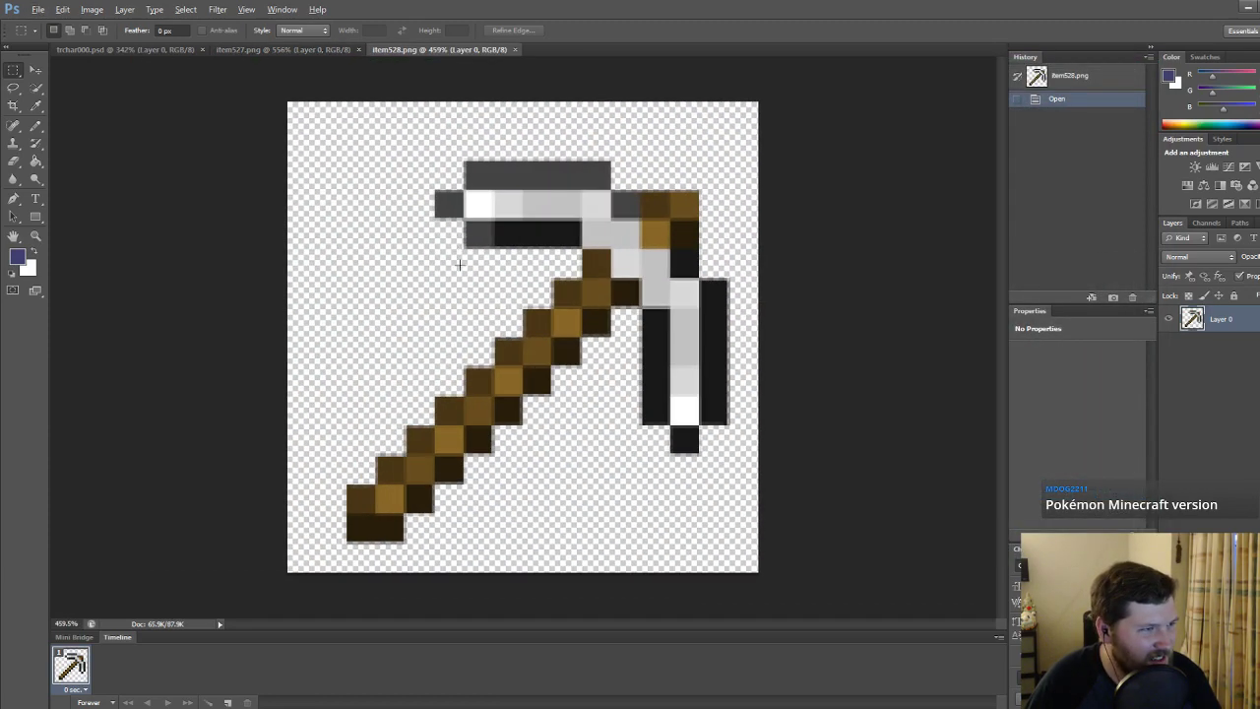
alt+scroll(472, 302, up, 2)
alt+scroll(476, 294, down, 4)
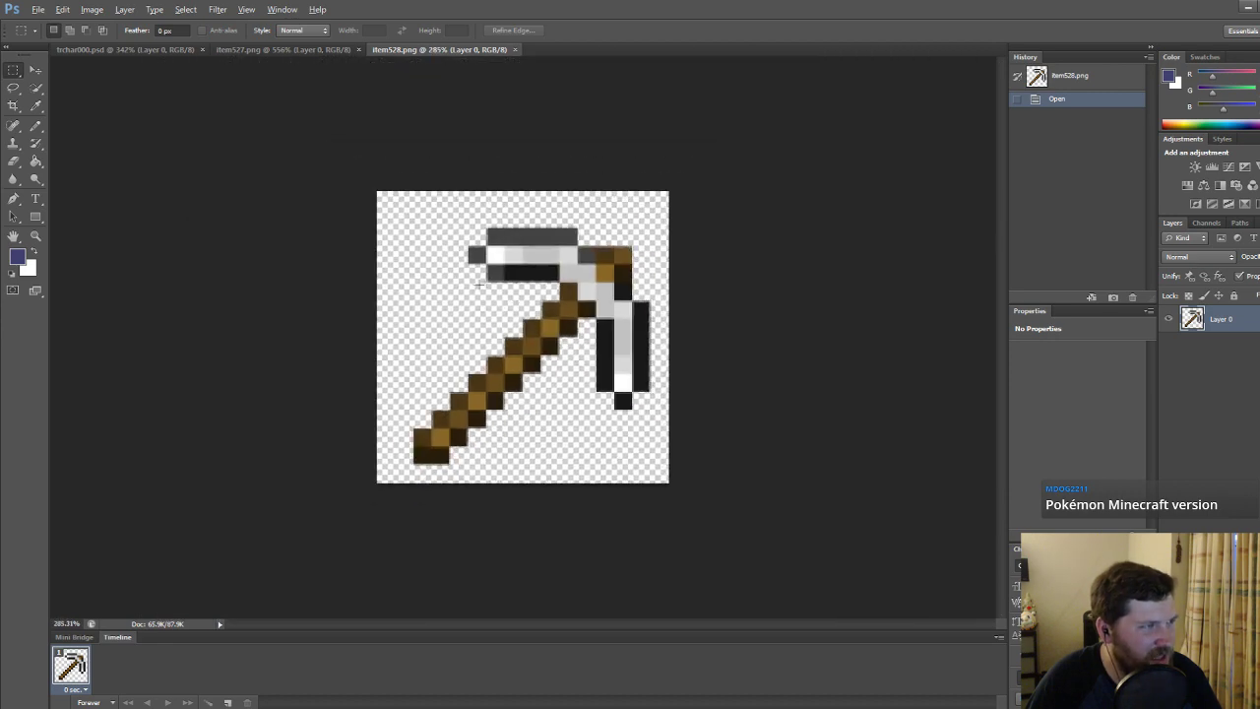
alt+scroll(308, 62, up, 1)
click(92, 9)
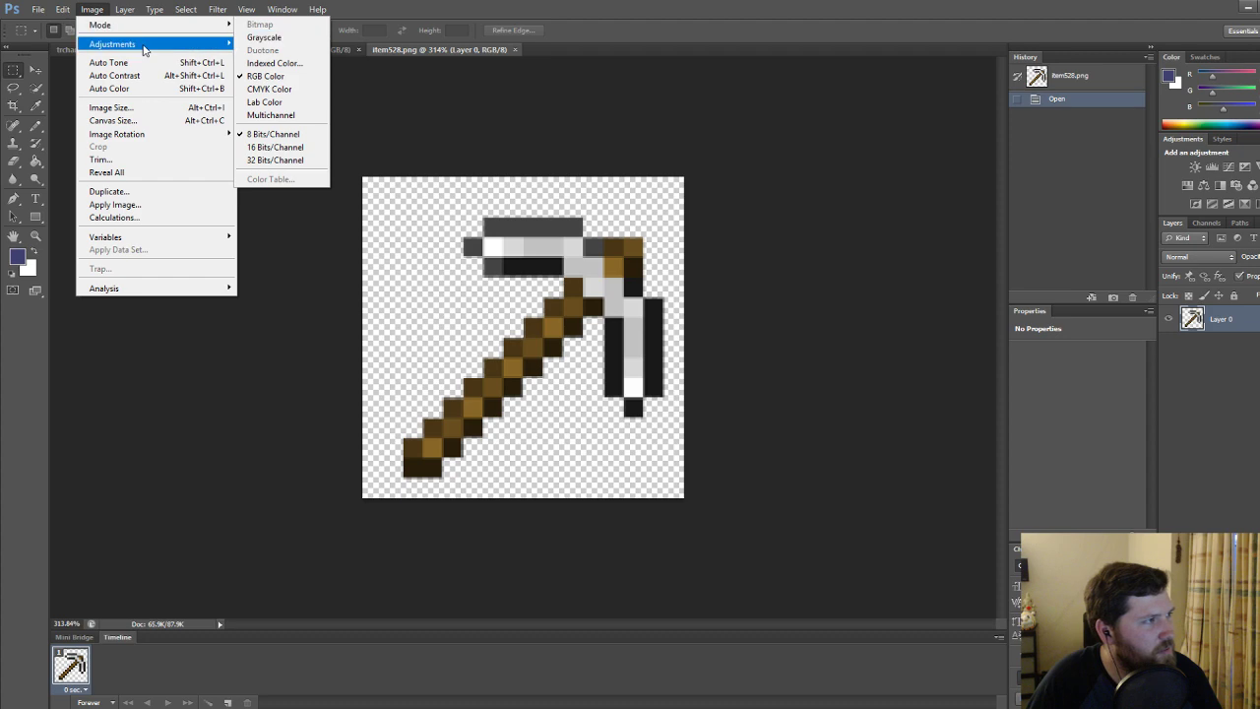
click(113, 108)
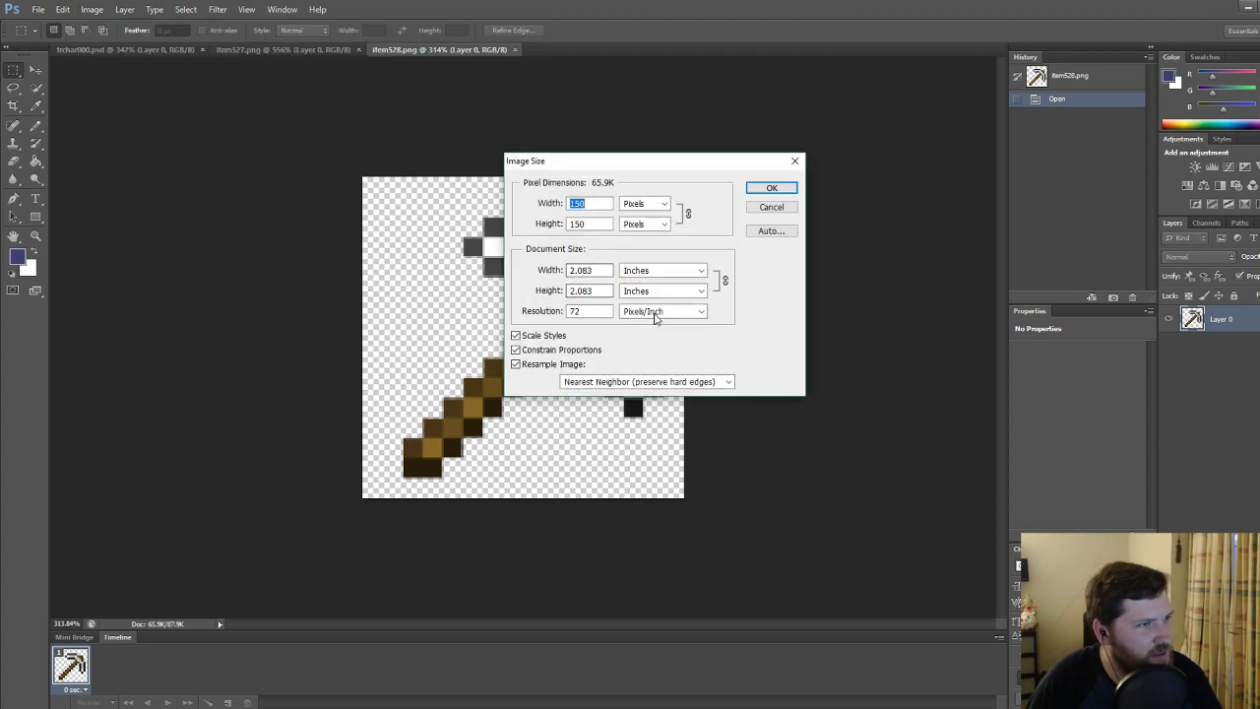
text(48)
key(Tab)
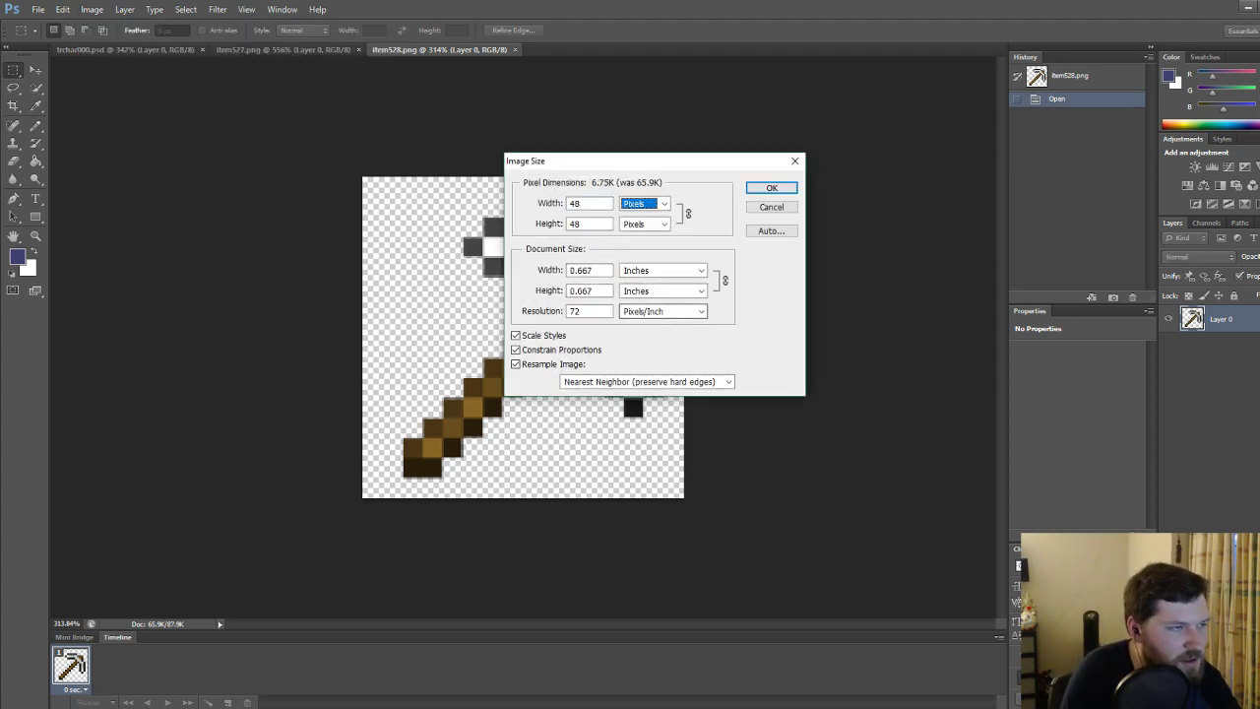
key(Return)
Erase the faint leftover pixels along the upper edge and the right side of the pickaxe head.
alt+scroll(518, 325, up, 5)
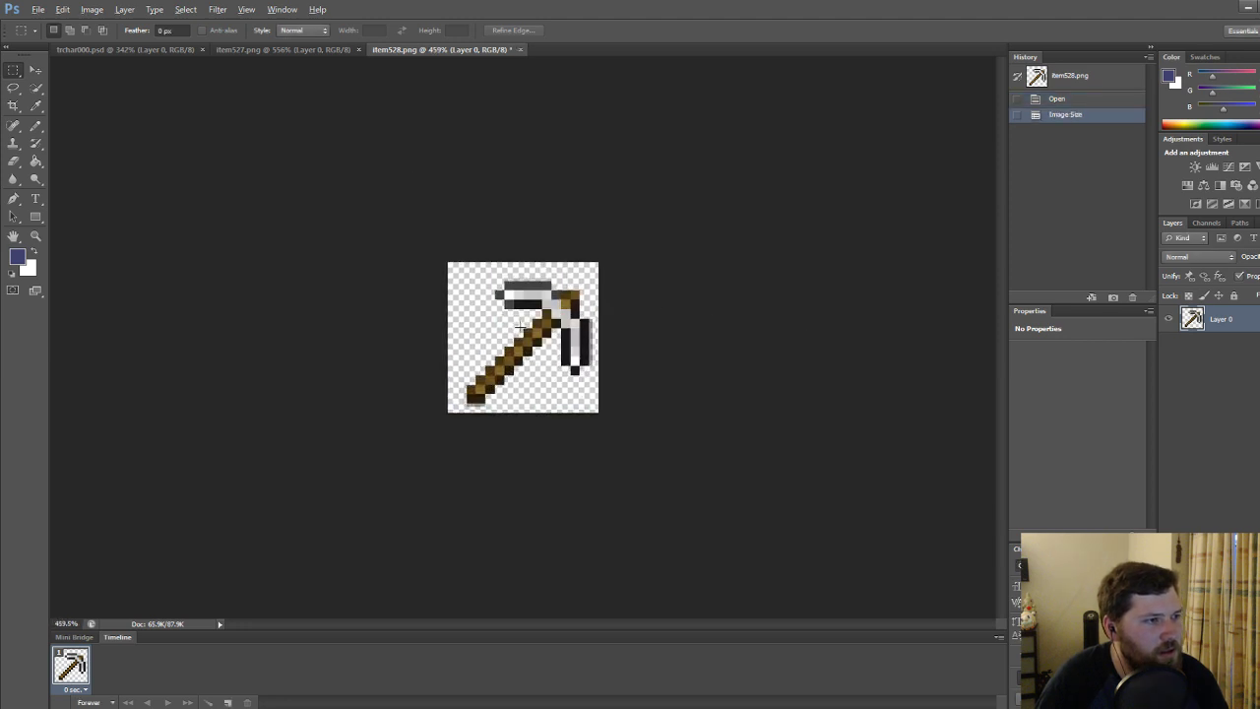
alt+scroll(519, 326, up, 2)
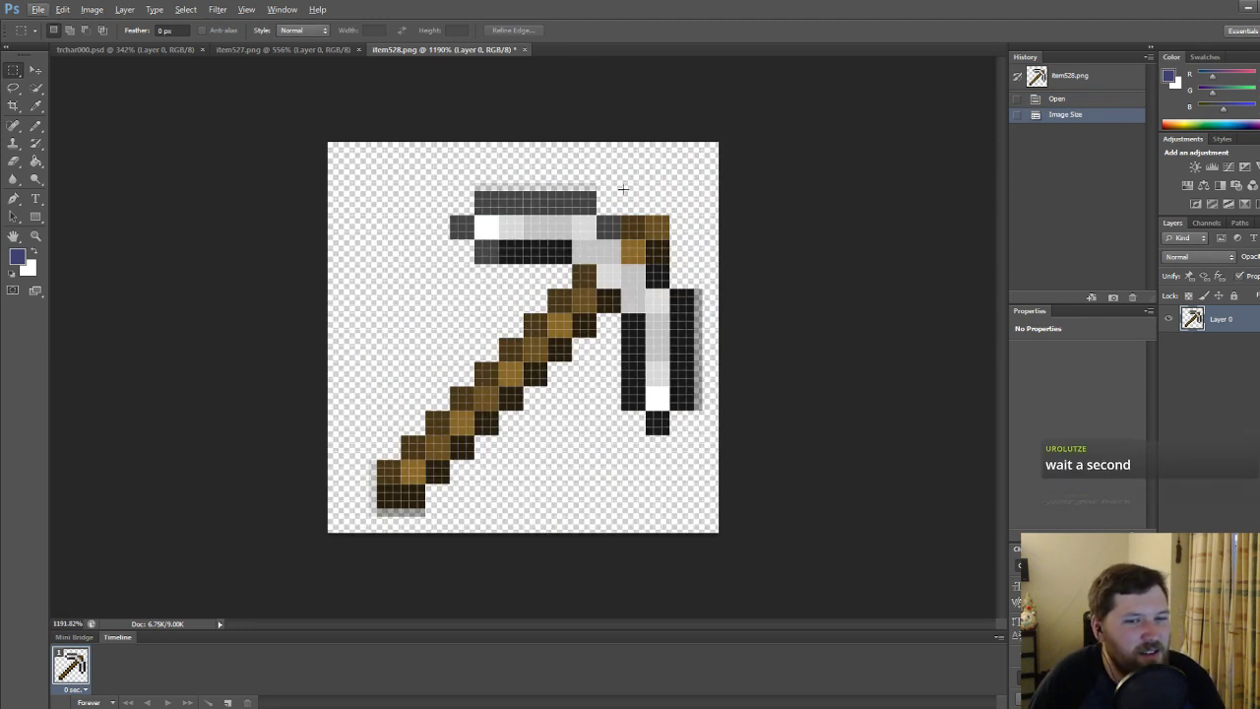
drag(457, 150, 669, 287)
key(Delete)
key(ctrl+d)
key(Delete)
key(ctrl+d)
key(Delete)
key(ctrl+d)
drag(693, 414, 733, 254)
key(Delete)
key(ctrl+d)
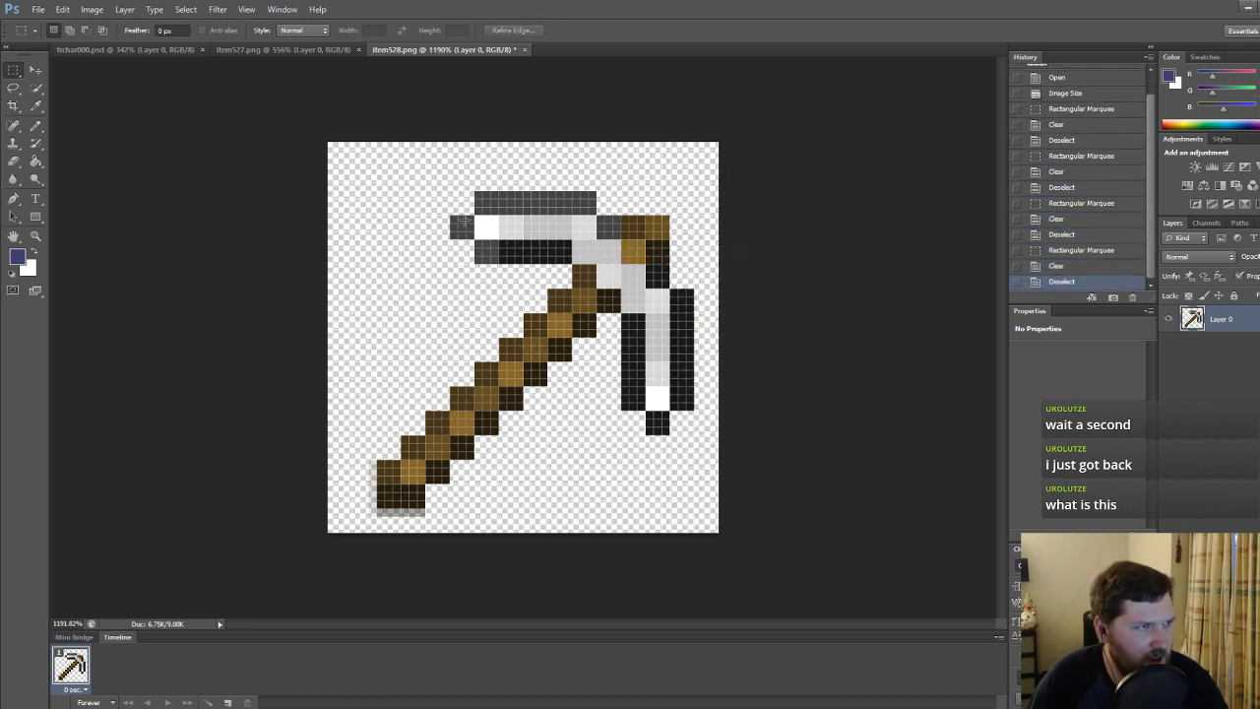
Clear the faint leftover pixels around the lower end of the pickaxe handle and beside the head's vertical arm.
drag(463, 220, 504, 293)
click(504, 293)
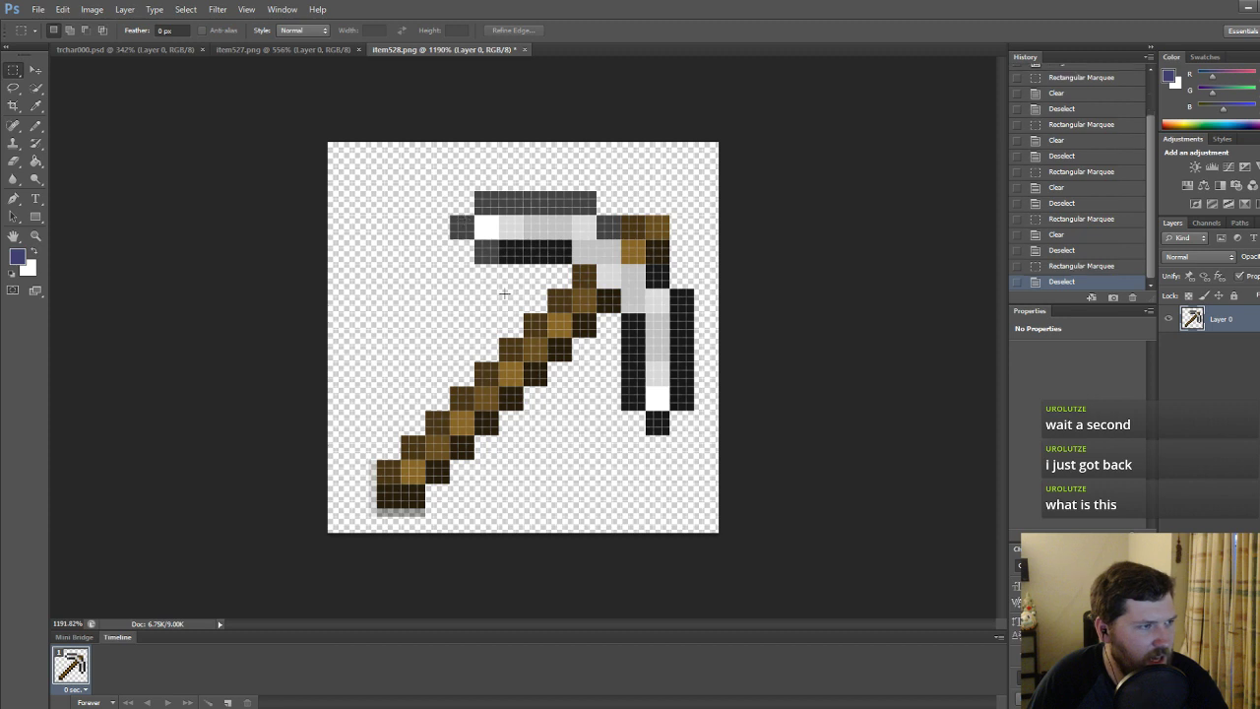
drag(360, 528, 287, 512)
key(ctrl+d)
key(Delete)
drag(335, 387, 372, 526)
key(Delete)
click(524, 490)
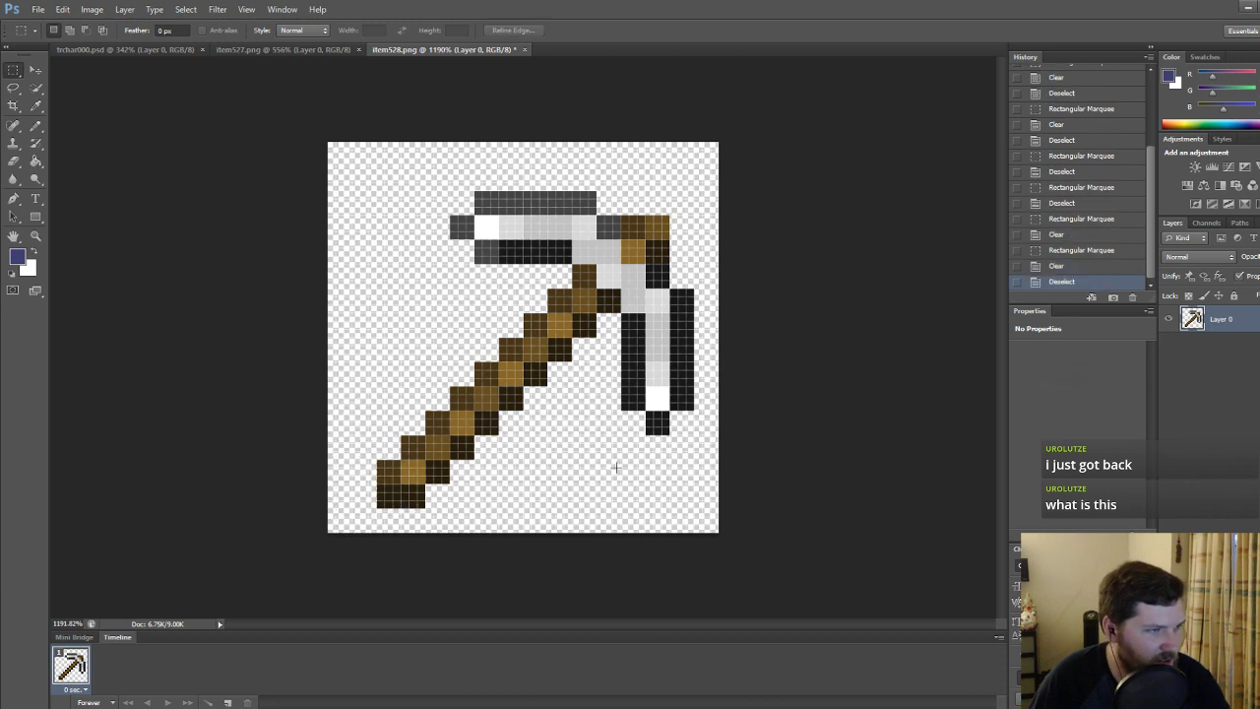
drag(598, 313, 610, 412)
key(Delete)
click(591, 393)
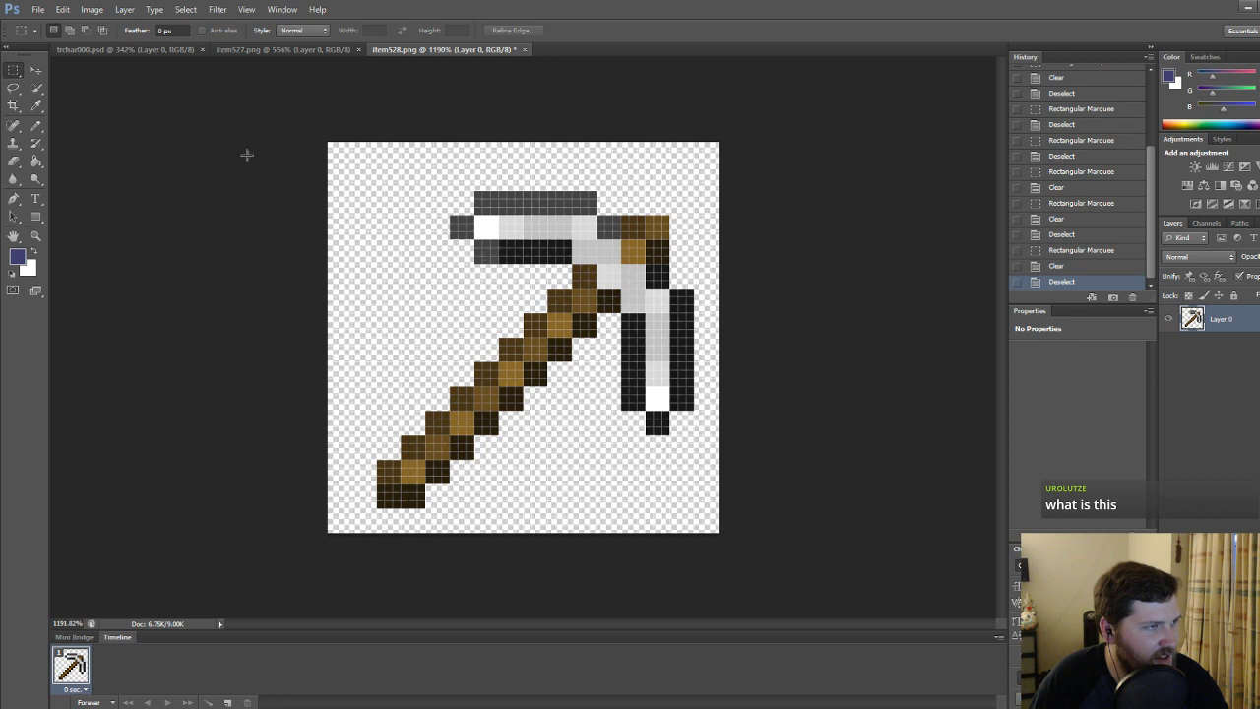
Try moving and enlarging the pickaxe within the canvas, and revert to the state before the moves.
click(36, 70)
drag(583, 286, 546, 293)
drag(661, 201, 708, 172)
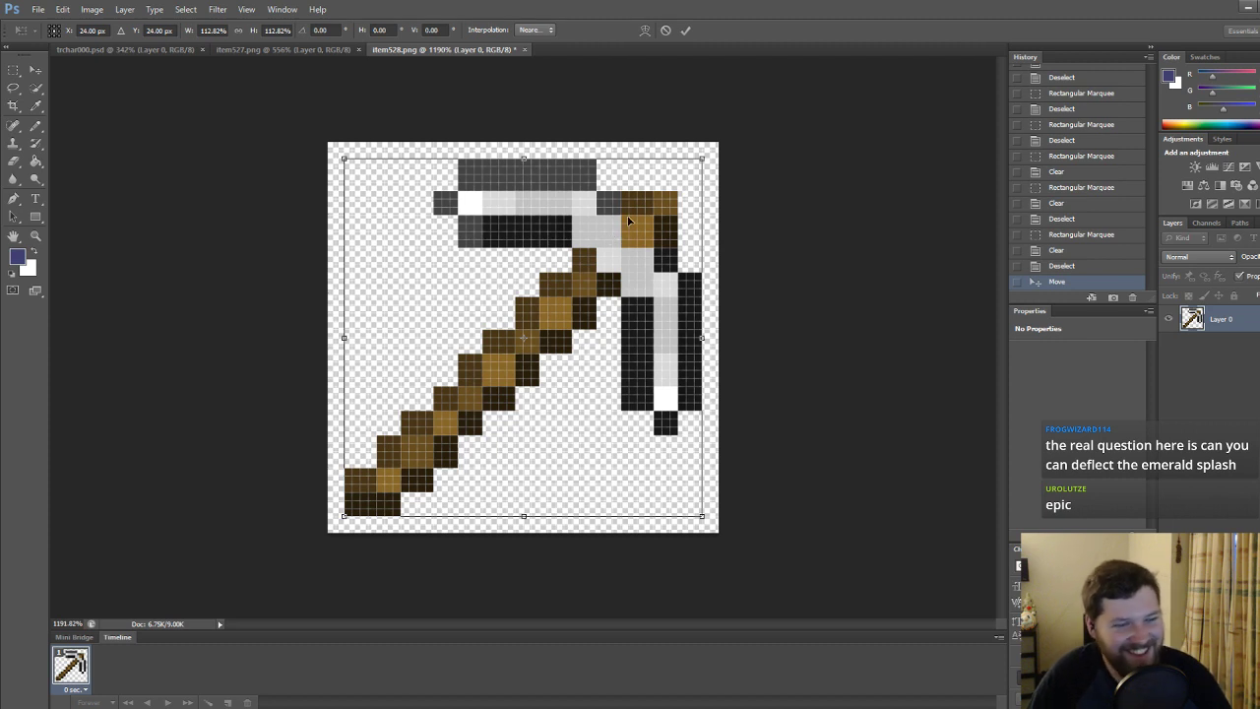
key(Escape)
mouse_move(638, 228)
mouse_down()
mouse_move(649, 220)
mouse_move(628, 248)
mouse_up()
click(1061, 267)
click(1062, 251)
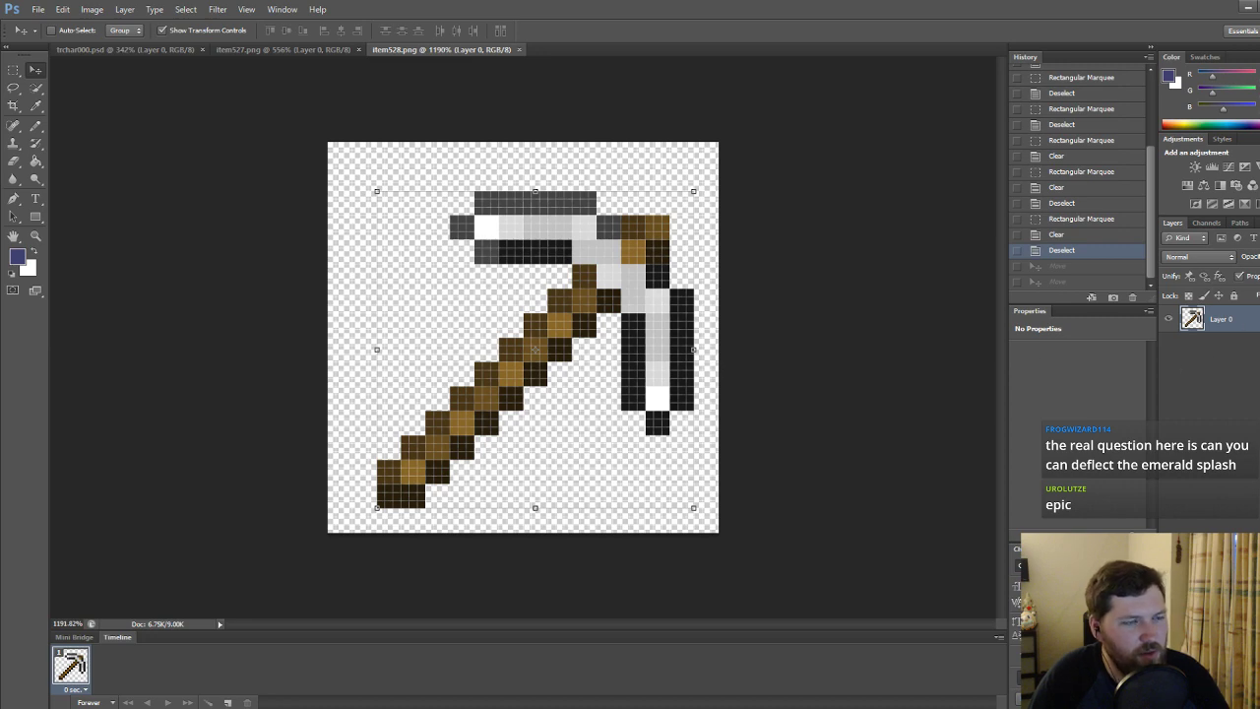
Add a Color Overlay effect in dark brown (#463512) to the pickaxe layer.
double_click(1243, 319)
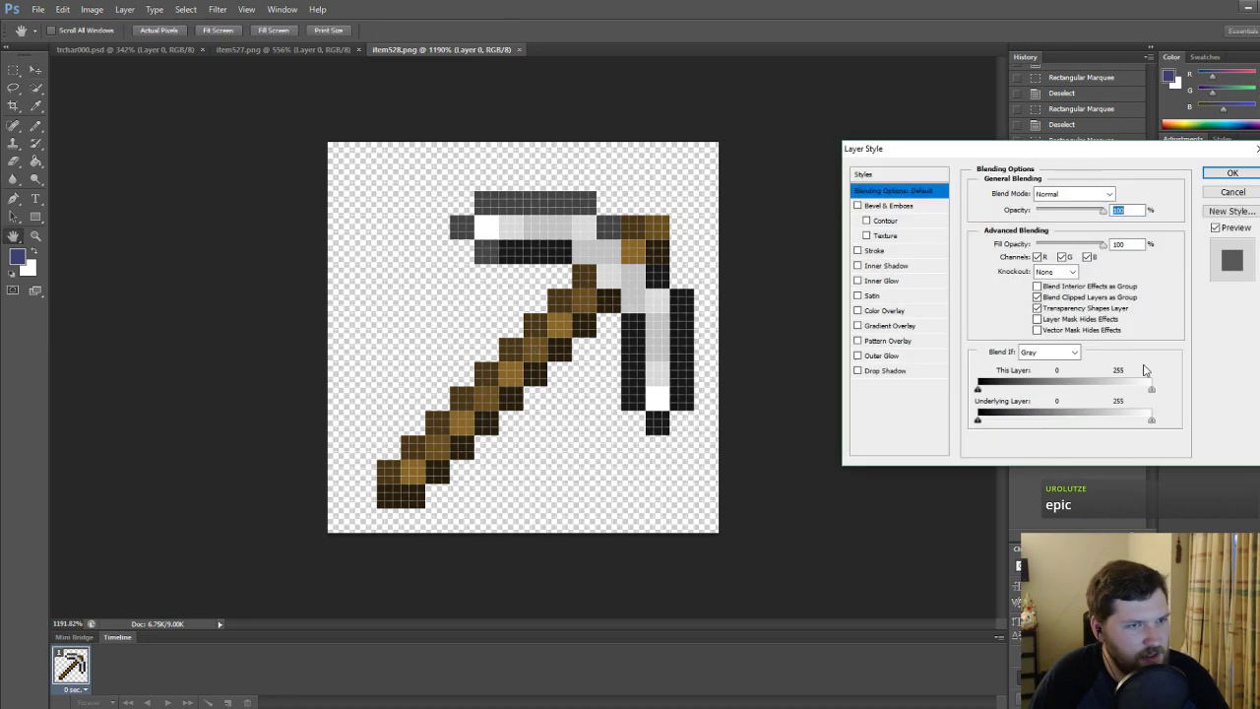
click(862, 310)
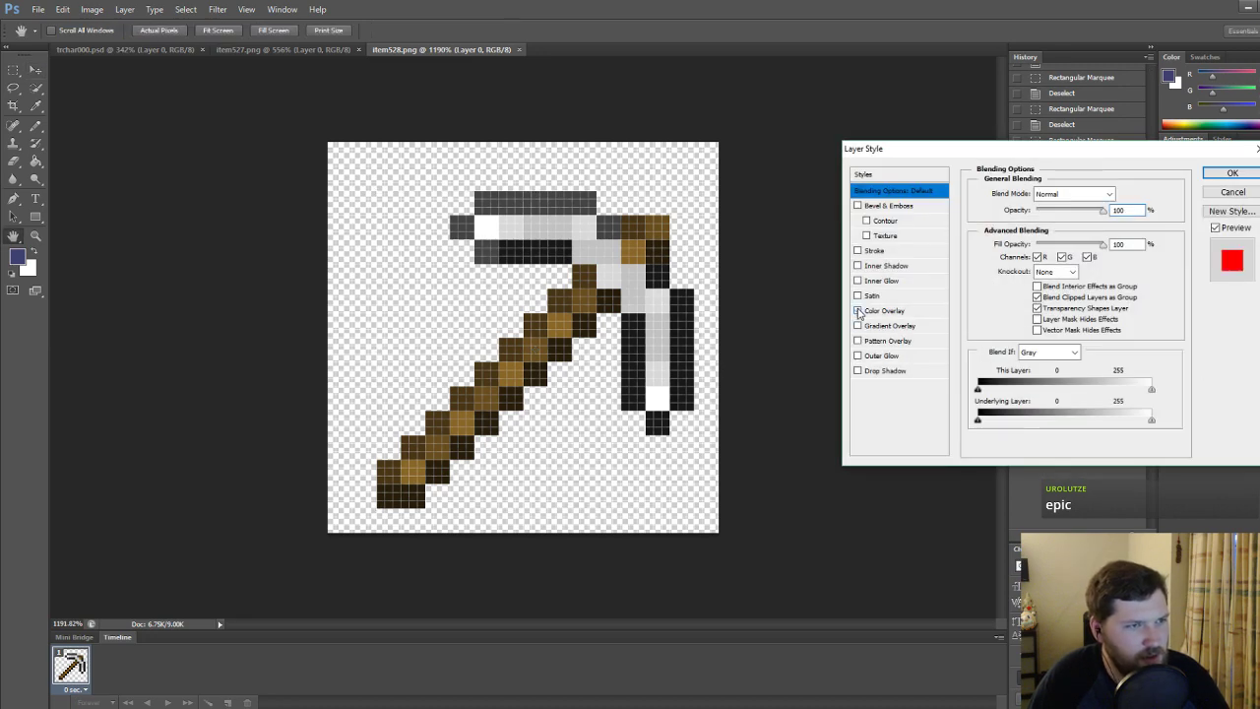
click(1122, 194)
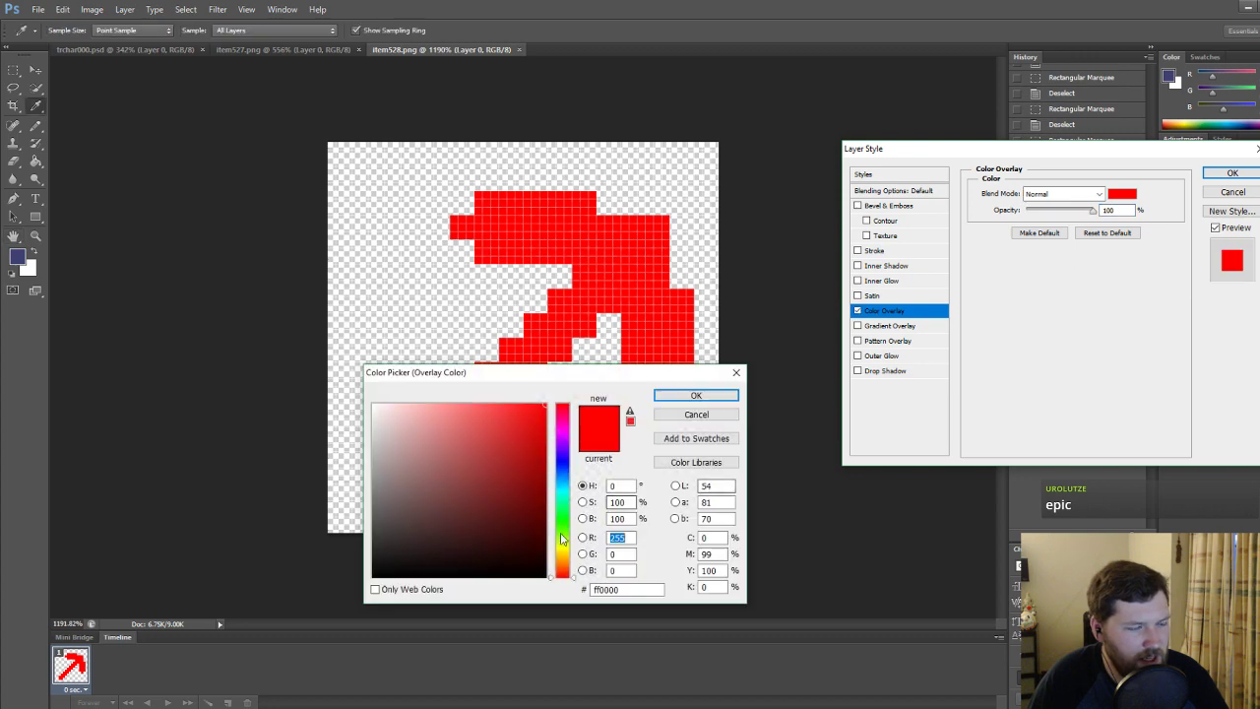
click(564, 560)
click(511, 528)
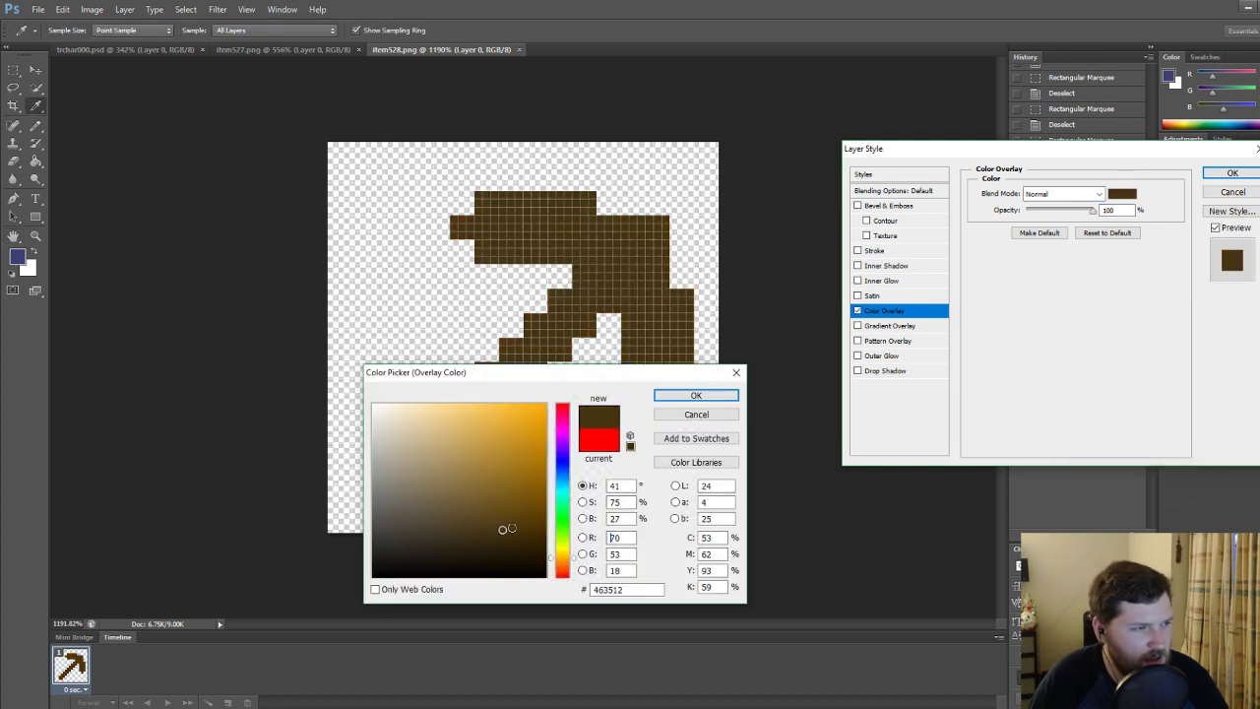
click(696, 395)
Try the Hue blend mode for the brown overlay and return it to Normal.
click(1063, 194)
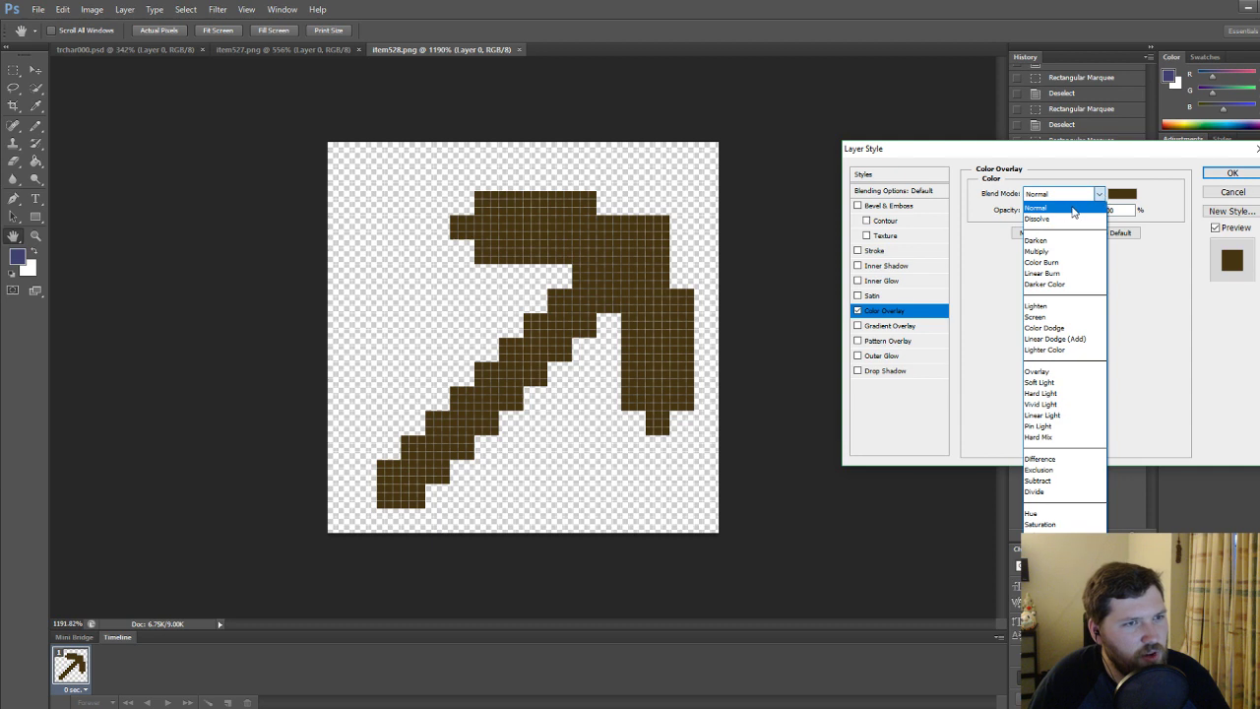
click(1040, 513)
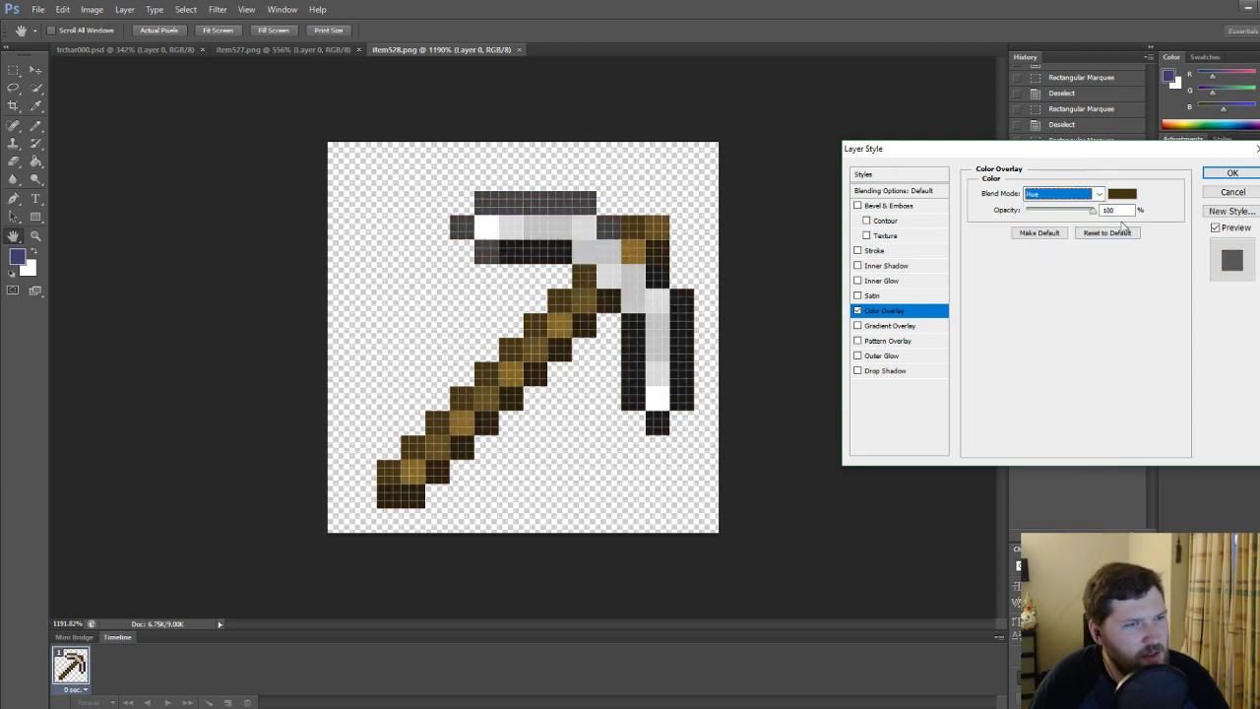
click(1102, 194)
click(1039, 211)
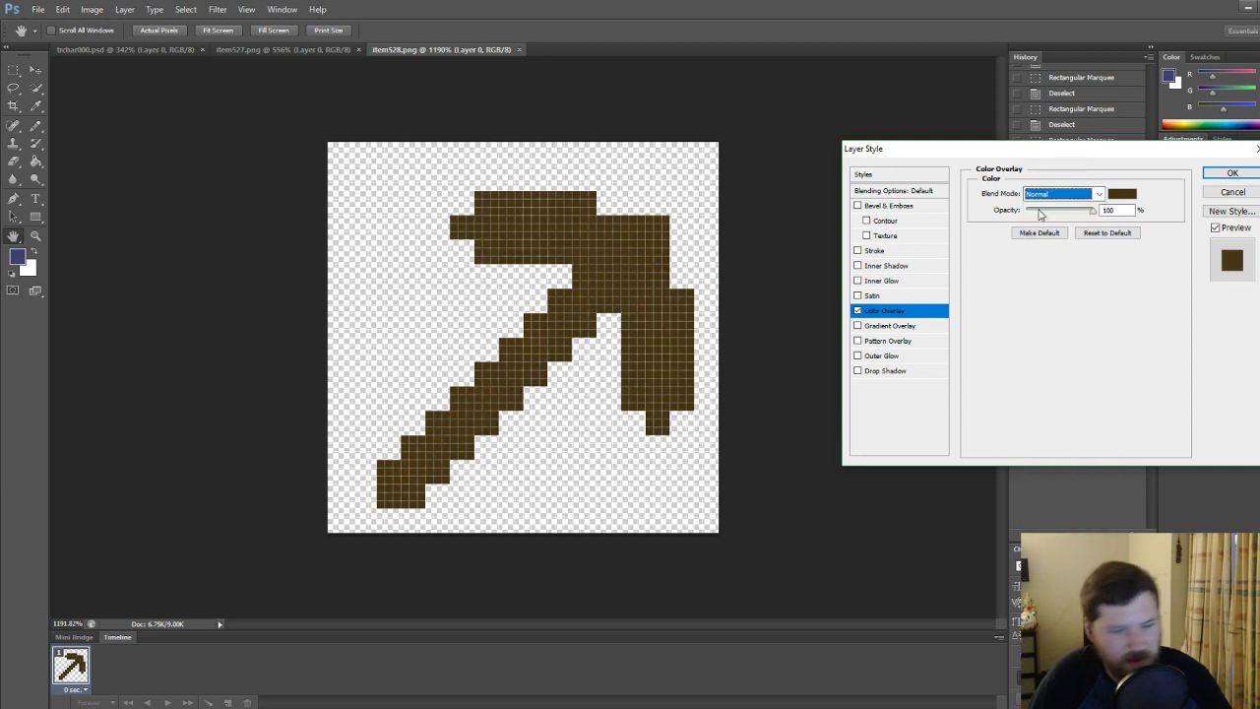
Go through the overlay's blend modes, choose Color and apply the layer style to the pickaxe.
key(Down)
key(Down)
key(Down)
key(Down)
key(Down)
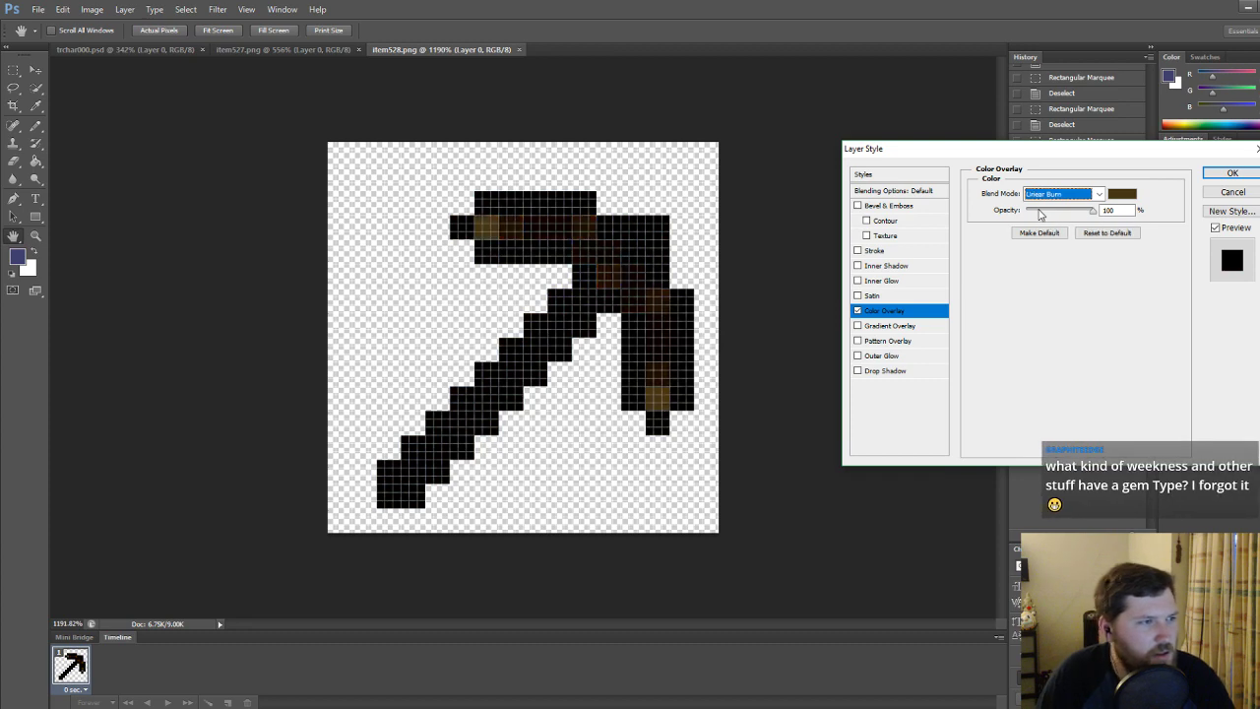
key(Down)
key(Down)
key(Down)
key(Down)
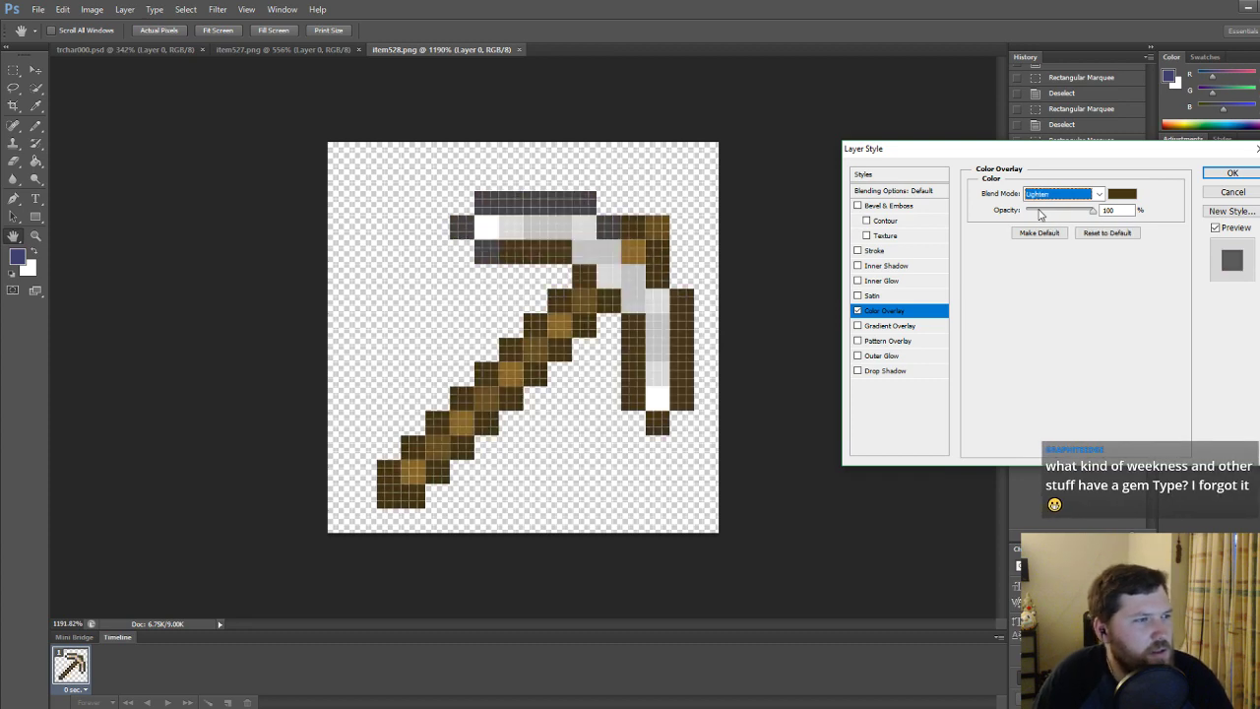
key(Down)
key(Down)
key(Down)
key(Down)
key(Down)
key(Down)
key(Down)
key(Down)
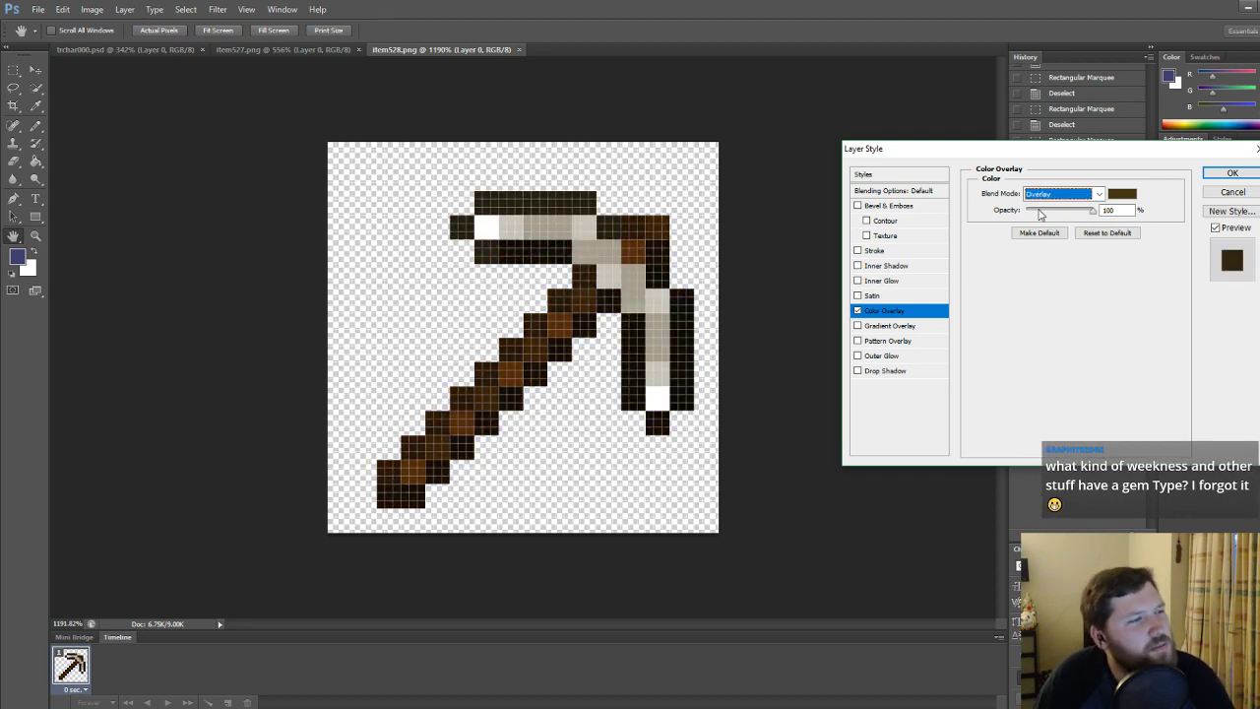
key(Down)
key(Down)
key(Down)
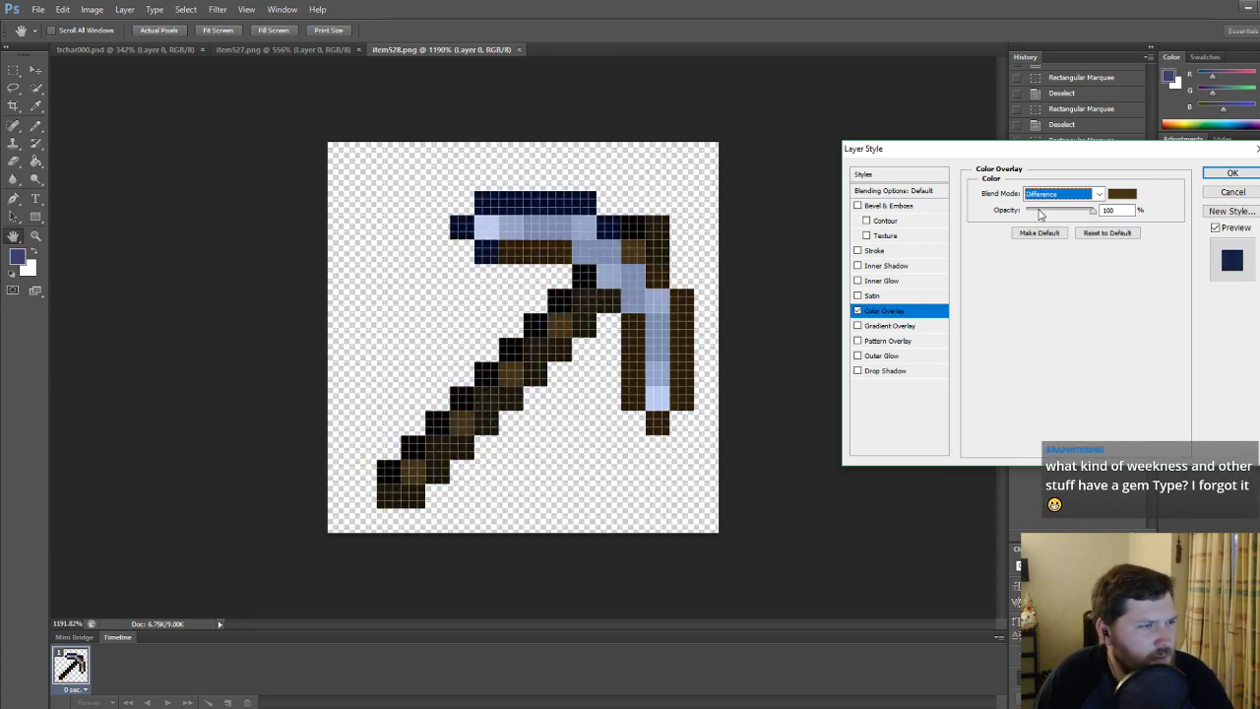
key(Down)
key(Down)
key(Down)
key(Down)
key(Down)
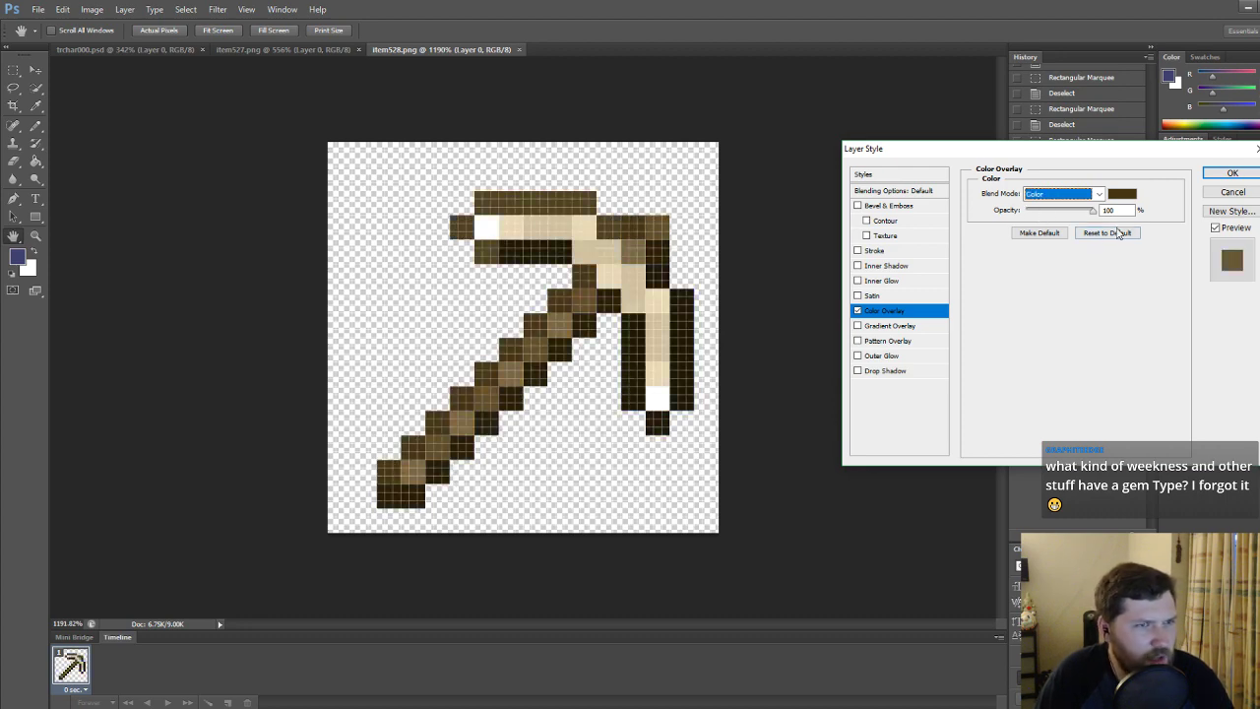
click(1220, 179)
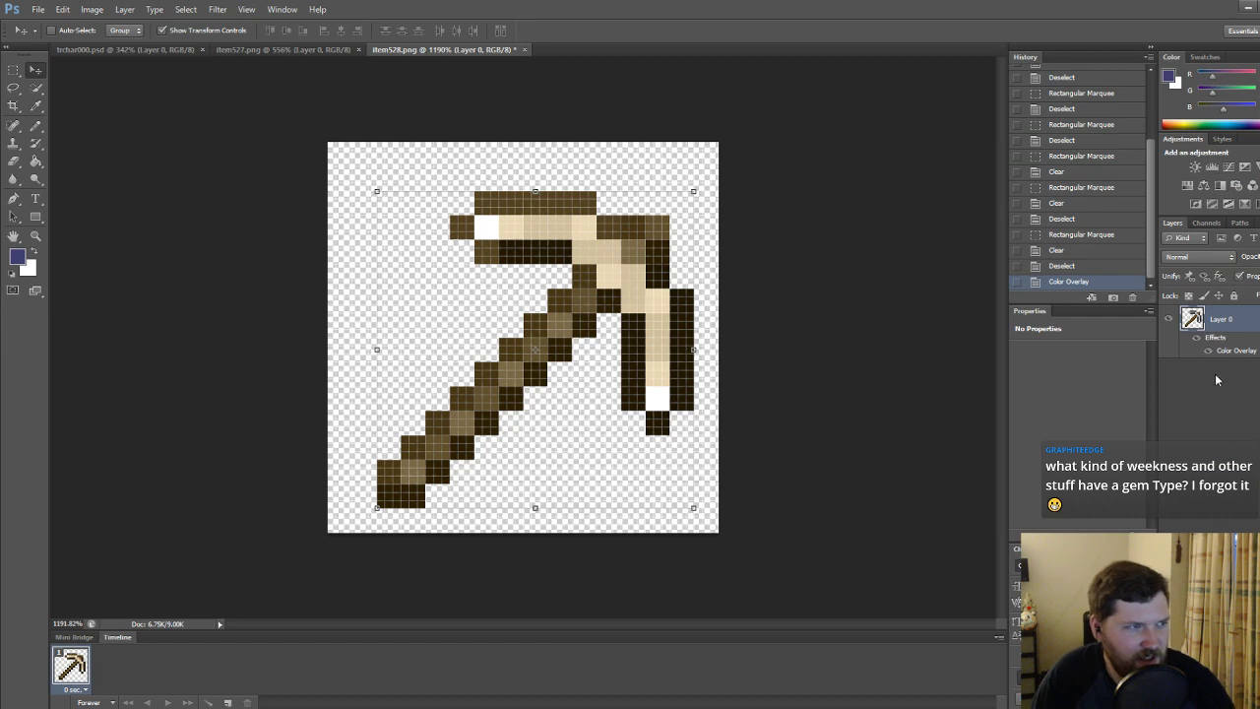
Start saving the brown-tinted pickaxe with Save As in the Icons folder.
key(ctrl+shift+s)
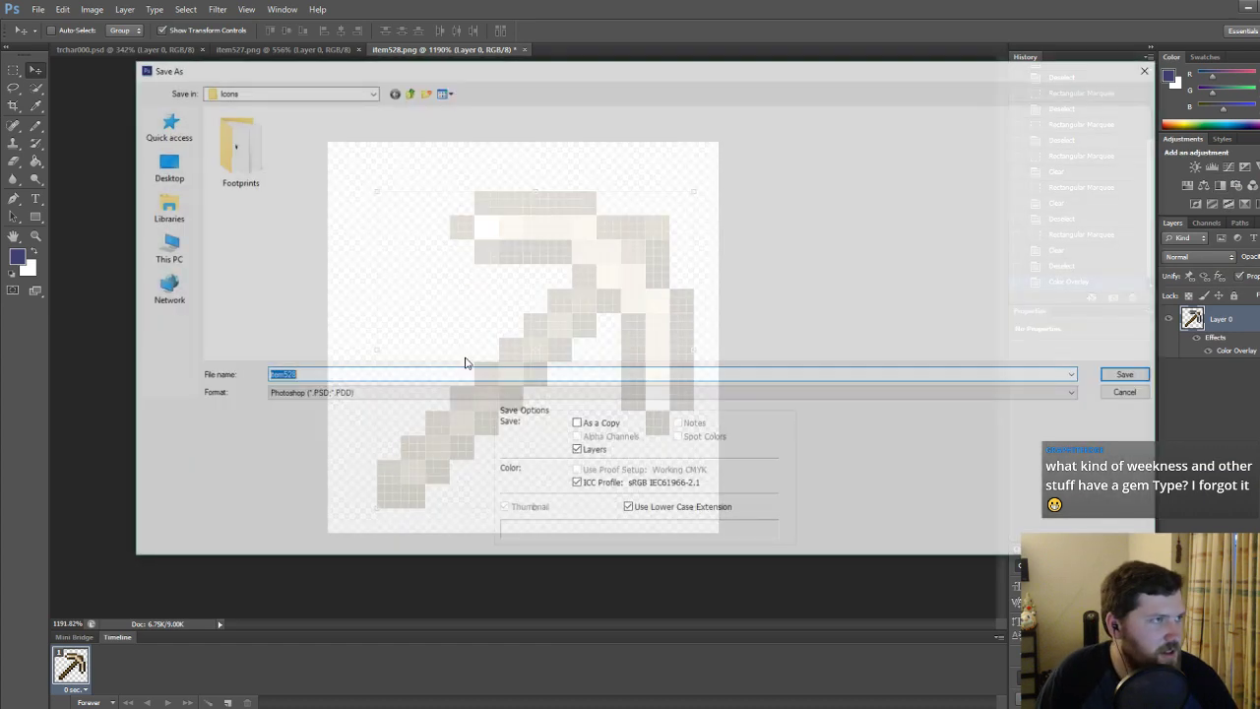
Save the brown pickaxe icon as item528 in Photoshop format, plus a PNG copy named item528.png in the Icons folder.
key(Return)
key(Return)
key(ctrl+shift+s)
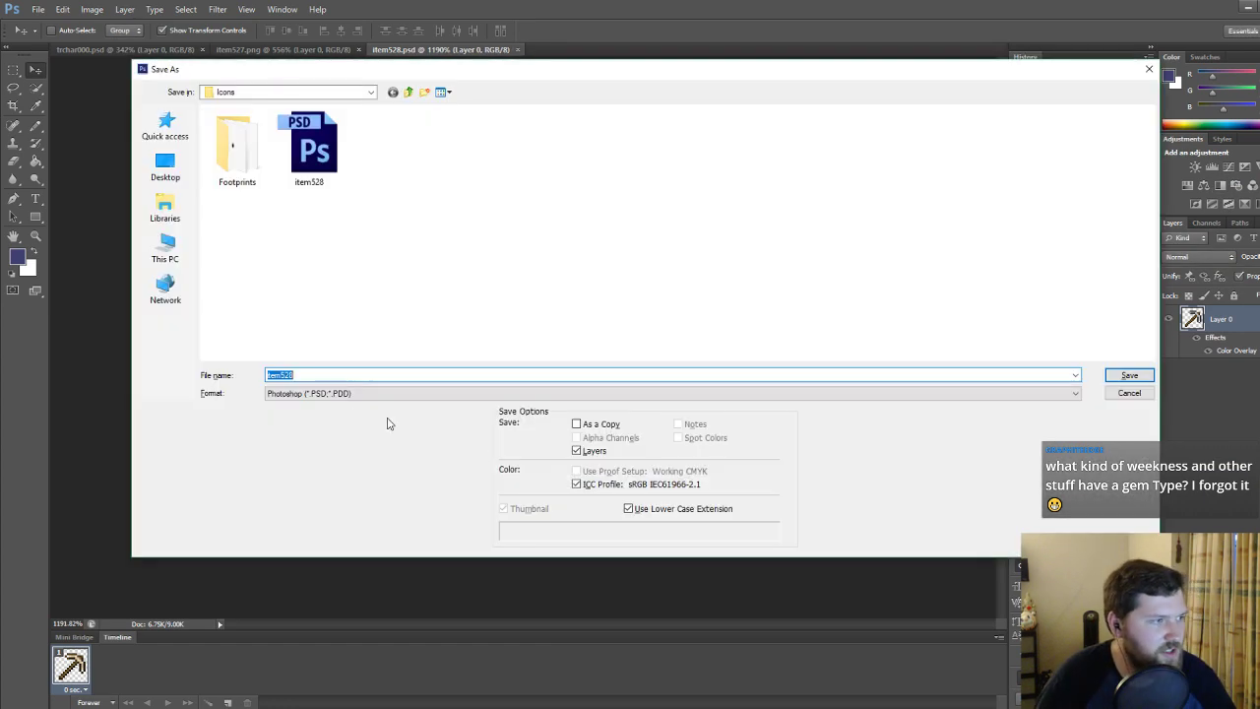
click(297, 397)
click(281, 548)
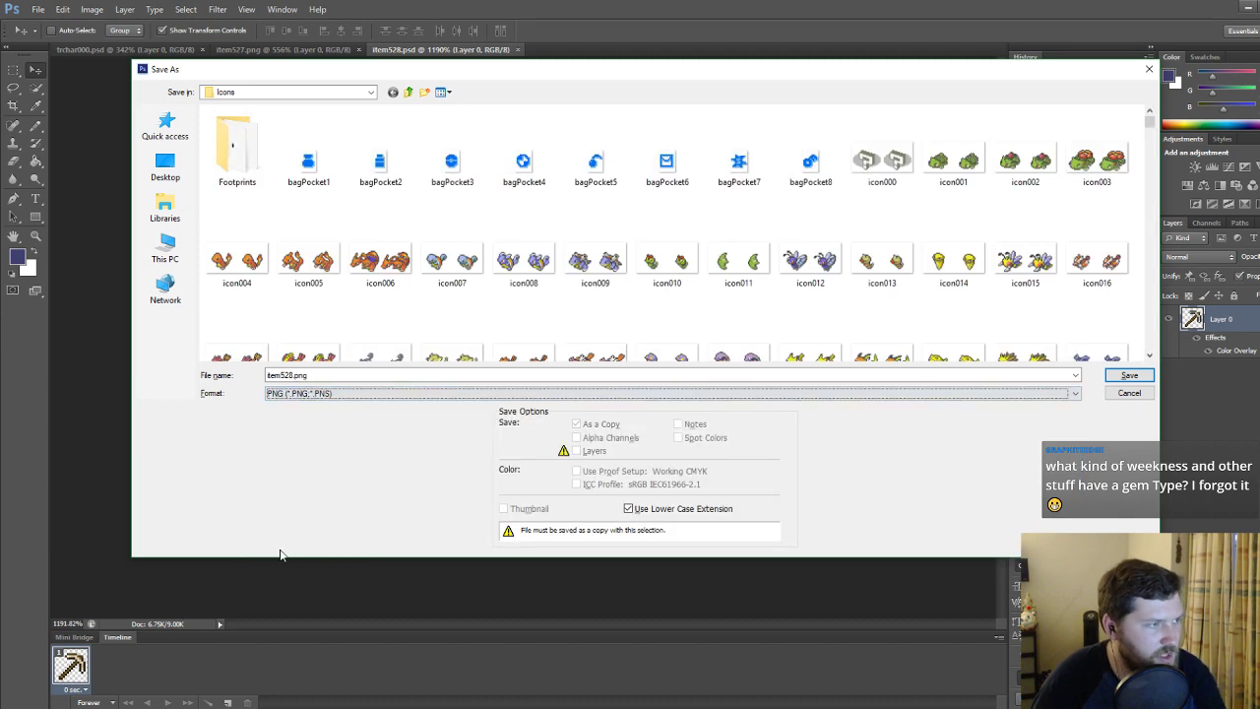
key(Return)
key(Return)
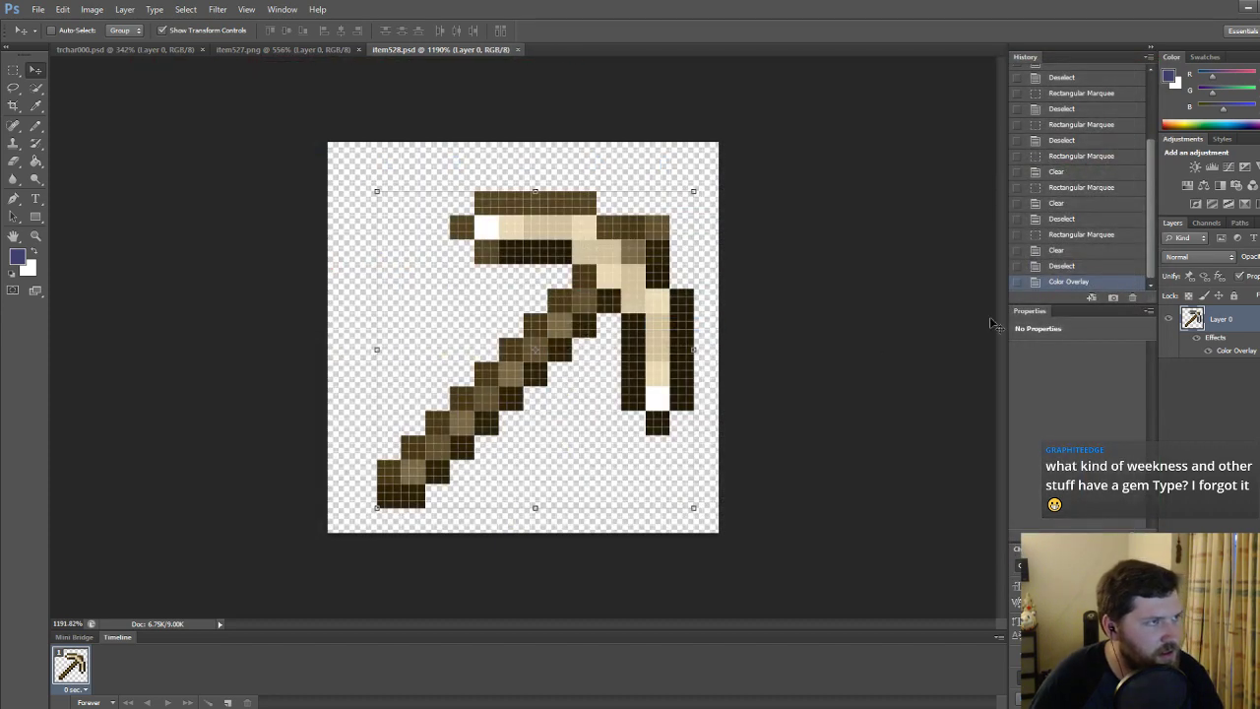
Change the pickaxe layer's Color Overlay to neutral grey a0a0a0 and apply the layer style.
double_click(1251, 331)
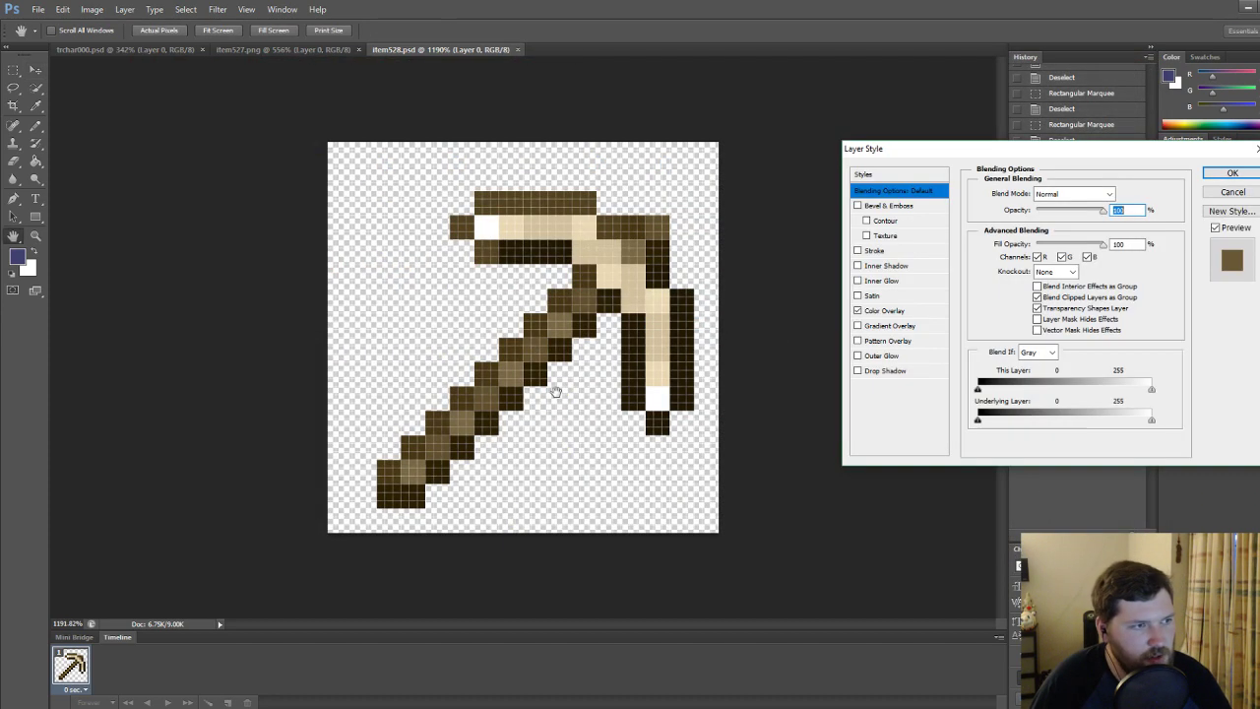
click(883, 310)
click(1122, 194)
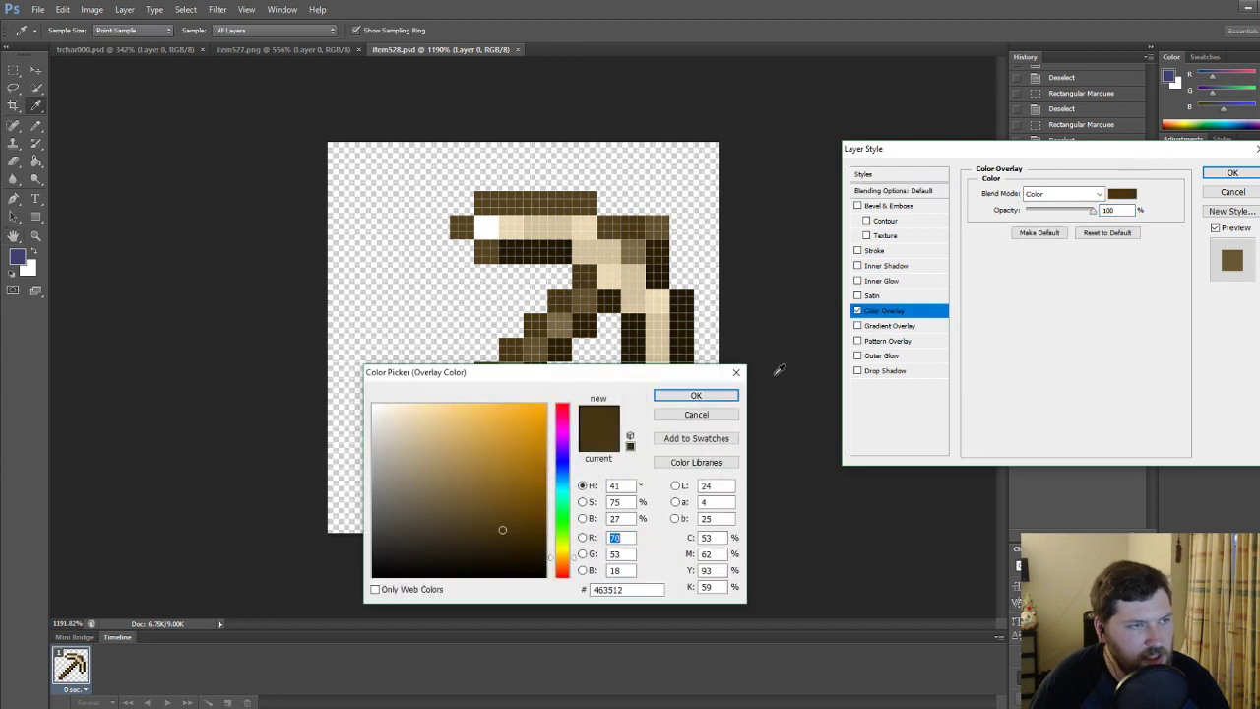
drag(472, 482, 362, 467)
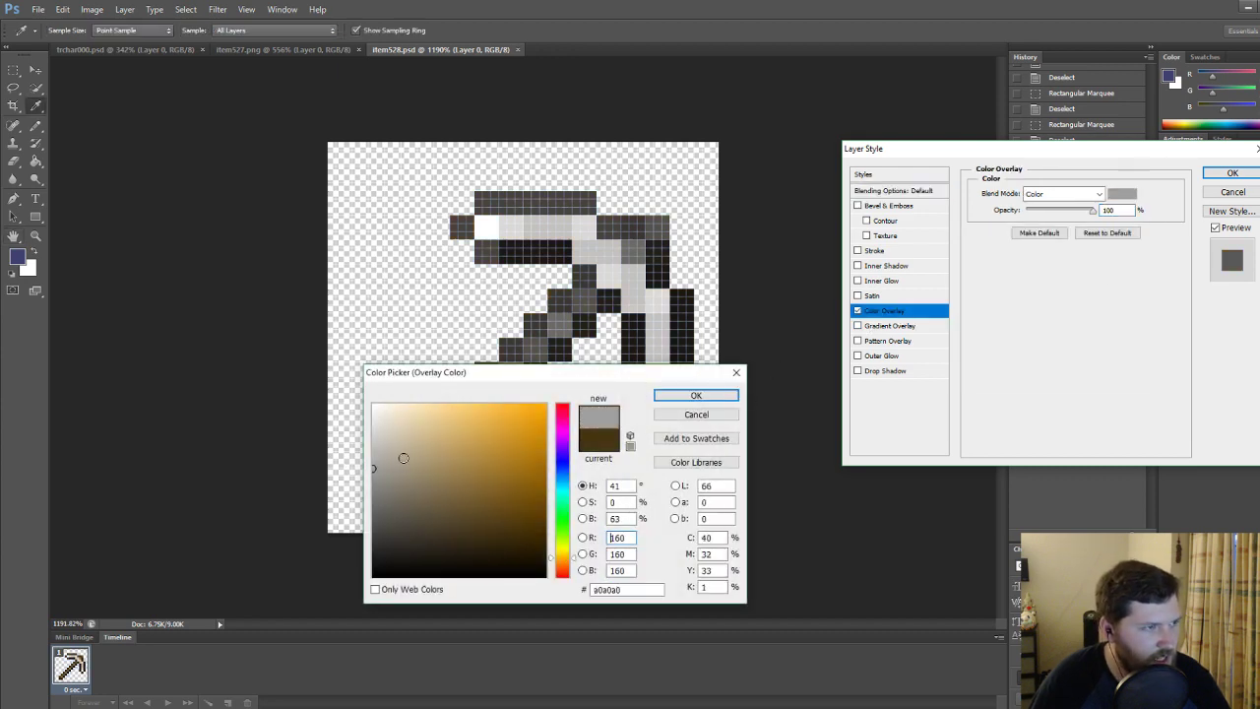
click(729, 395)
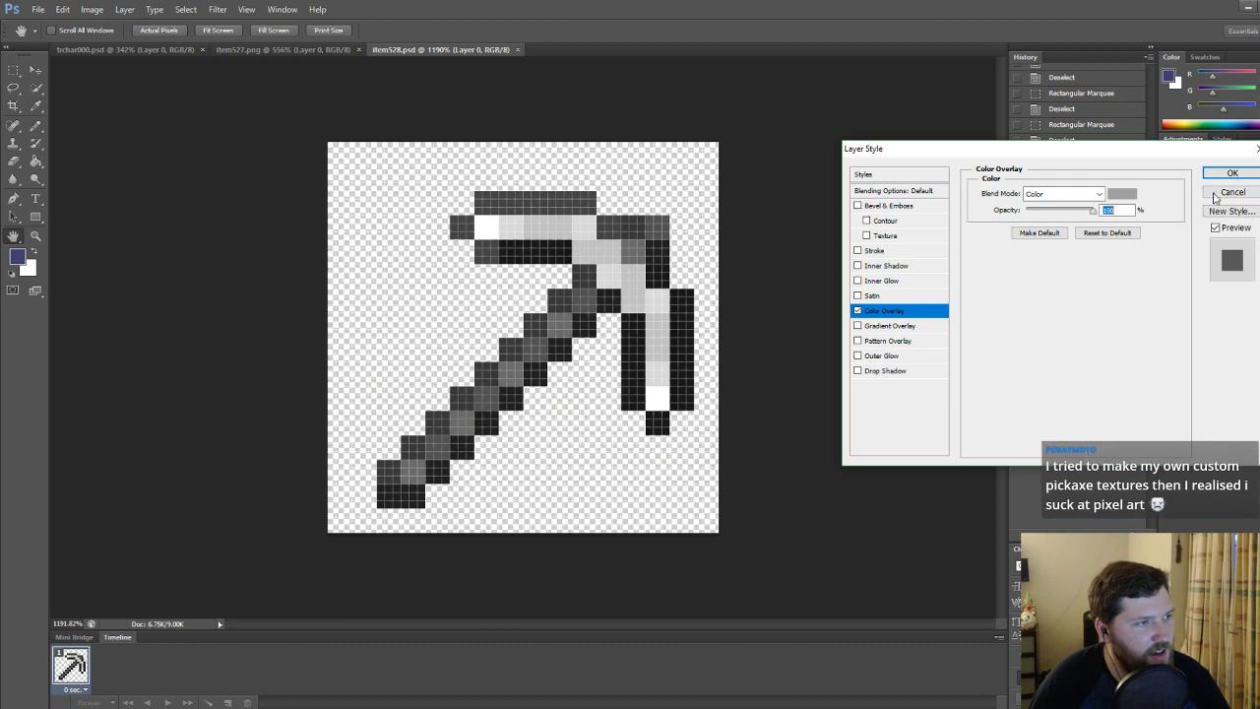
click(1230, 178)
Save the grey pickaxe as a PNG copy named item529 in the Icons folder.
key(ctrl+shift+s)
click(286, 393)
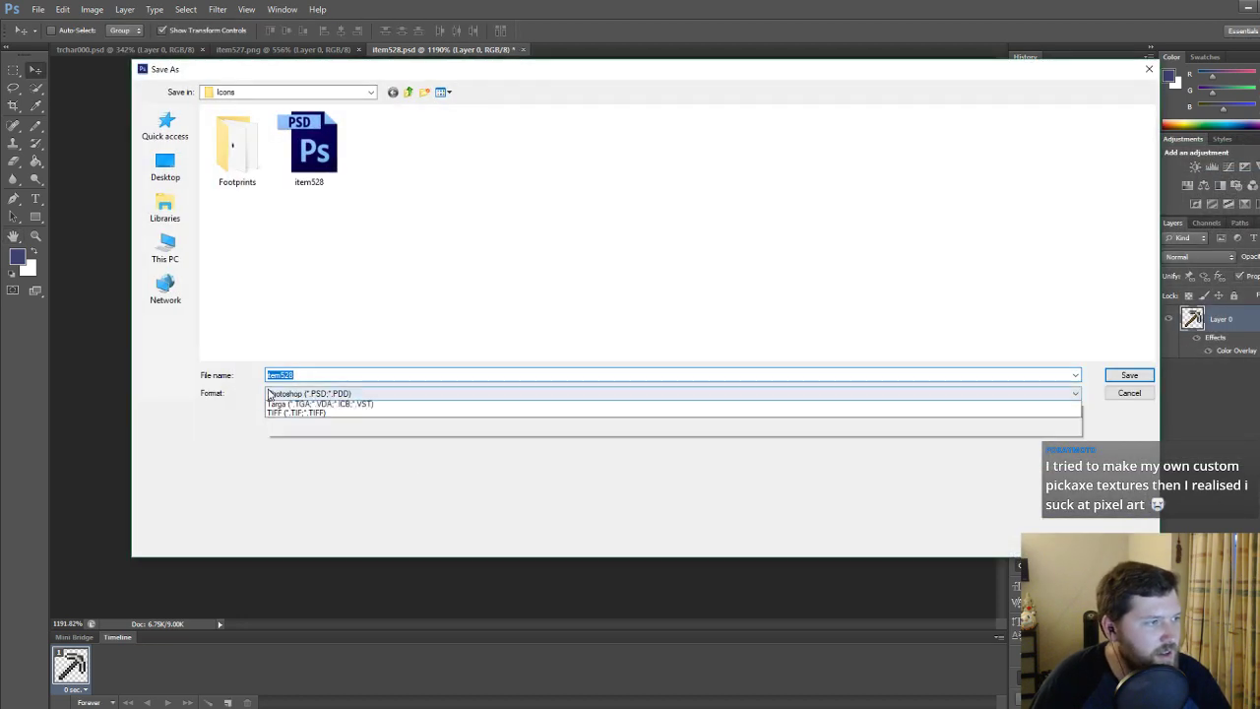
click(290, 548)
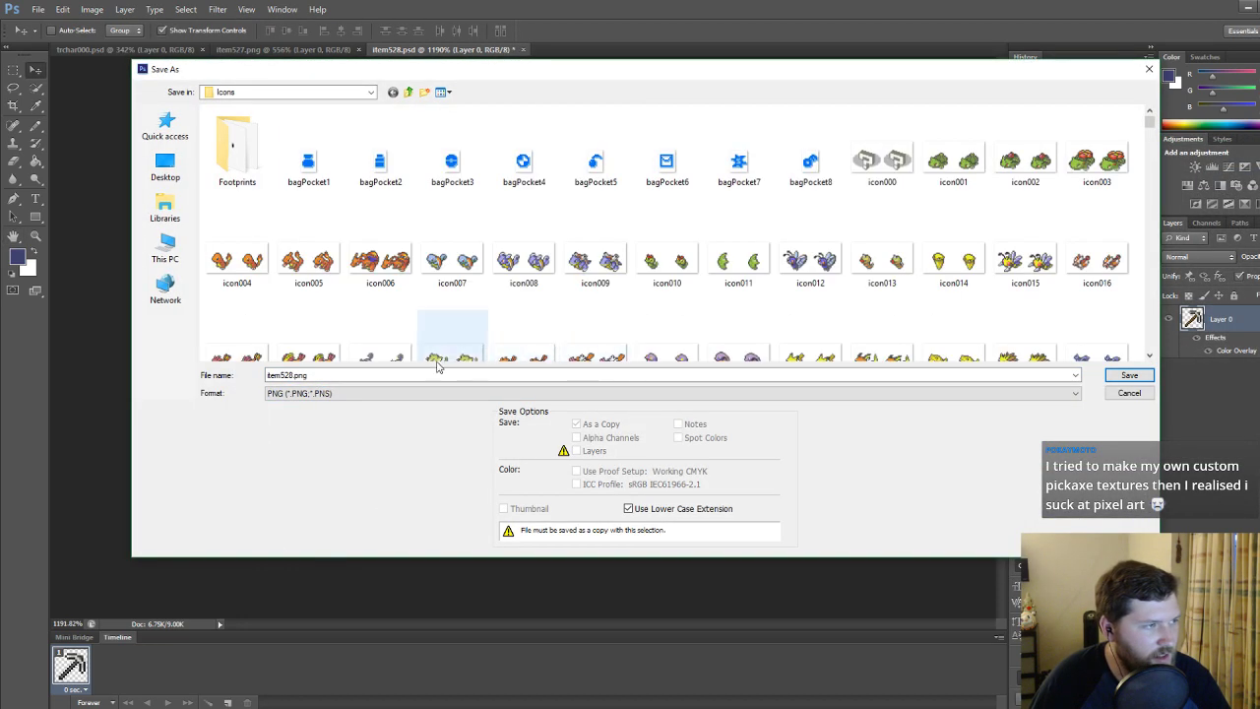
click(311, 374)
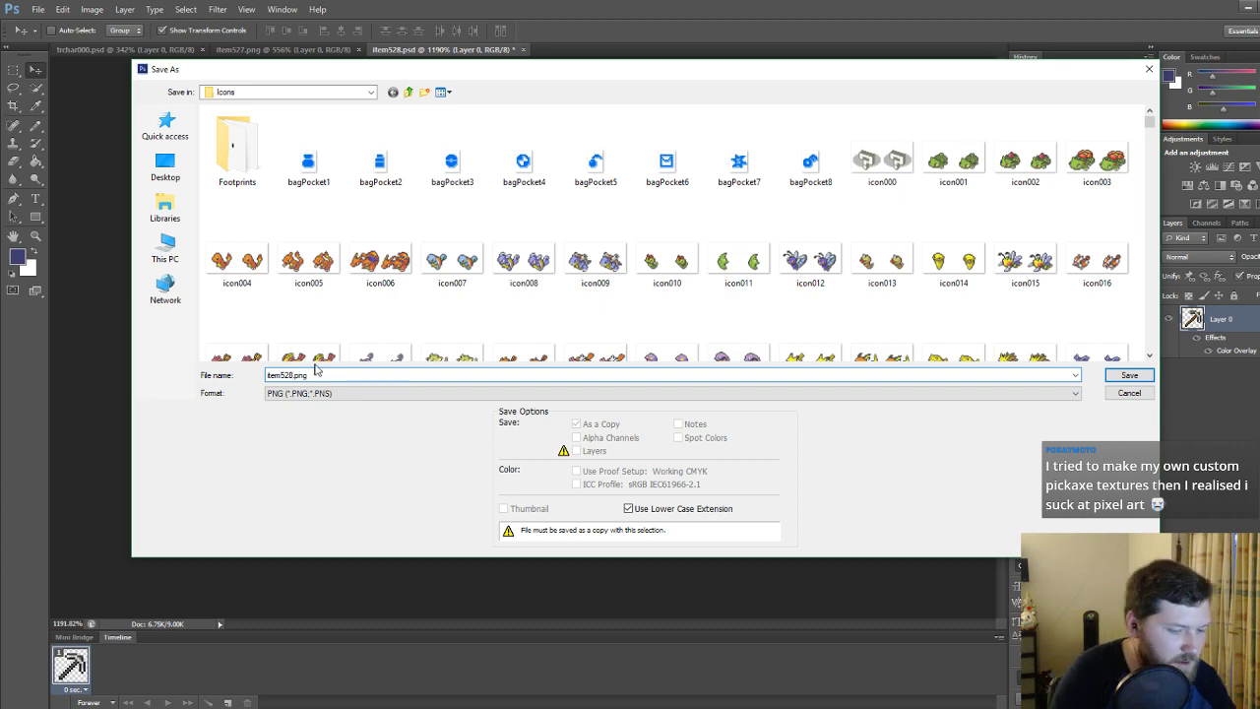
key(Return)
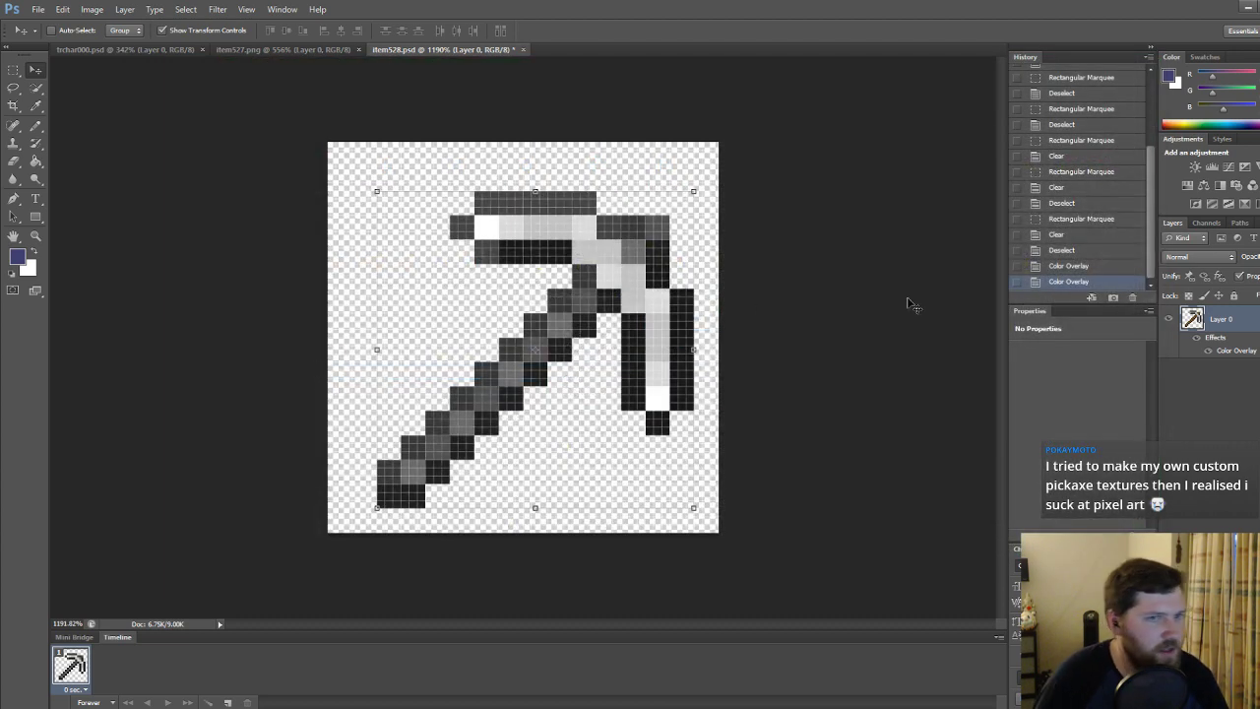
double_click(1256, 320)
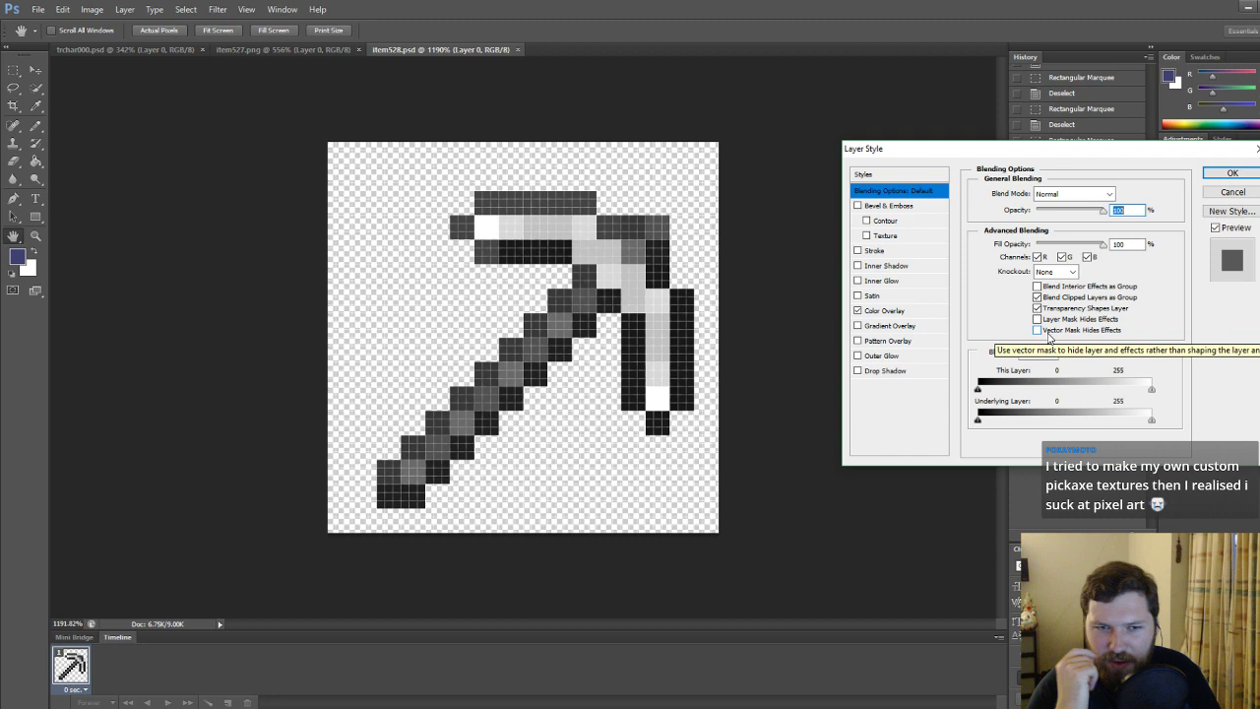
click(1231, 172)
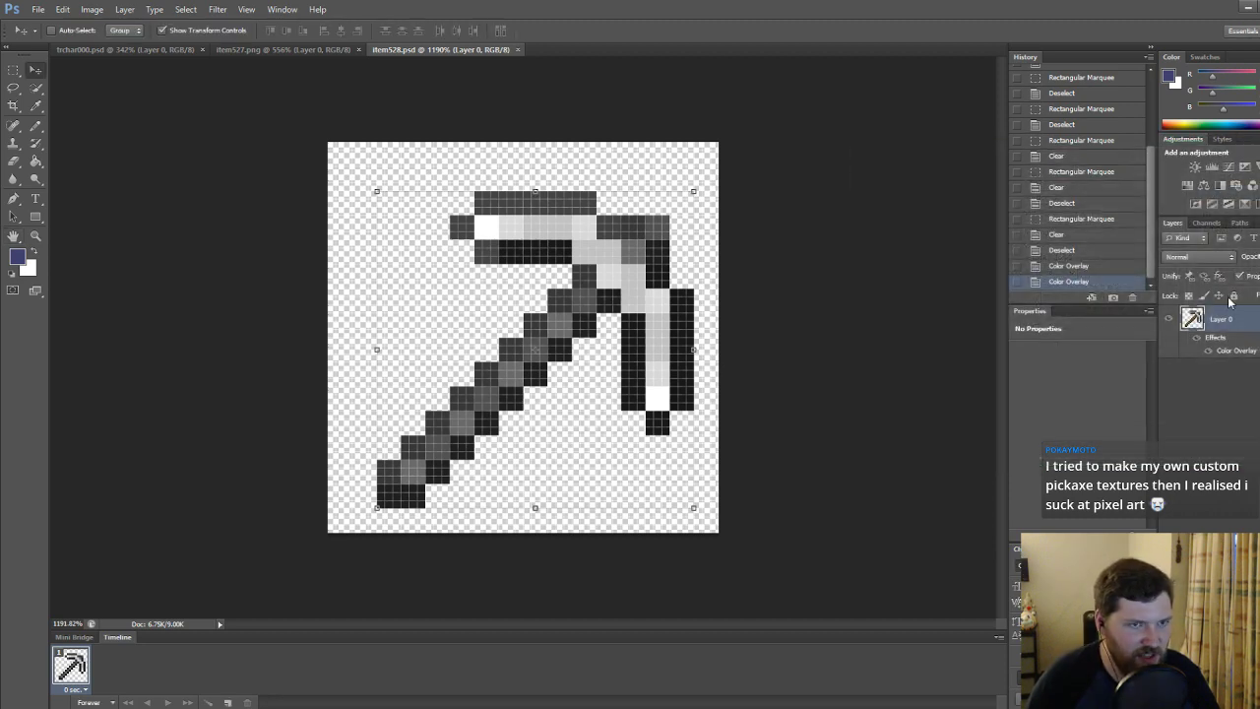
Switch to Notepad++ and examine the Gem type's weaknesses, resistances and immunities in types.txt.
mouse_move(301, 692)
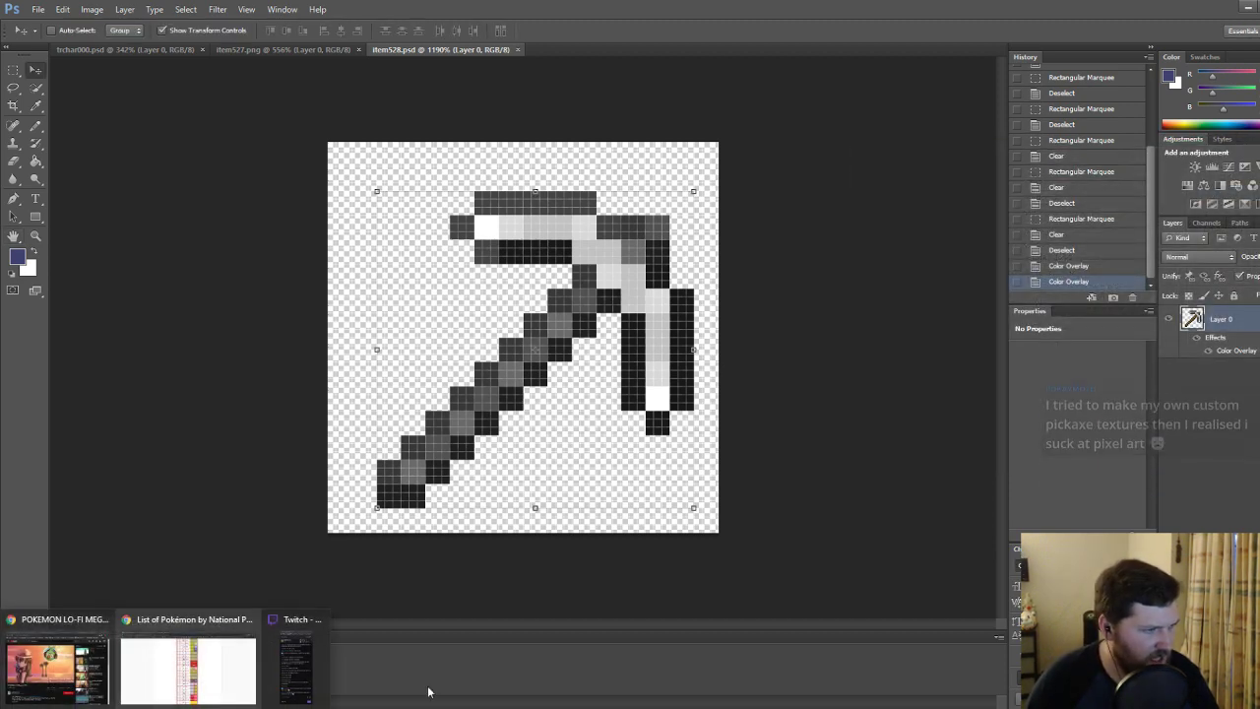
click(394, 668)
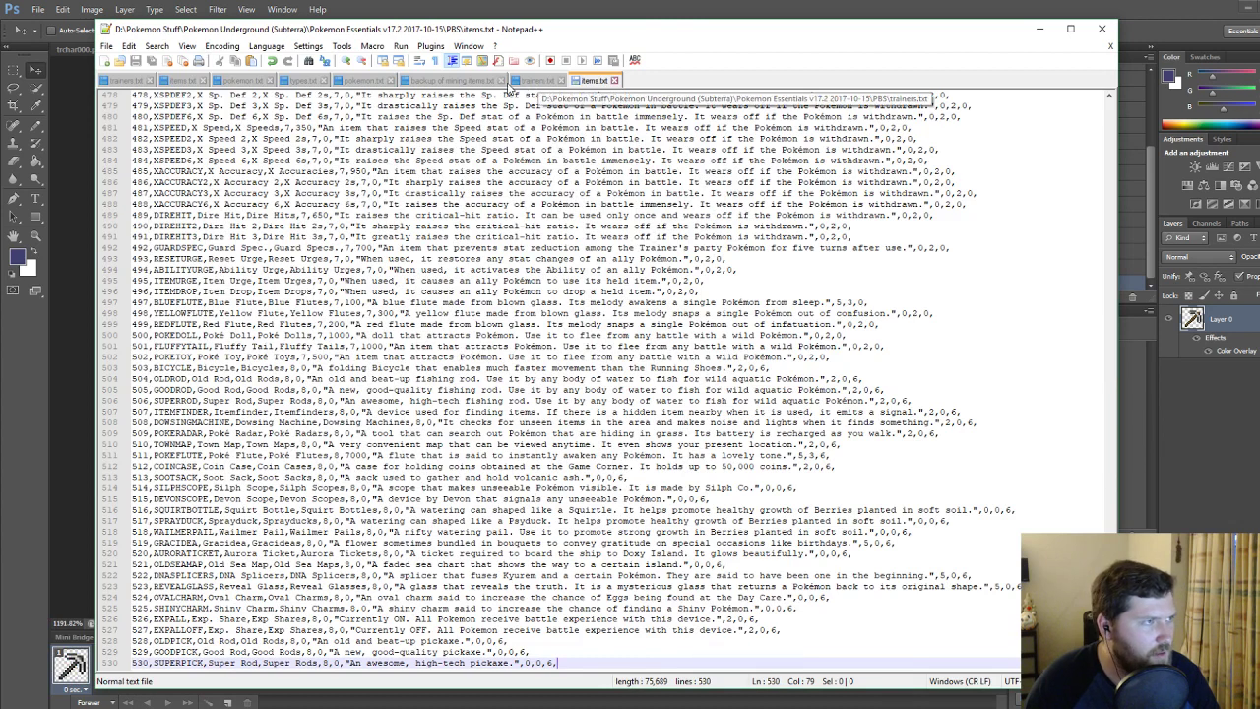
click(306, 81)
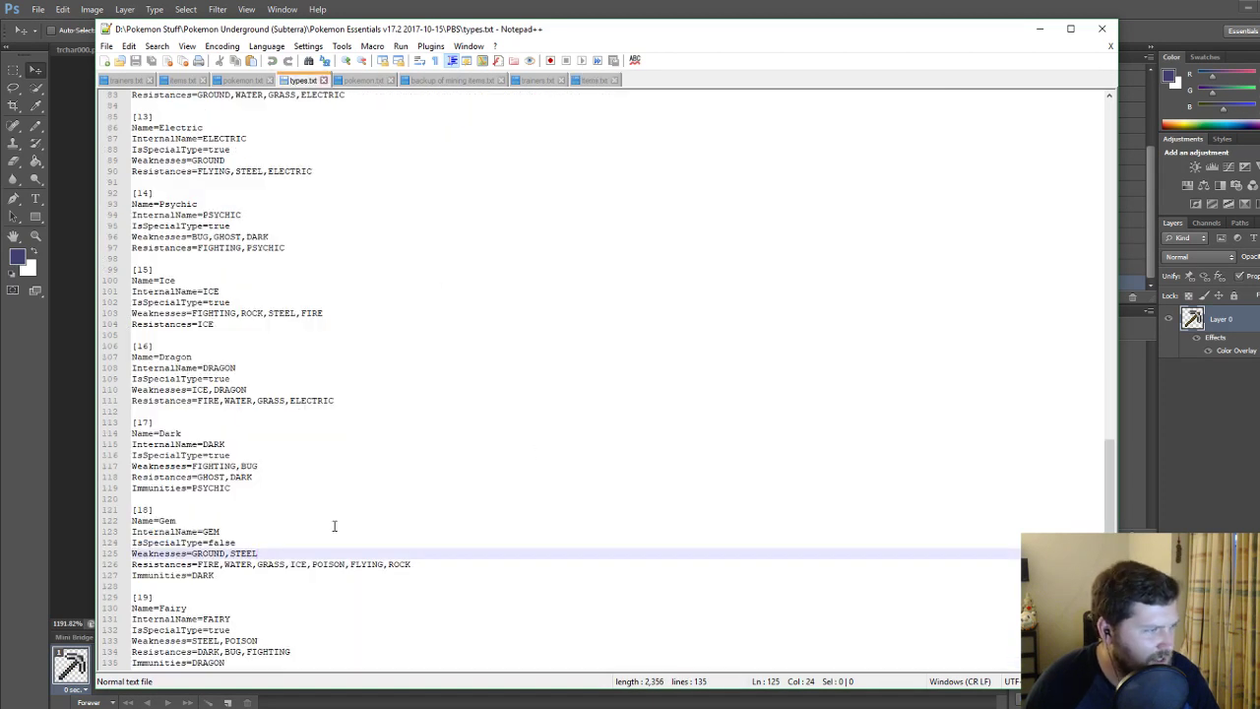
drag(258, 554, 318, 562)
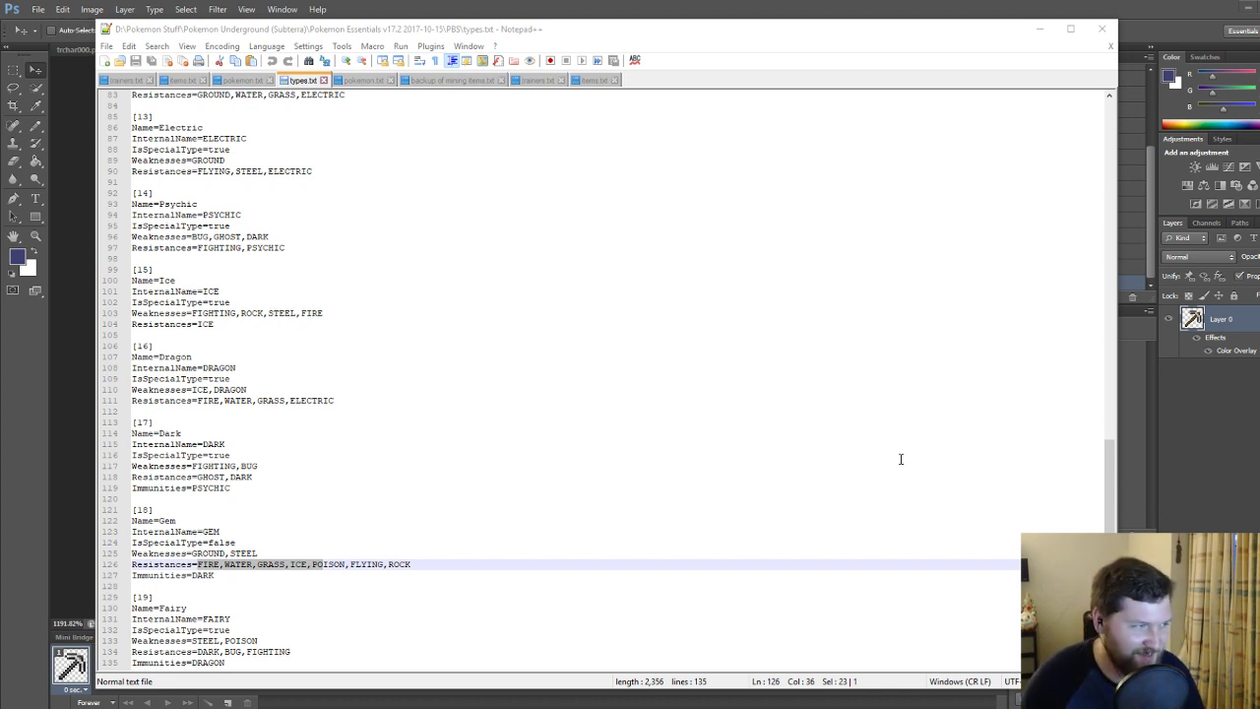
click(226, 578)
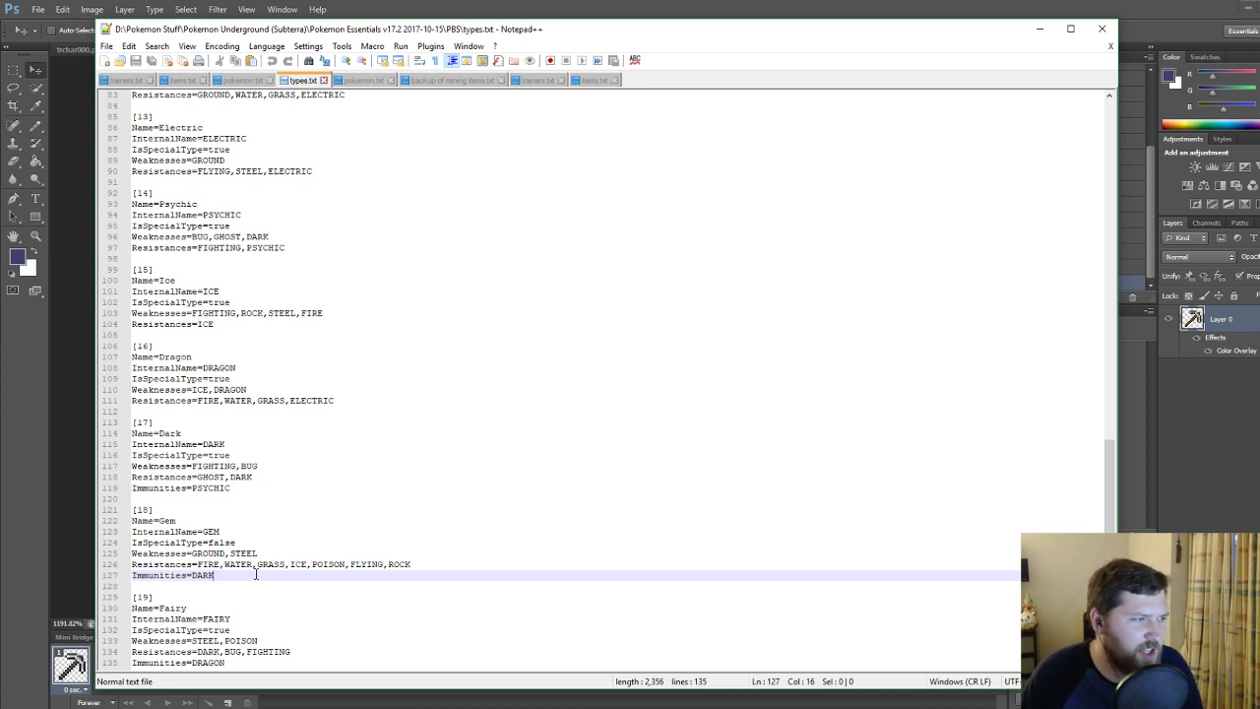
click(247, 564)
click(250, 575)
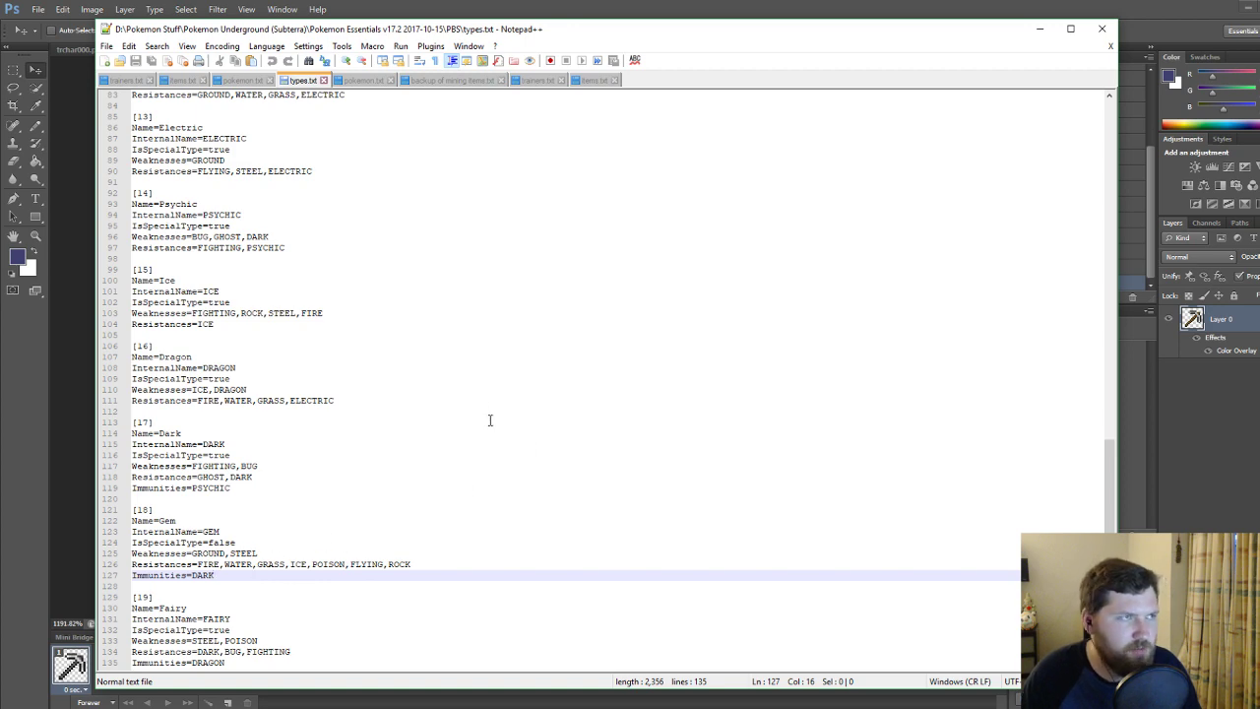
Switch back to Photoshop and change the pickaxe layer's Color Overlay to golden yellow e7d97d.
click(478, 16)
double_click(1255, 320)
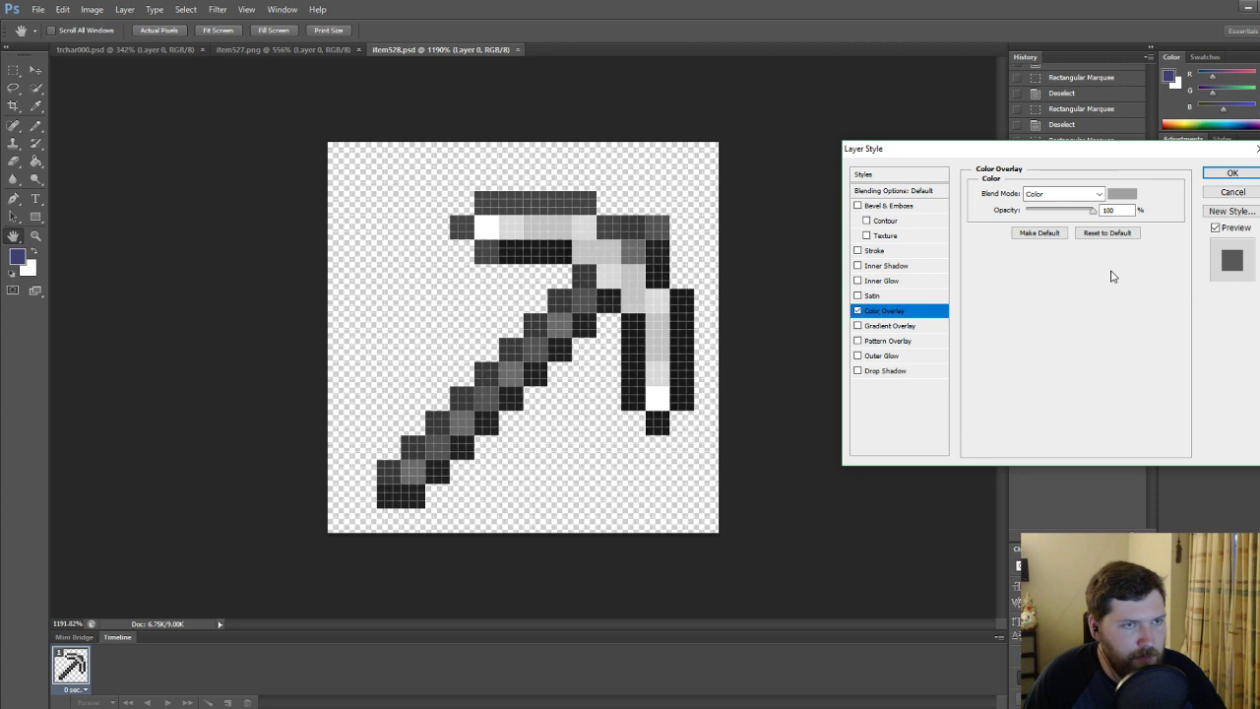
click(1122, 194)
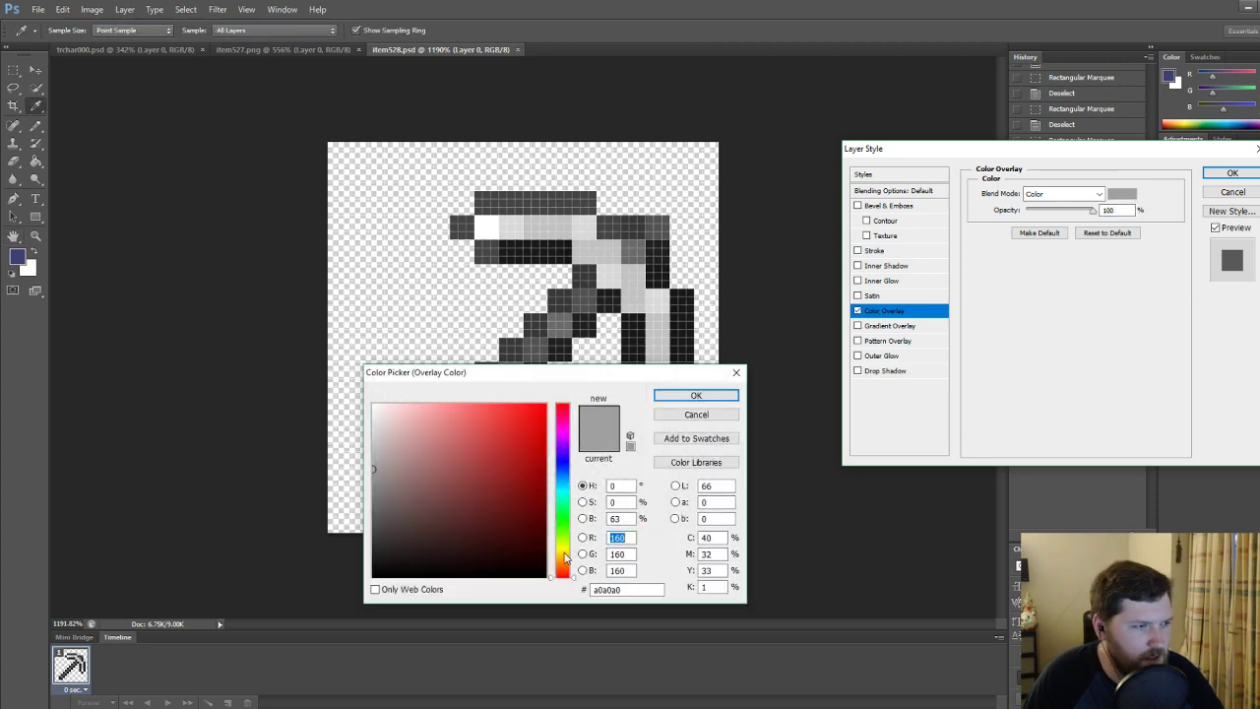
click(564, 553)
mouse_move(473, 416)
mouse_down()
mouse_move(492, 424)
mouse_move(452, 421)
mouse_up()
click(696, 395)
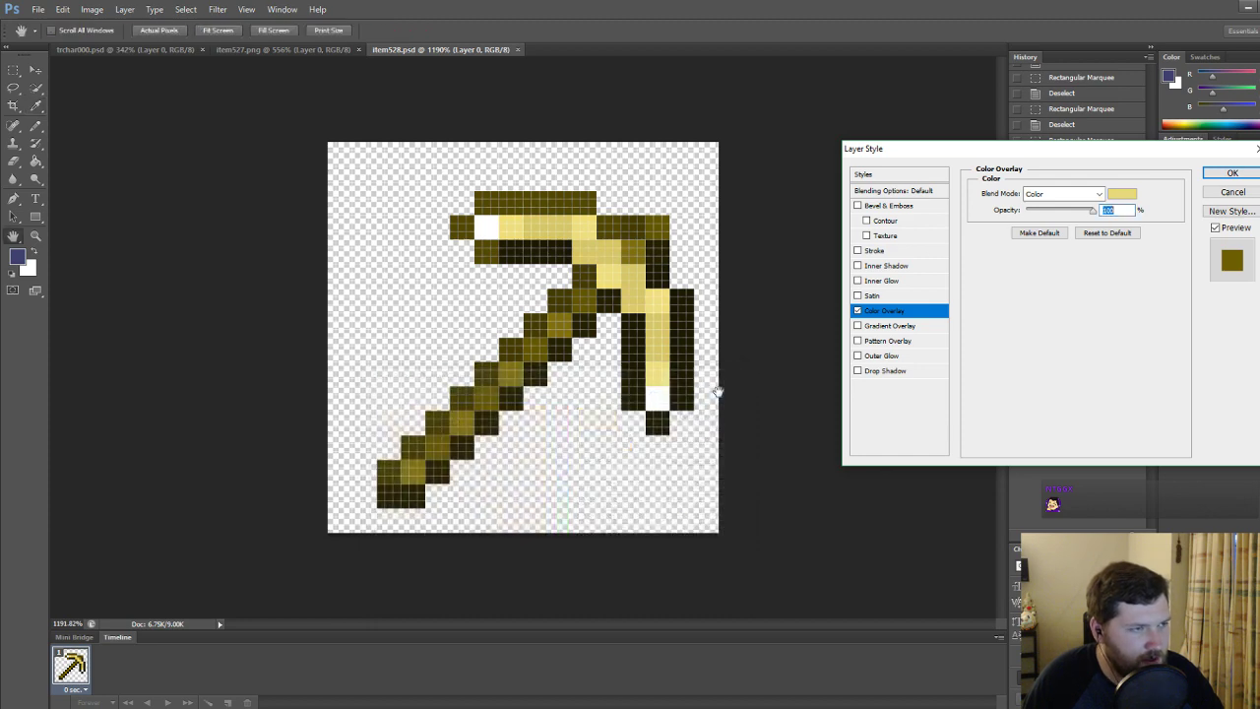
click(1231, 174)
Save the golden pickaxe as a PNG copy named item530 in the Icons folder.
key(ctrl+shift+s)
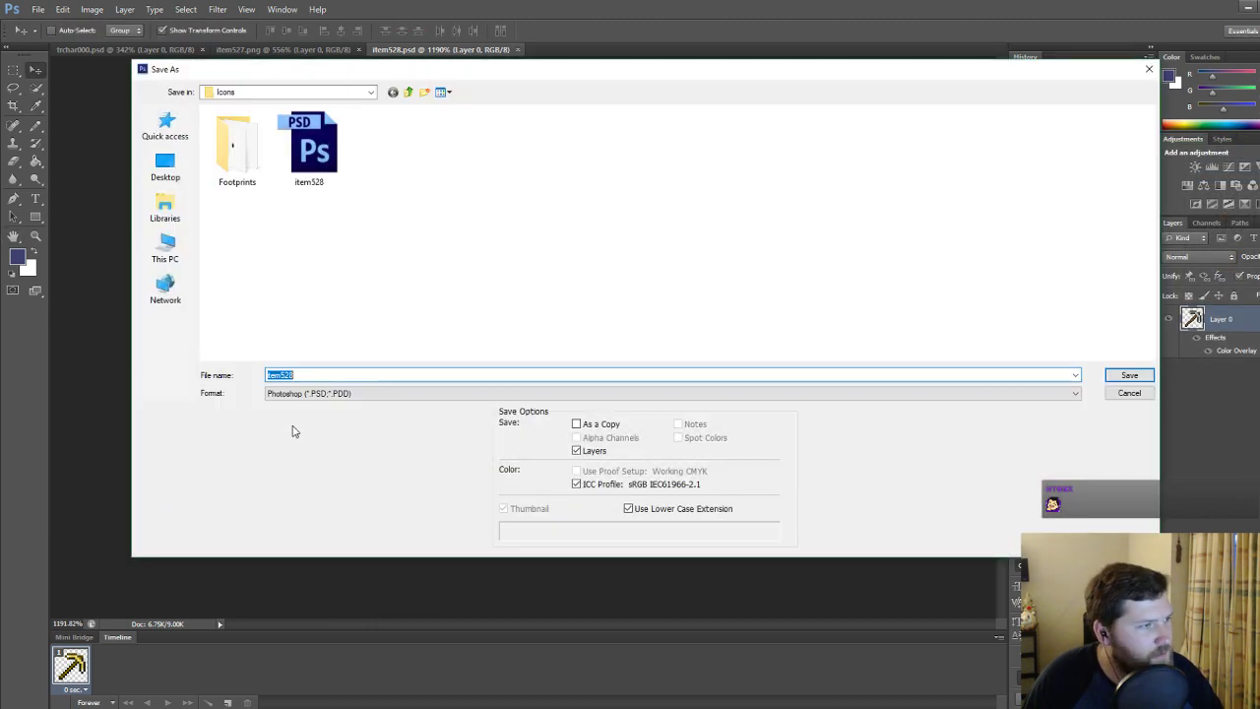
click(292, 393)
click(295, 547)
scroll(1049, 184, down, 10)
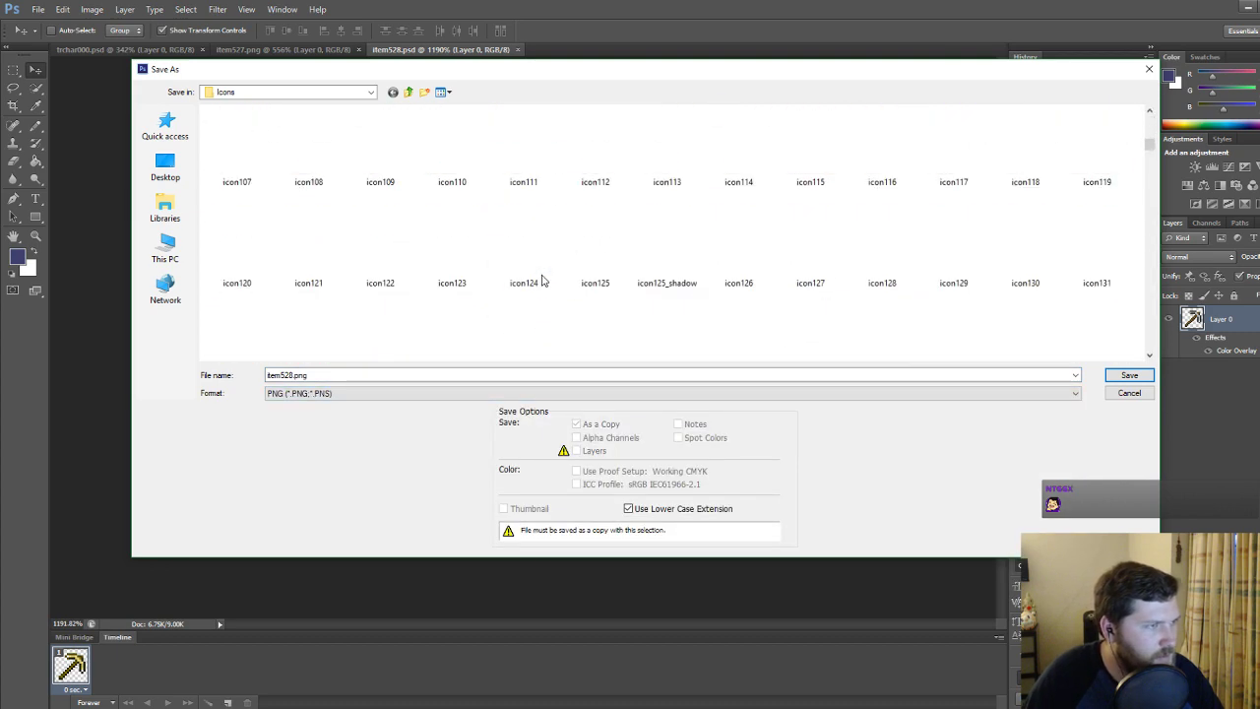
drag(1150, 176, 1142, 349)
click(954, 123)
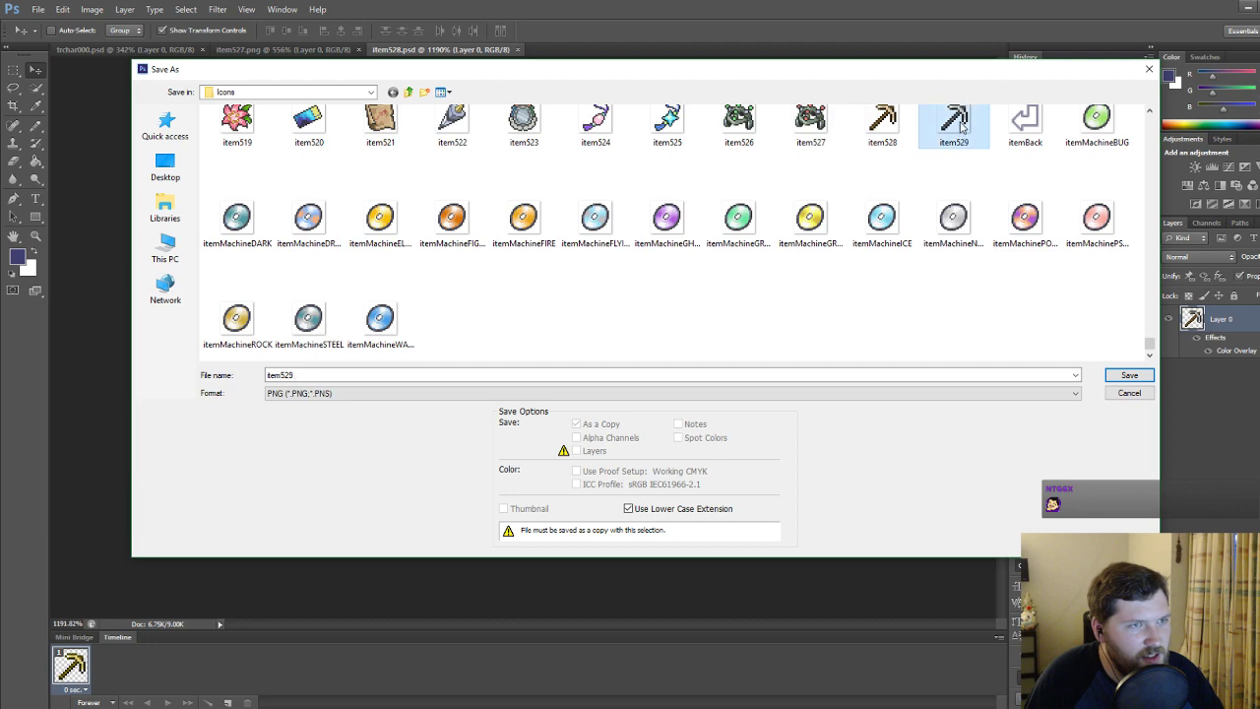
click(303, 374)
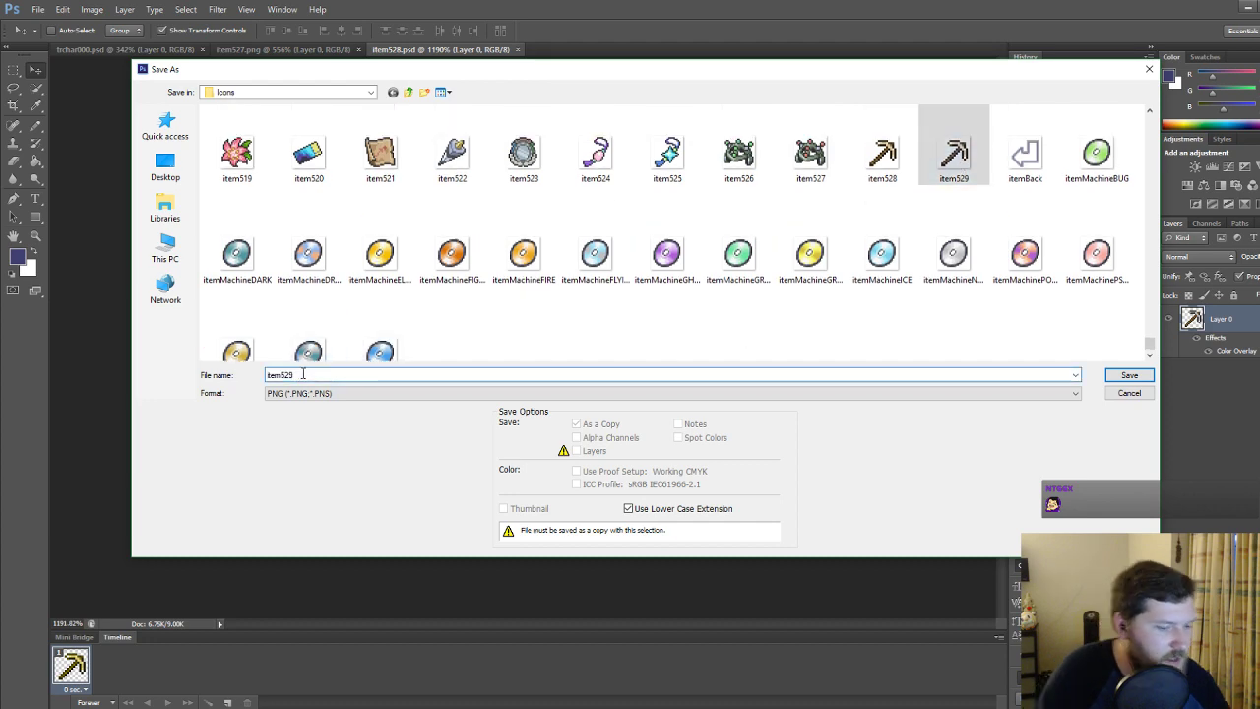
key(BackSpace)
key(BackSpace)
text(30)
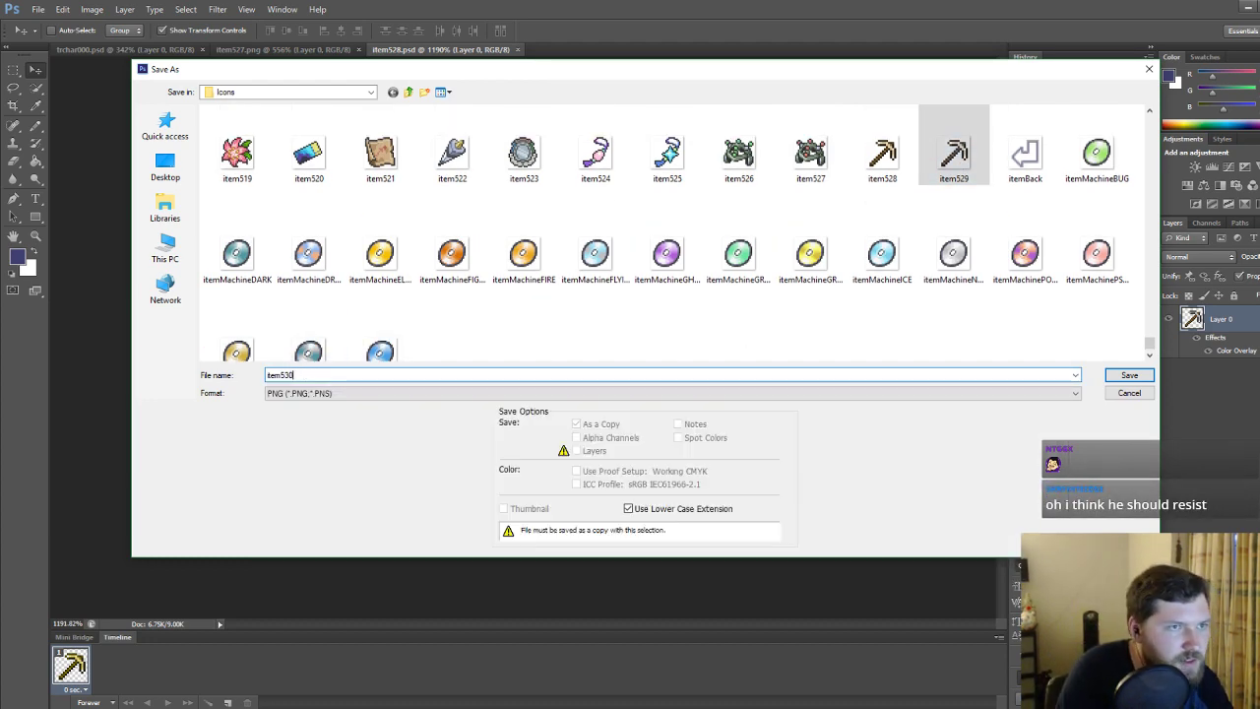
key(Return)
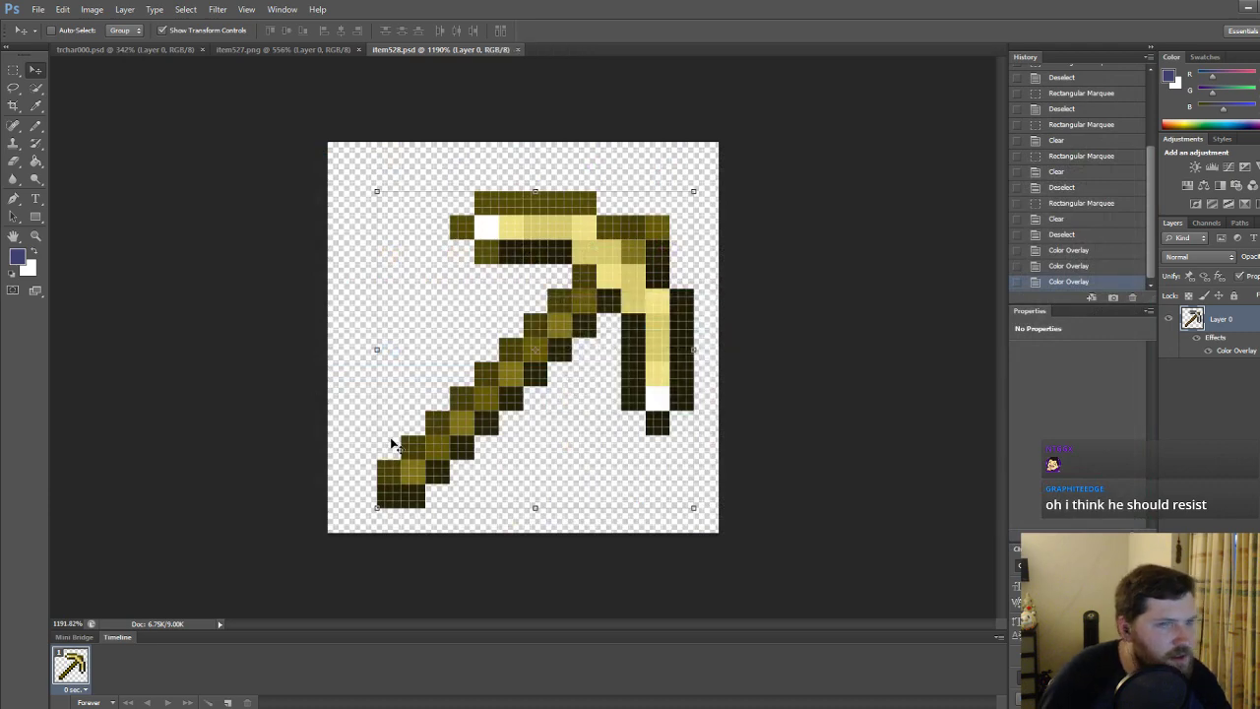
Change the pickaxe layer's Color Overlay to a turquoise tone with a hue of 172°, trying neighbouring blue hues along the way.
double_click(1247, 322)
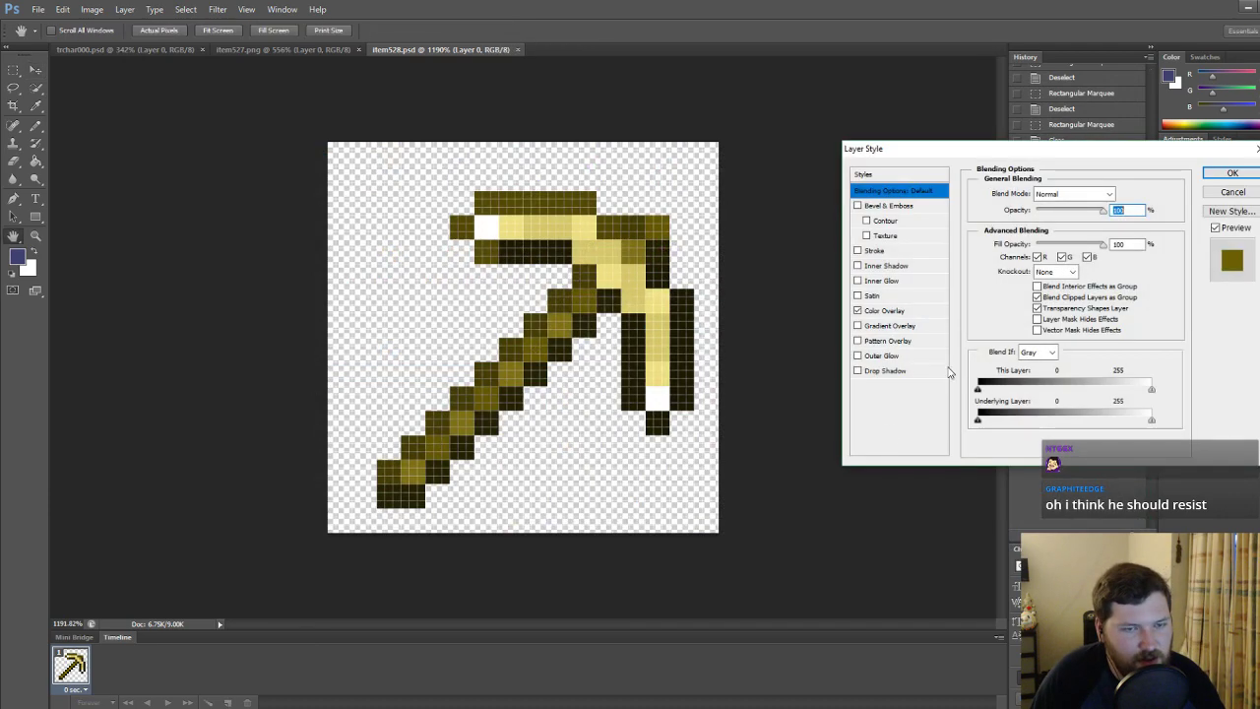
click(904, 310)
click(1122, 193)
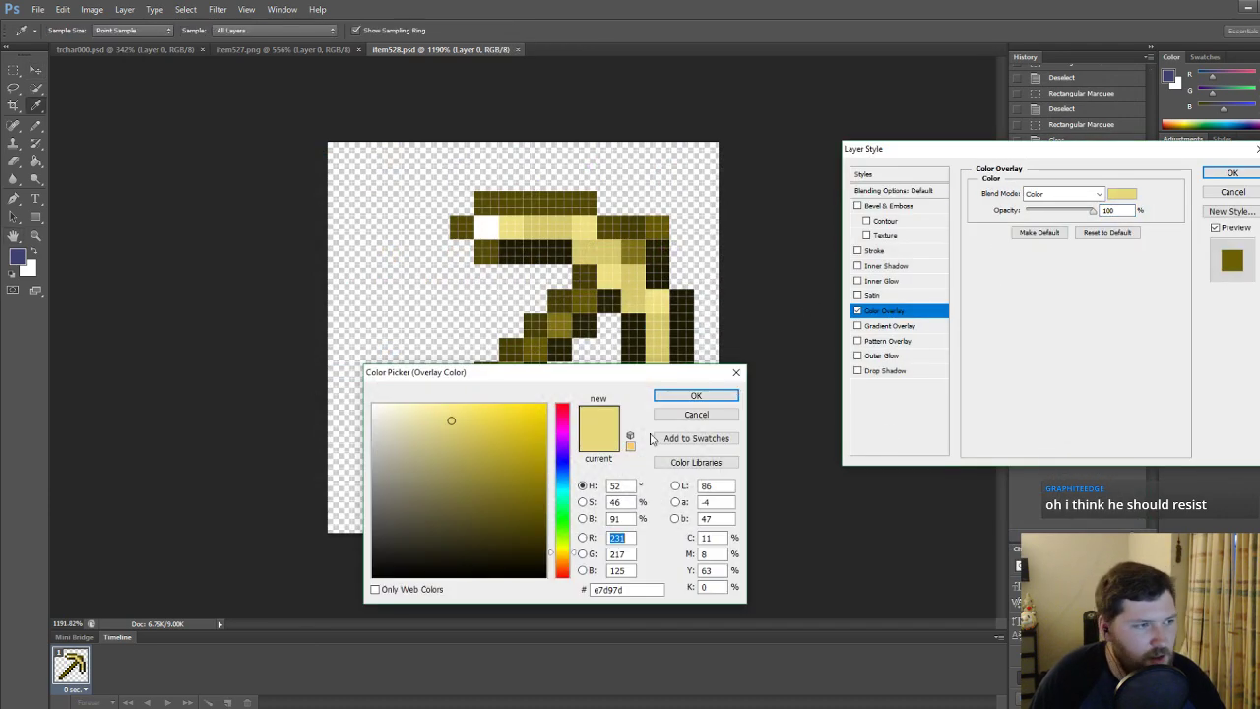
click(561, 488)
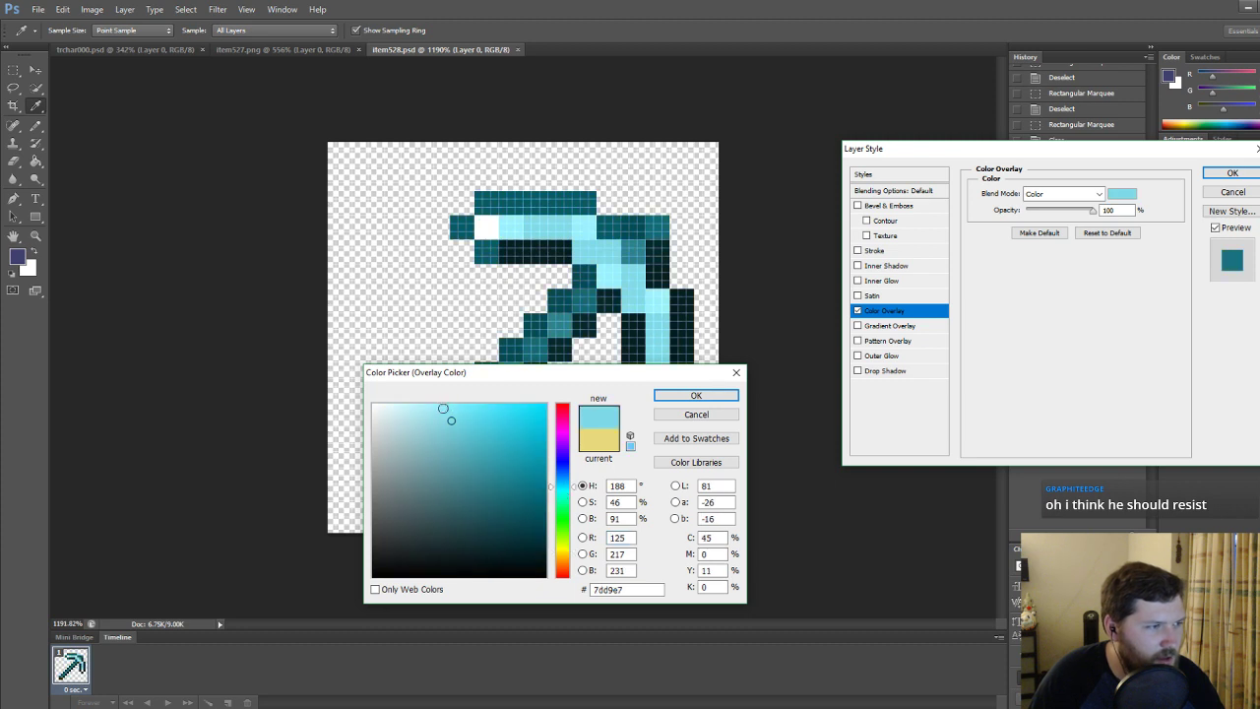
click(429, 408)
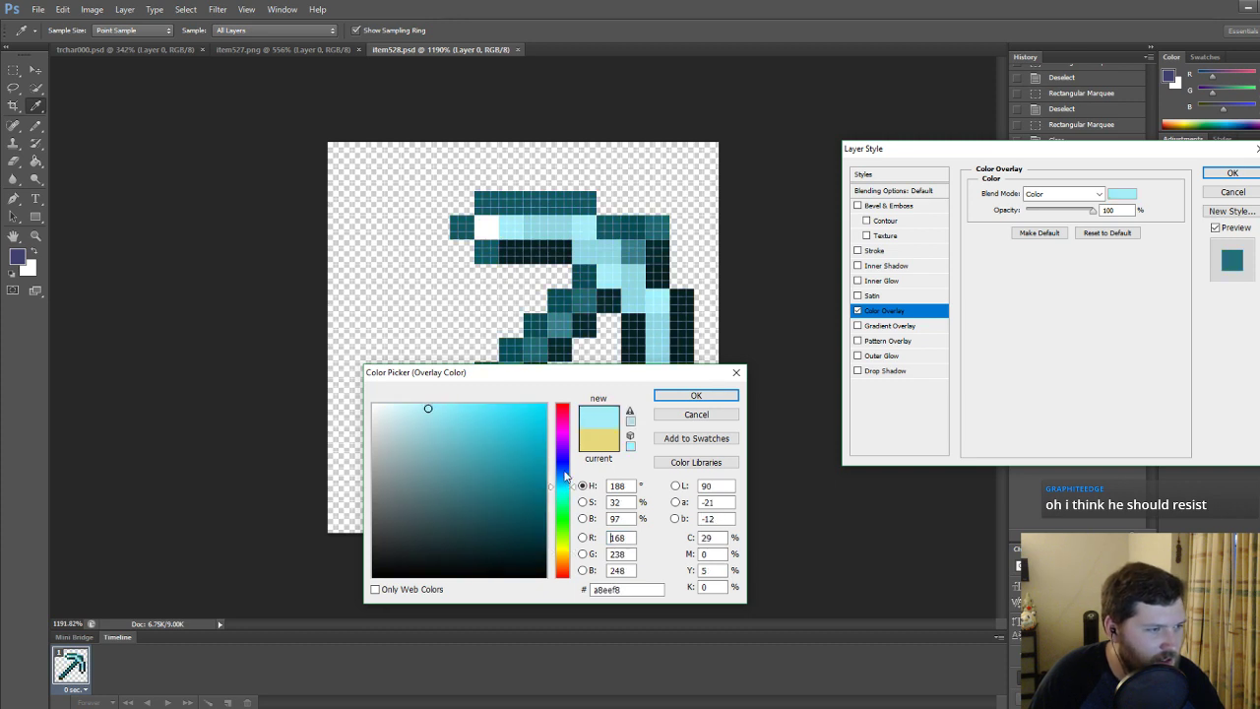
click(564, 473)
drag(566, 490, 564, 421)
click(565, 485)
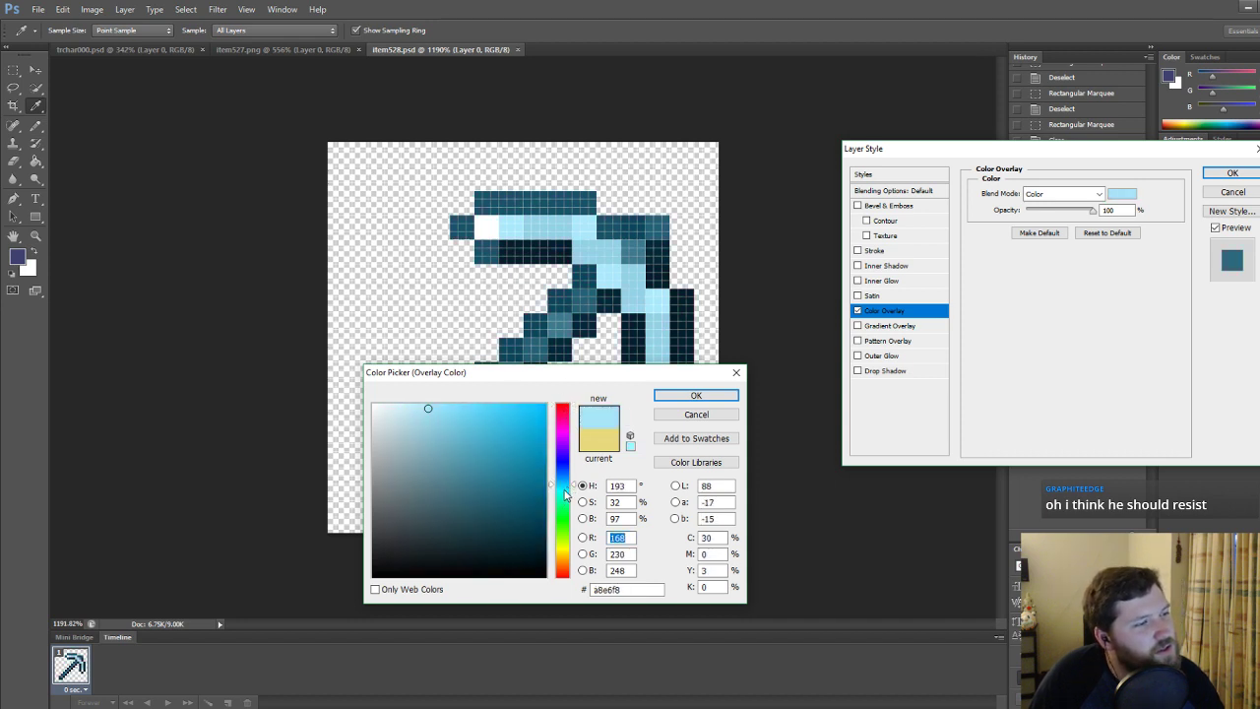
click(566, 498)
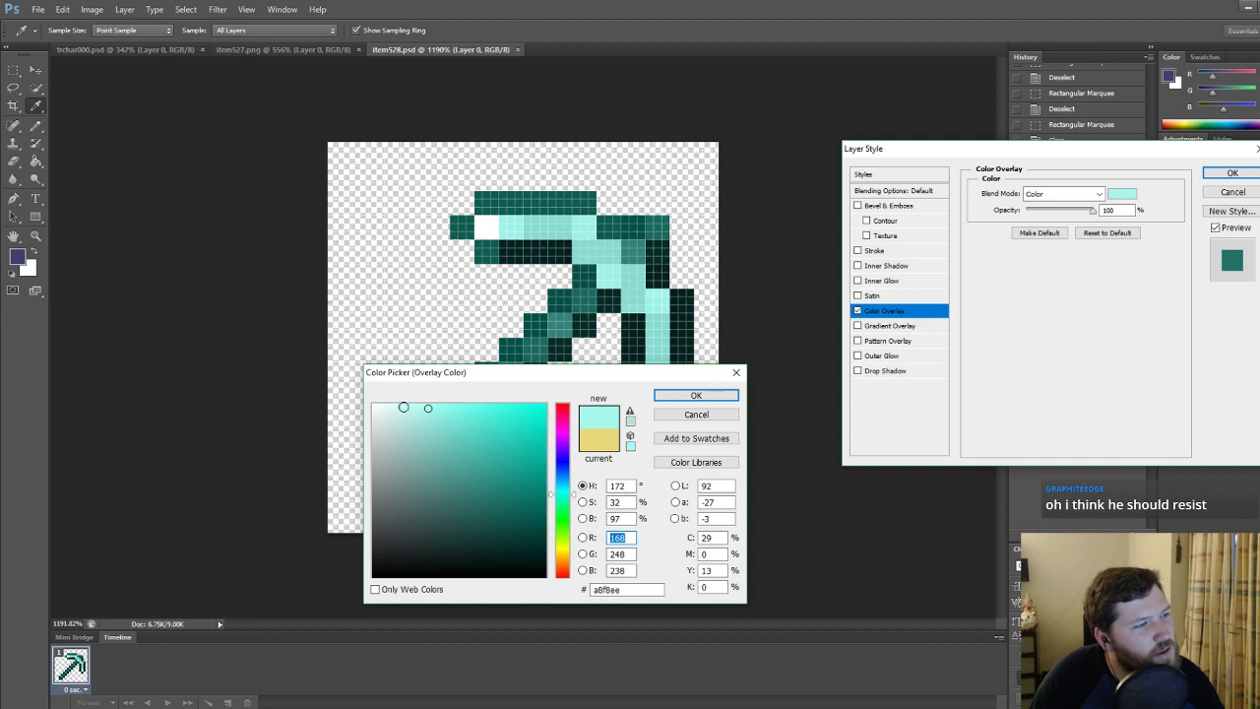
Try paler and darker shades of the turquoise overlay color, and accept a light, softly saturated one.
click(403, 407)
click(427, 435)
click(397, 408)
click(421, 412)
click(696, 395)
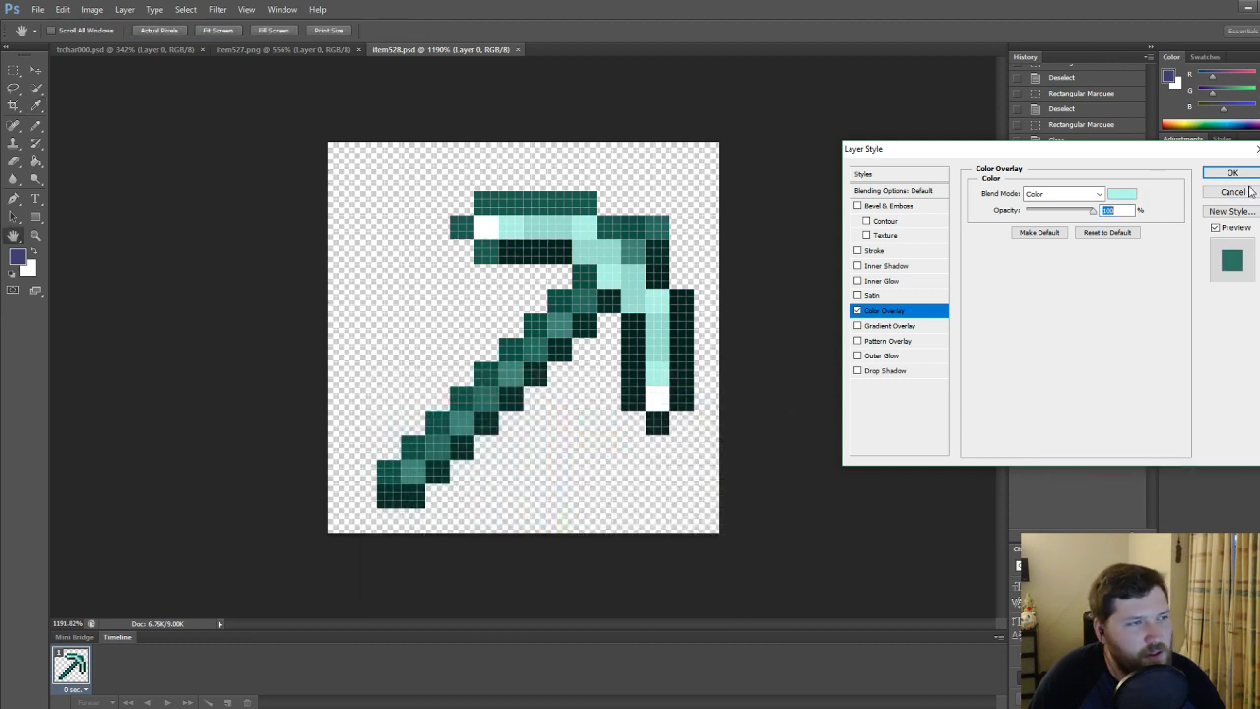
Accept the turquoise Color Overlay and save the pickaxe as a PNG copy named item531 in the Icons folder.
key(Return)
key(ctrl+shift+s)
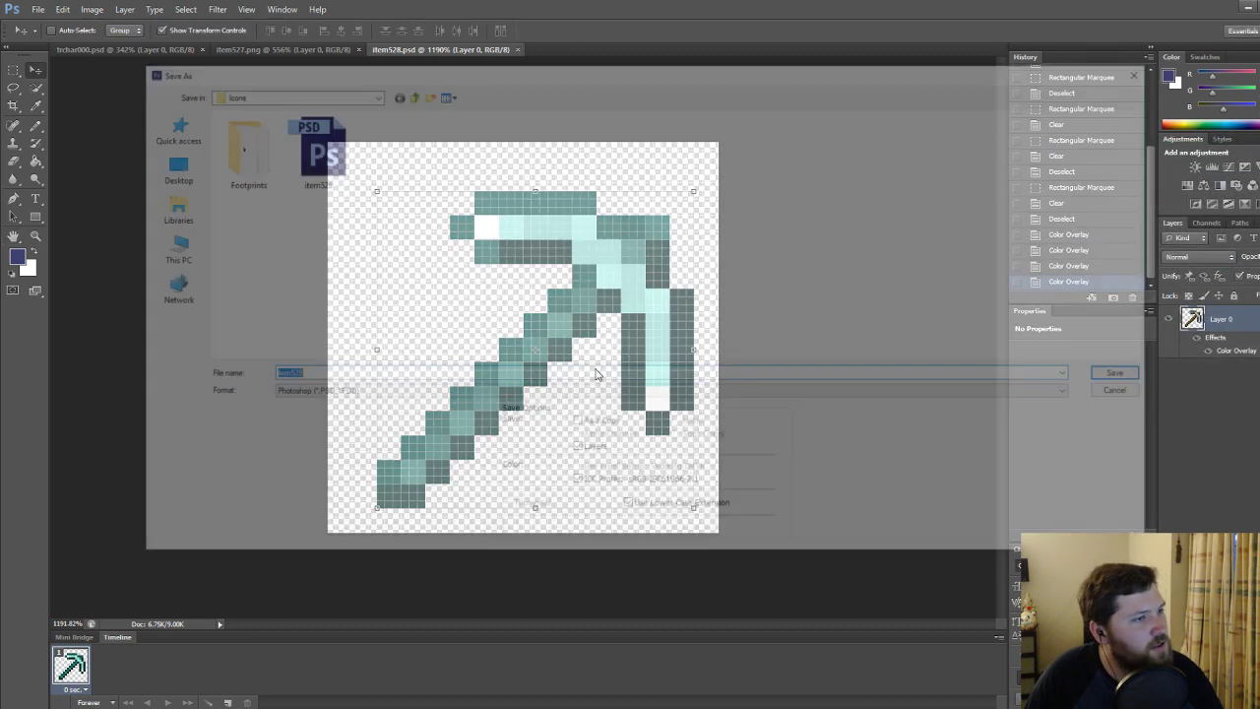
click(296, 393)
click(286, 547)
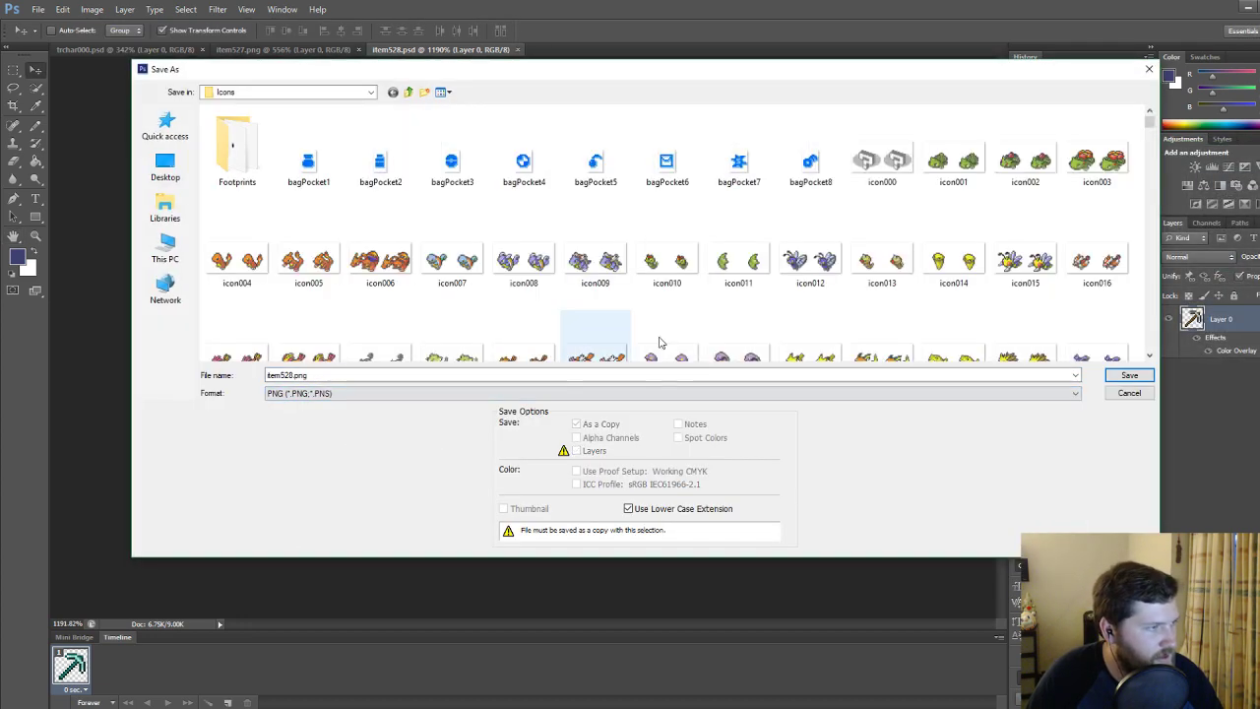
scroll(1152, 215, down, 3)
scroll(1156, 215, down, 10)
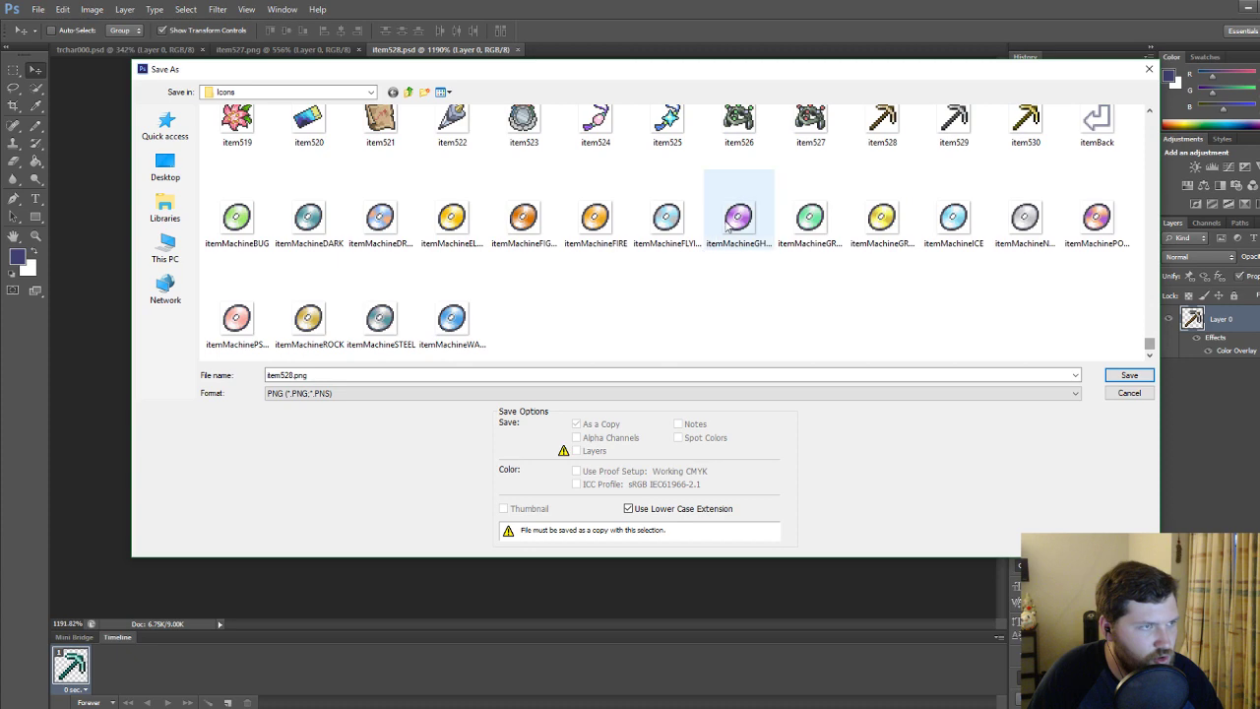
click(1024, 123)
click(343, 375)
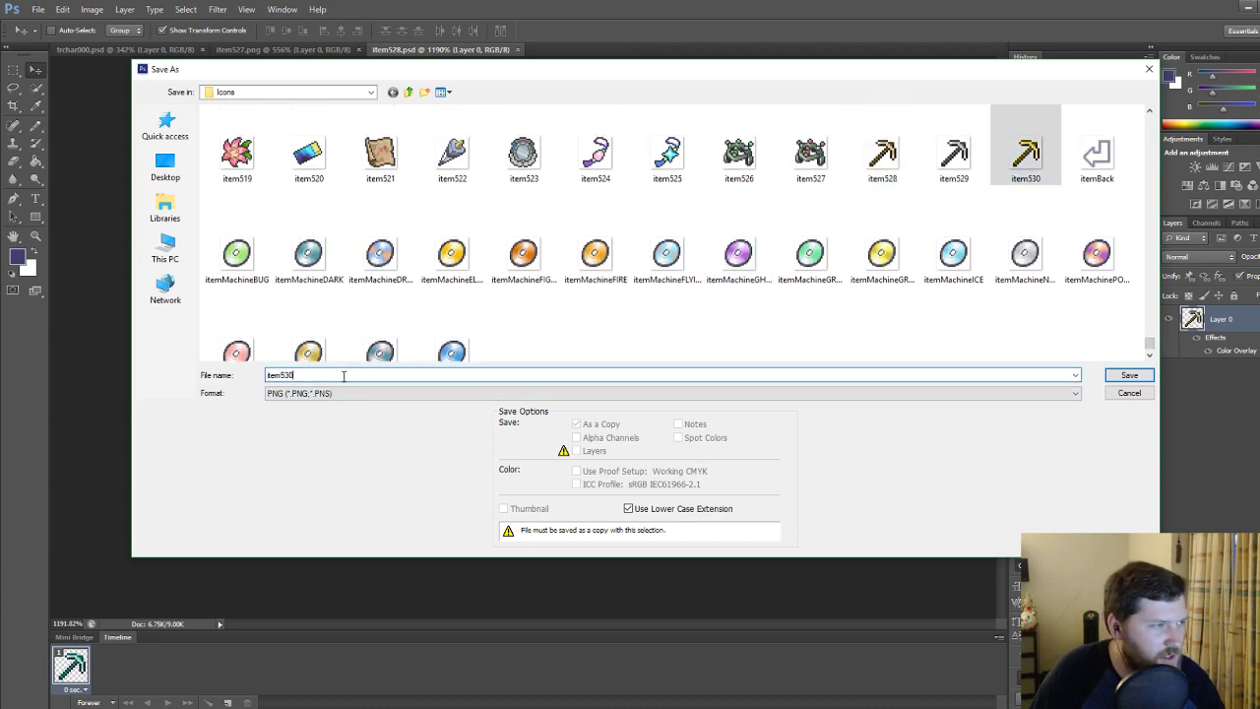
text(1)
key(Return)
key(Return)
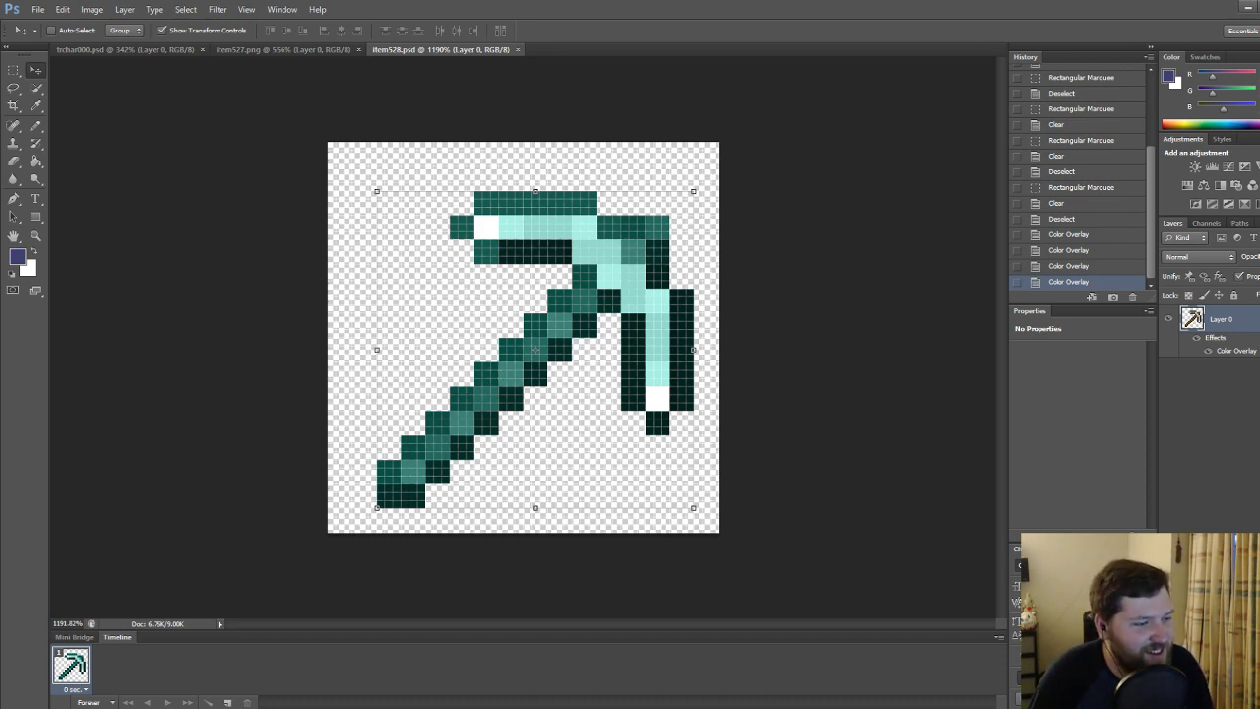
Switch to Notepad++ and duplicate the SUPERPICK entry in items.txt as item 531 with the internal name ULTRAPICK.
click(733, 670)
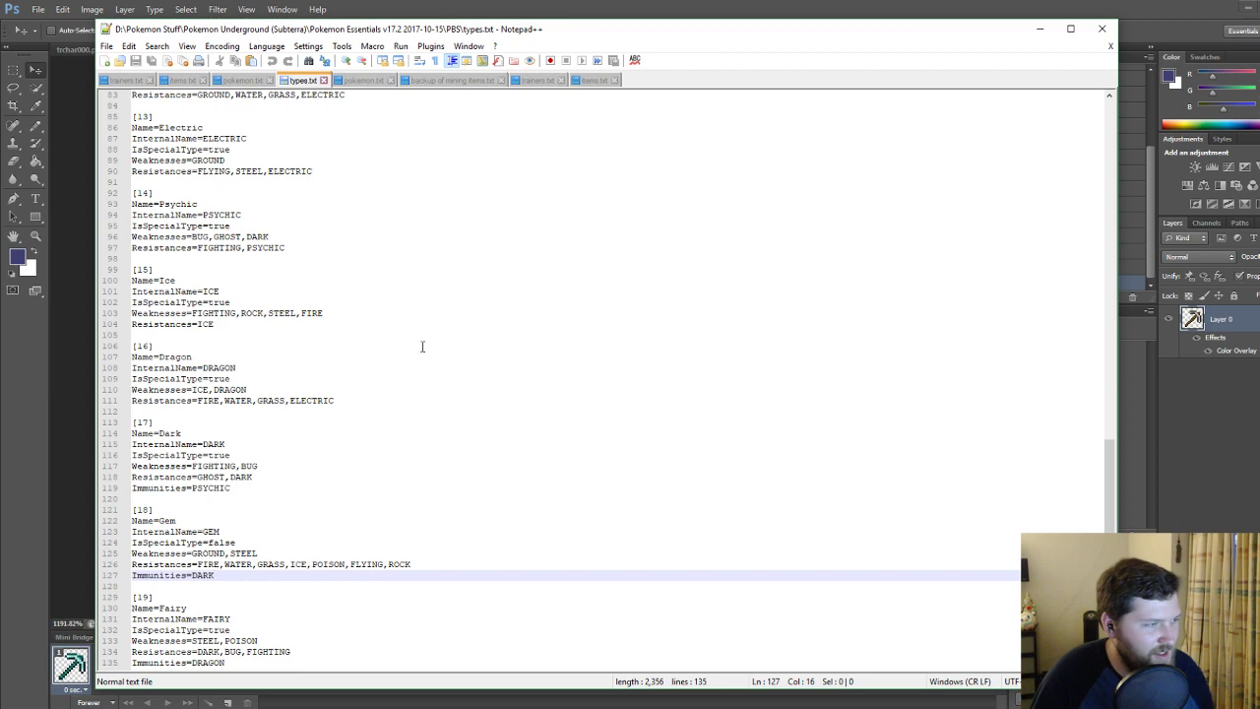
click(591, 80)
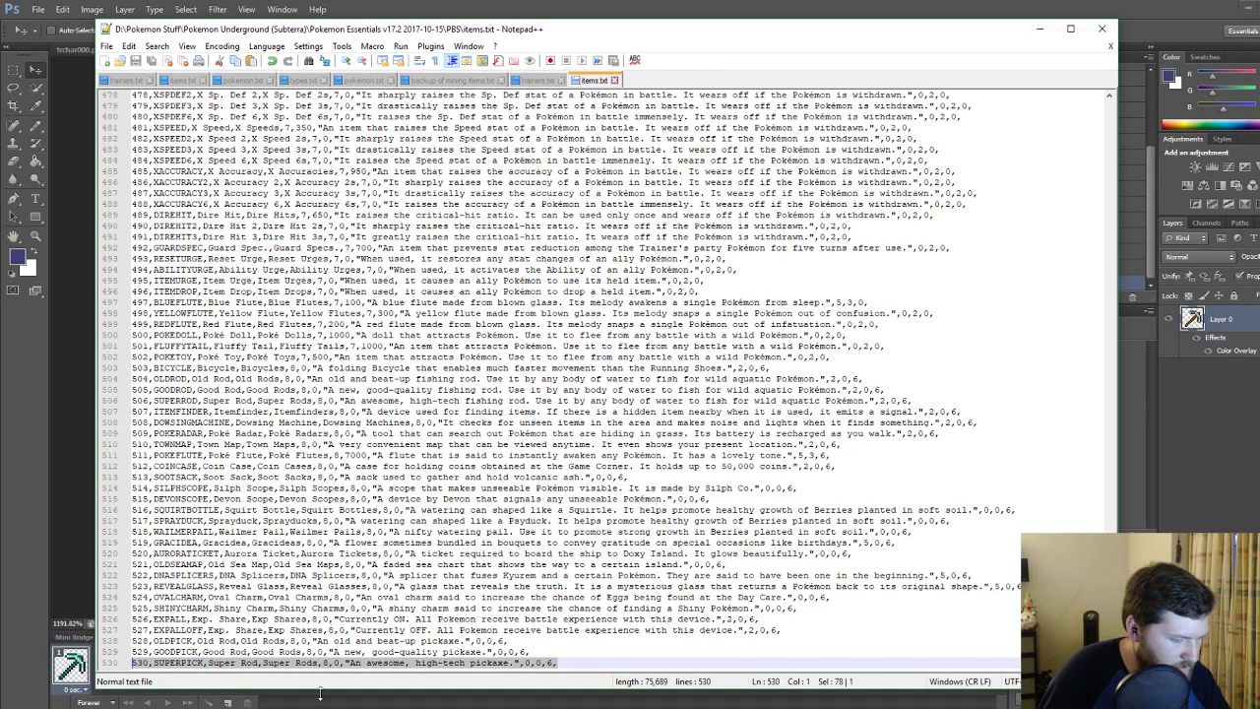
key(ctrl+d)
click(151, 662)
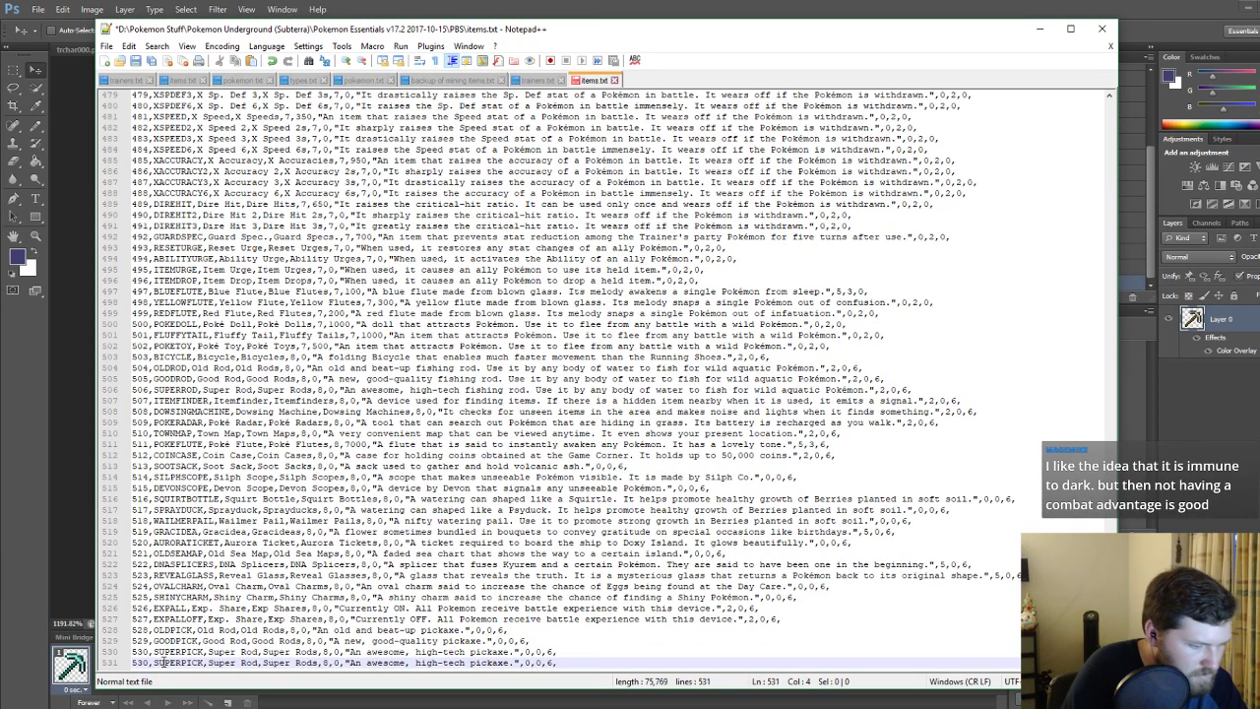
drag(154, 663, 182, 662)
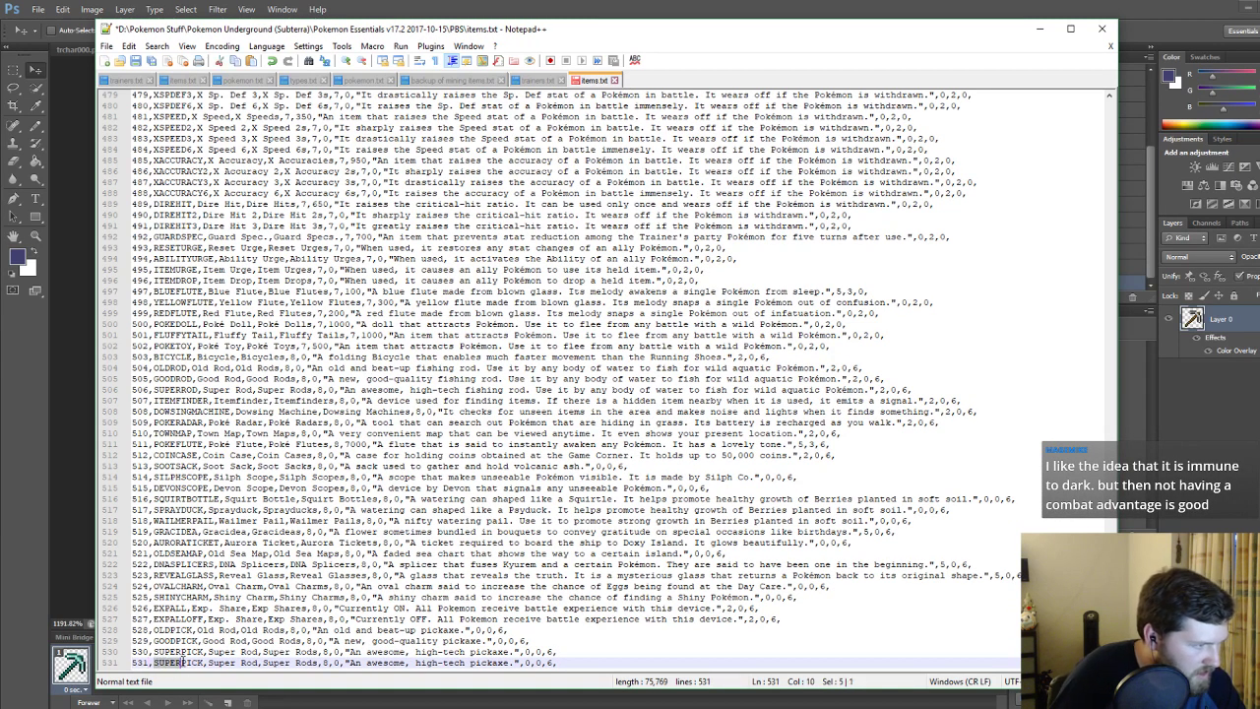
text(ULTRA)
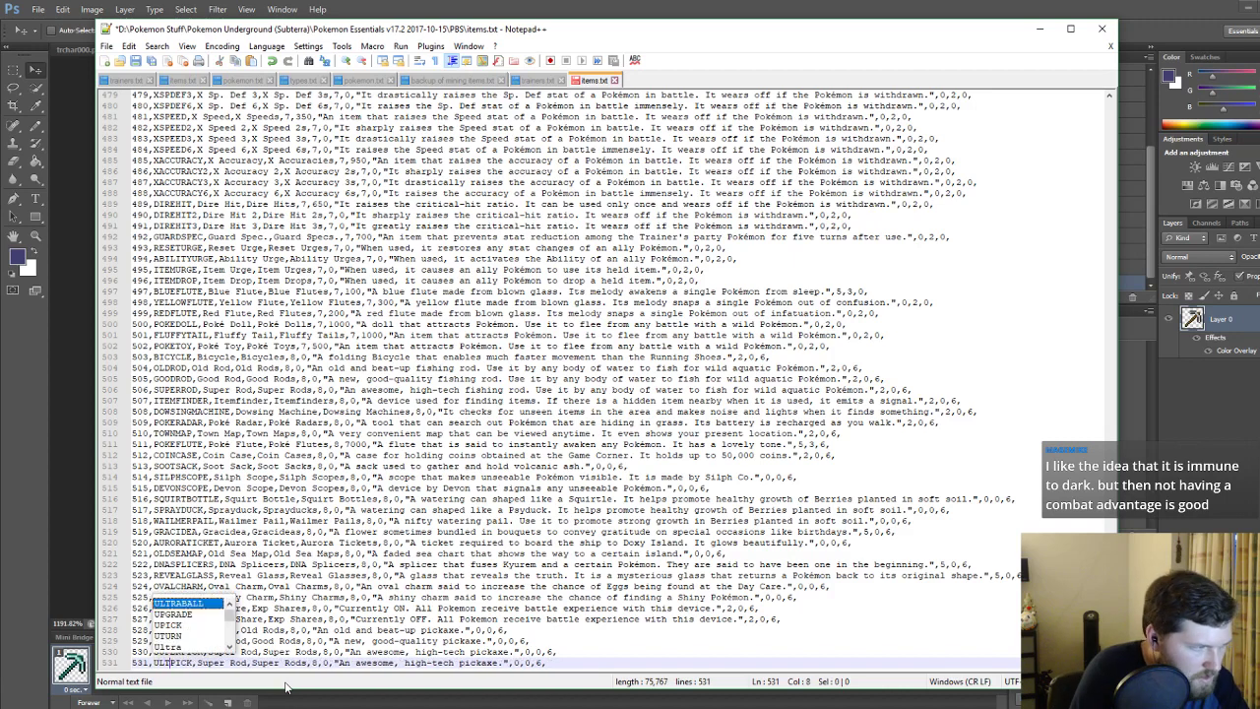
click(283, 652)
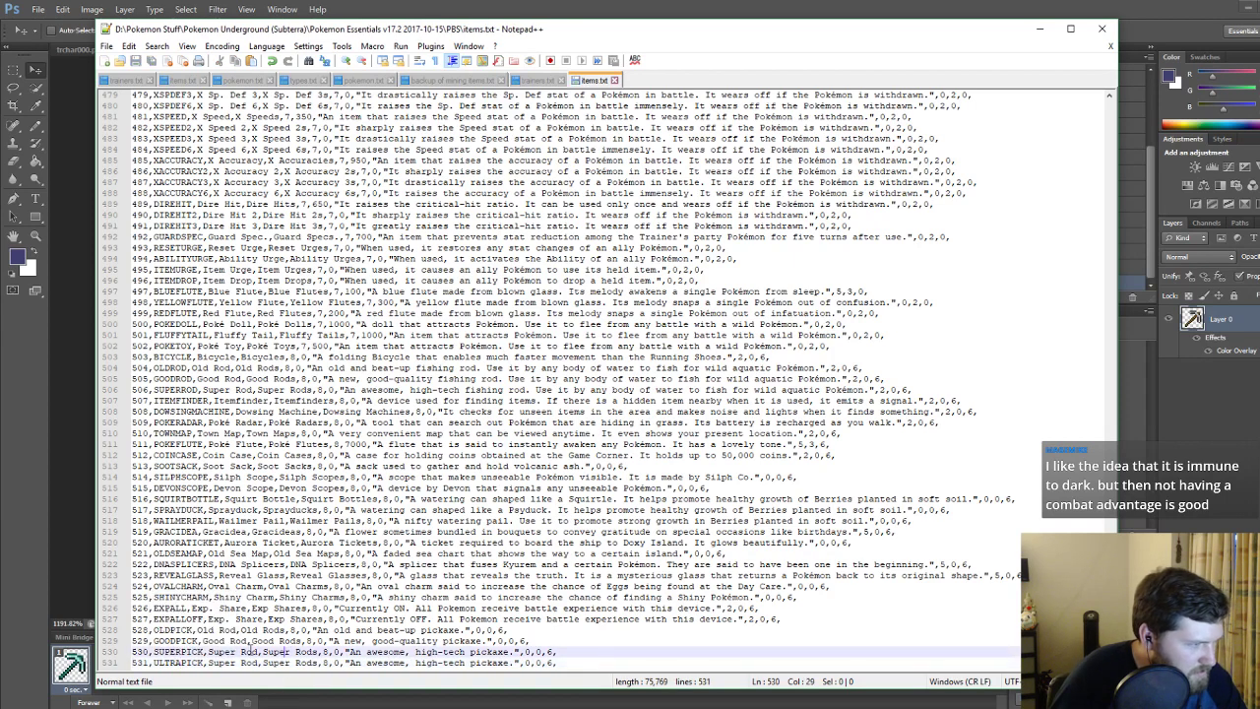
Replace the ULTRAPICK description with "The ultimate pickaxe. It can dig through anything." and save items.txt.
drag(351, 662, 468, 663)
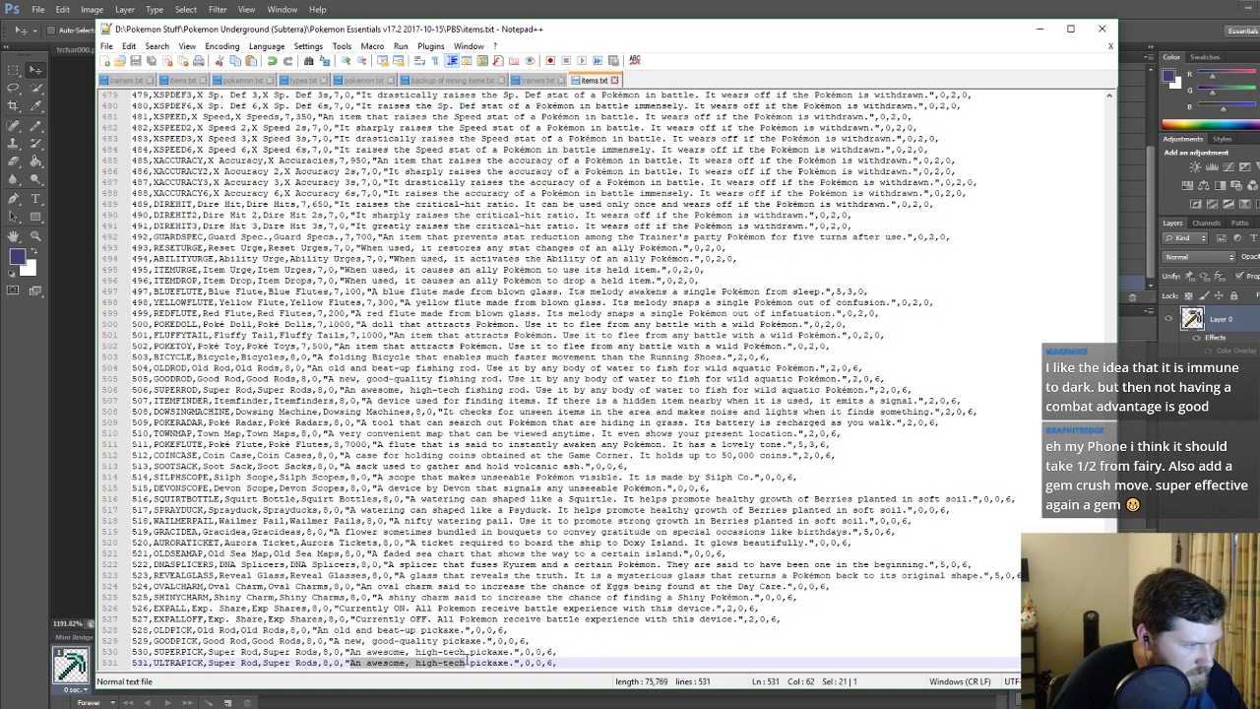
text(The ulti)
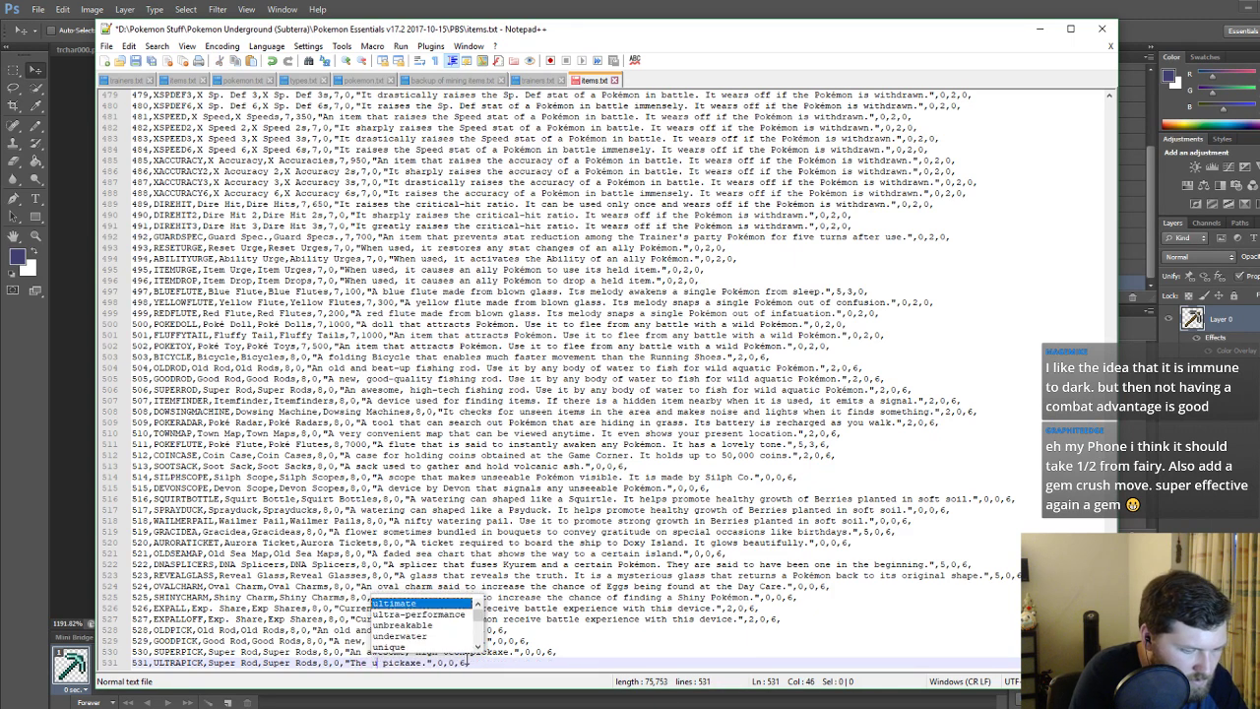
text(mate)
click(469, 662)
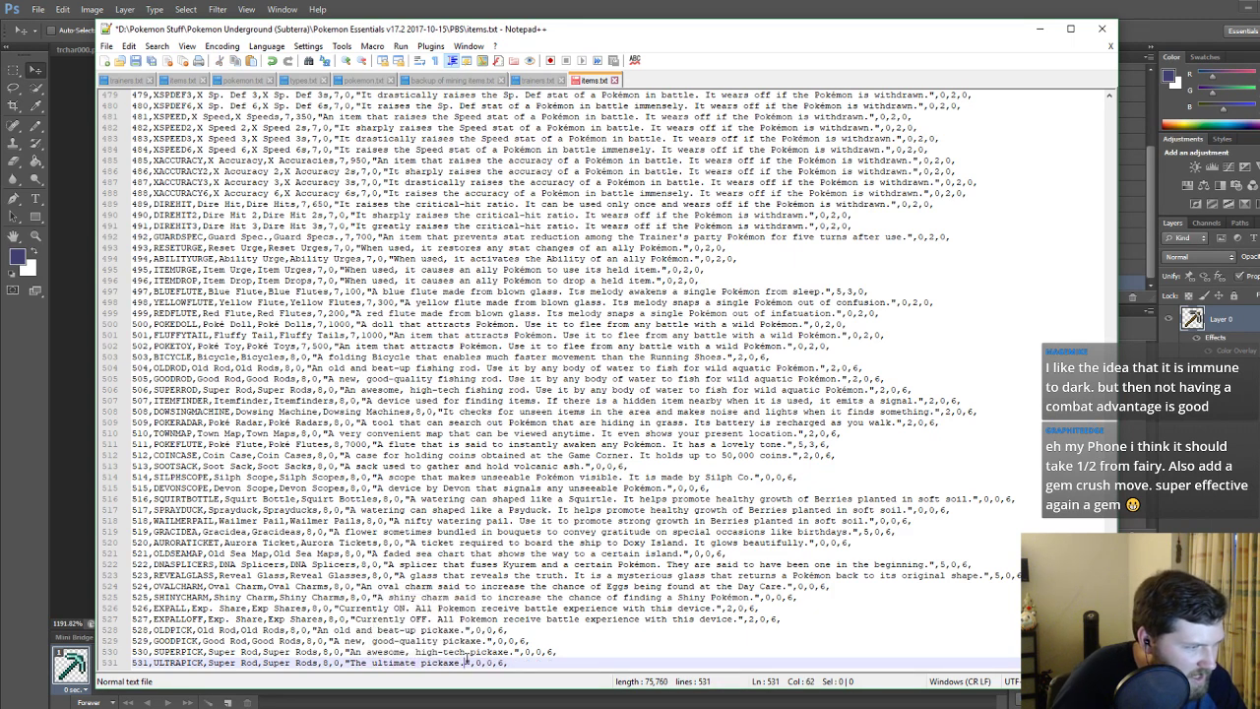
text(It can )
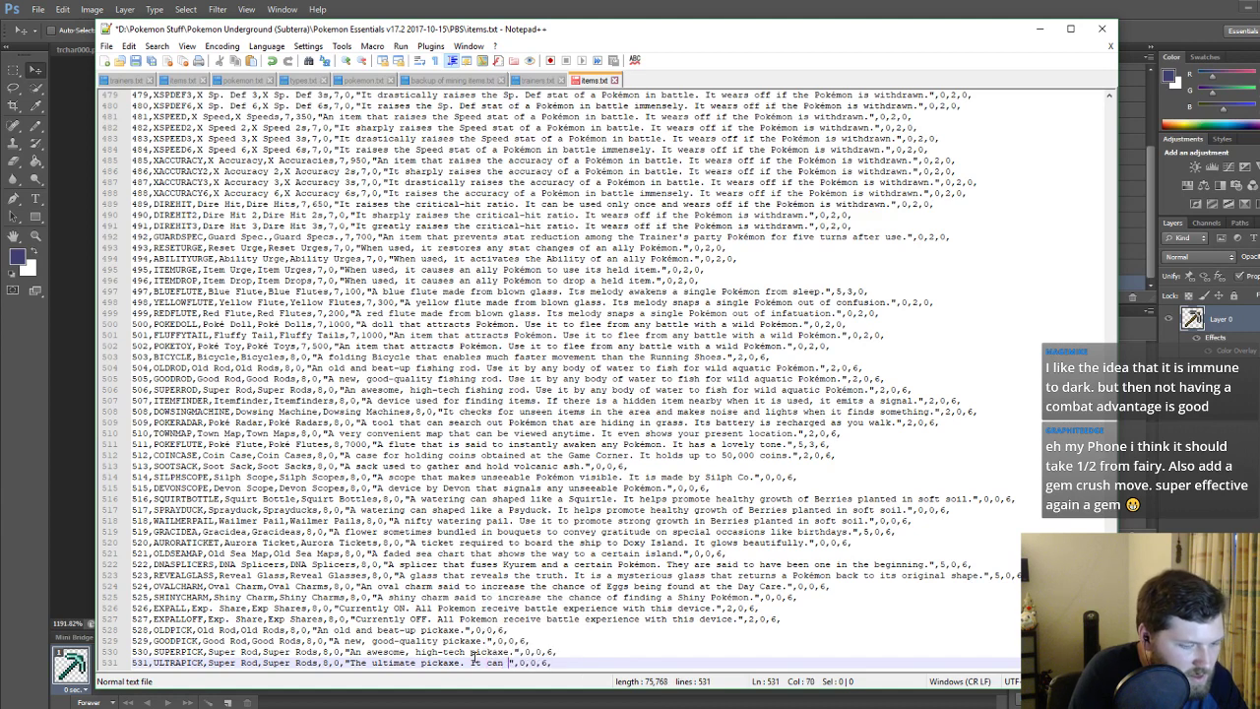
text(dig throu)
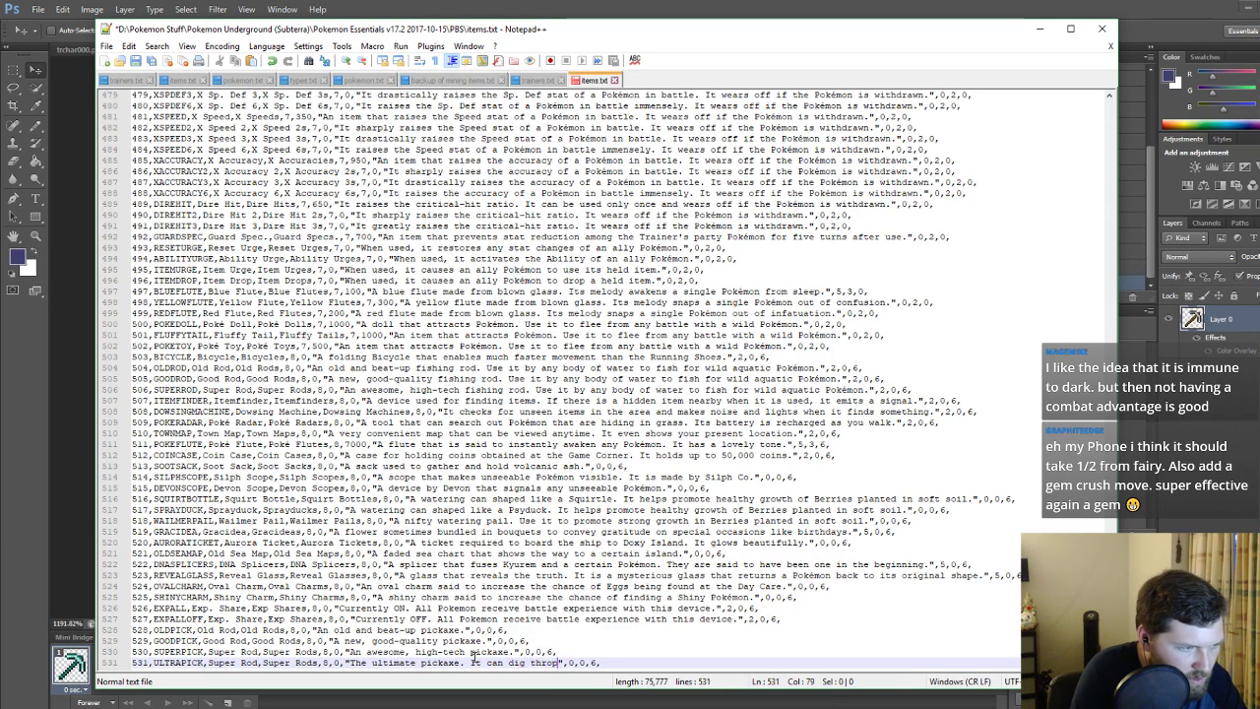
text(gh anythi)
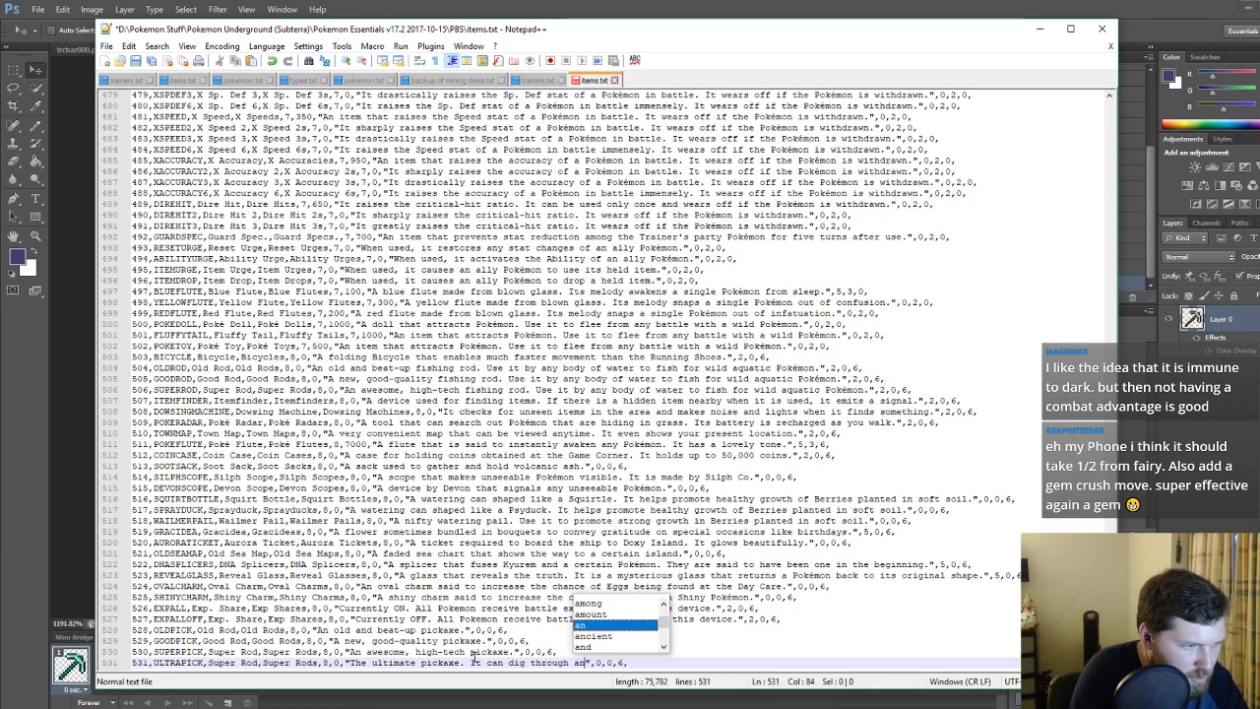
text(ng.)
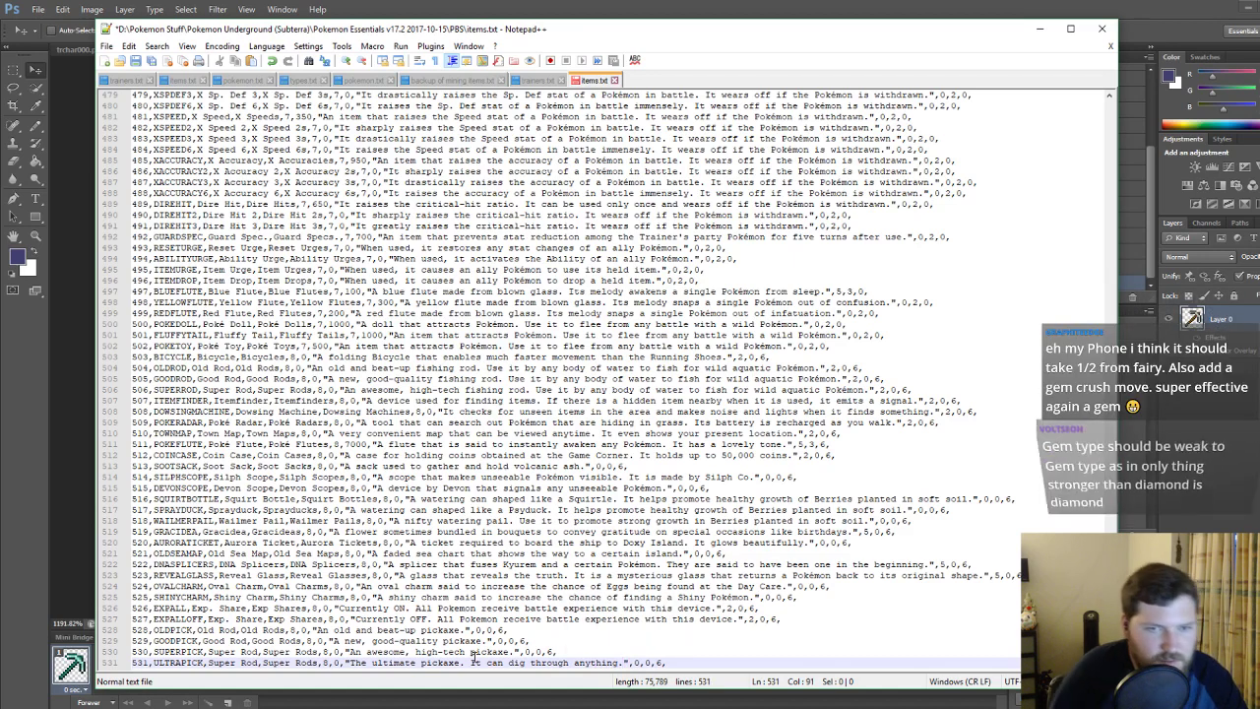
key(ctrl+s)
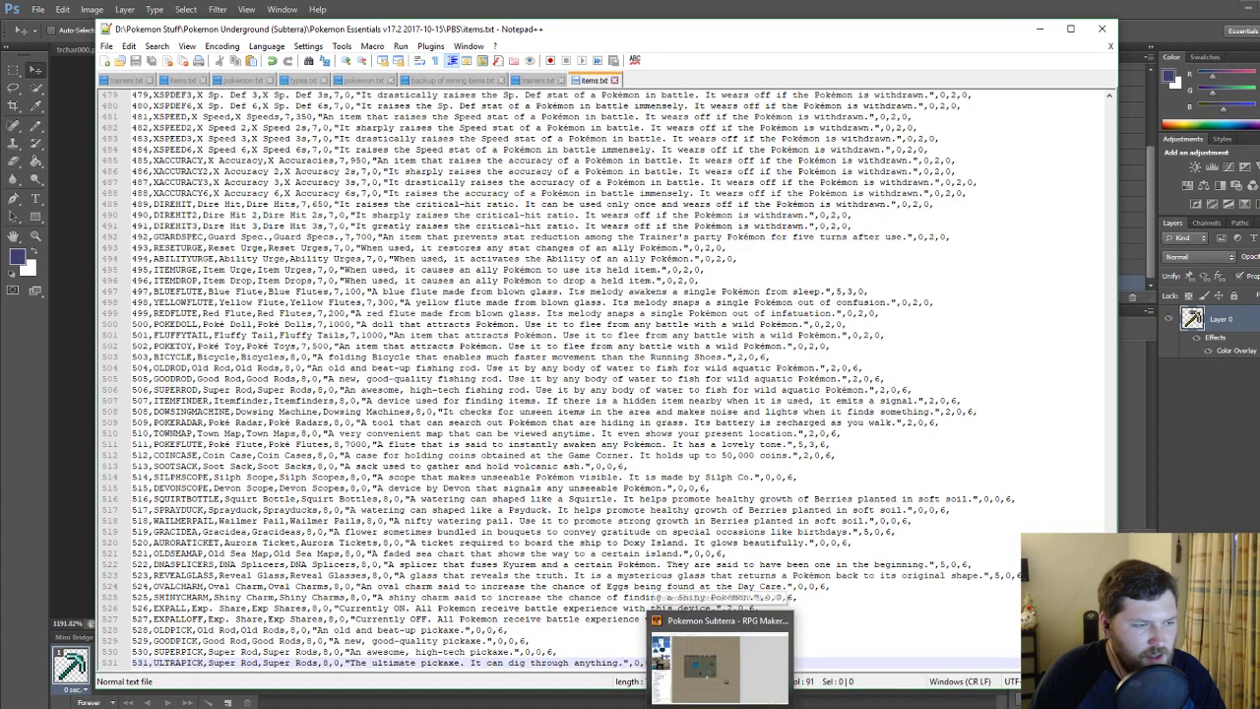
Add GEM to the end of the Gem type's resistances in types.txt.
click(366, 81)
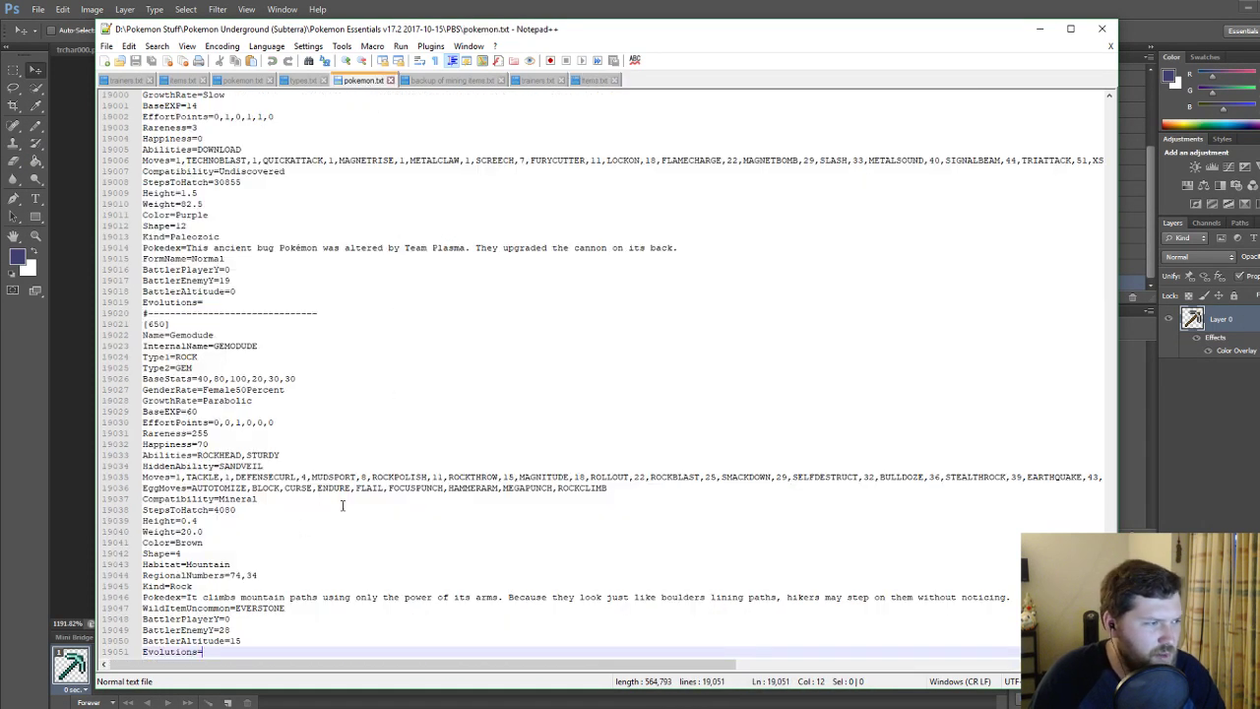
click(302, 80)
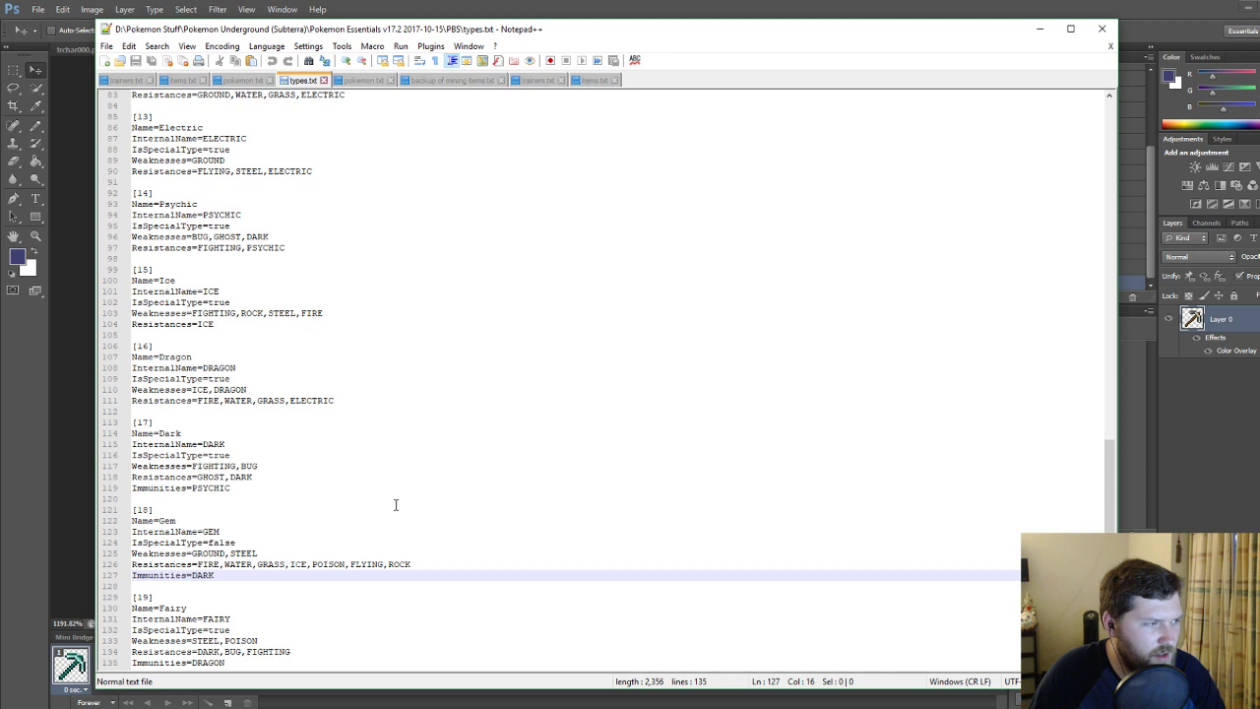
click(414, 567)
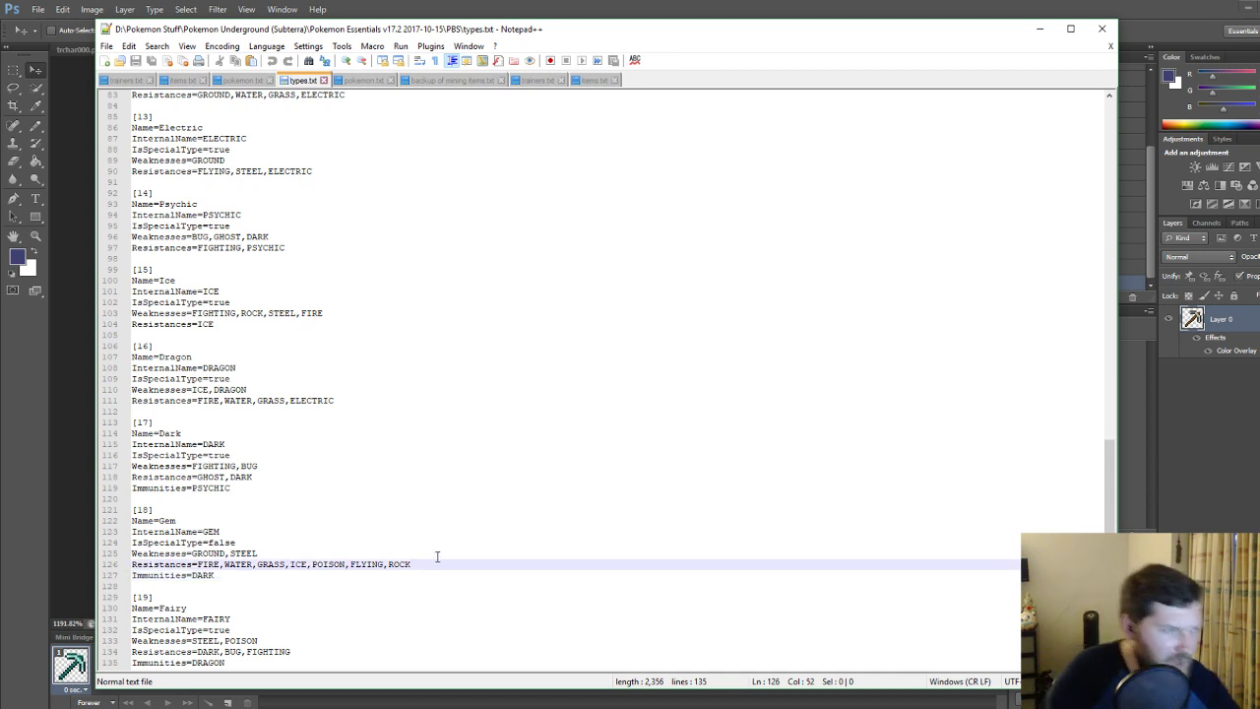
text(,GEM)
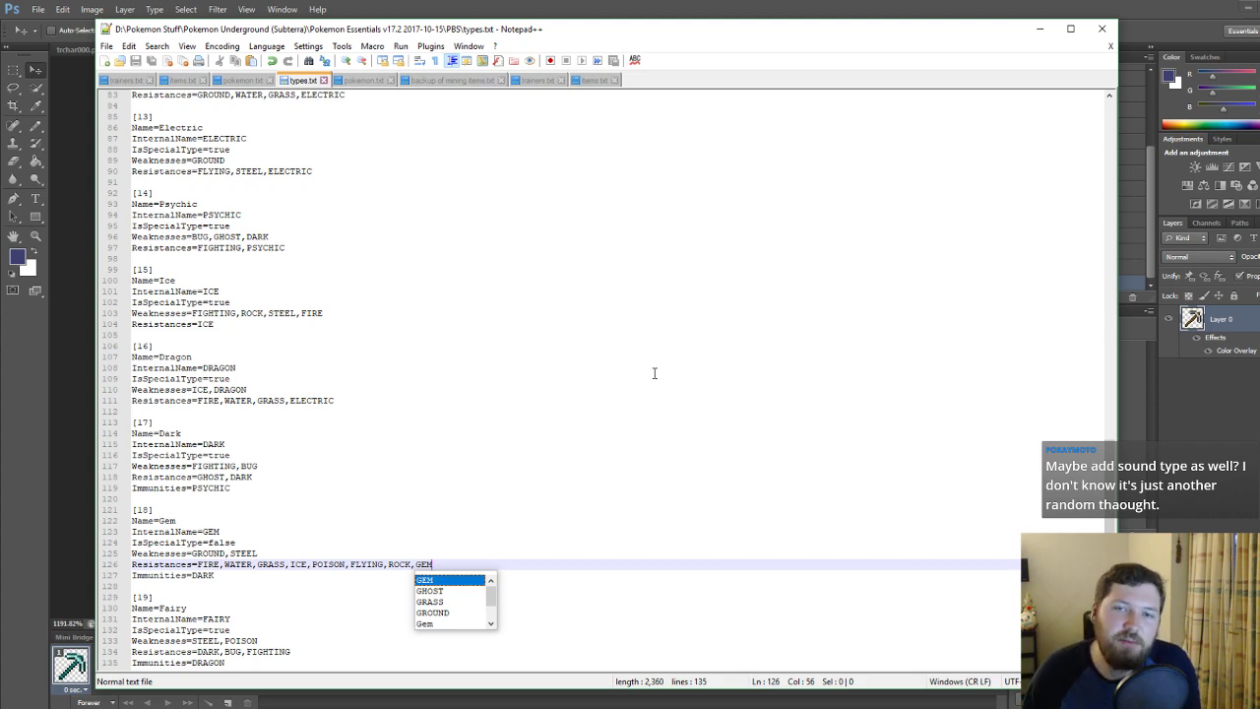
Switch to RPG Maker XP and look over the Test Town and Test Cave maps.
click(666, 6)
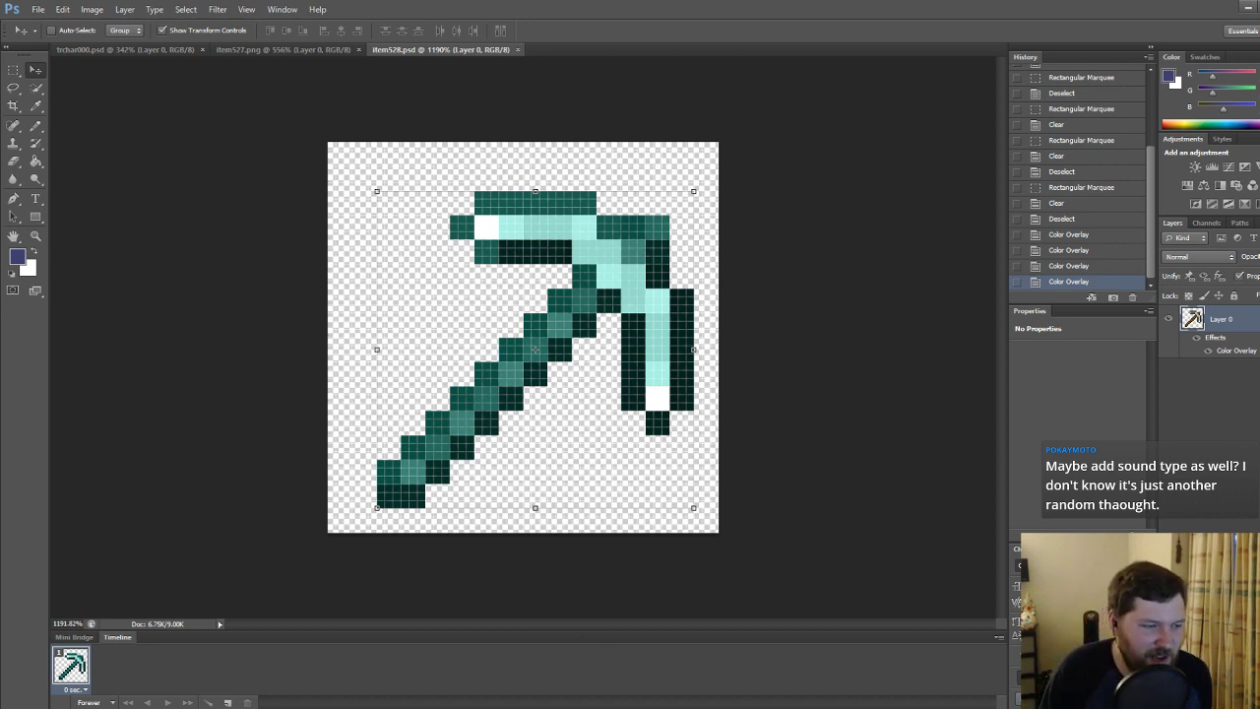
click(715, 707)
click(537, 374)
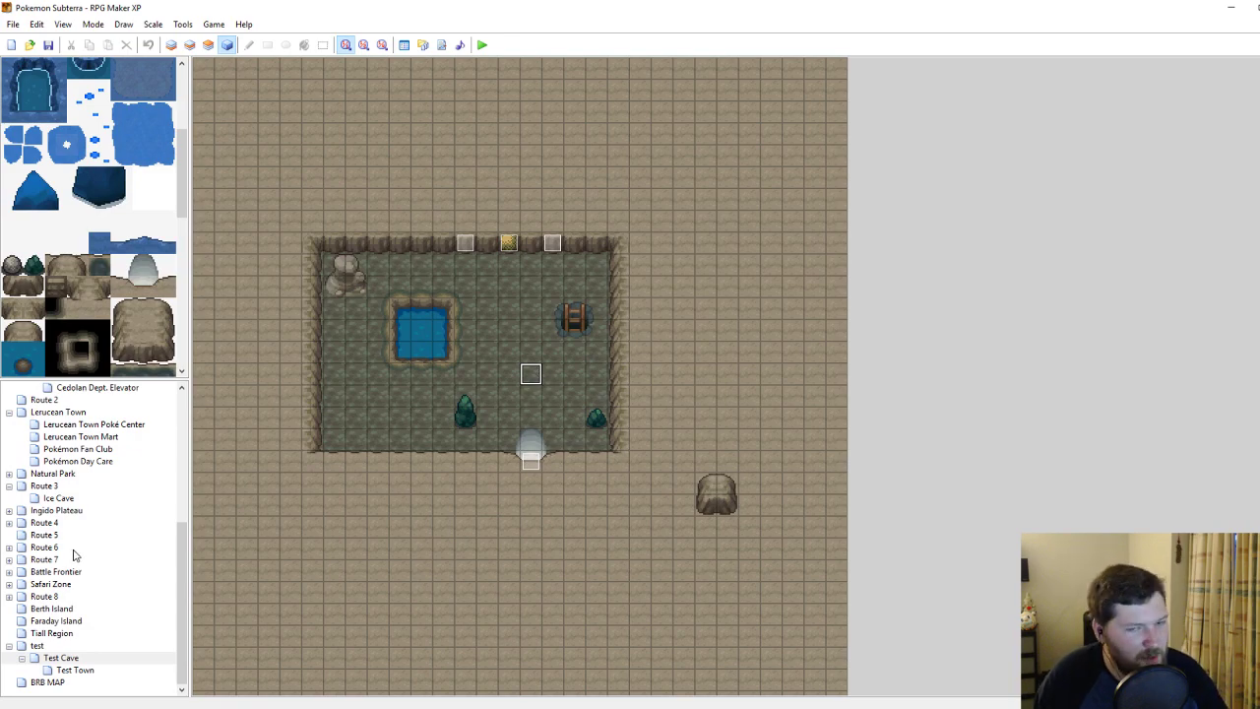
click(61, 670)
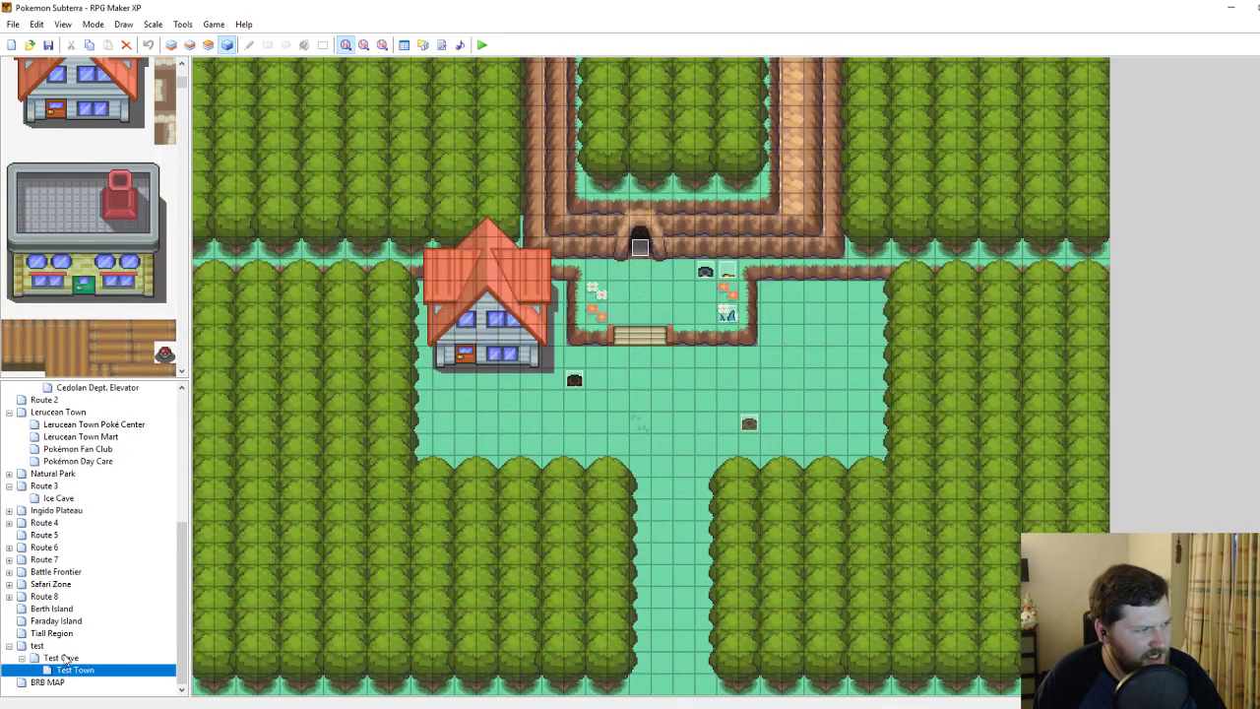
click(64, 658)
Return to items.txt in Notepad++ and rename the OLDPICK item to Old Pickaxe, with the plural Old Pickaxes.
click(750, 704)
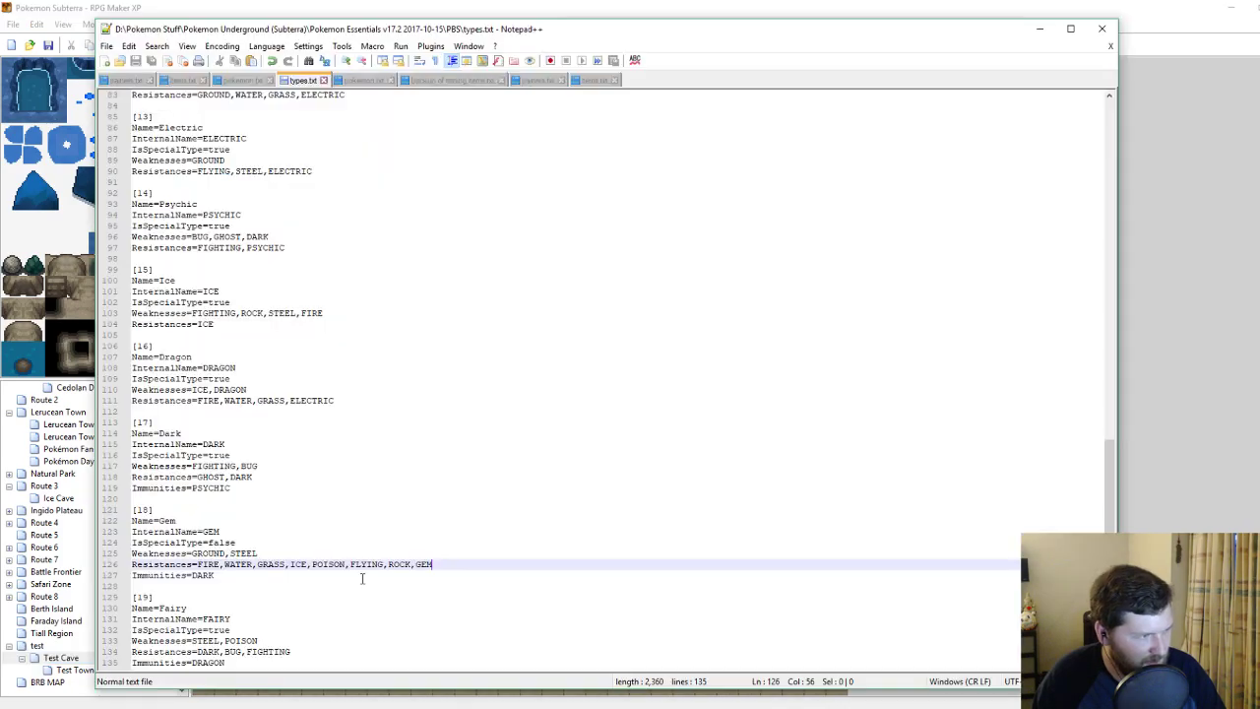
click(597, 82)
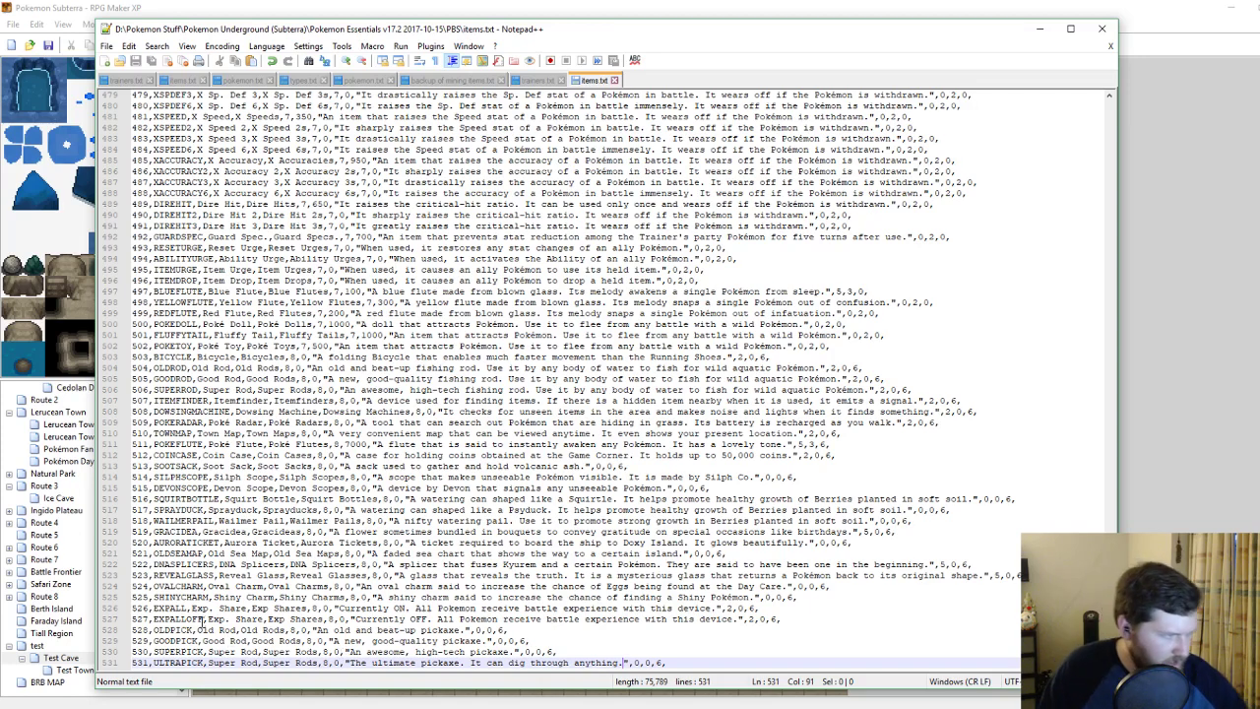
drag(198, 630, 225, 630)
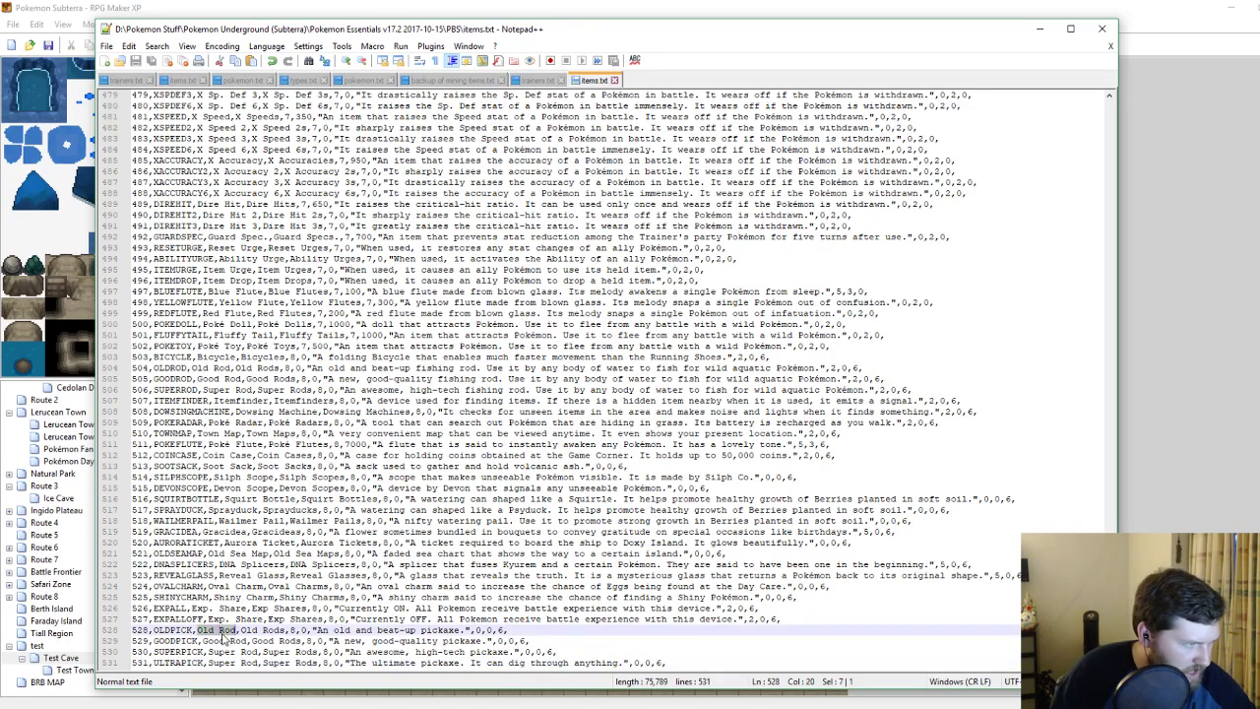
double_click(227, 630)
text(Pickaxe)
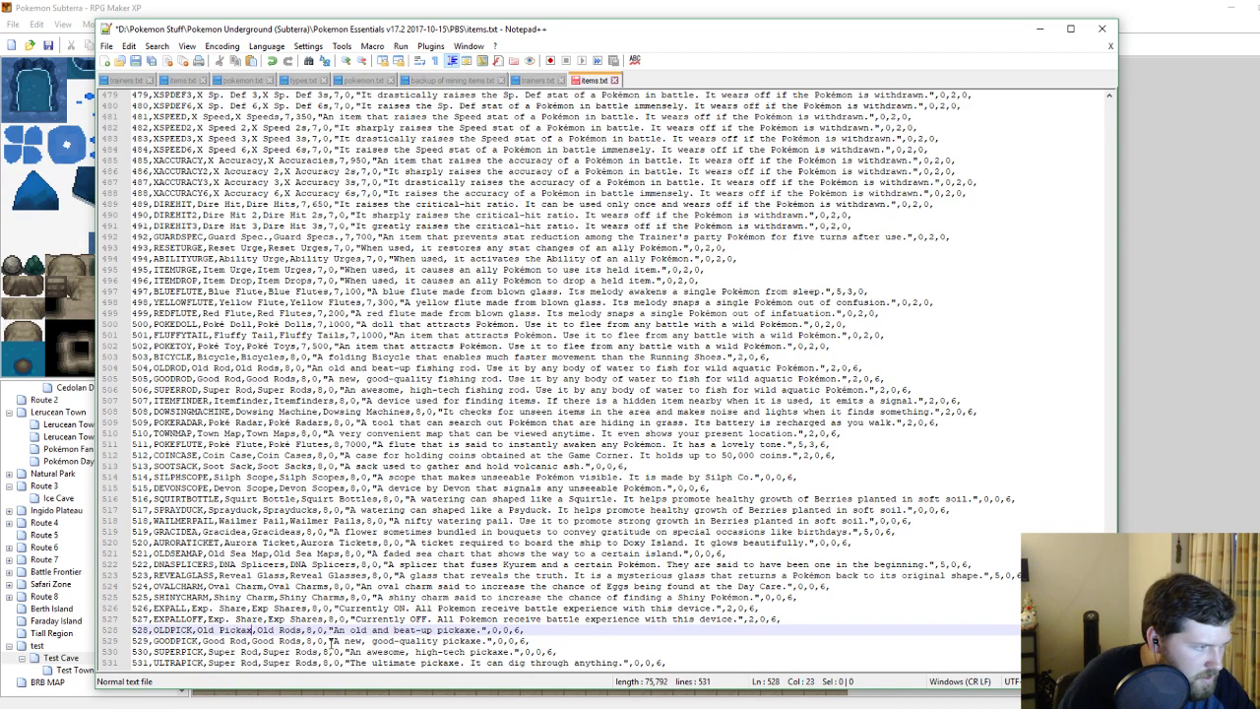
double_click(292, 630)
text(Pickaxe)
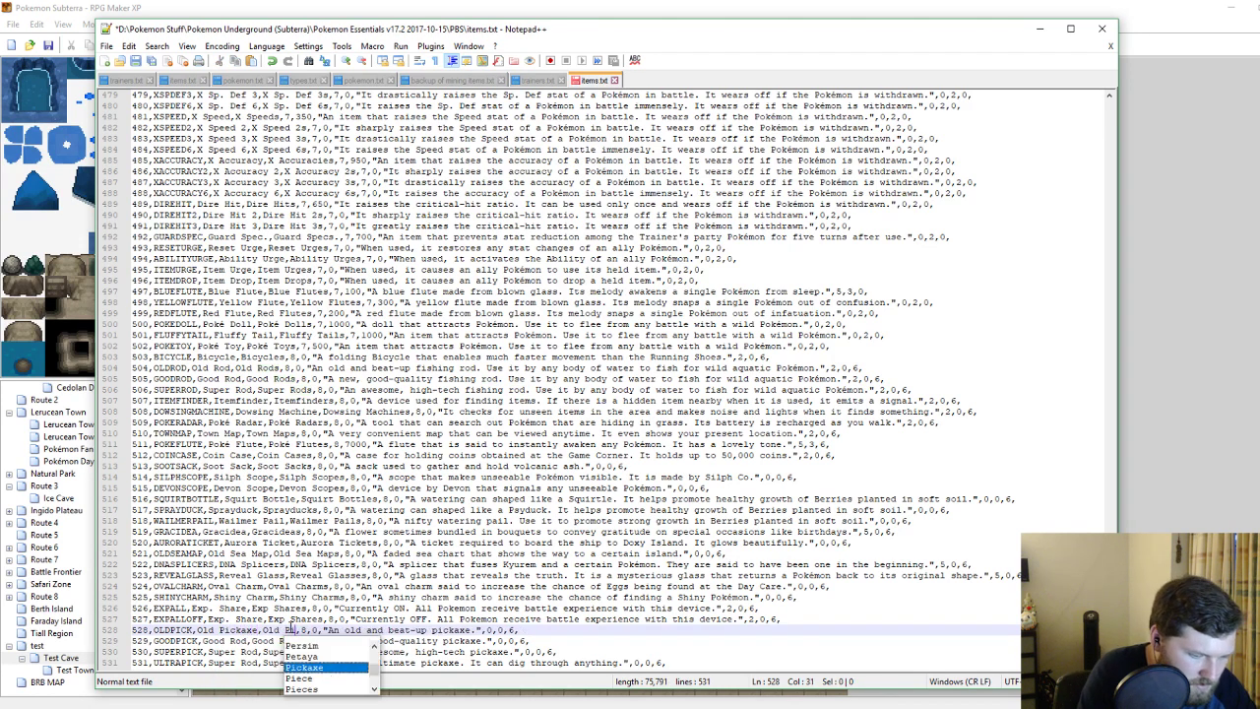
text(s)
Rename the GOODPICK item to Good Pickaxe, with the plural Good Pickaxes, and save items.txt.
double_click(237, 641)
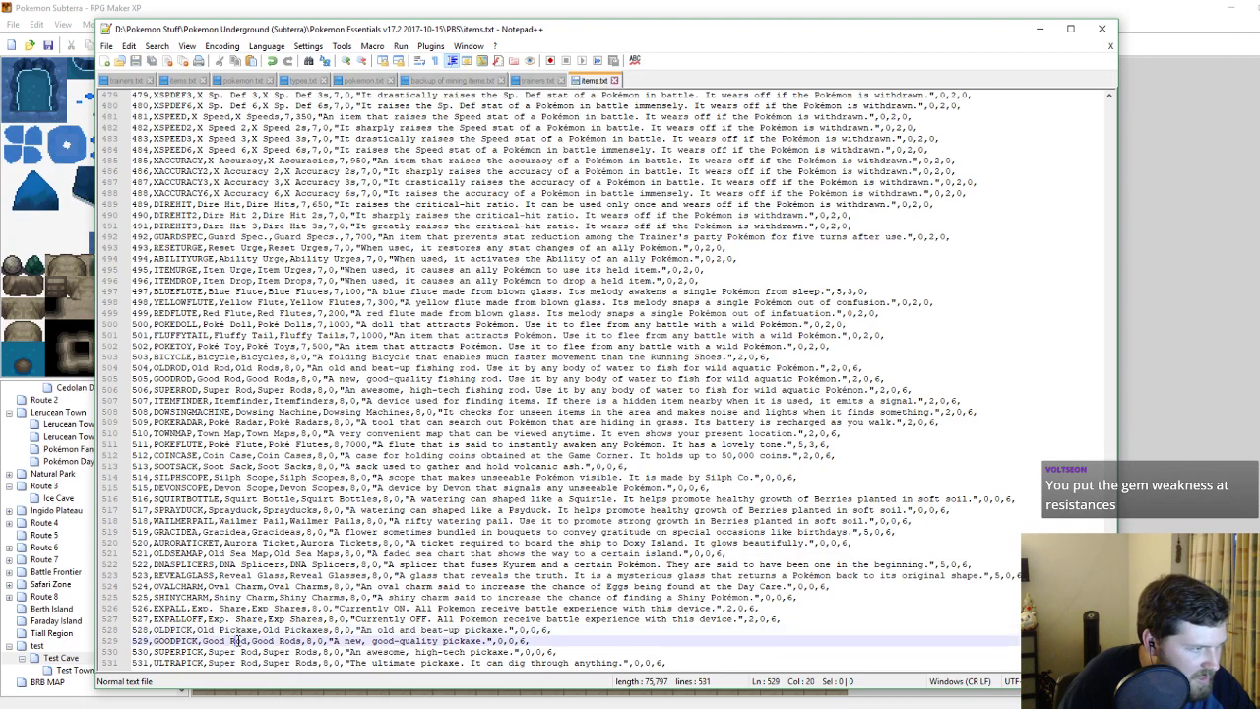
text(Pickaxe)
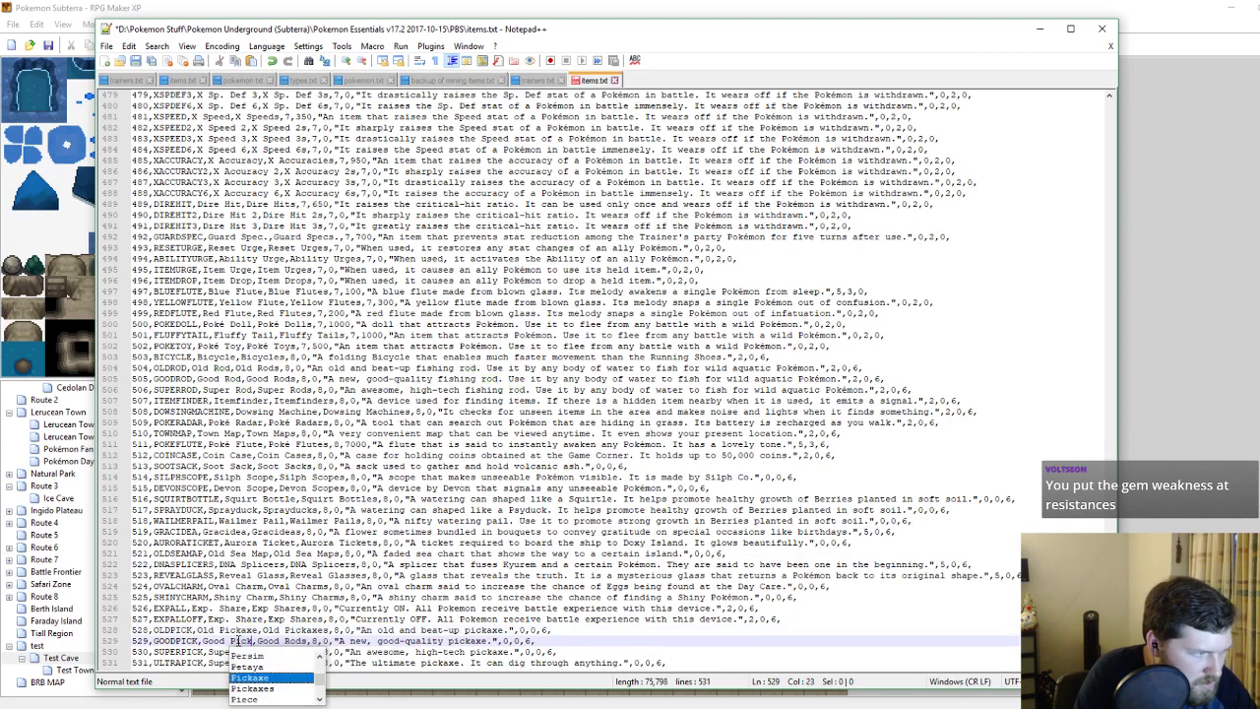
double_click(311, 641)
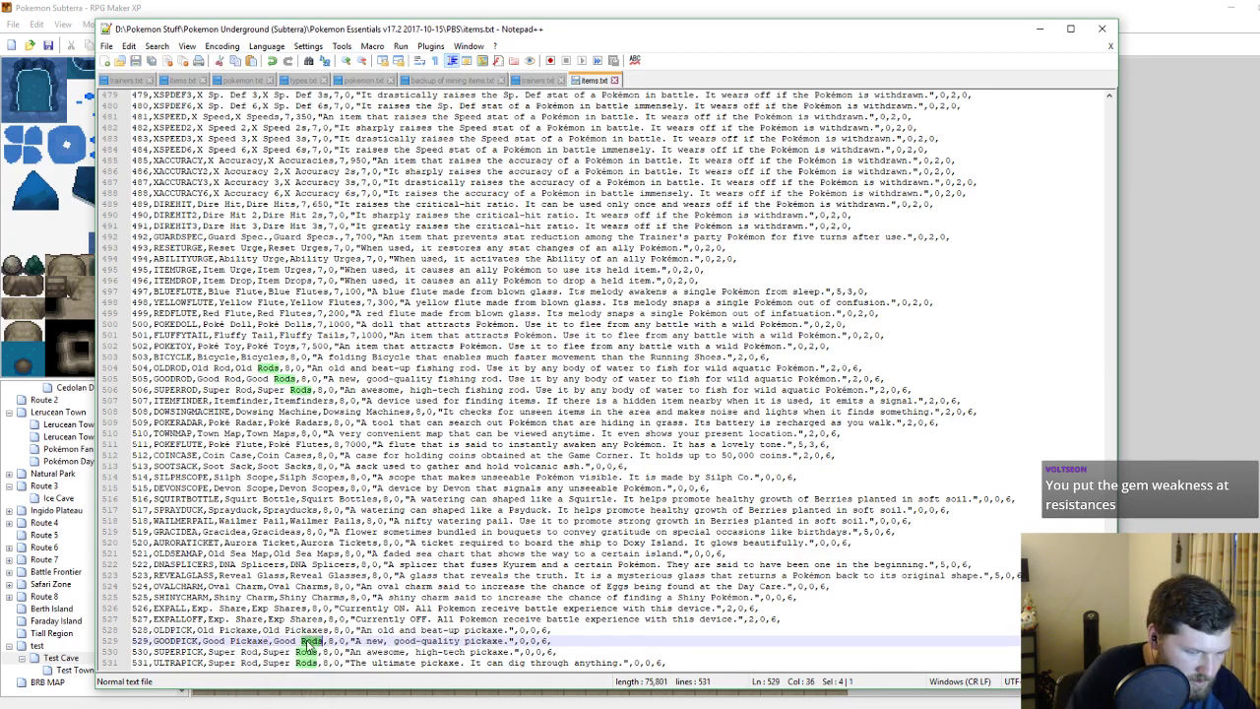
text(Pickaxes)
key(ctrl+s)
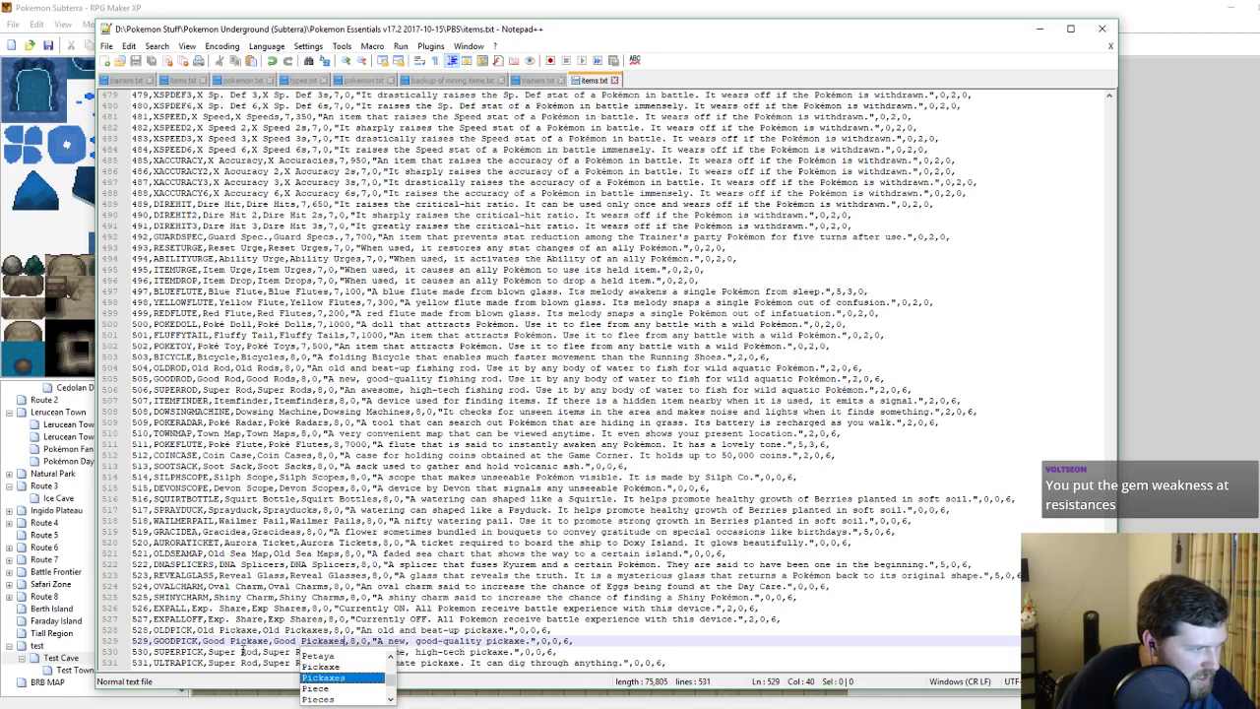
Rename the SUPERPICK item to Super Pickaxe, with the plural Super Pickaxes, and save items.txt.
double_click(248, 651)
text(Pickaxe)
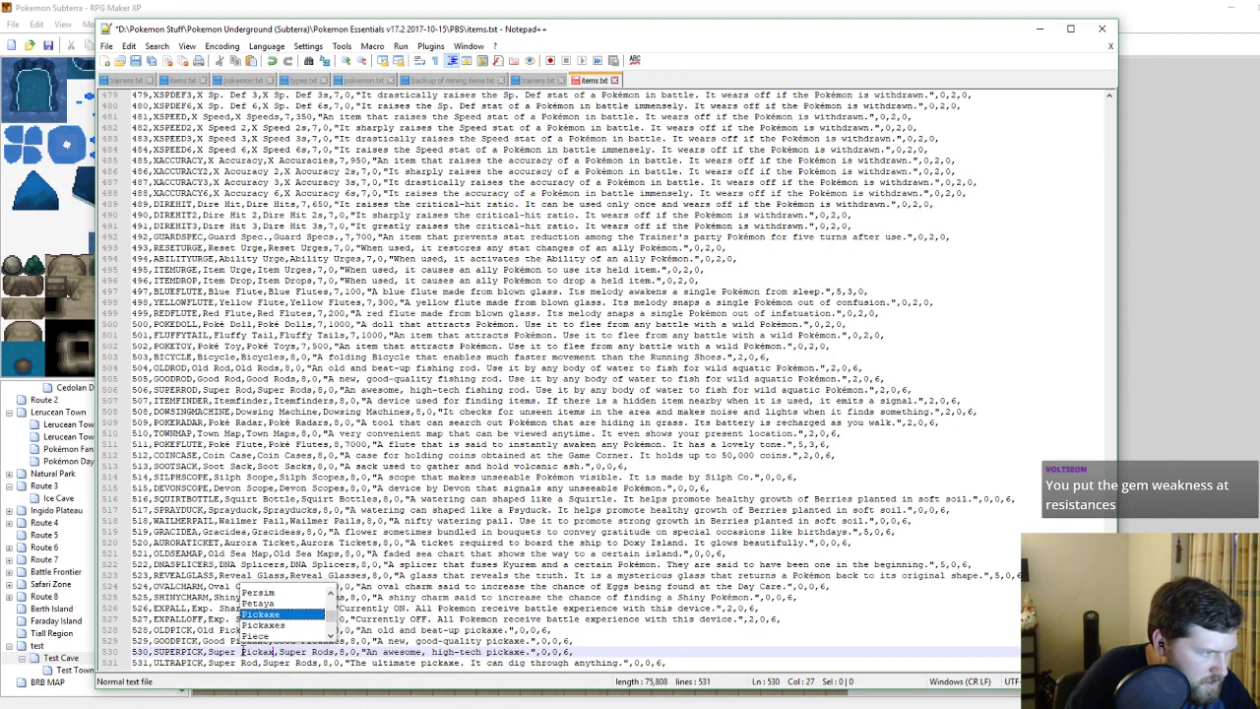
key(ctrl+s)
double_click(321, 652)
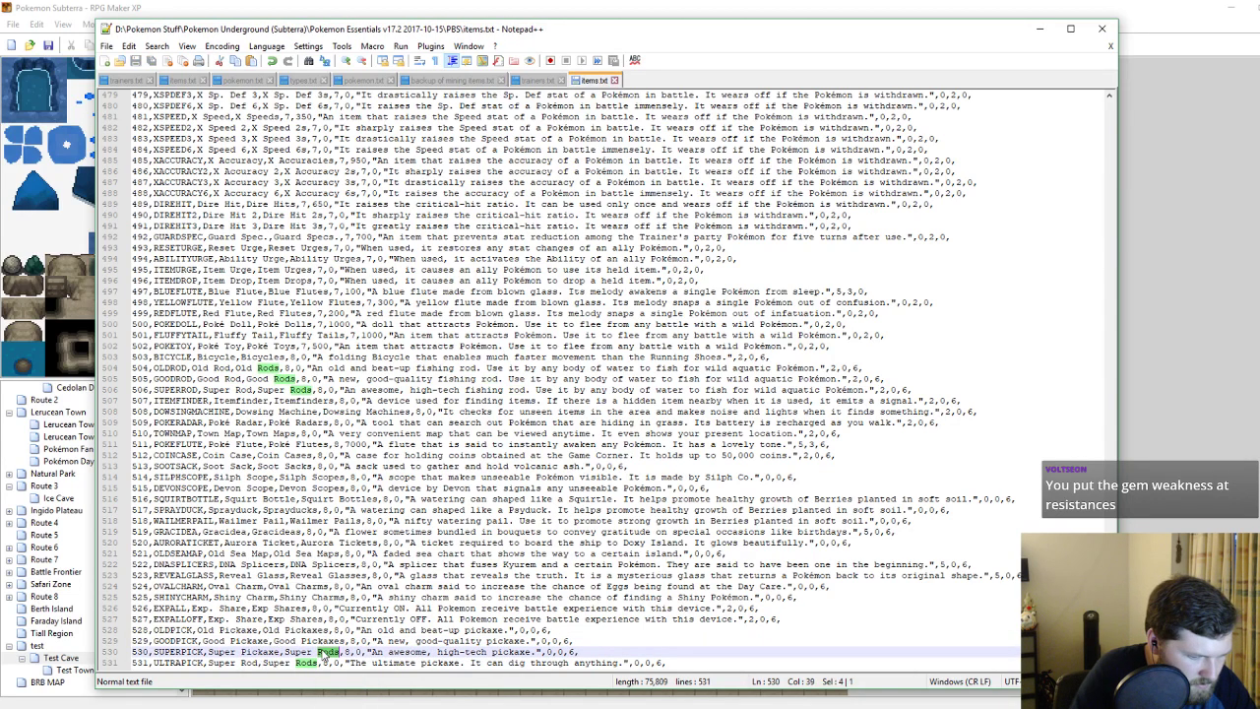
text(Pickaxes)
key(ctrl+s)
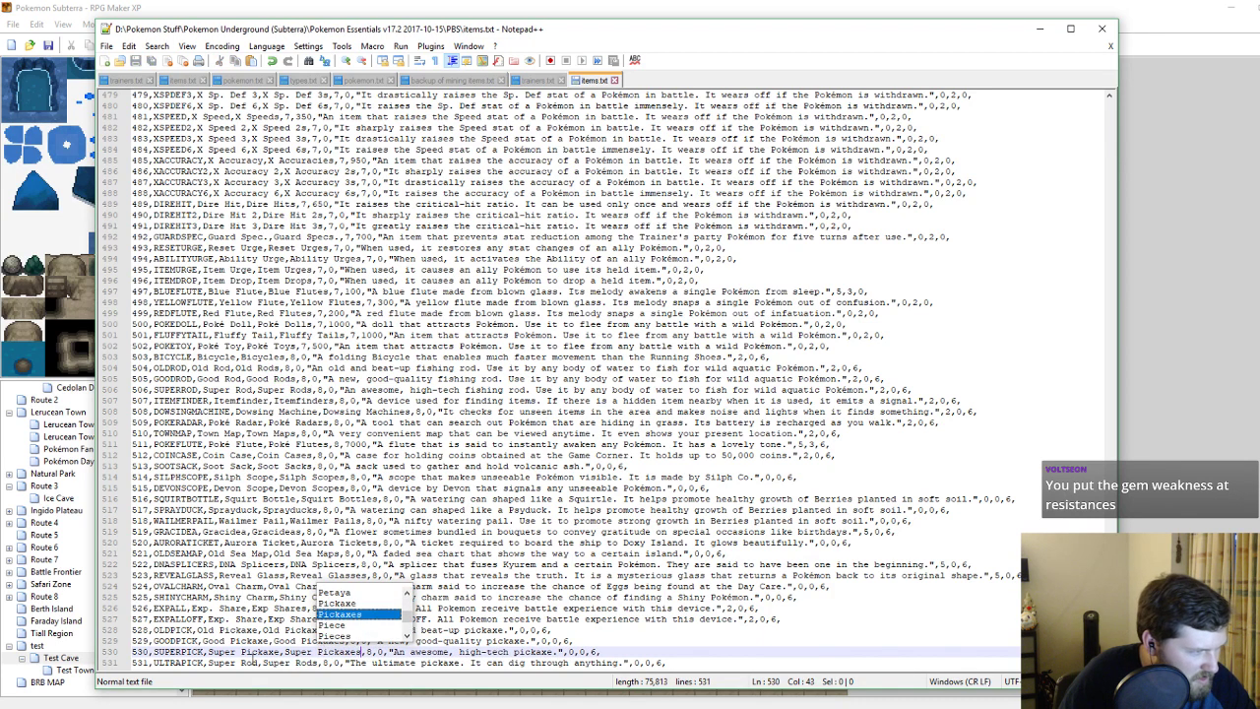
Change the singular name of the ULTRAPICK item to Ultimate Pickaxe.
double_click(222, 662)
text(Ultrmate)
key(Right)
key(Delete)
key(Delete)
key(Delete)
text(Pickaxe)
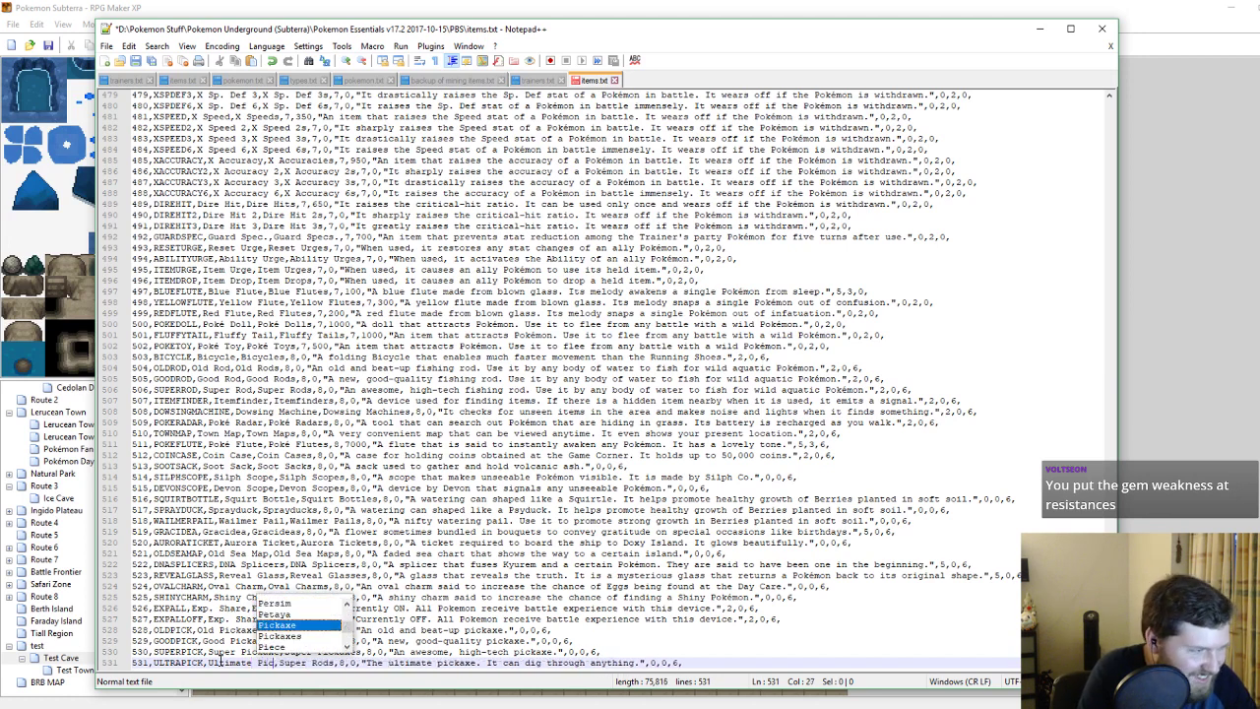
Change the plural name of the ULTRAPICK item to Ultimate Pickaxes and save items.txt.
double_click(315, 663)
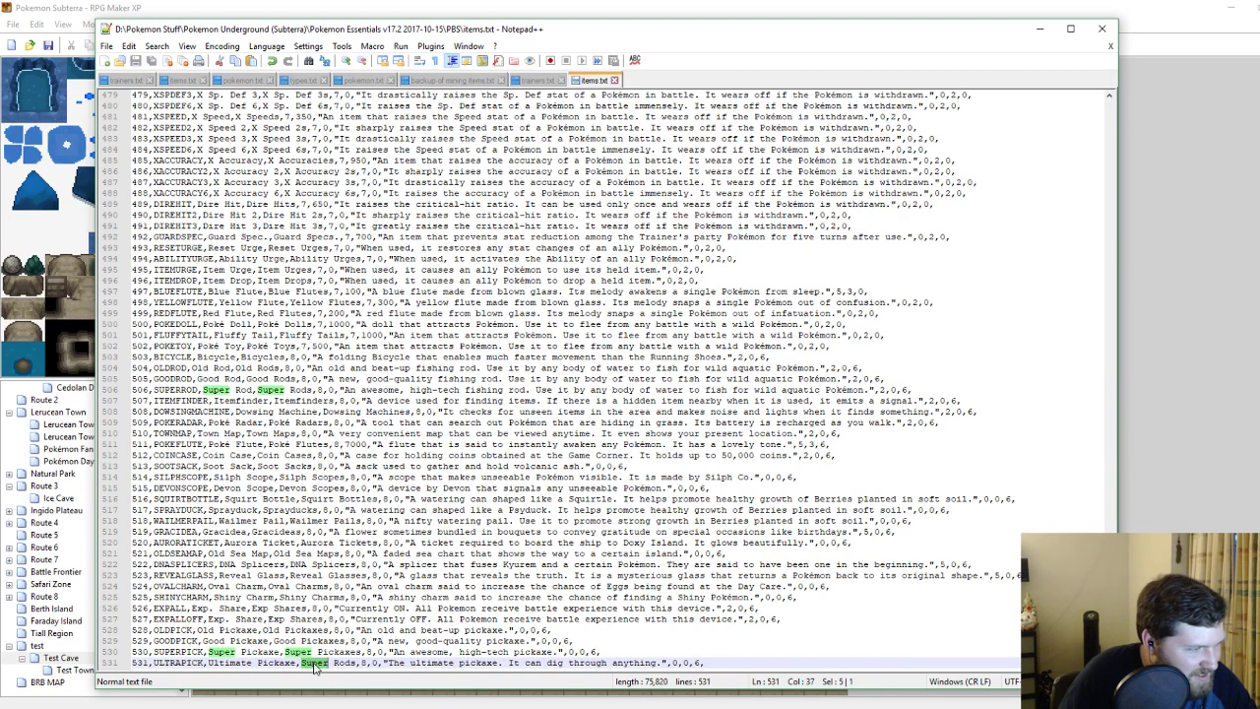
text(Ultimate)
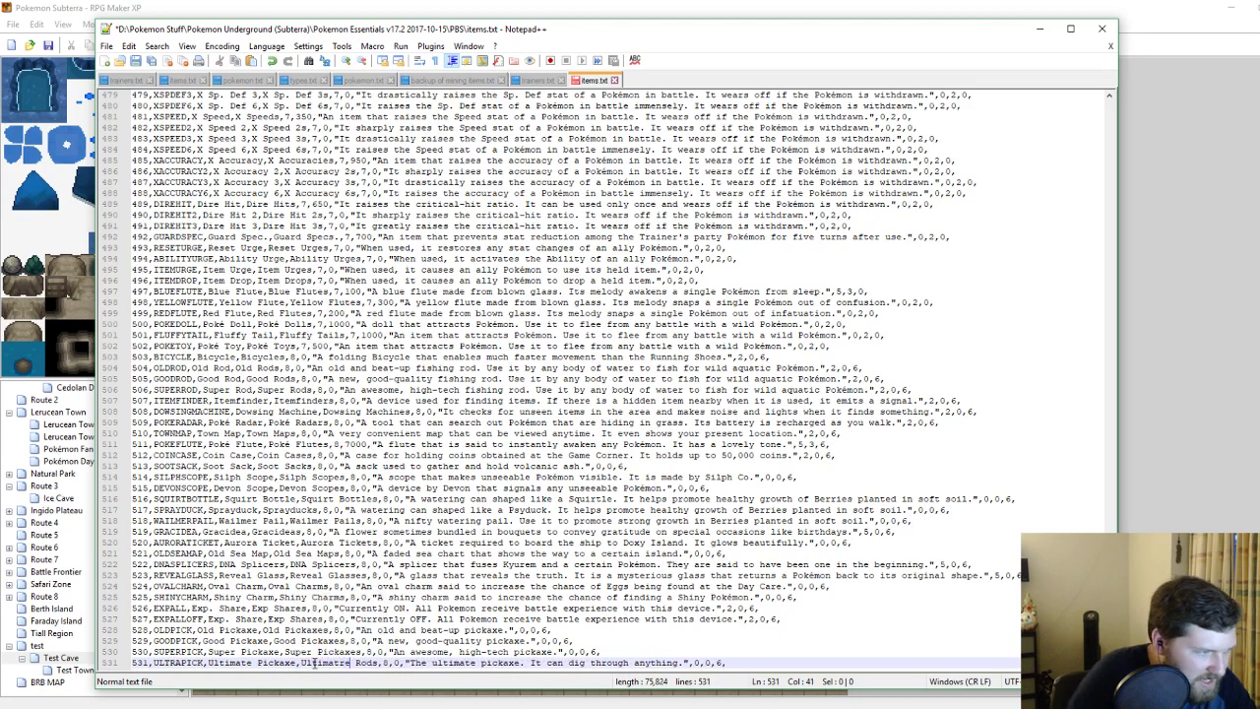
key(ctrl+s)
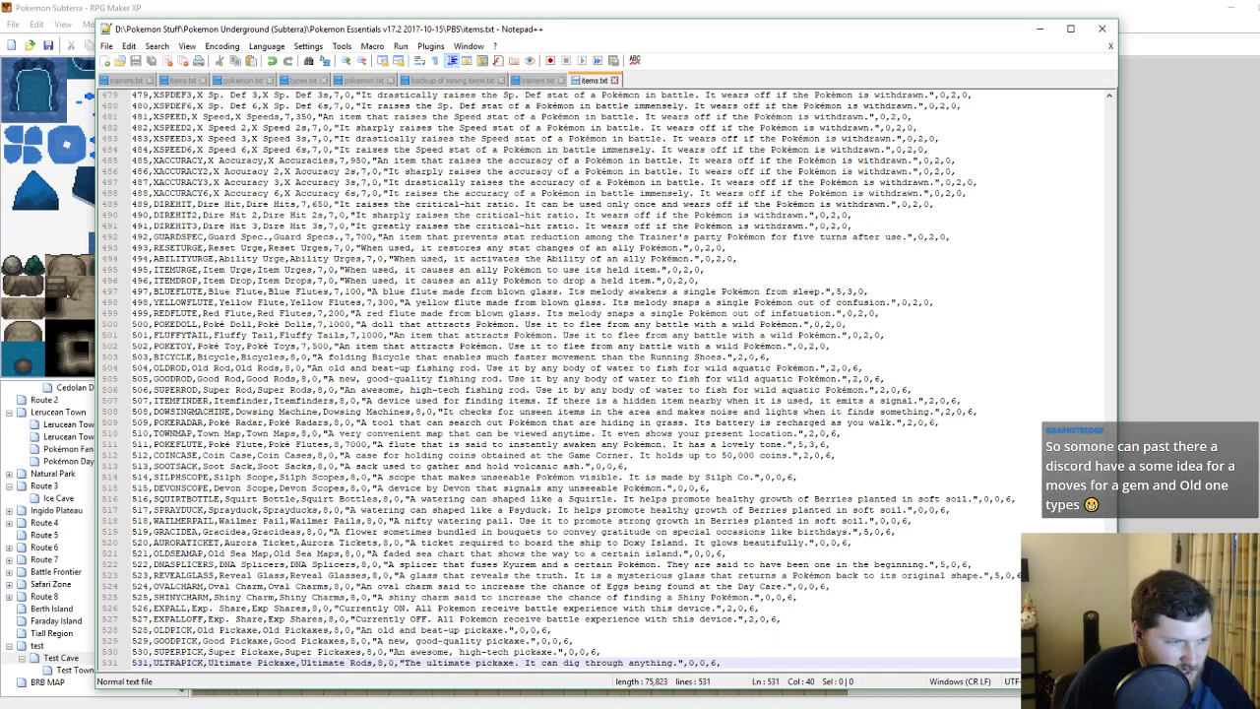
double_click(362, 663)
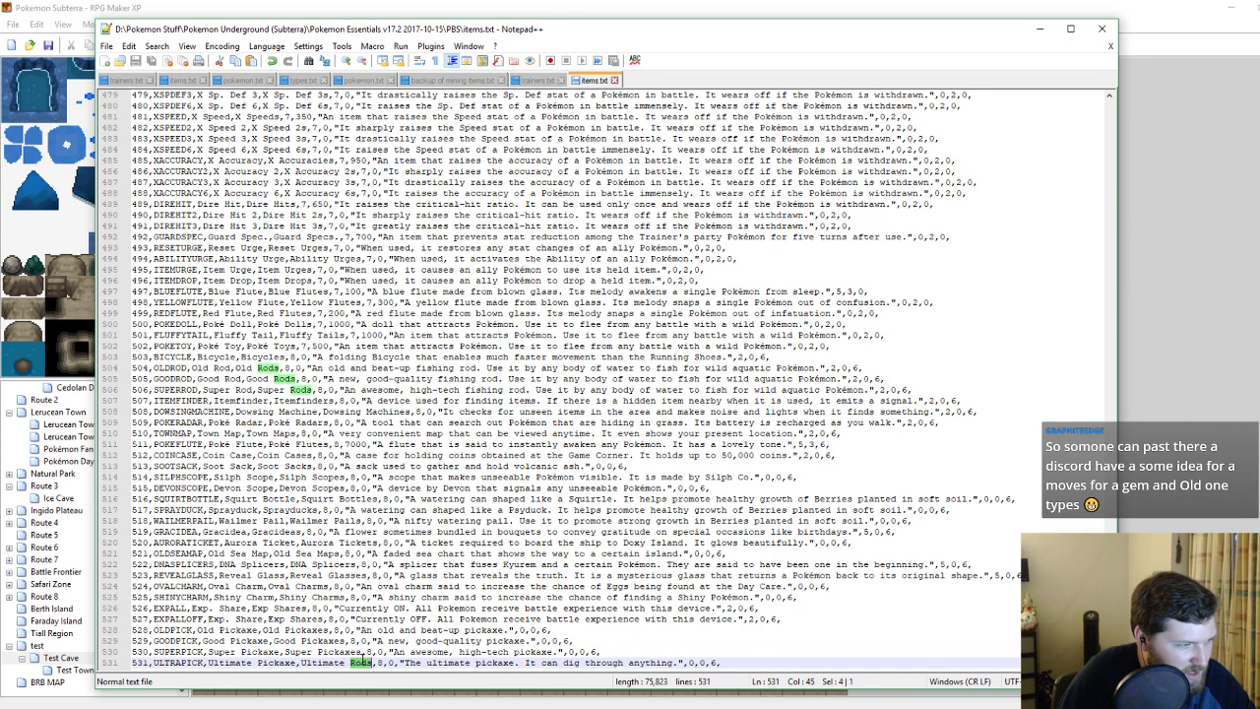
text(Pickaxe)
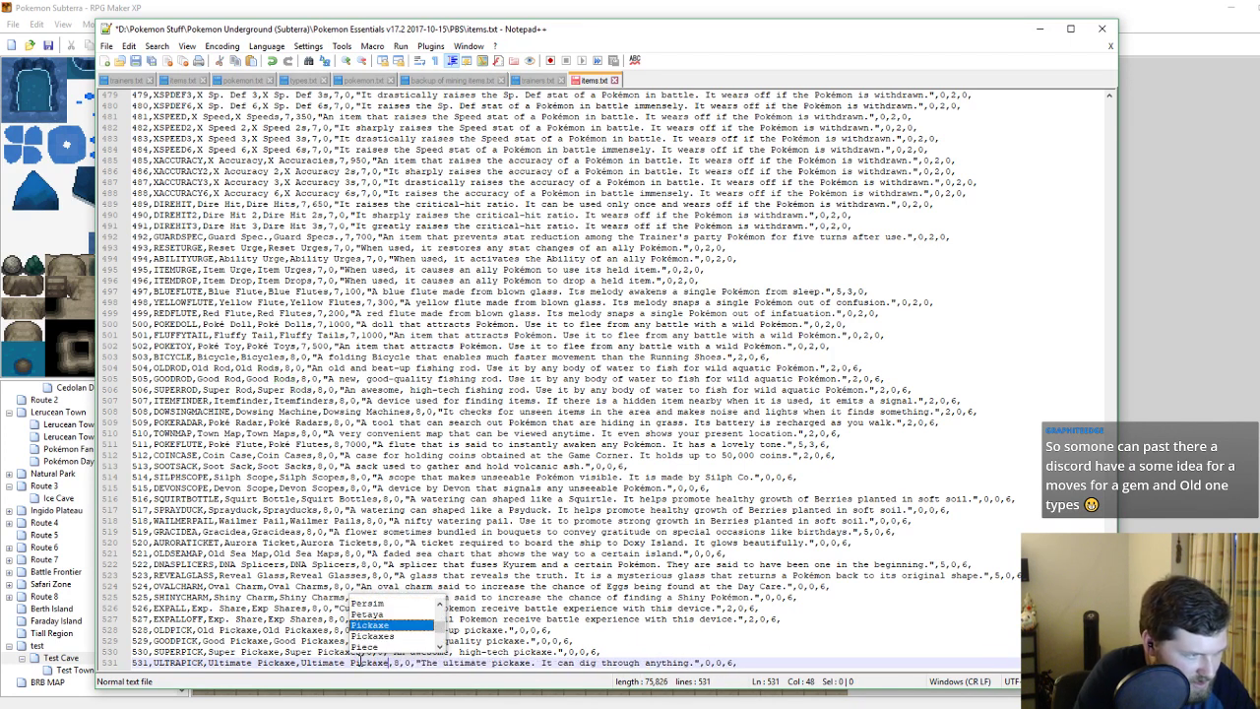
text(s)
key(ctrl+s)
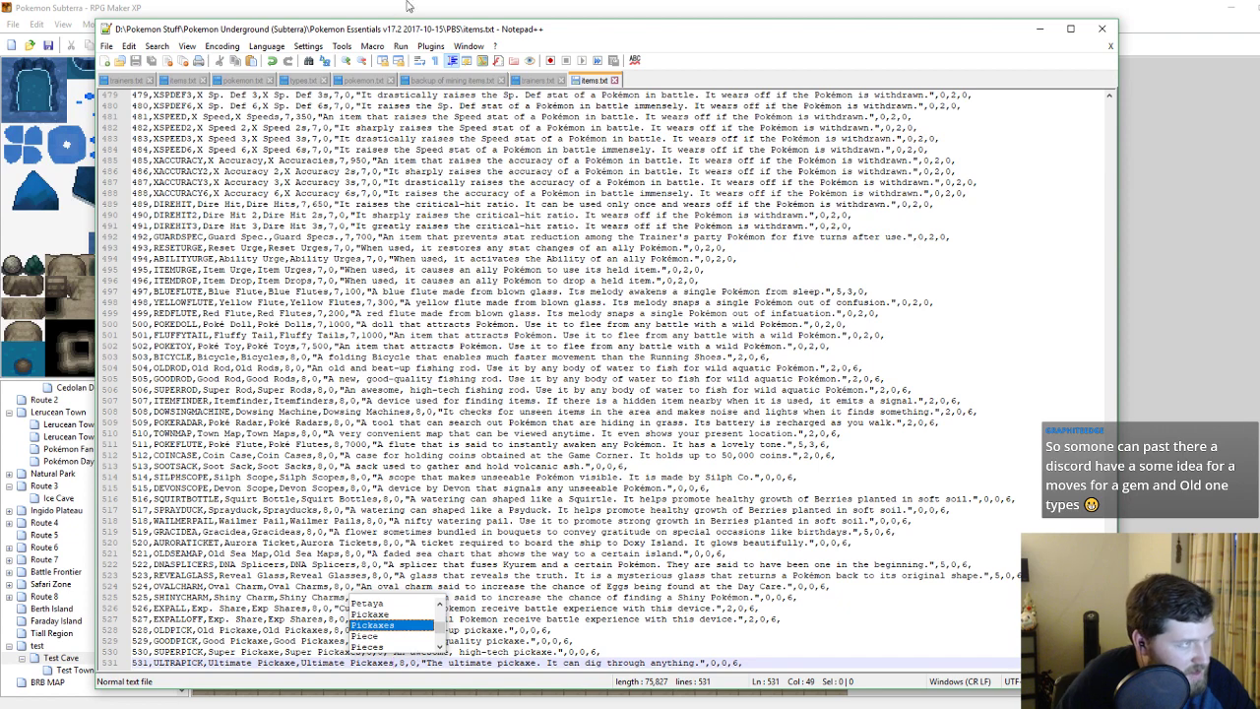
Return to types.txt, remove GEM from the end of the Gem type's resistances and save.
click(303, 80)
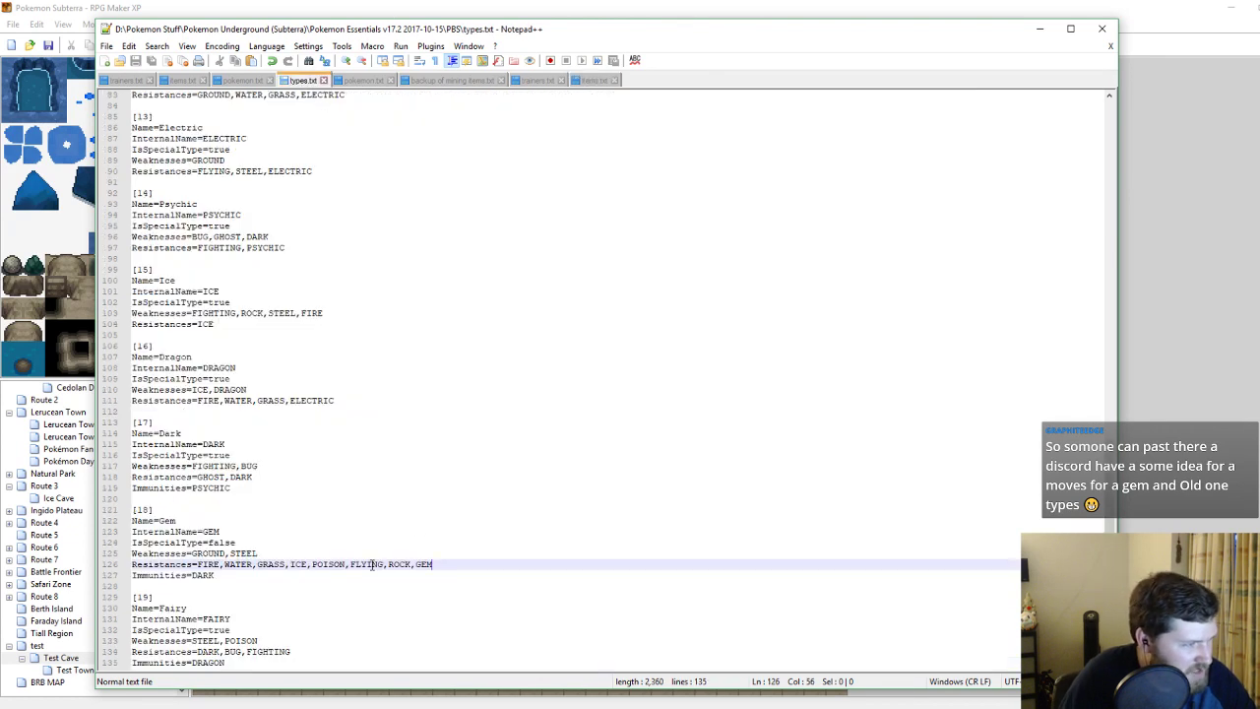
double_click(425, 566)
key(BackSpace)
key(BackSpace)
key(ctrl+s)
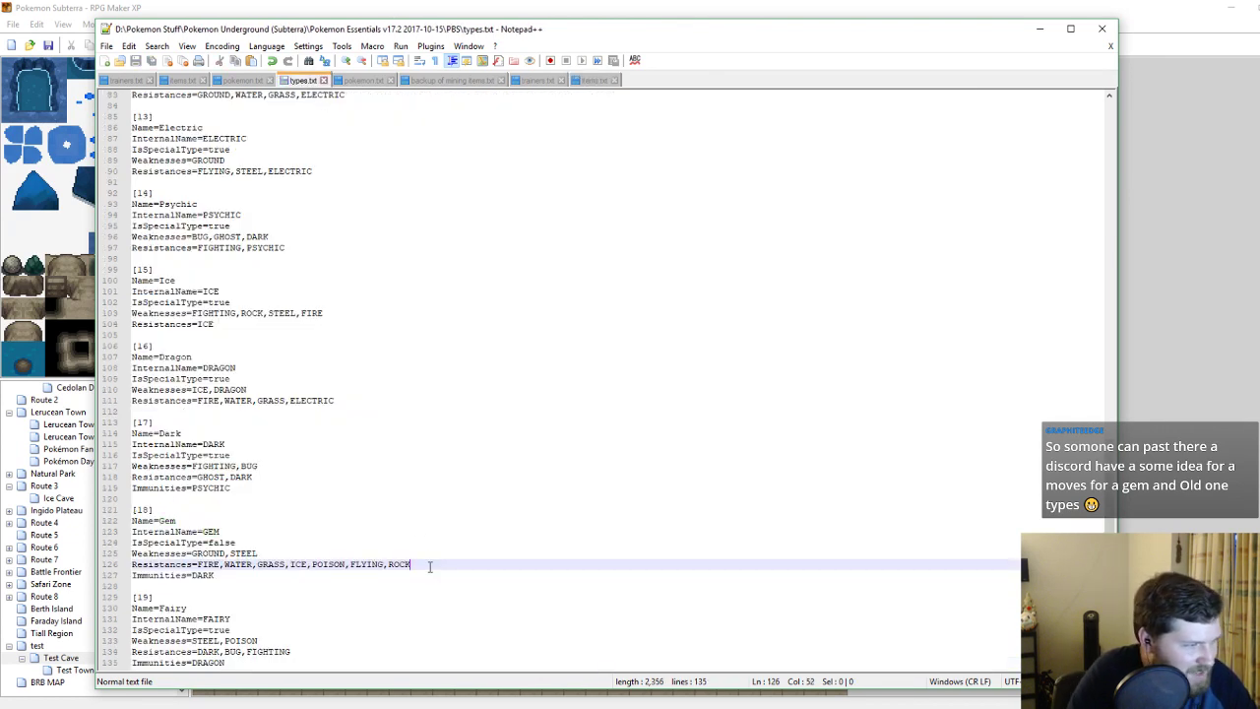
Add GEM to the end of the Gem type's weaknesses and save types.txt.
key(Up)
text(,GE)
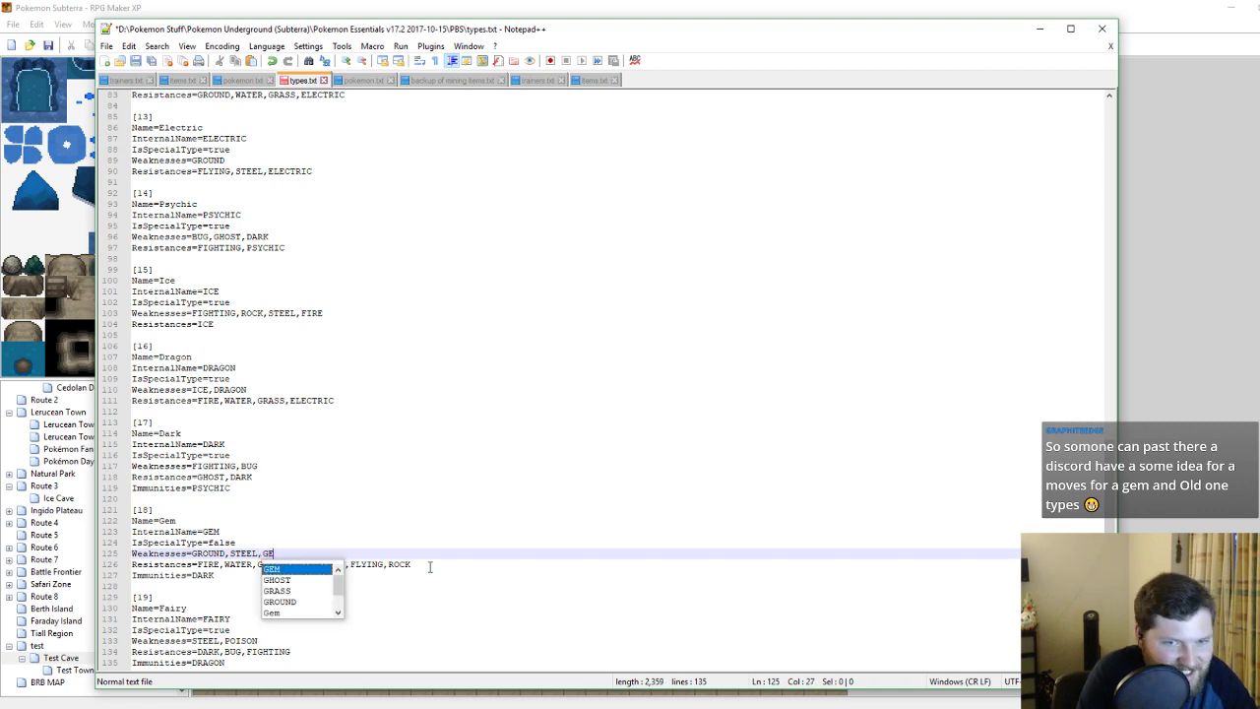
key(ctrl+s)
text(M)
click(404, 578)
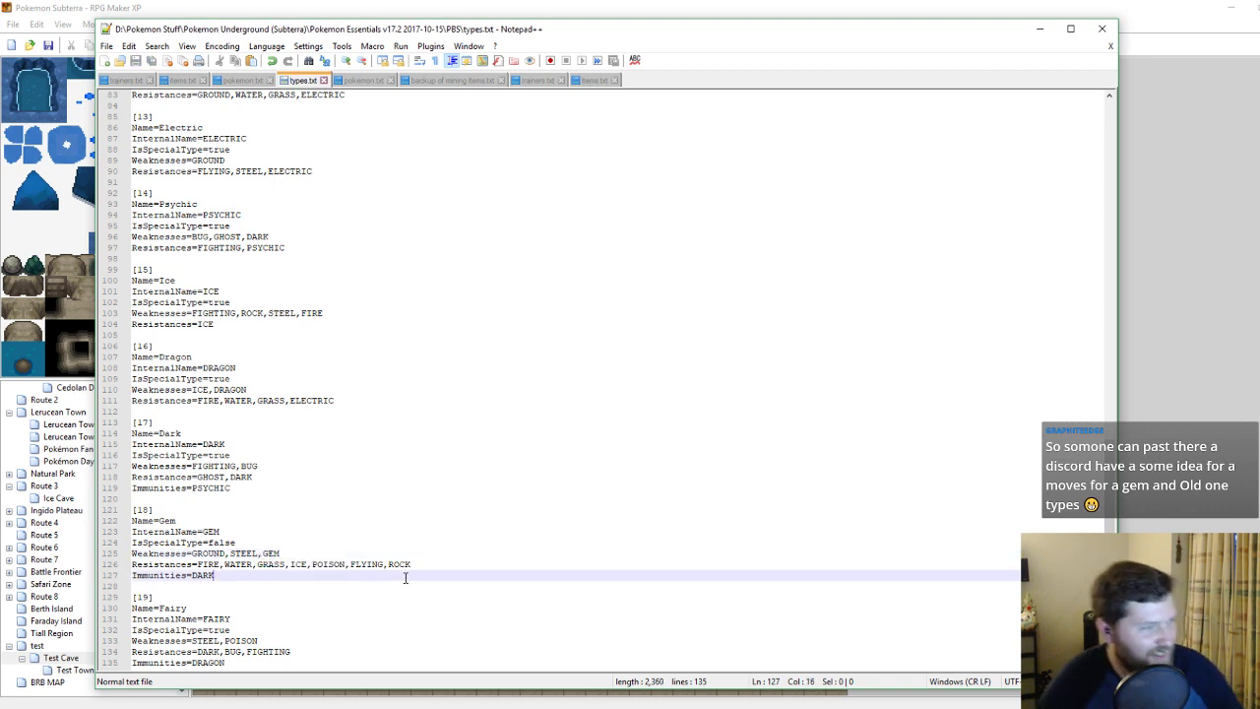
Switch to RPG Maker XP and toggle the passage setting of the two tiles at the ladder hole's right edge in the BW Cave tileset.
click(508, 6)
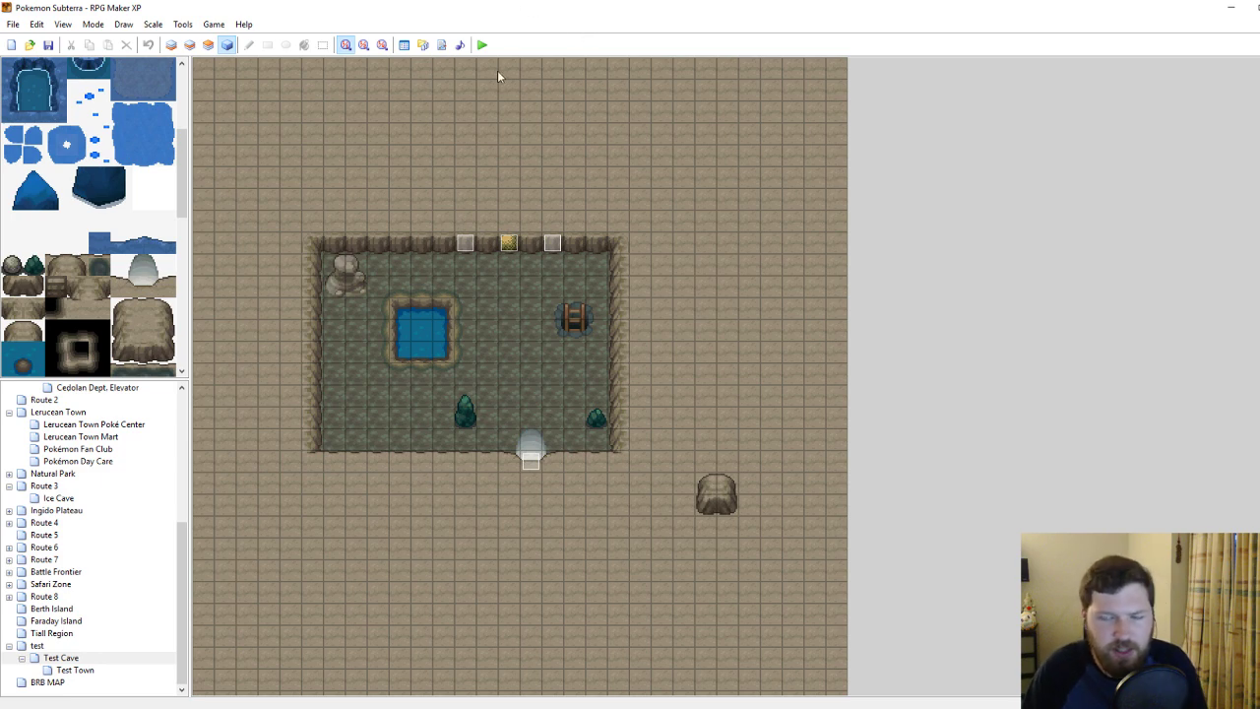
click(466, 331)
click(551, 309)
click(508, 329)
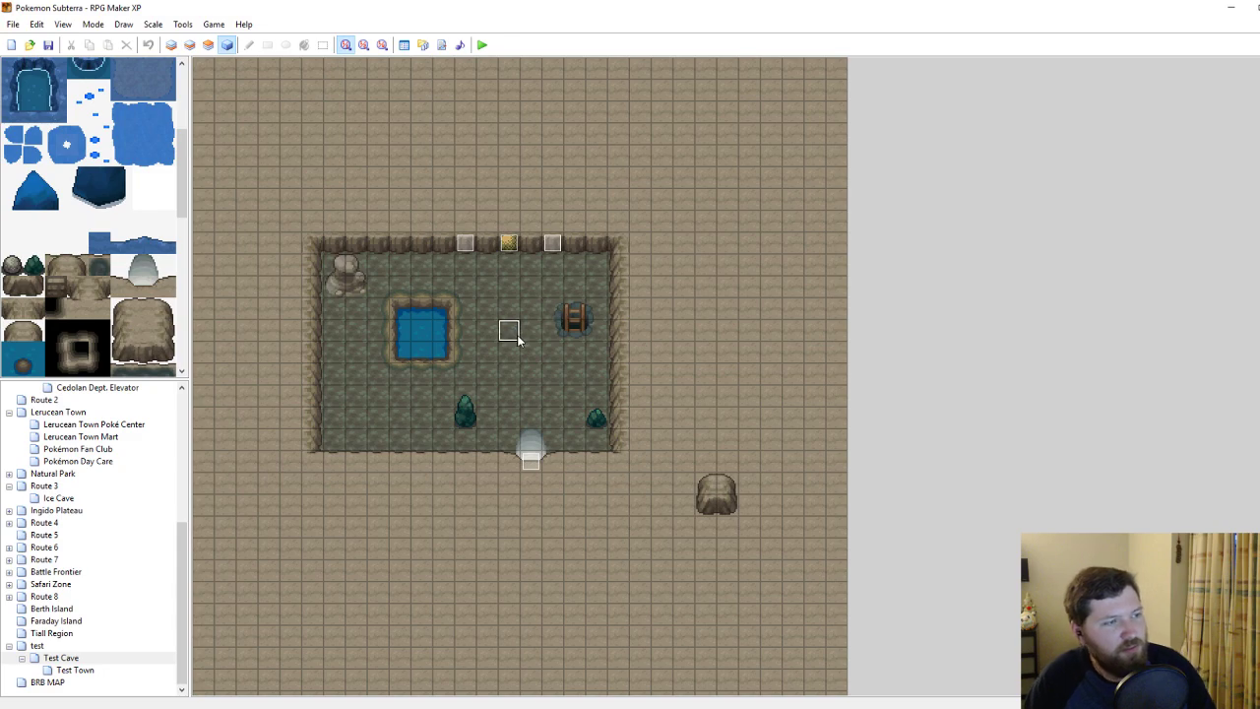
click(404, 46)
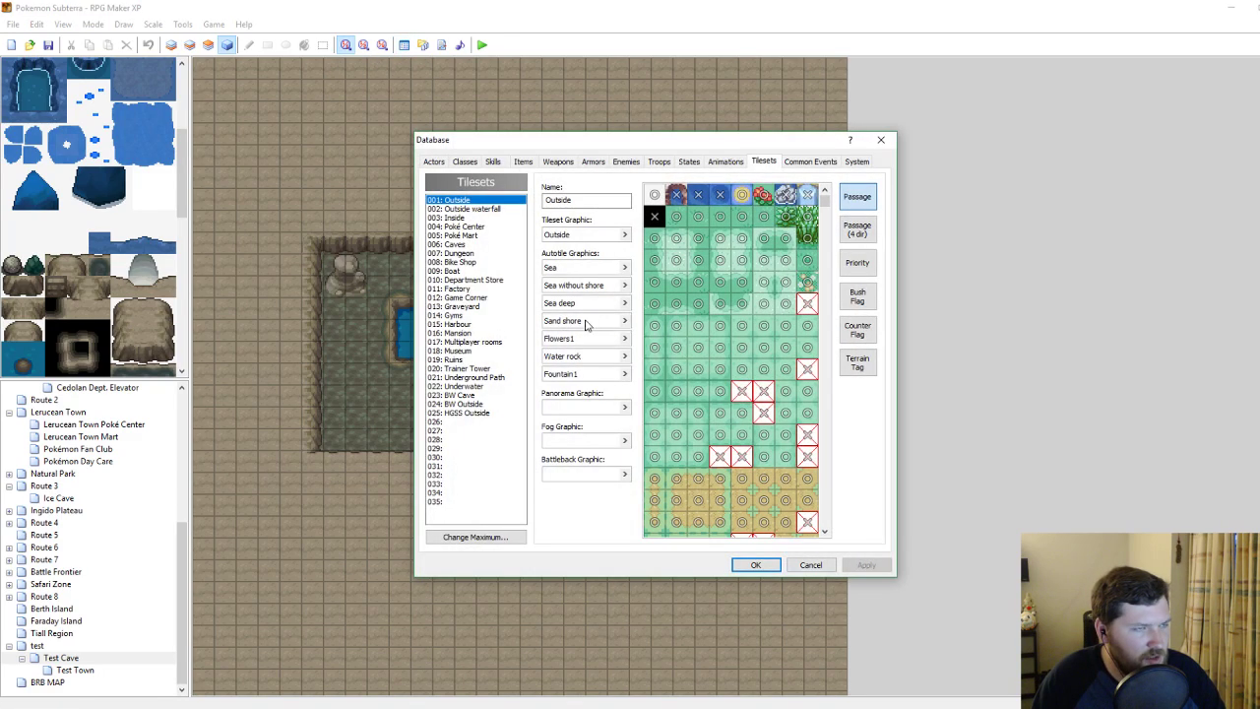
click(474, 412)
click(468, 403)
click(463, 395)
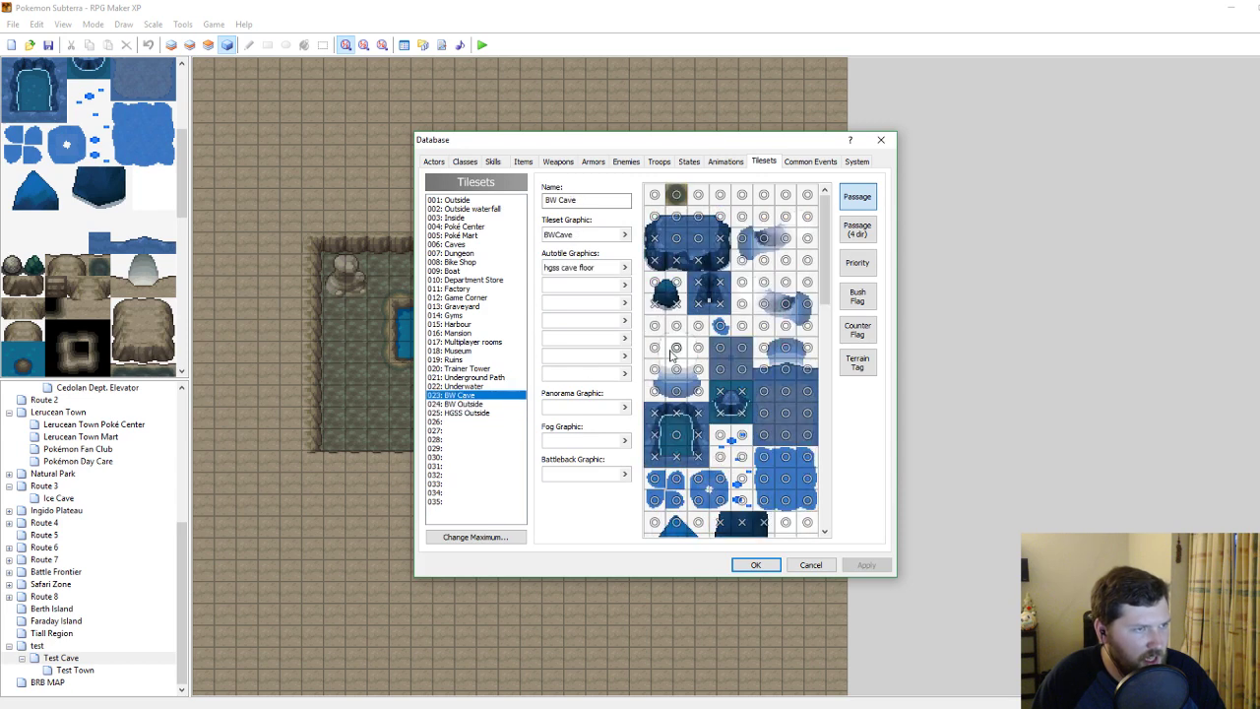
scroll(709, 382, down, 2)
click(698, 435)
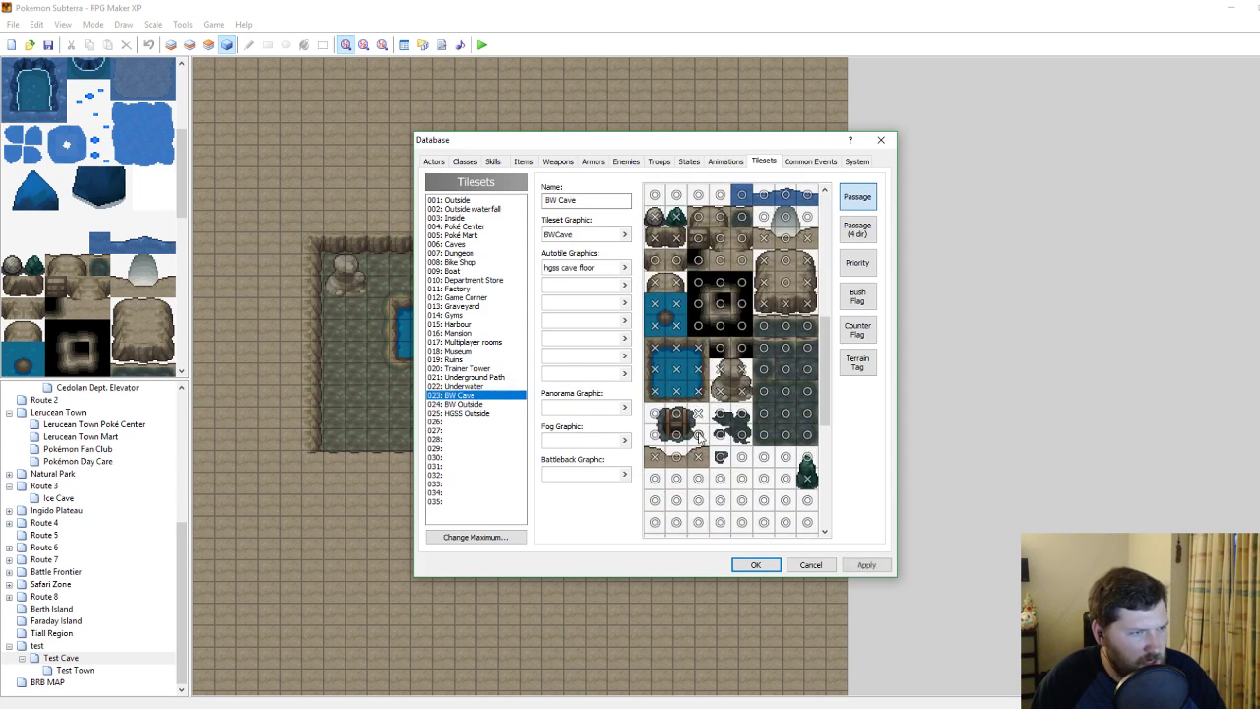
click(699, 415)
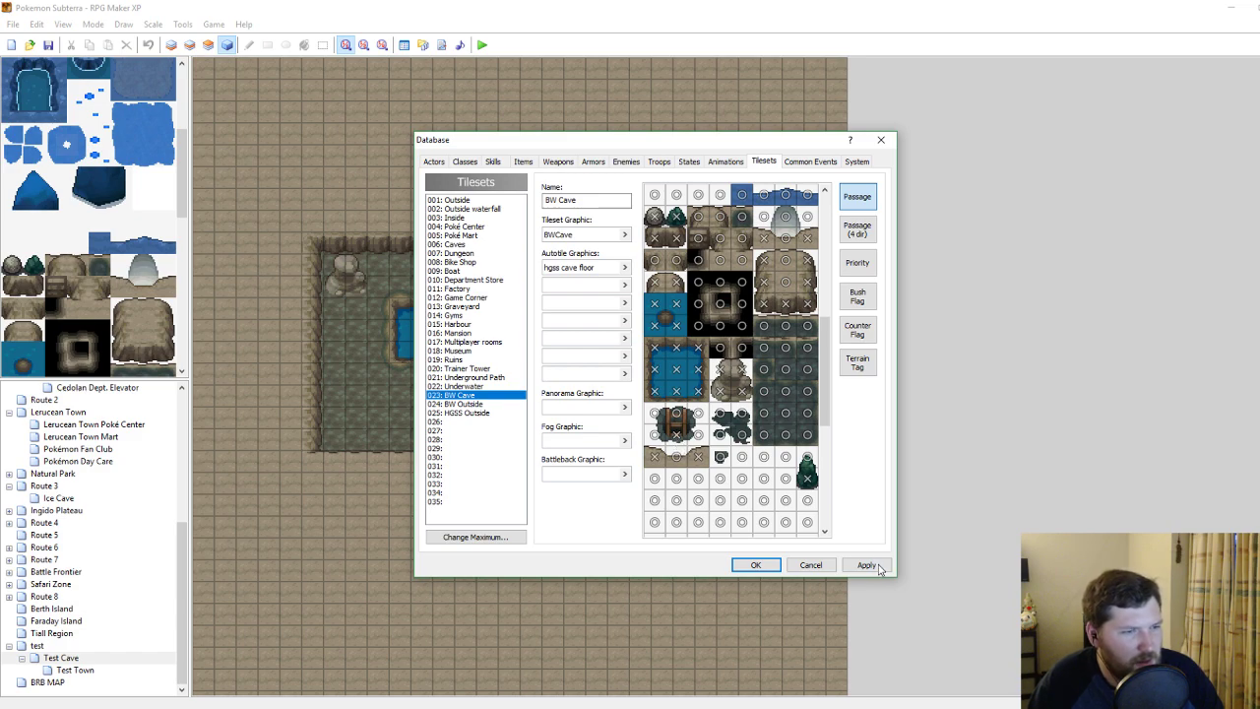
click(755, 564)
click(551, 364)
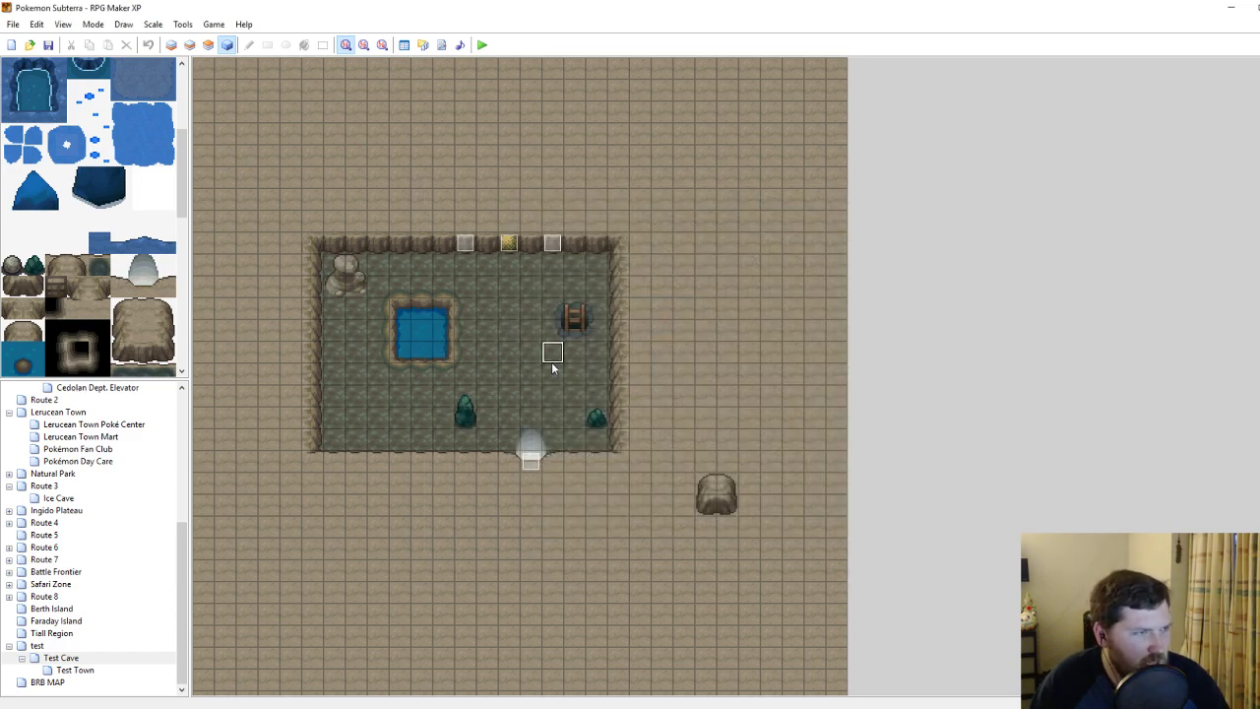
right_click(576, 312)
click(591, 315)
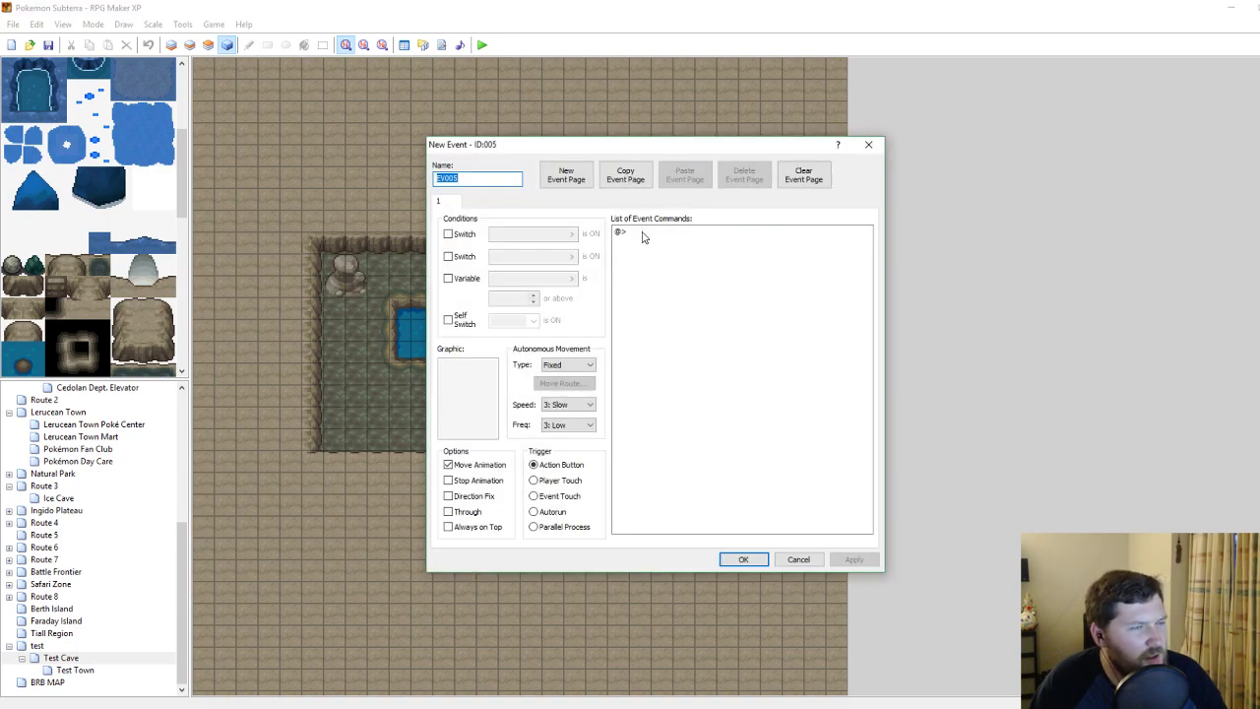
click(868, 144)
click(531, 380)
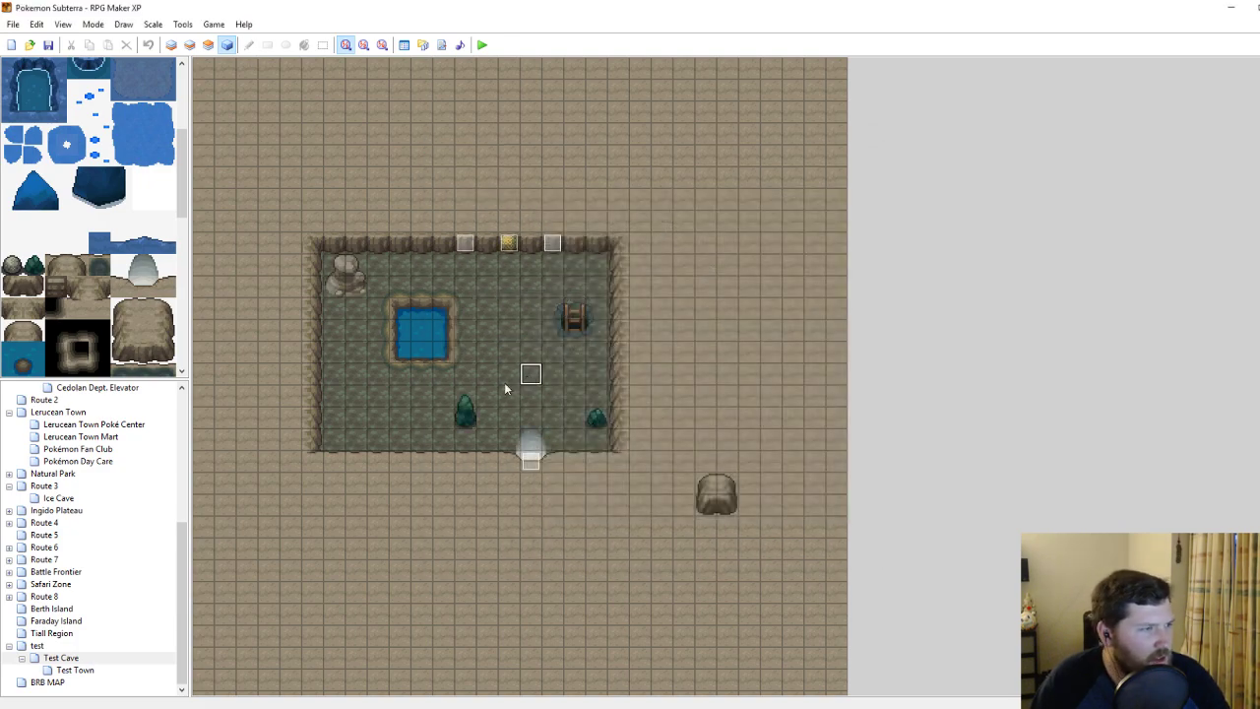
Copy the cave entrance event from the Test Town map and paste it onto the ladder in Test Cave.
click(43, 648)
click(75, 670)
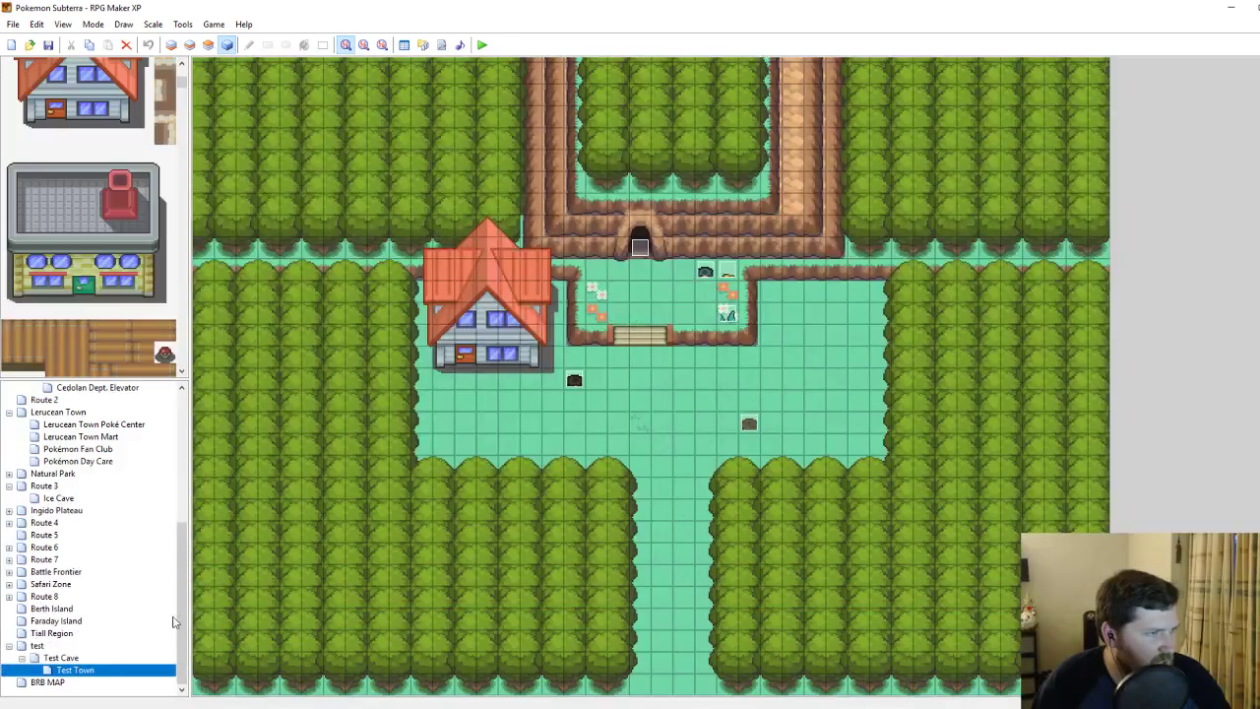
click(637, 254)
click(61, 658)
click(579, 310)
In the ladder's event, add a player move route with Turn Down right after the Door exit sound effect.
right_click(578, 309)
click(610, 318)
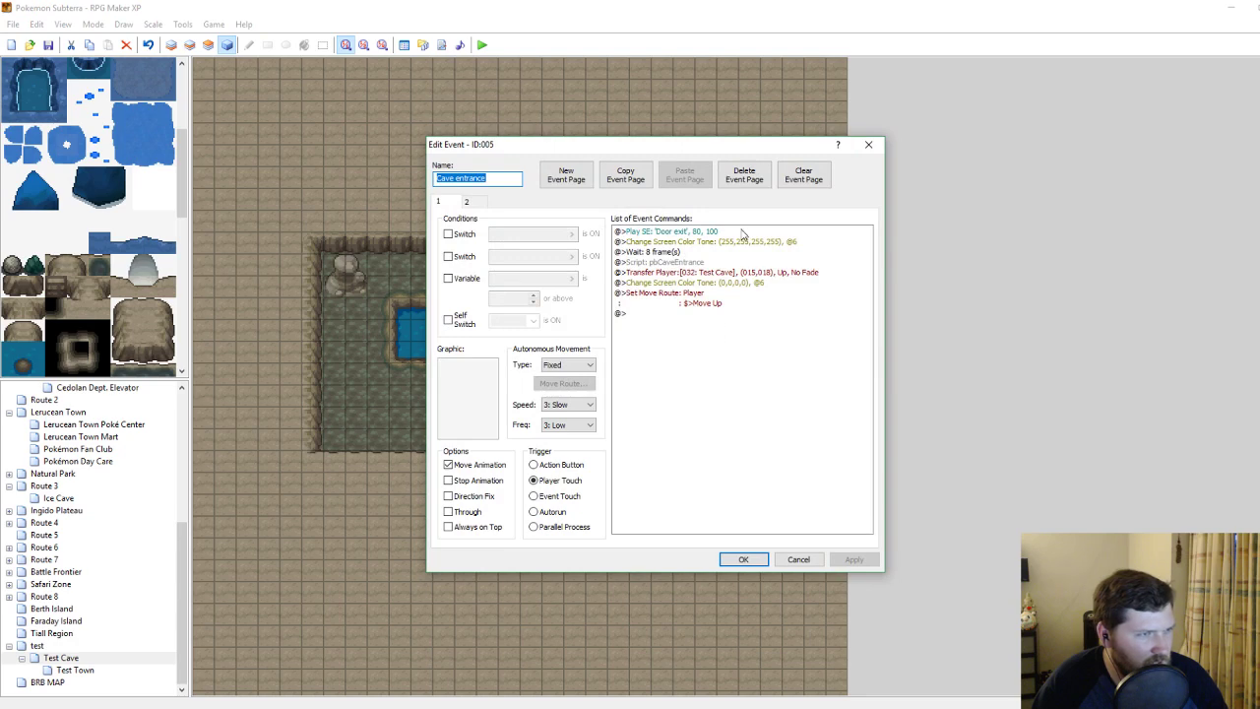
drag(768, 144, 1052, 190)
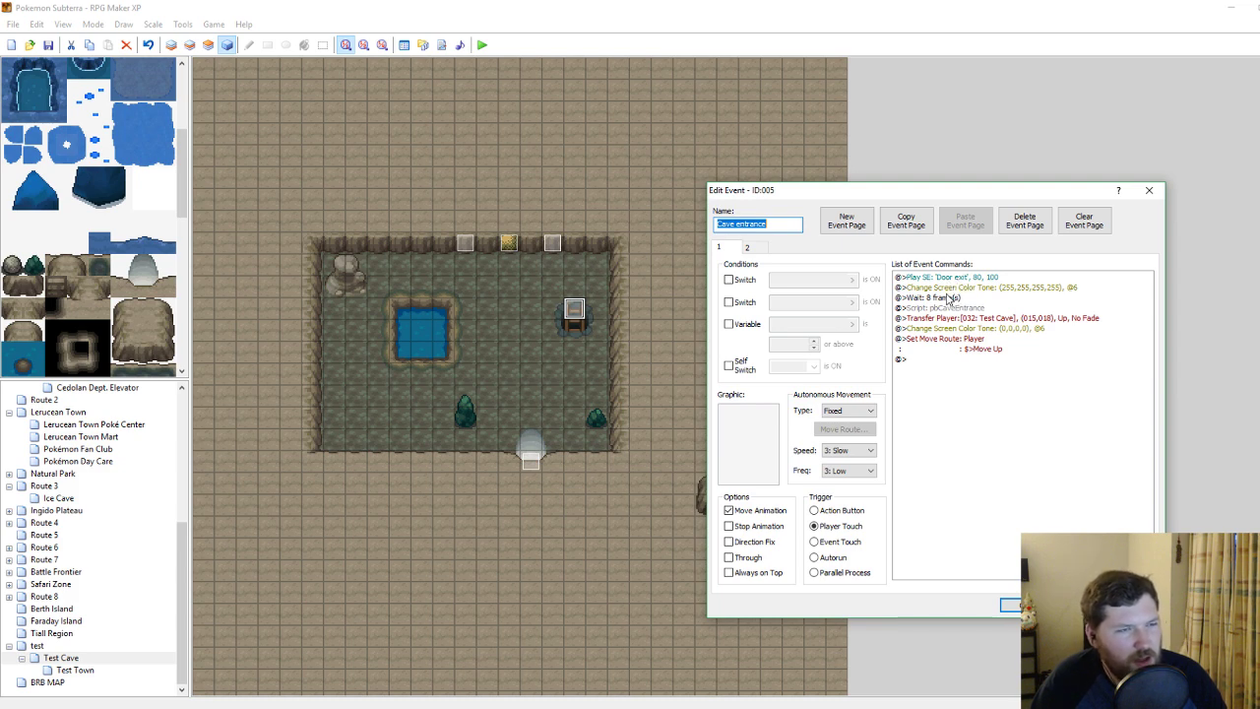
right_click(947, 288)
click(974, 298)
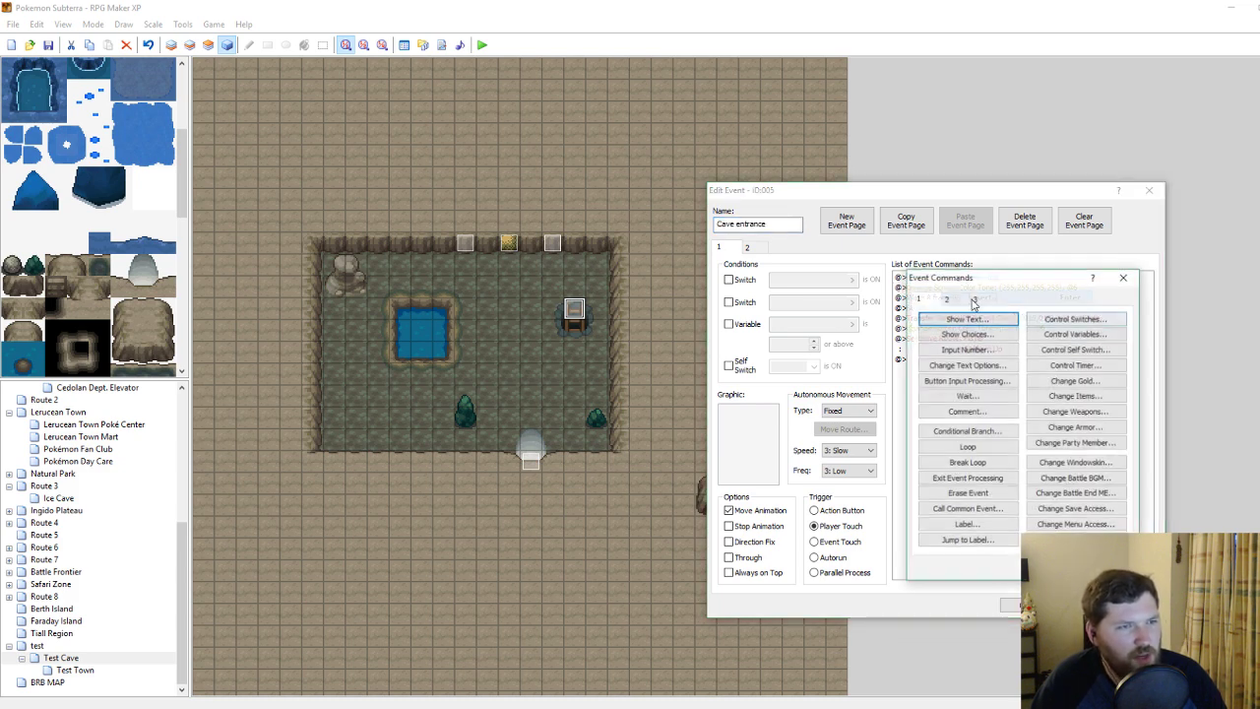
click(946, 297)
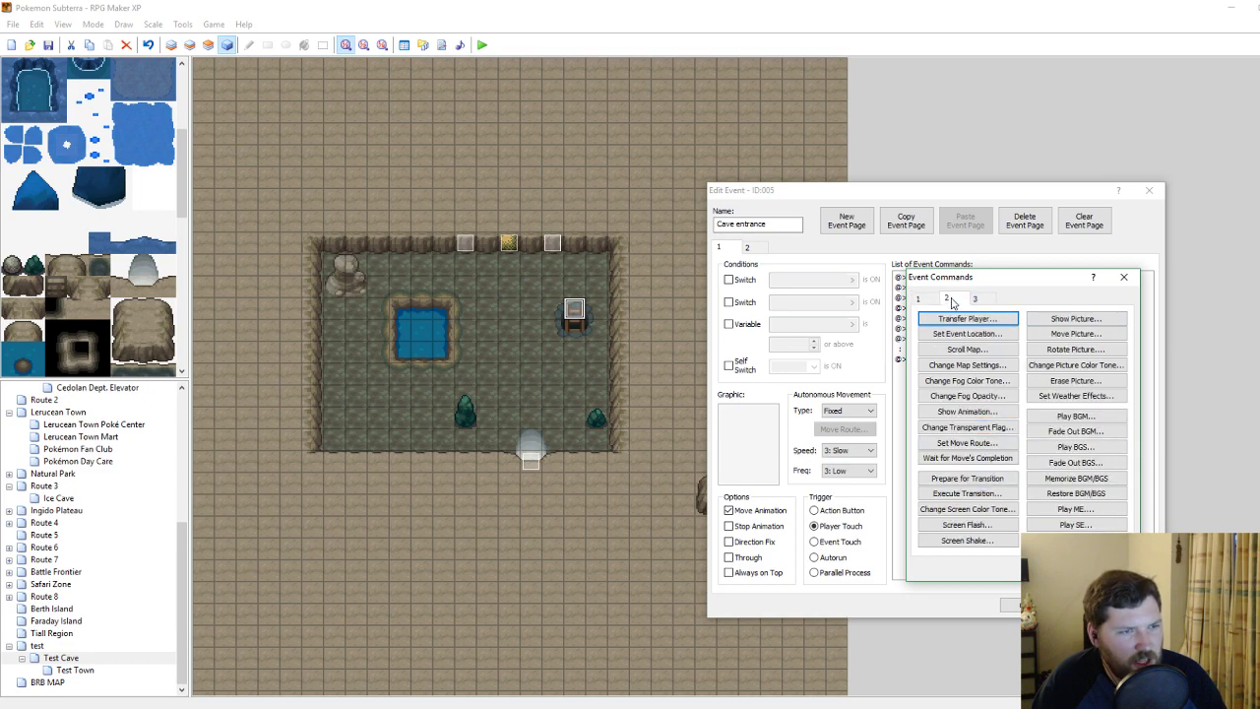
click(967, 443)
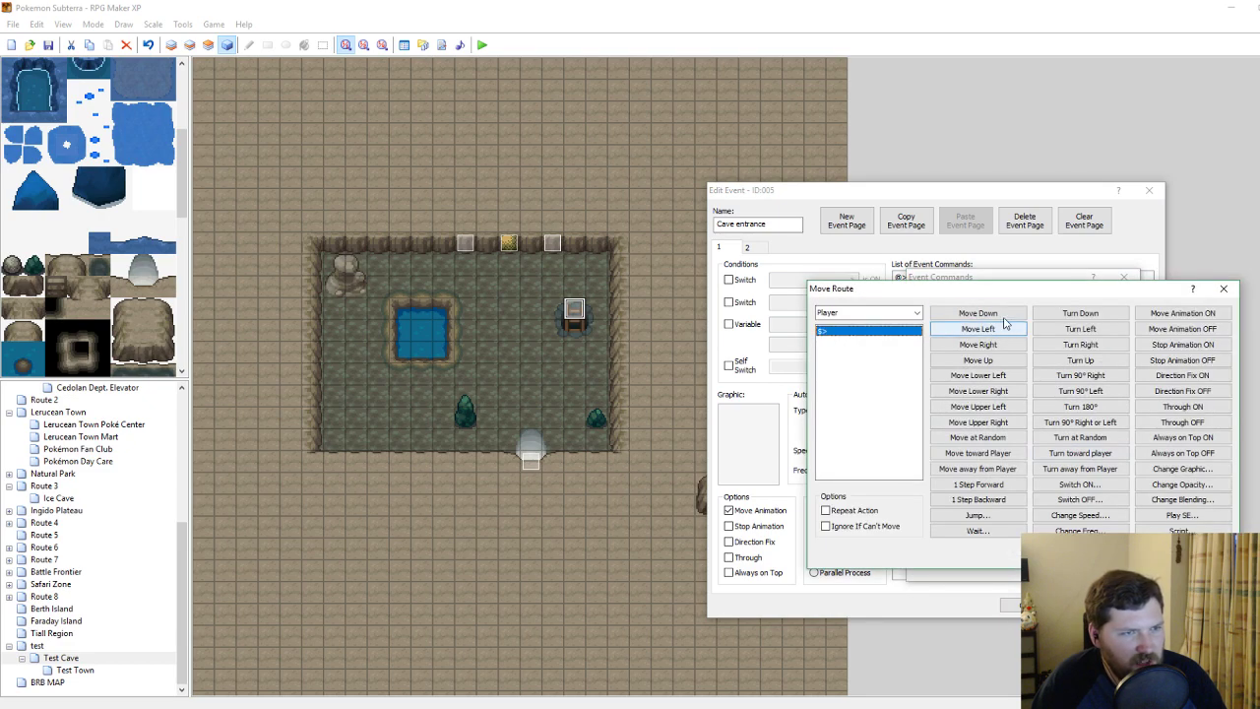
click(1077, 313)
click(1153, 554)
click(1132, 605)
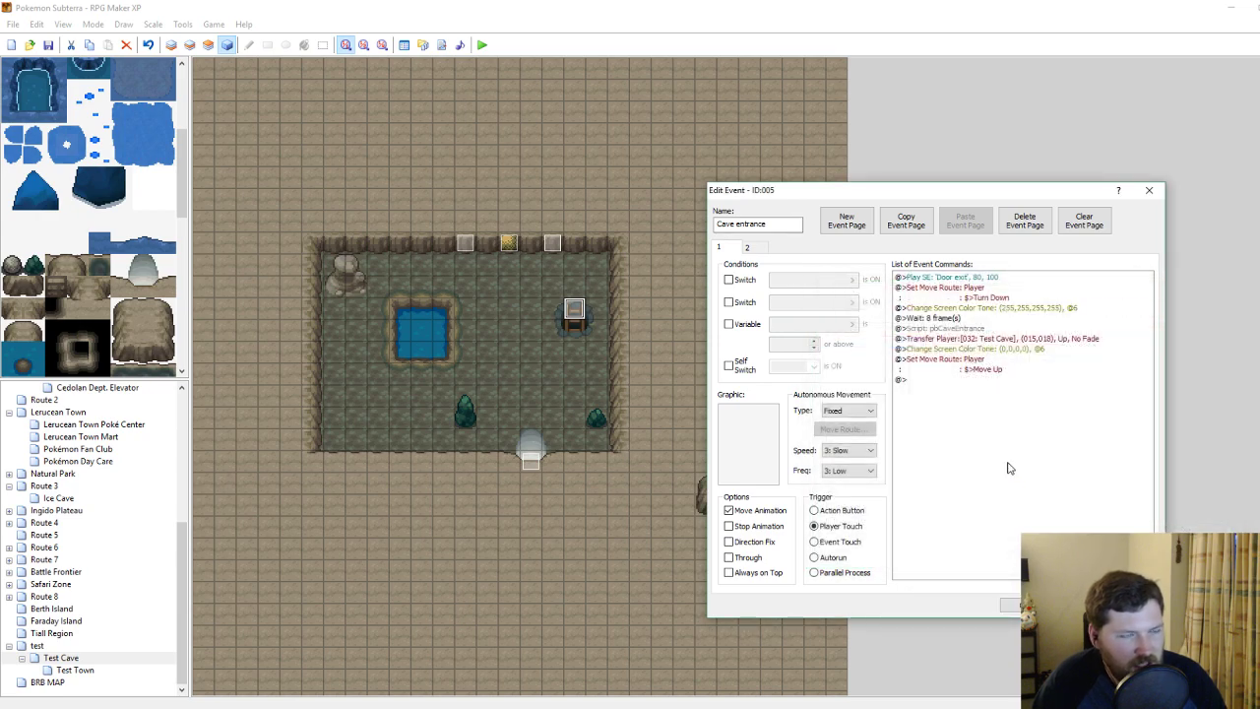
click(1016, 607)
Play-test the game and walk the character around the ladder in Test Cave to try its passability and transfer event.
click(553, 286)
click(481, 46)
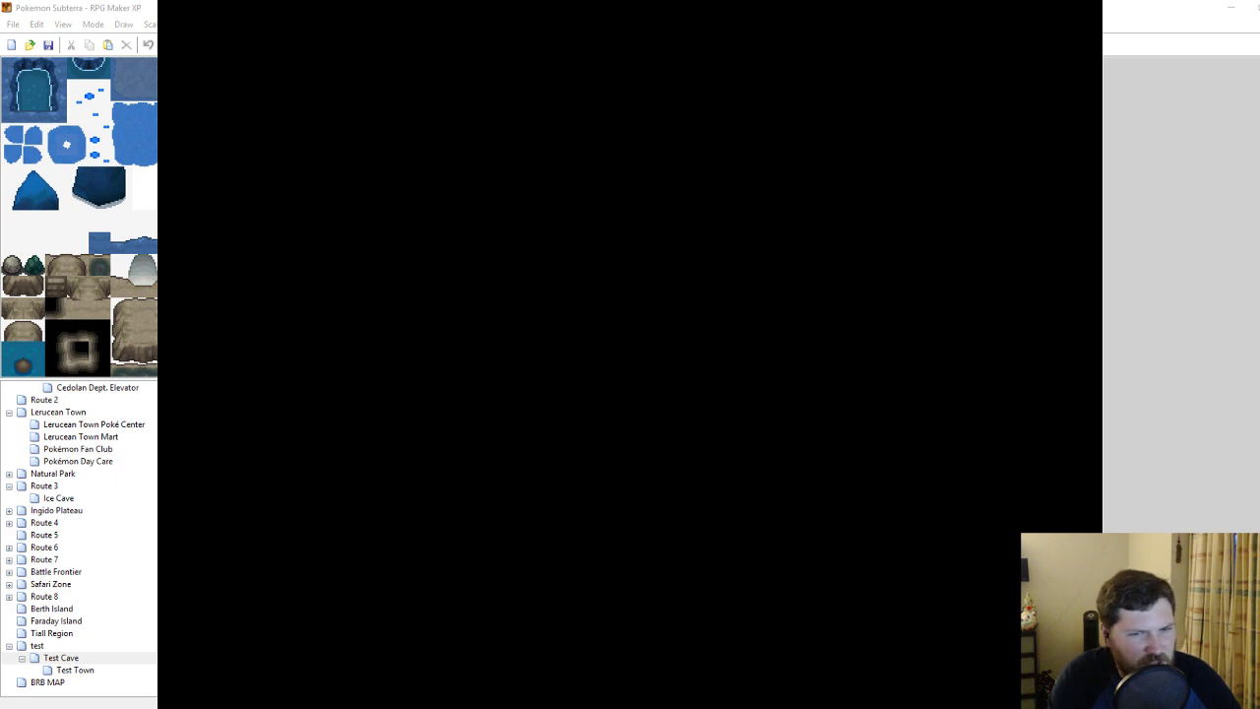
key(Return)
key(Up)
key(Right)
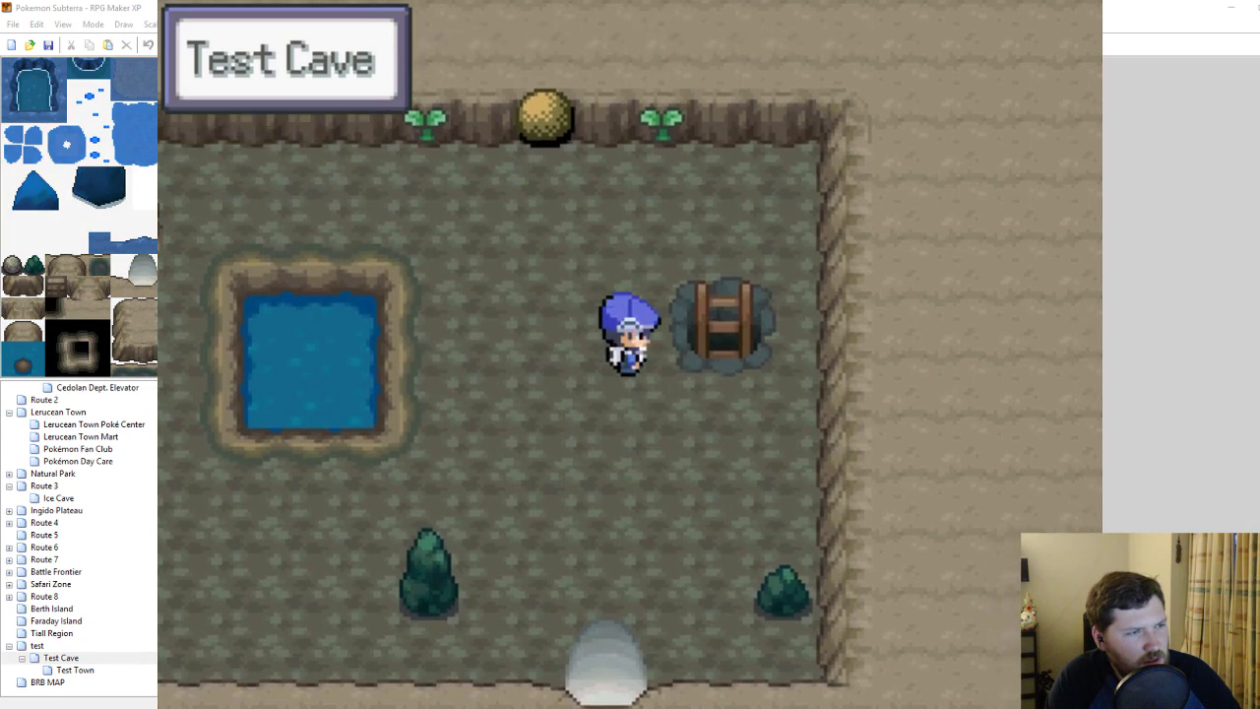
key(Down)
key(Right)
key(Up)
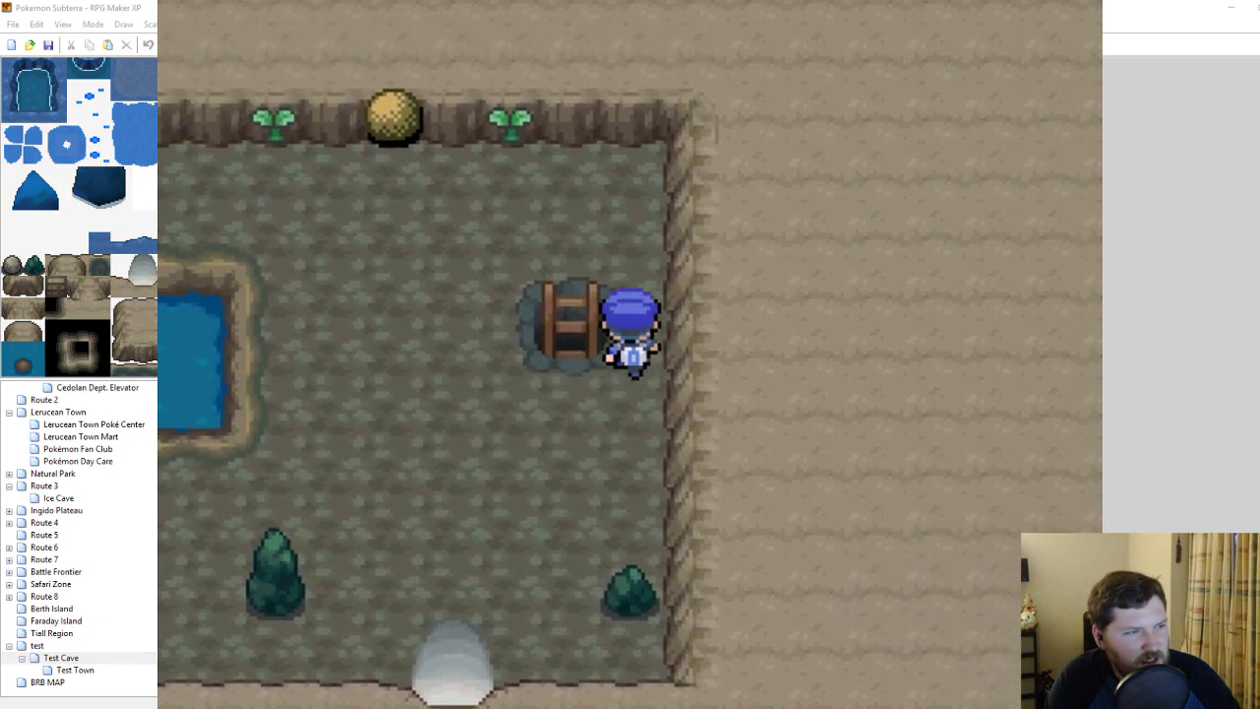
key(Left)
key(Down)
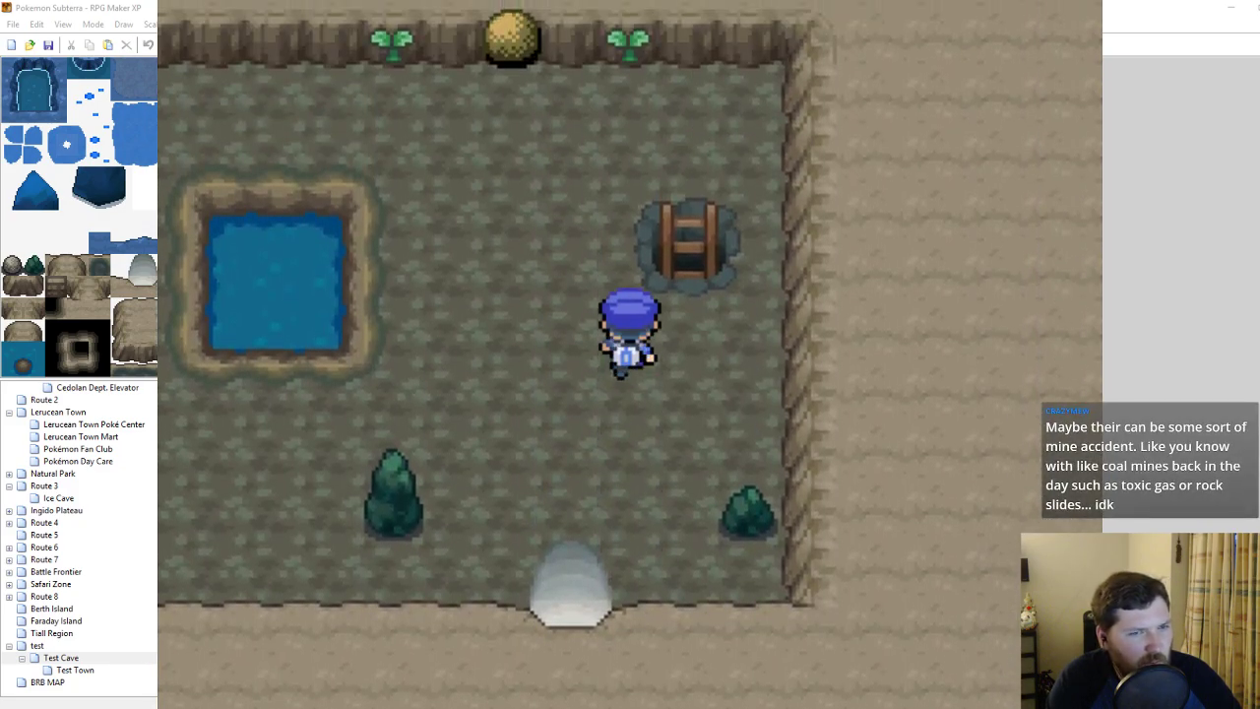
key(Right)
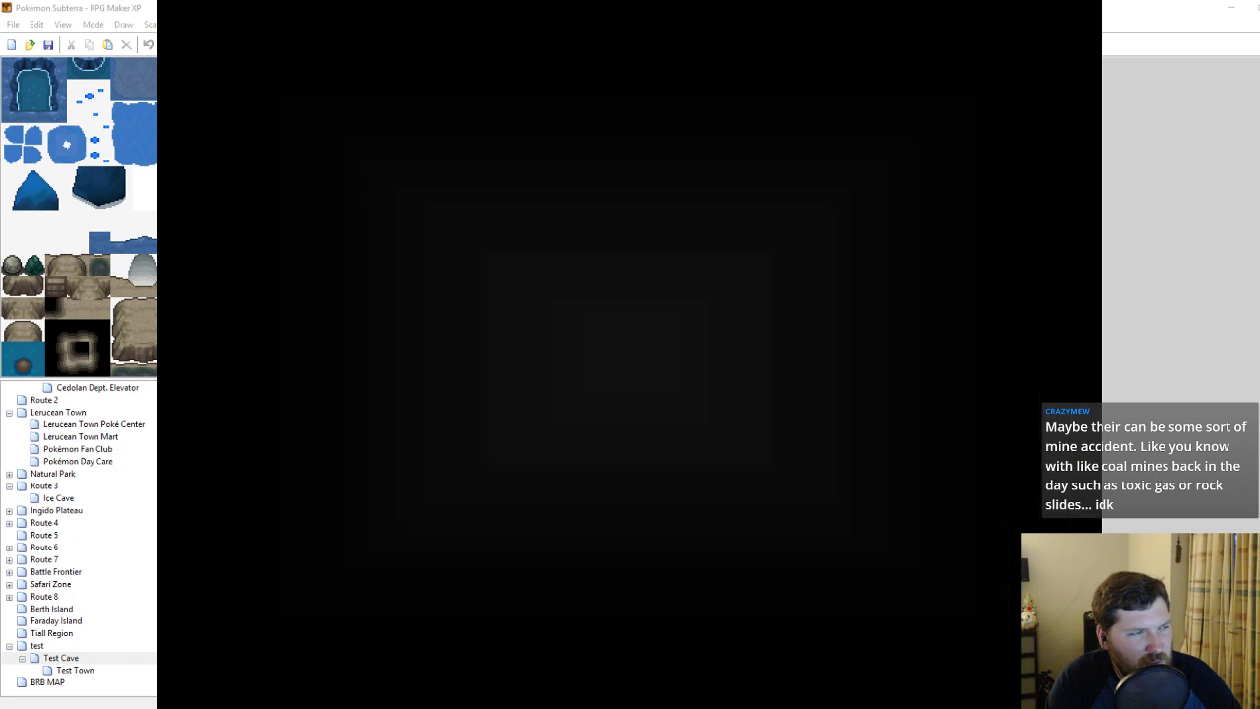
Walk the character up from the Test Cave entrance to try the ladder transfer again, and end the play-test.
key(Up)
key(Up)
key(Up)
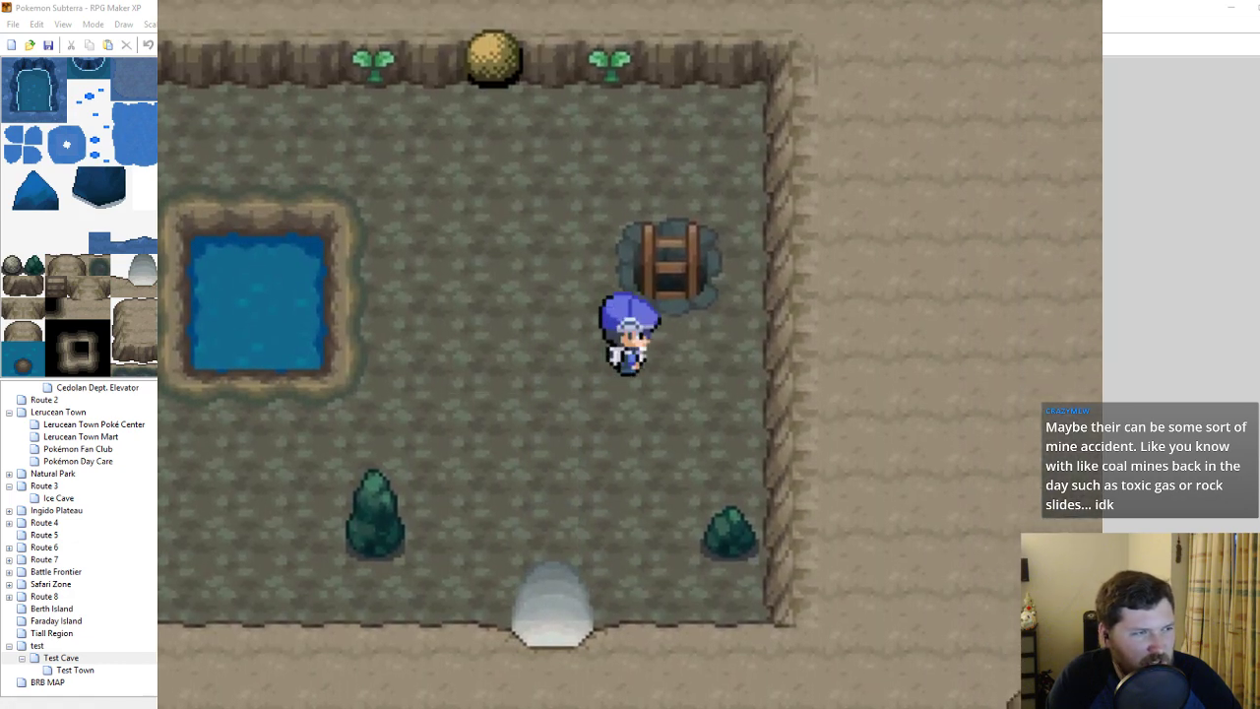
key(Up)
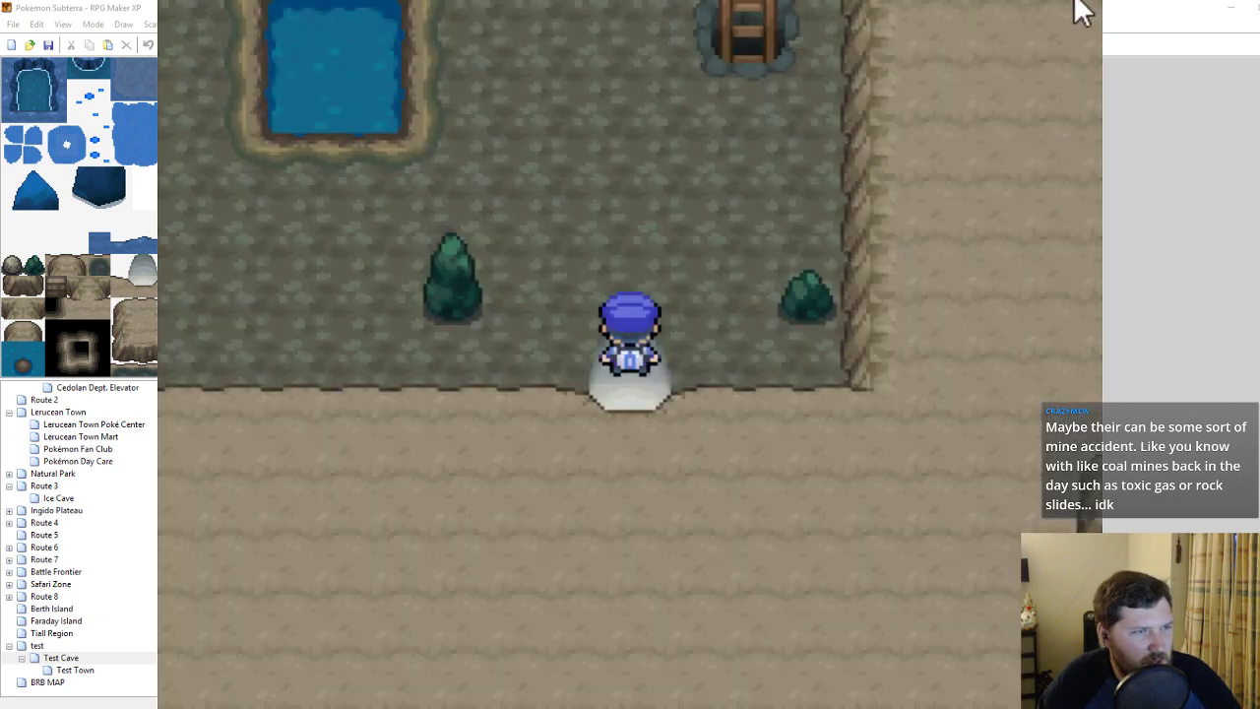
click(1079, 9)
Delete the pbCaveEntrance script command from the ladder's event in Test Cave.
double_click(575, 312)
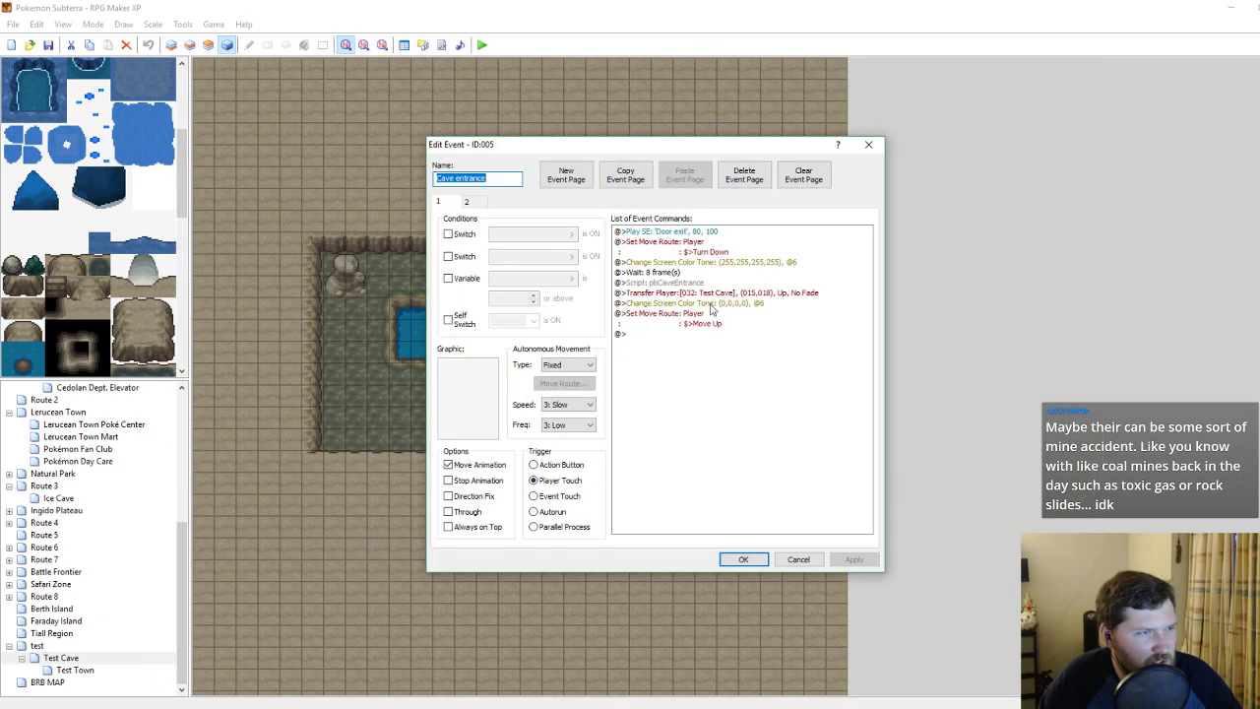
key(Delete)
click(743, 559)
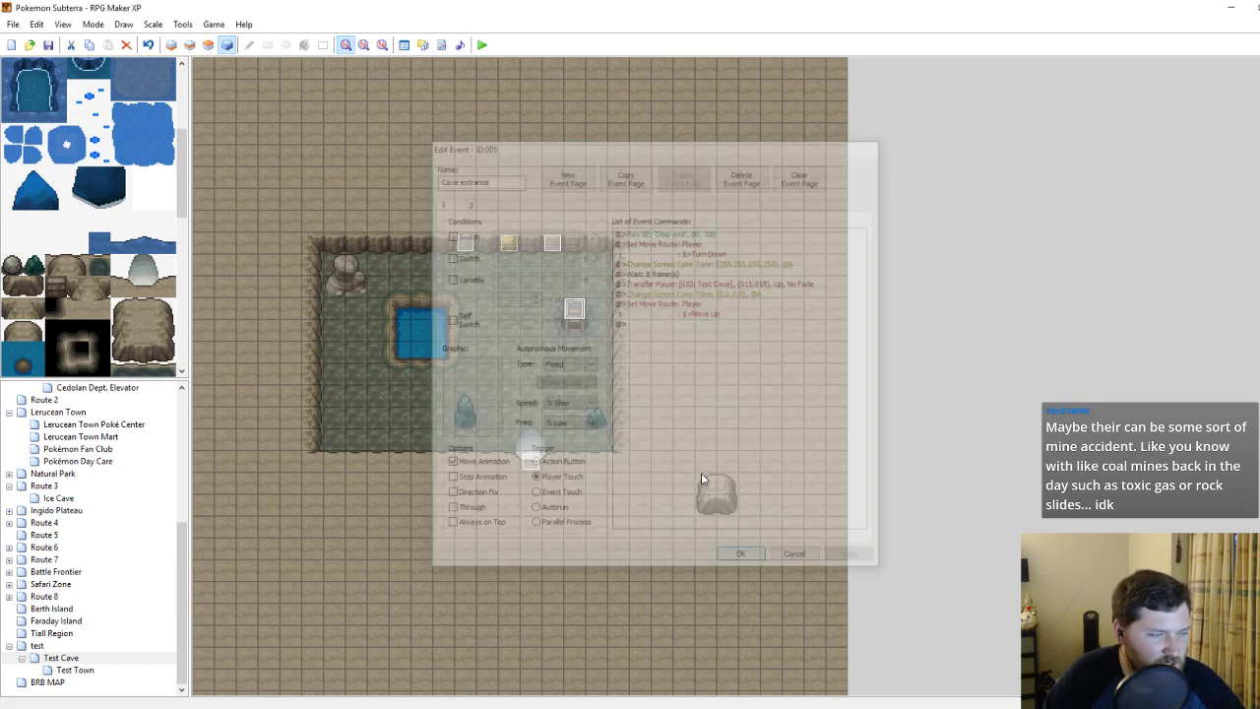
Play-test the game and walk the character around the ladder, stepping onto it from above.
click(483, 45)
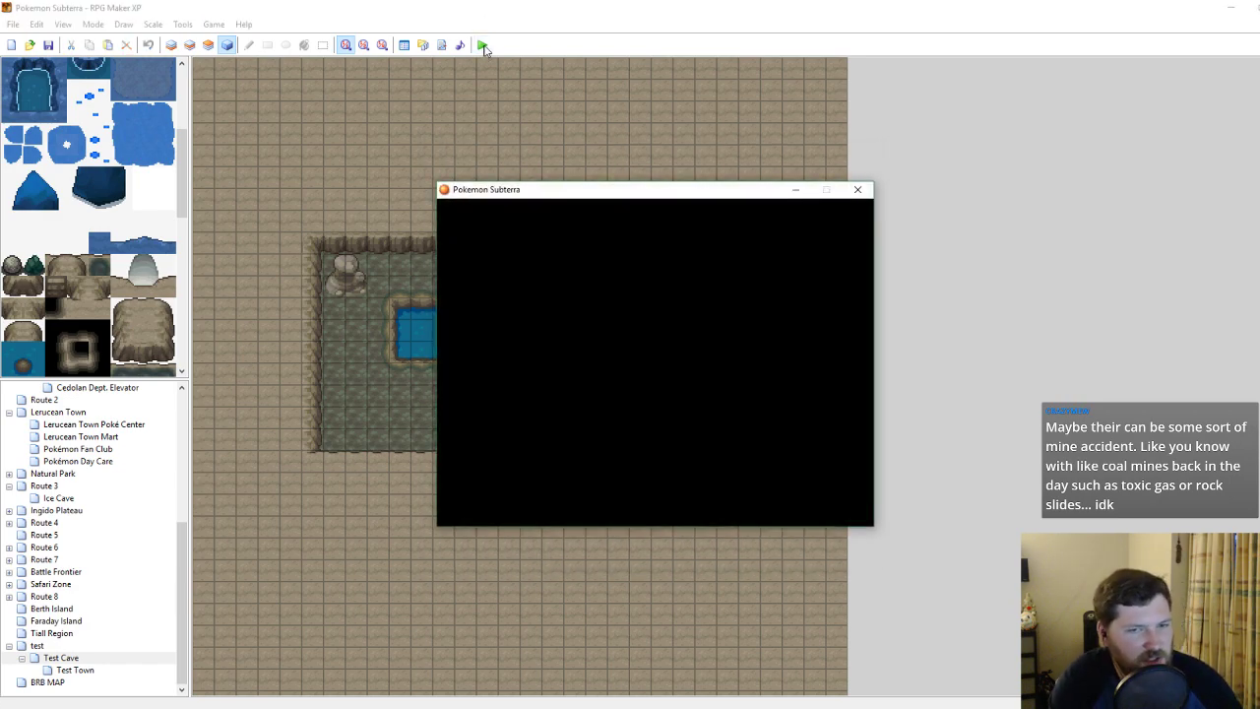
key(Return)
key(Right)
key(Up)
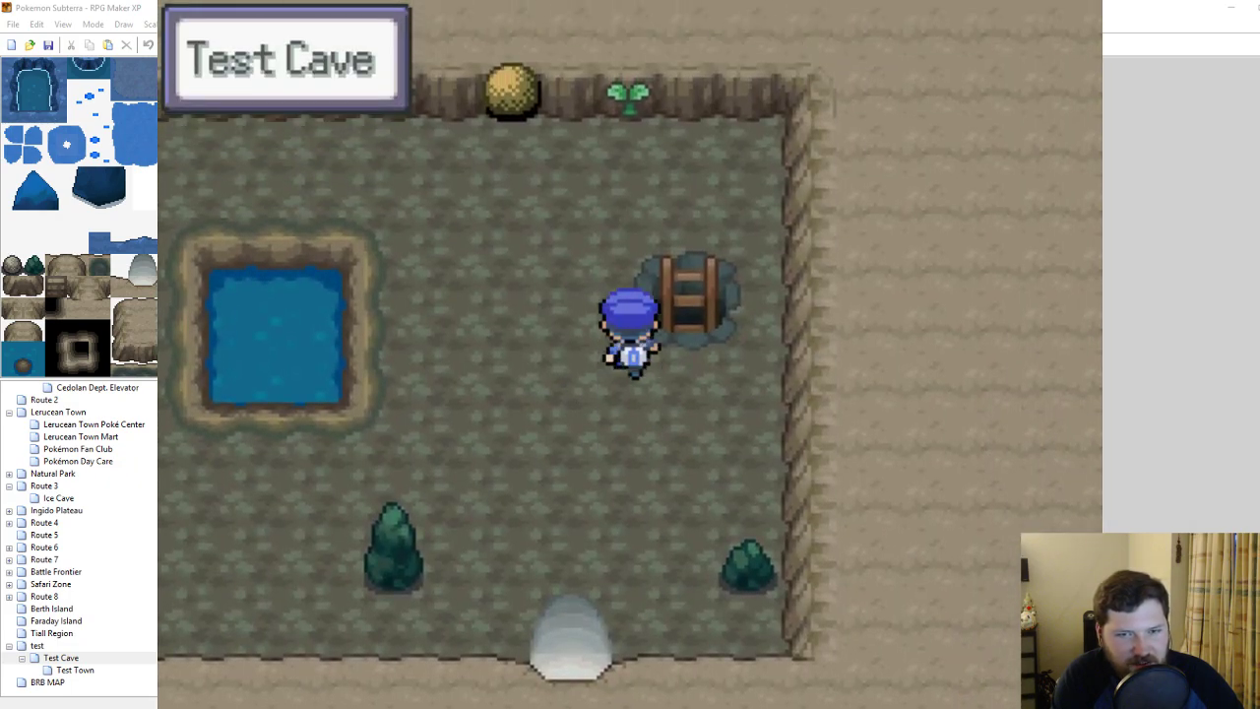
key(Right)
key(Down)
key(Right)
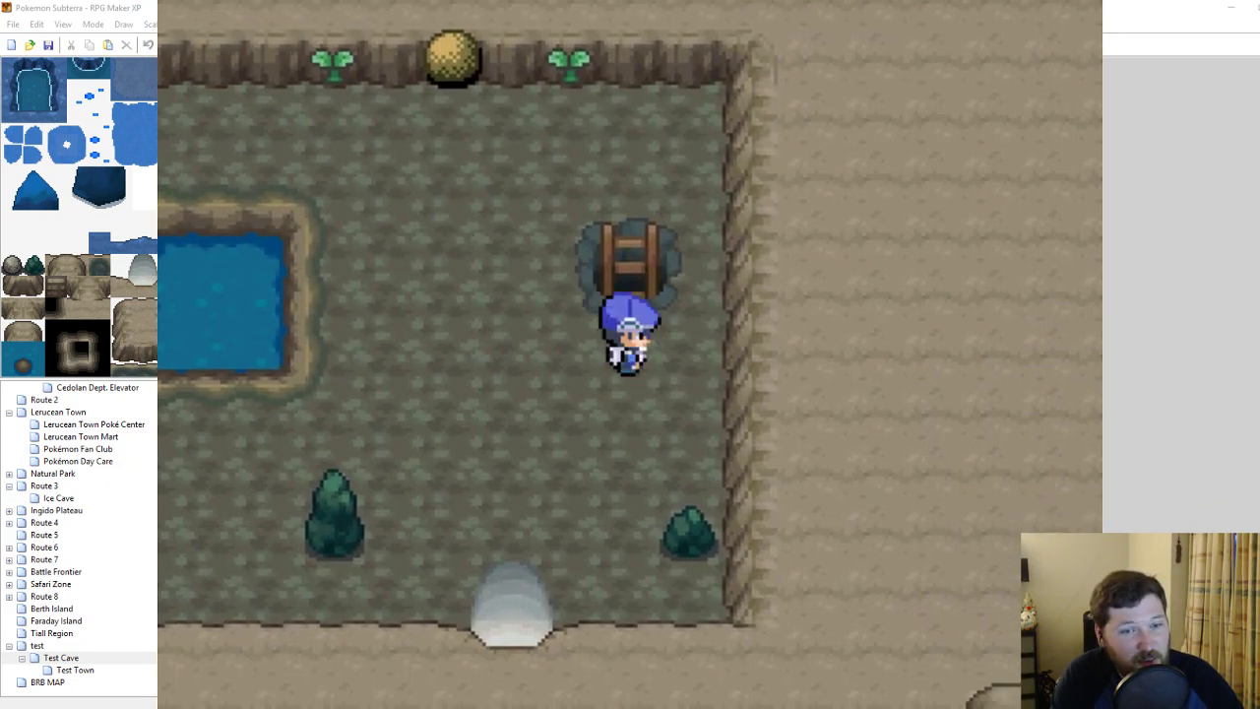
key(Right)
key(Up)
key(Up)
key(Up)
key(Left)
key(Down)
key(Down)
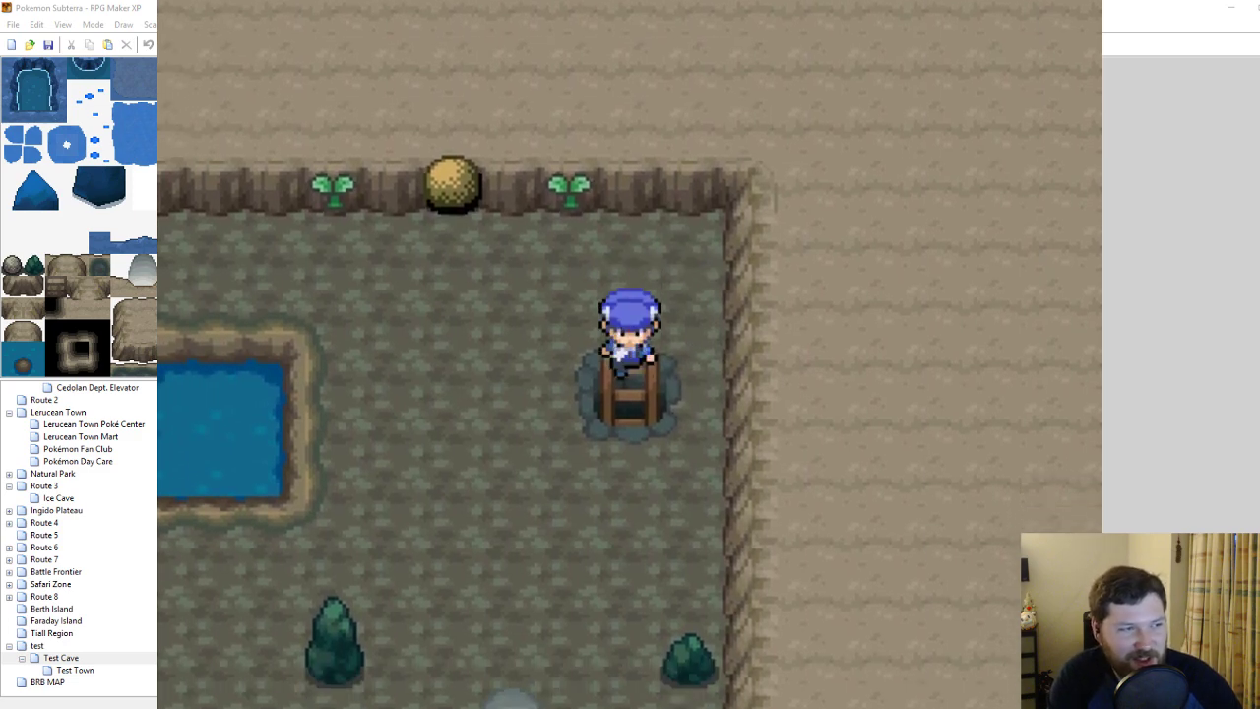
Send the character down the ladder a second time, walk out of the cave into Test Town, and end the play-test.
key(Up)
key(Up)
key(Up)
key(Up)
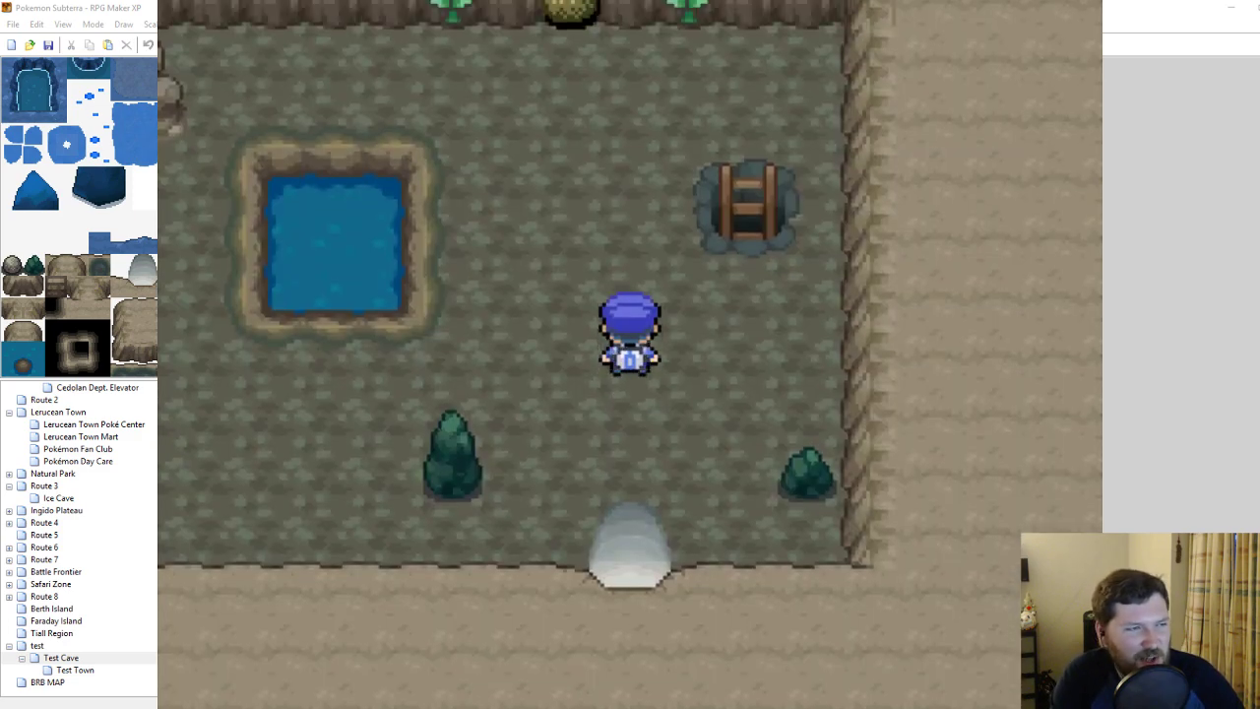
key(Right)
key(Right)
key(Right)
key(Up)
key(Left)
key(Down)
key(Down)
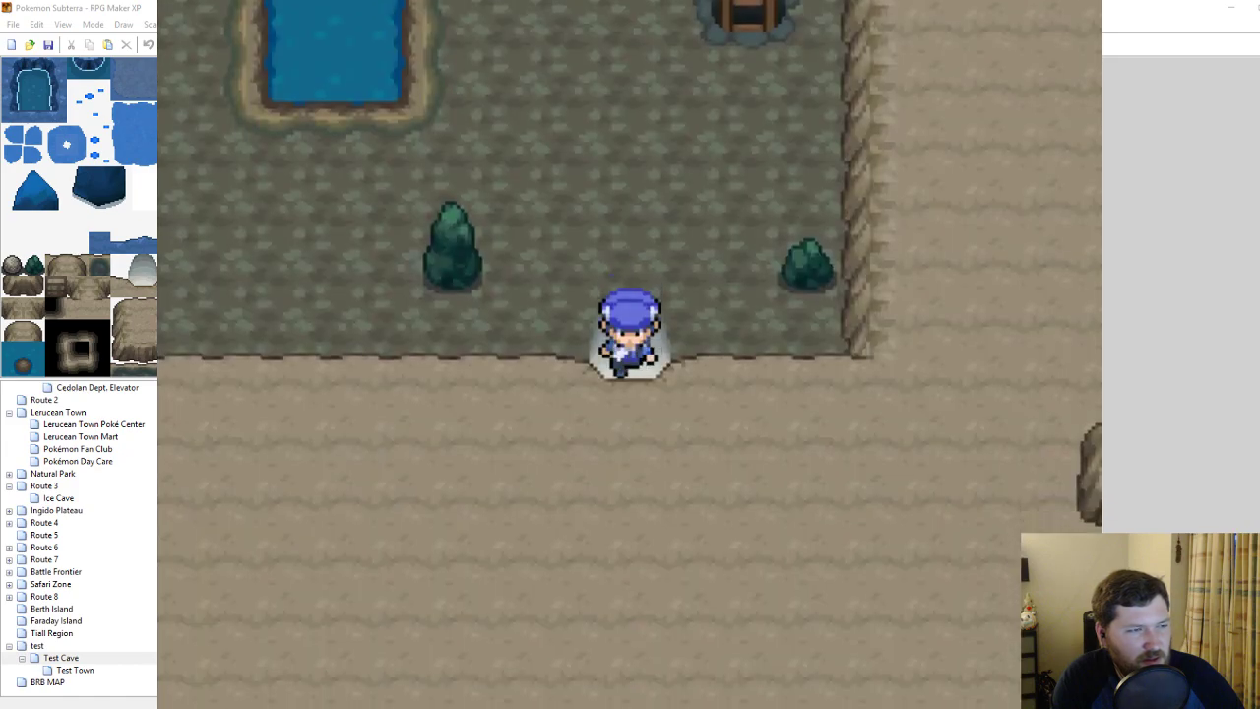
key(Up)
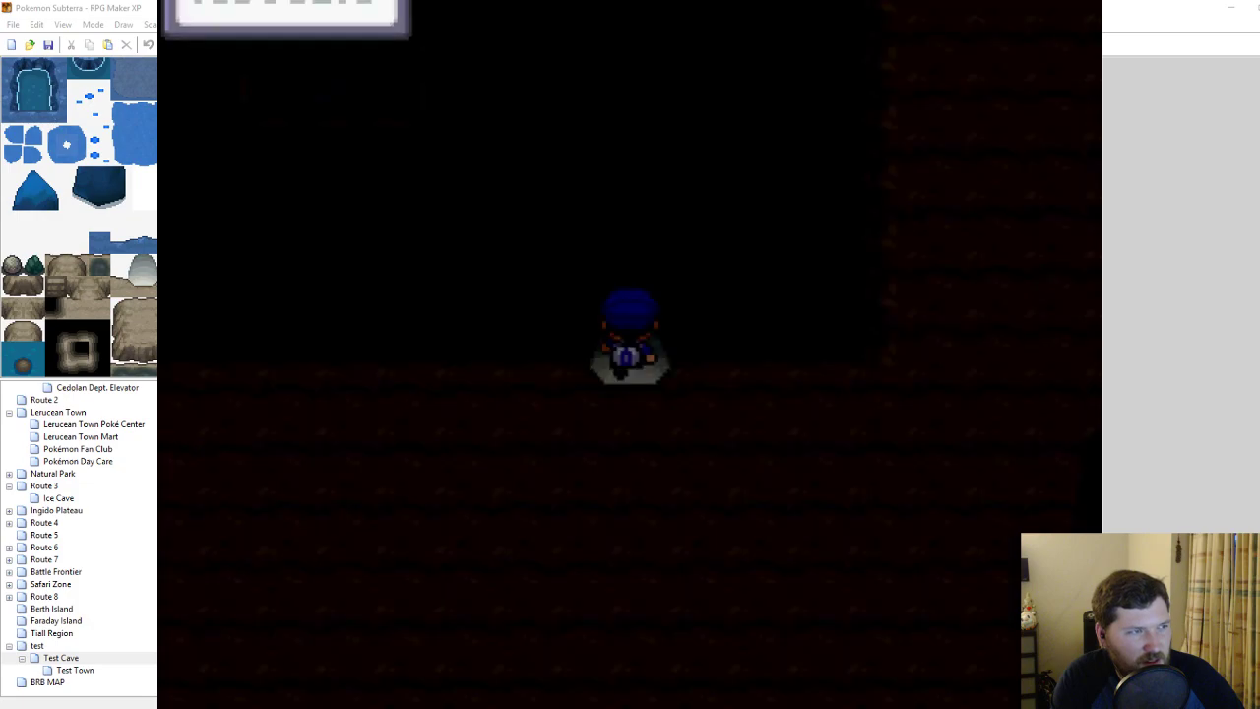
key(Down)
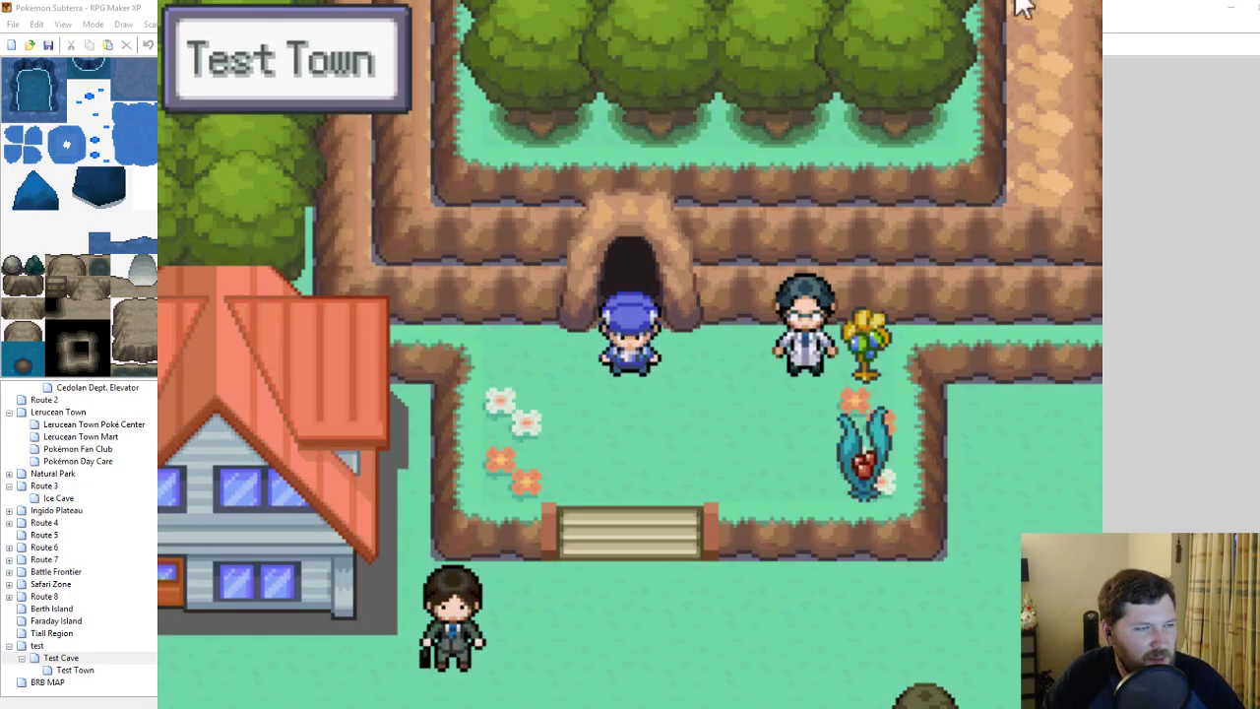
click(1086, 1)
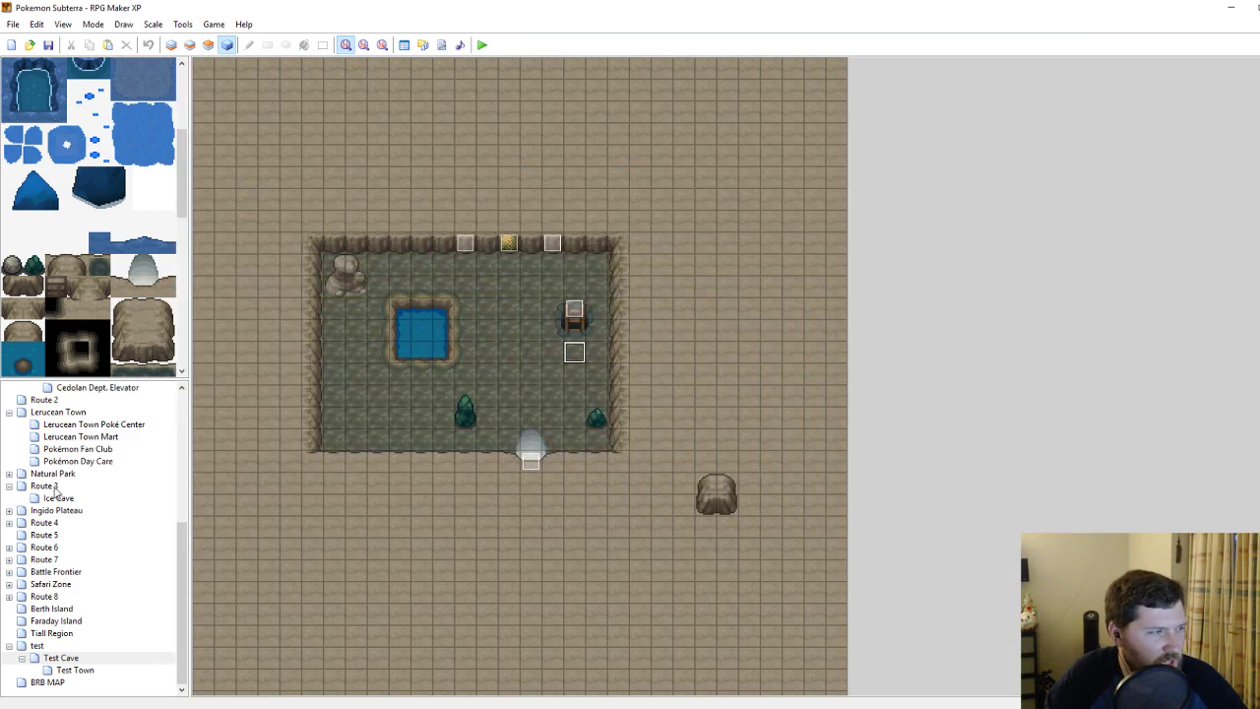
In the ladder's event, set the first Change Screen Color Tone command to red, green and blue -255 with gray 0.
double_click(574, 313)
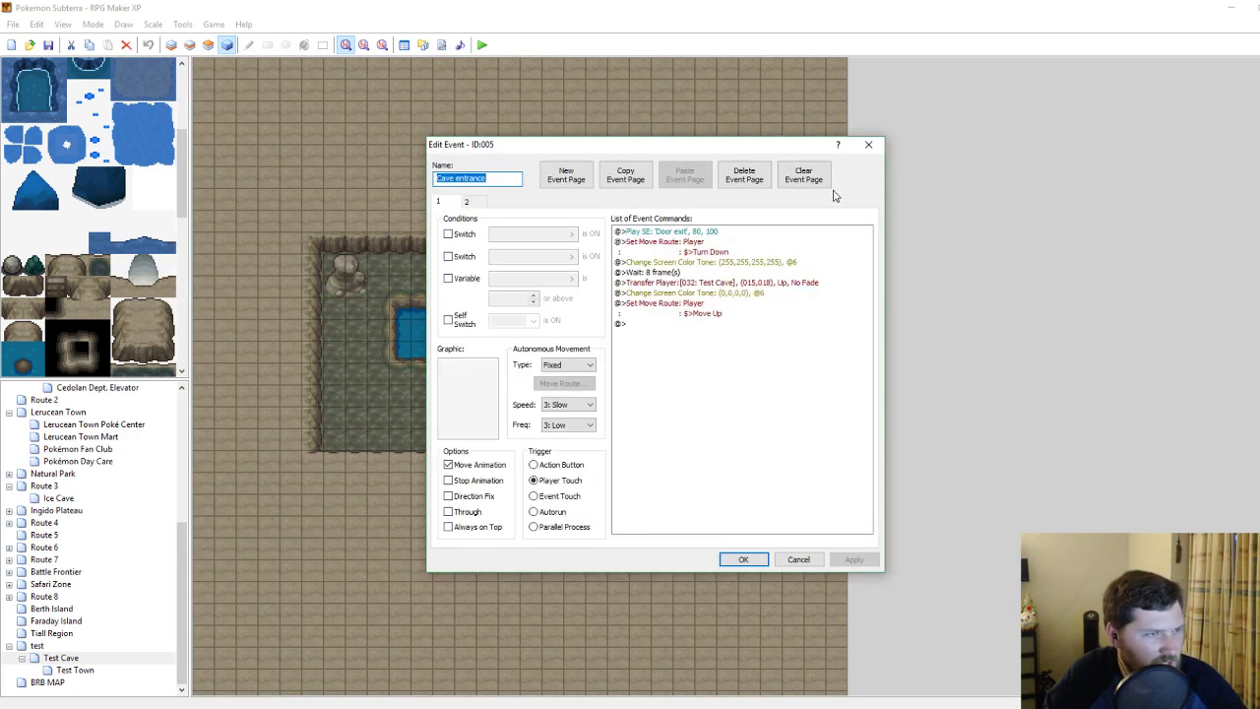
click(744, 264)
right_click(745, 264)
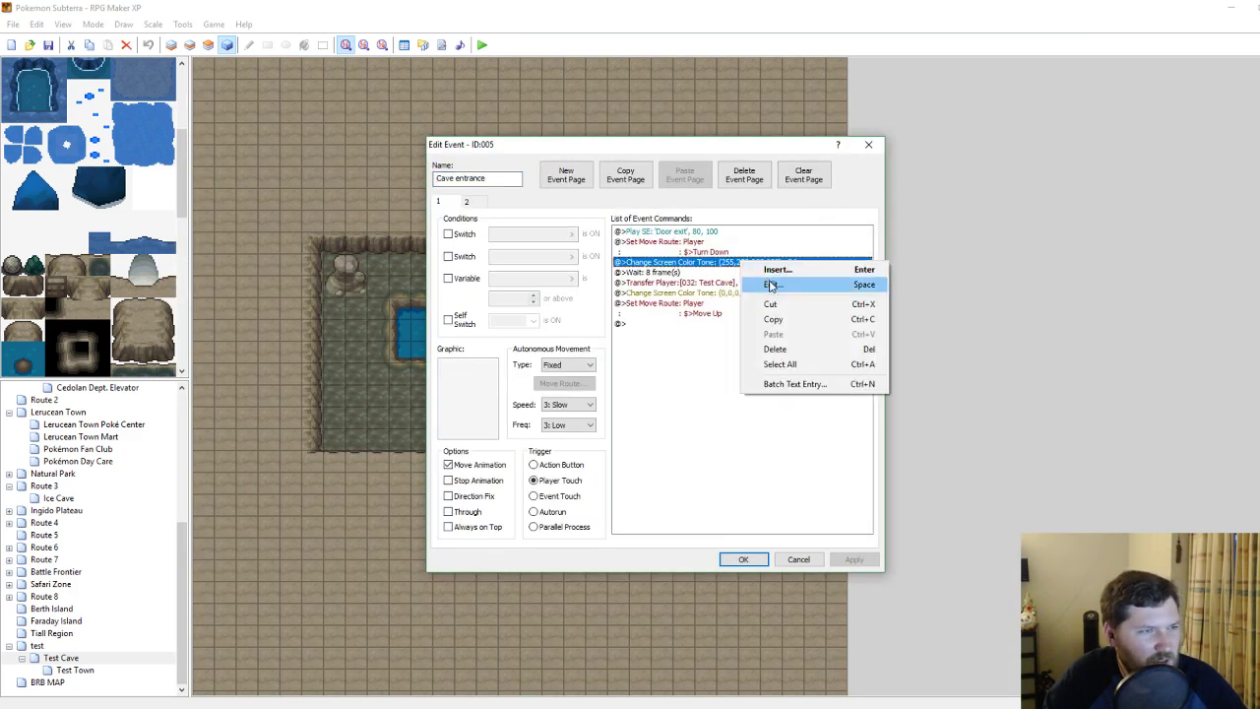
click(765, 282)
drag(739, 393, 670, 394)
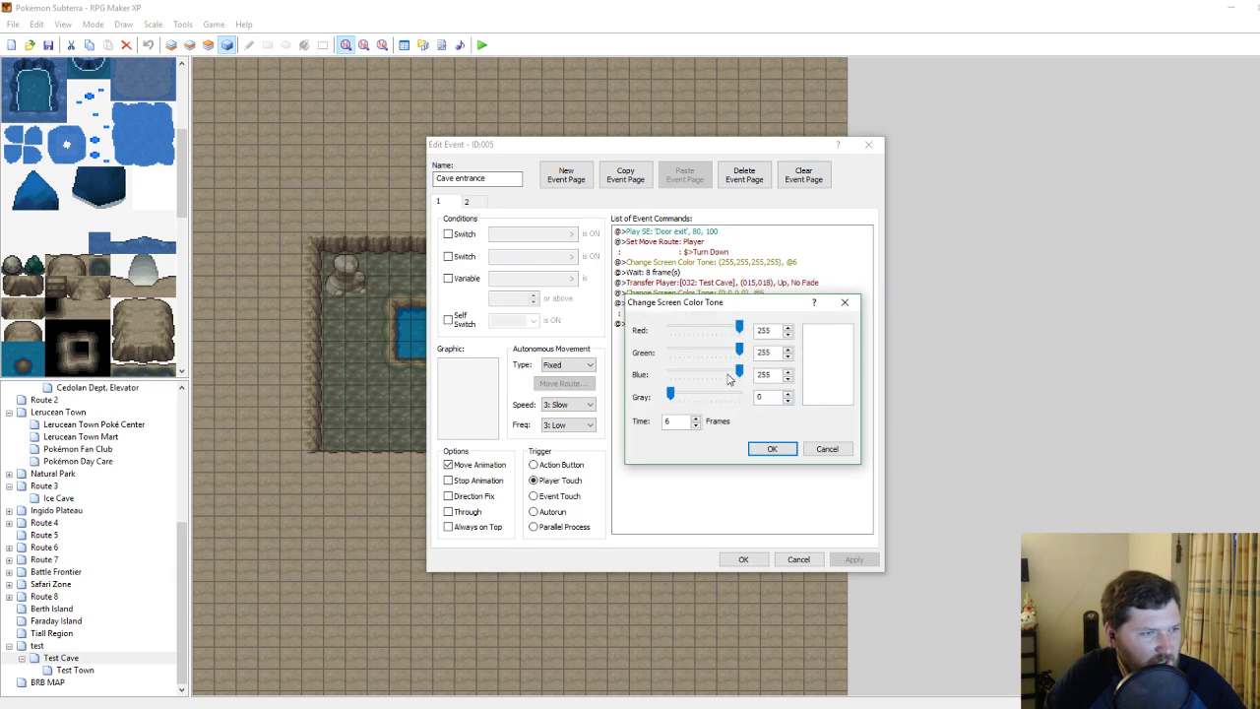
drag(740, 372, 670, 372)
drag(738, 353, 670, 352)
drag(739, 329, 670, 329)
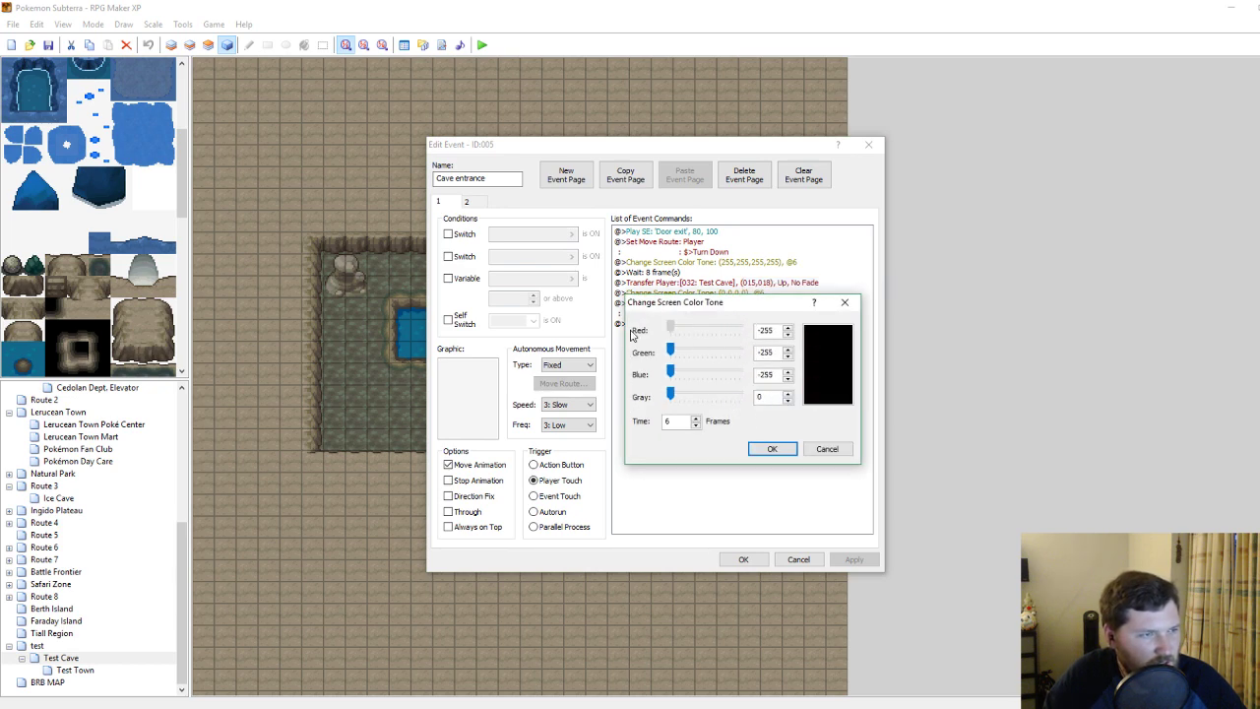
click(770, 449)
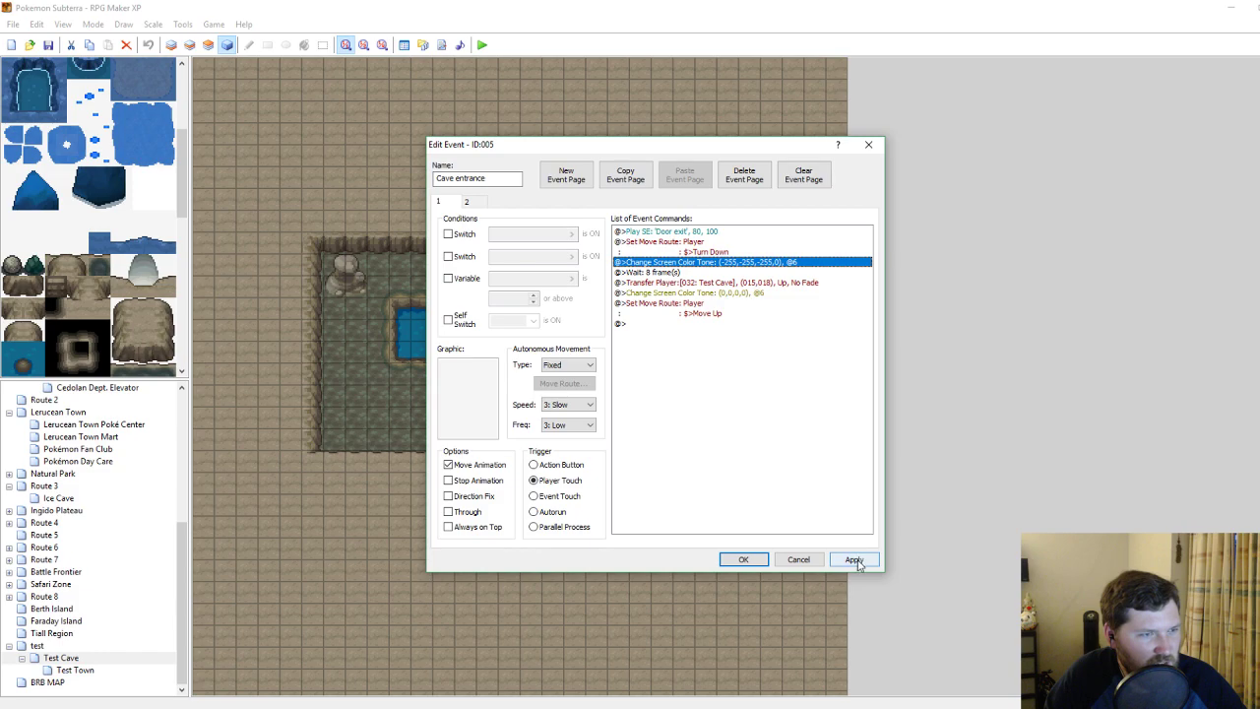
click(854, 559)
click(743, 559)
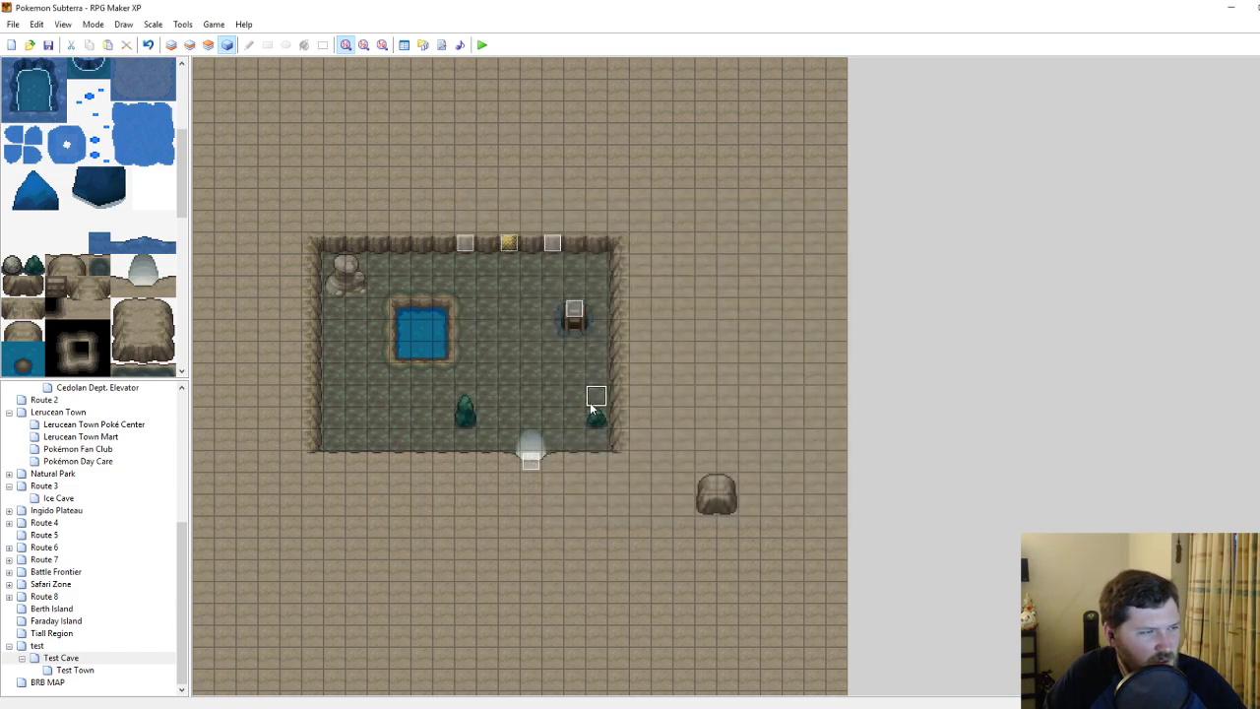
Compare with the cave's exit event, and delete the Door exit sound effect command from the ladder's event.
double_click(533, 460)
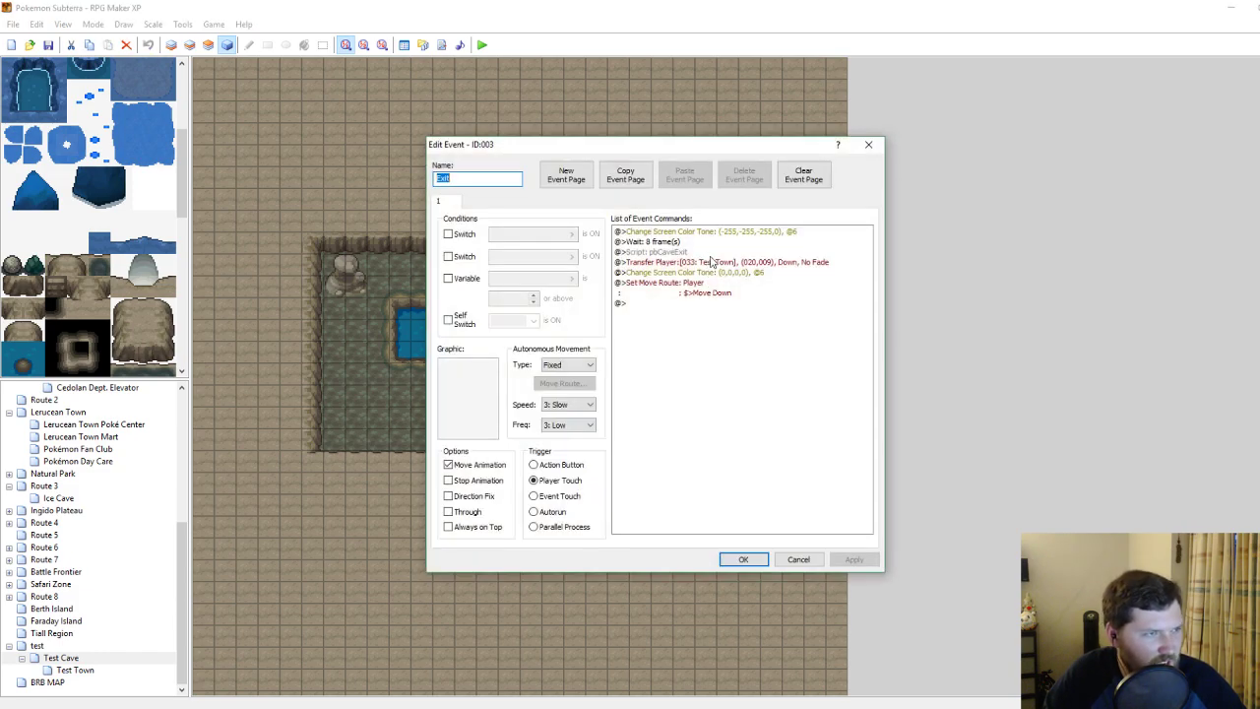
click(868, 144)
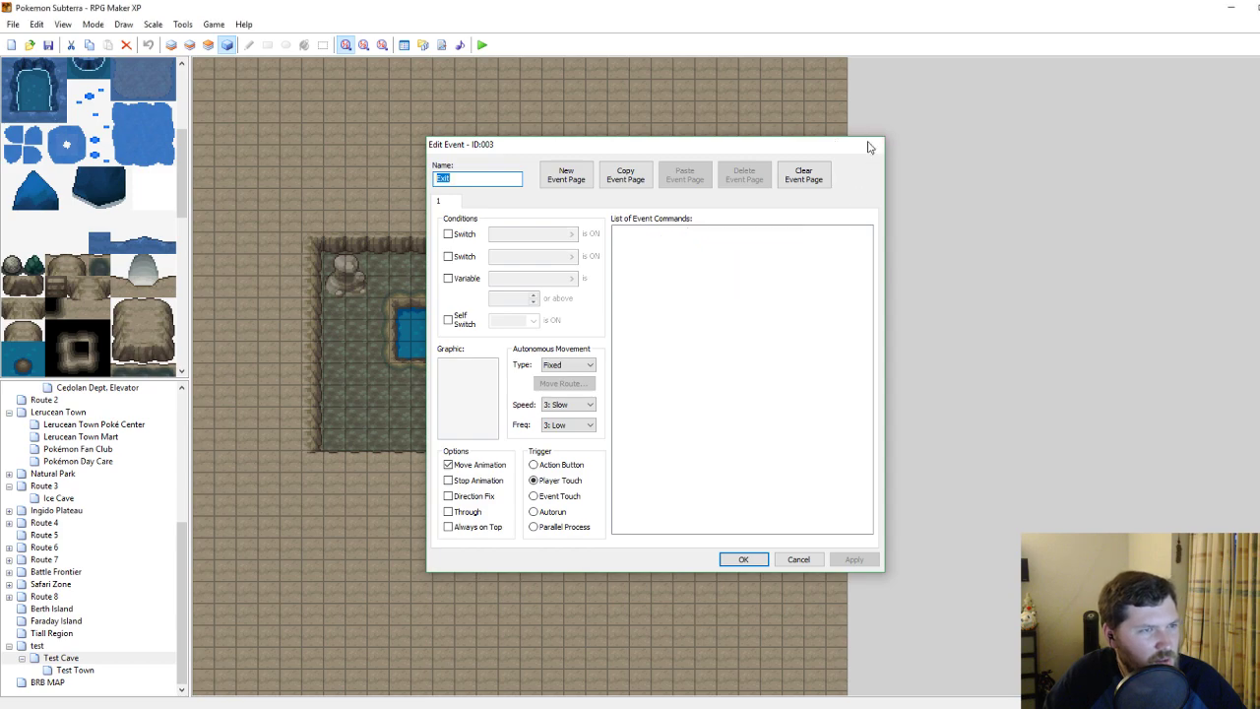
double_click(533, 460)
click(679, 234)
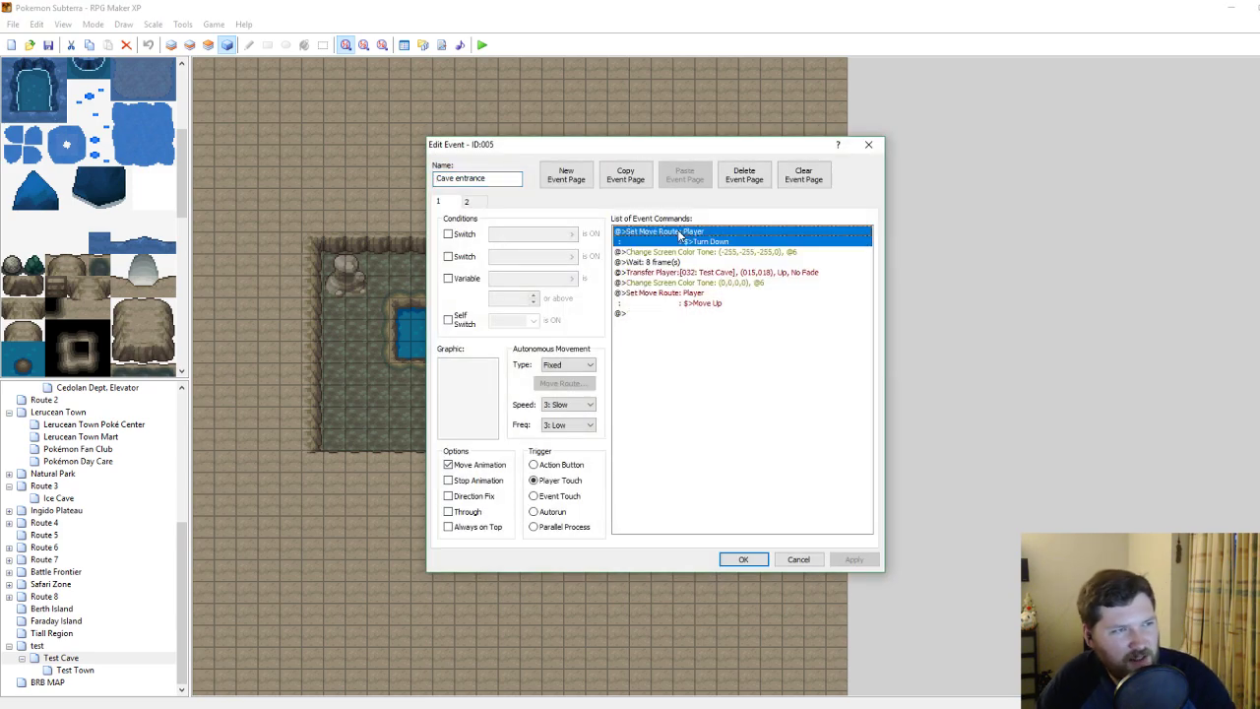
key(Delete)
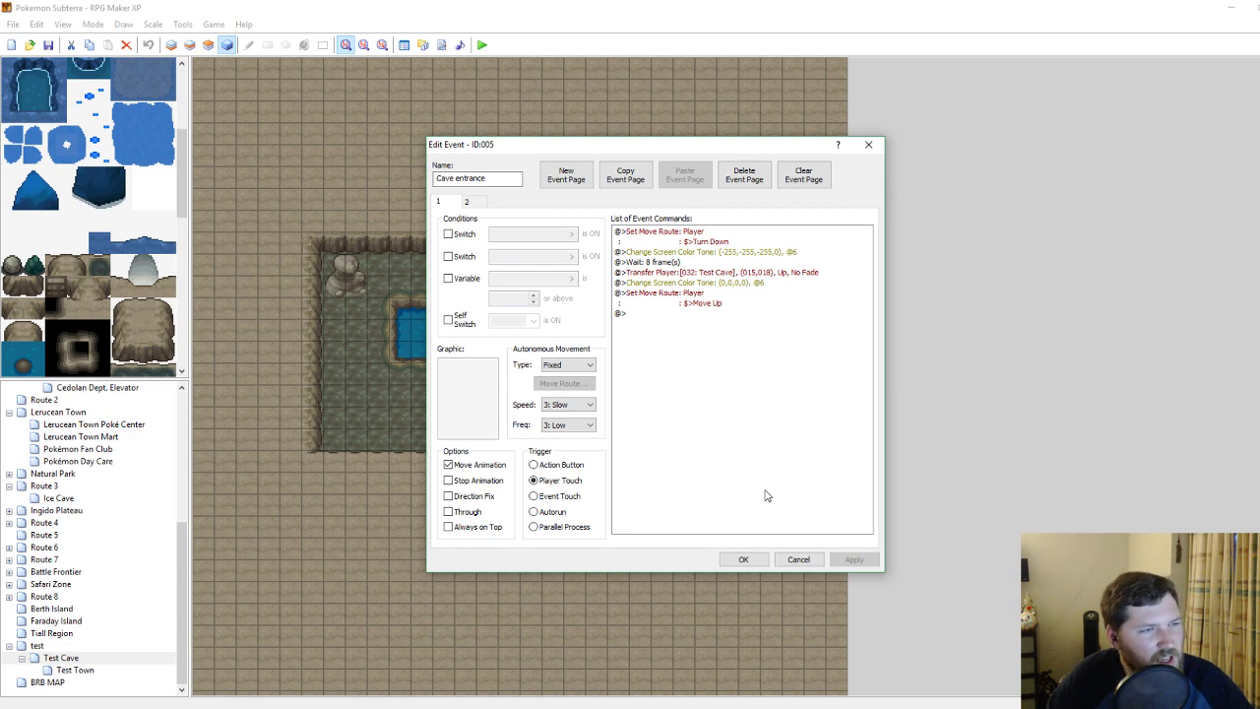
click(745, 560)
Play-test the game, walk the character onto the ladder repeatedly from above to check the transfer's fade, and close the game.
click(483, 45)
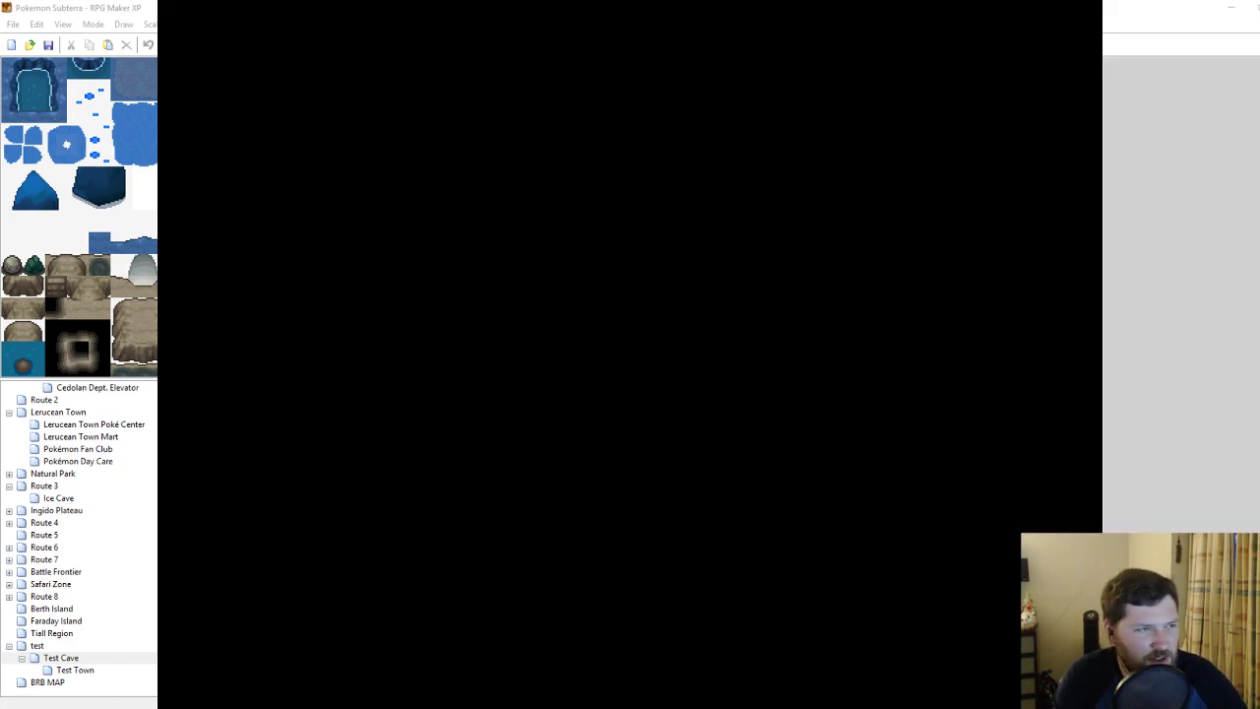
key(Return)
key(Right)
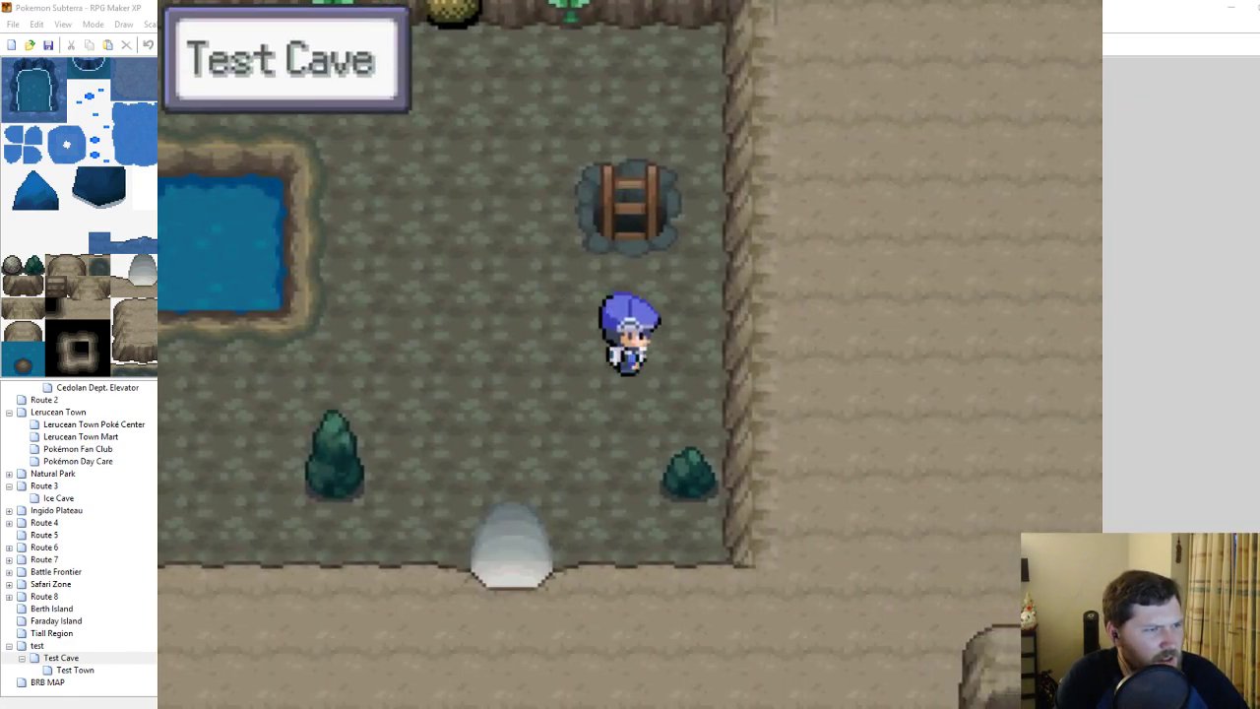
key(Up)
key(Right)
key(Up)
key(Up)
key(Left)
key(Down)
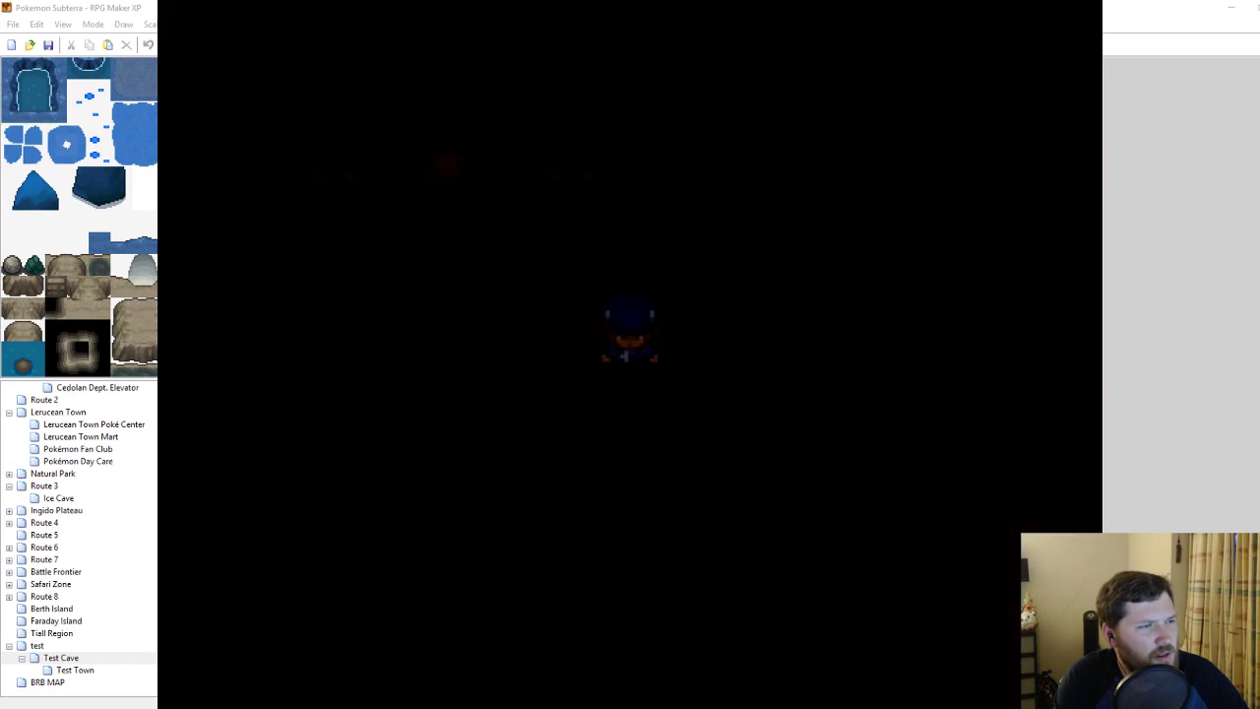
key(Up)
key(Up)
key(Up)
key(Up)
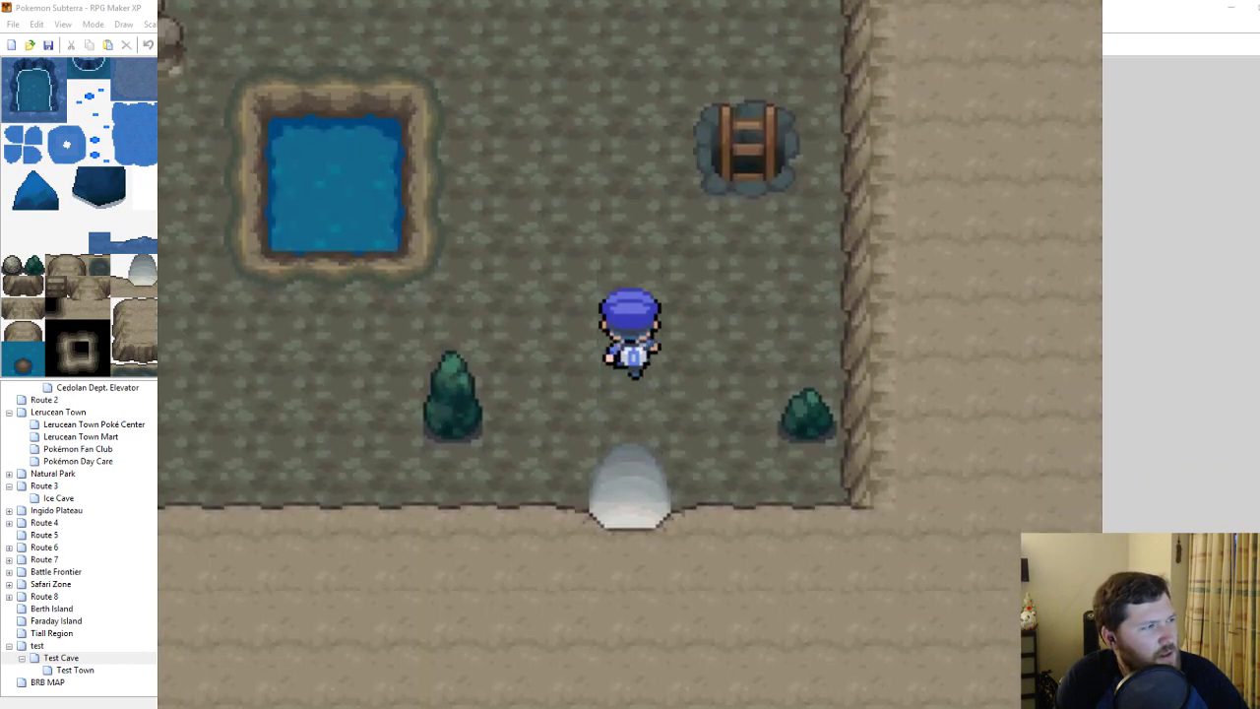
key(Right)
key(Right)
key(Right)
key(Left)
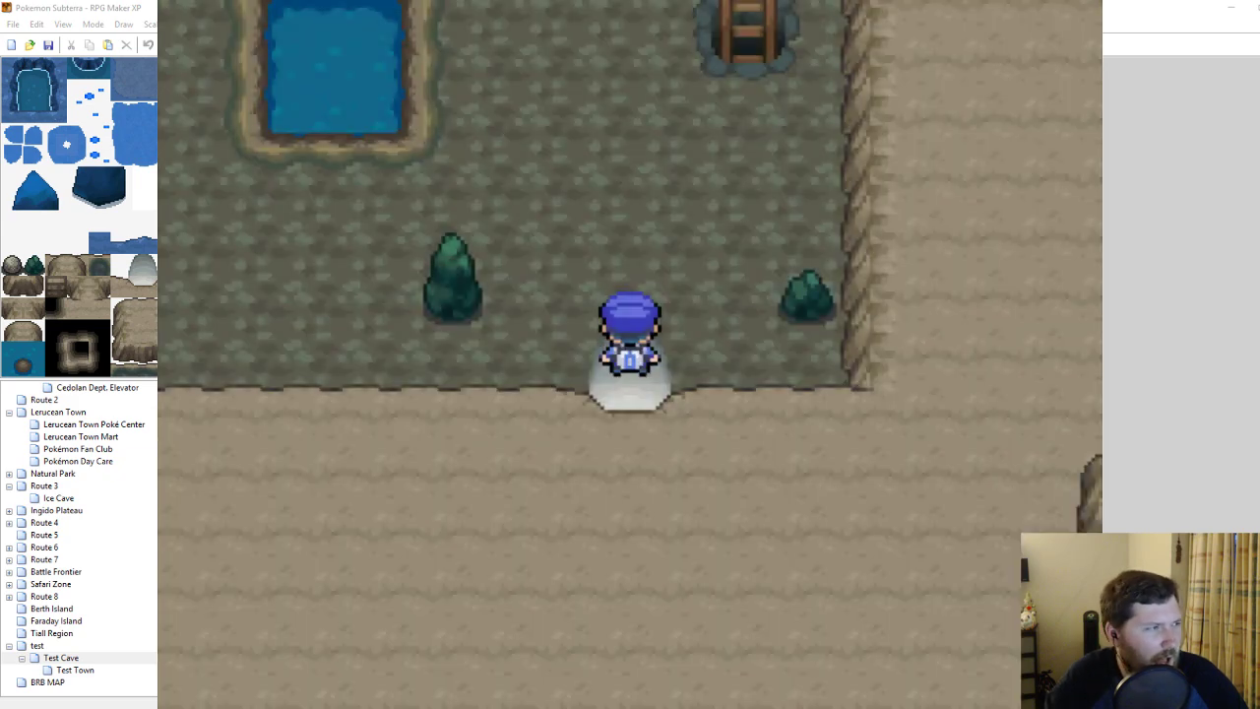
key(alt+F4)
Find the ladder in the Test Cave tileset and select its middle column of tiles.
drag(184, 180, 185, 242)
scroll(129, 264, up, 6)
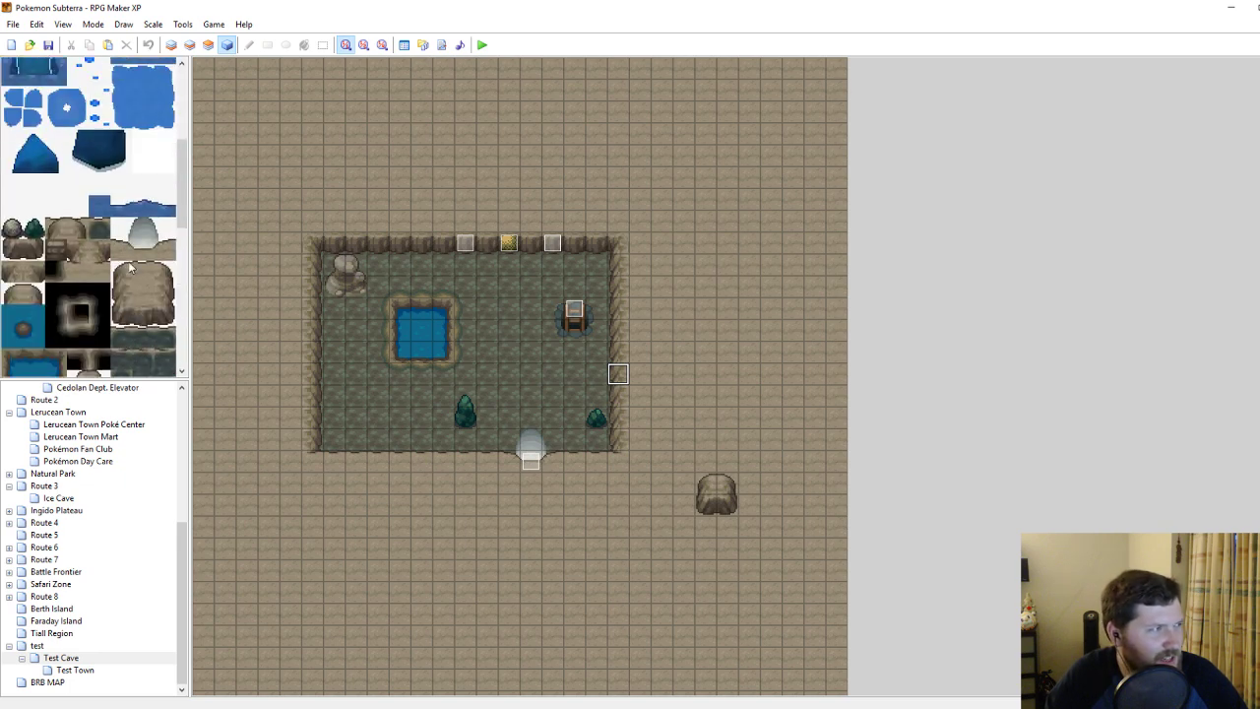
scroll(128, 268, down, 6)
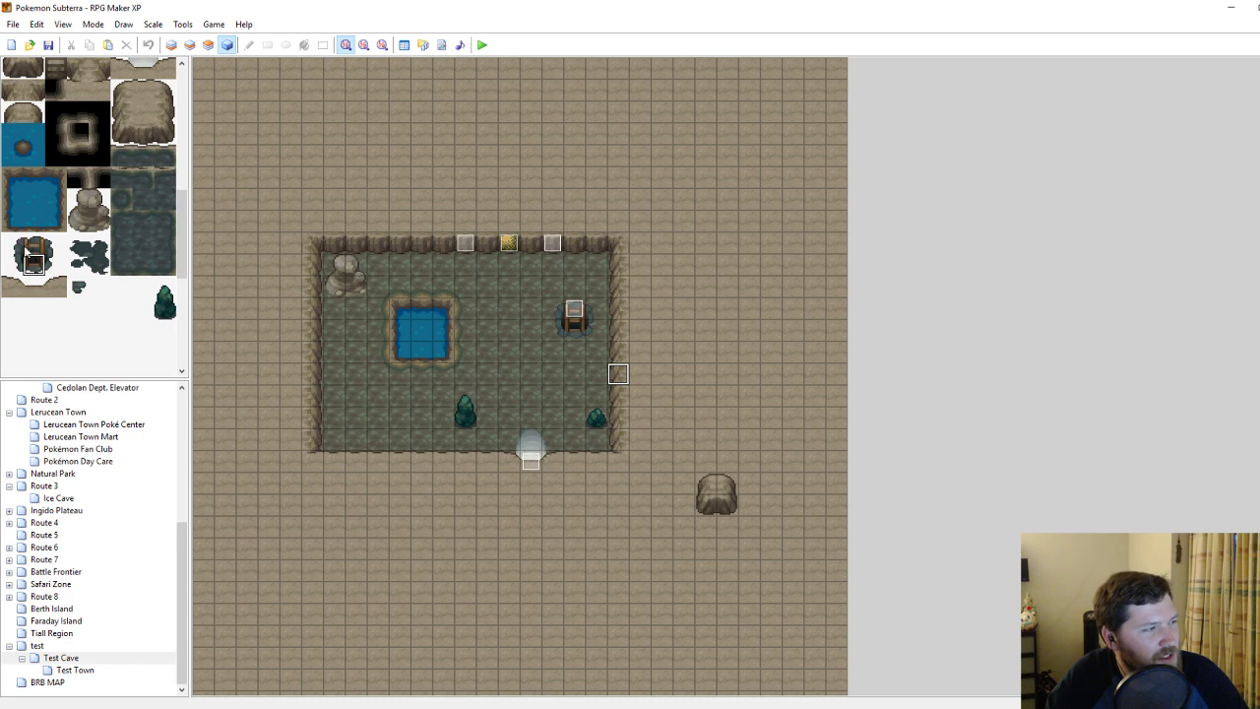
click(28, 254)
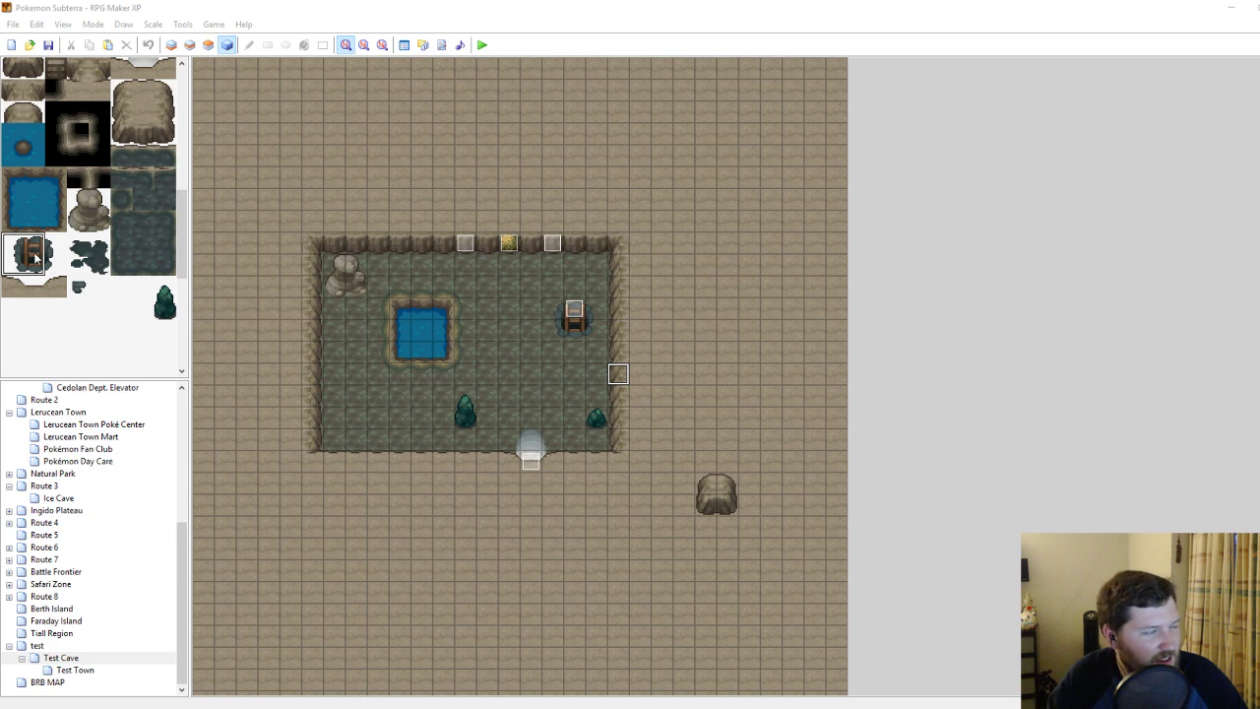
click(32, 253)
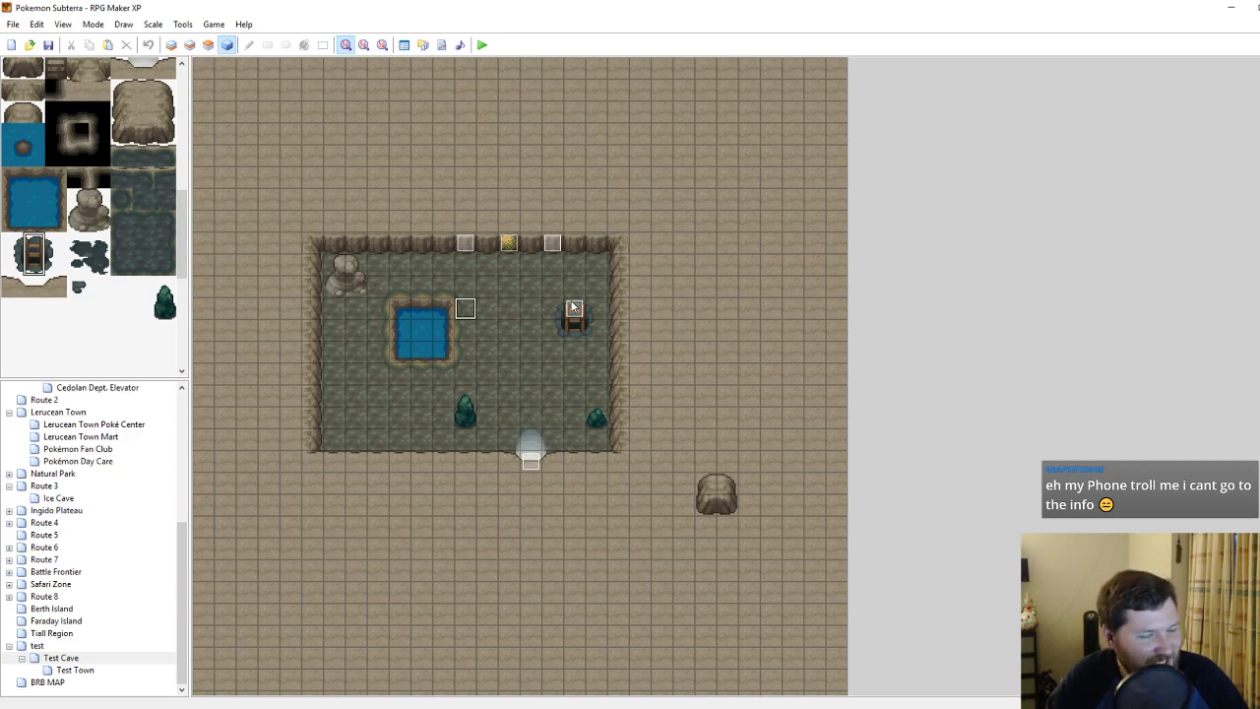
Switch between the Test Town and Test Cave maps, leaving Test Town open.
click(71, 669)
click(65, 658)
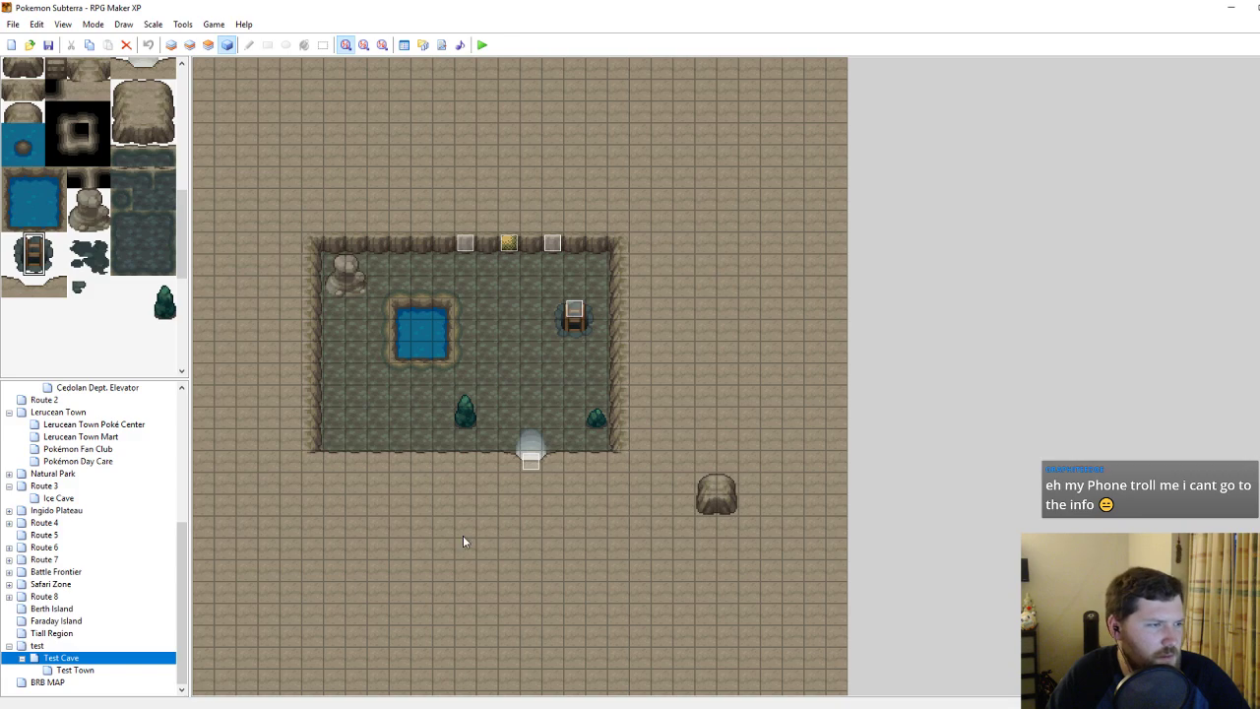
click(487, 354)
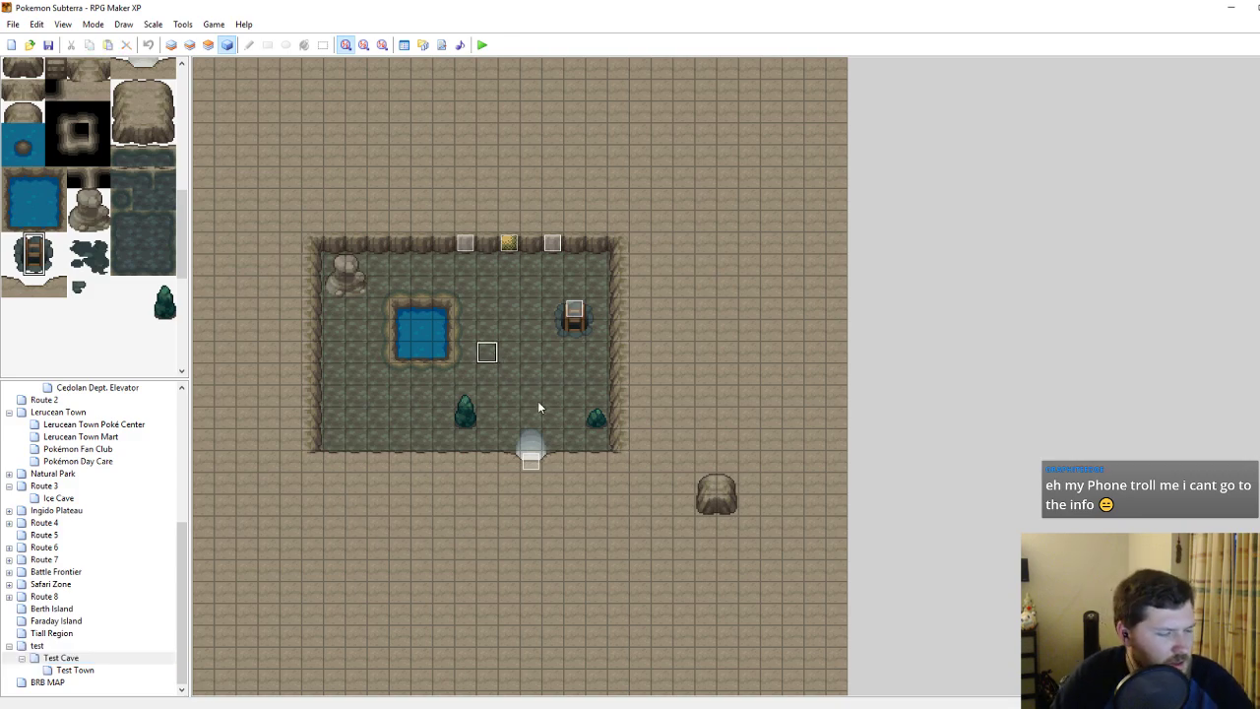
click(71, 670)
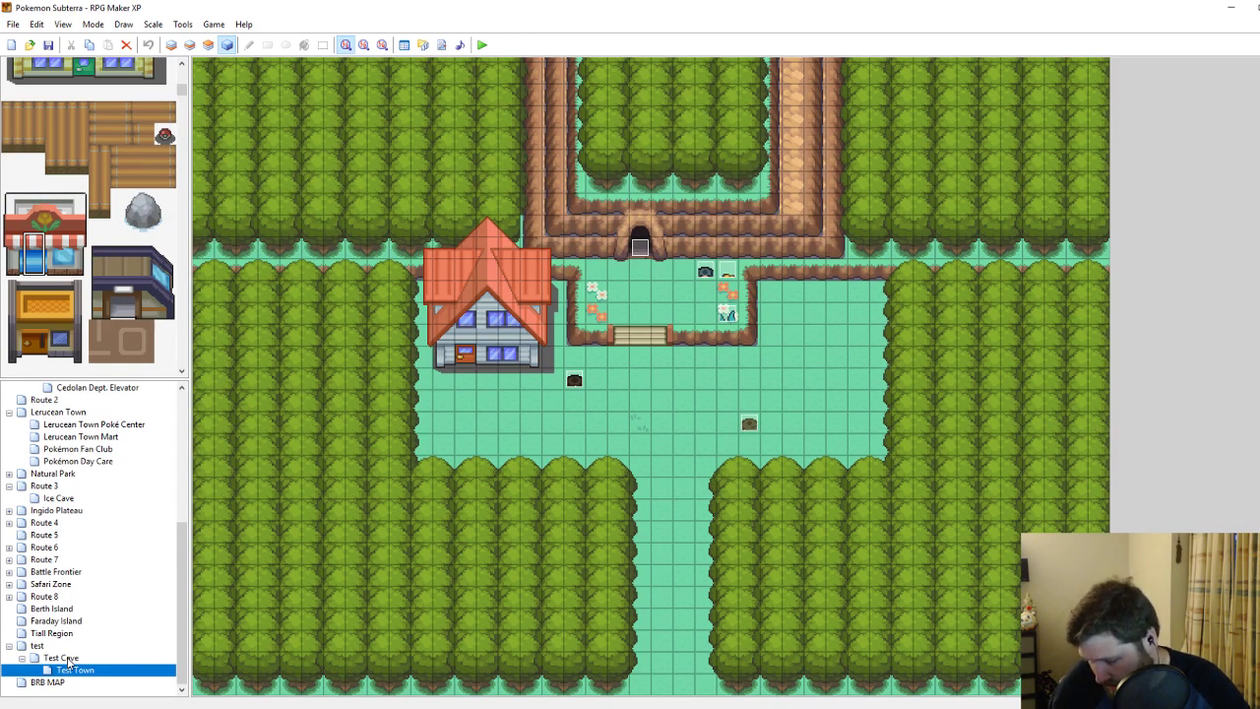
Look through the Lappet Town, Route 1 and Cedolan City maps for a smashable rock event.
scroll(78, 637, up, 7)
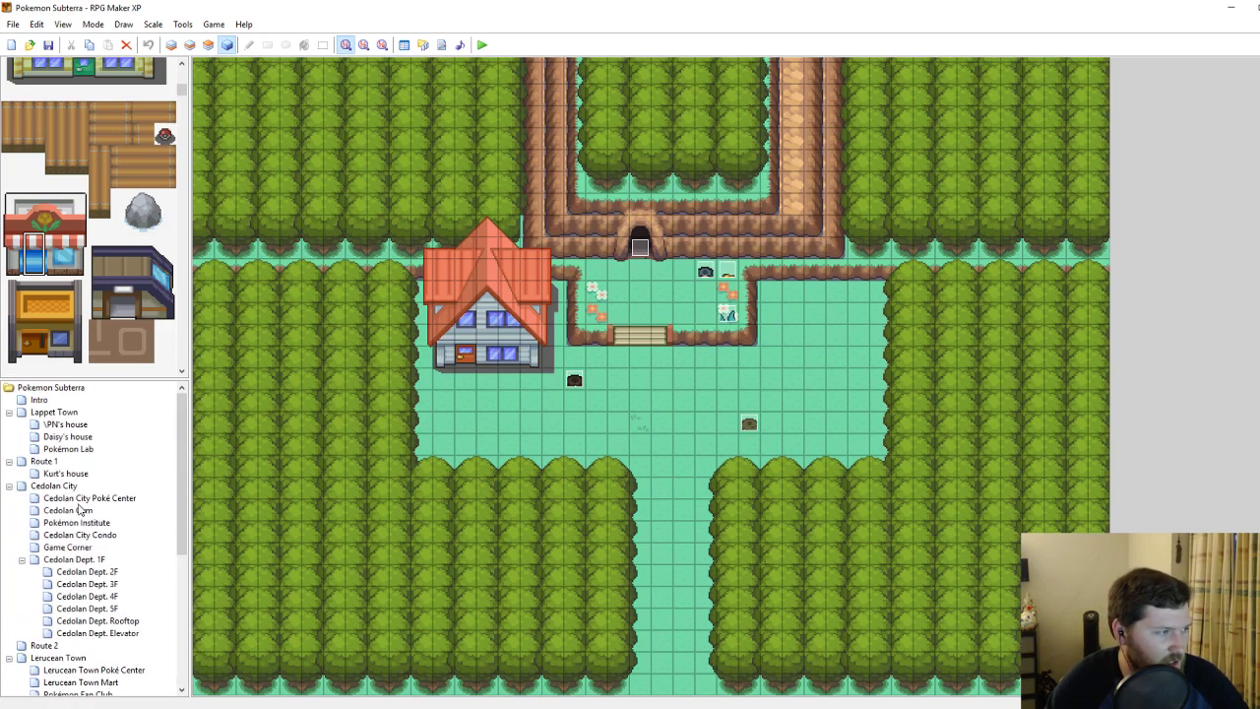
click(71, 462)
click(67, 450)
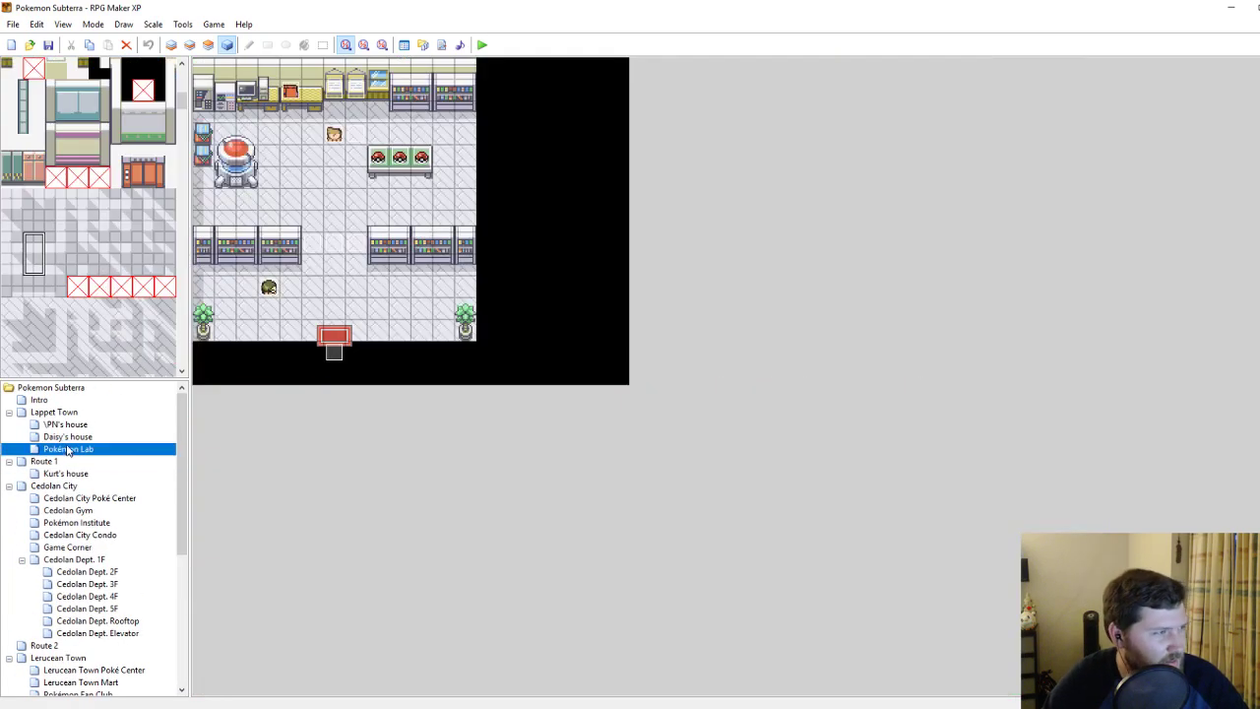
click(67, 437)
click(67, 425)
click(65, 498)
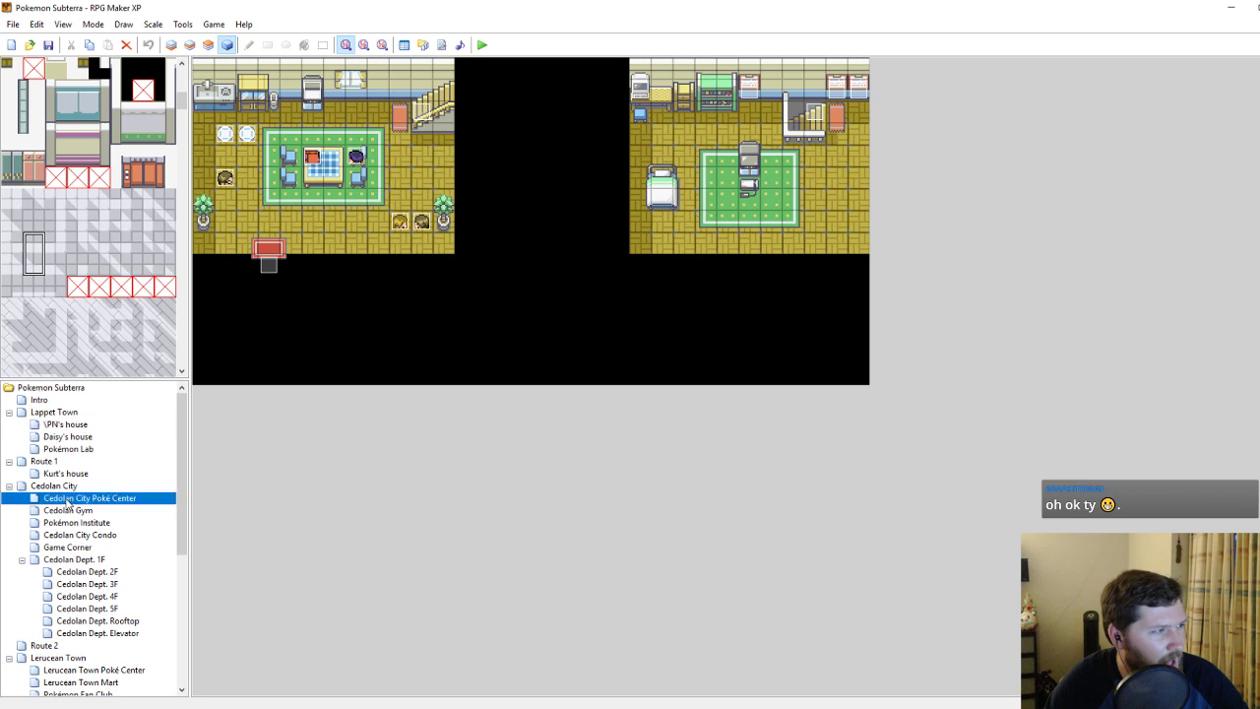
click(63, 488)
click(65, 474)
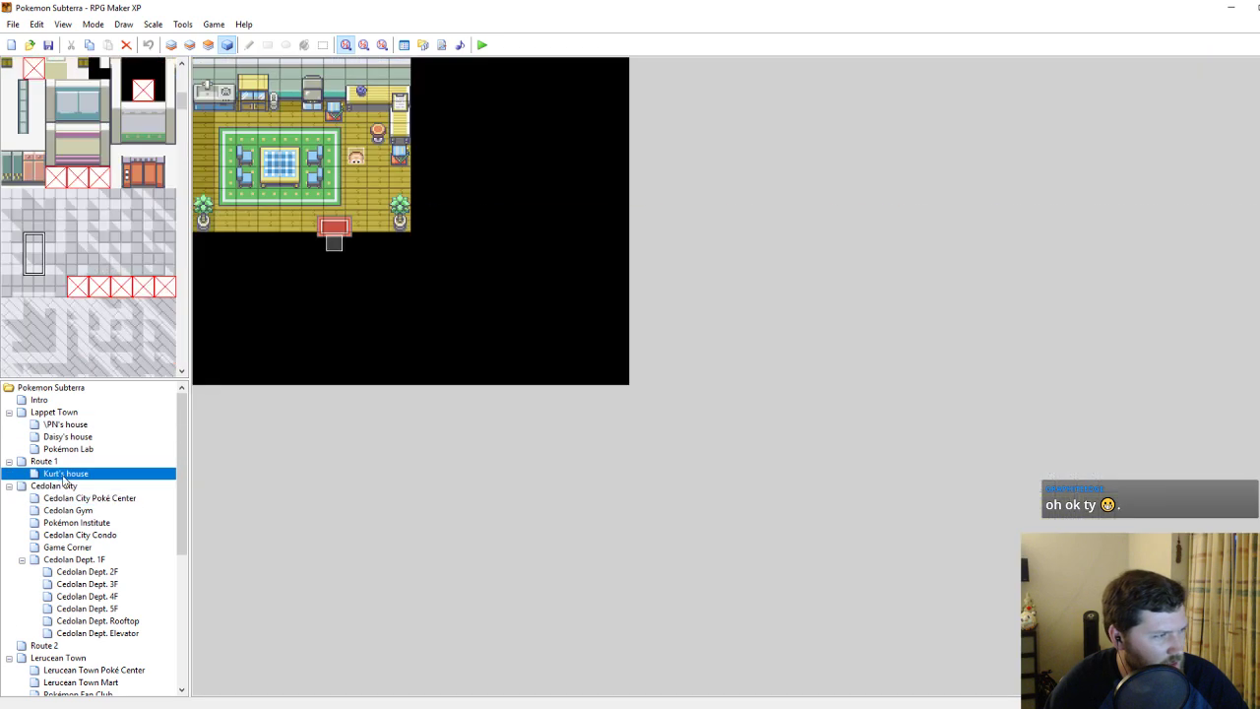
click(81, 560)
click(78, 547)
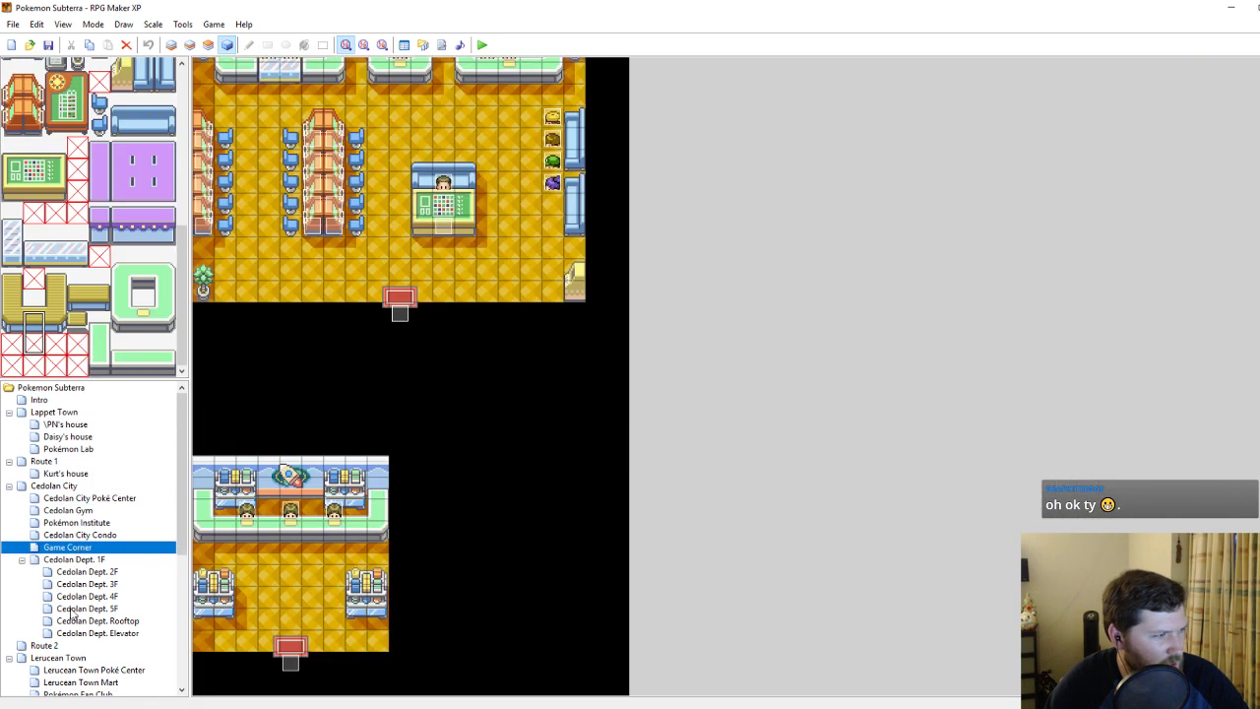
Check the Route 3 and Ice Cave maps, and copy the lower smashable rock event beside the cliff on Route 3.
scroll(56, 657, down, 3)
click(50, 632)
click(44, 620)
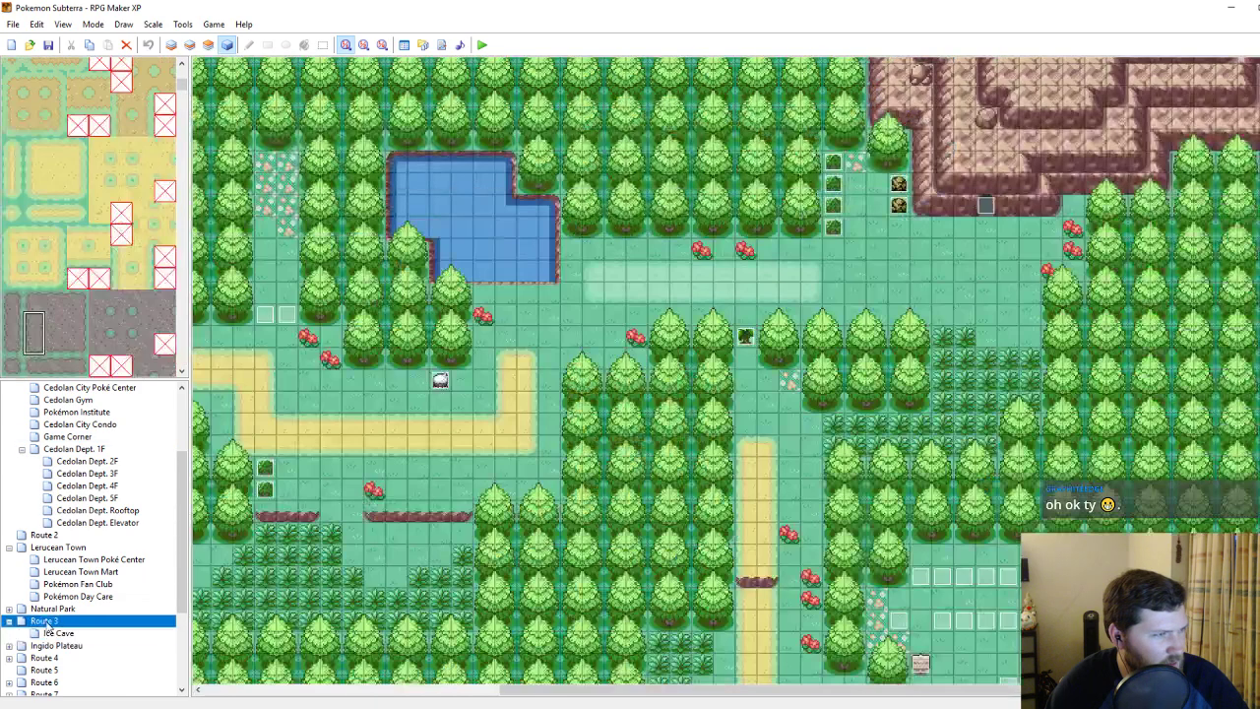
click(46, 632)
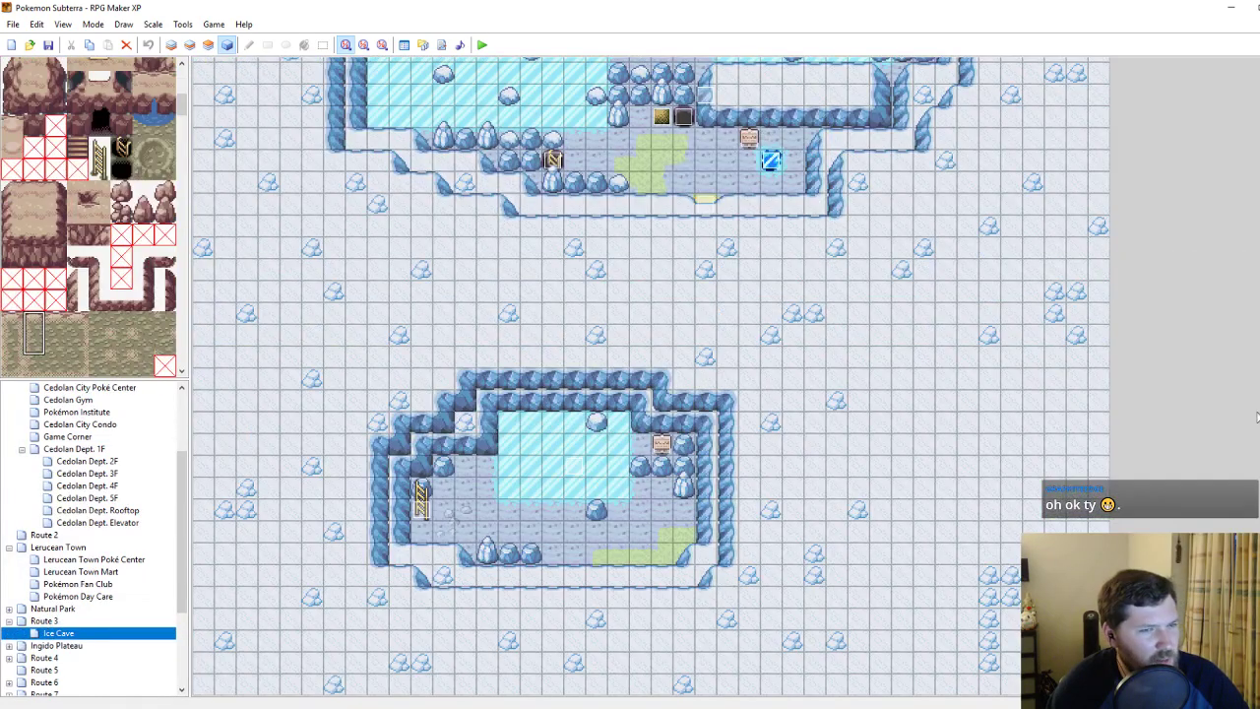
scroll(448, 551, up, 4)
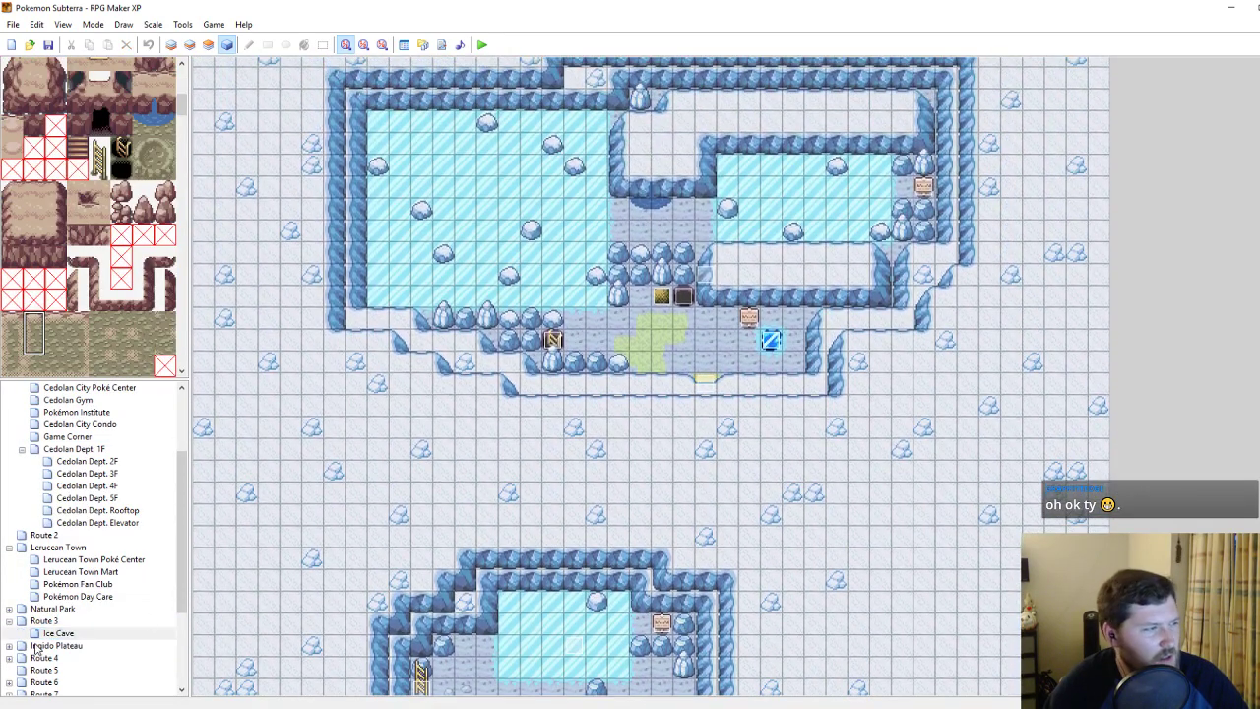
click(44, 620)
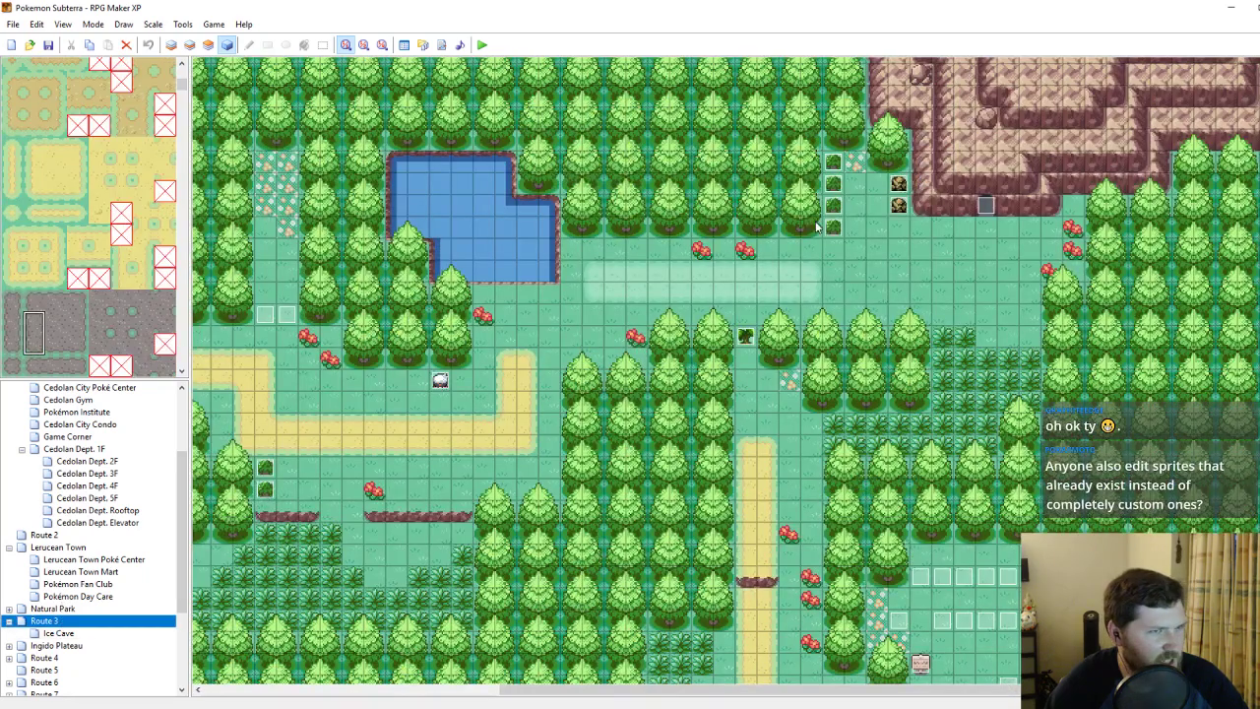
click(898, 205)
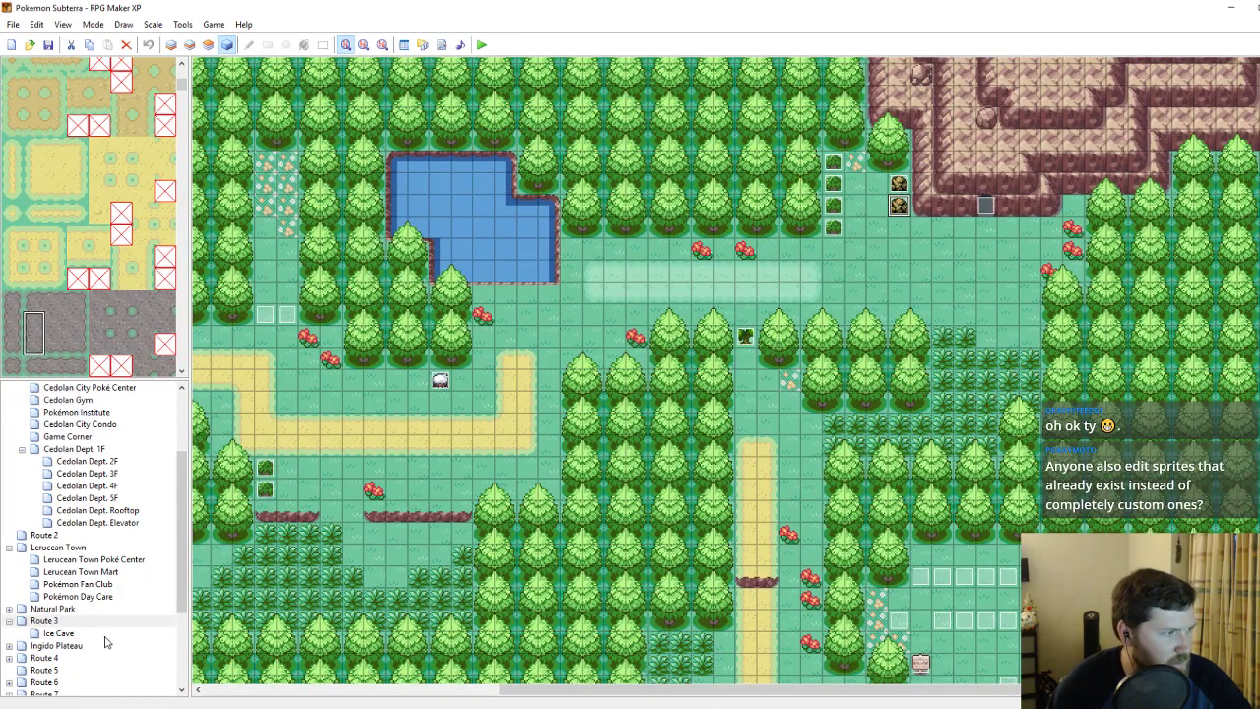
Paste the copied rock event into the Test Cave map, on the floor below and right of the pool.
scroll(106, 626, down, 4)
click(62, 658)
click(73, 670)
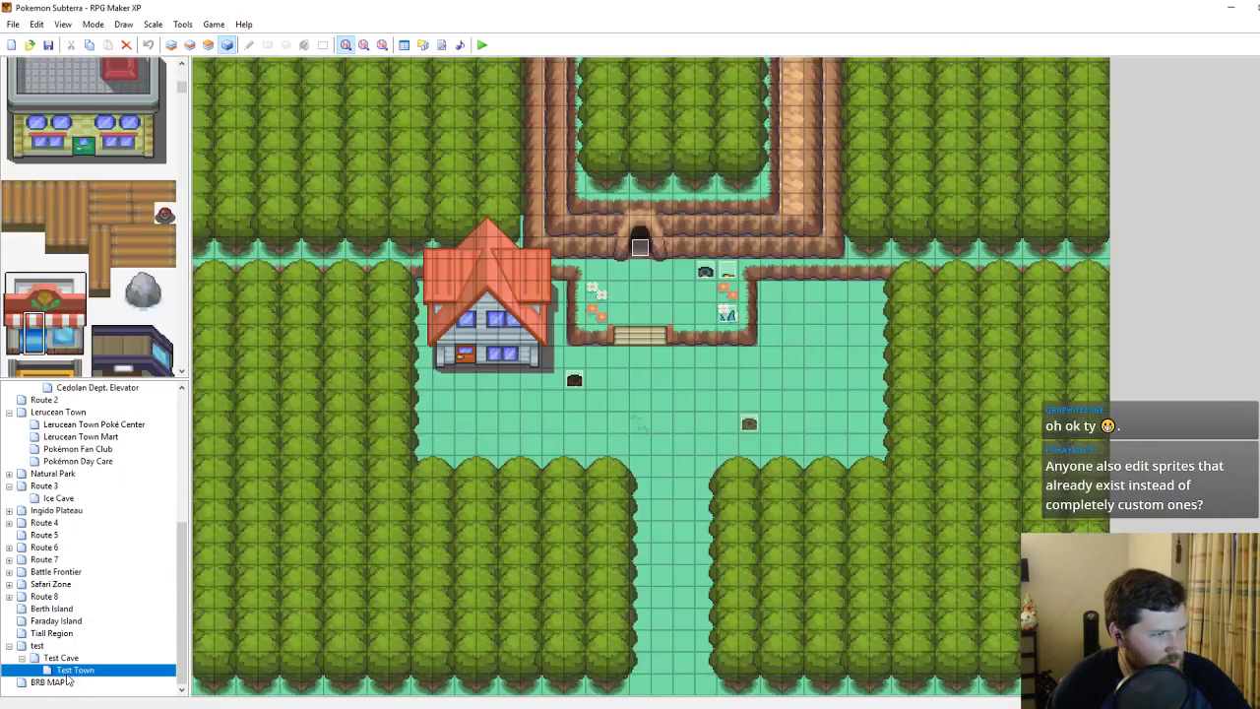
click(62, 658)
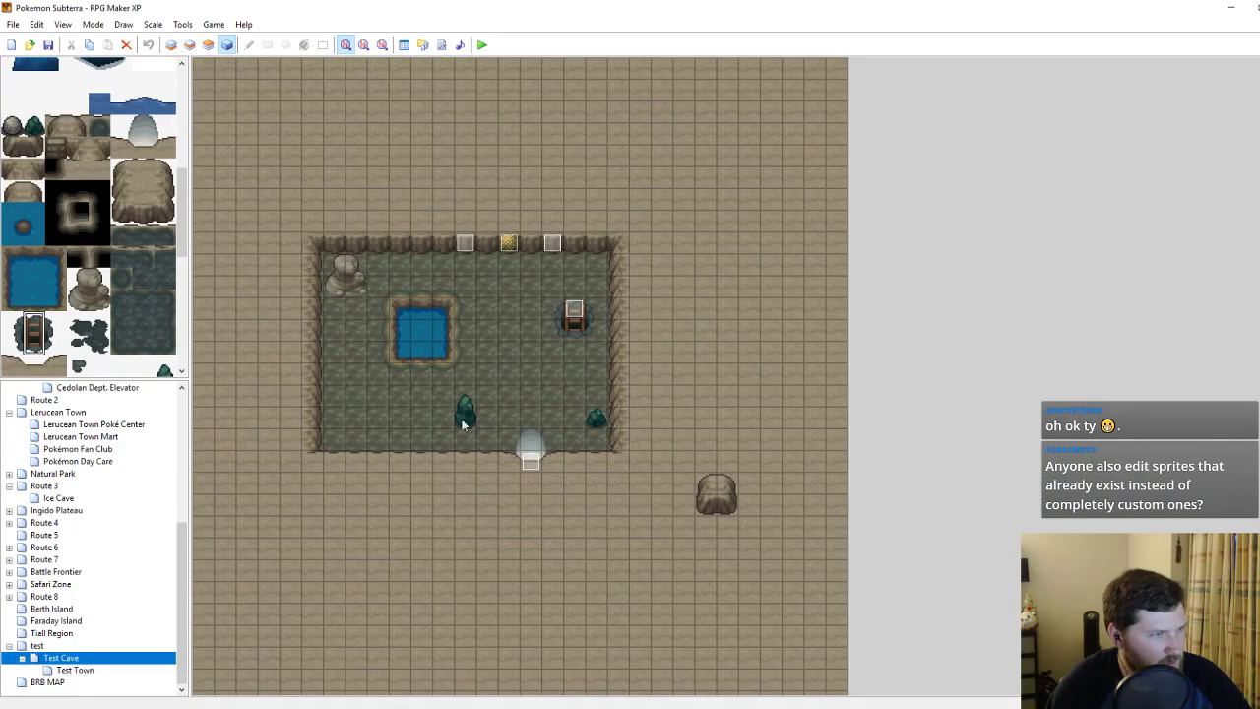
click(430, 272)
click(470, 380)
key(ctrl+v)
Examine the pasted rock event's commands and its character graphic without changing them.
double_click(469, 378)
double_click(469, 404)
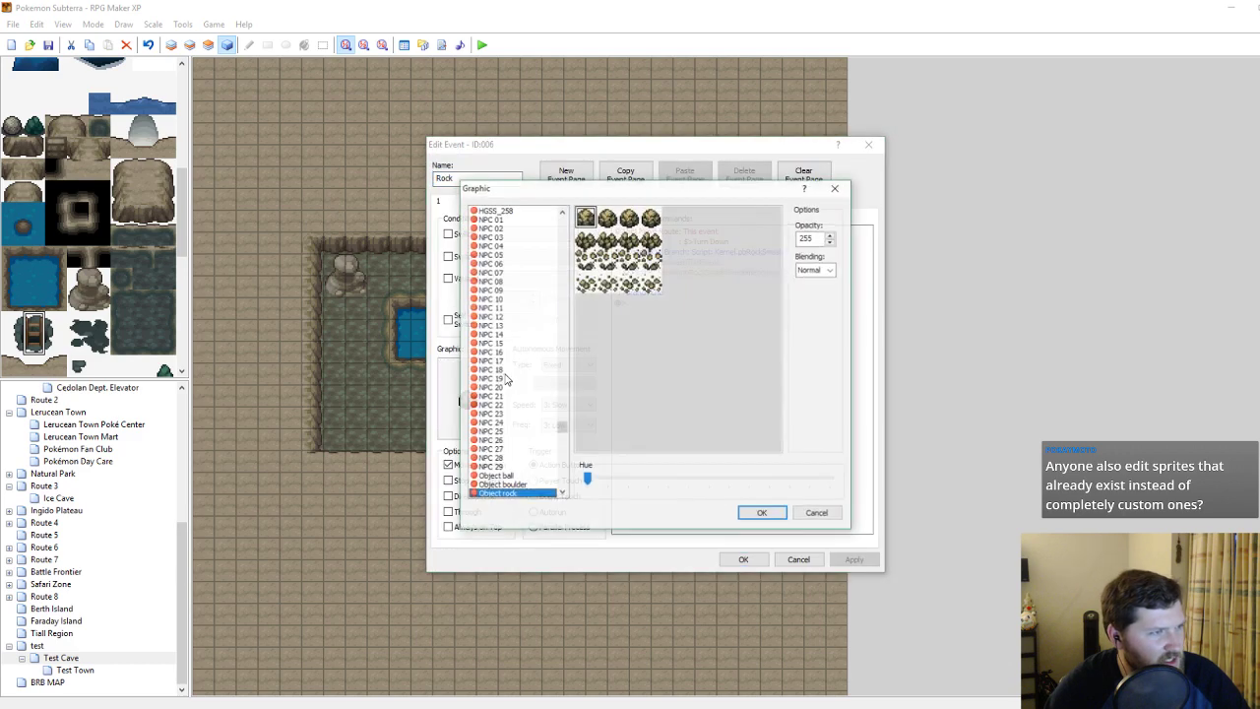
drag(564, 431, 563, 421)
click(817, 513)
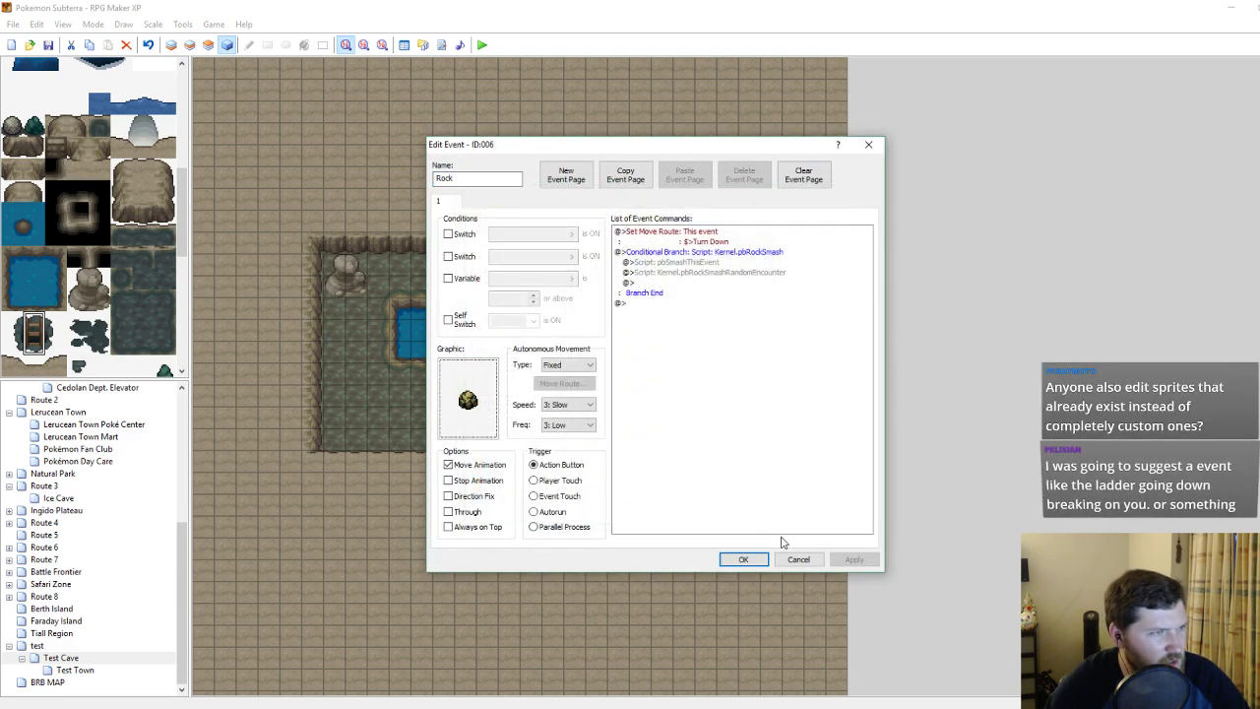
click(798, 559)
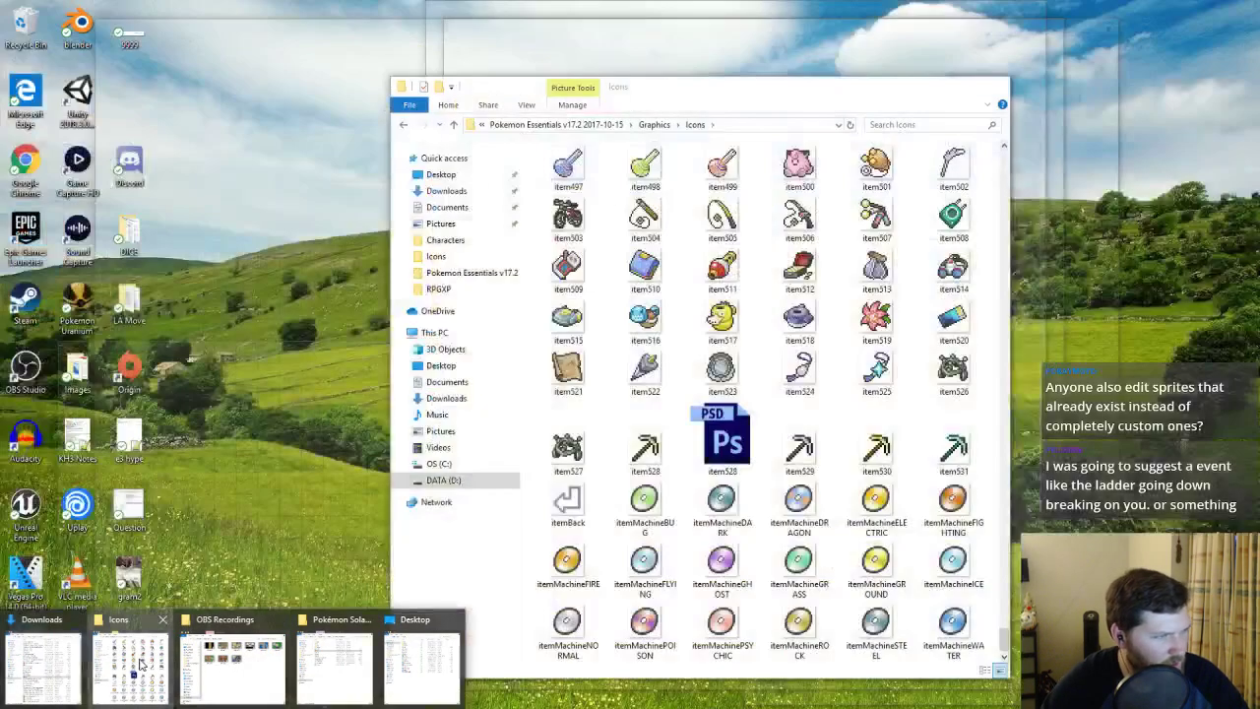
Switch to File Explorer and open the Characters folder within the Pokemon Essentials v17.2 Graphics folder.
click(267, 652)
click(596, 125)
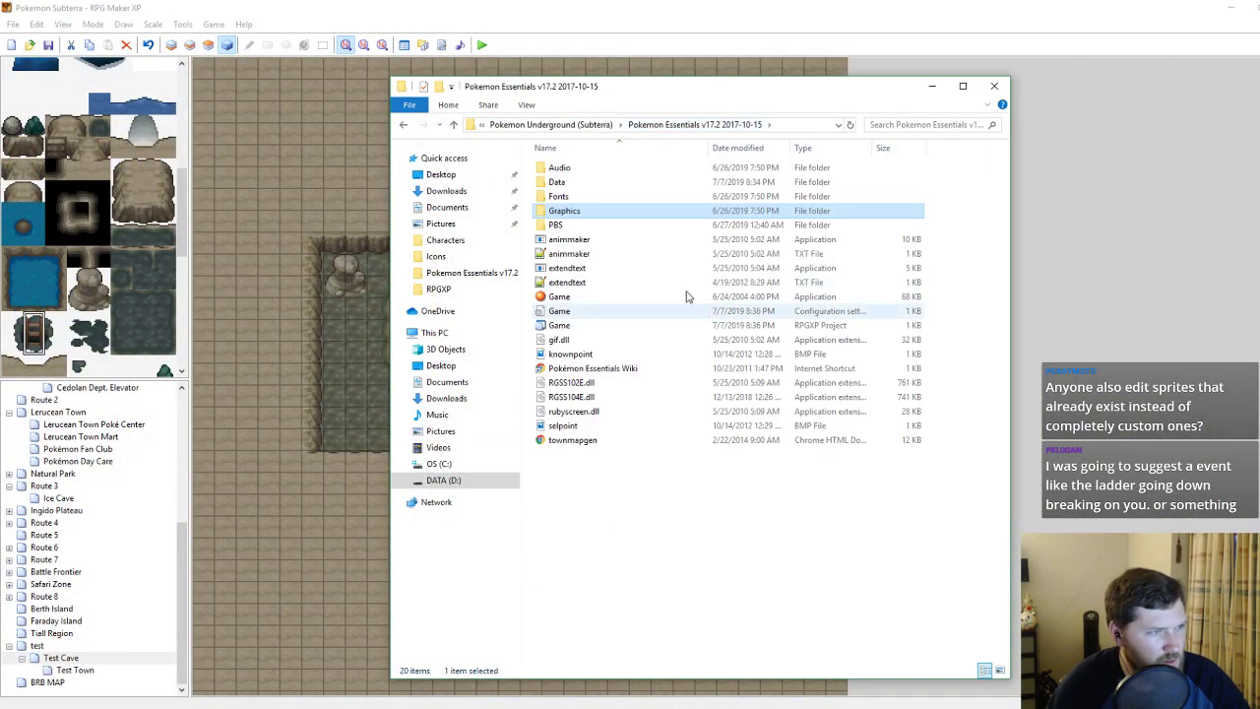
double_click(593, 211)
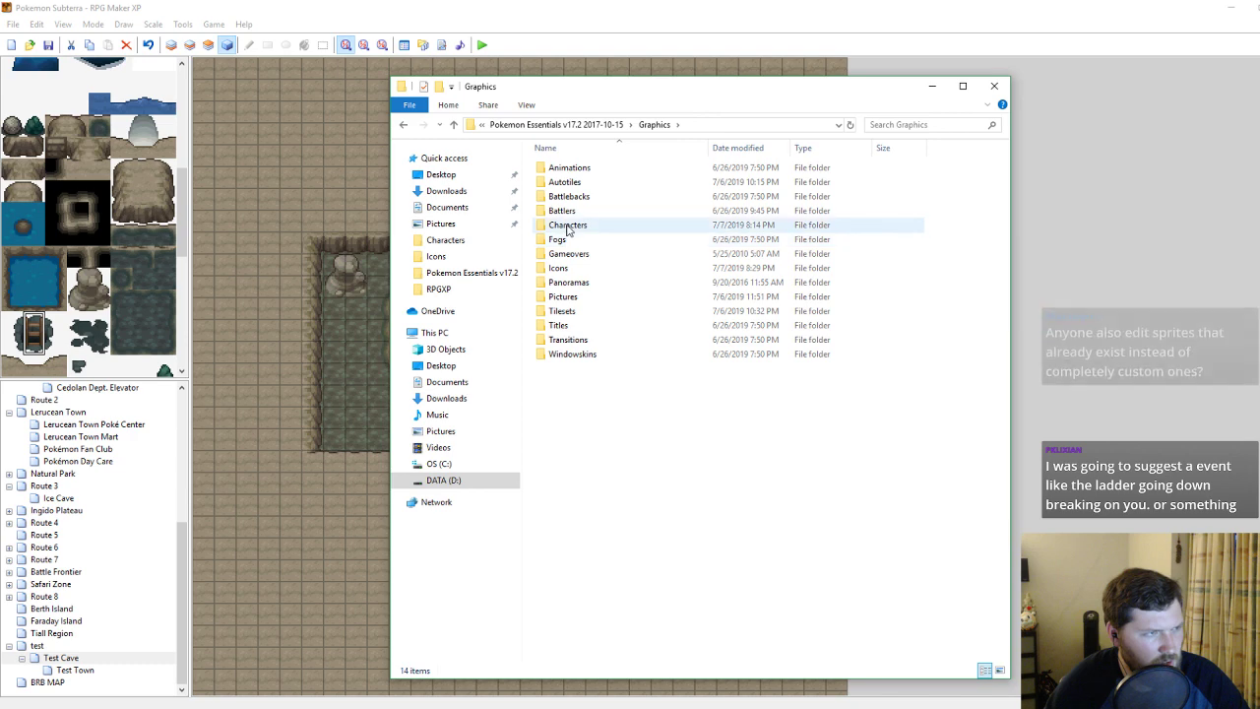
double_click(568, 225)
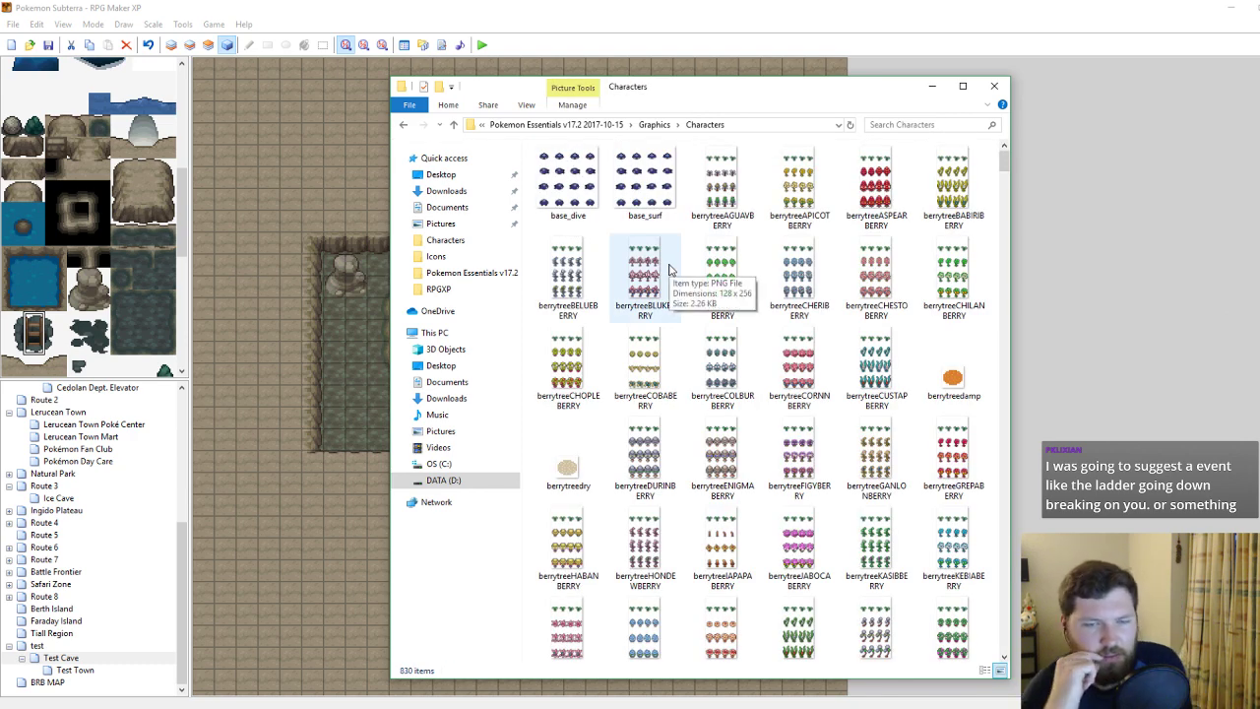
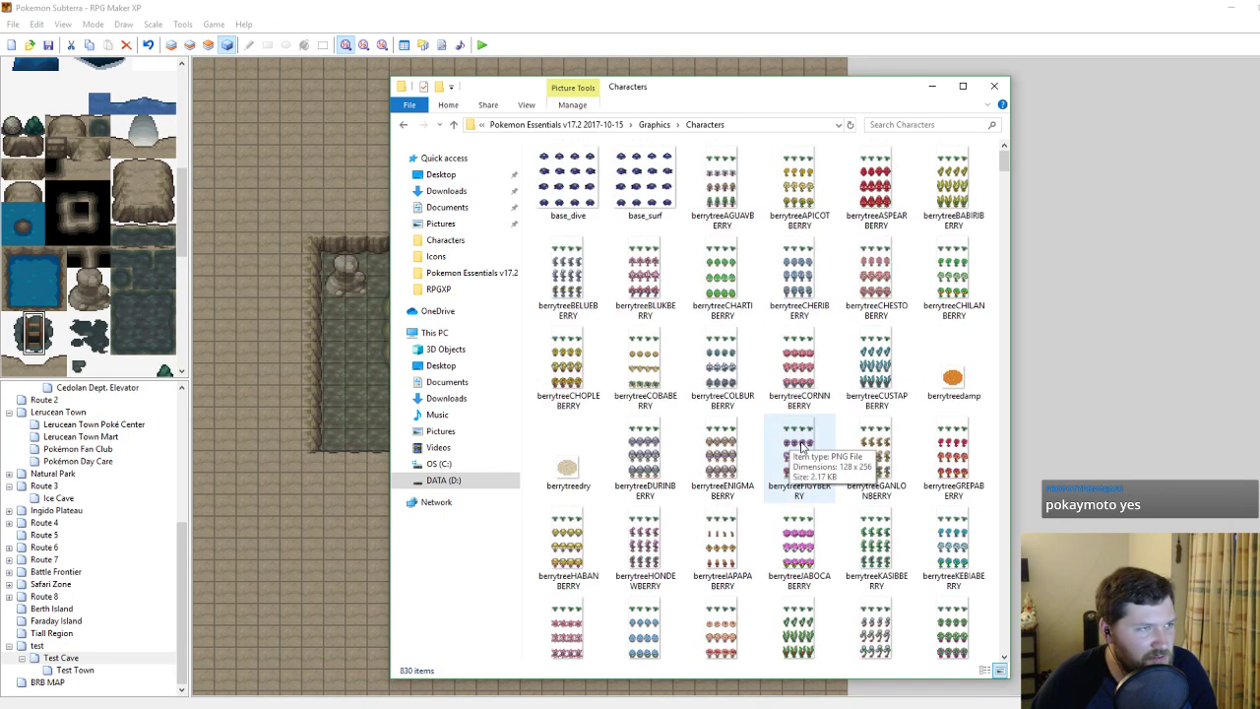
Look through the character sprite sheets in the Characters folder, from the berry trees to the dp_ sprites.
scroll(795, 448, down, 6)
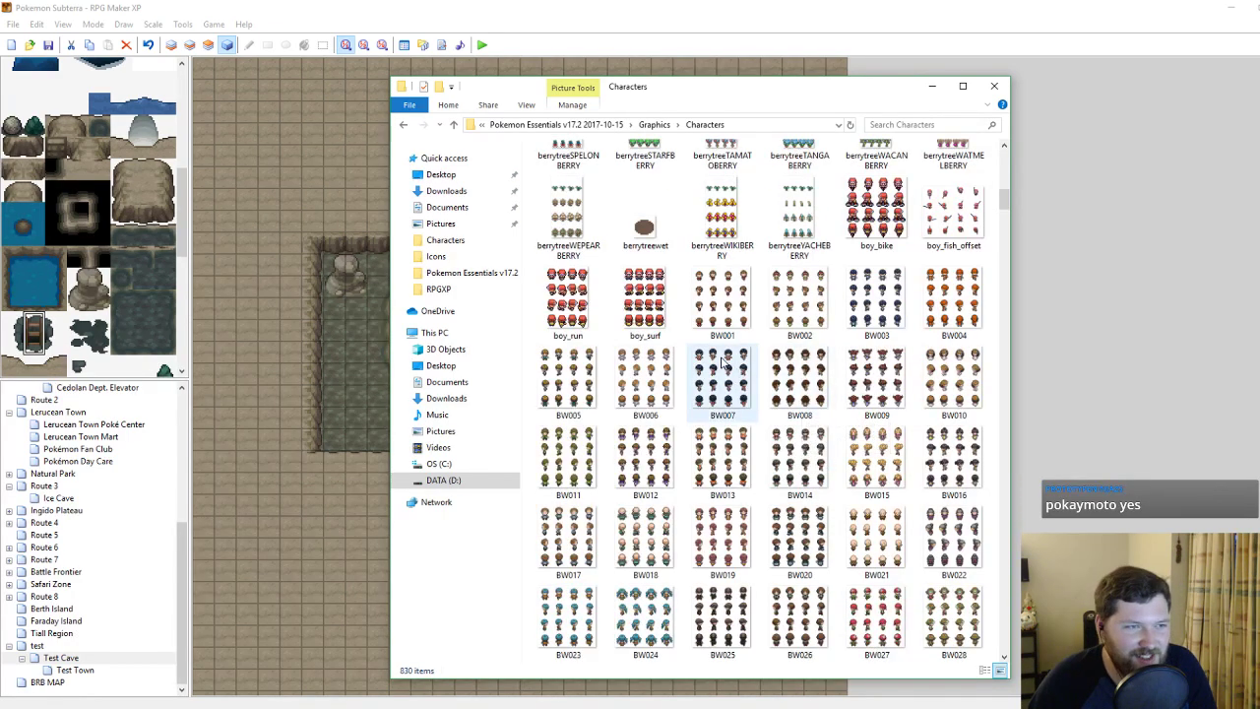
scroll(848, 364, down, 10)
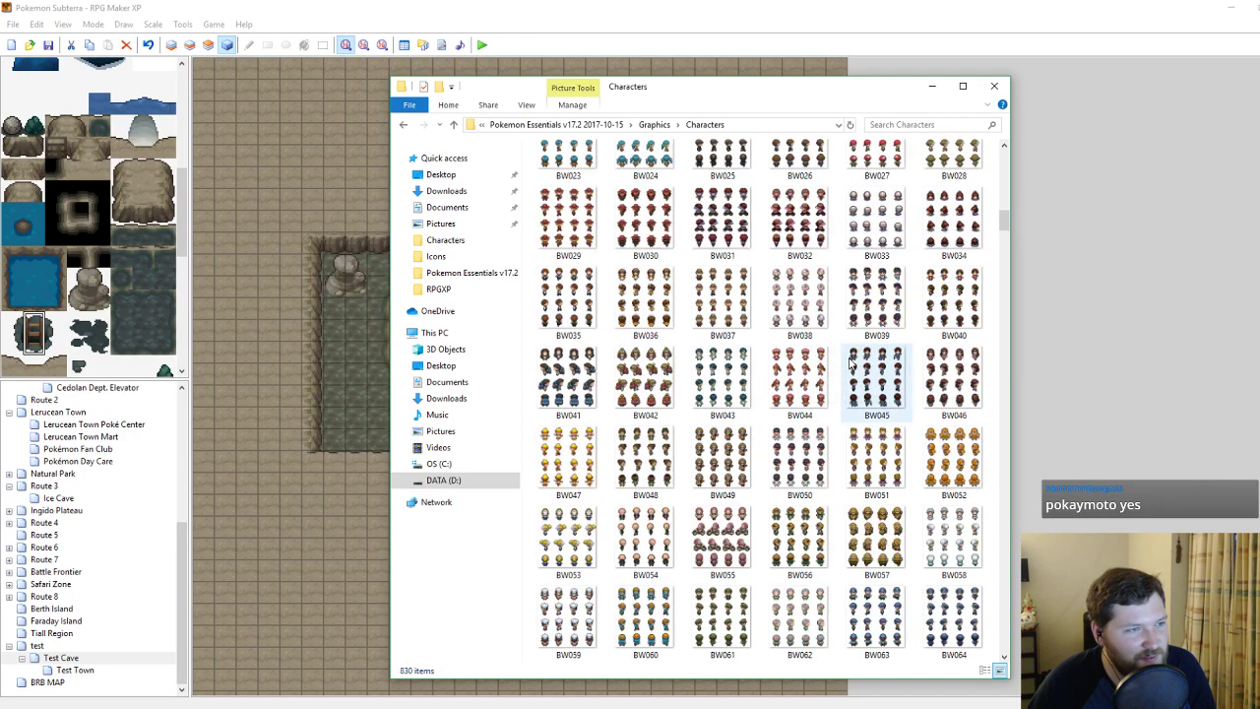
scroll(848, 364, down, 5)
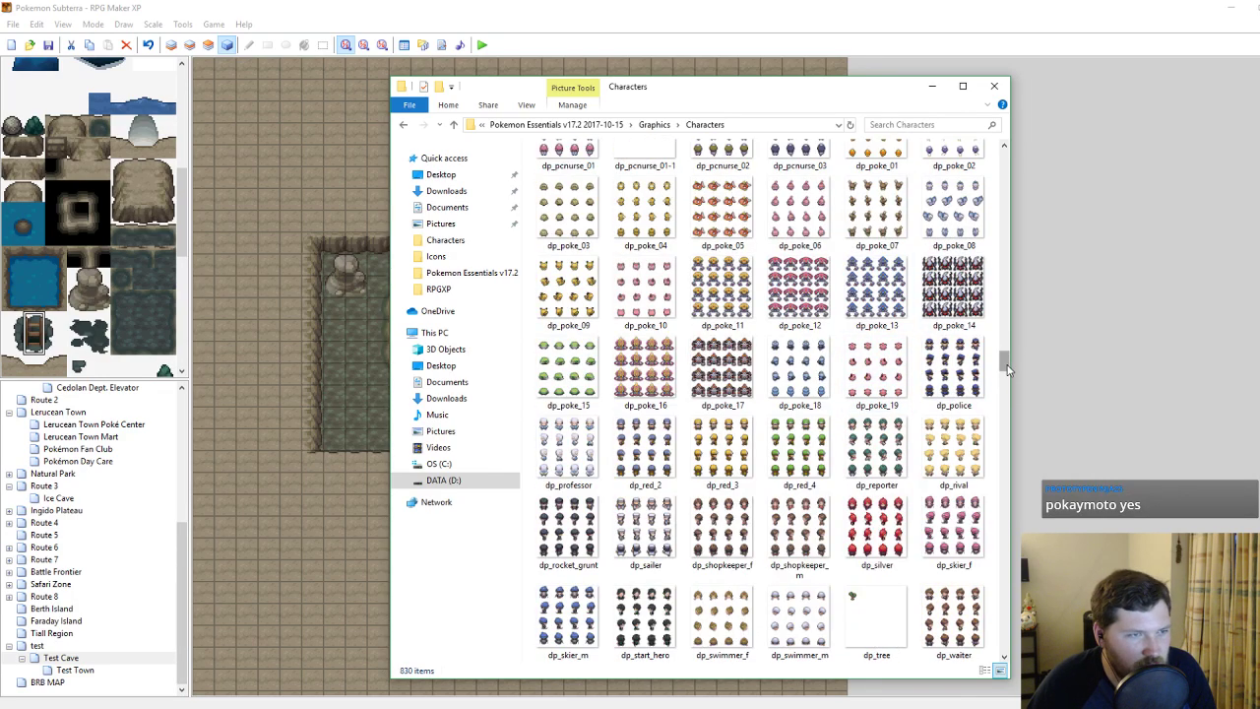
scroll(1005, 363, up, 2)
scroll(1005, 364, up, 1)
drag(1005, 363, 1000, 317)
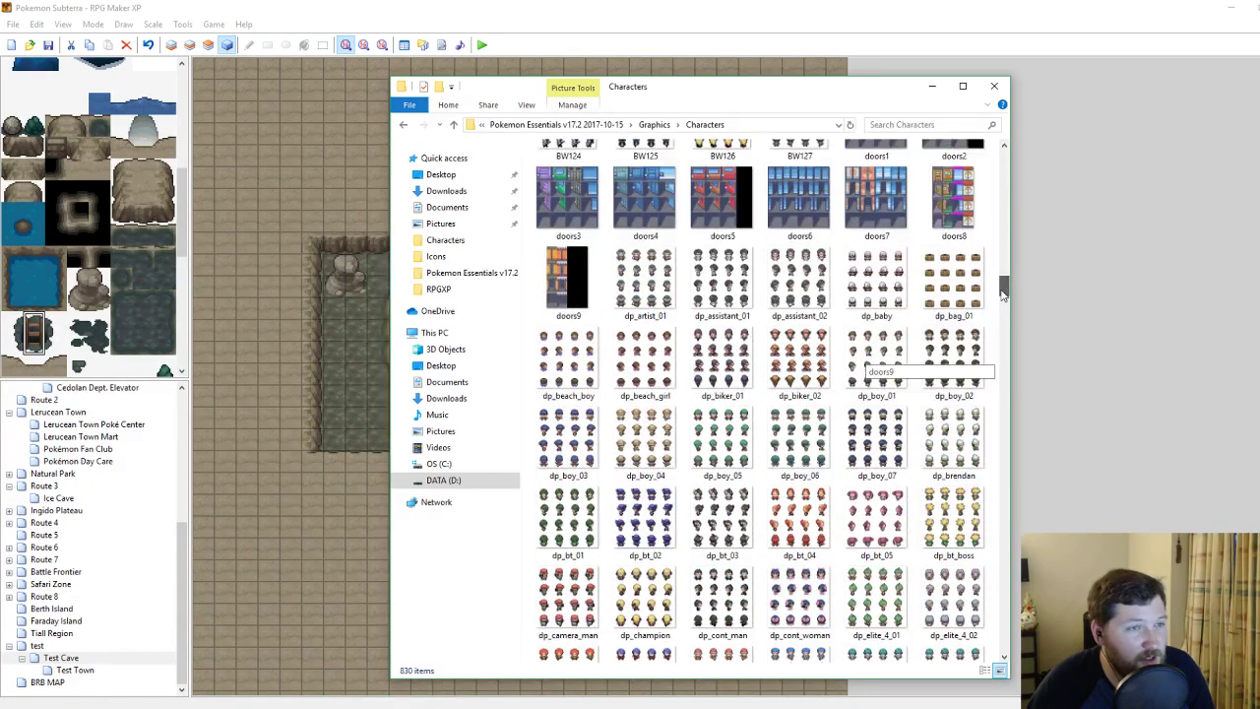
drag(1002, 294, 1002, 299)
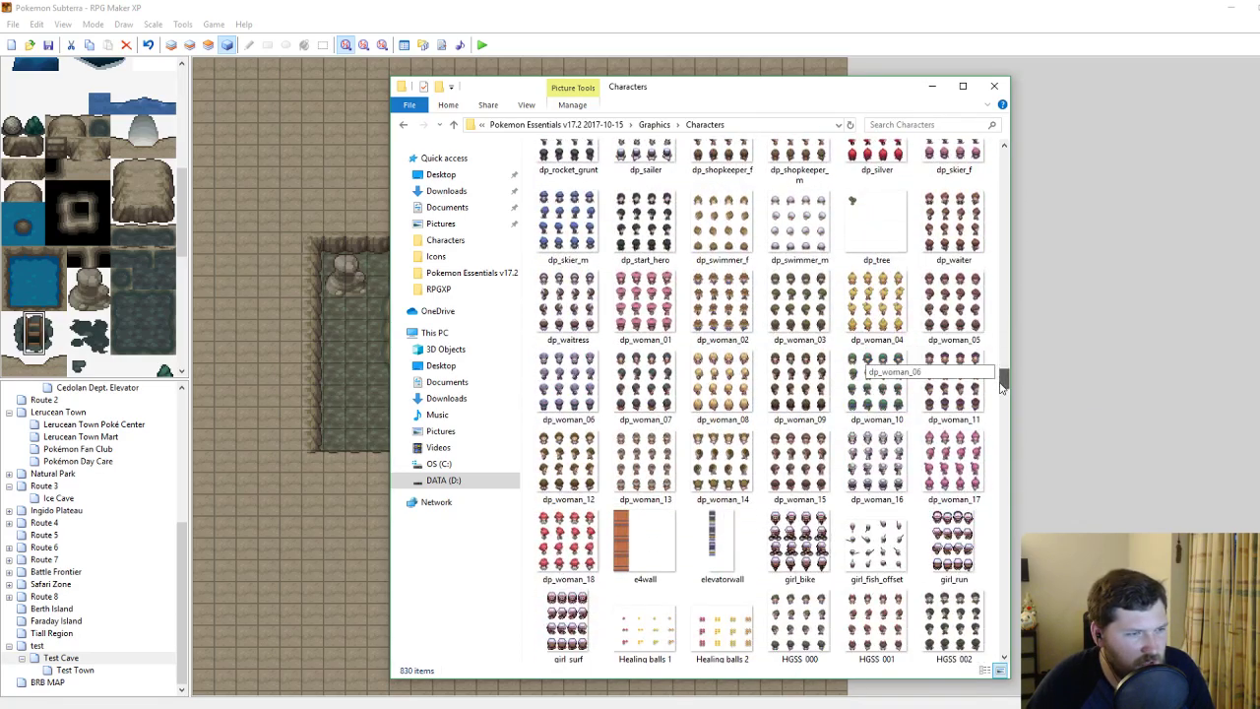
drag(1001, 387, 999, 361)
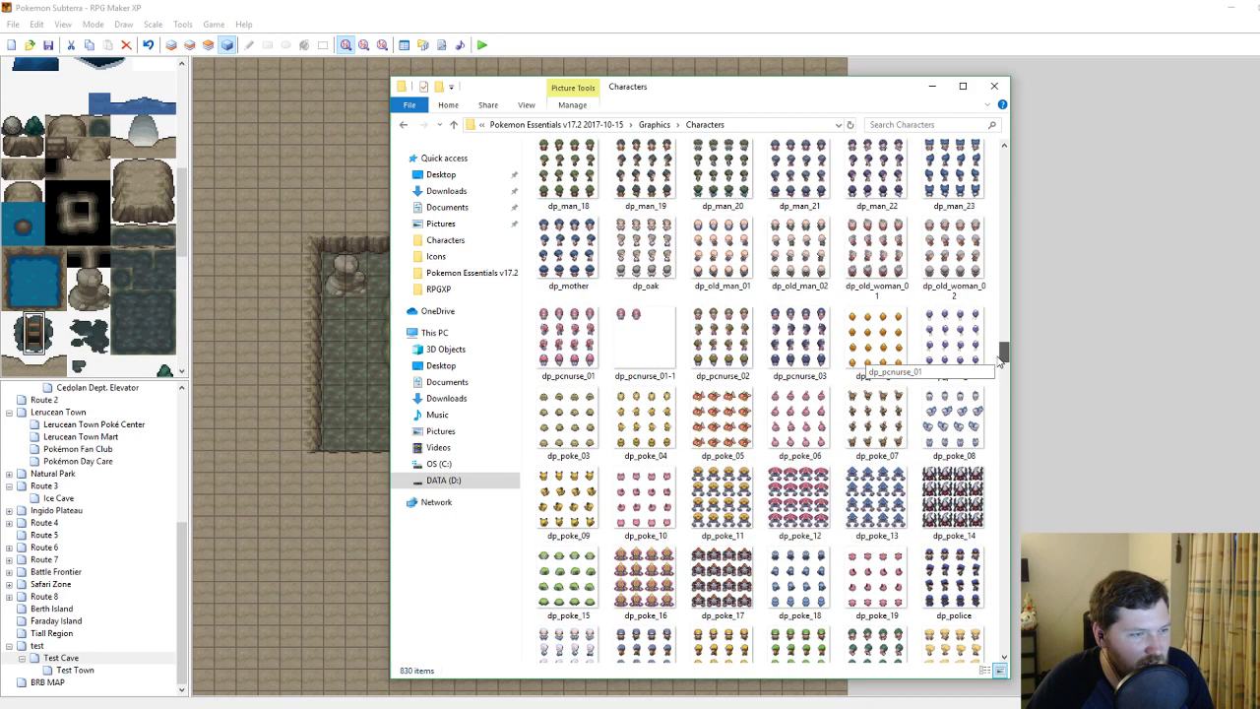
drag(999, 361, 1001, 300)
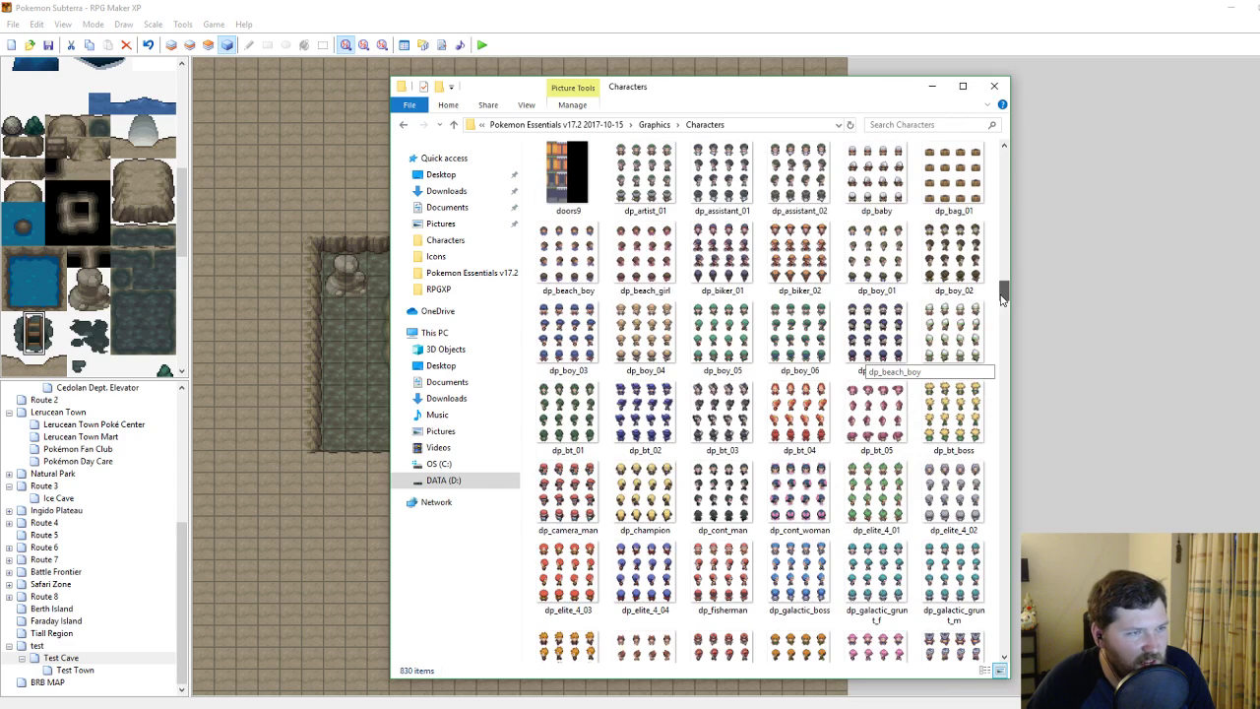
View the dp_brendan sprite sheet enlarged in the image viewer and close it.
double_click(953, 334)
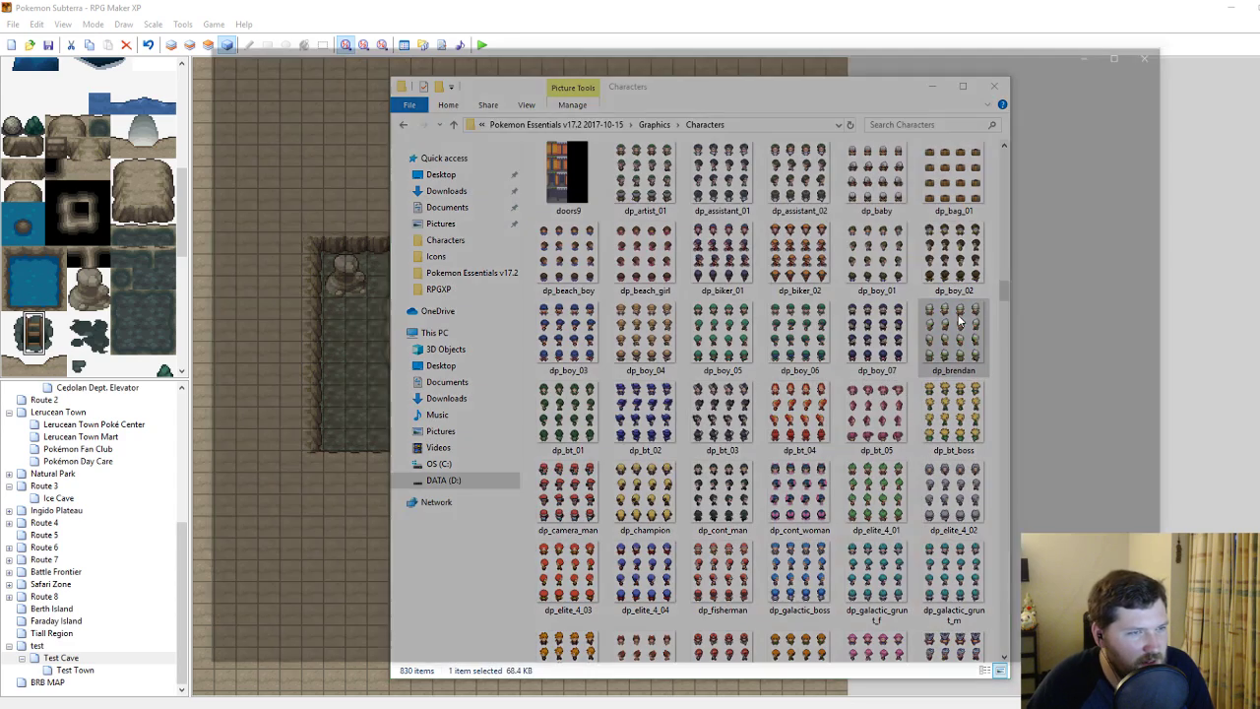
click(618, 75)
click(624, 110)
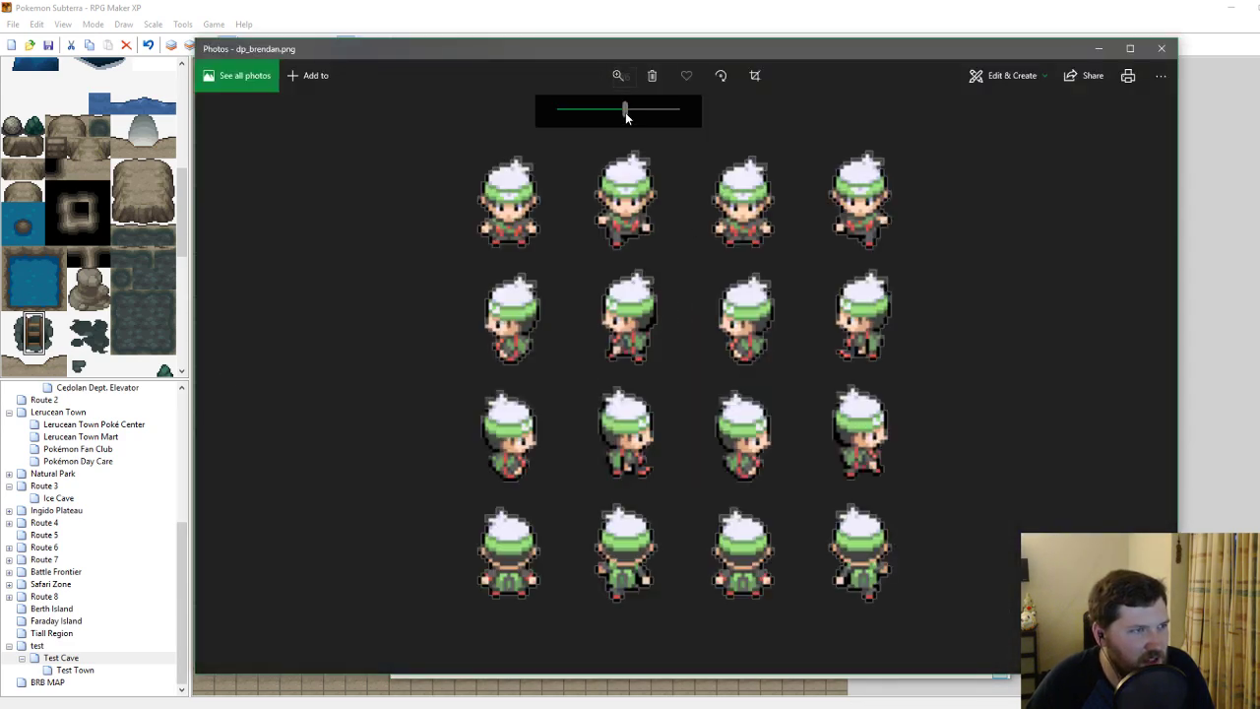
click(1163, 50)
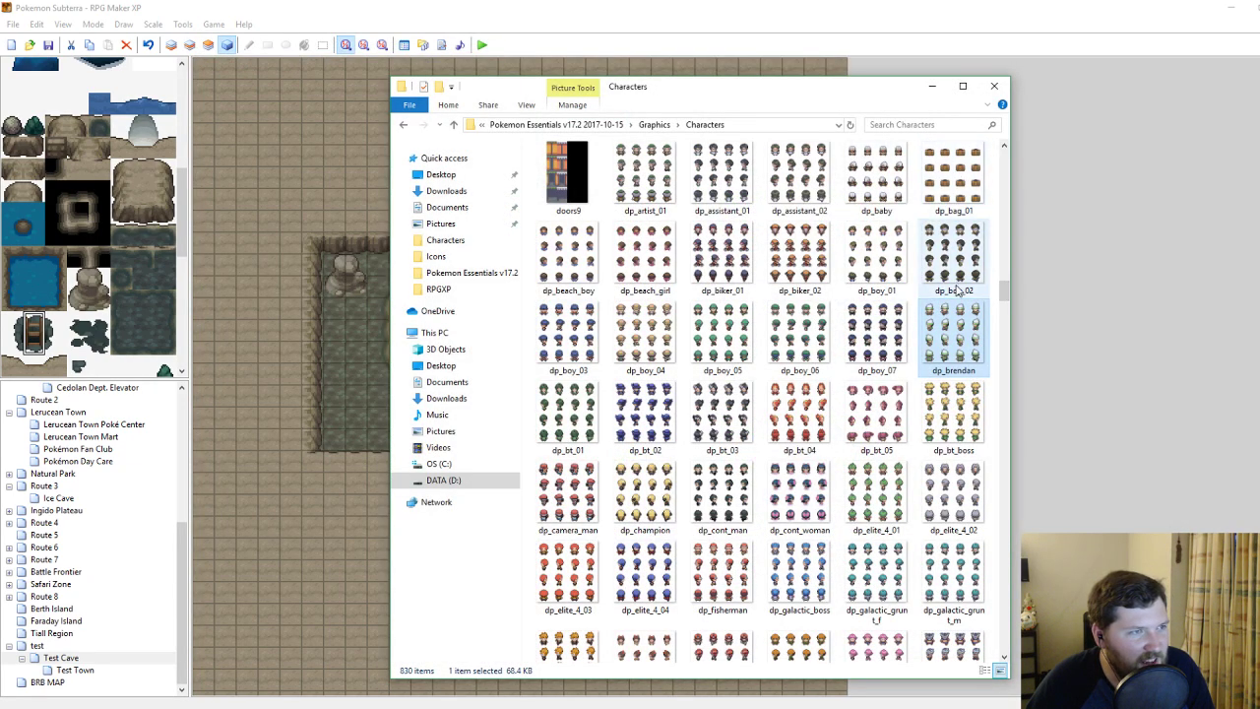
View the dp_baby sprite sheet enlarged in the image viewer and close it.
scroll(957, 288, up, 2)
scroll(953, 332, down, 3)
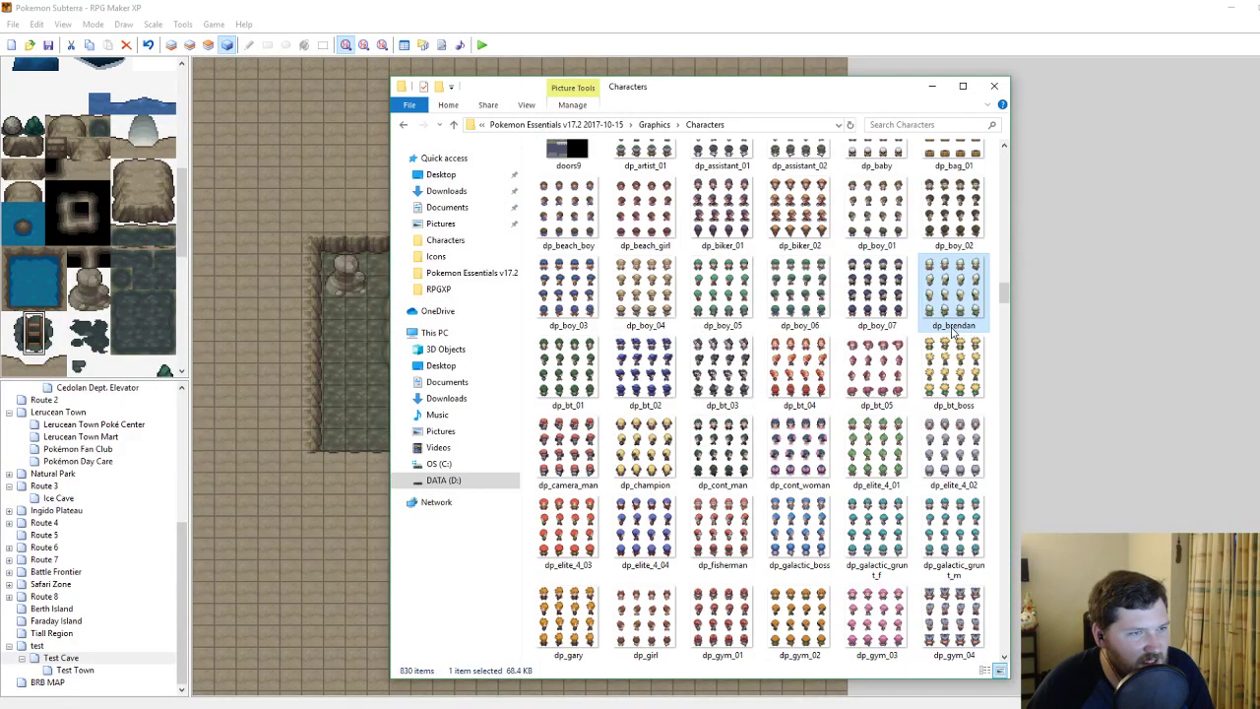
scroll(886, 276, up, 1)
double_click(876, 195)
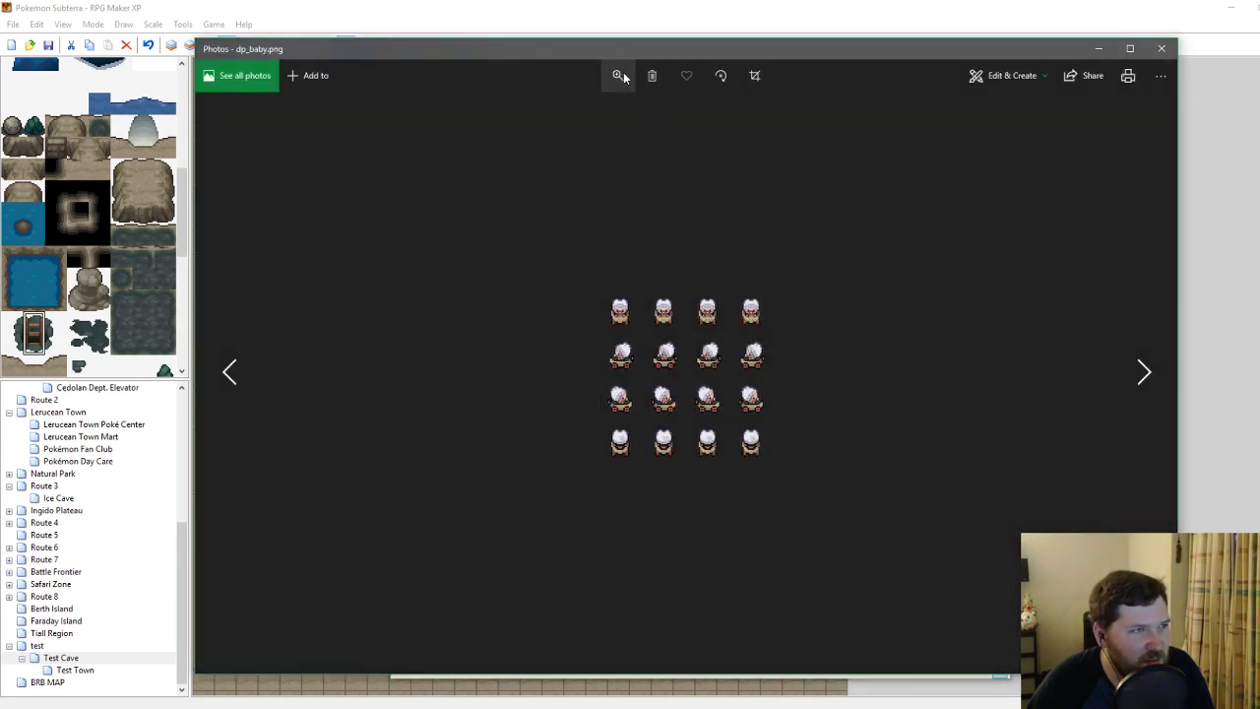
click(620, 76)
drag(630, 108, 635, 109)
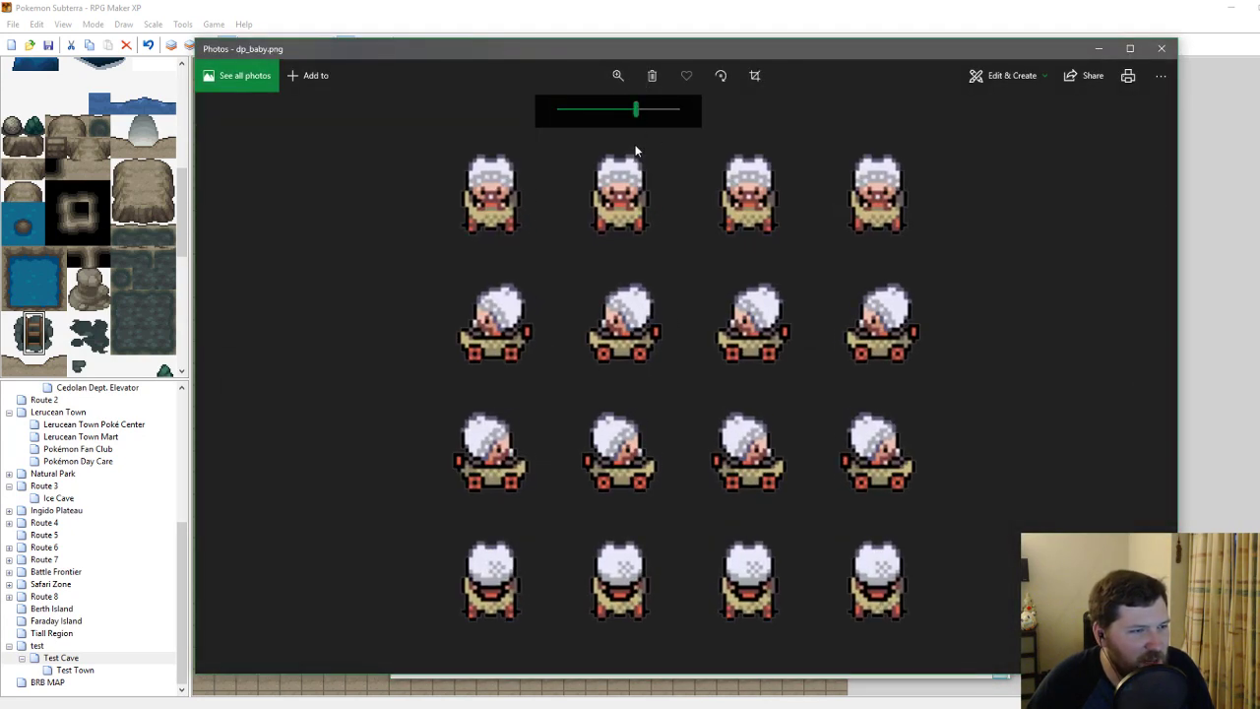
click(1162, 48)
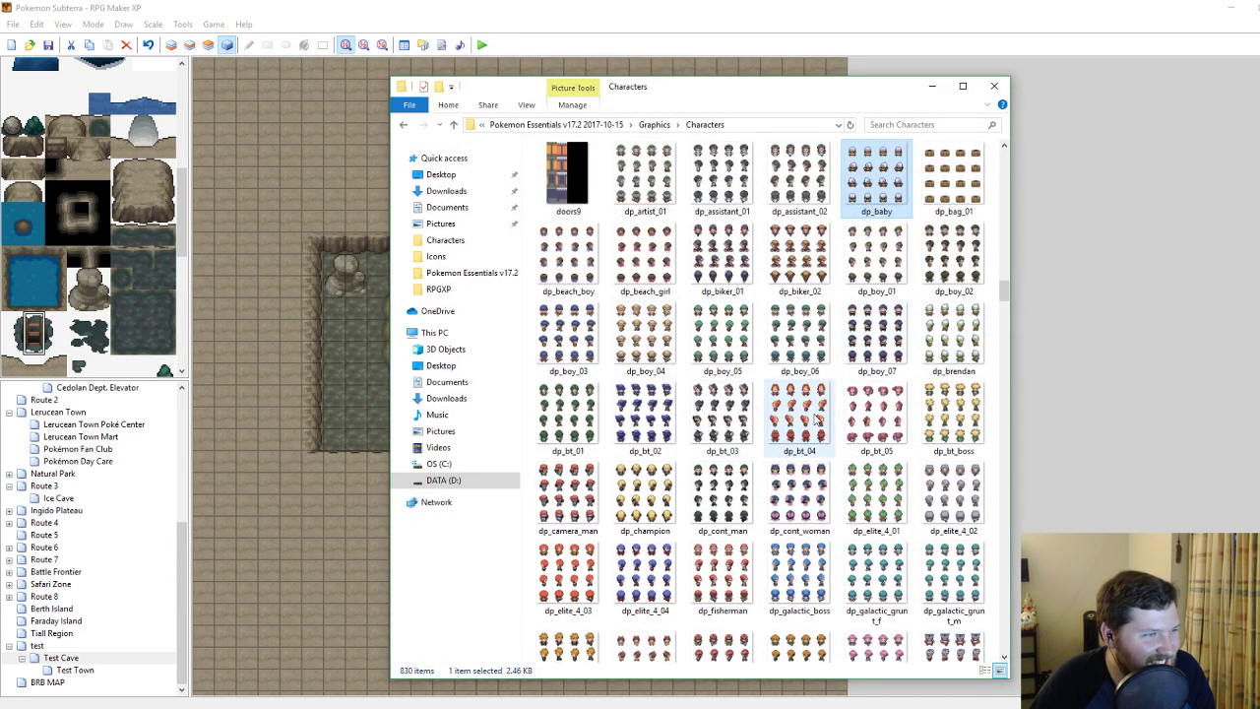
Find the dp_hero_water sprite sheet further down the folder and open it for viewing.
scroll(815, 418, down, 3)
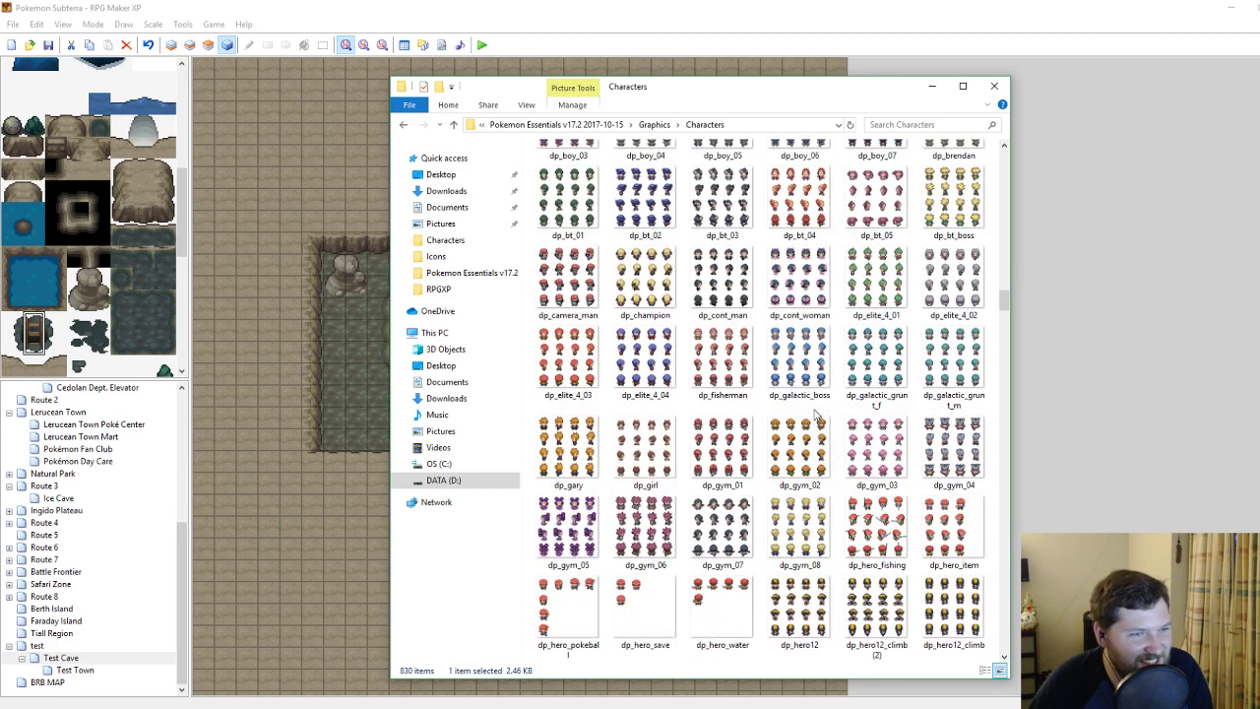
scroll(815, 416, down, 3)
double_click(721, 359)
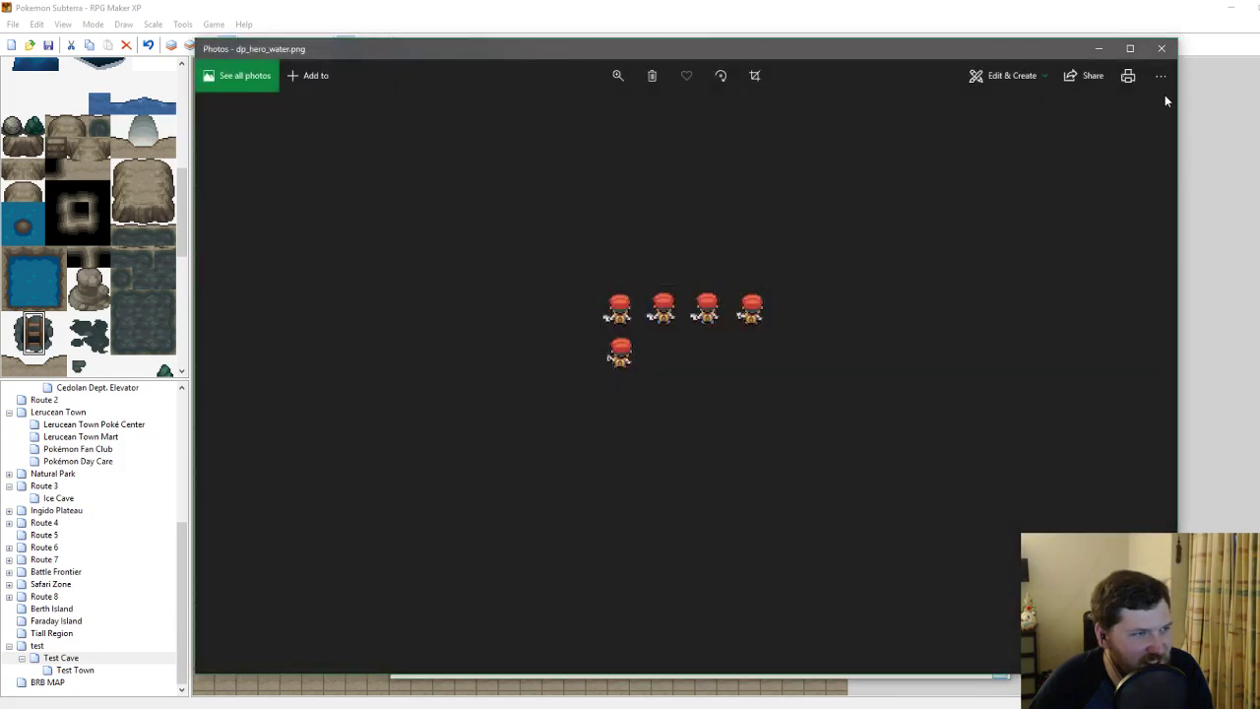
Close the dp_hero_water sheet and view the dp_hero16_climb and dp_hero16 sprite sheets enlarged.
click(1161, 48)
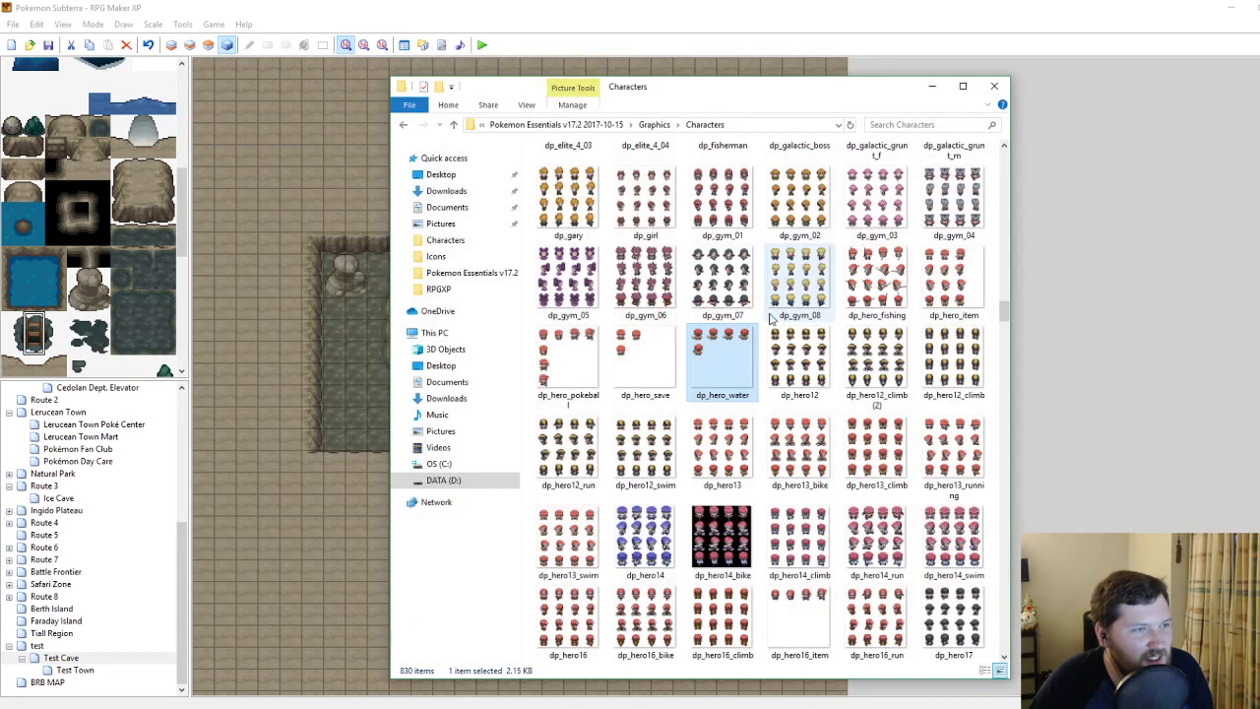
scroll(832, 303, down, 3)
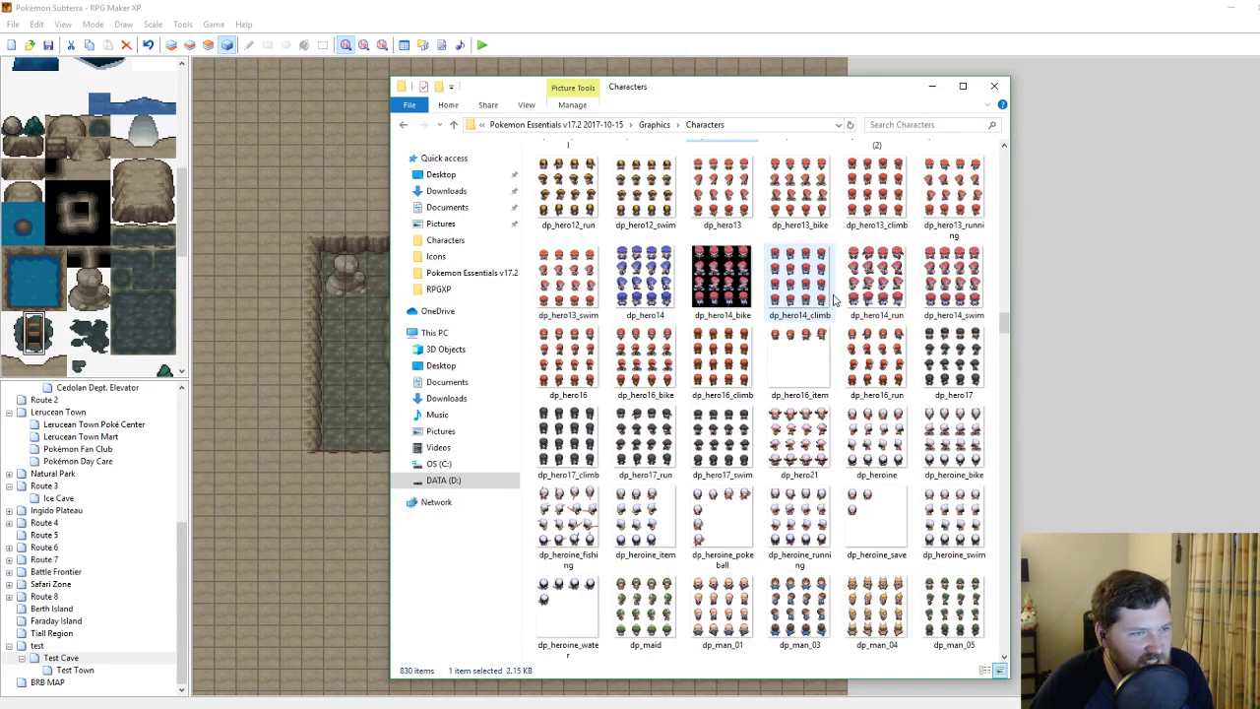
double_click(721, 362)
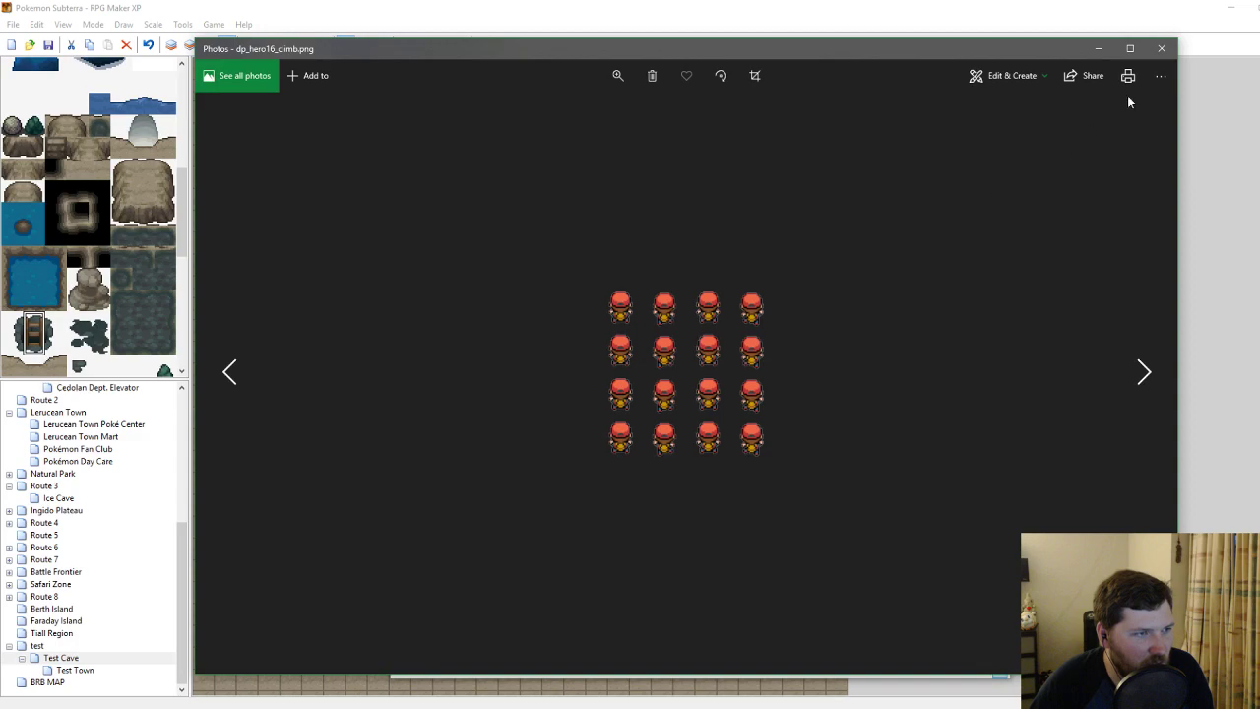
click(1162, 48)
double_click(568, 362)
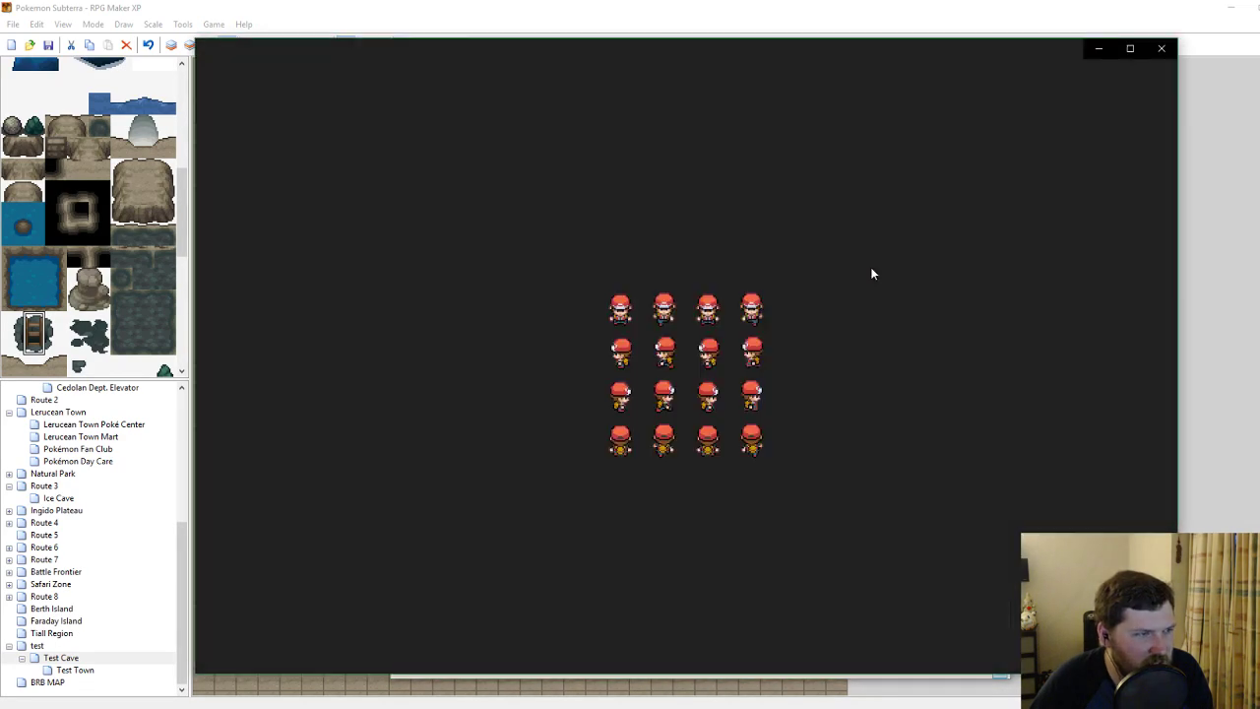
click(1161, 49)
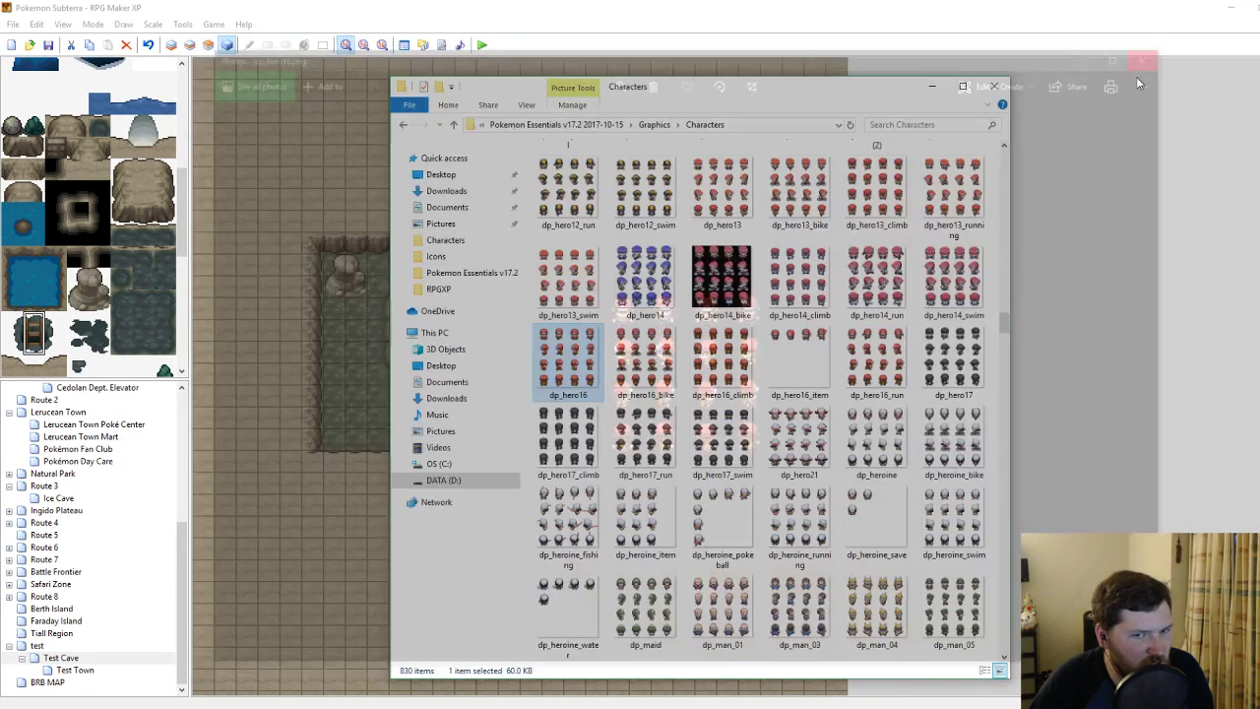
Look through the dp_man to dp_woman sprite sheets and view the dp_tree sprite enlarged.
scroll(750, 361, down, 3)
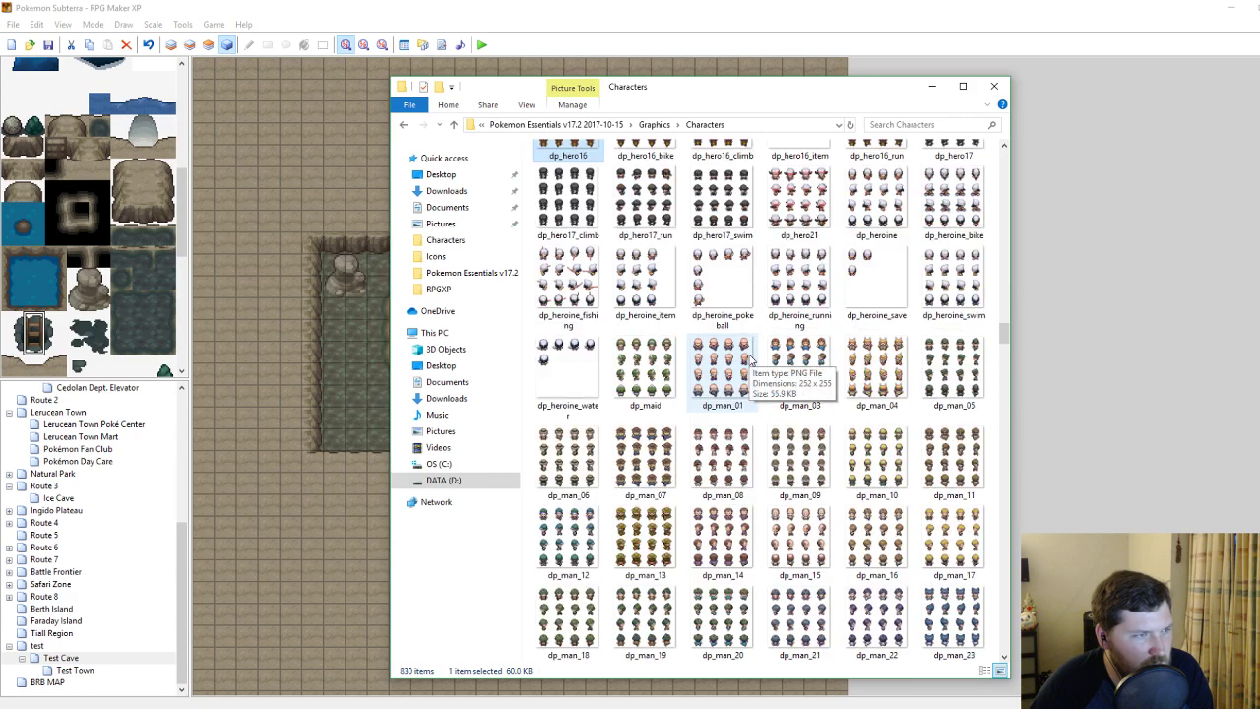
scroll(750, 361, down, 3)
scroll(809, 358, down, 3)
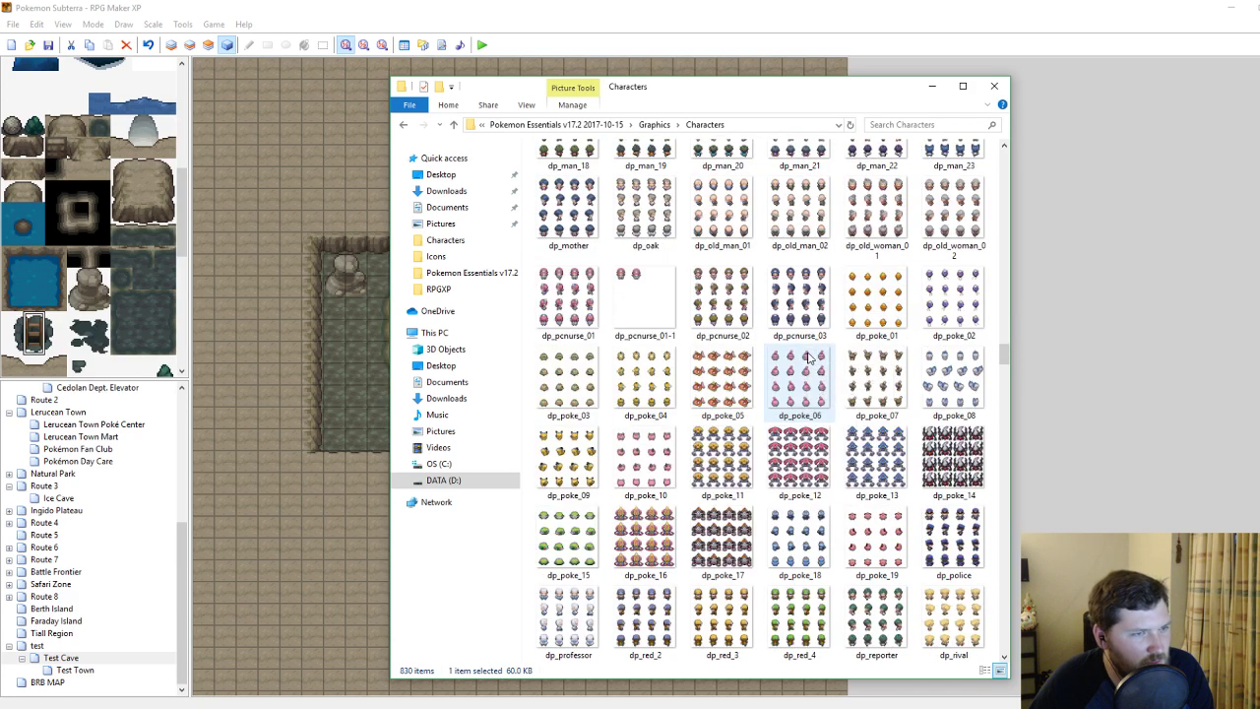
scroll(810, 358, down, 3)
scroll(813, 355, down, 3)
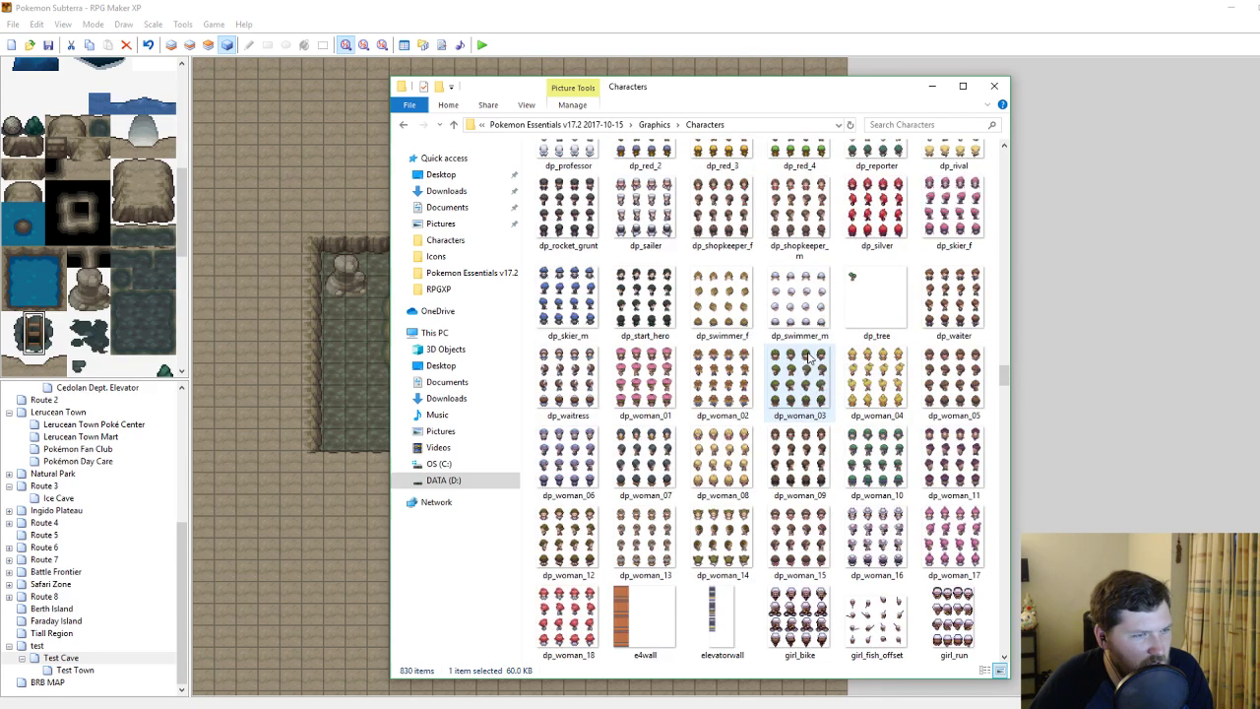
double_click(866, 287)
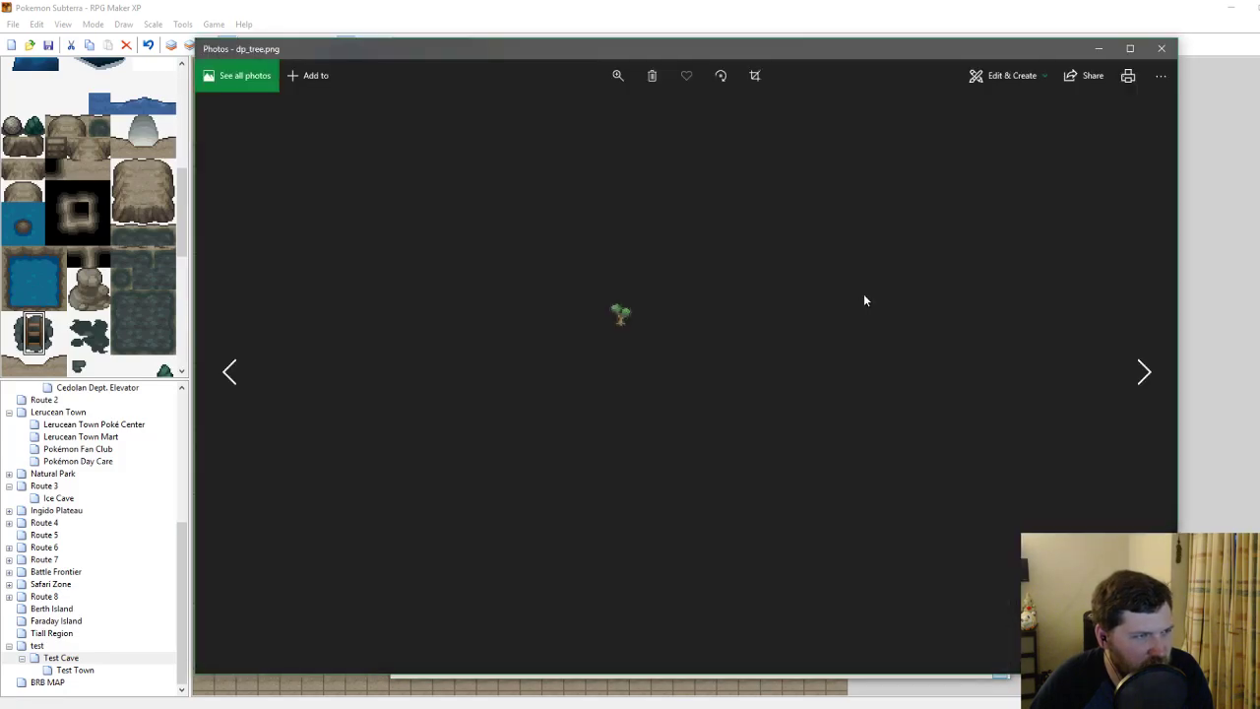
click(1161, 49)
Browse on through the HGSS character sprites and view HGSS_237 enlarged.
scroll(890, 308, down, 3)
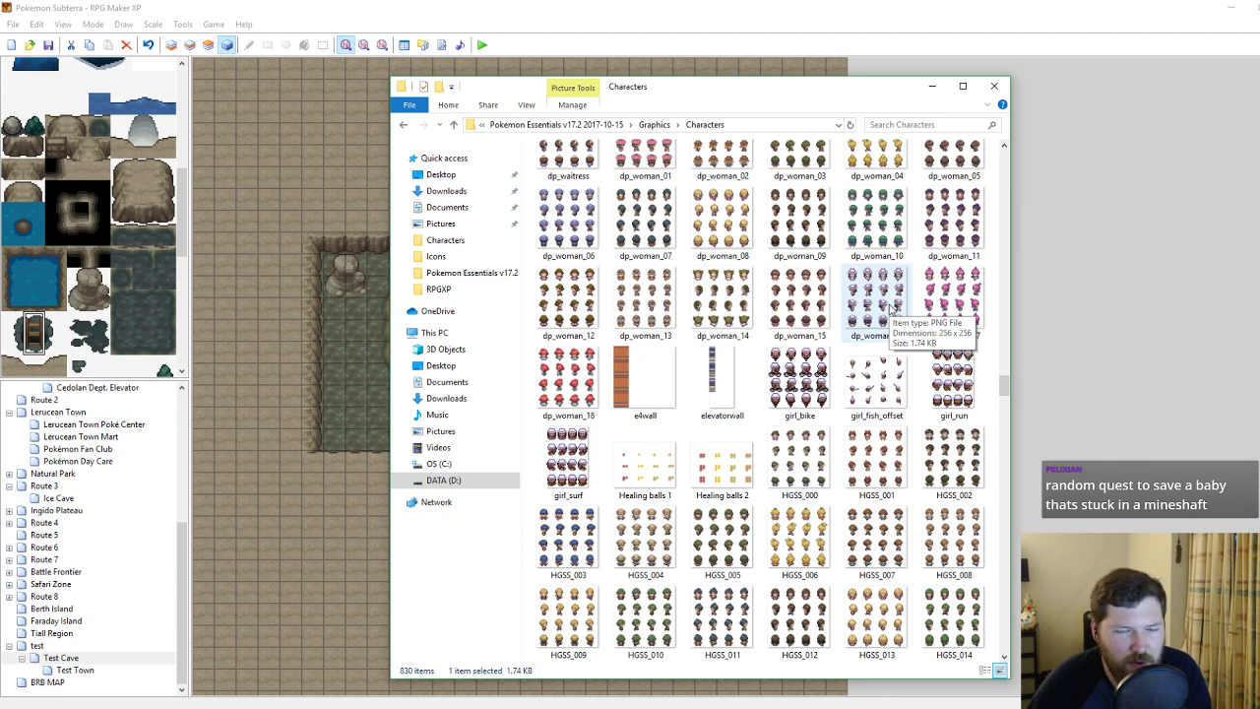
scroll(891, 308, down, 20)
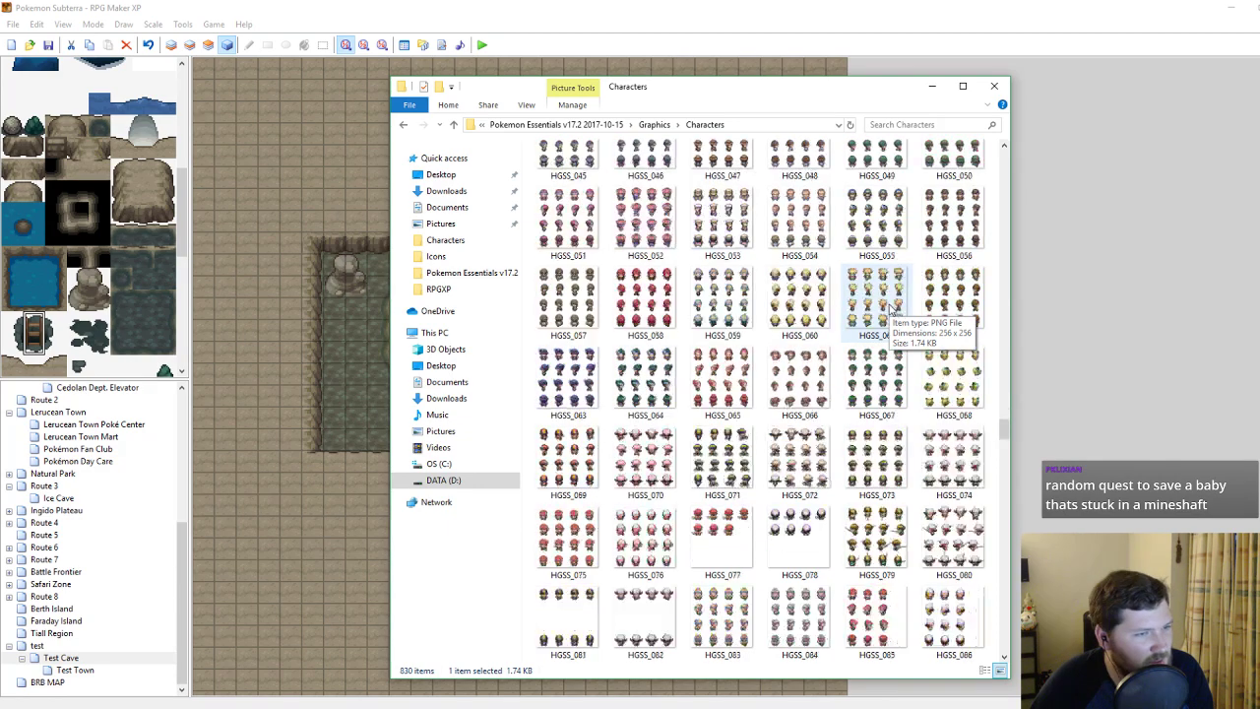
scroll(890, 308, down, 10)
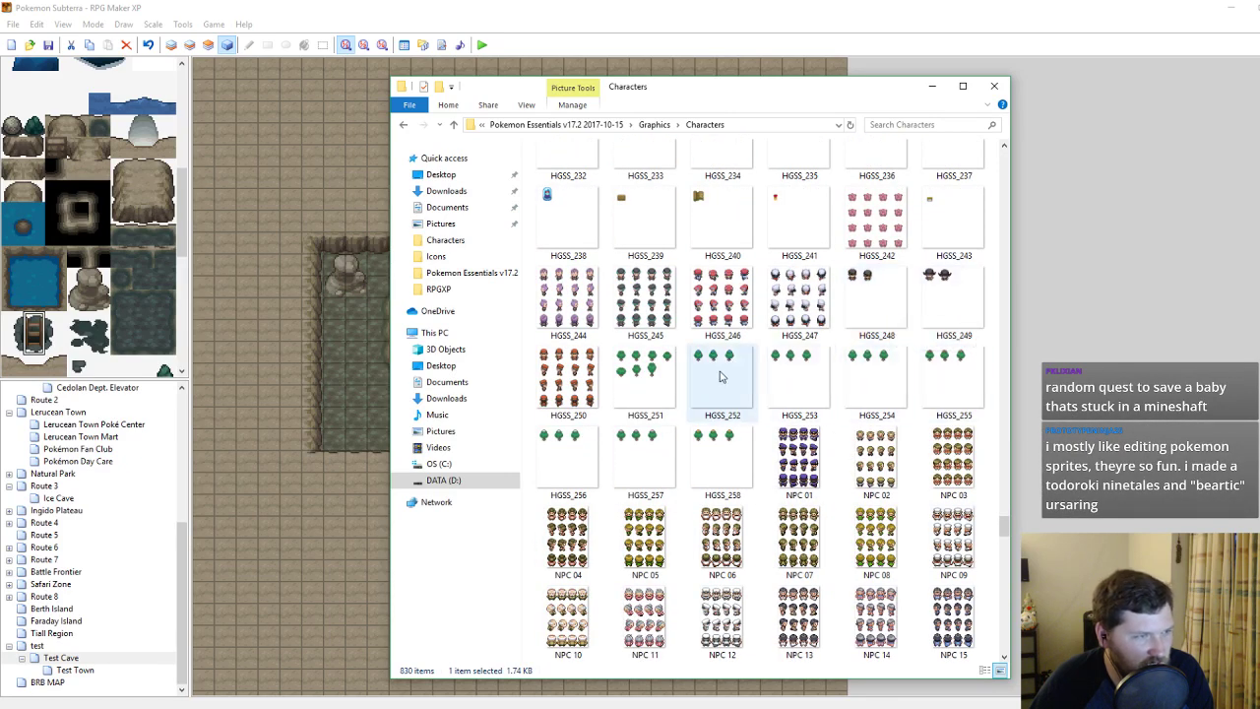
scroll(659, 366, up, 2)
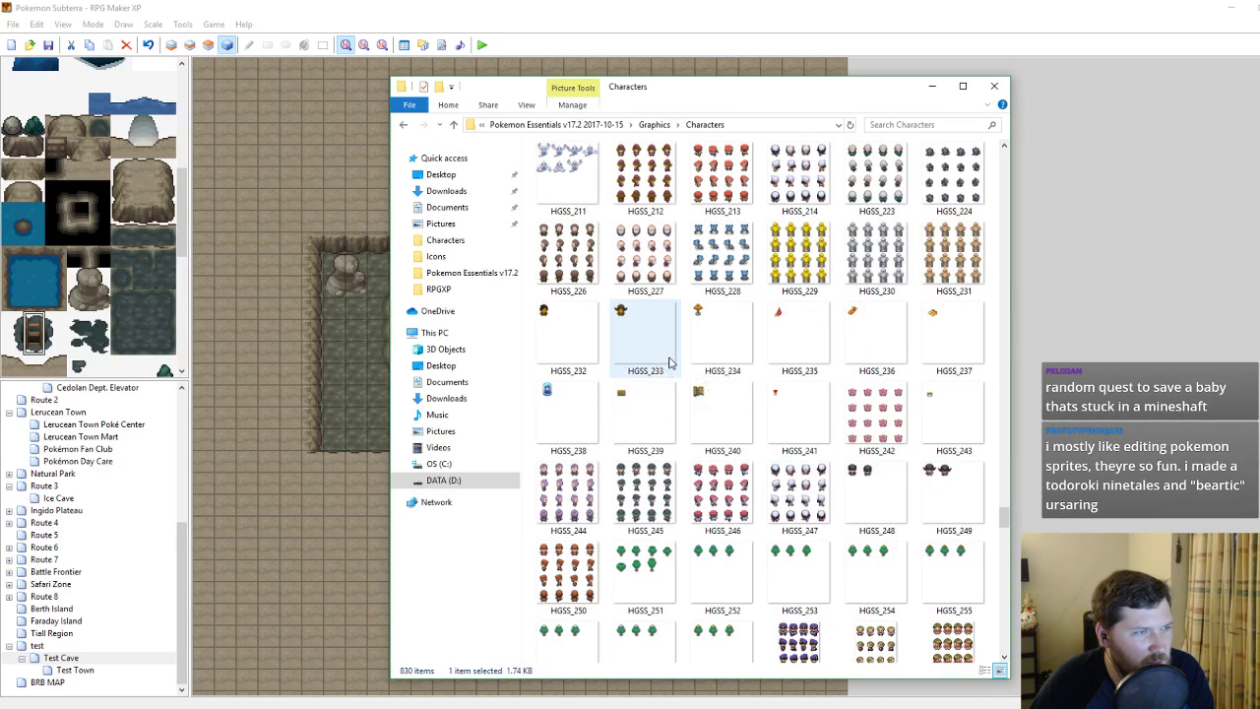
double_click(932, 326)
click(1156, 69)
click(1160, 49)
View the HGSS_211 and HGSS_210 sprite sheets enlarged, one after the other.
scroll(919, 278, up, 3)
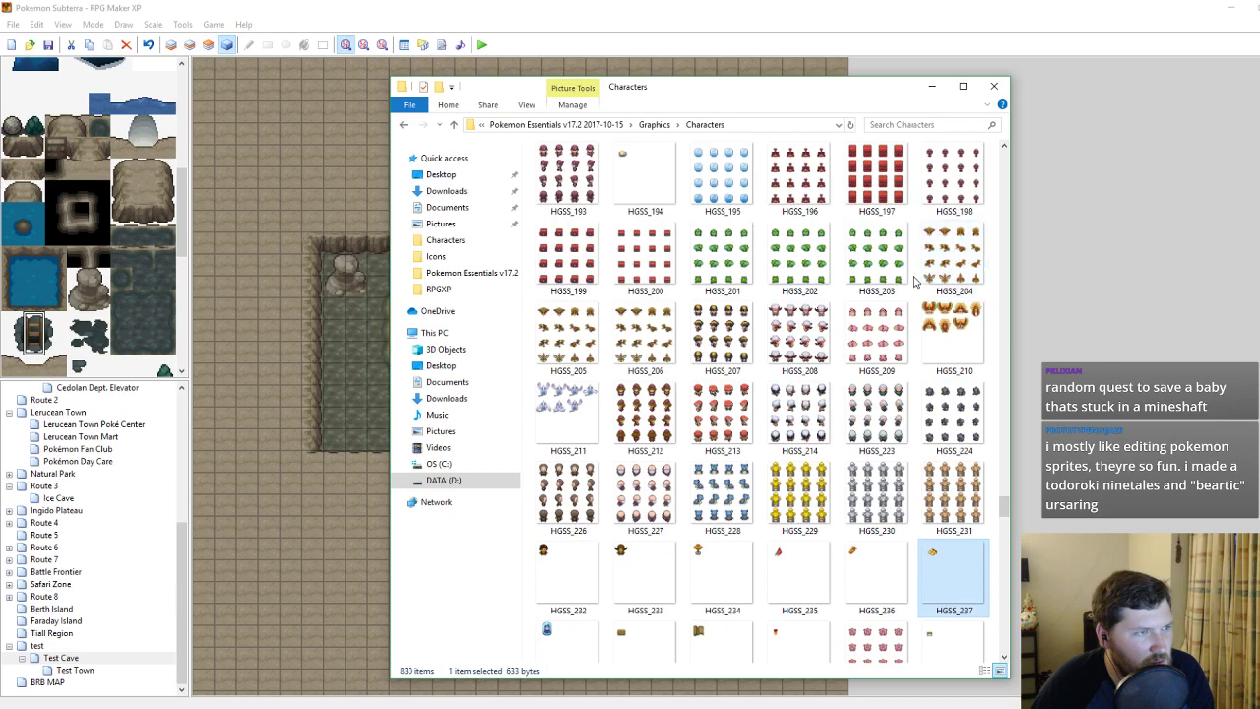
double_click(581, 413)
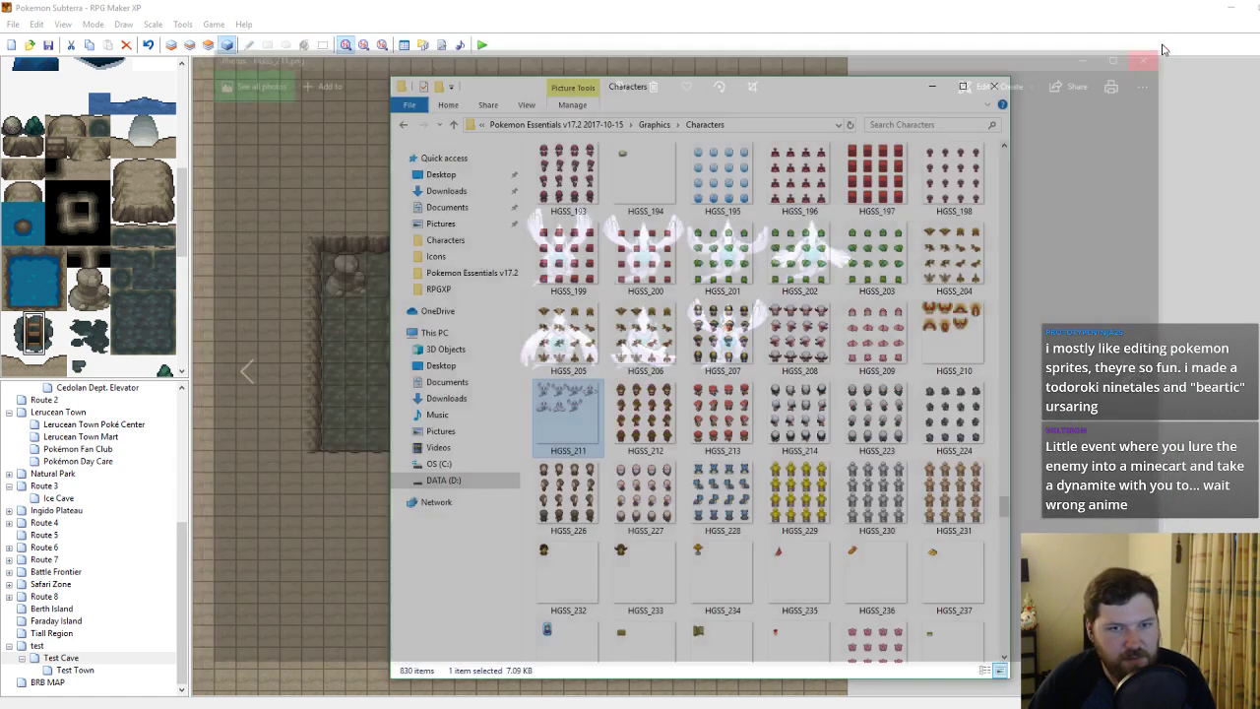
click(1161, 50)
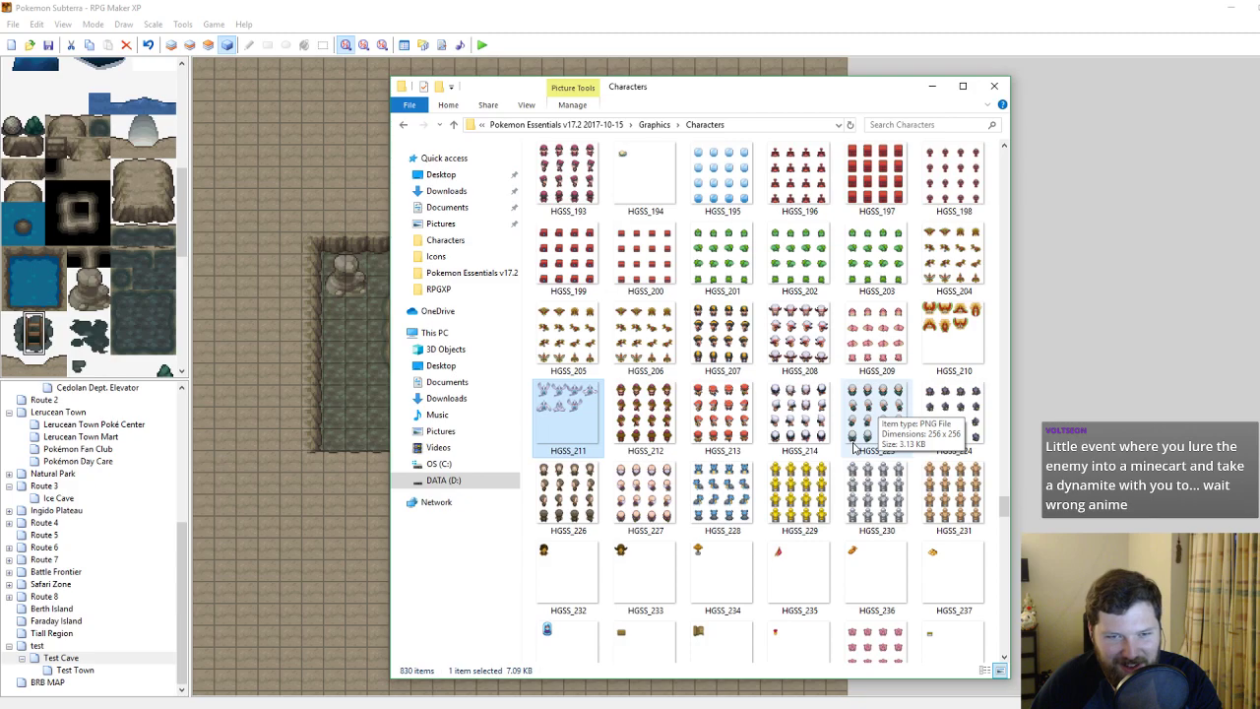
double_click(953, 325)
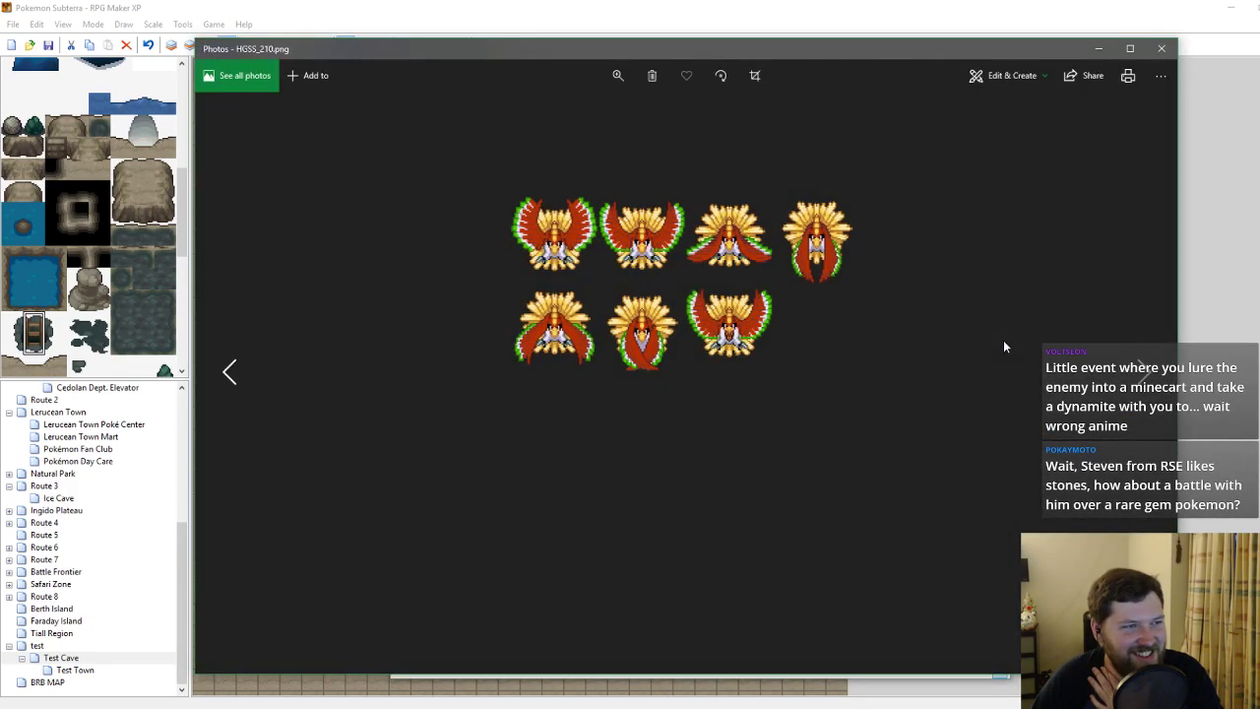
click(1161, 49)
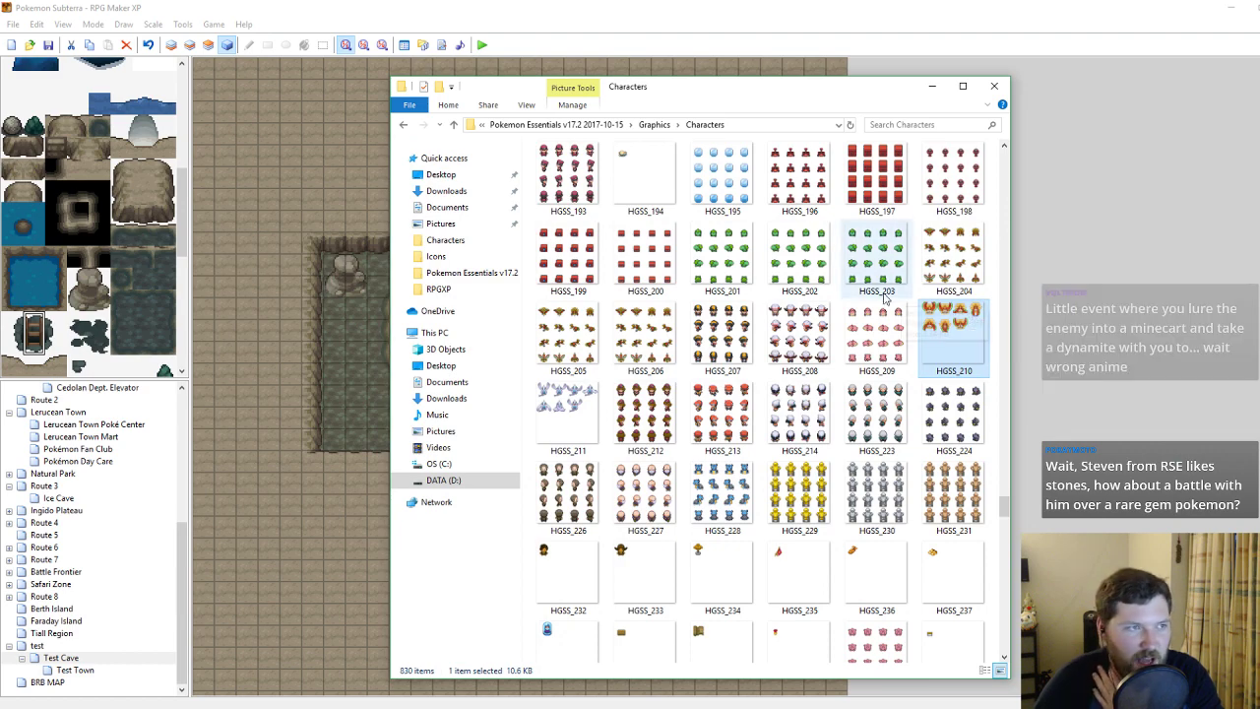
View the HGSS_200 and HGSS_194 sprite sheets enlarged, one after the other.
double_click(660, 253)
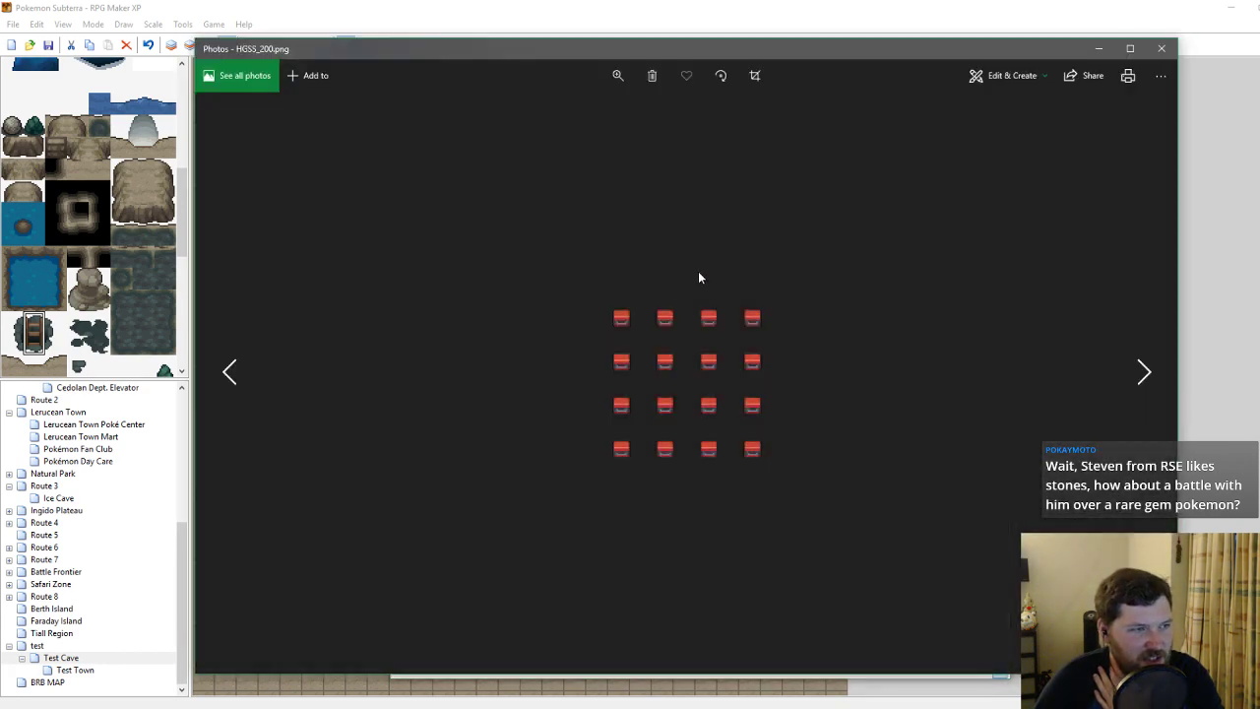
click(1161, 49)
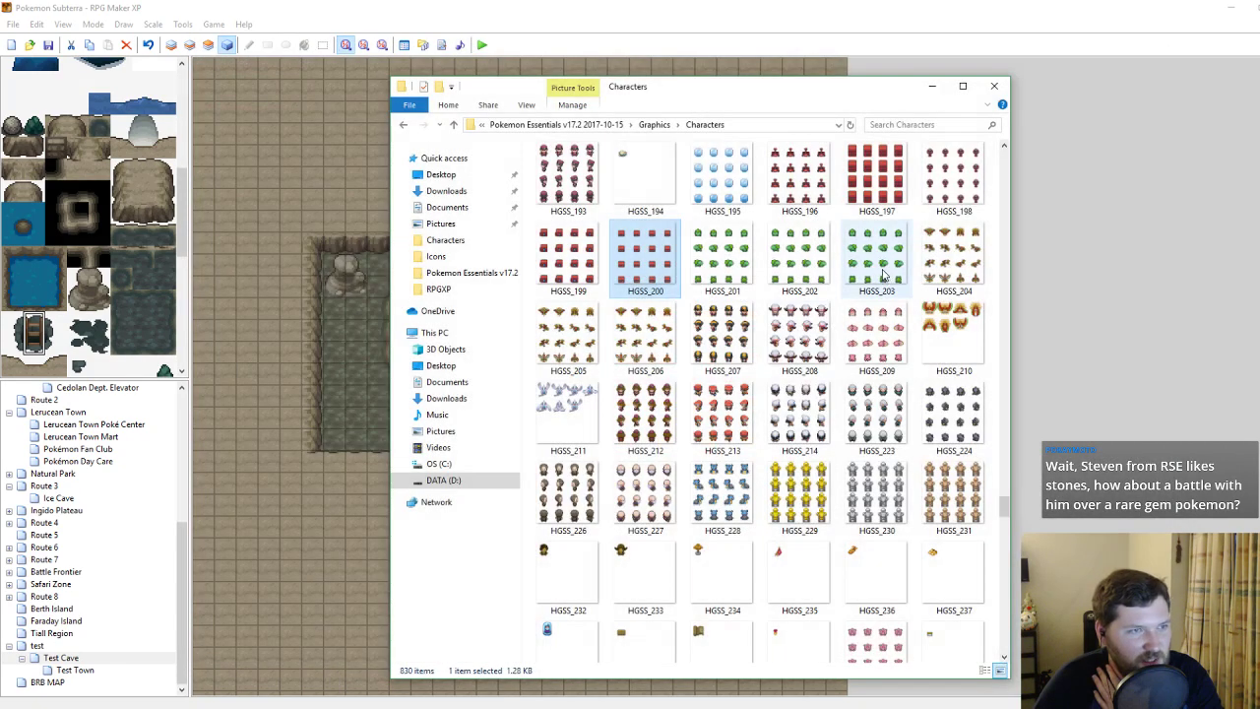
double_click(646, 409)
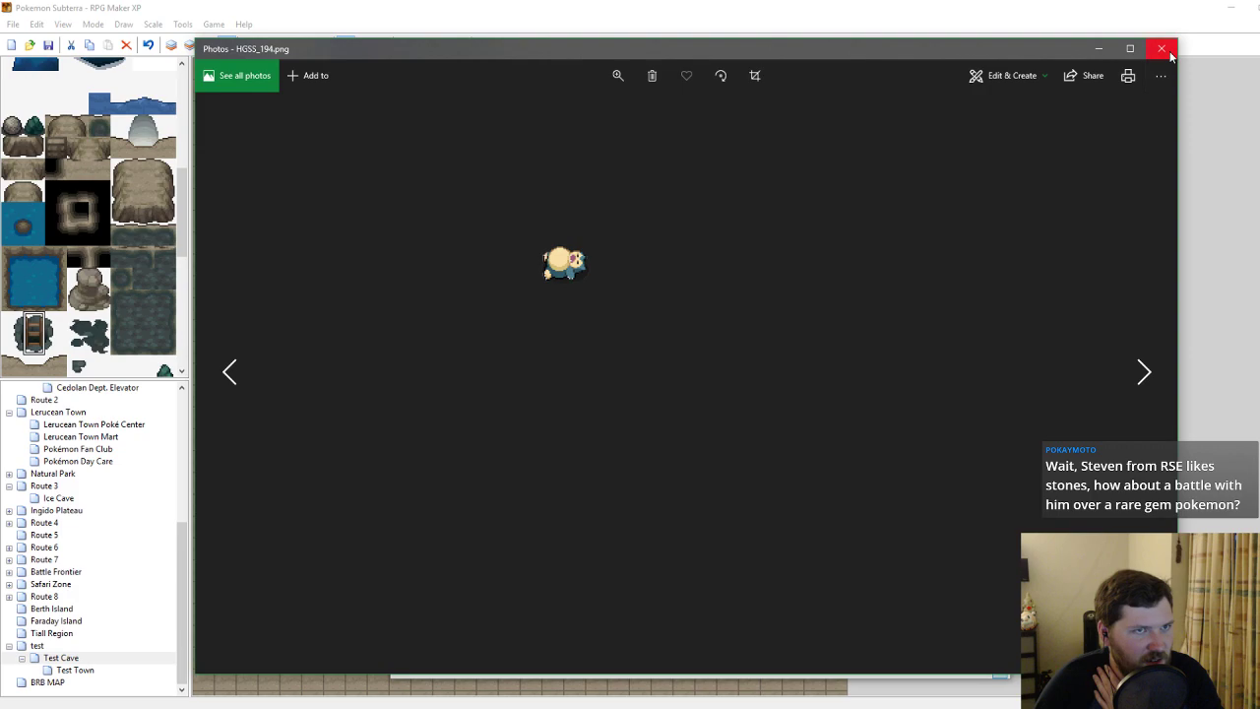
click(1167, 53)
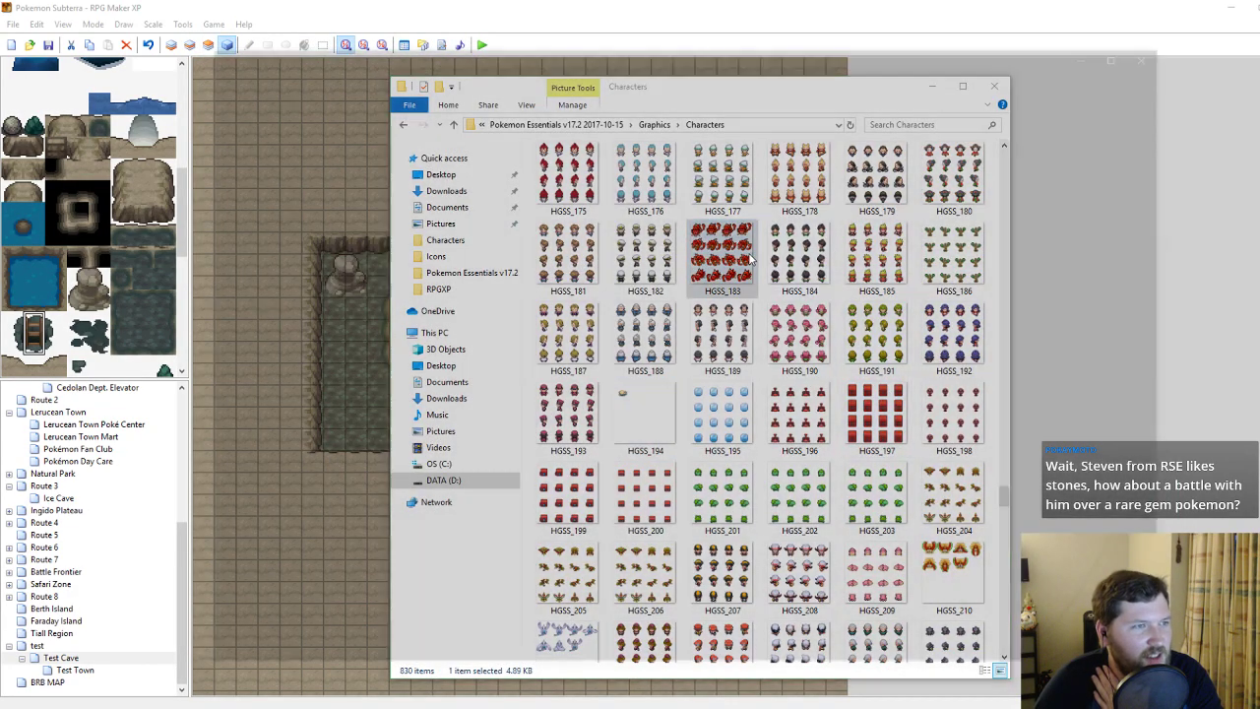
View the HGSS_183 and HGSS_186 sprite sheets enlarged, one after the other.
double_click(750, 259)
click(1162, 49)
scroll(940, 300, up, 3)
click(953, 497)
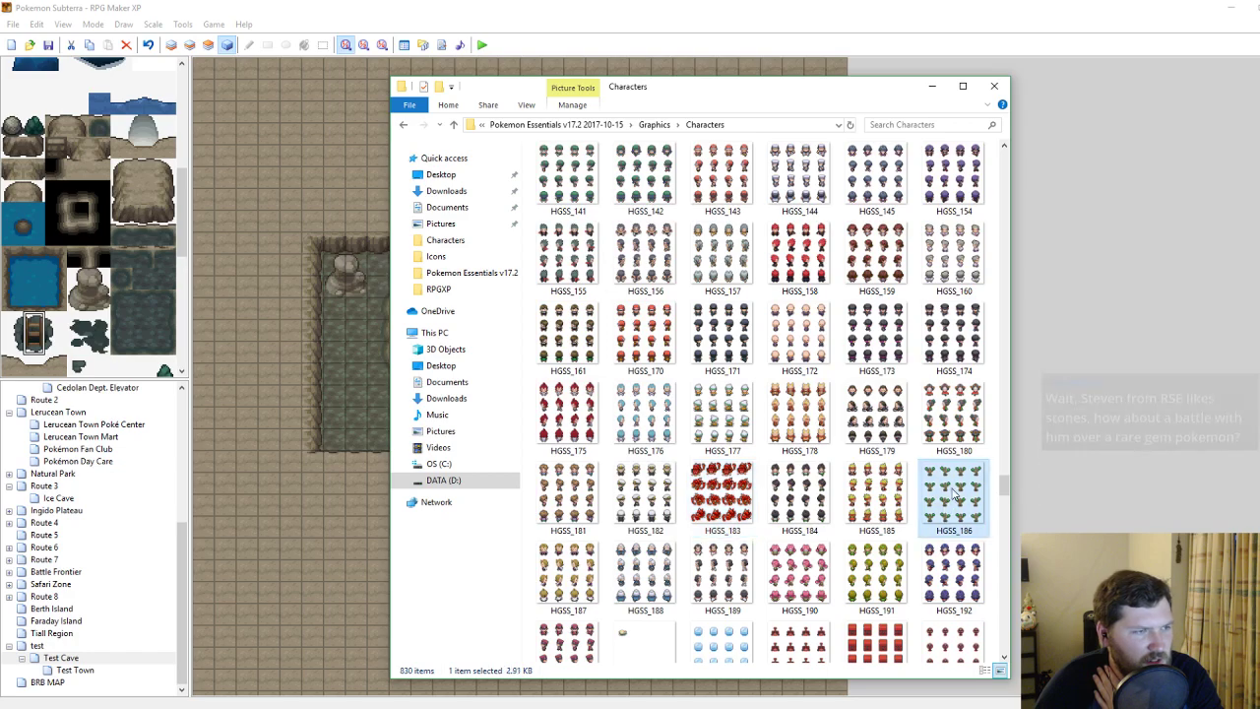
double_click(953, 498)
click(1161, 49)
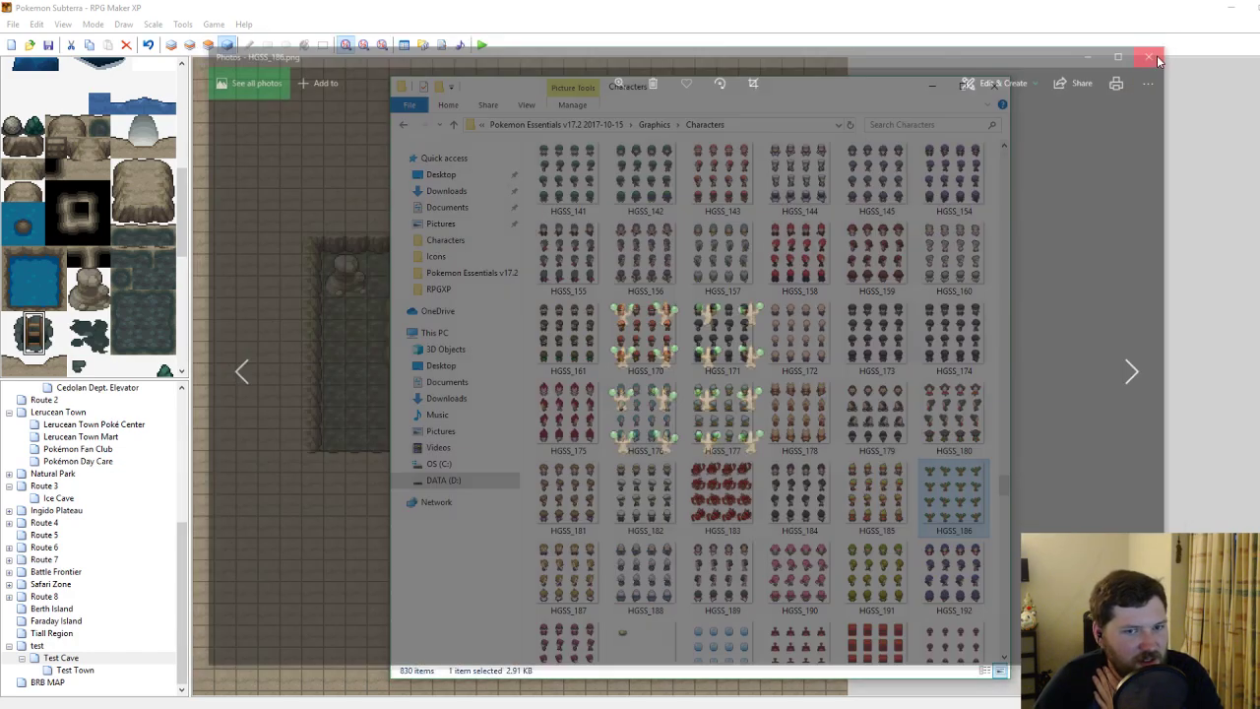
Find the HGSS_092 rock sprite further up the folder, view it enlarged, and select the HGSS_093 tree sheet.
drag(1008, 475, 1006, 441)
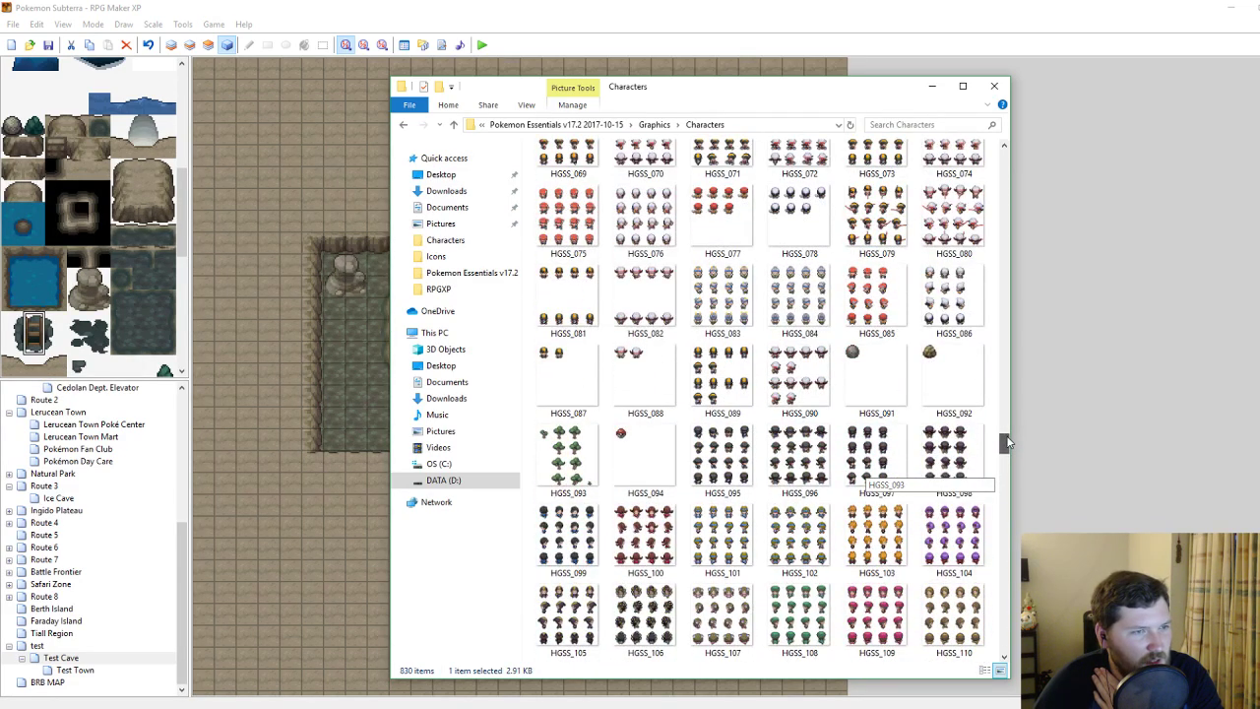
click(961, 372)
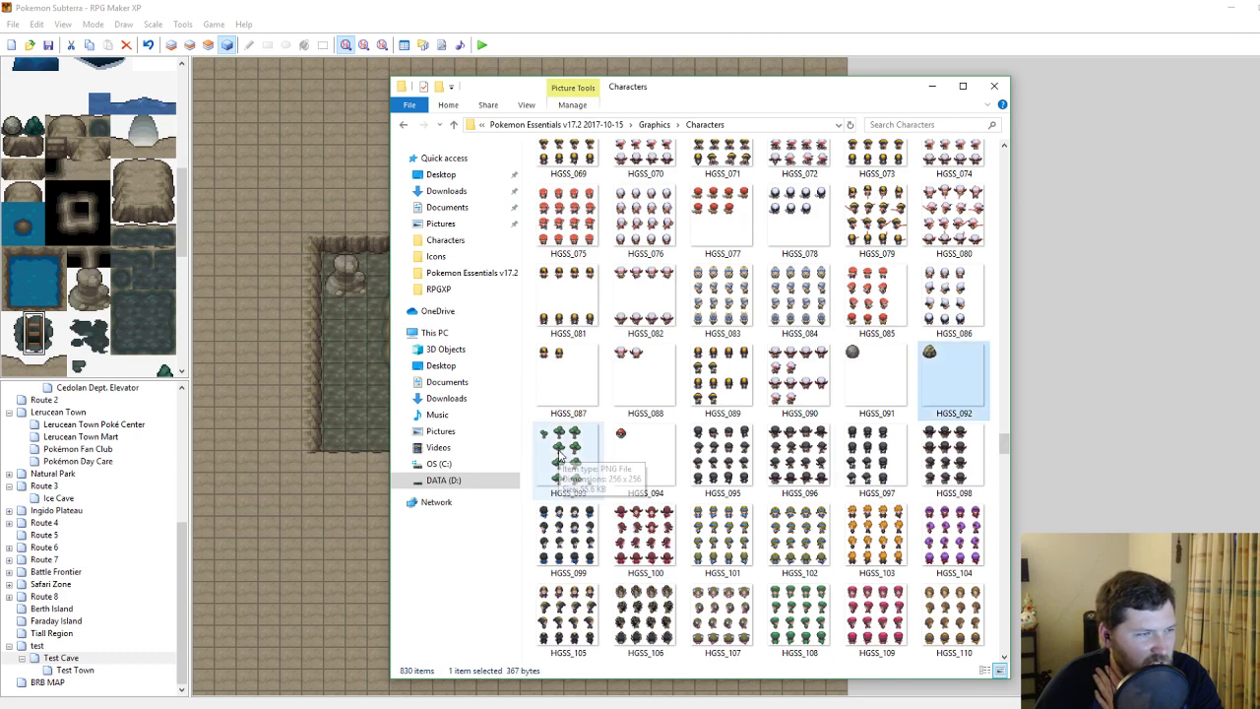
double_click(952, 384)
click(1155, 50)
click(566, 458)
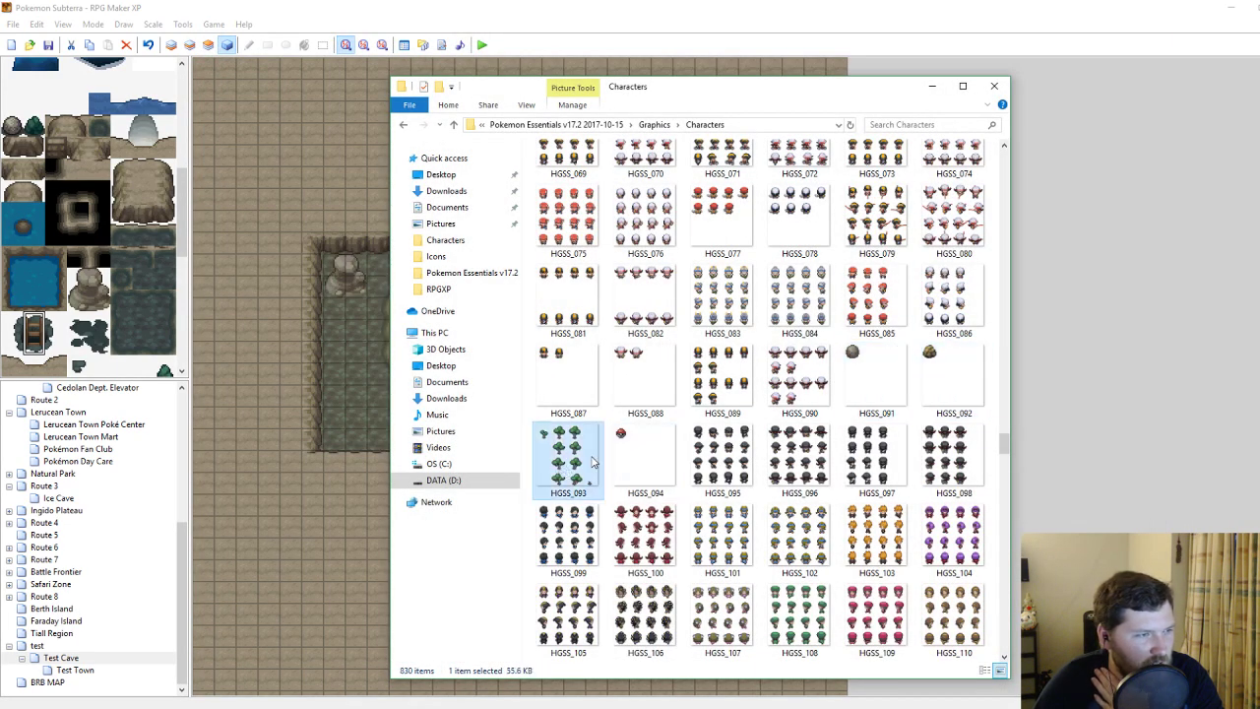
Switch back to RPG Maker XP and change the graphic of the Rock event below the pool in Test Cave to HGSS_092.
click(632, 6)
double_click(464, 372)
double_click(467, 399)
click(562, 418)
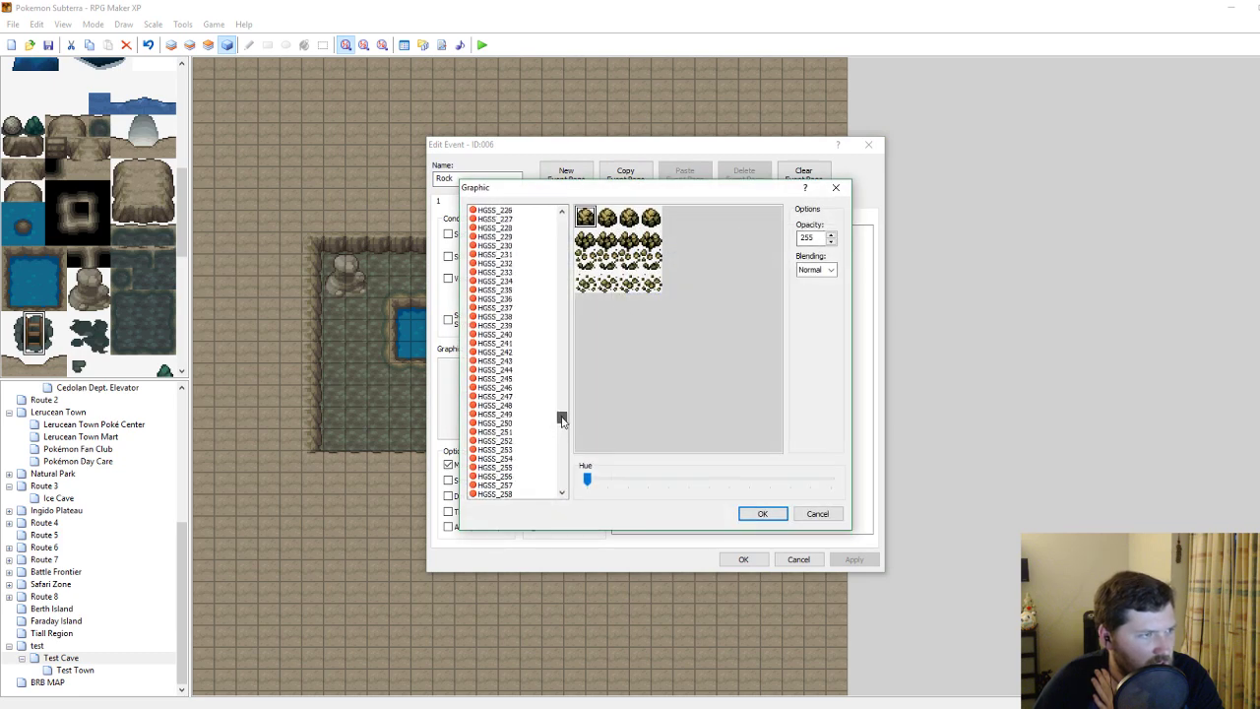
drag(562, 417, 569, 380)
click(520, 380)
scroll(514, 354, down, 4)
click(510, 326)
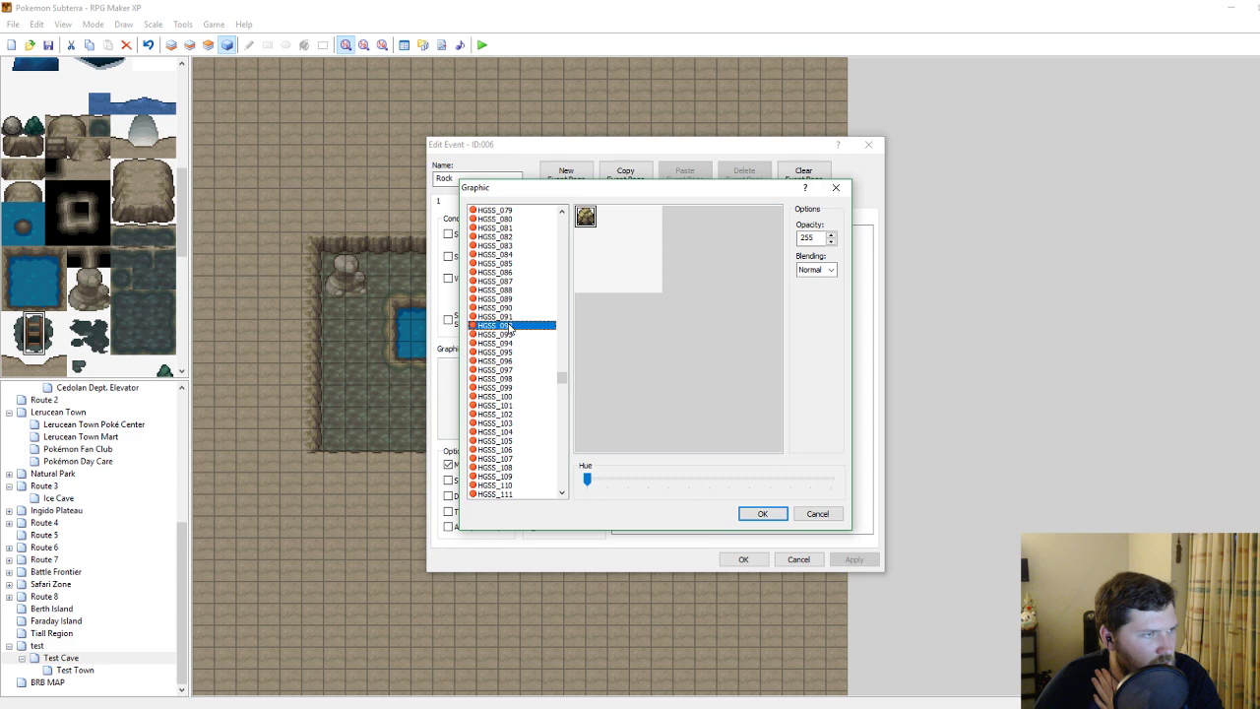
click(764, 513)
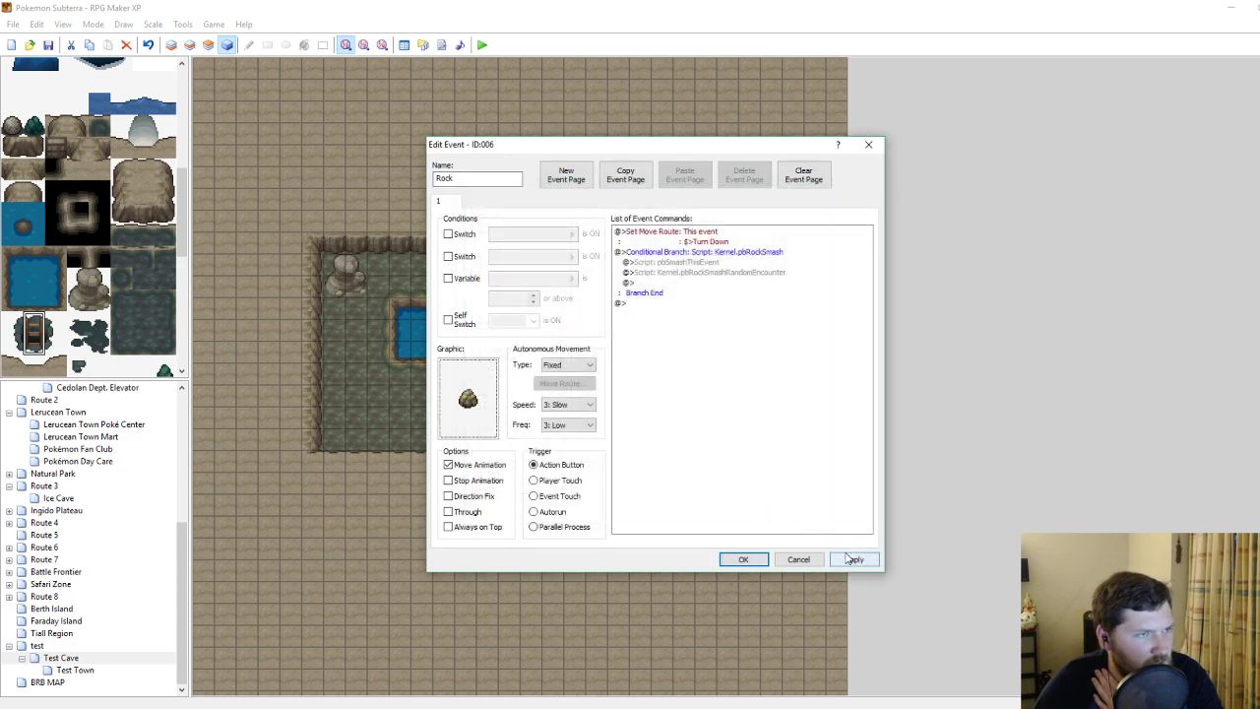
click(852, 560)
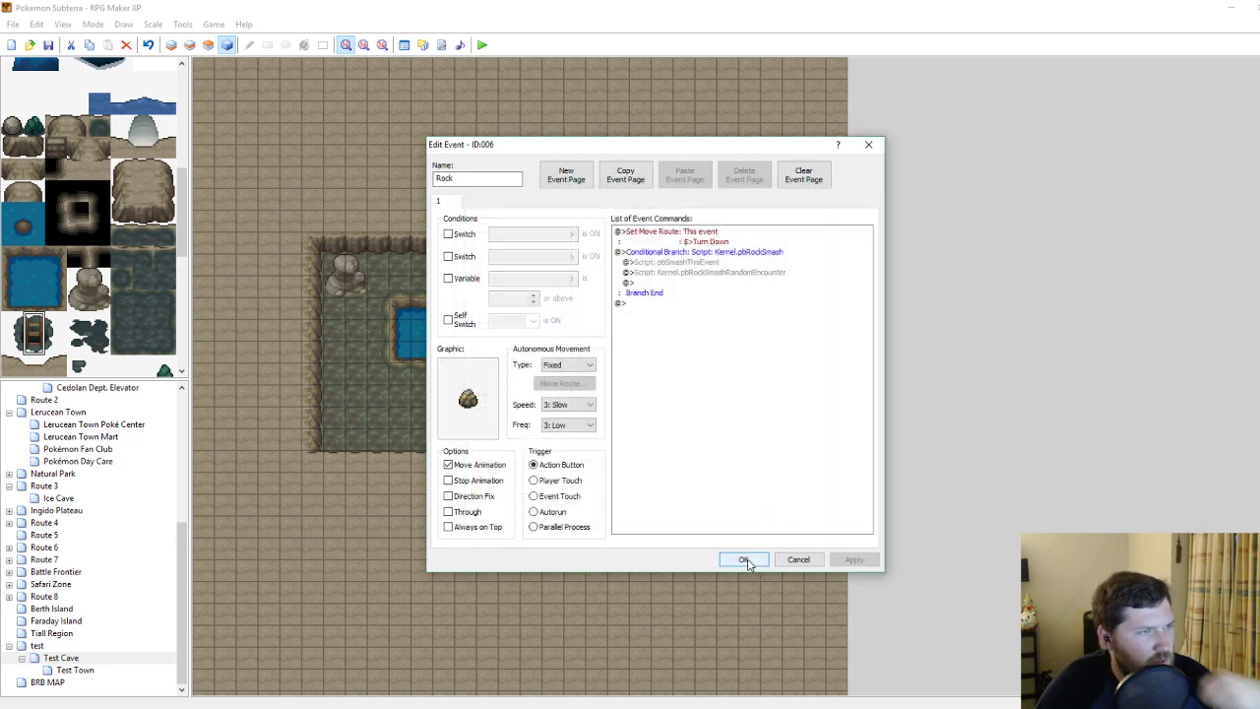
click(745, 560)
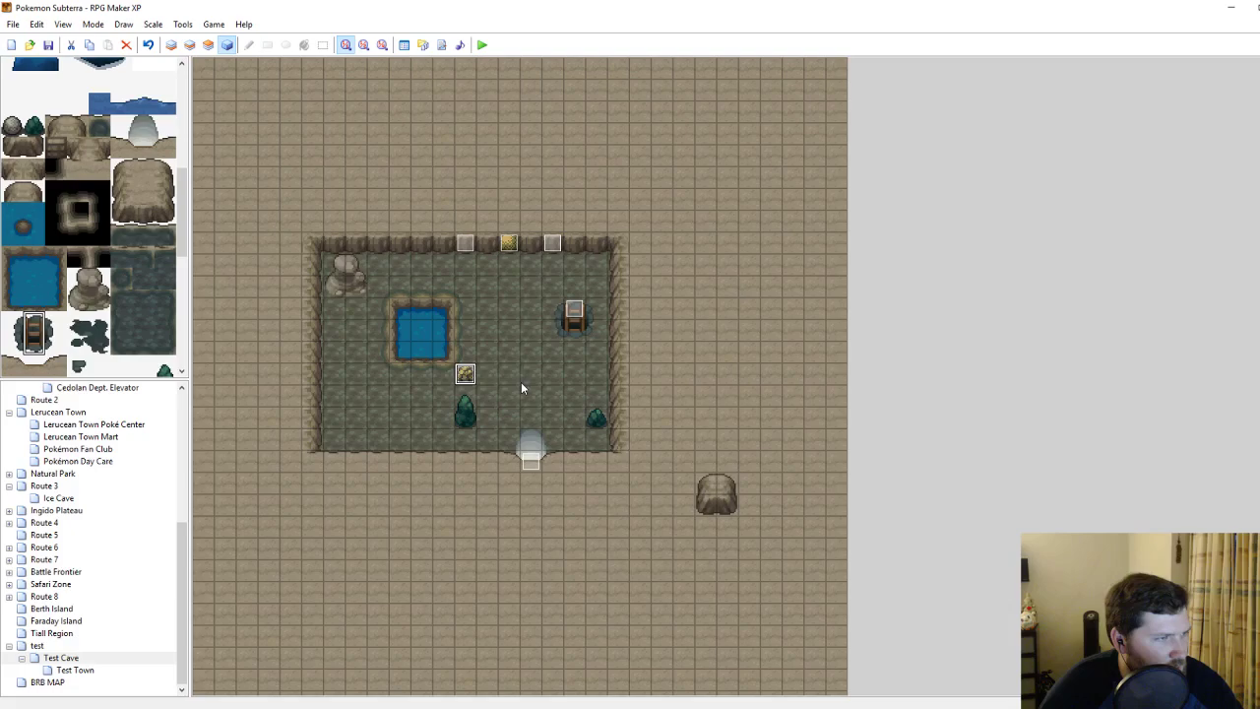
Open the graphic choice of the boulder event on the cave's upper wall and preview the HGSS_091, HGSS_092 and HGSS_093 sprite sheets.
click(521, 382)
double_click(508, 244)
double_click(455, 424)
drag(568, 440, 562, 375)
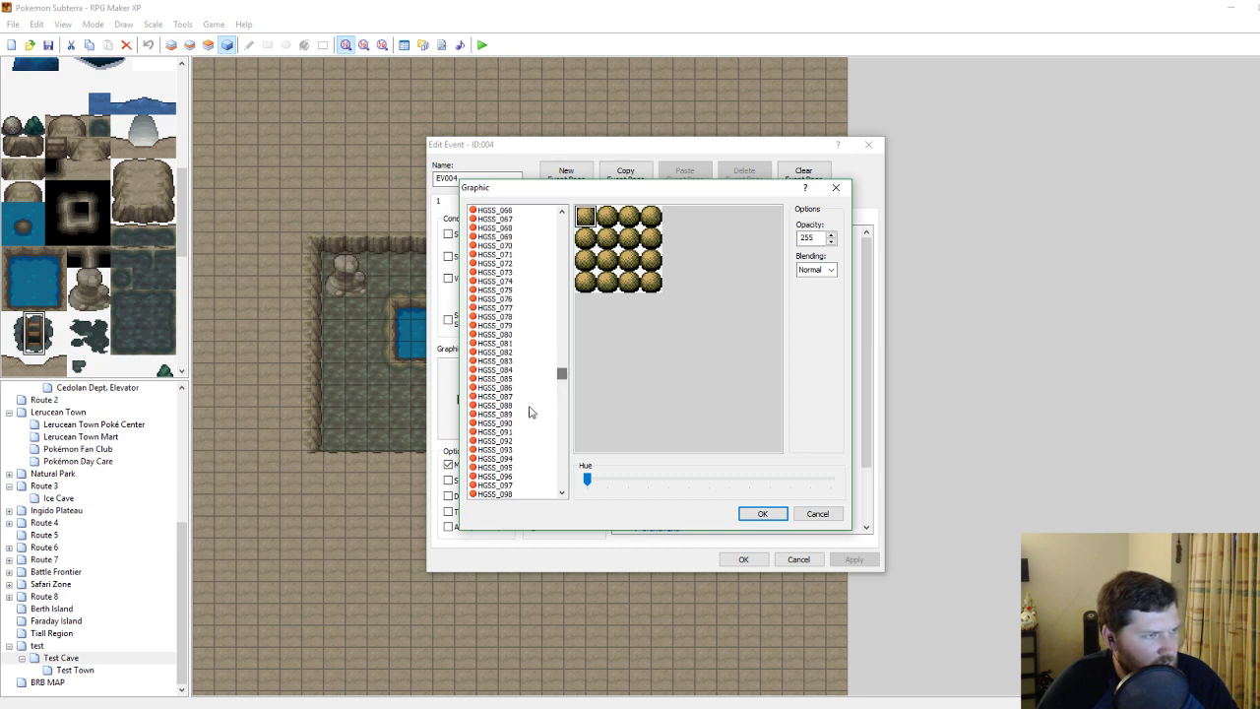
click(511, 466)
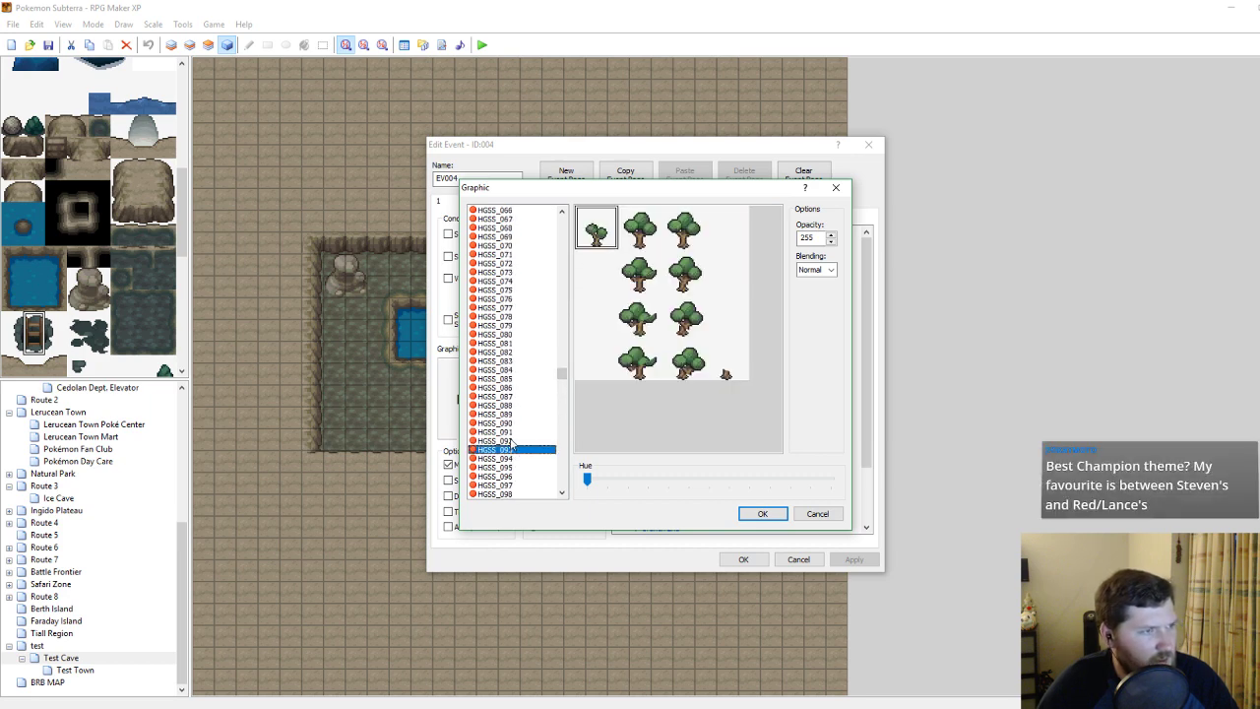
click(510, 441)
click(510, 433)
click(509, 449)
Examine the individual tree frames of the HGSS_093 sprite sheet.
click(634, 241)
click(689, 239)
click(649, 239)
click(647, 276)
click(681, 276)
click(679, 316)
click(642, 320)
click(640, 357)
click(677, 365)
click(653, 326)
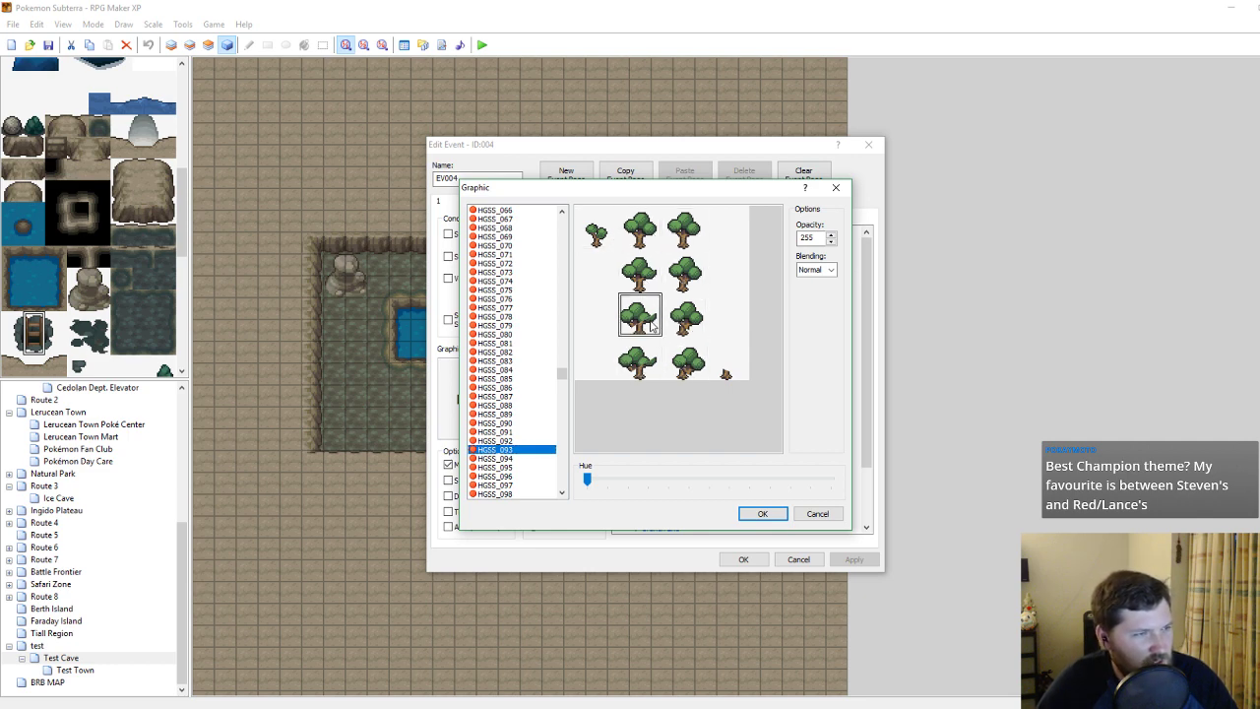
click(599, 232)
Set the graphic of the boulder event on the cave's upper wall to HGSS_091 and save the event.
click(512, 440)
click(513, 431)
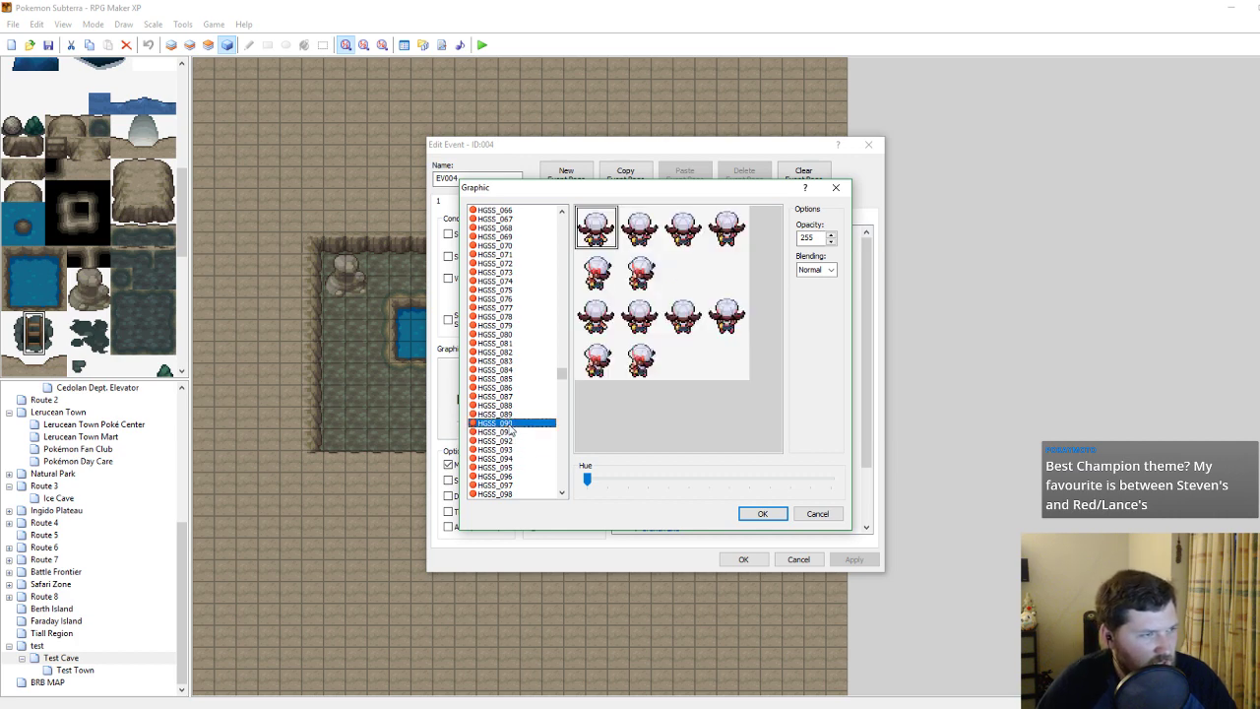
click(762, 513)
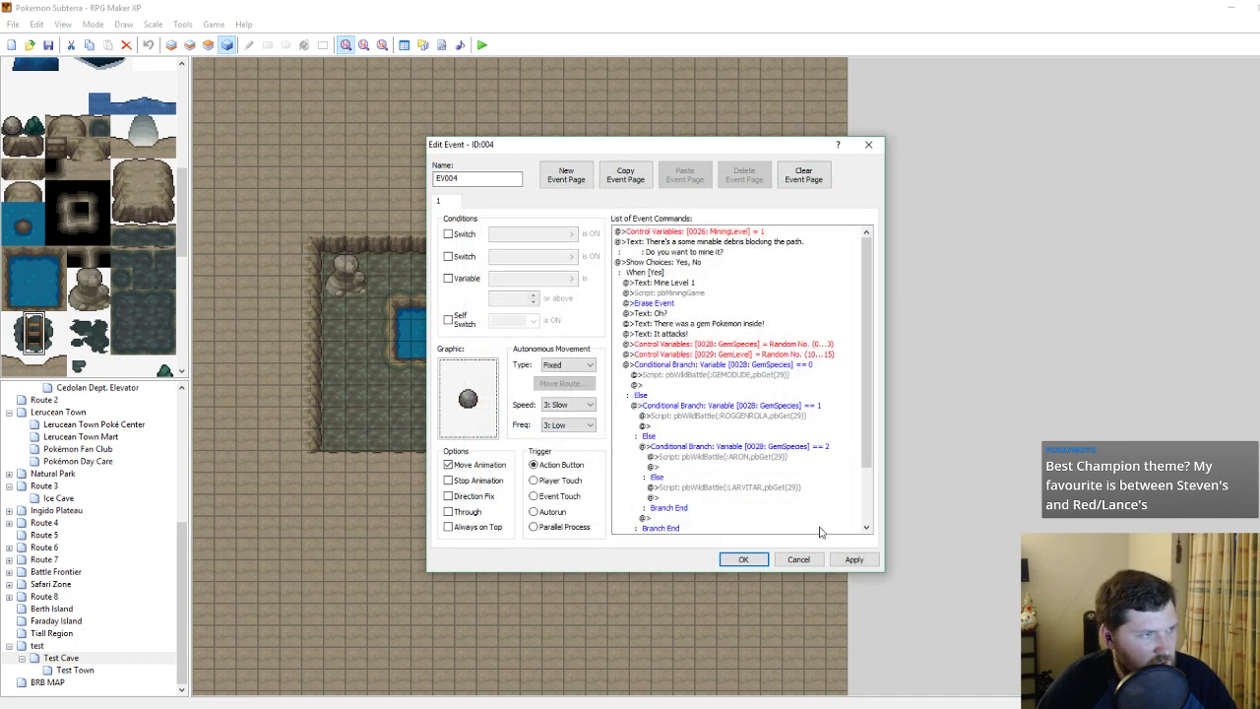
click(743, 559)
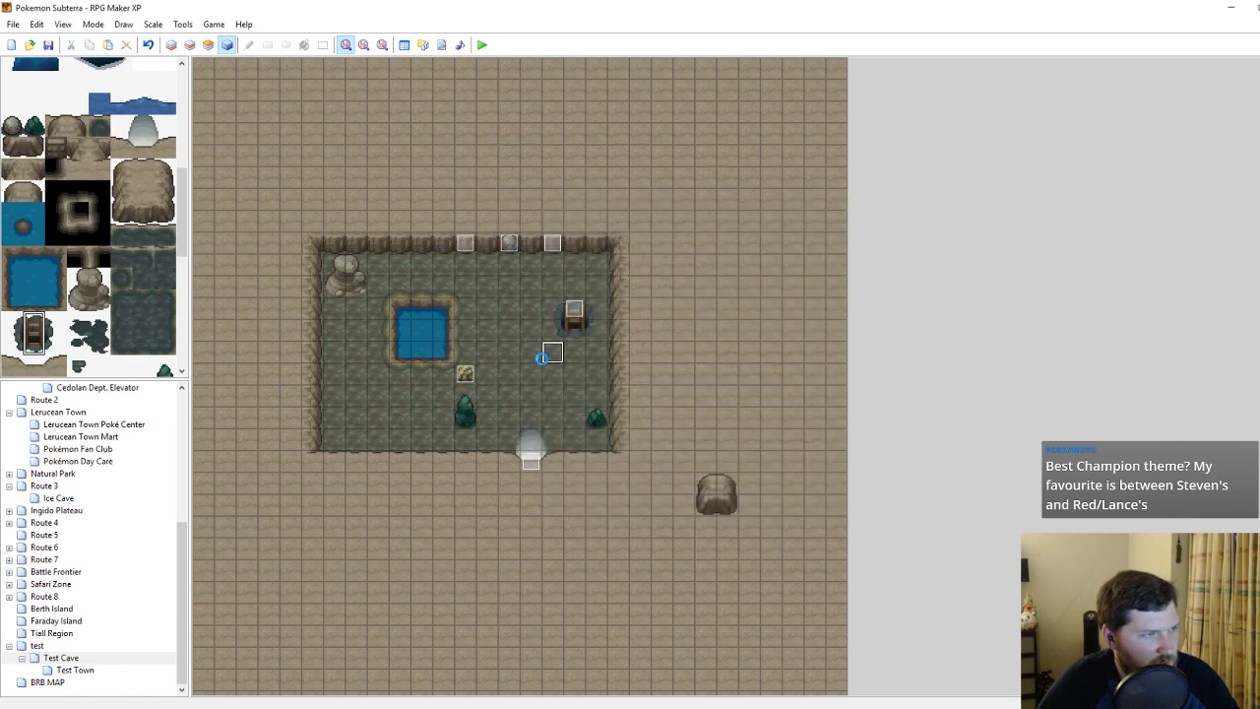
Look through the Ingido Plateau, Route 2 and Route 3 maps for a tree event and return to Test Cave.
scroll(67, 536, up, 3)
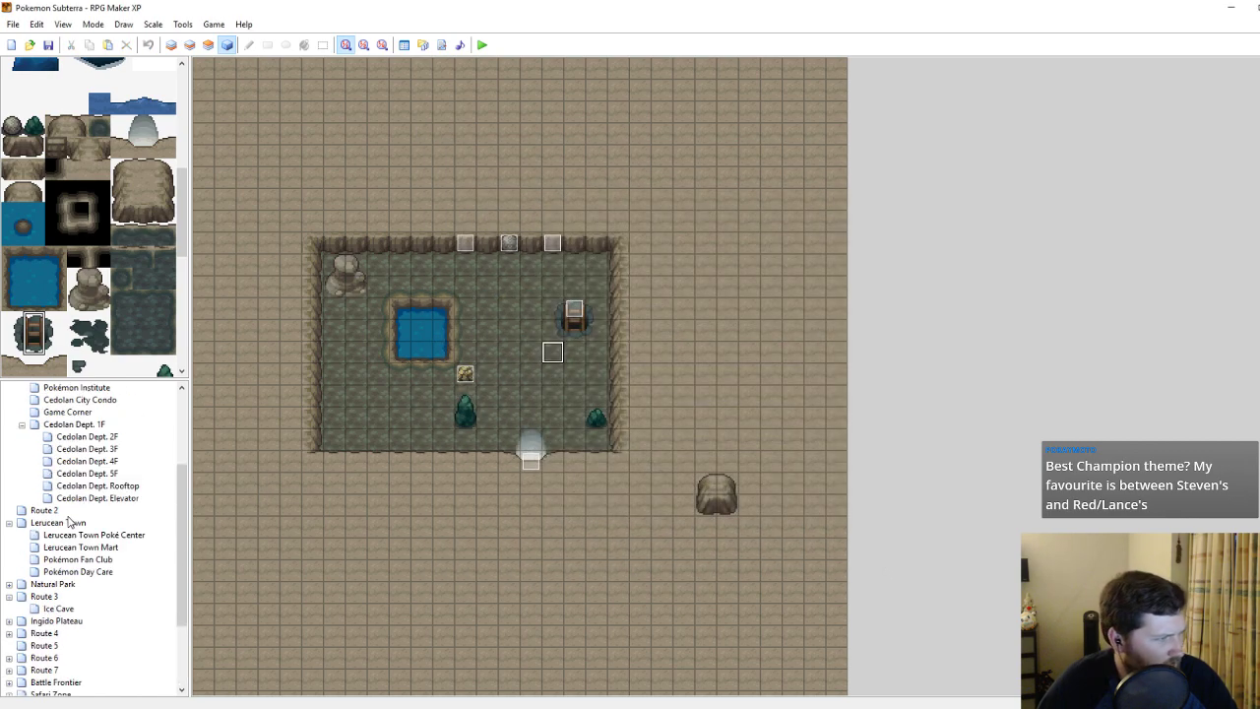
click(59, 622)
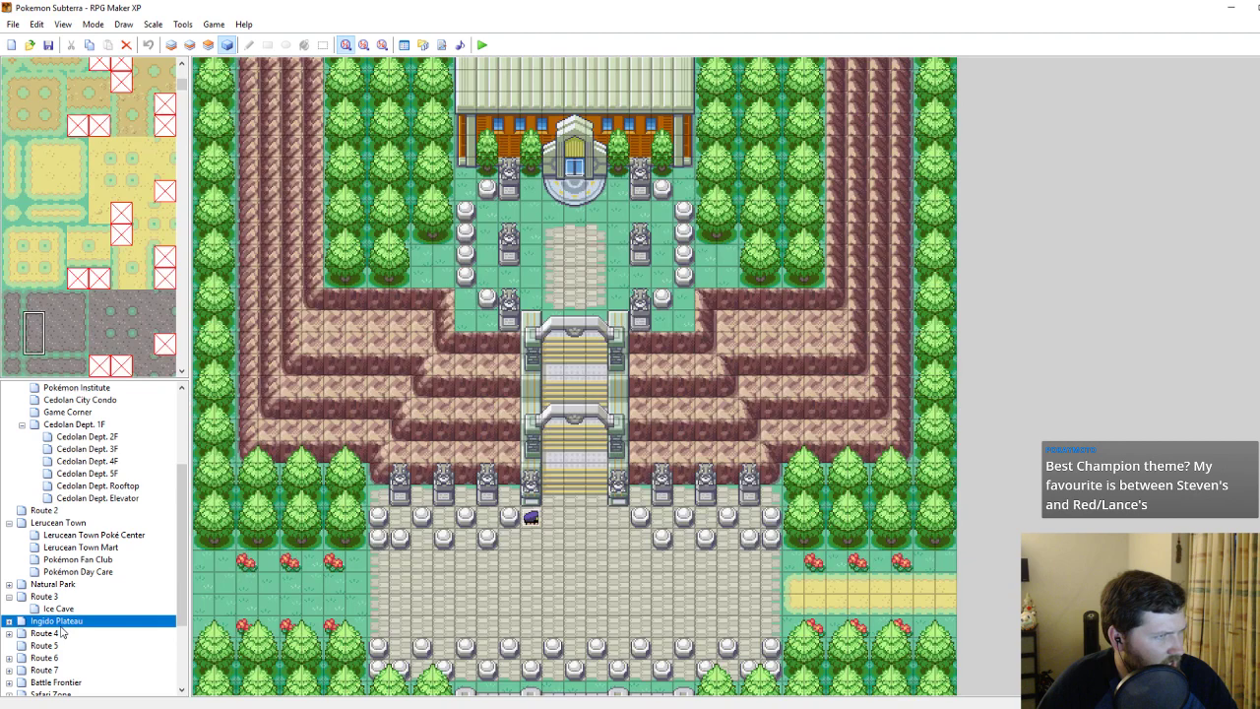
scroll(61, 611, up, 4)
click(59, 633)
click(57, 644)
scroll(79, 659, down, 3)
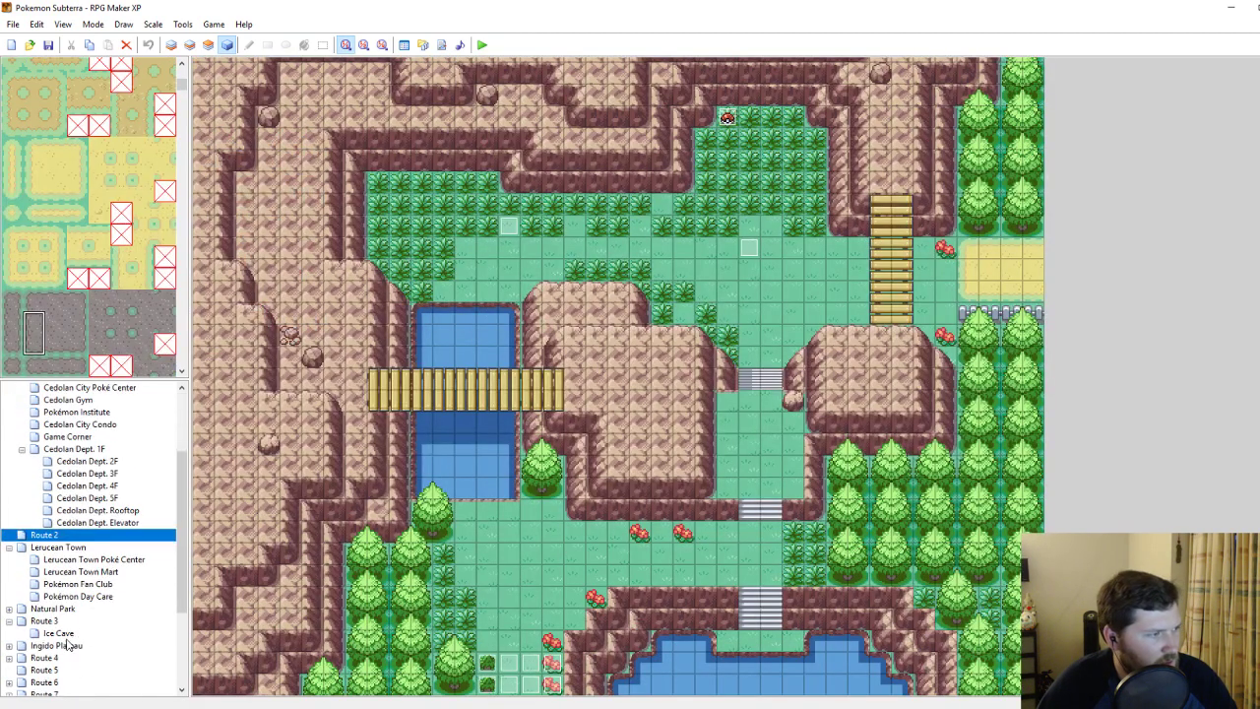
click(47, 626)
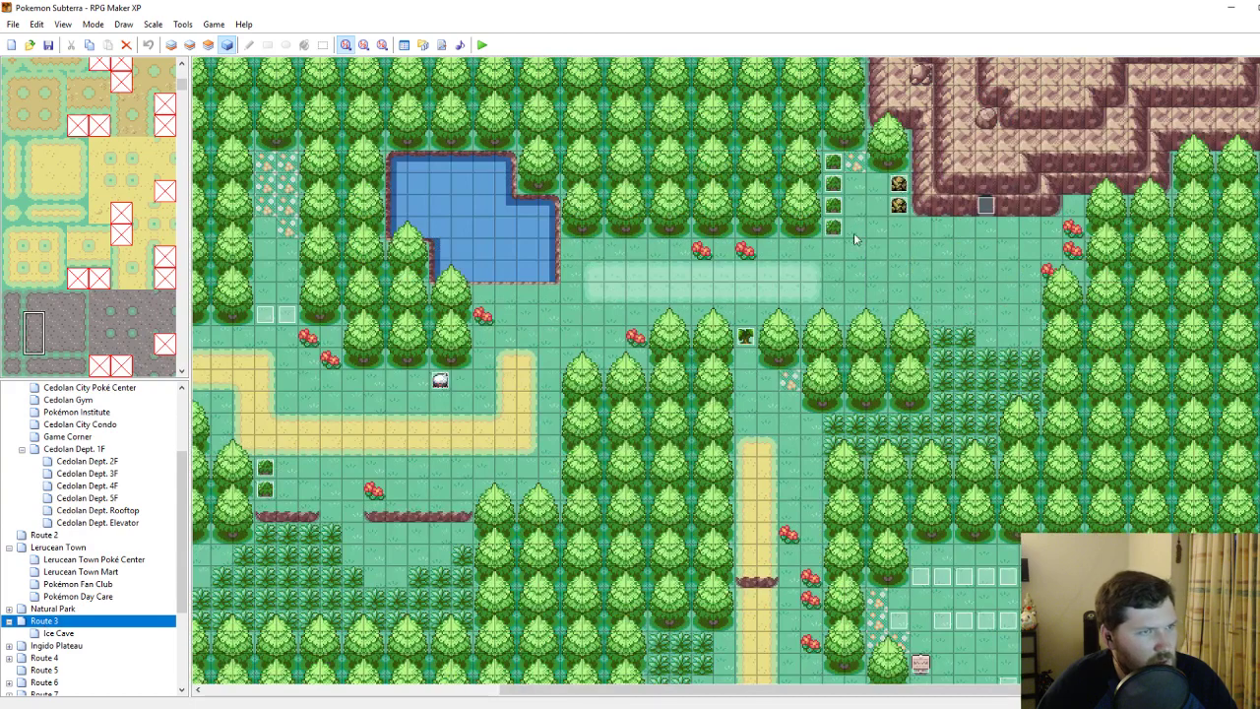
click(746, 345)
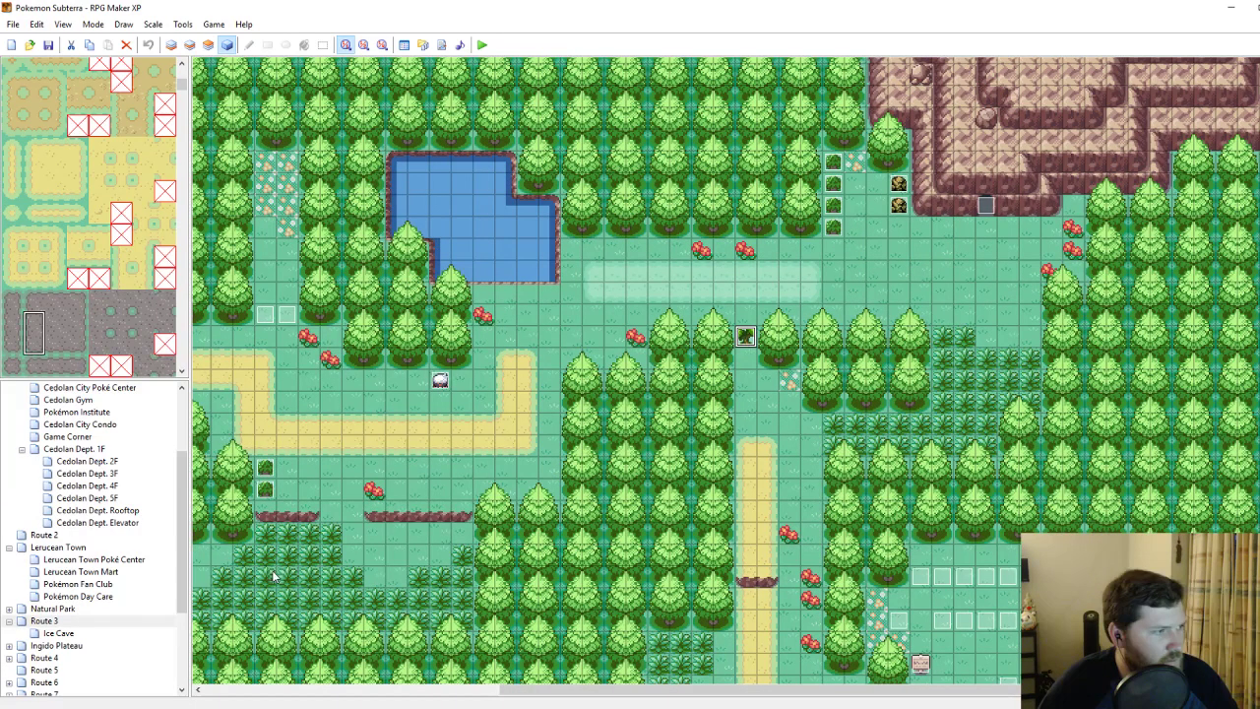
scroll(59, 616, down, 4)
click(61, 658)
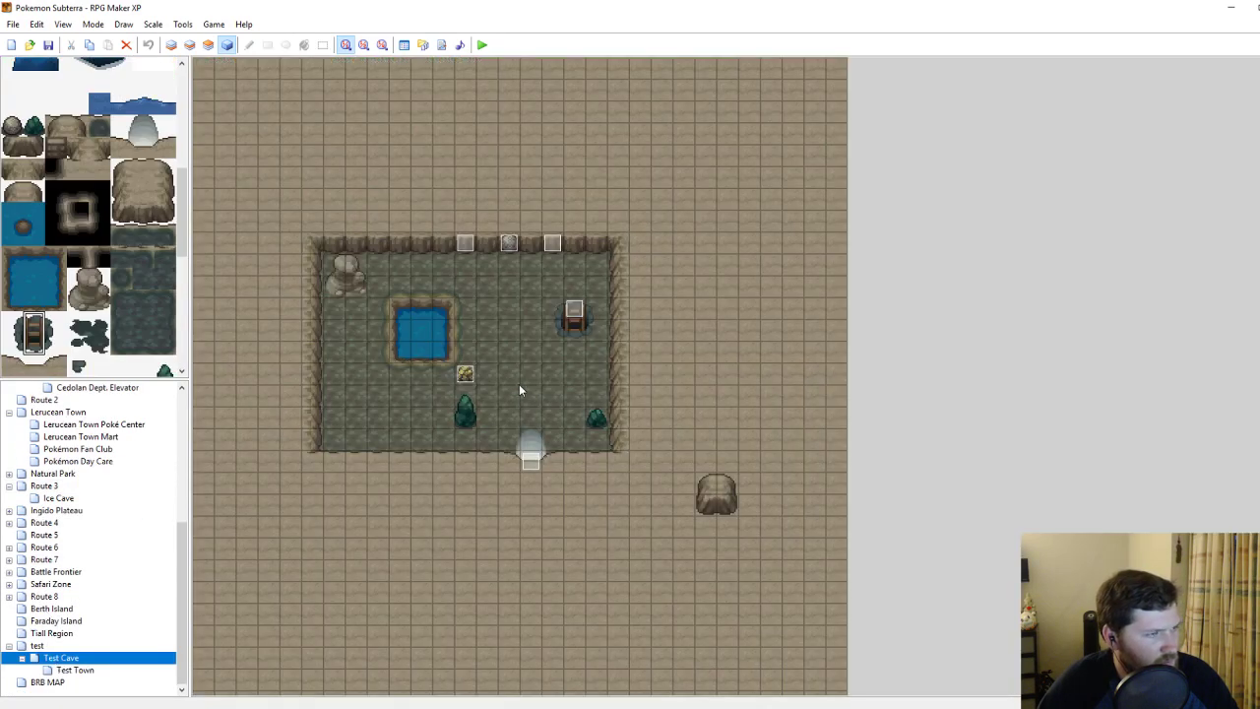
Open the graphic choice of the Tree event in Test Town and preview the Object tree 2, Object rock and Object boulder sheets.
click(74, 671)
double_click(840, 317)
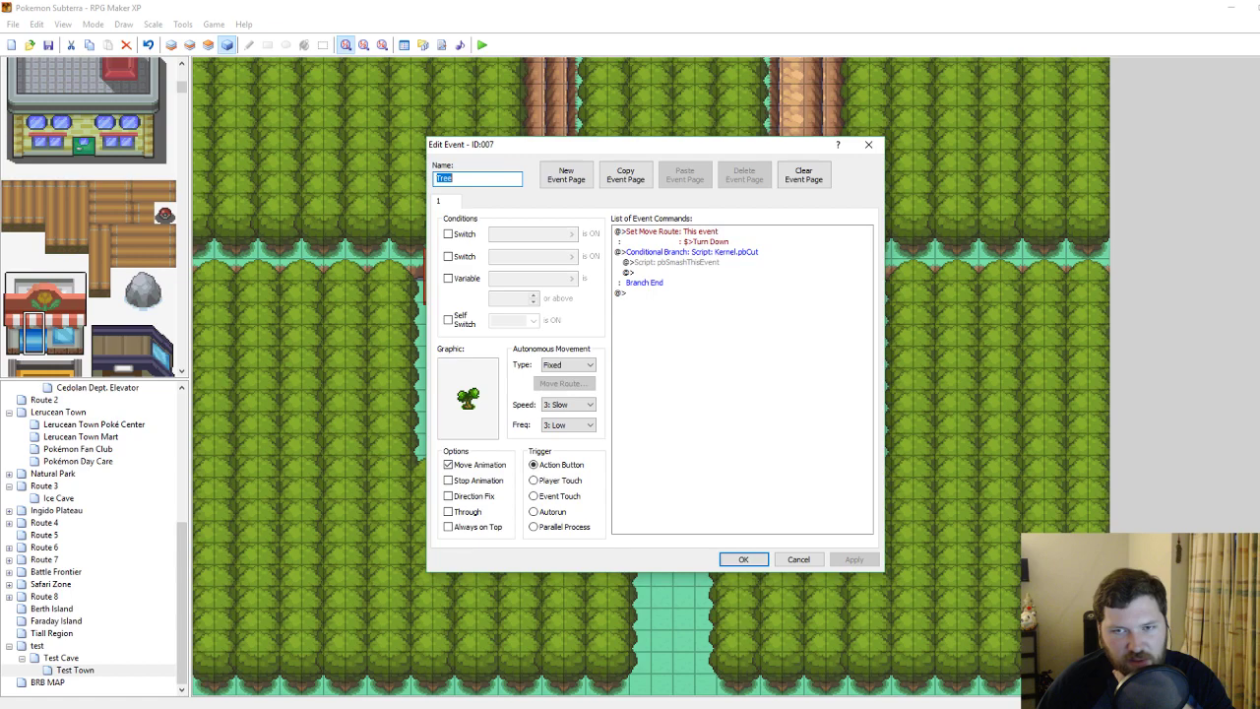
double_click(472, 397)
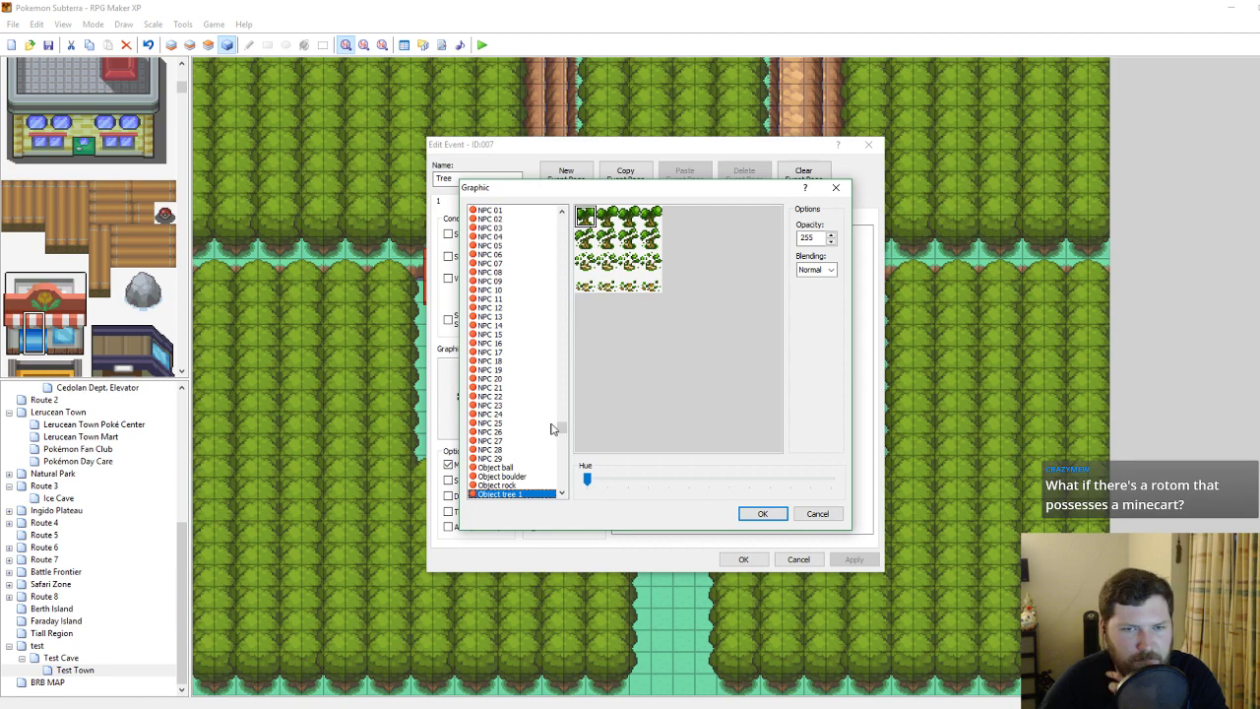
scroll(536, 428, down, 3)
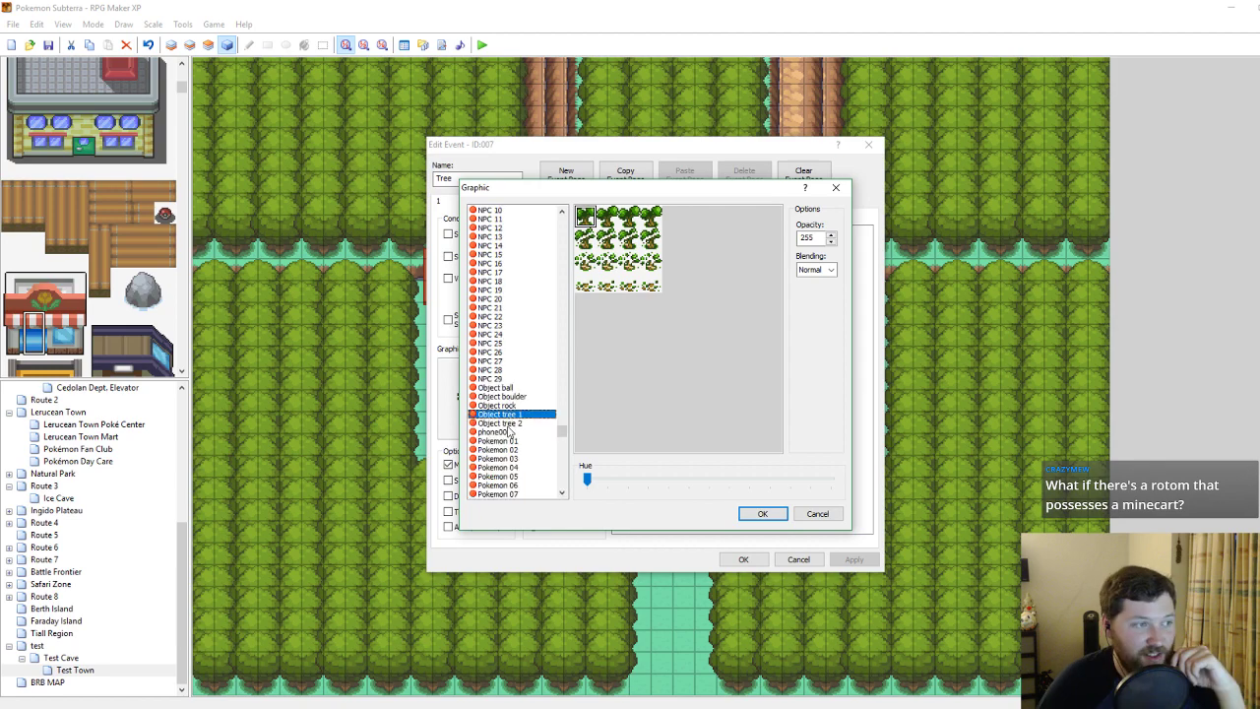
click(508, 424)
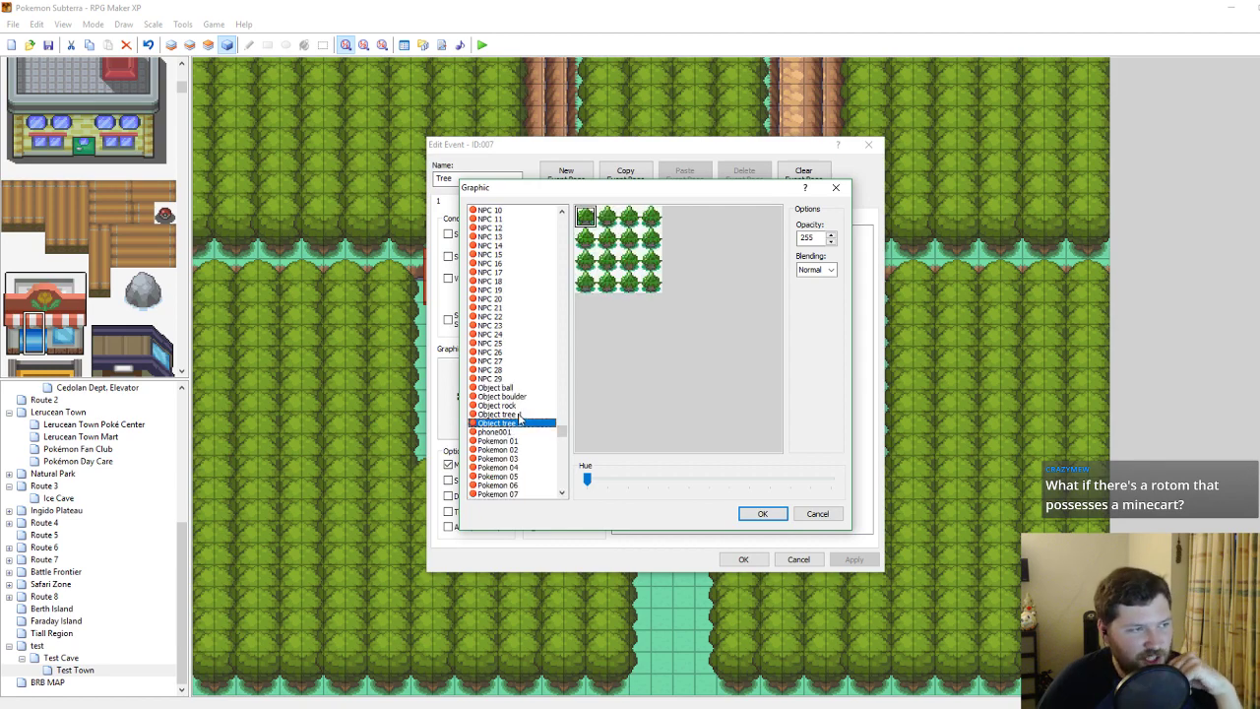
click(518, 415)
click(514, 406)
click(529, 398)
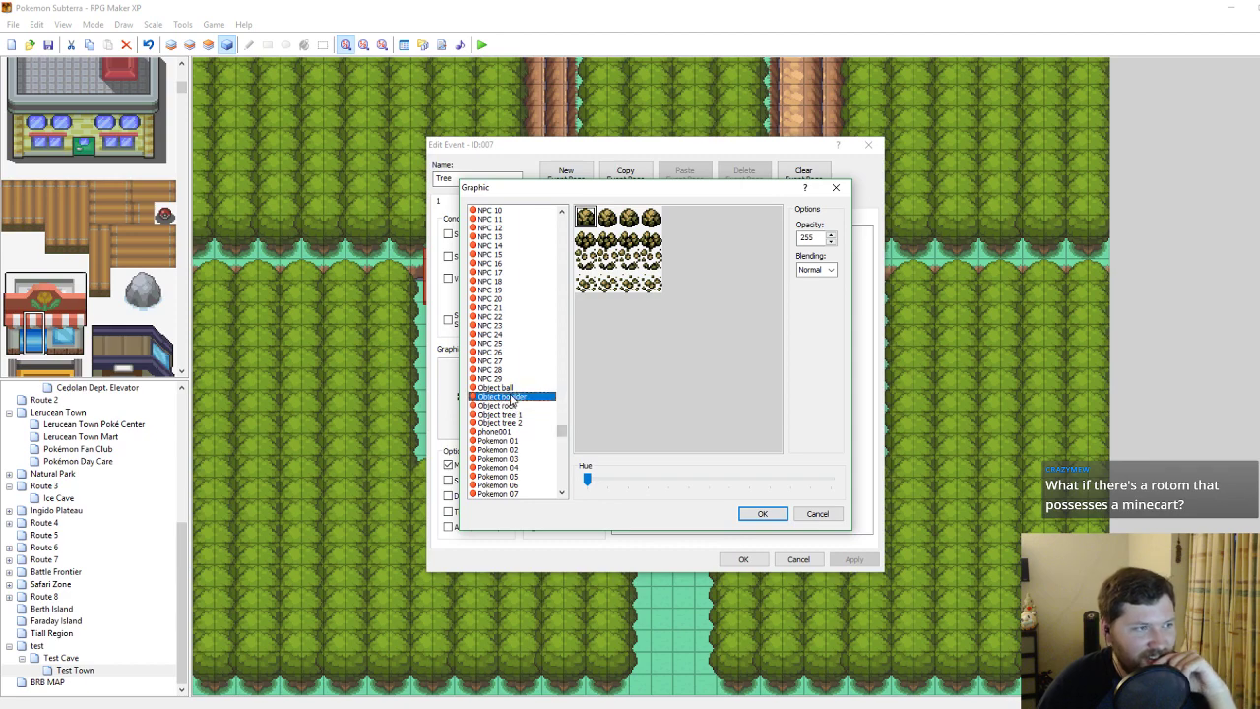
Search upward through the NPC and HGSS sprite sheets, previewing several around HGSS_205 to HGSS_224, for a tree graphic.
drag(562, 427, 562, 424)
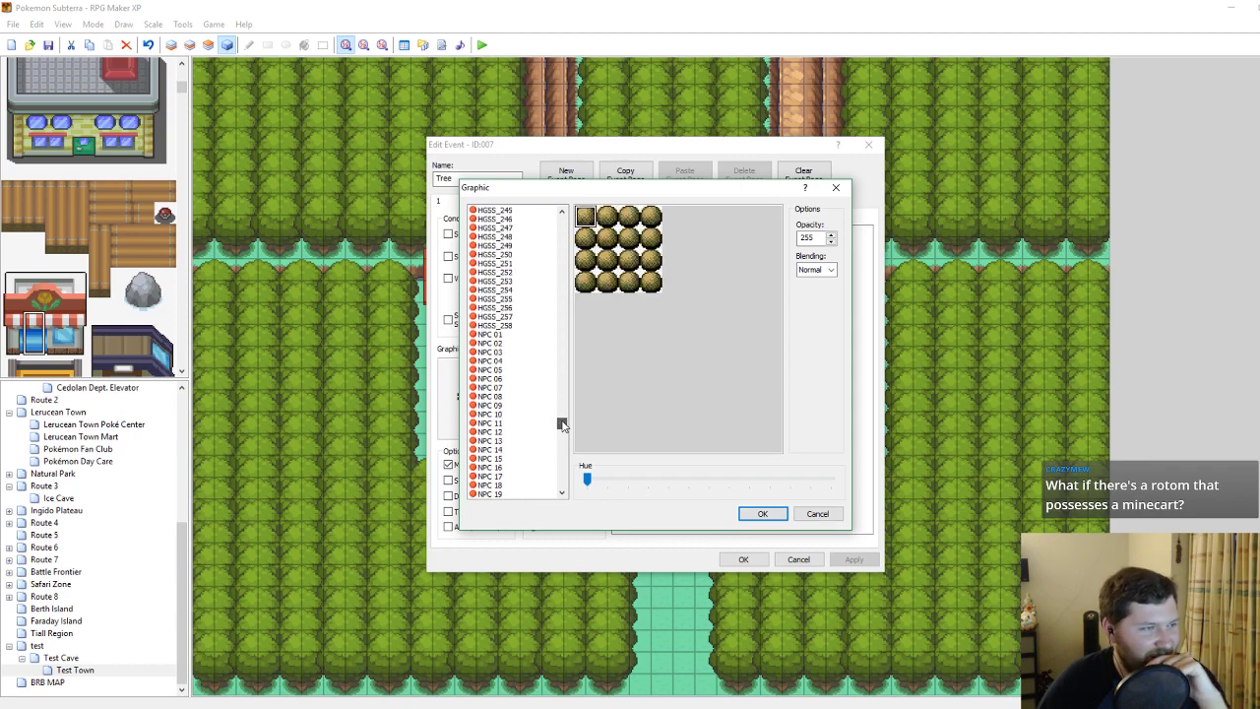
click(497, 370)
scroll(512, 360, up, 5)
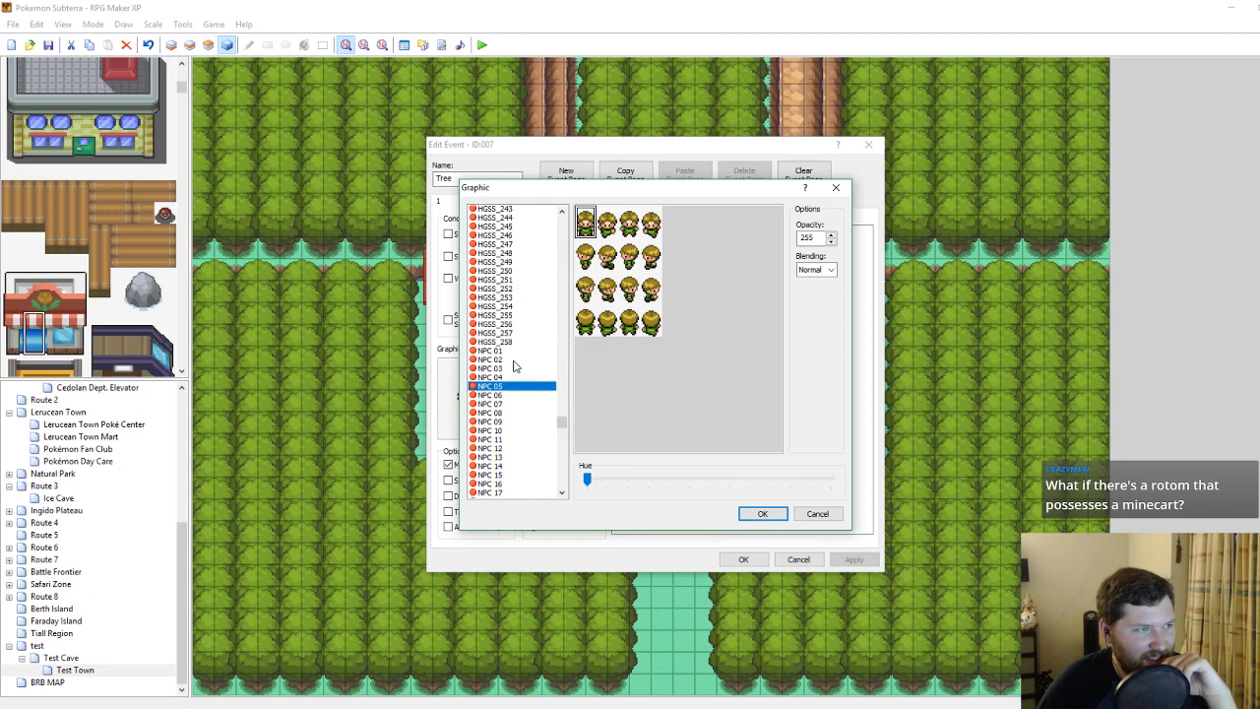
click(518, 292)
scroll(522, 335, up, 2)
scroll(519, 317, up, 3)
click(516, 301)
scroll(517, 312, up, 4)
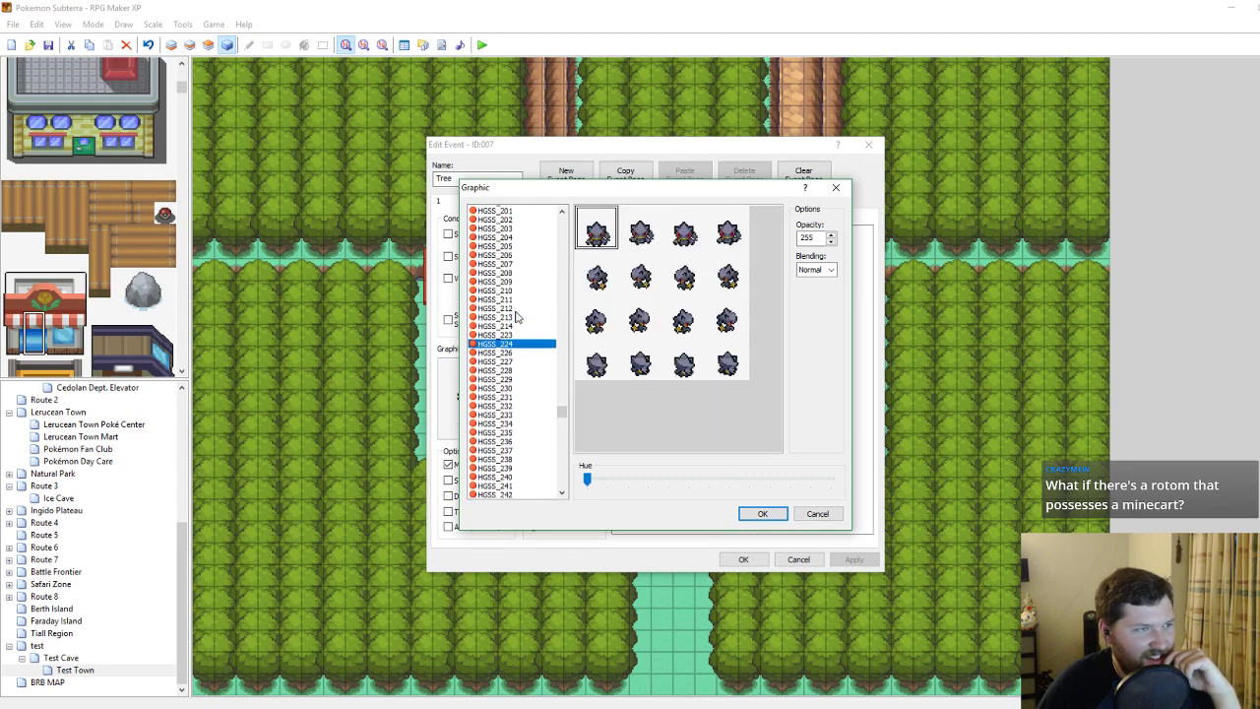
double_click(516, 312)
double_click(489, 400)
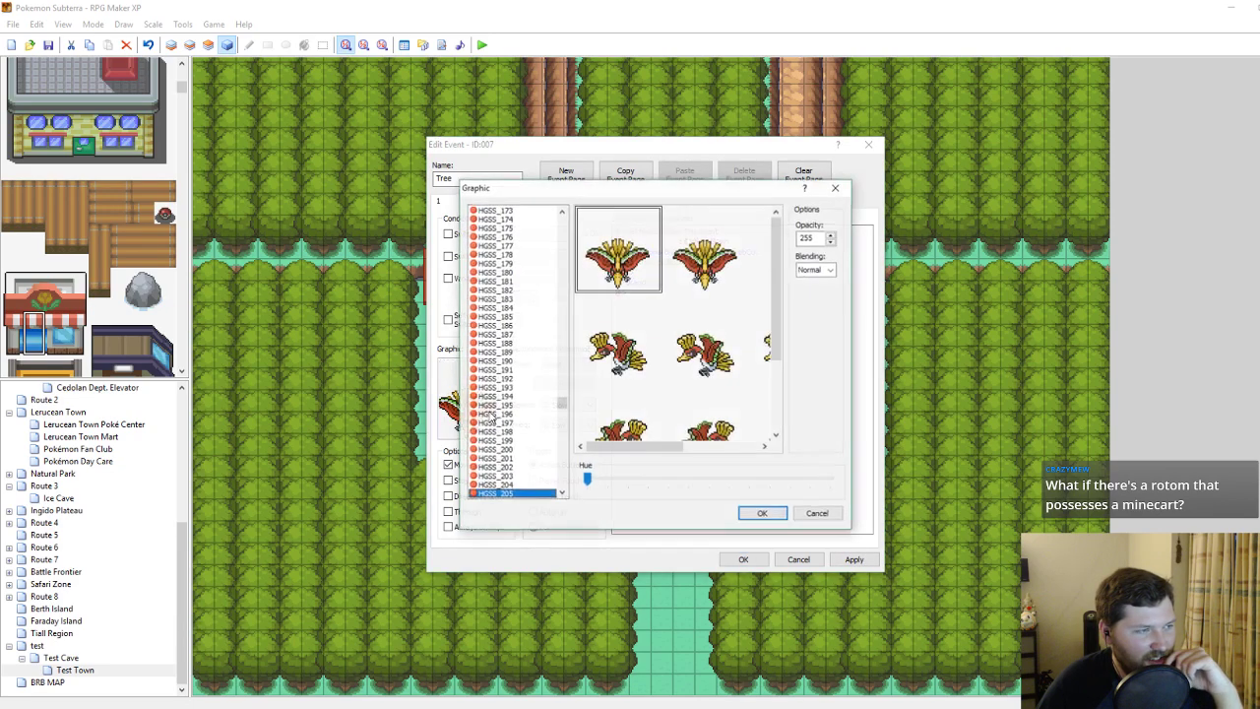
click(510, 485)
scroll(510, 483, down, 2)
click(513, 440)
click(511, 424)
click(509, 415)
click(510, 434)
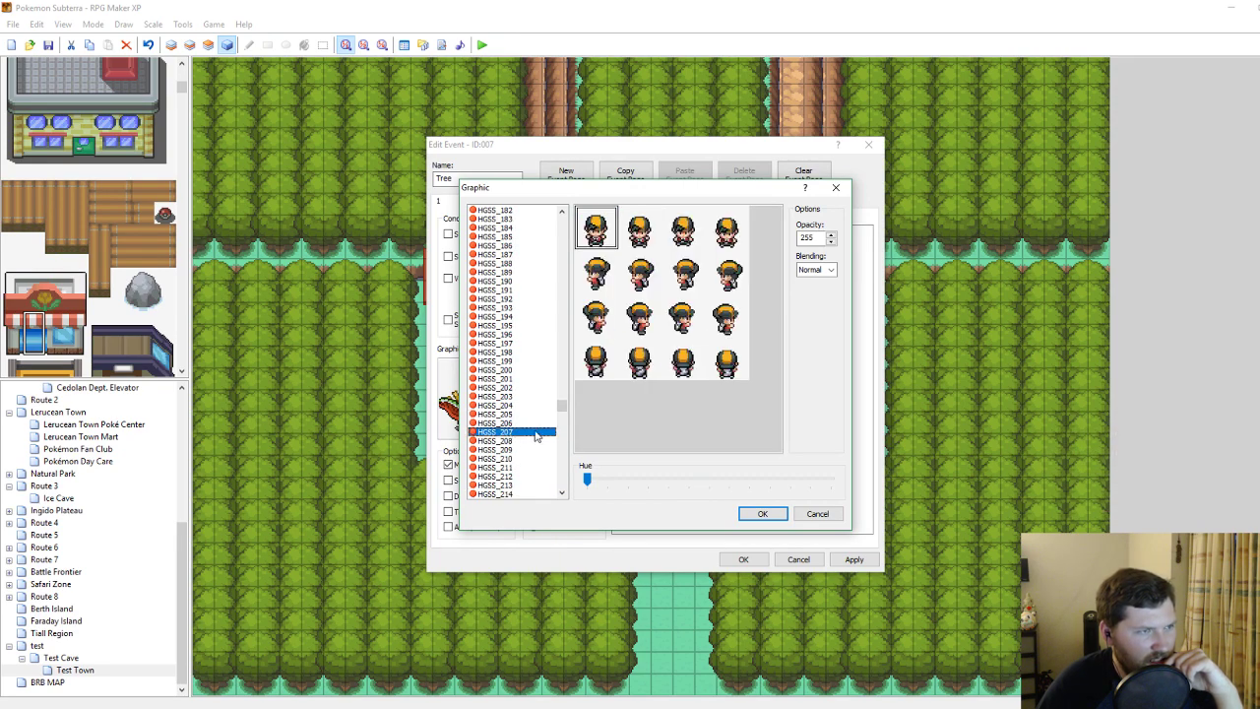
Change the Tree event's graphic to the small tree of the HGSS_093 sheet and save the event.
click(500, 360)
scroll(499, 360, up, 1)
scroll(501, 359, up, 2)
click(500, 352)
scroll(500, 356, up, 5)
click(517, 337)
scroll(518, 340, up, 1)
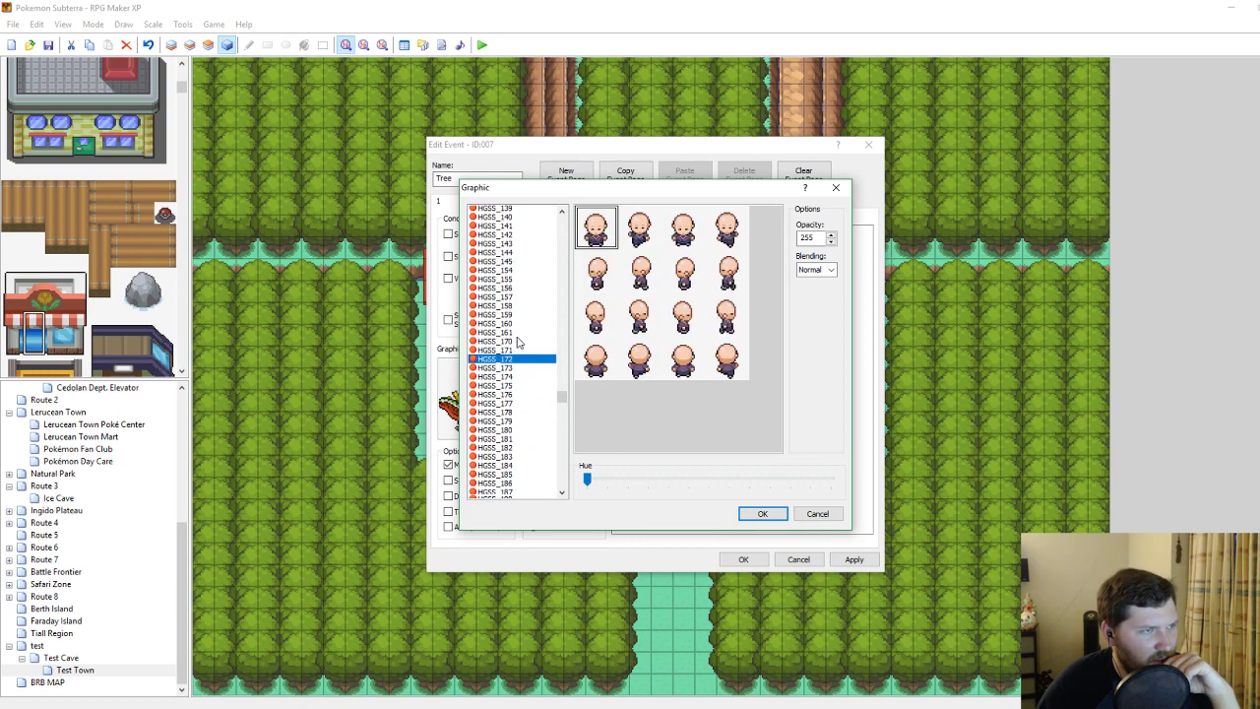
scroll(517, 354, up, 15)
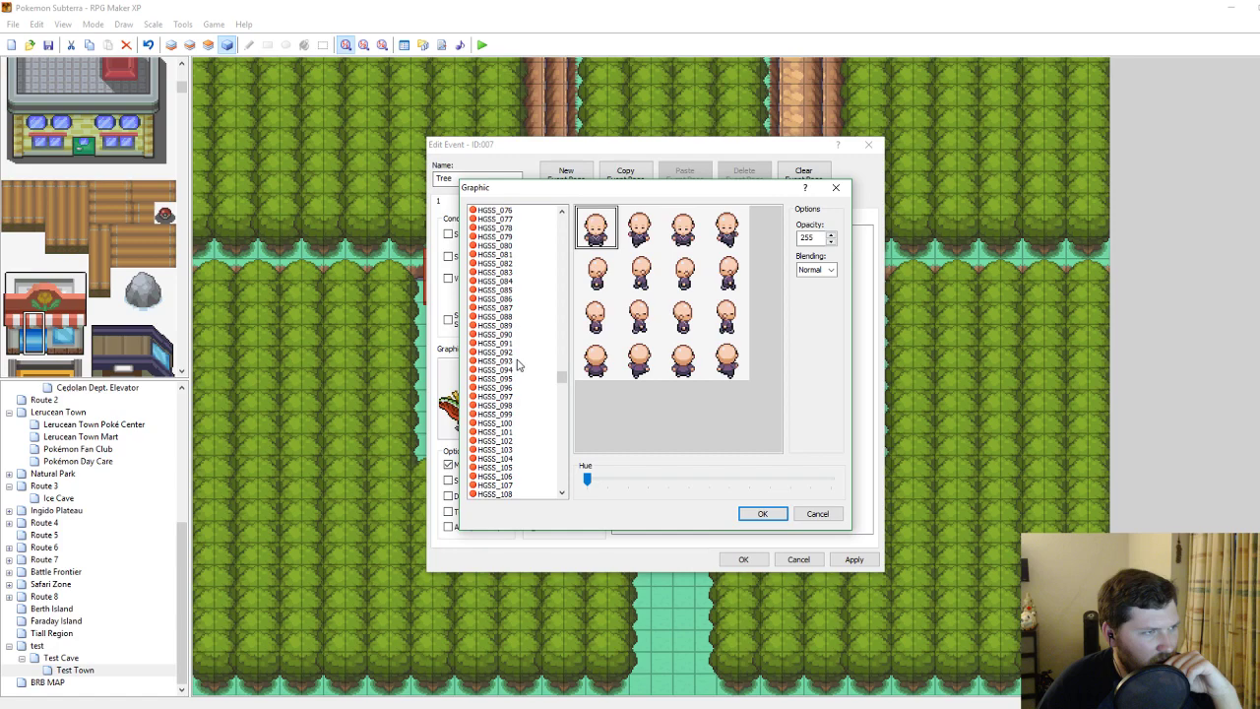
click(512, 362)
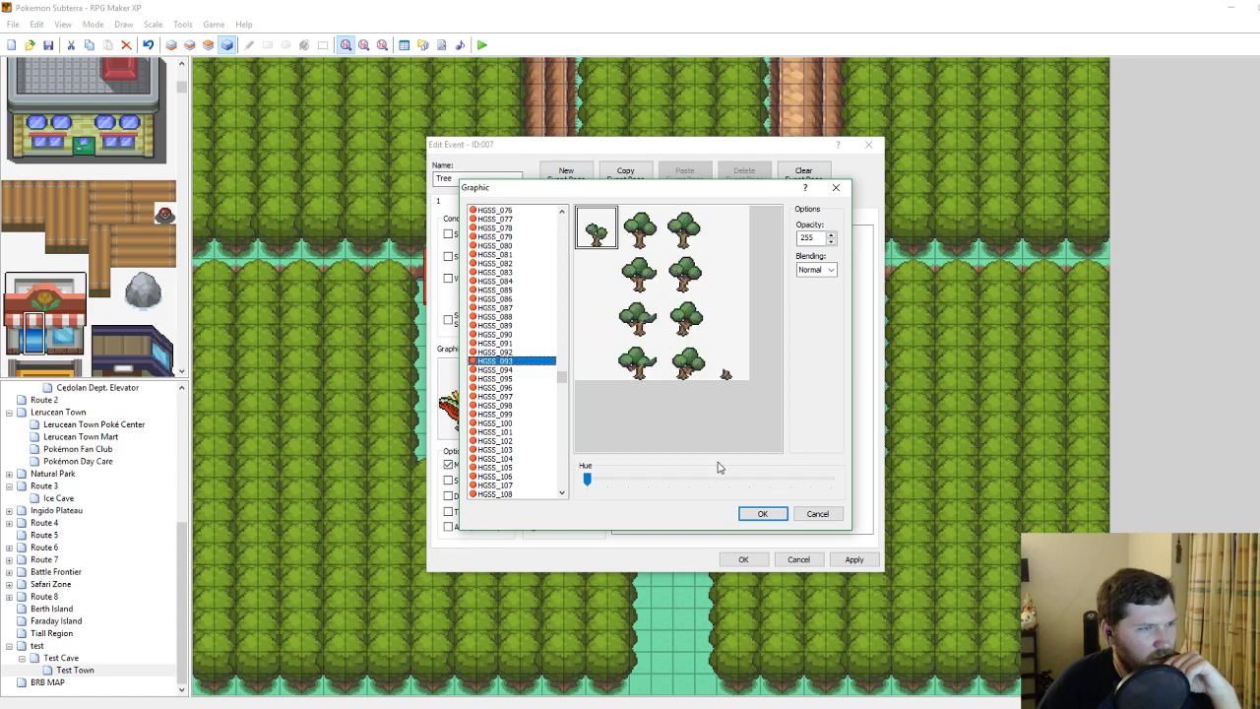
click(760, 514)
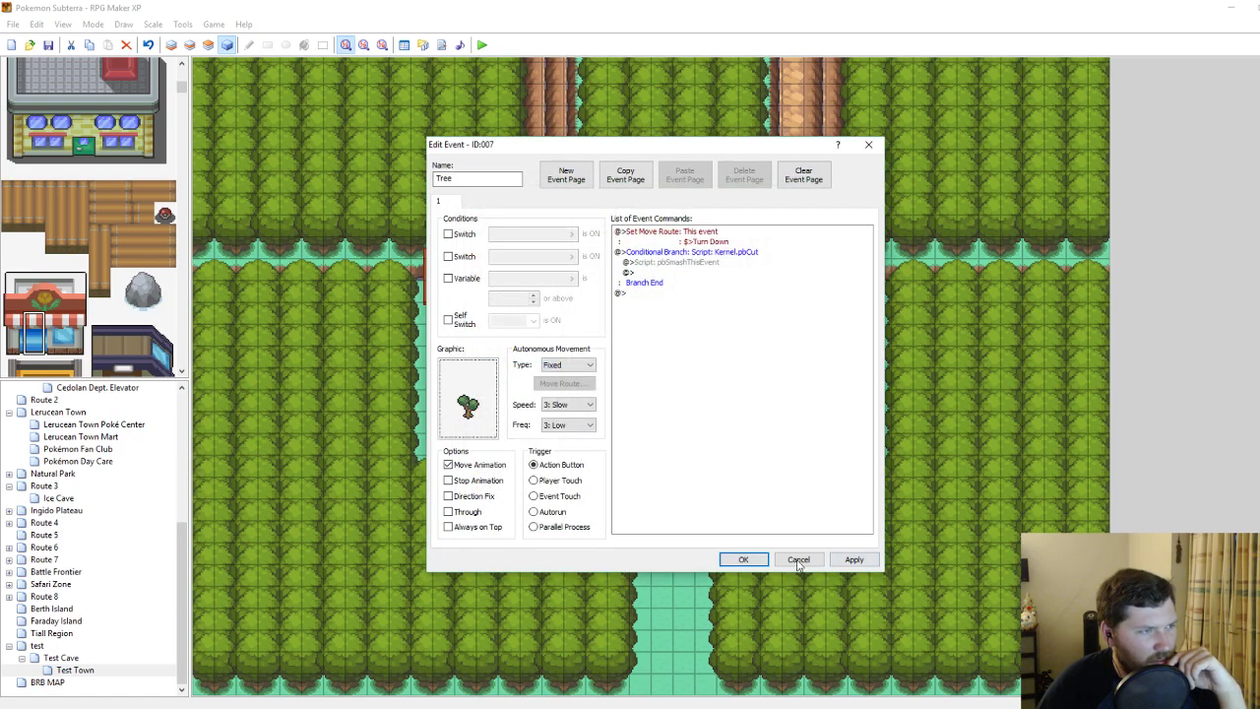
click(740, 559)
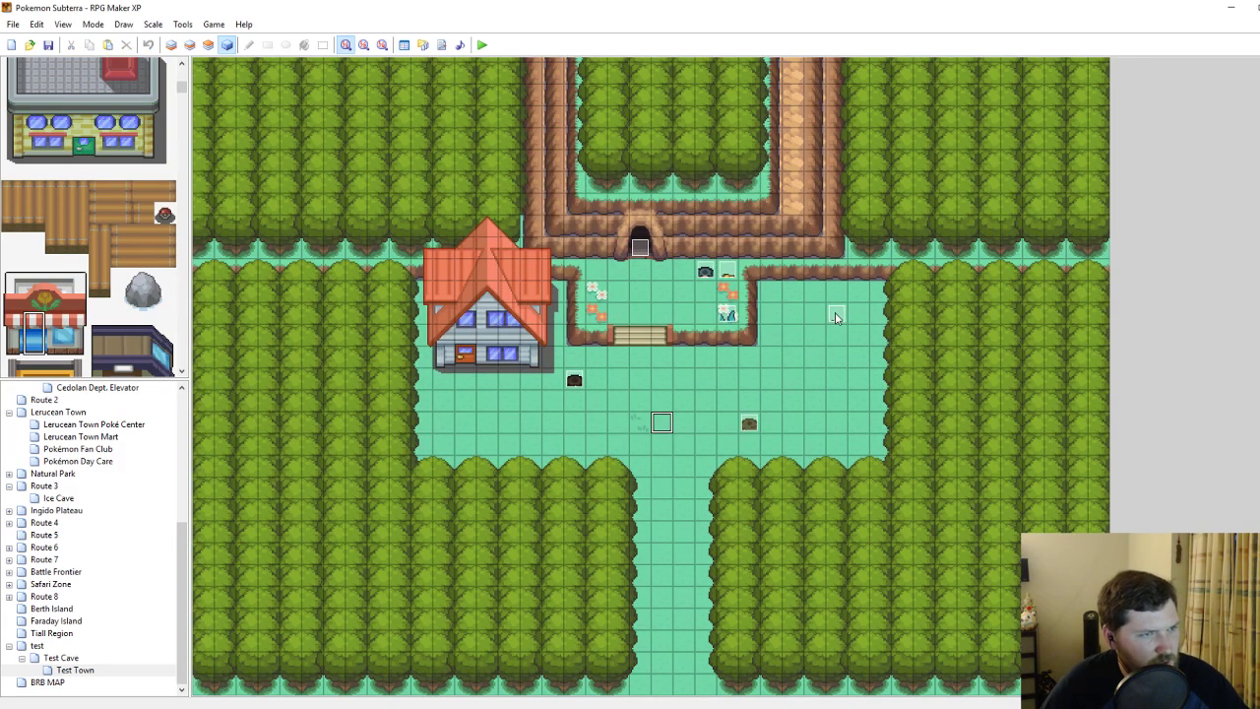
Reopen the Tree event in Test Town, review its command list and close it again.
double_click(835, 313)
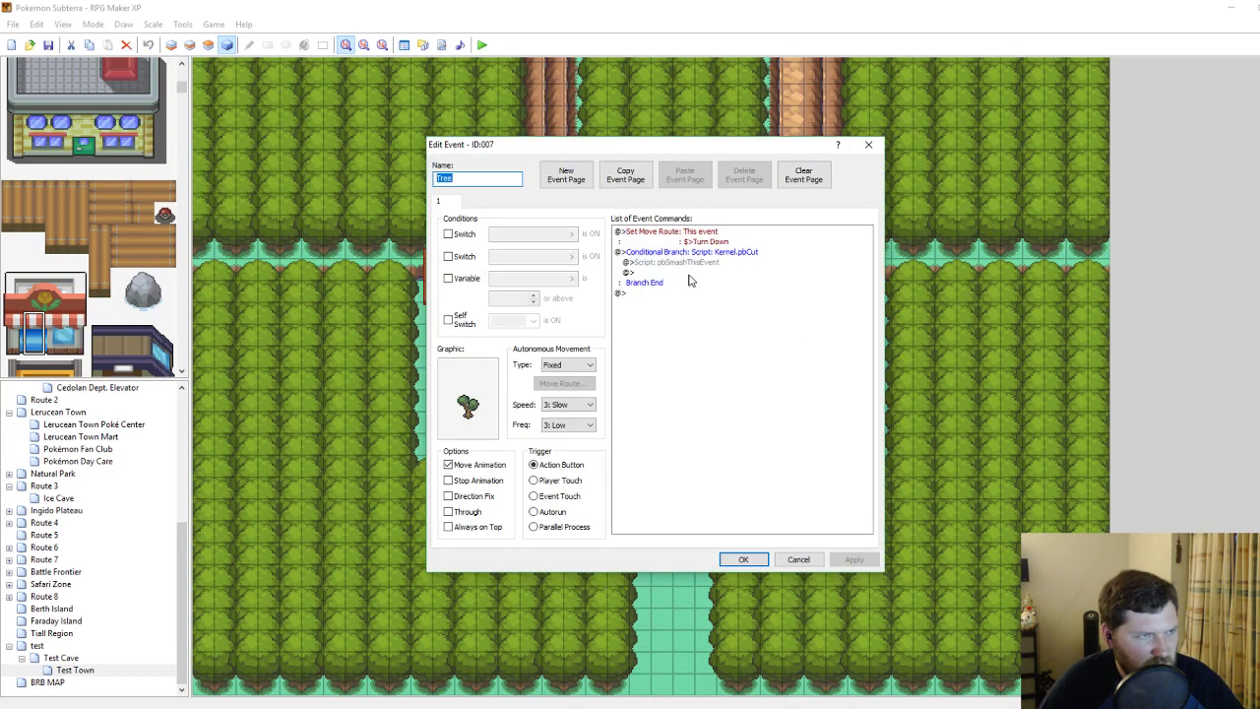
click(703, 264)
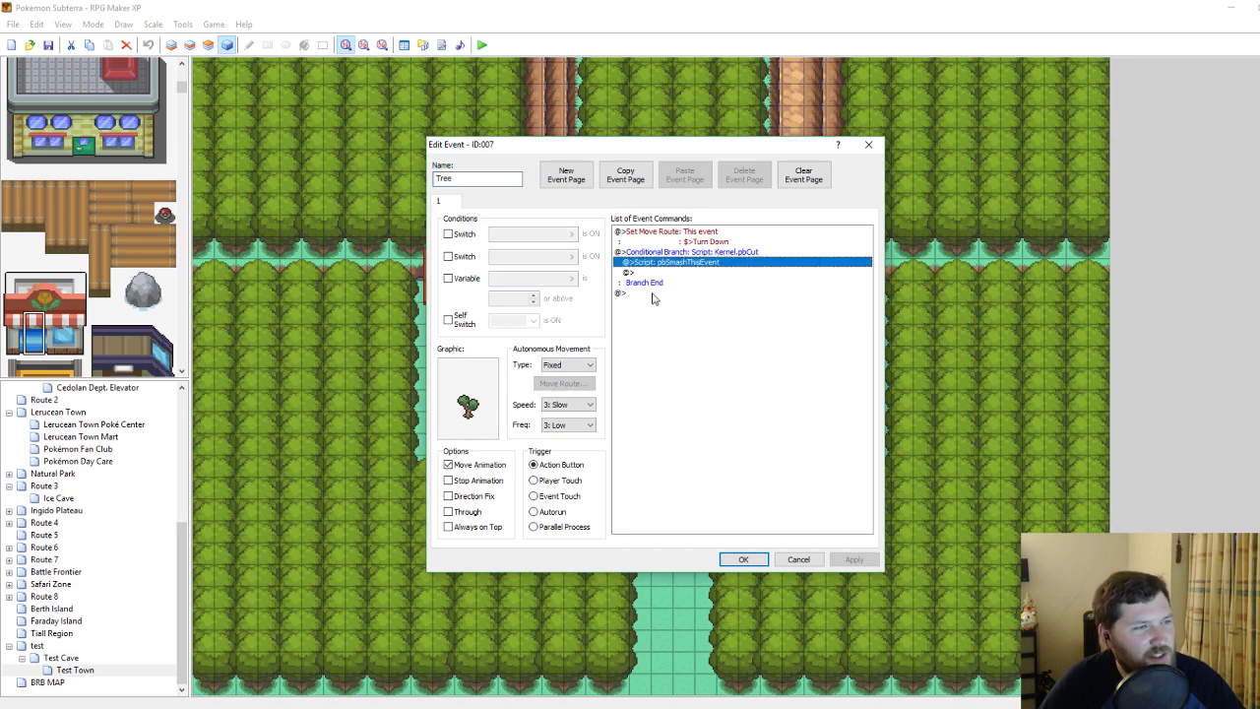
click(695, 295)
click(868, 145)
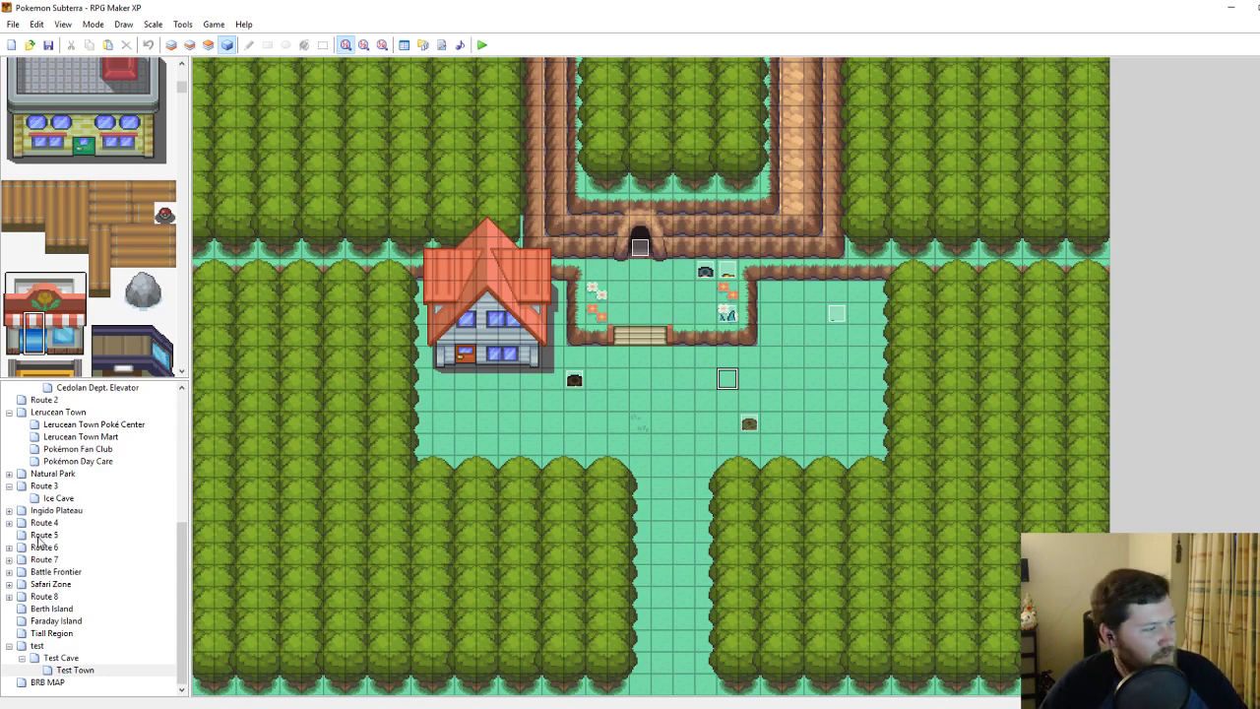
click(60, 657)
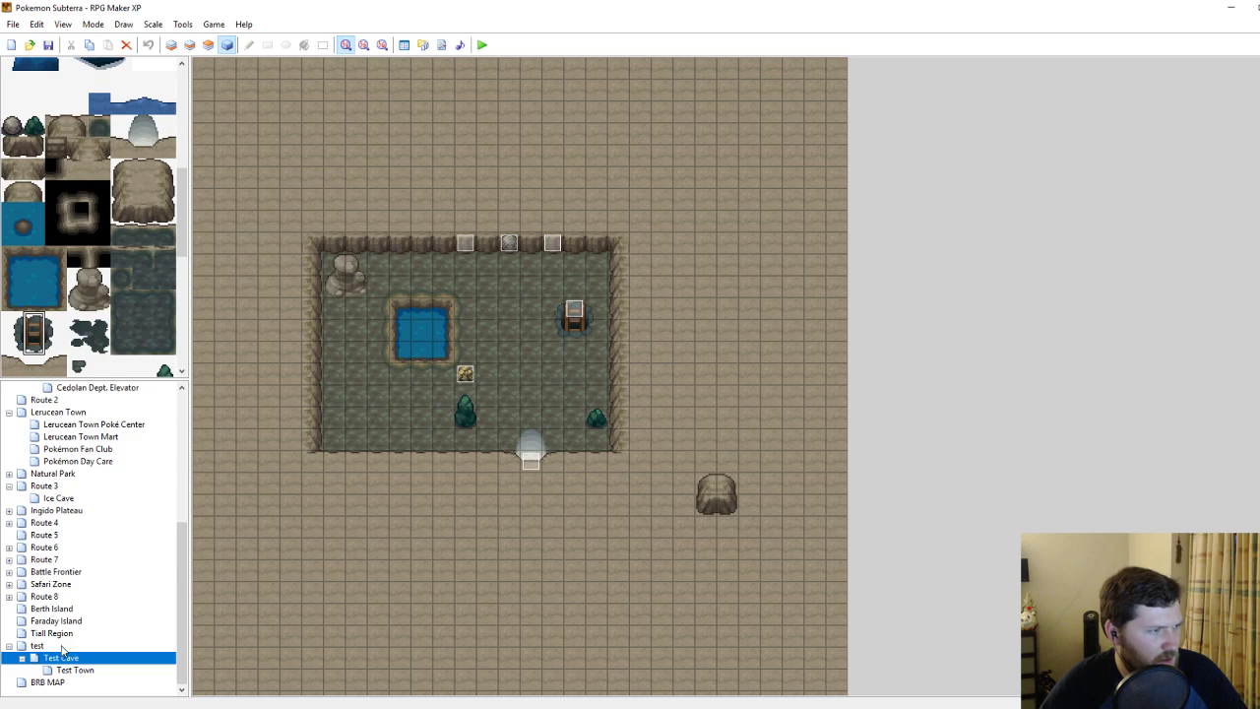
click(61, 647)
click(57, 657)
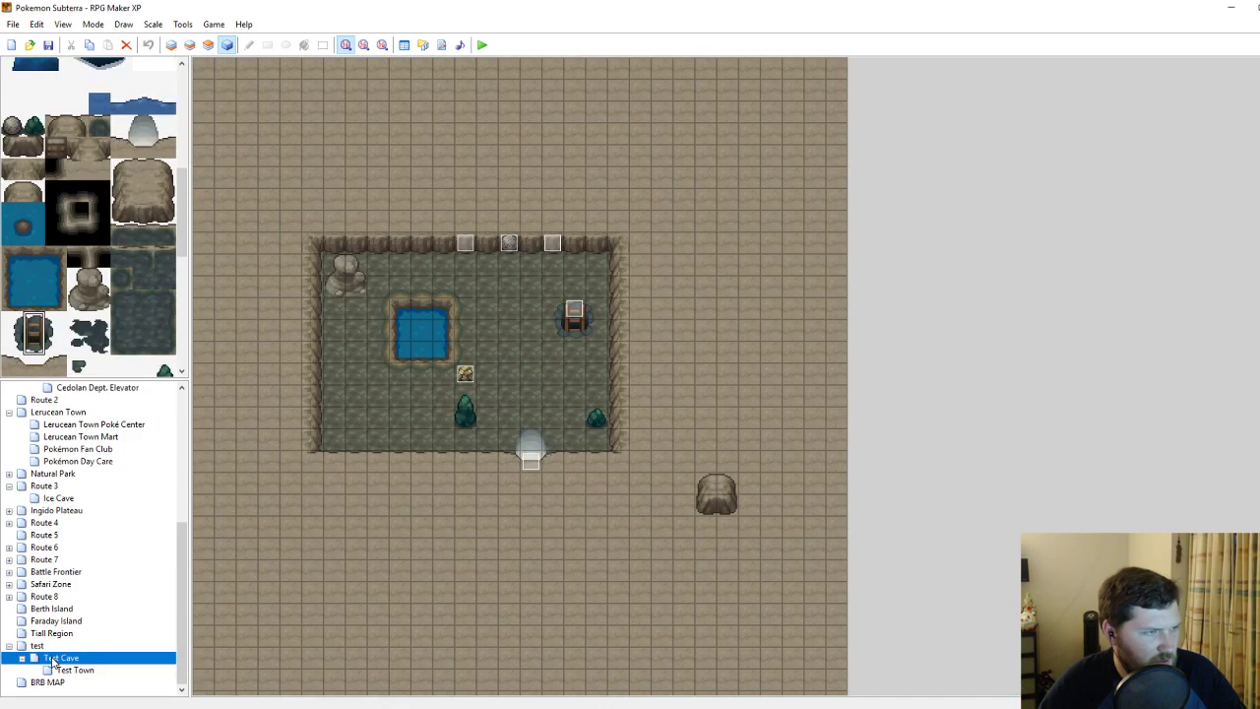
click(76, 671)
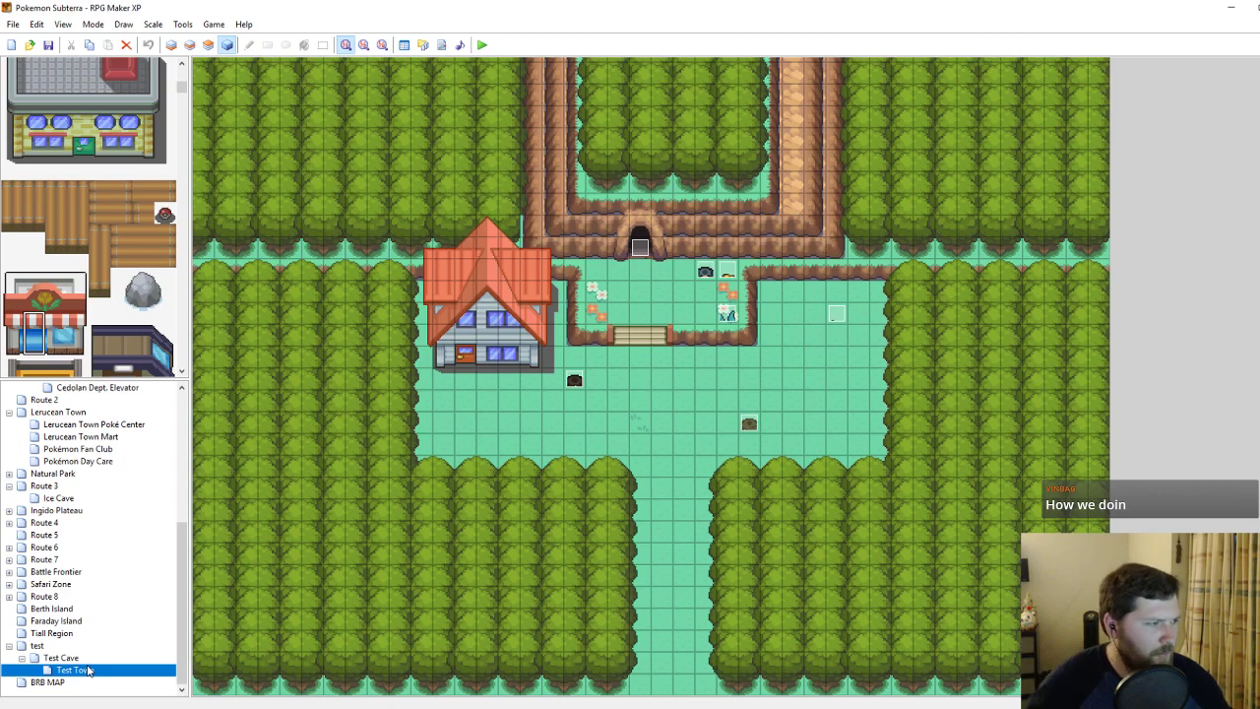
Create a new map named Intro House under the test map, using the default Outside tileset and 20 by 15 size.
click(50, 644)
right_click(54, 645)
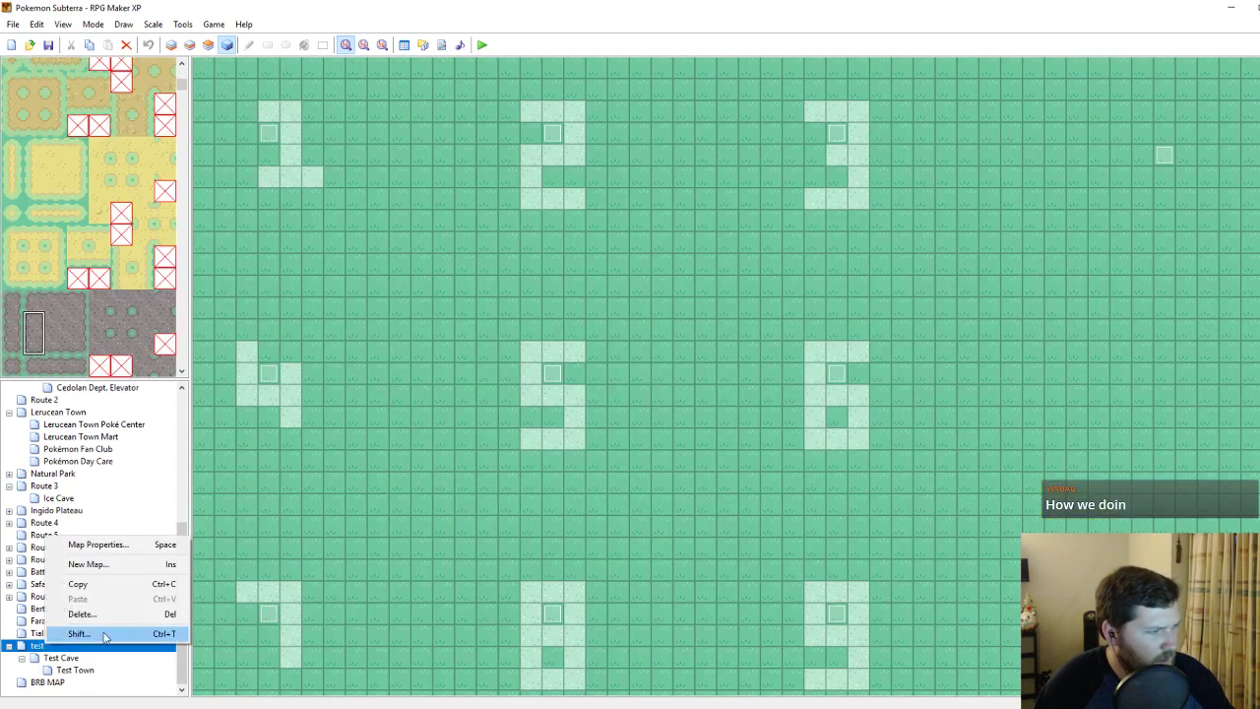
click(88, 565)
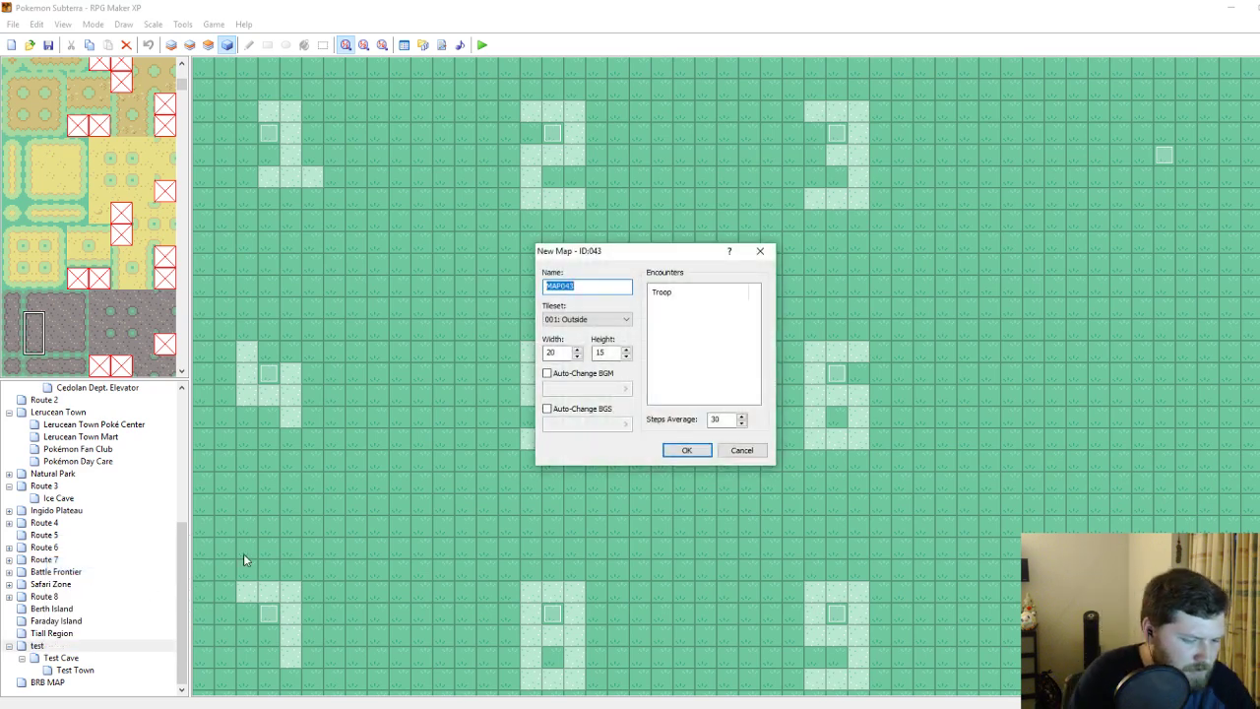
text(Intro)
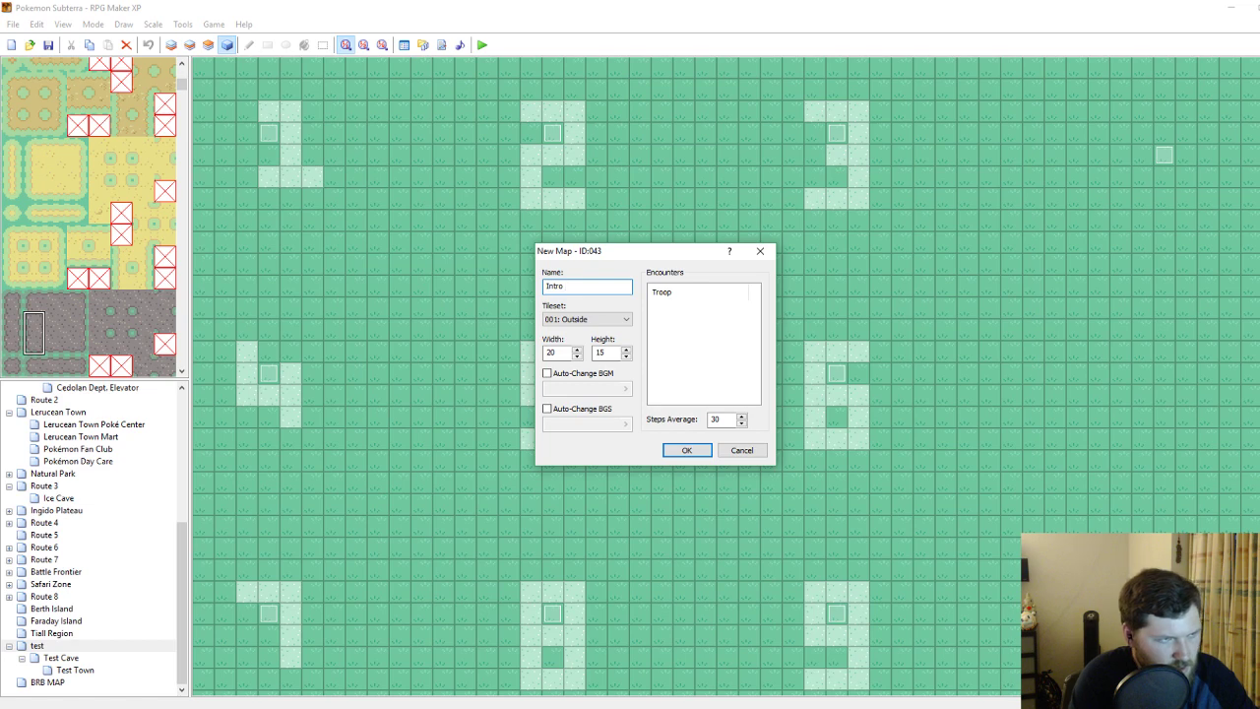
text( House)
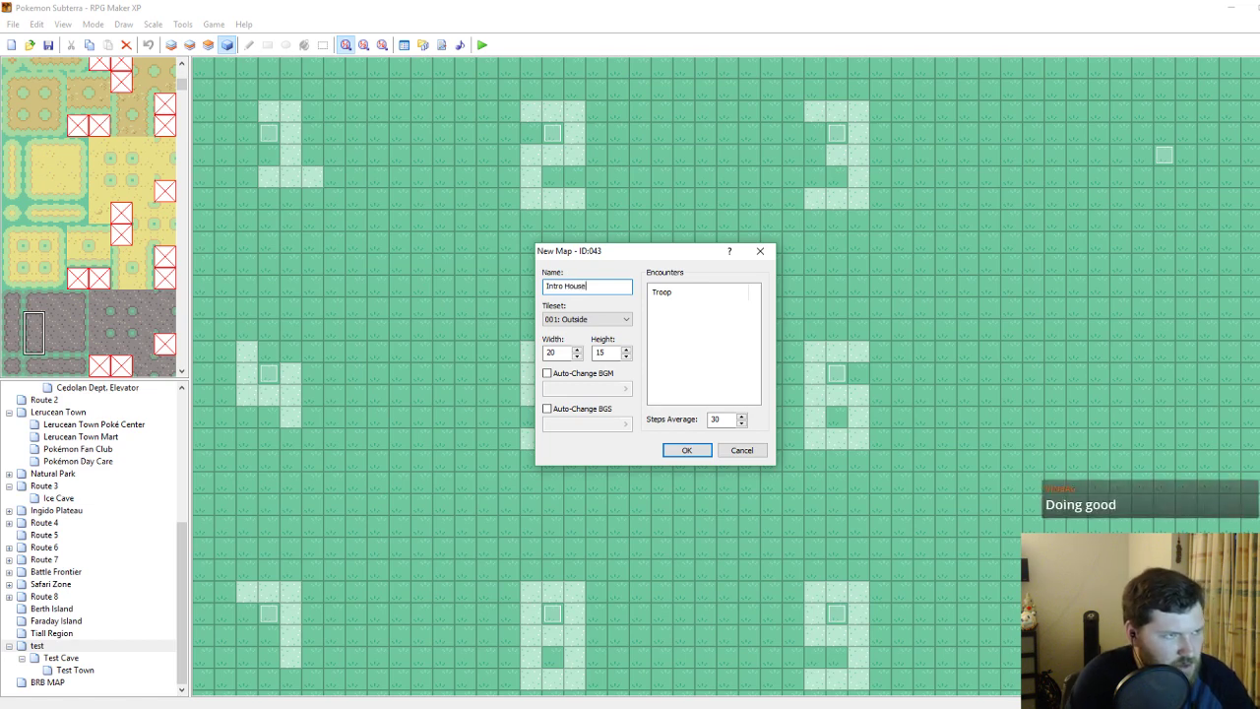
click(686, 450)
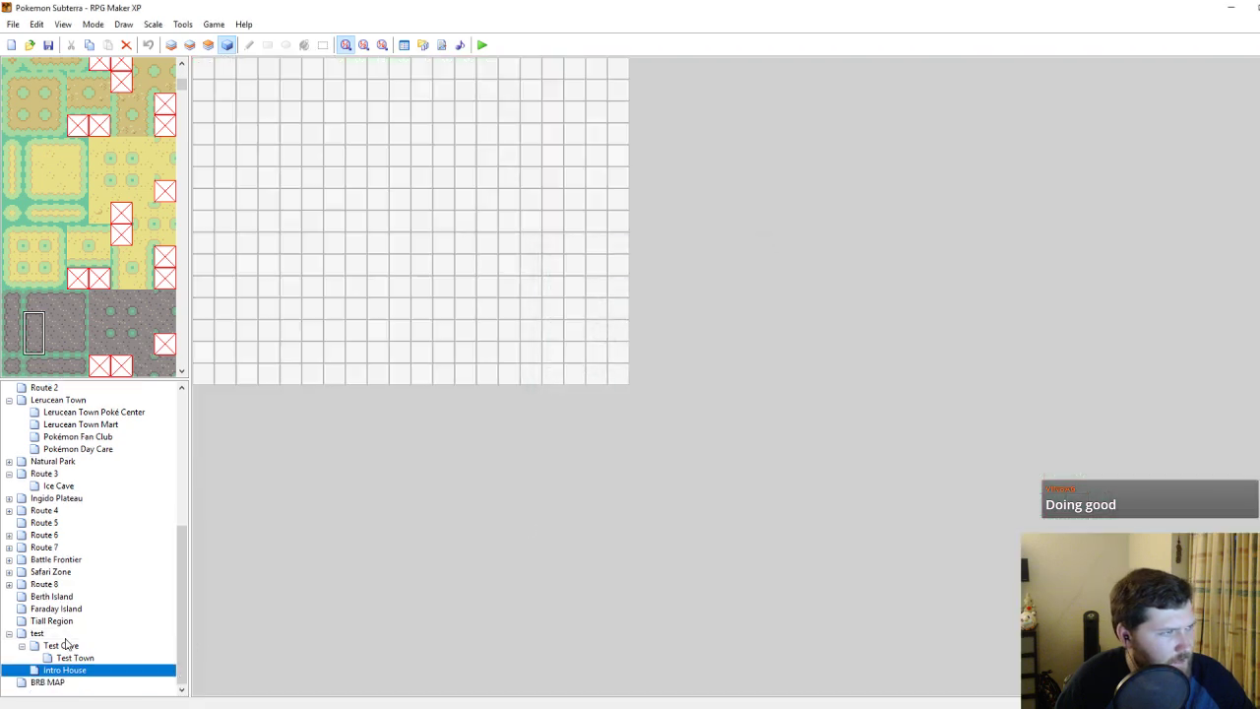
Check the tileset choices in the Intro House map properties and cancel without changing them.
right_click(92, 670)
click(157, 571)
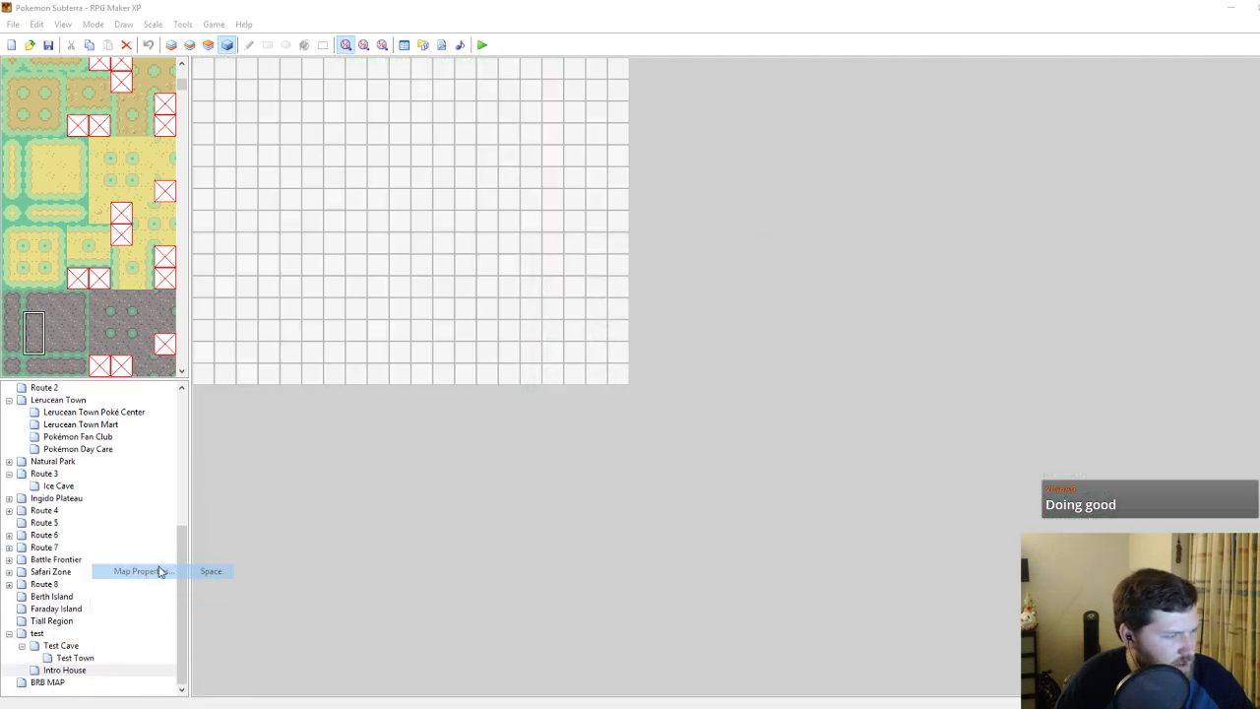
click(598, 319)
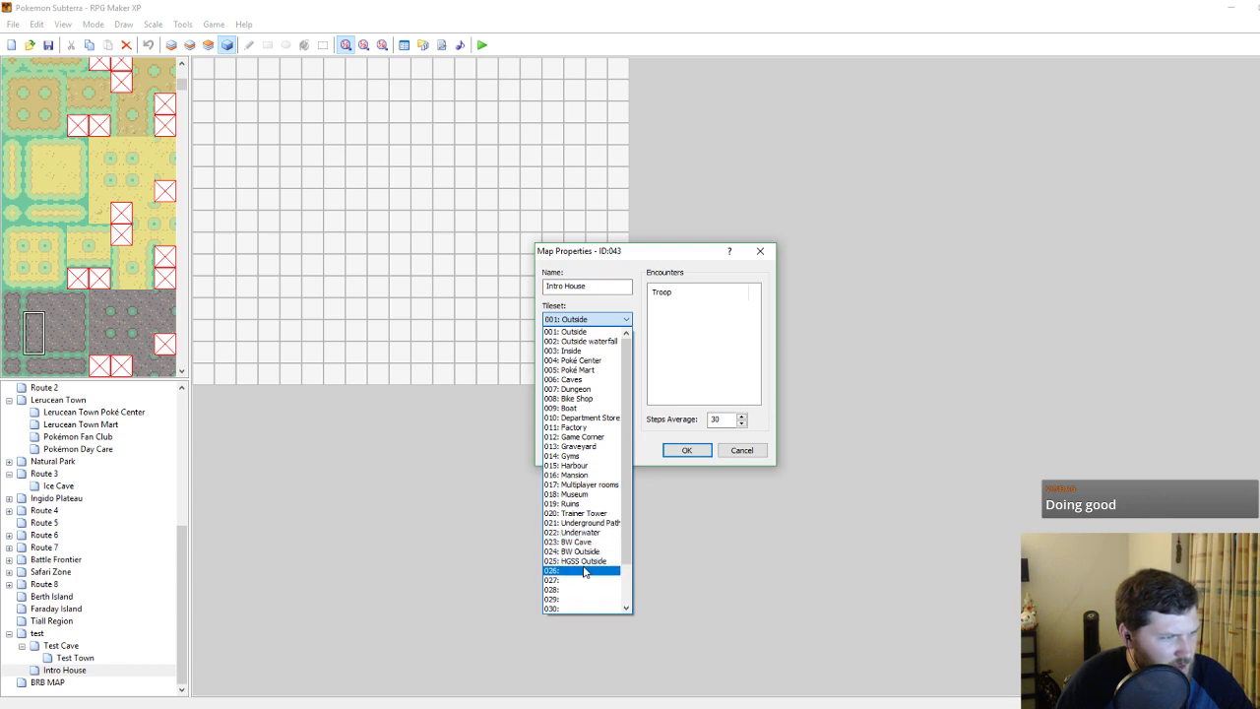
click(739, 451)
click(743, 451)
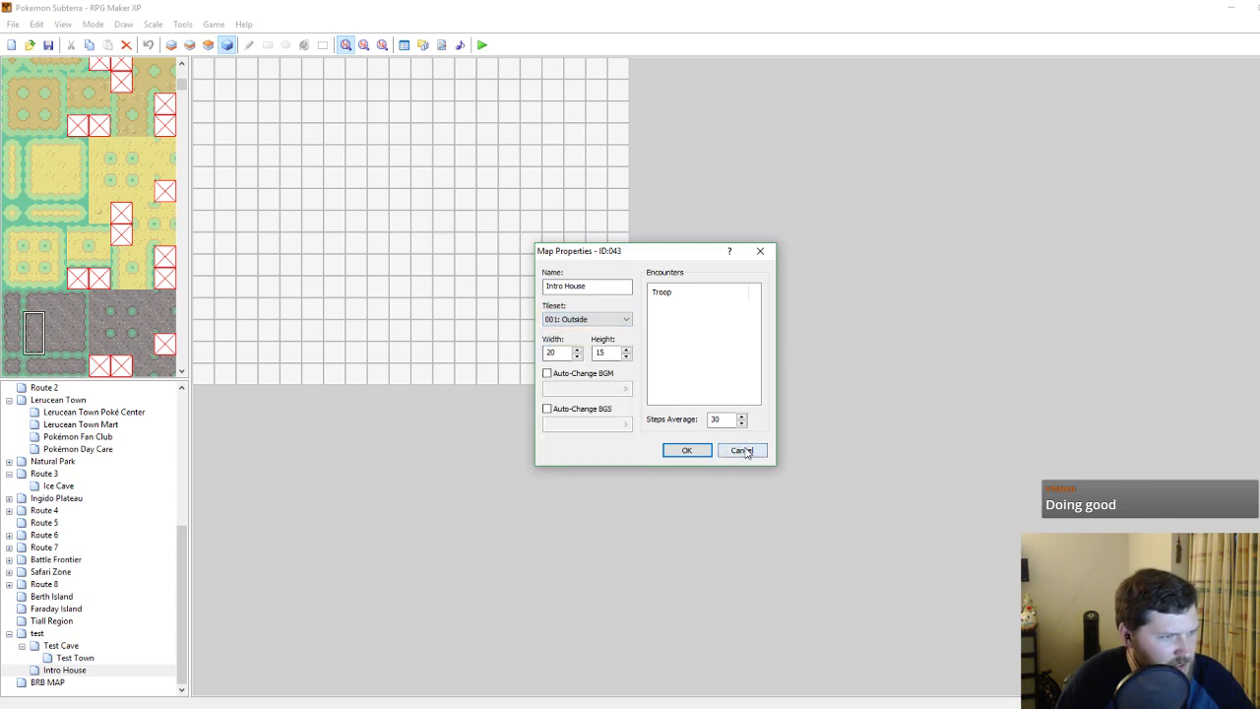
Name the empty tileset entry 026 in the database HGSS Indoor.
click(404, 45)
click(471, 422)
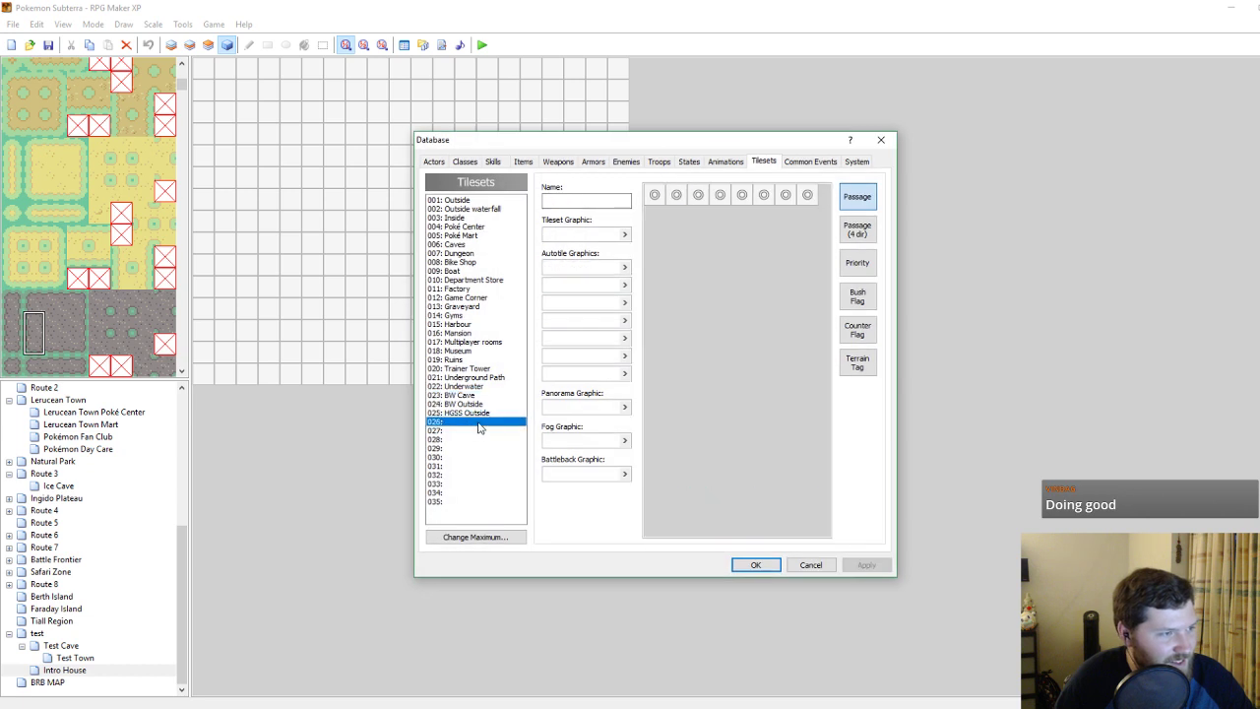
click(587, 200)
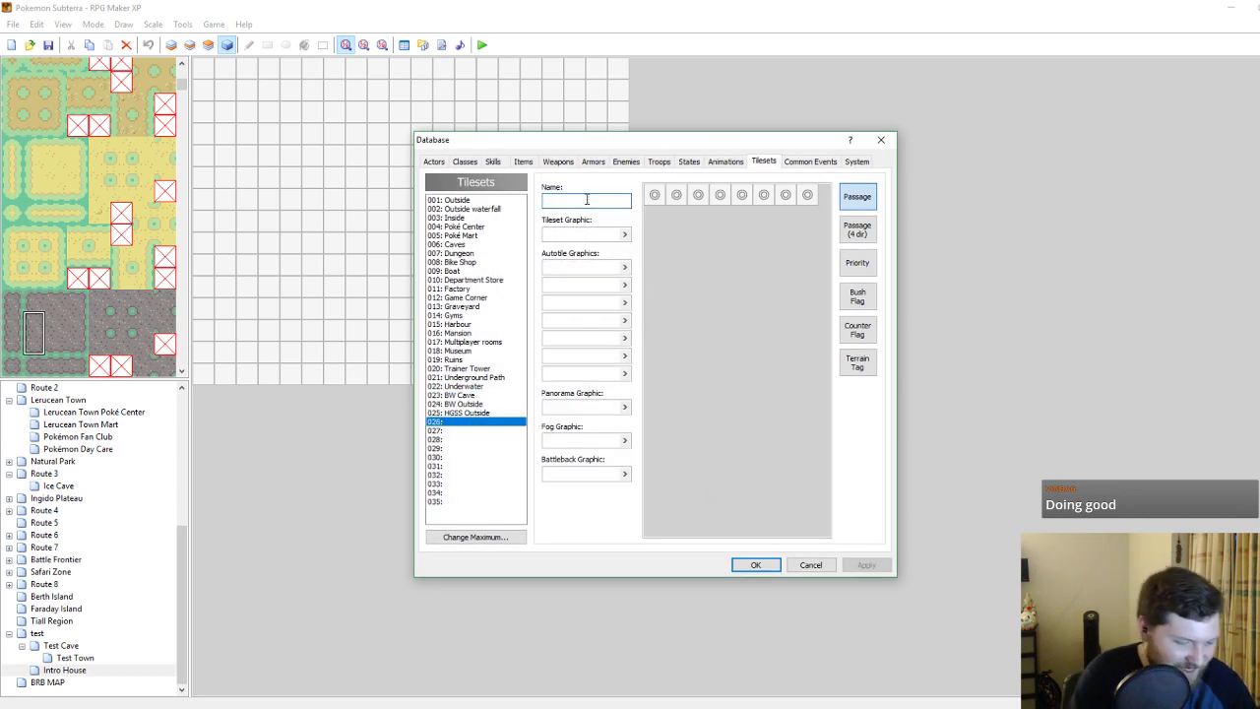
text(HGSS Indo)
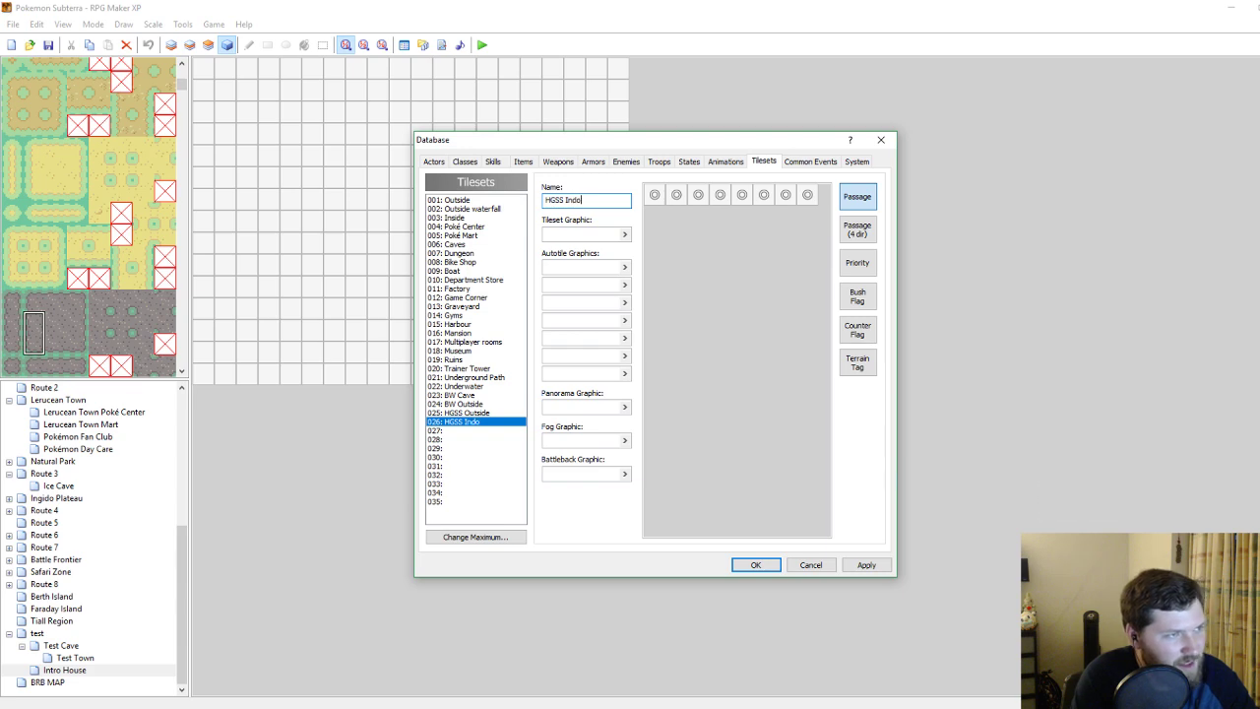
text(or)
Open the graphic choice for the HGSS Indoor tileset and preview the interior, BW, Boat and HGSS Outside graphics for a suitable indoor set.
click(624, 234)
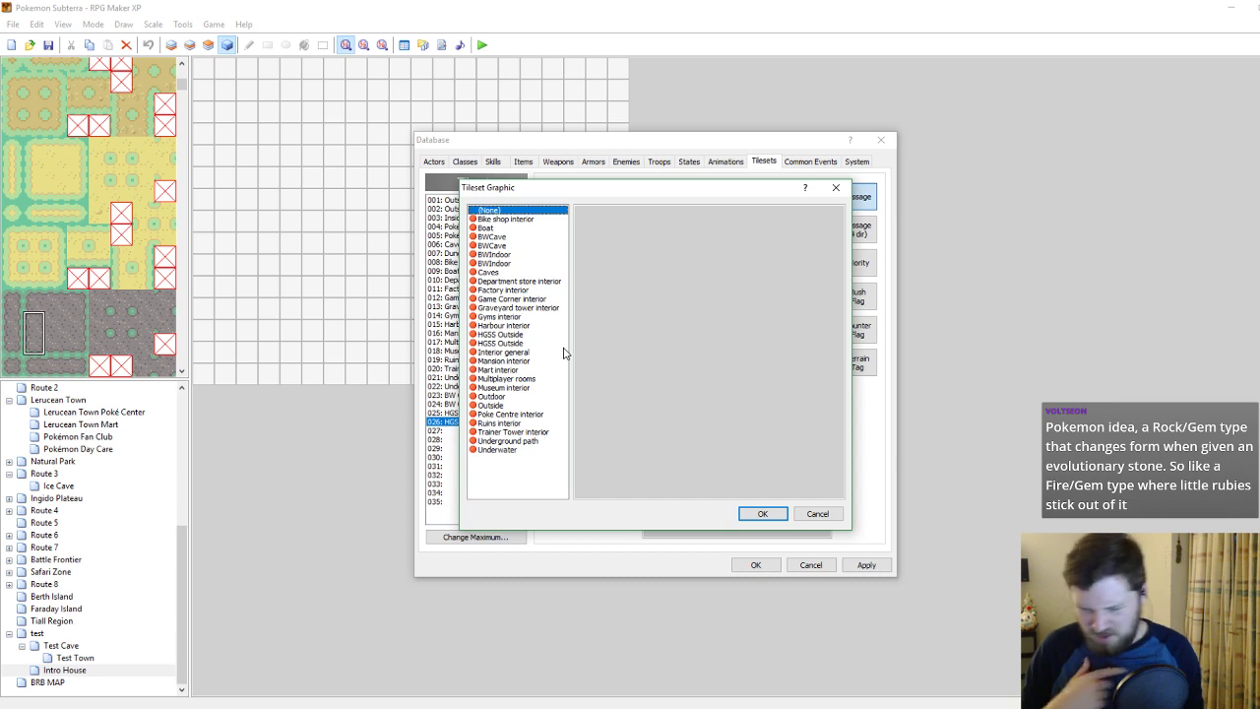
click(505, 335)
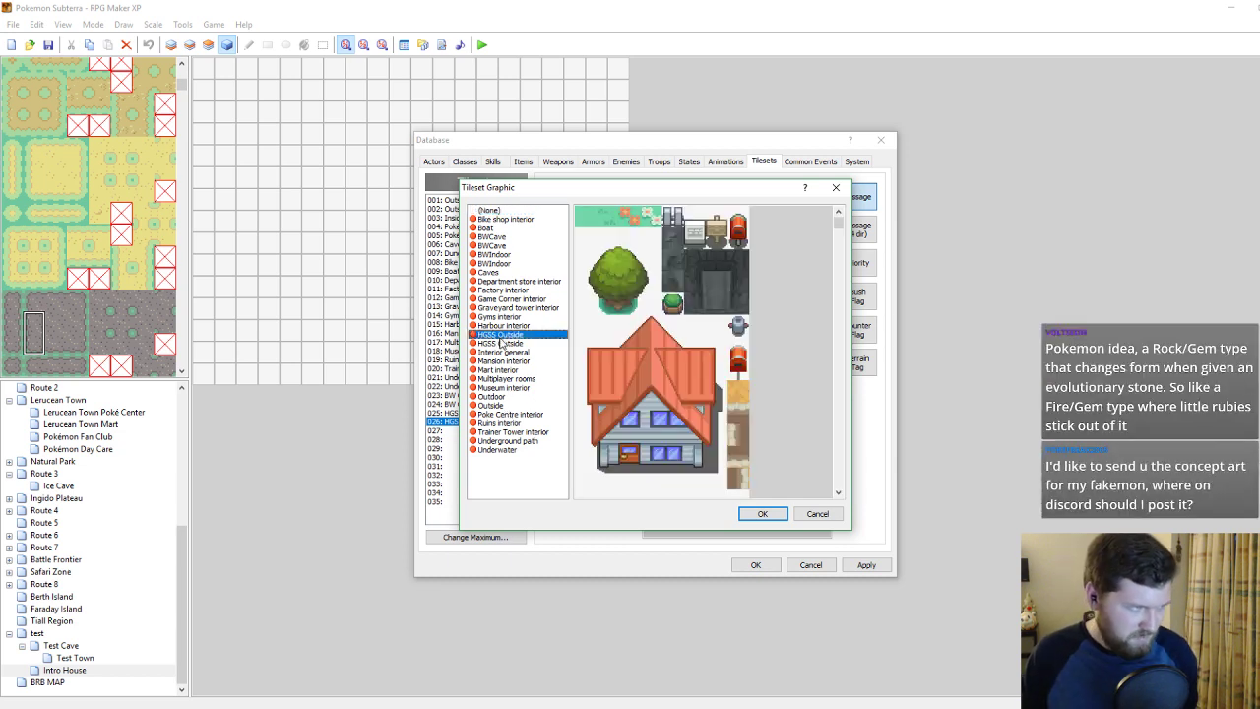
click(511, 326)
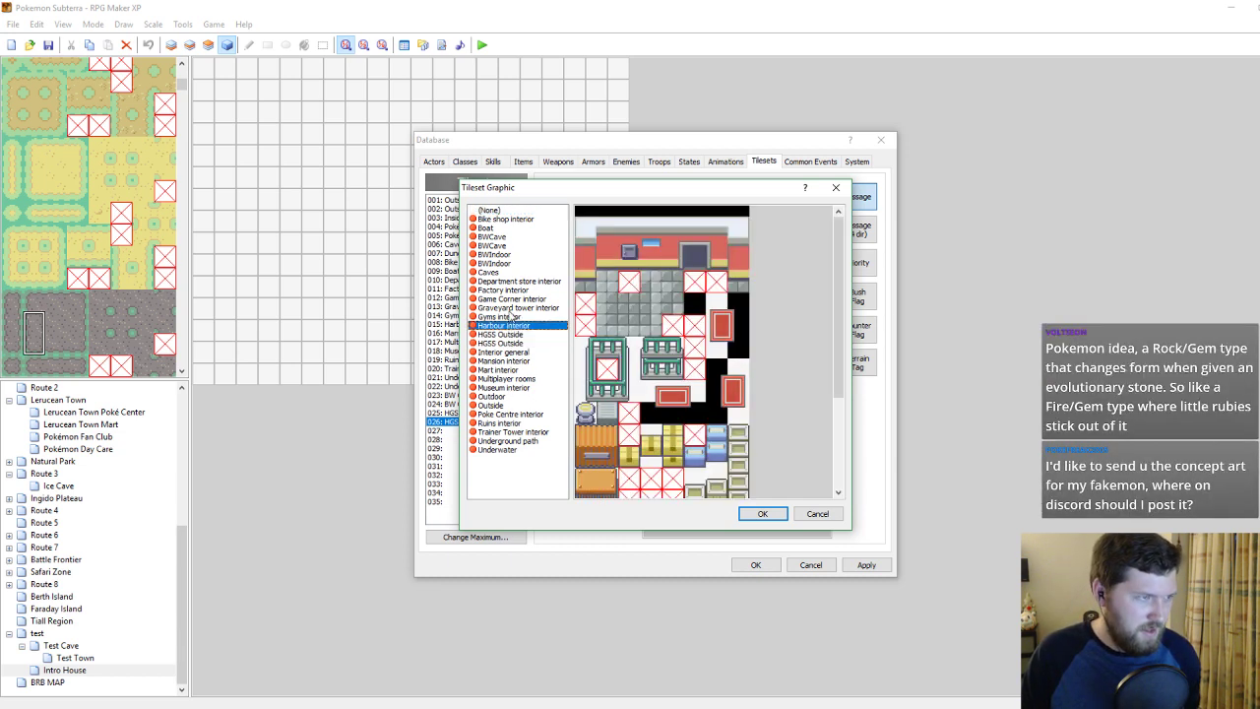
click(511, 317)
click(510, 298)
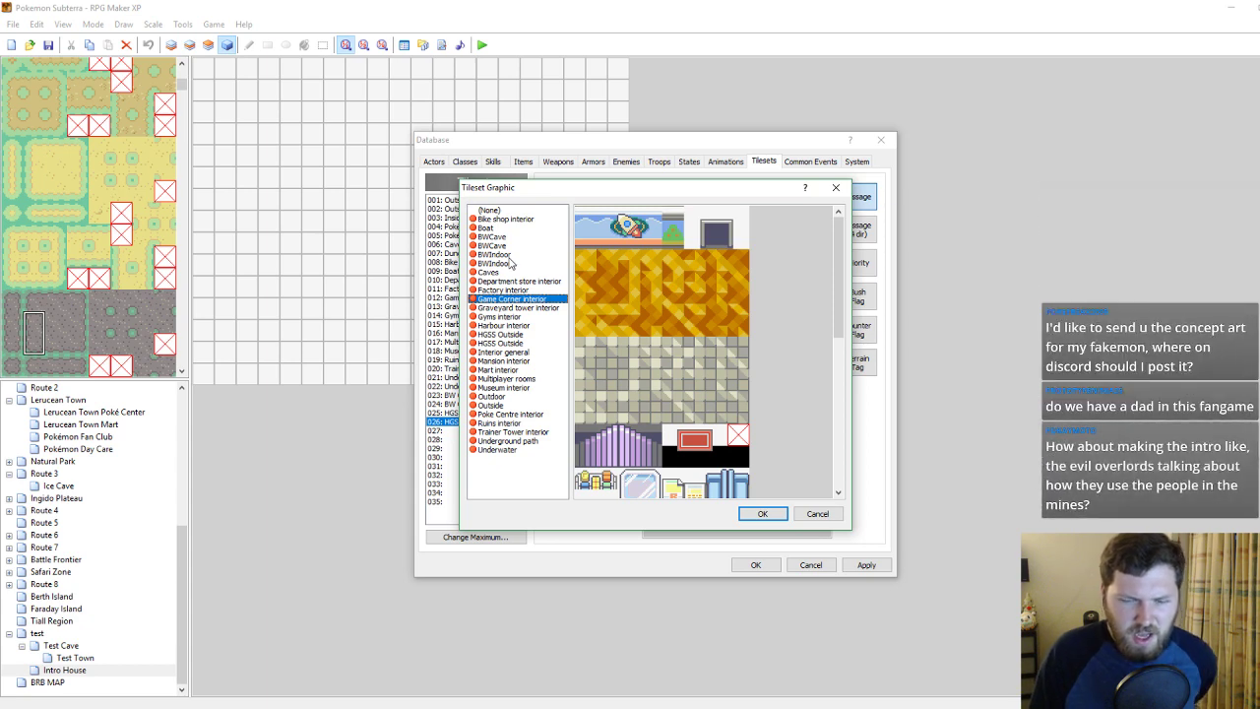
click(511, 258)
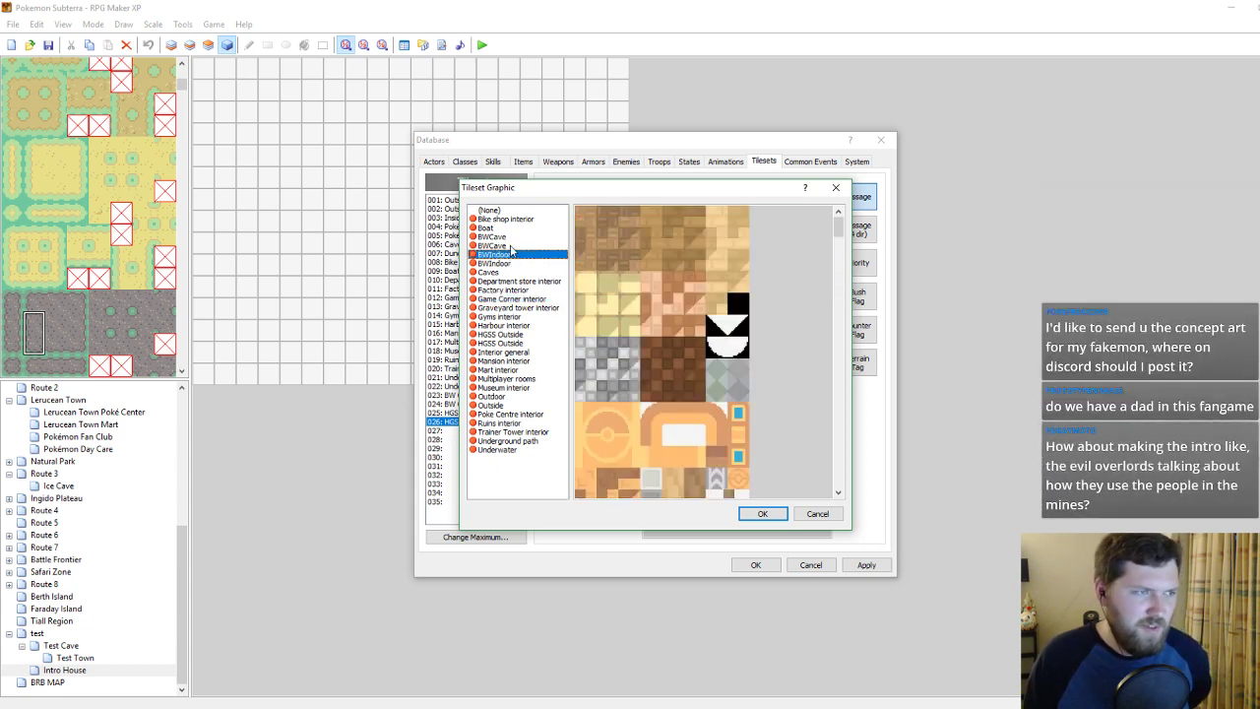
click(511, 246)
click(510, 239)
click(504, 228)
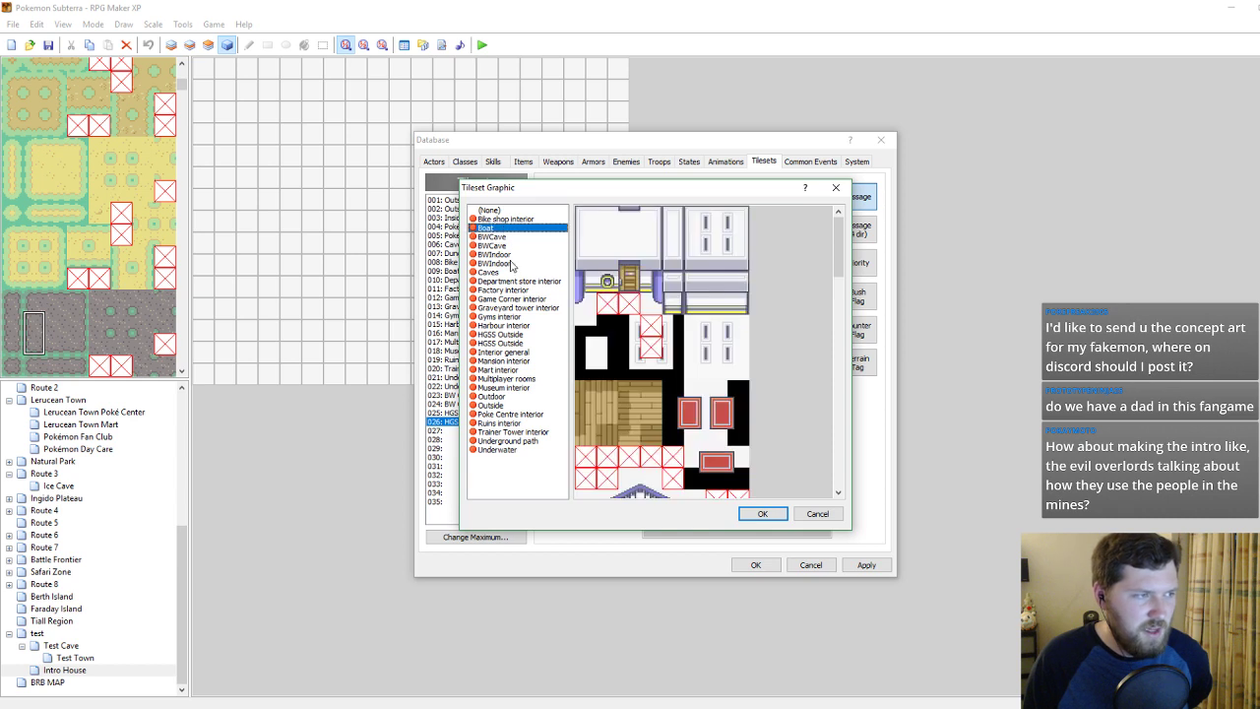
click(513, 335)
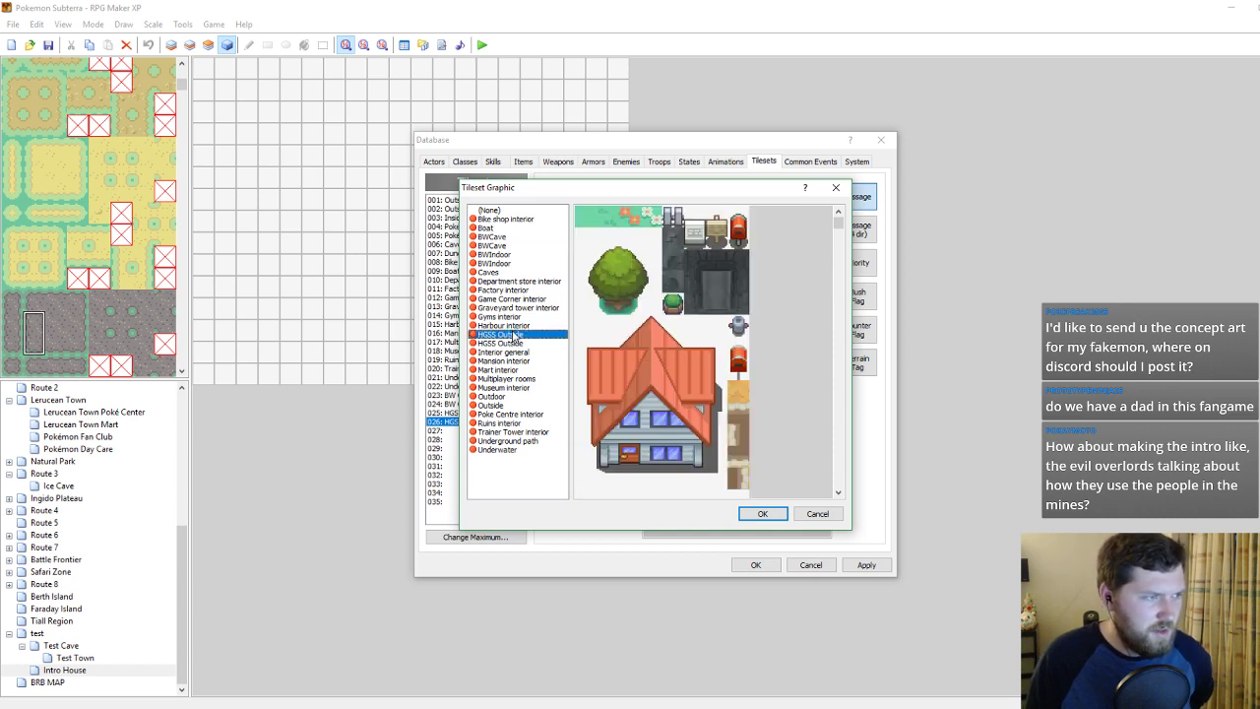
click(507, 449)
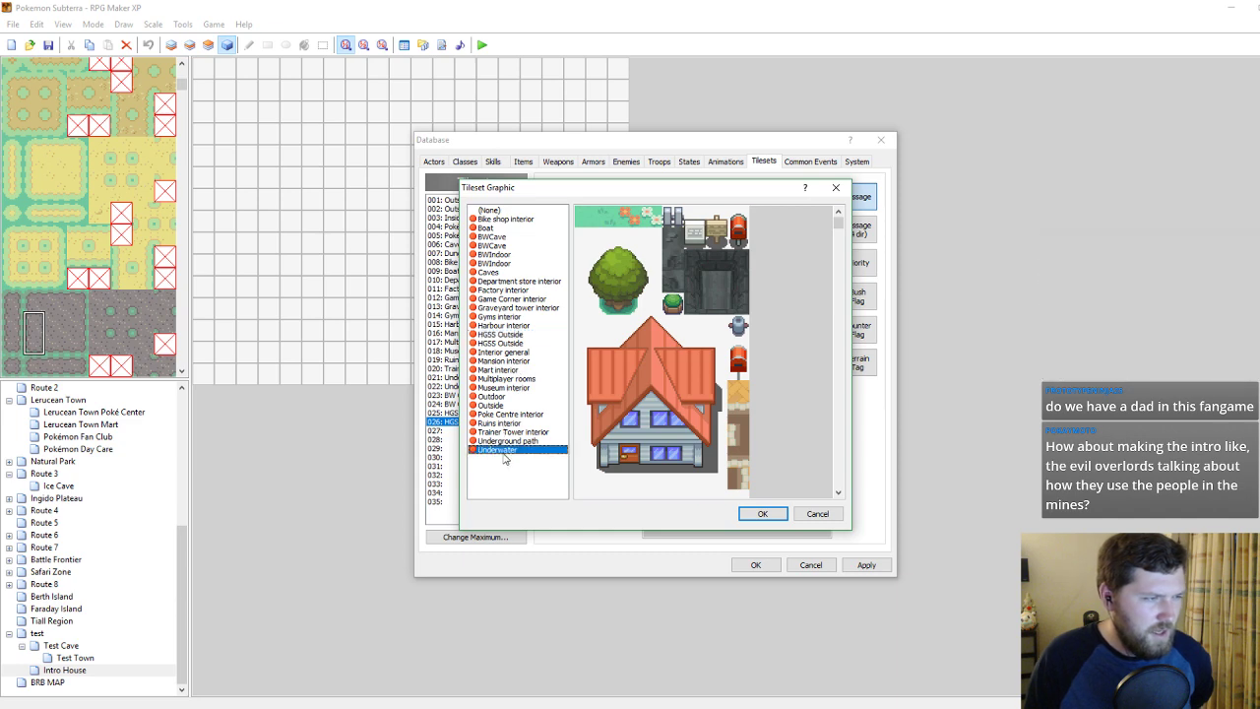
click(506, 326)
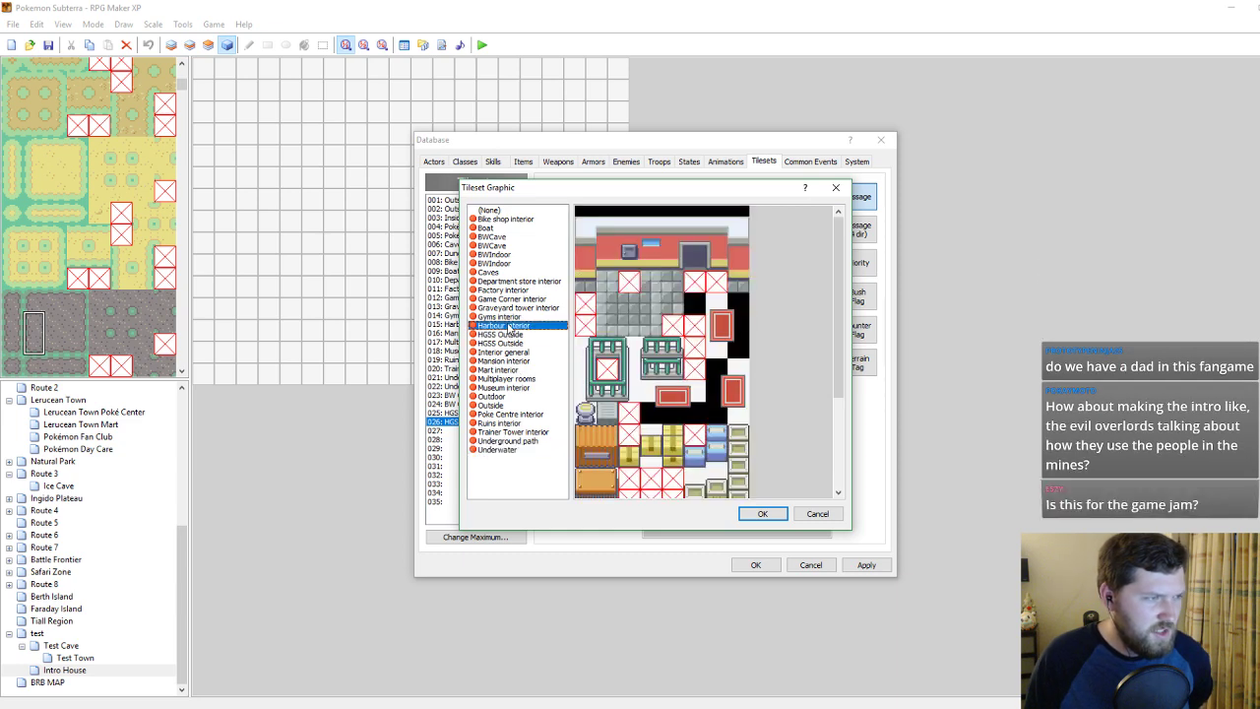
click(509, 335)
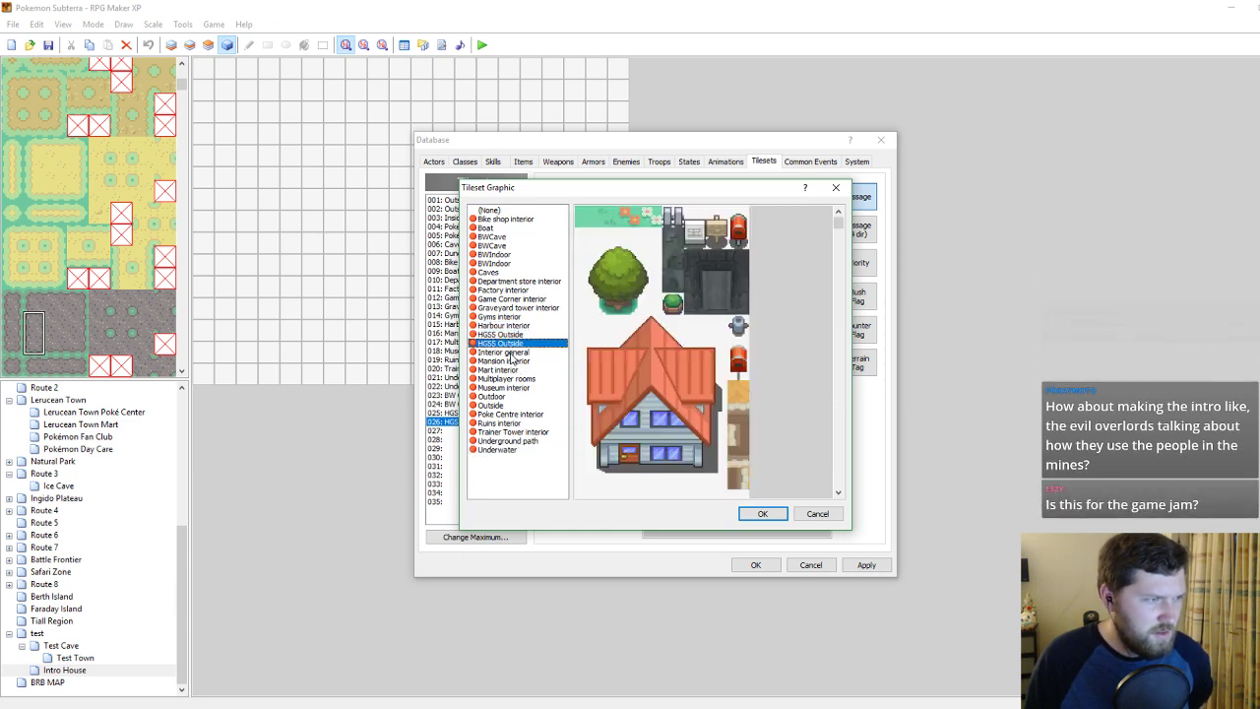
click(510, 351)
Assign the BWIndoor graphic to the HGSS Indoor tileset, apply it and save the database.
click(500, 263)
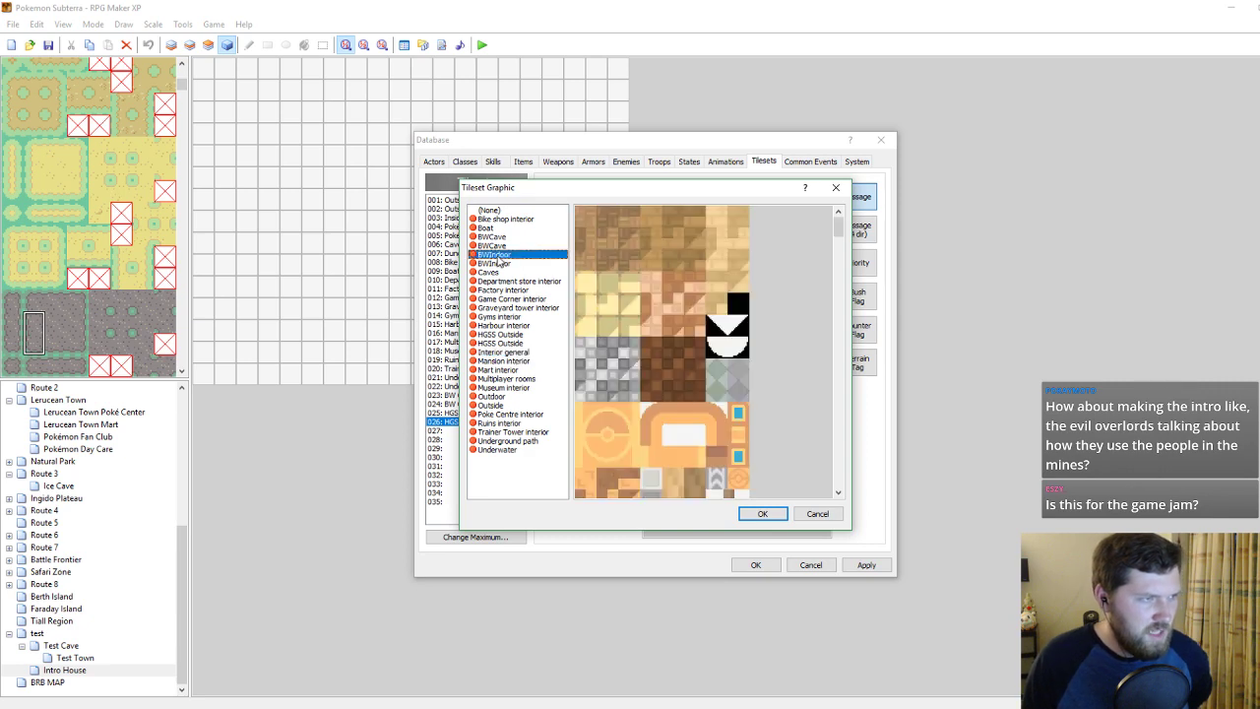
click(502, 255)
drag(837, 227, 839, 479)
click(494, 264)
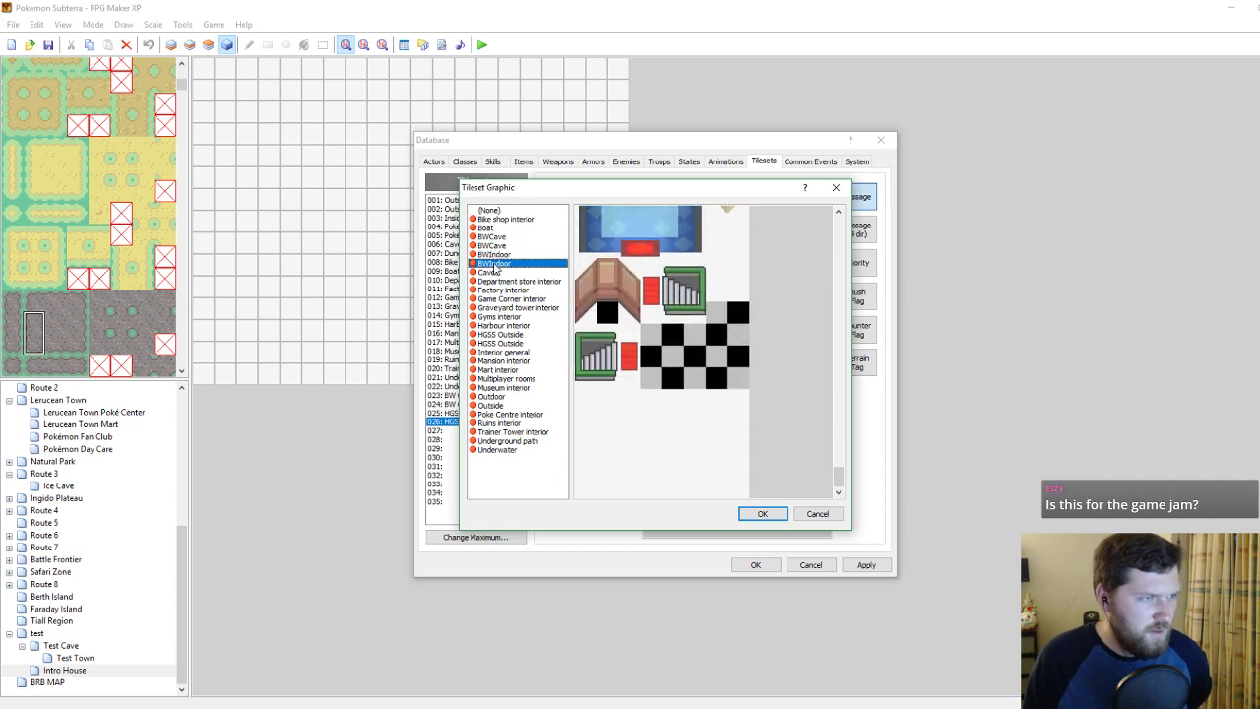
drag(839, 479, 838, 355)
click(763, 513)
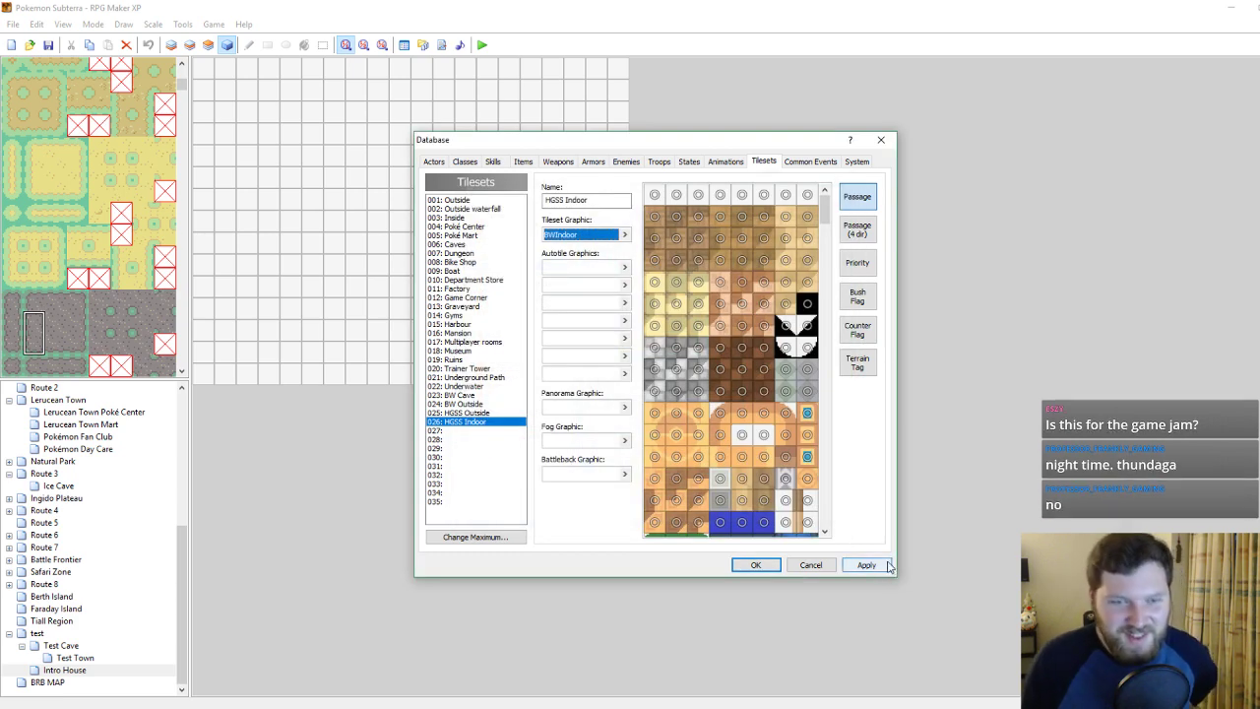
click(885, 566)
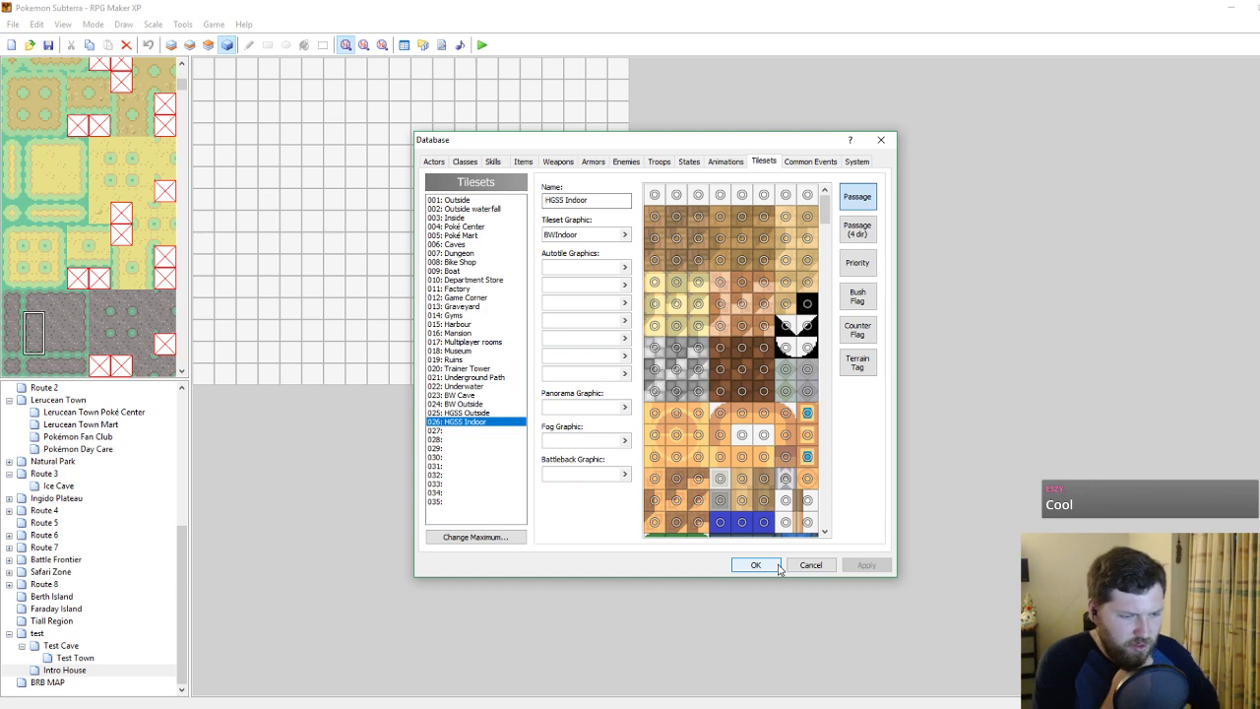
drag(827, 212, 830, 353)
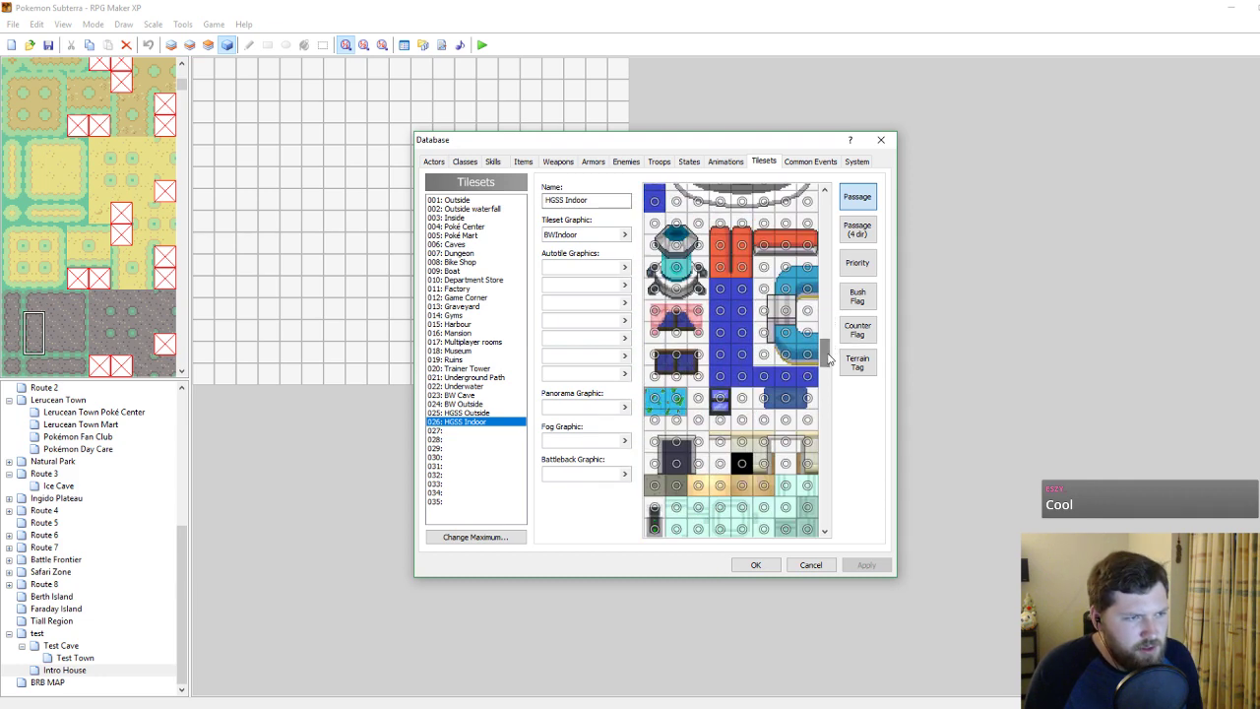
click(753, 565)
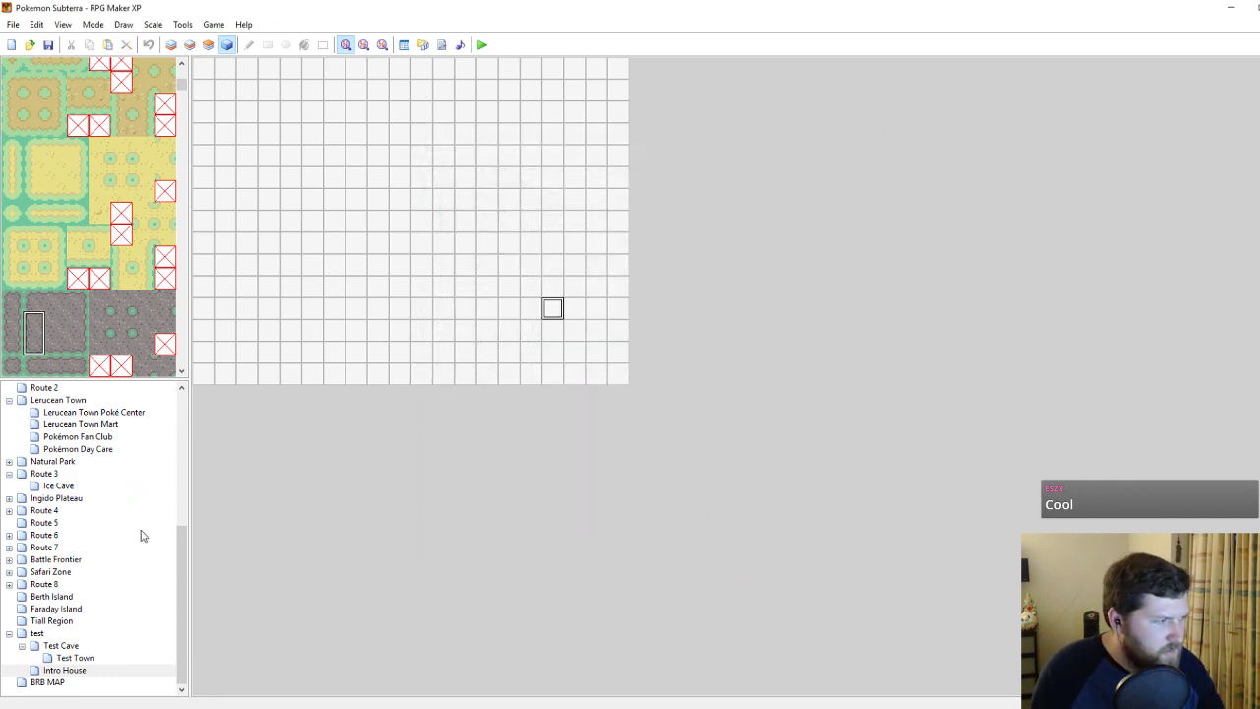
Look through the furniture, rugs and floor tiles of the HGSS Indoor tileset in the database and close it.
click(403, 44)
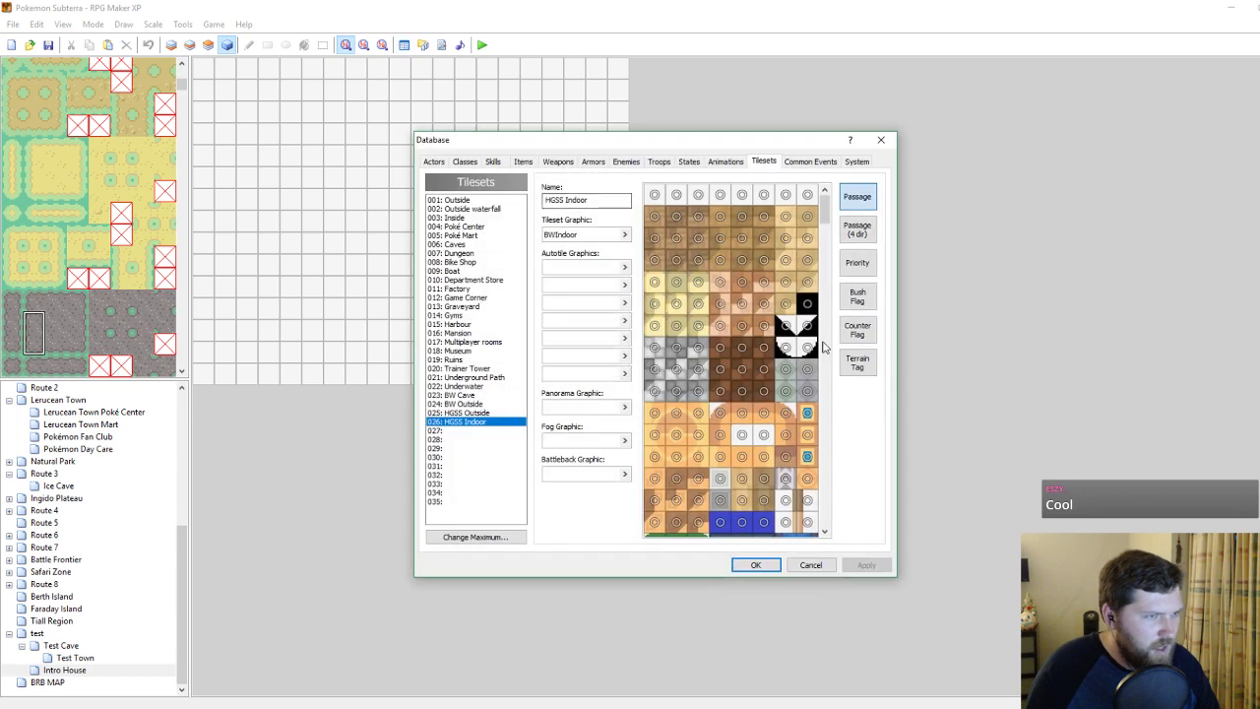
drag(829, 207, 851, 424)
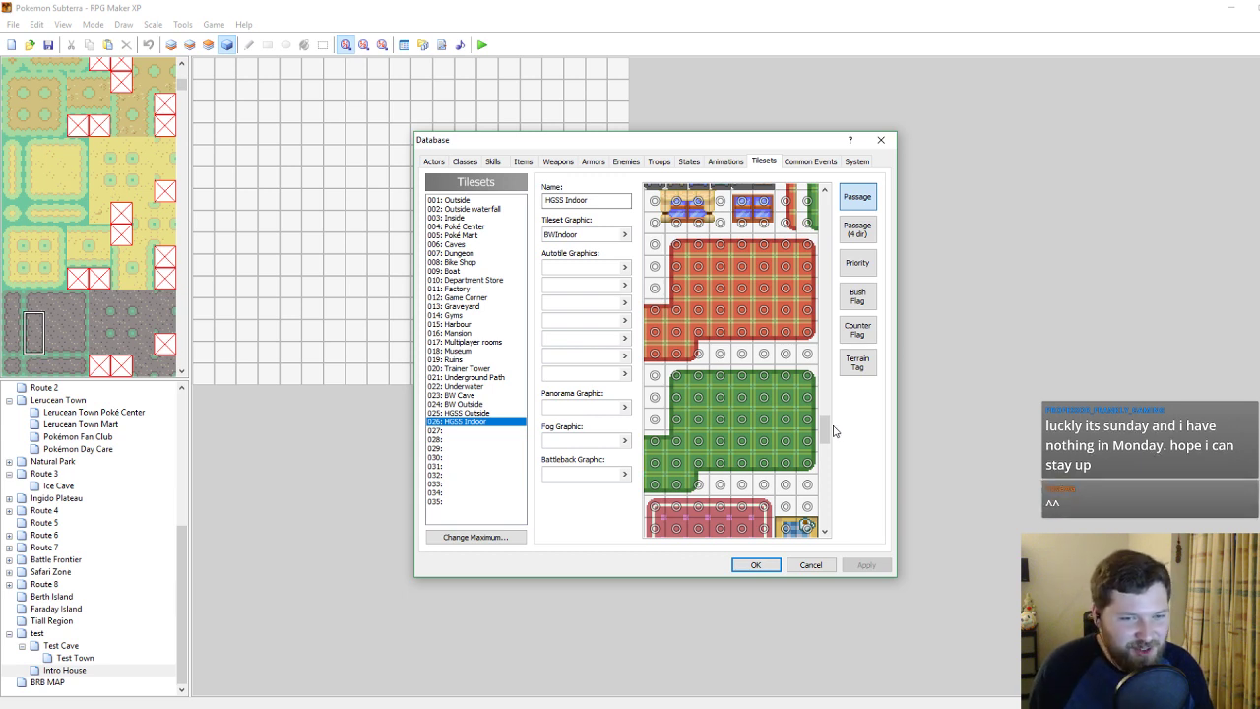
drag(831, 430, 827, 417)
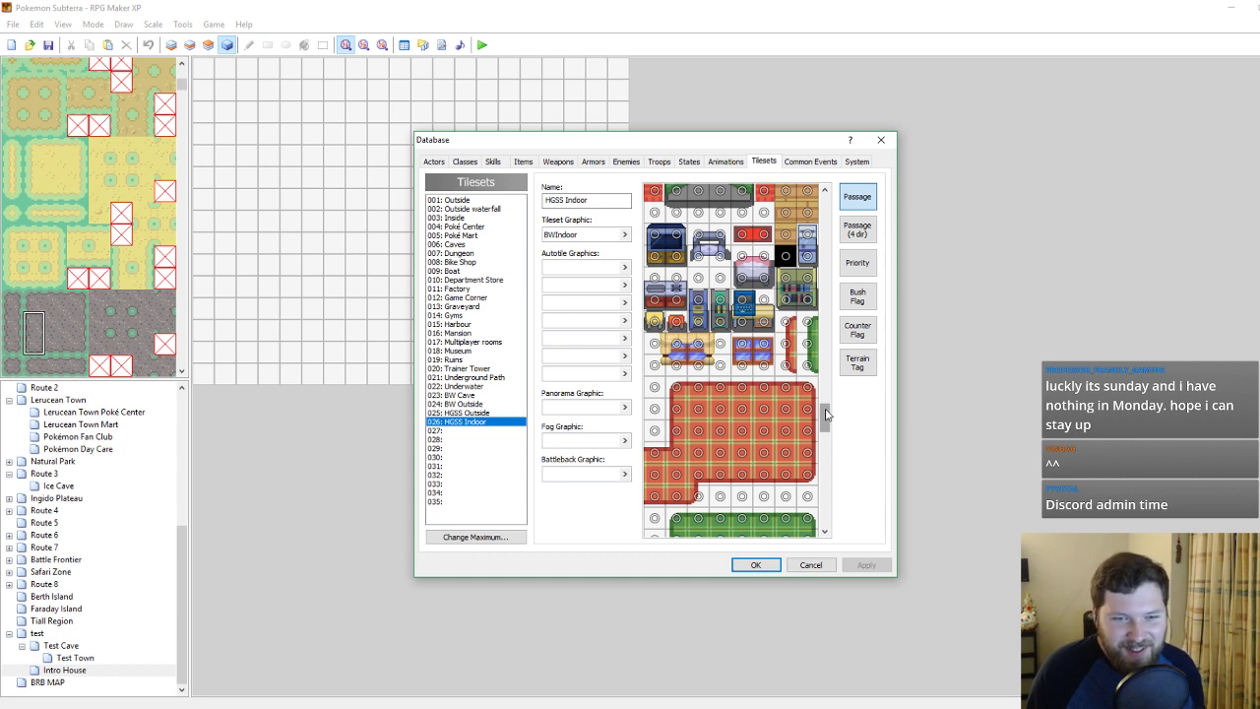
drag(826, 414, 827, 391)
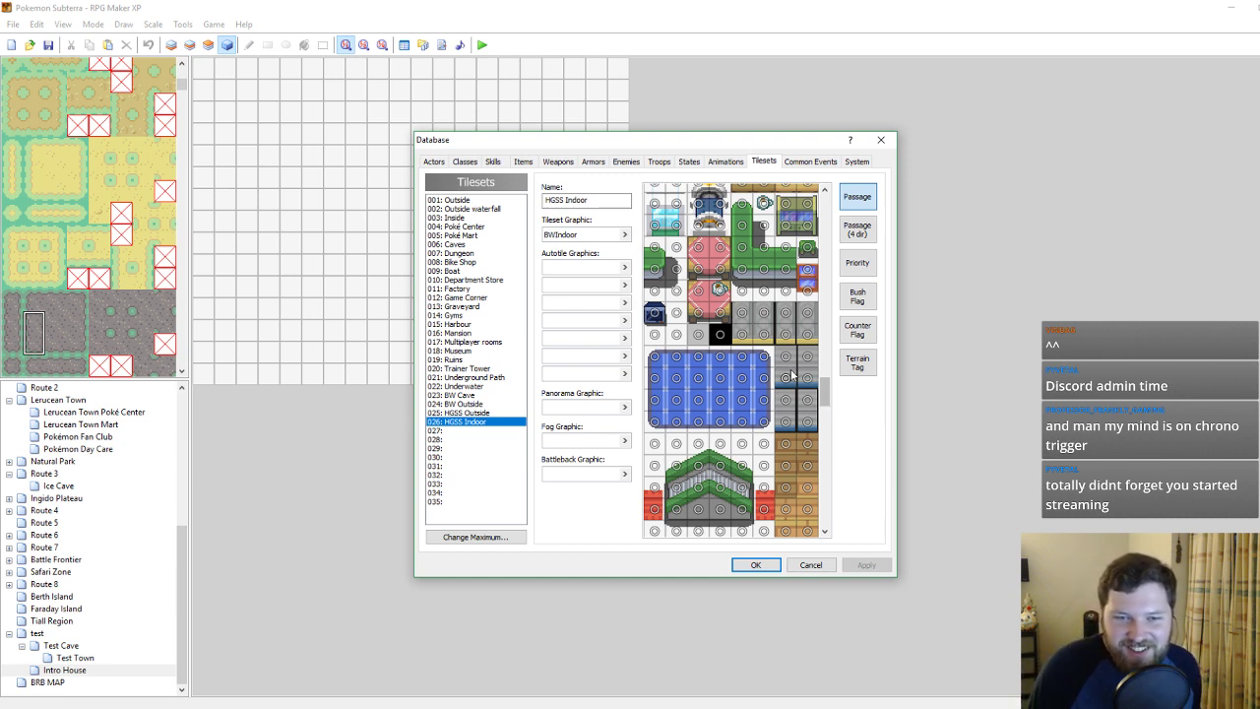
scroll(720, 370, up, 3)
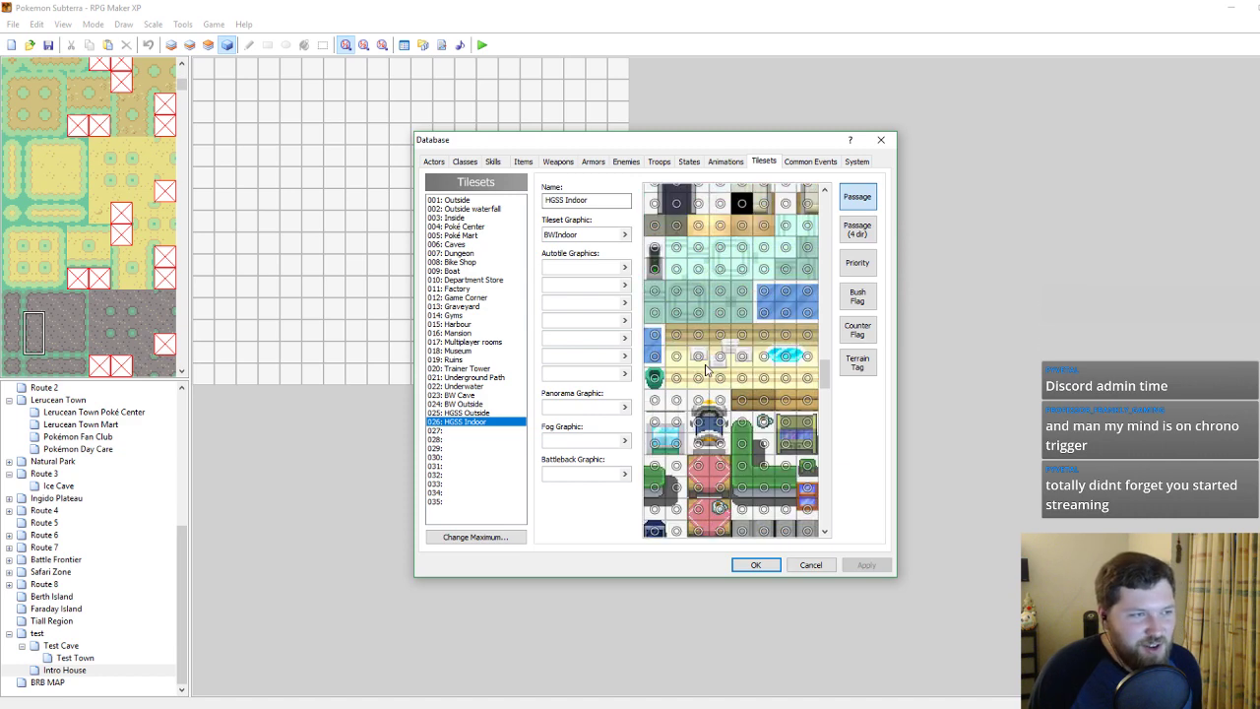
scroll(769, 382, up, 6)
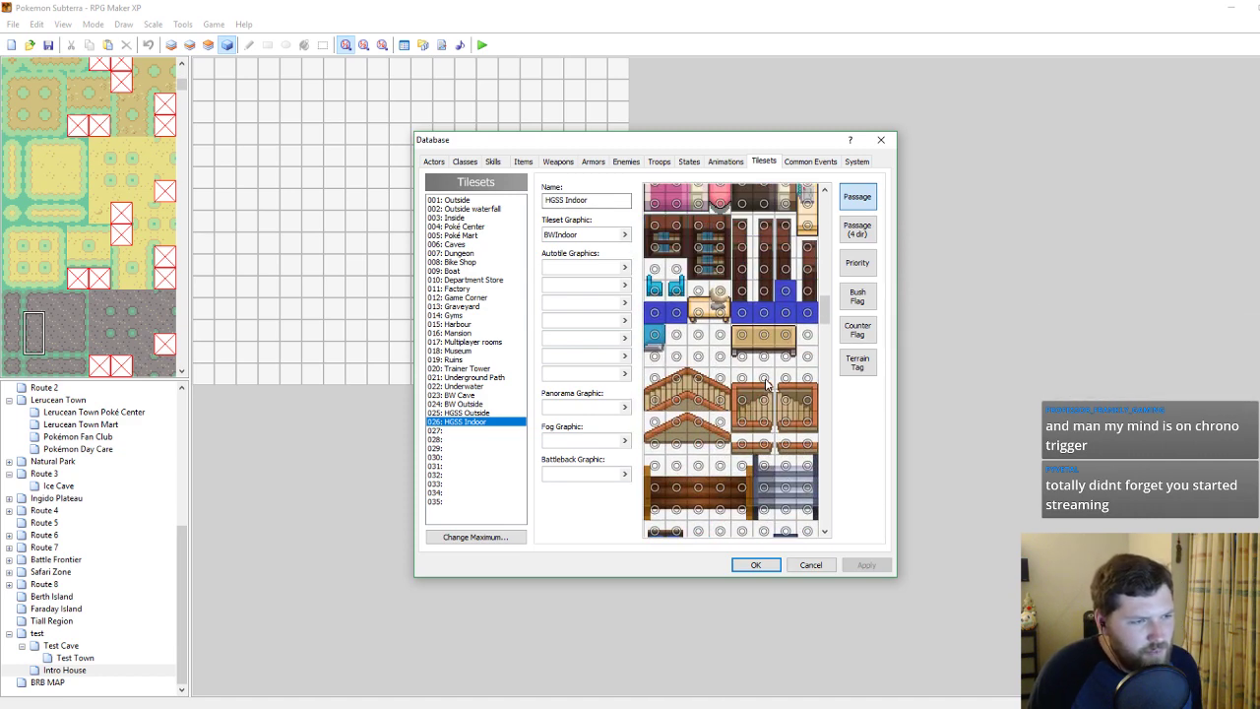
scroll(767, 384, up, 2)
drag(825, 298, 840, 478)
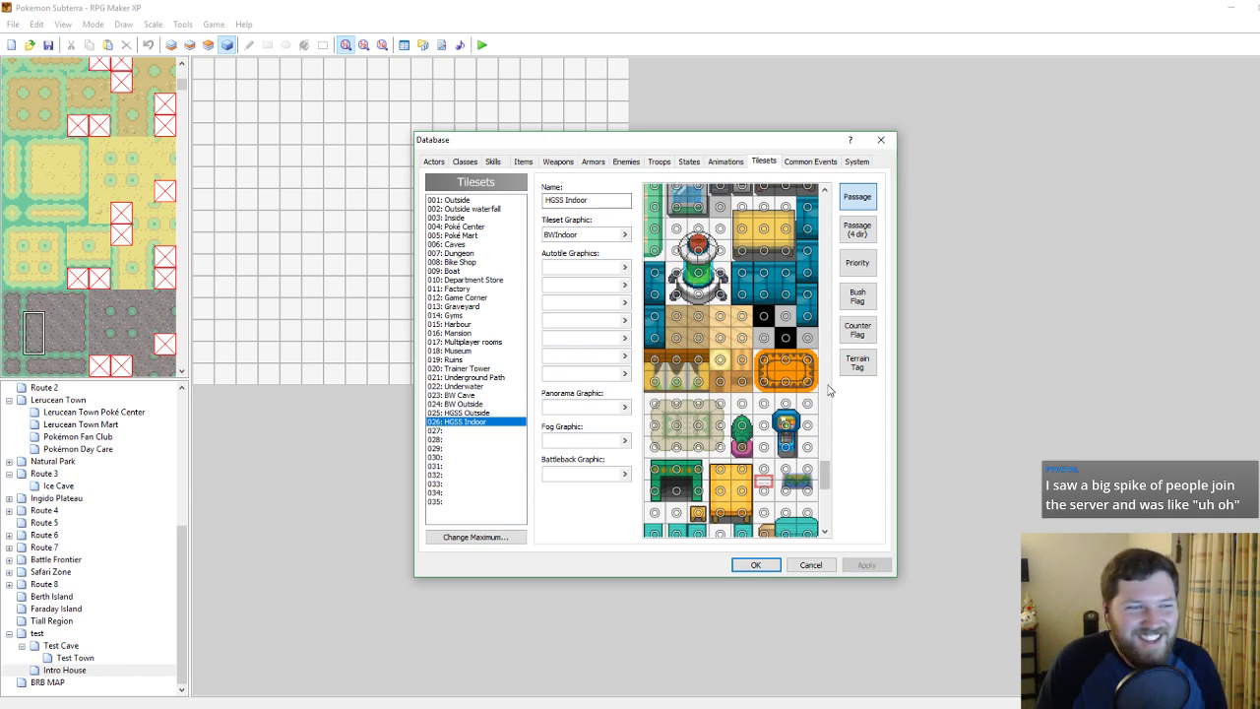
scroll(832, 489, down, 6)
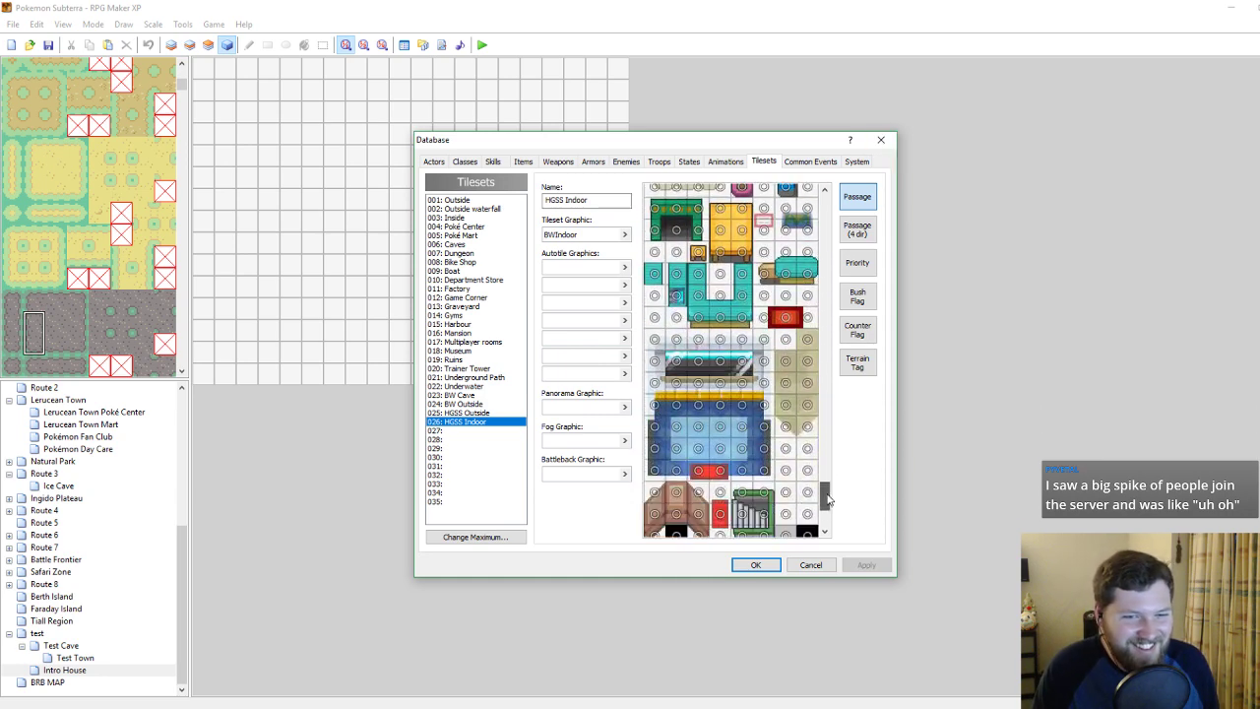
click(880, 140)
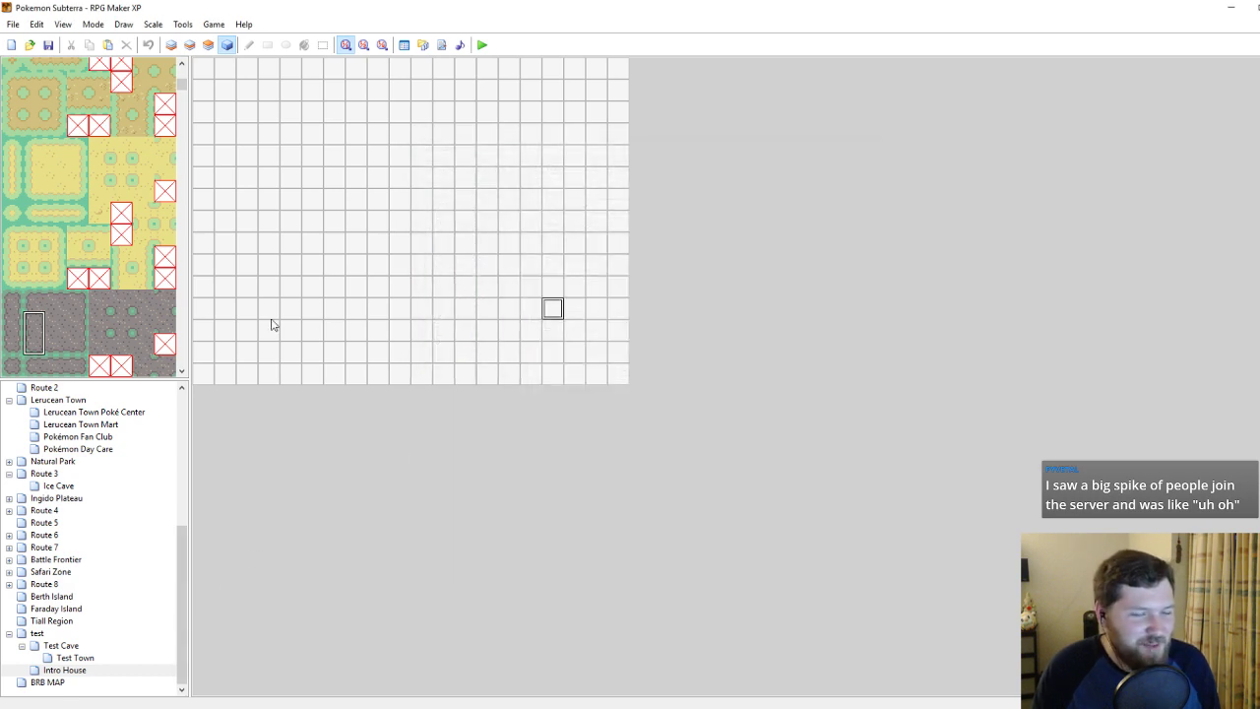
Assign tileset 026: HGSS Indoor to the Intro House map and set its size to 30 wide by 26 high.
click(171, 44)
drag(181, 84, 181, 358)
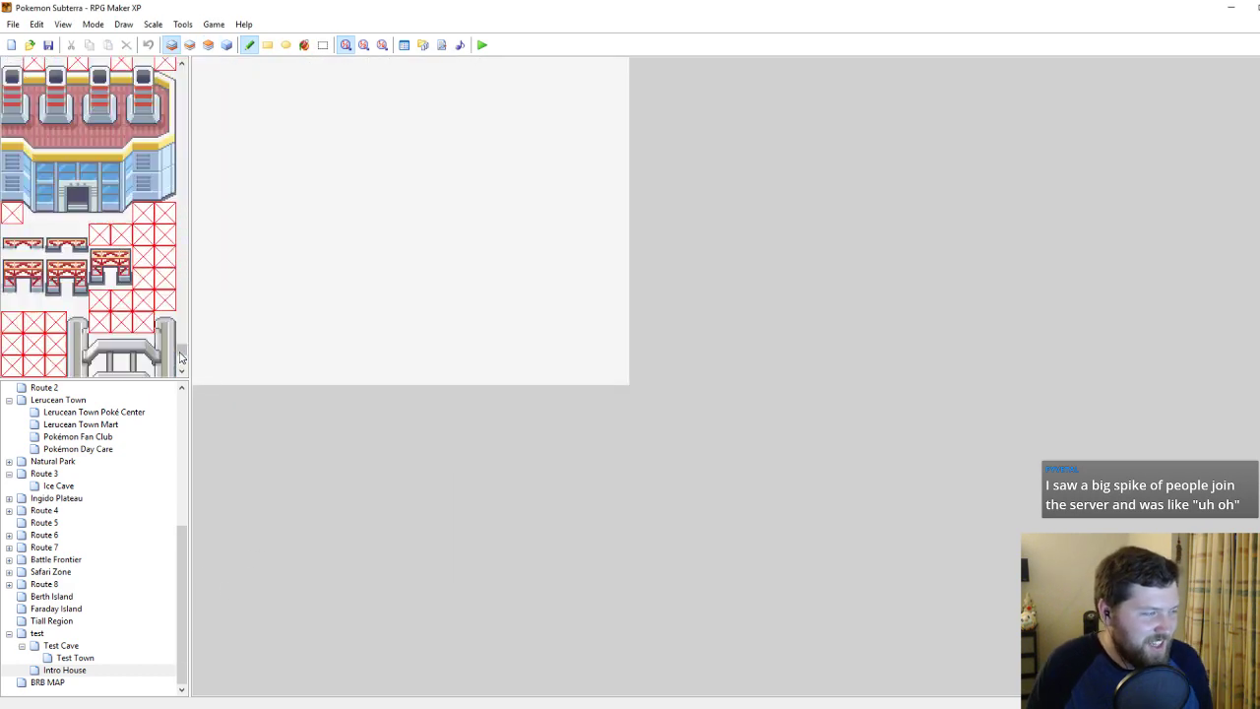
right_click(65, 670)
click(119, 569)
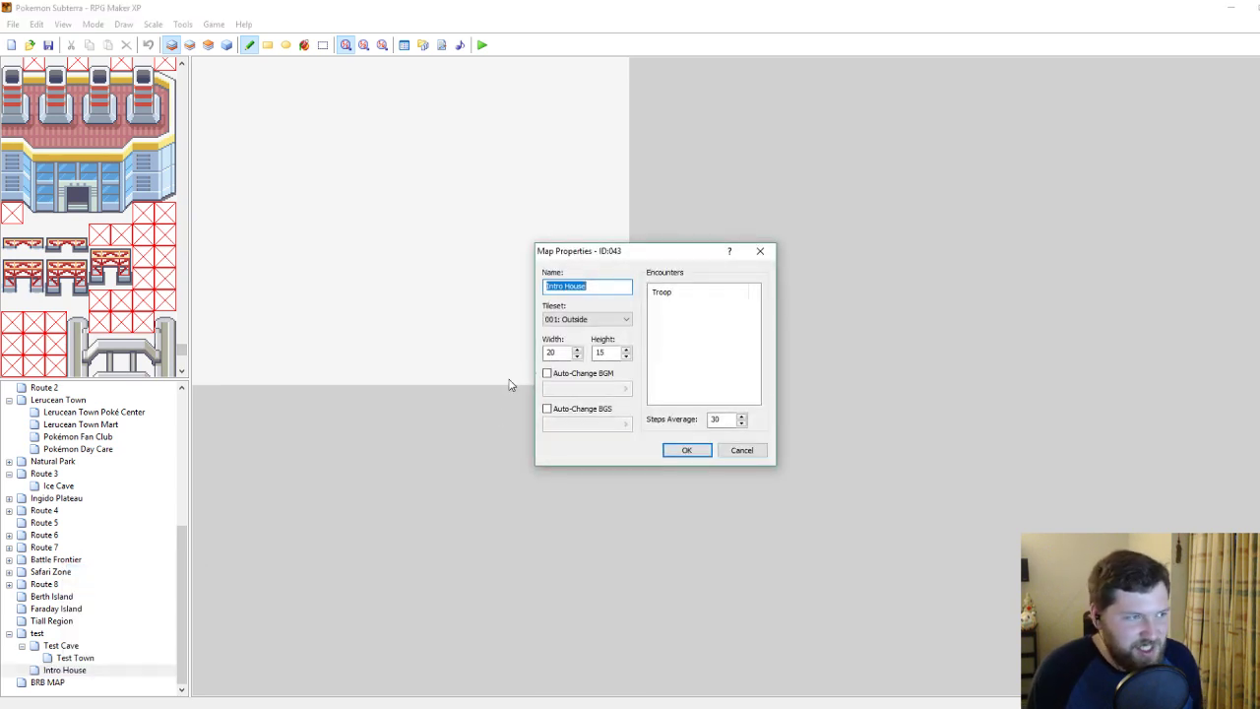
click(614, 318)
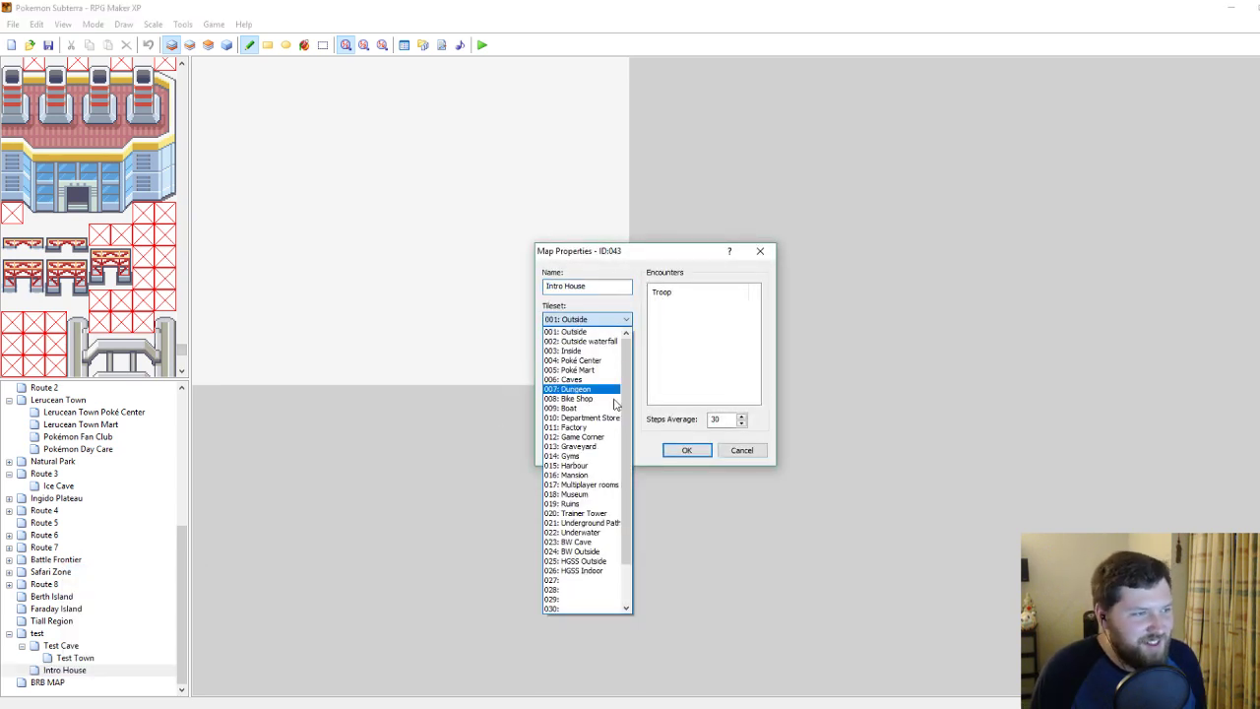
click(582, 573)
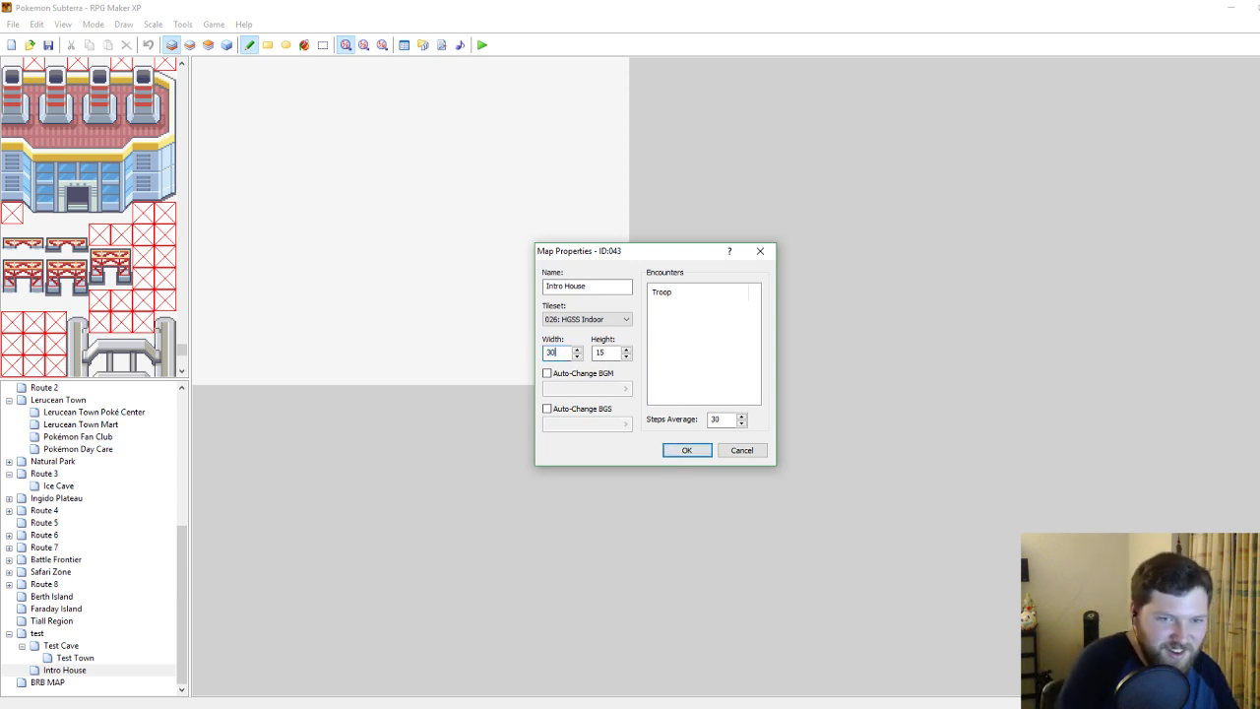
key(Tab)
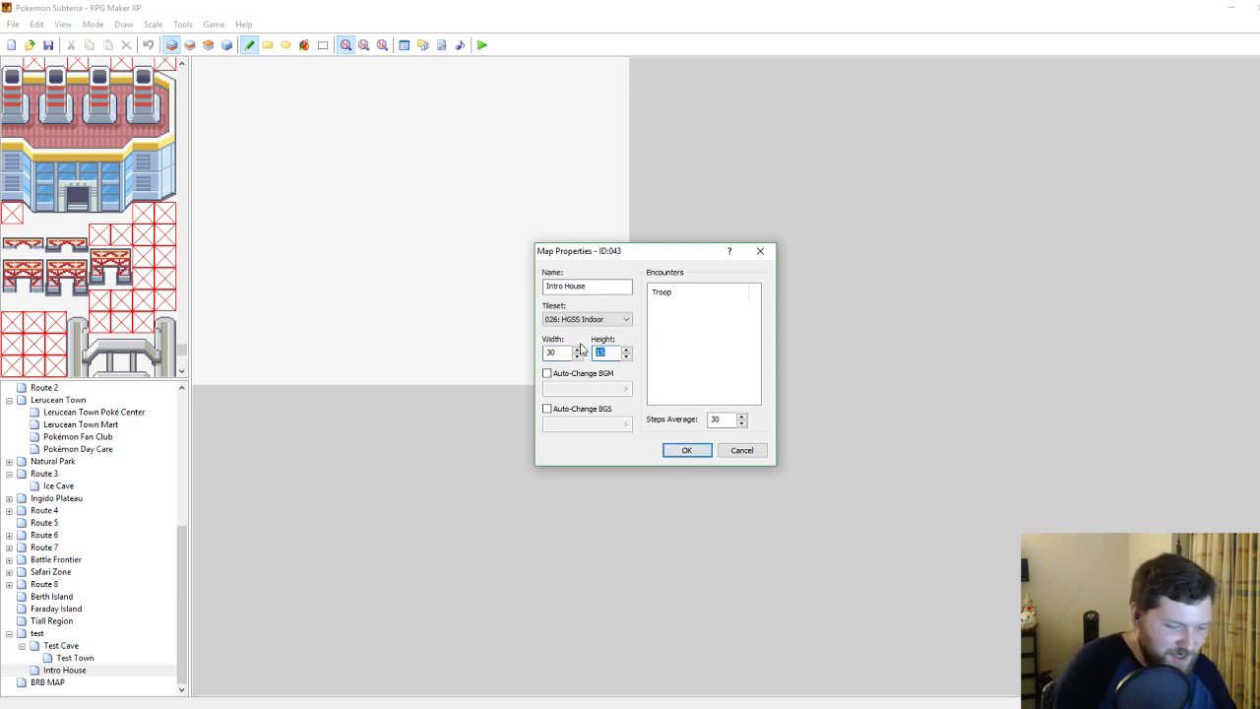
text(2)
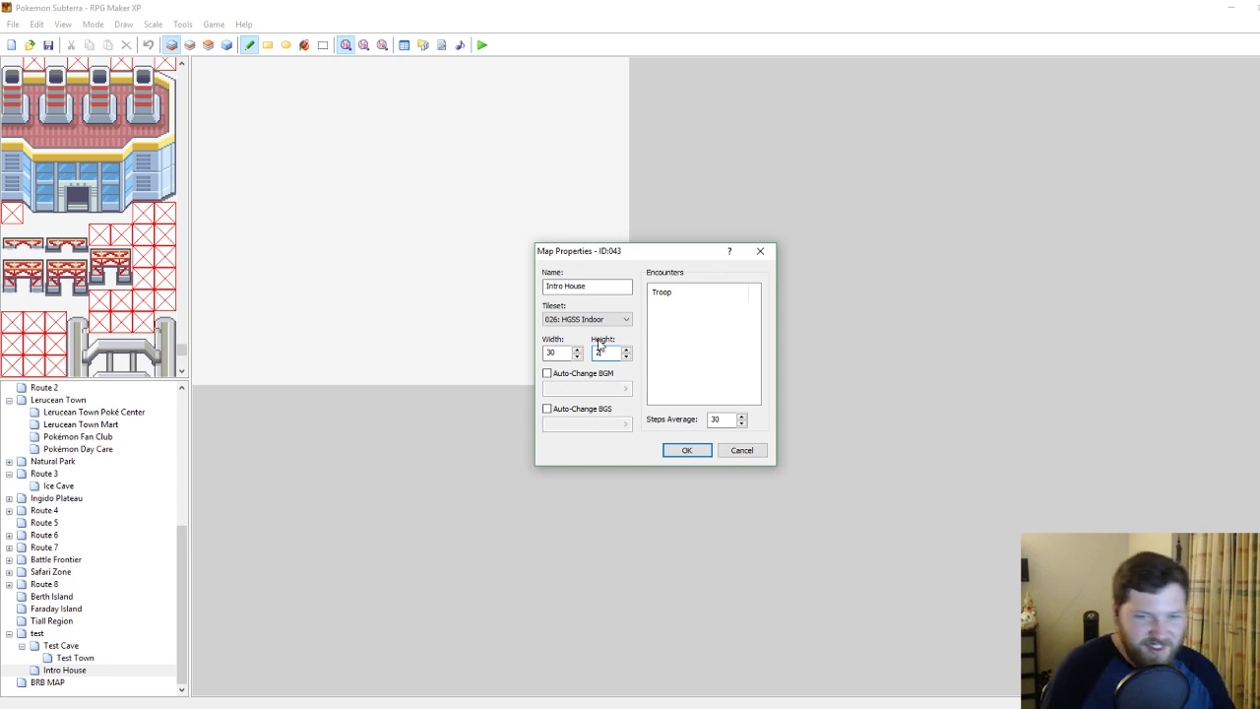
text(6)
click(687, 450)
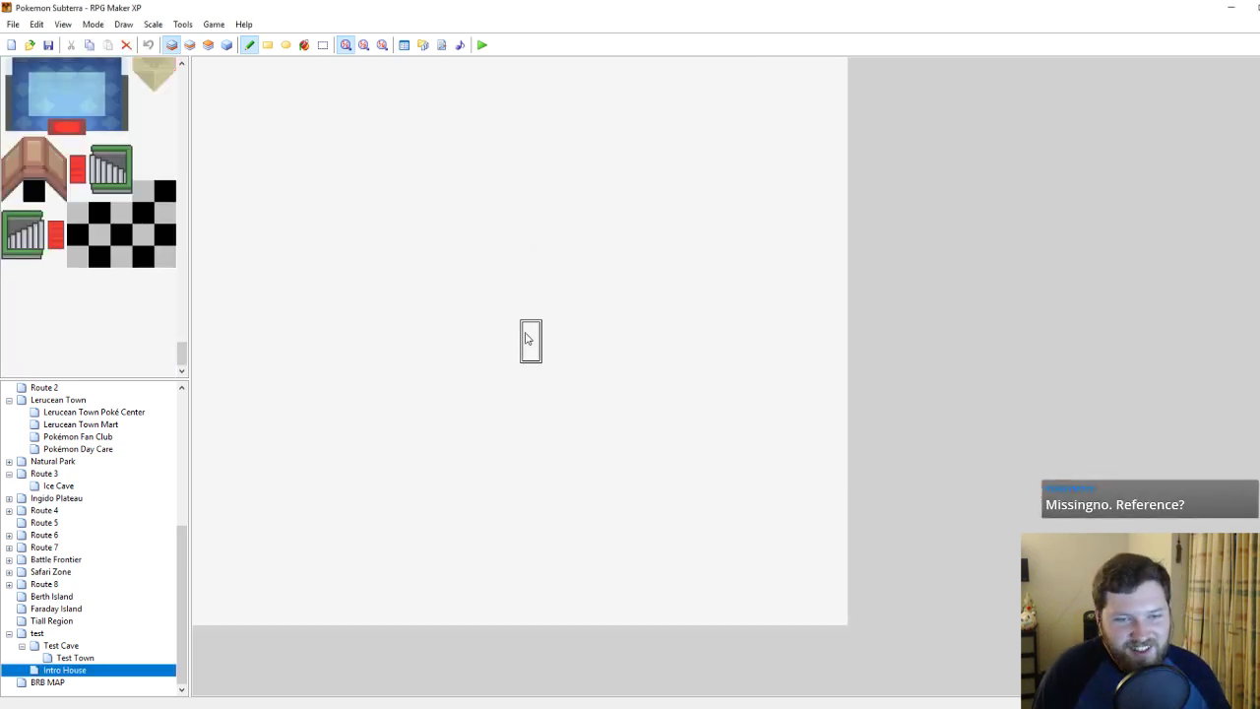
Fill the whole first layer of the Intro House map with the solid black tile.
right_click(513, 306)
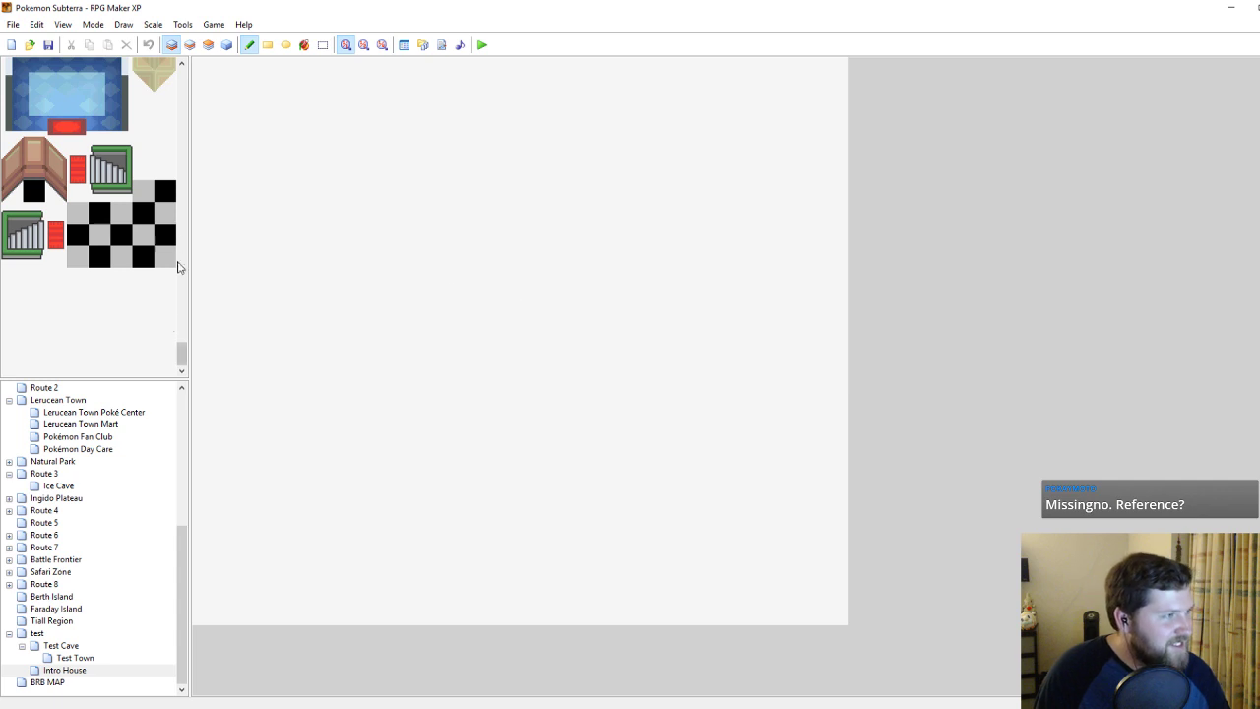
drag(181, 356, 183, 78)
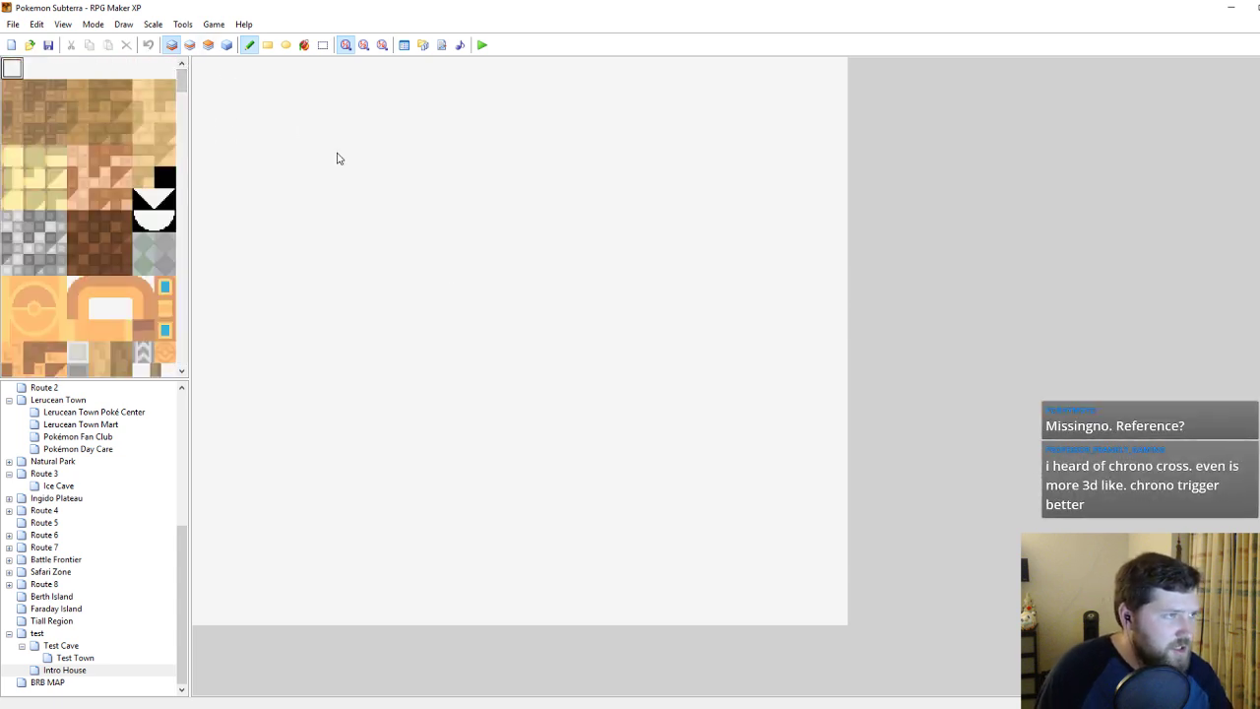
click(165, 180)
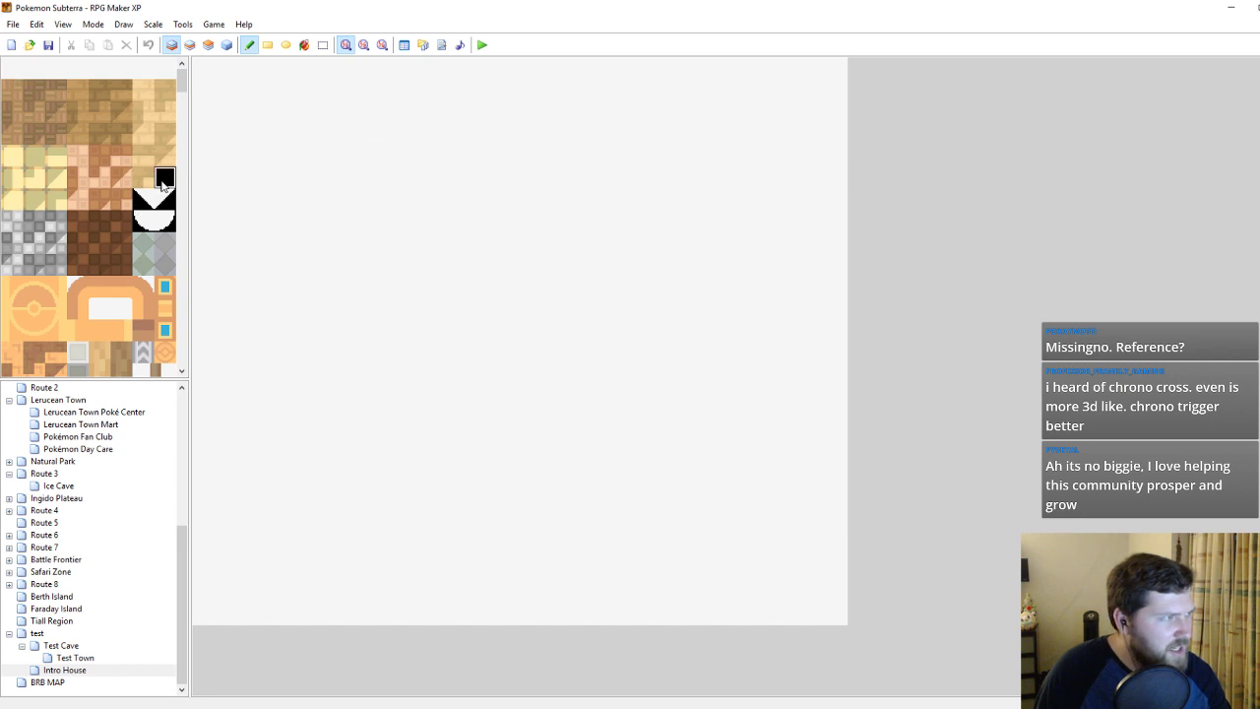
click(304, 44)
click(339, 159)
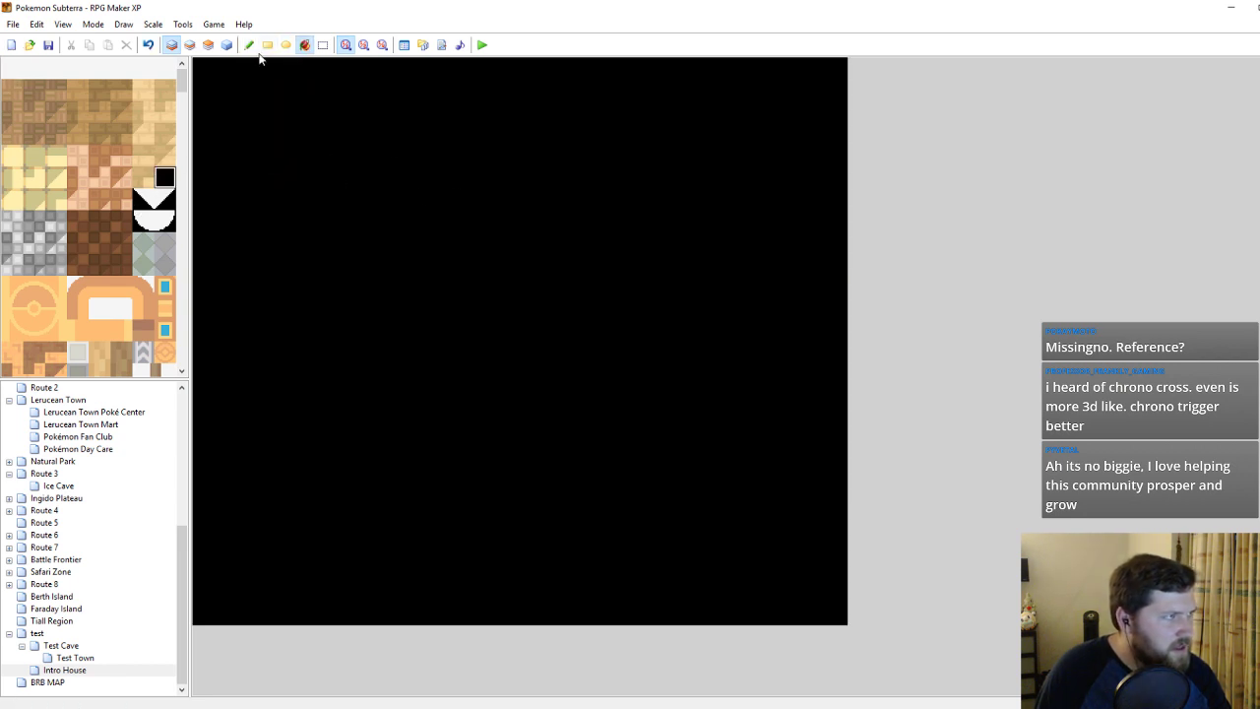
Choose the first brown wooden floor tile for freehand drawing and save the project after a brief check of the tileset database.
click(15, 98)
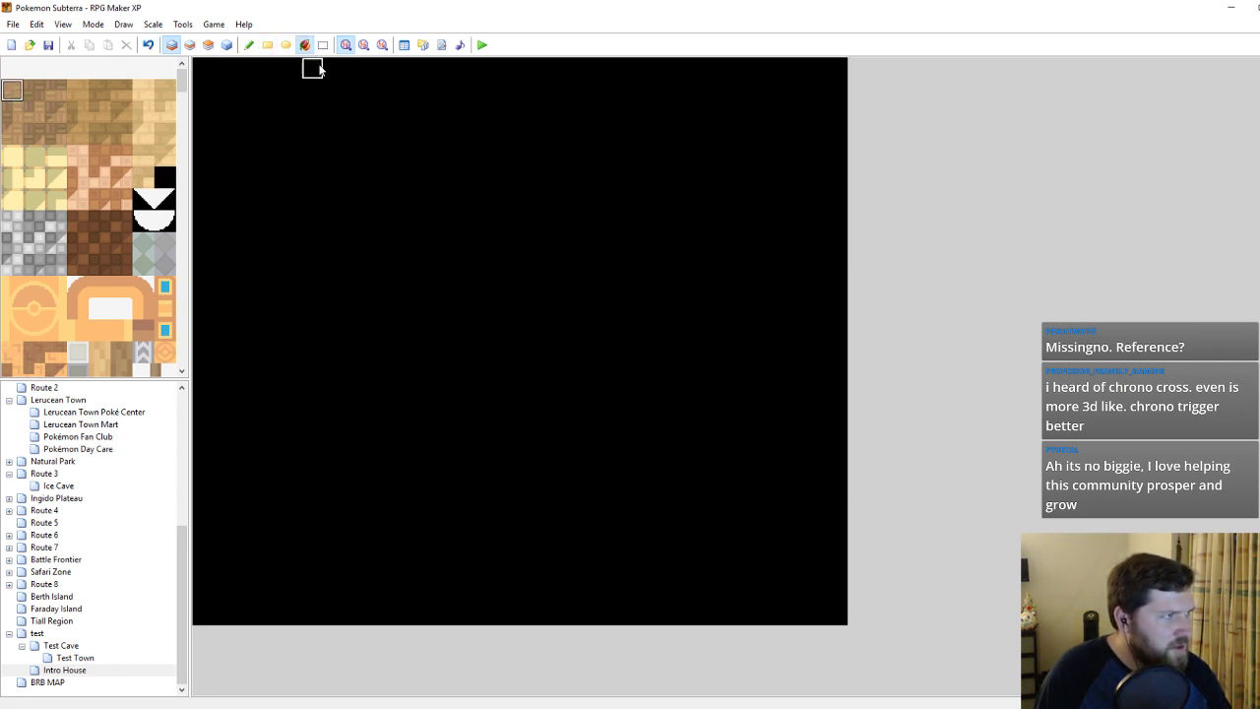
click(403, 45)
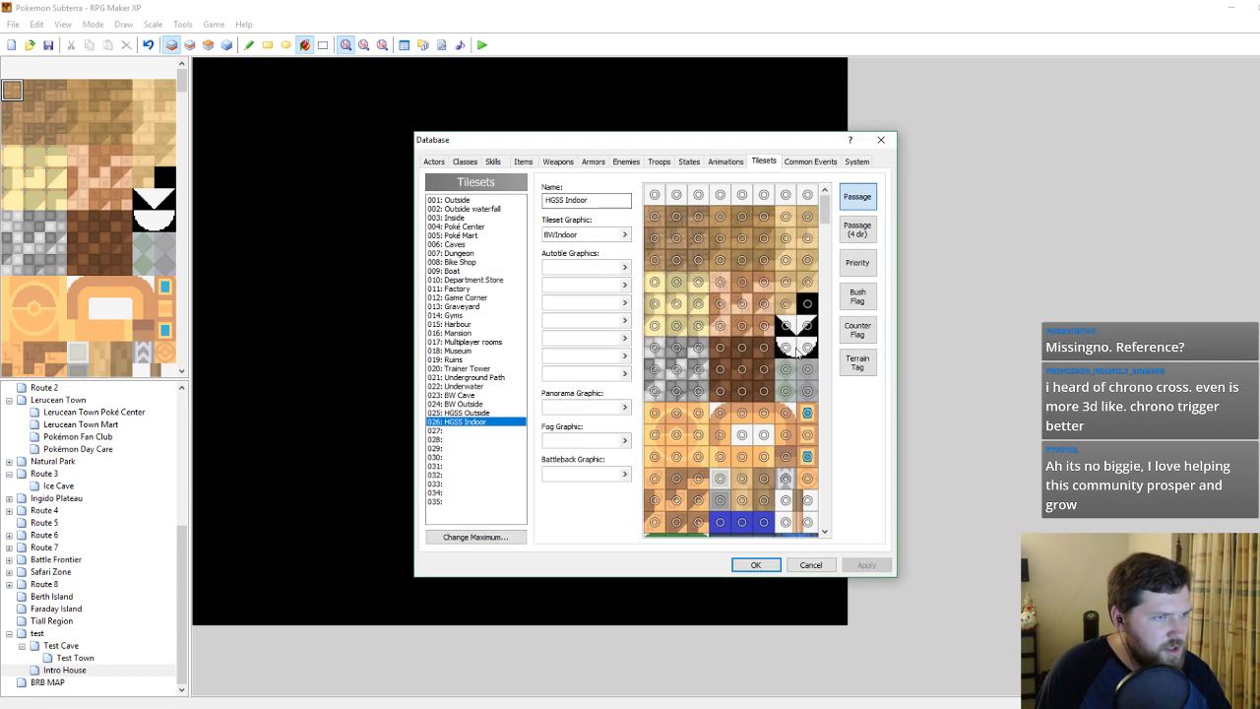
click(754, 565)
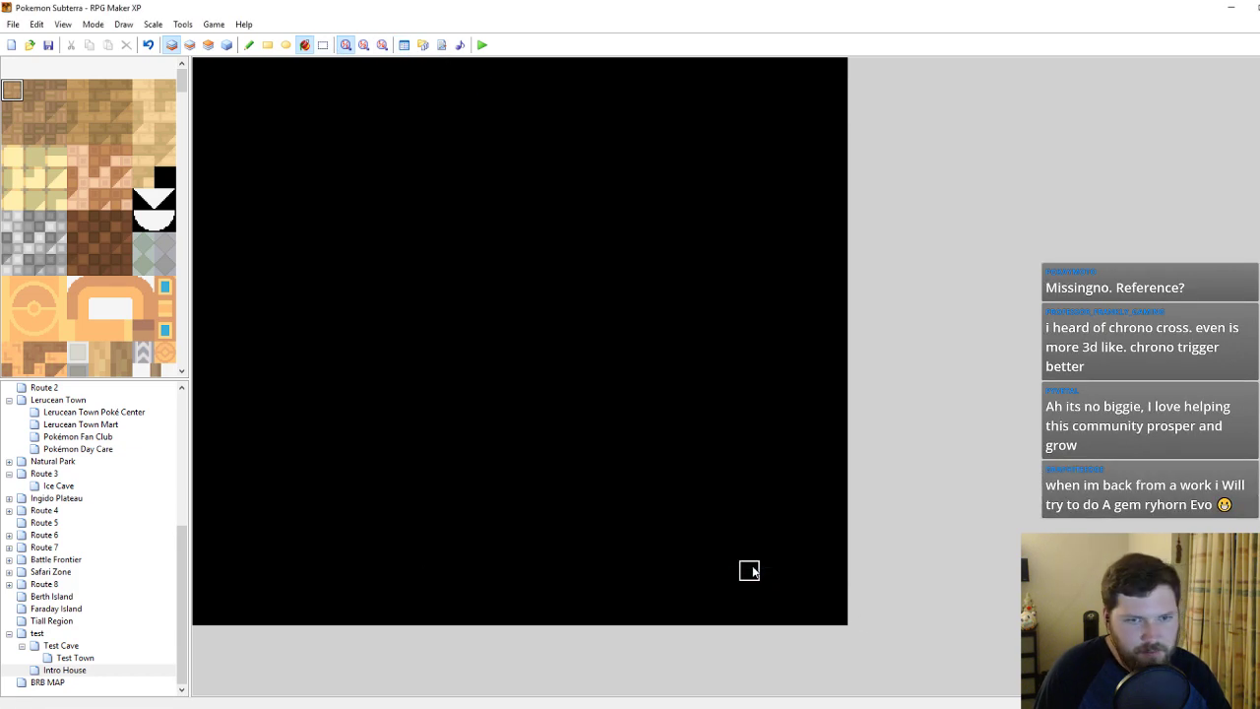
key(ctrl+s)
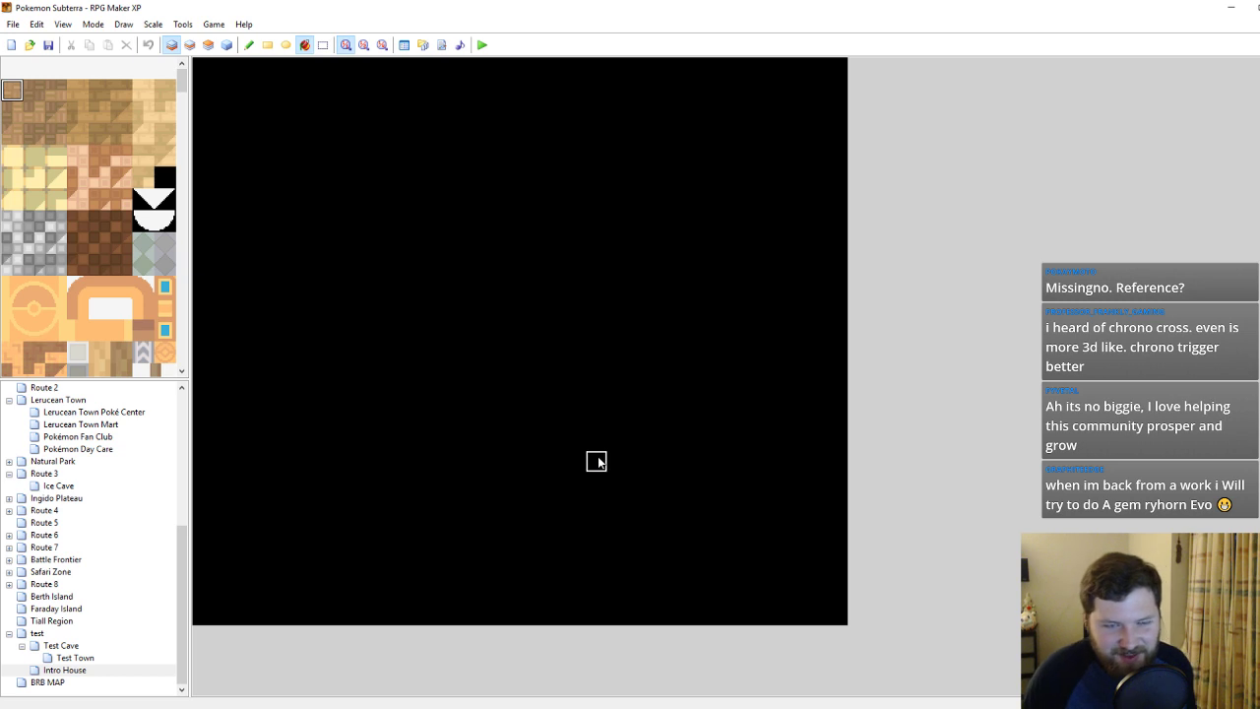
click(250, 45)
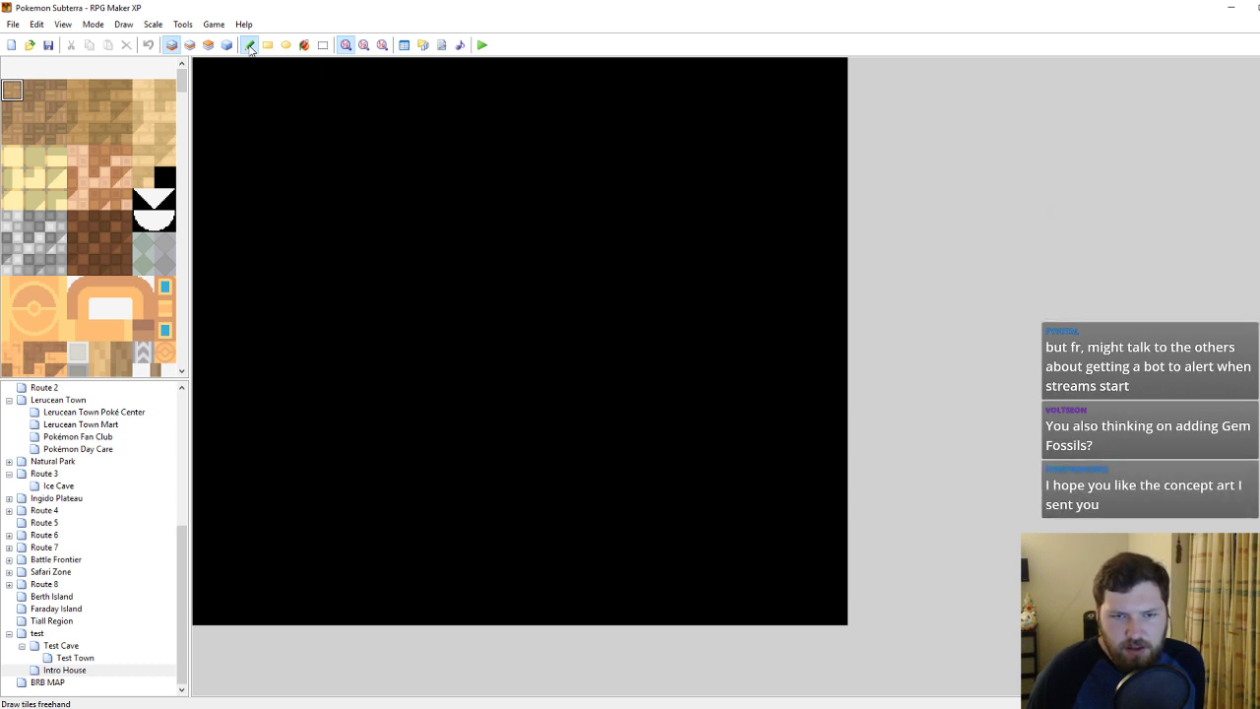
click(250, 47)
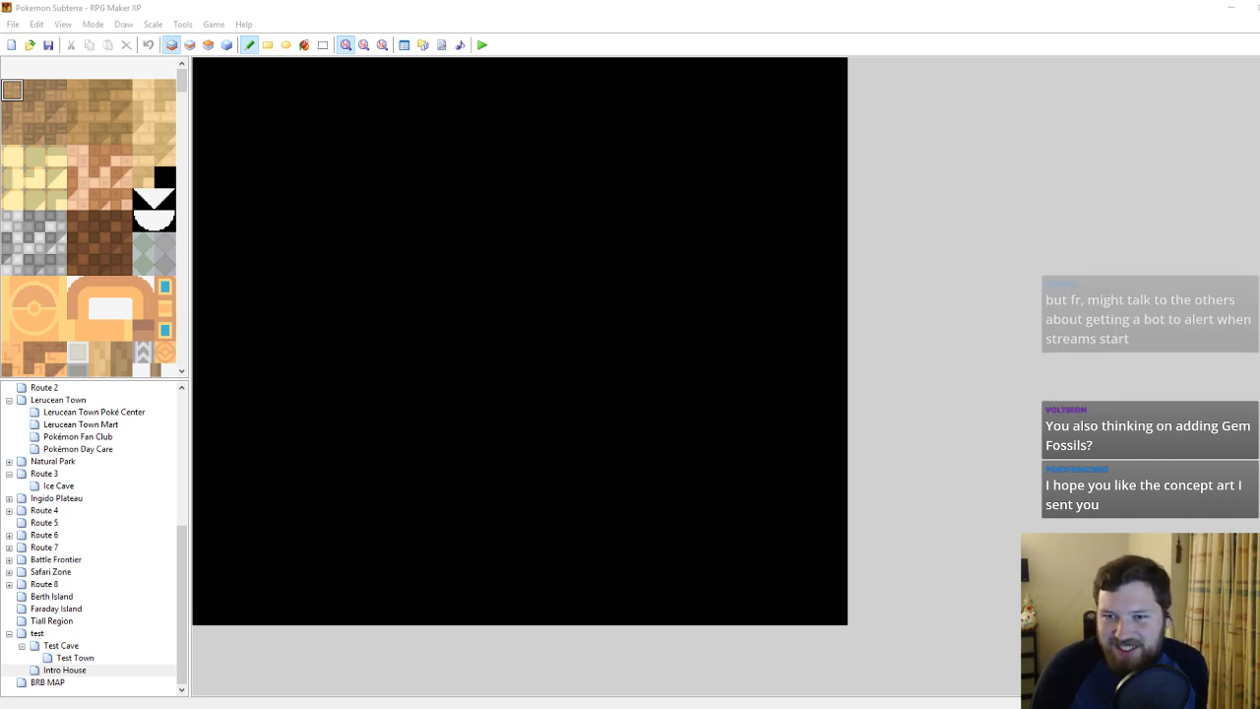
Switch to Discord, enlarge the crystal ball Pokémon concept art in the direct message, and return to RPG Maker XP.
drag(1259, 62, 513, 58)
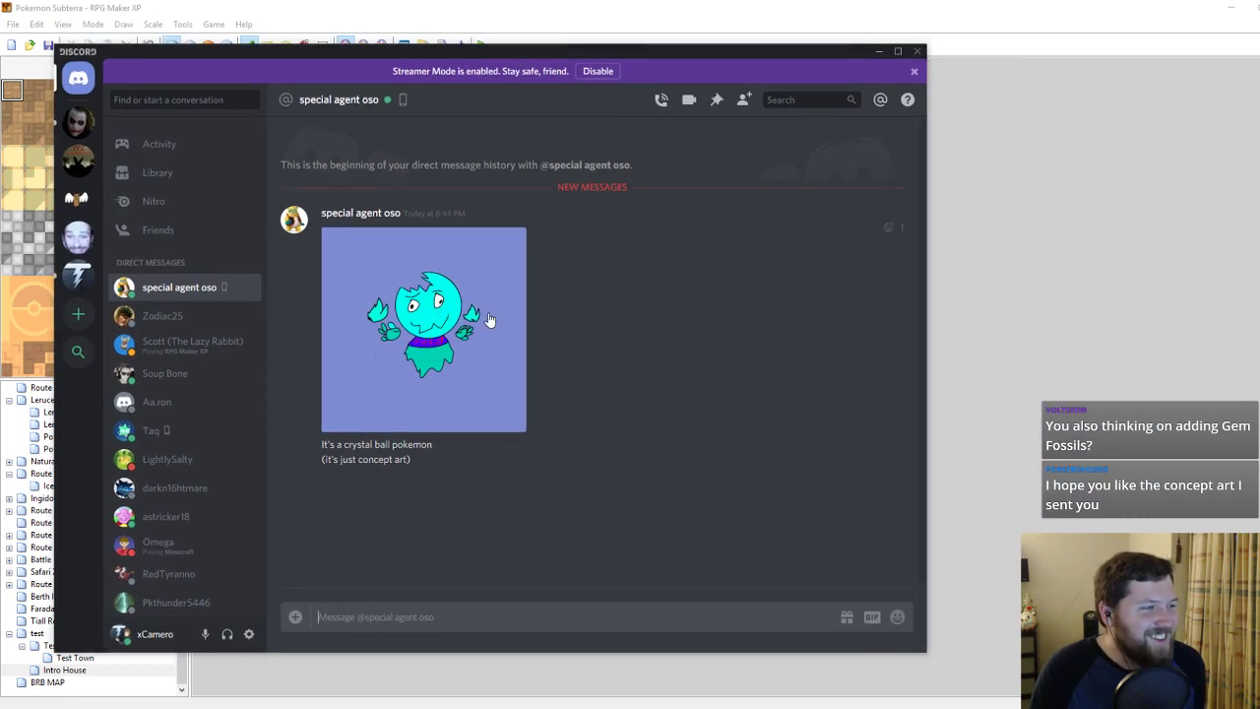
click(438, 360)
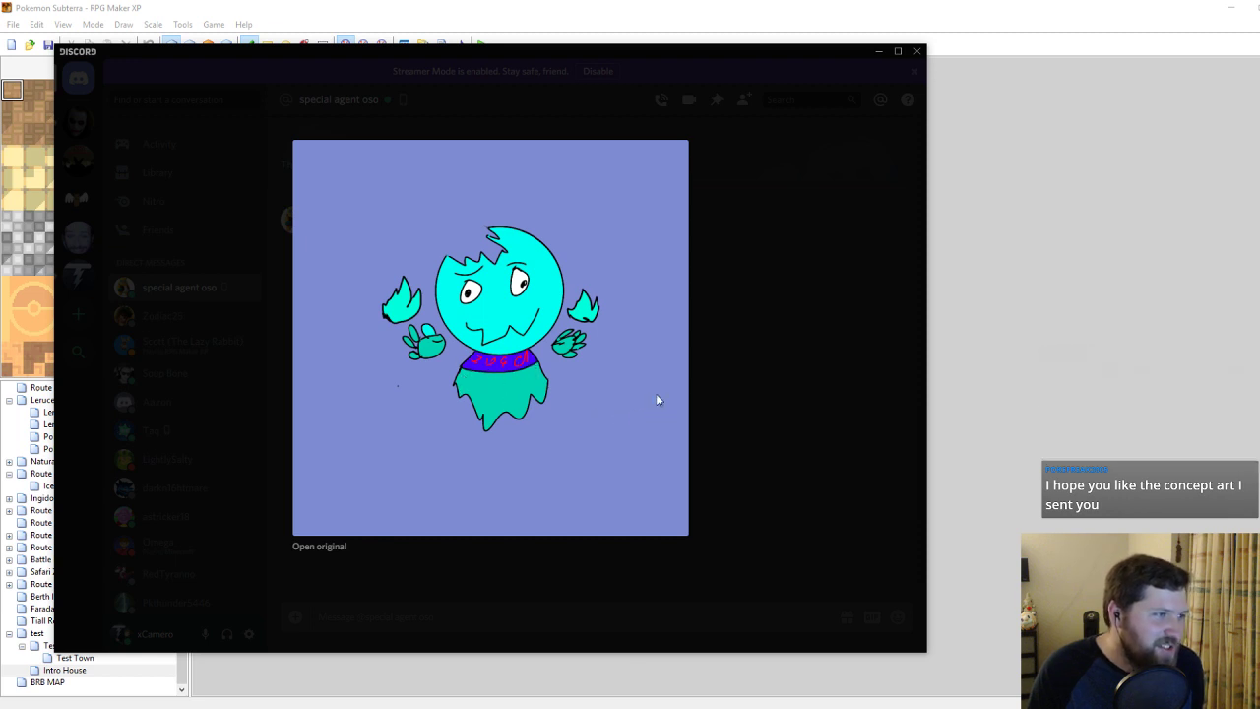
click(765, 356)
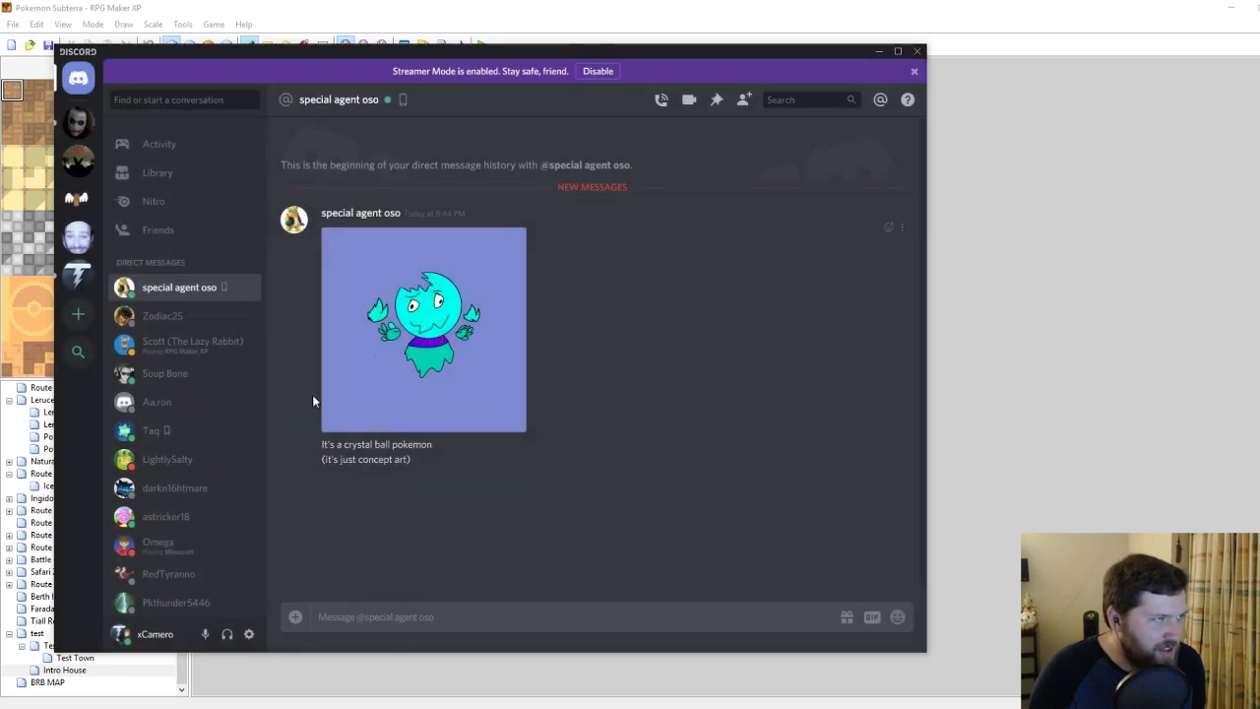
click(443, 6)
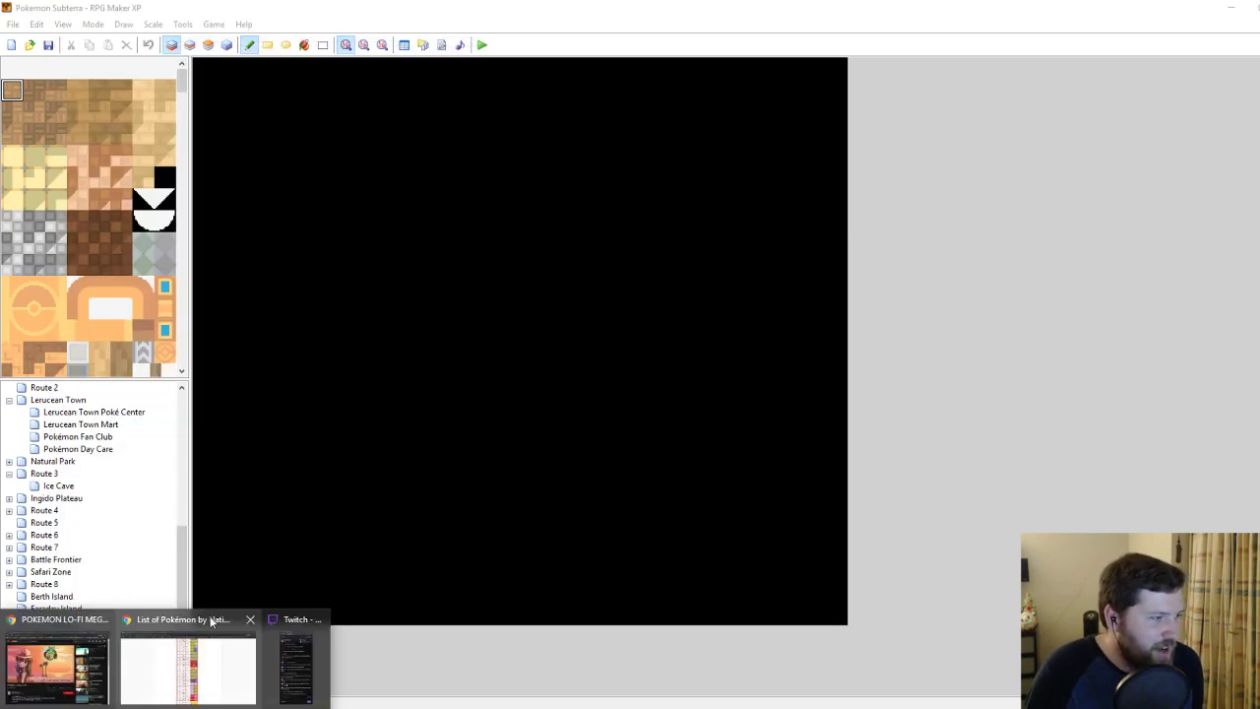
Switch to Chrome and search Google Images for "spongebob dirty bubble challenge" in a new tab.
click(206, 622)
click(510, 11)
text(sp)
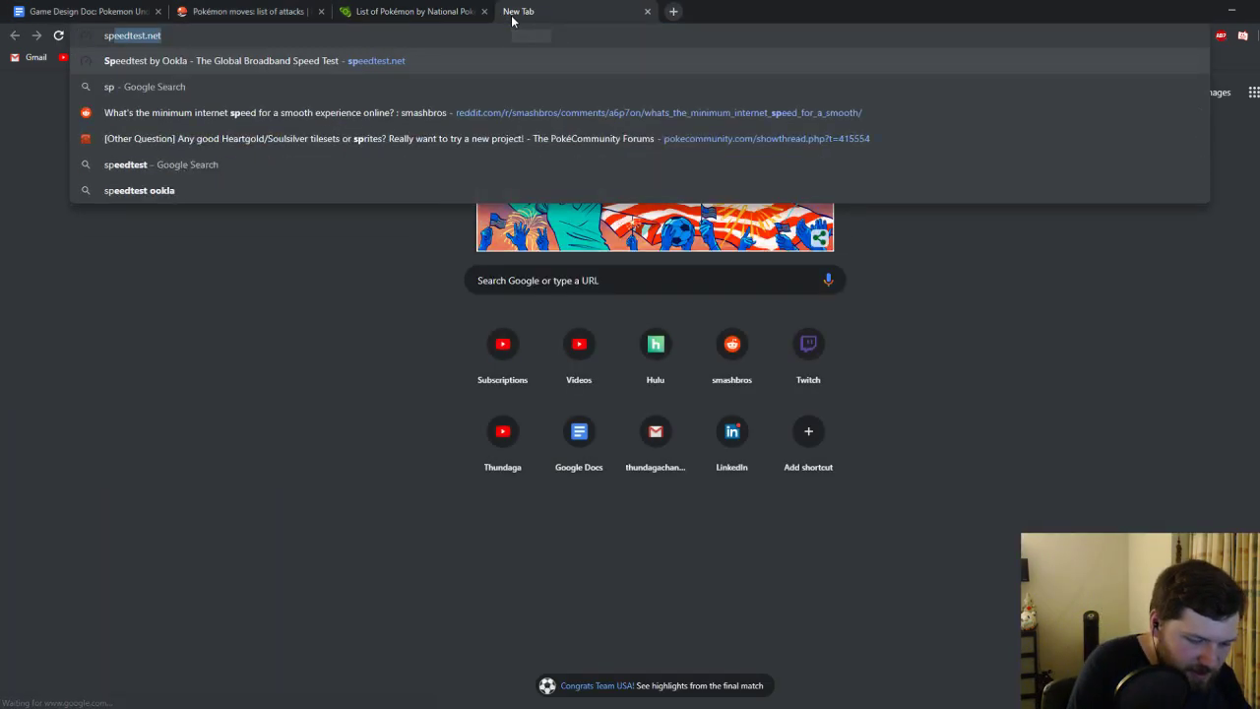
text(ongebob dir)
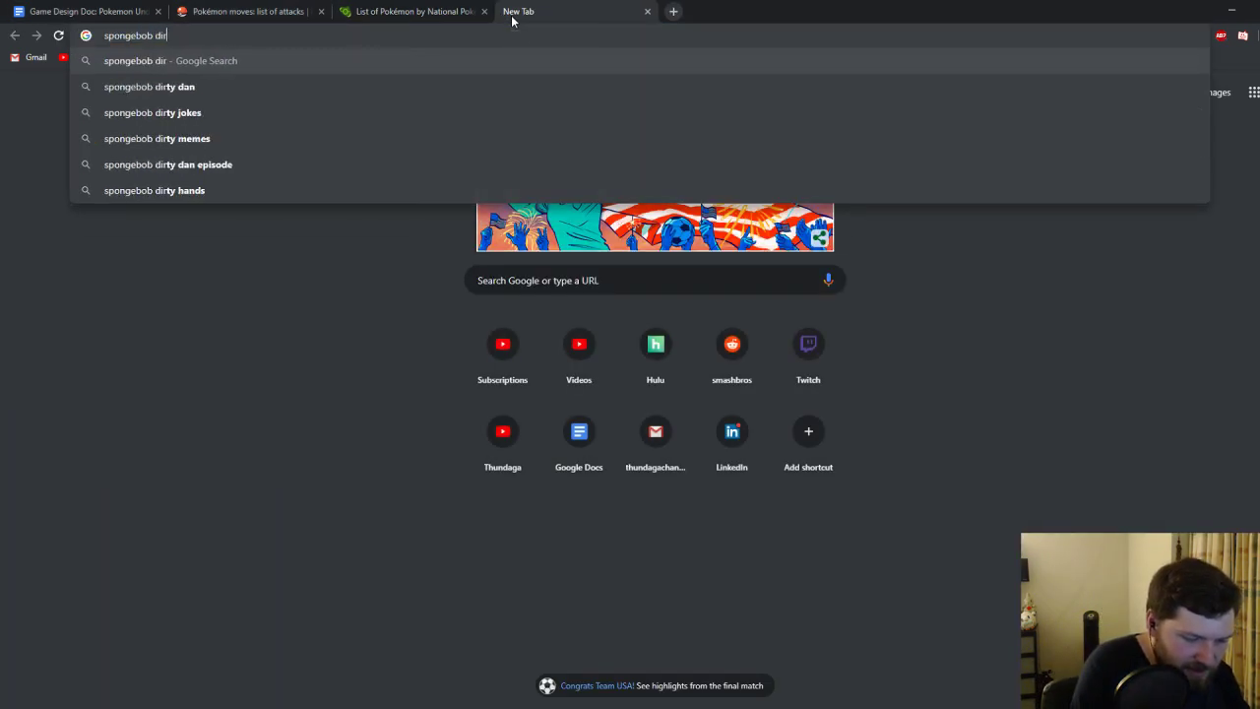
text(ty bubble challenge)
key(Return)
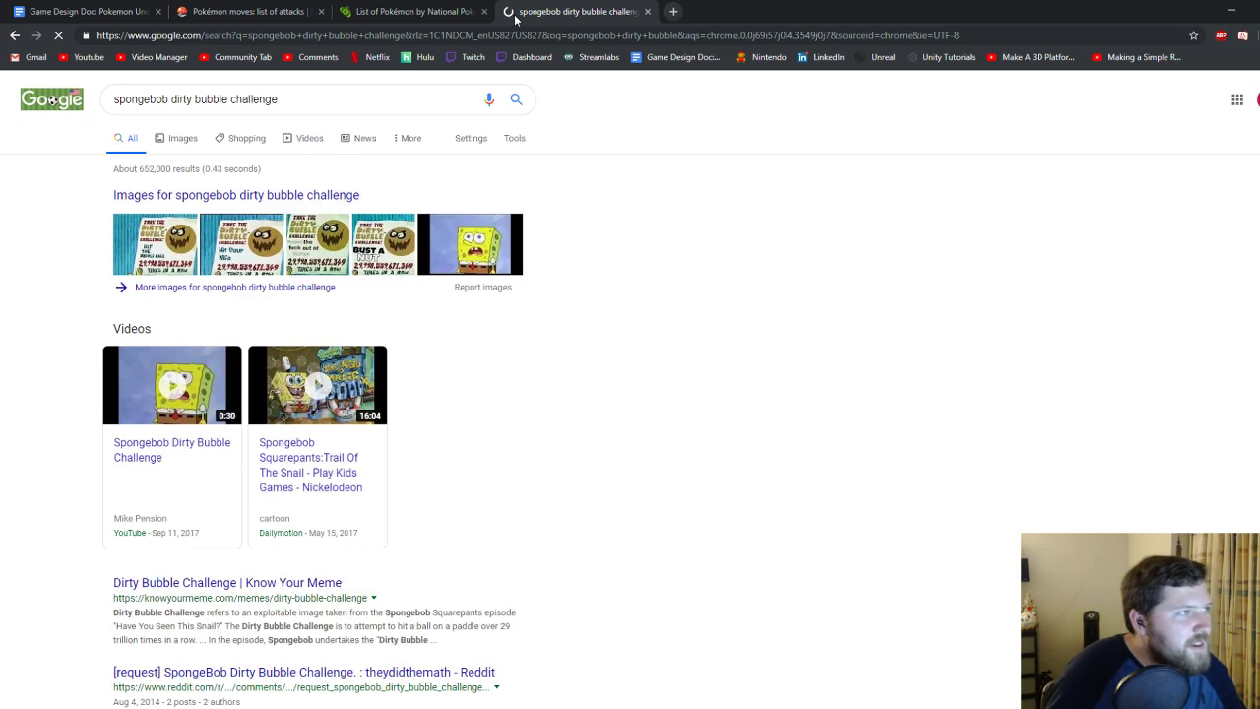
click(185, 139)
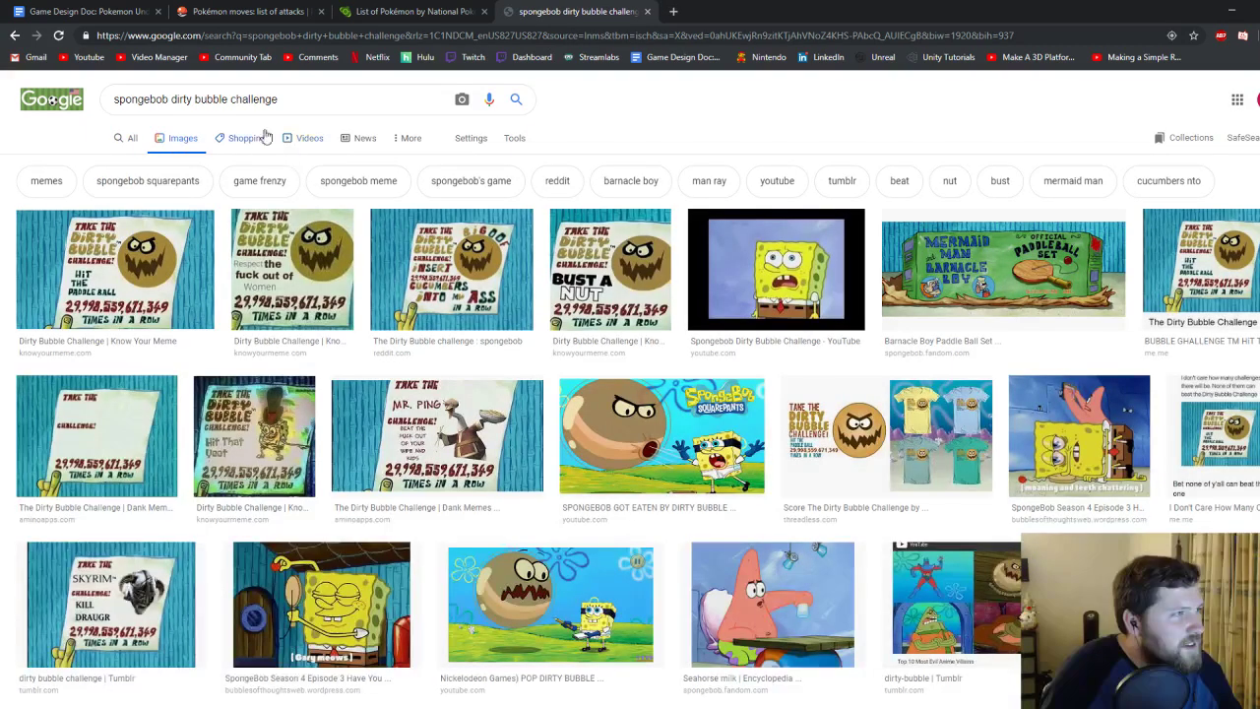
Narrow the image search to "spongebob dirty bubble" and preview the Encyclopedia SpongeBobia and Parody Wiki pictures.
double_click(254, 98)
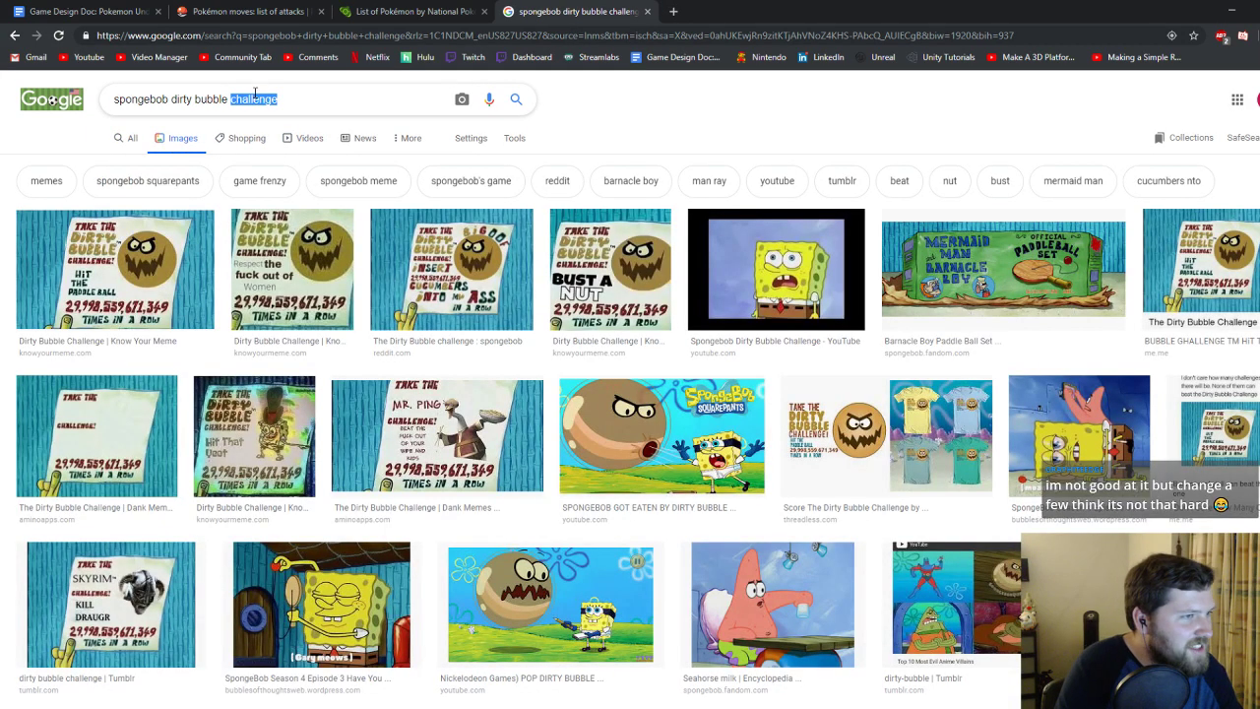
key(BackSpace)
key(Return)
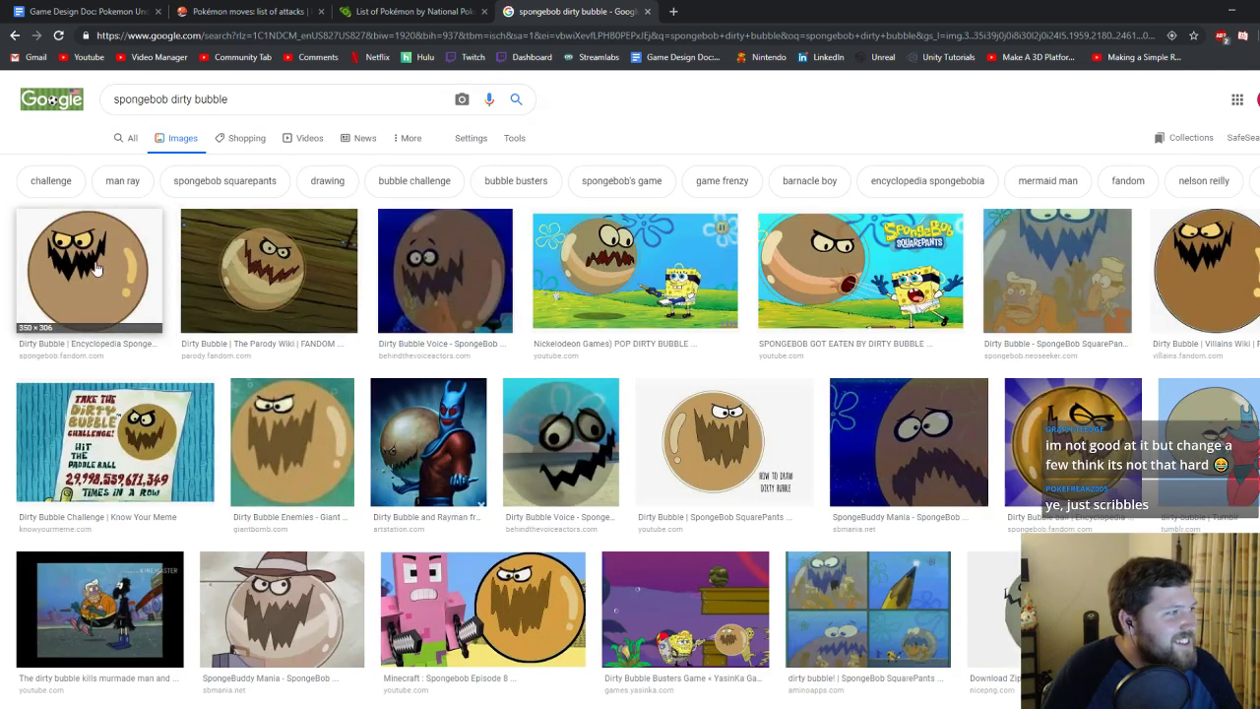
click(81, 270)
scroll(290, 374, up, 2)
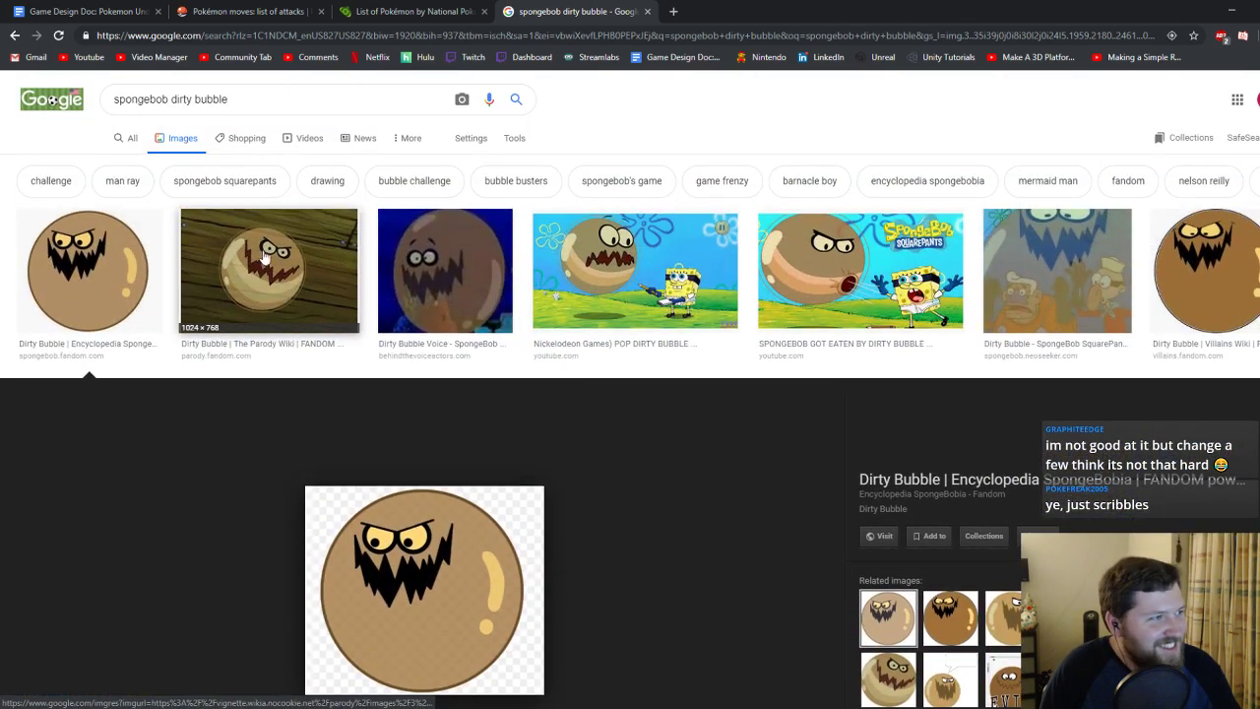
click(261, 258)
scroll(689, 462, up, 1)
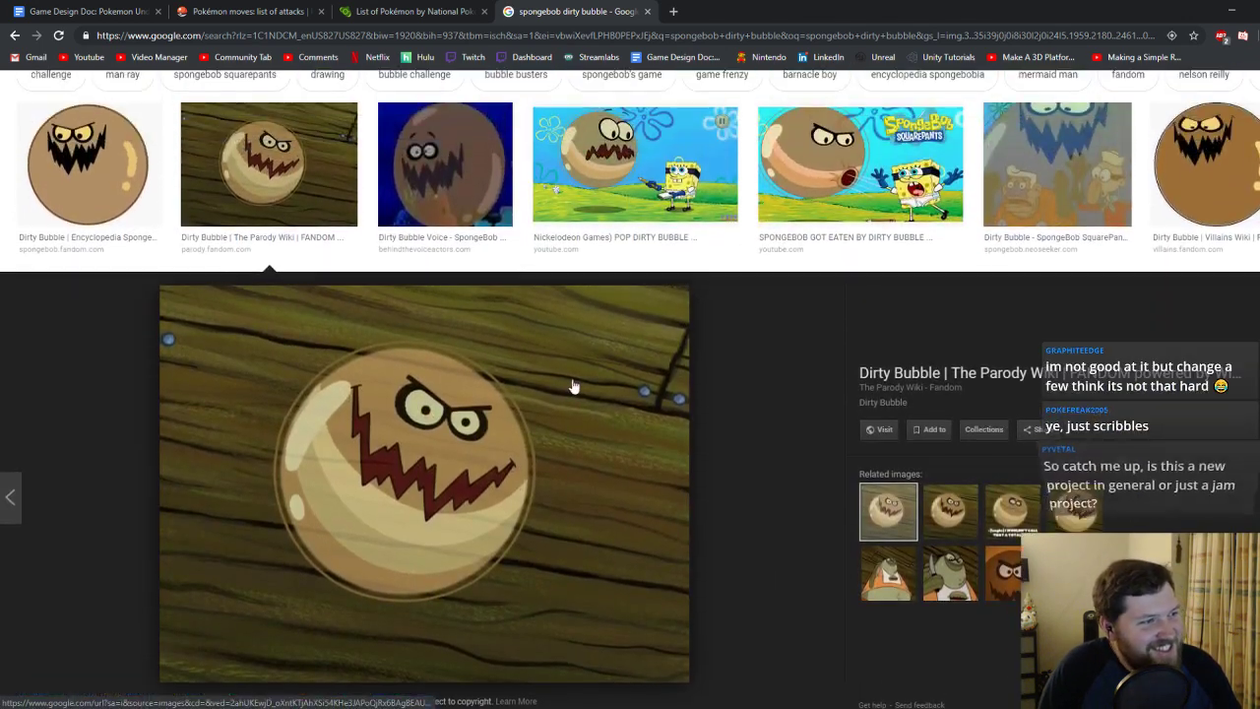
Compare further Dirty Bubble image results, including the Game Frenzy and Villains Wiki pictures, ending on the Parody Wiki preview.
click(490, 155)
scroll(640, 330, up, 2)
click(640, 315)
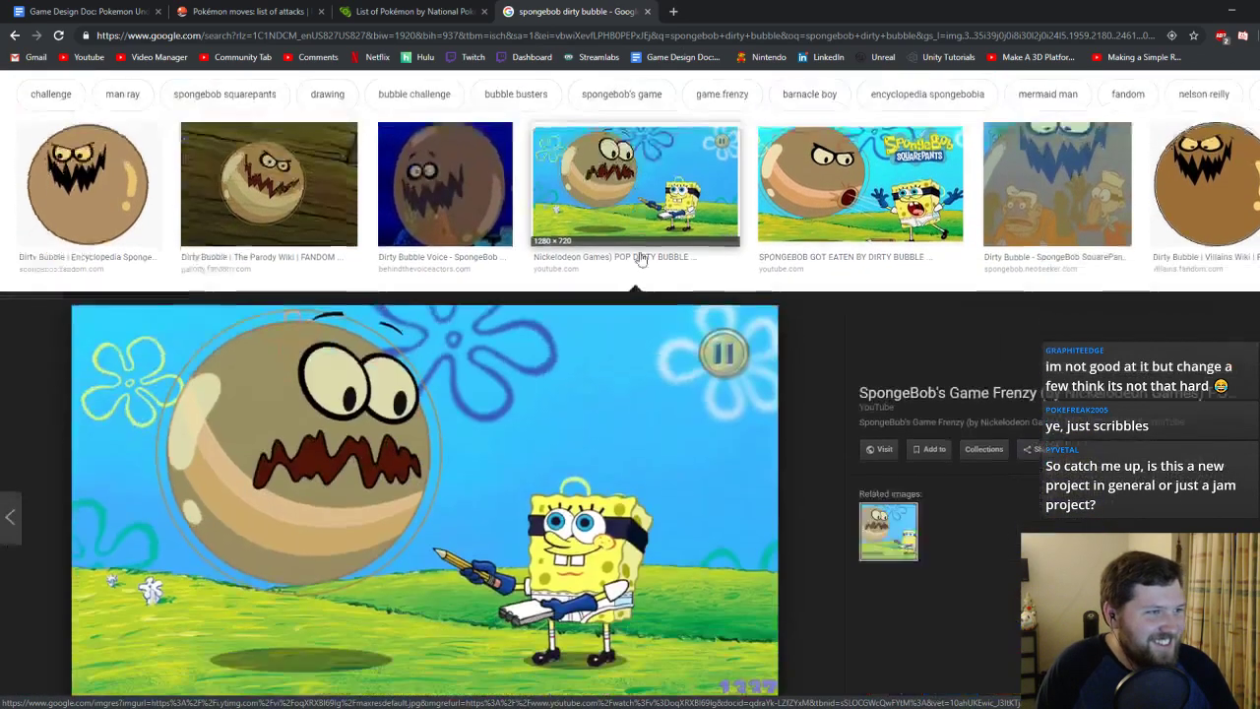
scroll(860, 241, up, 2)
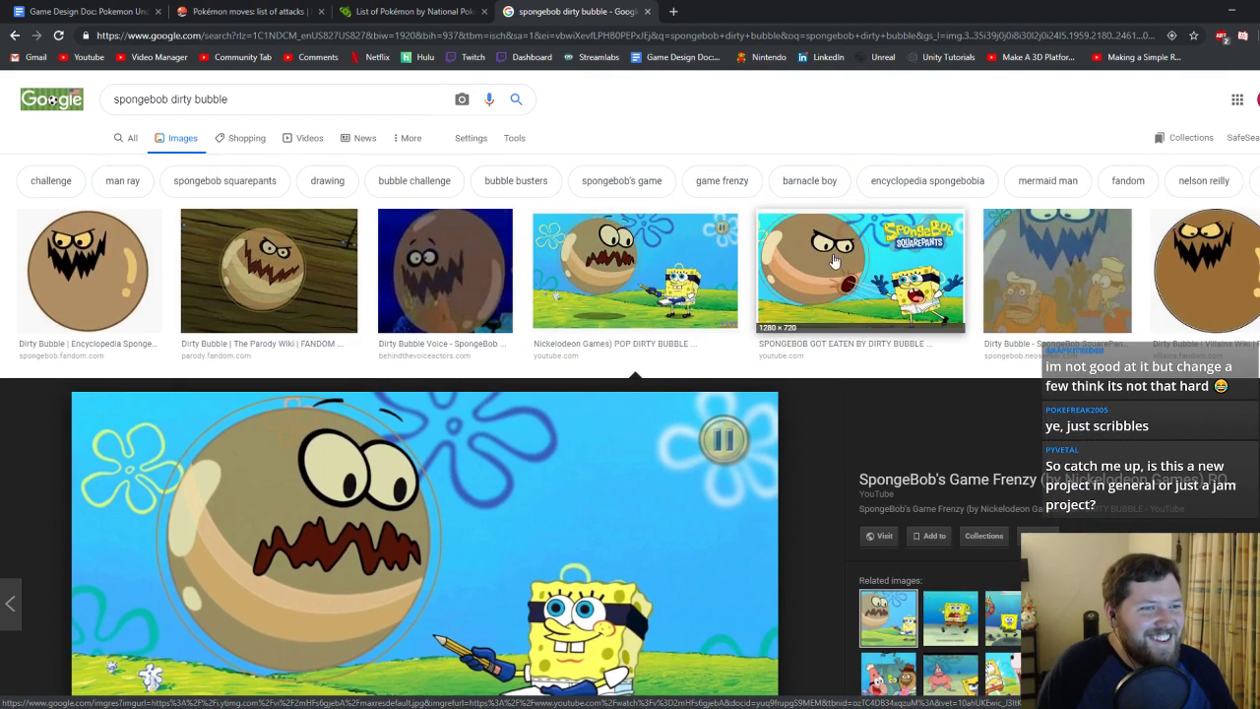
click(1199, 254)
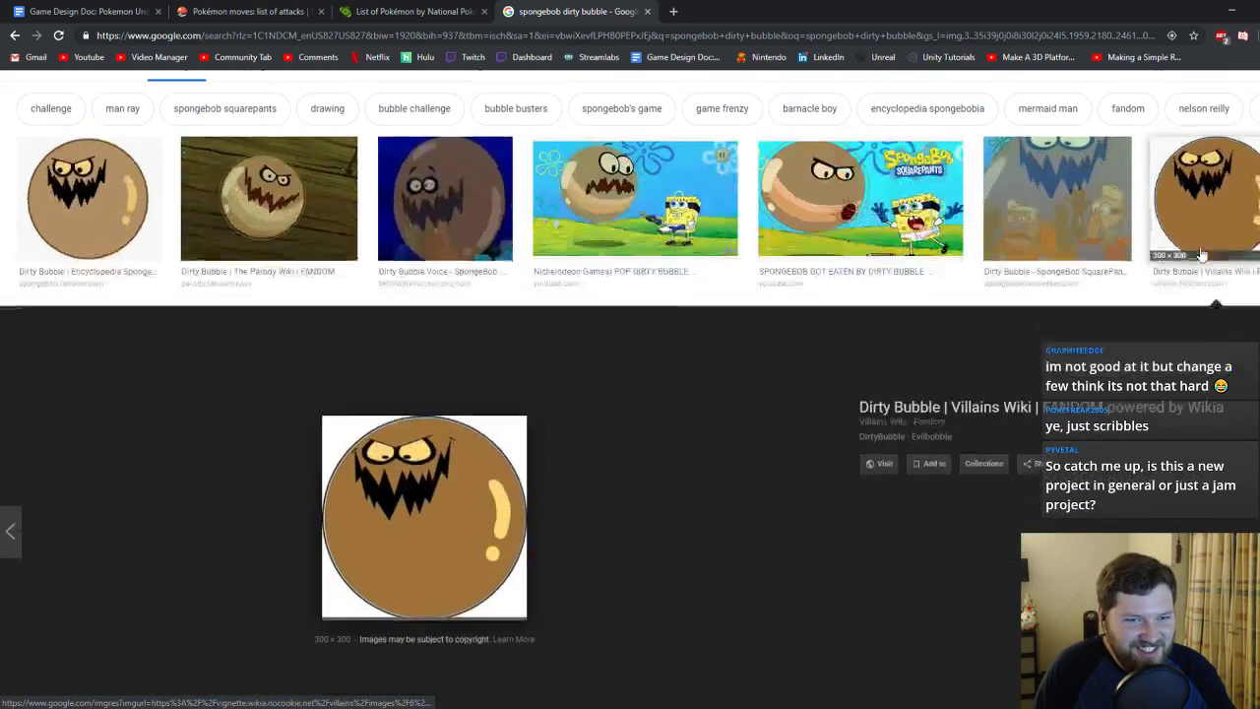
scroll(529, 367, up, 2)
click(106, 238)
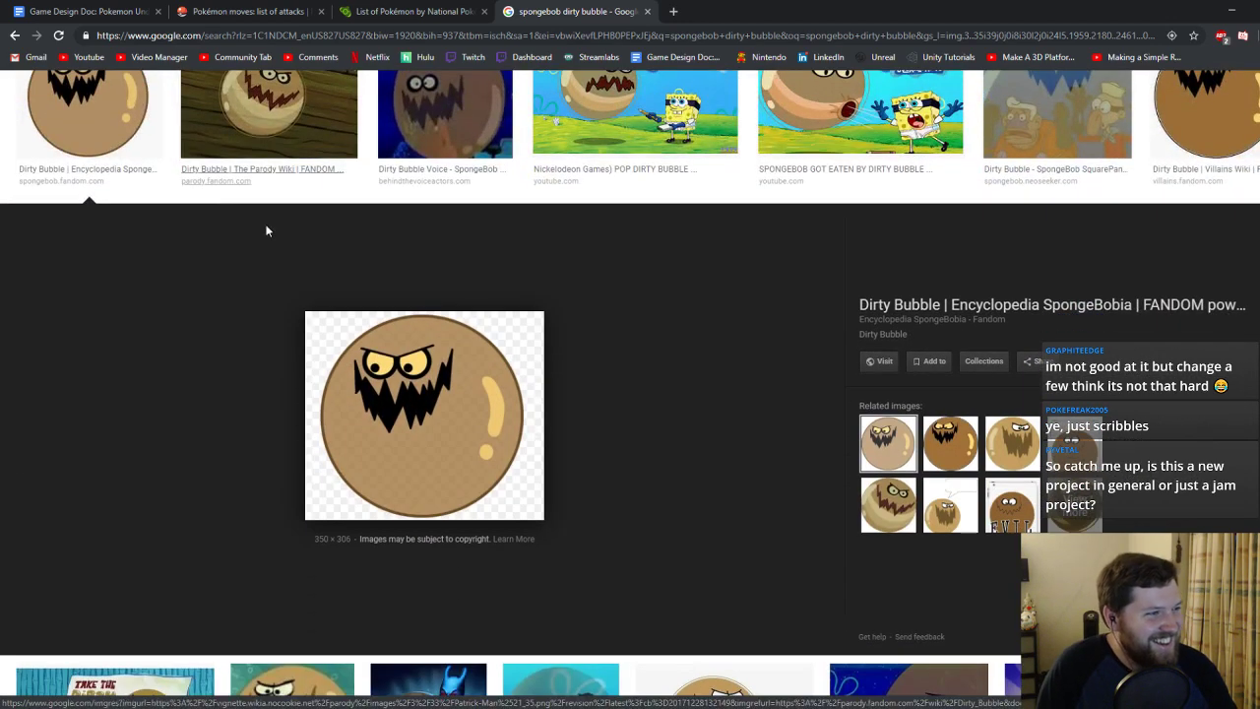
scroll(239, 460, down, 5)
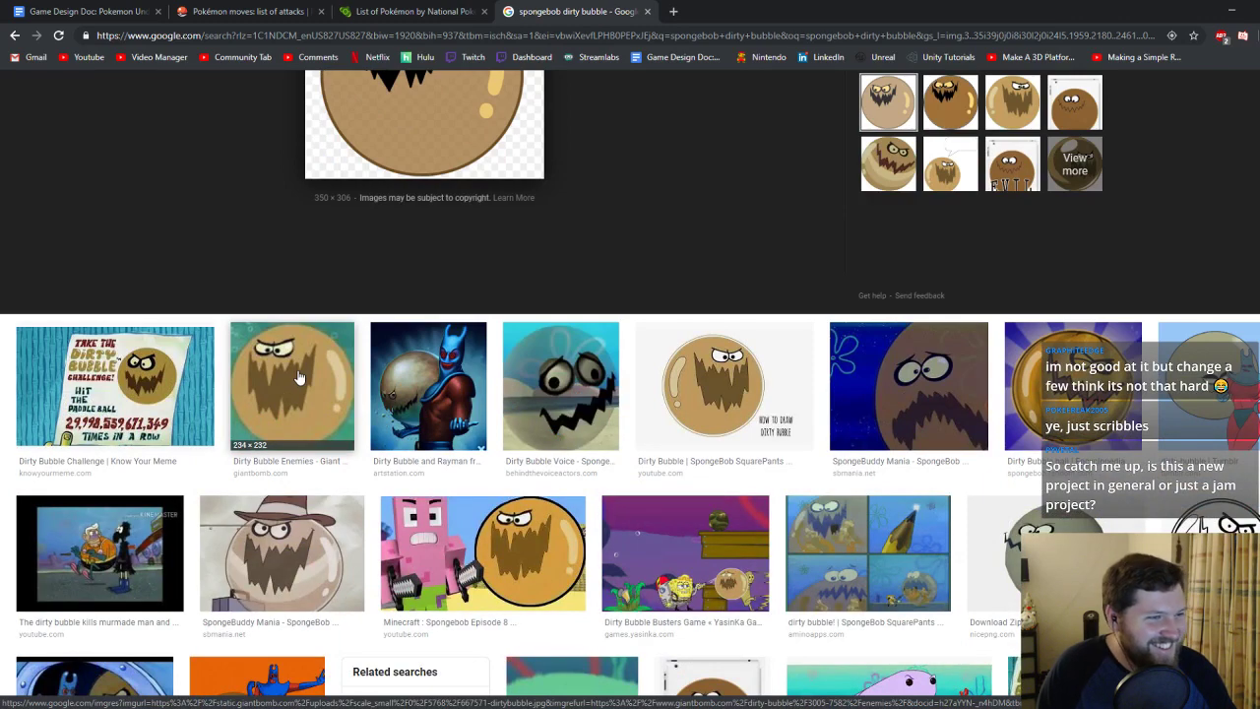
scroll(301, 372, up, 5)
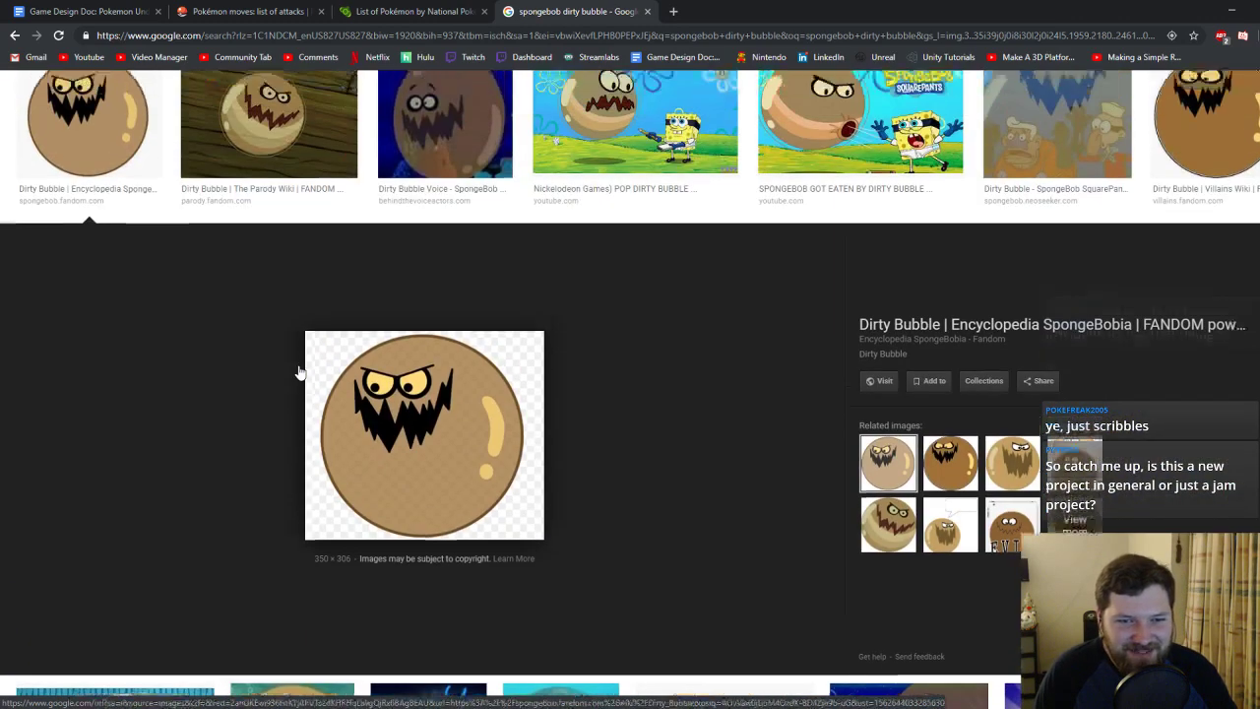
click(325, 265)
scroll(822, 310, down, 1)
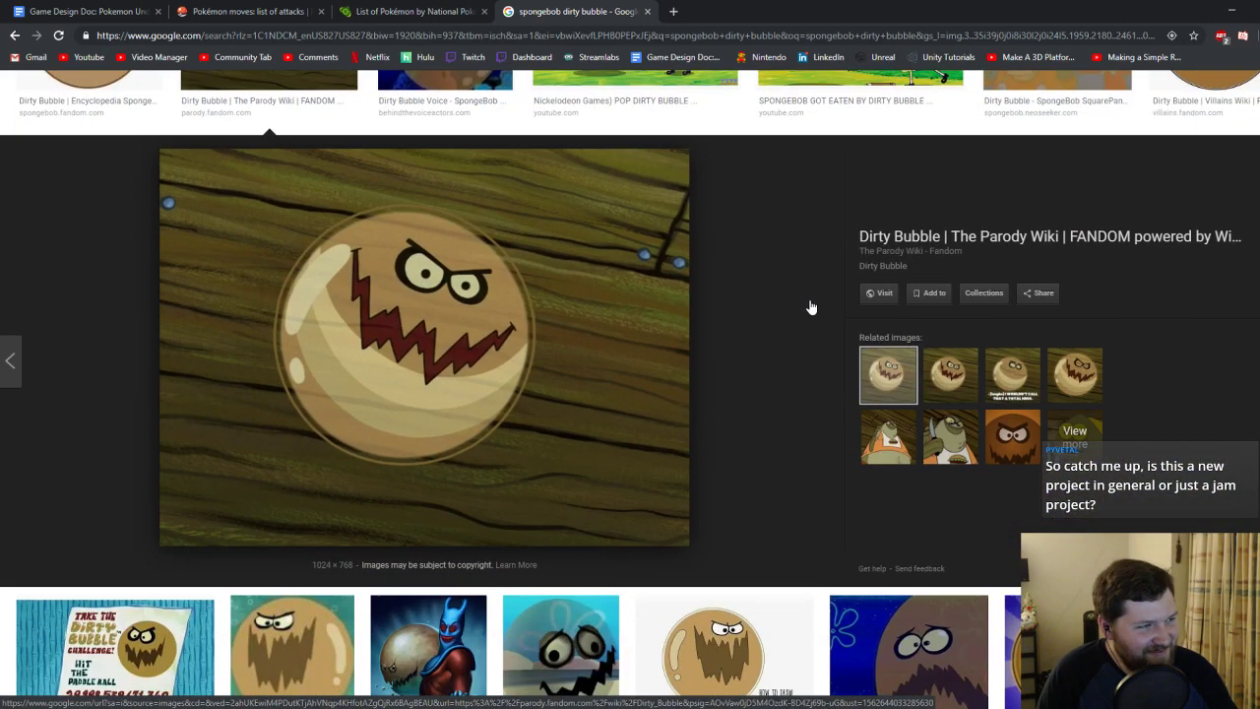
Enlarge the Dirty Bubble picture on its Parody Wiki page, close both Dirty Bubble tabs and return to the game design document.
click(515, 287)
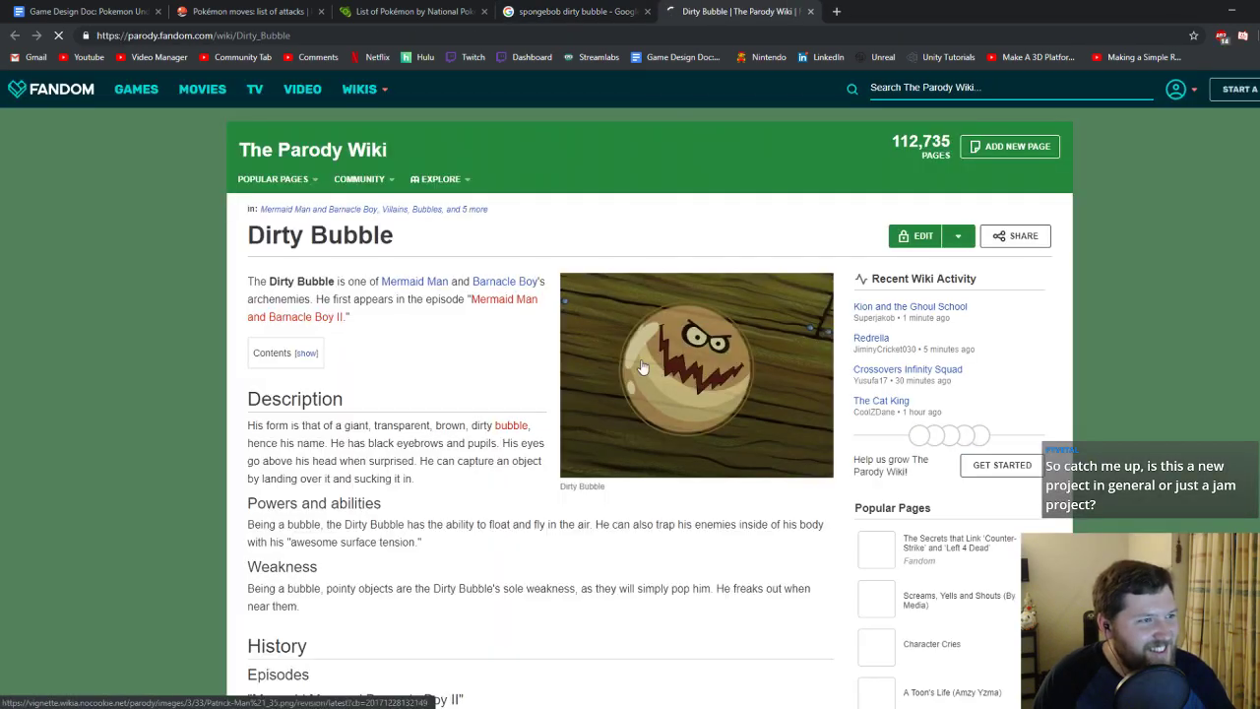
click(703, 361)
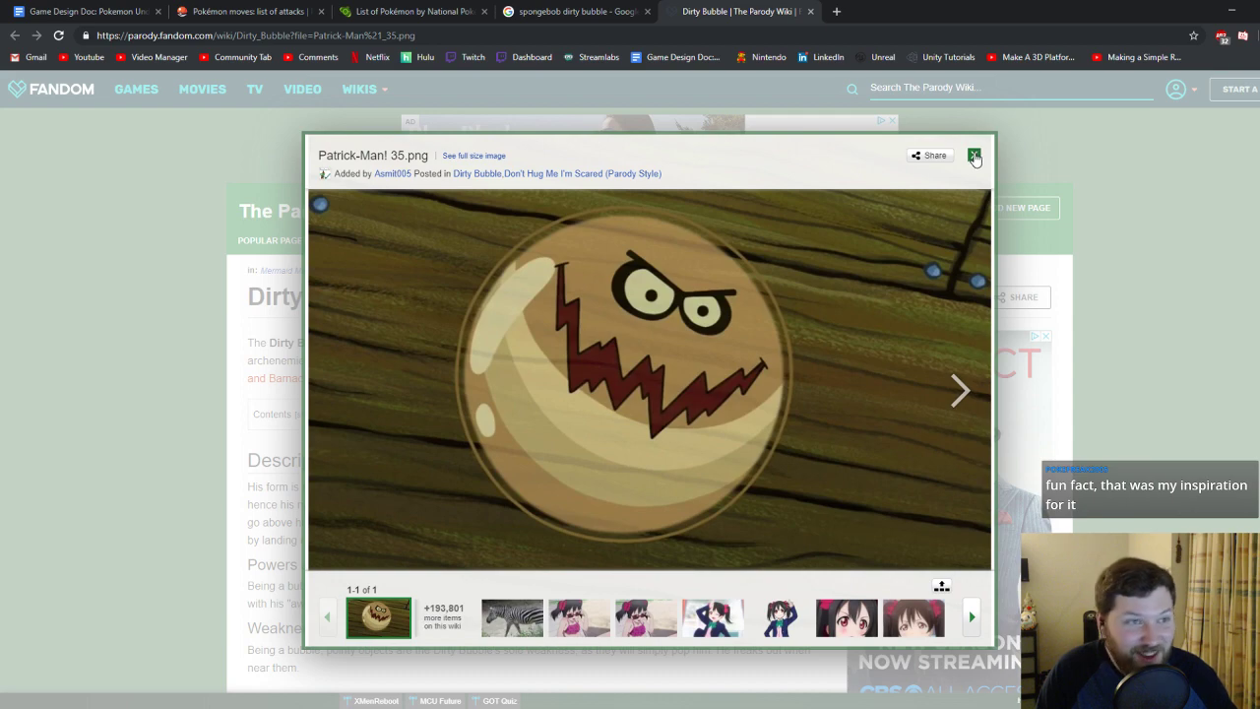
click(975, 157)
scroll(758, 286, down, 3)
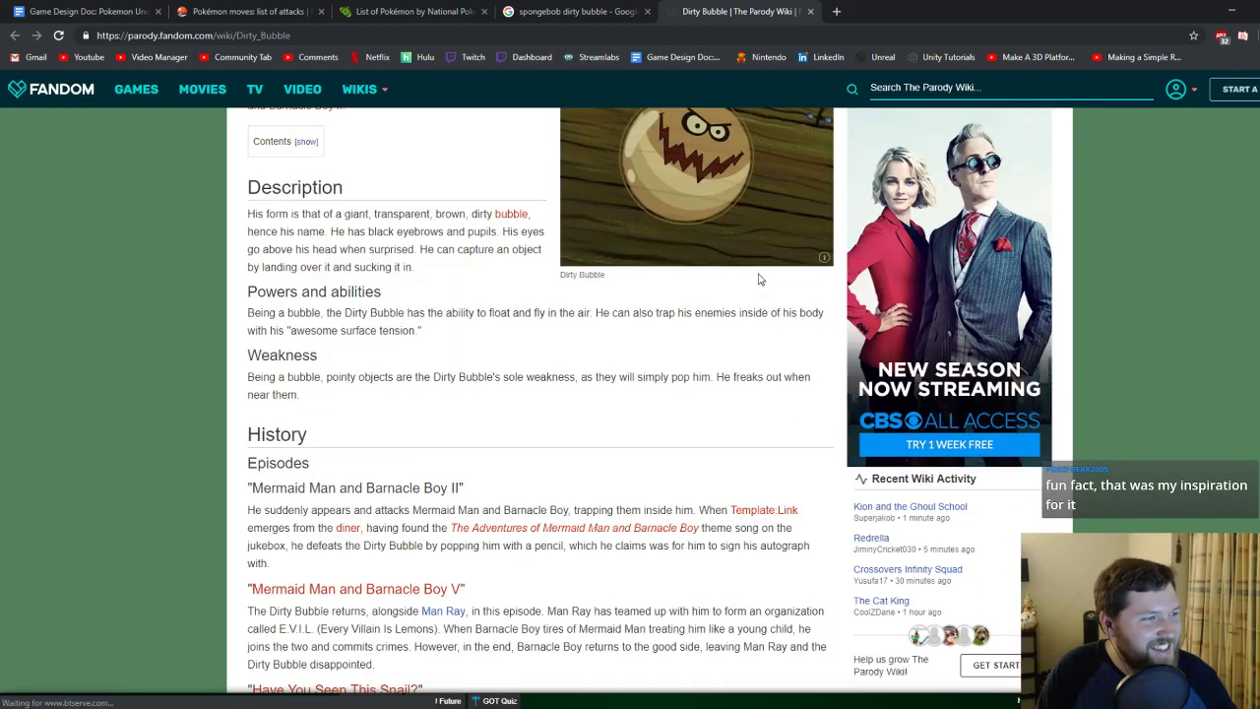
scroll(758, 282, up, 2)
click(810, 10)
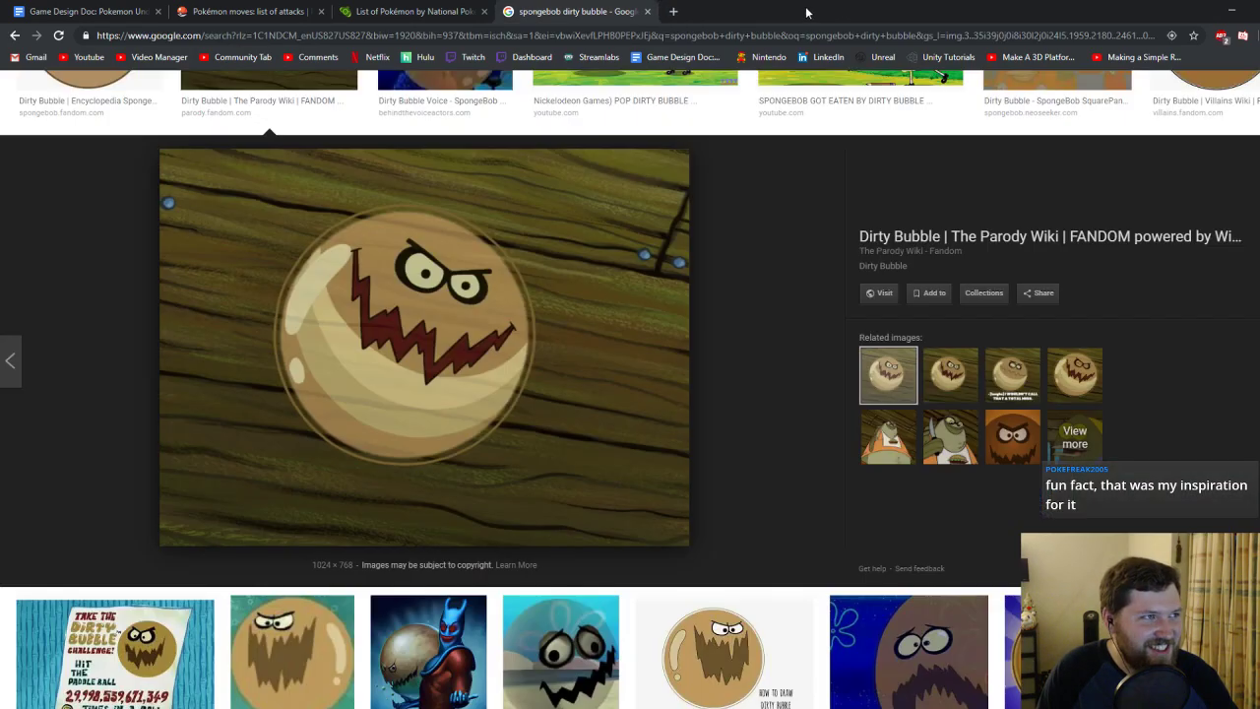
click(646, 11)
key(ctrl+Page_Up)
key(ctrl+Page_Up)
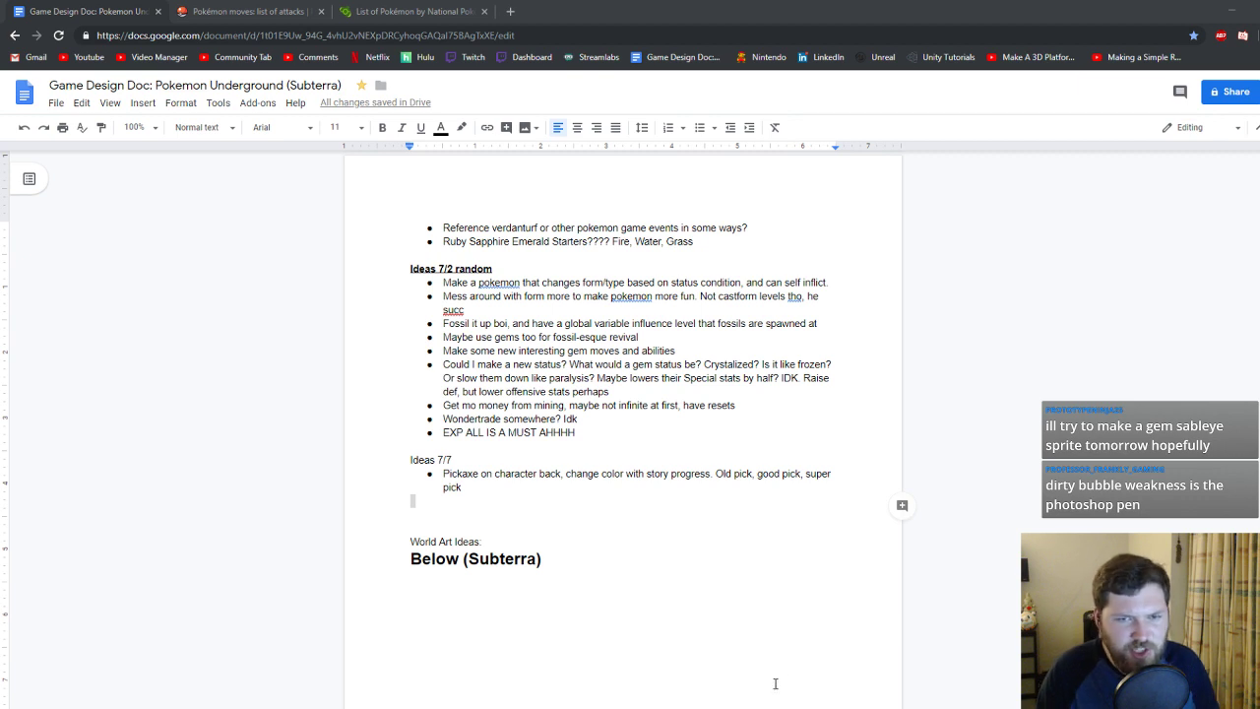
Switch back to RPG Maker XP and pick up the black tile from the Intro House map's first layer.
mouse_move(719, 708)
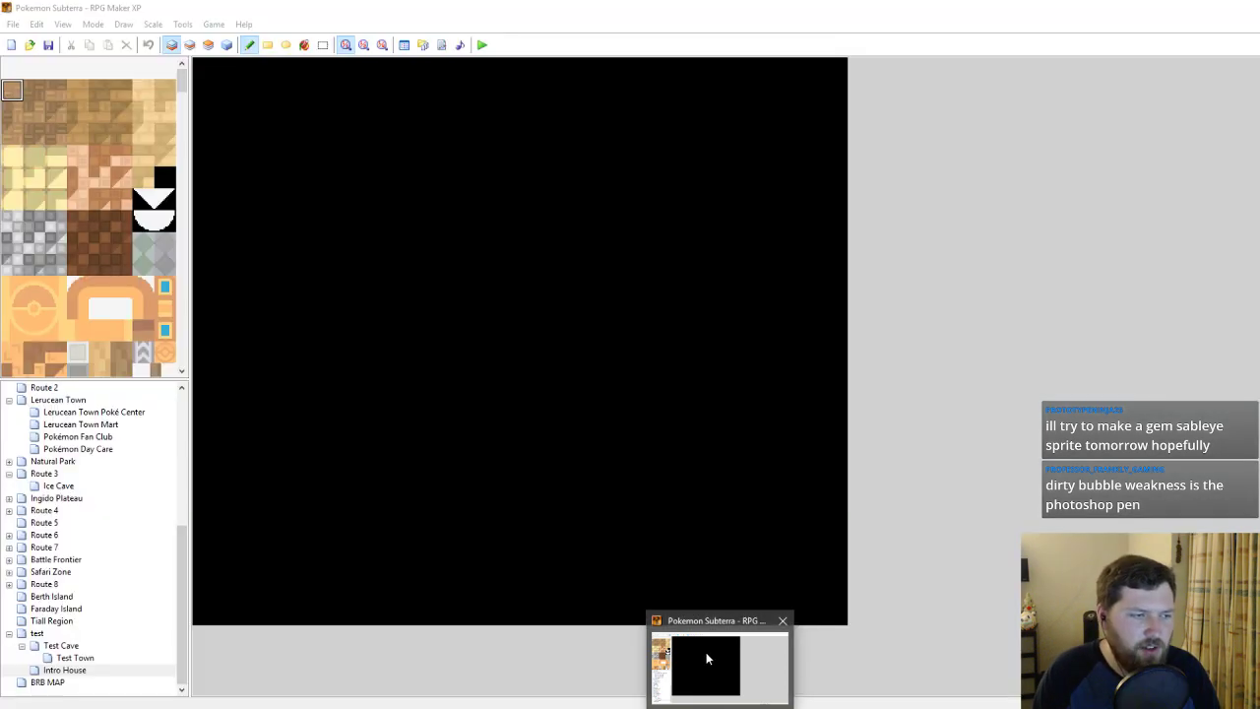
click(705, 653)
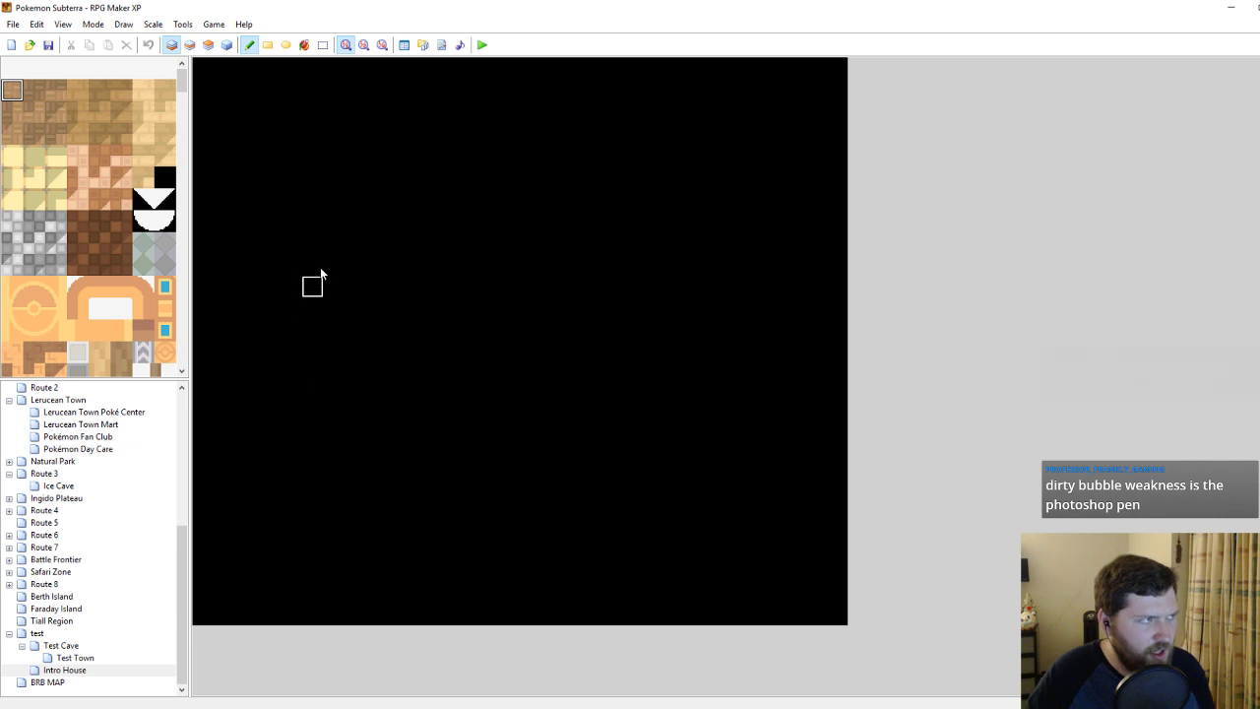
right_click(317, 276)
key(F6)
click(171, 44)
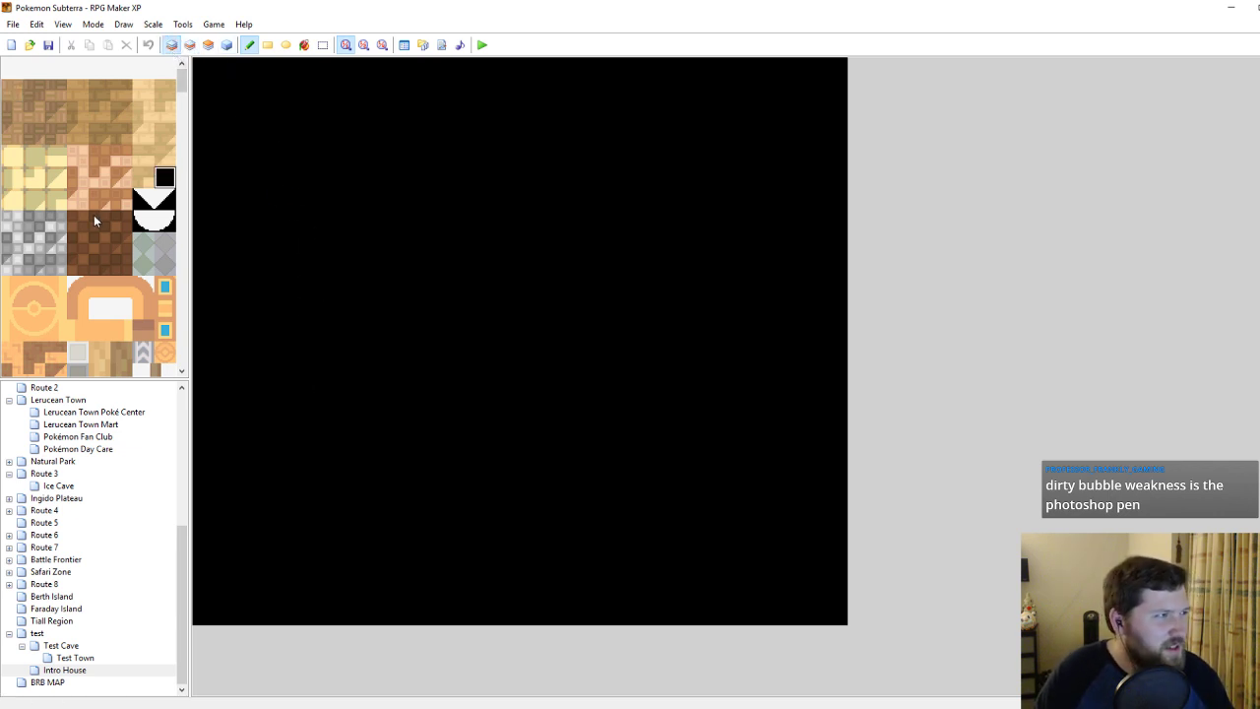
Try a small patch of the light wooden plank floor in the middle of the Intro House map, and undo it.
scroll(94, 213, down, 10)
drag(185, 162, 187, 234)
scroll(152, 152, down, 5)
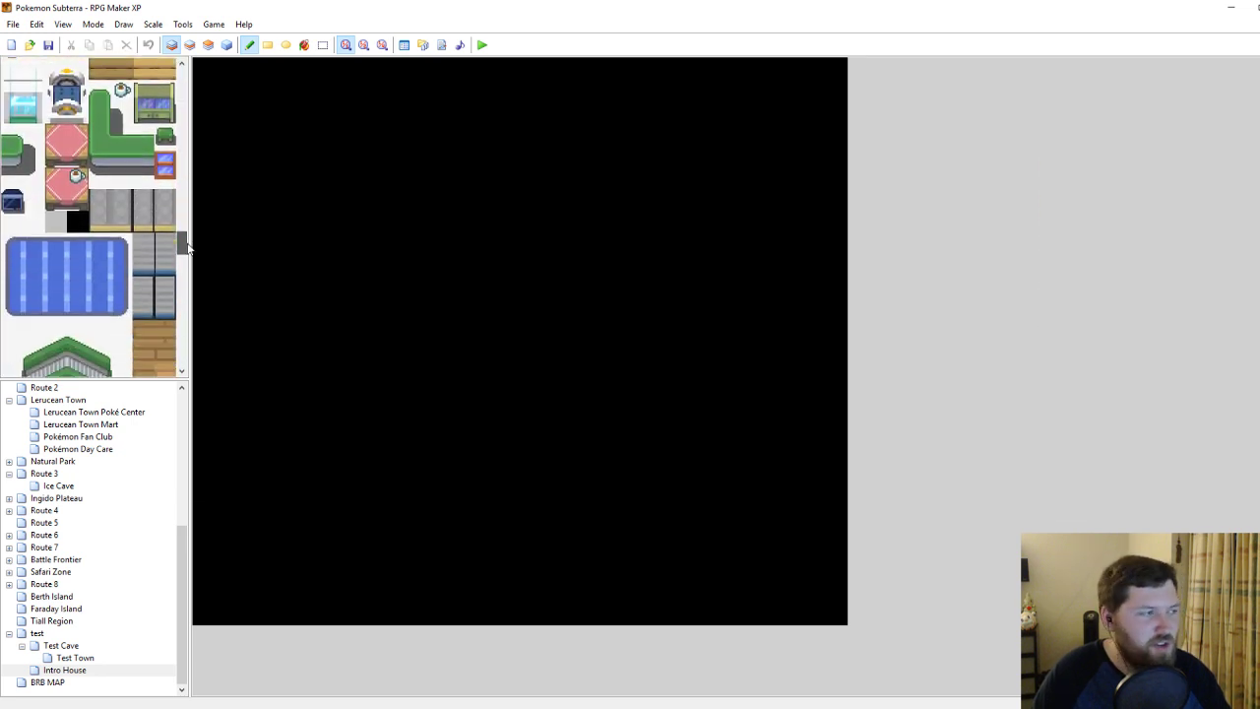
click(164, 168)
mouse_move(290, 200)
mouse_down()
mouse_move(576, 352)
mouse_move(465, 332)
mouse_up()
right_drag(423, 309, 457, 395)
mouse_move(456, 394)
mouse_down()
mouse_move(388, 299)
mouse_move(311, 287)
mouse_up()
click(143, 236)
mouse_move(414, 331)
mouse_down()
mouse_move(532, 331)
mouse_move(396, 353)
mouse_up()
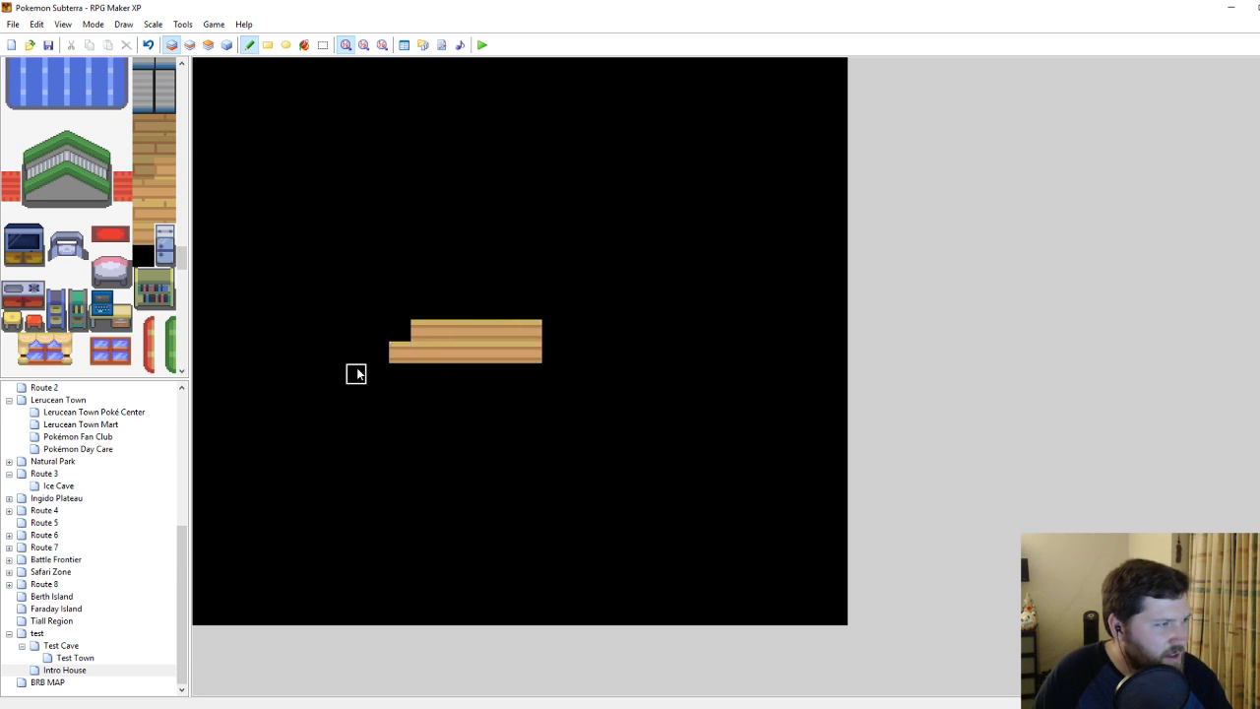
scroll(118, 294, down, 2)
scroll(102, 187, up, 3)
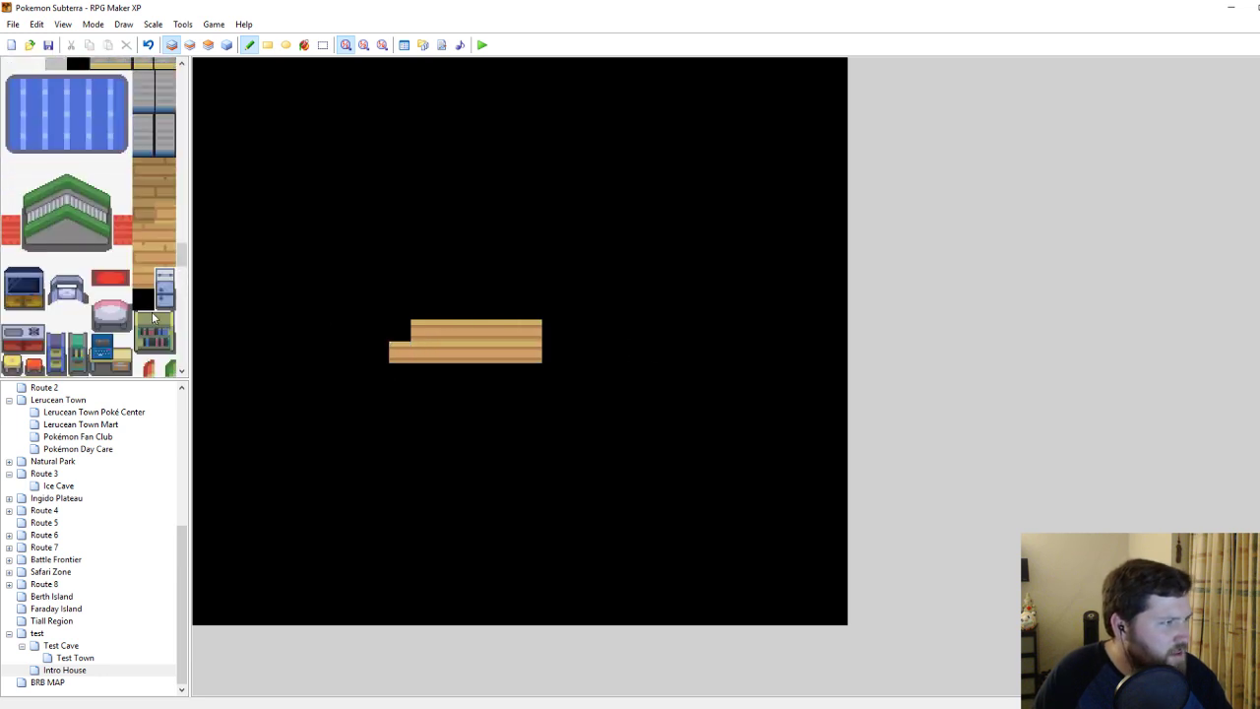
key(ctrl+z)
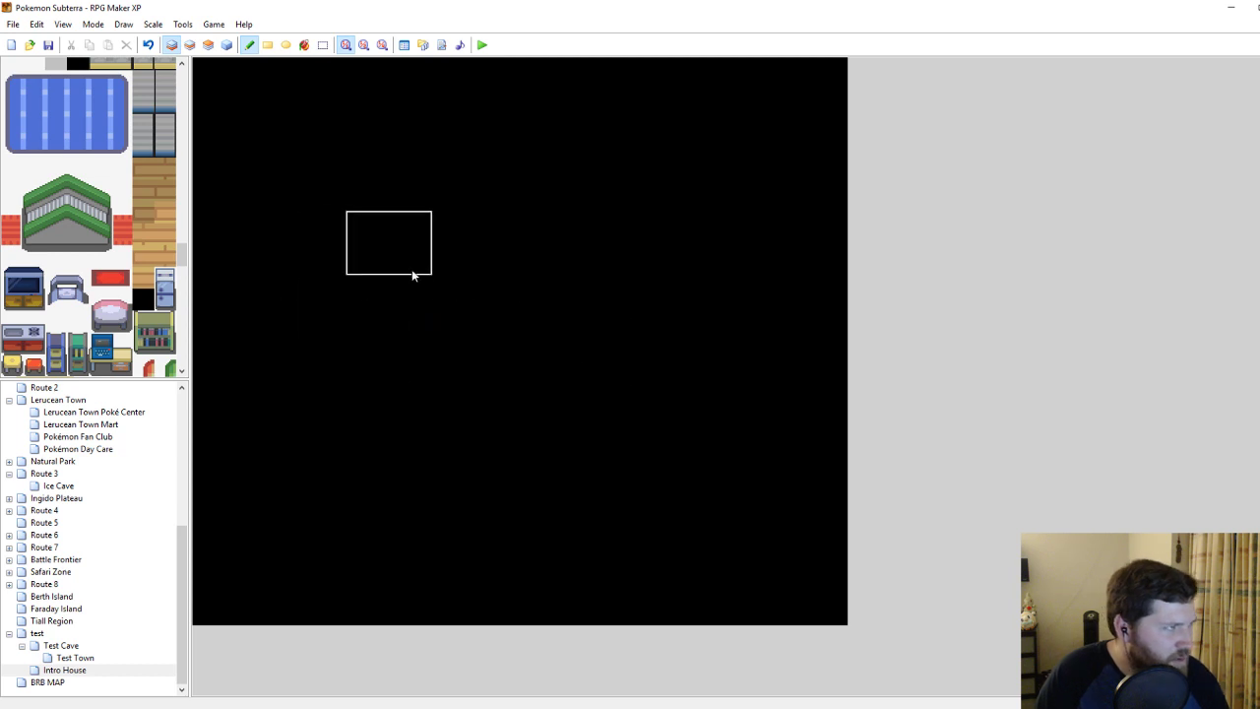
Try out the narrow brown wooden strip tiles near the upper-left part of the Intro House map.
scroll(76, 122, up, 2)
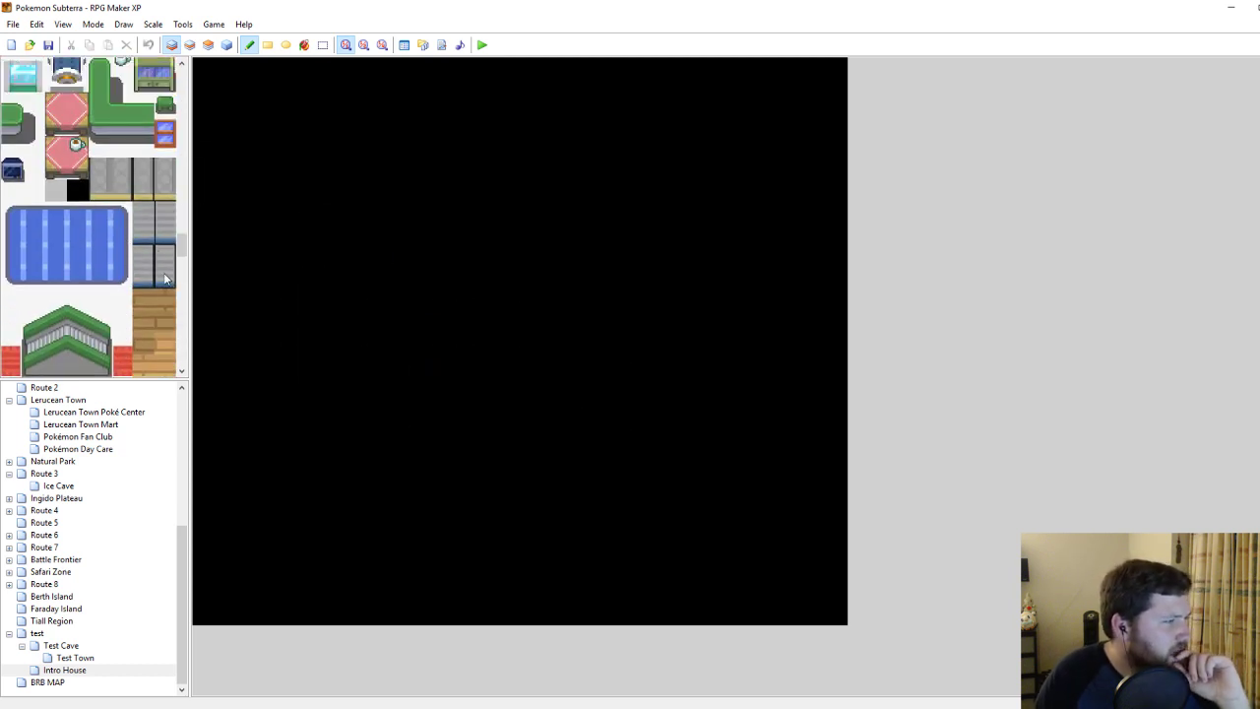
scroll(165, 279, up, 2)
drag(120, 167, 149, 171)
mouse_move(280, 244)
mouse_down()
mouse_move(450, 245)
mouse_move(403, 265)
mouse_move(265, 266)
mouse_move(269, 242)
mouse_move(506, 245)
mouse_move(297, 278)
mouse_up()
right_click(238, 179)
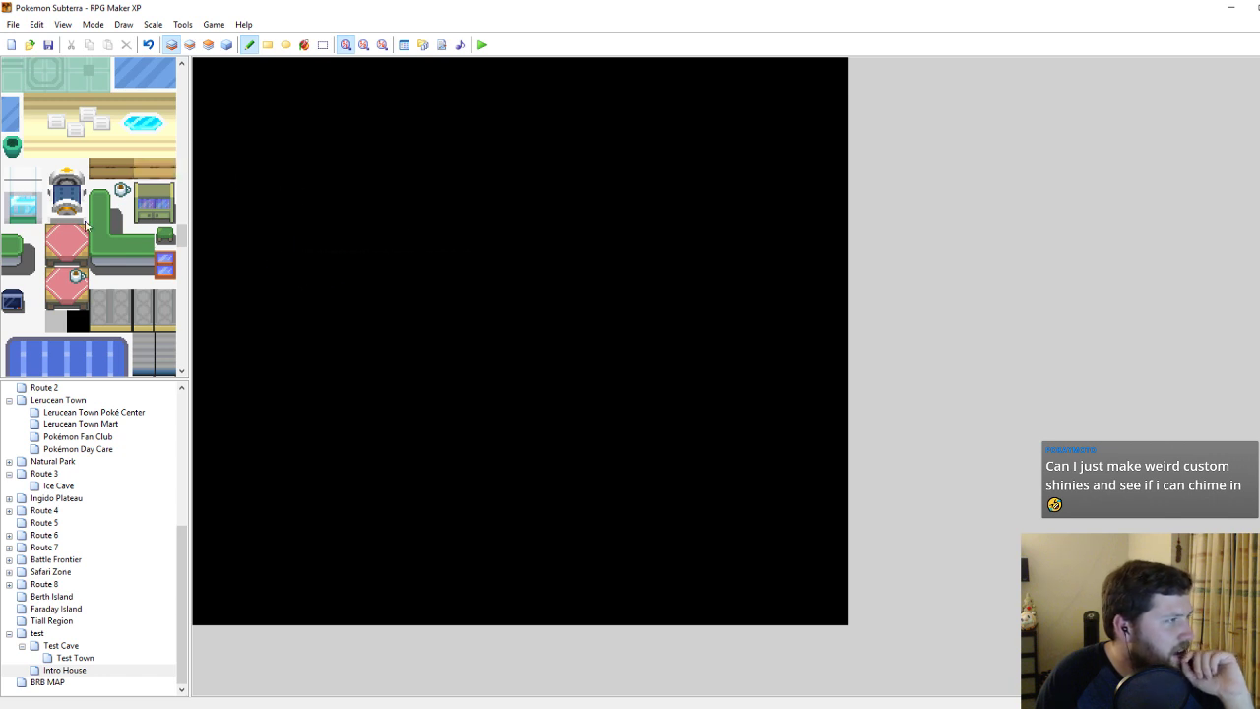
Place the cream wall section with papers and a window, 7 by 3 tiles, near the centre of the map.
scroll(27, 160, up, 3)
mouse_move(30, 236)
mouse_down()
mouse_move(147, 232)
mouse_move(158, 203)
mouse_up()
click(473, 276)
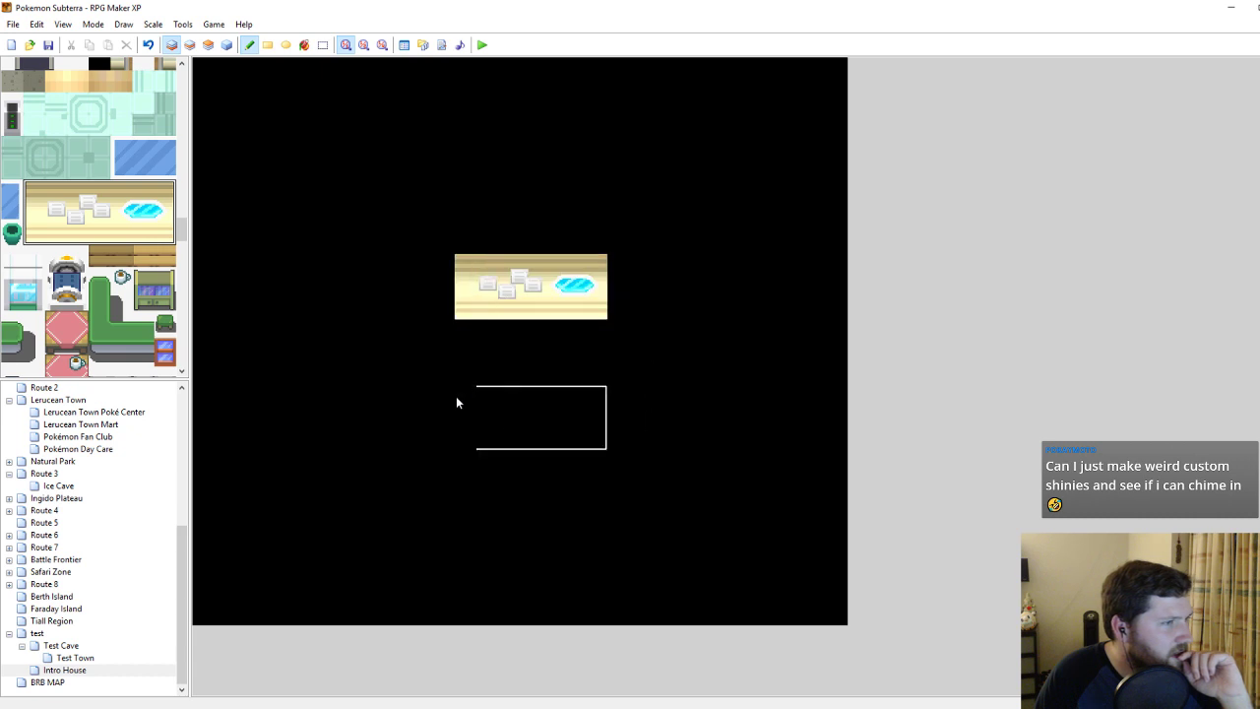
Paint a green tiled floor 7 by 4 tiles directly beneath the cream wall, trim its edge with black and save.
click(79, 153)
mouse_move(467, 341)
mouse_down()
mouse_move(587, 341)
mouse_move(562, 380)
mouse_move(473, 382)
mouse_up()
right_click(643, 298)
drag(619, 330, 619, 352)
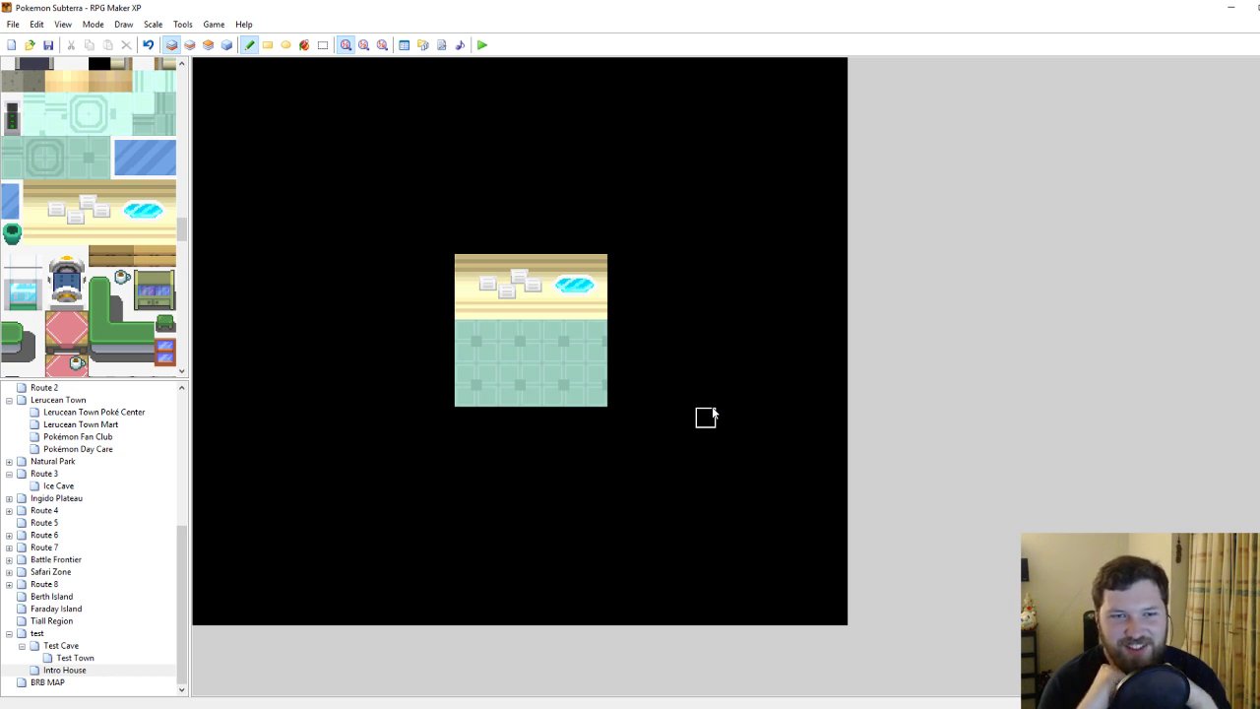
right_drag(684, 396, 727, 440)
key(ctrl+s)
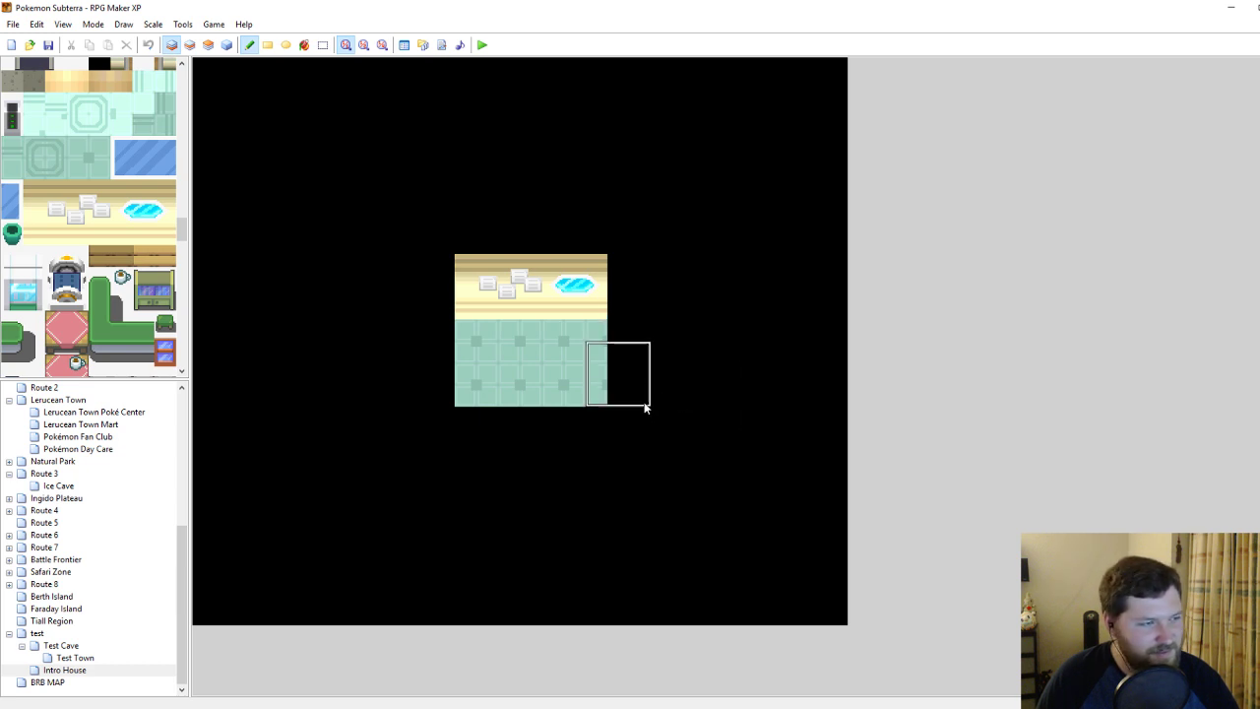
Clear the floor's lower rows and repaint it with its own 2 by 2 pattern, 8 tiles wide and 4 deep.
mouse_move(633, 427)
mouse_down()
mouse_move(477, 439)
mouse_move(554, 423)
mouse_up()
mouse_move(471, 334)
right_down()
mouse_move(518, 358)
mouse_move(496, 357)
right_up()
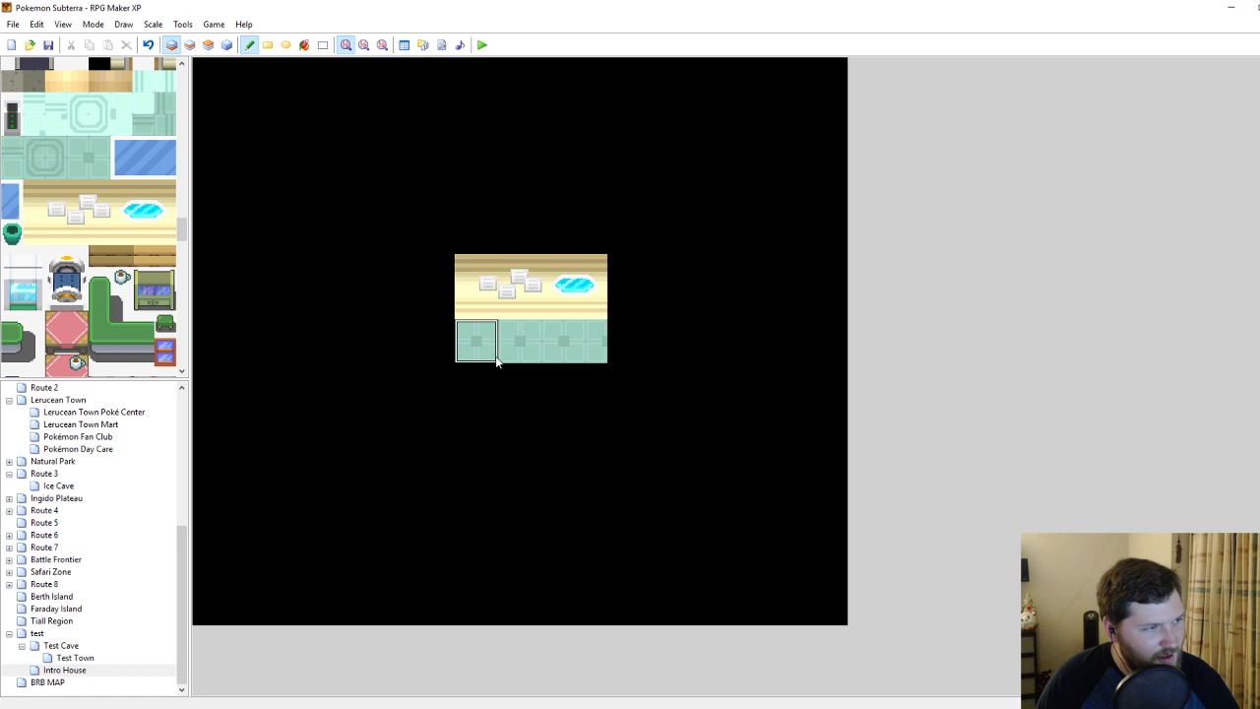
click(610, 360)
mouse_move(612, 363)
mouse_down()
mouse_move(590, 389)
mouse_move(464, 389)
mouse_up()
Copy the wall's plain left column to its right end so the wall spans the floor's full width.
right_drag(465, 307, 465, 277)
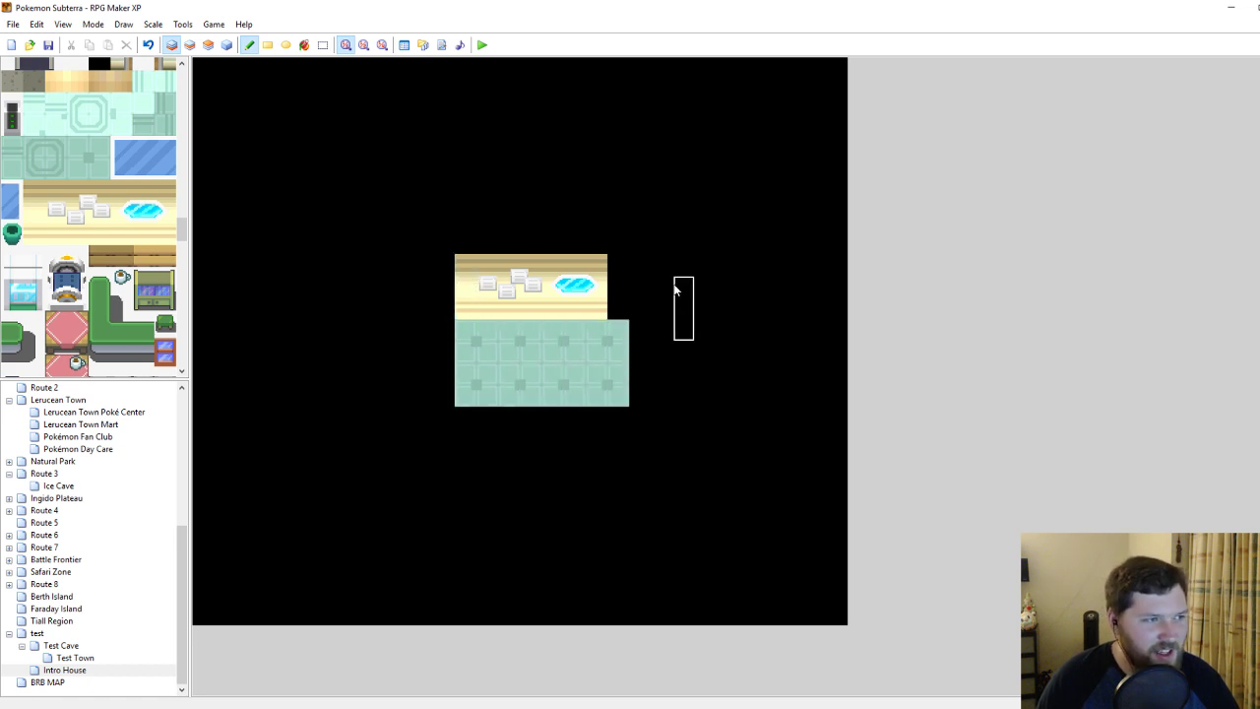
click(617, 286)
right_click(662, 374)
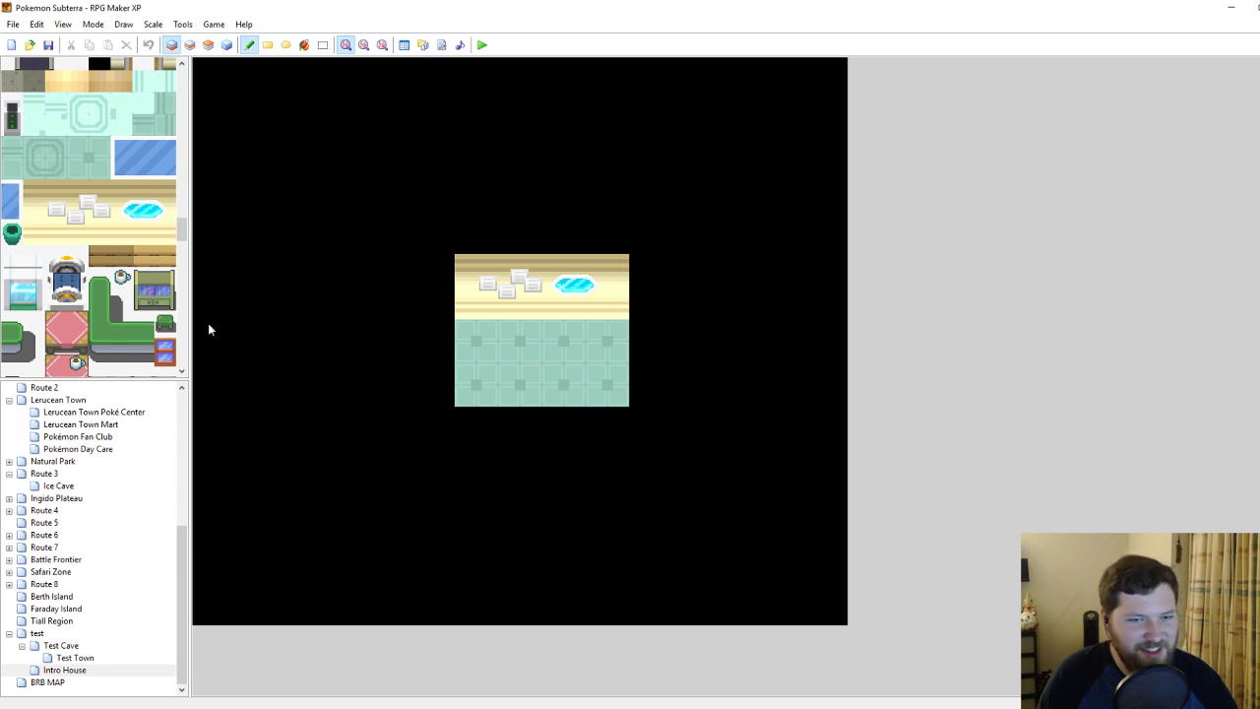
Repaint the green floor with light diagonal wood planks, making it 8 tiles wide and 6 deep beneath the cream wall.
scroll(114, 288, down, 3)
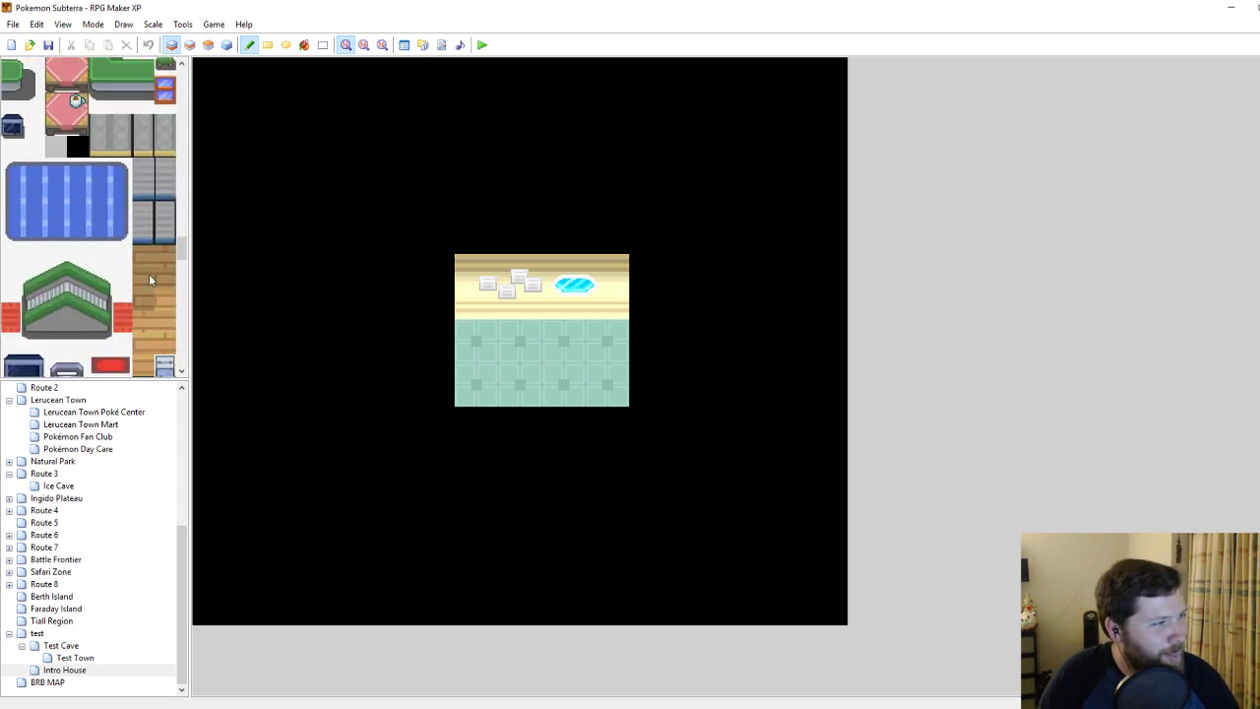
scroll(150, 280, down, 2)
scroll(146, 285, down, 3)
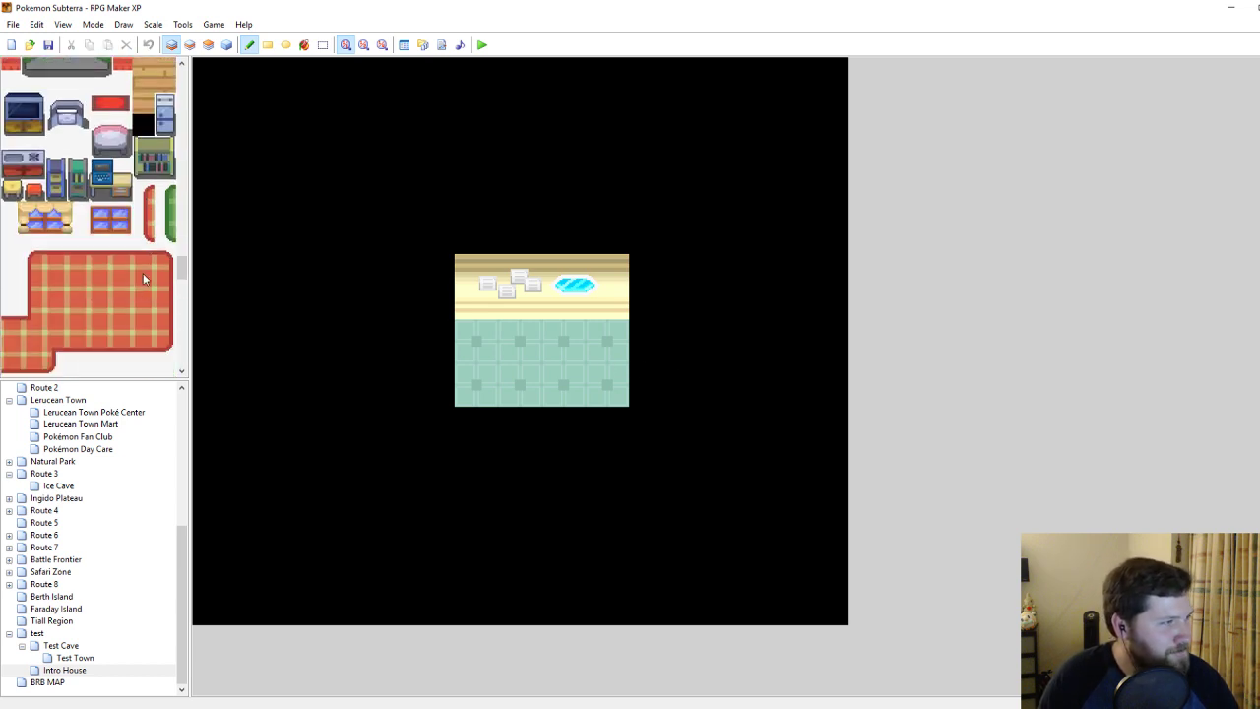
scroll(103, 276, down, 5)
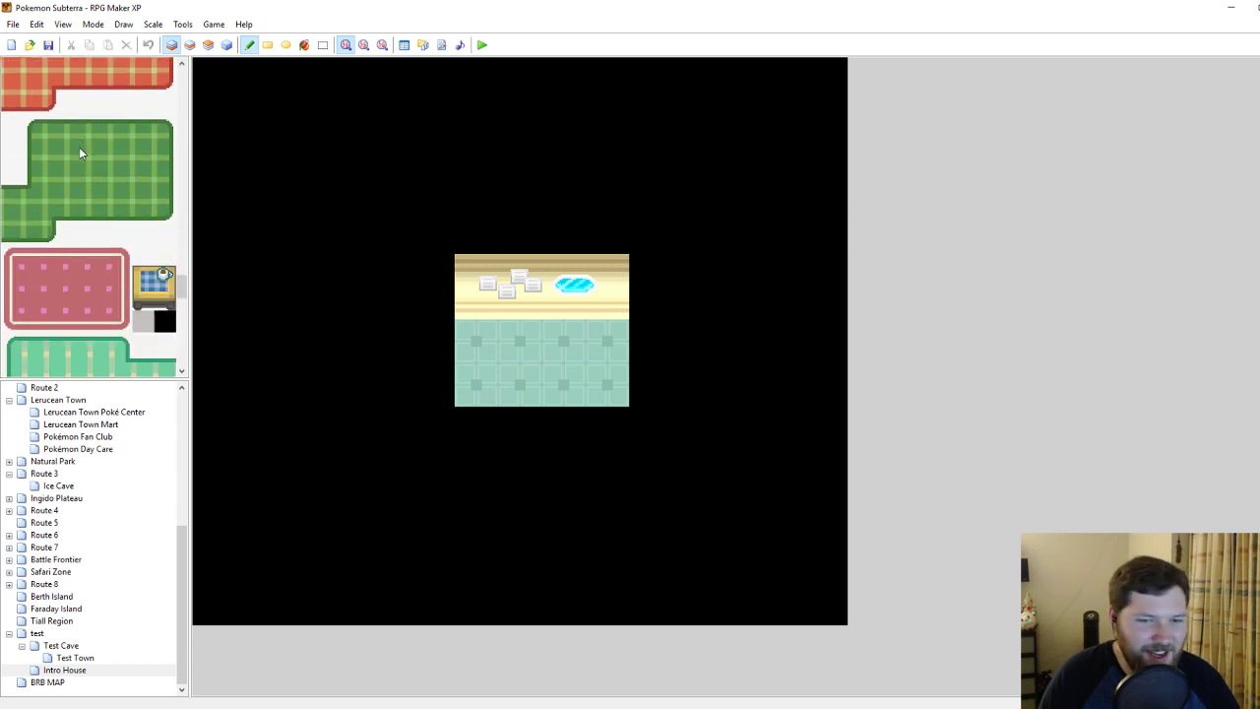
scroll(80, 152, down, 6)
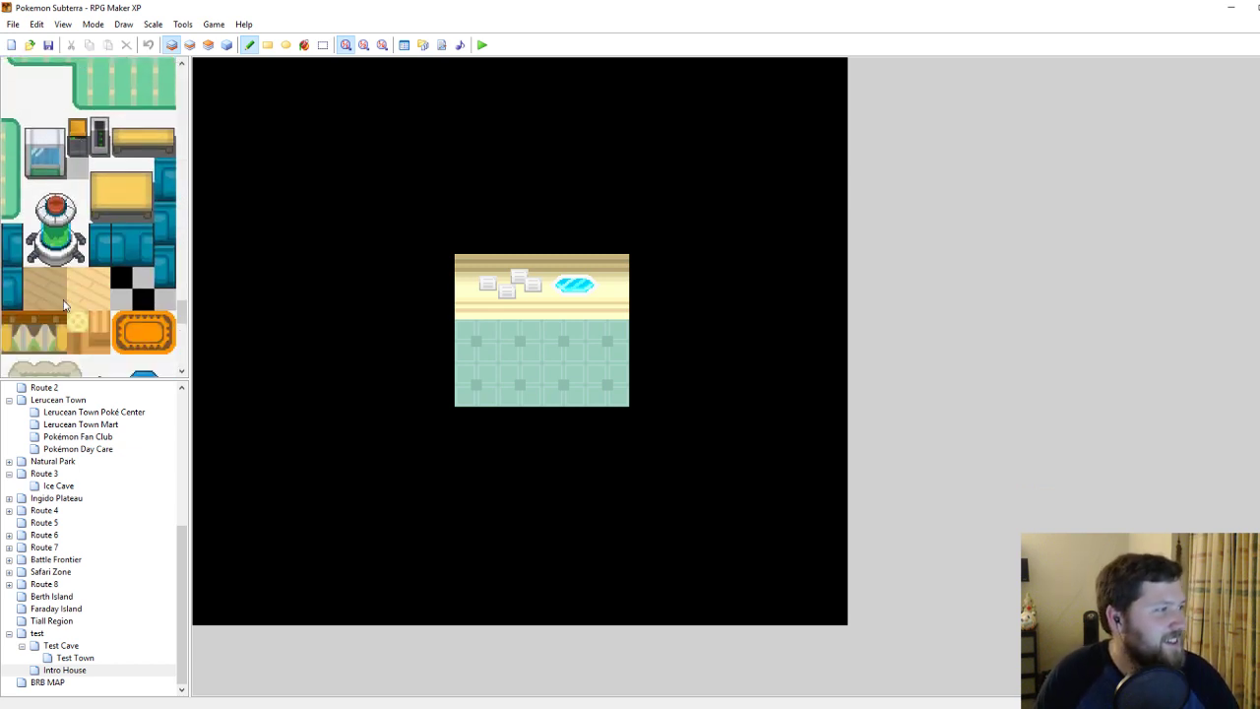
click(89, 291)
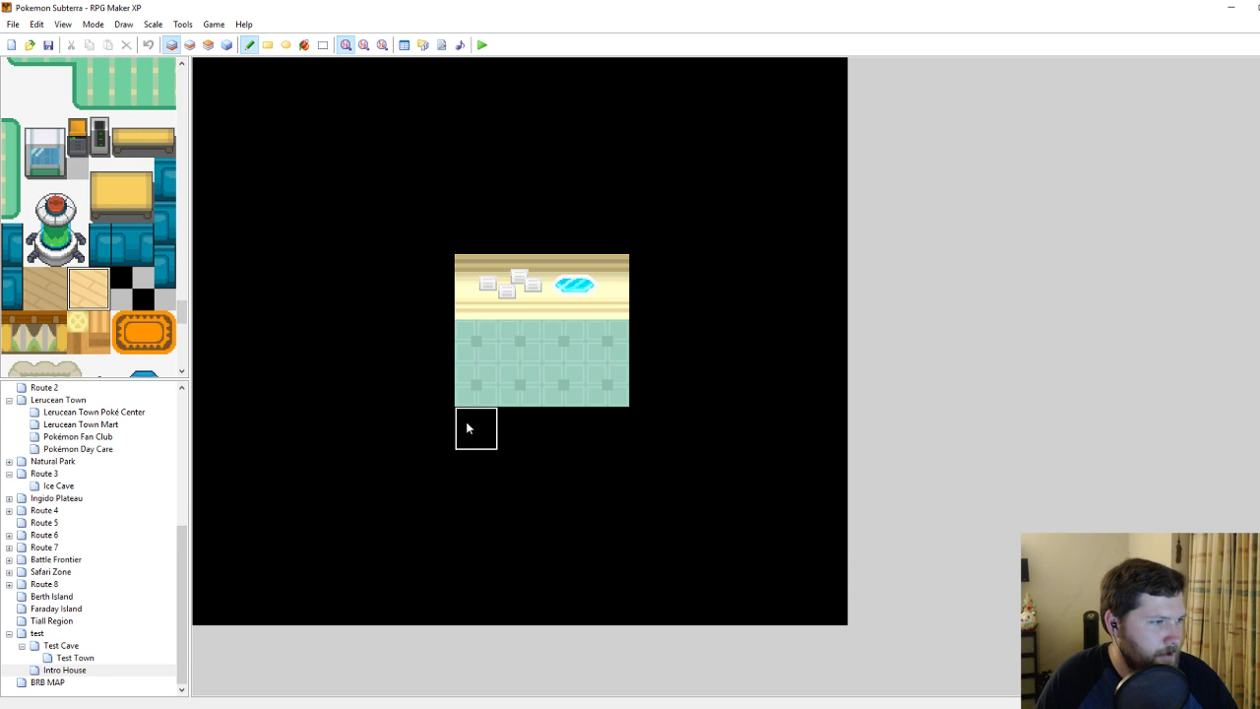
mouse_move(477, 335)
mouse_down()
mouse_move(590, 340)
mouse_move(627, 374)
mouse_move(467, 383)
mouse_move(465, 425)
mouse_move(599, 432)
mouse_move(641, 354)
mouse_up()
right_click(644, 438)
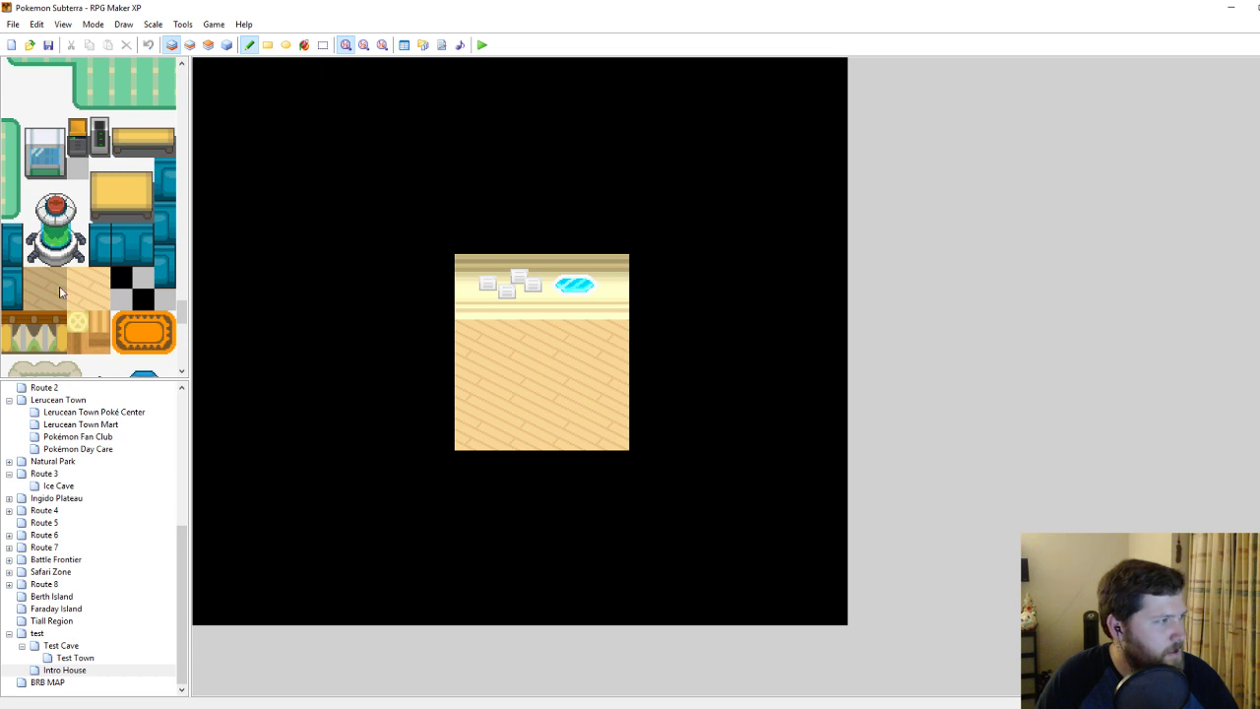
Try the darker wood planks along the floor's upper edge, and repaint that area with the light planks.
drag(39, 286, 57, 284)
mouse_move(458, 329)
mouse_down()
mouse_move(620, 332)
mouse_move(443, 331)
mouse_up()
right_click(655, 333)
drag(78, 278, 100, 298)
drag(463, 333, 618, 338)
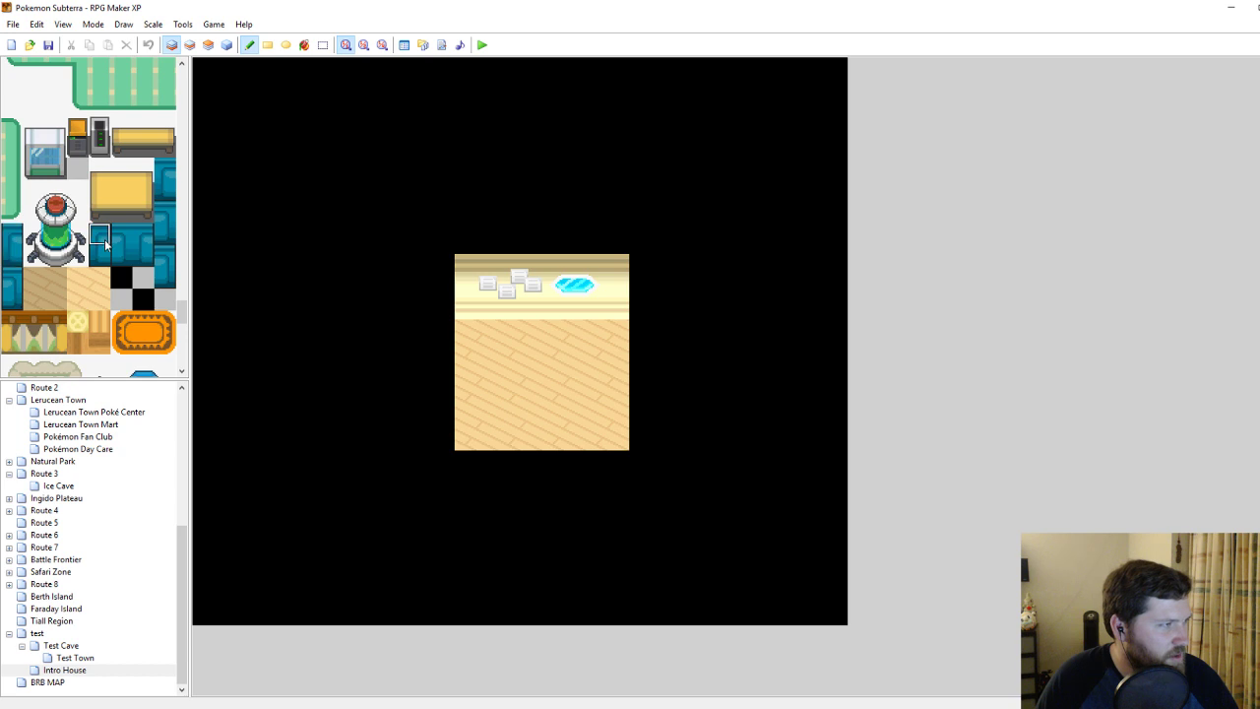
Try the round green lab machine, 3 by 4 tiles, on the second layer over the wall's window, and undo it.
mouse_move(76, 255)
mouse_down()
mouse_move(33, 209)
mouse_move(43, 185)
mouse_up()
click(190, 44)
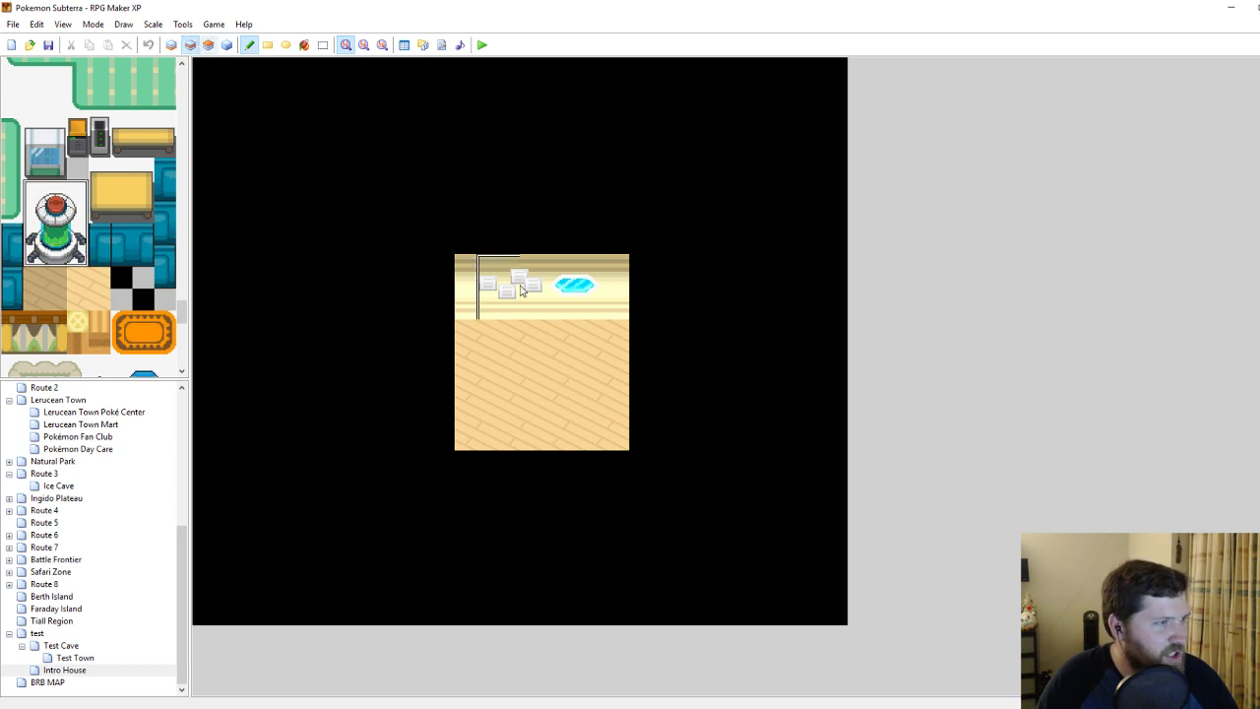
click(576, 287)
key(ctrl+z)
right_click(552, 357)
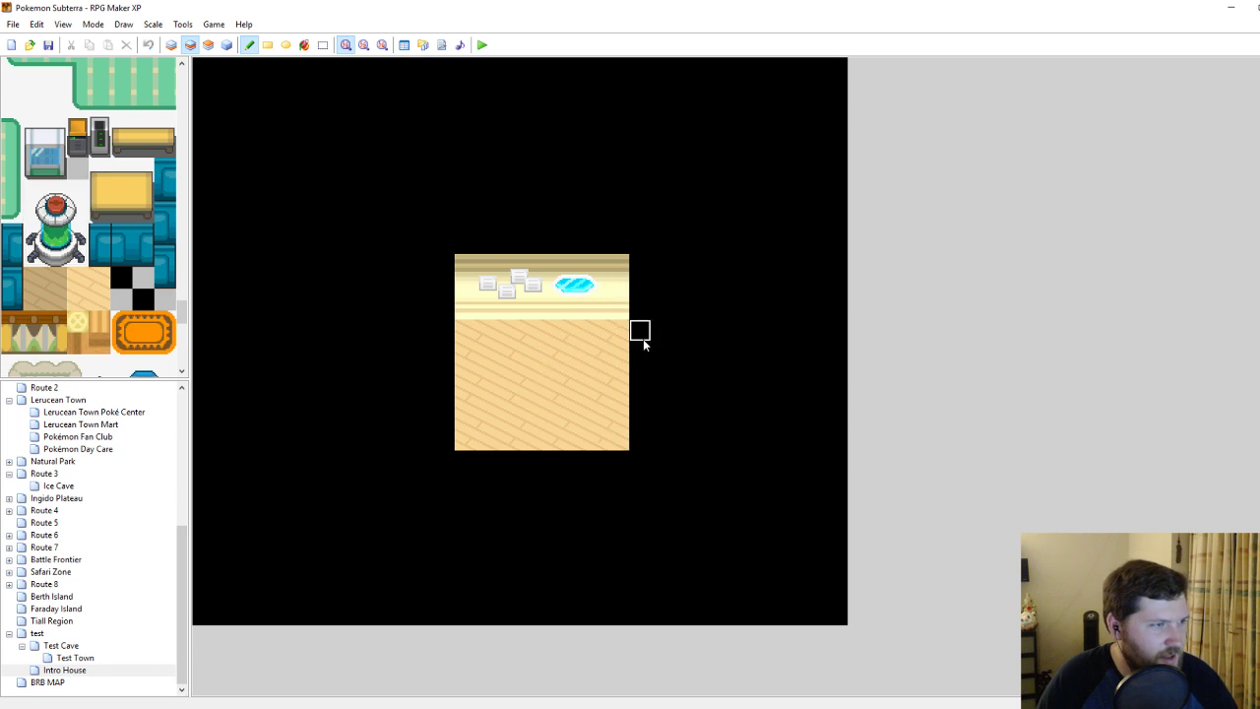
key(F4)
key(F4)
key(F4)
Try the red doormat on the third layer at the floor's lower edge and just below it, undoing both placements.
scroll(146, 236, down, 10)
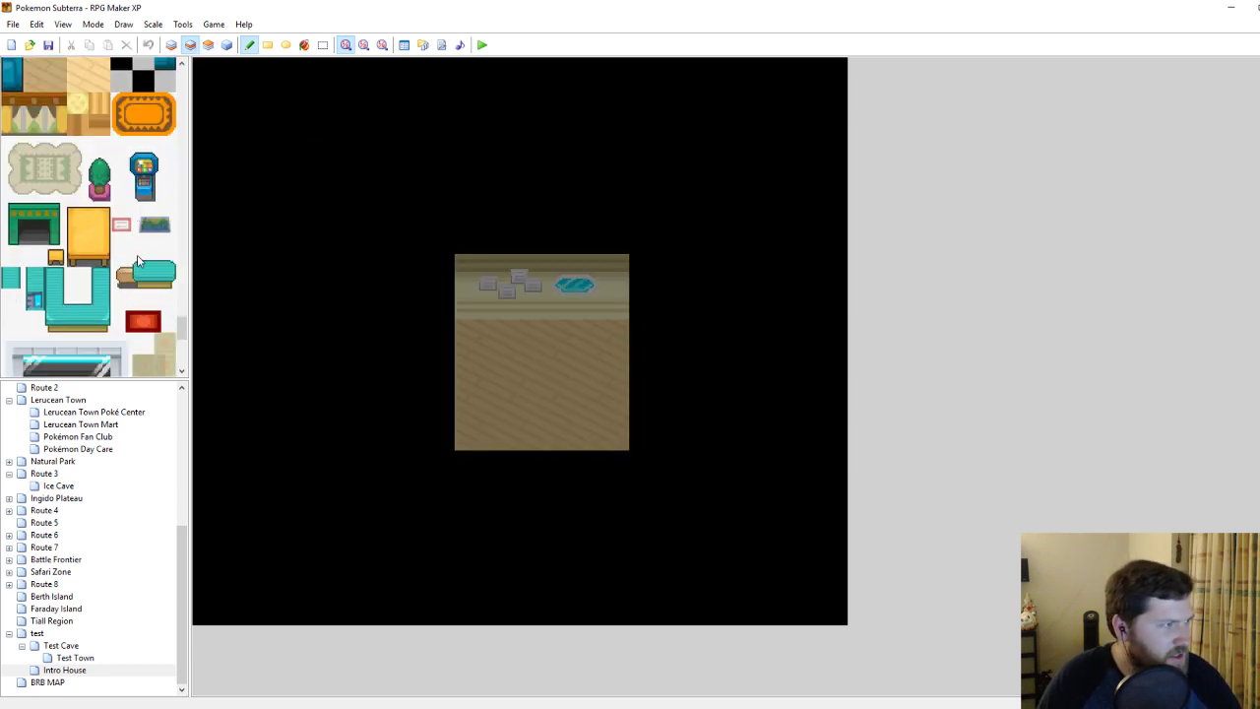
drag(145, 237, 126, 234)
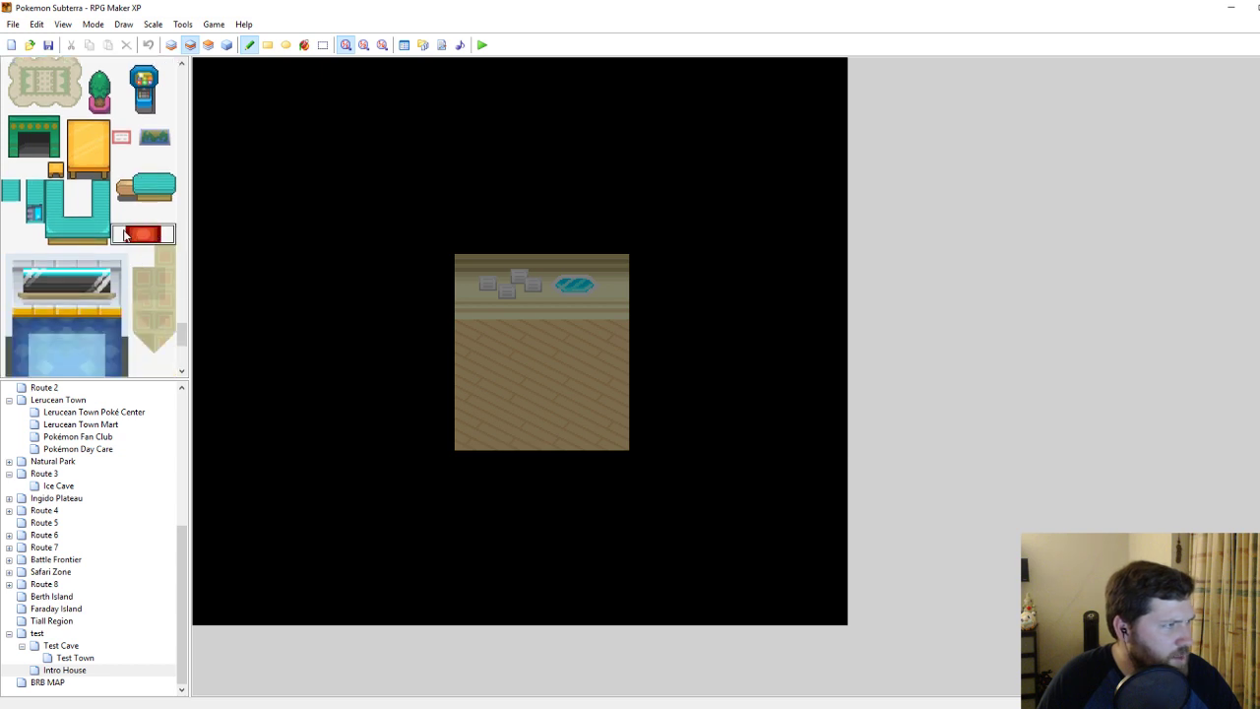
click(208, 46)
click(544, 439)
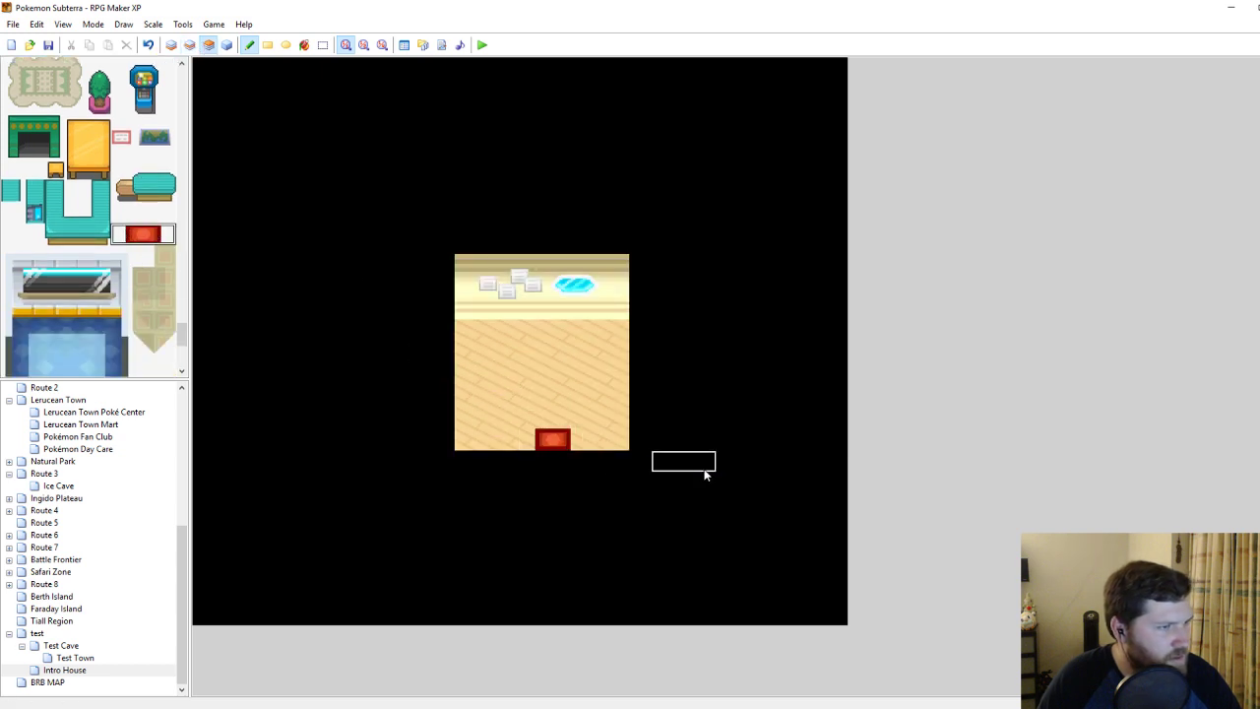
key(ctrl+z)
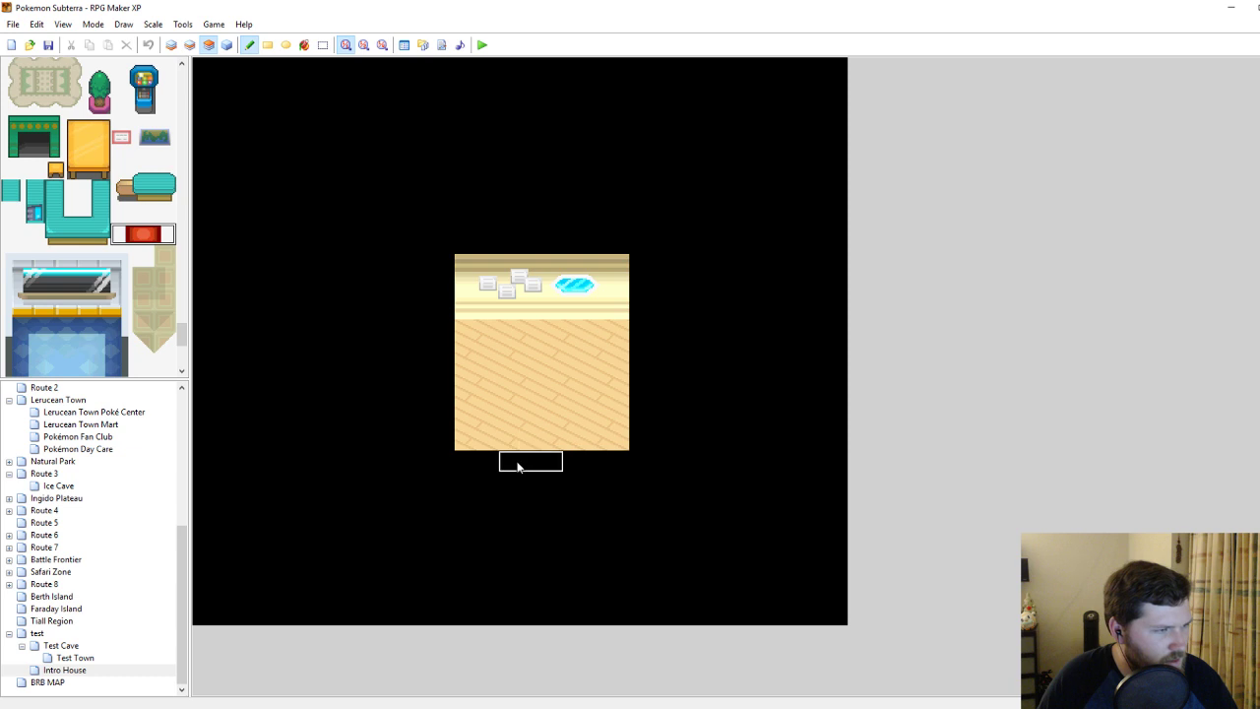
key(F4)
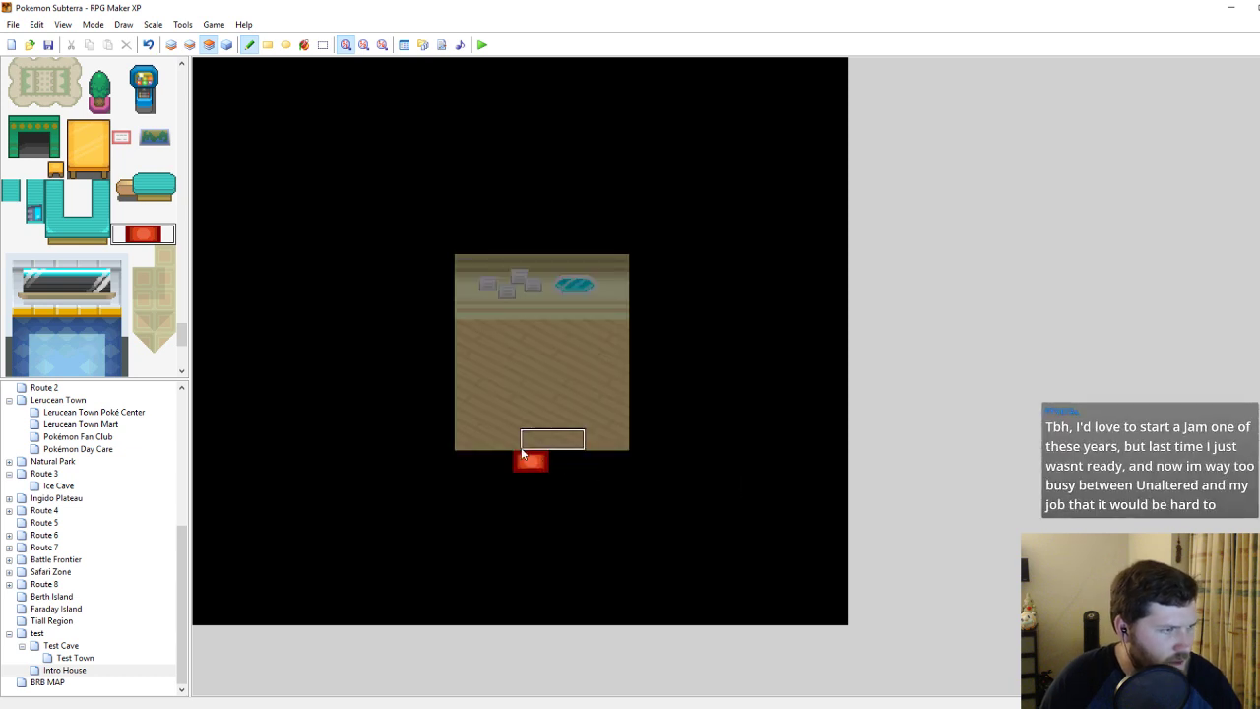
key(ctrl+z)
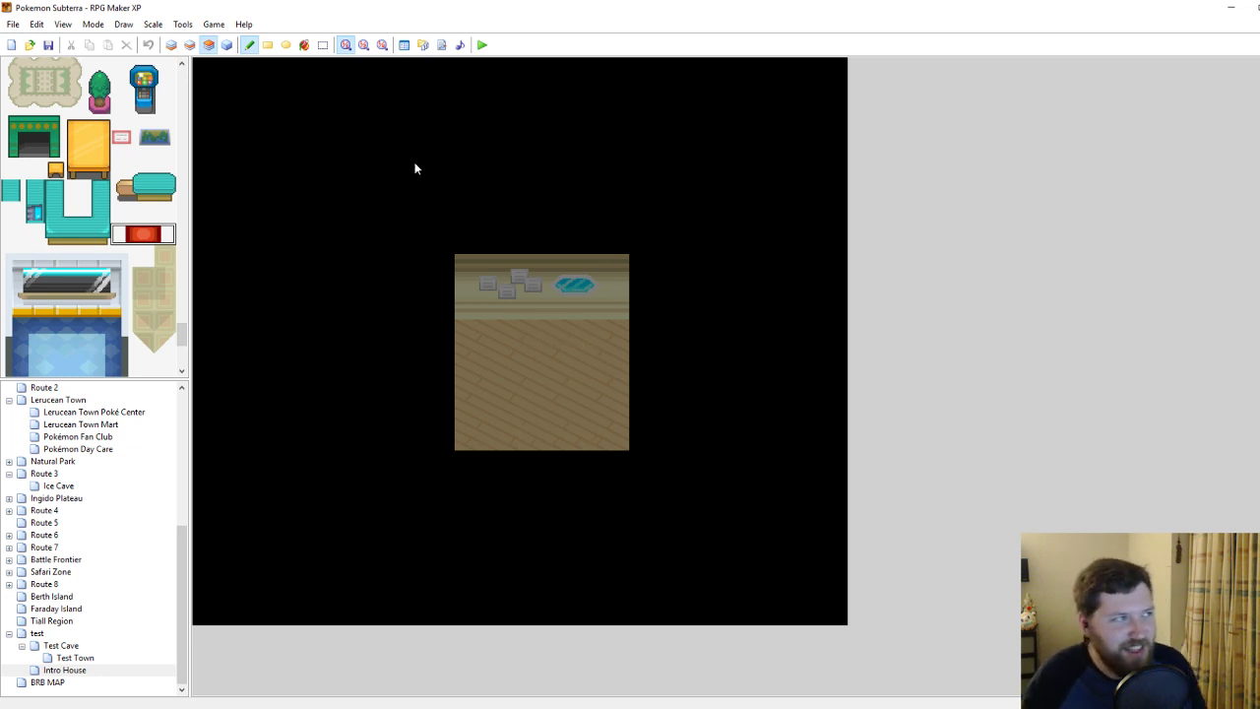
Examine the furniture, doormat and staircase pieces in the last part of the tileset for something to furnish the room.
click(171, 44)
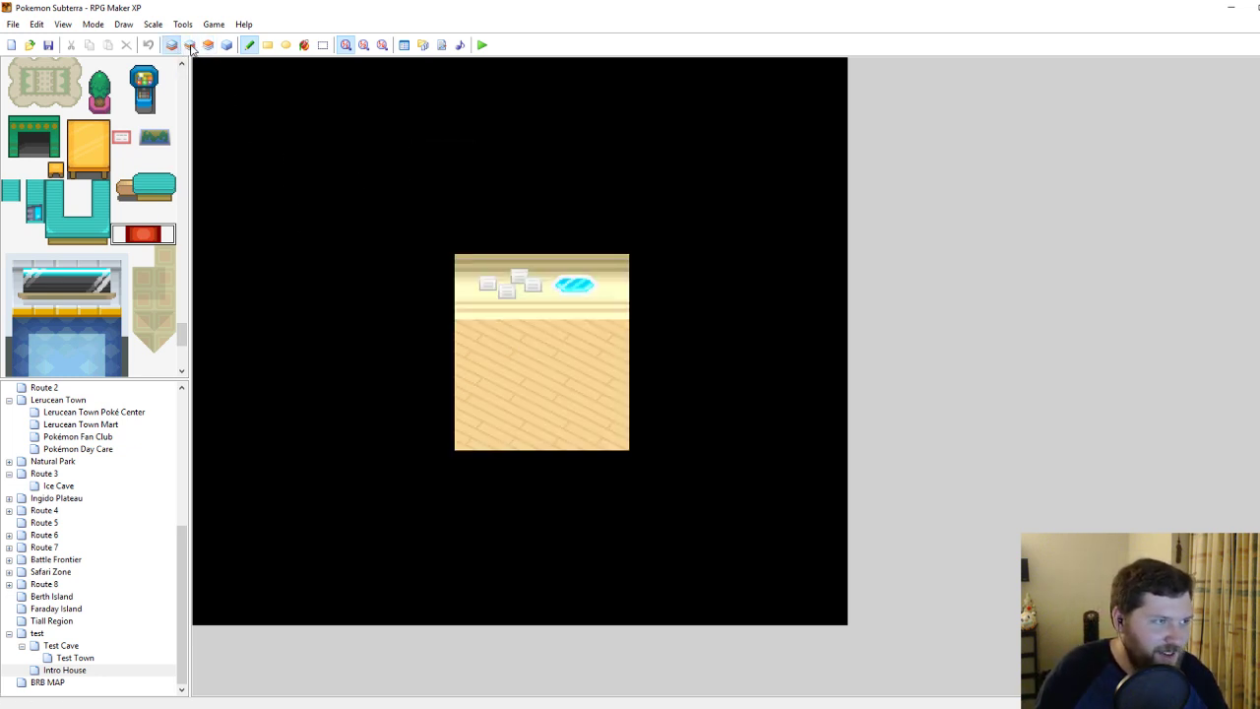
right_click(330, 175)
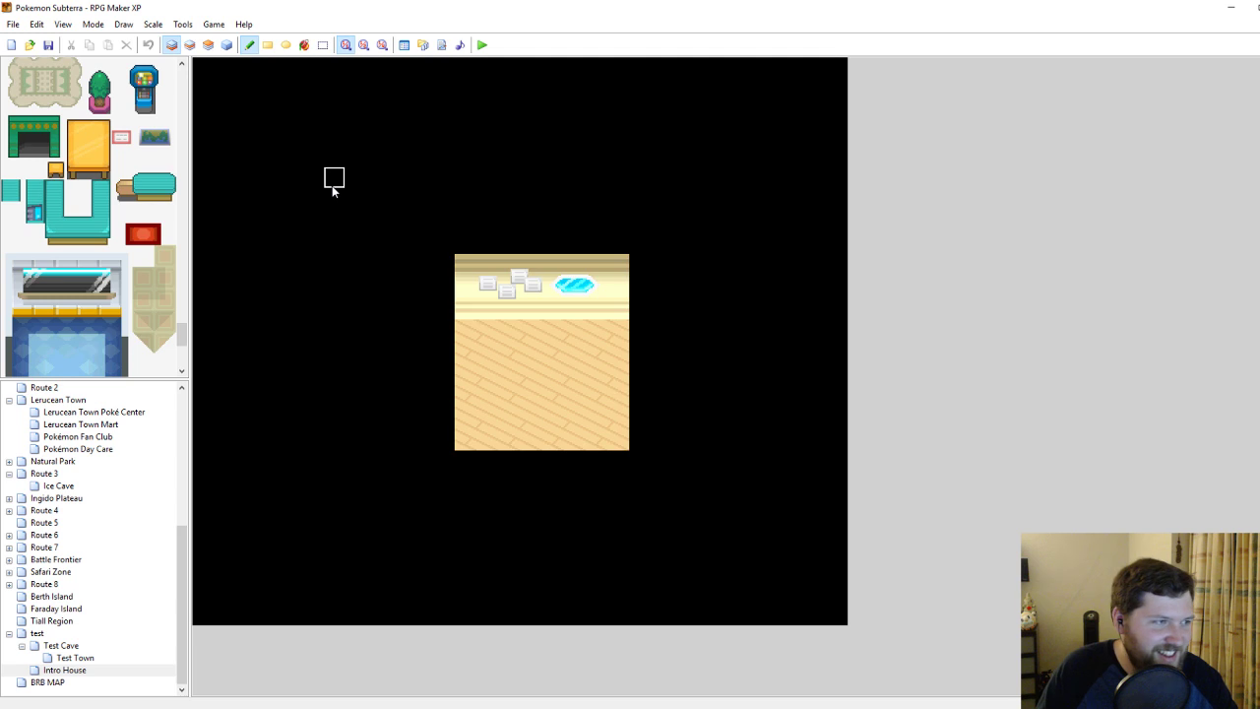
scroll(153, 216, down, 2)
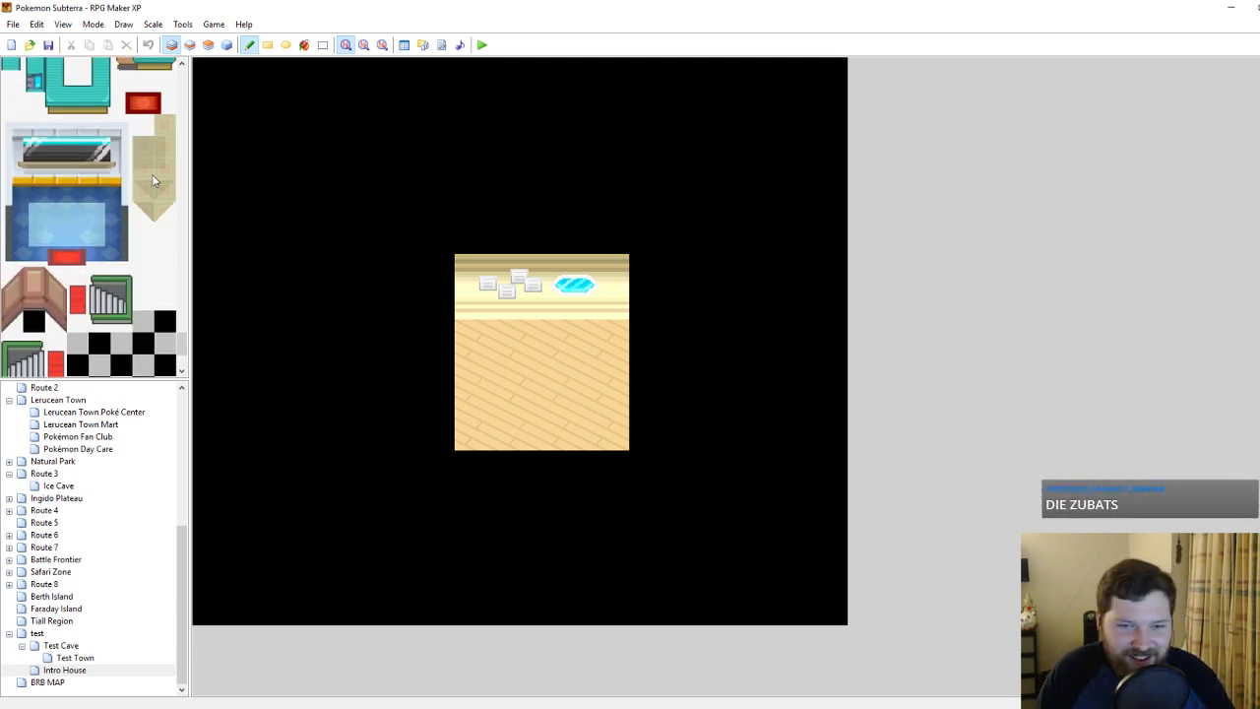
click(190, 45)
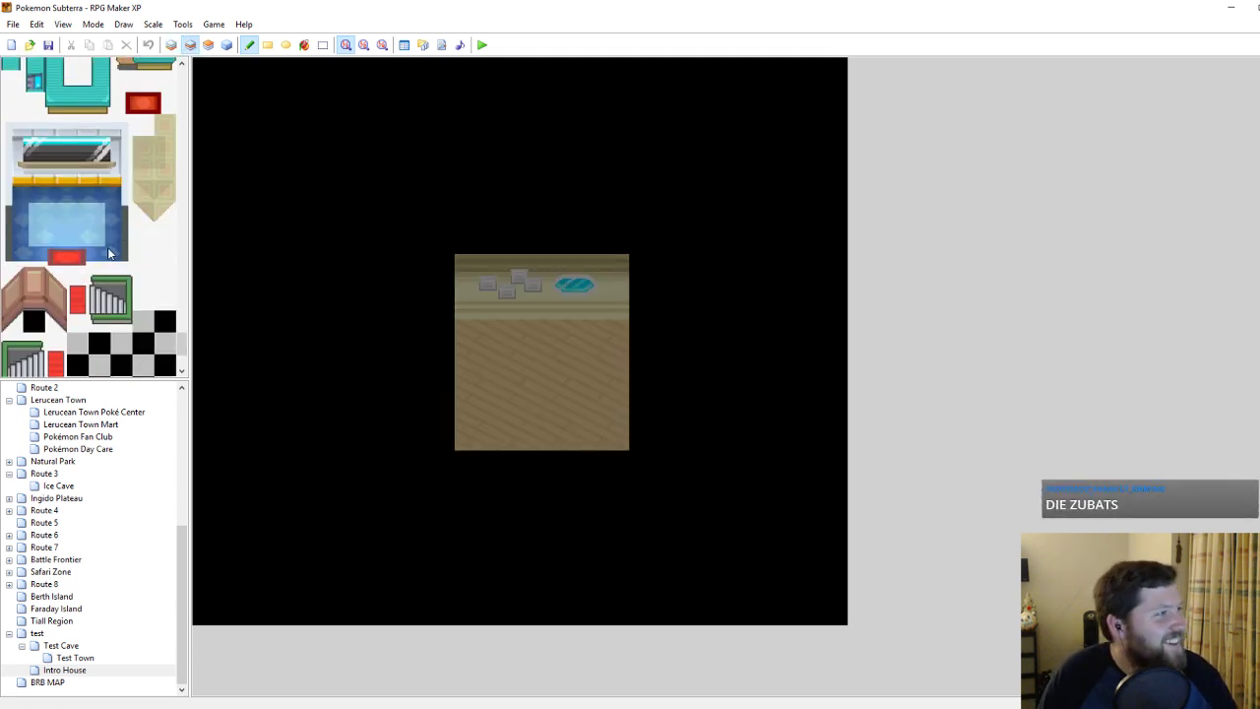
drag(102, 256, 34, 228)
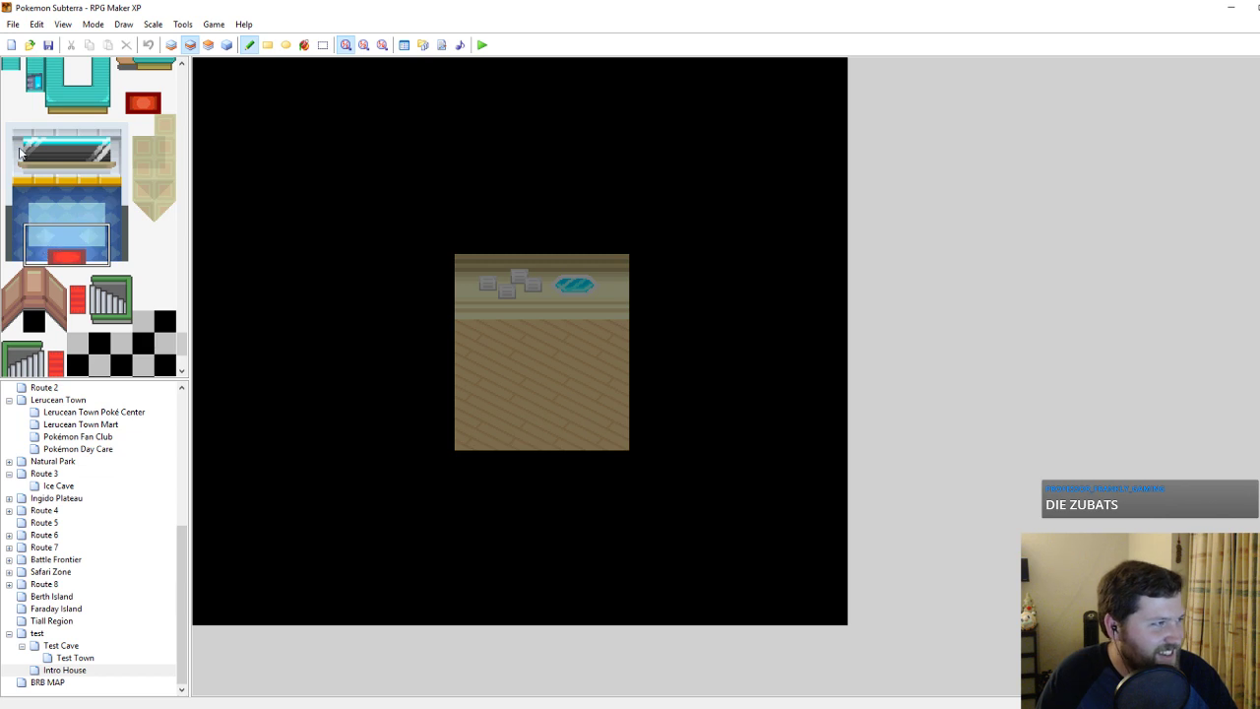
scroll(110, 254, down, 2)
drag(56, 193, 59, 172)
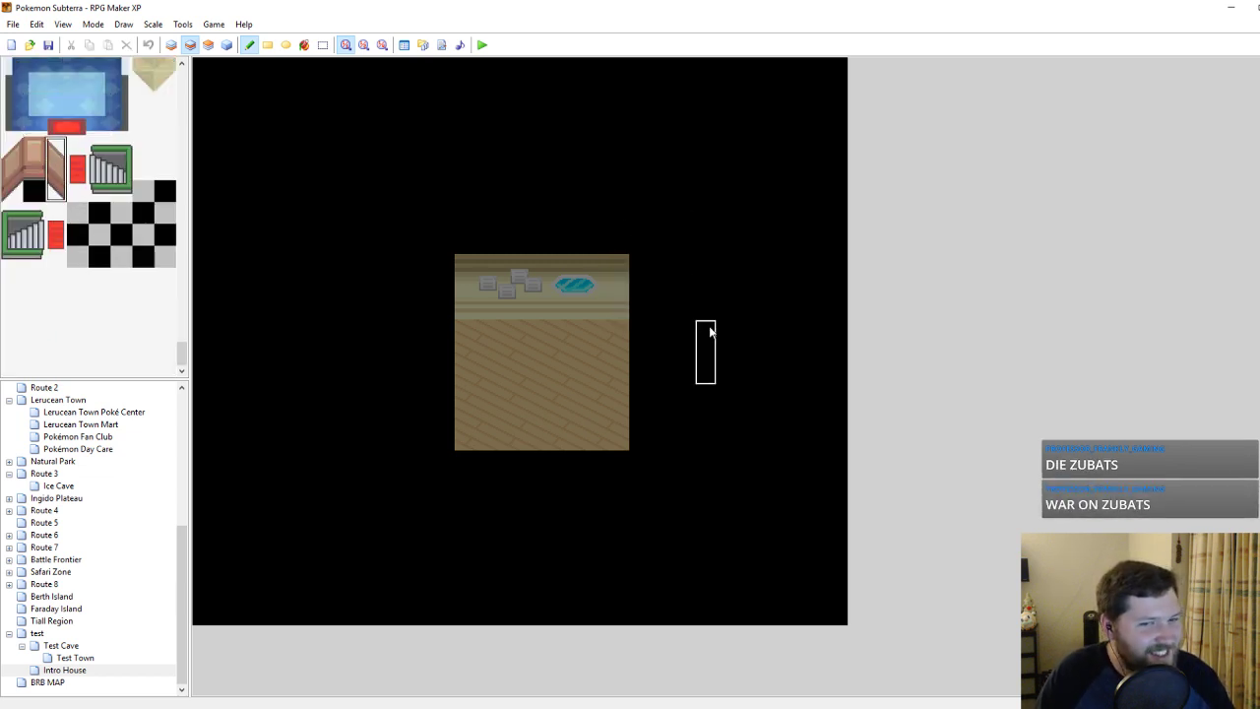
scroll(141, 271, up, 3)
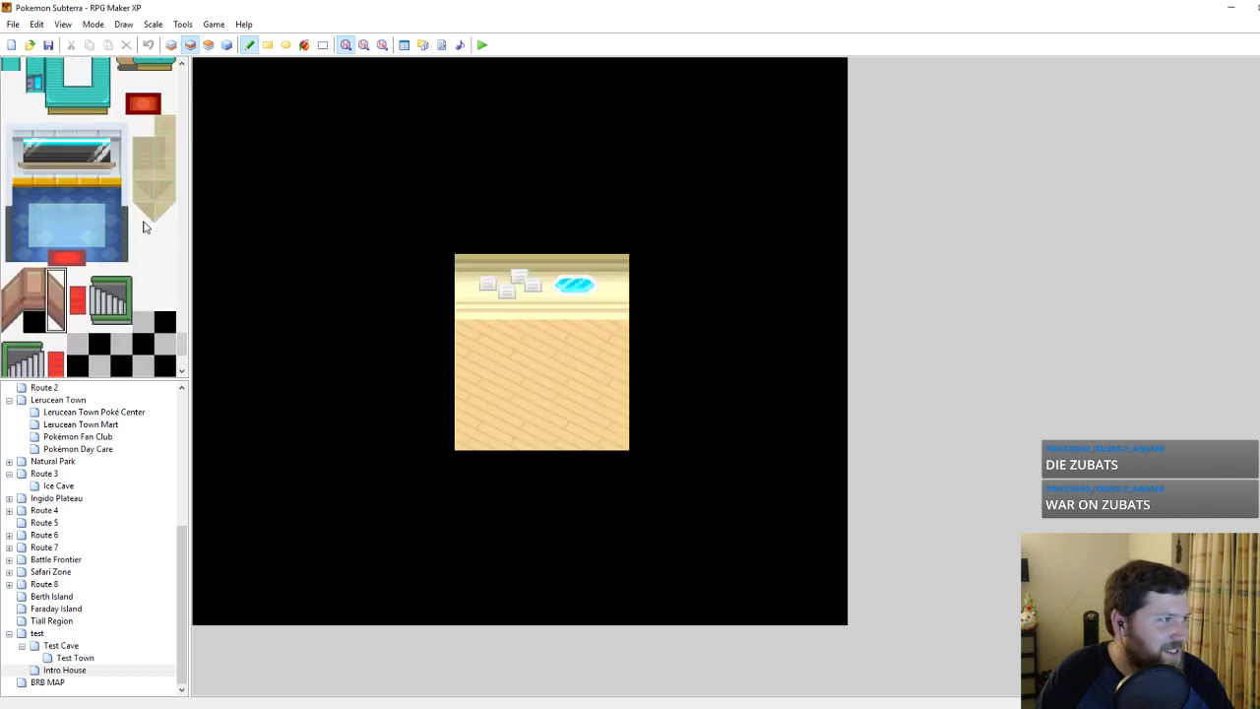
scroll(144, 276, up, 3)
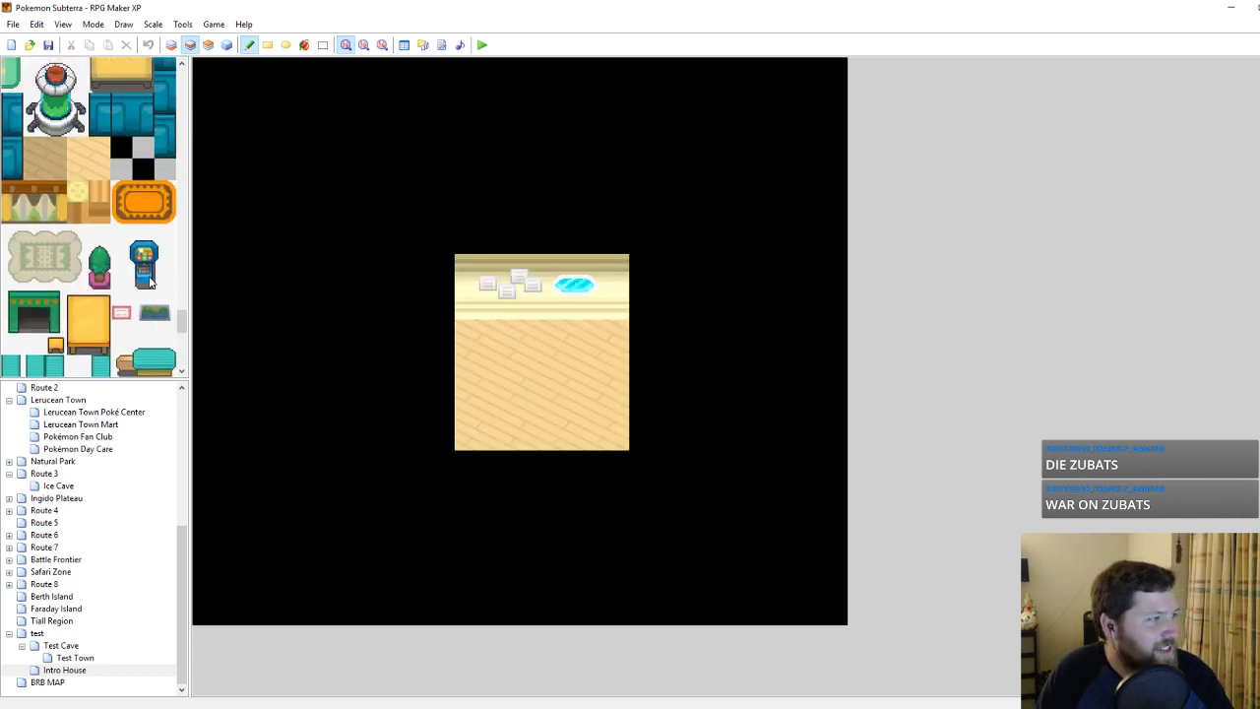
scroll(148, 284, up, 2)
scroll(90, 277, up, 3)
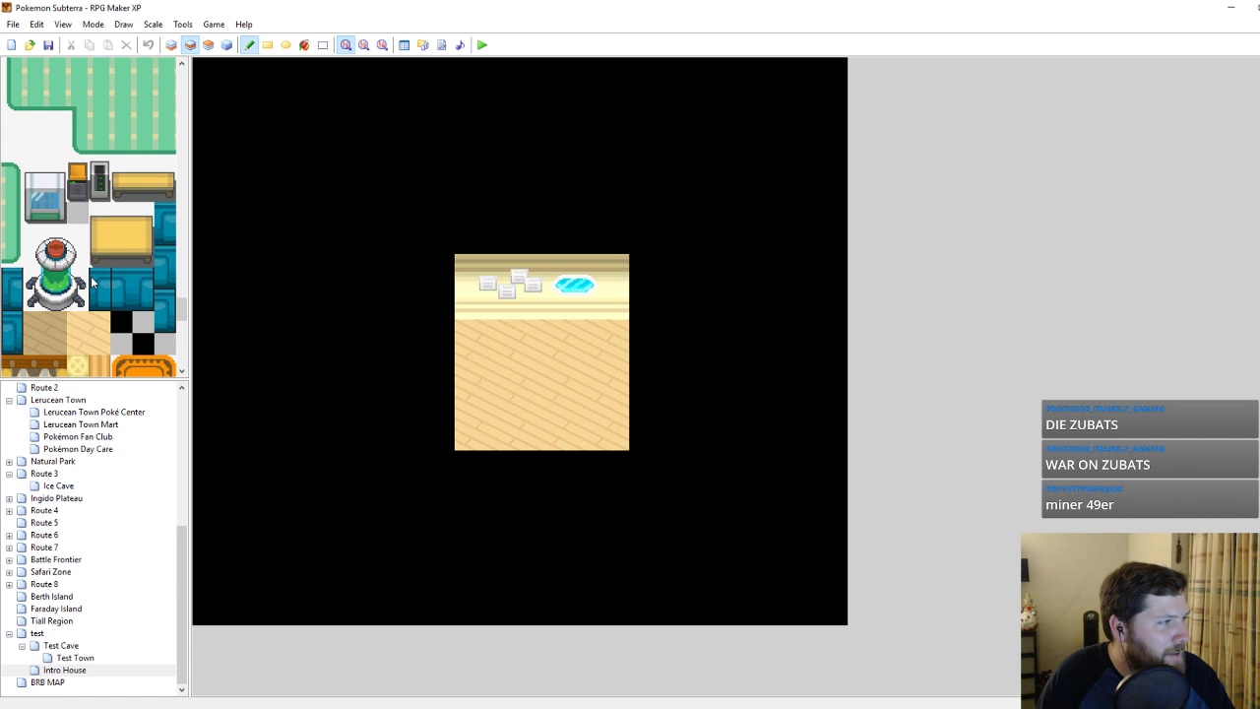
Try the large yellow table, 3 by 3 tiles, on the second layer at two spots along the floor's right side, undoing both.
scroll(91, 278, up, 2)
mouse_move(94, 301)
mouse_down()
mouse_move(146, 339)
mouse_move(96, 313)
mouse_move(97, 299)
mouse_up()
click(578, 389)
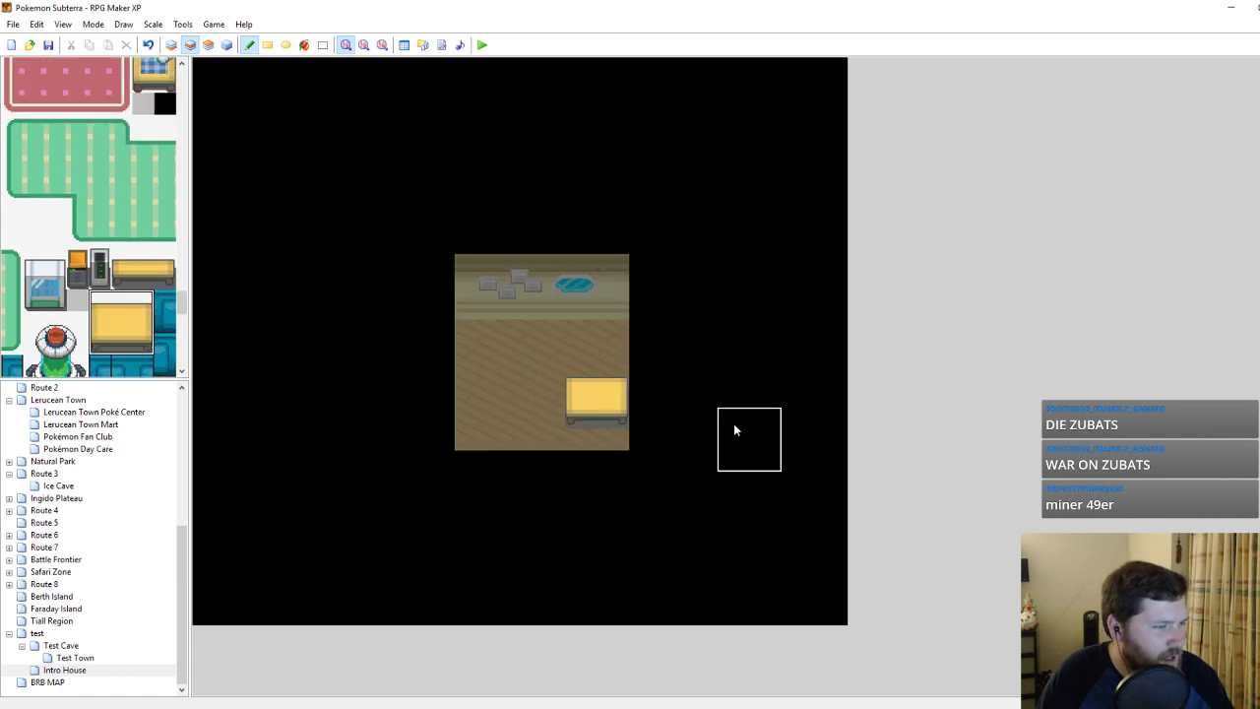
key(F4)
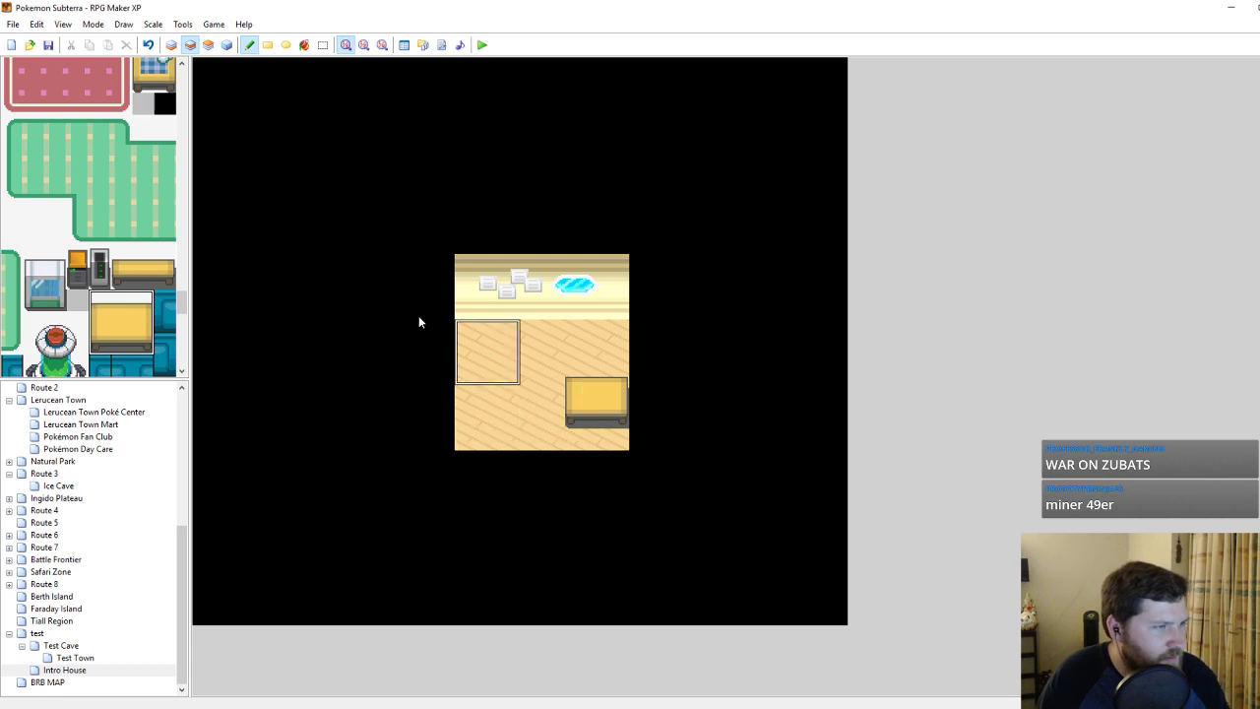
key(ctrl+z)
click(573, 338)
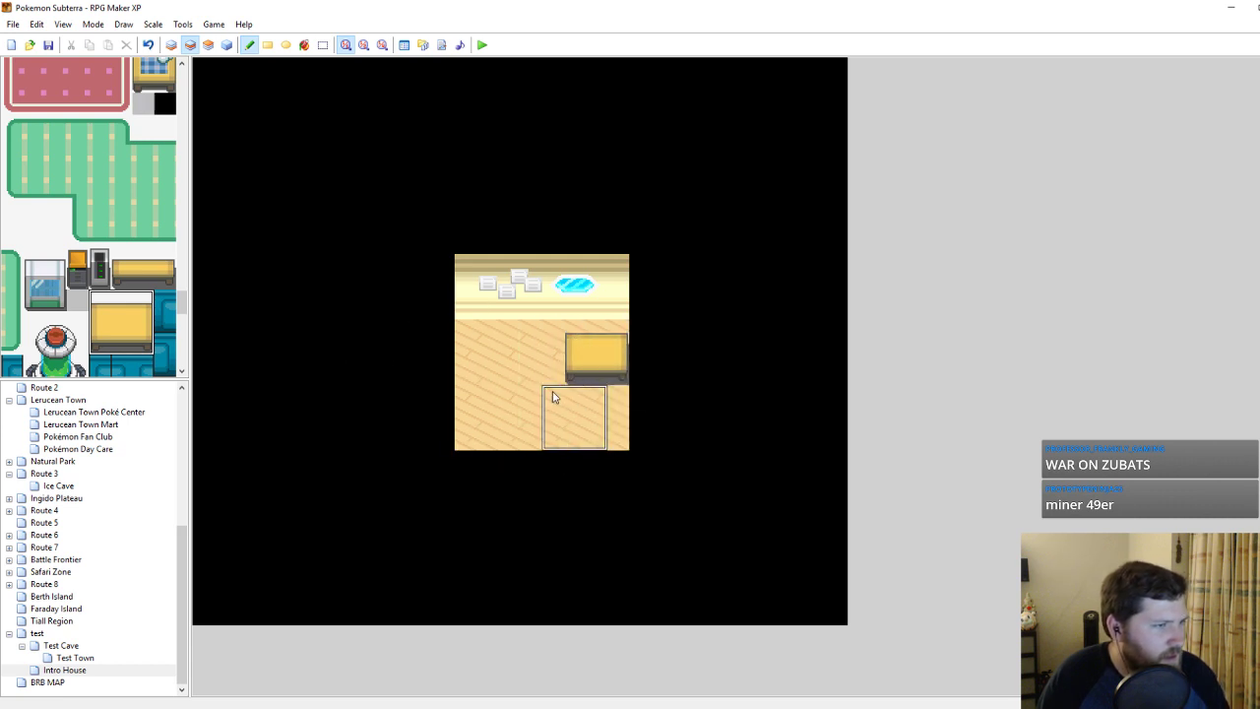
key(ctrl+z)
key(F4)
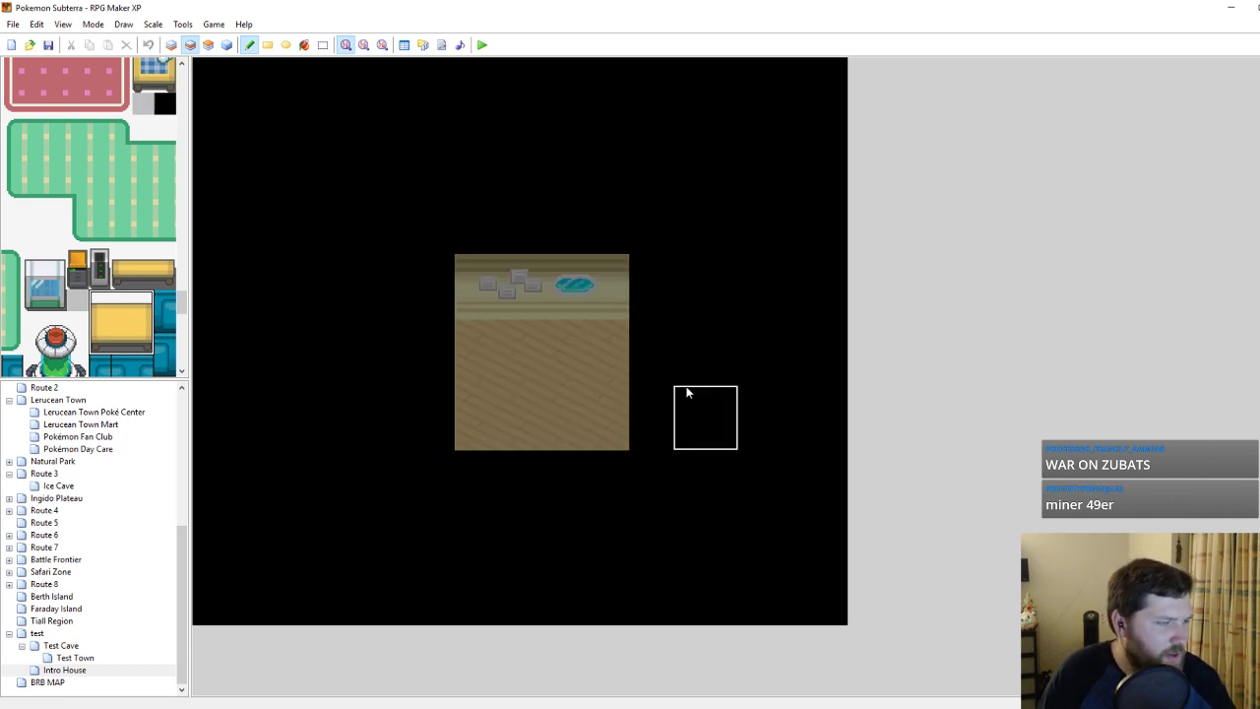
Place the 2 by 2 tile bookshelf on the second layer against the wall, just below the papers.
scroll(143, 285, up, 10)
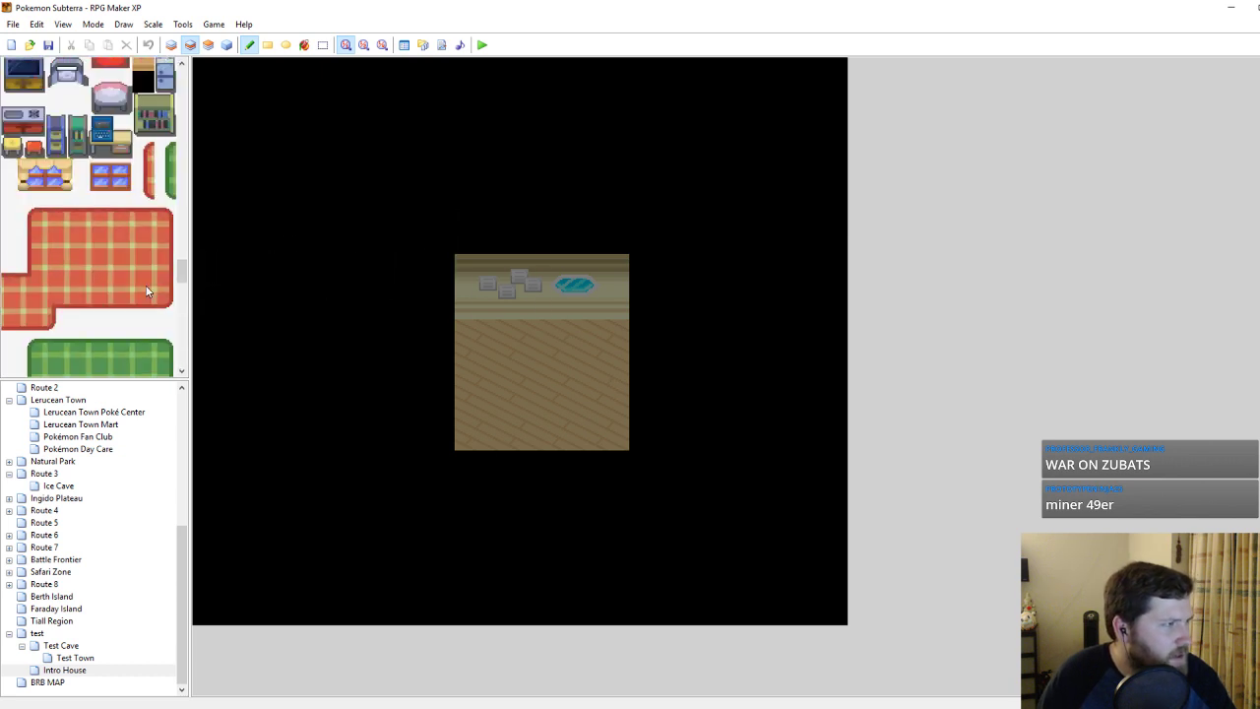
scroll(146, 291, up, 5)
drag(145, 287, 163, 295)
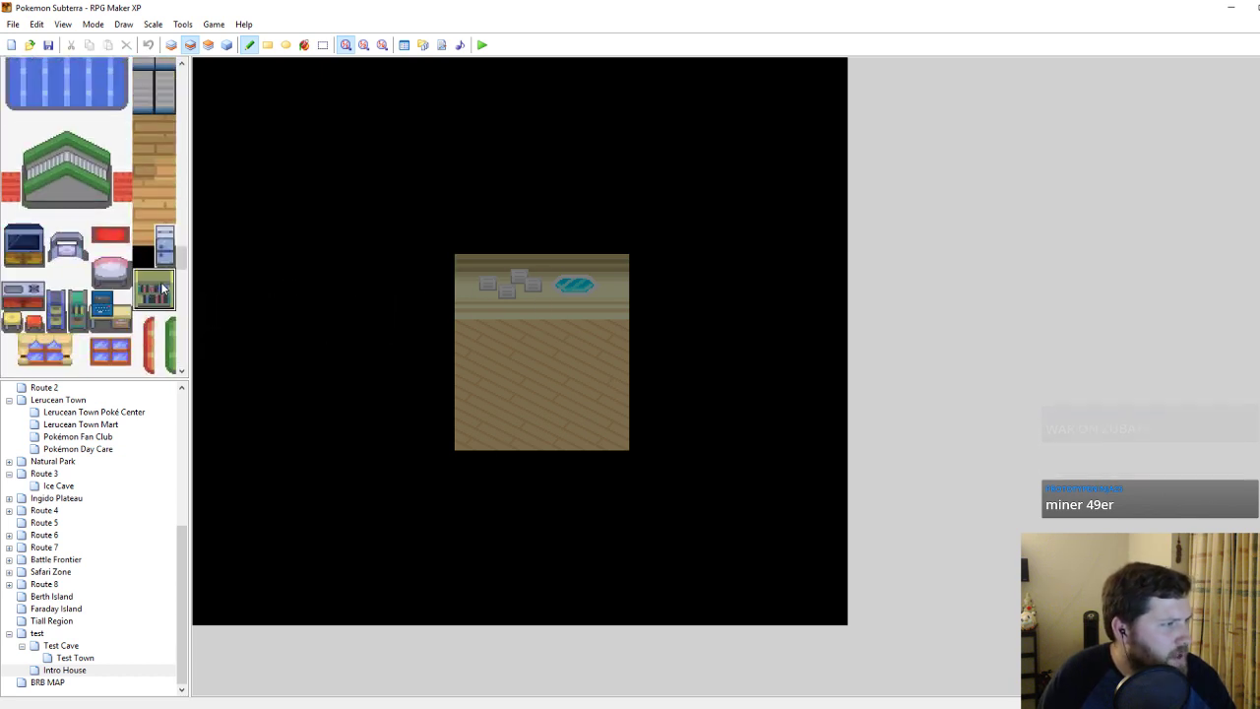
click(522, 296)
key(F4)
key(ctrl+z)
click(515, 303)
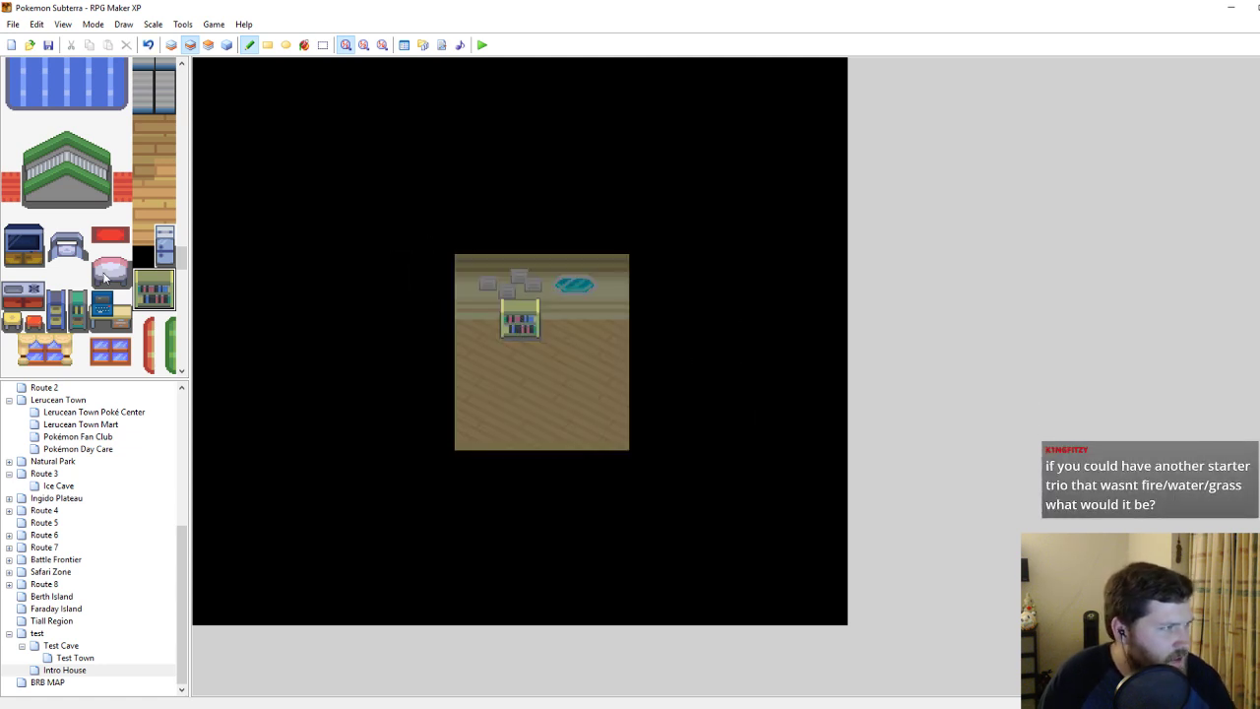
Place the green-railed staircase with its red carpet, 3 by 3 tiles, on the second layer at the wall's right end.
drag(59, 199, 37, 165)
scroll(76, 254, down, 10)
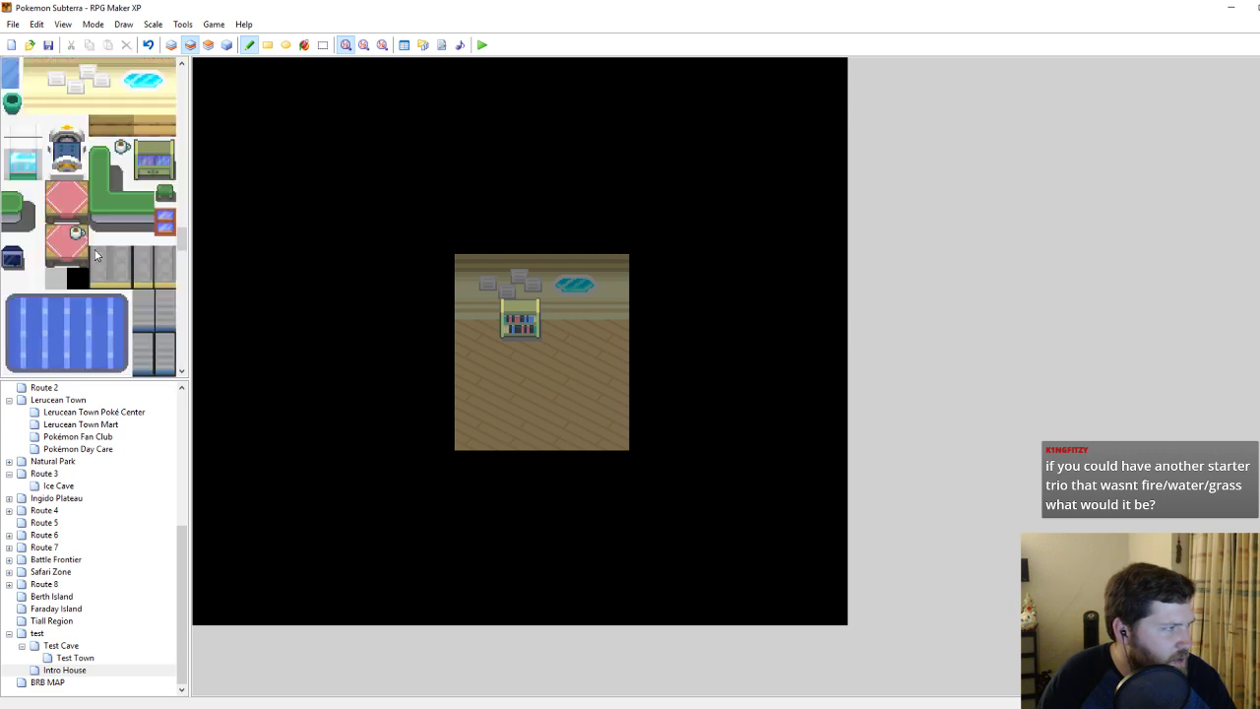
drag(182, 218, 181, 356)
click(34, 256)
drag(56, 260, 3, 216)
click(177, 48)
click(195, 48)
click(592, 312)
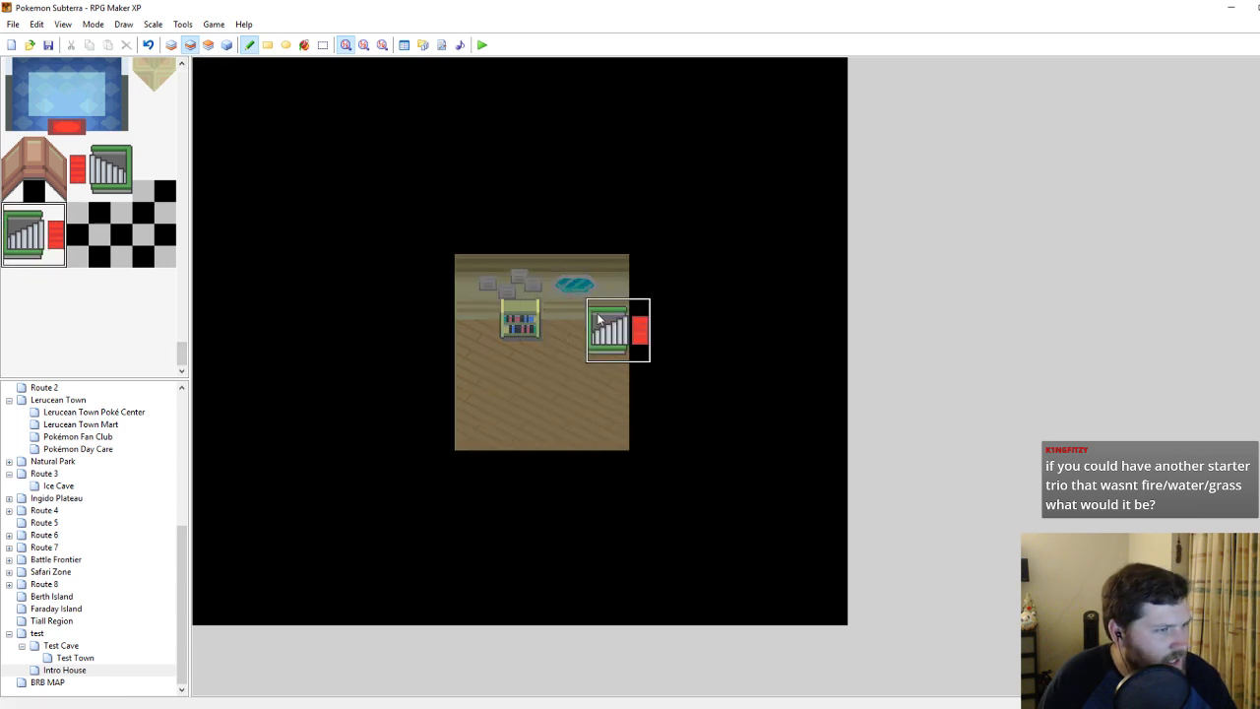
Extend the light plank floor to 10 tiles wide on the first layer and clear the cream wall above it to black.
click(175, 48)
right_drag(473, 334, 482, 350)
mouse_move(527, 356)
mouse_down()
mouse_move(662, 356)
mouse_move(666, 448)
mouse_move(667, 338)
mouse_up()
drag(526, 340, 484, 338)
mouse_move(663, 308)
mouse_down()
mouse_move(461, 308)
mouse_move(601, 264)
mouse_move(465, 288)
mouse_up()
Try a grey wall panel tile with blue trim on the first layer above the floor's left end, clearing it again.
scroll(135, 249, up, 5)
scroll(135, 249, up, 5)
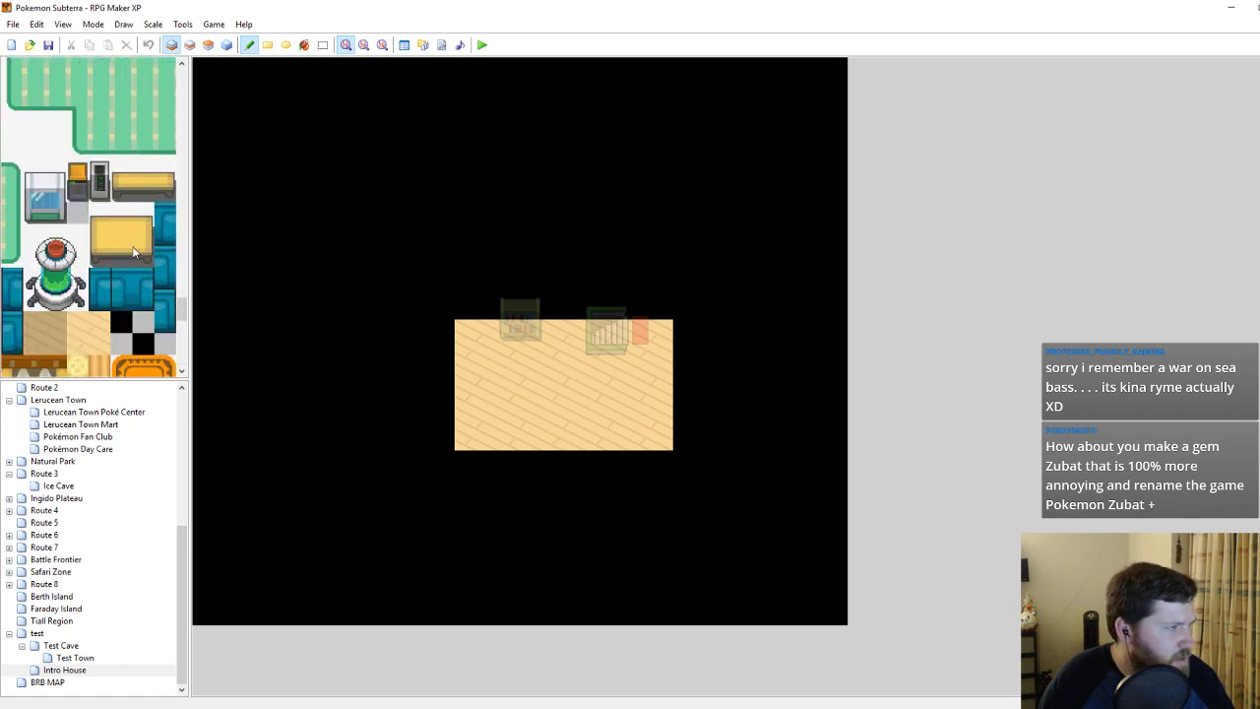
scroll(136, 253, up, 5)
scroll(136, 253, up, 5)
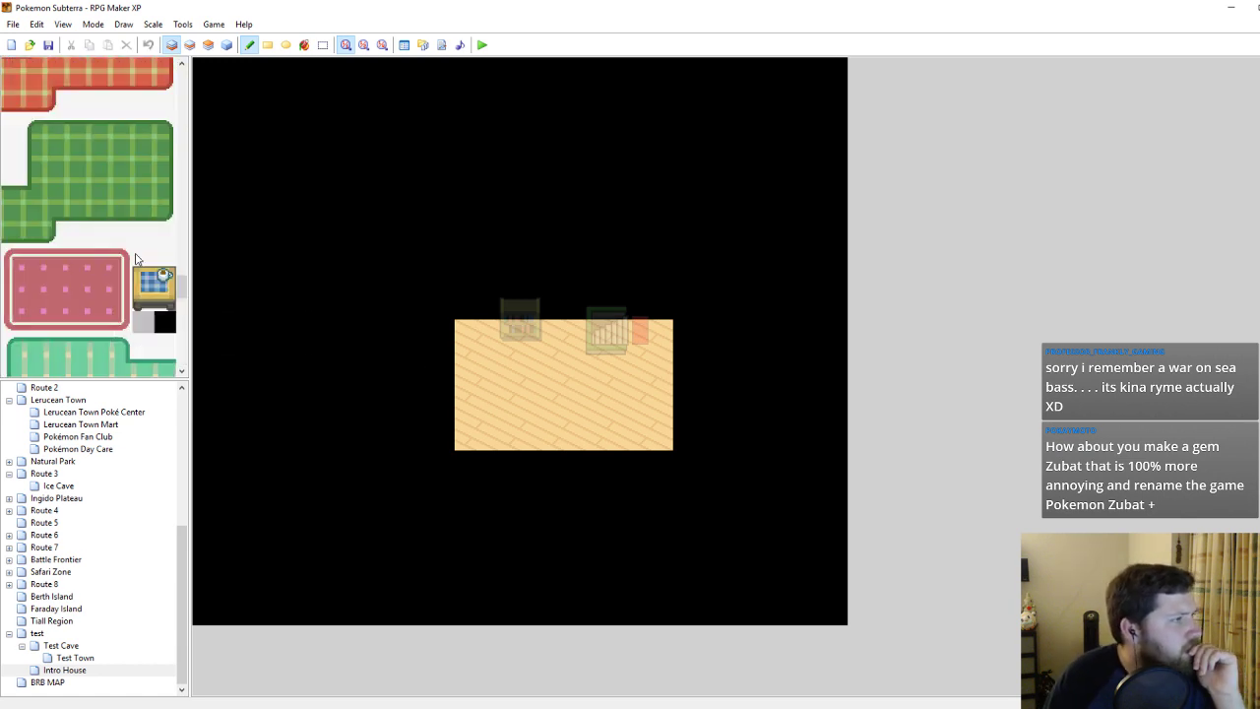
scroll(136, 256, up, 5)
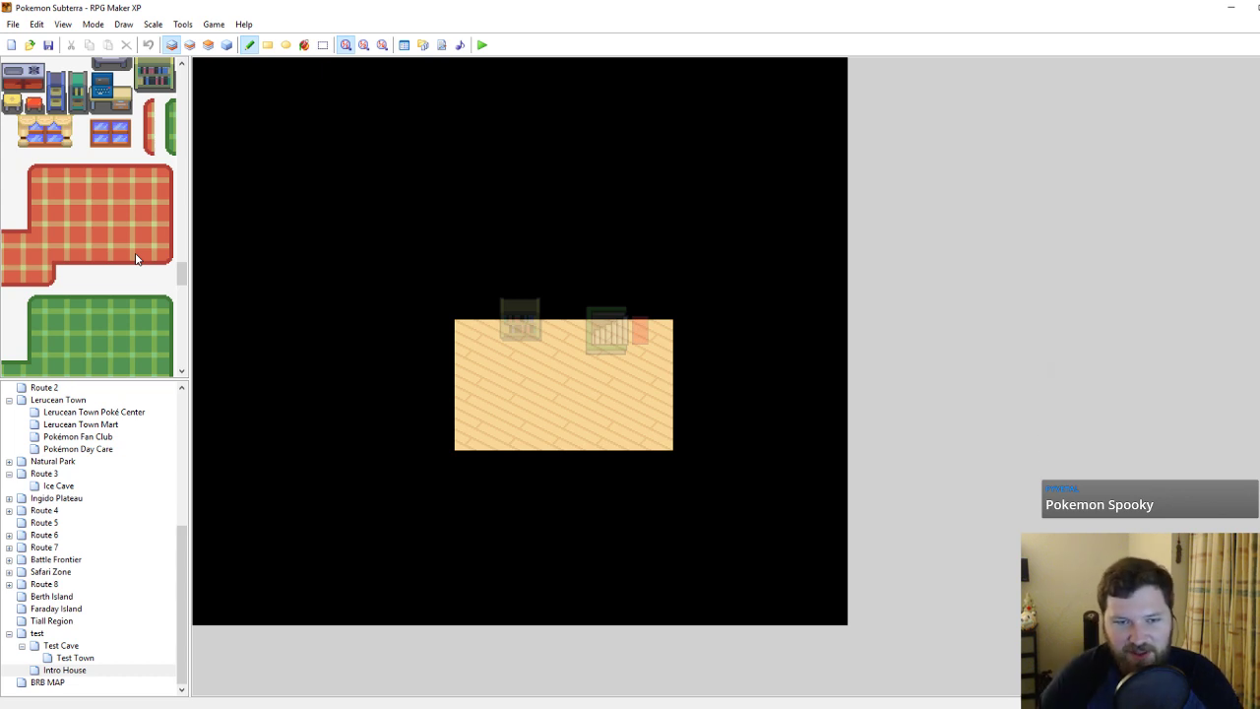
key(F4)
key(F4)
scroll(119, 310, up, 5)
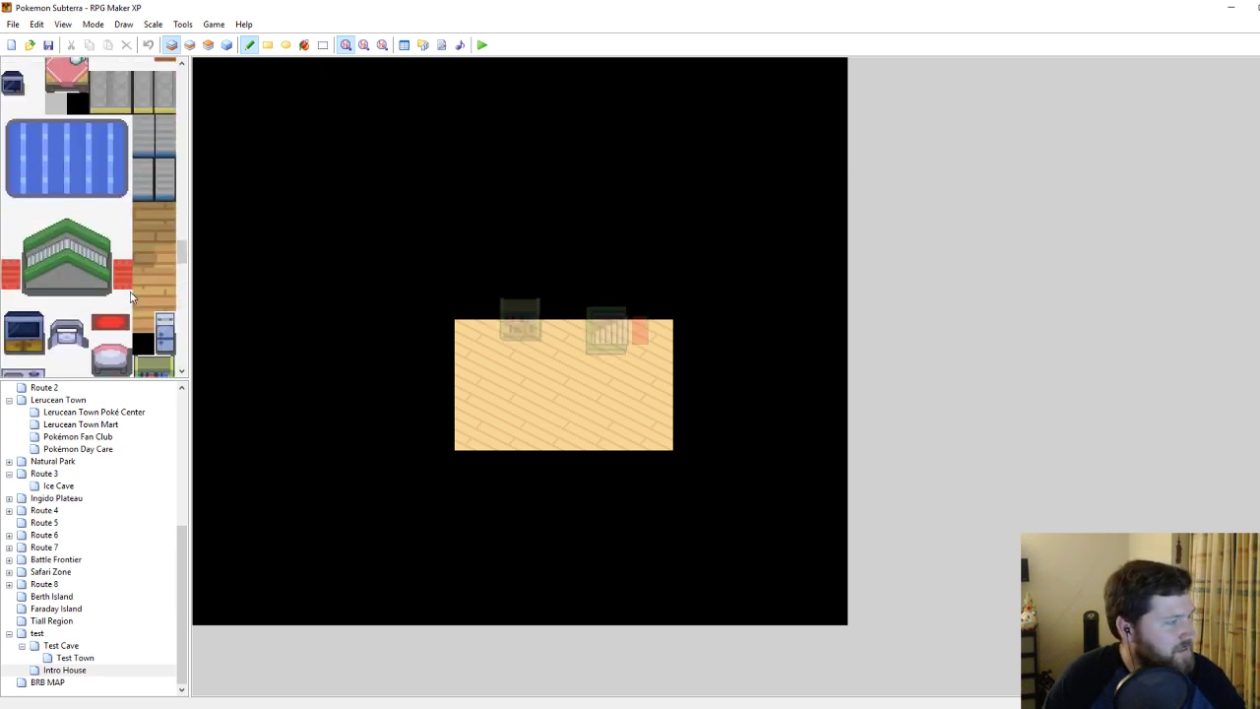
scroll(131, 295, up, 3)
scroll(135, 296, down, 1)
drag(169, 240, 168, 219)
mouse_move(464, 298)
mouse_down()
mouse_move(666, 296)
mouse_move(442, 293)
mouse_move(470, 299)
mouse_up()
right_click(695, 298)
scroll(164, 319, down, 5)
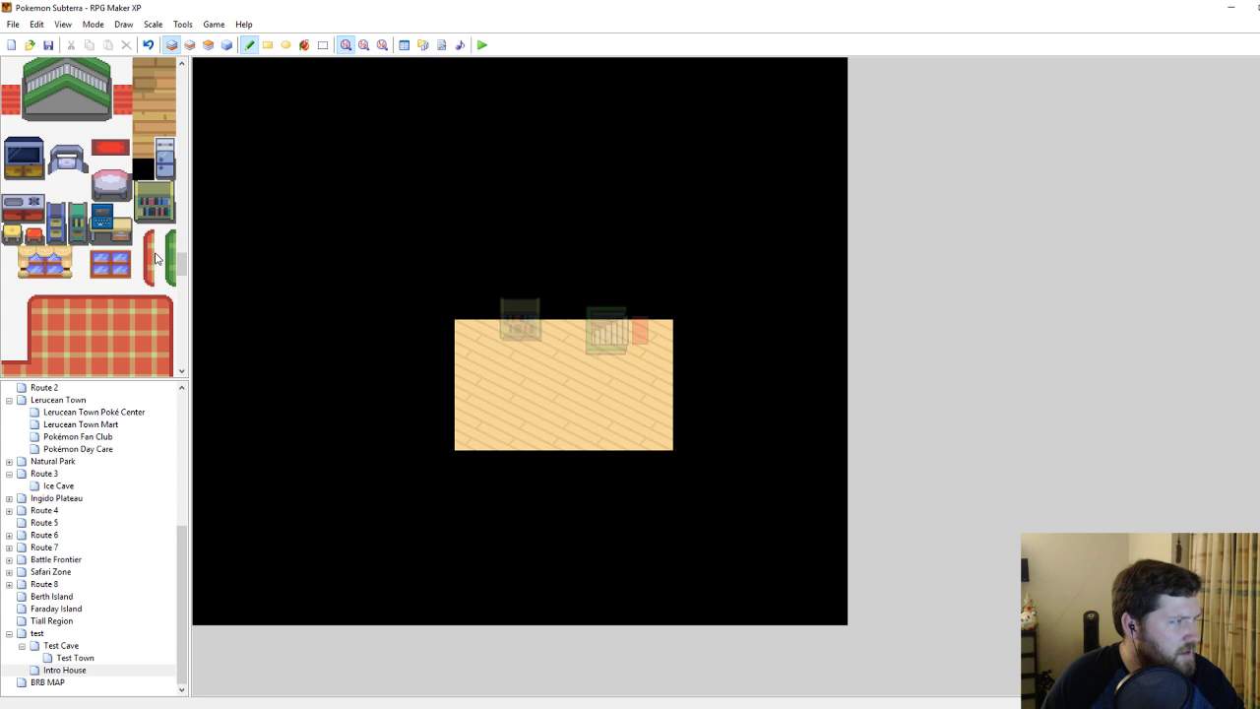
Place the red-framed window, 2 by 2 tiles, on the second layer above the floor, between the bookshelf and the staircase.
scroll(156, 258, up, 1)
scroll(156, 258, down, 4)
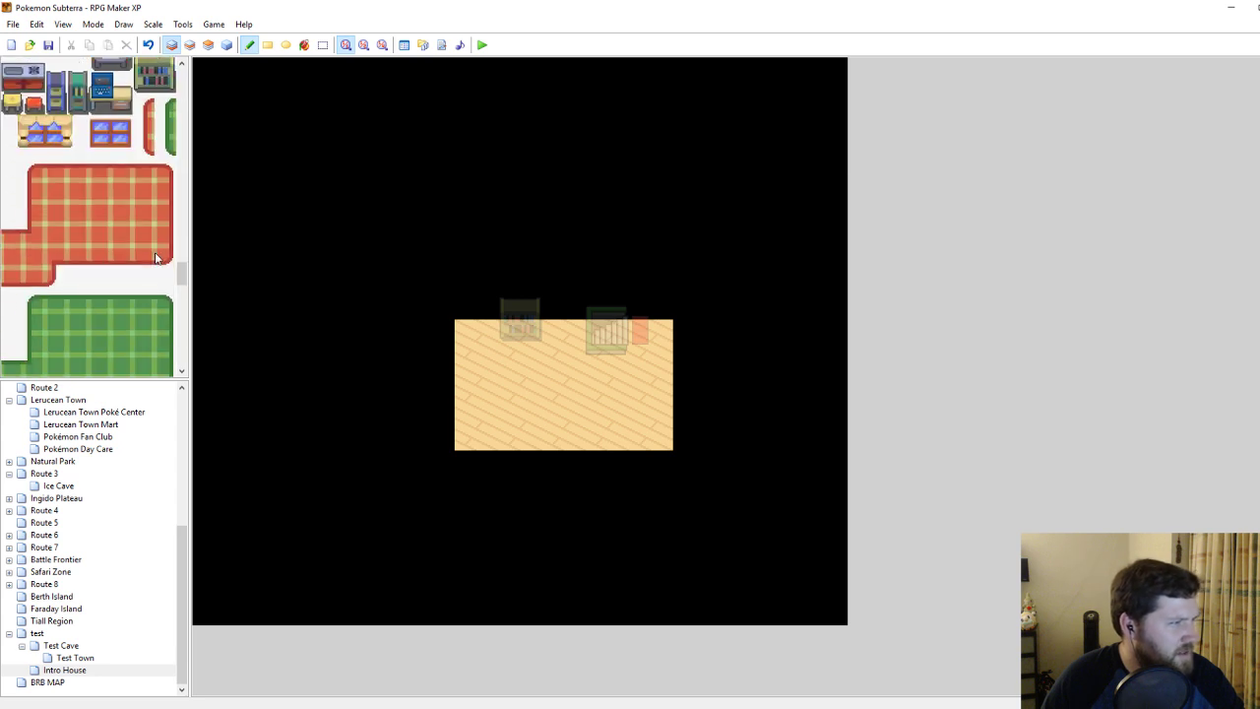
click(97, 136)
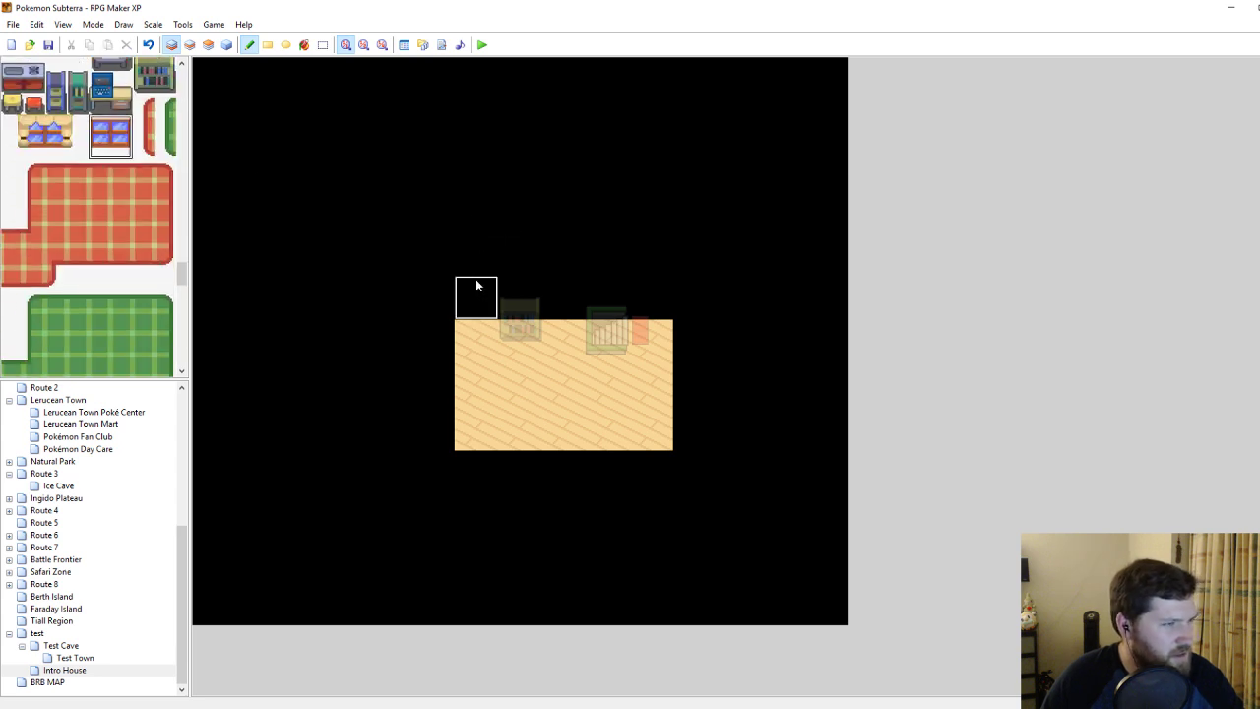
click(190, 44)
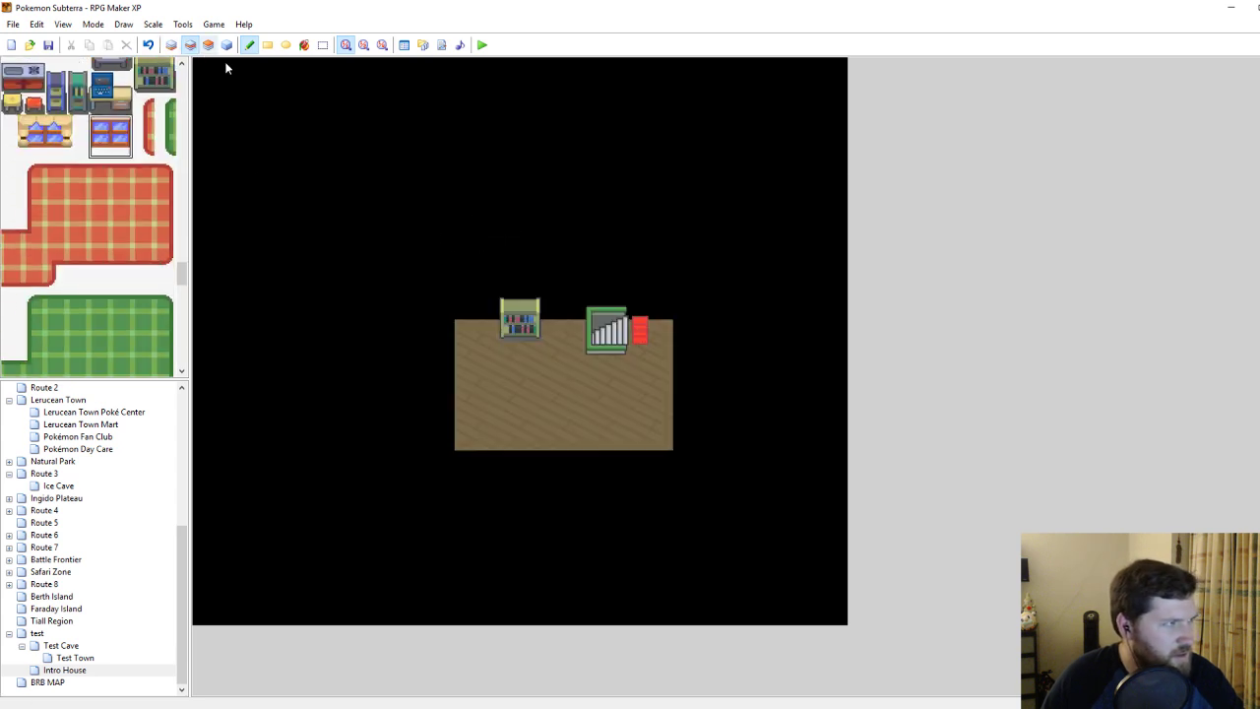
click(563, 295)
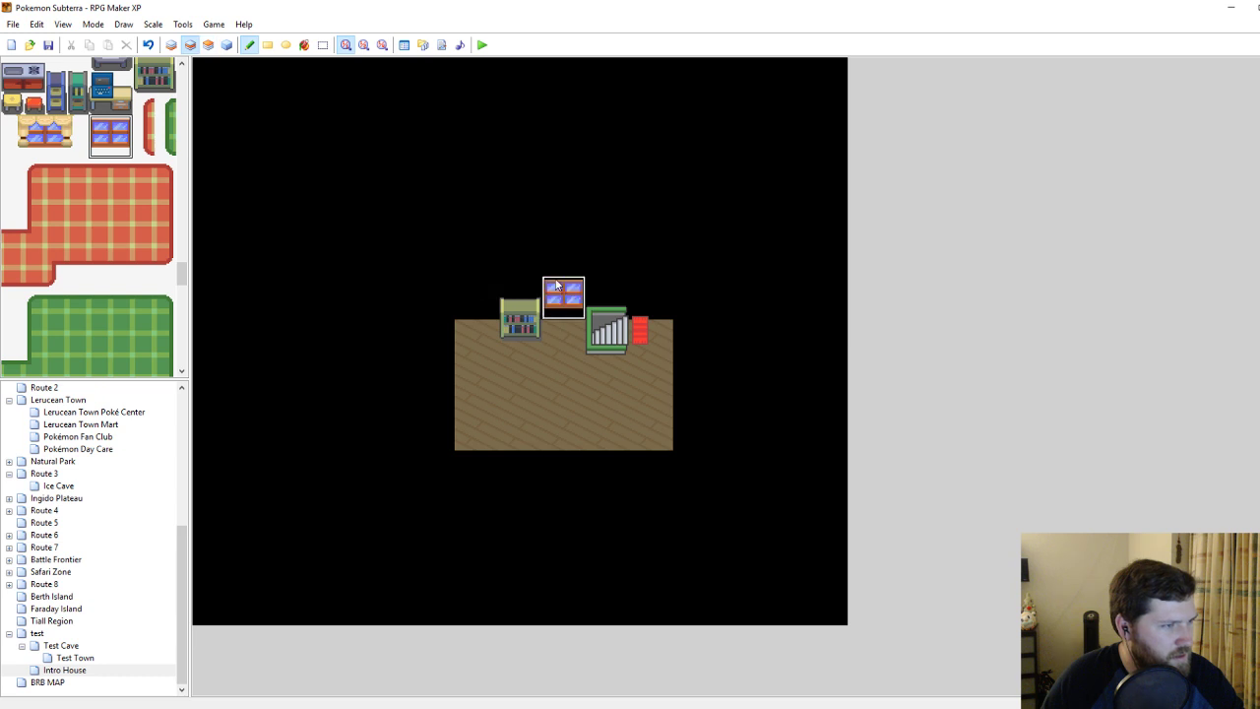
Switch to the first layer and browse the wall tiles for the area above the floor, selecting the lower grey panel tile.
click(171, 45)
scroll(123, 248, up, 5)
scroll(124, 248, up, 6)
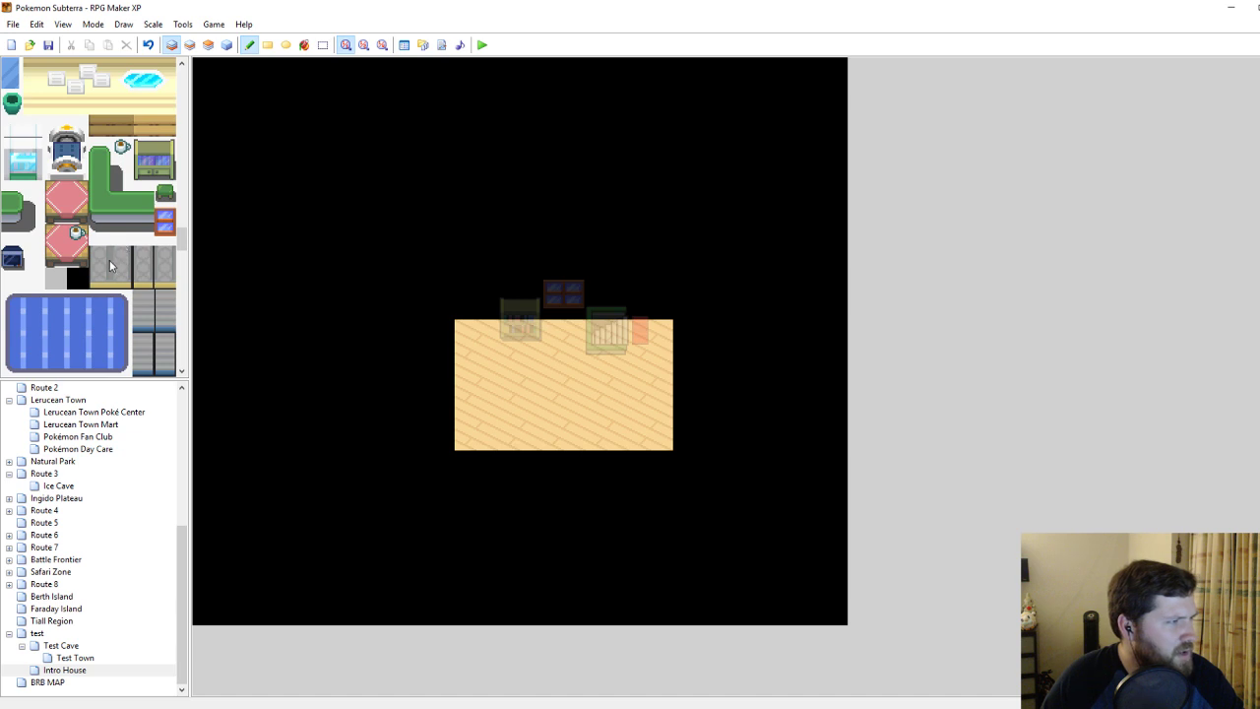
click(102, 275)
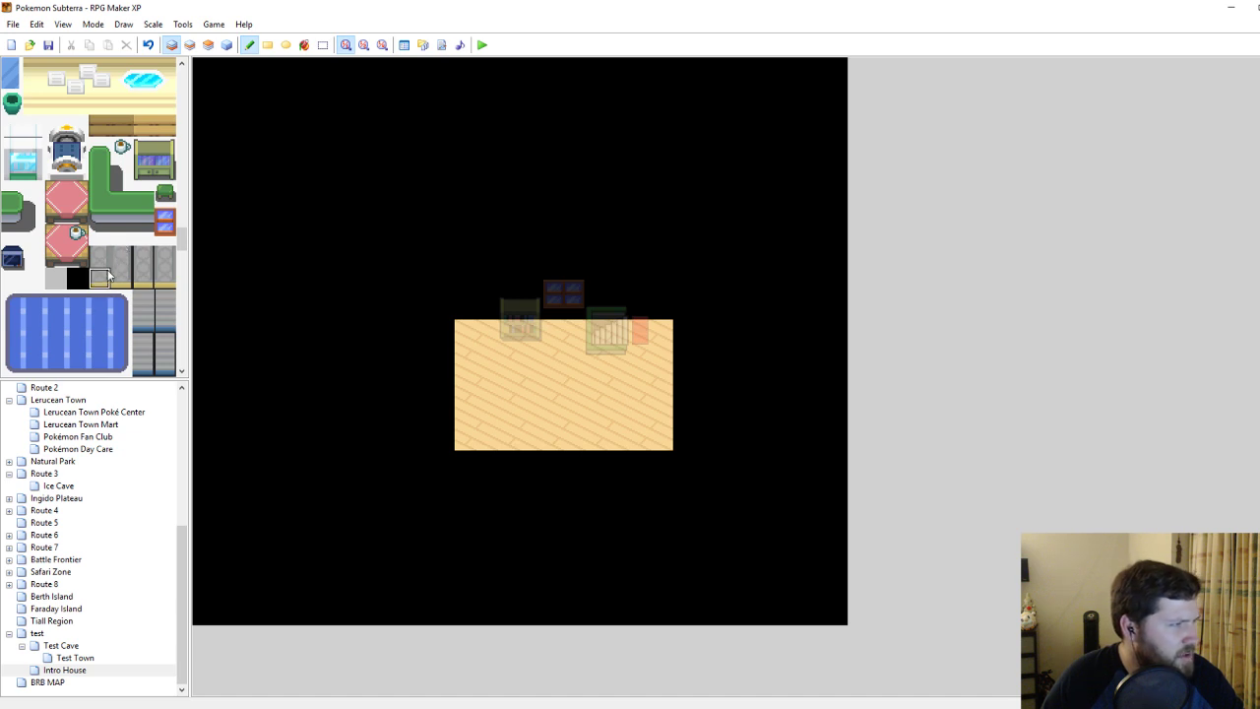
scroll(108, 273, up, 3)
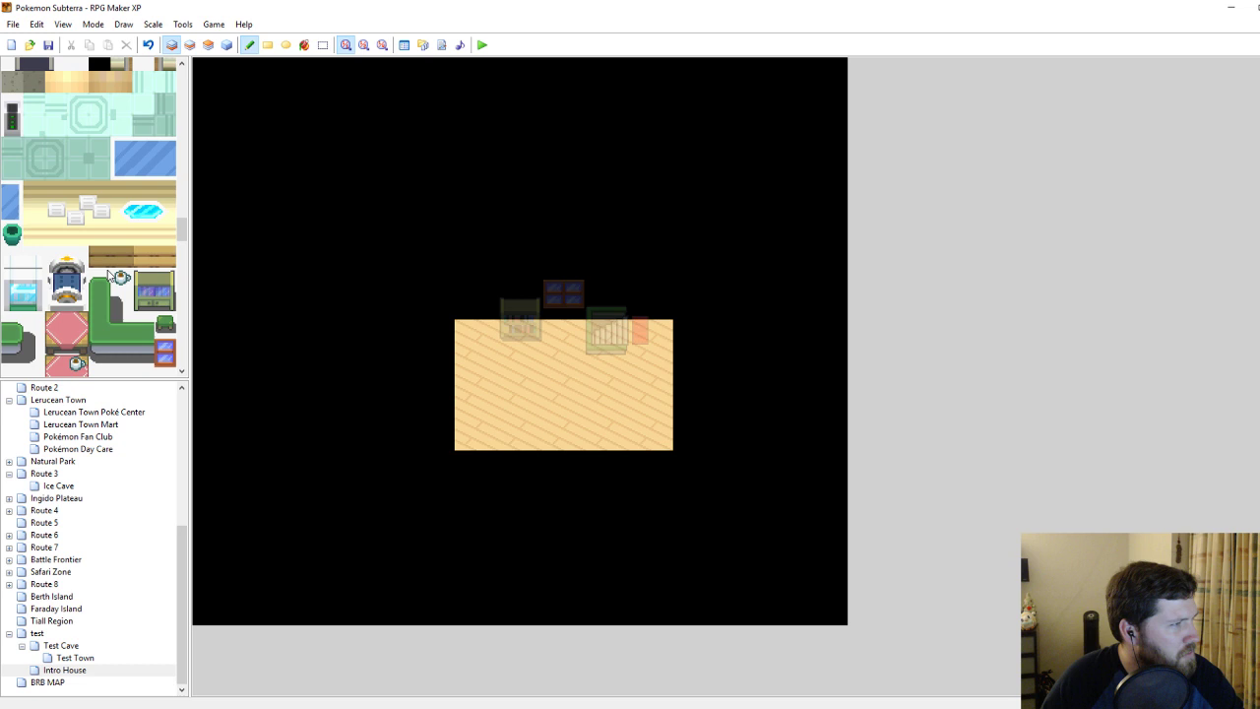
Paint a cream wall three tiles high along the whole upper edge of the wooden floor.
drag(35, 237, 35, 189)
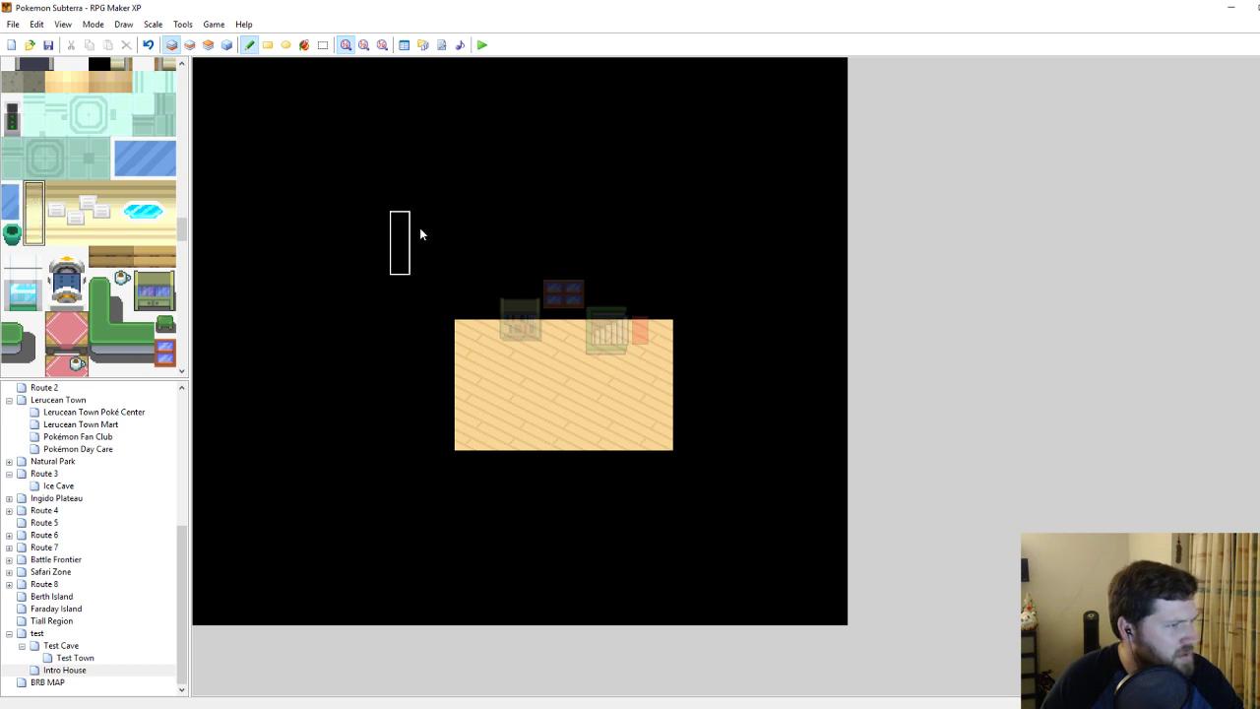
drag(467, 272, 665, 272)
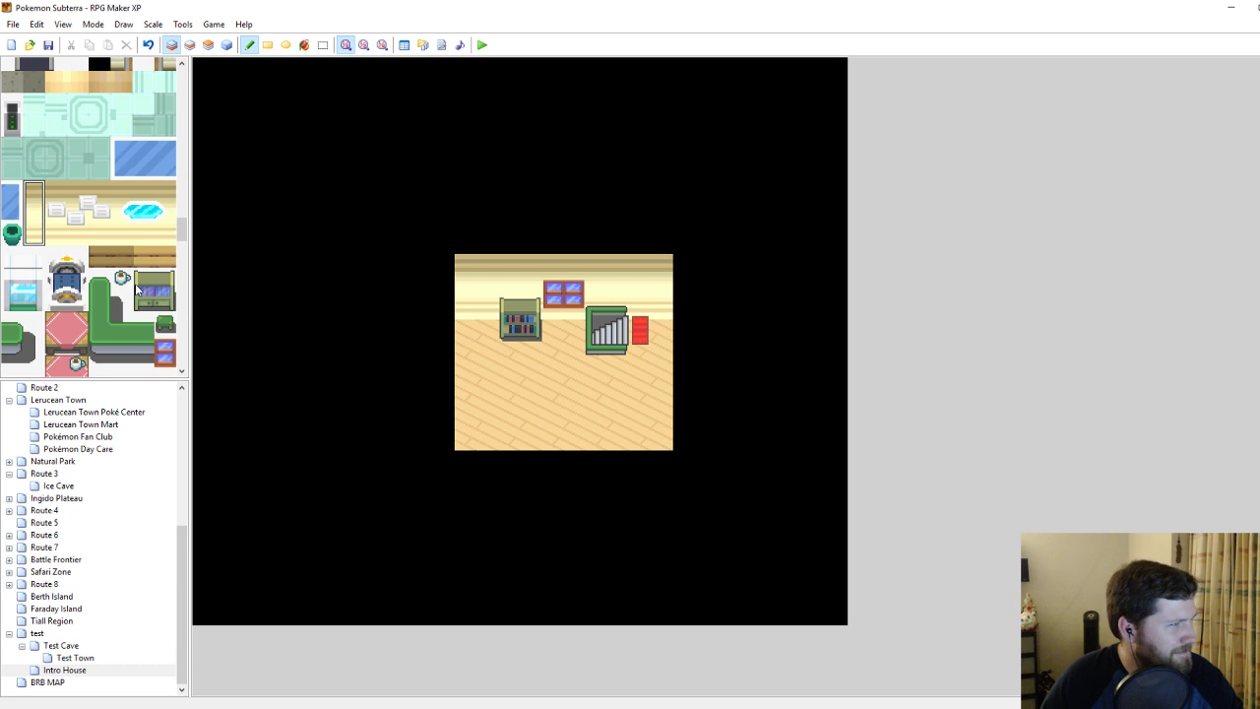
Try the blue map poster on the left and right ends of the wall on layer 2, undoing each placement.
click(128, 169)
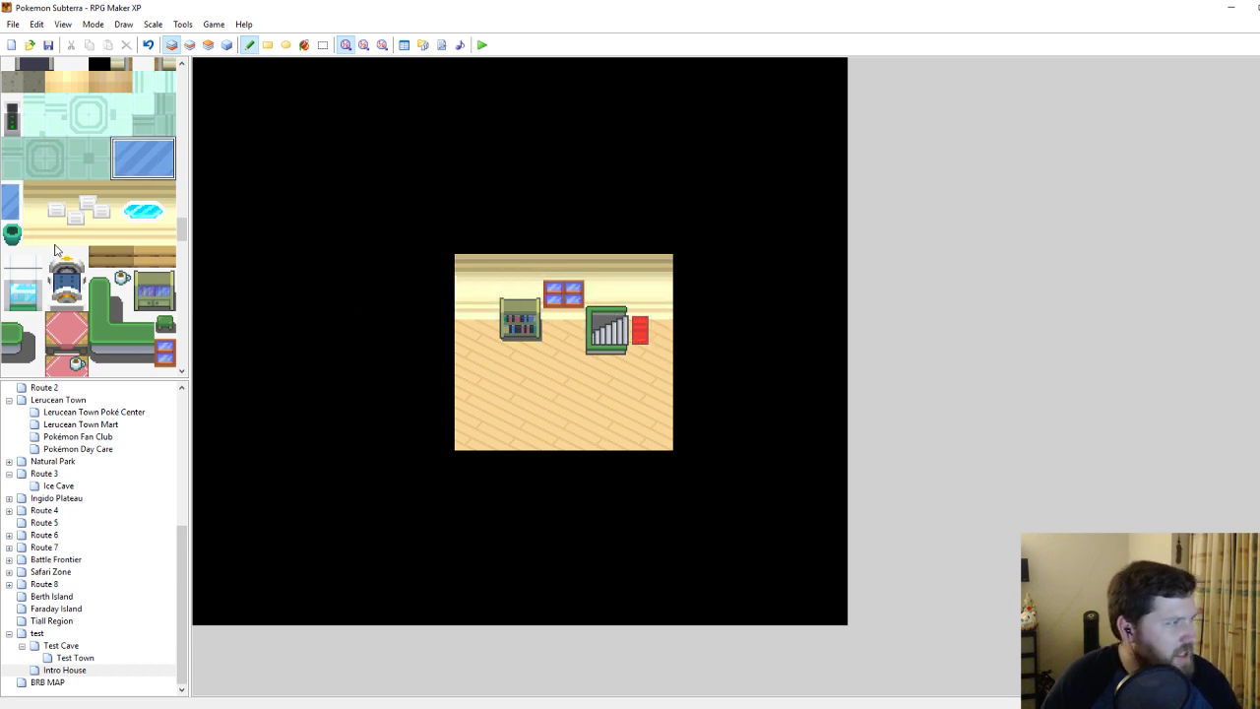
scroll(55, 246, up, 2)
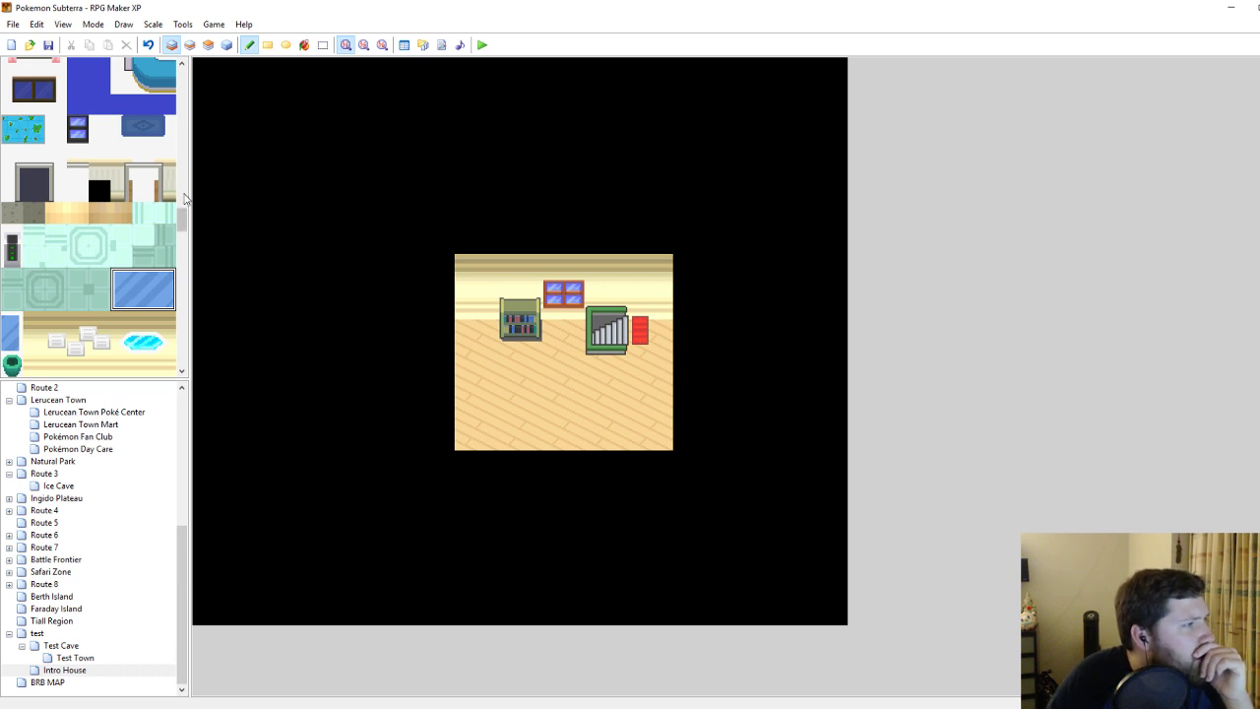
scroll(100, 221, up, 2)
click(116, 279)
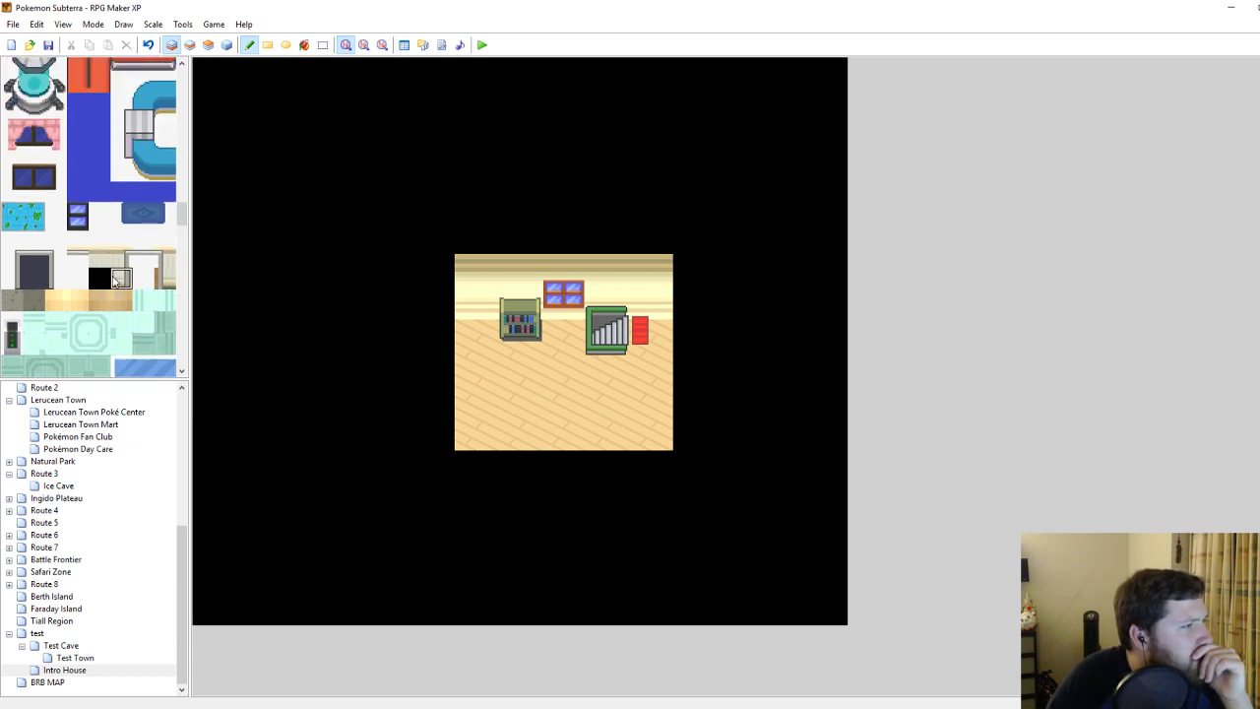
click(106, 260)
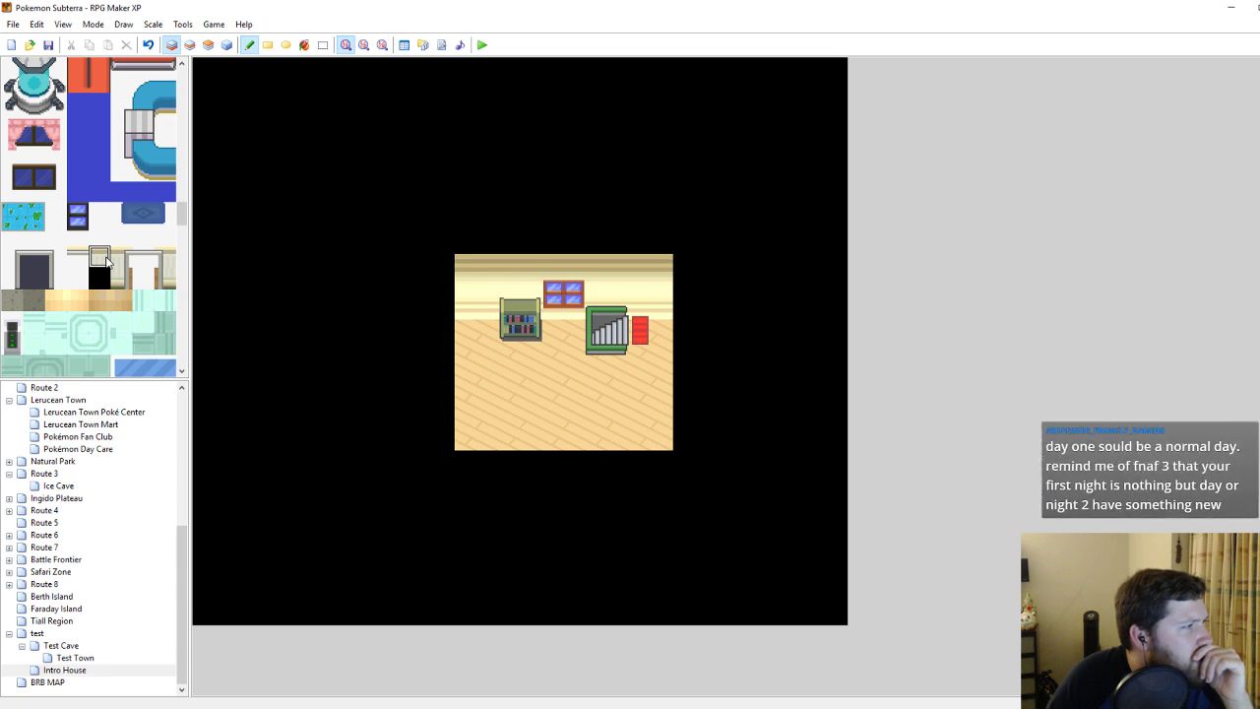
click(17, 223)
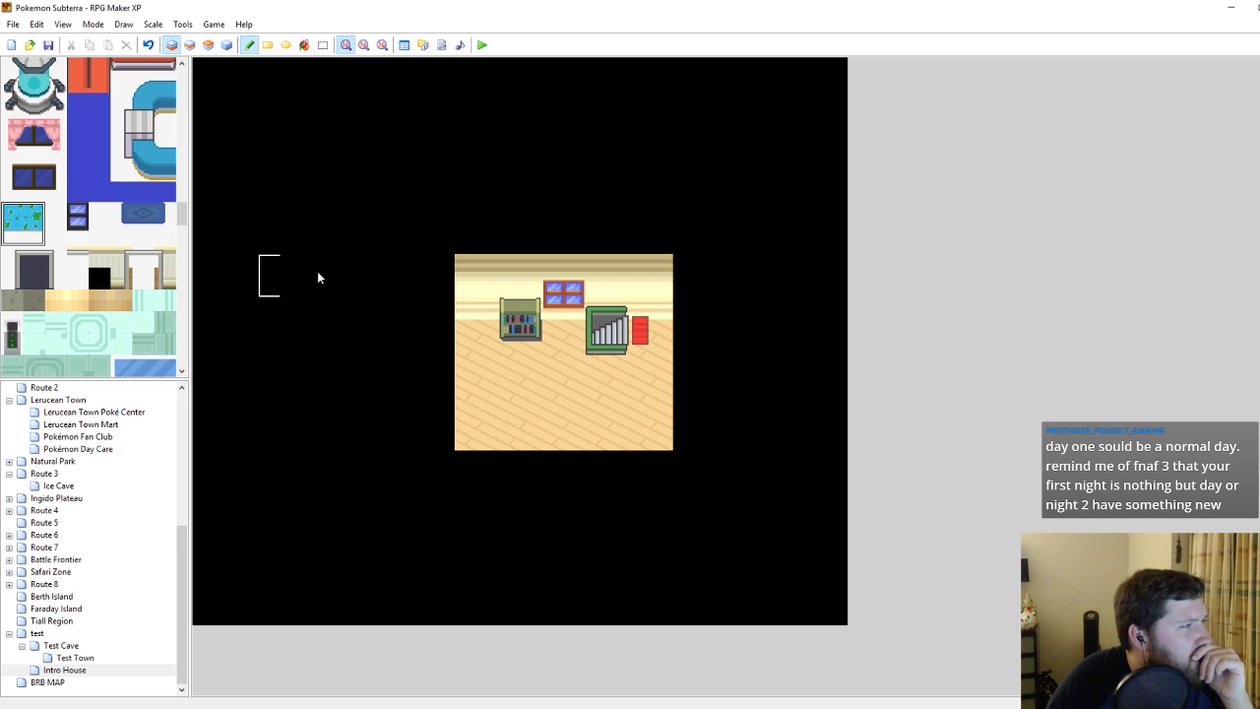
click(190, 44)
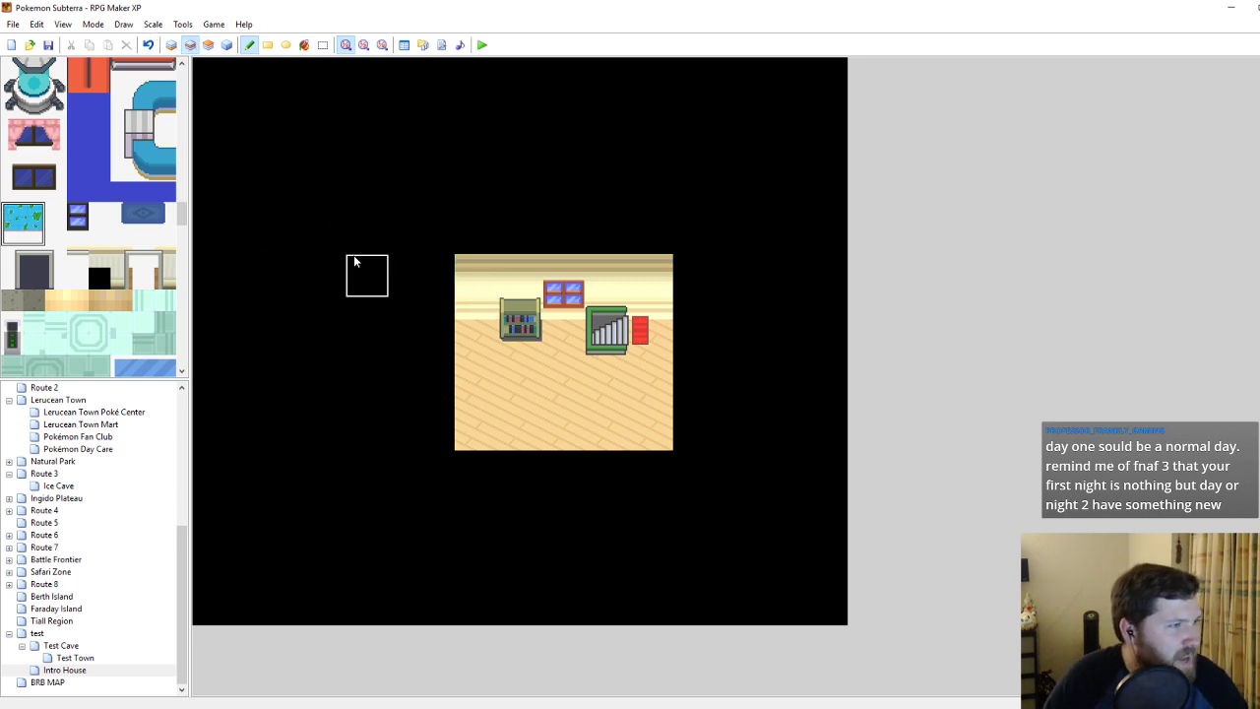
click(464, 285)
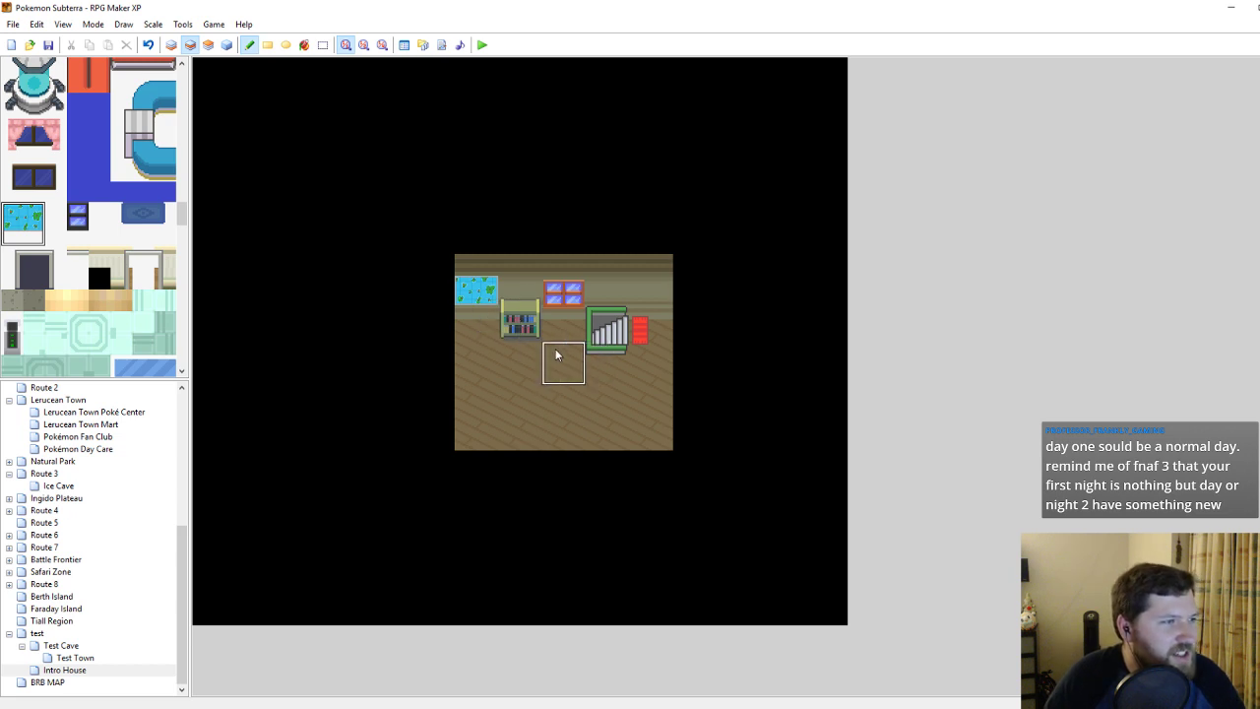
key(ctrl+z)
click(650, 290)
key(ctrl+z)
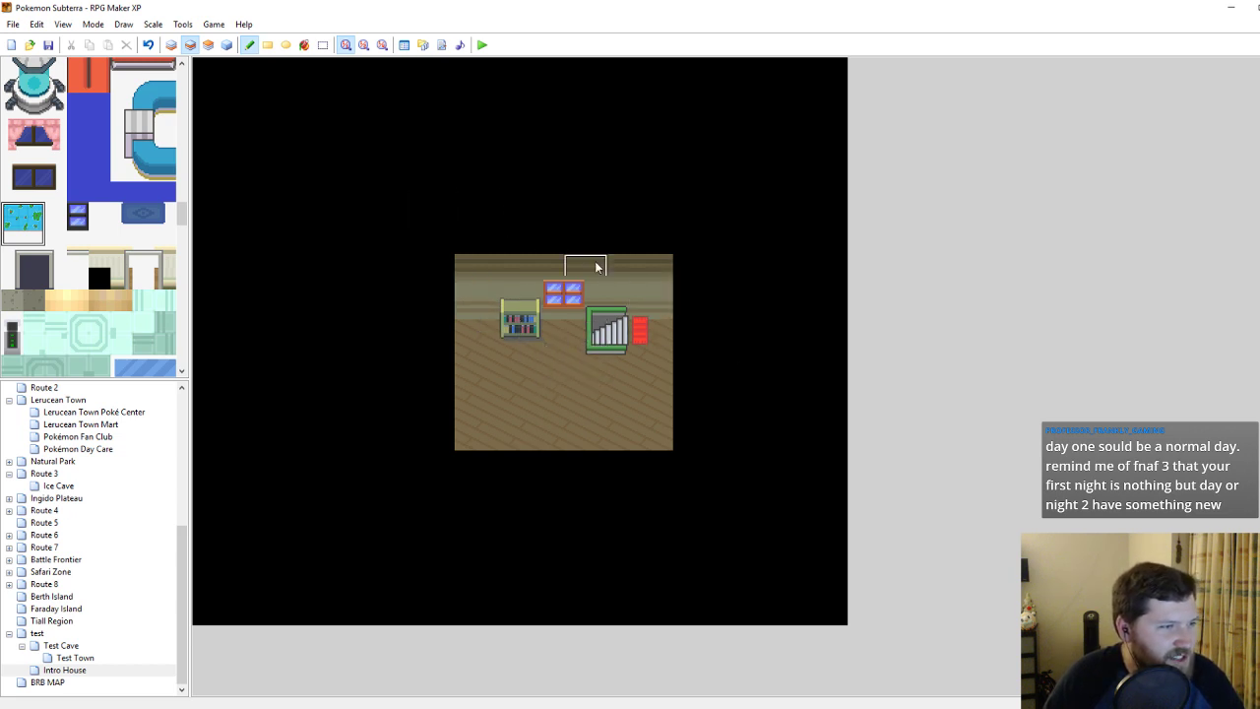
Reselect the map poster tiles, try them at the wall's left end once more and undo the placement.
click(40, 236)
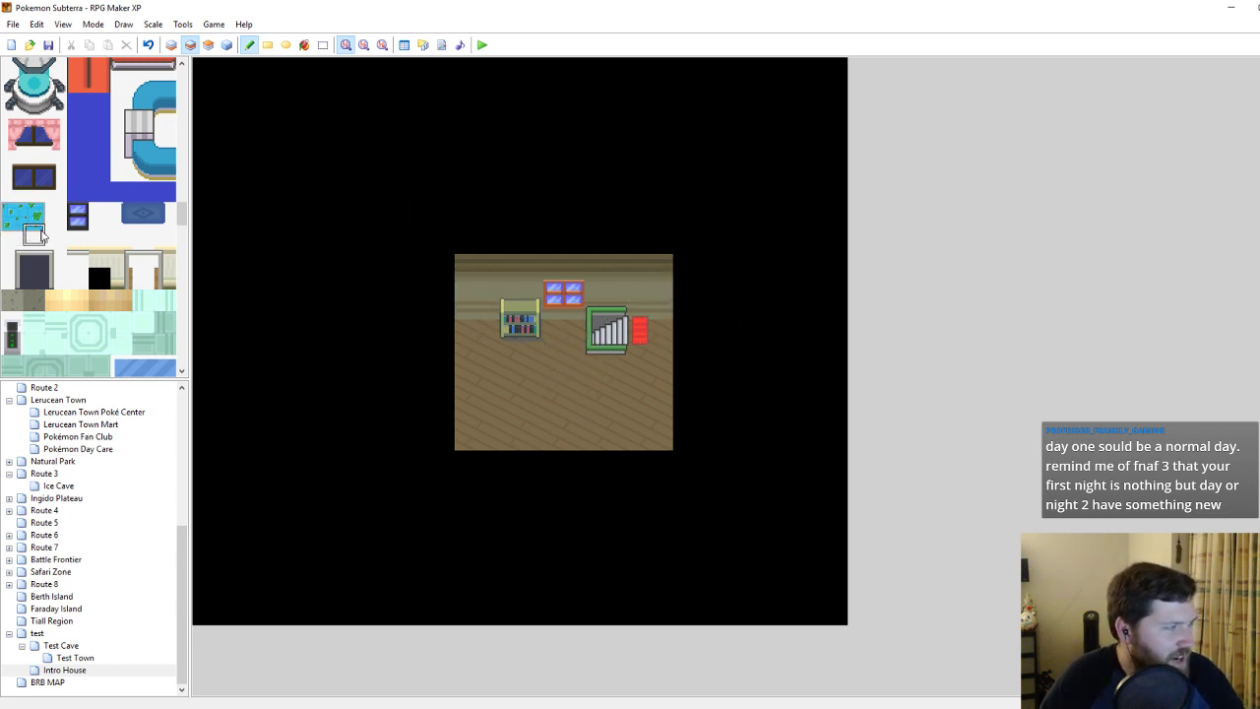
drag(40, 235, 11, 209)
click(463, 282)
key(ctrl+z)
Look through the interior tileset for further wall decorations and furniture suitable for the house.
click(95, 257)
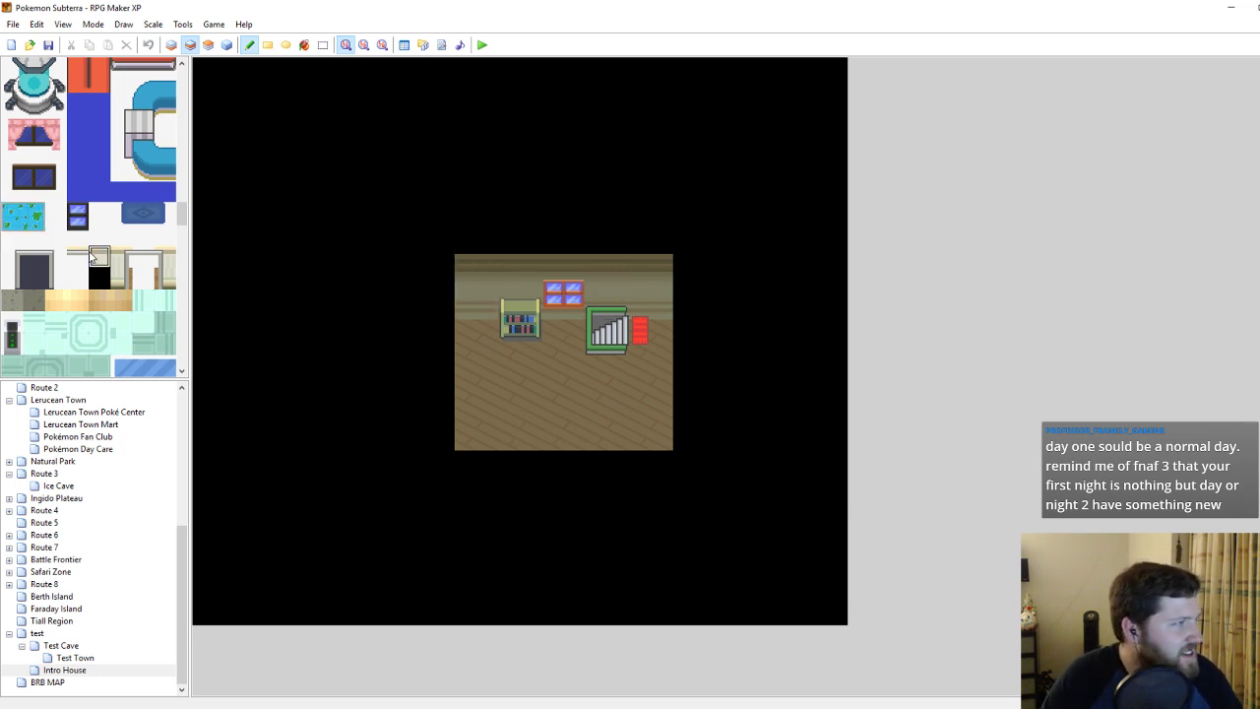
scroll(103, 256, up, 3)
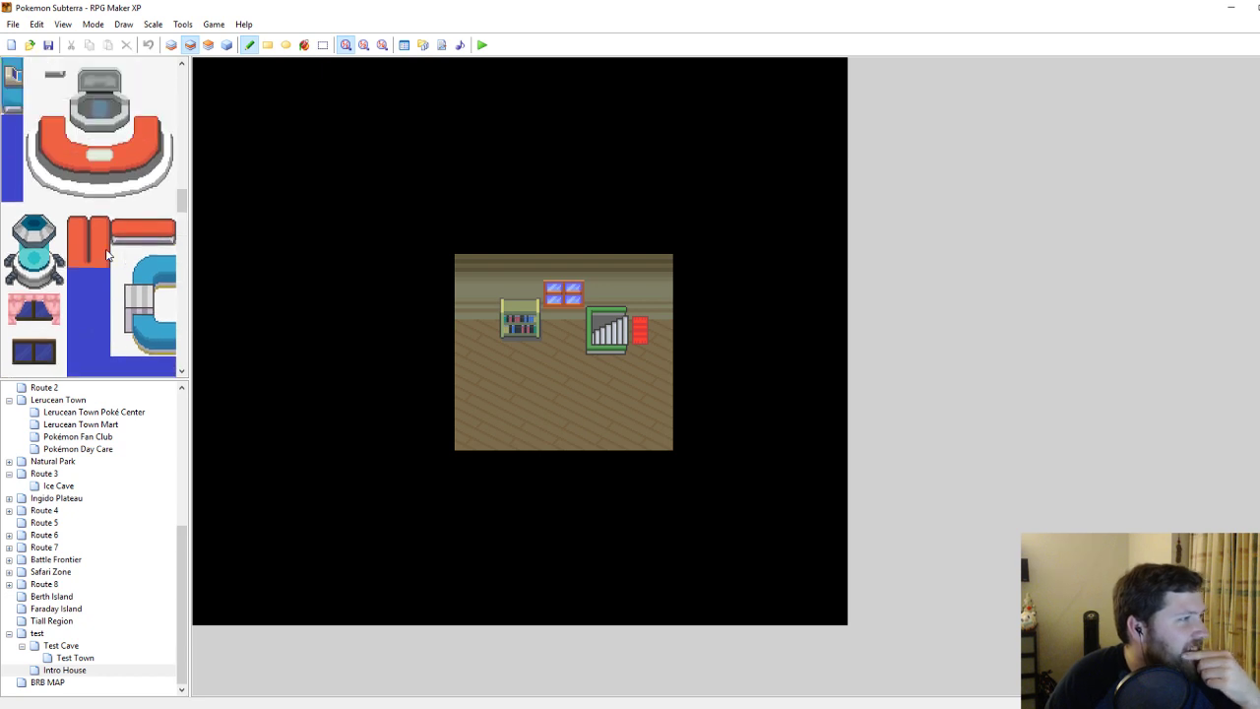
scroll(107, 255, up, 6)
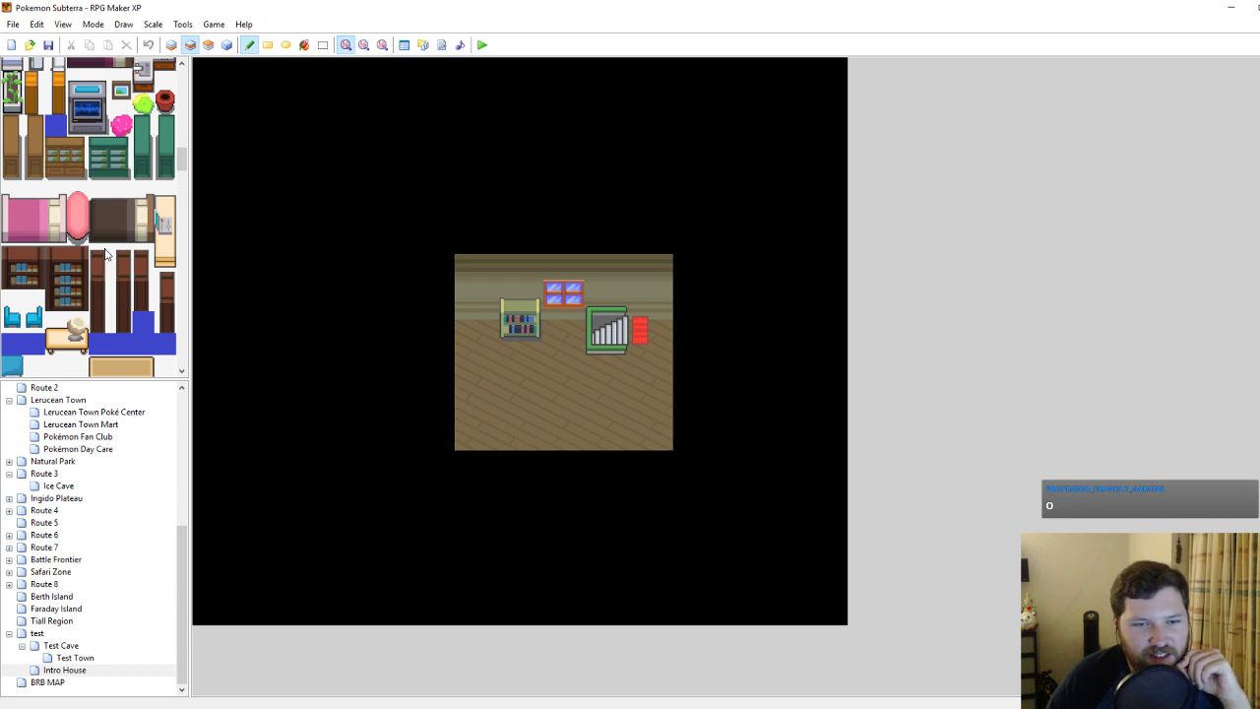
scroll(105, 254, up, 10)
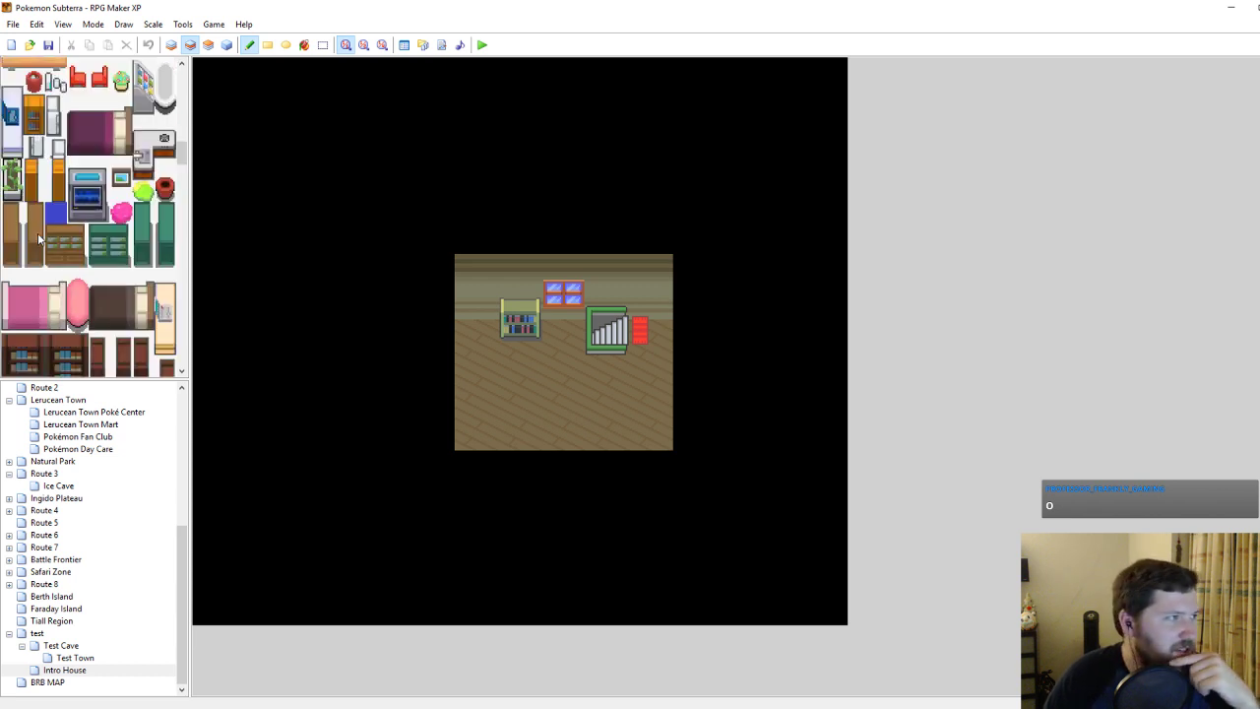
scroll(49, 240, up, 4)
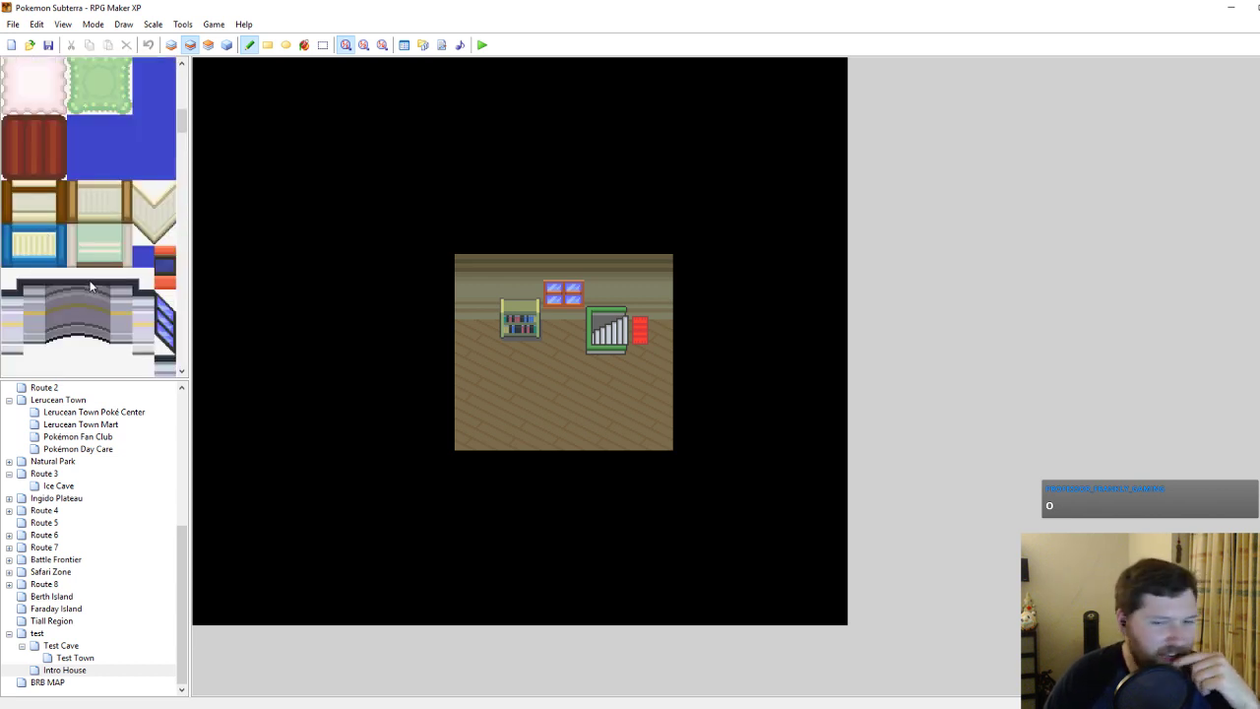
scroll(89, 285, up, 10)
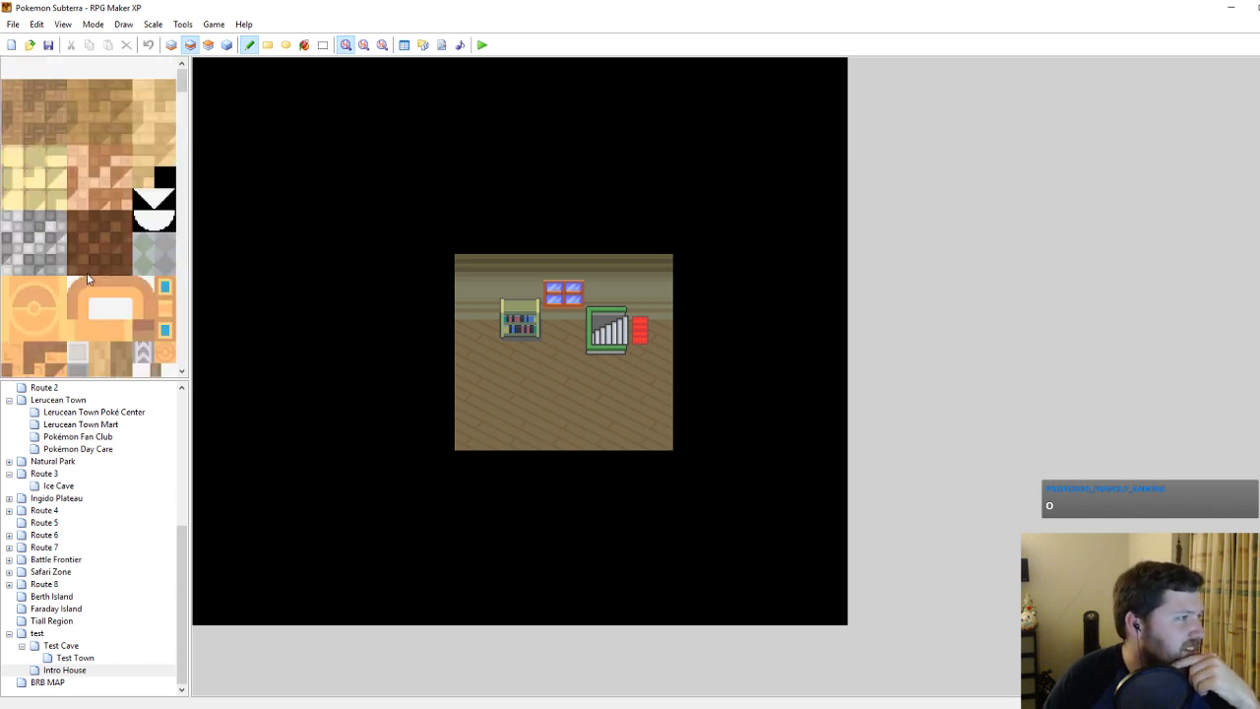
drag(182, 91, 177, 233)
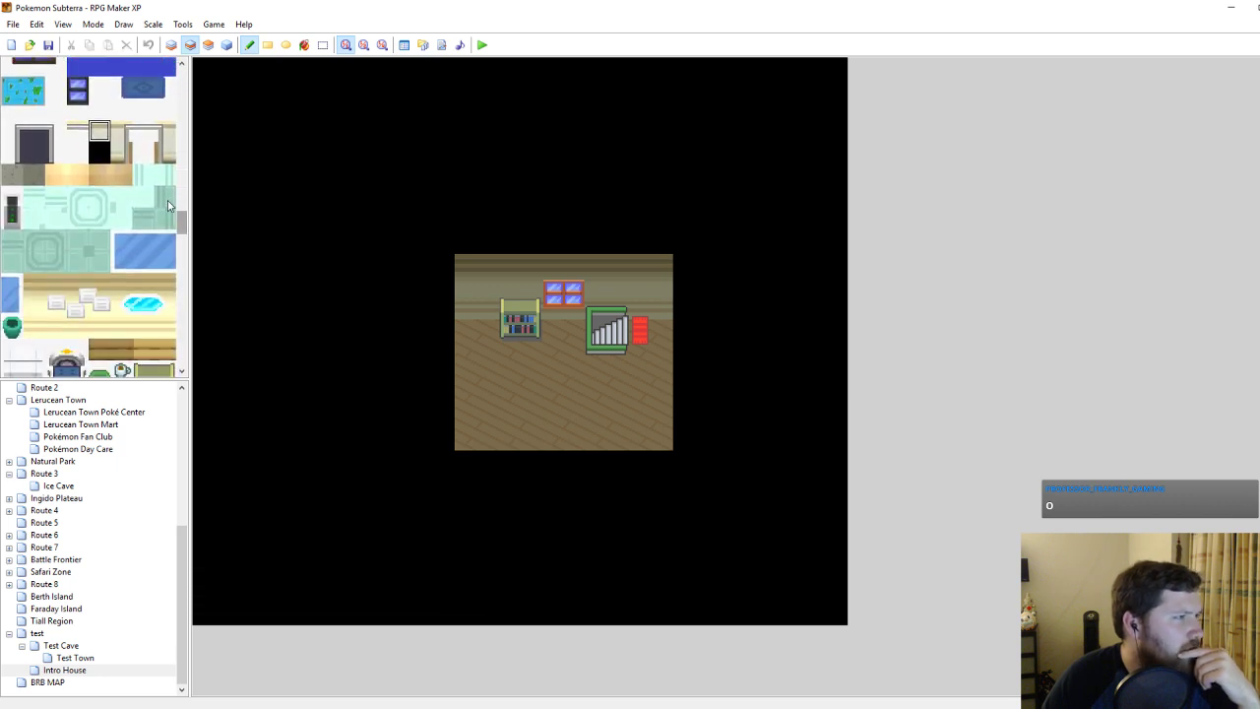
scroll(170, 209, down, 10)
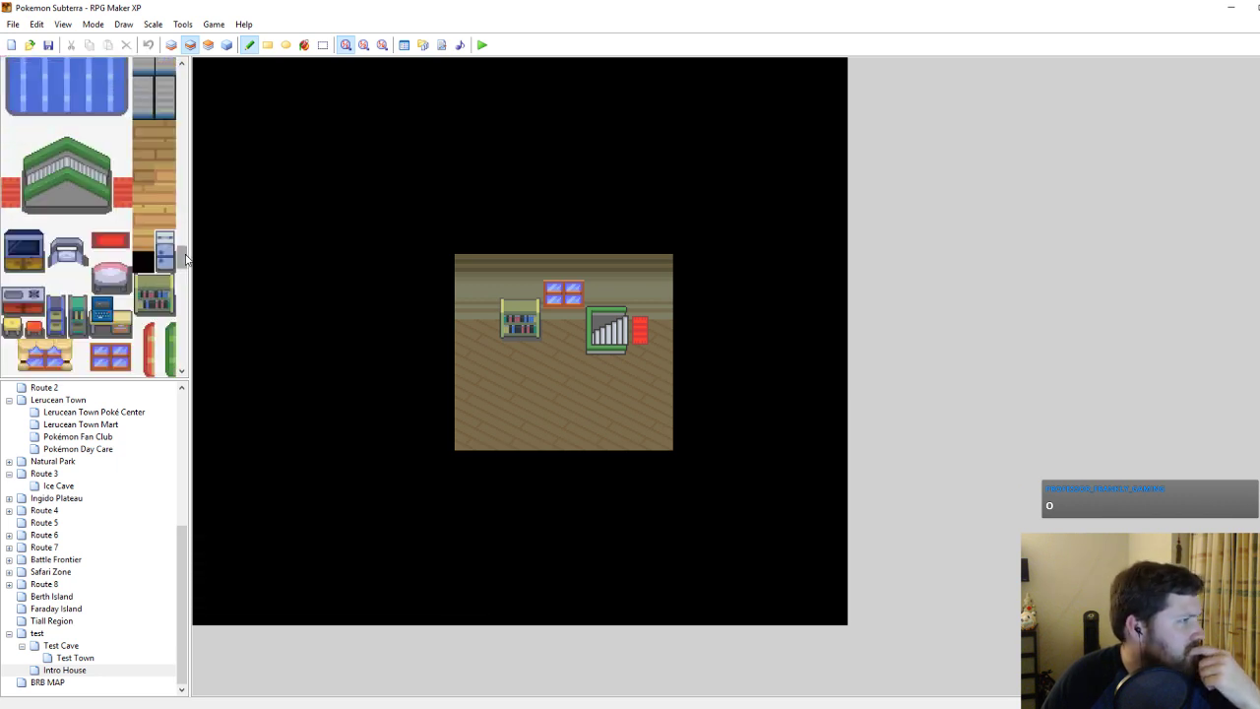
scroll(184, 252, up, 6)
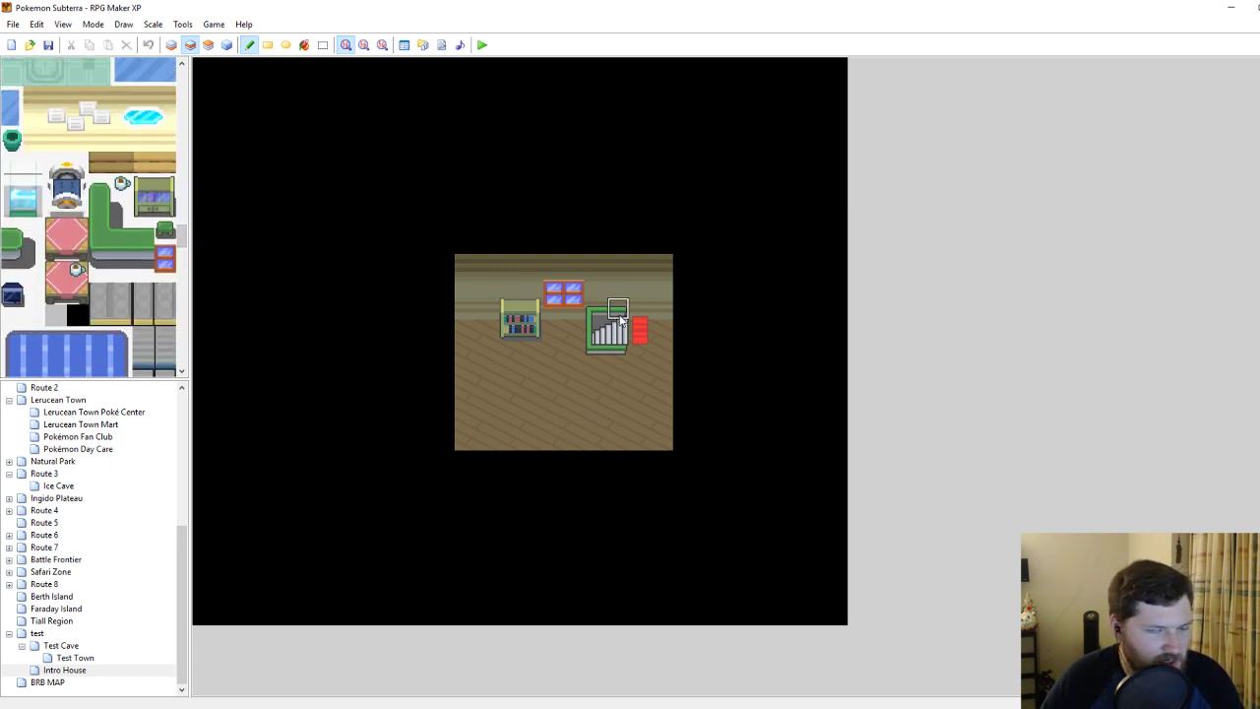
scroll(118, 308, down, 5)
scroll(117, 302, down, 10)
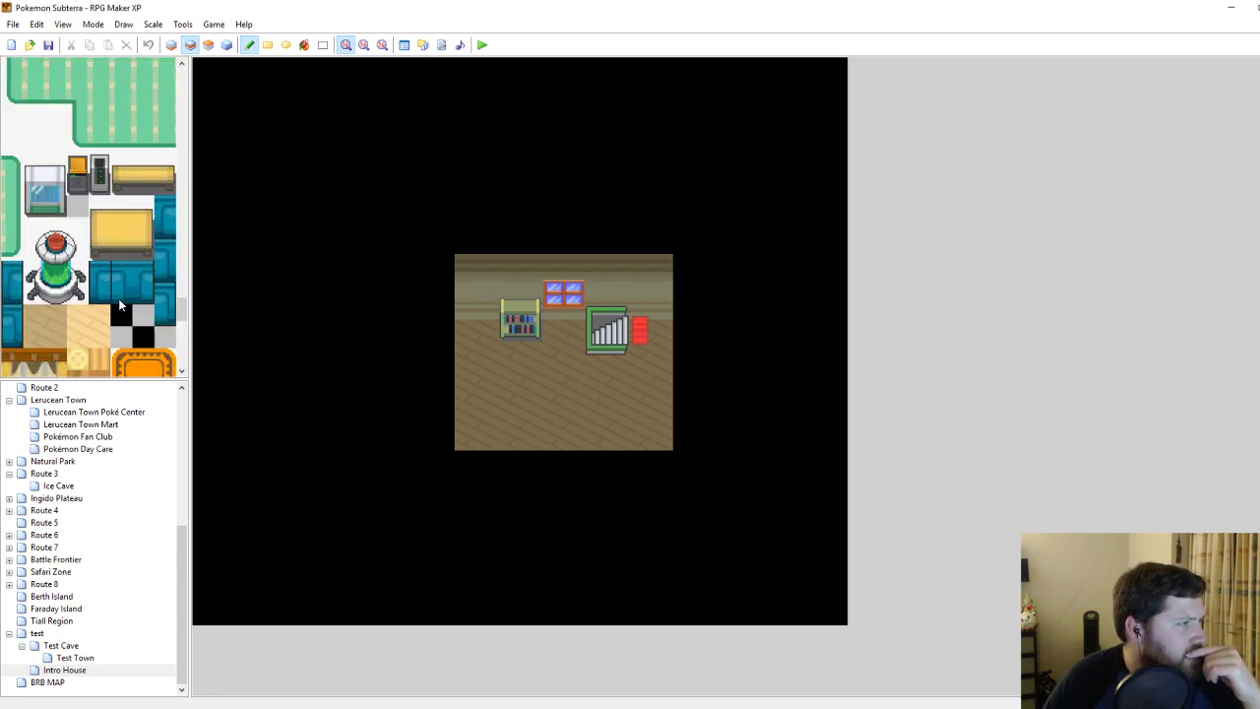
scroll(118, 305, down, 5)
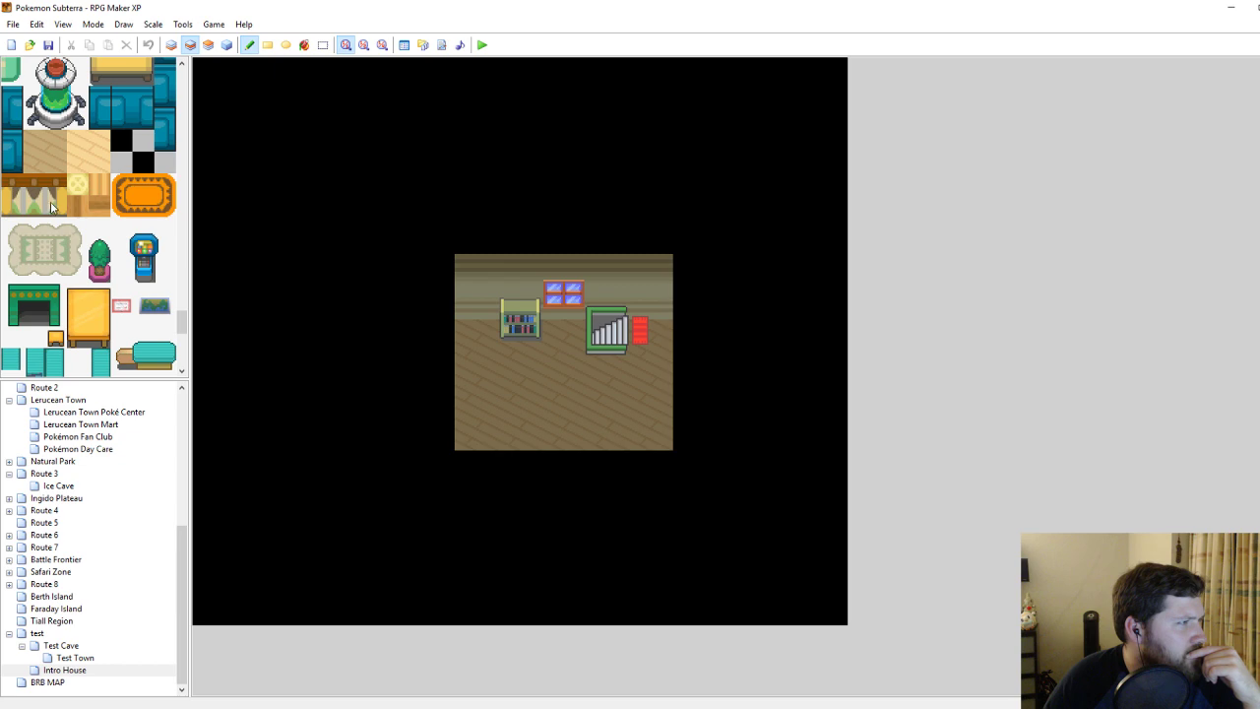
Try the two-tile-high curtained wall tile above the room's left end and clear it again.
drag(34, 207, 36, 187)
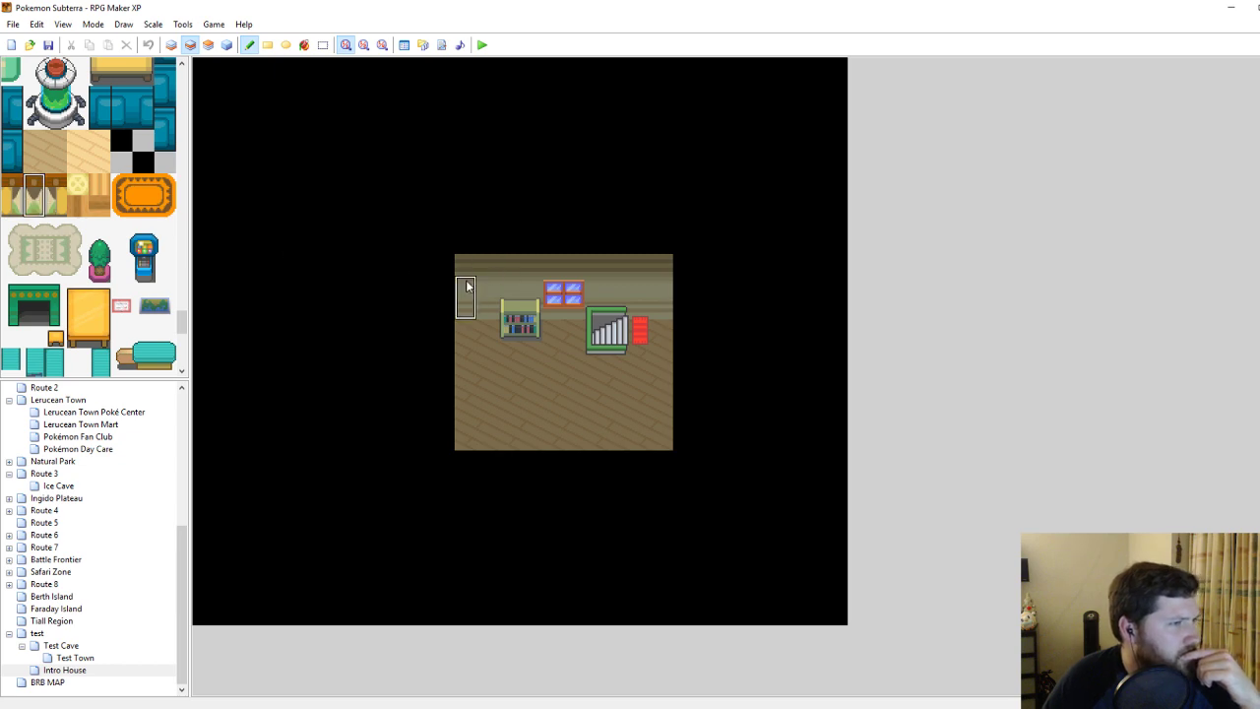
key(super)
click(469, 227)
key(F4)
key(F4)
right_click(486, 245)
mouse_move(467, 229)
mouse_down()
mouse_move(472, 220)
mouse_move(467, 244)
mouse_up()
Place the television on its yellow cabinet in the middle of the floor on layer 2.
scroll(90, 221, up, 1)
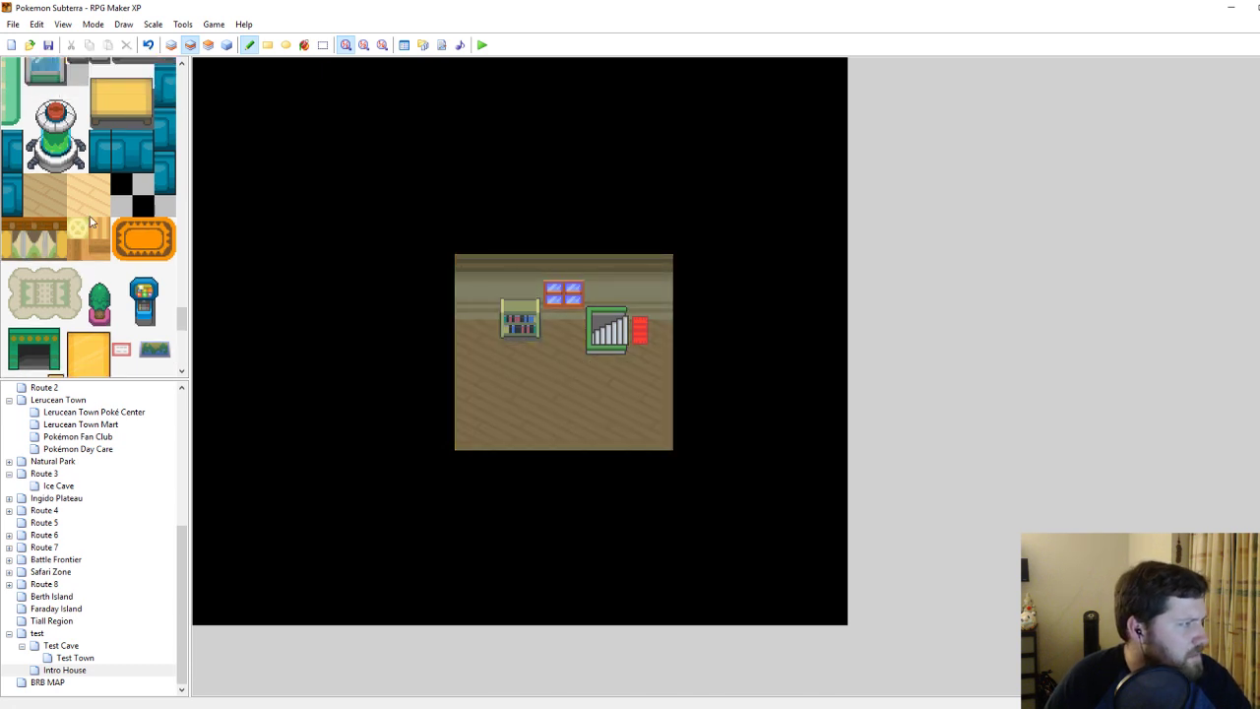
scroll(114, 226, down, 5)
scroll(114, 222, down, 3)
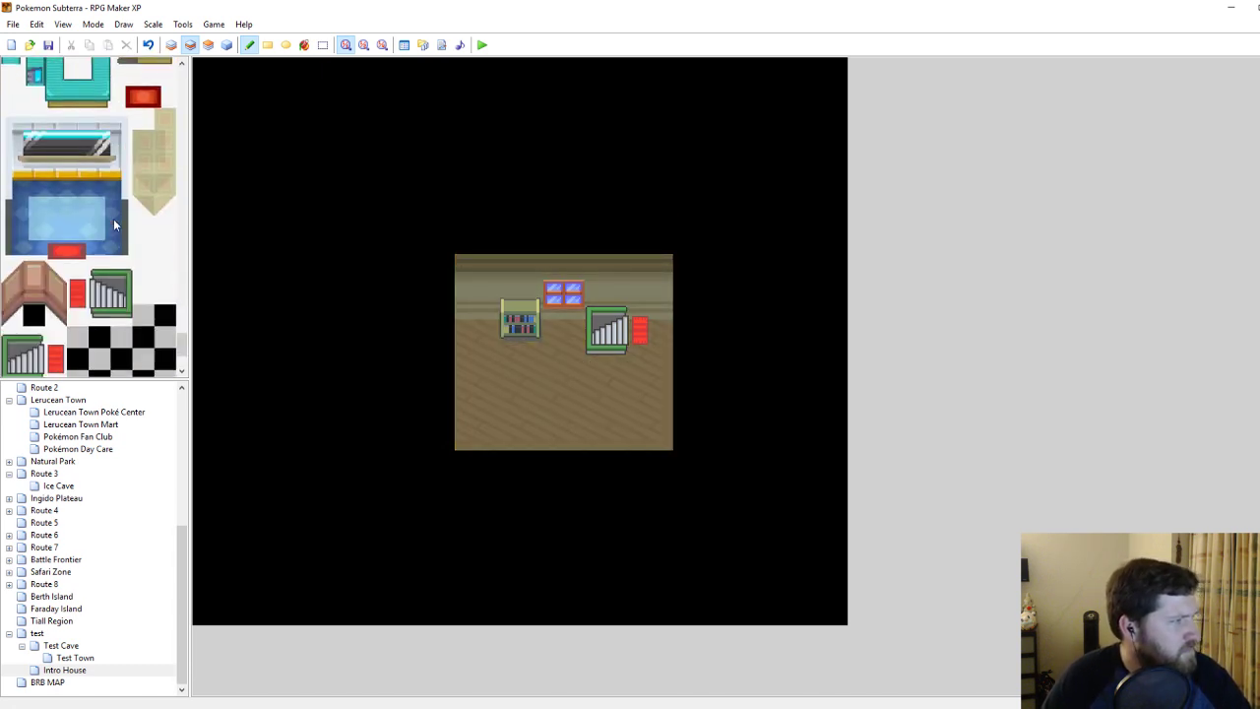
scroll(108, 221, up, 3)
scroll(110, 220, up, 3)
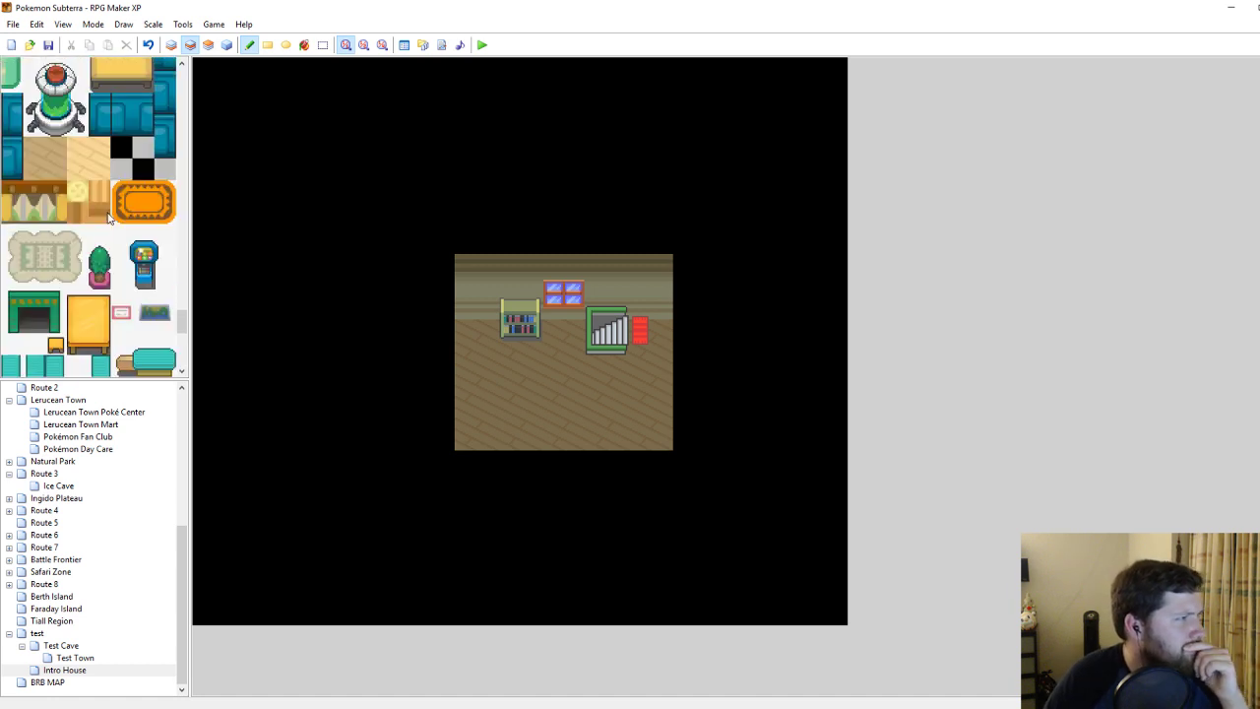
scroll(102, 211, up, 5)
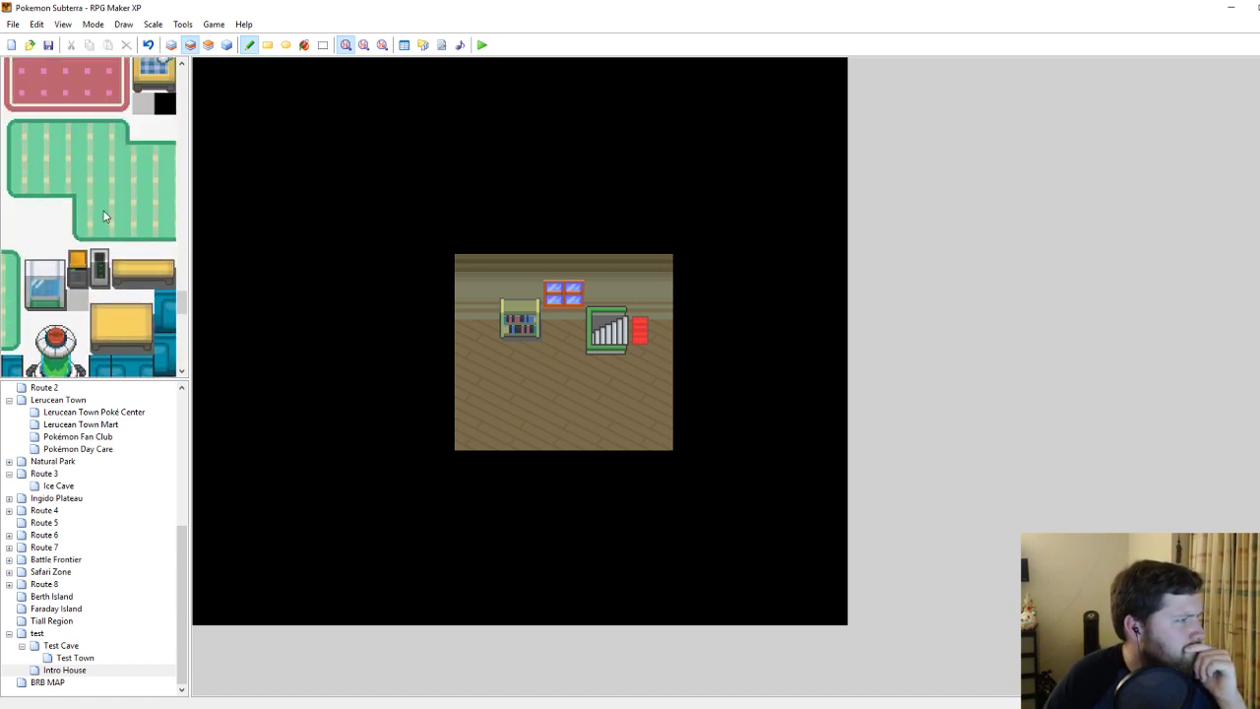
scroll(109, 222, down, 2)
scroll(109, 251, up, 8)
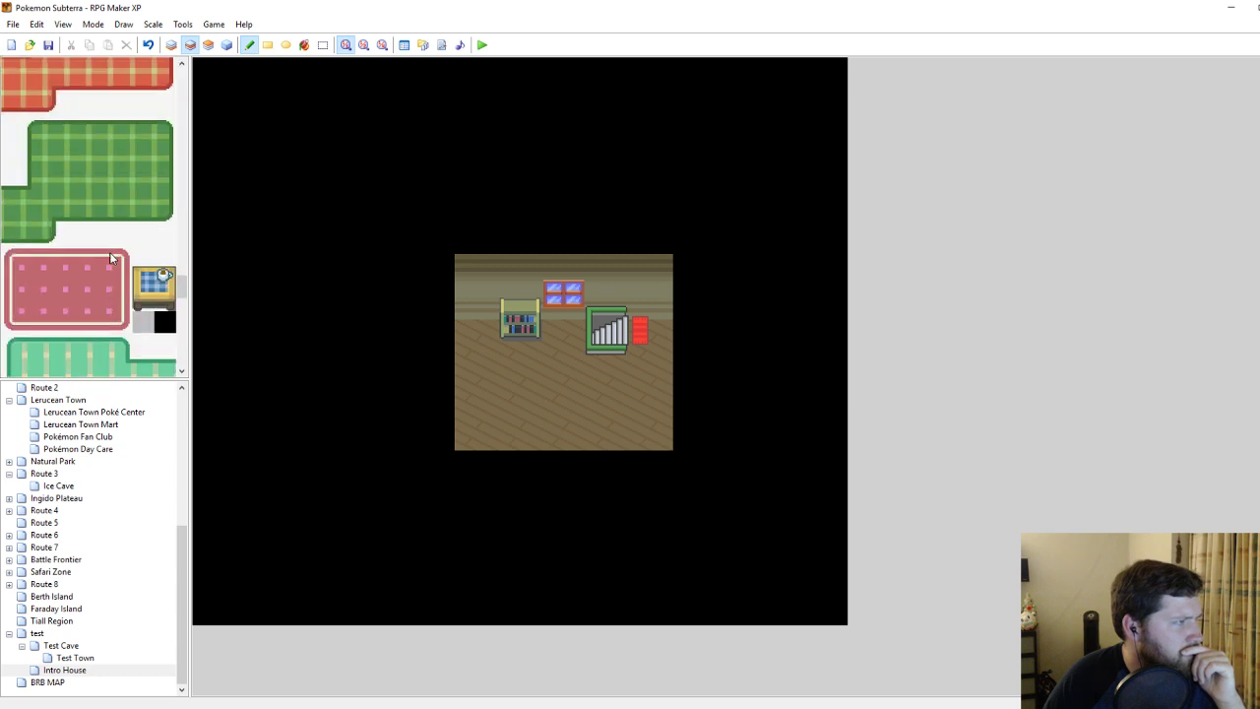
scroll(110, 258, up, 2)
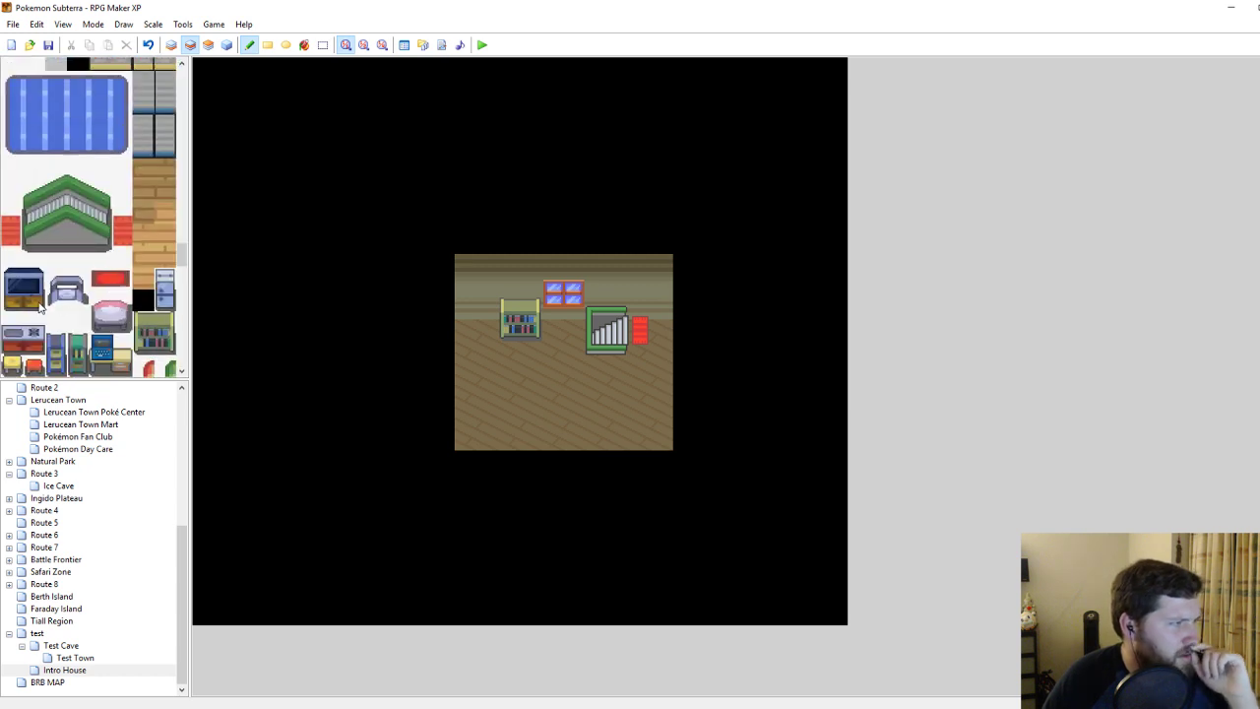
click(11, 286)
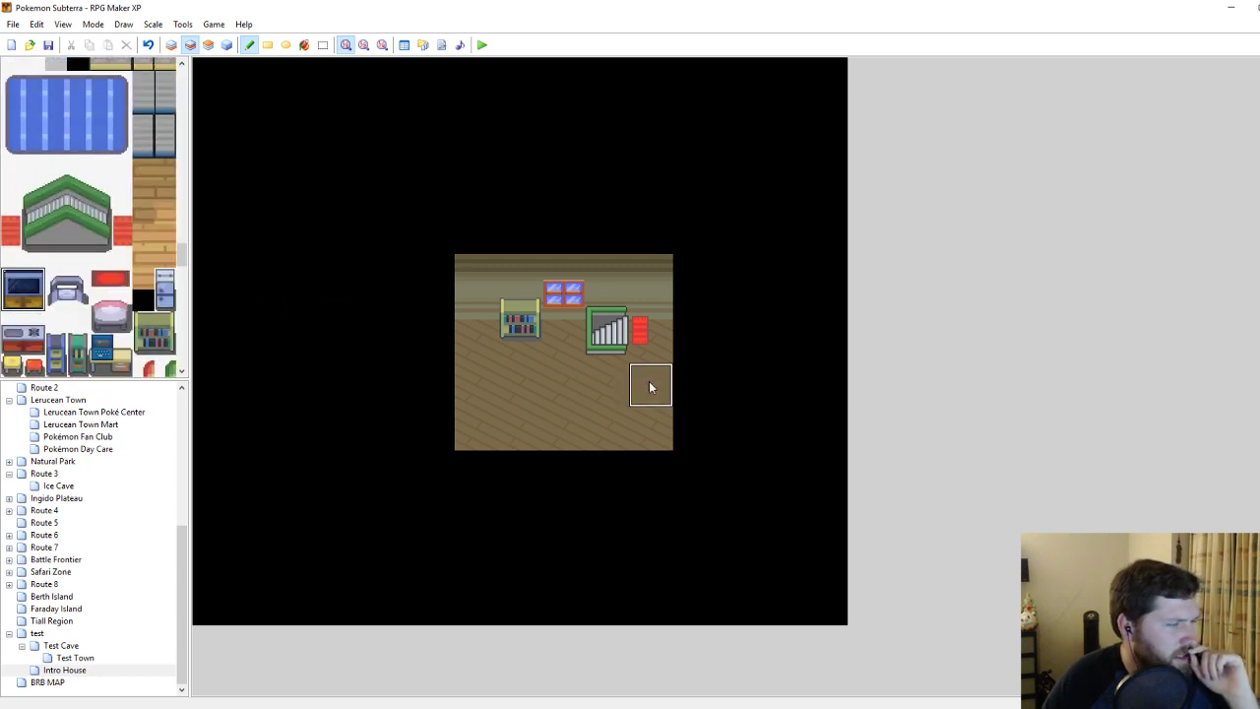
click(541, 379)
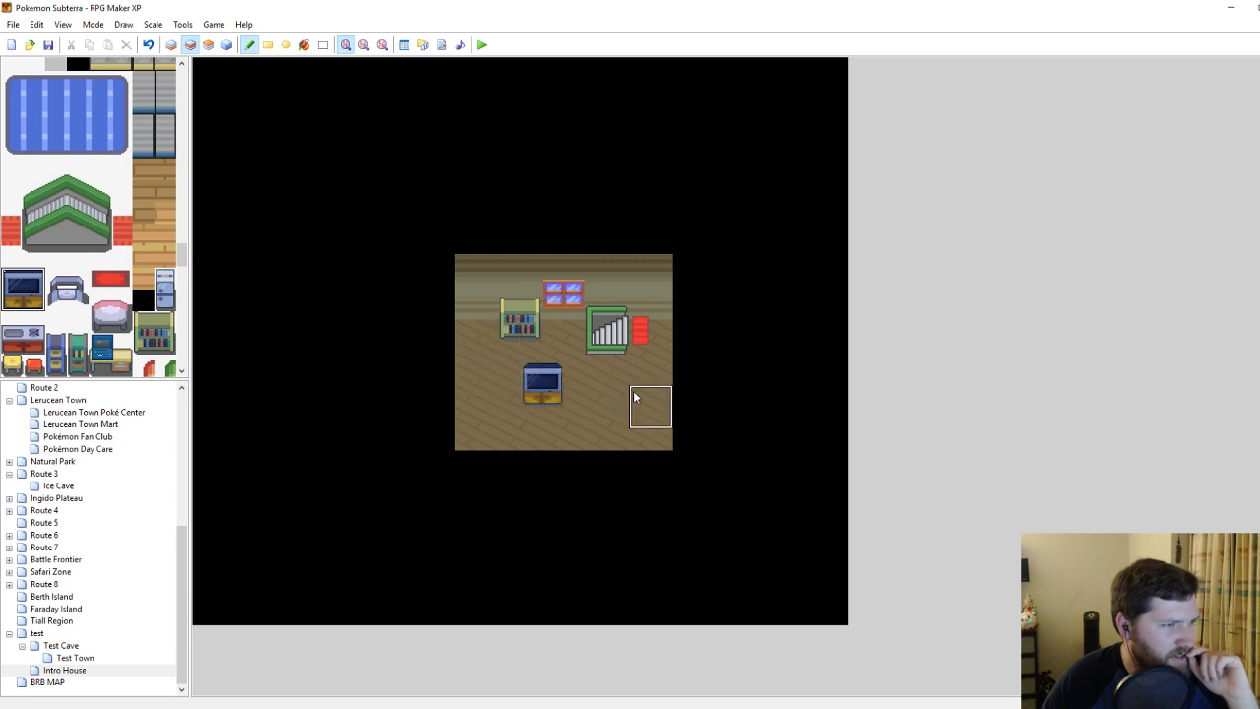
On layer 1, extend the wooden floor by one tile row downward and one tile column to the left.
click(169, 46)
right_drag(466, 335, 559, 446)
mouse_move(559, 446)
mouse_down()
mouse_move(519, 449)
mouse_move(540, 472)
mouse_move(656, 473)
mouse_up()
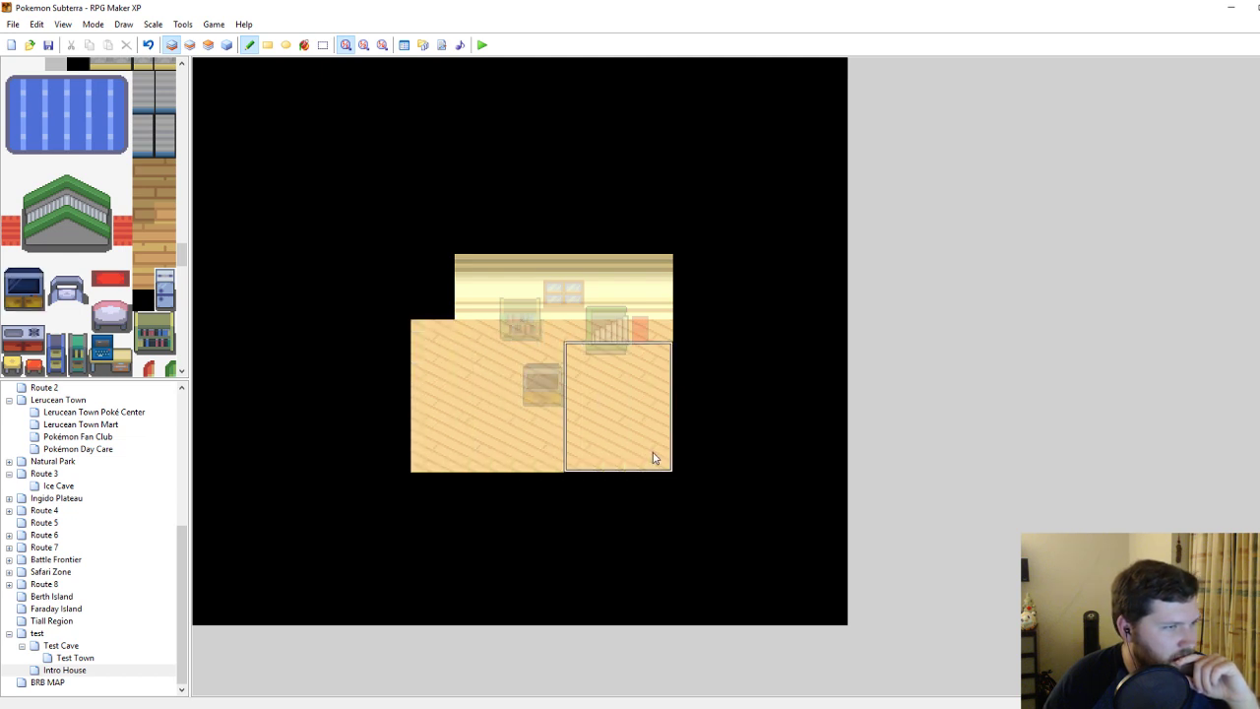
right_drag(422, 333, 433, 346)
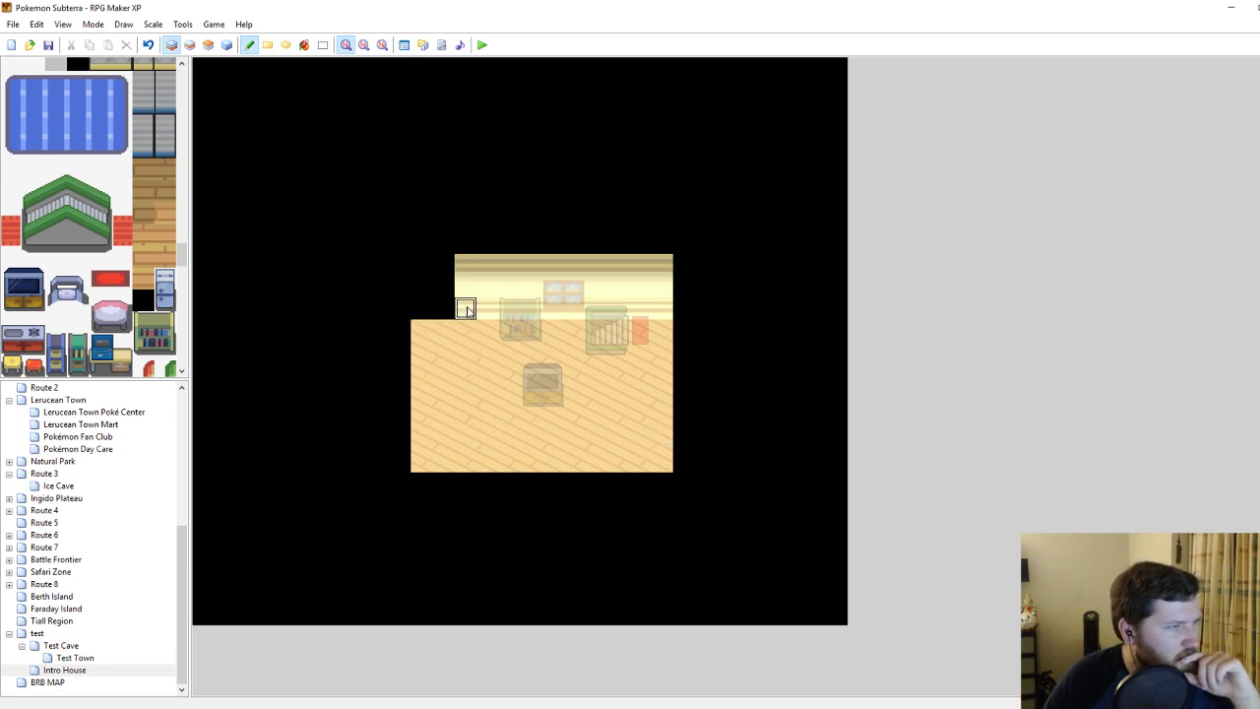
drag(421, 328, 421, 465)
Extend the cream wall by one tile column to the left so it spans the widened floor.
right_drag(449, 309, 459, 271)
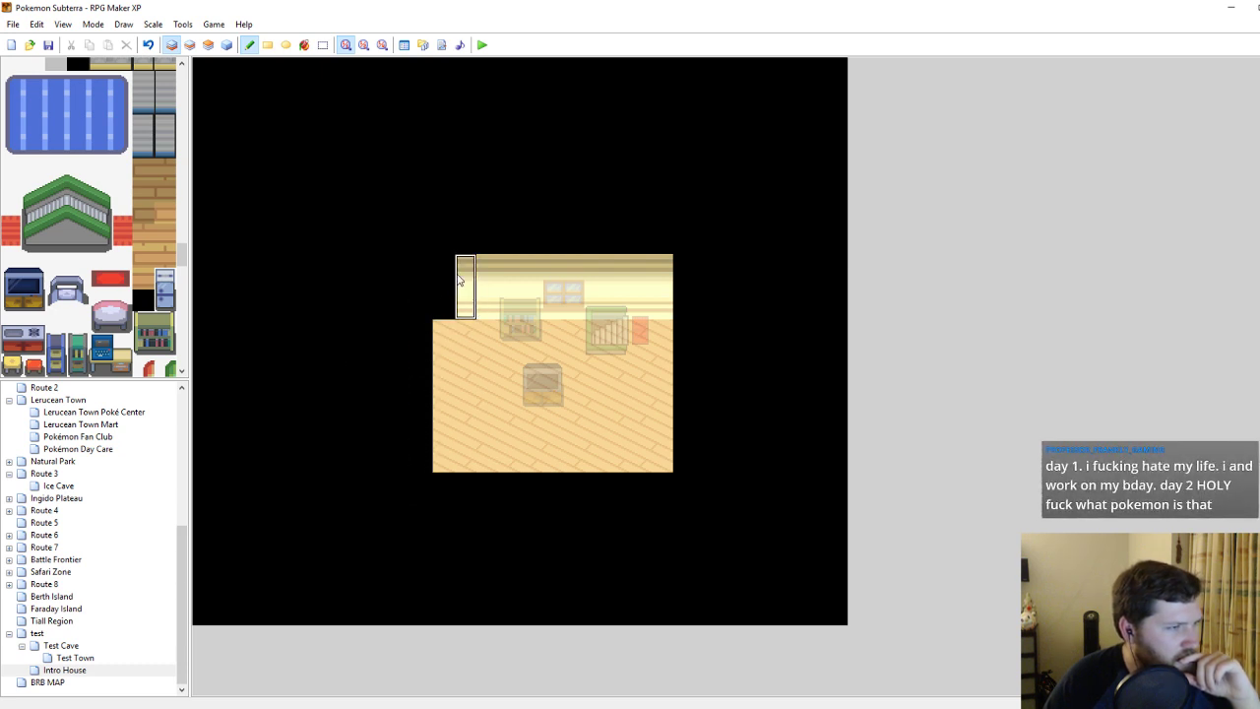
click(445, 271)
scroll(117, 285, down, 3)
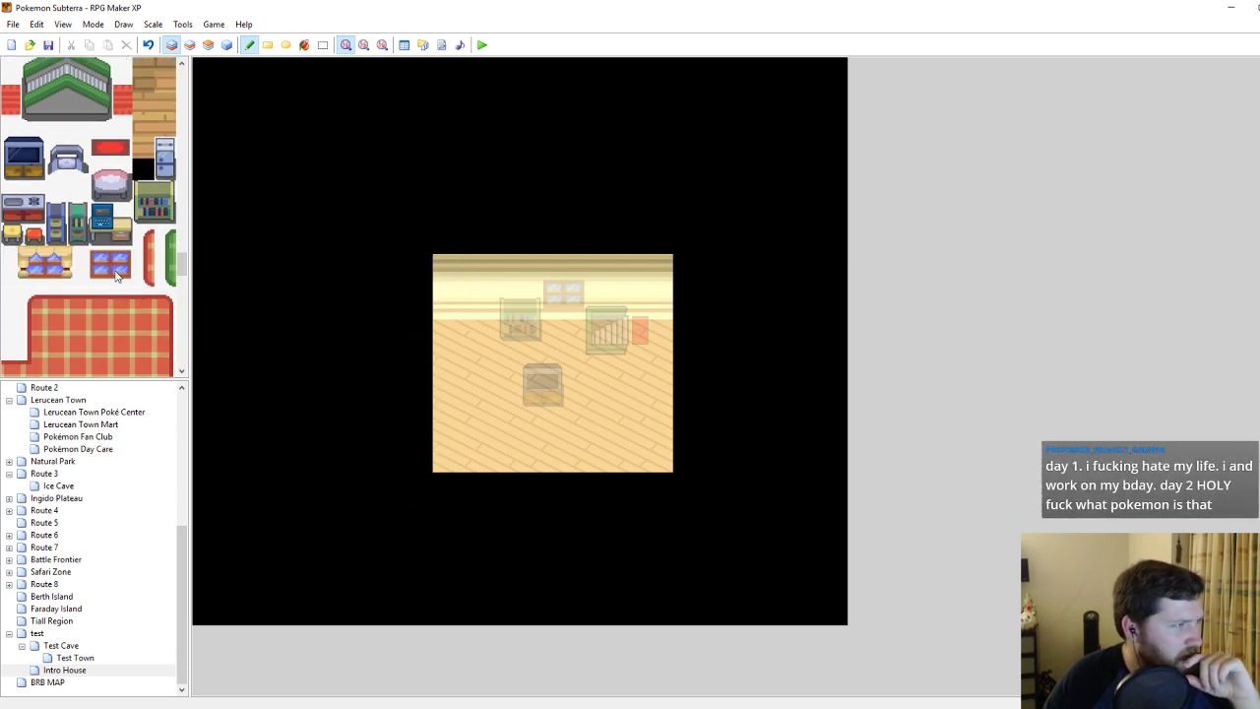
Place the computer desk beside the bookshelf on layer 2, and clear the leftmost wall and floor column on layer 1.
drag(122, 236, 101, 213)
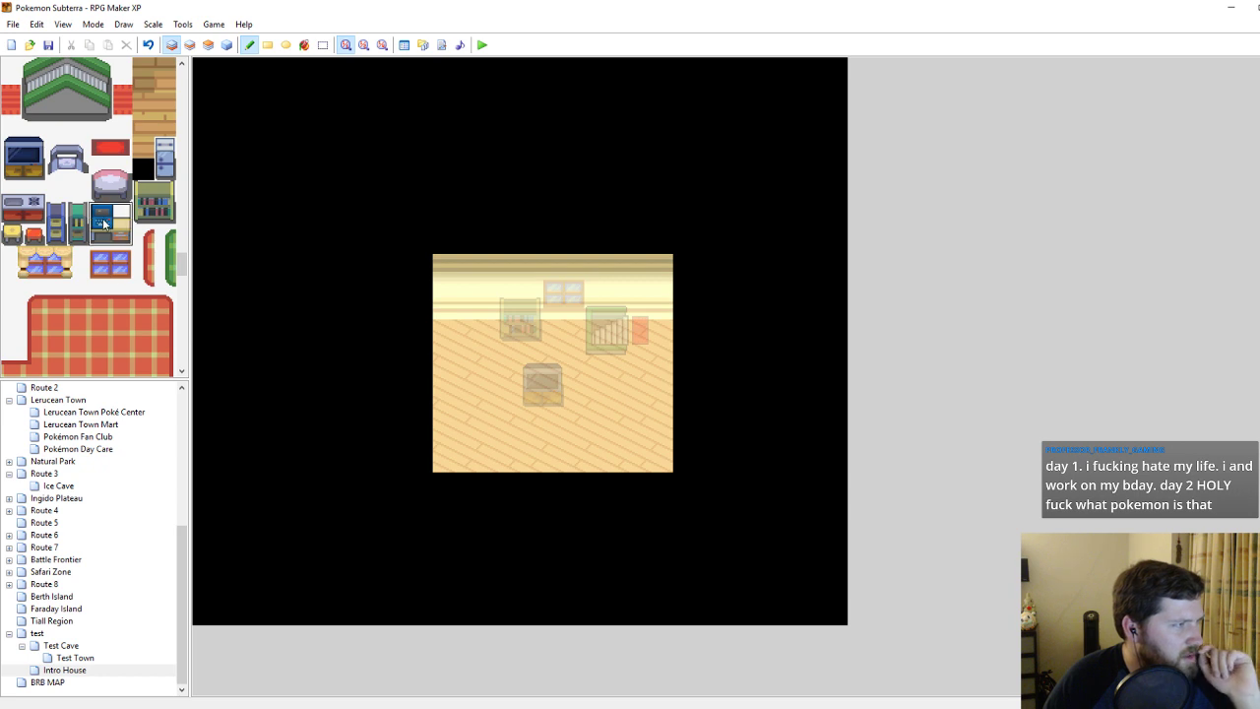
click(190, 45)
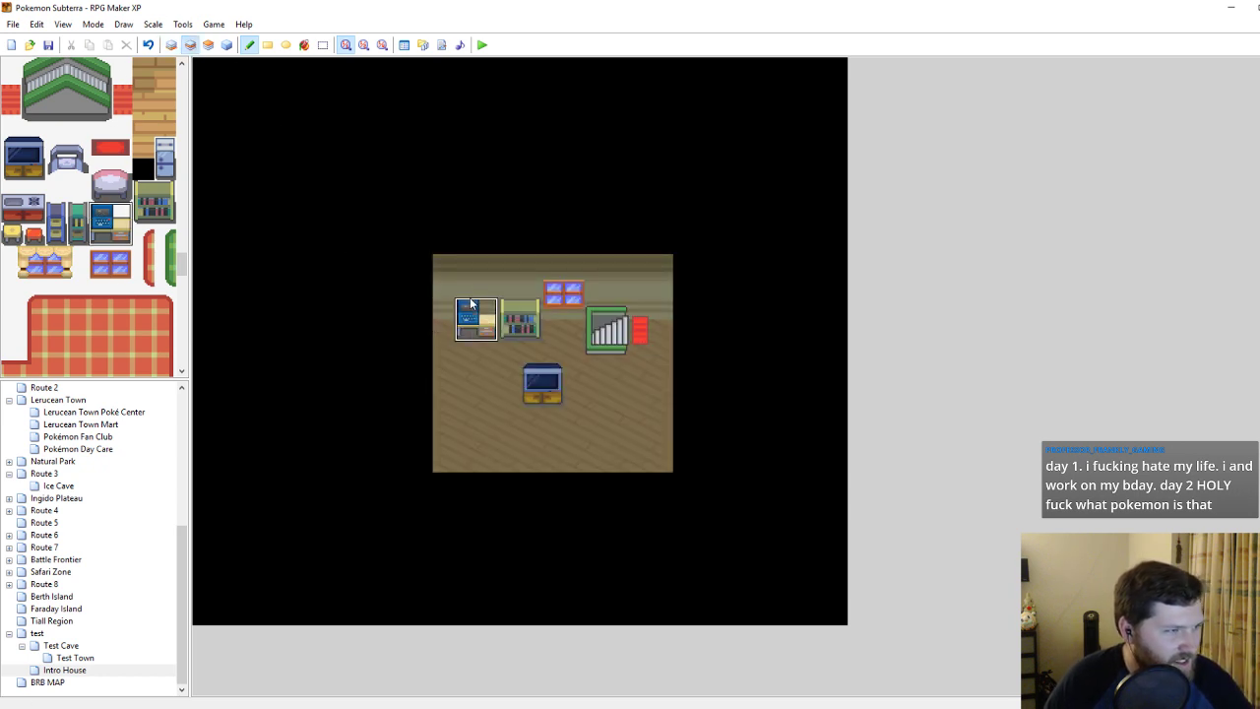
click(171, 45)
drag(442, 261, 443, 463)
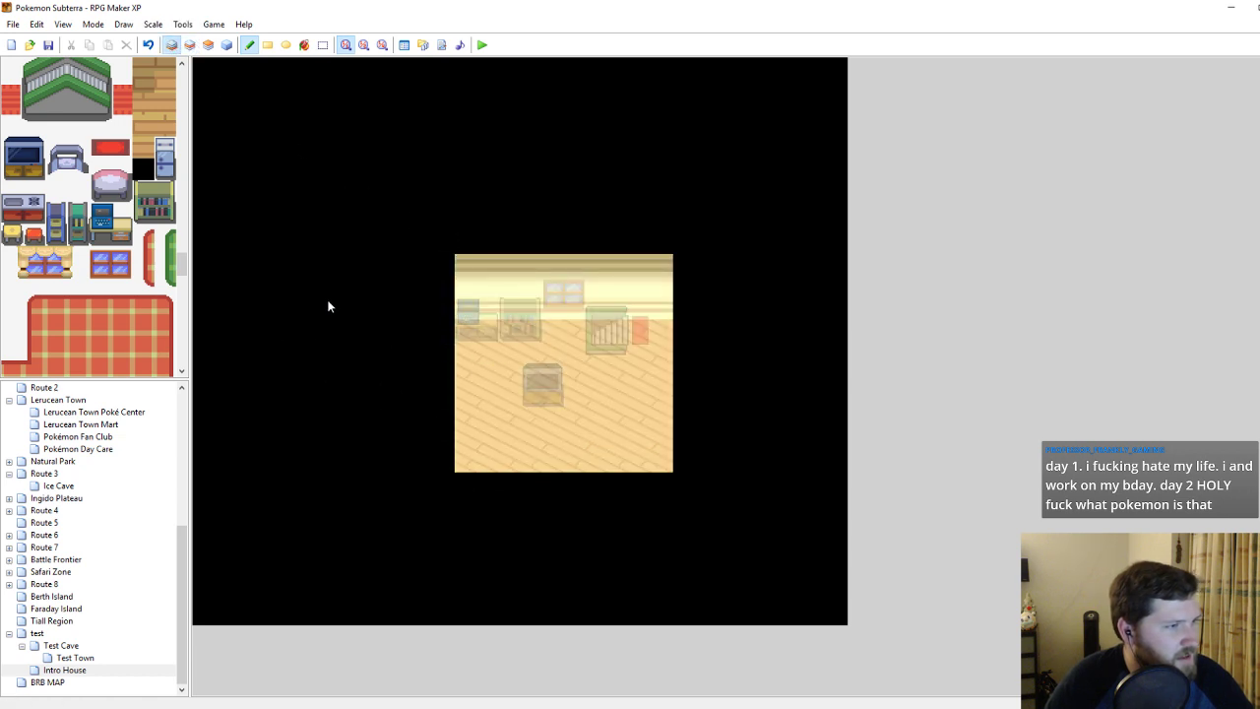
On layer 2, remove the television and its cabinet from the middle of the floor and save the project.
click(190, 44)
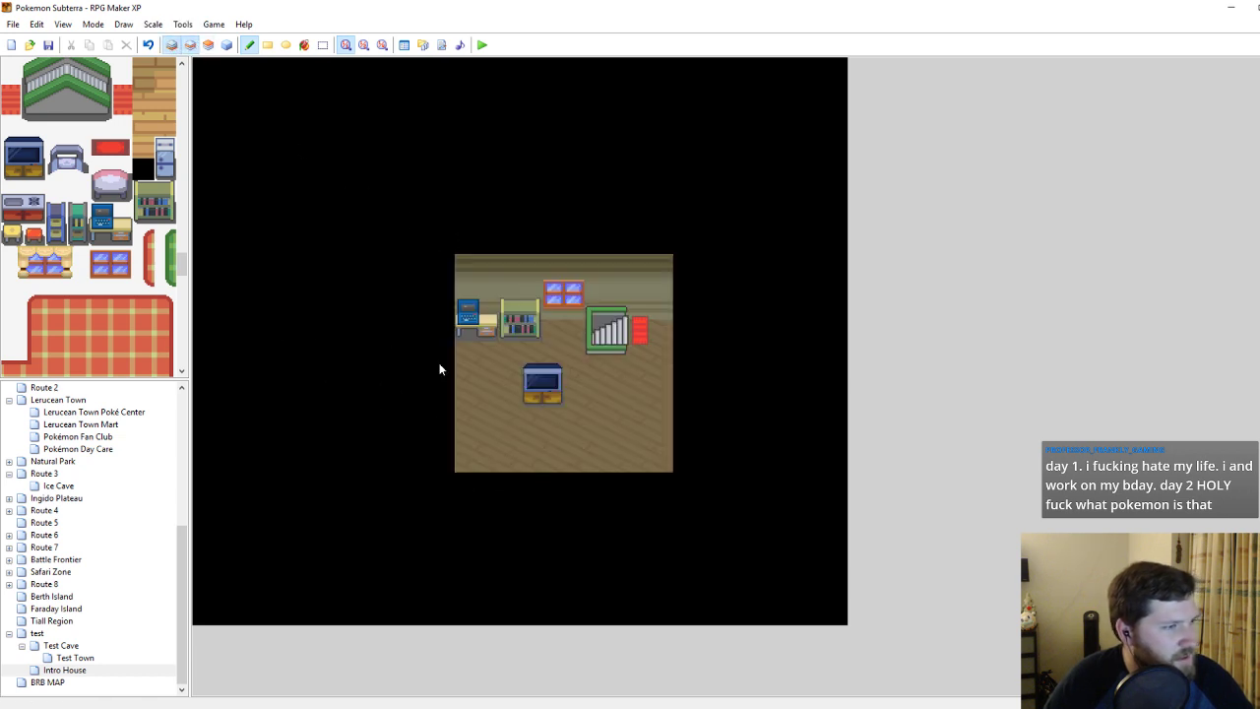
click(566, 401)
right_drag(576, 396, 547, 348)
click(551, 371)
right_drag(601, 396, 637, 433)
drag(633, 433, 574, 434)
right_click(573, 424)
key(ctrl+s)
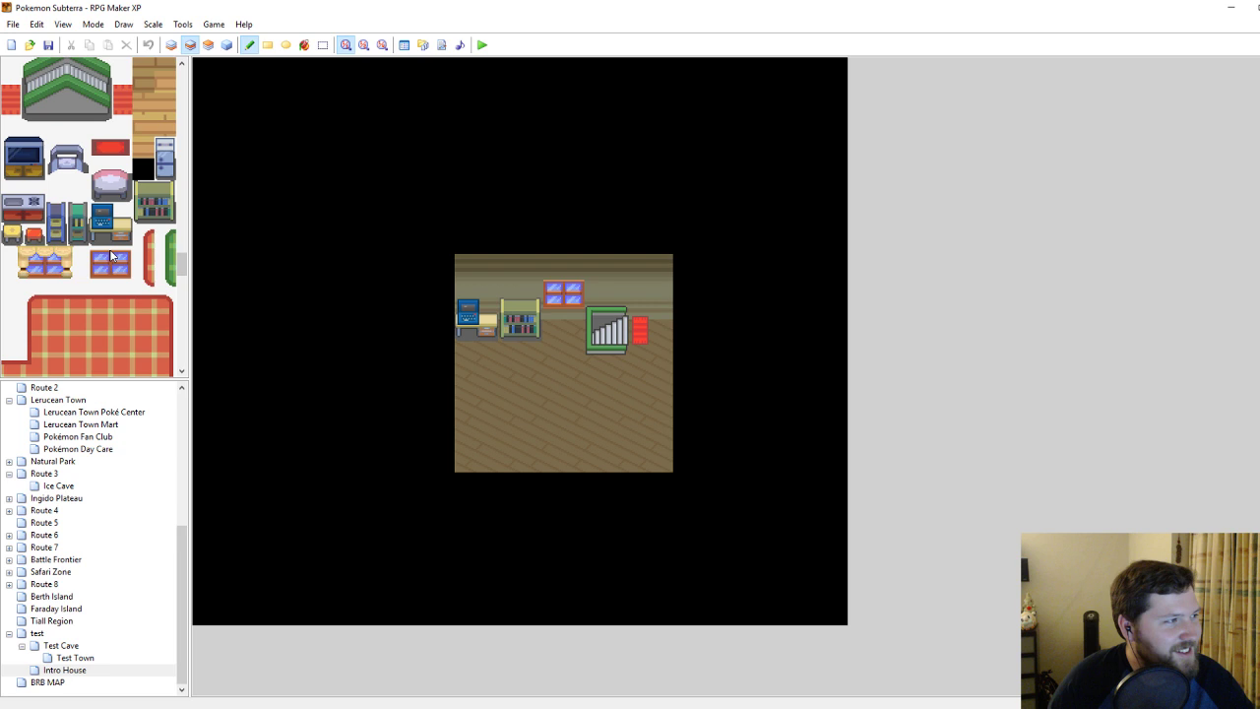
Place the bed in the room's lower-left corner, with its headboard on layer 2 and its pink-blanketed foot on layer 3.
click(110, 179)
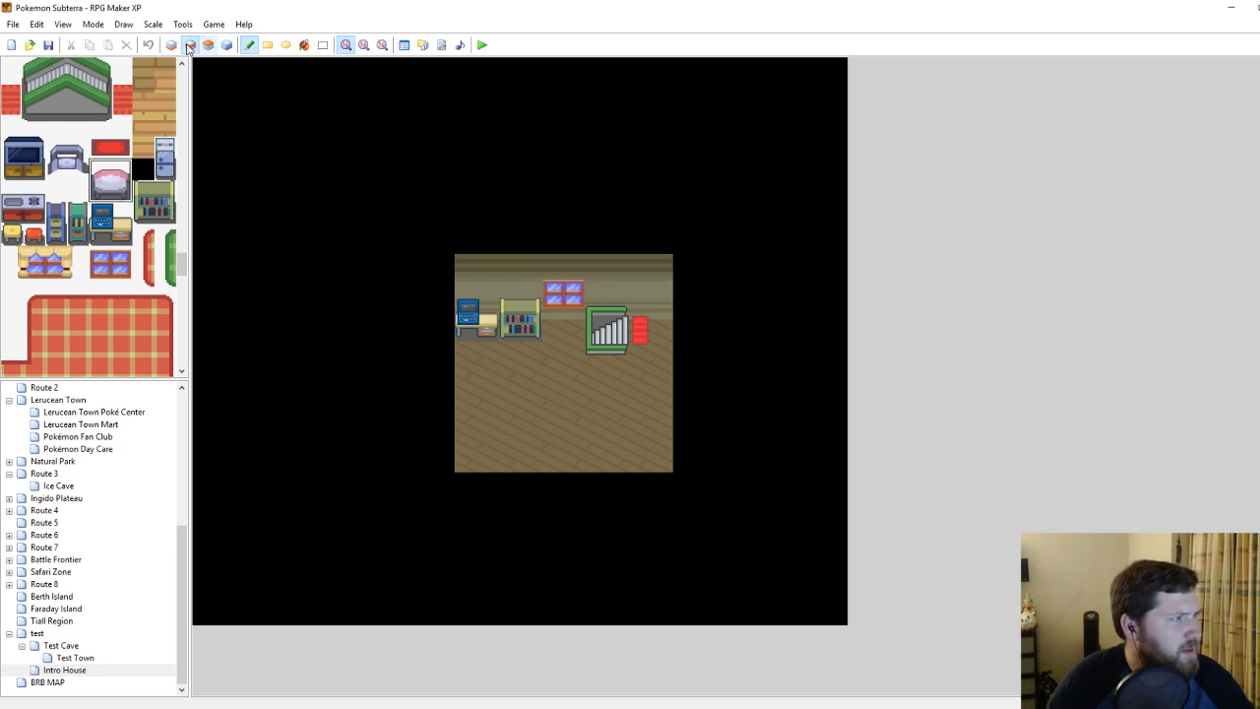
click(189, 45)
click(55, 148)
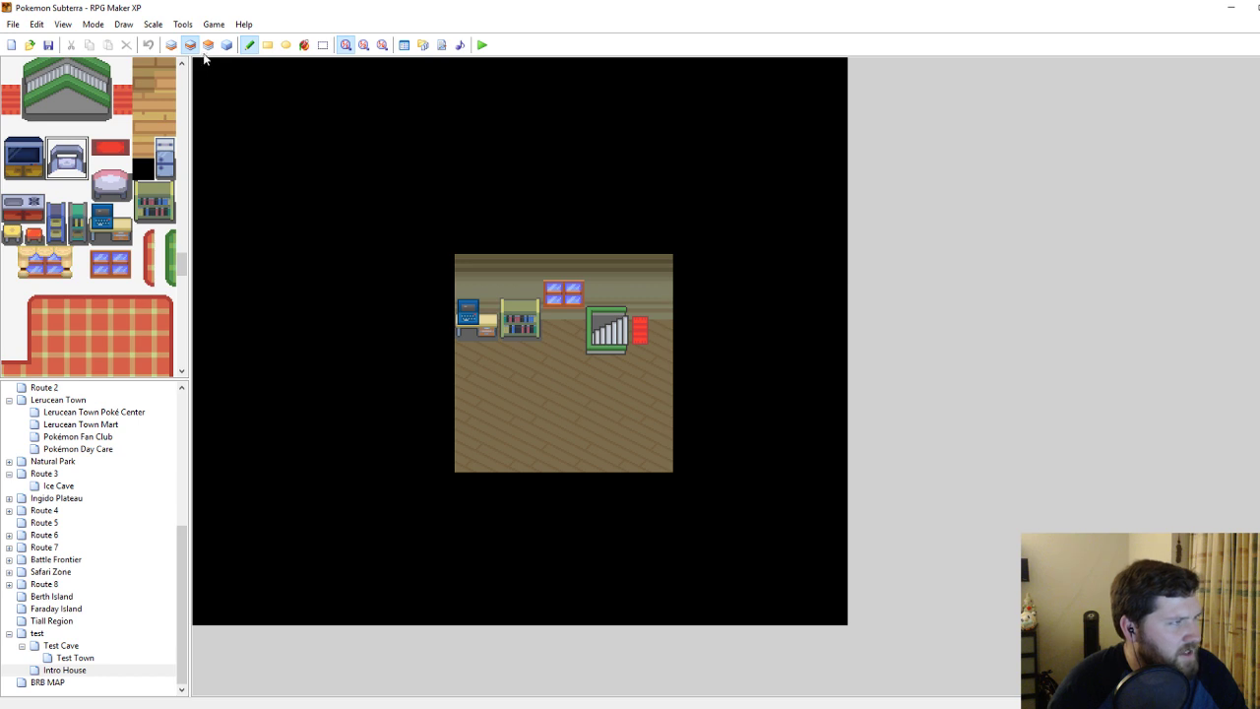
click(469, 420)
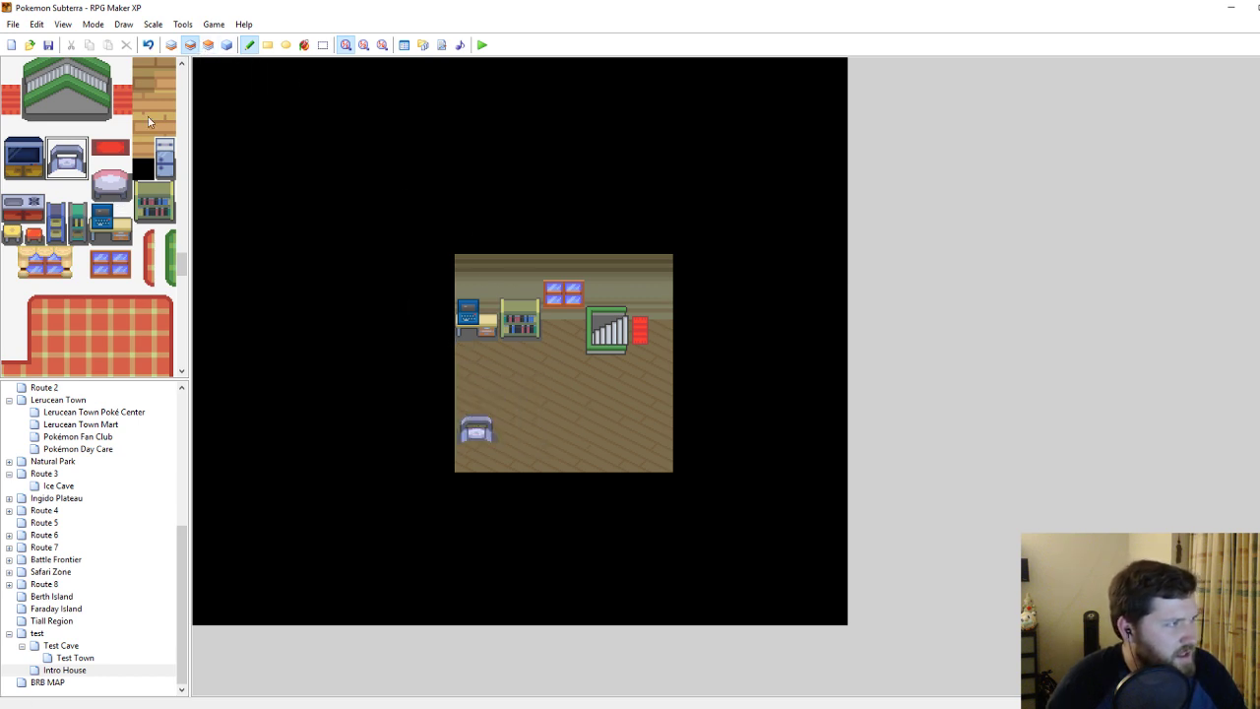
click(208, 44)
click(109, 180)
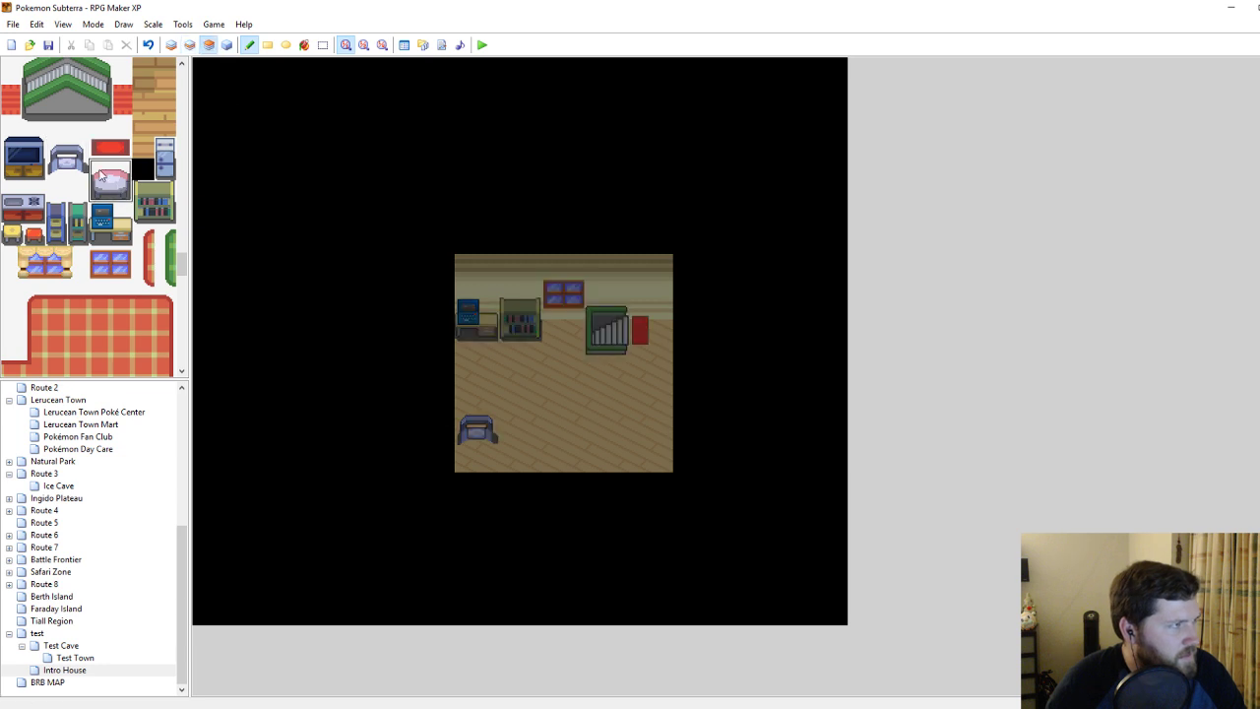
click(461, 443)
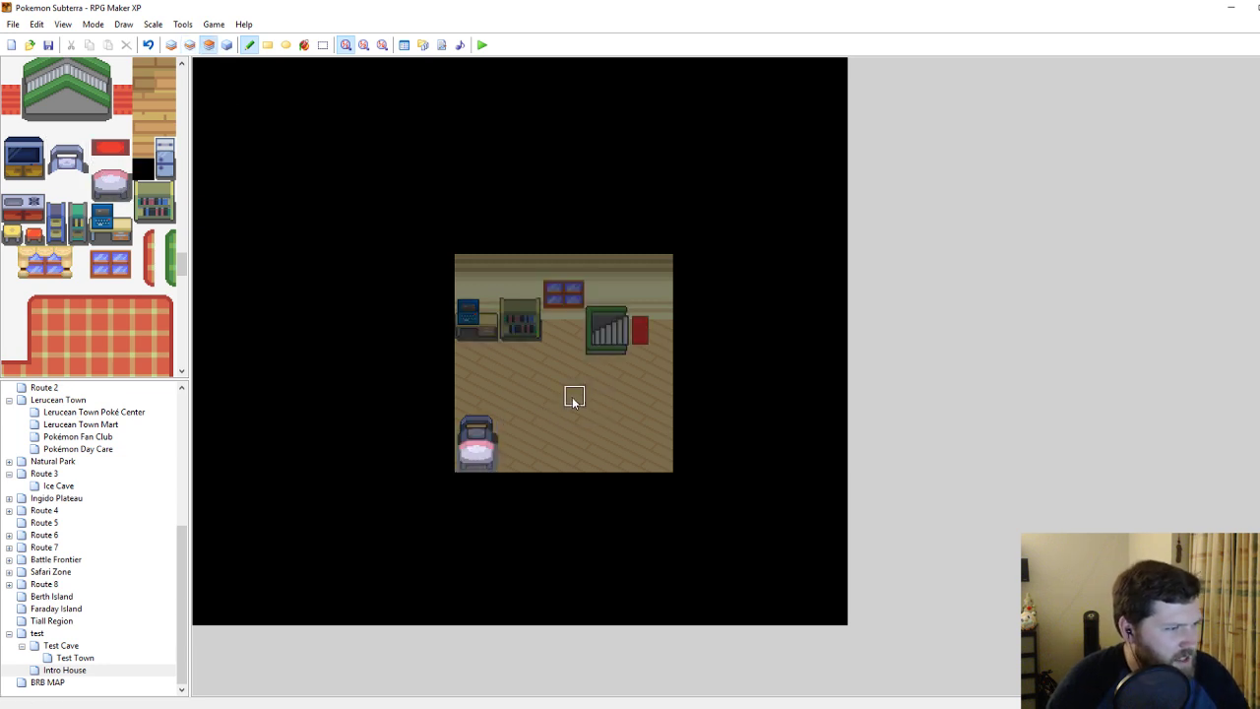
On layer 2, clear the red mat next to the staircase.
click(226, 45)
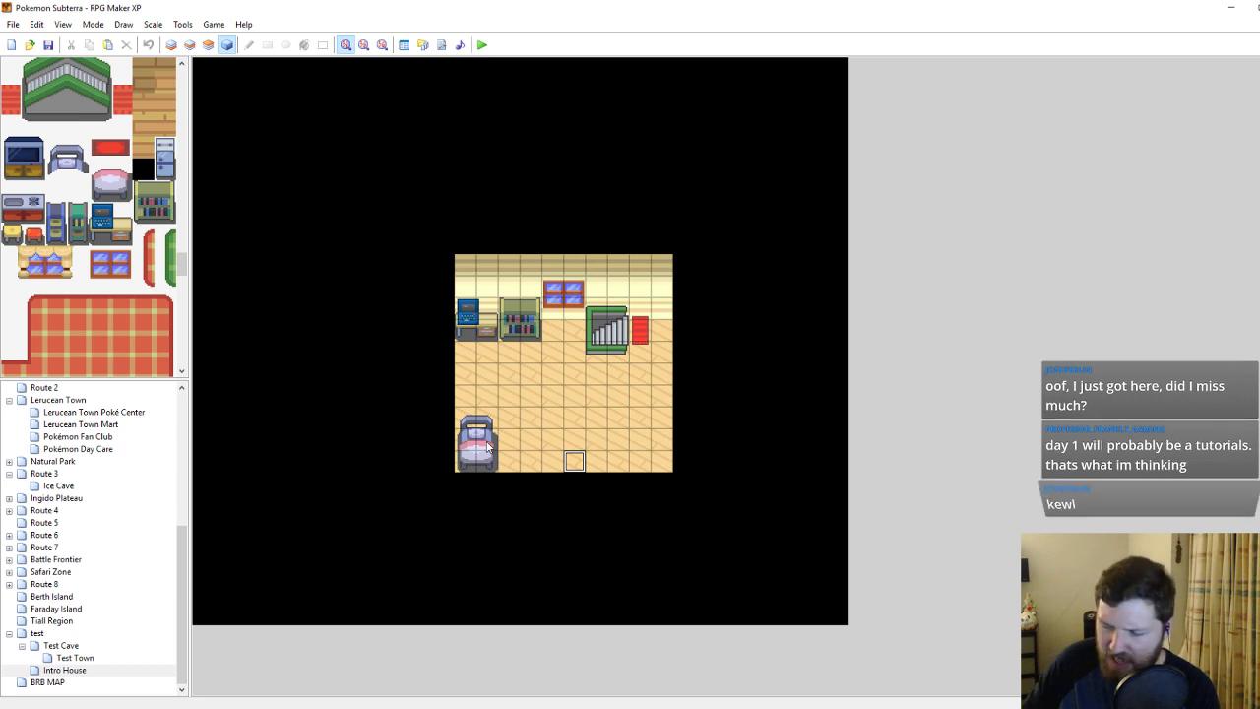
click(208, 45)
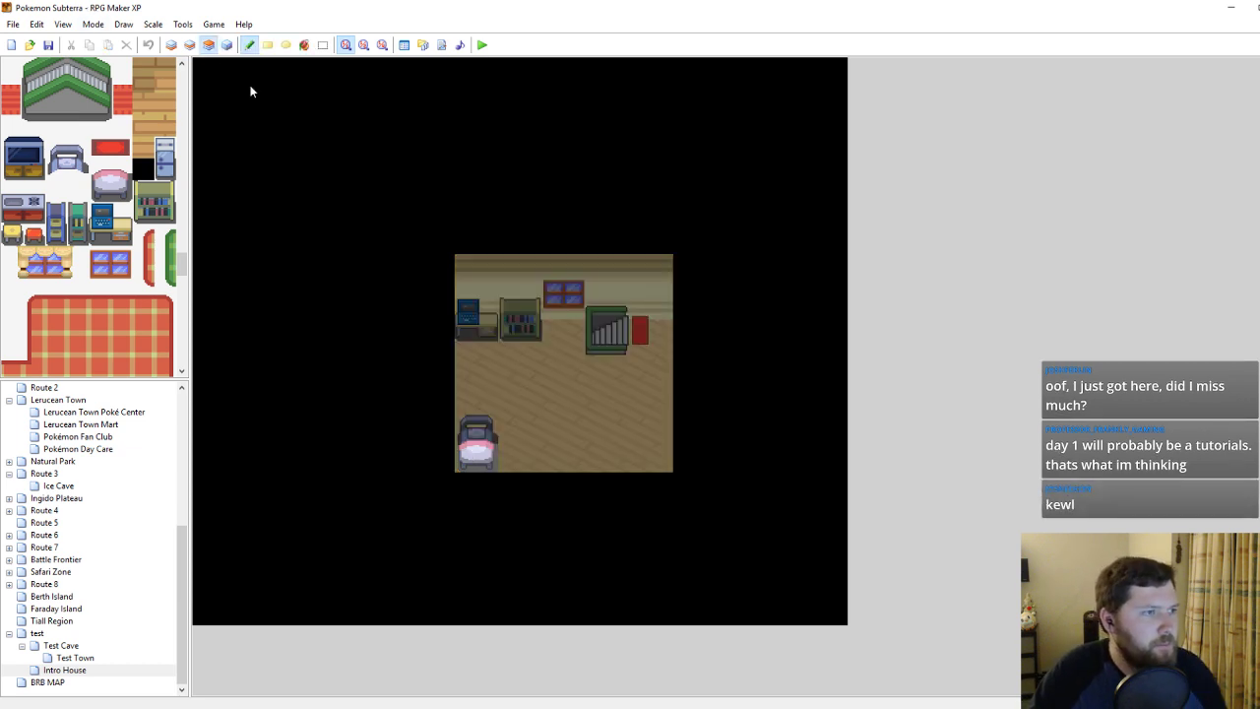
click(191, 46)
click(638, 329)
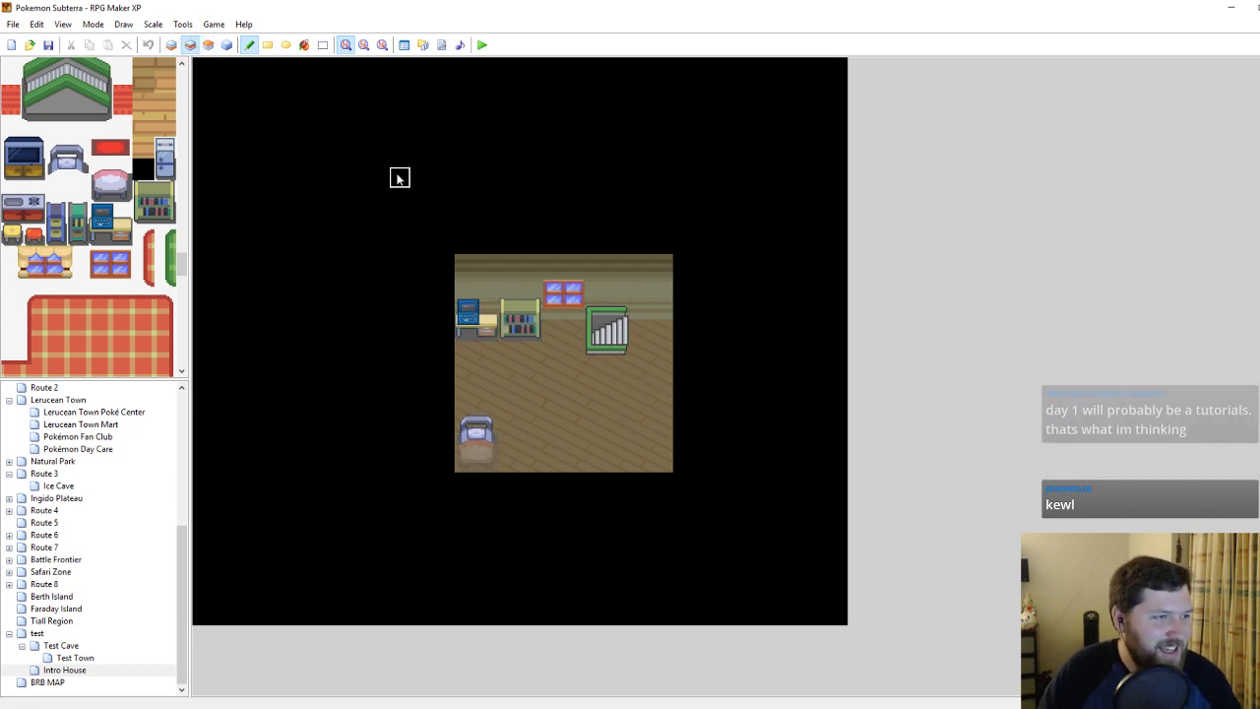
key(F4)
key(F4)
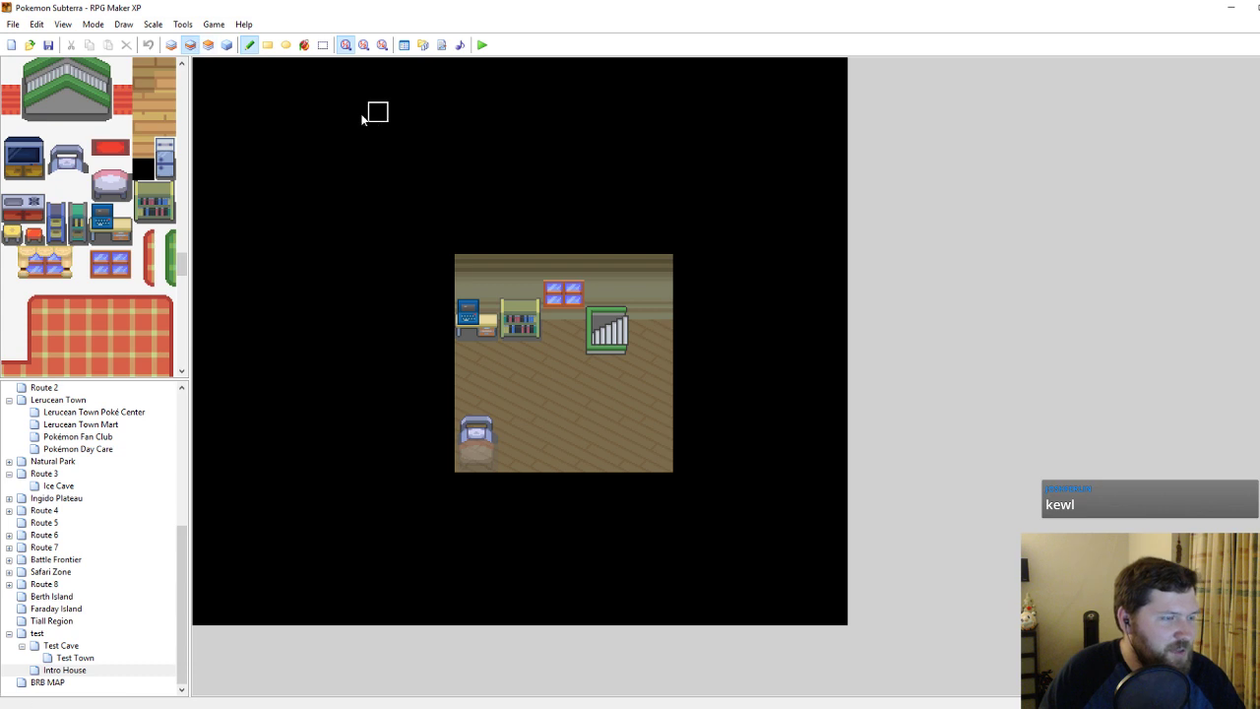
key(F4)
key(F4)
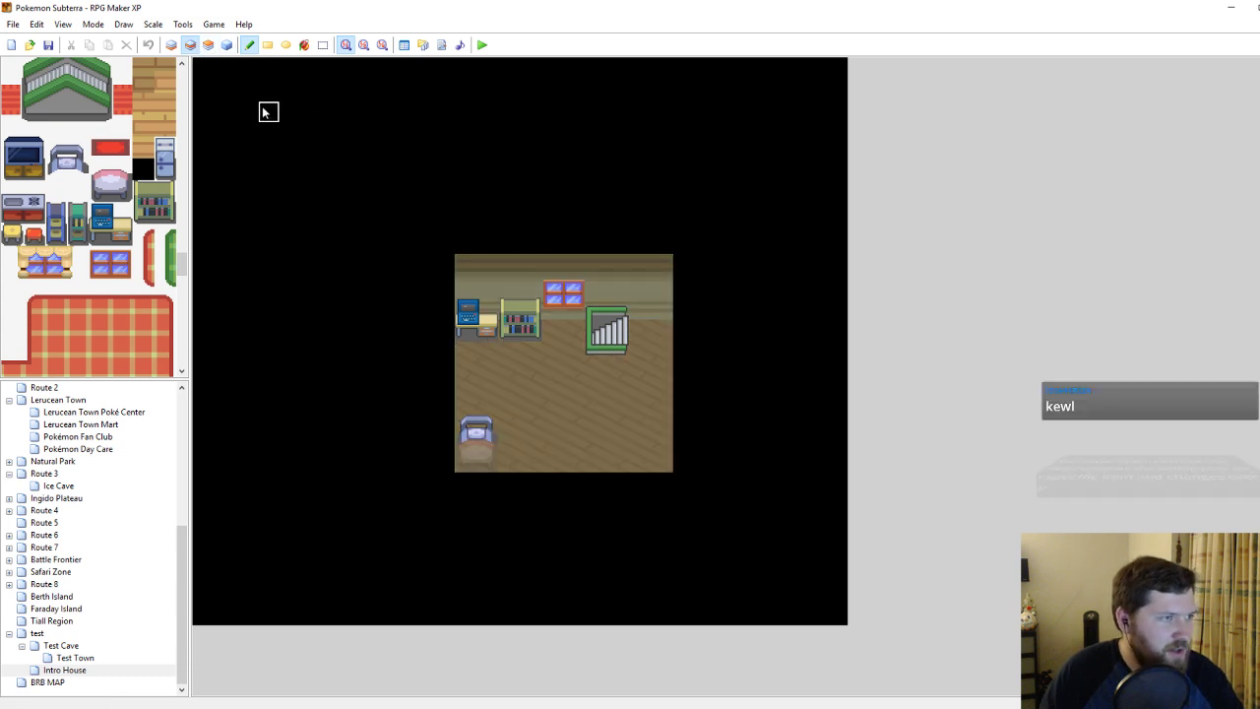
click(171, 46)
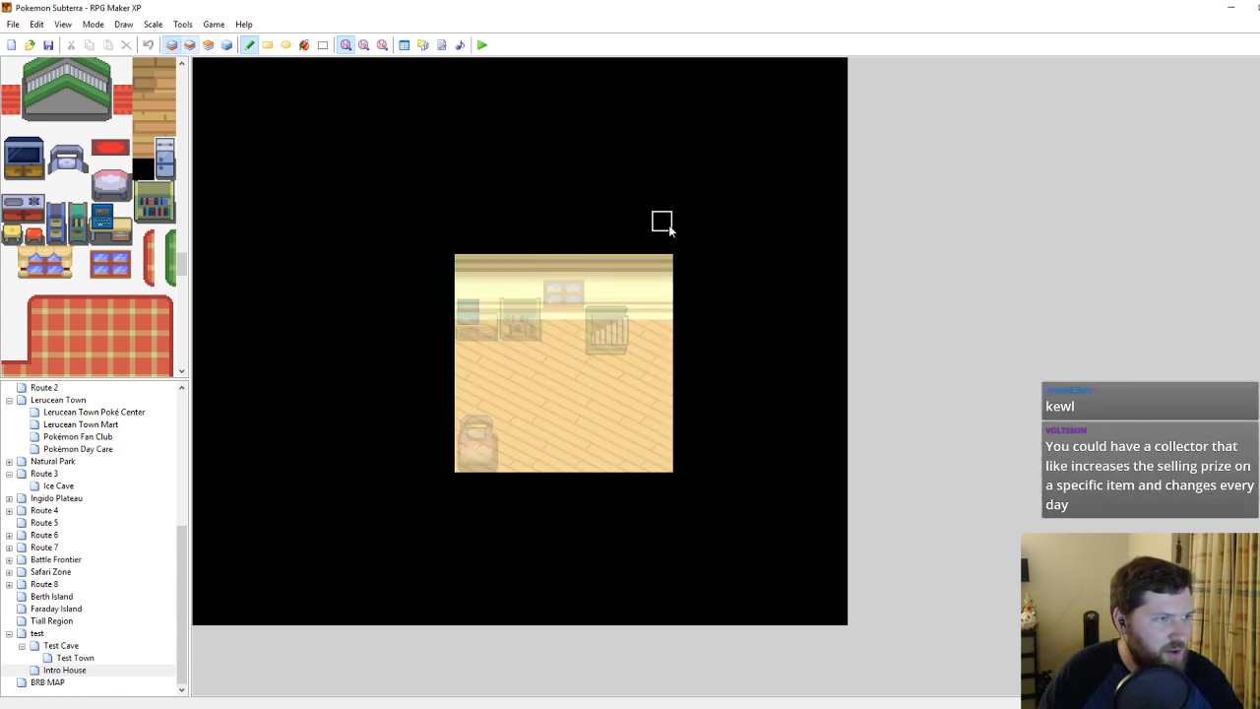
key(F4)
key(F4)
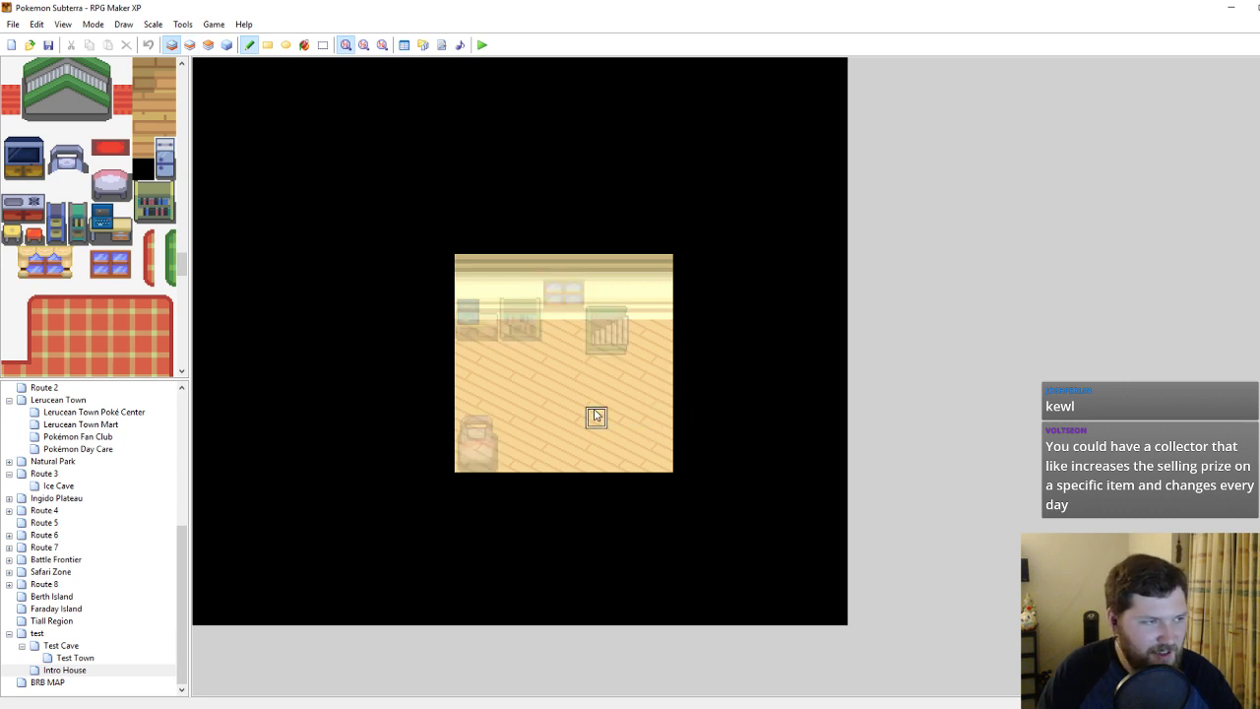
key(F4)
click(190, 46)
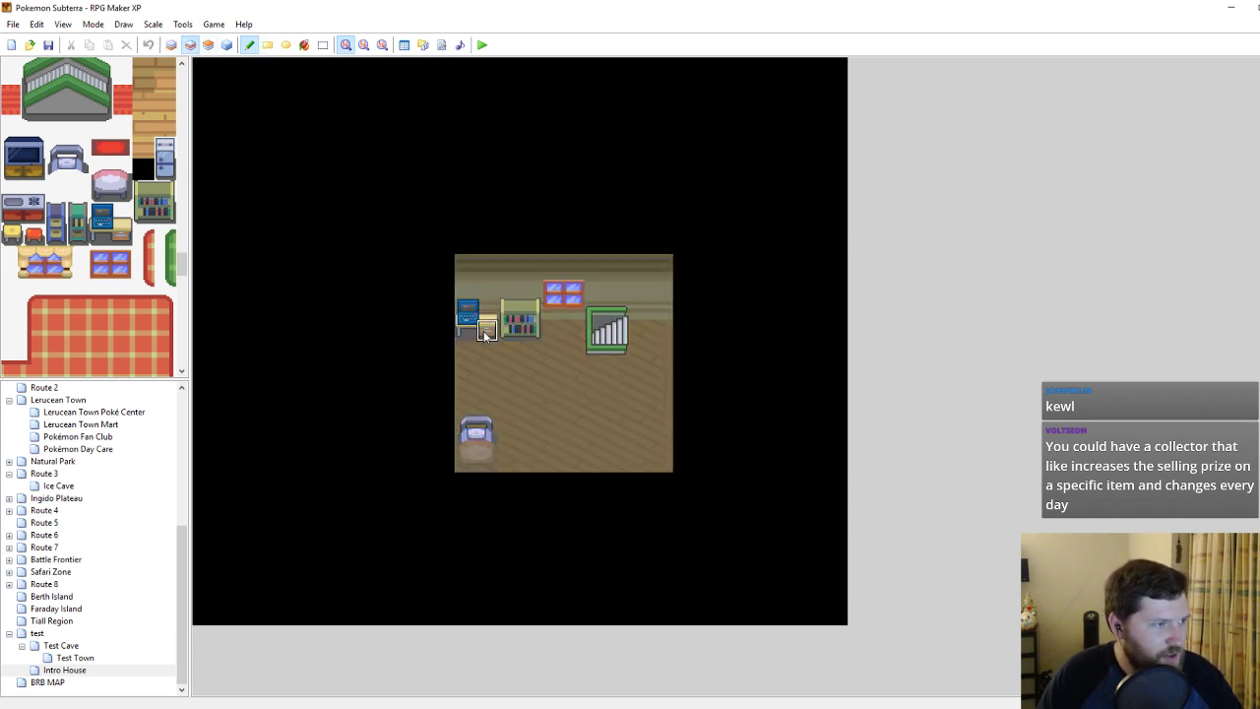
Create a new event on the bed's lower-right tile in the event layer.
click(226, 45)
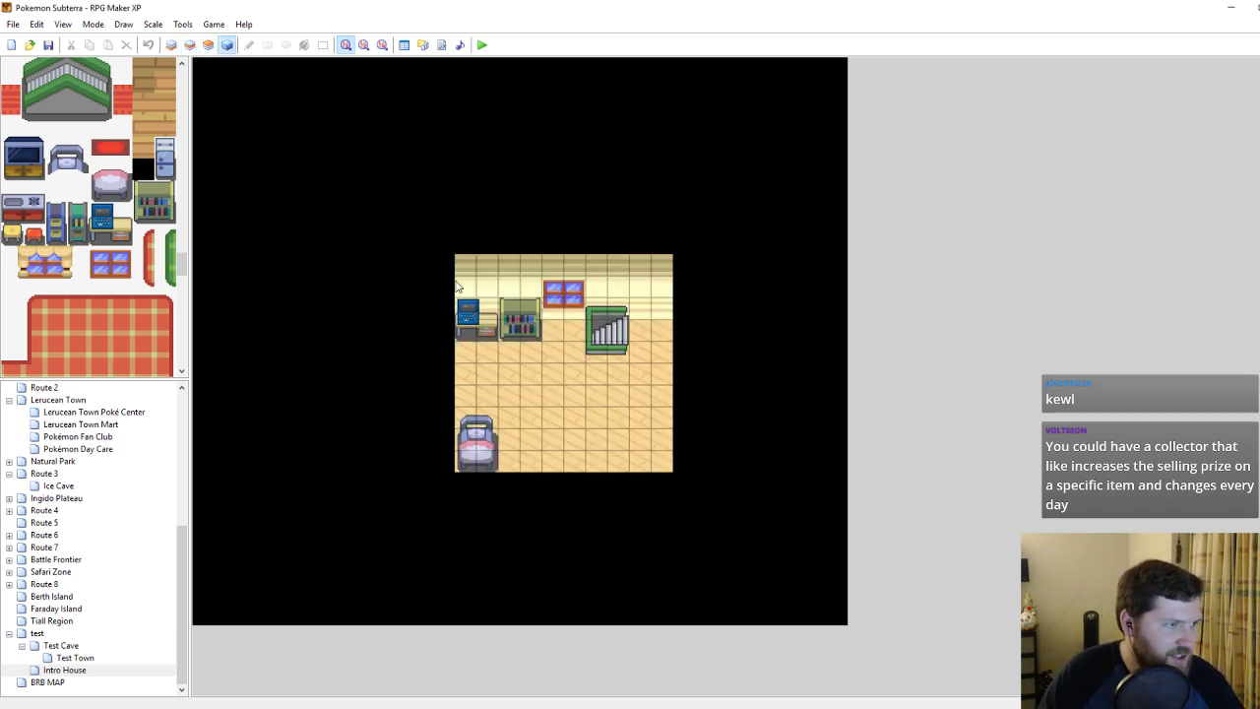
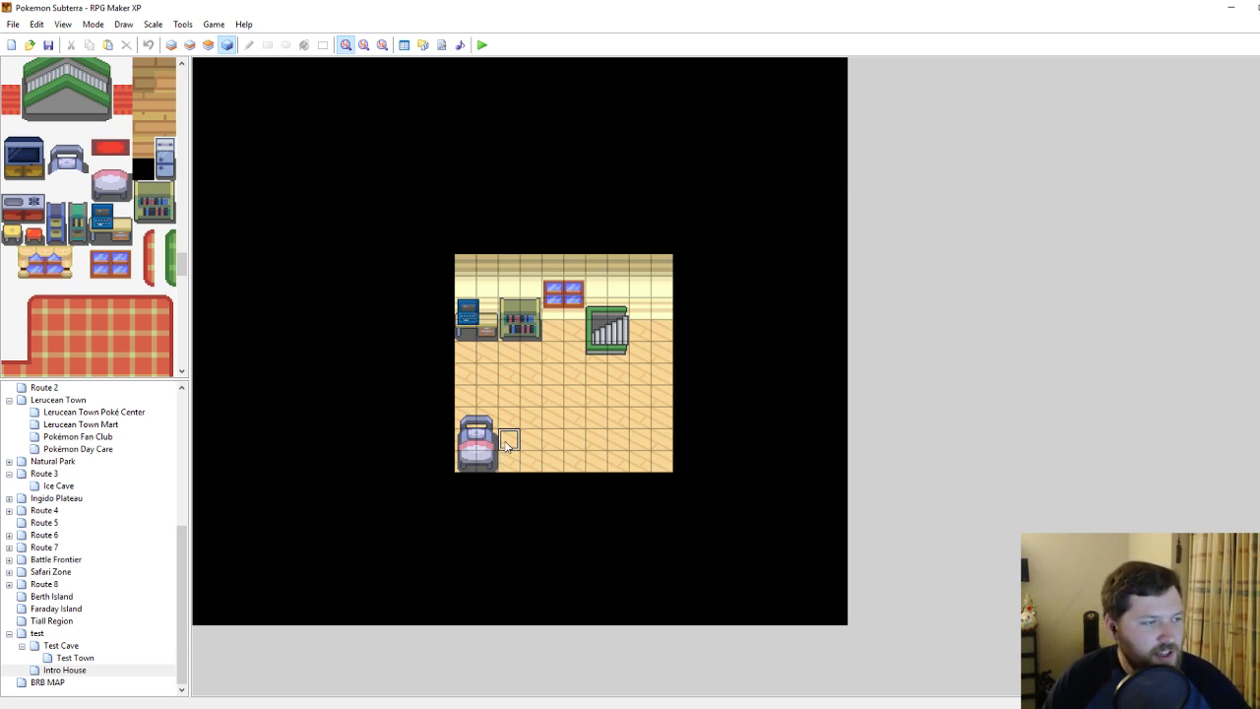
click(492, 463)
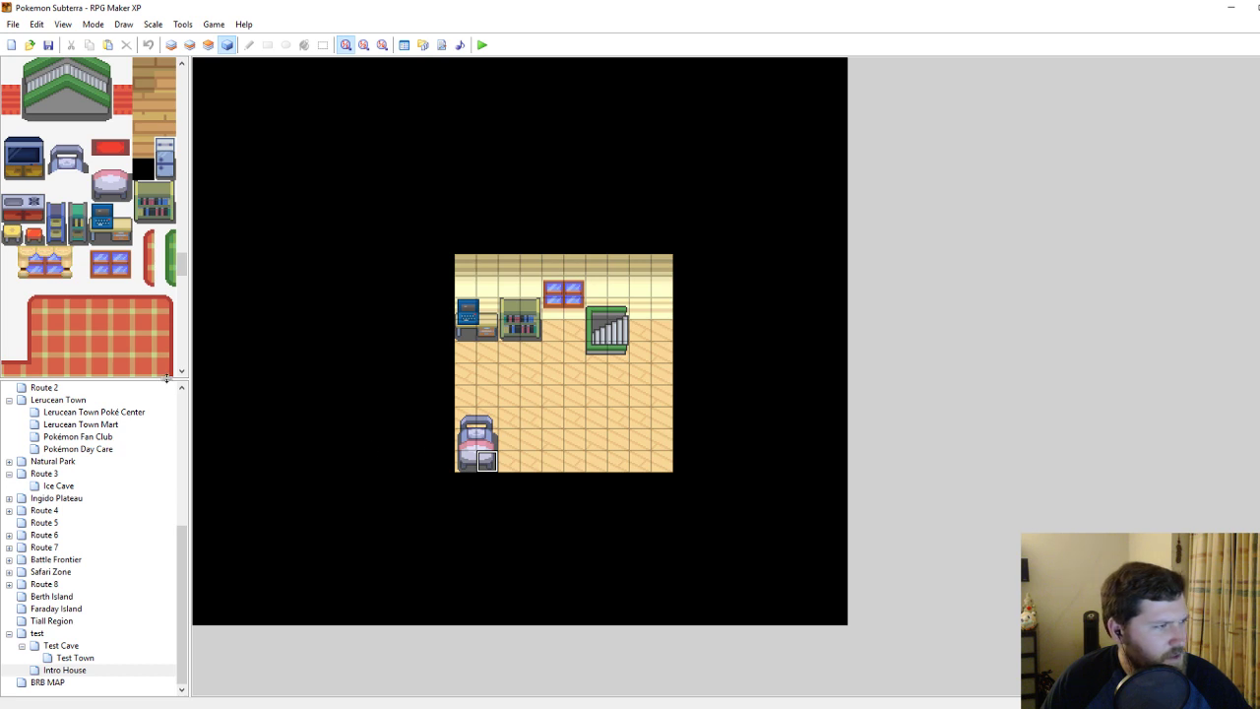
drag(145, 379, 141, 325)
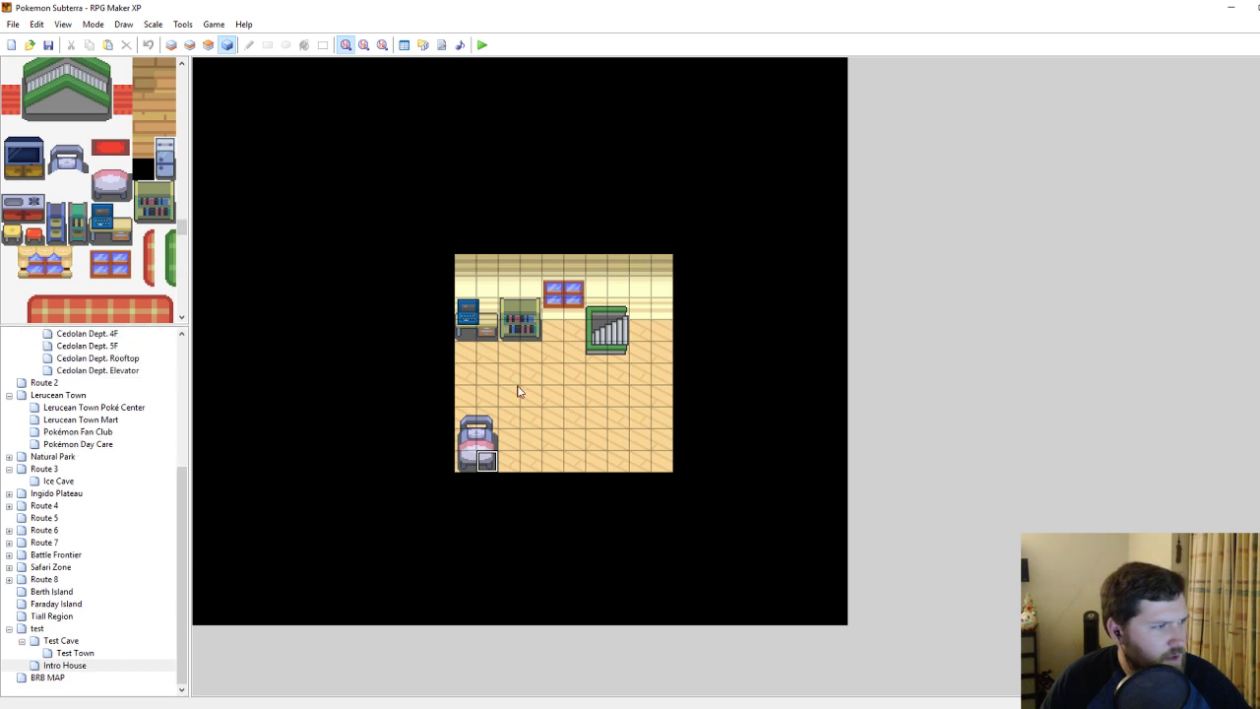
right_click(487, 463)
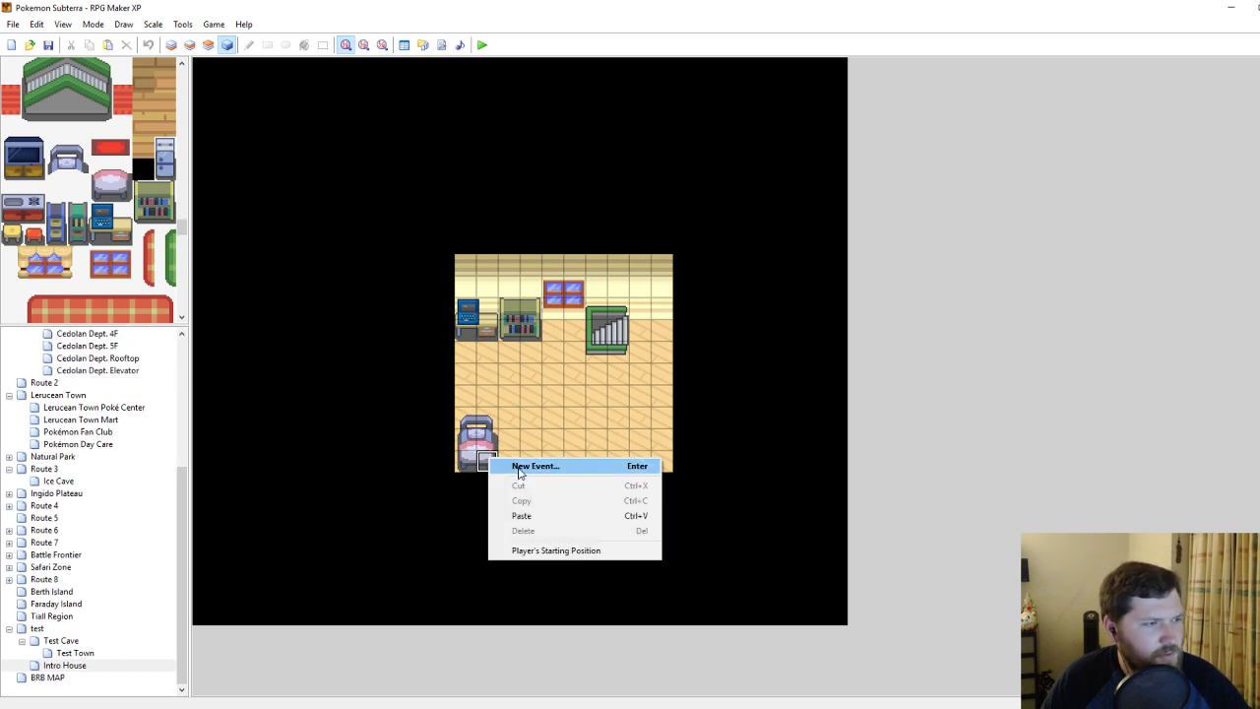
click(519, 467)
Add a conditional branch to the event that checks whether the player is facing Down, with an Else branch.
click(651, 234)
right_click(654, 236)
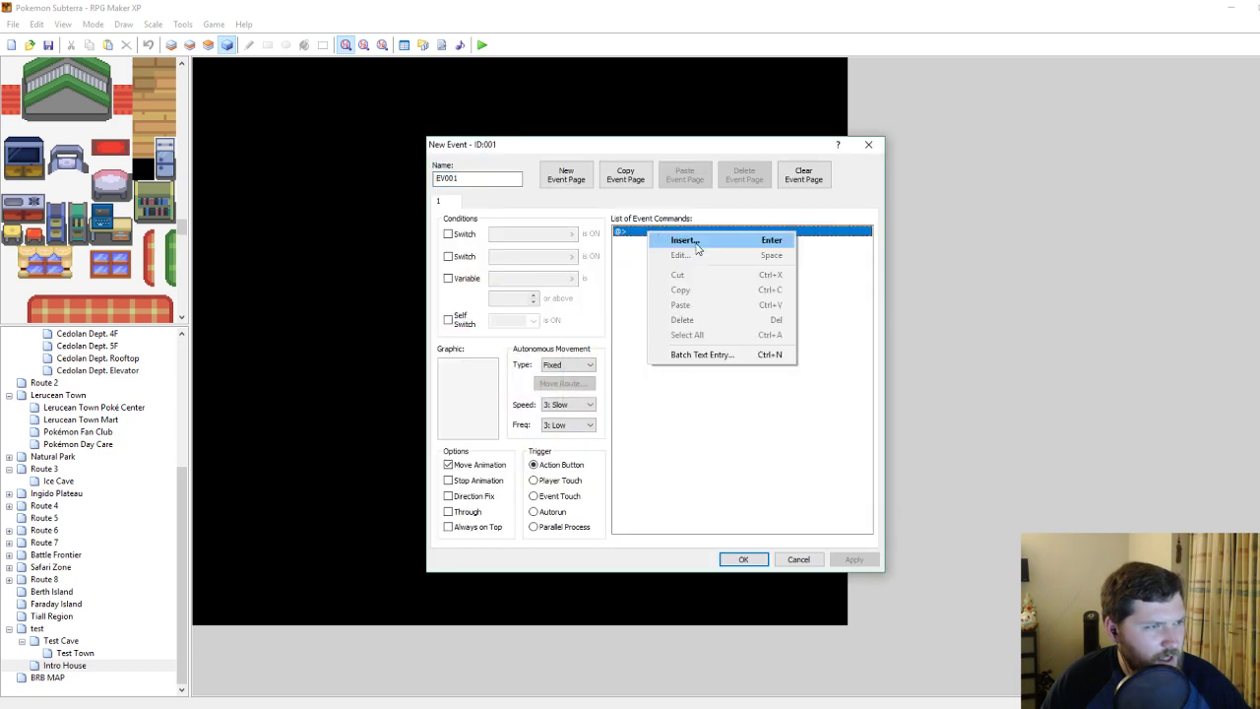
click(679, 244)
click(694, 253)
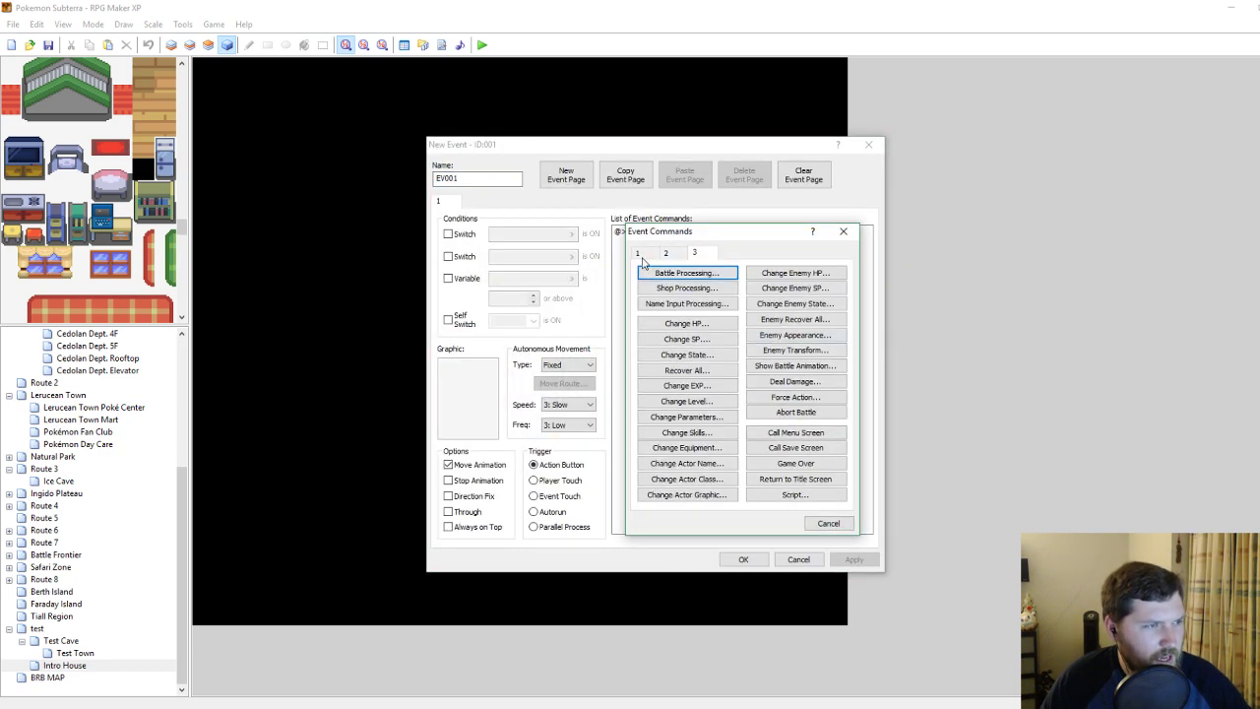
click(638, 253)
key(Return)
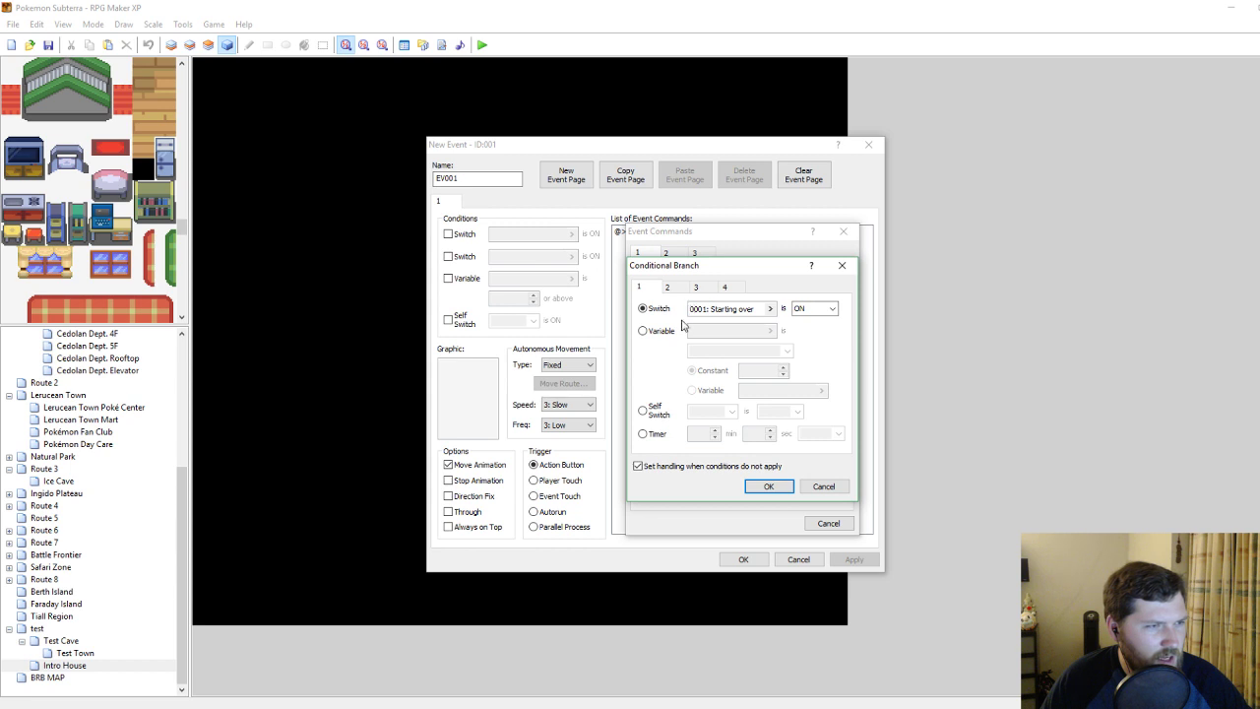
click(677, 287)
click(701, 287)
click(734, 286)
click(705, 287)
click(665, 376)
click(768, 486)
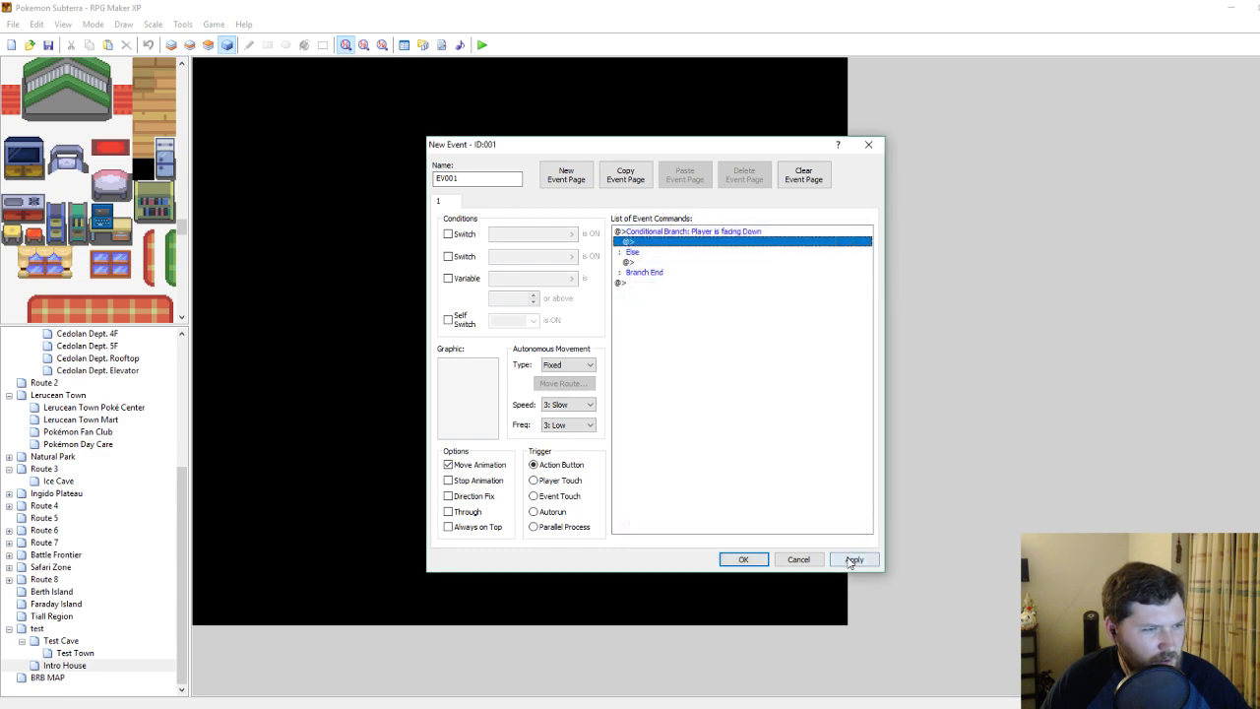
Inside the facing-down branch, add the text message "Do you want to sleep in the bed?".
right_click(646, 244)
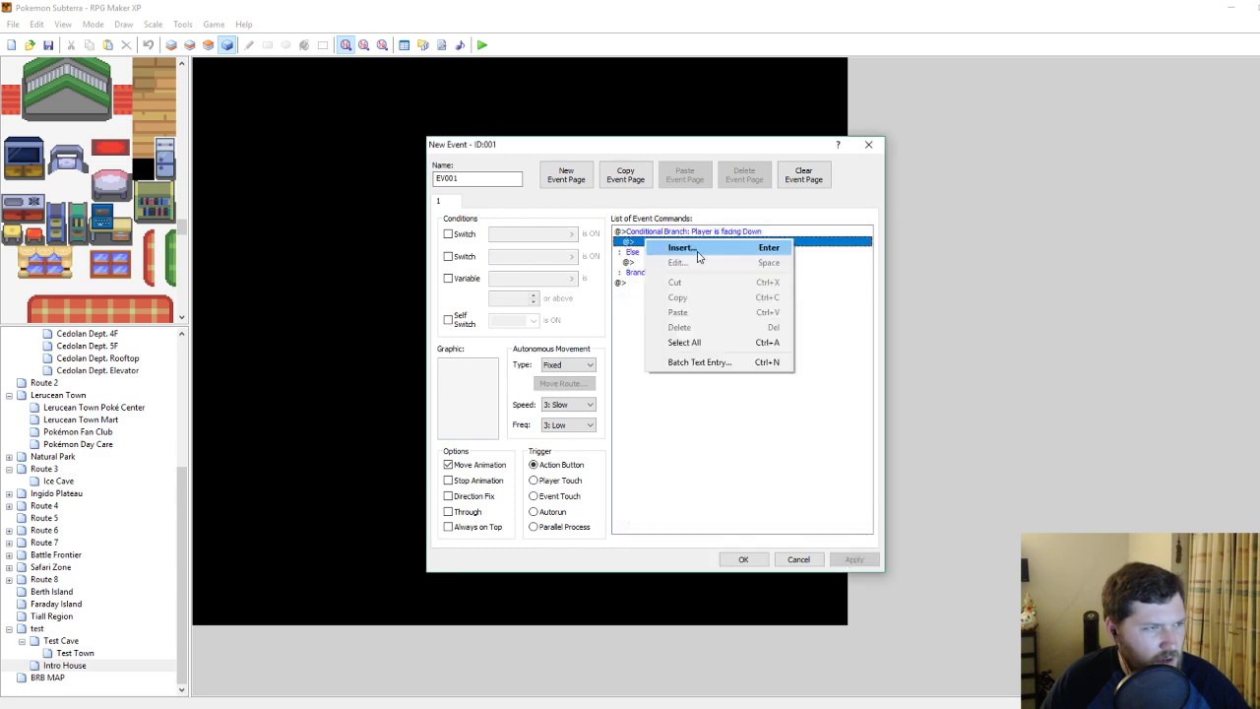
click(670, 248)
click(694, 275)
text(Do you want to sleep)
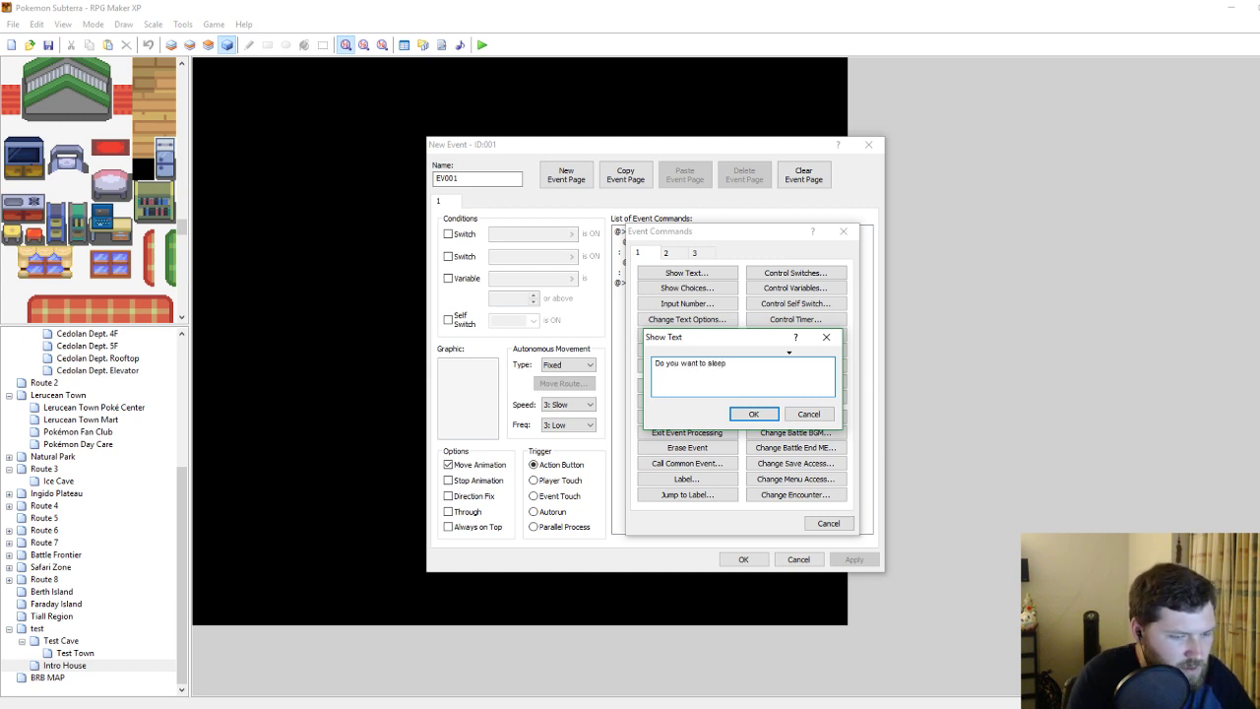
text(d?)
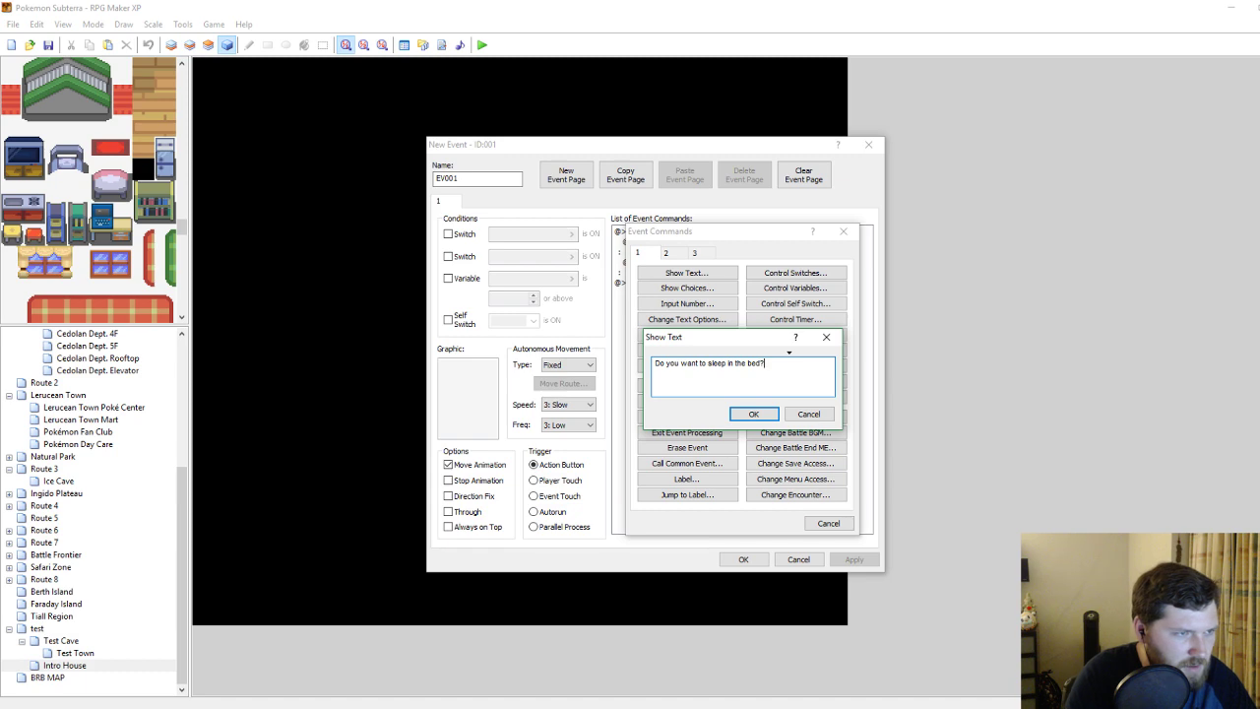
click(750, 415)
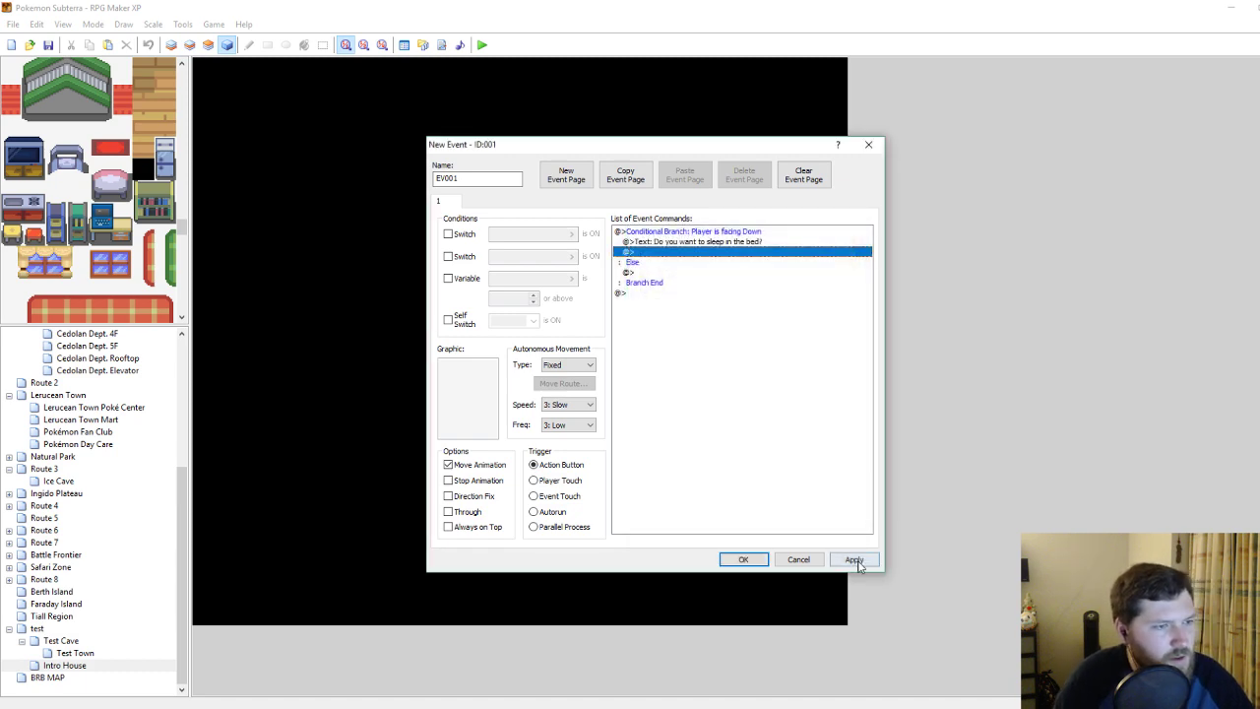
Add a Show Choices command with Yes and No below the message and apply the event changes.
right_click(650, 253)
click(683, 260)
click(688, 290)
click(748, 455)
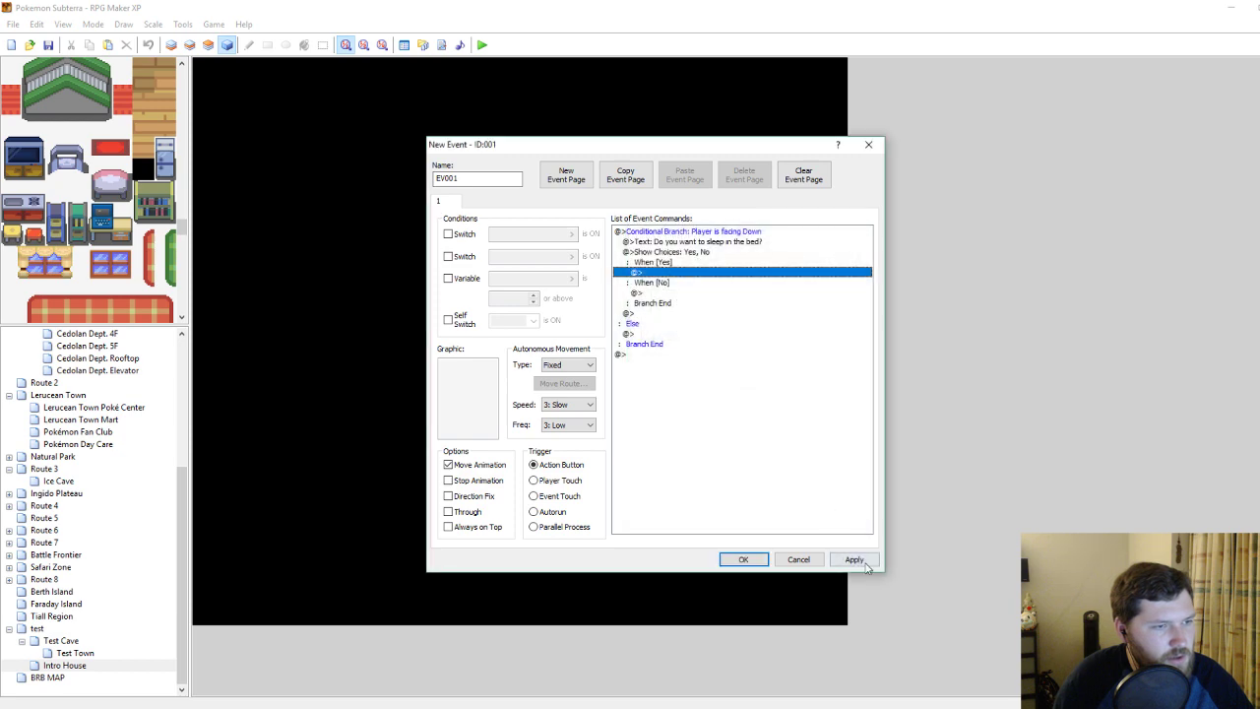
click(861, 564)
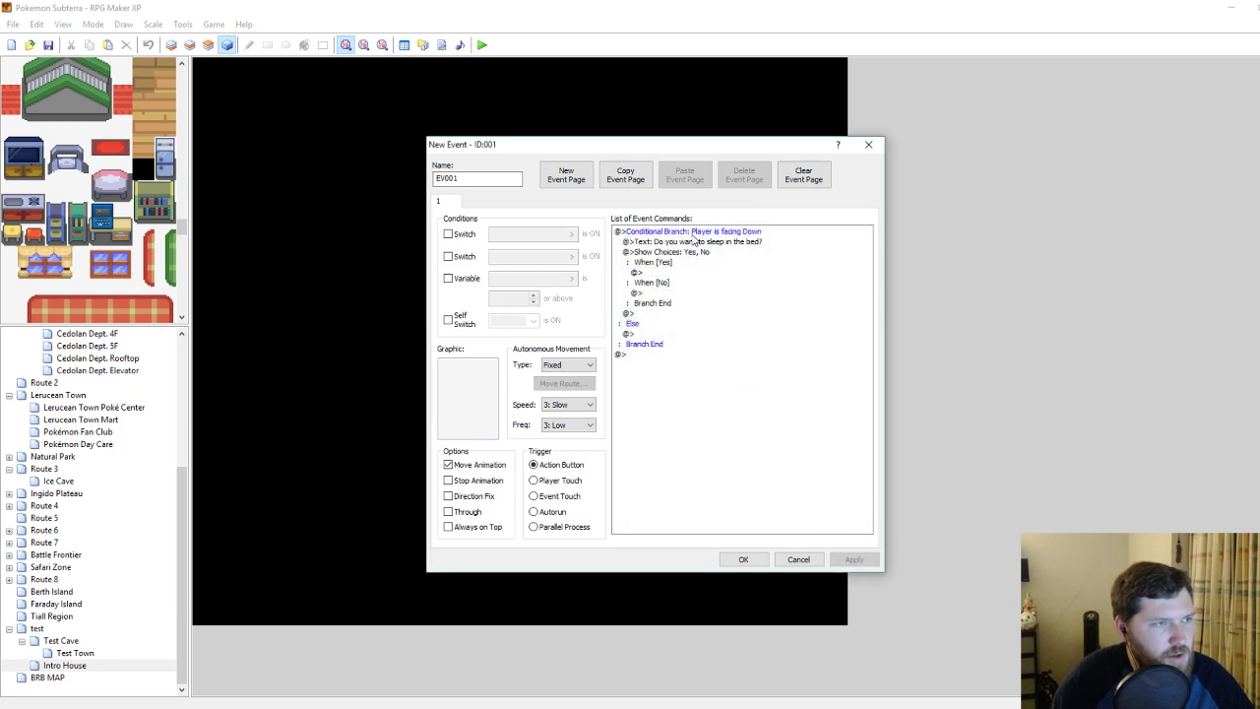
Add a Recover All command for the entire party to the Yes choice and apply the event changes.
right_click(662, 274)
click(738, 280)
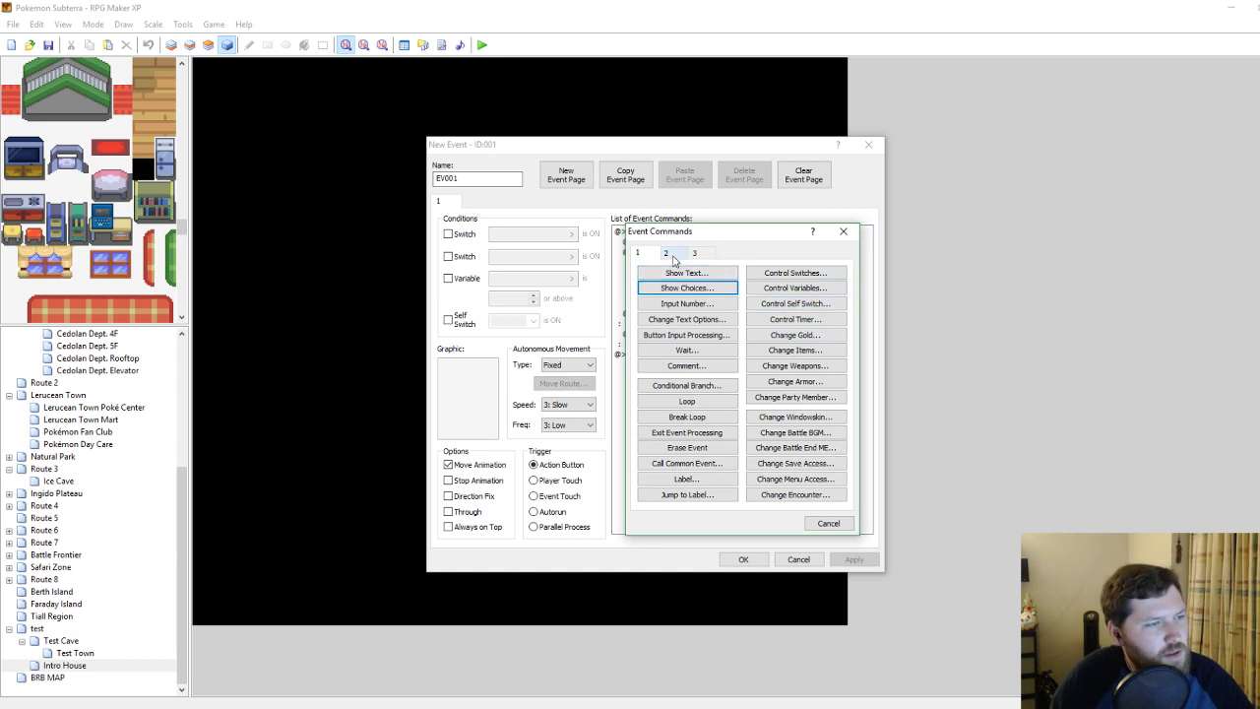
click(666, 254)
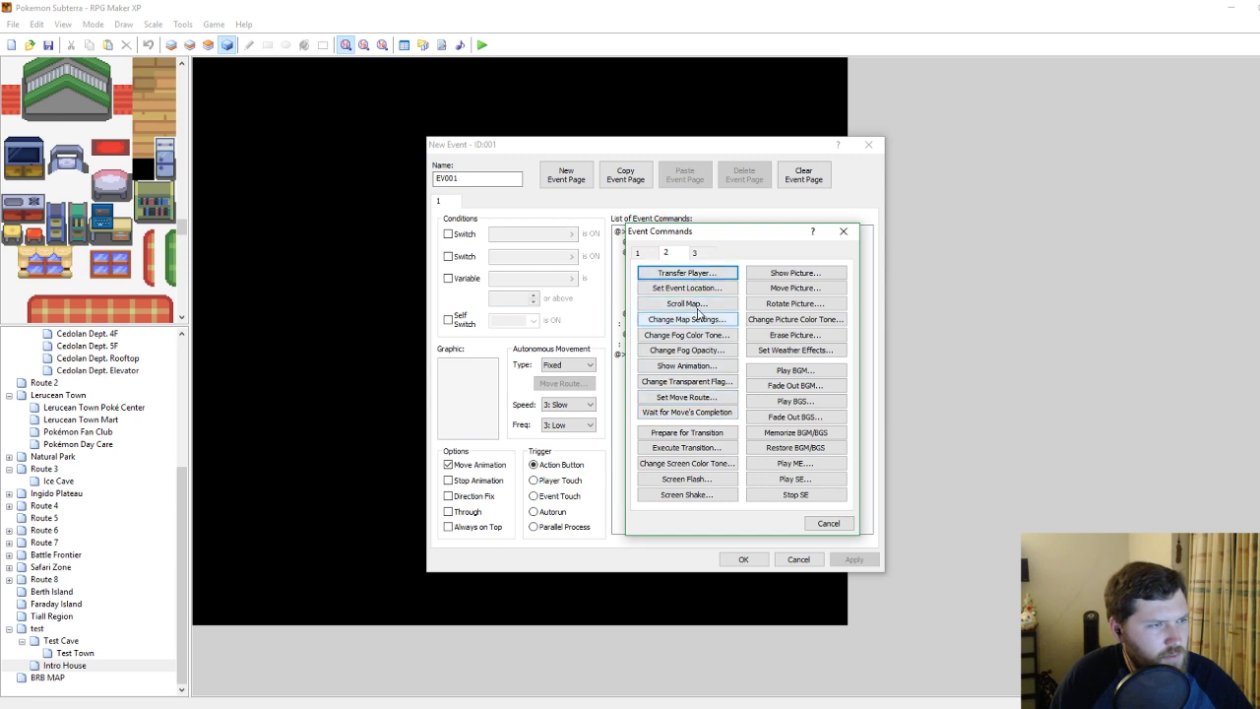
click(637, 253)
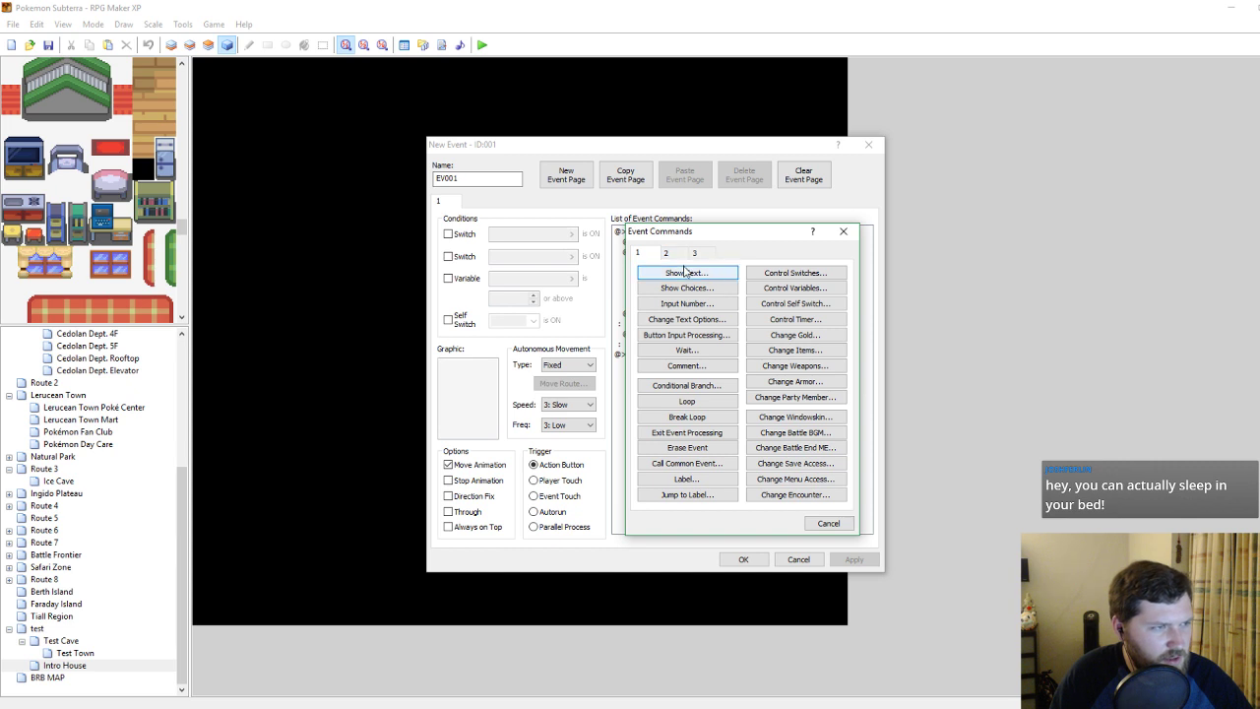
click(689, 272)
click(808, 414)
click(694, 253)
click(667, 254)
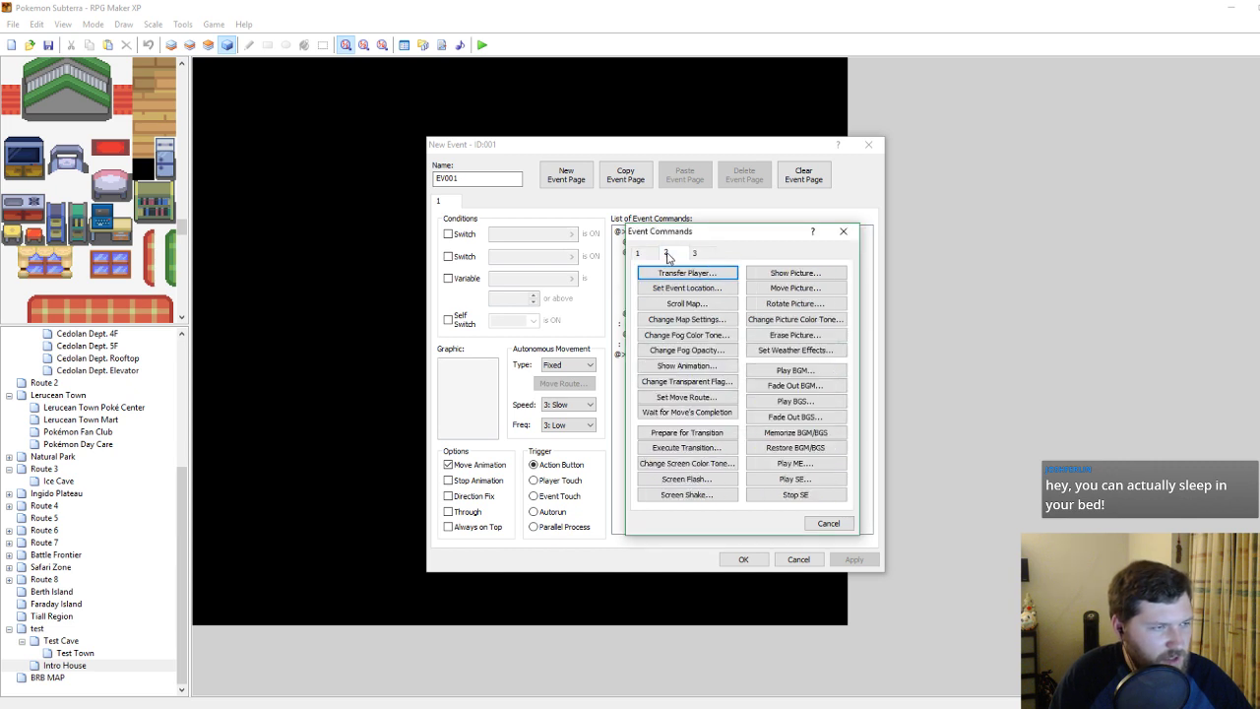
click(695, 253)
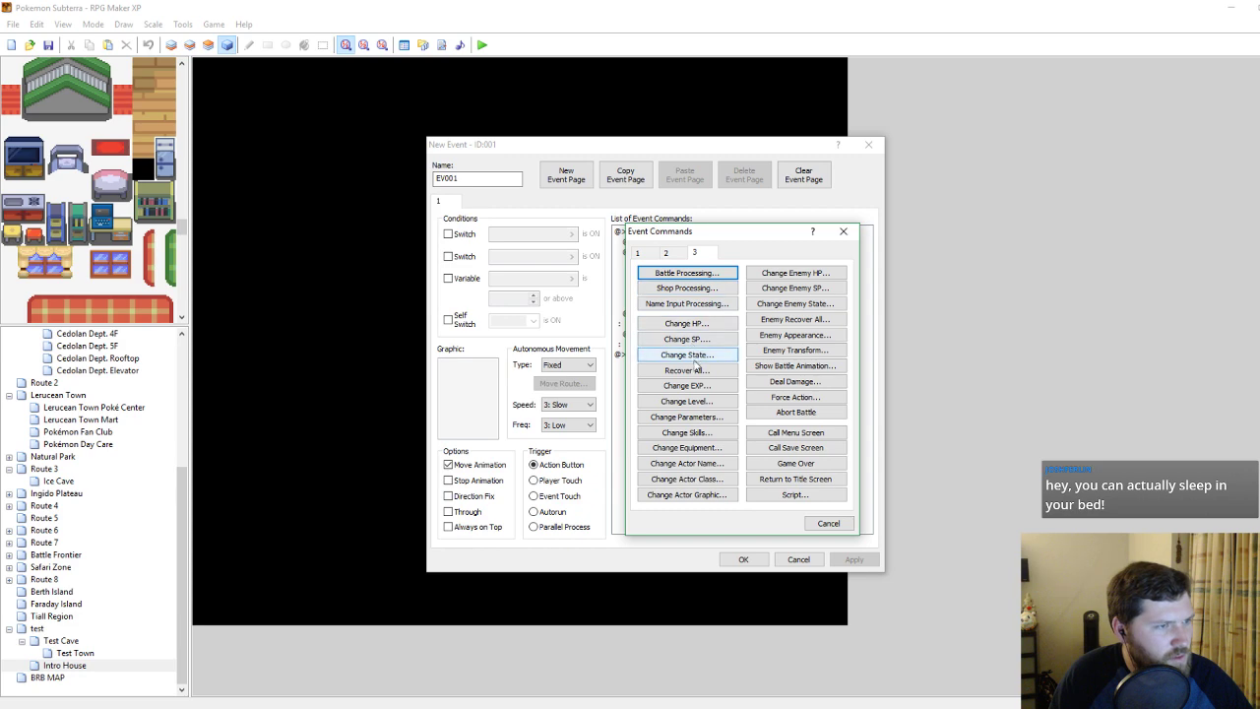
click(686, 371)
click(793, 380)
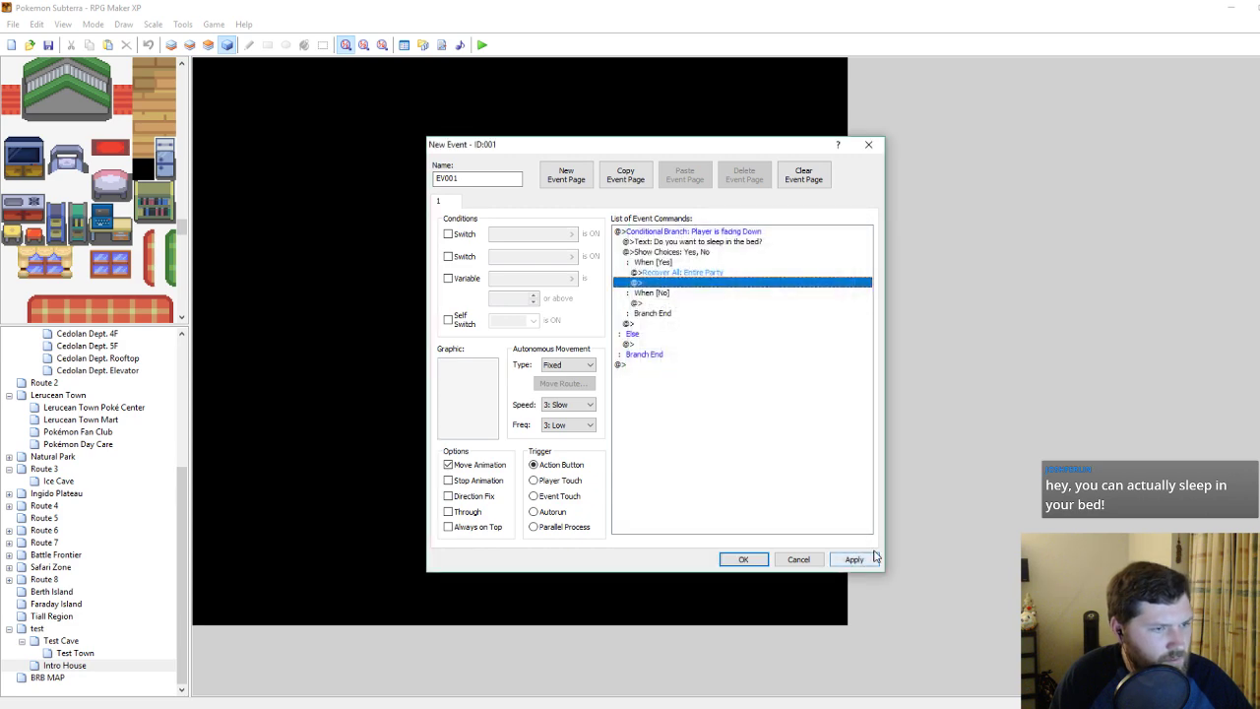
click(873, 558)
Insert a Change Screen Color Tone command of (-255,-255,-255,0) over 30 frames above the Recover All command.
right_click(664, 274)
click(689, 277)
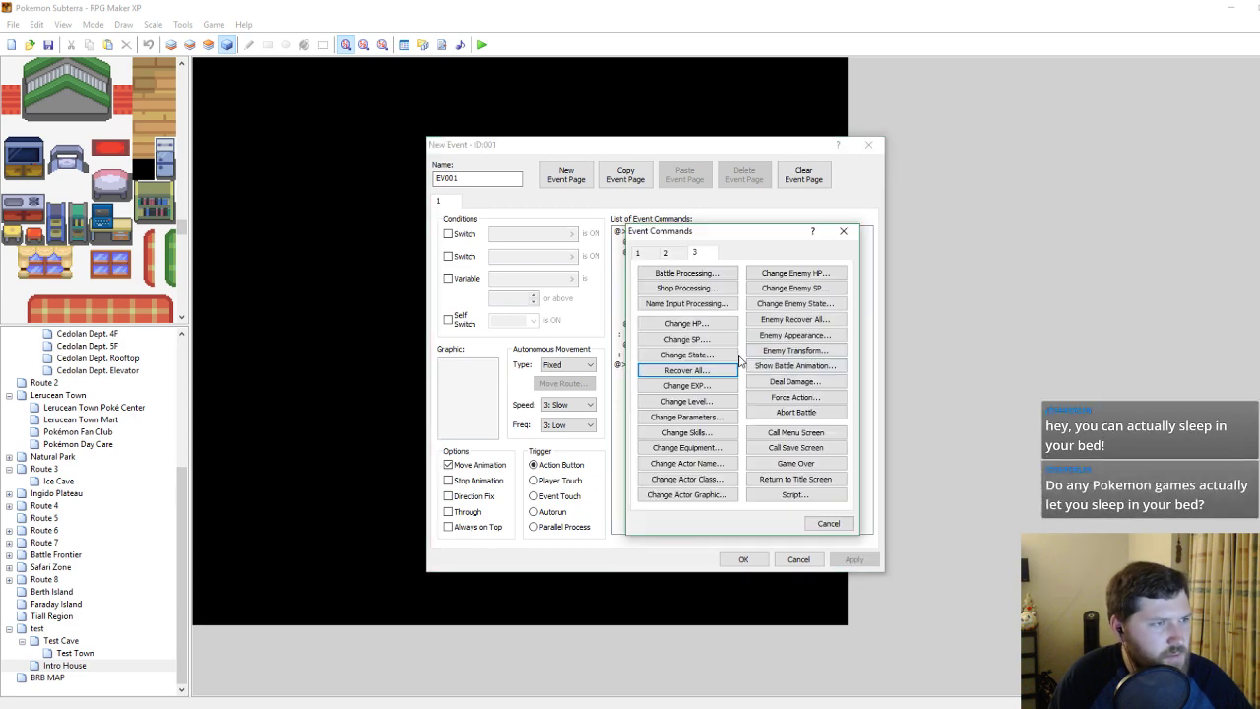
click(675, 253)
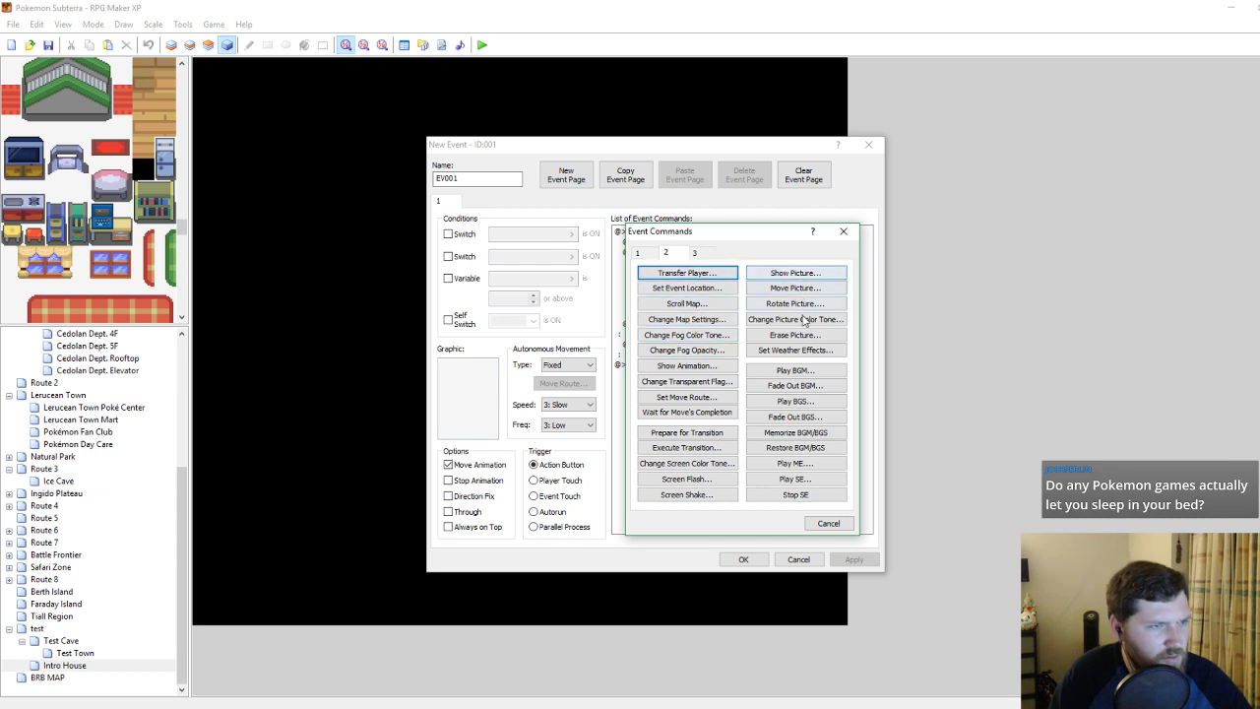
click(686, 462)
drag(705, 373, 671, 329)
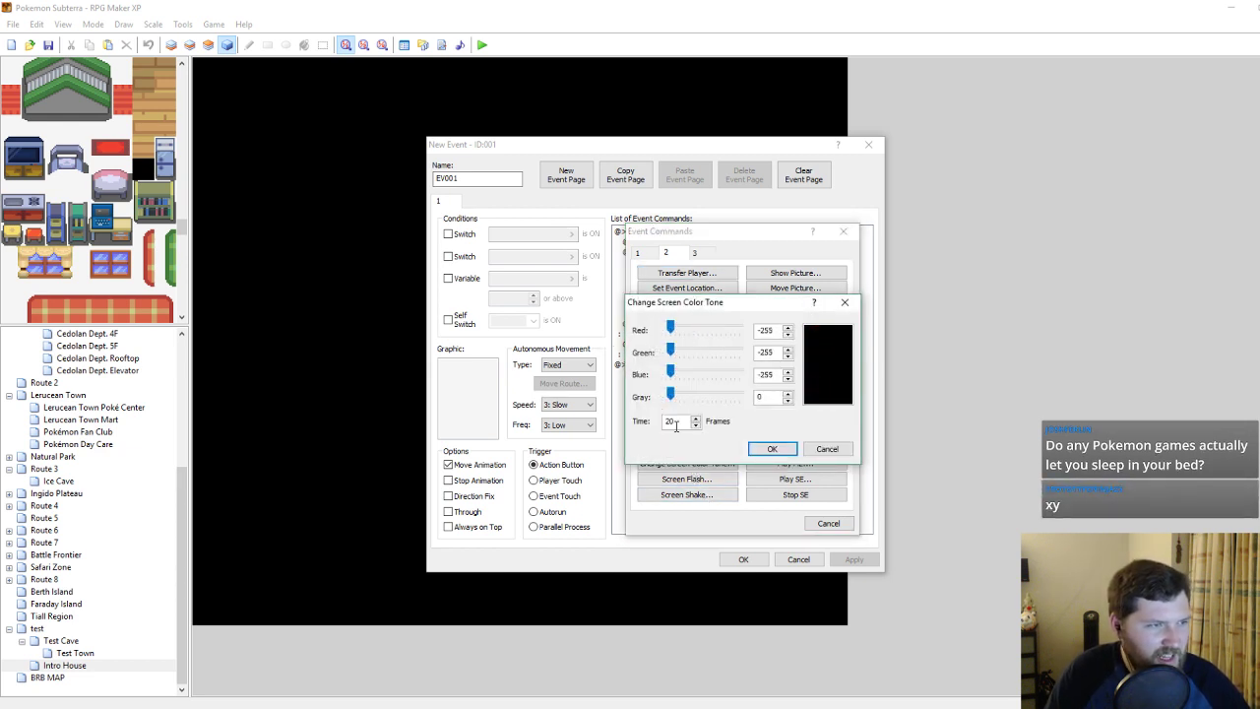
text(30)
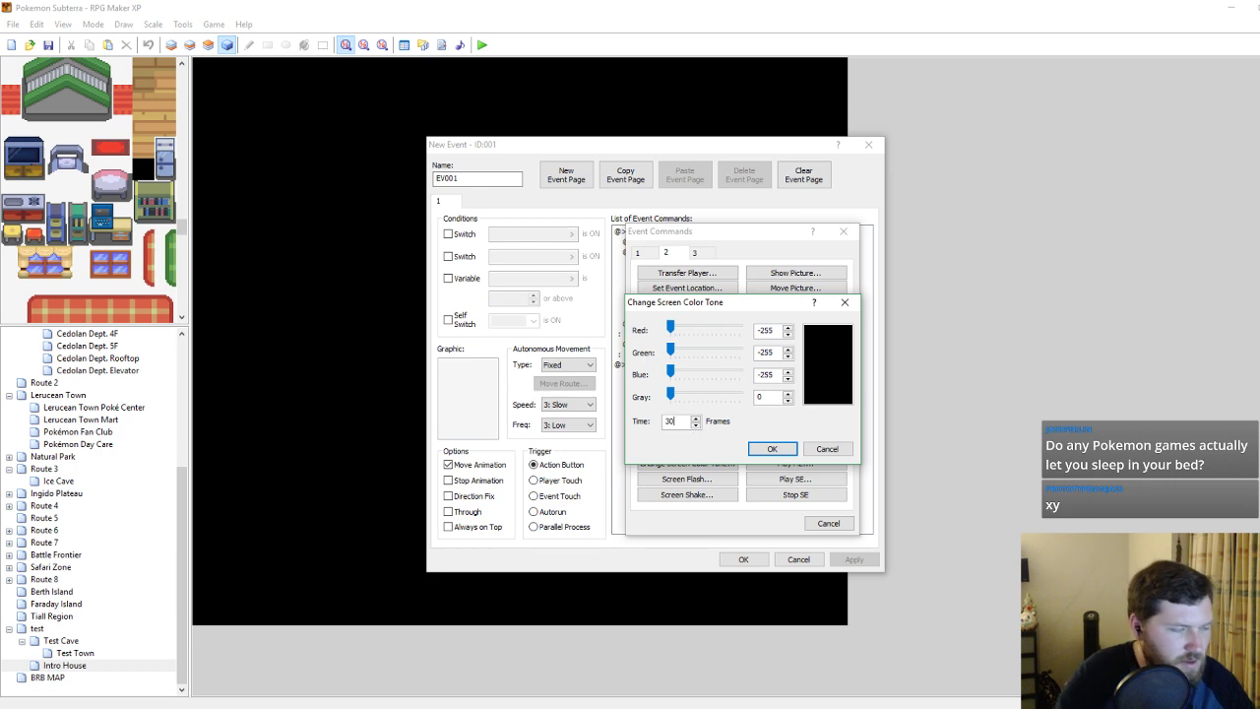
click(767, 449)
Insert a Wait of 36 frames between the black screen tone and Recover All, and apply the event changes.
right_click(654, 285)
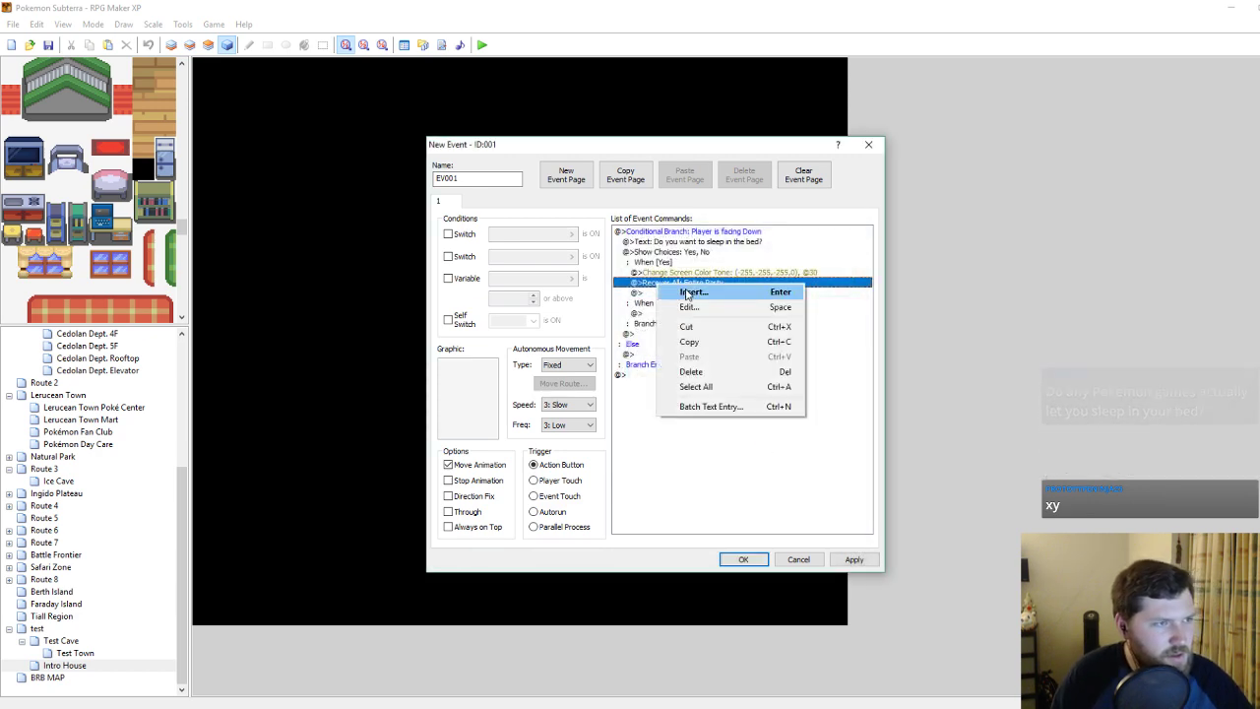
click(689, 288)
click(637, 252)
click(687, 351)
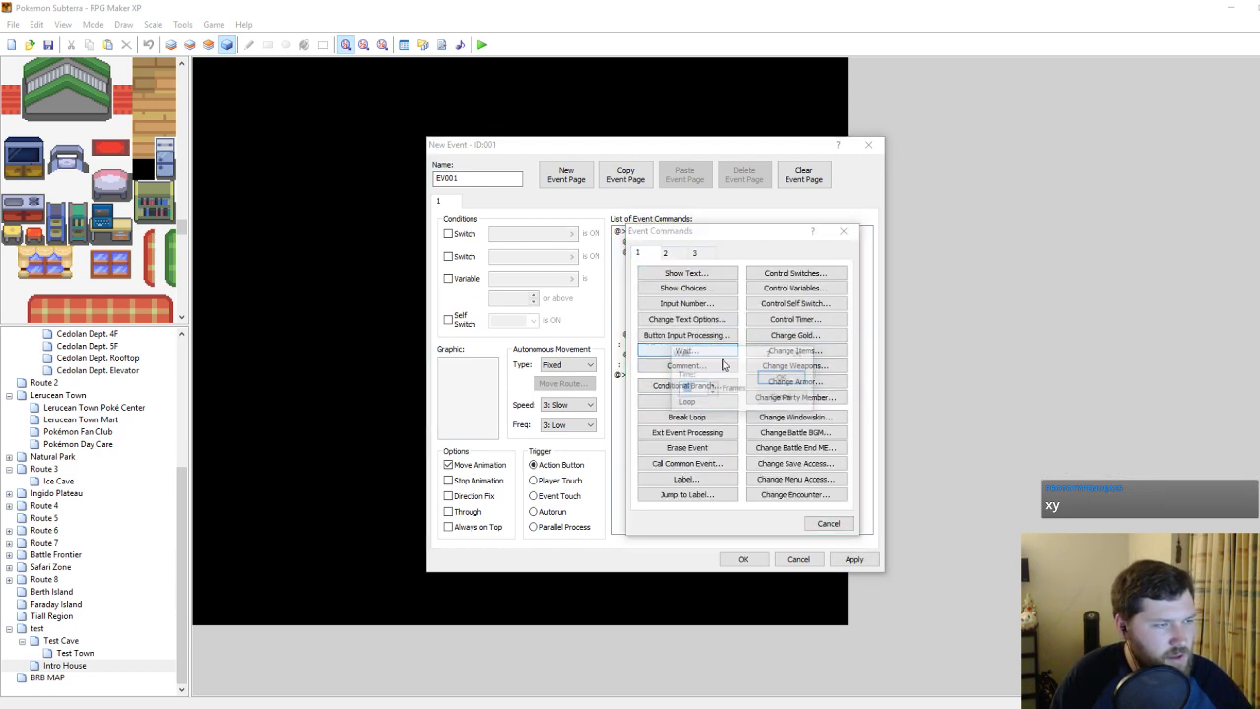
text(30)
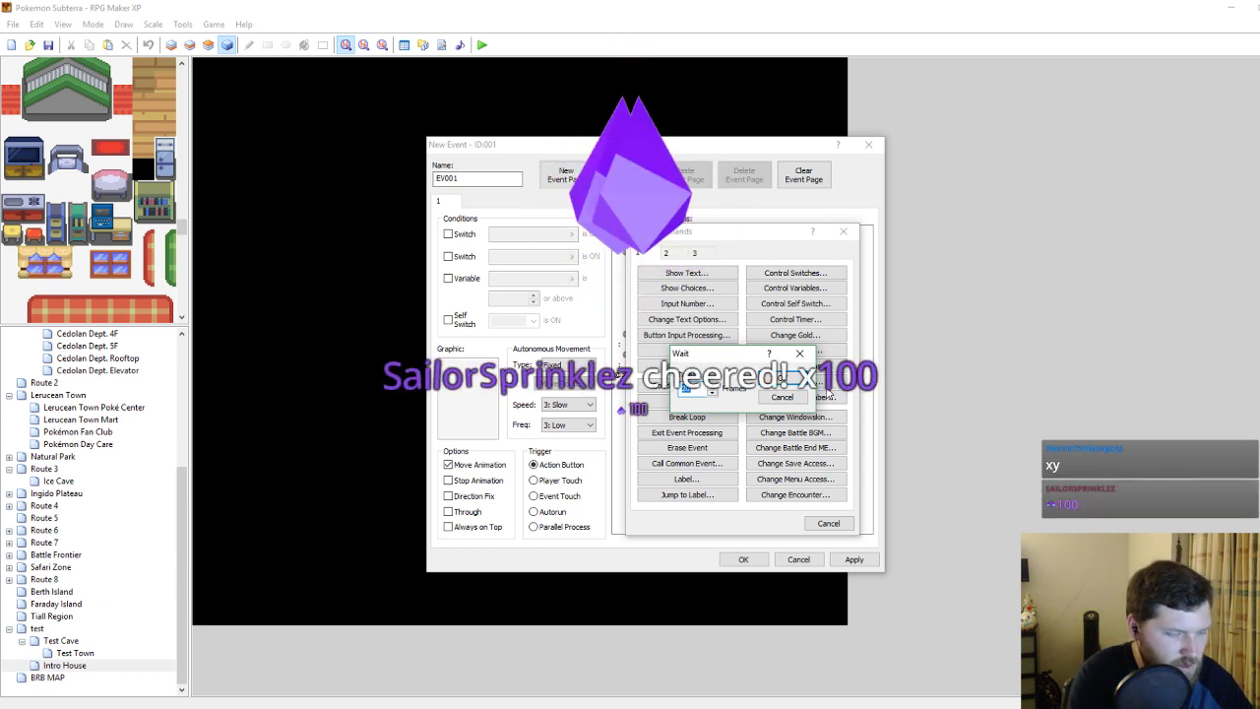
click(781, 380)
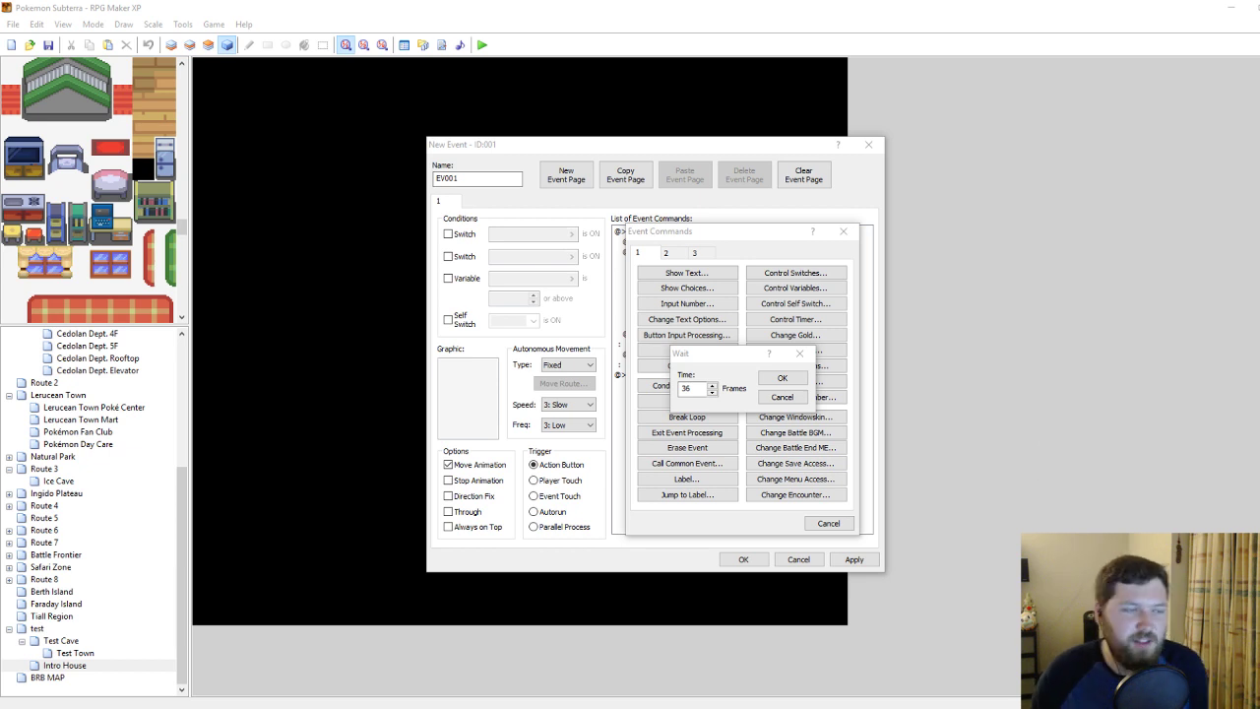
click(783, 380)
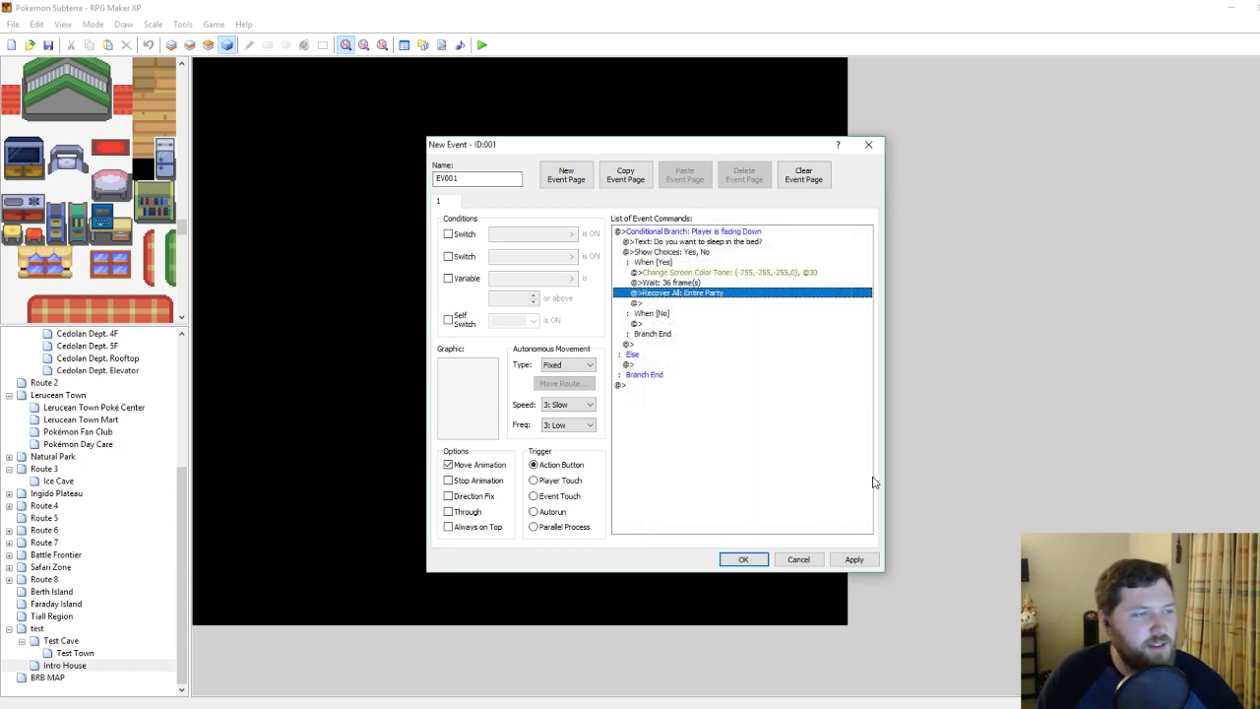
click(875, 559)
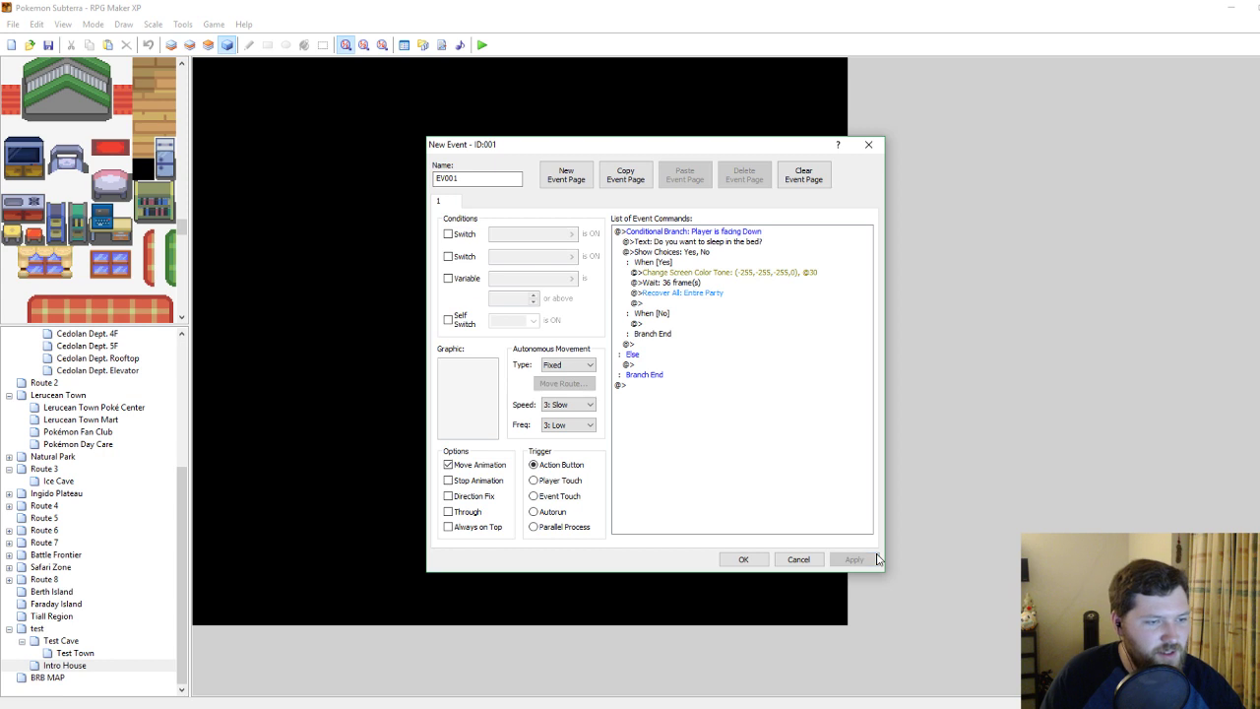
Add a Play ME command with "Pkmn healing" at 90% volume below Recover All and apply the event changes.
right_click(662, 304)
click(721, 312)
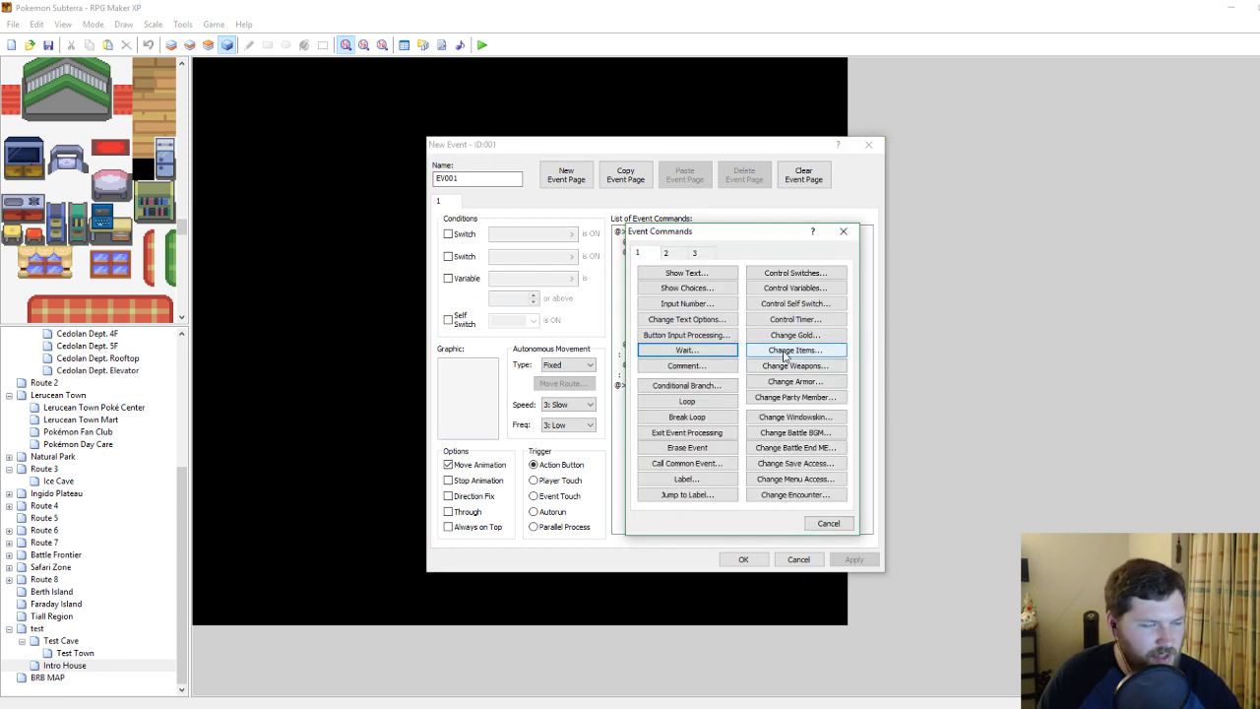
click(666, 254)
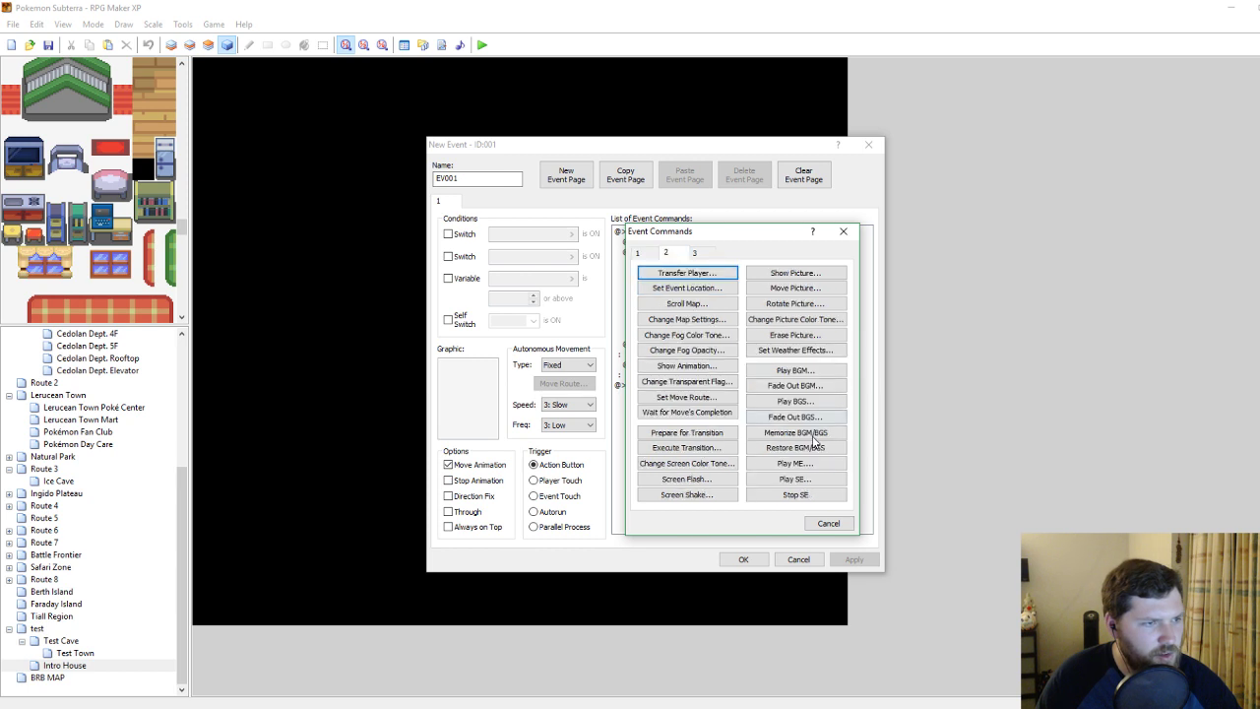
click(795, 462)
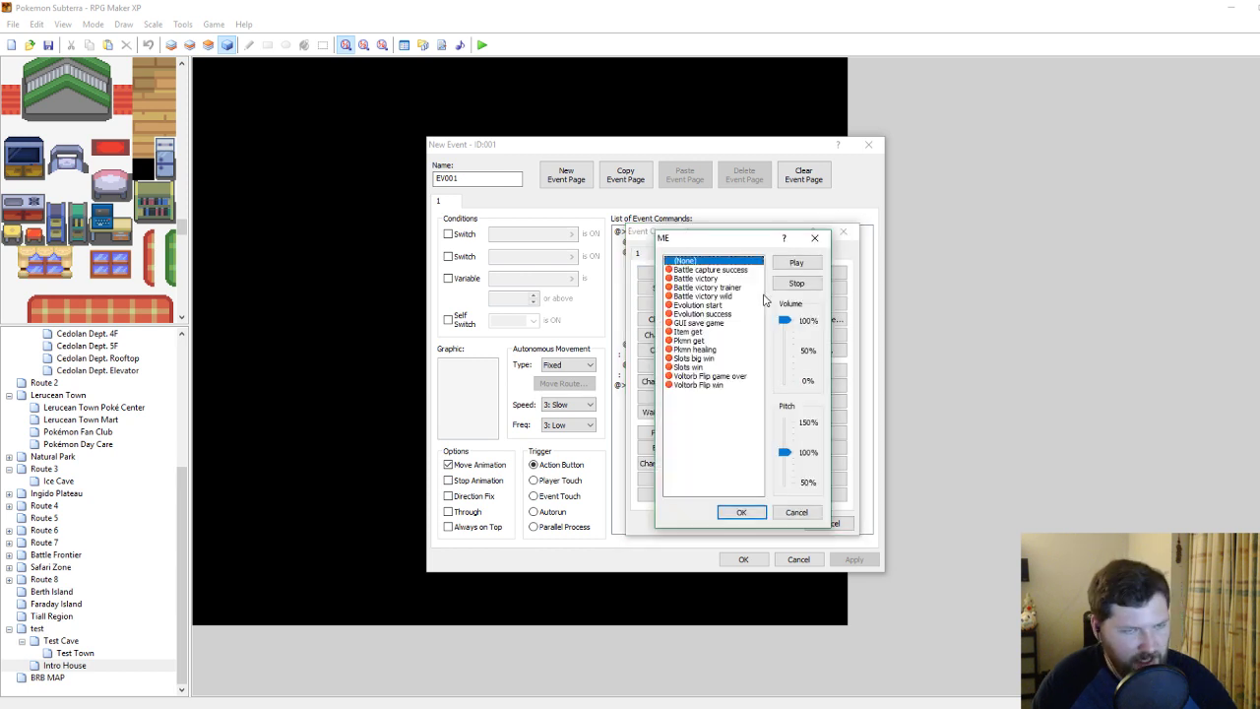
click(697, 351)
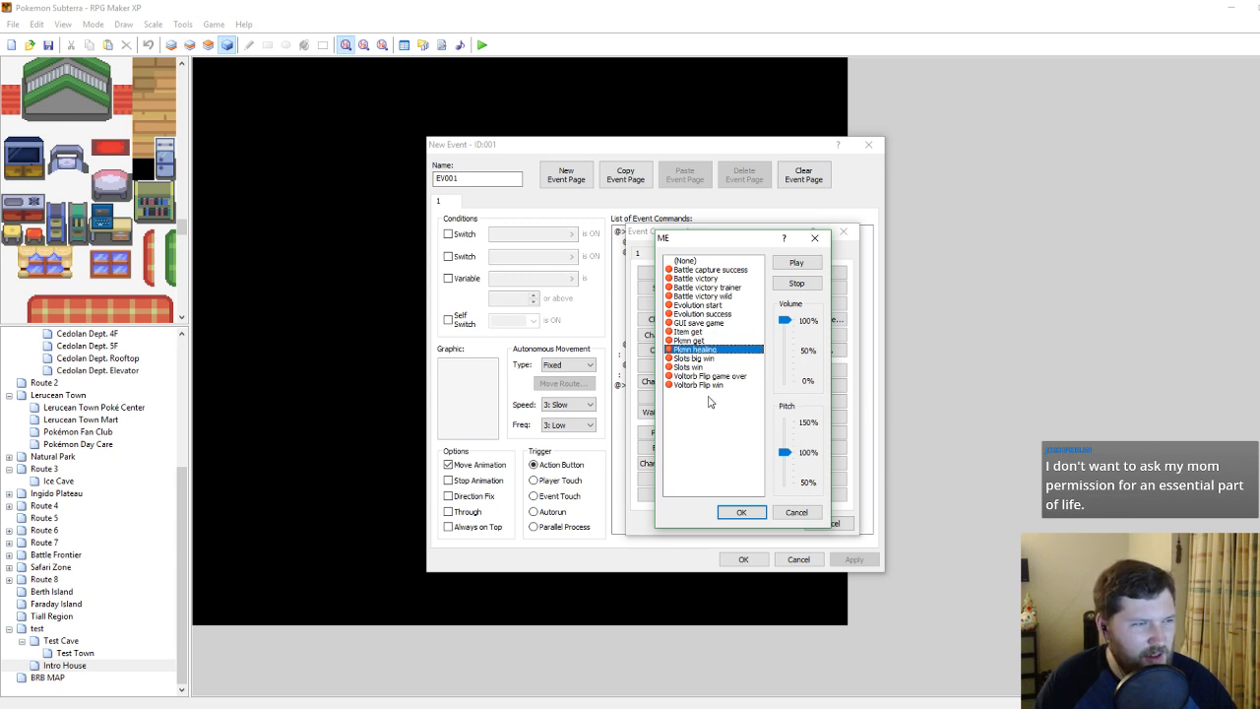
drag(787, 321, 777, 336)
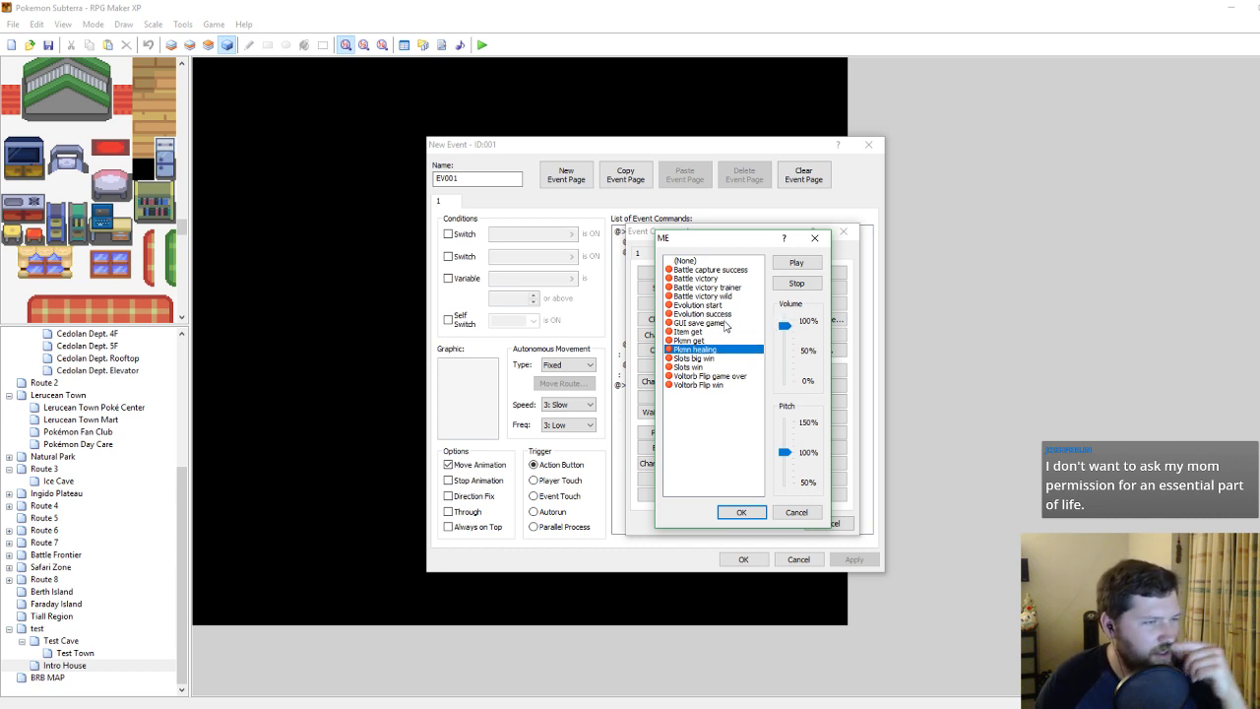
click(700, 325)
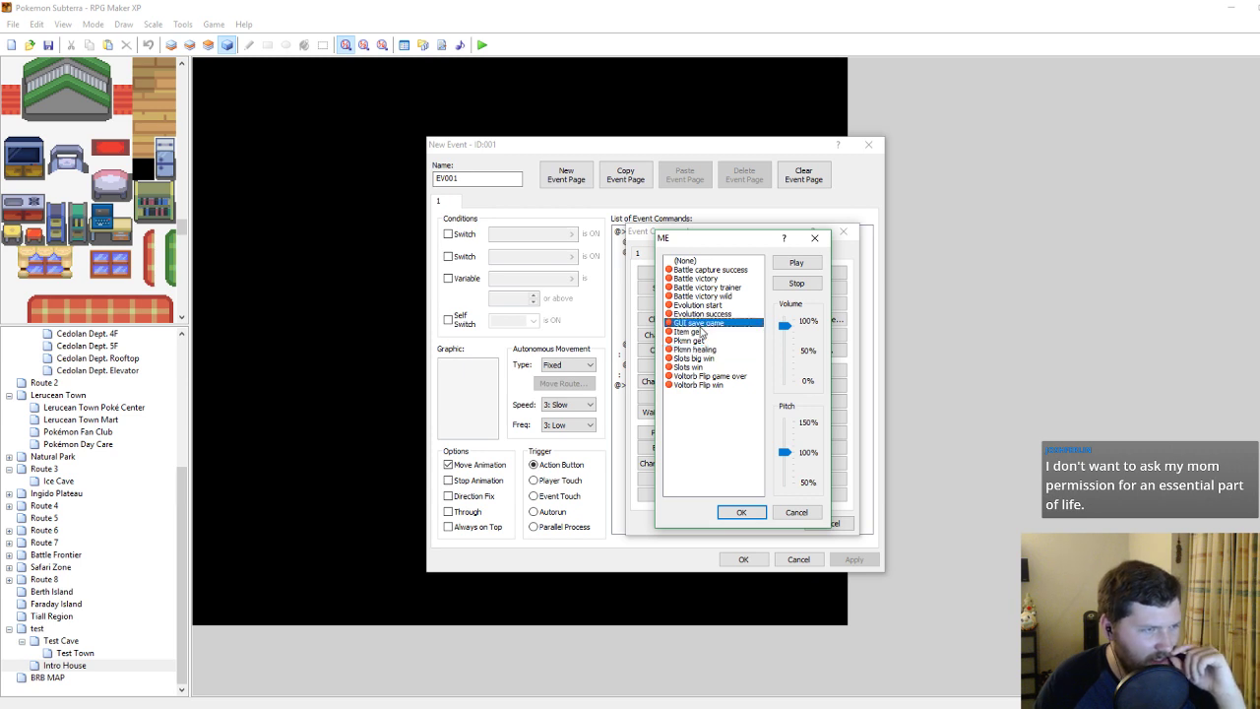
click(701, 333)
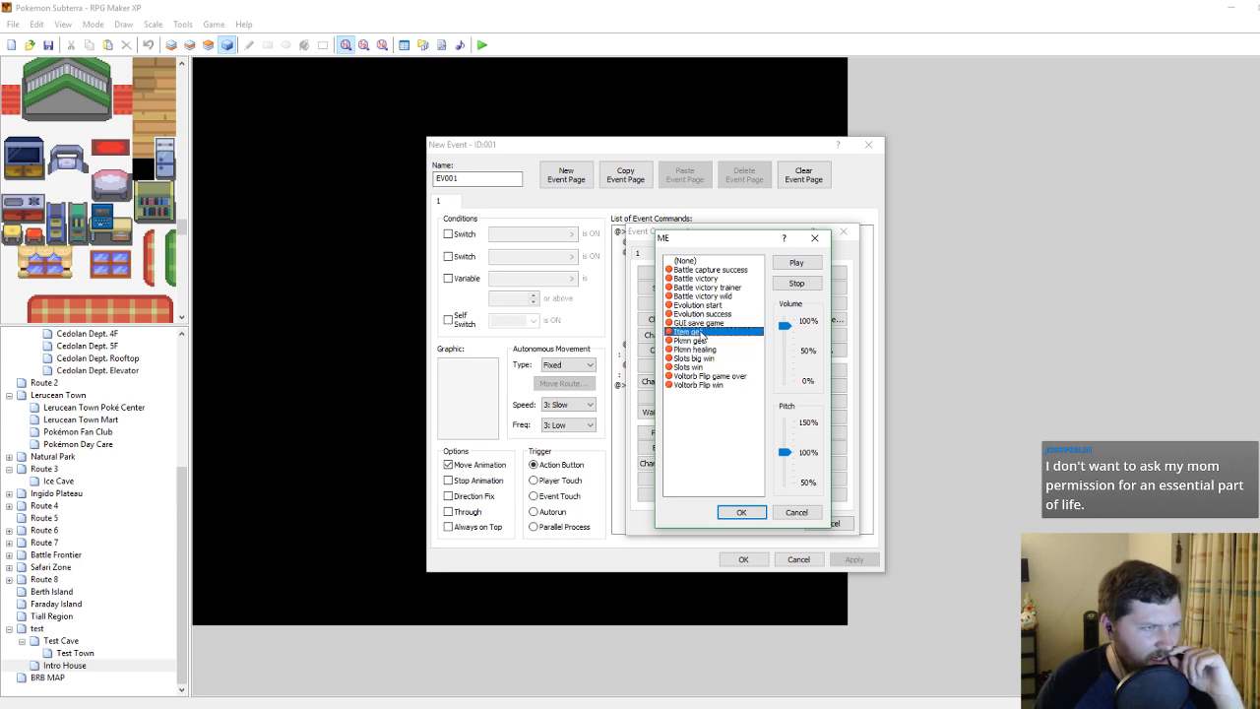
click(698, 340)
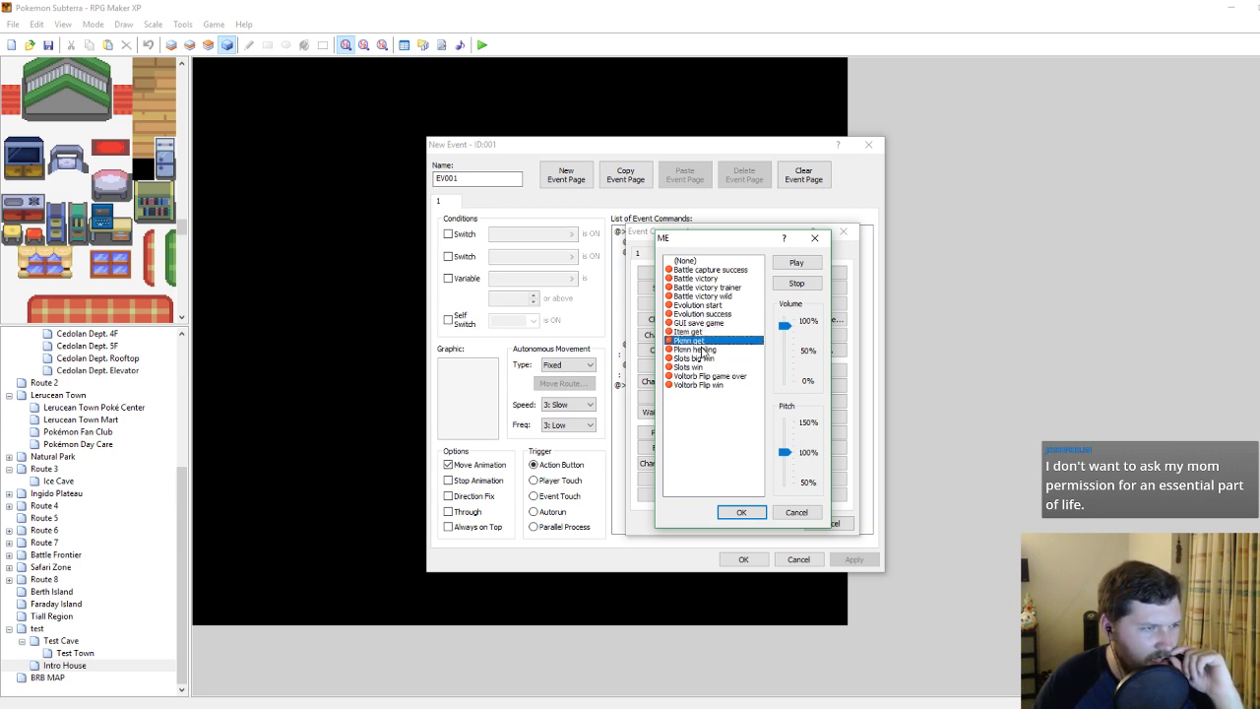
click(701, 349)
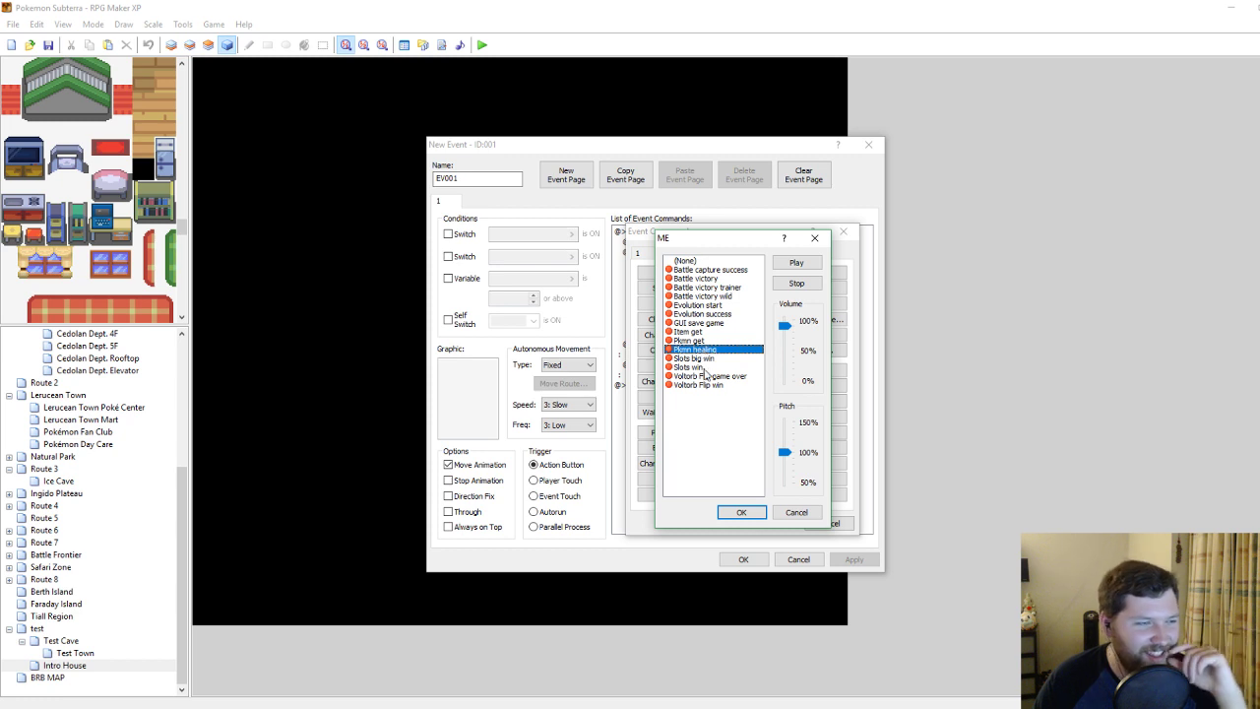
click(736, 512)
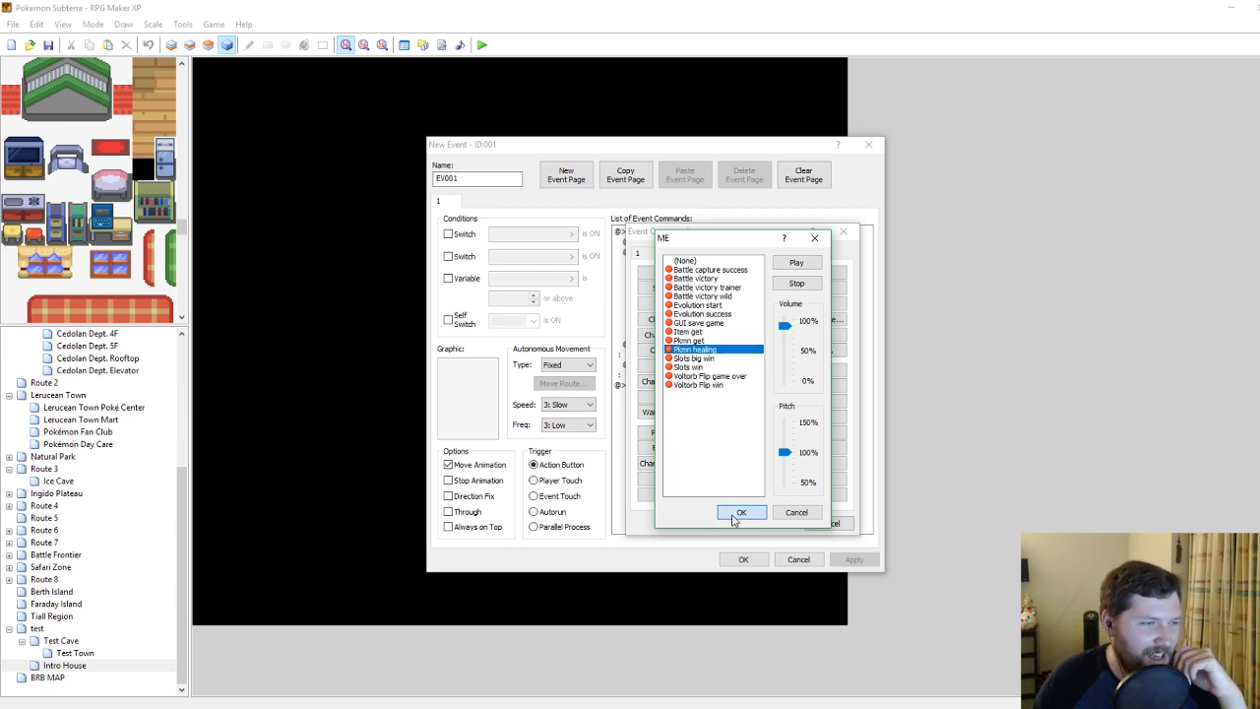
click(854, 559)
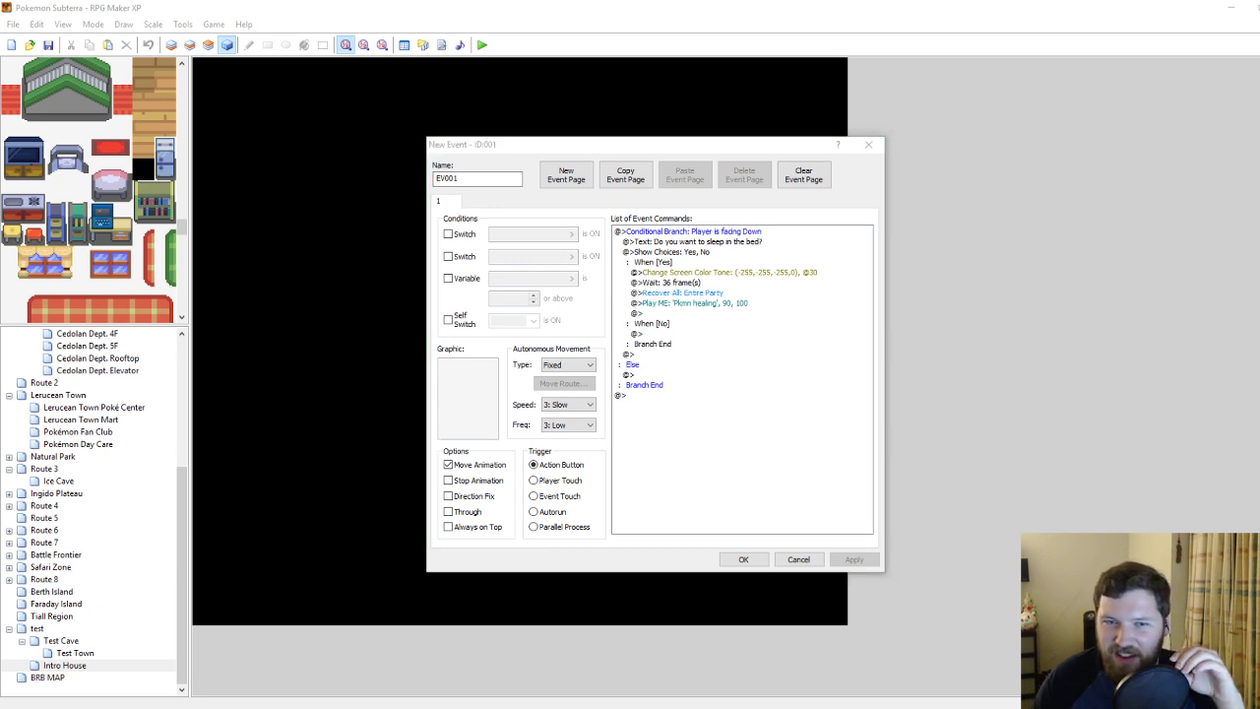
Add a Wait of 50 frames below the healing music effect in the Yes choice.
right_click(661, 314)
click(689, 324)
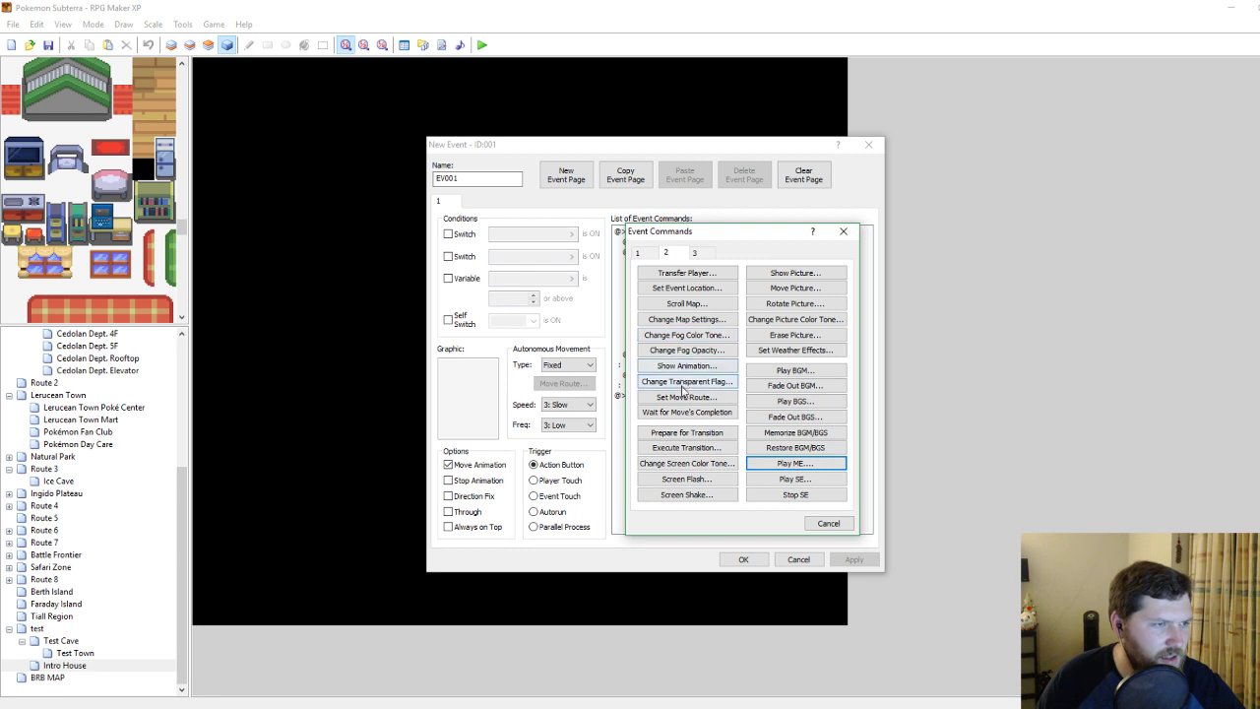
click(637, 253)
click(686, 351)
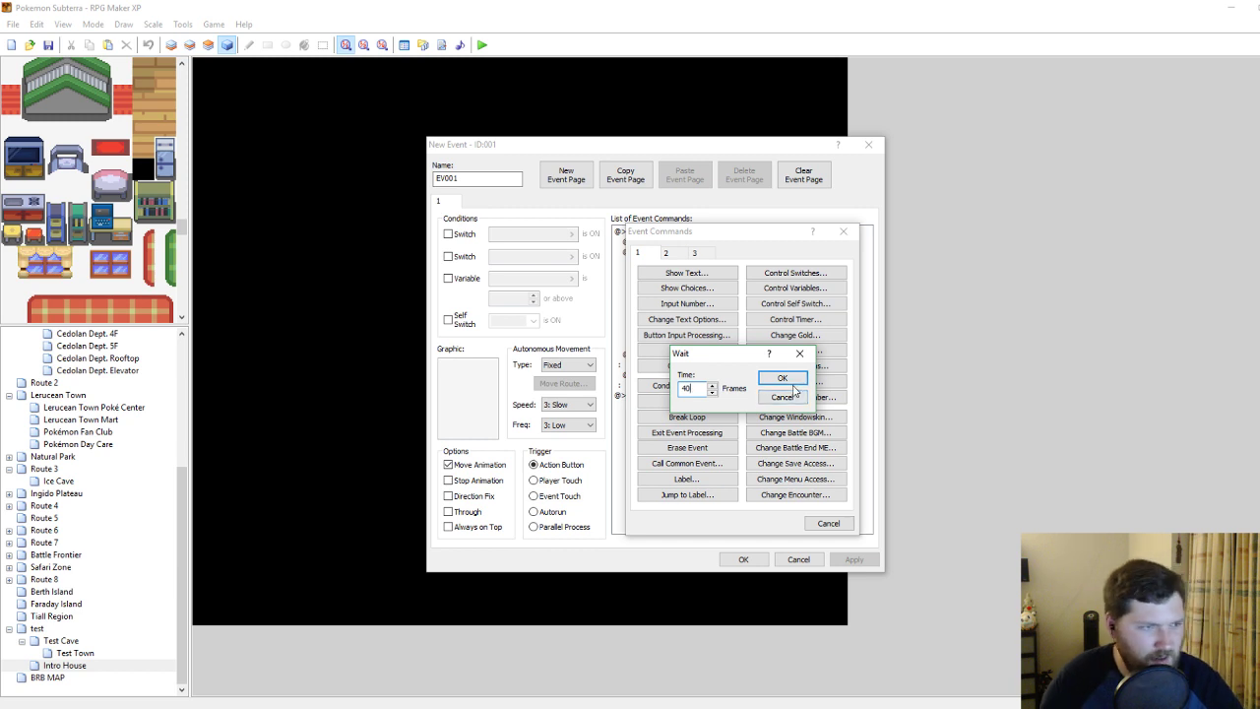
key(BackSpace)
key(BackSpace)
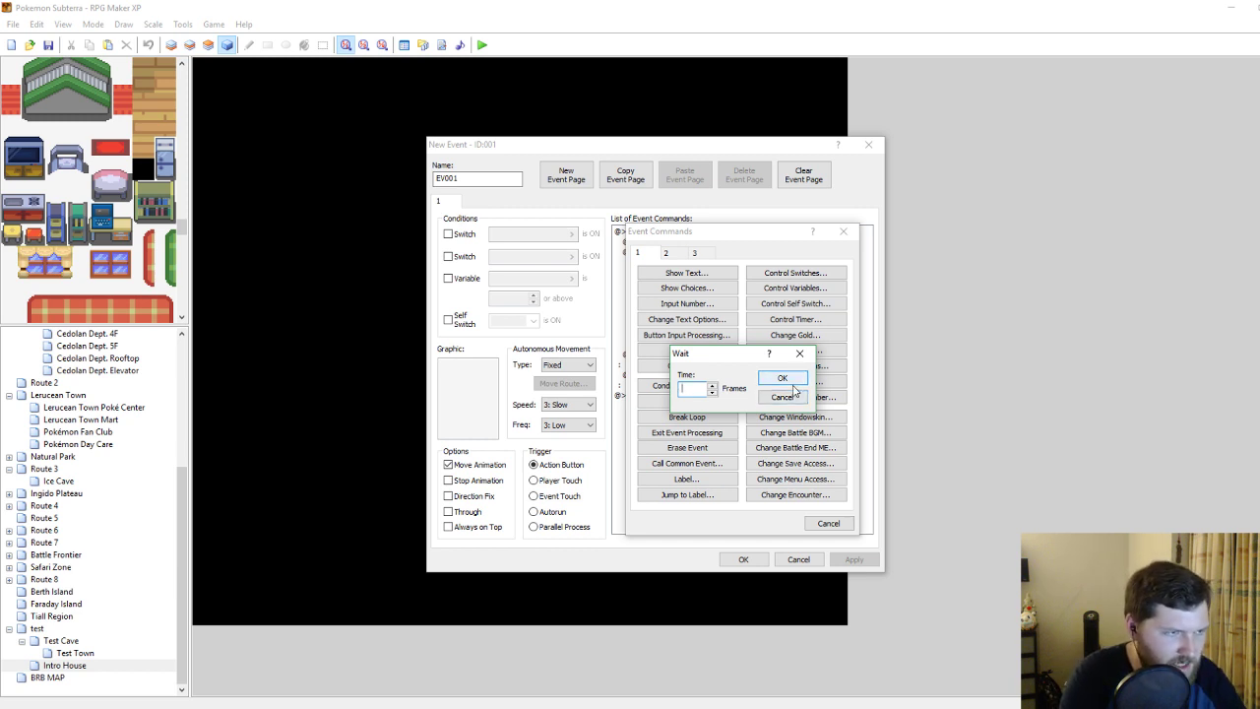
text(50)
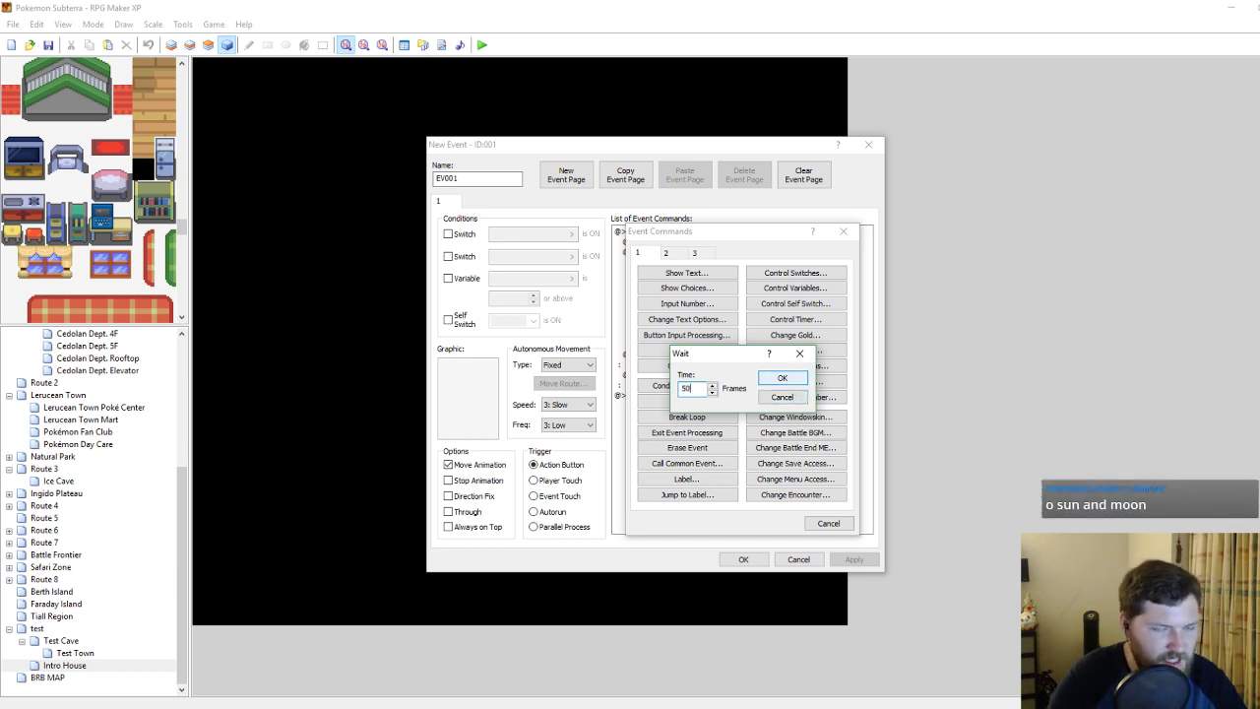
click(790, 383)
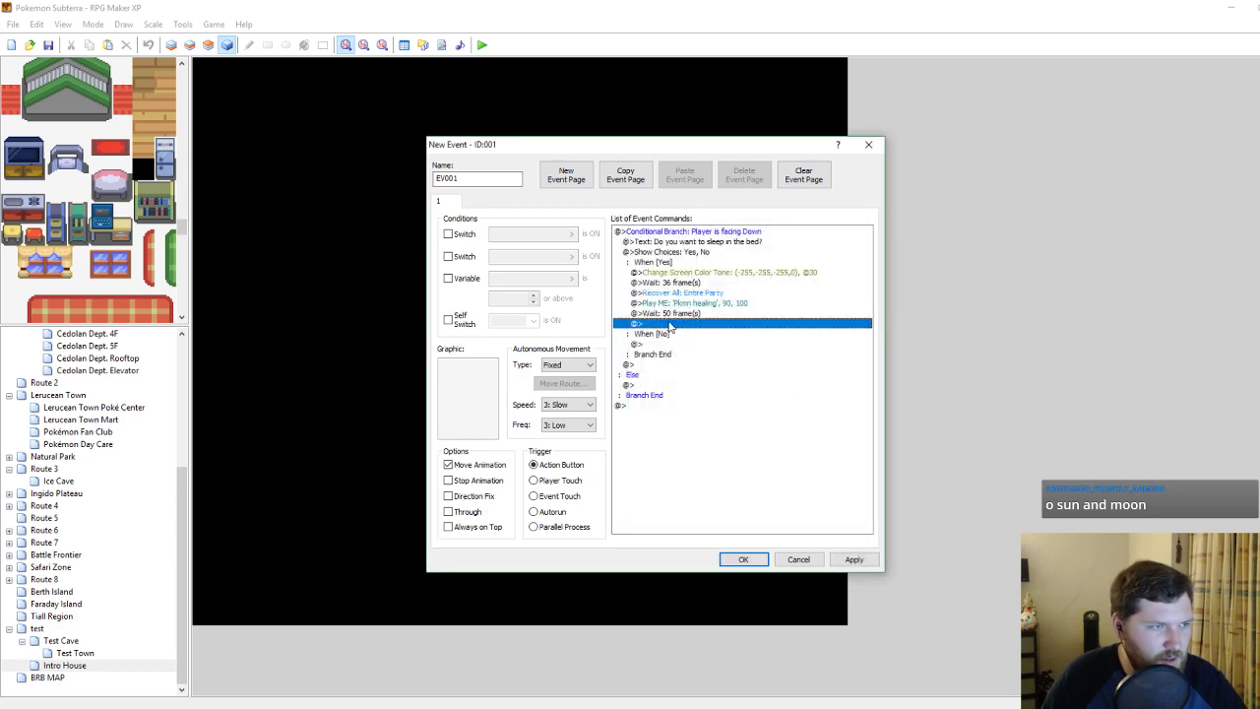
Add a Change Screen Color Tone command of (0,0,0,0) over 20 frames after the 50-frame wait.
right_click(670, 326)
click(695, 333)
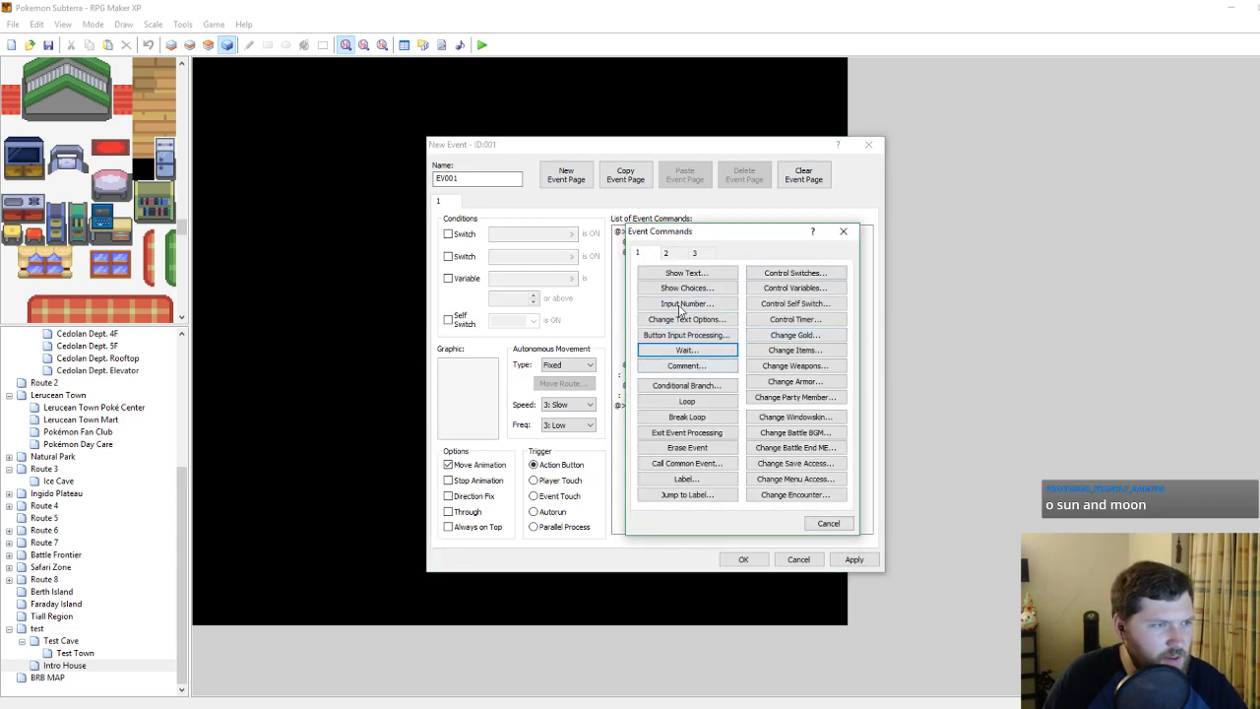
click(665, 253)
click(727, 464)
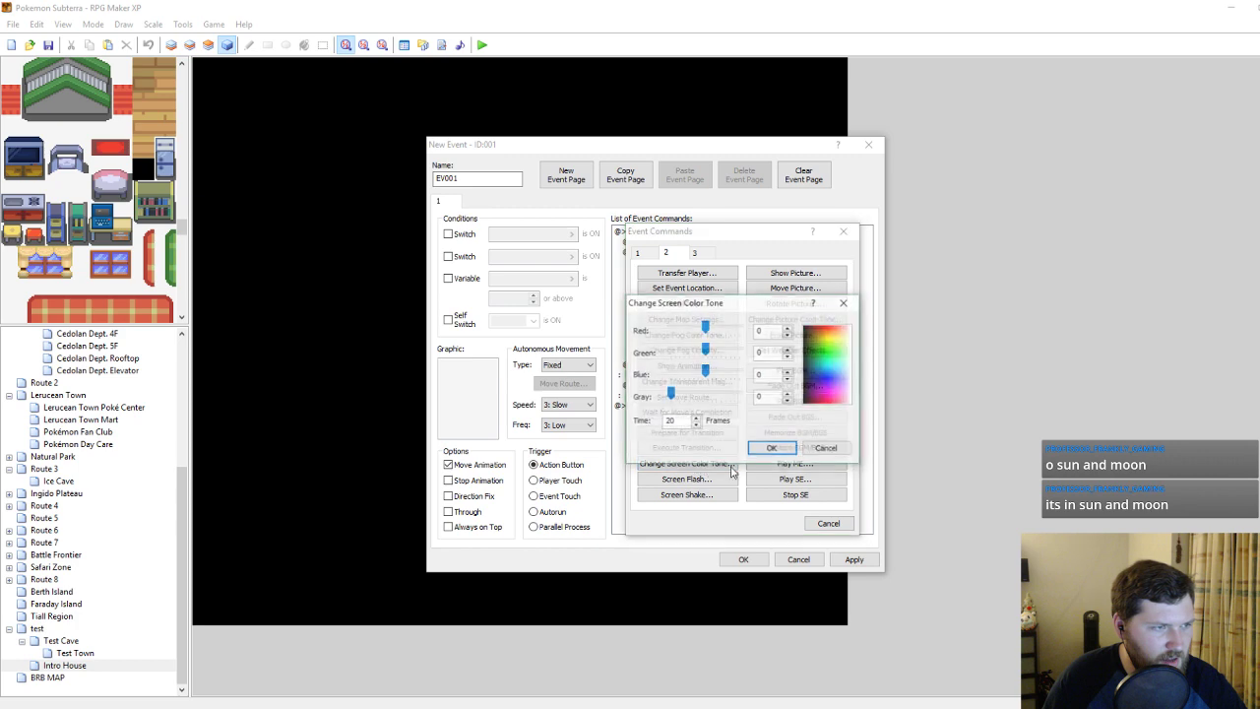
click(773, 450)
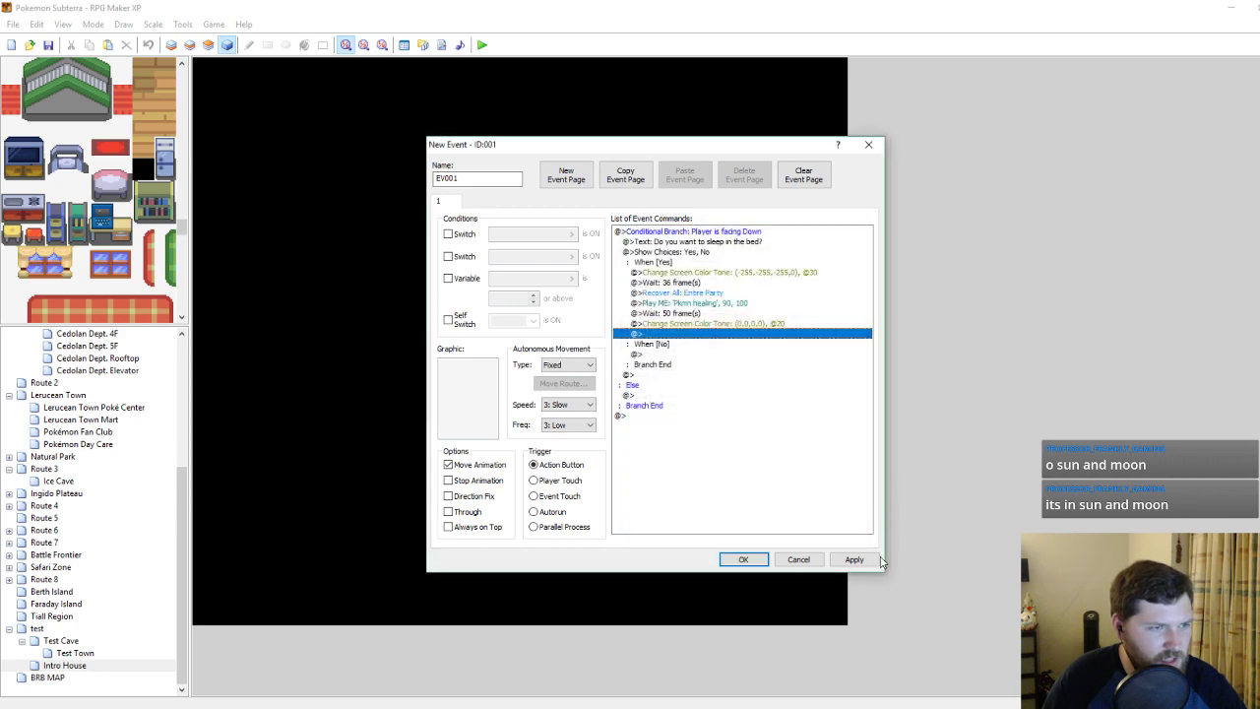
Add a Wait of 24 frames below the (0,0,0,0) screen tone change in the Yes choice.
double_click(669, 353)
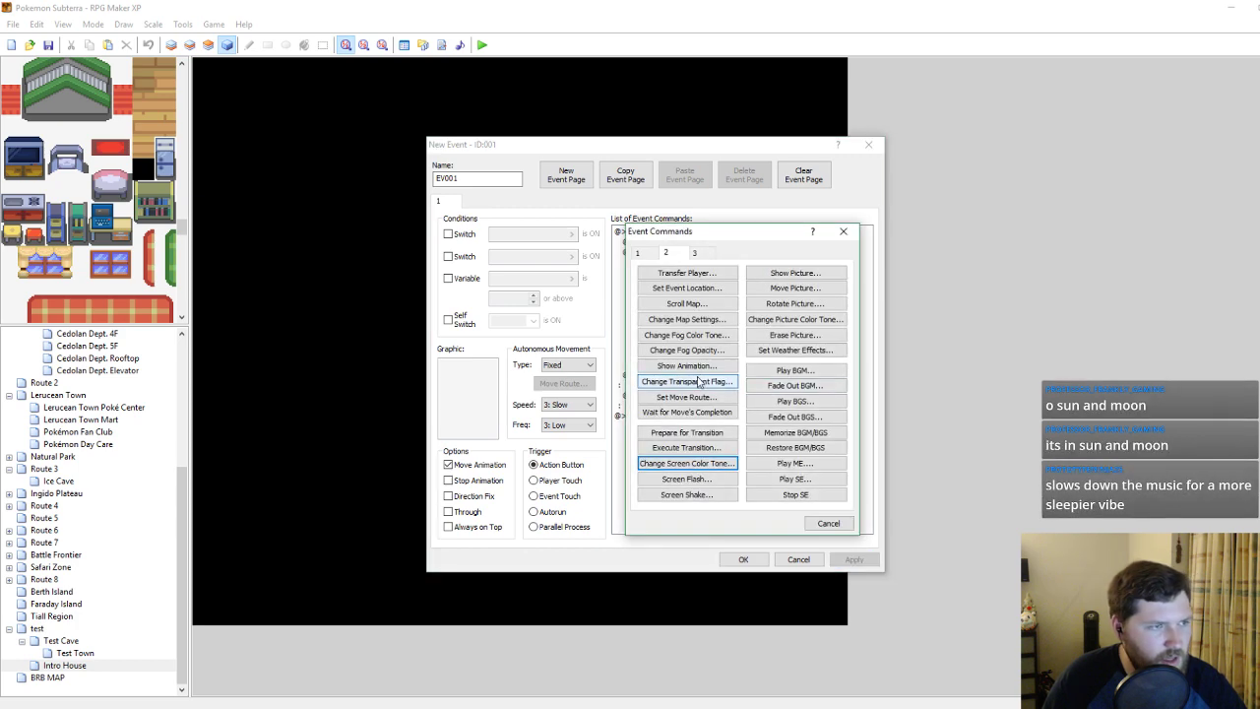
click(642, 253)
click(686, 356)
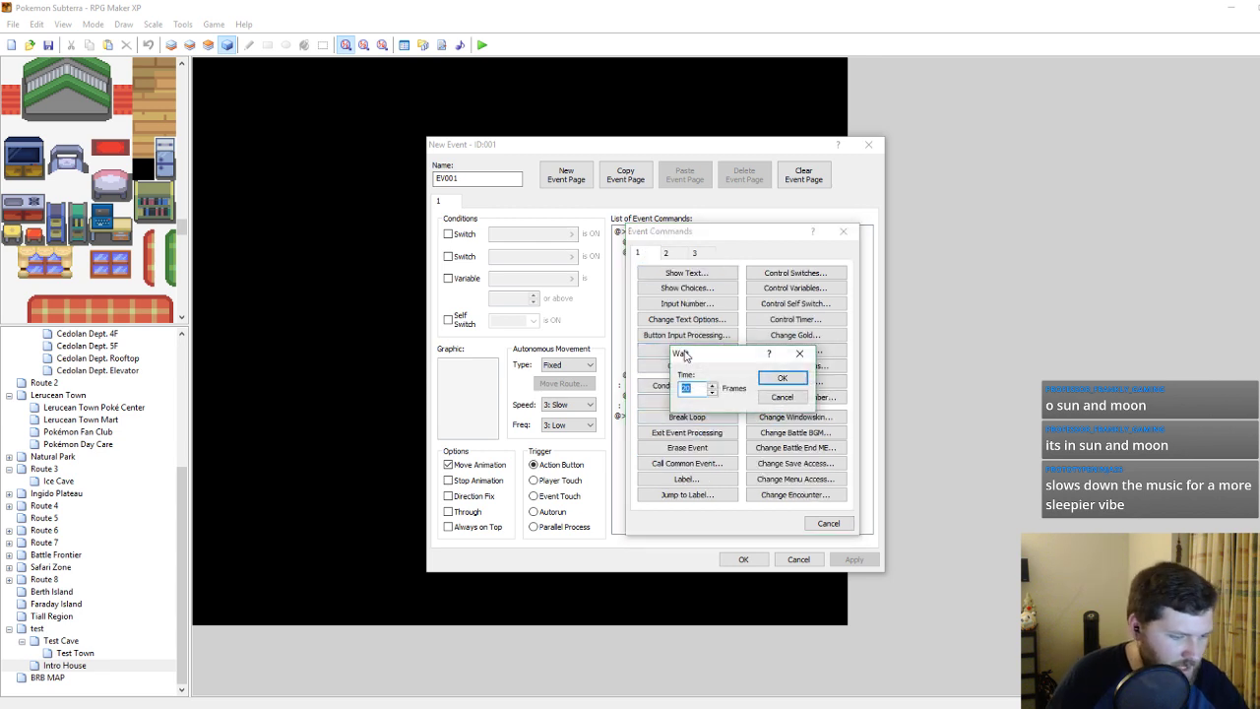
click(788, 381)
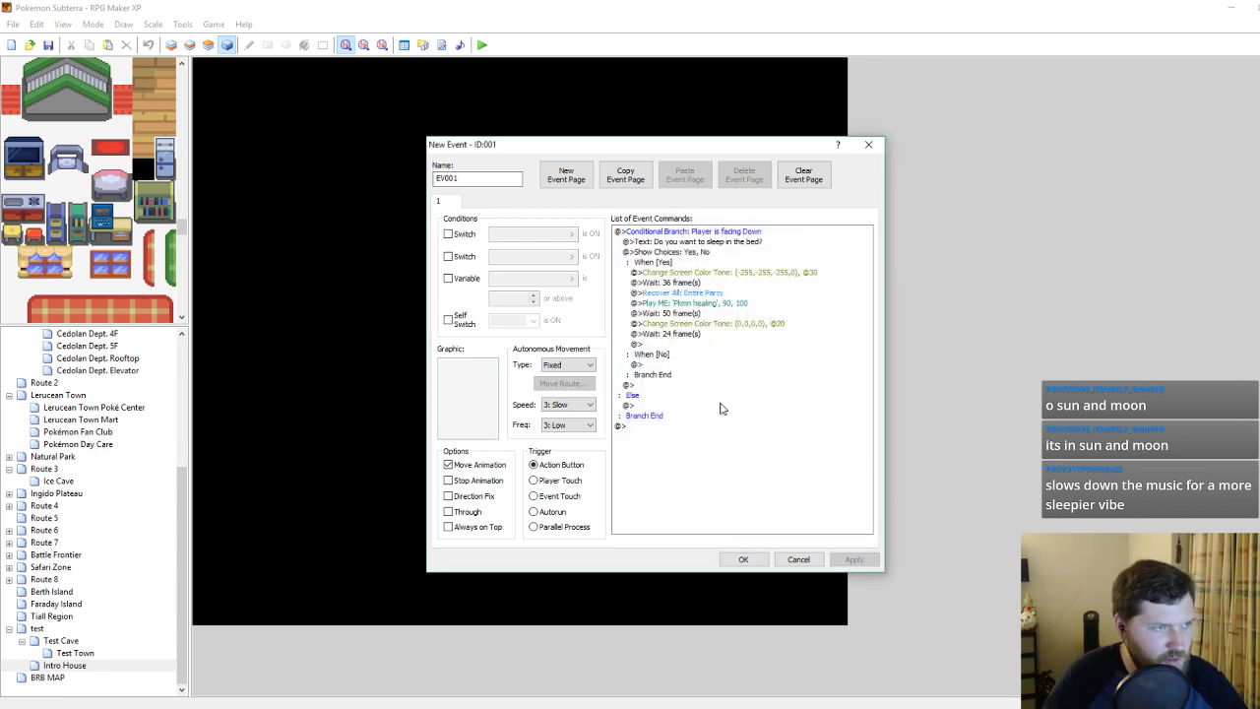
Add the text message "You feel well rested!" at the end of the Yes choice and save the bed event.
double_click(669, 347)
click(681, 273)
text(You feel well rested!)
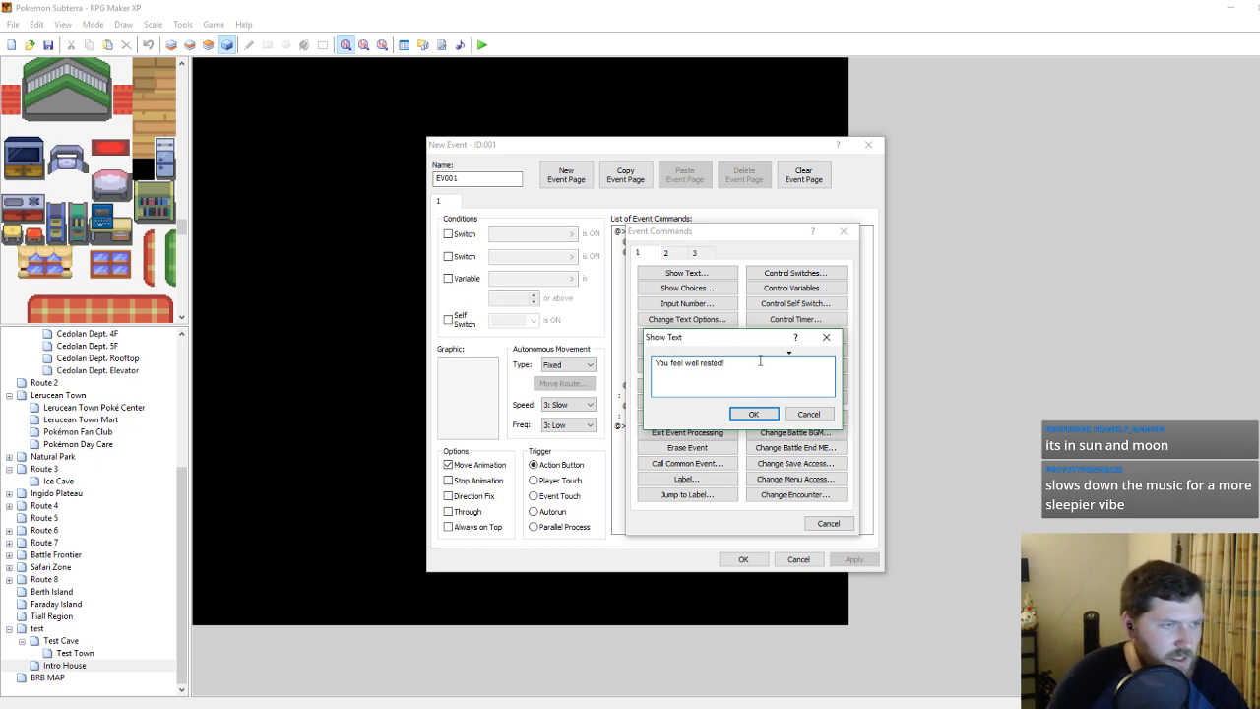
click(754, 413)
click(745, 559)
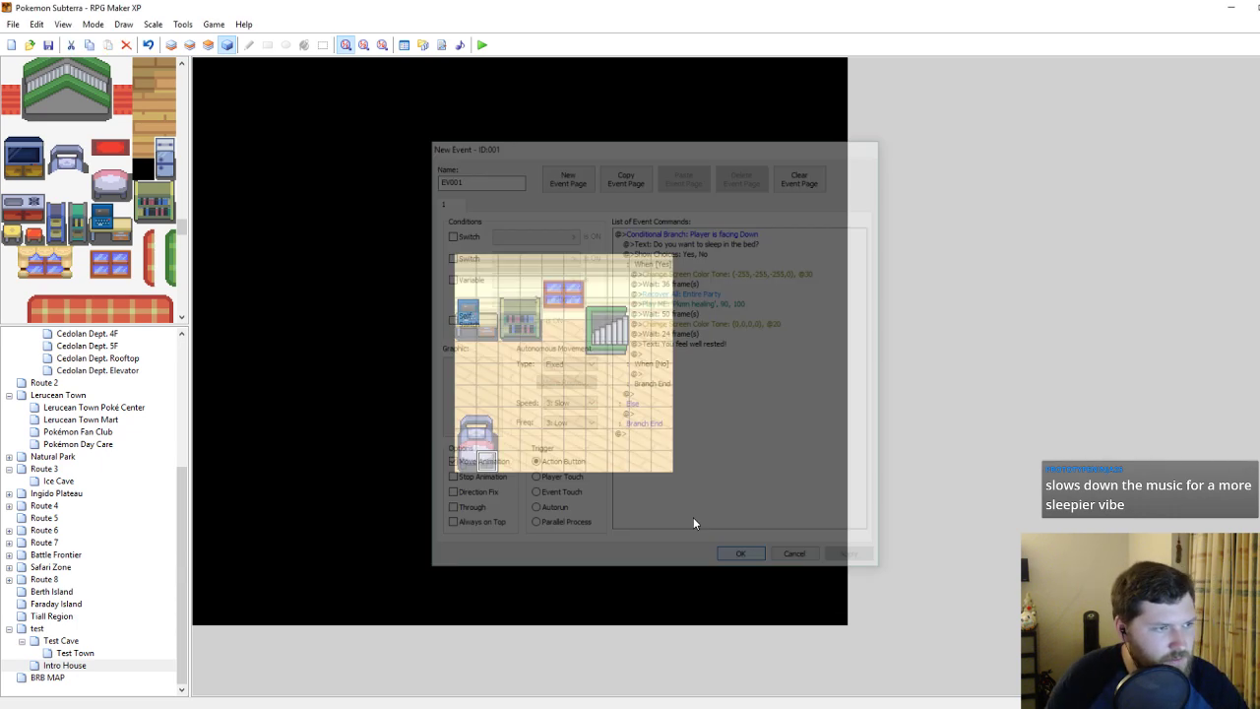
click(486, 462)
key(ctrl+x)
click(552, 417)
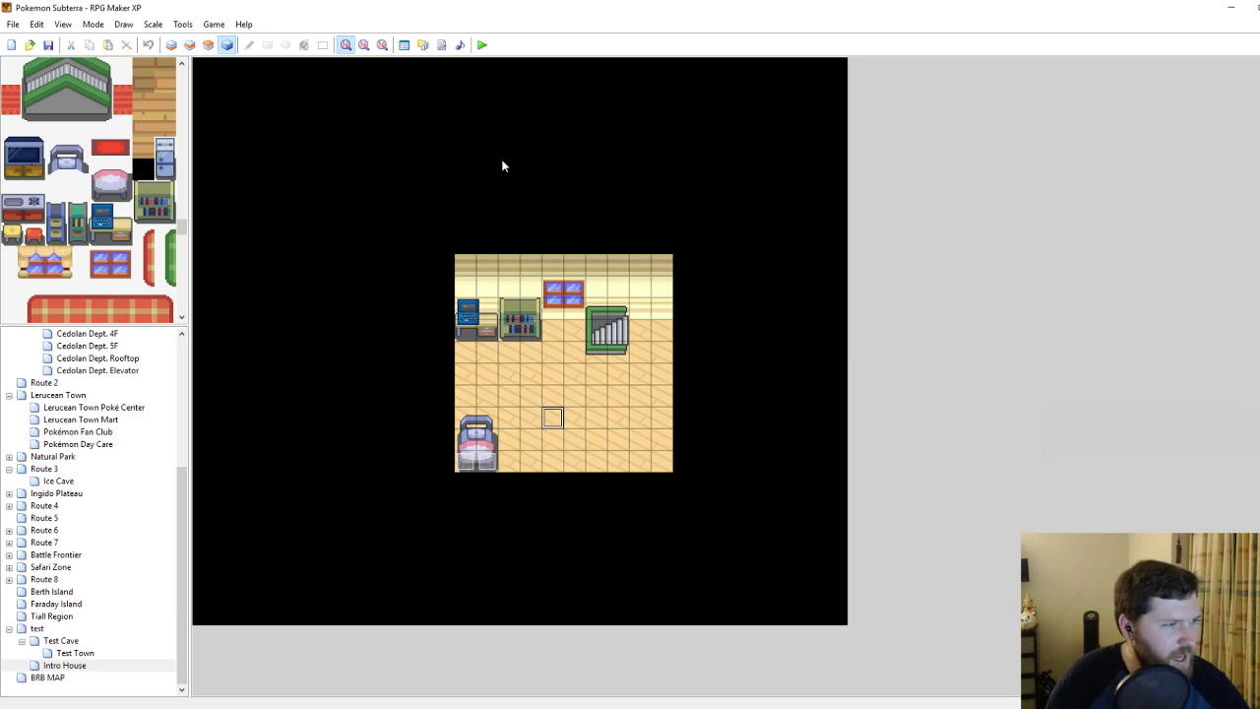
Make the two lower tiles of the pink bed impassable in the HGSS Indoor tileset and apply the change.
click(404, 44)
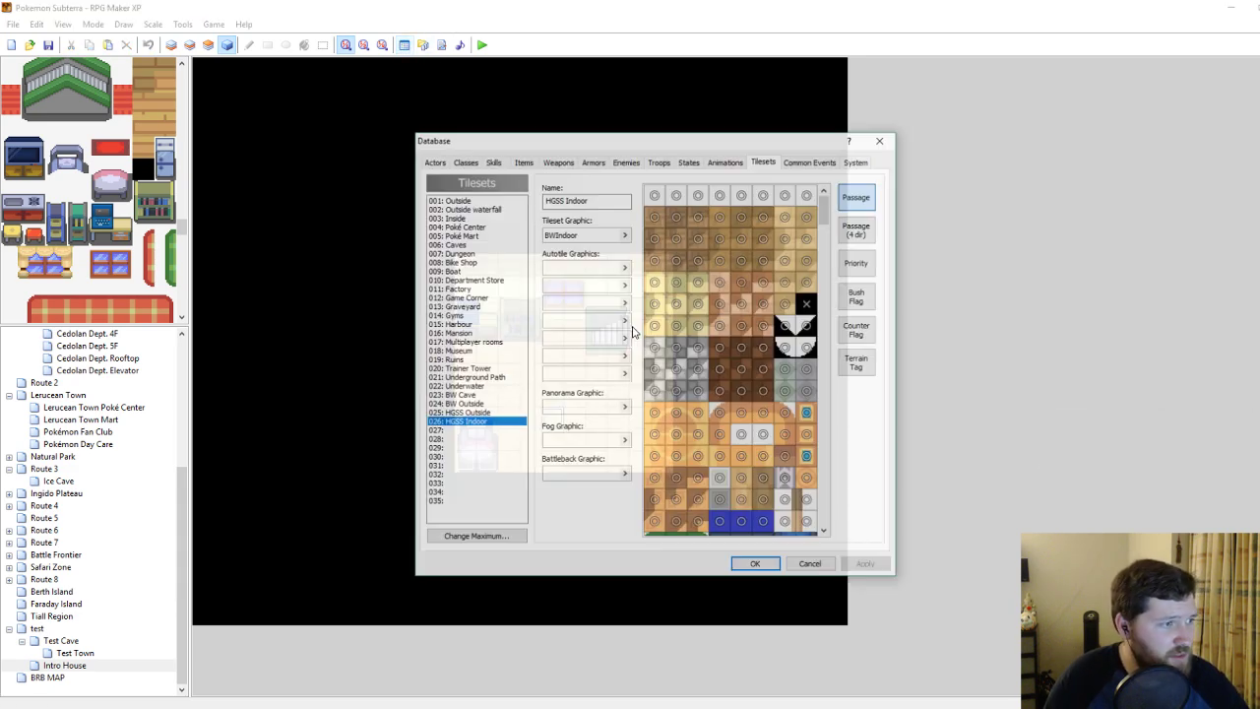
scroll(737, 343, down, 1)
scroll(738, 342, down, 3)
drag(825, 225, 839, 414)
click(753, 369)
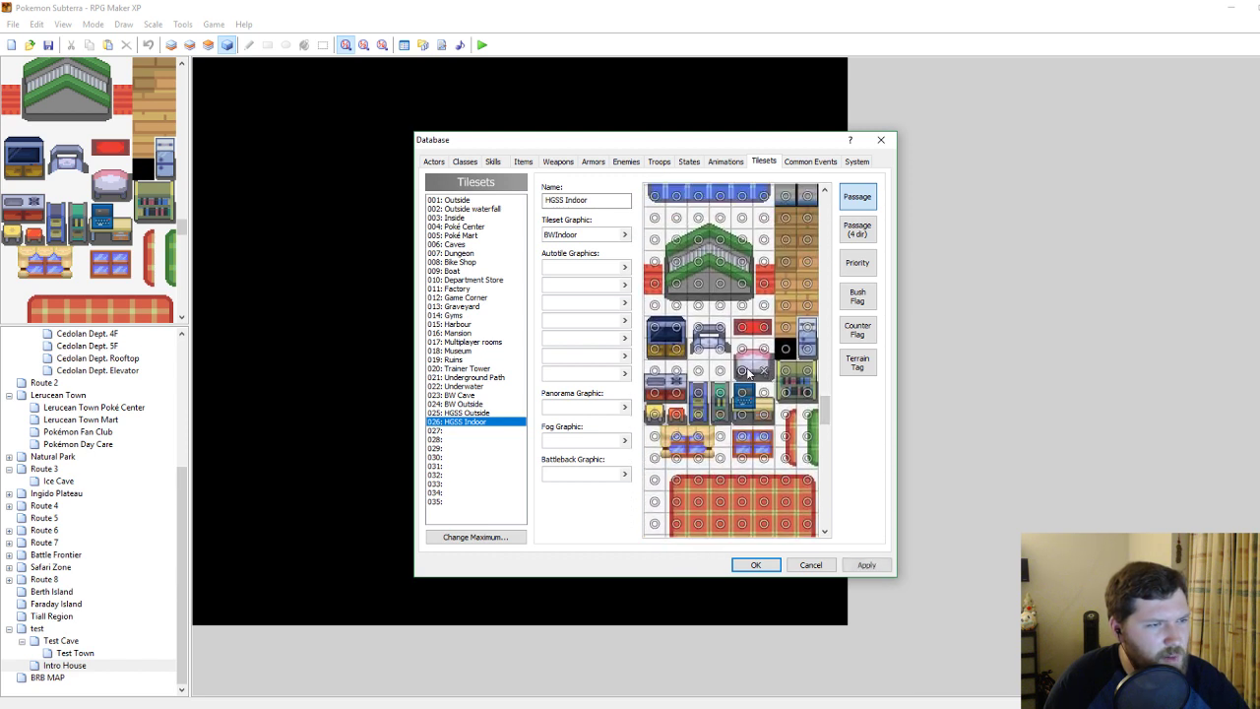
click(865, 565)
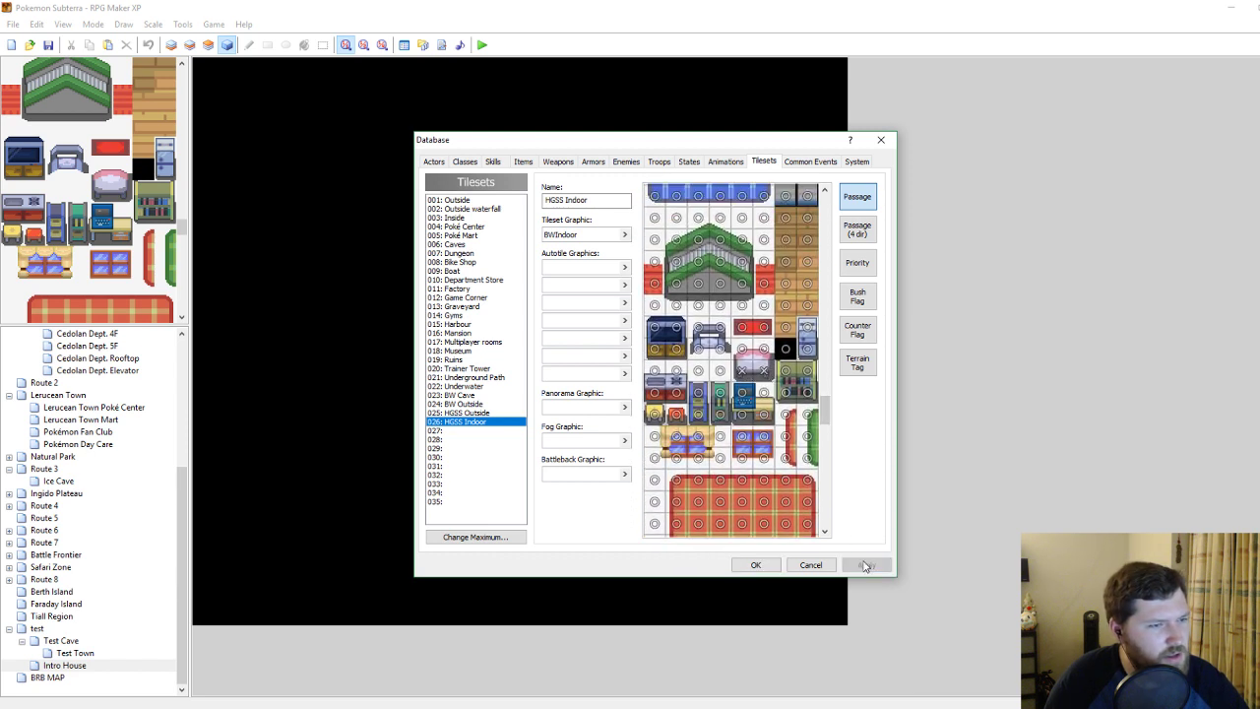
Raise the priority of the two upper tiles of the bed's pink blanket in the HGSS Indoor tileset and save the database.
click(858, 261)
click(763, 351)
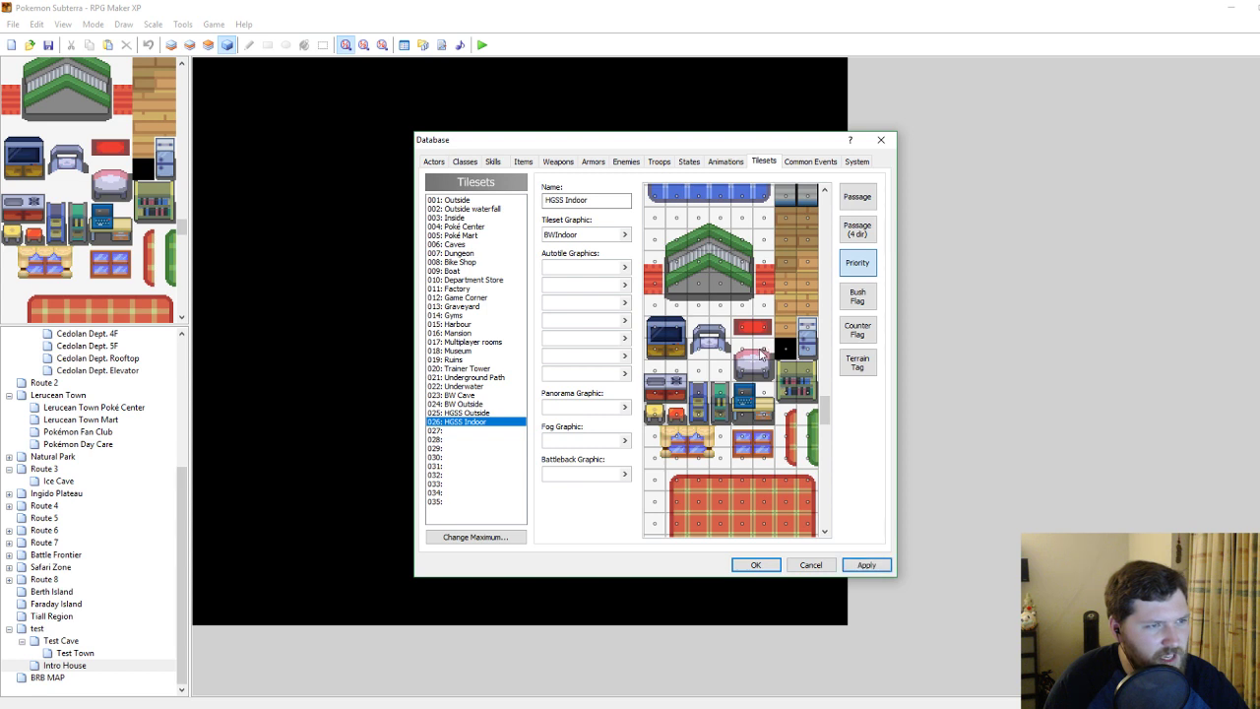
click(742, 352)
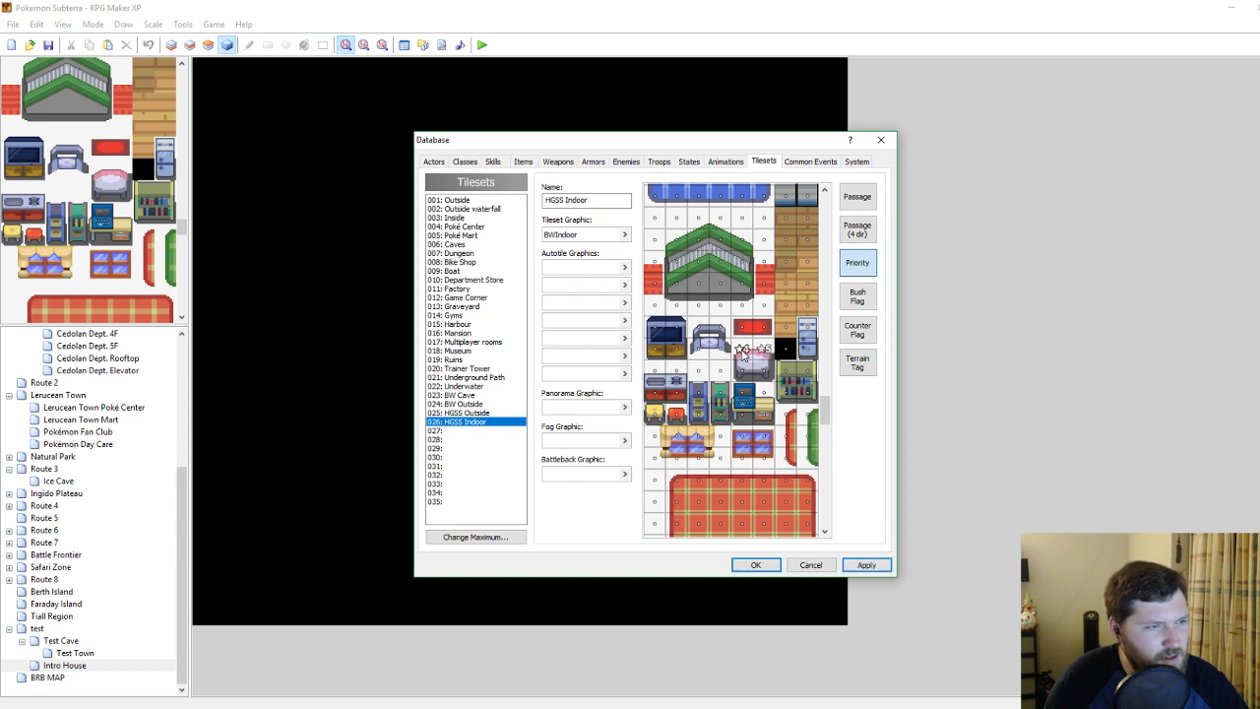
click(866, 564)
scroll(760, 389, up, 2)
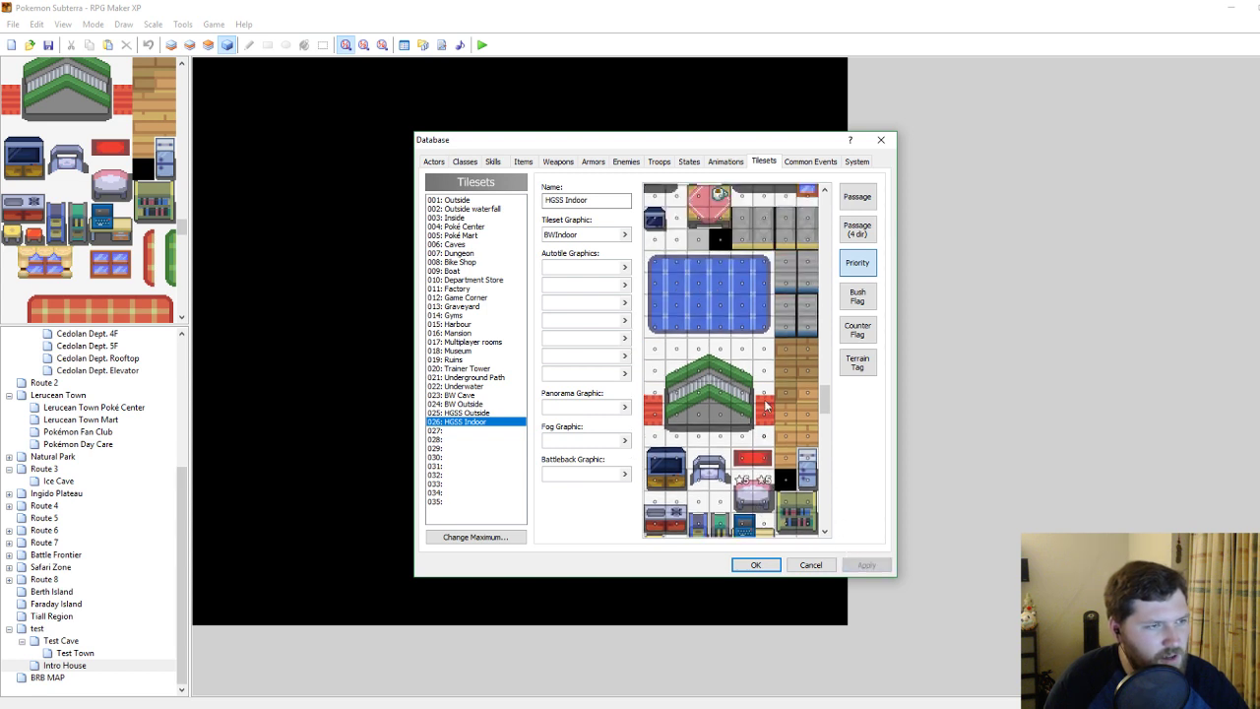
scroll(766, 406, down, 1)
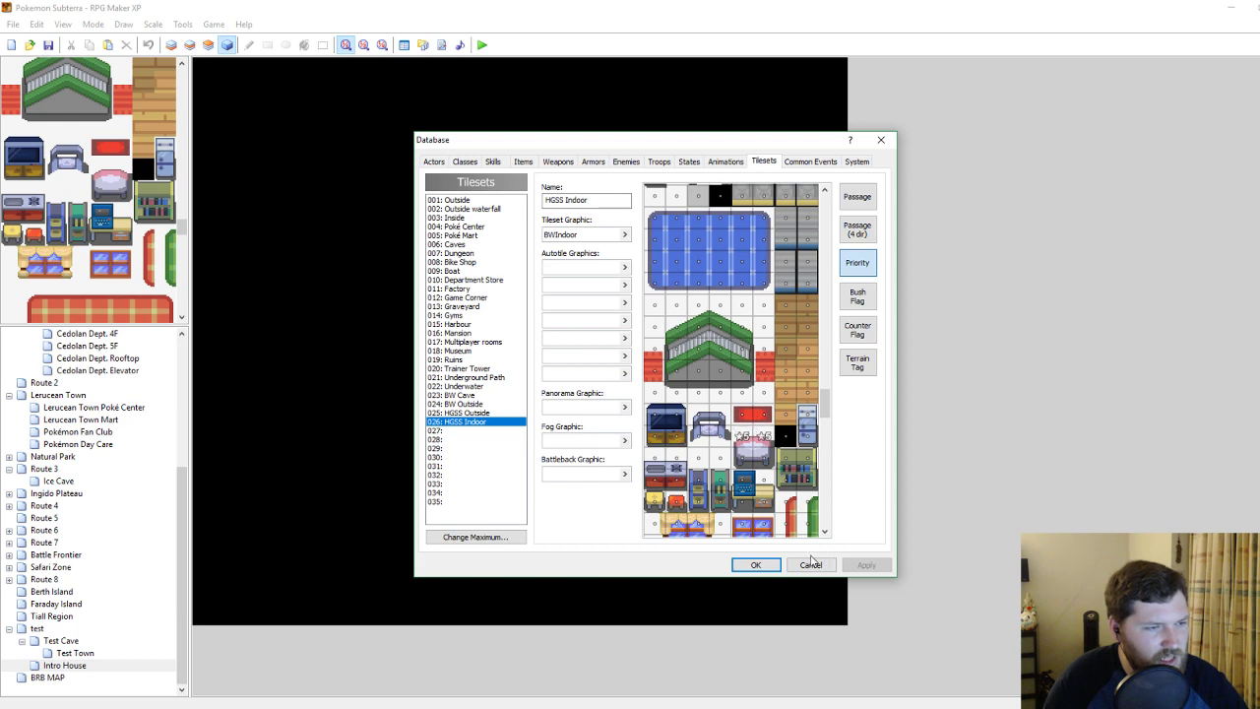
click(756, 564)
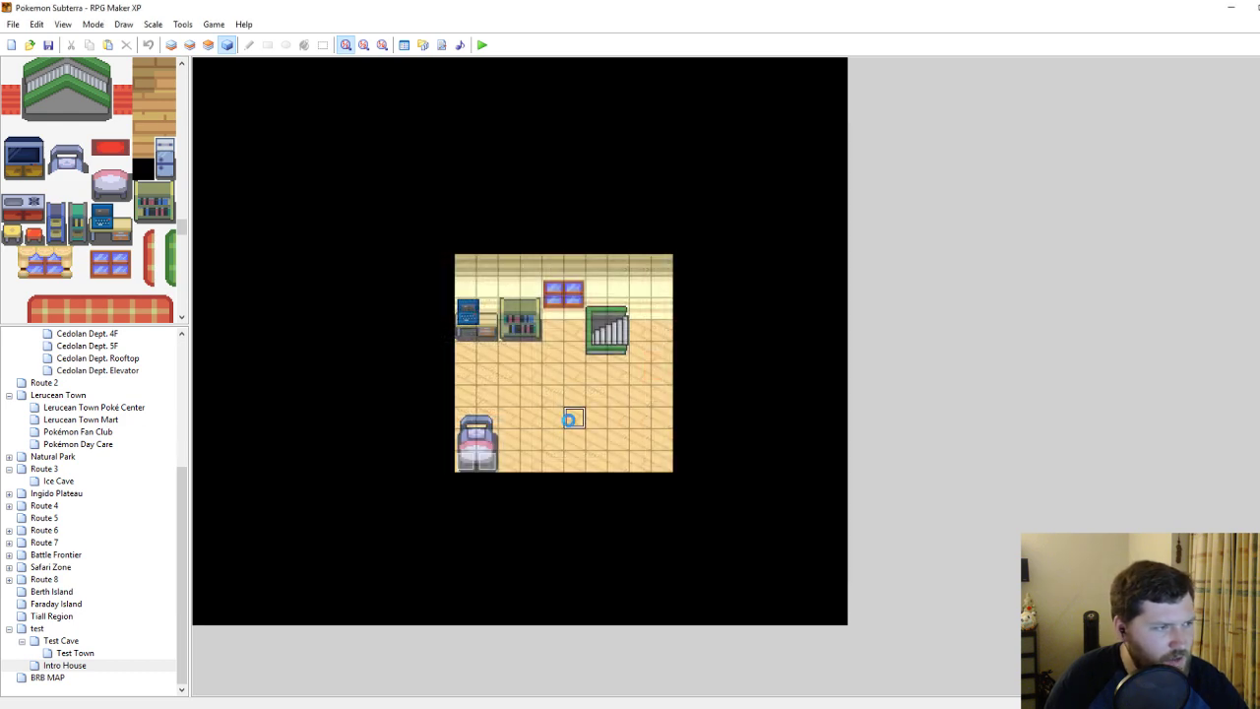
Playtest the game, continue the saved file and warp to the Intro House map through the debug menu.
click(481, 45)
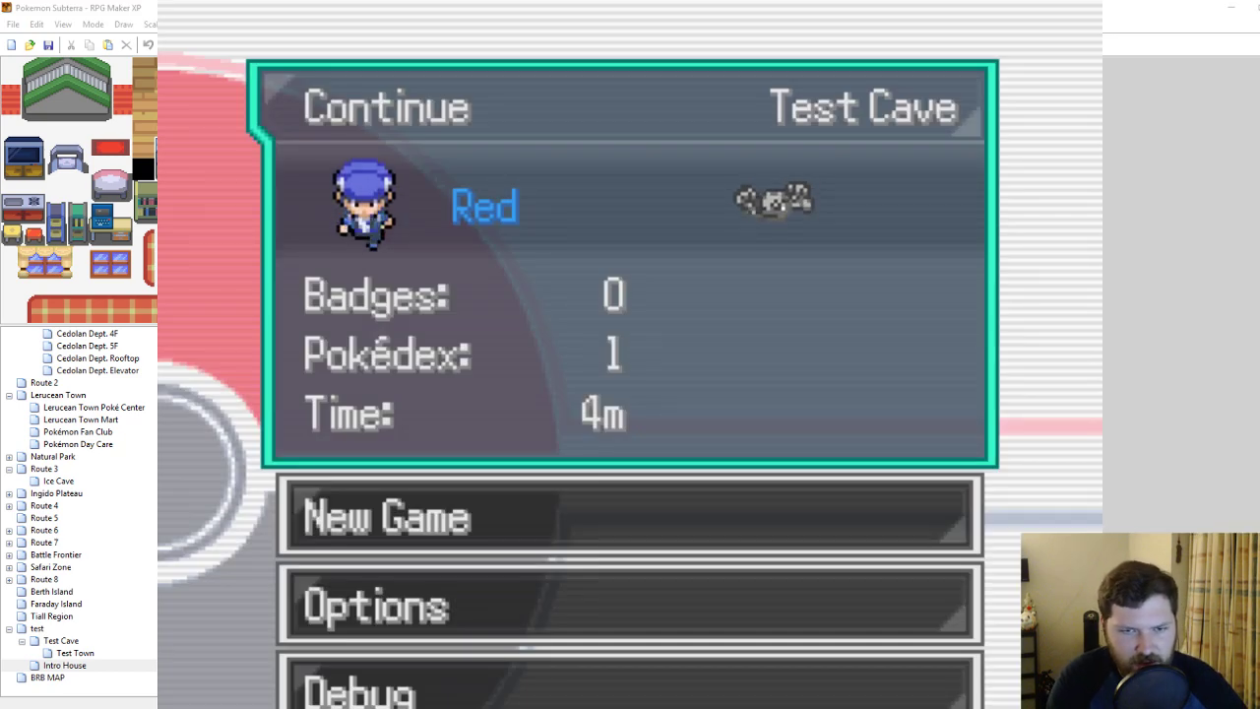
key(c)
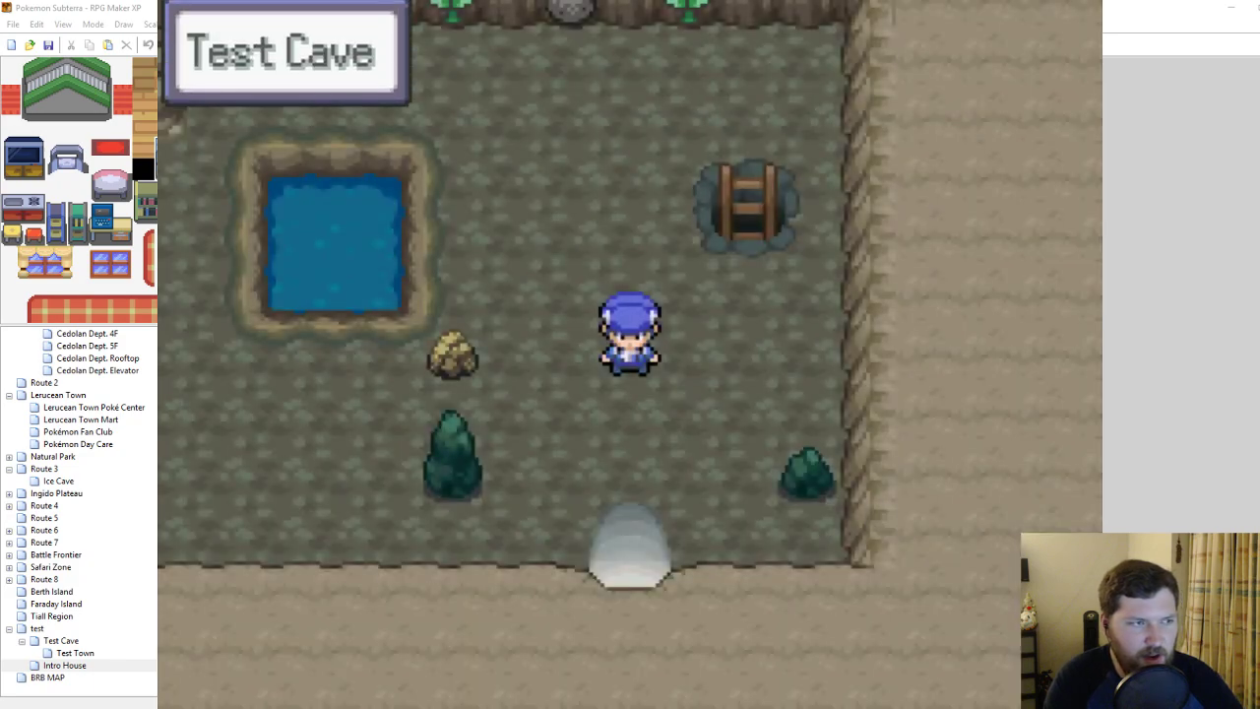
key(F9)
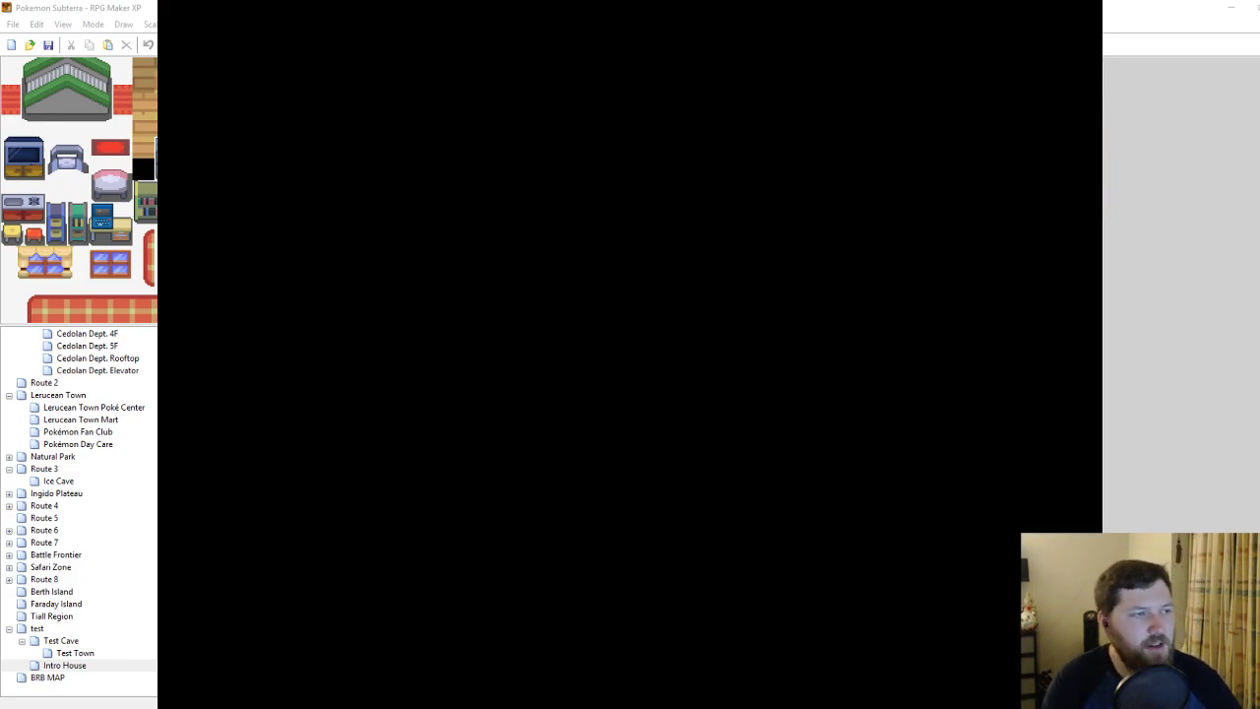
key(c)
key(c)
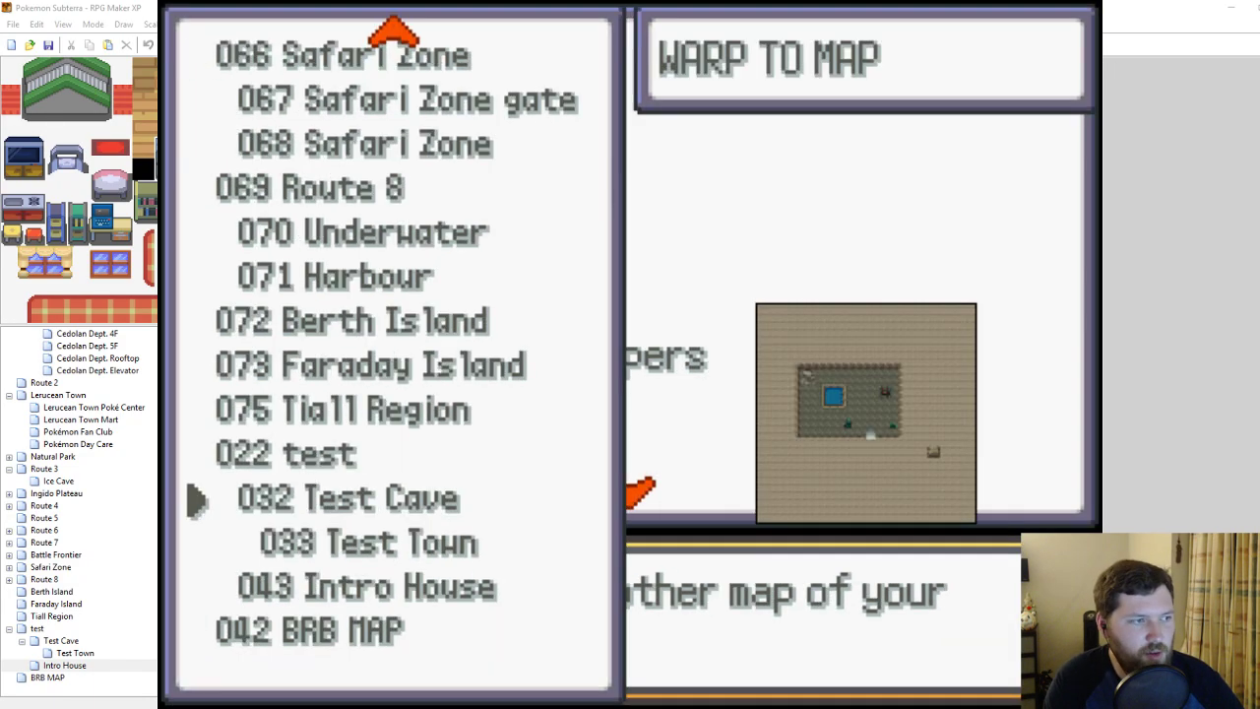
key(Down)
key(Down)
key(c)
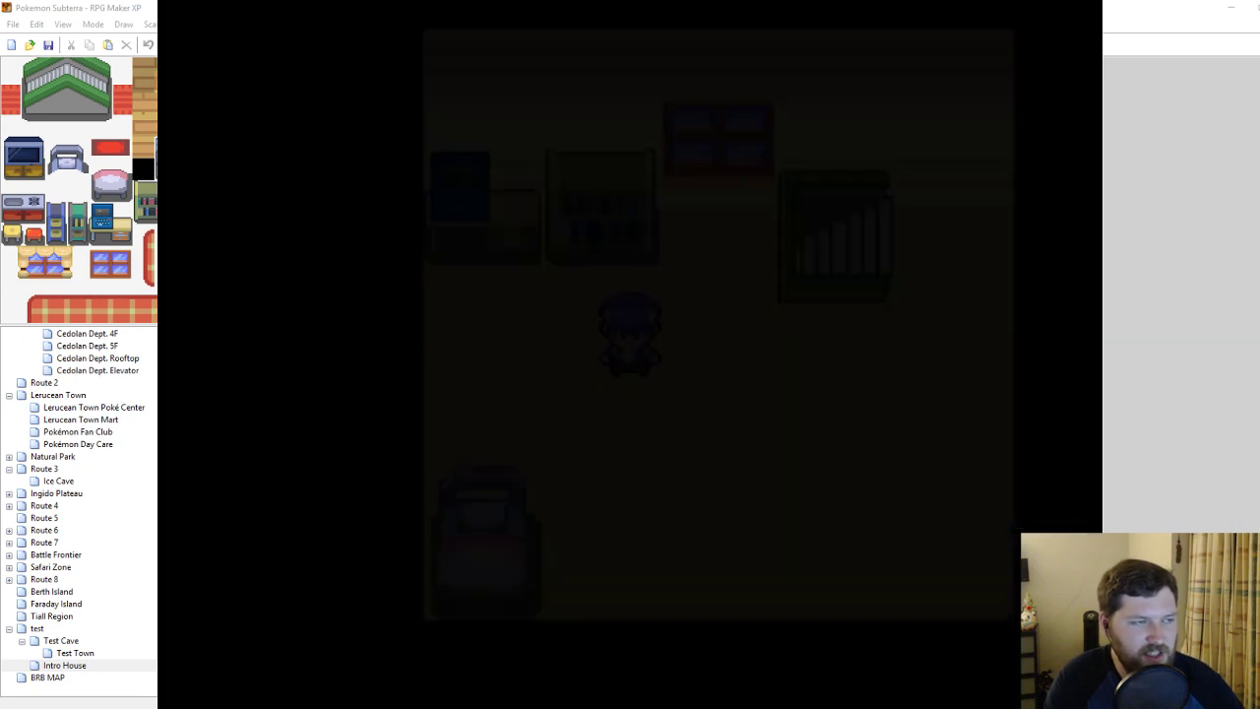
Walk the character around and onto the bed to check its passability and layering.
key(Down)
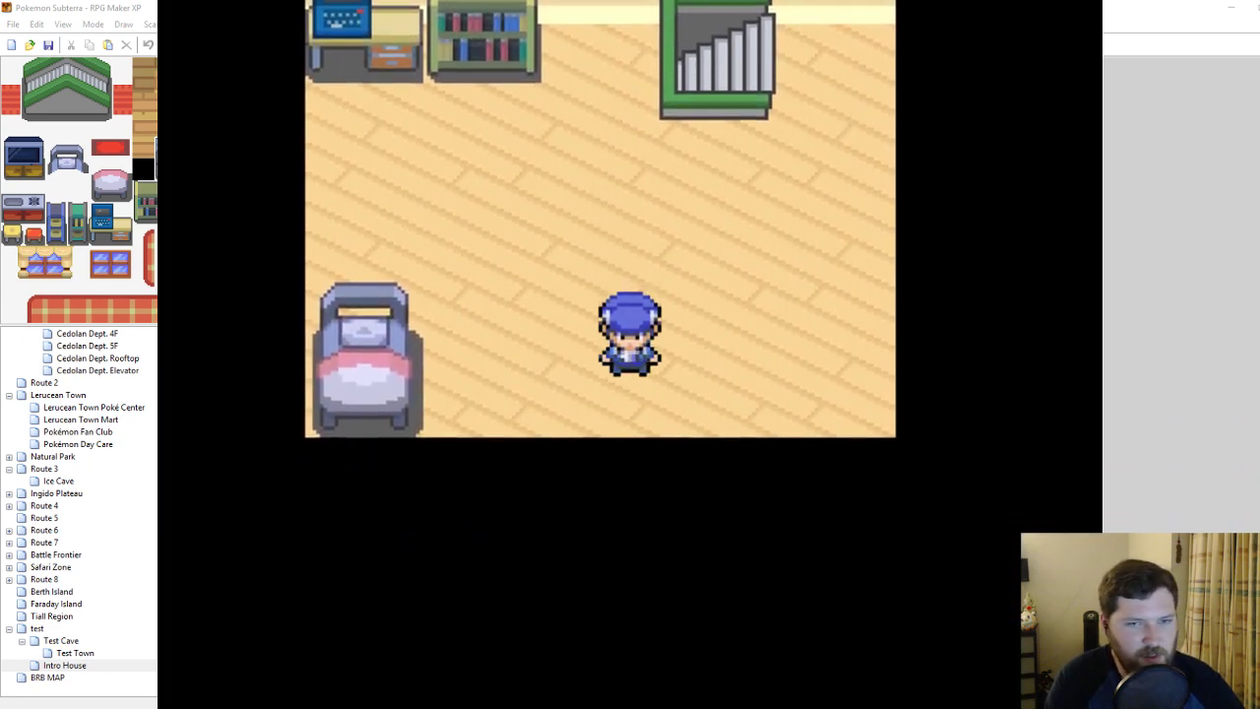
key(Left)
key(Up)
key(Left)
key(Down)
key(Left)
key(Up)
key(Right)
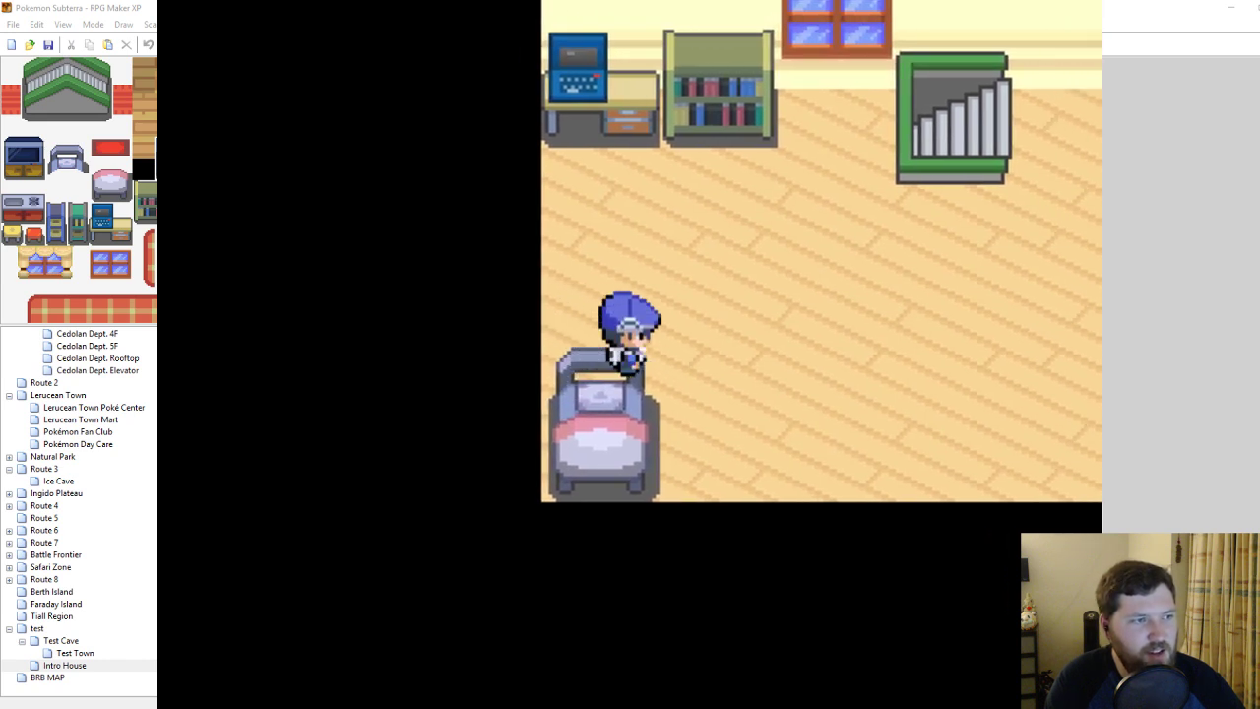
key(Up)
key(Left)
key(Down)
key(Right)
key(Left)
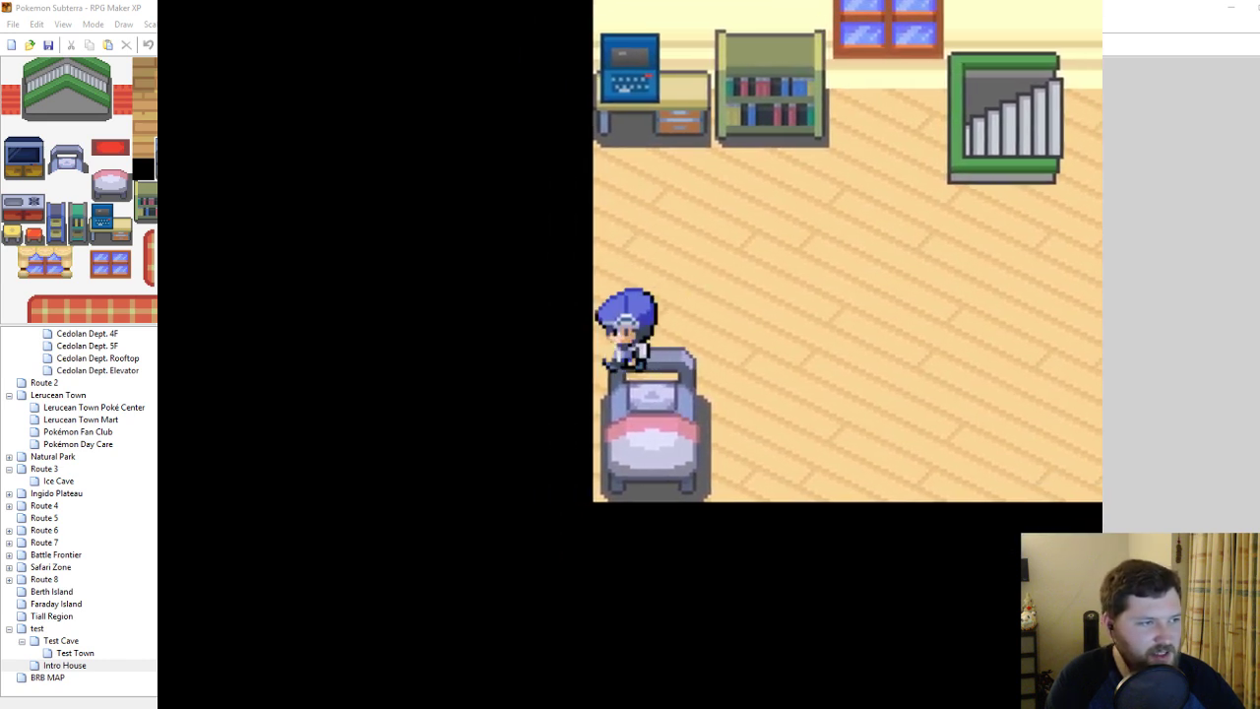
key(Down)
key(Right)
key(Left)
key(Down)
Interact with the bed while facing down, choose Yes to test the sleep sequence, and close the playtest.
key(Right)
key(Down)
key(c)
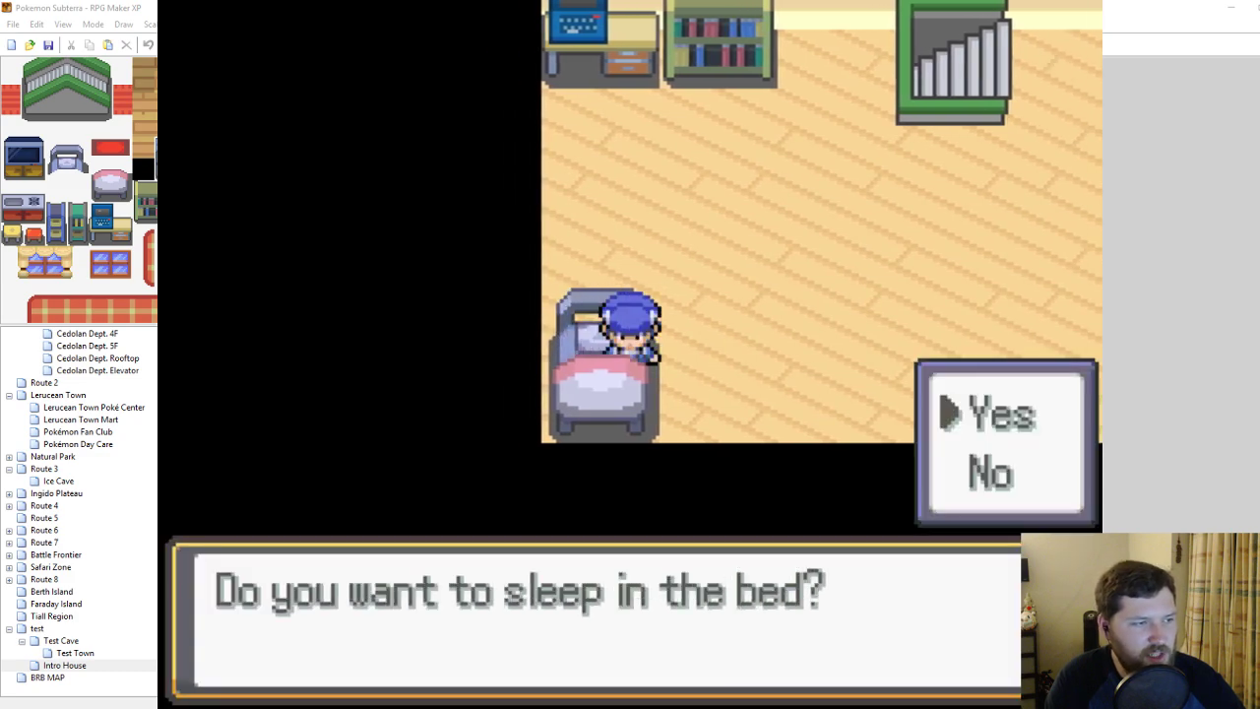
key(c)
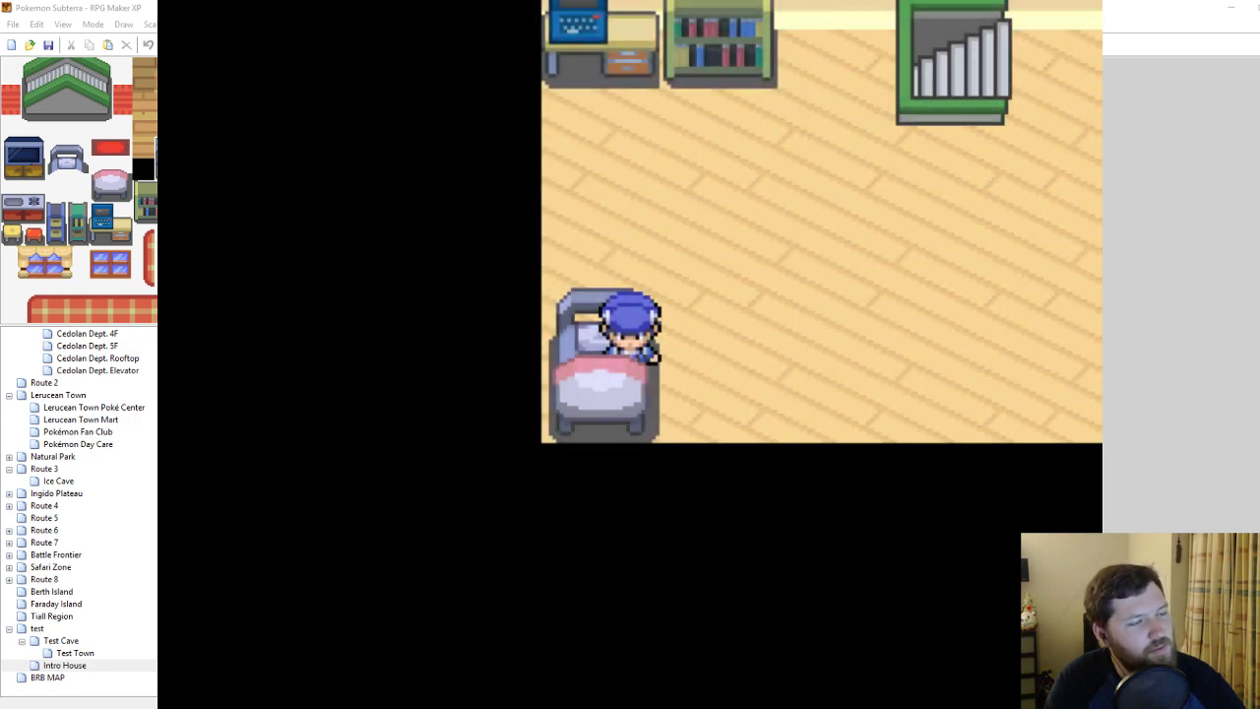
key(c)
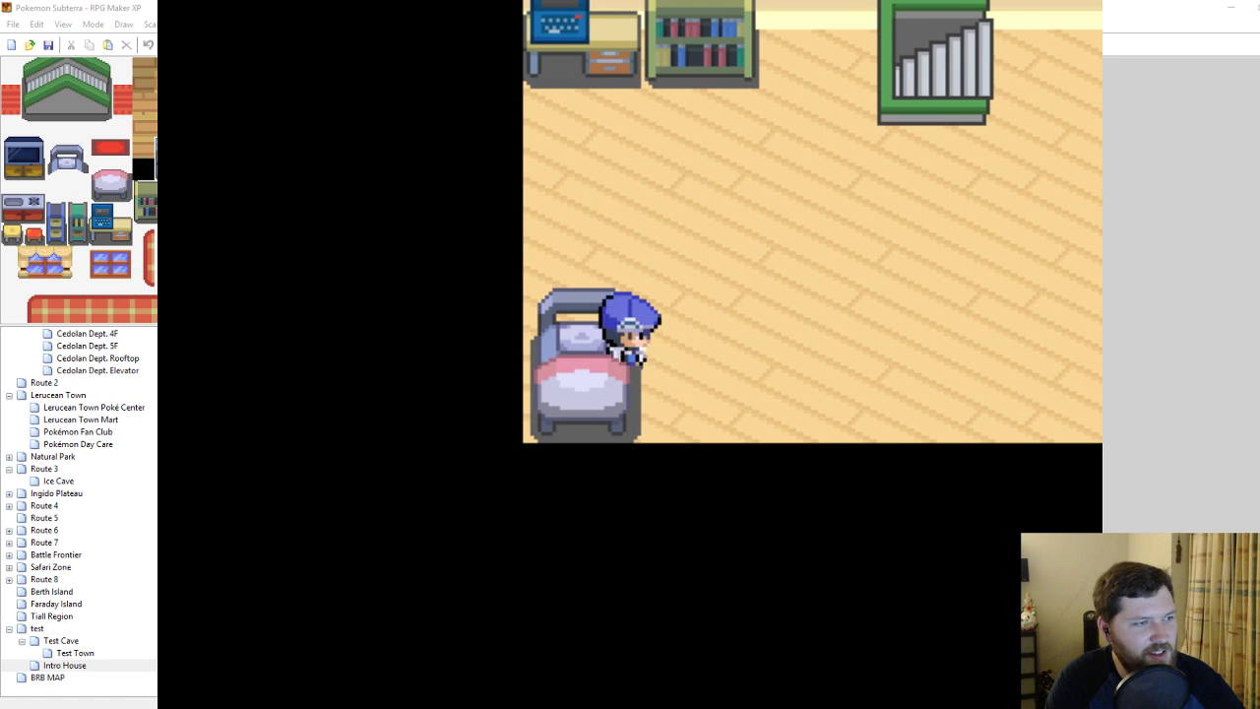
key(Up)
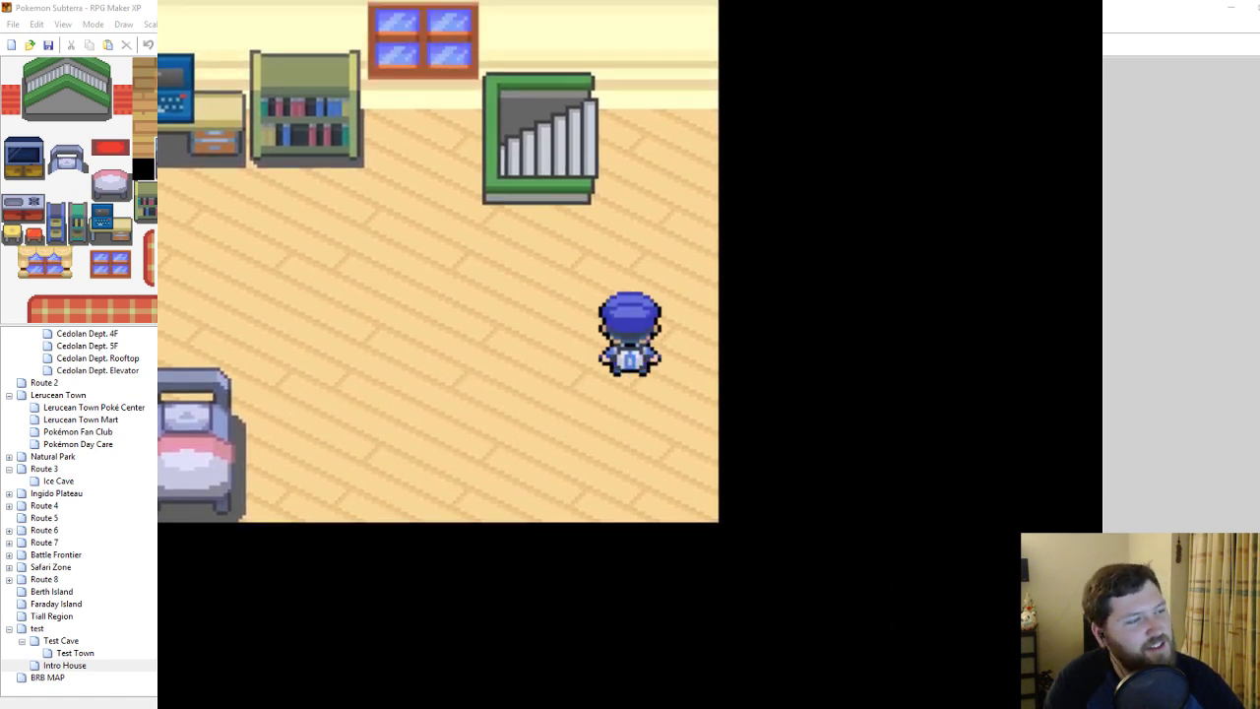
click(1089, 2)
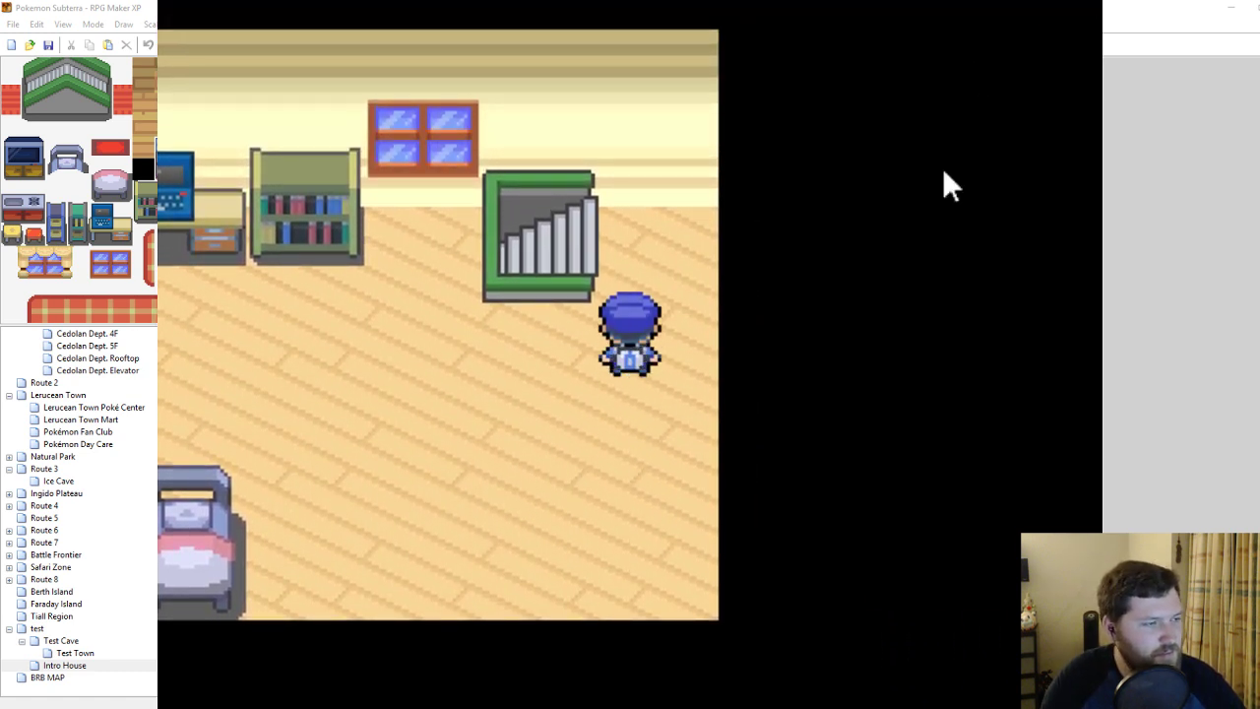
Enable automatic background music for the Intro House map with "BW06 - Nuvema" at a reduced volume.
right_click(71, 670)
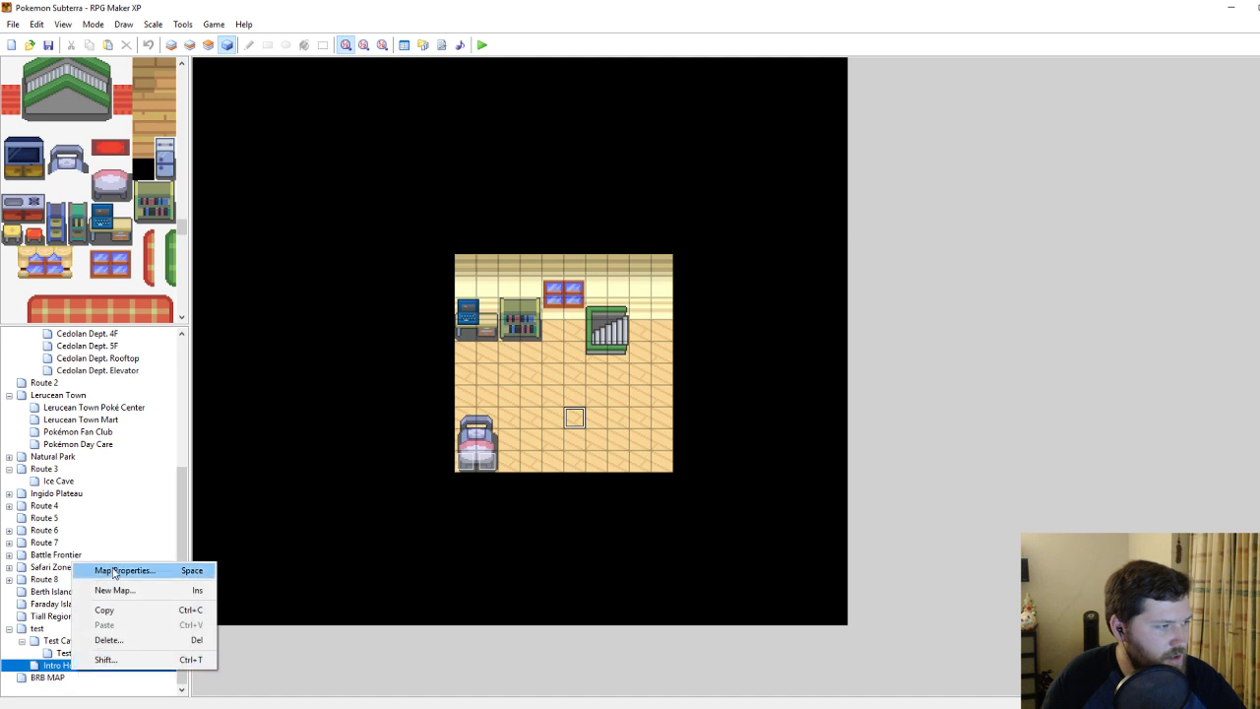
click(113, 569)
click(546, 373)
click(585, 389)
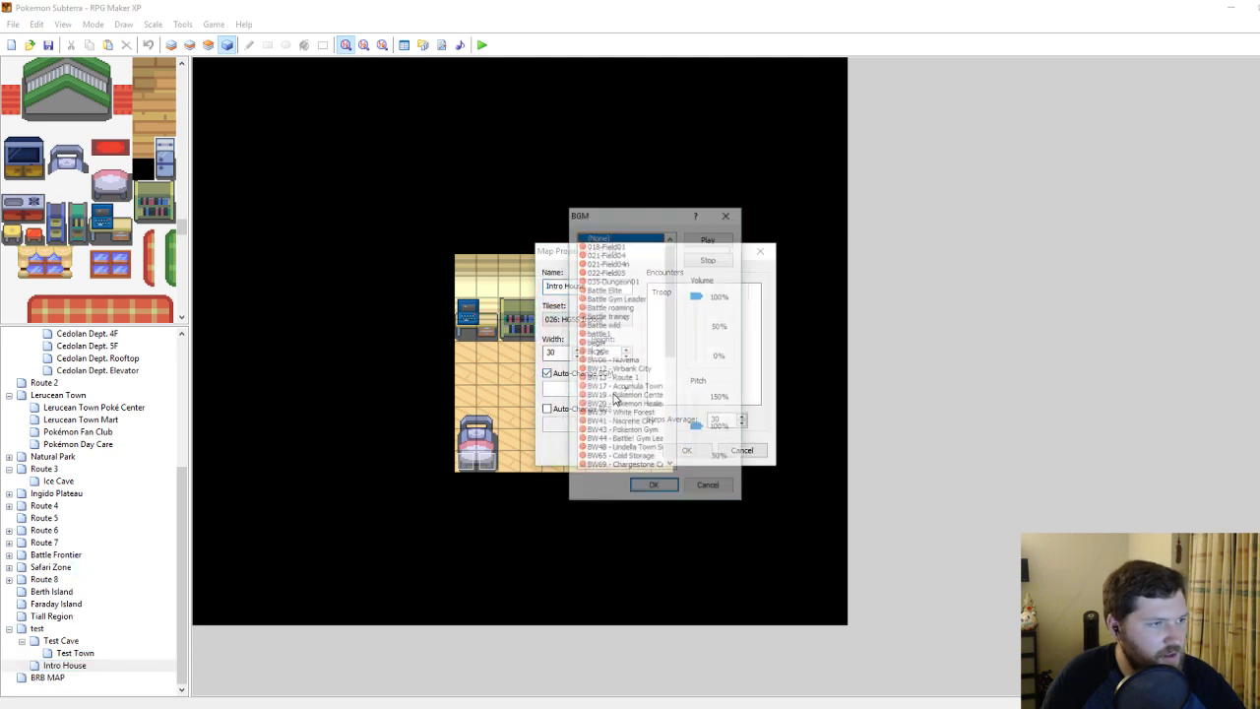
click(628, 361)
drag(704, 298, 696, 318)
click(709, 238)
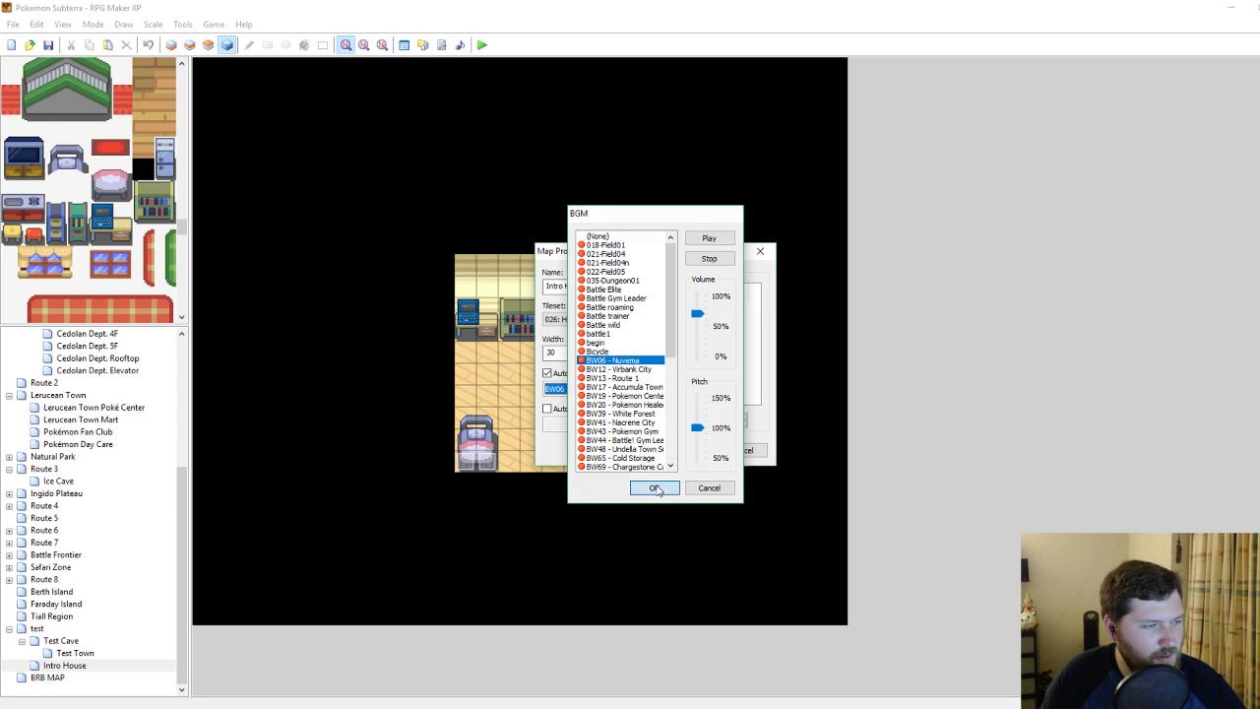
click(655, 488)
click(686, 450)
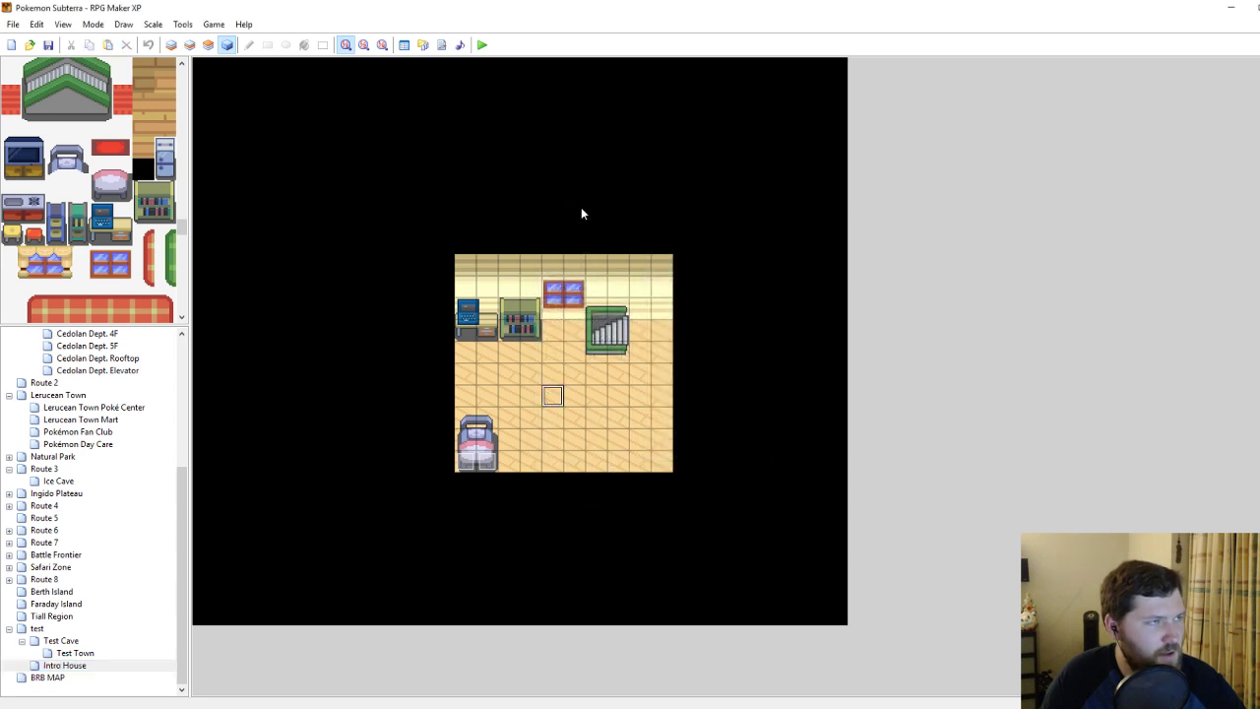
click(482, 46)
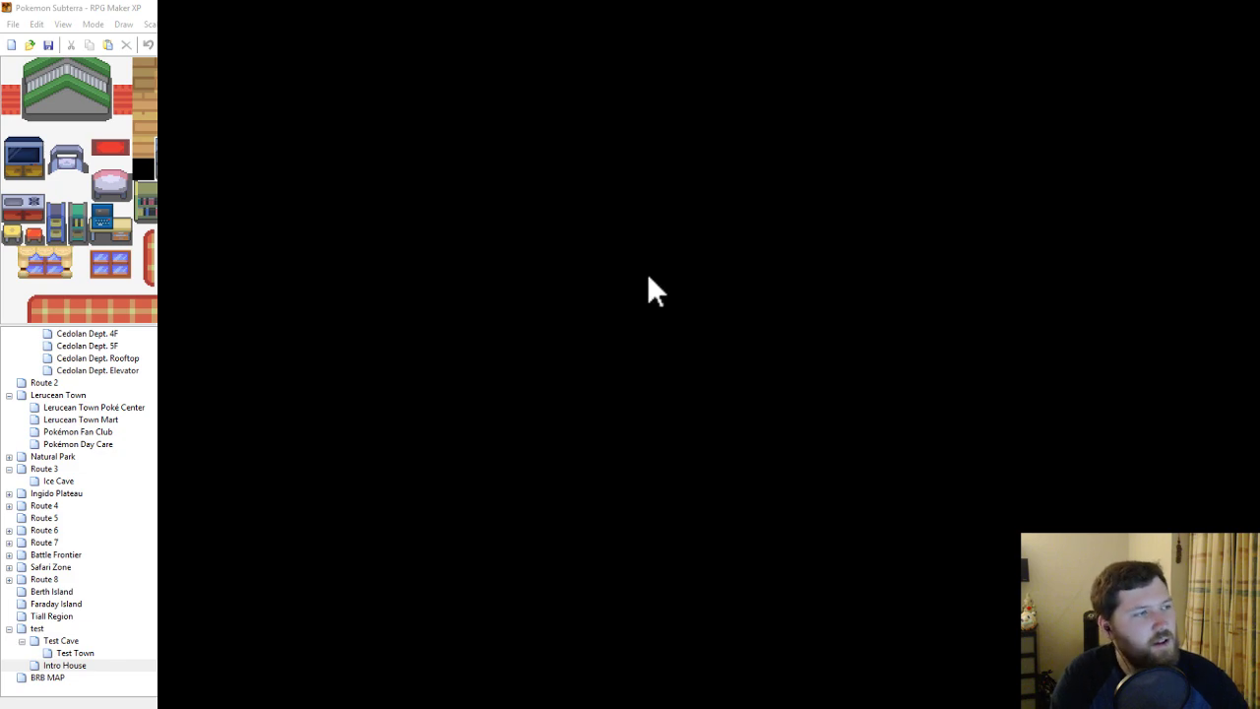
key(alt+F4)
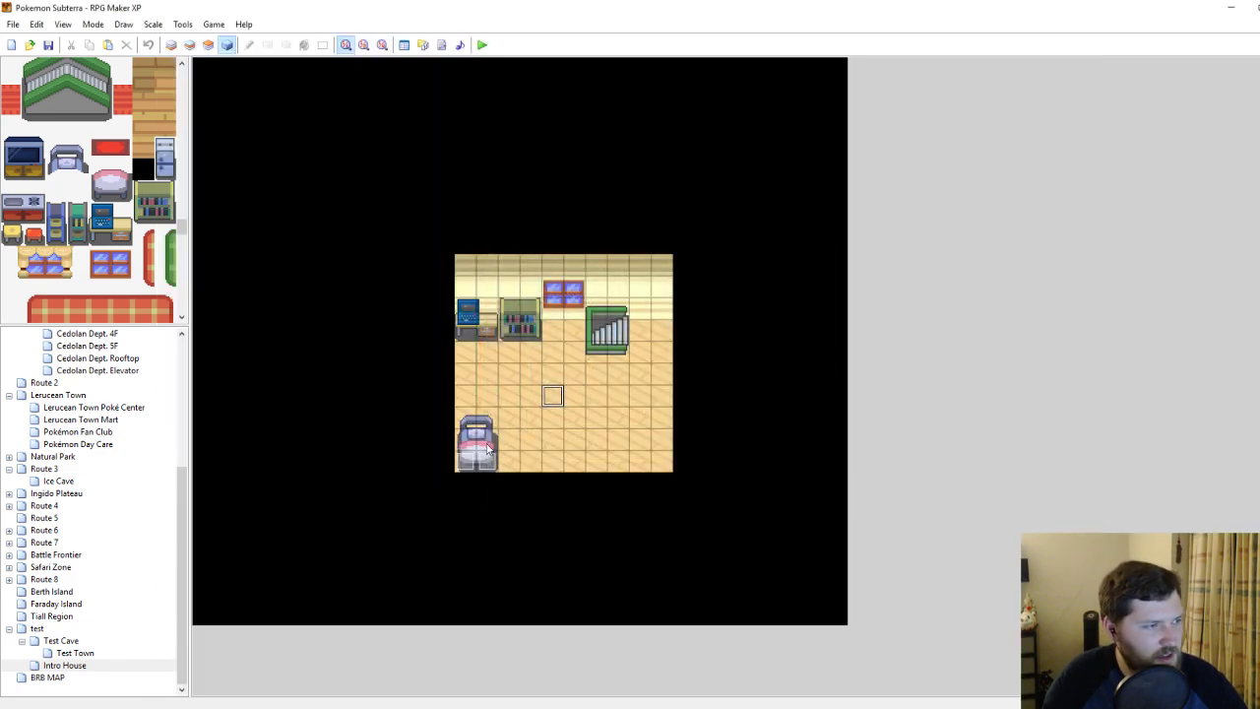
Open the bed event's Play ME command for editing and preview the "Pkmn healing" sound.
right_click(488, 449)
click(504, 468)
double_click(716, 303)
click(842, 232)
right_click(699, 306)
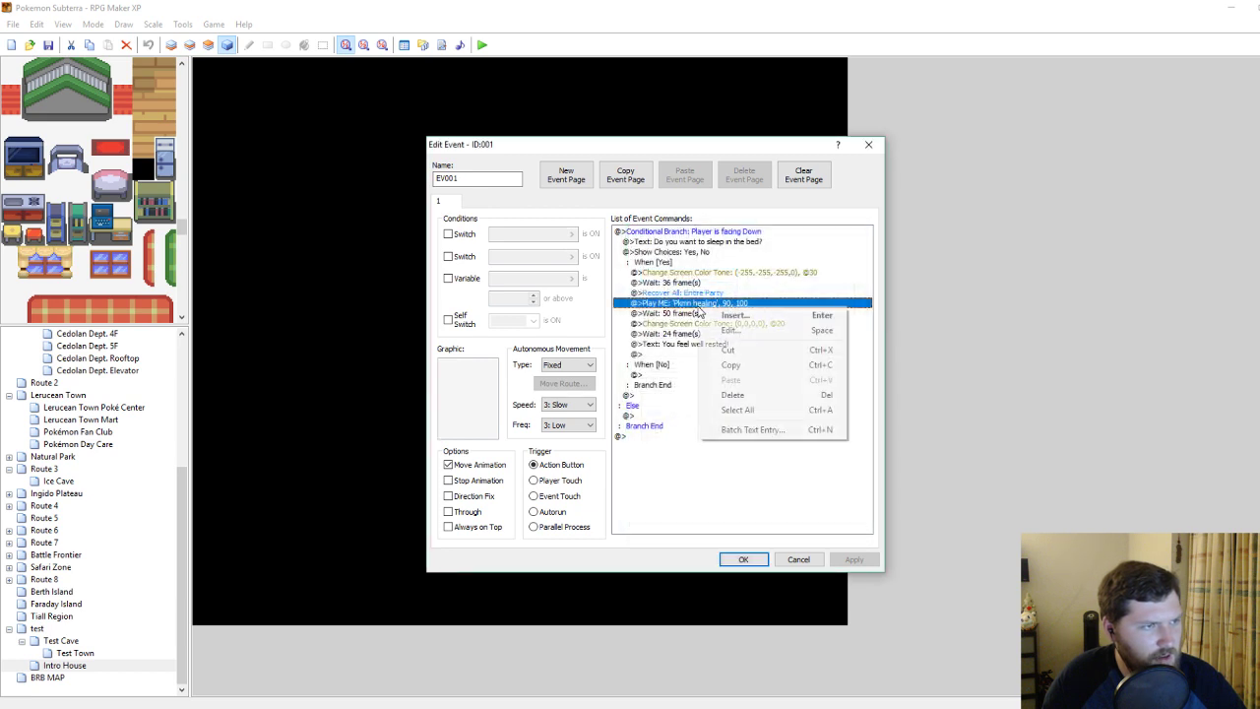
click(730, 331)
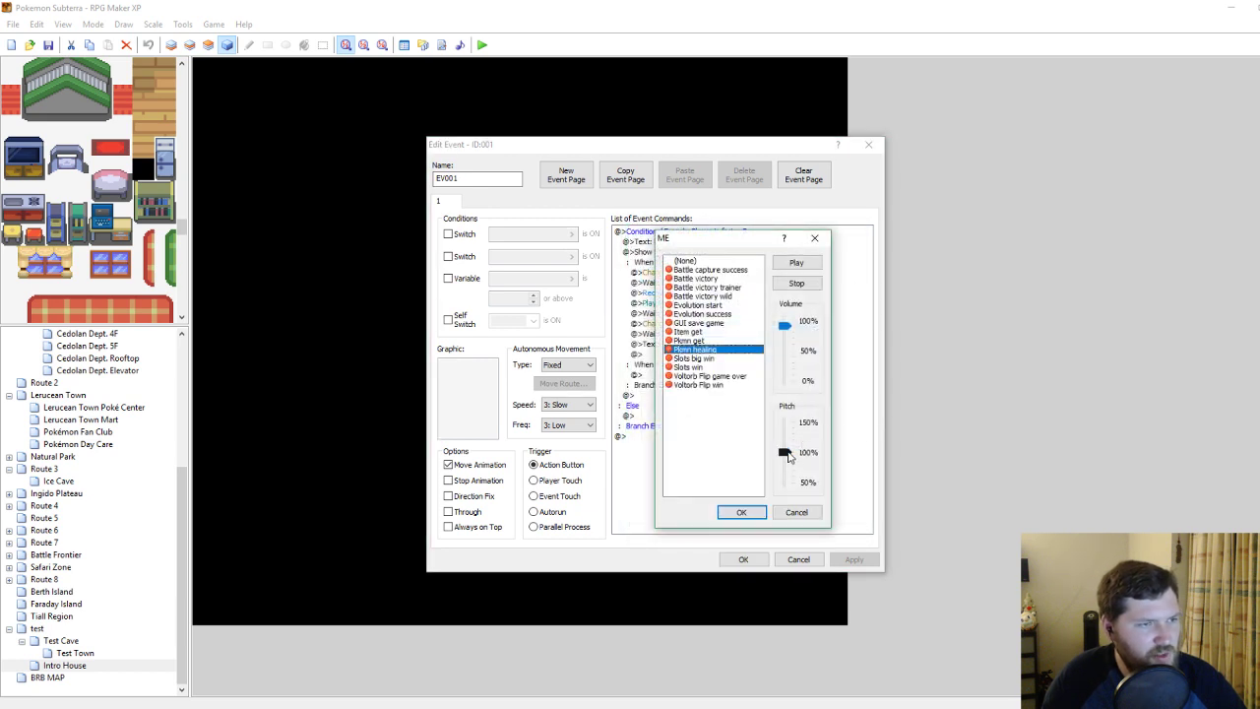
click(801, 264)
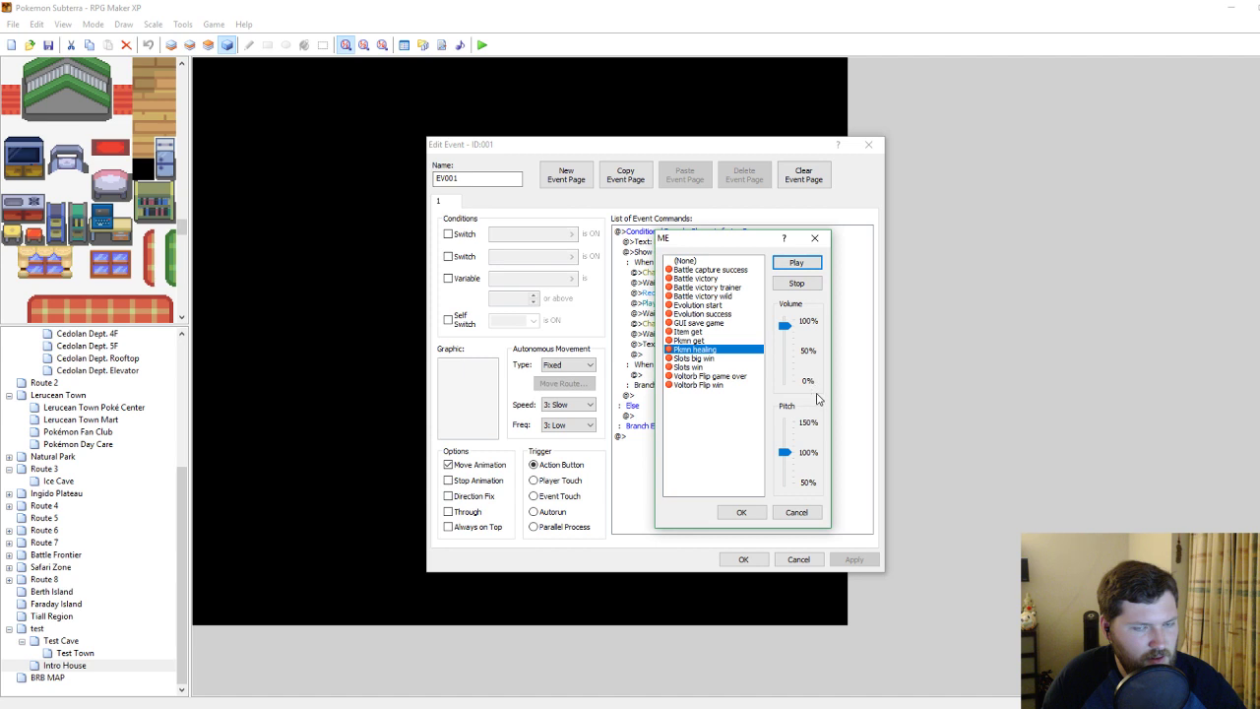
Try pitches slightly below 100% for the "Pkmn healing" sound, previewing each setting.
click(786, 456)
drag(788, 465, 789, 471)
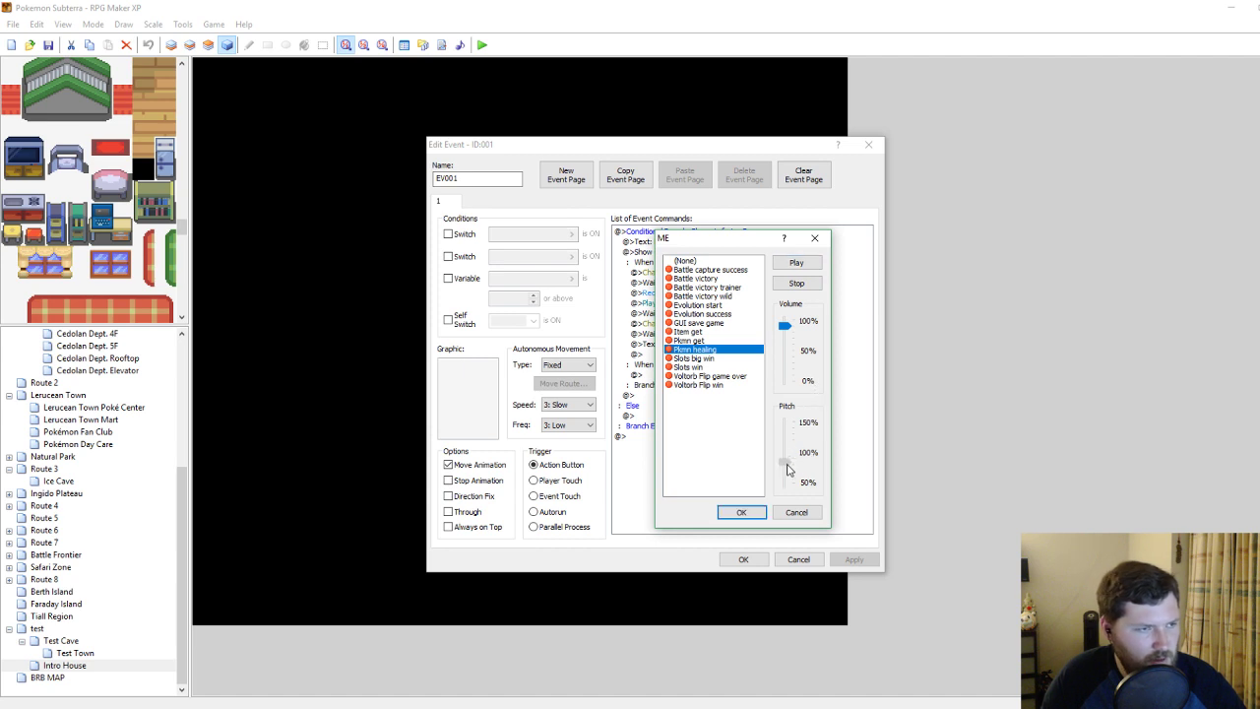
click(797, 263)
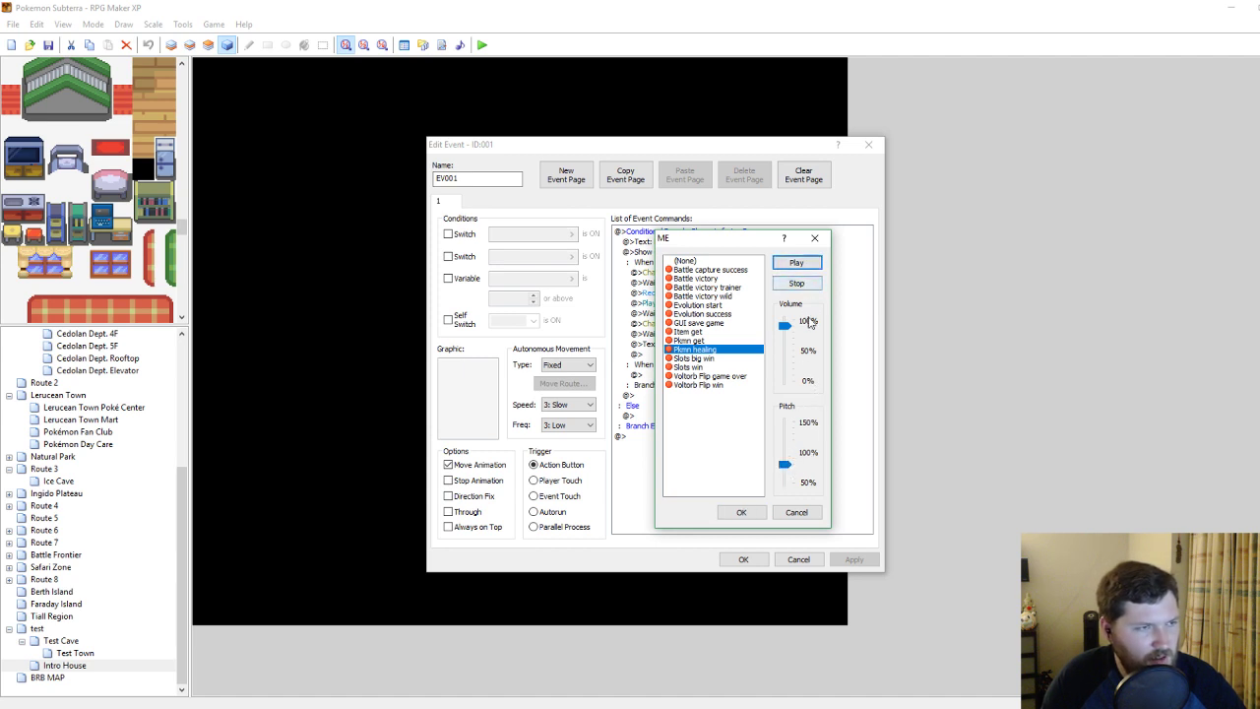
drag(786, 466, 788, 458)
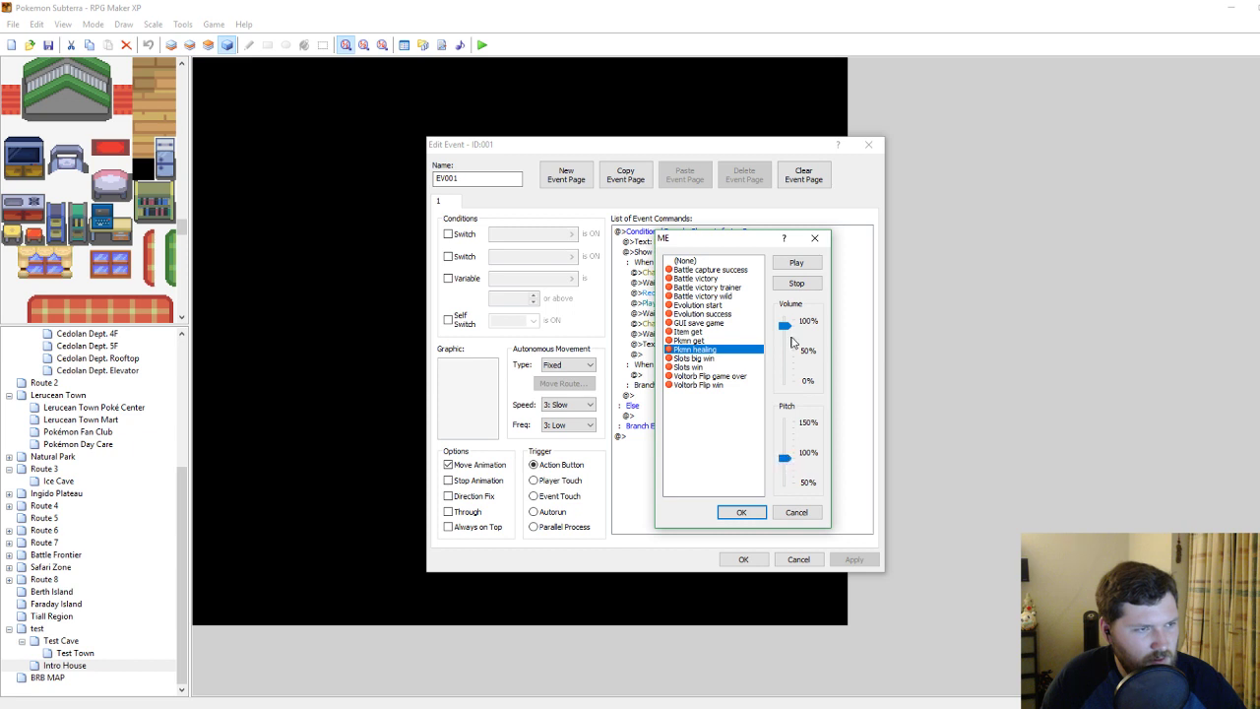
click(795, 264)
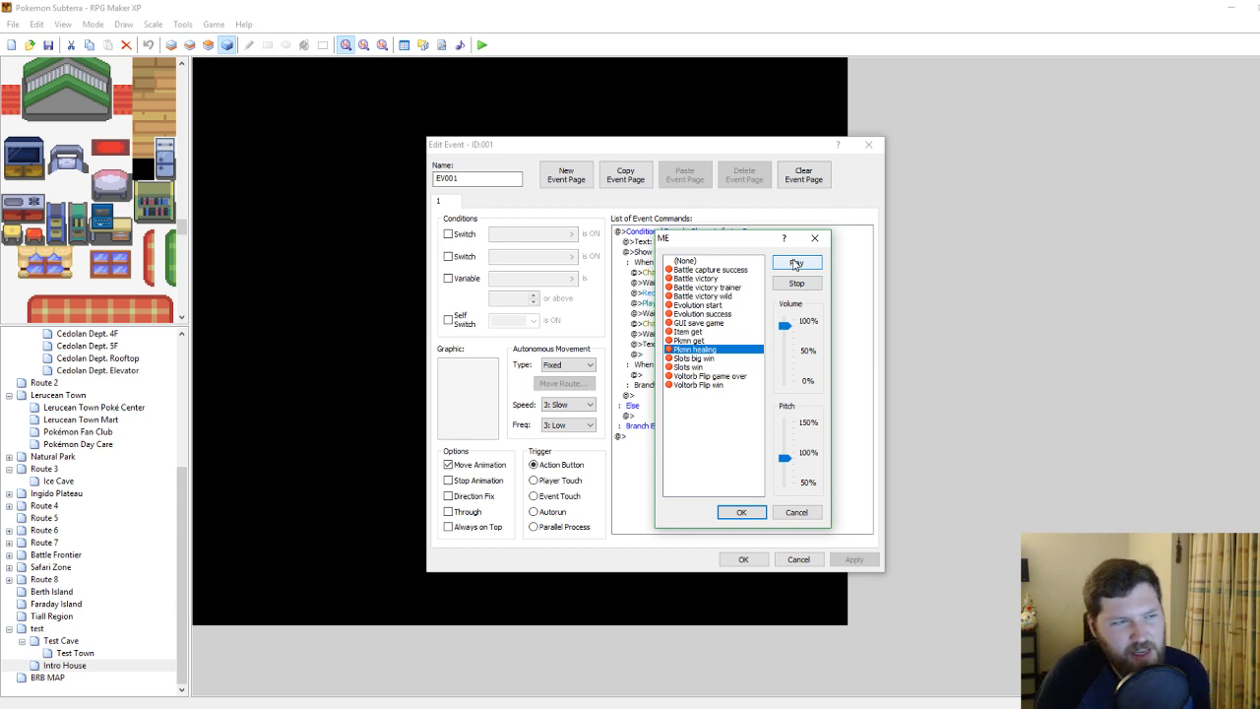
click(796, 264)
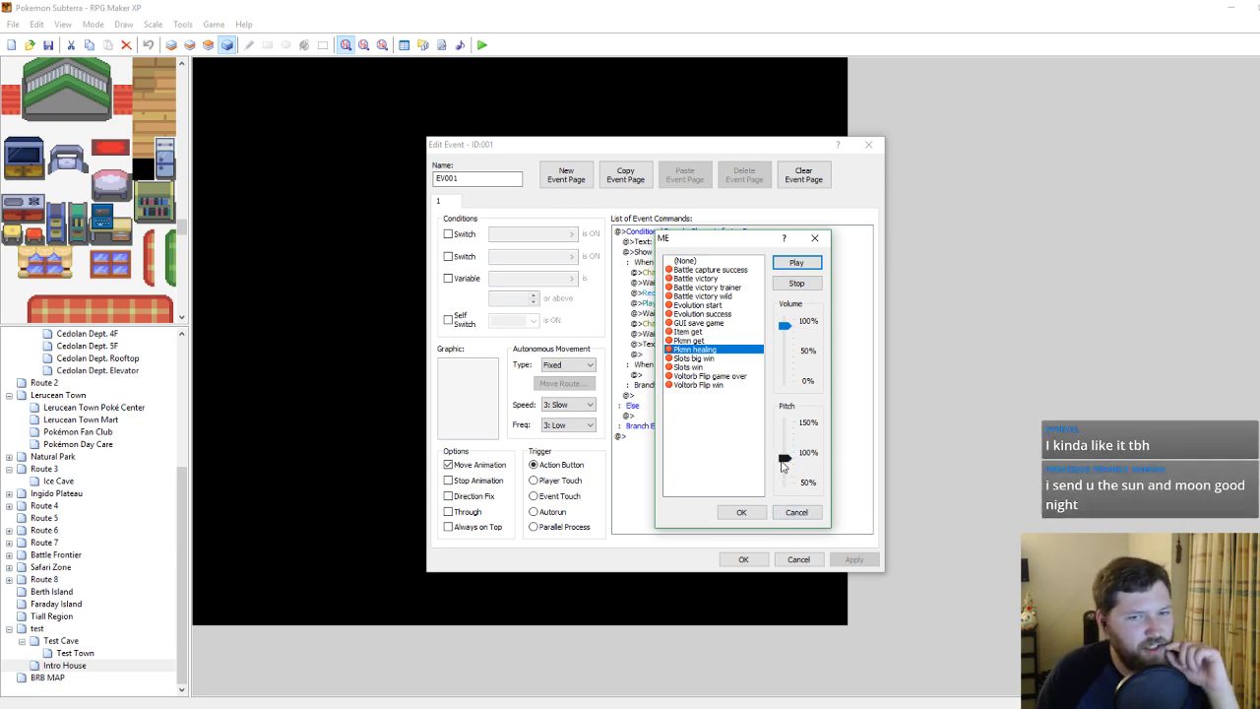
Try the "Pkmn healing" sound at 50% pitch and slightly above it, previewing both settings.
drag(782, 465, 786, 485)
click(795, 264)
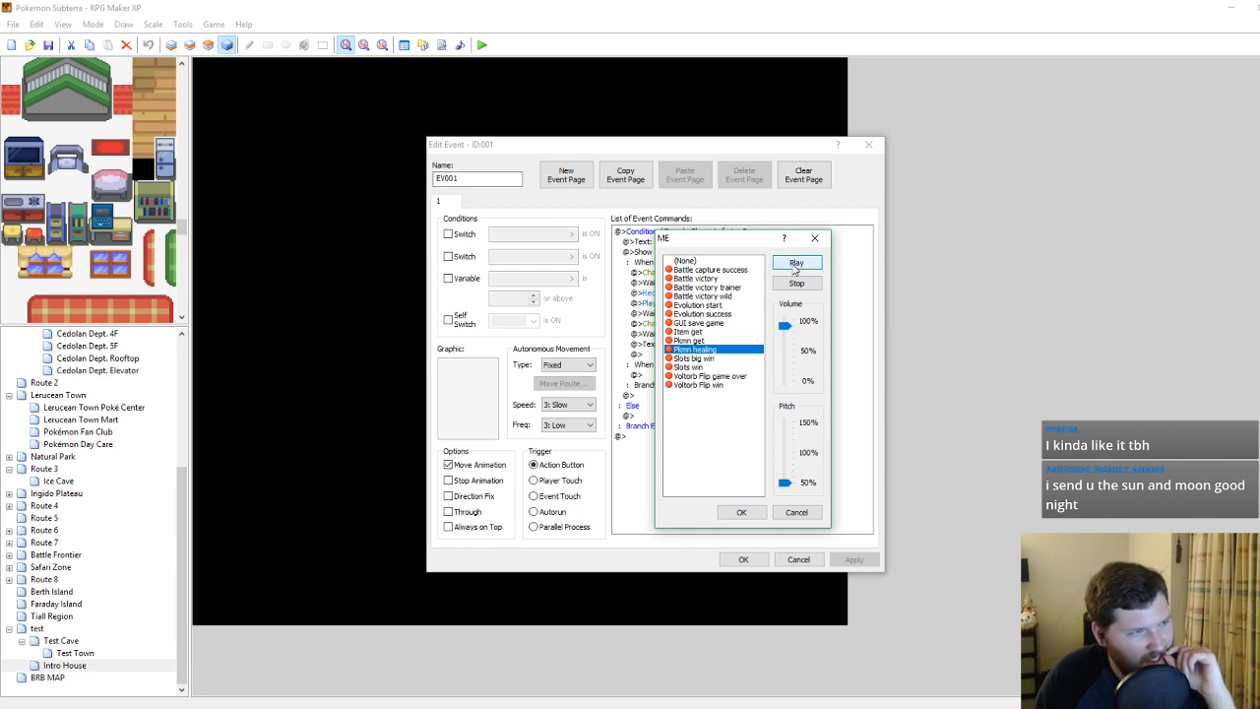
click(784, 482)
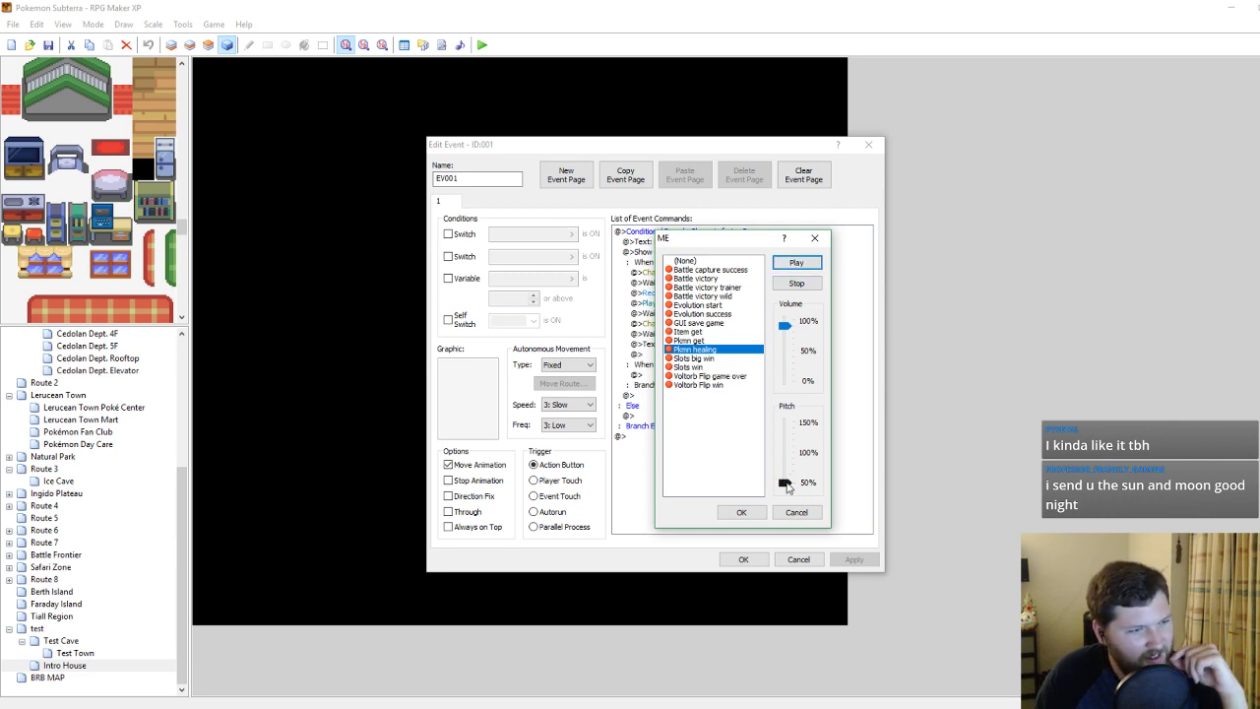
click(785, 484)
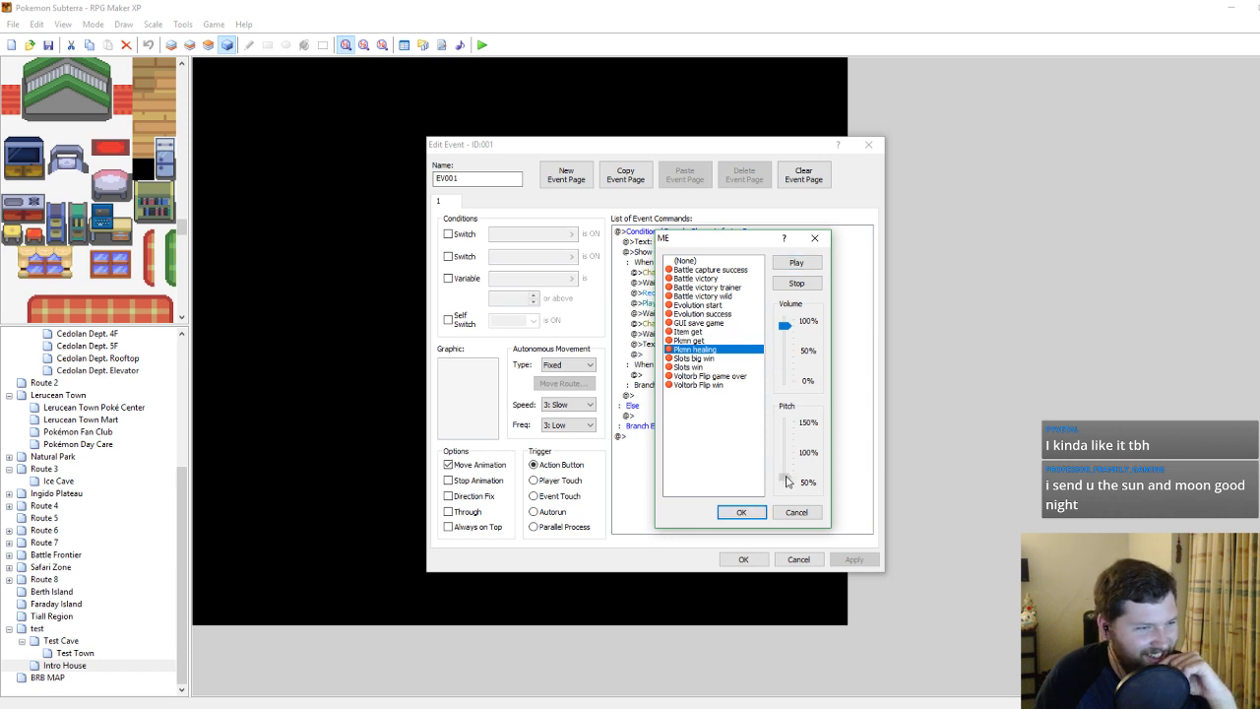
click(795, 264)
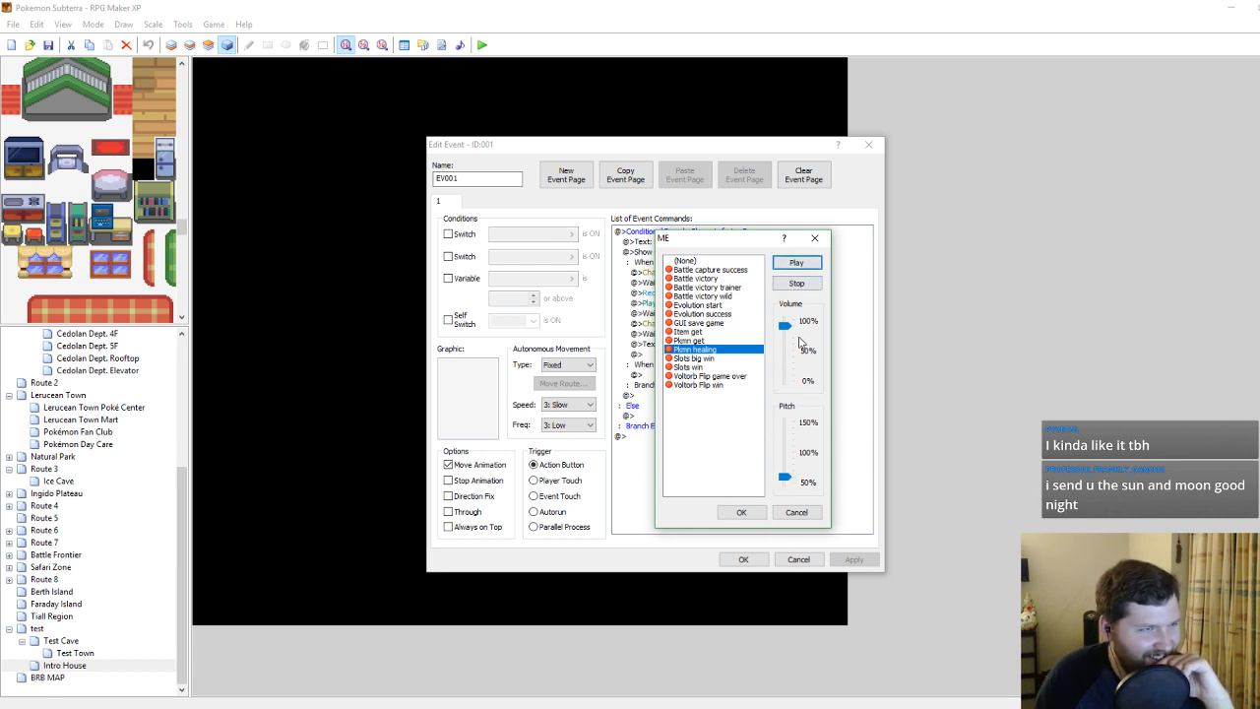
drag(785, 477, 785, 459)
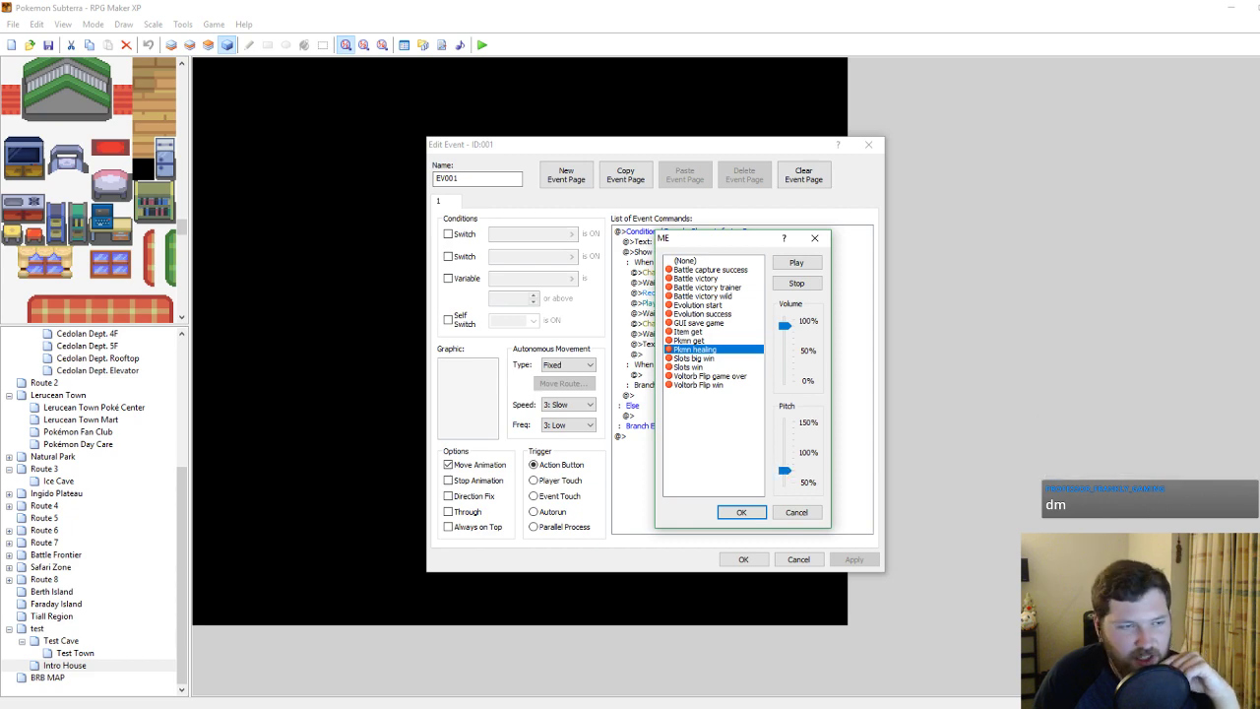
Check the Discord direct message with the crystal ball Pokémon concept art, and discard the "Pkmn healing" pitch changes in RPG Maker XP.
key(alt+Tab)
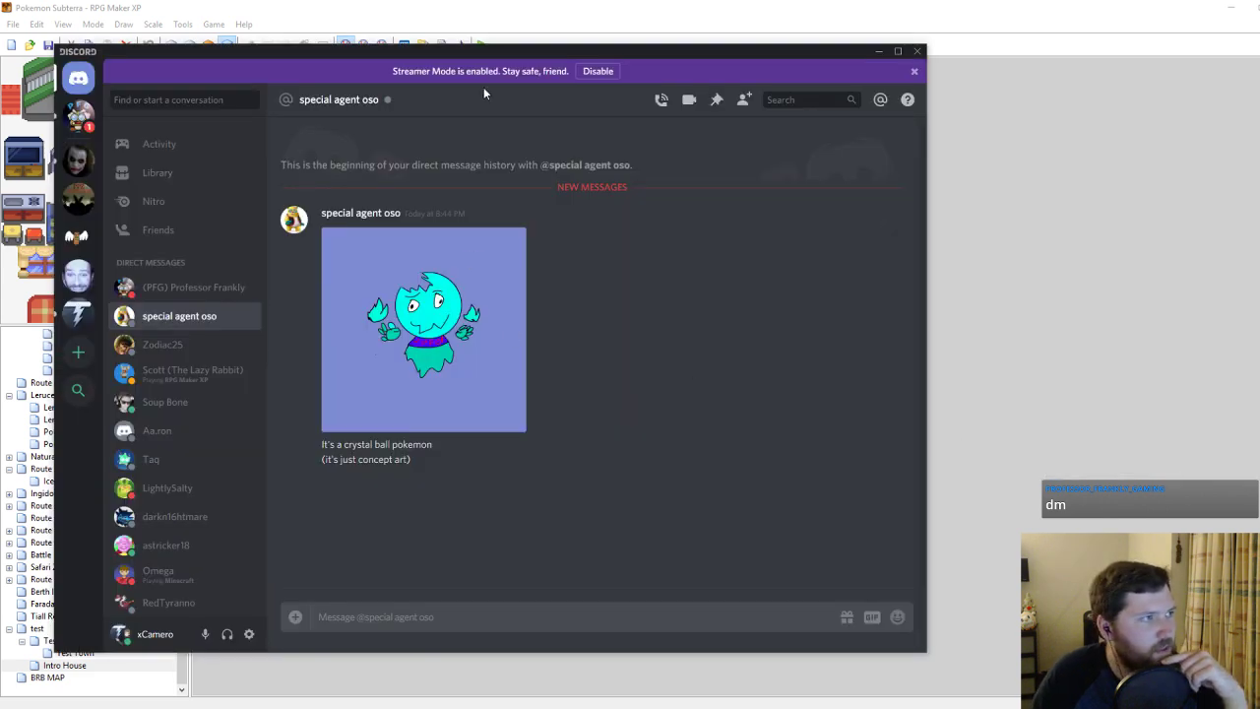
key(alt+Tab)
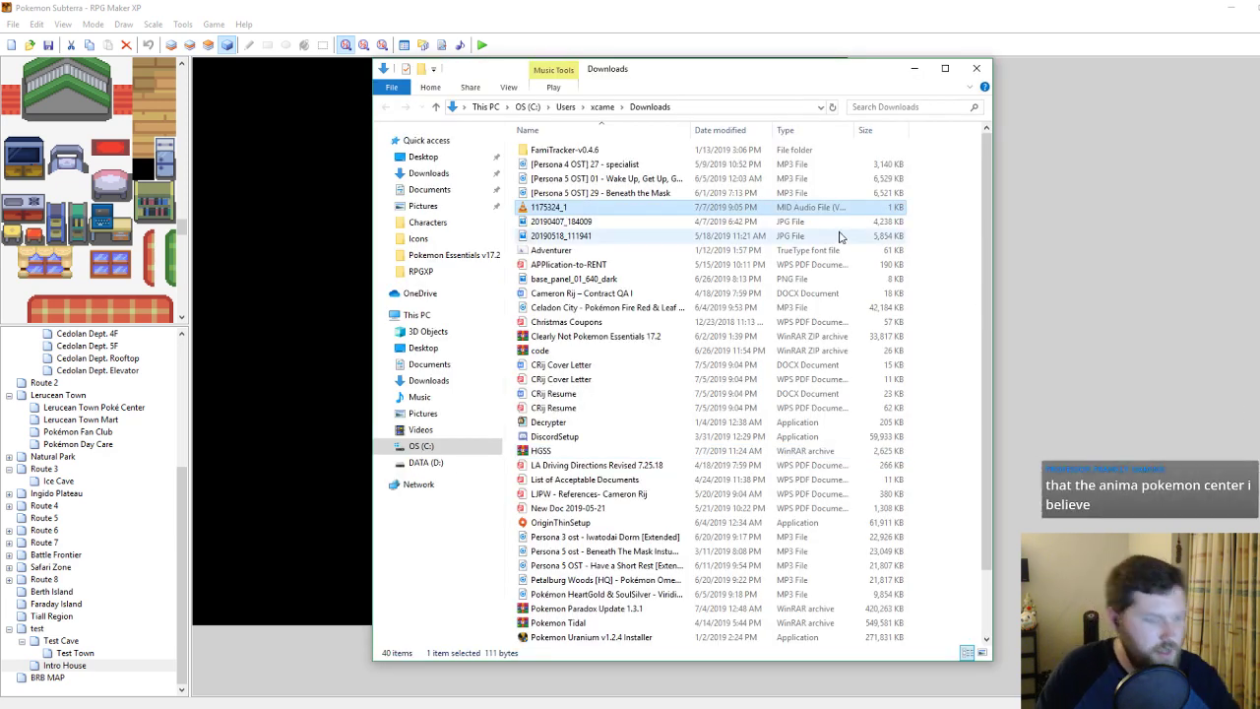
click(631, 6)
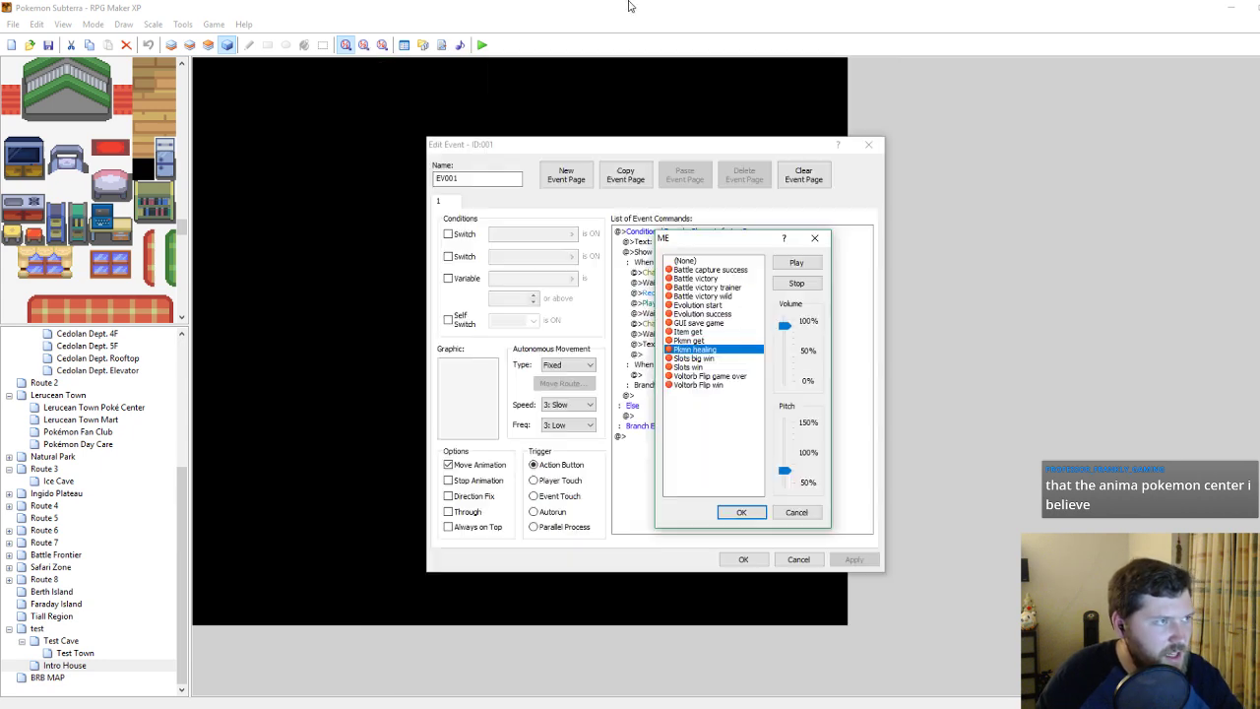
click(814, 237)
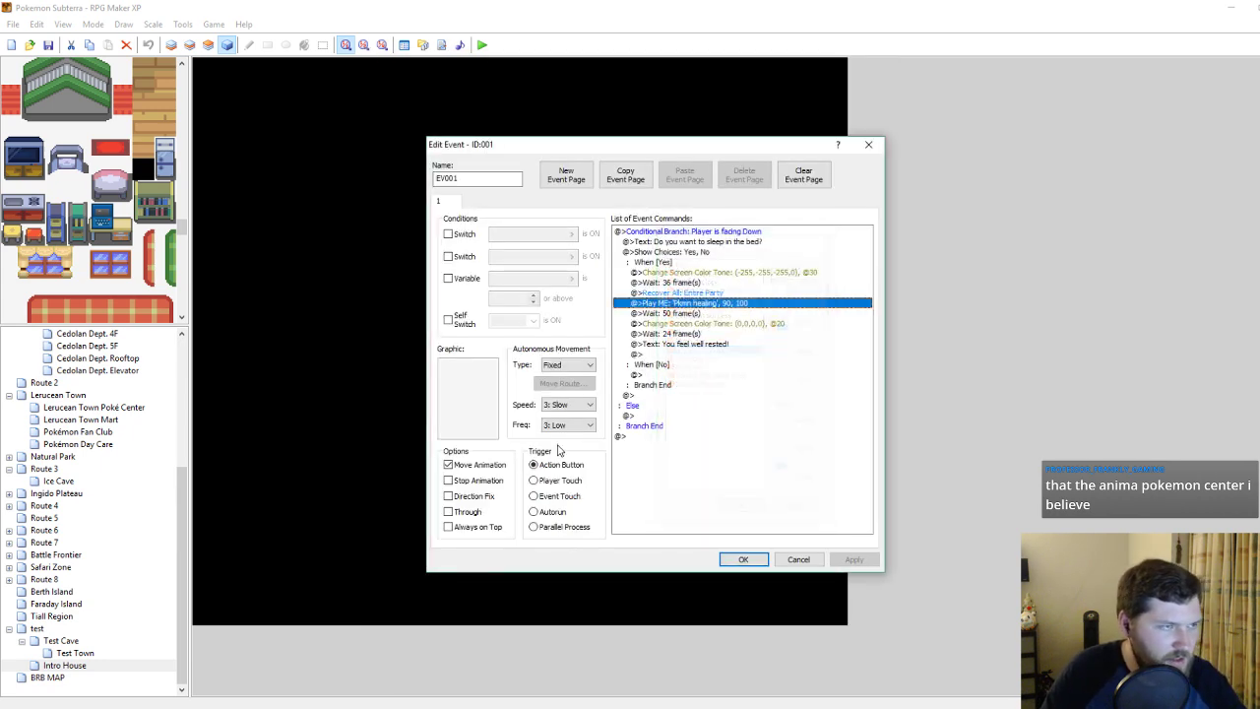
Switch to File Explorer and paste the copied MIDI file 1175324_1 into the project's Audio > ME folder.
click(202, 708)
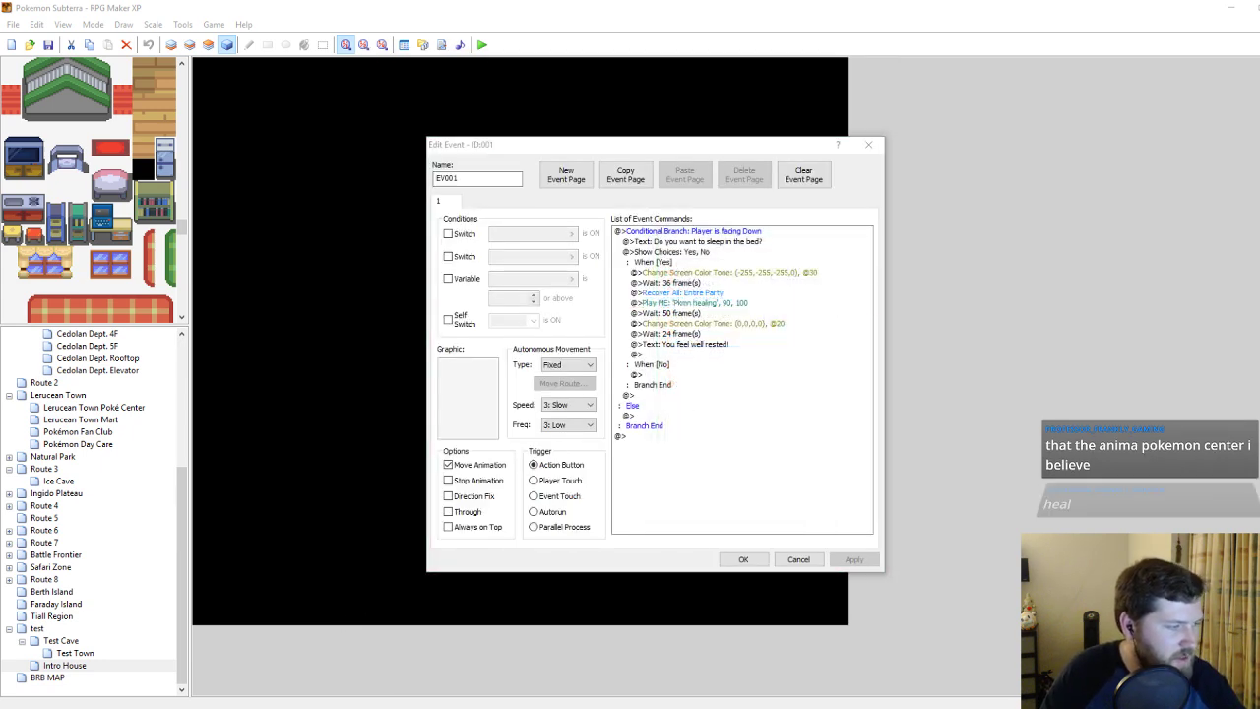
click(202, 674)
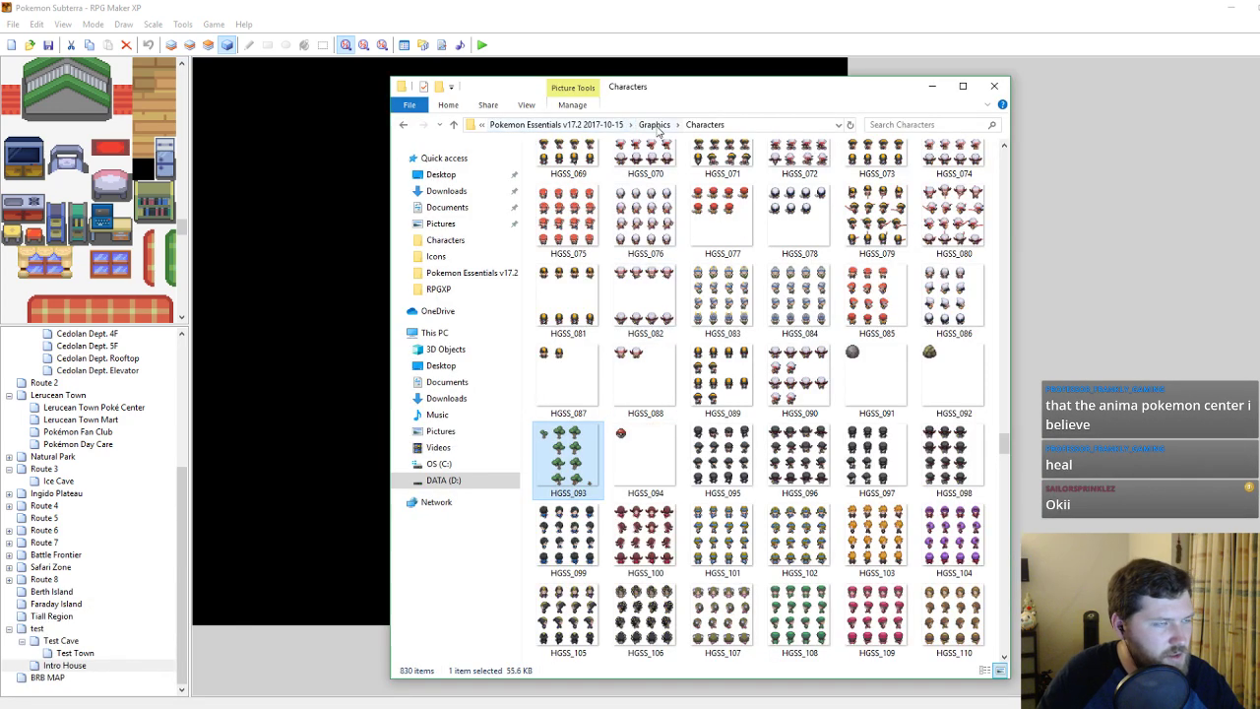
click(581, 125)
double_click(559, 168)
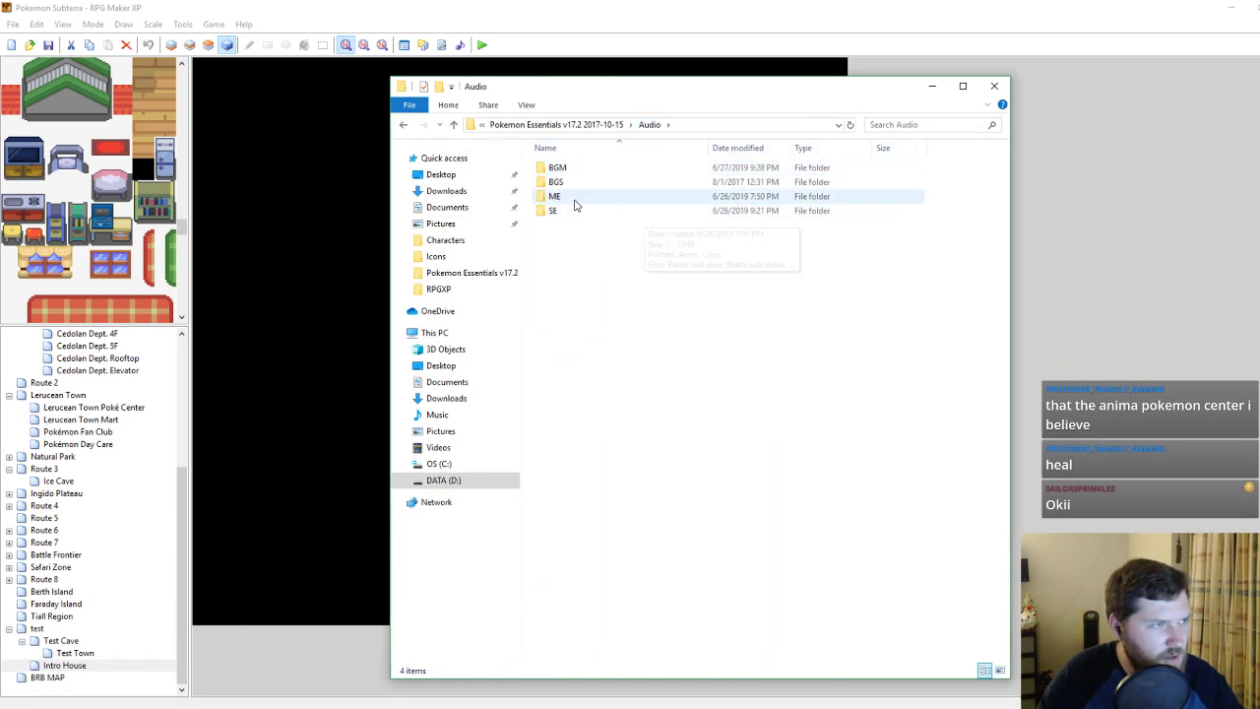
double_click(572, 200)
key(ctrl+v)
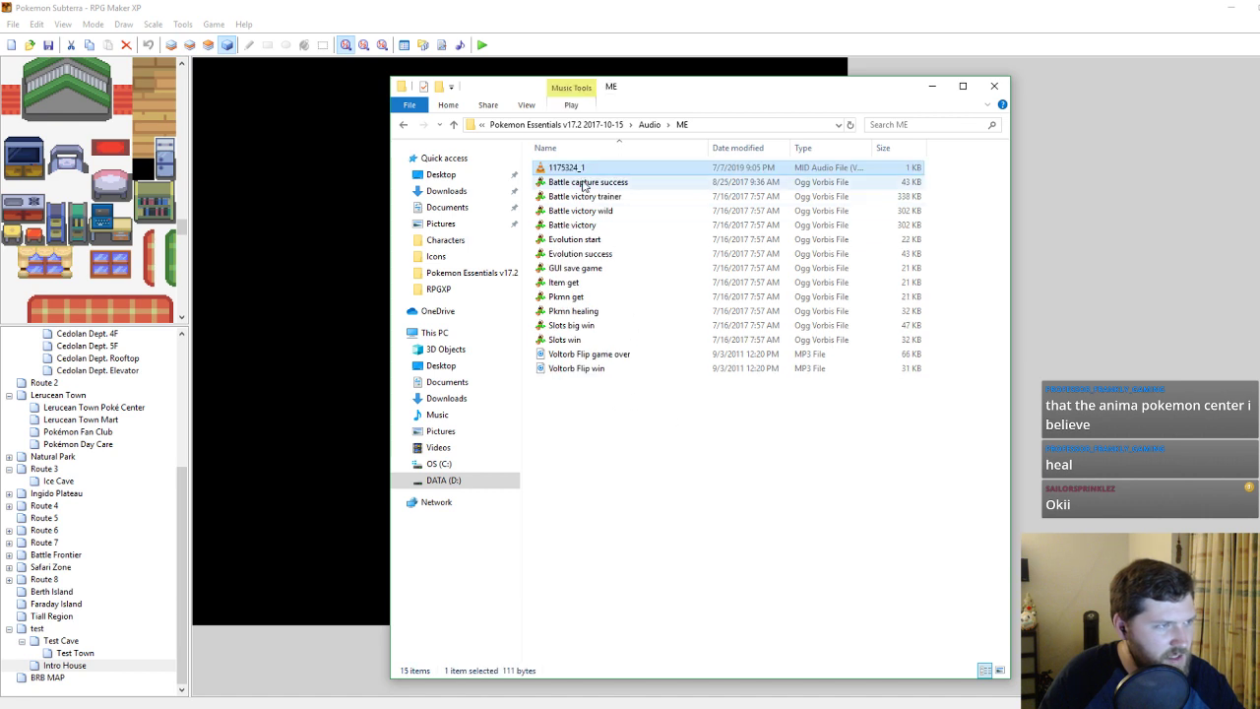
Rename the pasted MIDI file as MusicBoxHeal.
right_click(569, 168)
click(622, 556)
text(MusicBoxHeal)
key(Return)
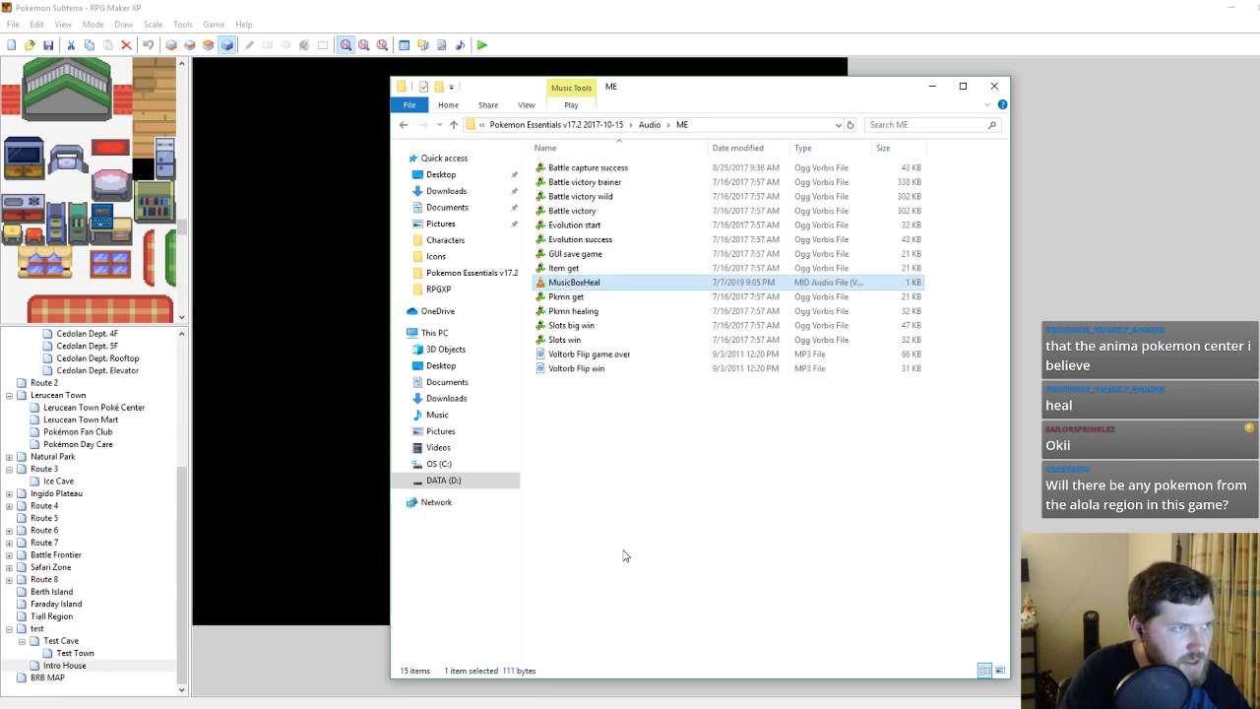
Back in RPG Maker XP, select MusicBoxHeal for the bed event's Play ME command and preview it at normal and slightly raised pitch.
click(627, 8)
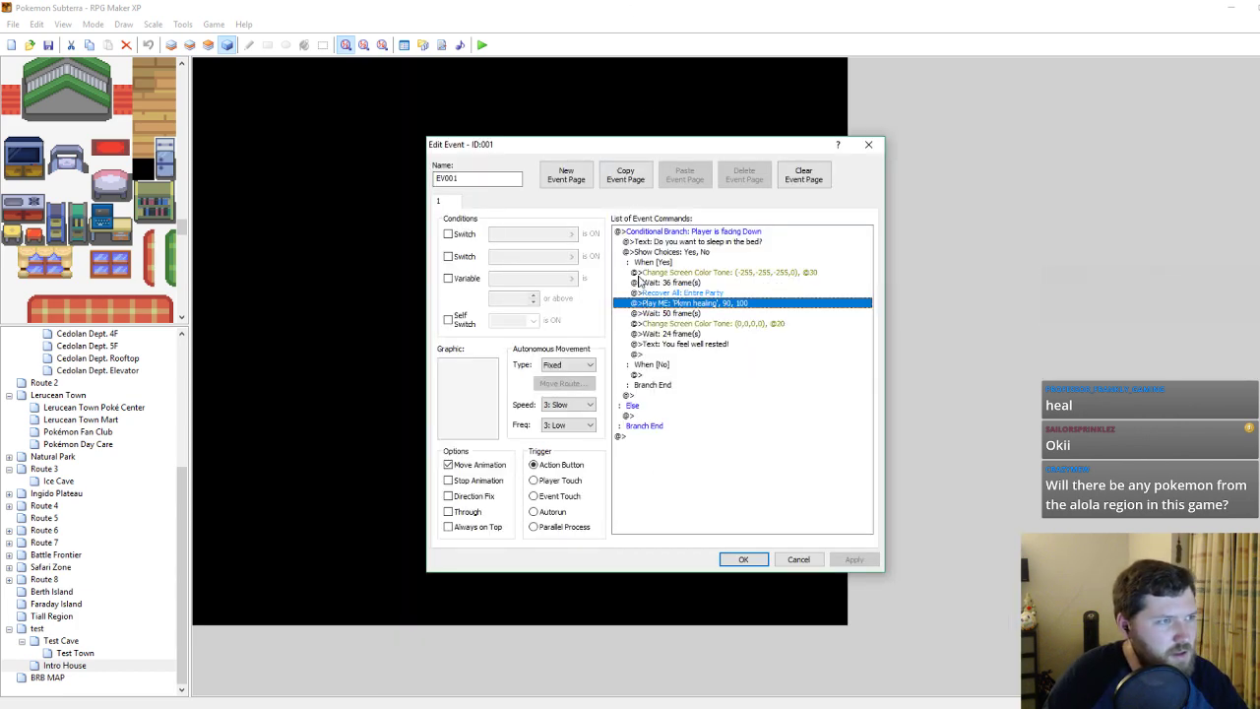
right_click(685, 306)
click(736, 331)
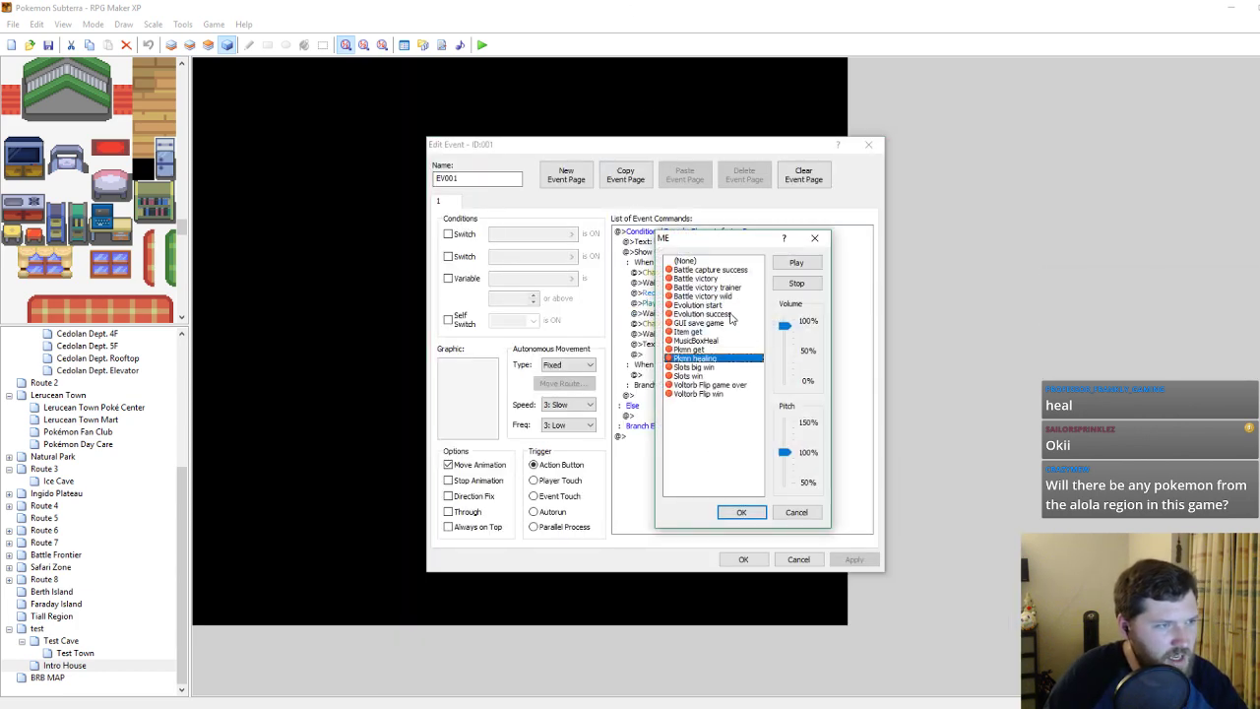
click(711, 340)
click(793, 262)
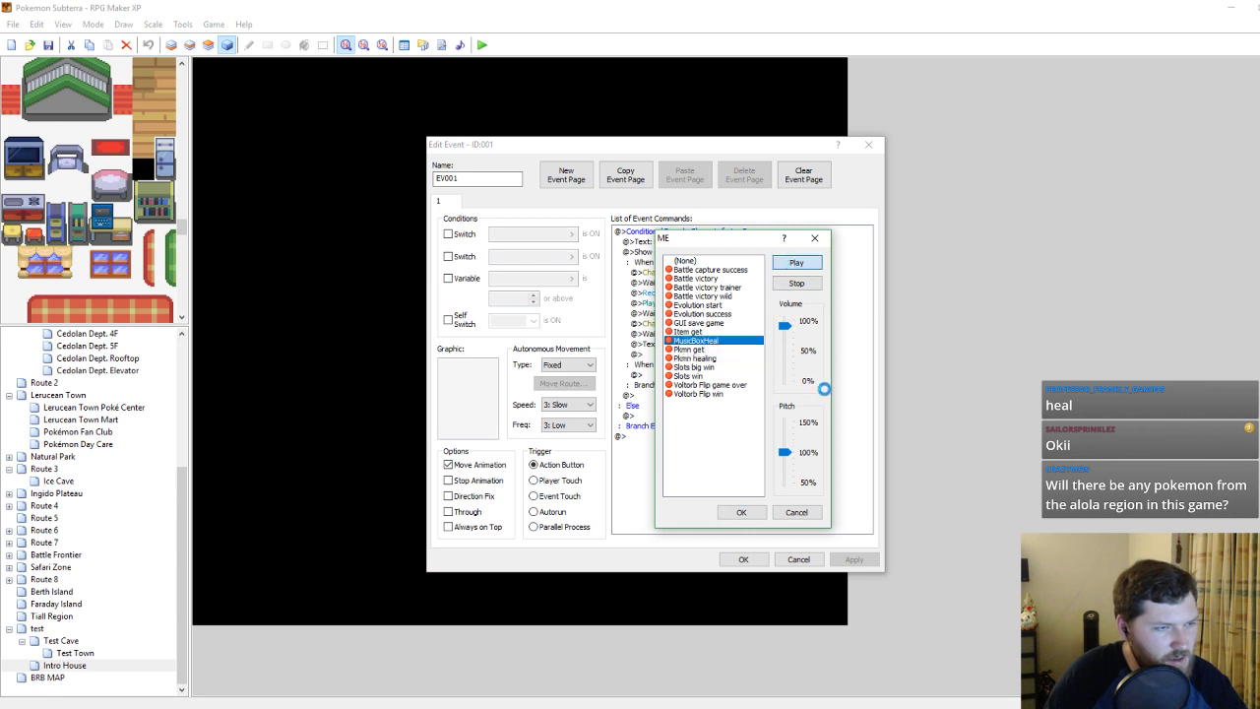
drag(786, 453, 787, 446)
click(797, 264)
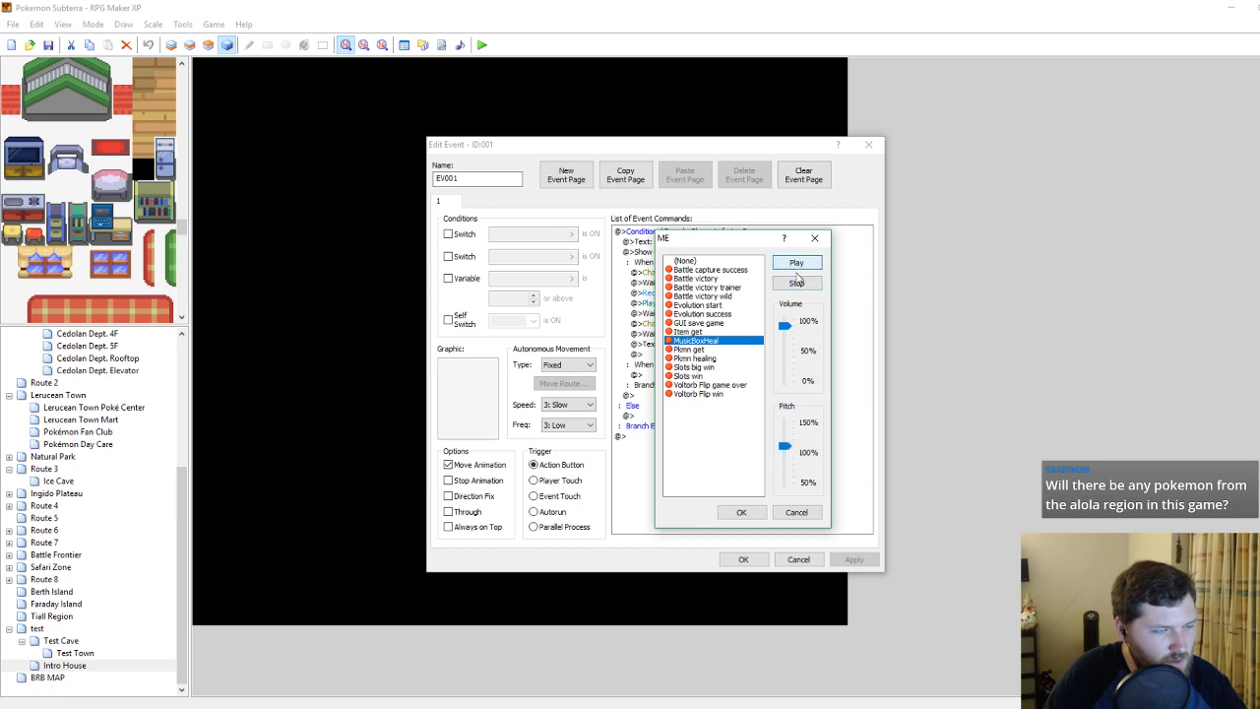
Set MusicBoxHeal to 100% volume and 150% pitch, previewing the sound, and apply the change to the bed event.
drag(787, 327, 788, 319)
mouse_move(787, 445)
mouse_down()
mouse_move(786, 421)
mouse_move(787, 433)
mouse_up()
click(799, 262)
click(818, 264)
click(797, 264)
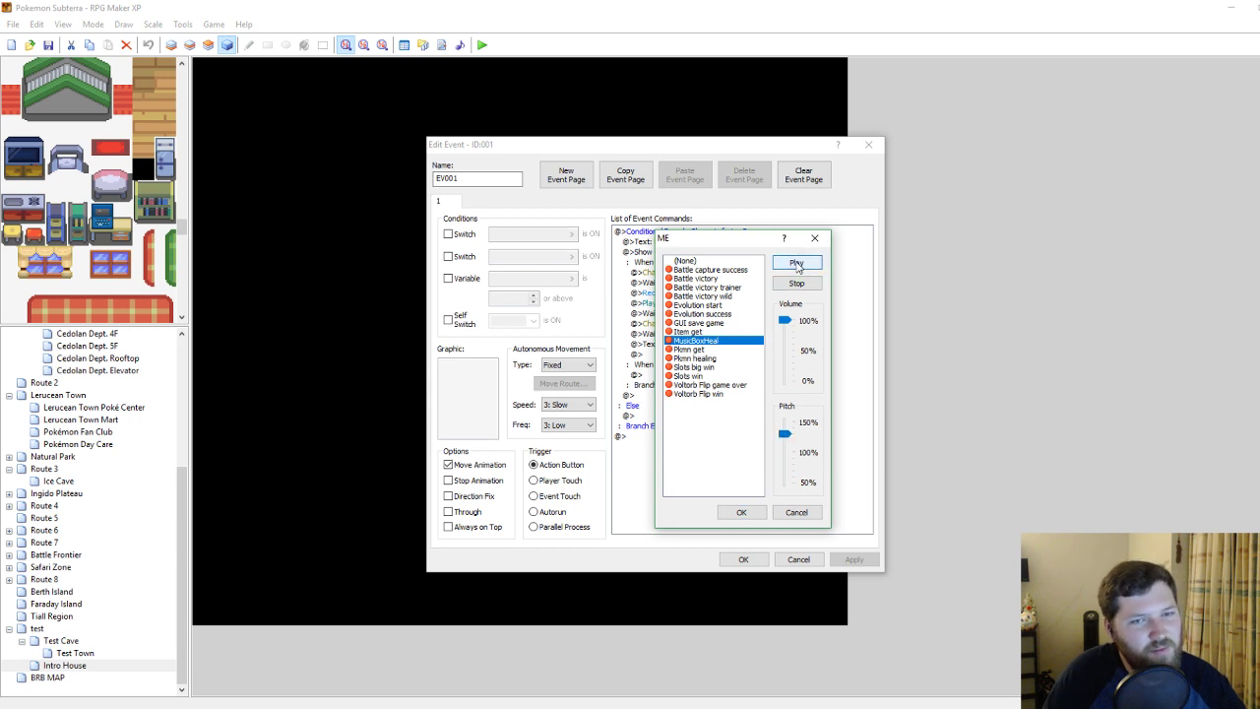
drag(788, 435, 793, 374)
click(795, 264)
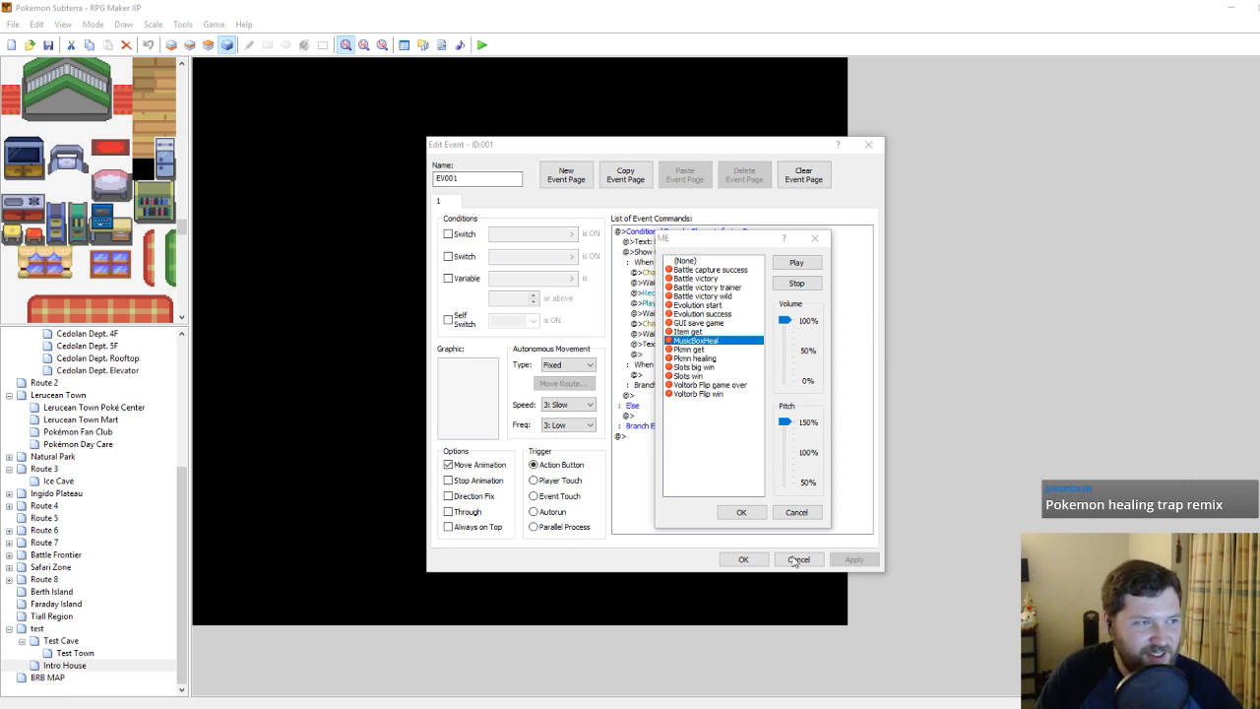
click(741, 514)
click(856, 559)
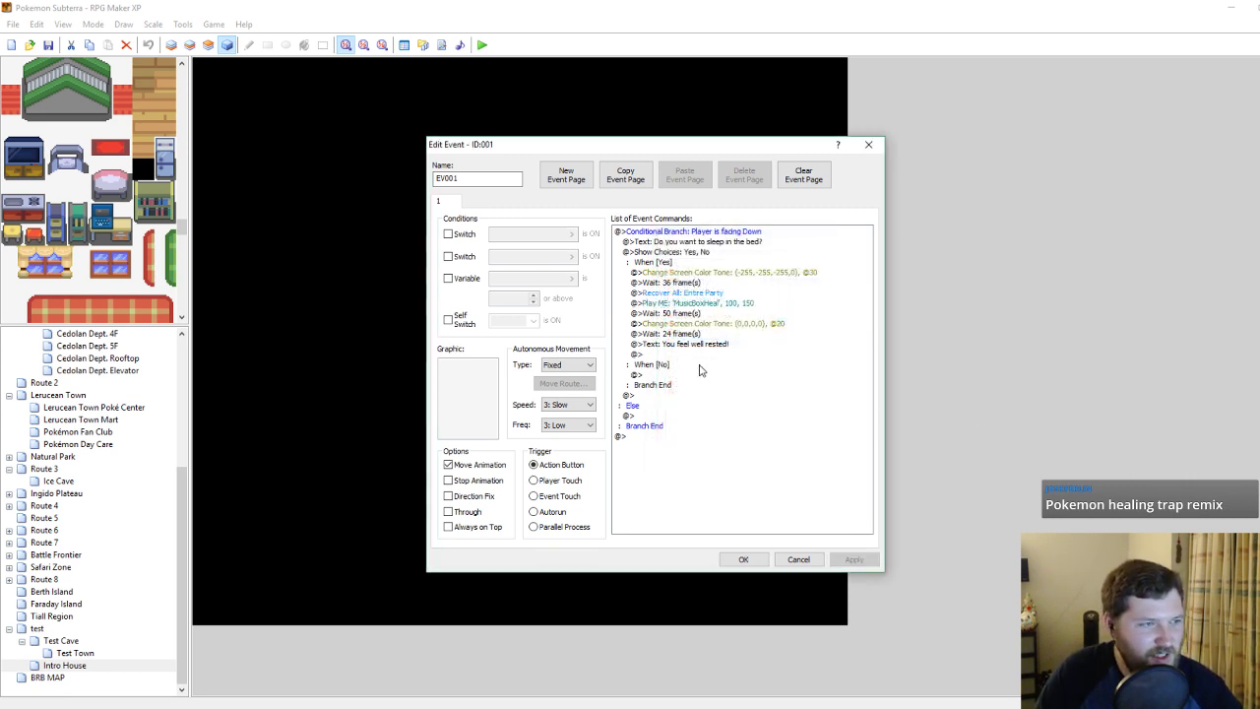
Set the wait right after the MusicBoxHeal command to 40 frames and apply the change.
right_click(677, 313)
click(705, 335)
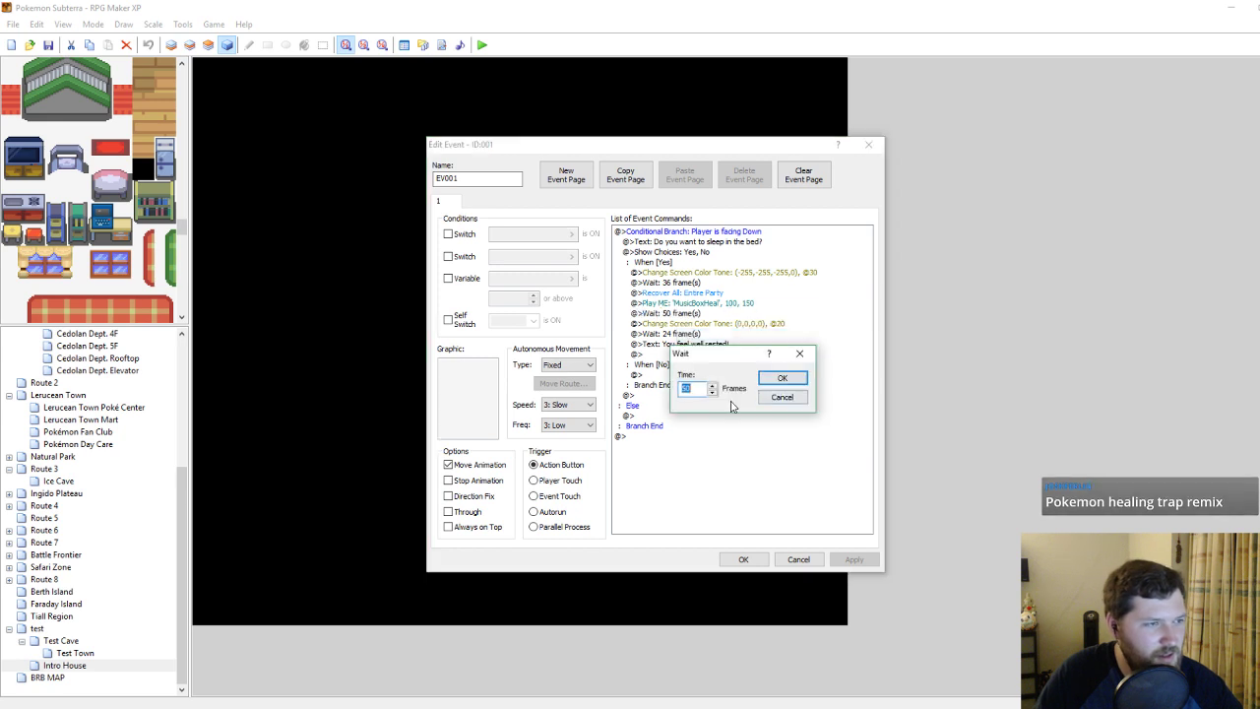
text(40)
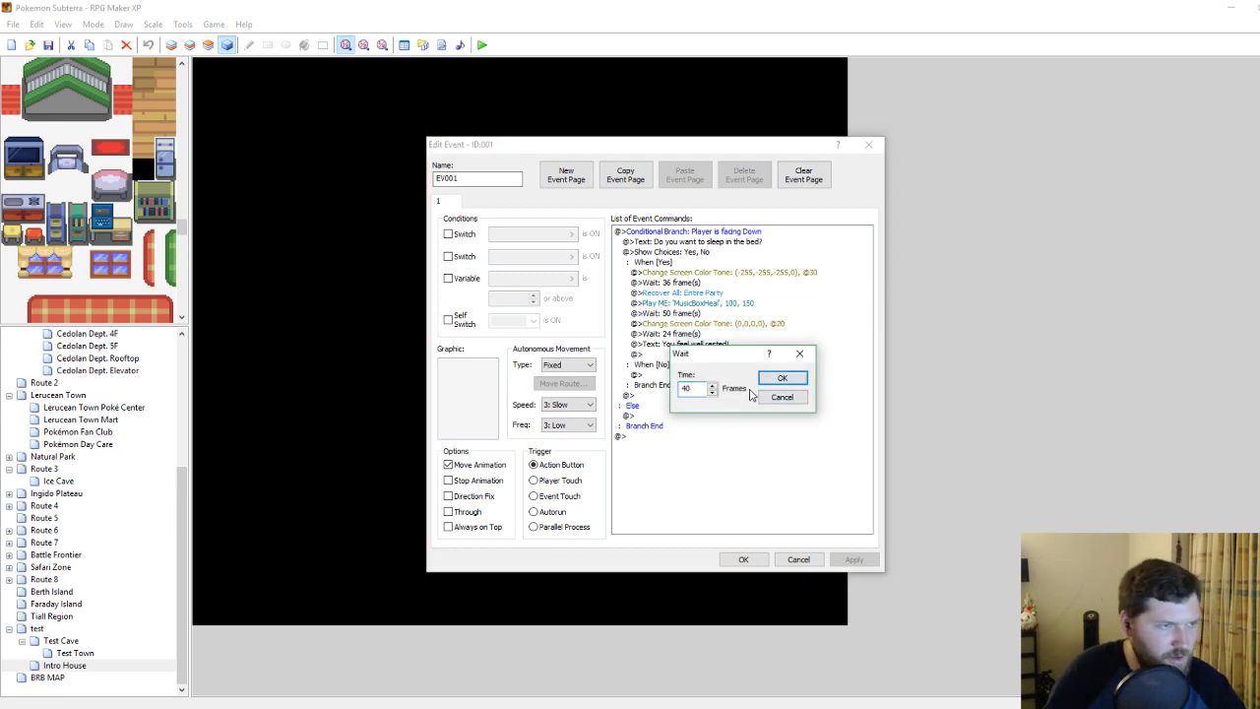
click(782, 378)
click(853, 560)
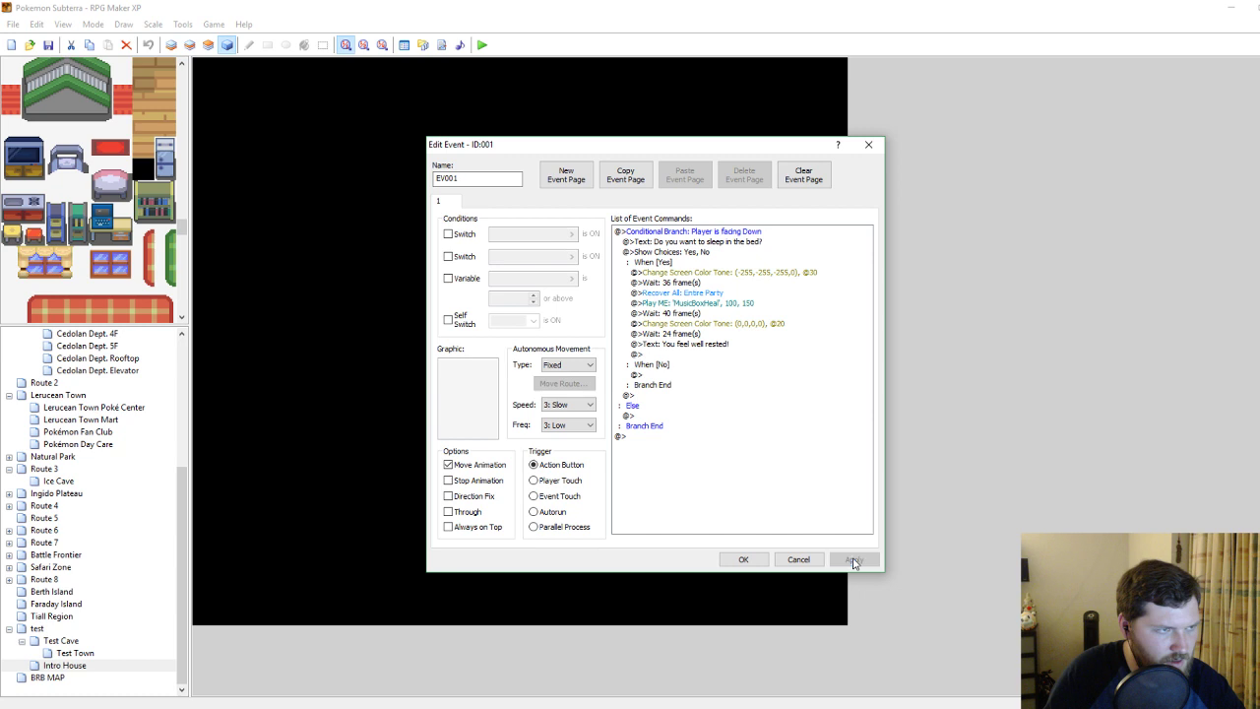
Confirm the bed event's edits and start a playtest of the game.
click(714, 303)
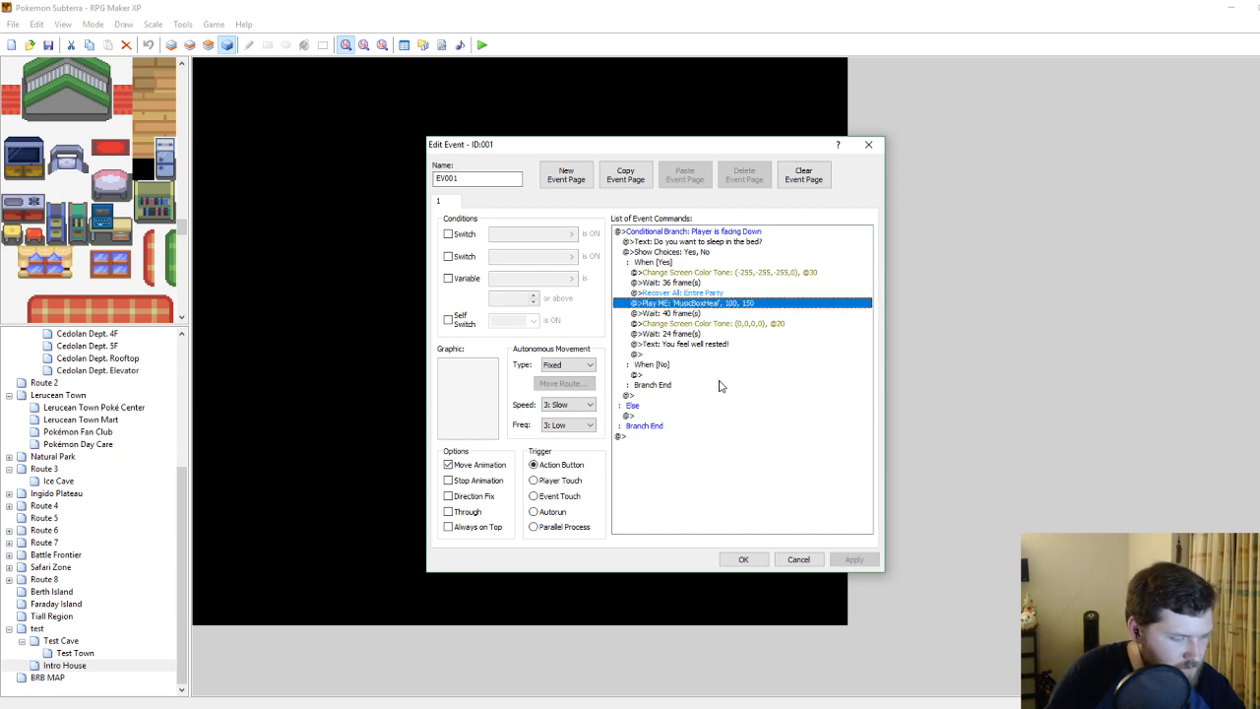
click(745, 559)
click(501, 448)
click(469, 456)
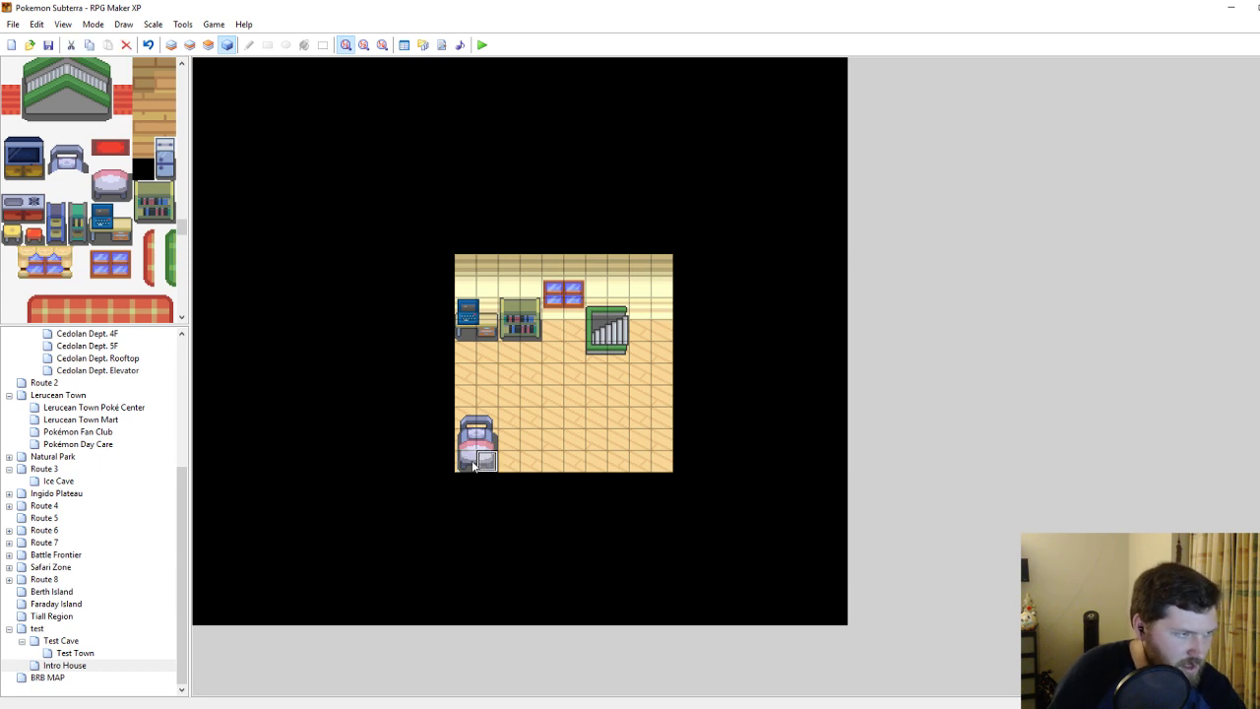
click(511, 420)
click(482, 45)
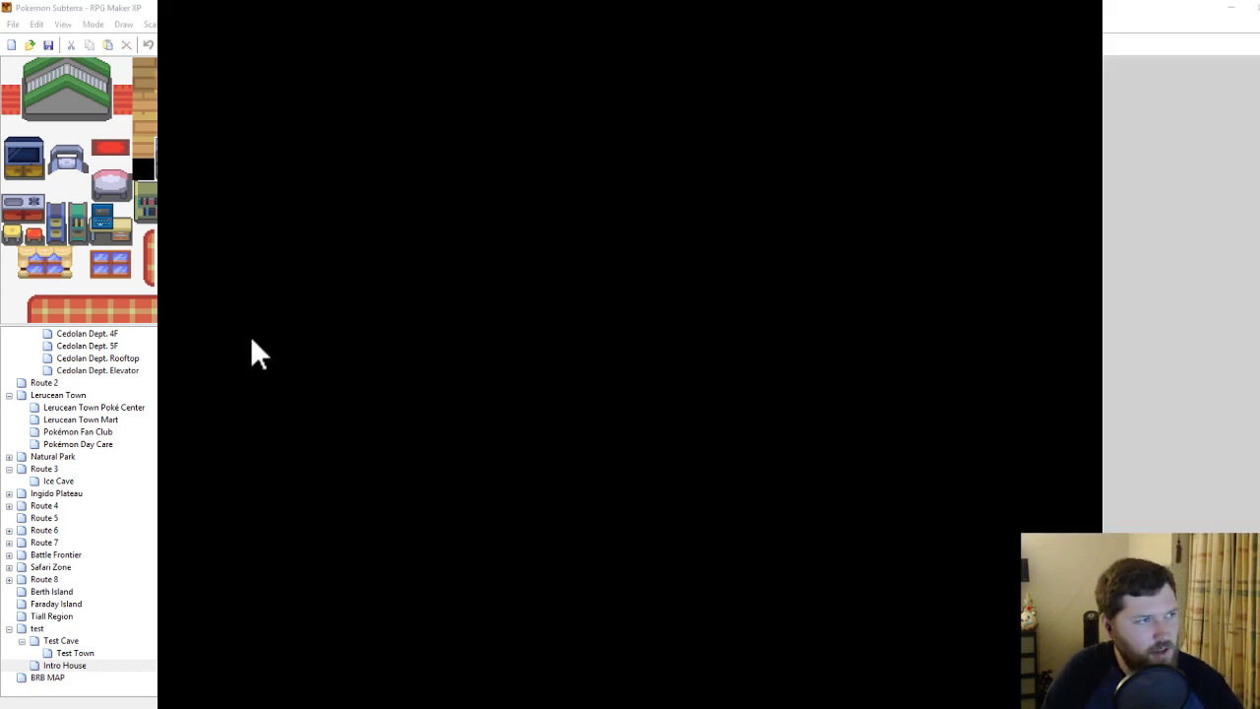
Load the playtest and use the debug Warp to Map option to go to Intro House.
key(Return)
key(F9)
key(Return)
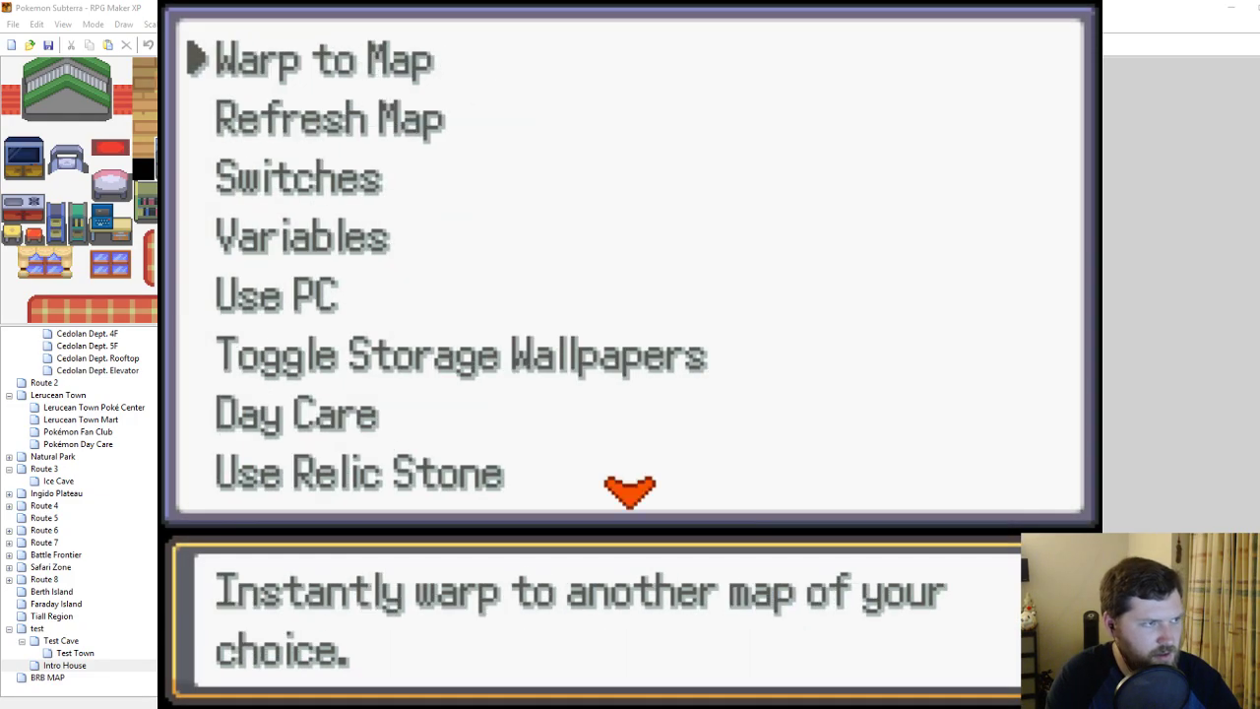
key(Return)
key(Down)
key(Down)
key(Return)
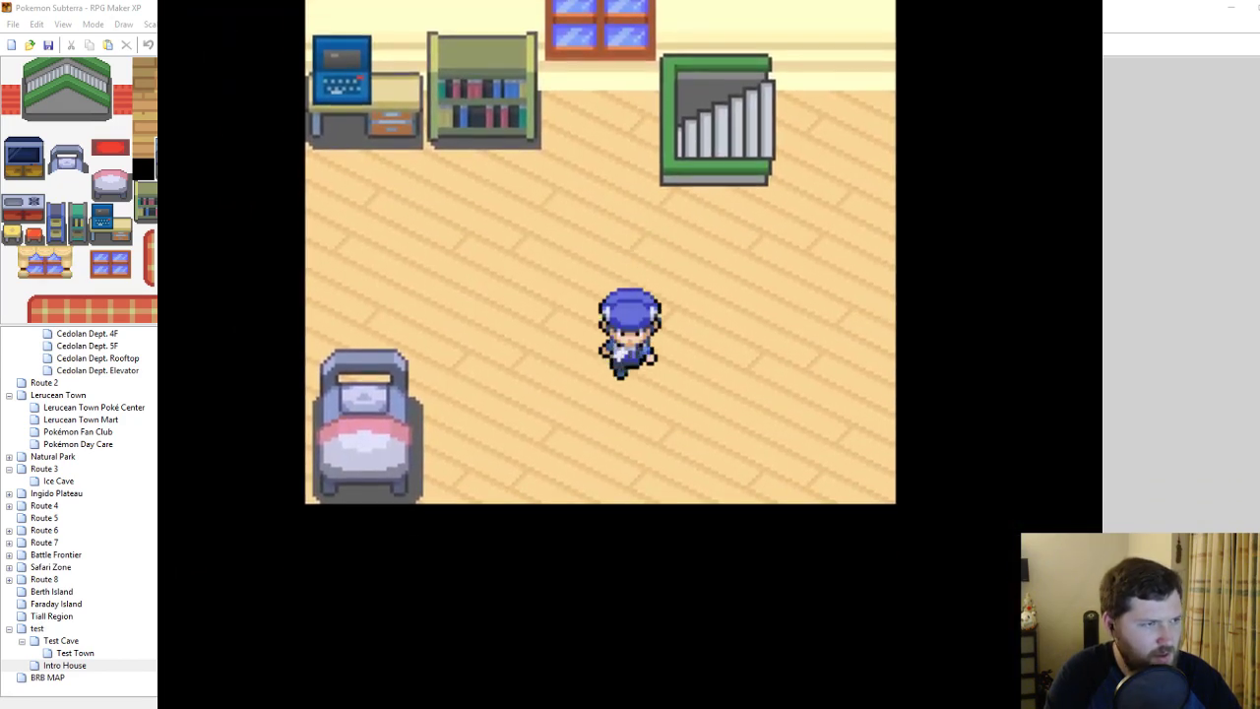
Save the game in the Intro House during the playtest.
key(Escape)
key(Down)
key(Down)
key(Down)
key(Return)
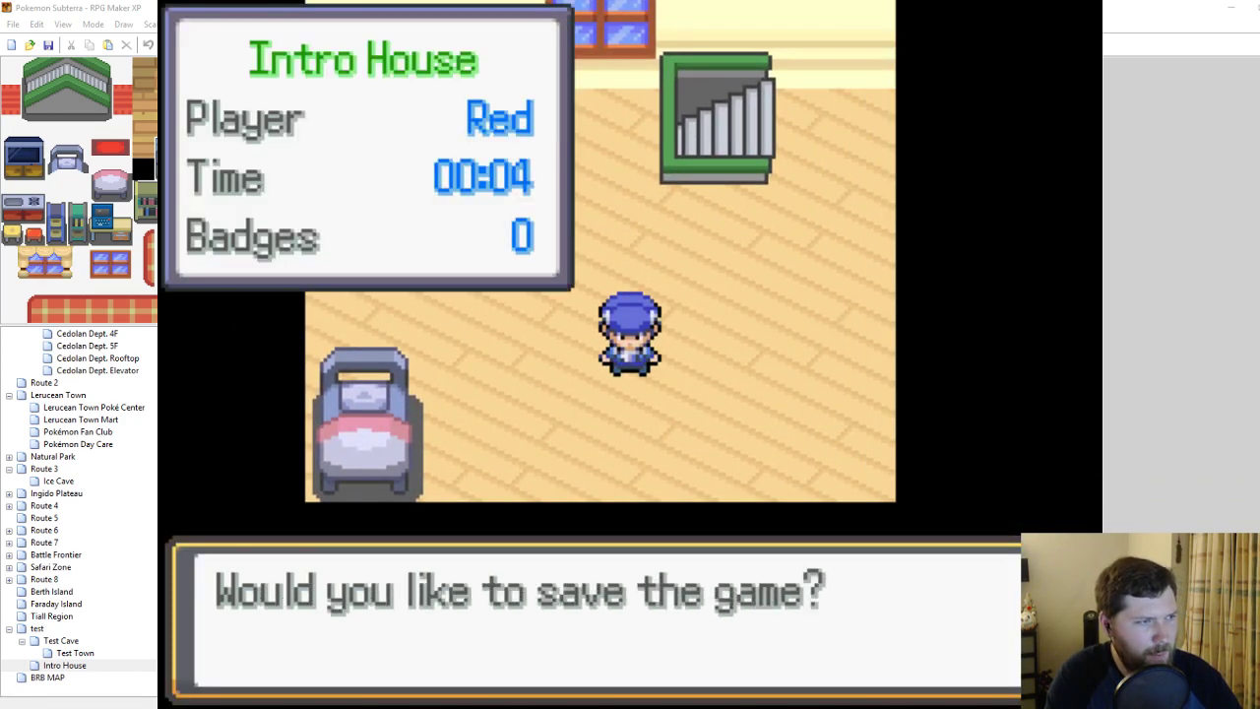
key(Return)
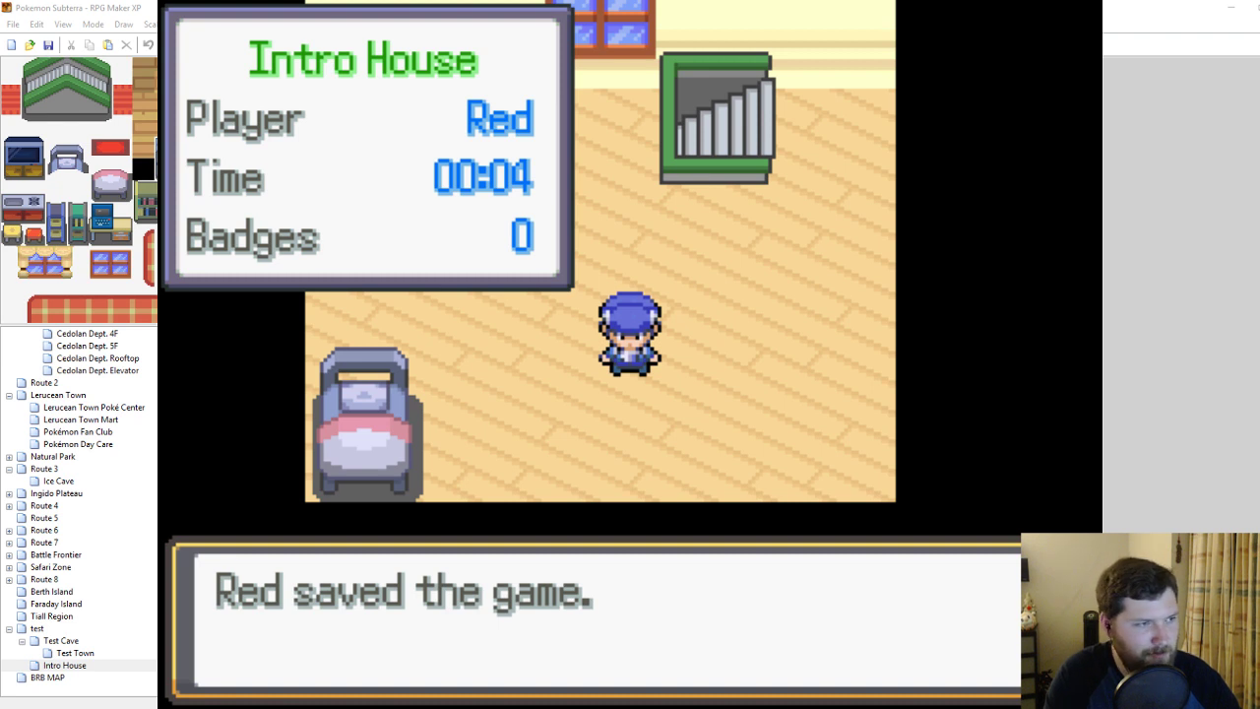
Walk to the bed, agree to sleep to test its event, and end the playtest.
key(Down)
key(Left)
key(Left)
key(Left)
key(Left)
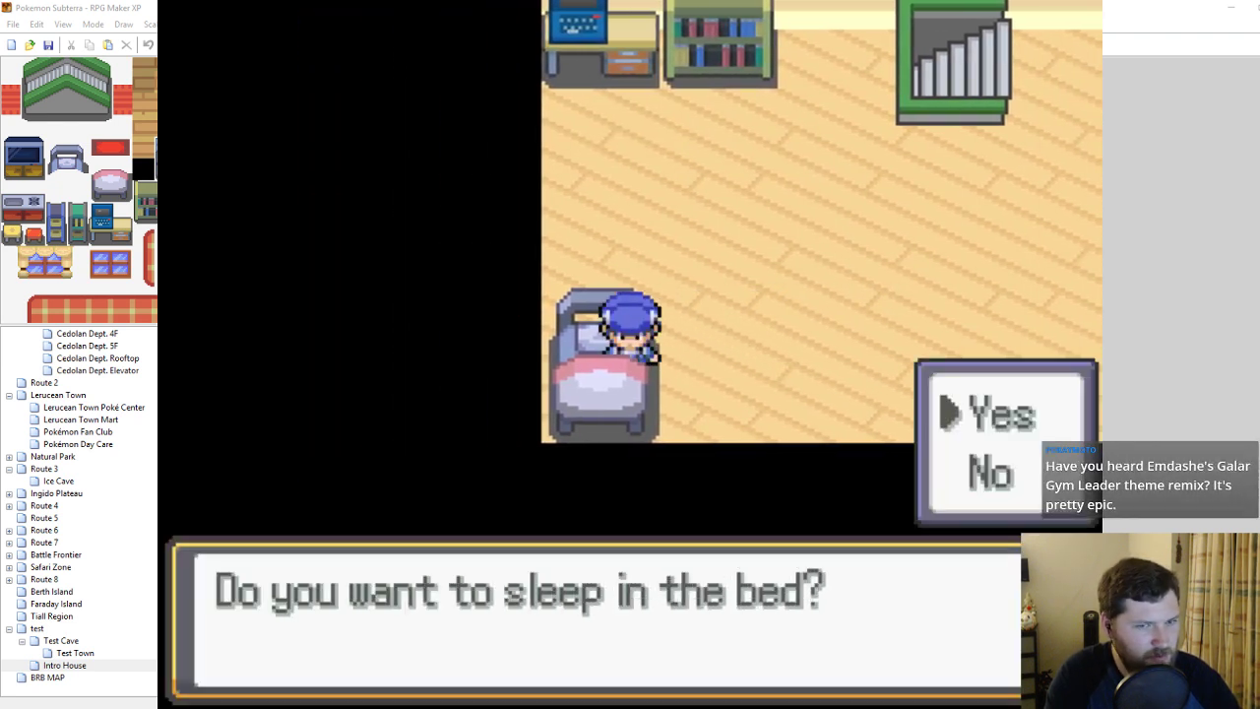
key(Return)
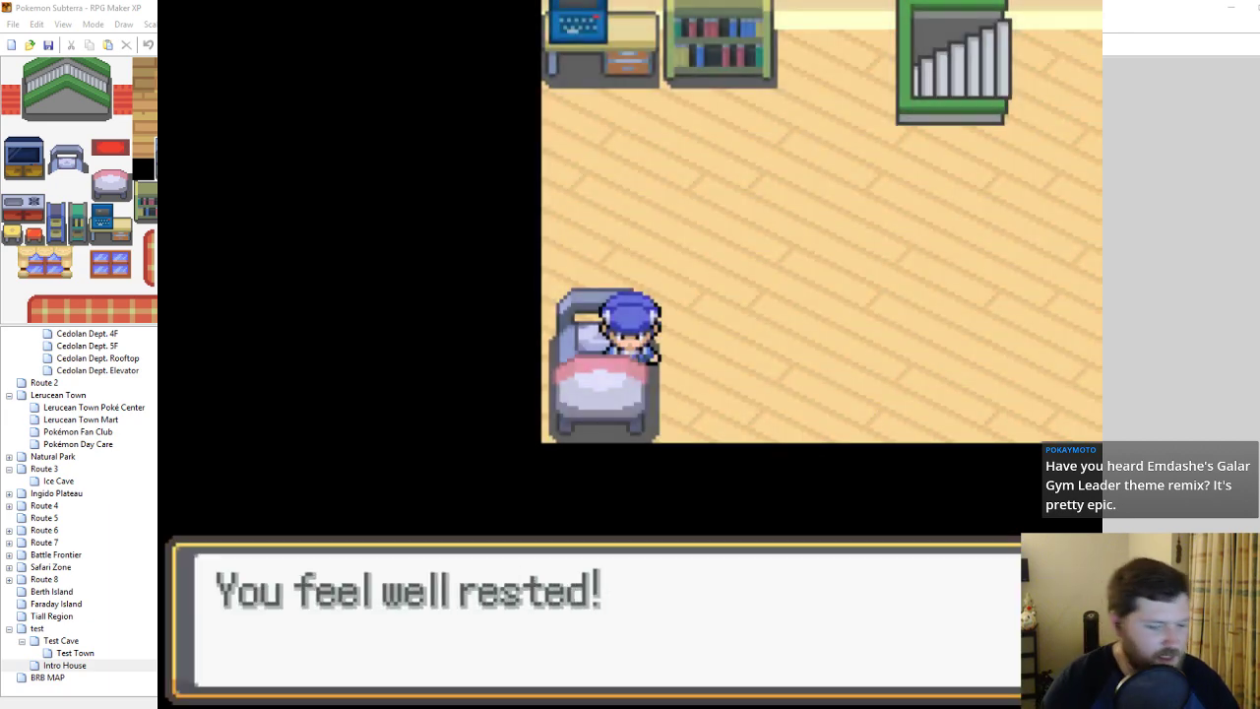
key(Return)
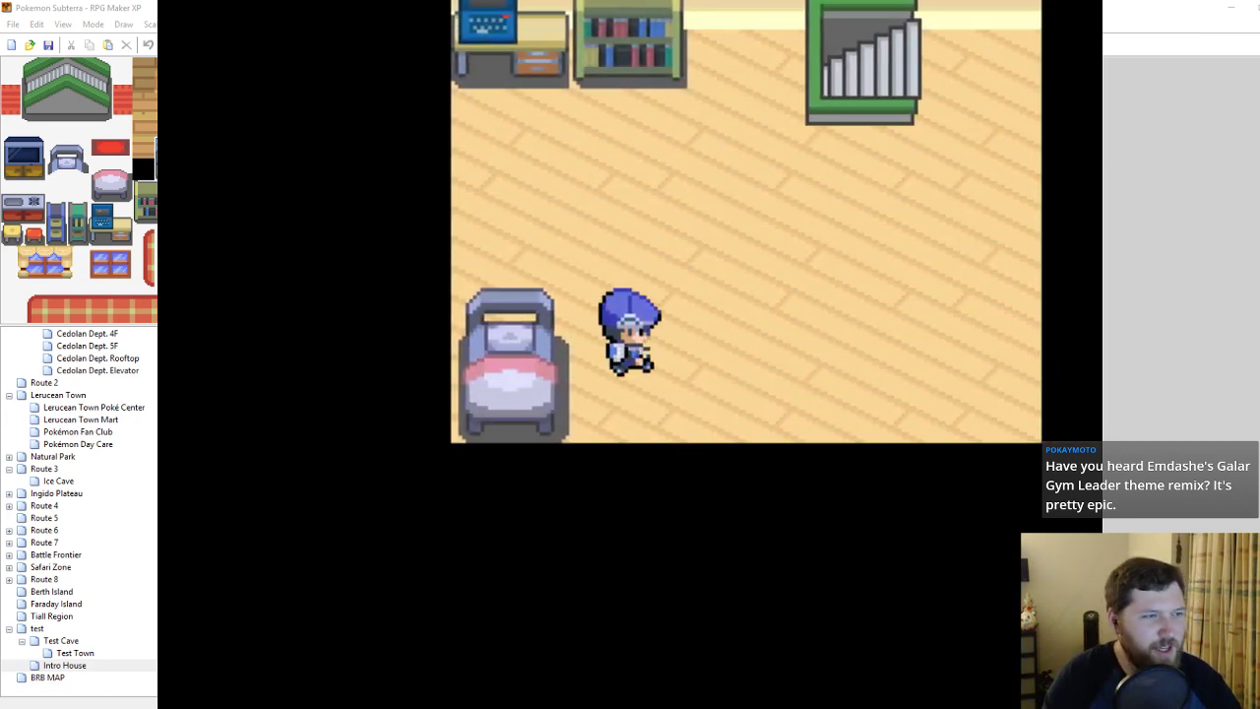
click(1072, 2)
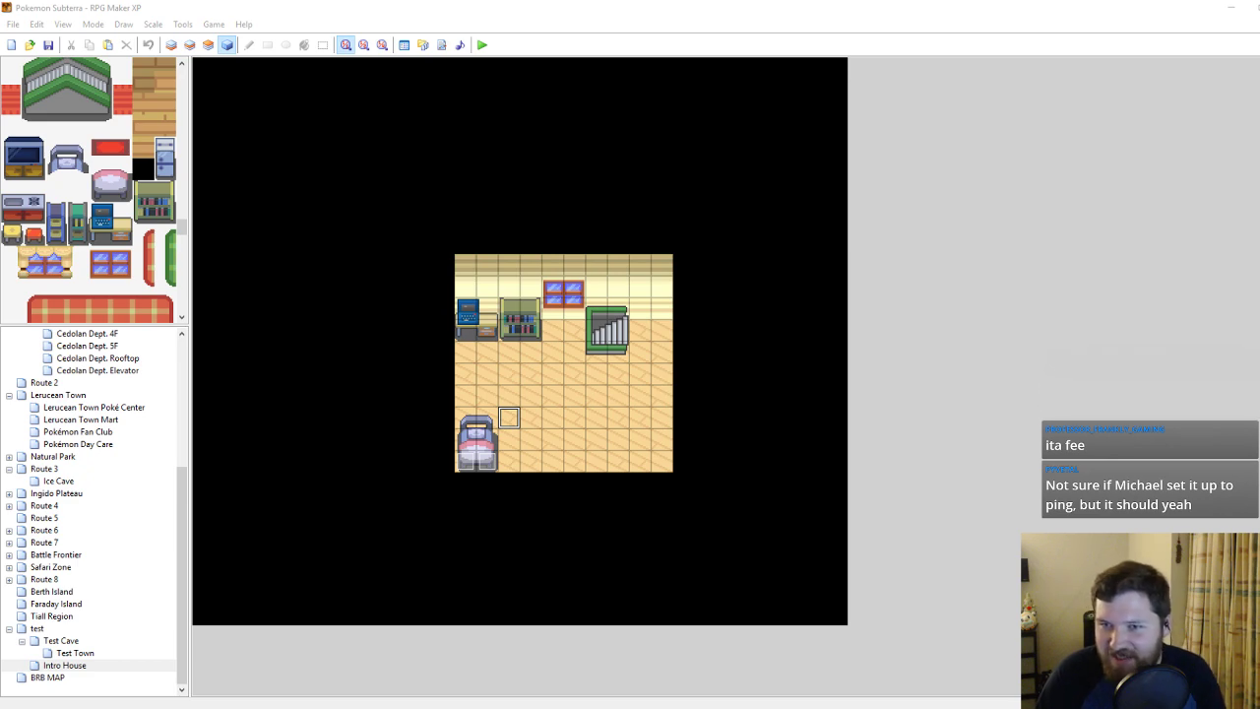
drag(1259, 4, 1259, 39)
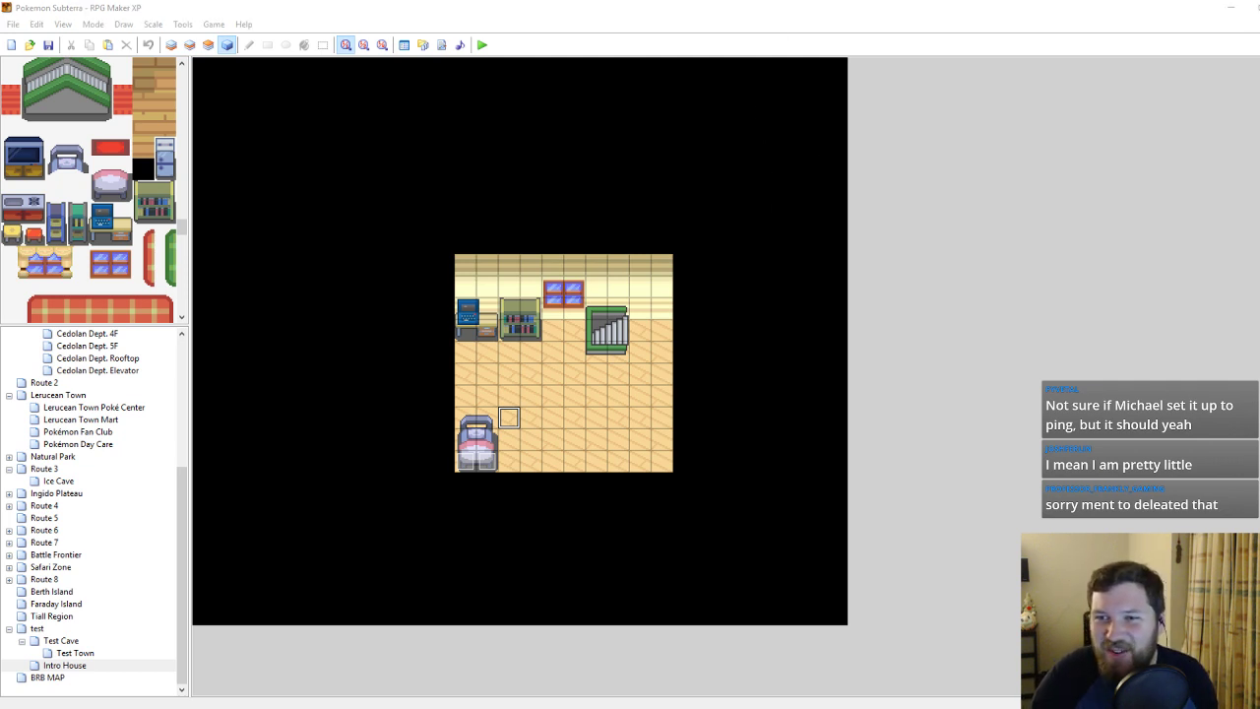
click(508, 439)
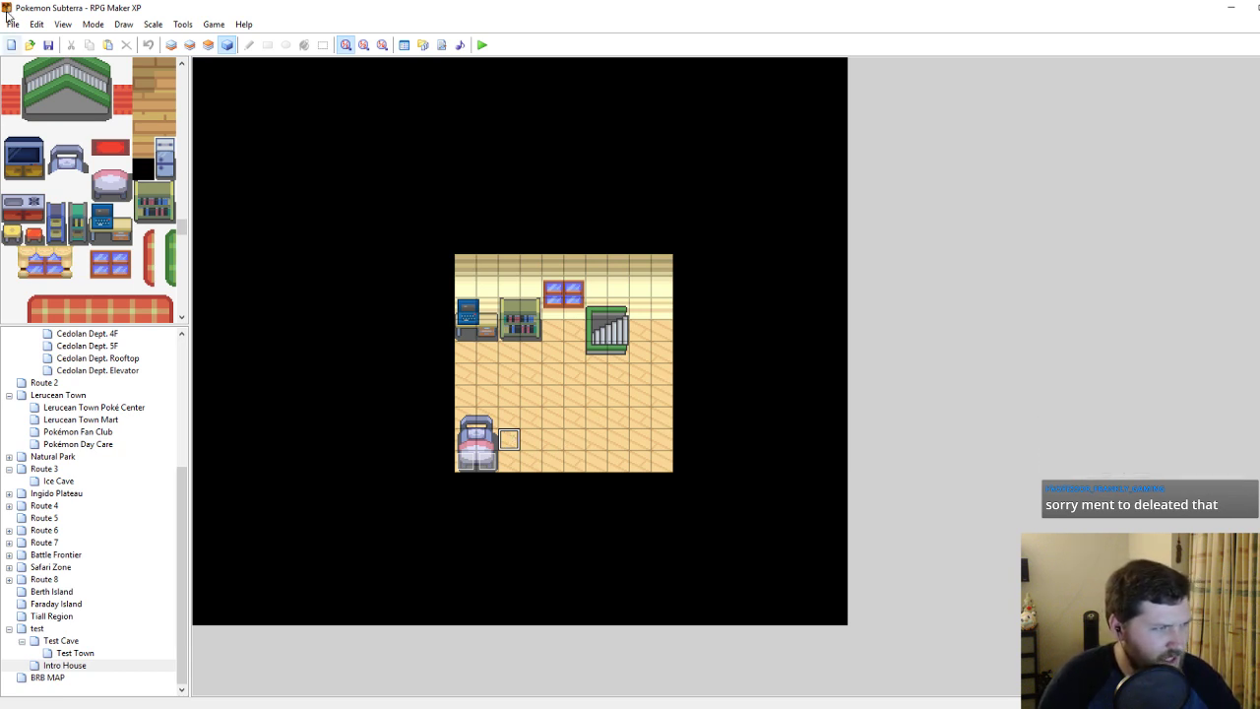
Shorten the bedroom by painting its two lowest floor rows black on layer 1.
click(190, 45)
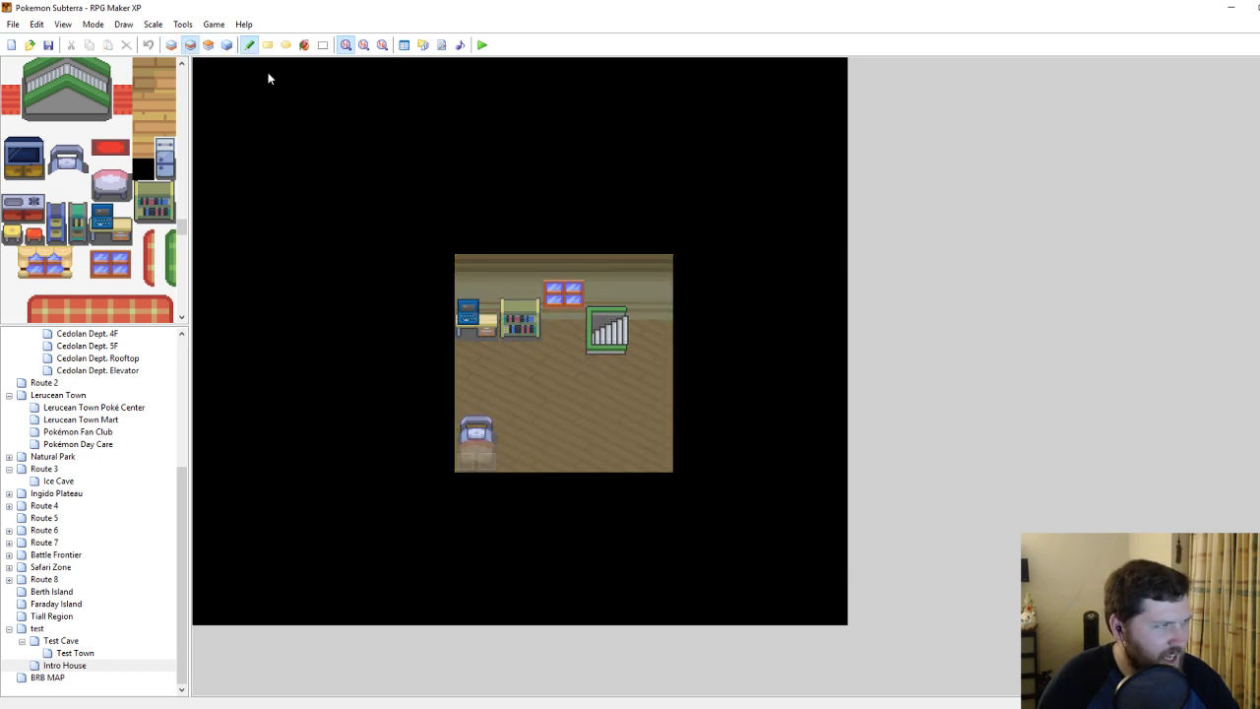
click(171, 44)
mouse_move(436, 462)
mouse_down()
mouse_move(619, 461)
mouse_move(660, 443)
mouse_move(462, 444)
mouse_up()
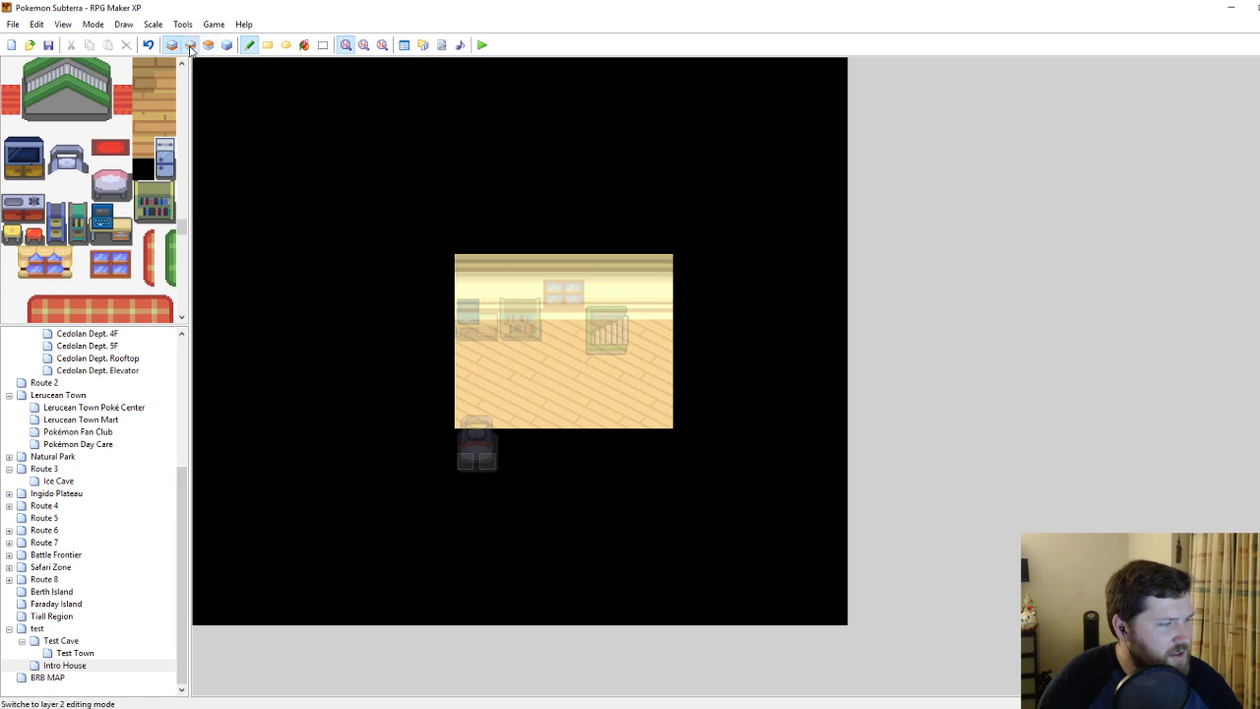
Move the bed's layer 2 and layer 3 tiles and its two events up two tiles into the shortened room.
click(190, 44)
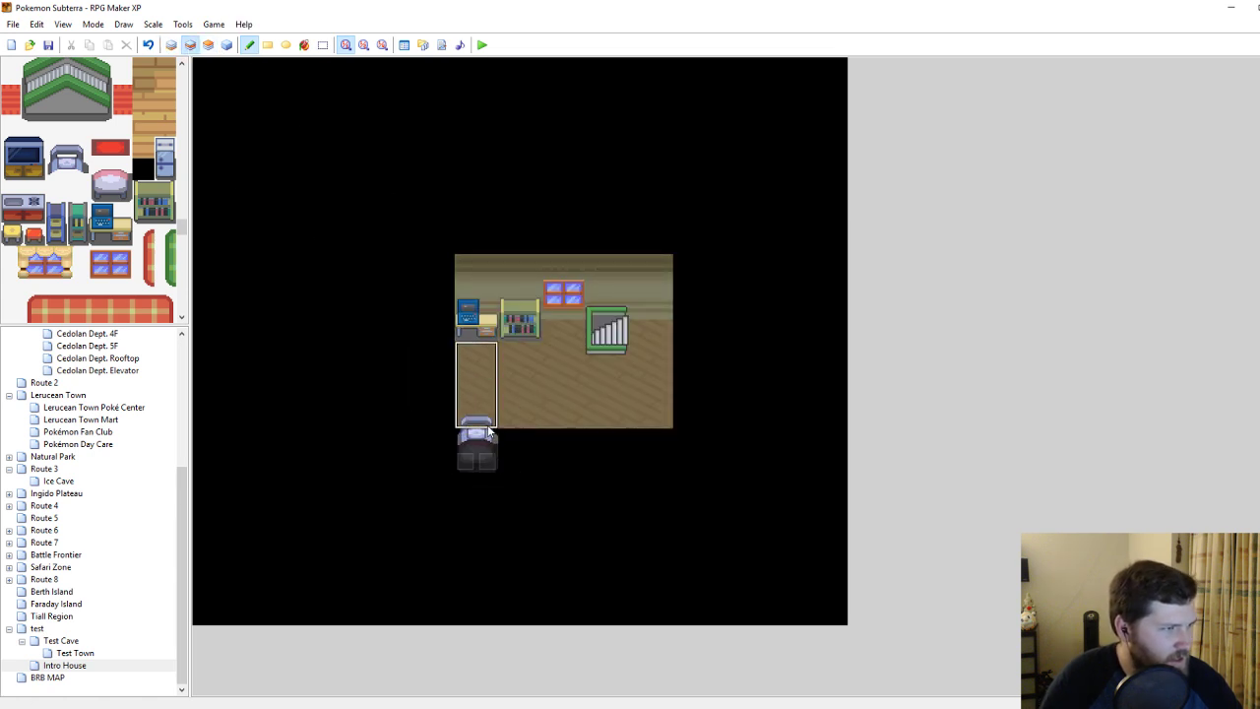
click(172, 44)
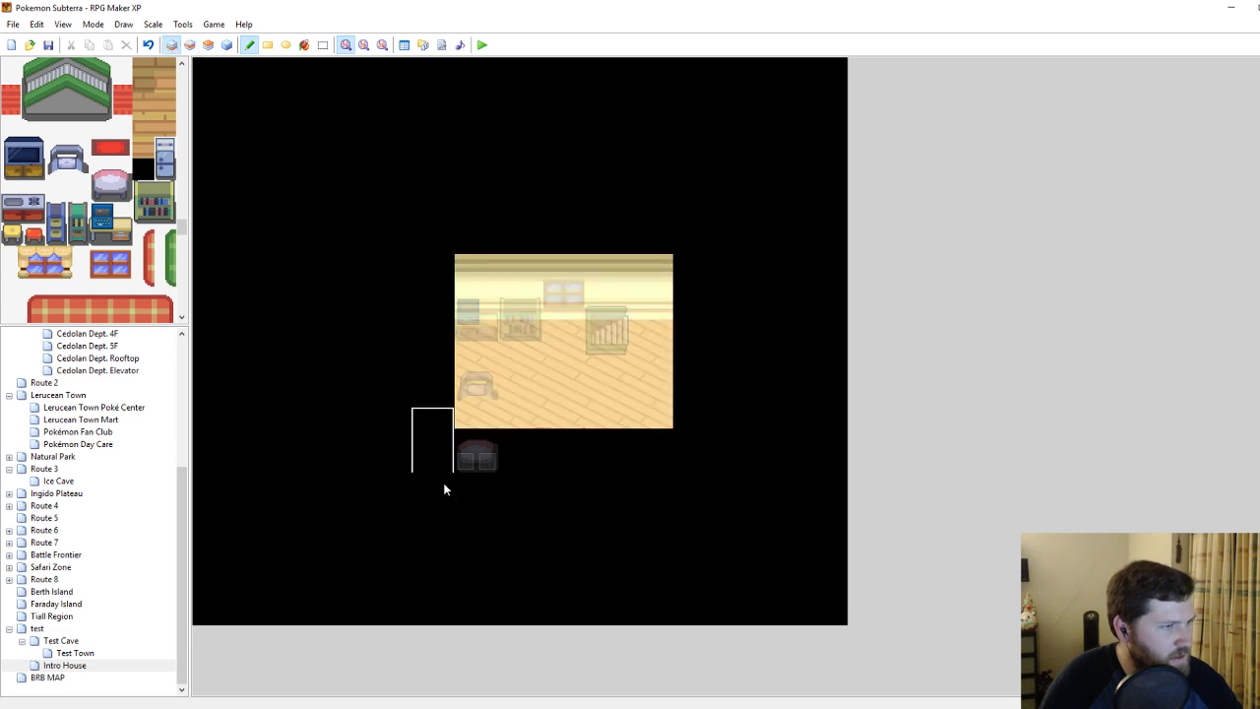
key(F7)
right_drag(498, 456, 511, 445)
click(510, 426)
click(512, 403)
right_click(572, 443)
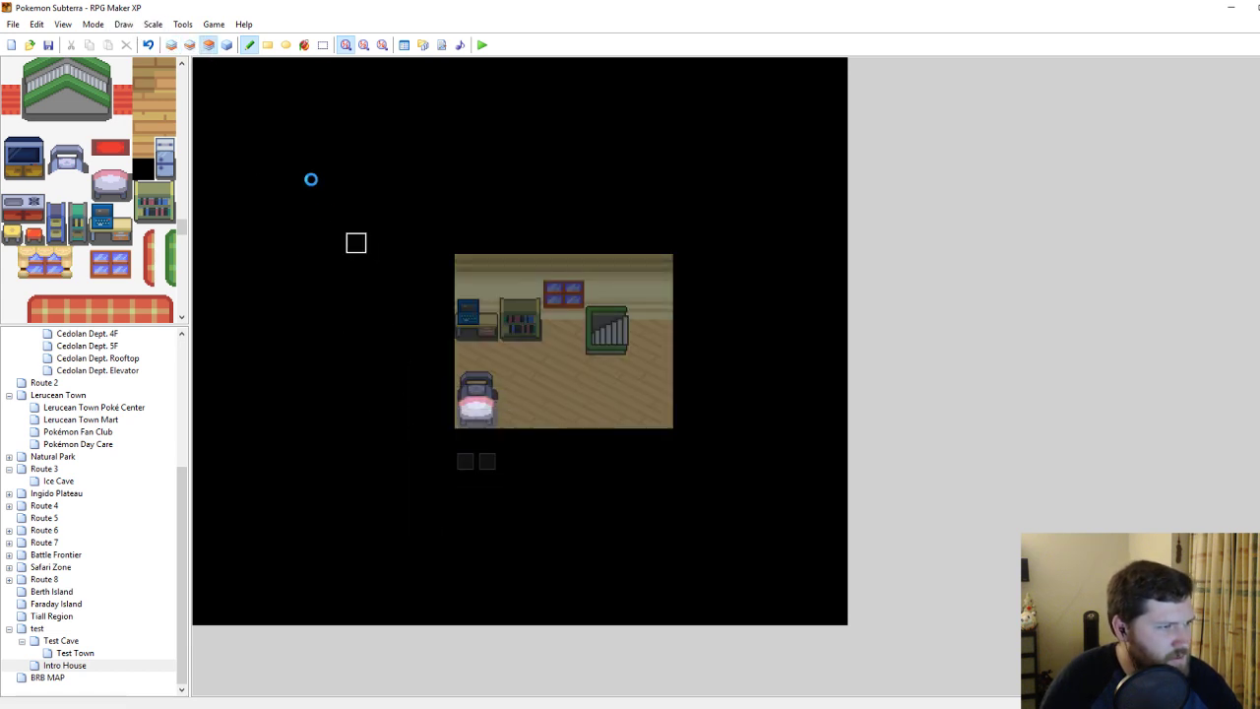
click(226, 45)
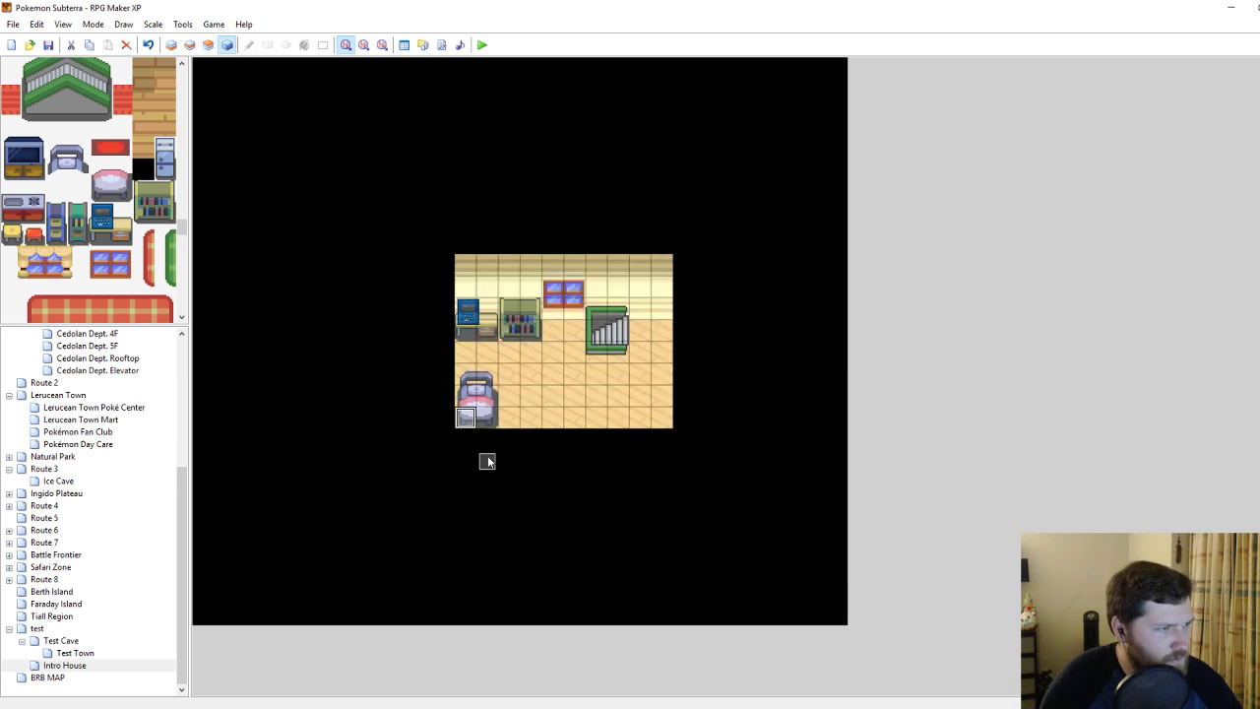
click(531, 417)
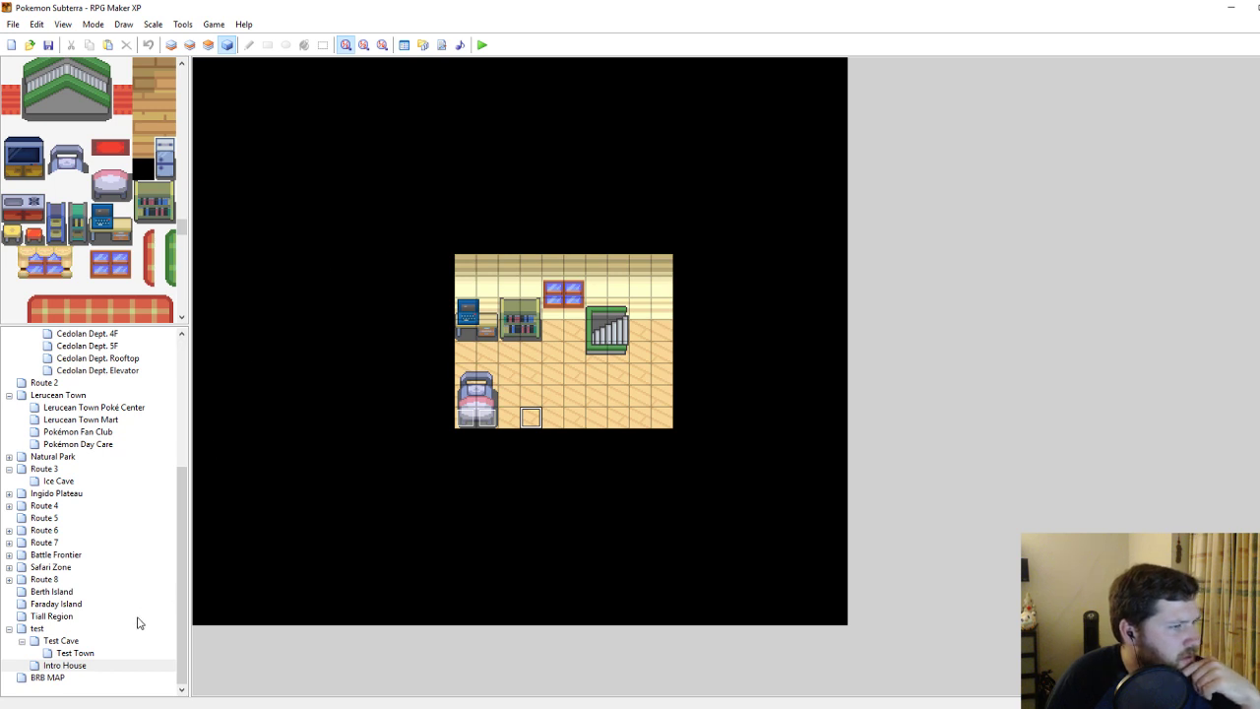
Increase the Intro House map's width in its properties and fill the added area with the black tile on layer 1.
right_click(77, 667)
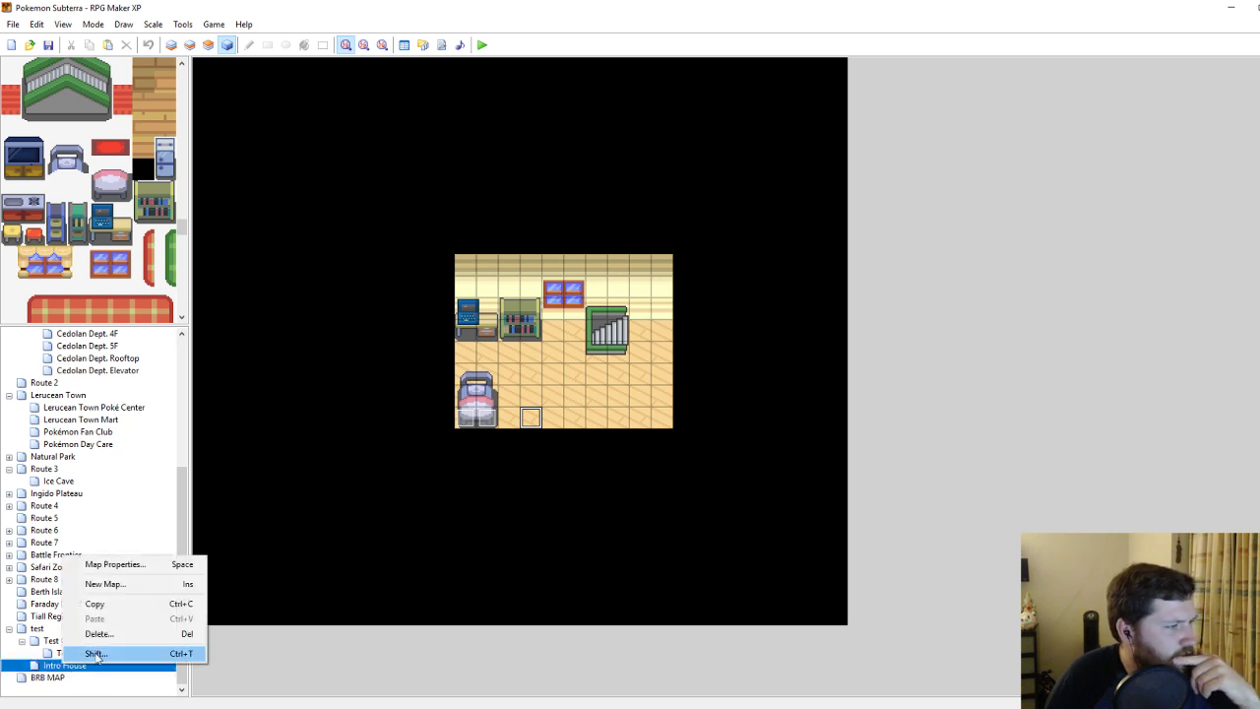
click(114, 564)
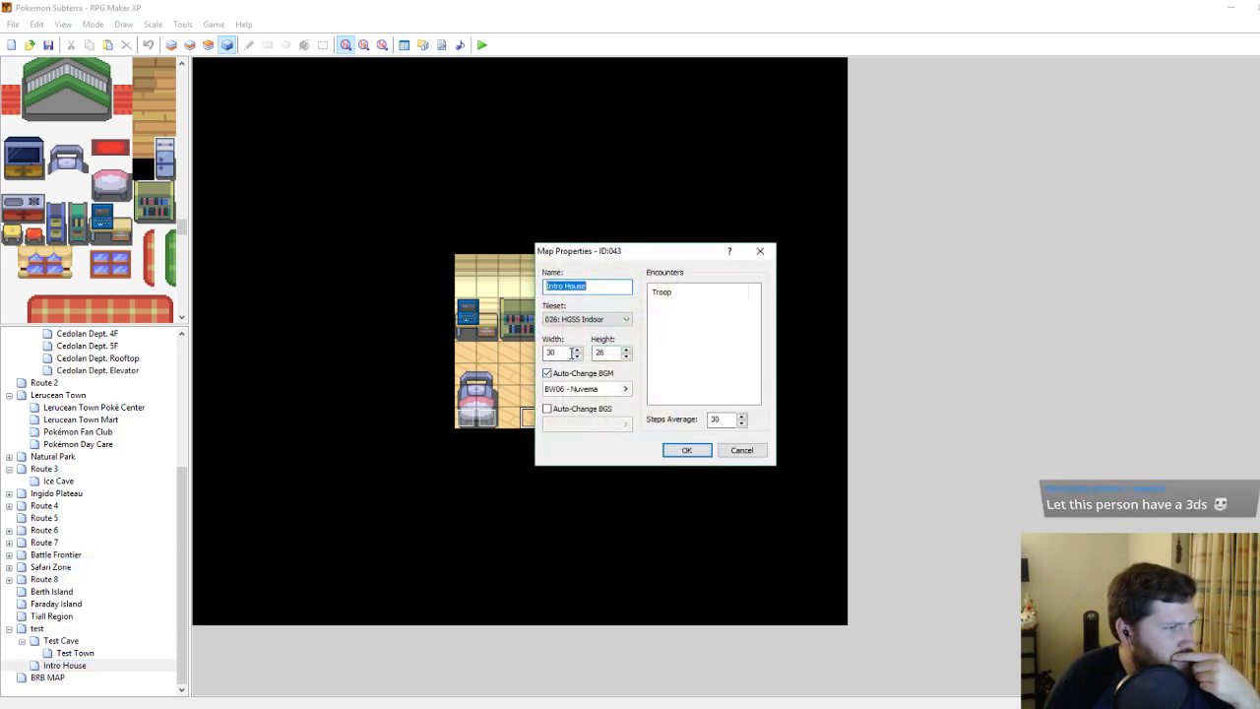
drag(574, 352, 539, 352)
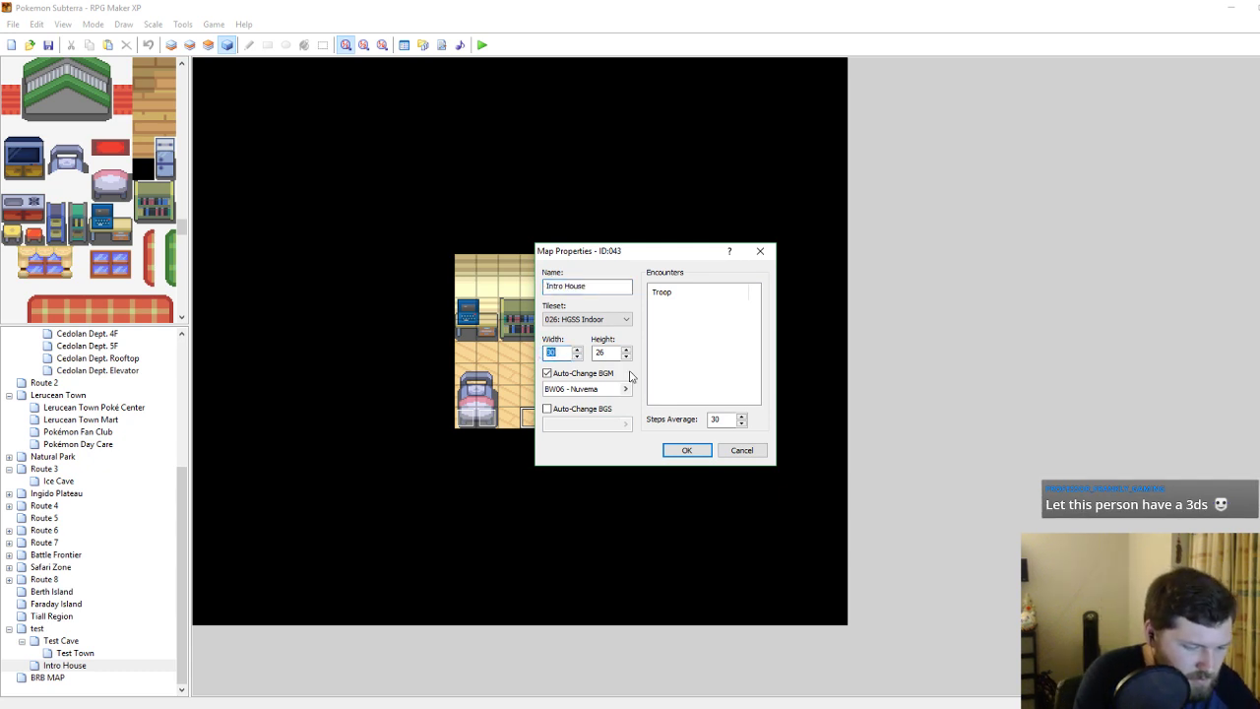
text(6)
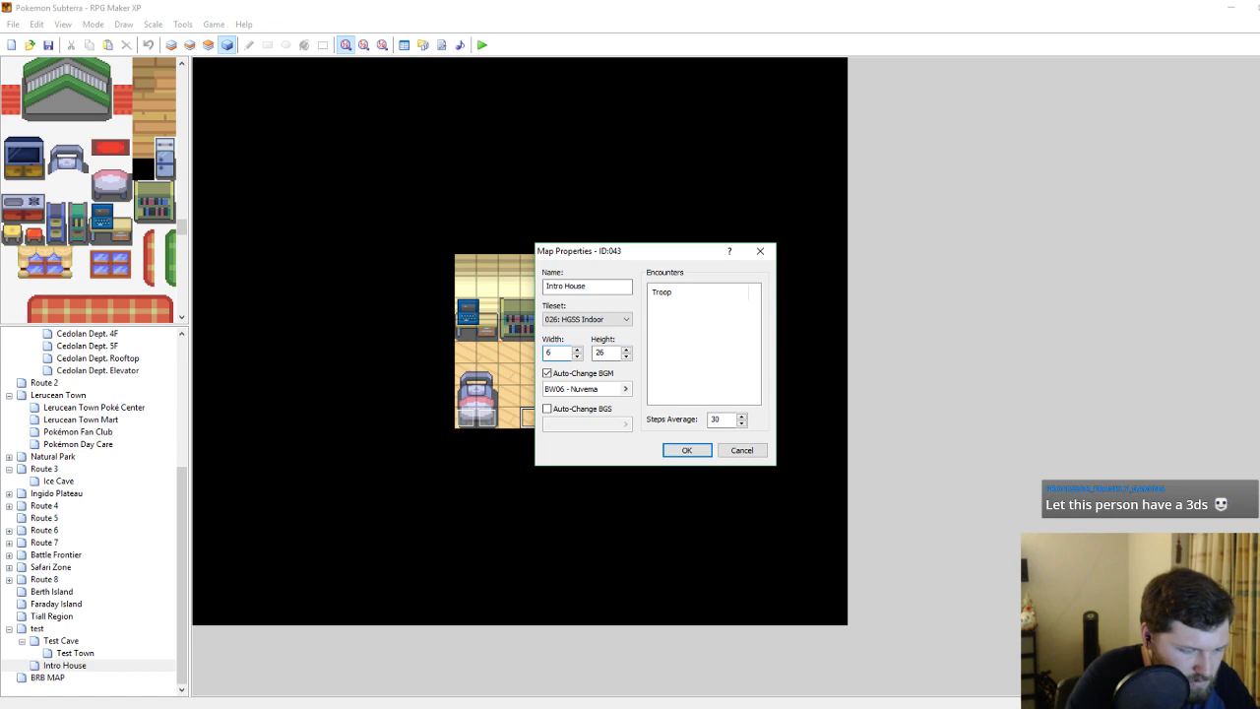
key(Return)
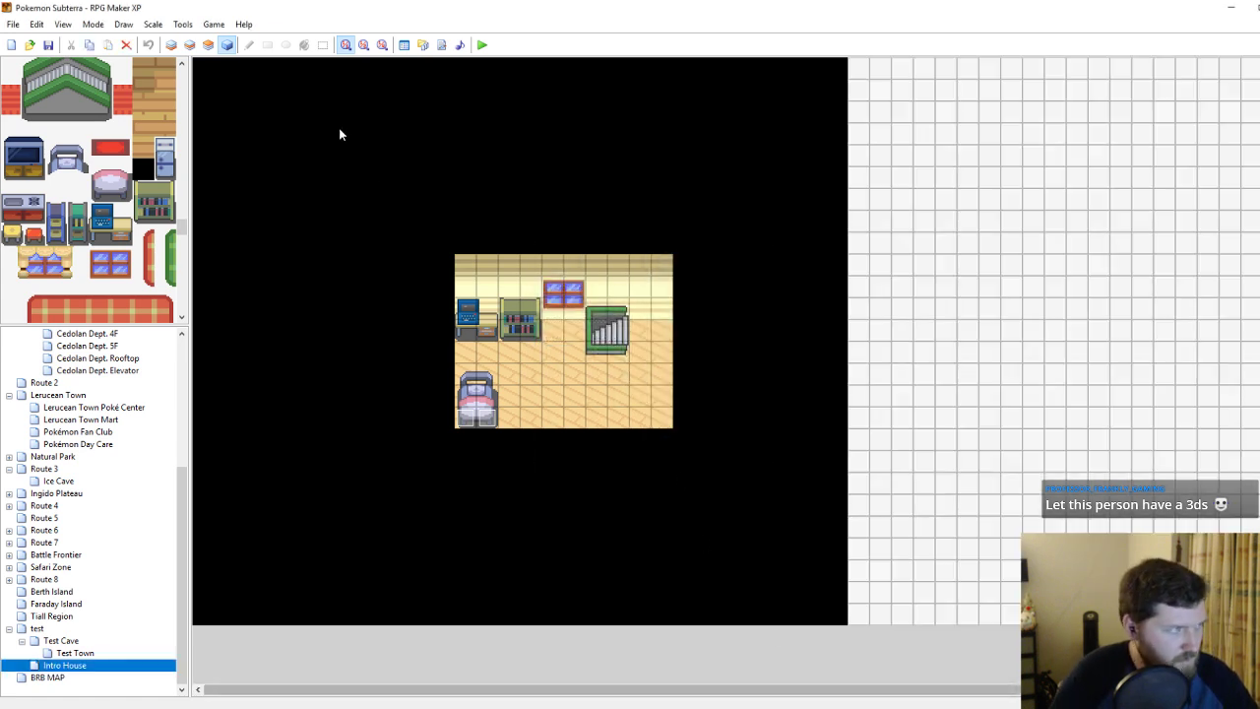
key(F5)
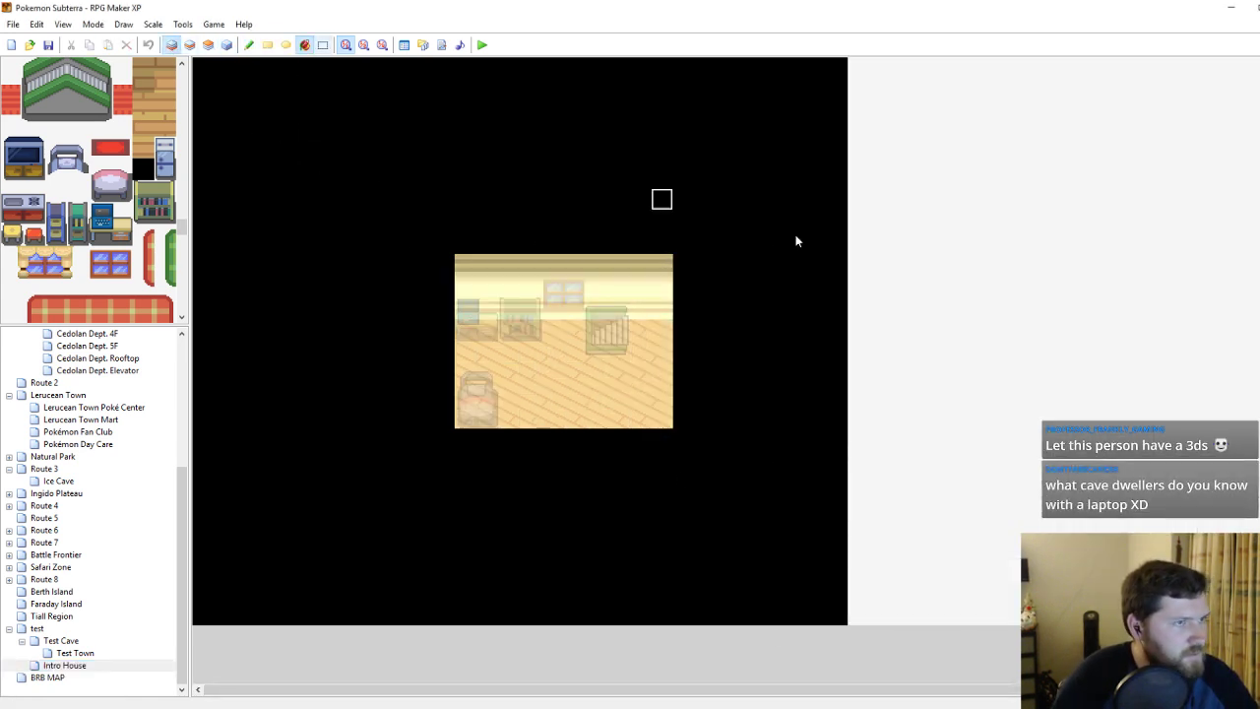
click(190, 45)
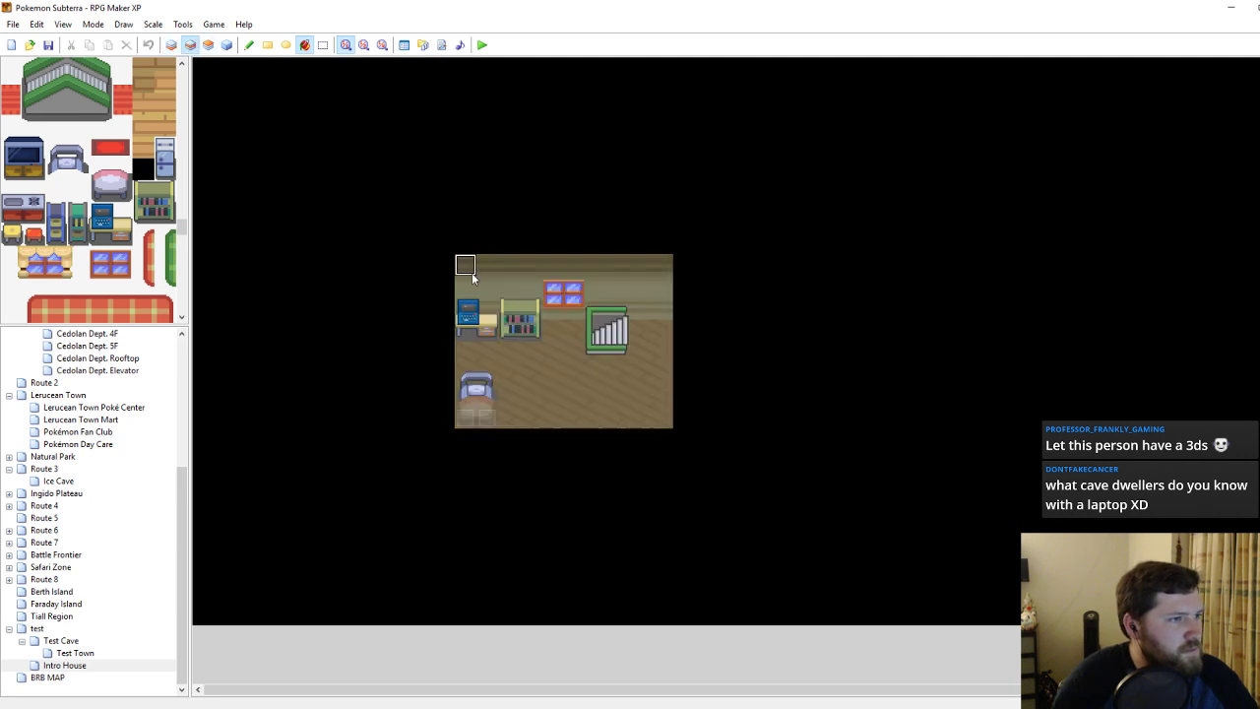
Copy the bedroom's layer 1 walls and floor as a second room in the added black area east of it.
click(171, 44)
mouse_move(533, 323)
right_down()
mouse_move(648, 417)
mouse_move(637, 390)
right_up()
click(250, 45)
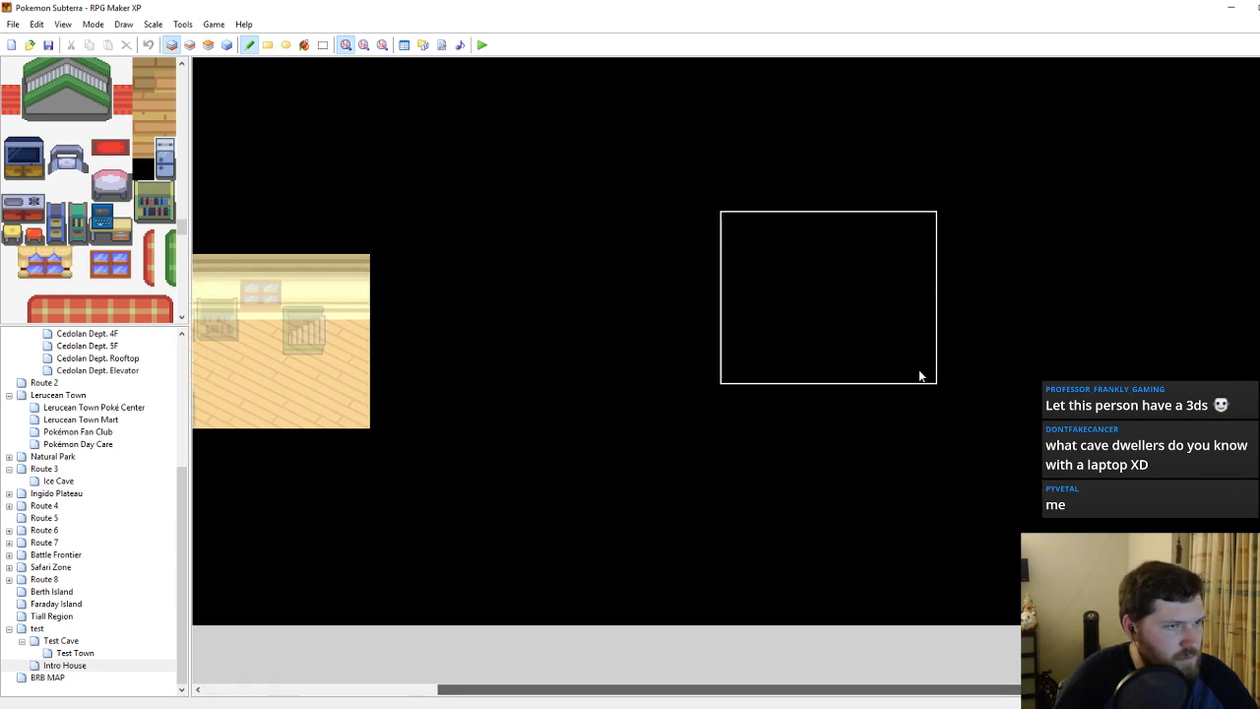
click(954, 417)
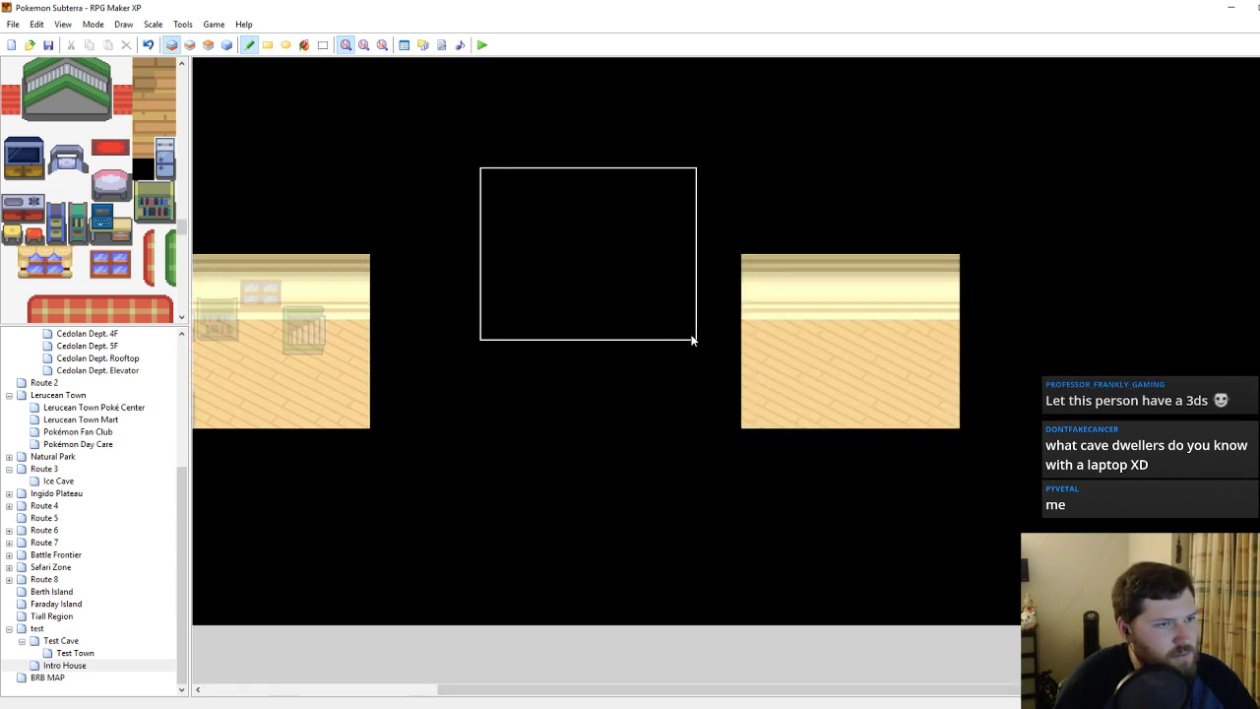
right_click(689, 336)
Place the west half of the green staircase with its red mat on layer 2 at the new room's east wall.
key(F6)
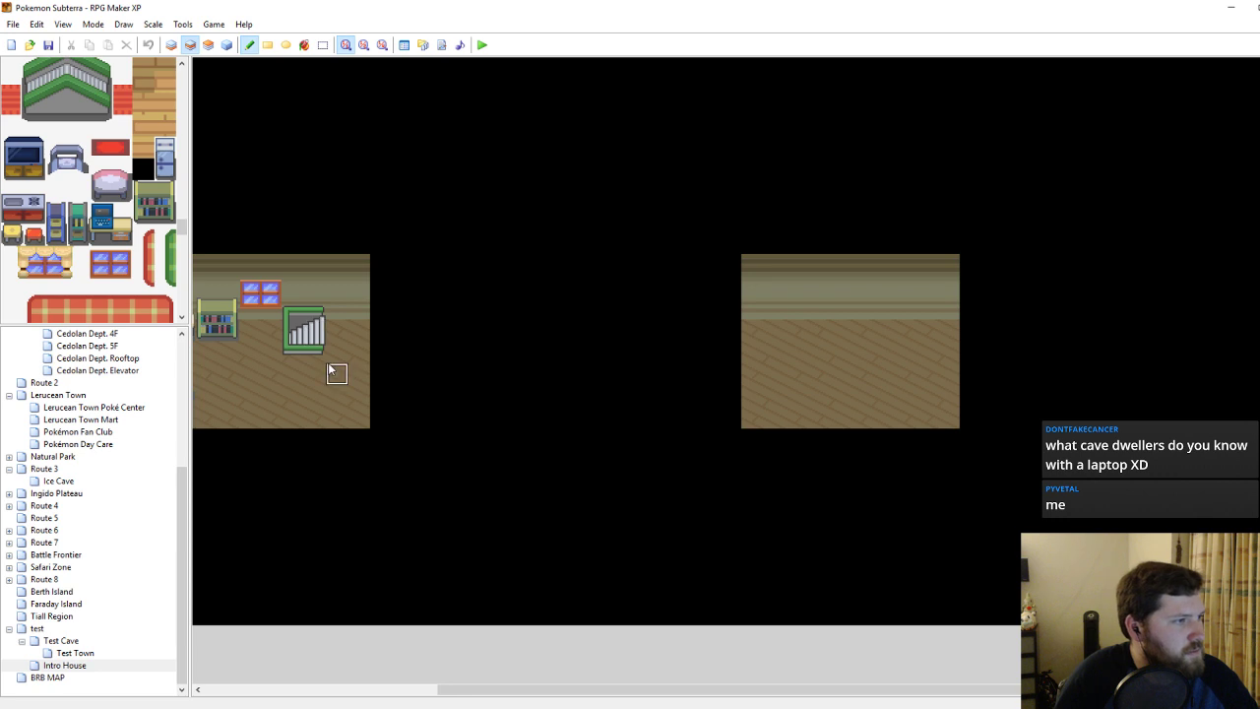
scroll(105, 155, up, 2)
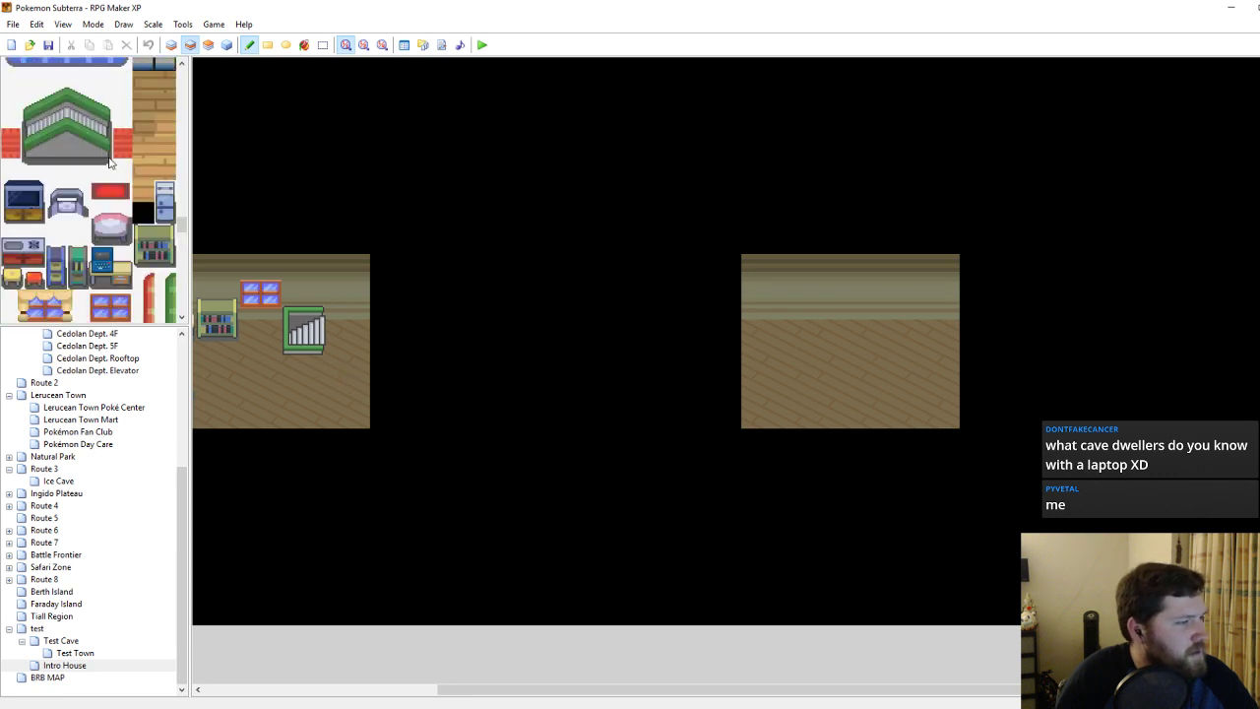
mouse_move(63, 170)
mouse_down()
mouse_move(15, 98)
mouse_move(15, 75)
mouse_up()
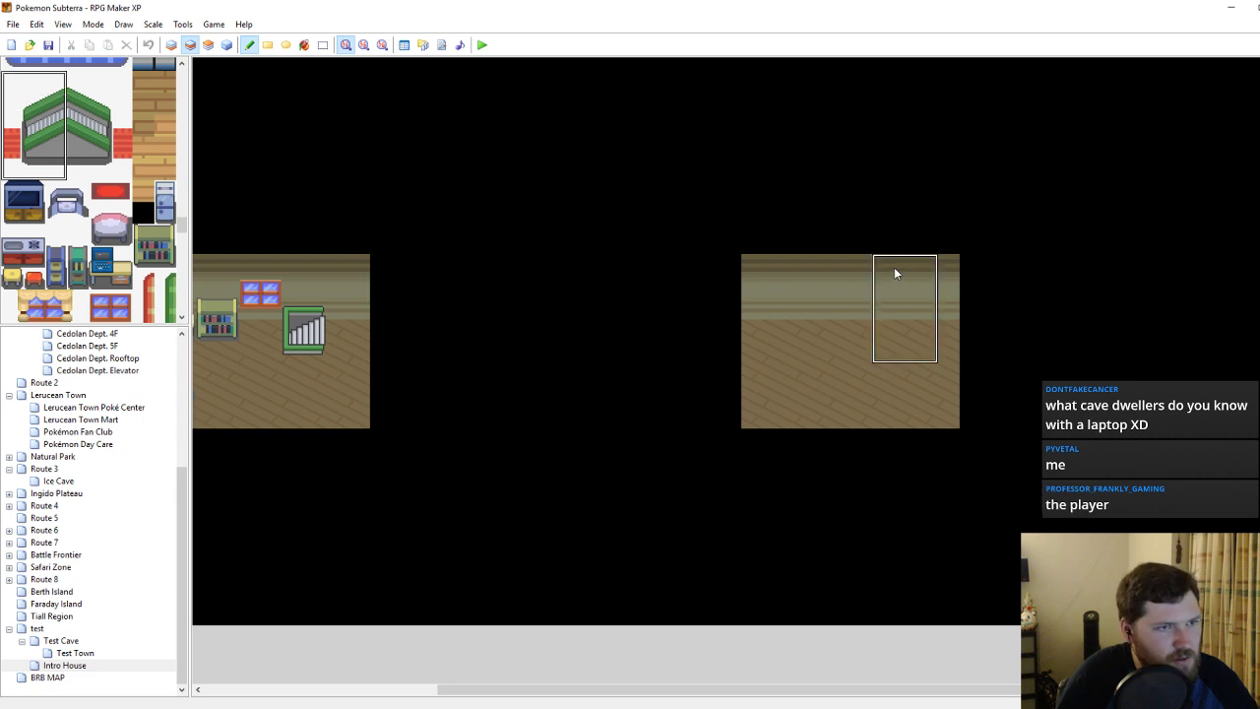
click(900, 284)
right_click(810, 296)
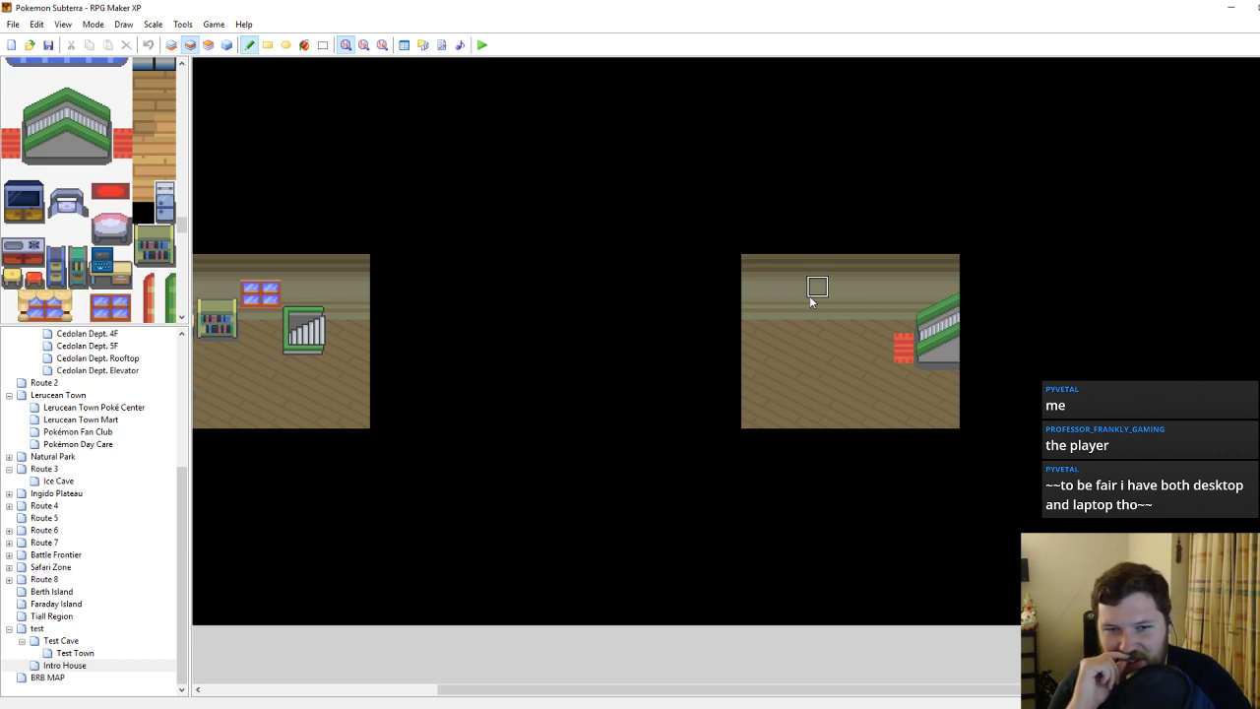
Replace the bedroom's computer desk with the two ends of the yellow table on layer 2.
drag(804, 691, 636, 590)
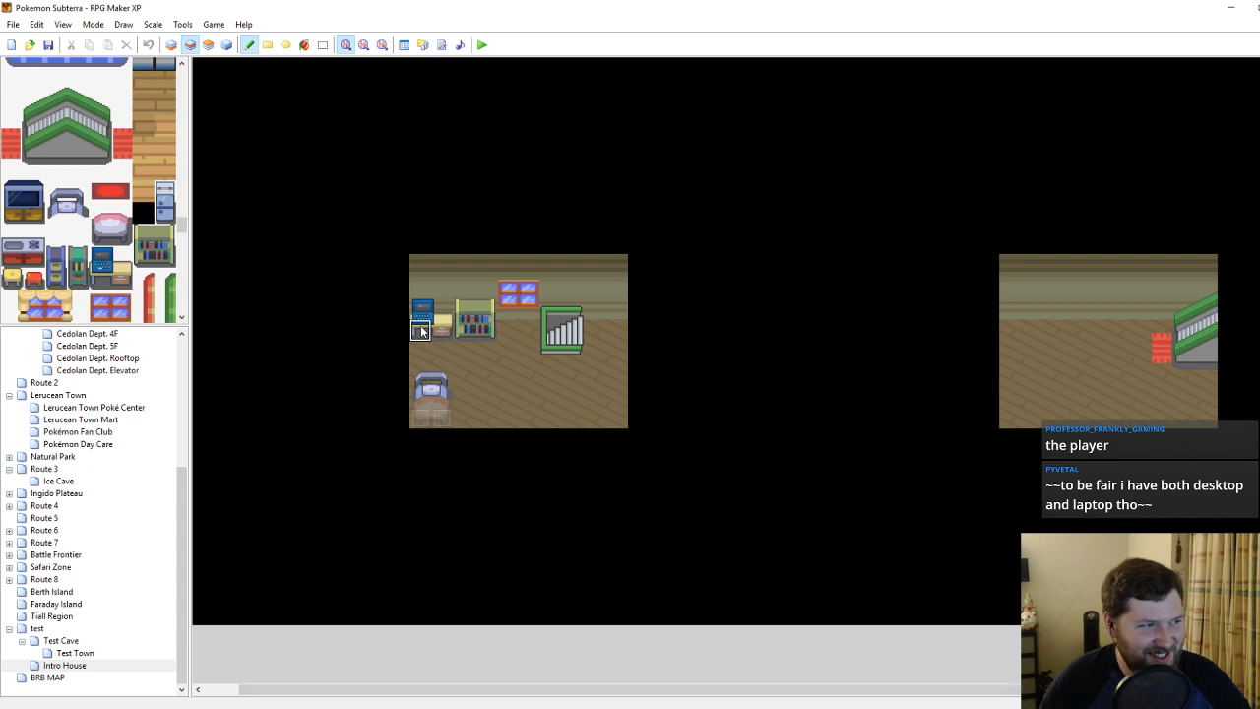
scroll(84, 258, down, 1)
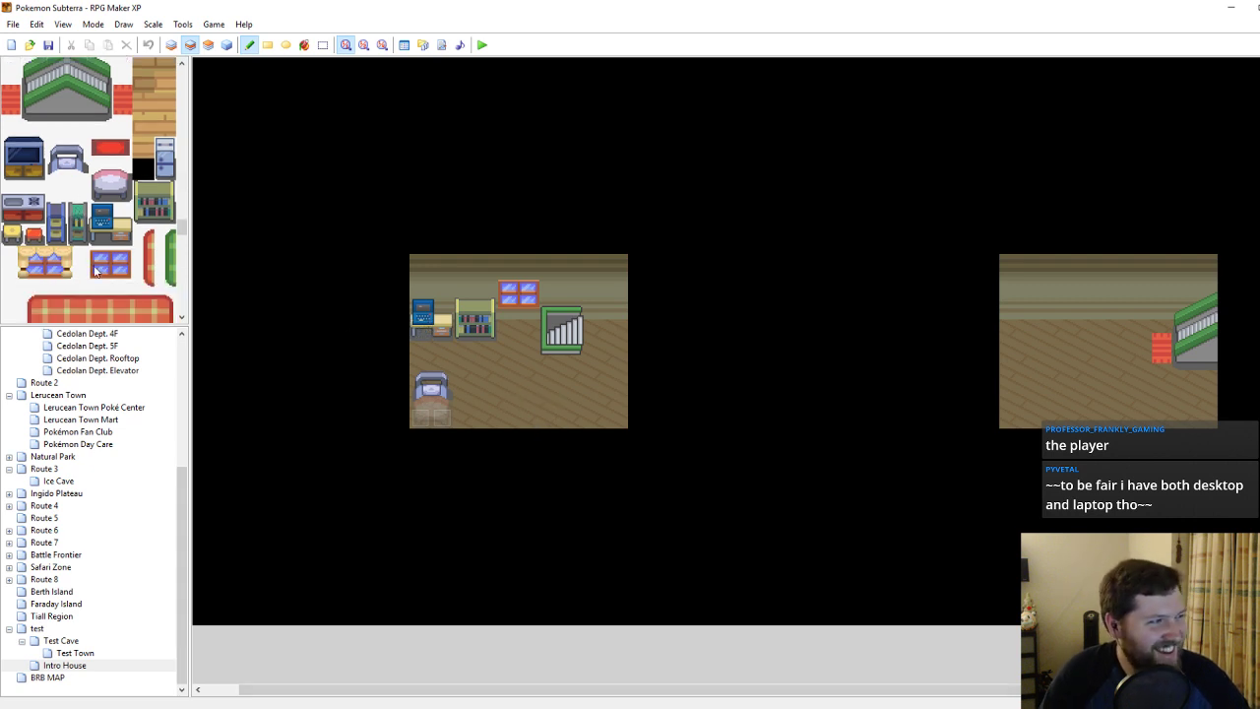
scroll(95, 272, down, 5)
scroll(96, 273, down, 3)
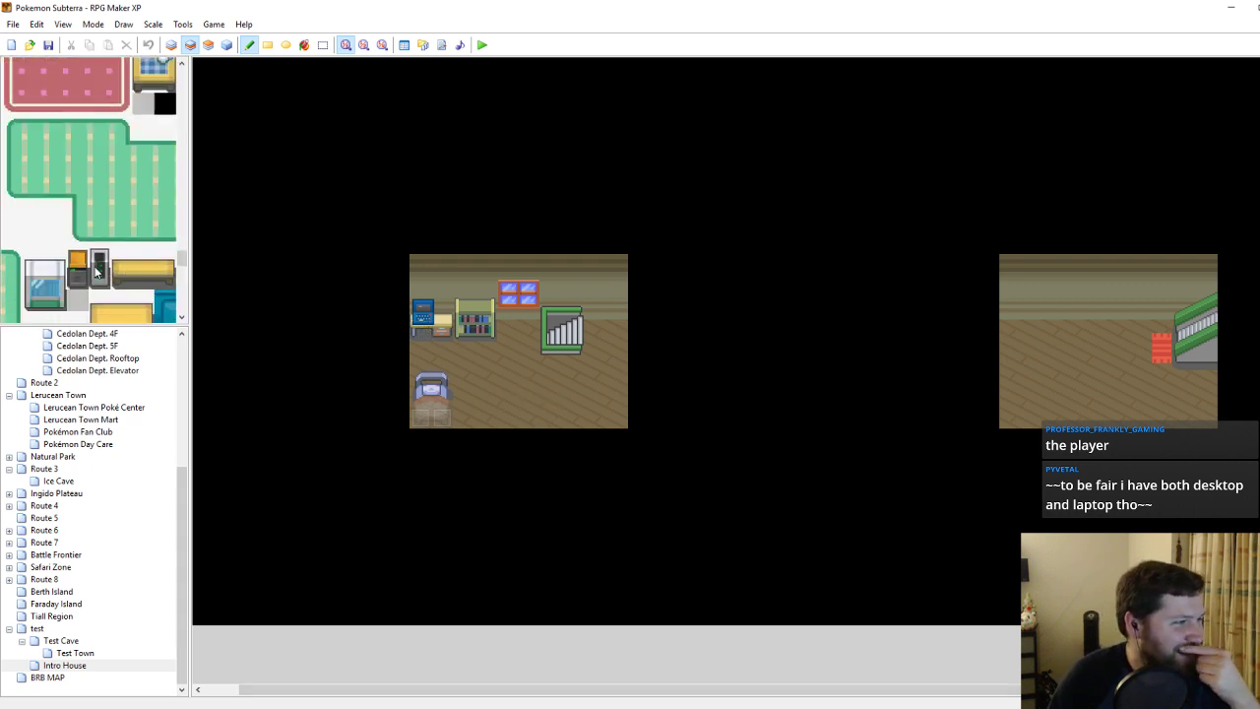
scroll(121, 241, down, 1)
drag(121, 241, 122, 225)
click(423, 310)
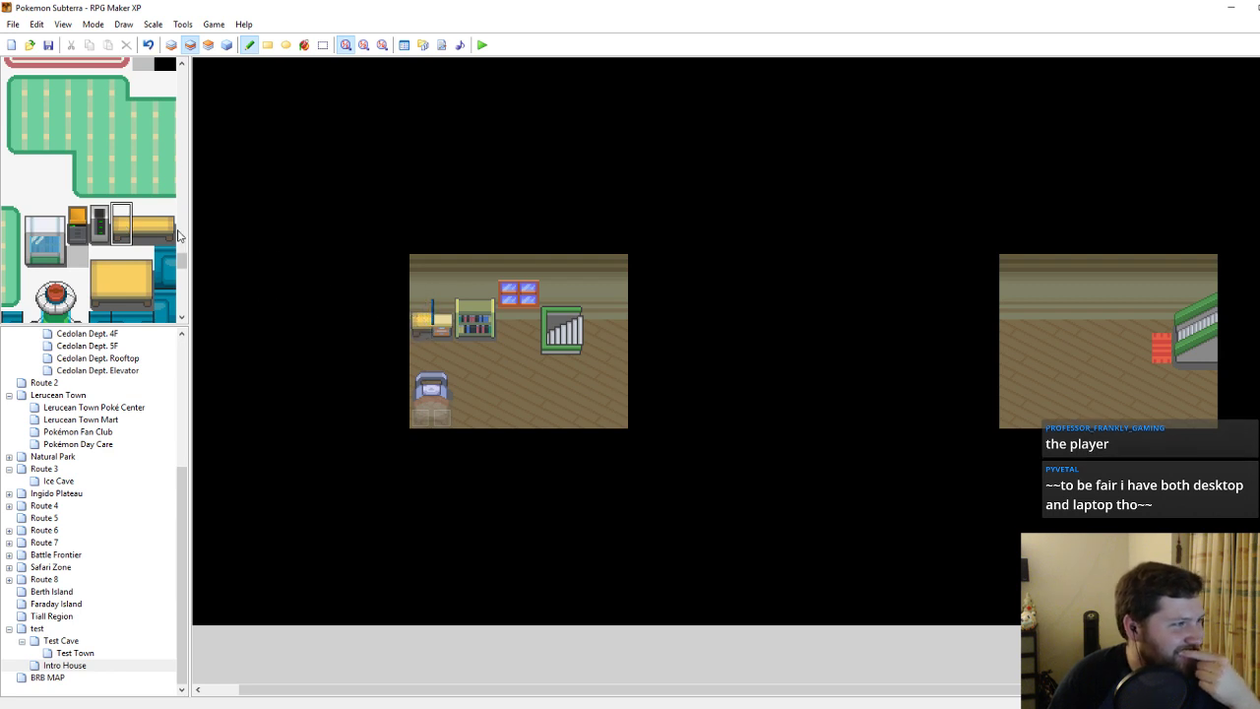
drag(165, 236, 165, 218)
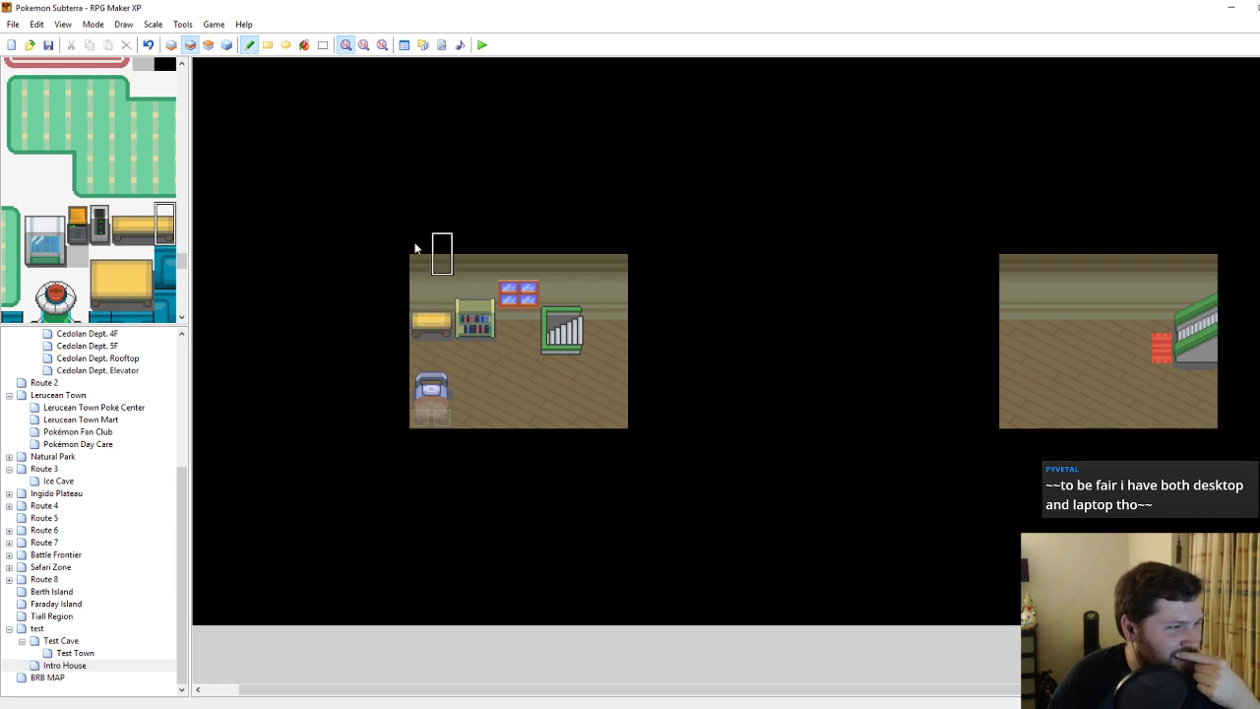
Try the blue fridge on layer 2 against the north wall at the second room's west end.
right_click(538, 282)
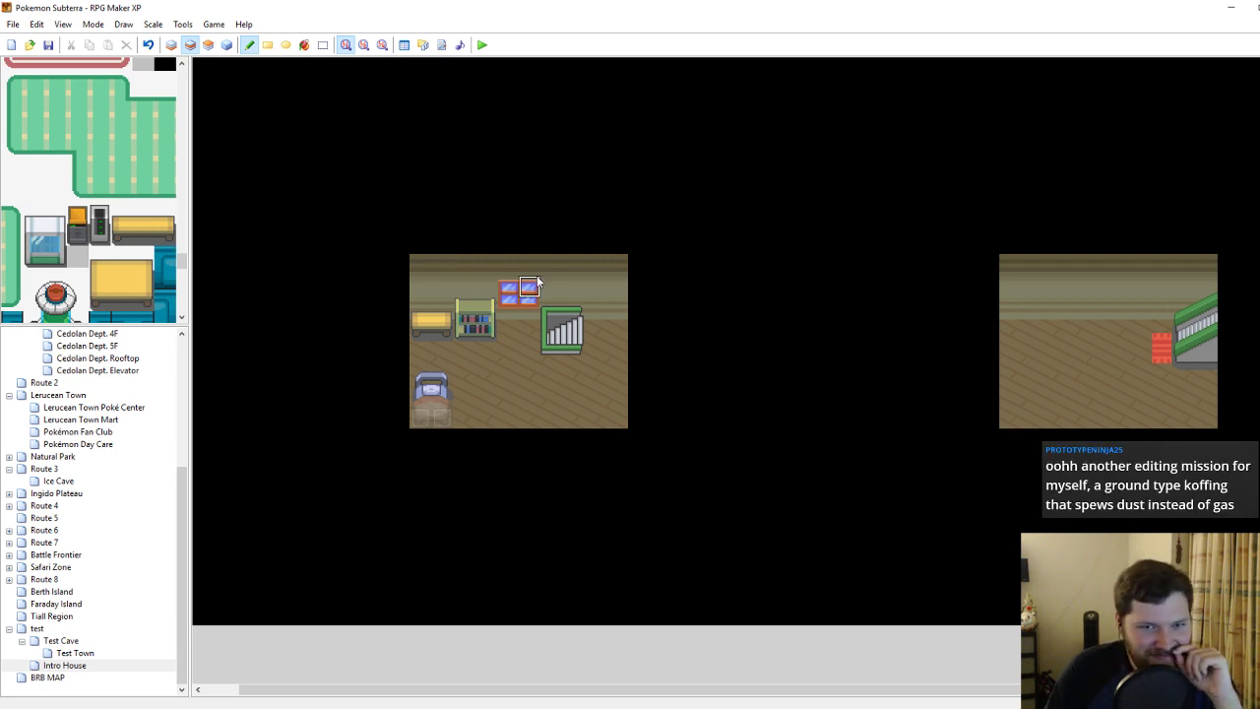
scroll(128, 265, up, 3)
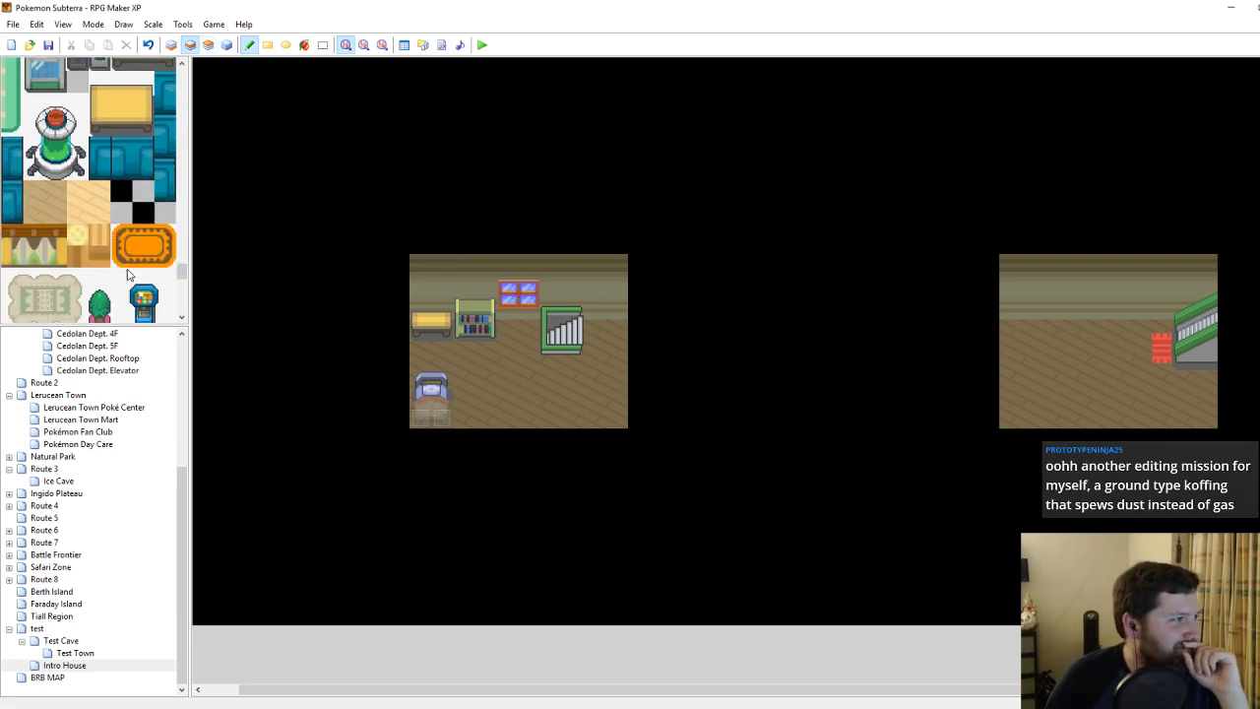
scroll(128, 265, up, 4)
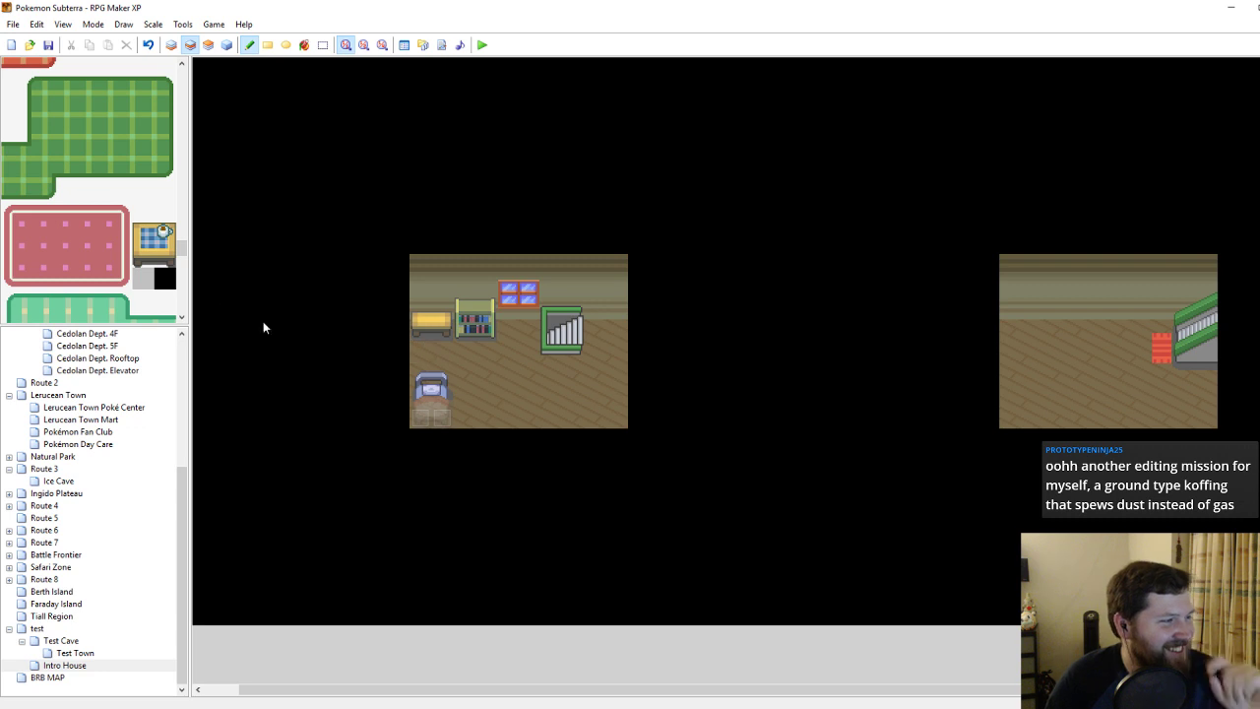
scroll(167, 300, up, 5)
scroll(168, 300, up, 4)
drag(148, 212, 164, 199)
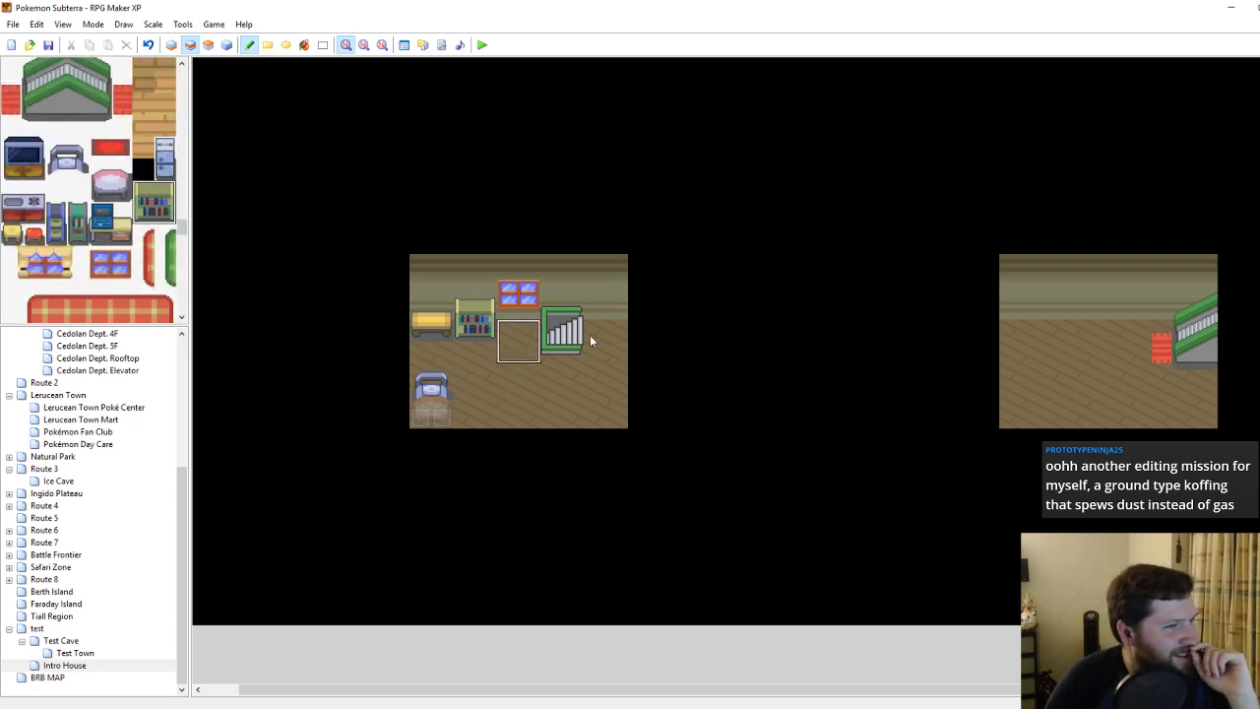
drag(164, 168, 165, 150)
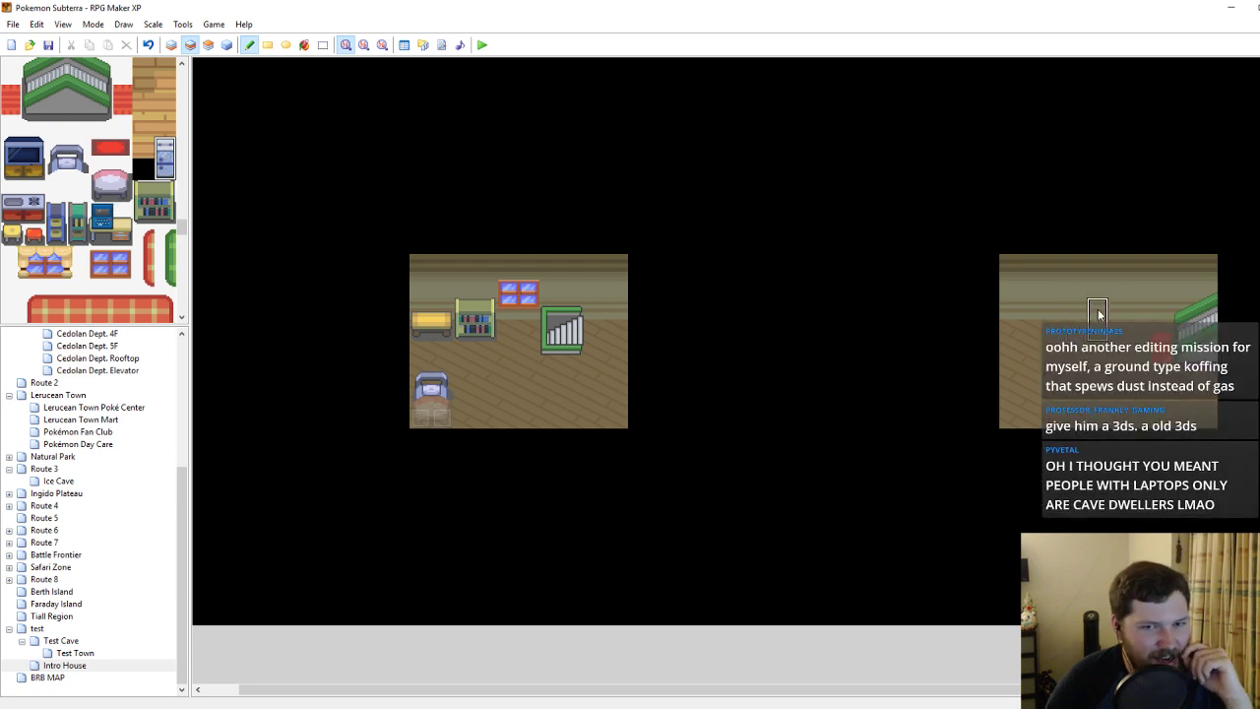
click(1014, 312)
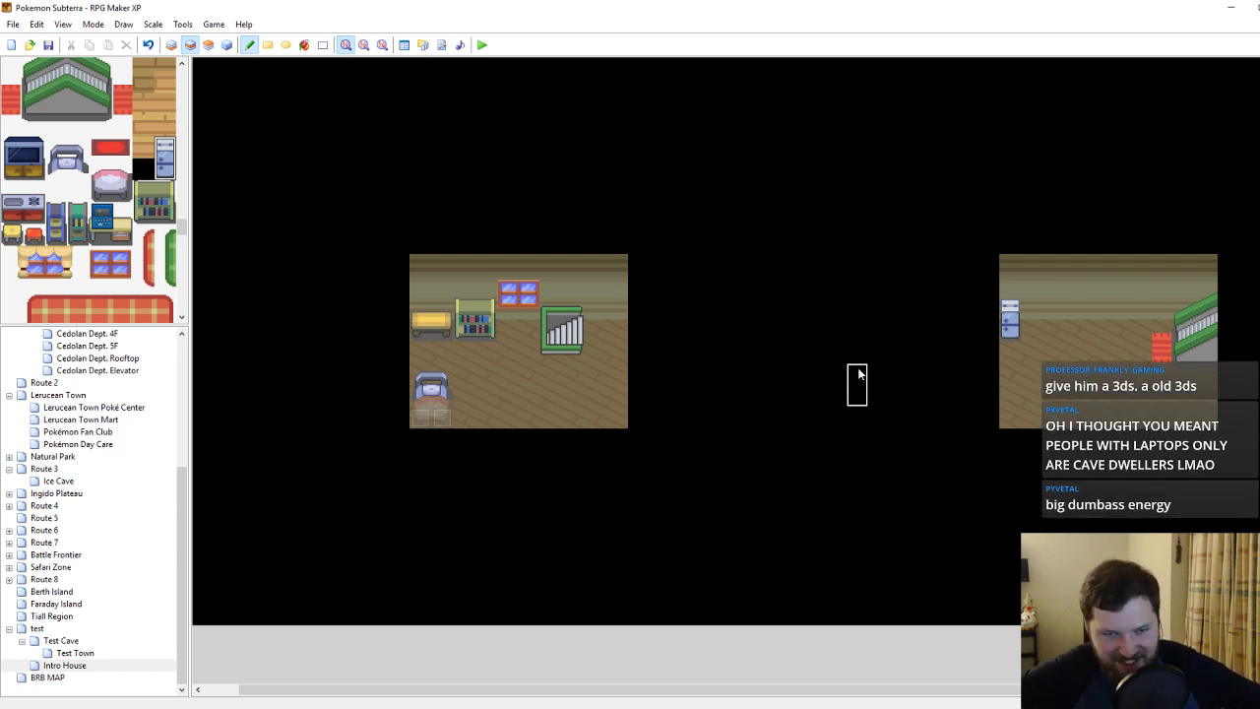
Erase the fridge from the second room with an empty layer 2 tile and save the project.
right_click(927, 310)
drag(1014, 310, 1015, 335)
key(ctrl+s)
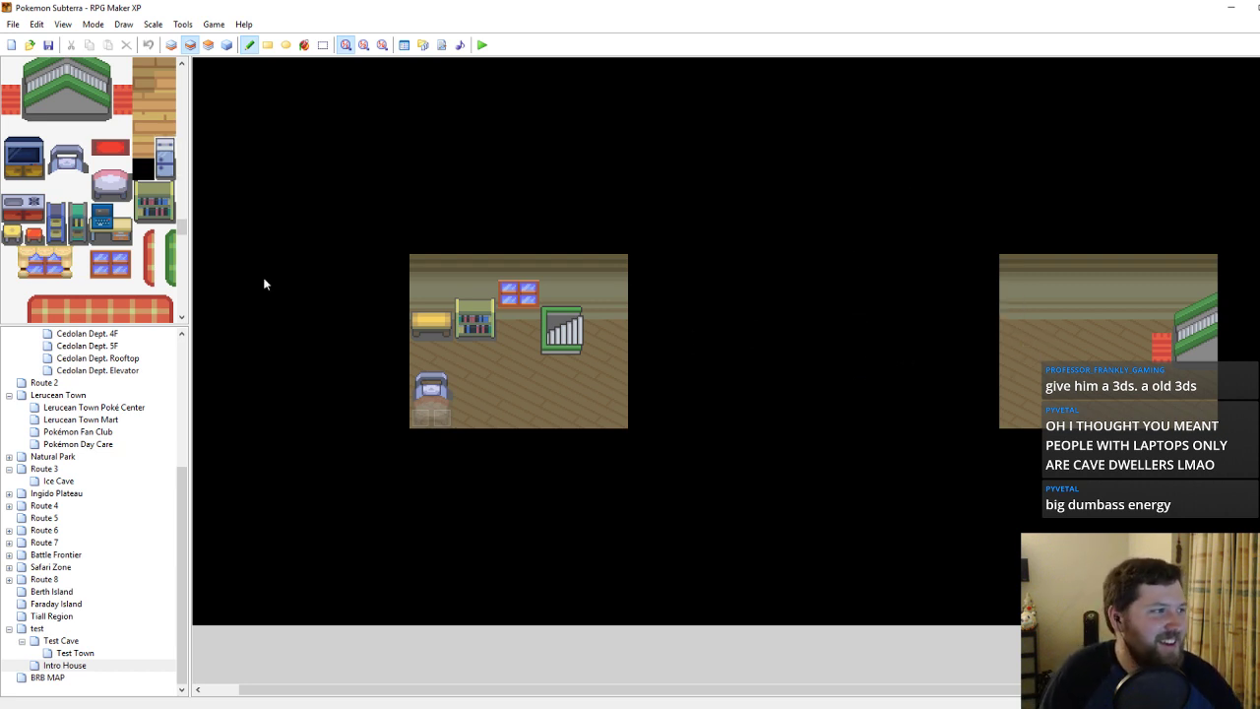
Place the red kitchen counter on layer 2 against the second room's north wall, west of the staircase.
scroll(76, 261, up, 2)
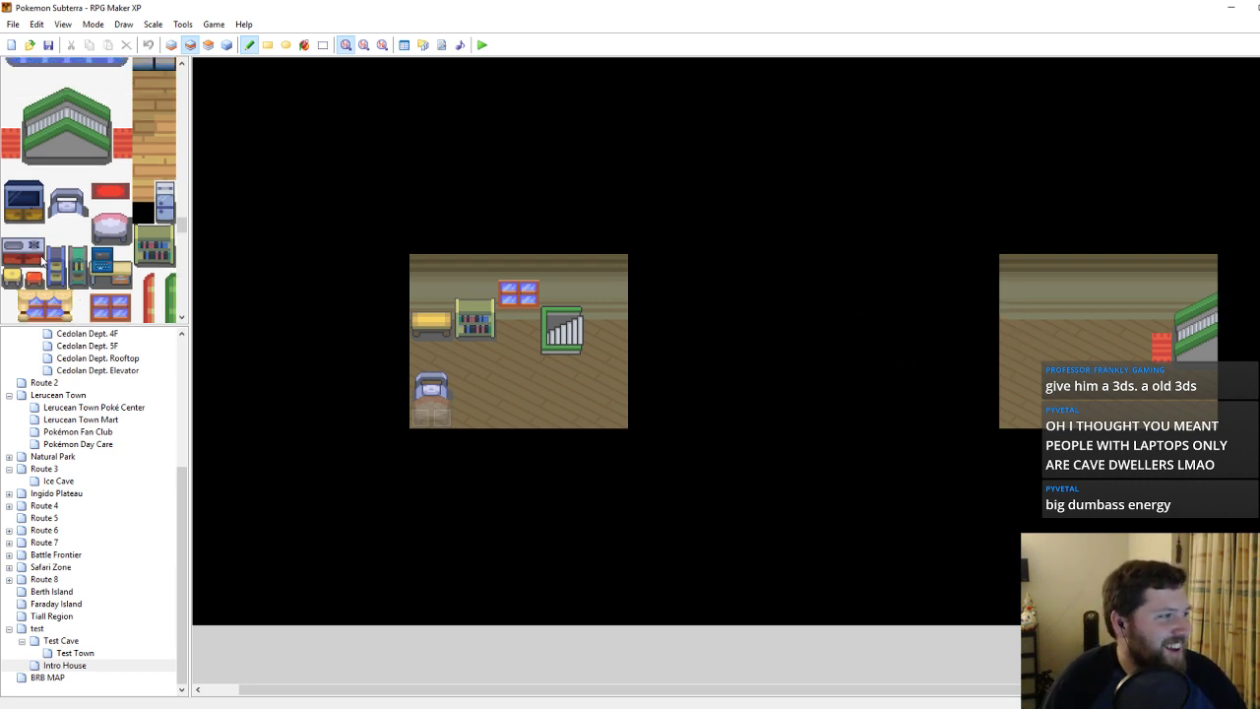
drag(41, 258, 12, 234)
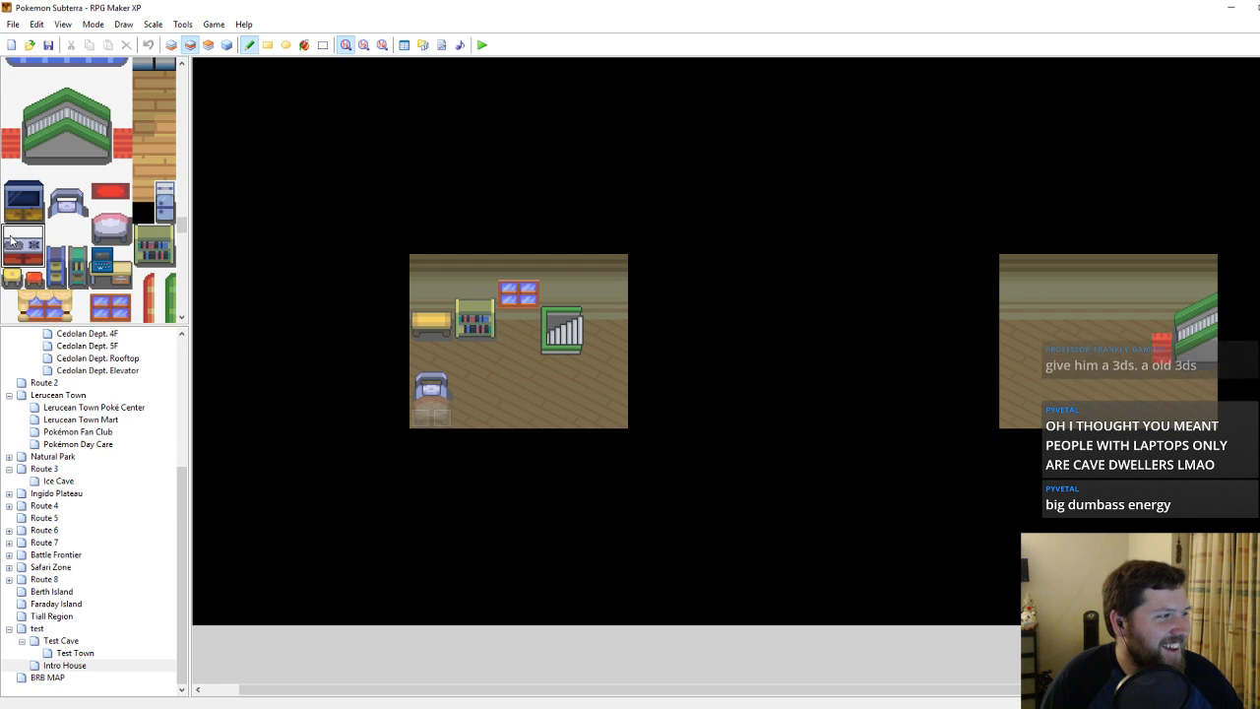
click(1097, 307)
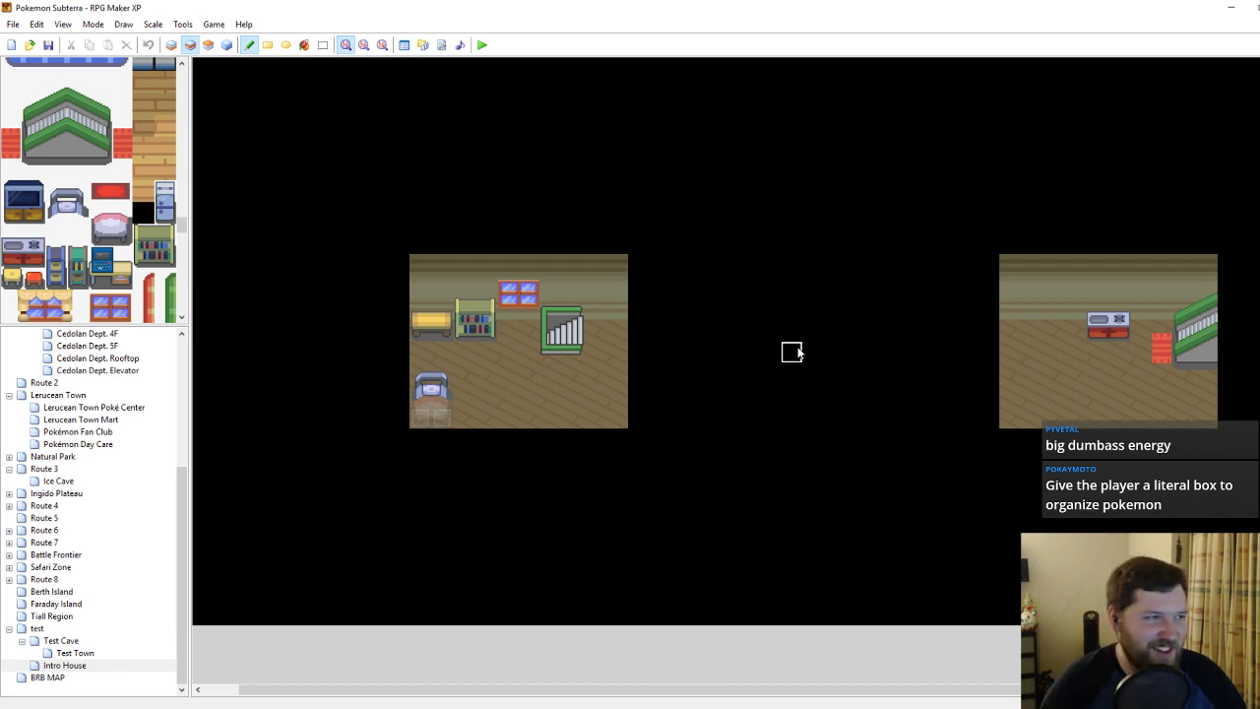
Try the green vase on the second room's floor on layer 2 and erase it with an empty tile.
scroll(108, 258, down, 8)
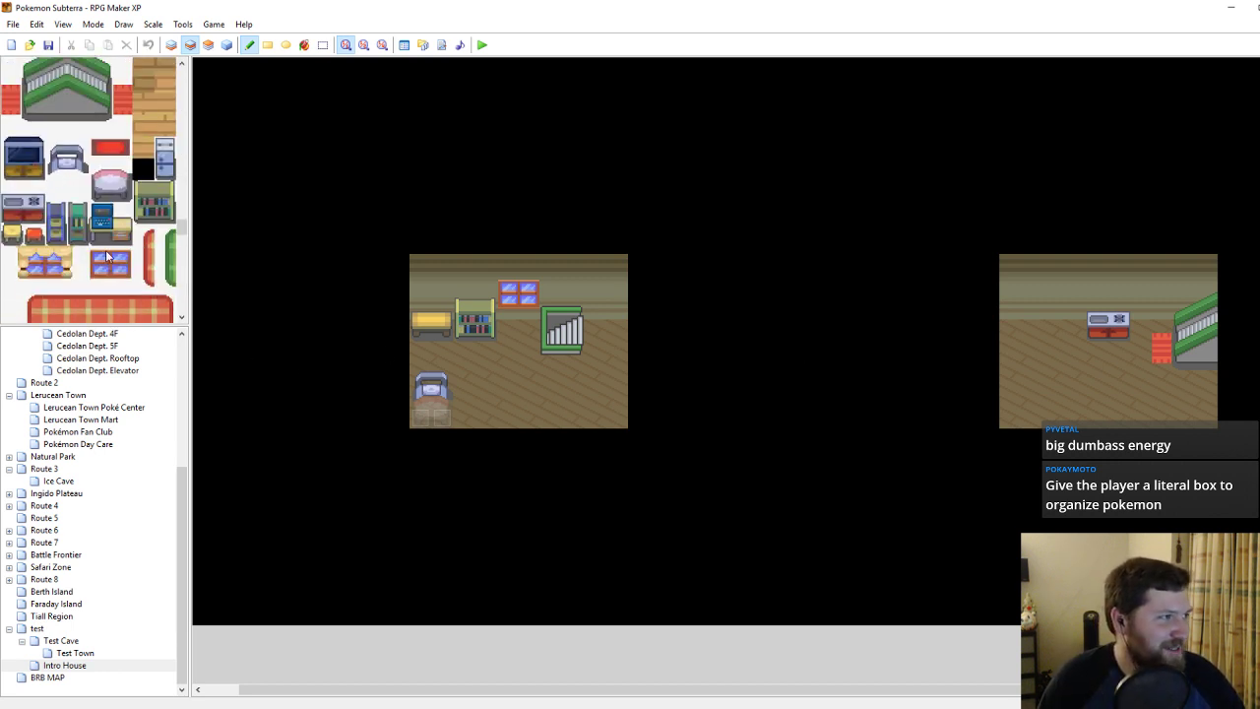
scroll(106, 254, down, 3)
scroll(106, 254, down, 3)
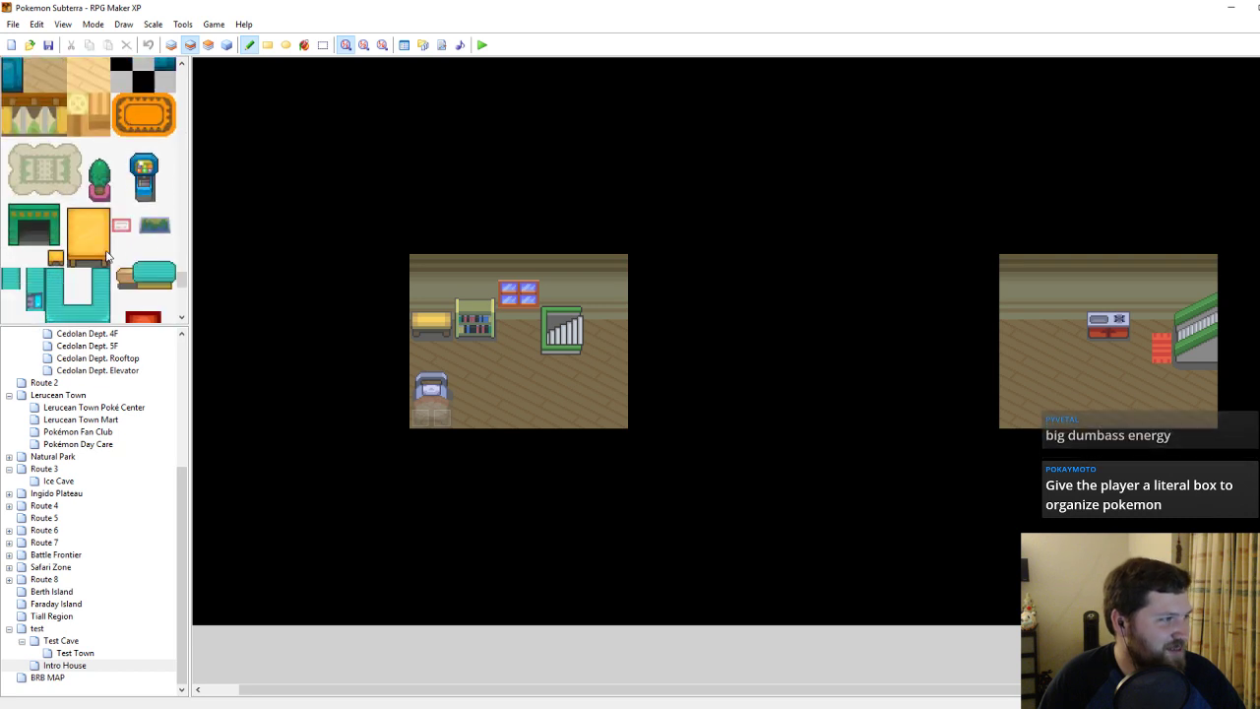
scroll(105, 254, up, 10)
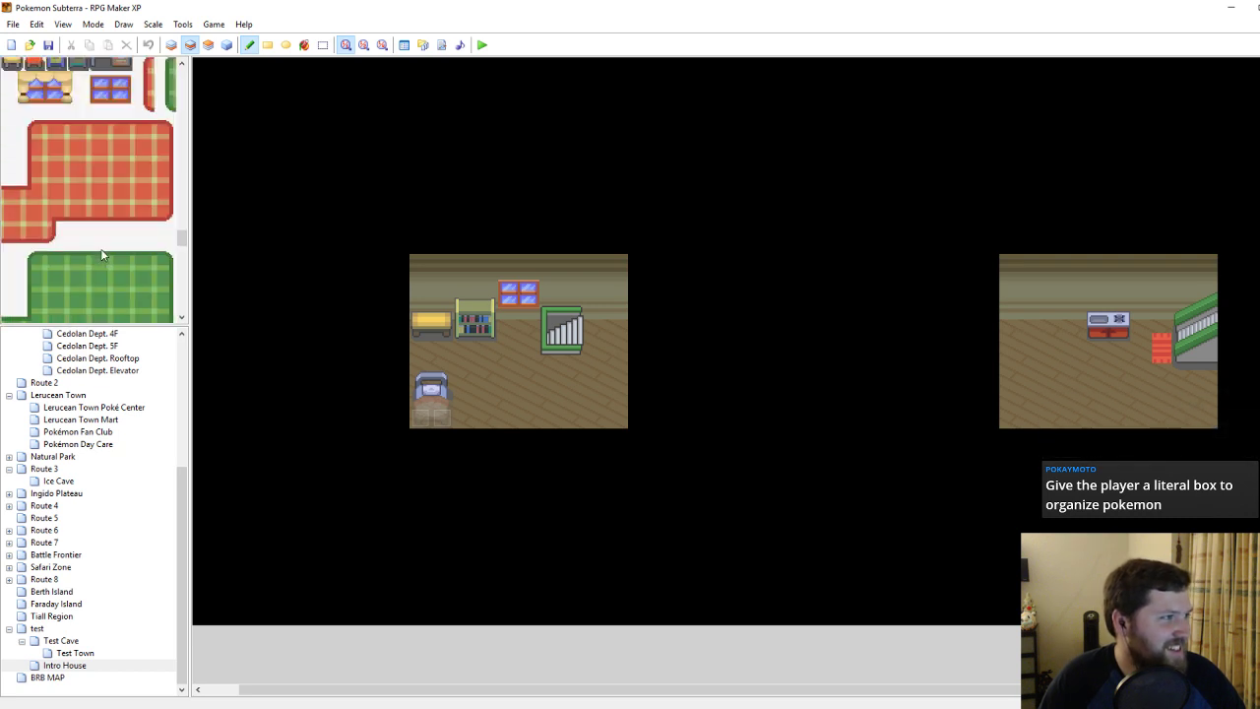
scroll(102, 254, up, 3)
scroll(101, 254, down, 4)
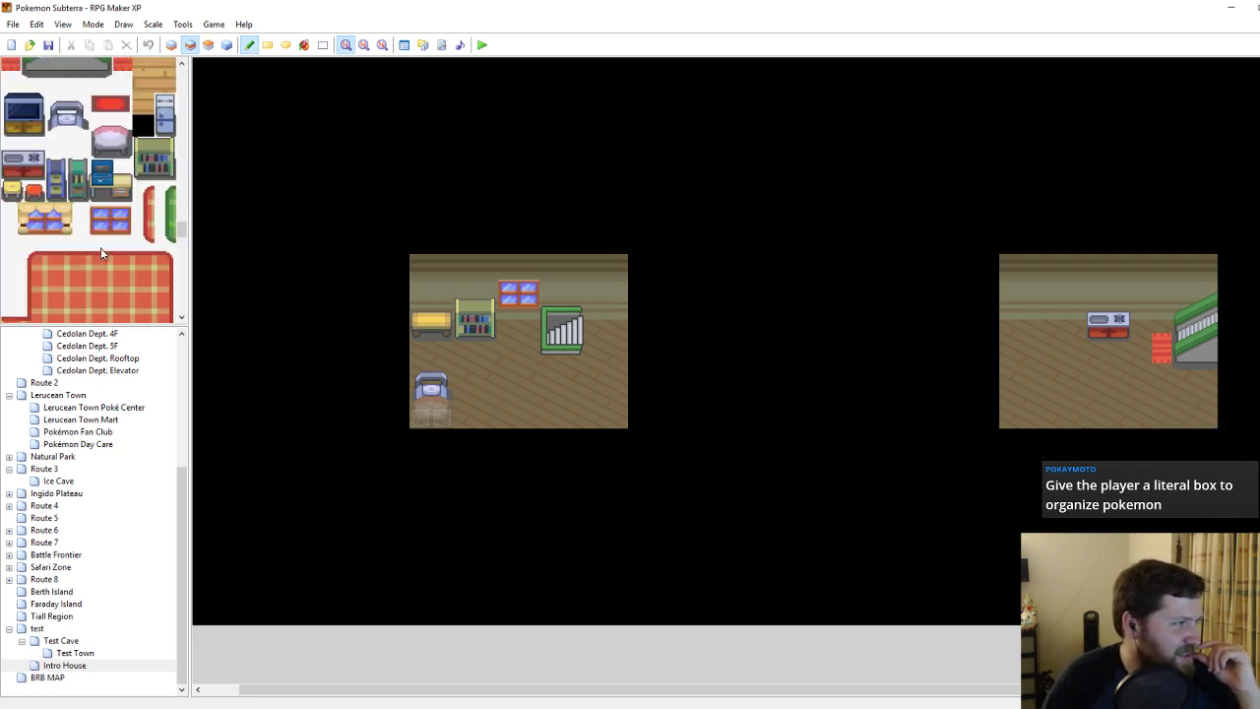
scroll(101, 254, up, 6)
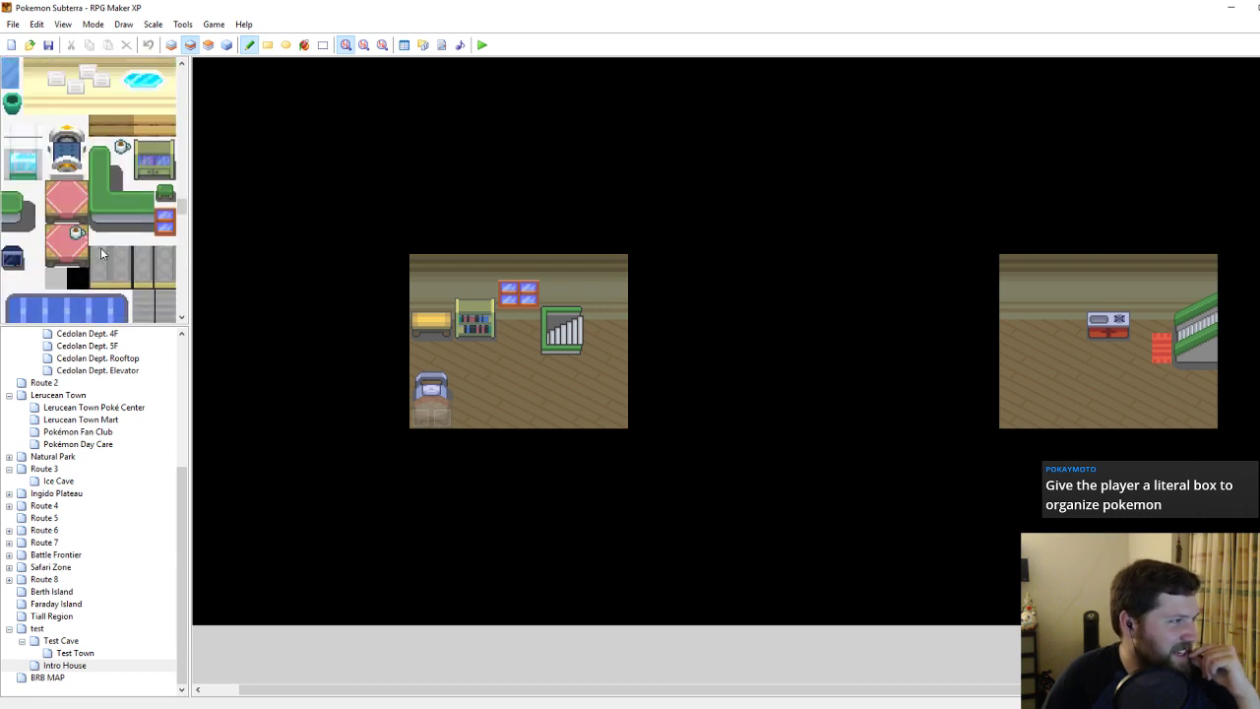
scroll(102, 254, up, 3)
click(11, 277)
click(1097, 402)
right_click(1161, 415)
click(1099, 403)
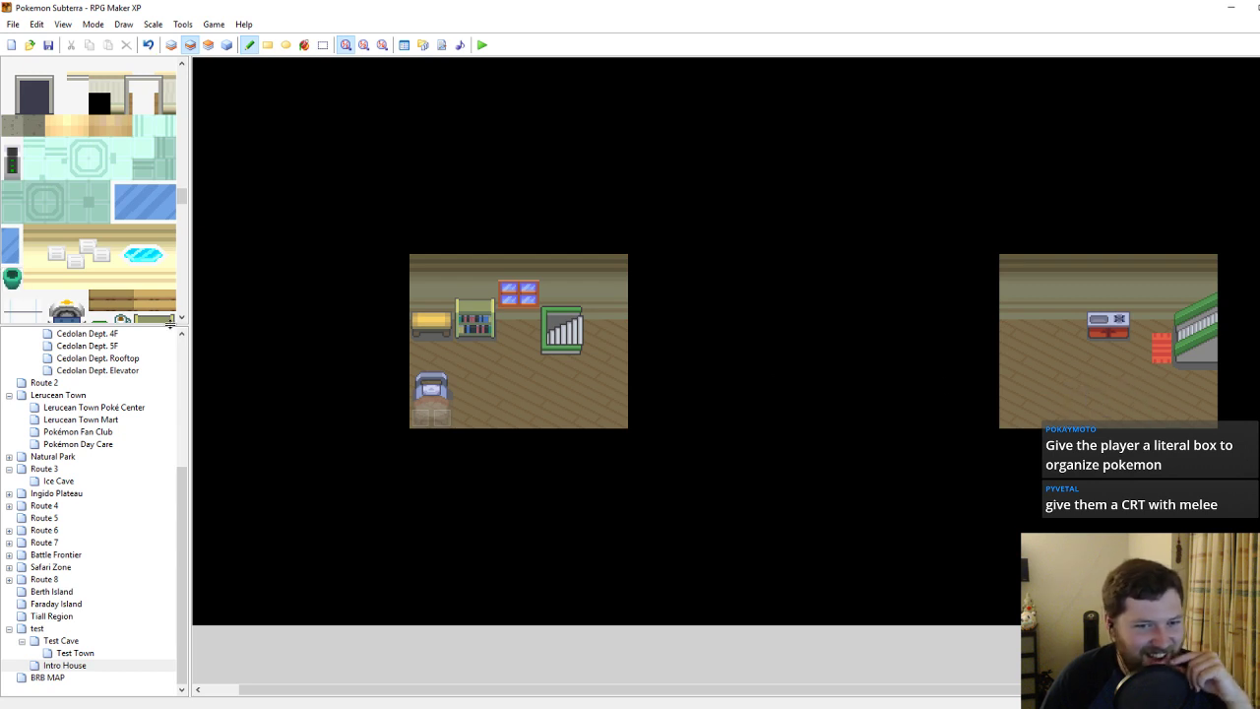
scroll(76, 166, down, 10)
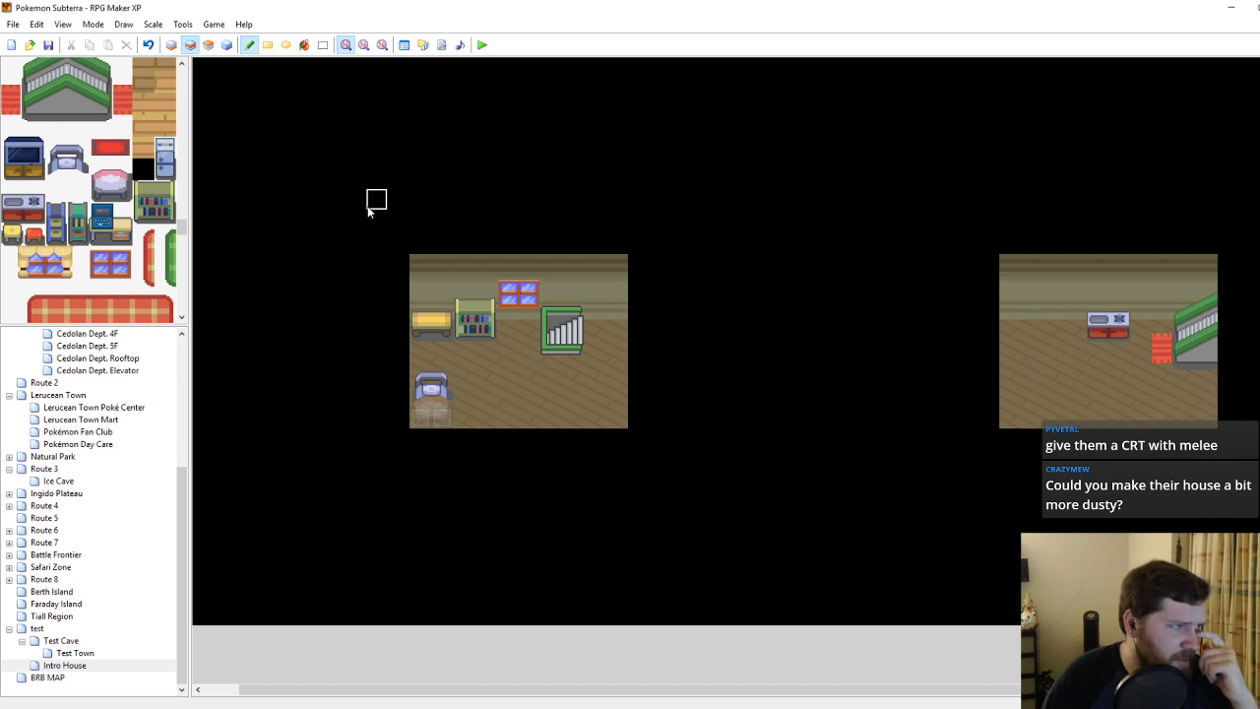
key(ctrl+z)
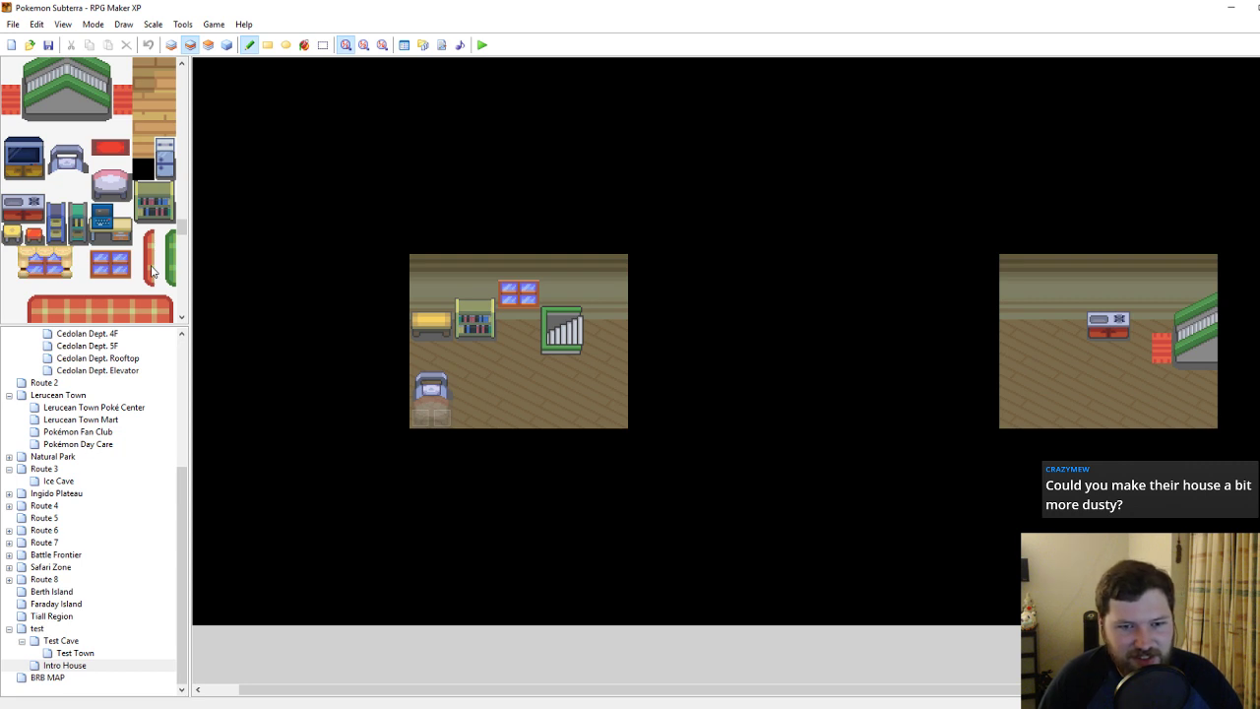
Erase the red-framed window from the bedroom's north wall on layer 2.
drag(120, 278, 91, 258)
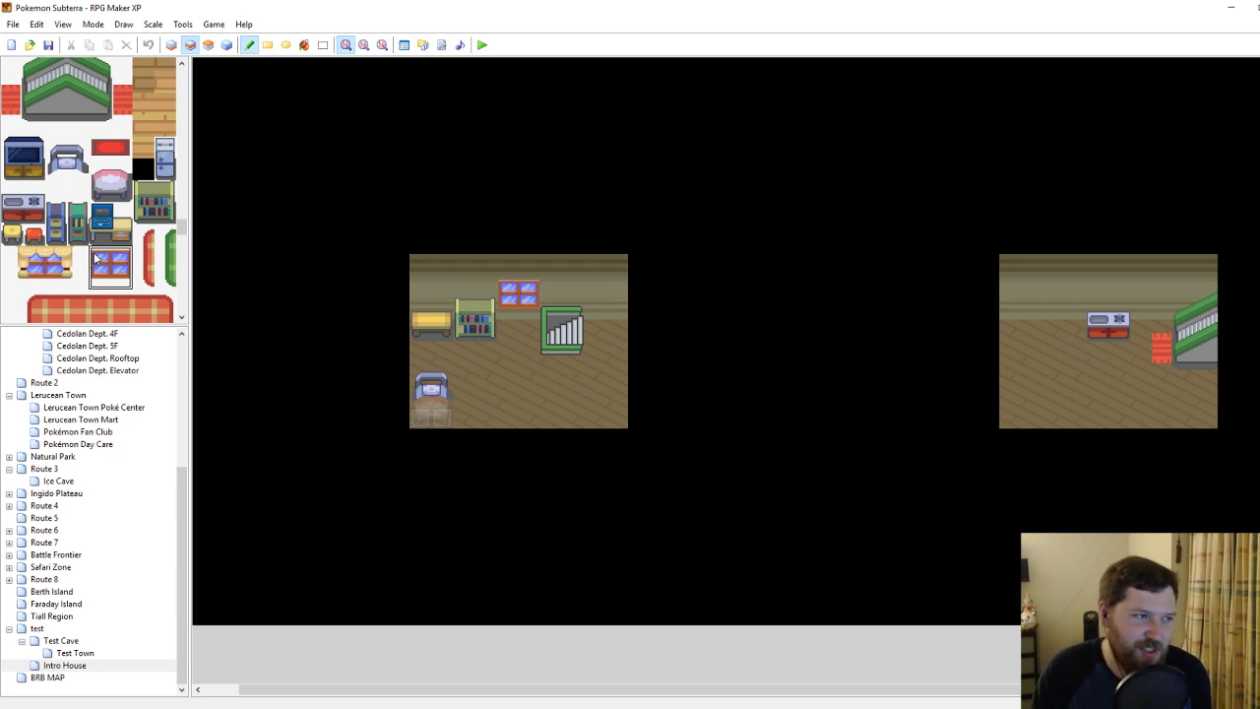
right_click(528, 250)
mouse_move(529, 292)
mouse_down()
mouse_move(510, 298)
mouse_move(526, 294)
mouse_up()
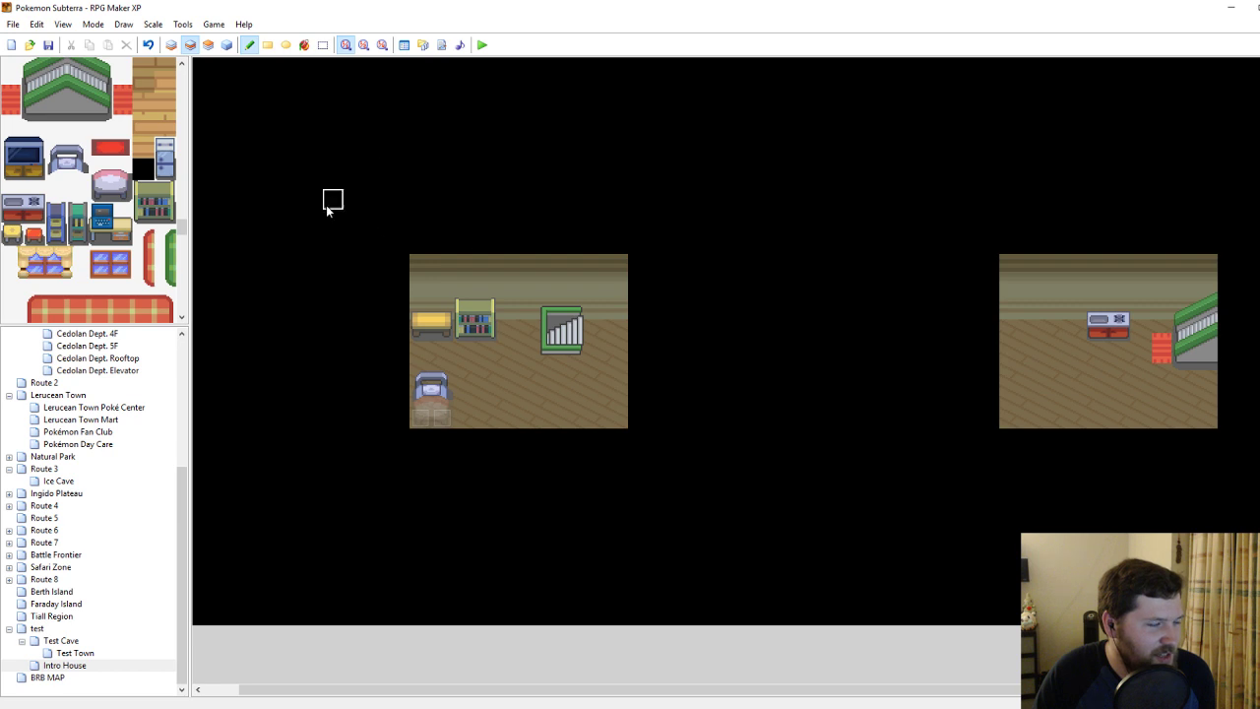
Move the bedroom's yellow table and bookshelf from layer 2 to the same spot on layer 3.
click(189, 45)
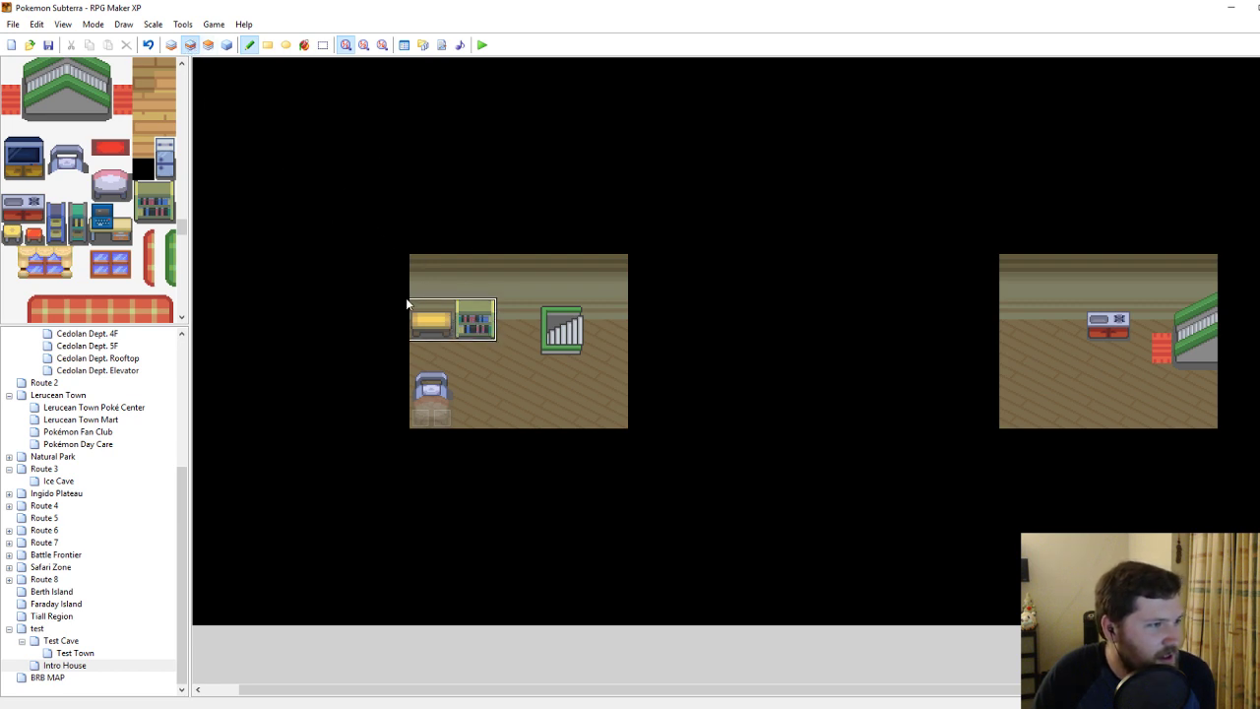
click(209, 45)
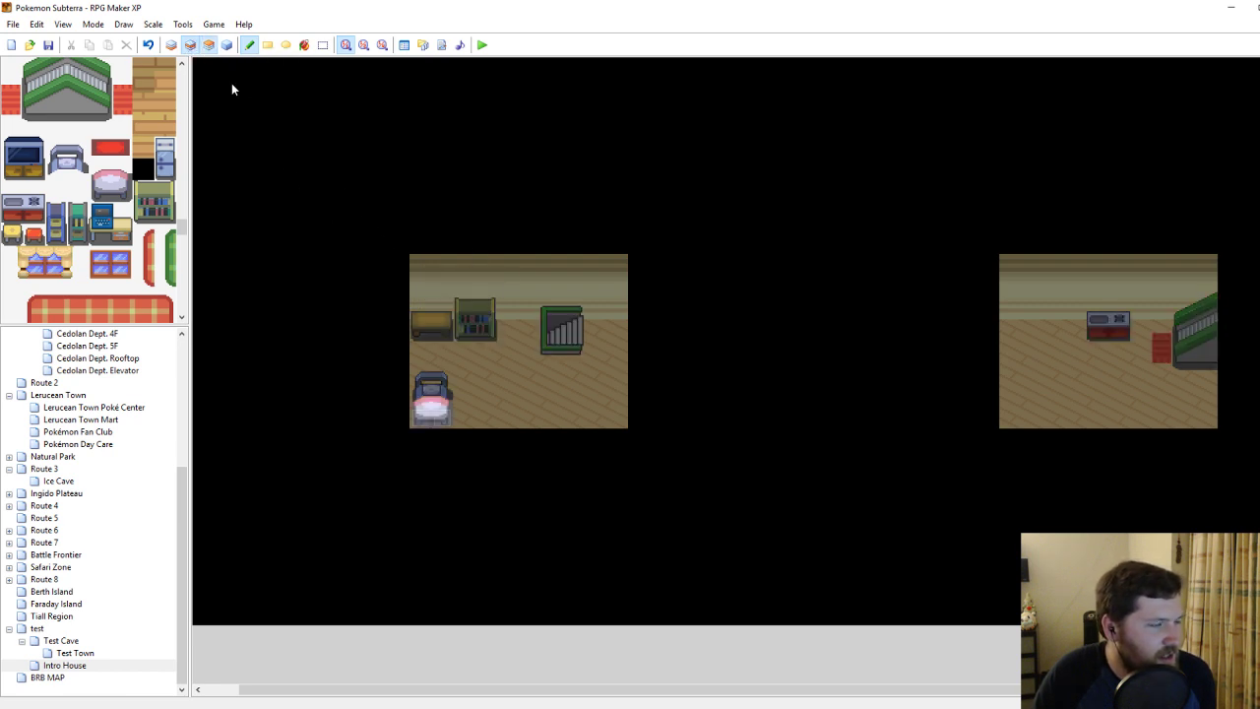
click(422, 287)
click(189, 45)
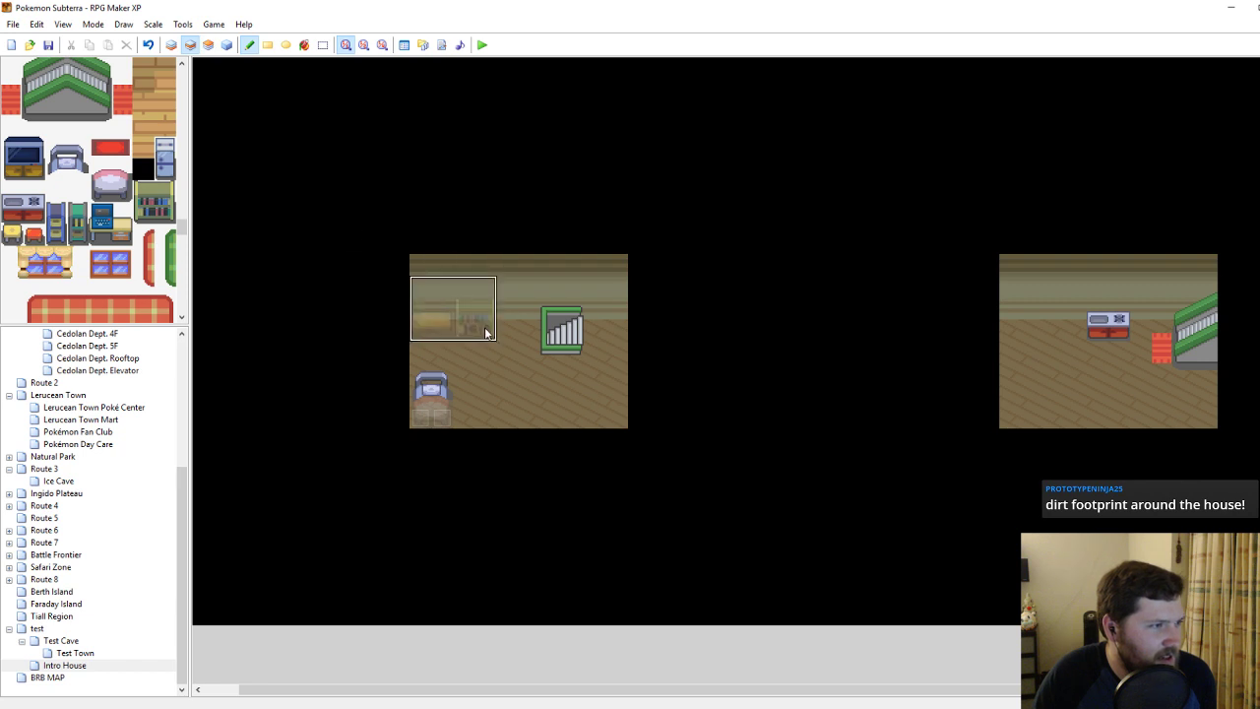
Shift the bedroom's green stairs two tiles west on layer 2 and black out the room's two easternmost columns on layer 1.
right_drag(594, 374, 528, 308)
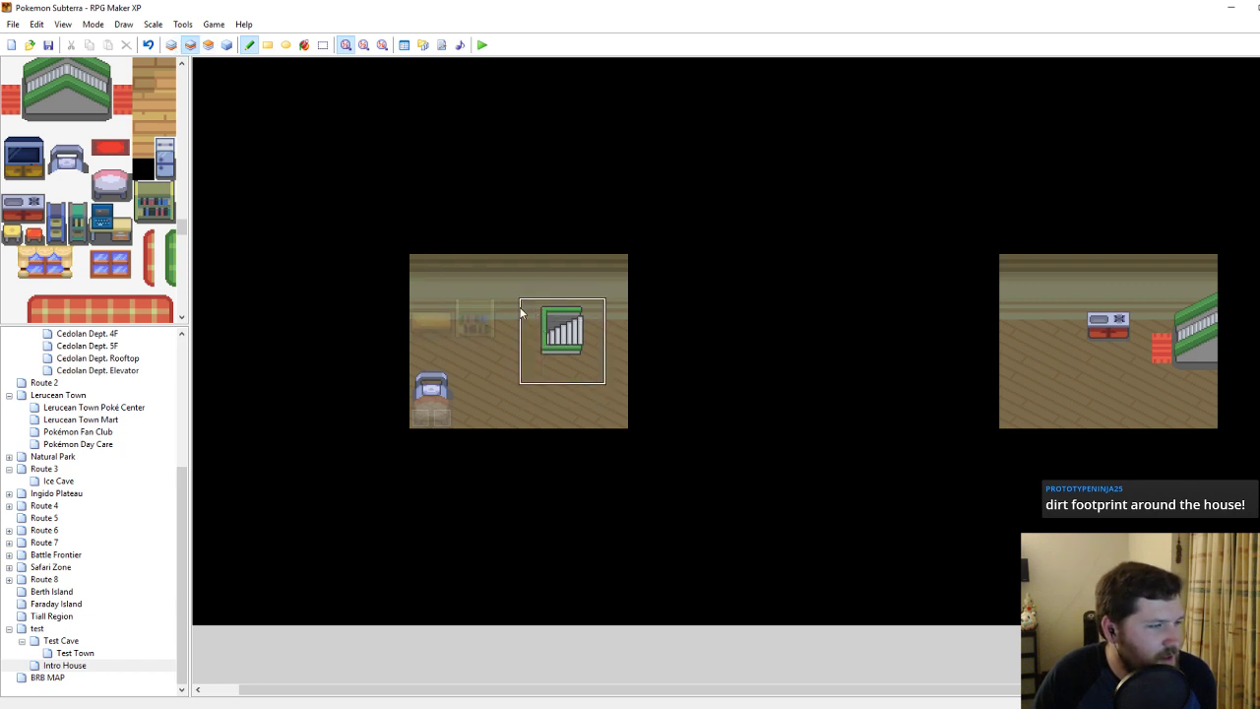
click(501, 310)
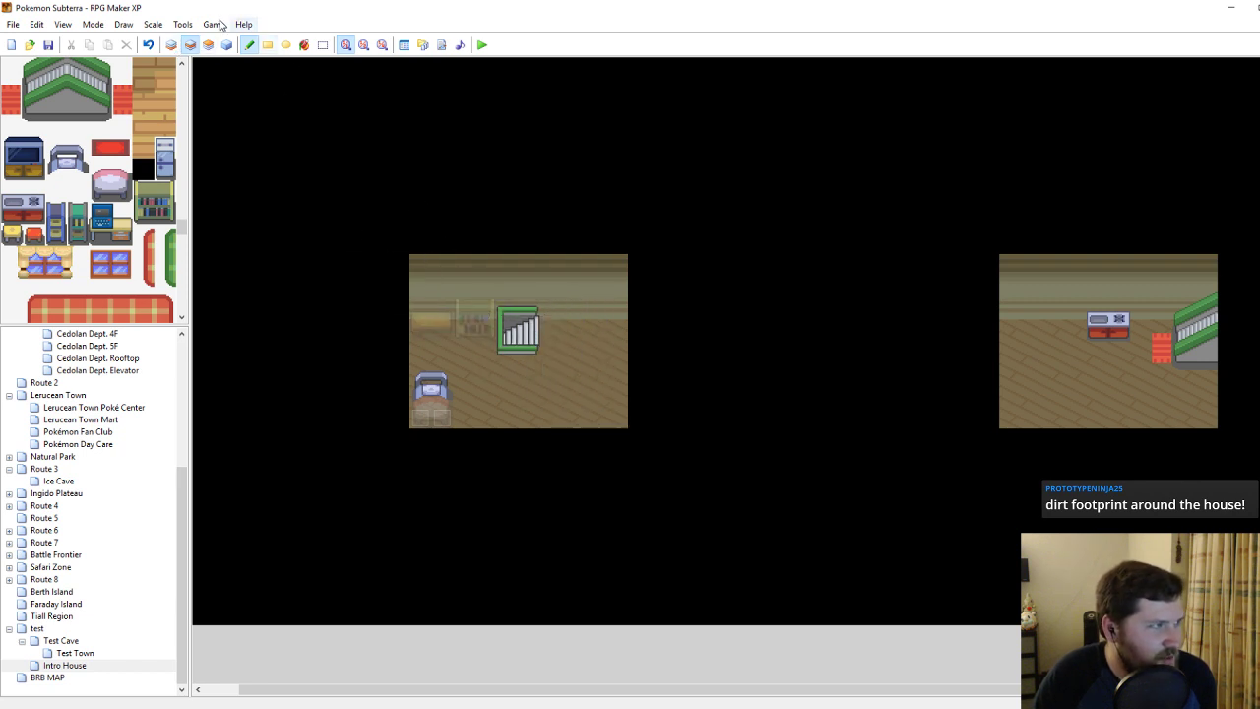
key(F5)
mouse_move(596, 260)
mouse_down()
mouse_move(596, 393)
mouse_move(614, 400)
mouse_move(617, 258)
mouse_up()
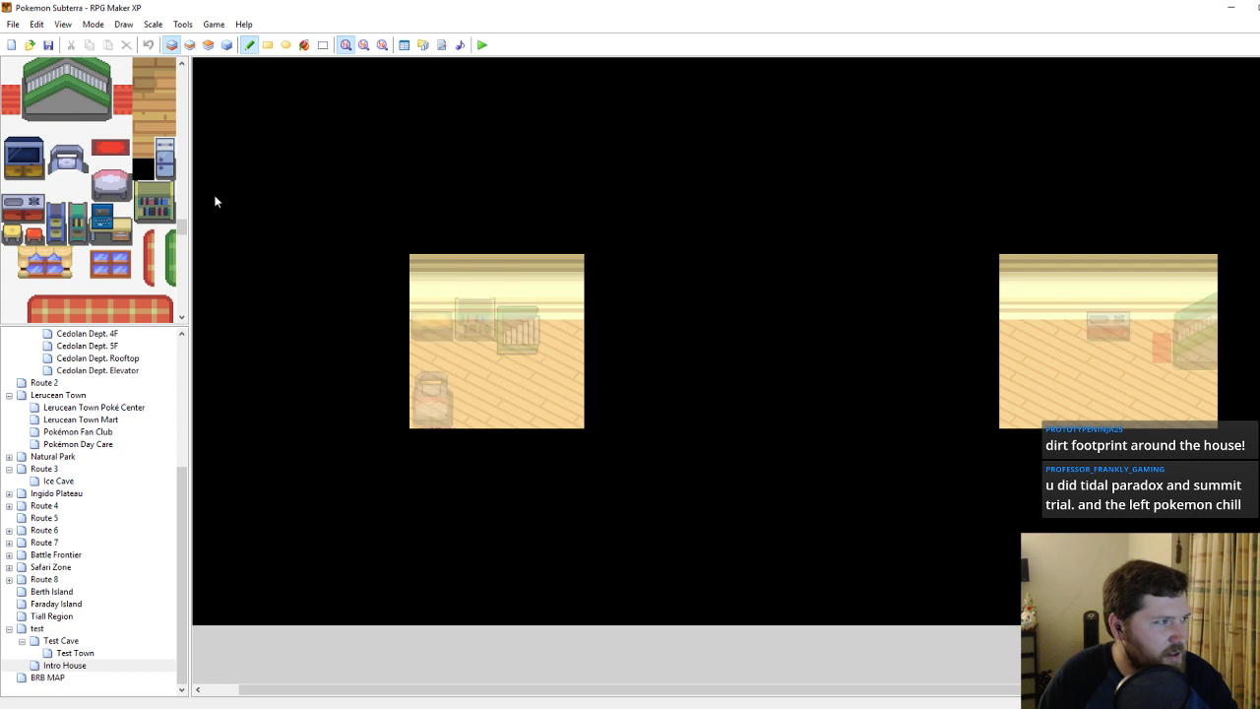
Move the bedroom's green stairs from layer 2 to the same spot on layer 3.
click(190, 48)
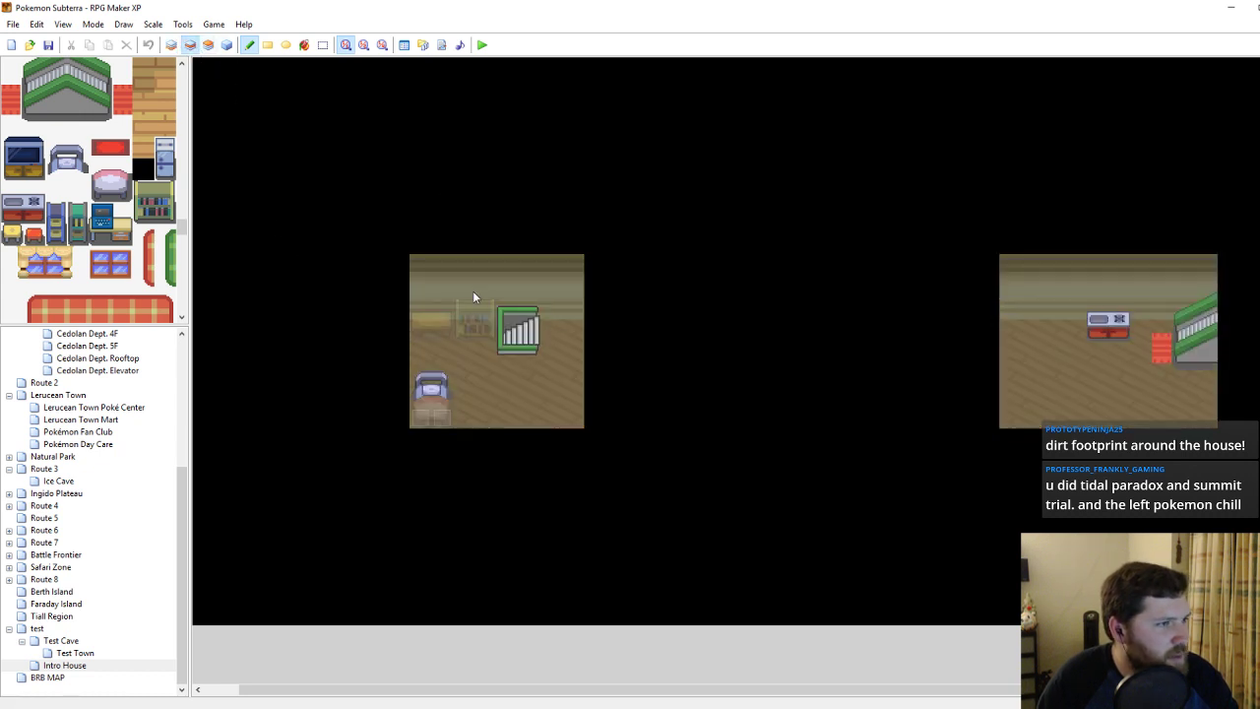
mouse_move(507, 287)
right_down()
mouse_move(539, 361)
mouse_move(553, 360)
right_up()
click(208, 44)
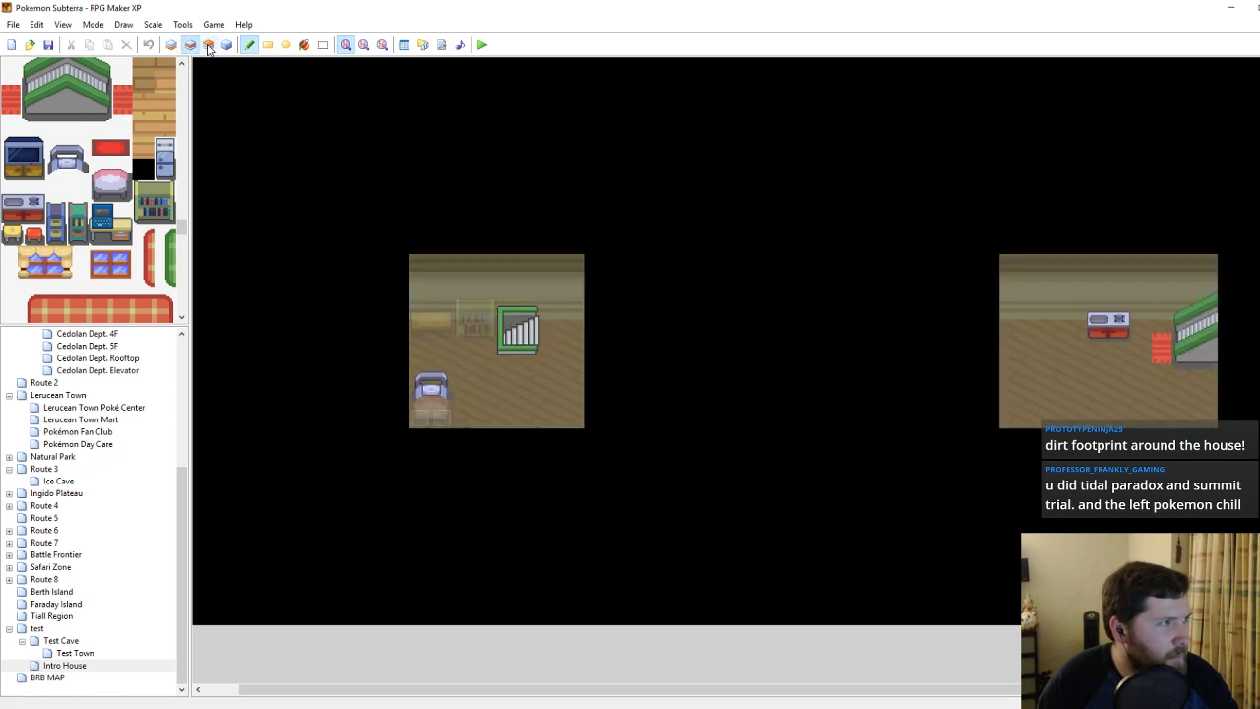
click(548, 348)
click(190, 45)
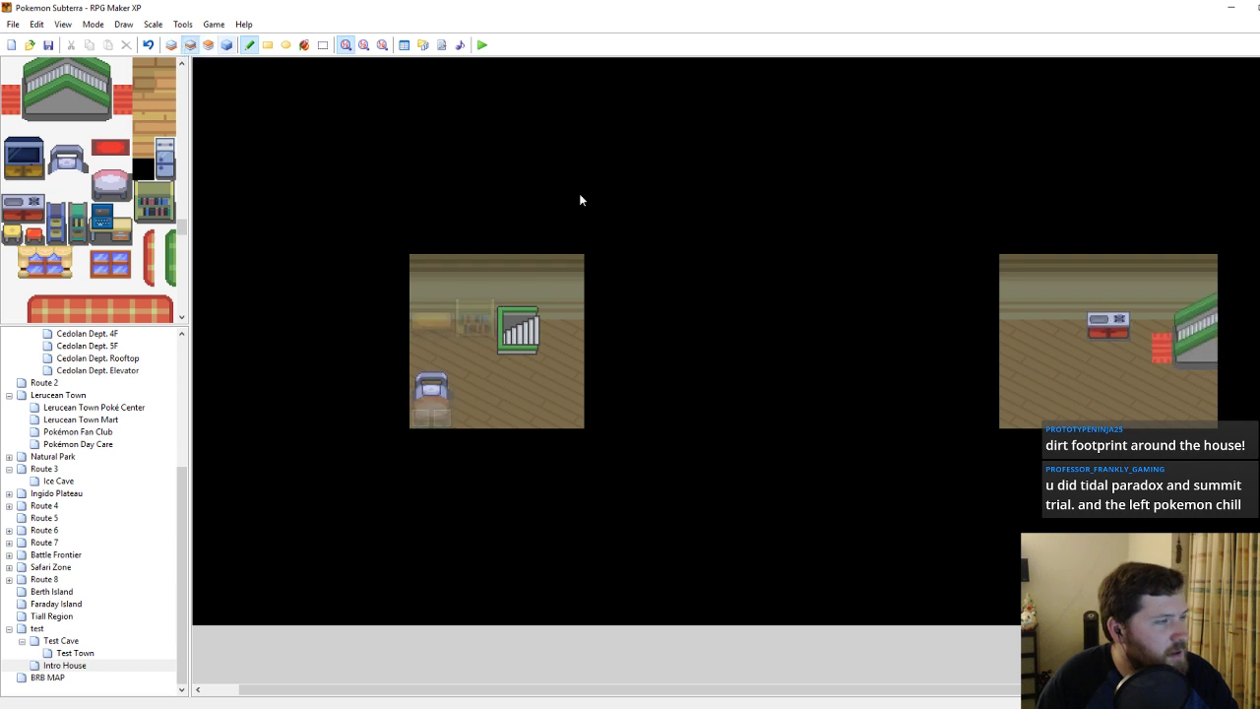
click(573, 377)
Place the red-framed window on layer 2 at the east end of the bedroom's north wall and save the project.
scroll(93, 235, up, 1)
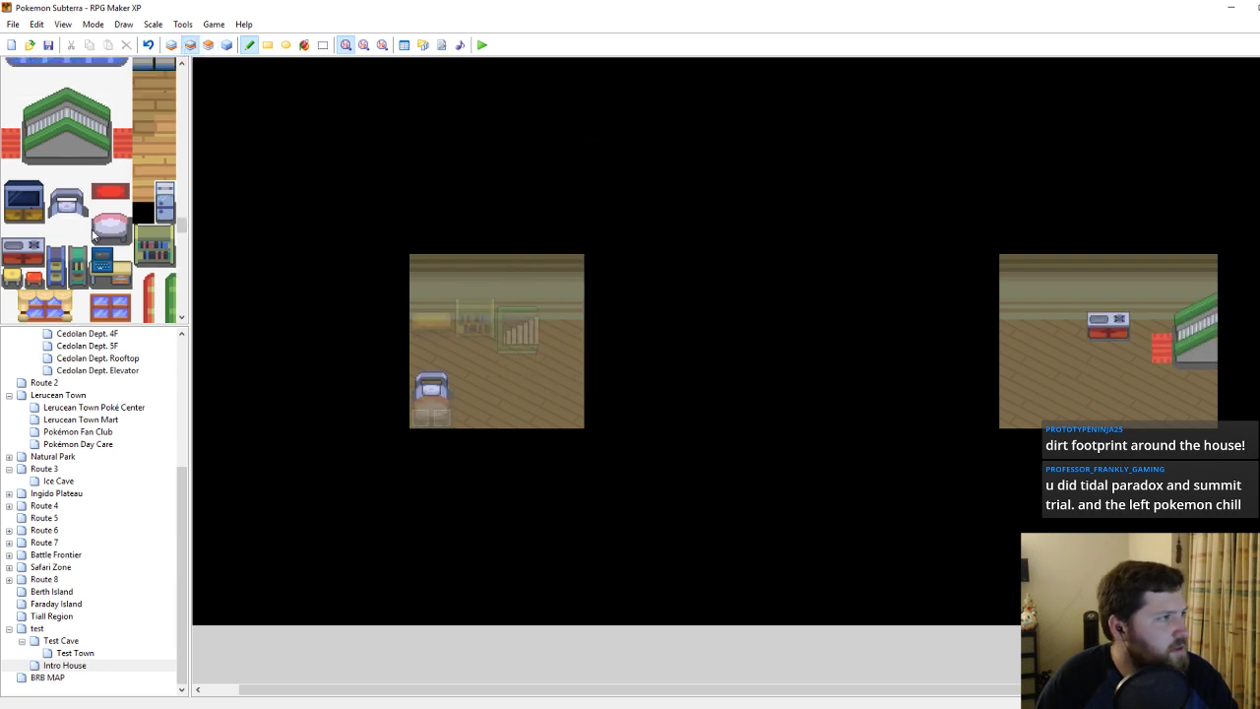
drag(98, 306, 120, 313)
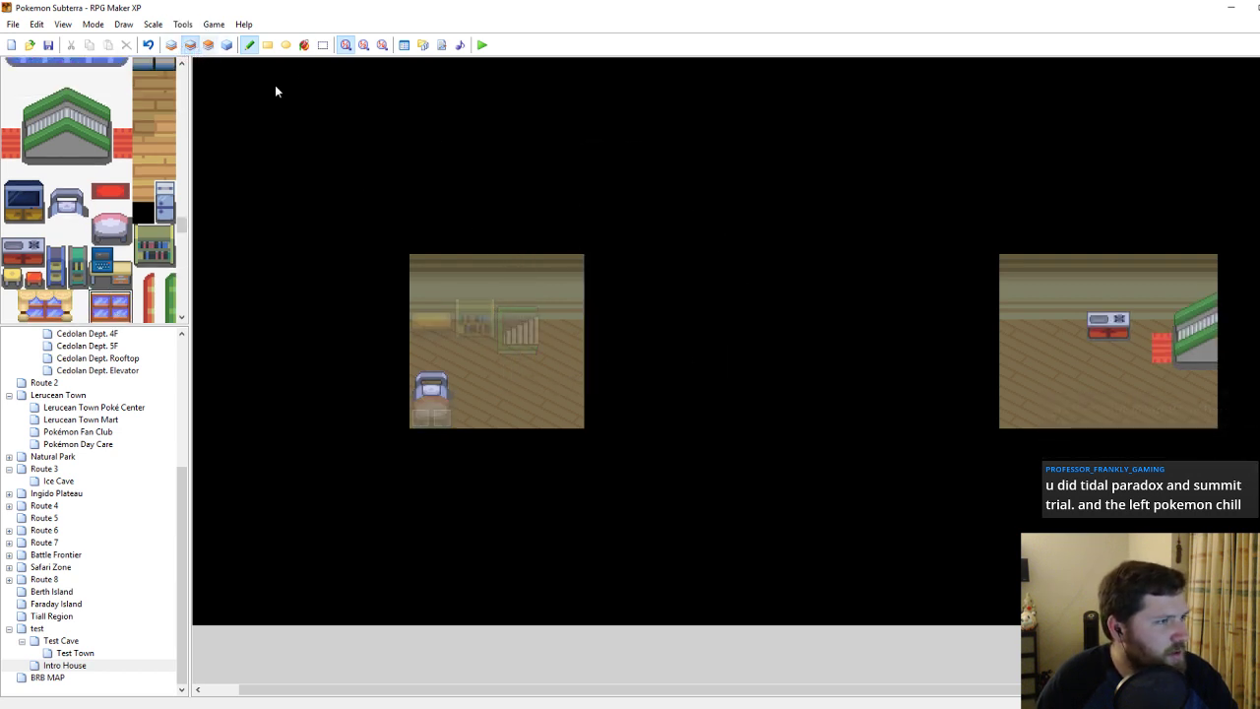
click(549, 279)
key(ctrl+s)
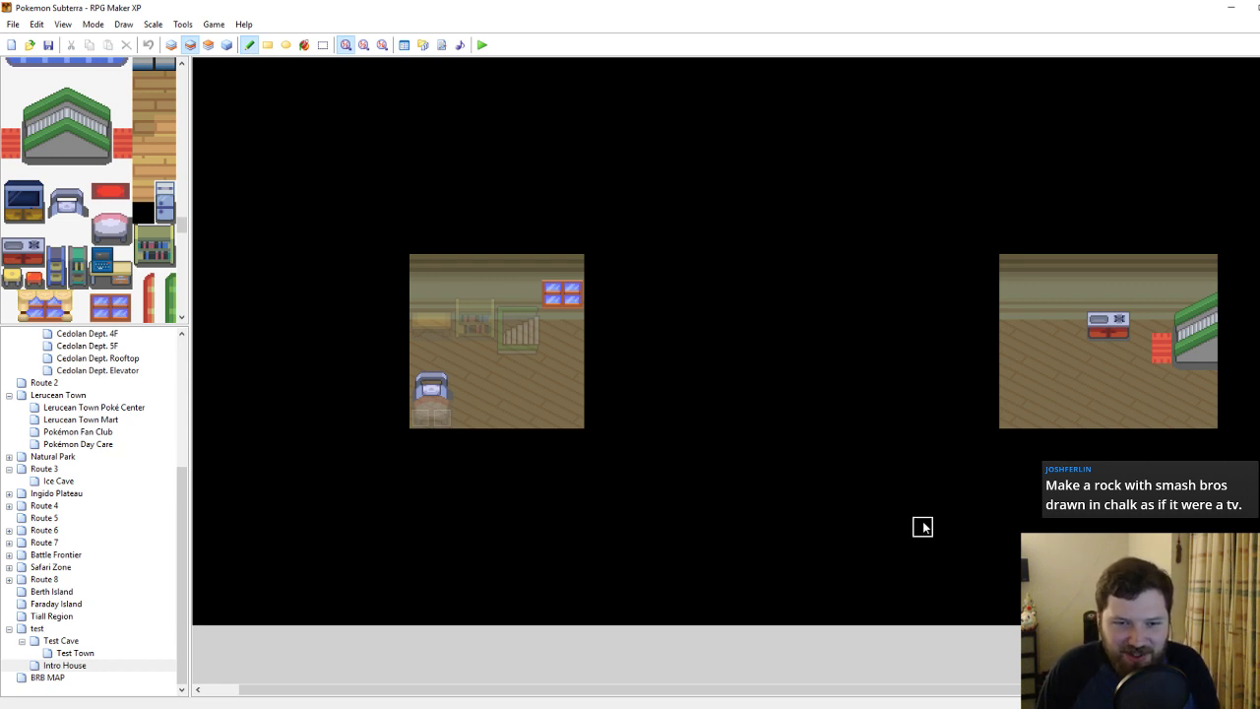
Black out the second room's westernmost column on layer 1 and return to layer 2.
click(171, 44)
mouse_move(998, 258)
mouse_down()
mouse_move(1008, 313)
mouse_move(989, 441)
mouse_move(980, 438)
mouse_up()
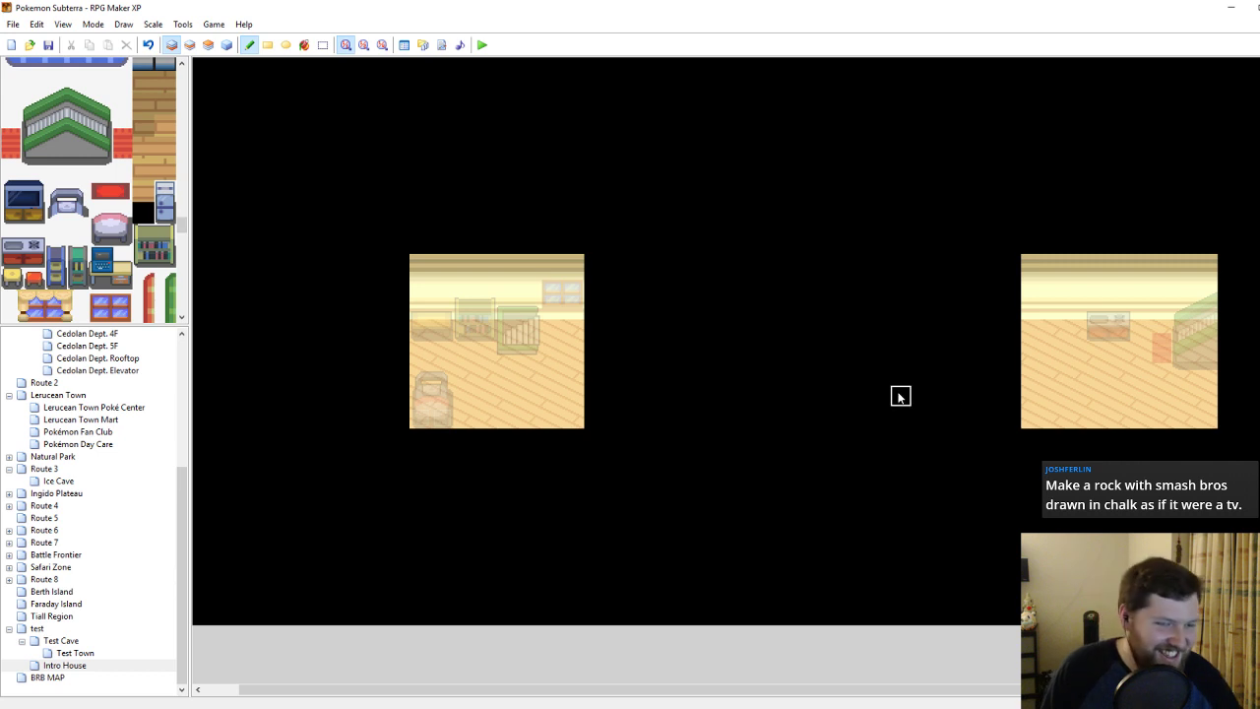
click(190, 45)
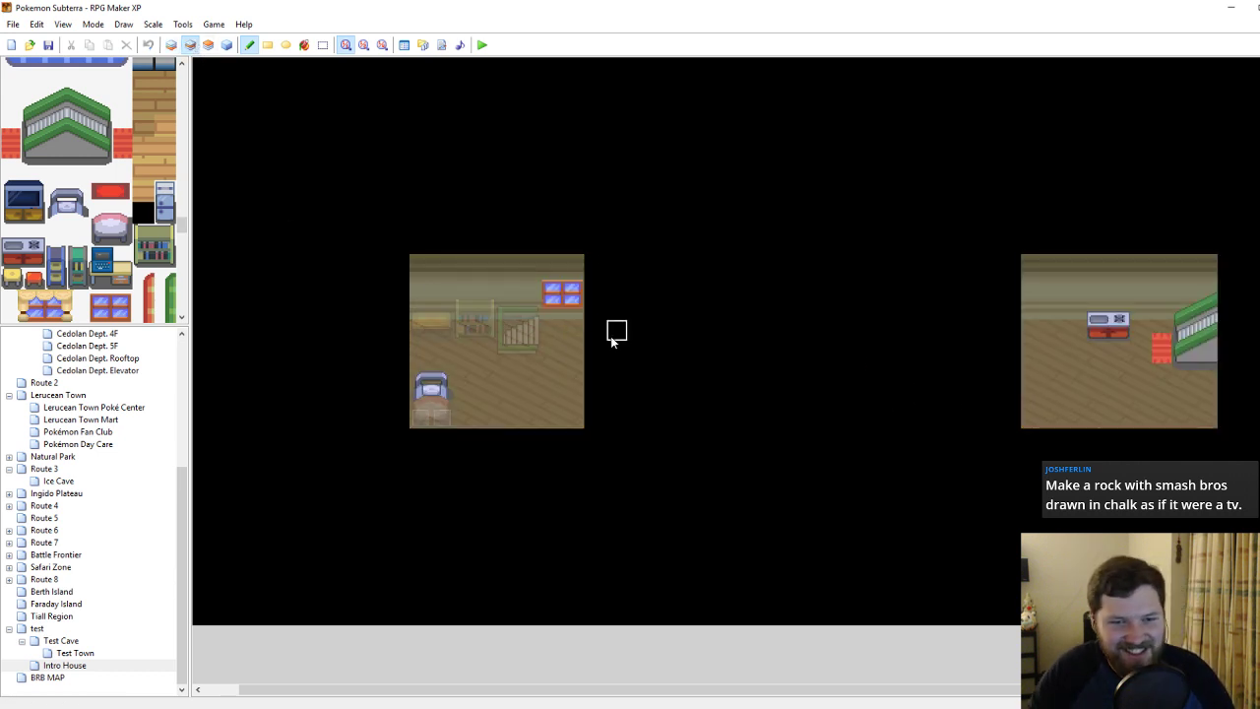
scroll(77, 214, down, 3)
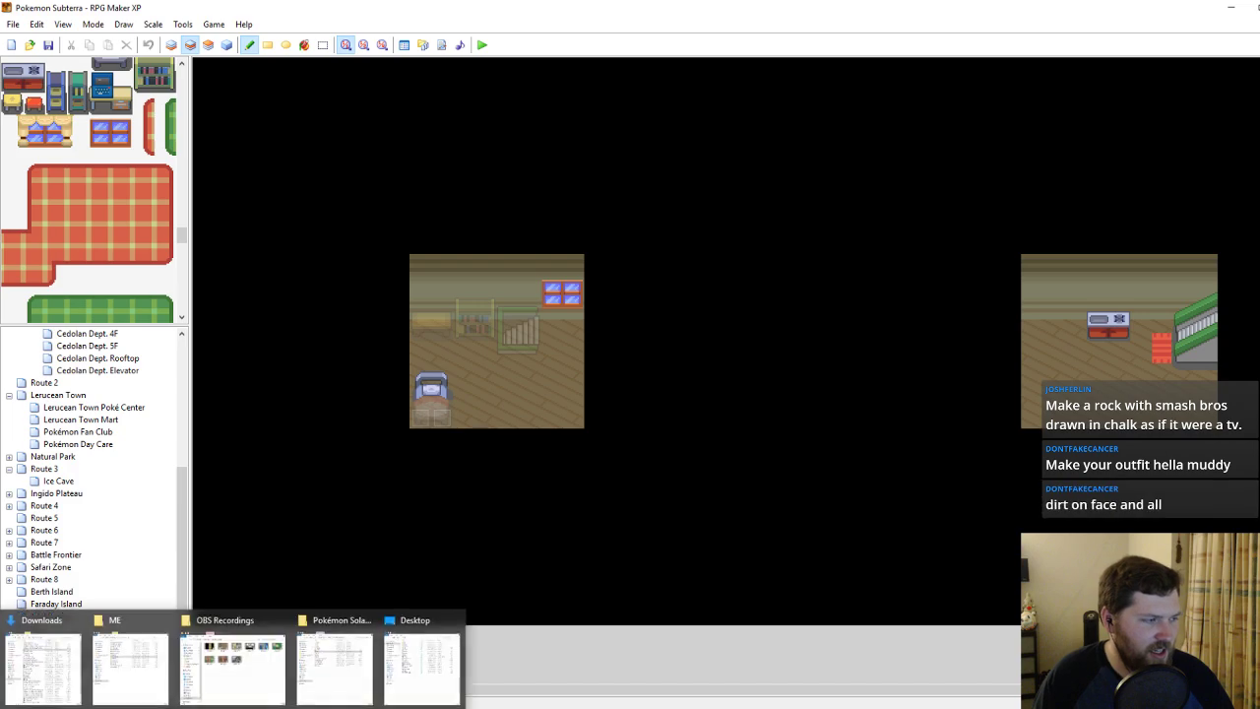
Open the Concept 1 image from the Pokemon Underground (Subterra) folder for editing in Paint.
mouse_move(221, 660)
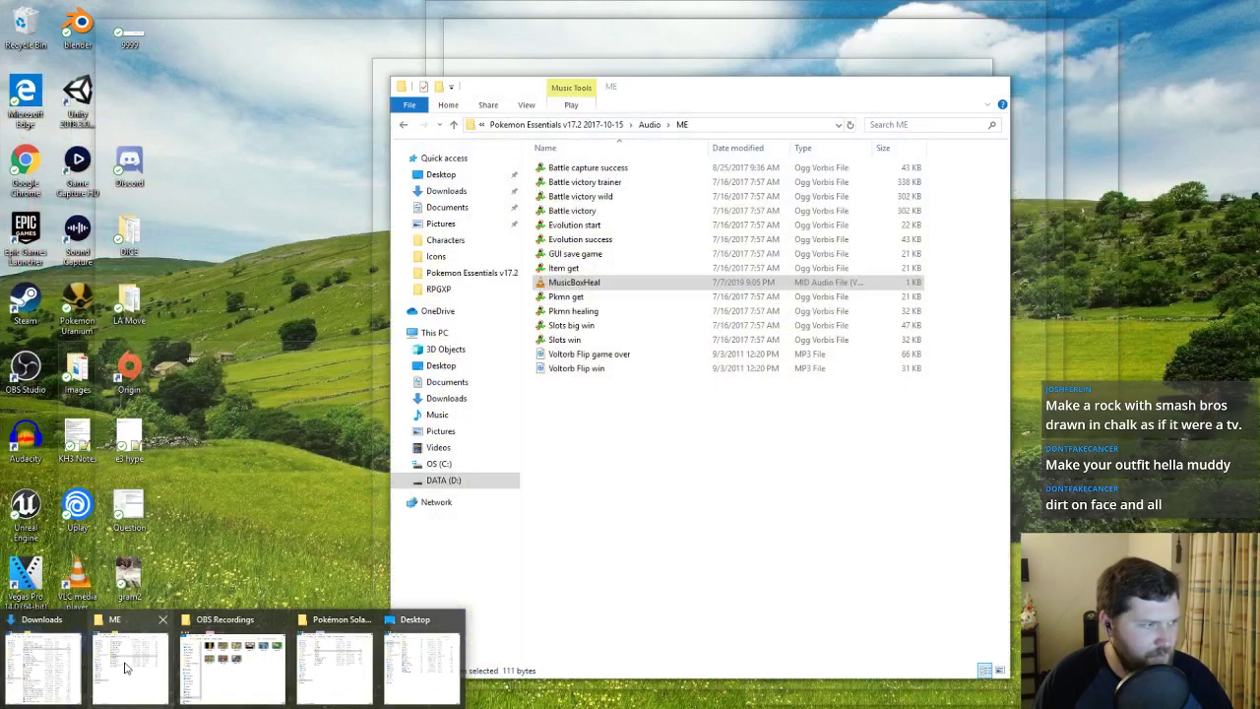
click(130, 664)
click(594, 125)
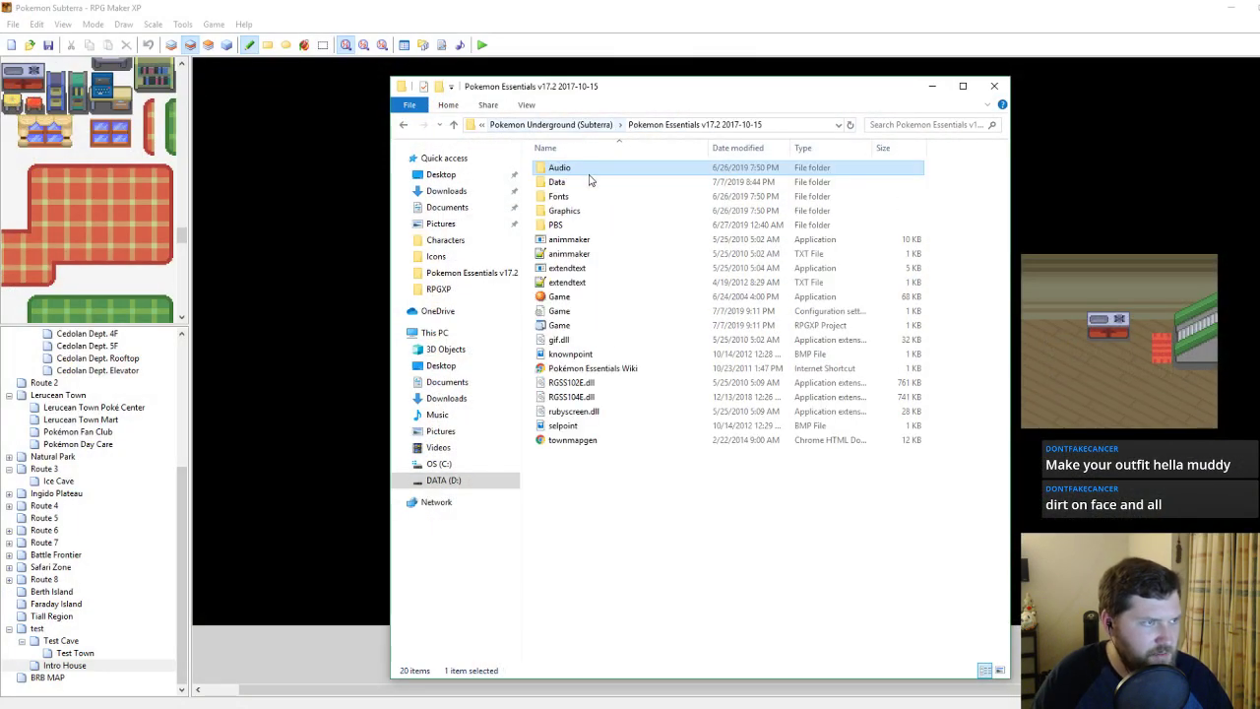
click(581, 125)
right_click(961, 286)
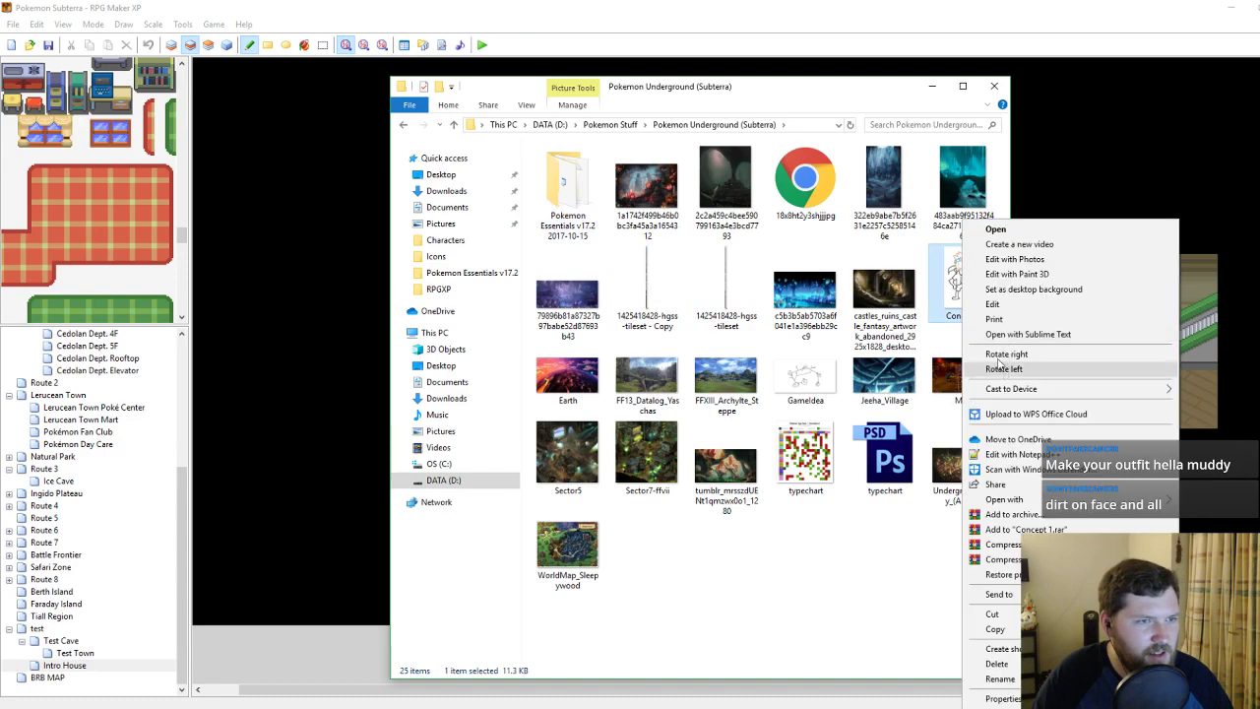
click(994, 306)
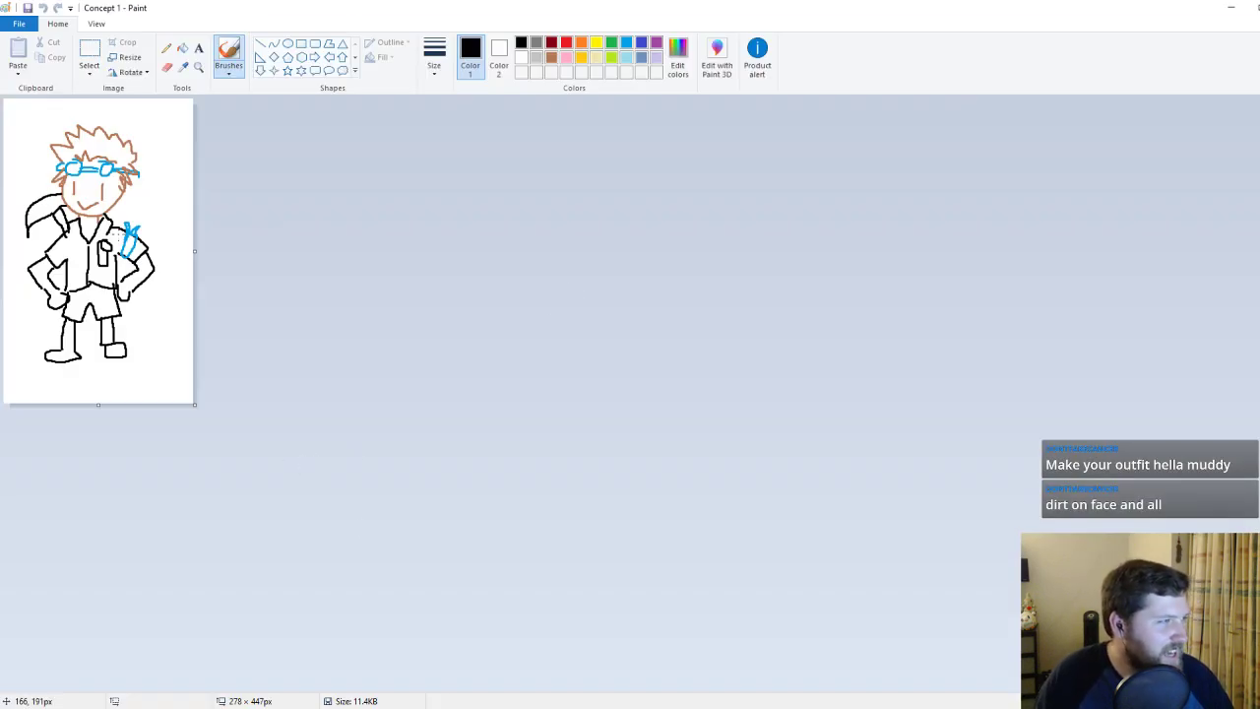
Paint brown dirt patches on the character's sleeve, forearm and lower leg, and set the brush colour back to black.
click(551, 57)
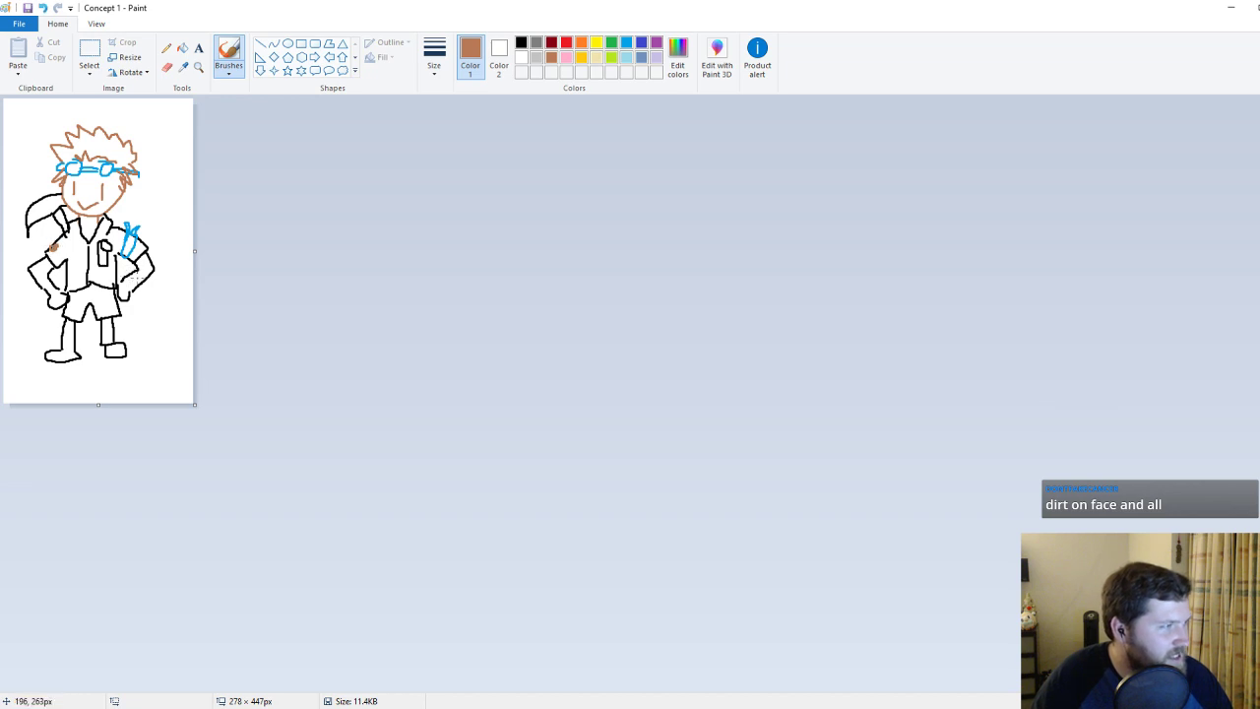
drag(138, 282, 143, 282)
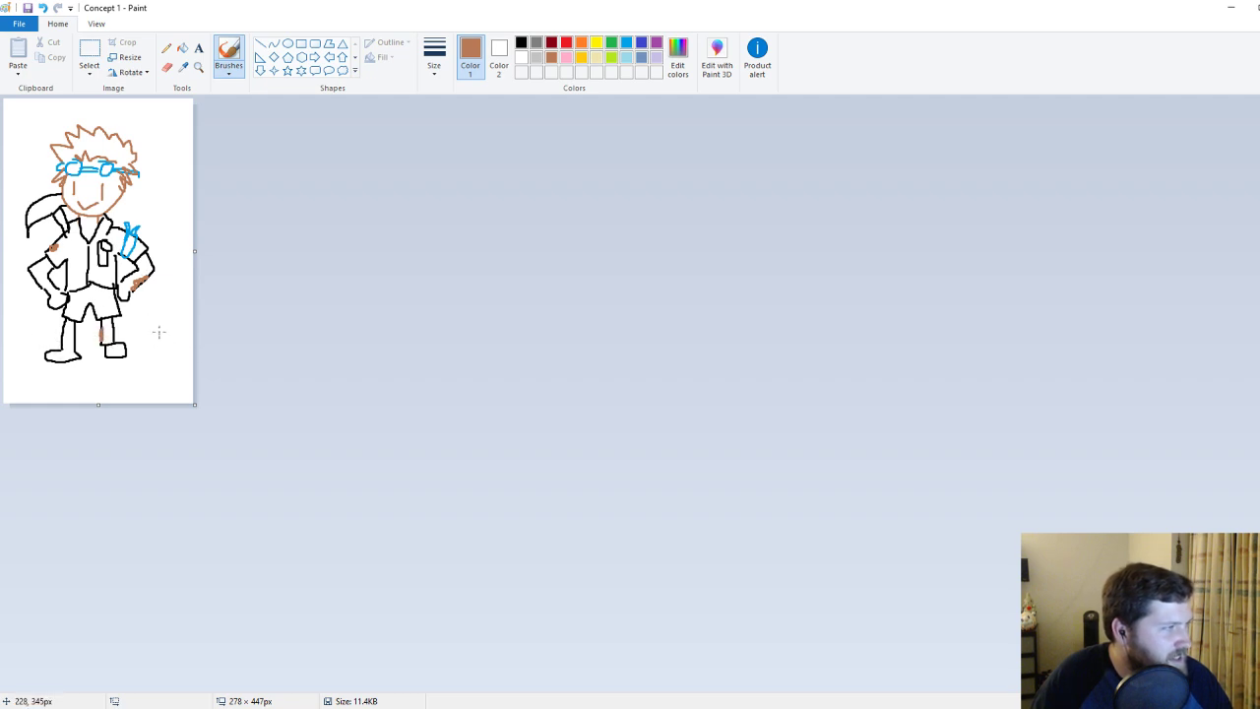
click(521, 43)
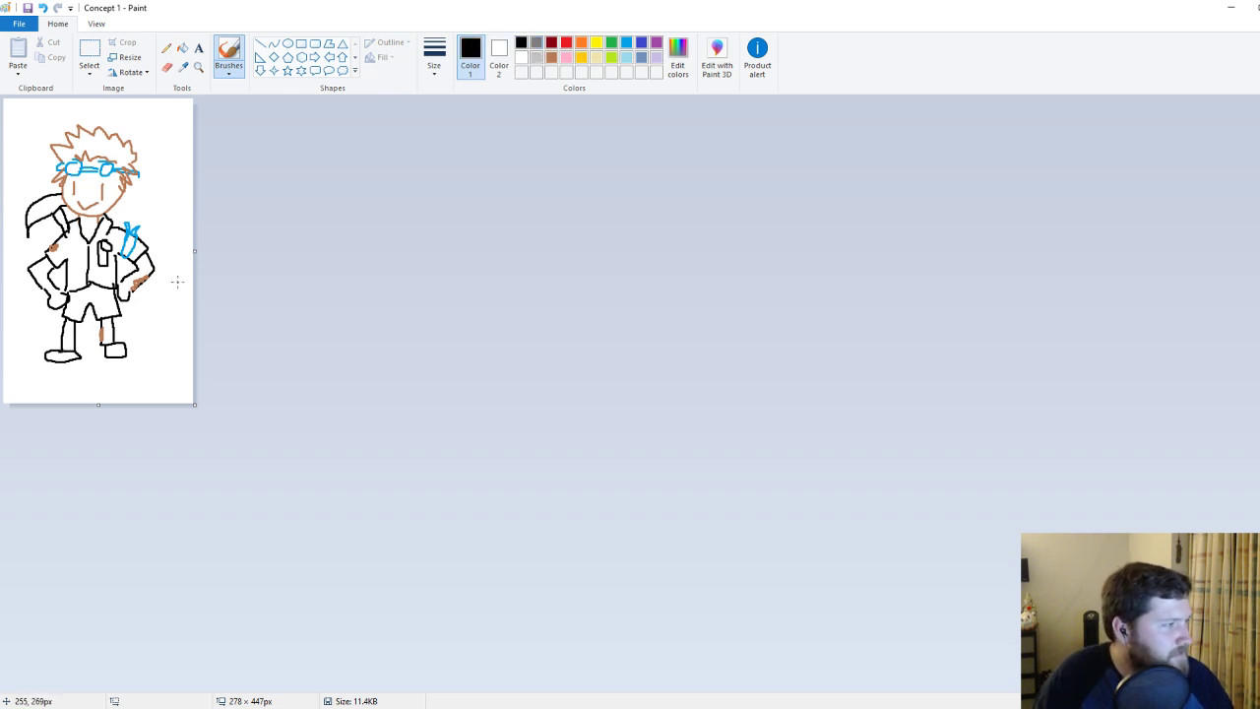
Try a blue belt across the character's waist, undo it, and colour the item on the chest blue.
click(626, 42)
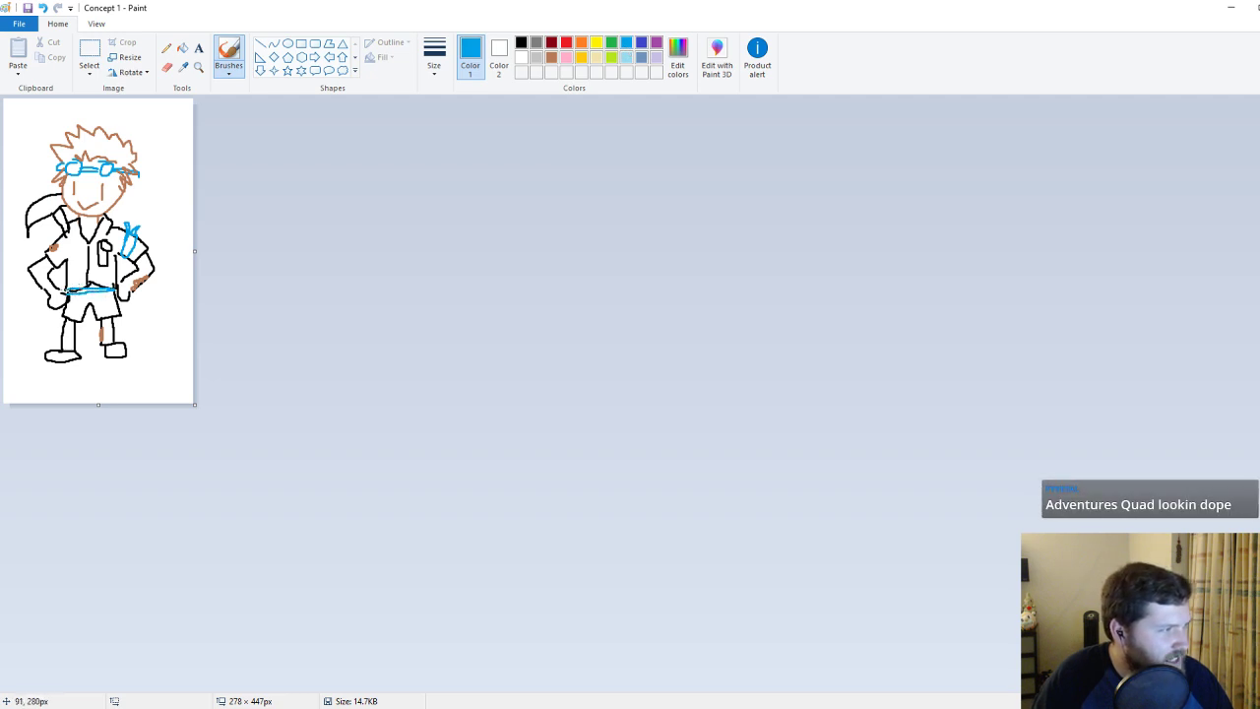
key(ctrl+z)
drag(71, 290, 110, 288)
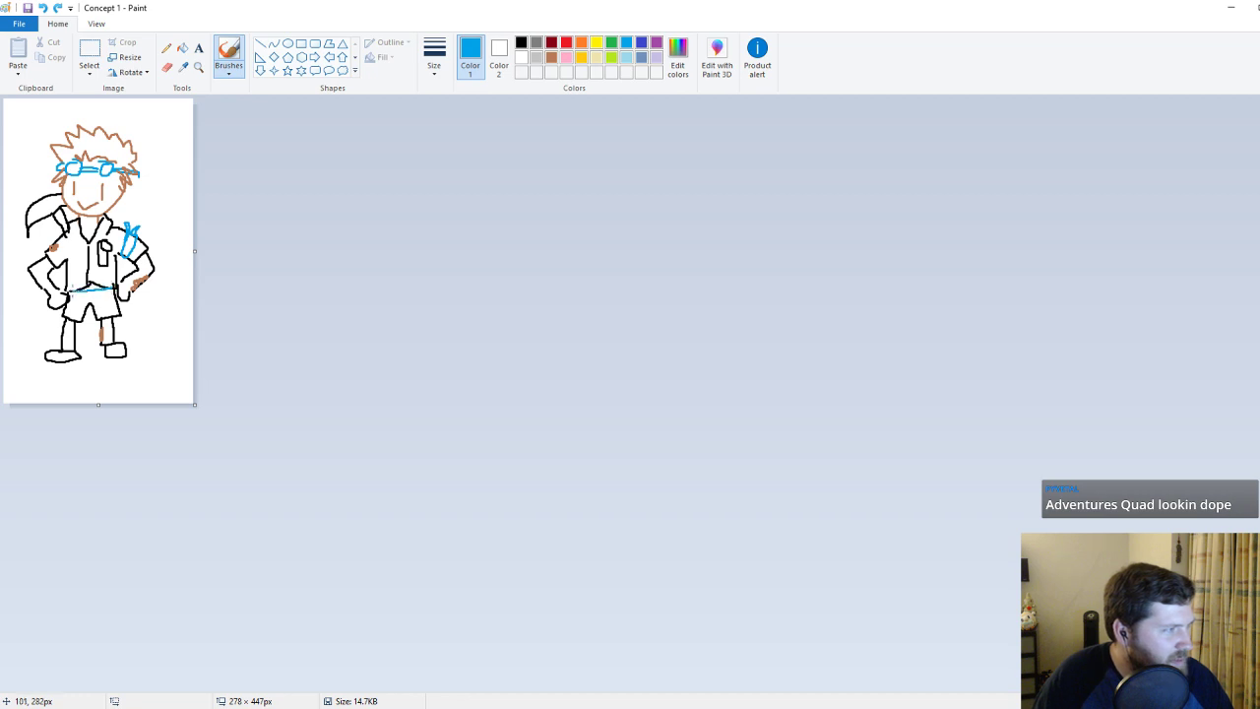
key(ctrl+z)
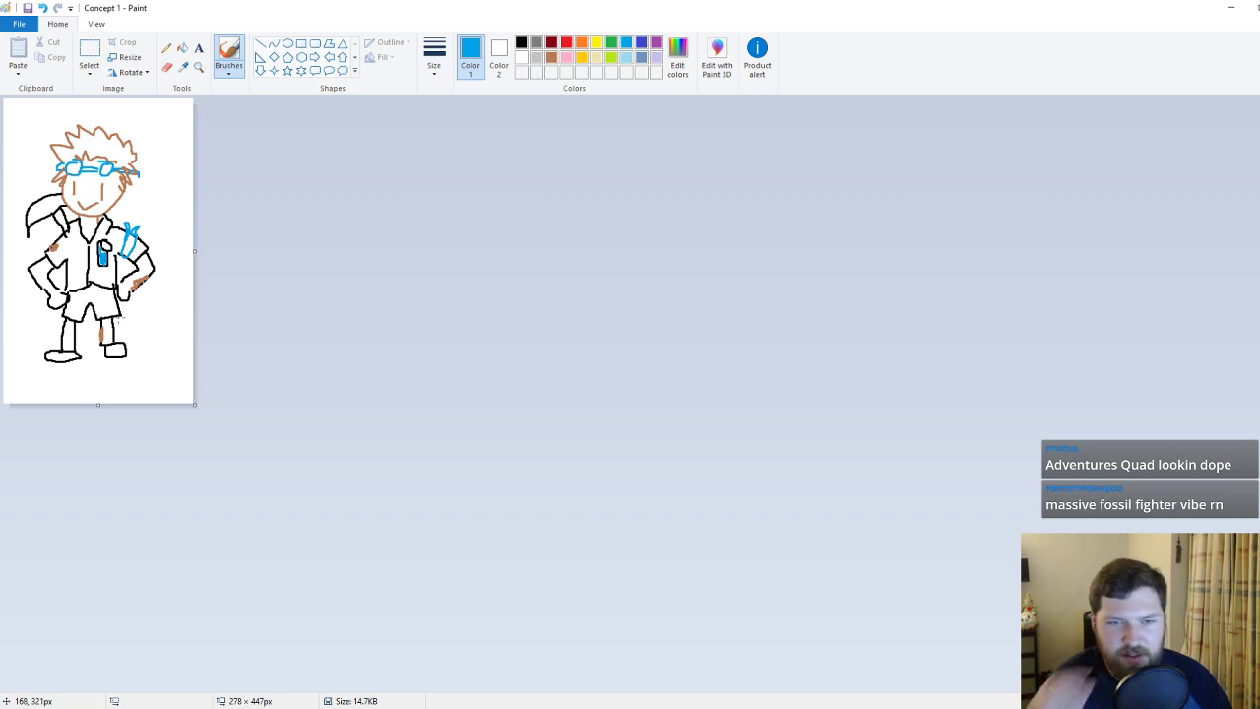
Add brown dirt to the character's jaw and shorts, fill the armband with blue, and close the drawing.
click(551, 57)
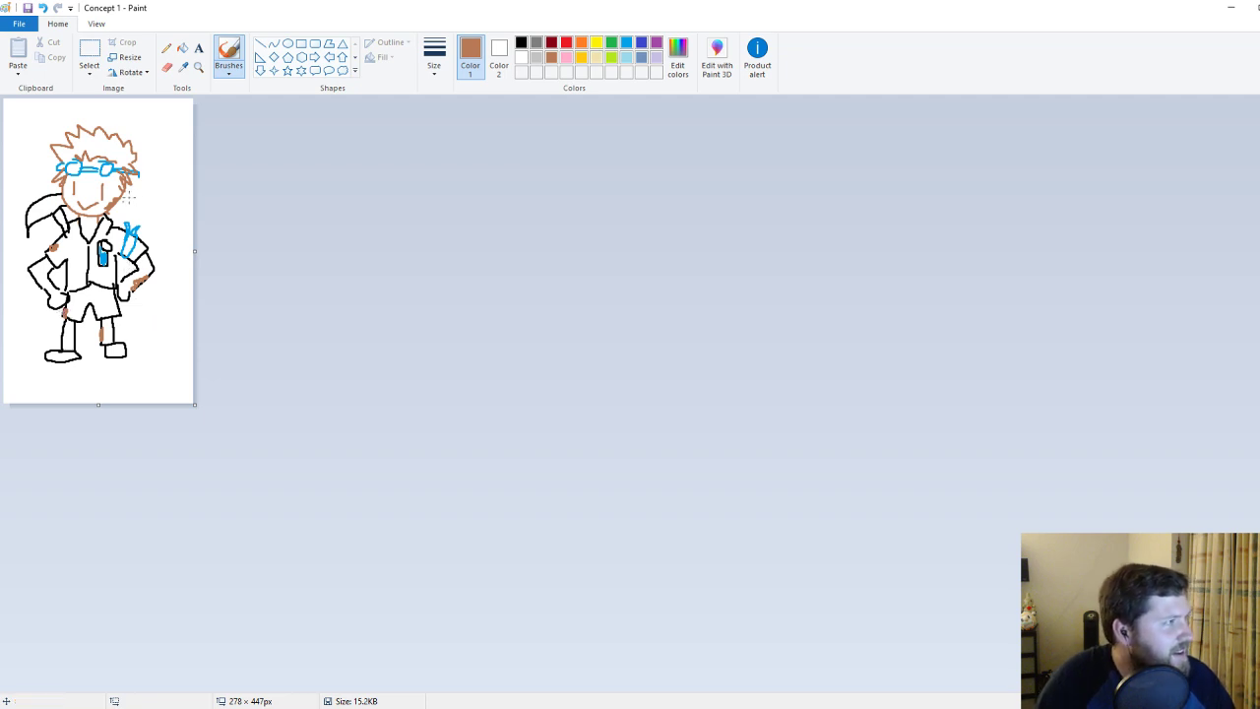
click(626, 44)
drag(129, 240, 127, 259)
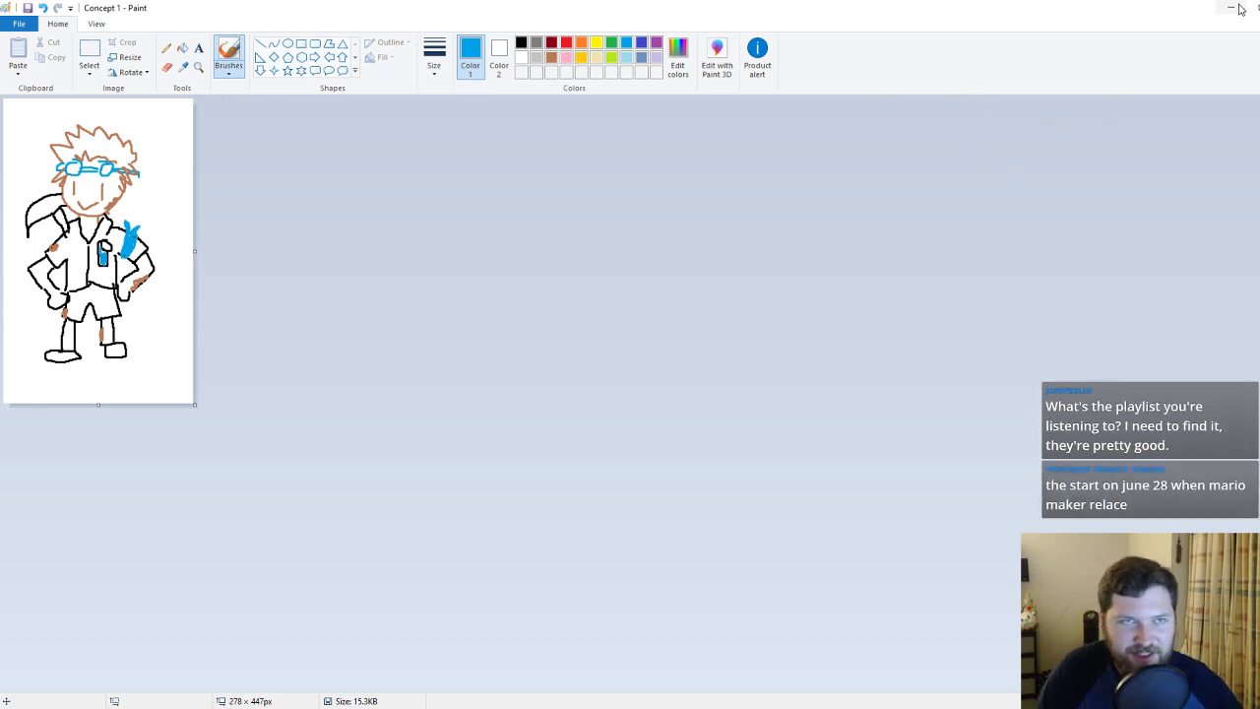
key(alt+F4)
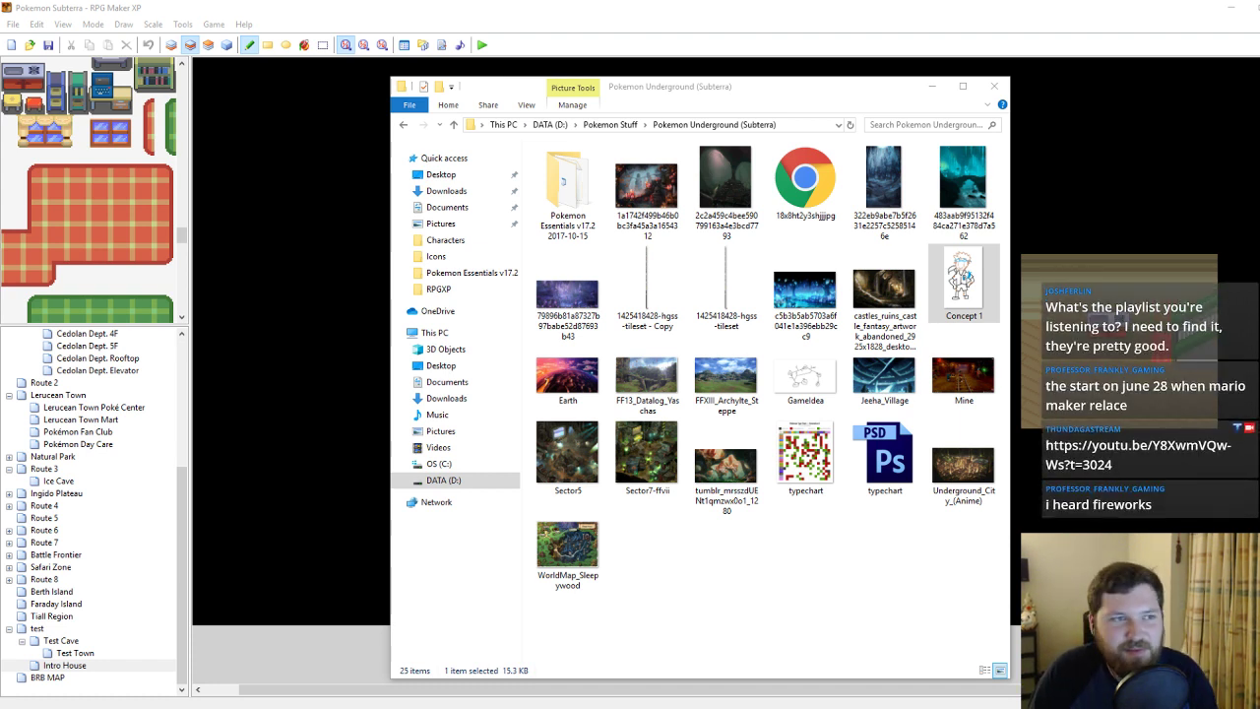
Switch to RPG Maker XP and place the bookshelf on layer 2 directly west of the second room's sink.
click(899, 6)
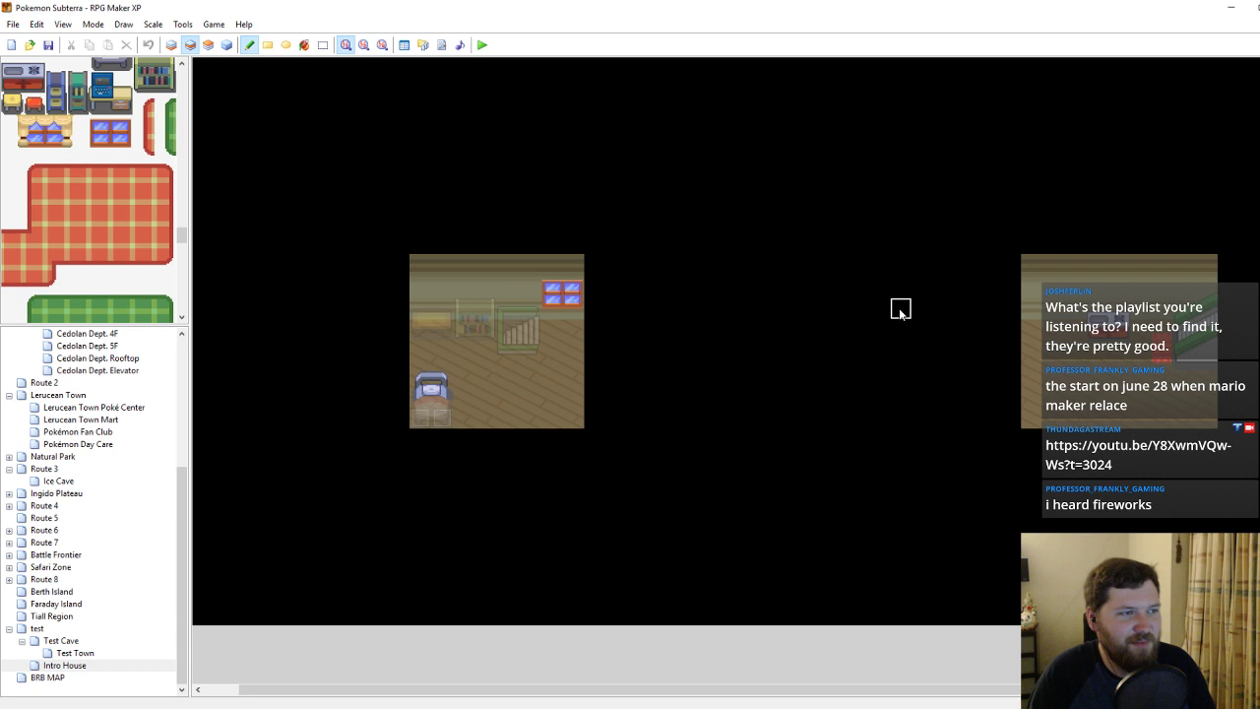
scroll(98, 276, up, 2)
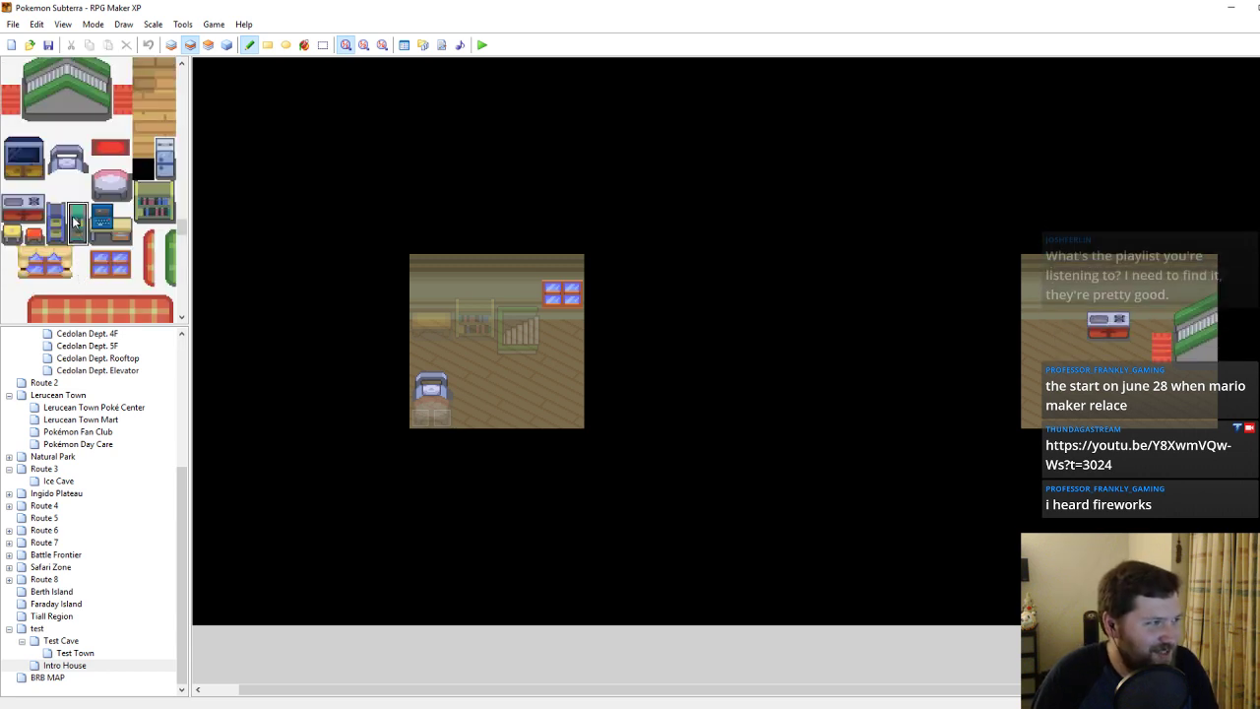
drag(142, 214, 161, 189)
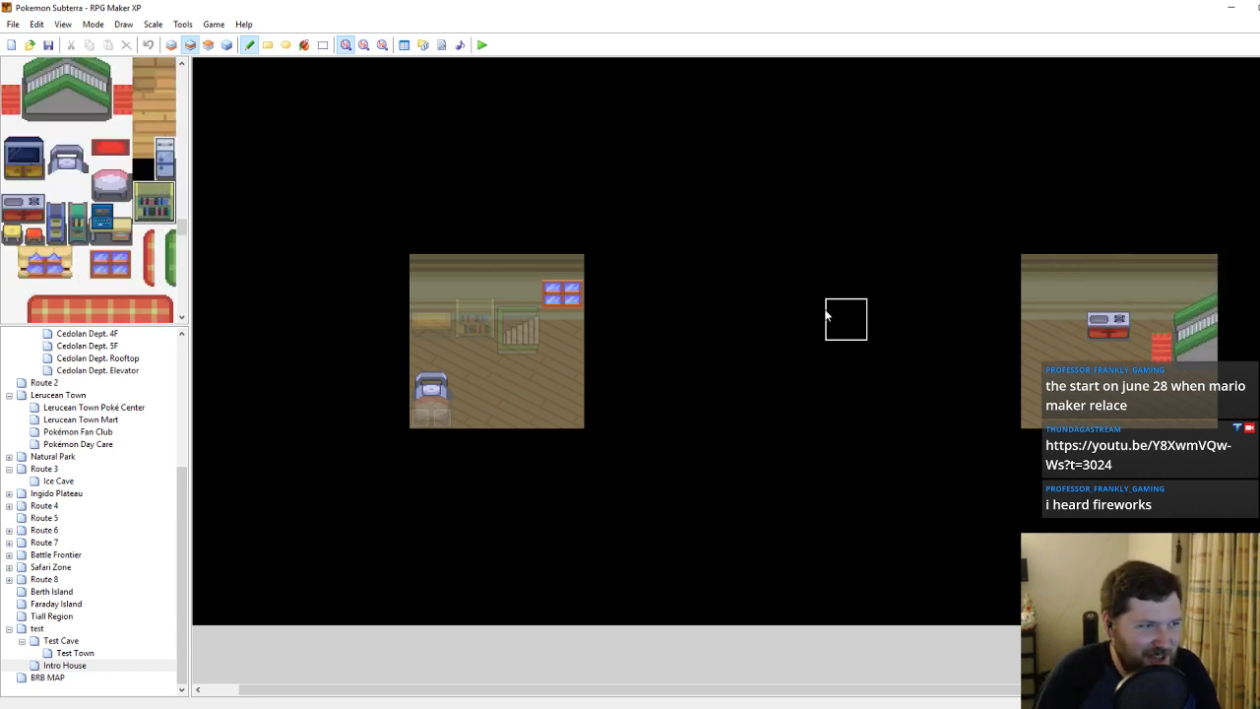
click(1057, 313)
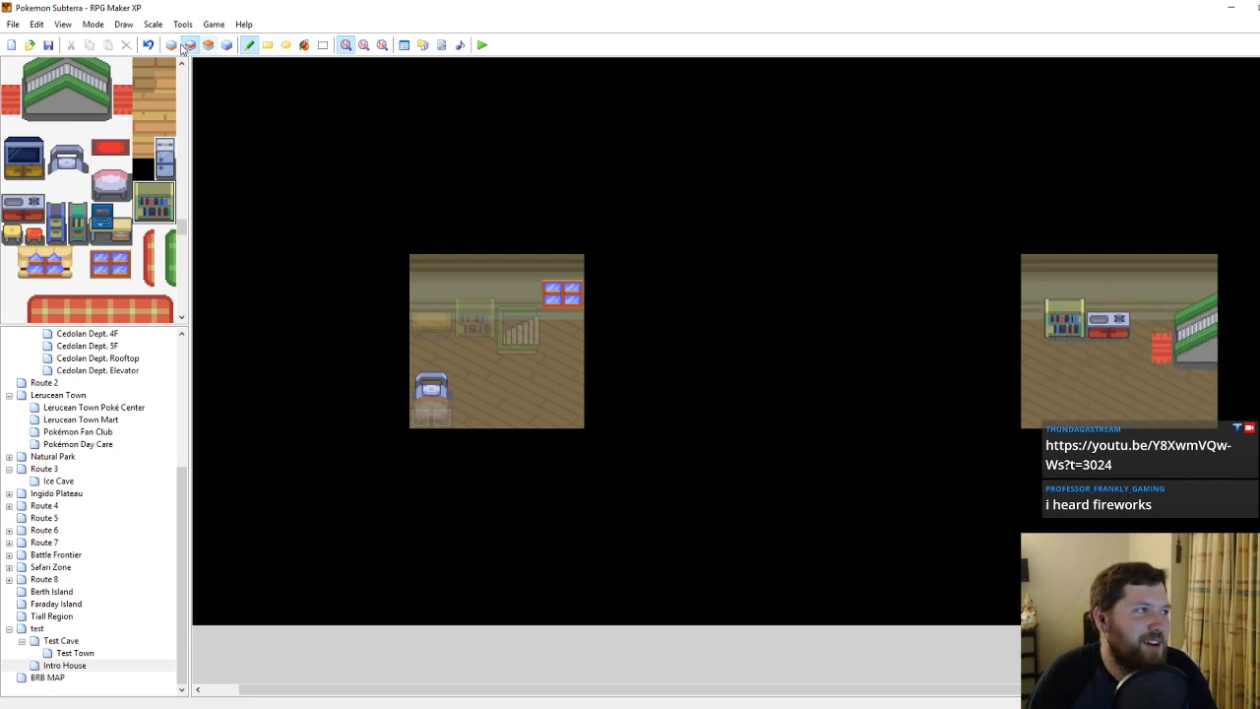
Black out the column just west of the second room's bookshelf on layer 1 and return to layer 2.
click(174, 46)
right_click(937, 259)
mouse_move(1037, 225)
mouse_down()
mouse_move(1017, 404)
mouse_move(1028, 369)
mouse_up()
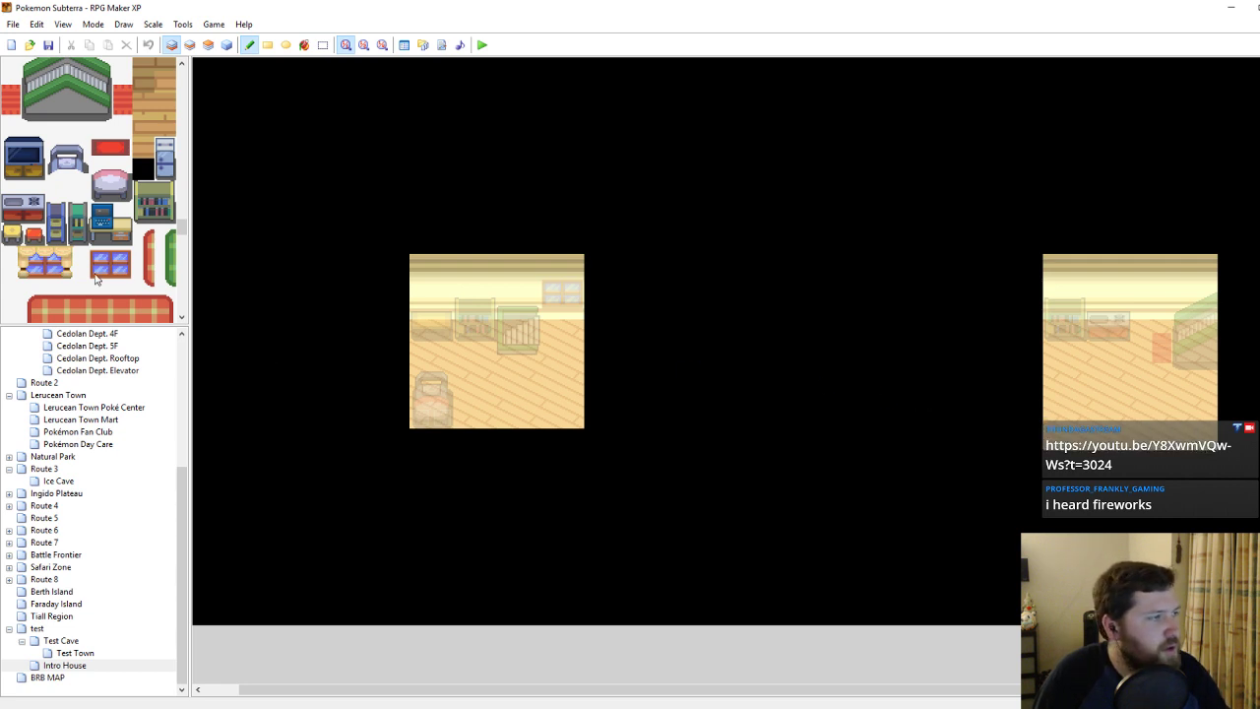
scroll(101, 270, down, 10)
click(190, 45)
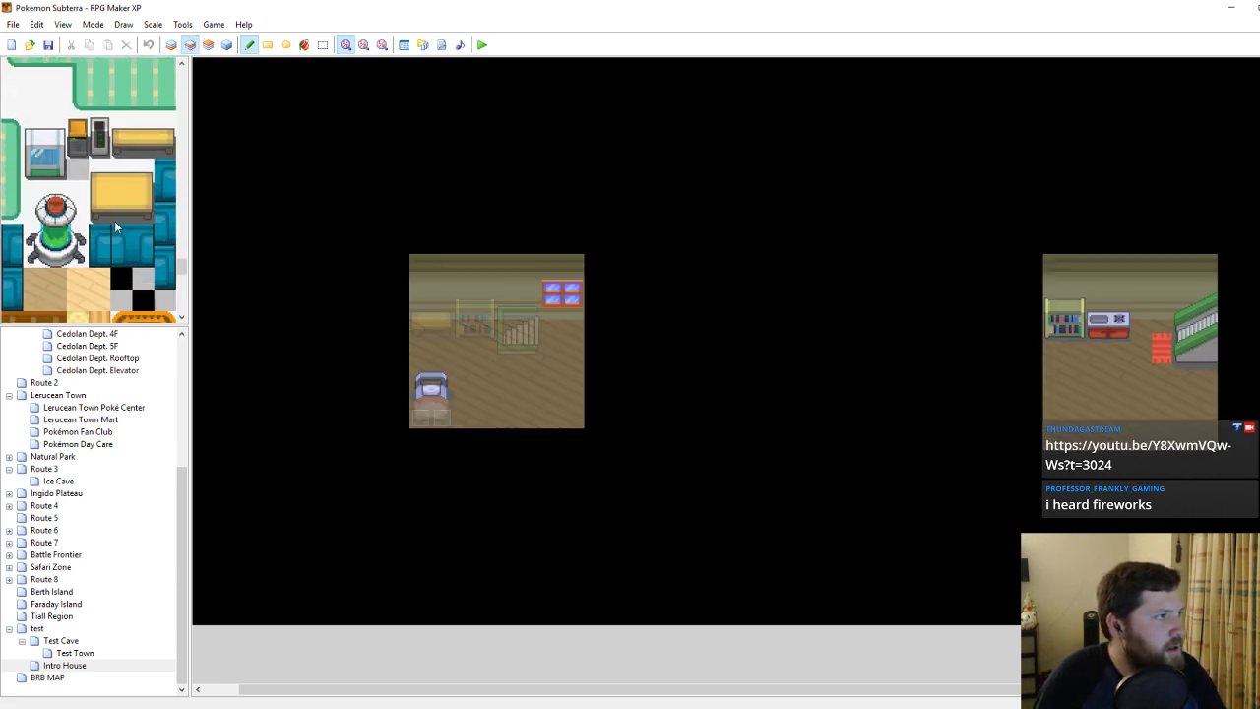
Build a two-tile-wide yellow table on layer 2 in the second room's southwest area, one tile from the west edge.
scroll(109, 224, up, 2)
drag(97, 220, 97, 256)
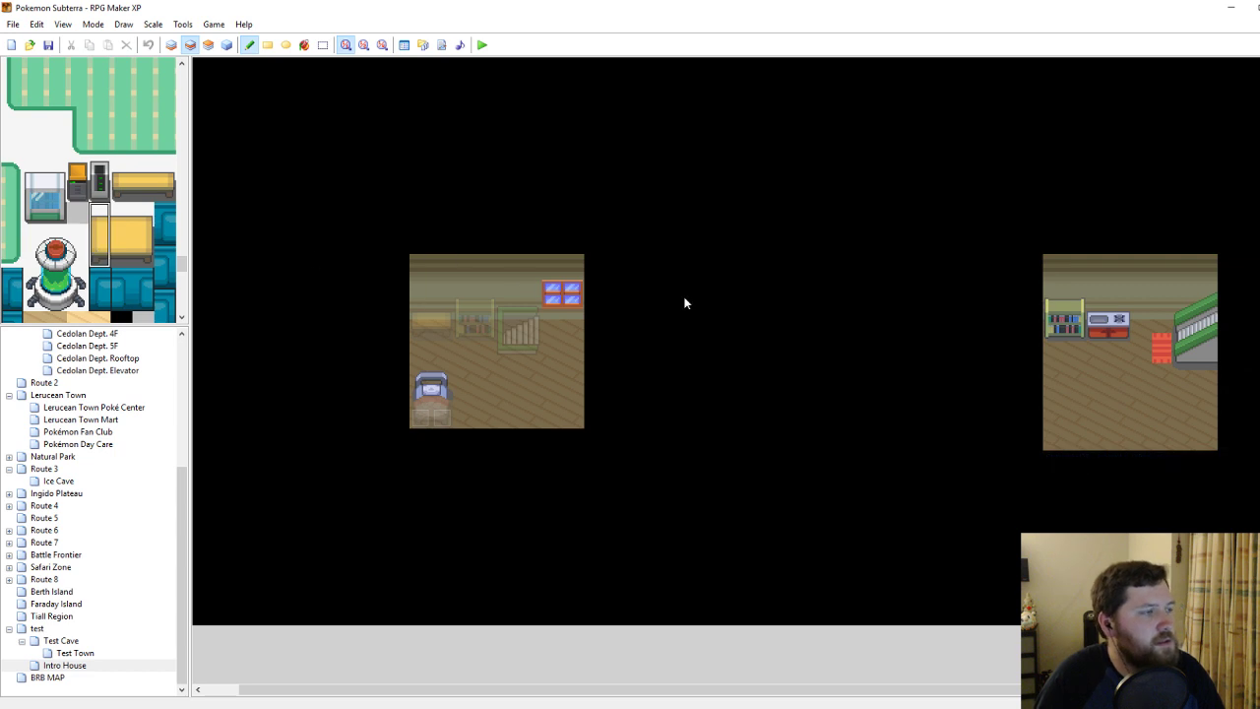
scroll(136, 252, up, 12)
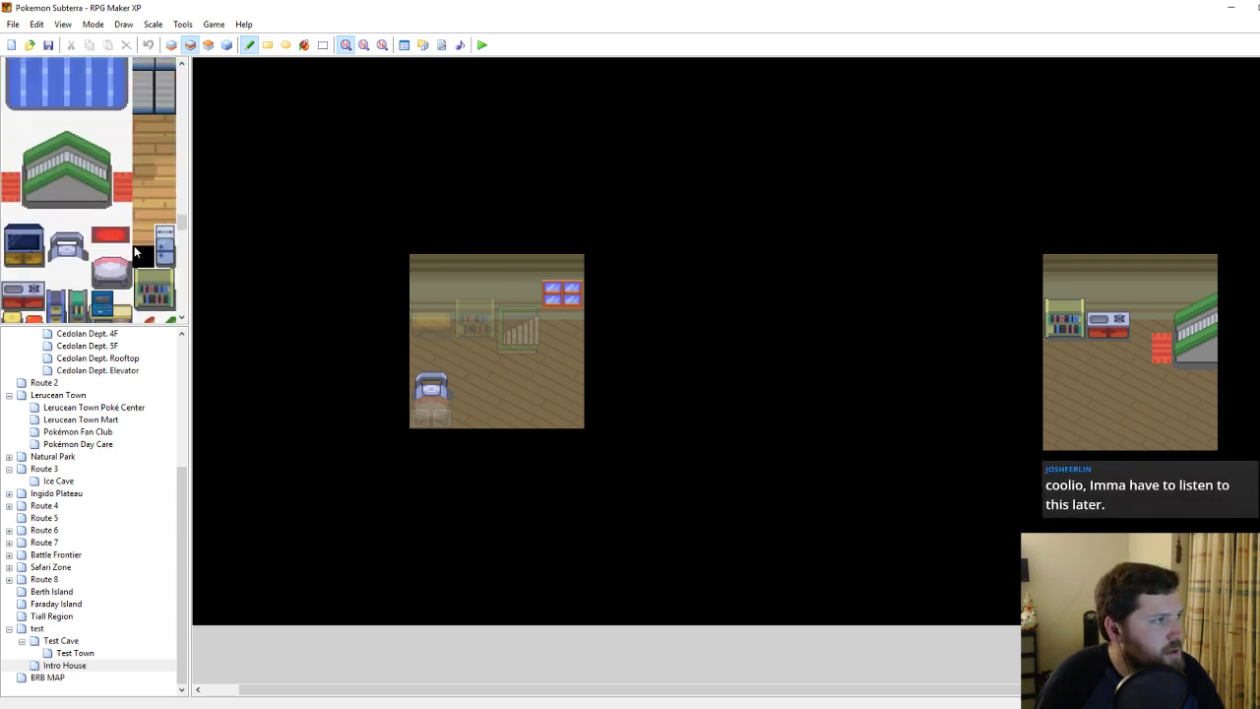
scroll(134, 252, down, 3)
click(1078, 389)
scroll(71, 254, down, 10)
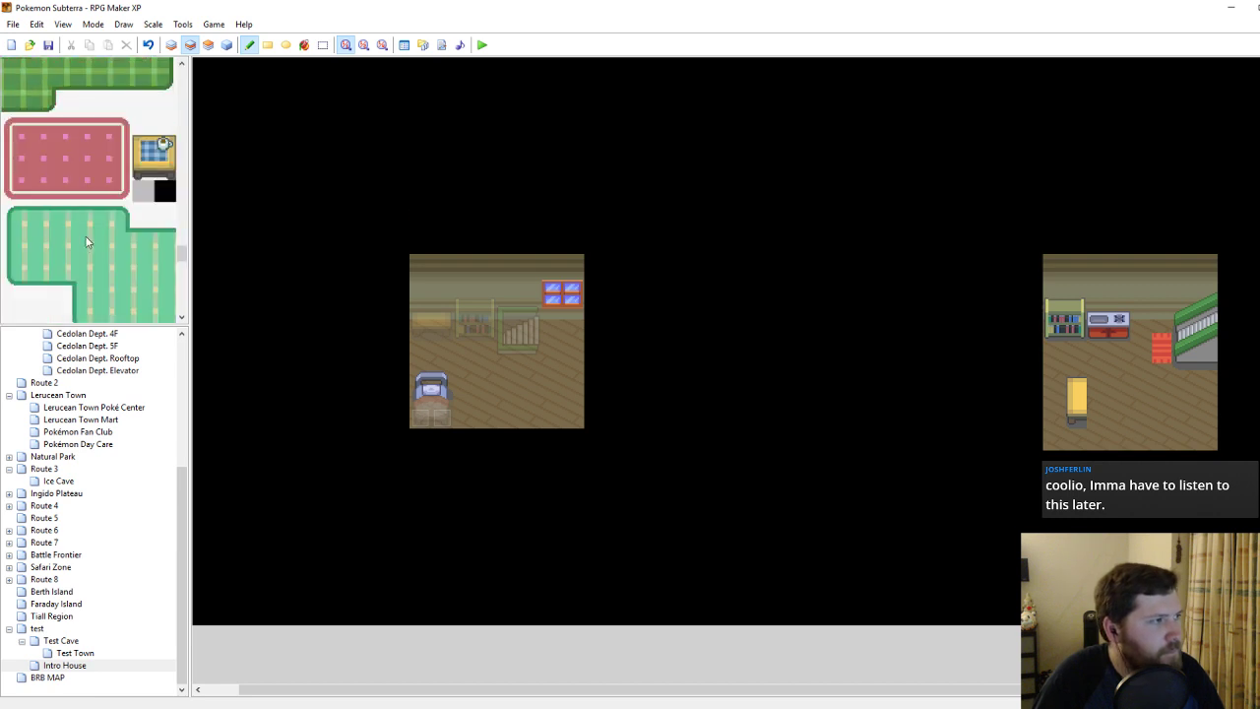
drag(143, 126, 143, 169)
click(1095, 372)
right_click(899, 354)
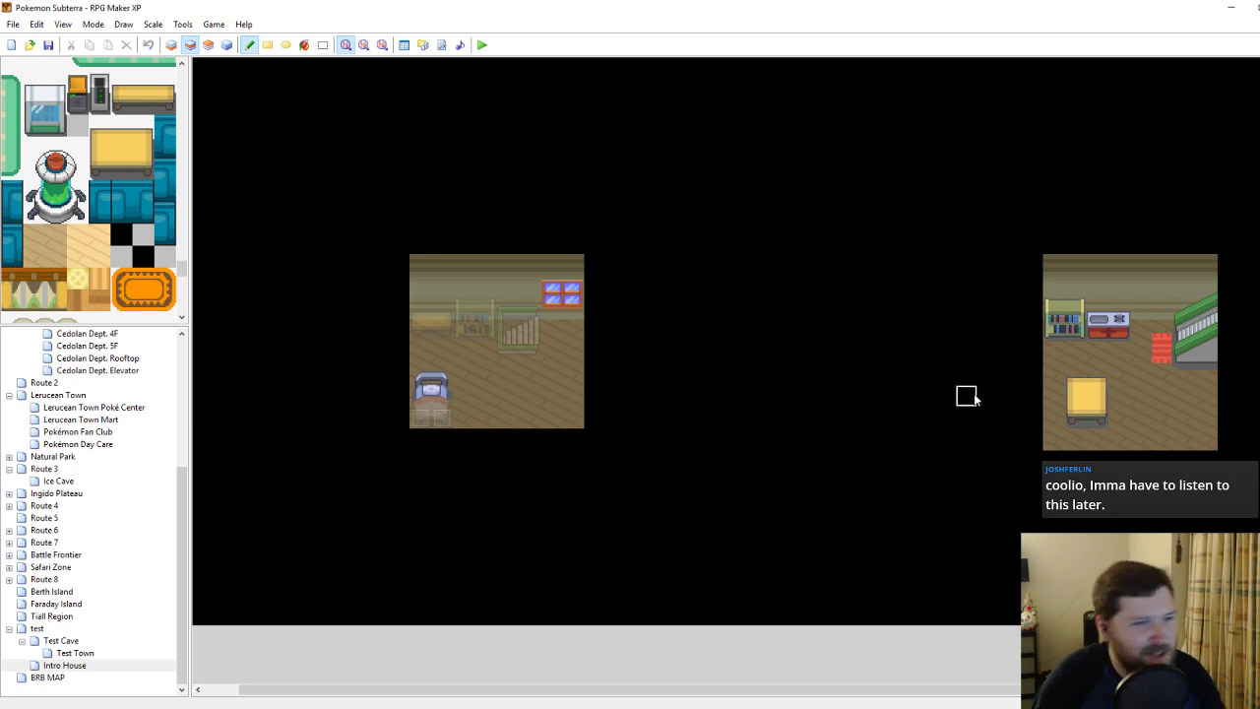
Place a yellow stool on each side of the second room's table, level with its south end.
scroll(87, 236, up, 10)
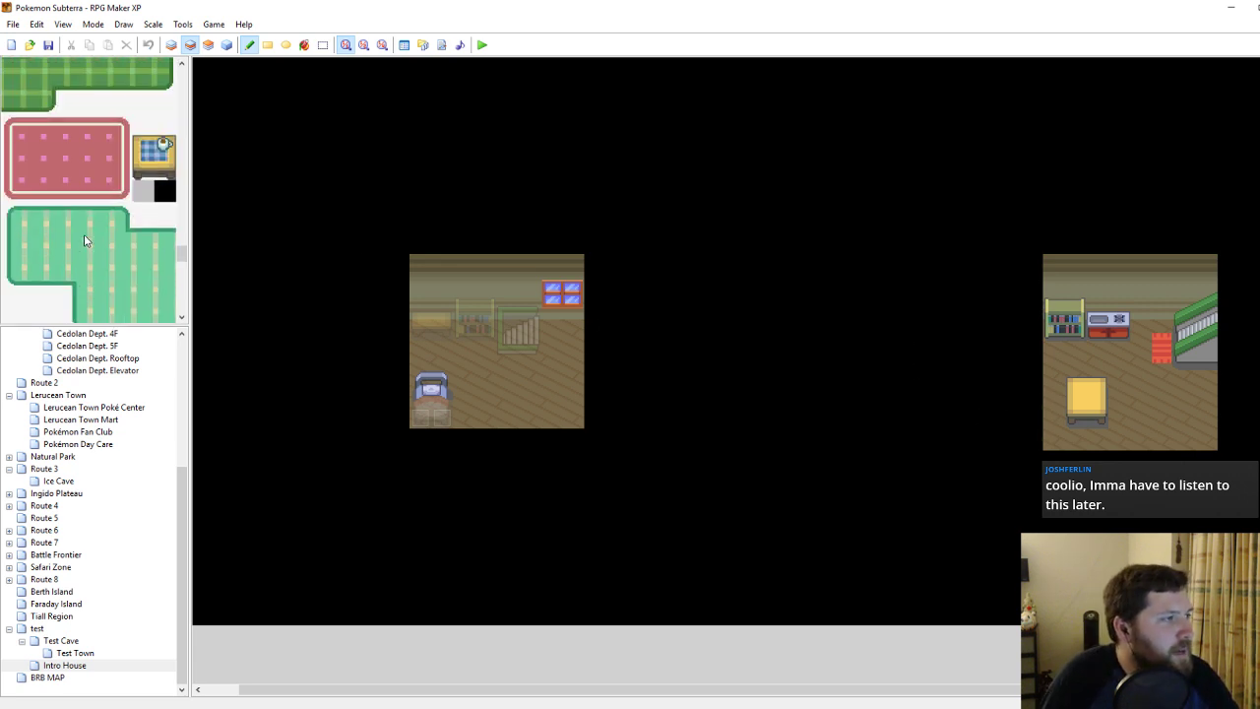
scroll(59, 266, down, 4)
click(16, 194)
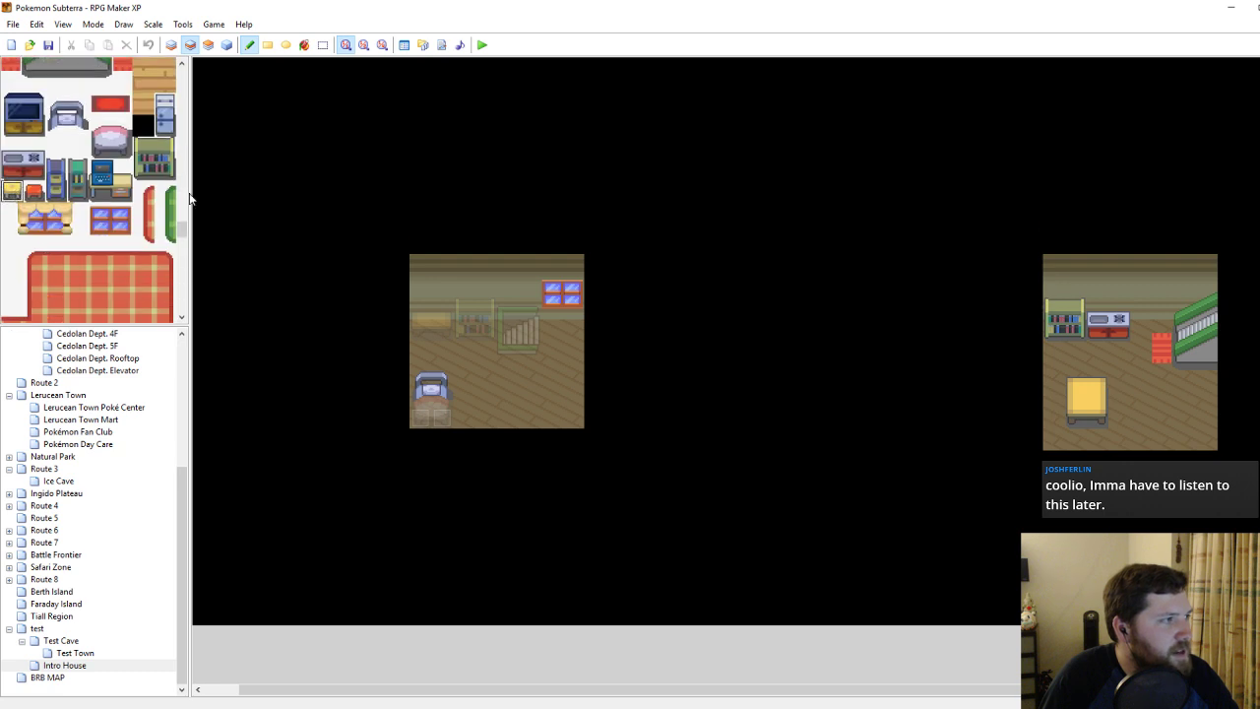
click(1121, 418)
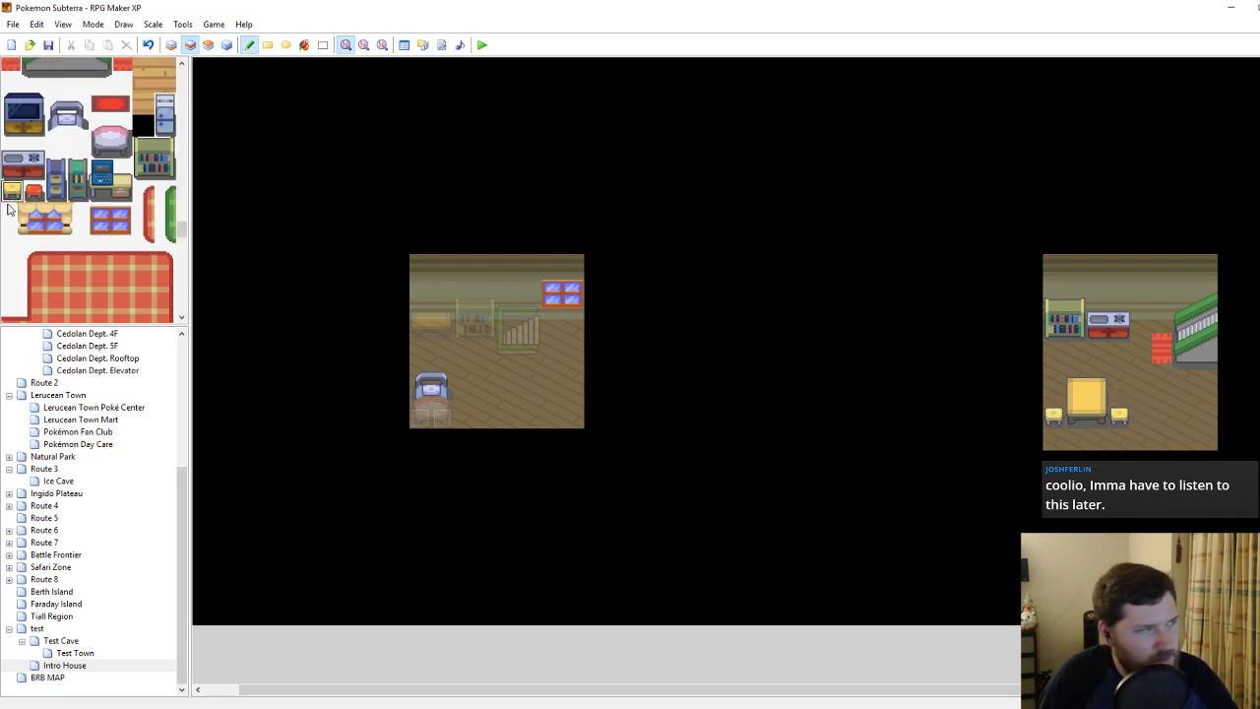
Place the refrigerator on layer 2 directly east of the second room's sink.
scroll(51, 210, down, 1)
scroll(55, 222, down, 3)
scroll(69, 231, up, 5)
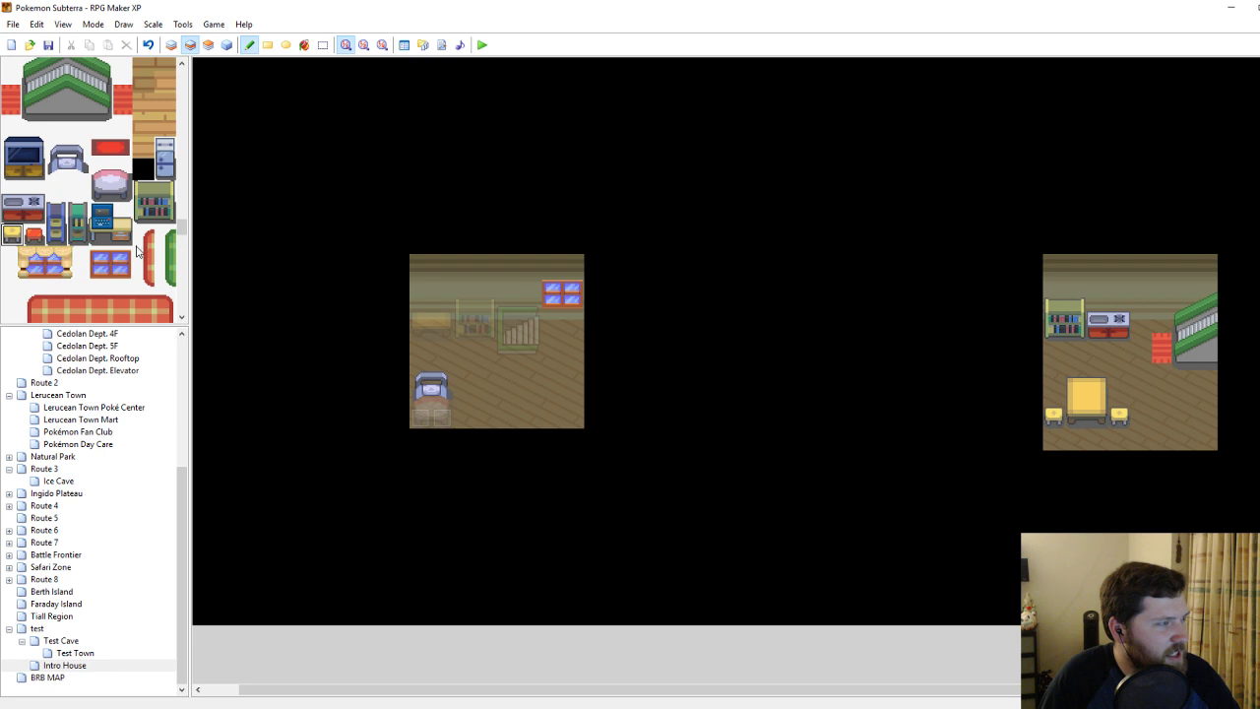
drag(77, 236, 78, 211)
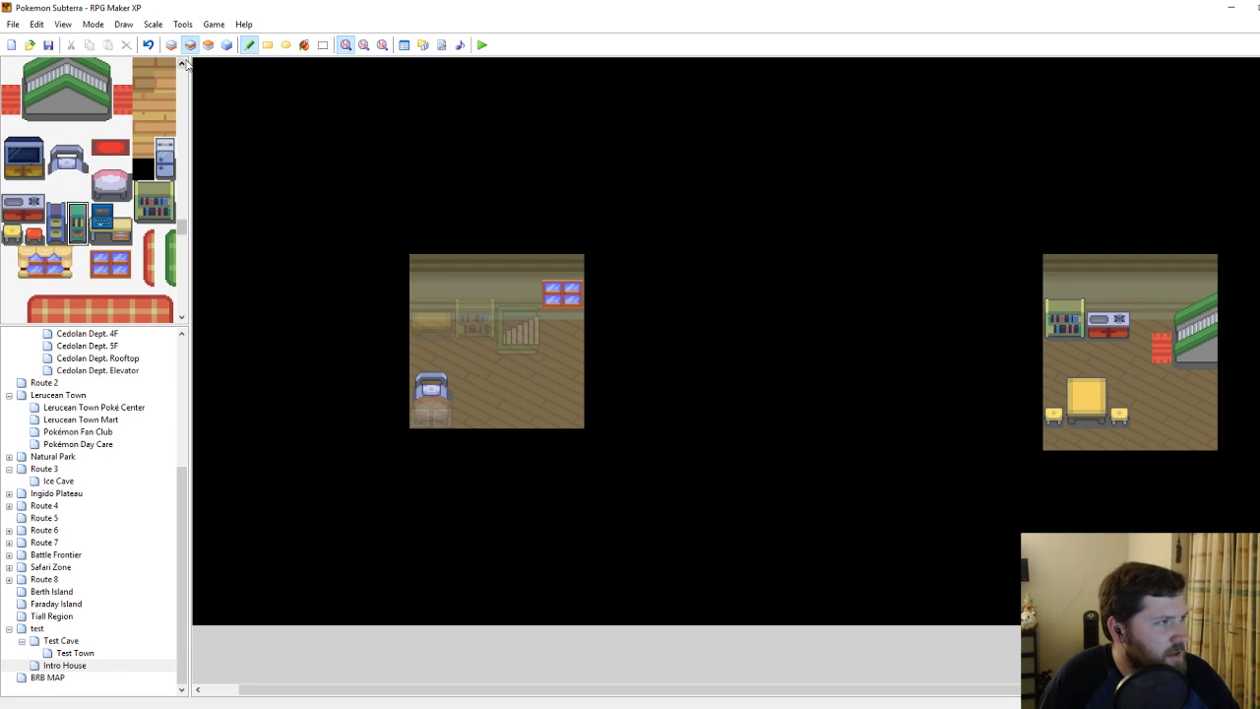
drag(165, 147, 164, 170)
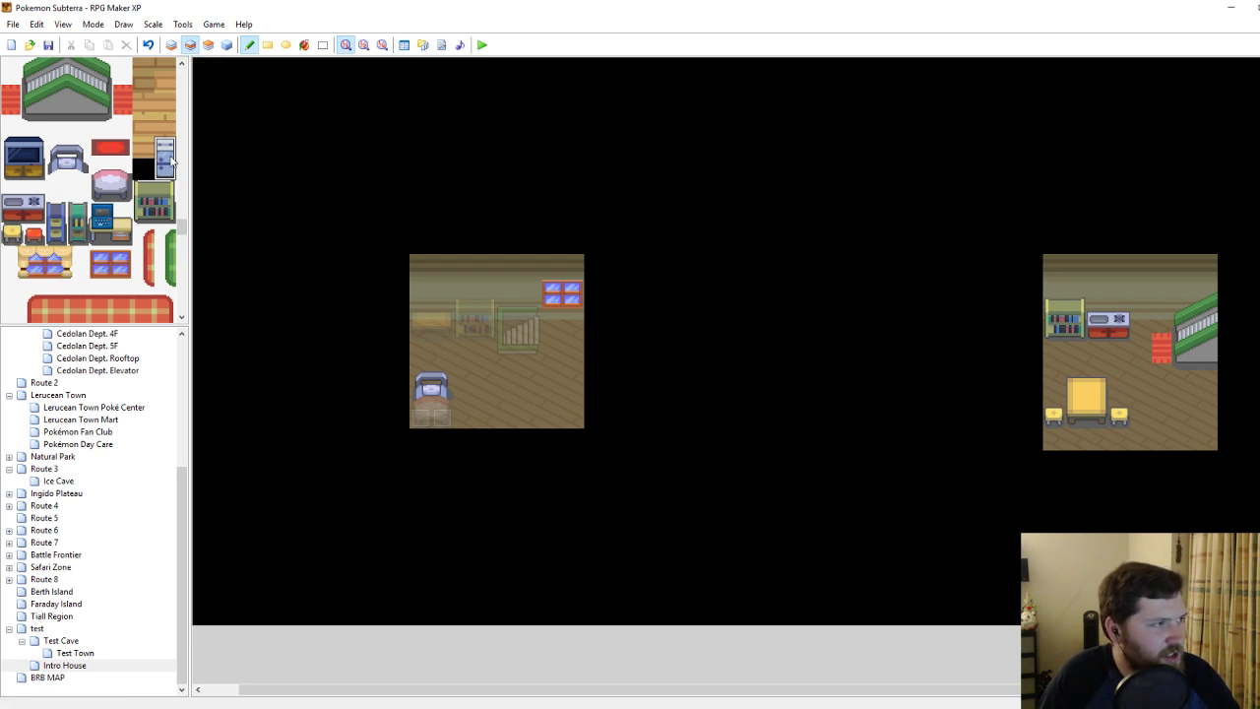
click(1141, 307)
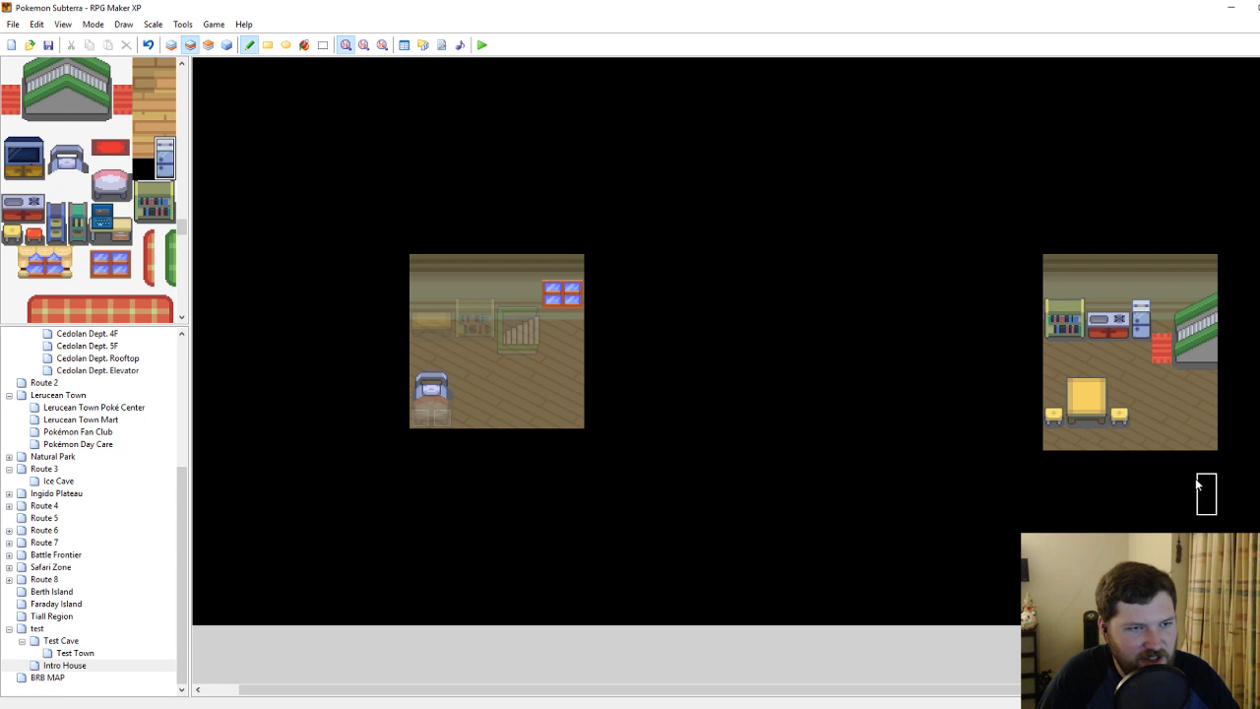
Try a potted plant in the second room's southeast corner on layer 2 and undo the placement.
scroll(132, 264, down, 8)
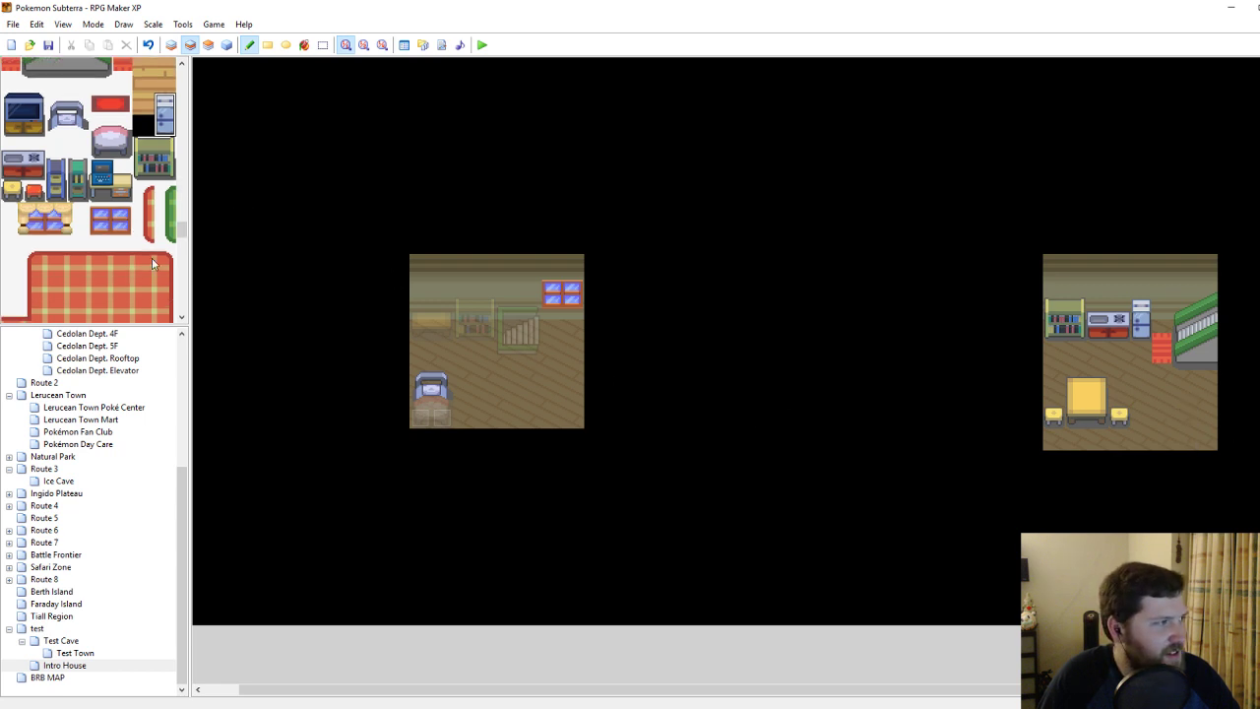
scroll(122, 266, down, 4)
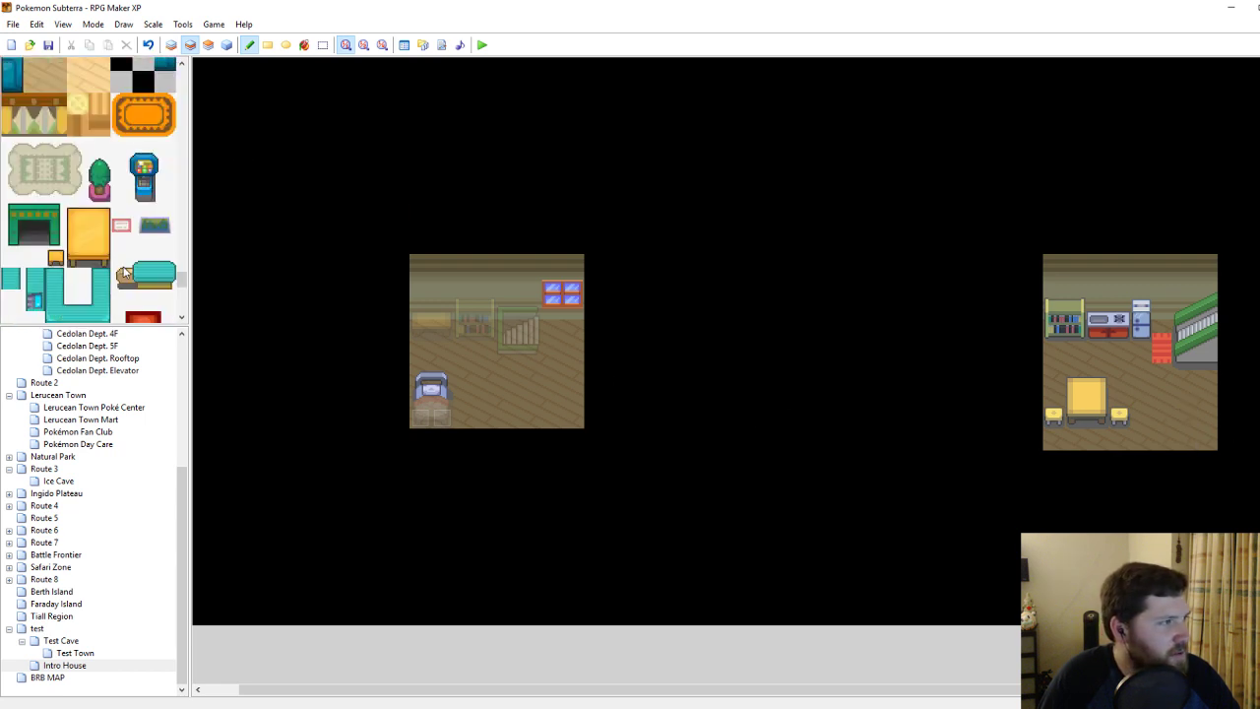
click(1208, 423)
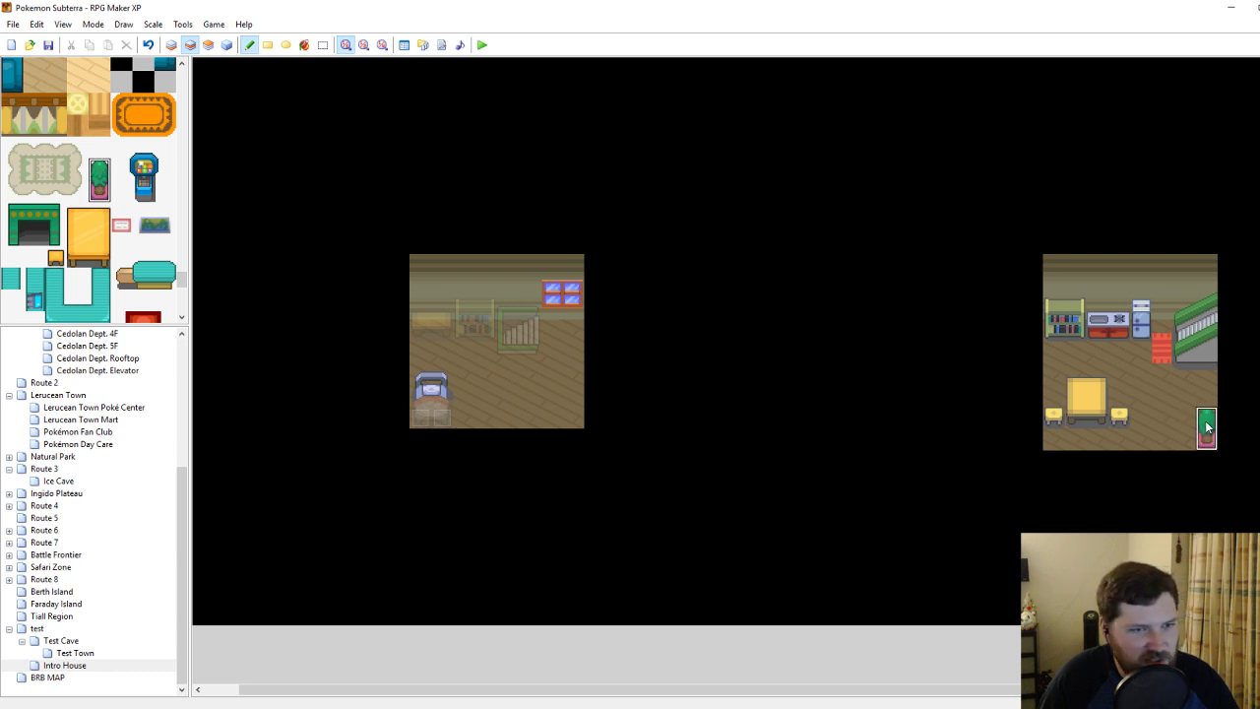
key(ctrl+z)
right_click(1145, 468)
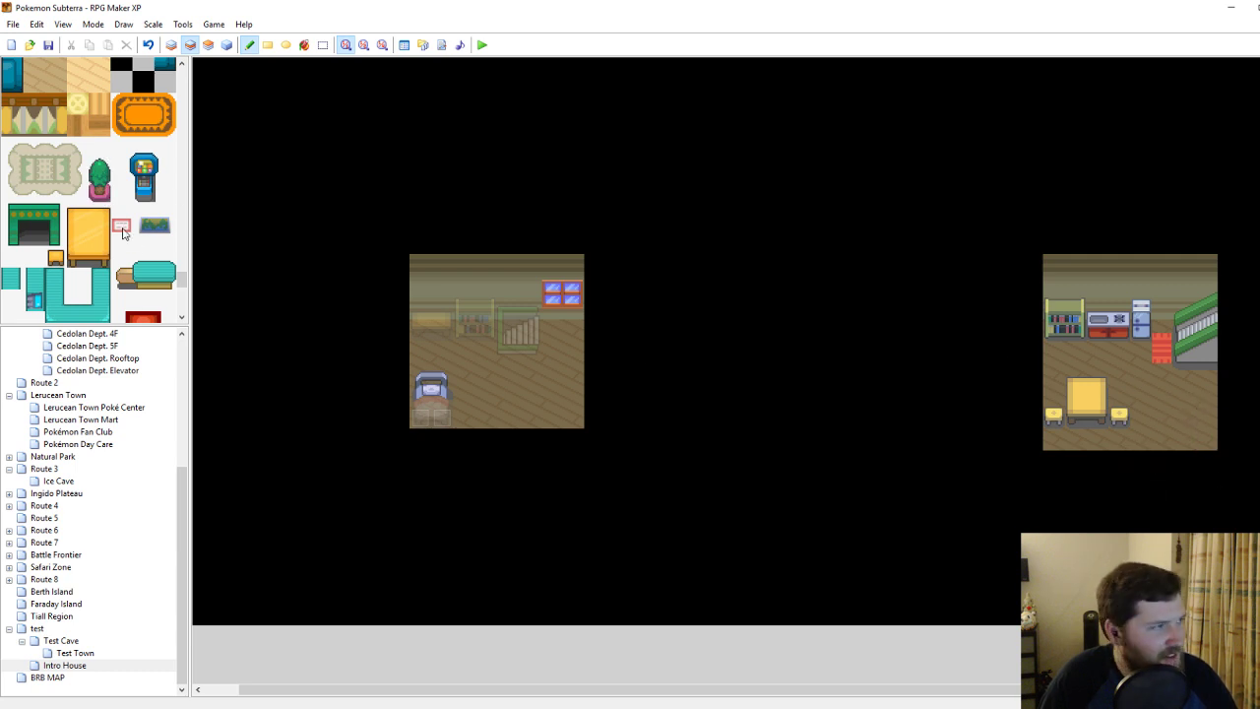
scroll(122, 232, down, 3)
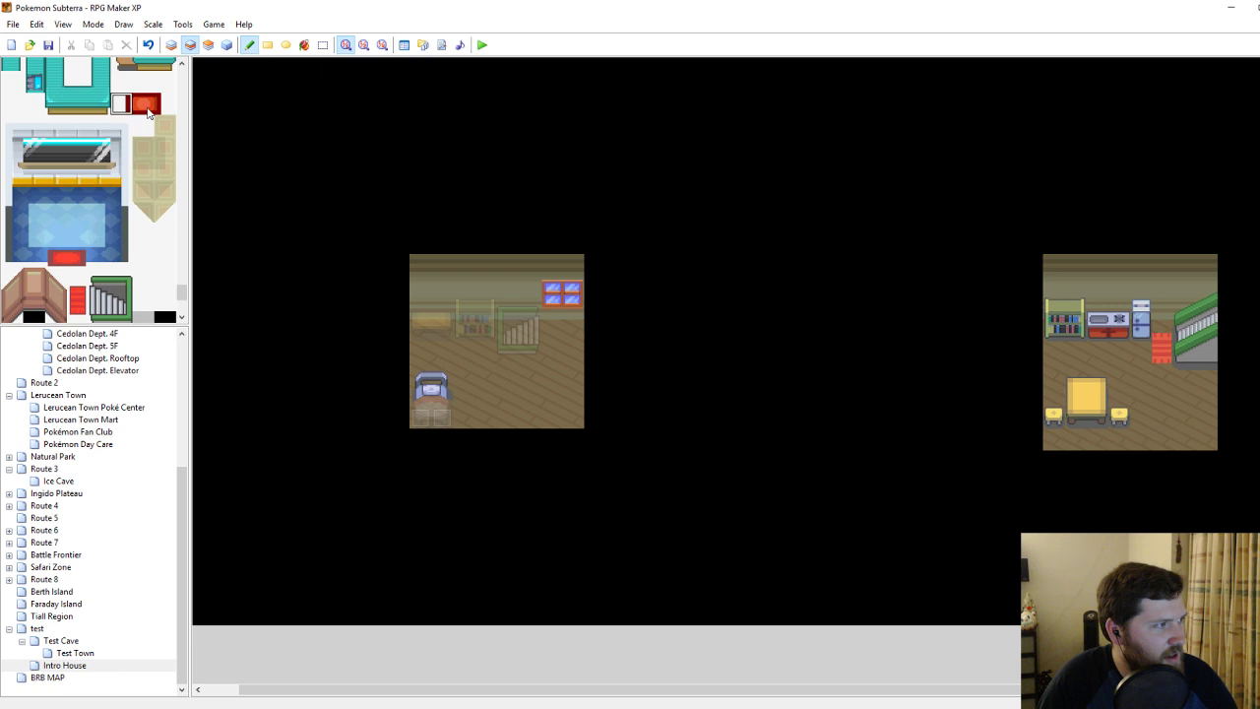
Place the red exit mat on layer 2 just outside the second room's south edge, toward its east side.
drag(148, 111, 161, 111)
click(1150, 461)
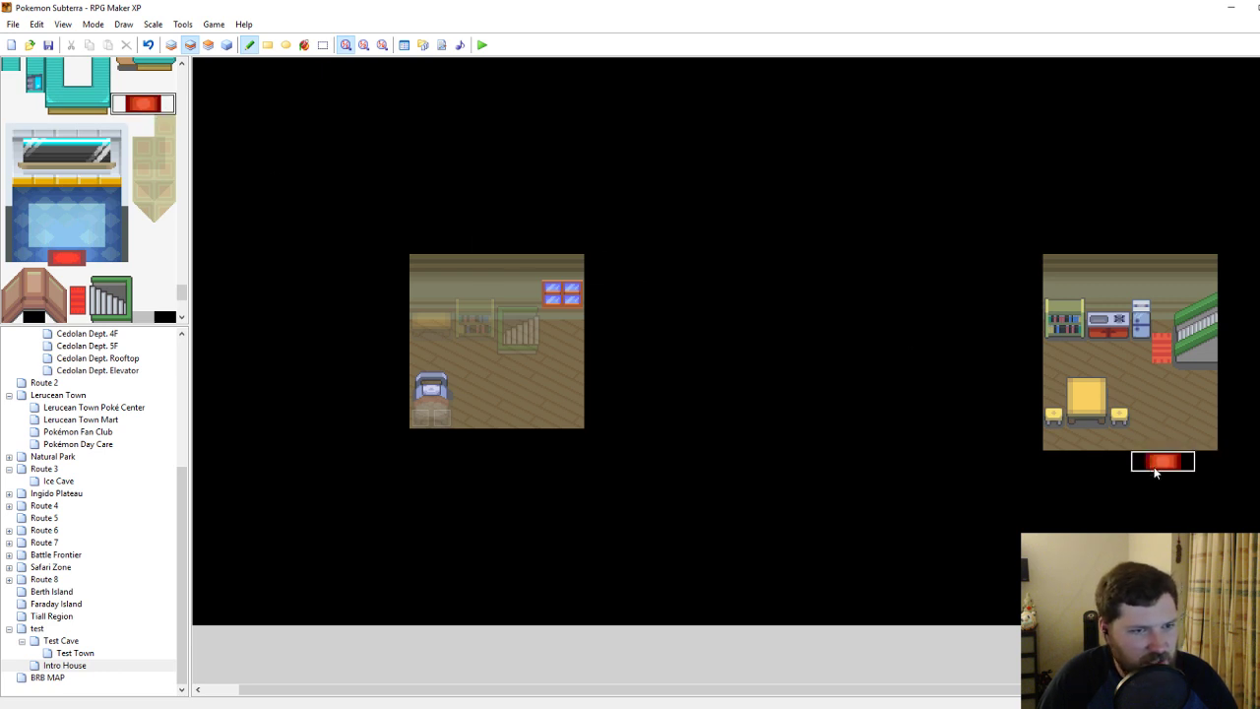
right_click(1230, 421)
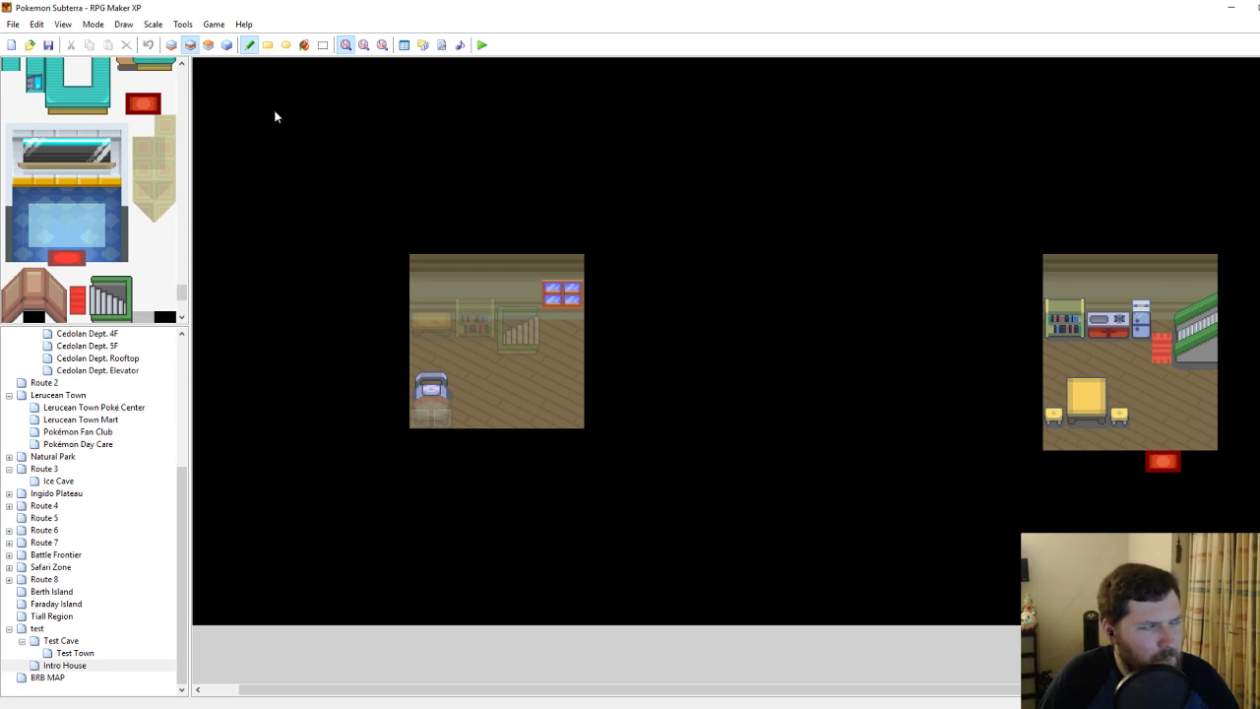
click(228, 46)
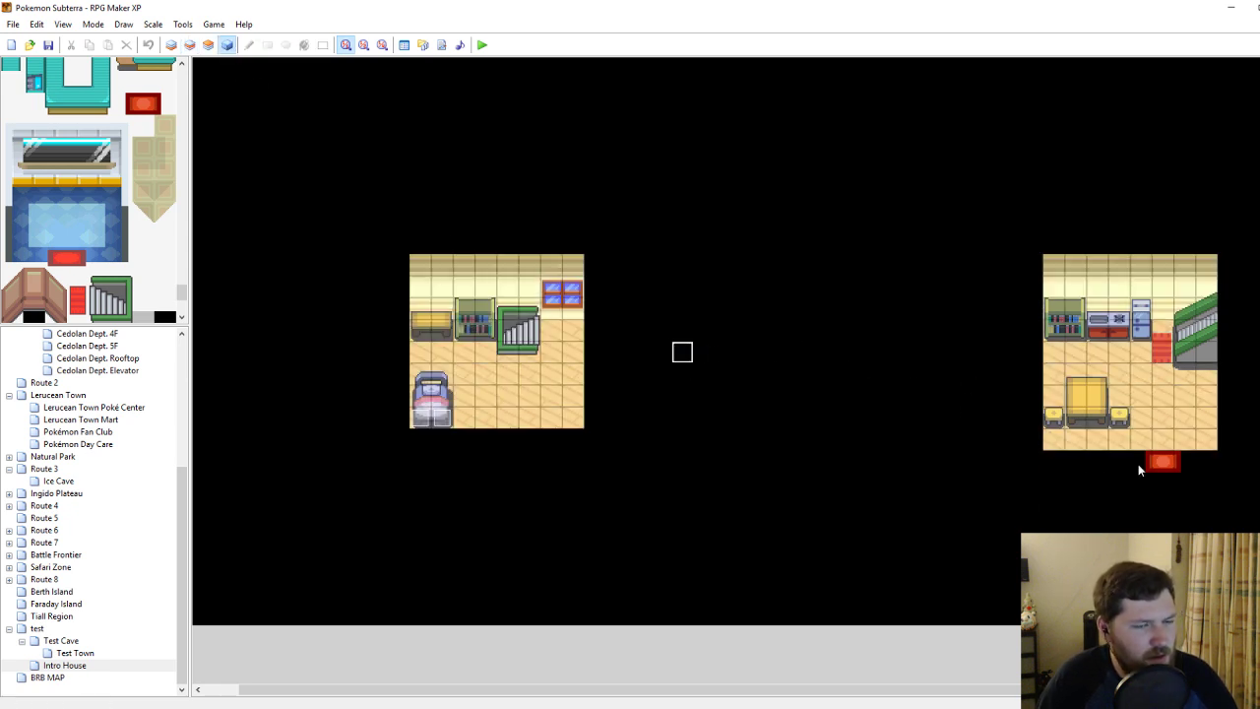
click(1163, 470)
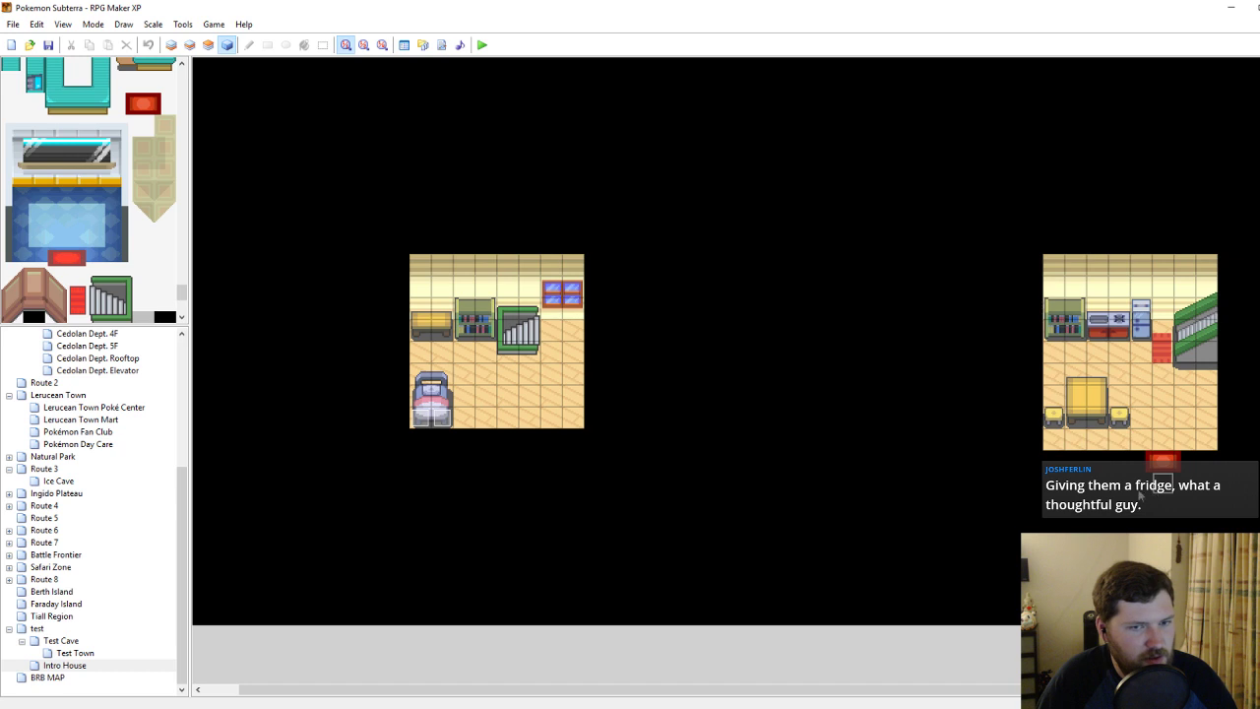
Place the narrow blue cabinet on layer 3 against the second room's east wall, directly in front of the stairs.
click(170, 44)
click(209, 45)
scroll(148, 197, up, 3)
scroll(135, 239, up, 8)
scroll(135, 239, up, 6)
click(158, 285)
drag(155, 258, 168, 301)
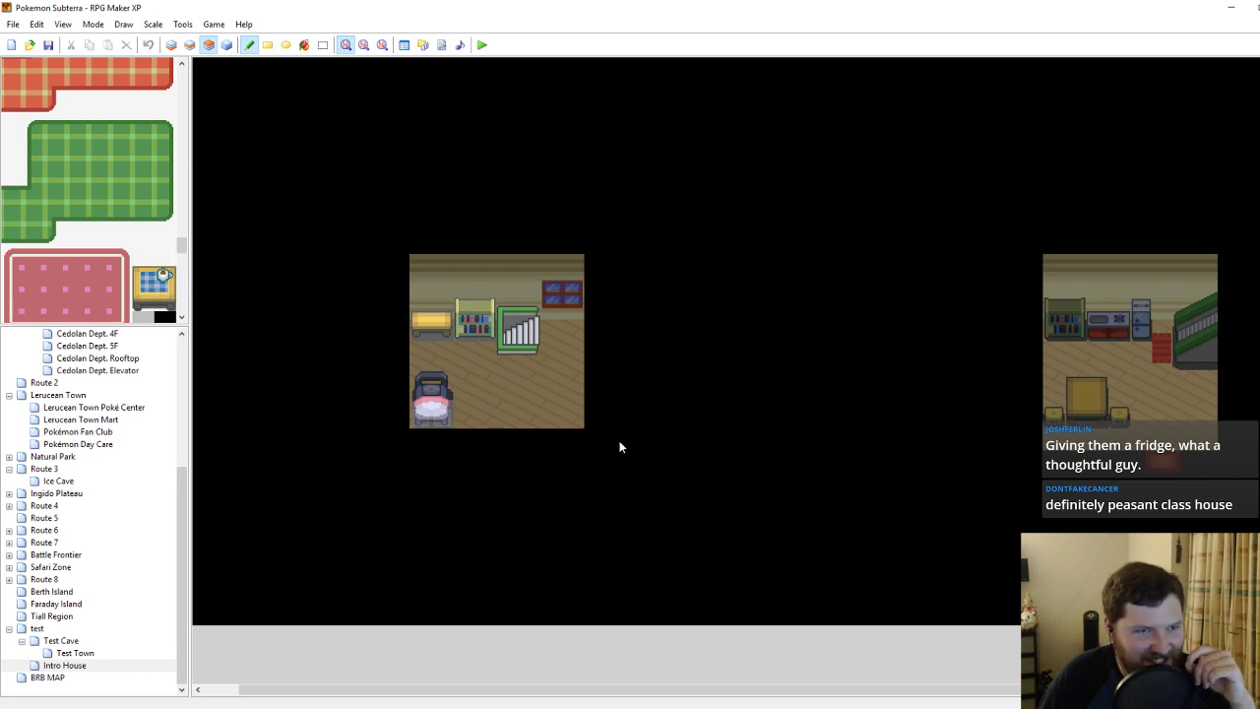
scroll(130, 287, up, 2)
scroll(130, 292, up, 2)
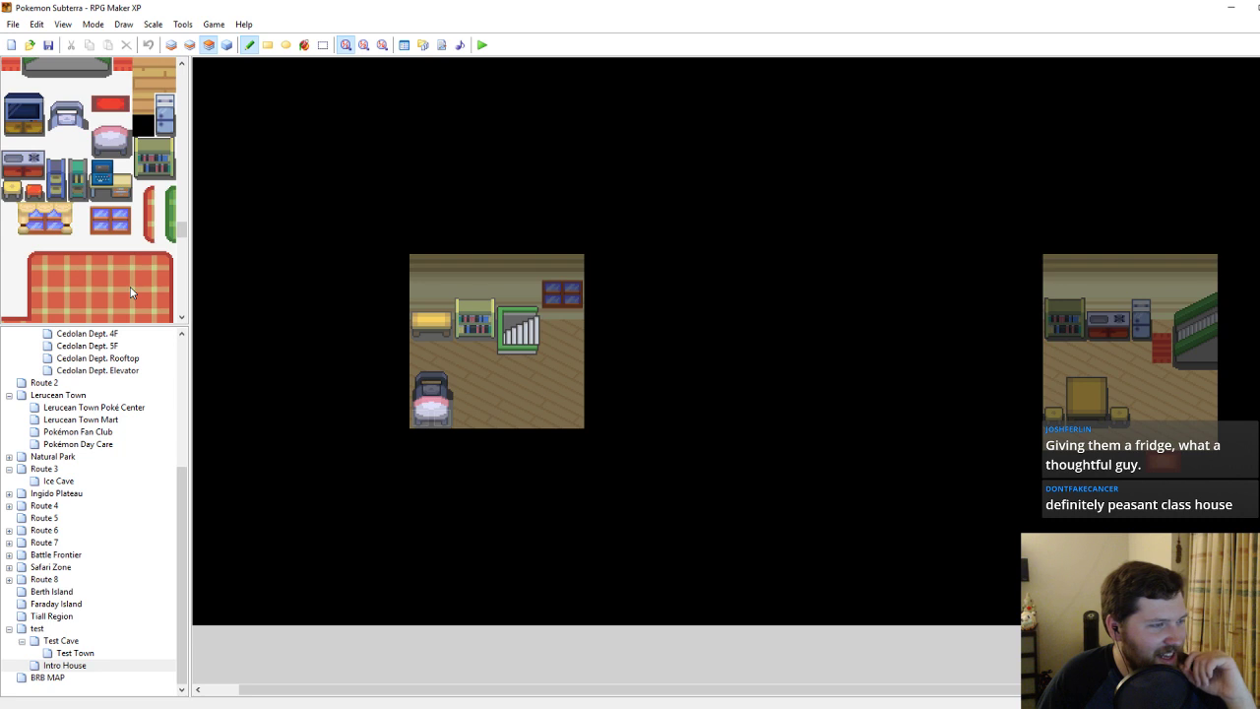
scroll(132, 291, up, 1)
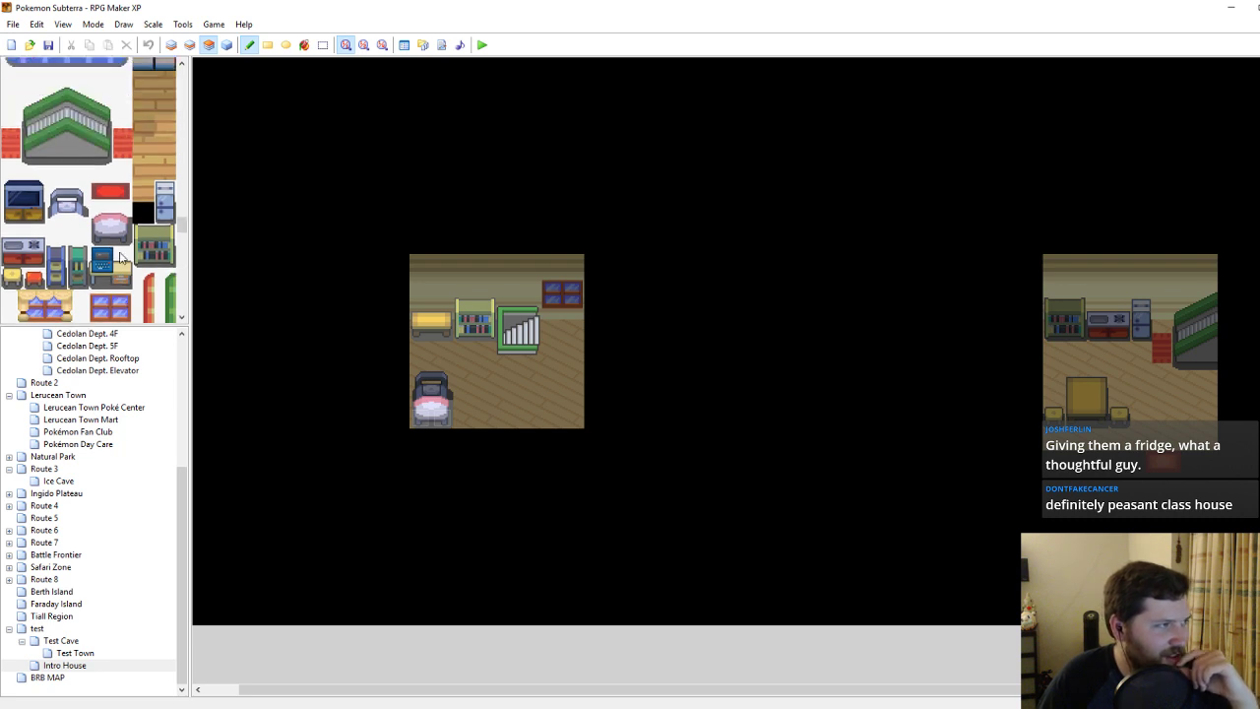
click(60, 283)
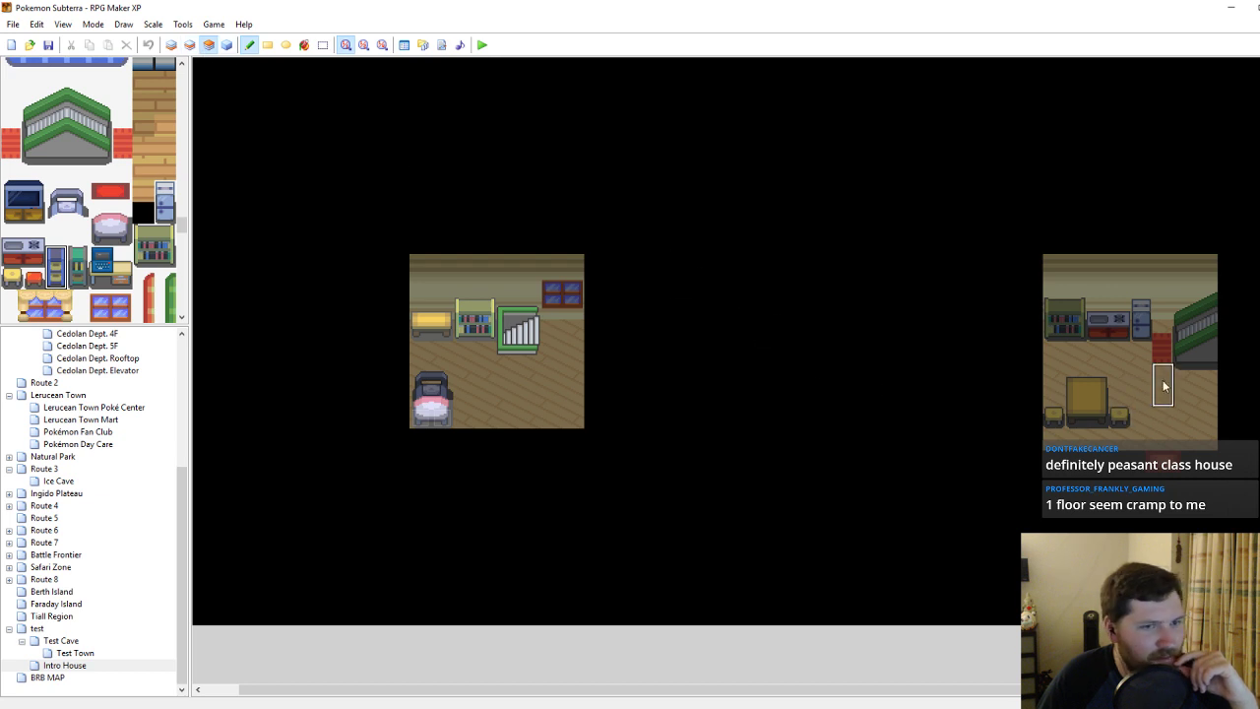
click(1207, 366)
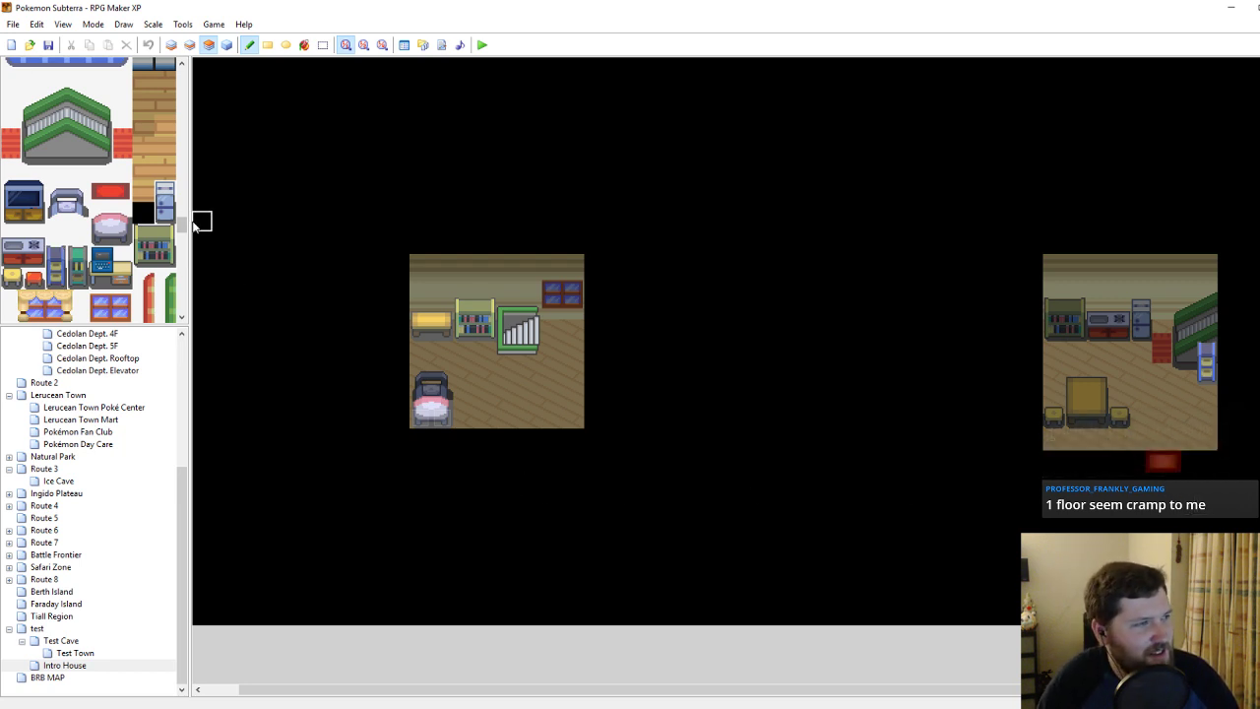
click(227, 45)
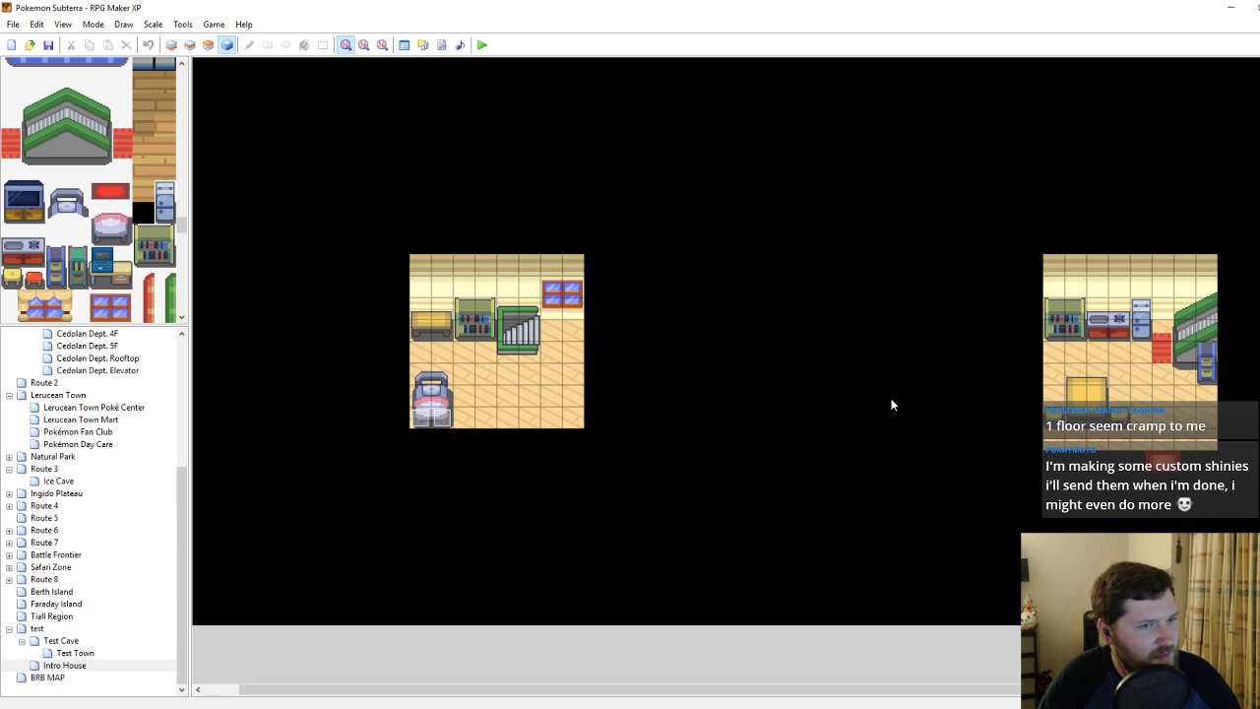
Start a new event on the stool west of the table and try the right-facing dp_man_09 sprite as its graphic.
double_click(1052, 414)
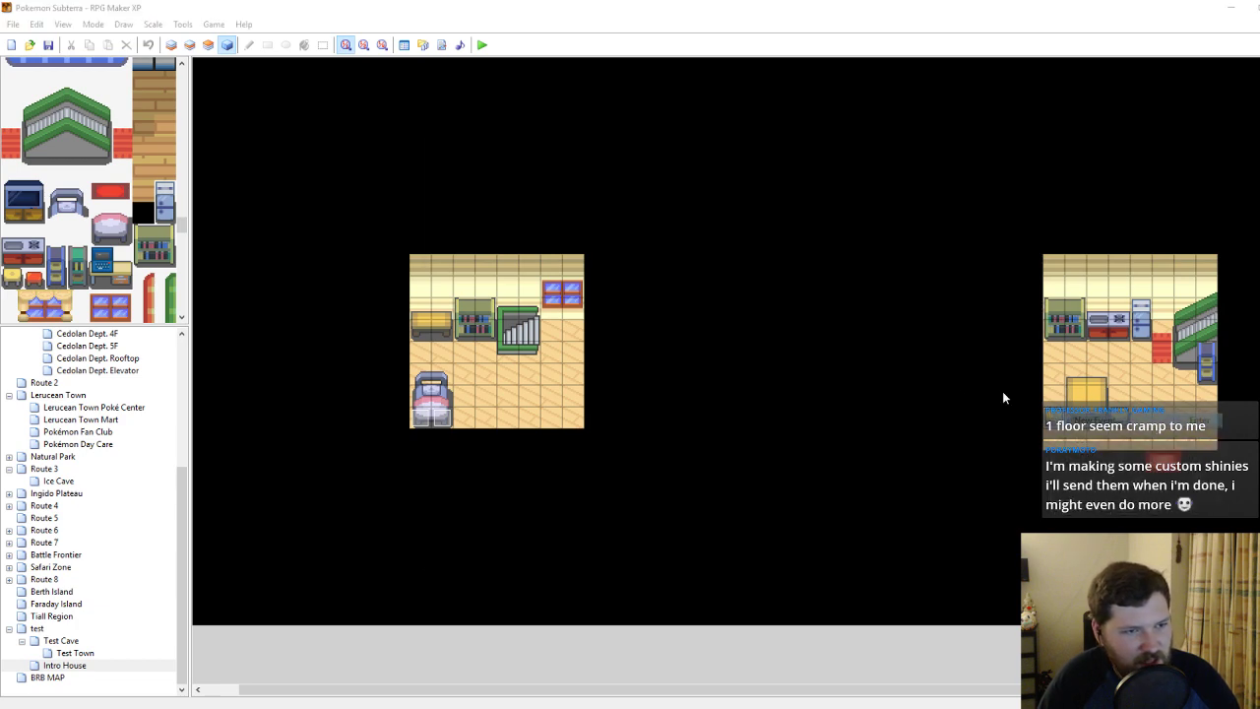
double_click(477, 370)
drag(563, 226, 563, 319)
click(529, 388)
click(555, 326)
click(595, 315)
click(518, 361)
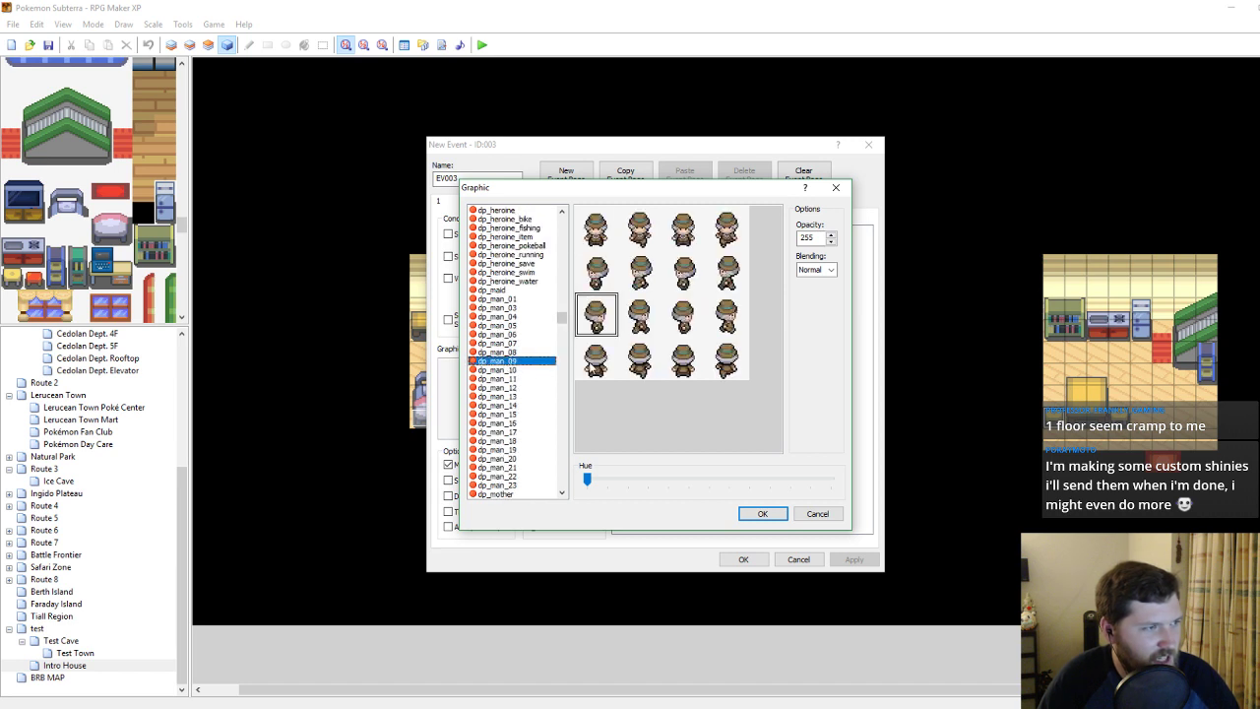
Examine the other man and hero character sprites as candidates for the west stool's event.
click(540, 351)
click(503, 335)
click(510, 324)
click(508, 316)
click(506, 307)
click(504, 298)
click(500, 255)
scroll(510, 315, up, 3)
click(506, 246)
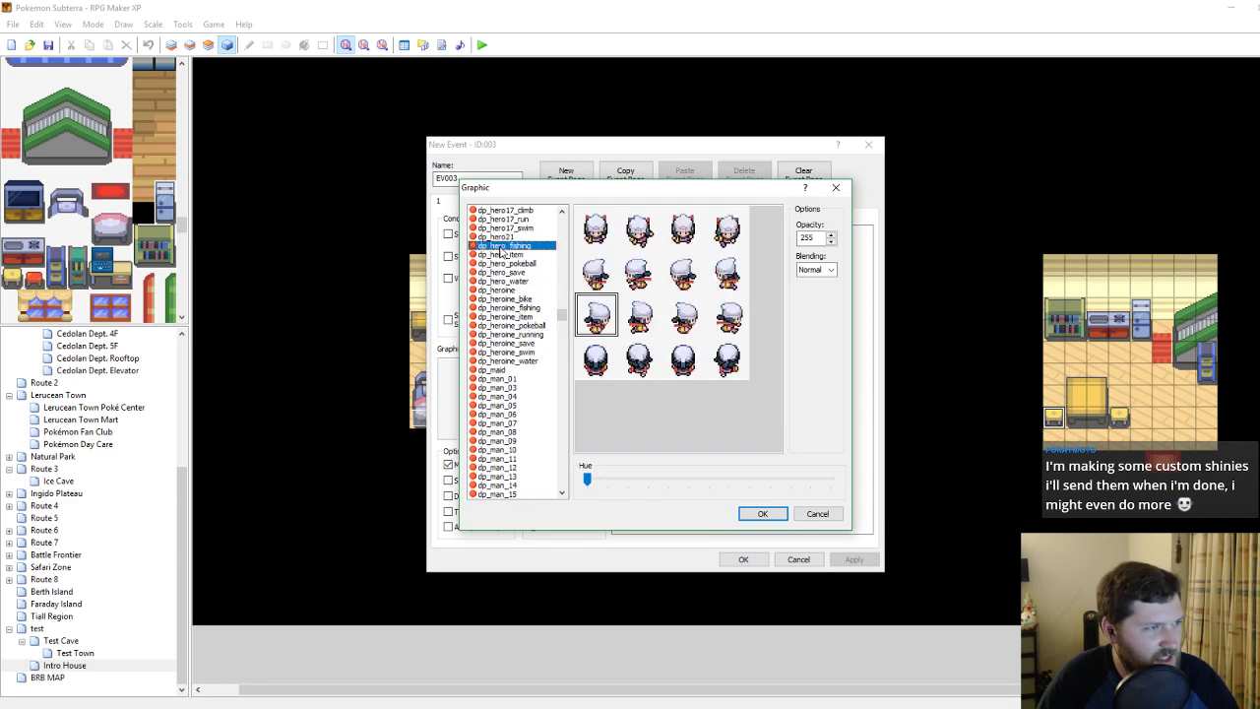
click(505, 386)
scroll(506, 374, down, 4)
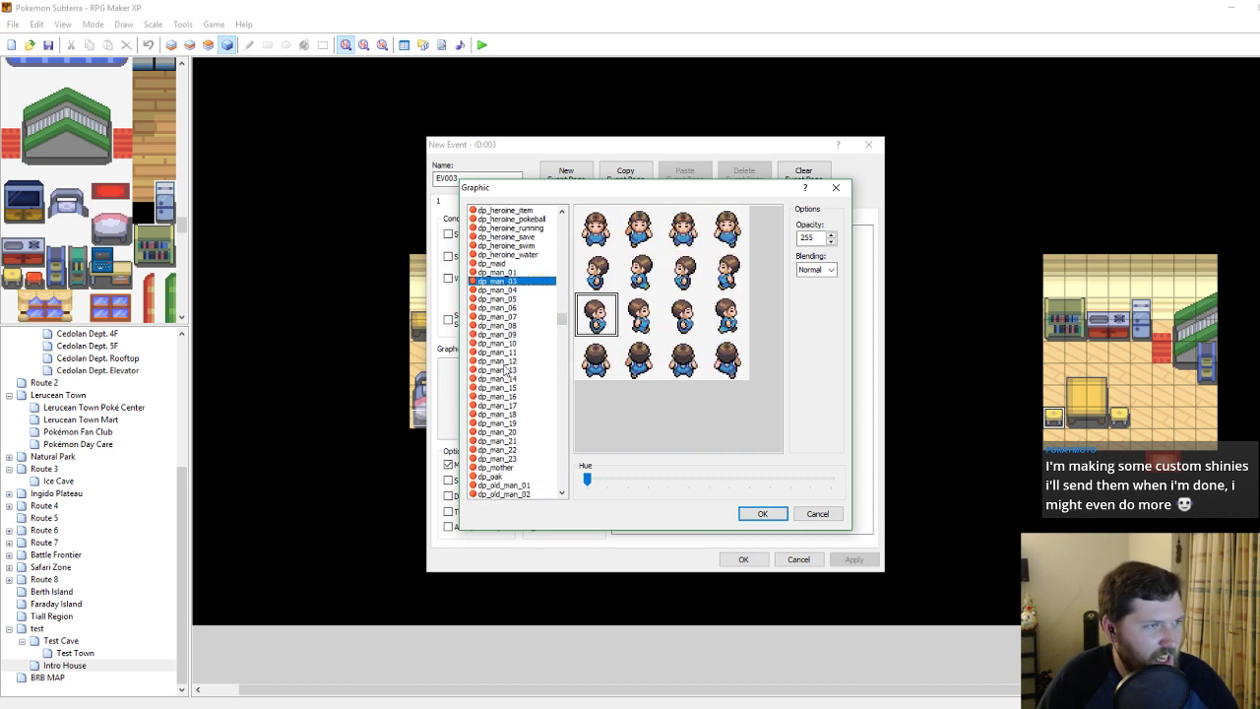
Assign the right-facing dp_man_03 sprite to the west stool's event and save the event.
click(498, 292)
click(498, 300)
key(Up)
key(Up)
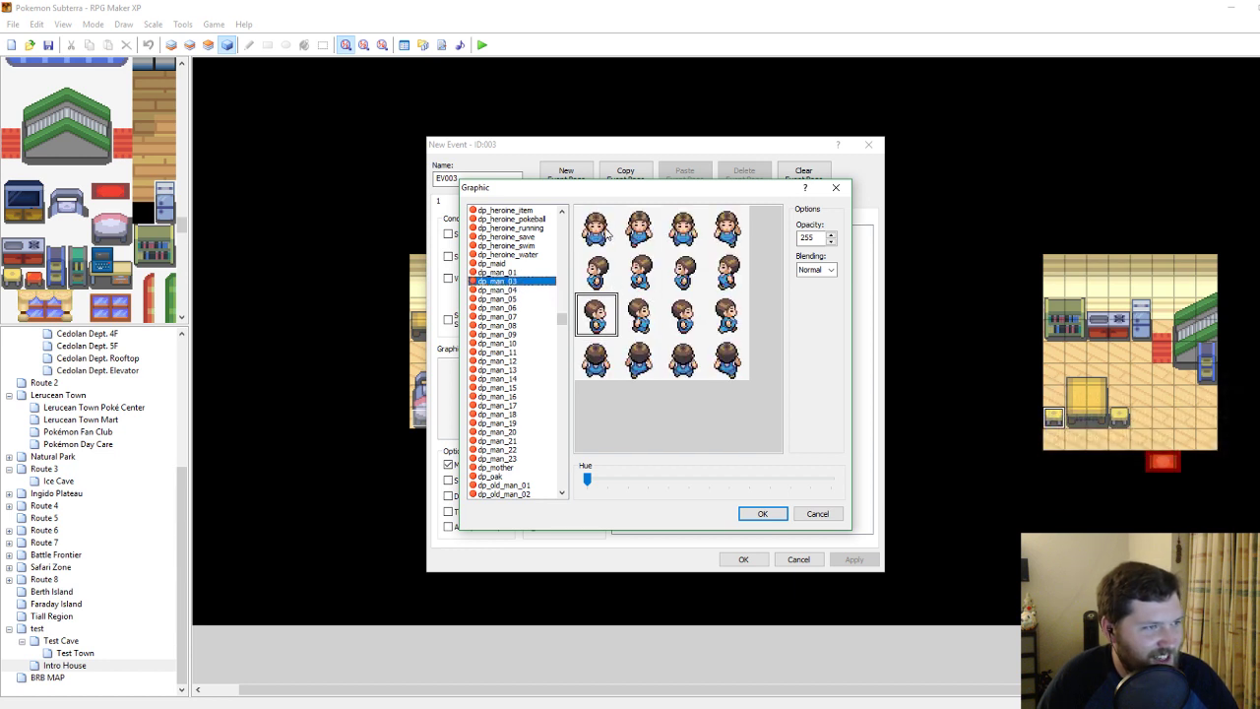
click(763, 513)
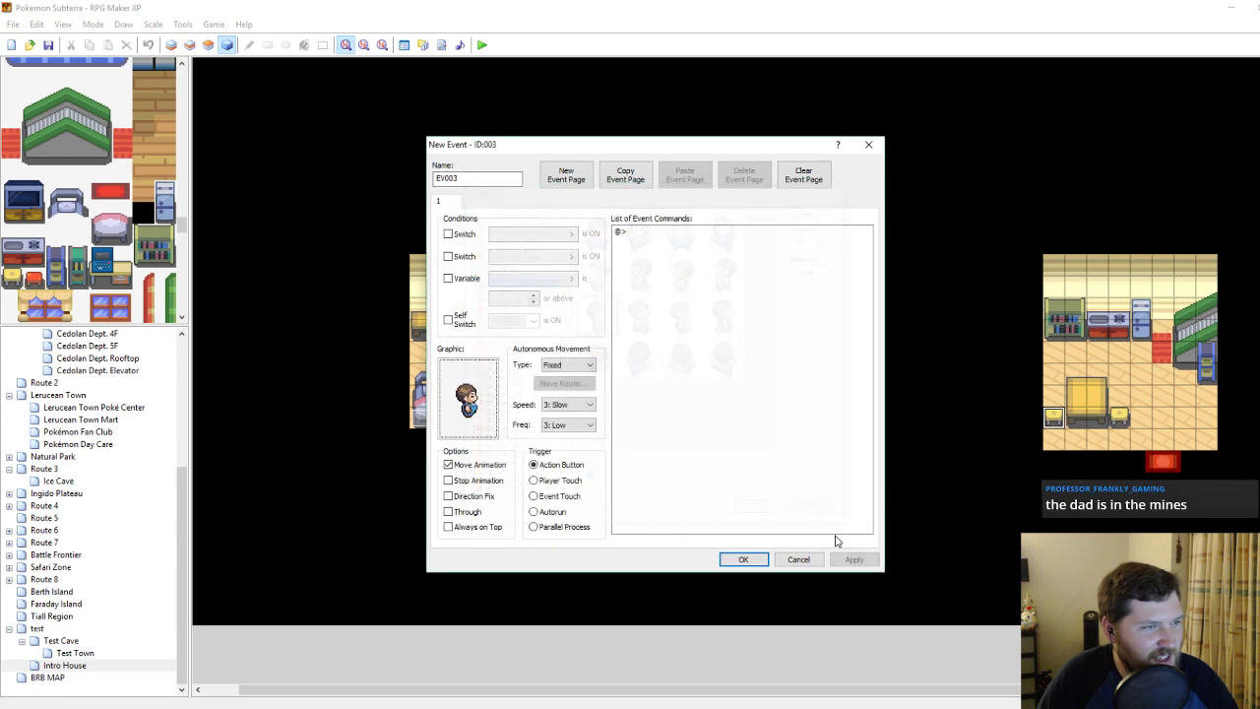
click(743, 559)
Start a new event on the stool east of the table and try the dp_woman_02 sprite as its graphic.
right_click(1119, 415)
click(1142, 423)
double_click(474, 399)
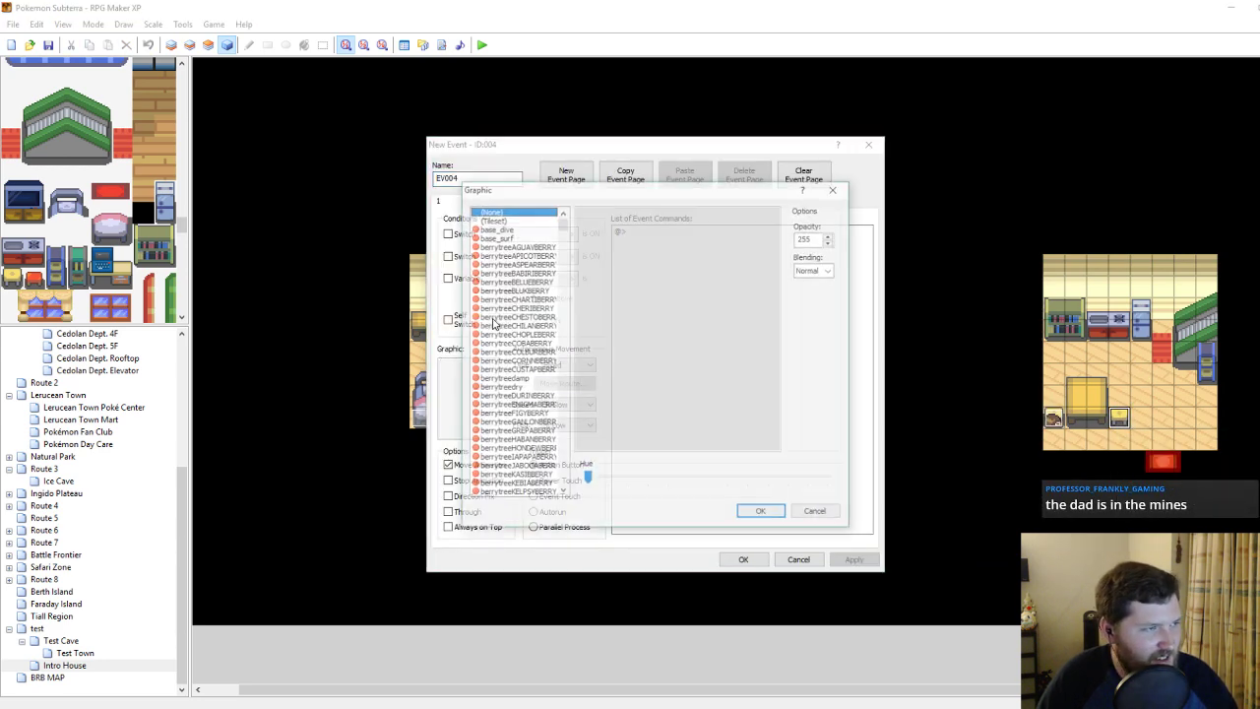
drag(566, 222, 564, 335)
click(507, 309)
scroll(510, 394, down, 6)
click(510, 407)
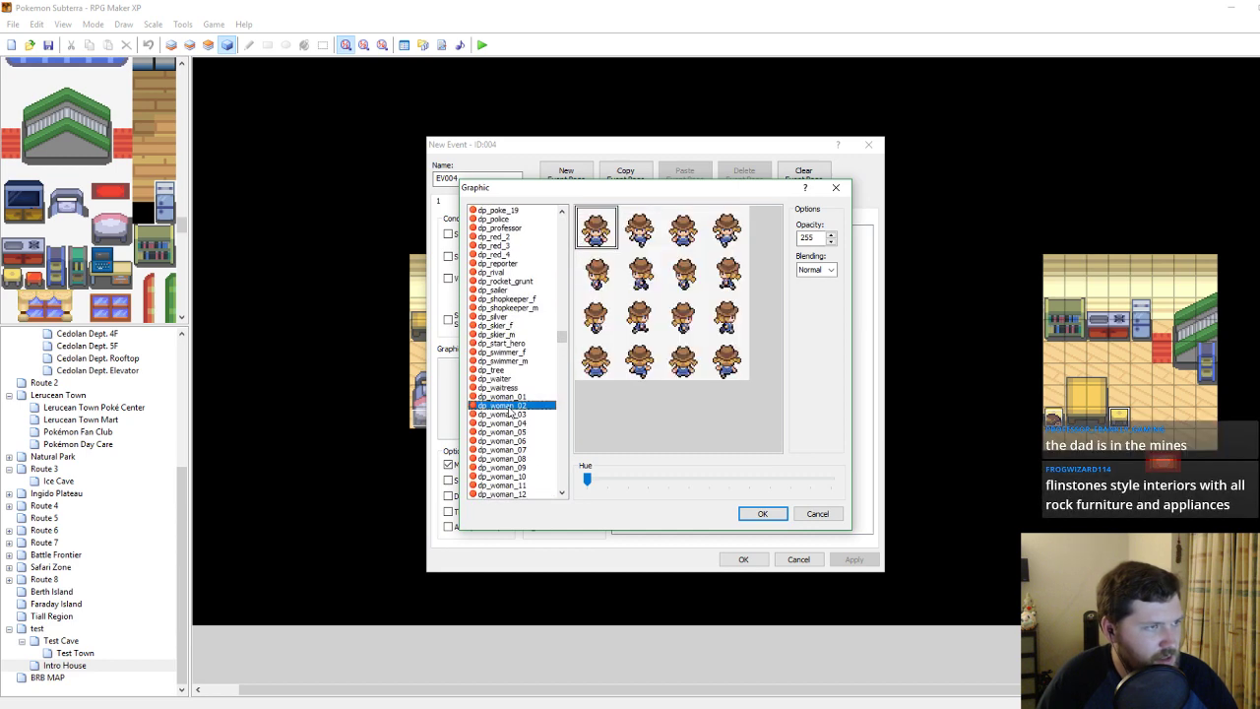
Compare the dp_woman sprites as candidates for the east stool's event graphic.
key(Down)
key(Down)
key(Down)
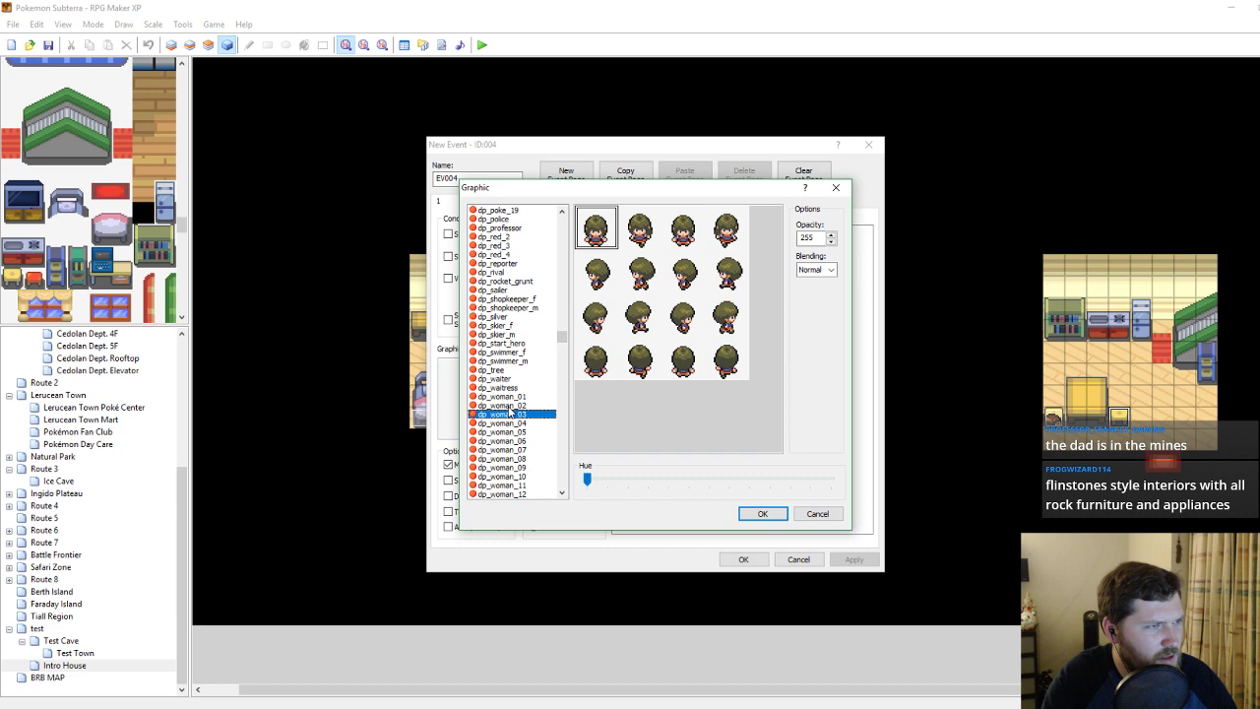
key(Down)
key(Down)
key(Down)
key(Down)
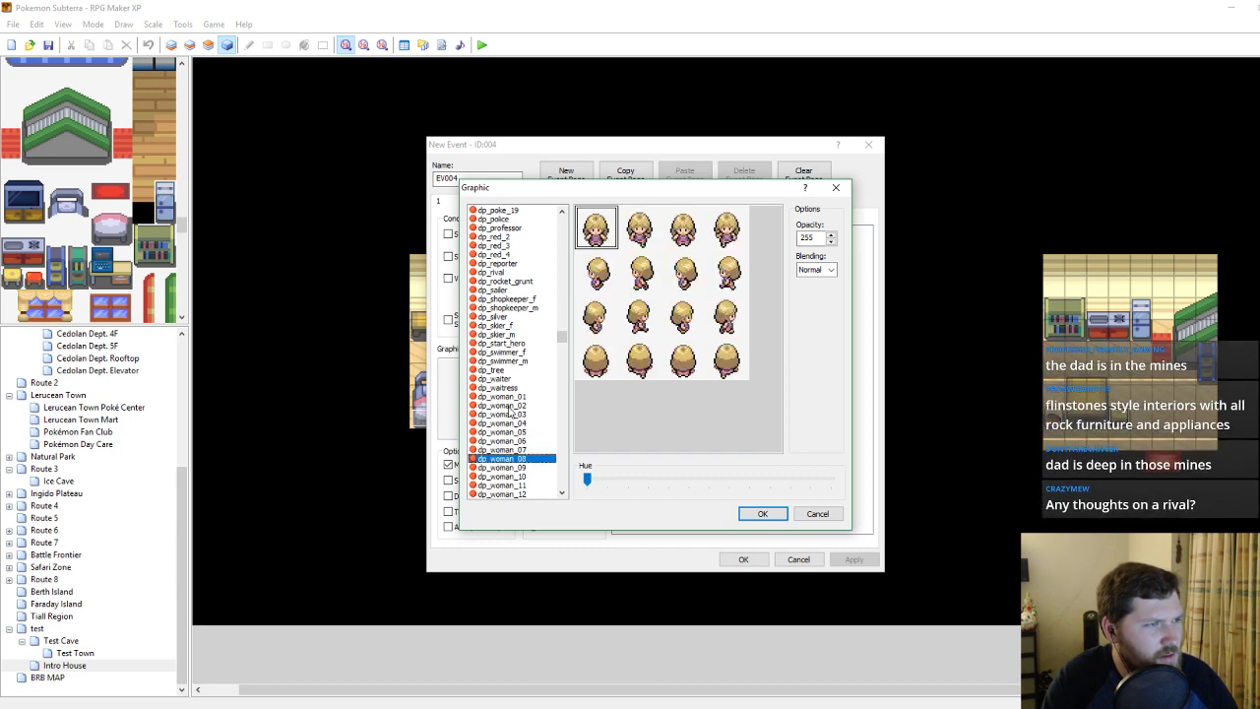
key(Down)
key(Down)
key(Down)
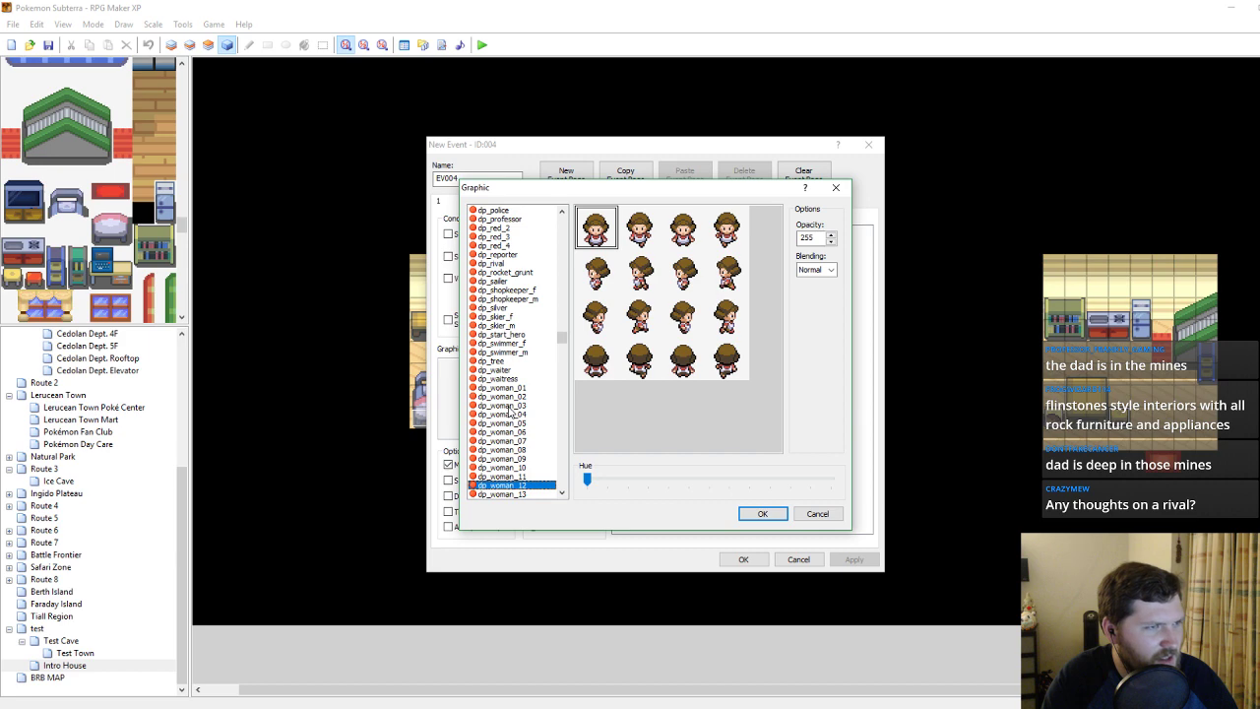
key(Down)
key(Down)
key(Down)
key(Down)
key(Down)
key(Down)
key(Down)
key(Down)
key(Up)
key(Up)
key(Up)
key(Up)
key(Up)
key(Up)
key(Up)
key(Up)
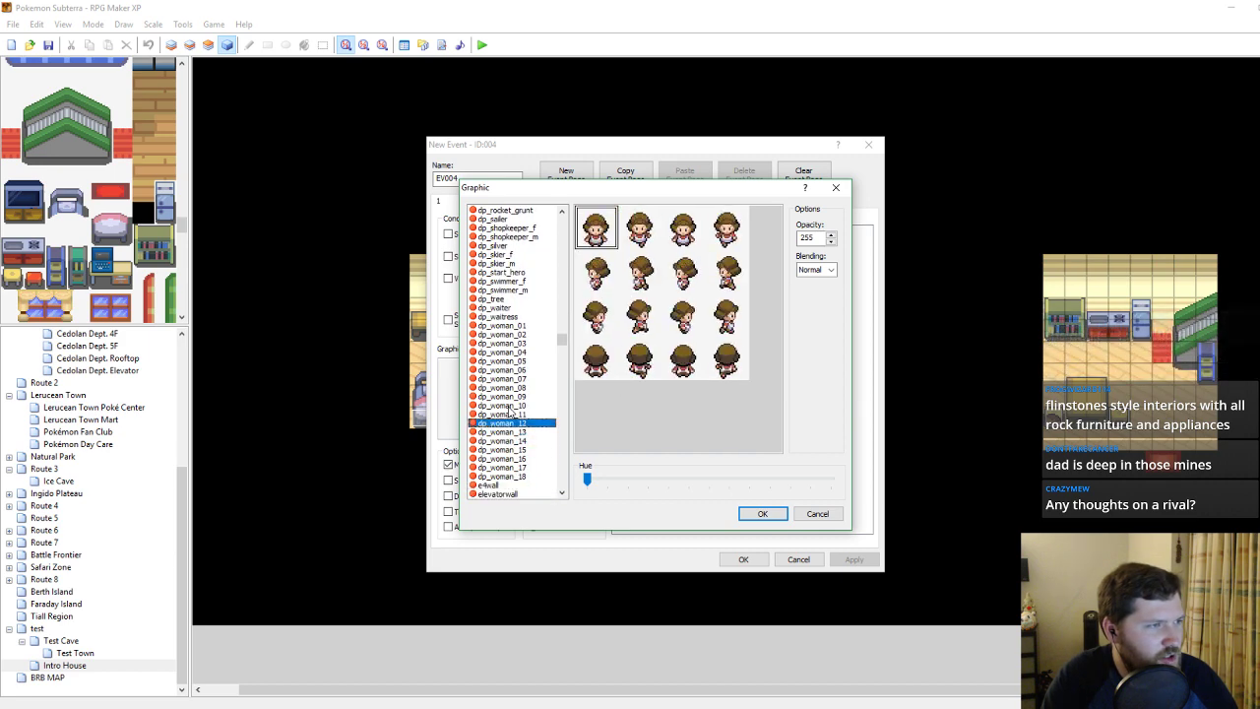
Examine the waiter, sailor, old man and old woman sprites as alternatives for the east stool's event.
click(493, 309)
click(495, 318)
scroll(495, 318, up, 3)
click(495, 317)
click(496, 300)
scroll(497, 308, up, 3)
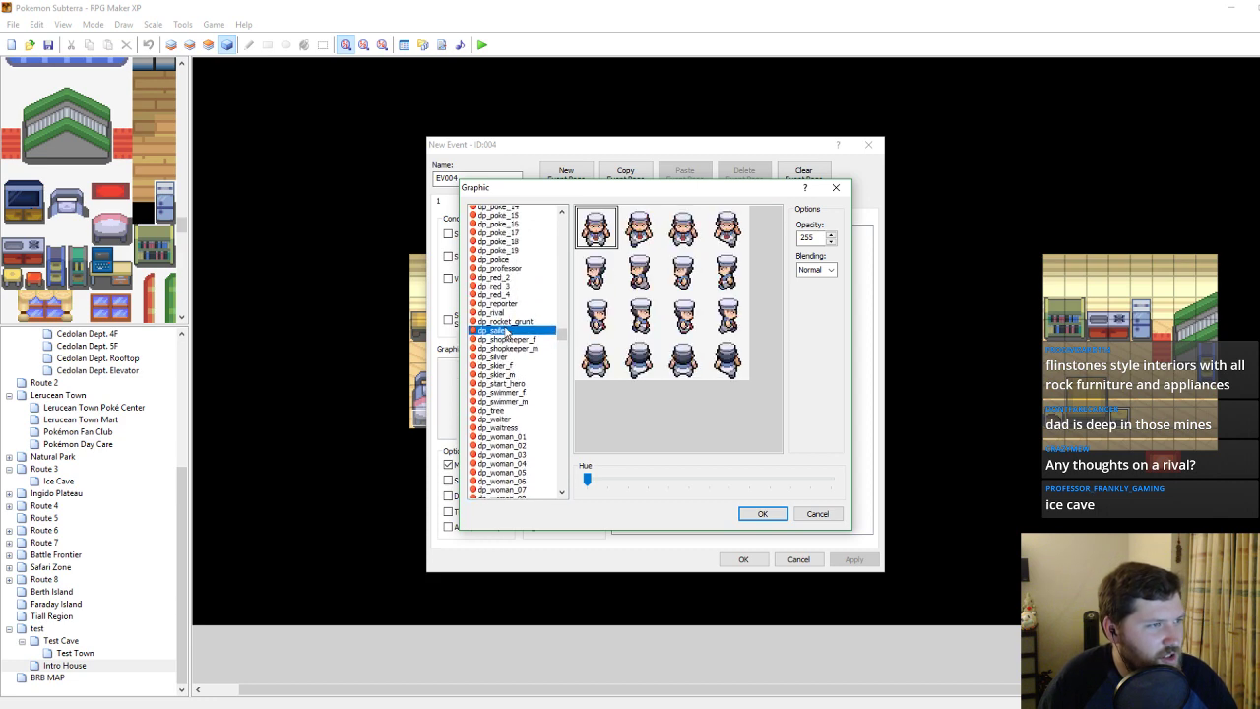
click(500, 285)
scroll(500, 285, up, 2)
scroll(500, 285, up, 3)
click(500, 283)
scroll(500, 295, up, 3)
click(505, 336)
click(500, 283)
scroll(500, 286, up, 3)
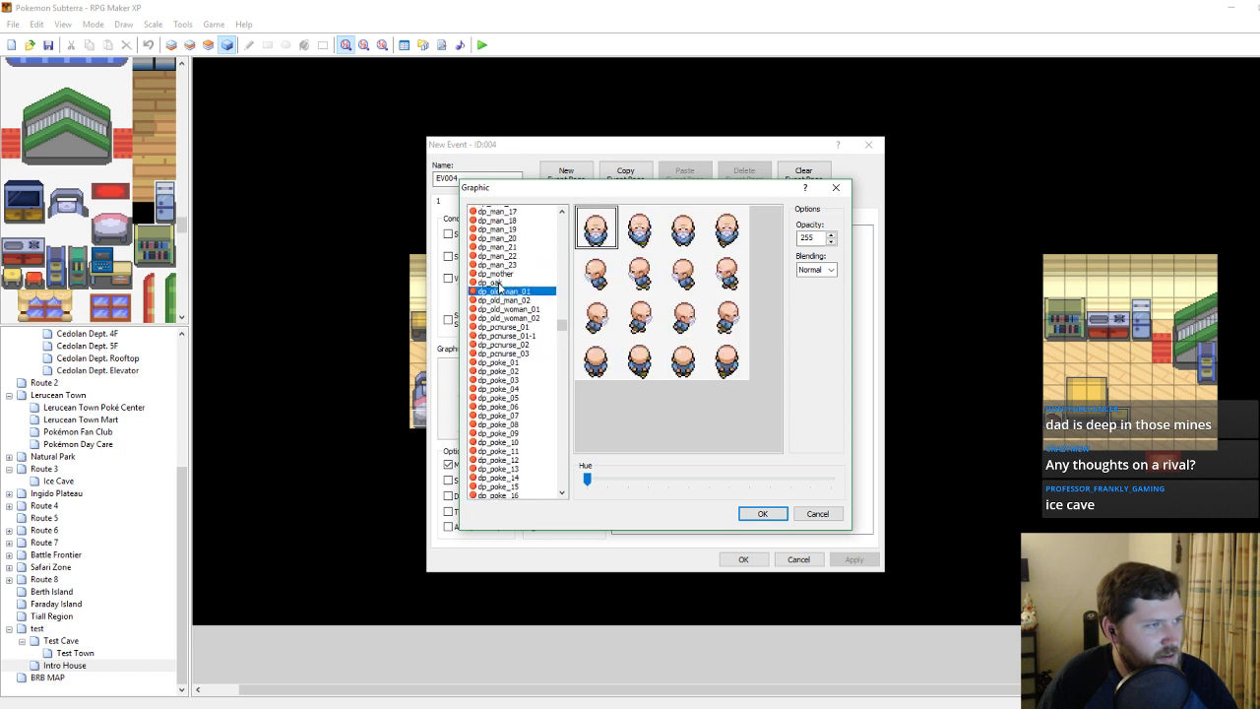
click(507, 397)
click(506, 388)
click(506, 397)
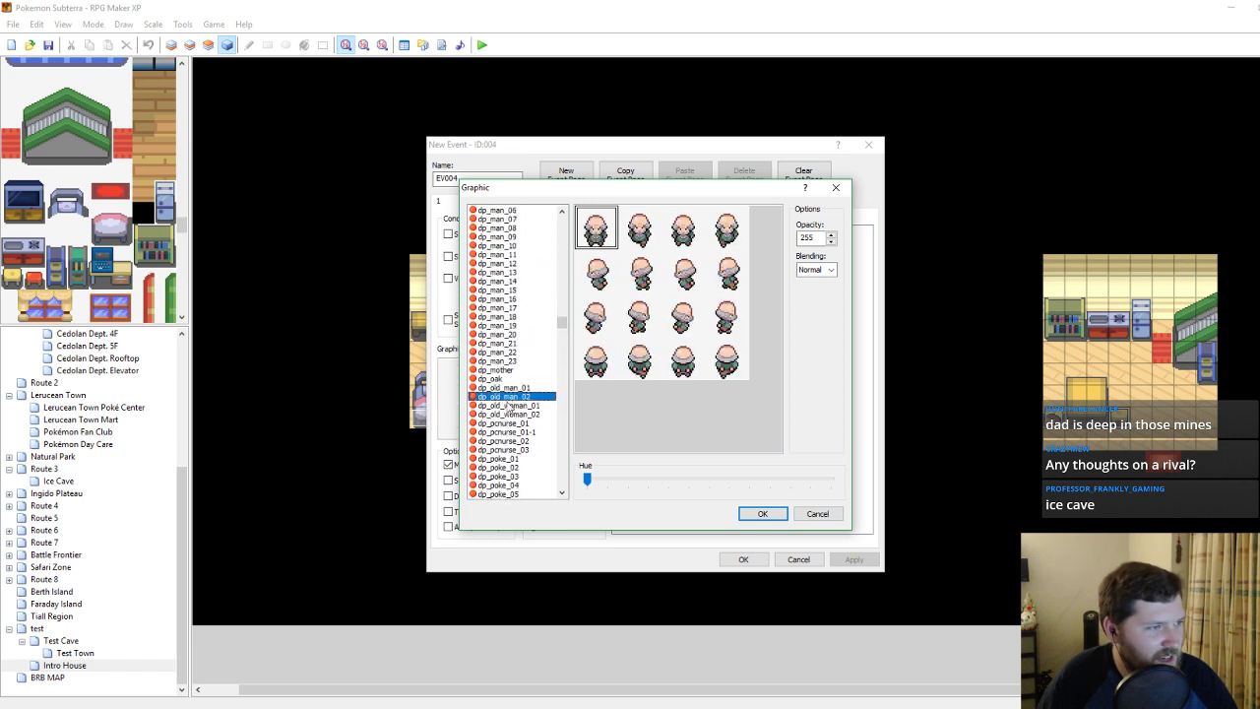
click(512, 413)
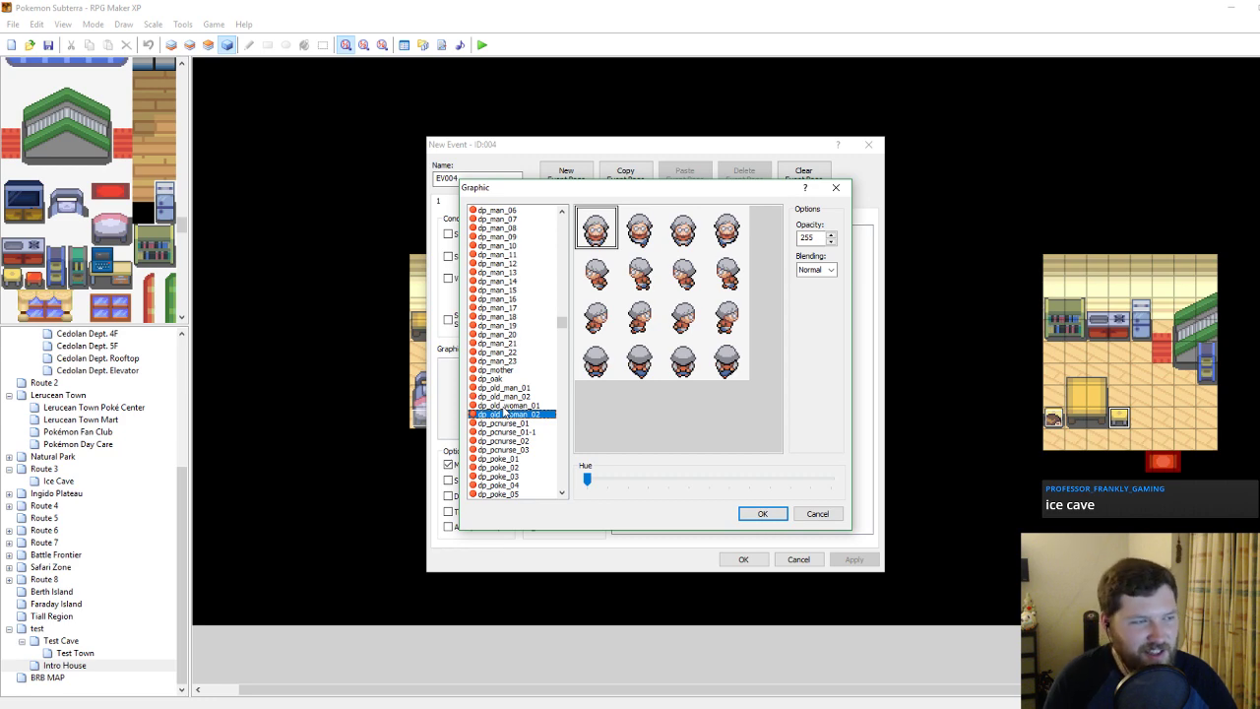
Discard the unsaved event on the east stool and delete the character event on the west stool.
click(818, 514)
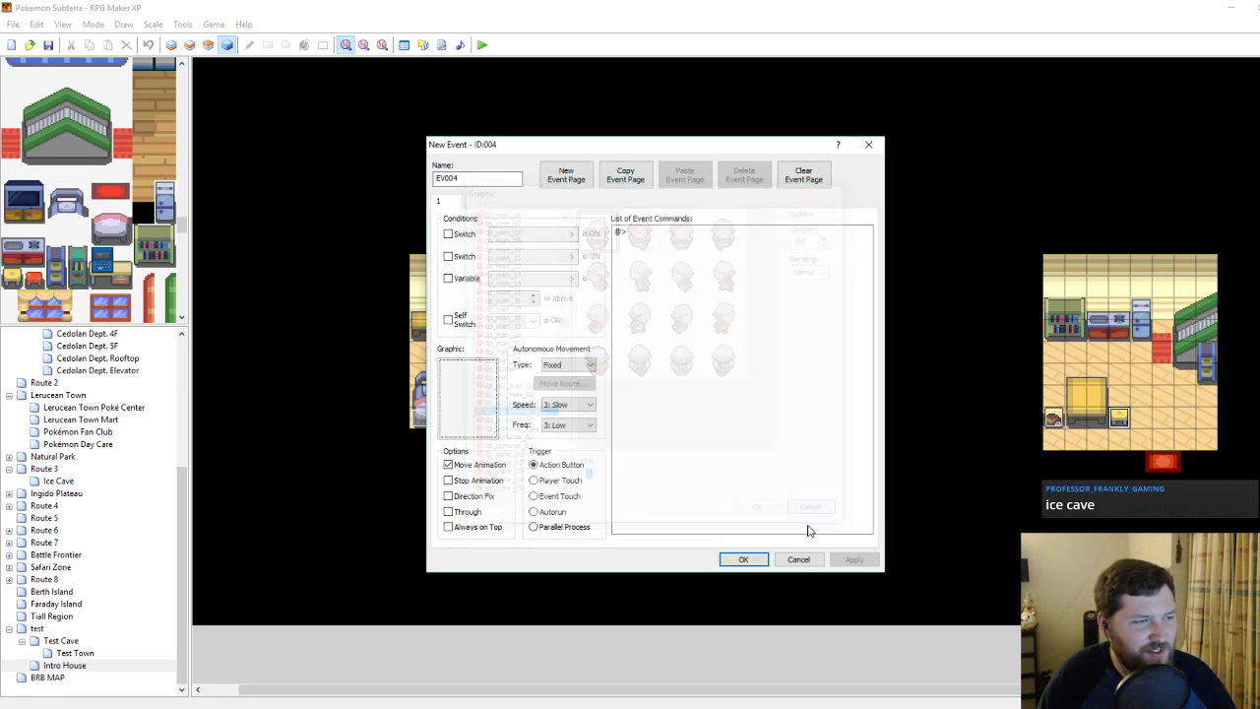
click(798, 559)
click(1053, 418)
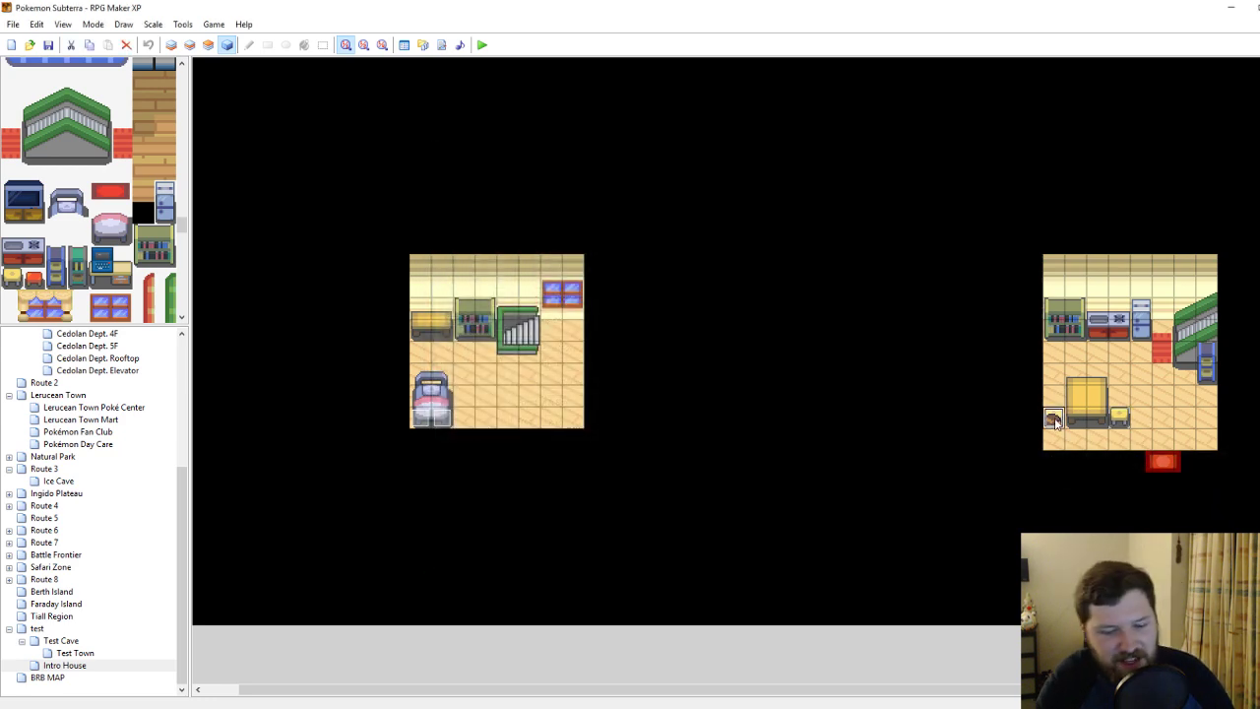
Start a new event on the stool east of the table and open its graphic choices.
right_click(1120, 417)
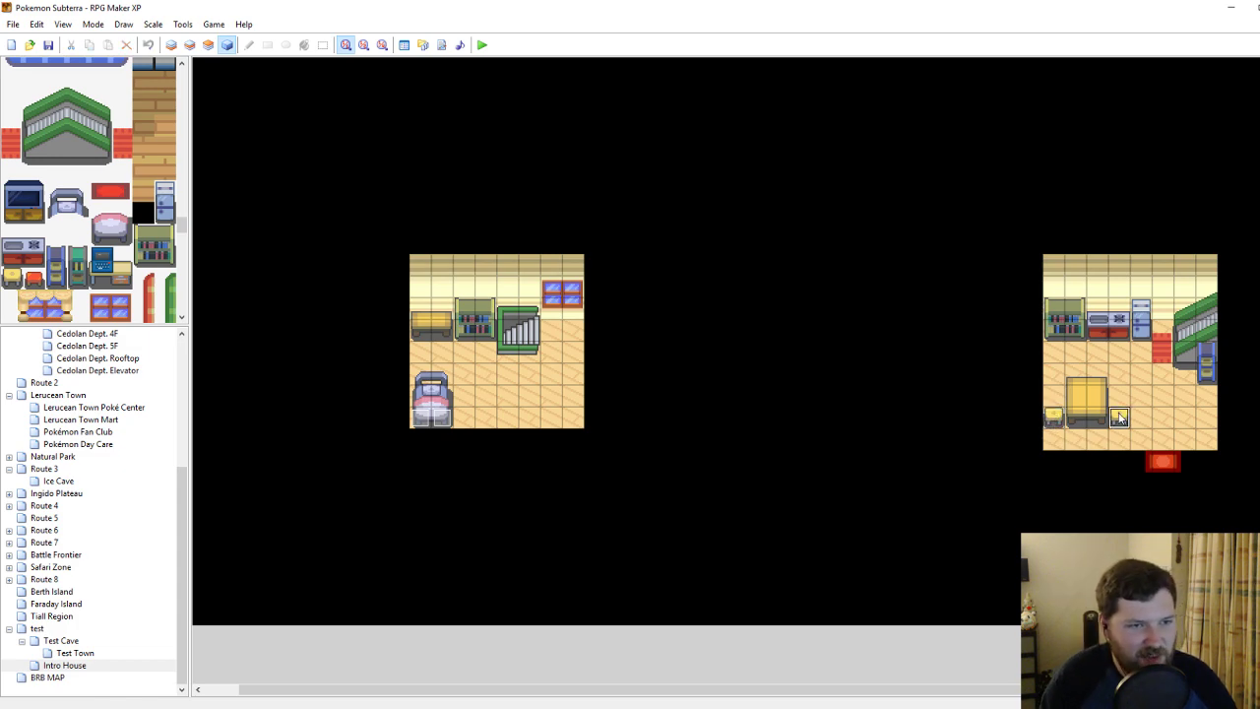
click(1161, 422)
double_click(459, 396)
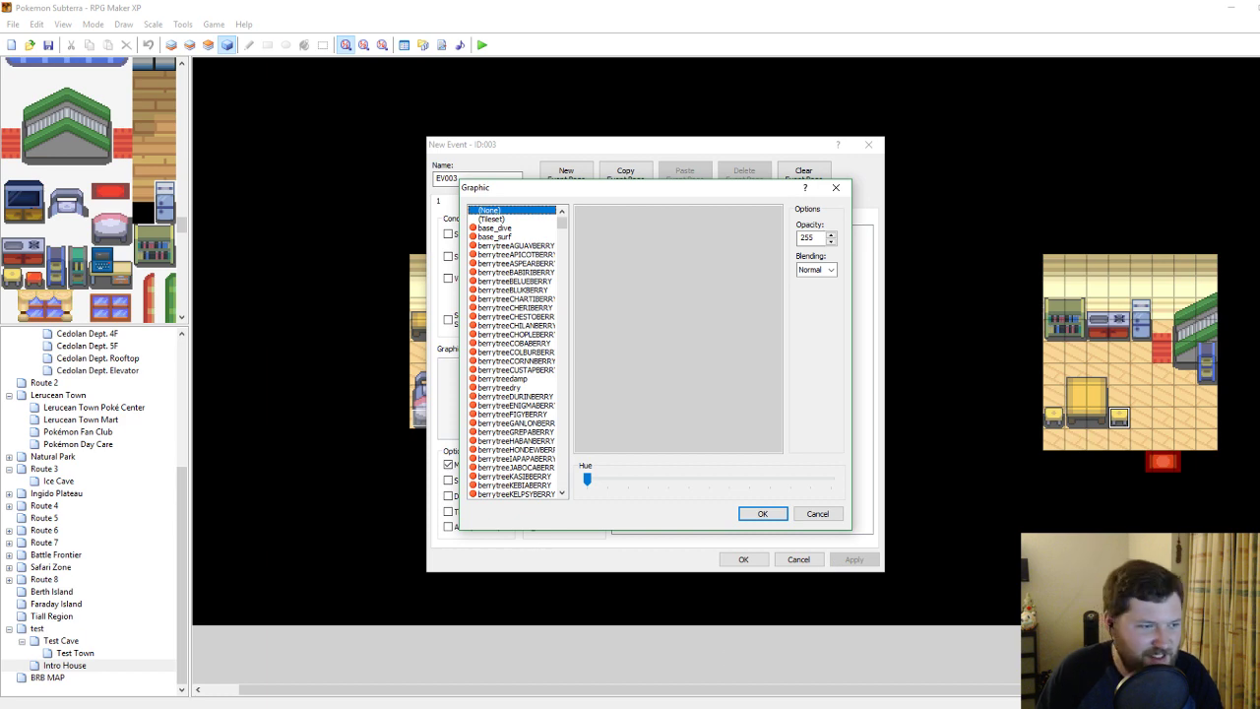
Add the bullet "Dad deep in the mines, find him?" under Ideas 7/7 in the Google Docs game design document, and return to RPG Maker XP.
click(541, 707)
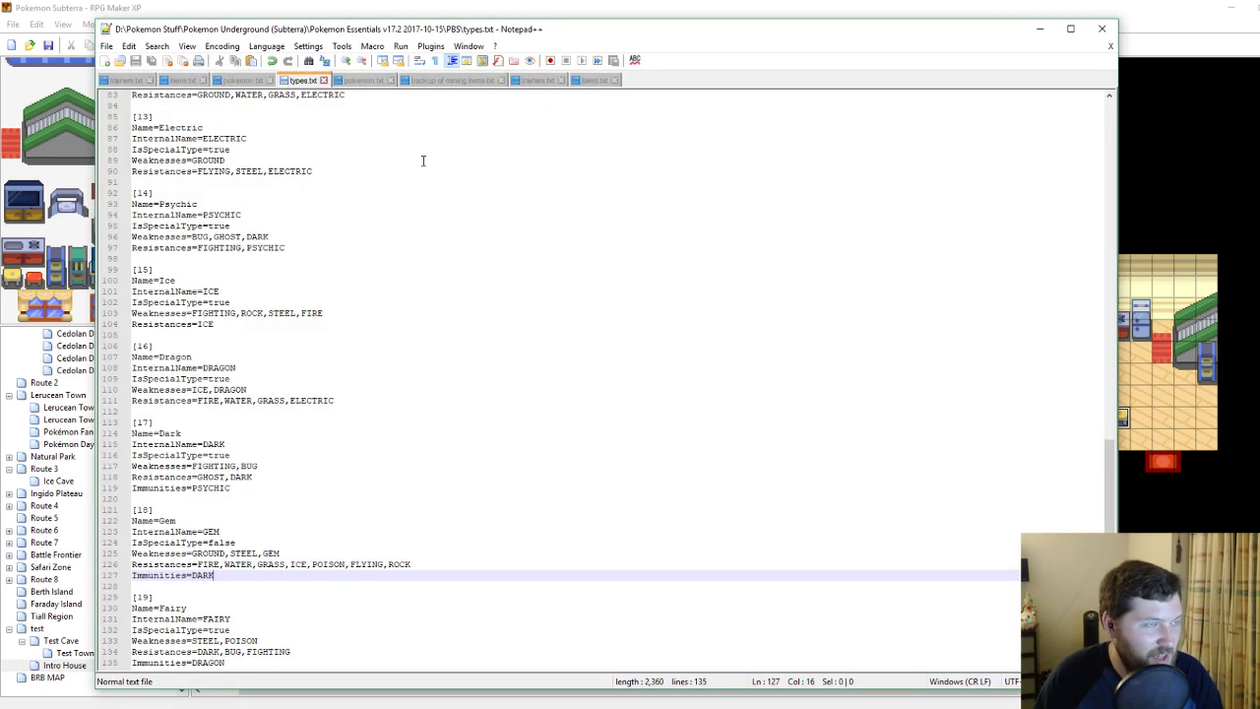
click(283, 703)
mouse_move(167, 705)
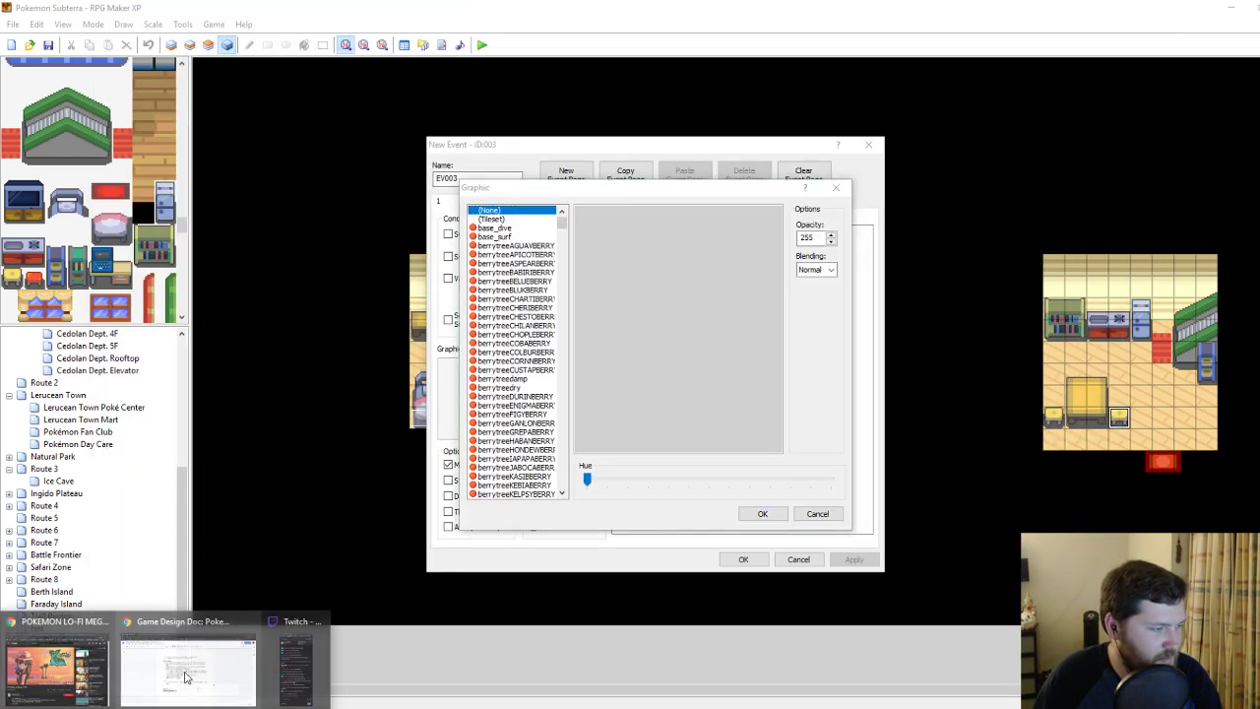
click(182, 669)
key(ctrl+shift+8)
text(Dad de)
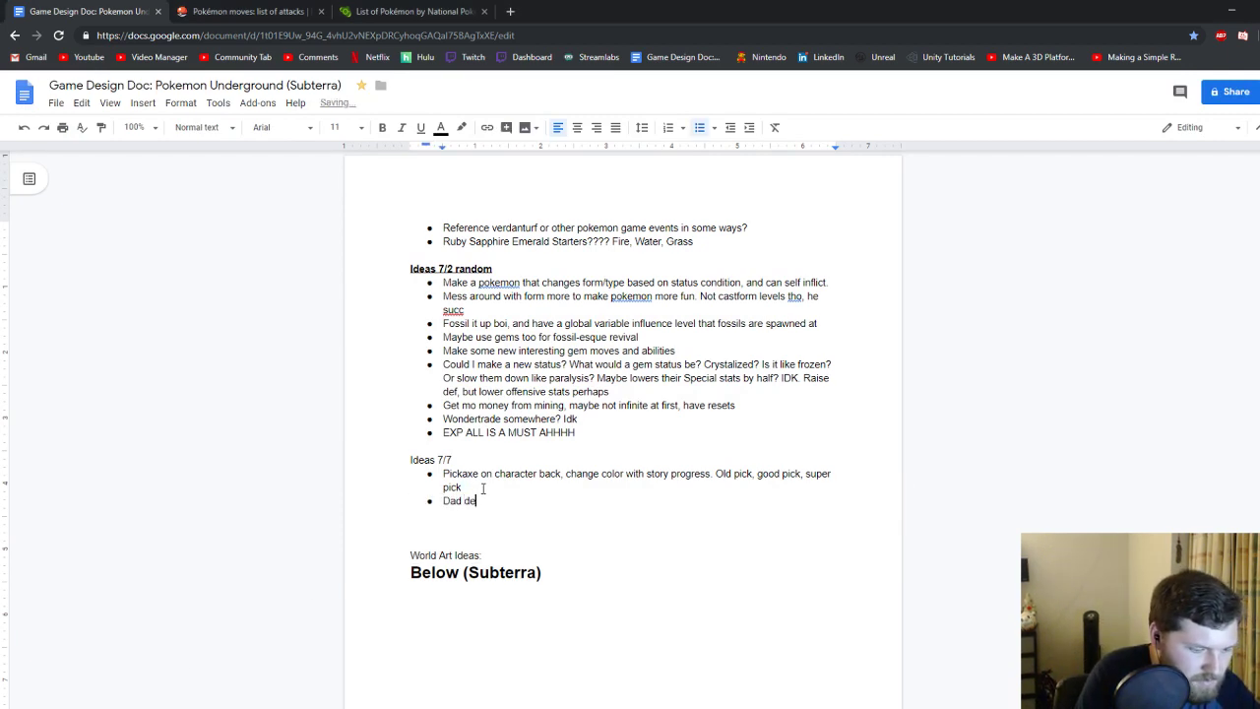
text(ep in the mines, find him?)
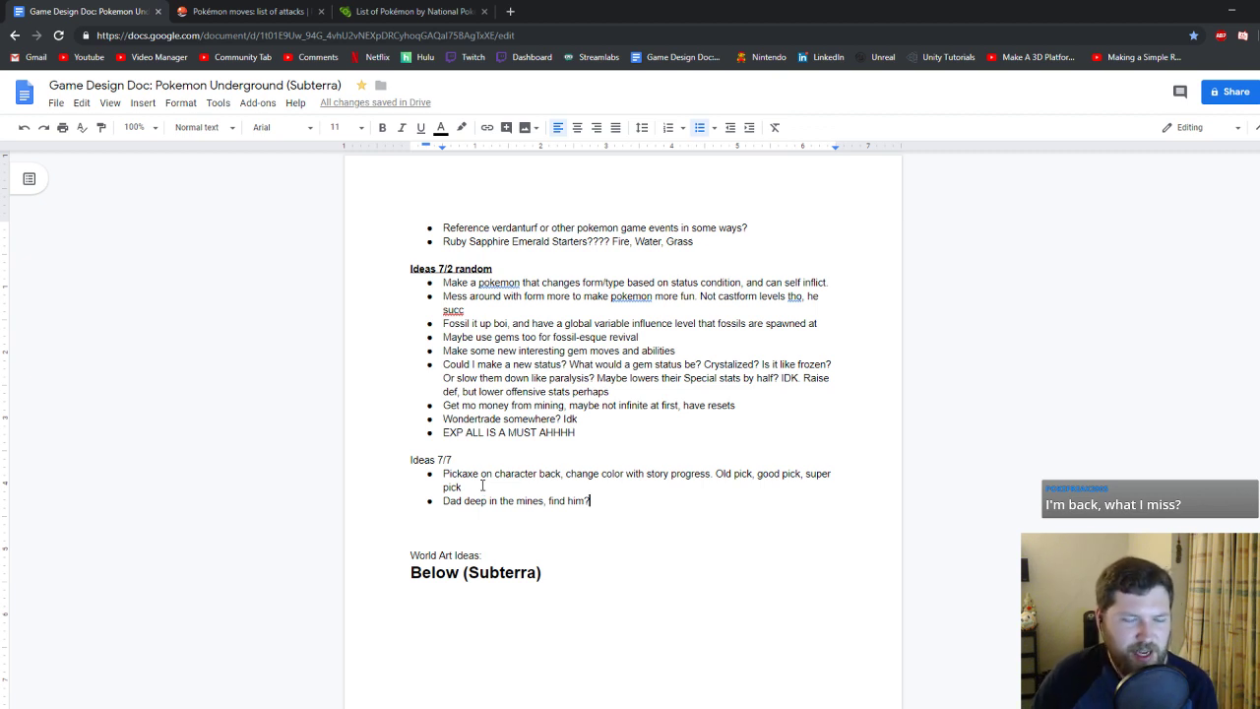
key(alt+Tab)
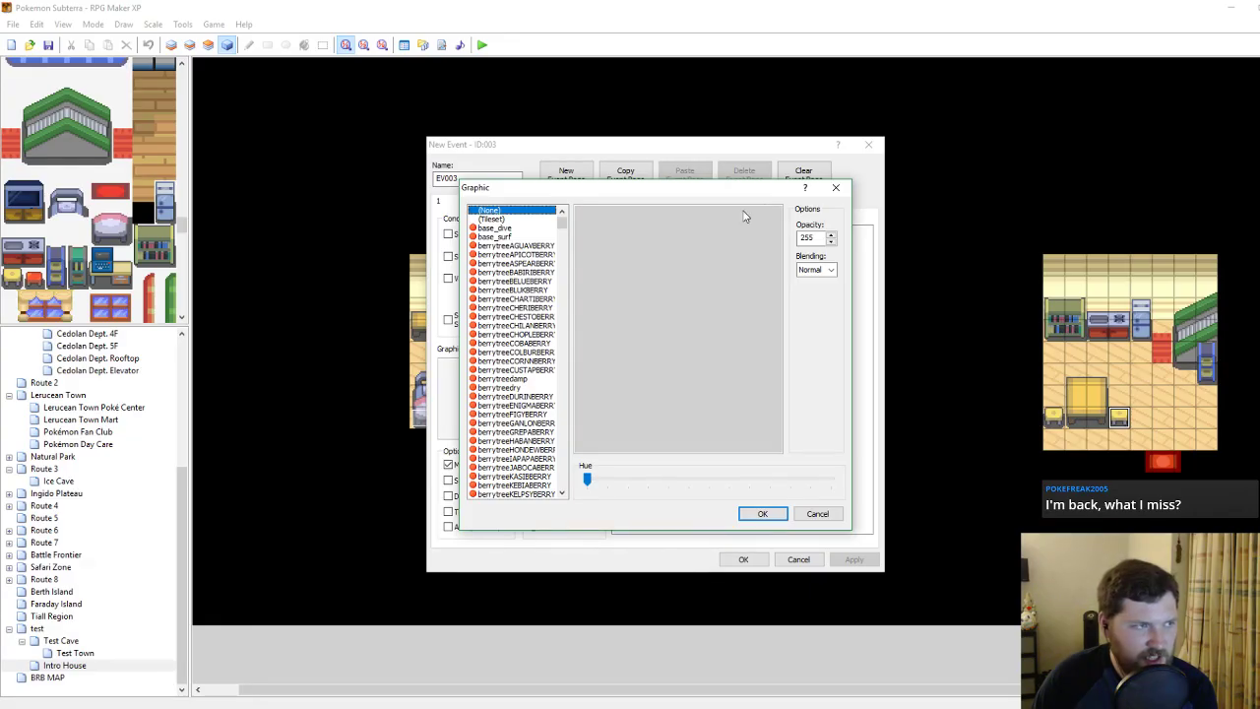
Reopen the event's graphic choices and examine the character sprites from dp_rocket_grunt back to dp_police.
click(836, 188)
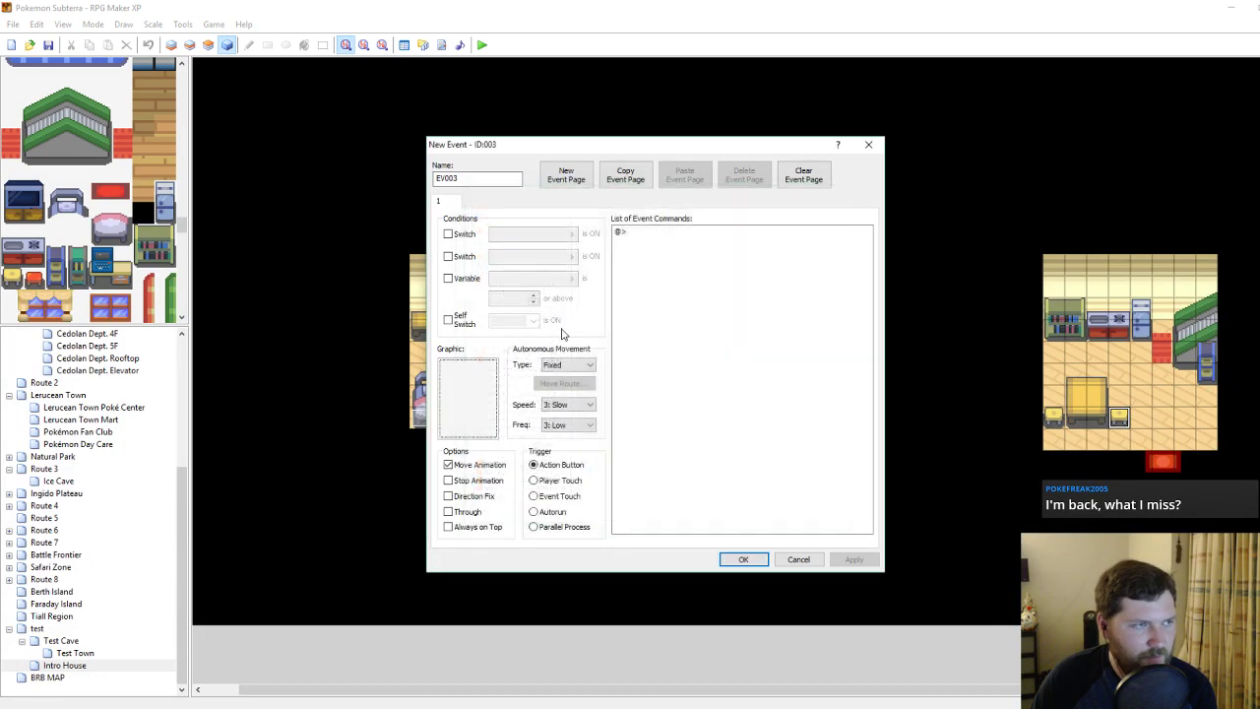
double_click(456, 405)
drag(564, 261, 557, 336)
click(506, 344)
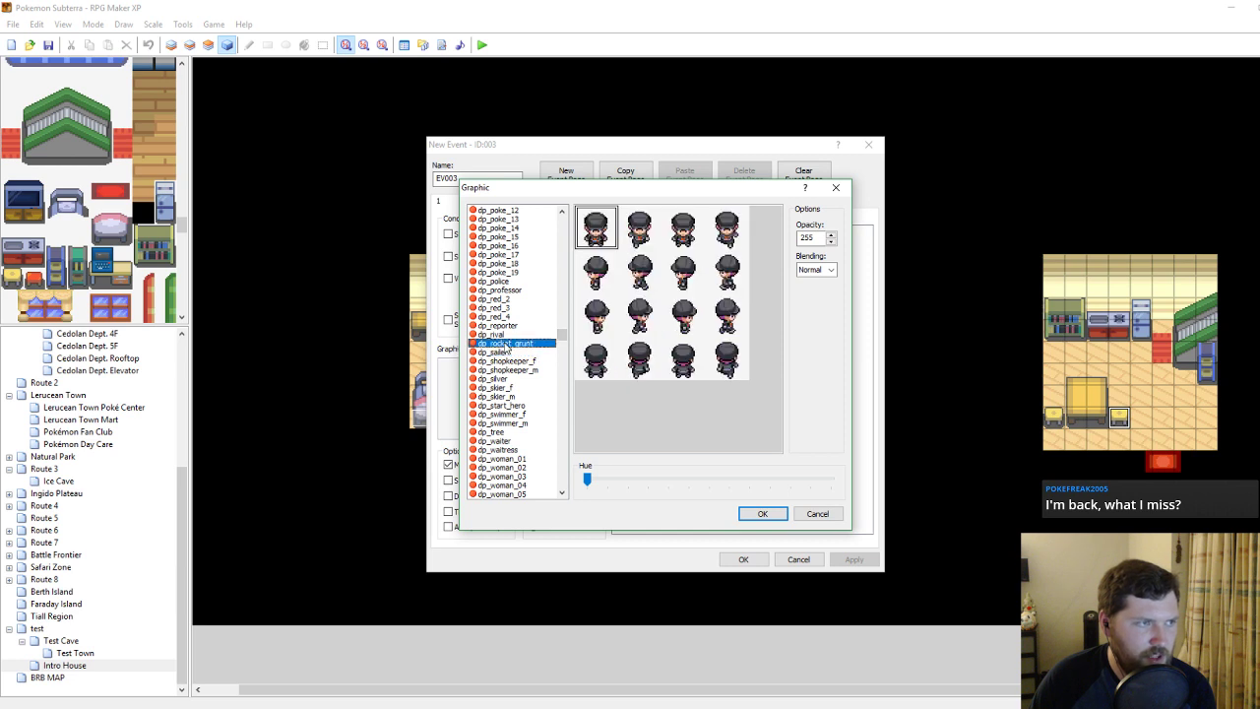
key(Up)
key(Up)
key(Up)
key(Up)
key(Up)
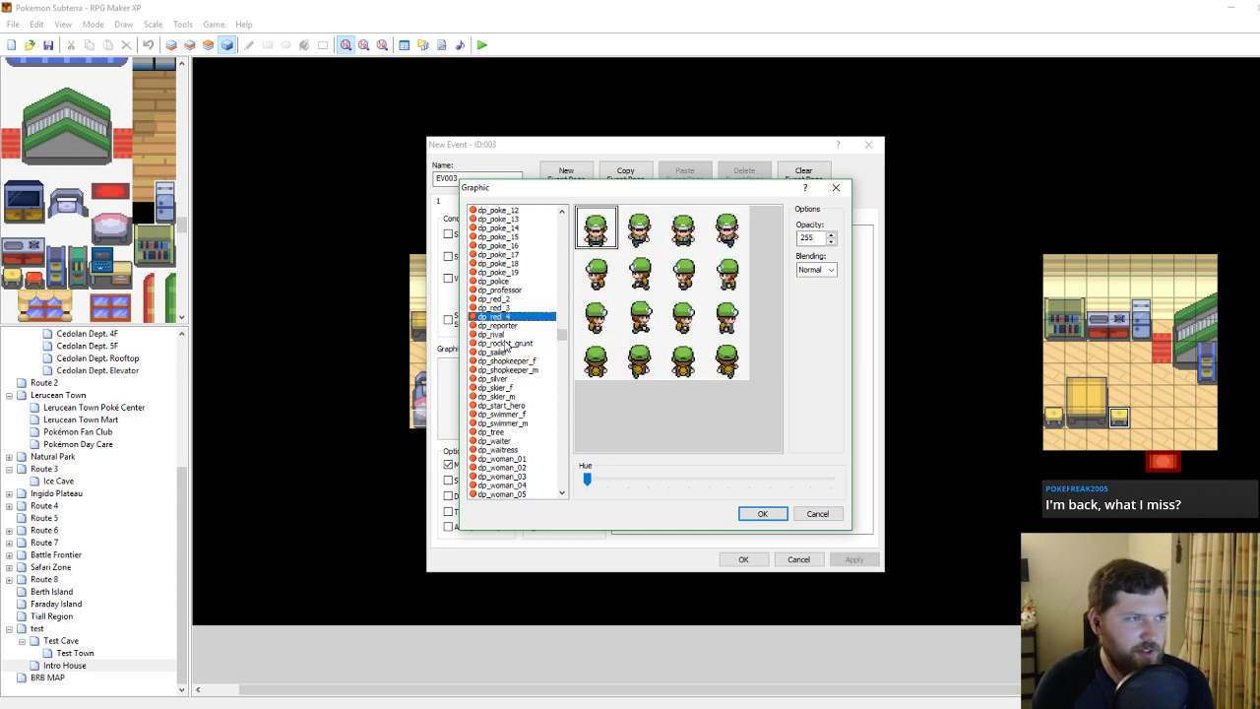
key(Up)
key(Down)
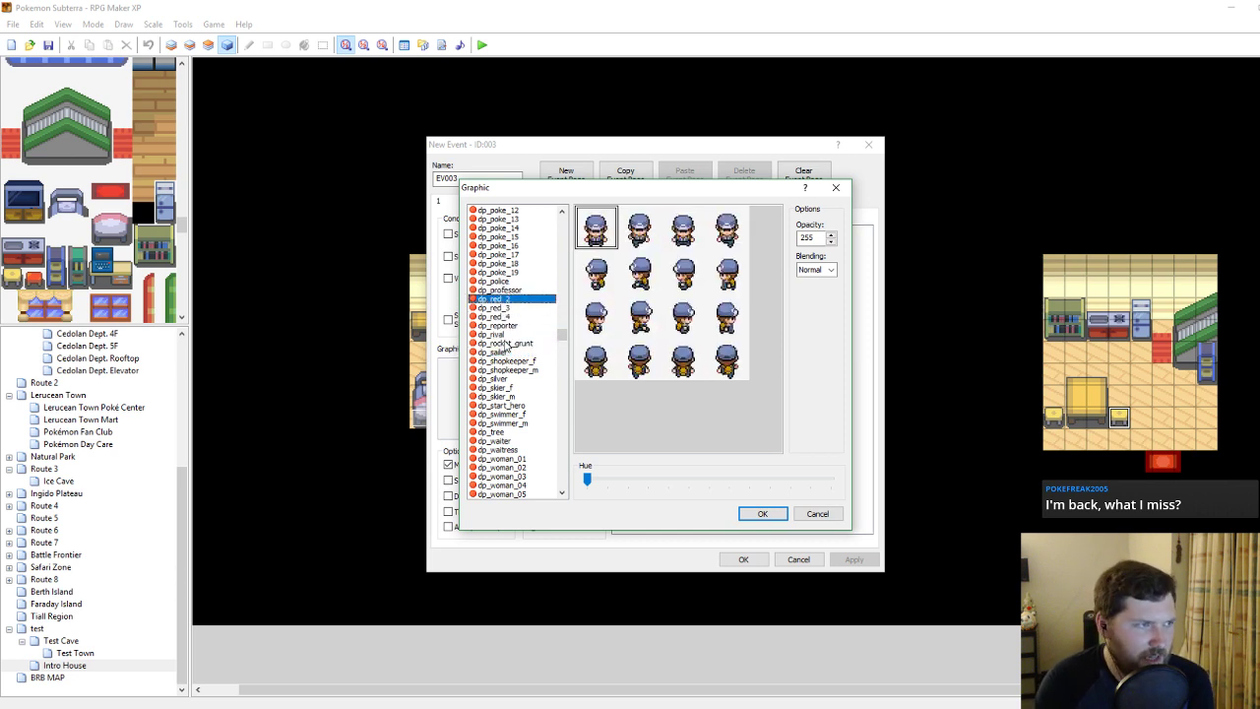
key(Down)
key(Up)
key(Up)
key(Up)
key(Up)
key(Up)
key(Up)
key(Up)
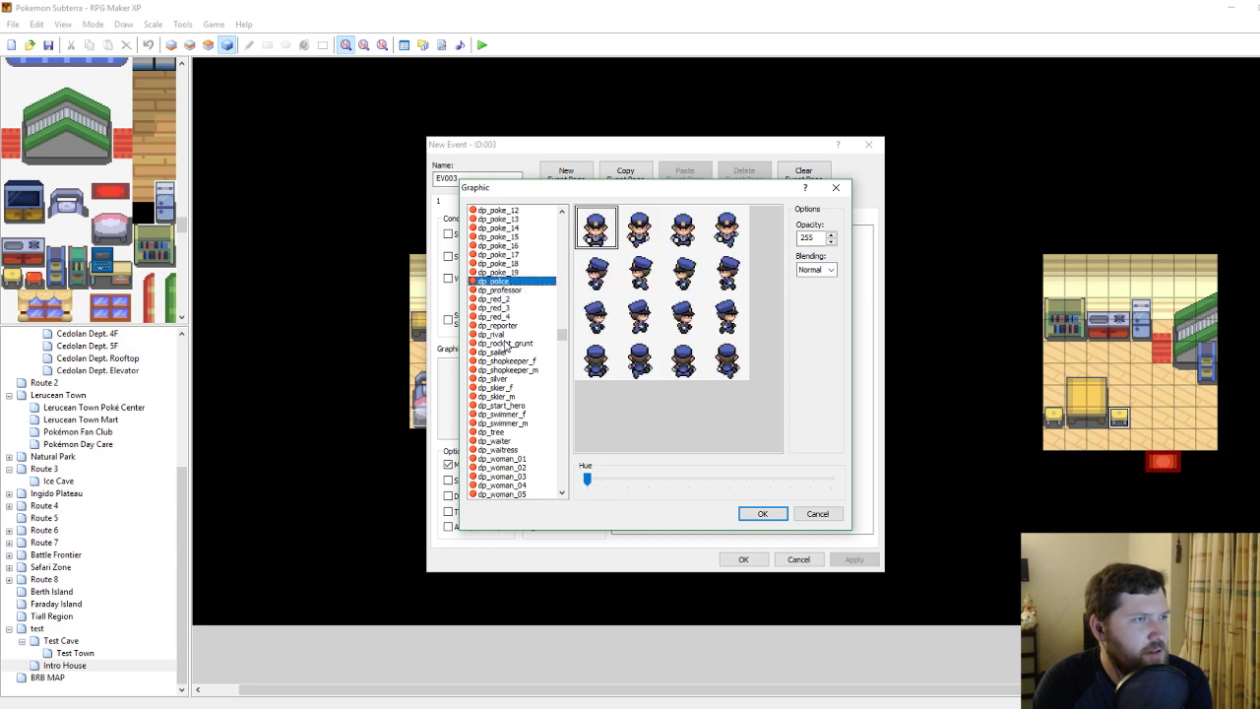
Examine the dp_poke sprites, going back through the list to dp_pcnurse_03.
key(Up)
key(Up)
key(Up)
key(Up)
key(Up)
key(Up)
key(Up)
key(Up)
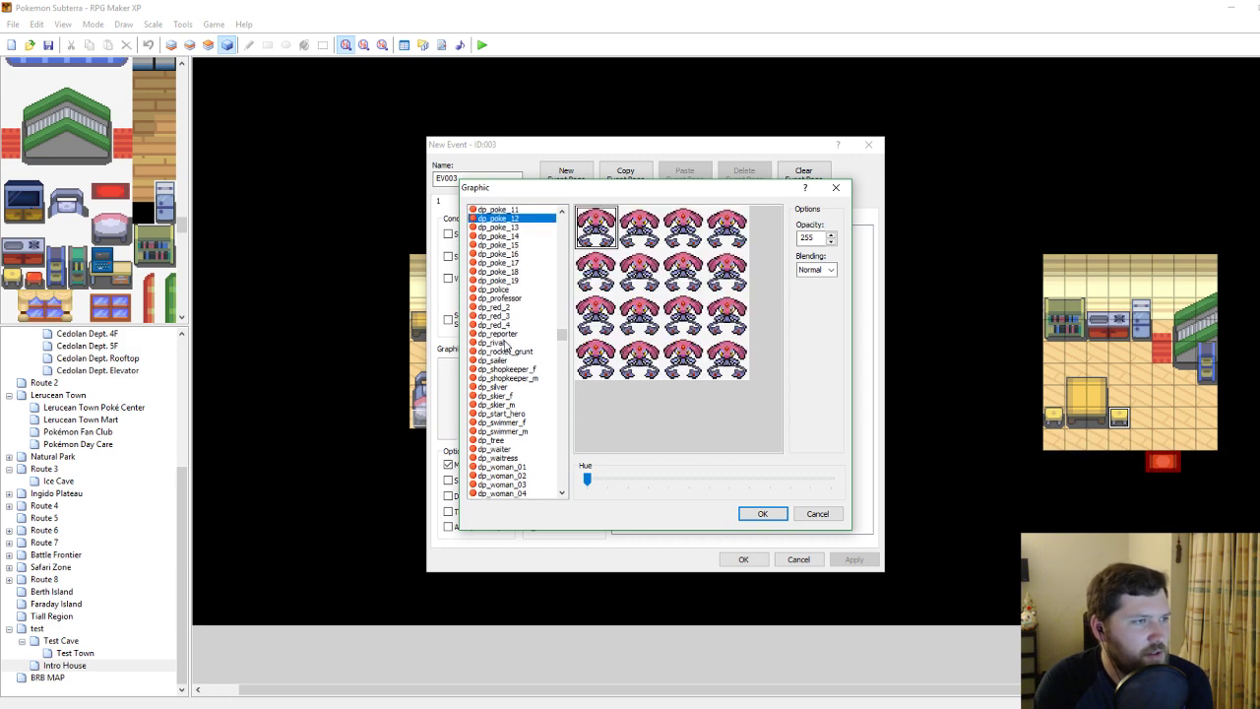
key(Up)
key(Up)
key(Up)
key(Up)
key(Up)
key(Up)
key(Up)
key(Up)
key(Up)
key(Up)
key(Up)
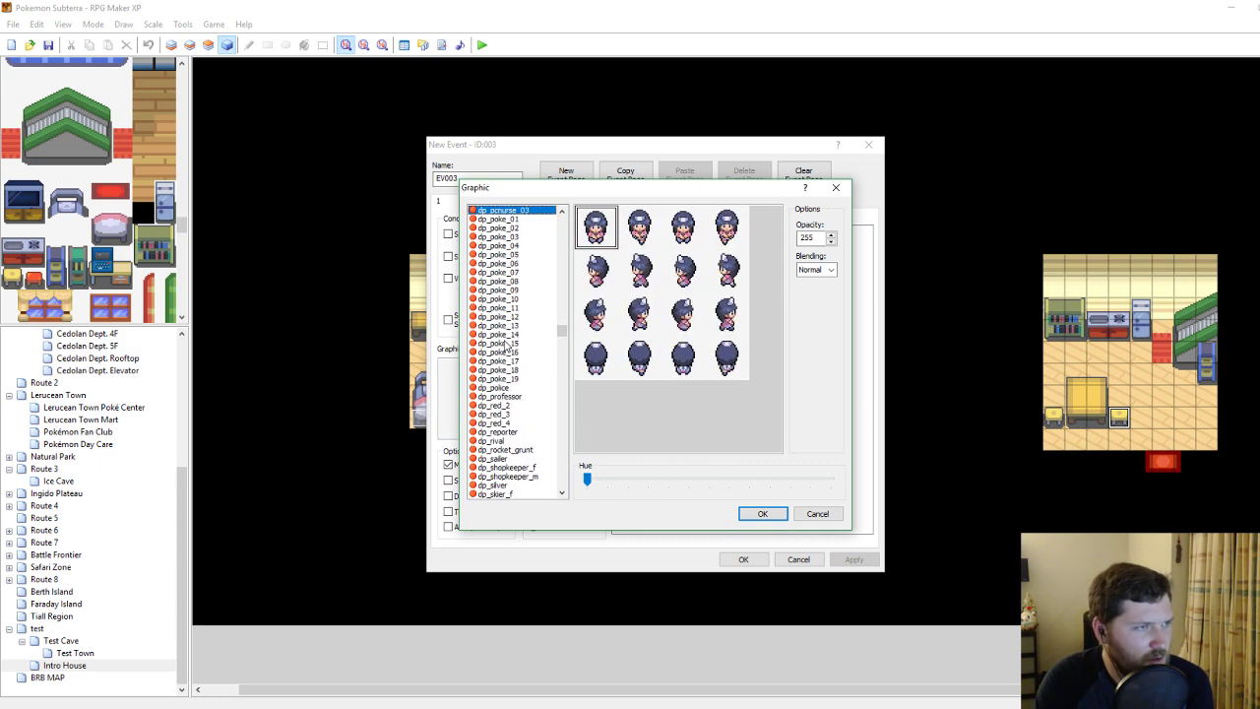
Examine the nurse, old woman, old man, mother and man sprites back to dp_man_10.
key(Up)
key(Up)
key(Up)
key(Up)
key(Up)
key(Up)
key(Up)
key(Up)
key(Up)
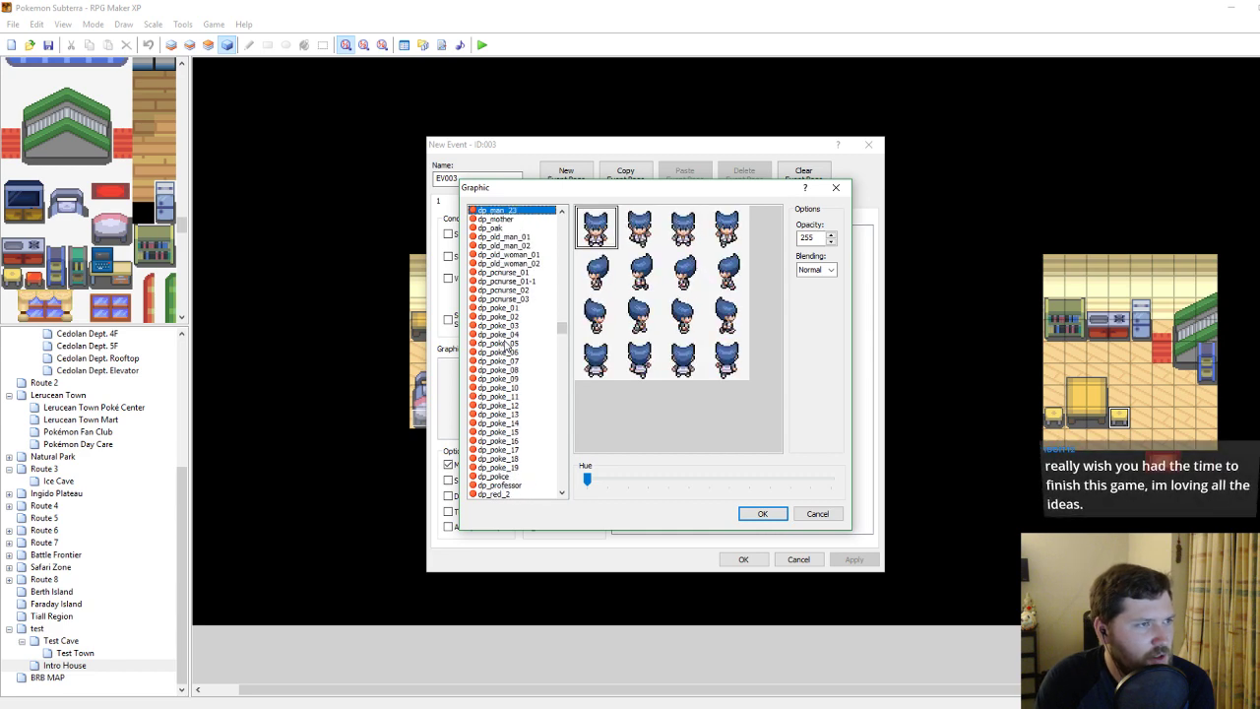
key(Up)
key(Up)
key(Up)
key(Up)
key(Up)
key(Up)
key(Up)
key(Up)
key(Up)
key(Up)
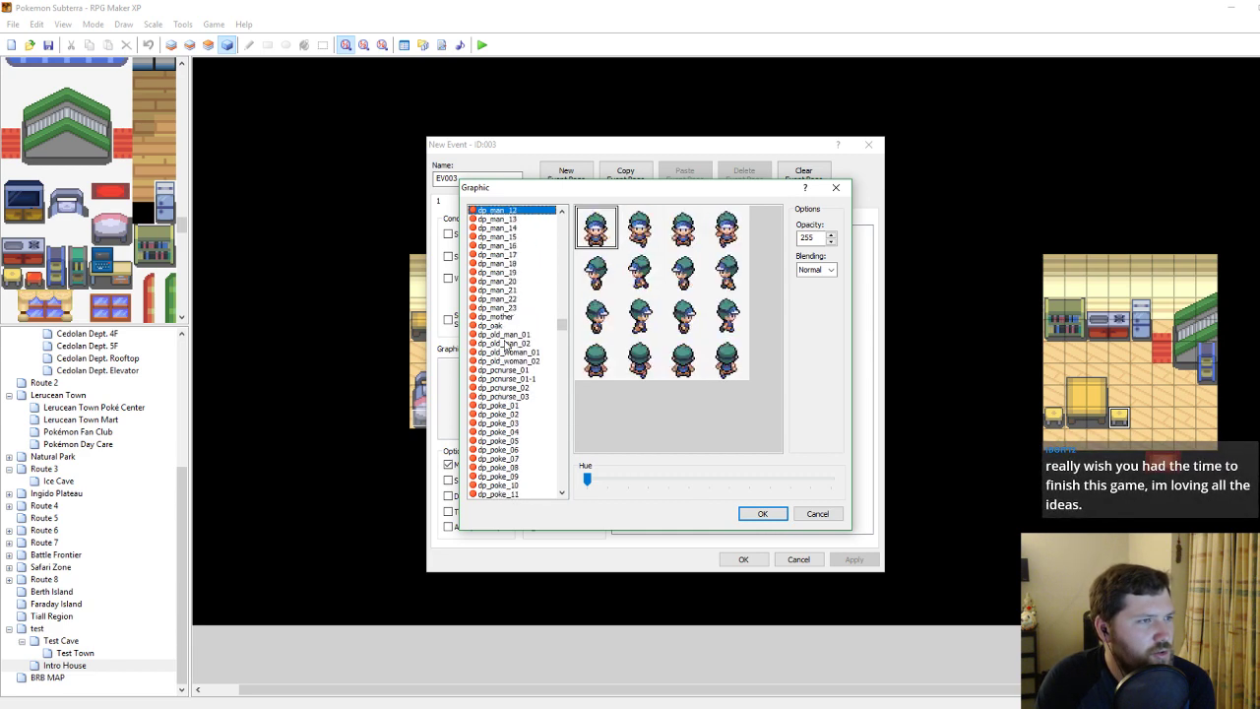
key(Up)
key(Up)
key(Up)
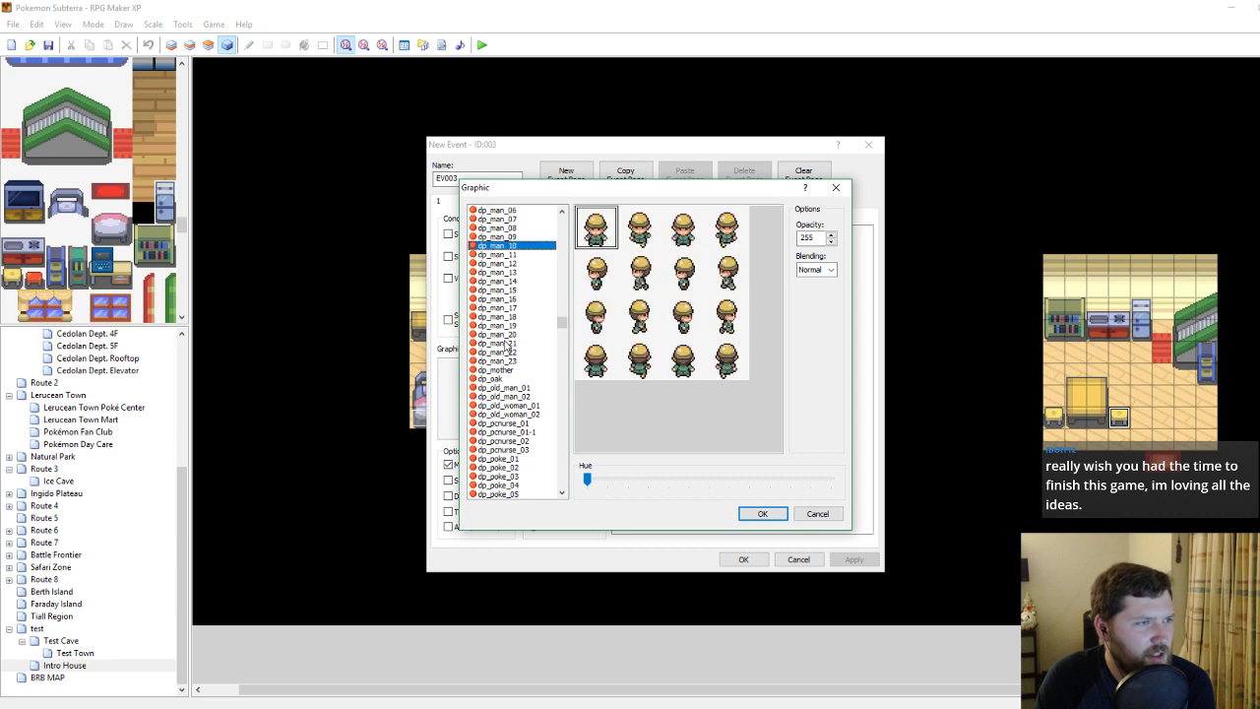
Examine the sprites from dp_man_09 back through the heroine set to dp_hero_save, and return to the dp_man_10 preview.
key(Up)
key(Up)
key(Up)
key(Up)
key(Up)
key(Up)
key(Up)
key(Up)
key(Up)
key(Up)
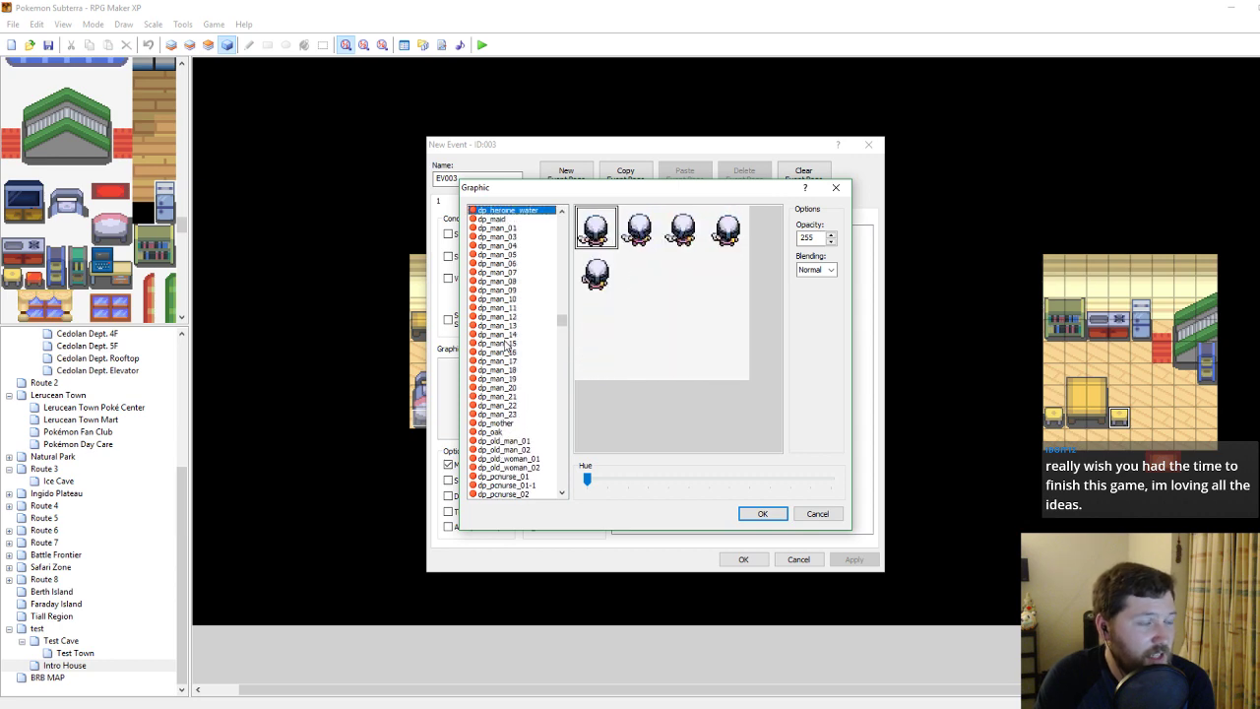
key(Up)
key(Up)
key(Up)
key(Up)
key(Up)
key(Up)
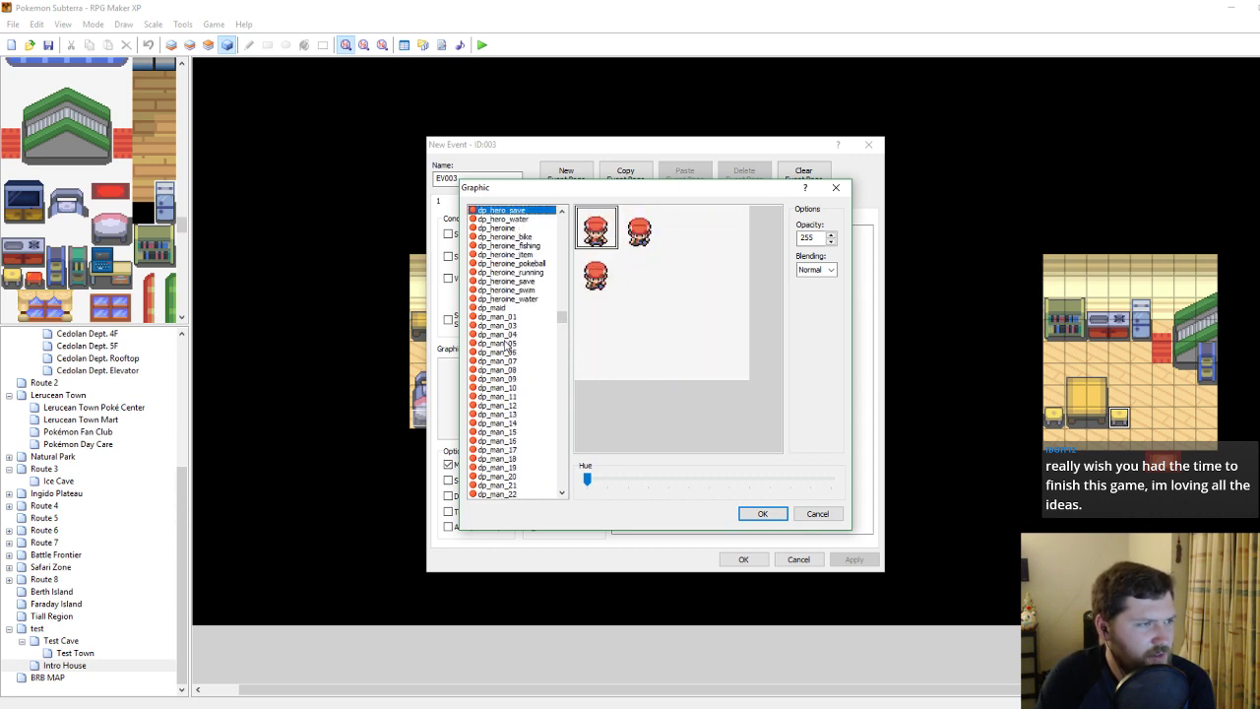
click(505, 389)
scroll(503, 390, up, 6)
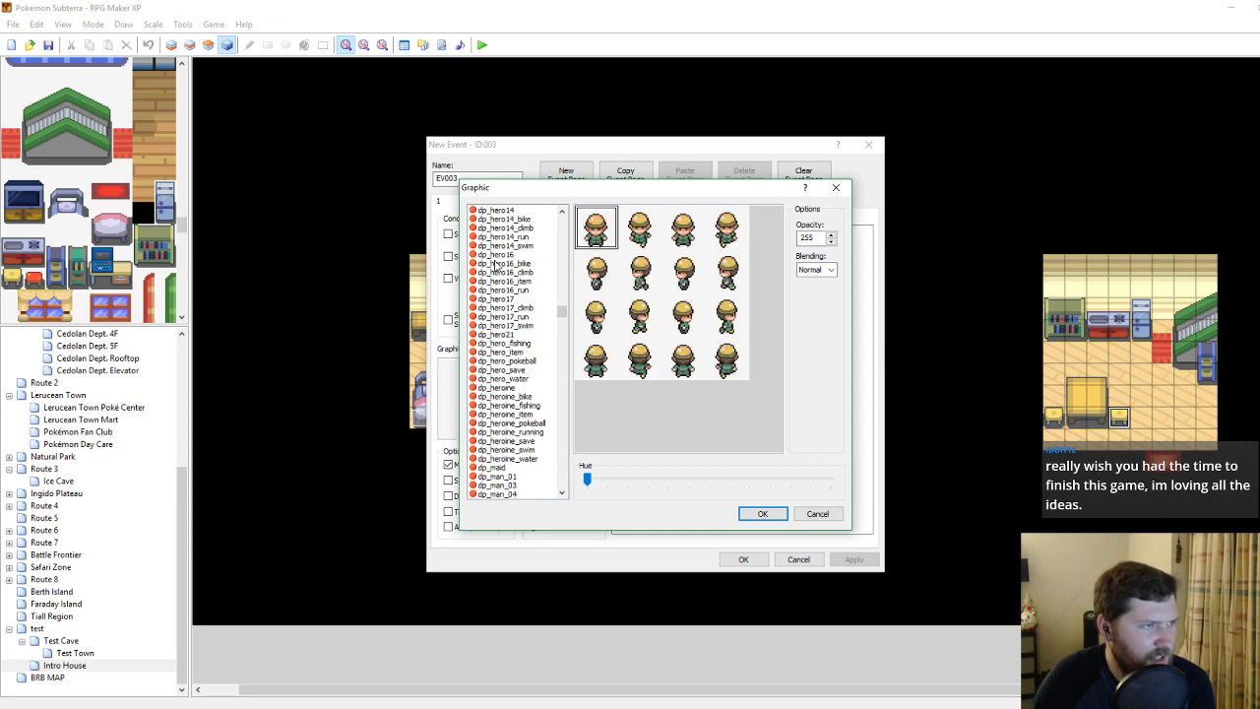
Examine the numbered hero sprites and the gym leader sprites dp_gym_06 to dp_gym_08, ending on dp_hero12.
click(495, 263)
scroll(495, 312, up, 4)
click(495, 310)
scroll(495, 310, up, 3)
click(495, 309)
click(495, 282)
click(502, 290)
click(505, 299)
click(508, 309)
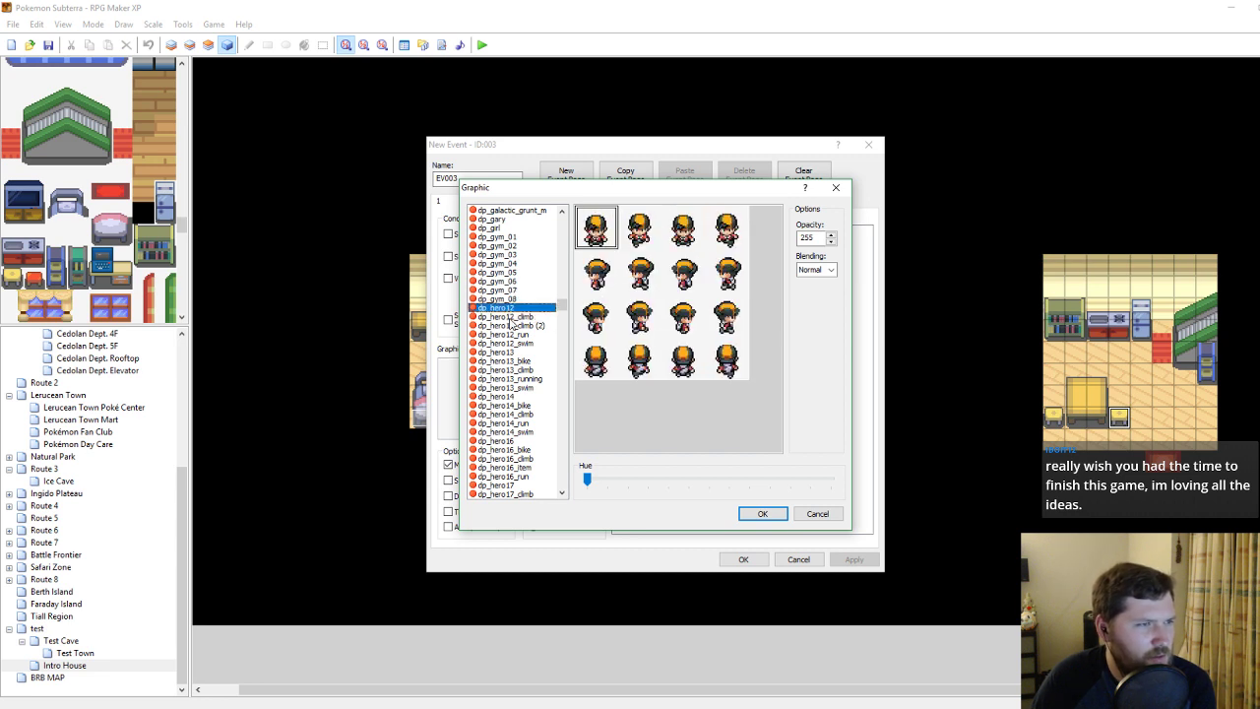
Compare the climb, run and swim variants of dp_hero12 with dp_hero13, and return to dp_hero12.
click(510, 316)
click(511, 326)
click(513, 335)
click(515, 344)
click(505, 352)
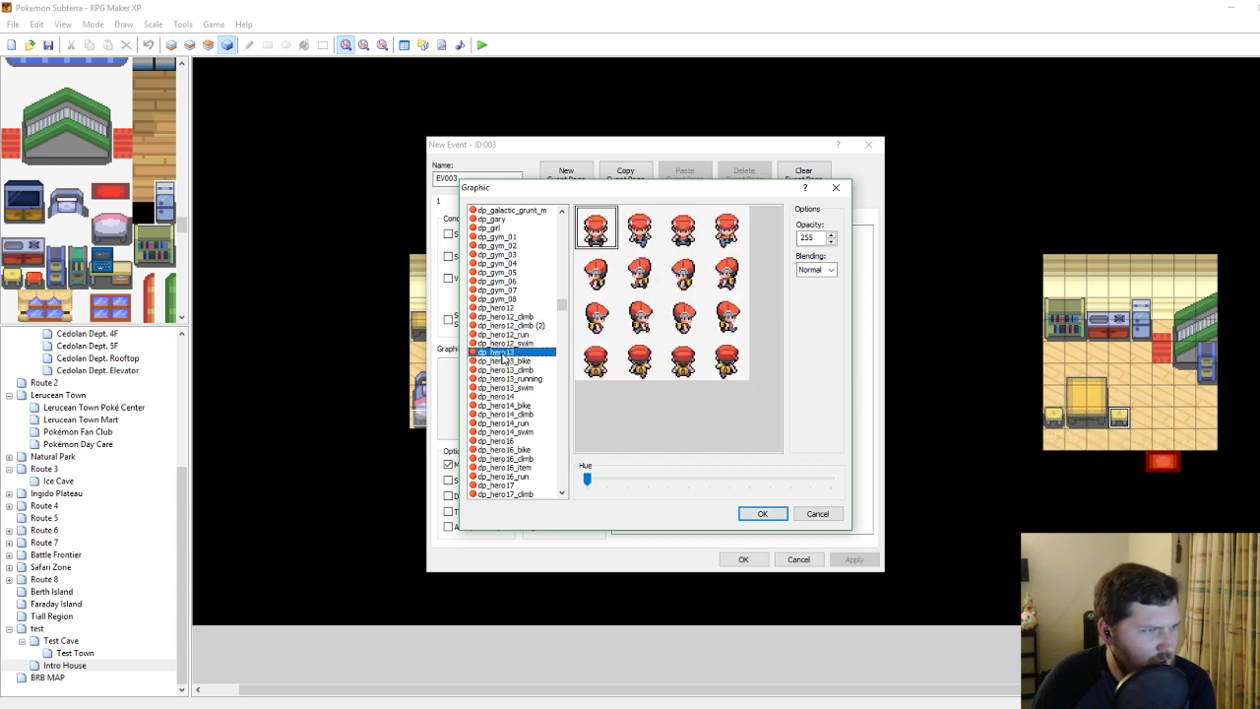
click(507, 343)
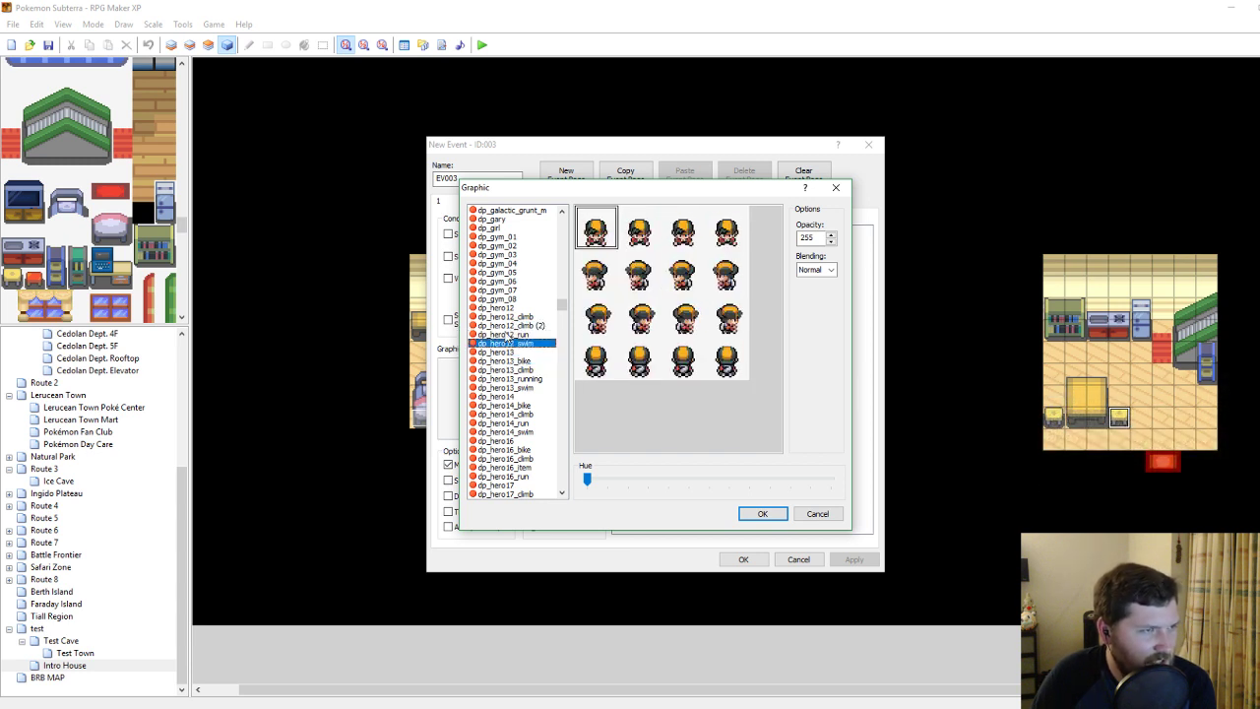
click(506, 335)
click(505, 326)
click(504, 317)
click(502, 309)
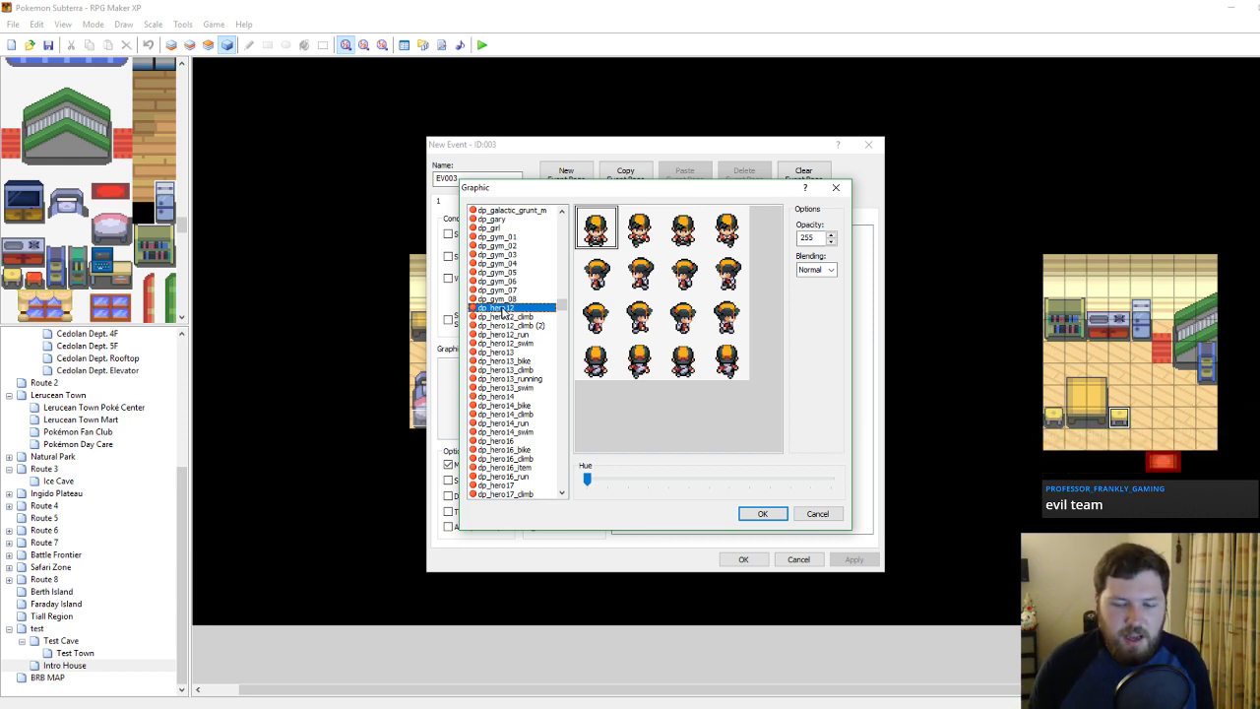
Examine the dp_gym_05, girl, Gary, Galactic grunt, Galactic boss and fisherman sprites.
click(494, 273)
scroll(495, 282, up, 3)
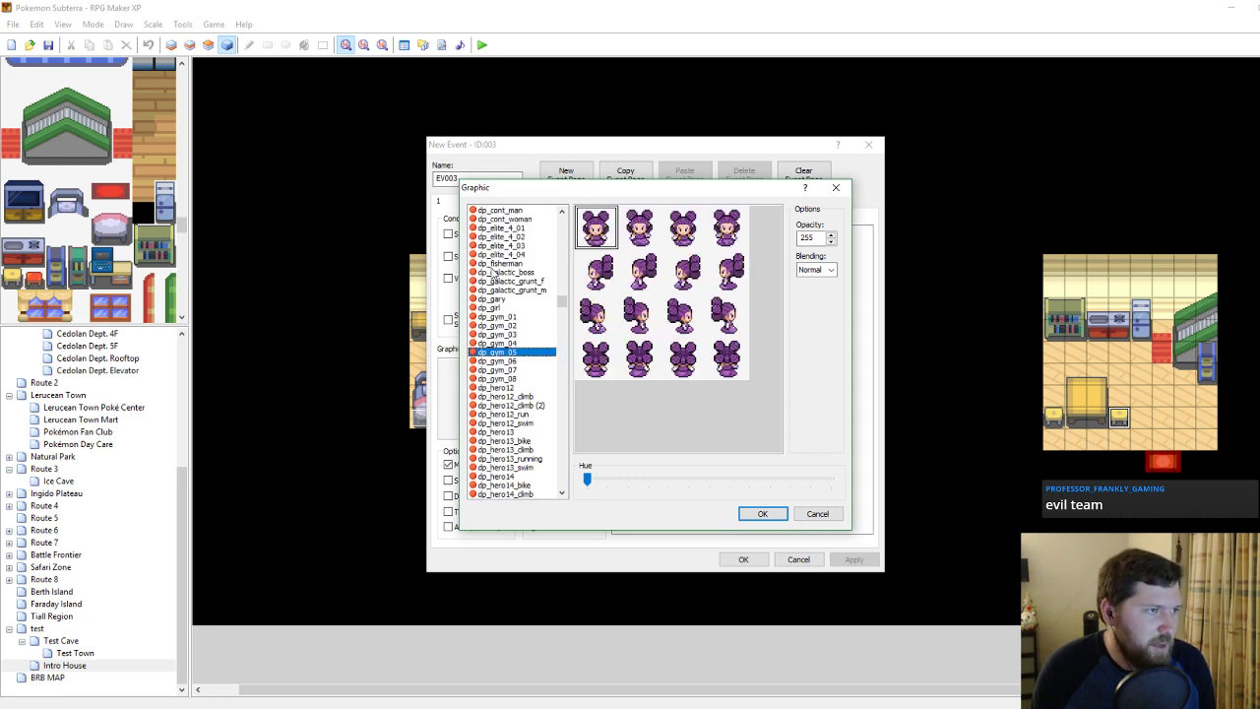
click(504, 307)
click(502, 298)
click(504, 289)
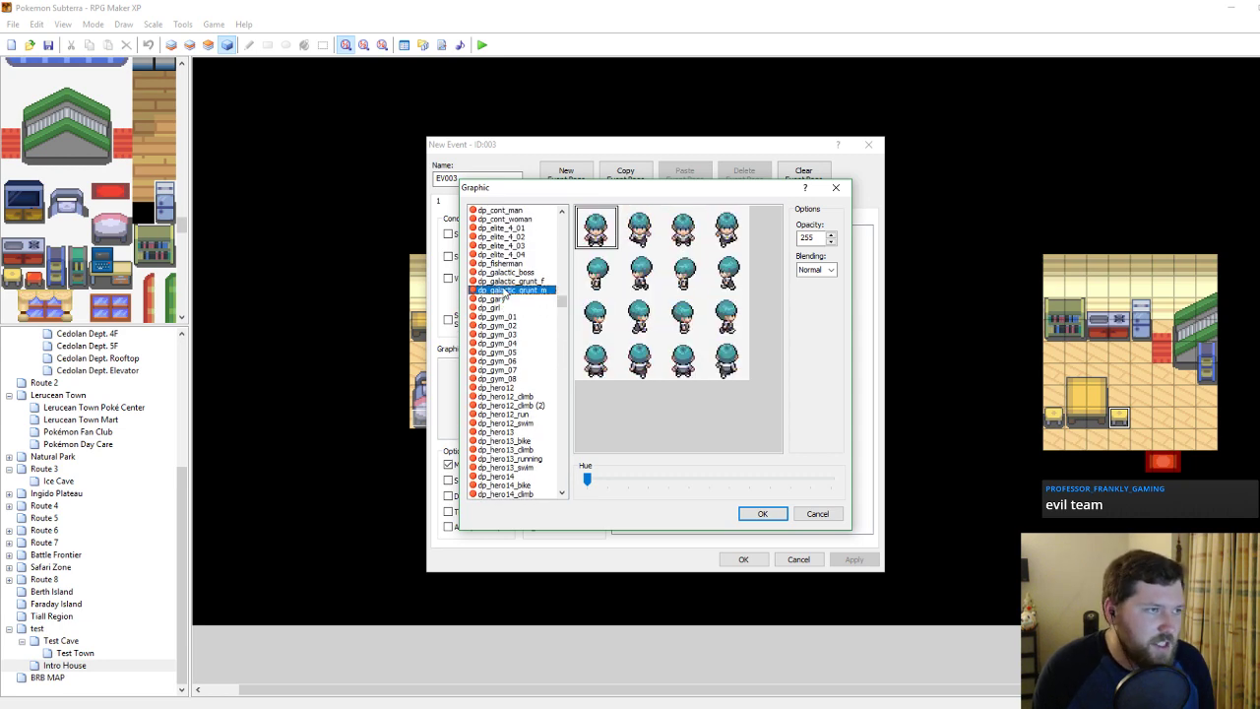
click(506, 273)
click(506, 264)
Examine the Elite Four, contest woman, champion and camera man sprites, followed by dp_bt_02 and dp_bt_01.
scroll(512, 310, up, 3)
scroll(513, 316, up, 1)
click(504, 351)
click(504, 324)
click(502, 307)
click(501, 300)
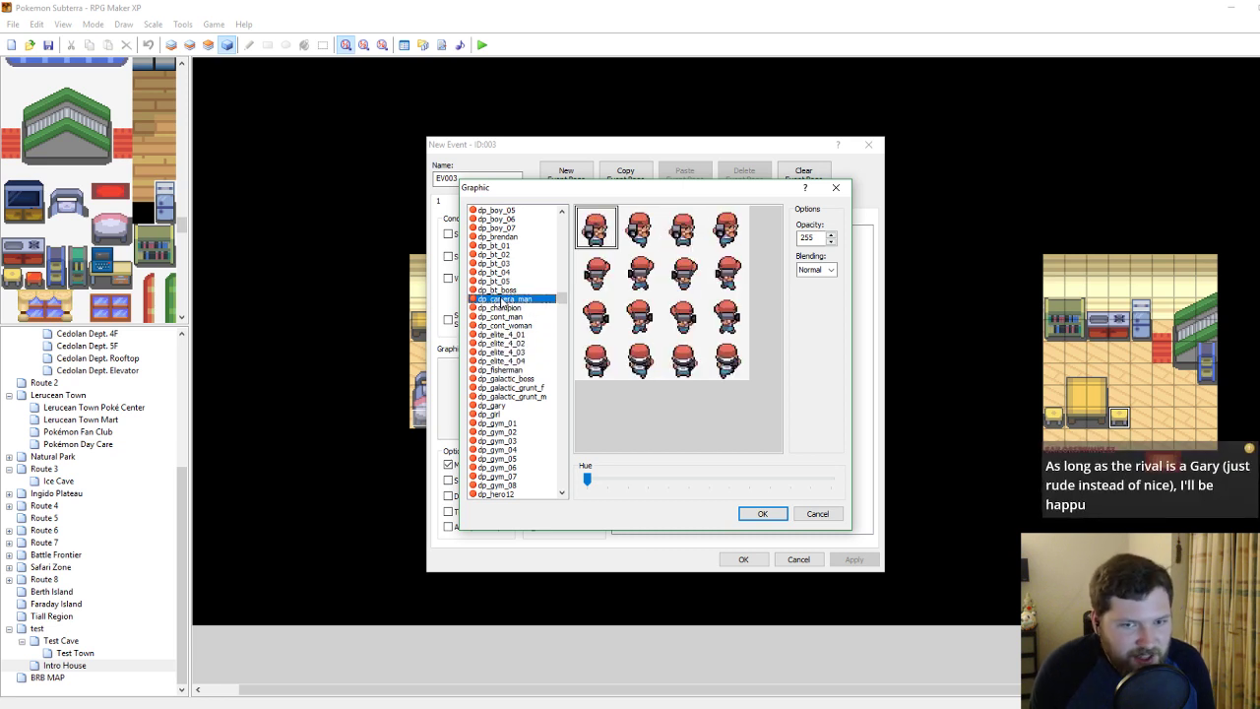
scroll(504, 302, up, 2)
click(506, 306)
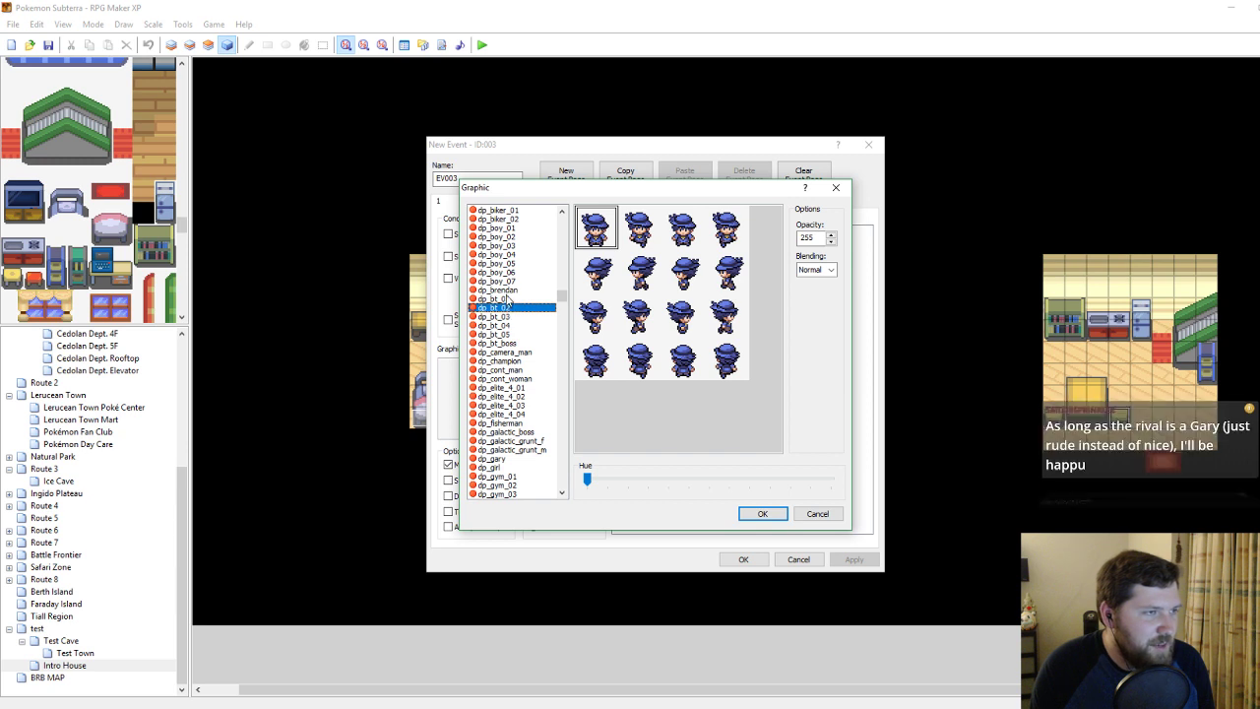
click(507, 299)
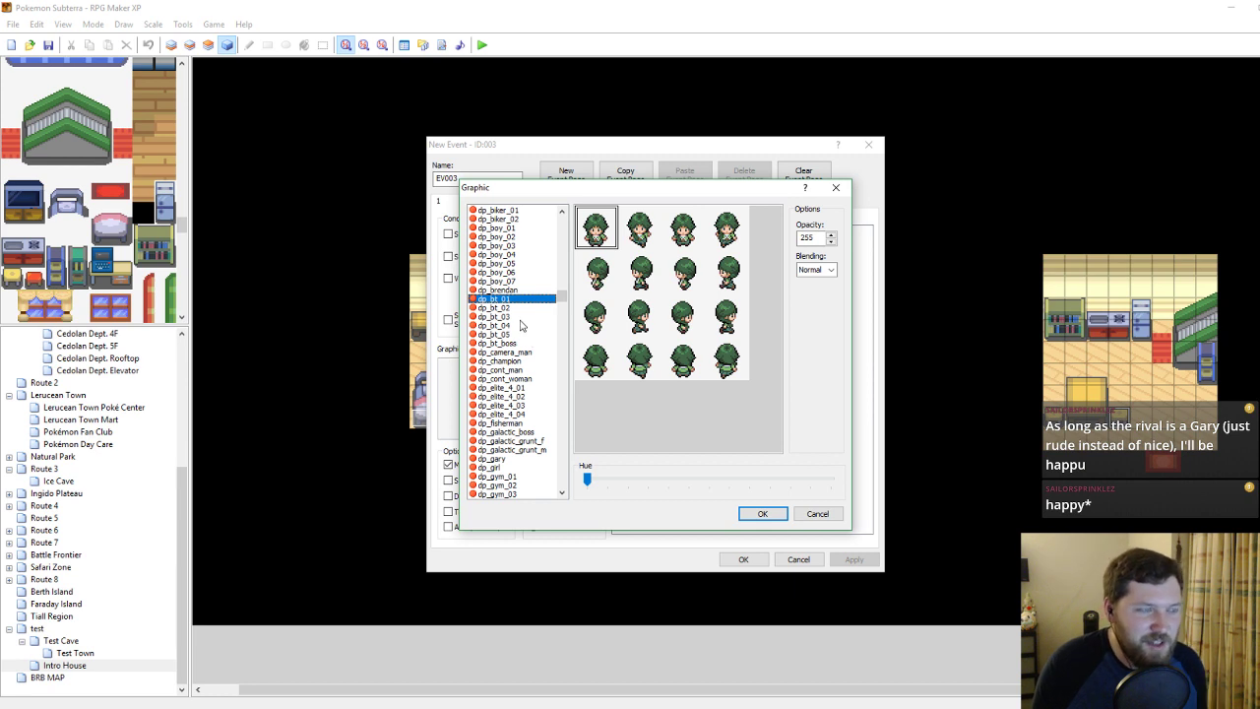
Examine the Brendan sprite and the boy sprites from dp_boy_07 back to dp_boy_03.
scroll(521, 324, up, 1)
click(514, 316)
click(510, 308)
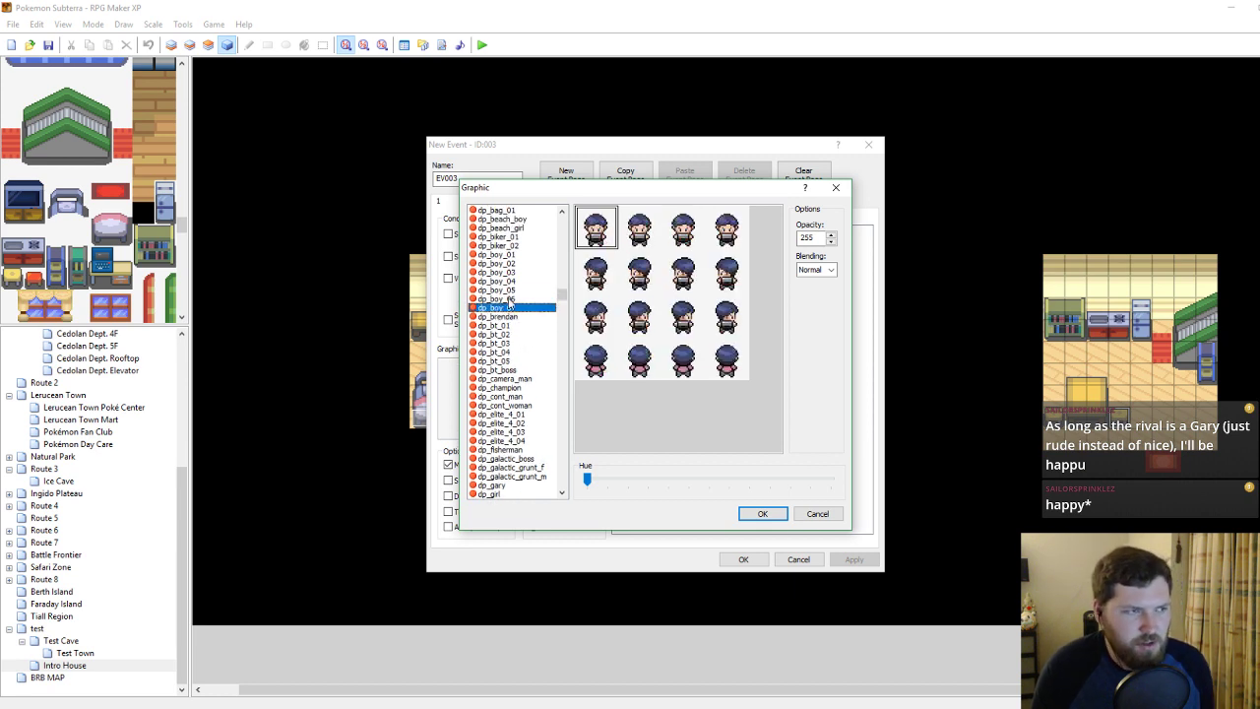
click(510, 299)
click(508, 290)
click(506, 280)
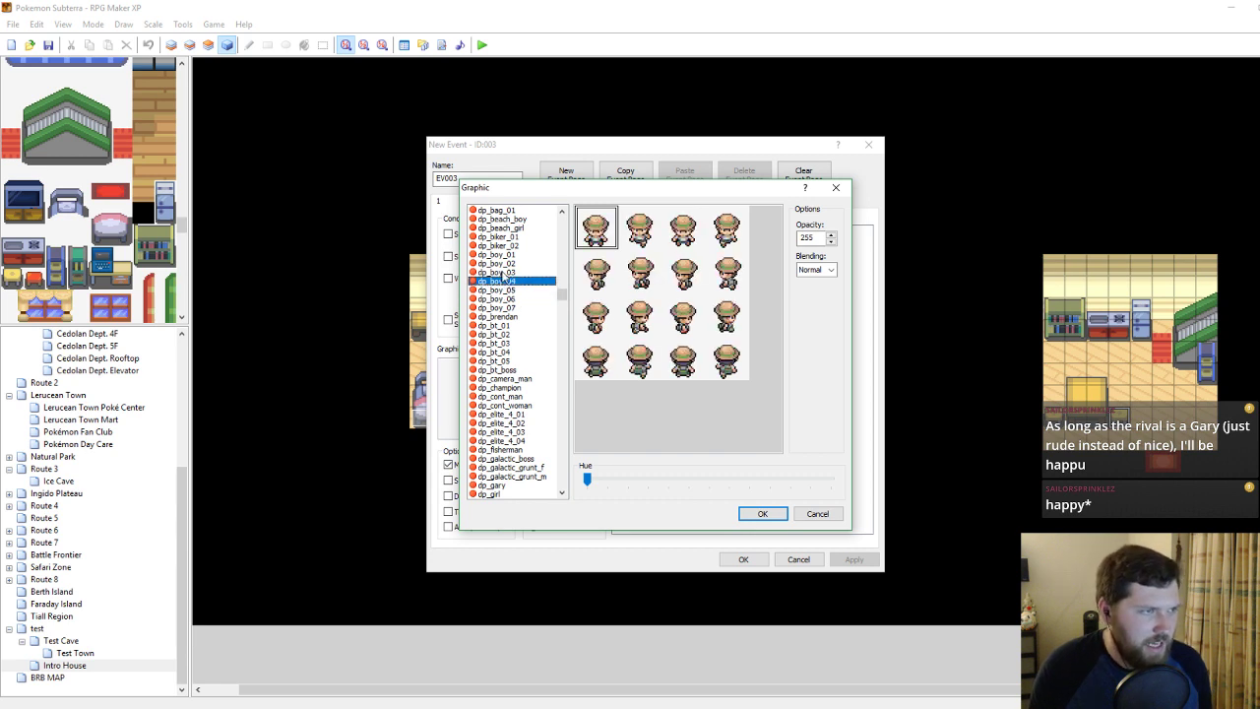
click(503, 273)
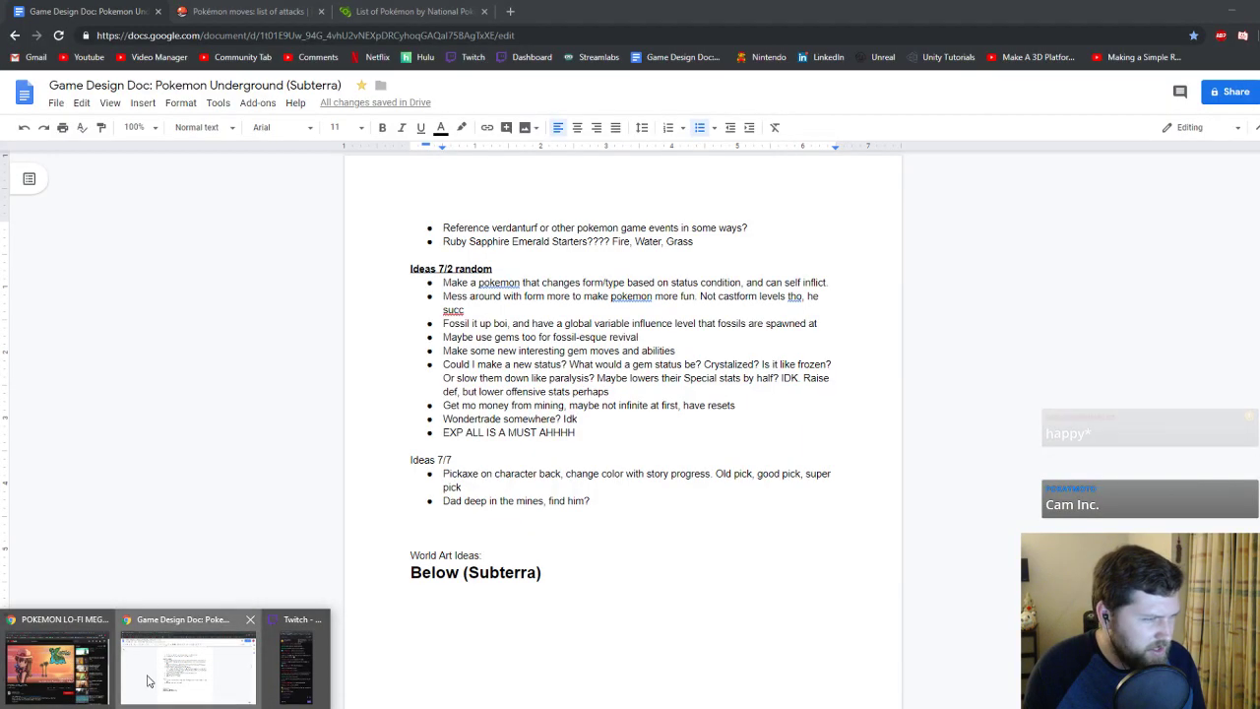
Switch to the Google Docs game design document and go back toward its opening sections.
click(150, 681)
scroll(644, 484, up, 5)
scroll(643, 497, up, 10)
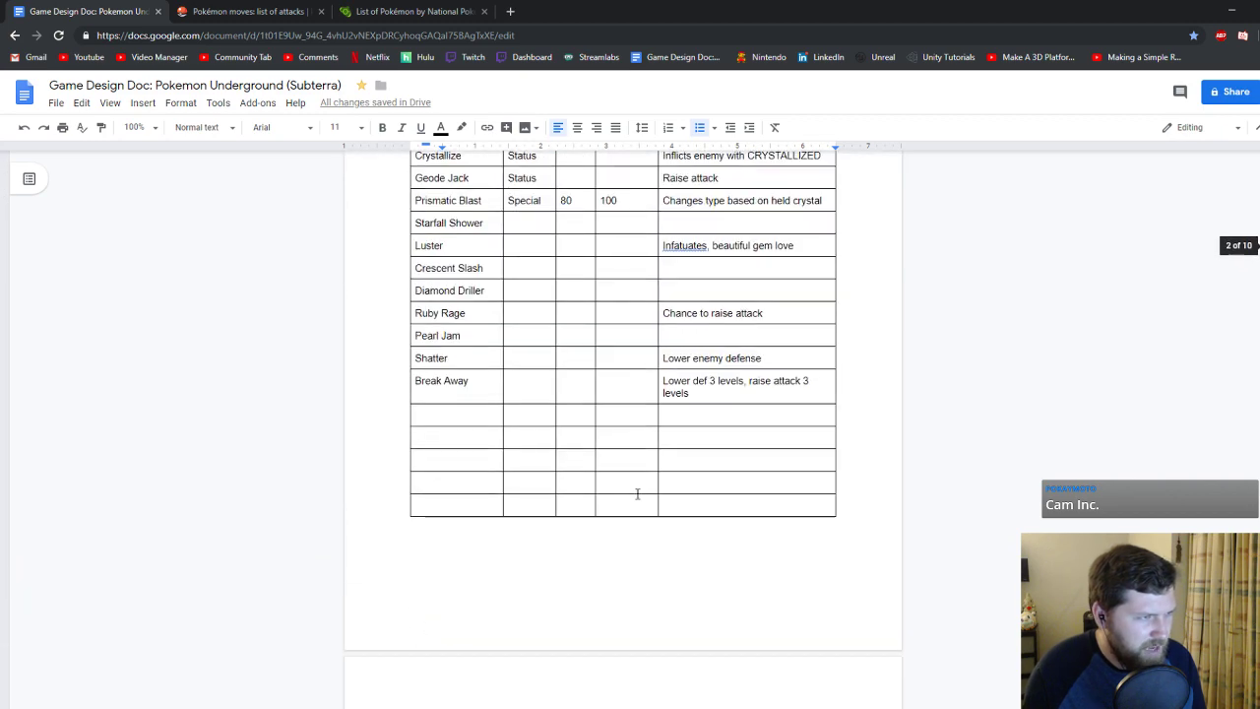
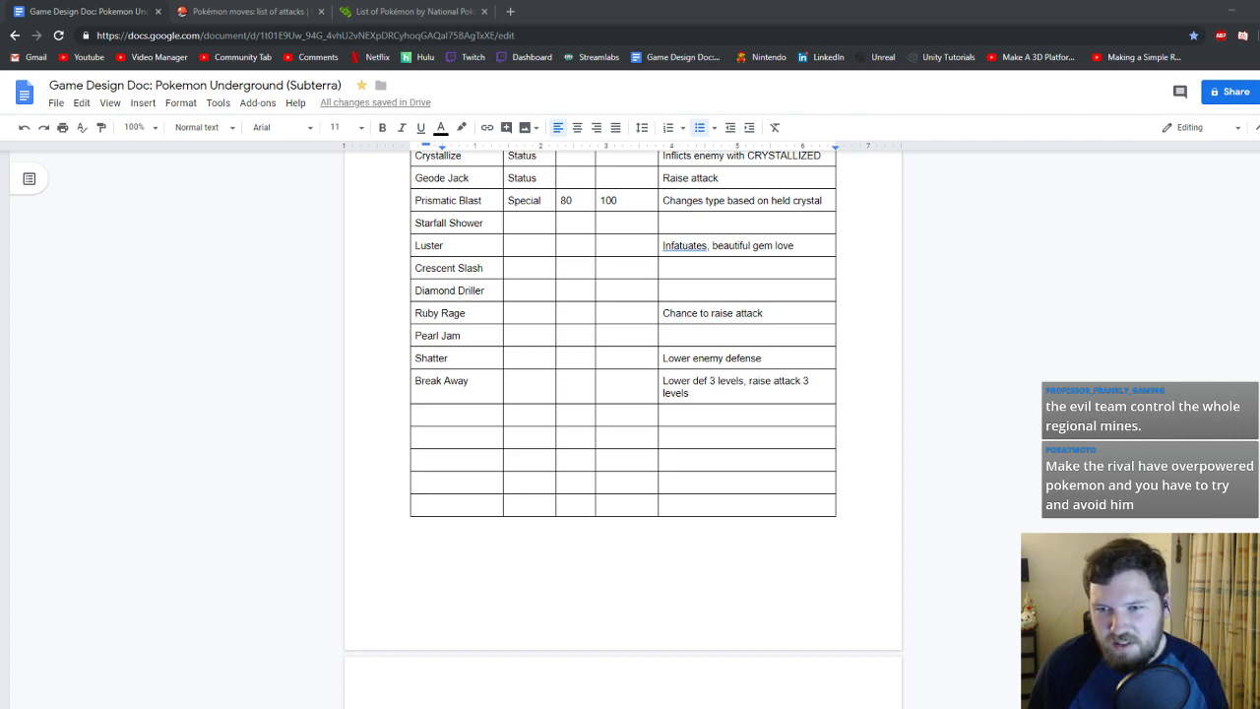
View the crystal ball Pokemon concept art and its shiny form in the Discord conversation, and put the window away.
drag(1259, 276, 667, 44)
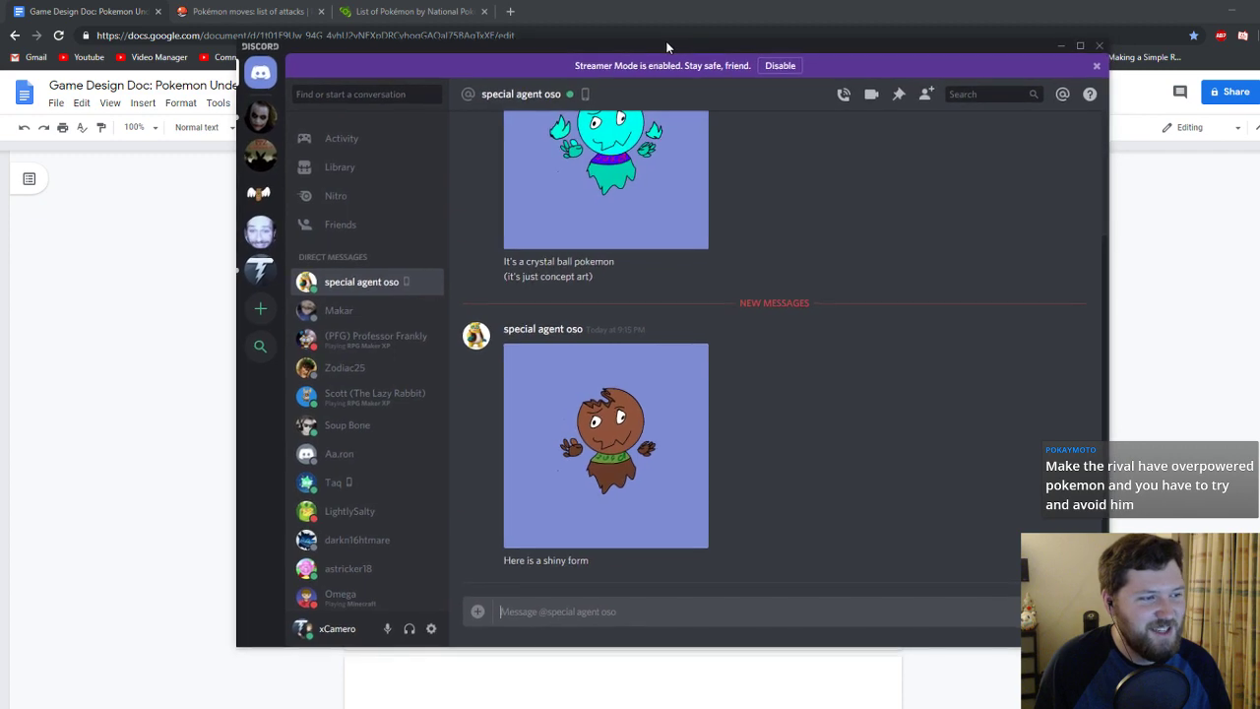
drag(731, 51, 1259, 78)
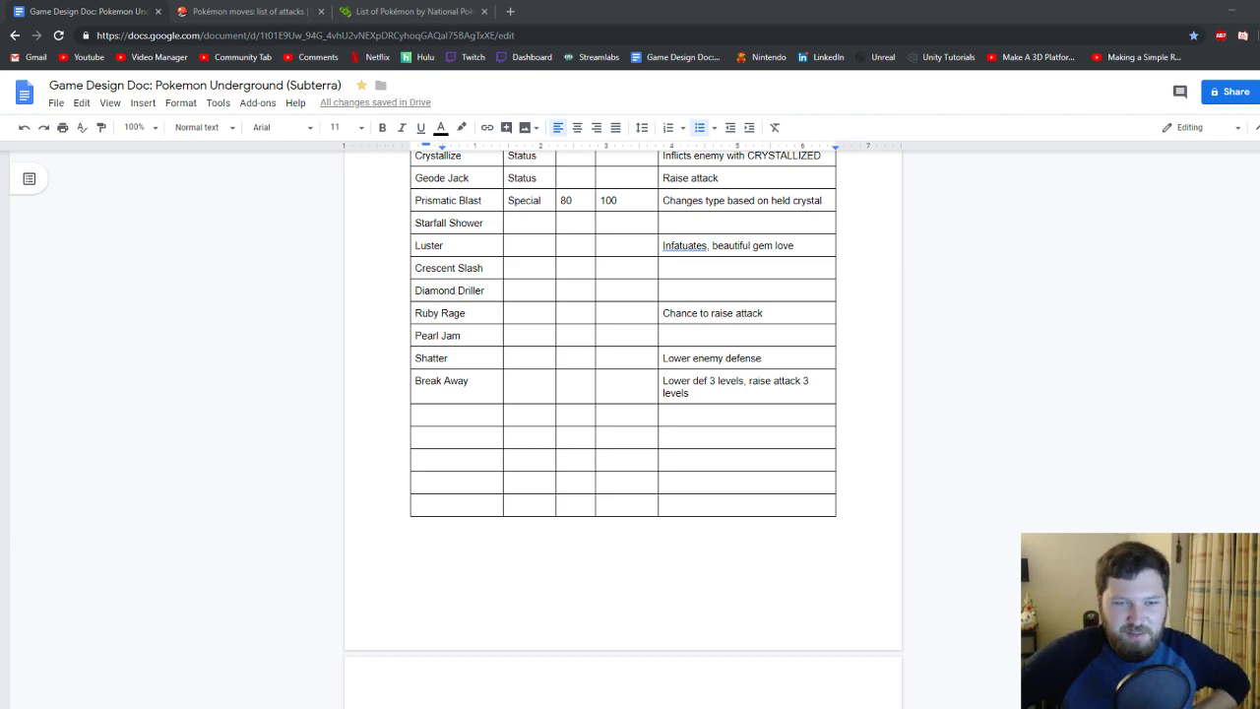
Add the line "Rival is bounty hunter hired by corporation to track you down" at the end of the Lore section.
scroll(757, 479, up, 15)
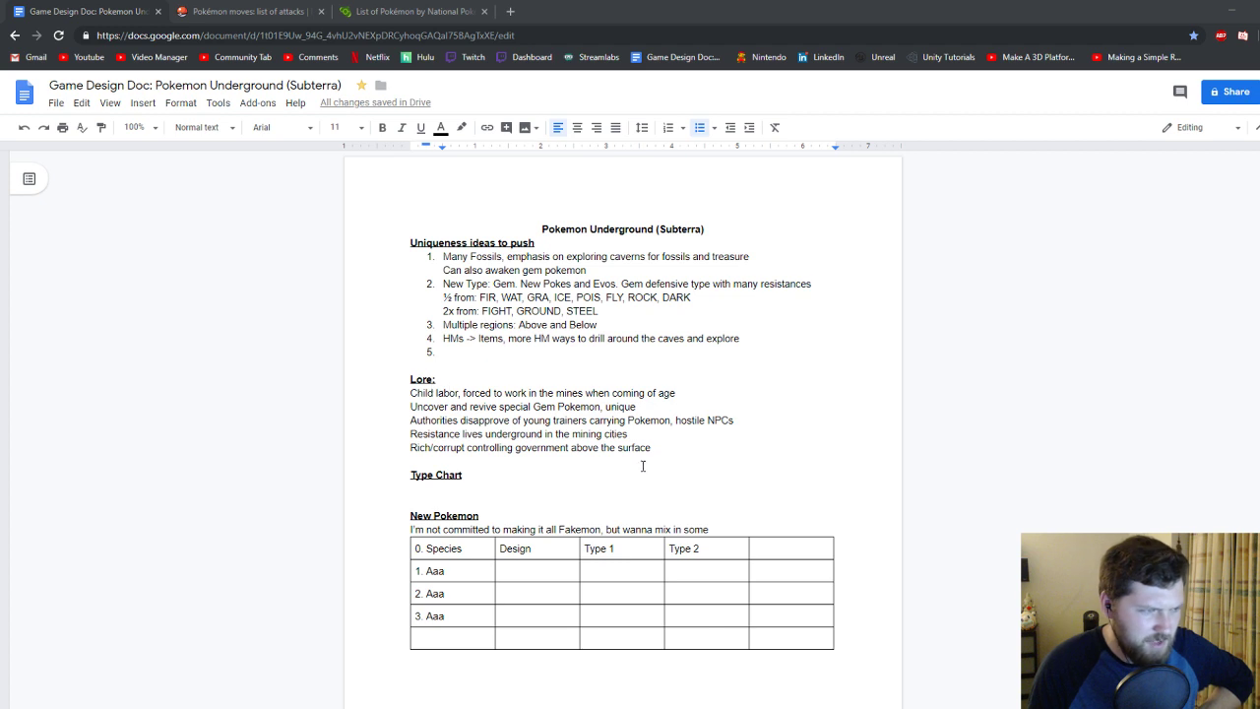
click(659, 448)
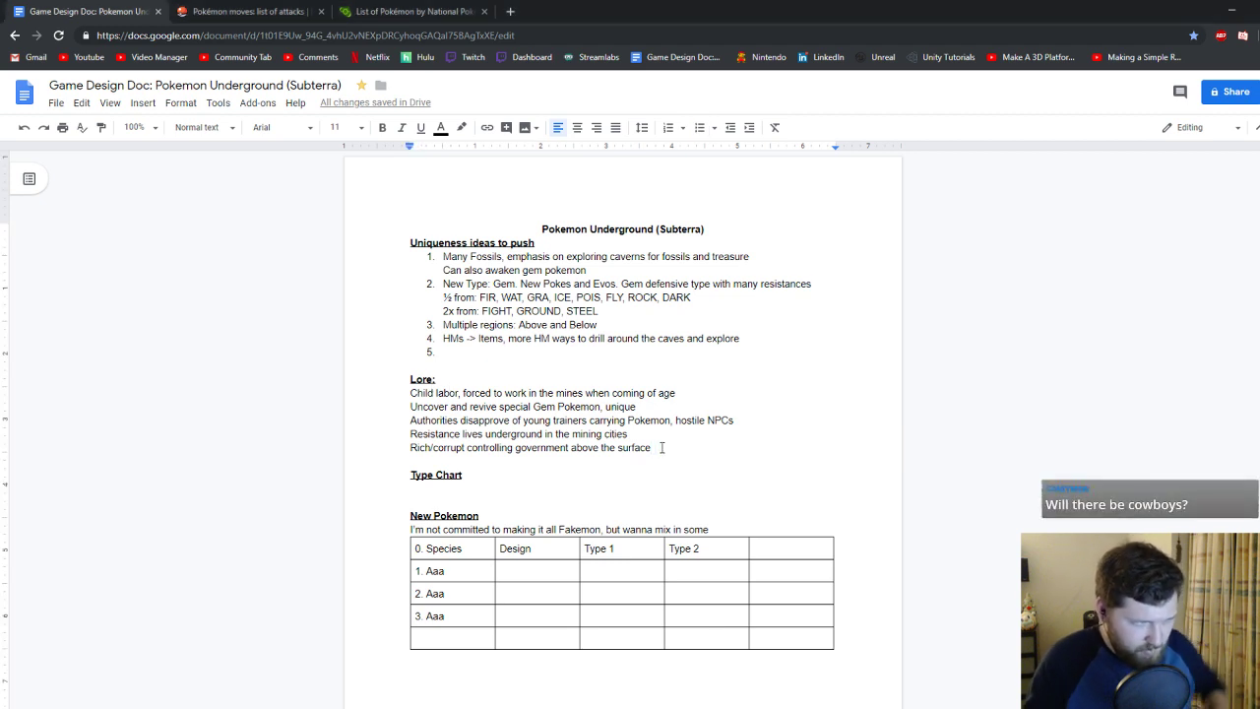
key(Return)
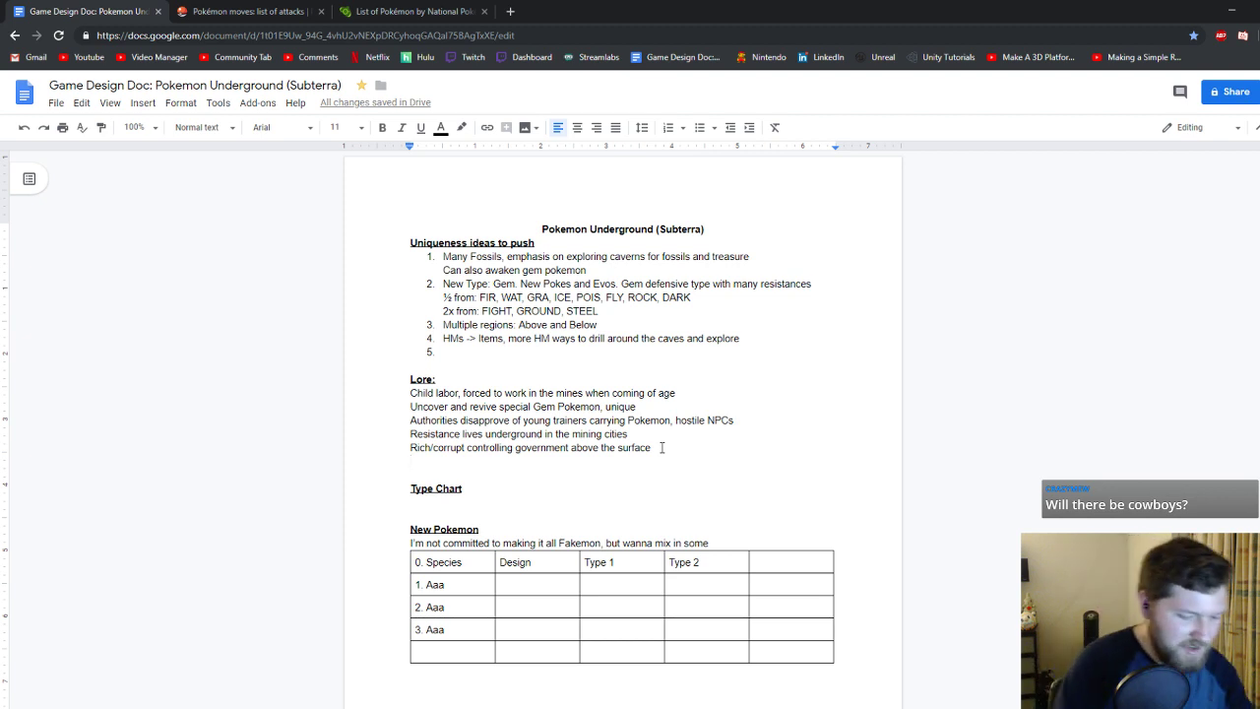
text(Rival )
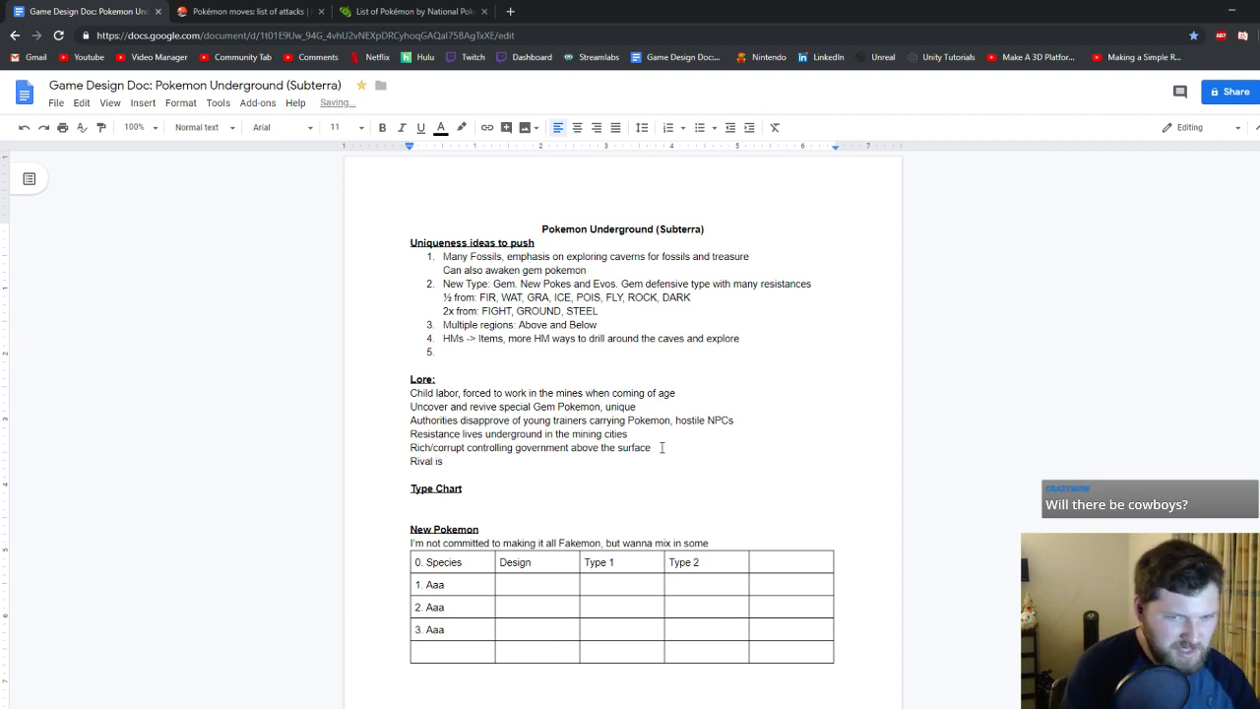
text(is bou)
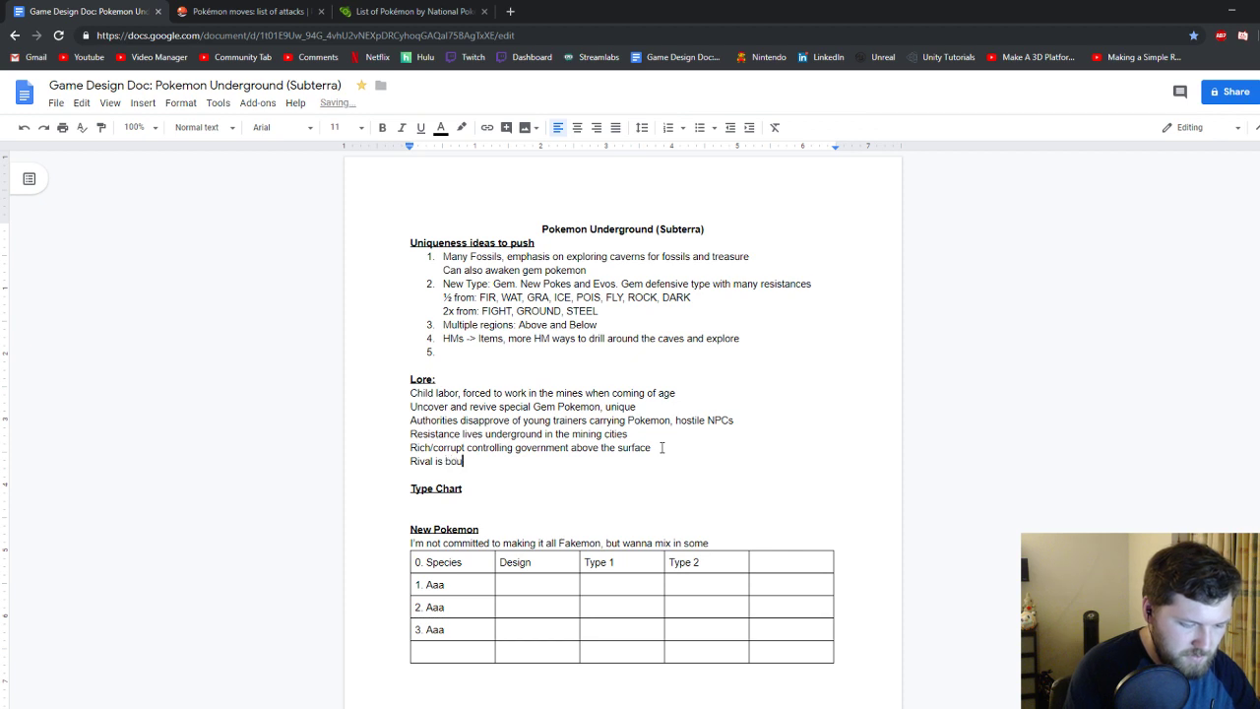
text(nty hunter h)
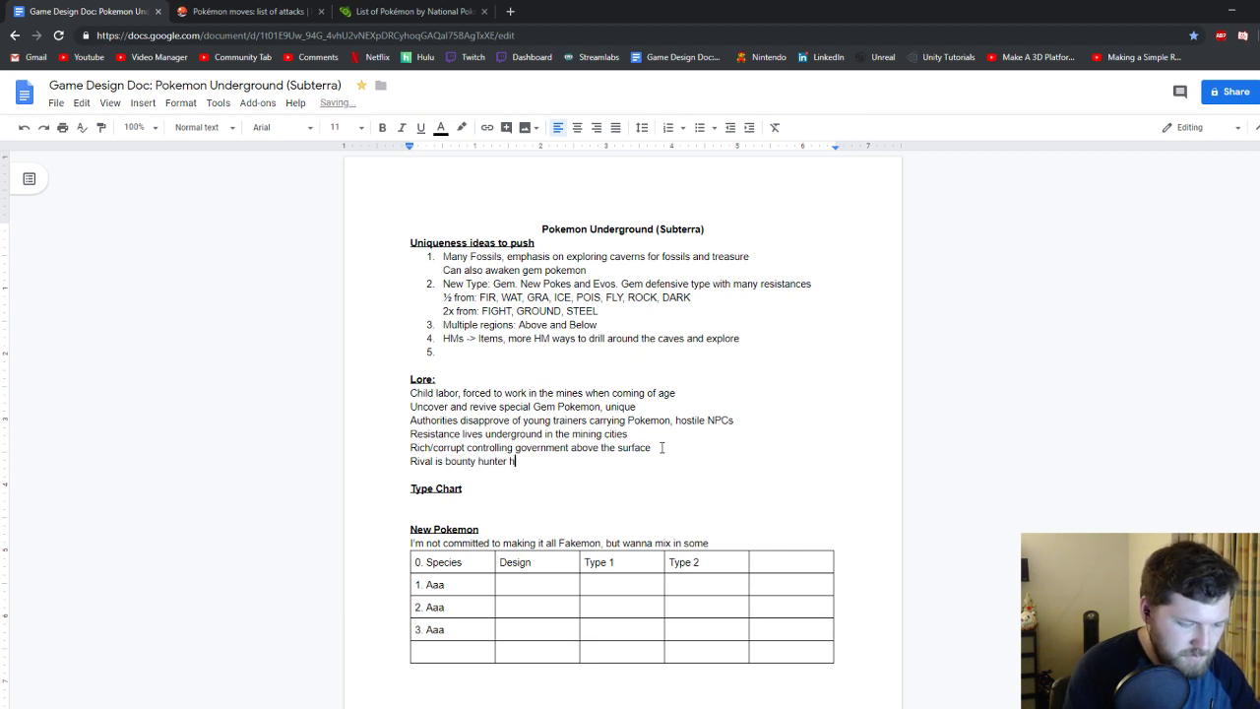
text(ired by corporation to track you down)
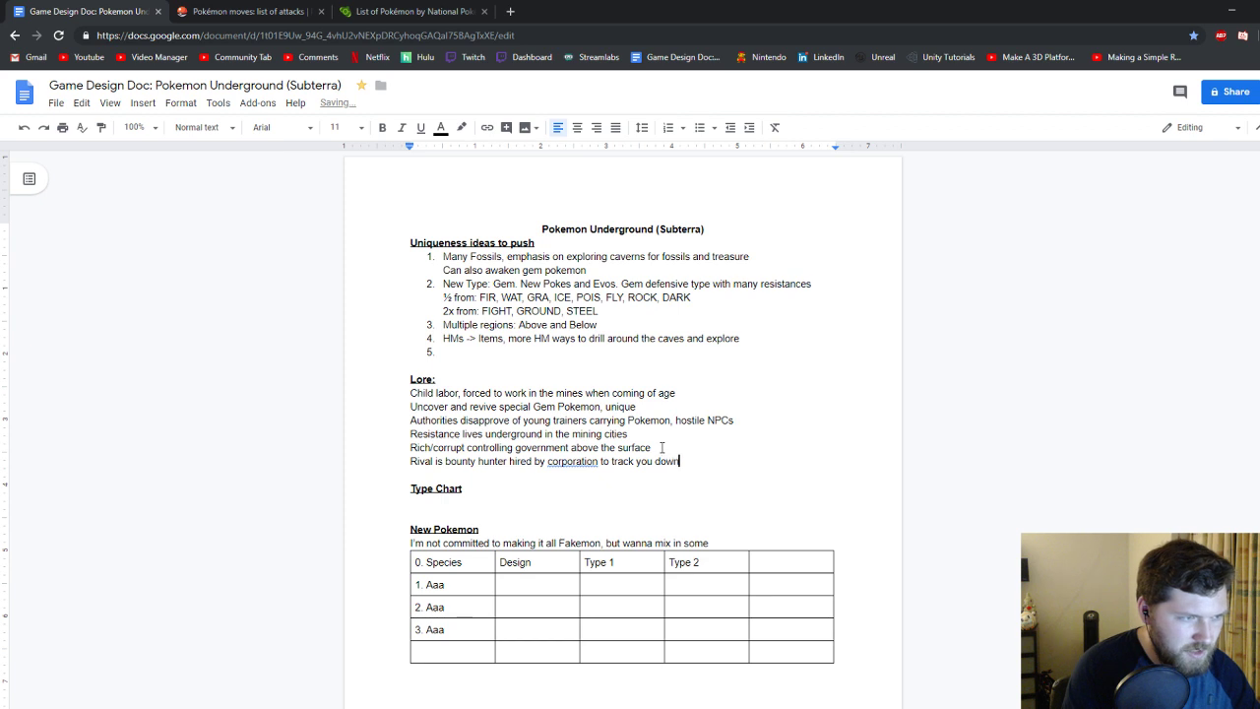
Add a second rival line to the Lore section reading "He's rude, ruthless, outsmarts you, and sets up traps".
key(Return)
text(He's )
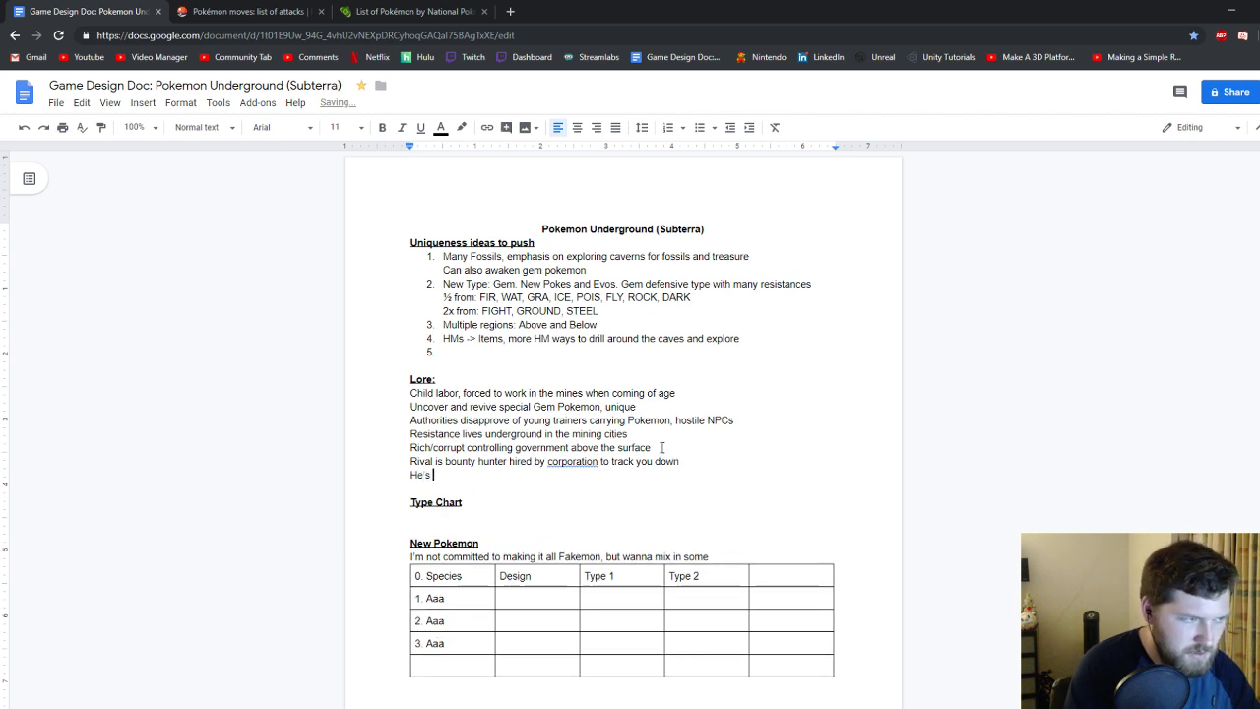
text(rude, )
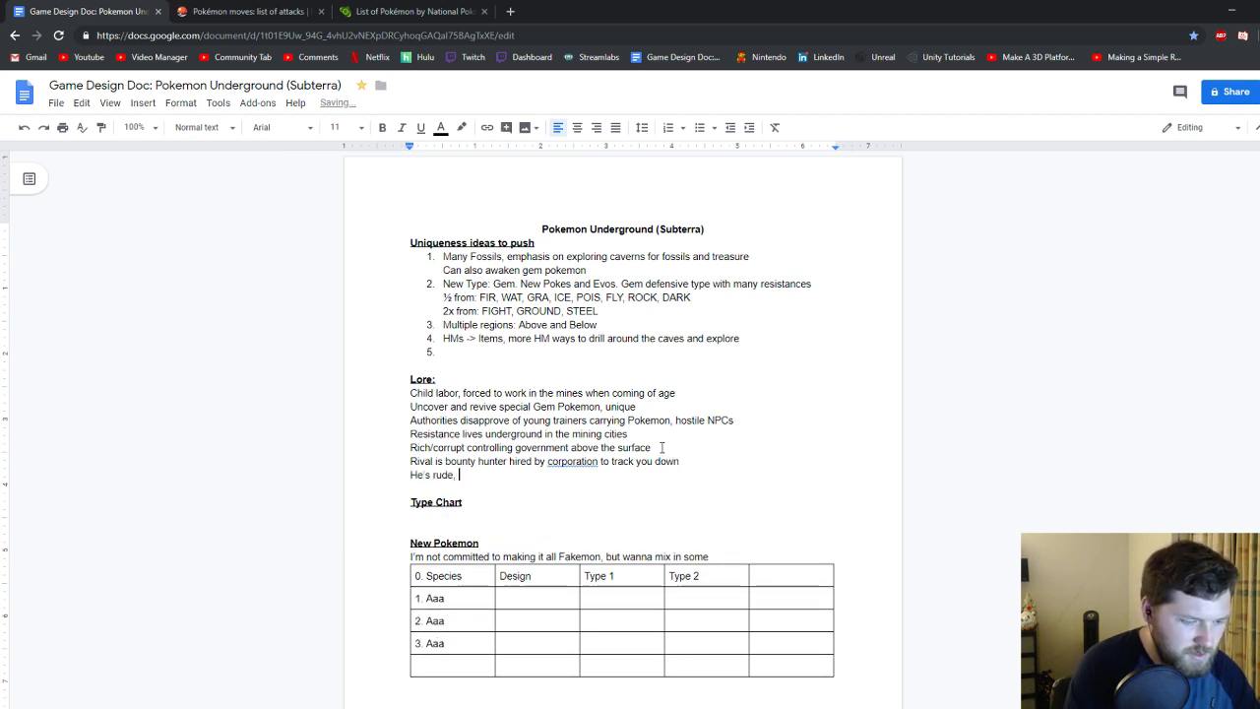
text(ruthless, outsmar)
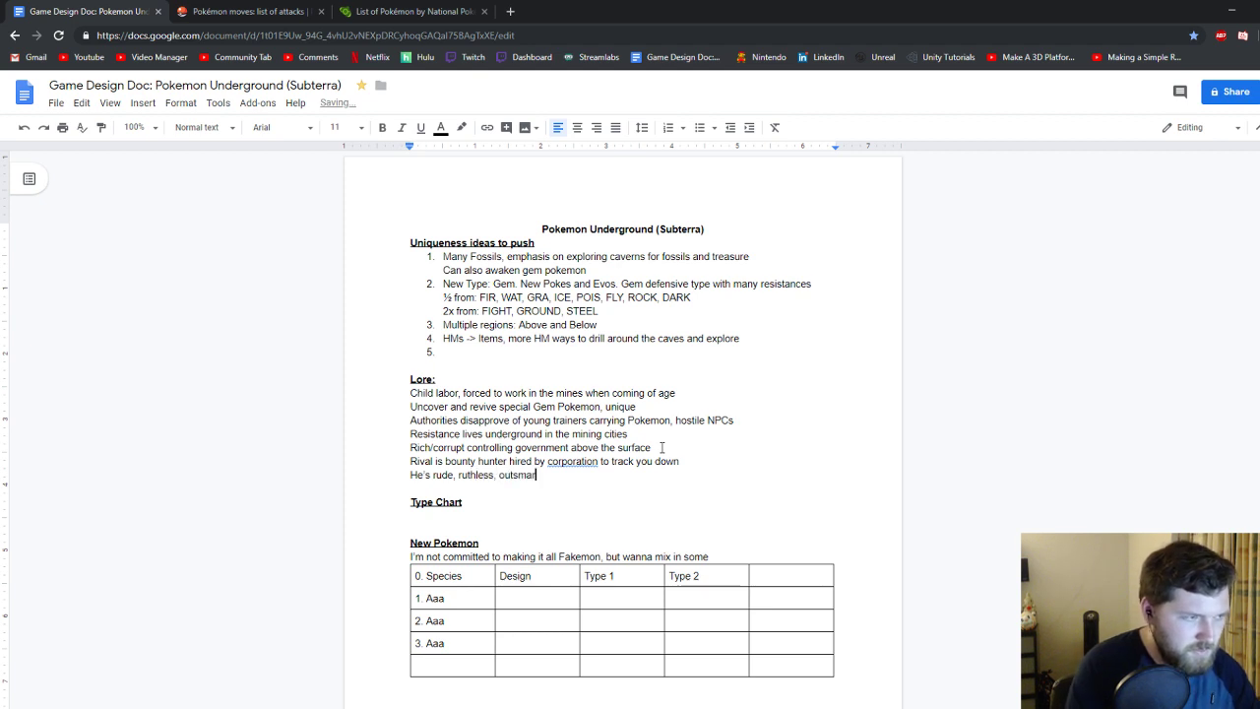
text(, and sets up traps)
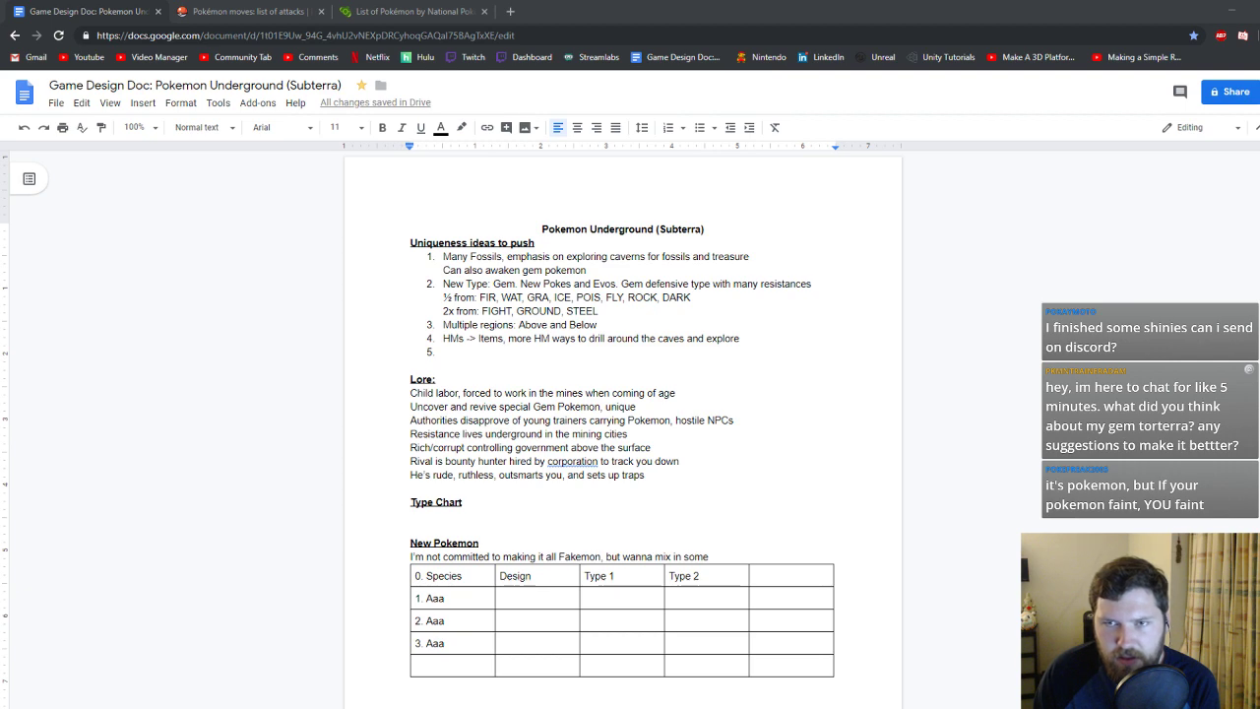
View the gem Torterra sprite enlarged in the Discord conversation and put the window away.
drag(1259, 187, 748, 85)
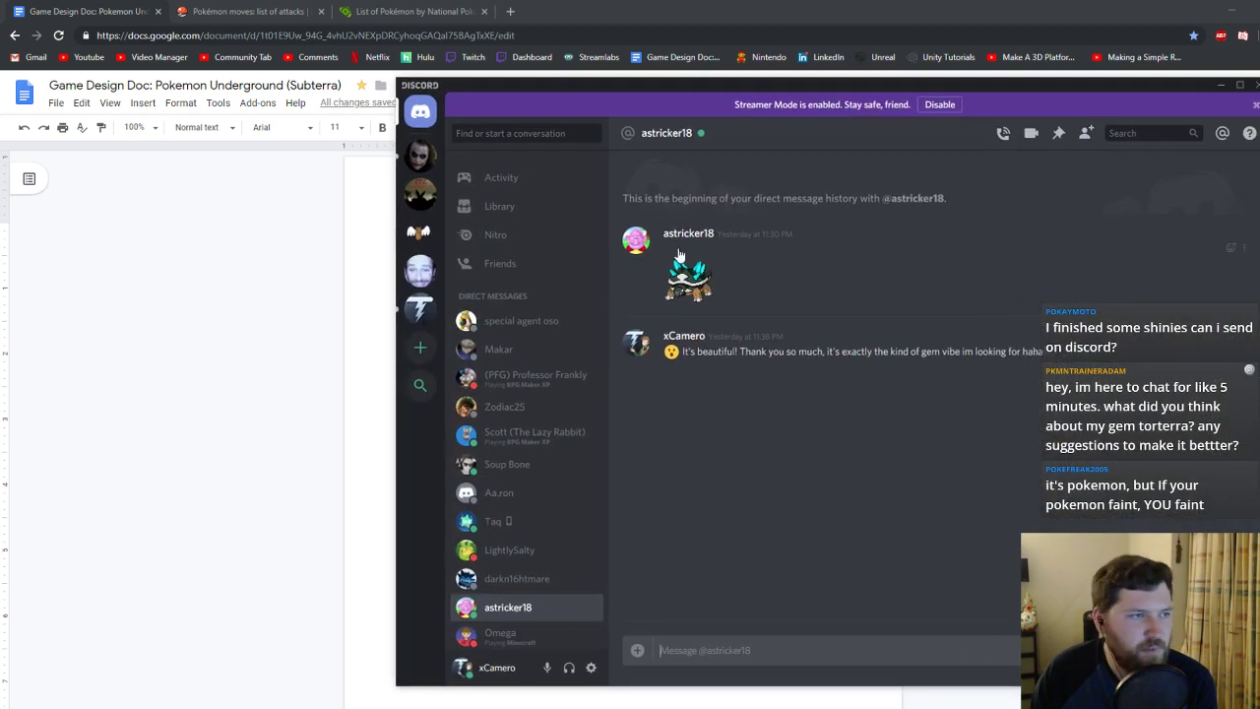
click(687, 268)
click(942, 411)
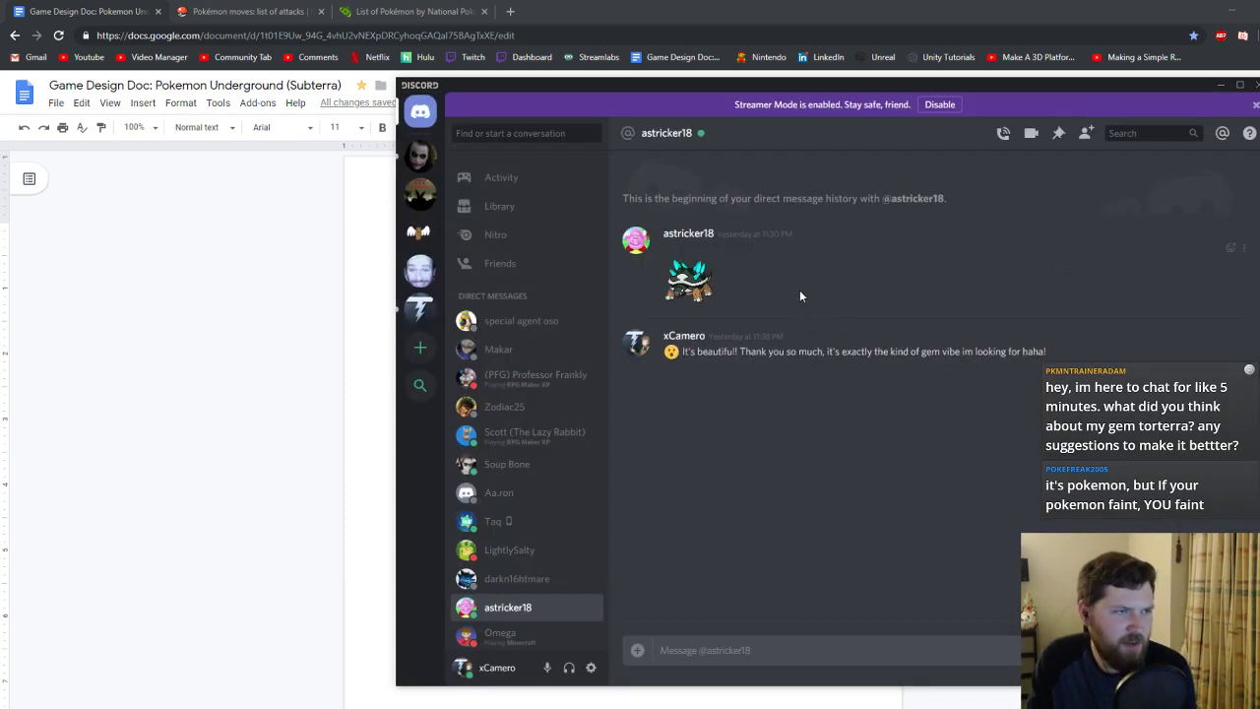
click(695, 293)
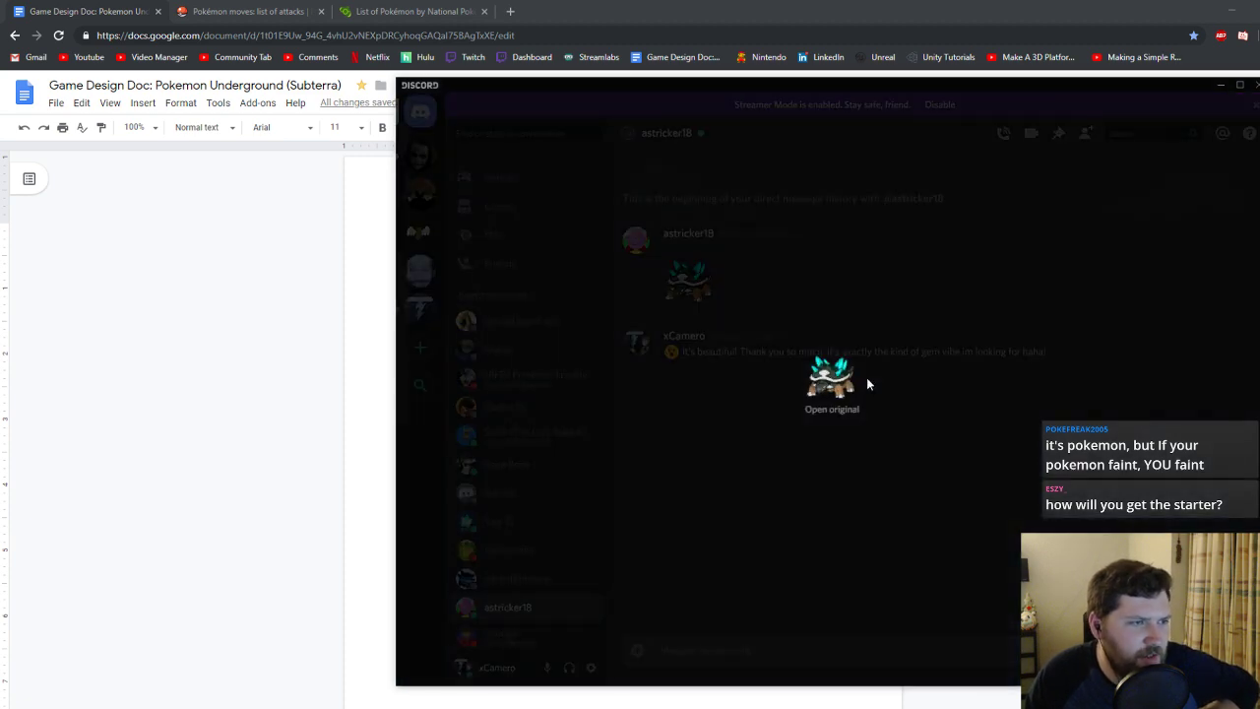
click(943, 416)
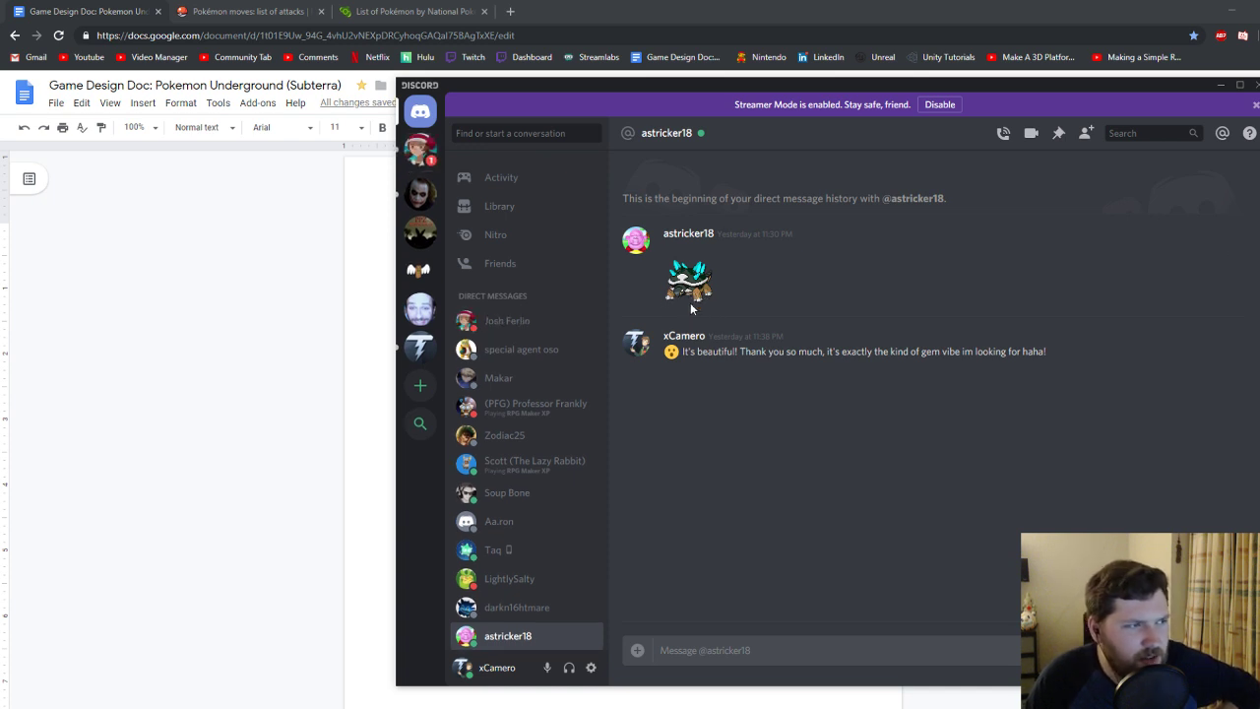
drag(761, 86, 1259, 138)
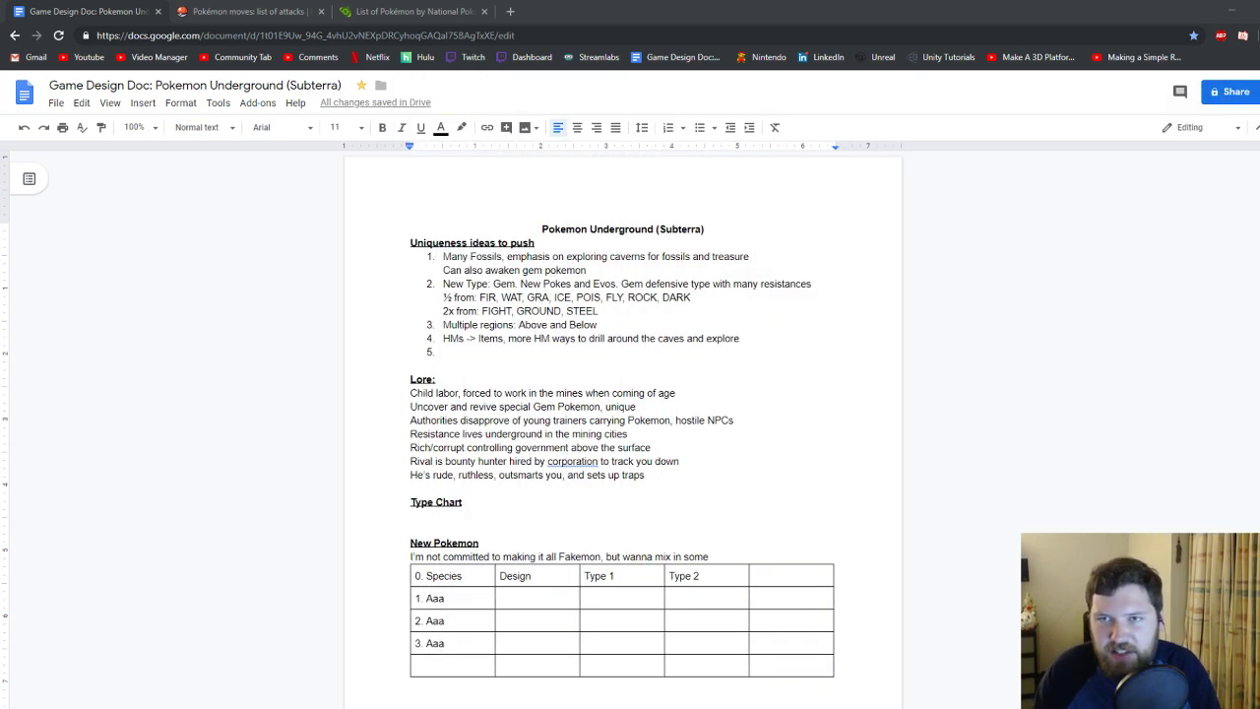
Bring back Discord, view the robot fish drawing and its evolution enlarged, and put the window away.
drag(1259, 79, 784, 80)
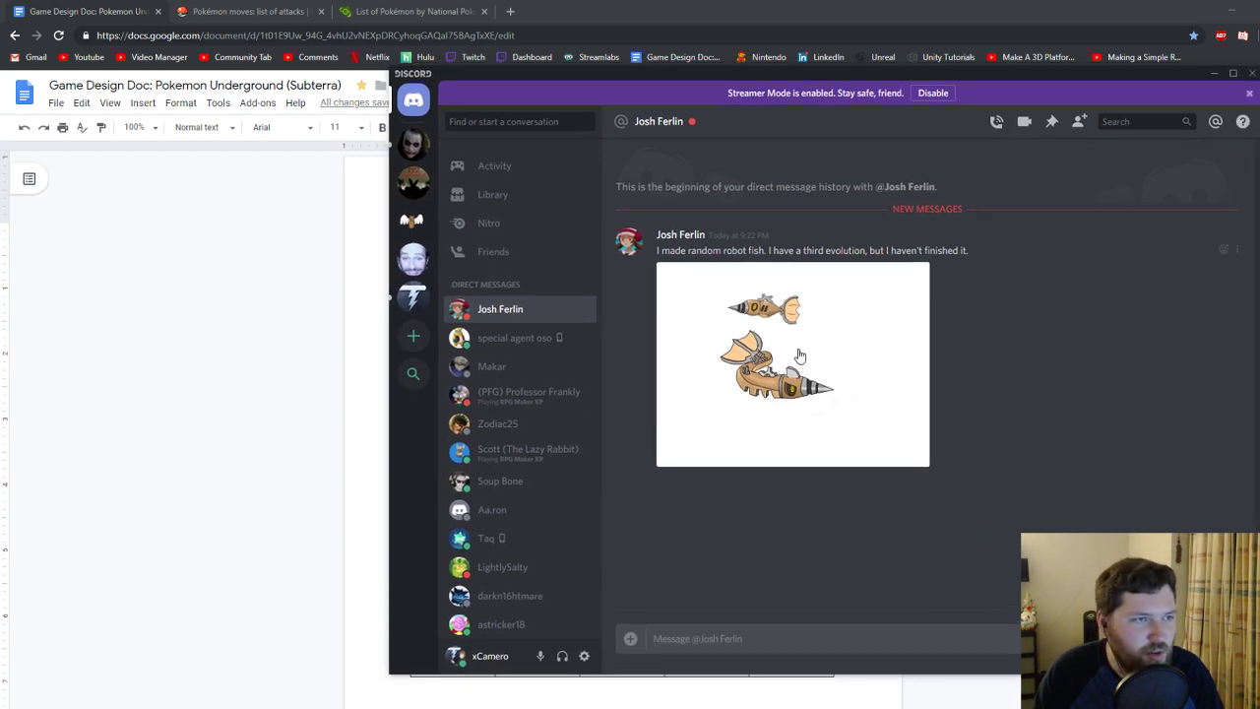
click(761, 360)
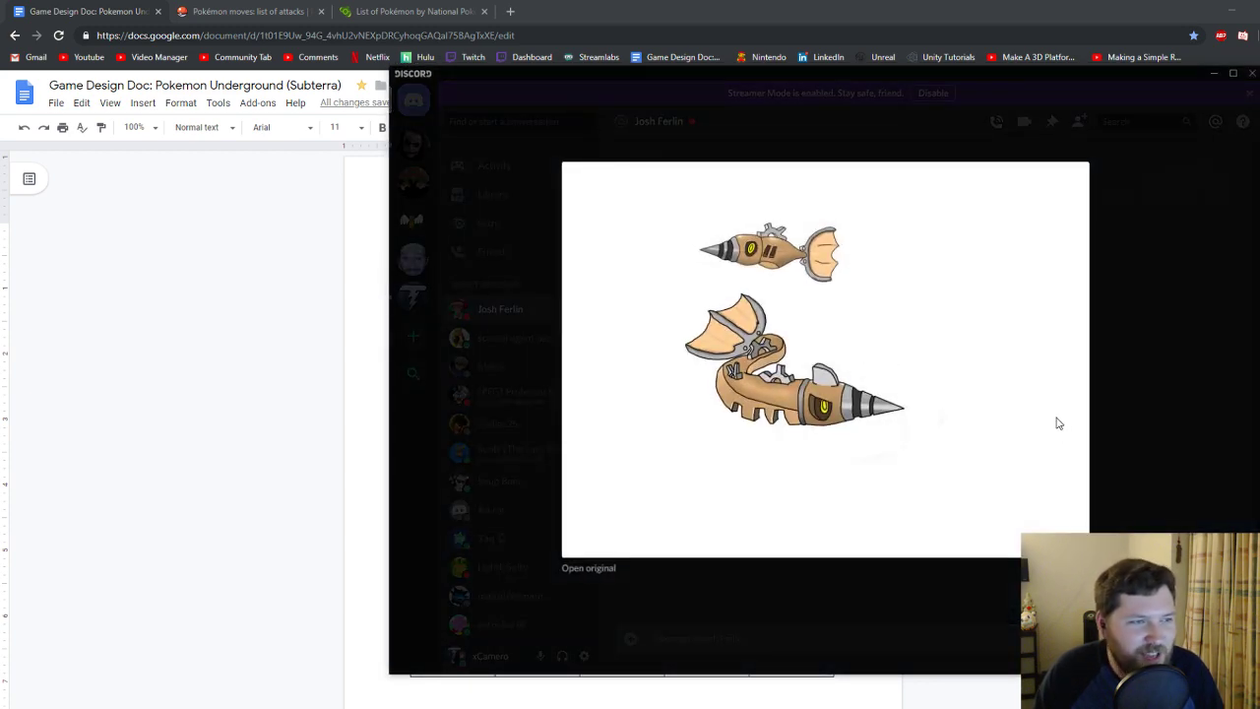
click(1113, 390)
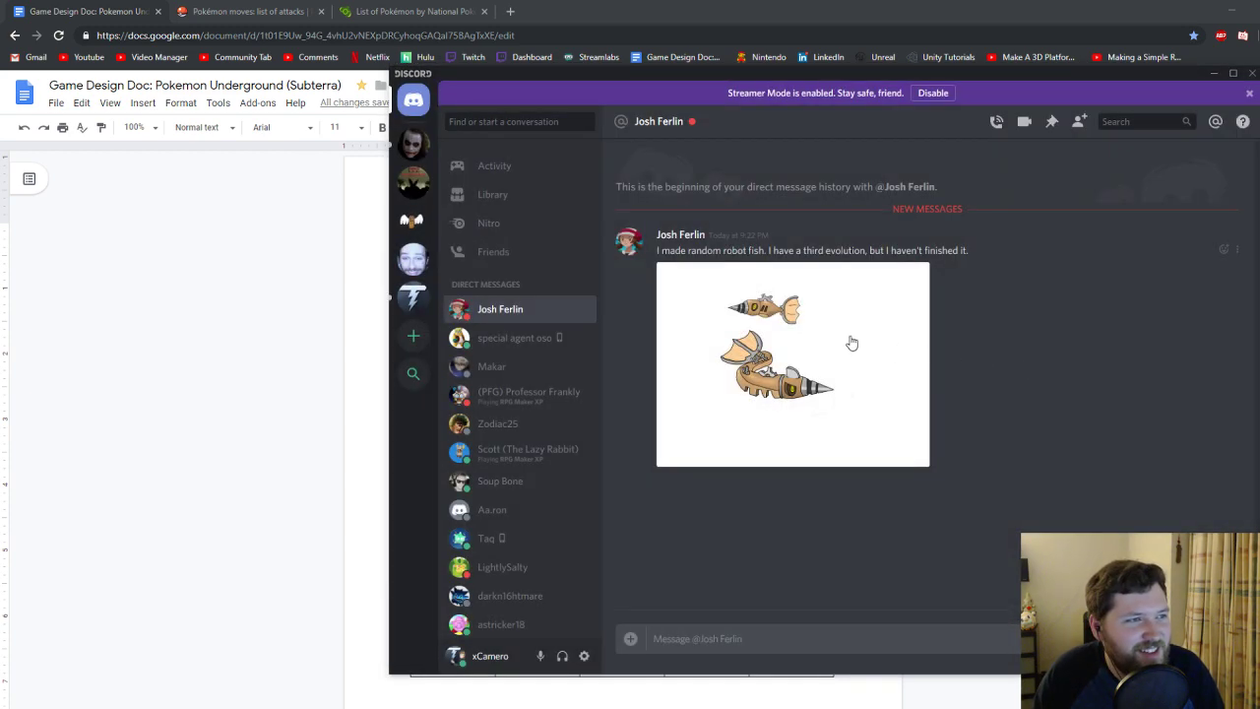
click(788, 337)
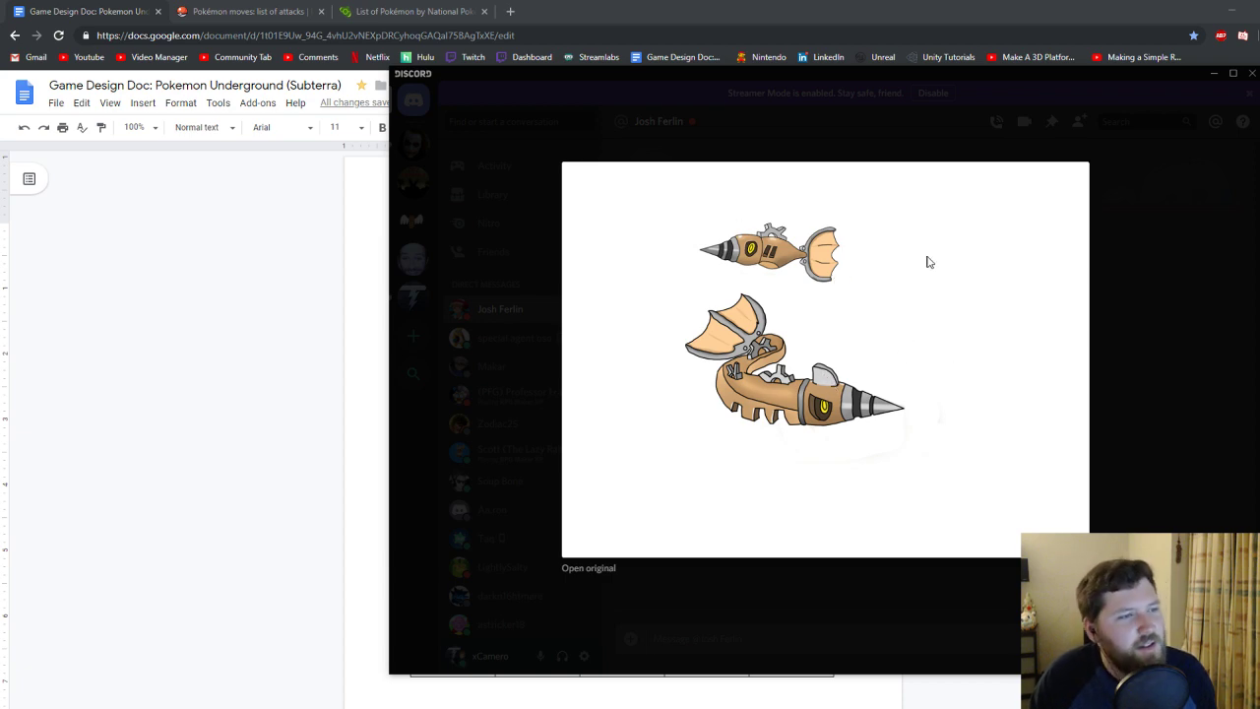
click(1174, 343)
drag(921, 75, 1259, 106)
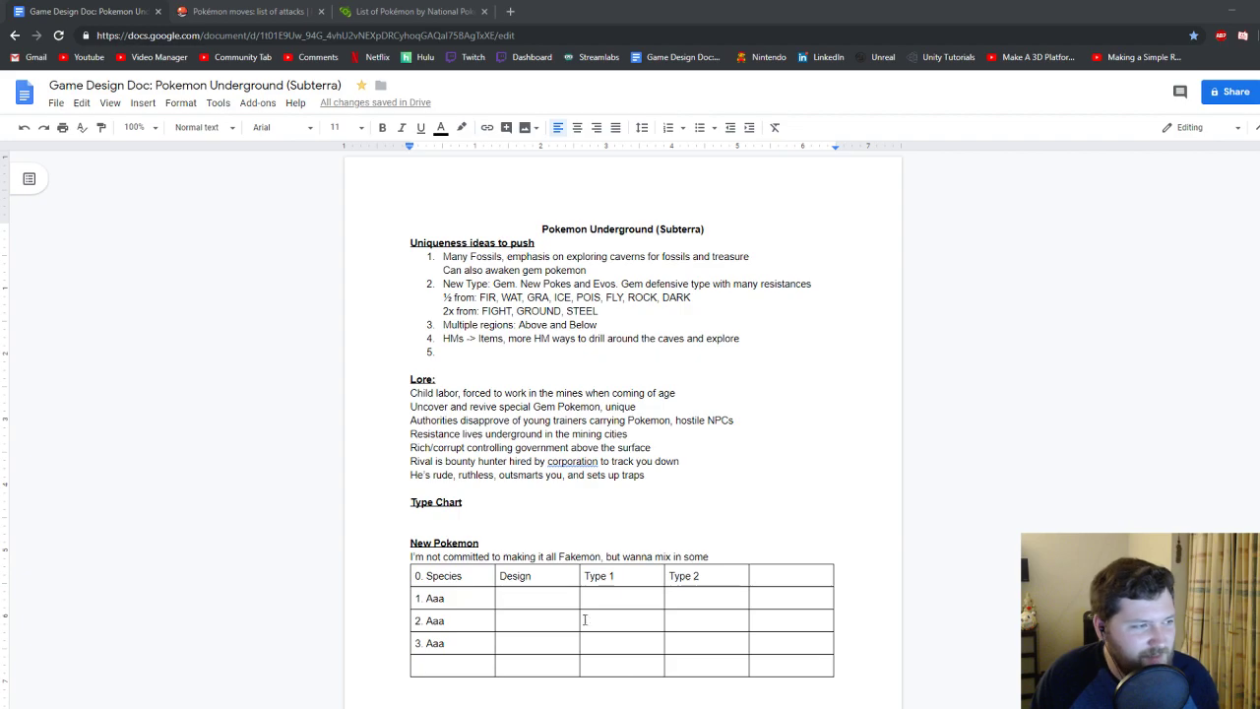
Switch to RPG Maker XP and examine the boy sprites dp_boy_01 to dp_boy_03, plus the contest man, champion and camera man.
click(785, 706)
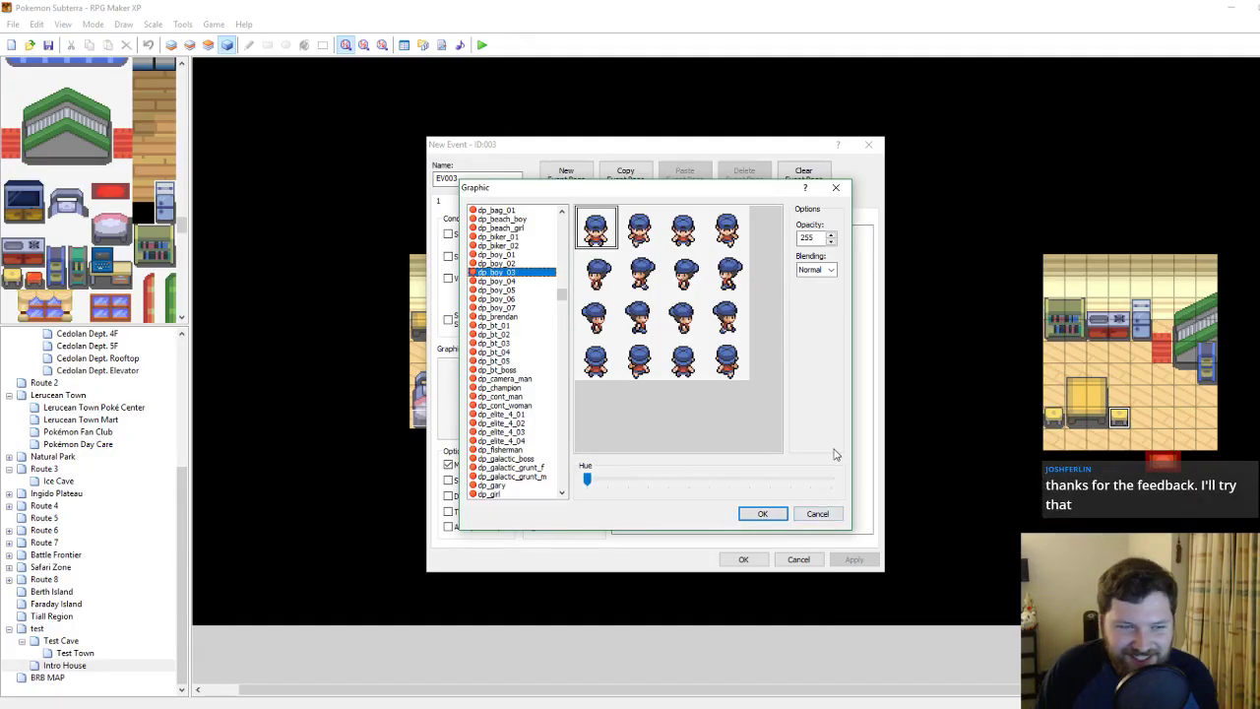
click(492, 264)
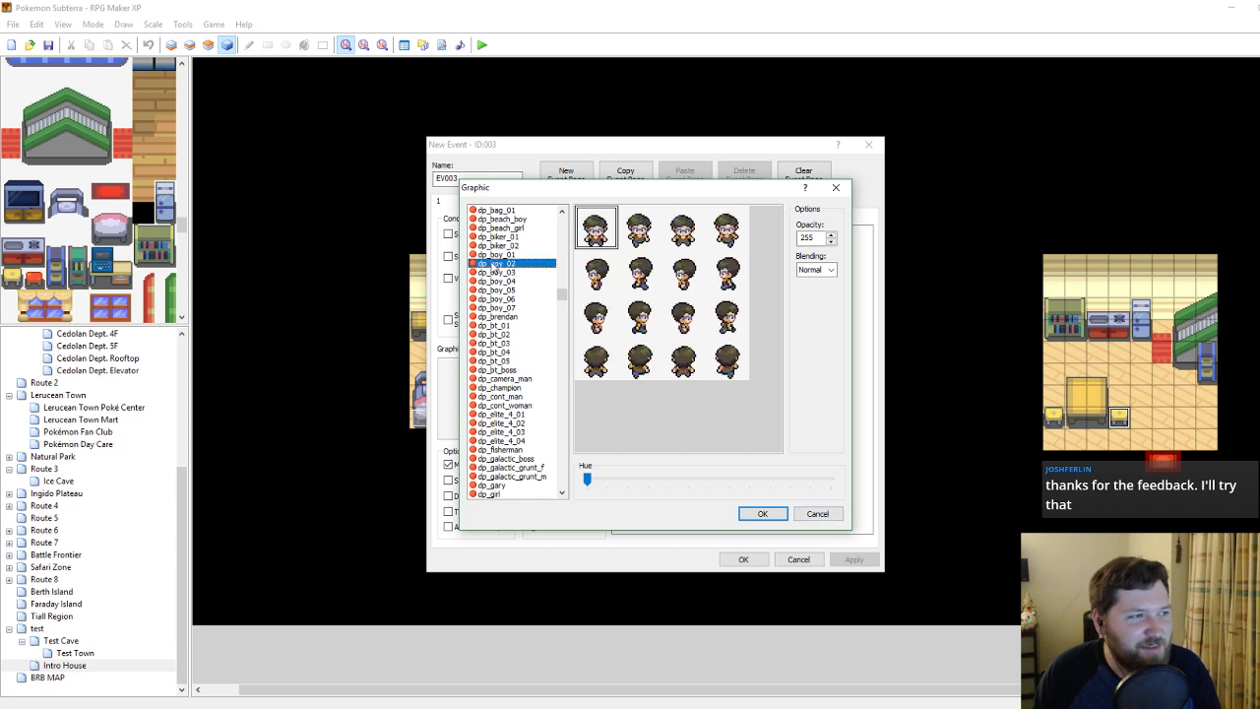
click(497, 272)
click(499, 255)
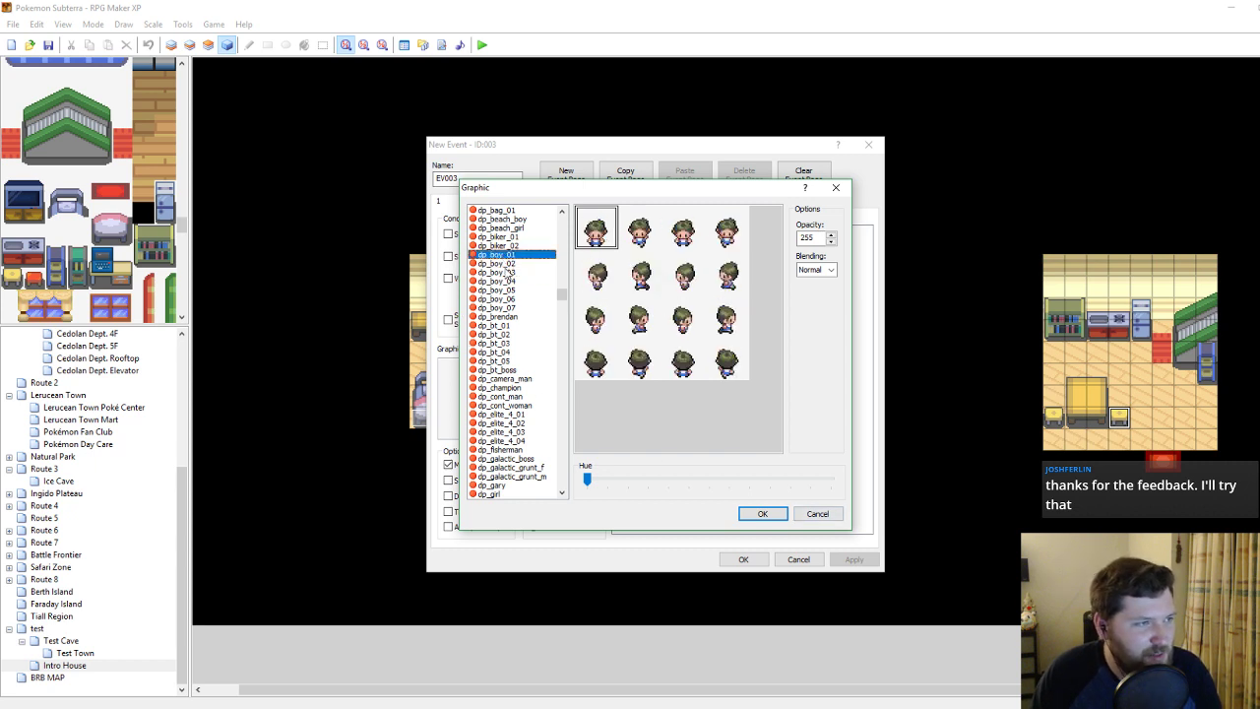
click(513, 381)
click(515, 397)
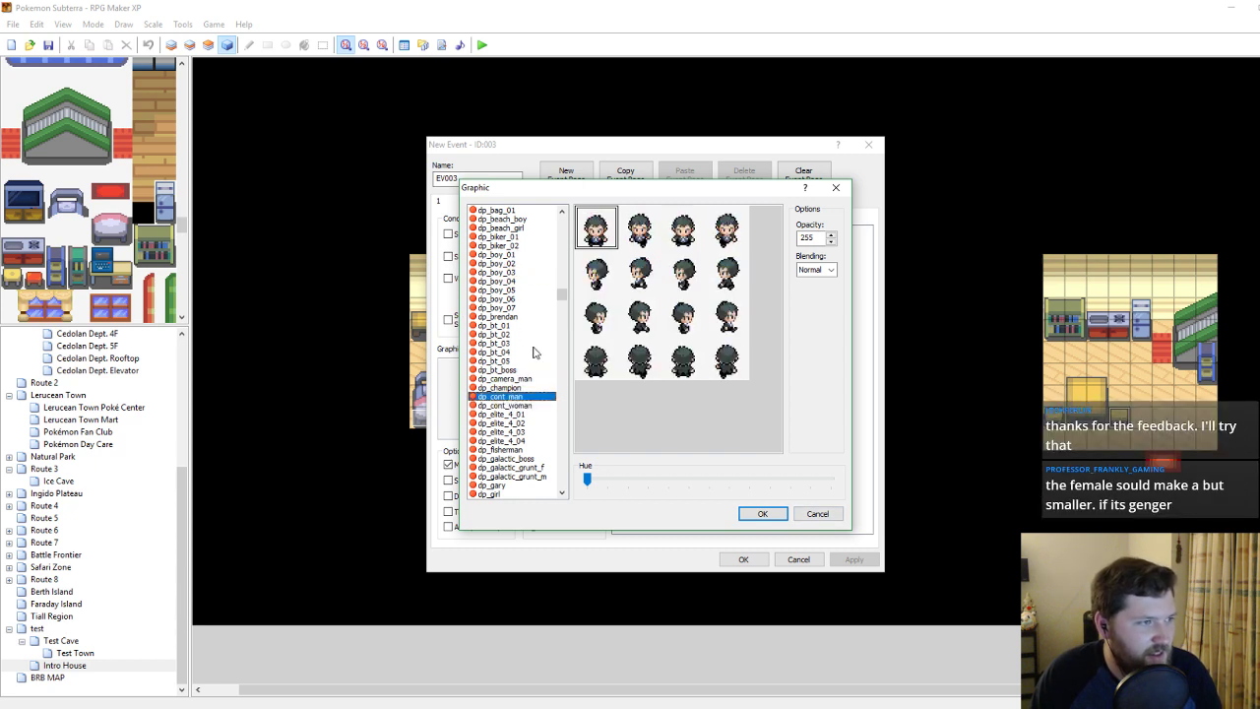
click(513, 388)
click(513, 380)
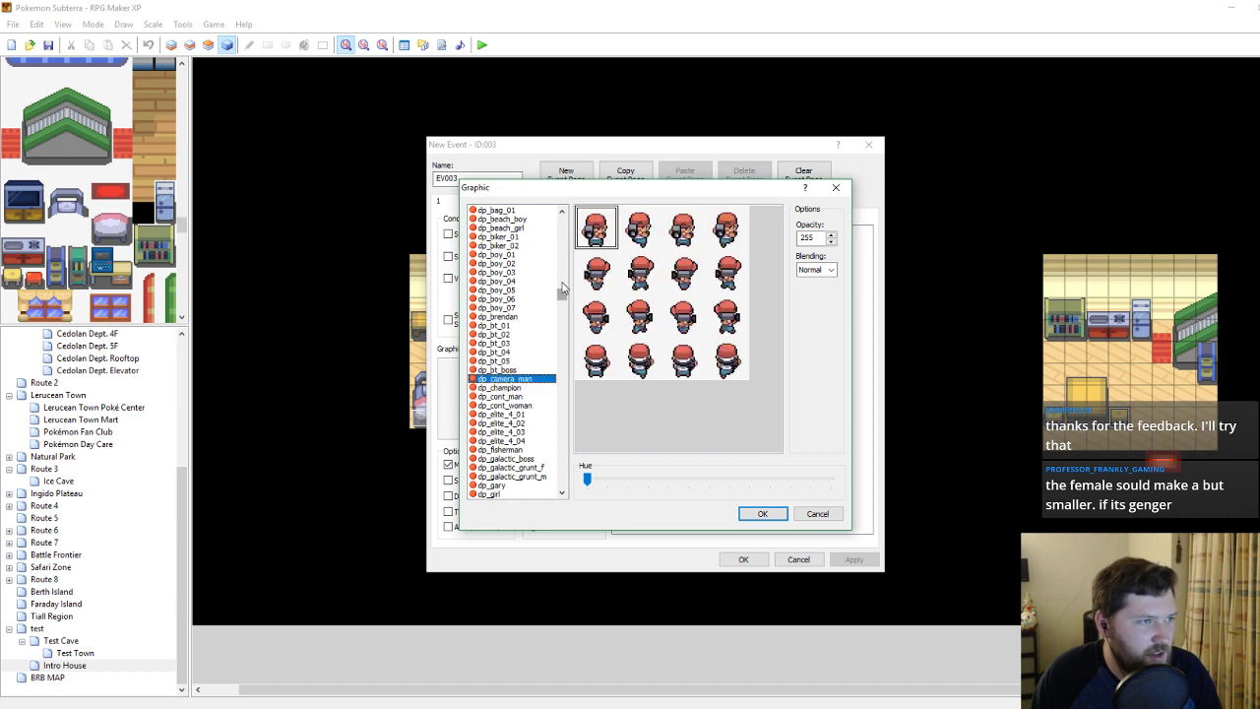
Compare several dp_woman sprites, assign dp_woman_09 as the new event's graphic, and create the event.
click(562, 284)
drag(561, 285, 563, 347)
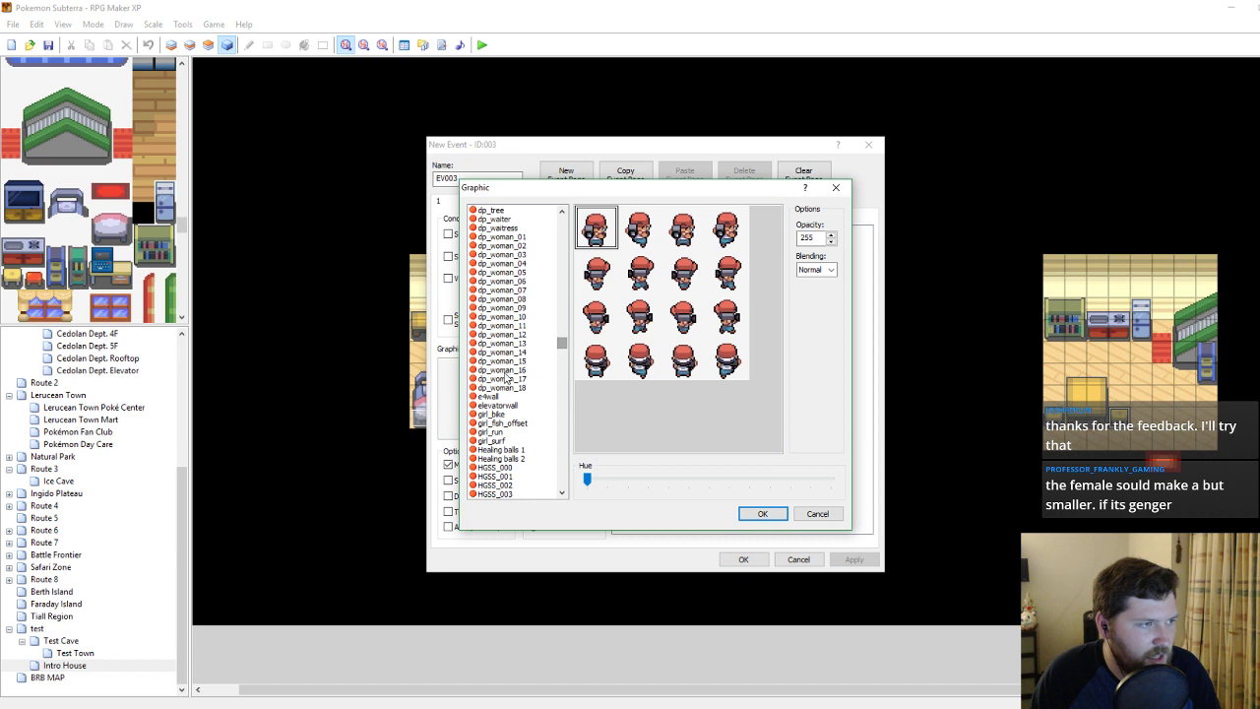
click(507, 370)
click(509, 387)
click(510, 378)
click(511, 351)
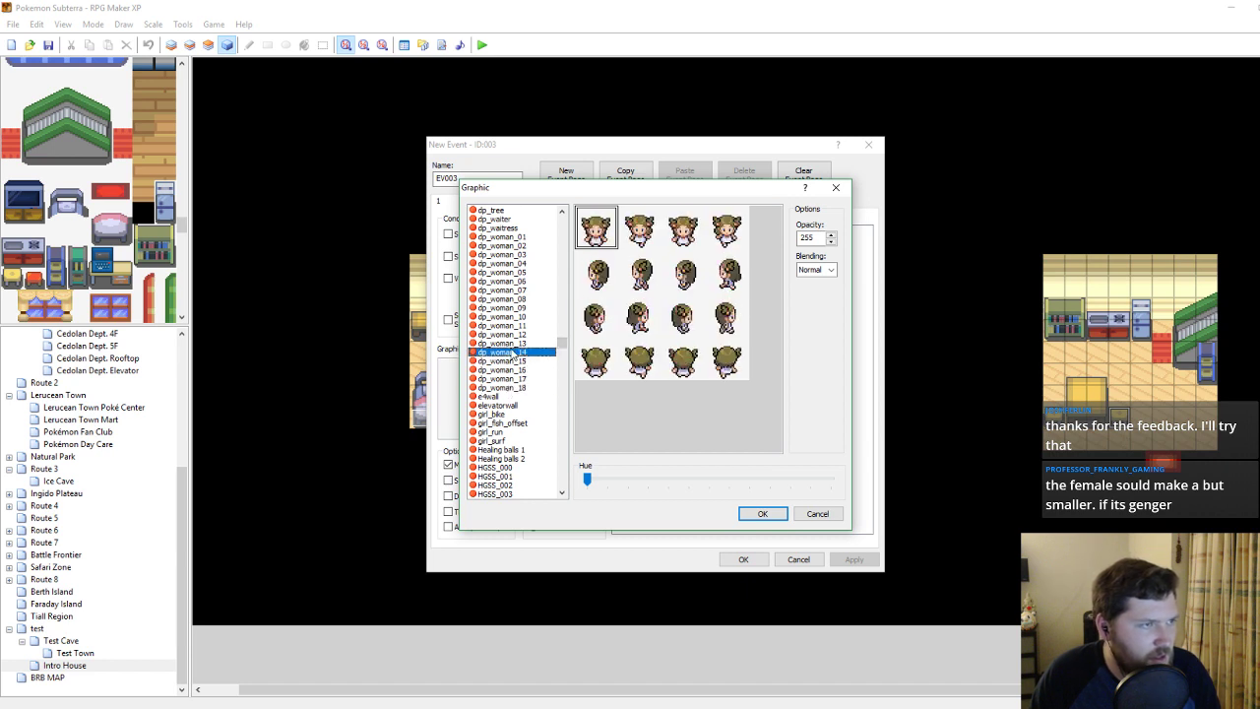
click(512, 298)
click(512, 307)
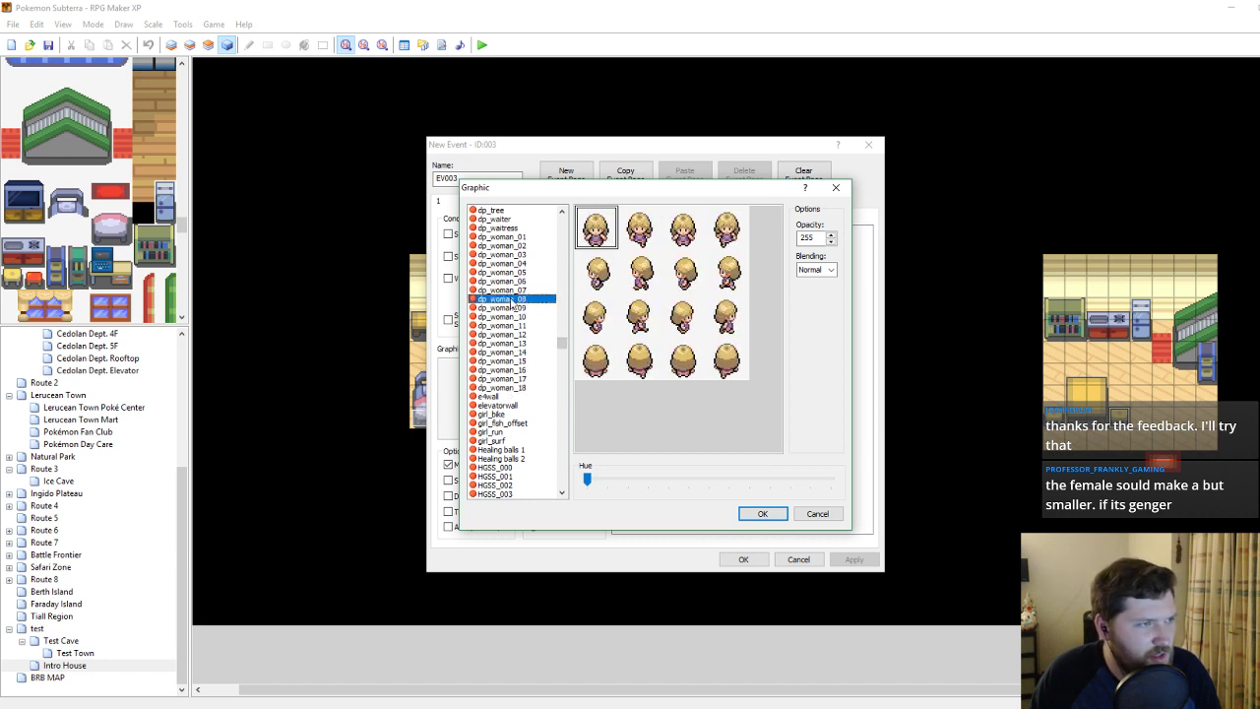
click(762, 513)
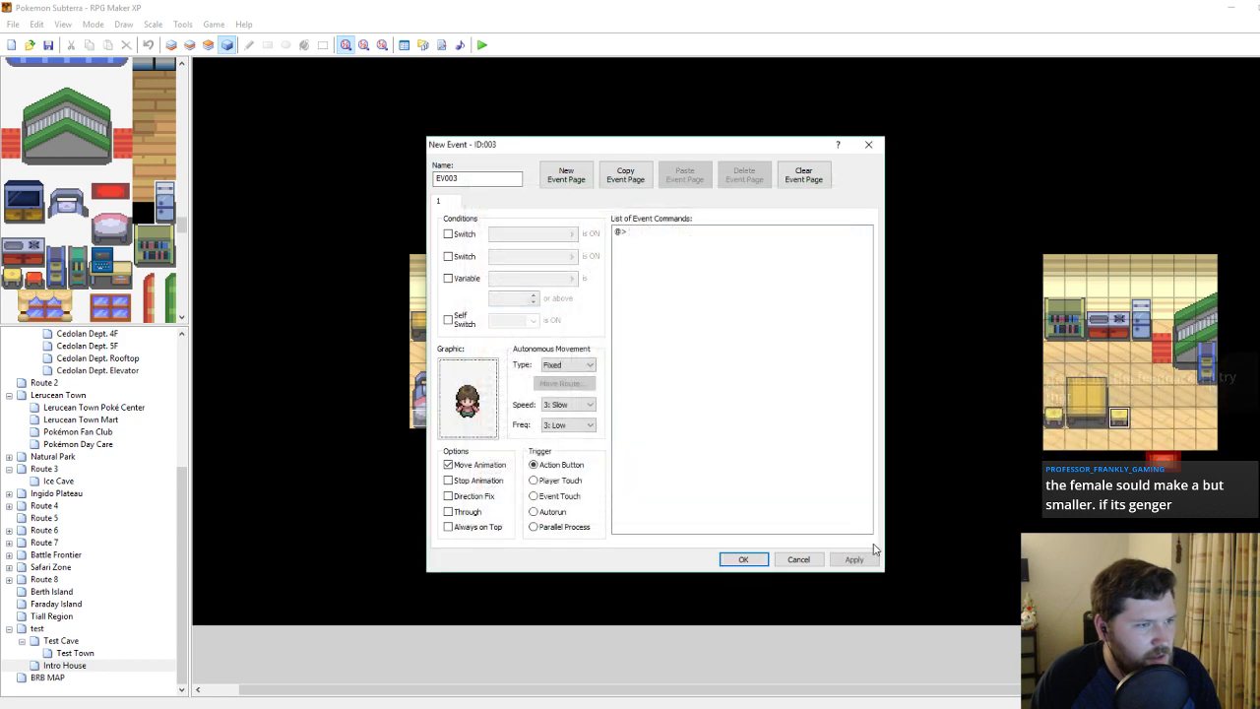
click(852, 559)
click(744, 559)
Reopen the woman event beside the dining table and change its graphic to the left-facing standing pose.
key(Return)
double_click(458, 423)
click(596, 271)
click(765, 512)
Add a Show Text command reading "IM YOUR MOM!" to the woman event and save the event.
double_click(644, 231)
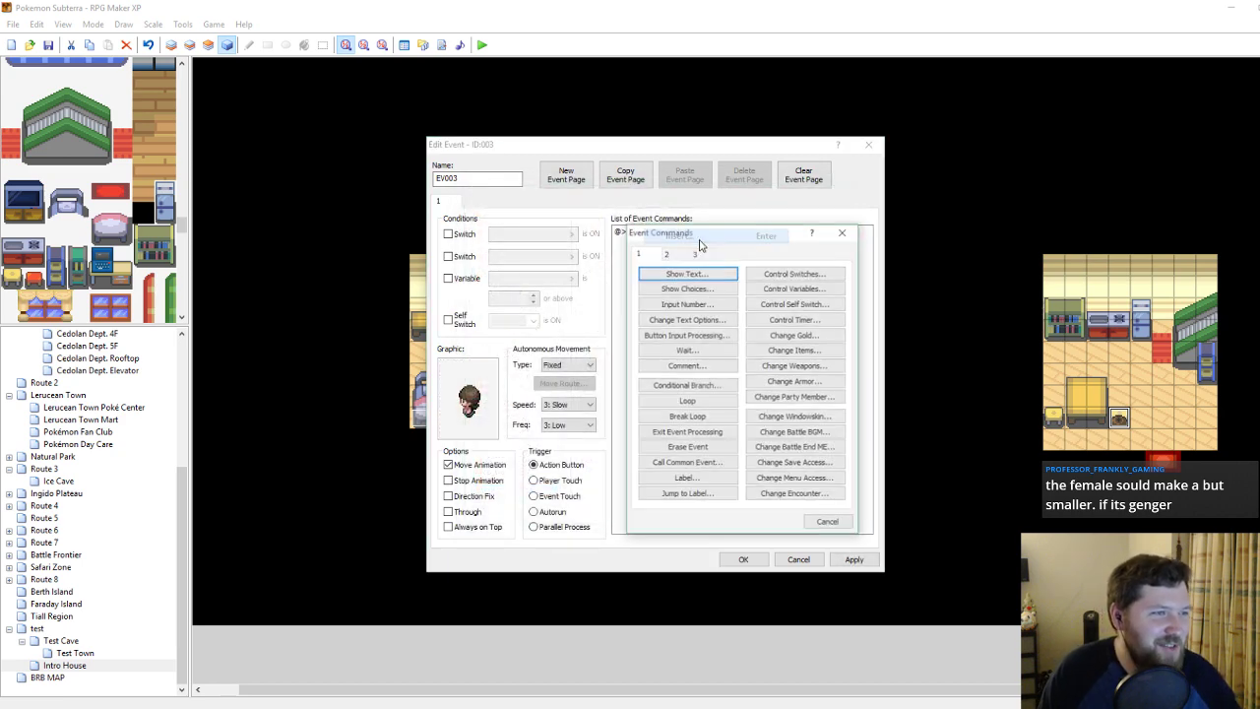
click(680, 275)
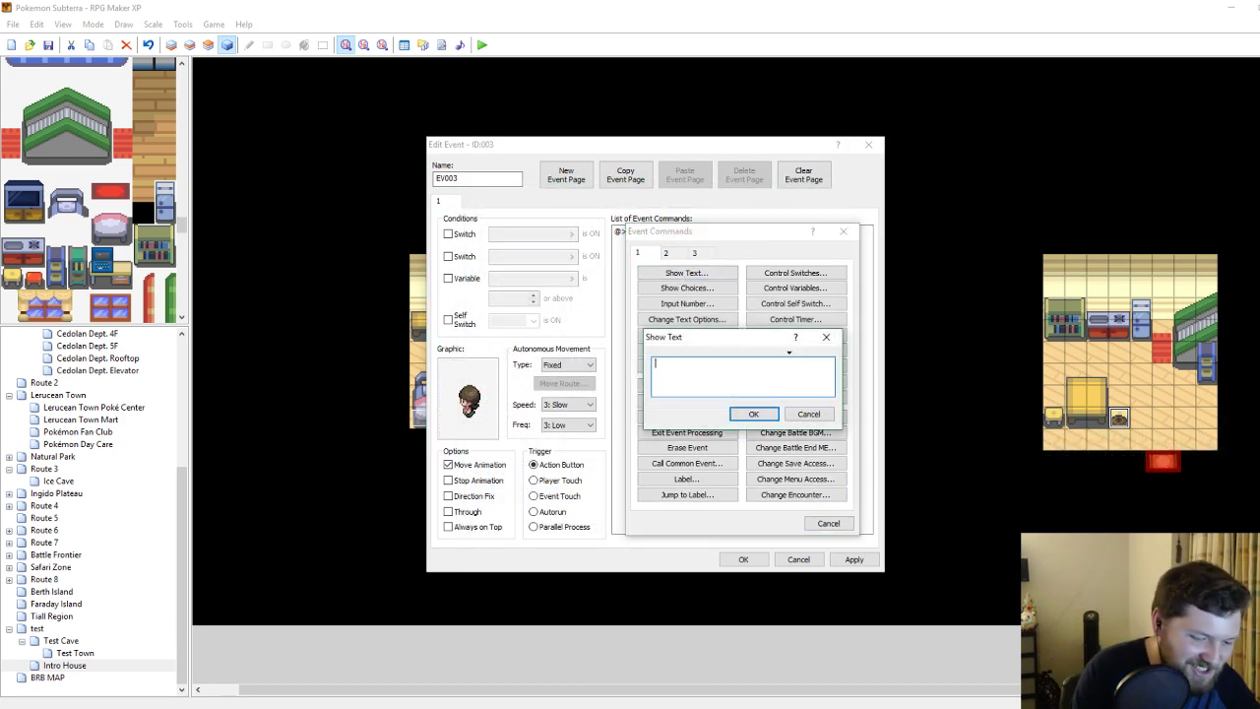
text(IM YOUR)
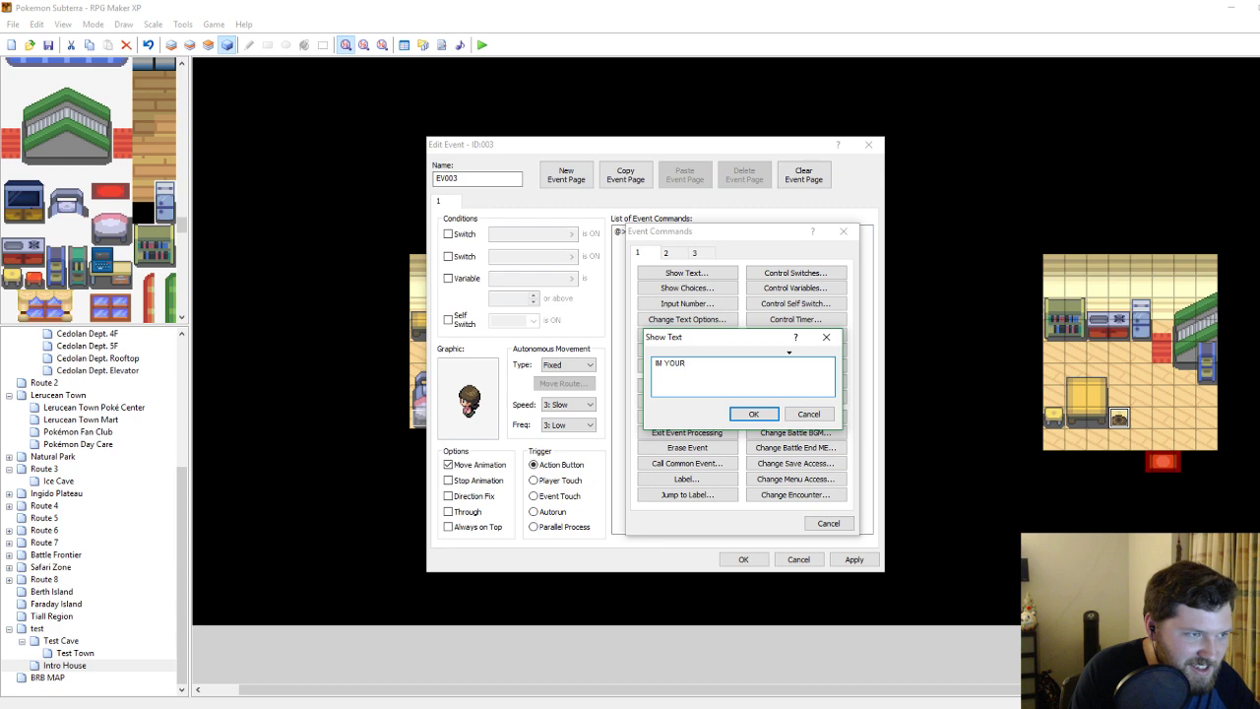
text( MOM!)
click(752, 414)
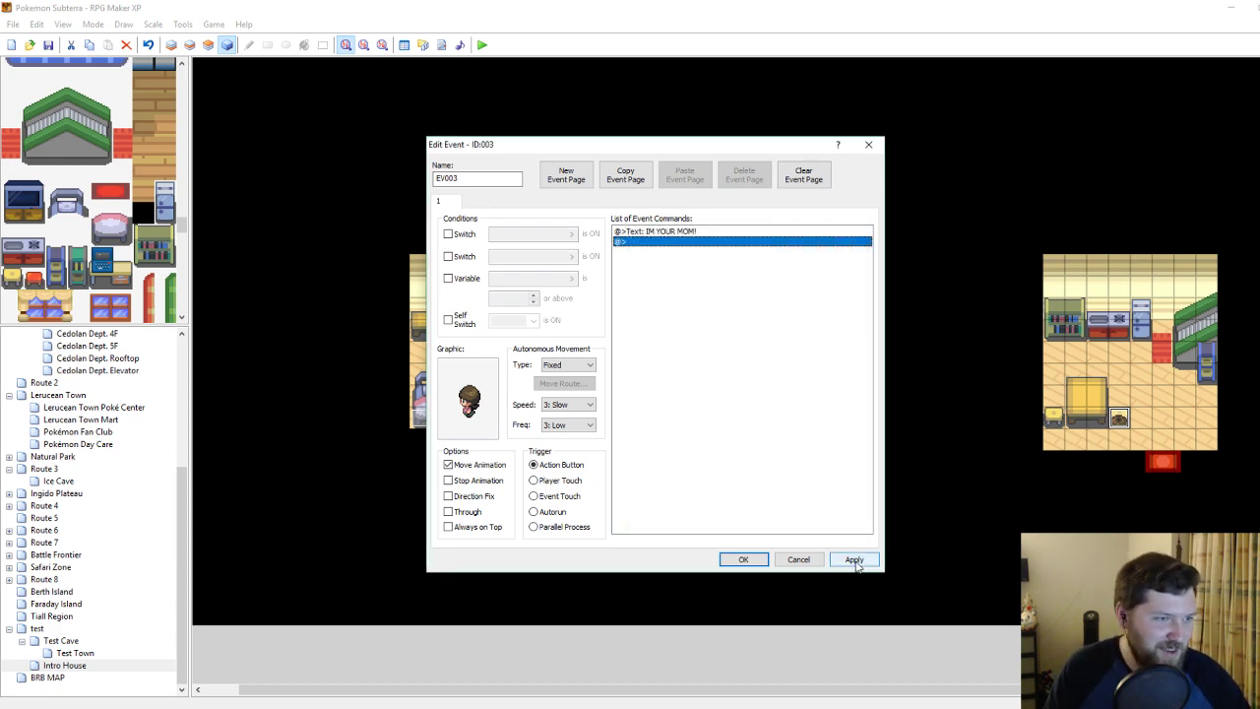
click(740, 559)
Reopen the woman event beside the table and open its "IM YOUR MOM!" text command for editing.
right_click(1121, 415)
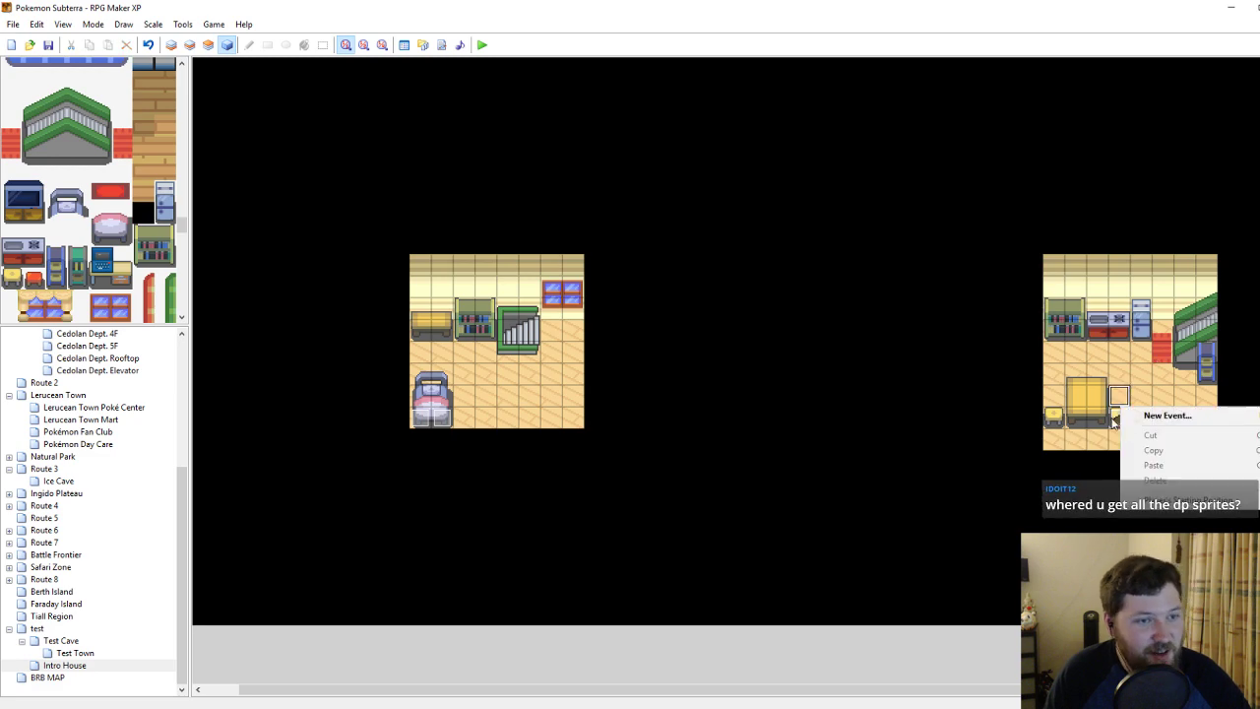
click(1160, 426)
right_click(638, 232)
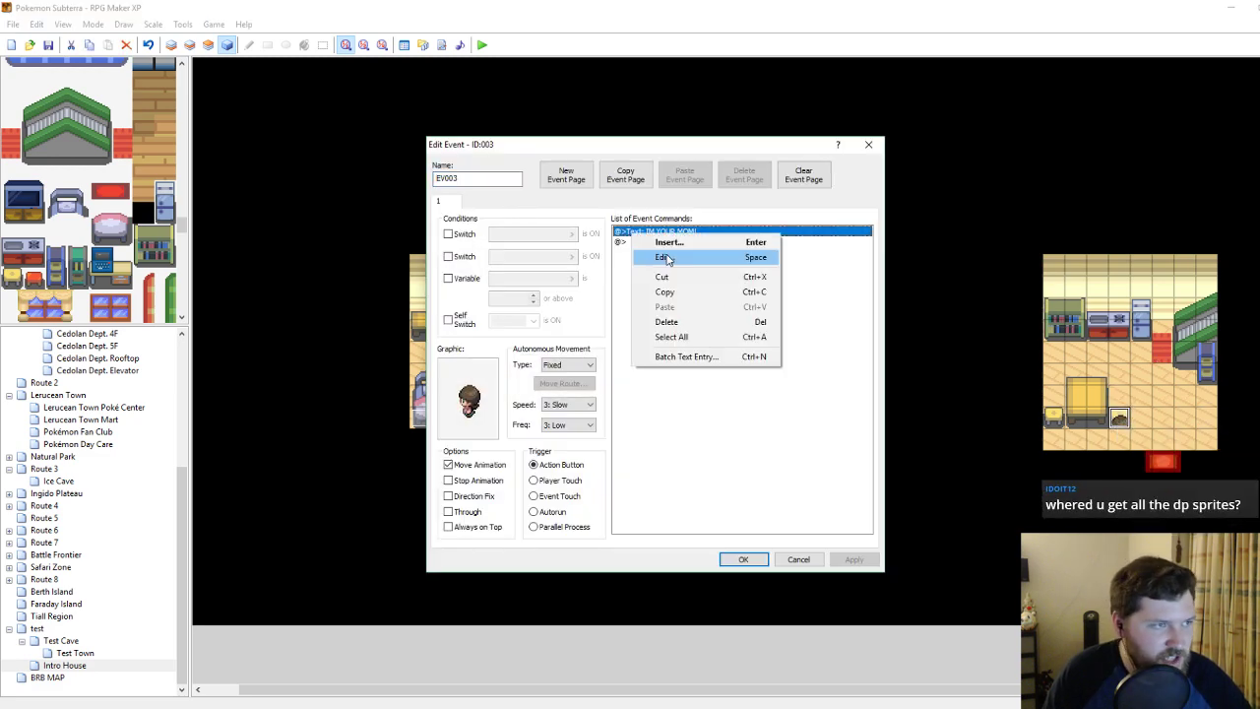
Insert a backslash before "IM YOUR MOM!" in the mom event's text command and save the event.
click(667, 258)
text(\)
click(750, 414)
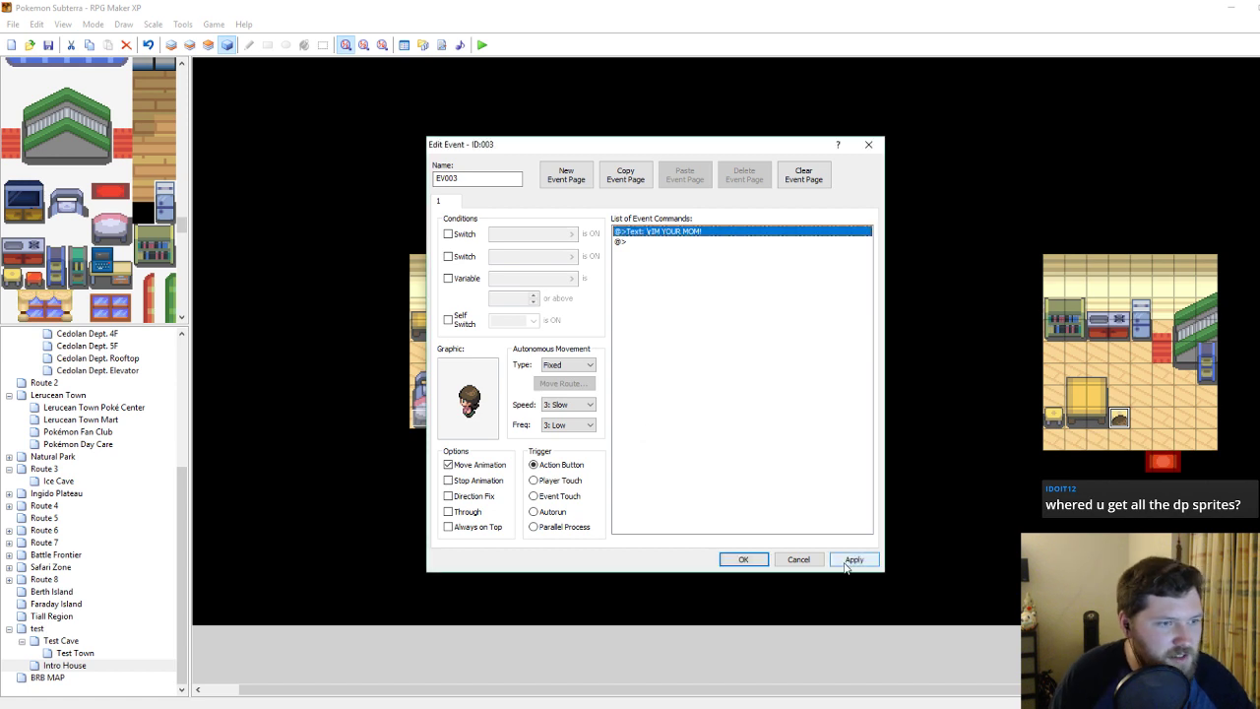
click(743, 560)
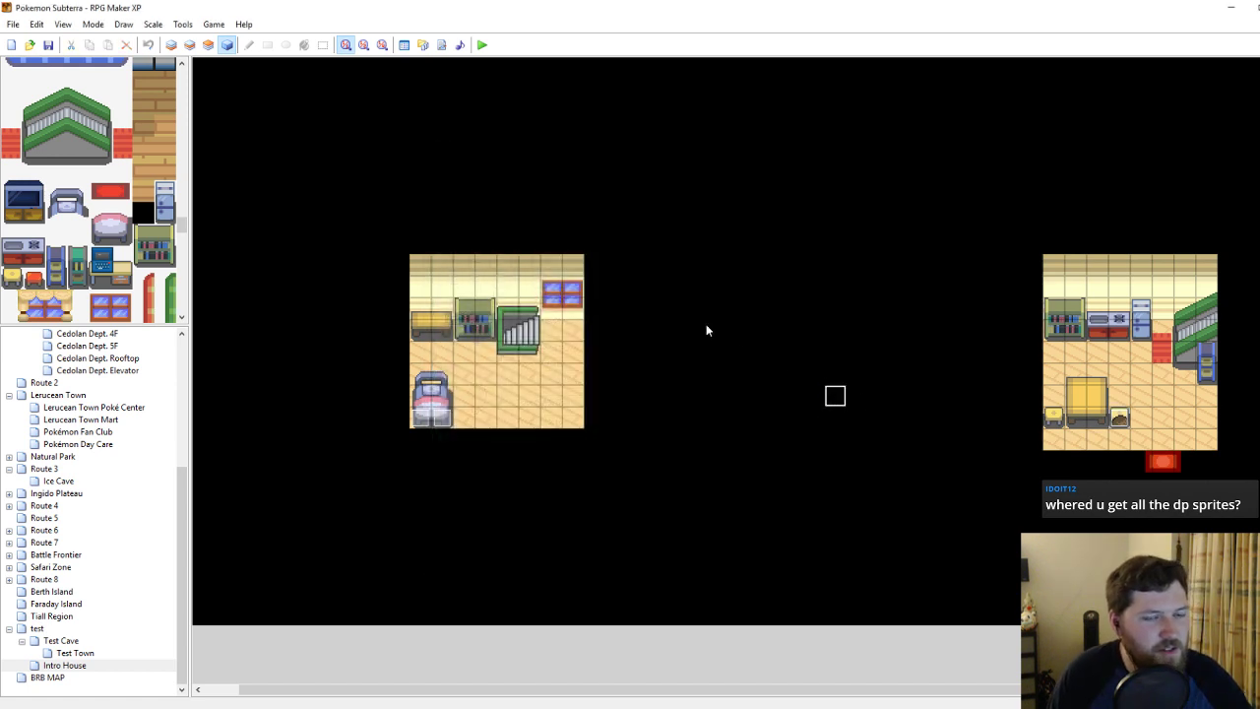
right_click(529, 334)
click(572, 341)
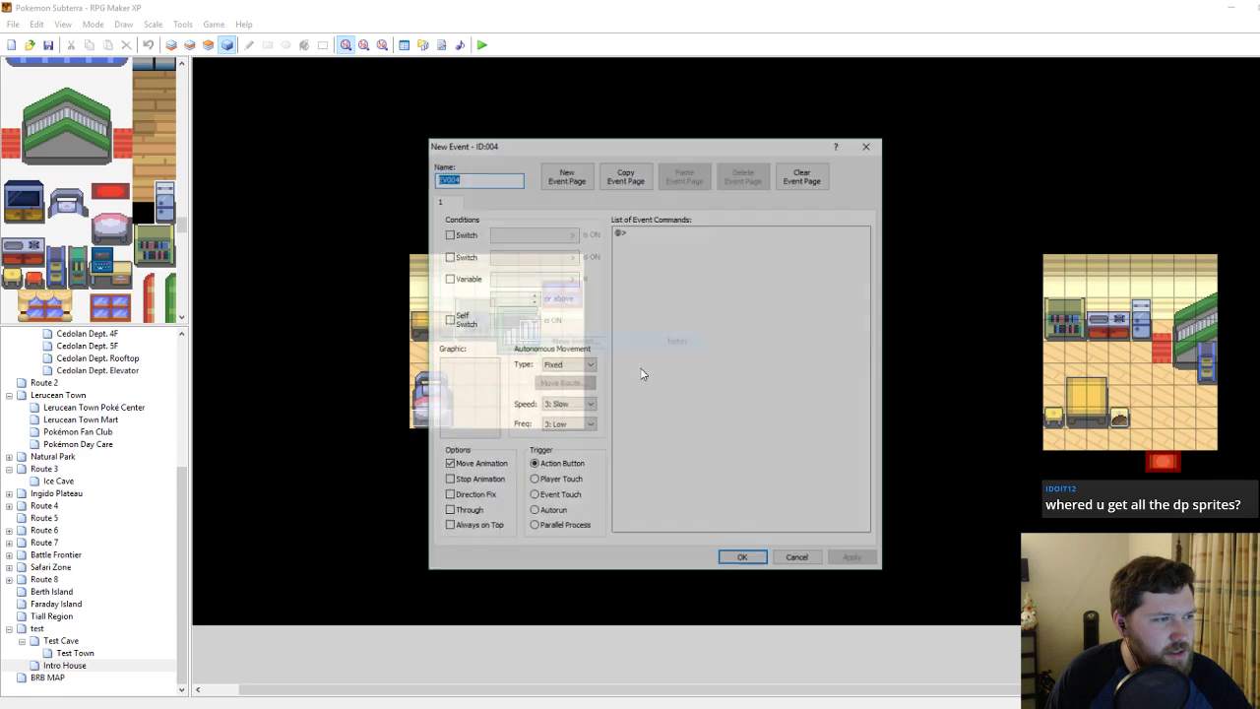
click(869, 144)
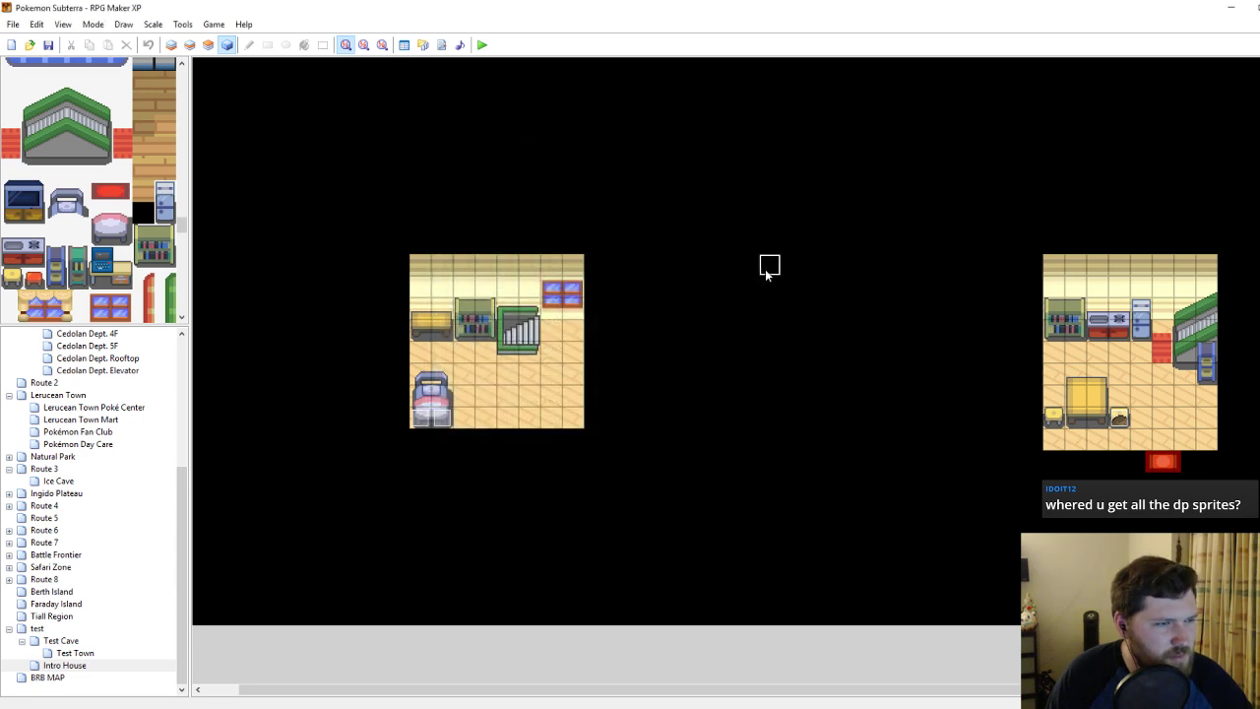
Copy the upstairs staircase event from the \PN's house map and paste it onto the bedroom staircase in the Intro House map.
scroll(113, 374, up, 2)
scroll(114, 374, up, 4)
click(71, 370)
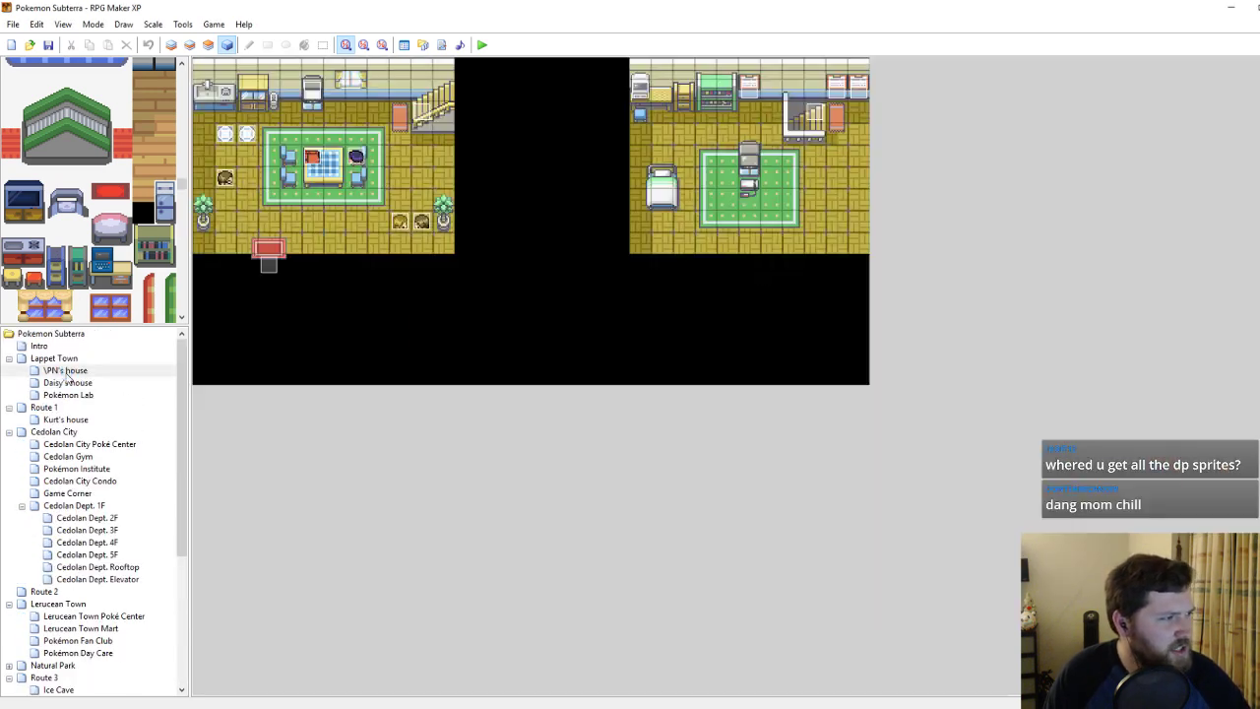
click(418, 111)
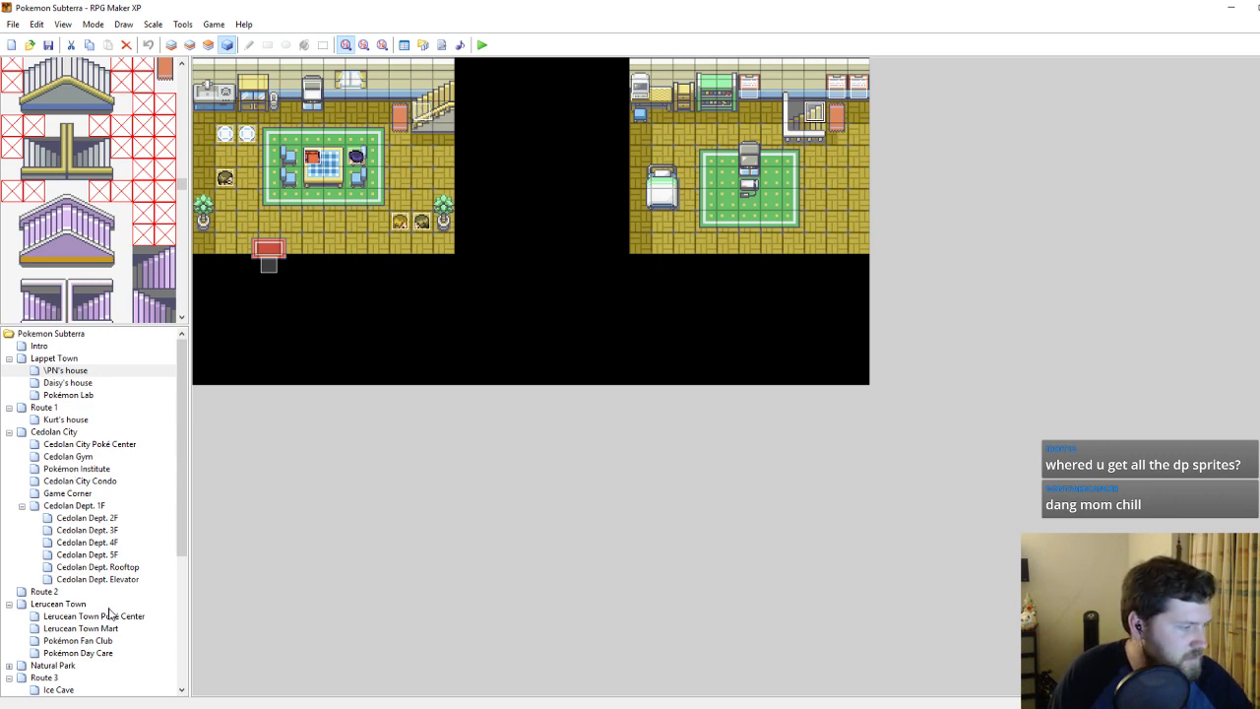
scroll(108, 613, down, 5)
click(63, 667)
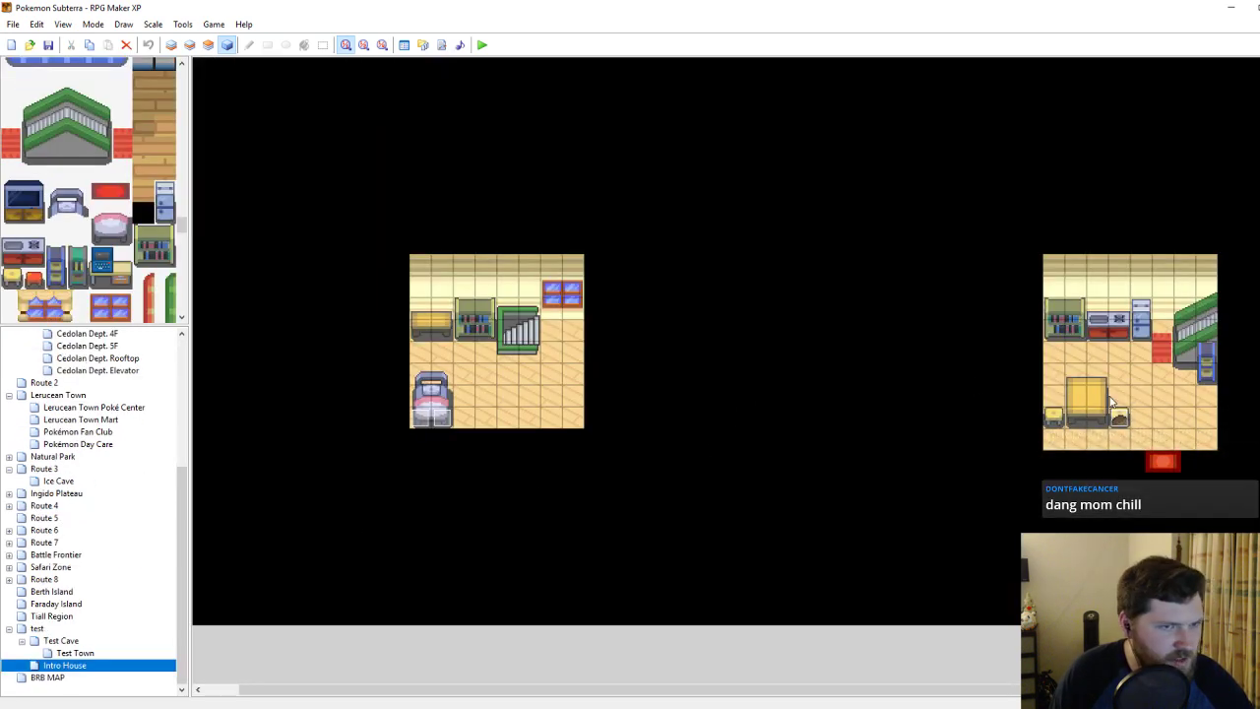
click(513, 331)
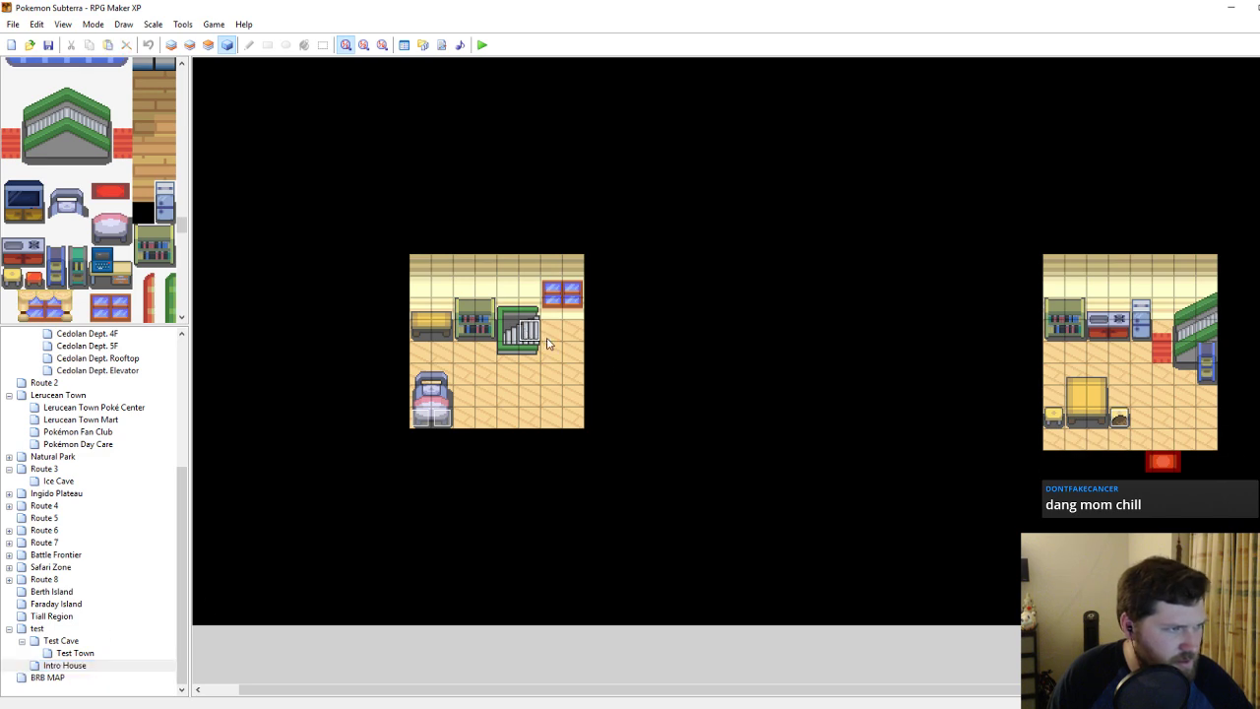
Copy the ground-floor staircase event from the \PN's house map and paste it onto the foot of the green downstairs staircase in Intro House.
scroll(88, 505, up, 5)
click(63, 395)
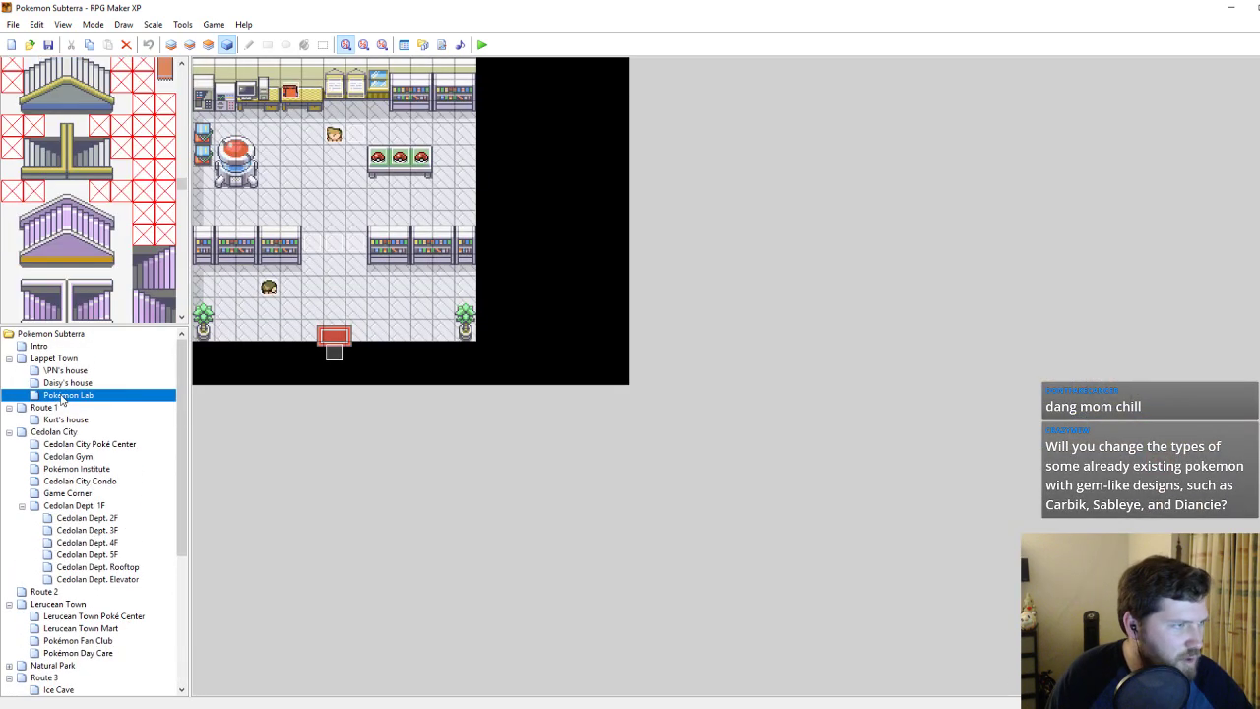
click(61, 382)
click(61, 370)
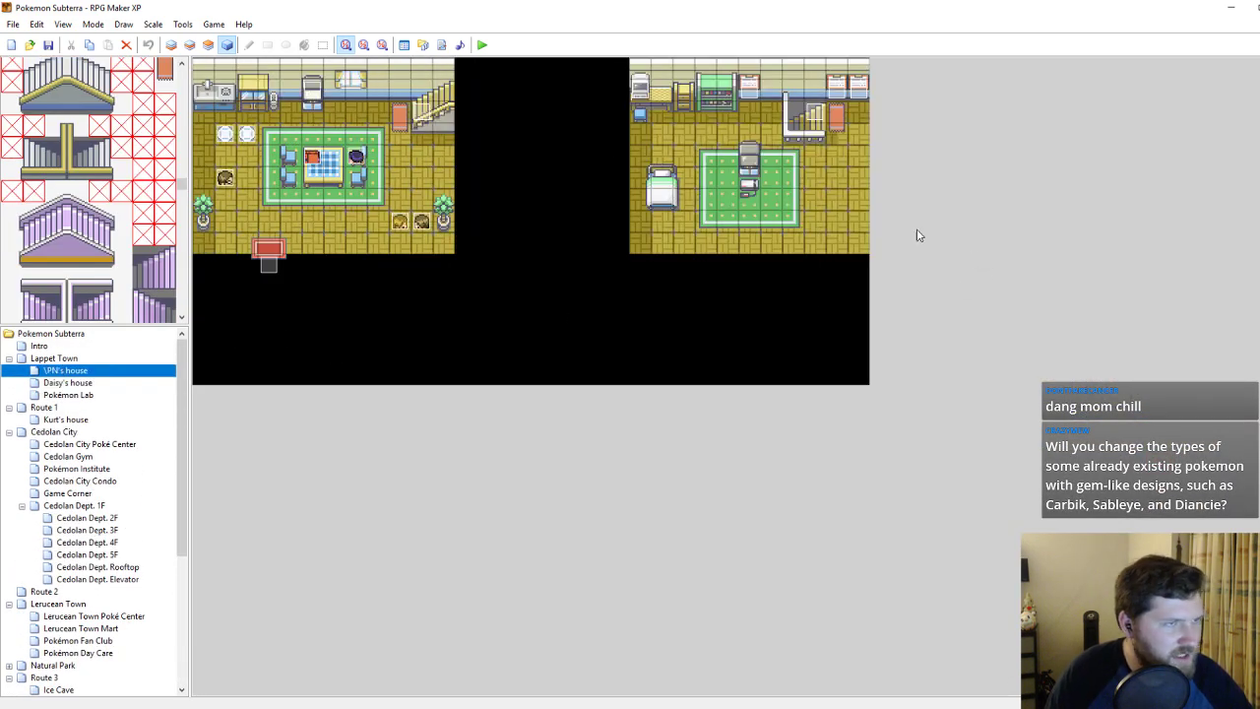
click(426, 118)
scroll(89, 630, down, 6)
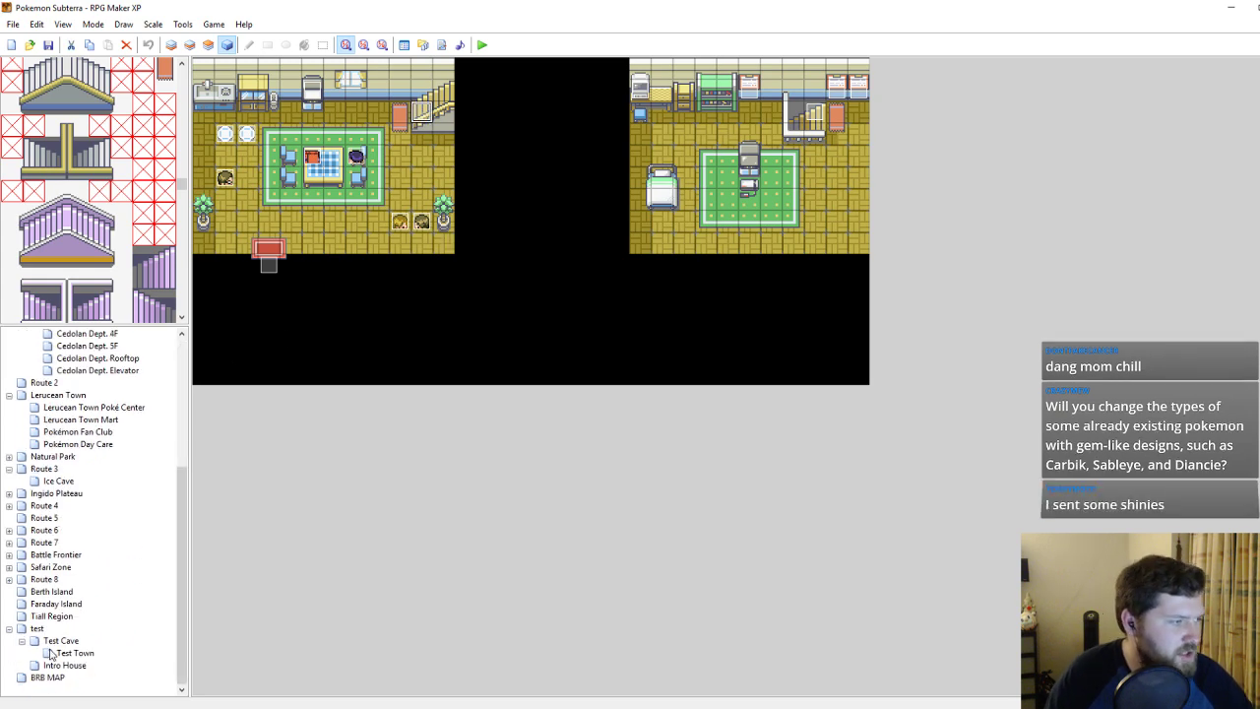
click(55, 667)
click(1185, 335)
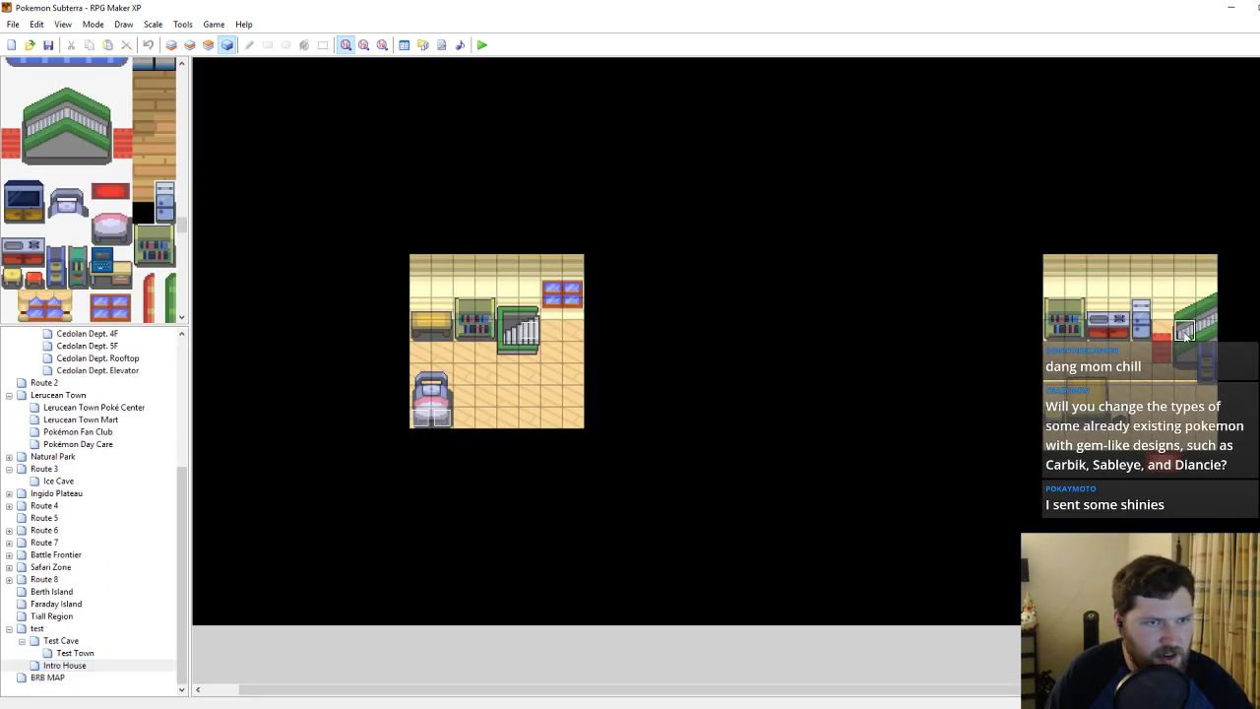
click(1164, 338)
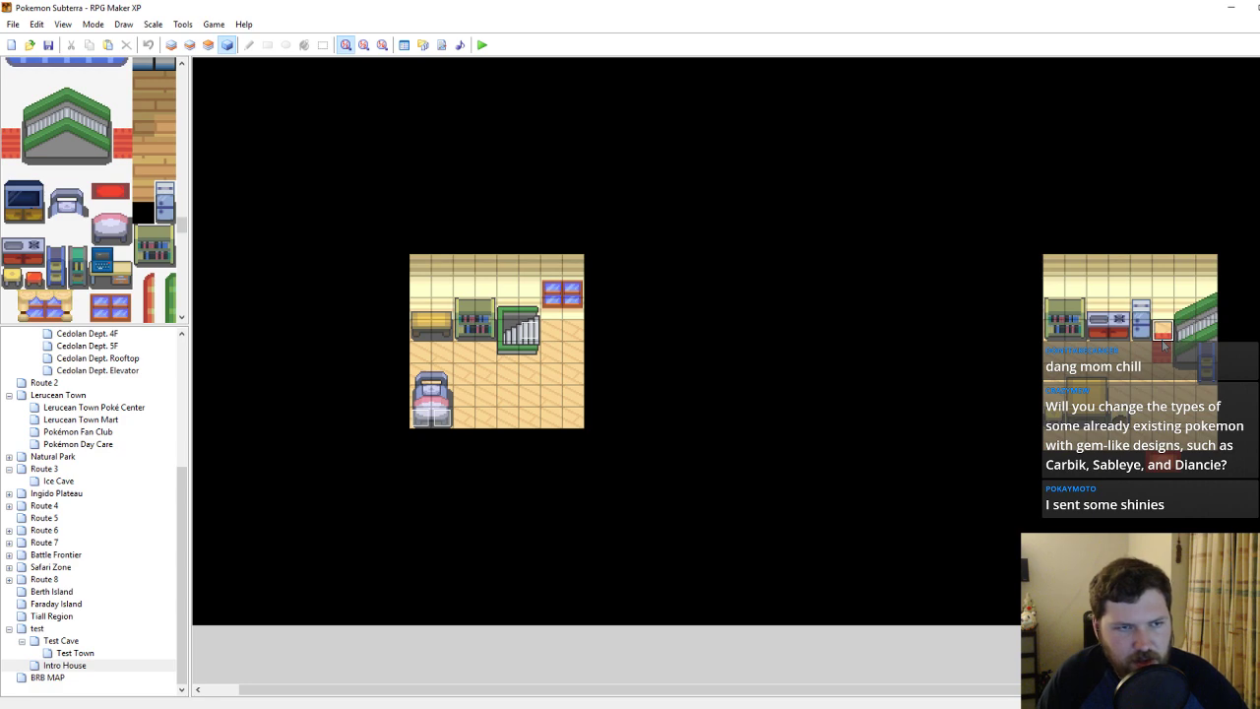
click(1185, 336)
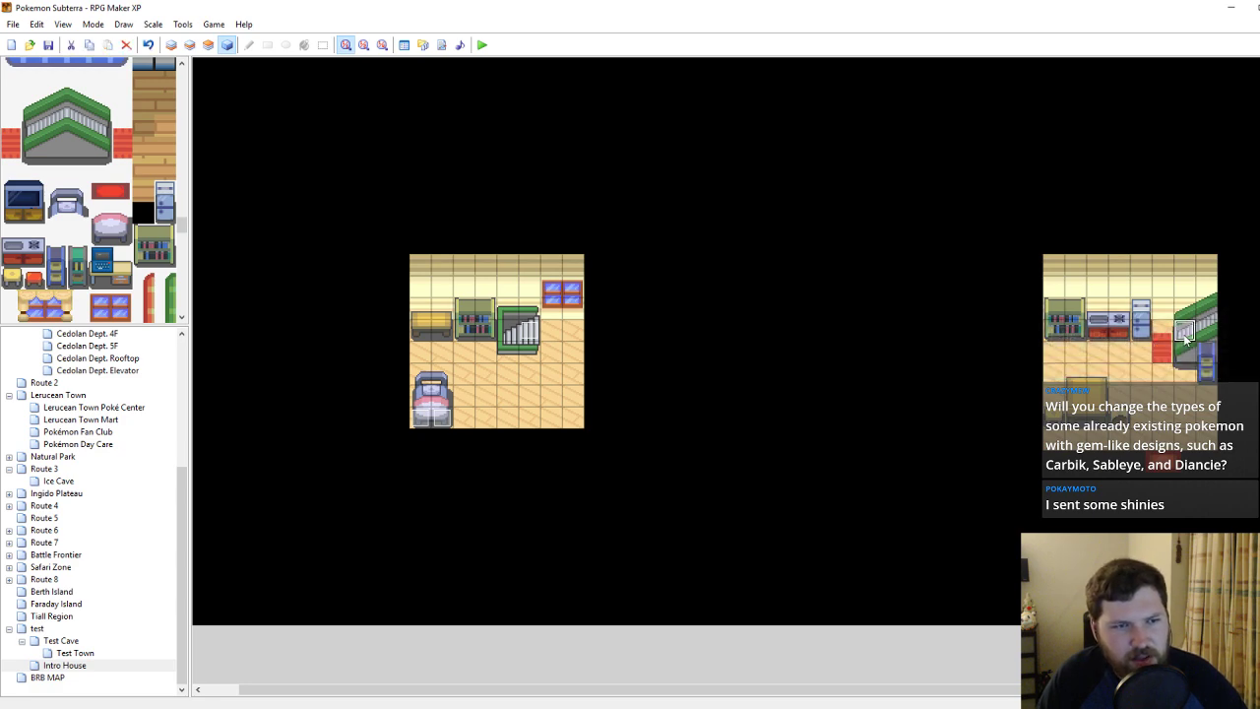
Set the Stairs up event's player transfer destination to Intro House at (018,012) and save the event.
right_click(1185, 335)
click(1092, 341)
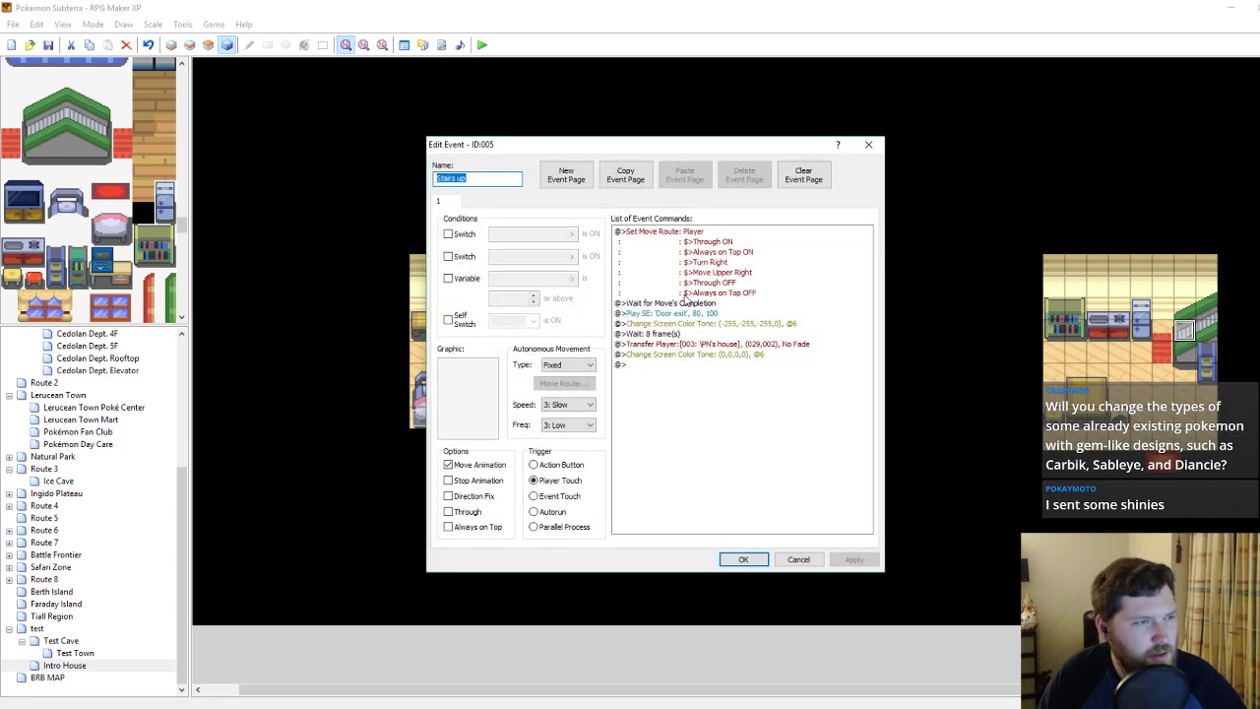
right_click(686, 344)
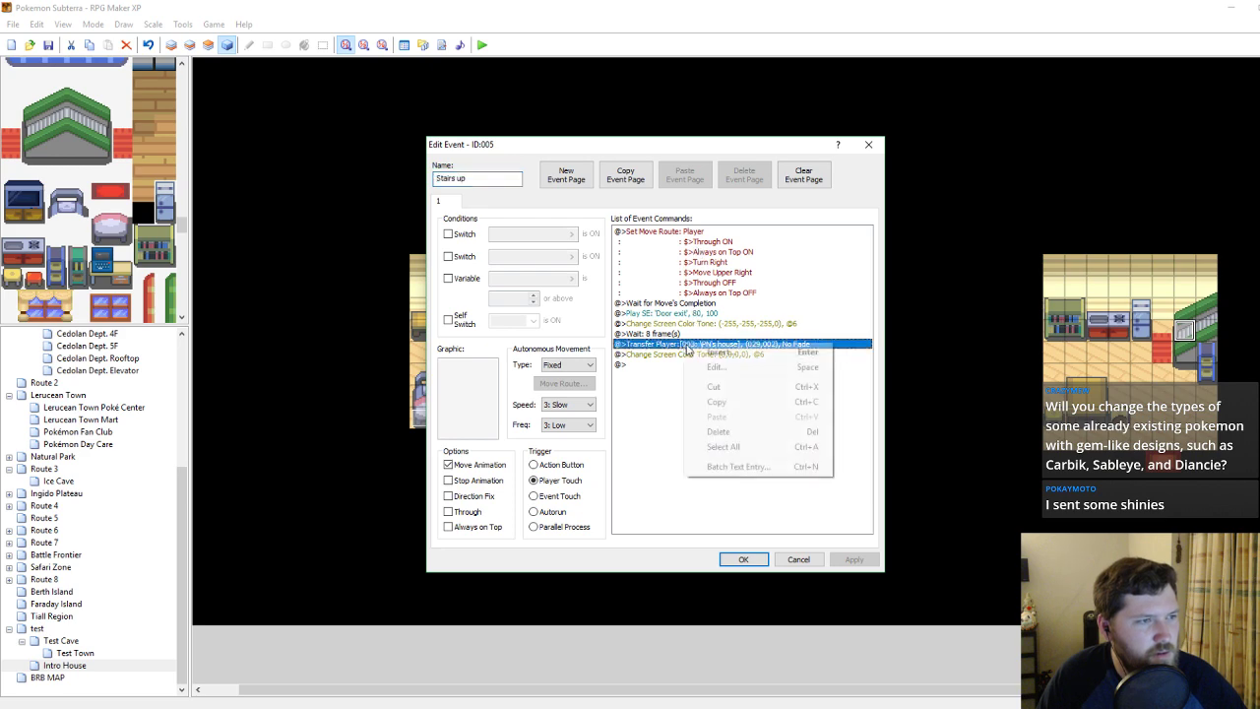
click(710, 366)
click(787, 328)
drag(621, 453, 627, 548)
click(537, 540)
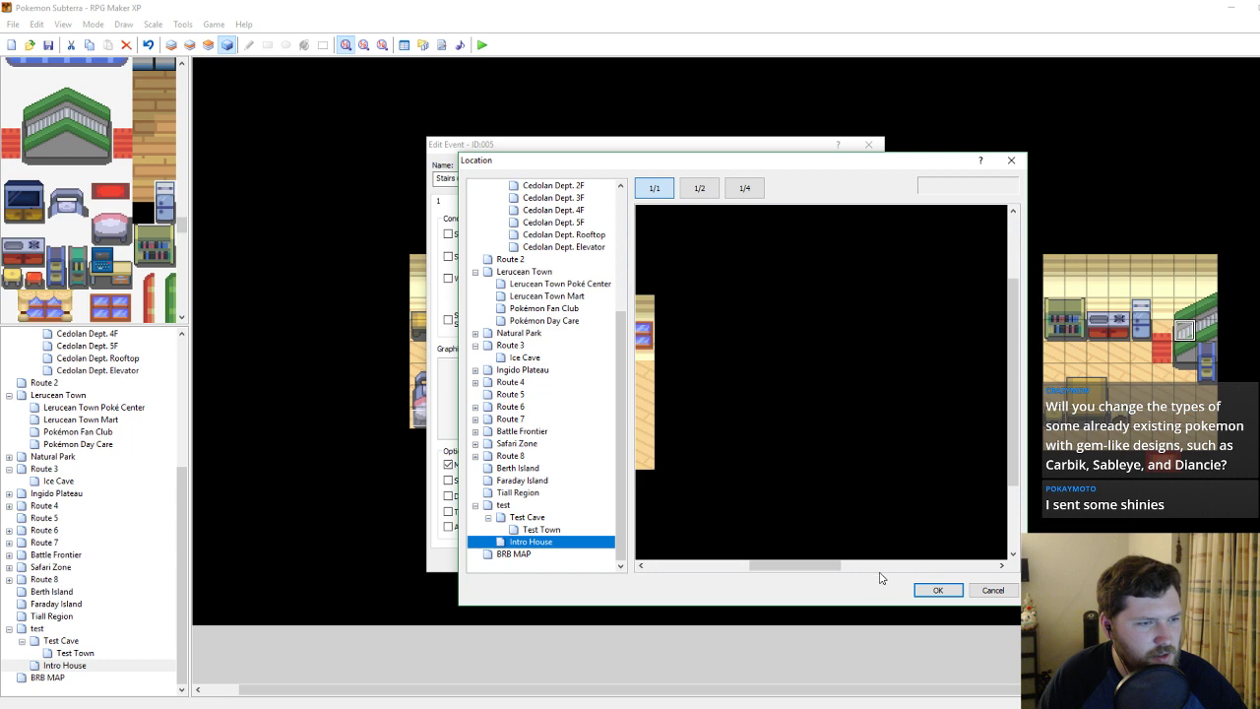
click(939, 590)
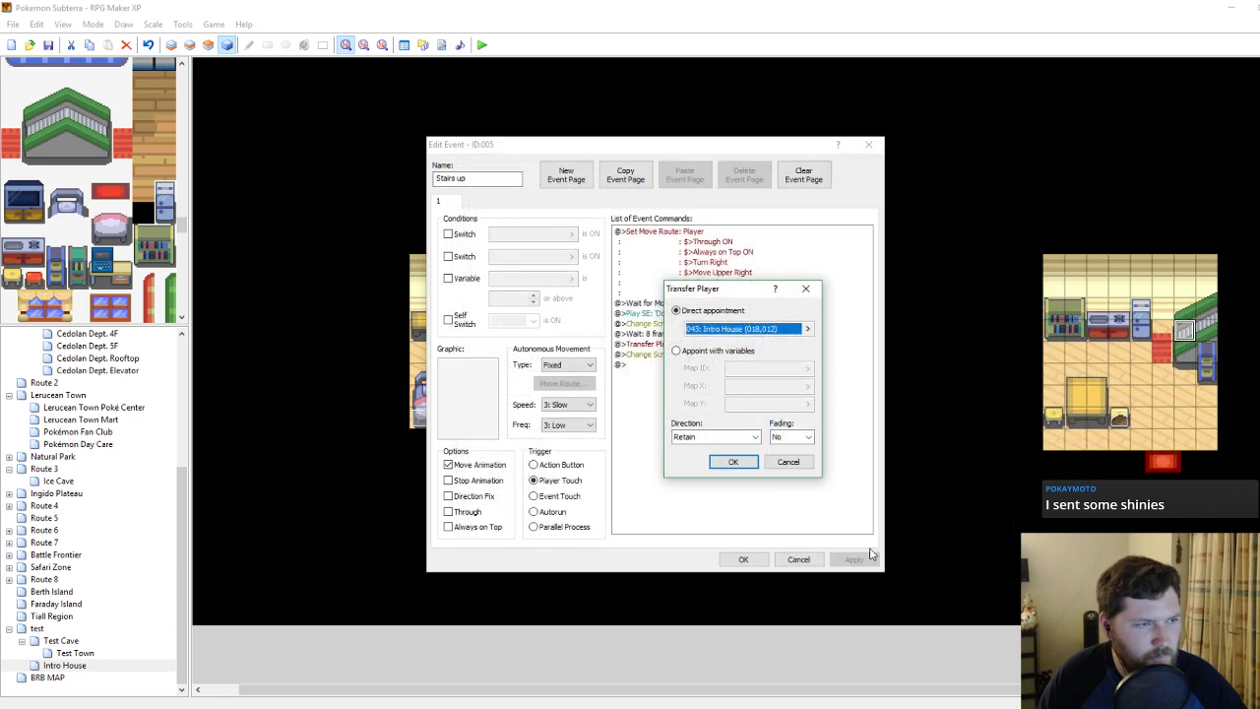
click(735, 463)
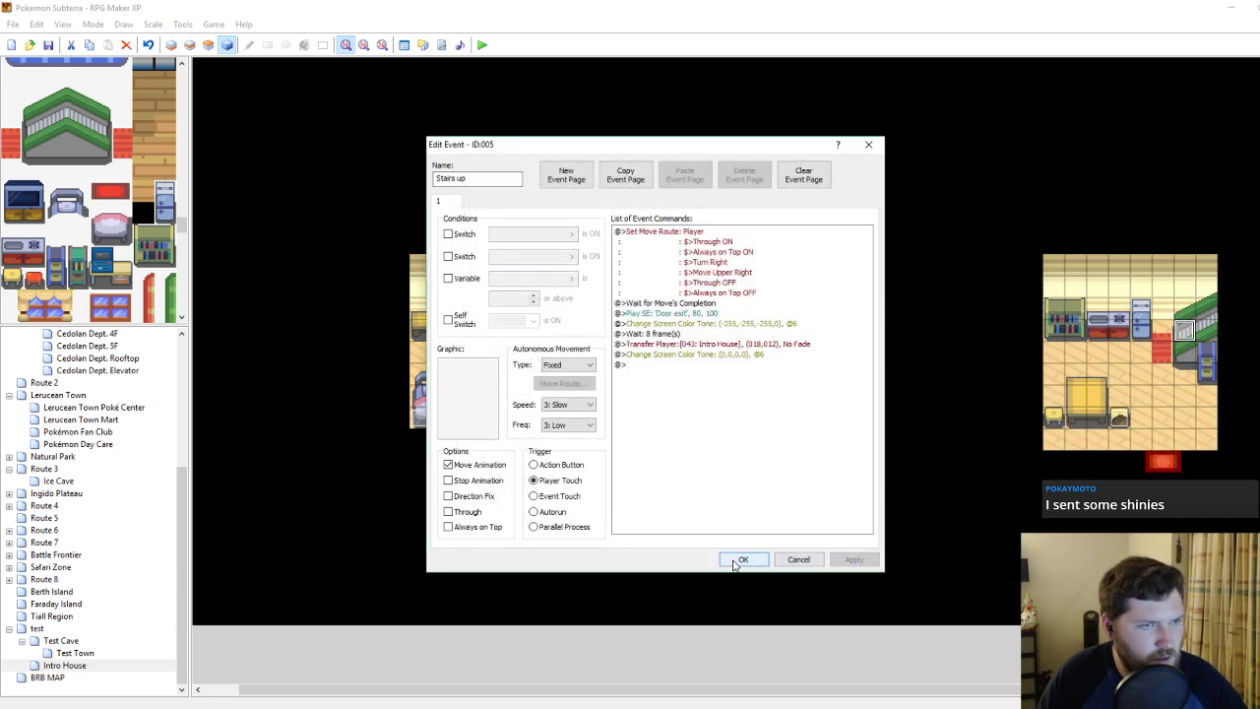
click(743, 559)
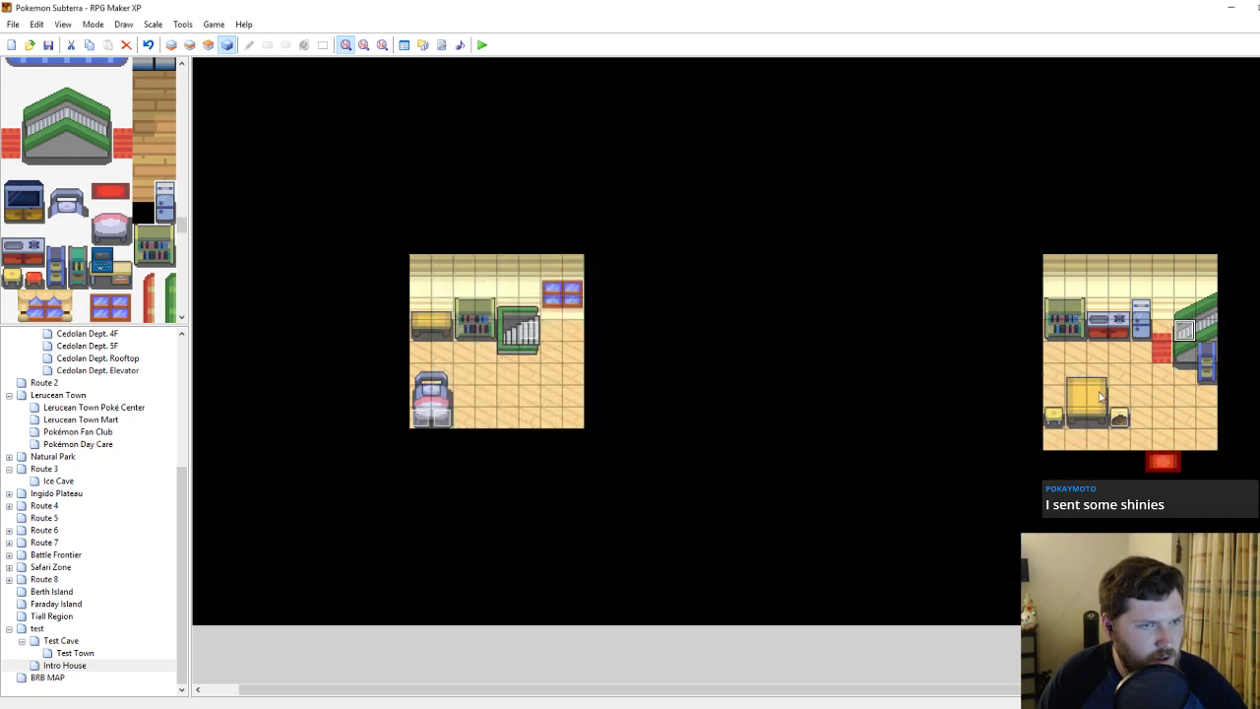
Set the Stairs down event's player transfer destination to Intro House at (046,013), on the red mat, and save the event.
double_click(520, 332)
right_click(718, 346)
click(746, 369)
click(758, 331)
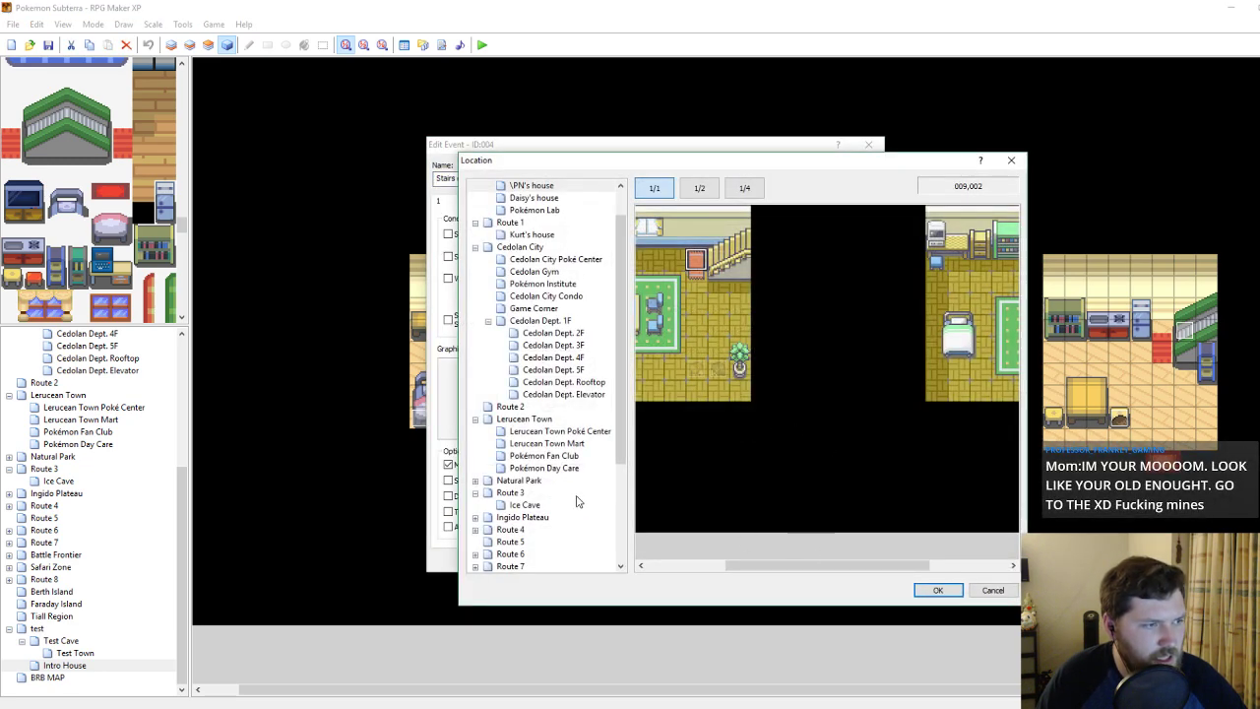
scroll(590, 507, down, 4)
click(532, 541)
drag(835, 565, 927, 562)
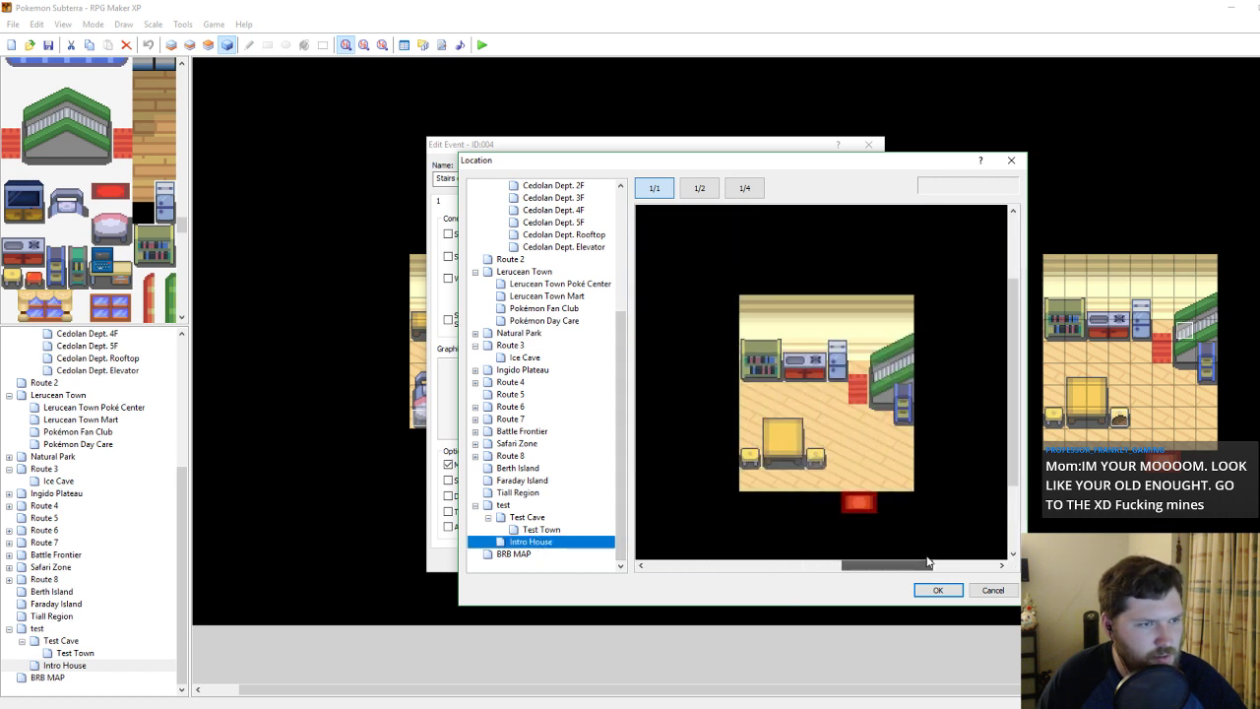
click(858, 374)
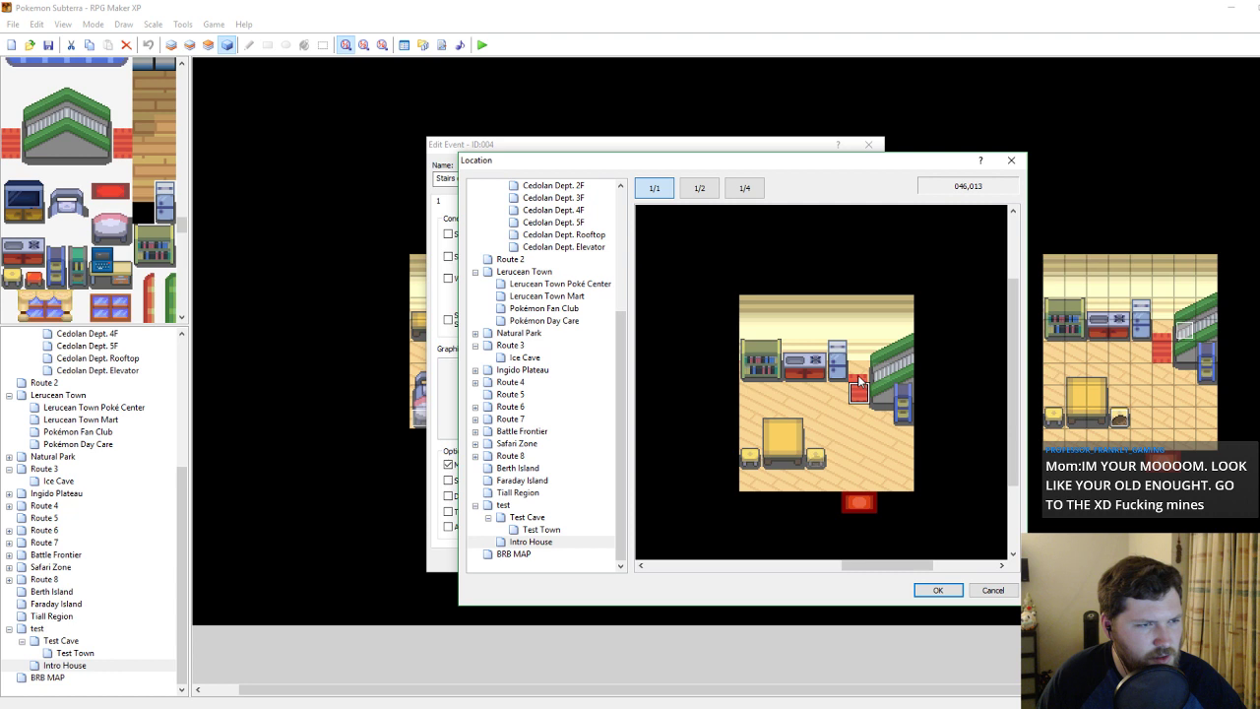
click(859, 393)
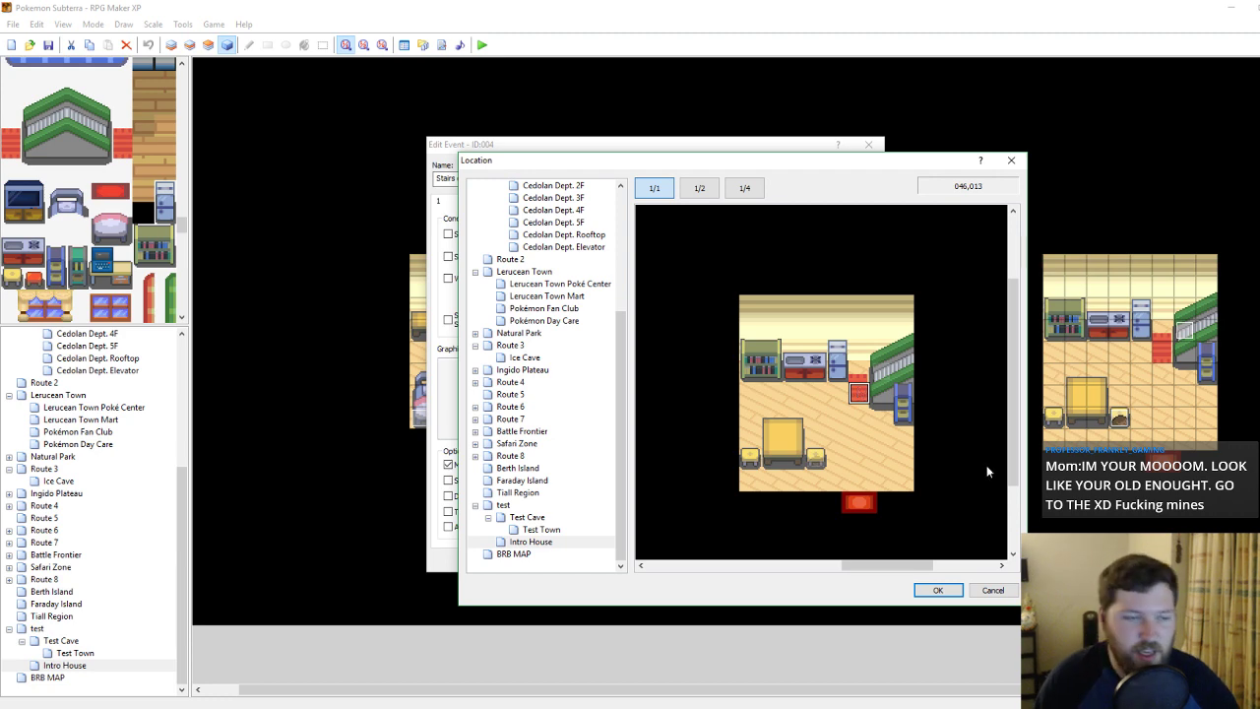
click(937, 590)
click(752, 469)
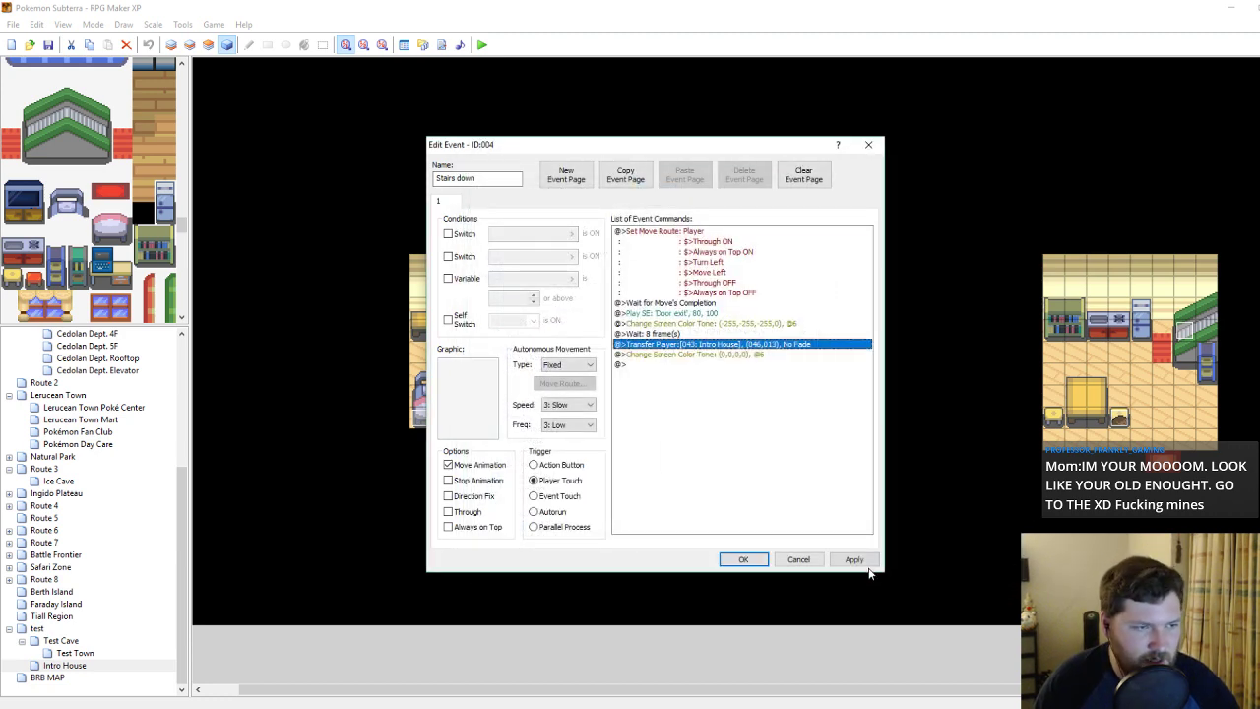
click(744, 560)
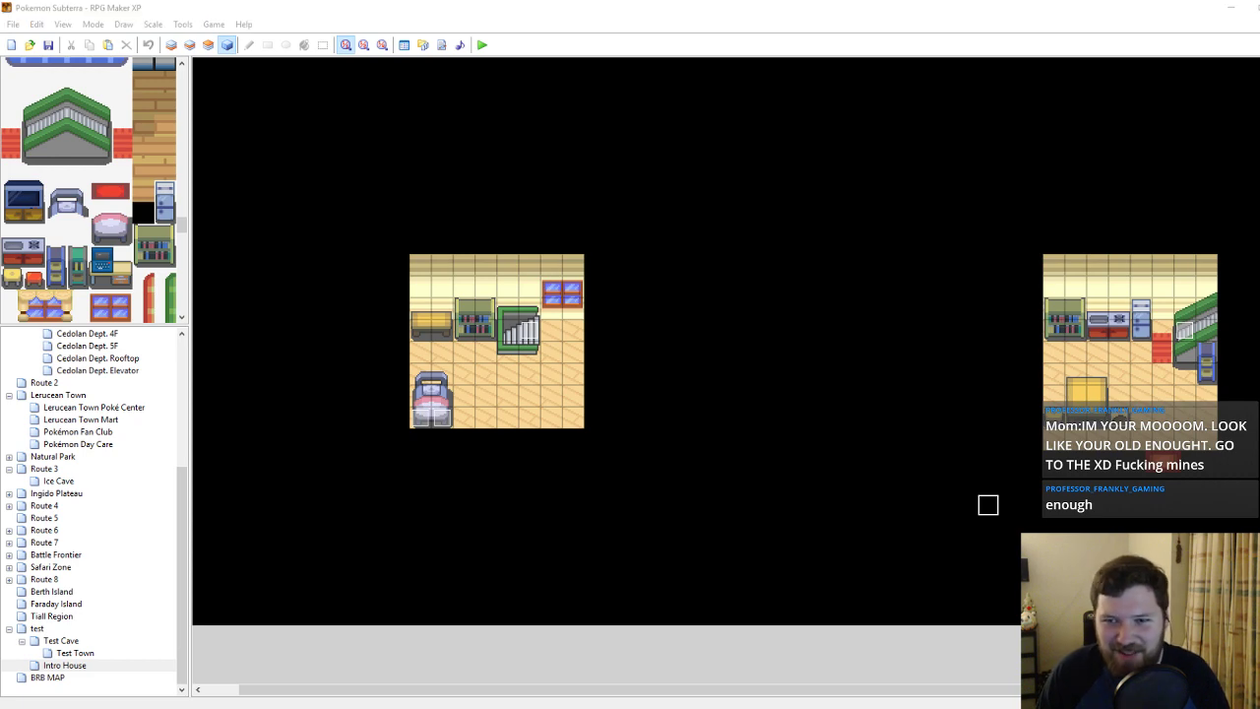
Switch to Discord and examine the Crystal Onix and Mr. Mime Shiny sprites sent in the direct message.
drag(1259, 79, 758, 89)
scroll(795, 263, up, 1)
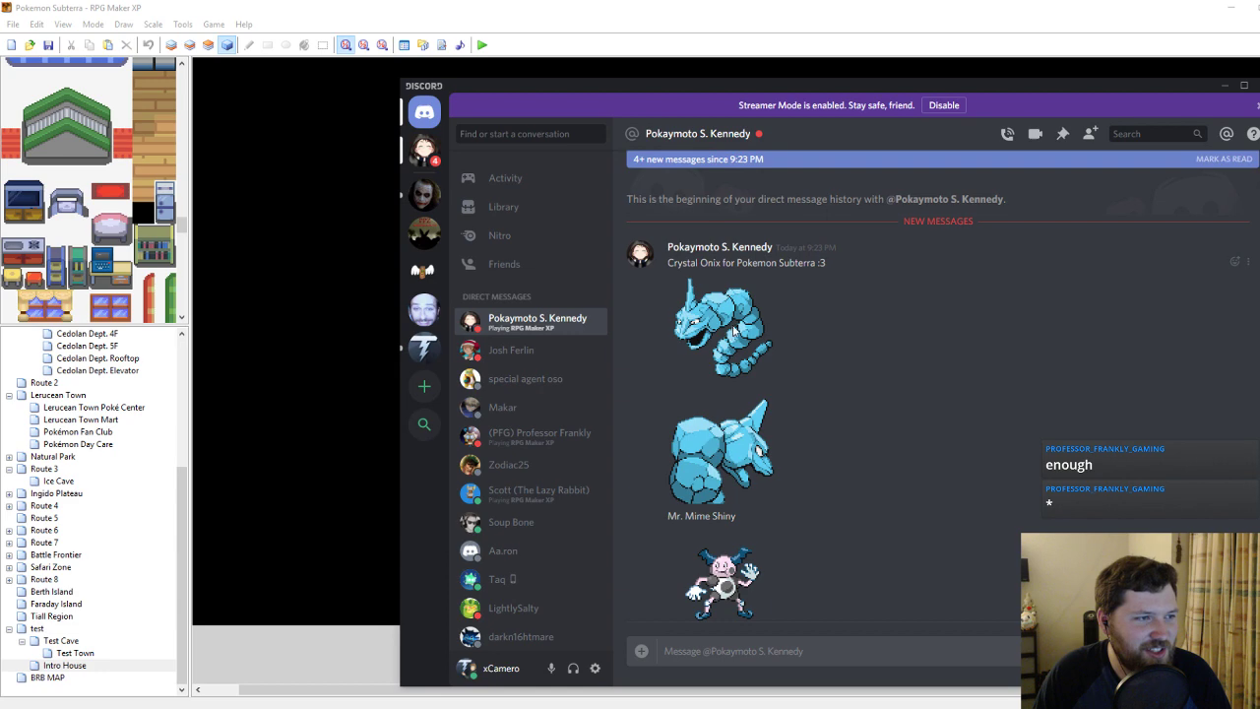
click(758, 342)
click(995, 444)
scroll(760, 442, down, 3)
scroll(759, 442, up, 4)
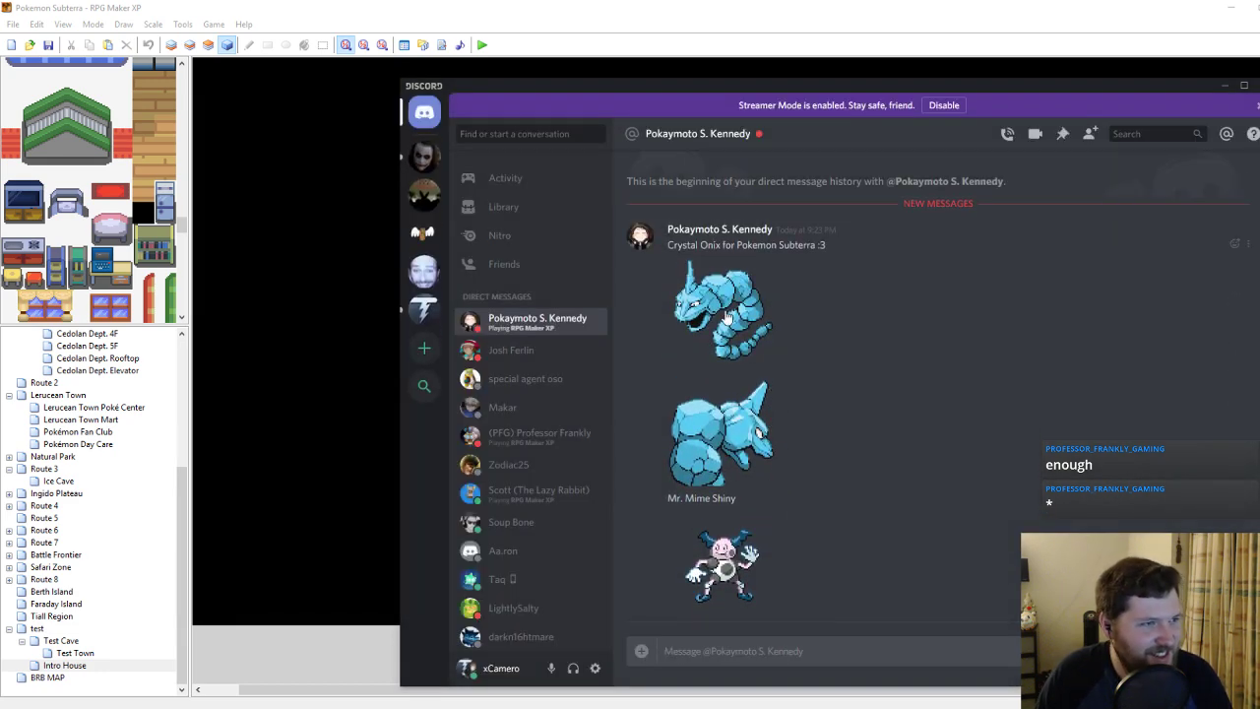
click(726, 315)
click(979, 375)
scroll(864, 410, down, 3)
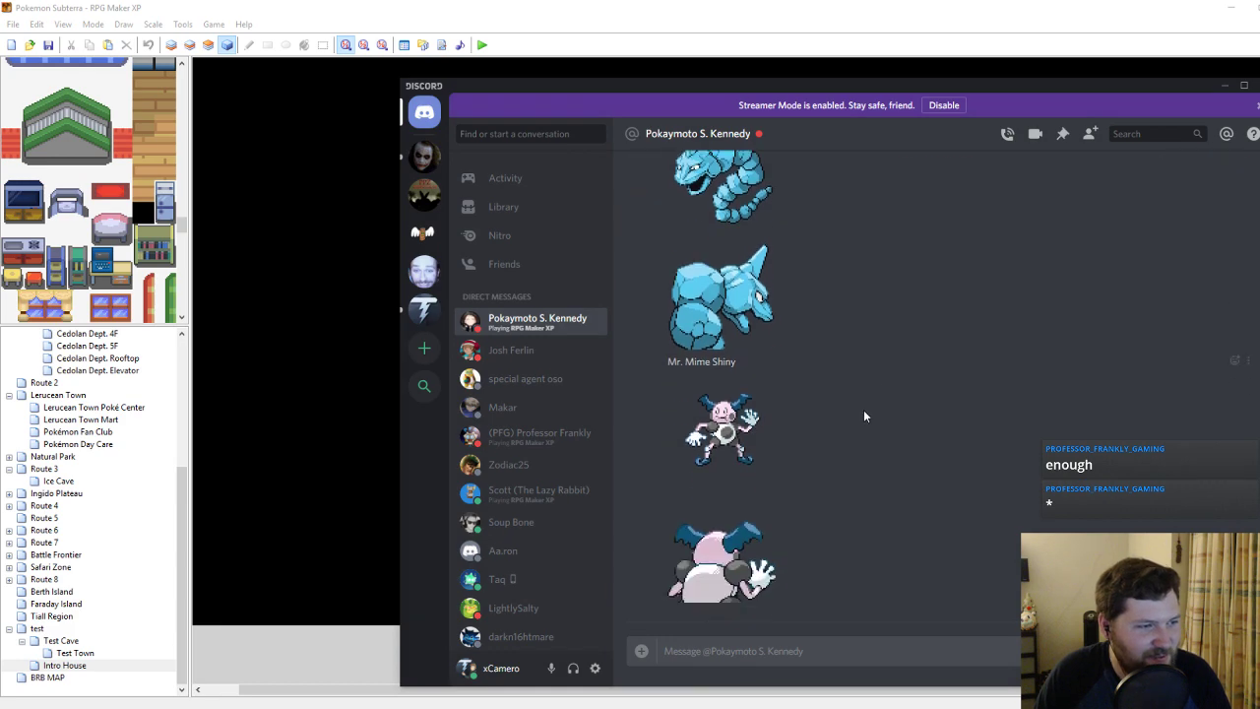
click(723, 428)
click(982, 353)
scroll(842, 391, up, 3)
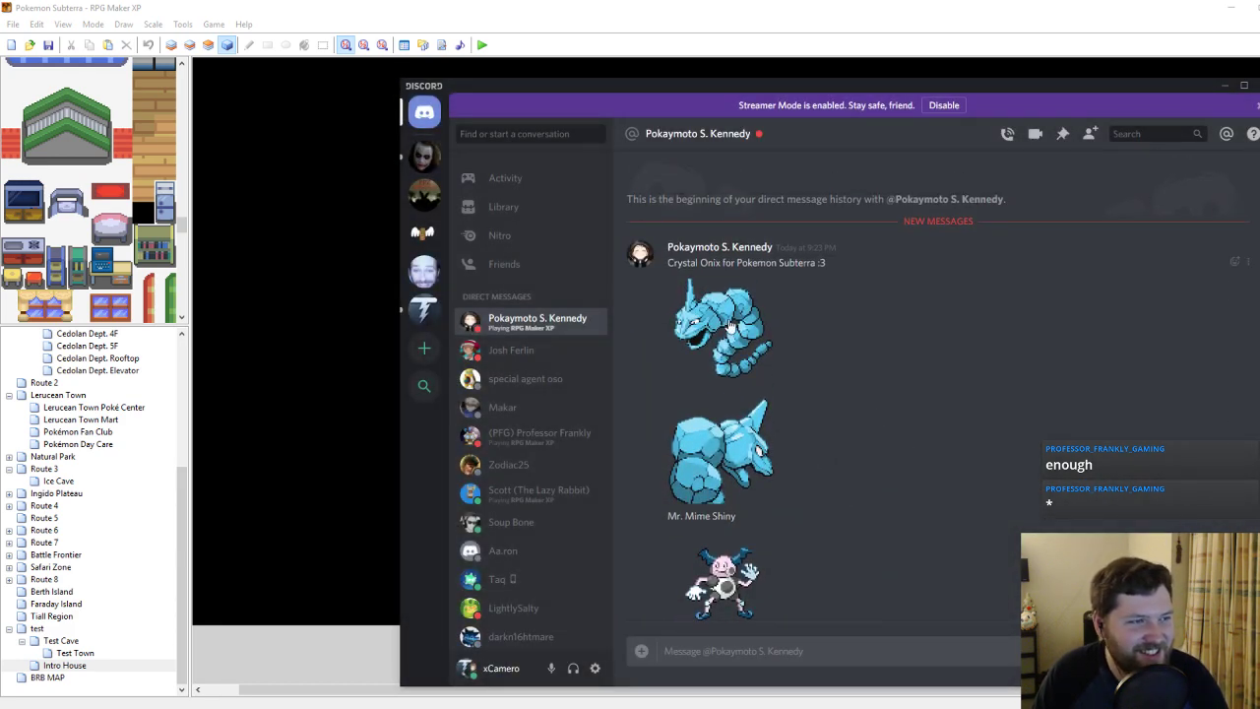
scroll(900, 424, down, 2)
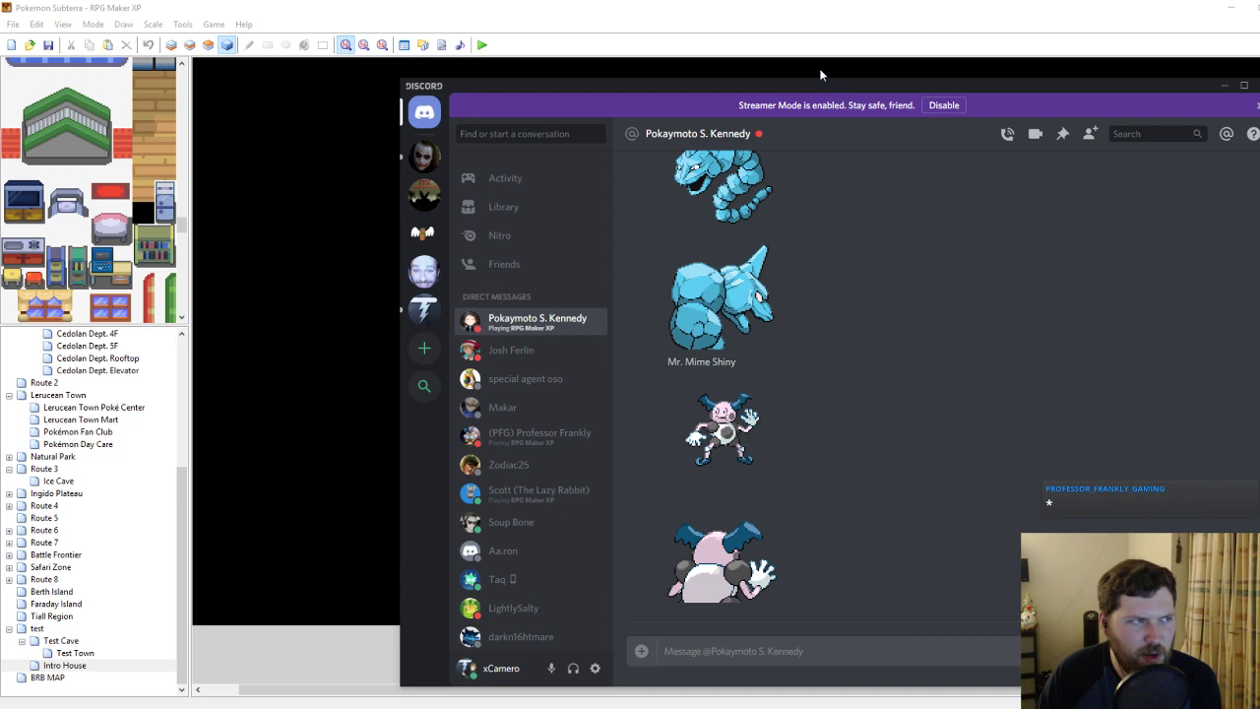
drag(806, 85, 1259, 94)
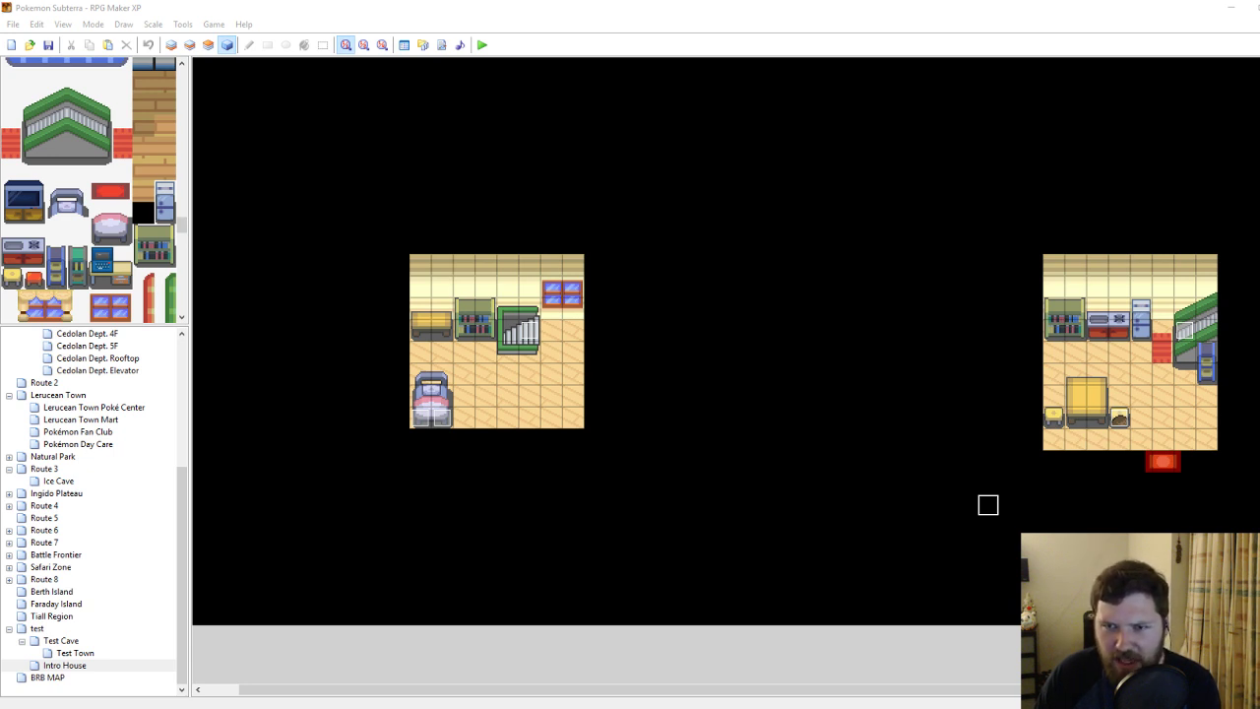
Download the shared HGSS.rar archive from the Discord direct message and show the downloaded file in its folder.
drag(1259, 70, 844, 56)
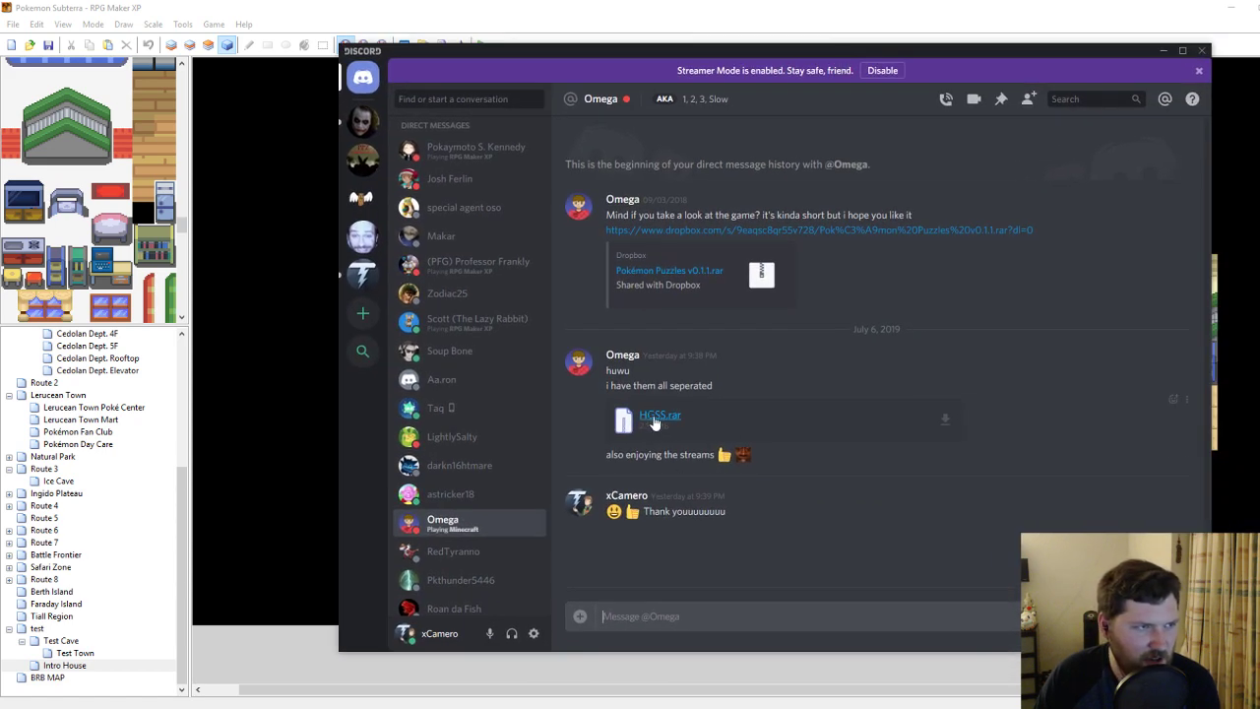
click(654, 417)
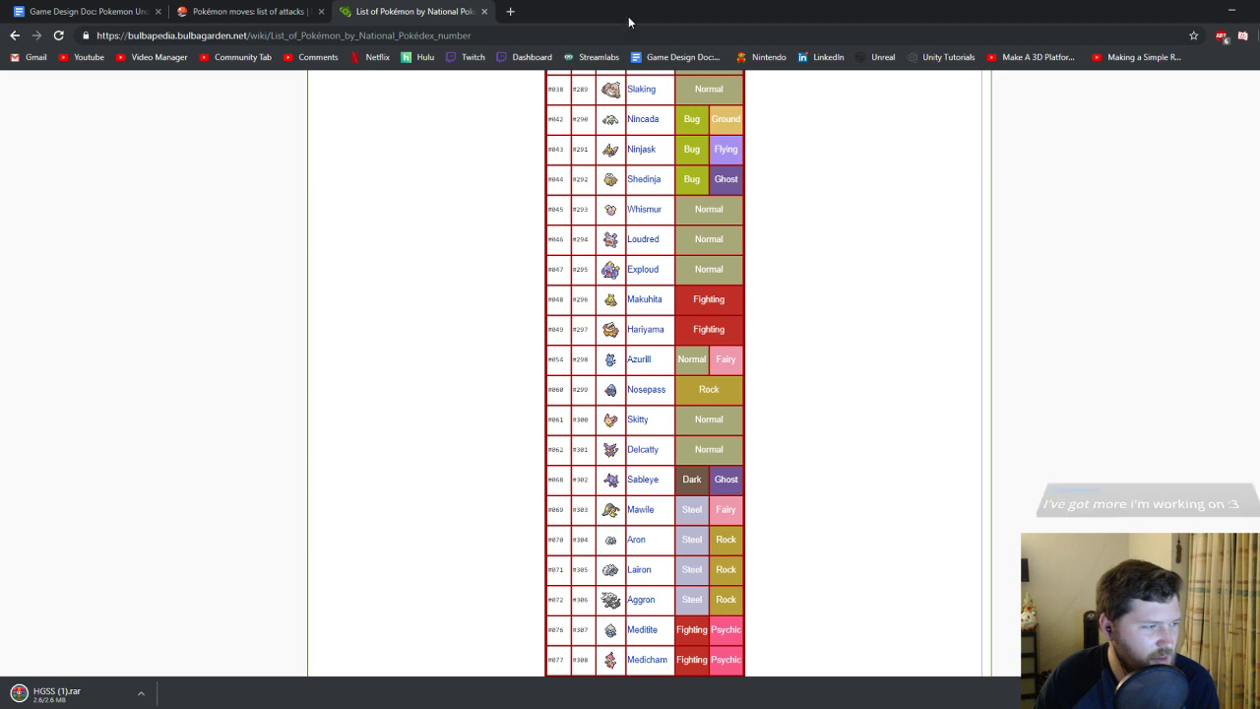
click(140, 694)
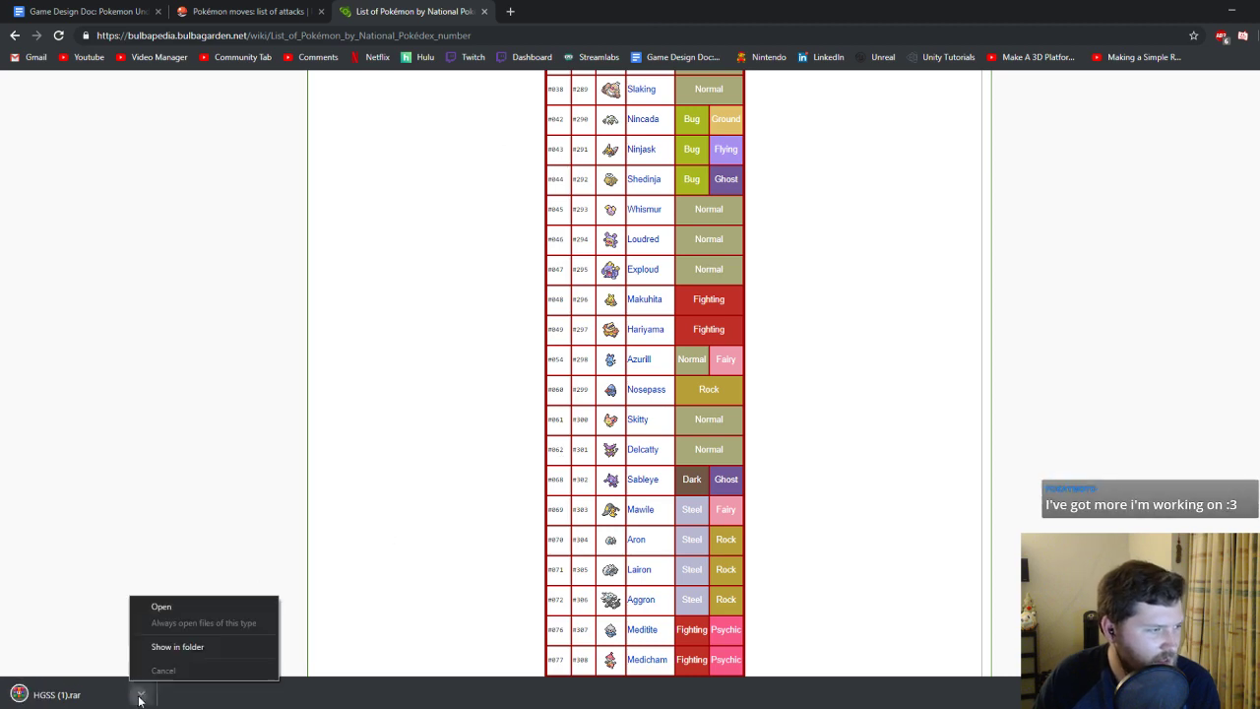
click(177, 647)
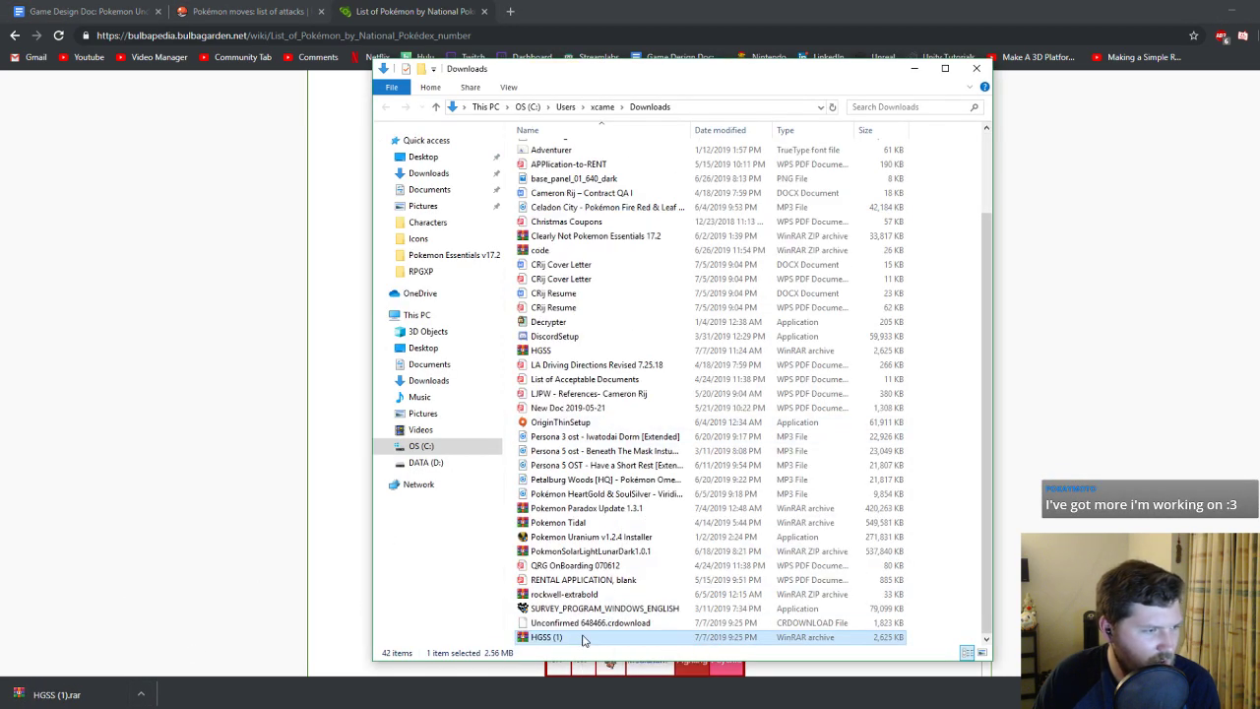
Open the HGSS (1) archive, examine its PNG files, and return to the Intro House map in RPG Maker XP.
key(Return)
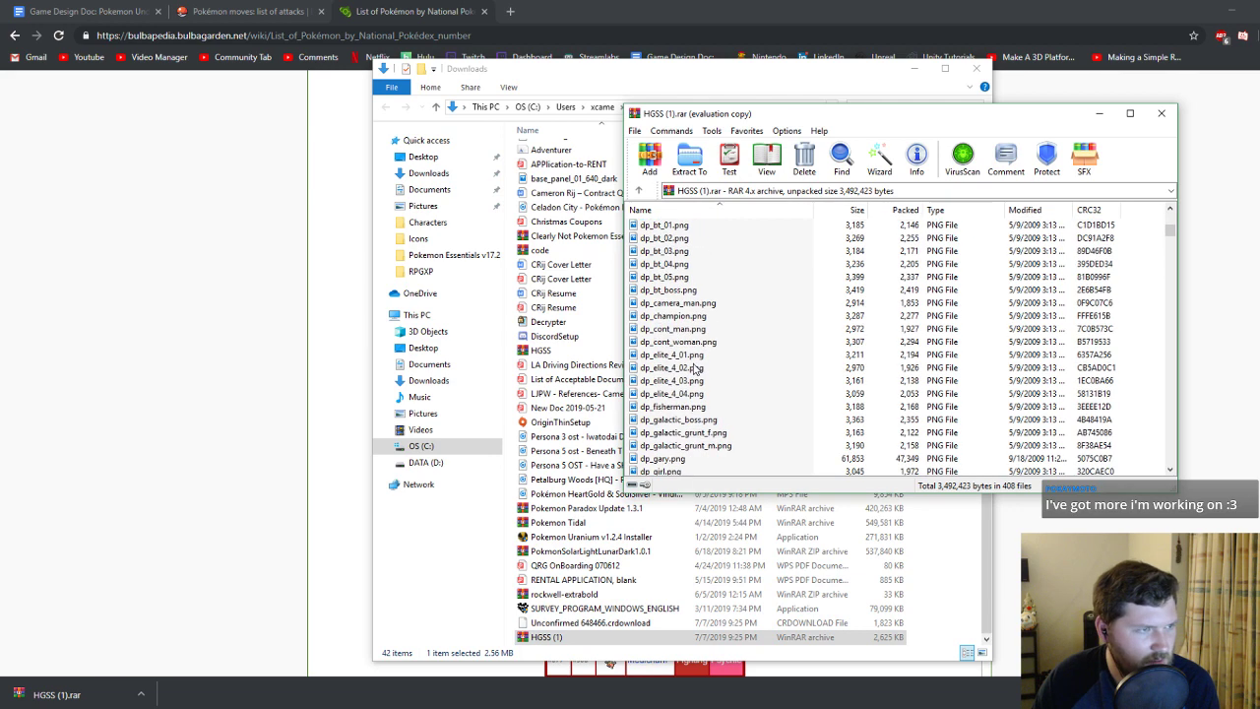
click(964, 308)
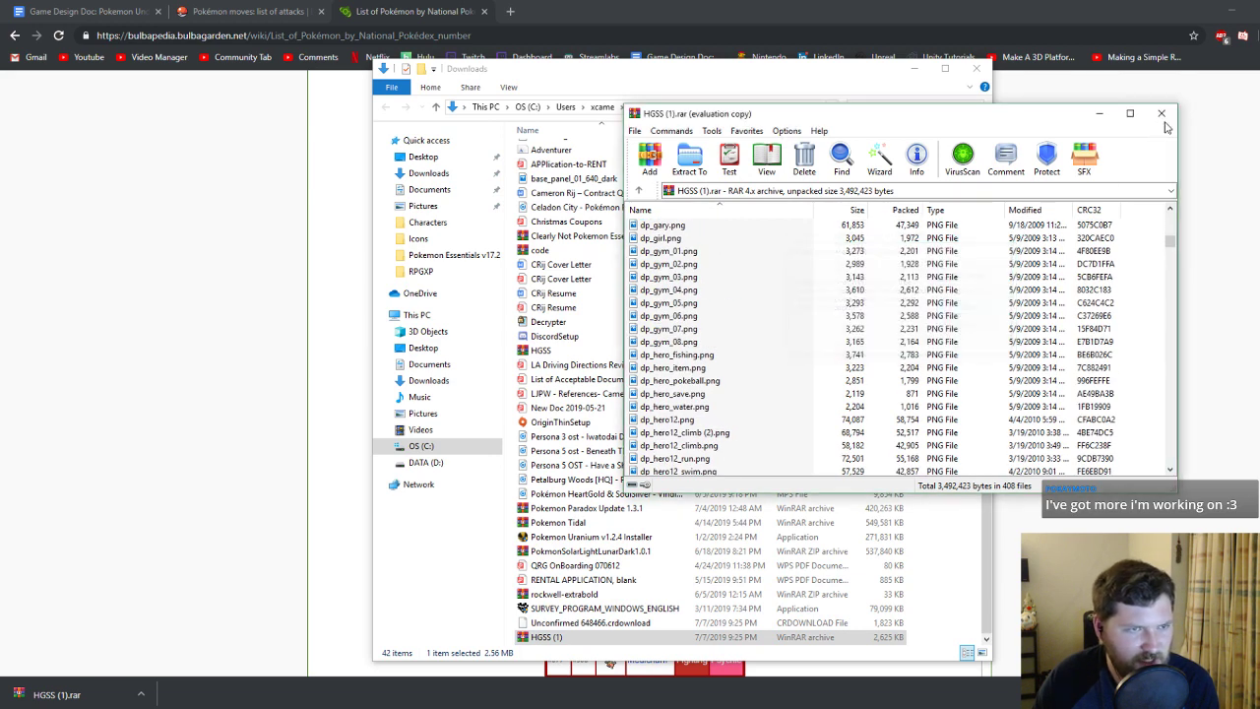
click(771, 6)
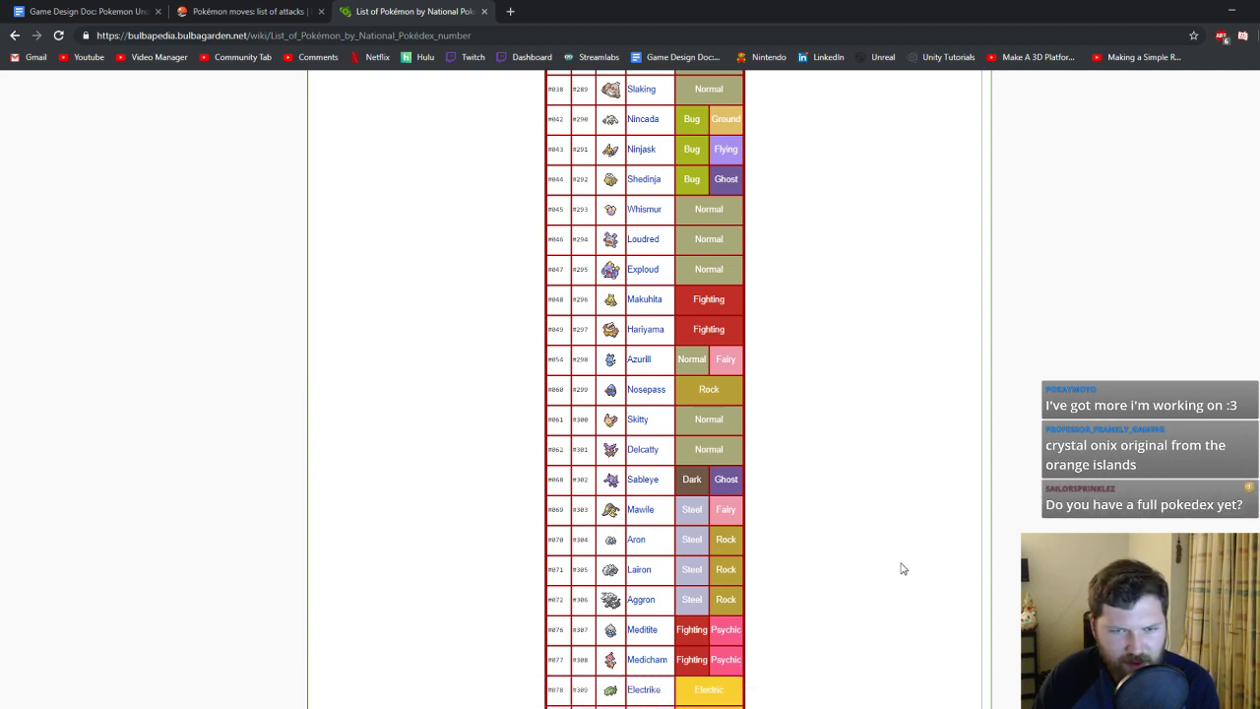
key(alt+Tab)
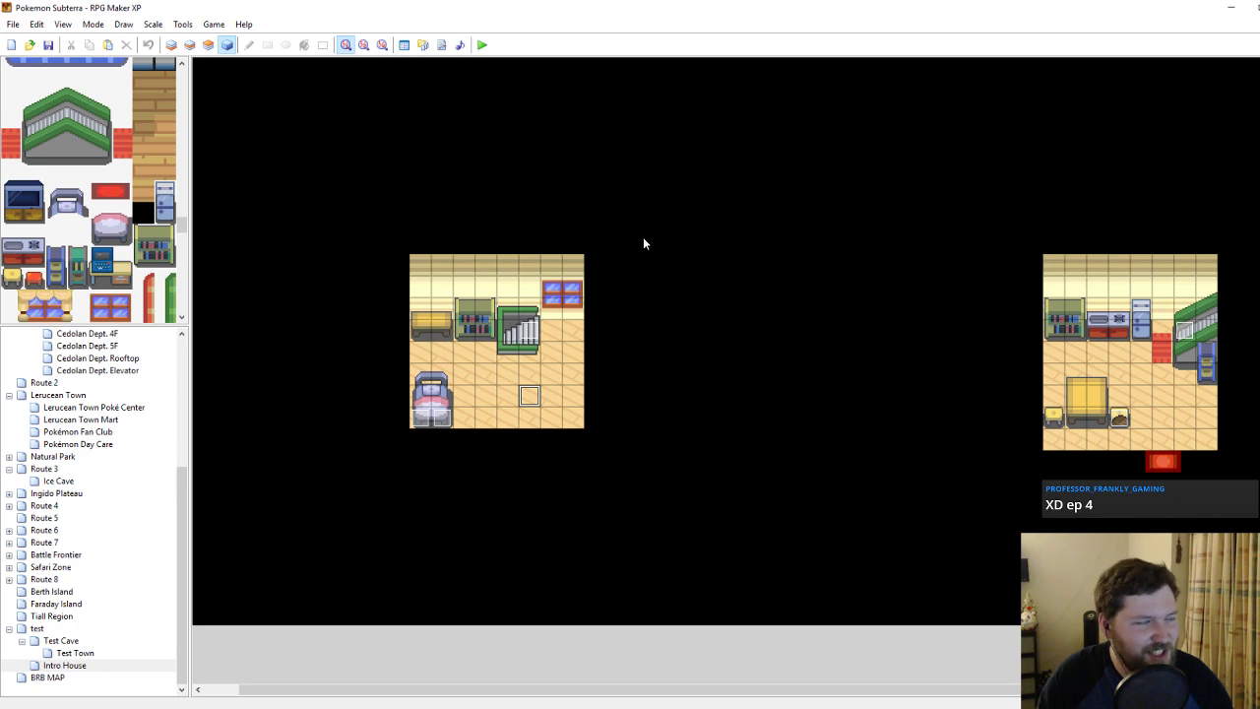
Make the bookshelf tiles in the HGSS Indoor tileset impassable and apply the change.
click(404, 44)
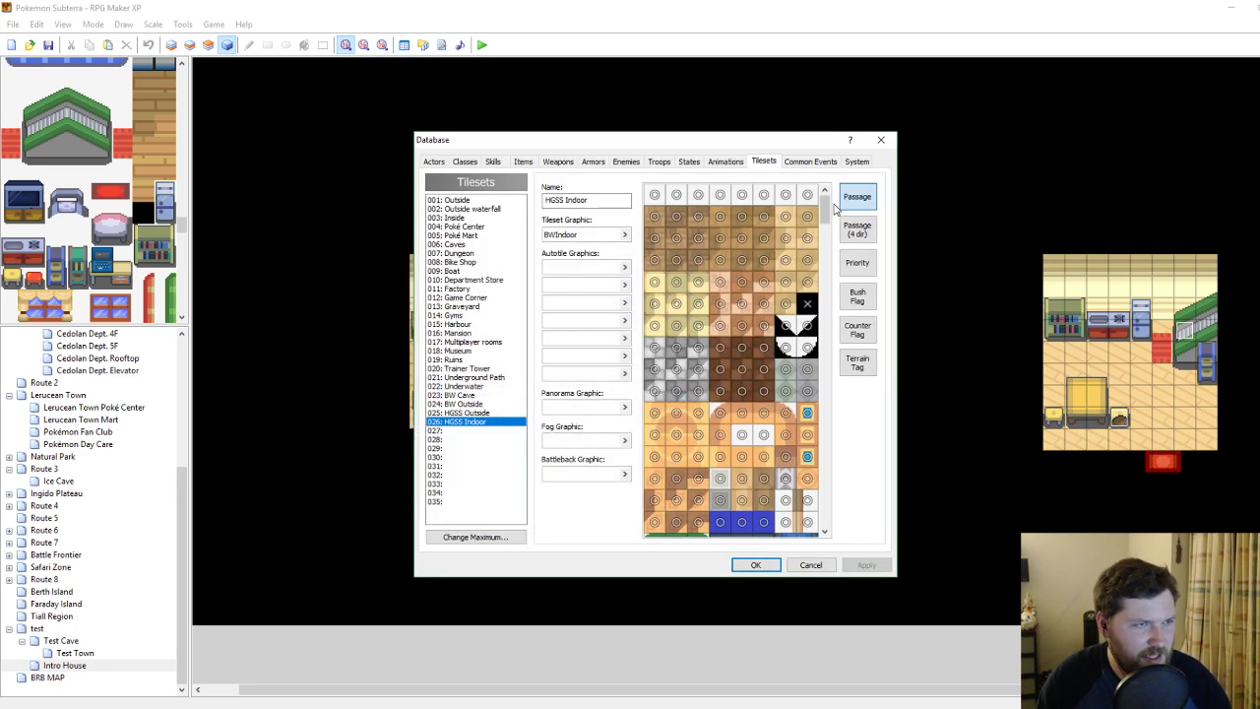
drag(825, 211, 832, 414)
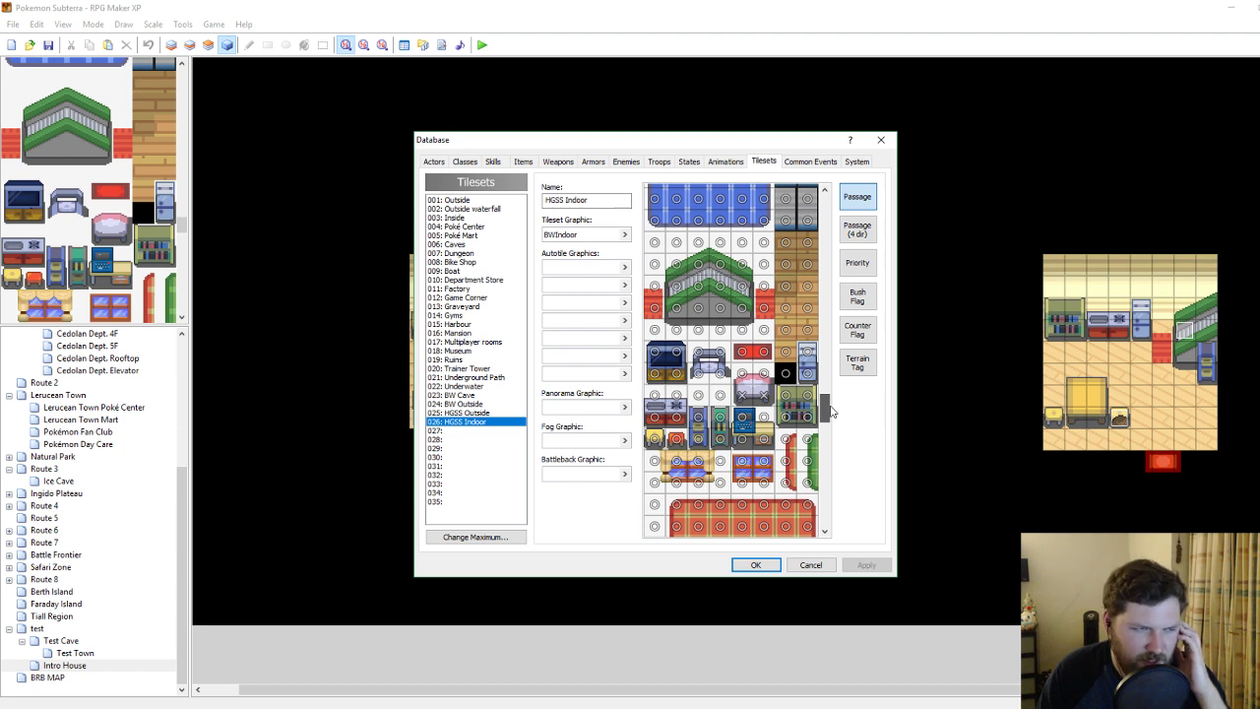
drag(831, 413, 827, 423)
scroll(827, 423, up, 3)
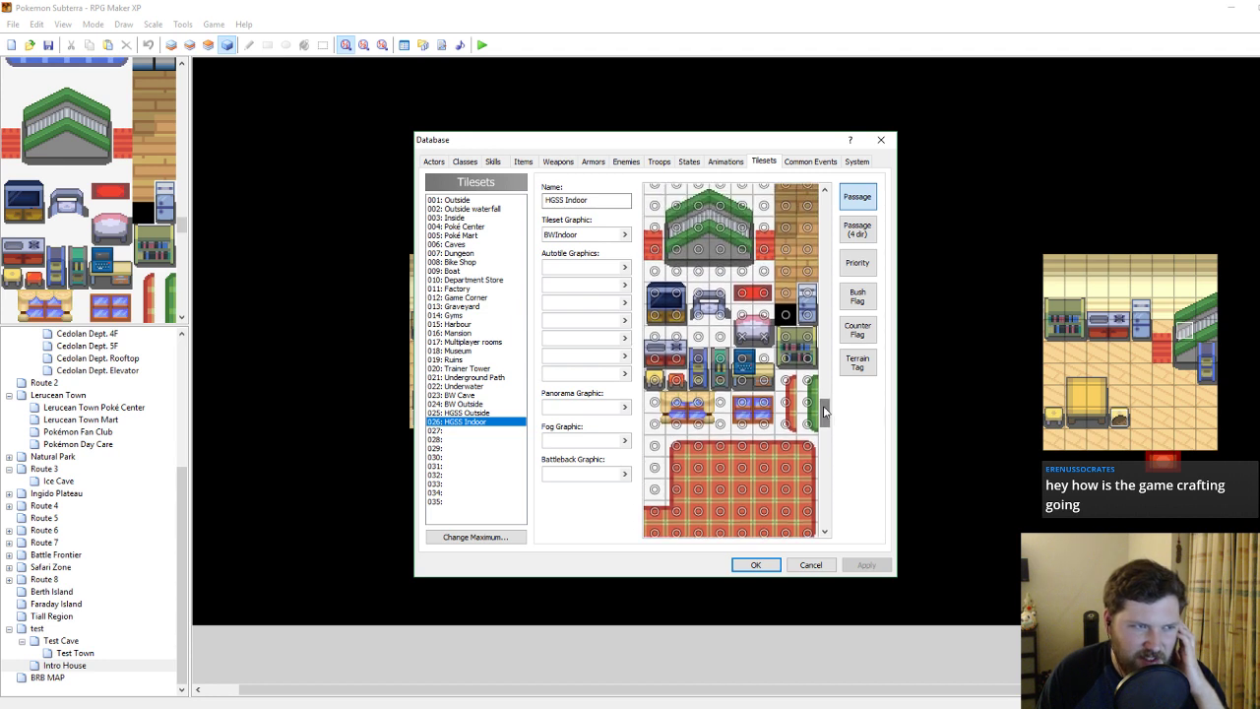
click(790, 348)
click(786, 336)
click(807, 336)
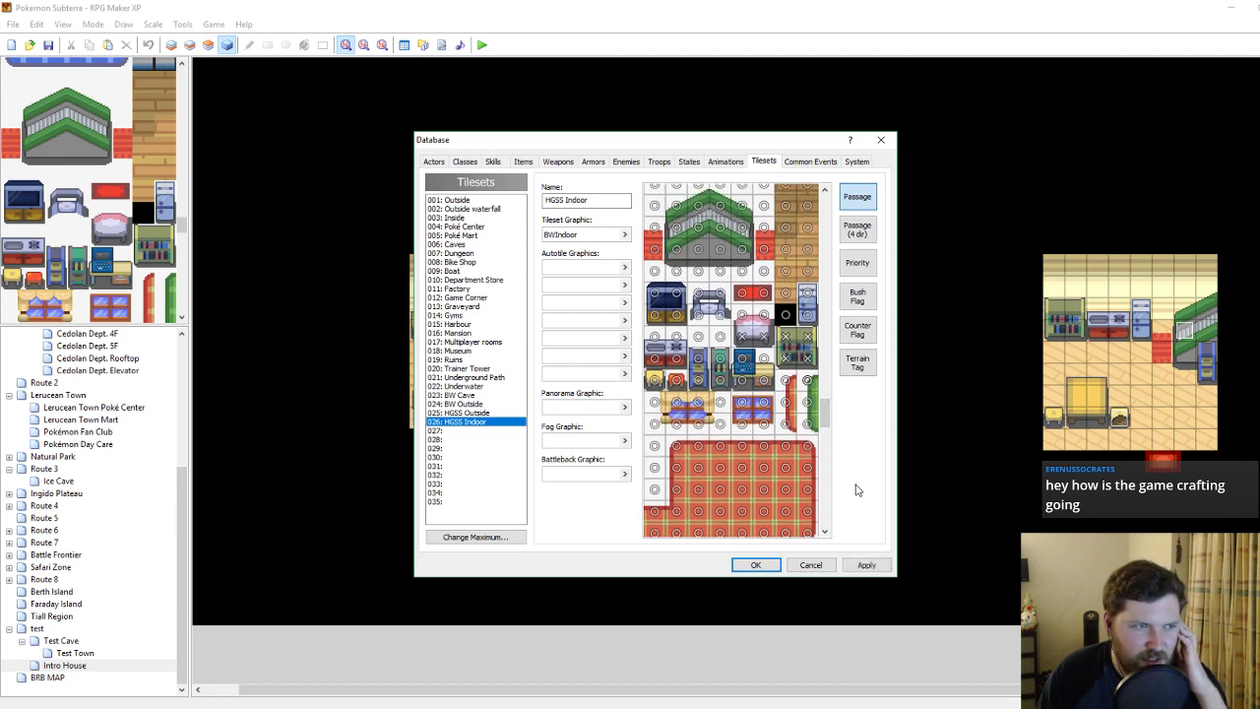
click(868, 569)
Make the refrigerator and computer desk tiles of the HGSS Indoor tileset impassable and apply the changes.
click(806, 316)
click(807, 293)
click(856, 570)
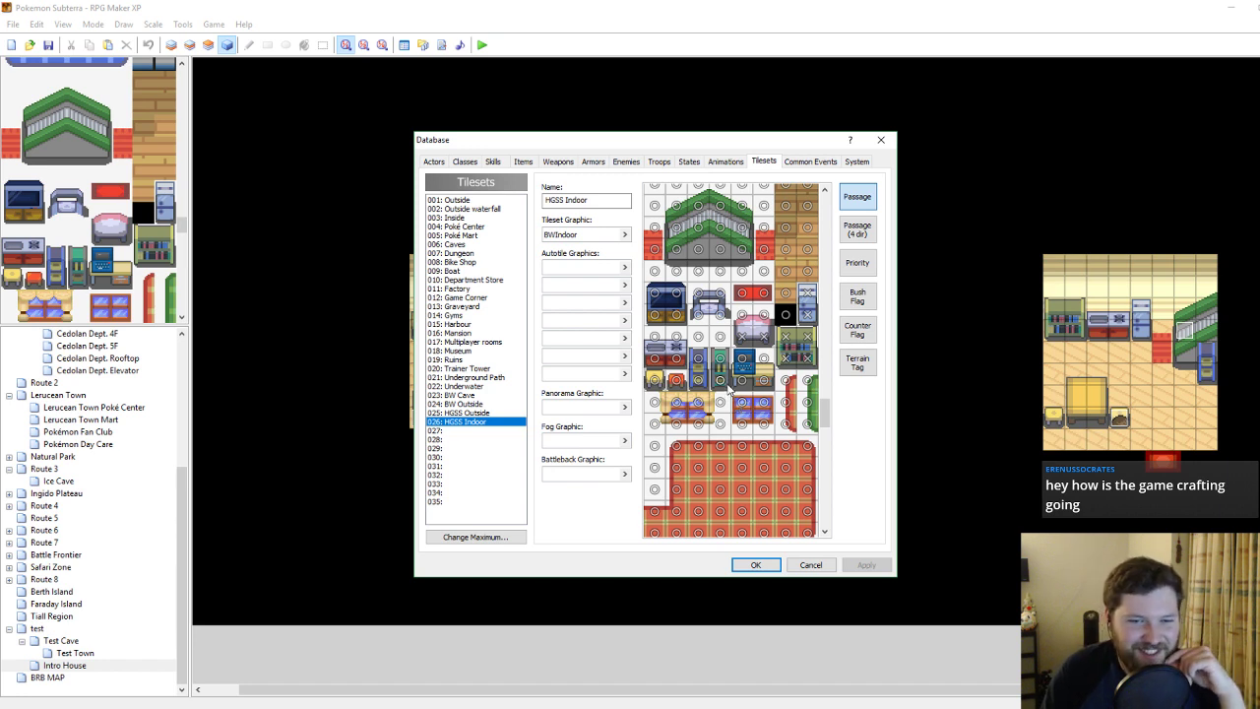
click(745, 381)
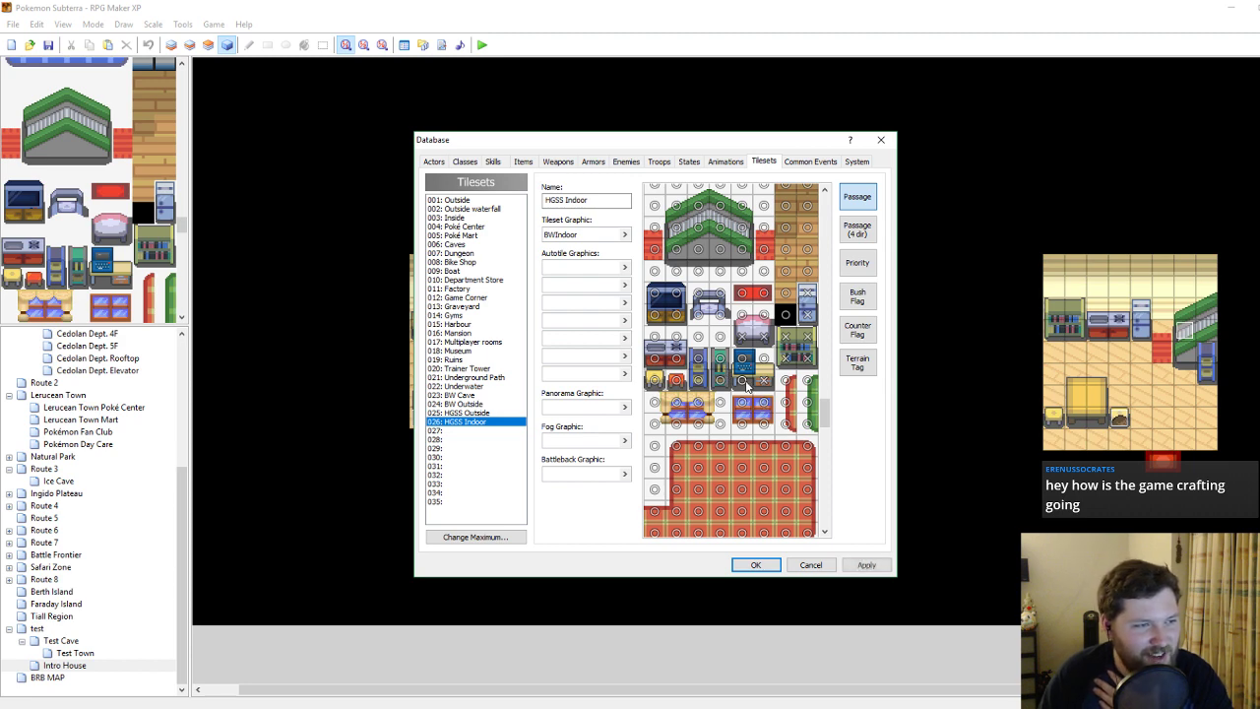
click(866, 564)
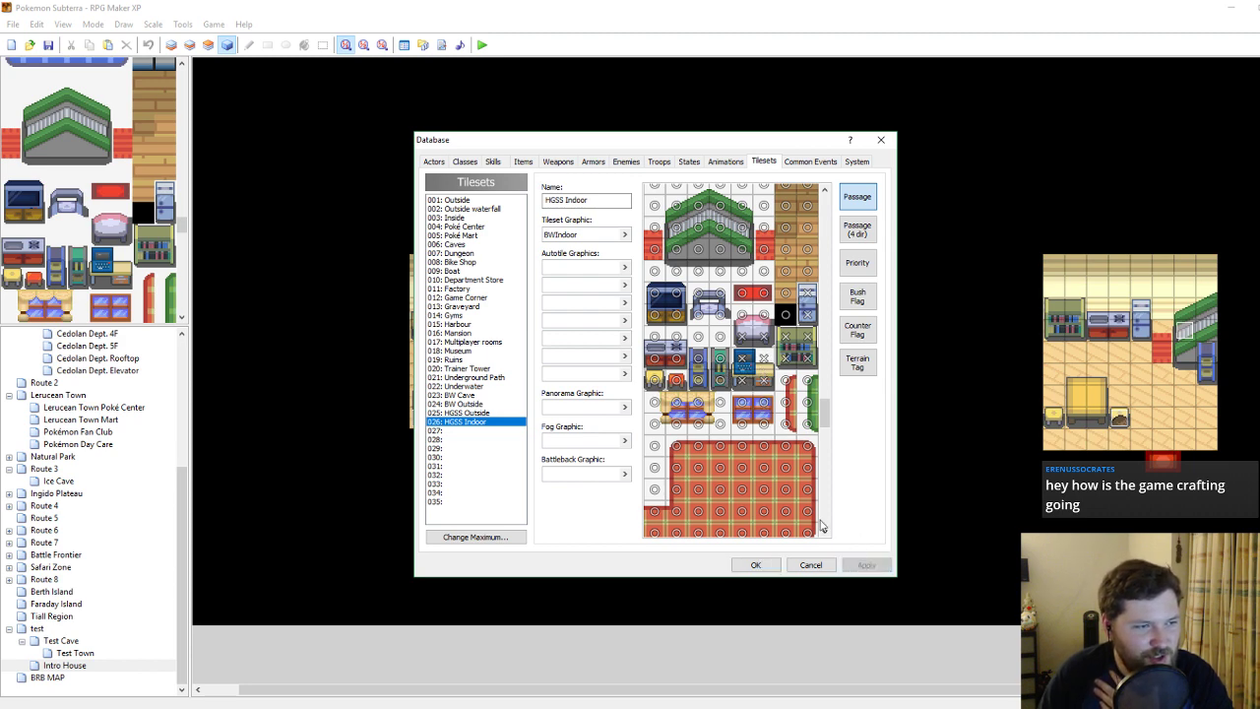
Make the tiles of the large yellow table beside the healing machine impassable in the HGSS Indoor tileset.
scroll(757, 446, down, 2)
scroll(757, 446, down, 5)
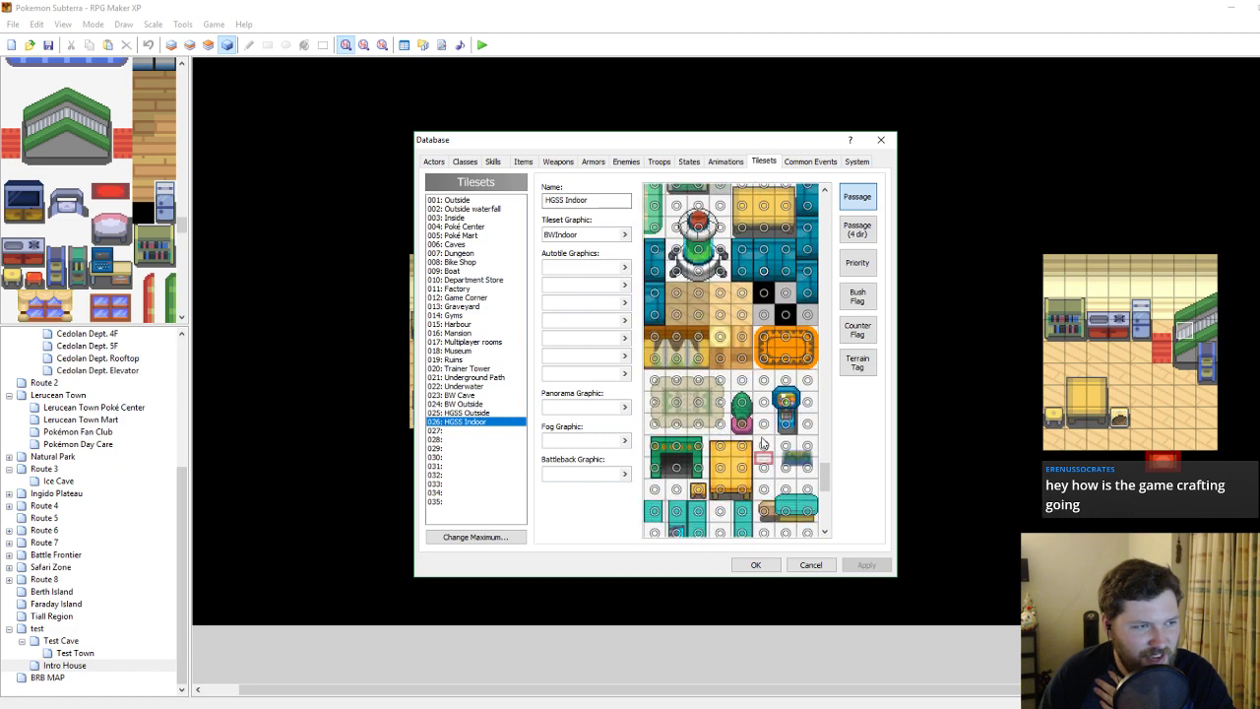
drag(725, 149, 805, 166)
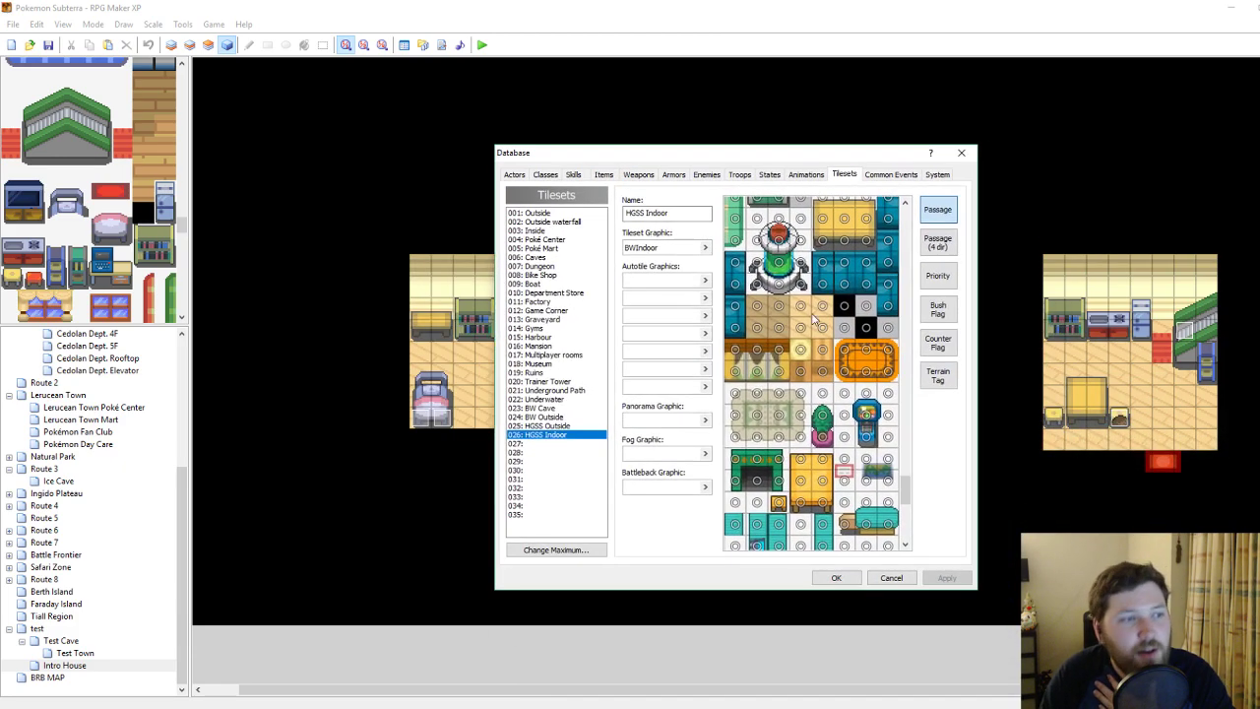
scroll(823, 349, up, 3)
click(823, 350)
click(823, 371)
click(843, 372)
click(845, 351)
click(865, 352)
Raise the priority of the tiles along the upper edge of the large yellow table and save the tileset changes.
click(937, 275)
click(862, 334)
click(863, 335)
click(843, 334)
click(843, 333)
click(843, 333)
click(844, 334)
click(844, 334)
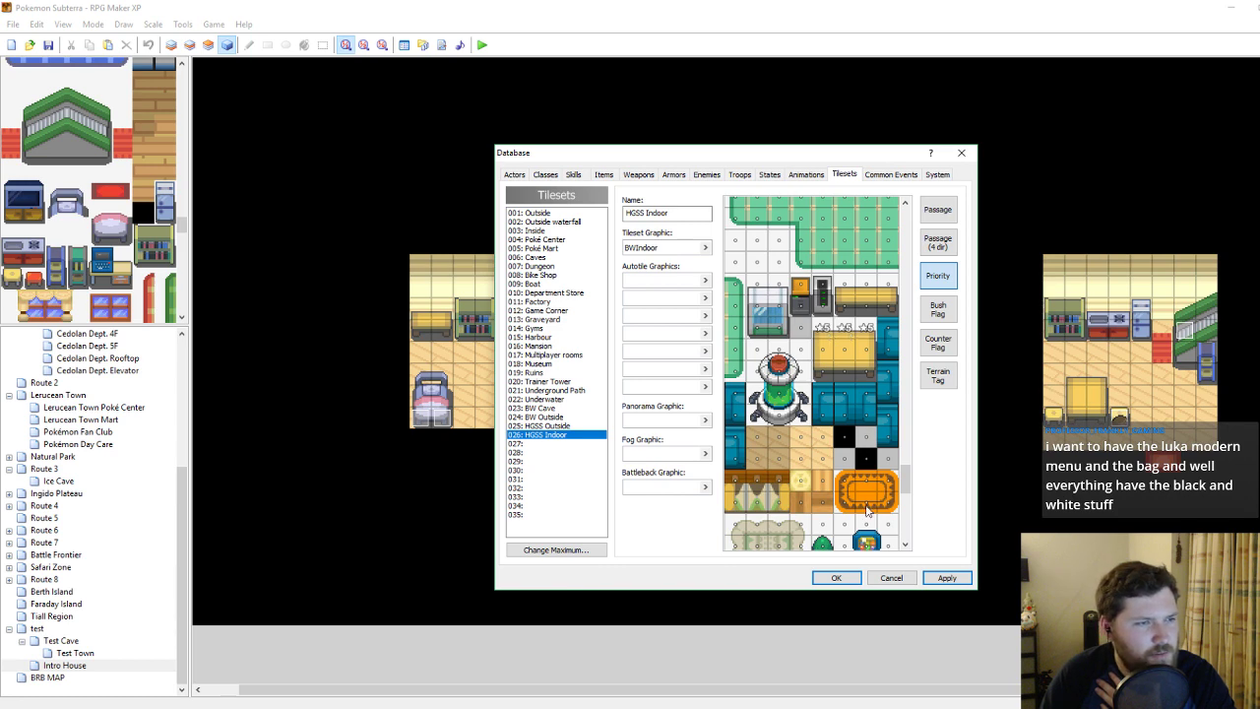
click(835, 578)
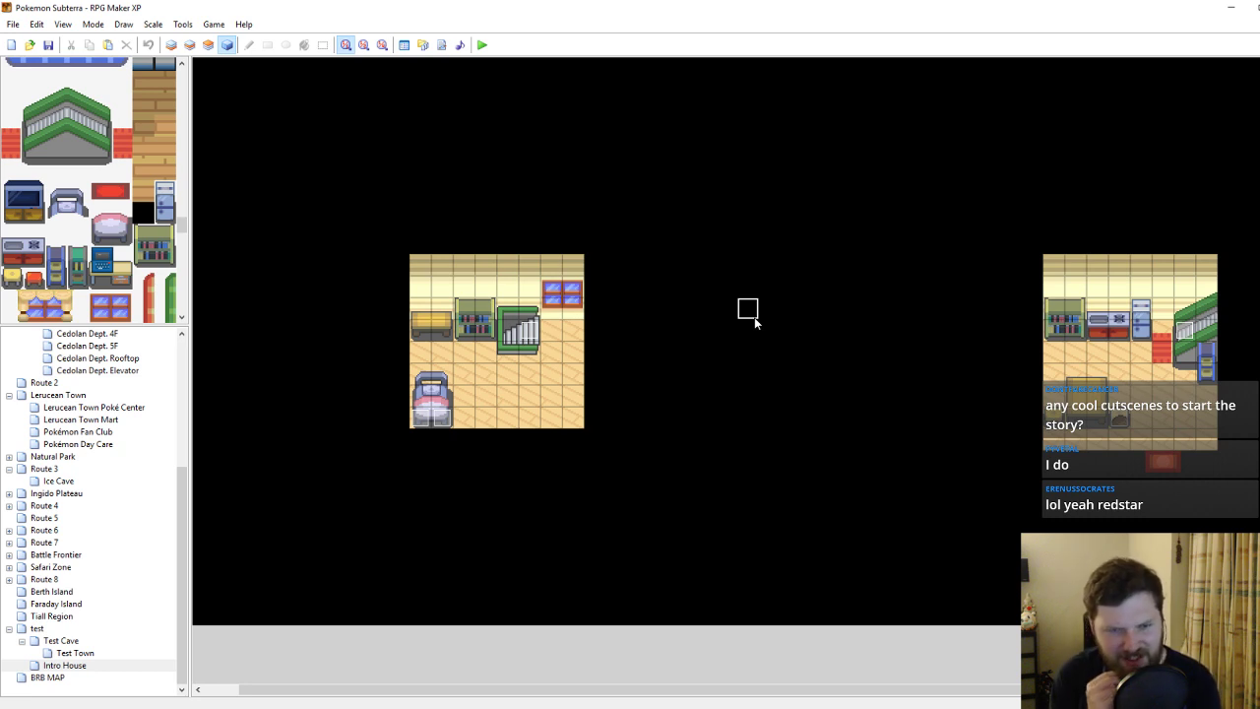
double_click(809, 342)
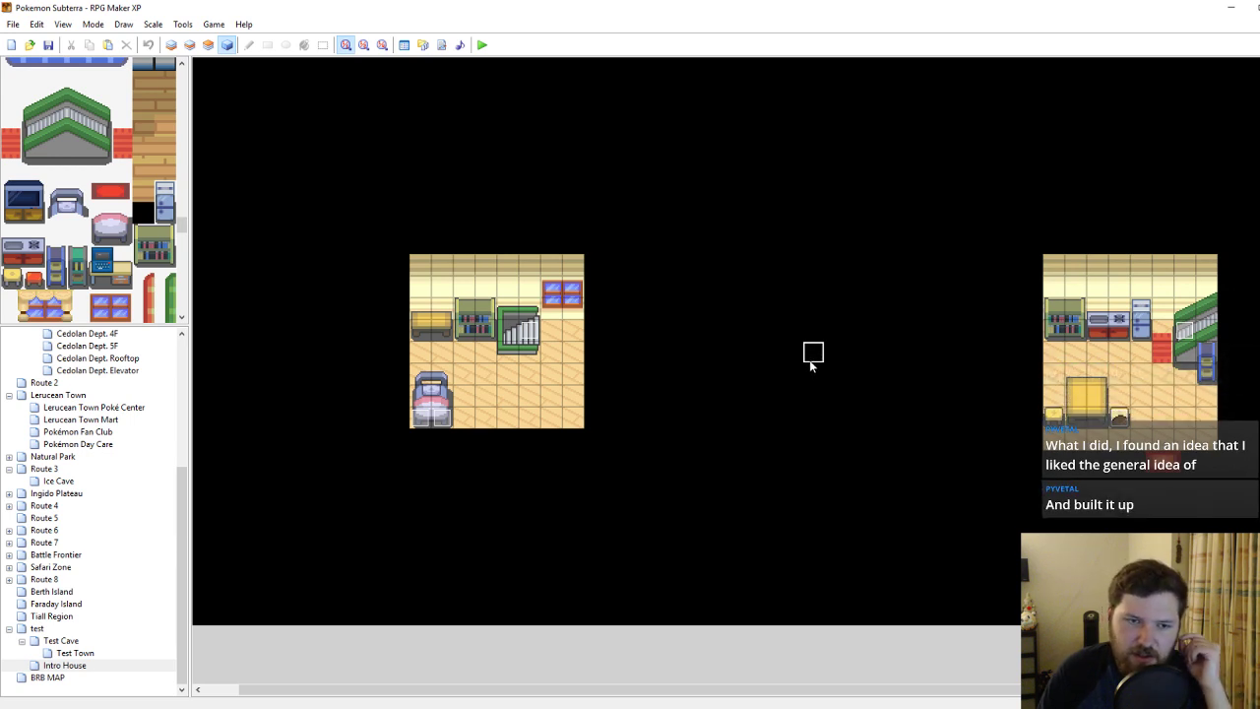
click(404, 46)
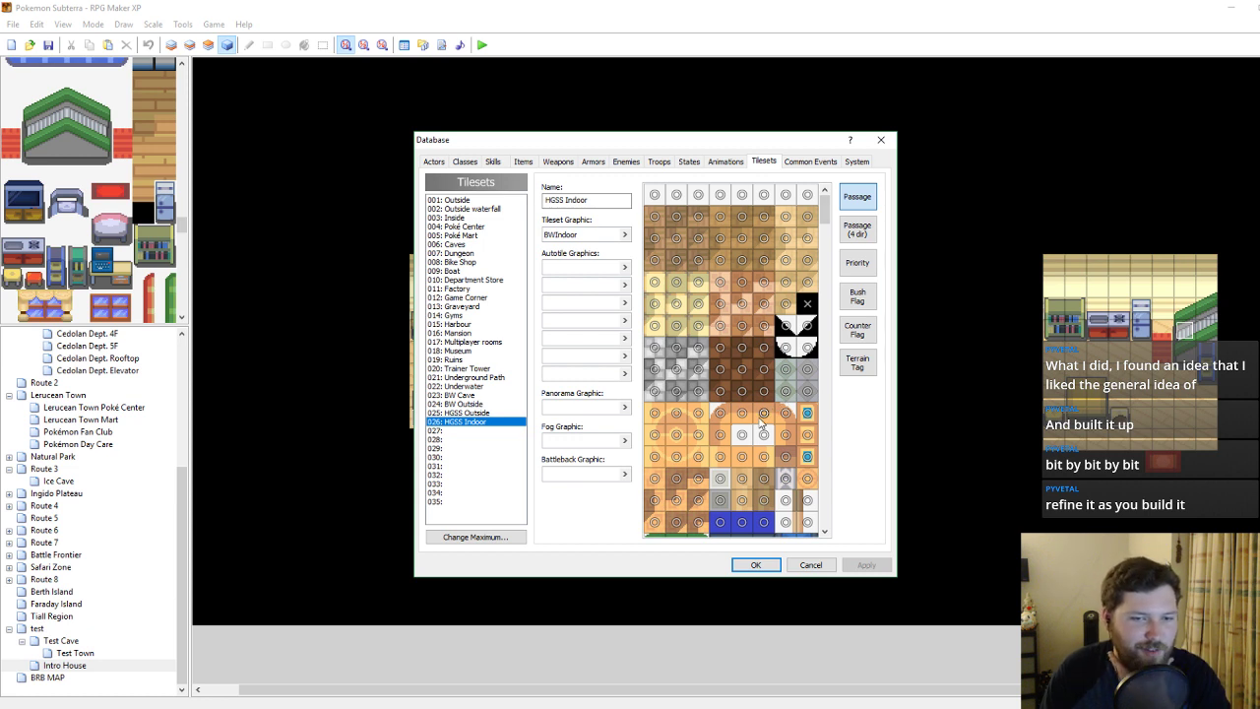
scroll(774, 420, down, 4)
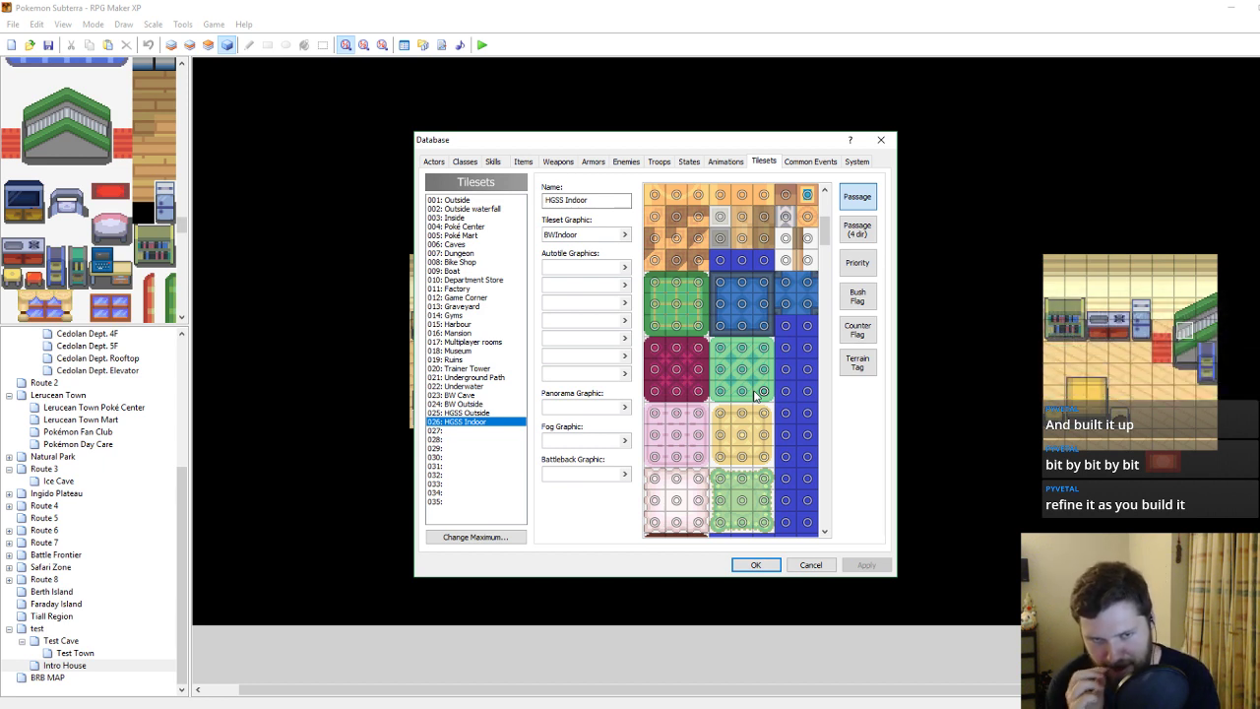
scroll(775, 350, down, 2)
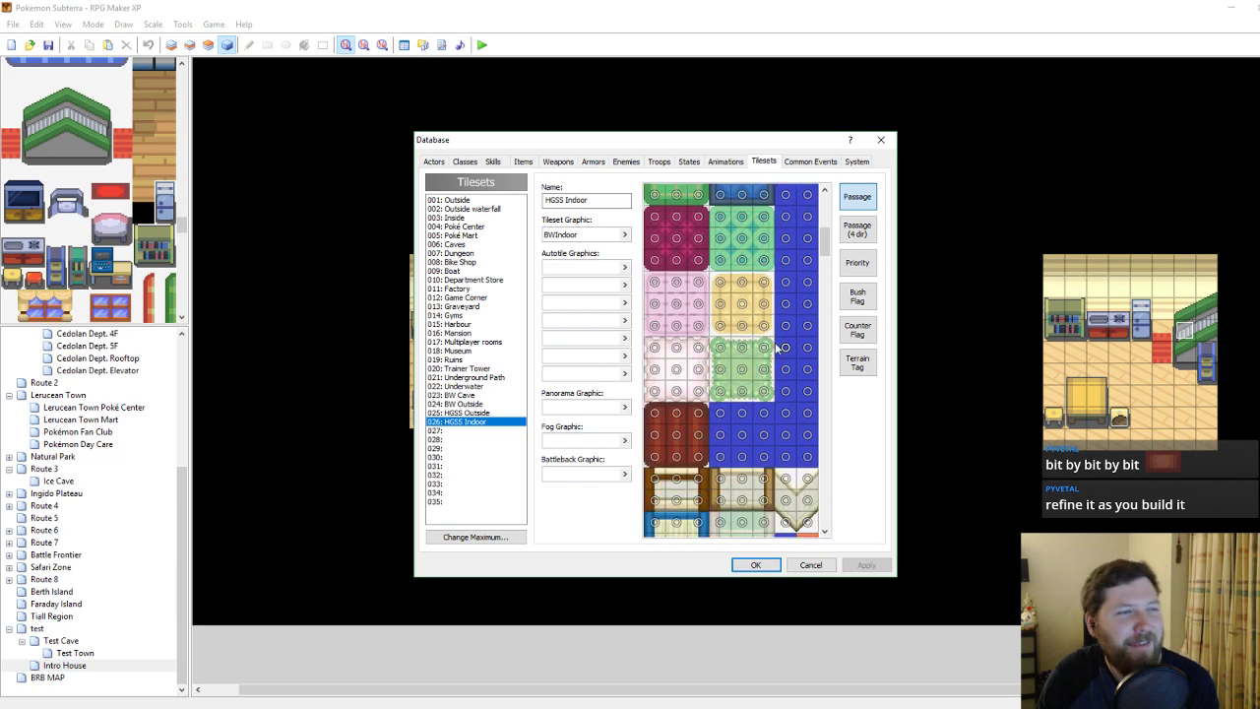
drag(826, 246, 829, 435)
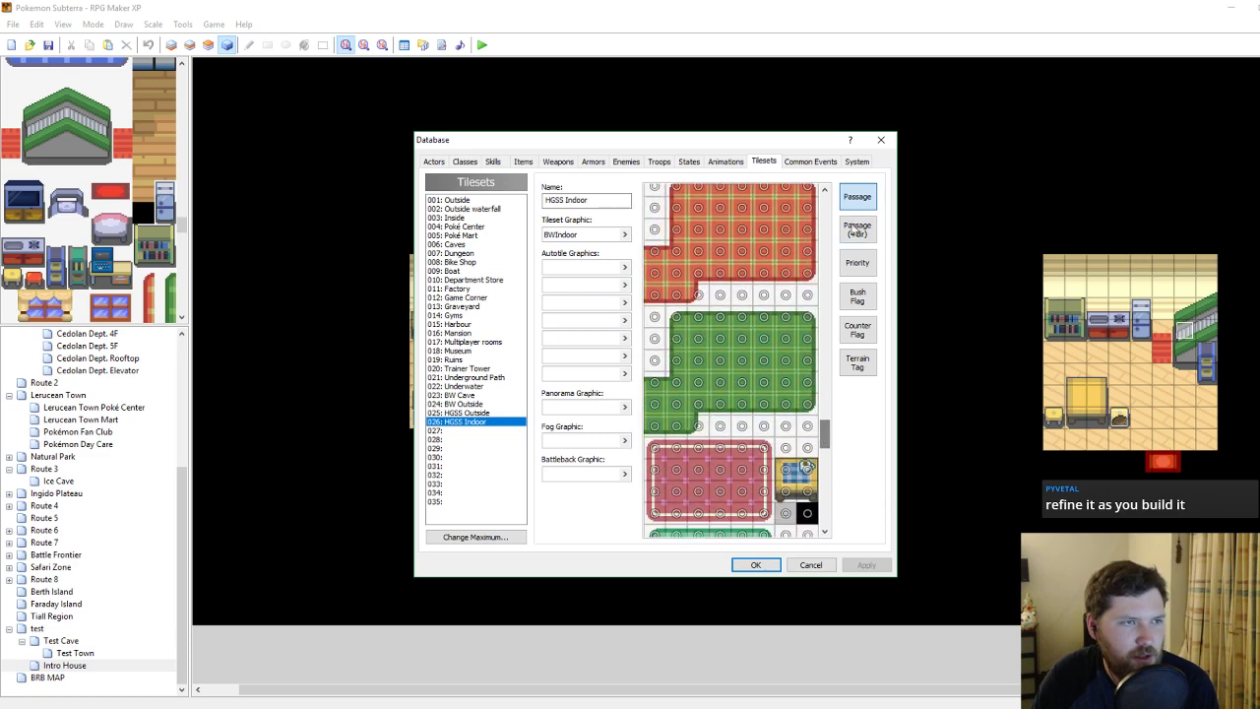
click(884, 144)
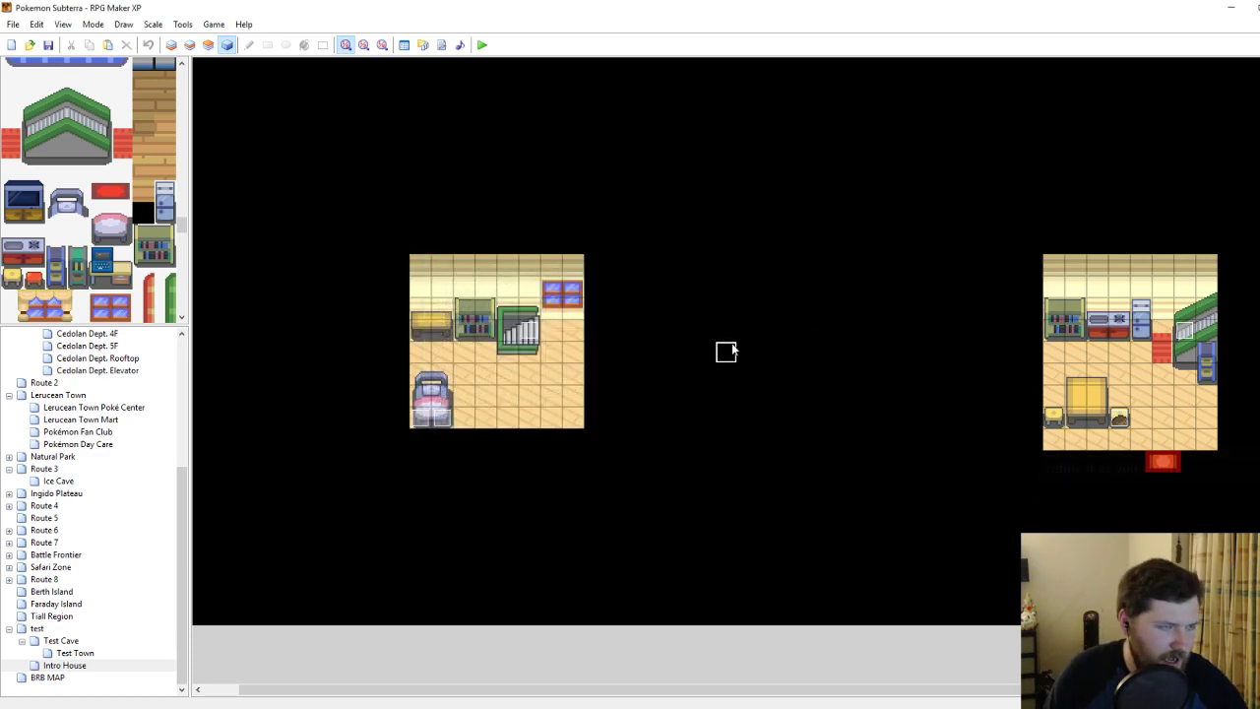
scroll(124, 422, up, 6)
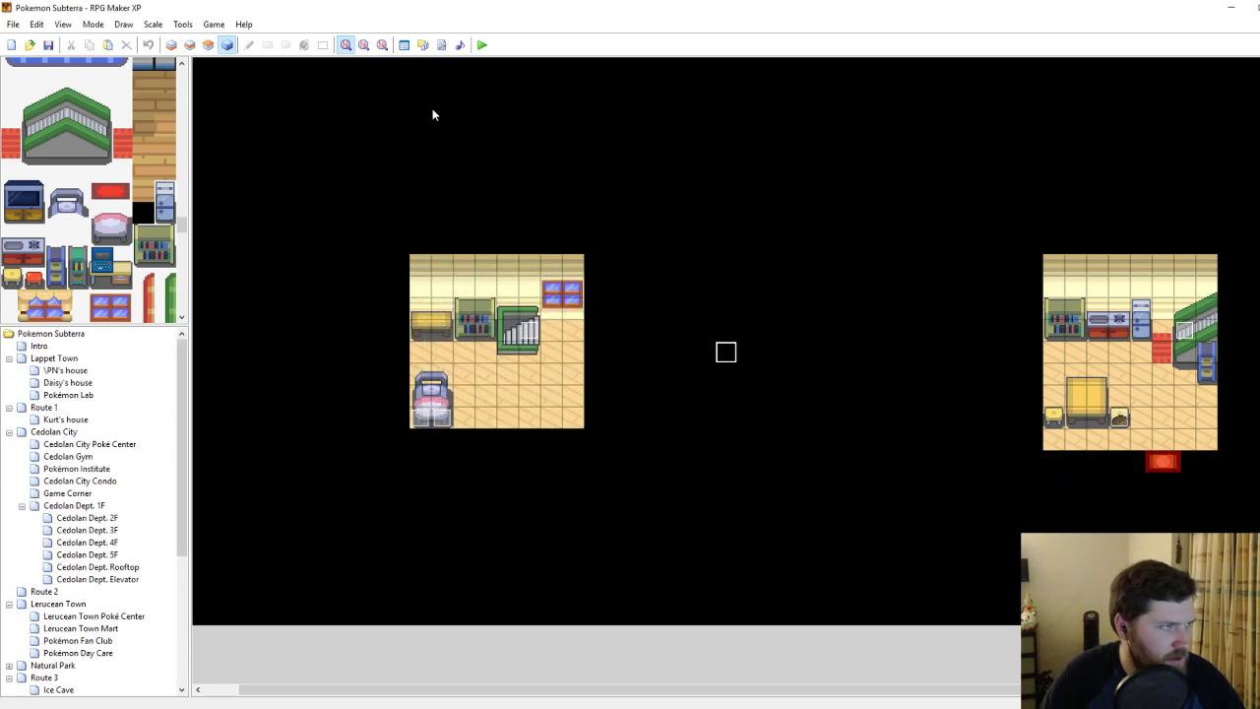
click(422, 46)
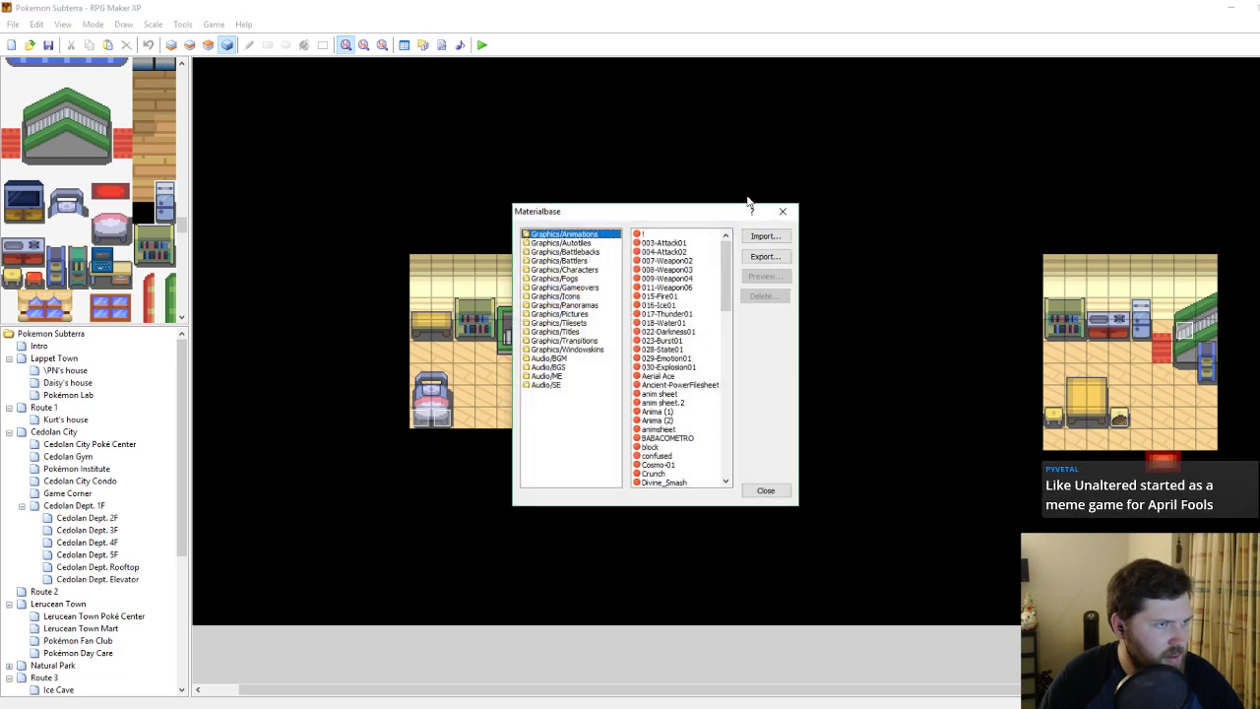
key(Escape)
Make the upper and lower edge tiles of the two small green staircases impassable in the HGSS Indoor tileset and apply.
click(404, 46)
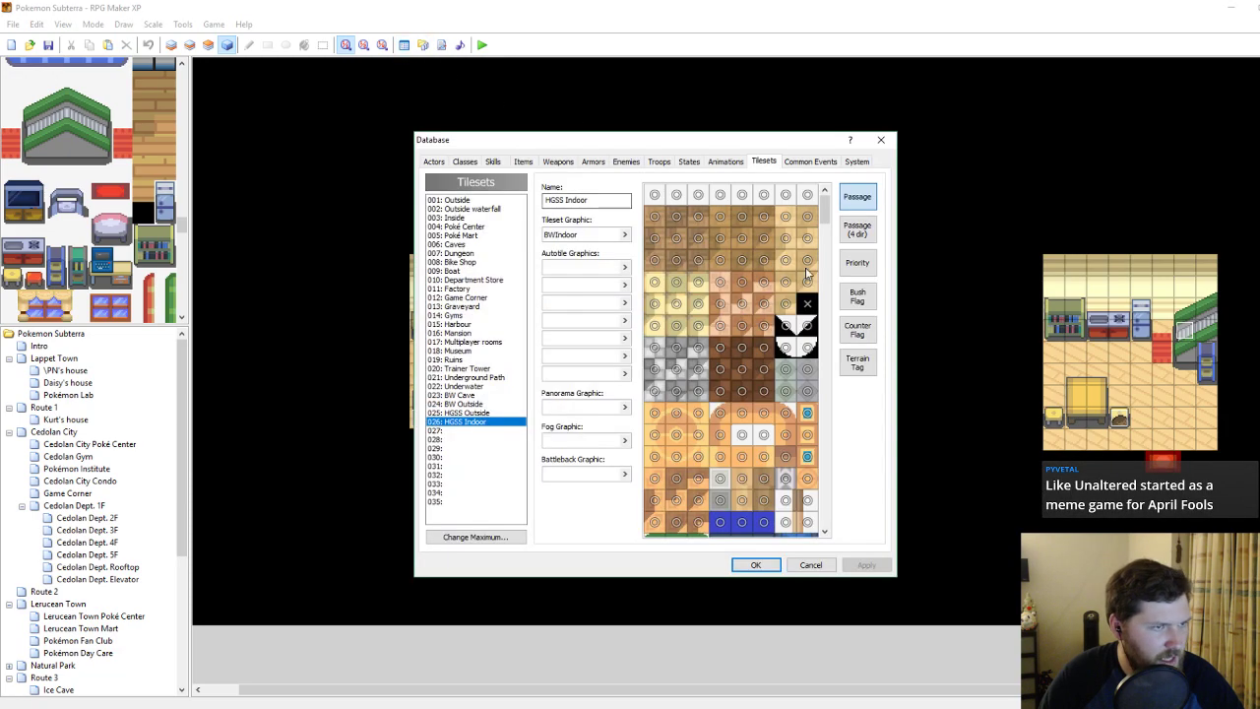
drag(823, 210, 833, 520)
click(655, 419)
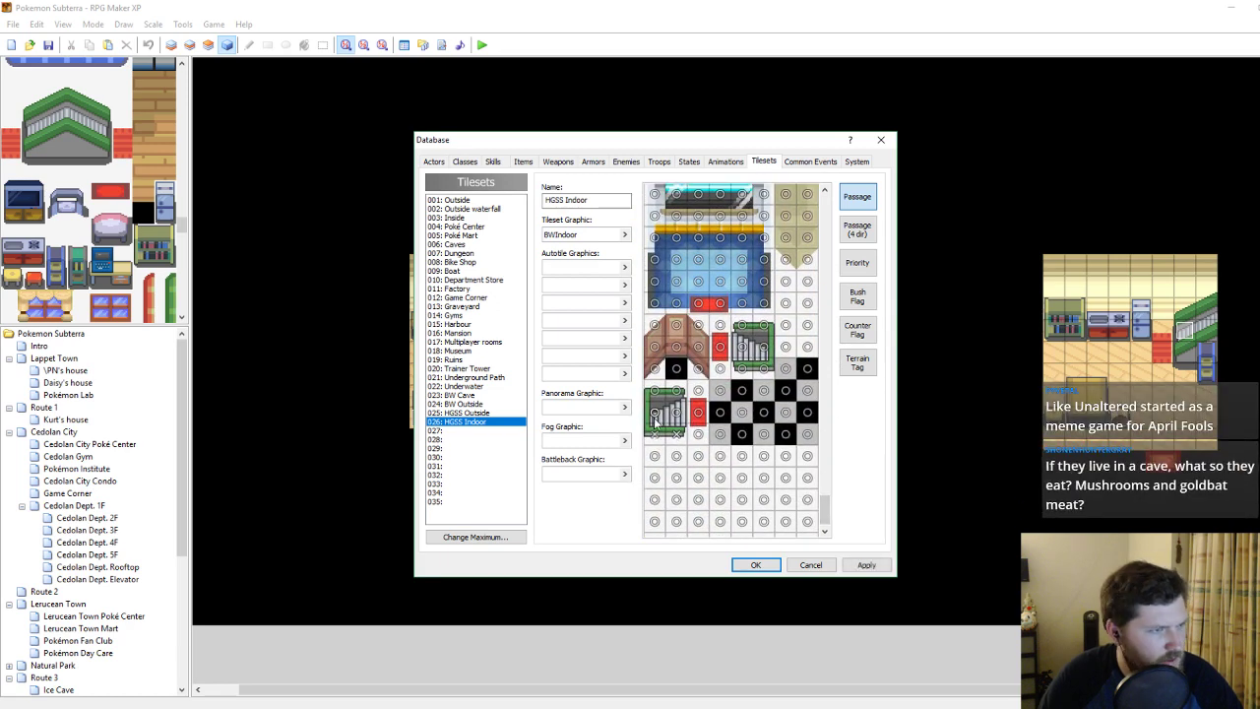
click(865, 562)
click(763, 326)
click(866, 564)
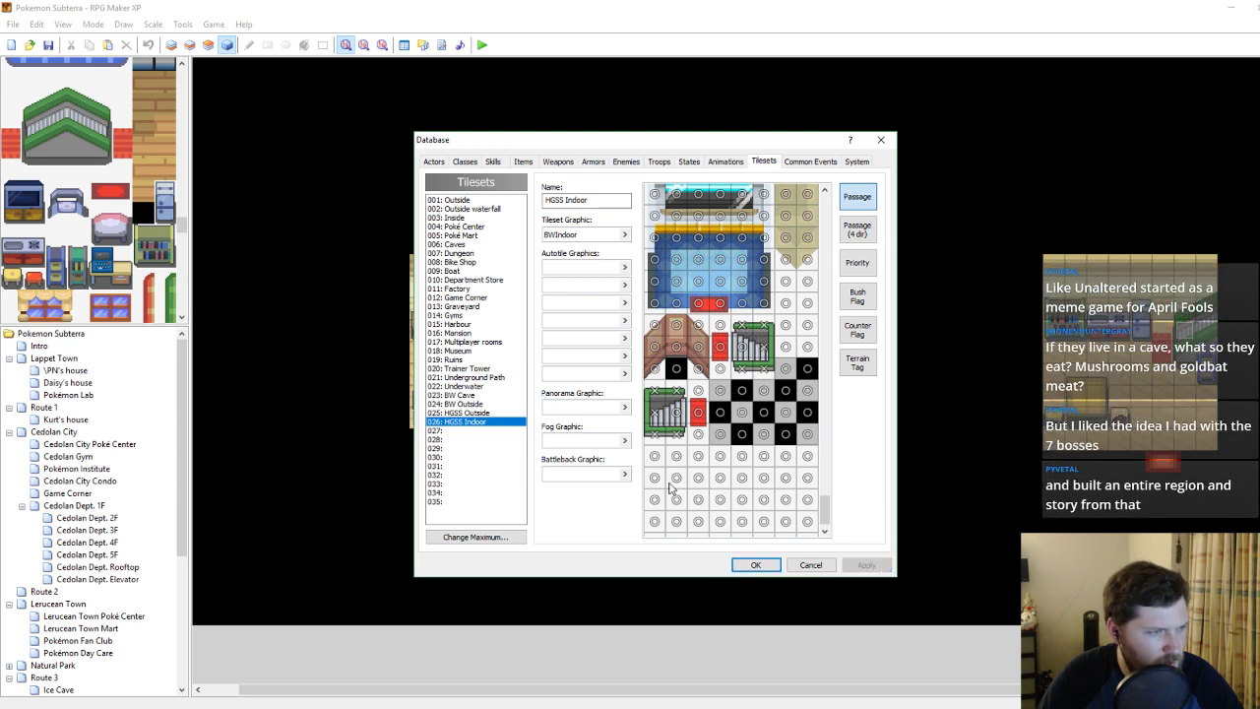
Make the large green double staircase and the tiles directly above it impassable, and save the HGSS Indoor tileset.
drag(825, 504, 825, 404)
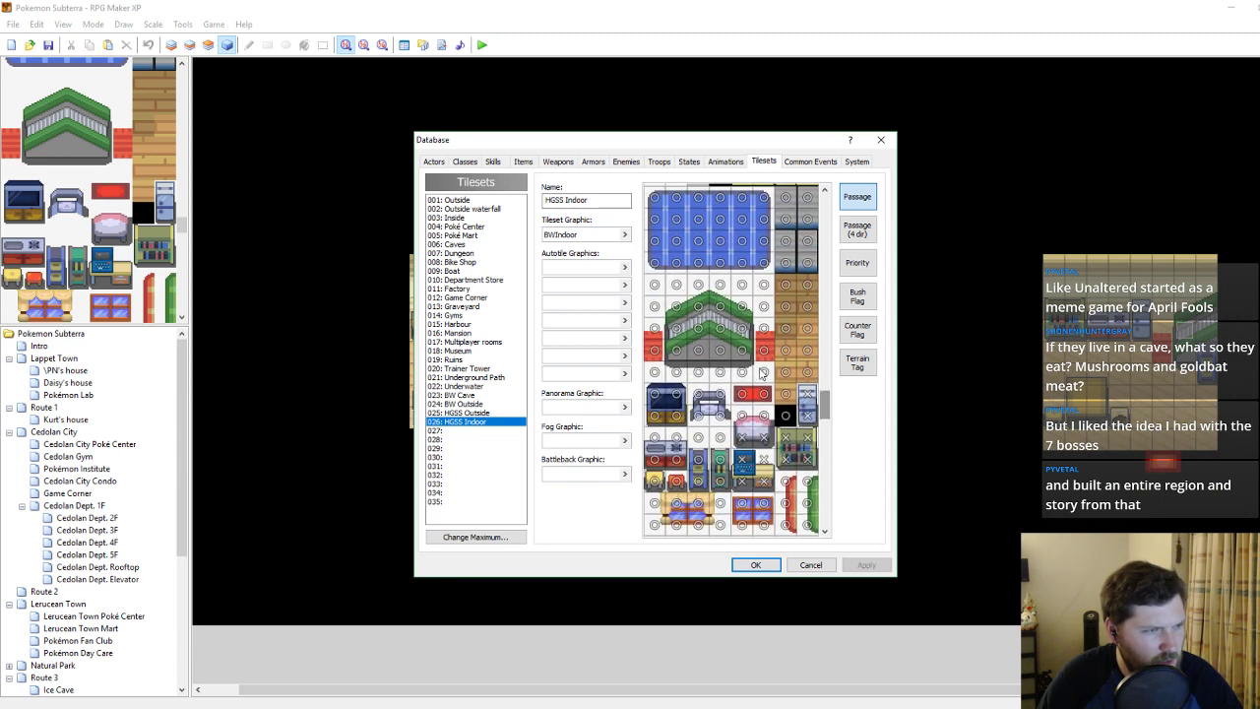
click(720, 350)
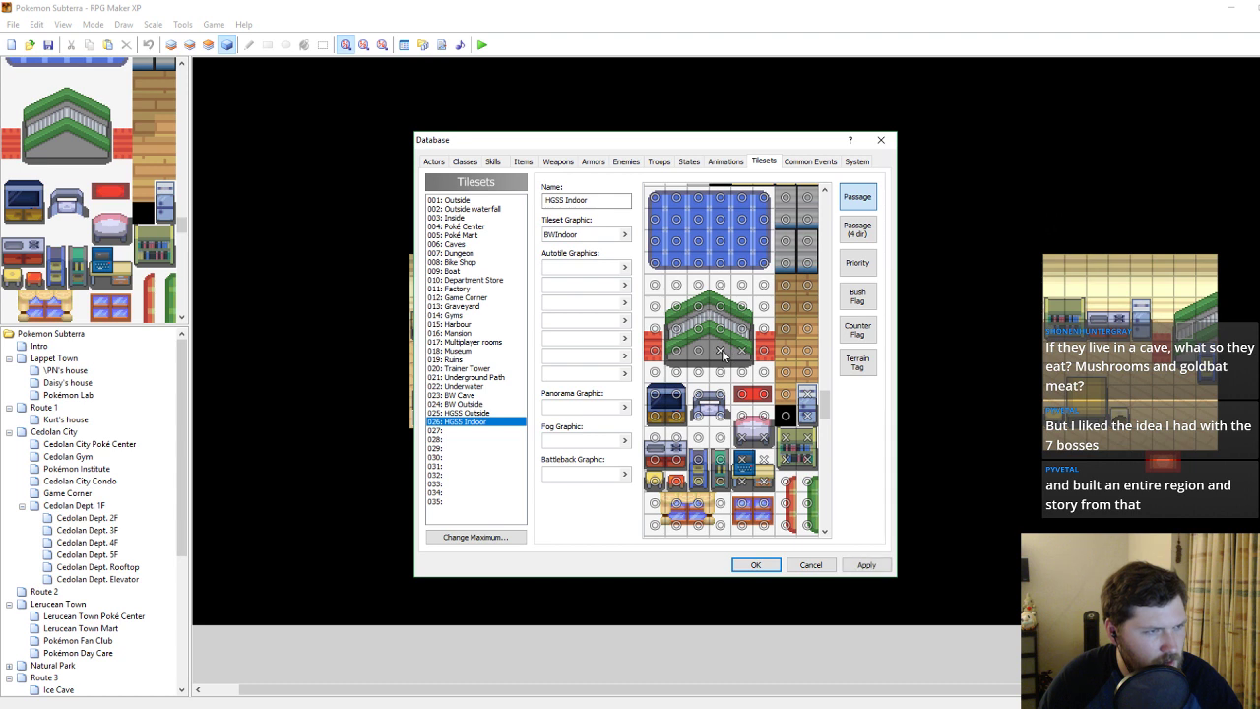
click(698, 349)
click(676, 349)
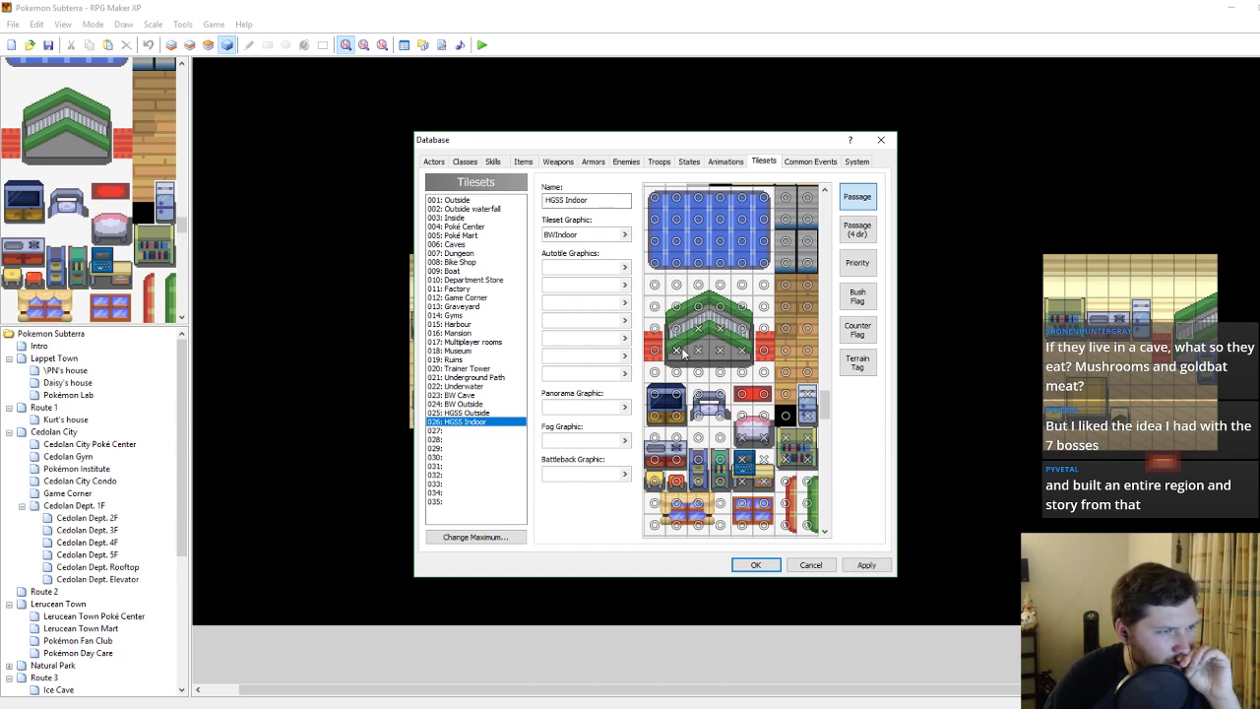
click(721, 286)
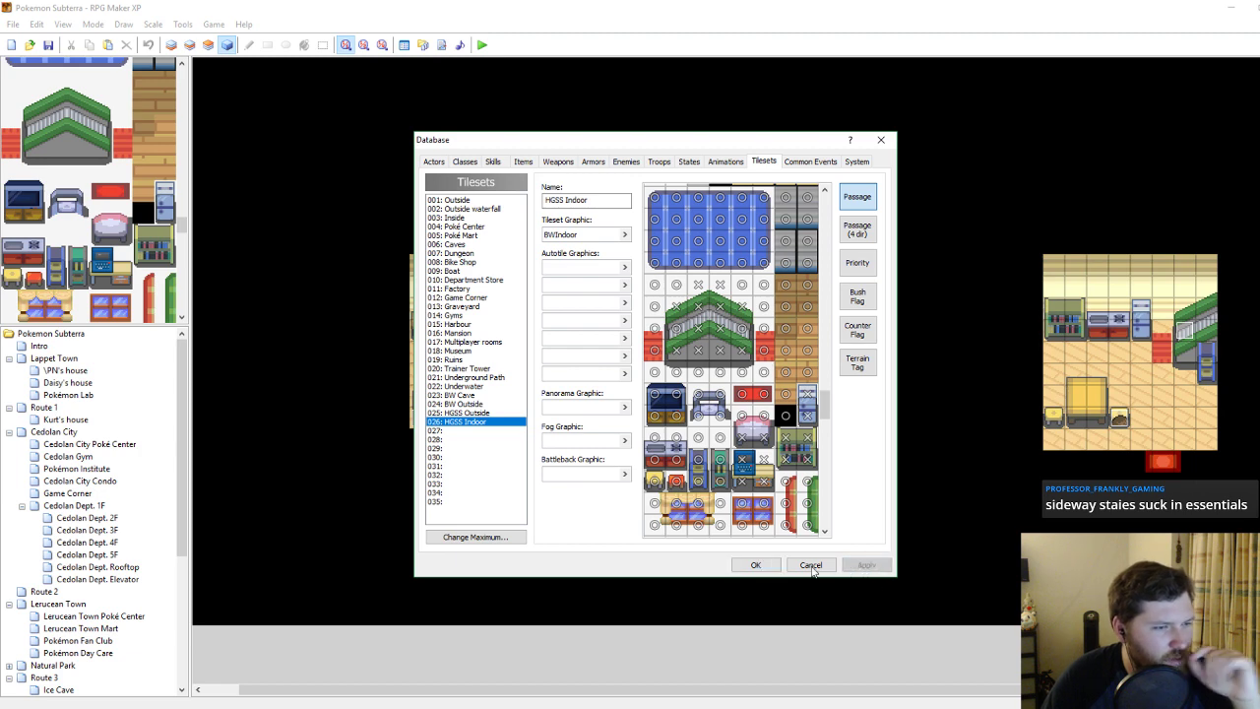
click(753, 565)
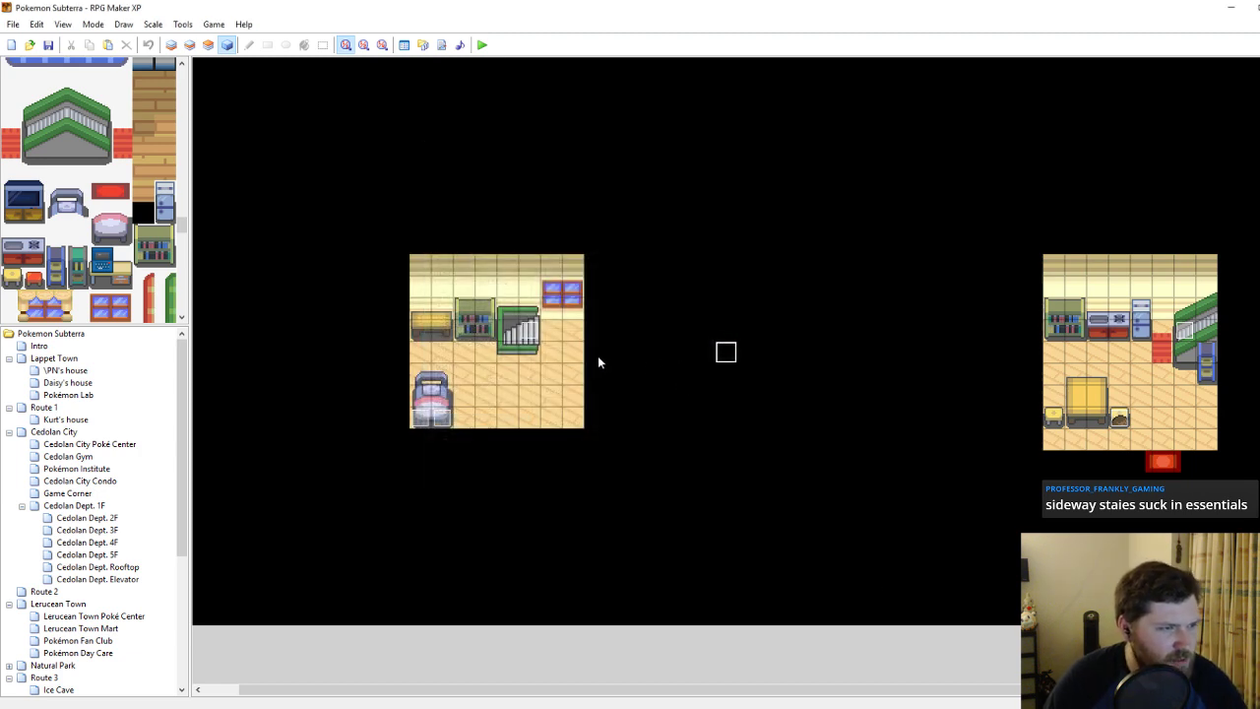
Start a playtest, continue the saved game and walk against the bed in the upstairs bedroom to check its passability.
click(481, 45)
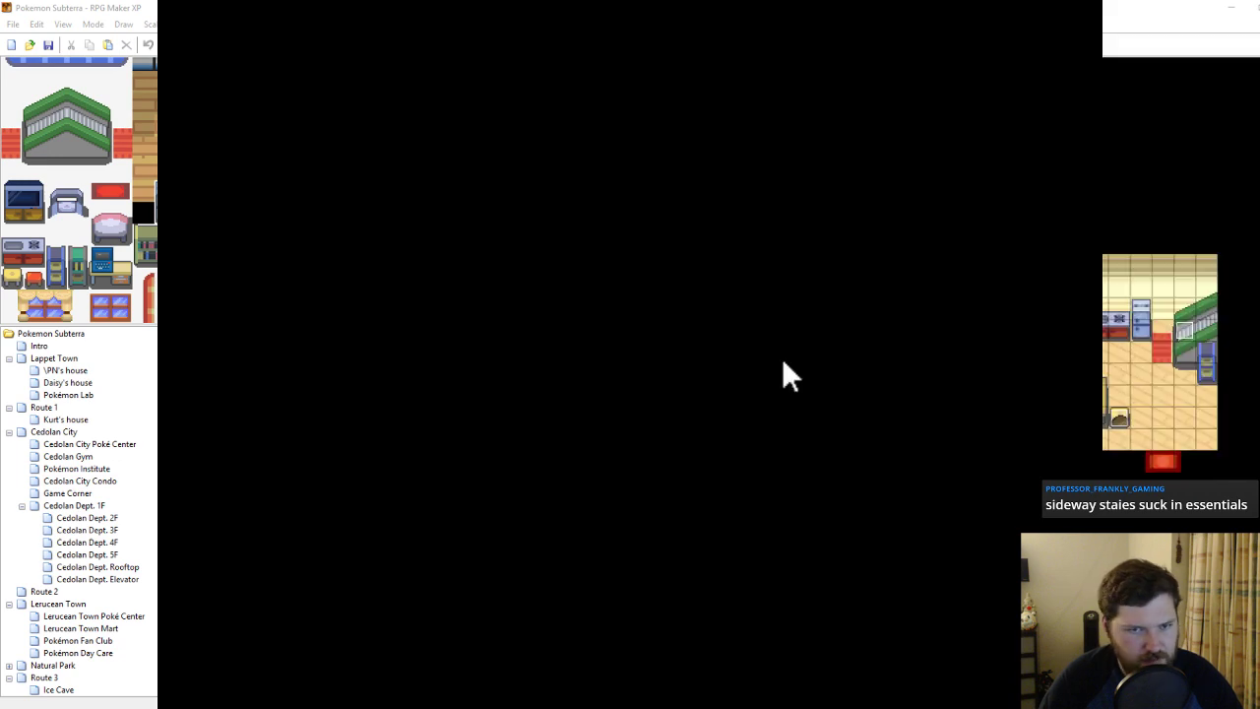
key(Return)
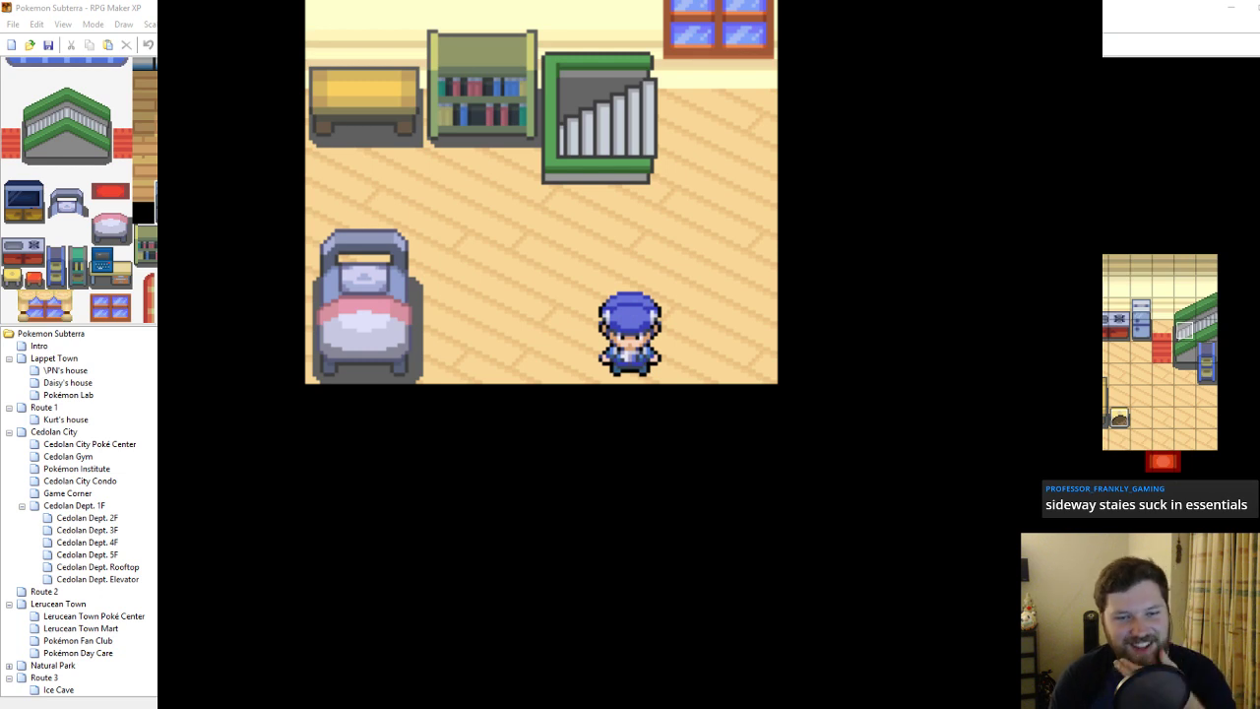
key(Up)
key(Right)
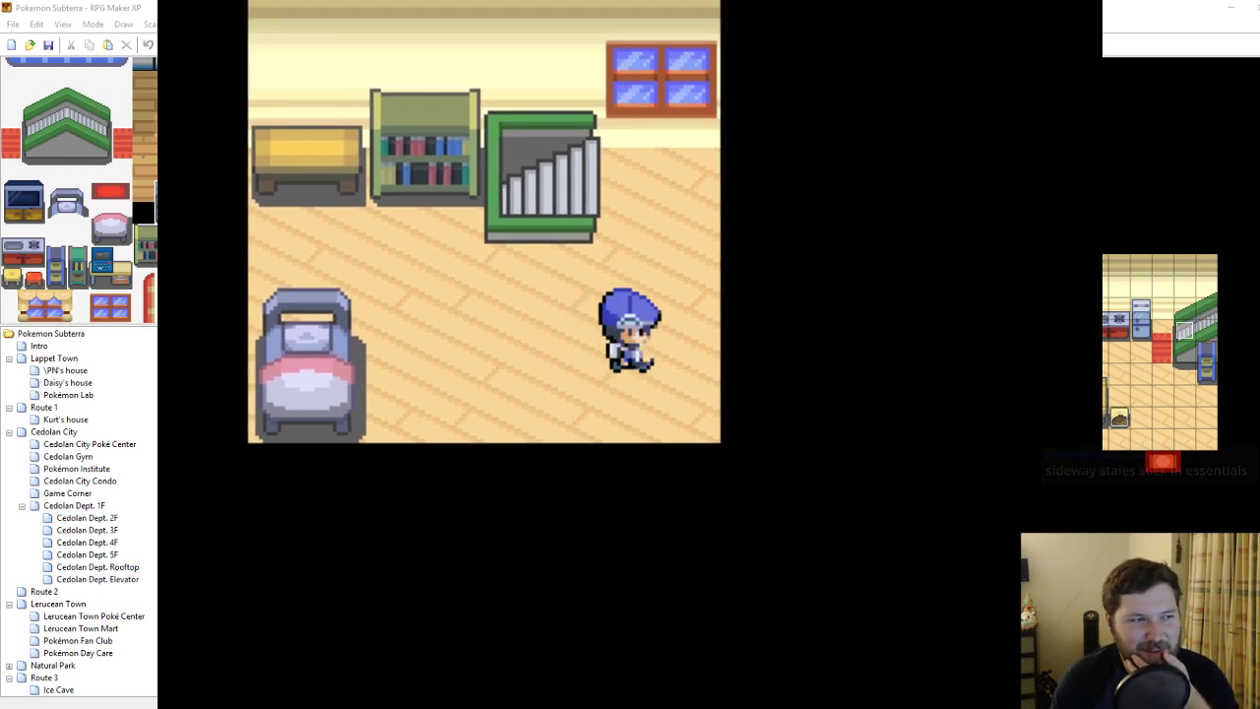
key(Left)
key(Left)
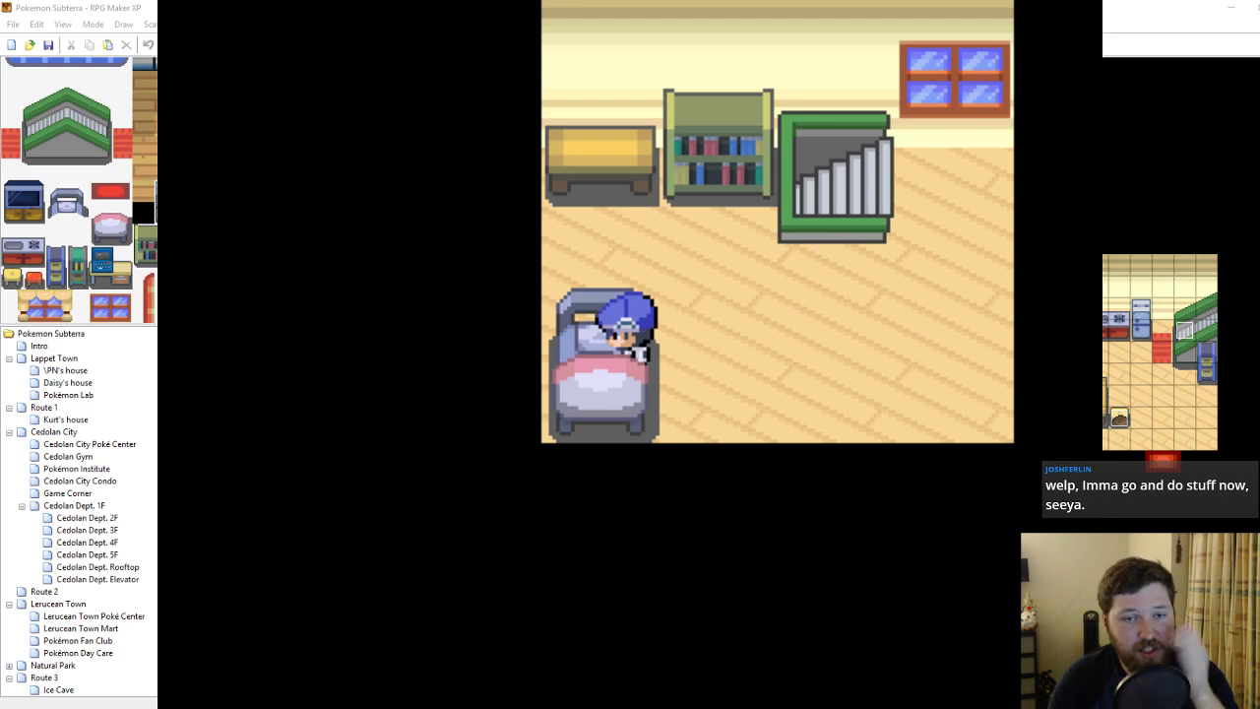
key(Right)
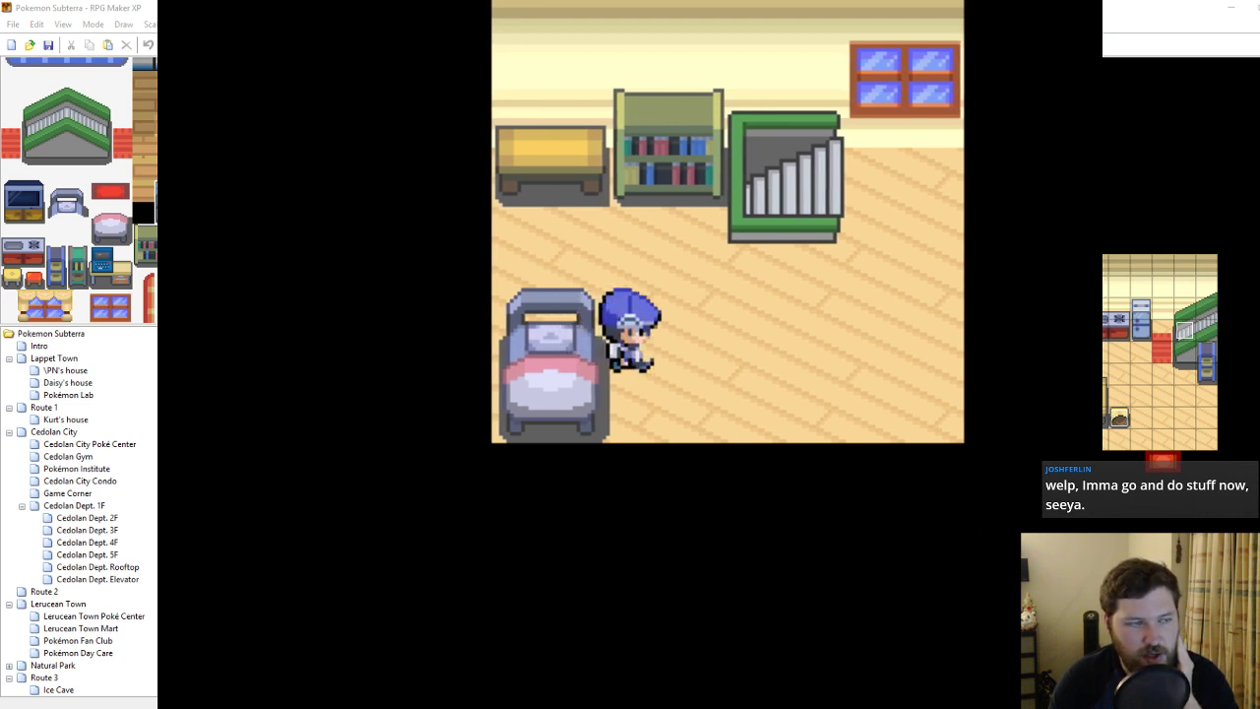
Walk the character up to the bedroom window, the lower side of the stairs and the bookshelf to check their passability.
key(Up)
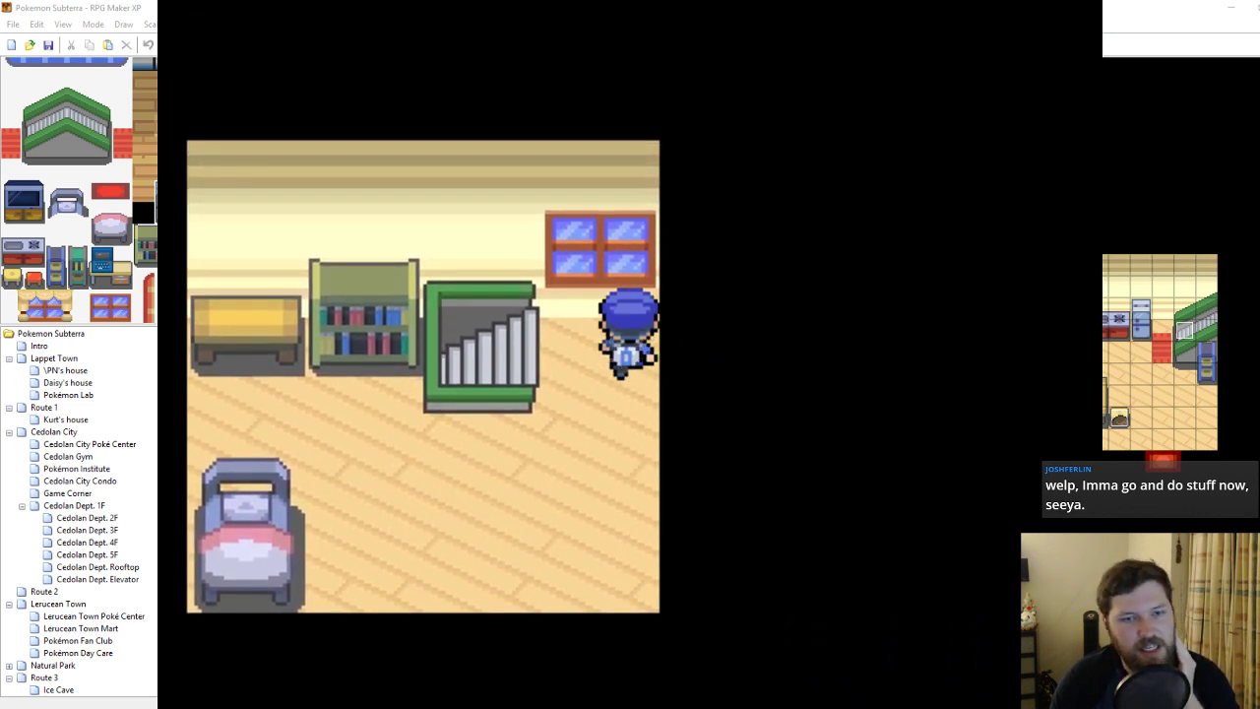
key(Down)
key(Left)
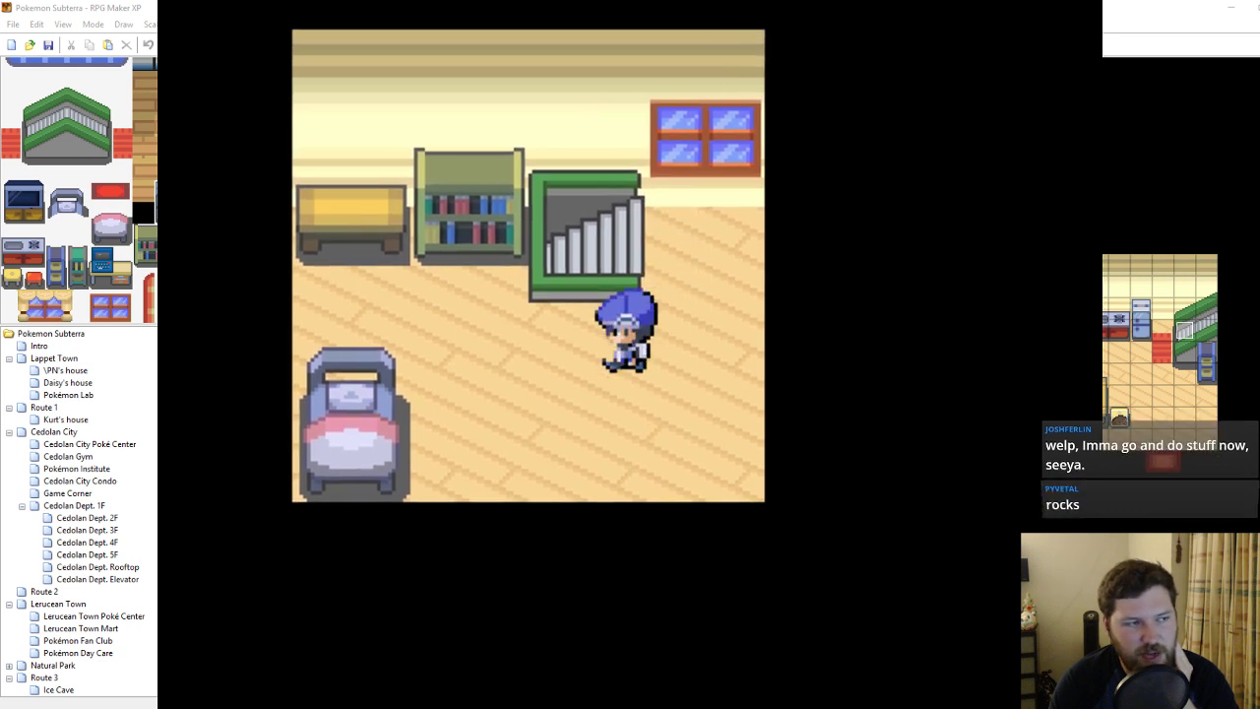
key(Up)
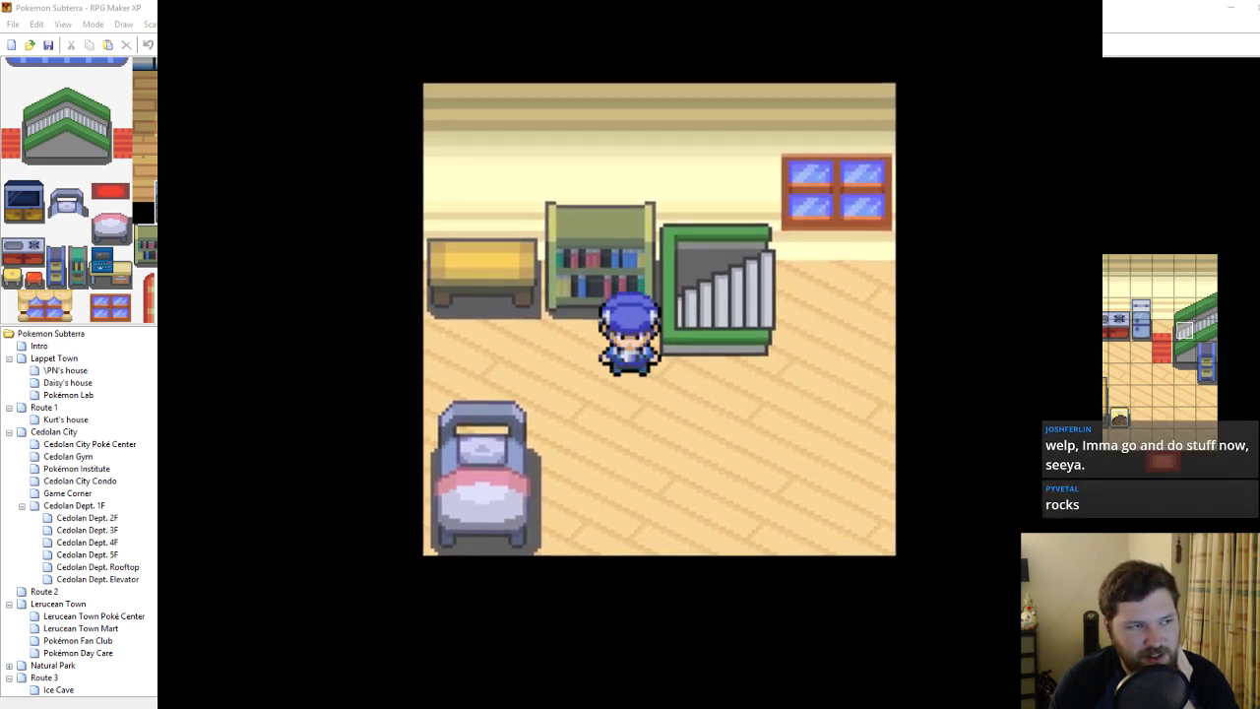
key(Down)
key(Right)
key(Down)
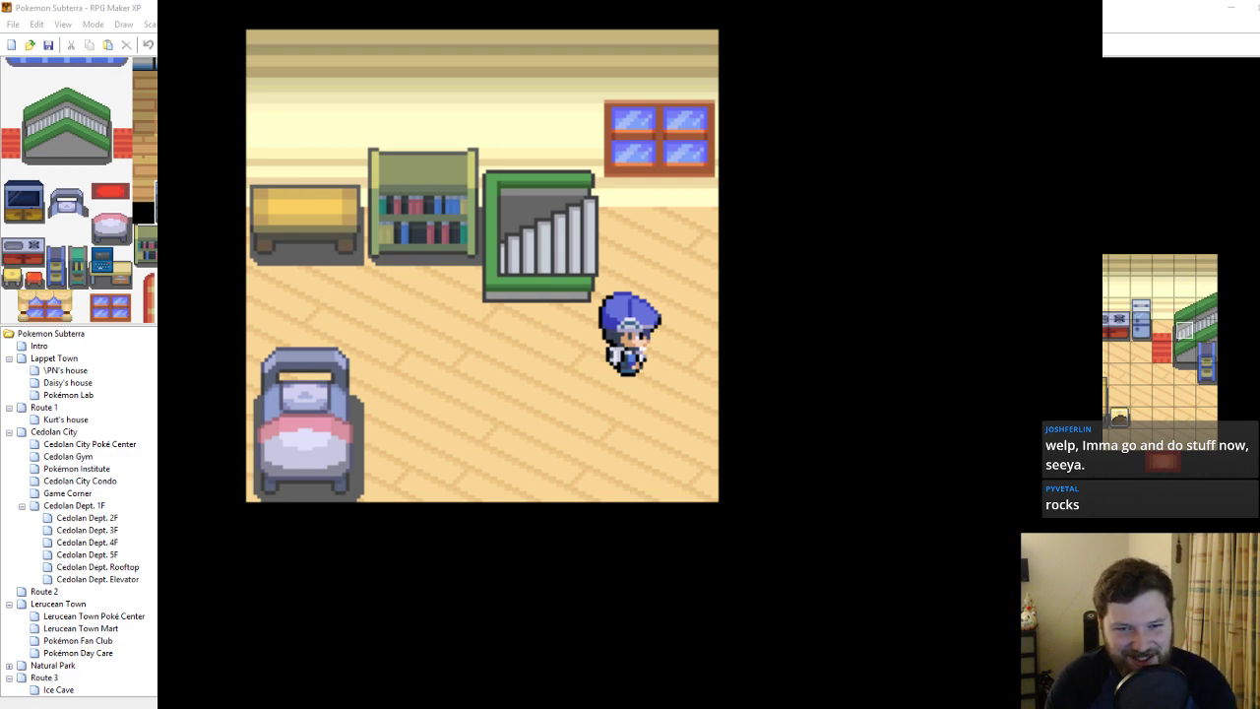
Go down and up the house stairs several times to check both transfers, and close the playtest.
key(Up)
key(Left)
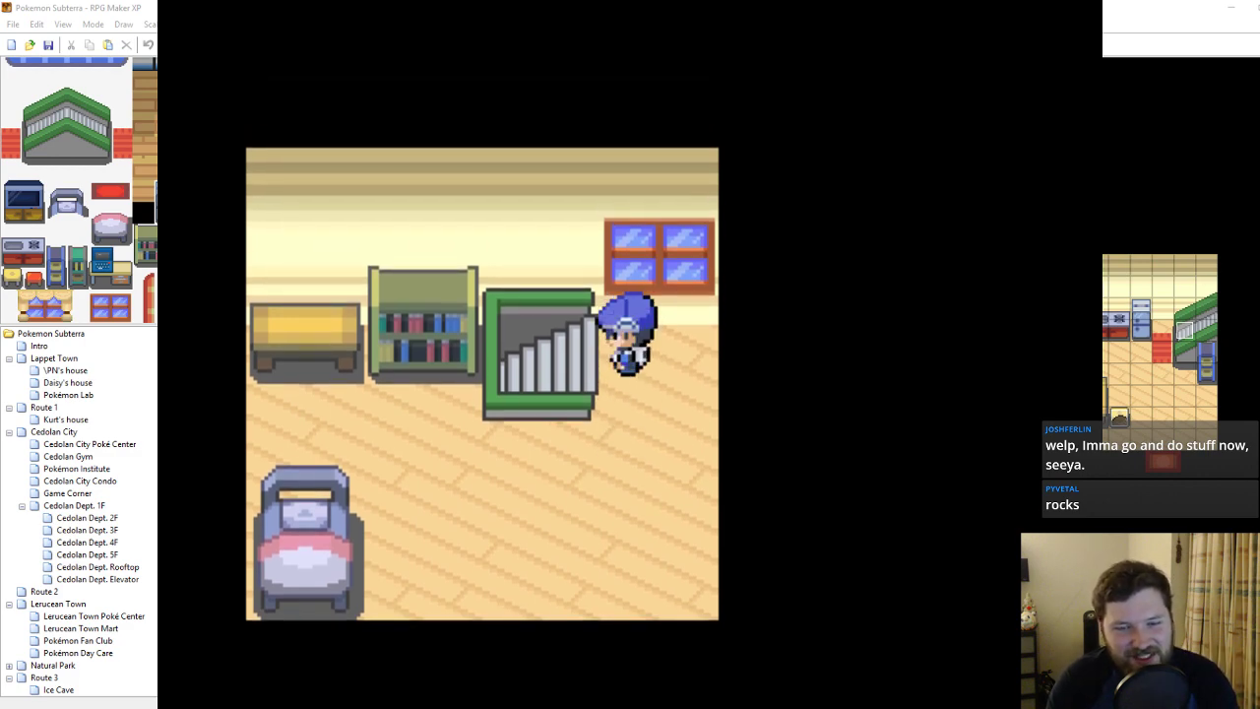
key(Up)
key(Right)
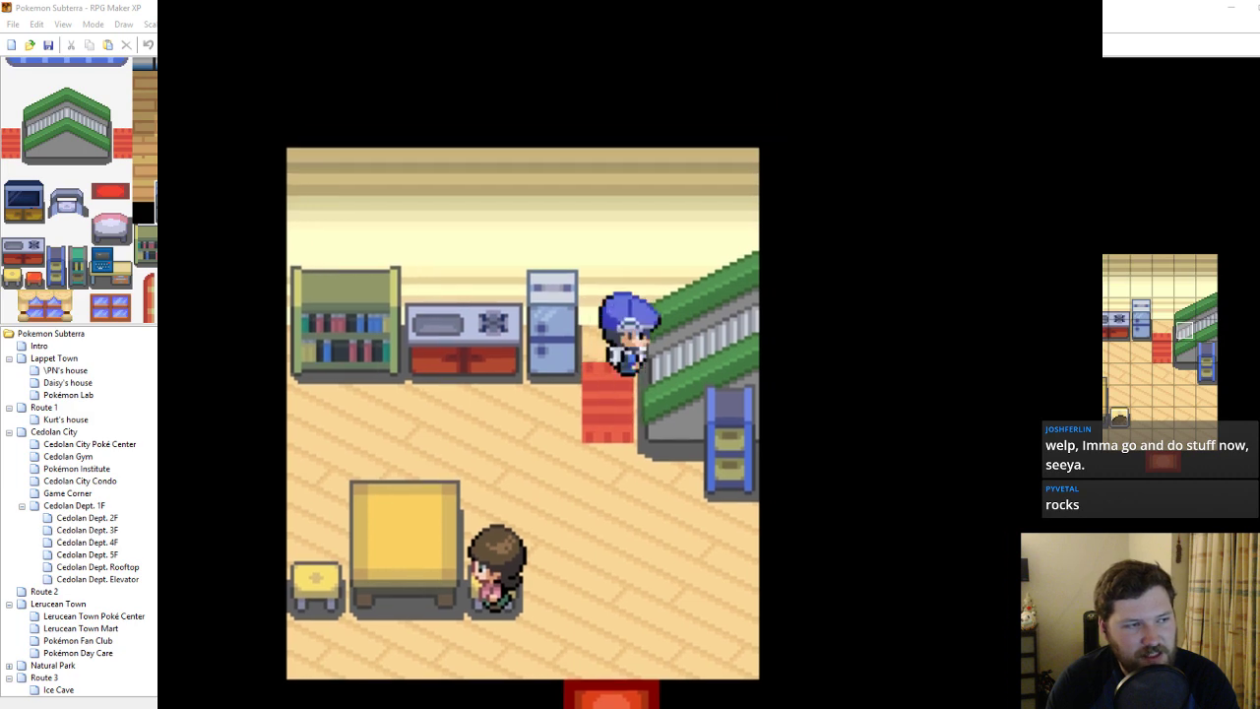
key(Left)
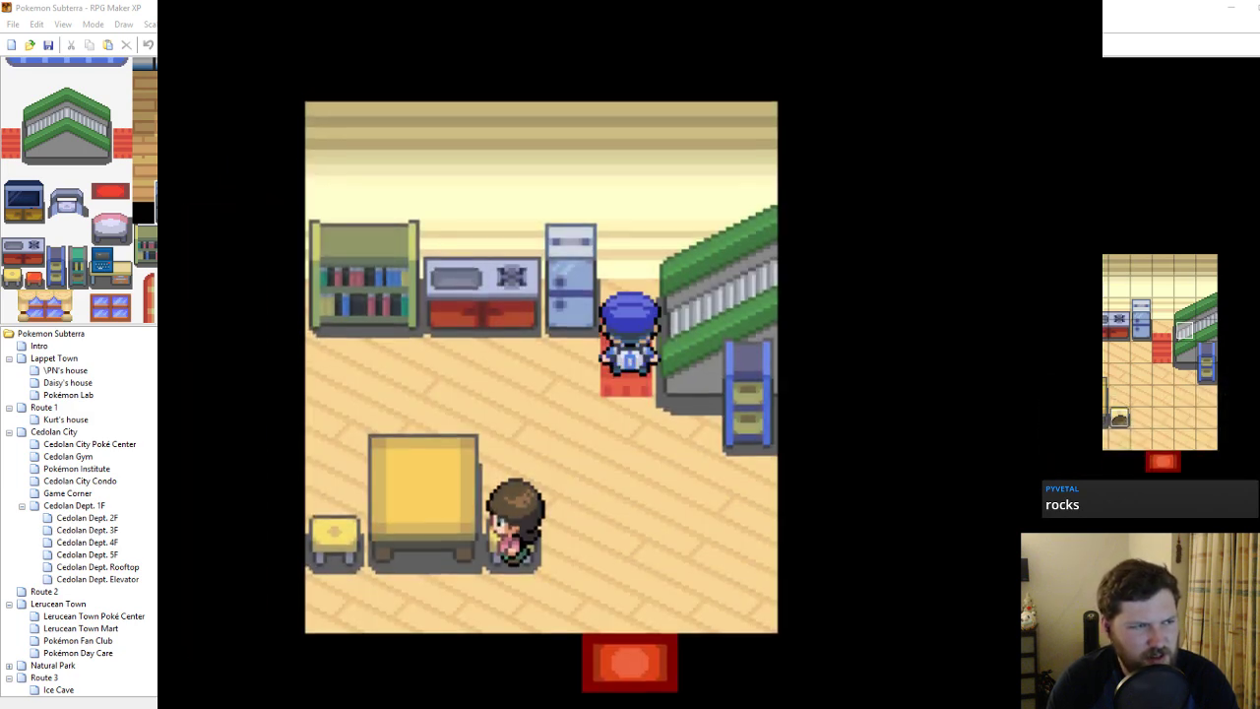
key(Right)
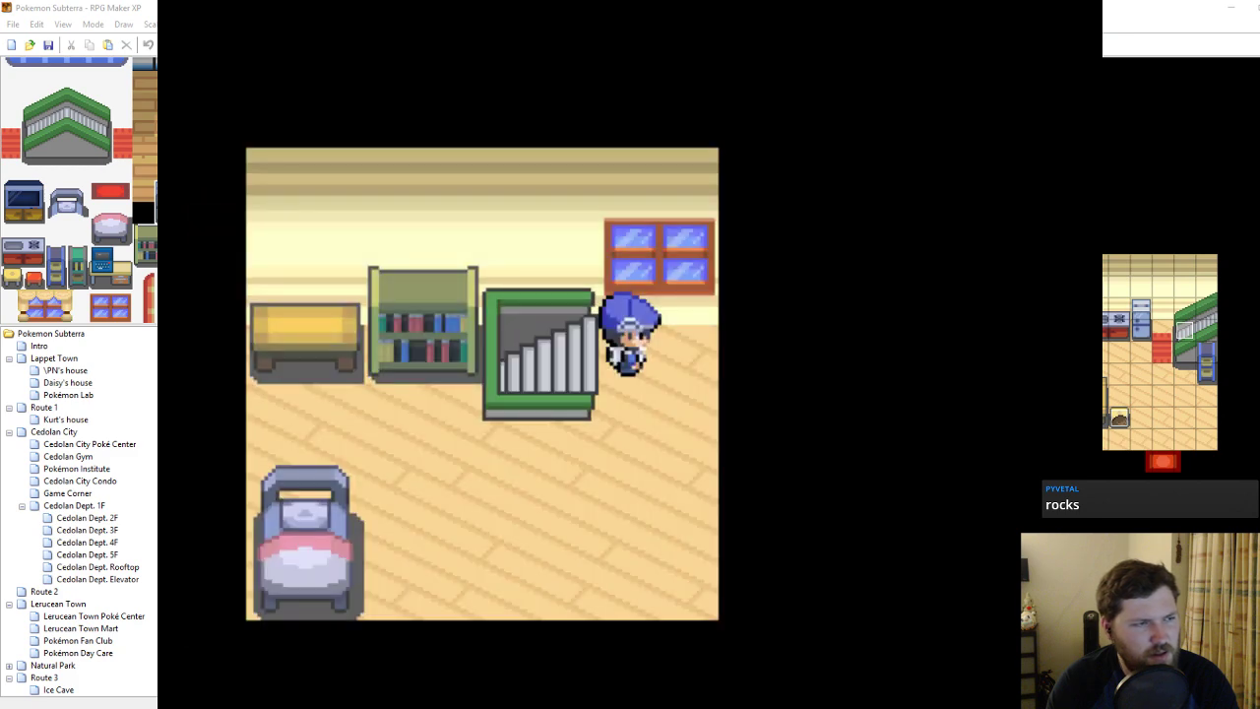
key(Left)
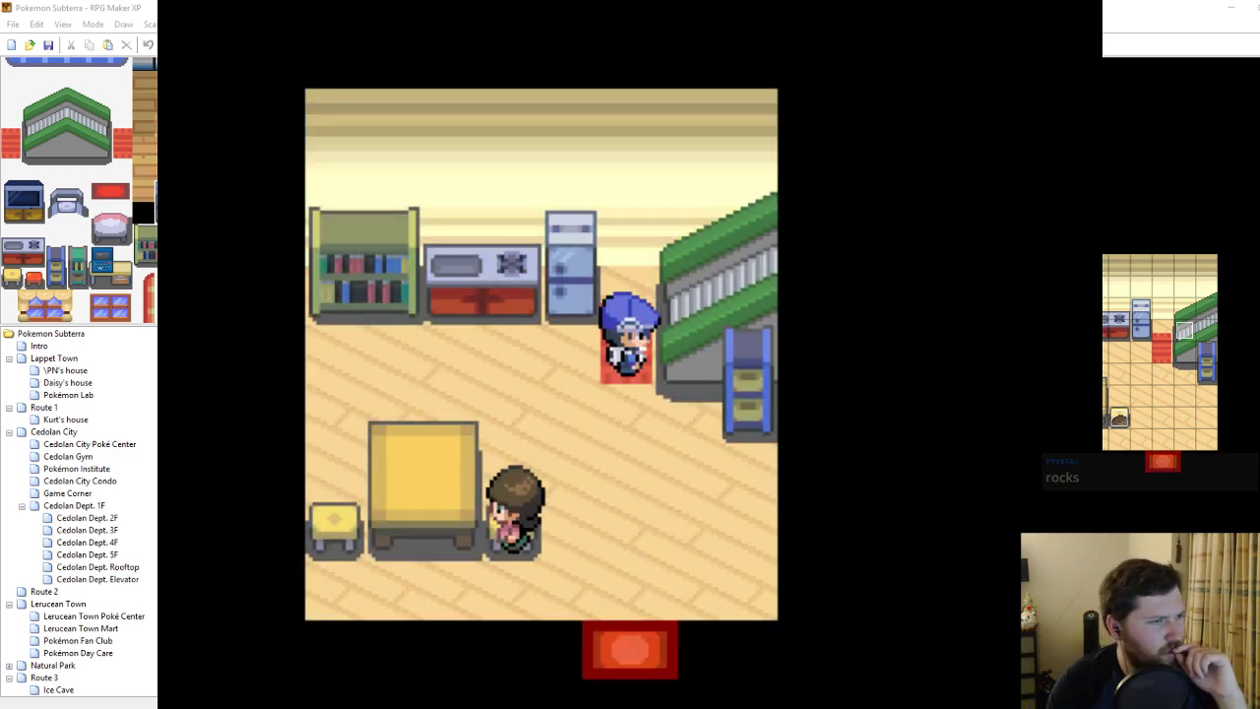
key(Up)
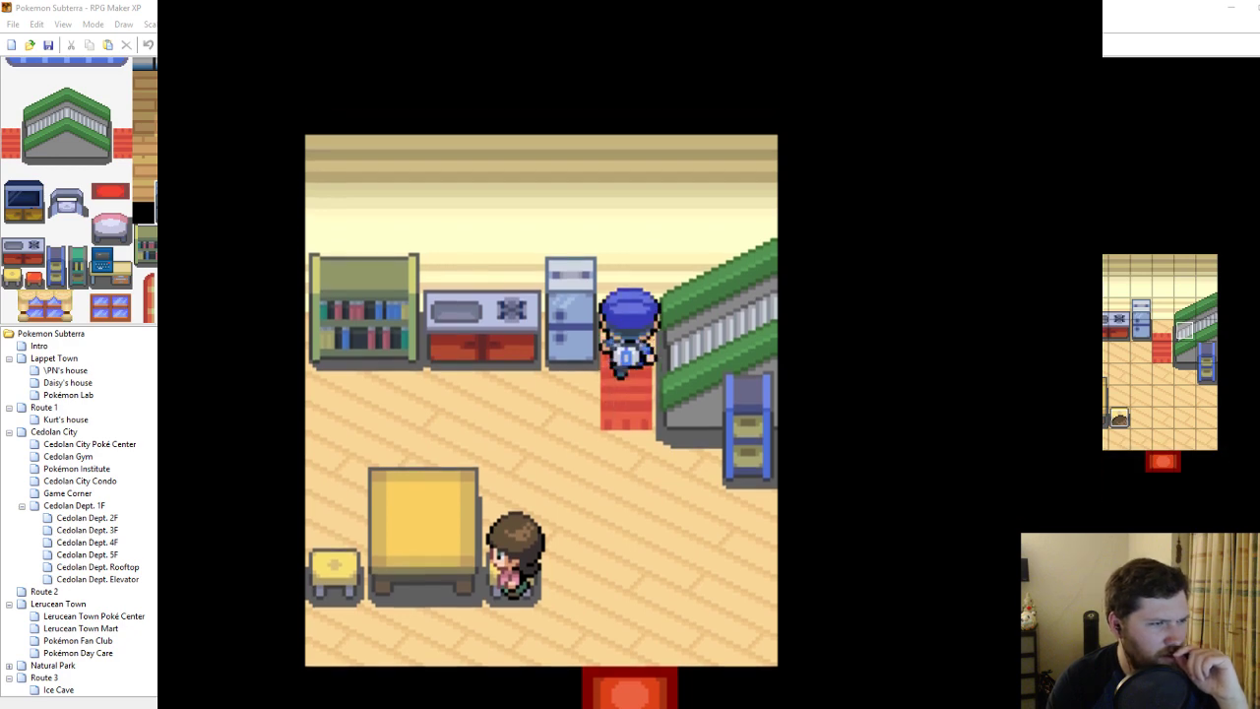
key(Right)
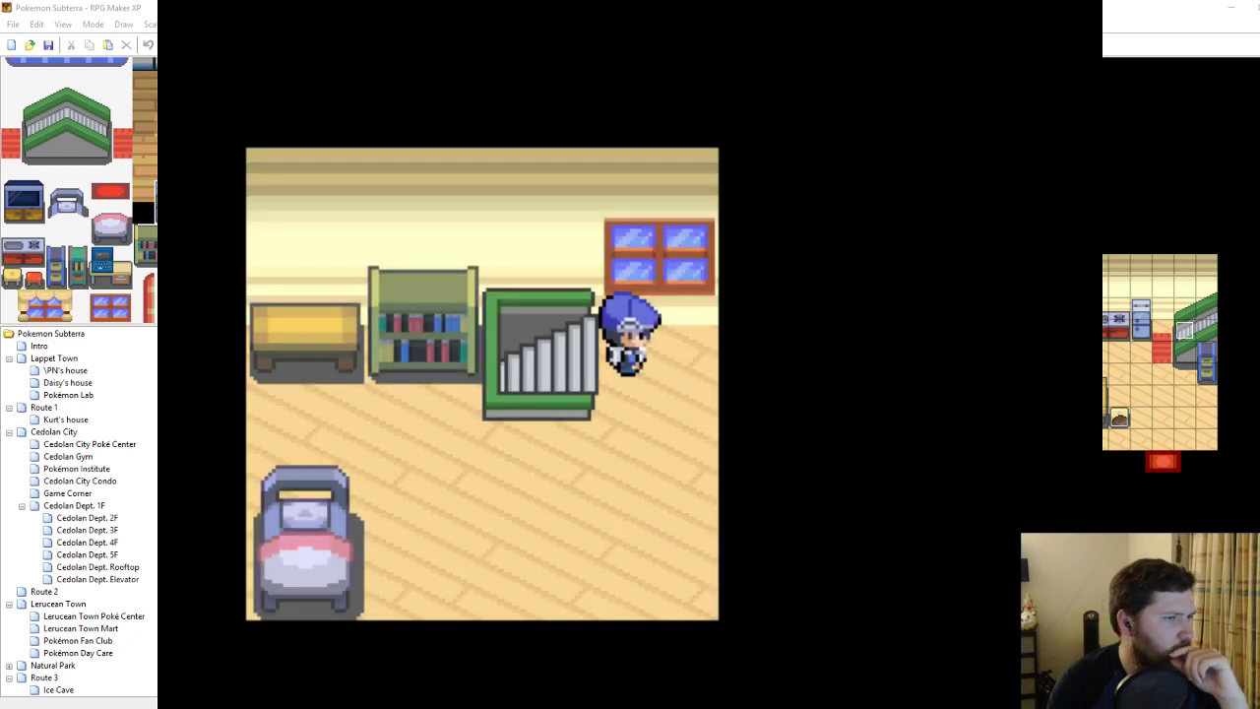
key(Left)
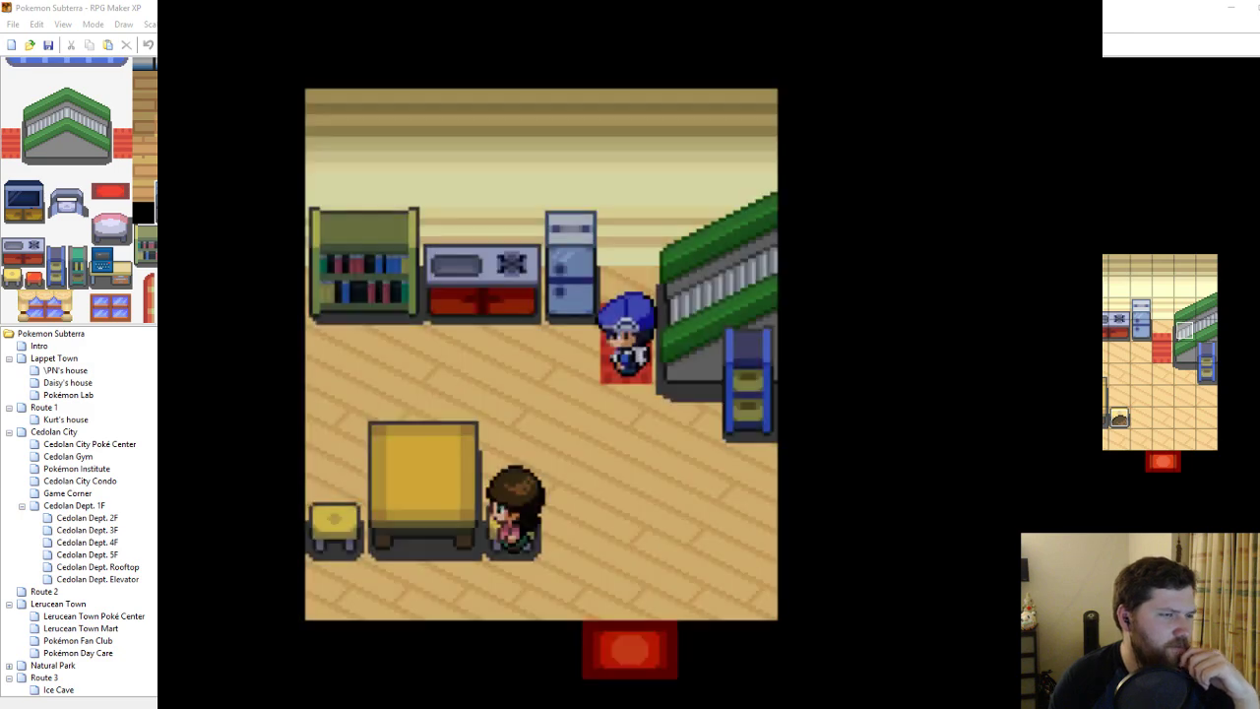
click(1059, 1)
Remove the Move Left command from the player's move route in the bedroom's "Stairs down" event and save the event.
click(524, 330)
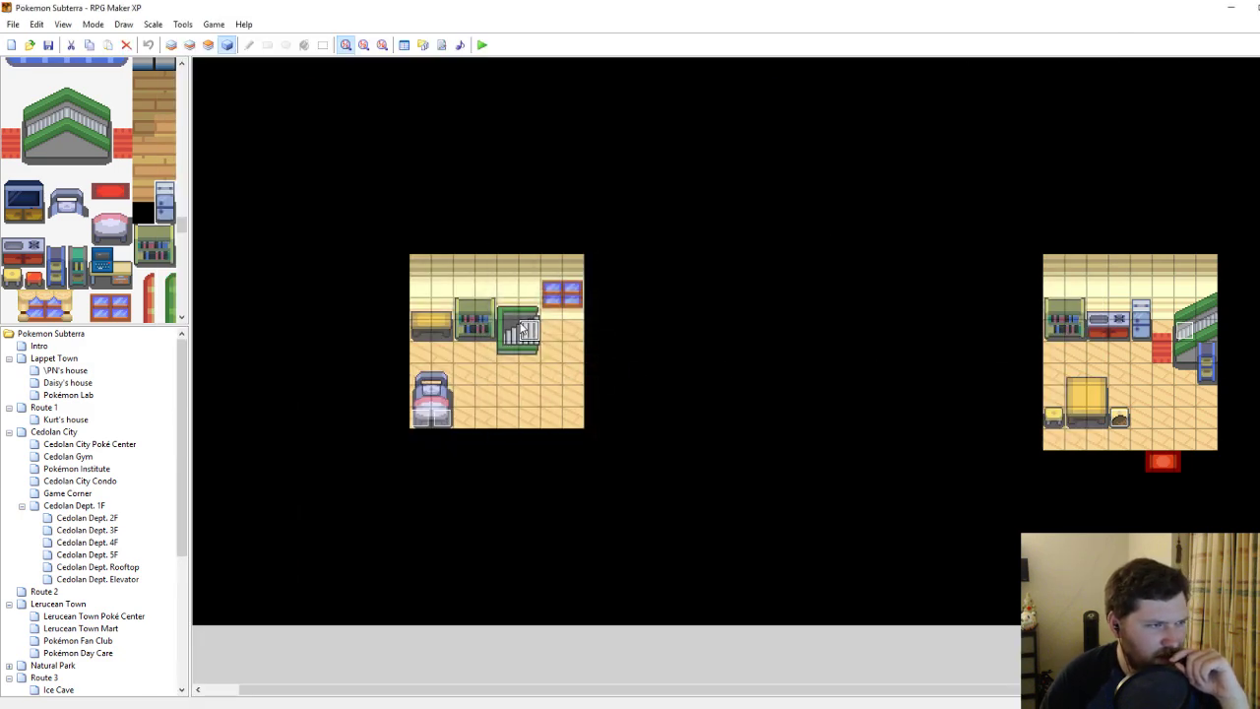
double_click(529, 332)
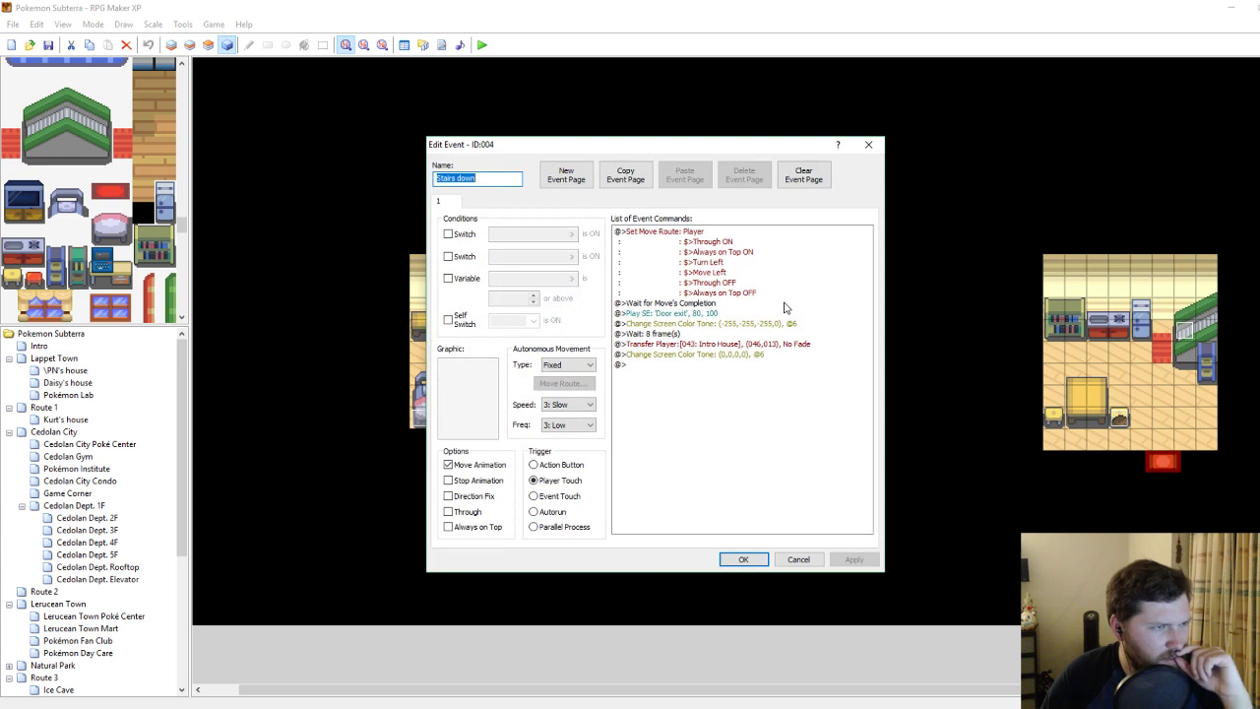
right_click(686, 240)
click(717, 264)
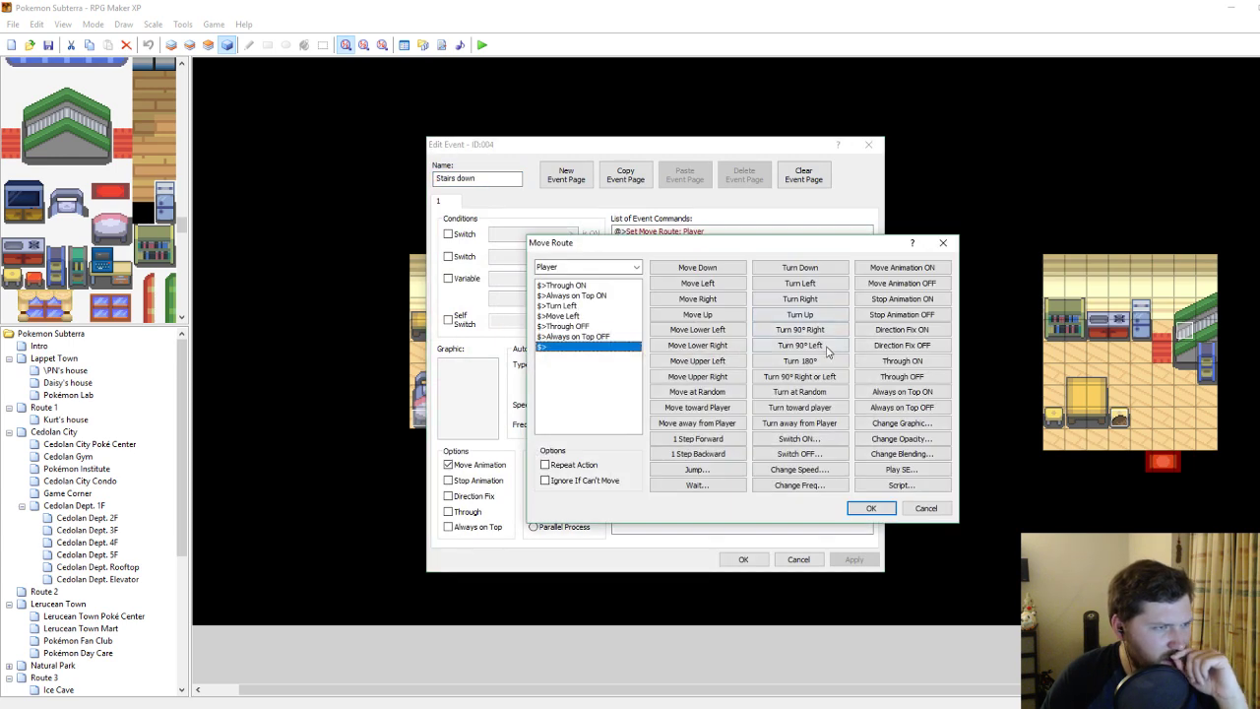
click(593, 316)
key(Delete)
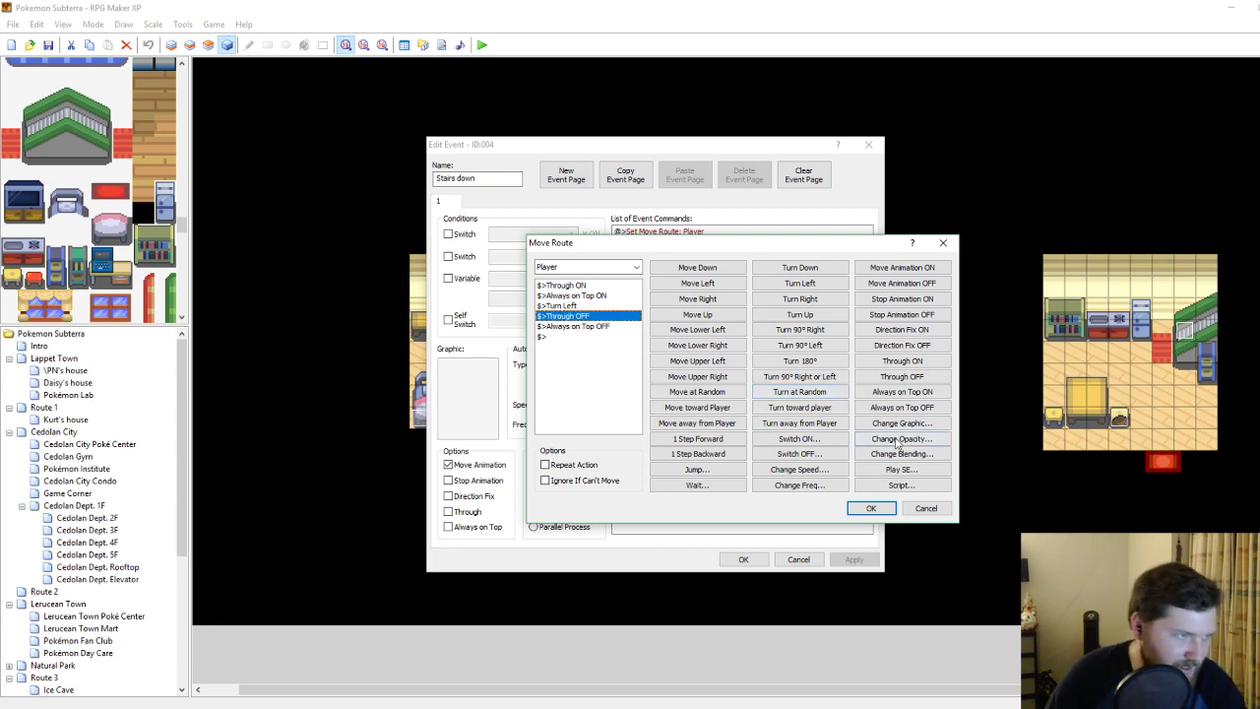
click(870, 508)
click(743, 559)
click(551, 376)
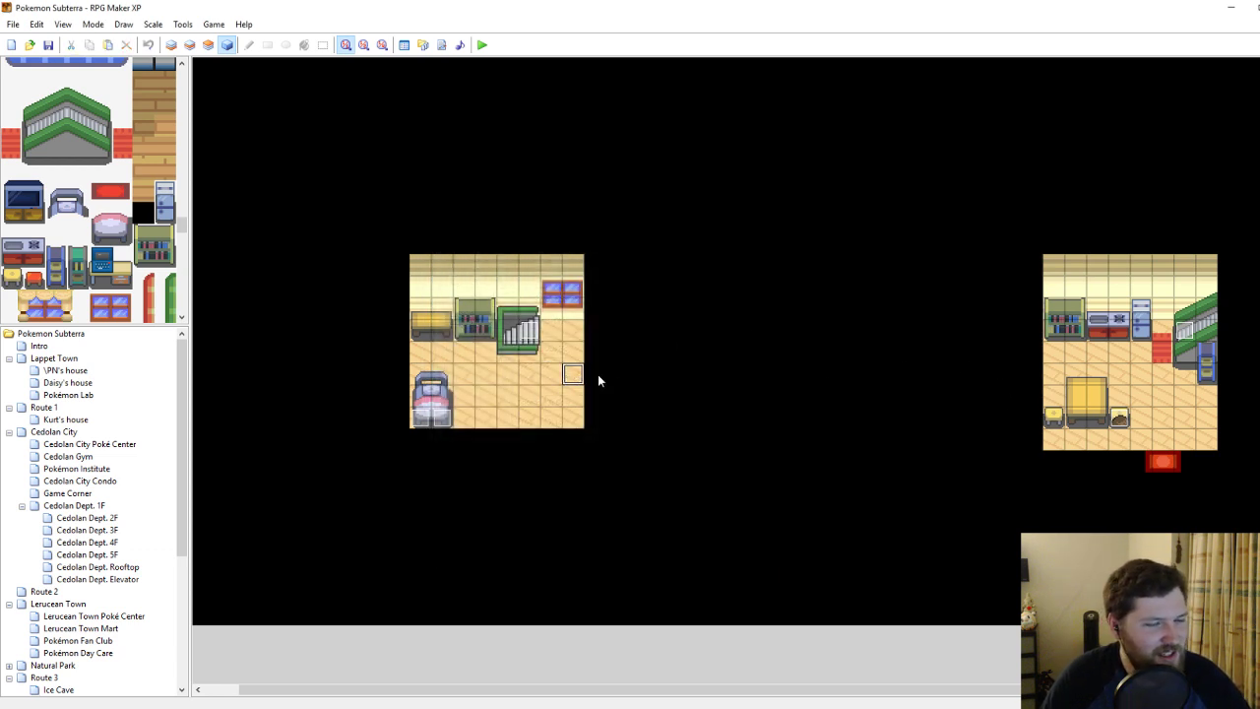
Move the "Stairs down" event's player transfer destination one tile up to Intro House (046,012) and save the event.
right_click(524, 324)
click(556, 331)
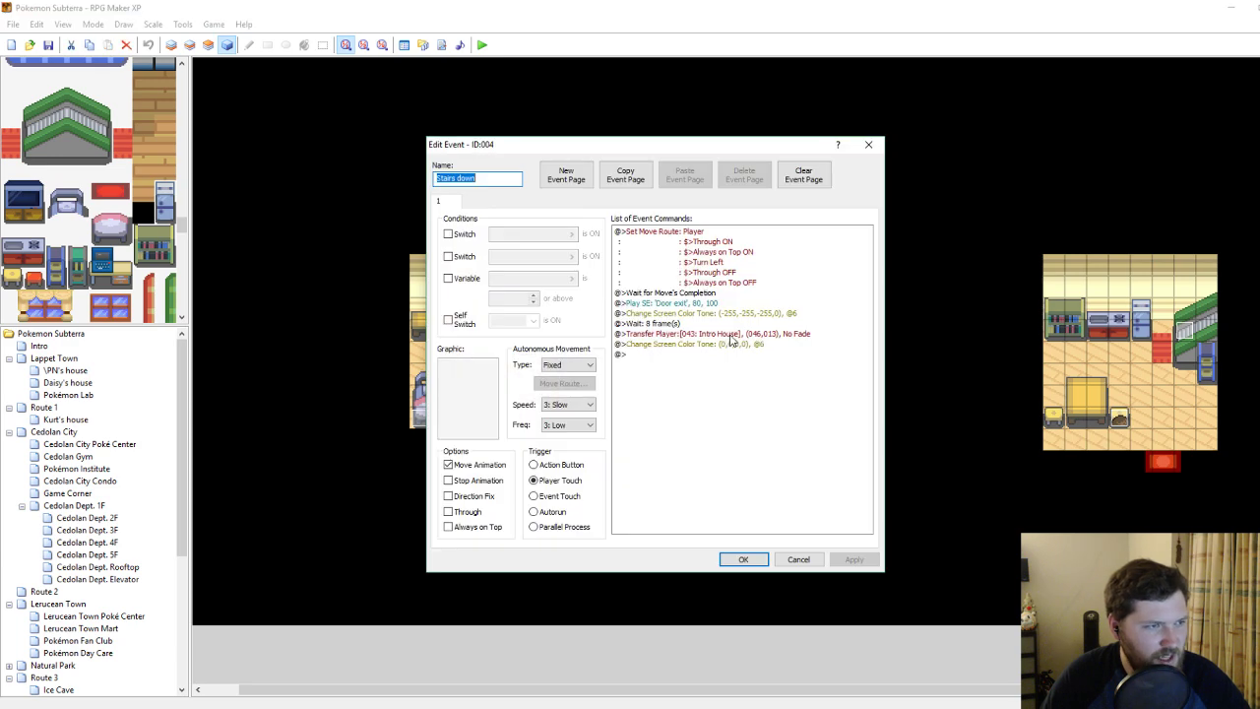
click(720, 335)
right_click(719, 335)
click(729, 353)
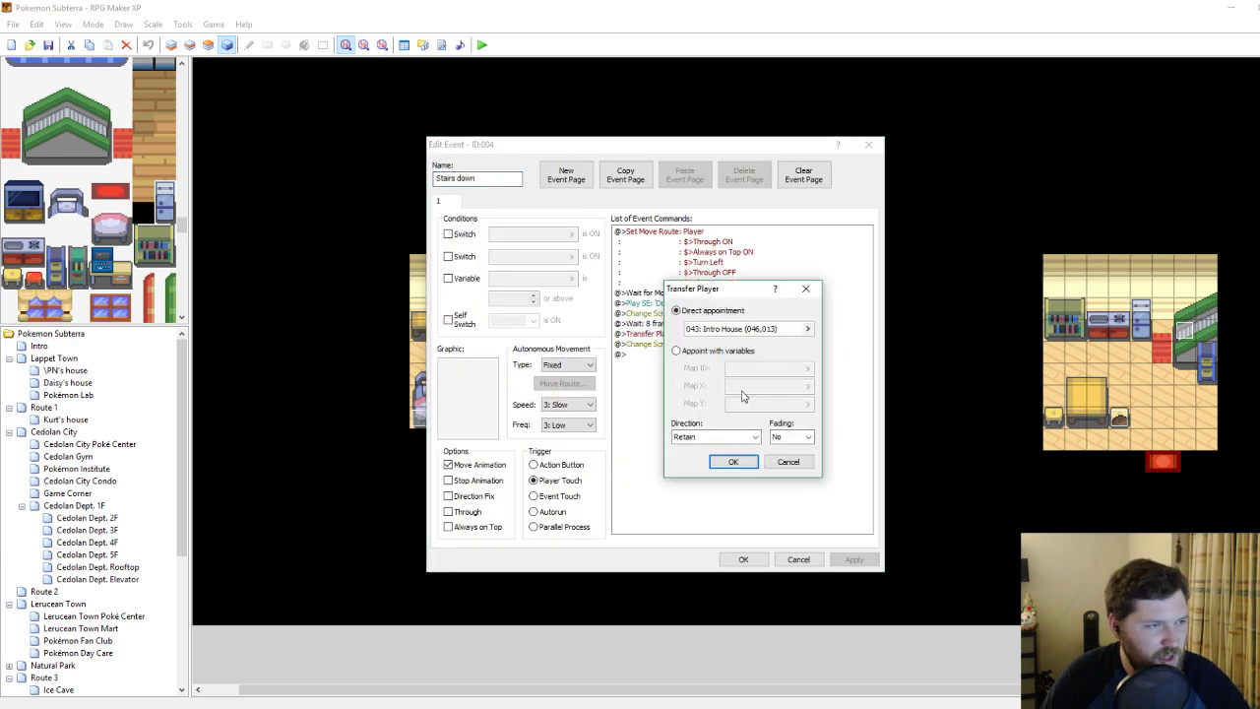
click(723, 332)
drag(844, 564, 940, 569)
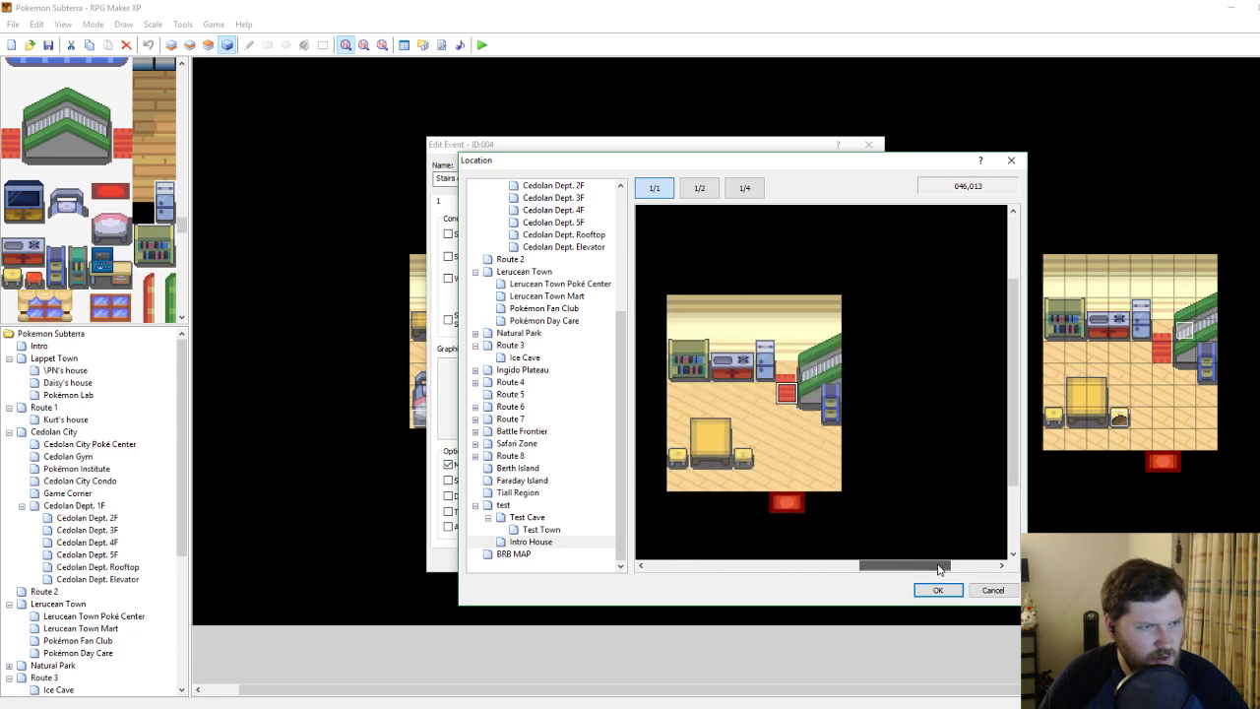
key(Up)
click(938, 591)
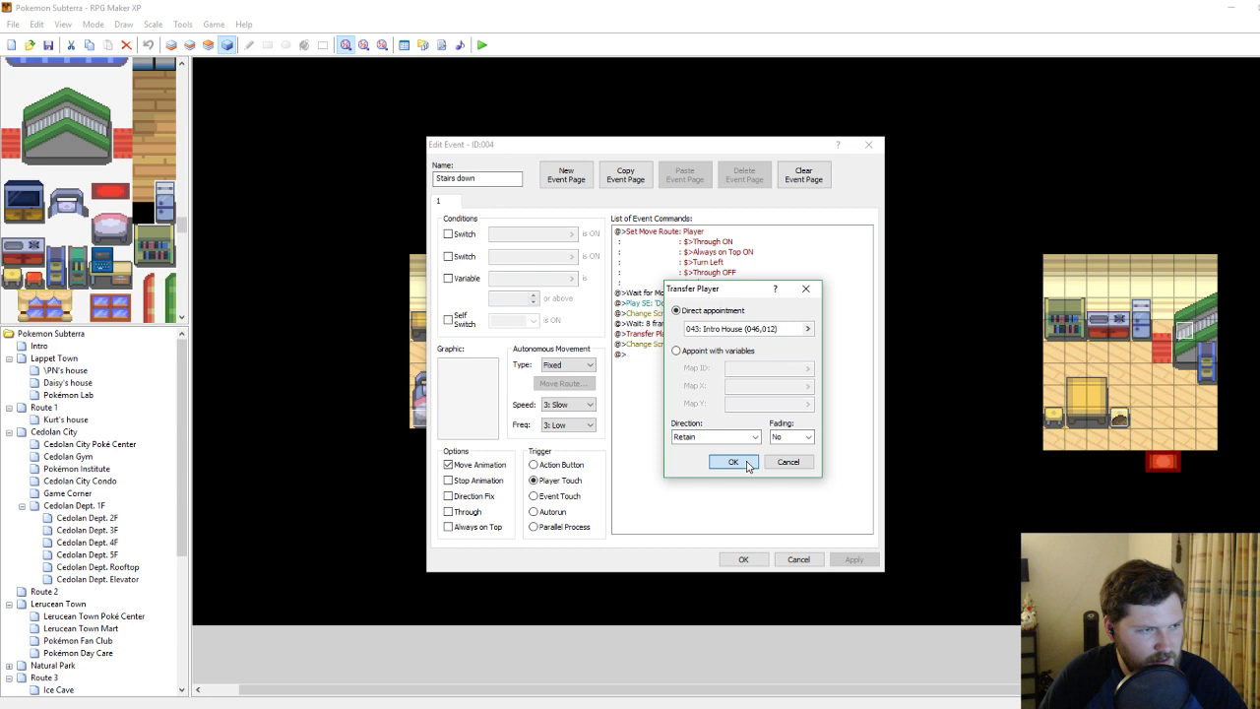
click(736, 462)
key(Return)
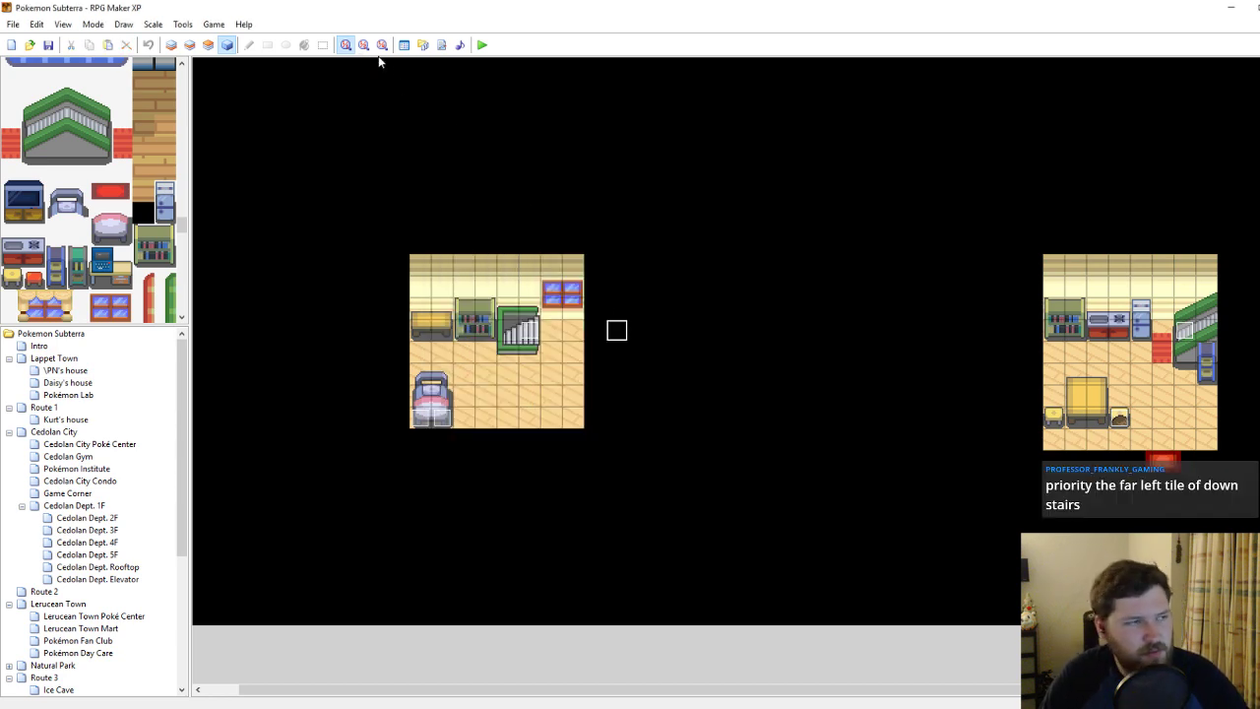
Run the playtest again, continue the Intro House save and walk to the open side of the bedroom staircase.
key(F12)
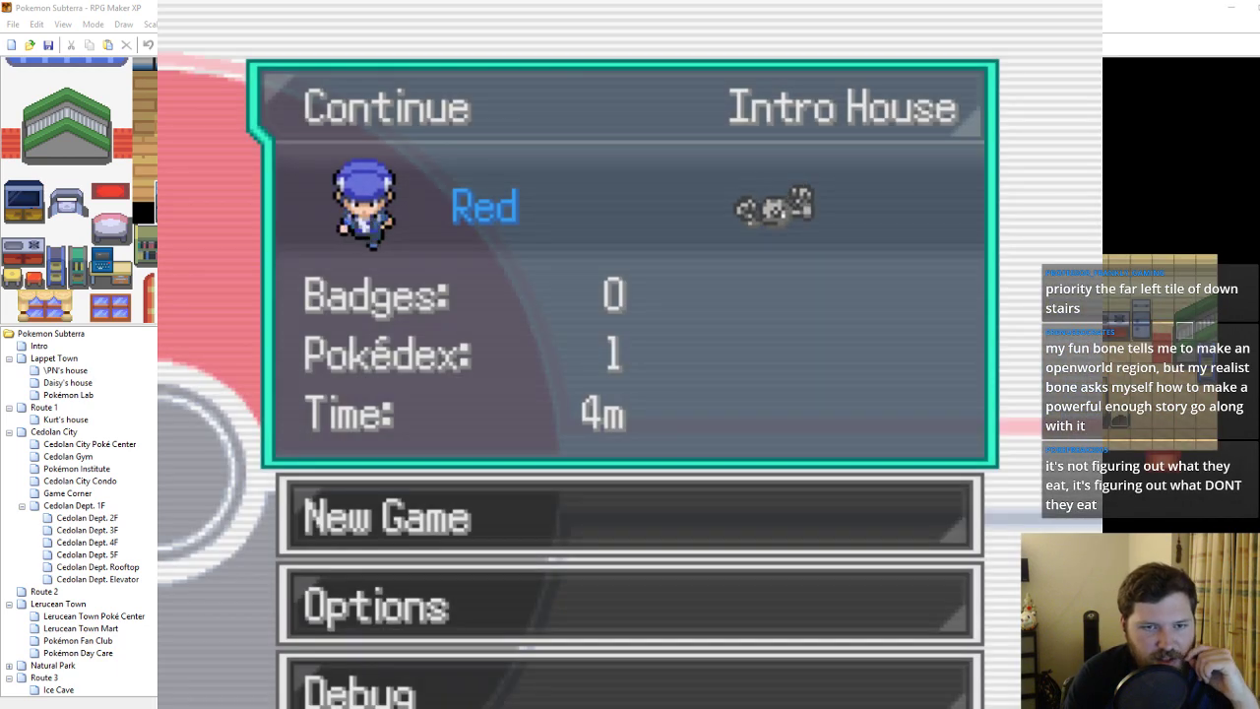
key(Return)
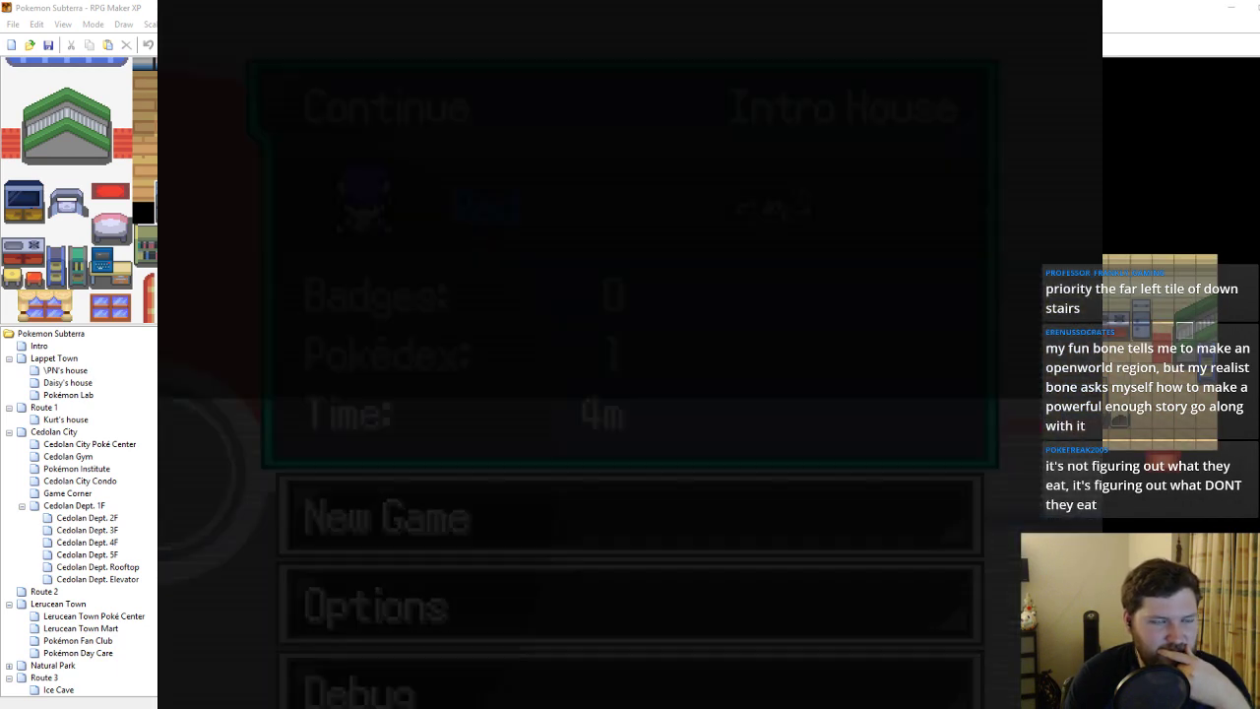
key(Up)
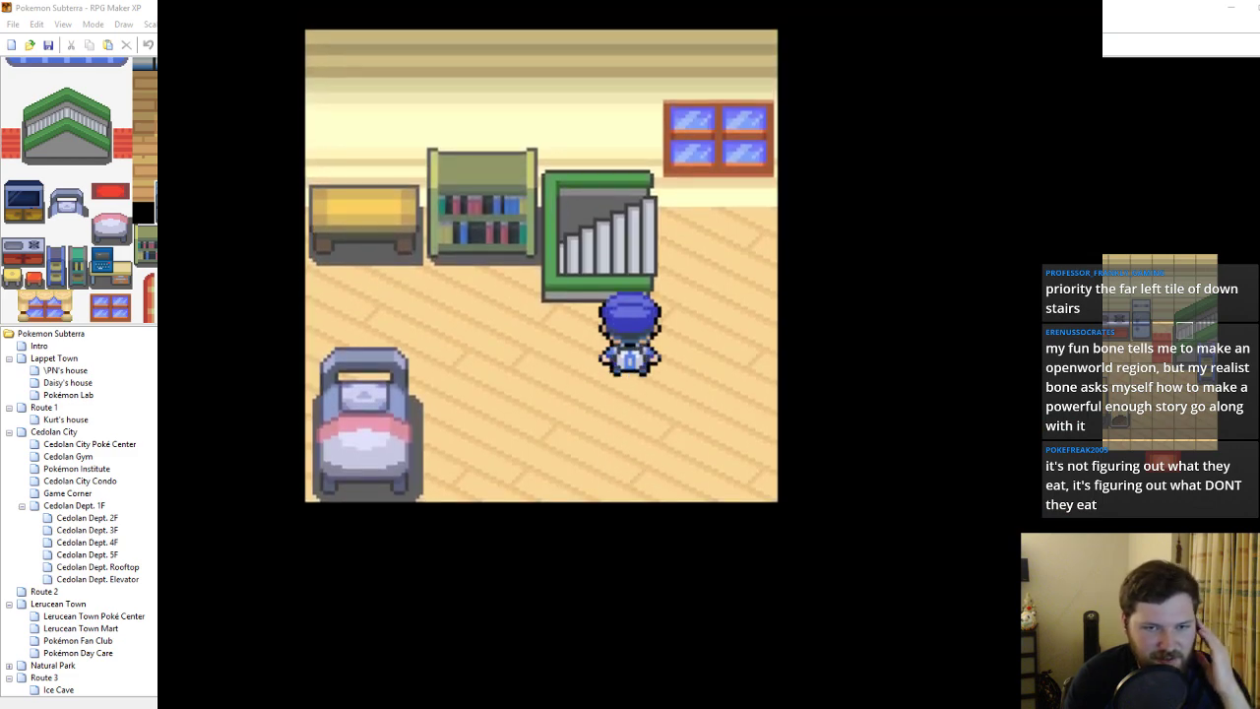
key(Right)
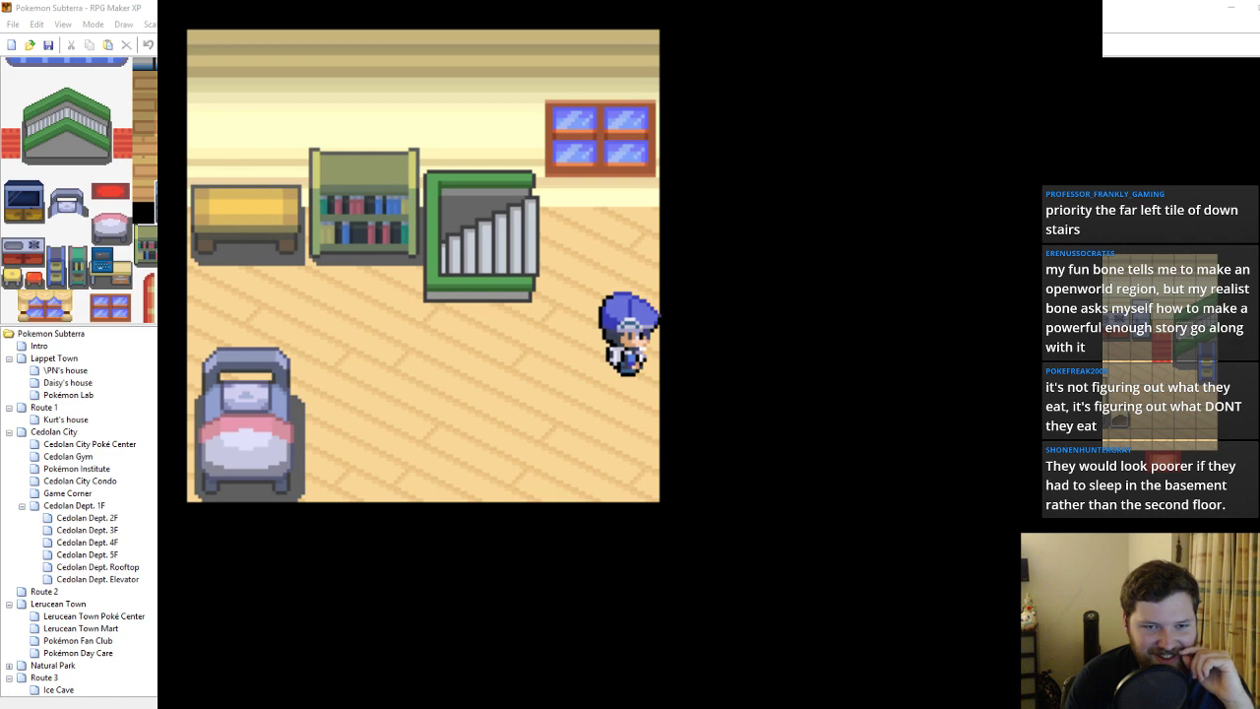
key(Up)
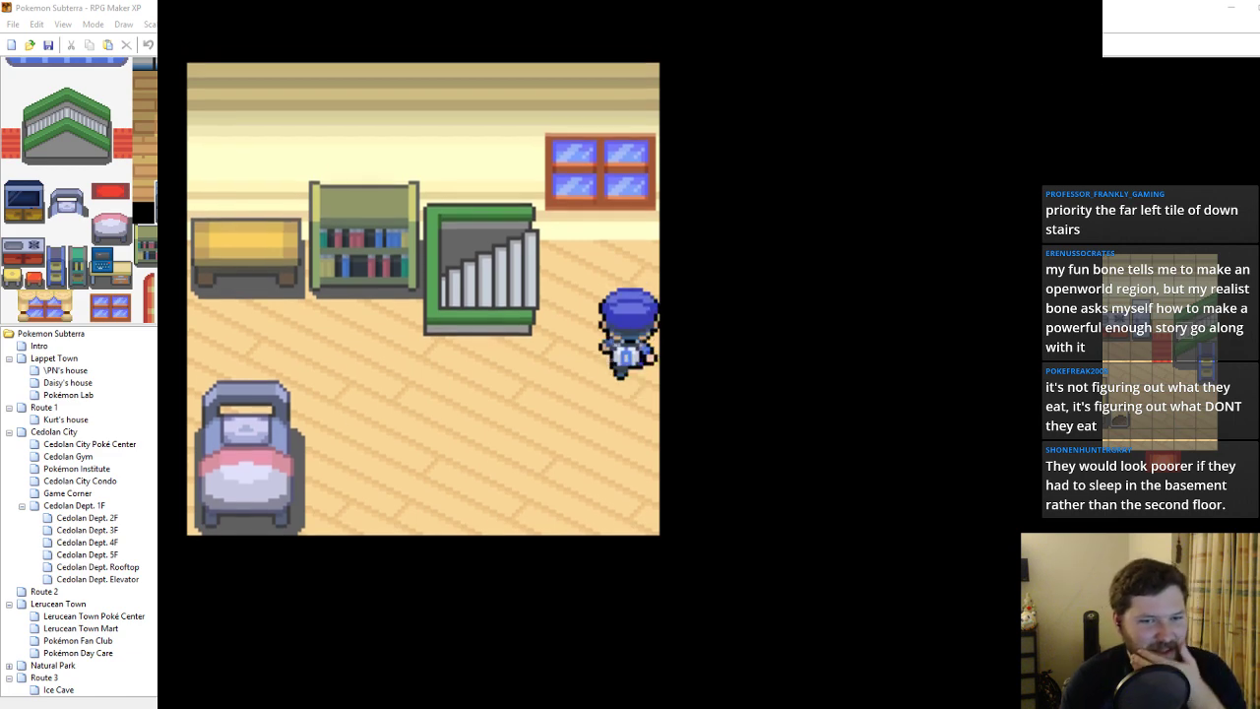
Take the stairs down and back up, walking around the lower landing to check the edited transfer.
key(Left)
key(Right)
key(Left)
key(Right)
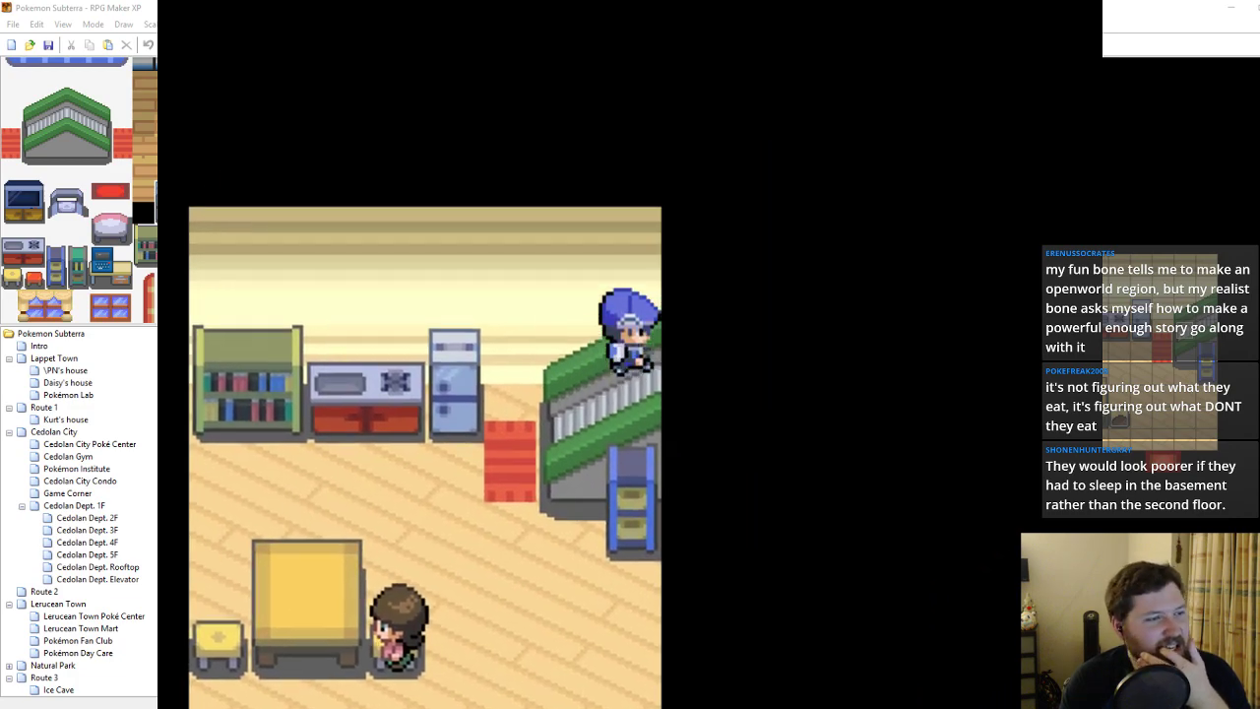
key(Left)
key(Down)
key(Up)
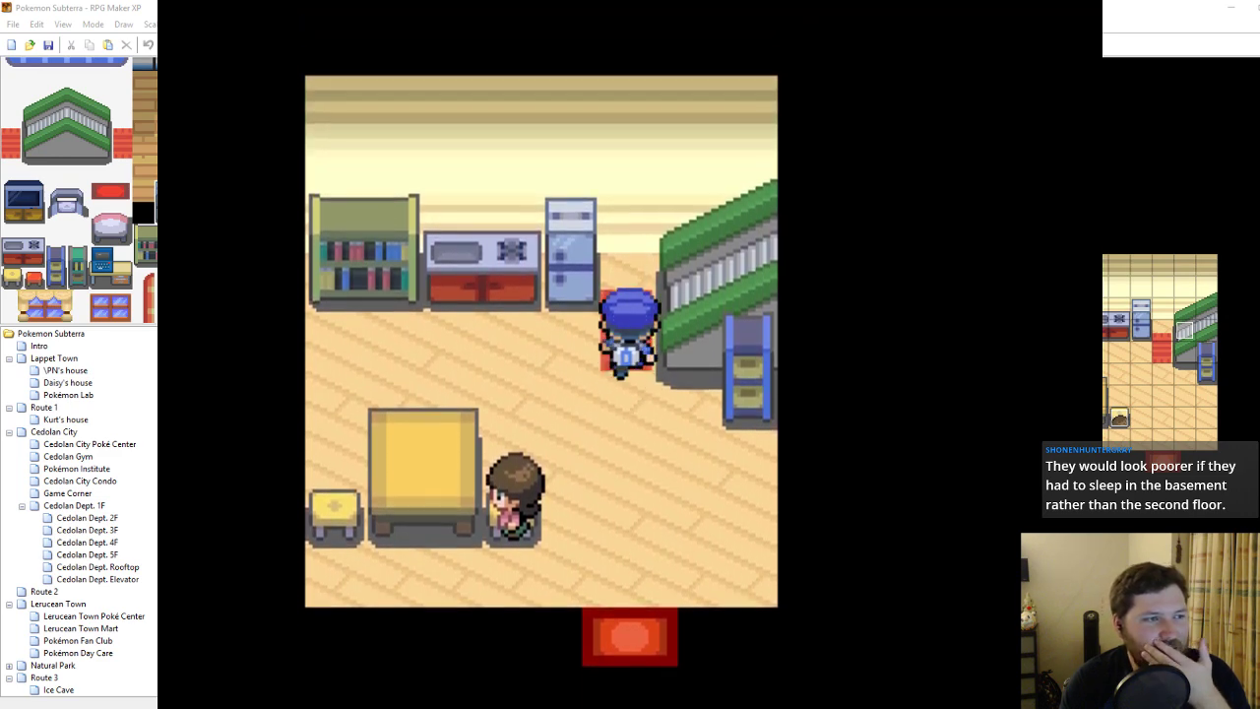
key(Right)
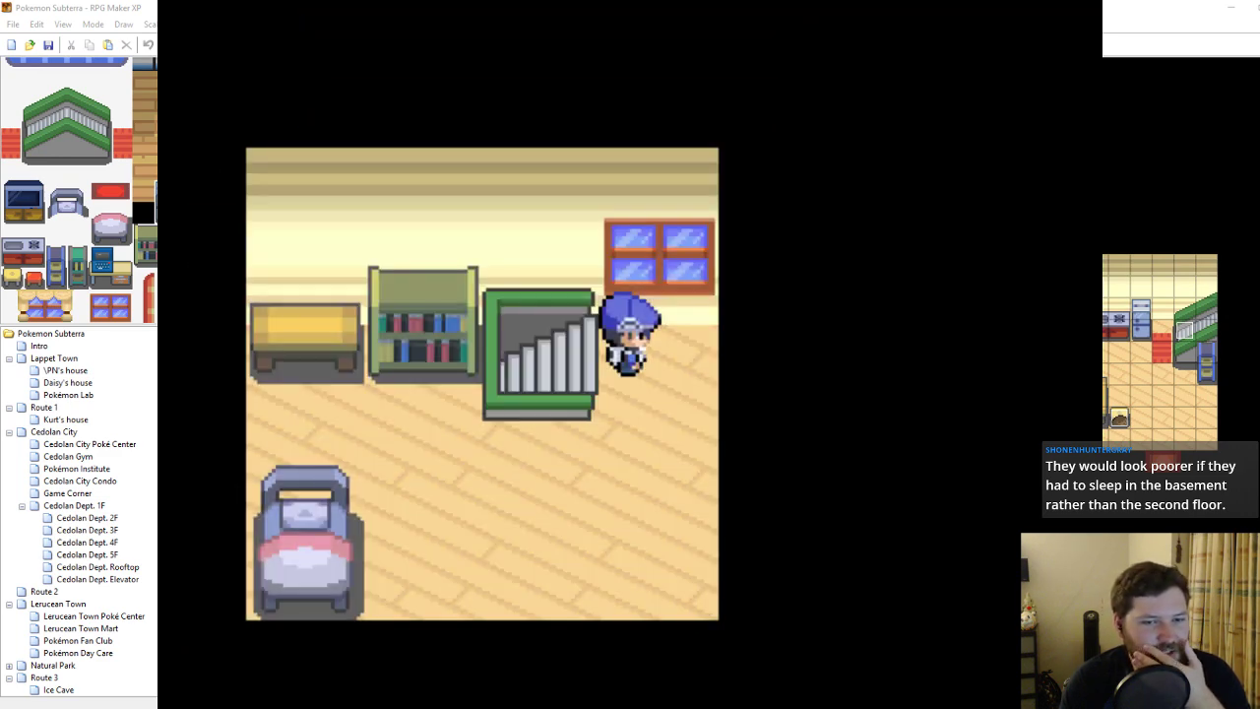
Take the stairs between bedroom and ground floor several times, walk down to the exit mat and close the playtest.
key(Left)
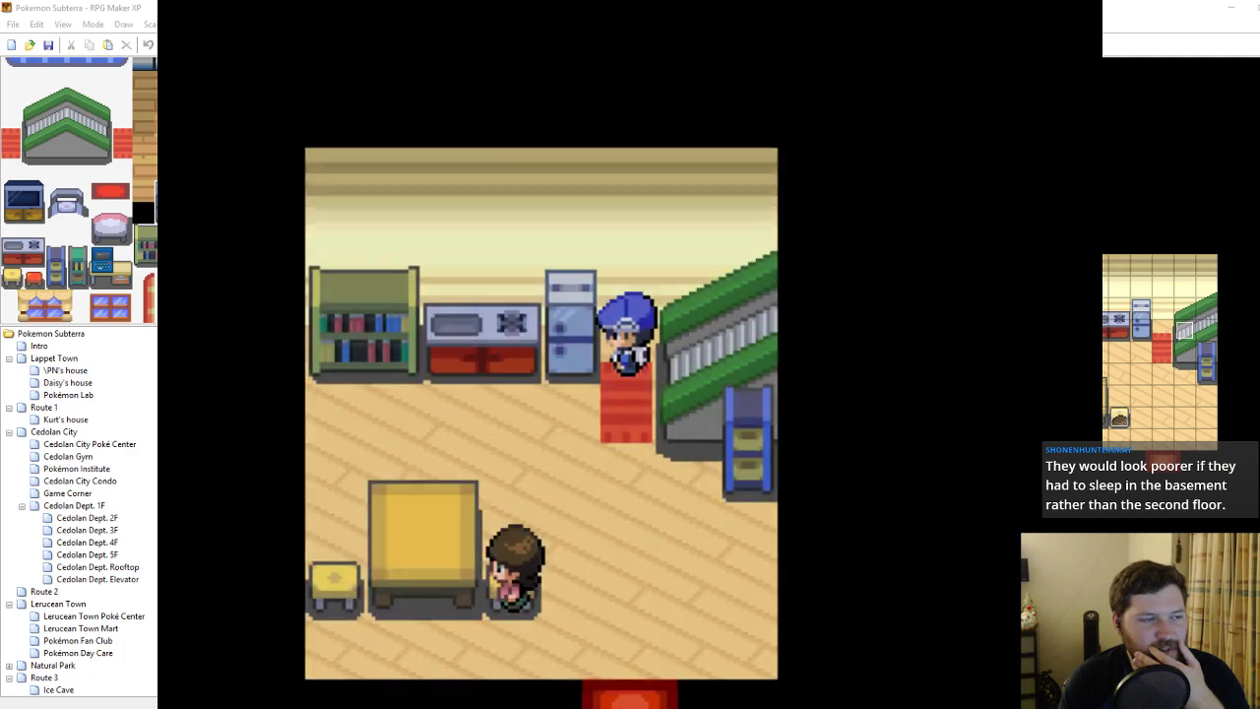
key(Right)
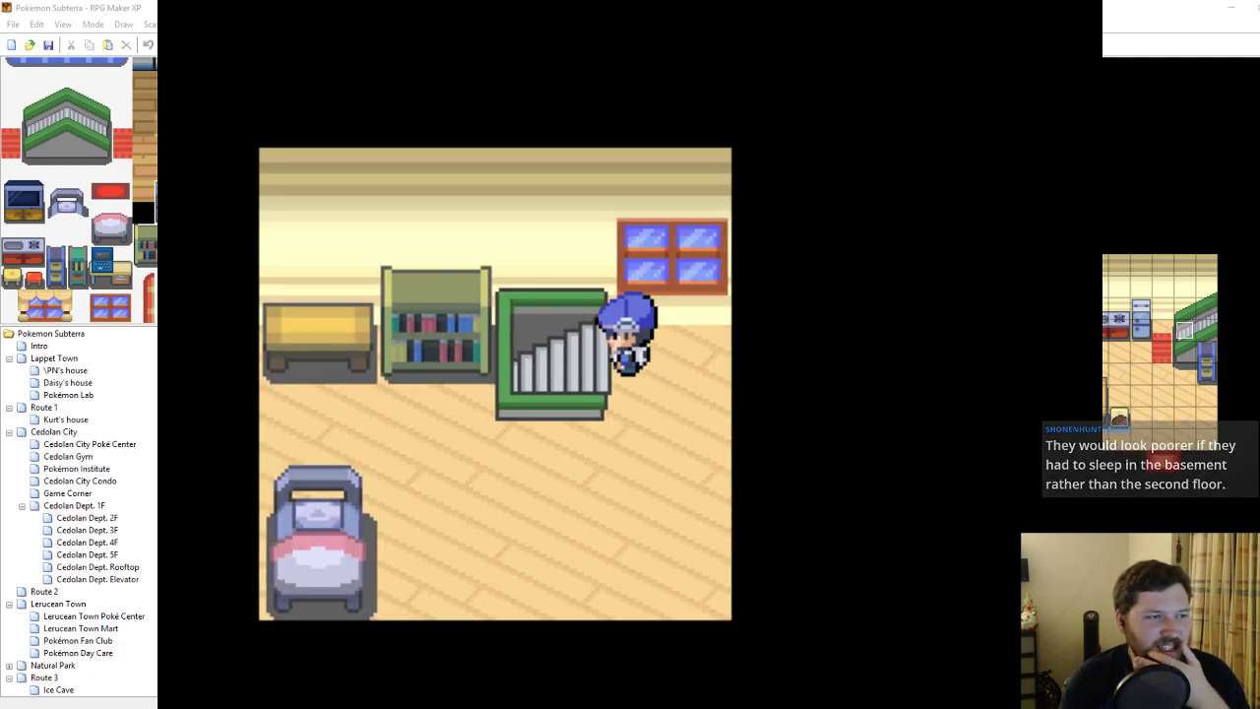
key(Left)
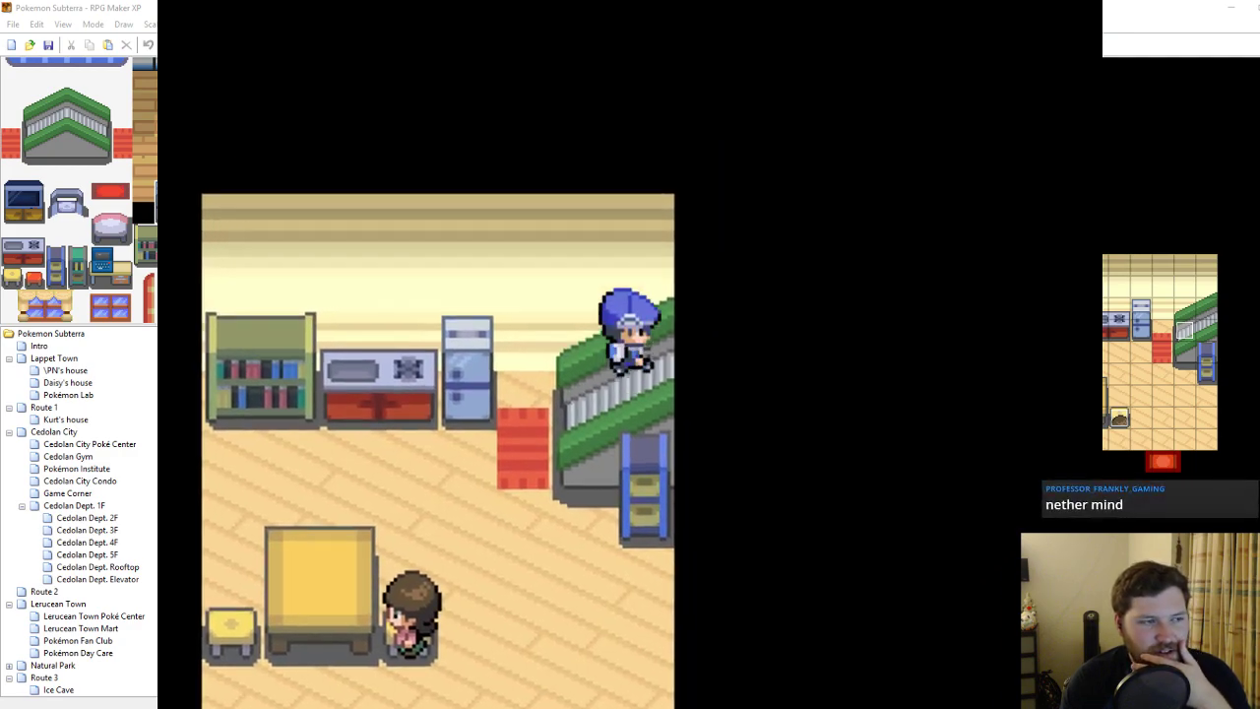
key(Down)
key(Up)
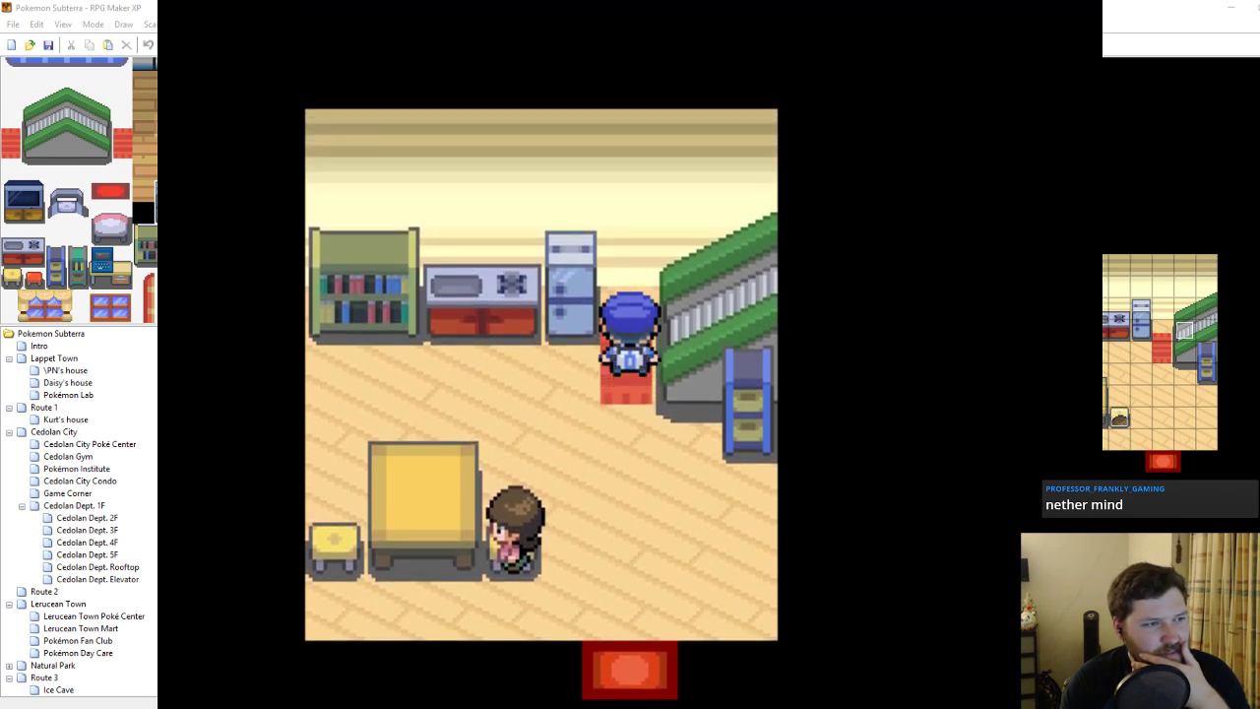
key(Right)
key(Left)
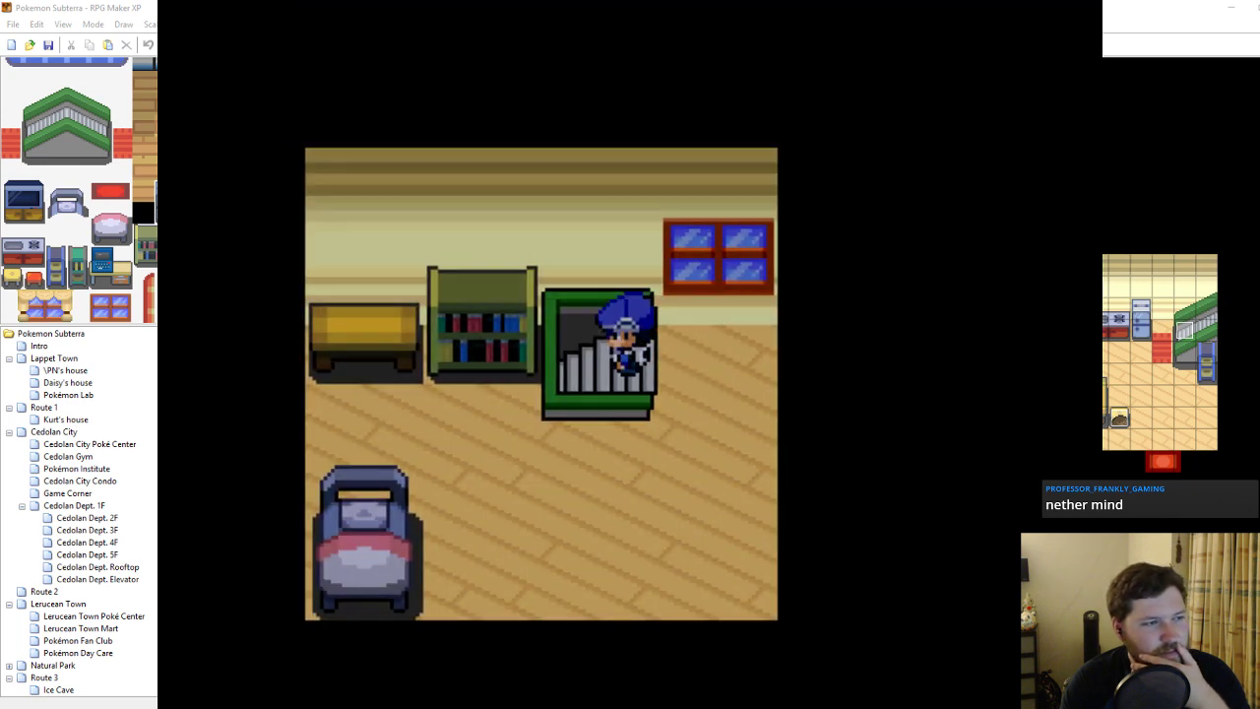
key(Down)
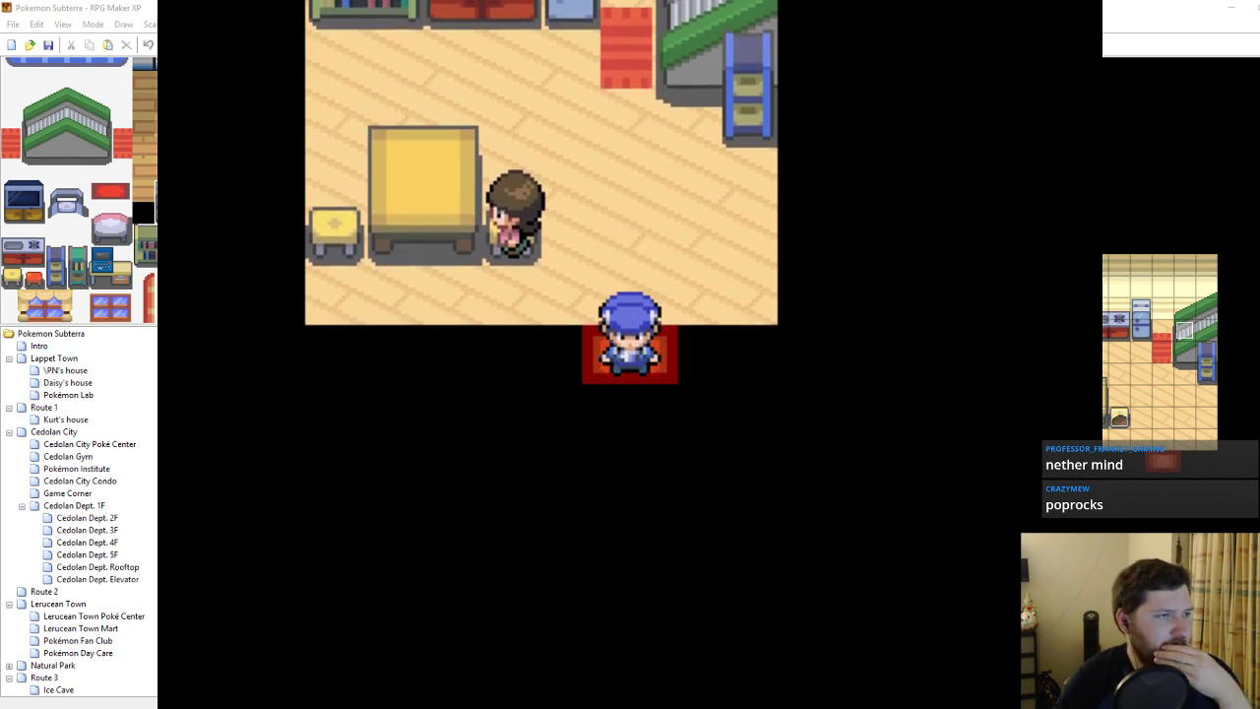
click(1075, 3)
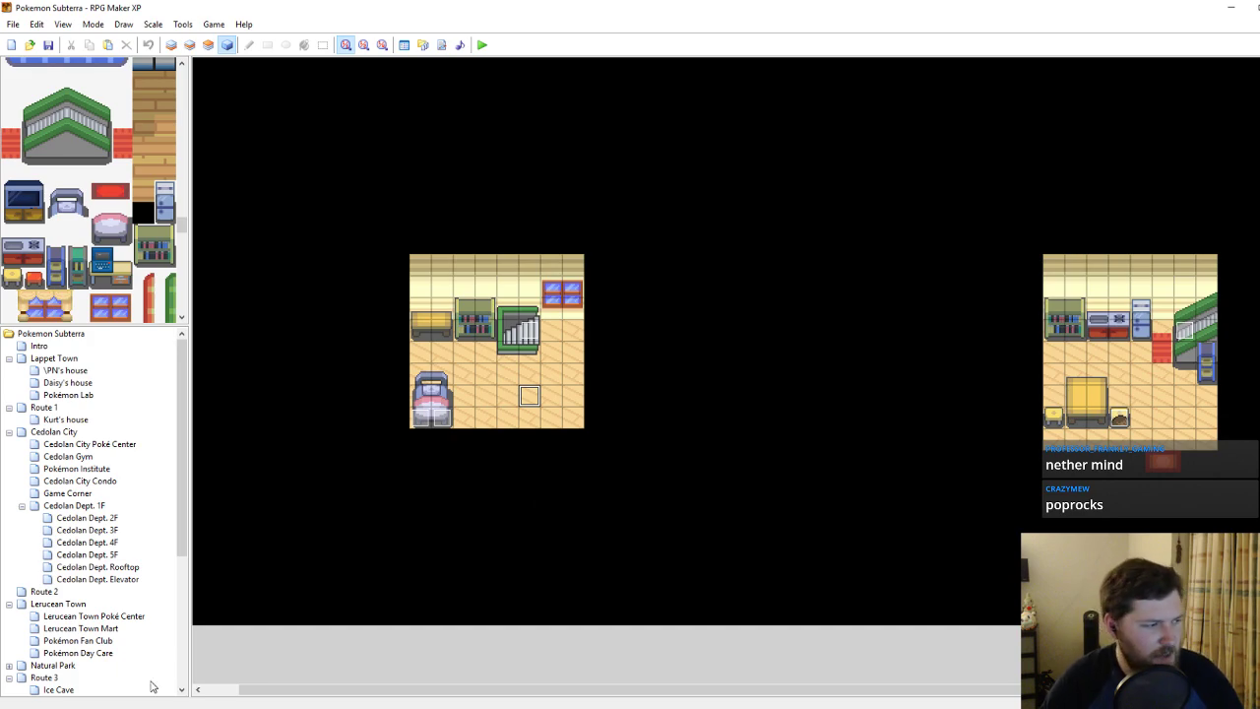
mouse_move(163, 705)
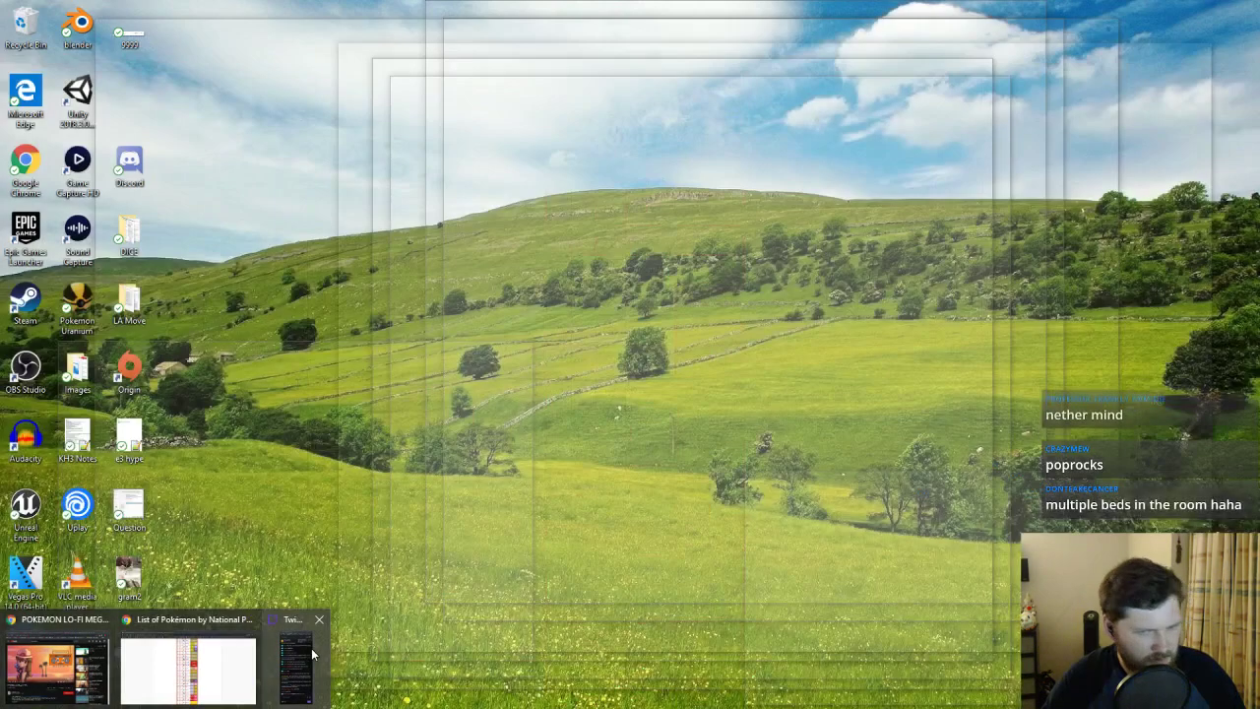
click(312, 655)
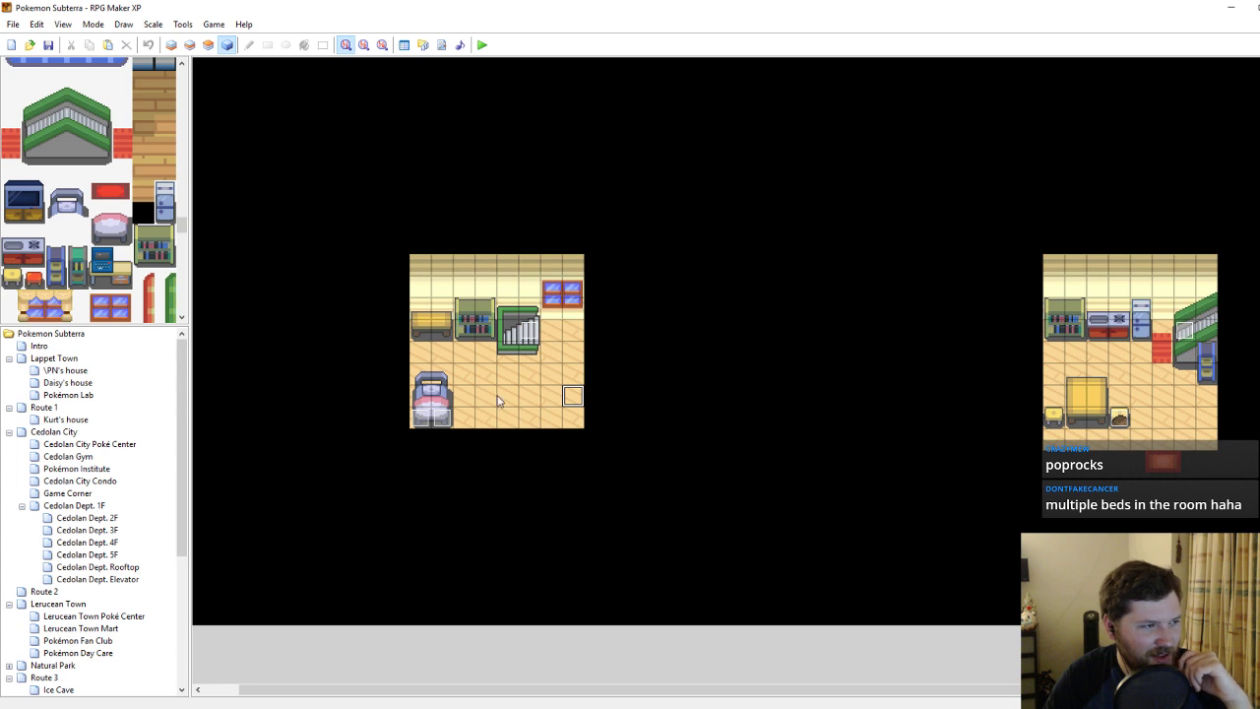
click(482, 45)
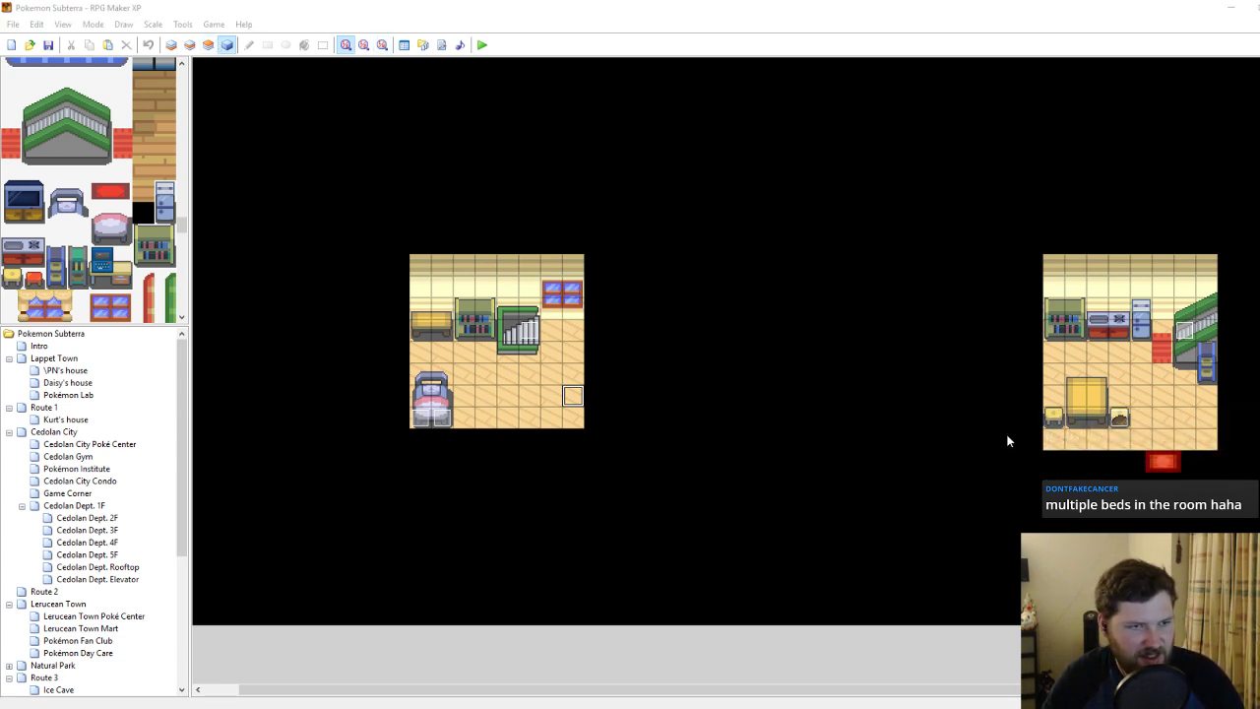
click(931, 426)
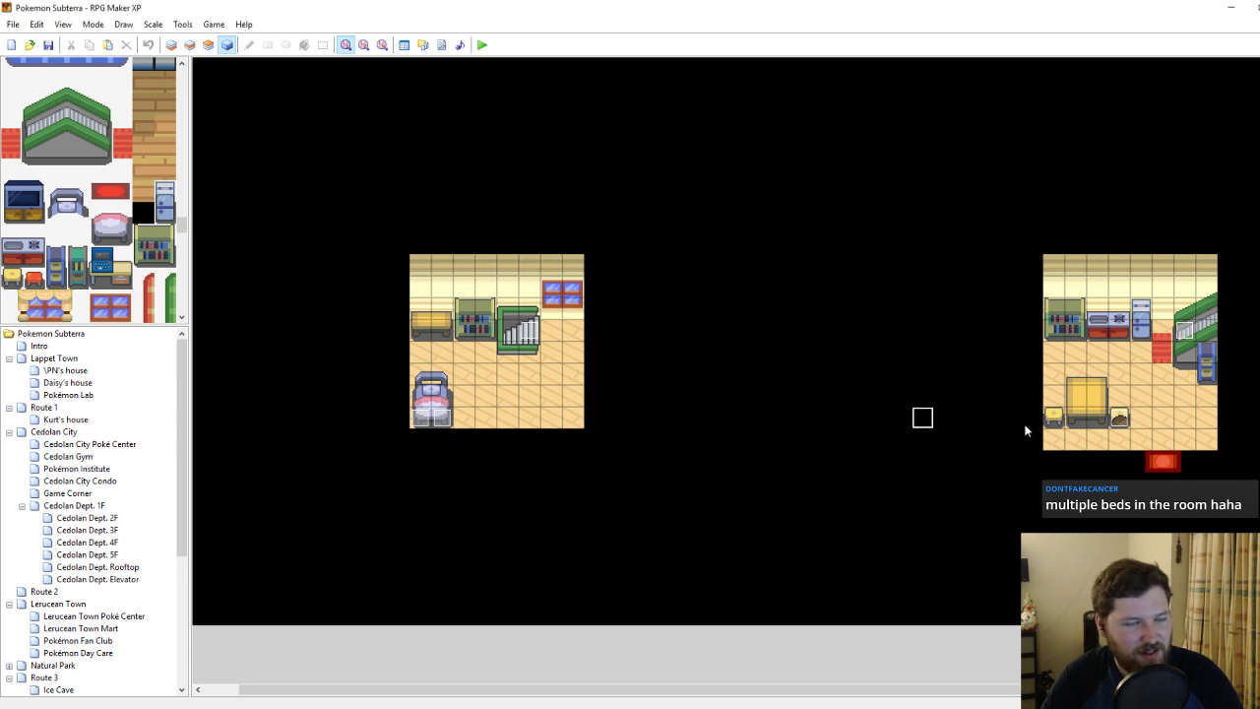
click(191, 45)
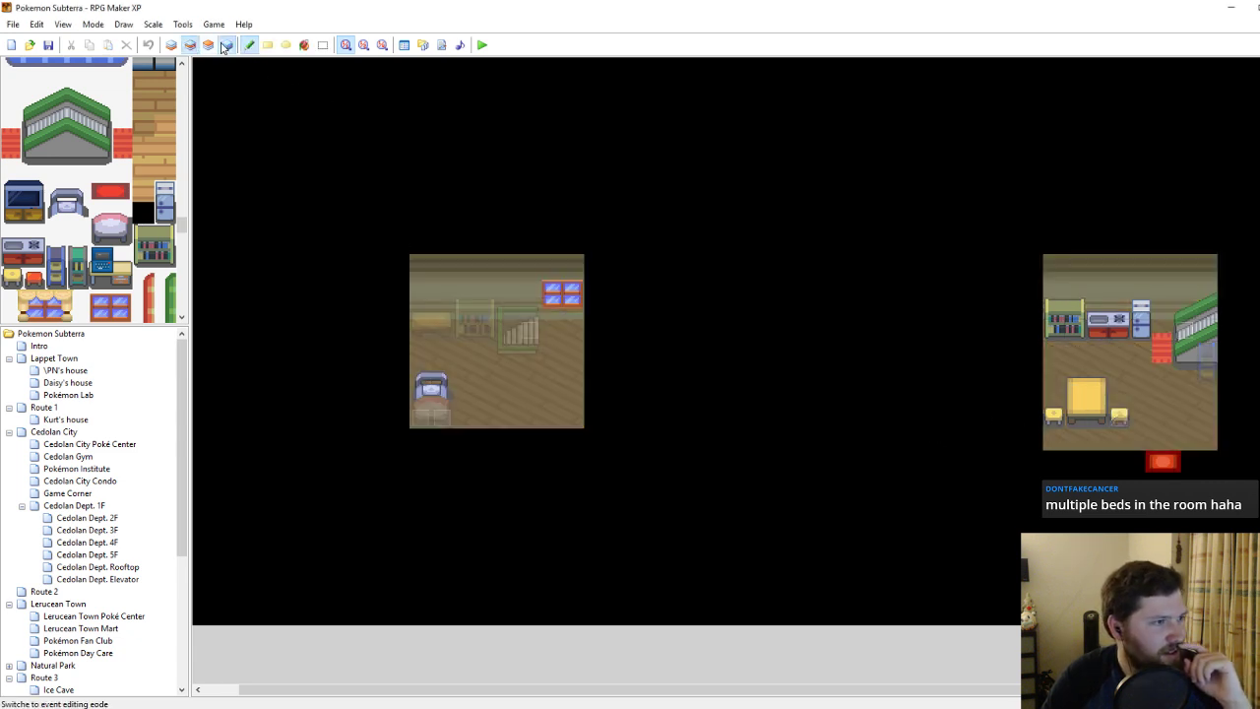
click(226, 45)
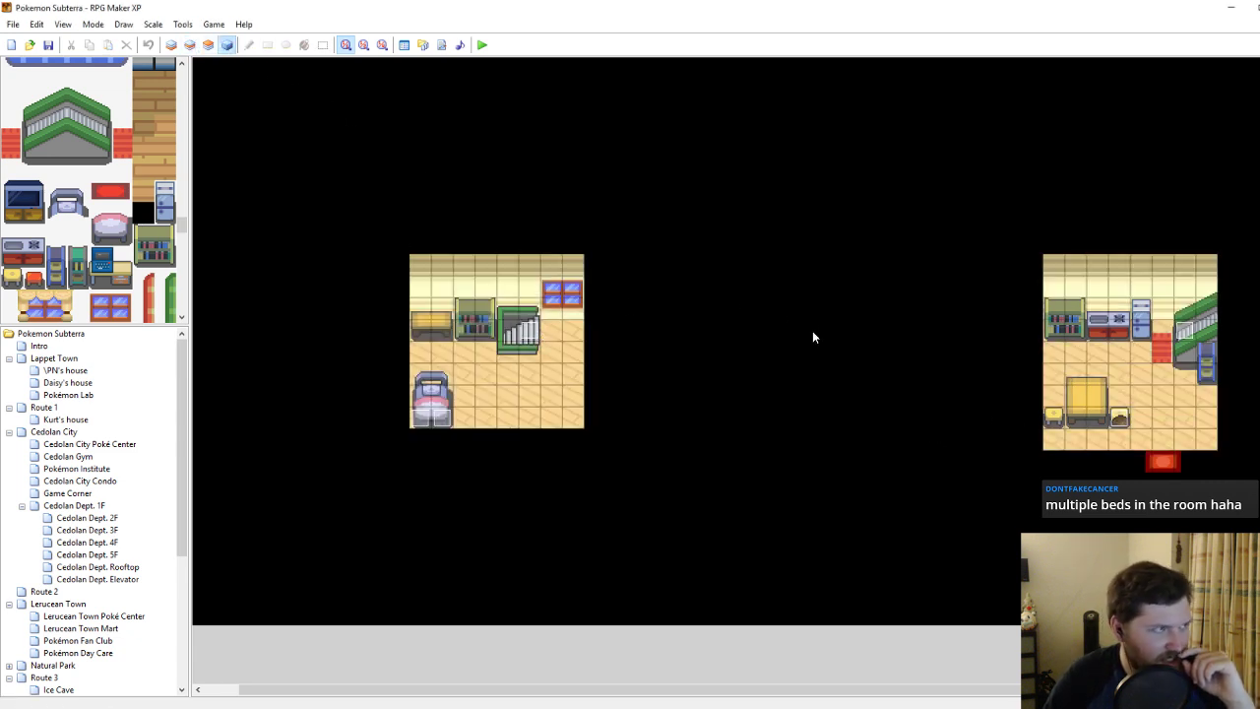
Remove the stair transfer events from the bedroom and the ground-floor room of the Intro House.
click(533, 334)
drag(1183, 334, 1162, 396)
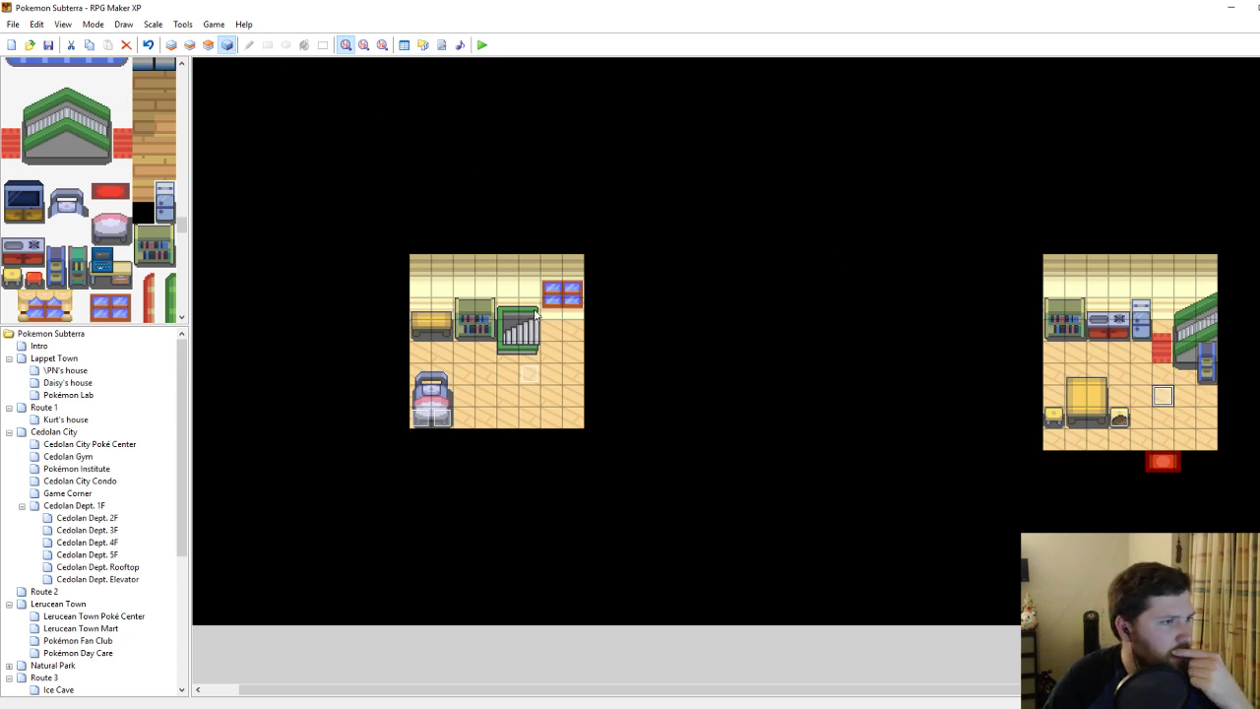
key(ctrl+z)
key(Delete)
click(1159, 398)
key(ctrl+x)
click(1143, 374)
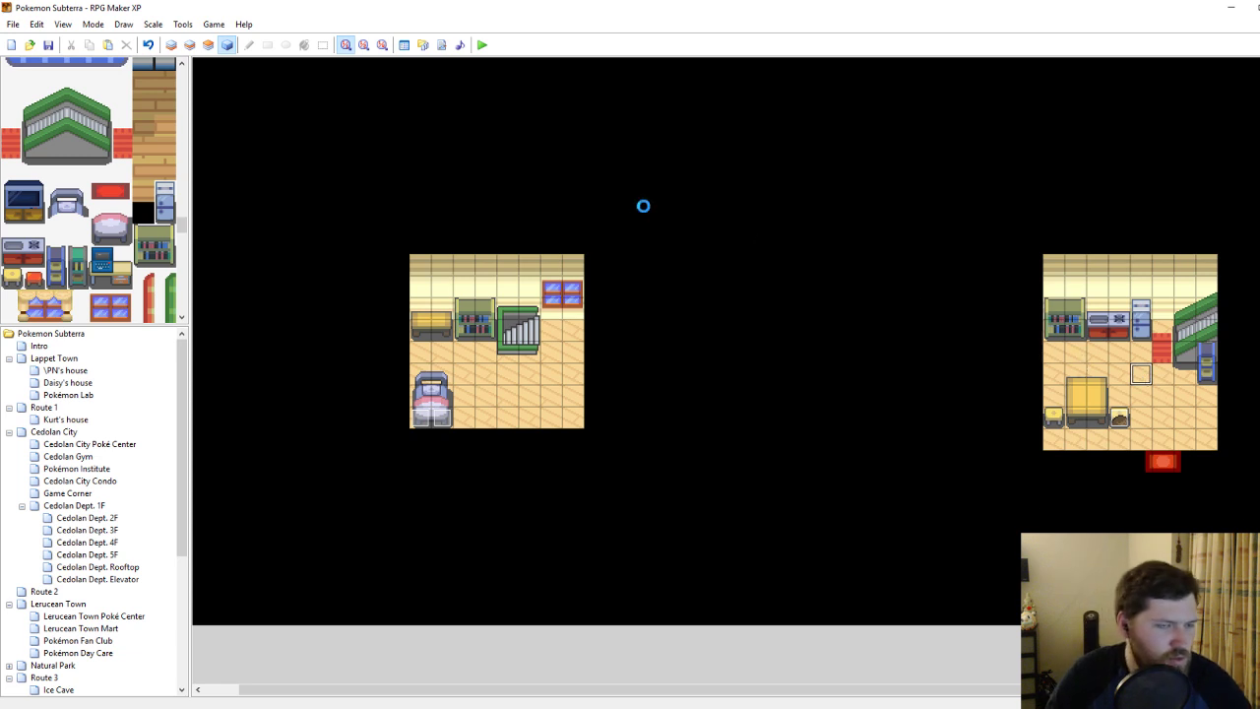
Erase the bedroom's descending staircase and copy the ground floor's ascending staircase against the bedroom's right wall on layer 2.
key(F7)
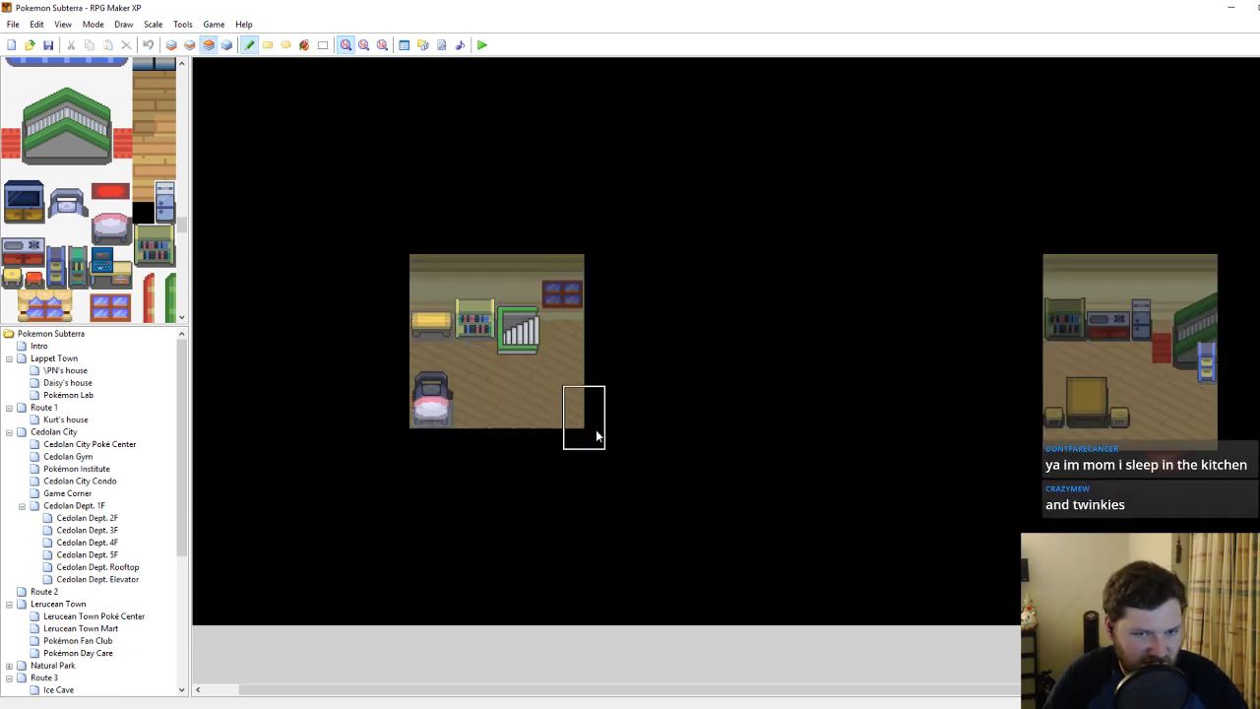
click(529, 355)
click(189, 44)
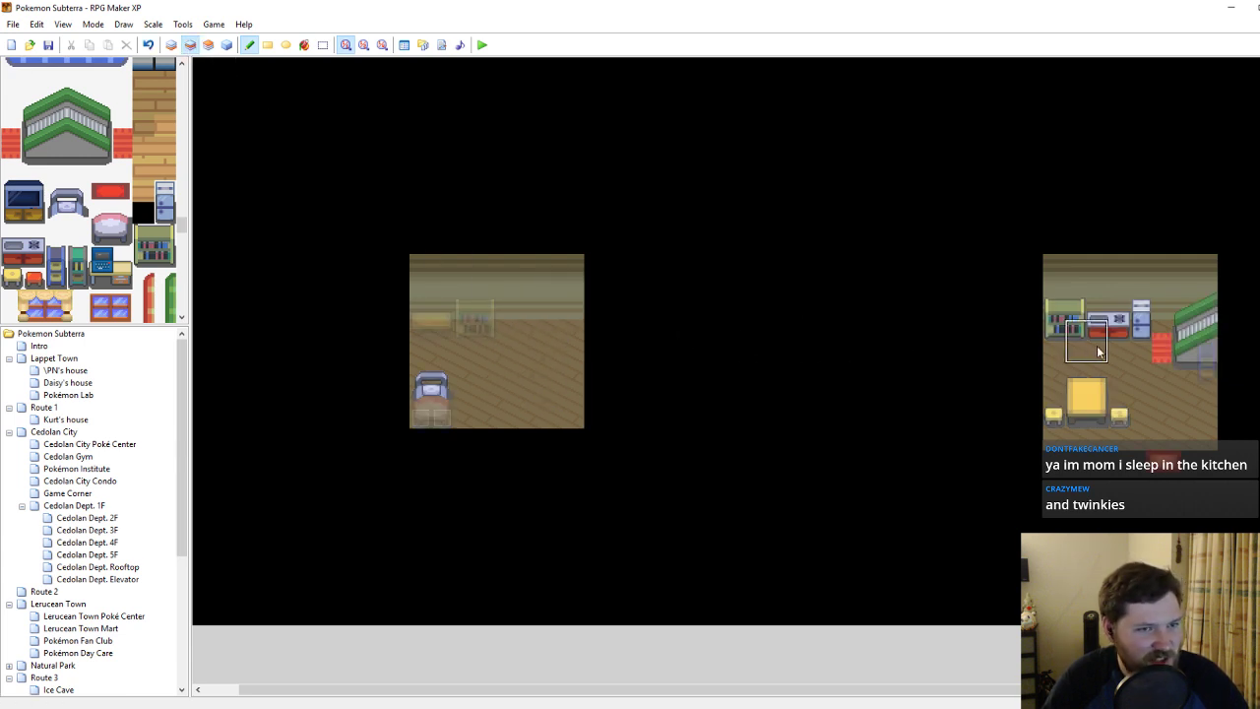
right_drag(1164, 369, 1215, 290)
click(577, 286)
right_click(489, 397)
drag(526, 356, 524, 328)
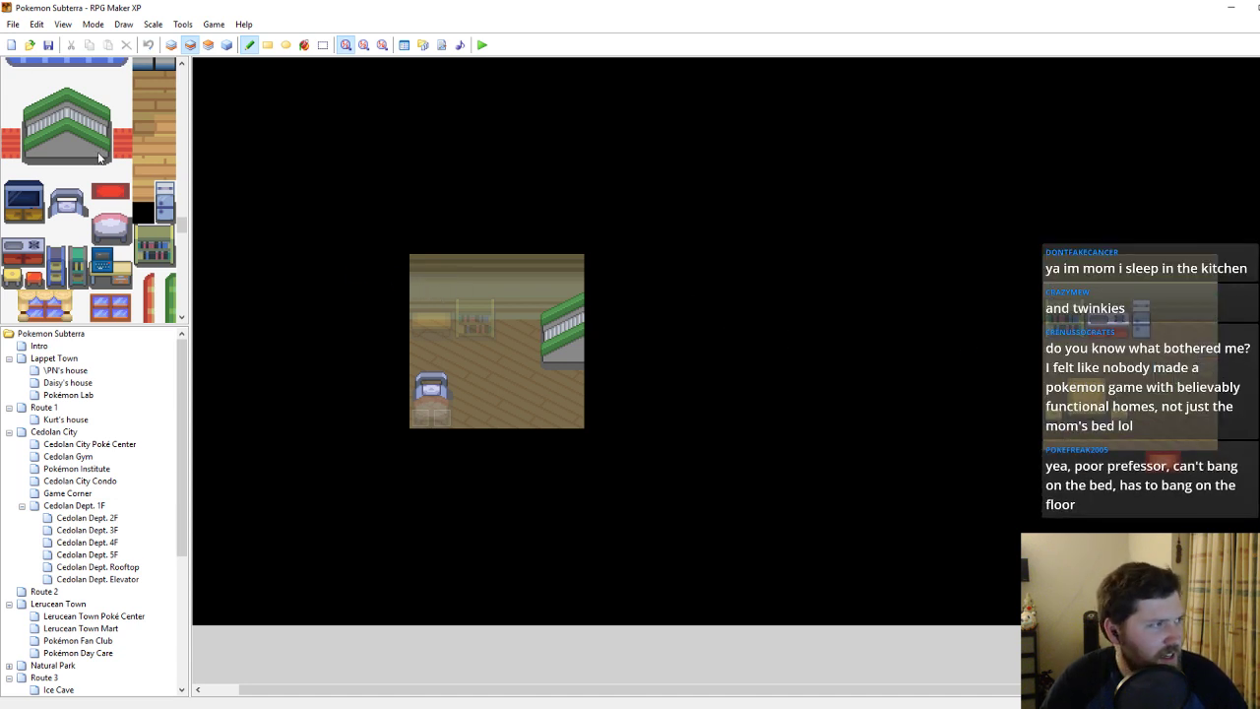
Replace the ground-floor staircase beside the fridge with the green descending-stairs tiles from the tileset on layer 3.
scroll(95, 258, down, 5)
scroll(94, 260, down, 5)
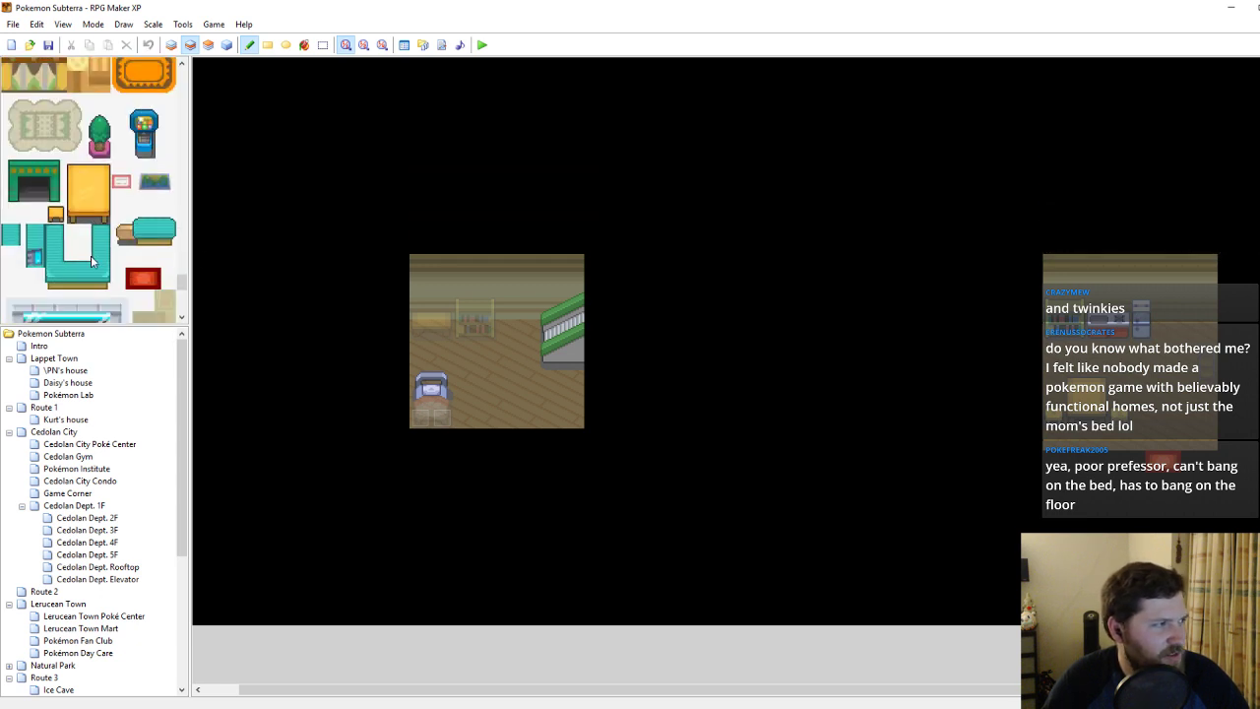
click(207, 44)
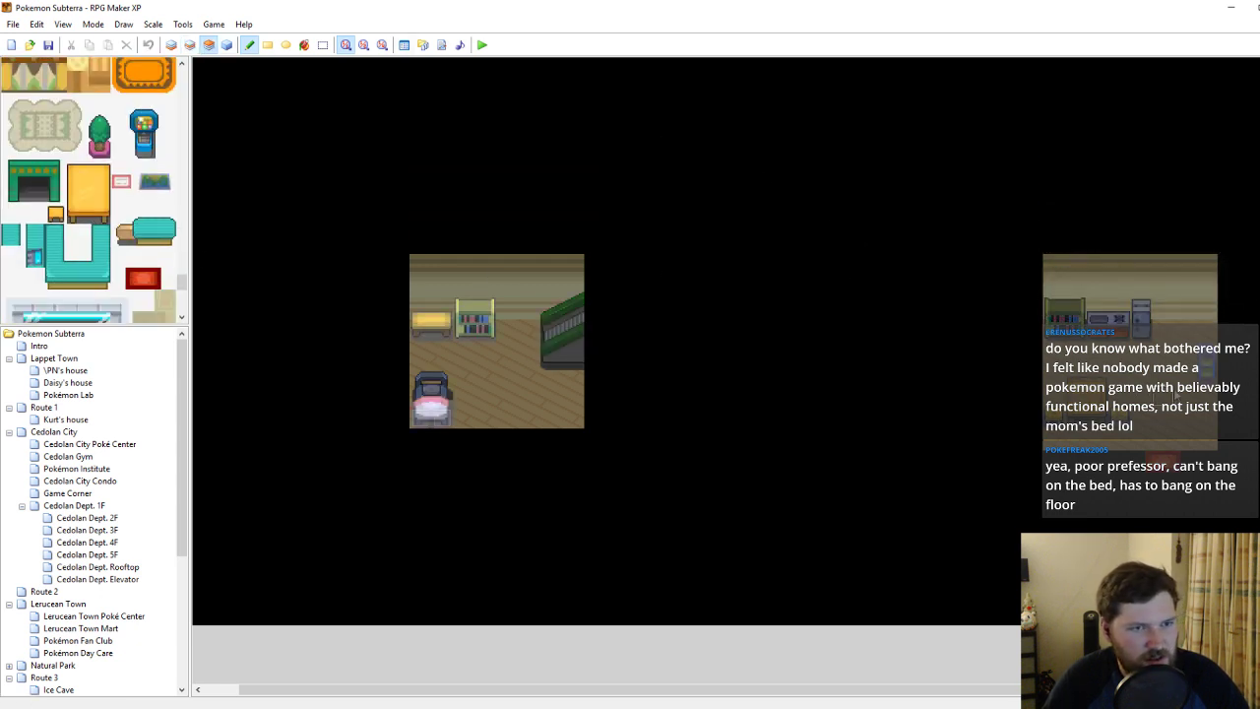
scroll(56, 300, down, 5)
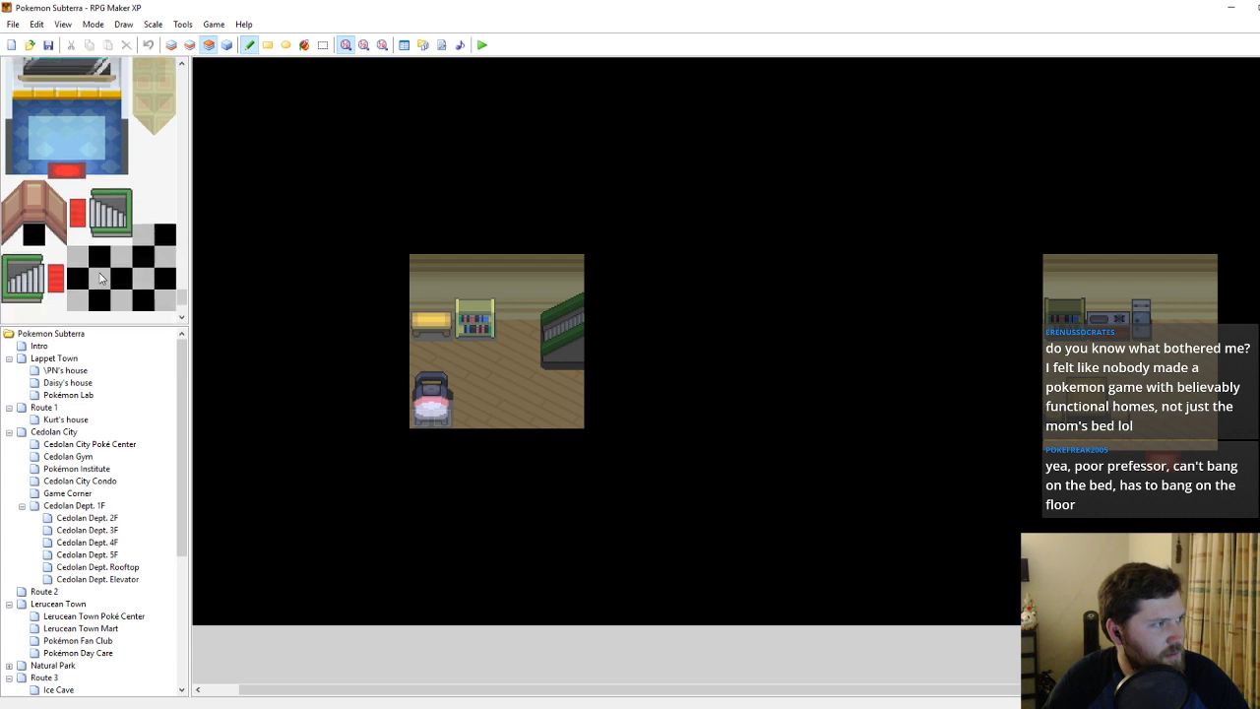
drag(124, 237, 96, 200)
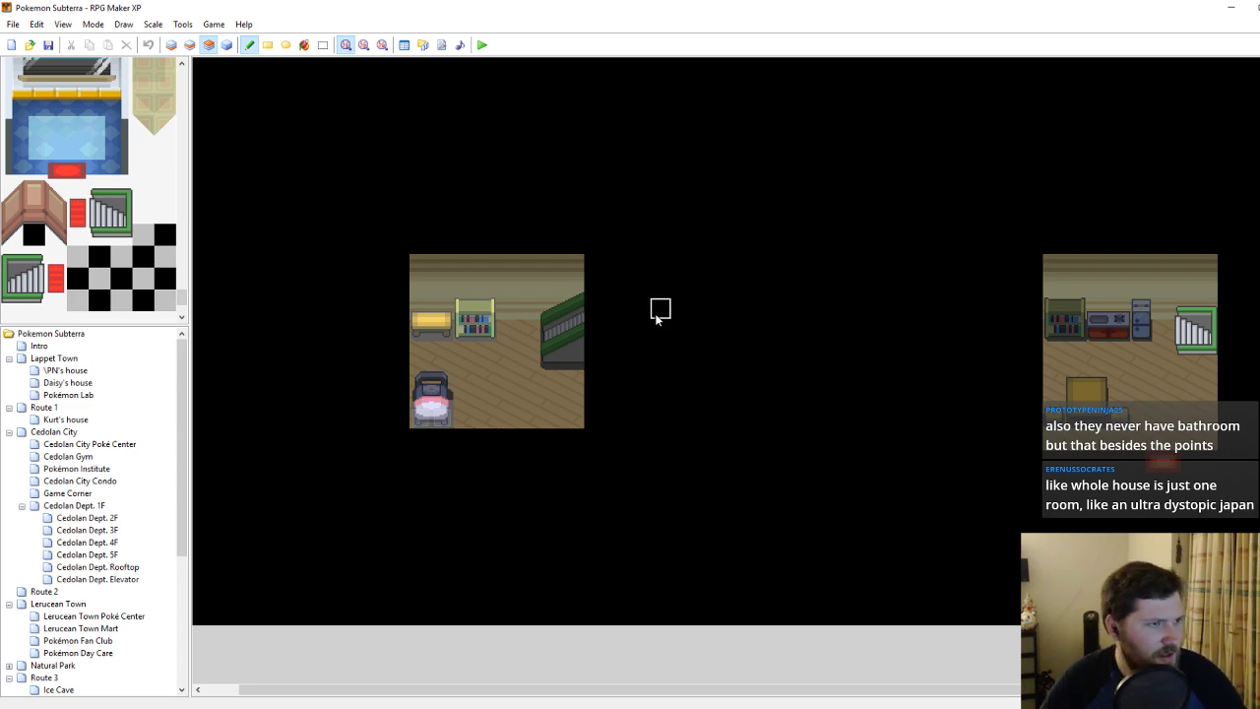
Switch to File Explorer and open the Game project file from the Pokemon Tidal folder in RPG Maker XP.
click(1231, 8)
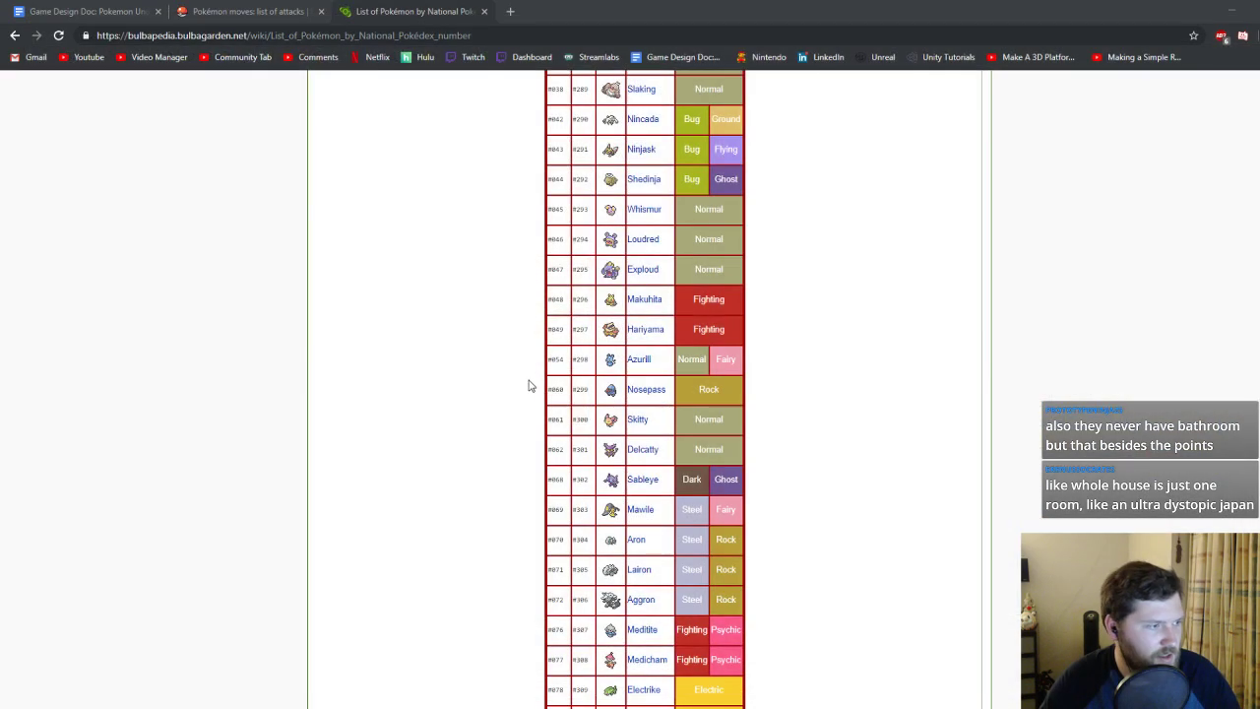
mouse_move(99, 699)
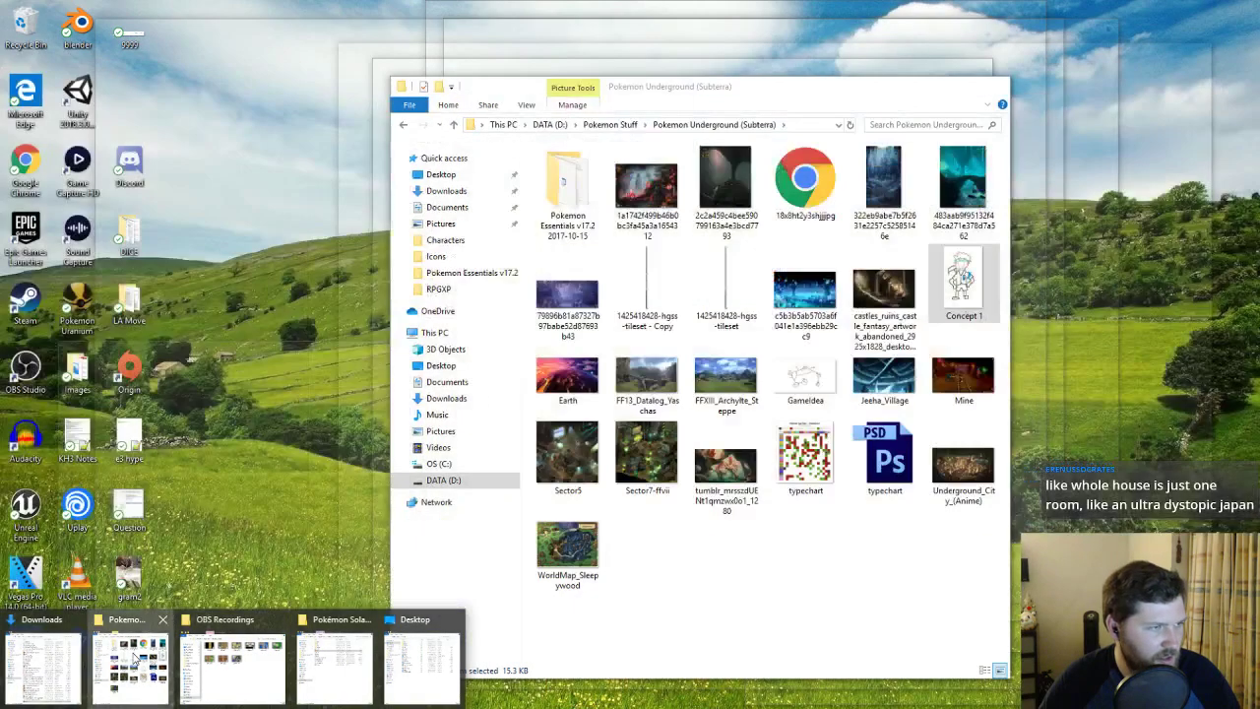
click(128, 669)
click(617, 128)
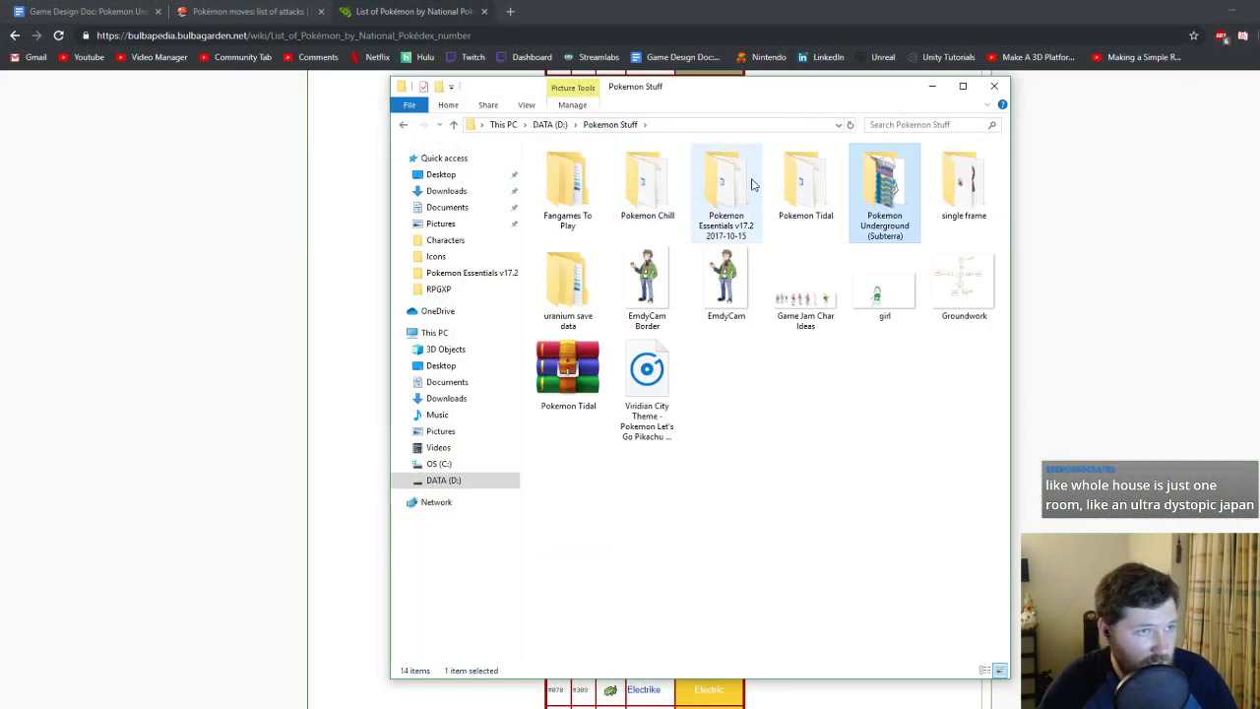
double_click(813, 184)
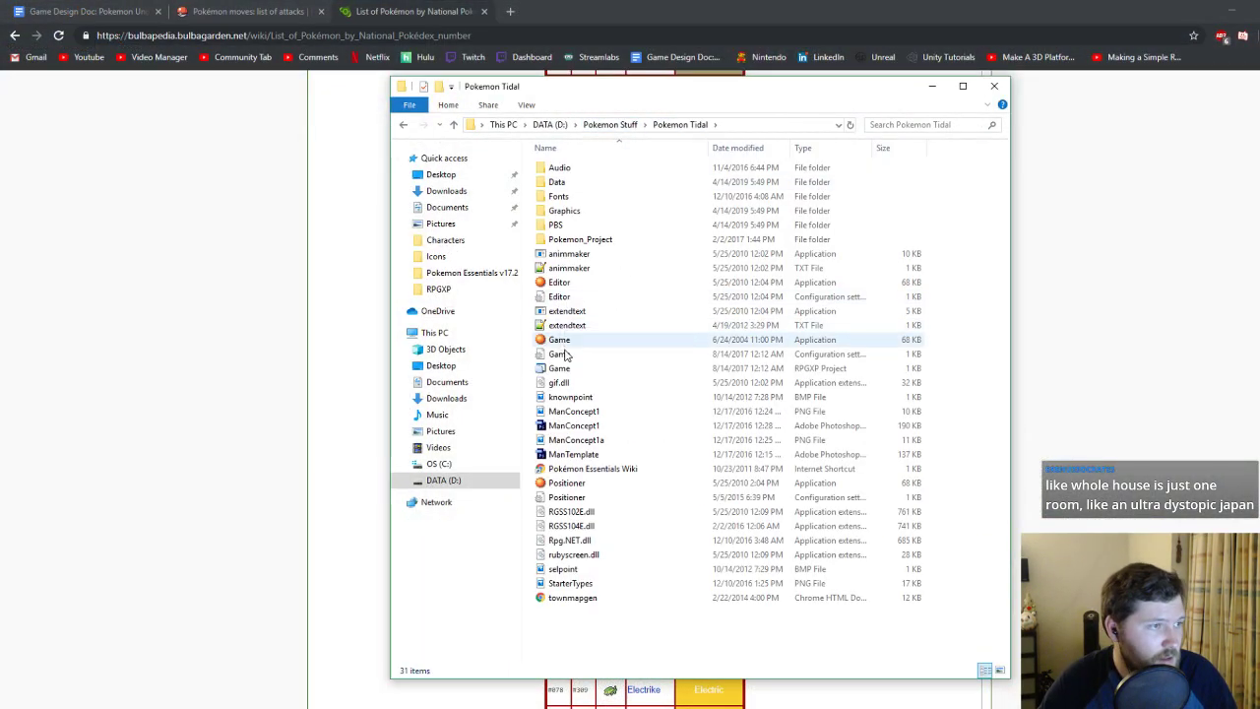
double_click(565, 368)
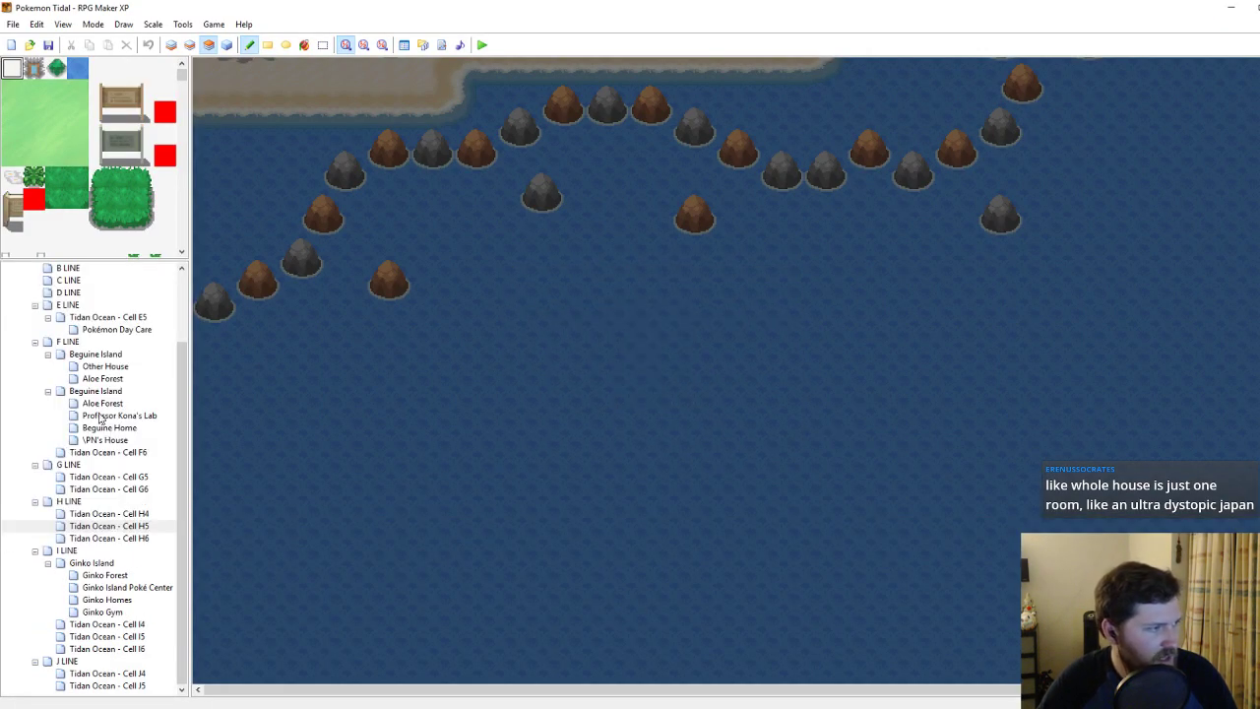
Open the Beguine Home map with events shown and examine its ground floor, hallway and bedroom layout.
click(106, 428)
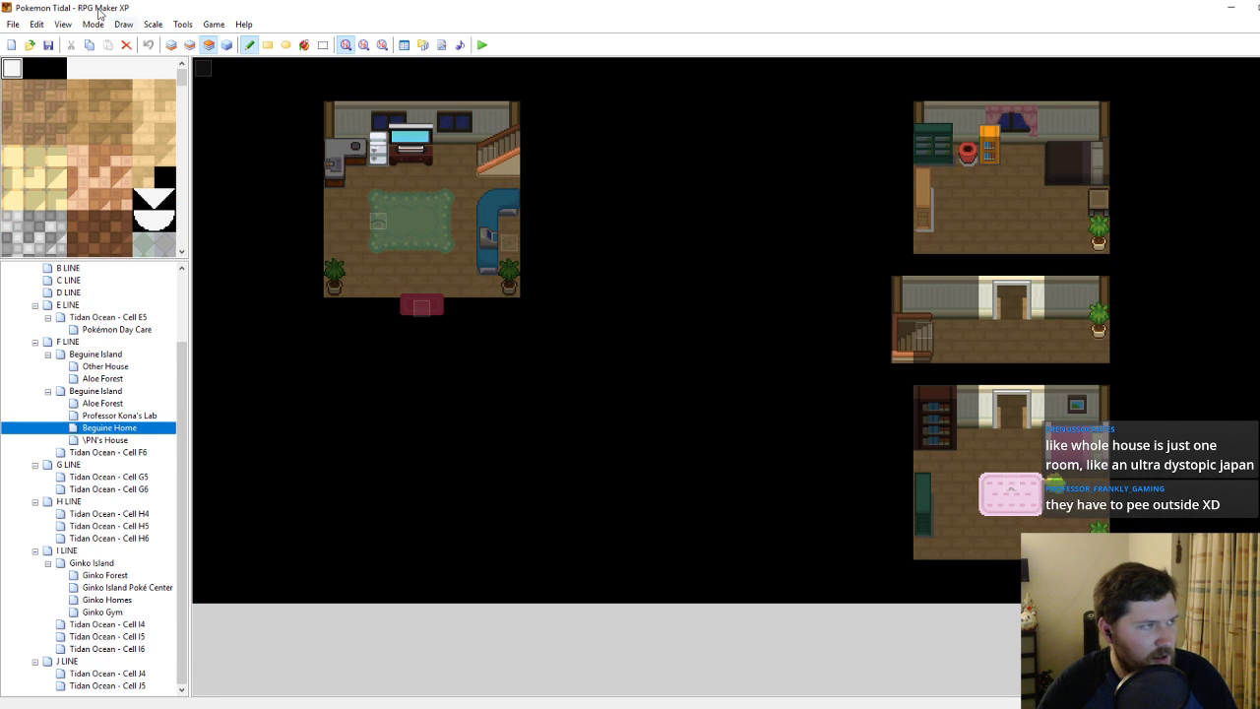
click(225, 47)
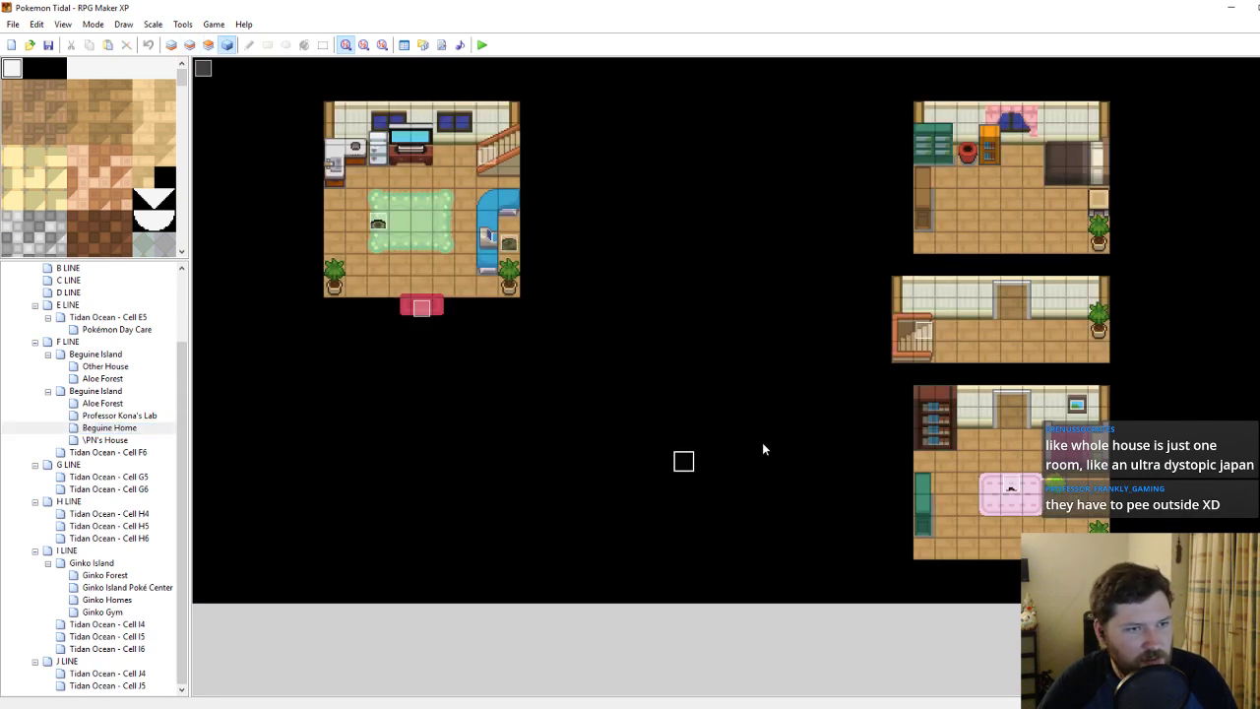
click(1011, 417)
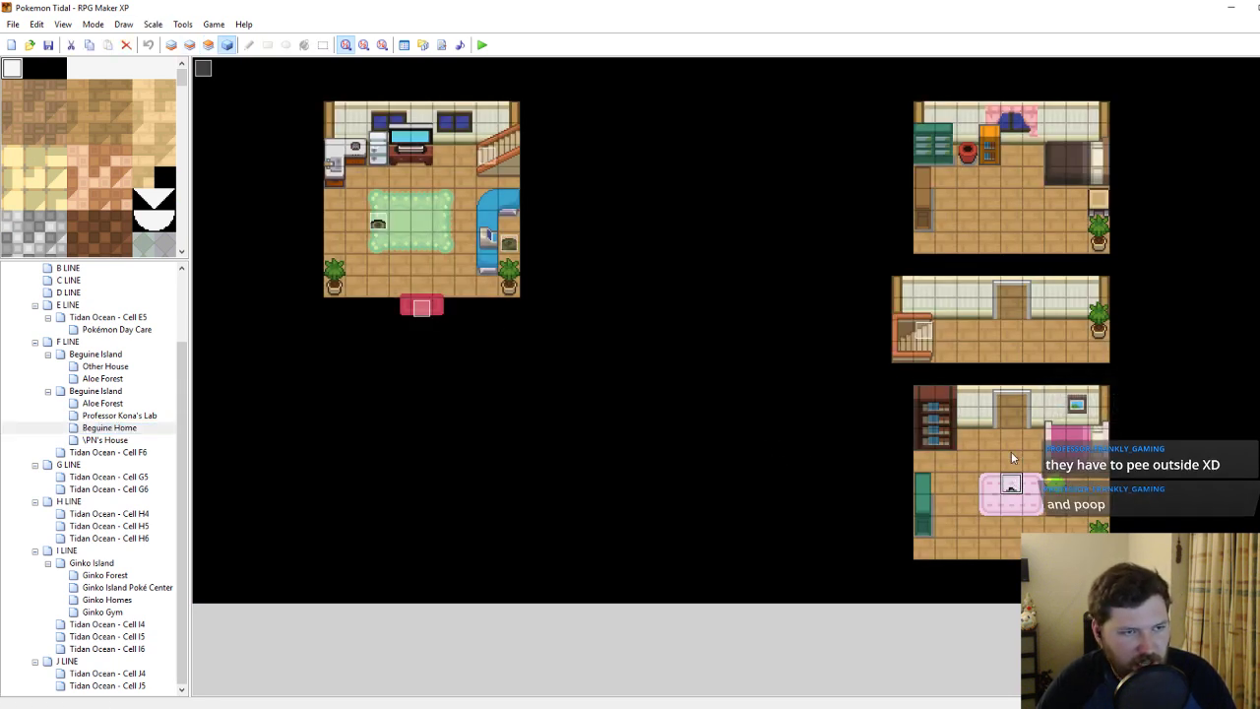
click(1011, 238)
click(923, 333)
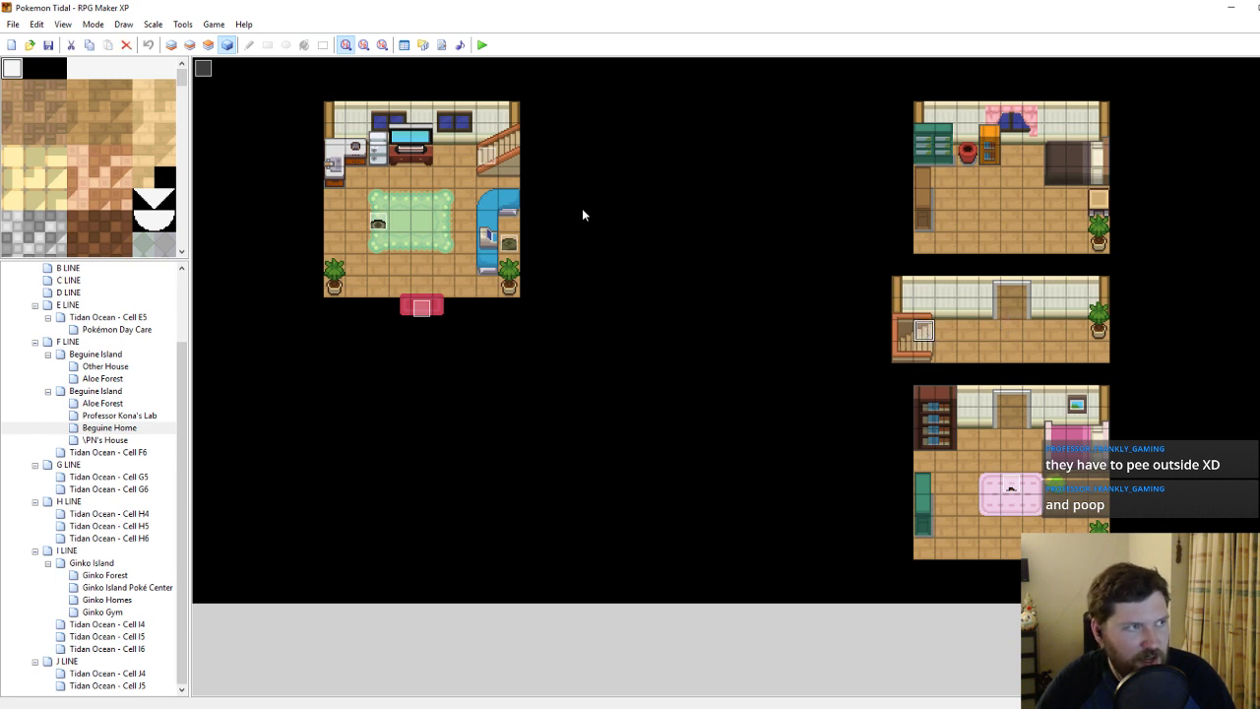
key(ctrl+x)
click(421, 220)
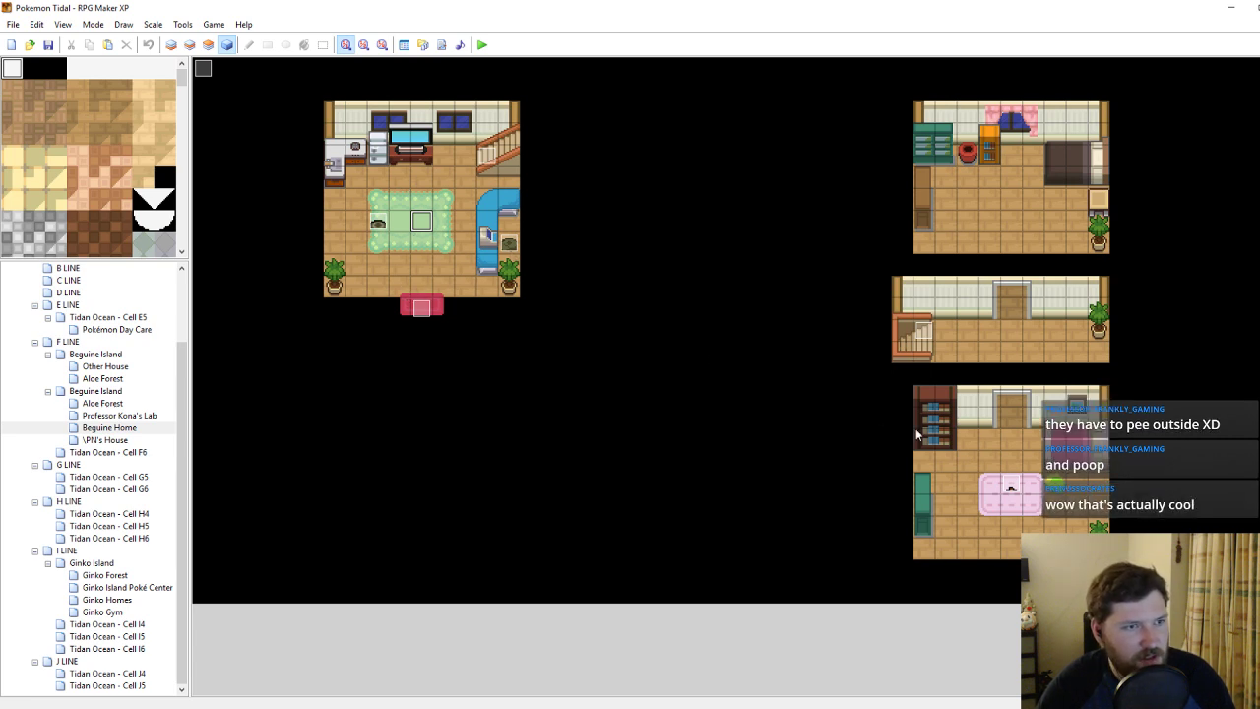
click(1014, 458)
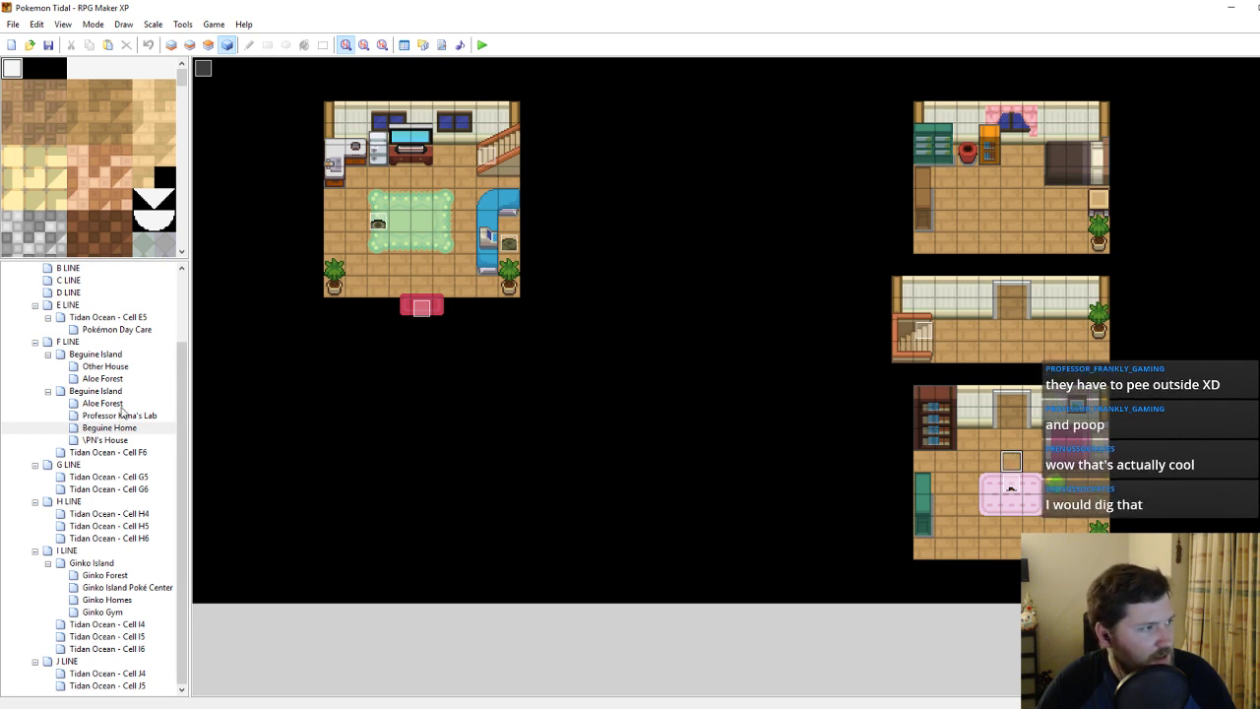
Open the \PN's House map, playtest Pokemon Tidal with a new game and walk out of the starting bedroom.
click(93, 440)
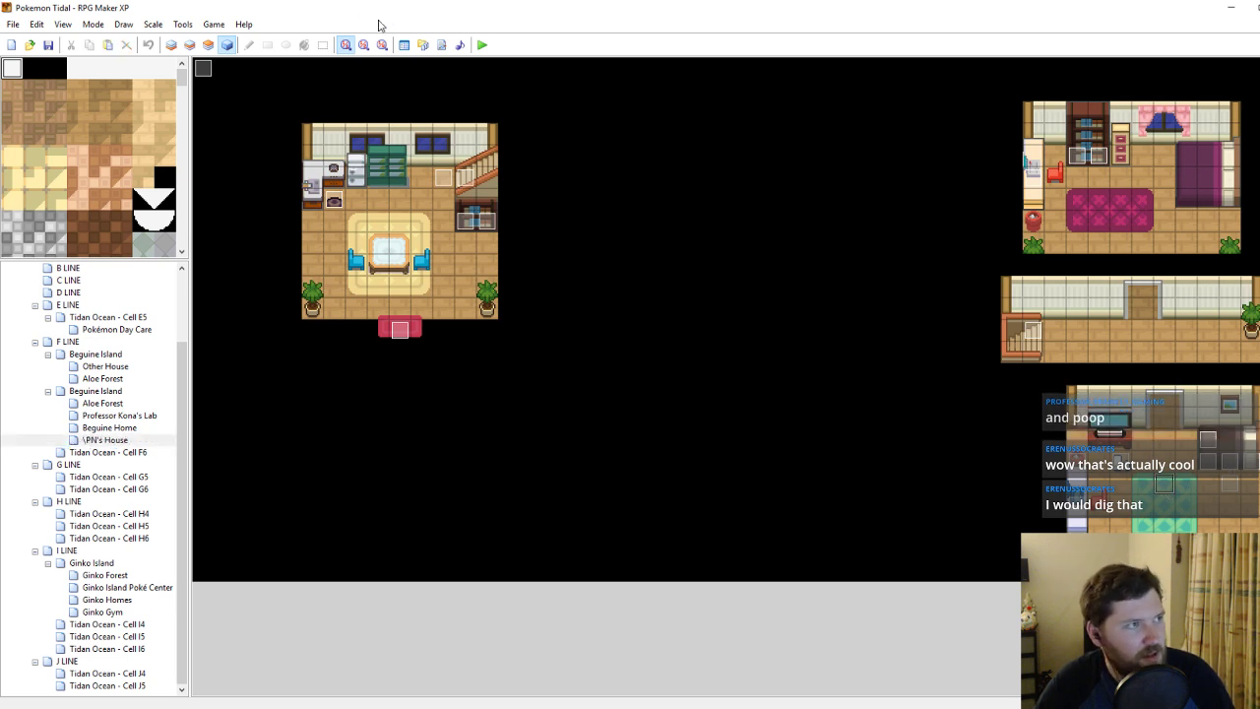
click(481, 44)
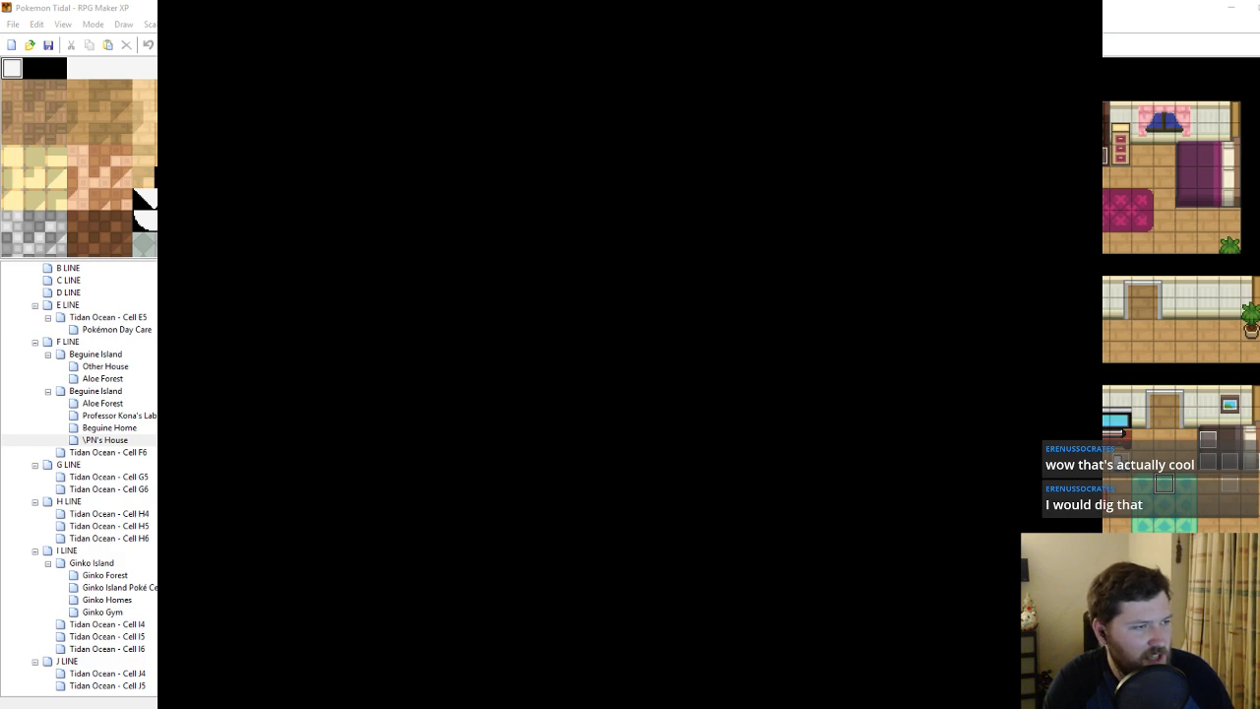
key(Return)
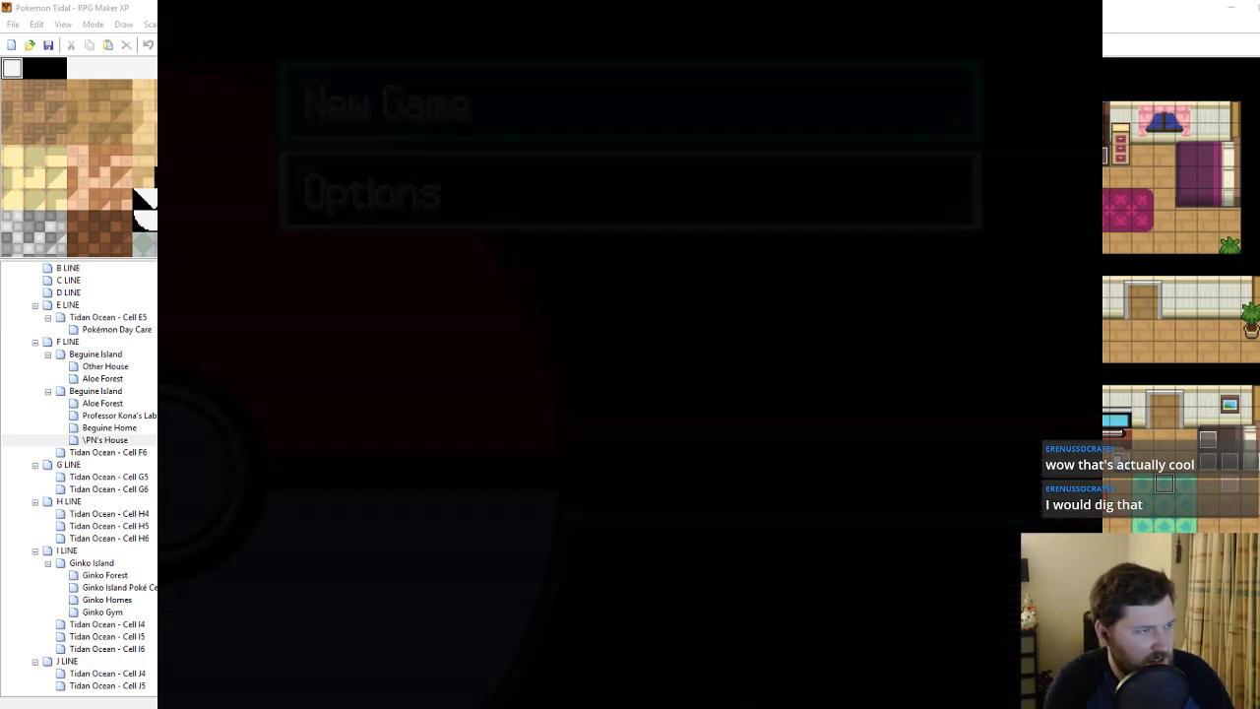
key(Up)
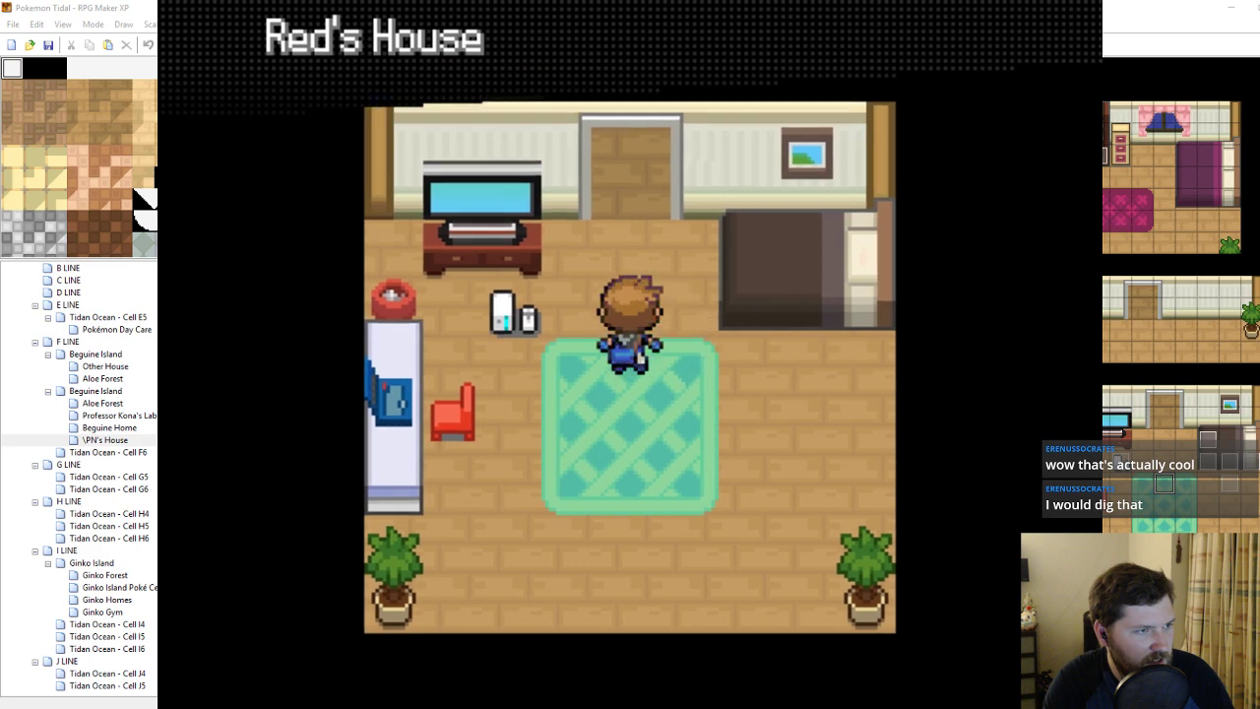
key(Up)
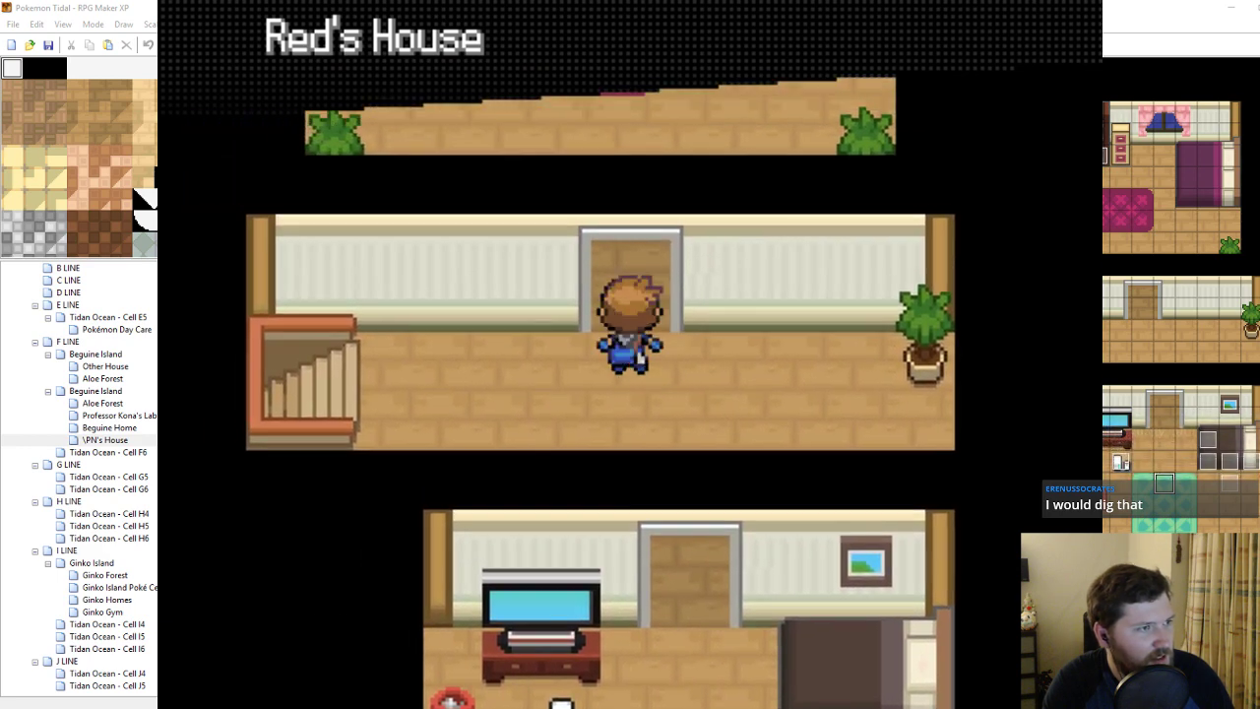
Walk the character through the upstairs hallway into the bedroom with the purple bed and look around.
key(Left)
key(Down)
key(Right)
key(Up)
key(Left)
key(Up)
key(Left)
key(Down)
key(Left)
key(Down)
key(Right)
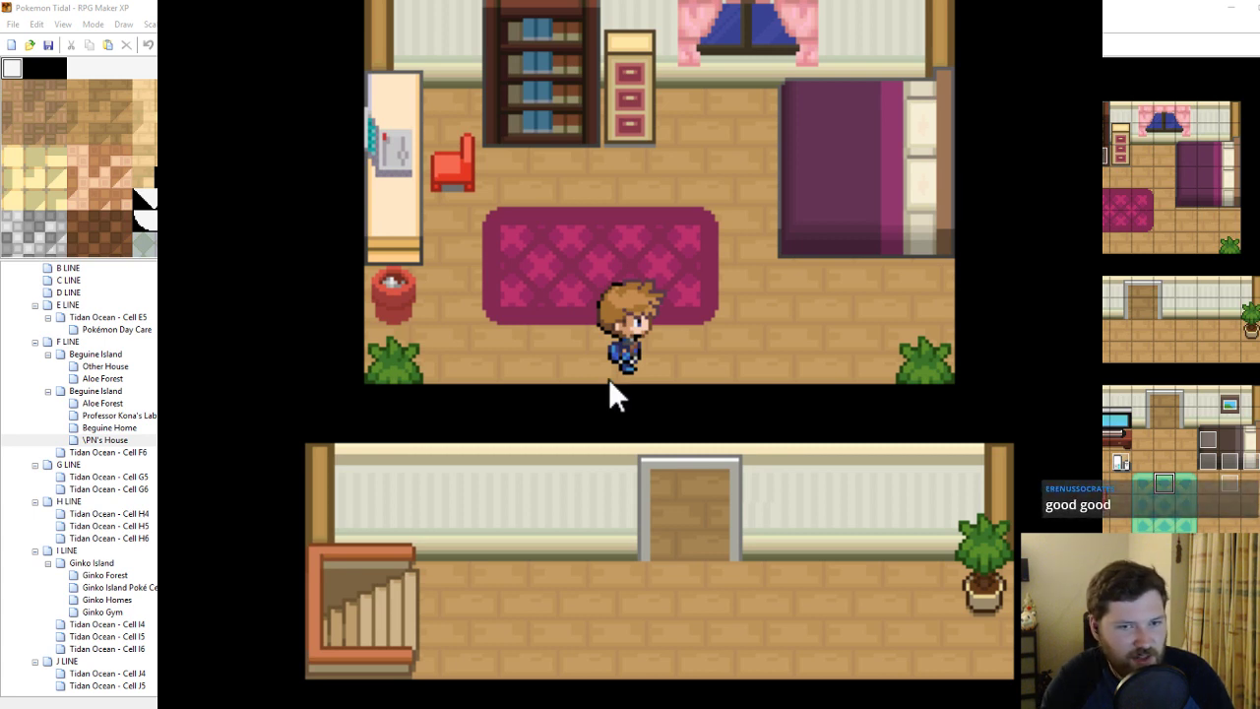
Leave the purple bedroom and take the hallway staircase down to the ground floor to test the stairs.
key(Down)
key(Down)
key(Left)
key(Up)
key(Left)
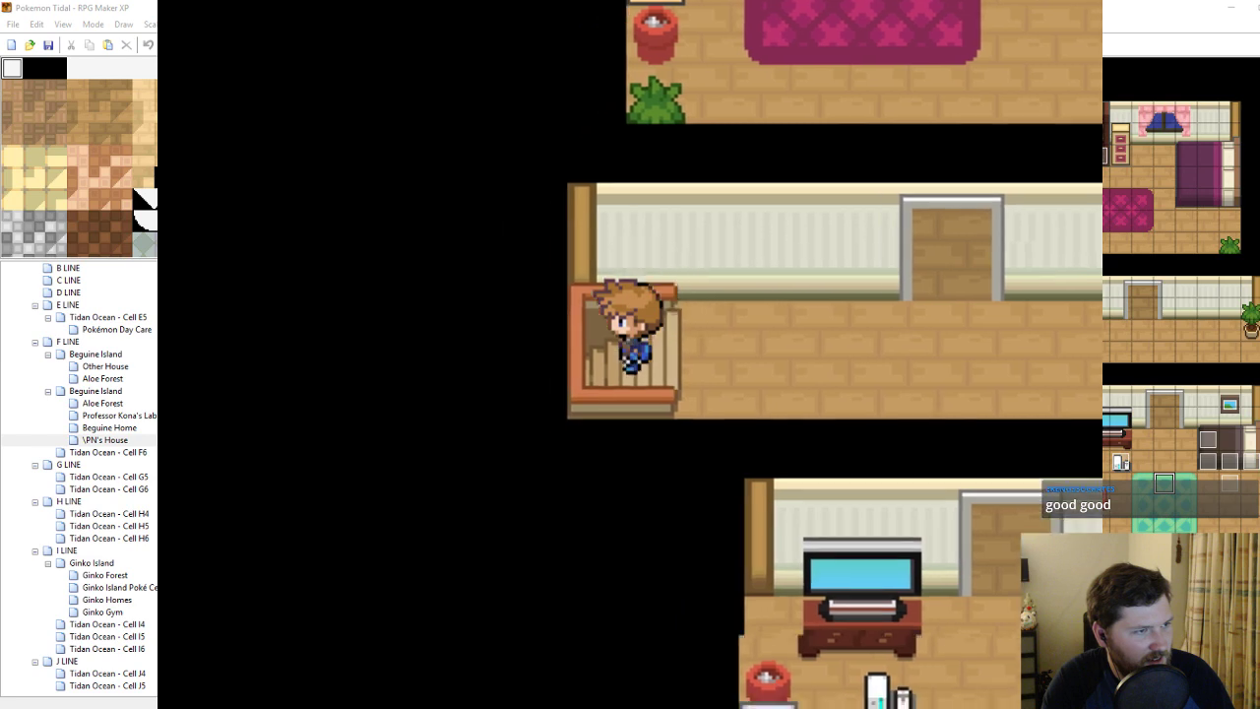
key(Left)
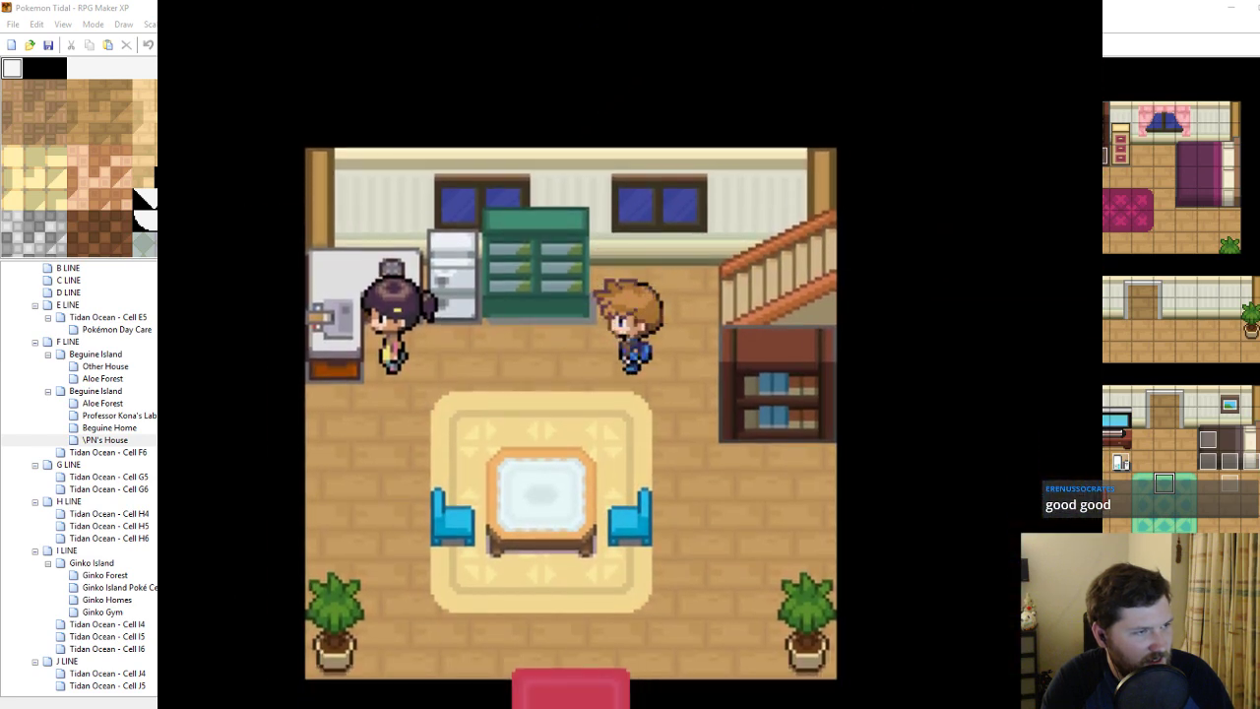
Advance through the mother's dialogue about the father's lab and walk out of the house onto Beguine Island.
key(Return)
key(Return)
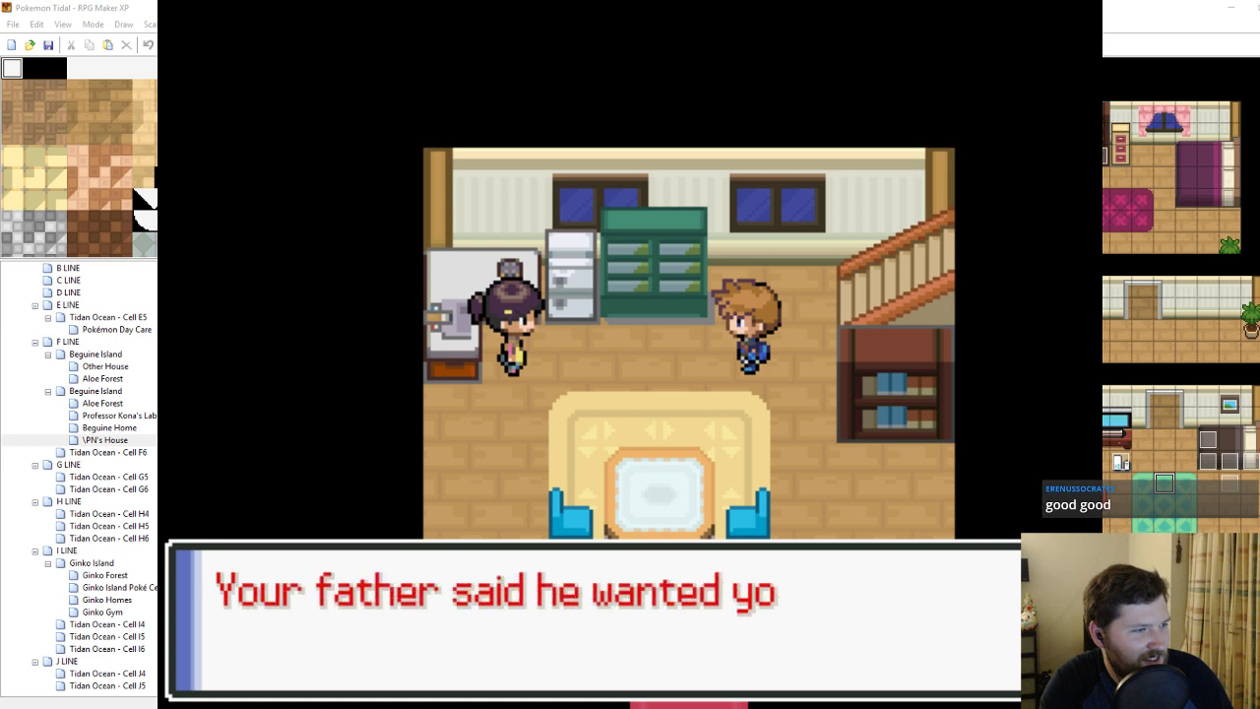
key(Return)
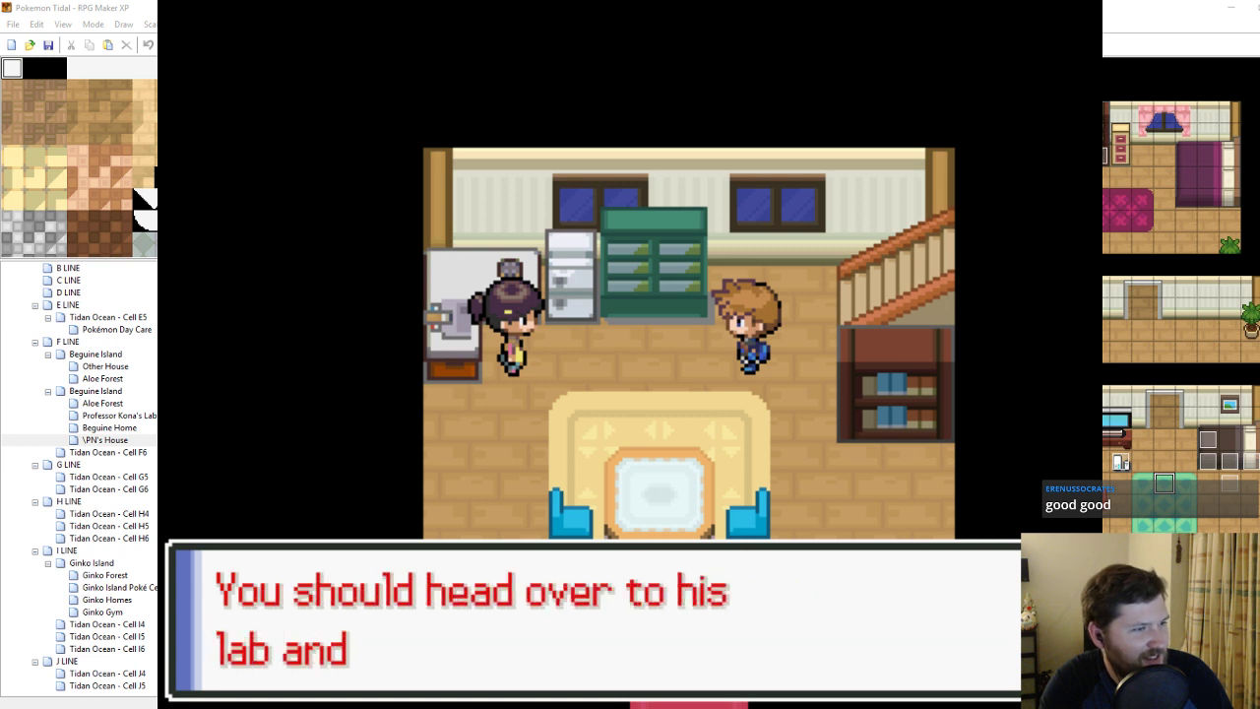
key(Return)
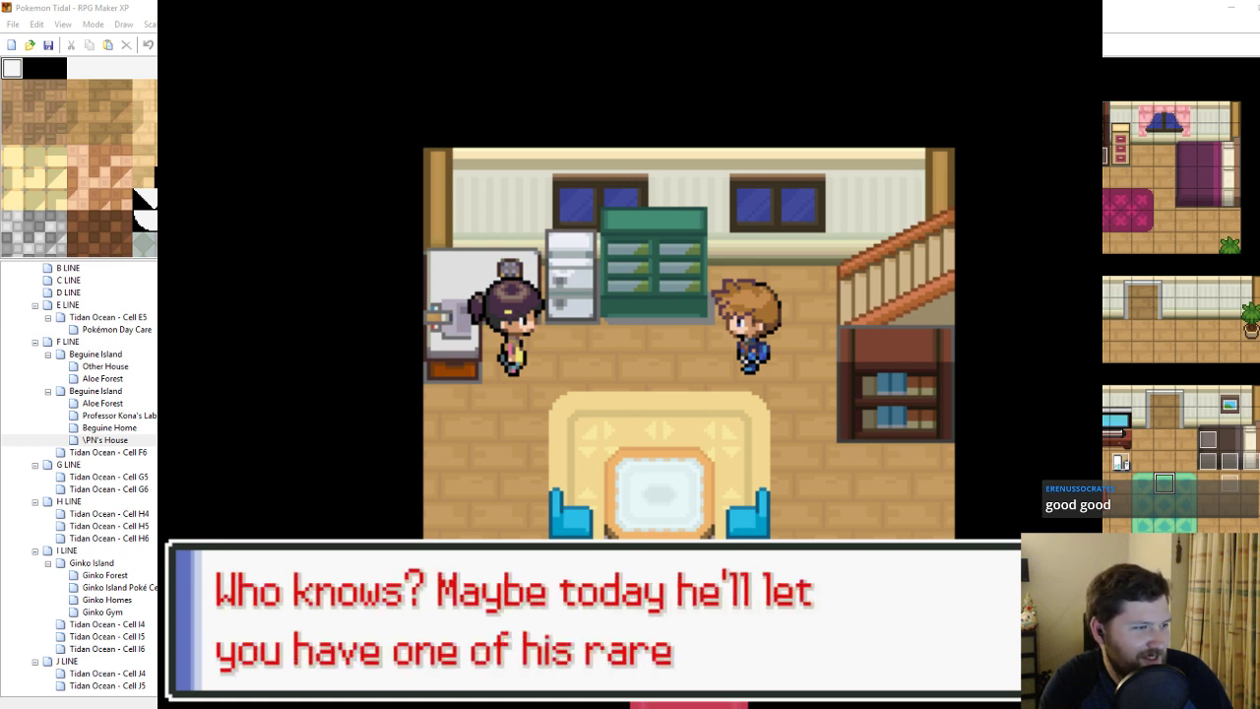
key(Return)
key(Down)
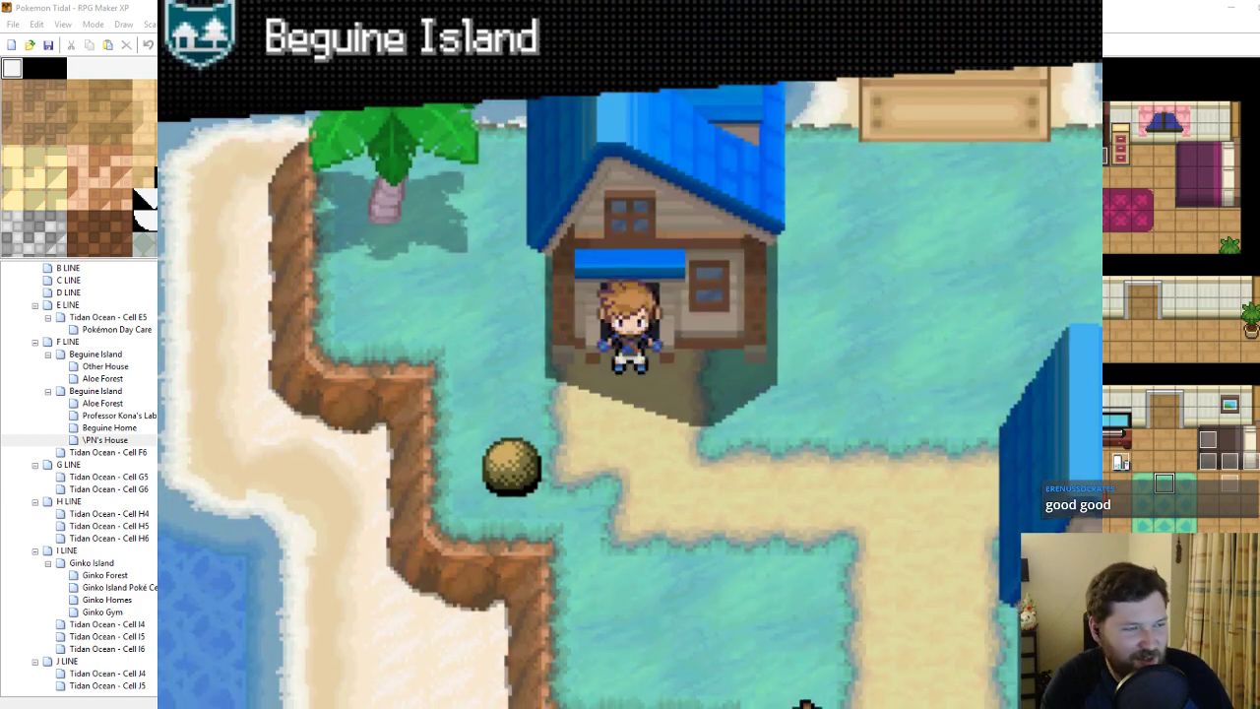
Walk across Beguine Island, read the dialogue of the man blocking the bridge and continue to the red-walled lab.
key(Right)
key(Up)
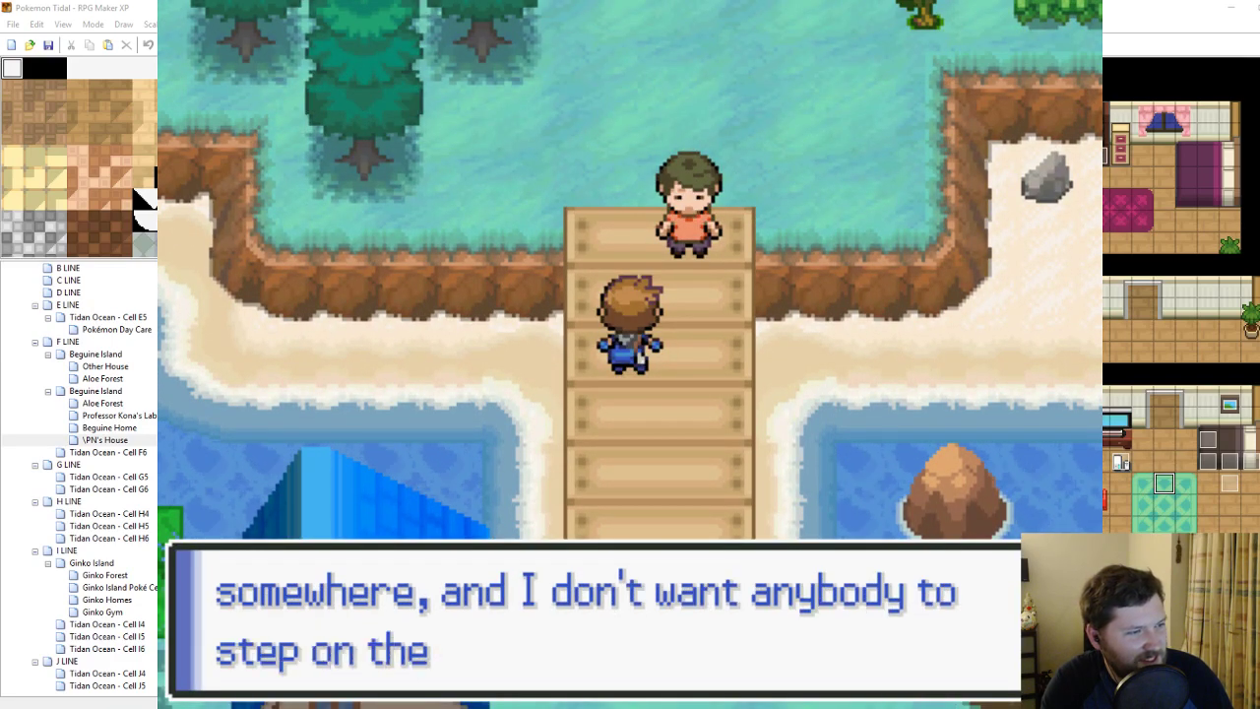
key(Return)
key(Down)
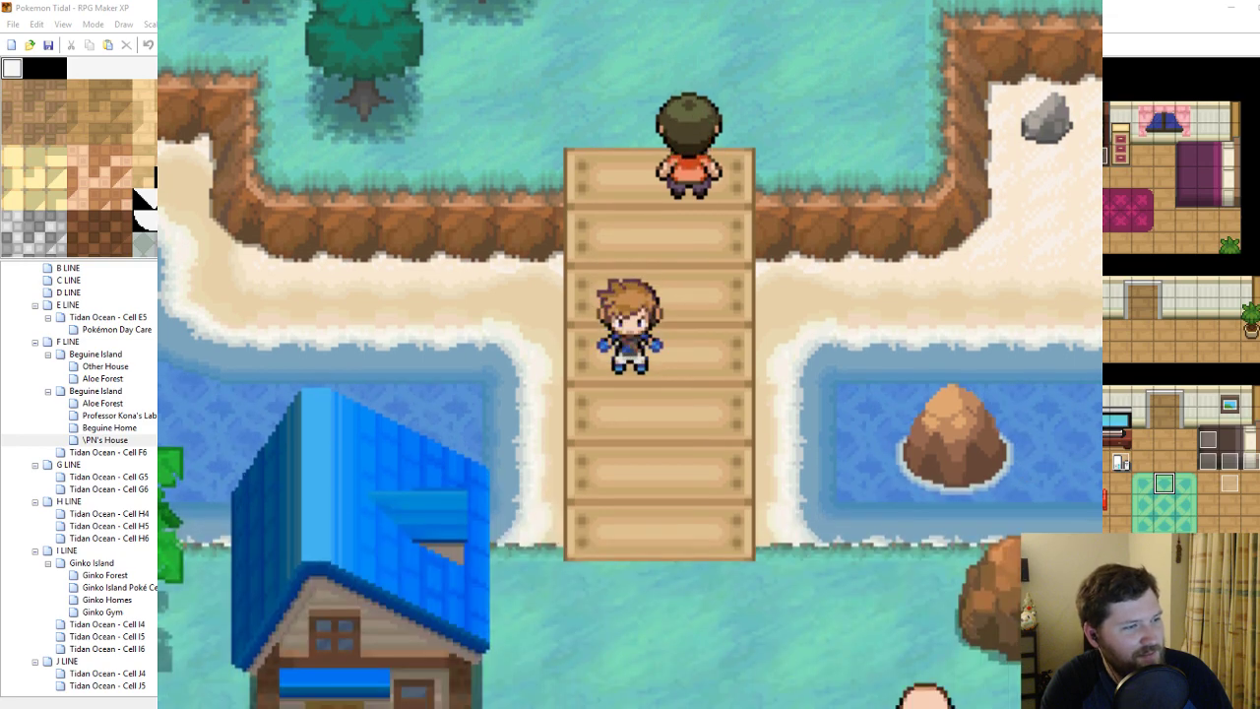
key(Down)
key(Right)
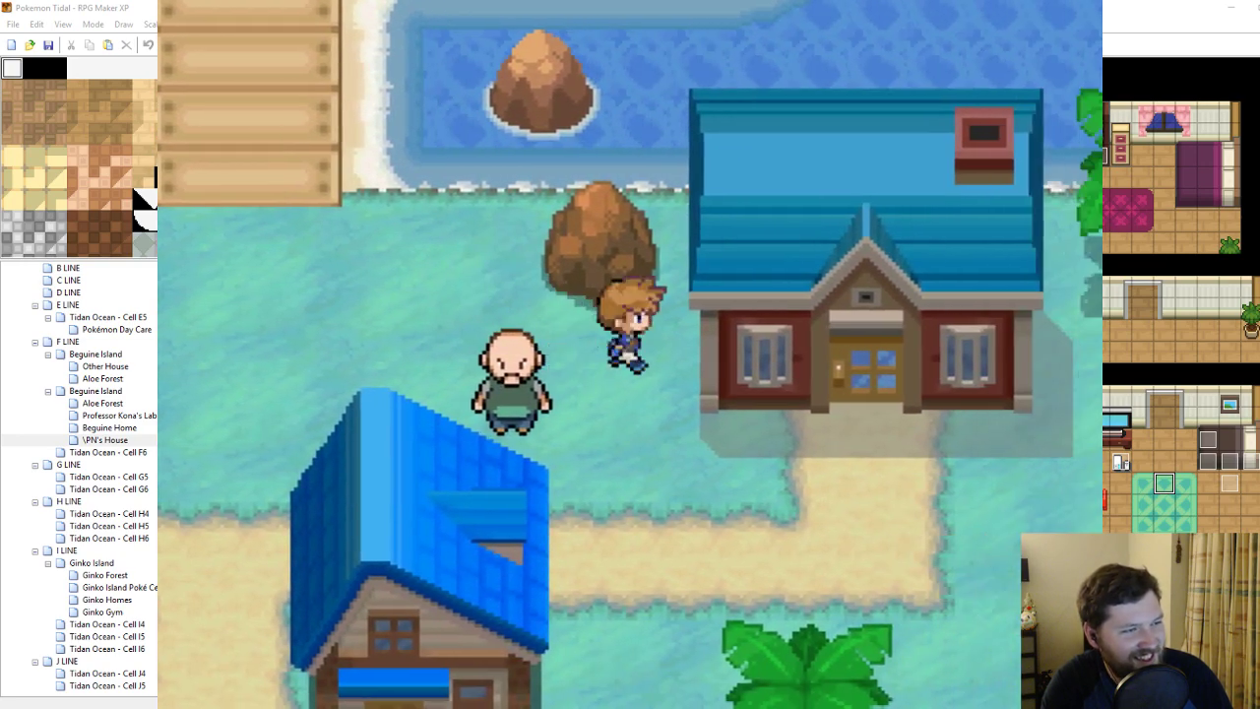
key(Down)
key(Right)
key(Left)
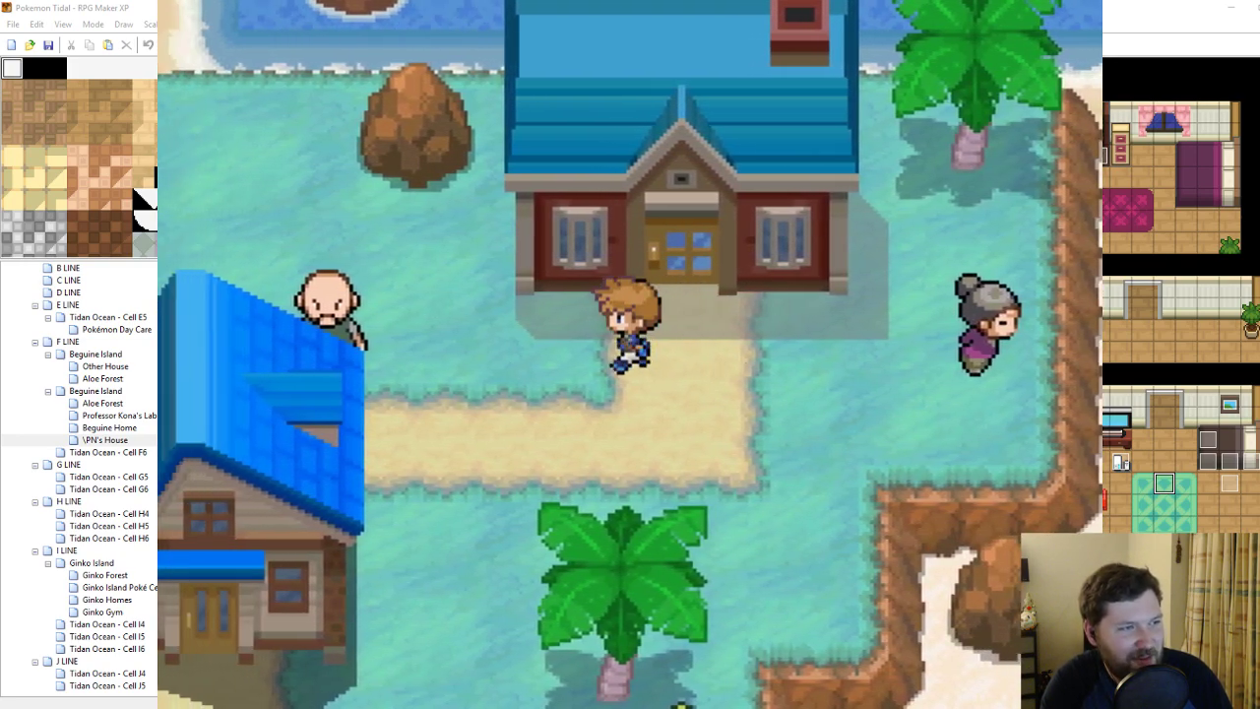
View the player's Trainer ID card from the game's pause menu and return to the island.
key(Down)
key(x)
key(Right)
key(Return)
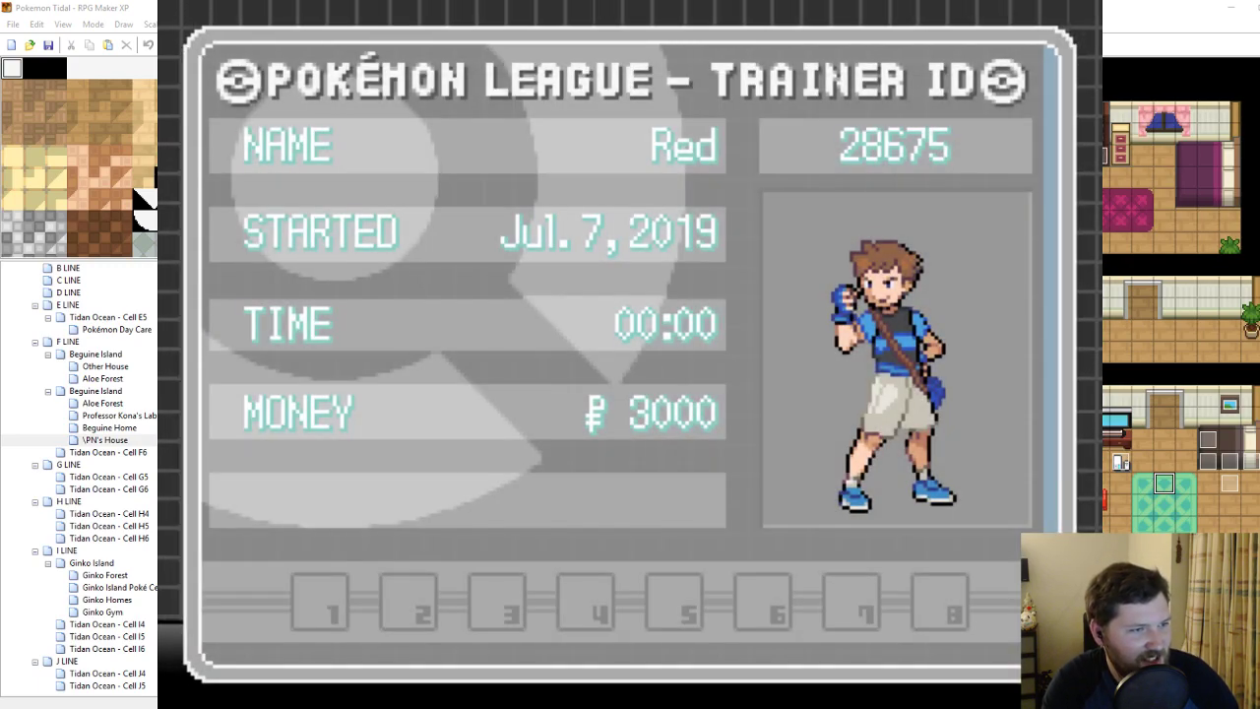
key(x)
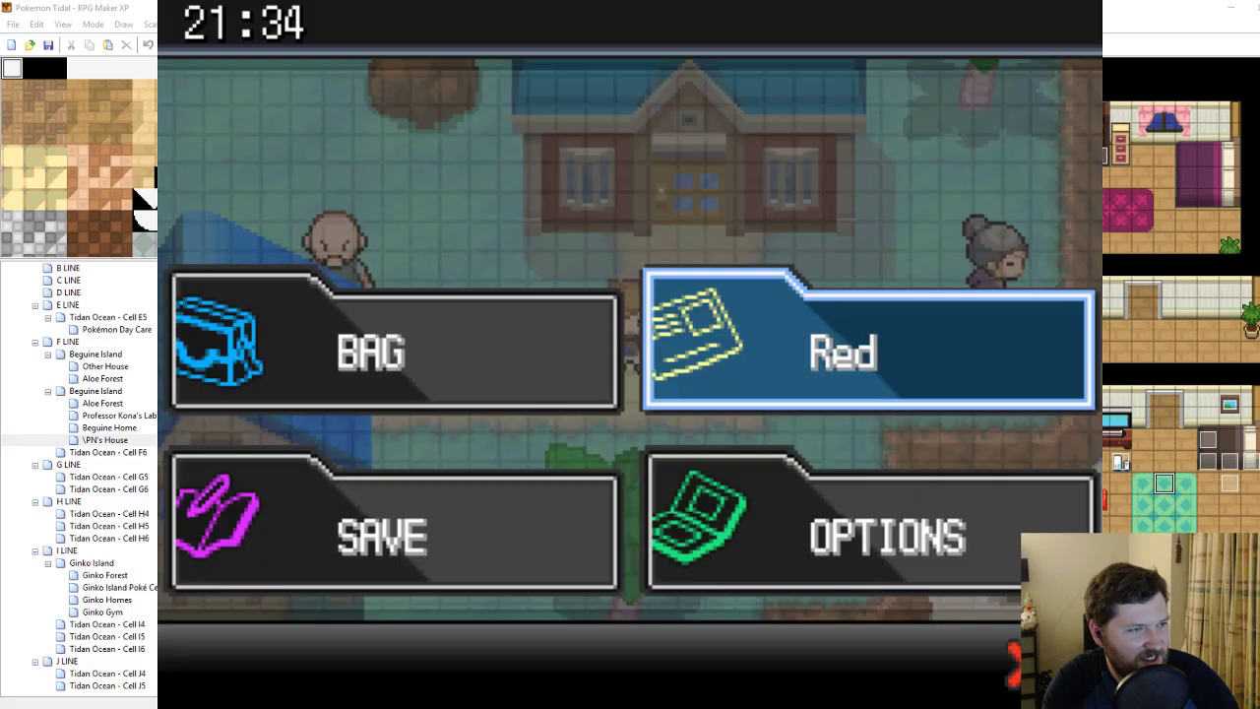
key(x)
Enter Professor Kona's Lab, play its opening dialogue and end the playtest.
key(Up)
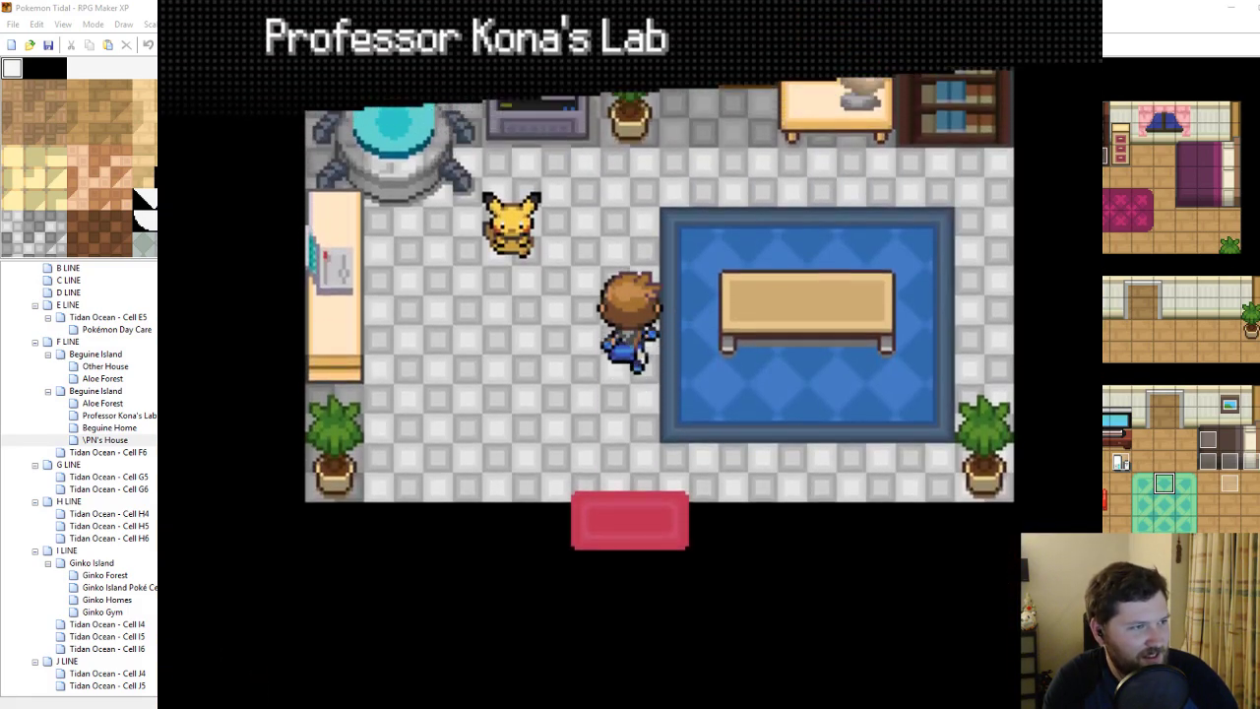
key(c)
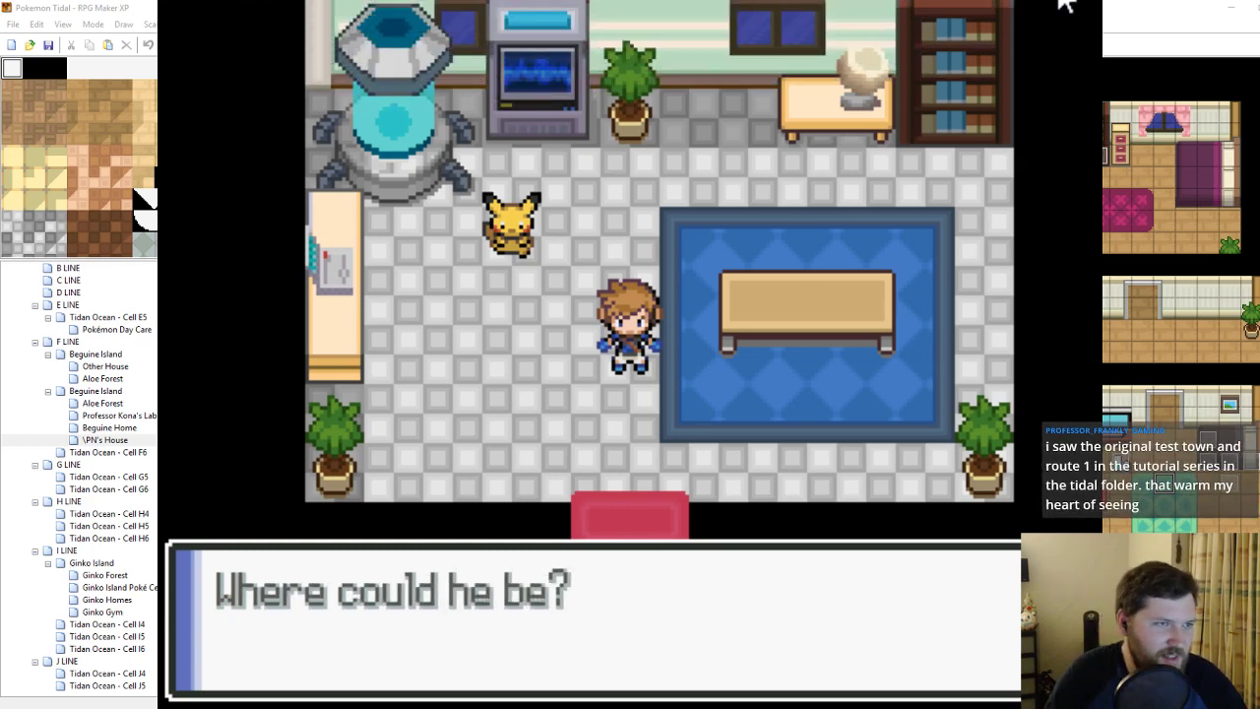
click(821, 246)
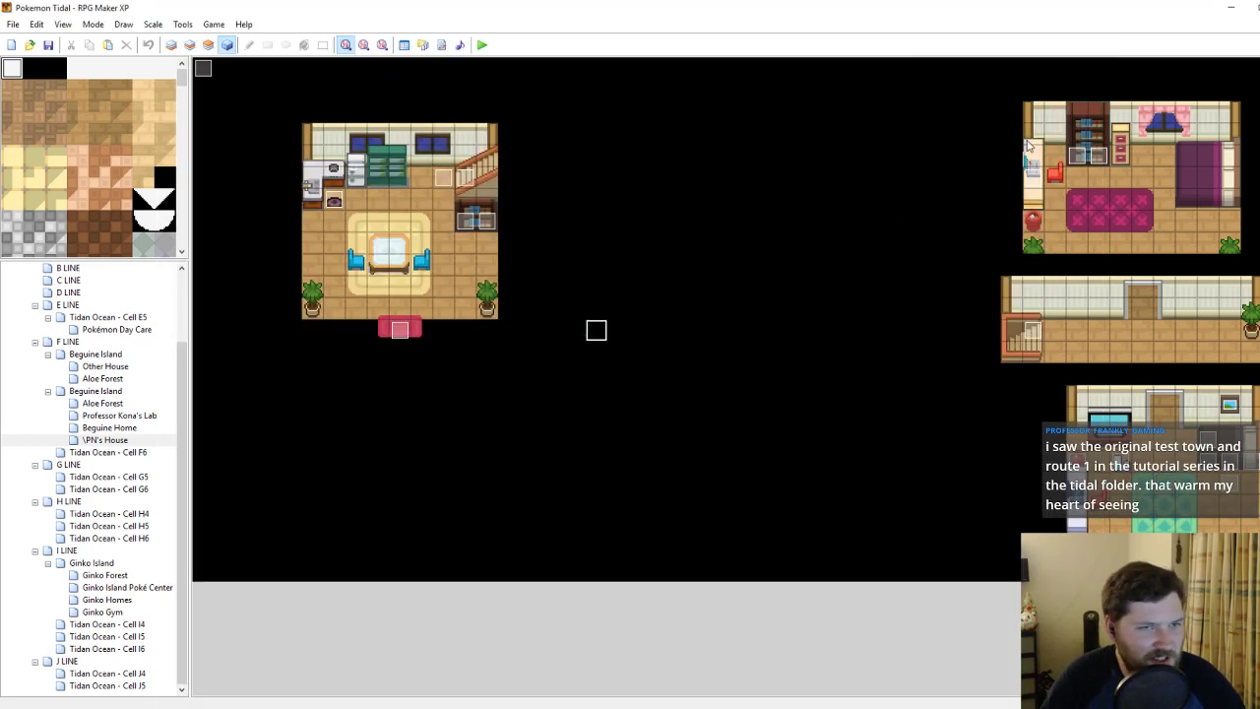
Switch to File Explorer and open the Game project from Pokemon Underground (Subterra)'s Pokemon Essentials v17.2 2017-10-15 folder in RPG Maker XP.
click(1230, 8)
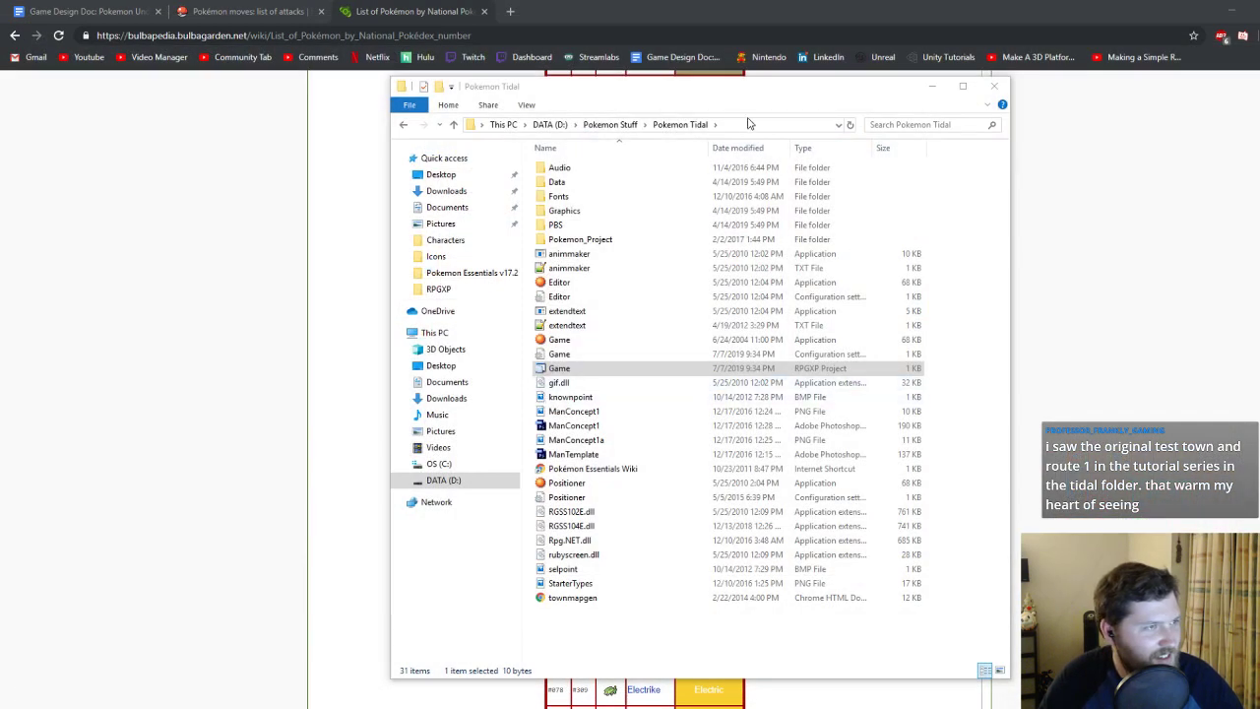
click(610, 124)
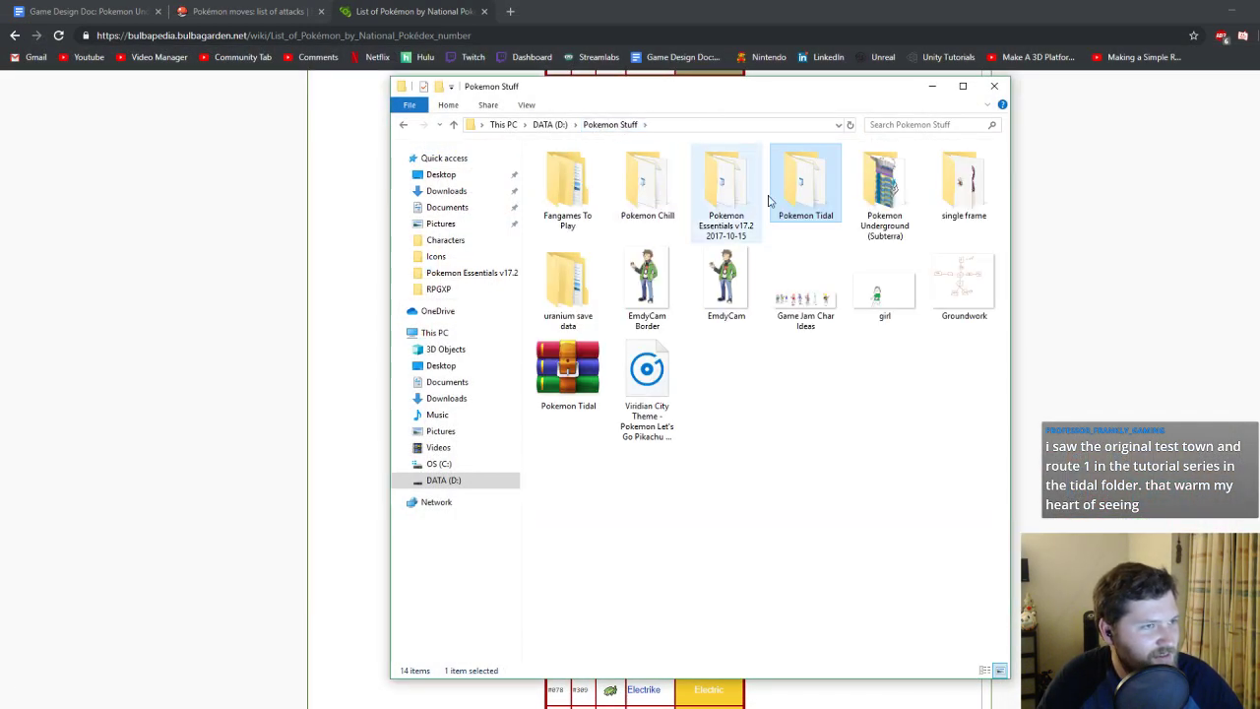
double_click(881, 187)
double_click(567, 183)
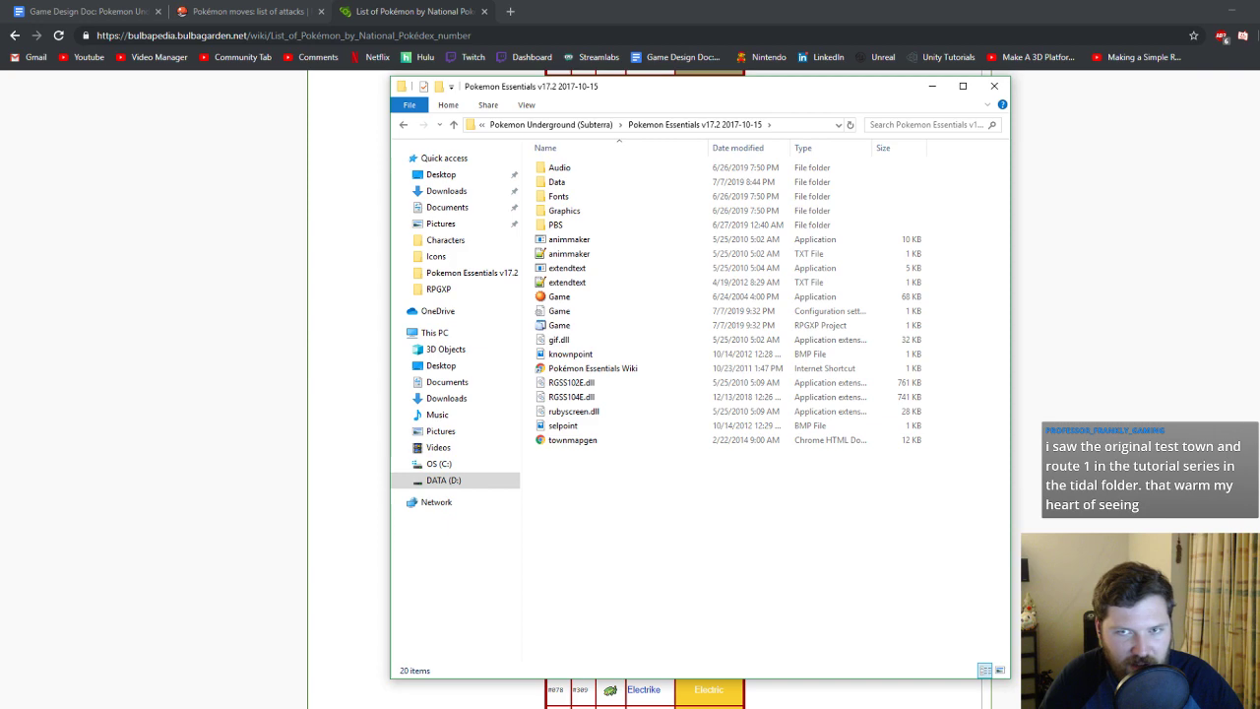
click(558, 327)
double_click(558, 326)
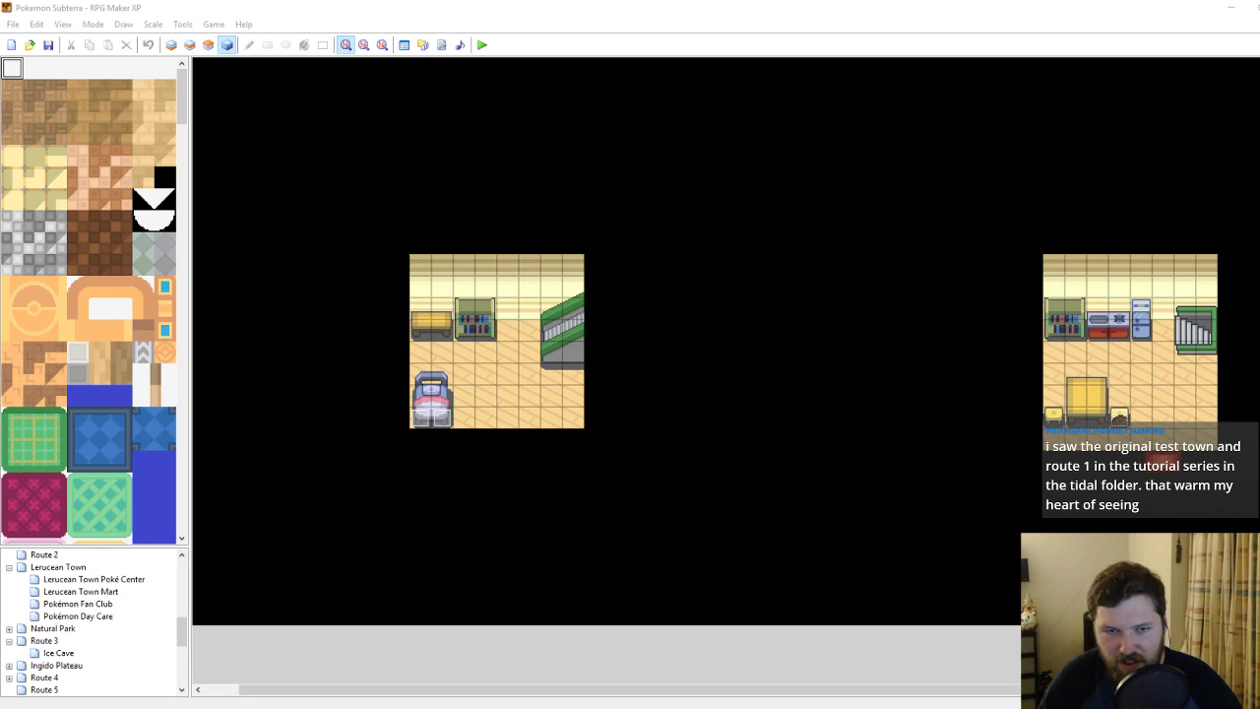
right_click(777, 349)
click(744, 313)
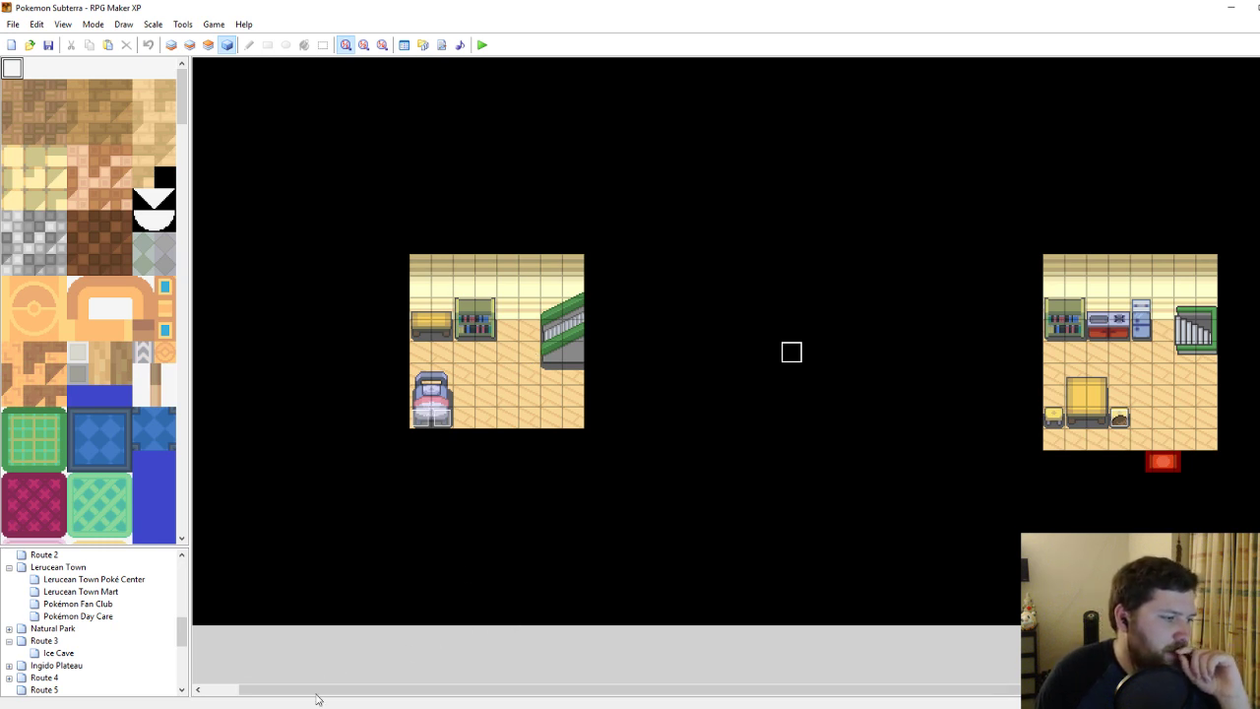
Switch to Photoshop and close the item528.psd and item527.png documents.
click(344, 708)
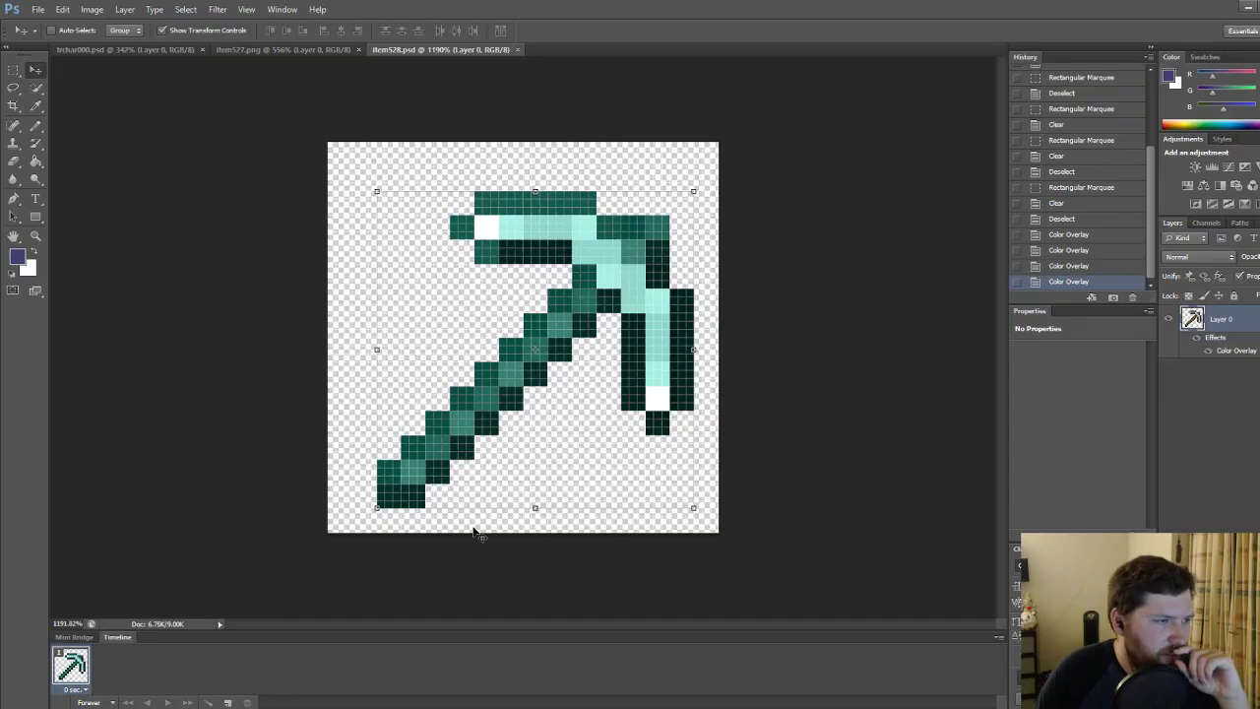
click(516, 51)
click(358, 49)
Open BWIndoor.psd from the project's Graphics Tilesets folder and check Layer 1 by toggling its visibility.
click(38, 9)
click(59, 35)
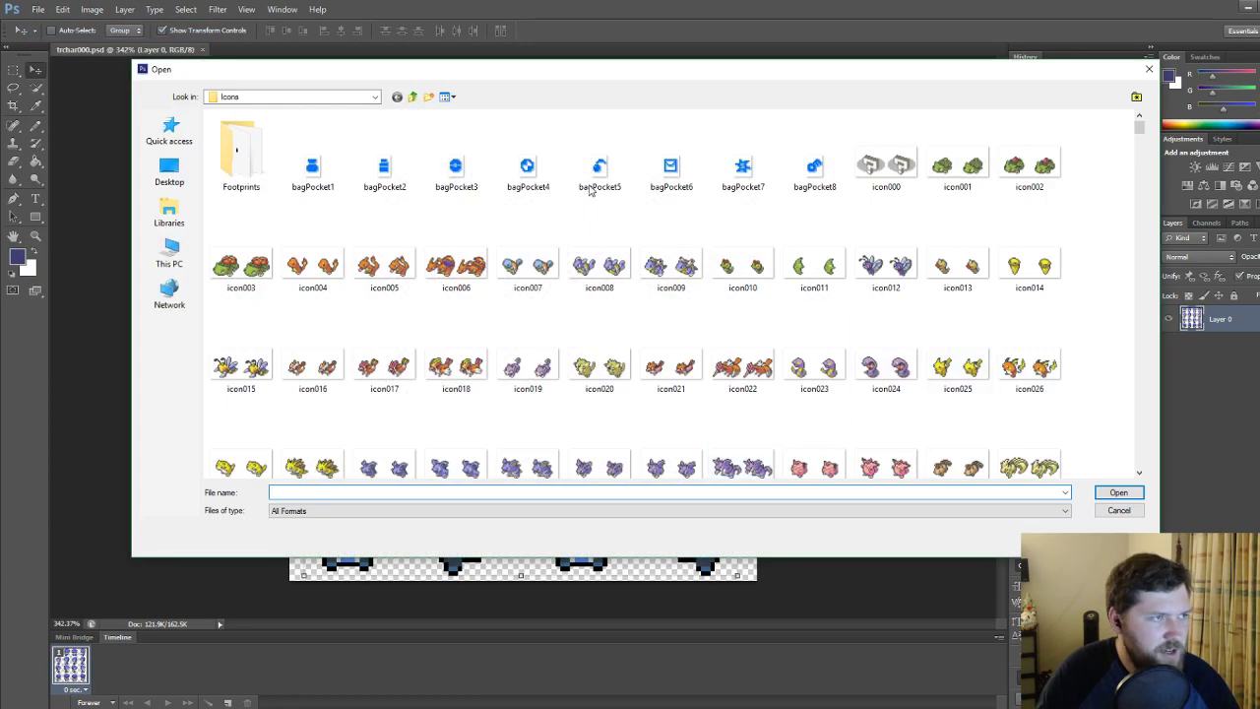
click(412, 96)
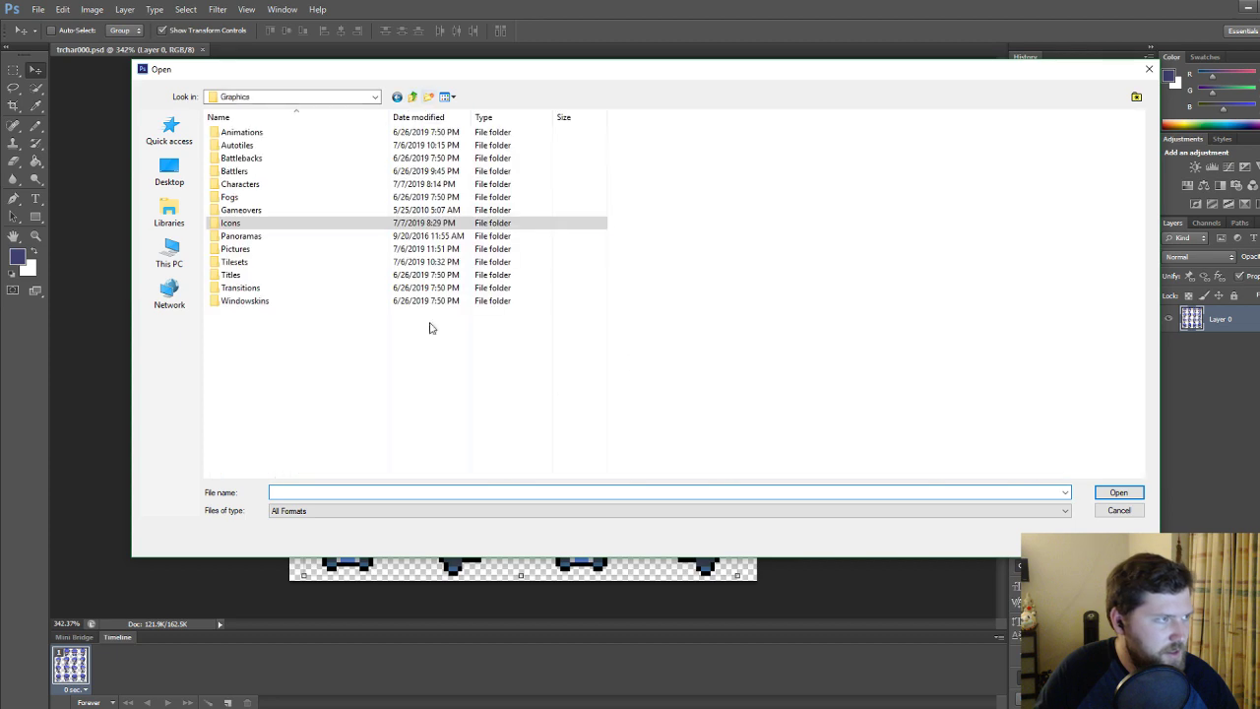
double_click(252, 265)
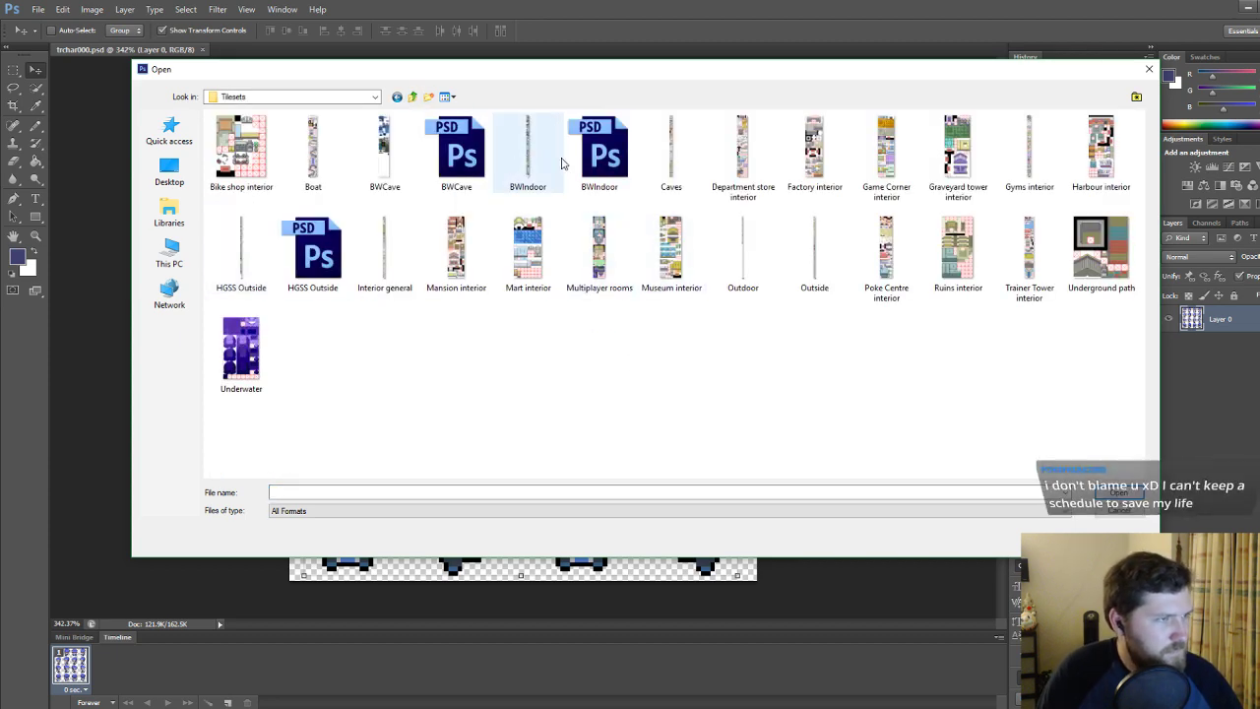
double_click(599, 153)
click(1168, 321)
click(1168, 321)
Select the green peaked staircase and its two side rugs on Layer 1 with the Rectangular Marquee, from mid-railing down to the rugs' lower edge.
alt+scroll(536, 423, up, 8)
scroll(592, 282, up, 2)
alt+scroll(423, 167, up, 4)
key(m)
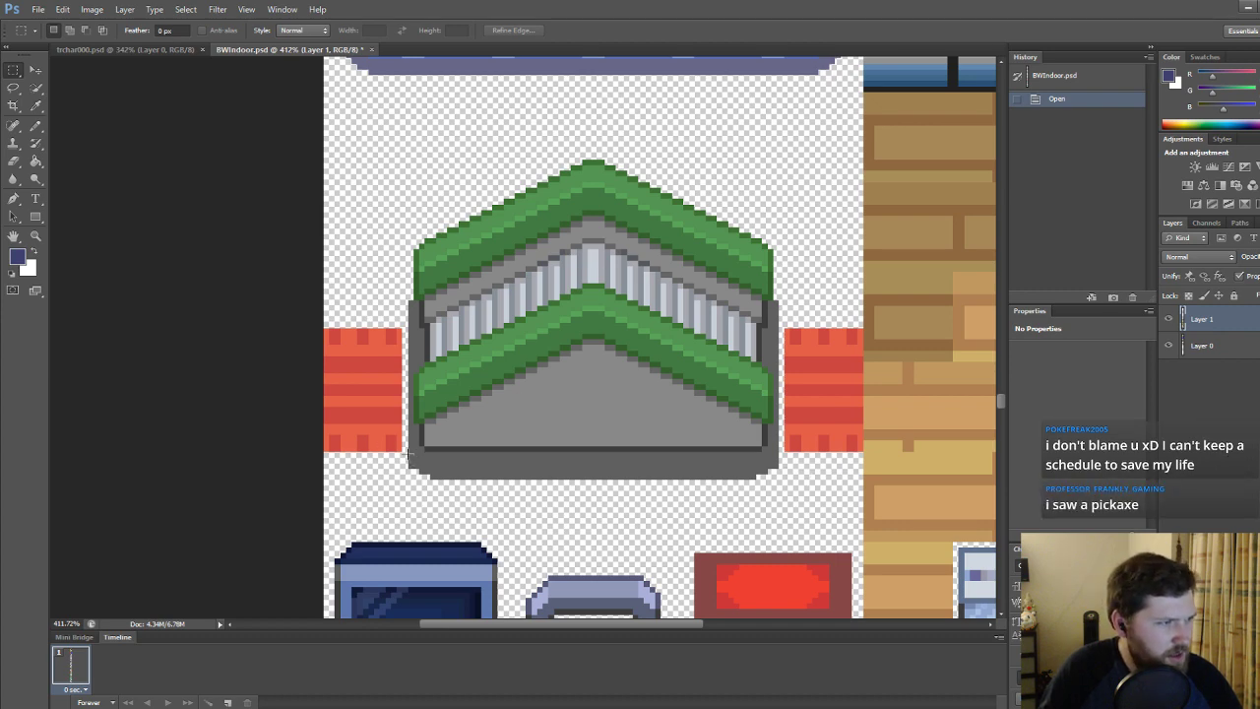
drag(329, 473, 400, 436)
alt+scroll(329, 475, up, 2)
click(328, 479)
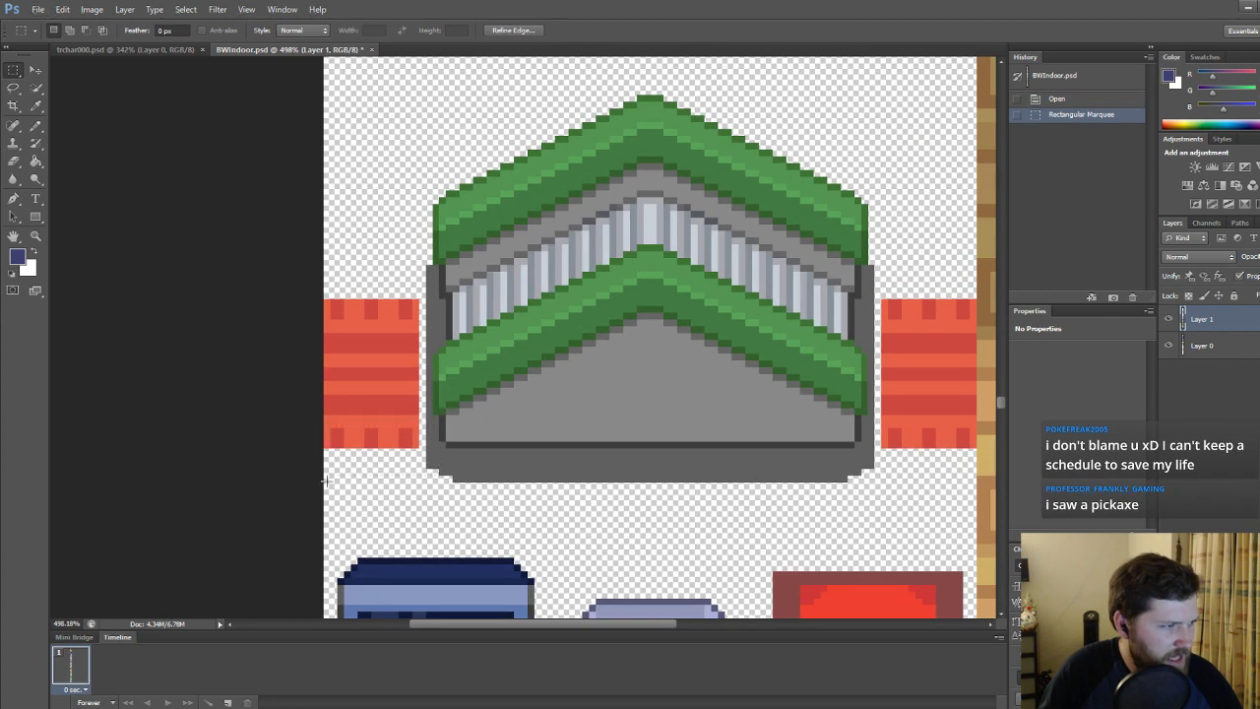
alt+scroll(329, 446, up, 6)
drag(328, 449, 516, 510)
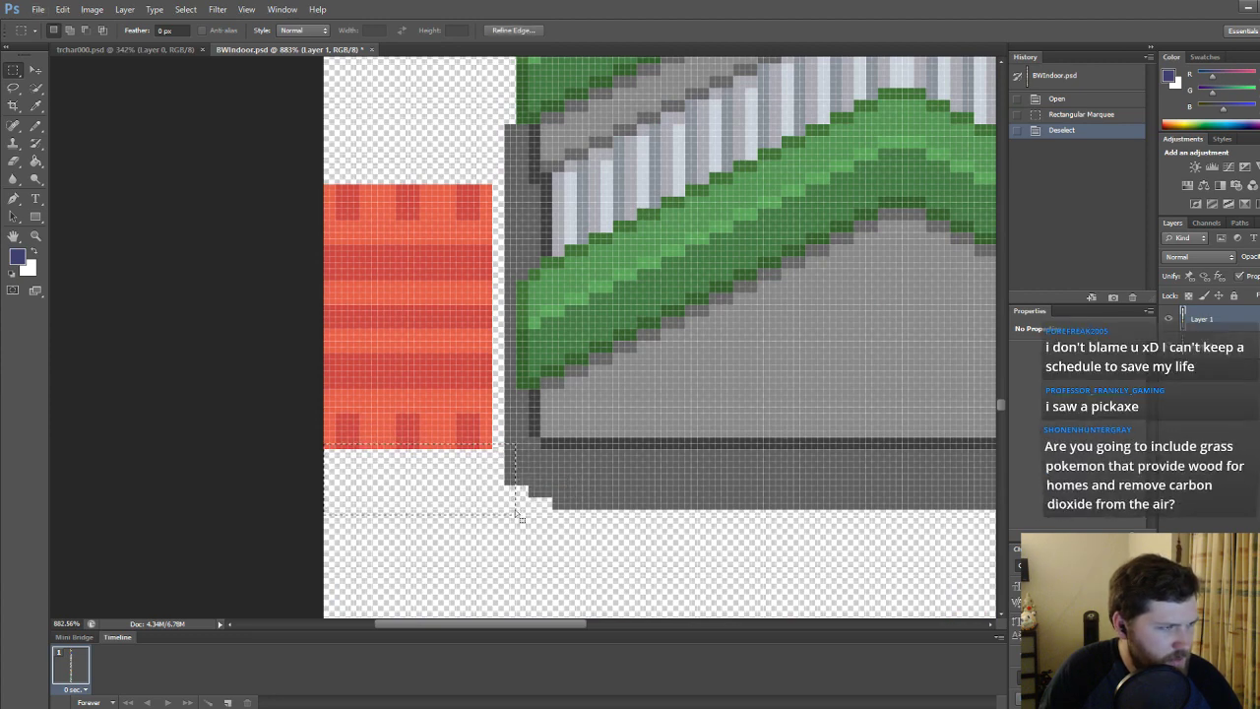
alt+scroll(516, 510, down, 3)
alt+scroll(544, 451, down, 3)
scroll(581, 452, down, 5)
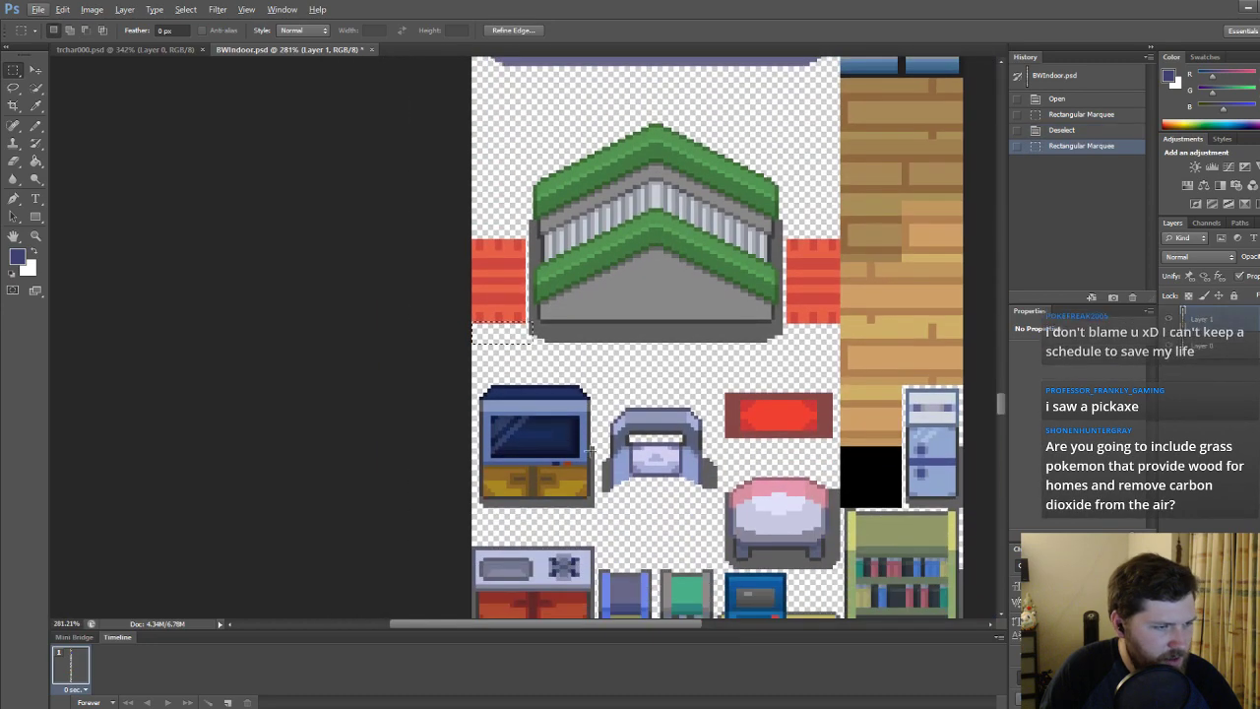
alt+scroll(834, 416, up, 5)
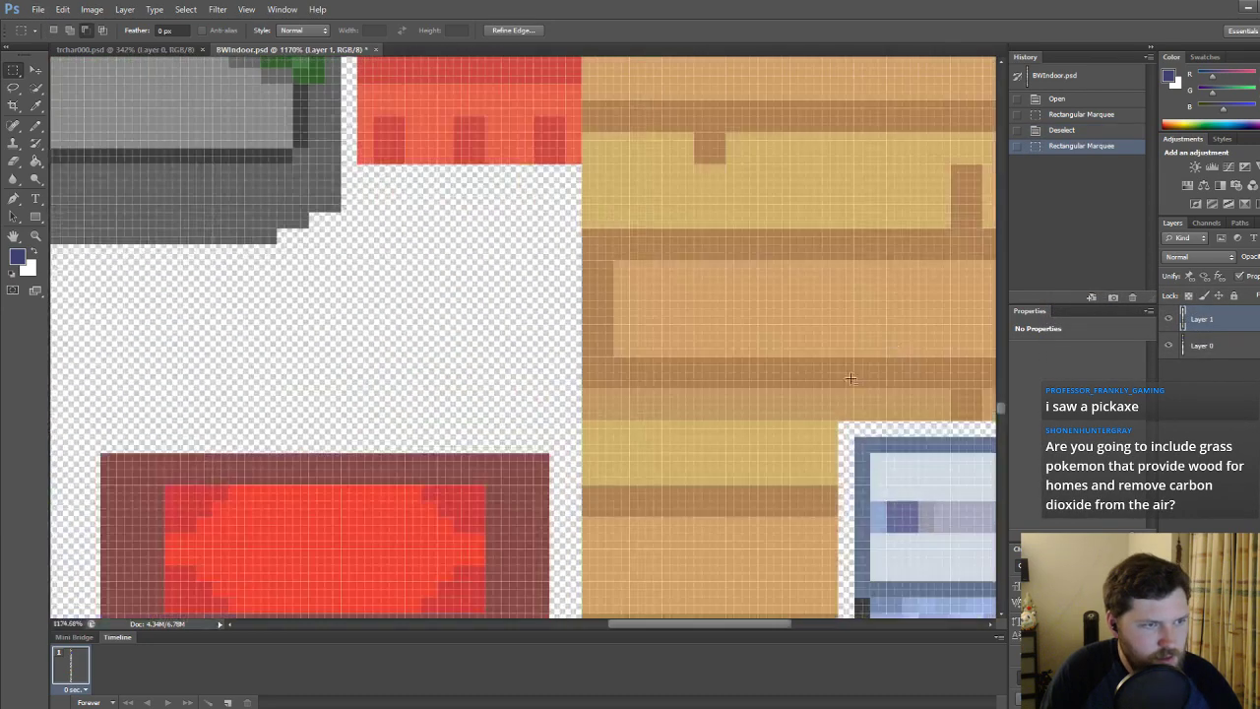
drag(833, 417, 69, 274)
alt+scroll(590, 287, up, 1)
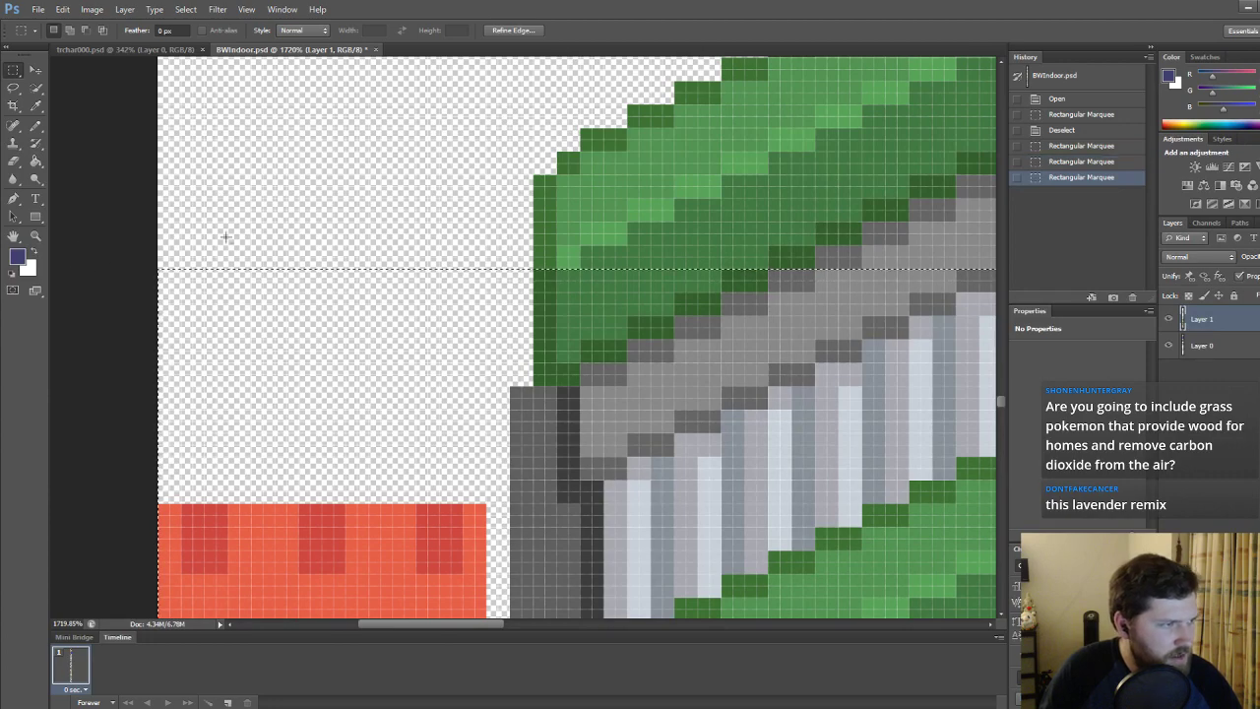
Paste a copy of the selected staircase on a new layer and move it directly beneath the black-and-grey checkered floor, flush with the canvas's right edge.
alt+scroll(319, 198, down, 7)
alt+scroll(319, 198, down, 2)
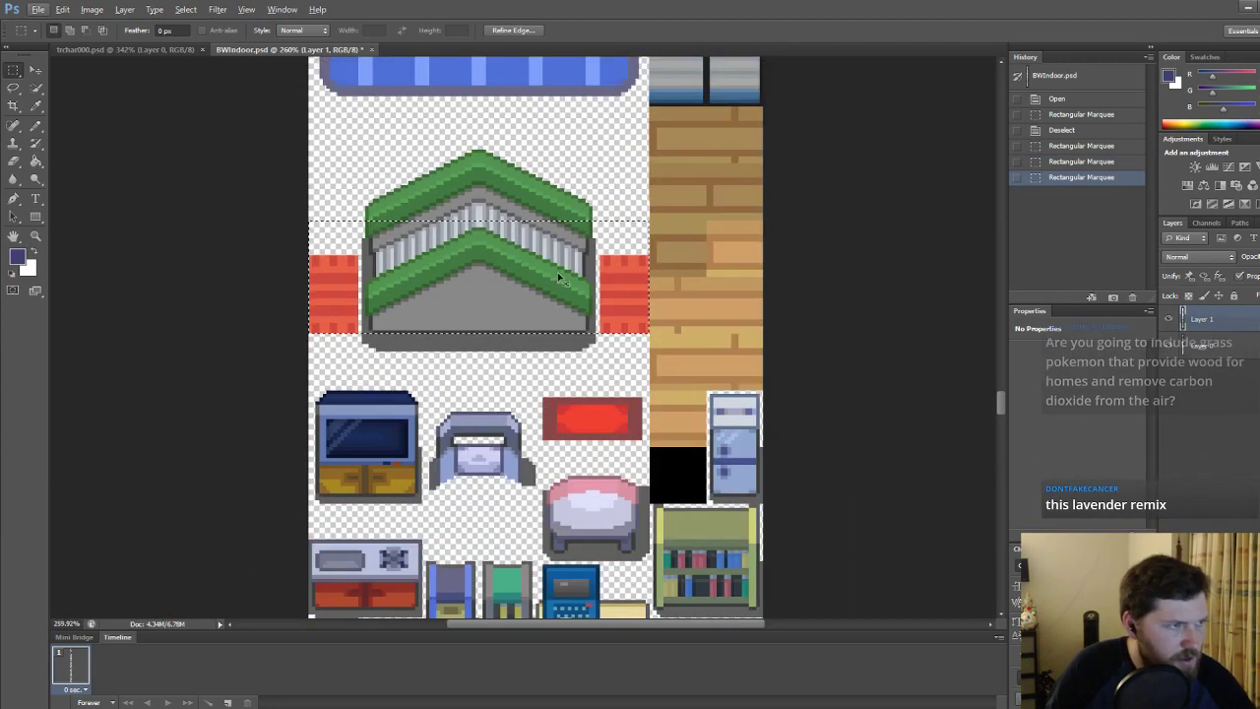
scroll(625, 369, down, 3)
scroll(625, 369, down, 2)
drag(1001, 414, 1001, 564)
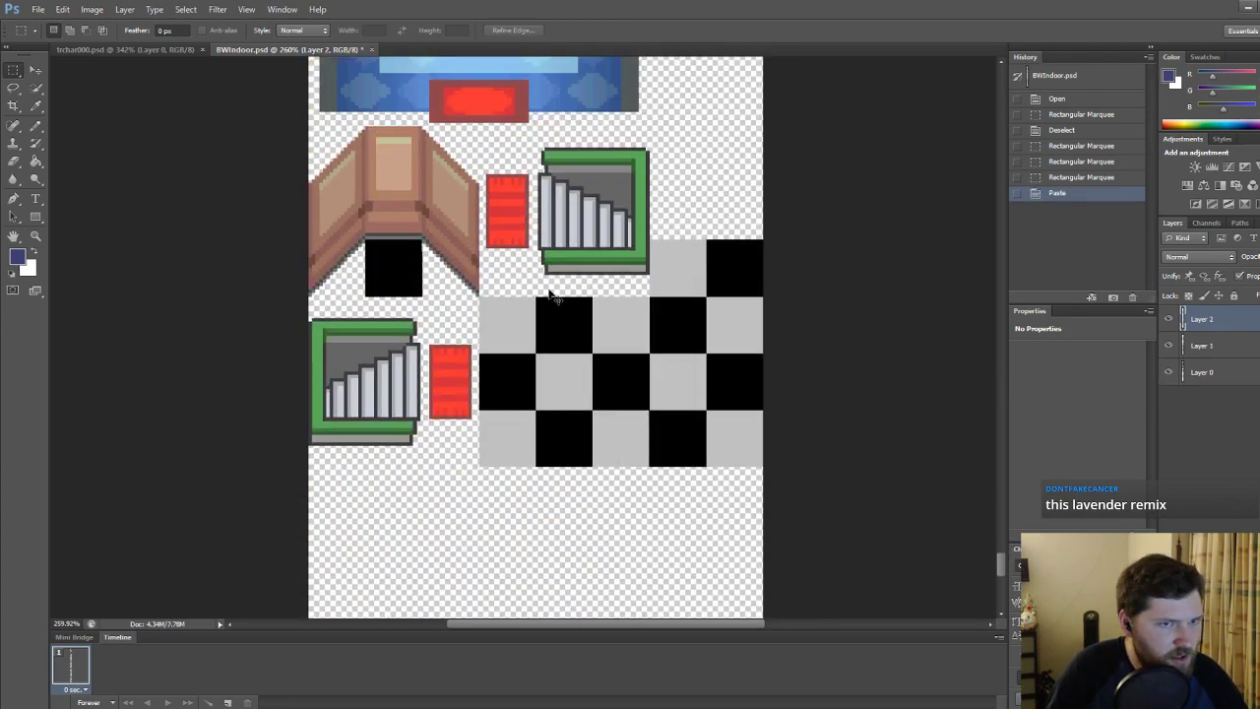
key(ctrl+d)
key(ctrl+v)
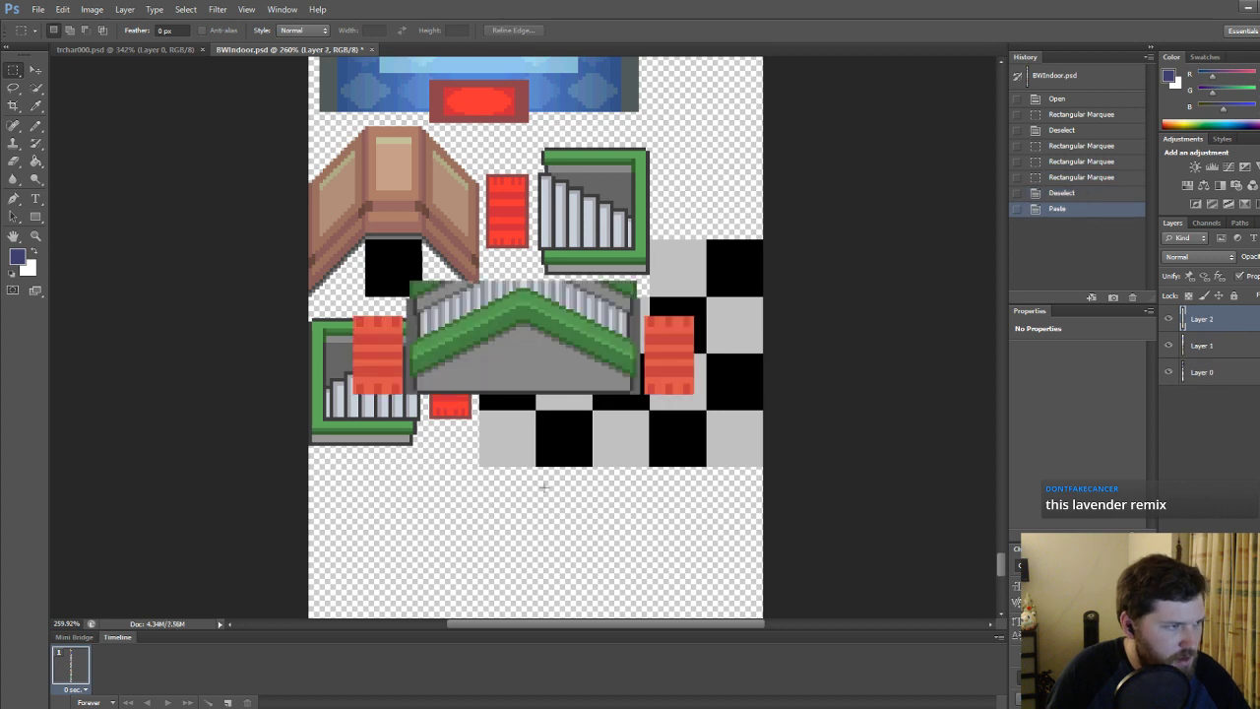
click(35, 70)
drag(581, 344, 648, 532)
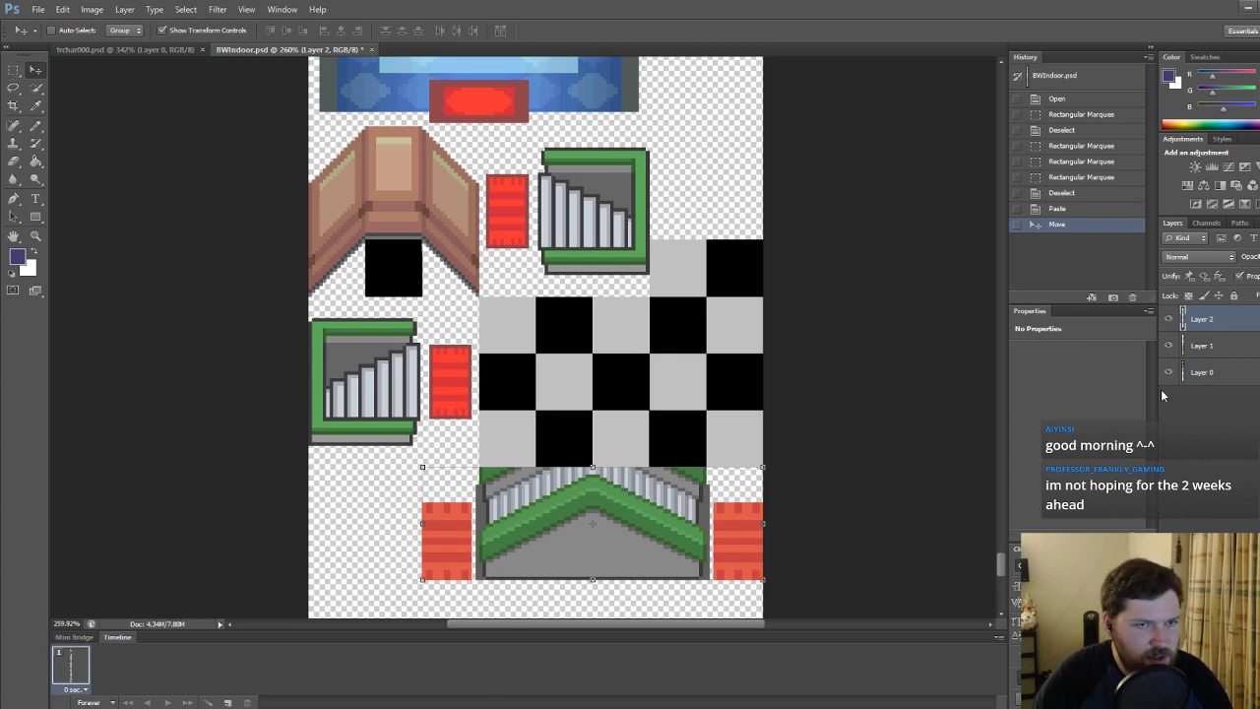
Delete the red rug on the left of the pasted staircase and the outer grey strip beside its wall.
click(13, 71)
alt+scroll(441, 502, up, 3)
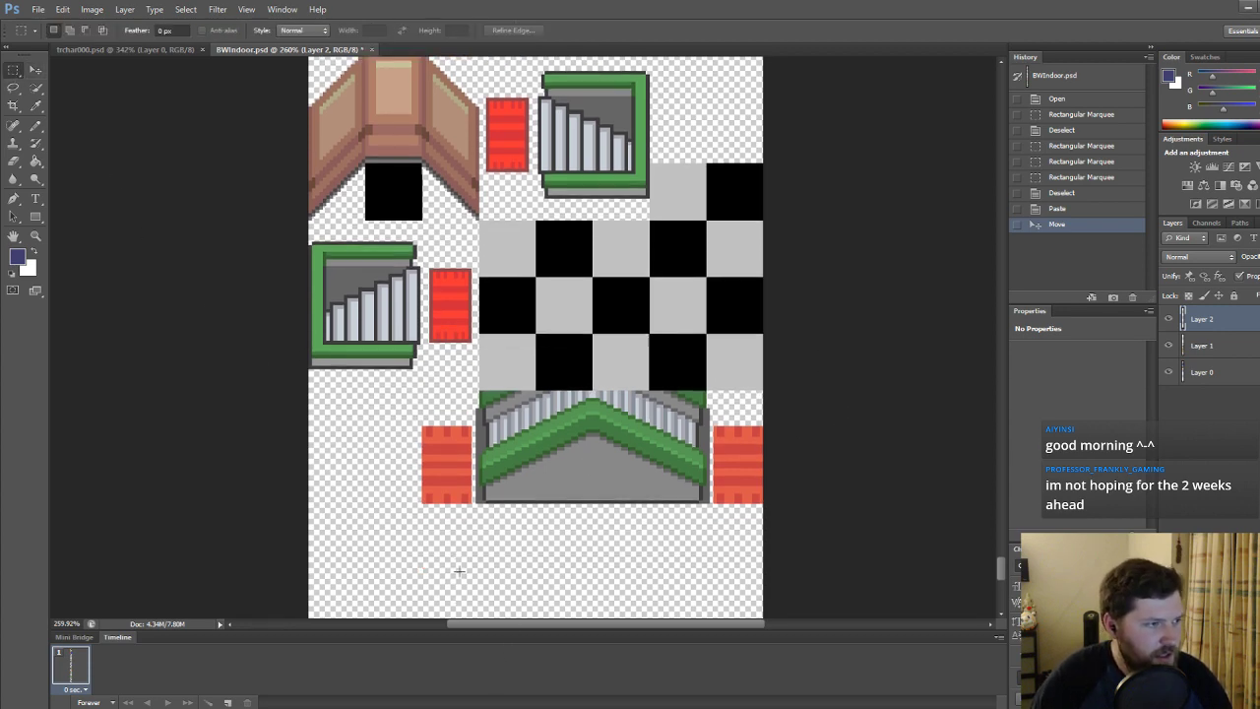
alt+scroll(441, 502, up, 1)
drag(349, 247, 523, 552)
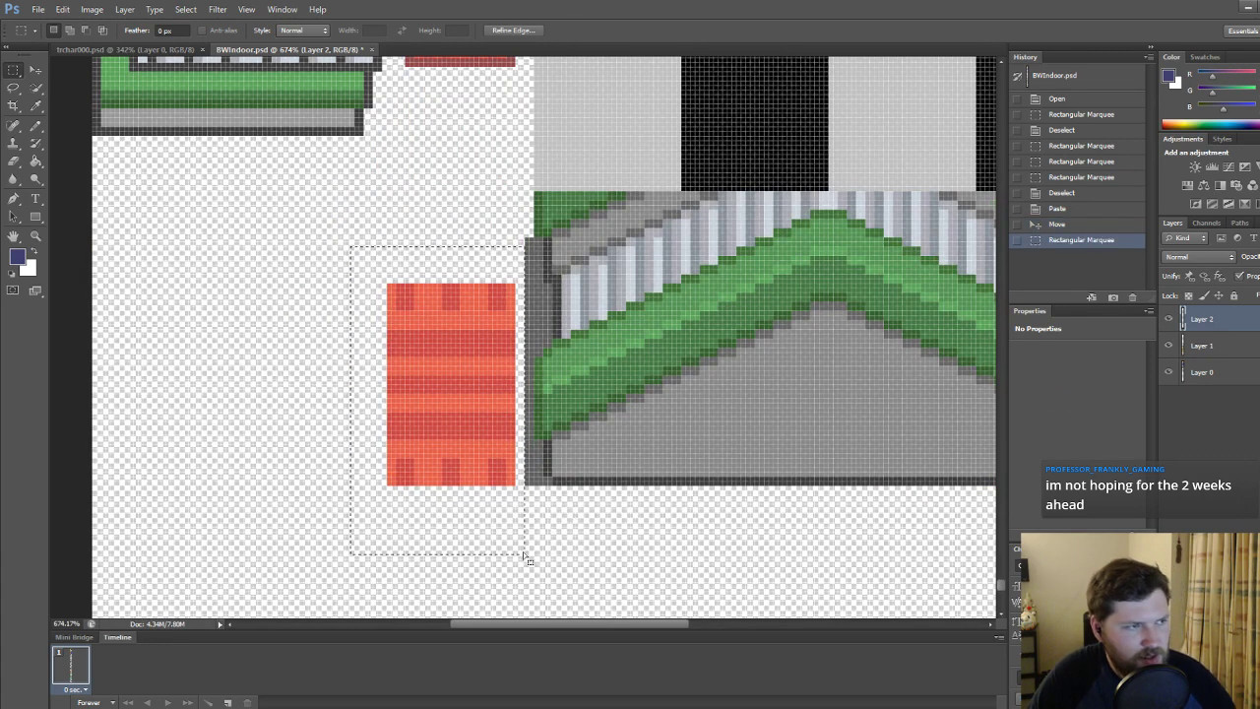
key(Delete)
key(ctrl+d)
drag(488, 194, 532, 503)
key(Delete)
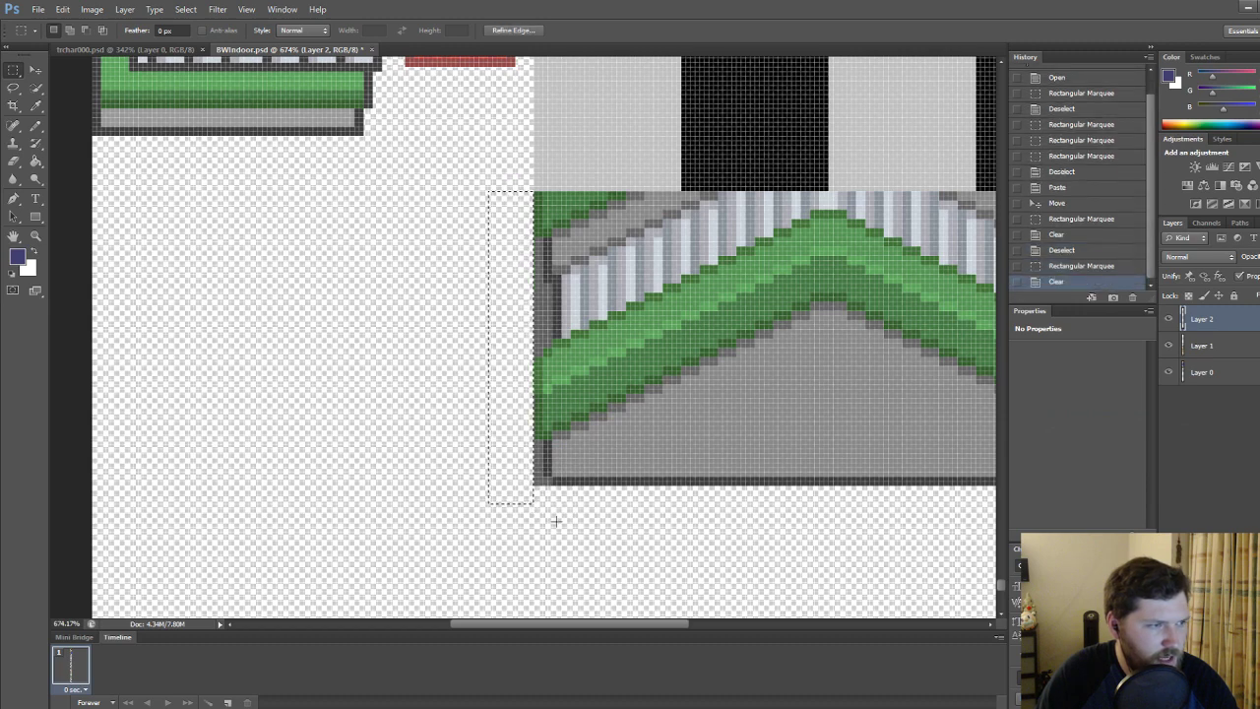
Clear the grey post and rail end above the left end of the pasted staircase's lower green railing.
key(ctrl+d)
drag(520, 164, 543, 355)
key(Delete)
drag(499, 165, 552, 347)
key(Delete)
scroll(650, 341, up, 1)
scroll(650, 340, up, 1)
alt+scroll(653, 339, up, 1)
drag(453, 155, 527, 412)
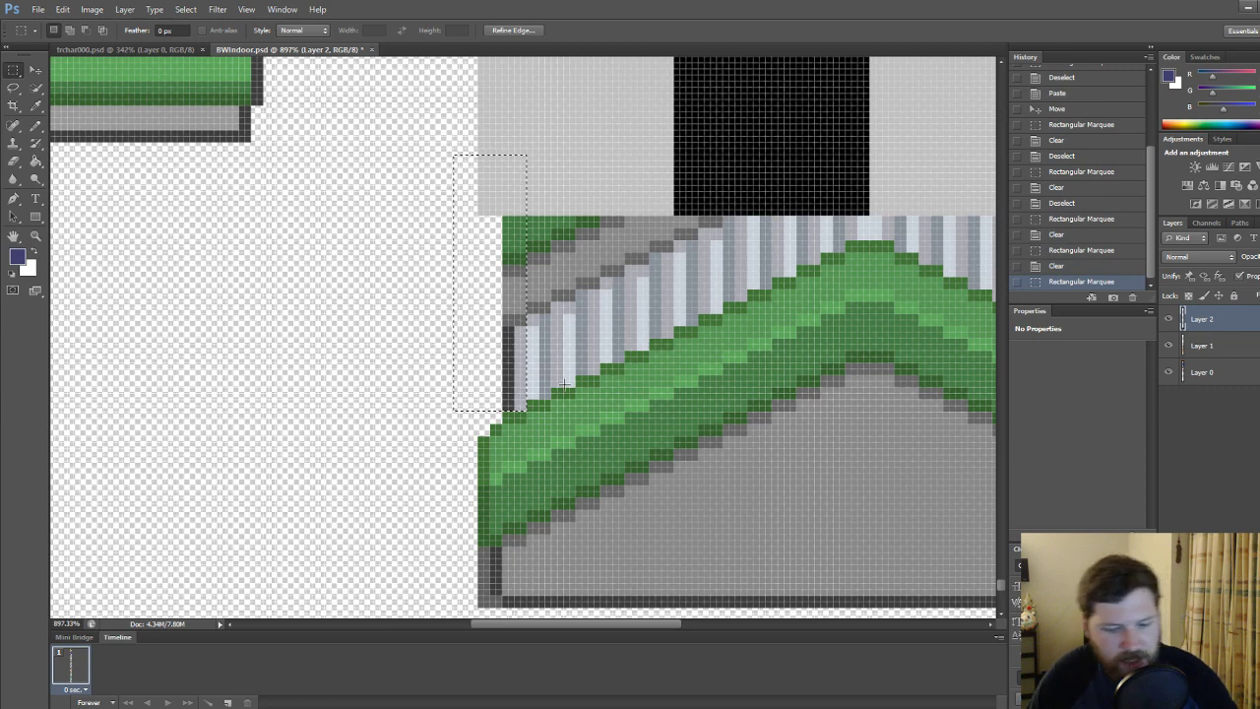
key(Delete)
key(ctrl+d)
Clear the upper railing and balusters step by step along the lower part of the left slope, plus the top strip.
drag(502, 179, 551, 401)
key(Delete)
key(ctrl+d)
drag(543, 192, 576, 388)
key(Delete)
drag(540, 166, 600, 376)
key(Delete)
drag(576, 148, 626, 355)
key(Delete)
drag(600, 123, 673, 340)
key(Delete)
key(Delete)
drag(557, 174, 897, 245)
key(Delete)
key(ctrl+d)
Delete the red rug on the right of the pasted staircase together with the outer grey edge beside it.
scroll(798, 418, down, 2)
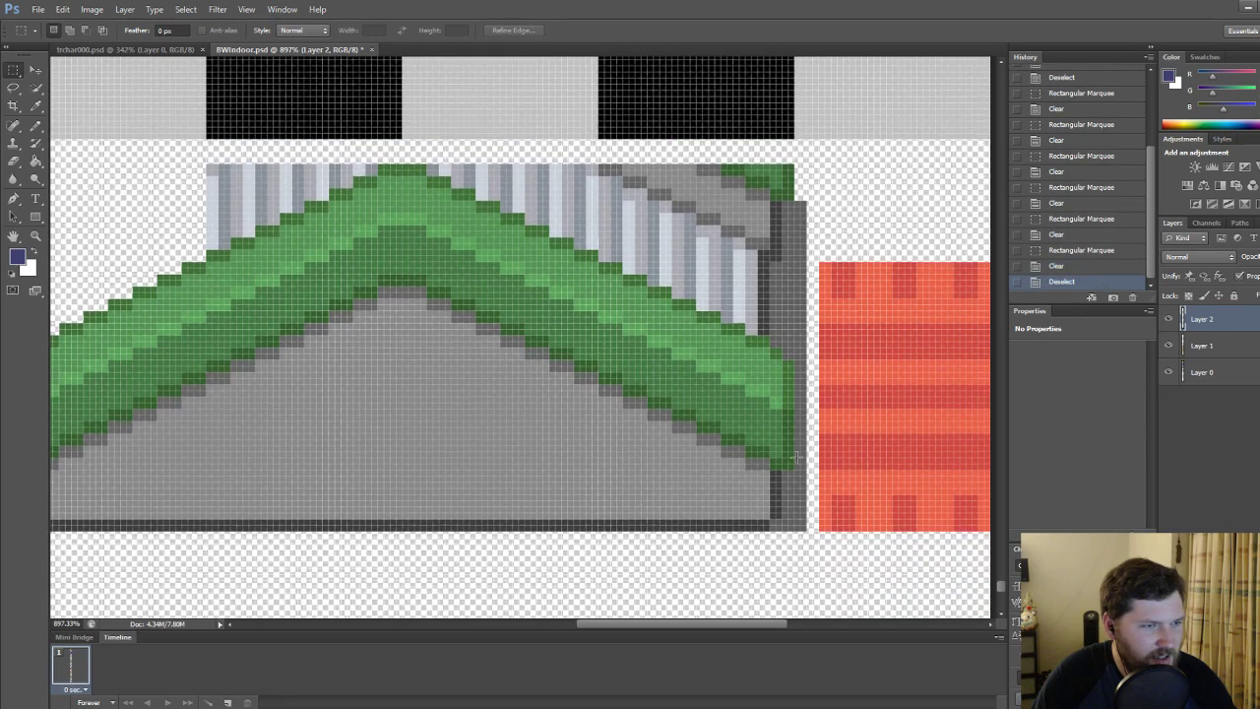
drag(758, 624, 832, 624)
drag(740, 559, 467, 150)
key(Delete)
key(ctrl+d)
Clear the baluster rows above the left slope of the lower green railing, working down from the peak.
drag(654, 622, 521, 622)
drag(430, 150, 644, 175)
key(Delete)
drag(413, 150, 620, 187)
key(Delete)
mouse_move(378, 155)
mouse_down()
mouse_move(637, 187)
mouse_move(377, 177)
mouse_up()
key(Delete)
drag(568, 207, 568, 208)
key(Delete)
drag(308, 175, 546, 225)
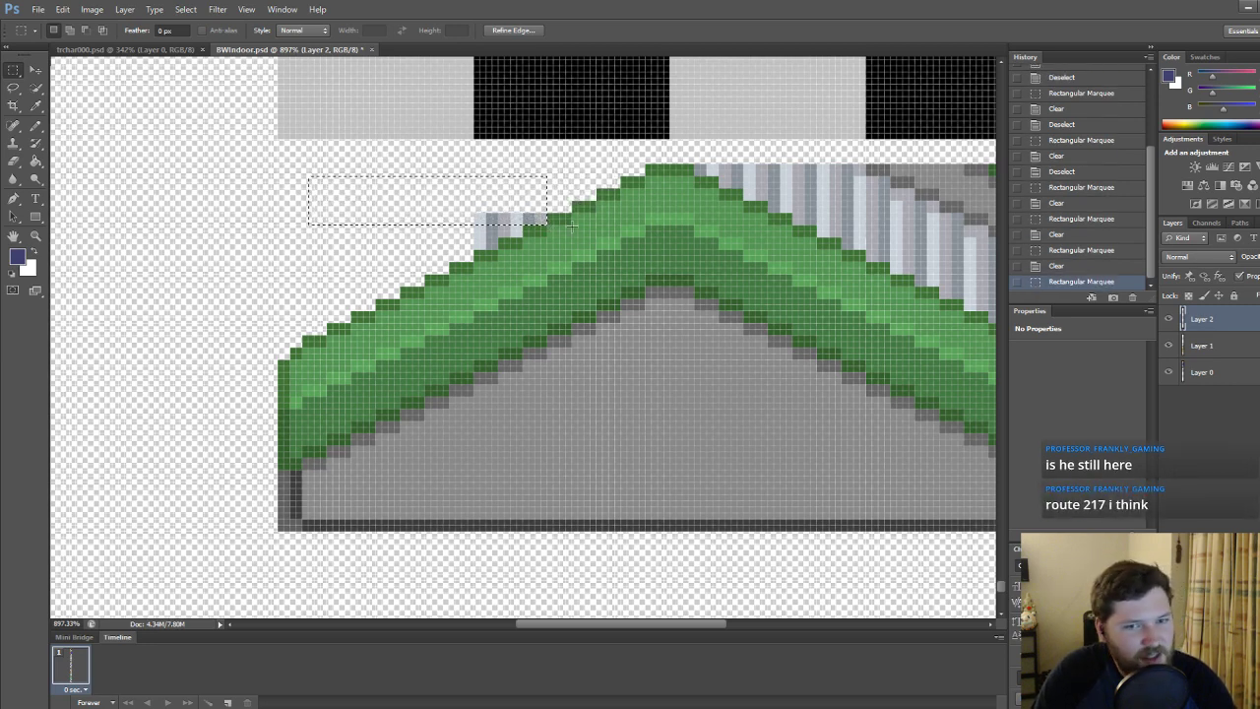
key(Delete)
Erase the last baluster pixels left above the middle of the left slope.
key(ctrl+d)
drag(430, 207, 522, 237)
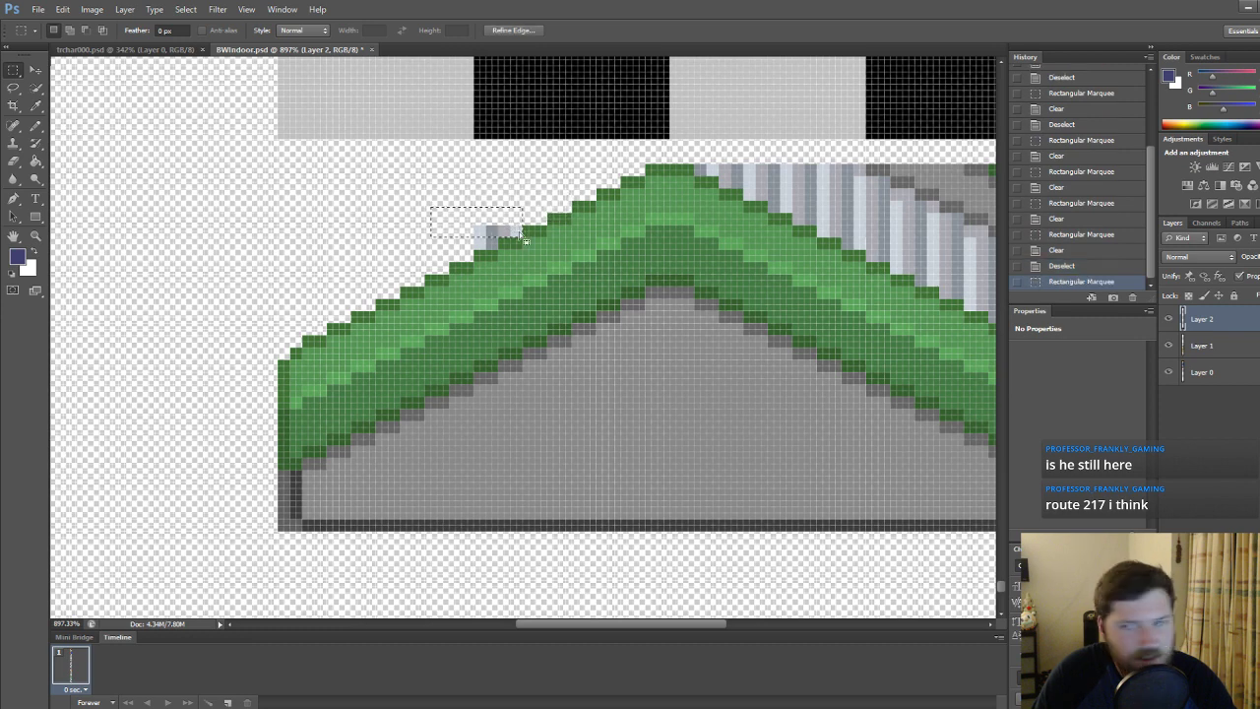
key(ctrl+d)
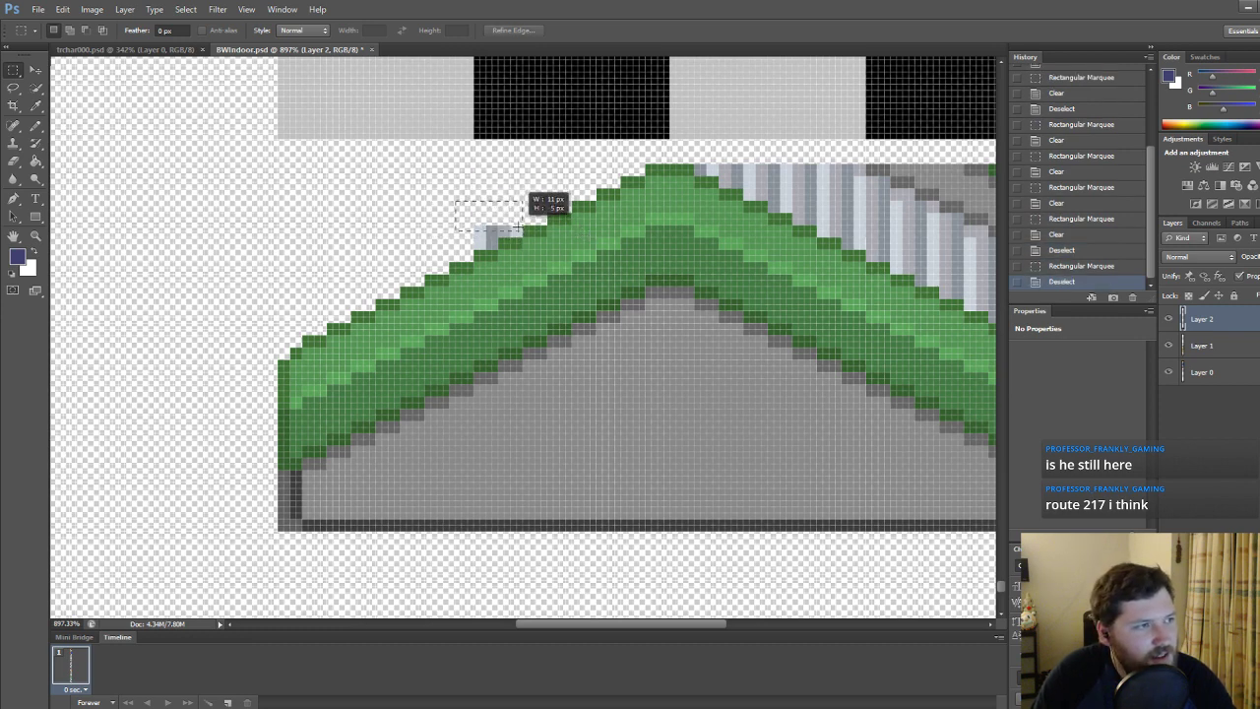
drag(520, 233, 522, 236)
key(Delete)
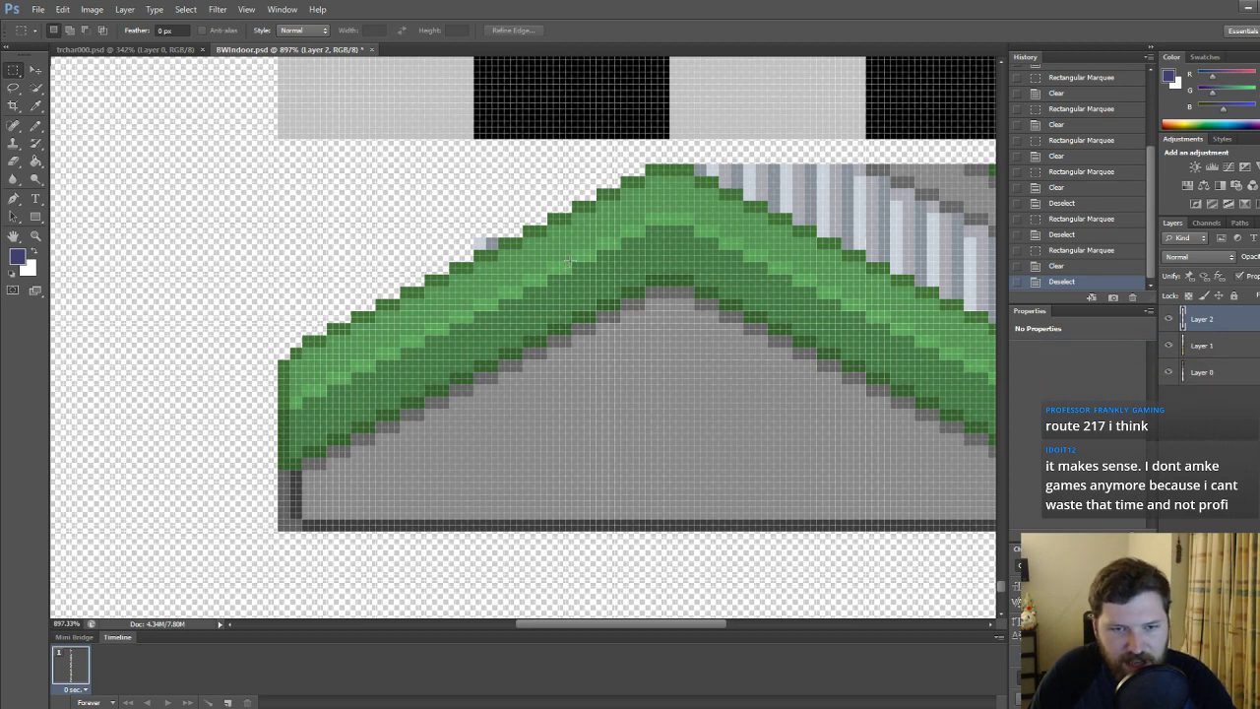
drag(471, 229, 502, 250)
key(Delete)
key(ctrl+d)
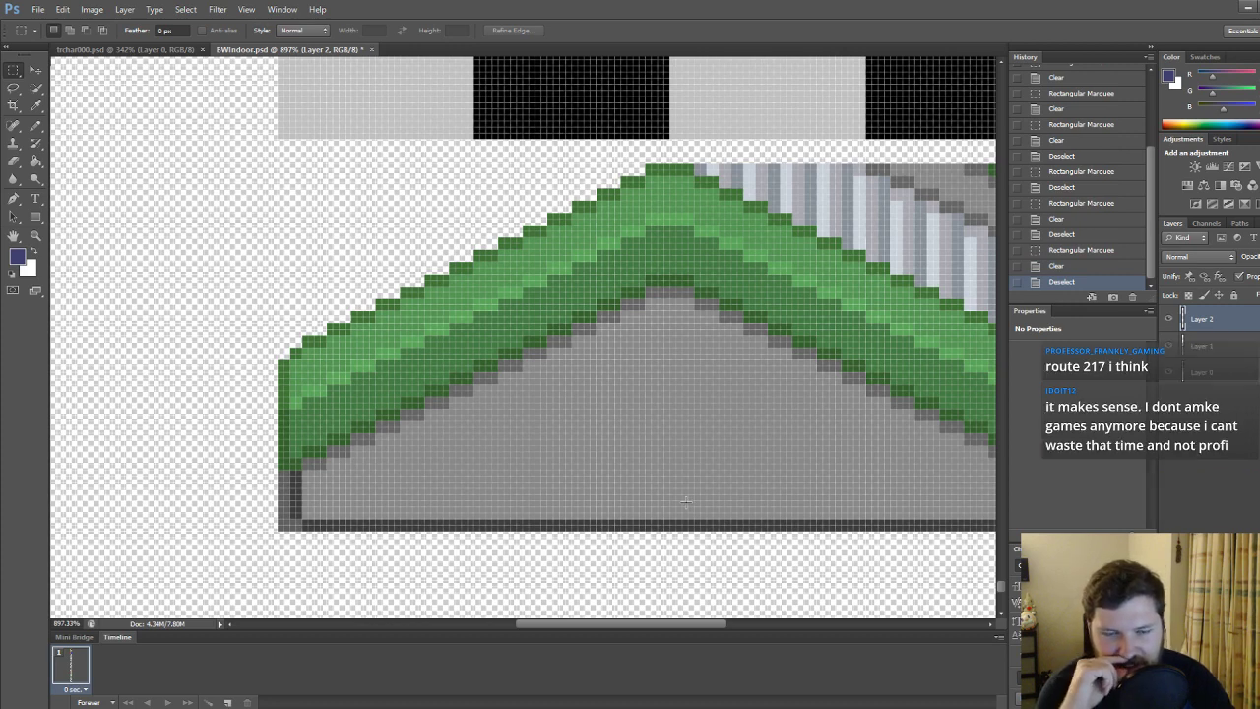
Clear the upper railing and baluster rows right of the peak, following the stepped edge of the right slope.
drag(701, 624, 755, 624)
drag(870, 168, 445, 169)
key(Delete)
drag(894, 146, 471, 187)
key(Delete)
drag(925, 146, 484, 201)
key(Delete)
drag(940, 167, 502, 188)
key(Delete)
click(903, 179)
drag(904, 179, 527, 221)
key(Delete)
Clear the grey post, rail remnants and outer balusters above the lower end of the right slope.
drag(870, 189, 792, 358)
key(Delete)
drag(901, 165, 779, 341)
key(Delete)
drag(939, 157, 558, 236)
key(Delete)
click(860, 286)
drag(906, 189, 729, 315)
key(Delete)
key(Delete)
Clear the remaining balusters above the right slope column by column, working up from its lower end.
click(888, 199)
drag(825, 192, 705, 295)
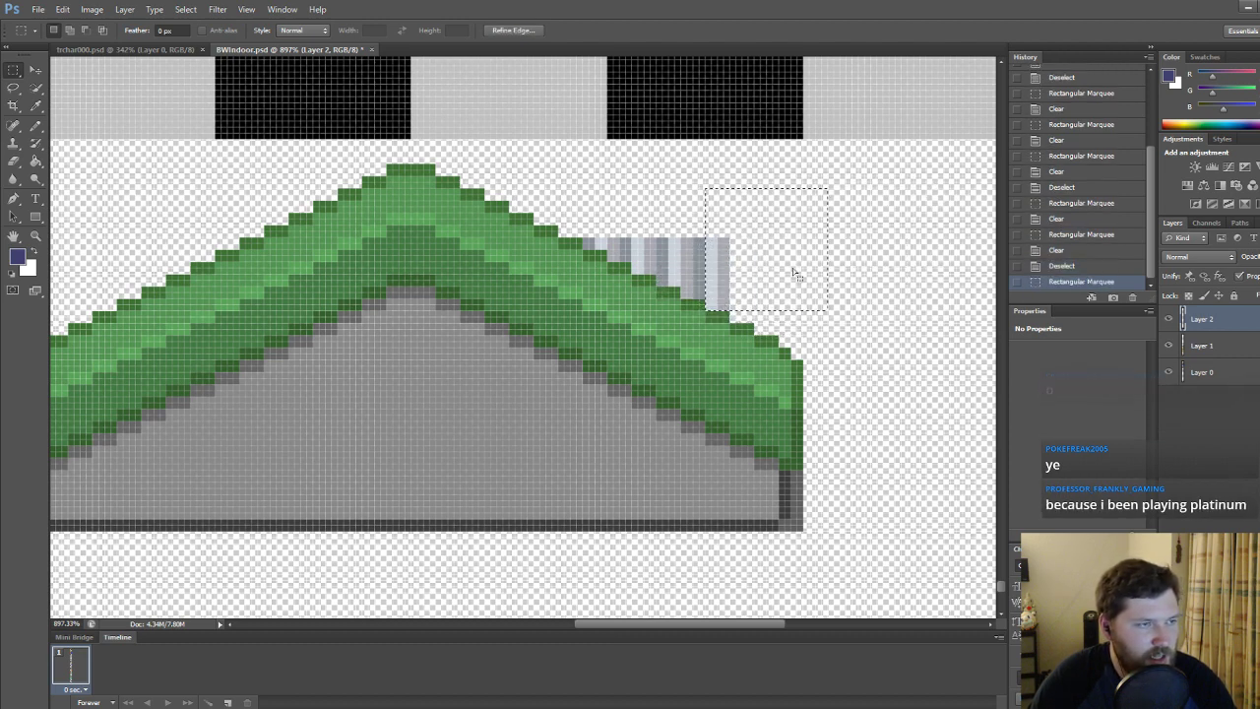
key(Delete)
click(896, 213)
drag(801, 198, 680, 301)
key(Delete)
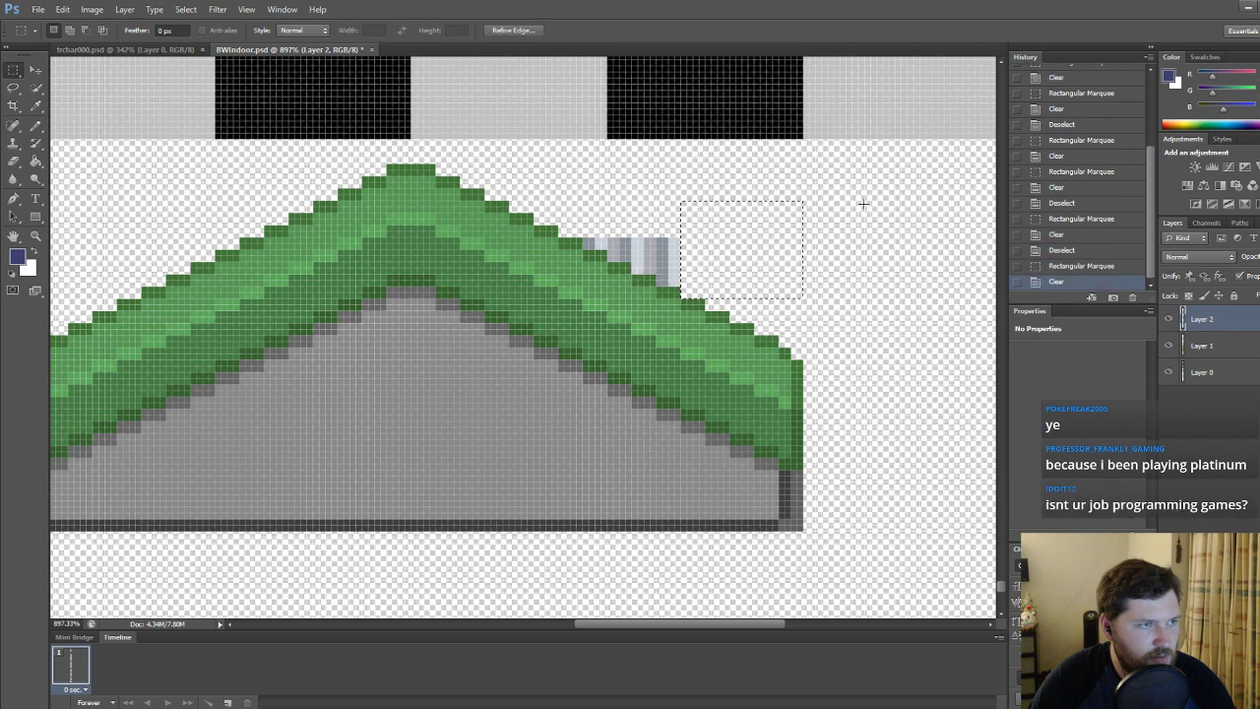
drag(870, 201, 656, 279)
key(Delete)
drag(685, 225, 633, 271)
key(Delete)
Remove the last baluster pixels above the middle of the right slope and clear the selection.
drag(700, 178, 578, 248)
key(Delete)
click(644, 225)
key(Delete)
key(ctrl+z)
click(743, 194)
drag(746, 189, 584, 249)
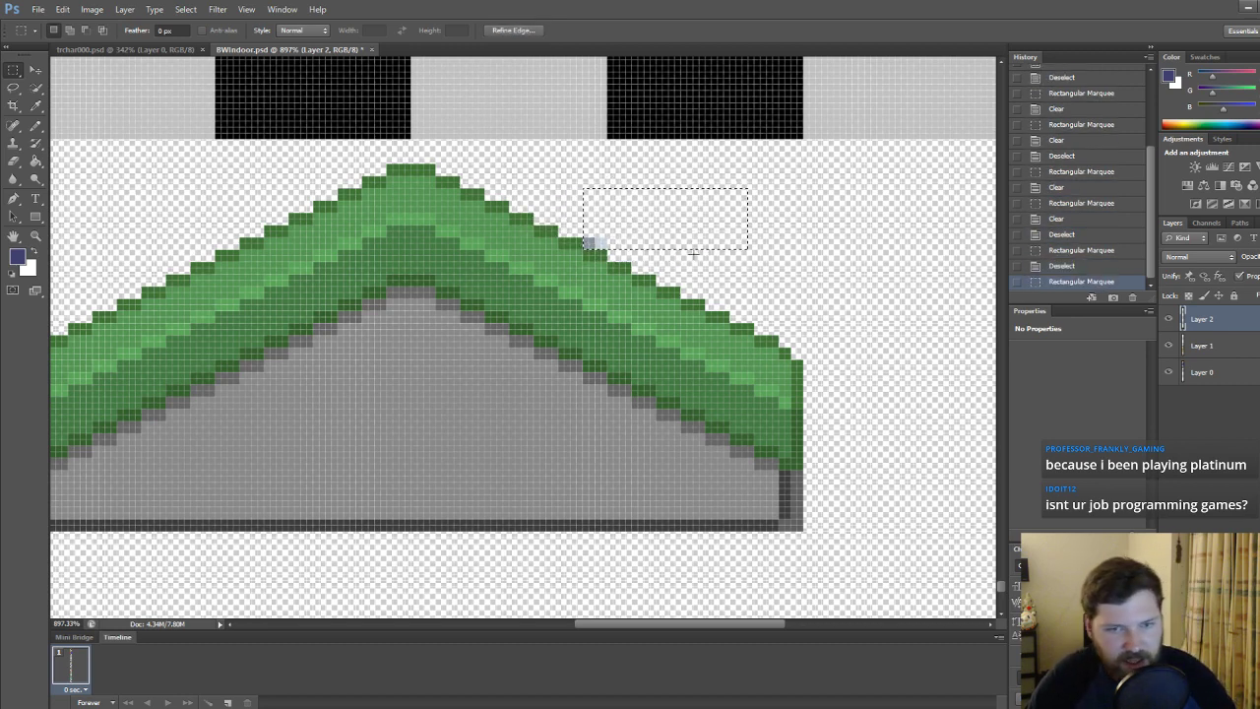
key(Delete)
click(771, 263)
Save the tileset as BWIndoor.png in the Tilesets folder in PNG format, replacing the existing file.
alt+scroll(778, 369, down, 4)
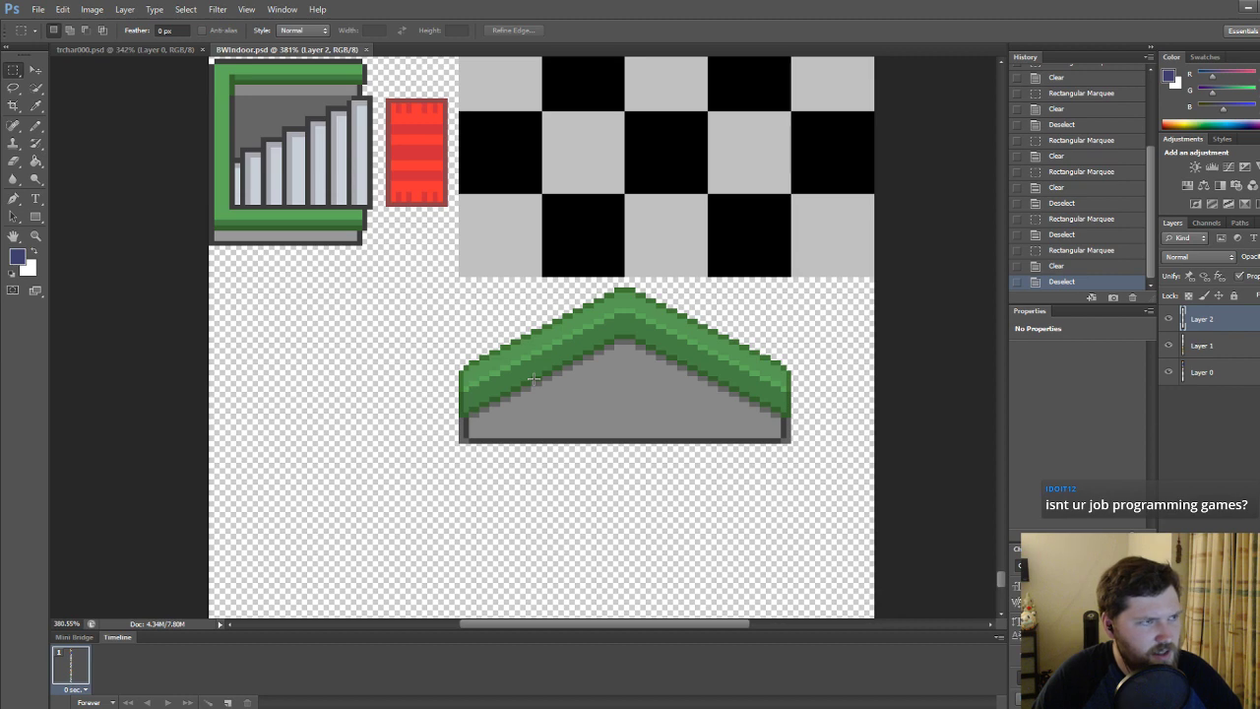
key(shift+ctrl+s)
click(325, 393)
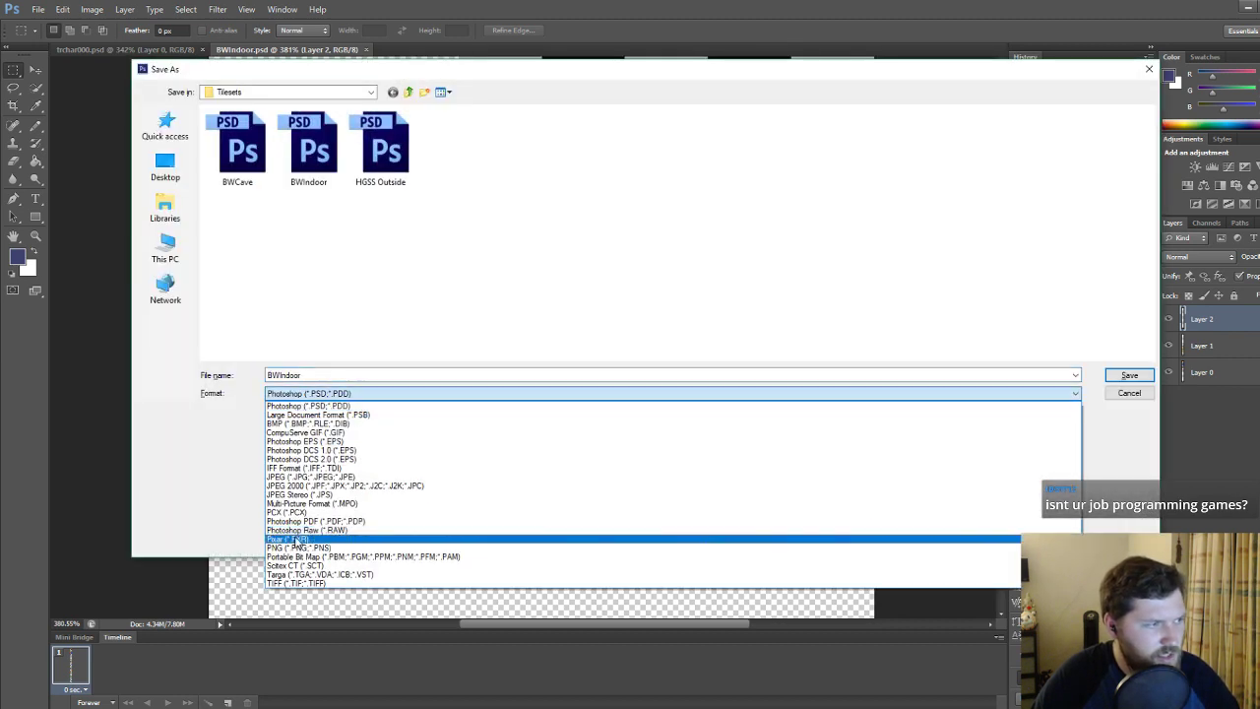
click(296, 547)
click(1129, 375)
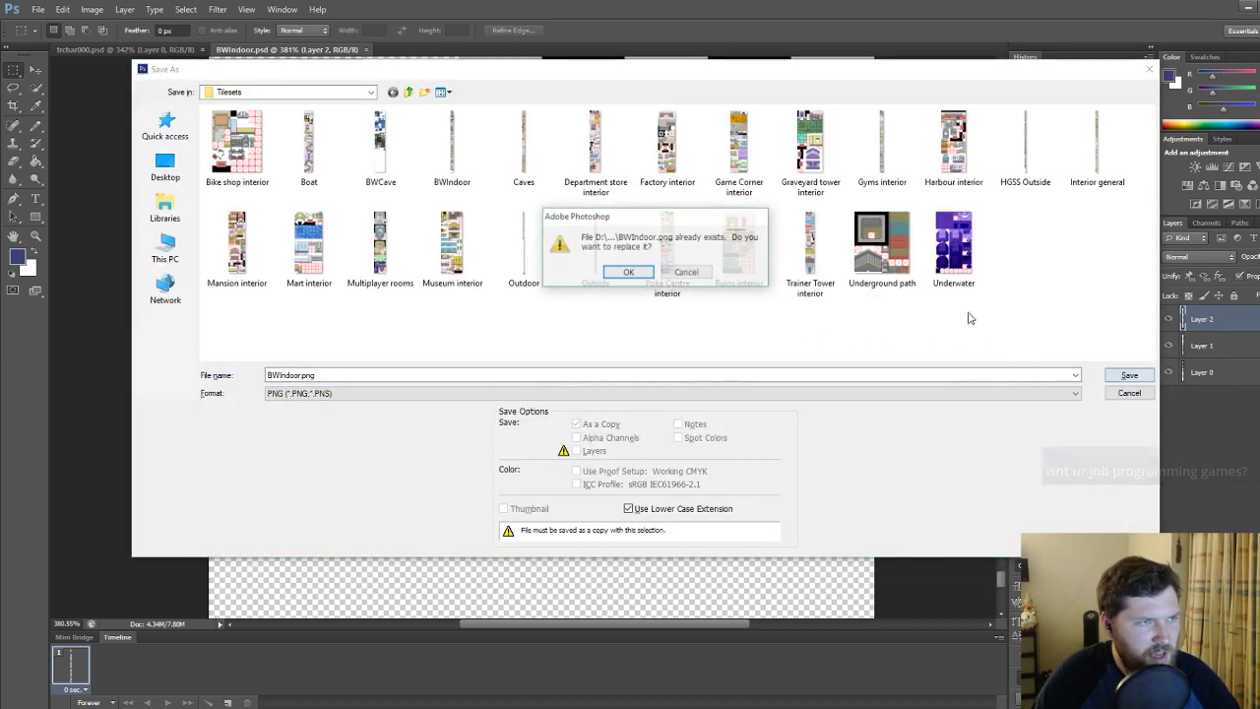
click(628, 271)
click(670, 328)
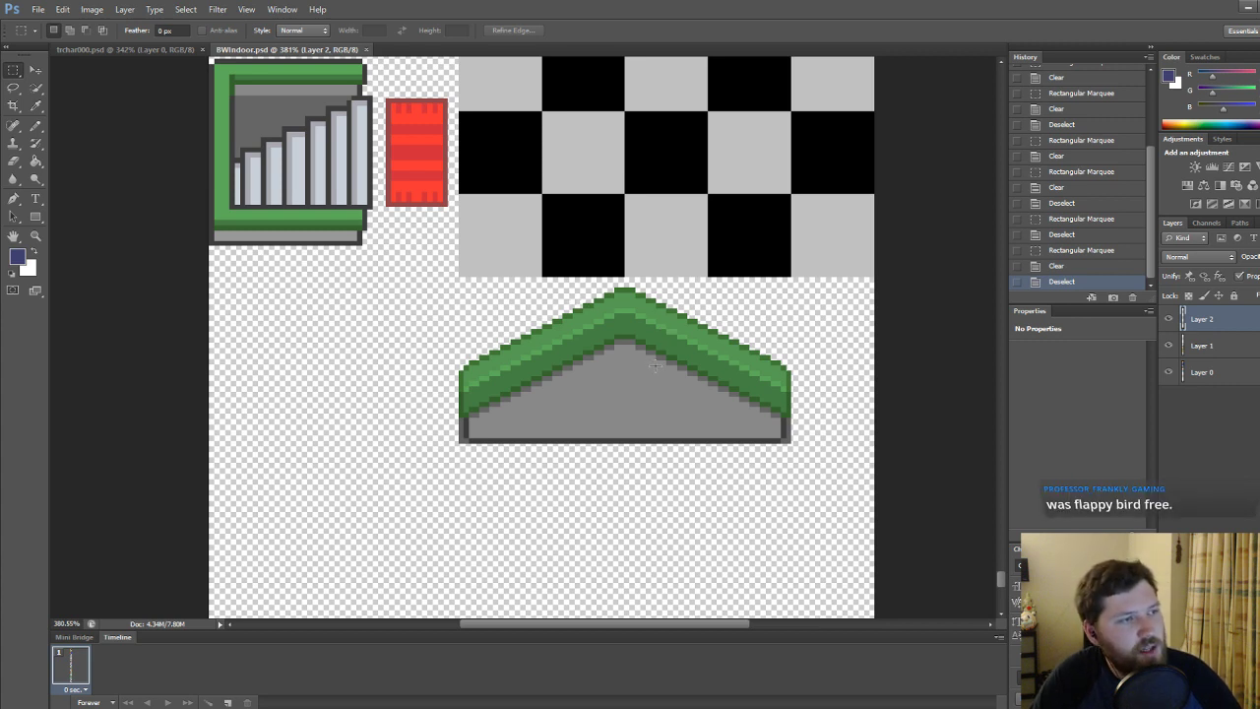
Move the trimmed green railing one tile to the right so it meets the canvas's right edge.
click(39, 73)
drag(718, 352, 798, 357)
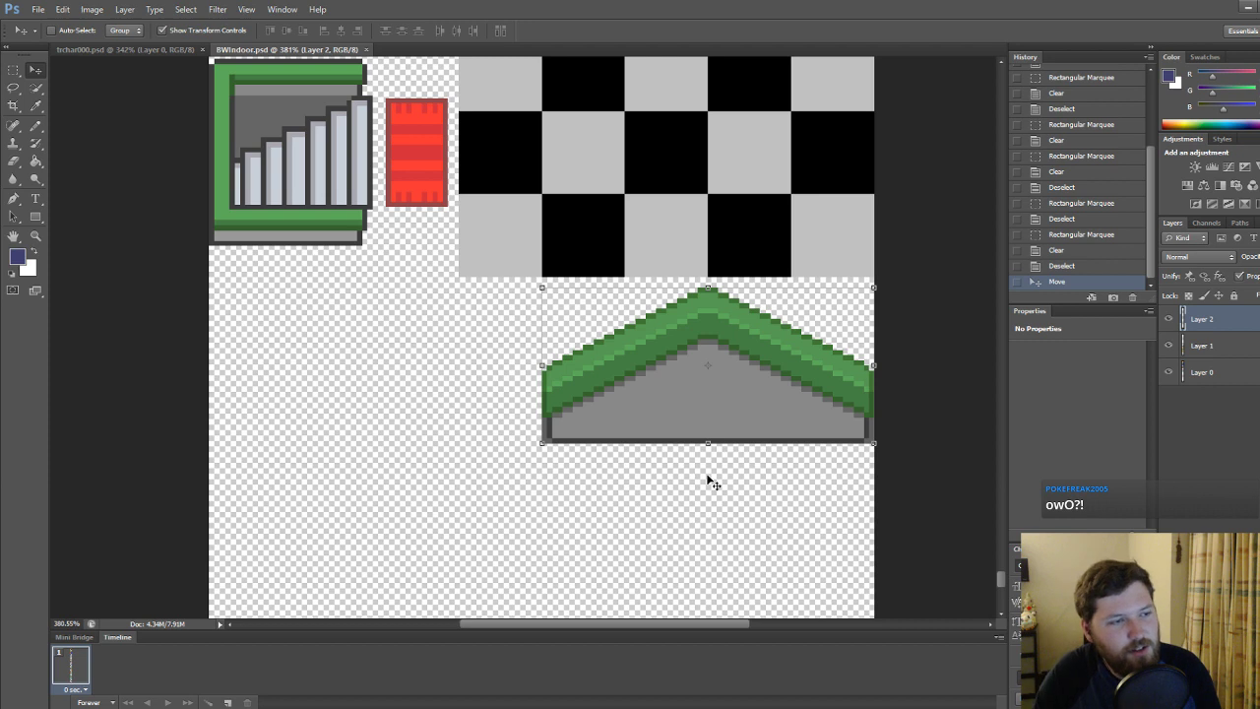
click(22, 67)
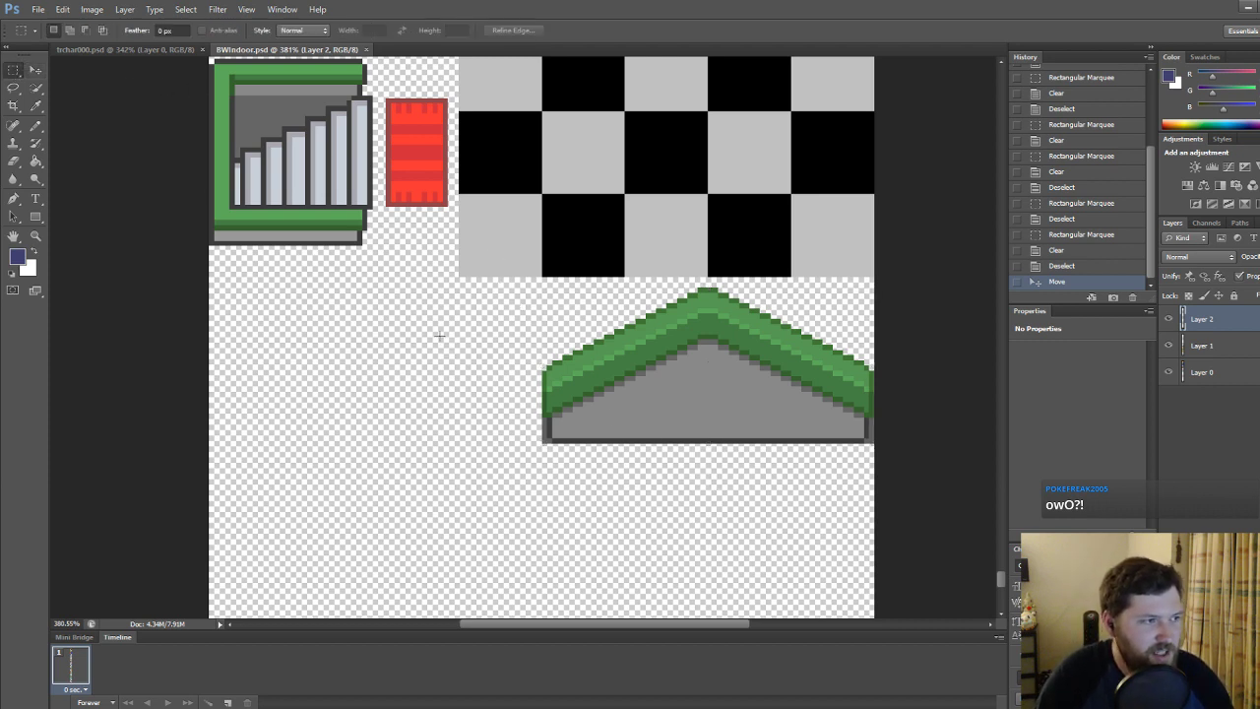
Export the tileset with the repositioned railing over BWIndoor.png in PNG format.
key(ctrl+shift+s)
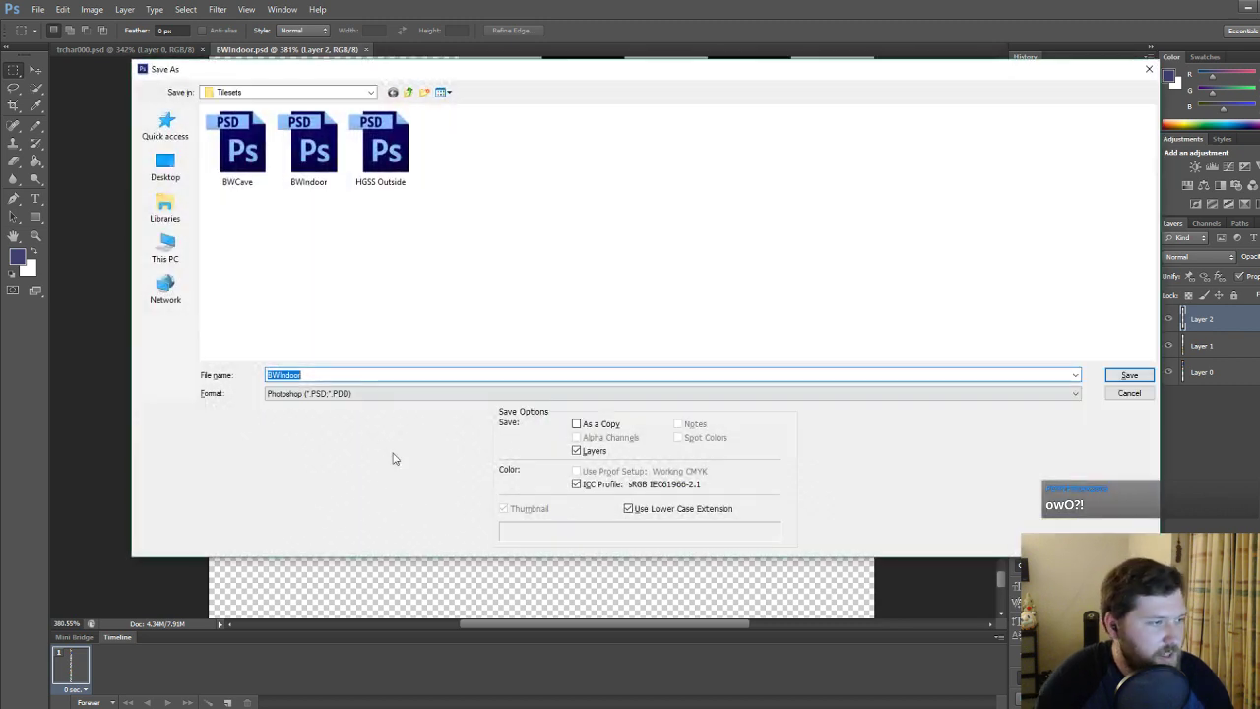
click(414, 392)
click(300, 548)
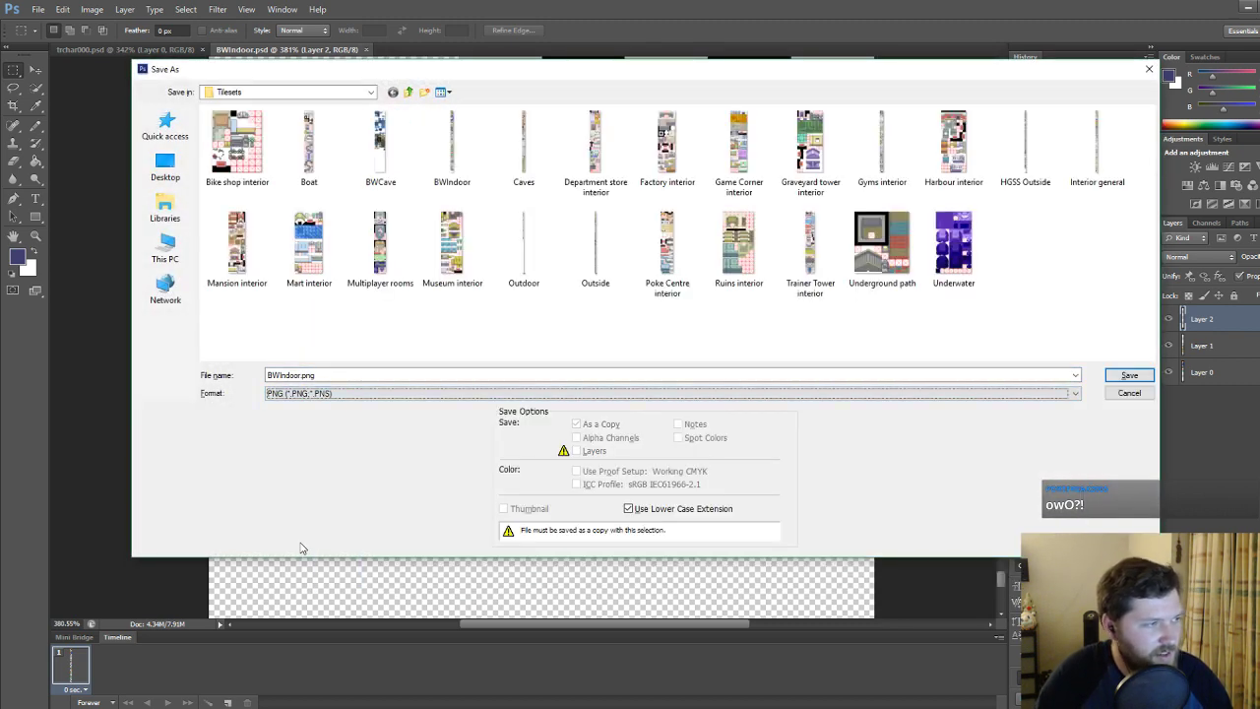
key(Return)
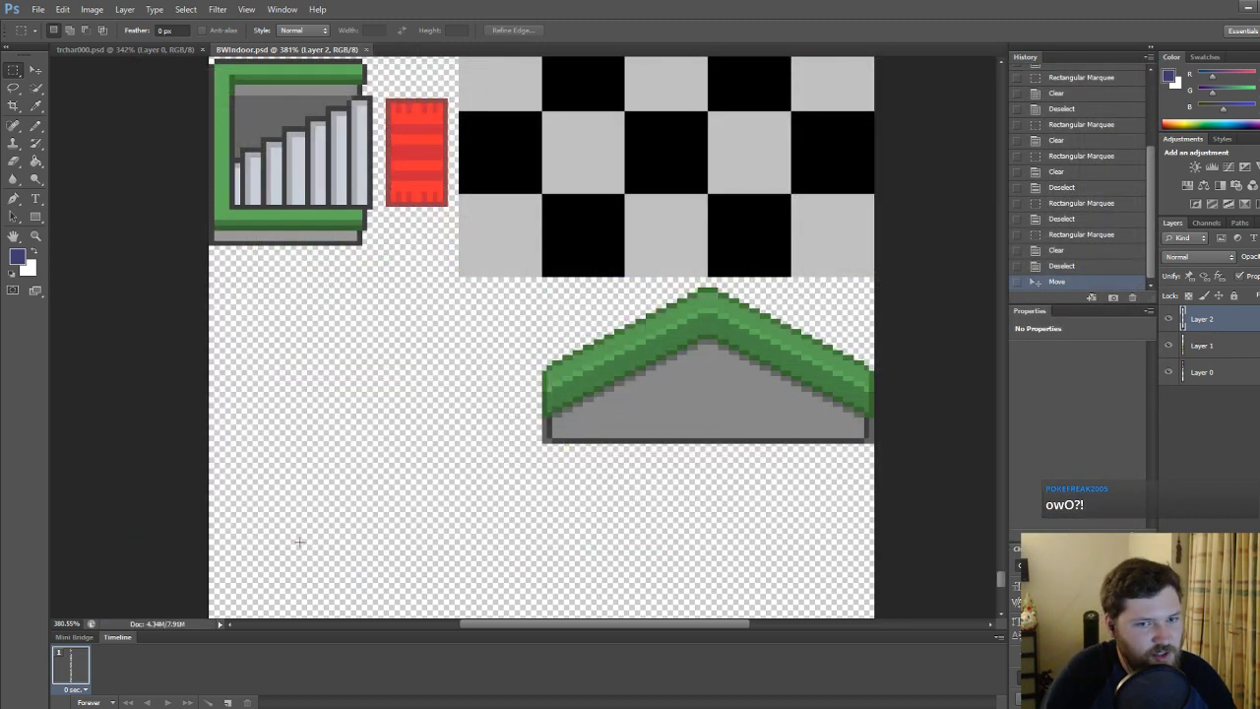
Switch to RPG Maker XP and open the Intro House map at the upstairs room.
key(alt+Tab)
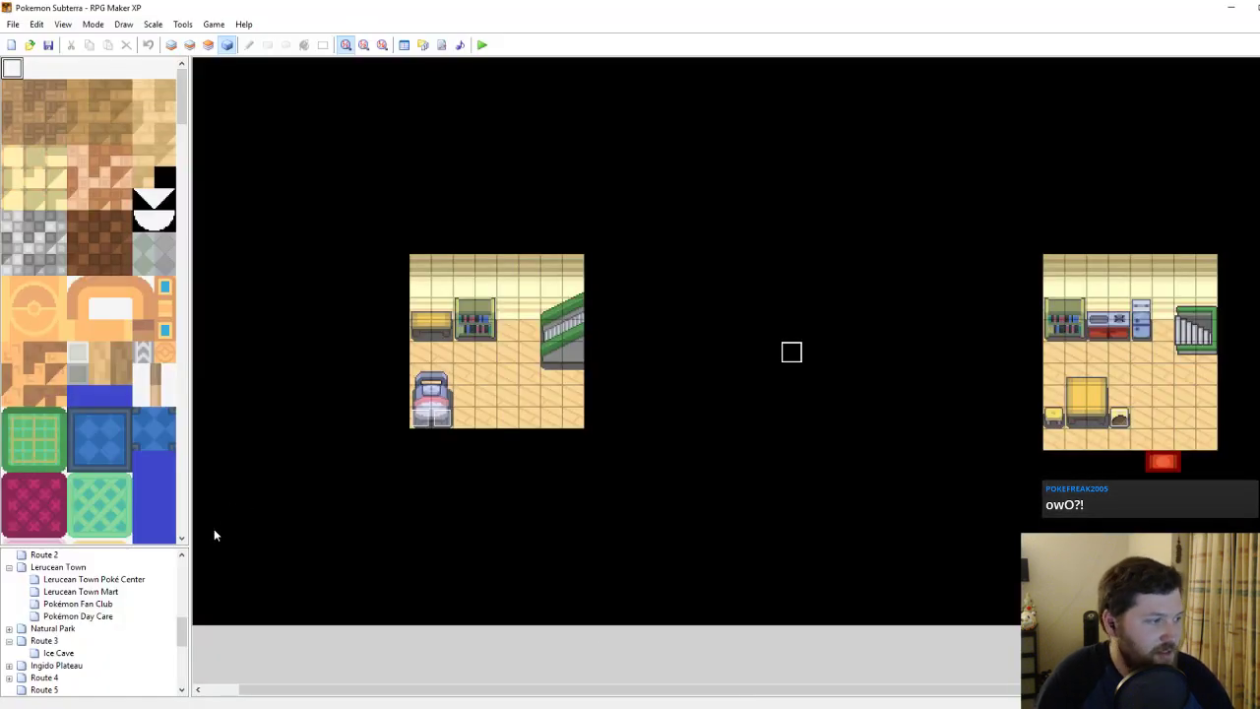
scroll(81, 650, down, 5)
click(75, 653)
click(64, 664)
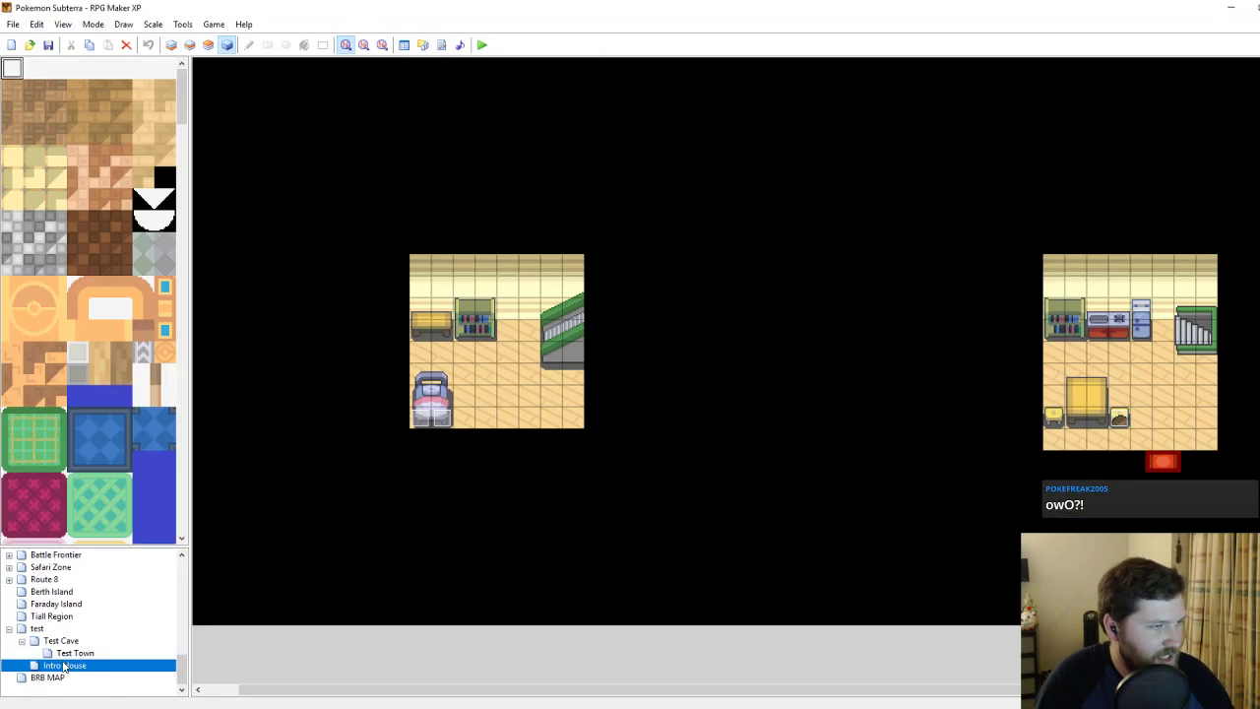
click(508, 376)
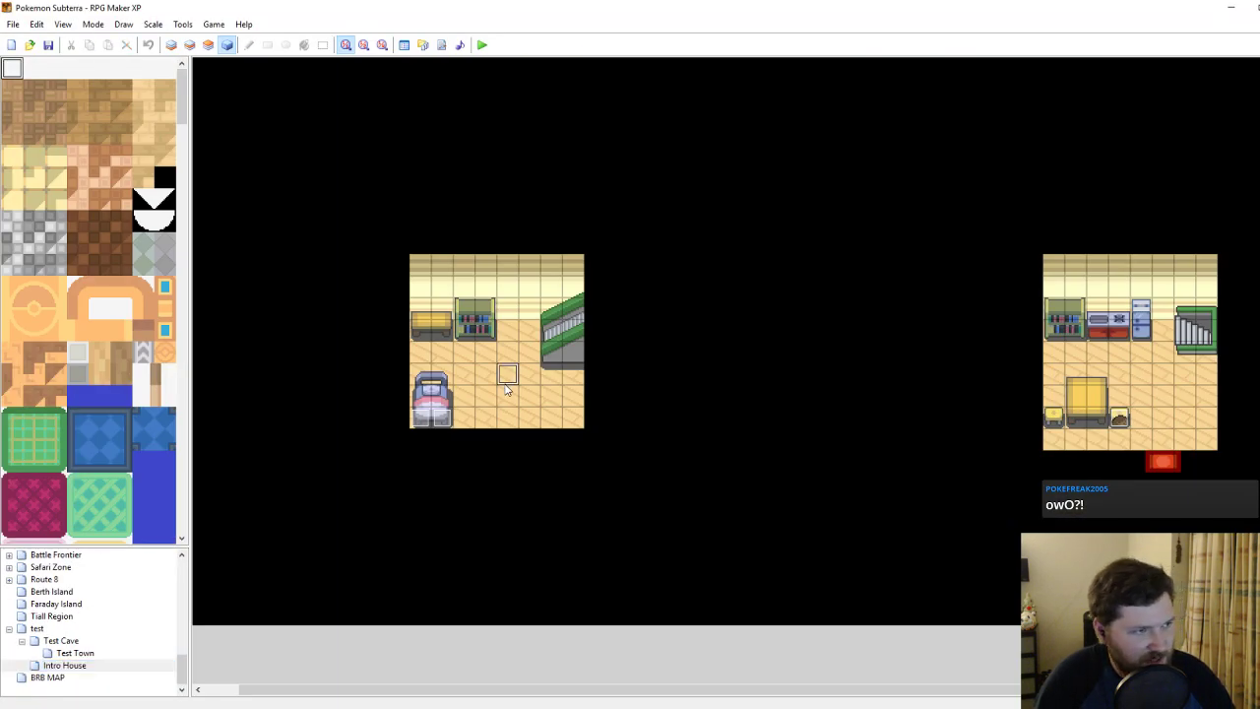
Place the left half of the green railing piece on layer 3 over the lower part of the upstairs staircase.
click(209, 46)
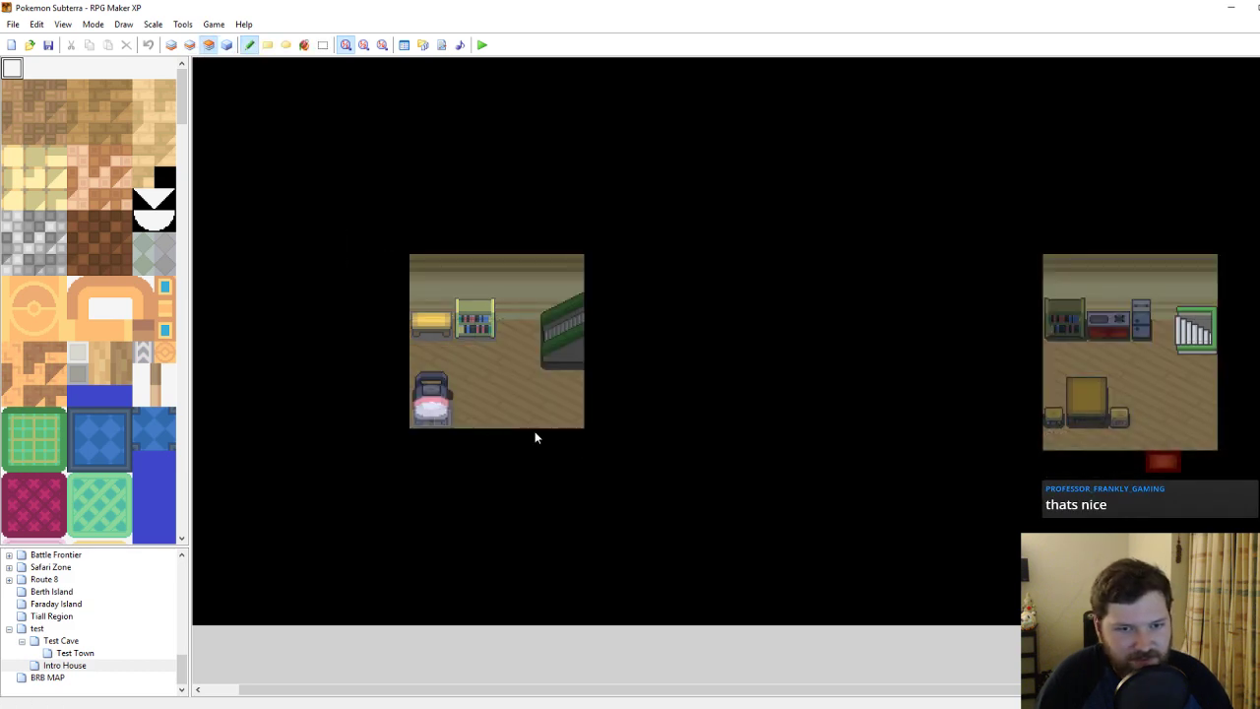
scroll(163, 409, down, 10)
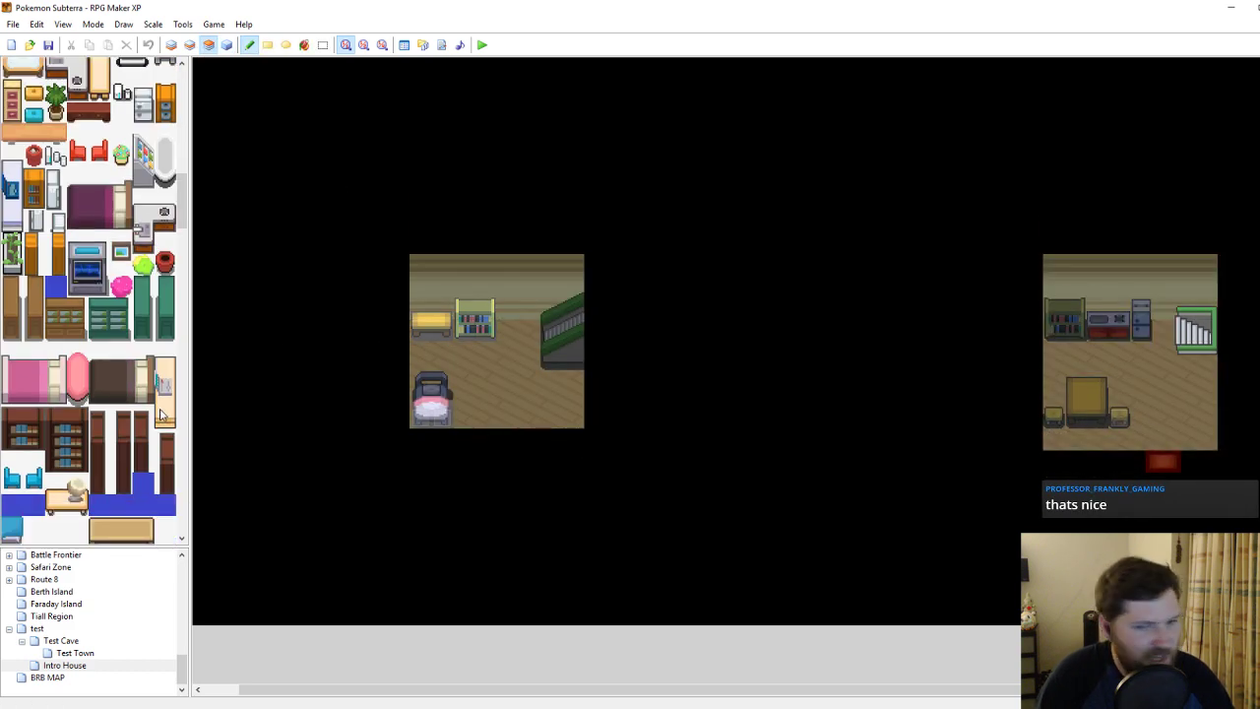
scroll(162, 413, down, 6)
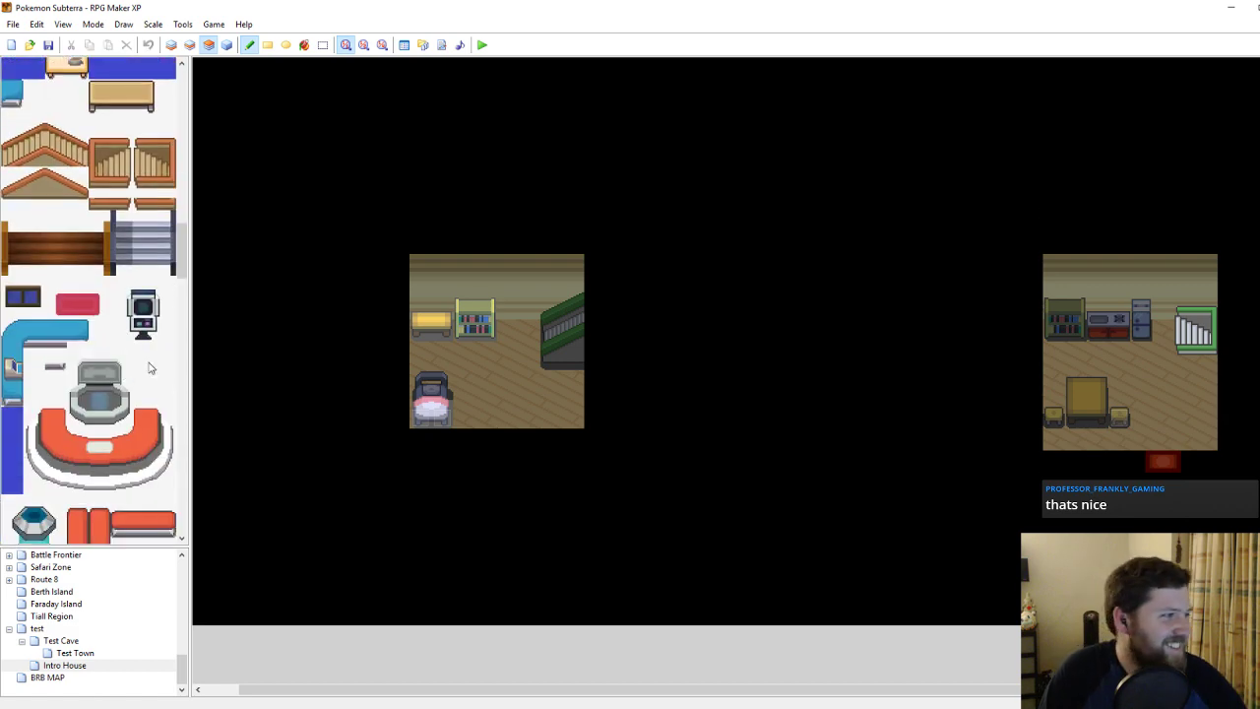
mouse_move(184, 244)
mouse_down()
mouse_move(182, 443)
mouse_move(184, 206)
mouse_move(183, 232)
mouse_up()
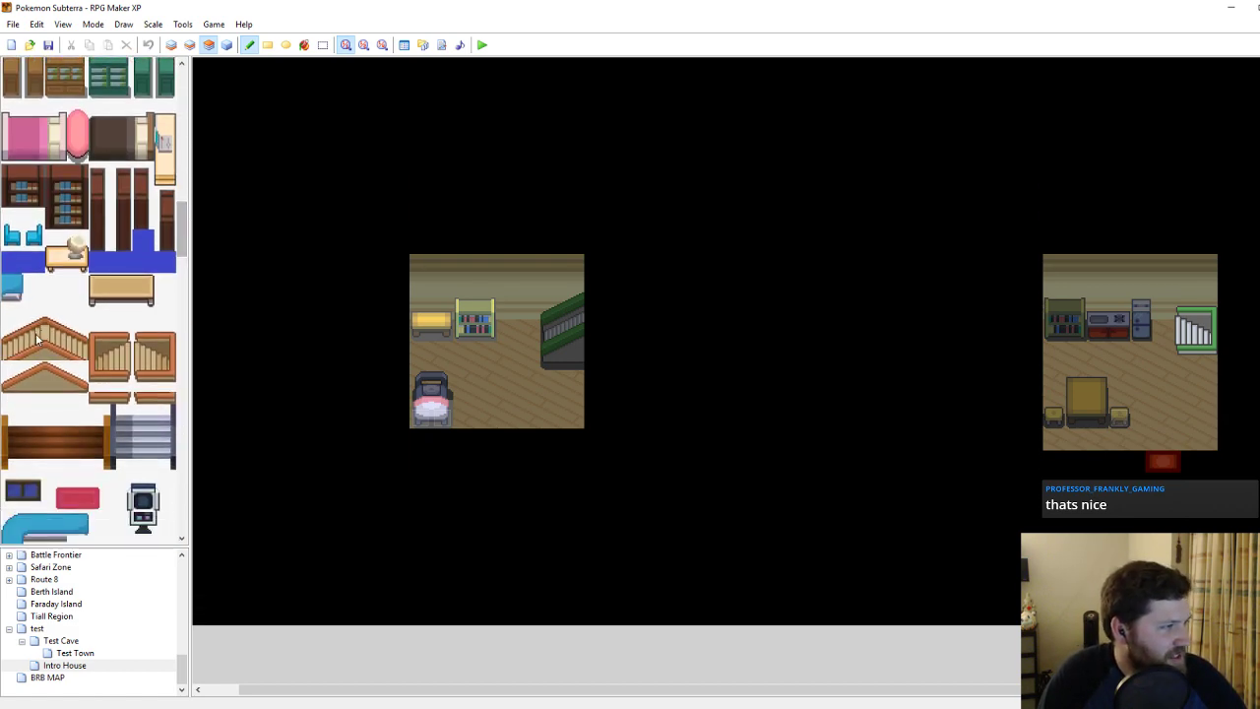
scroll(65, 329, down, 3)
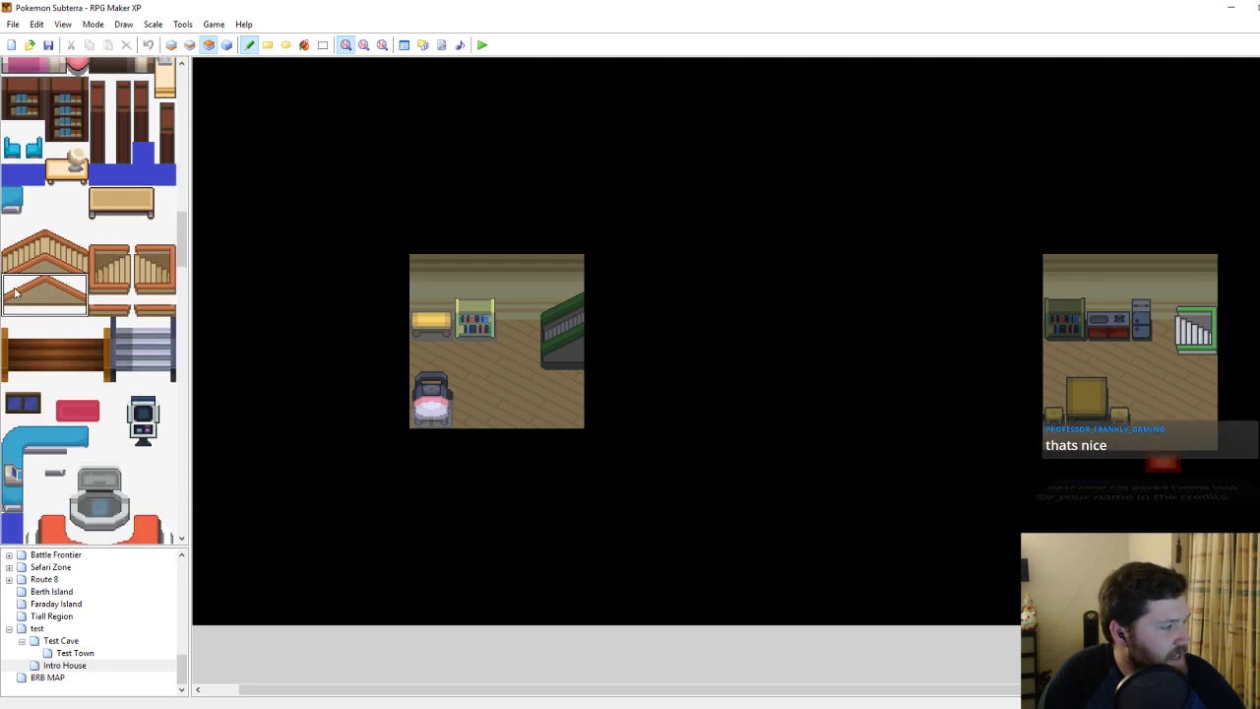
scroll(59, 330, down, 3)
drag(187, 281, 185, 523)
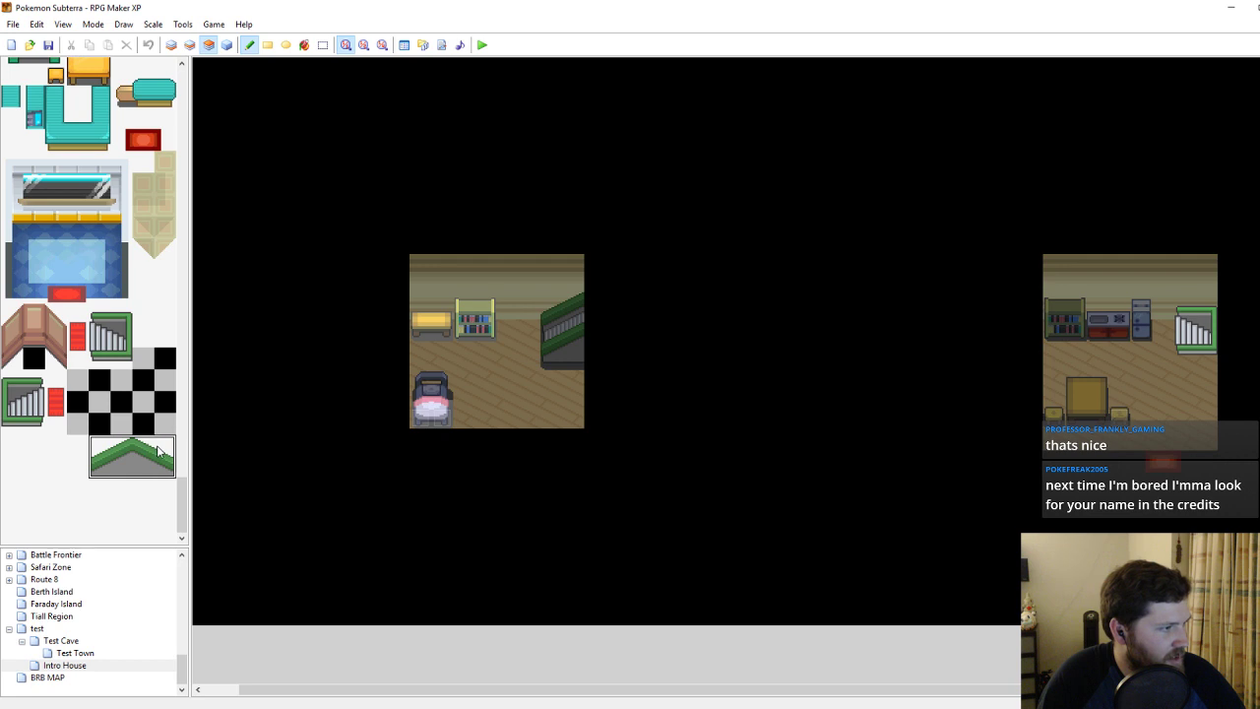
click(124, 471)
drag(126, 473, 102, 450)
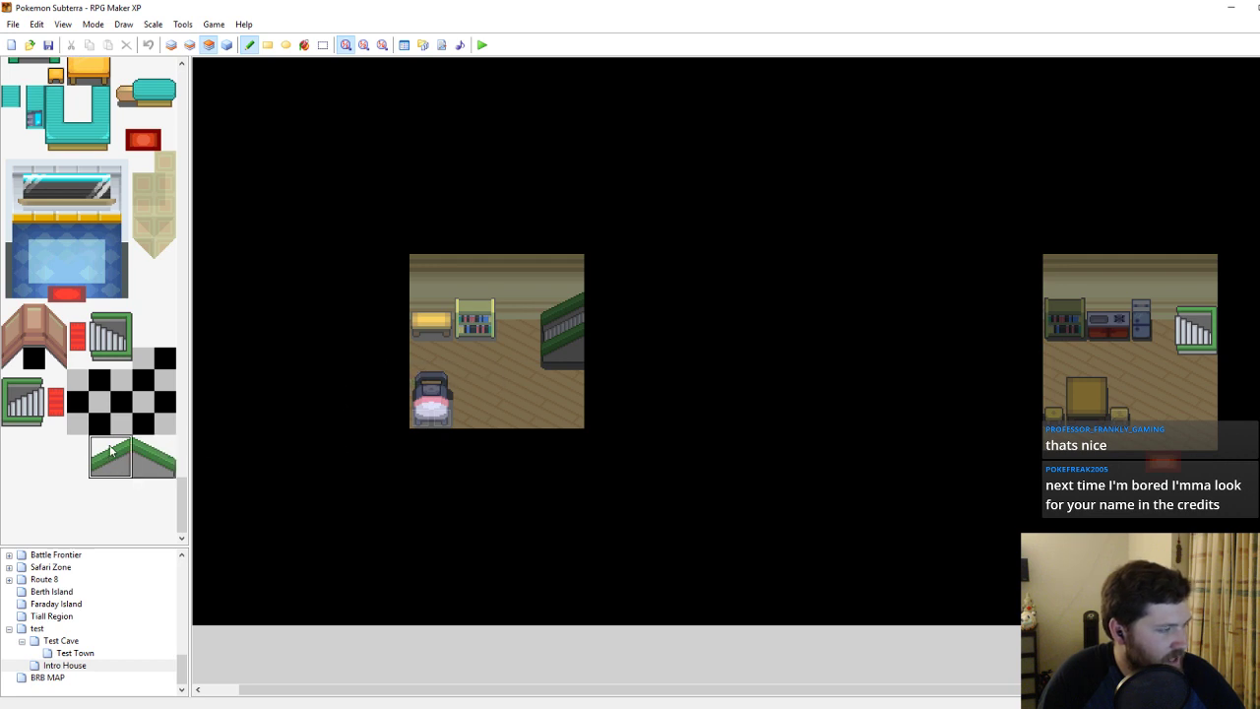
click(550, 322)
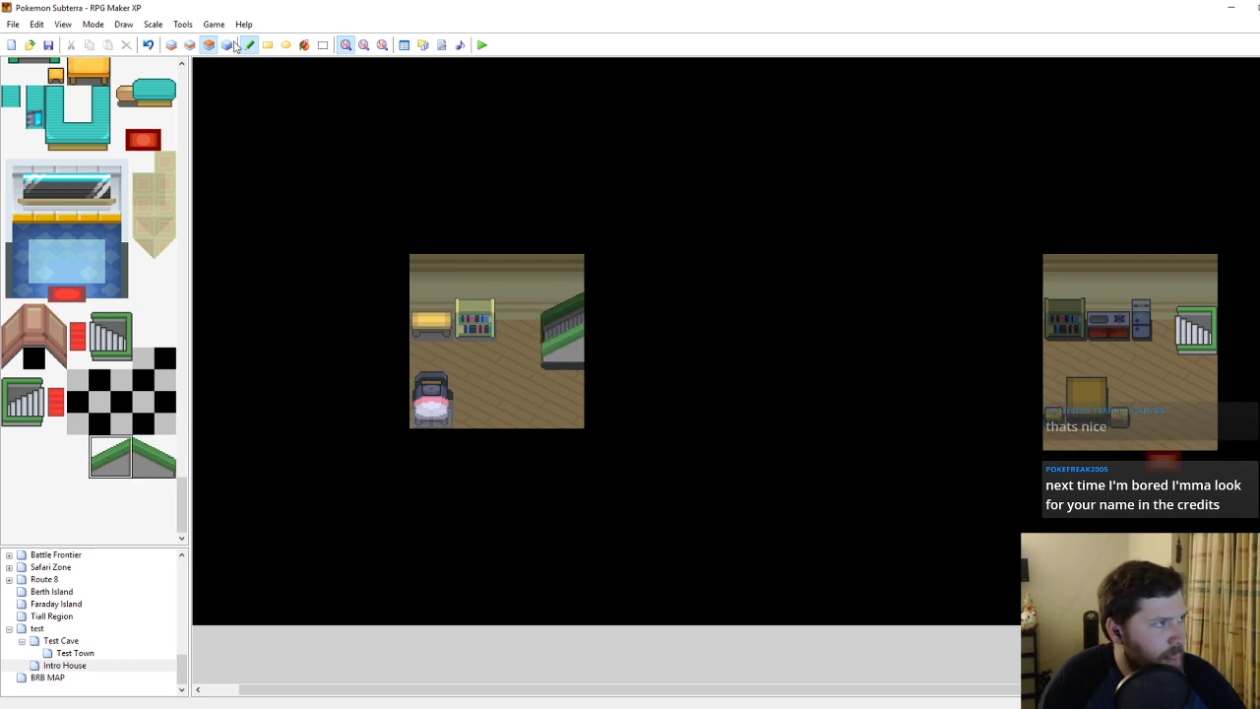
key(F8)
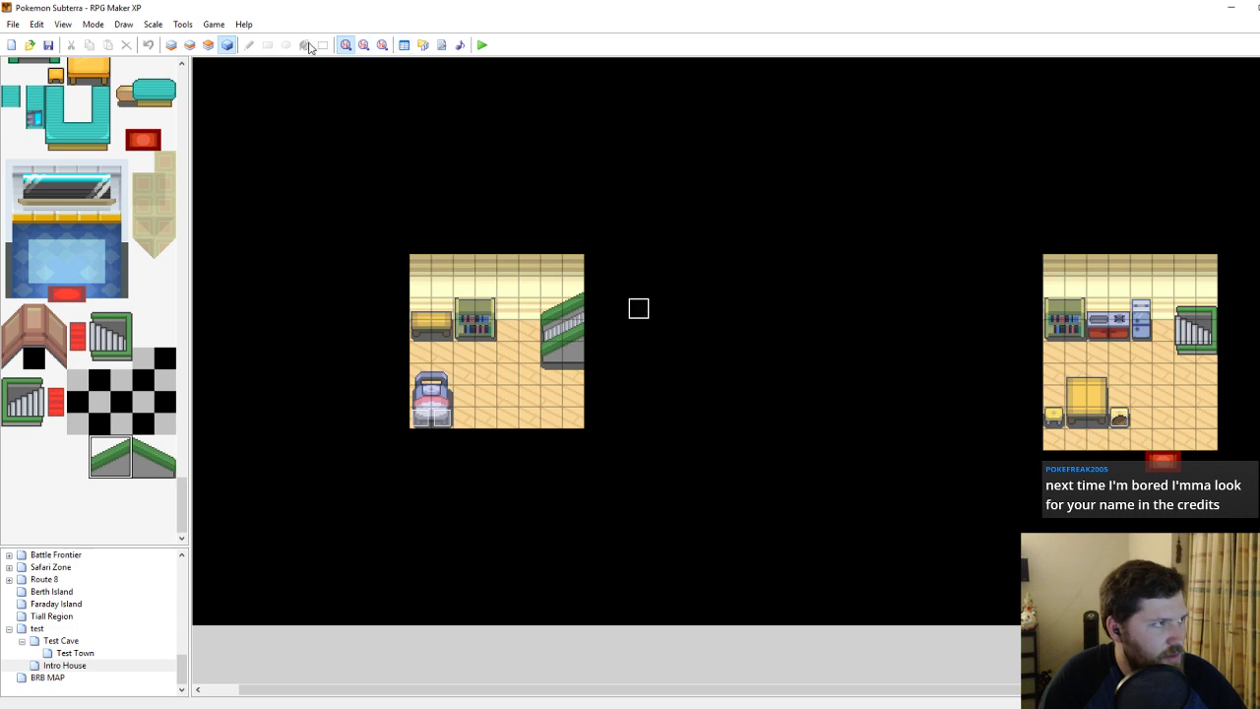
Set the priority of the green railing's four upper tiles to 5 in the HGSS Indoor tileset and apply the change.
click(404, 45)
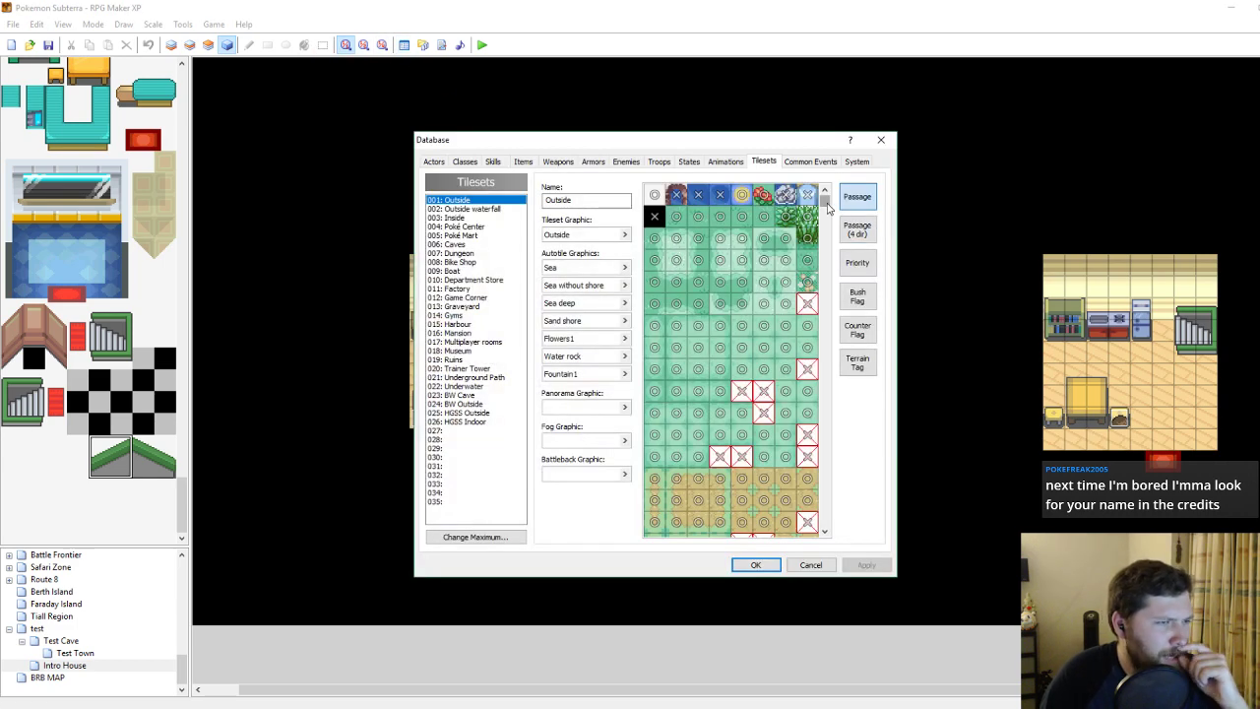
drag(828, 205, 834, 340)
click(476, 422)
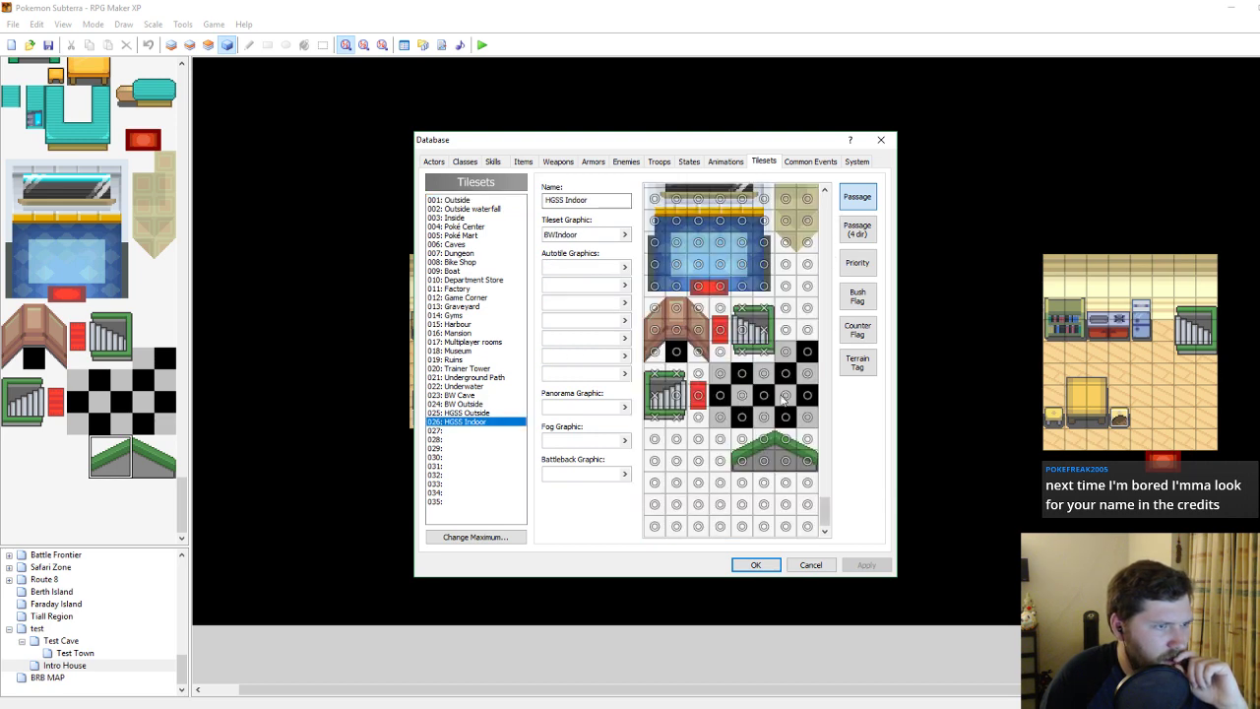
click(857, 262)
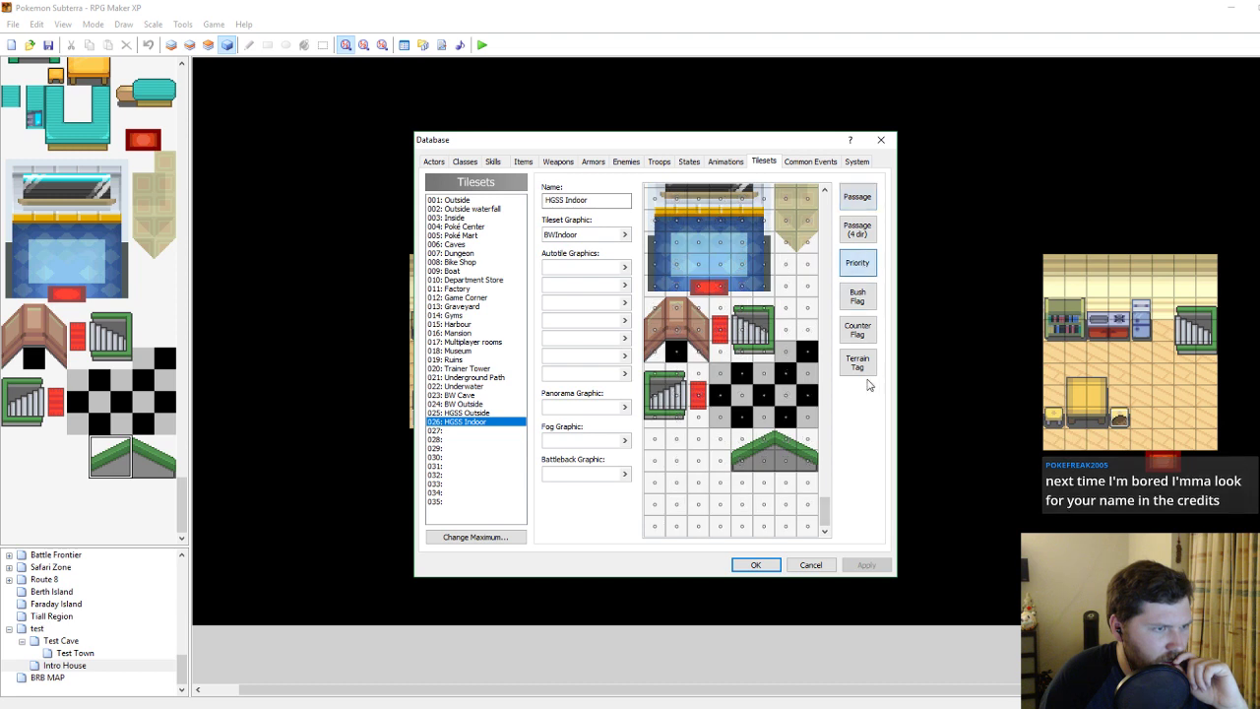
click(764, 439)
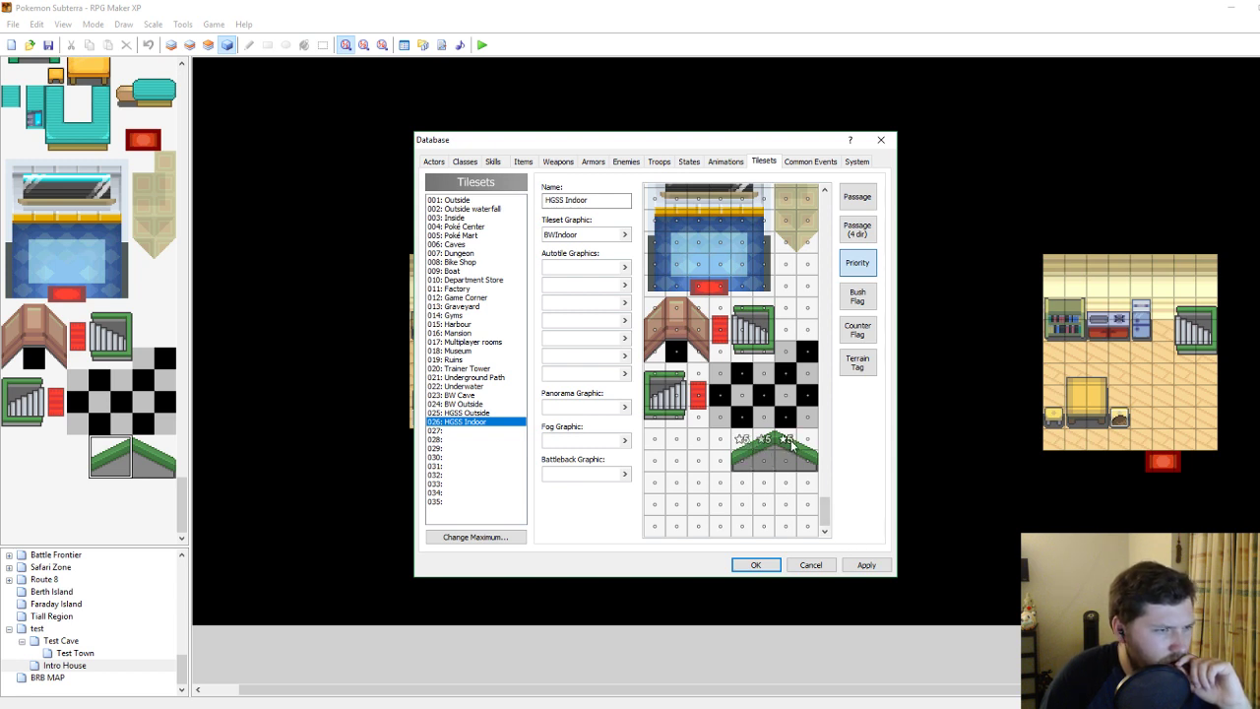
click(866, 565)
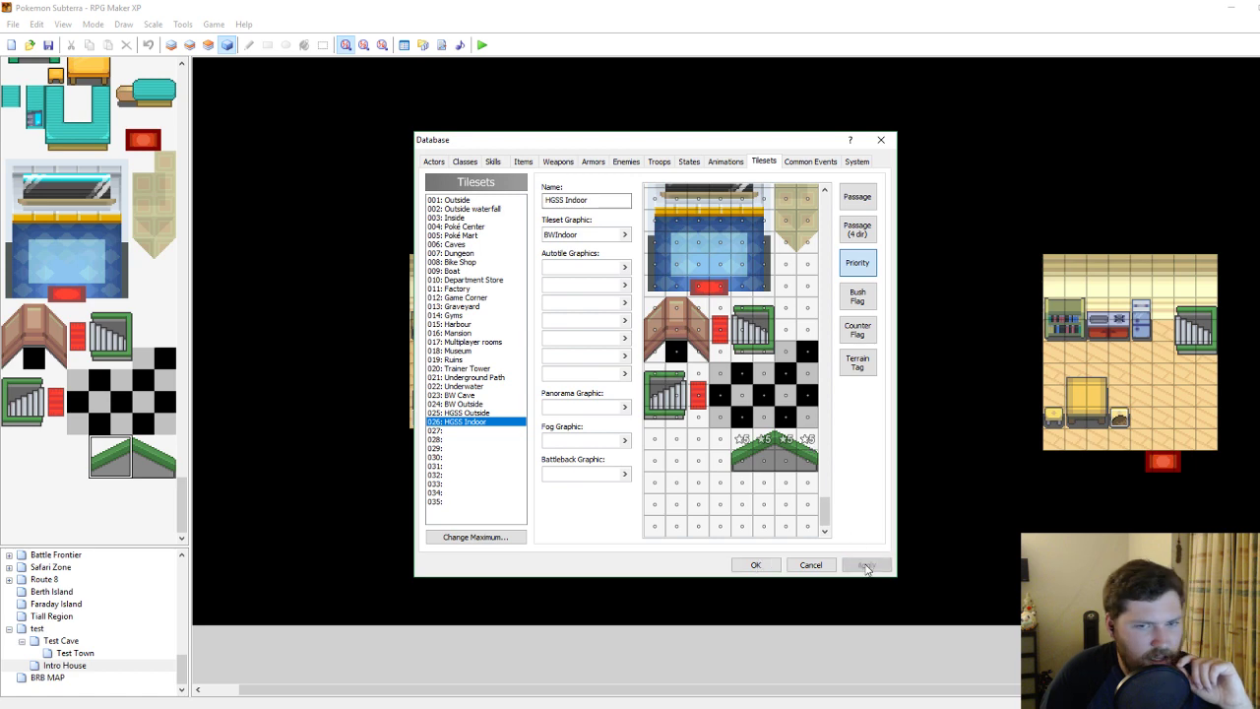
click(754, 567)
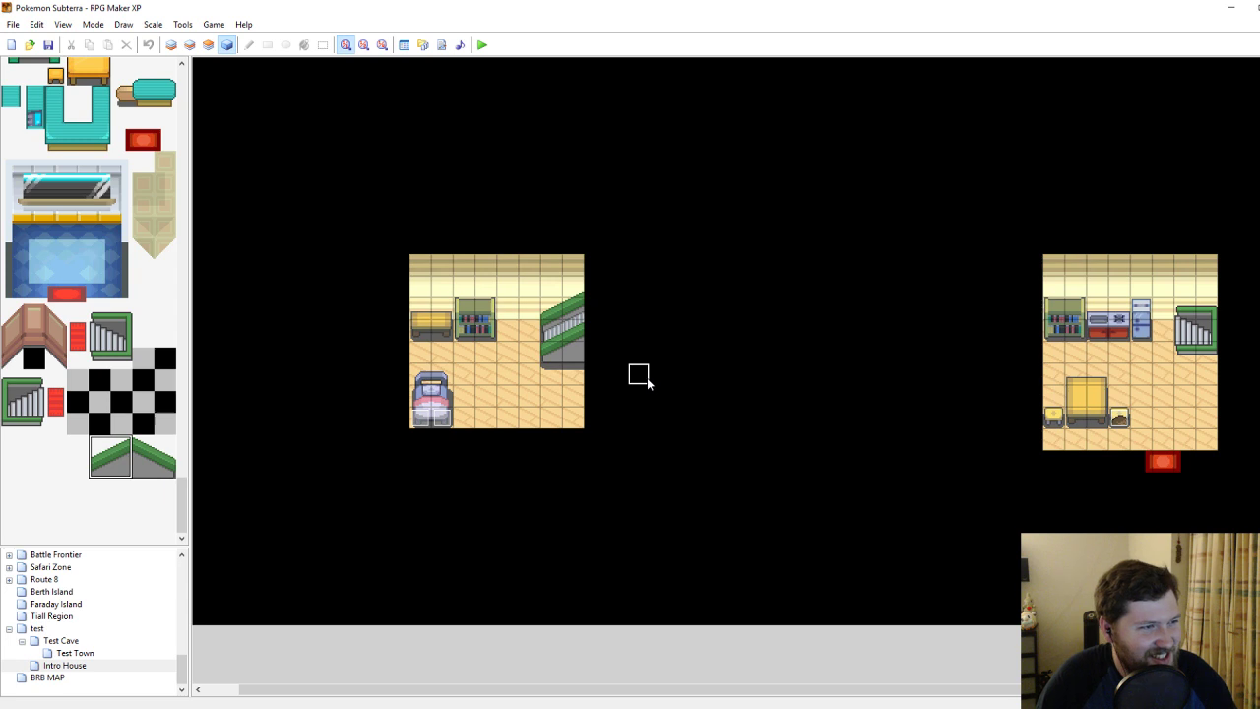
Playtest the game from the Intro House save and walk the character onto the upstairs staircase.
click(208, 45)
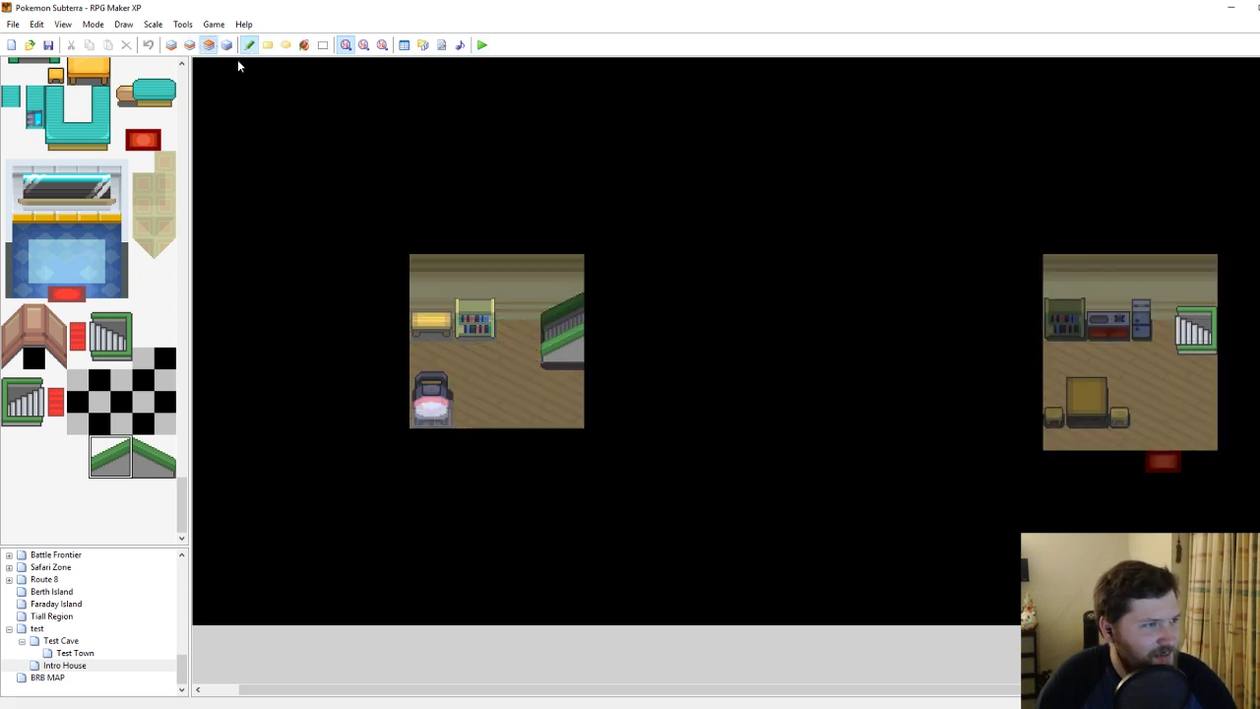
click(480, 45)
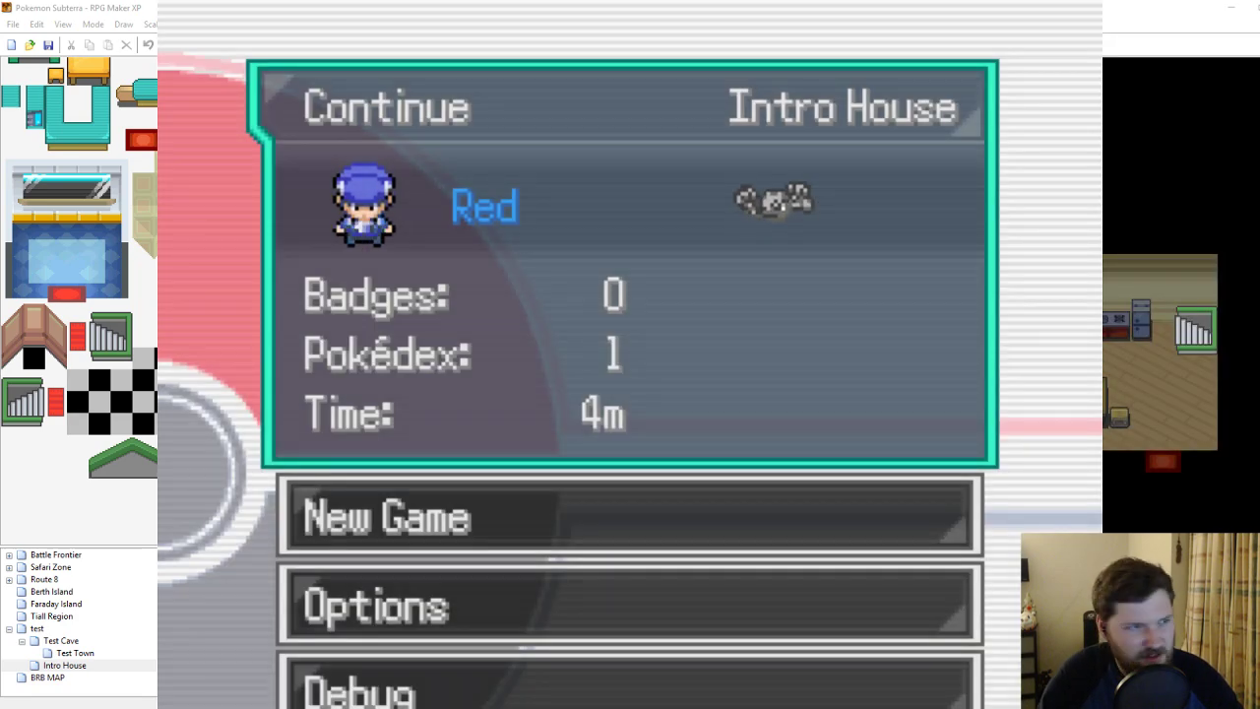
key(Return)
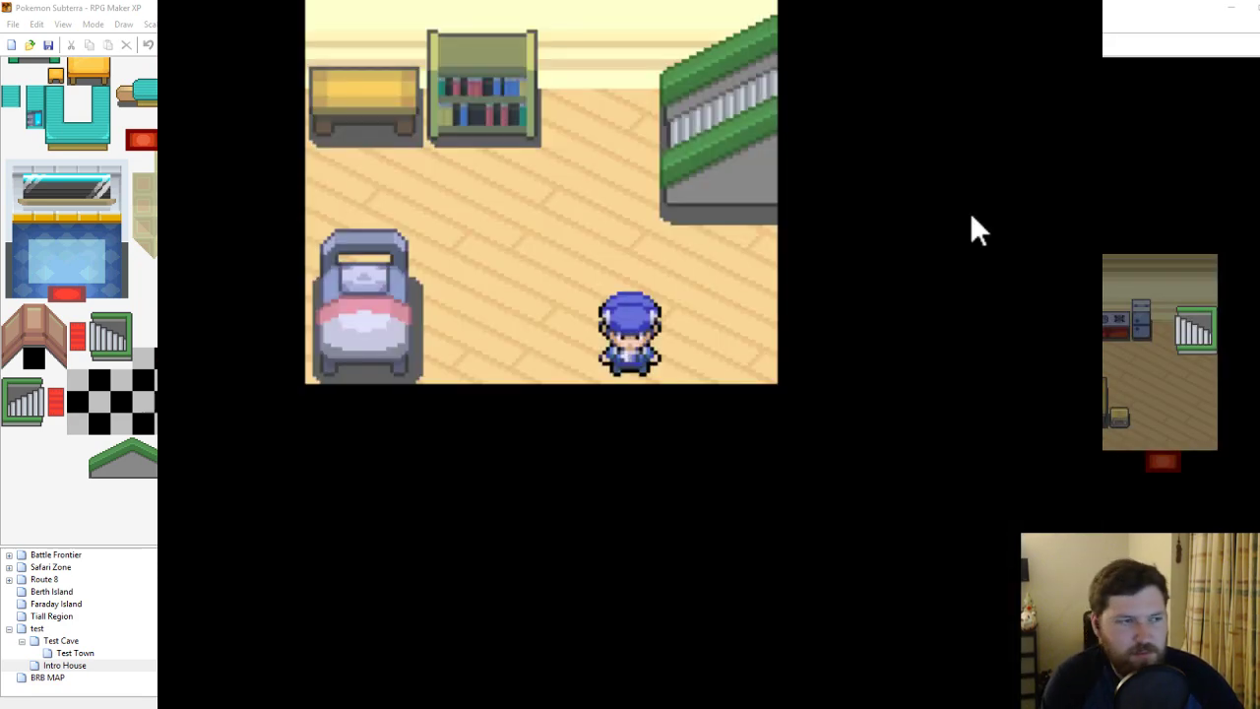
key(Up)
key(Right)
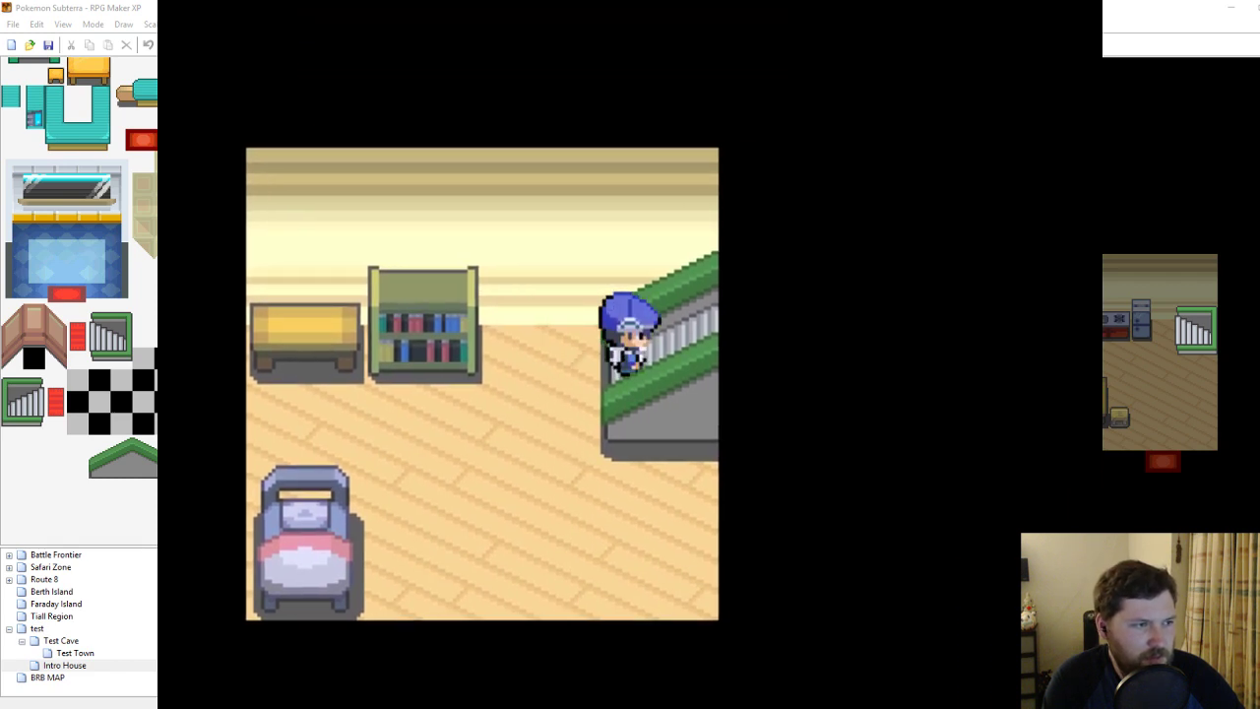
Walk around the lower side of the staircase to test the railing's passability, and close the playtest.
key(Down)
key(Left)
key(Right)
key(Left)
key(Up)
key(Left)
key(Down)
key(Right)
key(Down)
key(Up)
key(Left)
key(Down)
key(Right)
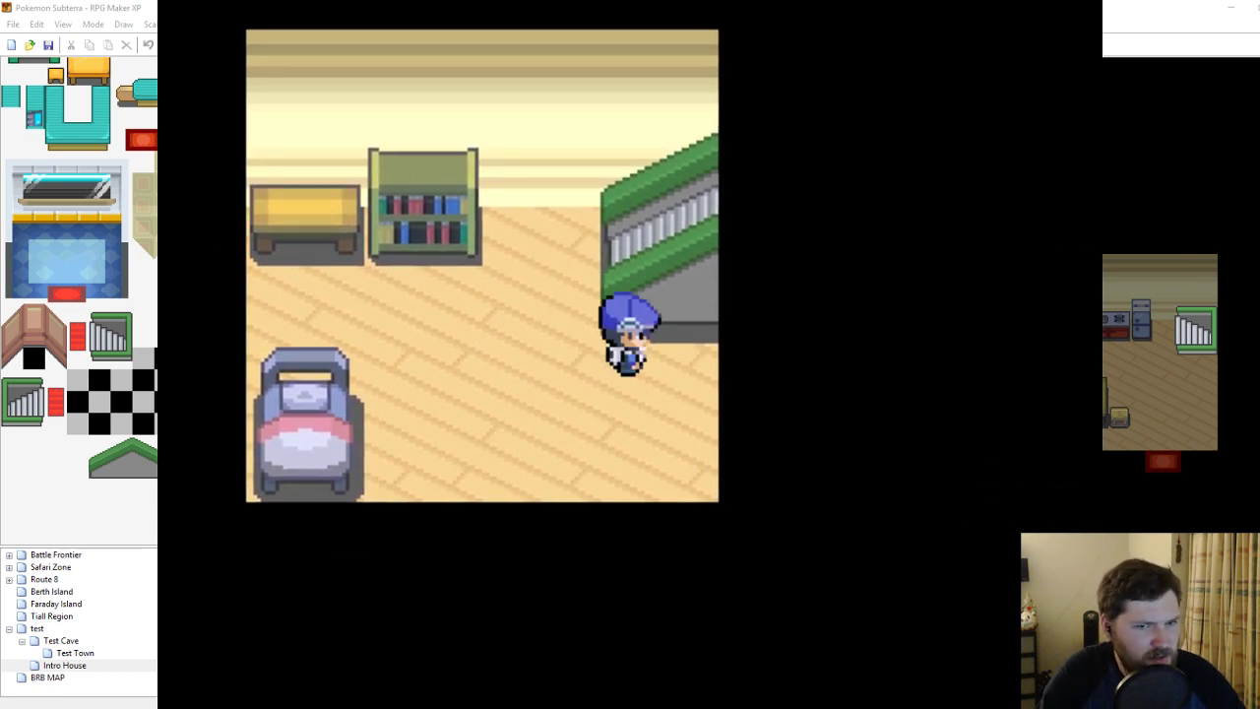
key(alt+Return)
click(812, 248)
Make the green railing's four lower tiles impassable in the HGSS Indoor tileset and apply the change.
key(F9)
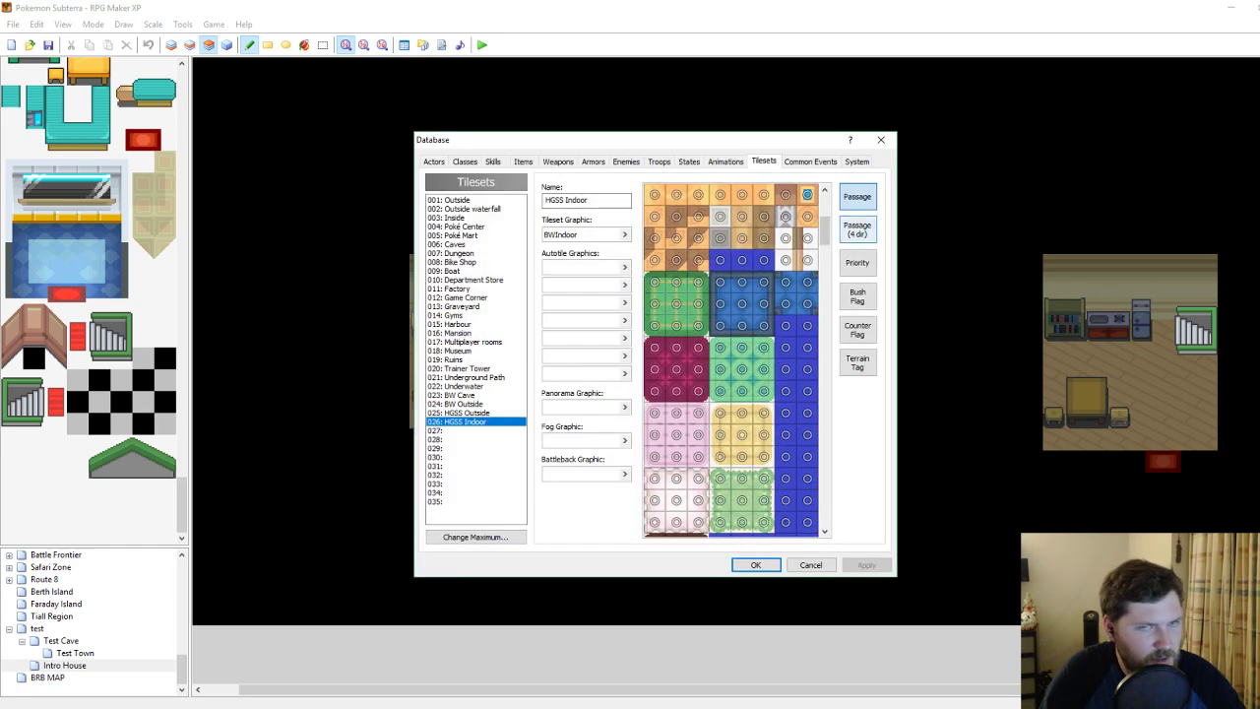
drag(825, 225, 833, 484)
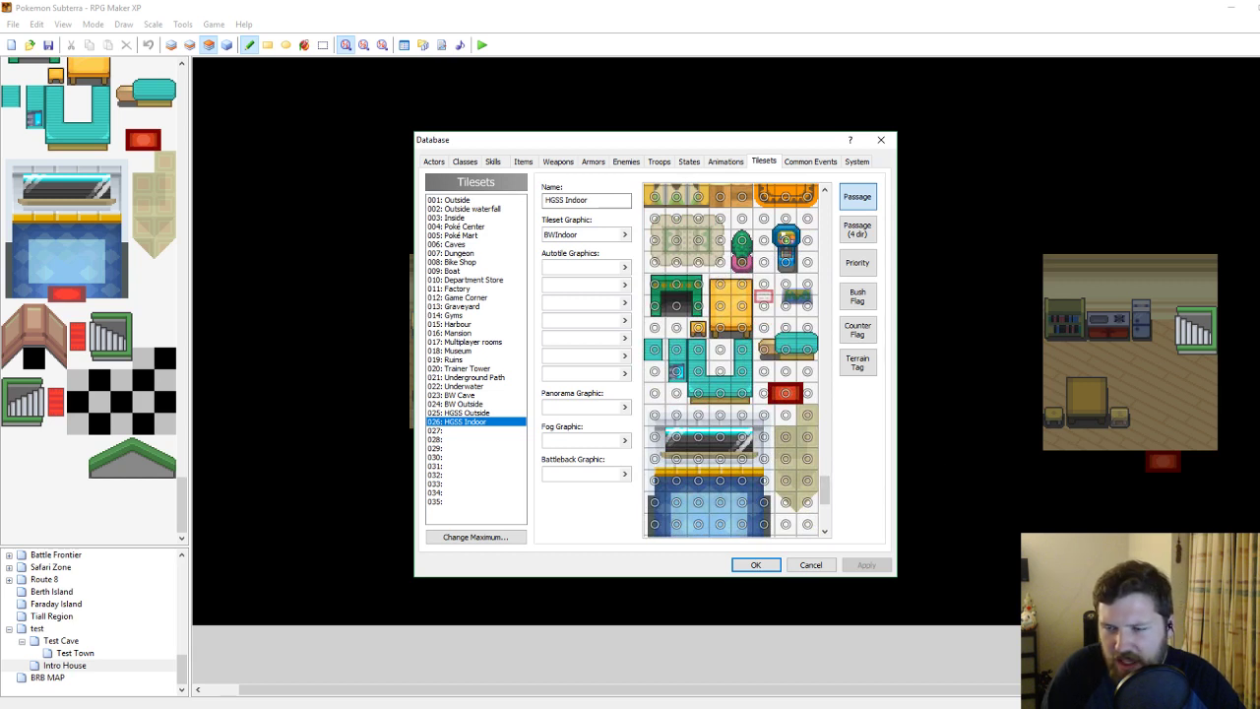
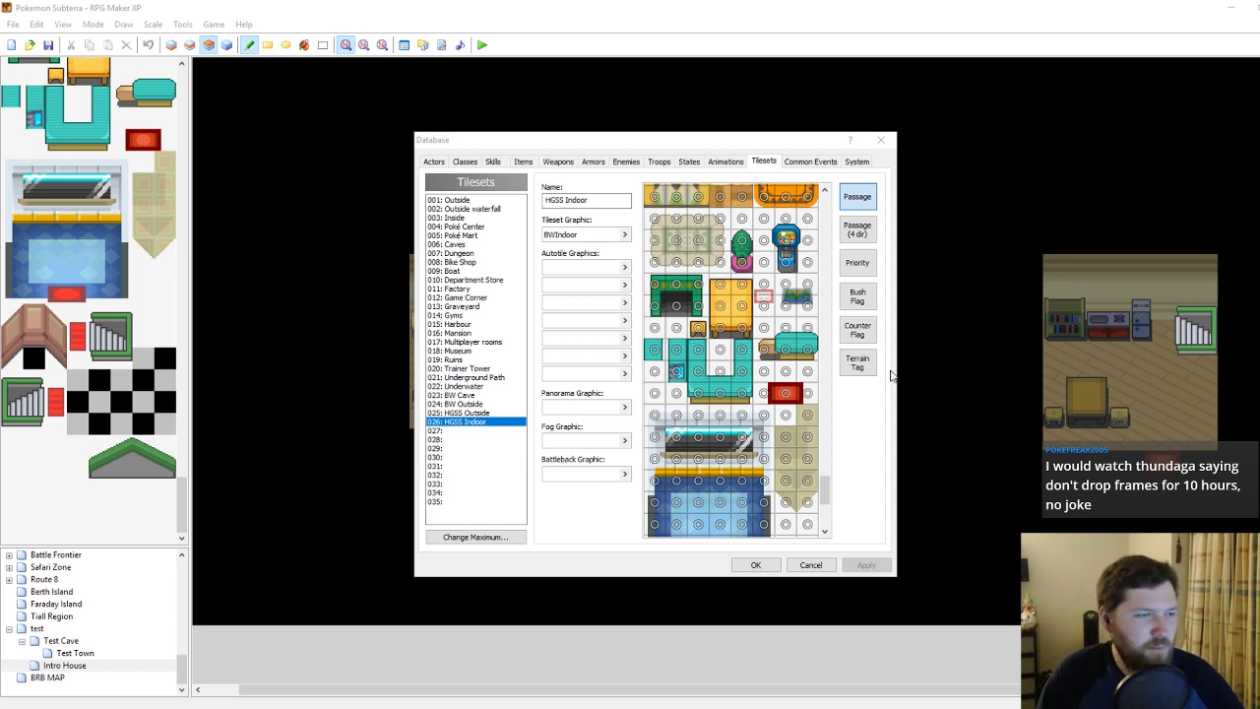
scroll(723, 373, down, 4)
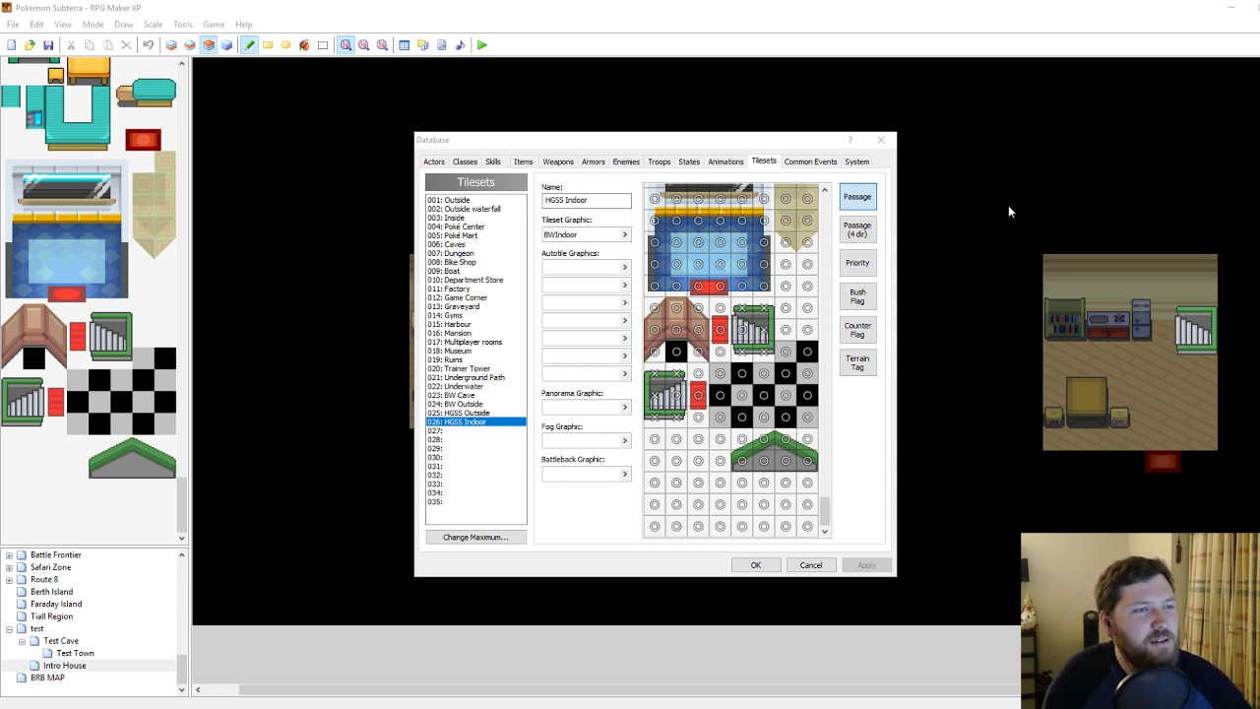
click(741, 460)
click(763, 460)
click(784, 460)
click(808, 459)
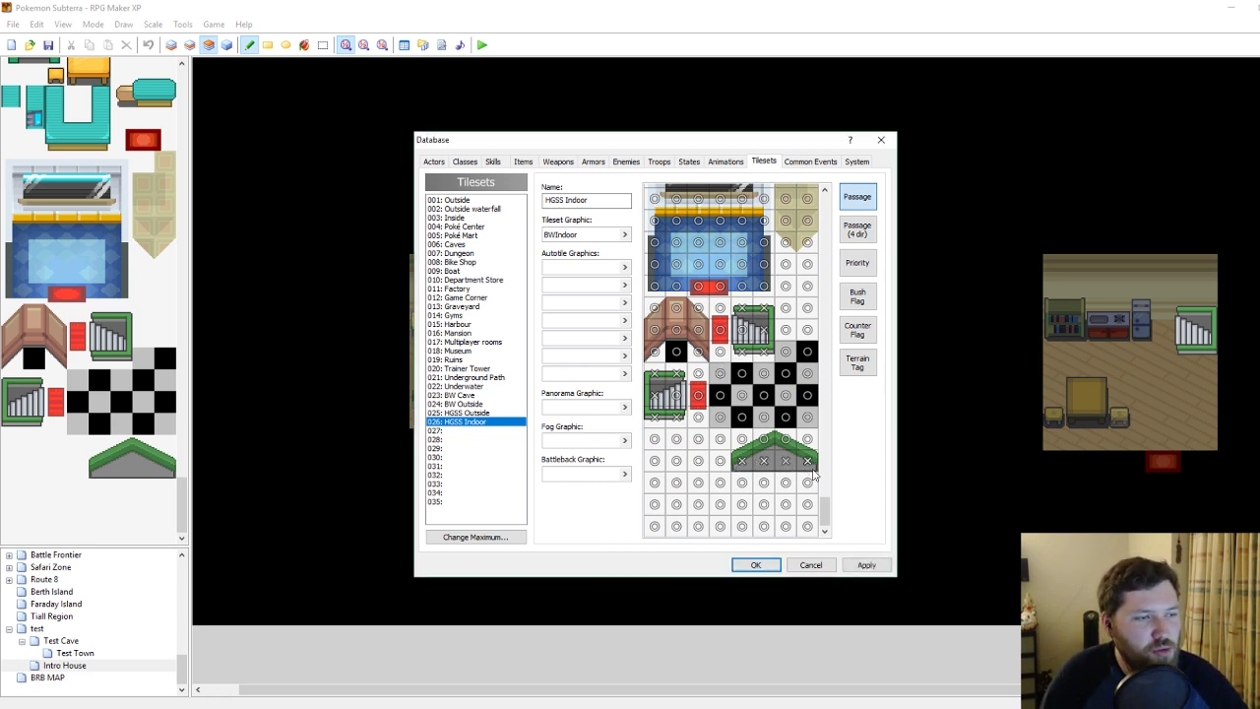
click(853, 566)
click(756, 564)
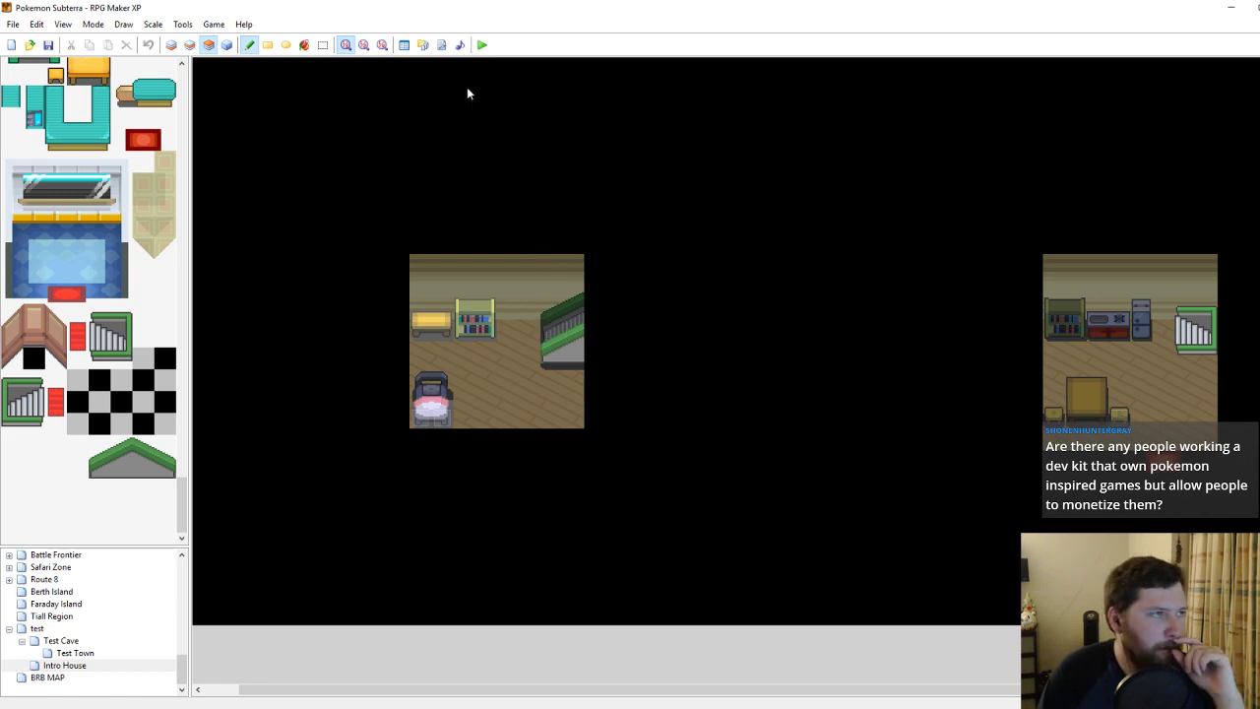
Playtest the game from the Intro House save and walk against the side of the staircase to test the blocked railing tiles.
click(481, 46)
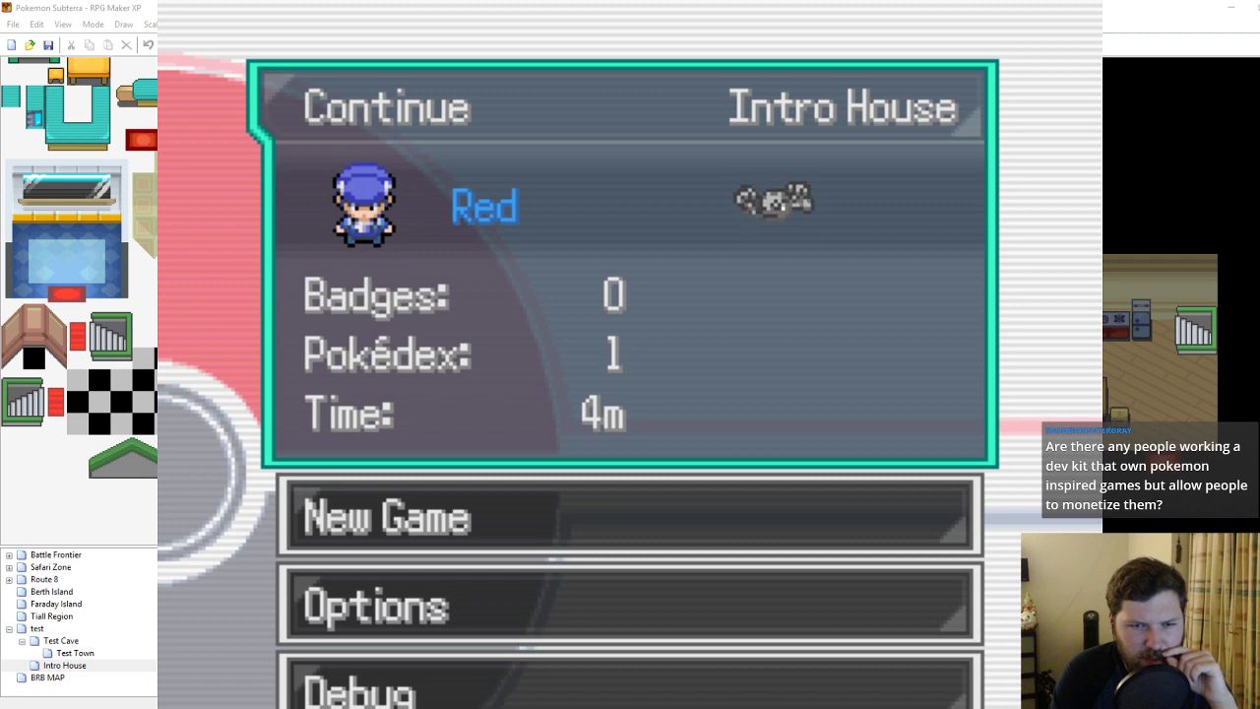
key(Return)
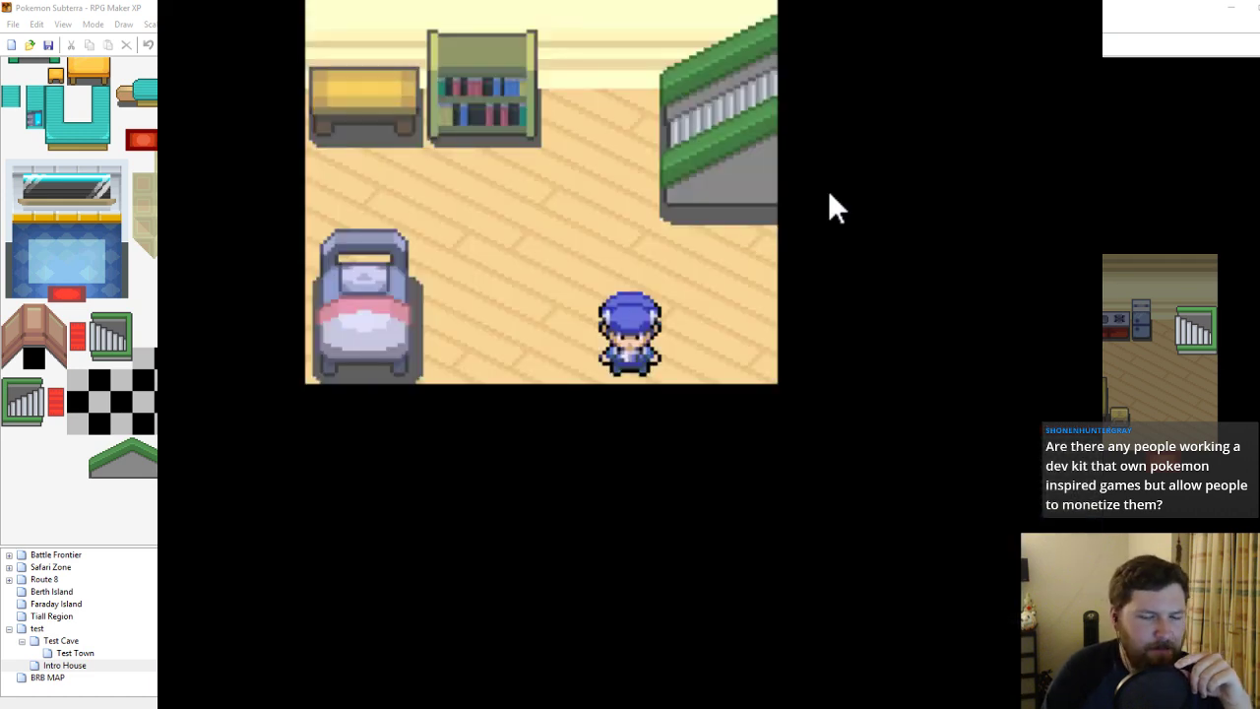
key(Right)
key(Up)
key(Right)
key(Left)
key(Up)
key(Down)
key(Right)
key(Left)
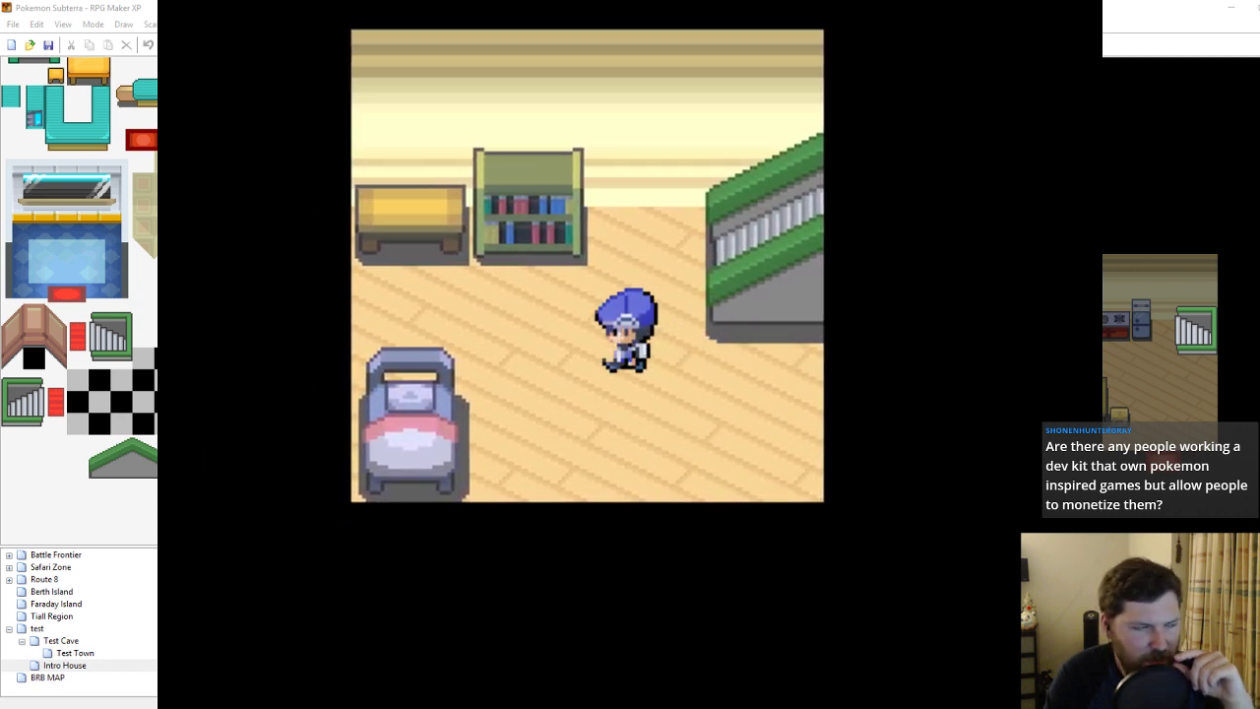
Walk onto the stairs behind the railing and back into the room, then close the playtest.
key(Up)
key(Right)
key(Right)
key(Up)
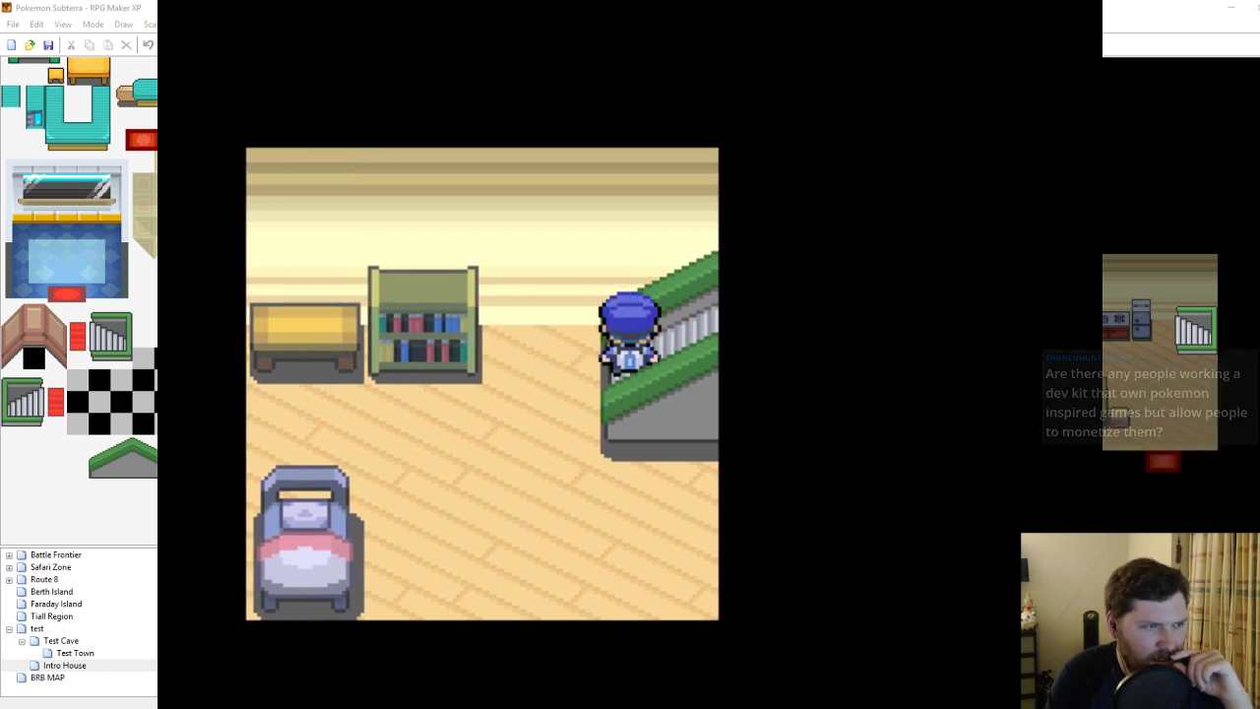
key(Left)
key(Down)
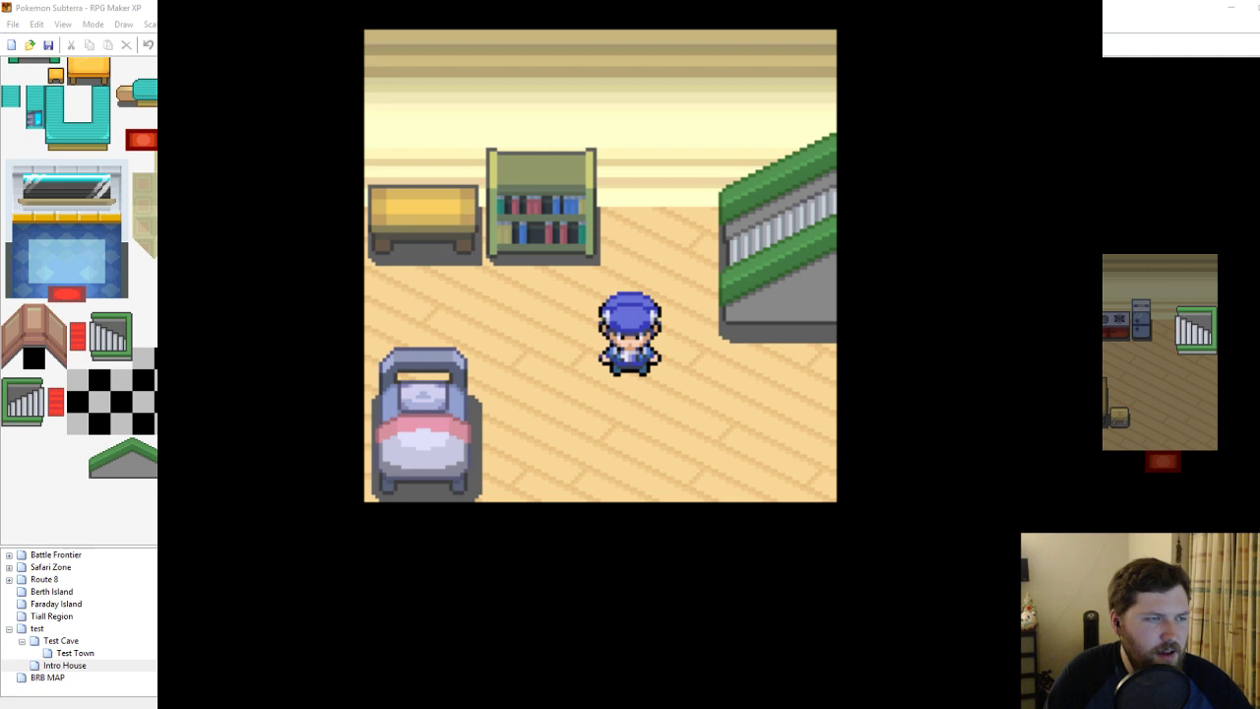
key(alt+F4)
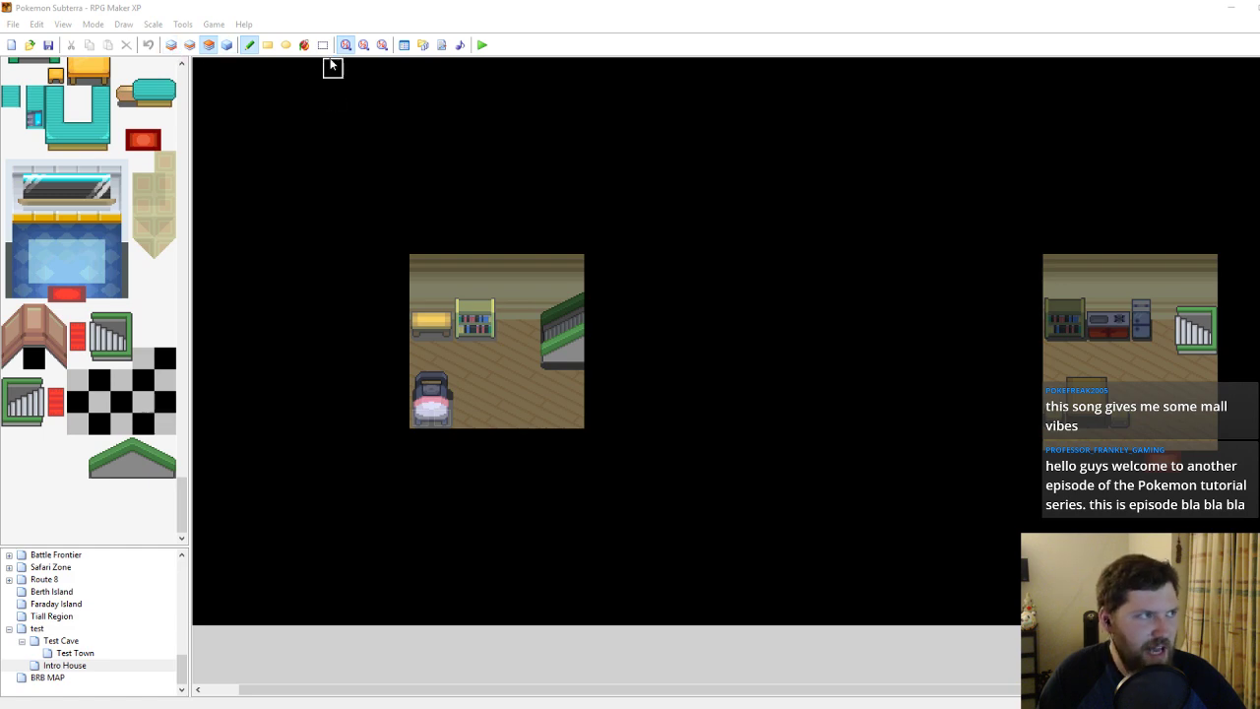
Make the three-row block of cream wall tiles, seven tiles wide, impassable in the HGSS Indoor tileset, and save the change.
click(404, 45)
scroll(740, 327, up, 10)
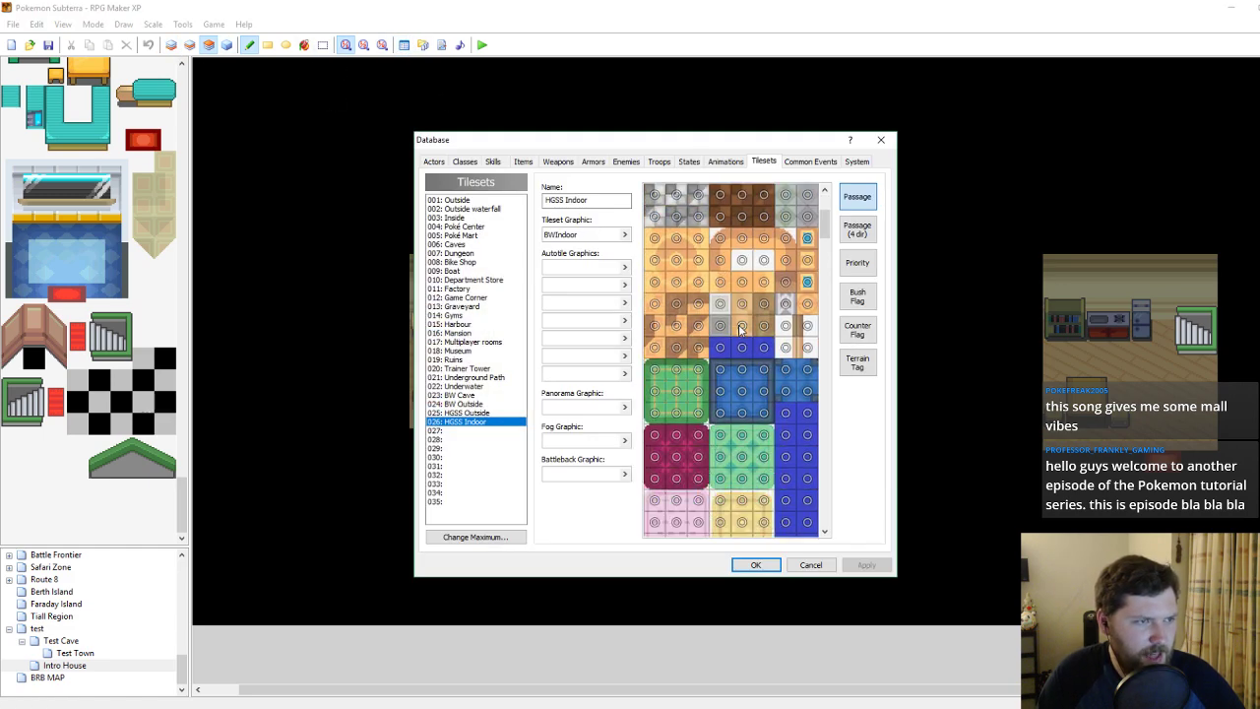
scroll(740, 327, down, 5)
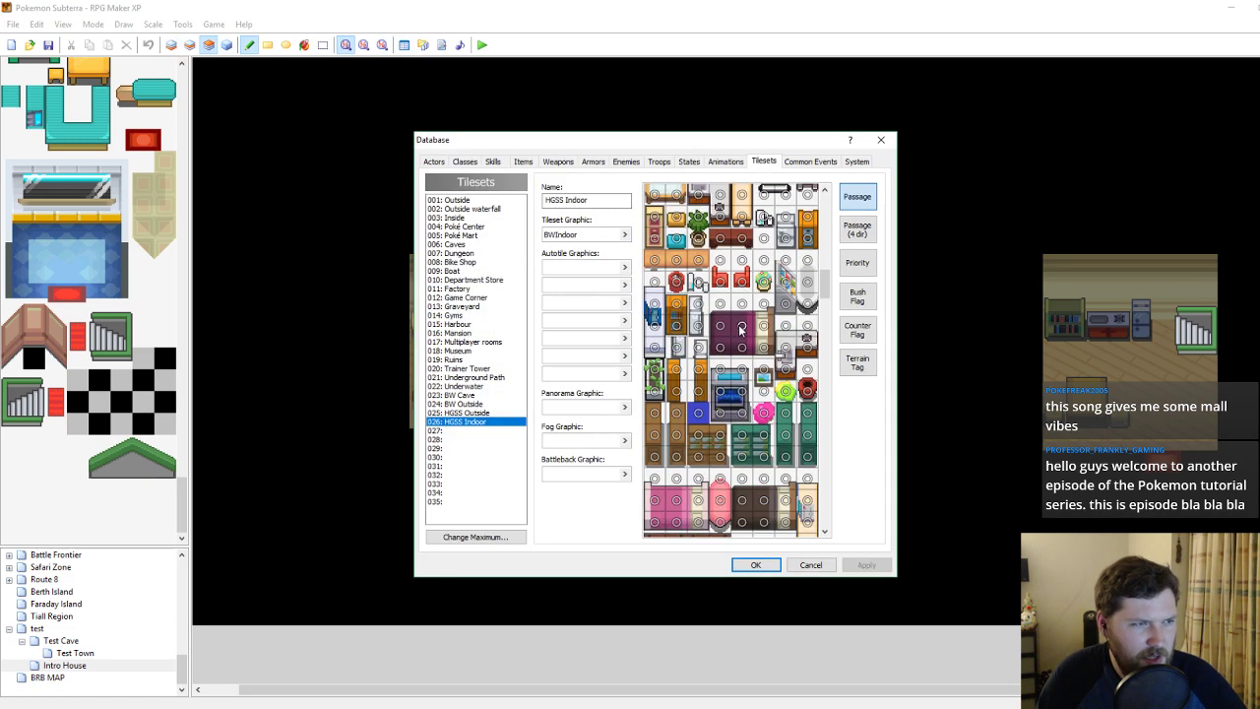
scroll(741, 365, down, 3)
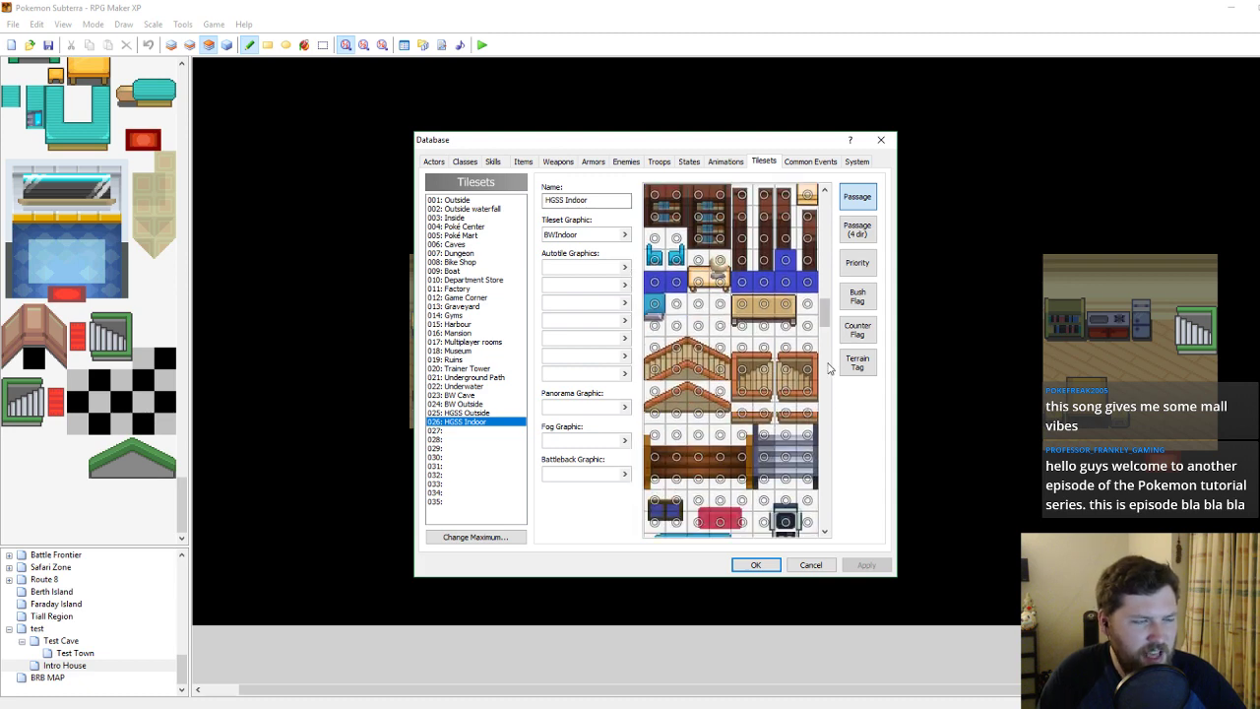
scroll(832, 374, down, 3)
scroll(832, 331, down, 9)
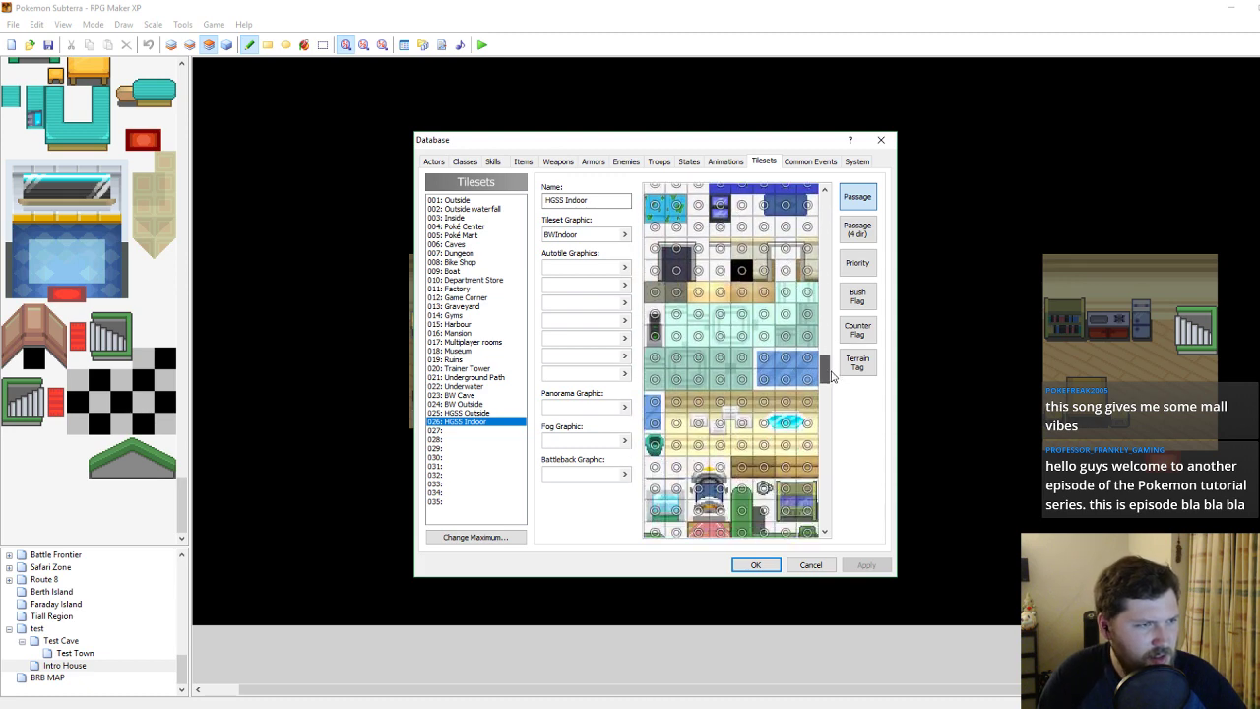
click(677, 343)
click(676, 321)
click(677, 300)
click(698, 300)
click(698, 322)
click(698, 343)
click(720, 344)
click(719, 322)
click(719, 300)
click(741, 300)
click(741, 322)
click(742, 344)
click(763, 344)
click(762, 322)
click(763, 300)
click(784, 300)
click(784, 322)
click(785, 344)
click(807, 343)
click(808, 322)
click(808, 300)
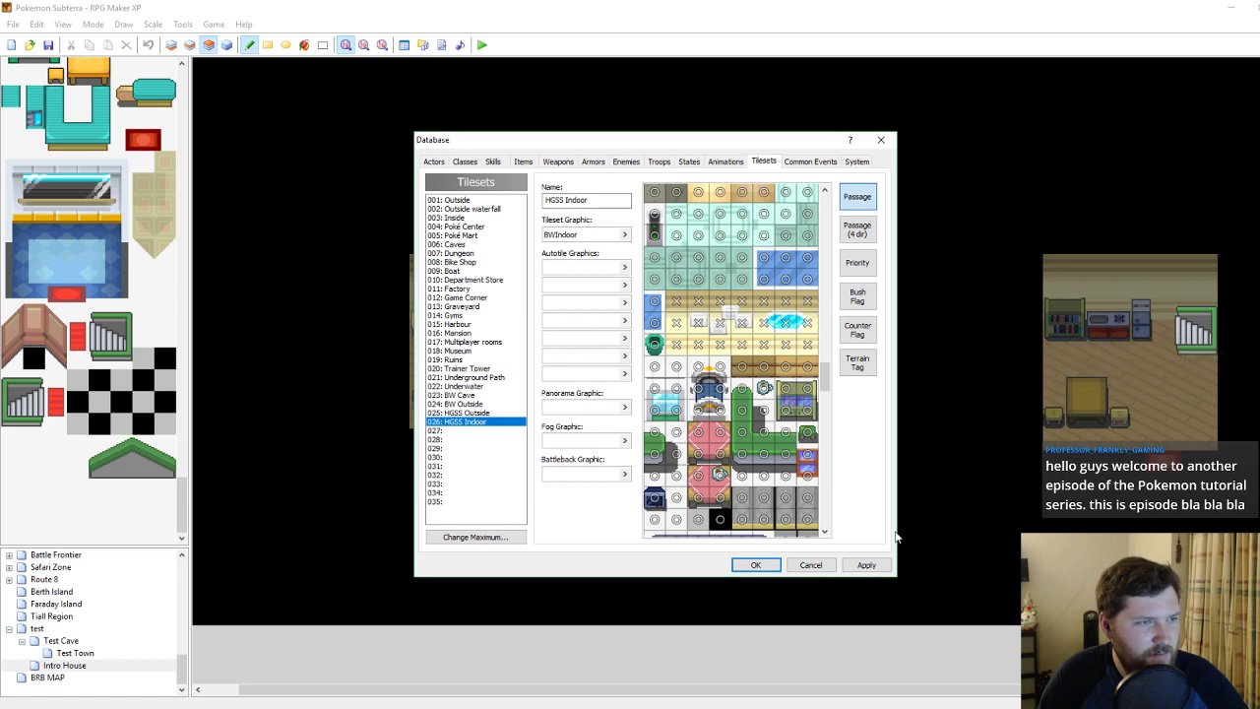
click(866, 564)
click(750, 565)
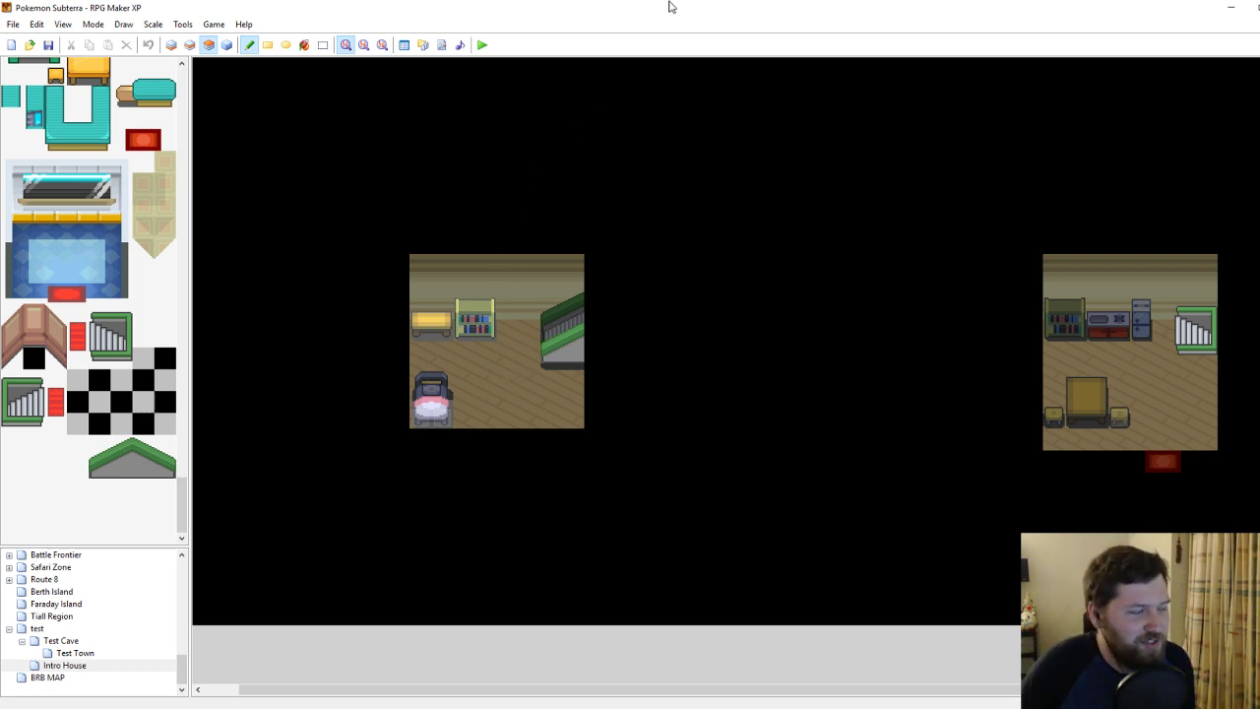
Switch to the event layer, enlarge the map list and open the Test Town map.
click(227, 44)
click(877, 438)
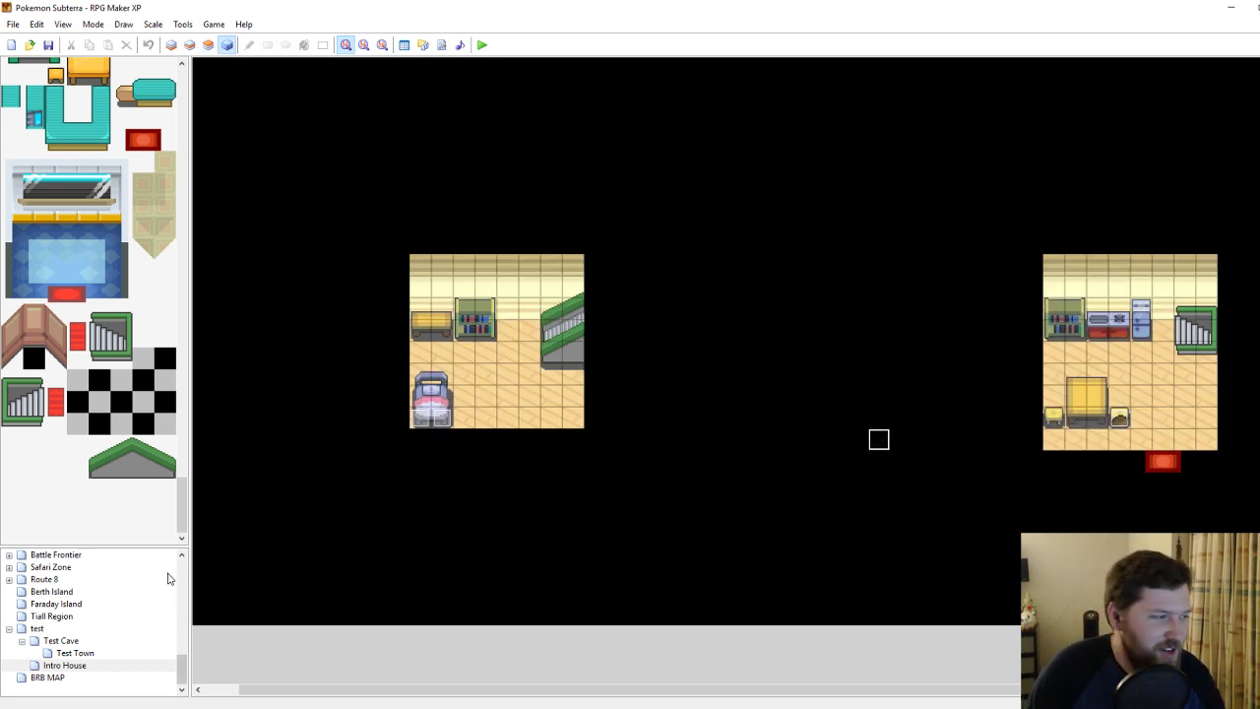
drag(148, 543, 148, 411)
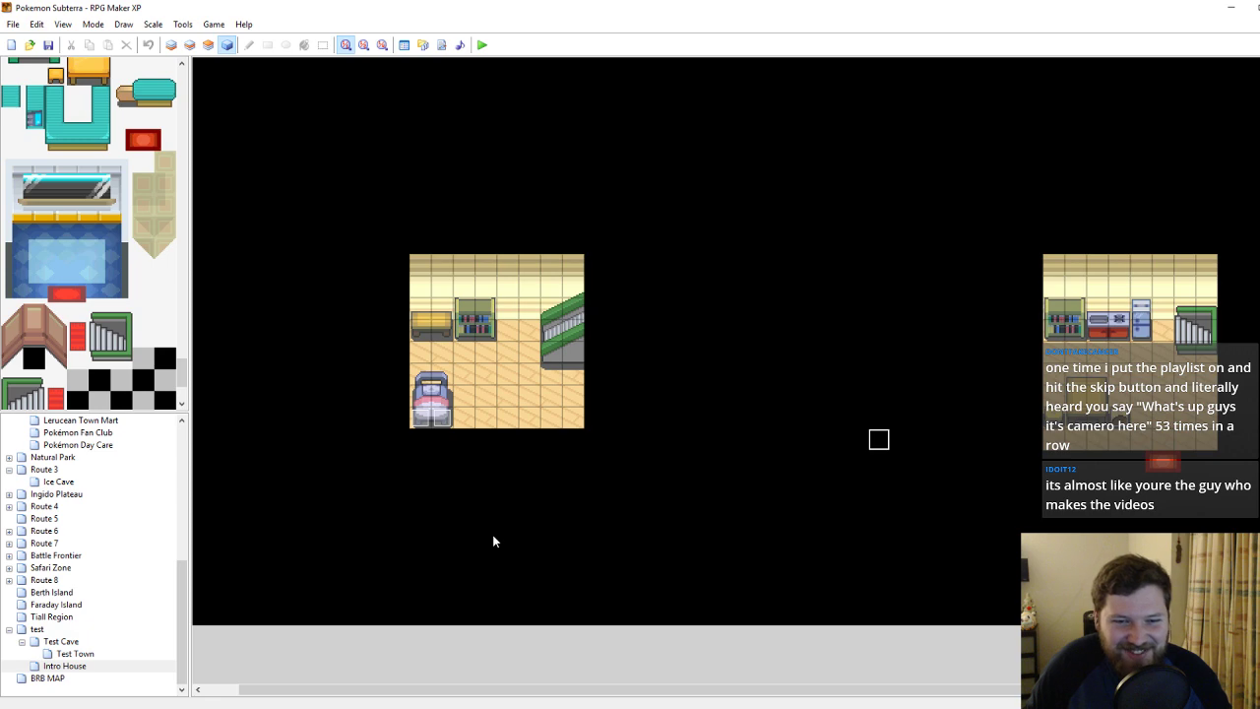
click(55, 641)
click(61, 653)
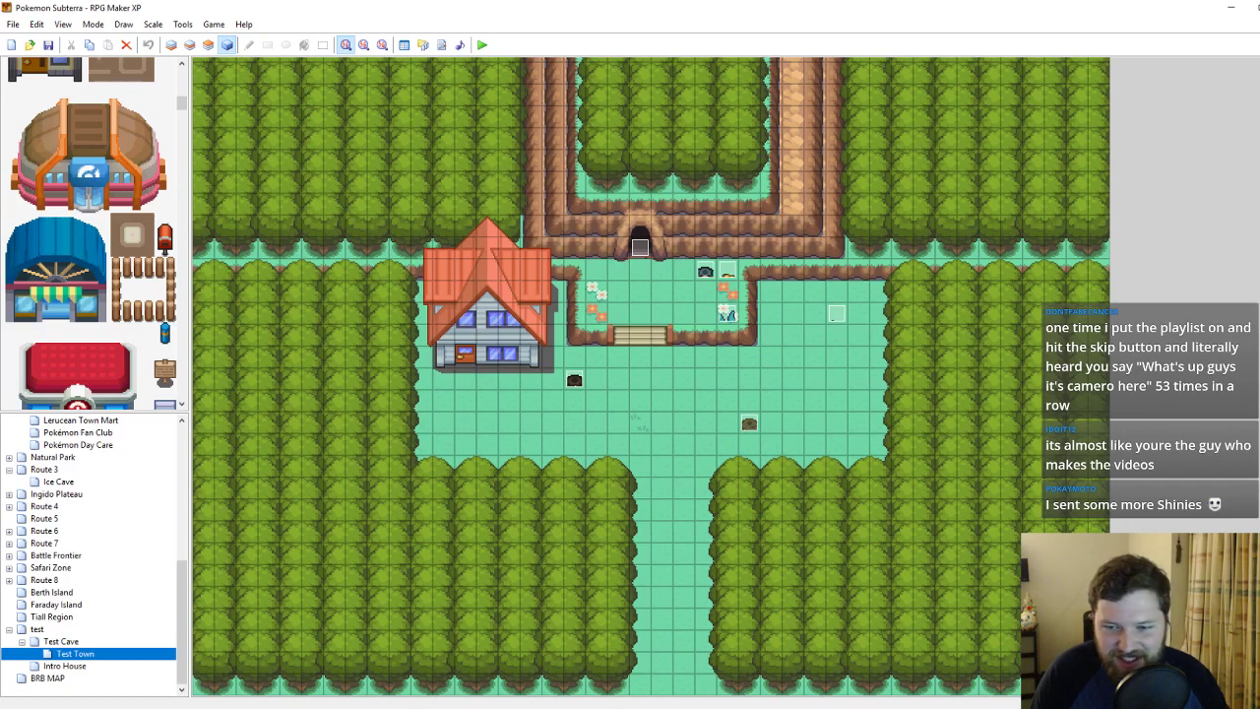
Switch to Discord and look through the newly sent shiny Pokémon sprites in the direct messages.
key(alt+Tab)
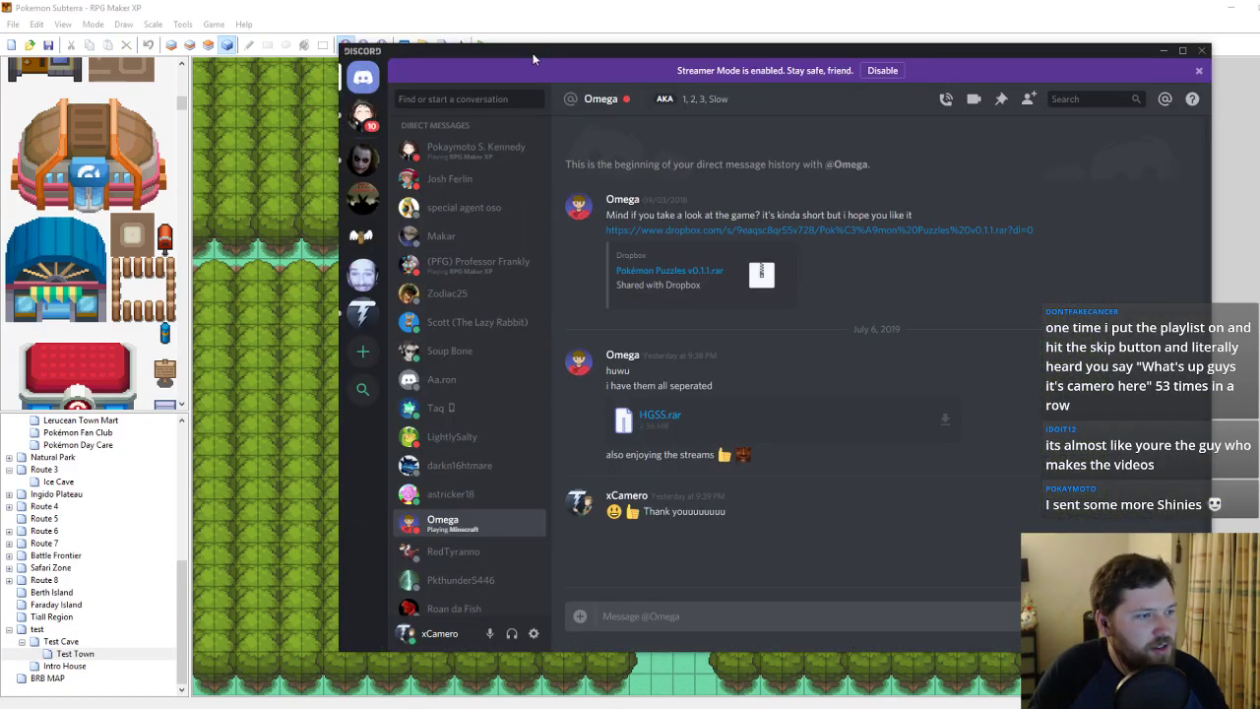
key(alt+Tab)
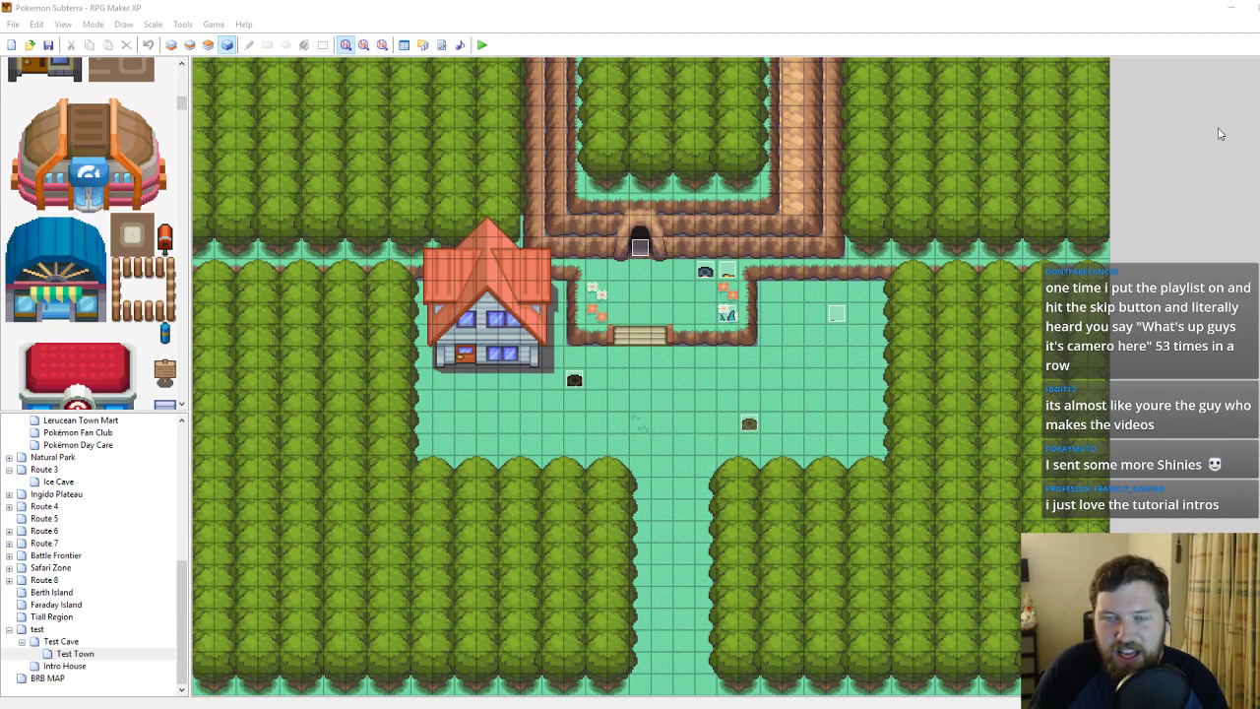
key(alt+Tab)
scroll(498, 238, up, 2)
scroll(503, 432, down, 1)
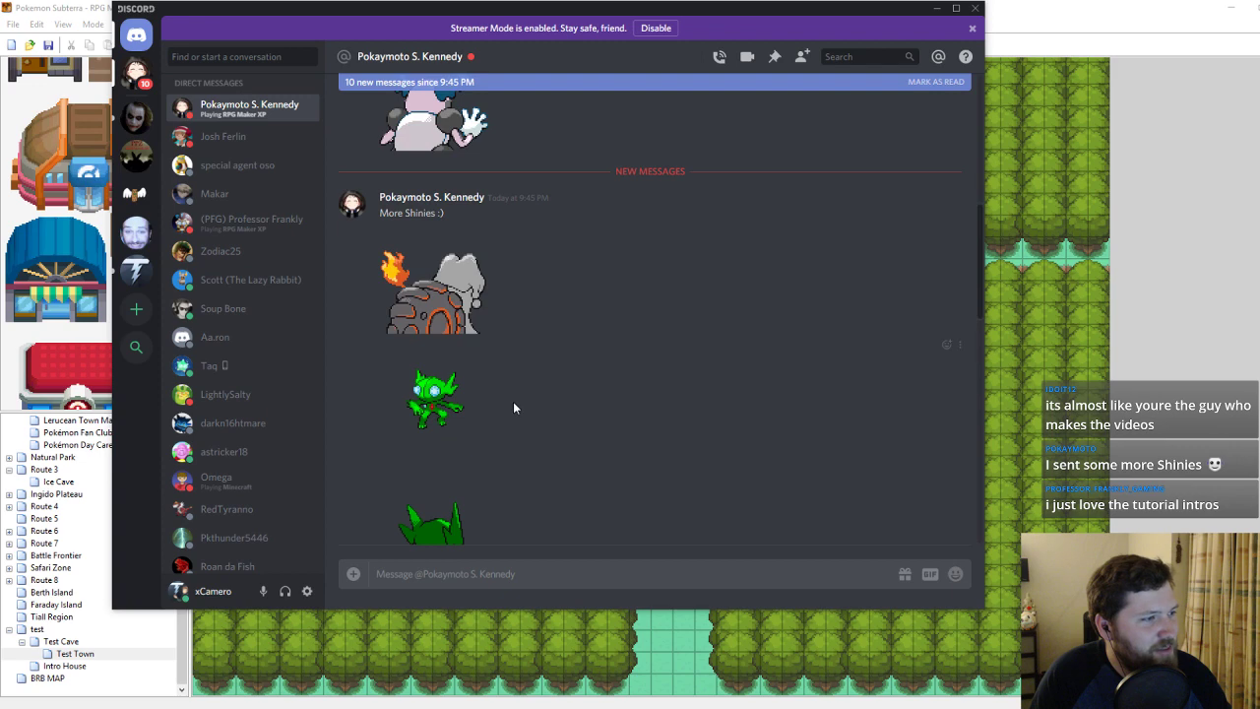
scroll(513, 407, down, 3)
scroll(571, 374, up, 2)
scroll(627, 345, down, 3)
scroll(528, 311, down, 3)
scroll(571, 340, down, 1)
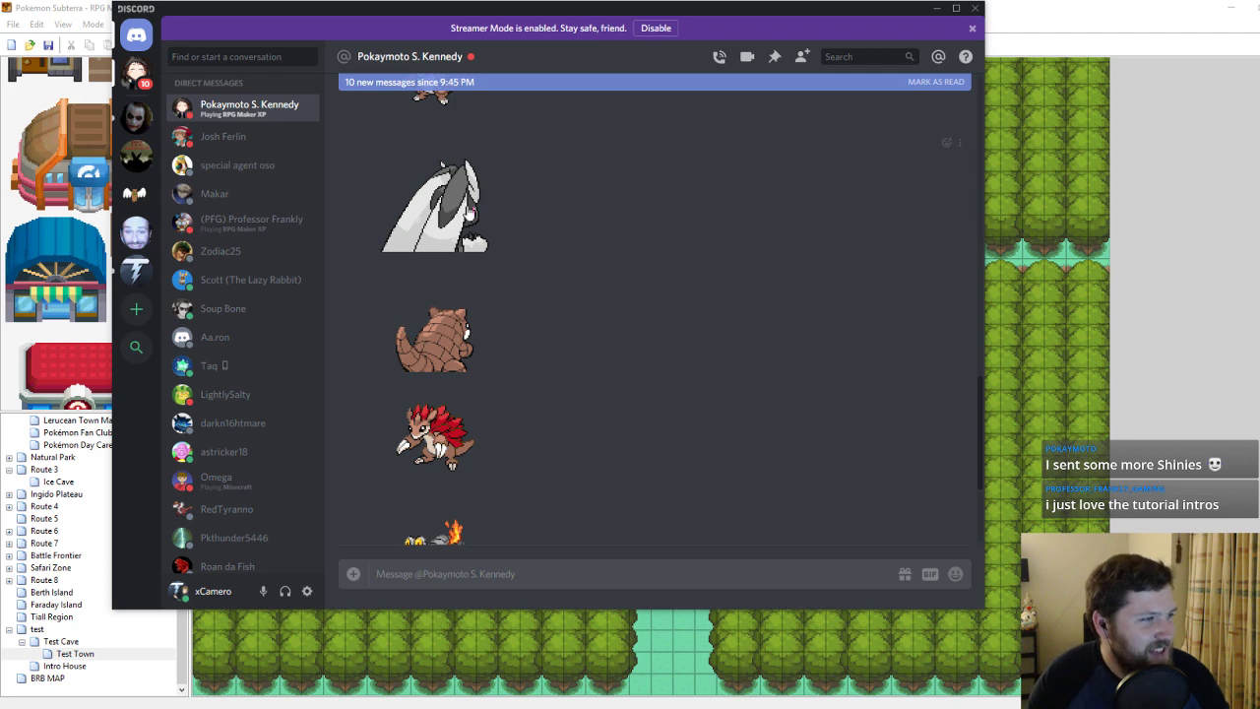
scroll(532, 280, up, 2)
scroll(561, 412, down, 3)
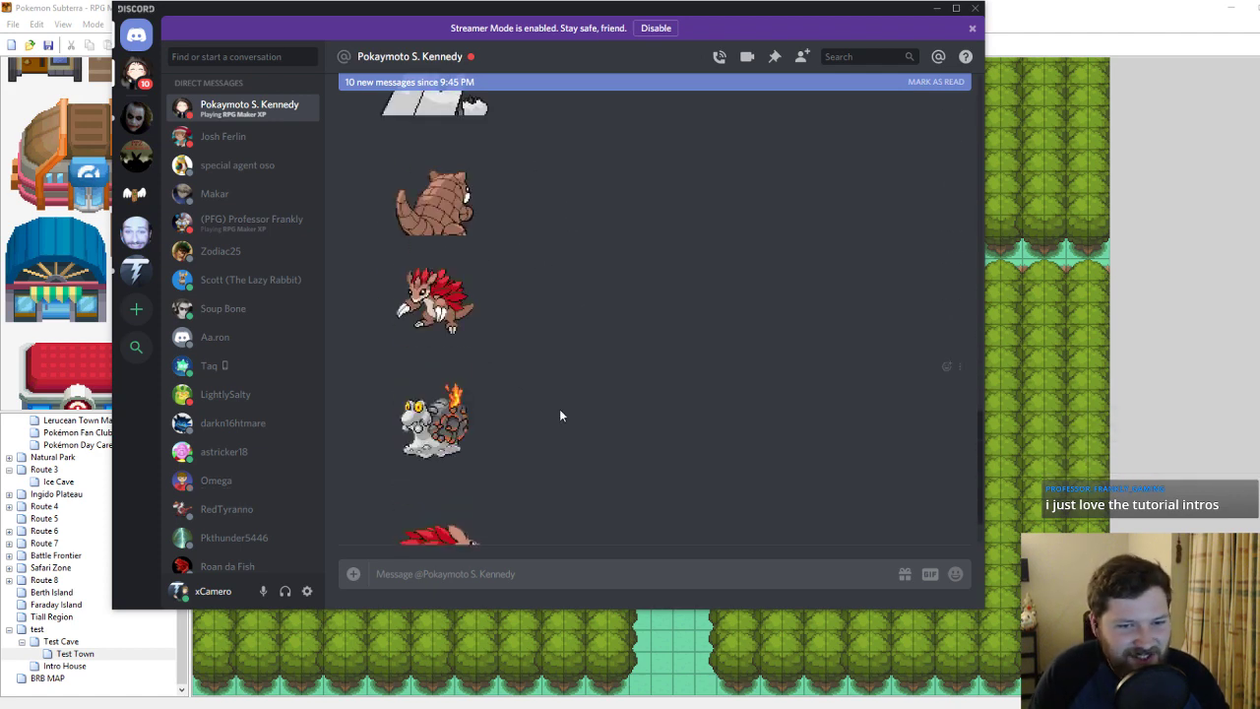
scroll(557, 407, down, 1)
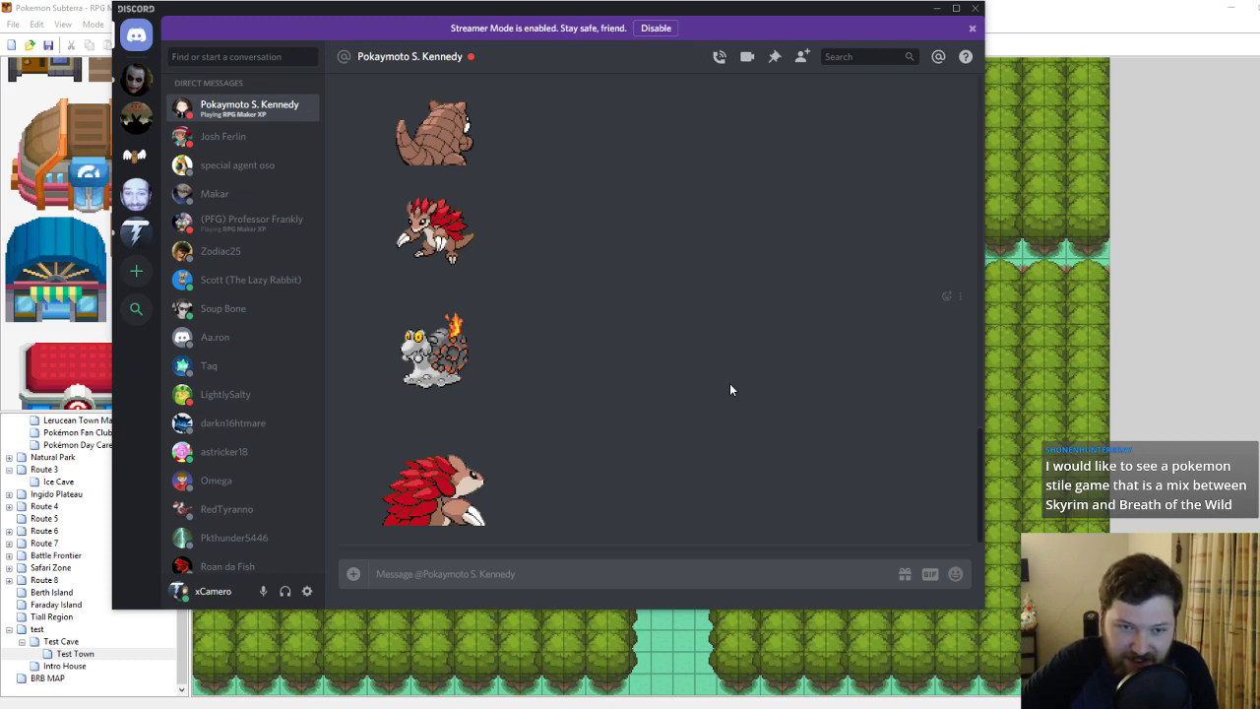
drag(477, 9, 1258, 79)
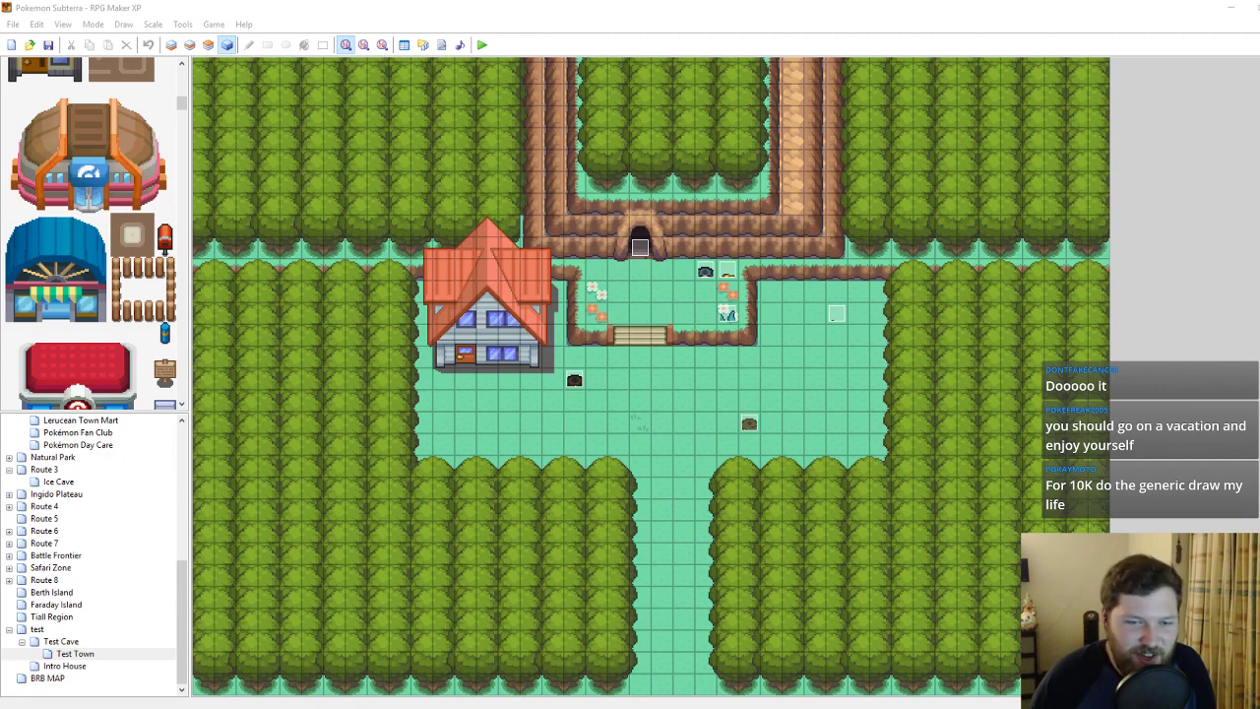
click(687, 401)
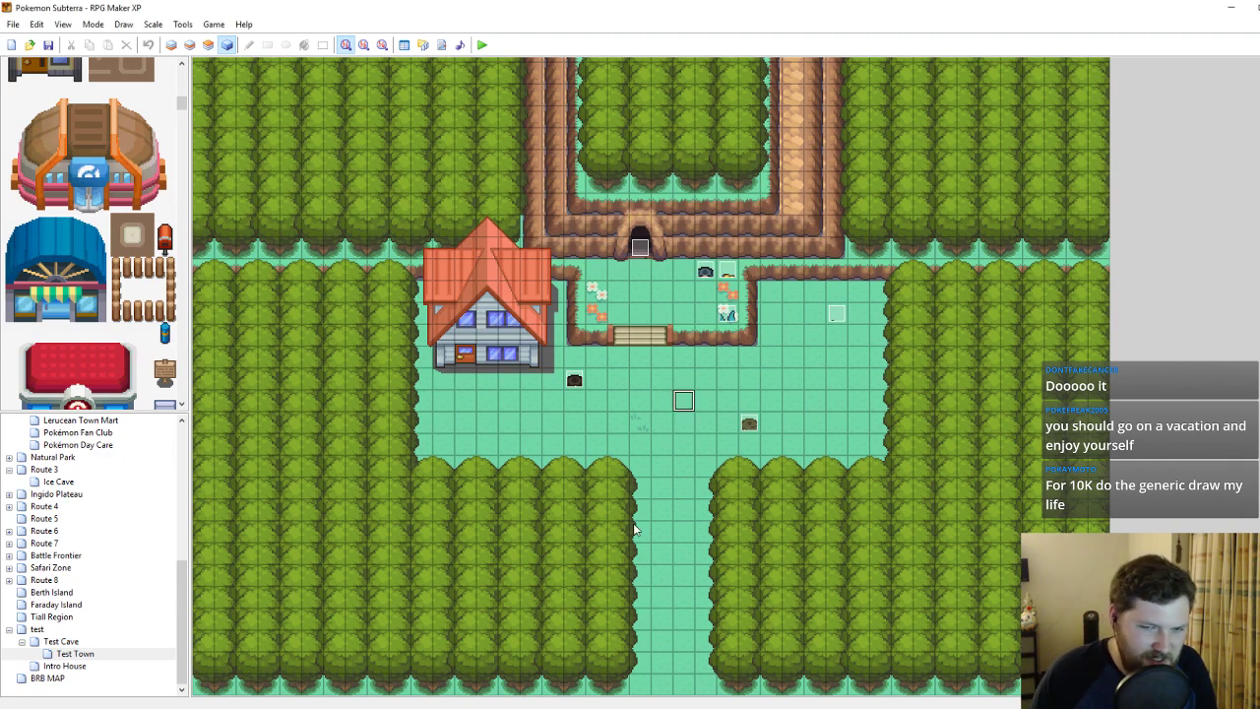
mouse_move(73, 706)
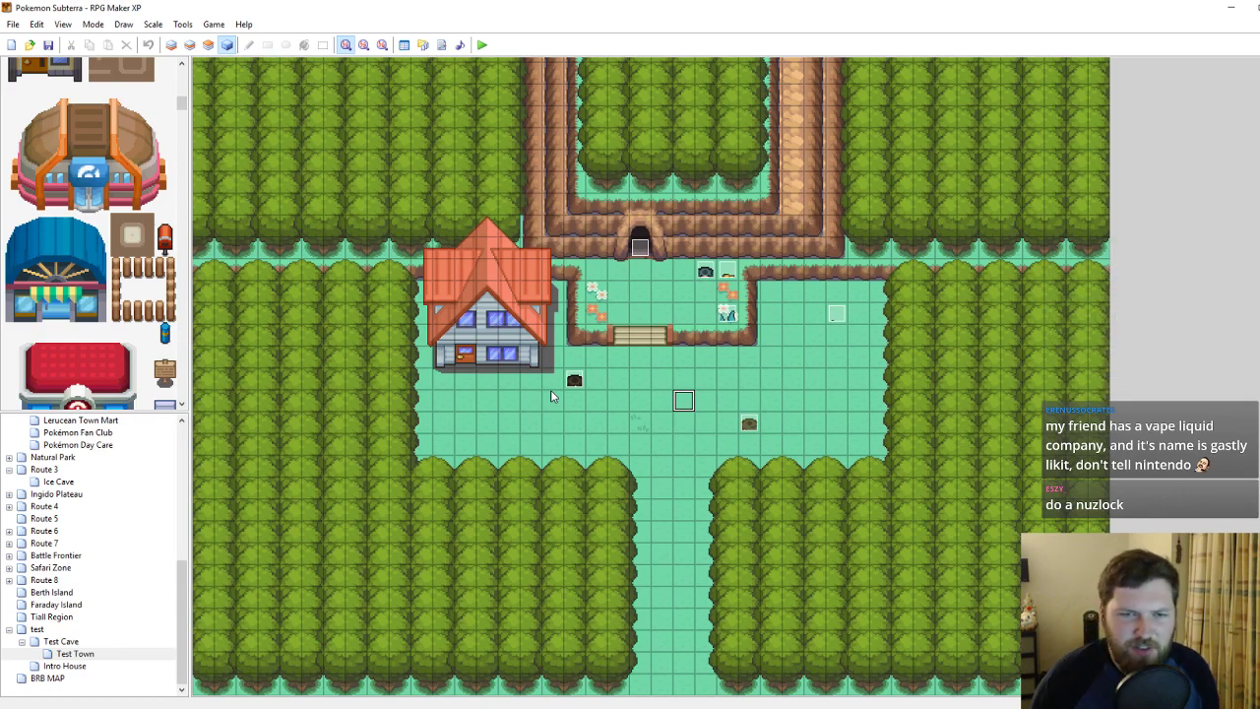
click(682, 424)
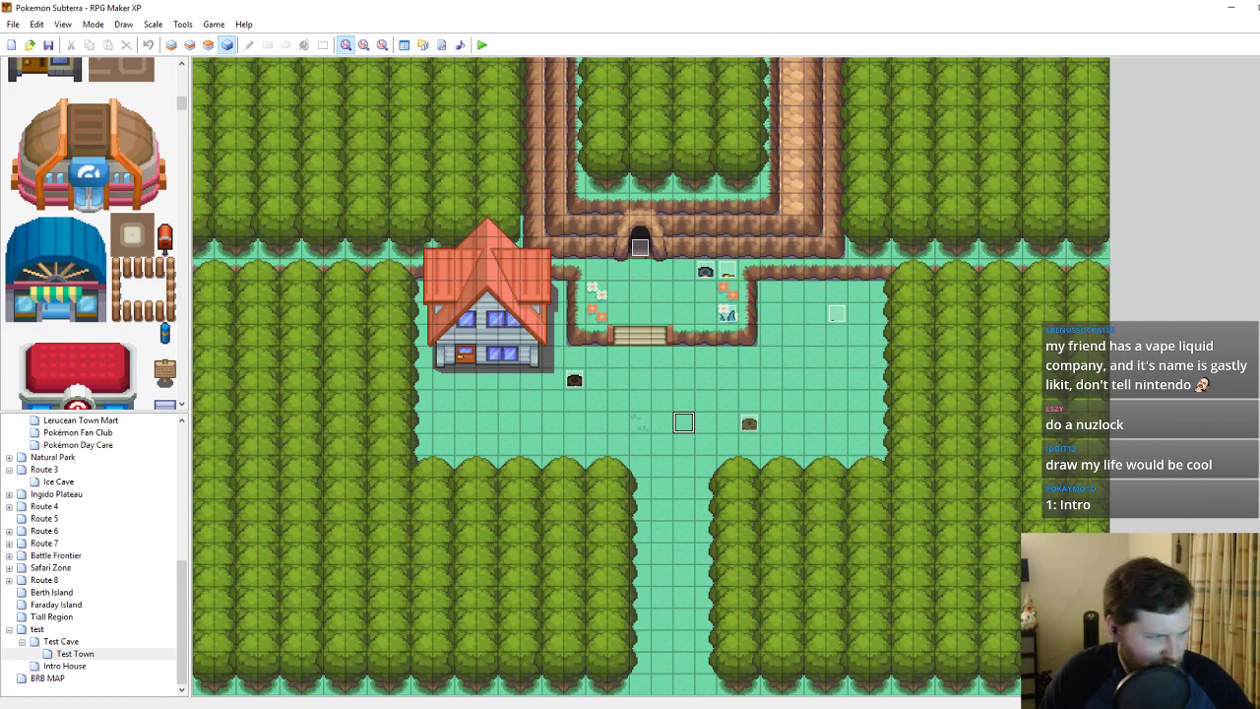
Switch to Paint and outline a rounded head of brown hair with a jagged fringe on the blank canvas.
key(super)
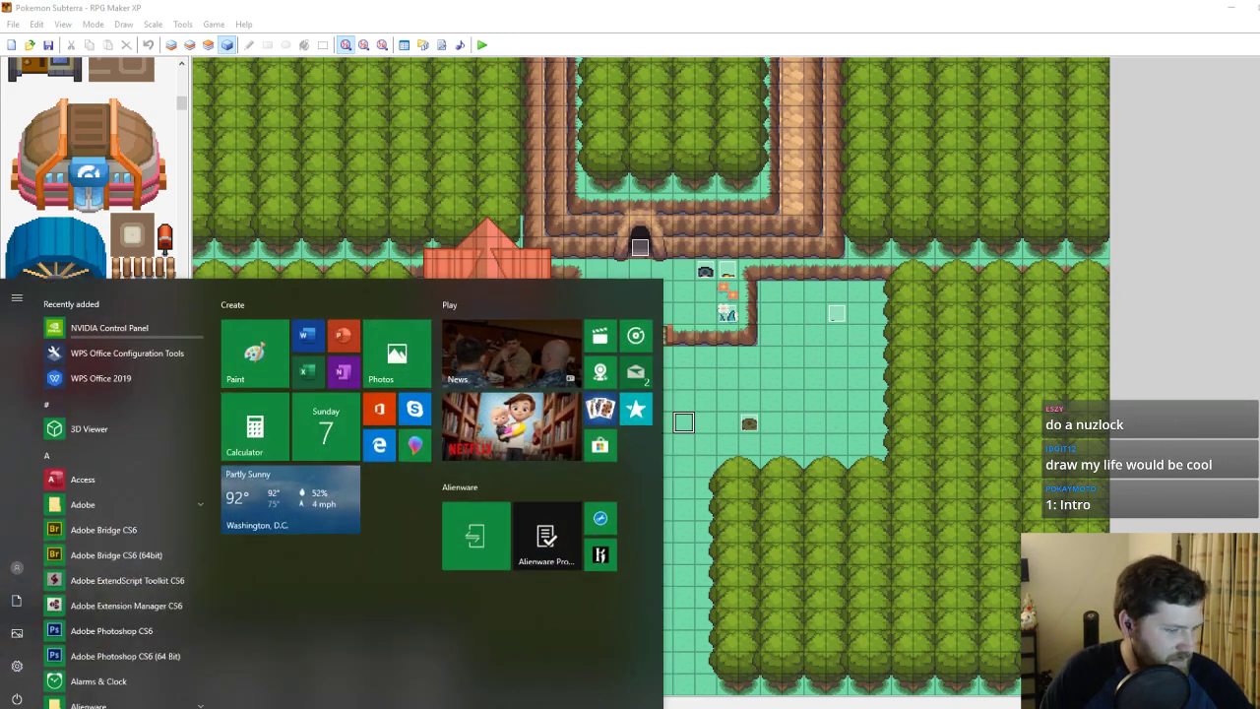
text(paint)
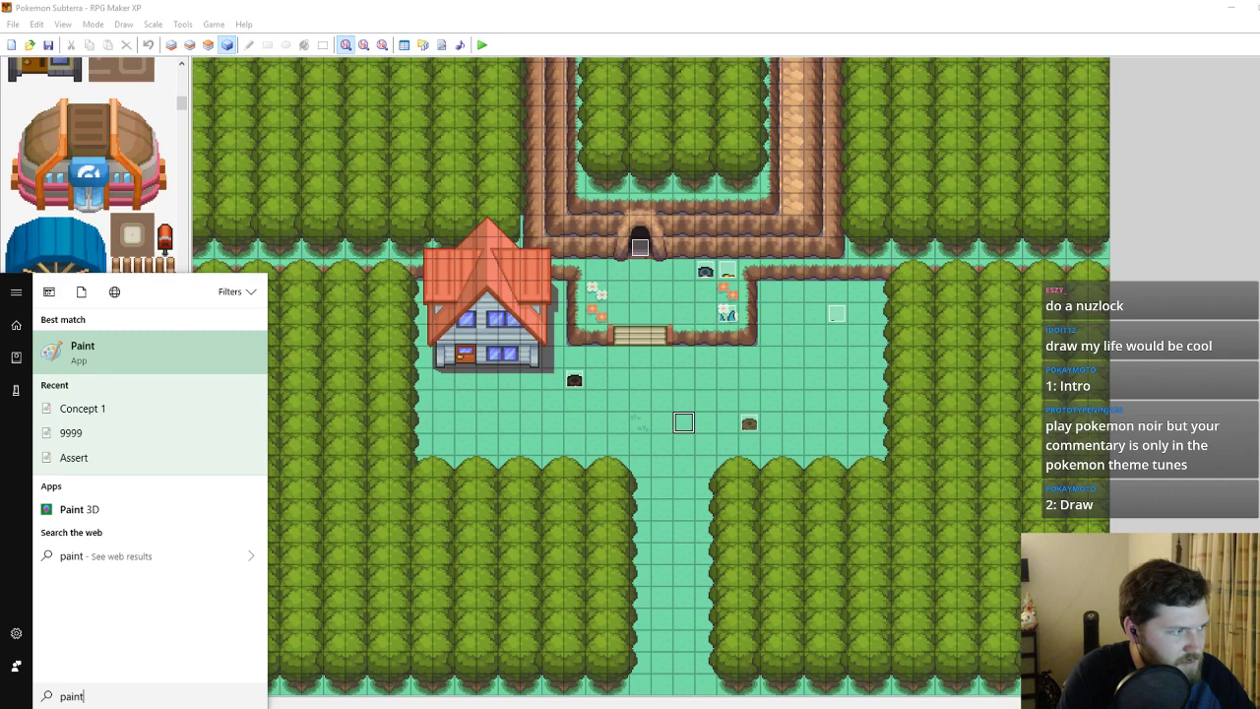
key(Return)
drag(195, 403, 669, 522)
click(551, 57)
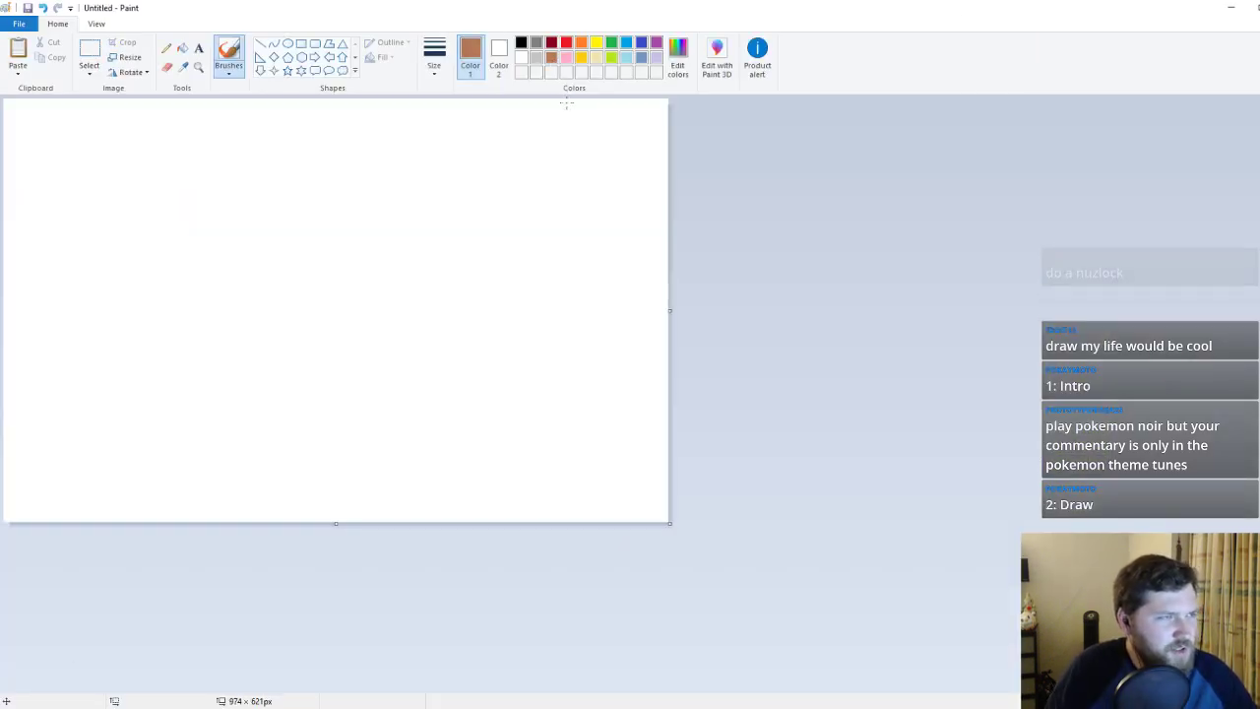
mouse_move(230, 244)
mouse_down()
mouse_move(231, 211)
mouse_move(348, 225)
mouse_move(234, 246)
mouse_move(291, 304)
mouse_move(348, 245)
mouse_move(285, 276)
mouse_up()
Draw the cartoon figure's face, body, legs and outstretched arms in black beneath the brown hair.
click(522, 43)
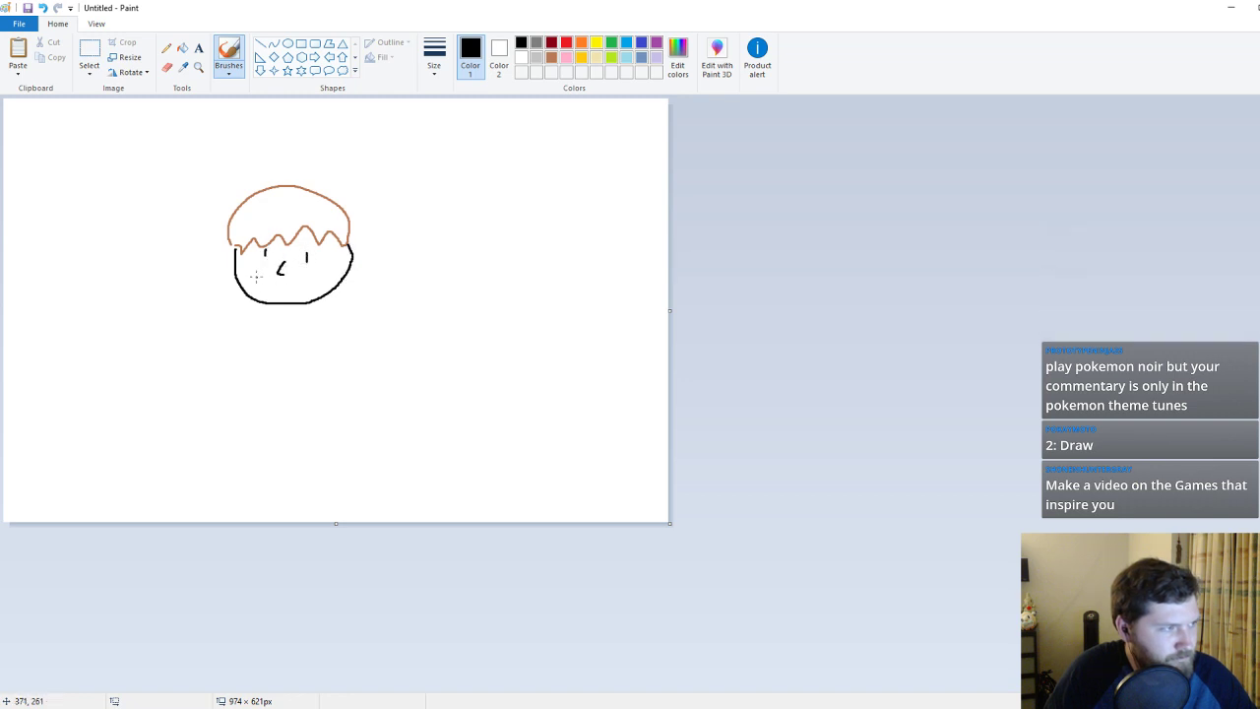
mouse_move(255, 279)
mouse_down()
mouse_move(297, 287)
mouse_move(201, 283)
mouse_move(181, 300)
mouse_move(182, 325)
mouse_move(269, 332)
mouse_move(258, 361)
mouse_up()
mouse_move(323, 303)
mouse_down()
mouse_move(324, 361)
mouse_move(222, 376)
mouse_move(217, 390)
mouse_move(279, 379)
mouse_move(315, 395)
mouse_move(357, 377)
mouse_move(323, 362)
mouse_up()
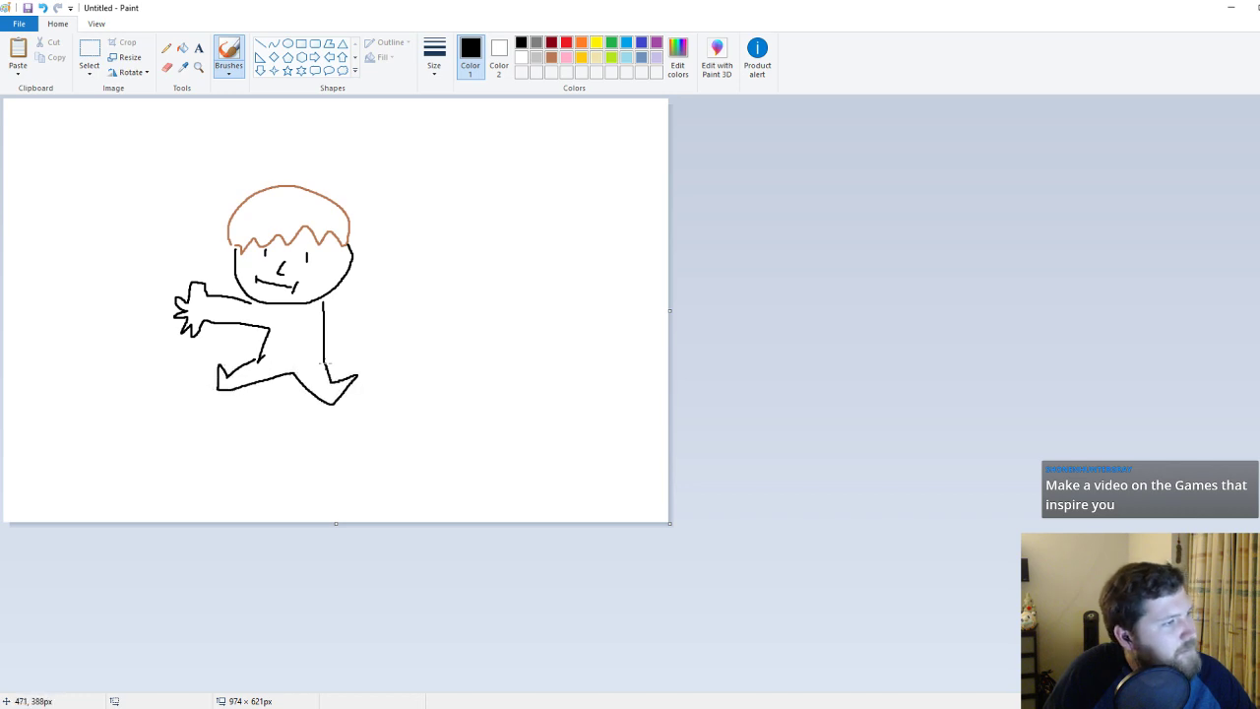
mouse_move(349, 296)
mouse_down()
mouse_move(400, 291)
mouse_move(386, 307)
mouse_move(329, 315)
mouse_up()
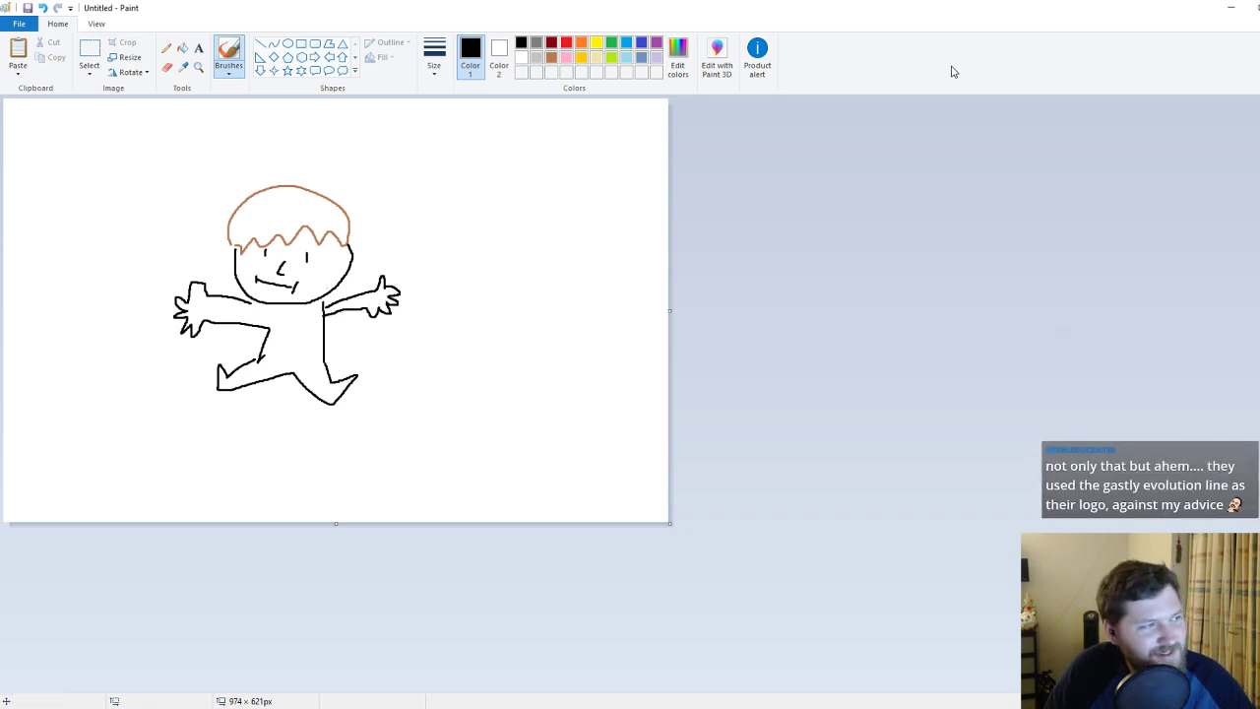
Close Paint without saving the drawing.
click(1259, 24)
click(1259, 8)
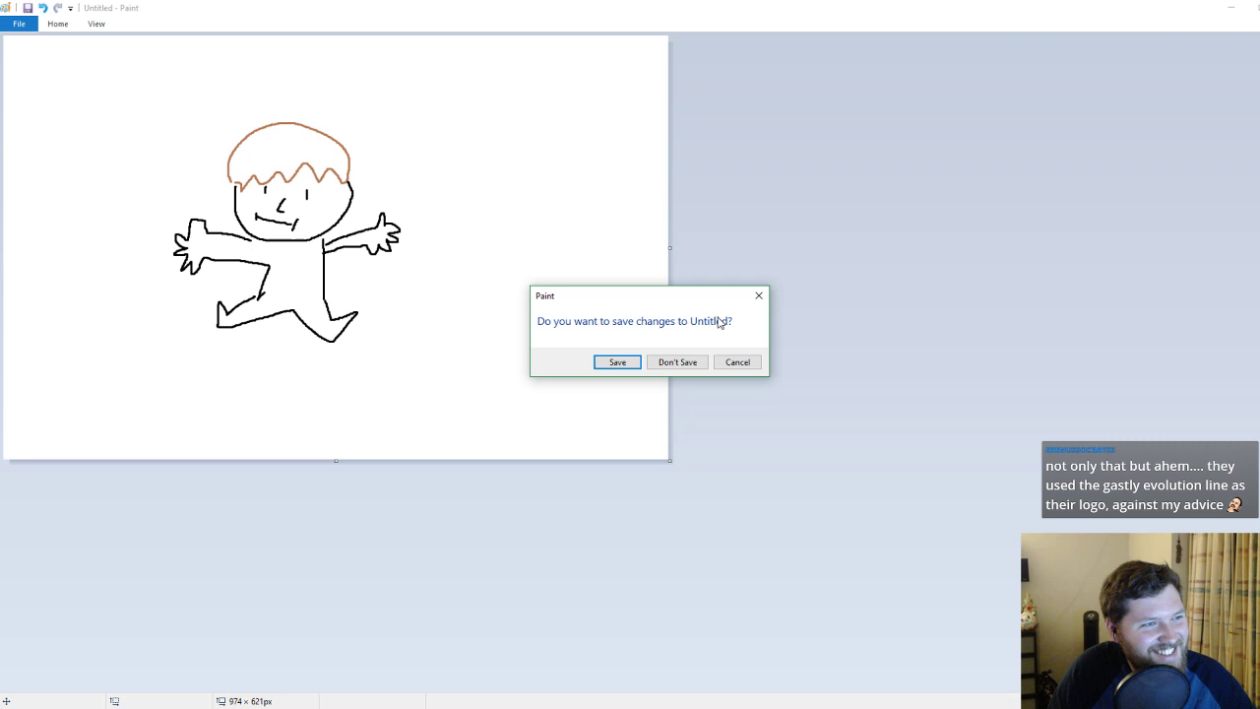
click(758, 361)
click(1259, 24)
click(1259, 8)
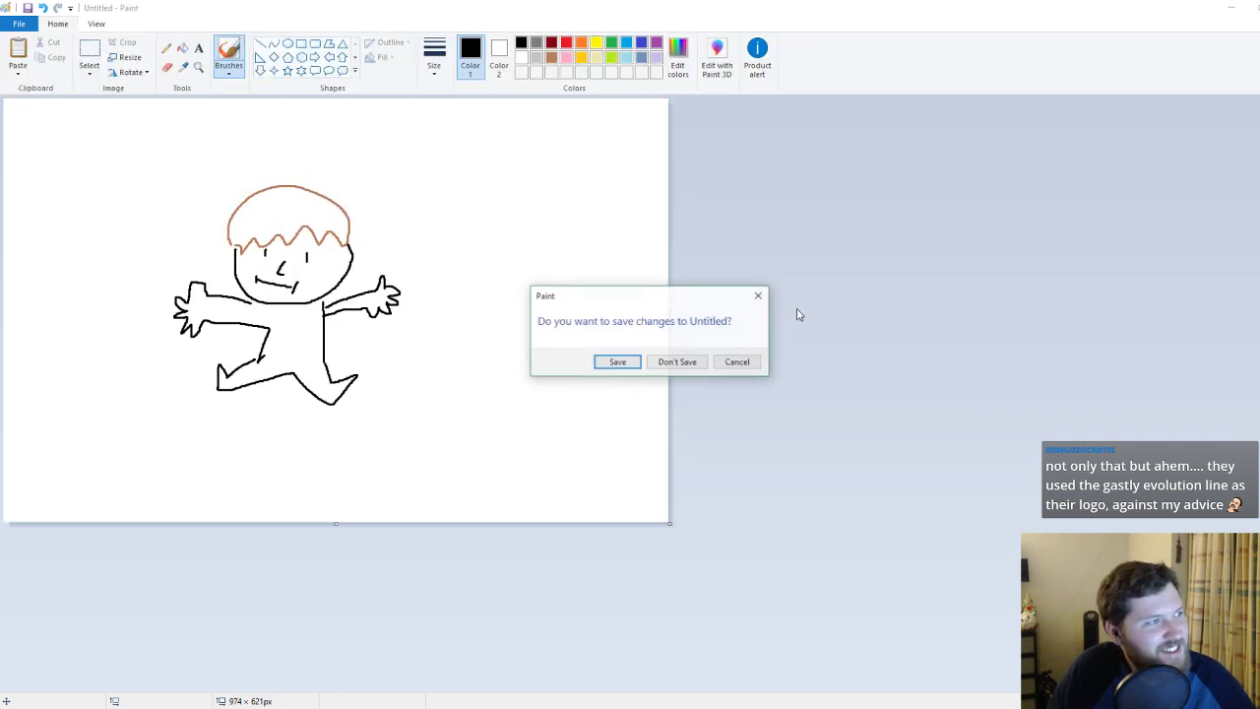
click(675, 361)
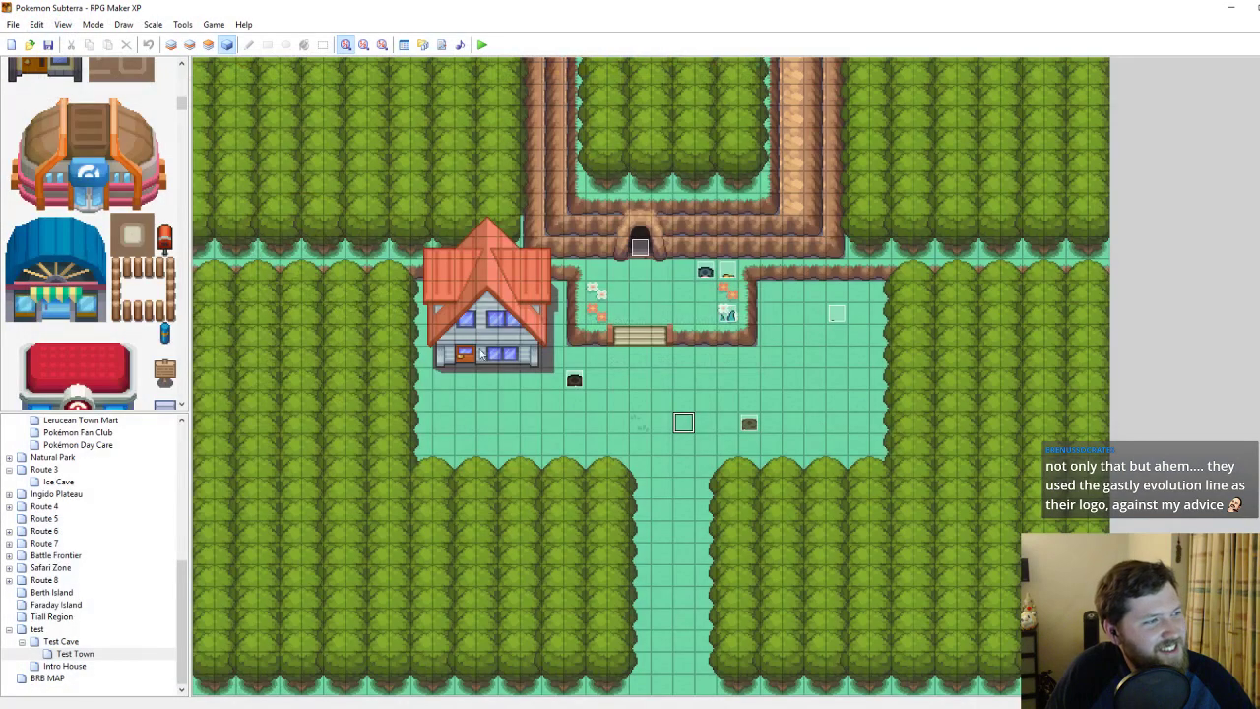
click(664, 400)
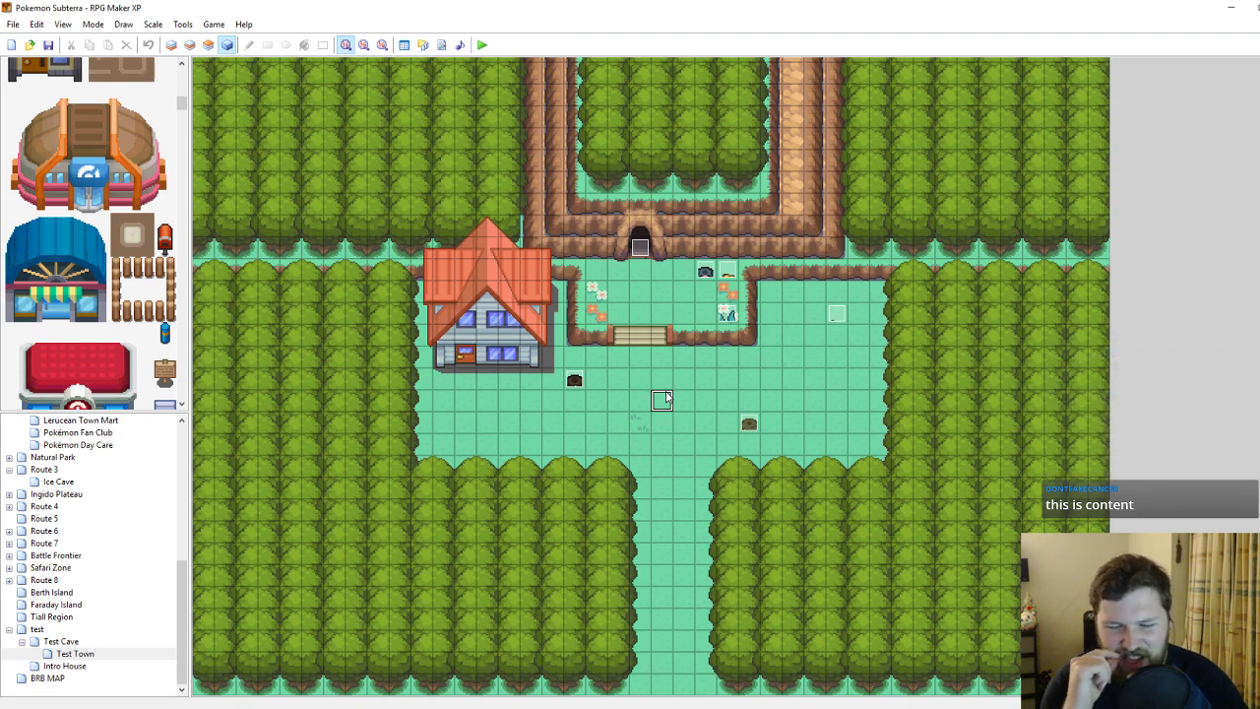
click(679, 364)
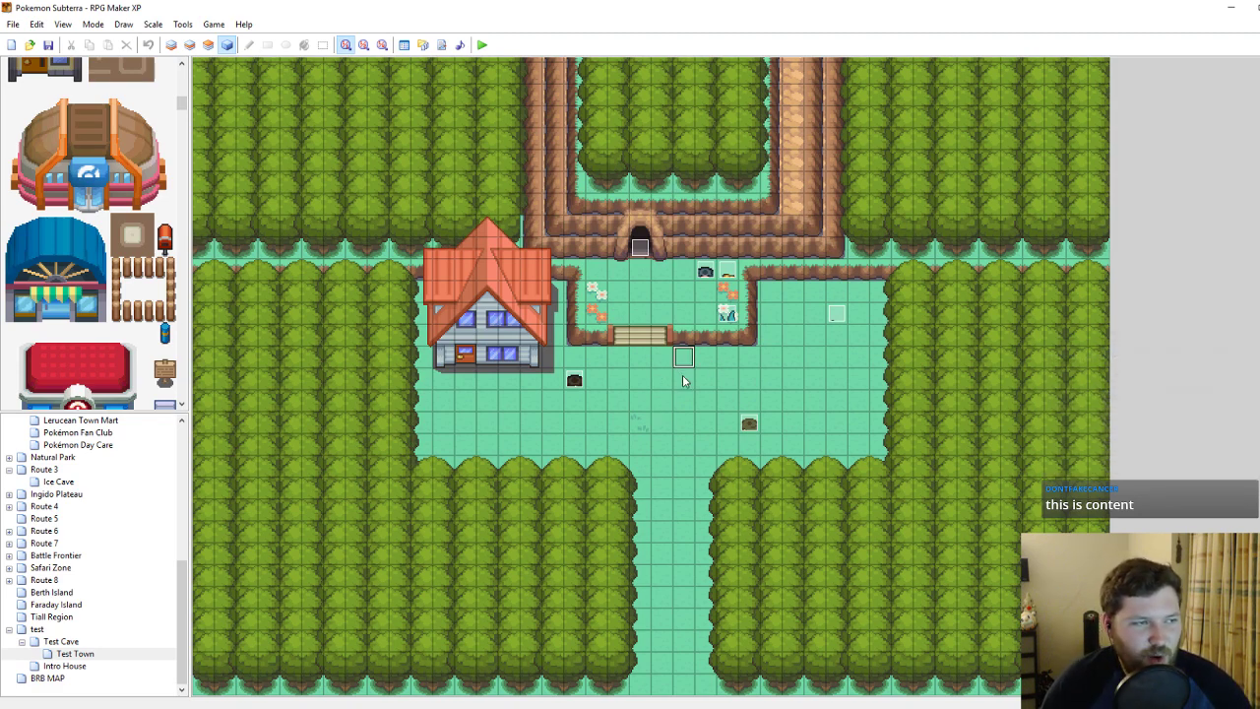
click(670, 424)
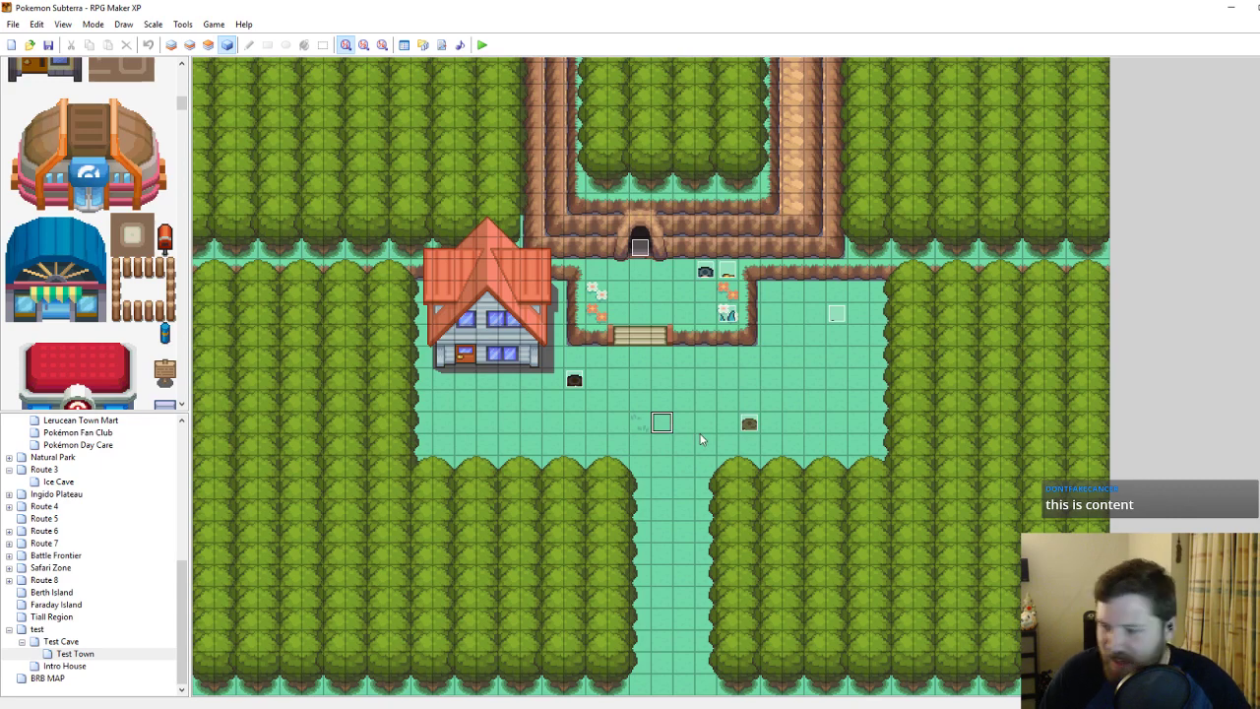
Check the position of the exit event below the doormat in the player's house map under Lappet Town.
click(64, 666)
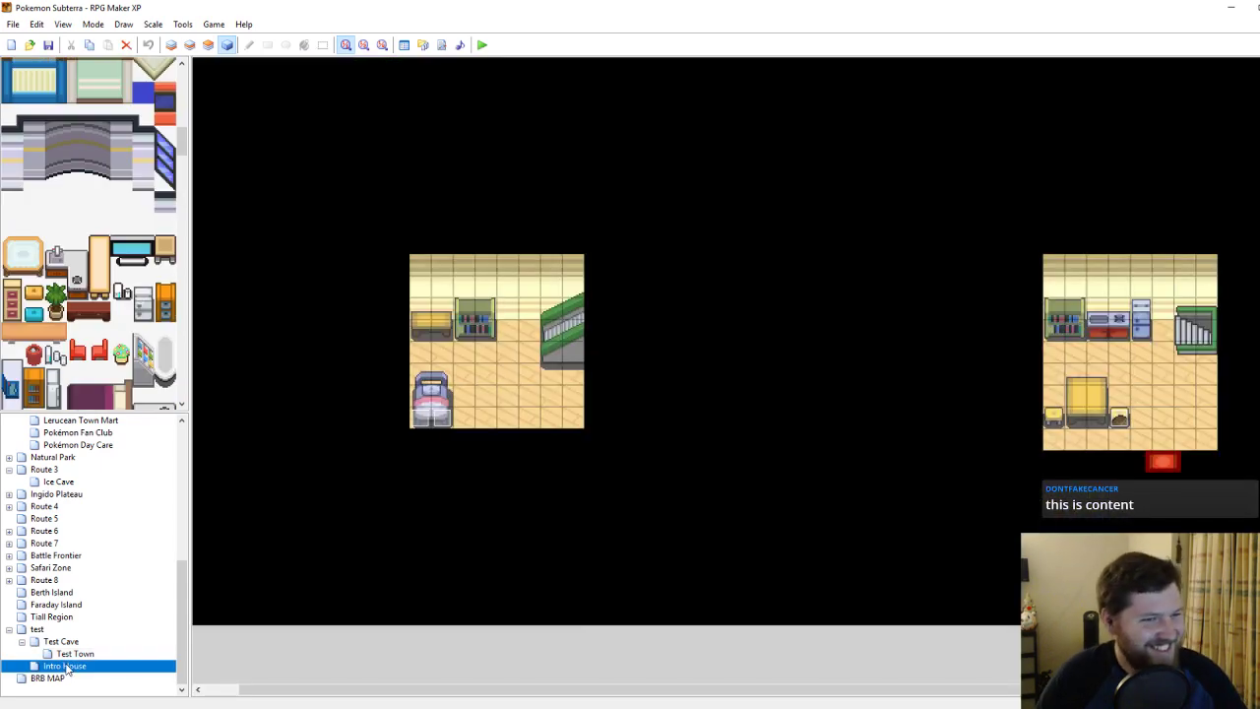
scroll(81, 558, up, 5)
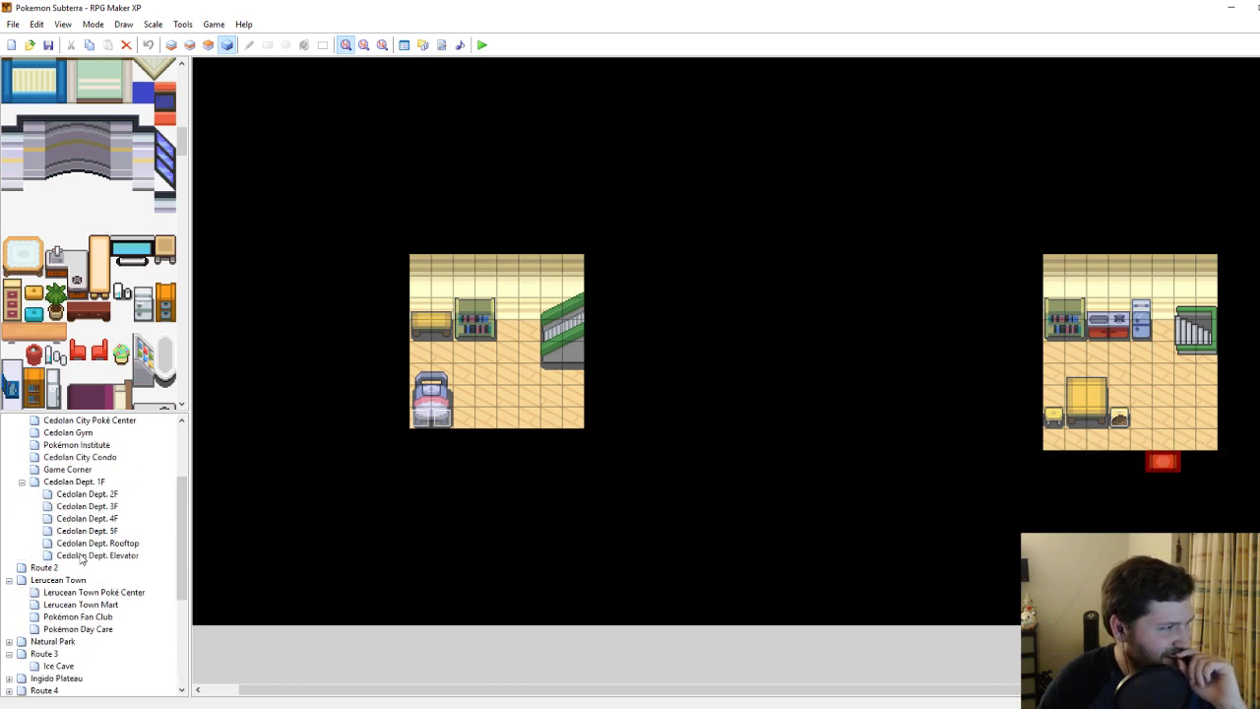
scroll(82, 558, up, 3)
click(66, 445)
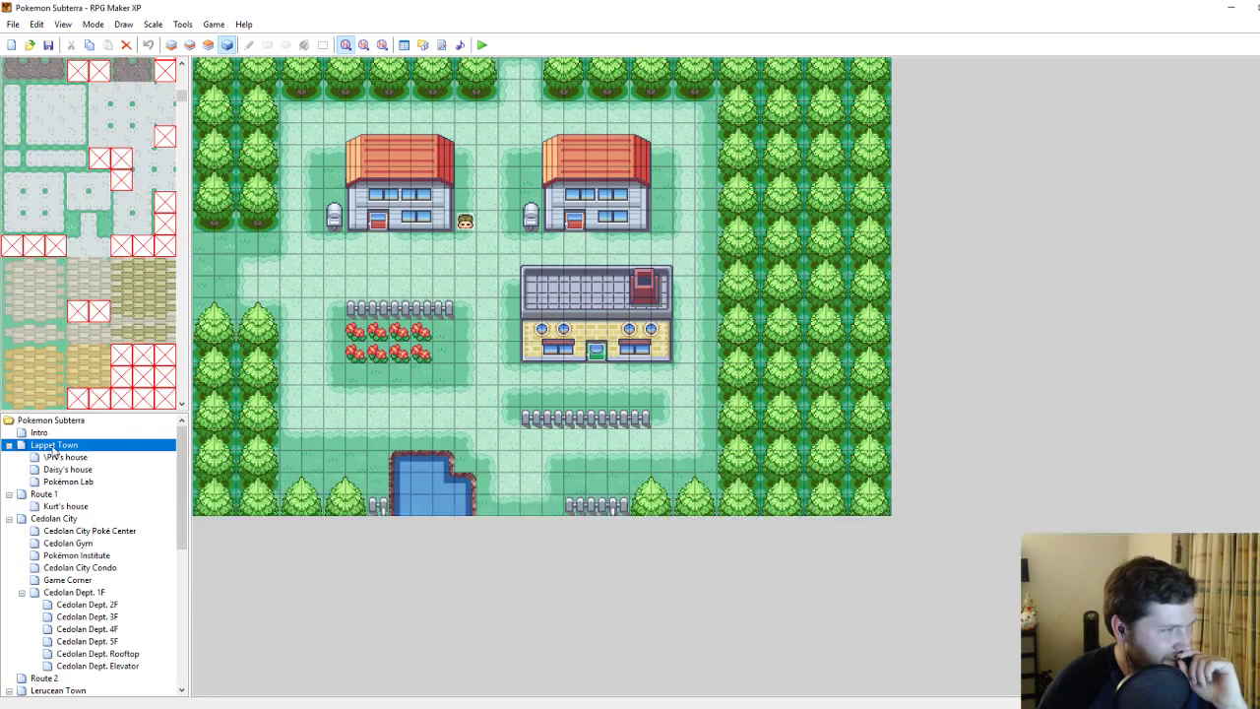
click(73, 457)
click(272, 266)
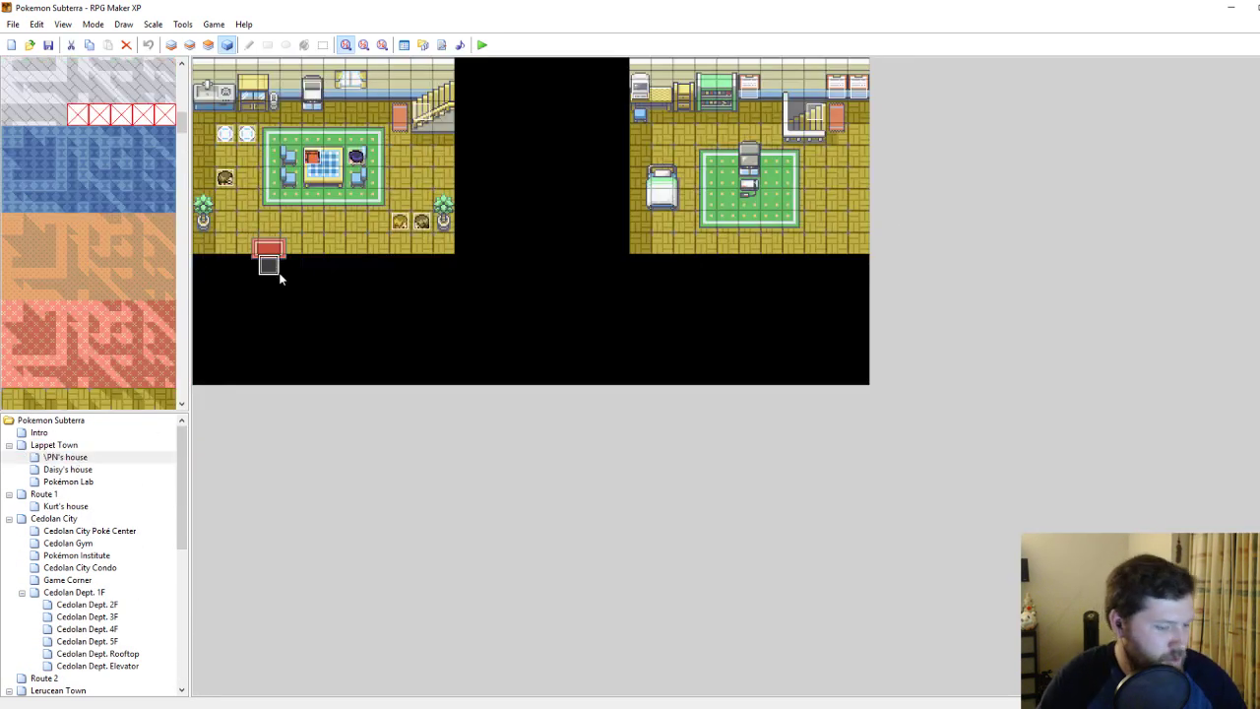
Open the Exit event below the Intro House's ground floor for editing.
scroll(115, 636, down, 5)
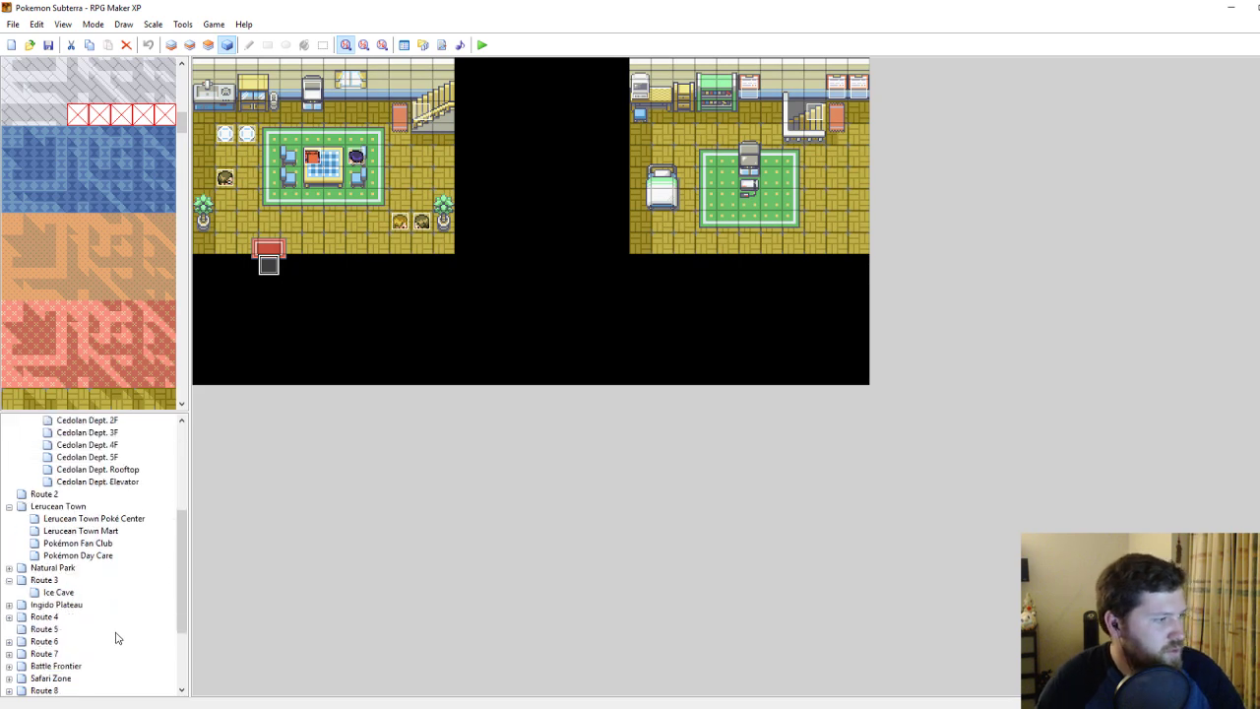
scroll(115, 637, down, 3)
click(64, 665)
click(1163, 461)
right_click(1163, 463)
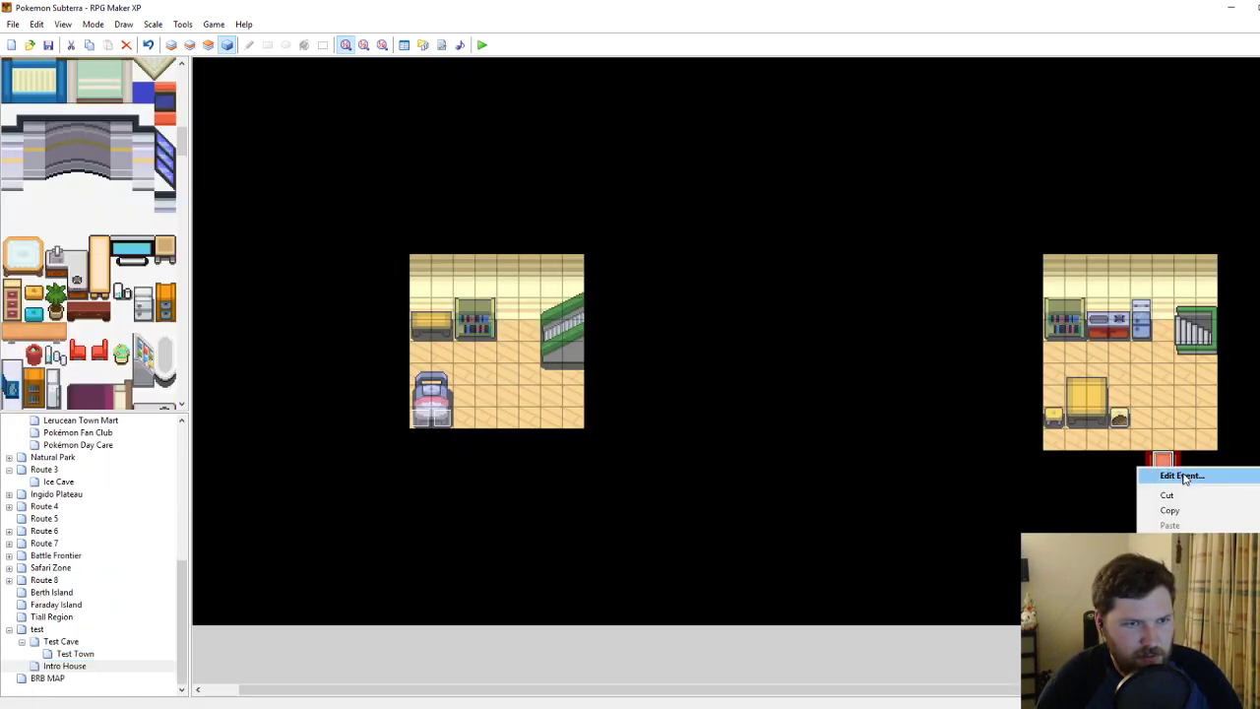
click(1181, 476)
Set the Exit event's player transfer destination to Test Town (014,015), in front of the red-roofed house.
right_click(713, 262)
click(753, 286)
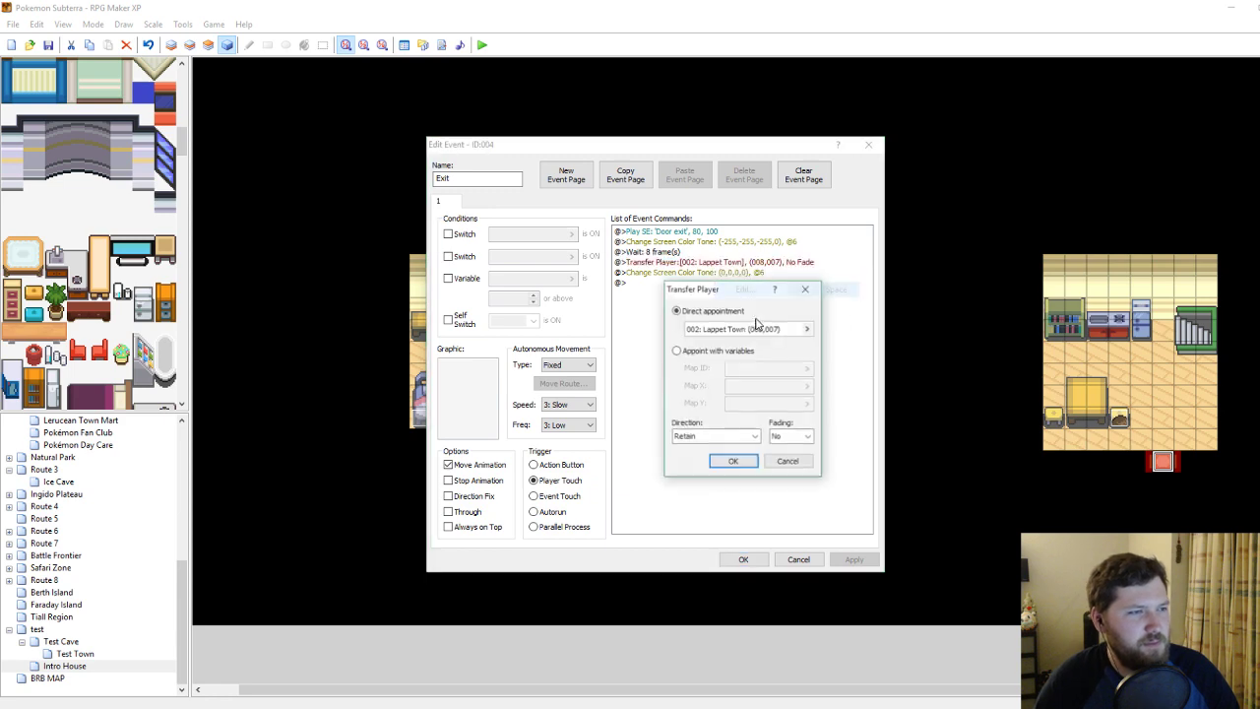
click(756, 328)
drag(619, 443, 630, 553)
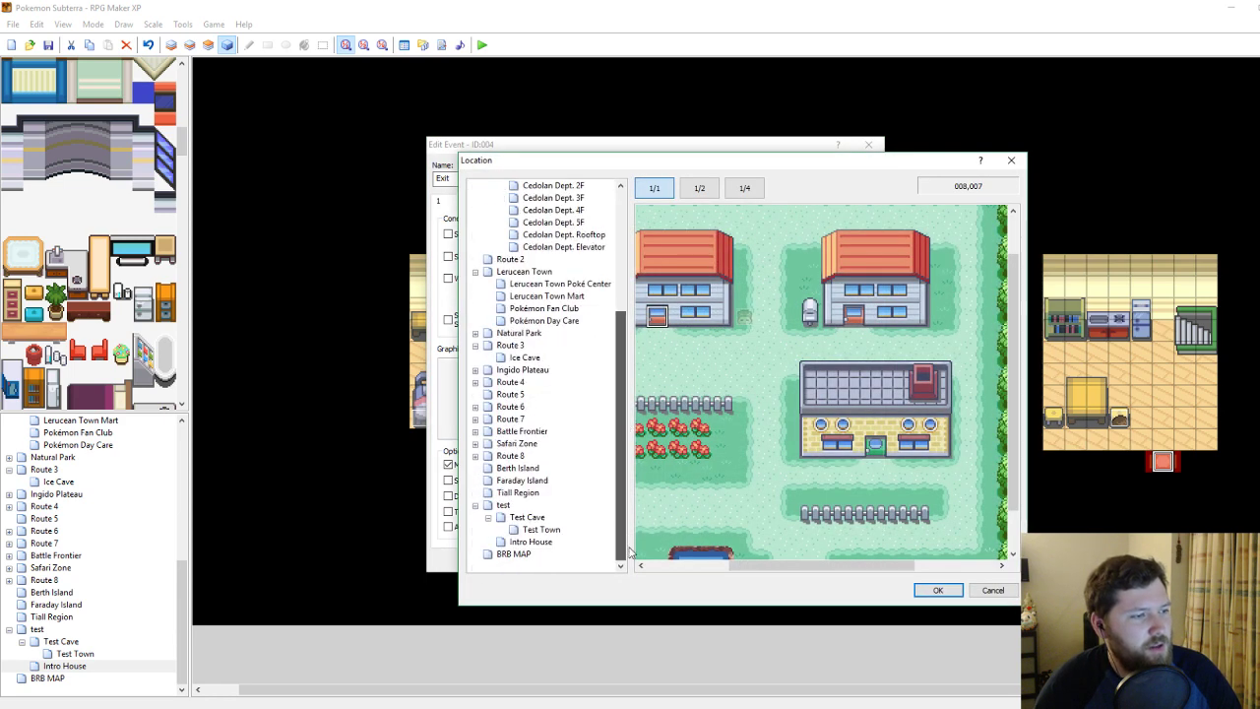
click(532, 541)
click(527, 517)
click(541, 528)
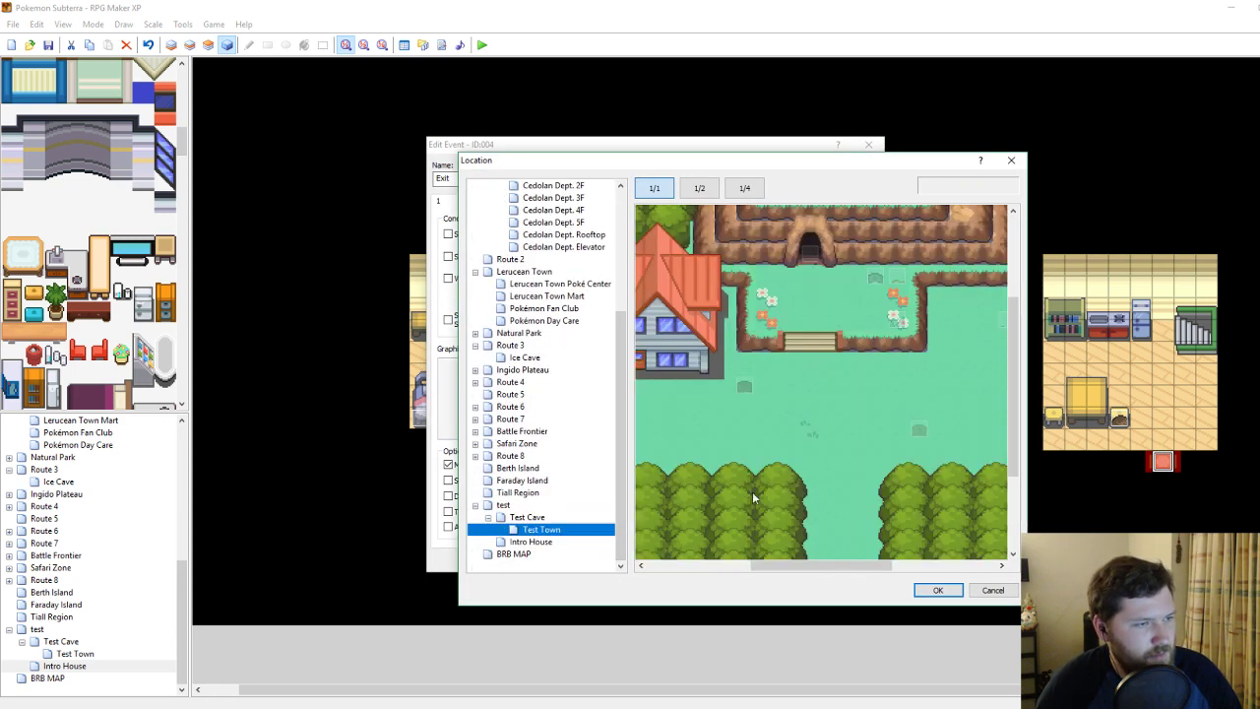
drag(856, 564, 792, 564)
click(848, 386)
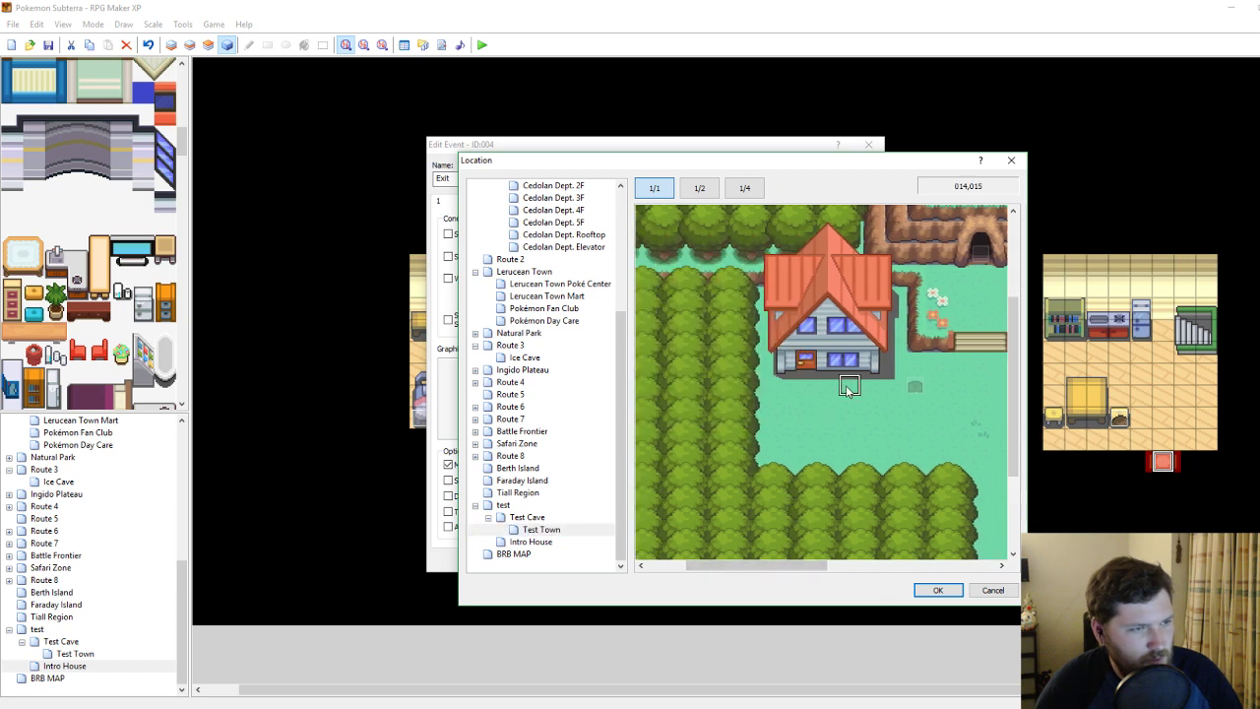
click(937, 590)
click(735, 464)
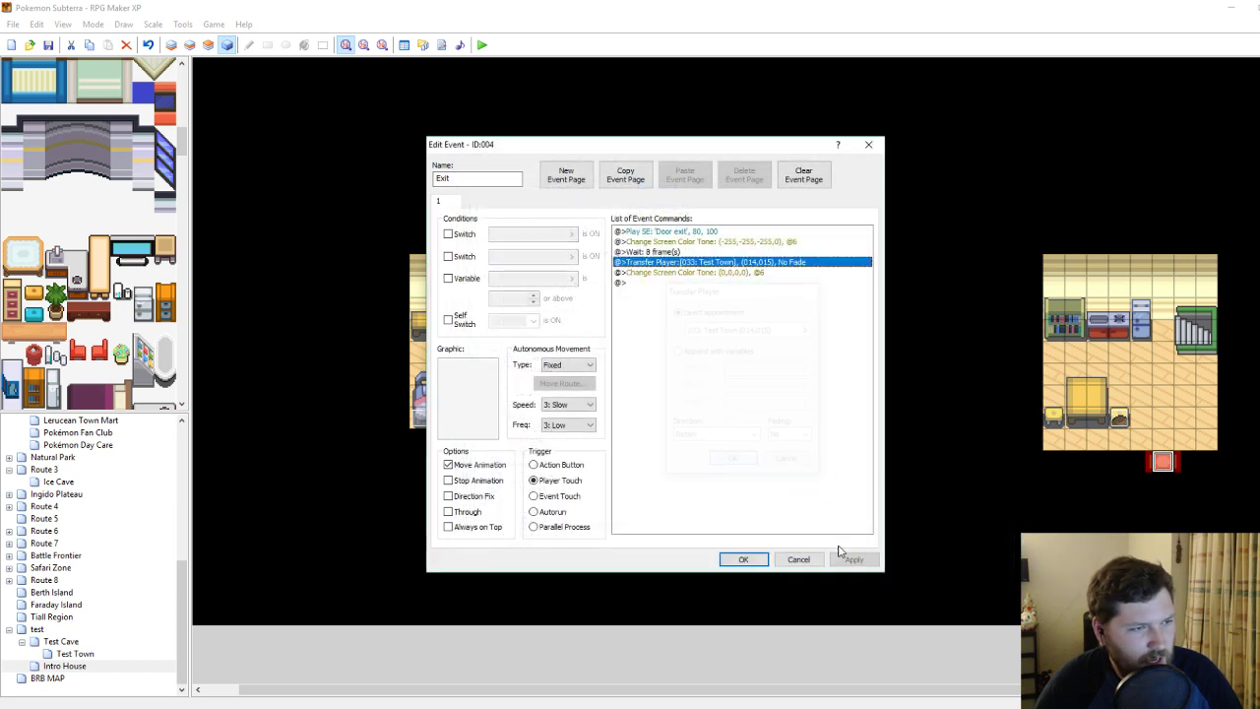
click(745, 559)
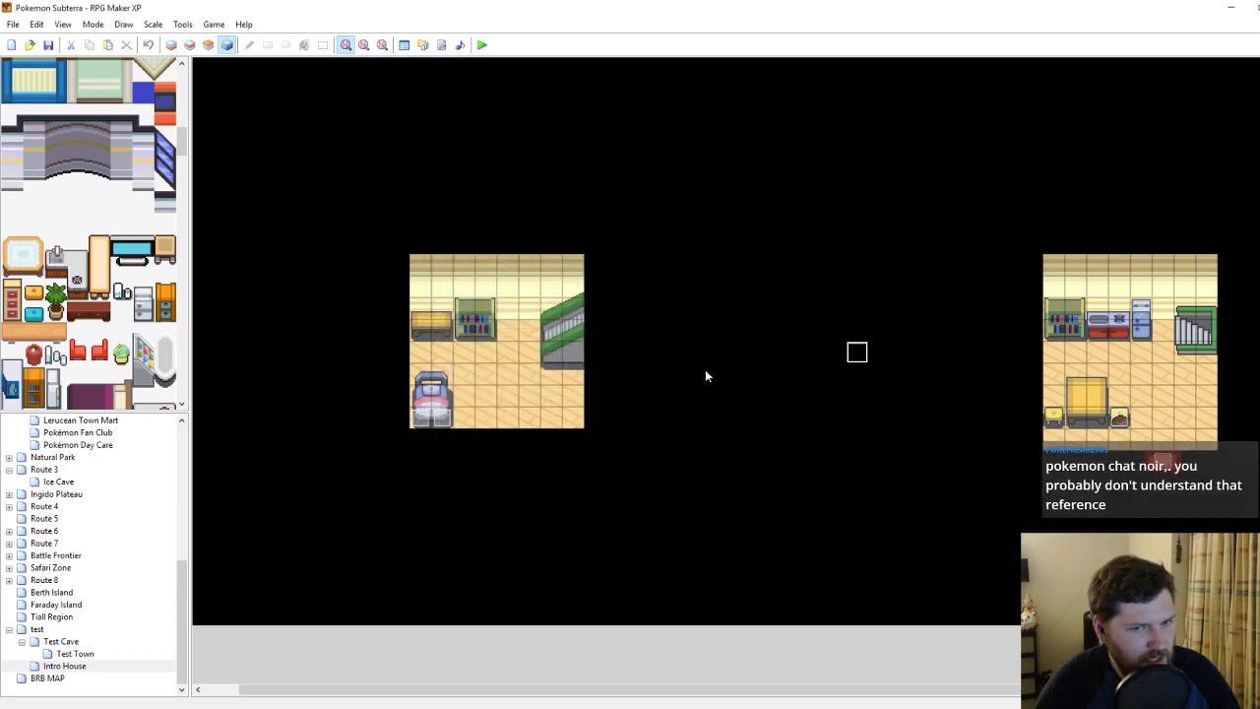
Erase the red-roofed house from the third layer of the Test Town map.
click(75, 654)
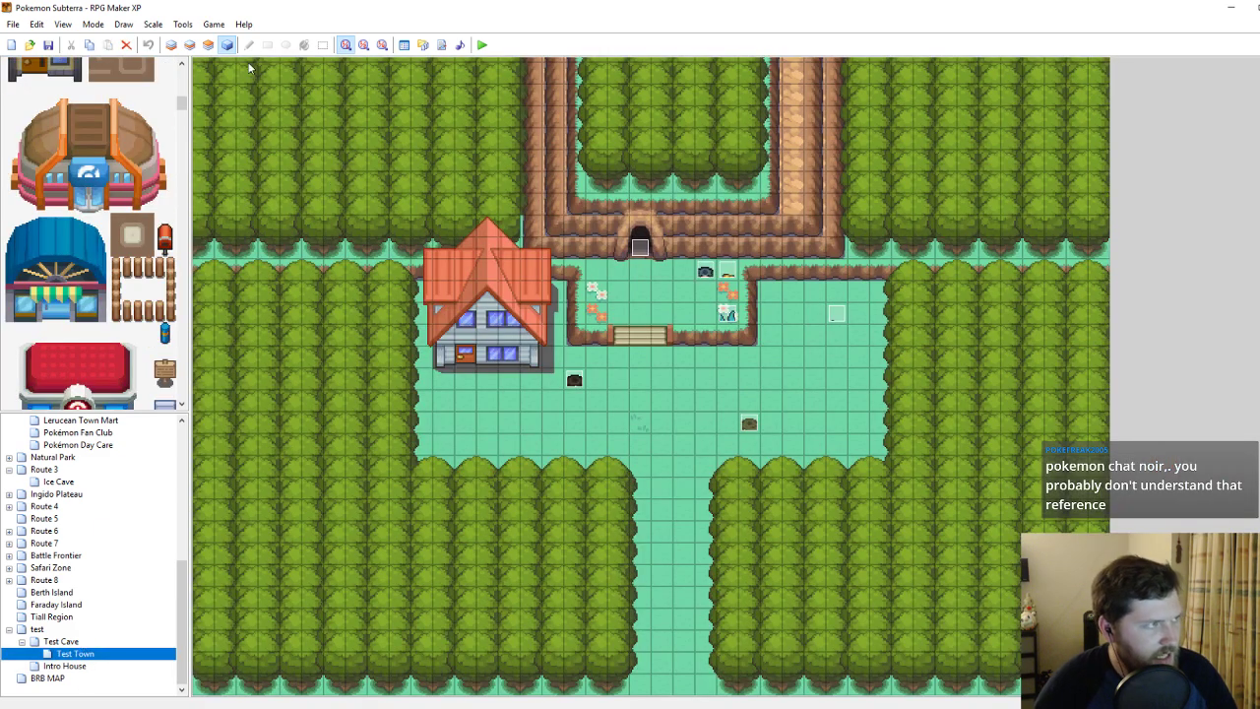
click(210, 46)
click(208, 45)
mouse_move(481, 379)
right_down()
mouse_move(563, 429)
mouse_move(628, 432)
right_up()
mouse_move(579, 364)
mouse_down()
mouse_move(577, 279)
mouse_move(552, 227)
mouse_move(509, 376)
mouse_move(509, 244)
mouse_move(512, 359)
mouse_up()
right_click(502, 359)
Place the small orange-fronted building from the tileset against the cliff west of Test Town's steps, and return to event editing.
scroll(120, 325, down, 2)
scroll(120, 325, up, 5)
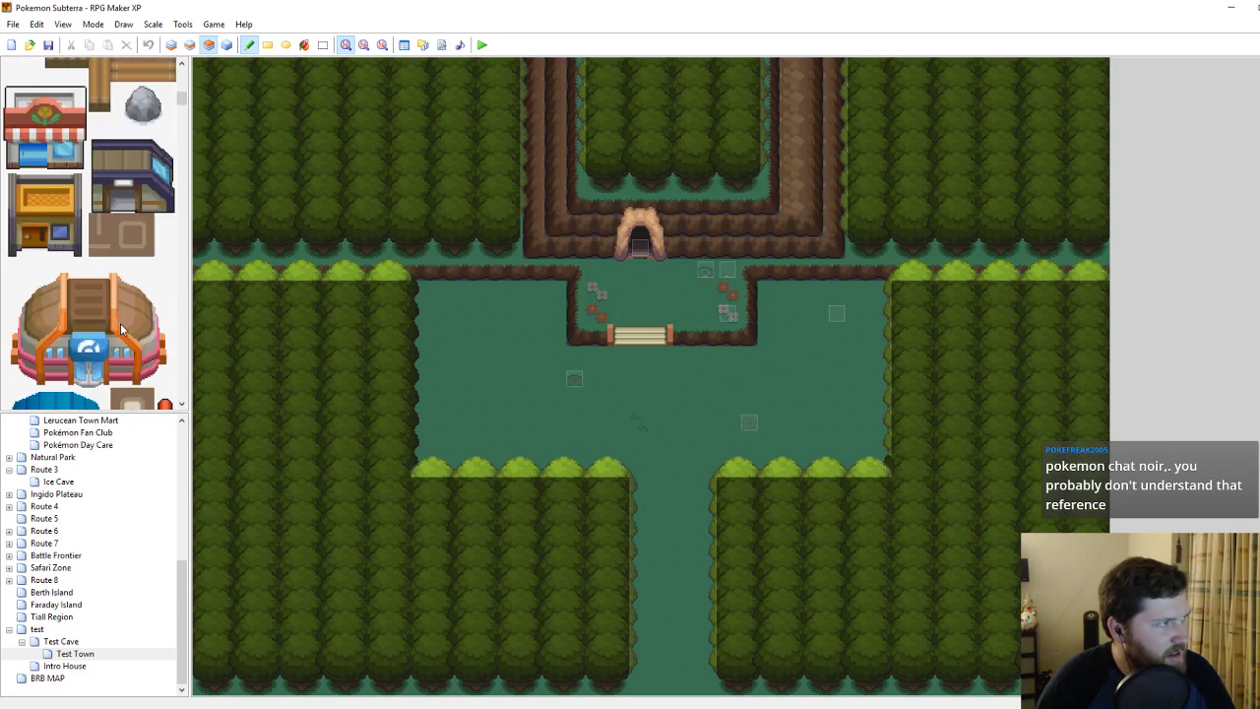
scroll(136, 306, down, 2)
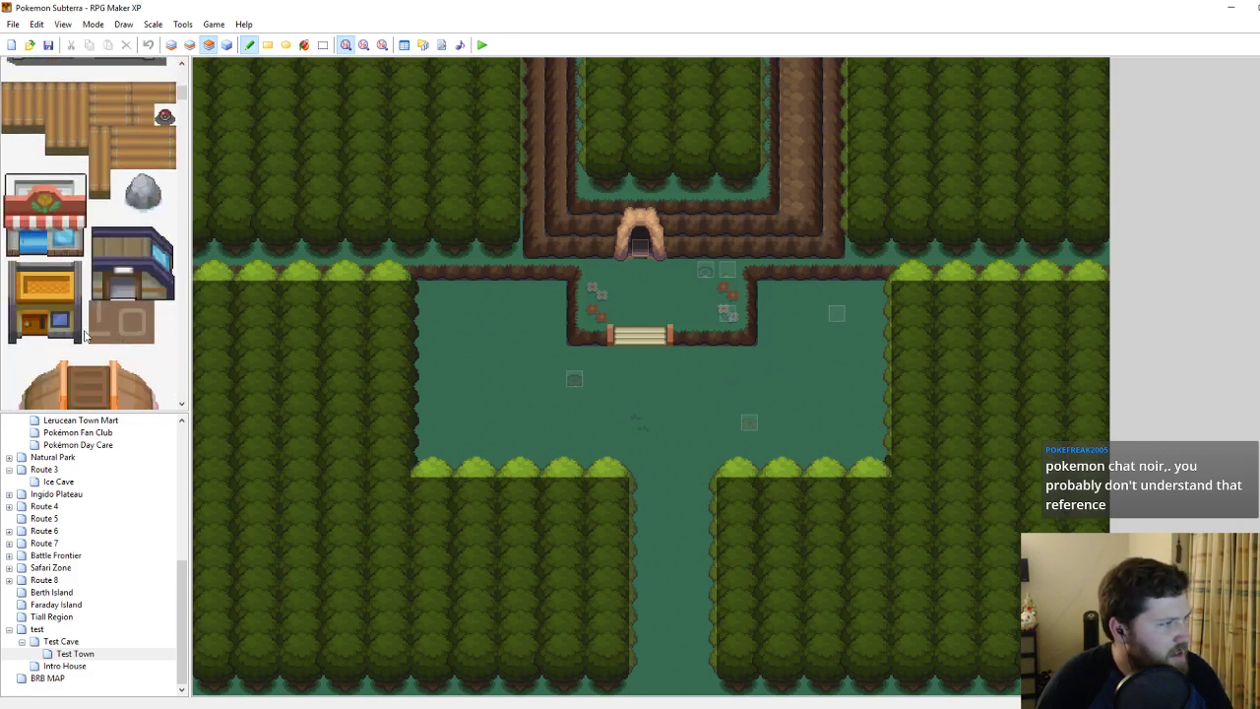
drag(80, 339, 5, 279)
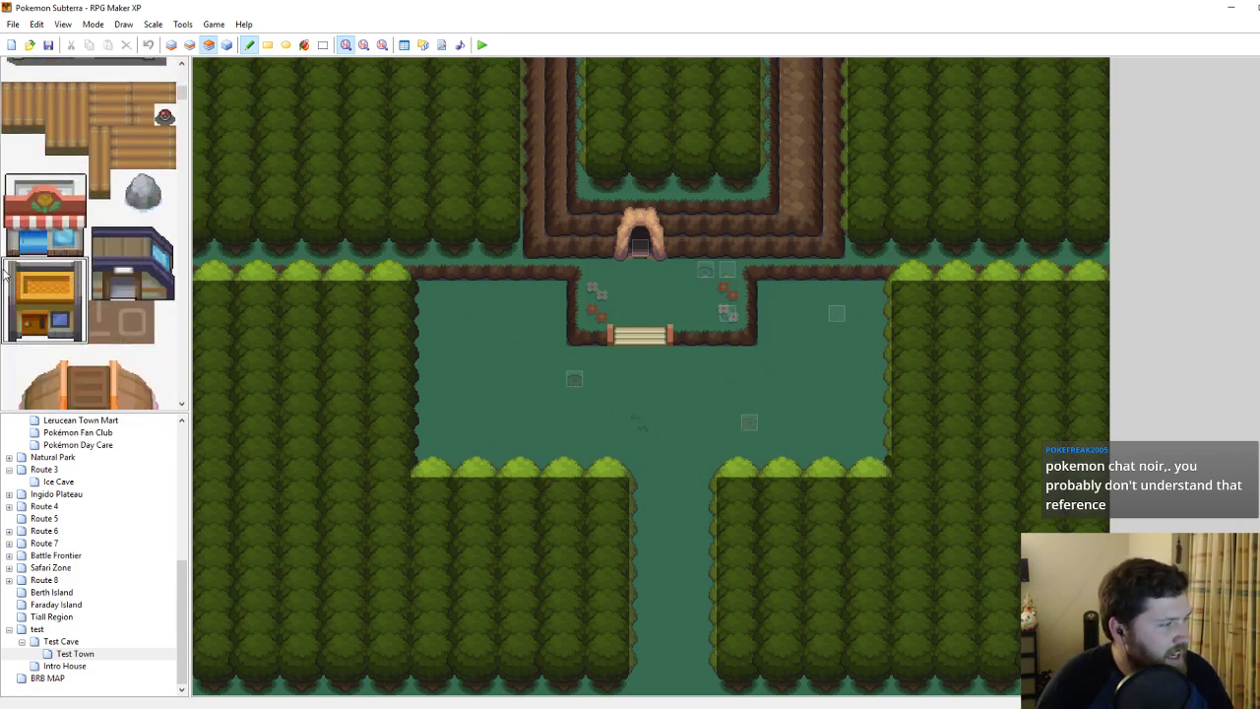
click(487, 276)
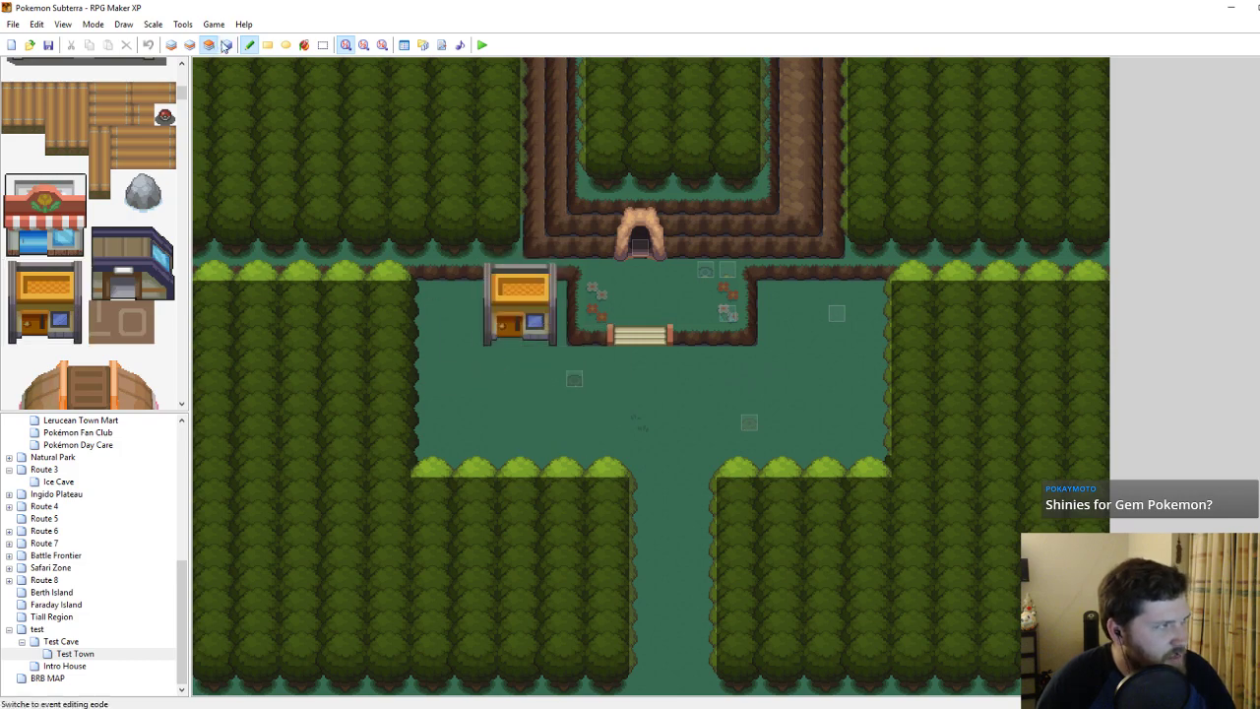
click(228, 44)
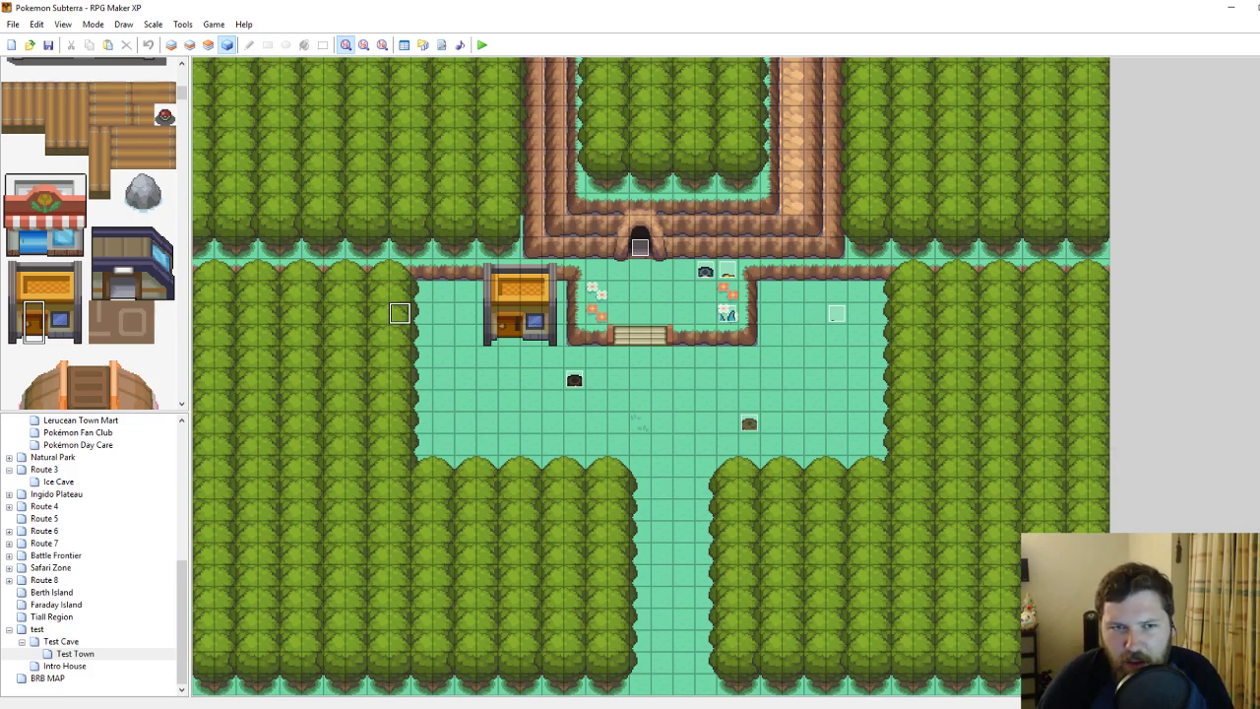
Switch to Discord, examine the Subterra-form Geodude and Sableye sprites in the direct messages, and return to RPG Maker XP.
drag(1259, 246, 418, 76)
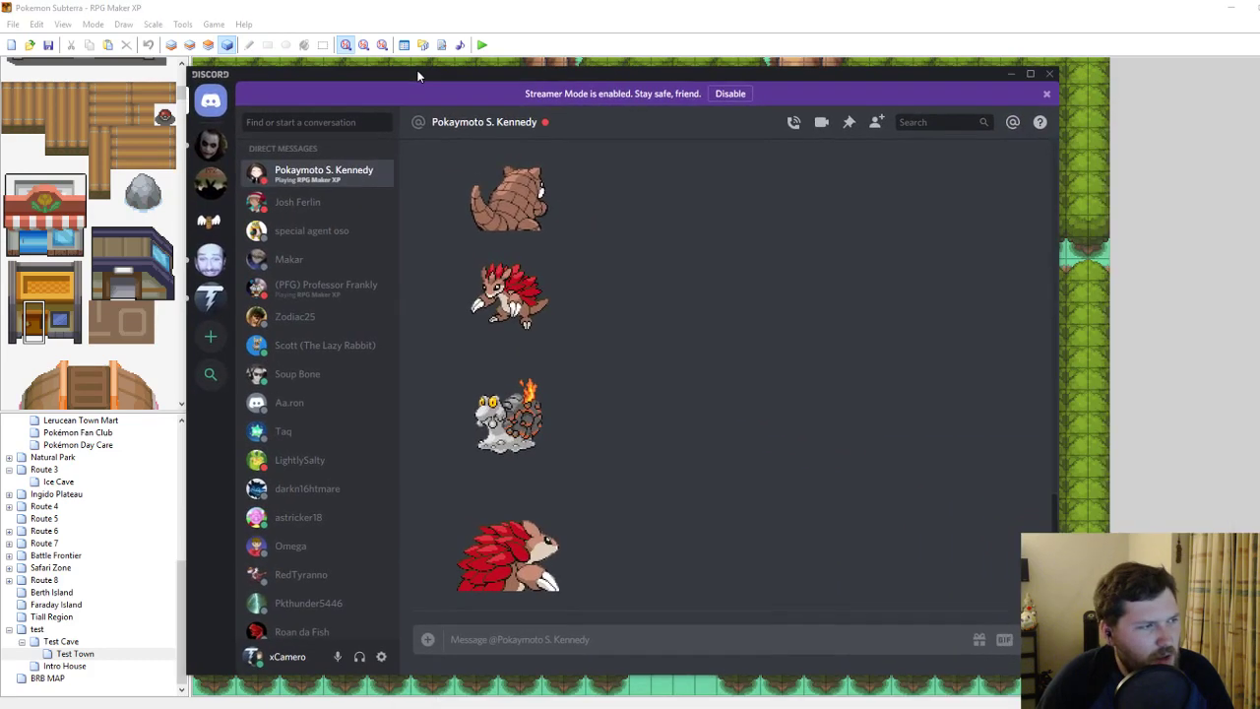
scroll(686, 330, up, 5)
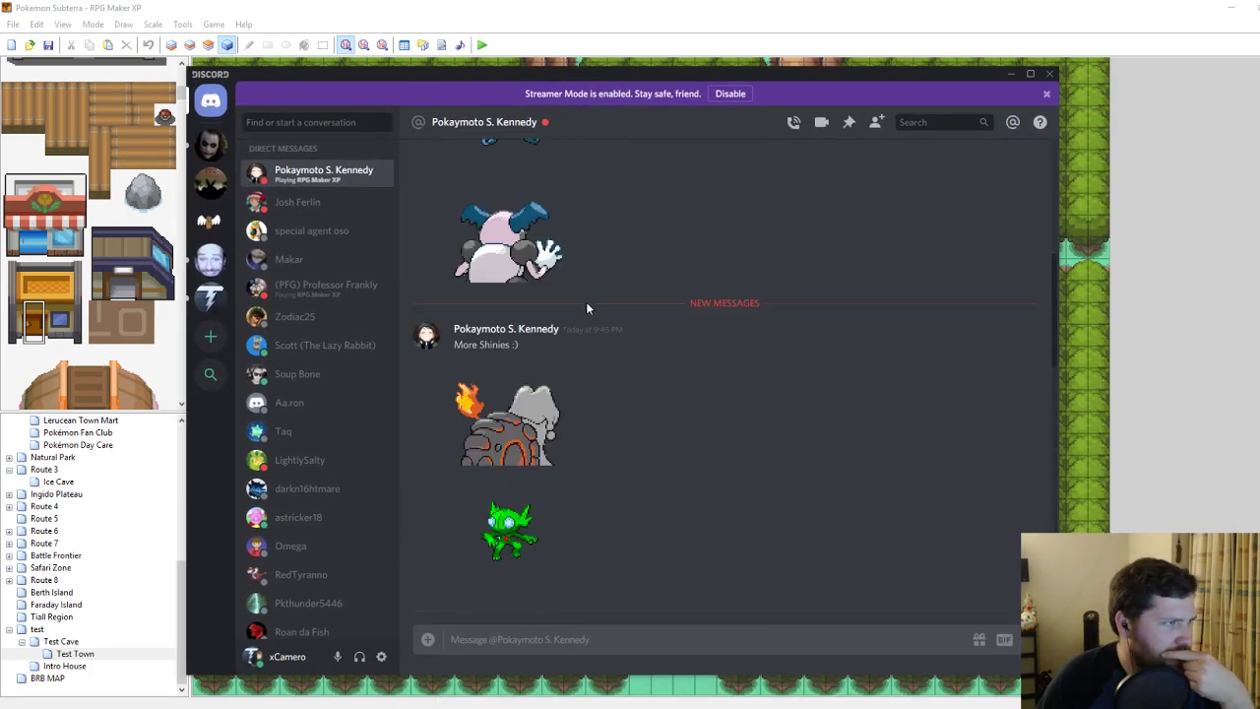
click(288, 403)
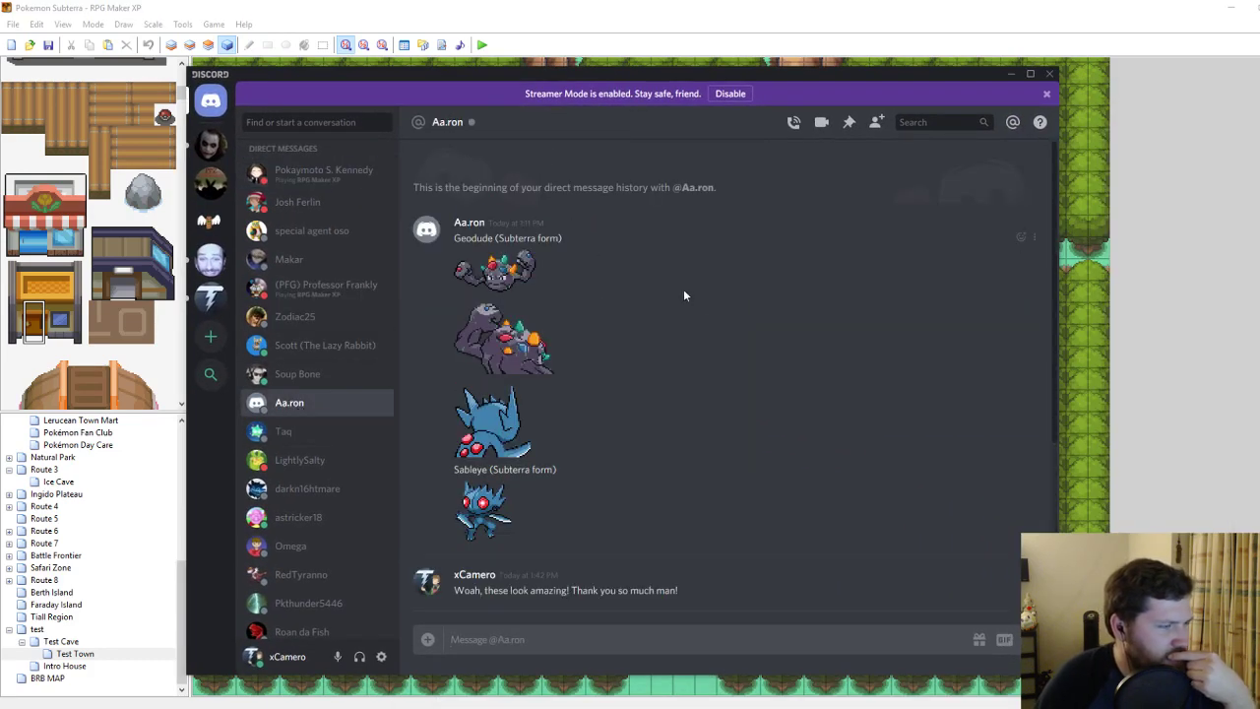
click(507, 267)
click(777, 384)
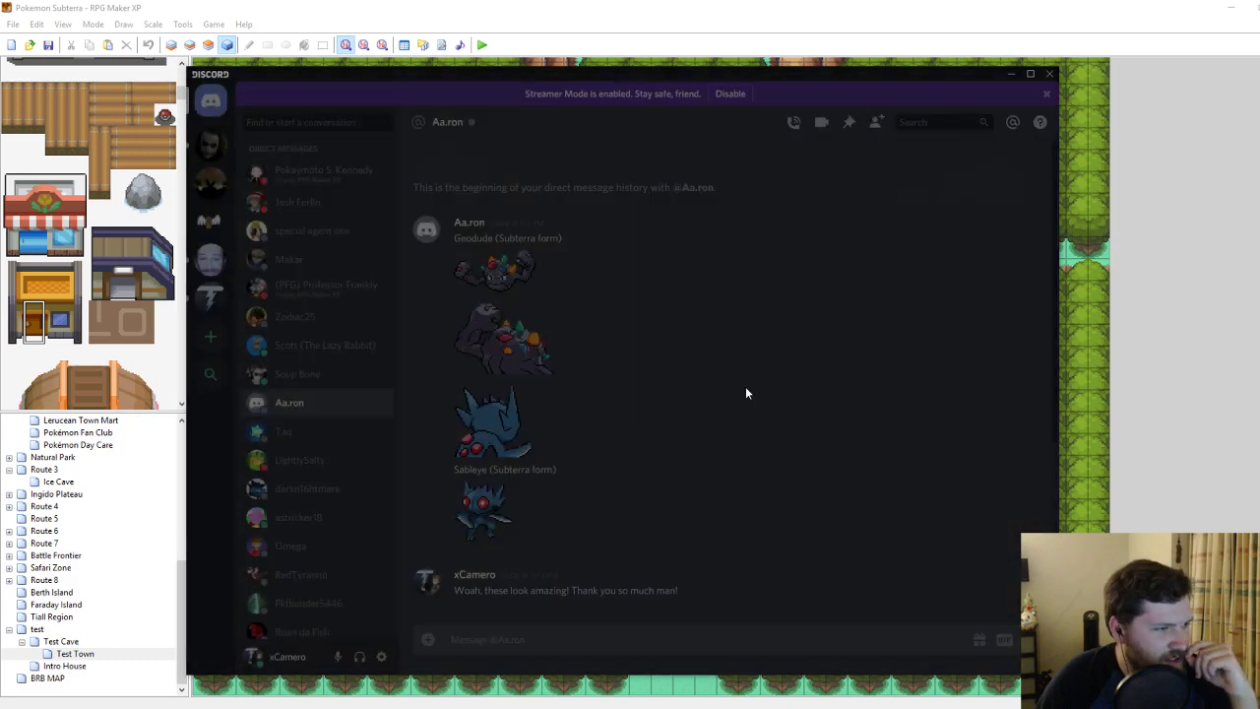
click(485, 421)
click(800, 455)
click(483, 507)
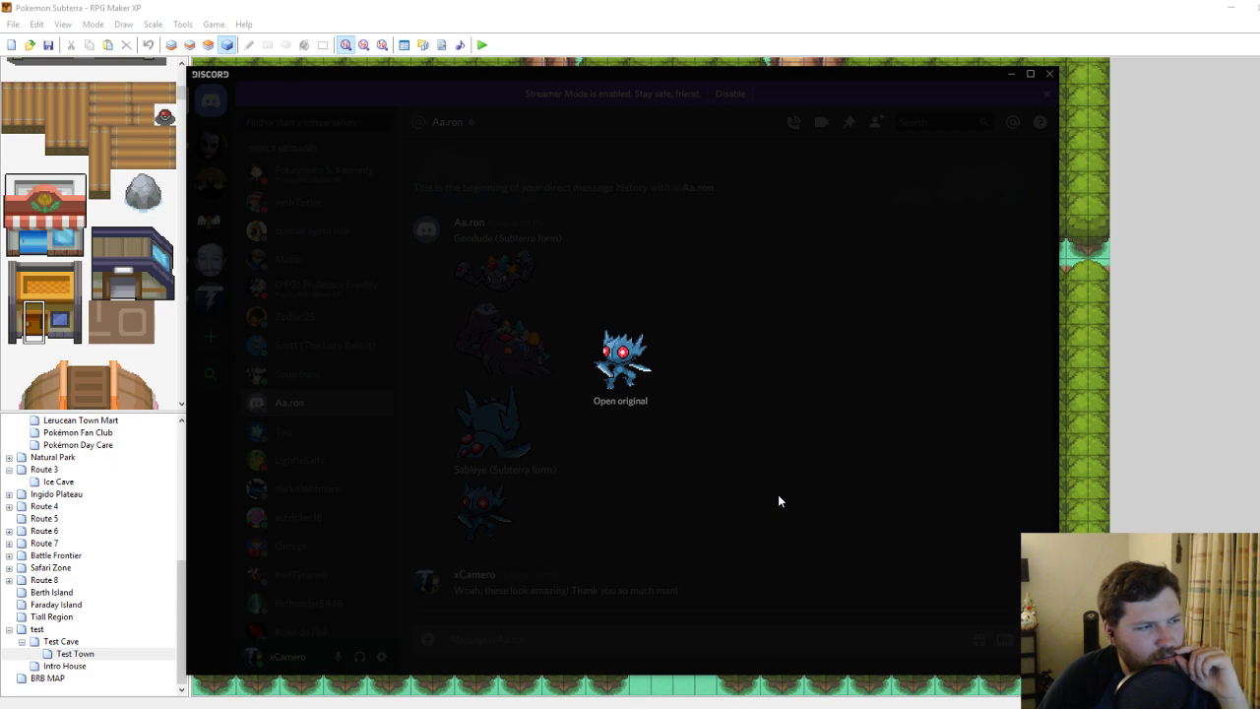
click(701, 472)
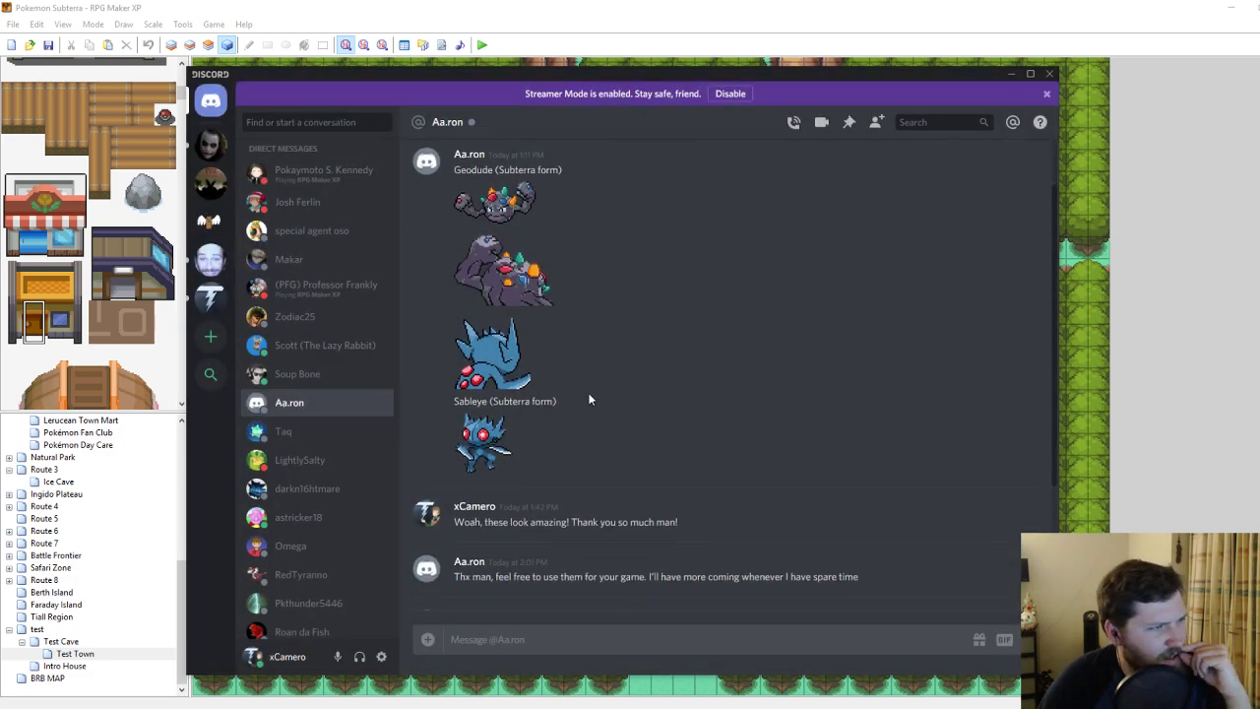
scroll(695, 373, up, 2)
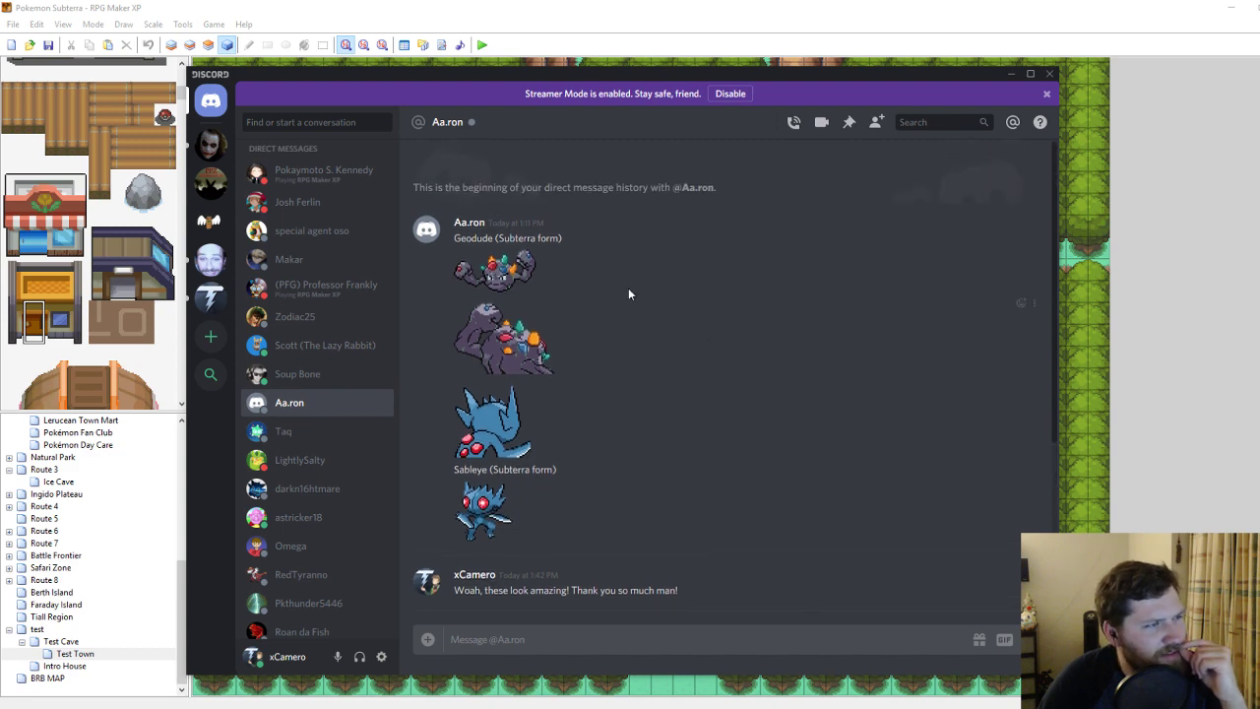
click(517, 279)
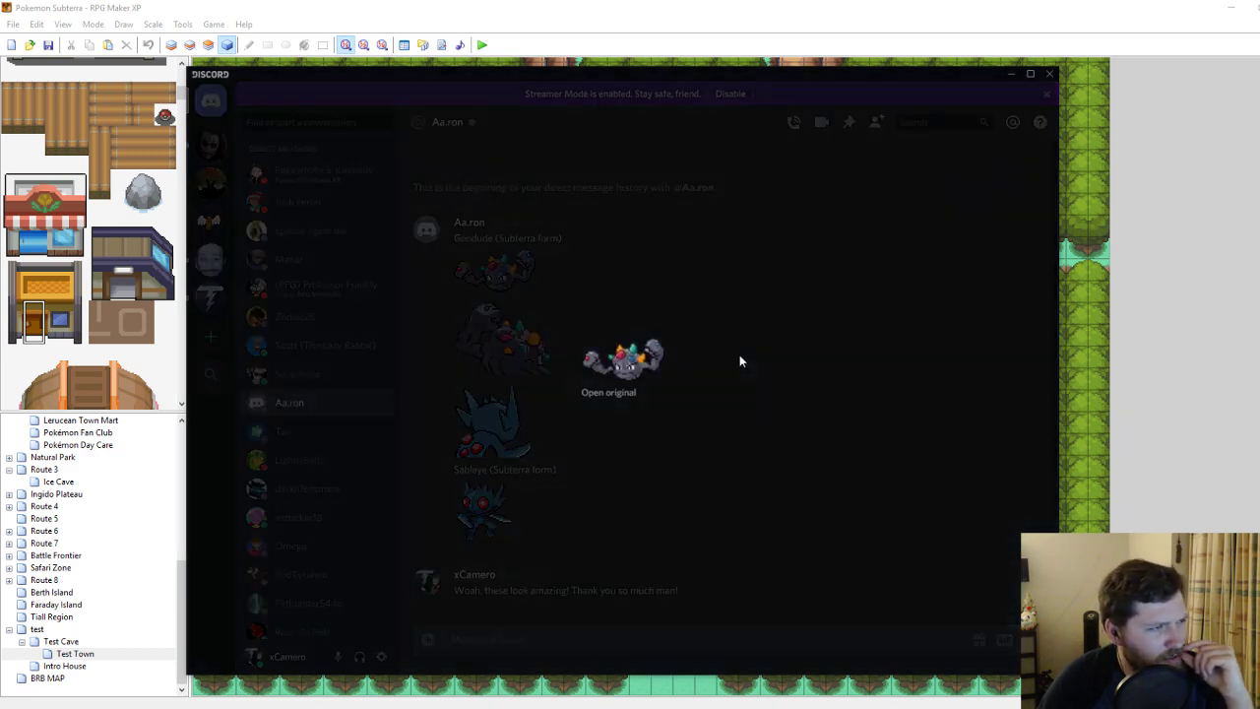
click(877, 424)
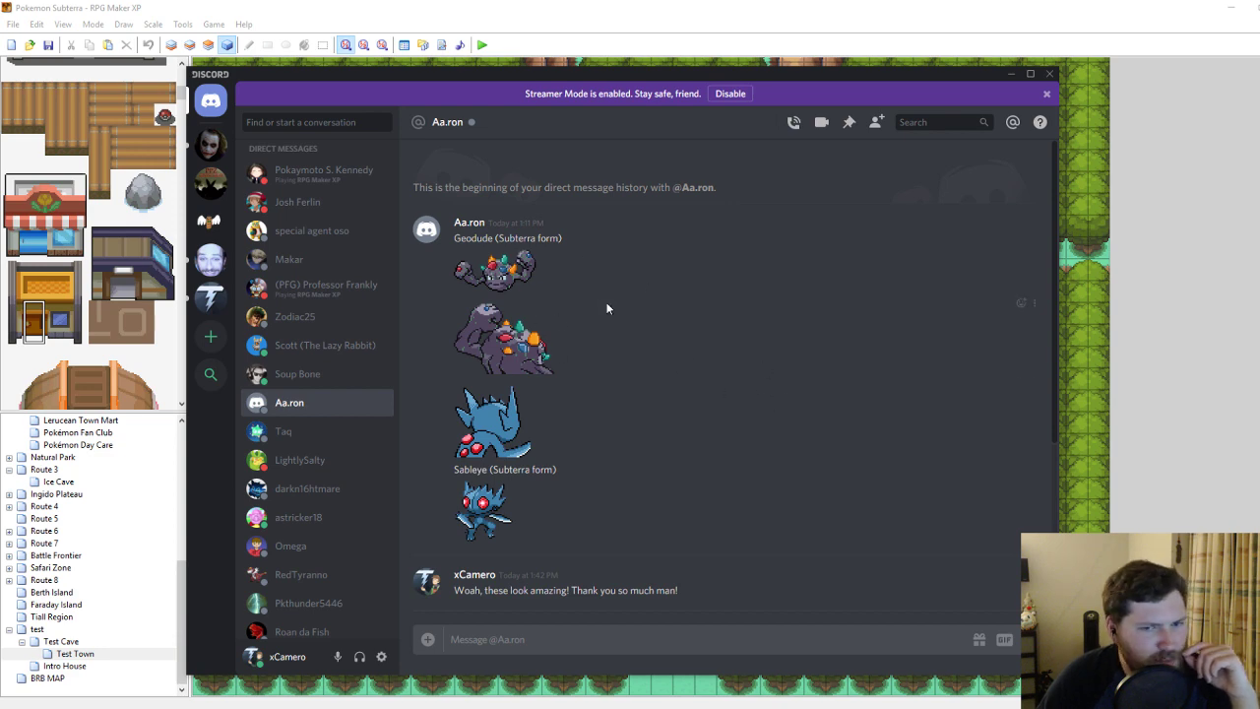
click(730, 62)
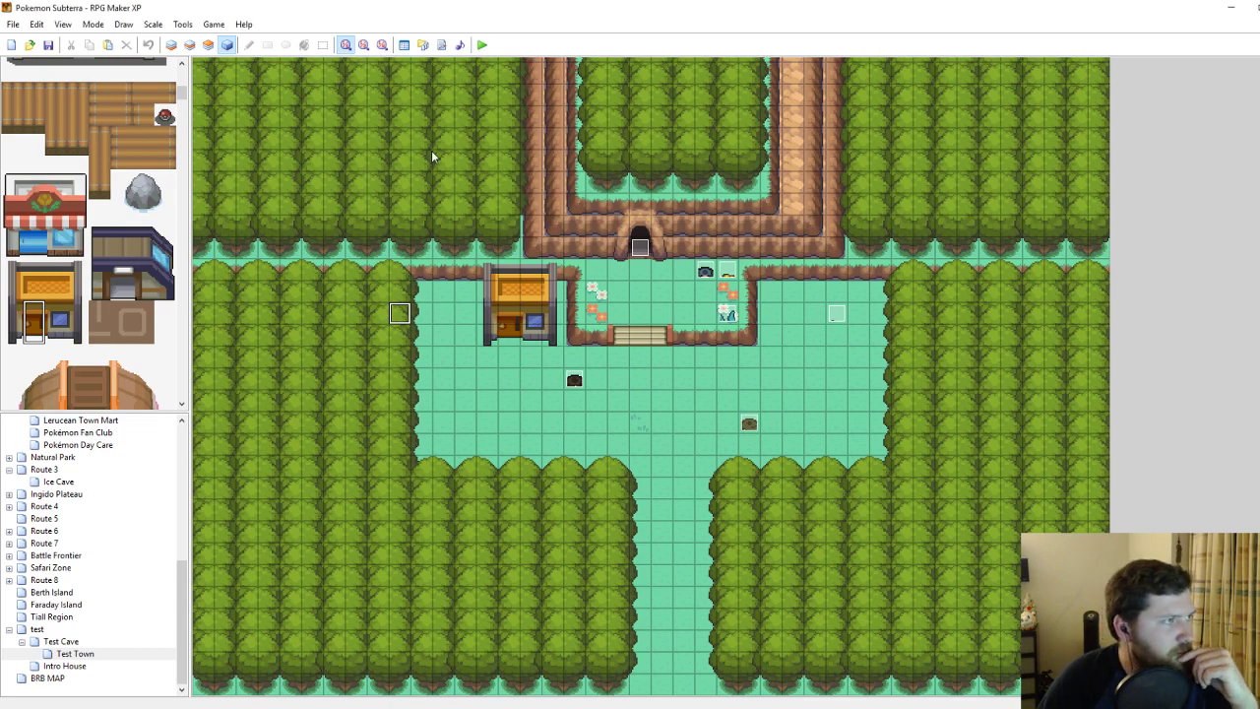
Set the Intro House Exit event's transfer destination to Test Town (014,014), just below the new building's door.
click(57, 667)
double_click(1163, 462)
right_click(665, 264)
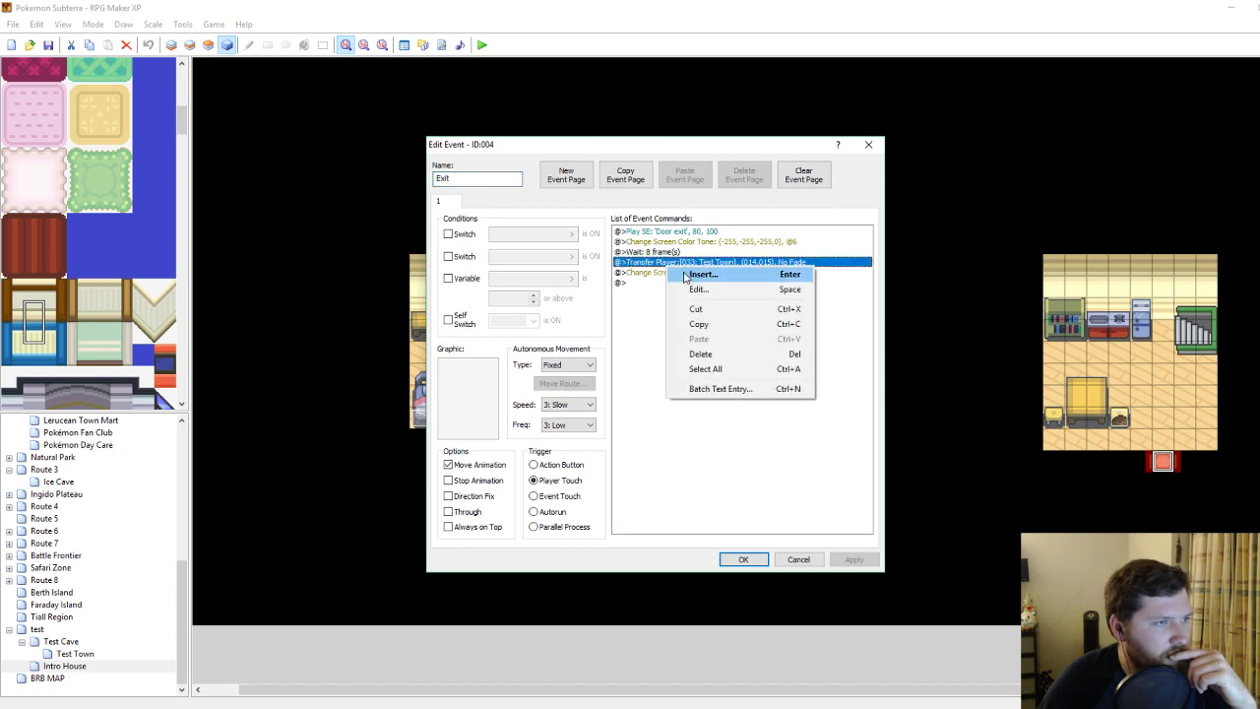
click(697, 287)
click(730, 329)
click(680, 363)
click(681, 340)
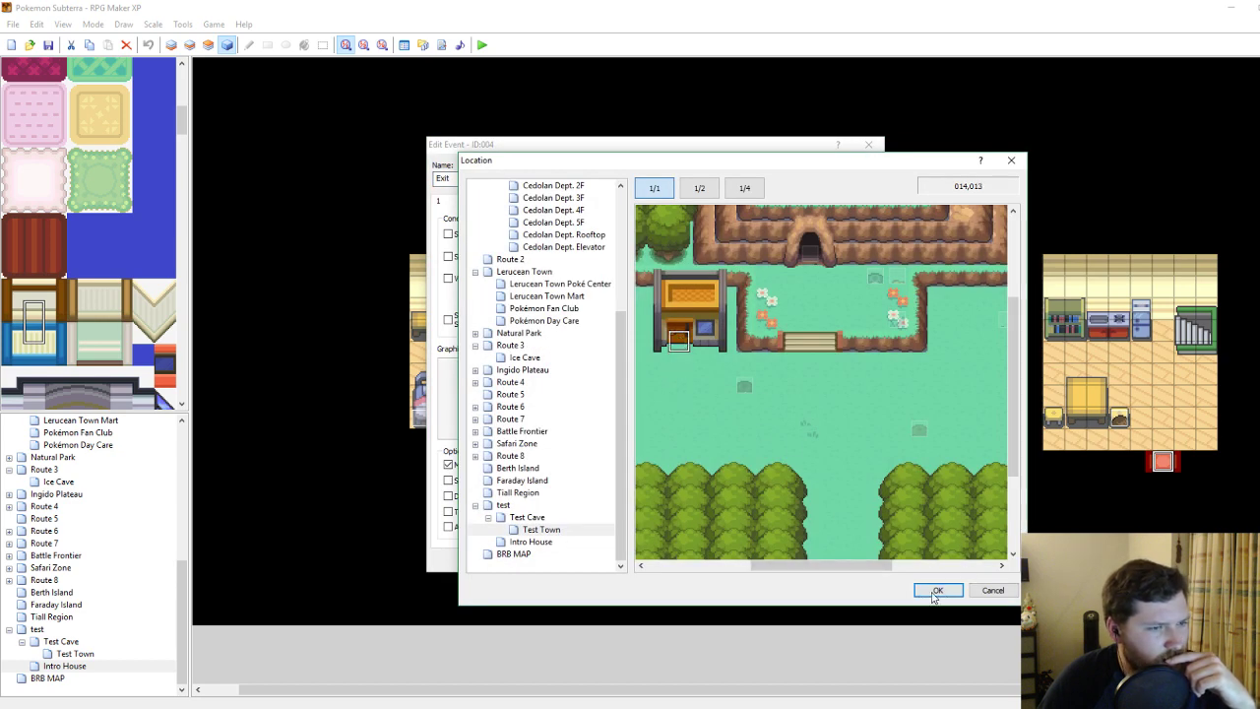
click(937, 590)
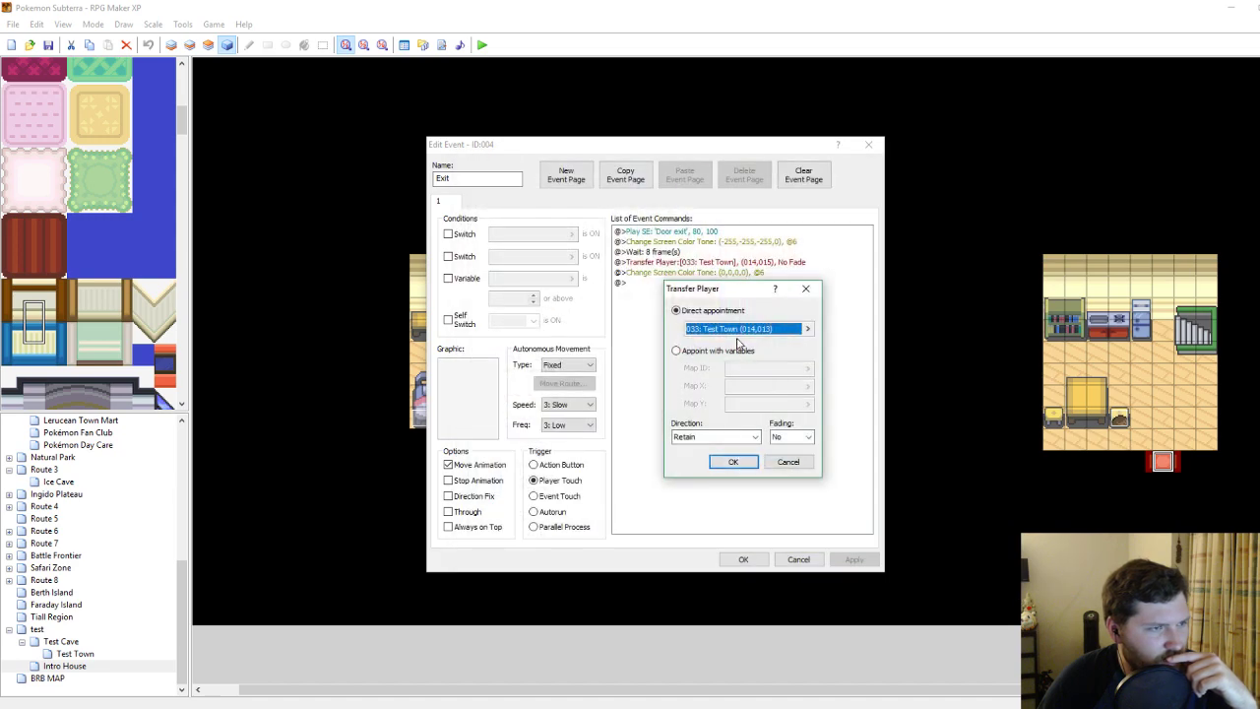
click(738, 335)
click(682, 364)
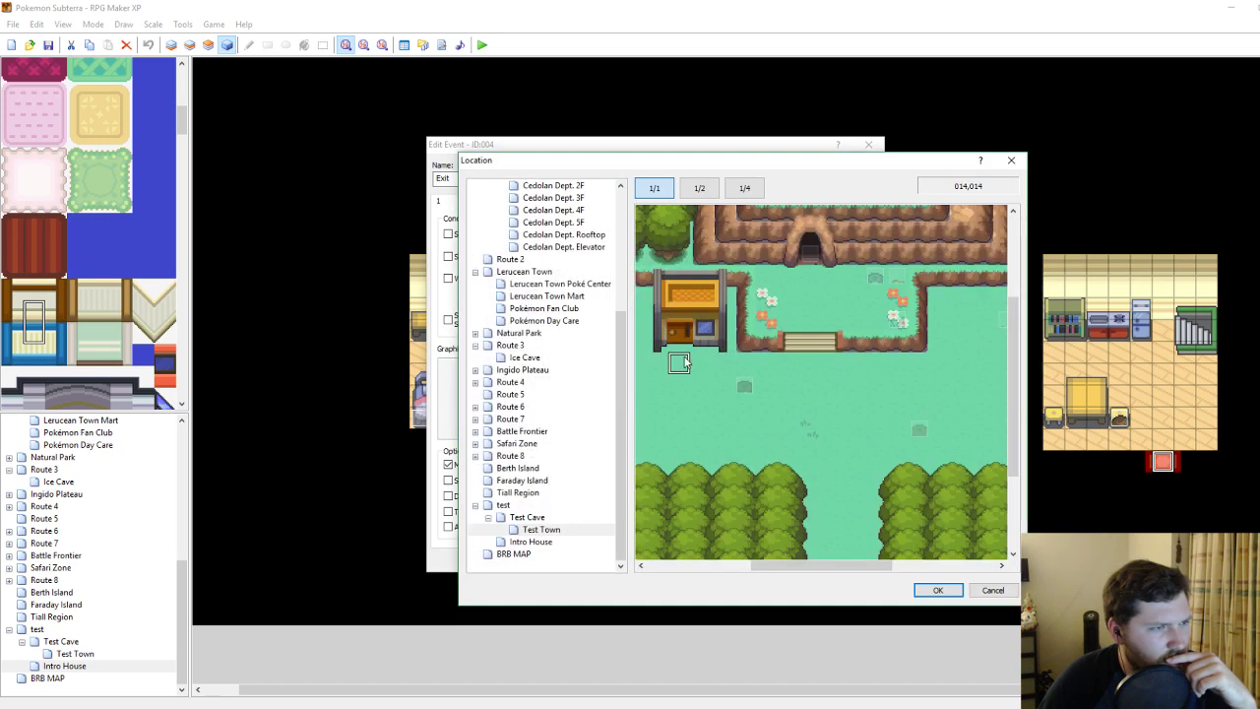
click(938, 590)
click(734, 459)
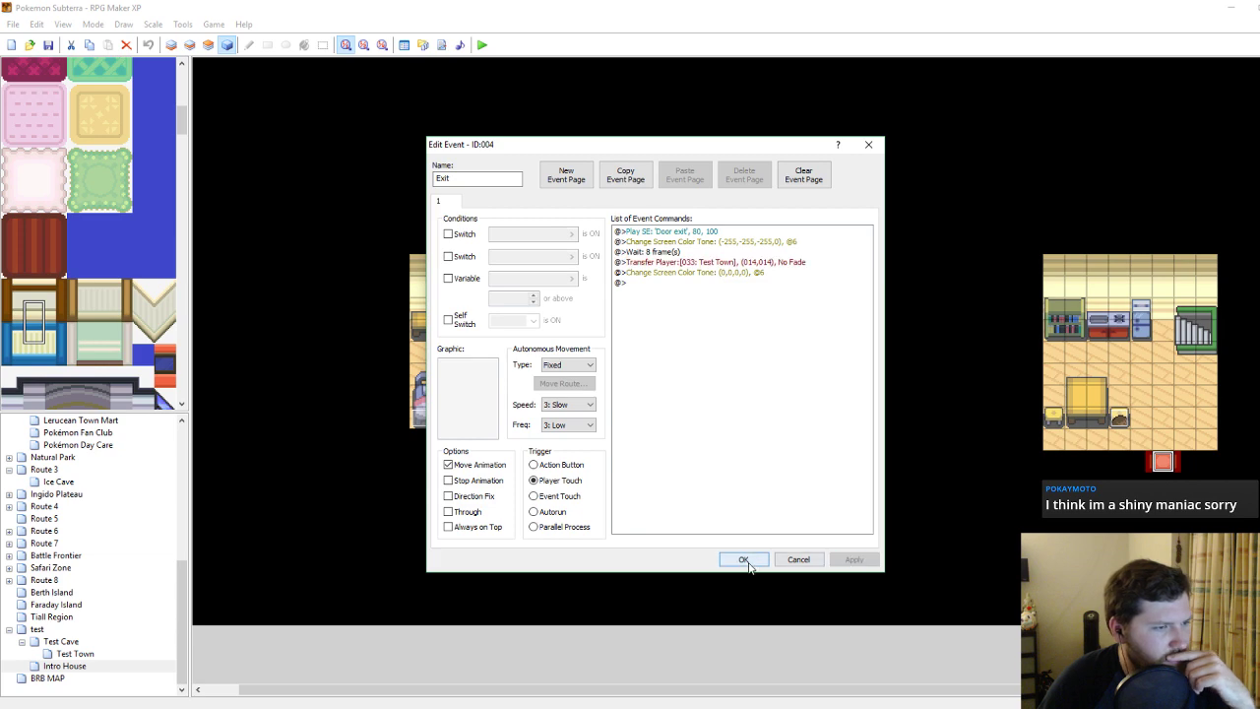
click(744, 559)
Copy the door event of Lappet Town's western house and paste it onto the new building's door in Test Town.
scroll(126, 492, up, 5)
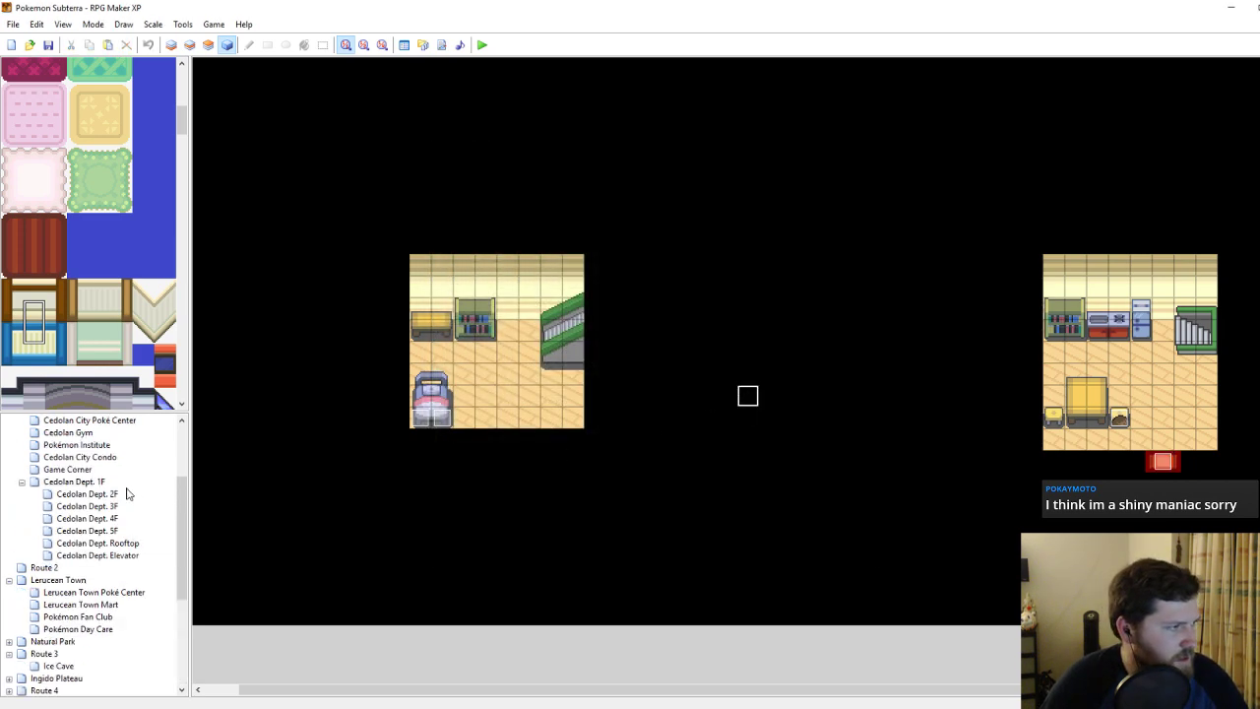
scroll(126, 492, up, 1)
click(52, 444)
scroll(50, 454, up, 2)
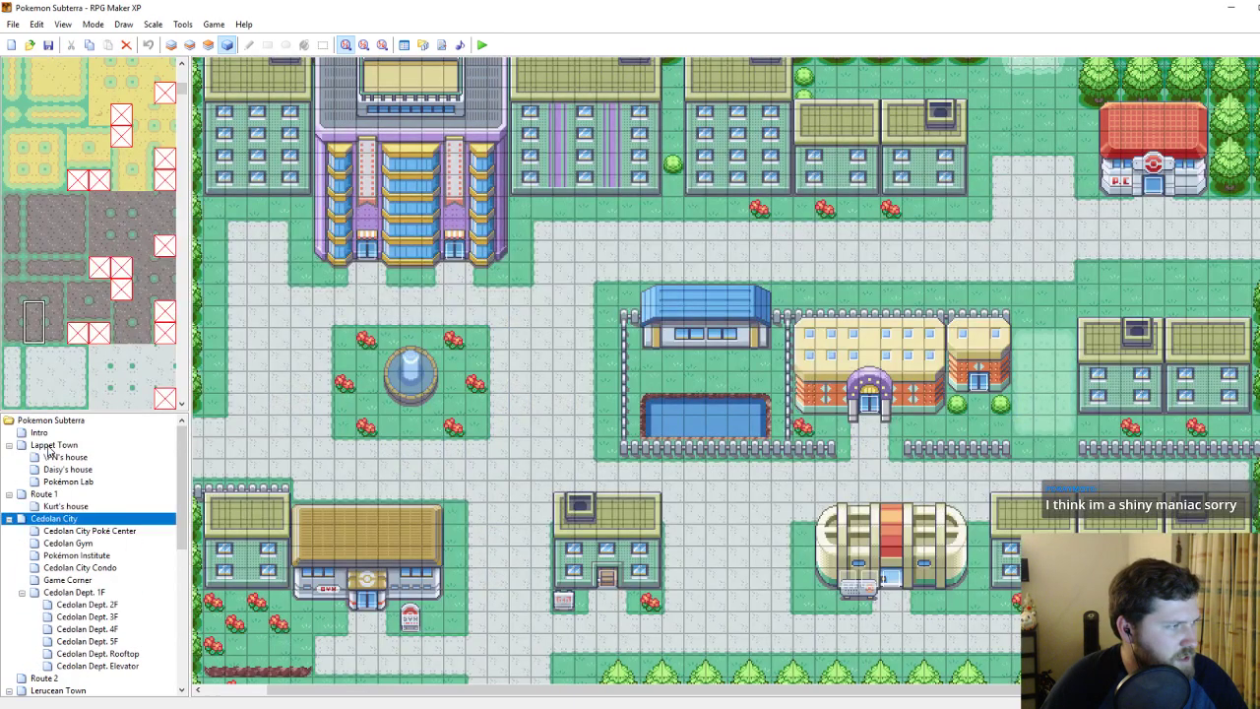
click(53, 444)
click(375, 223)
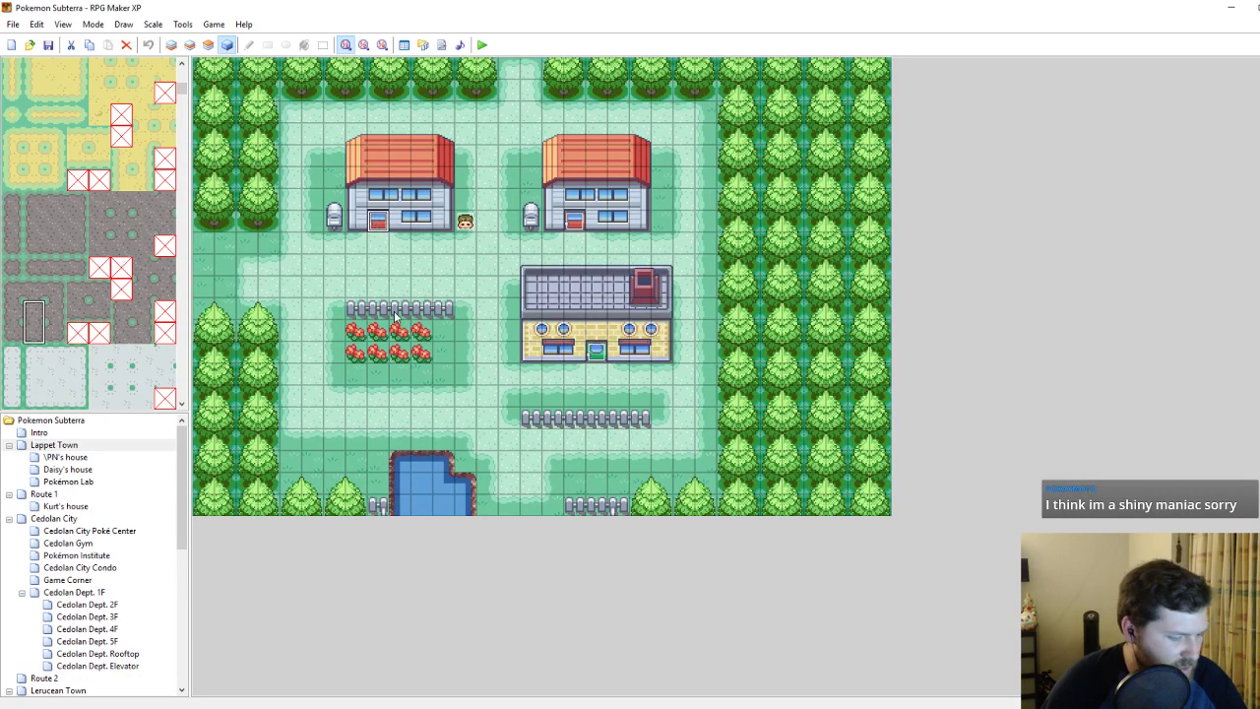
scroll(116, 598, down, 10)
click(59, 666)
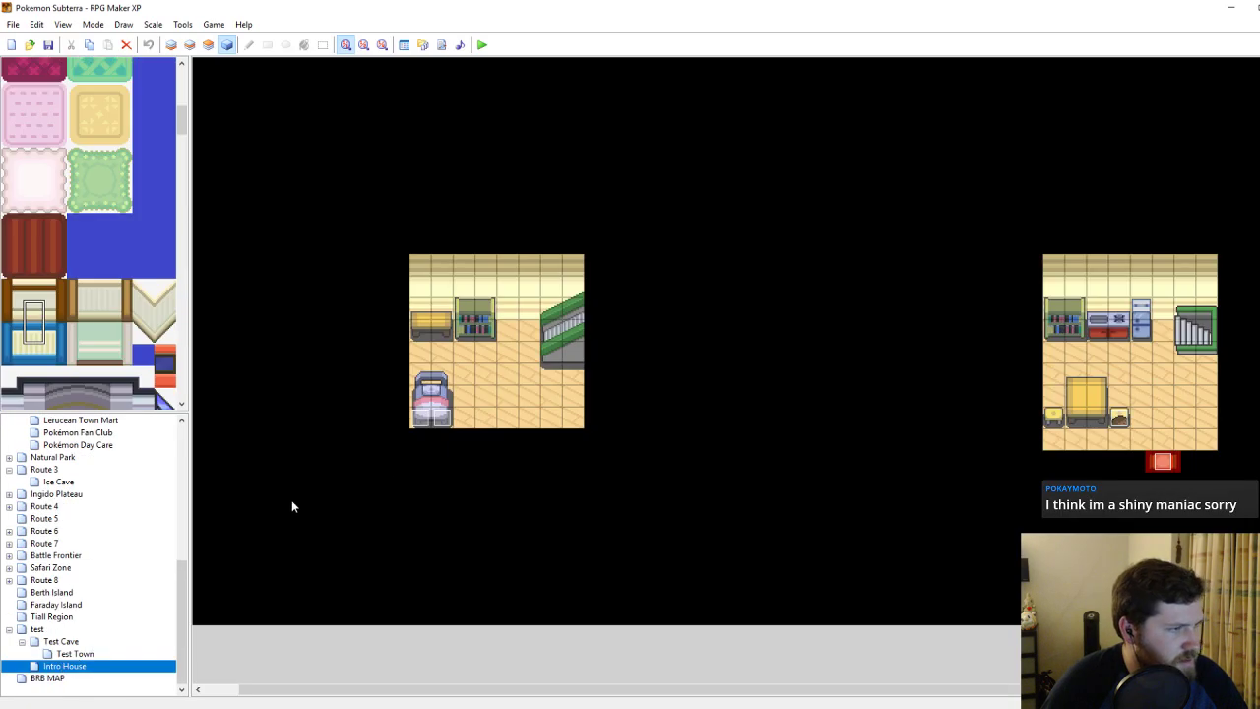
click(72, 656)
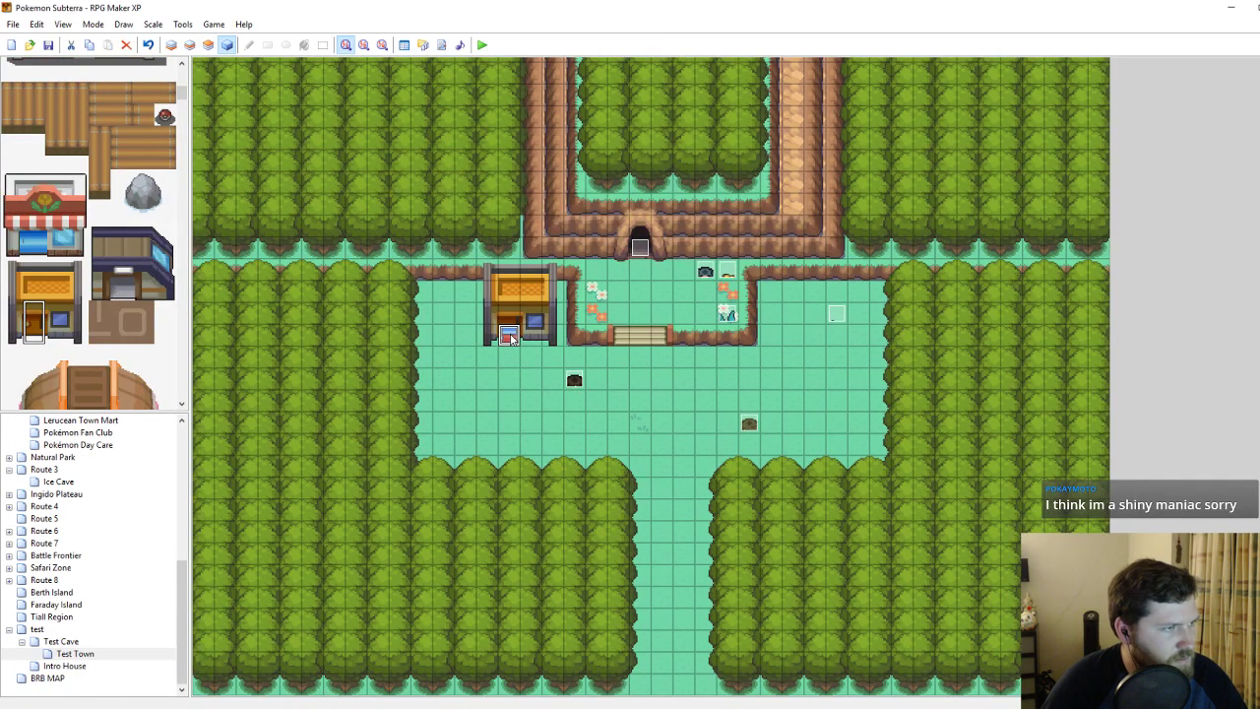
Open the pasted Home door event's Transfer Player destination and choose the Intro House map.
double_click(721, 397)
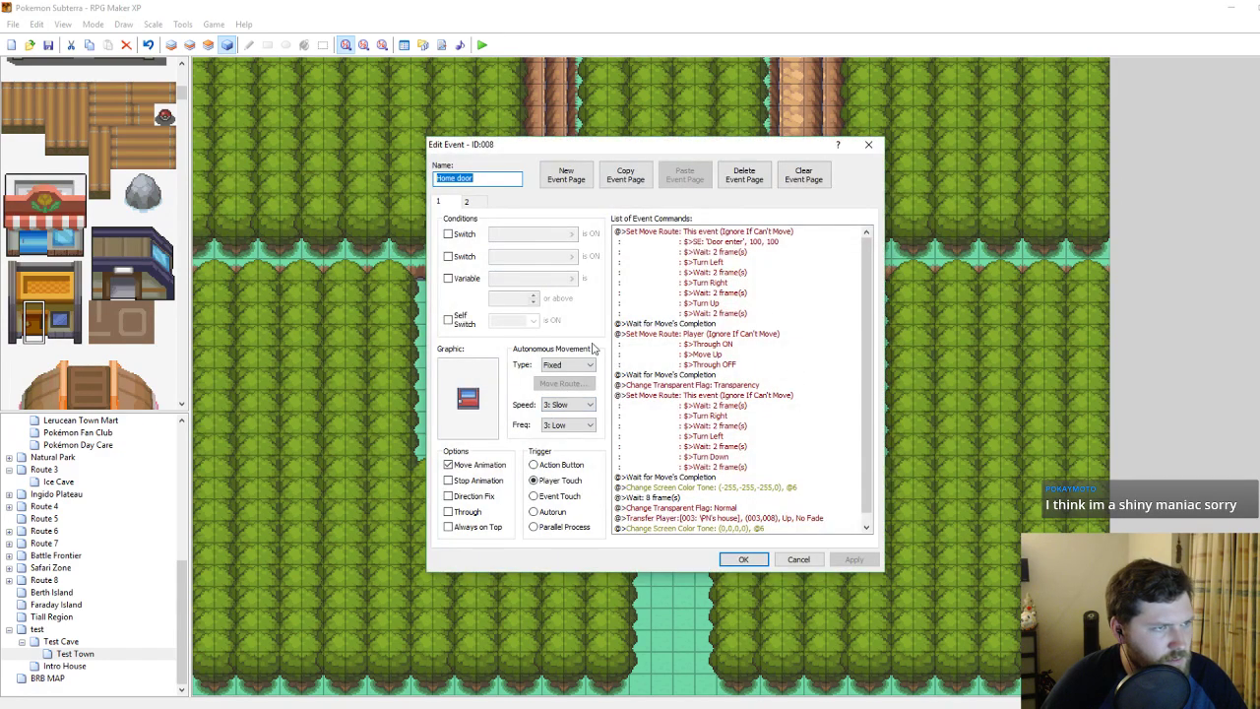
scroll(747, 419, down, 2)
click(746, 508)
right_click(746, 508)
click(778, 529)
click(748, 329)
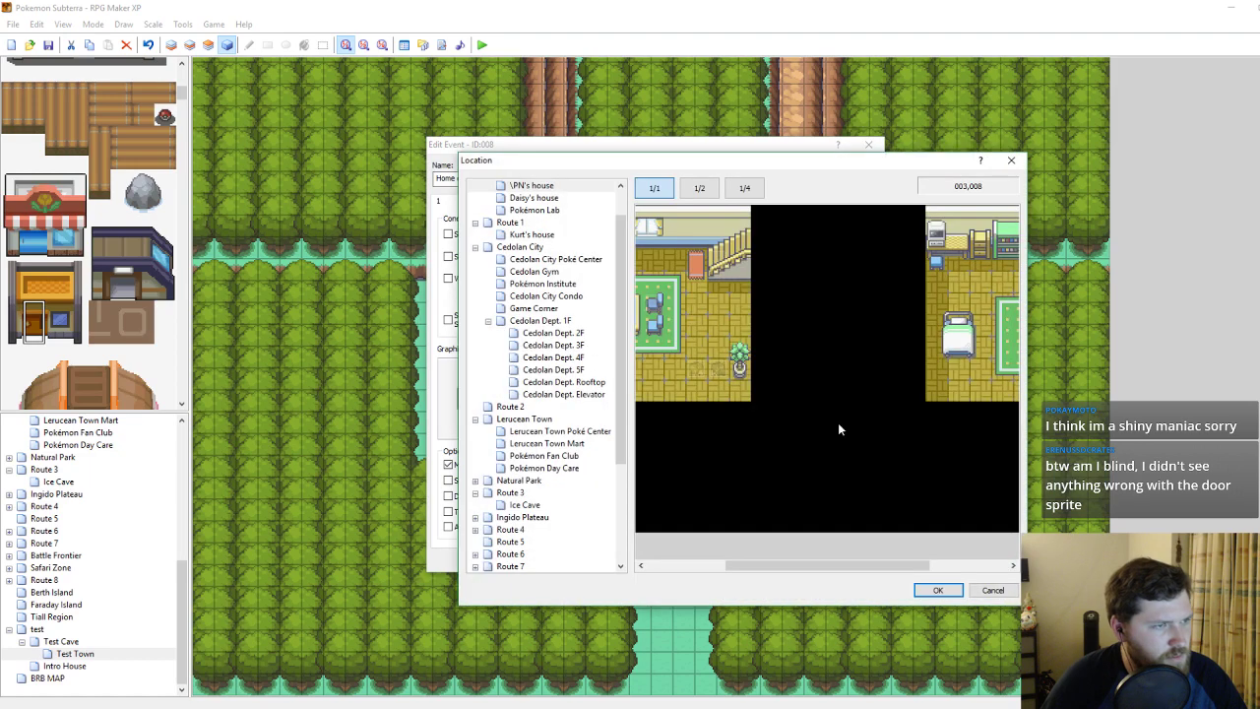
scroll(547, 531, down, 4)
click(544, 543)
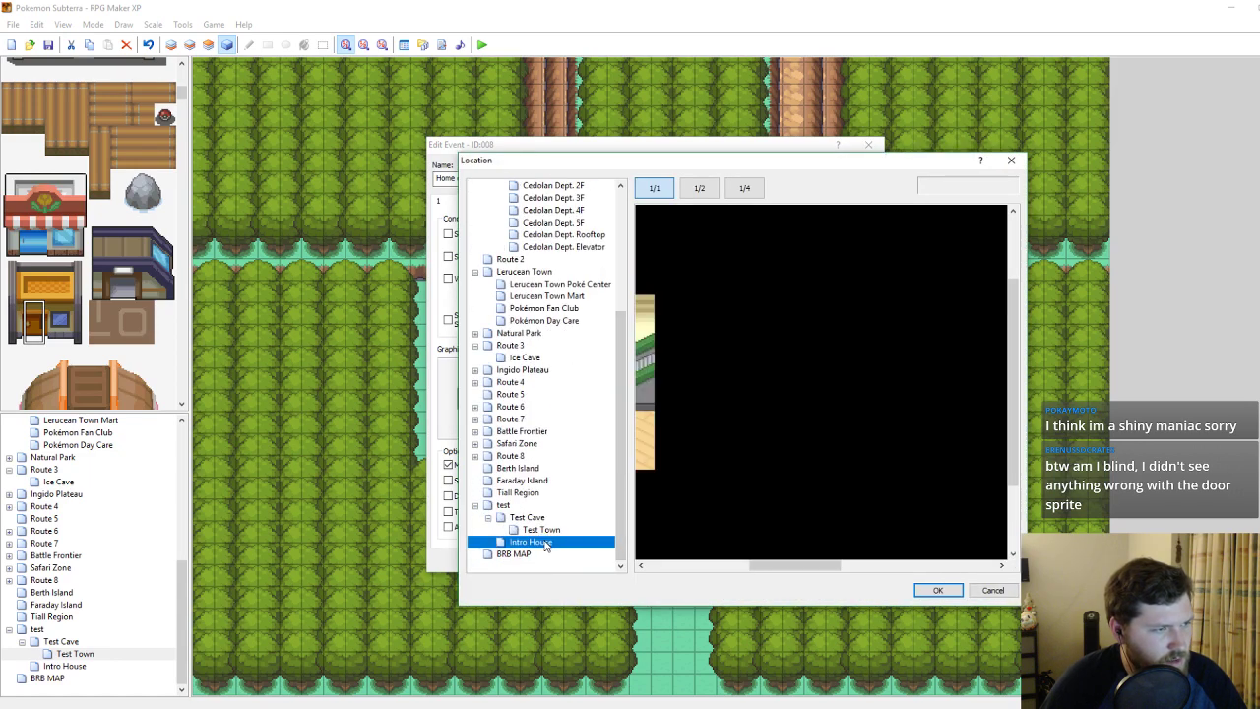
click(541, 530)
click(552, 542)
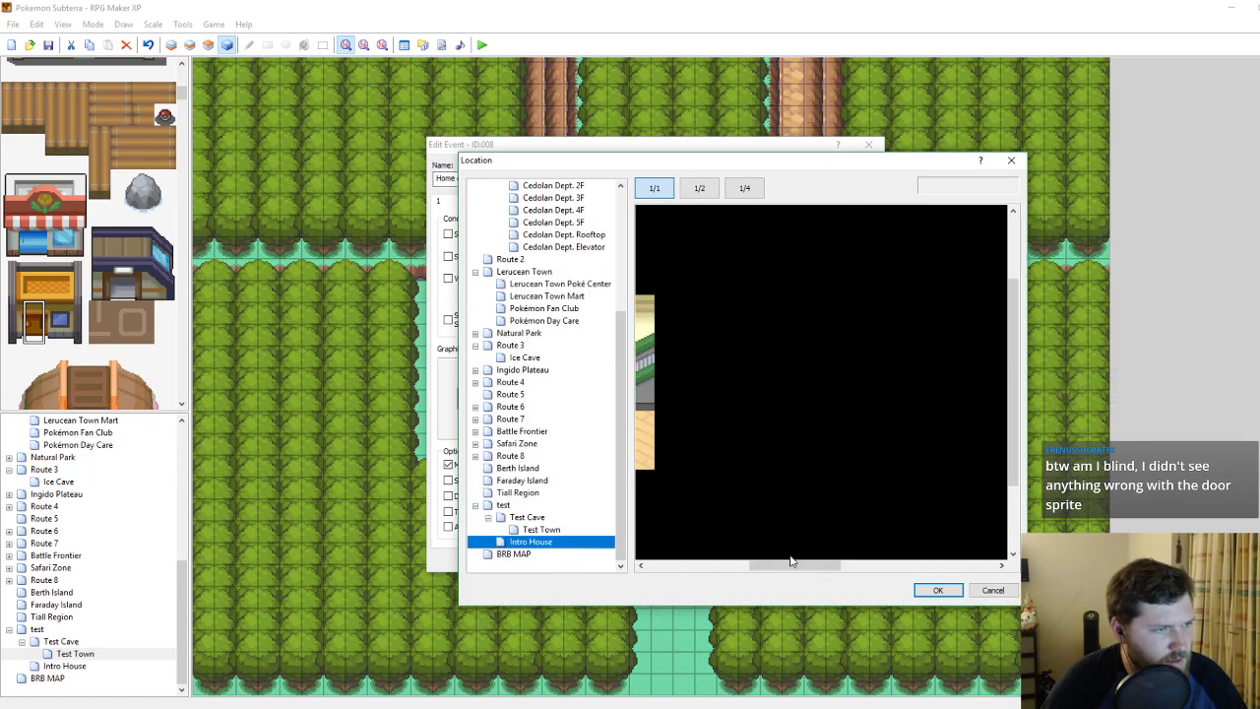
Set the Home door's transfer destination to Intro House tile (046,017) and save the event.
drag(790, 561, 741, 561)
click(804, 463)
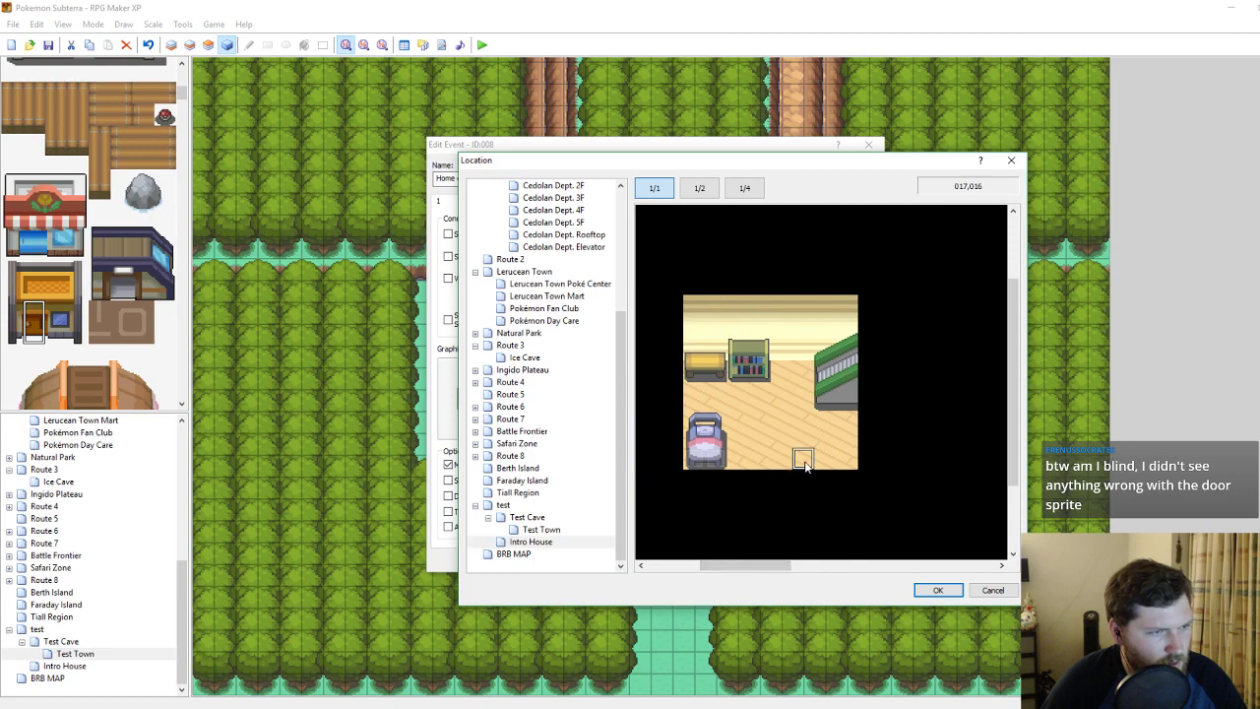
drag(804, 564, 948, 564)
click(842, 481)
click(938, 590)
click(773, 462)
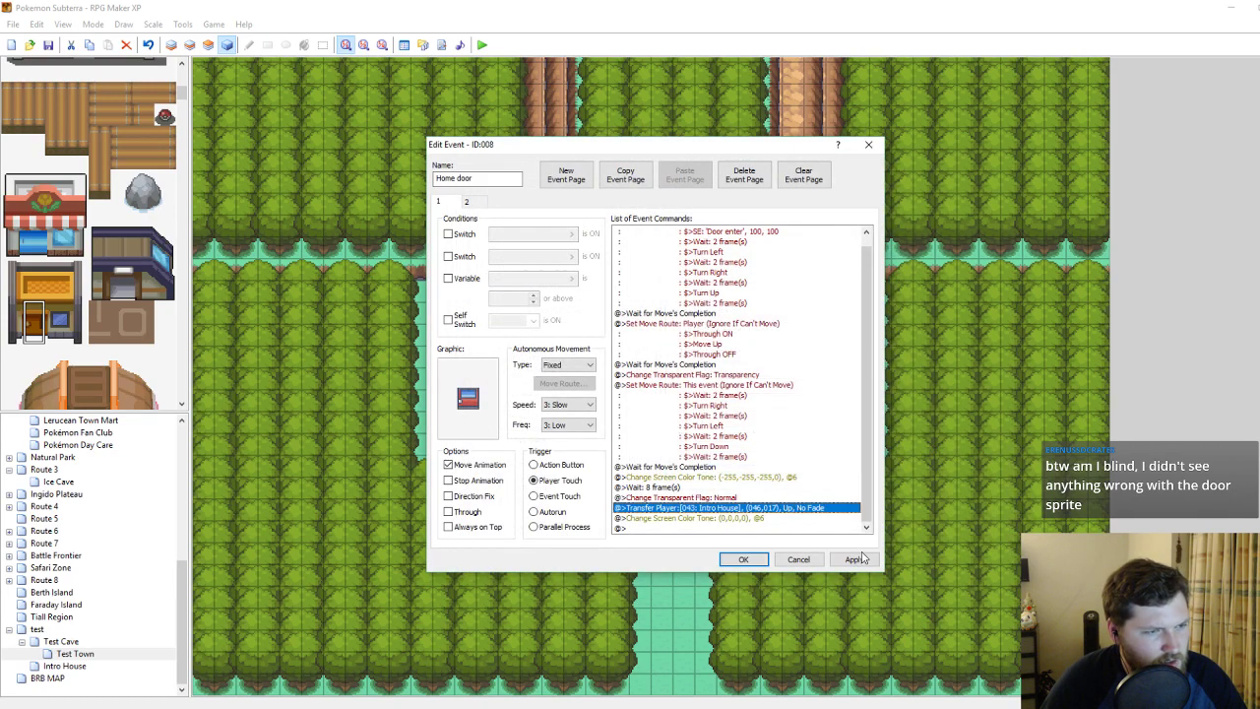
click(744, 559)
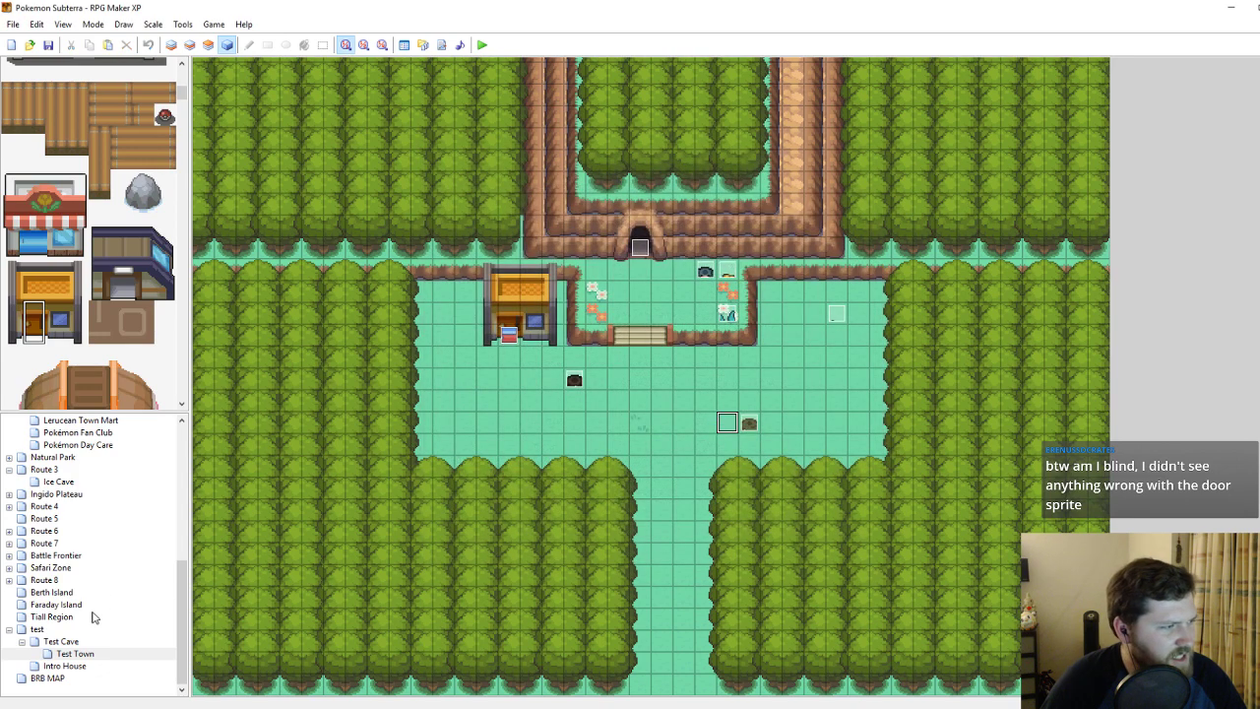
Move the red exit rug below the Intro House's ground floor three tiles west on the second layer.
click(65, 666)
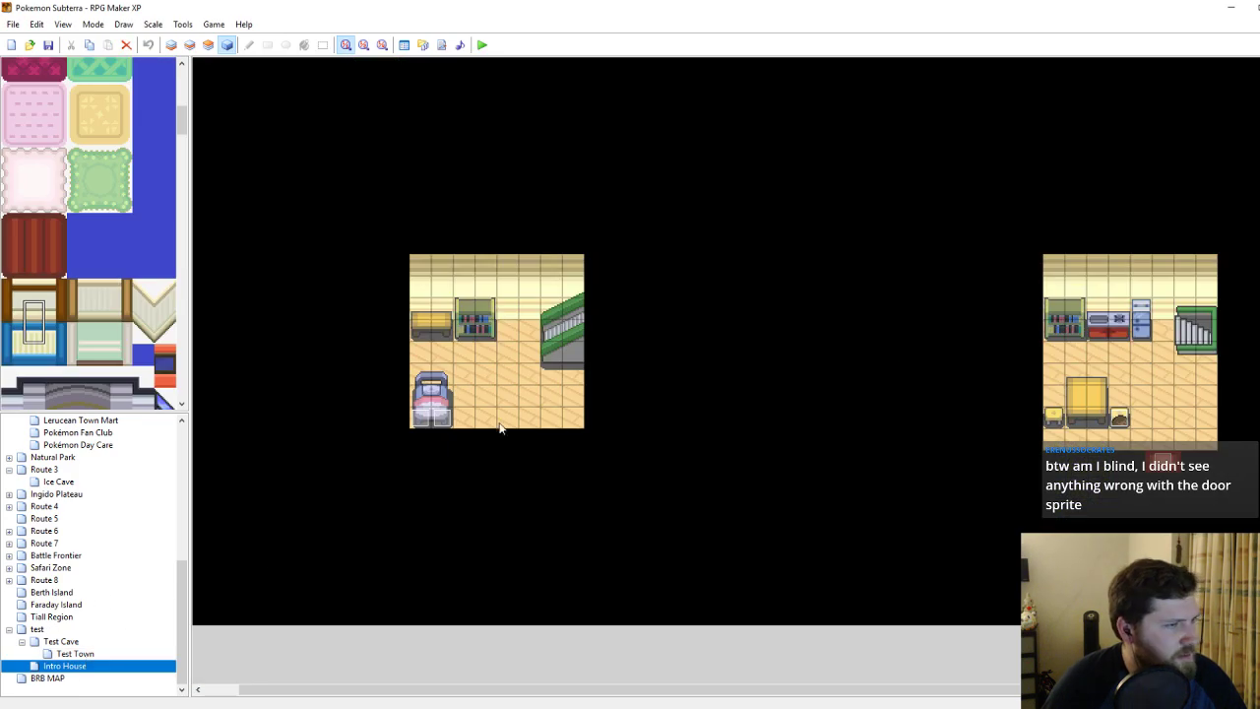
click(209, 44)
key(F6)
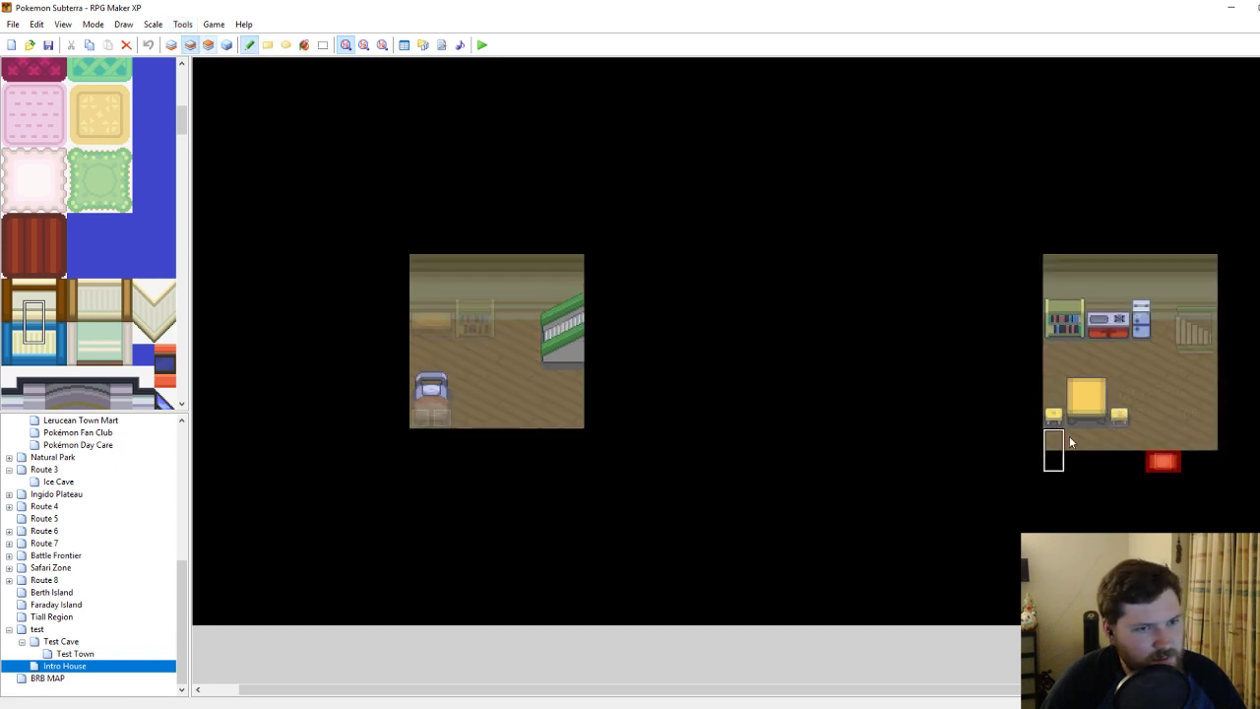
mouse_move(1226, 462)
right_down()
mouse_move(1083, 444)
mouse_move(1128, 467)
right_up()
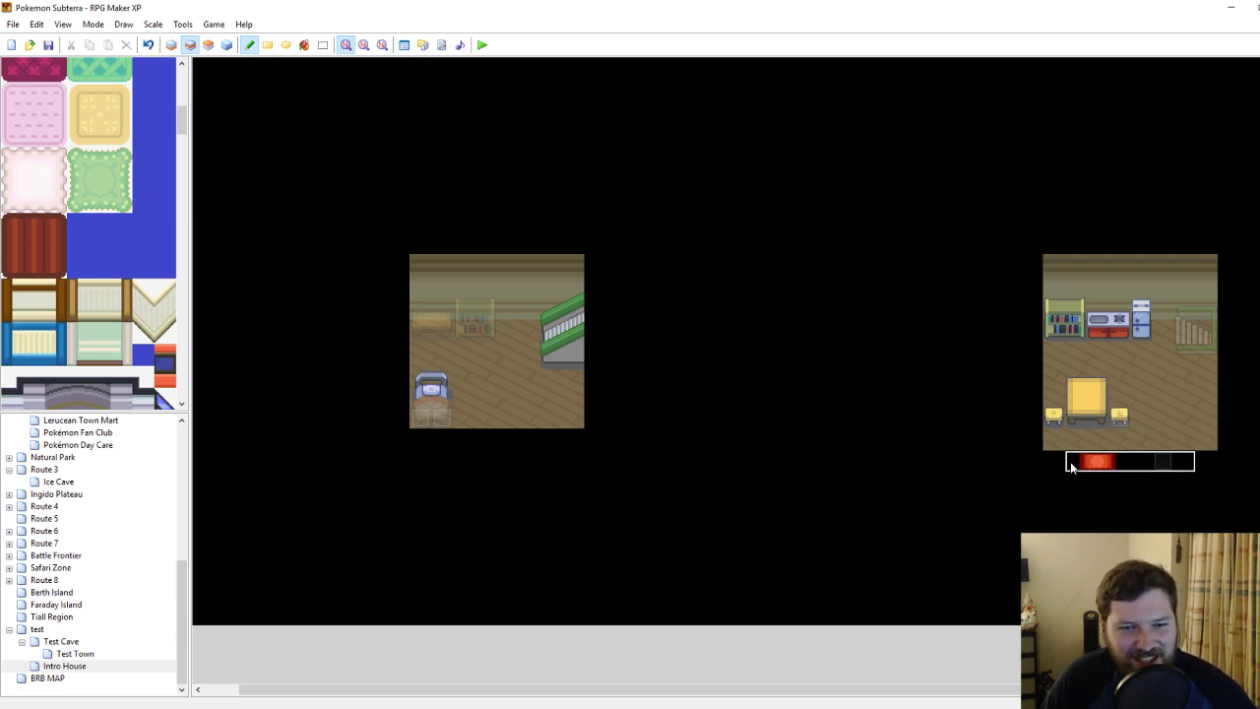
drag(942, 695, 1078, 695)
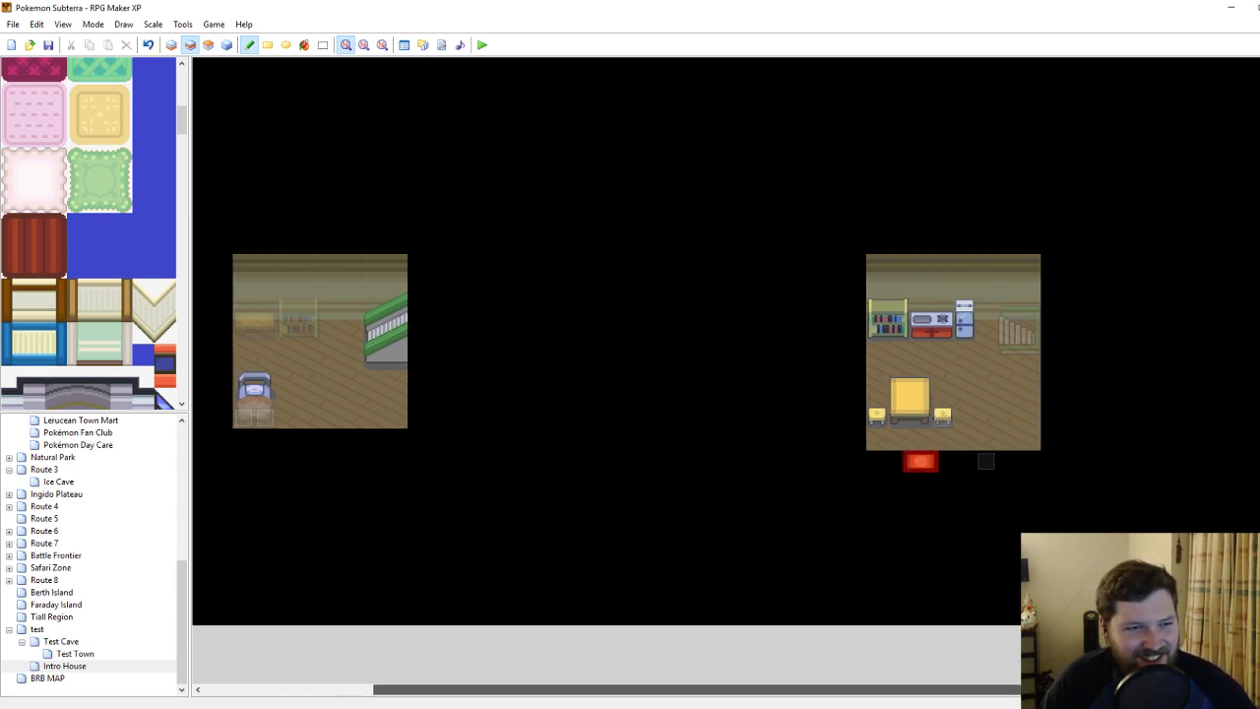
Move the yellow table and its two chairs against the ground floor's east wall on the second layer.
click(208, 48)
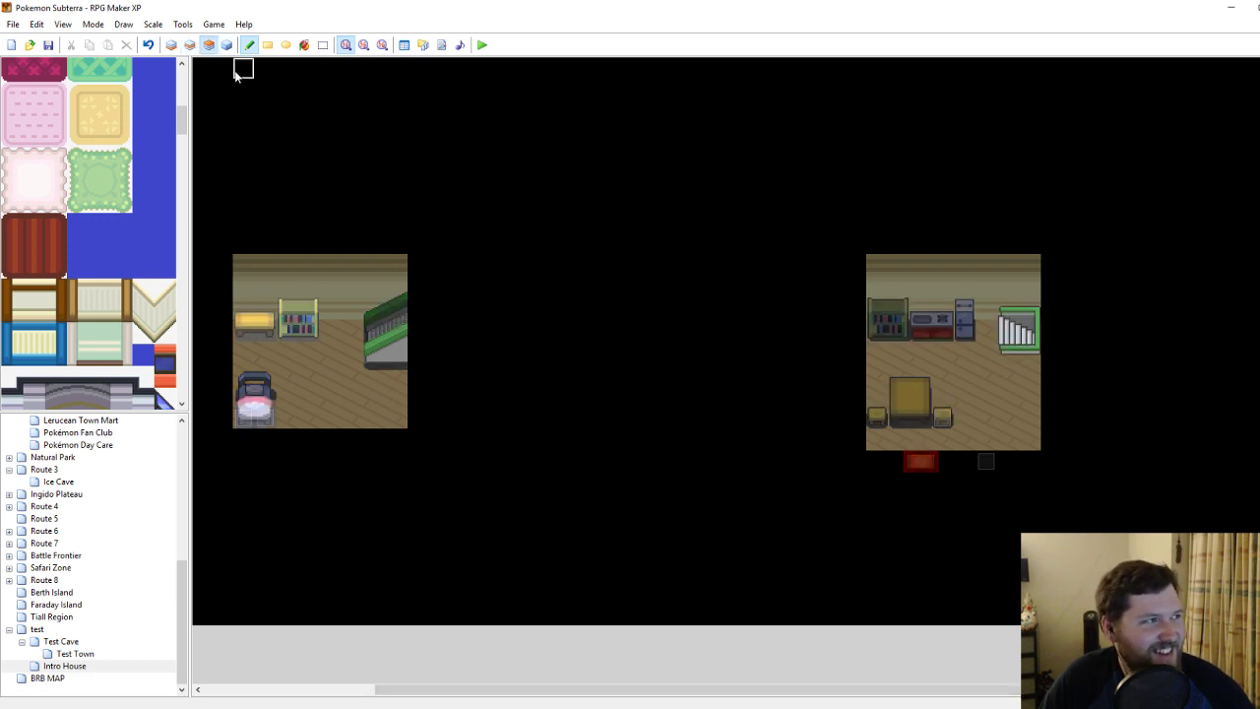
click(191, 45)
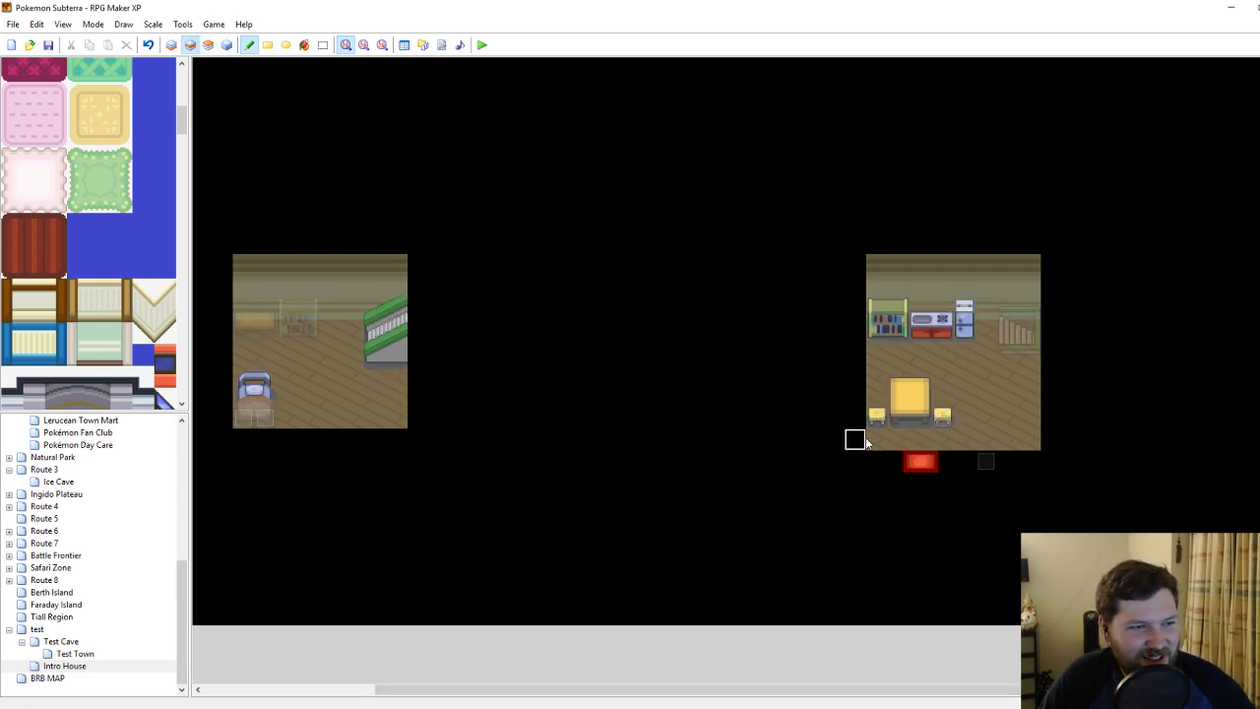
right_drag(855, 375, 951, 419)
click(962, 418)
click(980, 431)
key(ctrl+z)
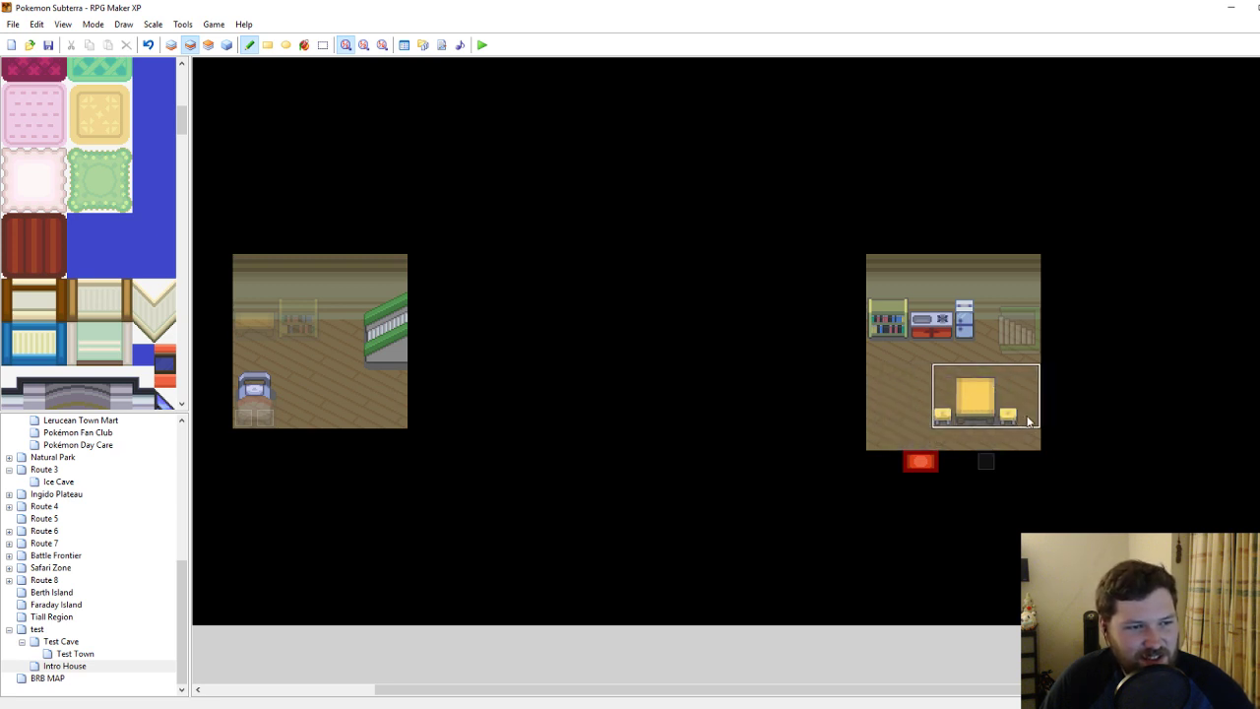
right_click(877, 398)
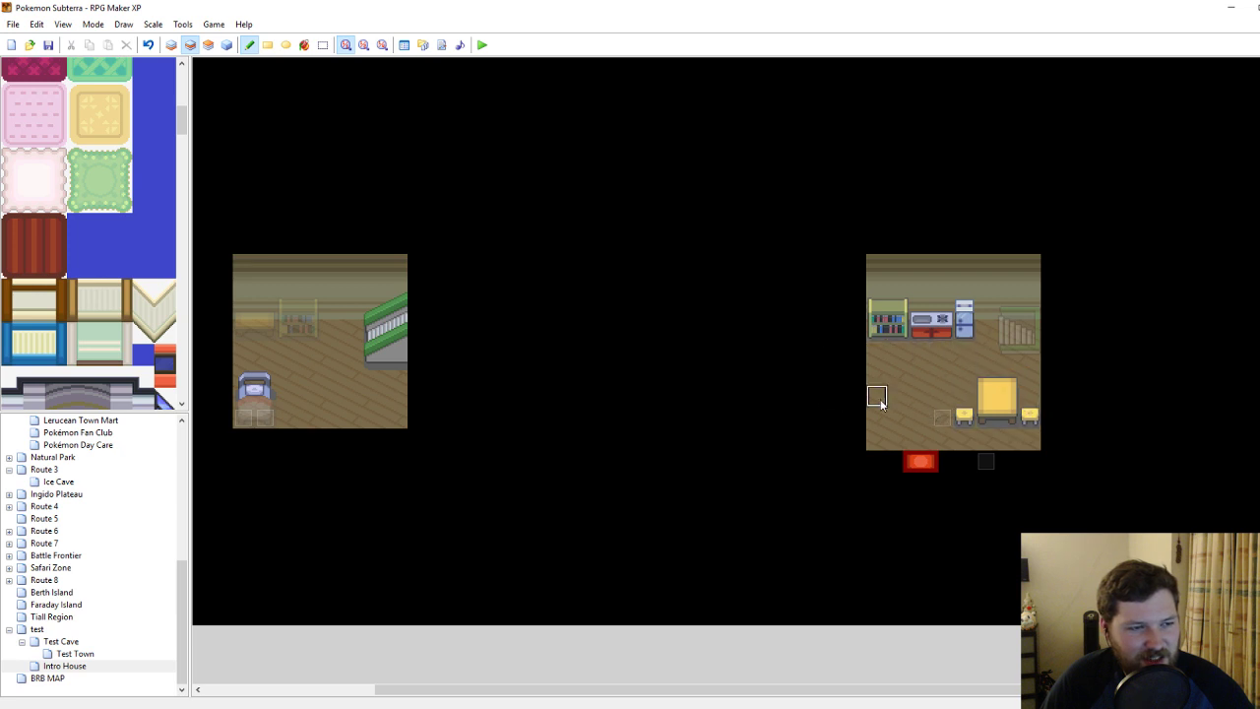
Move the brown character event onto the table's west chair and the Exit event onto the relocated red rug.
click(227, 44)
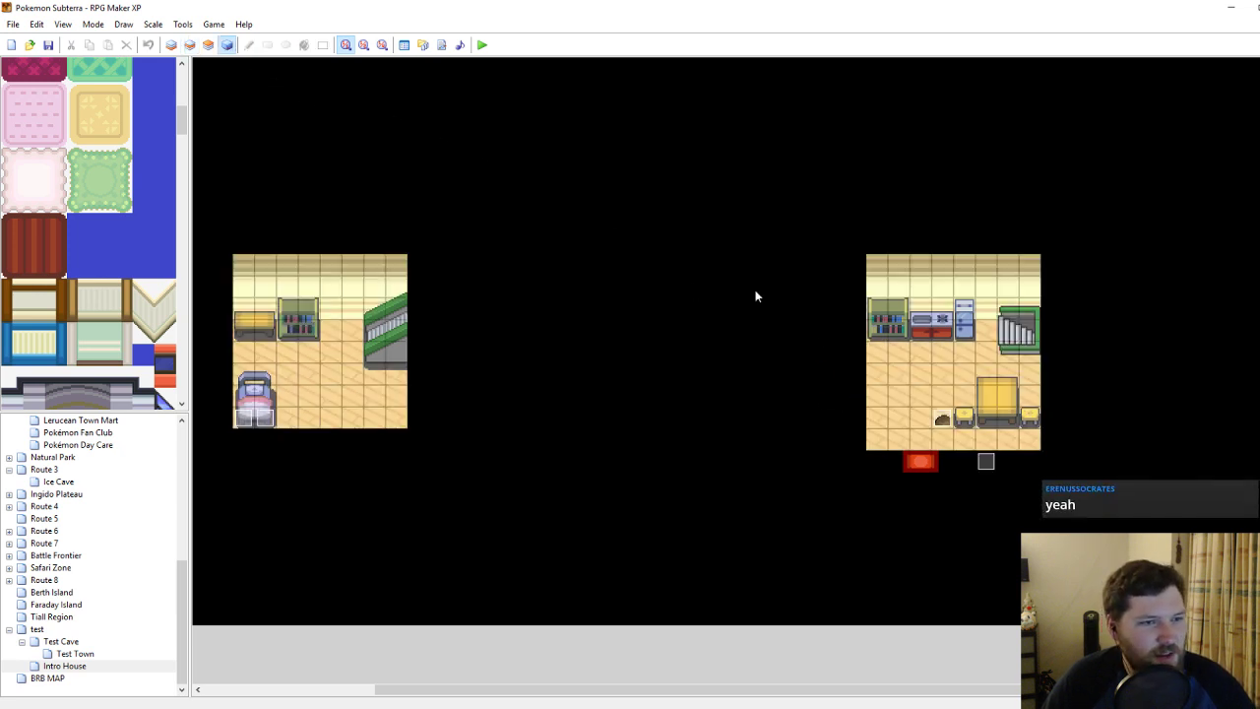
drag(942, 421, 964, 421)
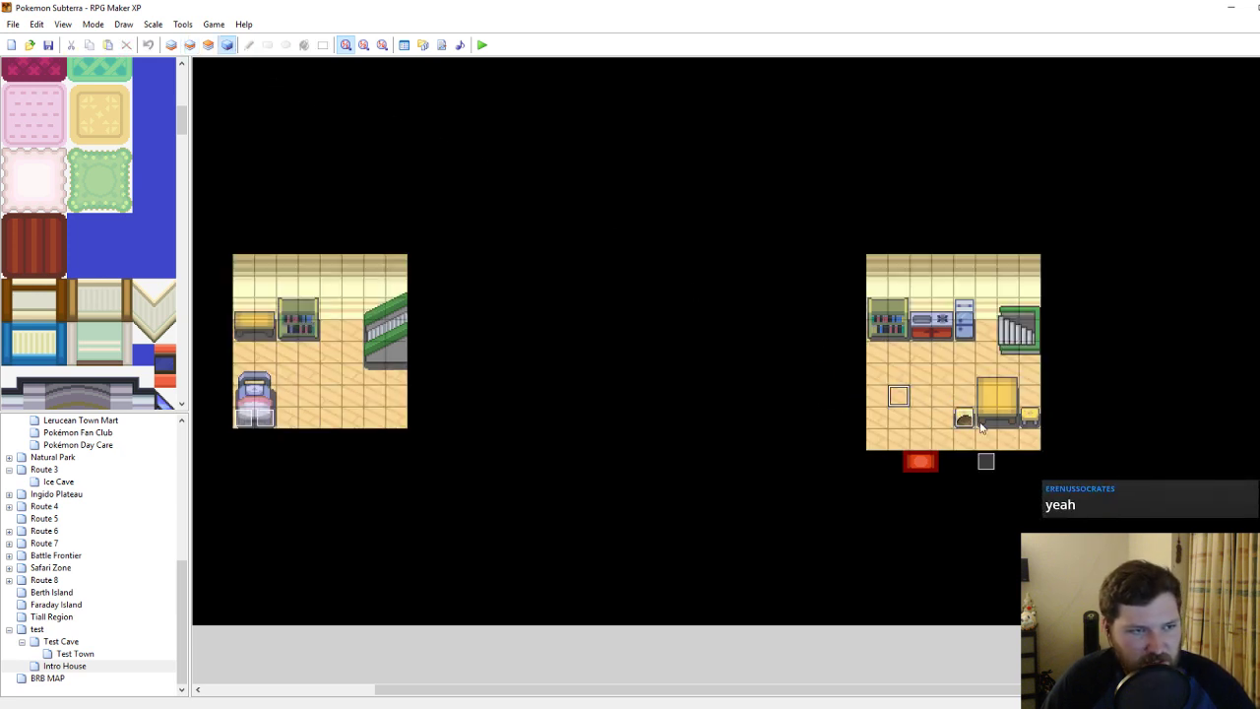
drag(977, 466, 920, 461)
click(916, 418)
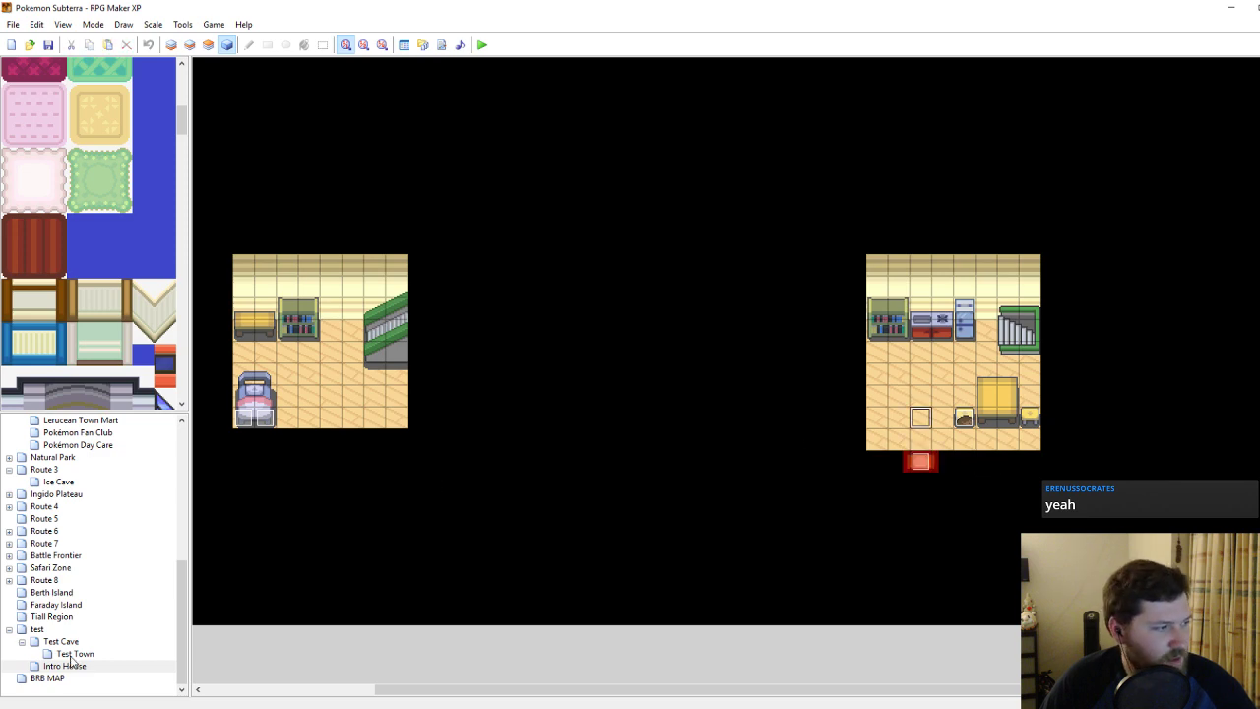
Return to Test Town and check the commands and placement of the Home door event on the new building.
click(75, 654)
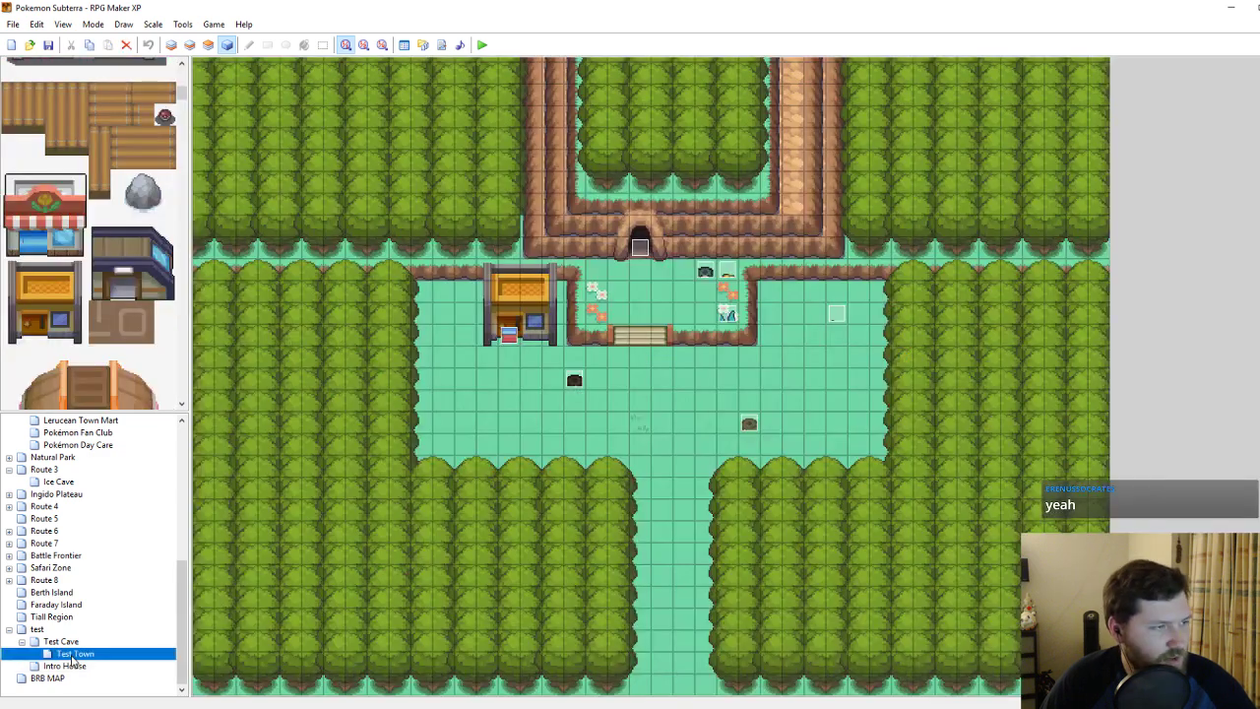
double_click(509, 336)
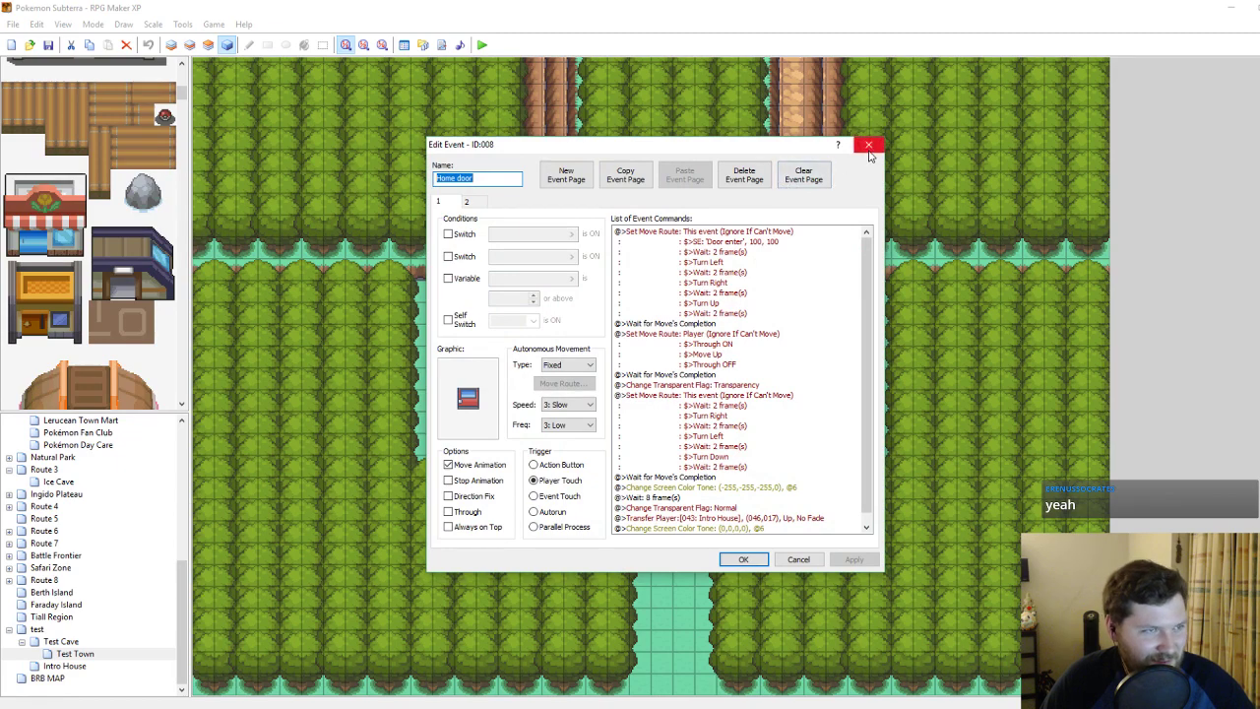
click(868, 145)
mouse_move(508, 342)
mouse_down()
mouse_move(510, 362)
mouse_move(510, 337)
mouse_up()
click(508, 335)
Browse the doors4 to doors9 graphics for one matching the new building, leaving the Home door event's graphic as it is.
double_click(510, 336)
double_click(468, 404)
scroll(497, 423, down, 4)
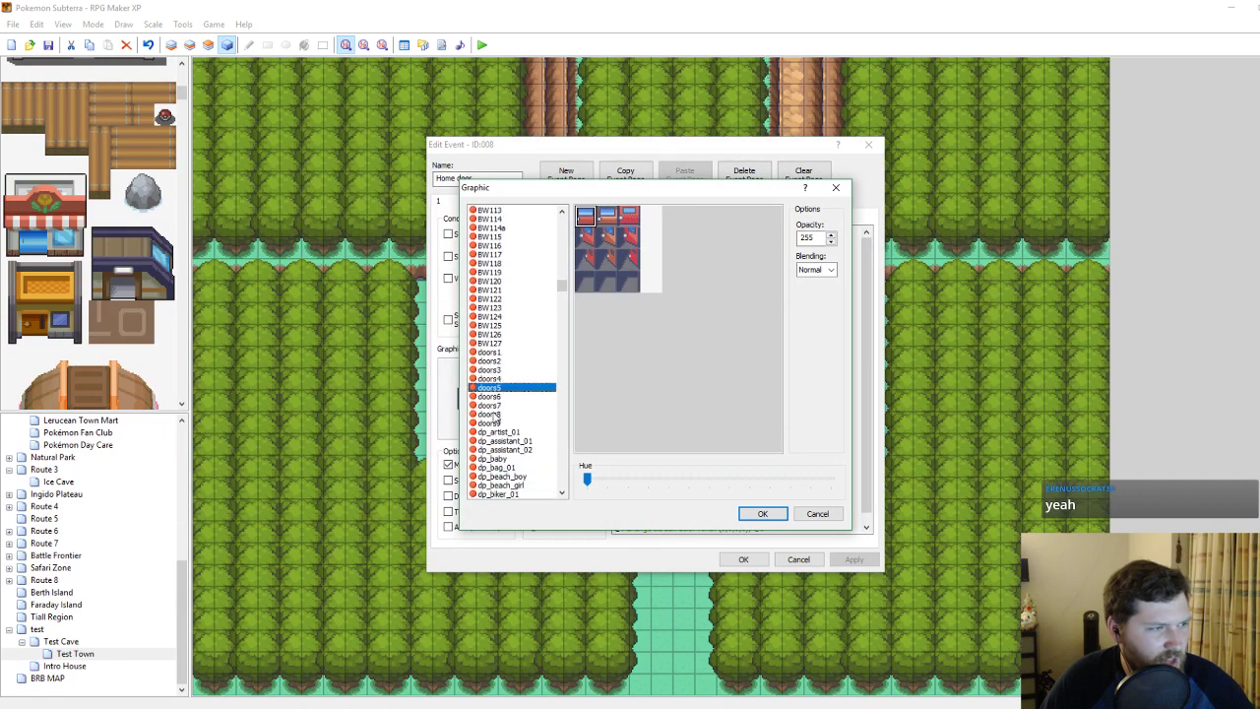
click(497, 423)
click(497, 415)
click(497, 406)
click(498, 397)
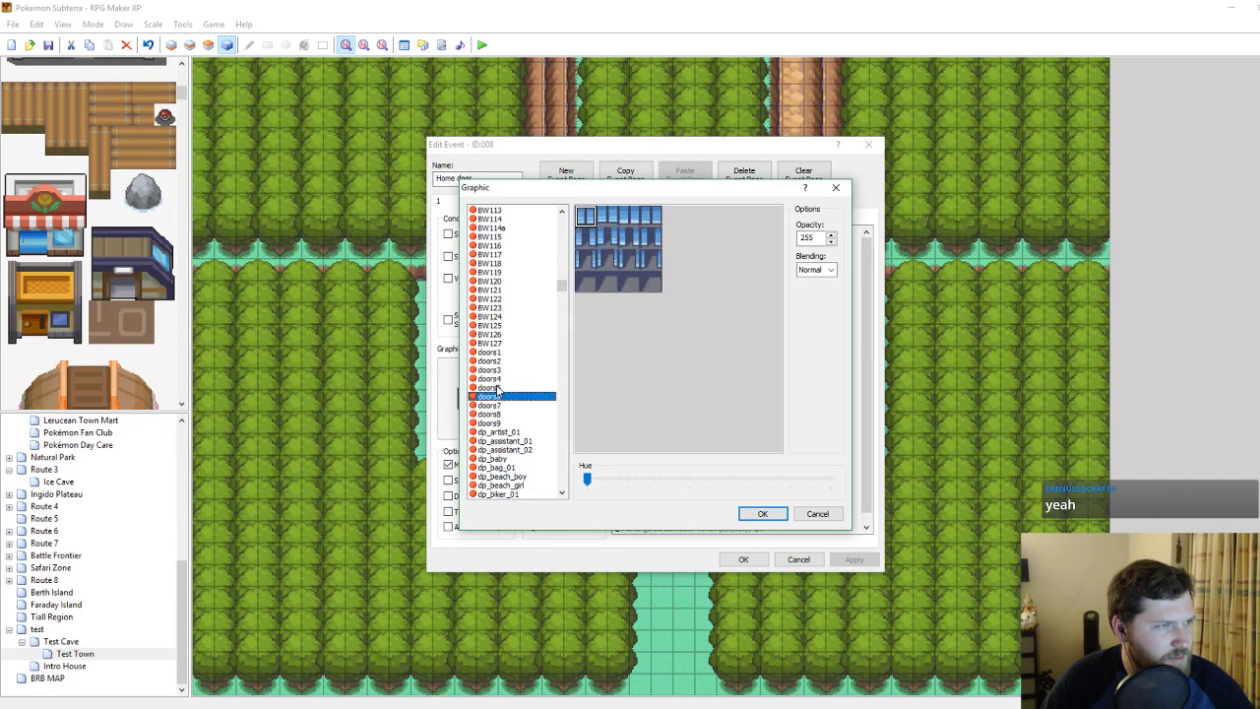
click(499, 388)
key(Up)
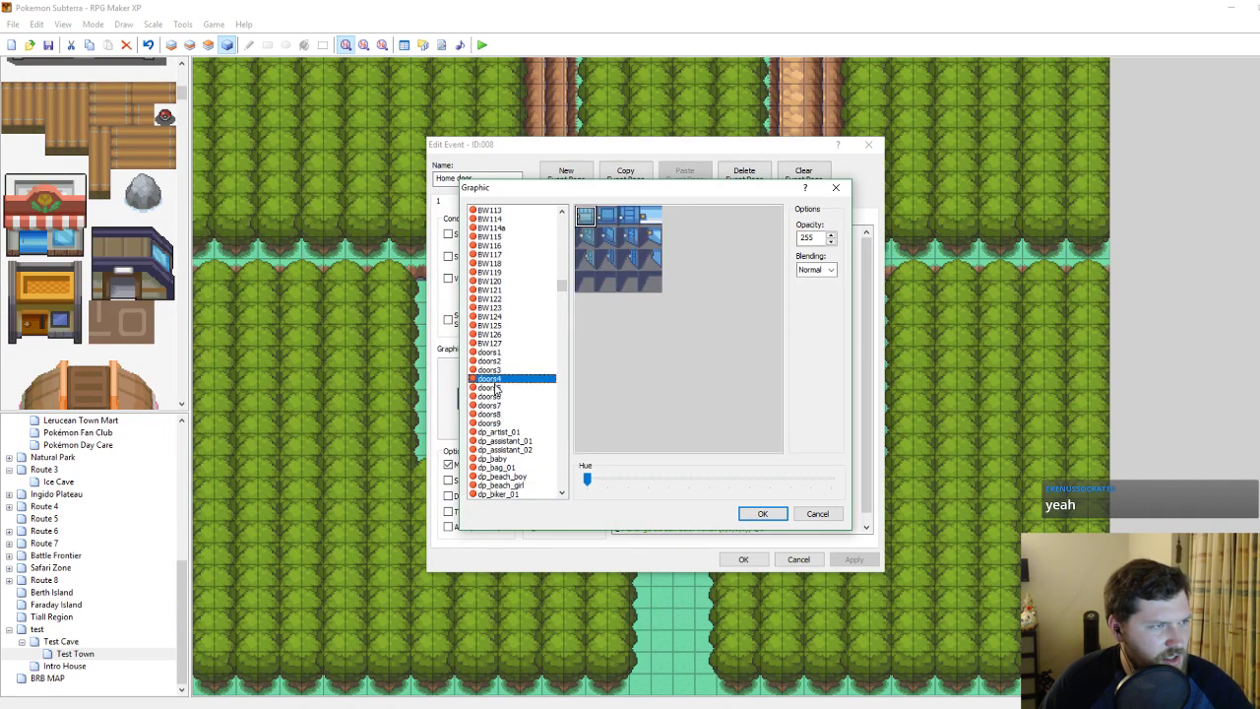
click(495, 388)
click(497, 397)
click(499, 423)
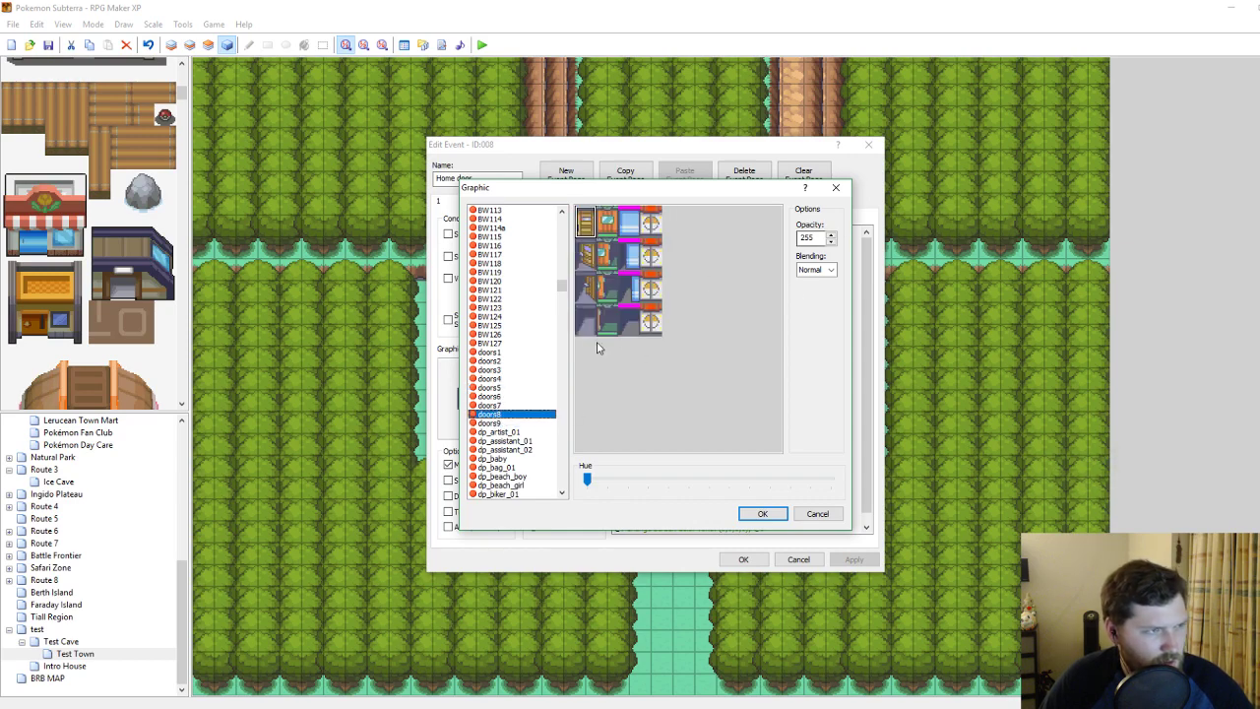
click(835, 187)
click(868, 148)
Save the project.
click(536, 332)
key(ctrl+s)
click(511, 336)
click(536, 354)
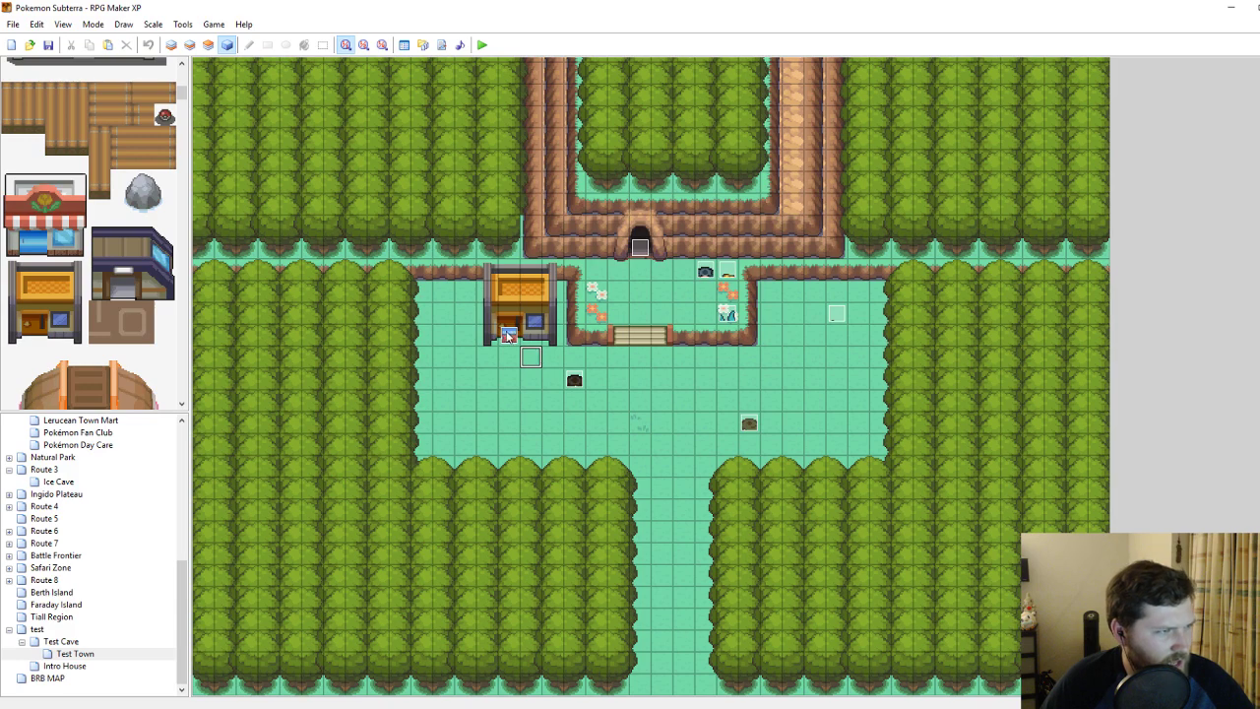
Reopen the Home door event and review its graphic and both event pages.
double_click(511, 337)
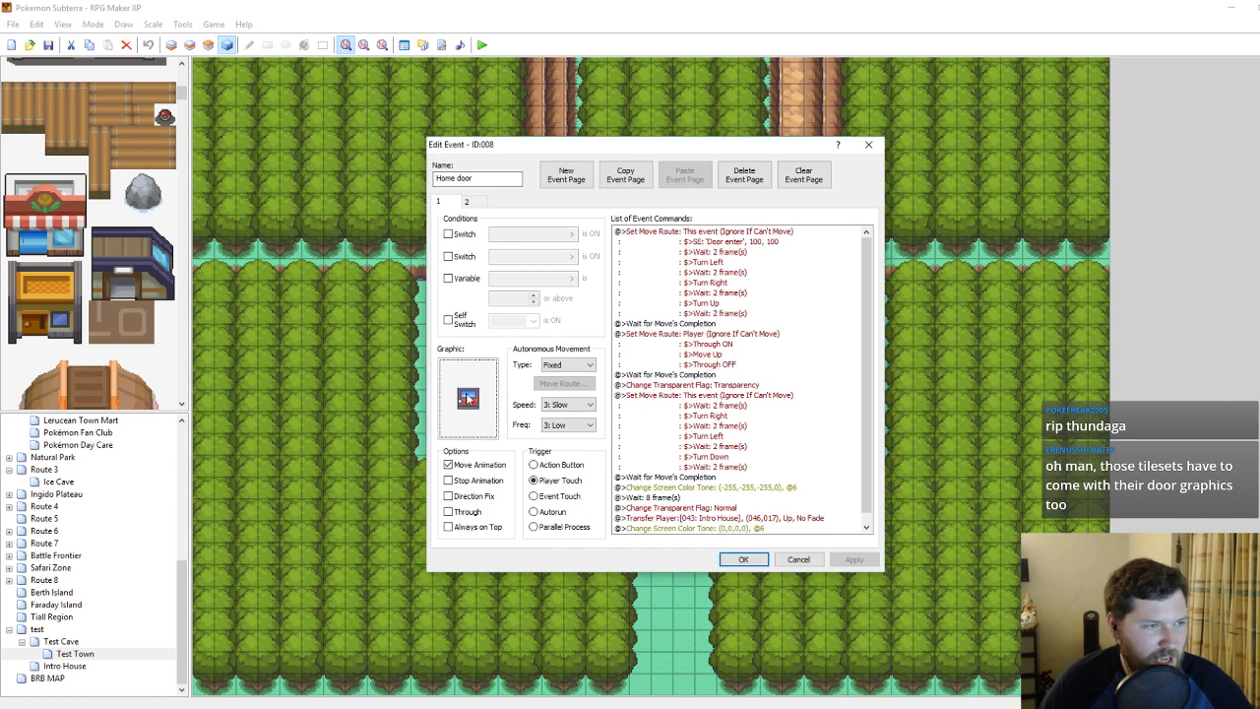
double_click(492, 397)
click(846, 188)
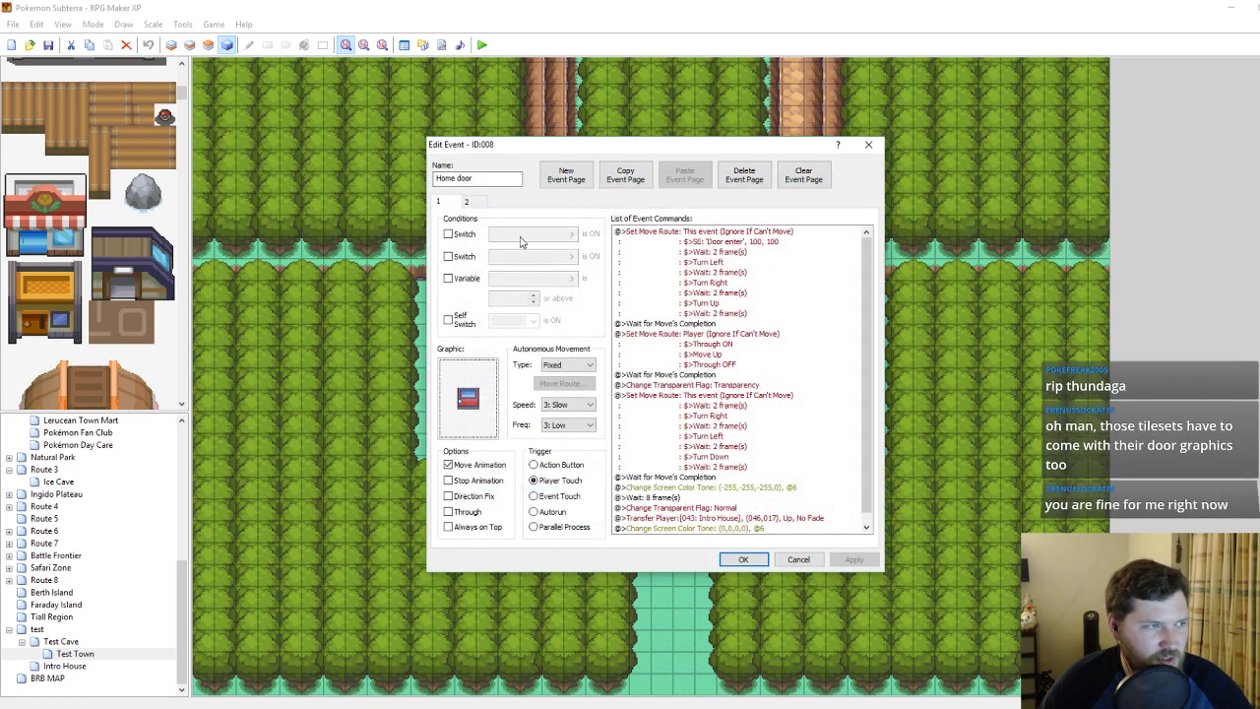
click(466, 200)
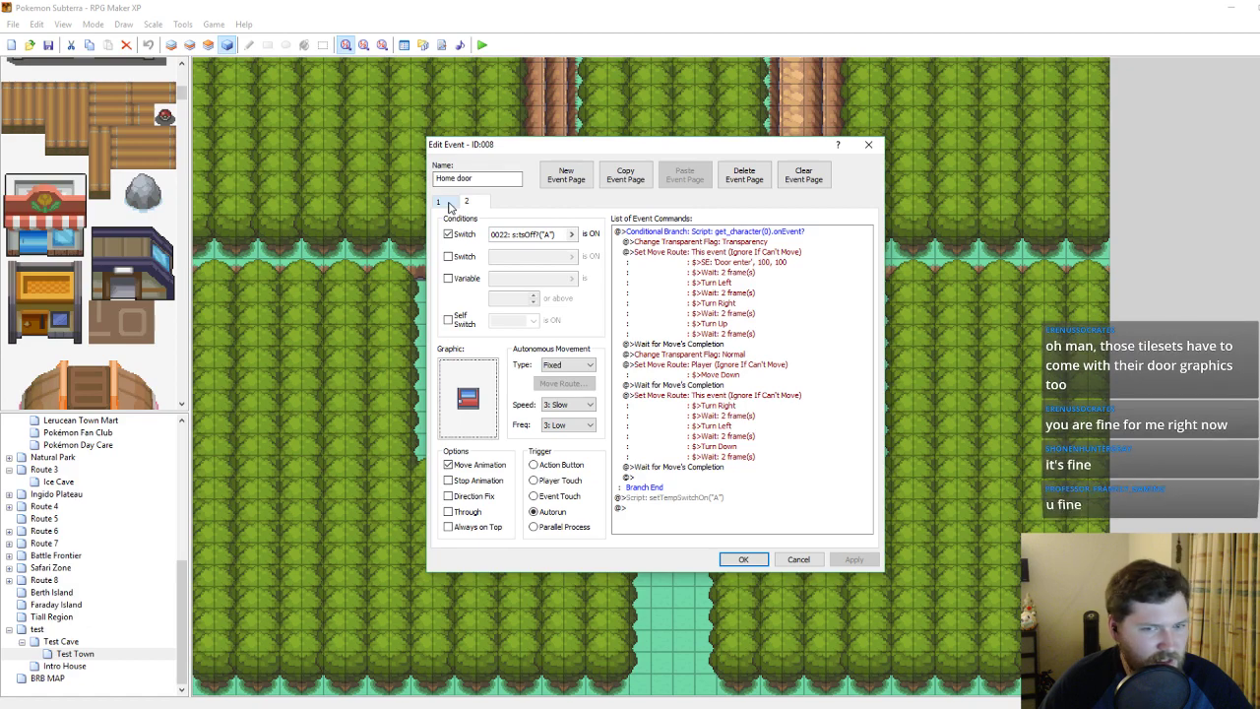
click(450, 205)
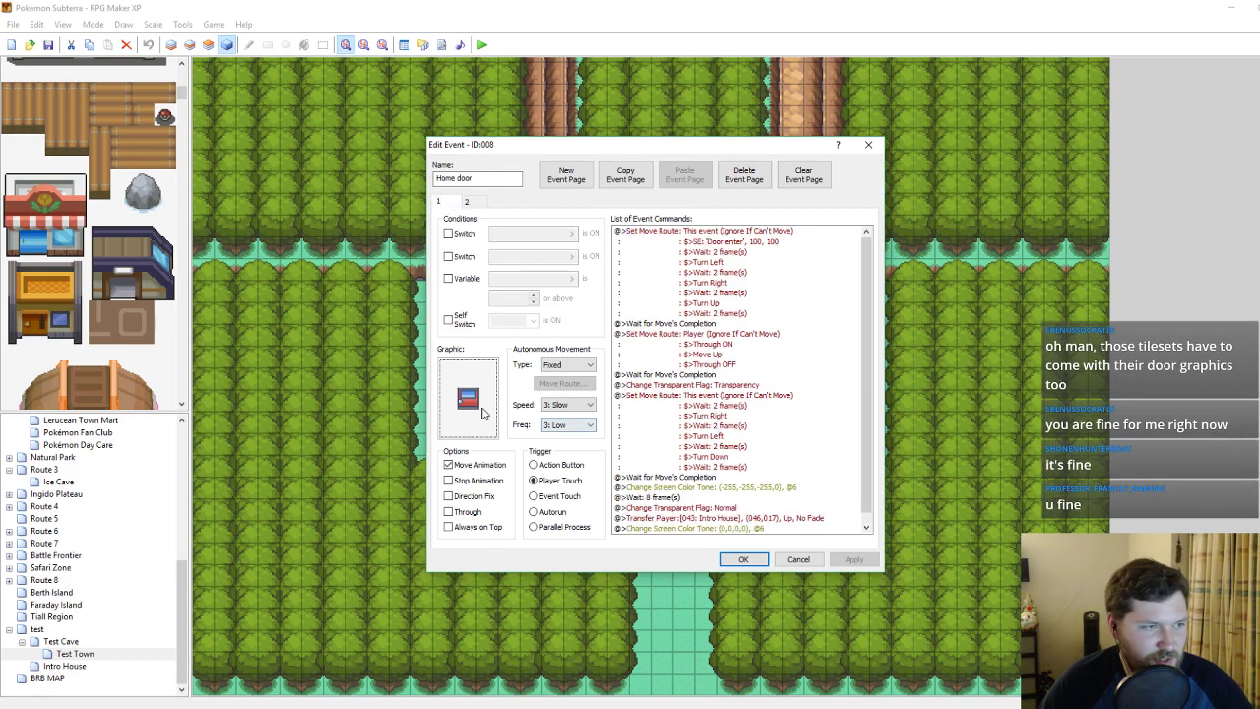
Set the Home door event's player transfer destination to tile (043,017) in Intro House and apply the event changes.
scroll(811, 482, down, 1)
right_click(740, 515)
click(758, 518)
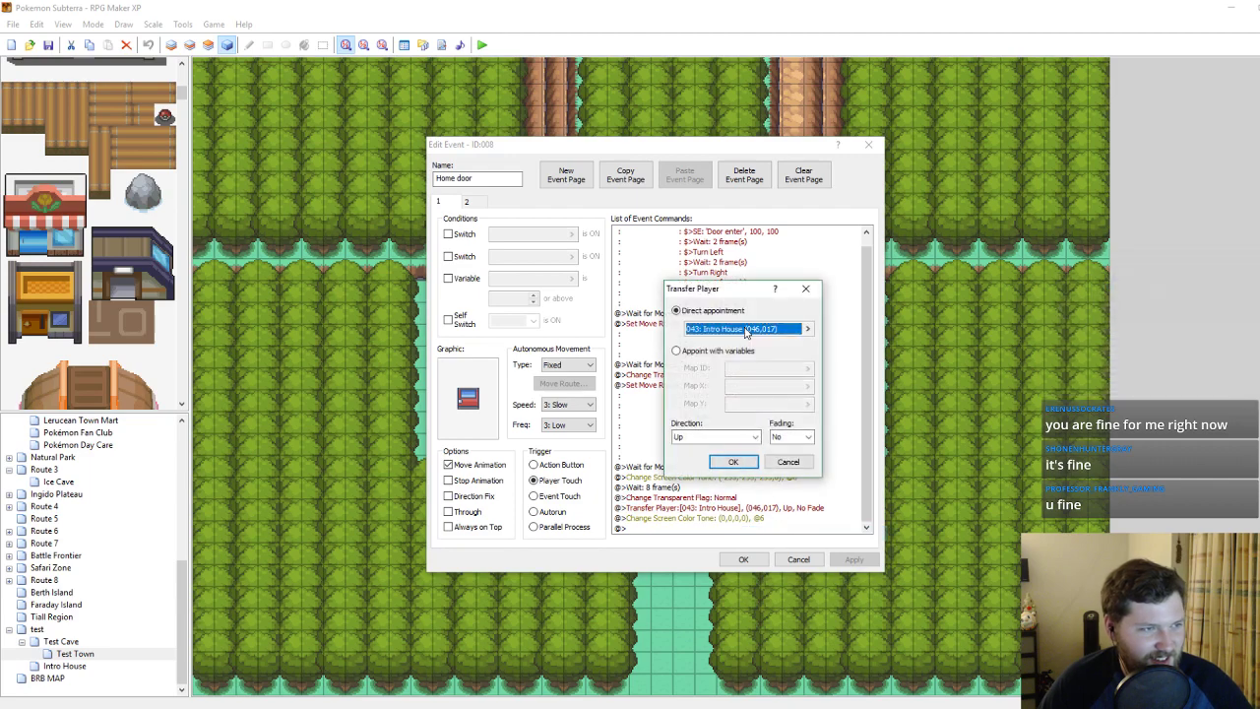
click(747, 331)
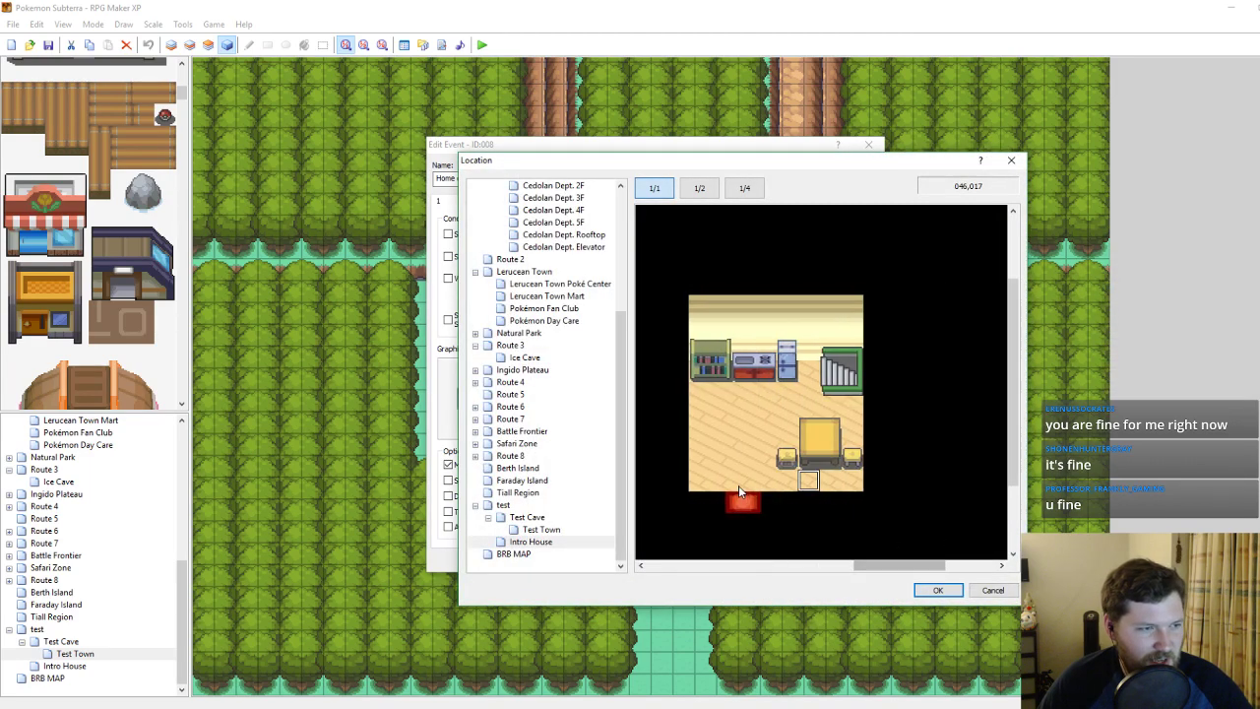
click(740, 493)
click(938, 590)
click(737, 459)
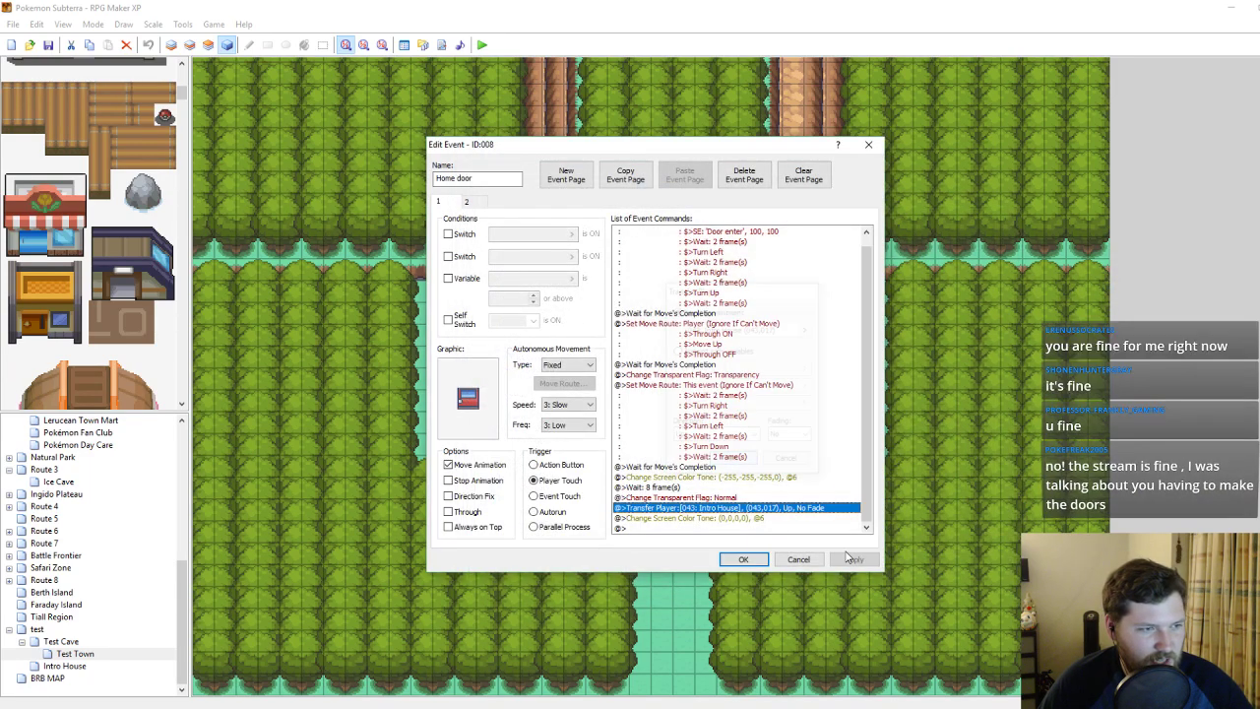
click(754, 559)
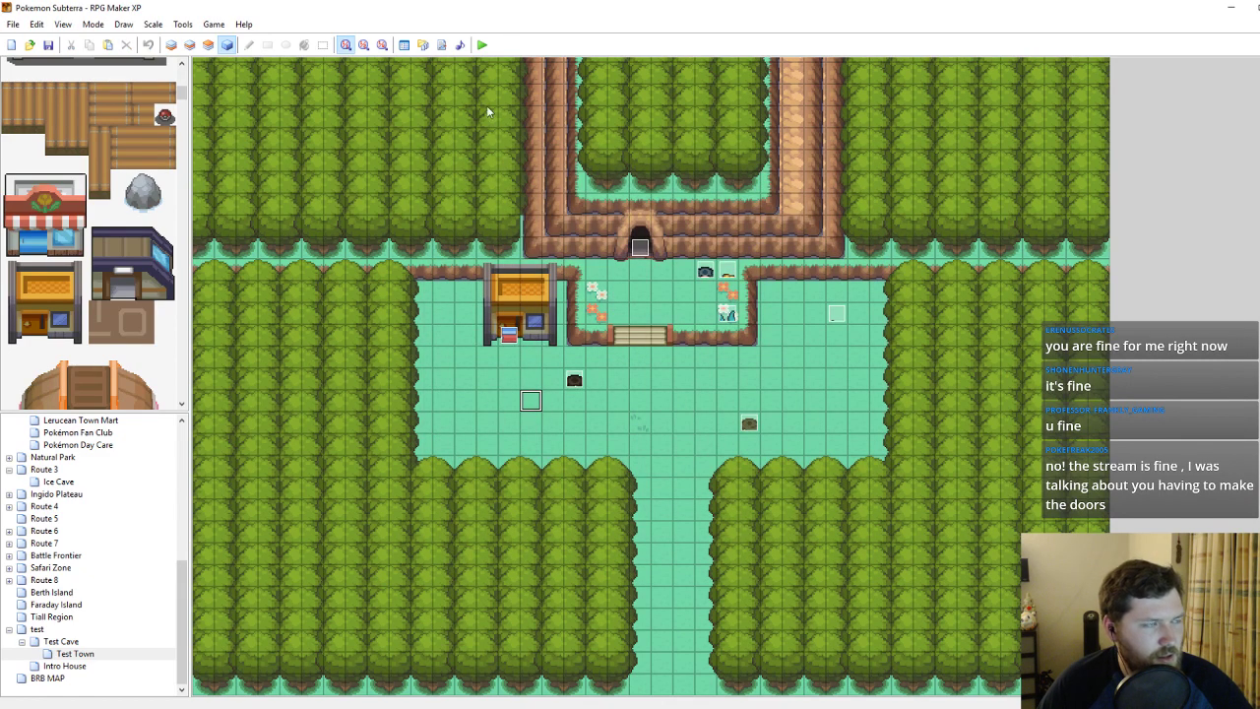
Start a playtest, continue the saved game and take the stairs from the bedroom to the Intro House's ground floor.
click(482, 44)
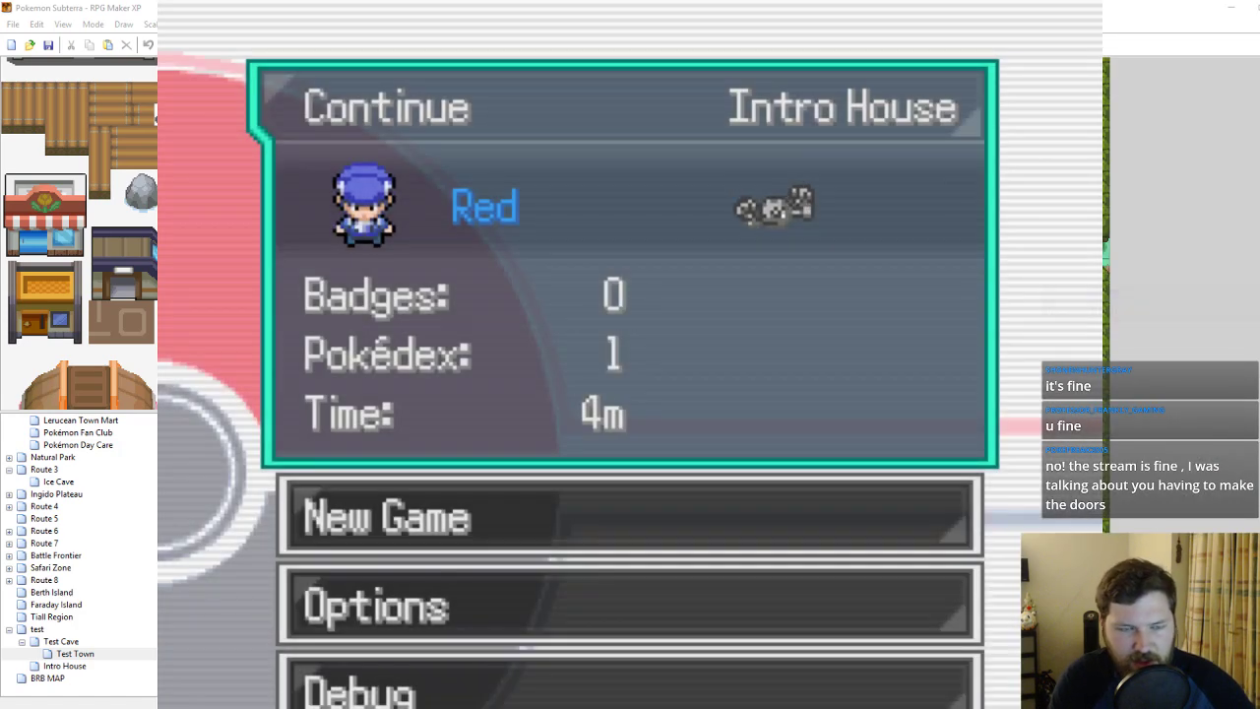
key(Return)
key(Up)
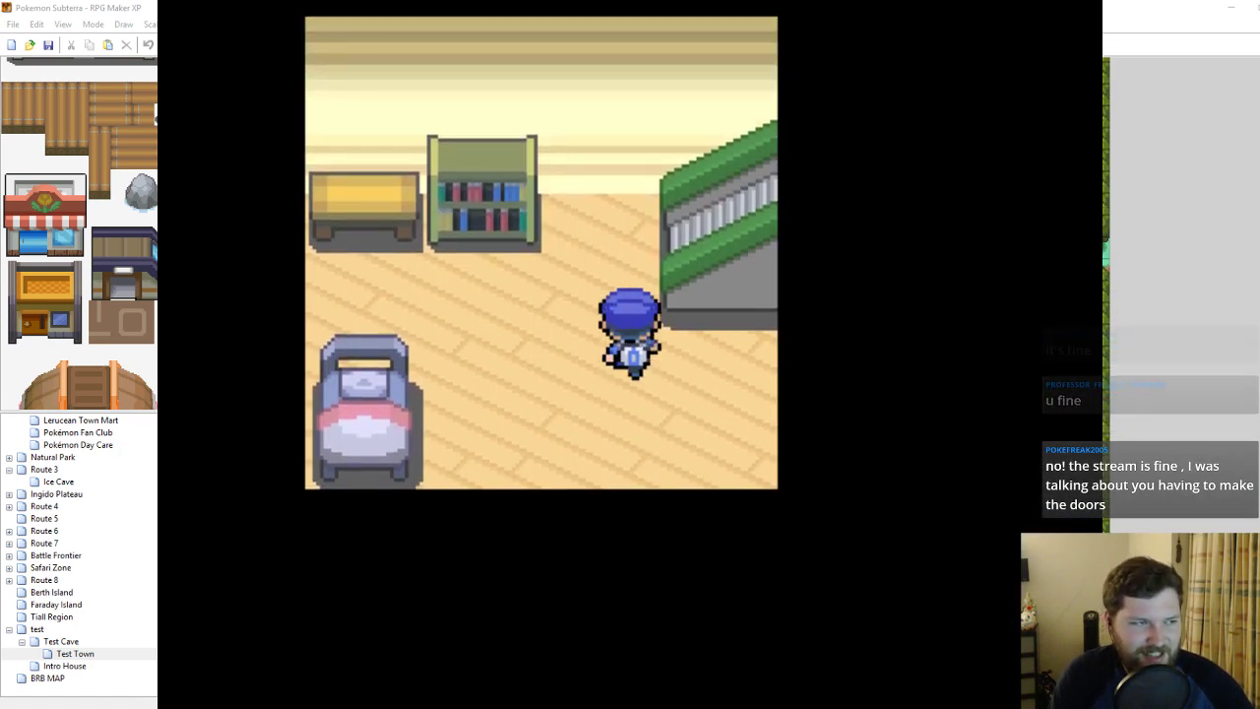
key(Up)
key(Right)
key(Right)
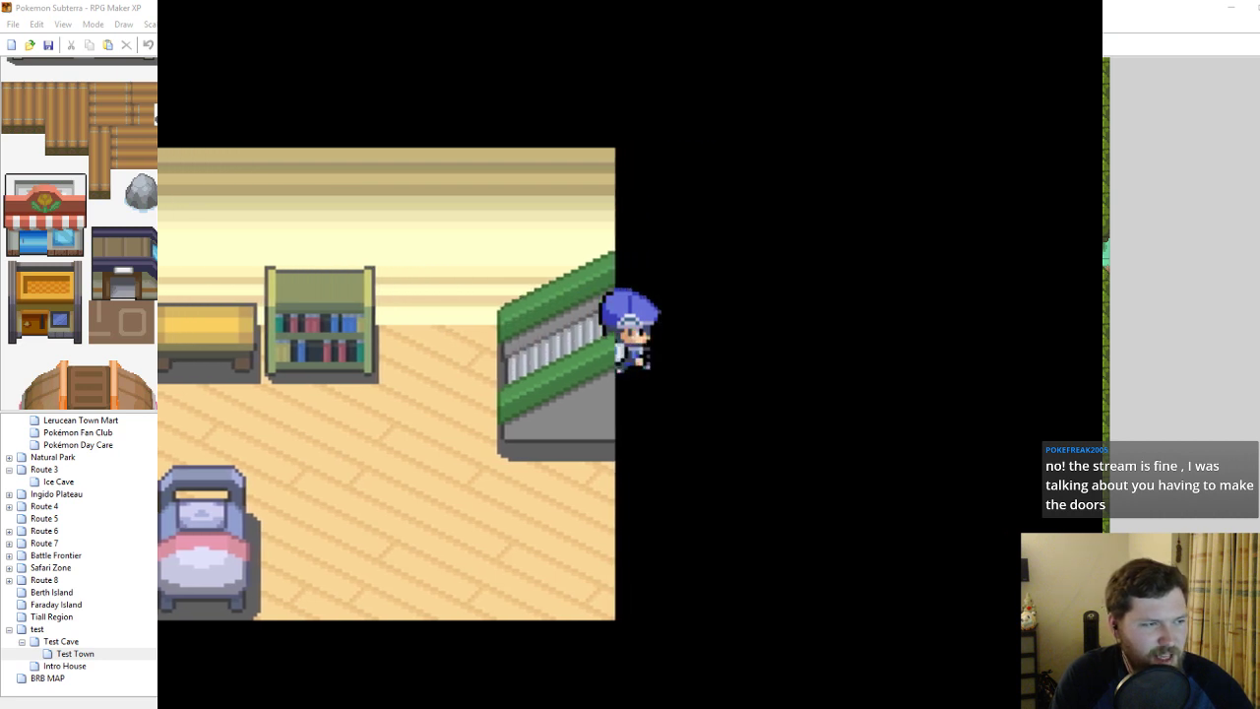
key(Right)
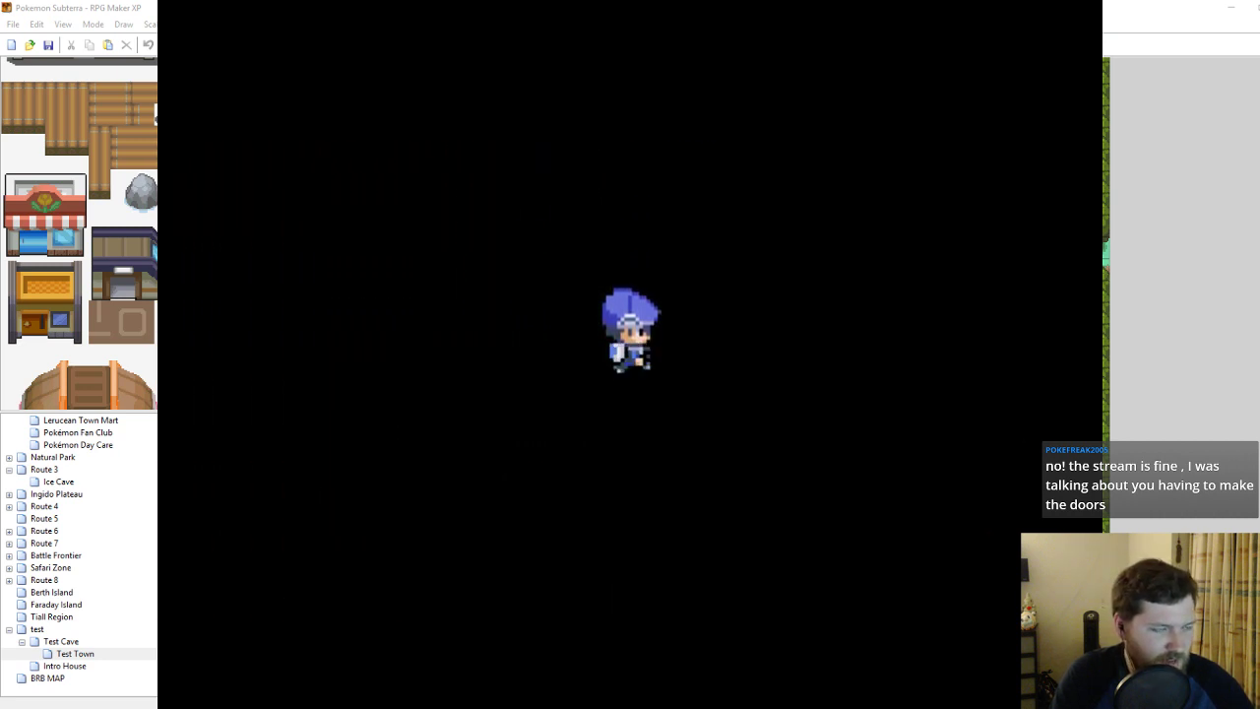
key(Right)
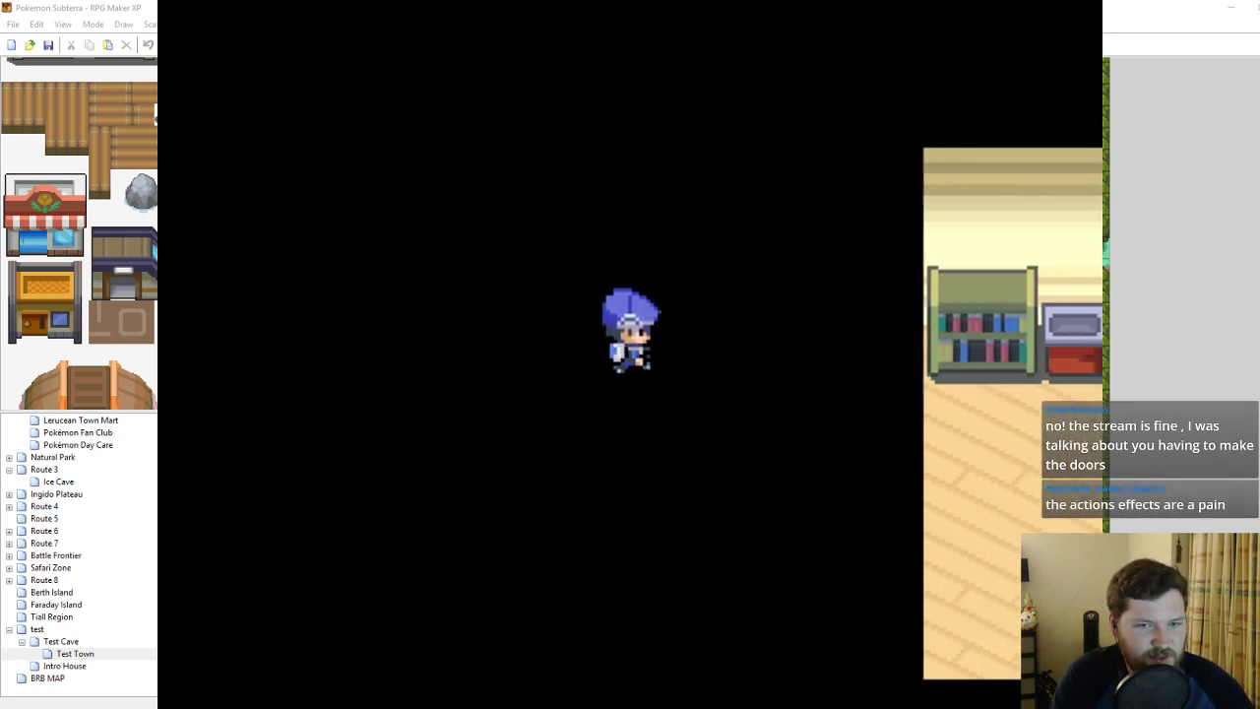
key(Right)
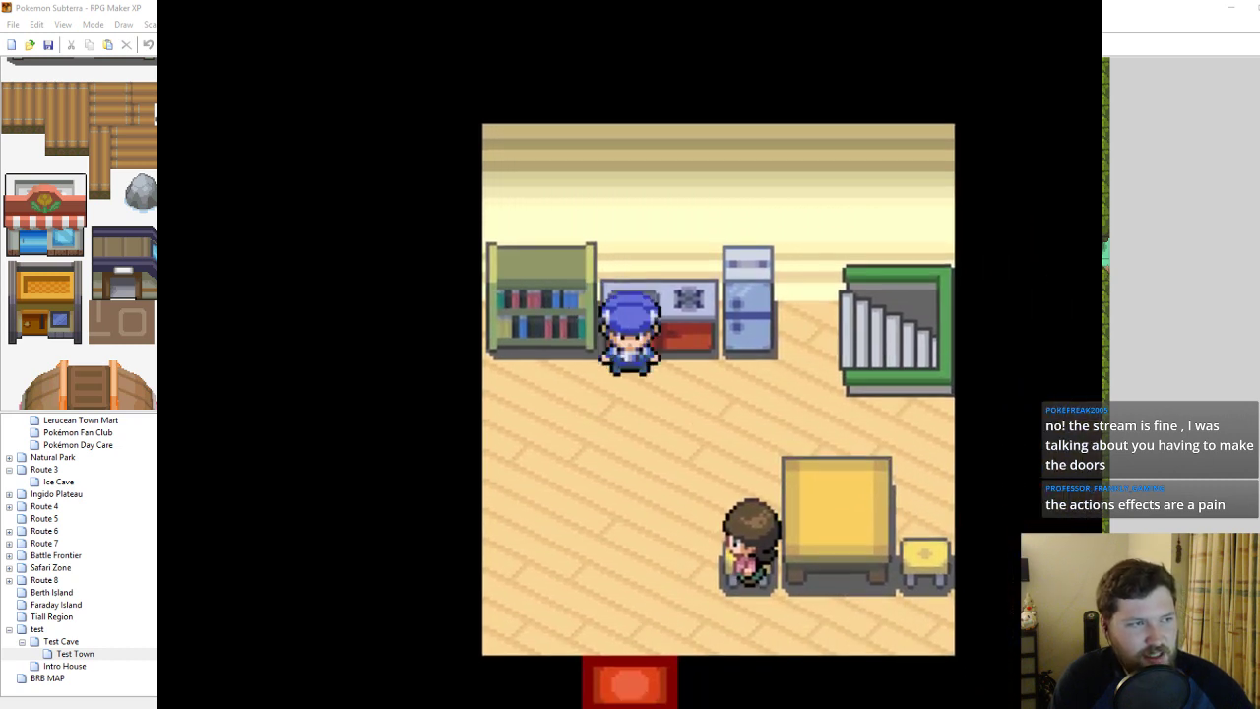
Step away from the kitchen counter and save the game inside the Intro House.
key(Down)
key(Escape)
key(Down)
key(Down)
key(Down)
key(Return)
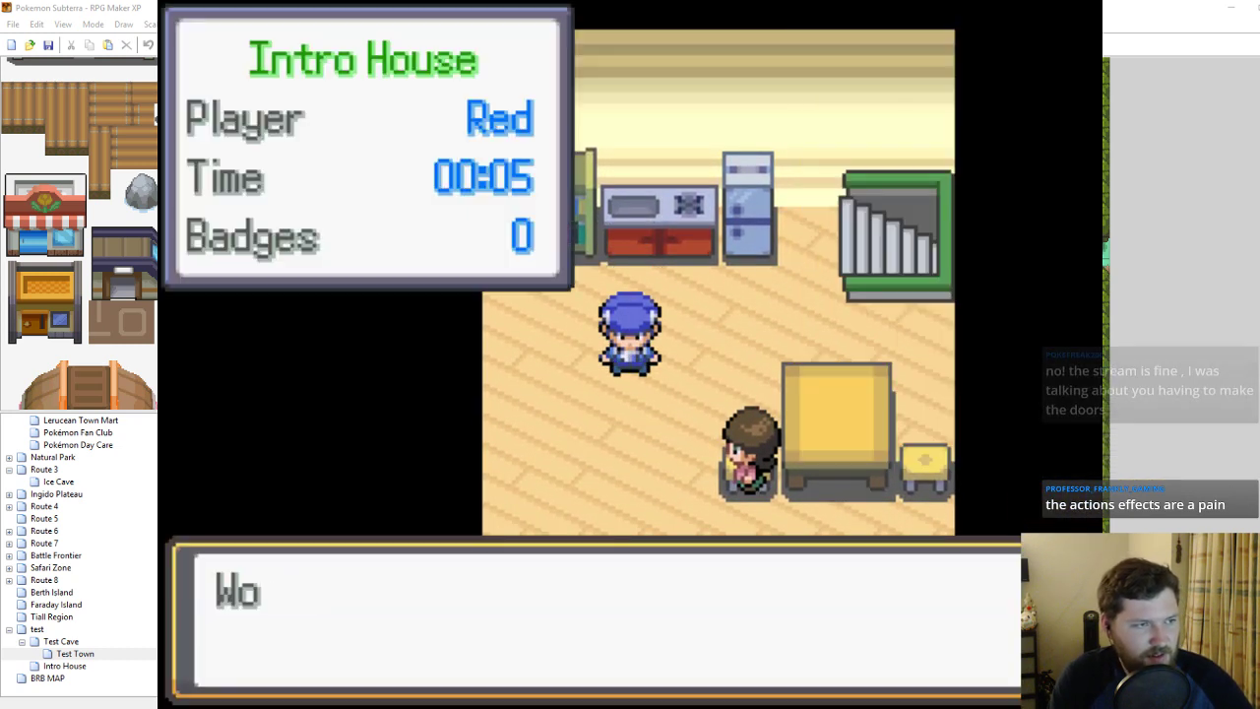
key(Return)
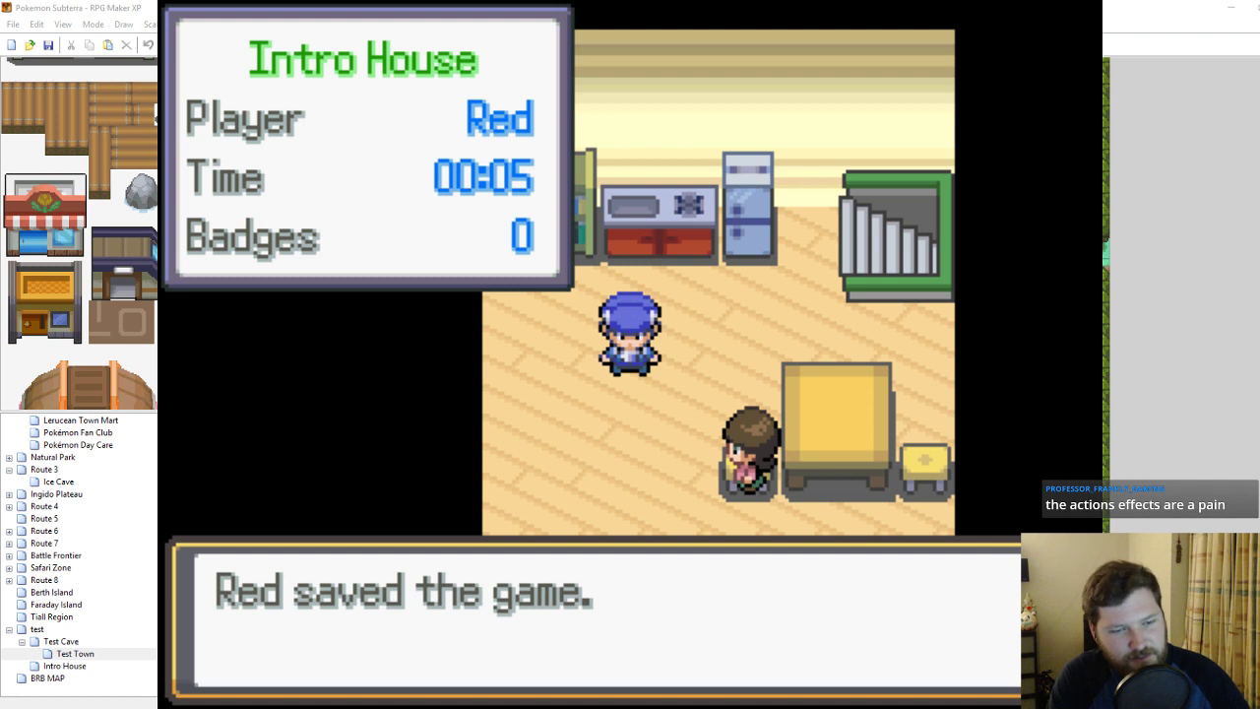
key(Return)
Try to talk to the woman beside the table and walk out over the red exit mat.
key(Down)
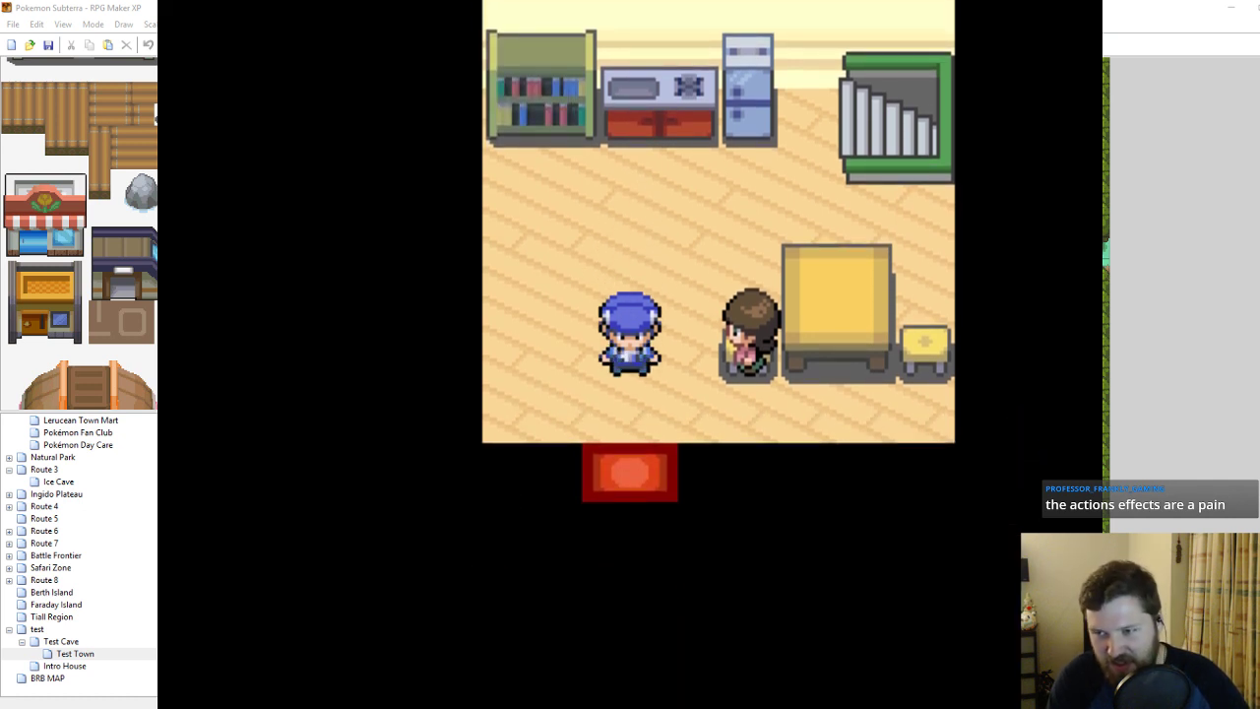
key(Right)
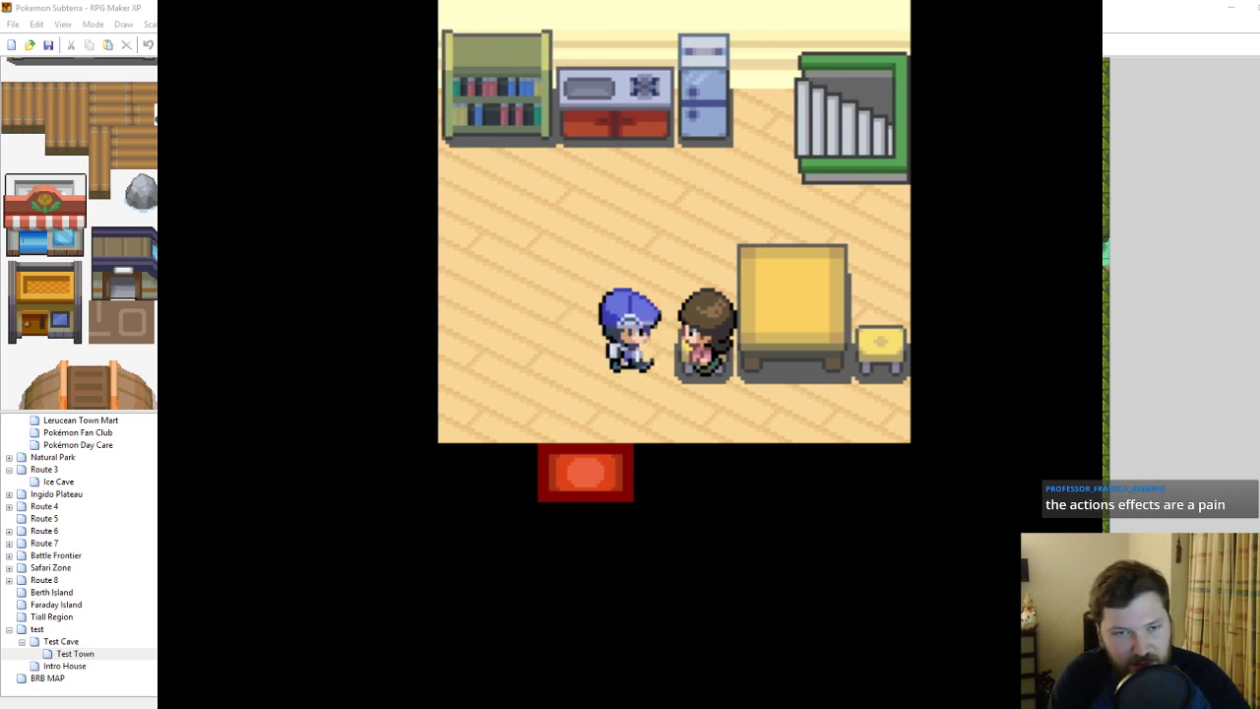
key(Return)
key(Return)
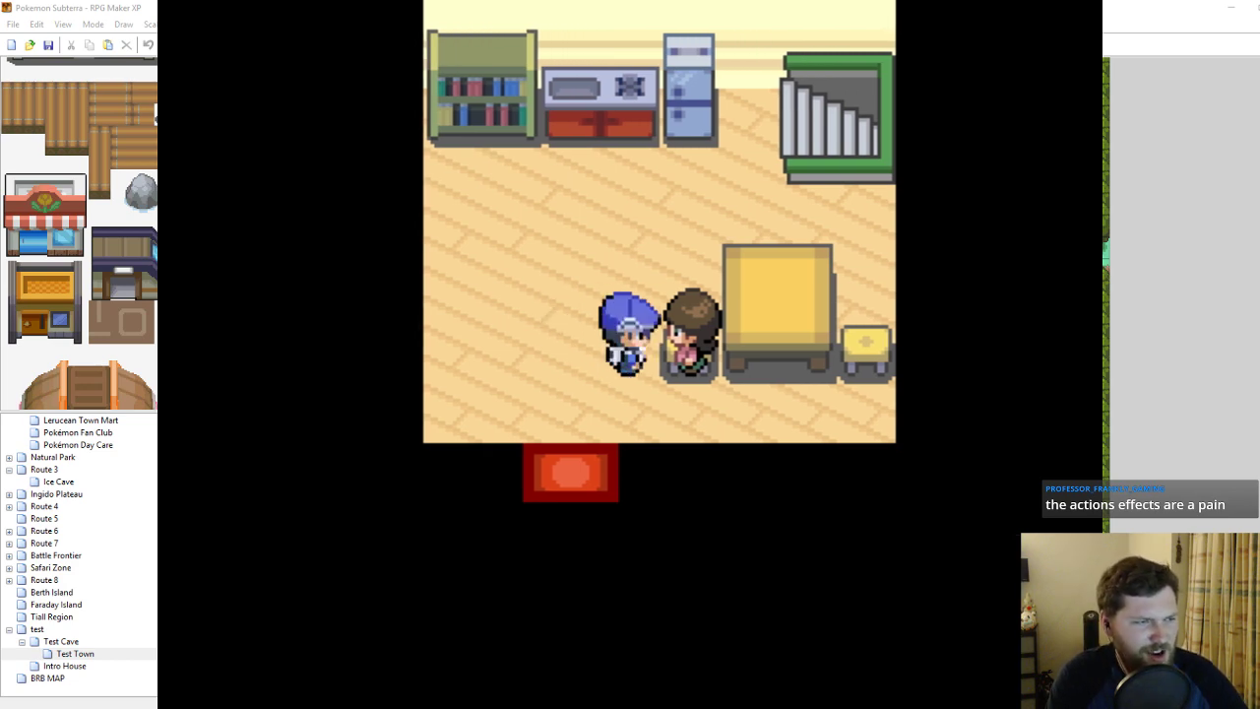
key(Down)
key(Down)
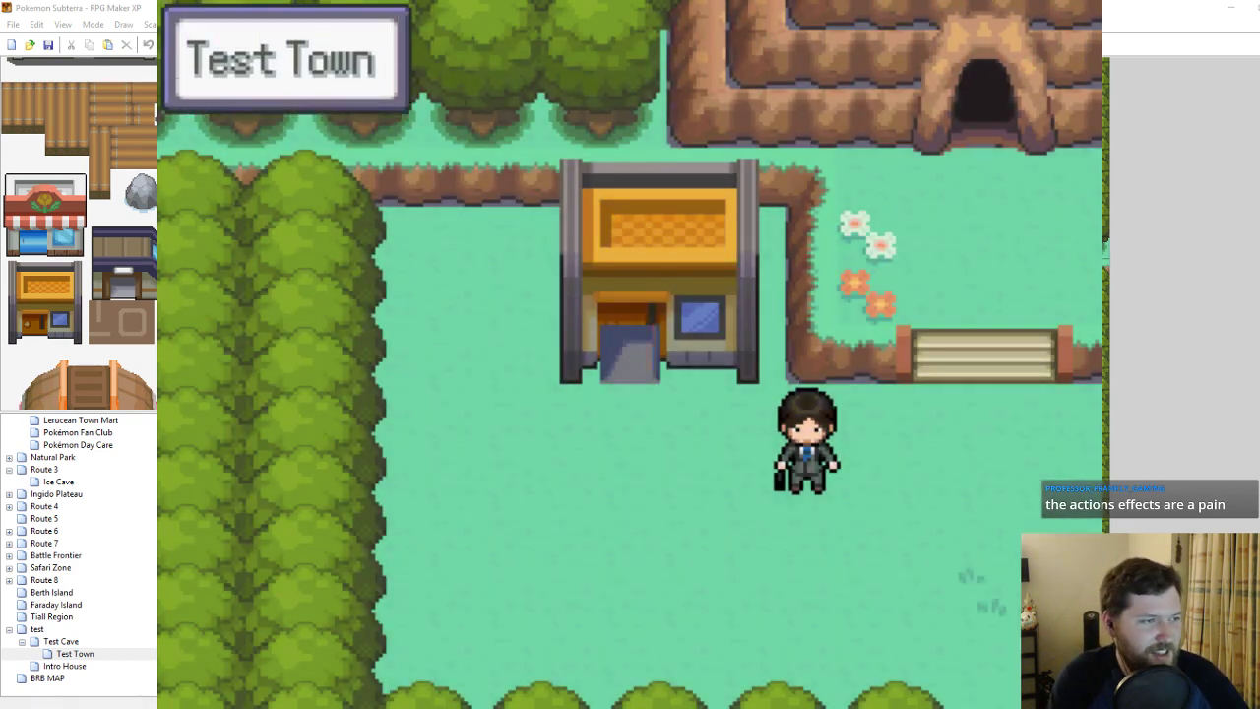
Test the new building's door by entering the Intro House from Test Town and walking back outside.
key(Down)
key(Up)
key(Up)
key(Up)
key(Up)
key(Up)
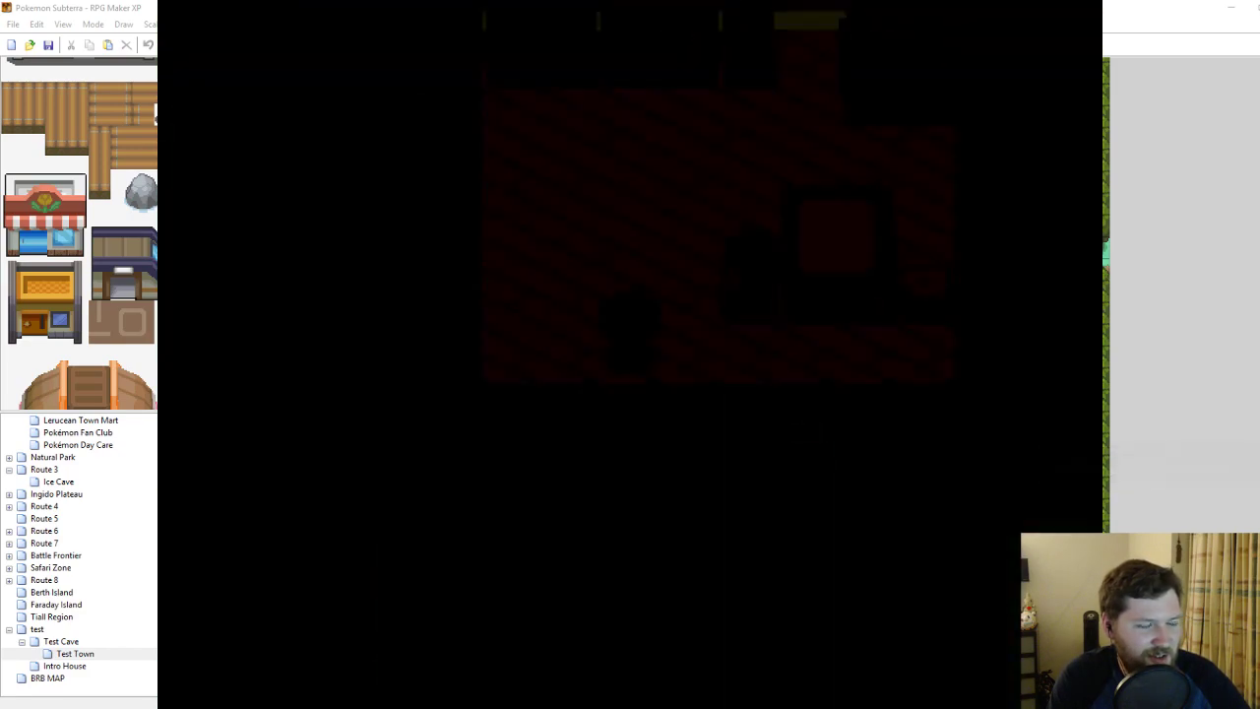
key(Down)
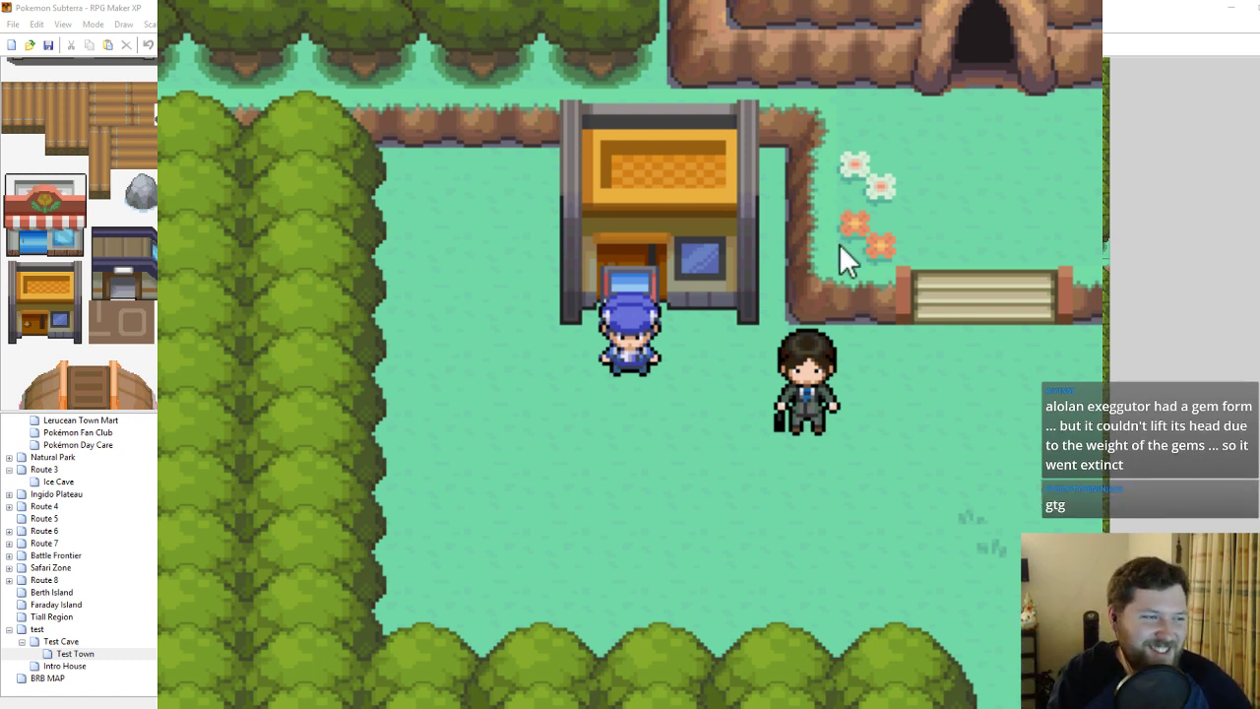
Walk around the new building to examine how its door graphic looks in Test Town, and close the playtest.
key(Down)
key(Right)
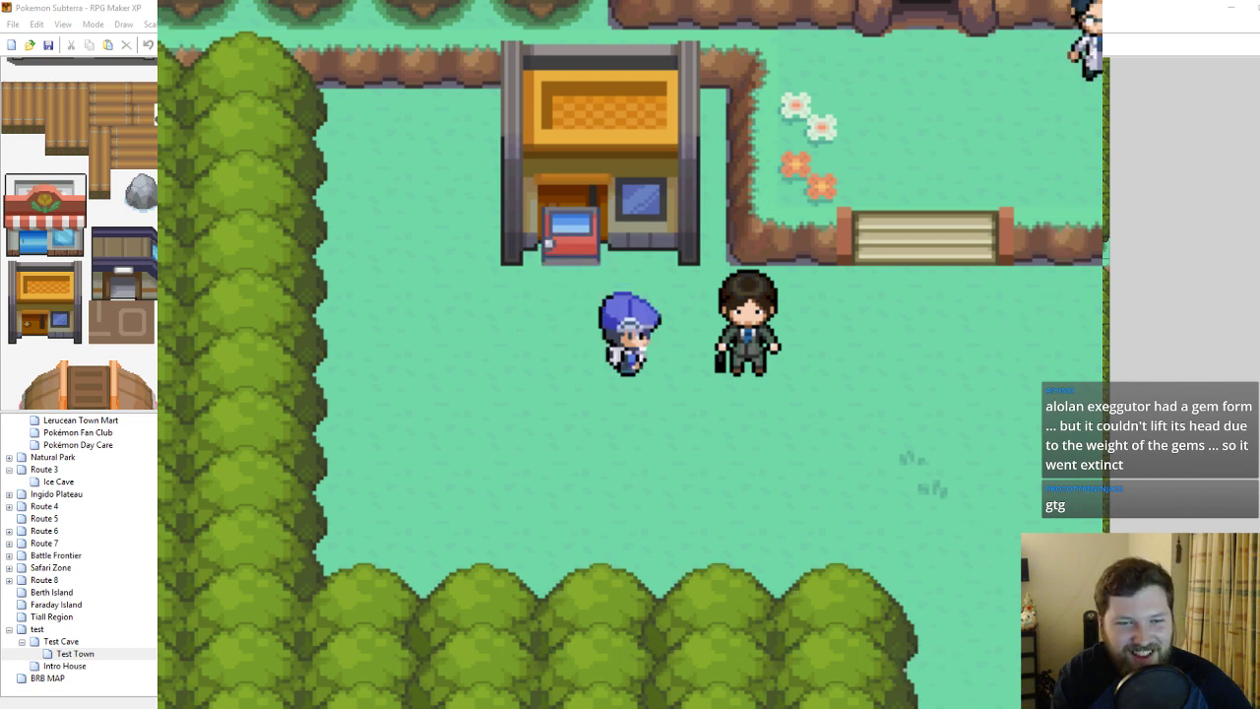
key(Up)
key(Right)
key(Left)
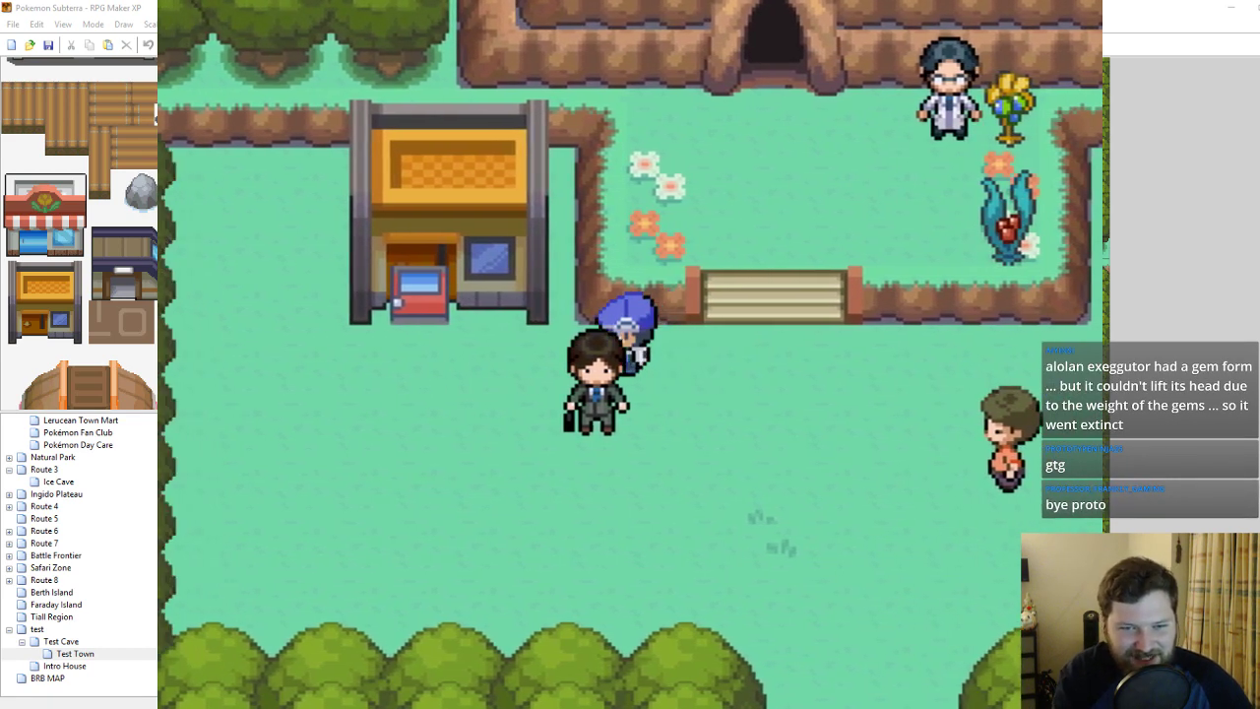
key(Down)
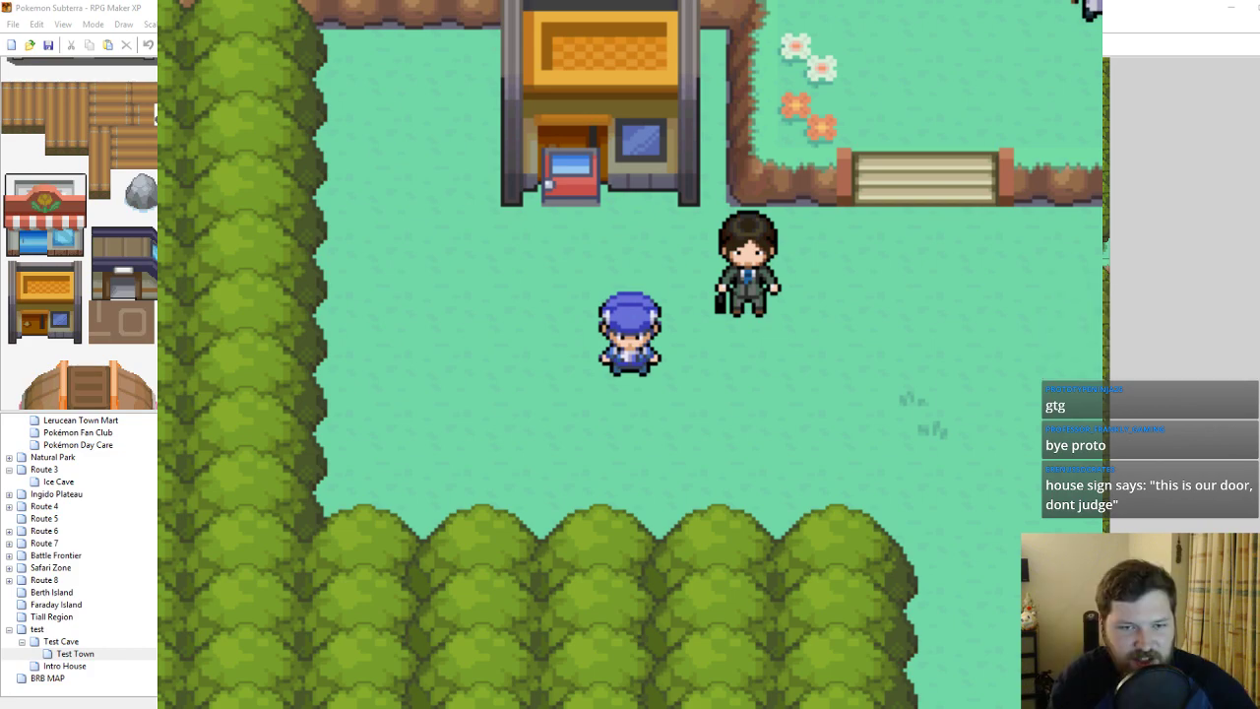
key(Left)
key(Up)
key(Right)
key(Up)
key(Down)
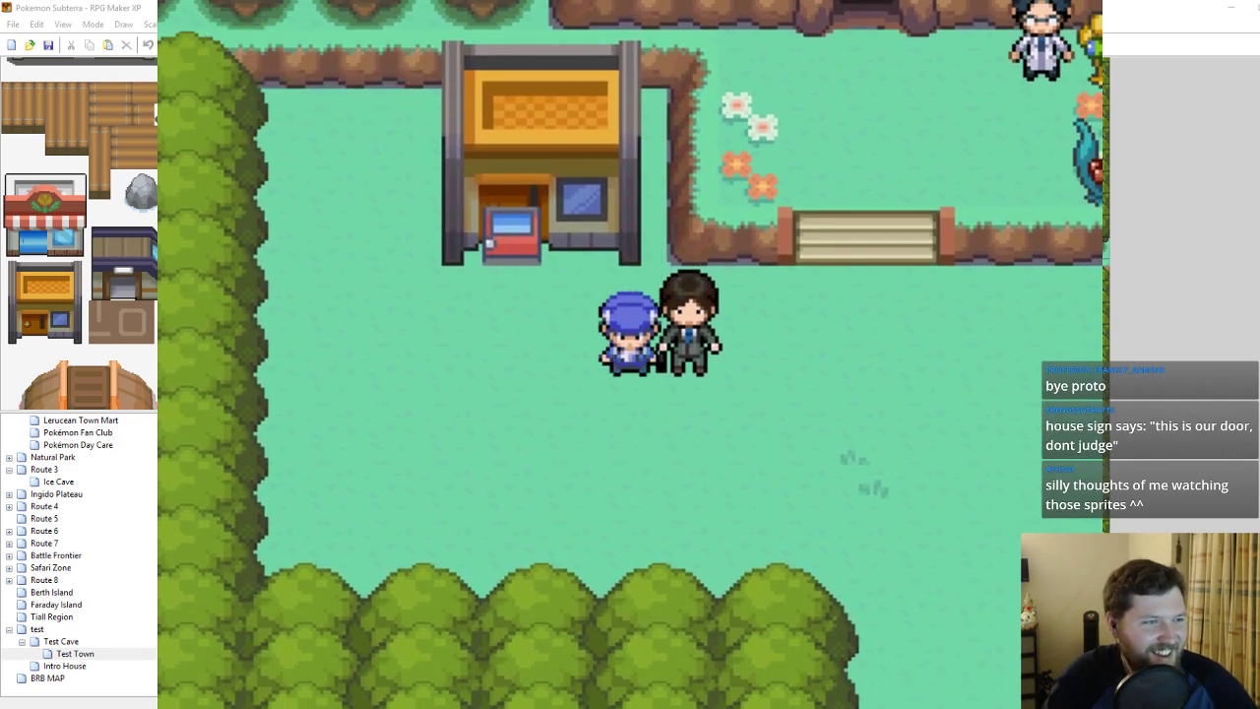
key(alt+F4)
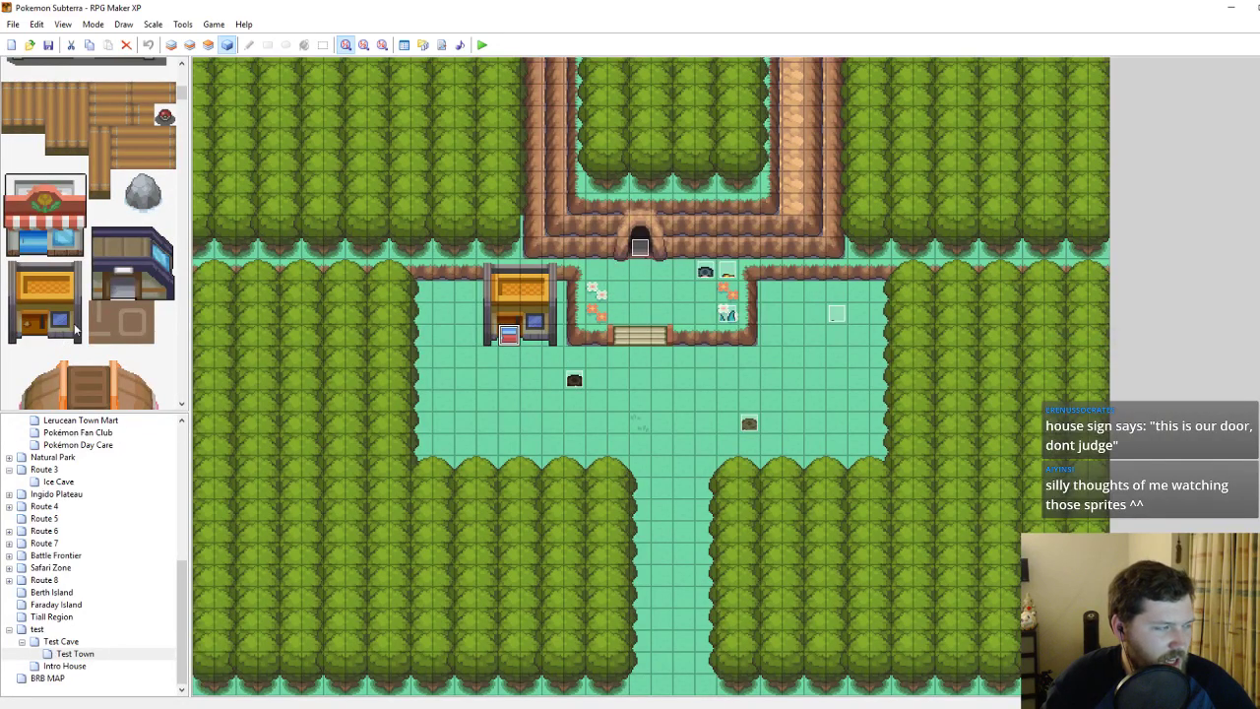
click(483, 357)
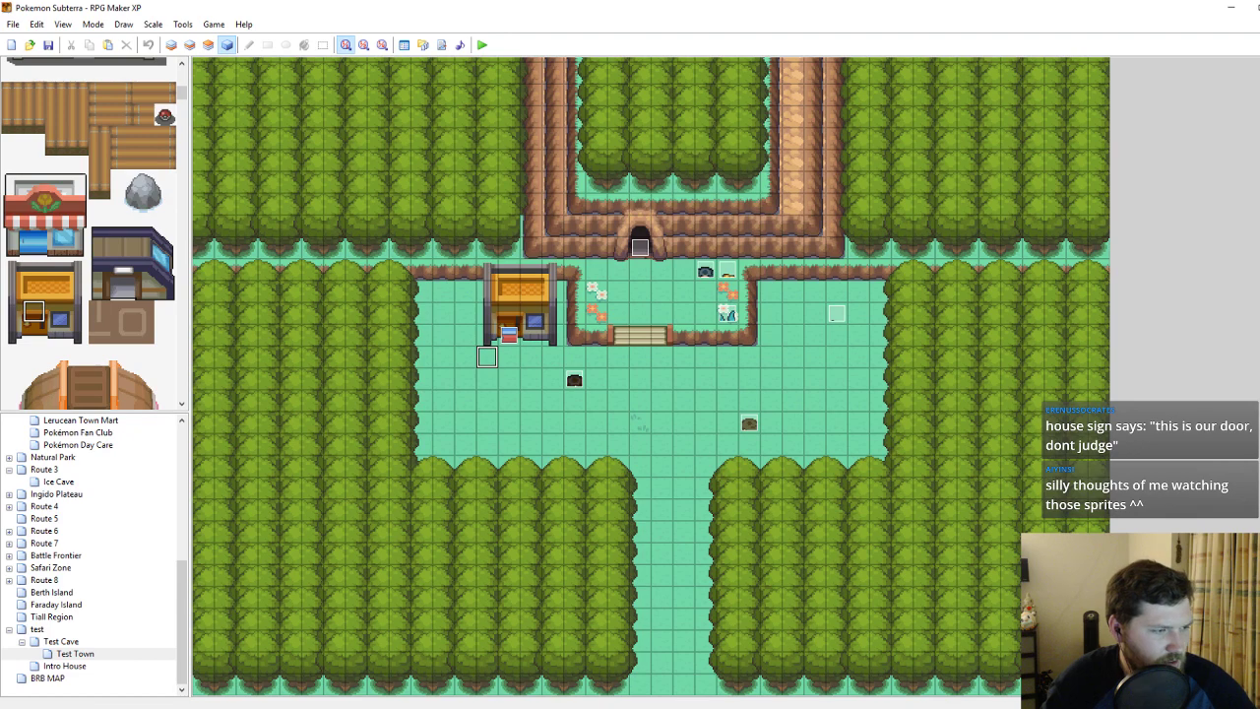
Switch to Photoshop and open HGSS Outside.psd from the Tilesets folder.
key(alt+Tab)
drag(1000, 564, 963, 224)
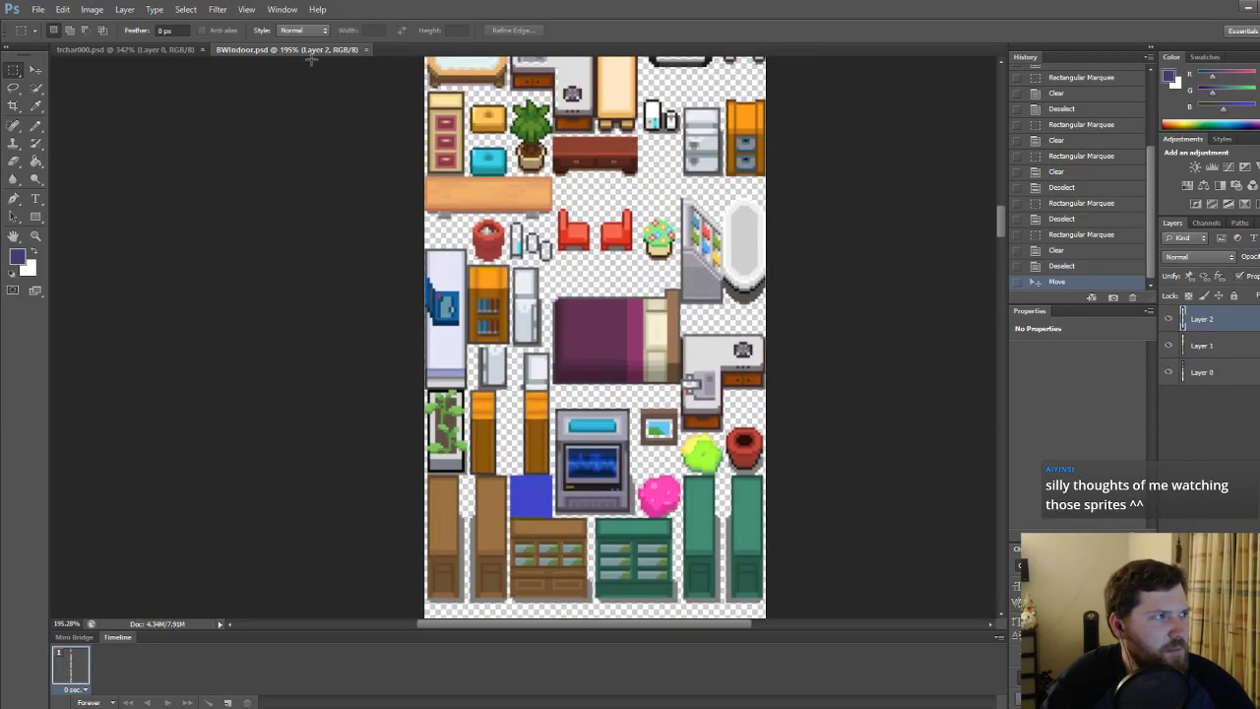
click(38, 9)
click(44, 33)
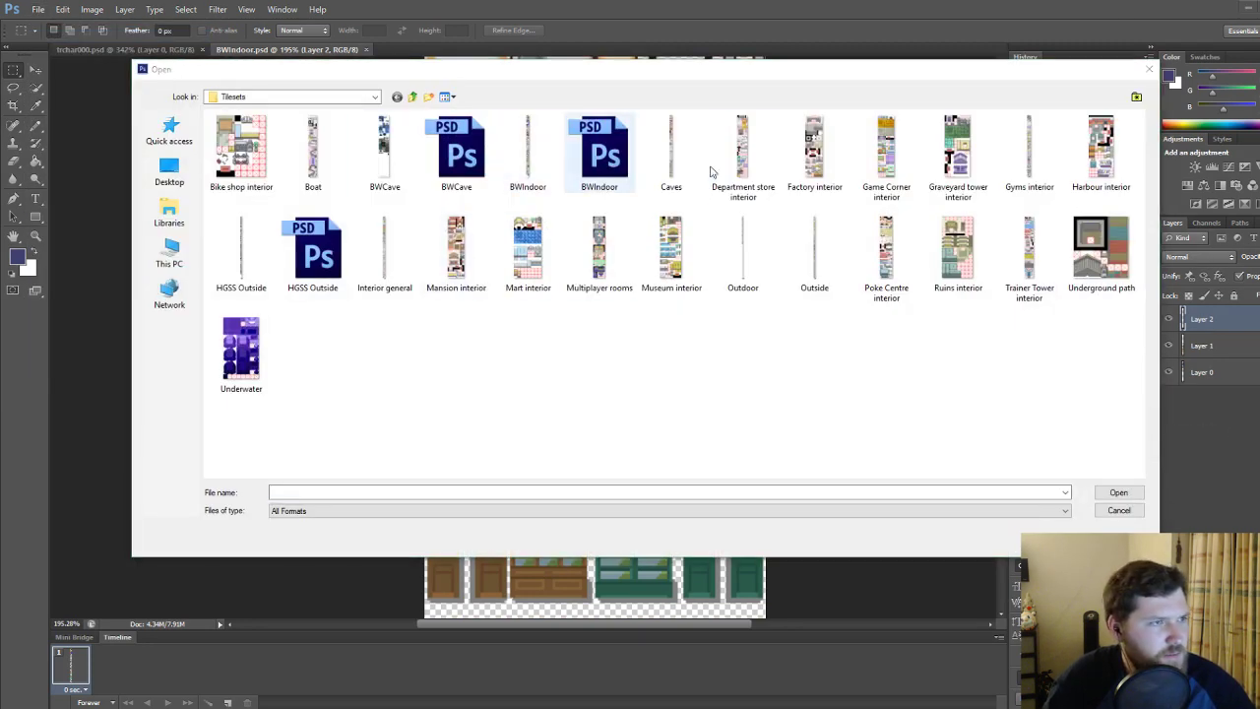
double_click(313, 252)
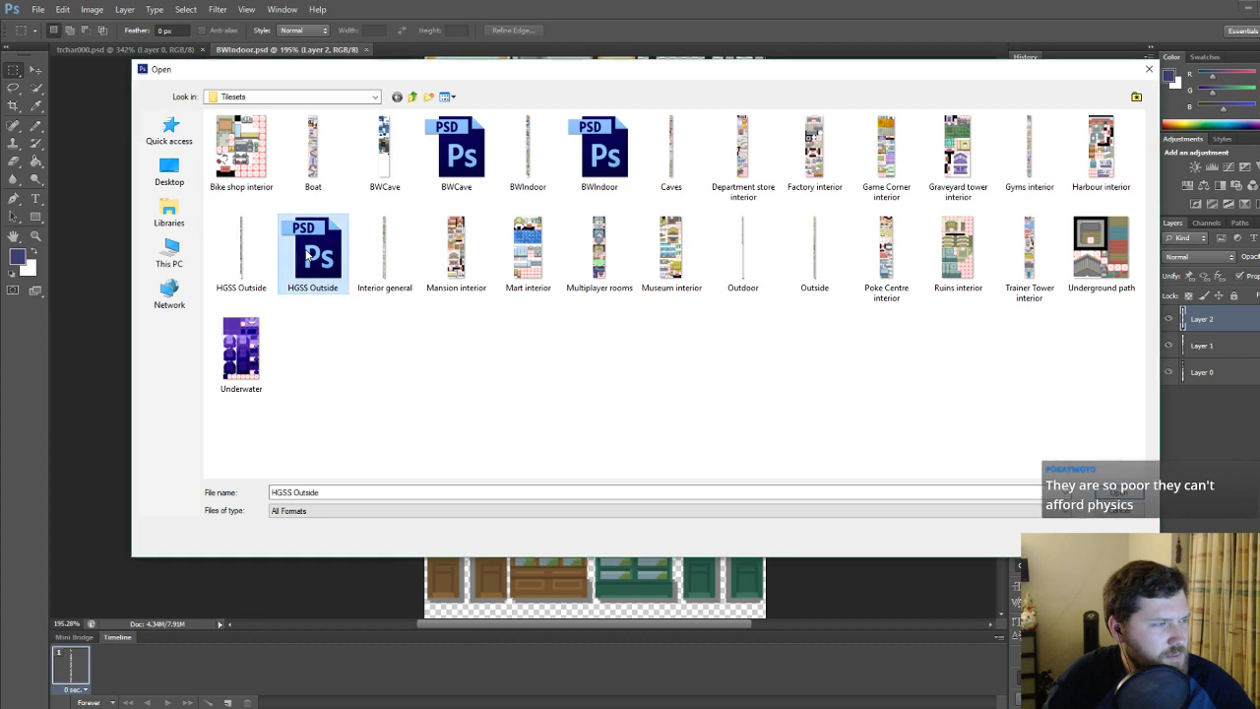
alt+scroll(484, 146, up, 20)
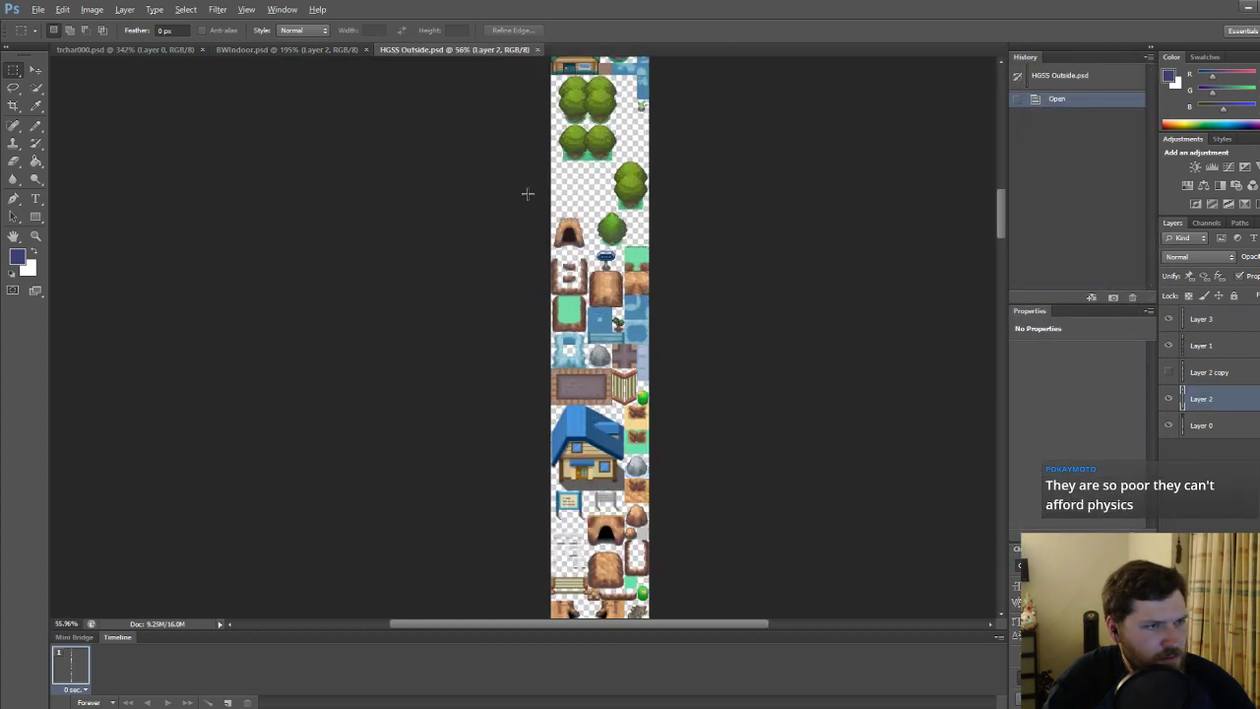
Delete the hidden Layer 2 copy and merge all the remaining layers of the tileset into one.
click(1244, 431)
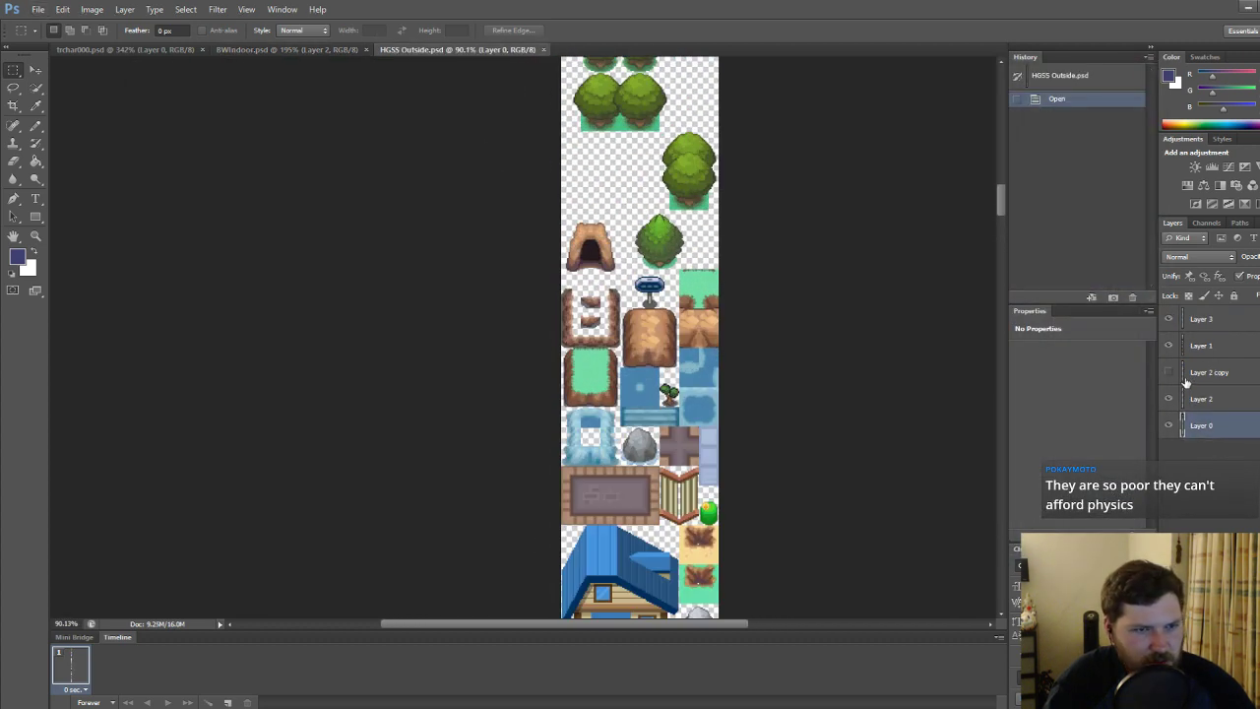
click(1219, 374)
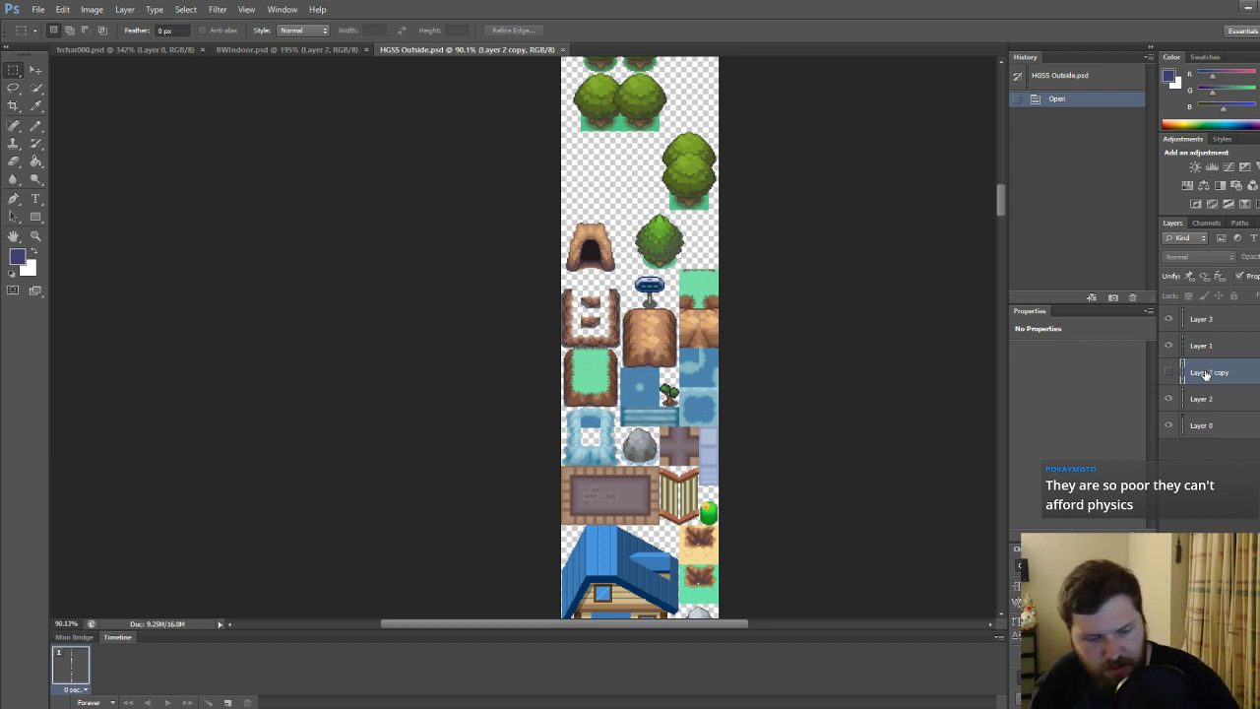
key(Delete)
click(1224, 399)
shift+click(1215, 322)
right_click(1214, 325)
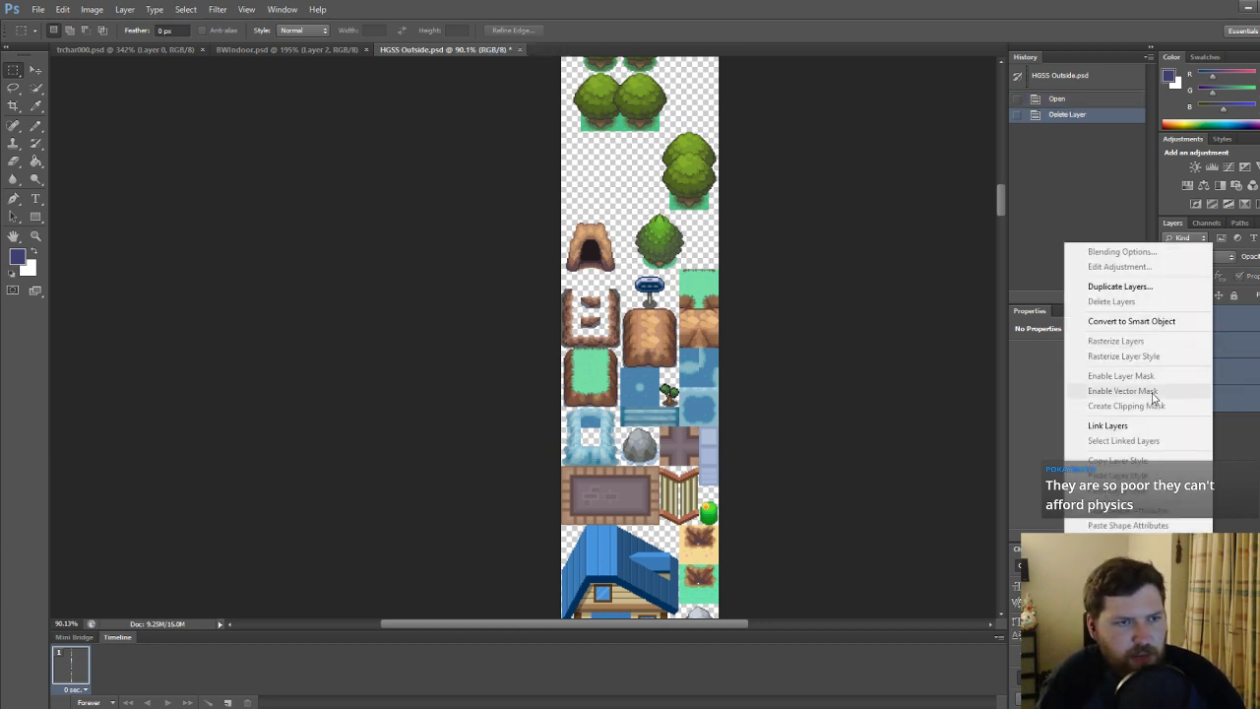
click(1115, 545)
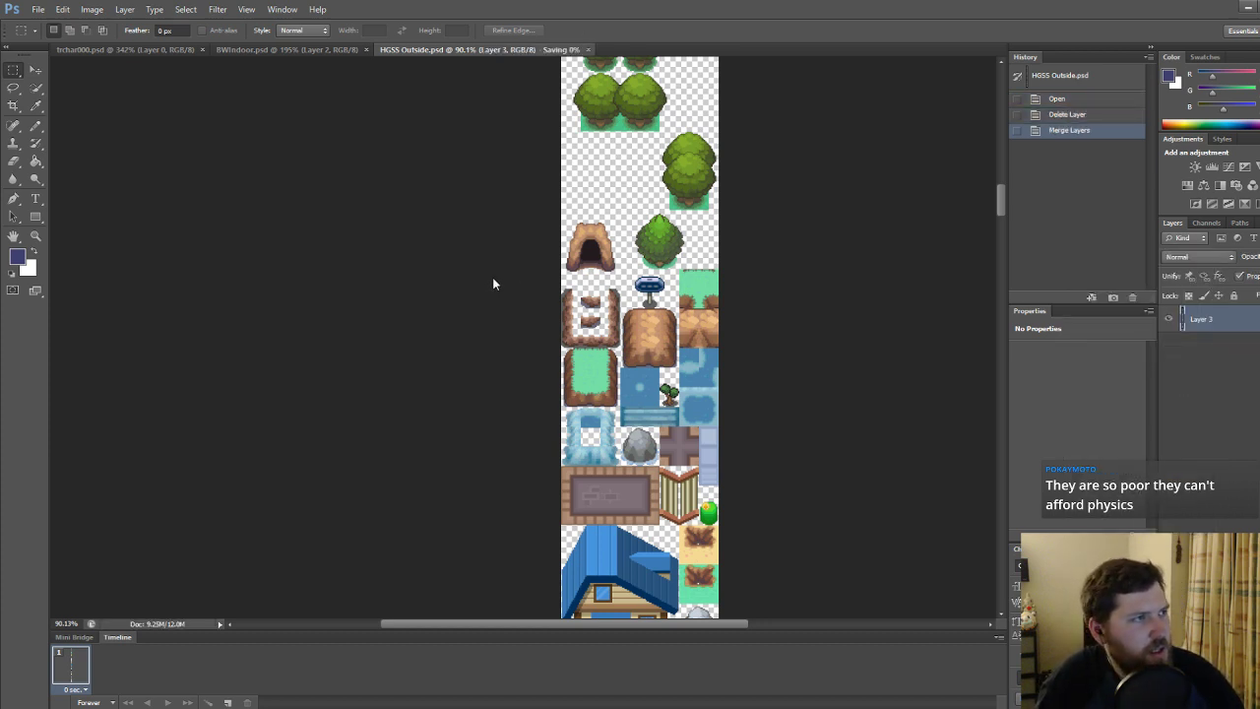
Look through the buildings across the HGSS Outside tileset for a graphic with a suitable door.
alt+scroll(788, 335, down, 3)
scroll(754, 340, up, 5)
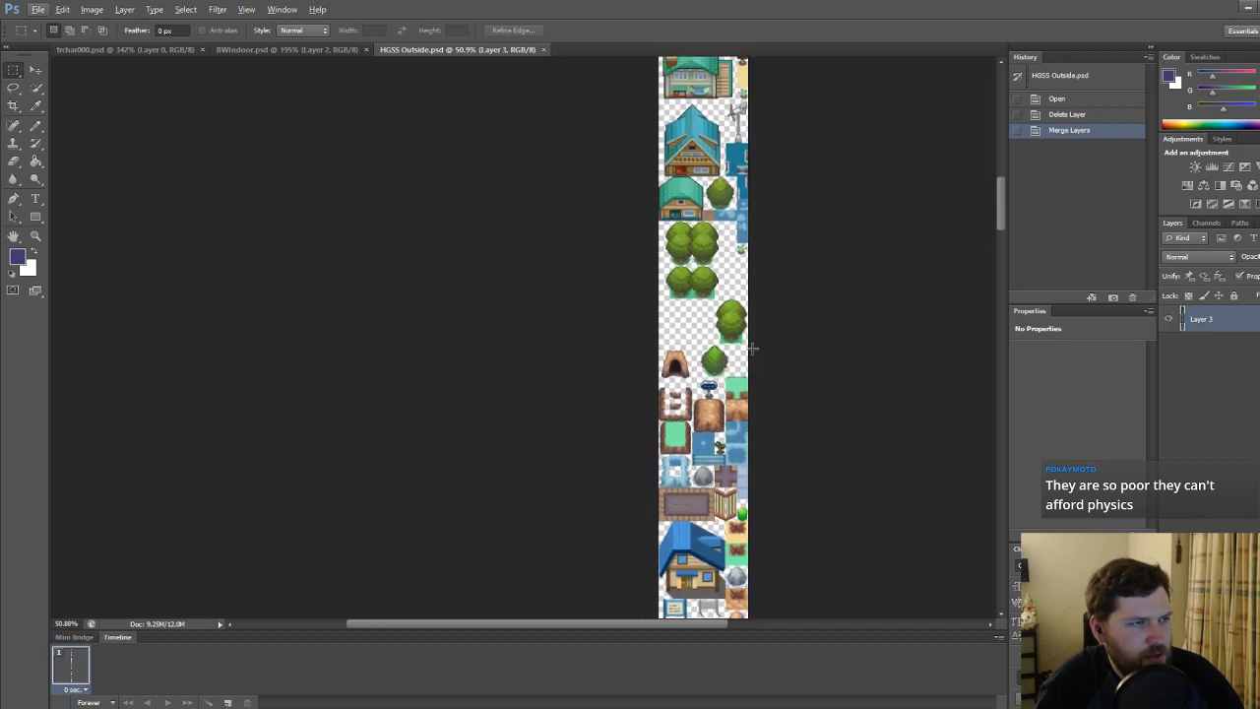
drag(998, 212, 1002, 184)
alt+scroll(704, 209, up, 11)
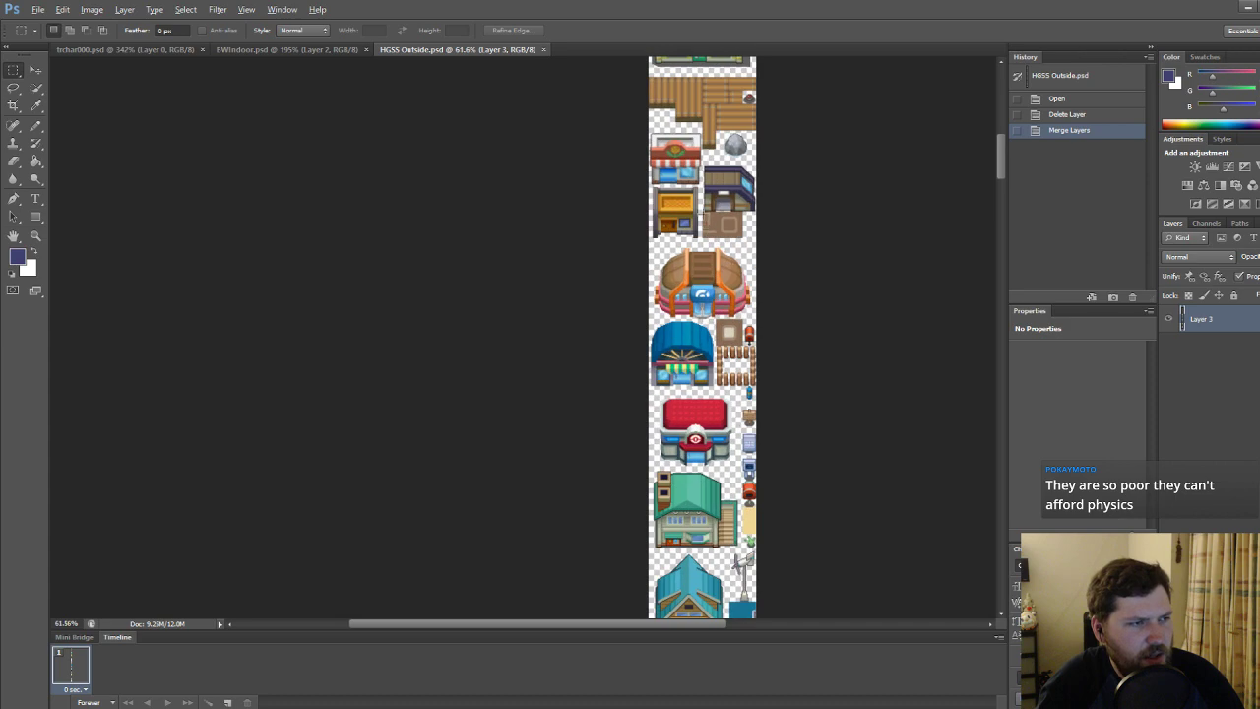
drag(1000, 130, 1011, 387)
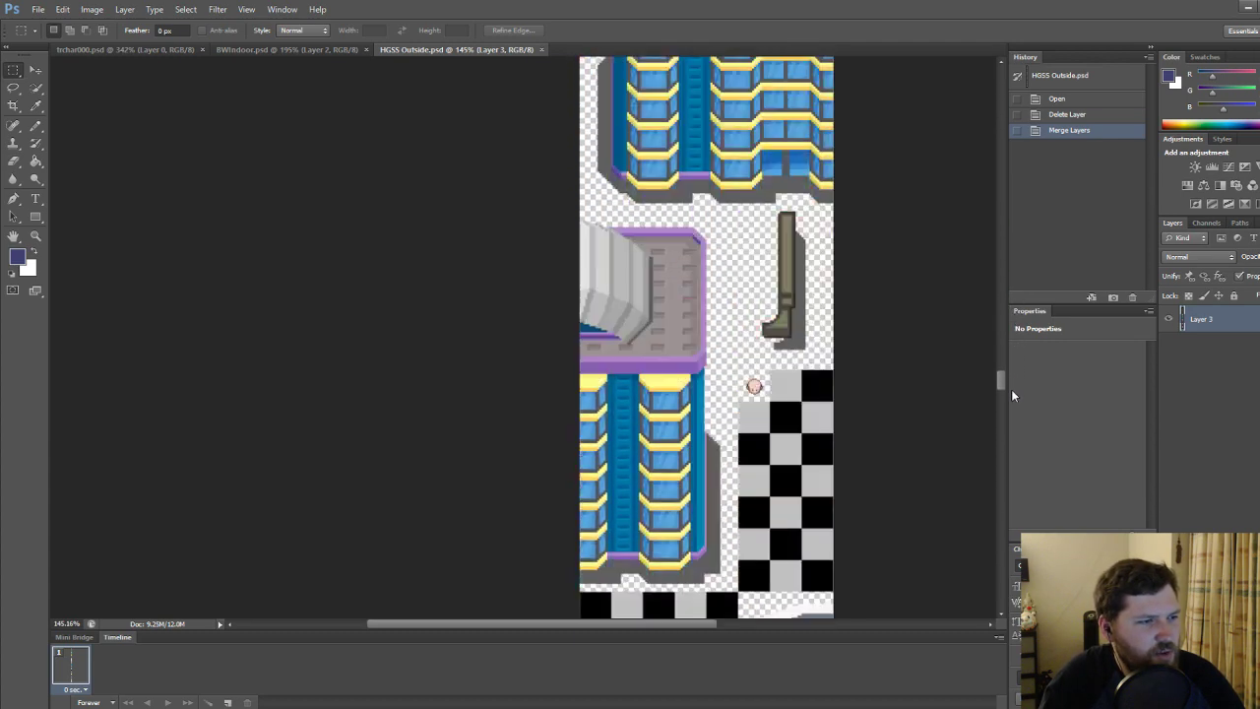
drag(1017, 530, 1015, 543)
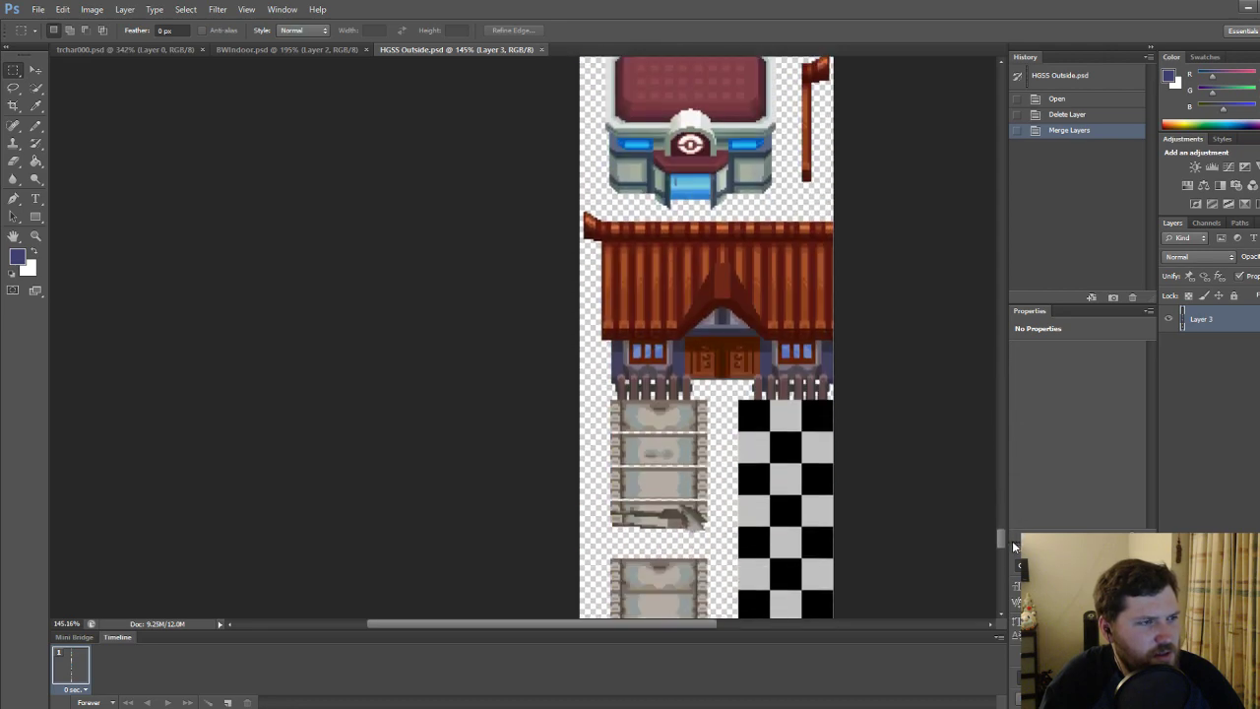
drag(994, 542, 994, 530)
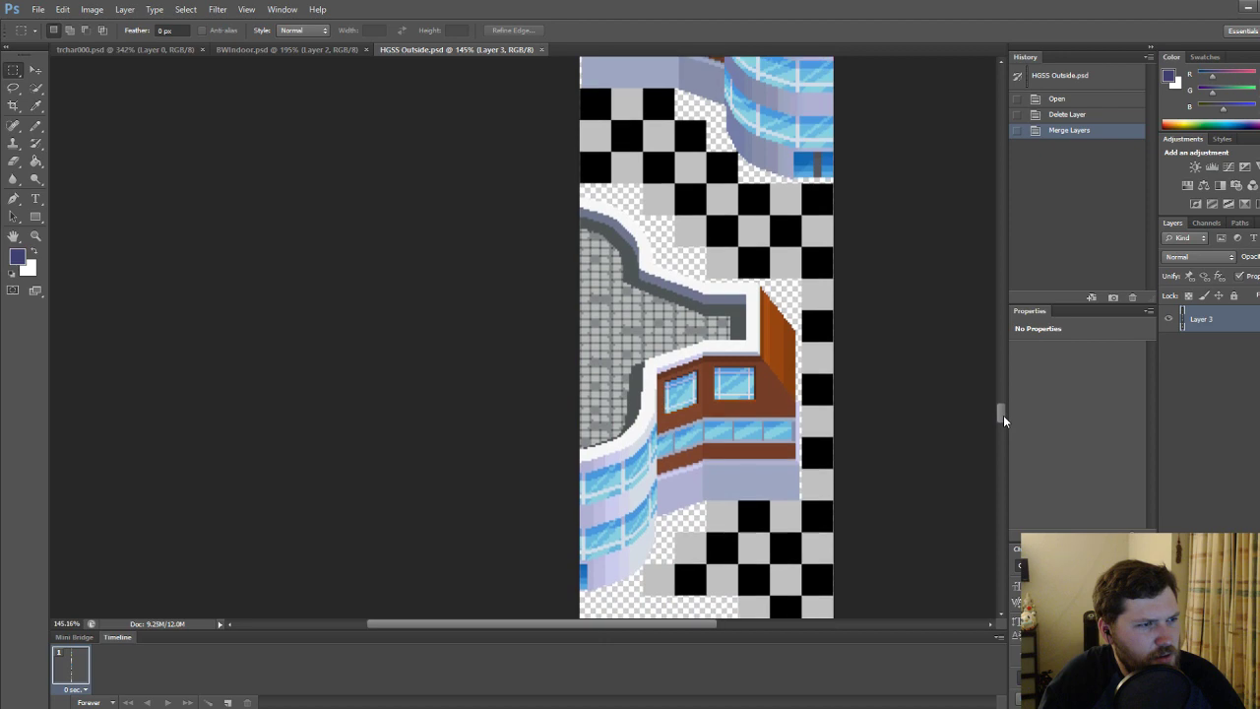
drag(1004, 331, 989, 104)
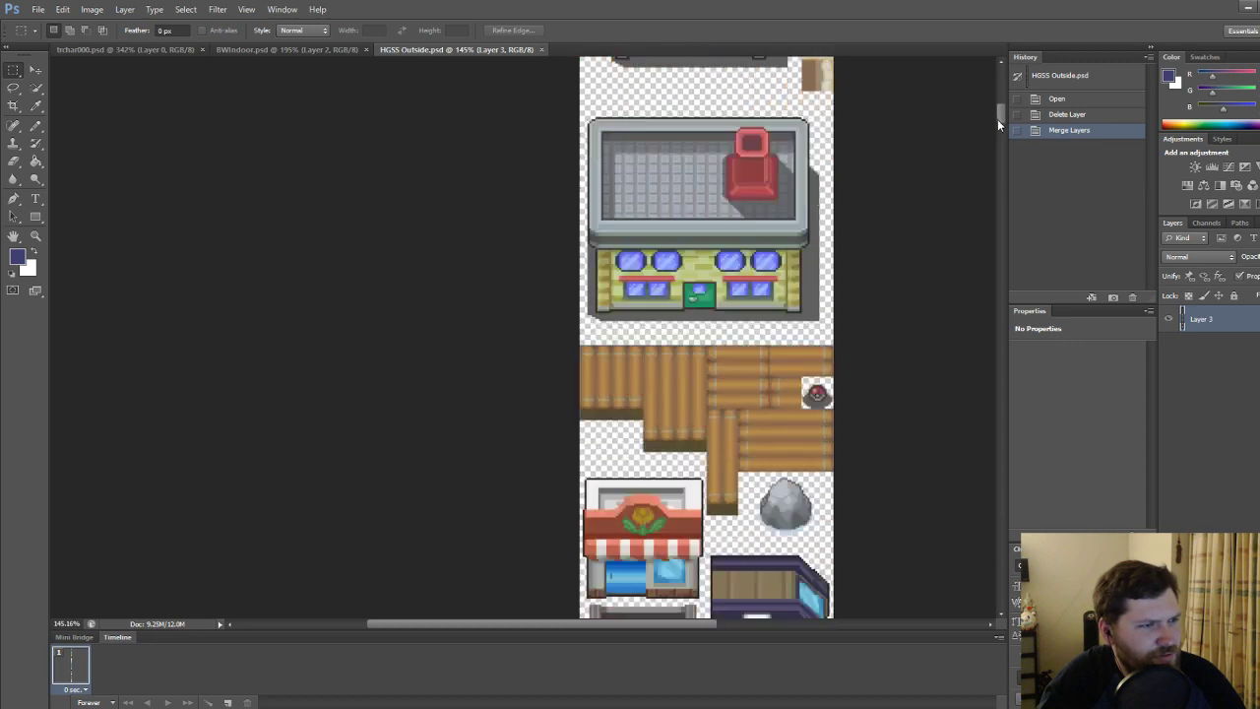
drag(999, 141, 999, 133)
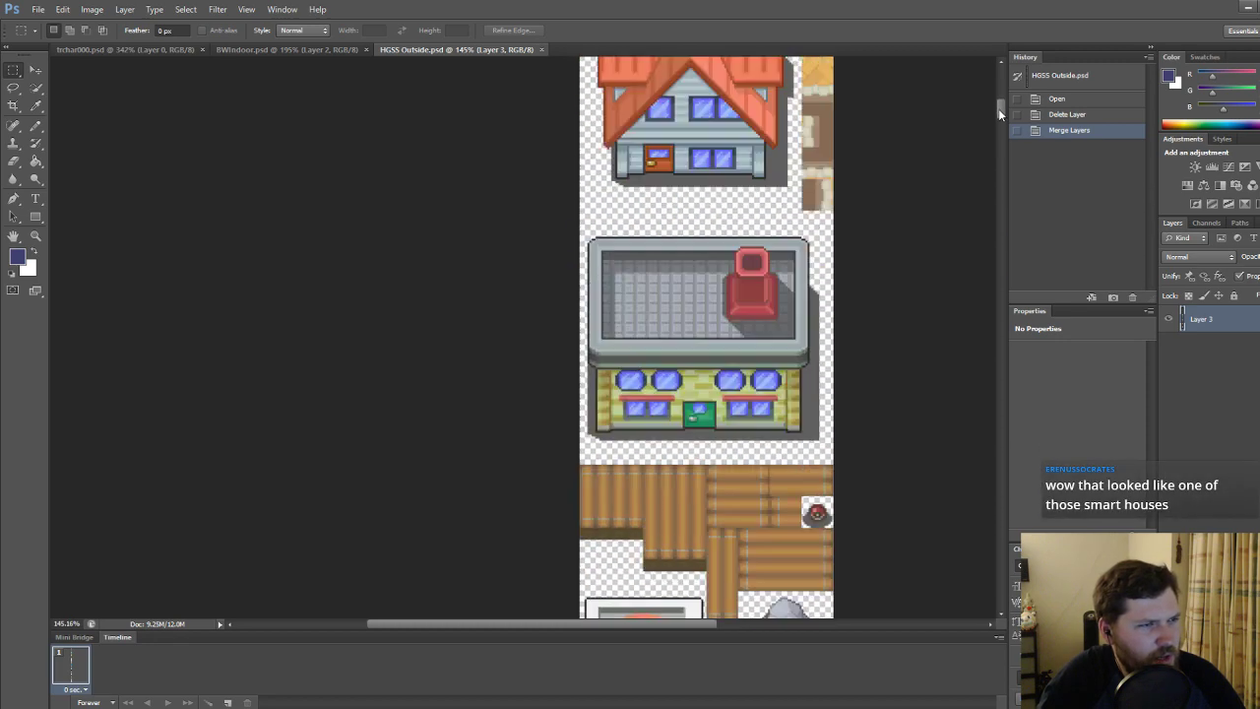
Examine the doors of the small buildings below the wooden walkway, marking out the grey doorway of the purple-framed one and clearing the selection.
drag(998, 89, 993, 126)
alt+scroll(661, 339, up, 4)
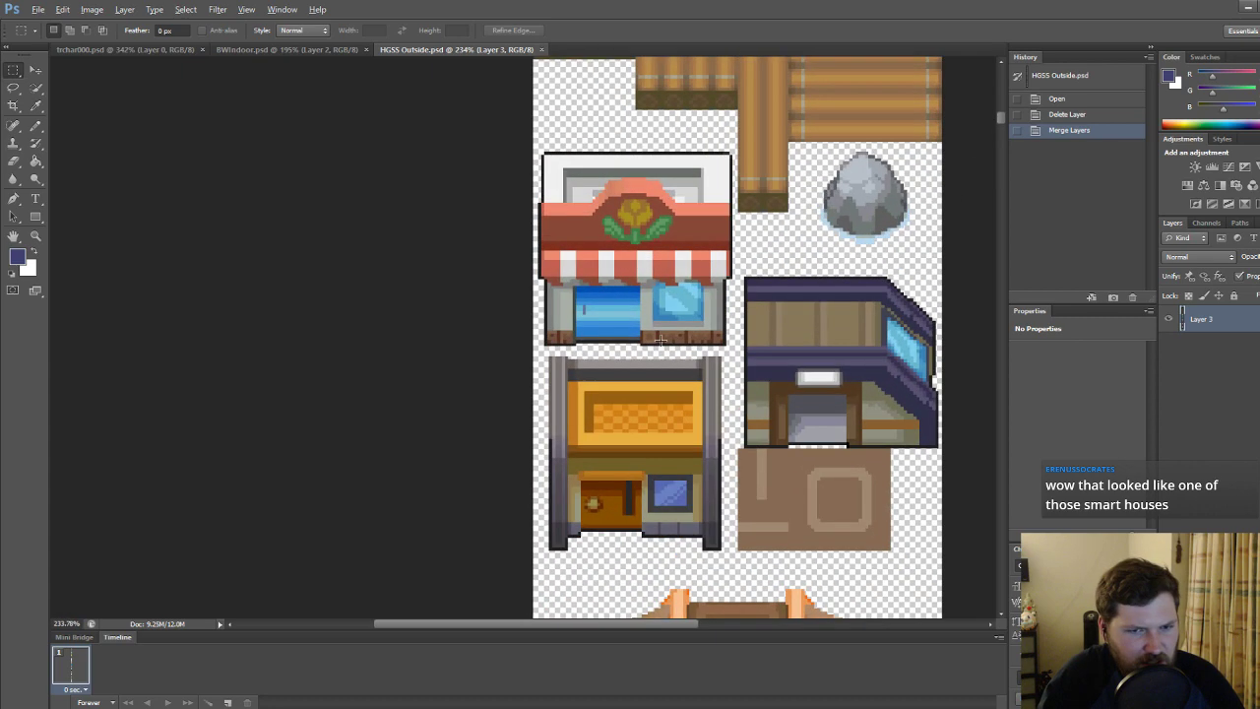
scroll(684, 477, down, 1)
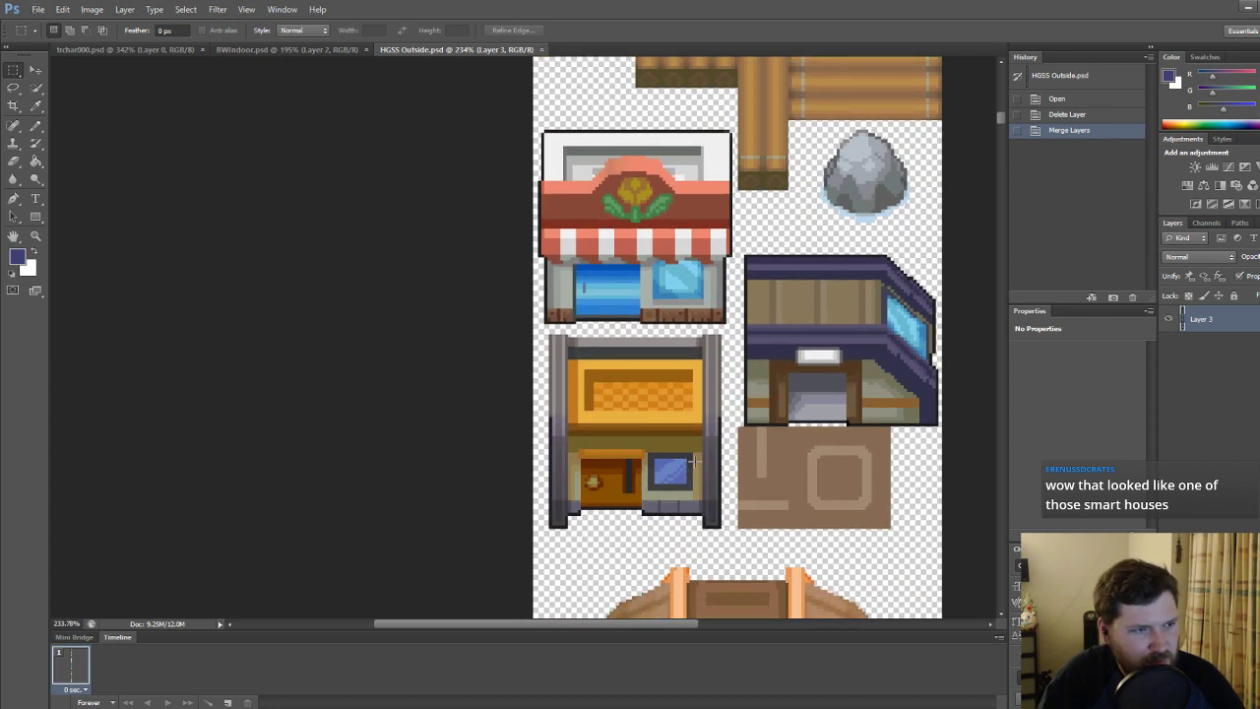
alt+scroll(717, 456, up, 2)
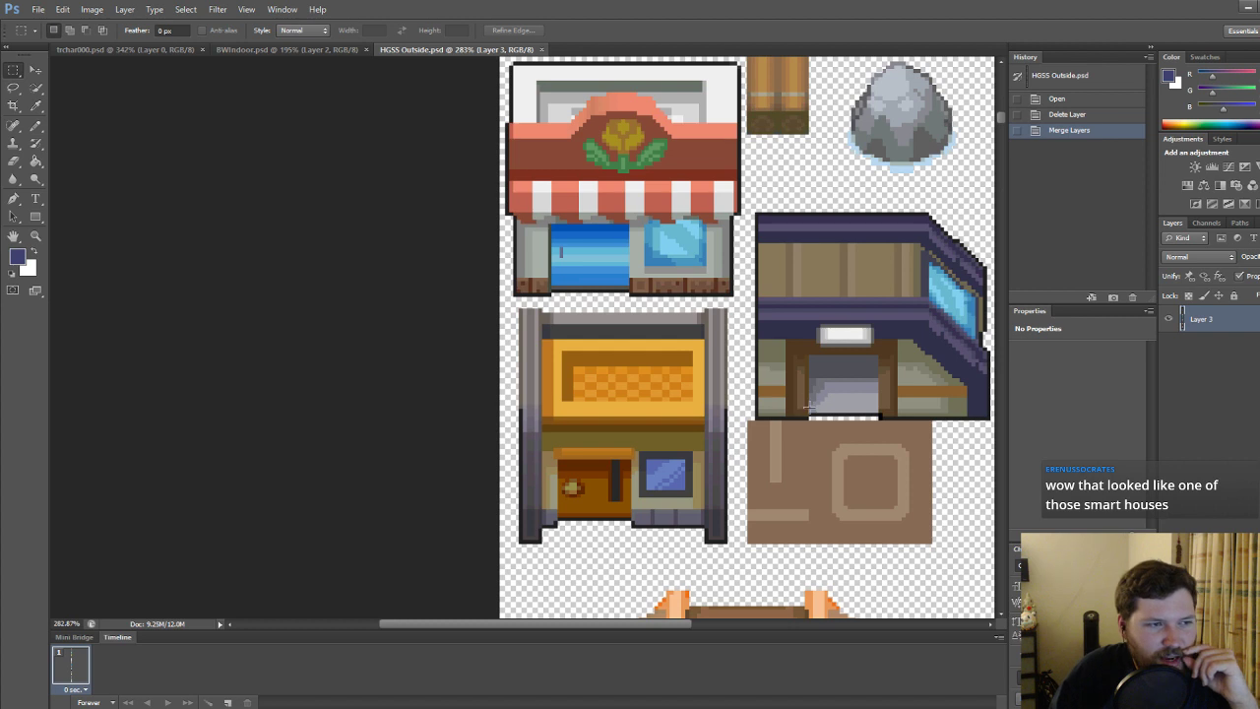
drag(809, 355, 877, 414)
click(884, 401)
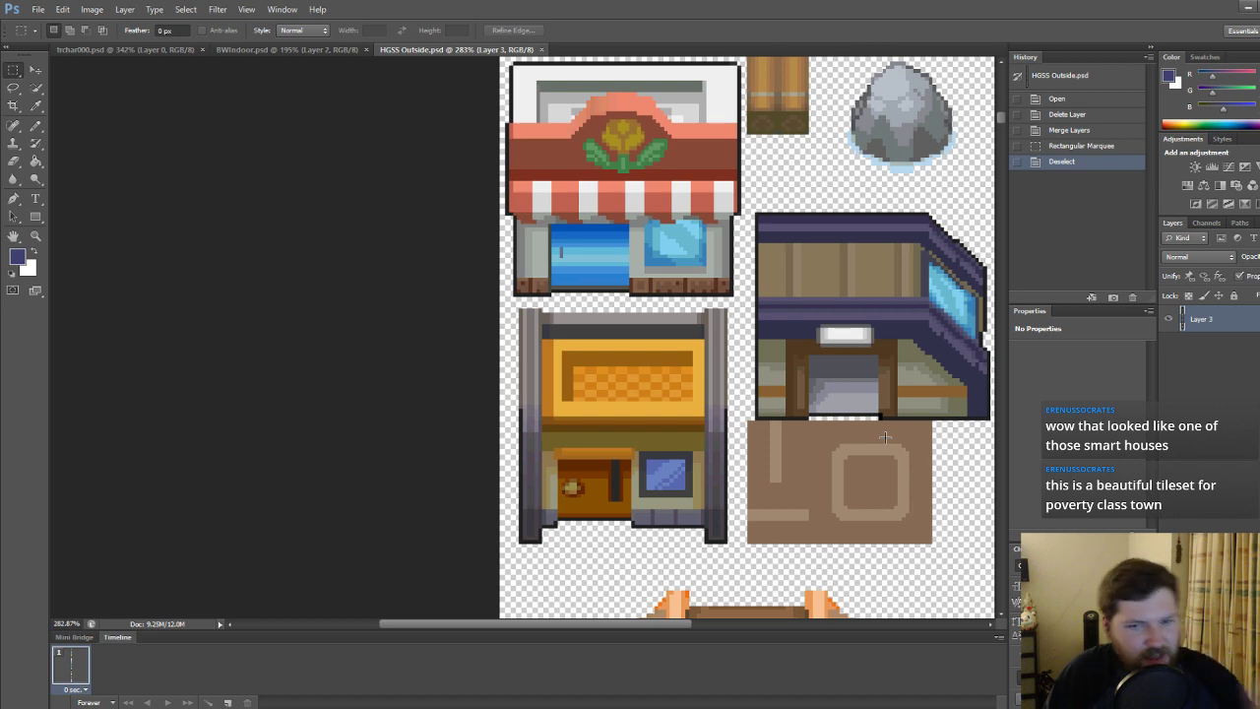
Examine the dark red-roofed house with the teal door, farther down the tileset, and the buildings around it.
alt+scroll(885, 436, down, 5)
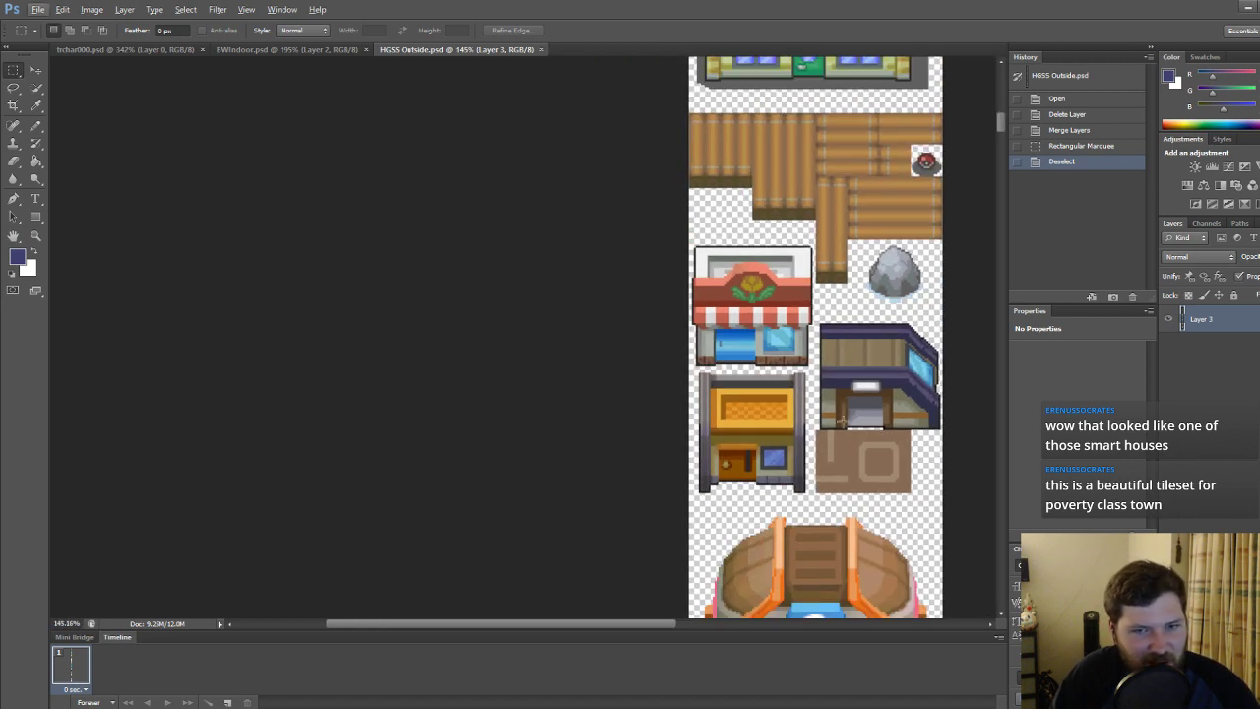
drag(999, 128, 1014, 264)
alt+scroll(875, 331, up, 3)
alt+scroll(772, 380, up, 3)
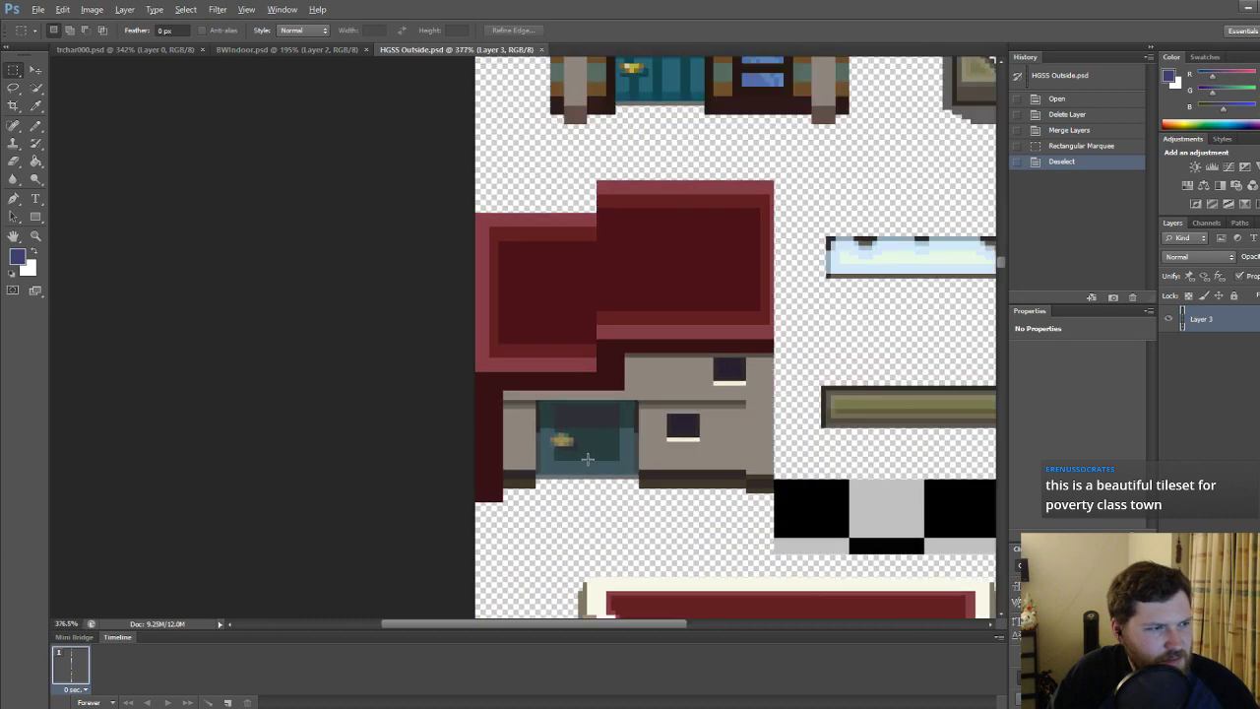
alt+scroll(606, 454, down, 3)
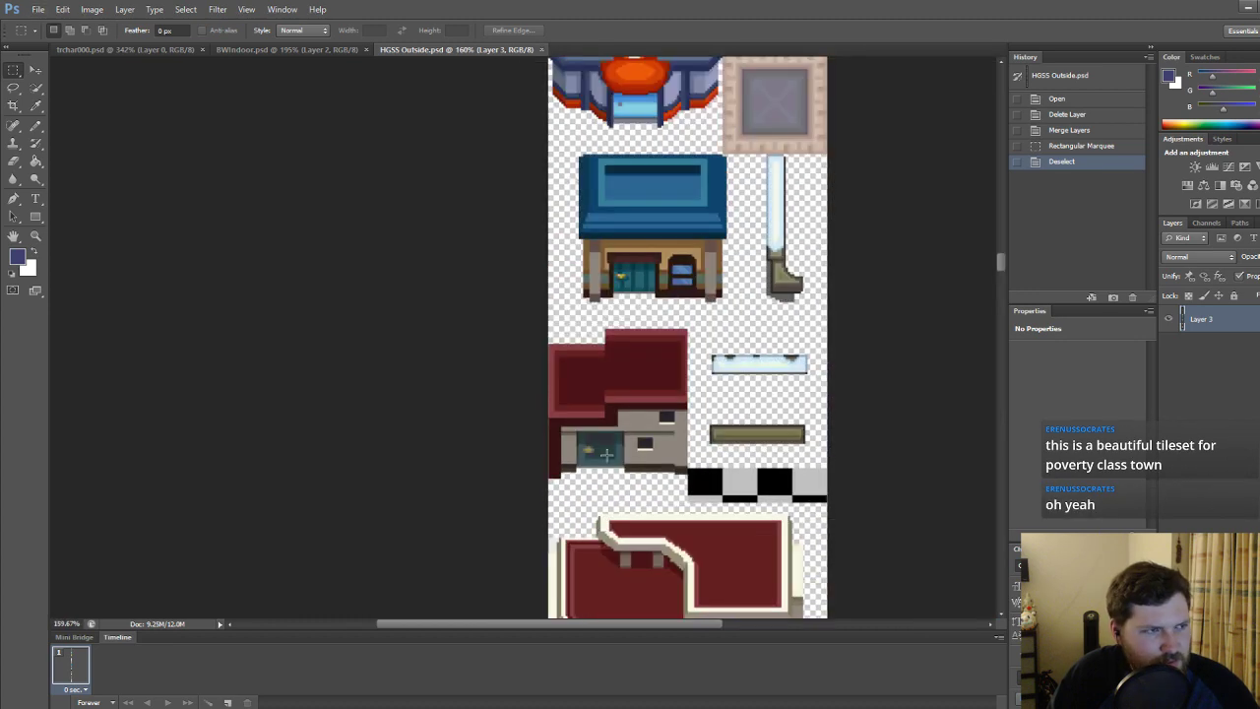
alt+scroll(606, 454, down, 1)
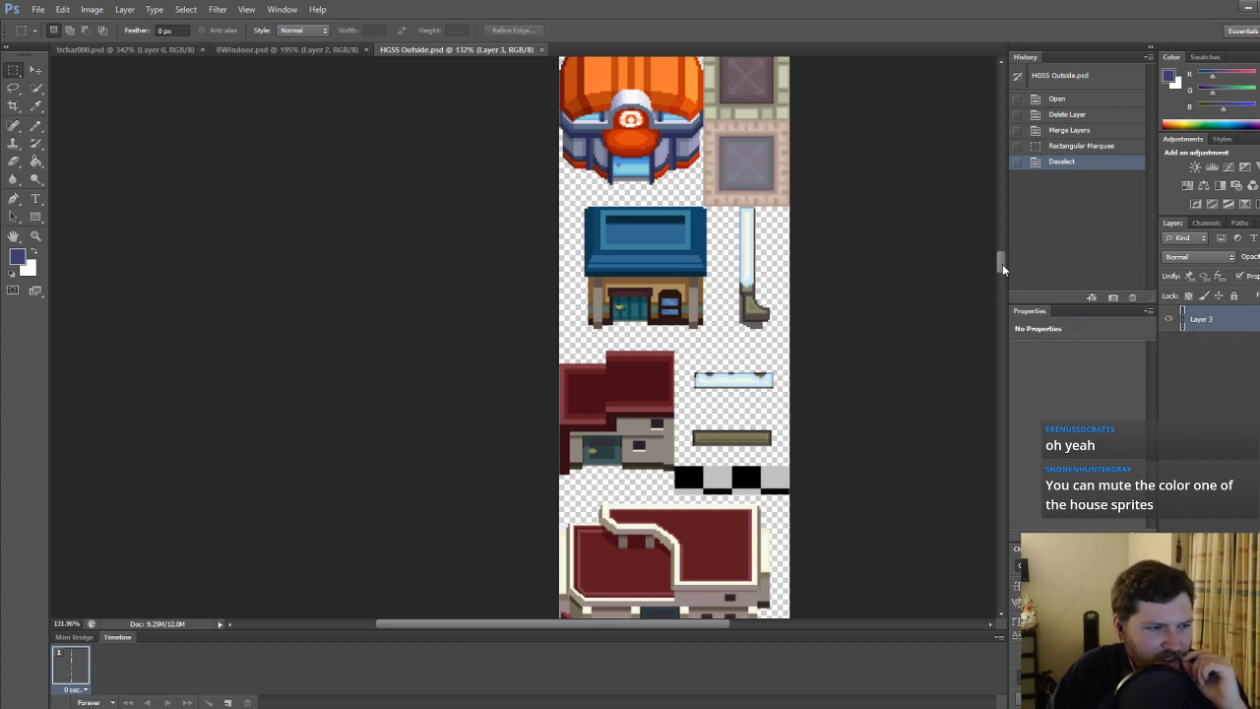
Look through the whole HGSS Outside tileset, examining its houses, shops, bridges and other building sprites.
drag(1002, 264, 1001, 282)
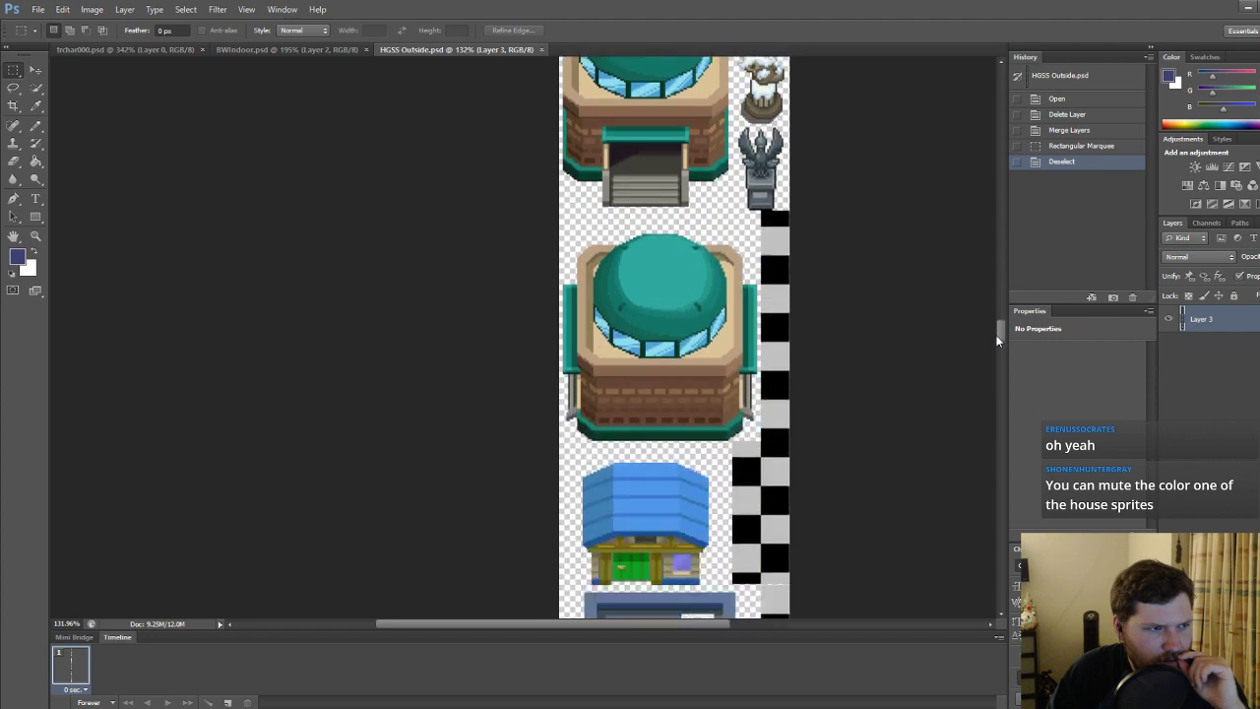
drag(993, 423, 990, 387)
alt+scroll(727, 335, up, 6)
alt+scroll(728, 335, up, 2)
alt+scroll(748, 393, down, 4)
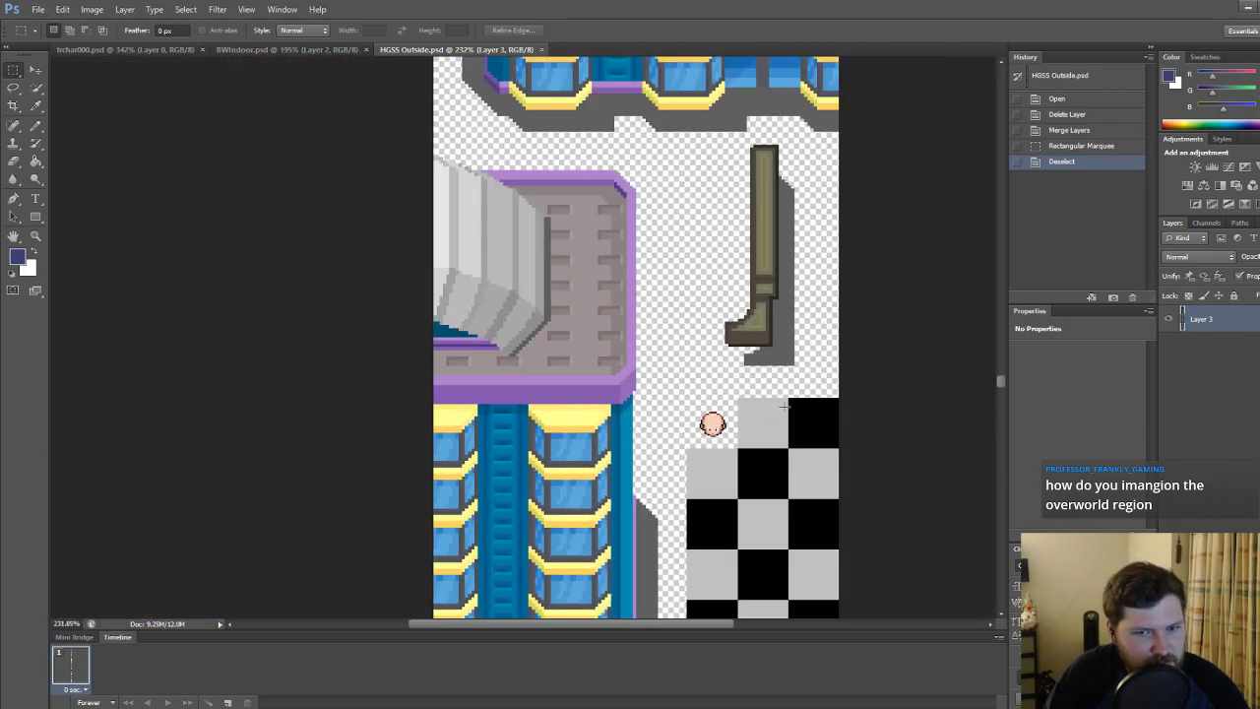
drag(1000, 384, 996, 269)
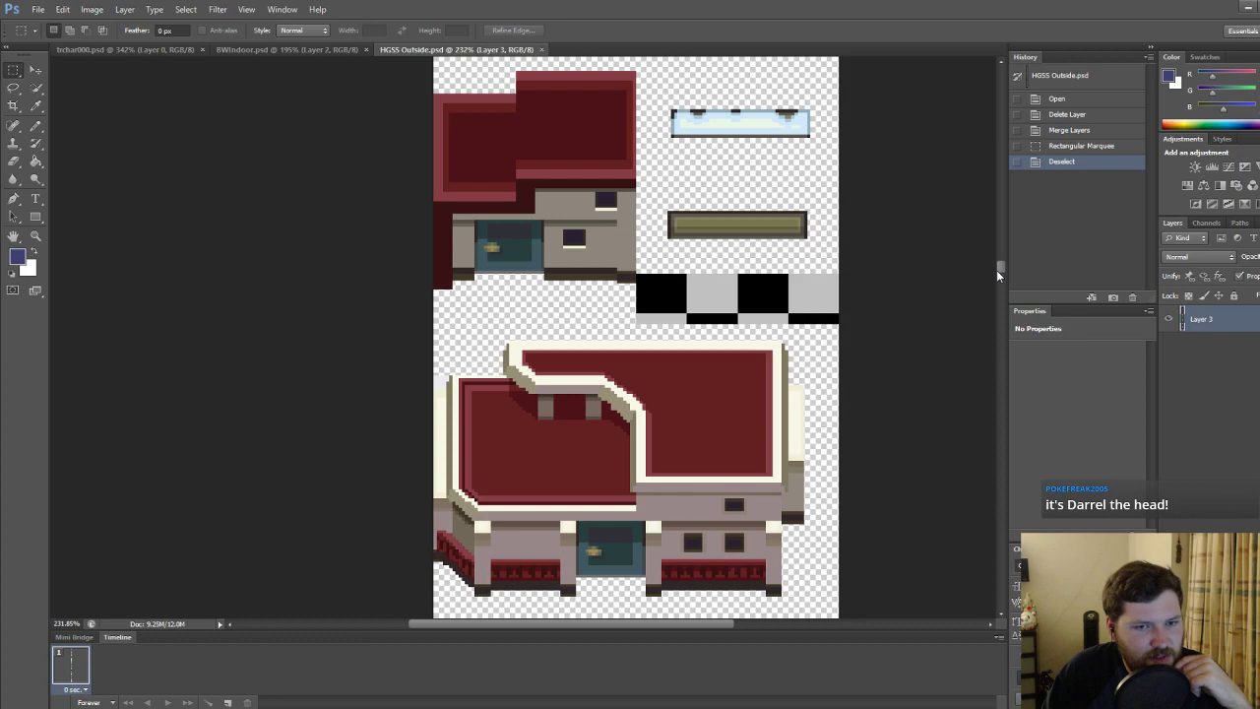
drag(996, 270, 1000, 450)
alt+scroll(847, 424, down, 8)
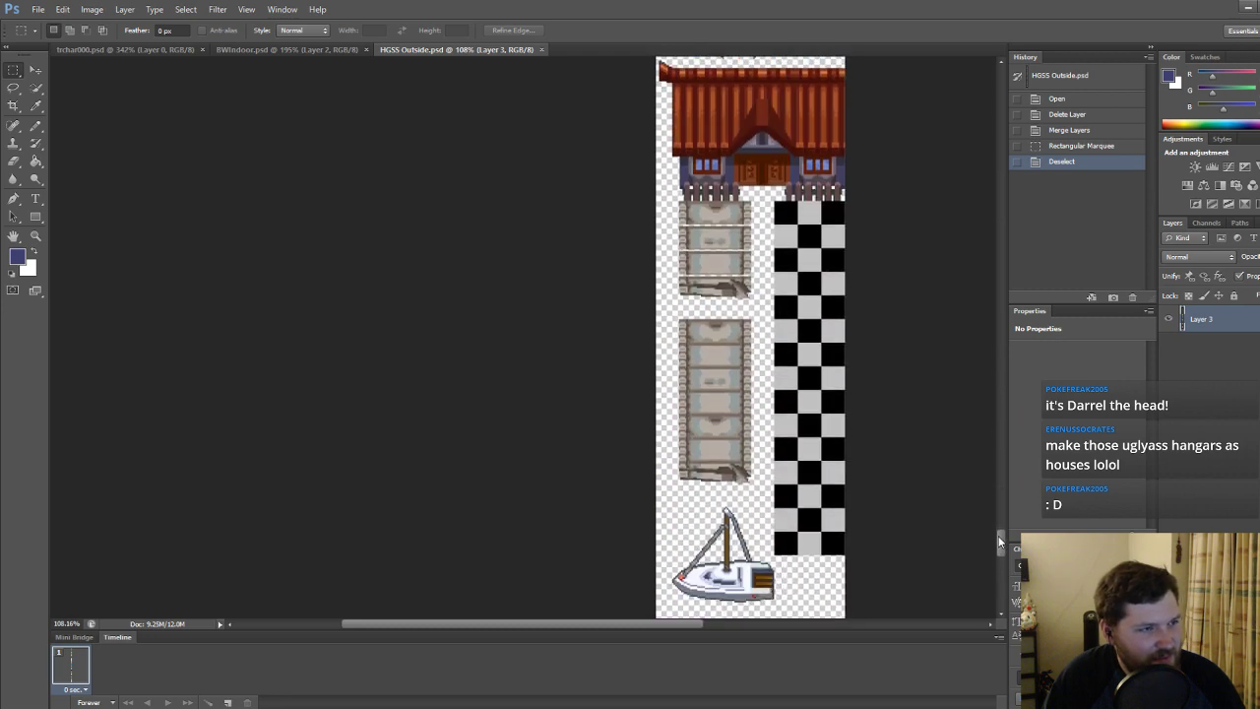
alt+scroll(748, 432, up, 8)
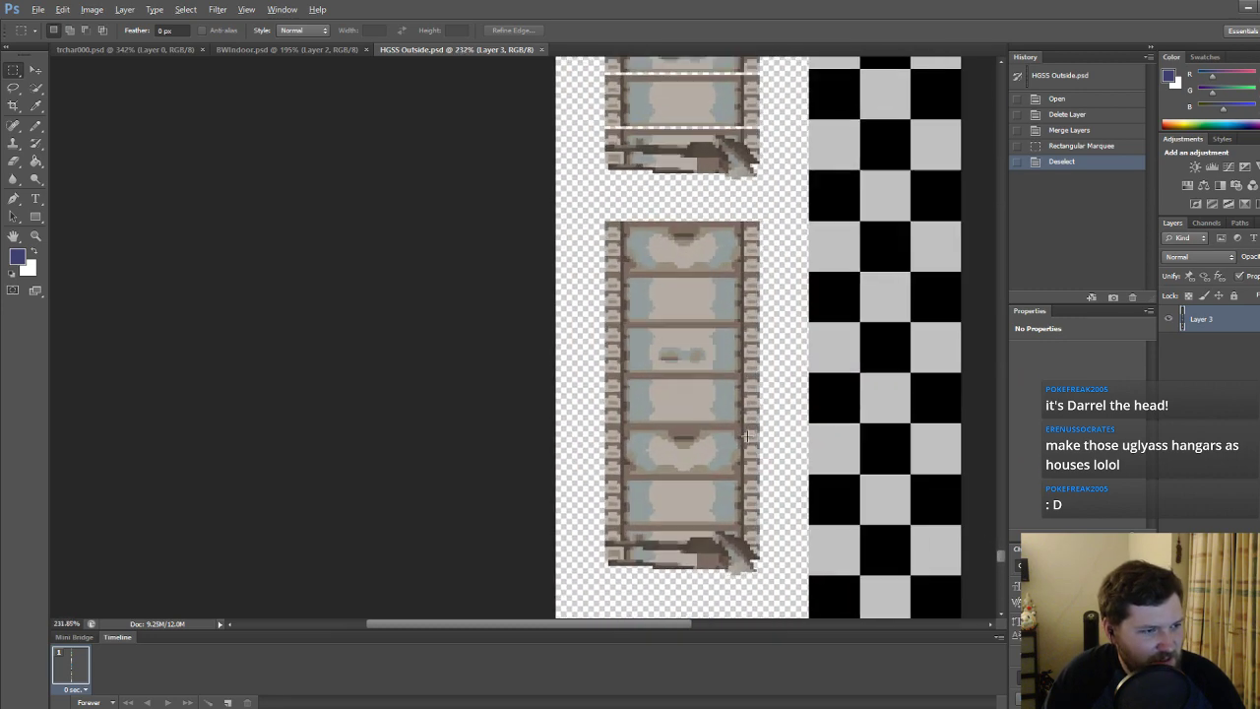
alt+scroll(753, 443, down, 9)
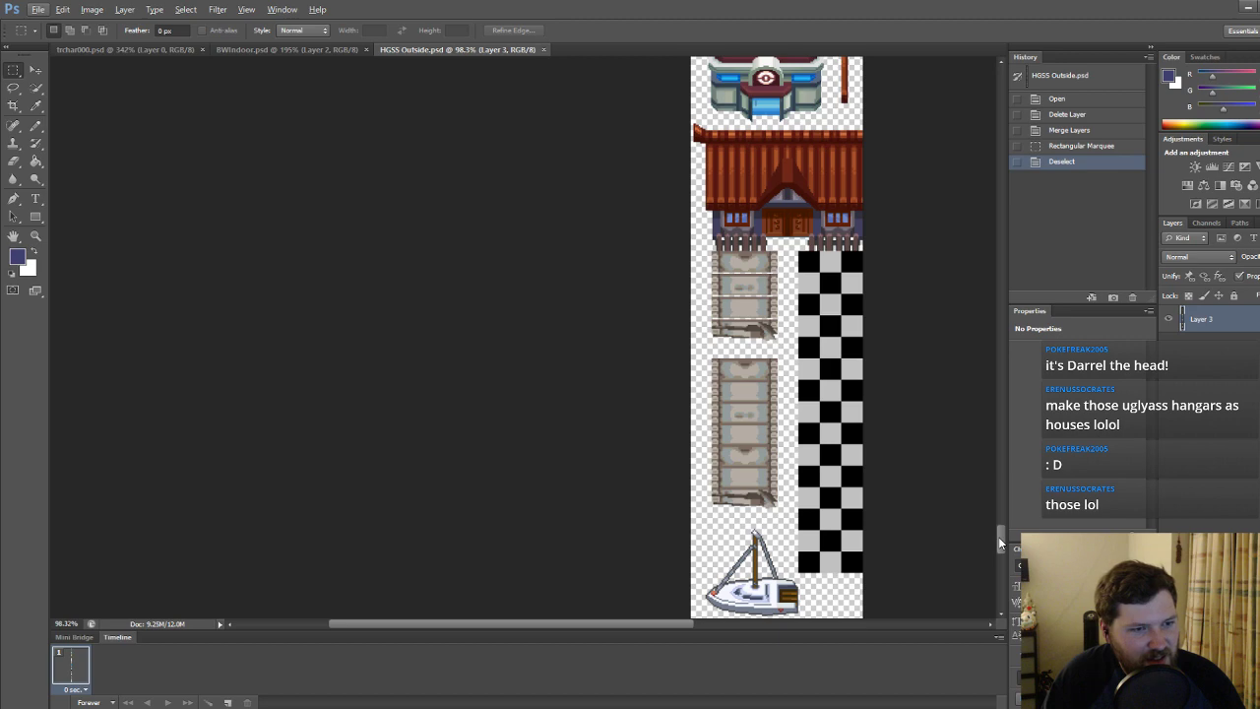
mouse_move(1000, 496)
mouse_down()
mouse_move(1003, 453)
mouse_move(1003, 477)
mouse_up()
alt+scroll(866, 363, up, 5)
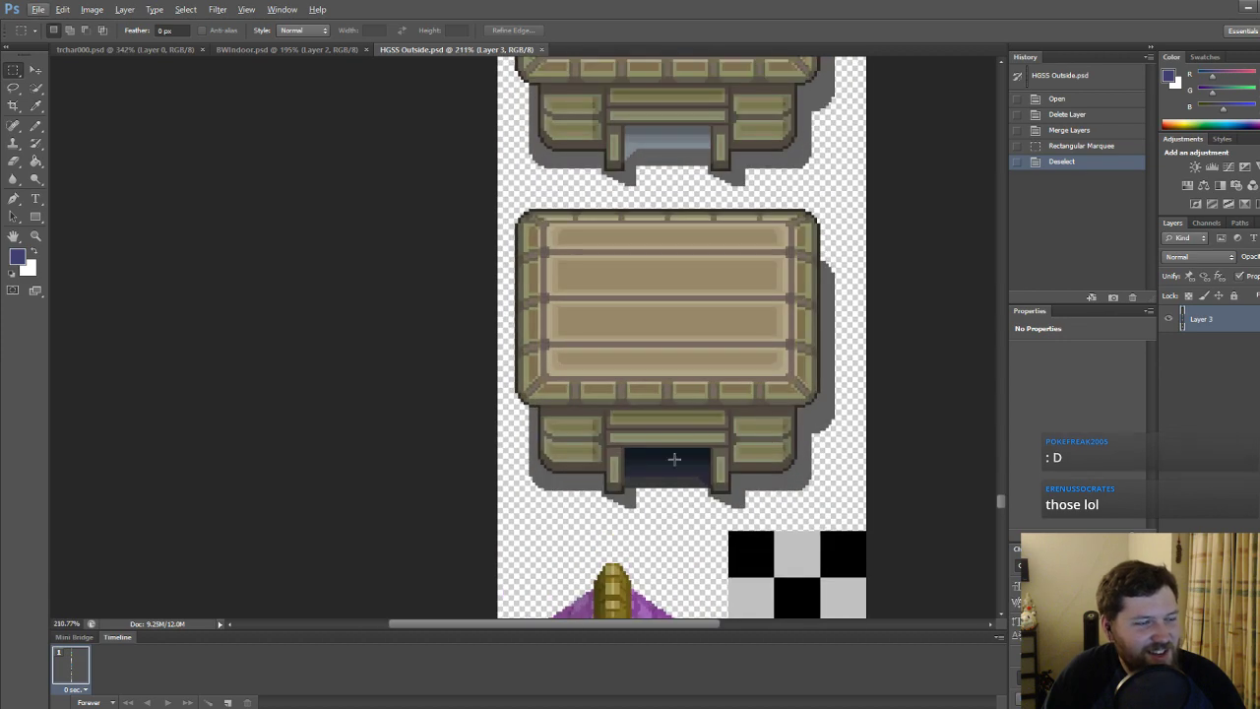
alt+scroll(674, 458, down, 5)
drag(1000, 492, 1005, 439)
drag(1006, 427, 995, 543)
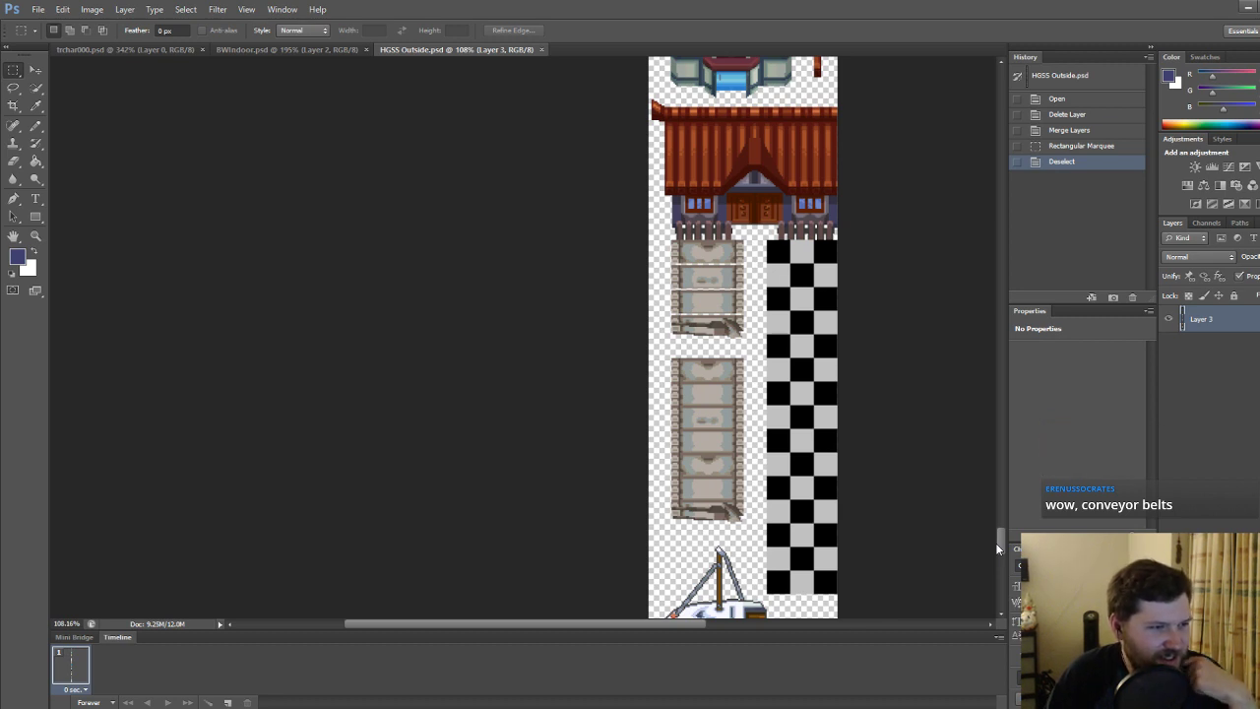
drag(995, 542, 996, 554)
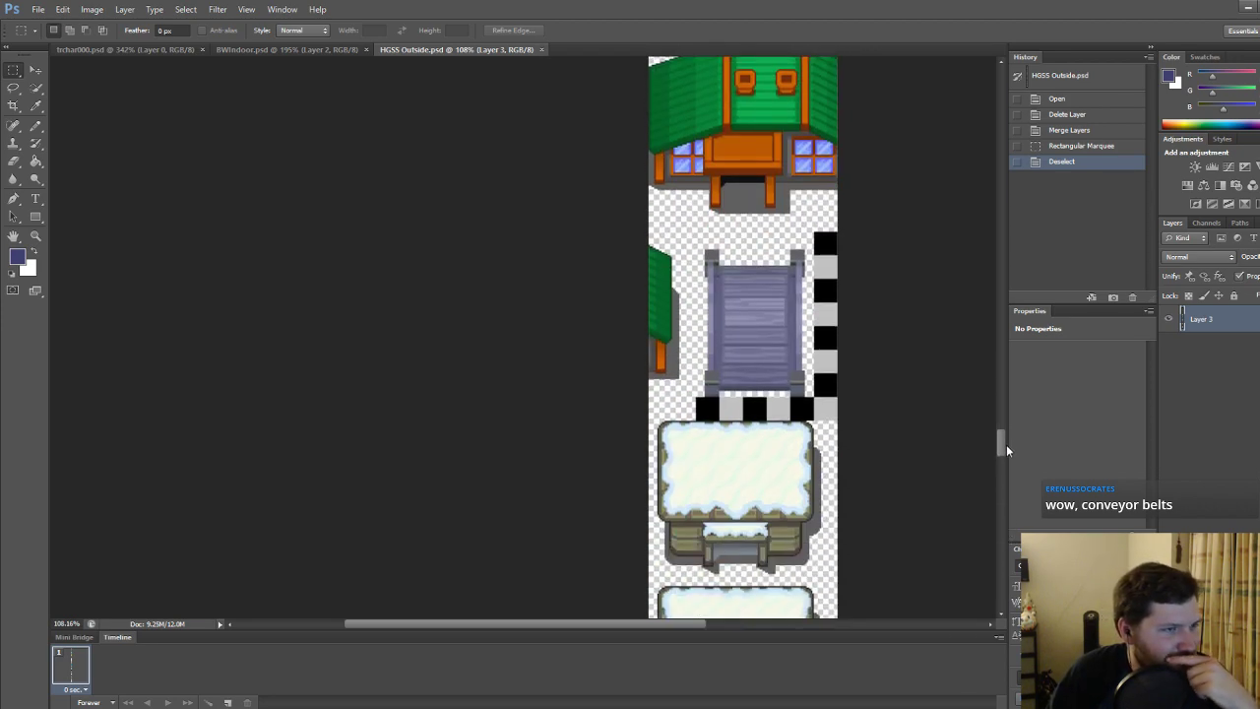
drag(1006, 387, 1011, 442)
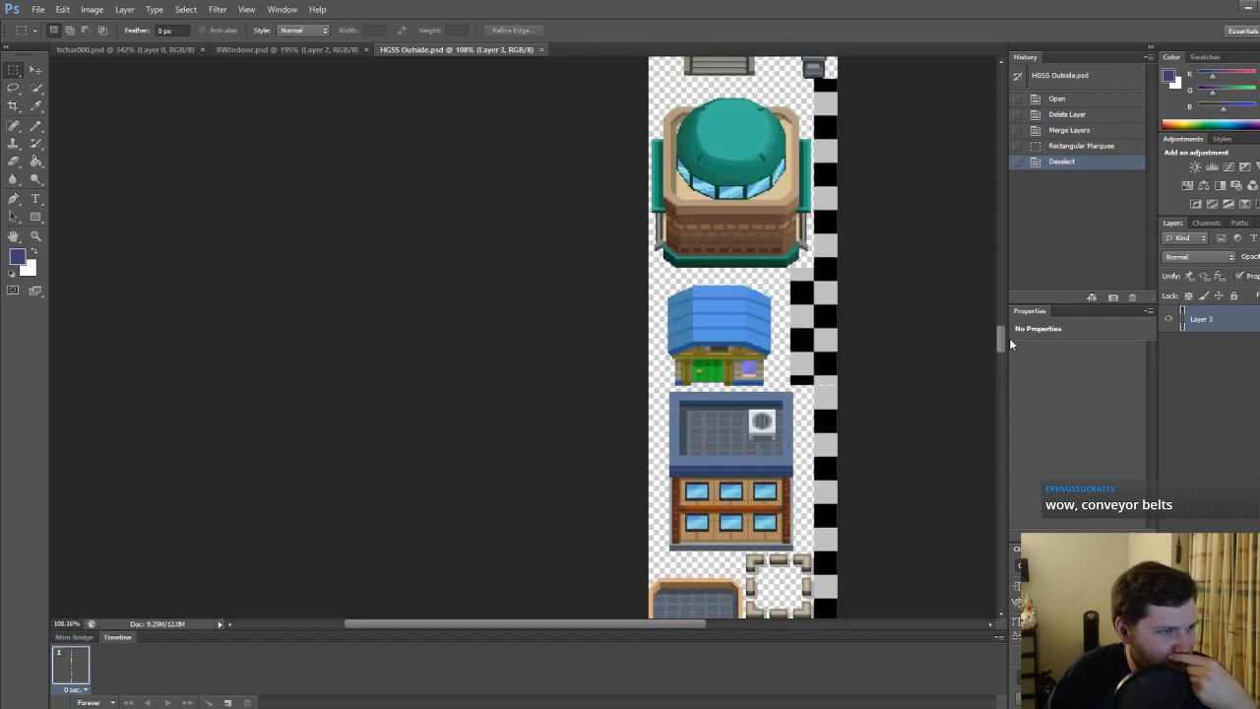
drag(1012, 315, 1015, 341)
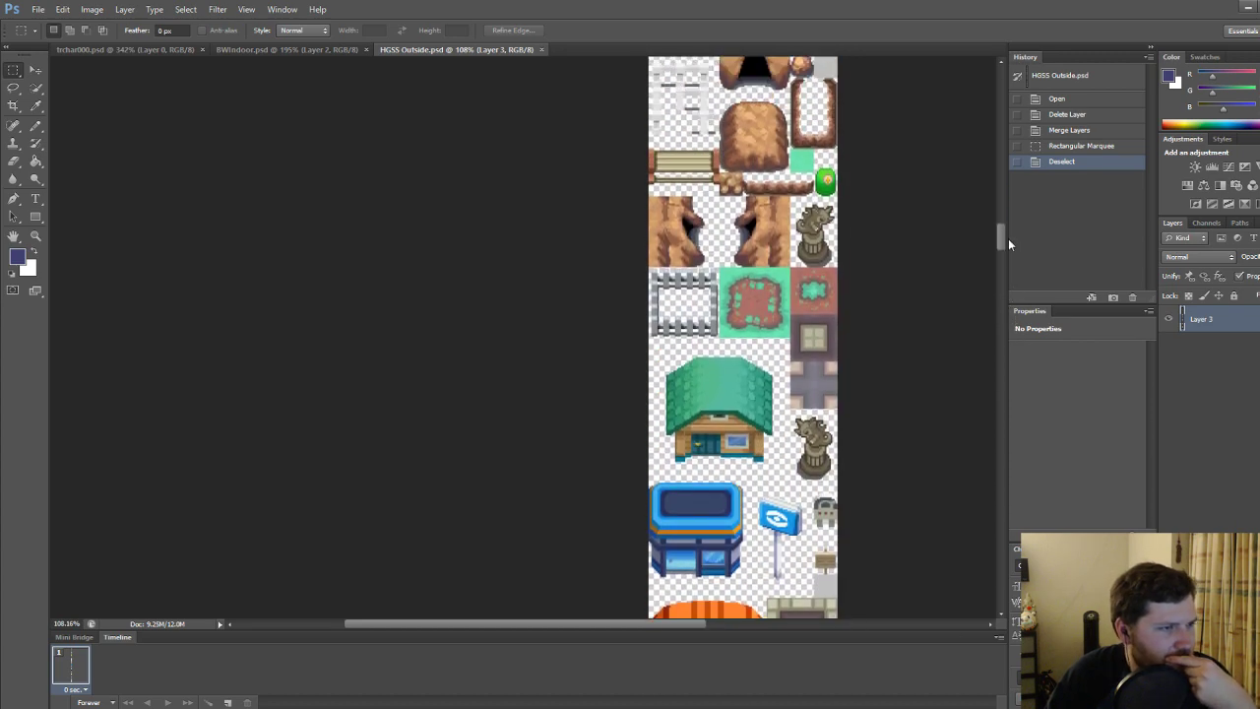
drag(1005, 224, 1004, 214)
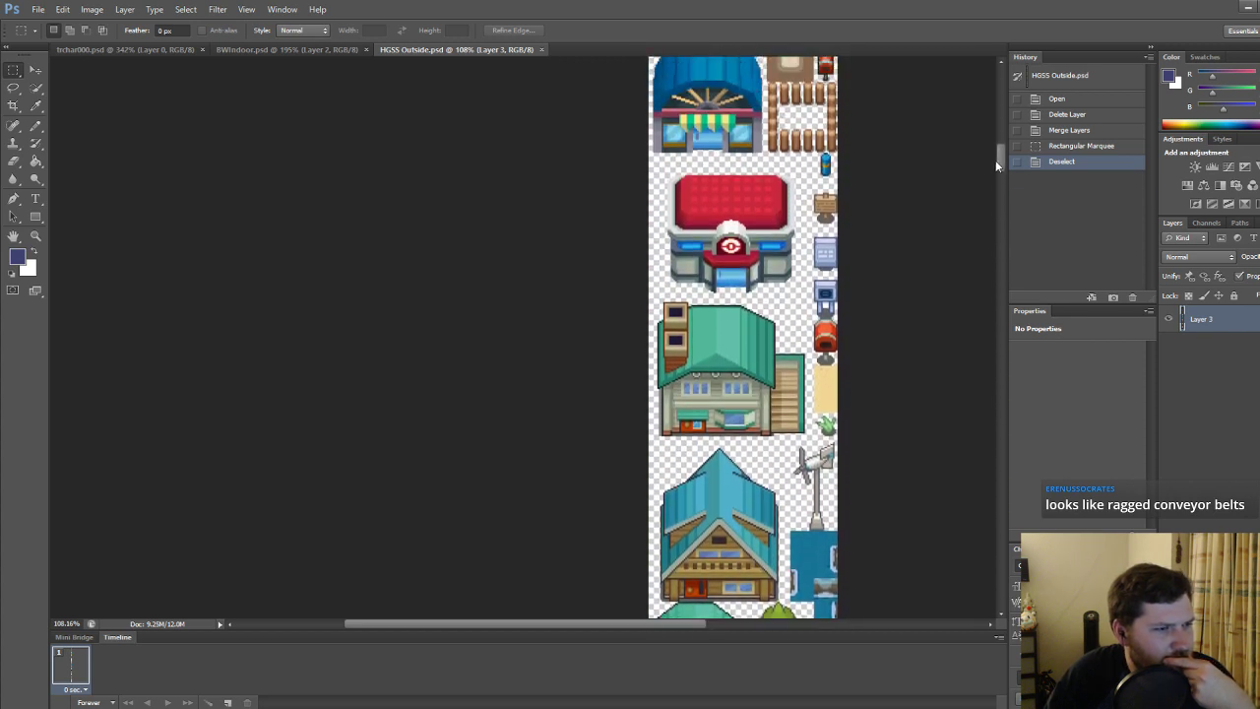
drag(995, 160, 991, 135)
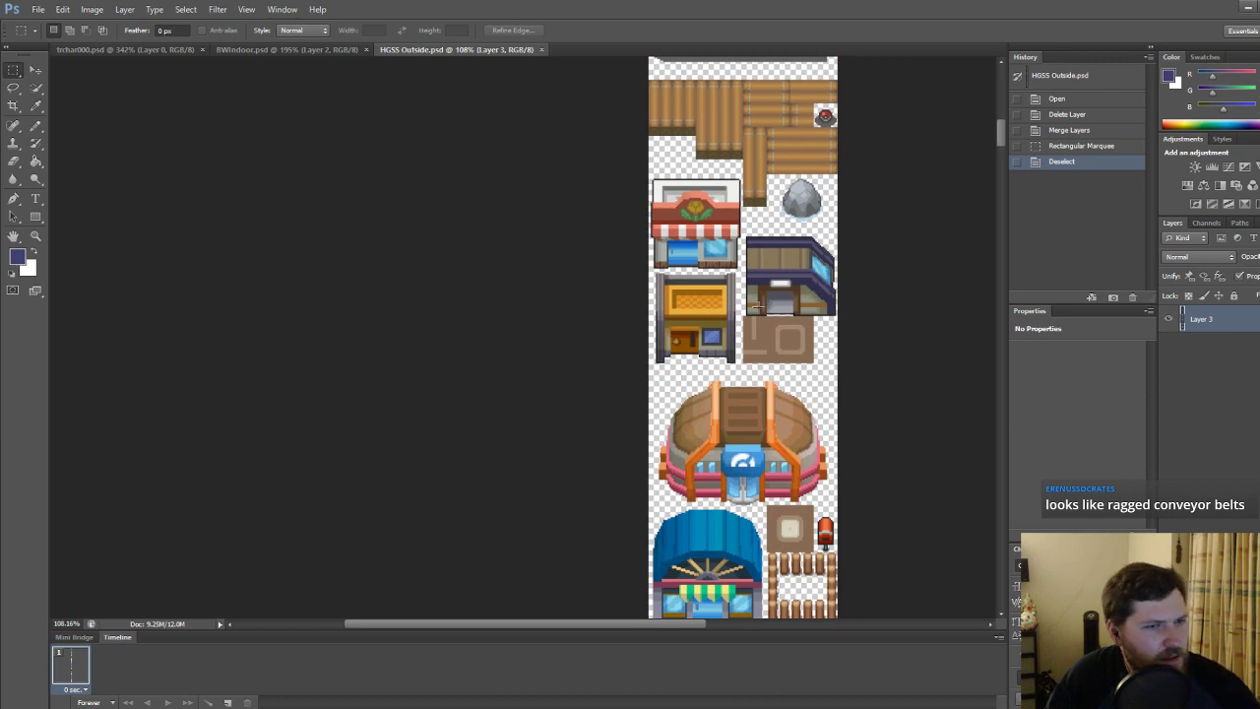
Check the extent of the small orange-fronted house and its lower-left corner with rectangular marquee selections, clearing each one.
scroll(764, 384, up, 2)
alt+scroll(765, 384, up, 3)
alt+scroll(765, 383, up, 3)
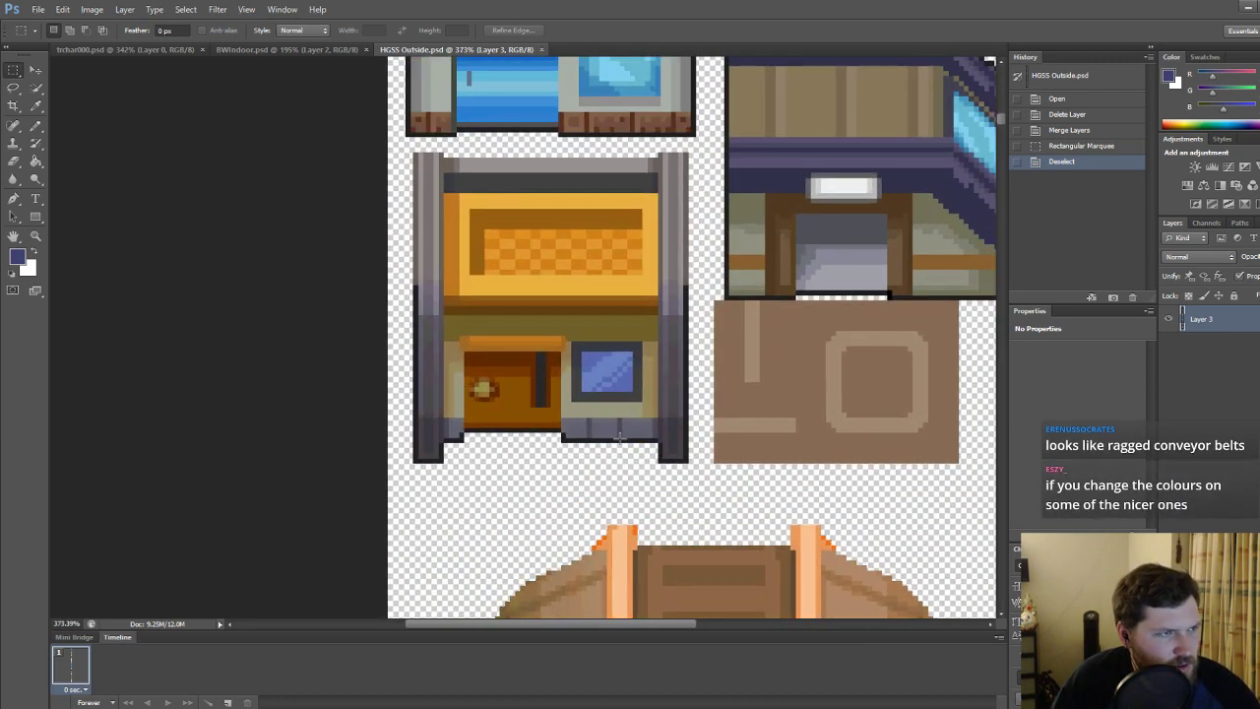
drag(396, 148, 700, 465)
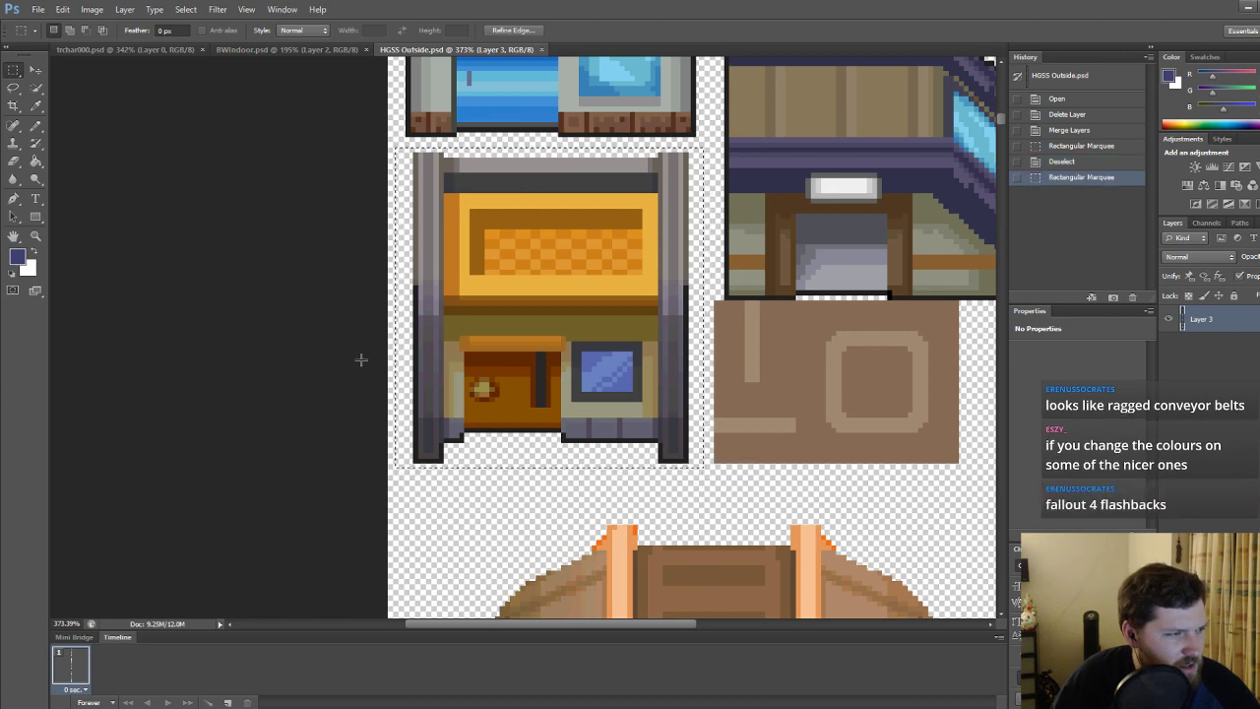
alt+scroll(360, 201, up, 2)
alt+scroll(407, 447, up, 1)
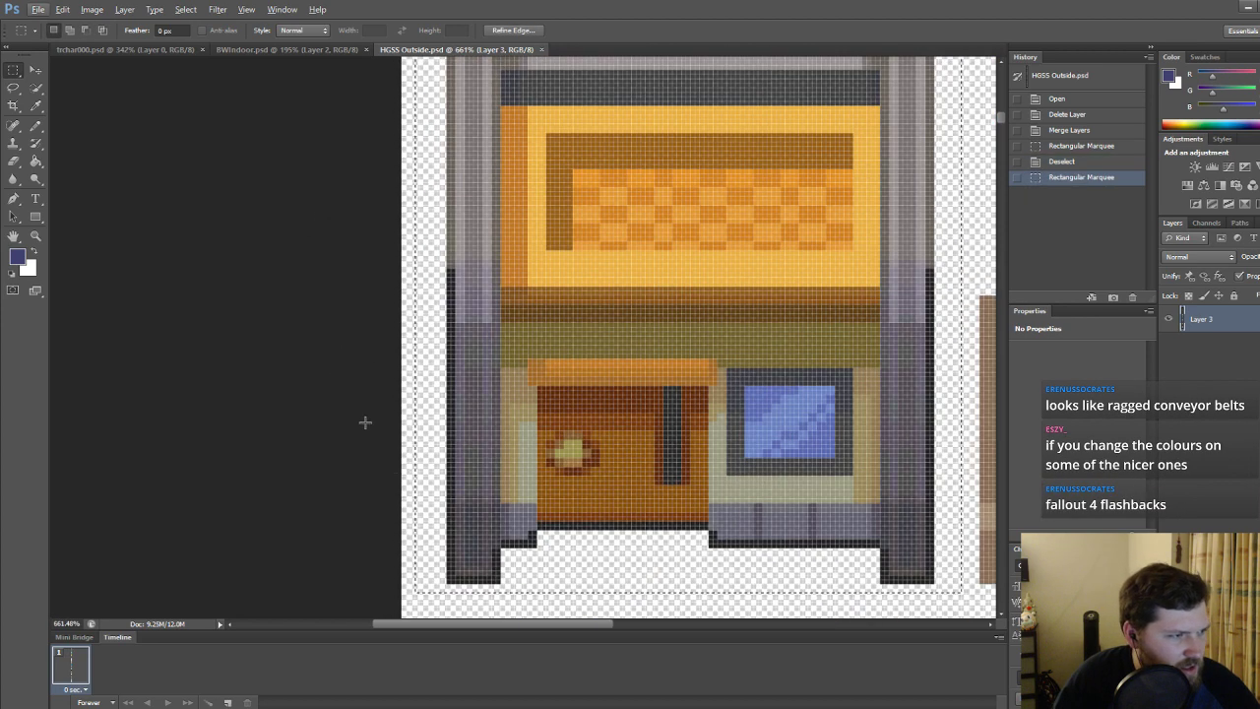
key(ctrl+d)
scroll(403, 471, down, 1)
drag(390, 534, 545, 391)
key(ctrl+d)
alt+scroll(804, 506, down, 1)
alt+scroll(804, 506, down, 4)
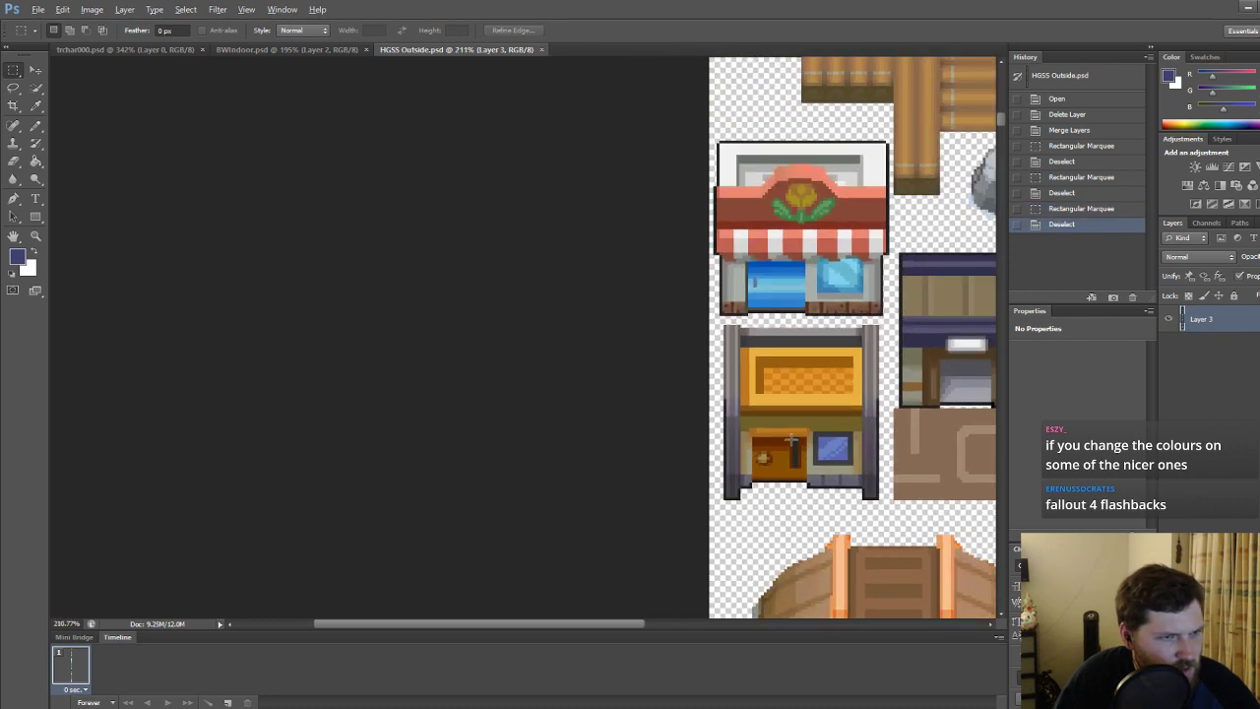
Check the house's door and base alignment against the neighbouring brown paving with trial marquee selections, then deselect.
alt+scroll(986, 513, up, 4)
alt+scroll(985, 513, down, 2)
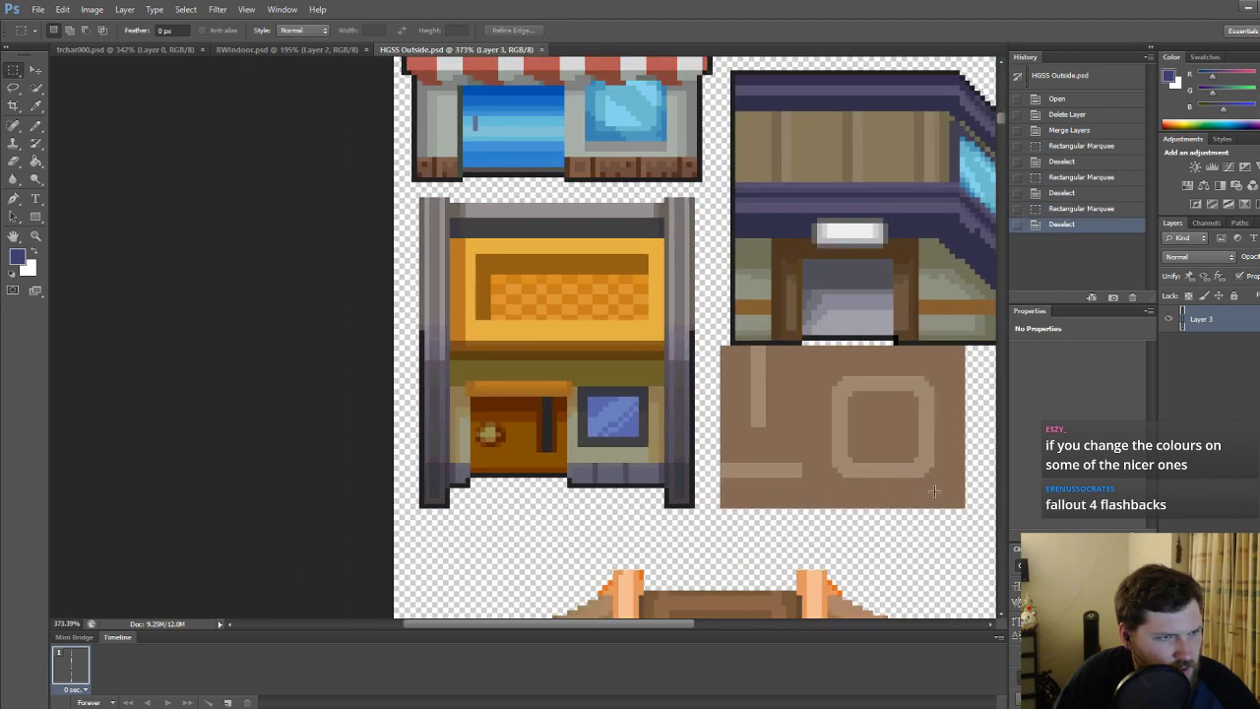
alt+scroll(959, 506, up, 2)
drag(967, 512, 645, 295)
alt+scroll(588, 500, up, 2)
click(592, 502)
drag(687, 525, 306, 407)
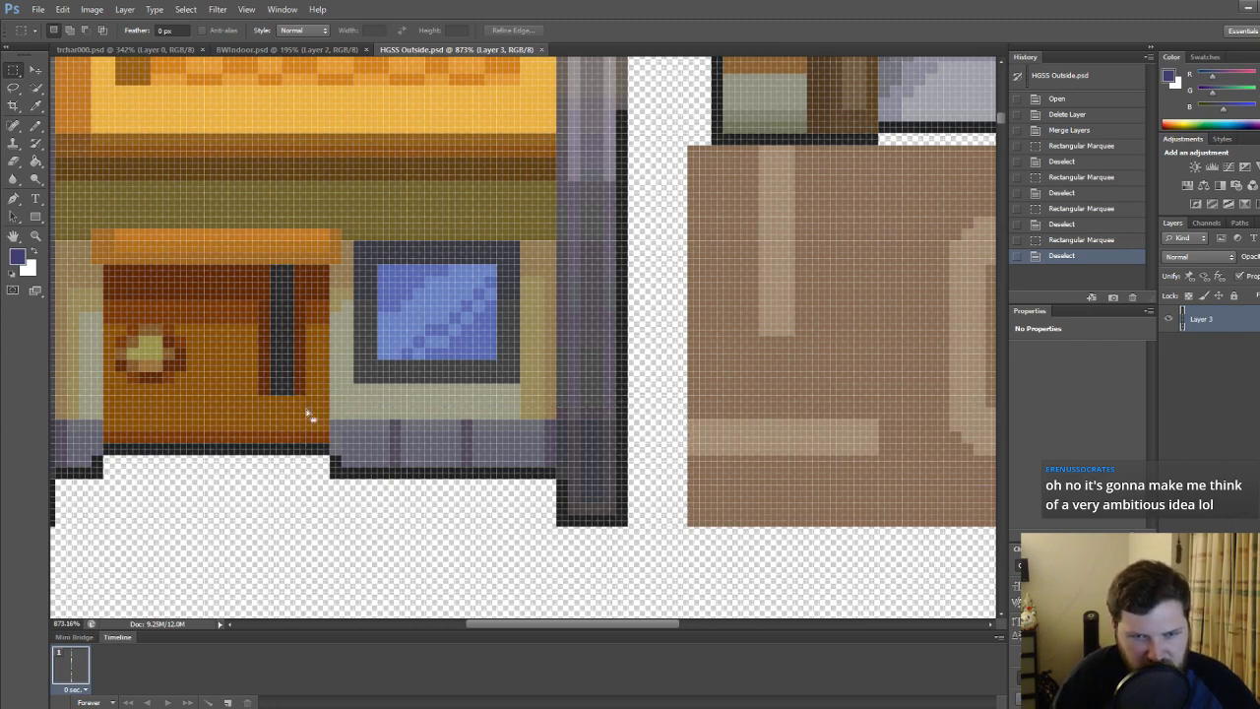
alt+scroll(370, 366, down, 2)
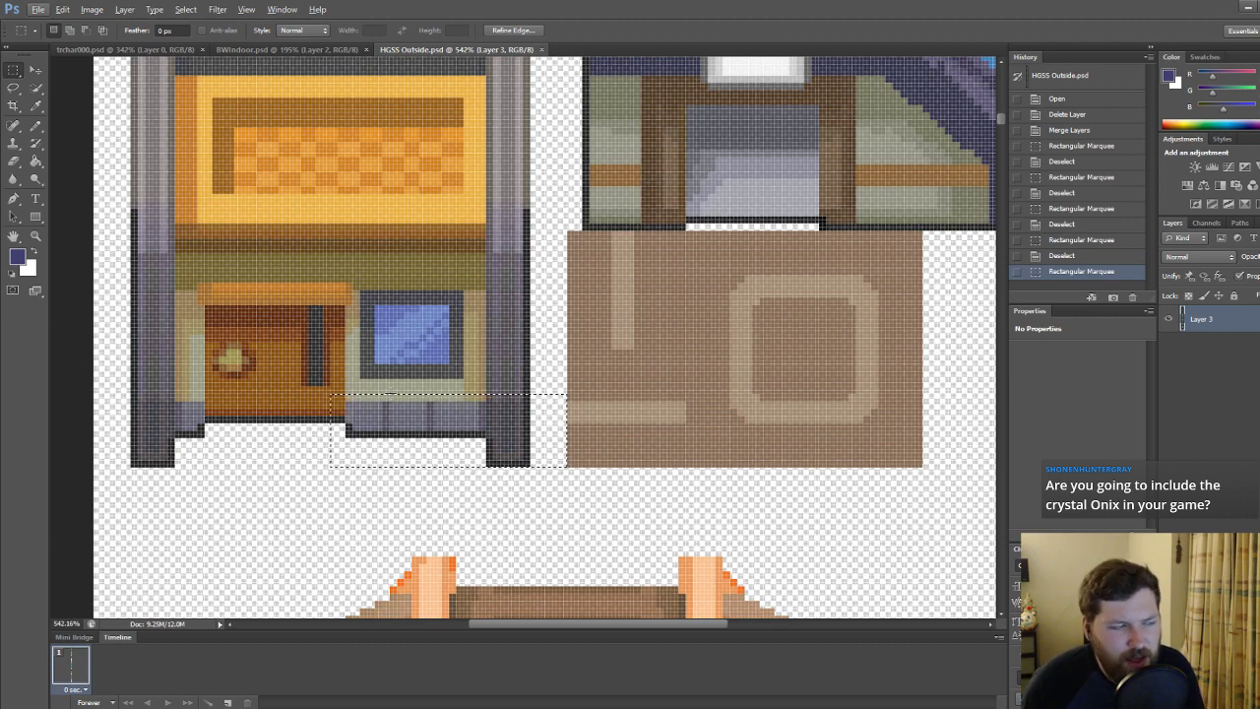
key(ctrl+d)
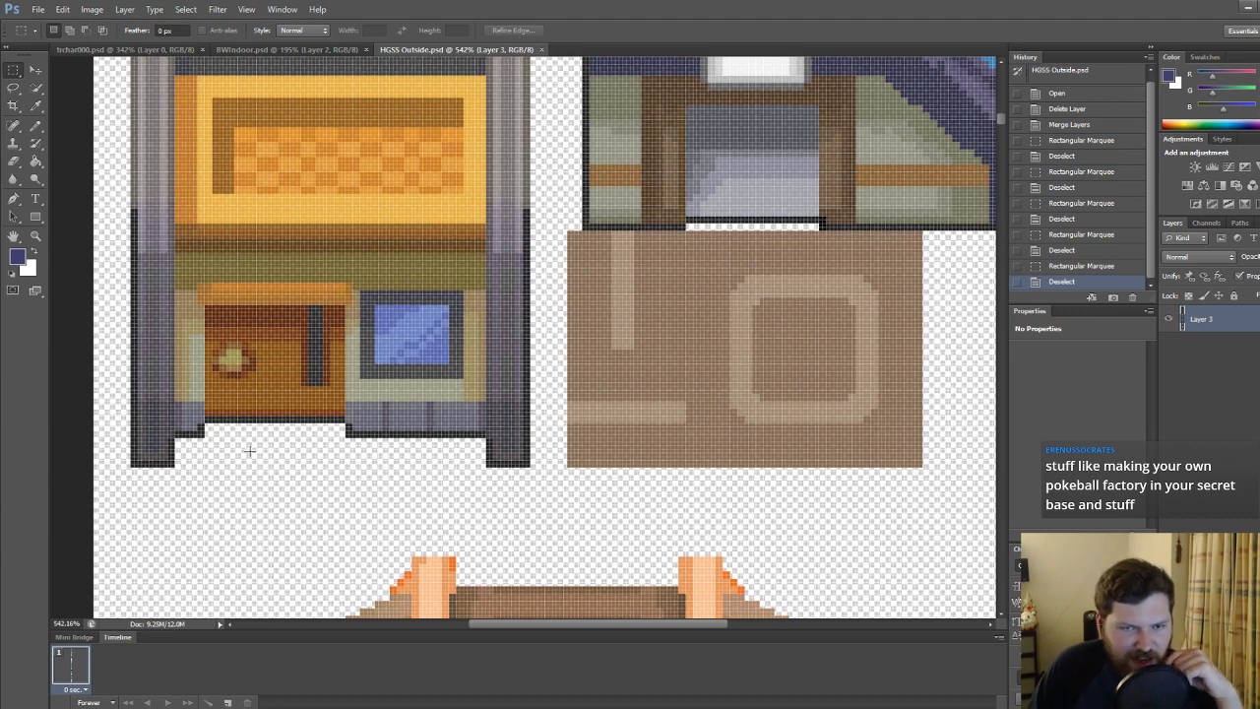
Select the small orange-fronted house with the rectangular marquee, nudge it one pixel left, and deselect.
alt+scroll(430, 406, down, 4)
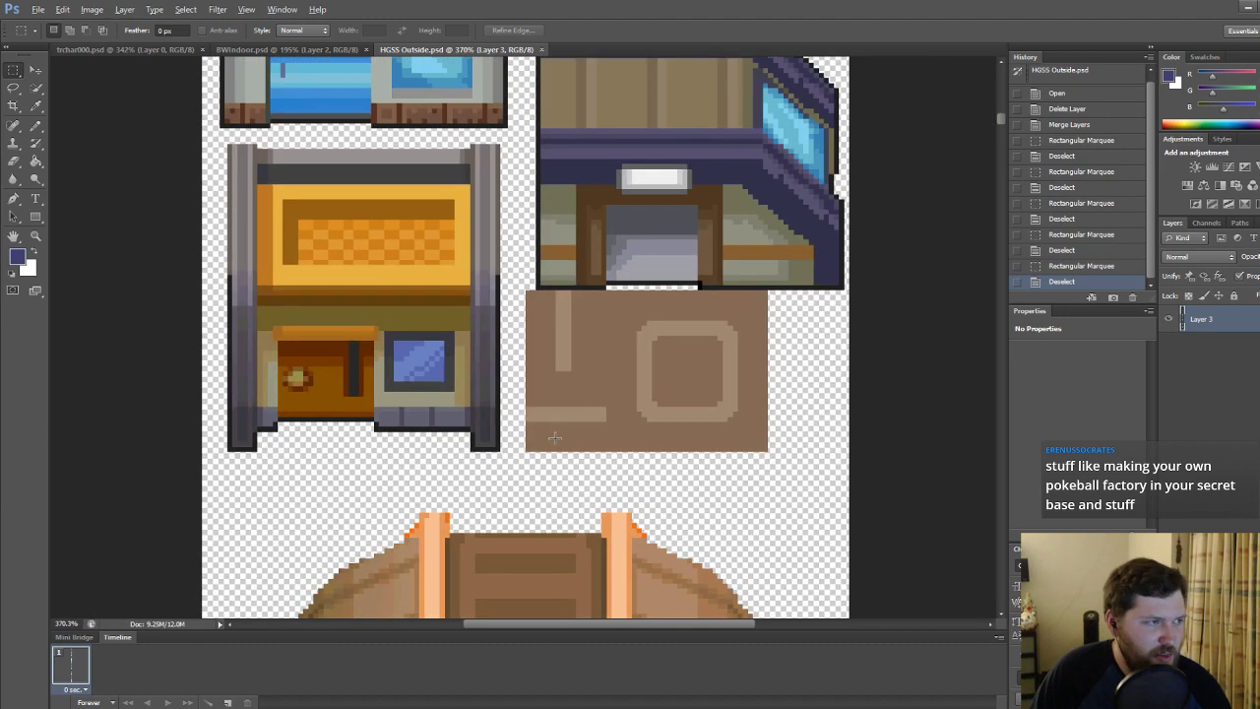
alt+scroll(553, 437, down, 6)
alt+scroll(246, 317, up, 9)
drag(425, 199, 817, 307)
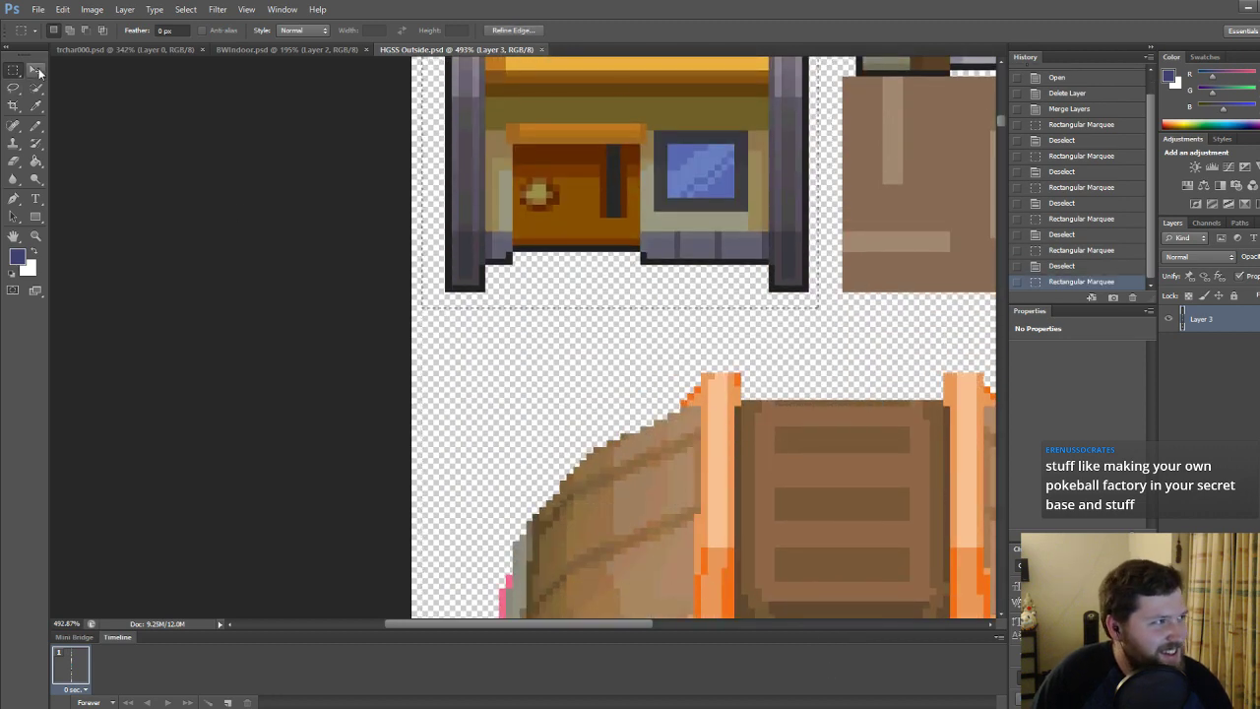
click(35, 70)
key(Left)
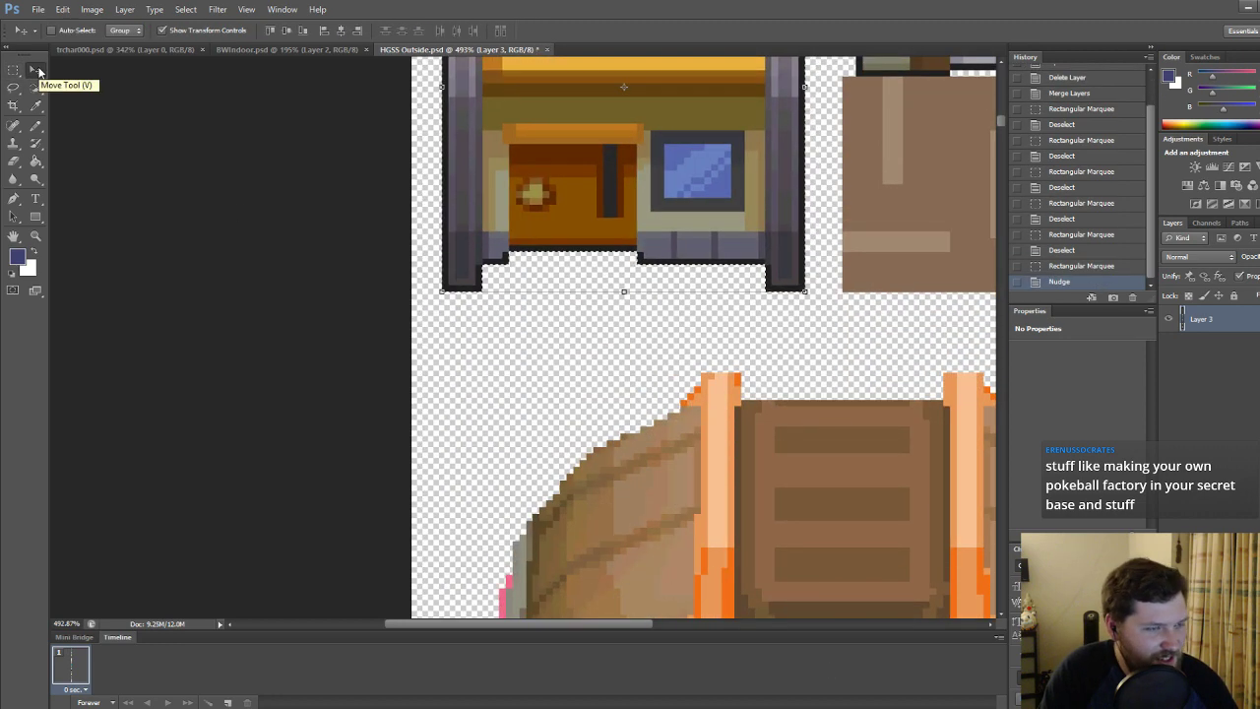
key(ctrl+d)
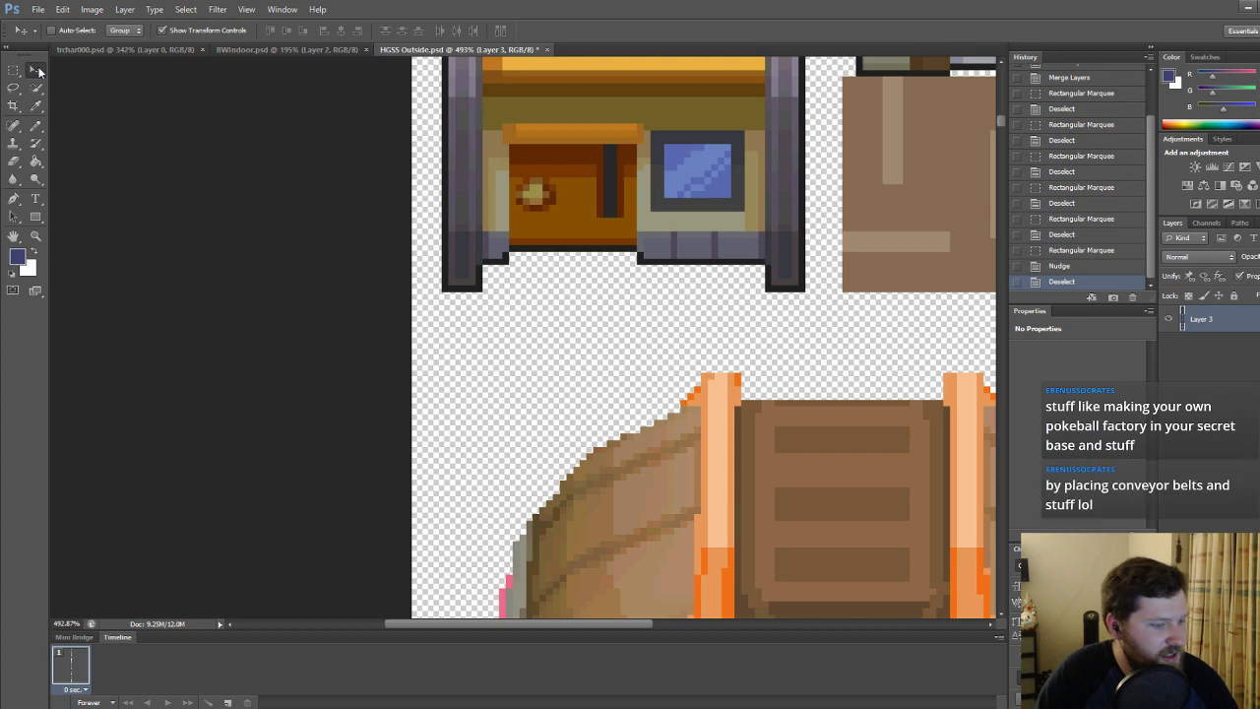
Save a PNG copy of the tileset as HGSS Outside.png in the Tilesets folder.
key(ctrl+shift+s)
click(300, 392)
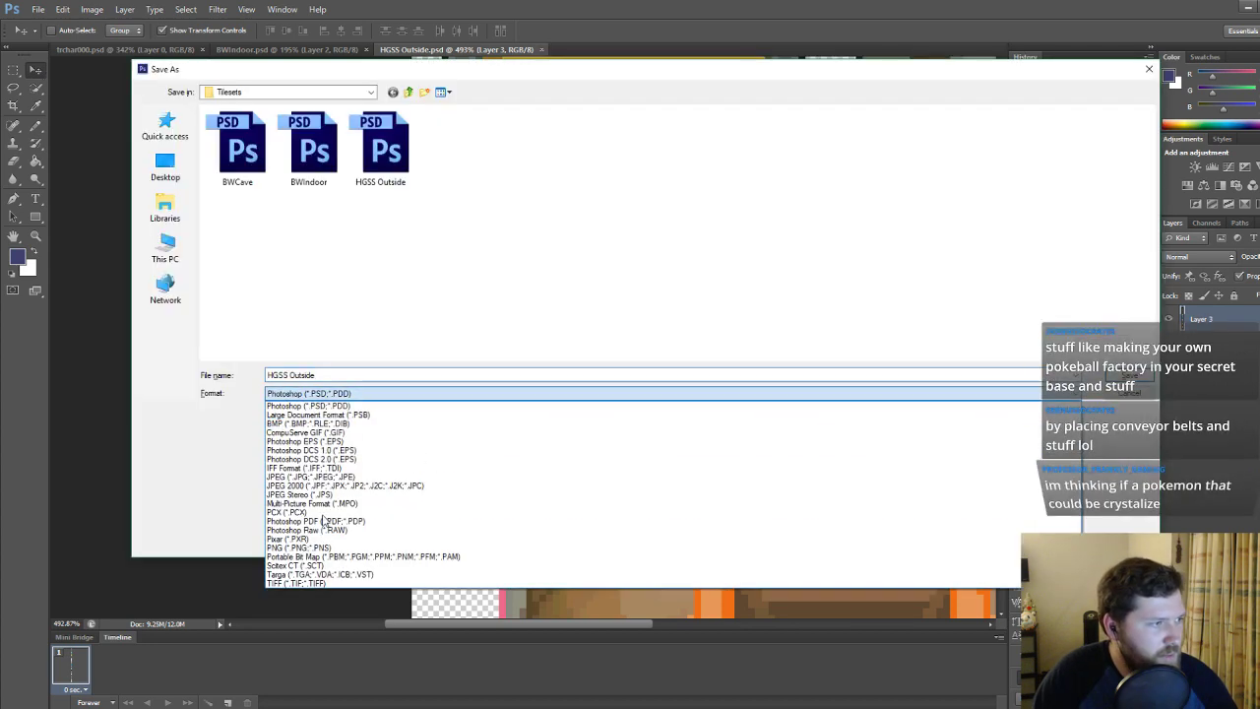
click(292, 550)
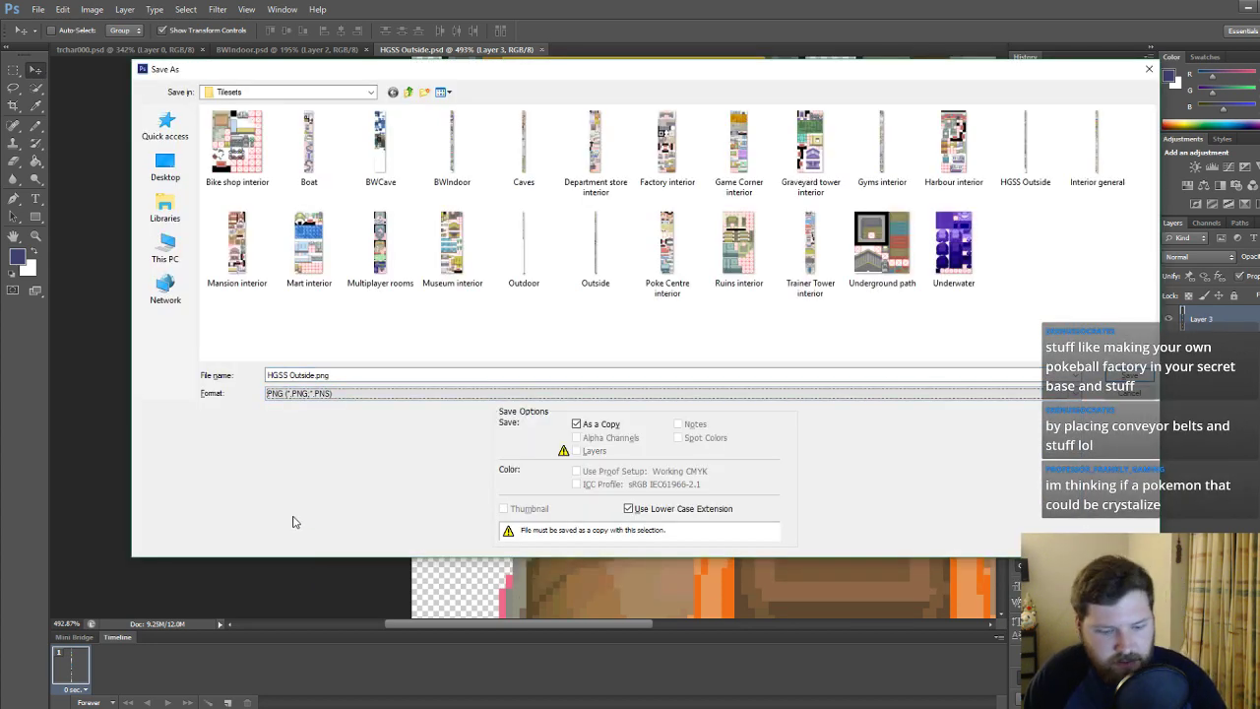
key(Return)
key(Return)
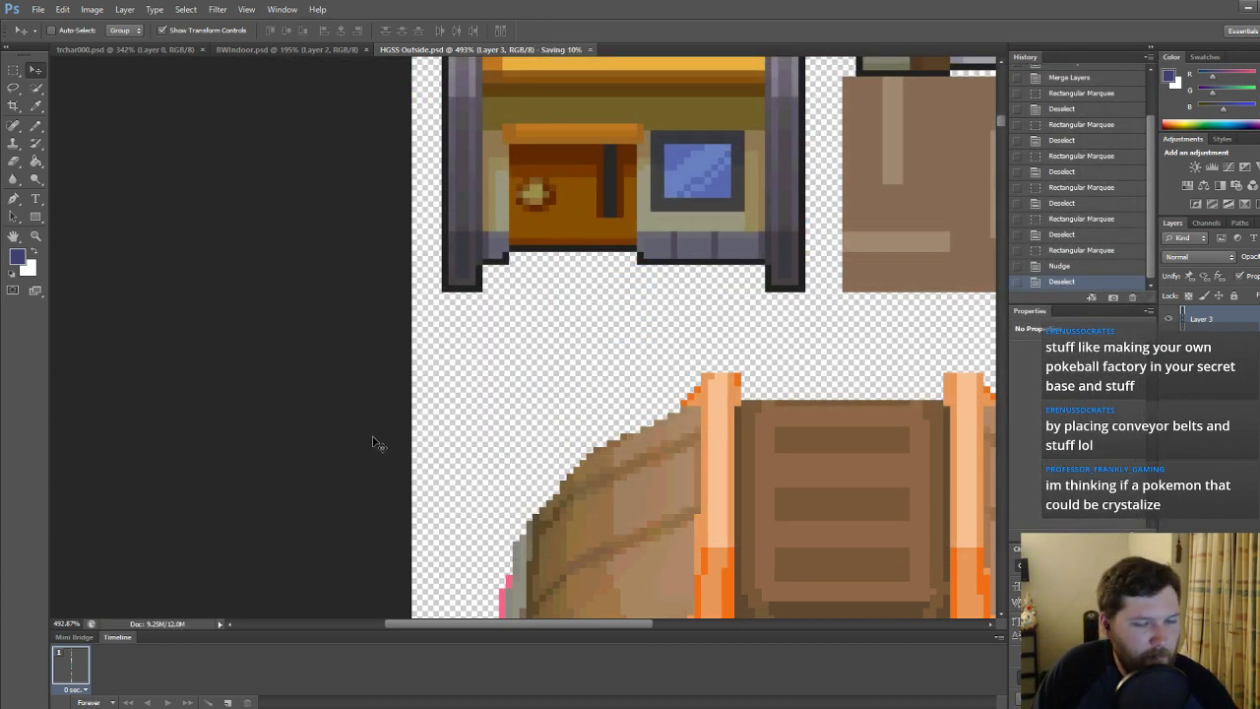
Examine the moved house's doorway and base up close, checking the wall's lower edge beside the door with a trial marquee selection.
alt+scroll(335, 435, down, 4)
alt+scroll(494, 323, up, 6)
alt+scroll(582, 309, up, 2)
click(13, 72)
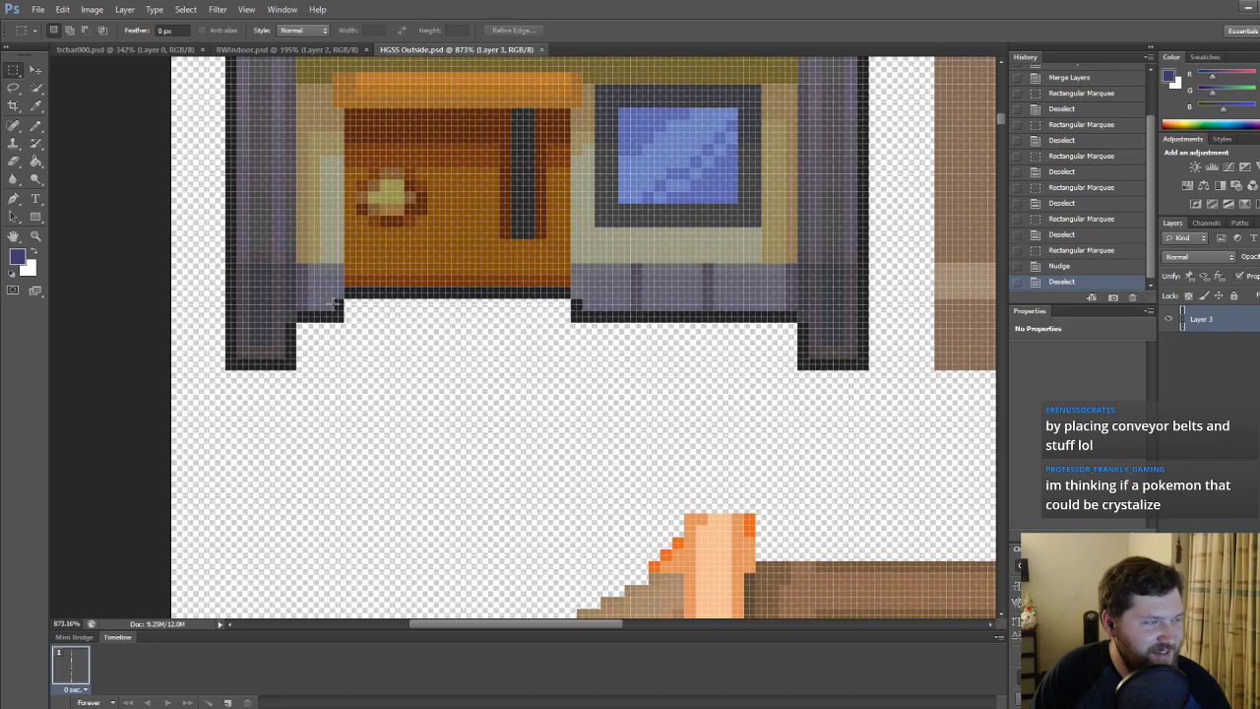
alt+scroll(349, 317, down, 5)
alt+scroll(245, 269, up, 3)
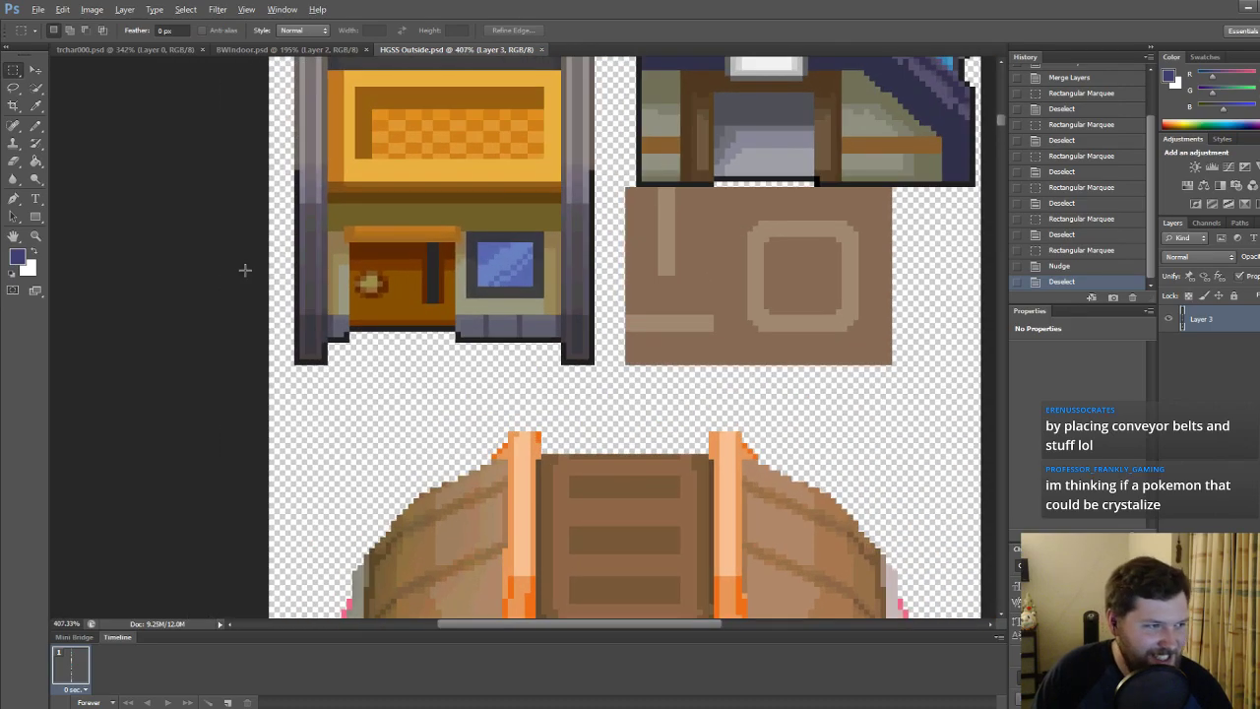
alt+scroll(243, 267, up, 1)
alt+scroll(251, 285, down, 4)
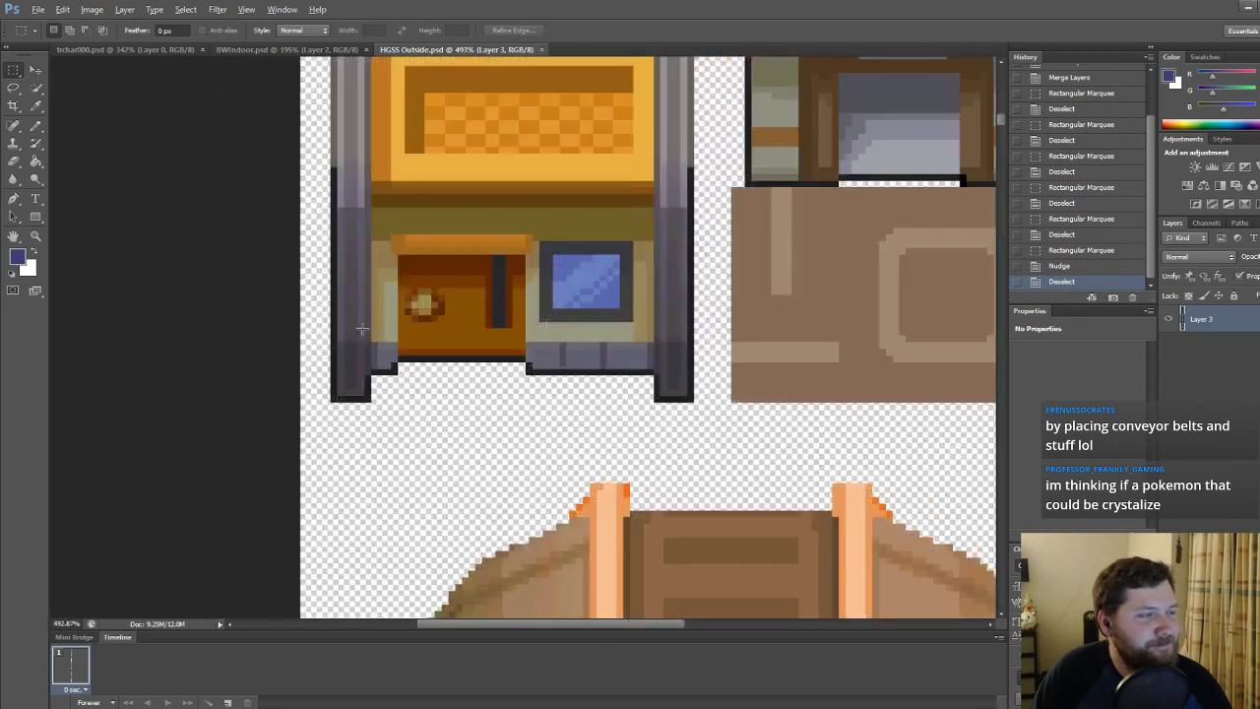
scroll(264, 313, up, 1)
alt+scroll(264, 313, up, 3)
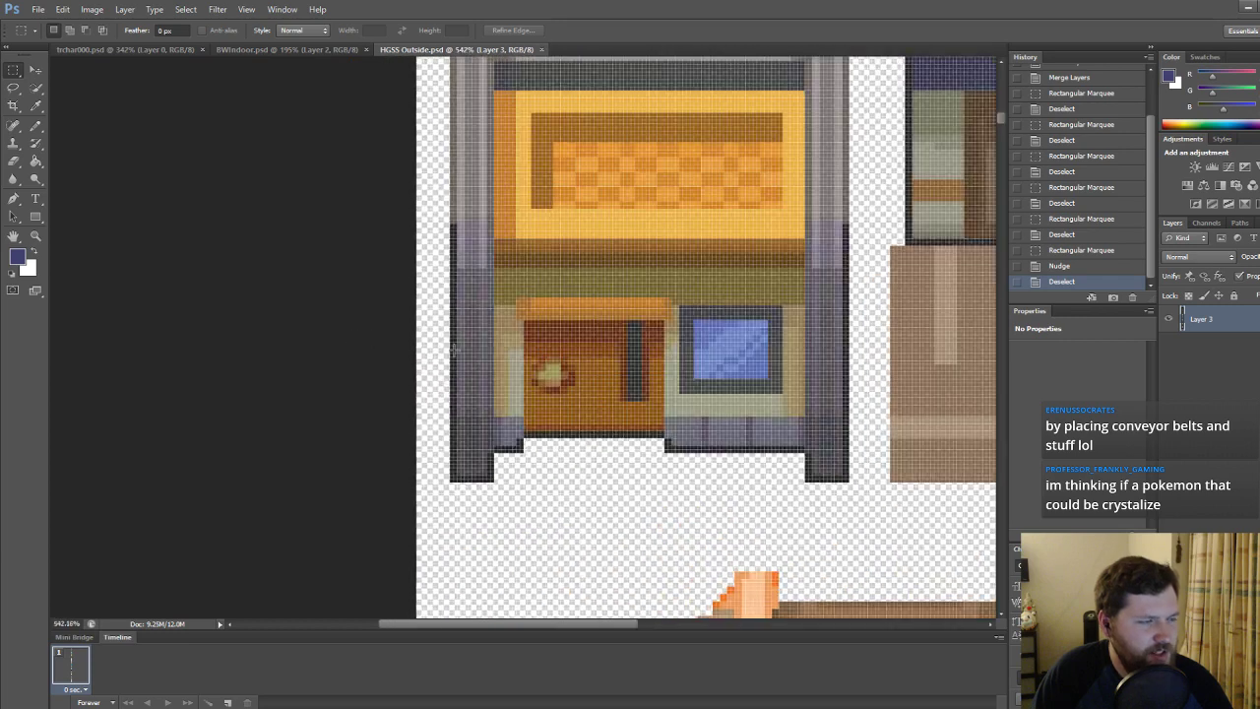
alt+scroll(624, 482, up, 4)
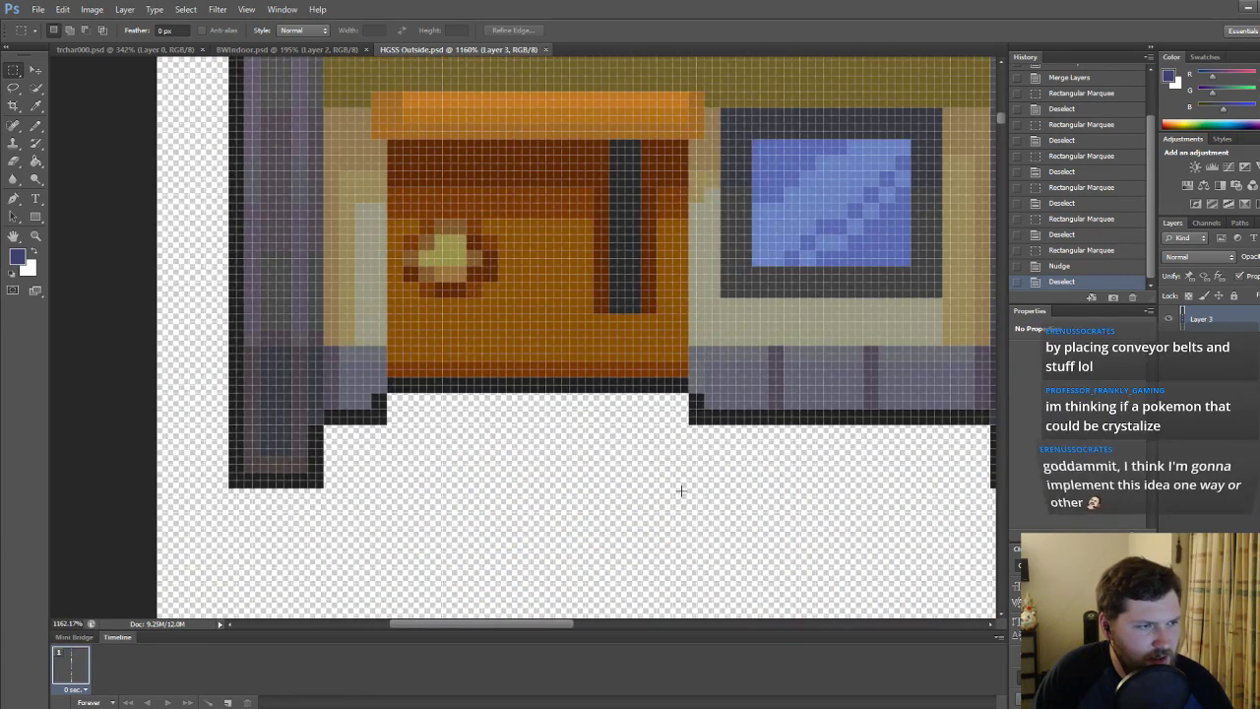
drag(669, 479, 973, 409)
alt+scroll(846, 480, down, 3)
alt+scroll(792, 496, up, 2)
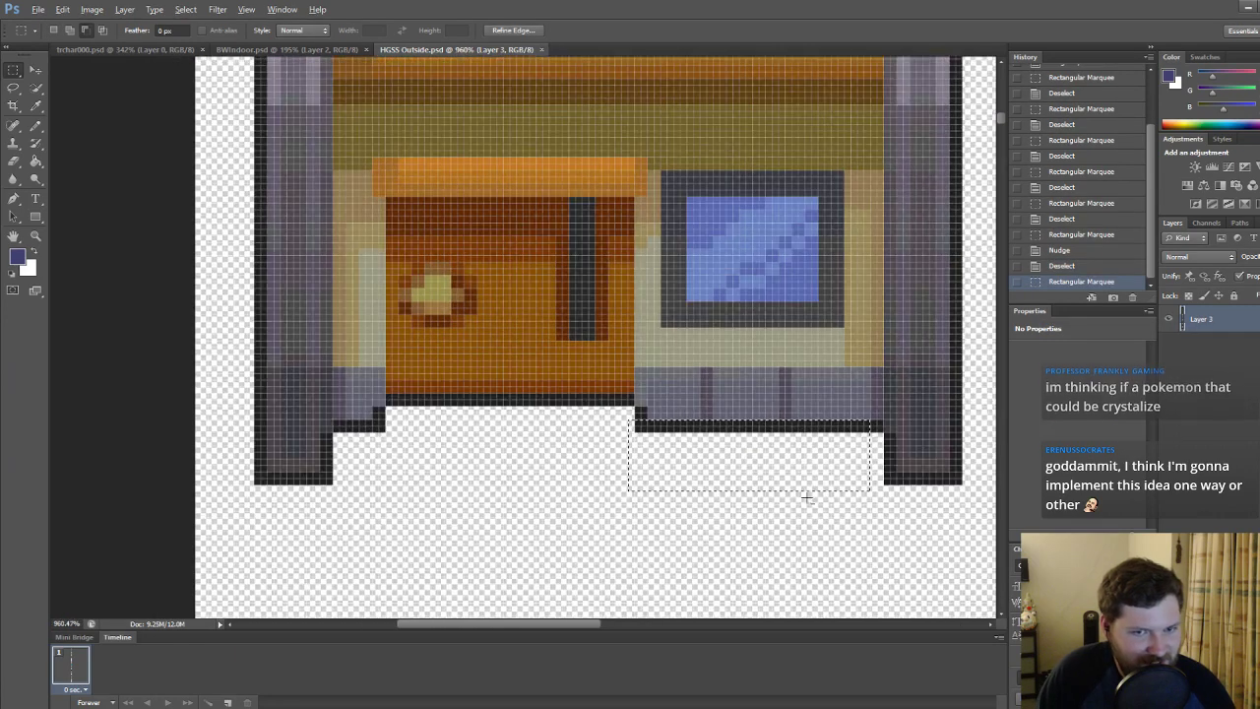
click(876, 482)
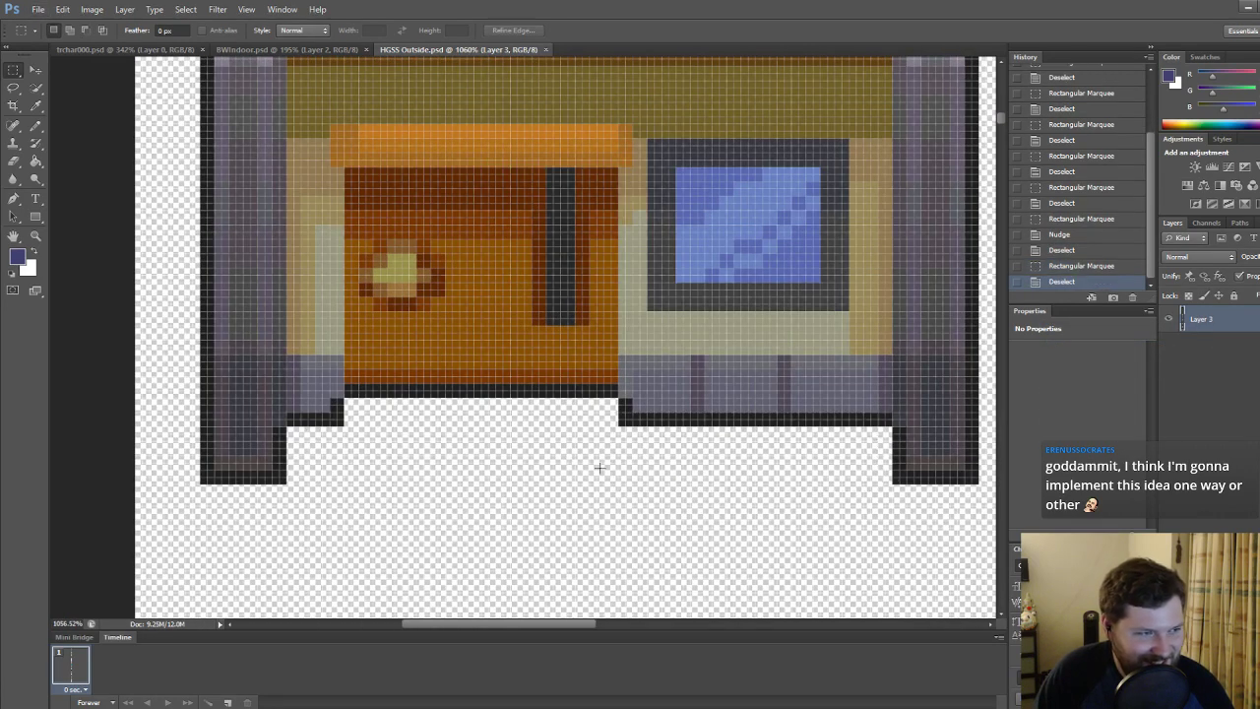
Select the small house's door, 38 px wide, from the house's base line up past the orange lintel, and copy it.
drag(890, 482, 805, 431)
drag(748, 480, 711, 469)
mouse_move(891, 482)
mouse_down()
mouse_move(780, 407)
mouse_move(619, 473)
mouse_up()
alt+scroll(619, 474, up, 3)
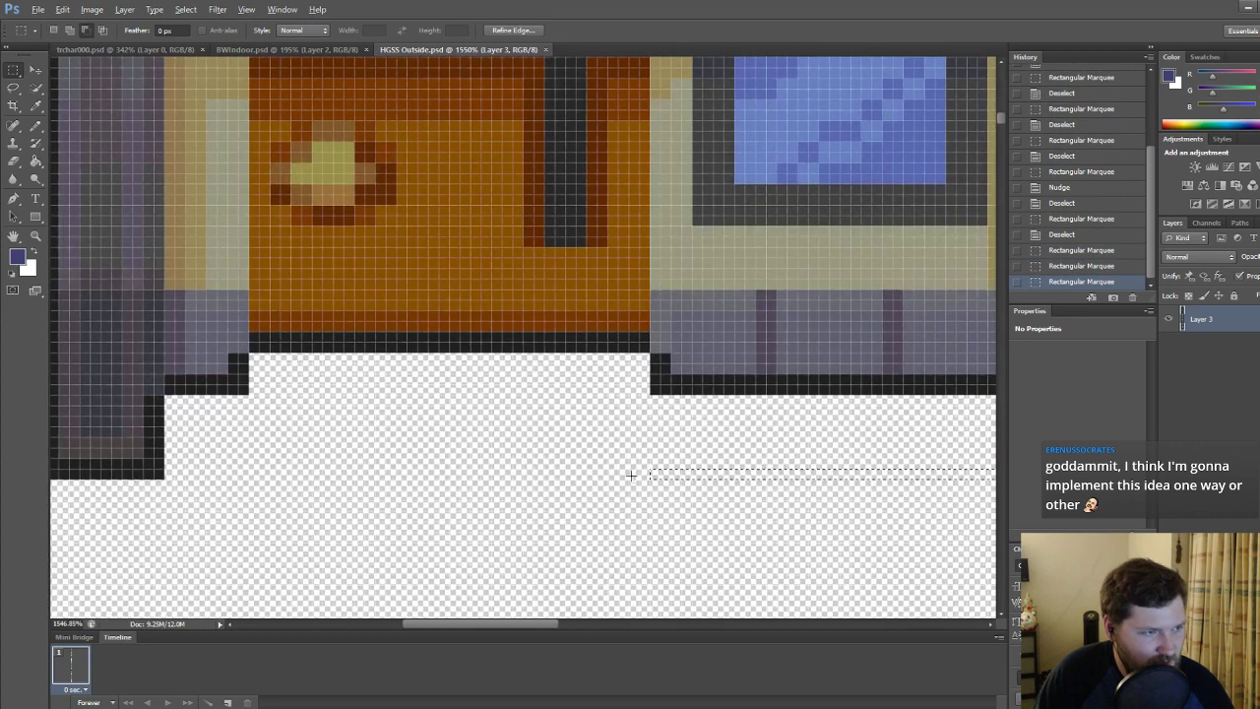
drag(583, 328, 257, 190)
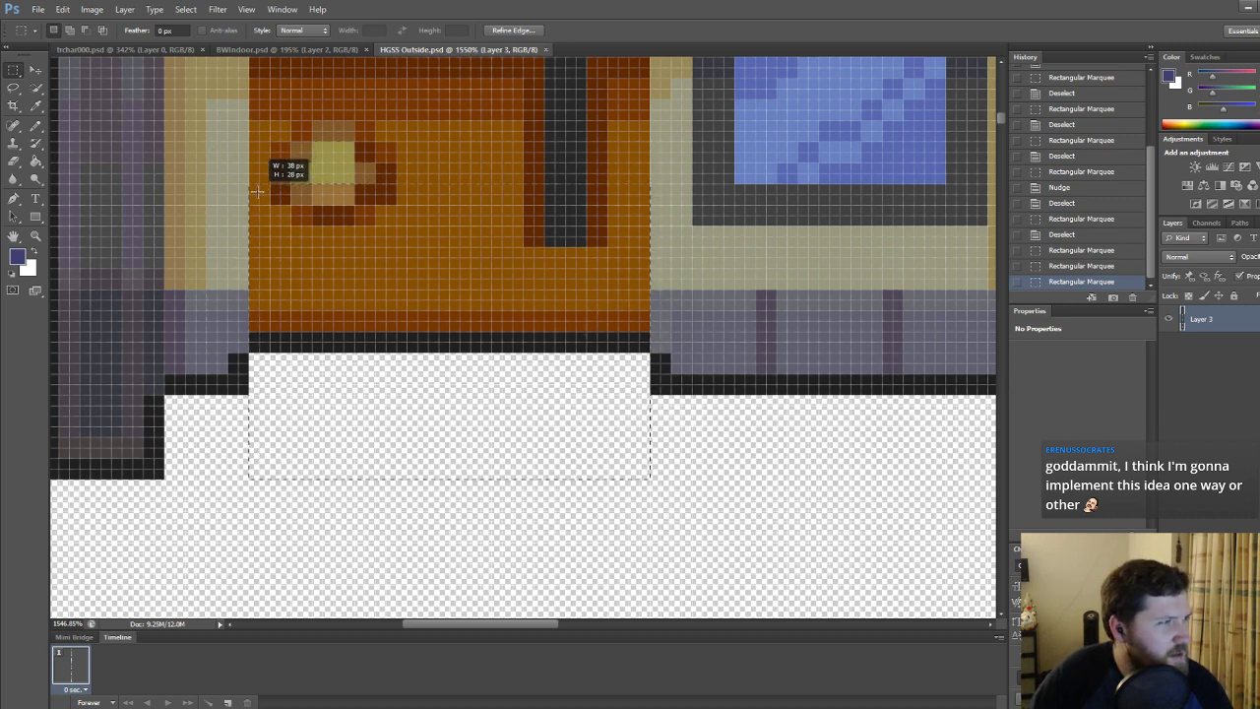
drag(257, 190, 264, 99)
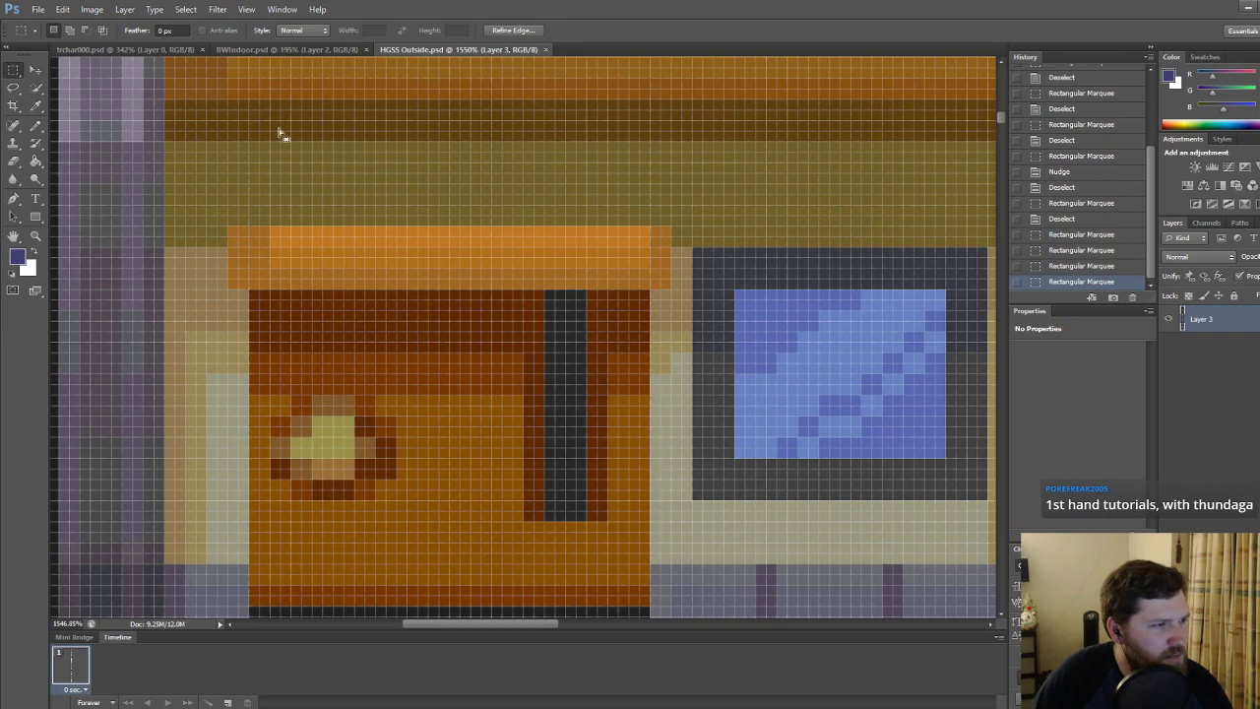
alt+scroll(320, 258, down, 5)
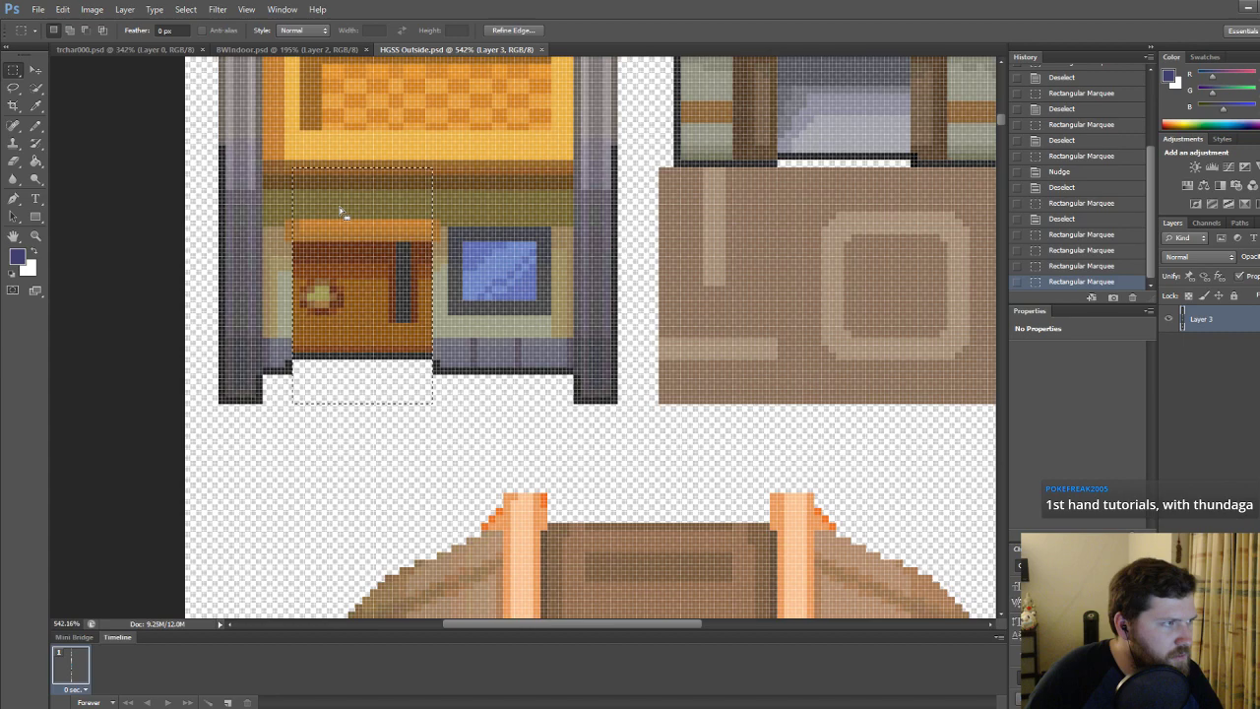
alt+scroll(289, 215, up, 3)
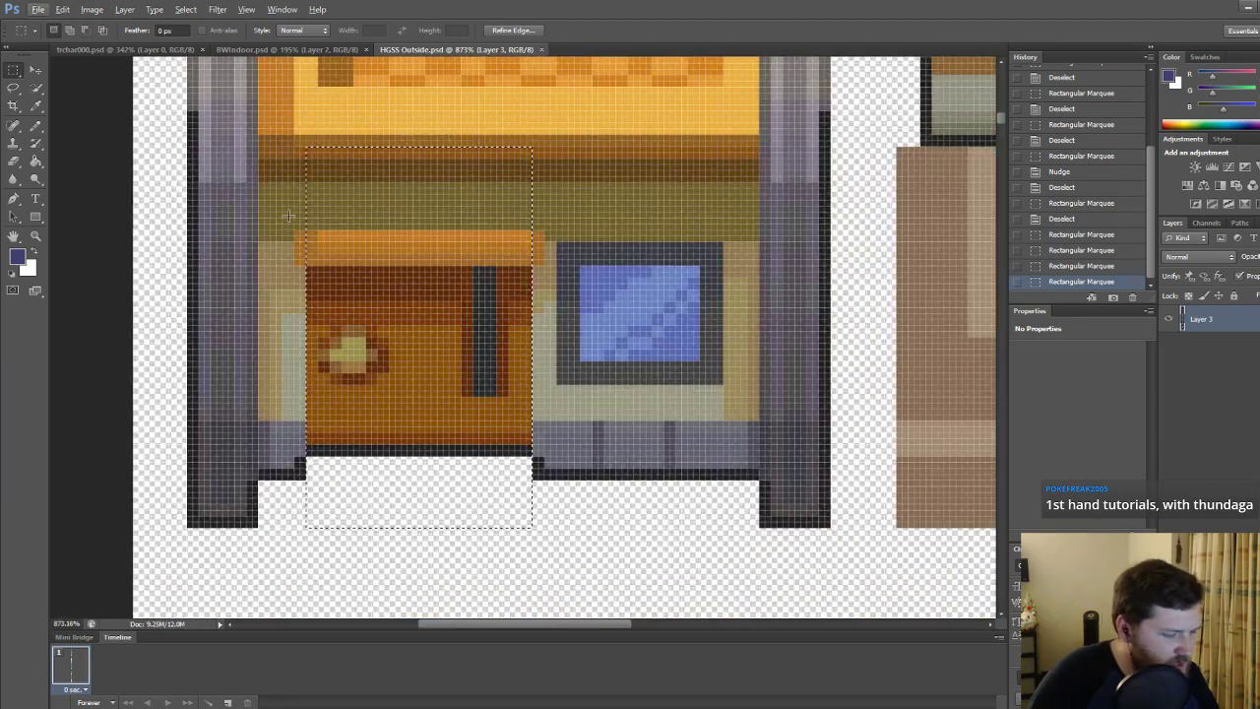
Open Calculator and multiply the 38-pixel door width by 4.
key(super)
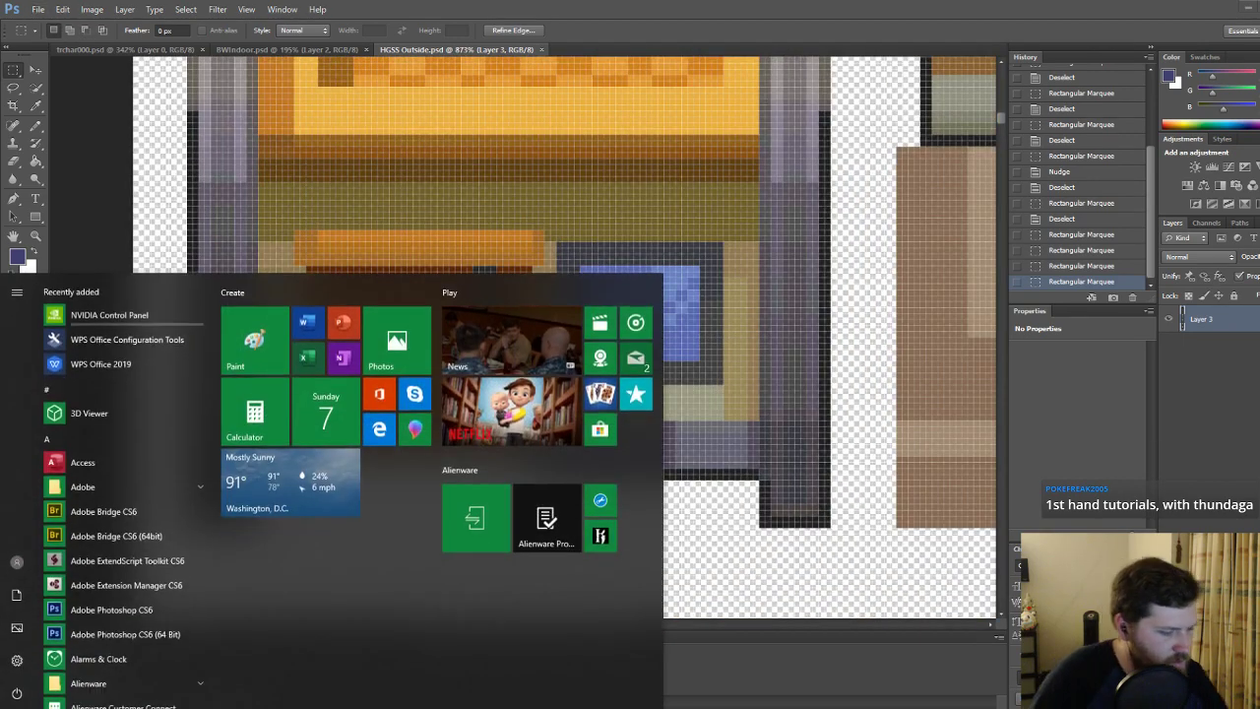
text(calc)
key(Return)
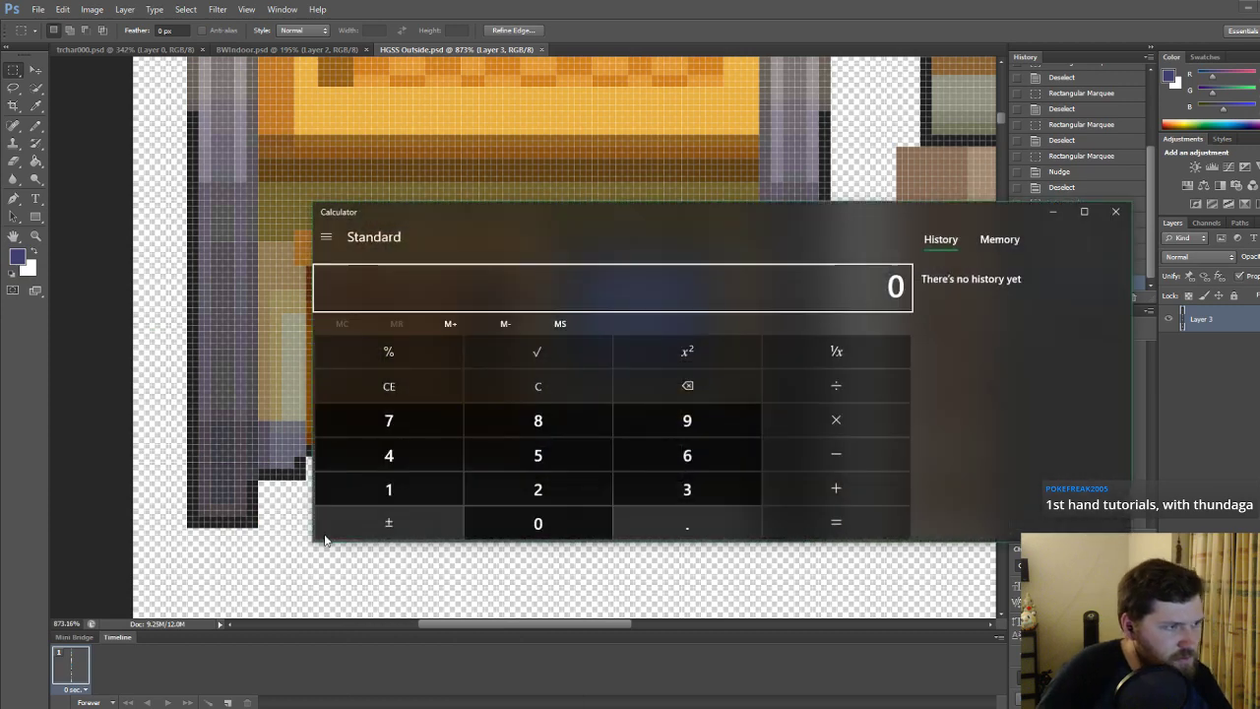
click(659, 484)
click(574, 431)
click(829, 420)
click(438, 455)
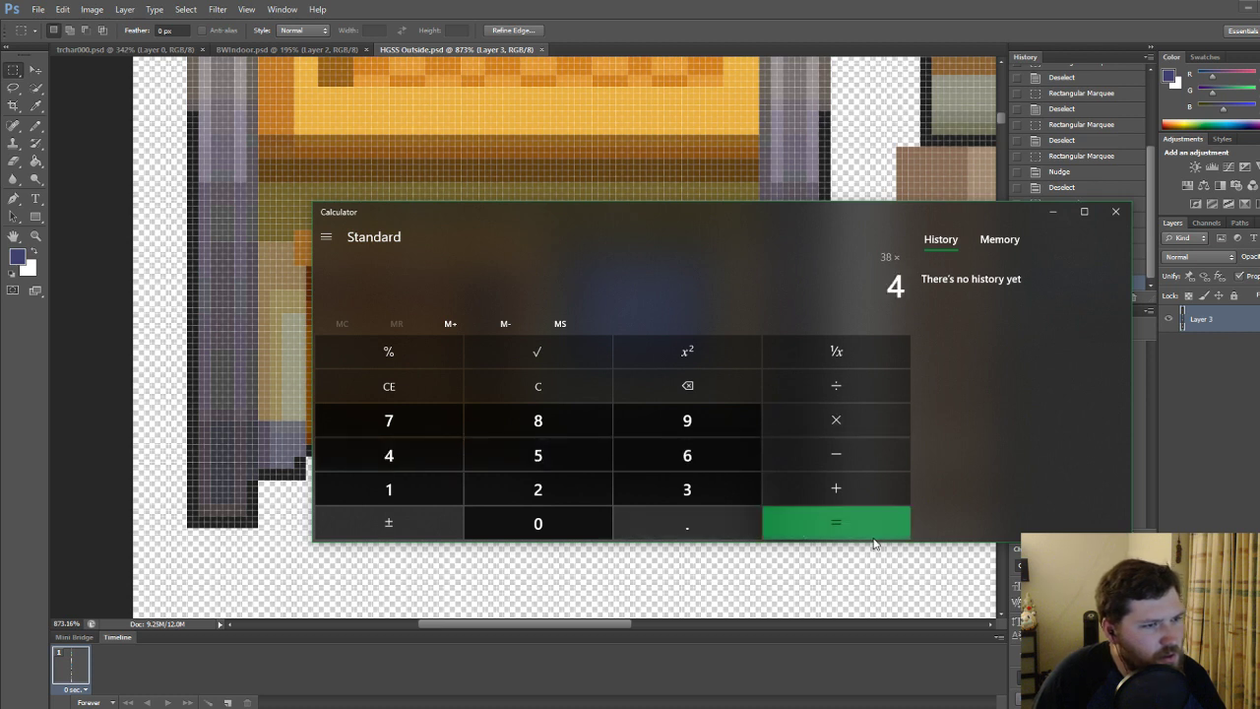
click(872, 527)
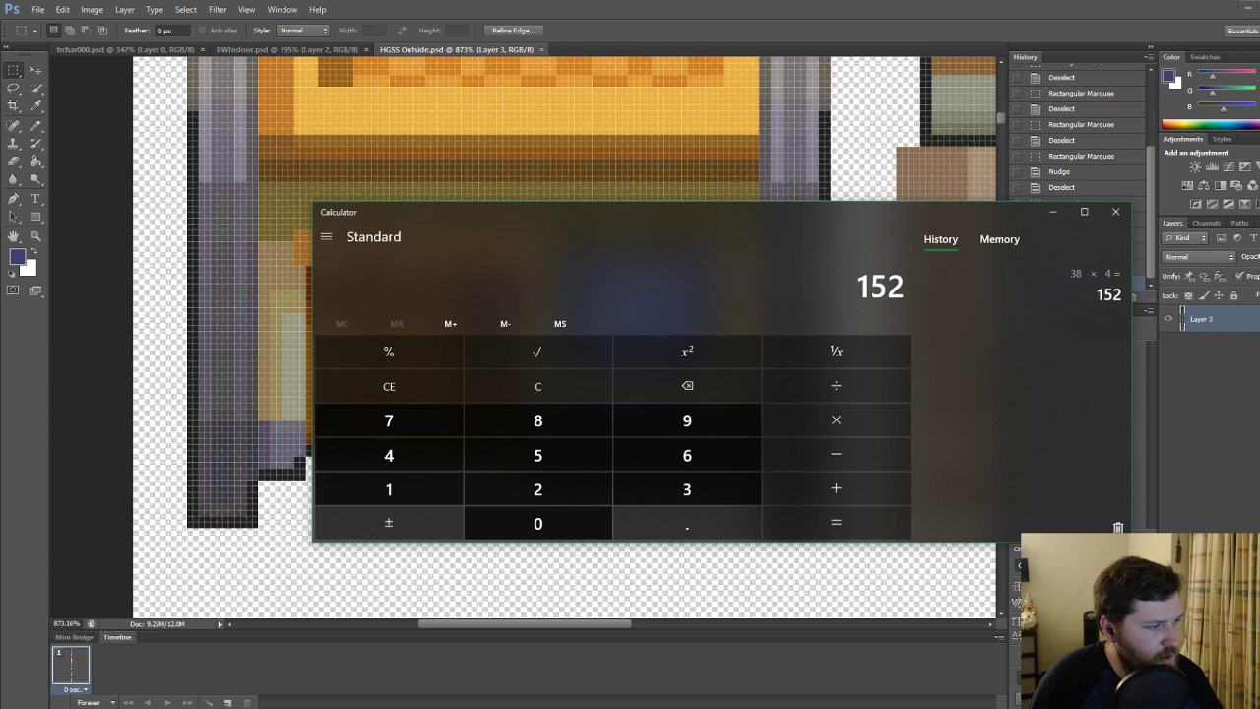
Return to Photoshop and start a new document with a width of 152 pixels.
key(alt+Tab)
click(44, 9)
click(47, 25)
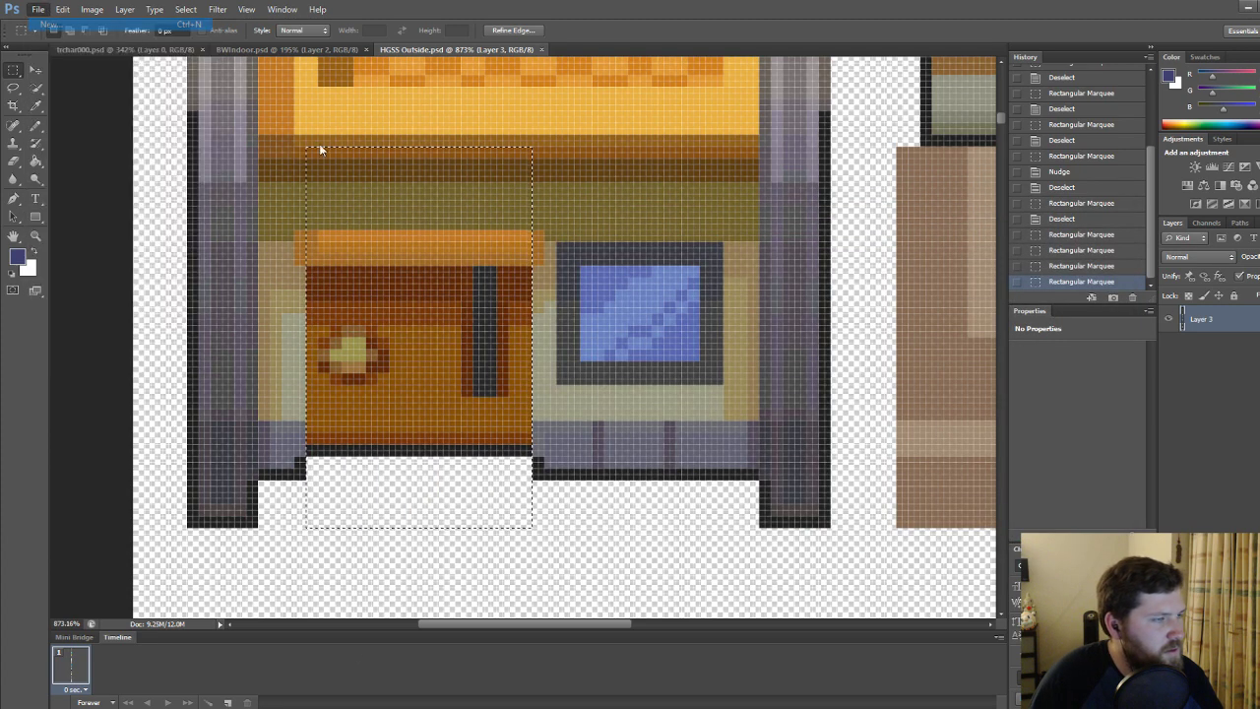
drag(601, 252, 555, 253)
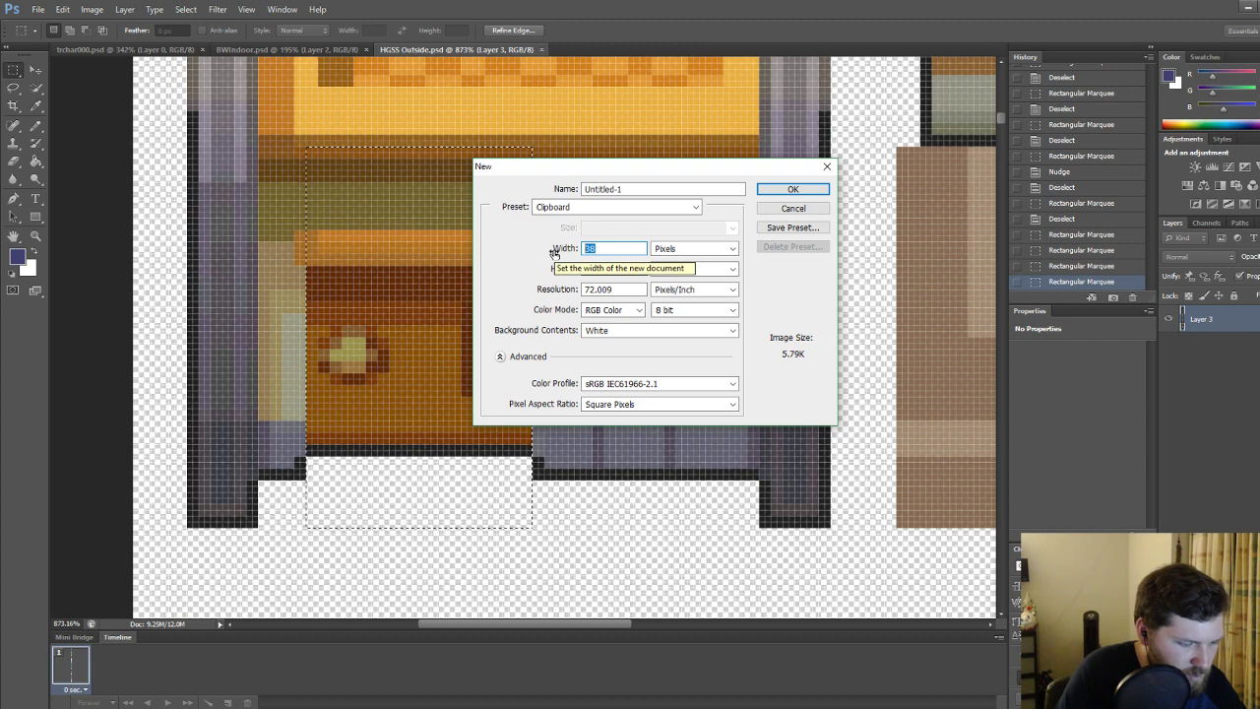
text(152)
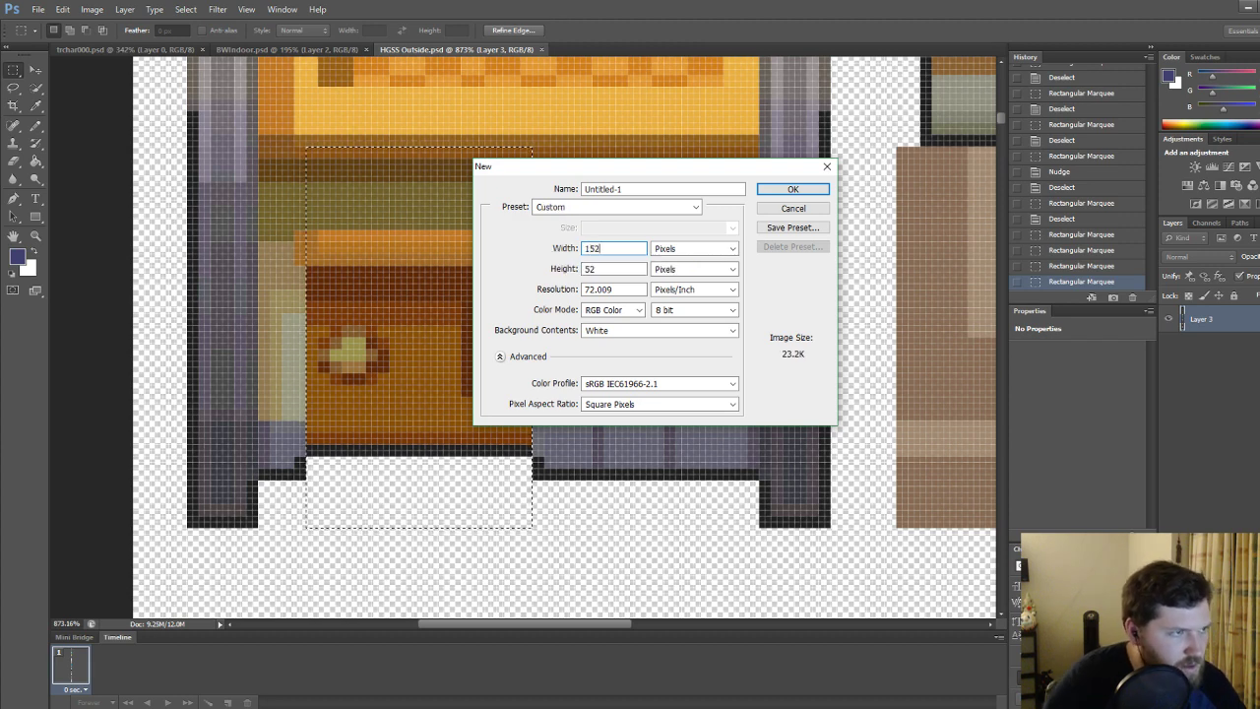
Multiply 64 by 4 in Calculator, set the new document's height to 256 pixels, and create it.
click(617, 269)
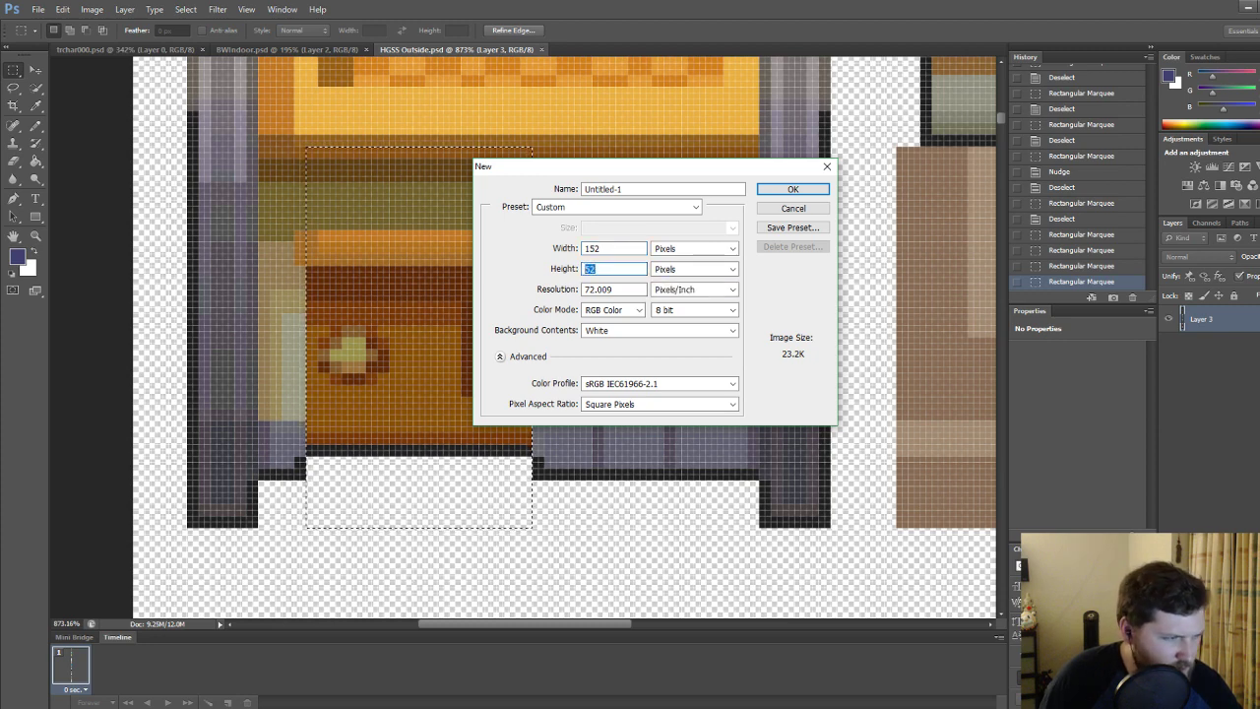
click(118, 708)
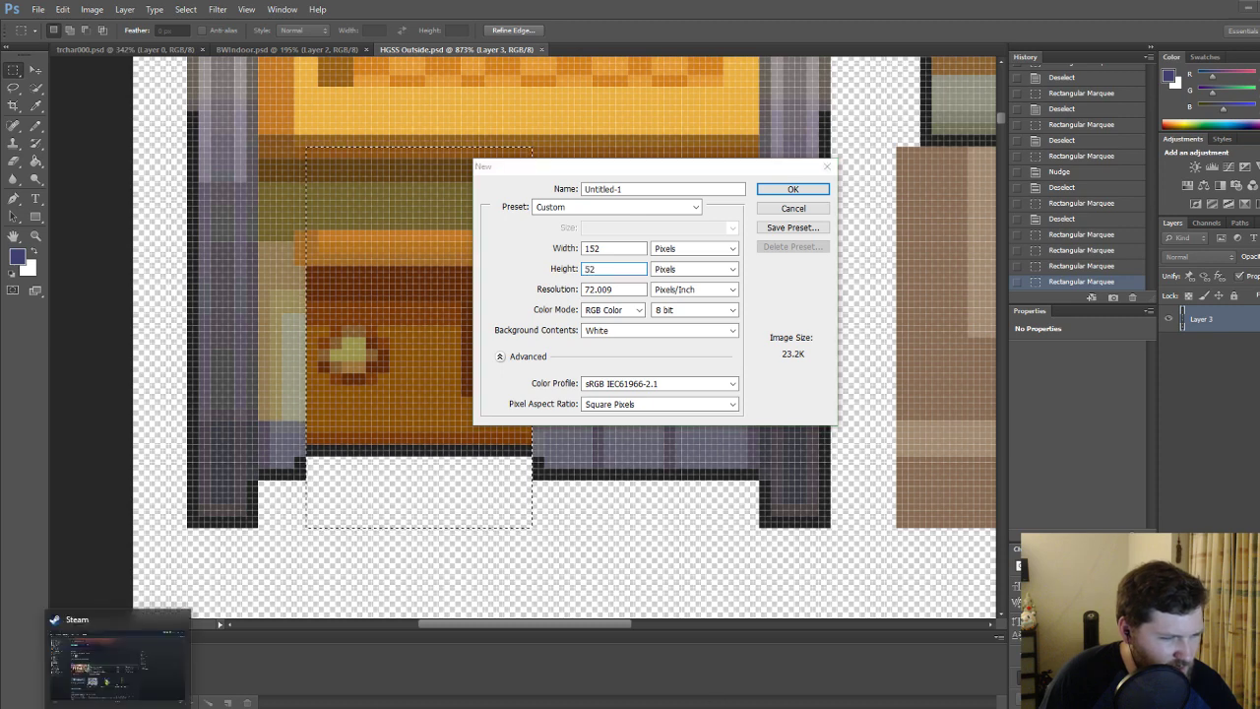
click(389, 455)
click(838, 419)
click(428, 458)
click(867, 519)
click(869, 518)
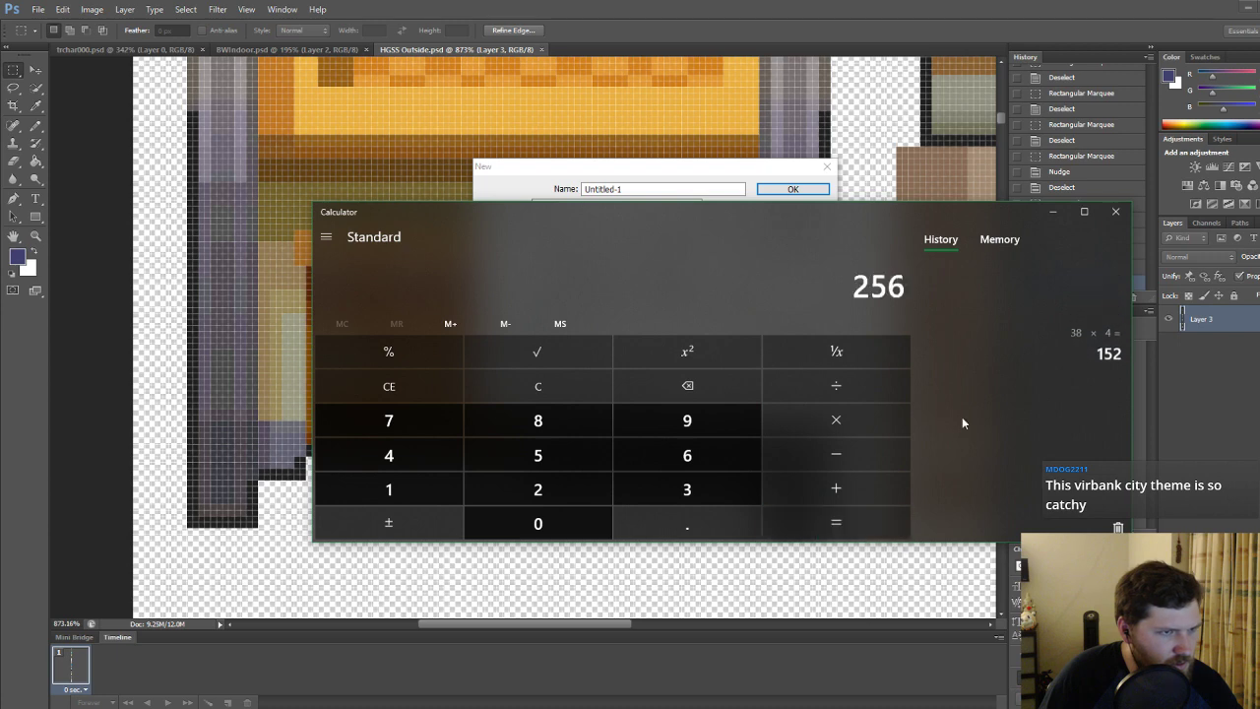
click(702, 175)
text(256)
key(Return)
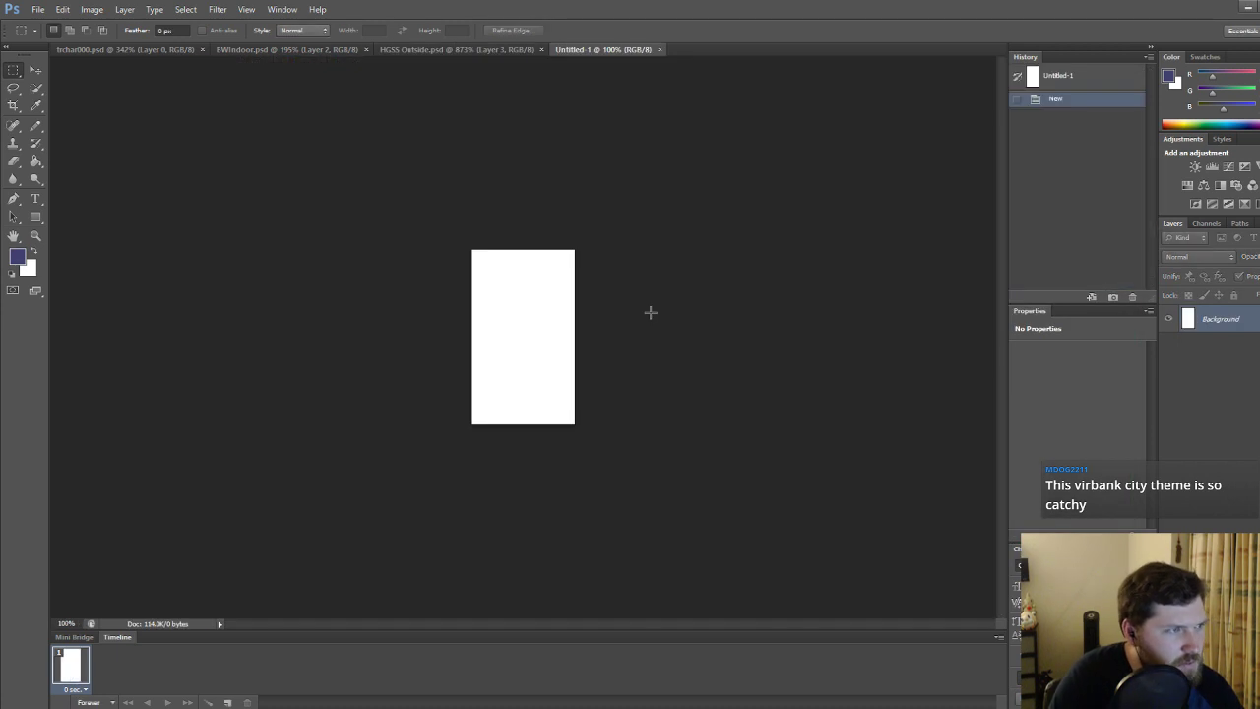
Paste the copied door into the new document and move it into the canvas's upper-left corner.
alt+scroll(481, 281, up, 6)
key(ctrl+v)
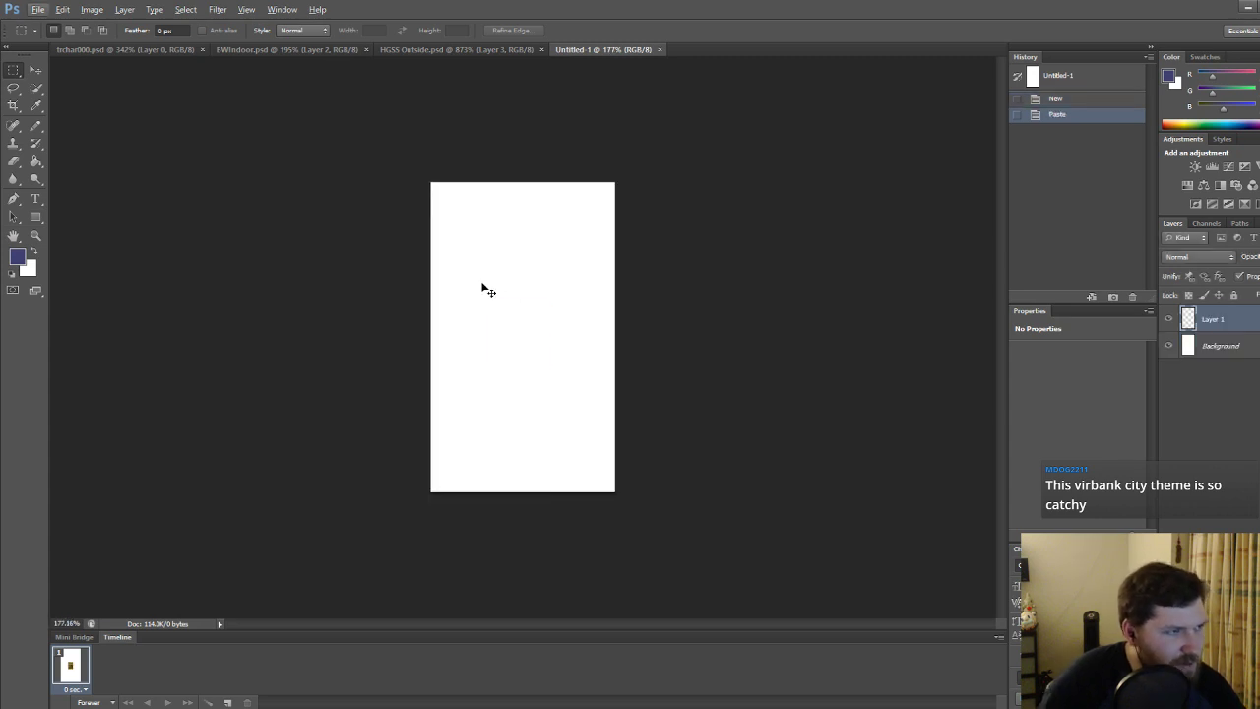
click(36, 70)
alt+scroll(551, 313, up, 3)
drag(533, 316, 441, 154)
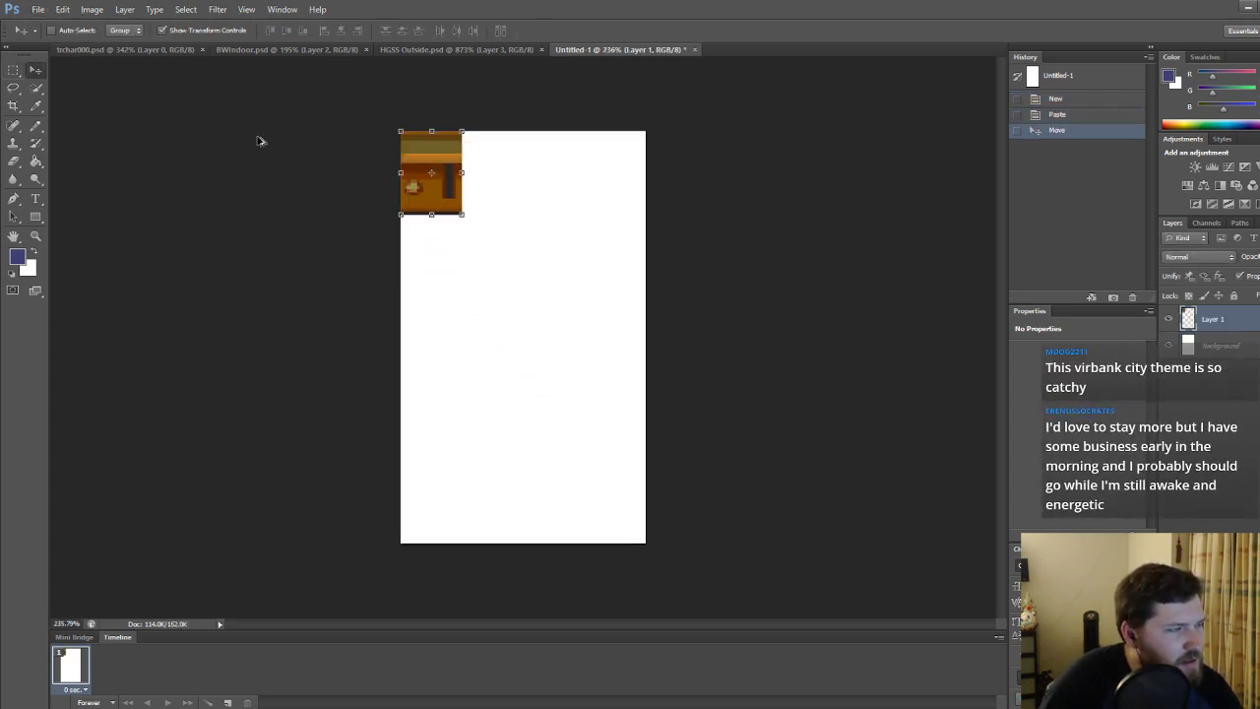
Marquee-select the first door's frame including the gap beneath it, then paste a second door and place it directly below that frame.
alt+scroll(360, 104, up, 4)
scroll(315, 120, up, 1)
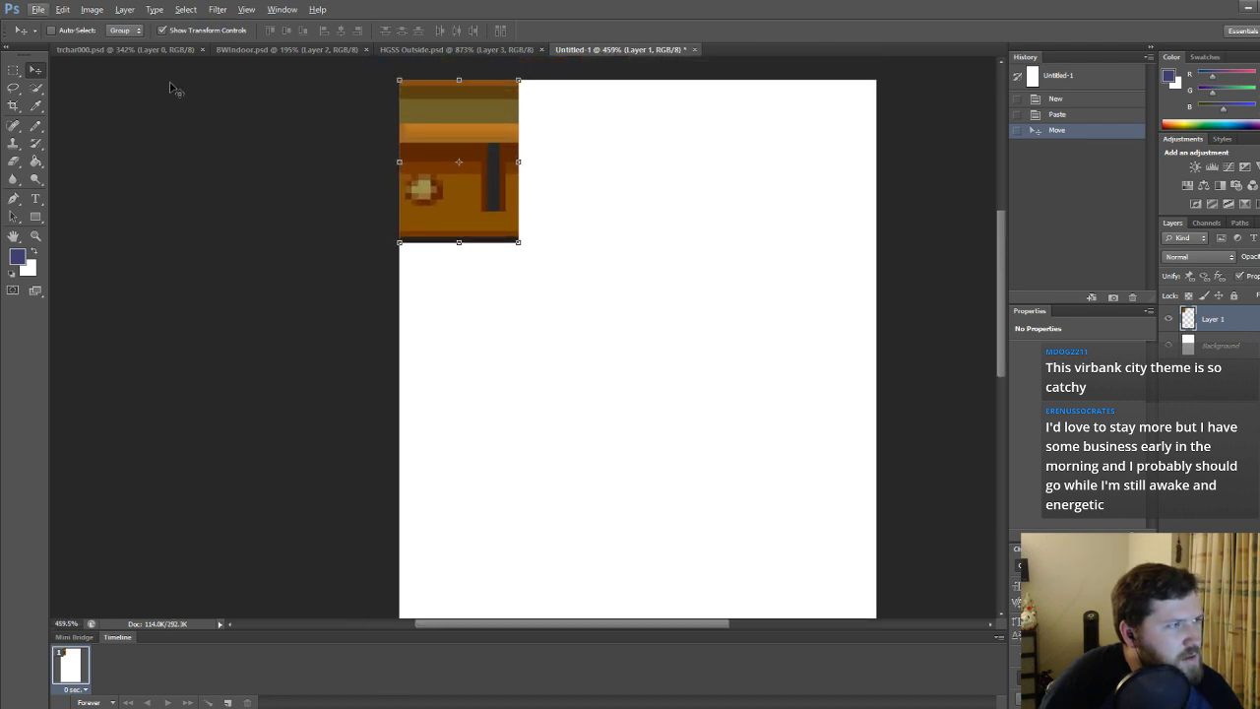
click(12, 70)
drag(399, 80, 518, 280)
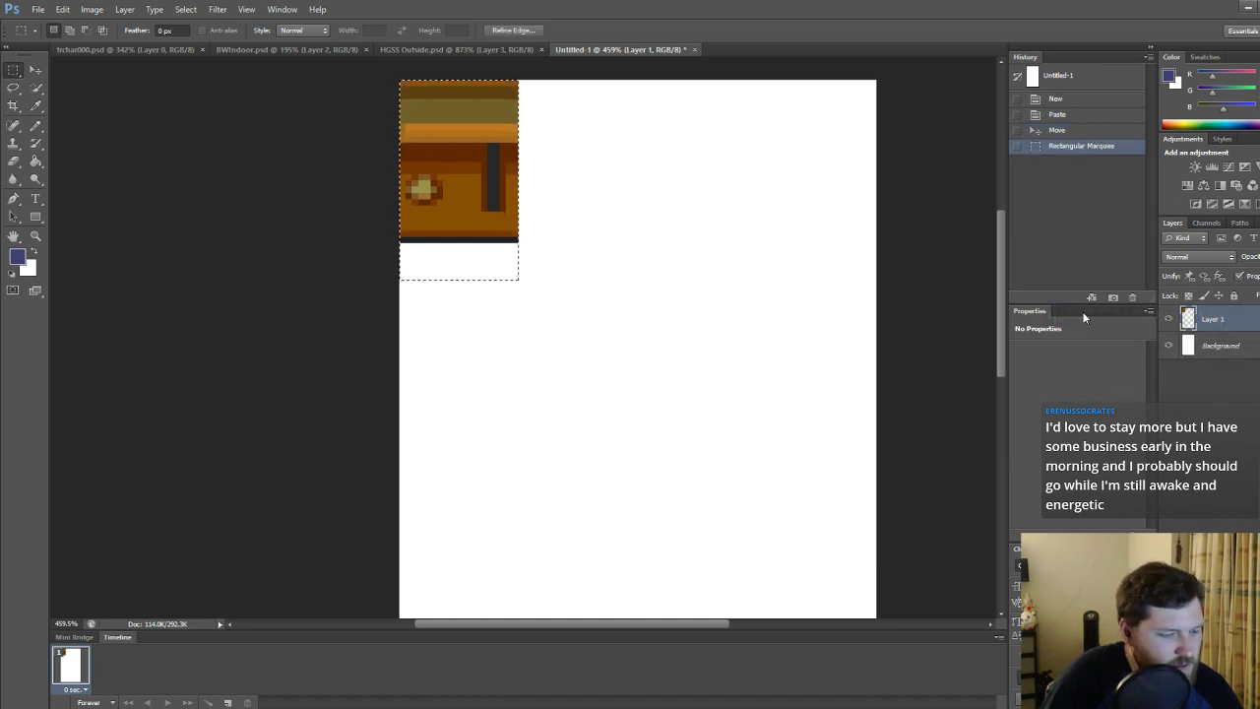
key(ctrl+v)
click(36, 70)
drag(489, 135, 495, 294)
Duplicate the second door twice down the column to make four evenly spaced door frames, then deselect the layers.
scroll(554, 349, down, 3)
alt+drag(492, 224, 500, 412)
scroll(557, 380, down, 3)
alt+drag(483, 211, 484, 410)
alt+scroll(591, 407, down, 4)
click(1202, 454)
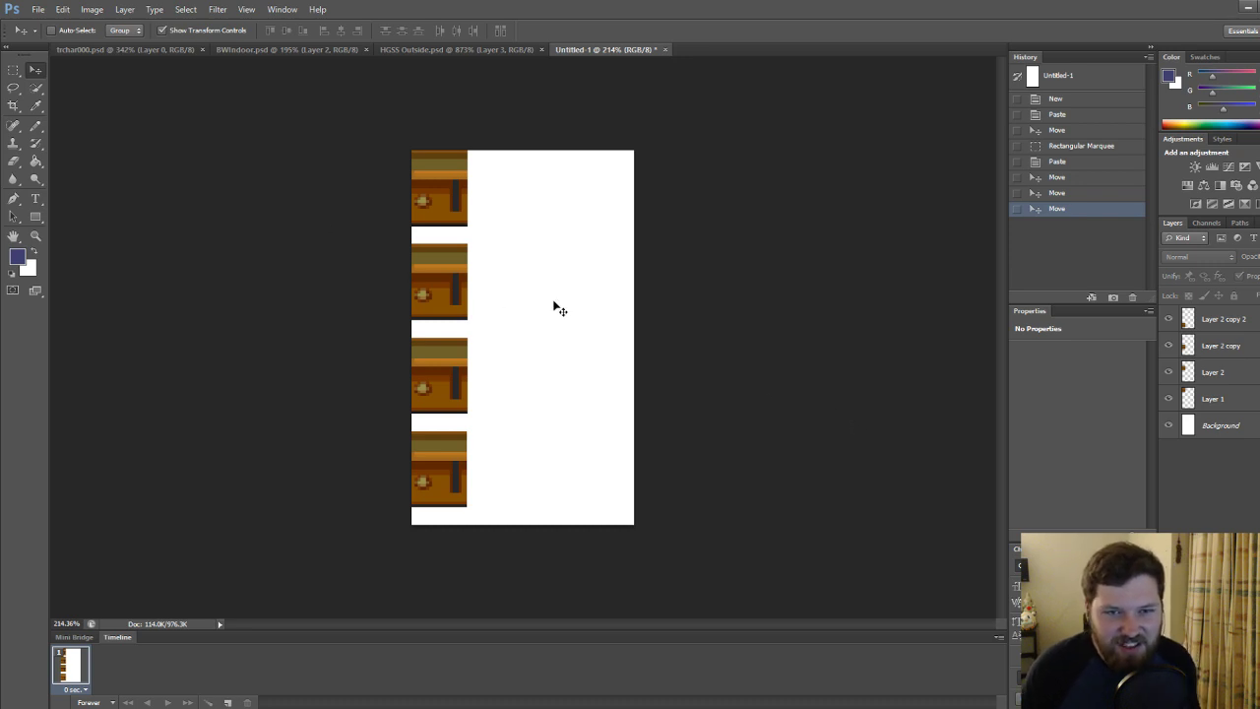
In HGSS Outside.psd, clear the old selection, copy the grey doorway interior of the neighbouring purple-roofed building, and deselect.
click(431, 45)
alt+scroll(278, 355, down, 4)
click(14, 71)
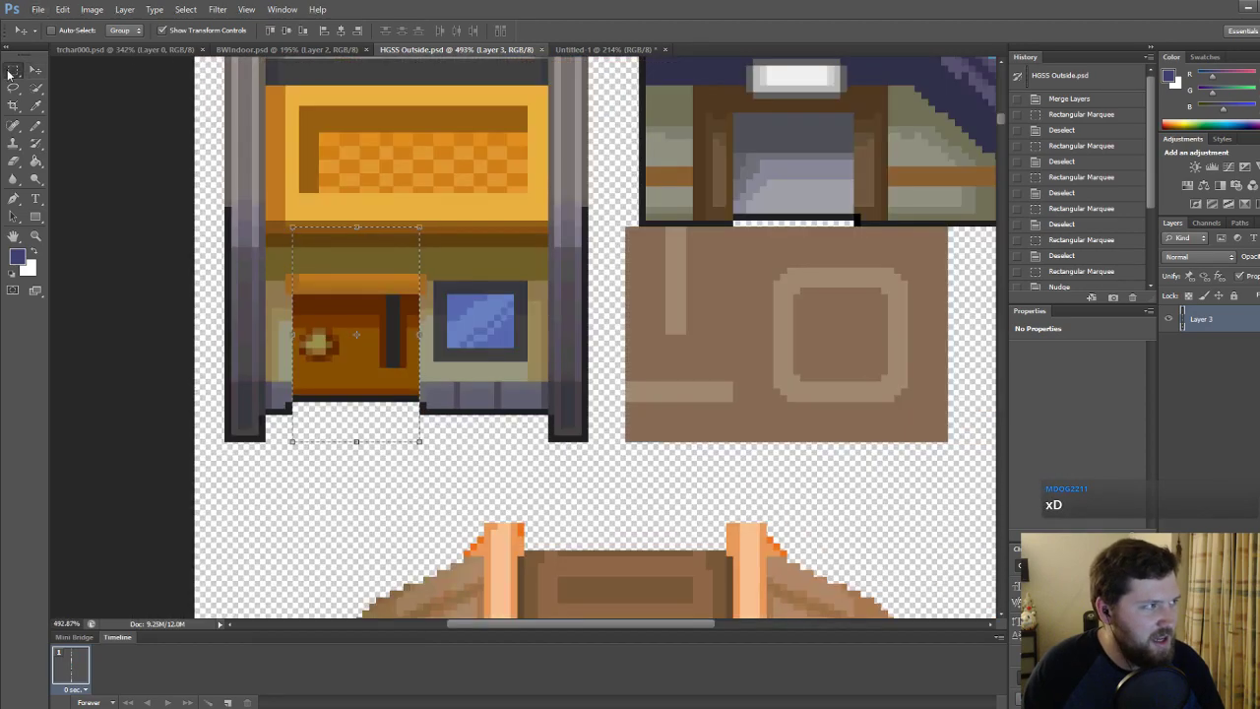
click(600, 281)
alt+scroll(601, 279, down, 4)
alt+scroll(617, 240, up, 5)
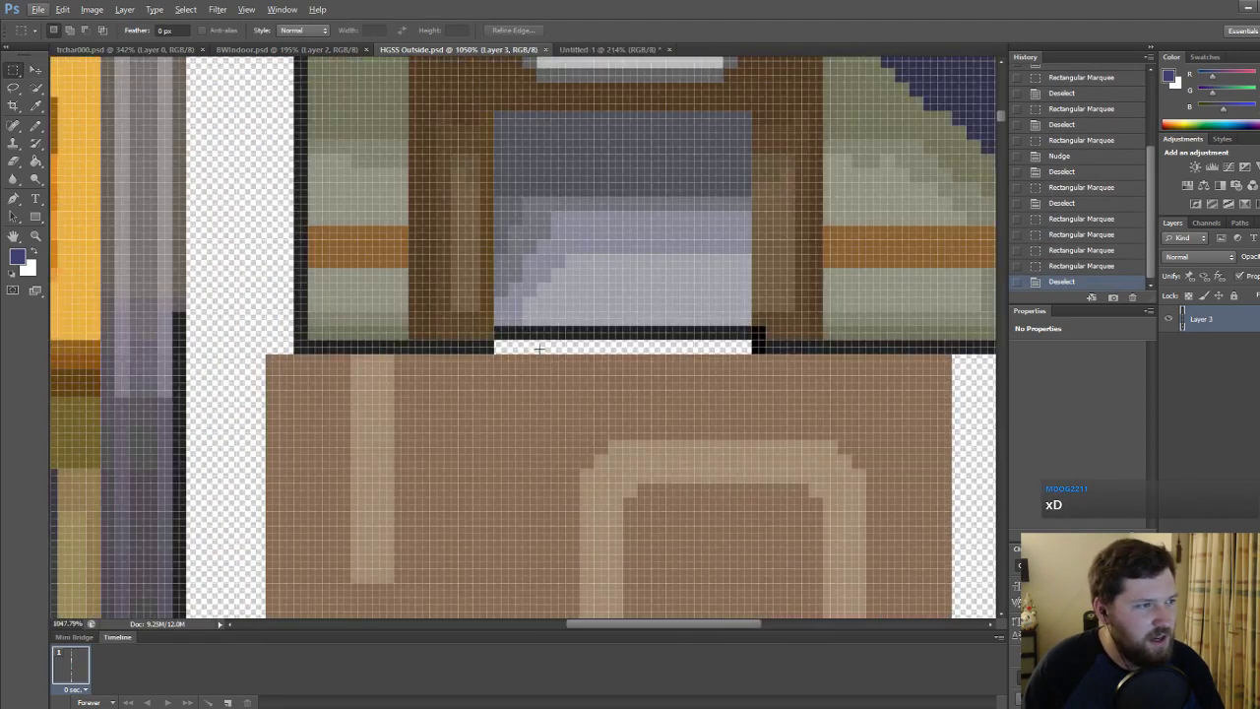
alt+scroll(279, 350, down, 4)
alt+scroll(444, 352, up, 4)
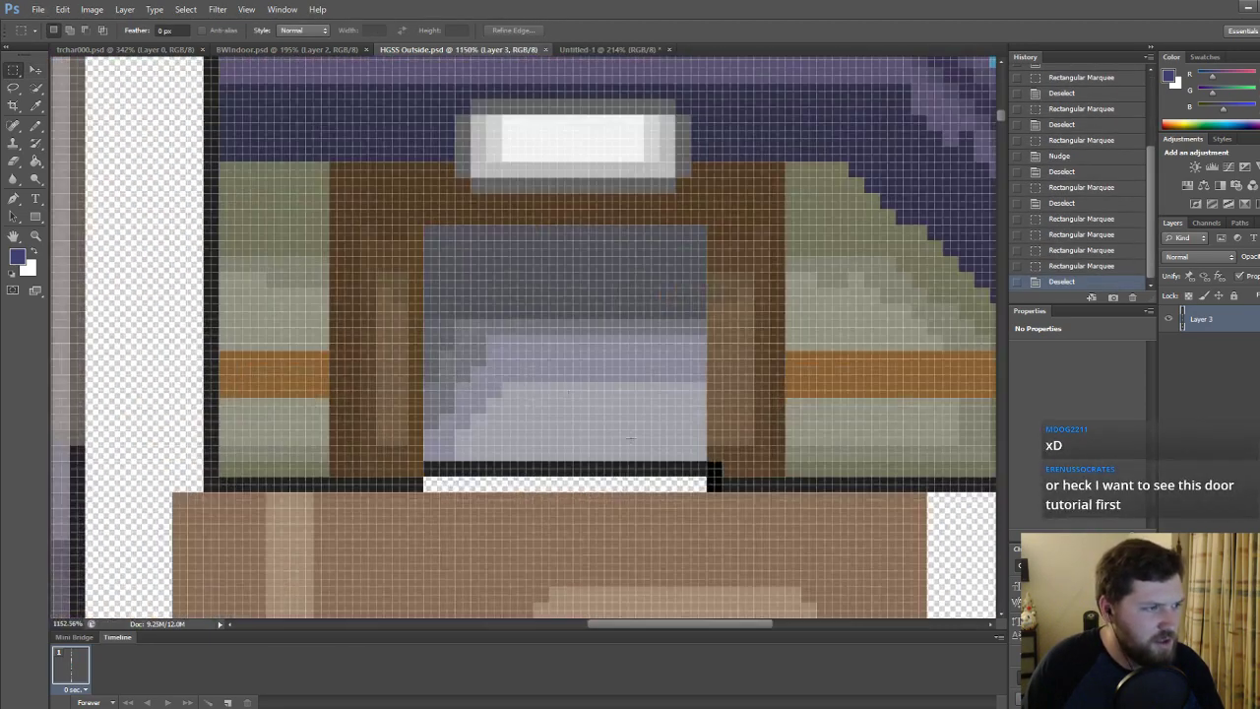
drag(712, 480, 426, 231)
key(ctrl+d)
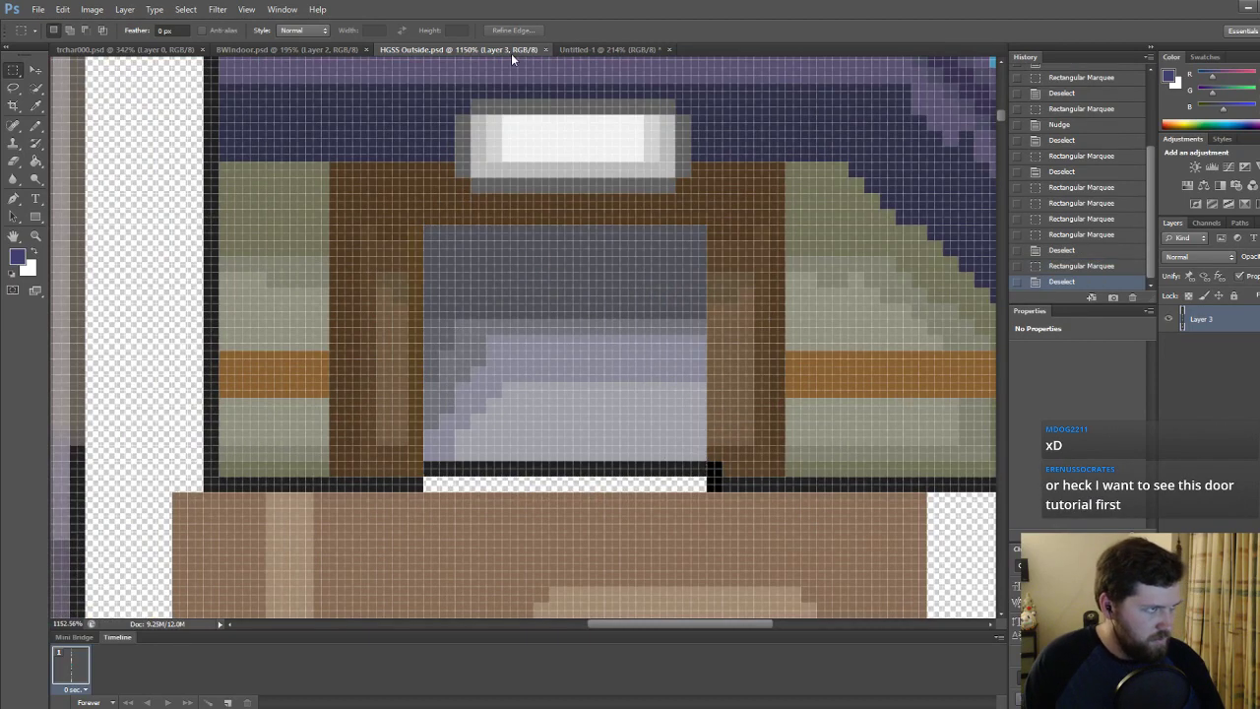
Paste the grey doorway into the door document and position it over the lowest door, flush with its left and bottom edges.
click(609, 50)
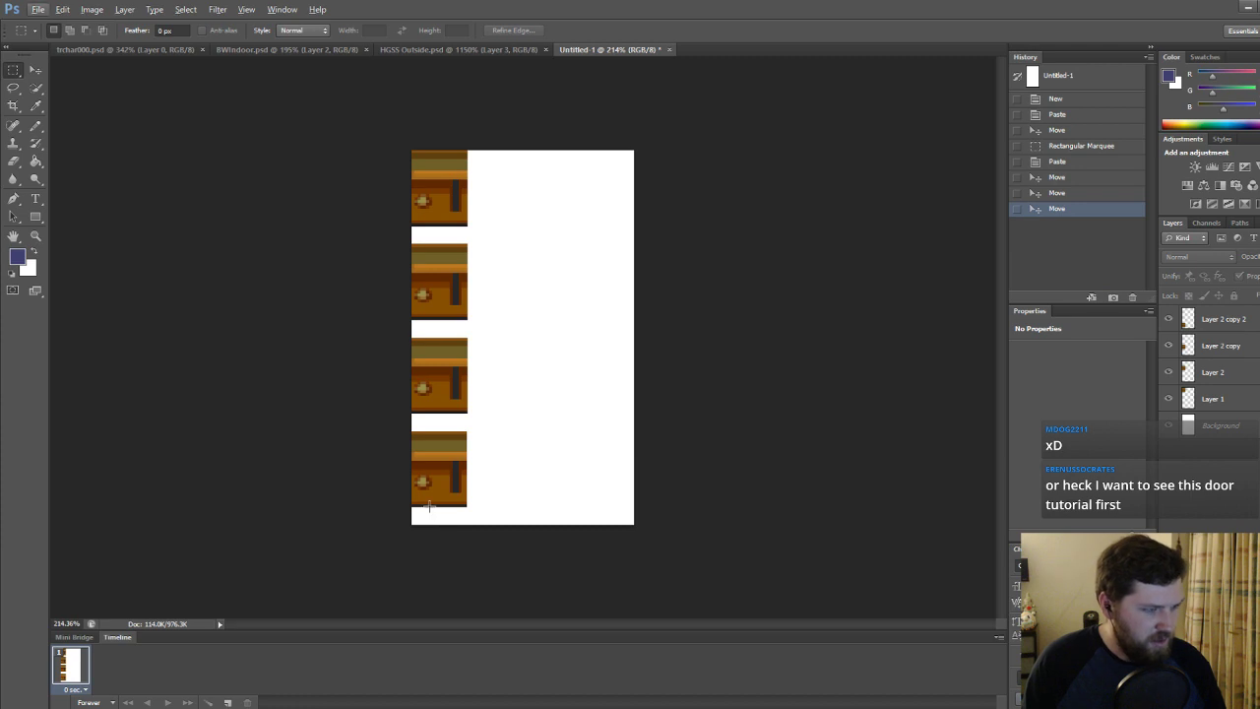
alt+scroll(428, 506, up, 4)
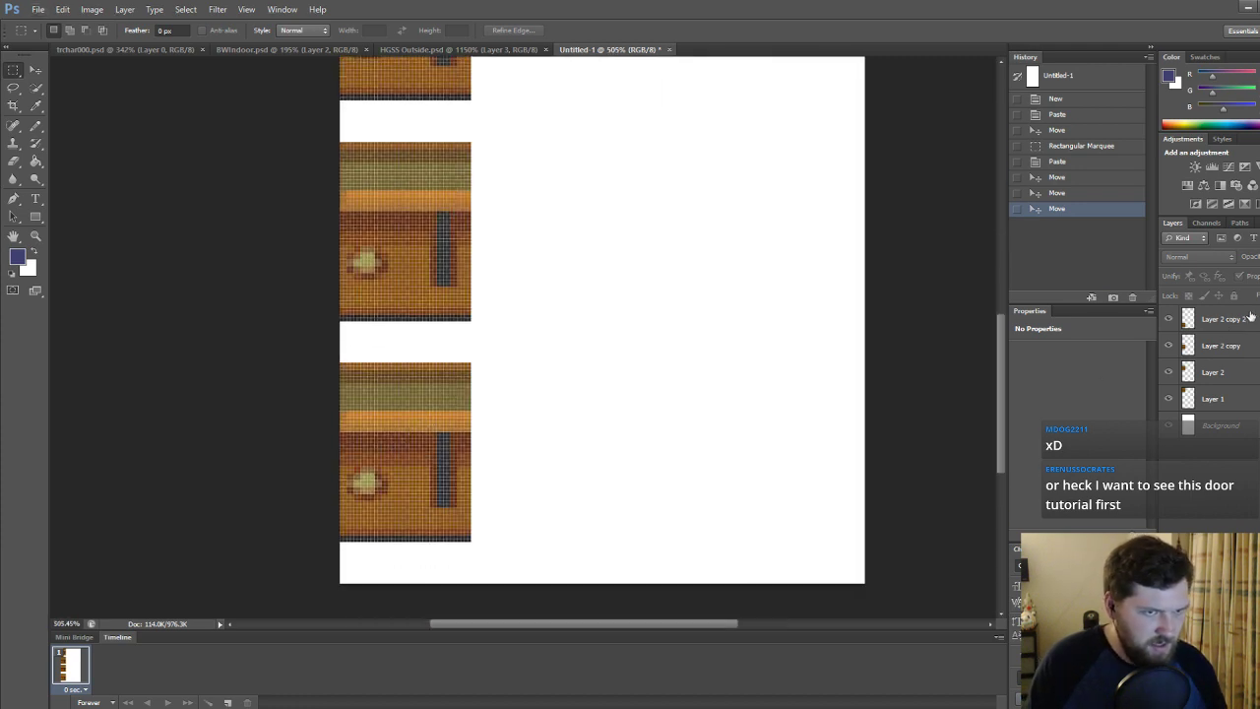
key(ctrl+v)
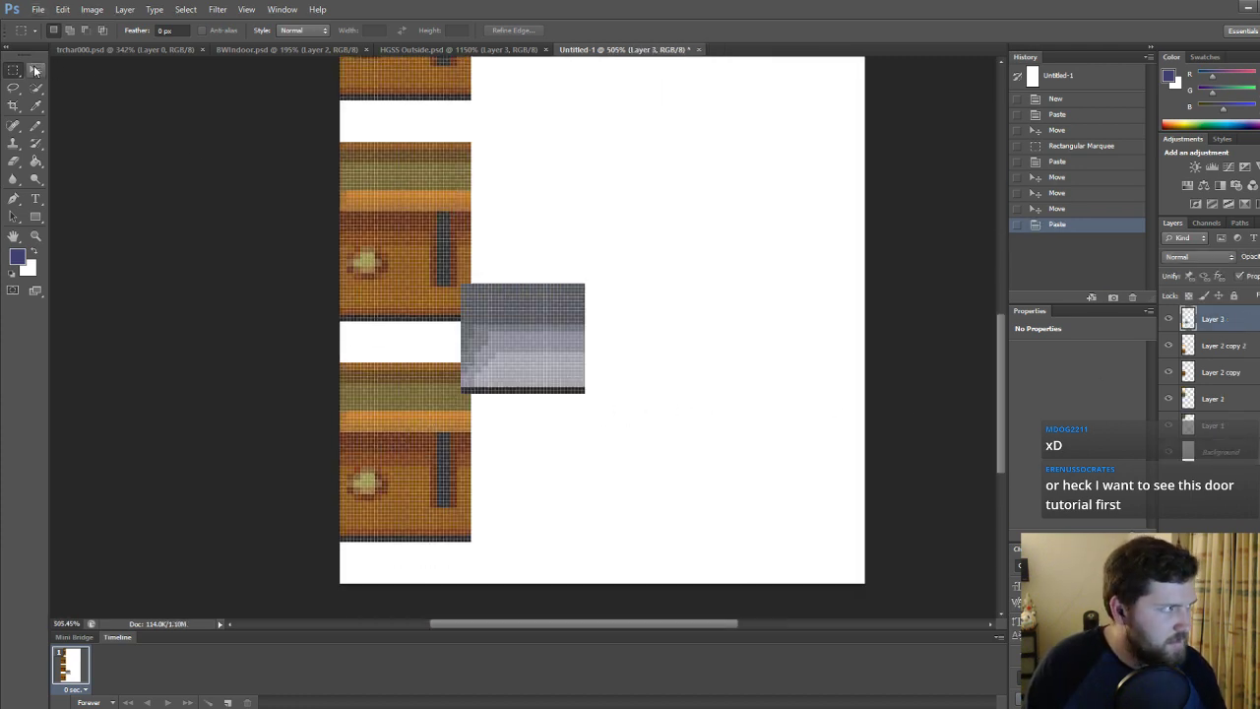
click(35, 70)
drag(555, 332, 430, 472)
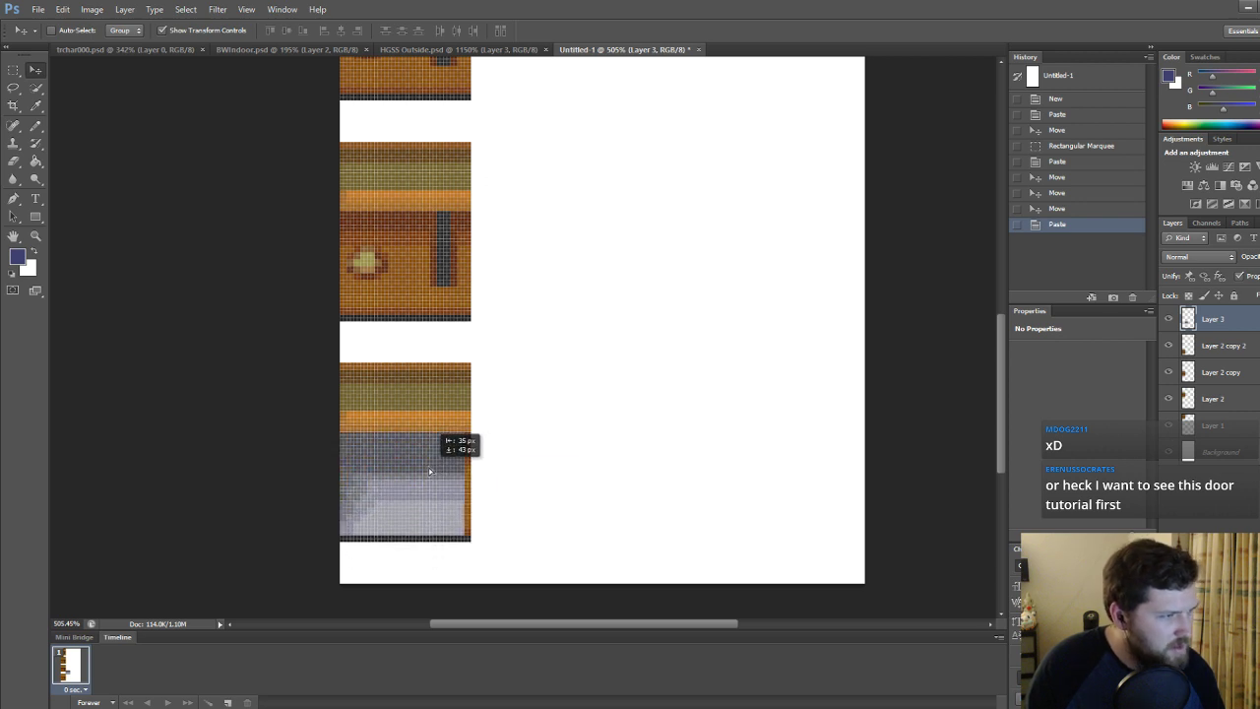
drag(429, 472, 442, 495)
alt+scroll(442, 494, up, 4)
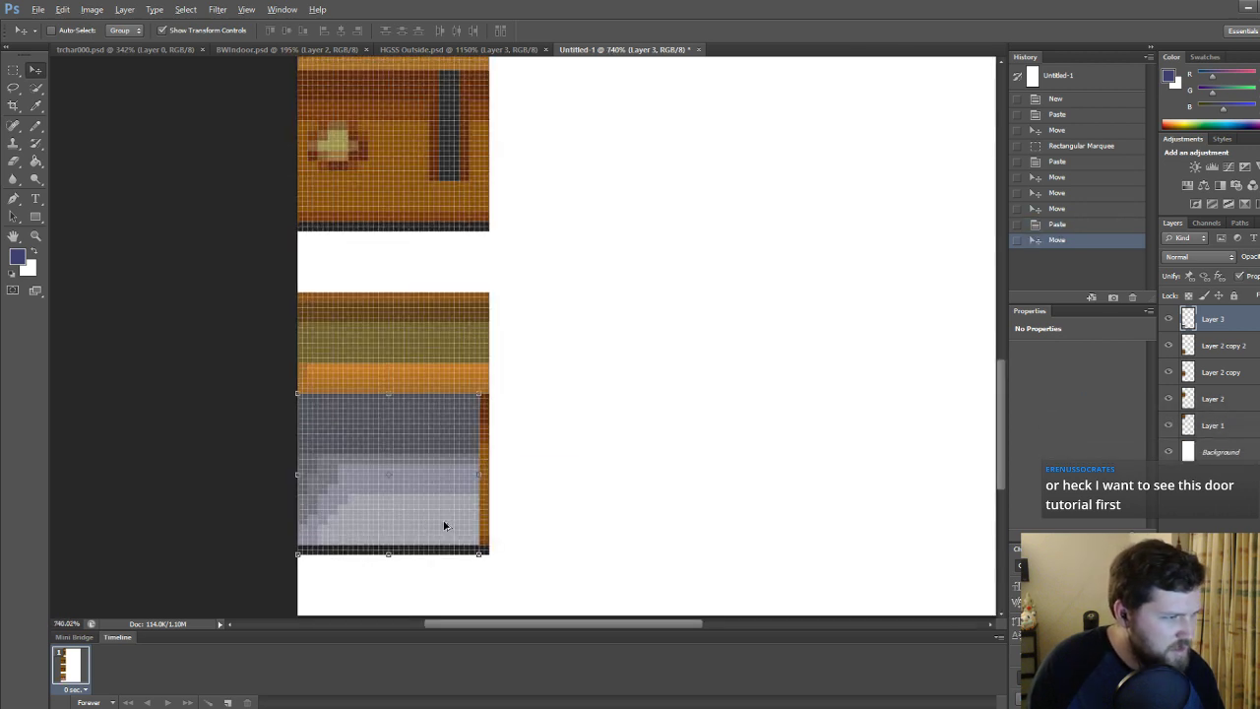
Stretch the grey doorway's right-hand strip to the lowest door's right edge with Free Transform, then deselect.
click(12, 71)
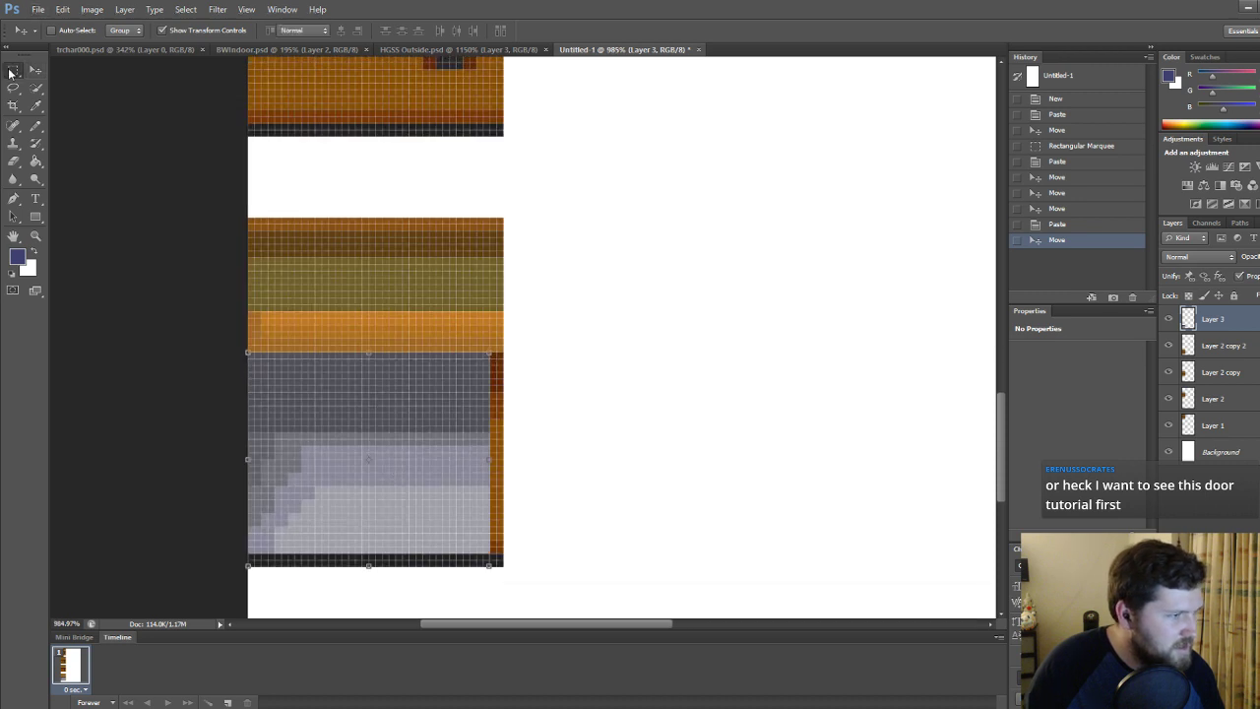
drag(489, 559, 450, 351)
click(35, 71)
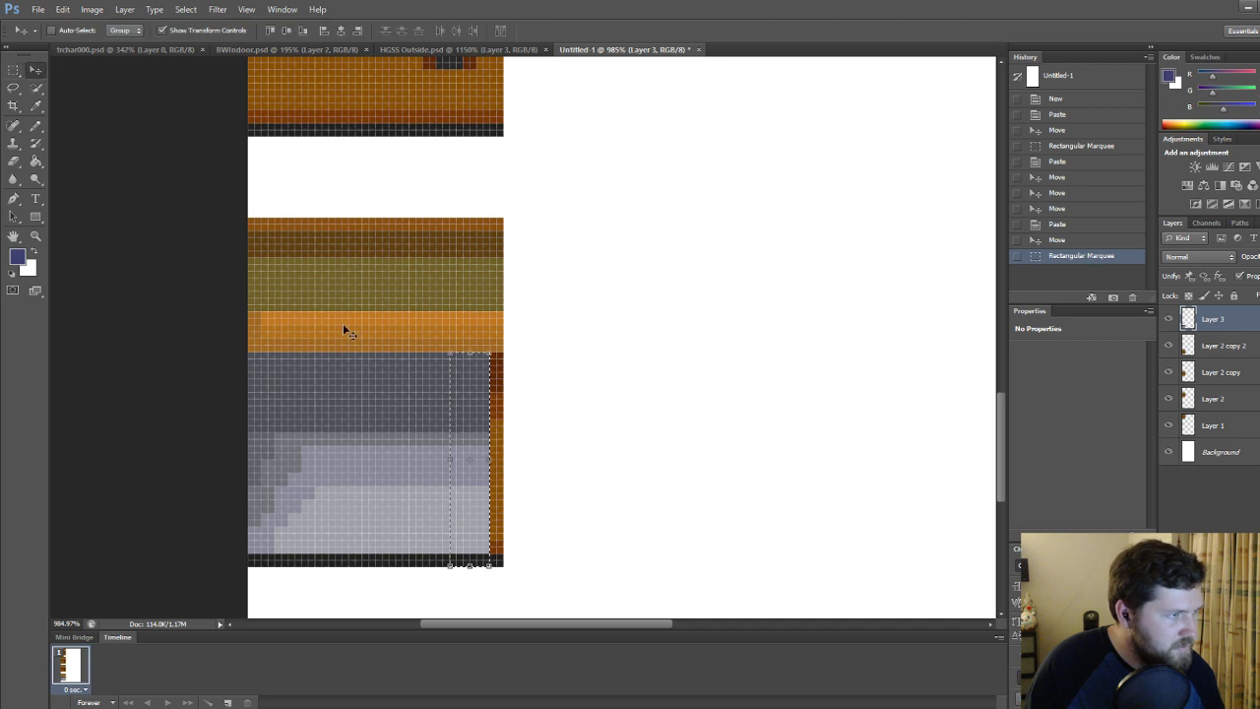
drag(489, 466, 493, 463)
drag(490, 459, 503, 459)
key(Return)
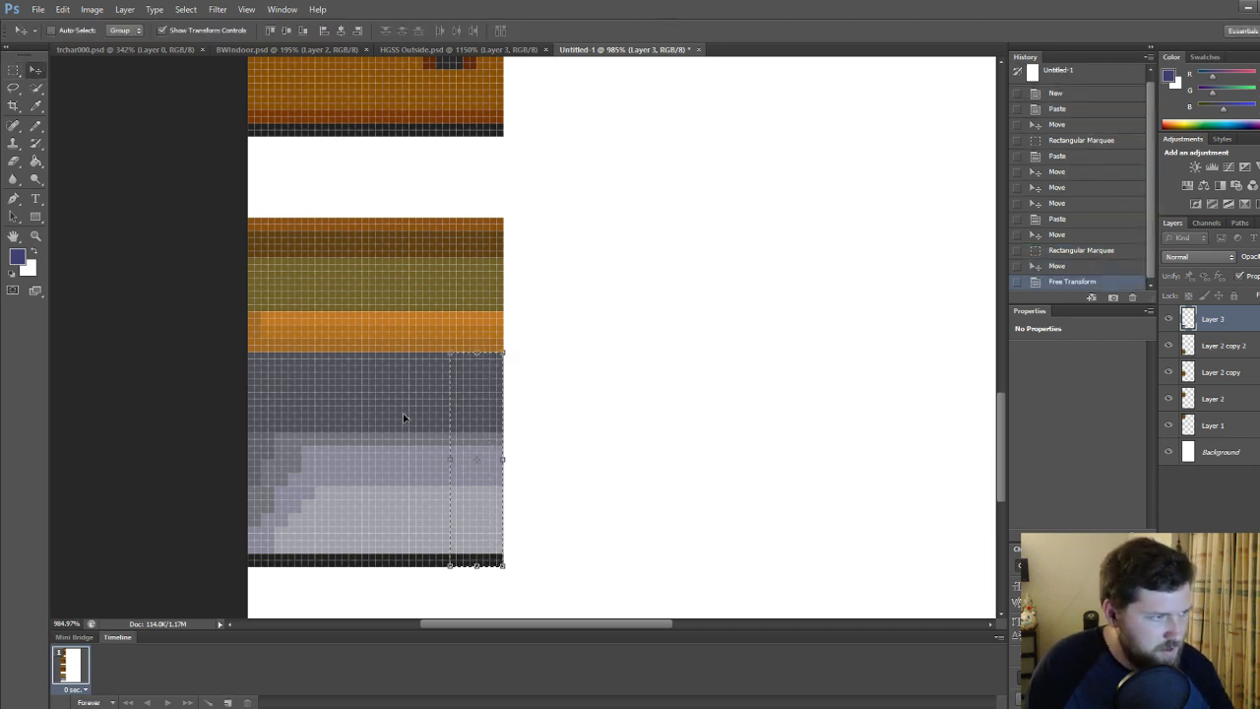
click(14, 70)
click(647, 539)
alt+scroll(647, 540, down, 5)
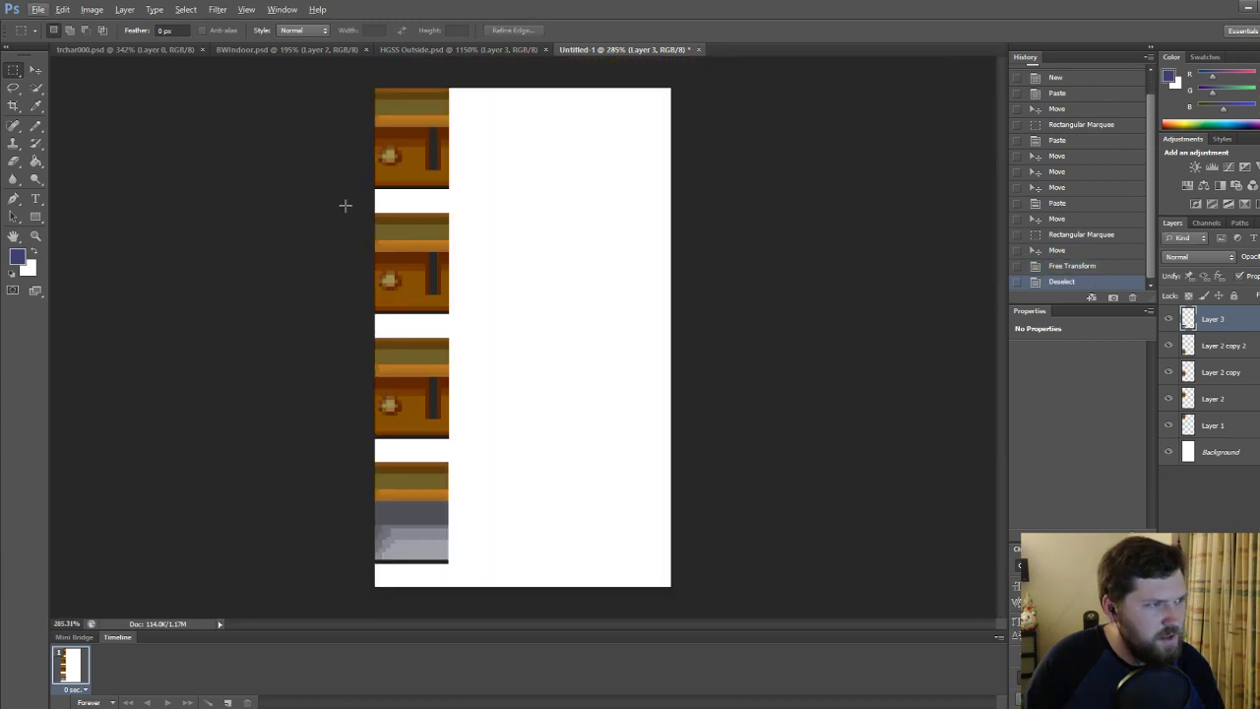
Copy the door panel below the orange ledge of the topmost door and paste it as a new layer.
click(1229, 426)
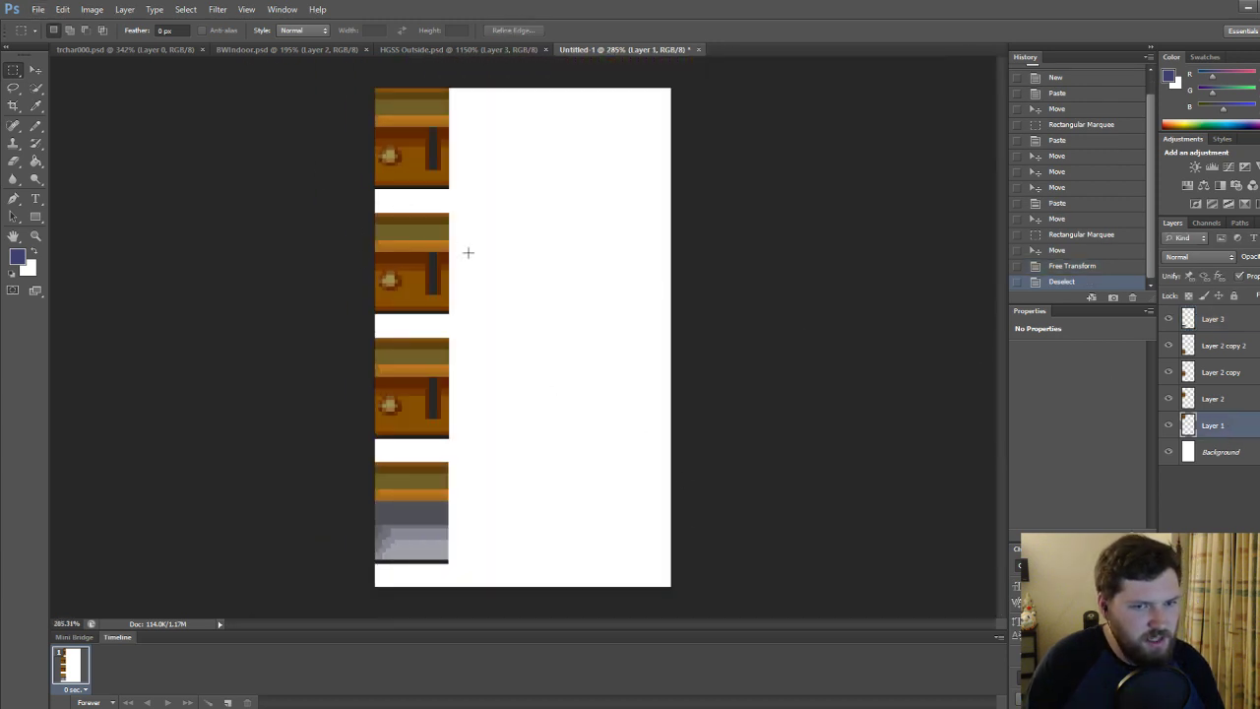
alt+scroll(468, 253, up, 1)
alt+scroll(540, 349, down, 2)
alt+scroll(417, 188, up, 3)
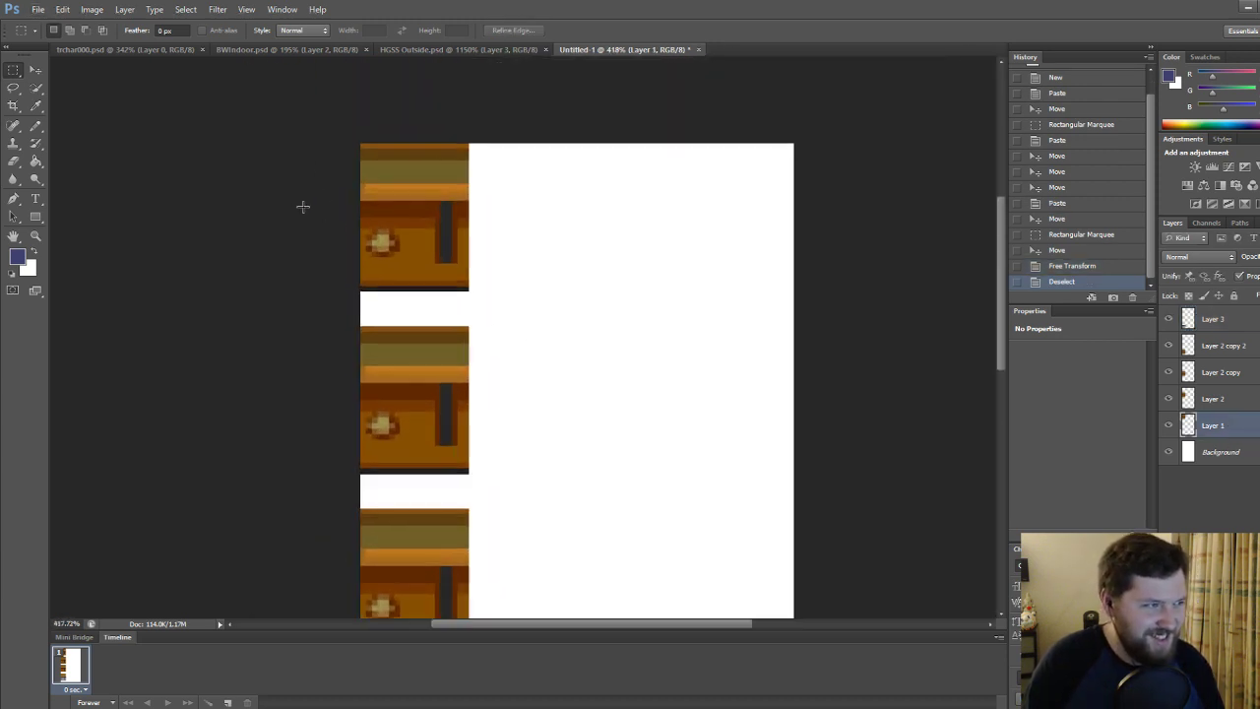
alt+scroll(307, 212, up, 2)
alt+scroll(591, 335, up, 1)
drag(595, 335, 394, 180)
key(ctrl+c)
key(ctrl+v)
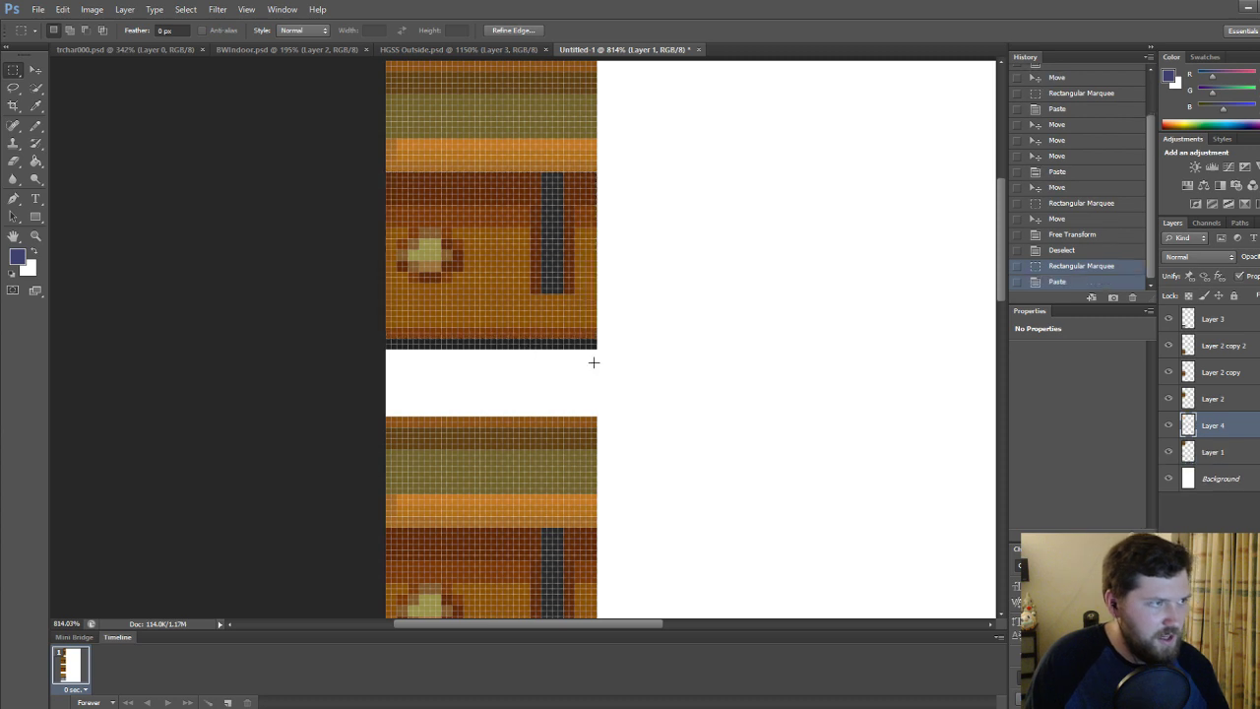
Place the pasted panel directly to the right of the second door, flush with its edge, and bring its layer to the top.
key(v)
alt+scroll(512, 409, down, 3)
drag(523, 347, 701, 512)
scroll(681, 498, down, 5)
drag(665, 308, 616, 318)
key(Left)
key(Left)
key(Left)
key(Left)
key(Left)
key(Left)
key(Left)
key(Left)
key(Left)
key(Left)
key(Left)
key(Left)
key(Left)
key(Left)
key(Left)
key(Left)
key(Left)
key(Left)
drag(1221, 425, 1236, 317)
Duplicate the loose panel down beside the third door, align it with that door's panel, and hide the Background layer.
drag(510, 321, 572, 477)
scroll(585, 298, down, 1)
key(Up)
key(Up)
alt+scroll(583, 323, down, 1)
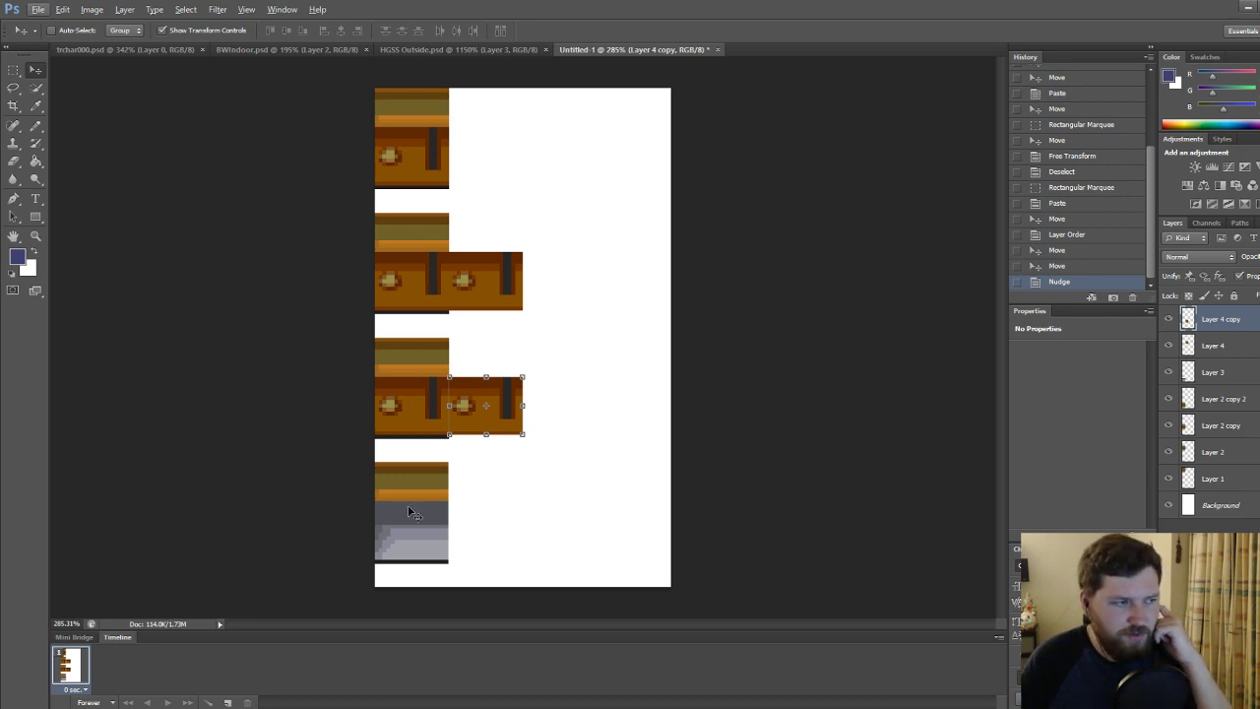
click(1170, 505)
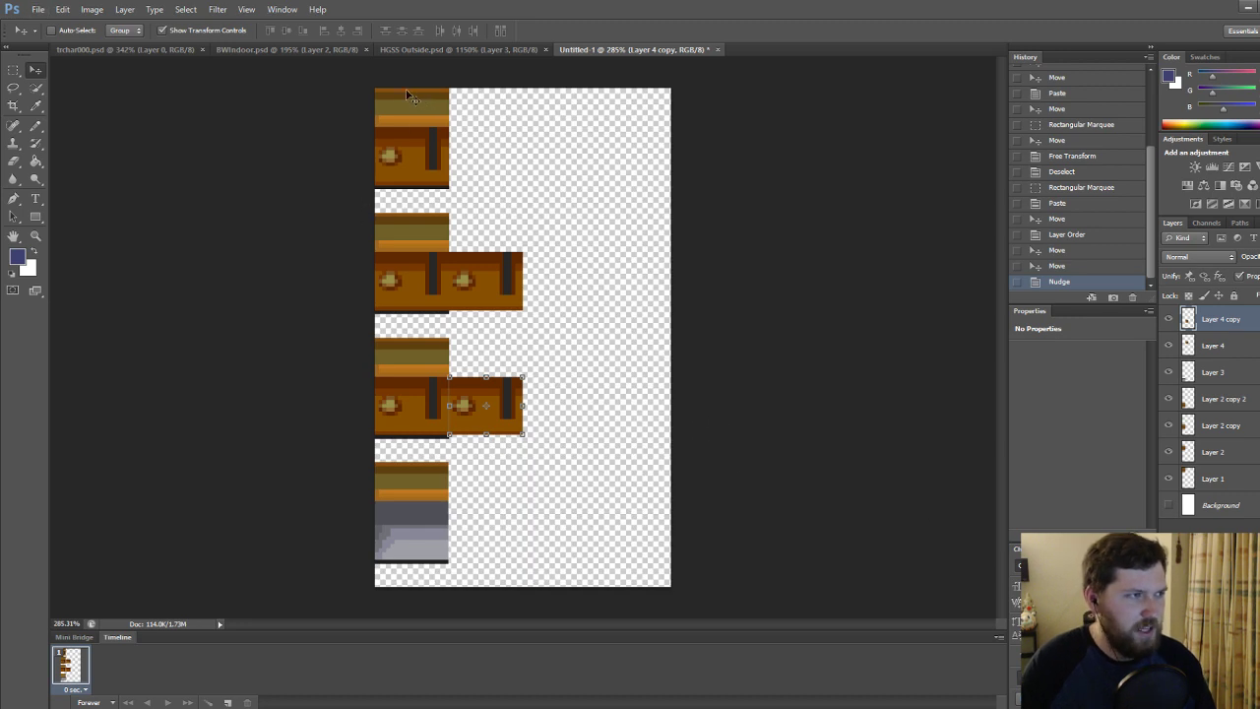
Measure the four door frames and the gaps between them with rectangular selections, deselecting after each one.
click(12, 70)
drag(375, 88, 452, 206)
alt+scroll(472, 191, up, 2)
key(ctrl+d)
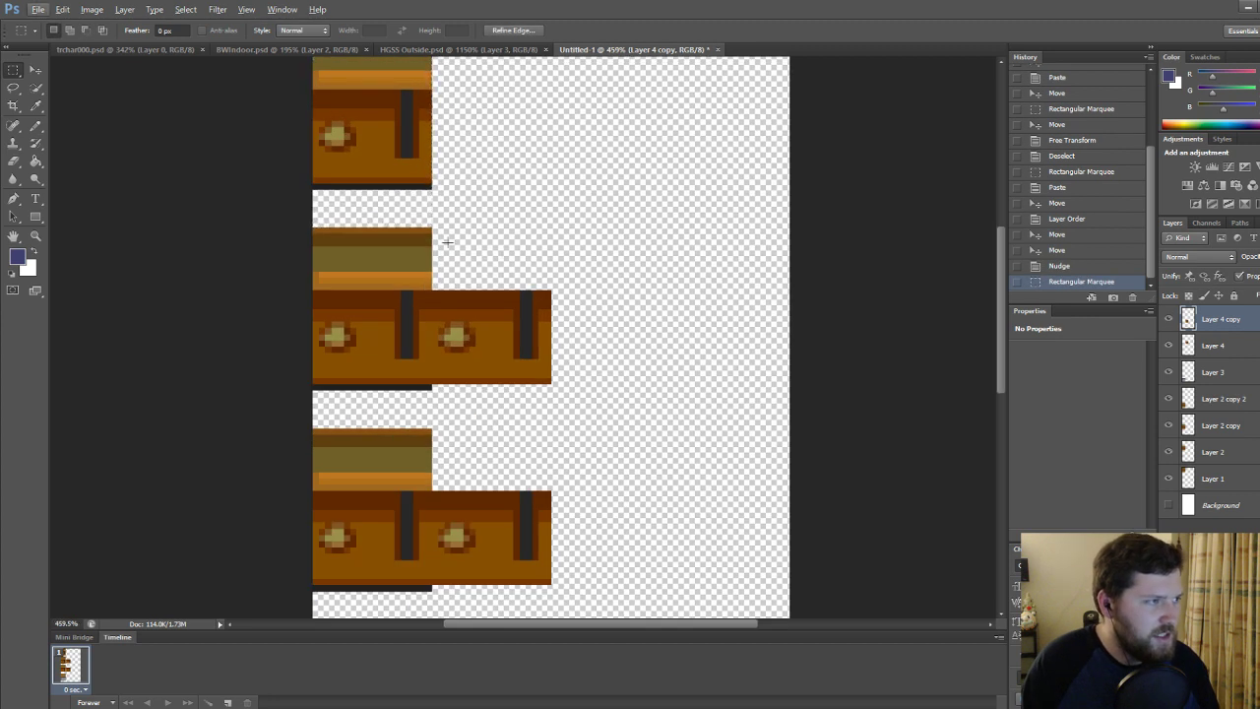
drag(312, 232, 430, 425)
scroll(503, 395, down, 5)
key(ctrl+d)
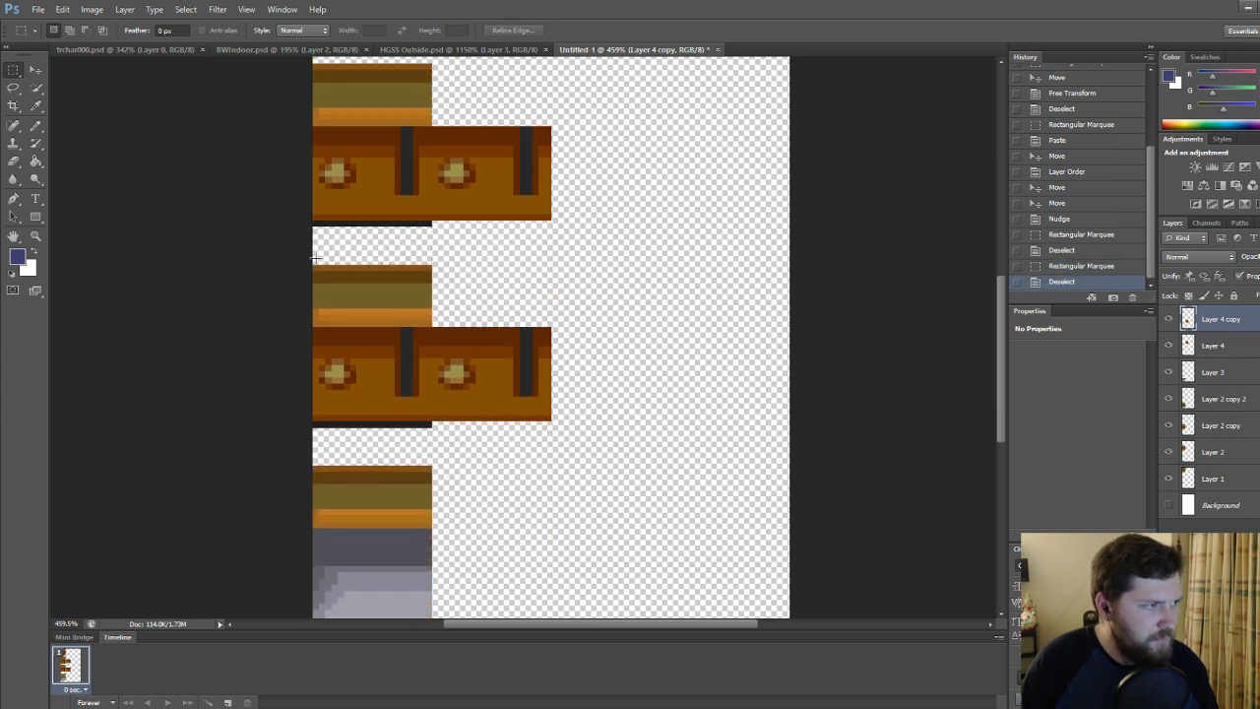
drag(309, 265, 428, 460)
scroll(521, 531, down, 4)
key(ctrl+d)
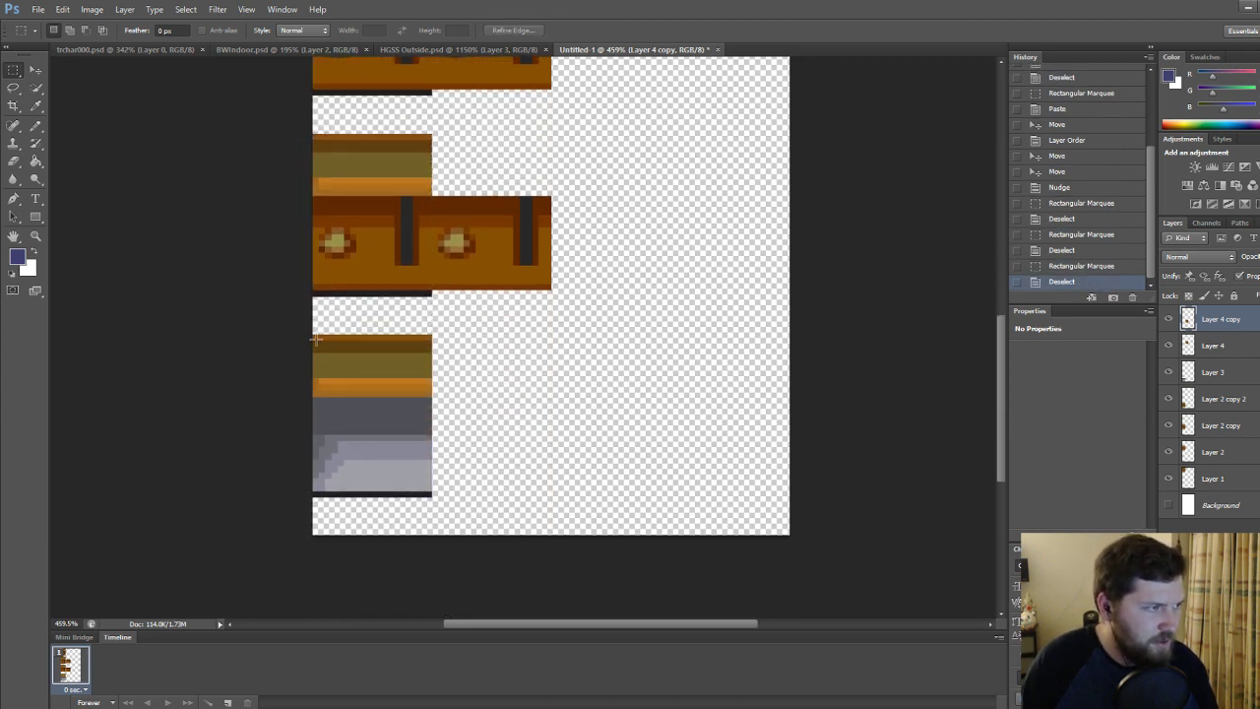
drag(309, 336, 433, 498)
key(ctrl+d)
Switch to RPG Maker XP, check the small house's door event on the Test Town map, and return to the door document.
key(alt+Tab)
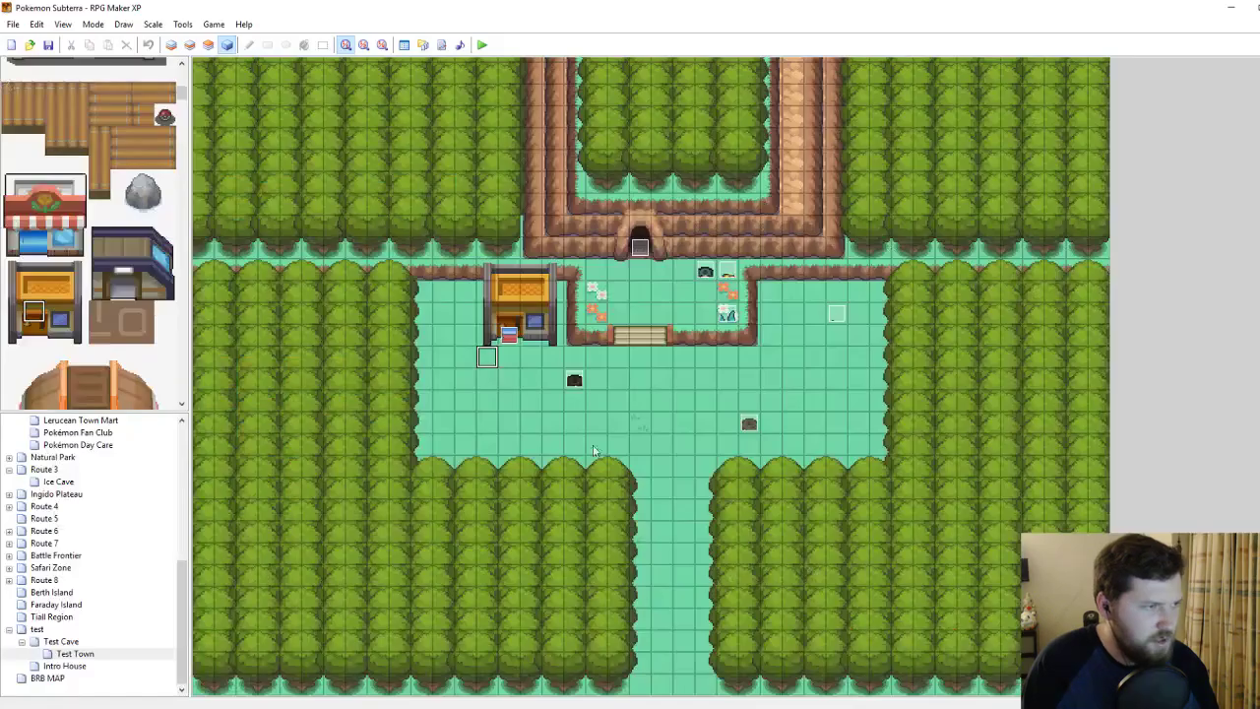
click(509, 336)
click(602, 361)
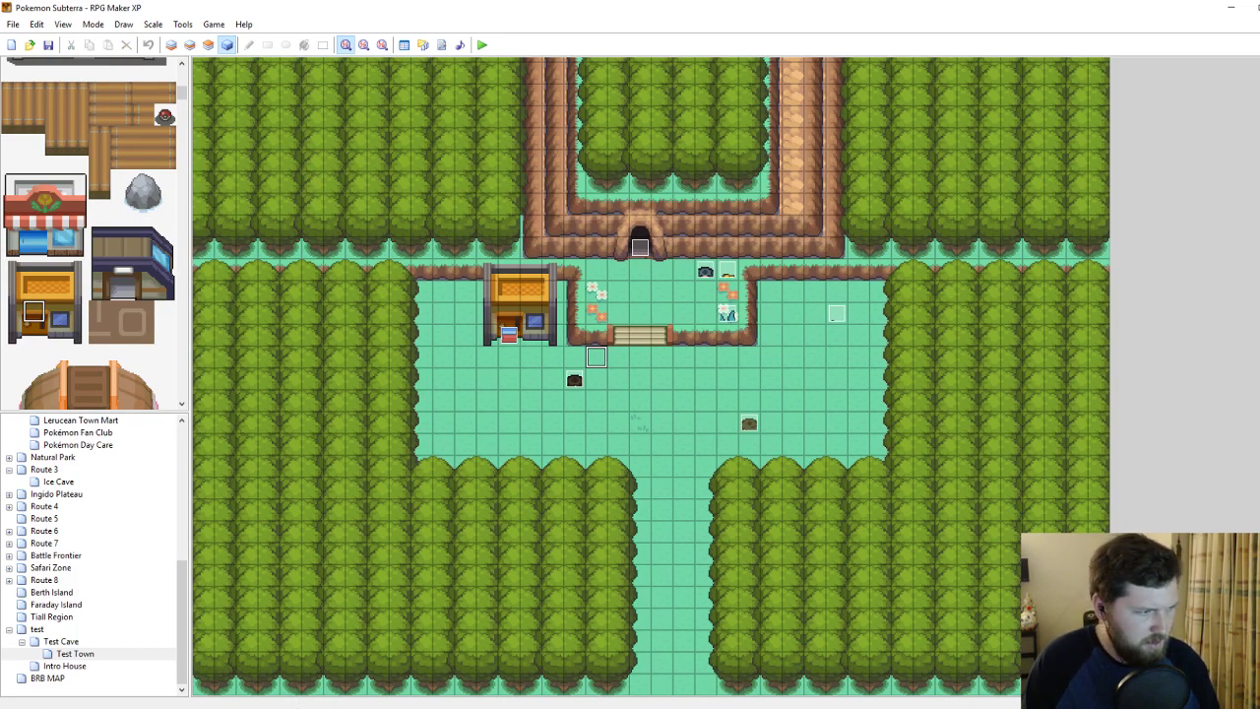
key(alt+Tab)
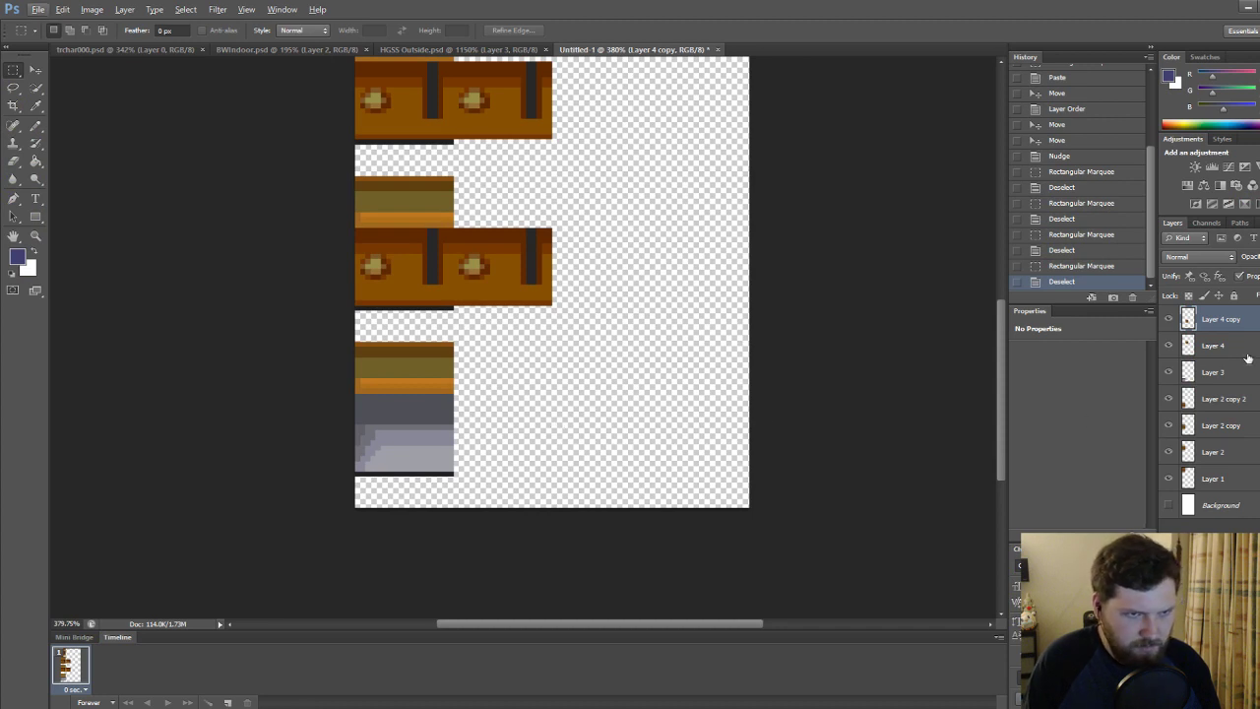
Duplicate the grey doorway interior from the lowest door onto the third and second doors, aligned below their orange ledges.
click(1218, 372)
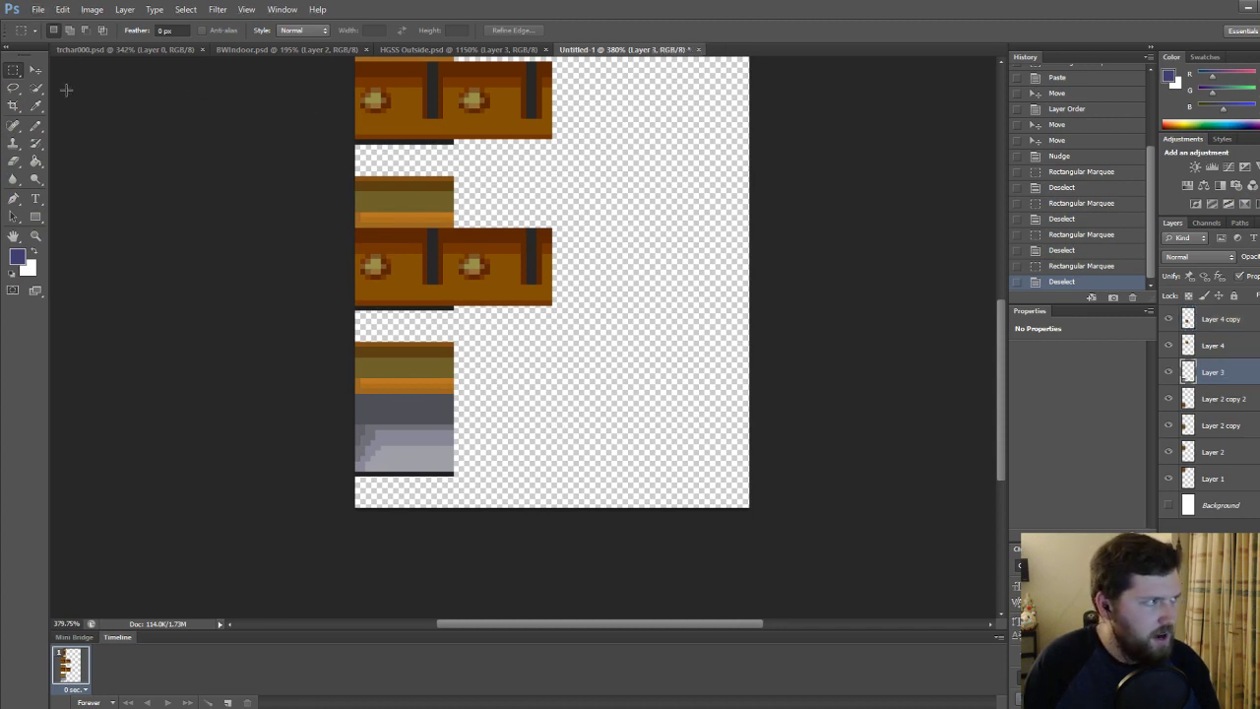
click(36, 70)
drag(443, 426, 431, 261)
scroll(498, 323, up, 5)
alt+drag(432, 324, 434, 167)
key(Up)
key(Up)
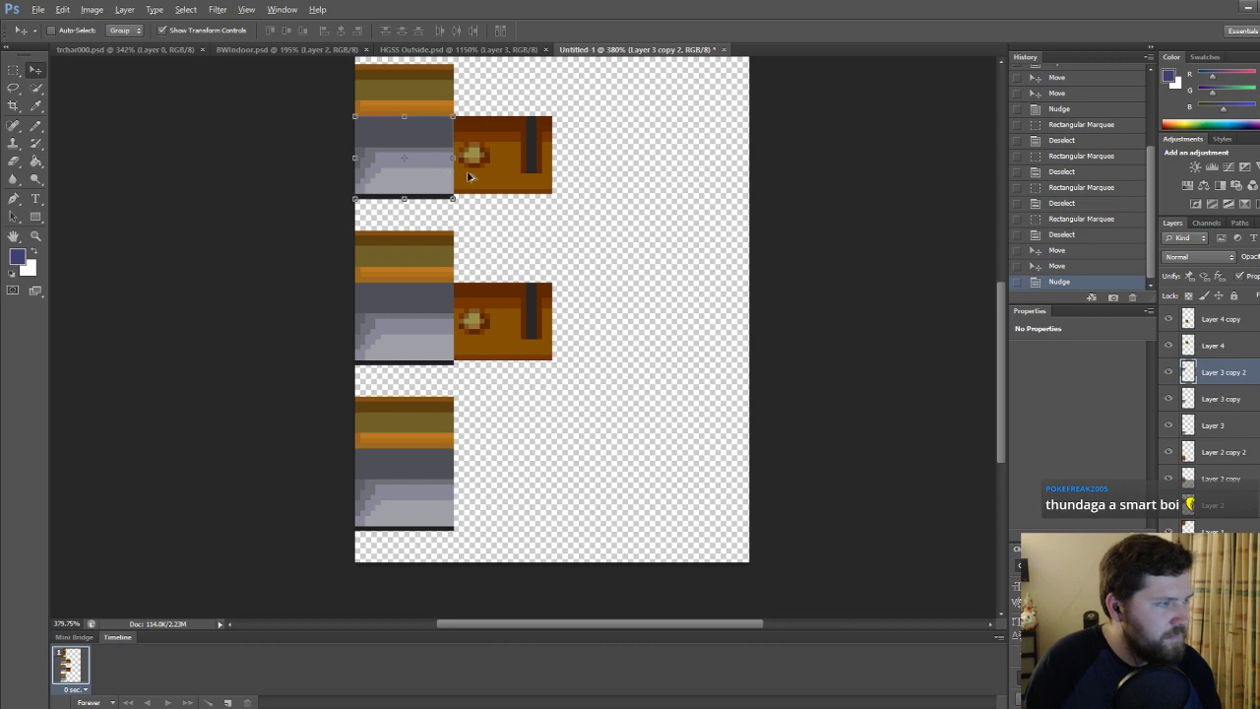
Select the loose panel beside the second door and save the document as a Photoshop file named Door workspace.
alt+scroll(447, 169, down, 7)
click(1212, 532)
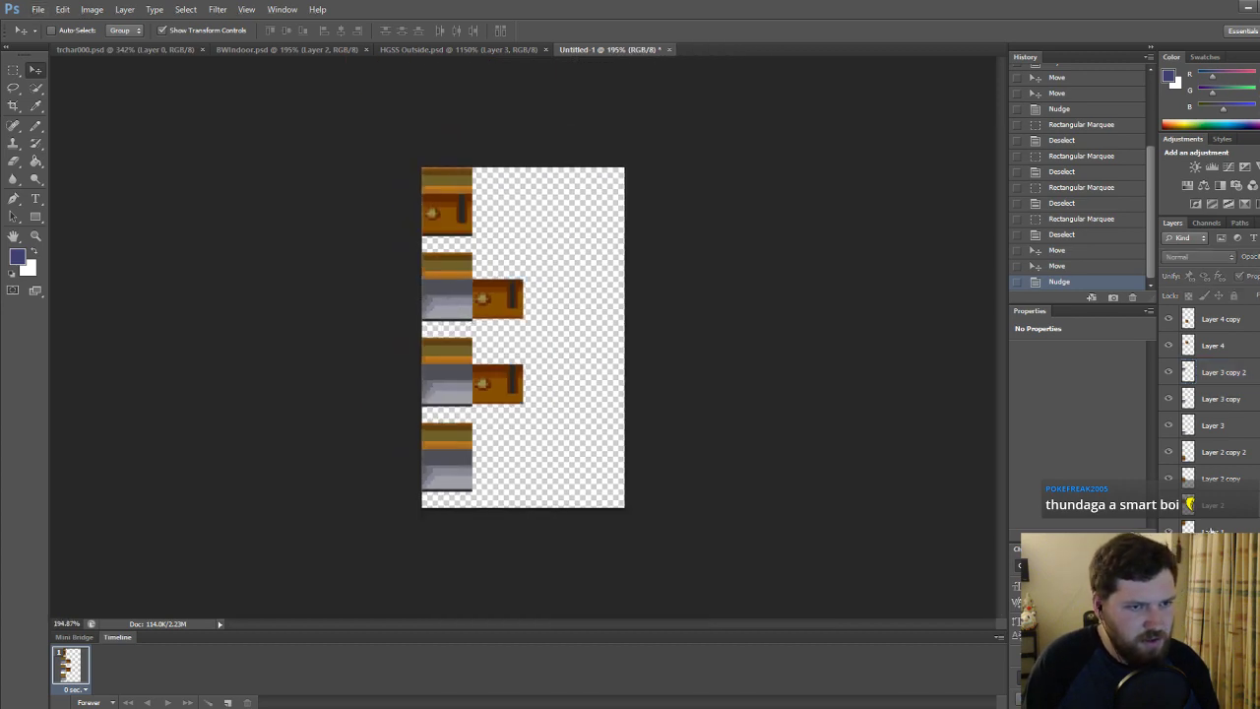
click(1203, 324)
alt+scroll(502, 315, up, 7)
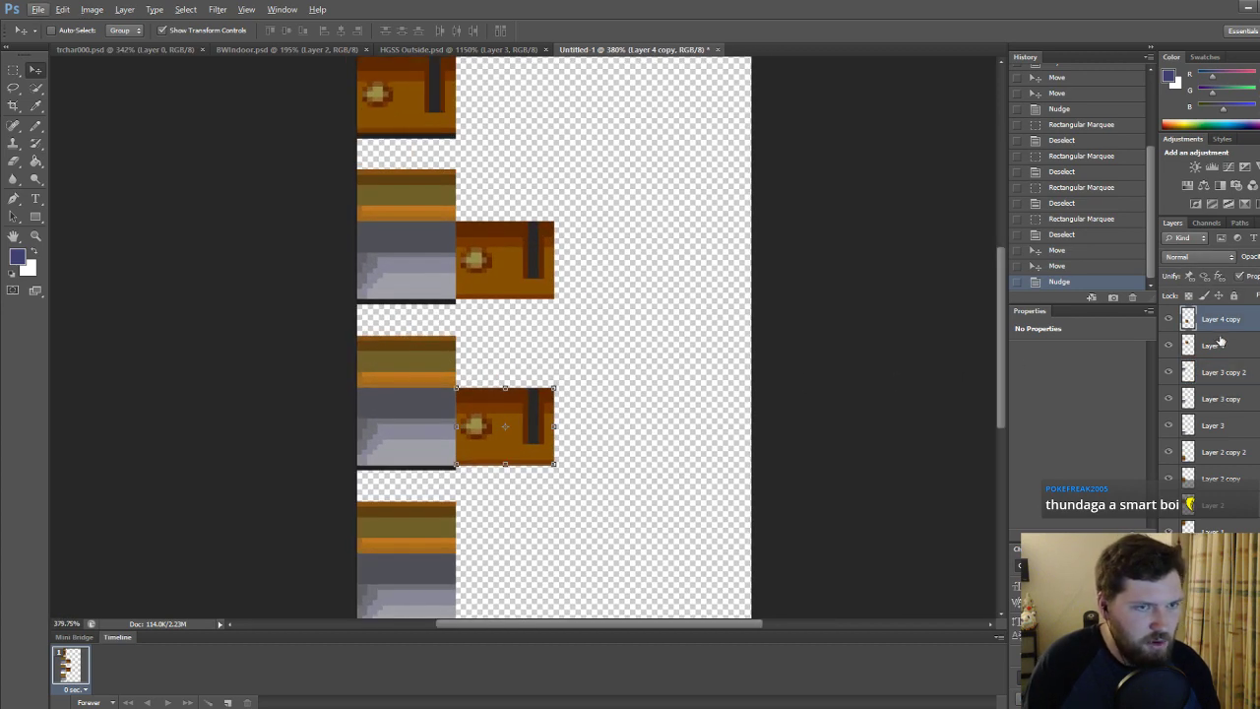
click(1220, 344)
key(ctrl+s)
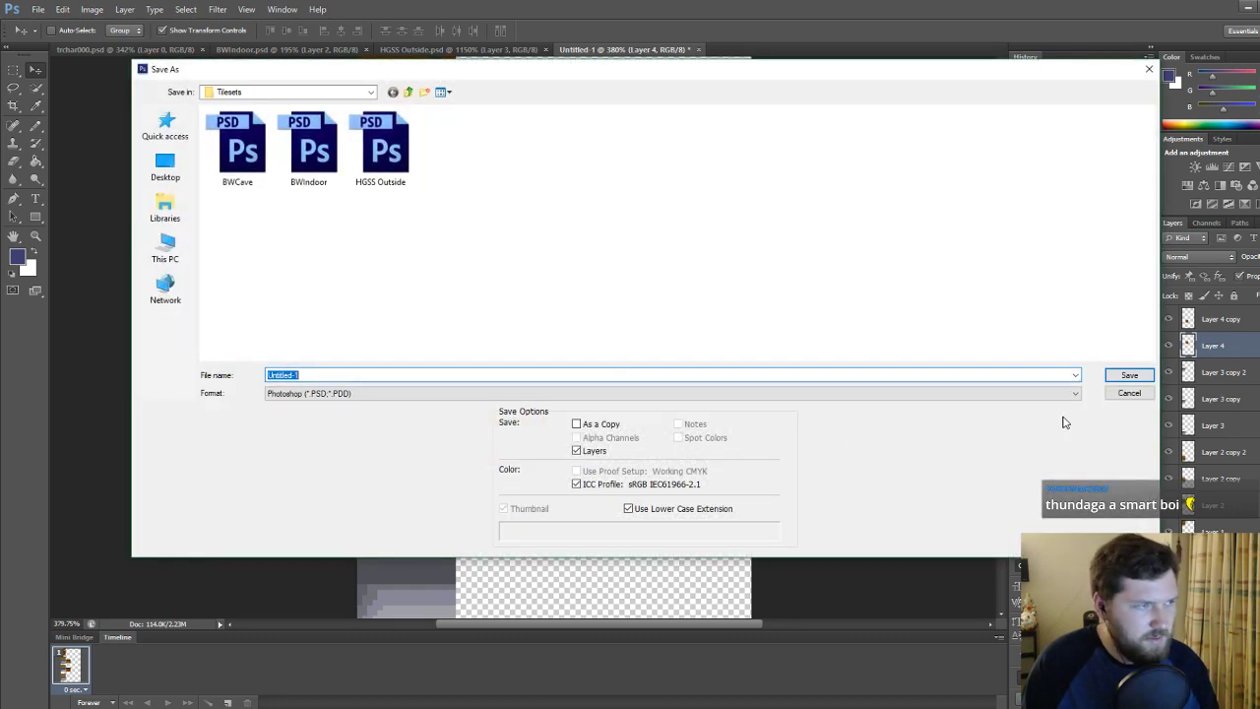
text(Door workspace)
key(Return)
key(Return)
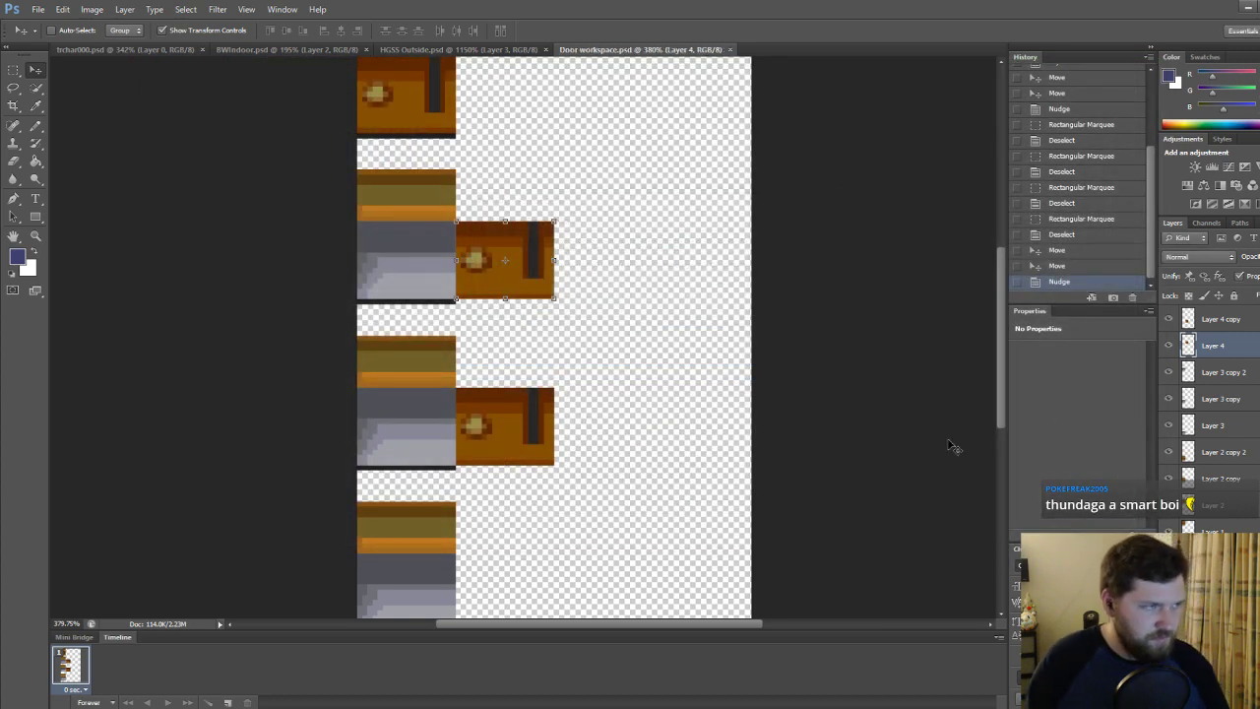
Slide the loose panel sideways until it covers the right half of the second door's grey doorway.
alt+scroll(389, 355, down, 4)
drag(503, 289, 436, 288)
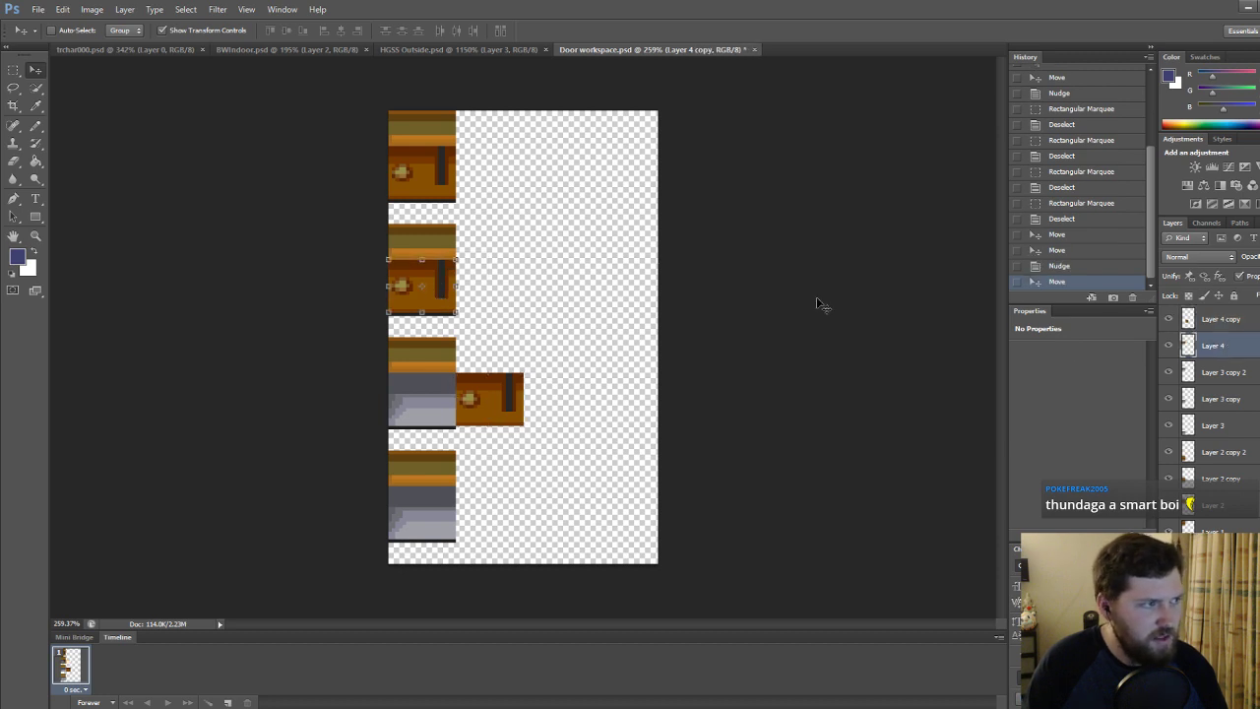
drag(445, 277, 478, 276)
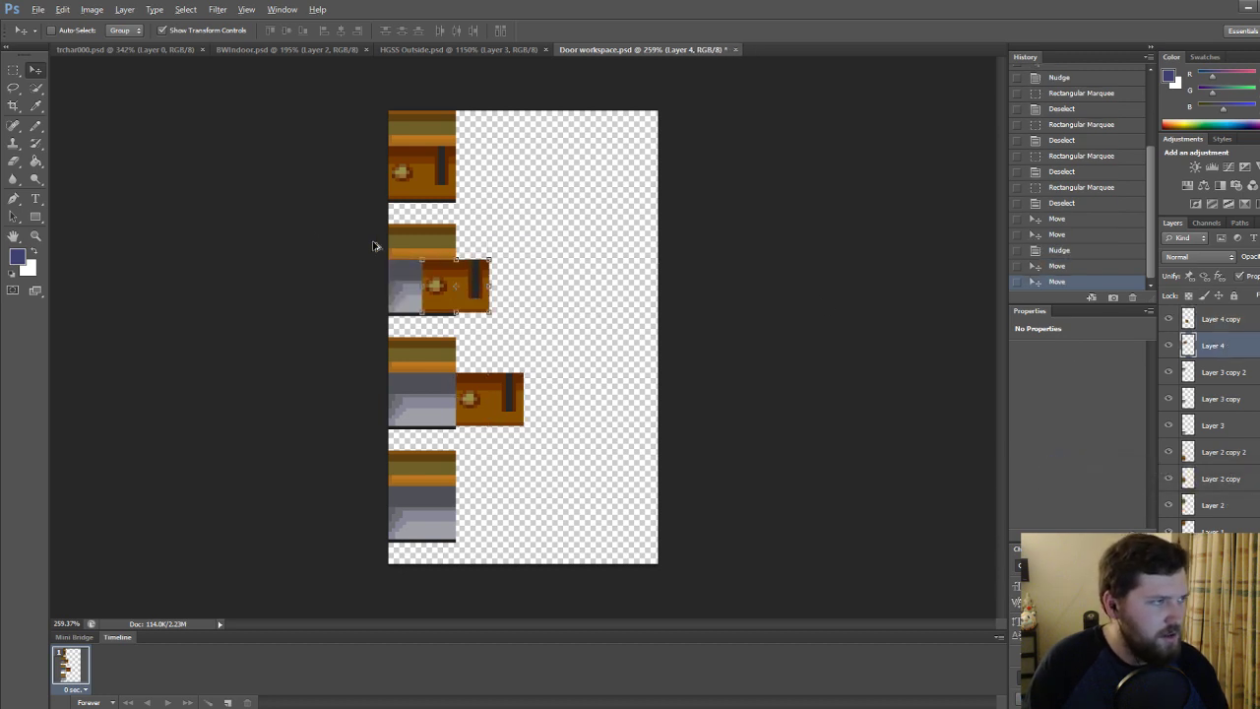
Skew the second door's panel vertically by about 30°, raising its left side so that it slants down to the right.
key(ctrl+plus)
key(ctrl+plus)
mouse_move(91, 9)
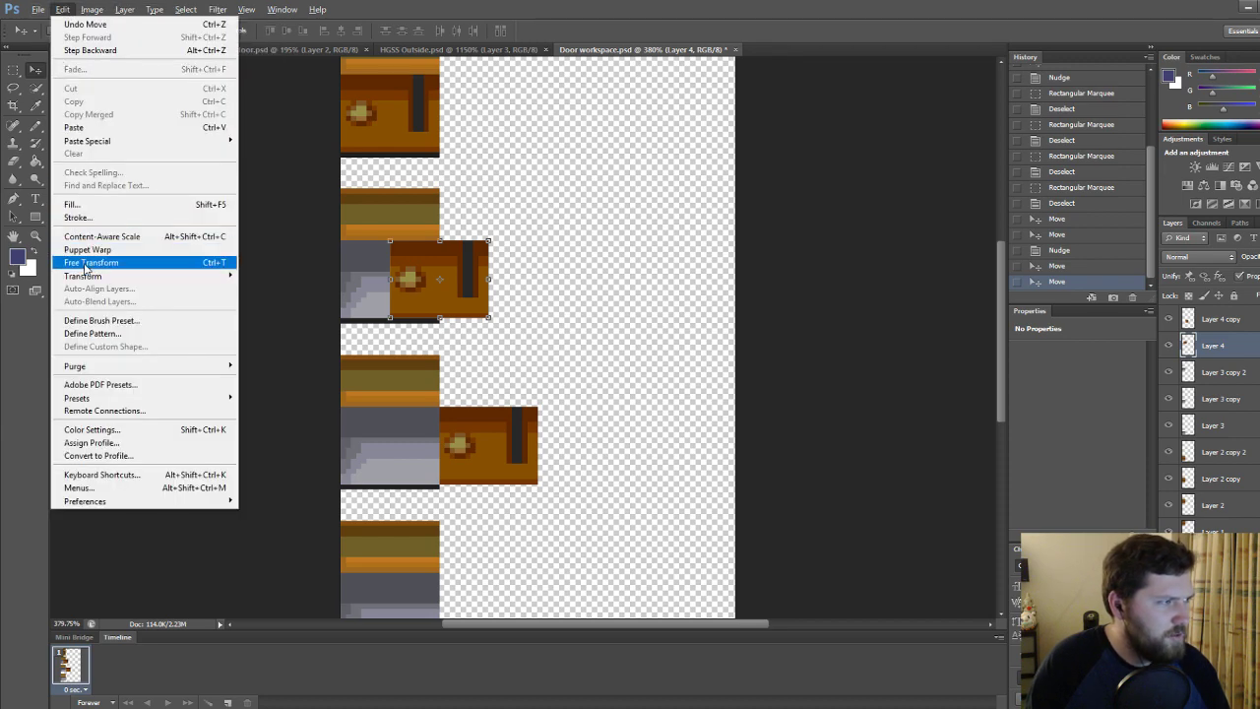
mouse_move(152, 278)
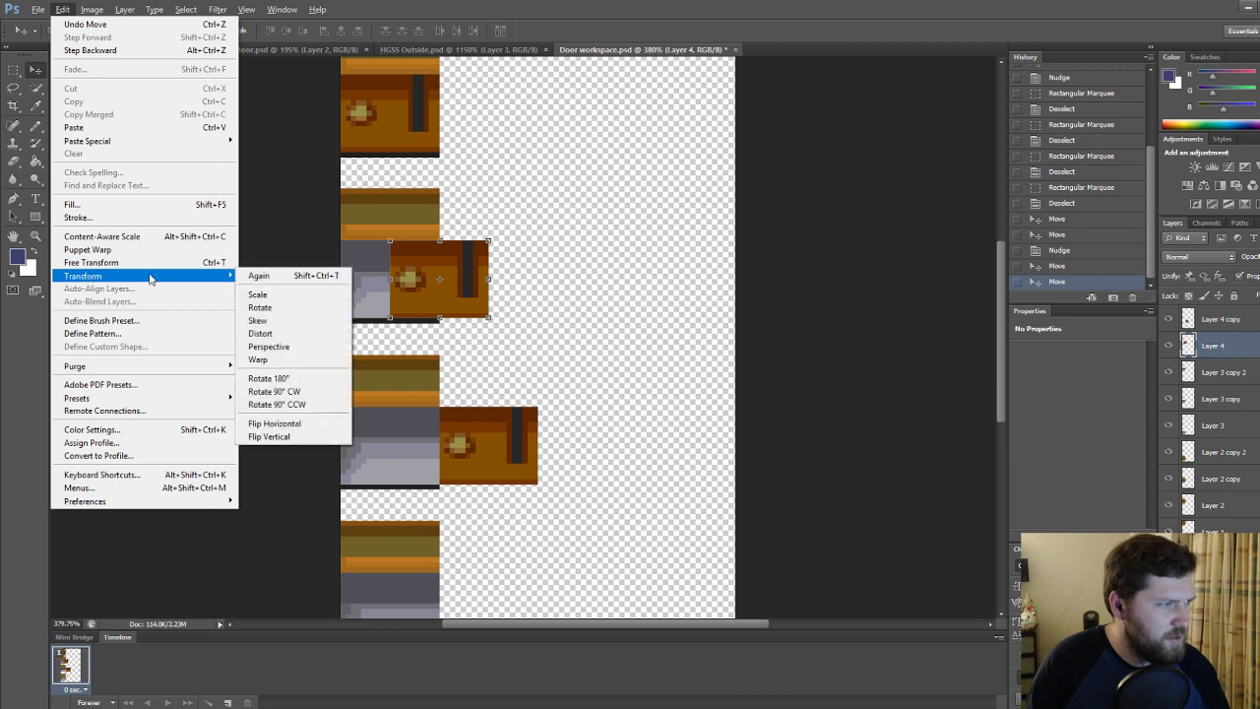
click(258, 320)
drag(390, 240, 390, 184)
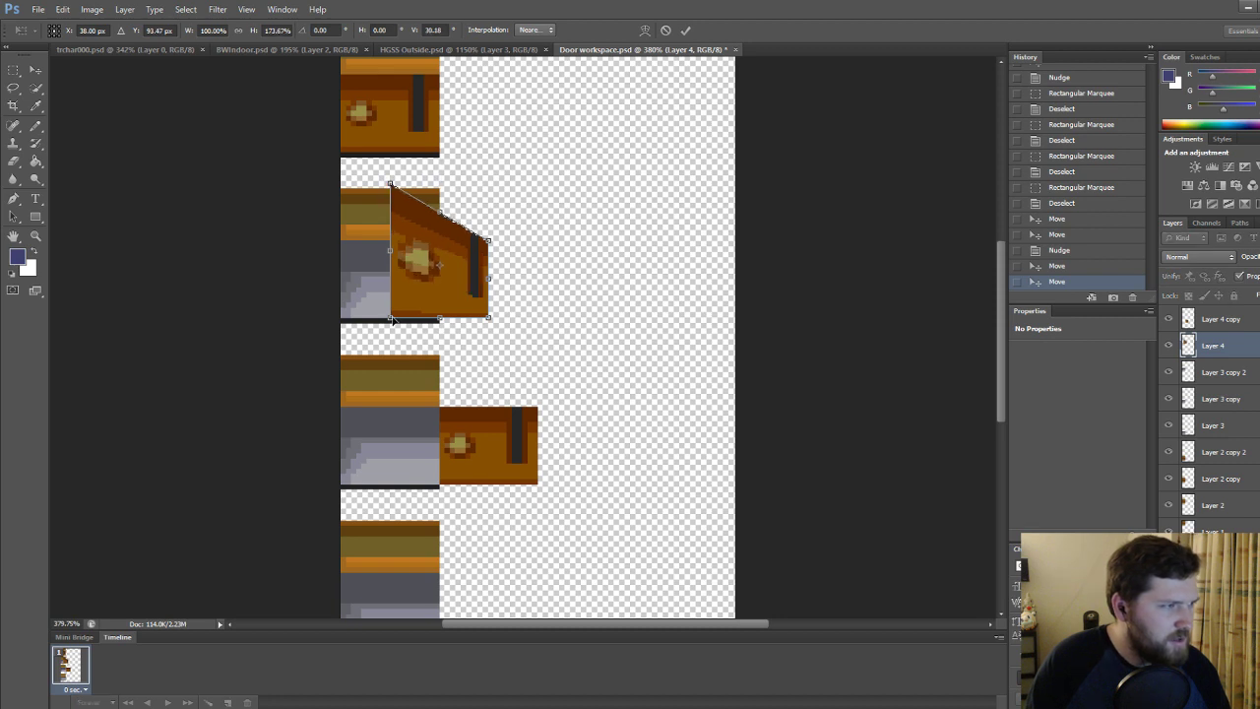
drag(389, 320, 391, 238)
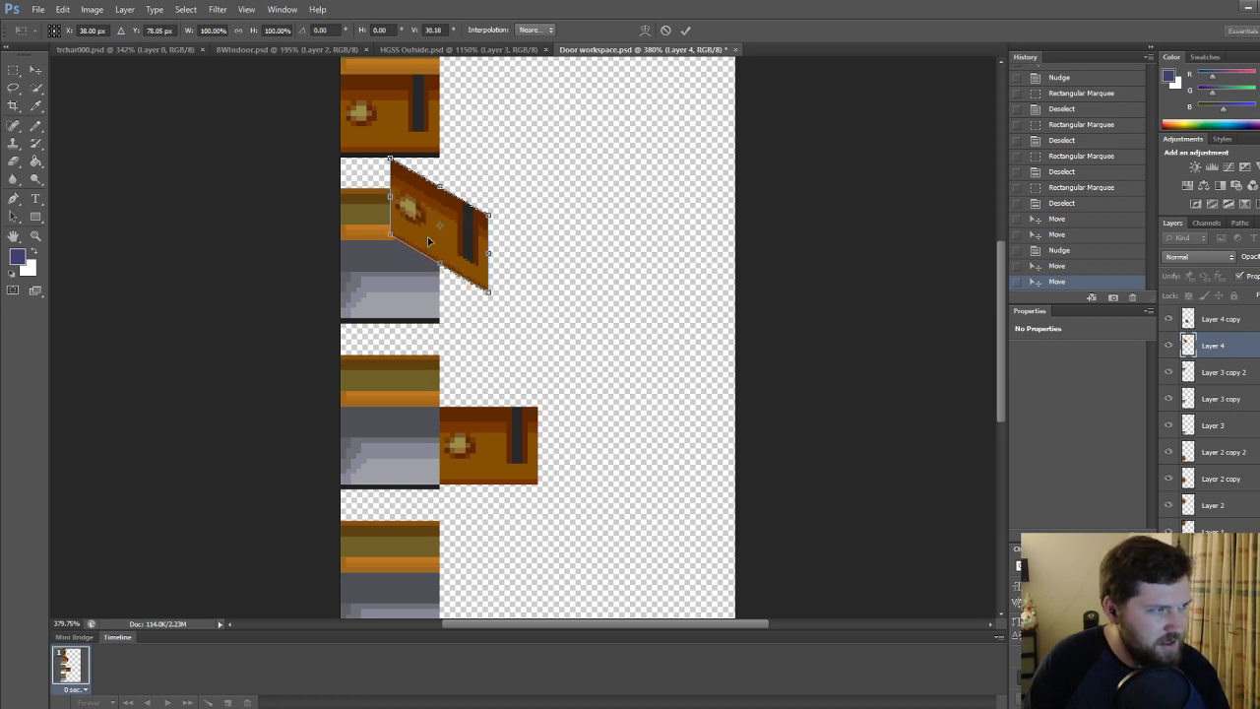
key(Return)
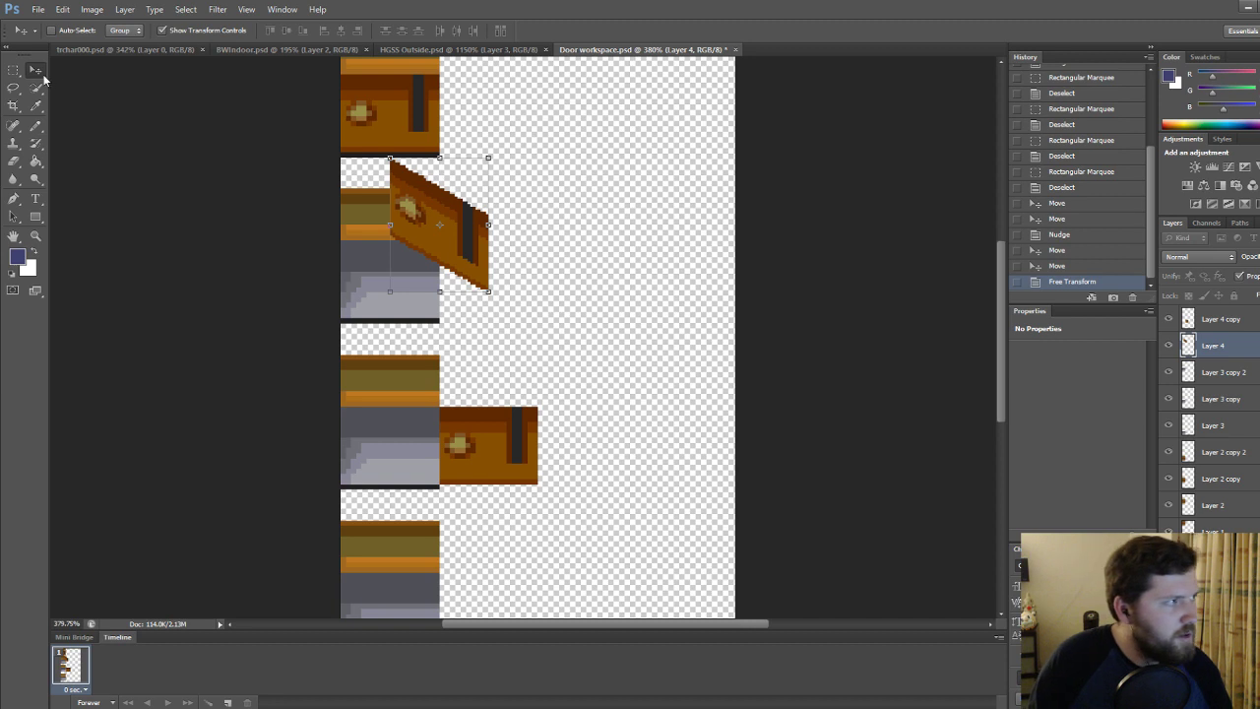
Move the skewed panel over the second doorway, flush with both sides, and nudge its lower corner onto the dark threshold.
drag(454, 225, 419, 254)
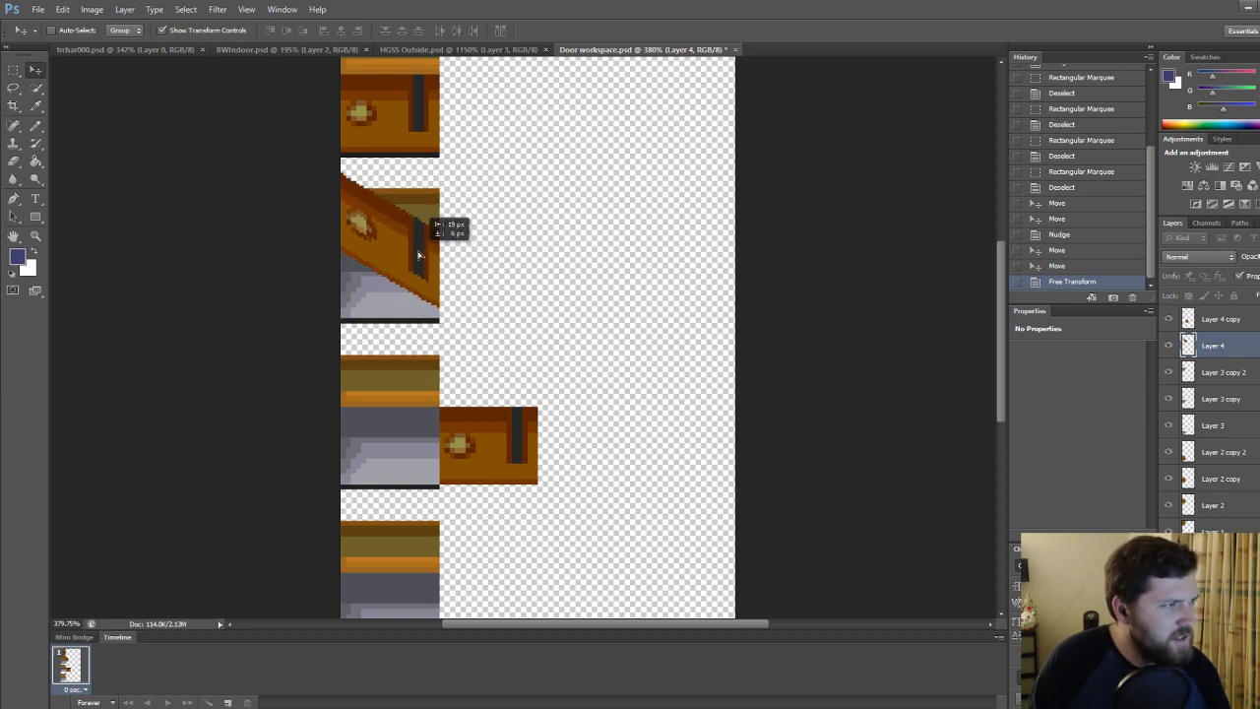
drag(418, 255, 417, 256)
alt+scroll(419, 261, up, 6)
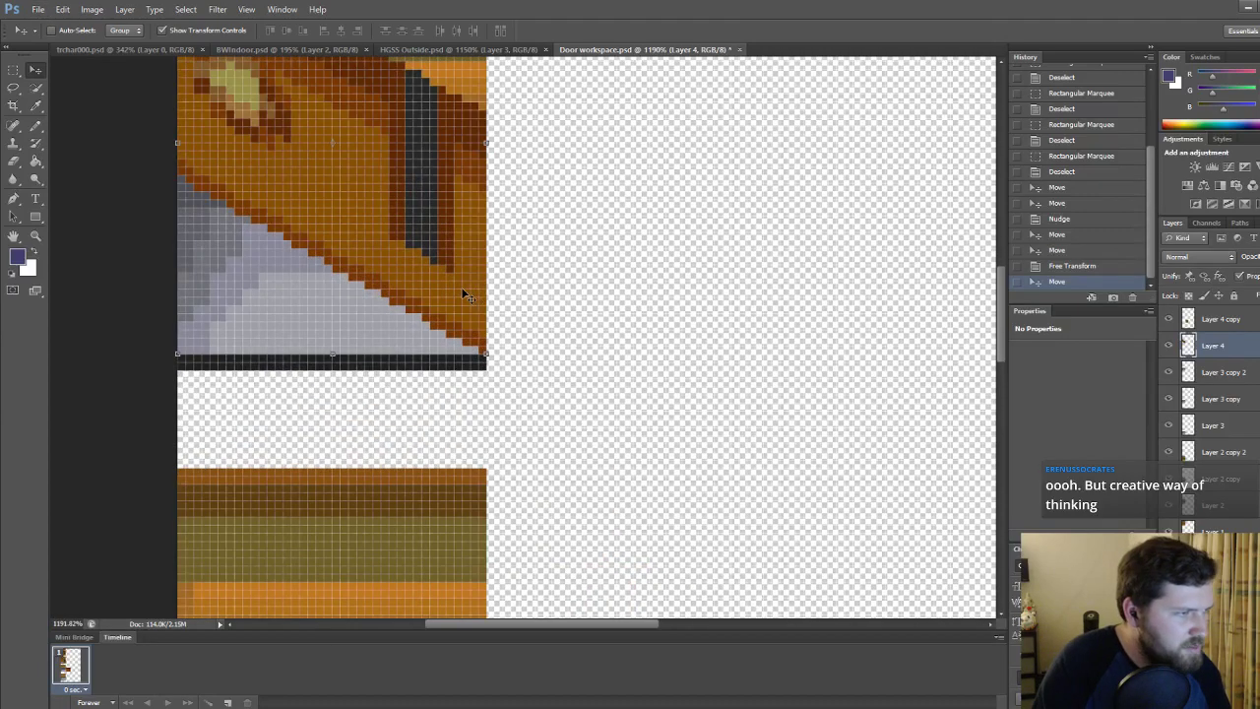
key(Down)
Clear the skewed panel's lower corner where it overlaps the second door's dark threshold, and deselect.
click(13, 70)
drag(549, 443, 349, 355)
key(Delete)
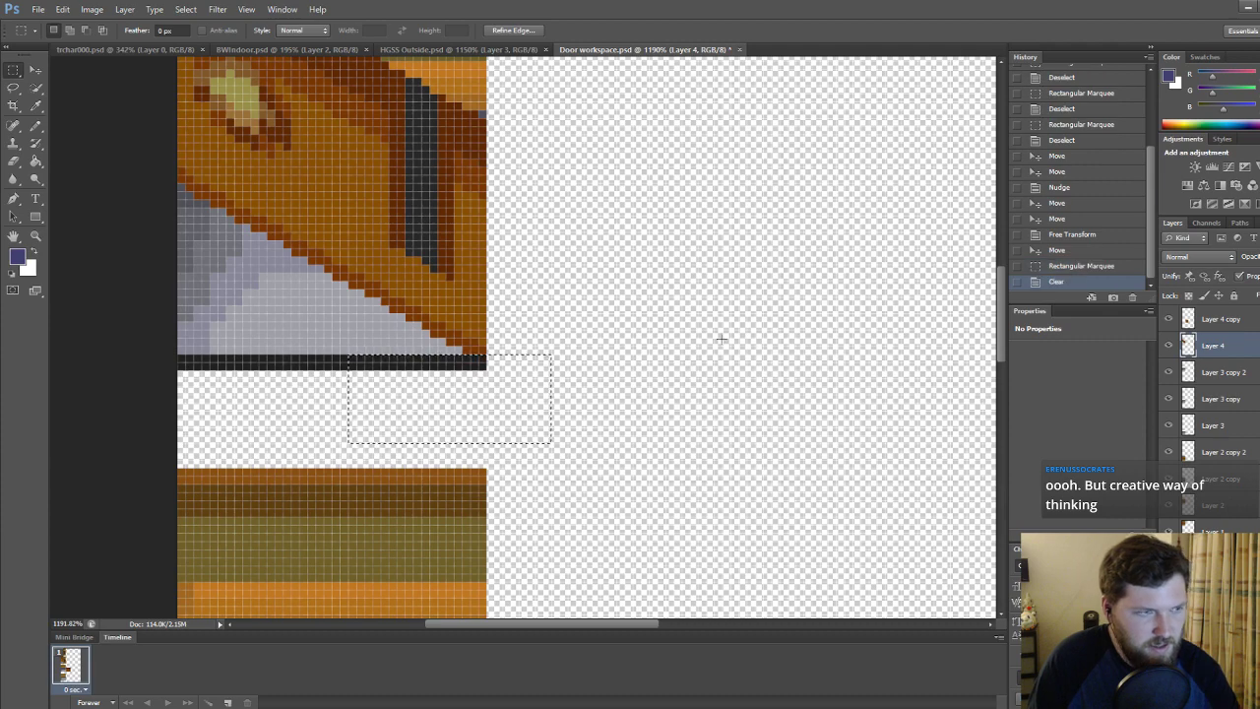
key(ctrl+d)
Clear the upper part of the skewed panel that covers the second door's ledge, and deselect.
alt+scroll(729, 332, down, 5)
alt+scroll(551, 162, up, 4)
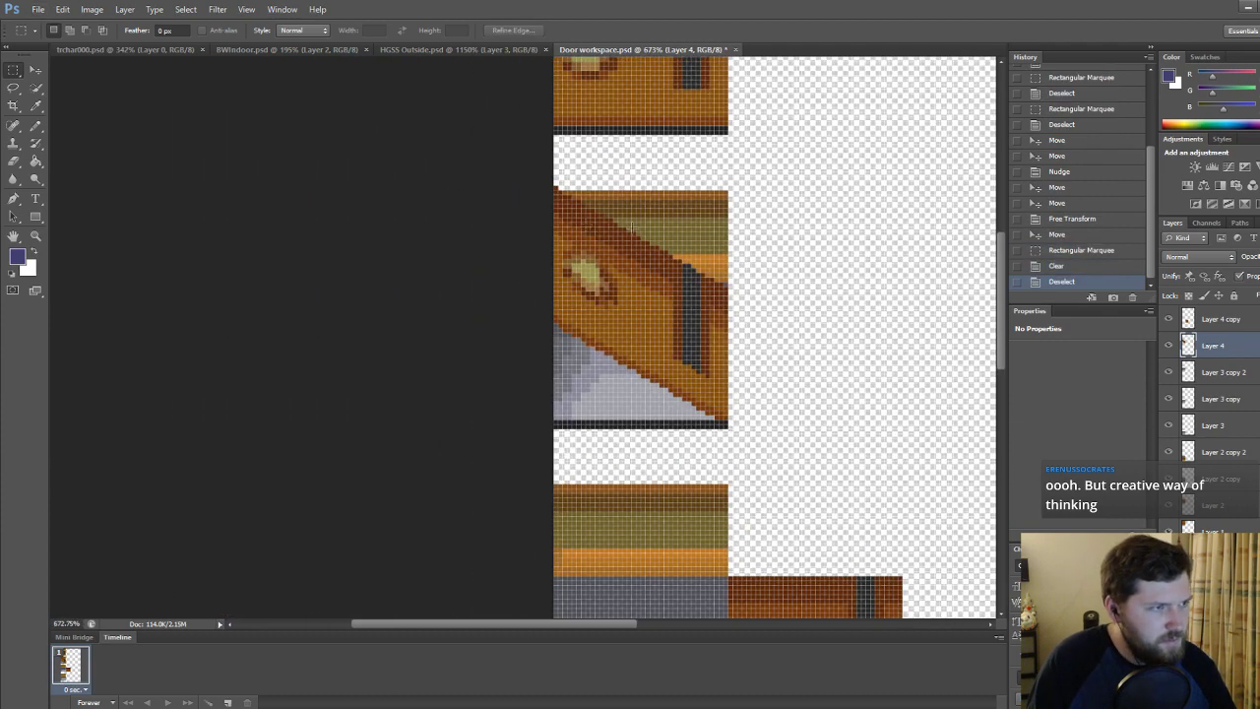
alt+scroll(775, 278, down, 7)
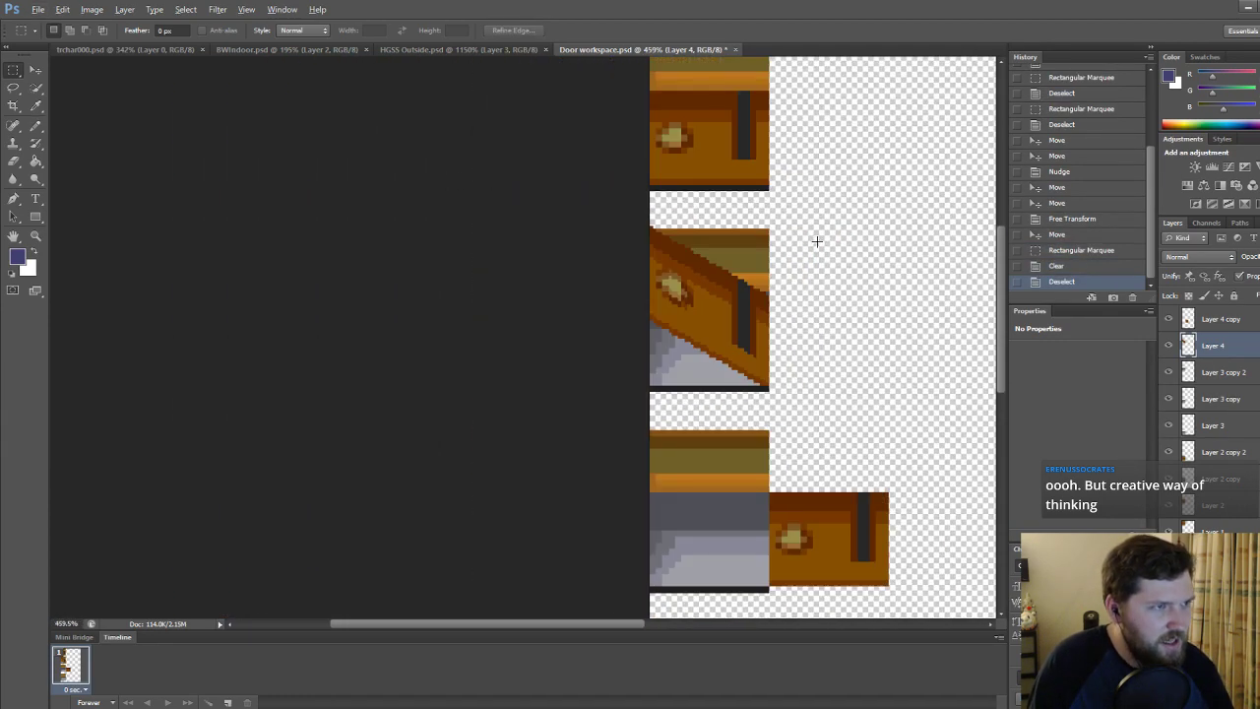
alt+scroll(799, 257, up, 7)
drag(747, 325, 449, 180)
key(Delete)
key(ctrl+d)
Set up the Pencil with a 5 px brush and sample the dark brown from the skewed panel's upper-right corner.
click(36, 126)
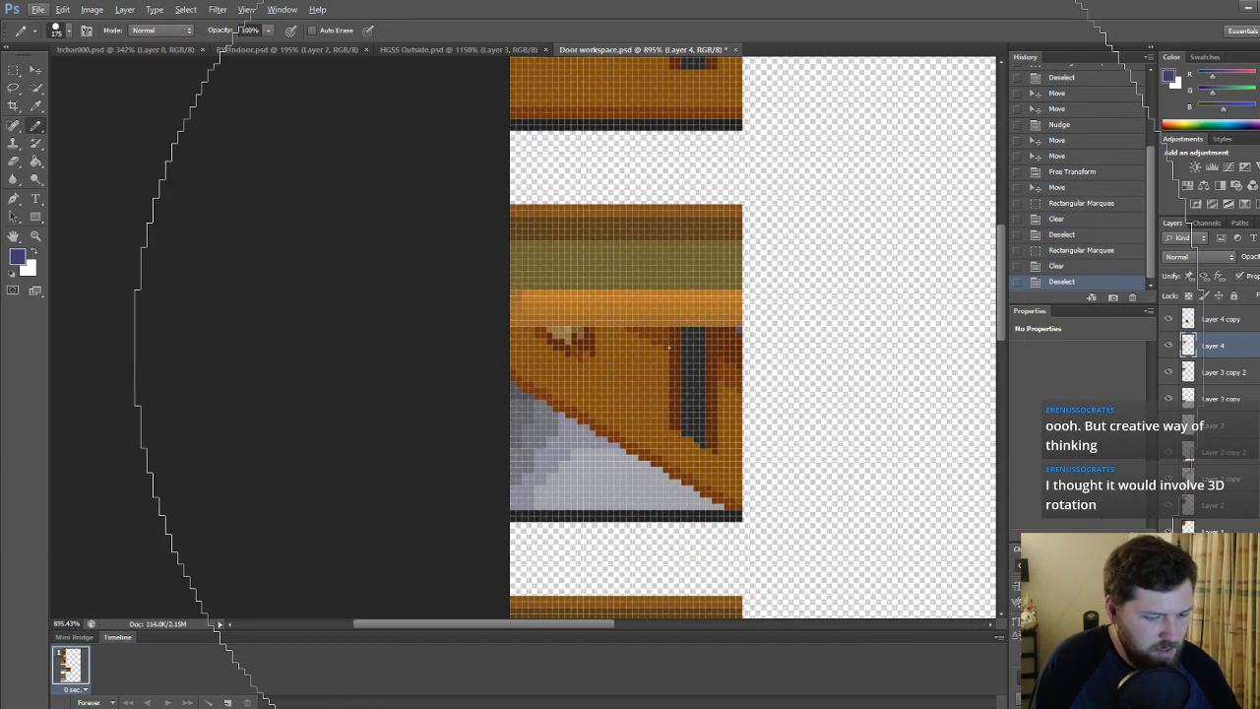
alt+click(743, 336)
alt+scroll(770, 338, up, 3)
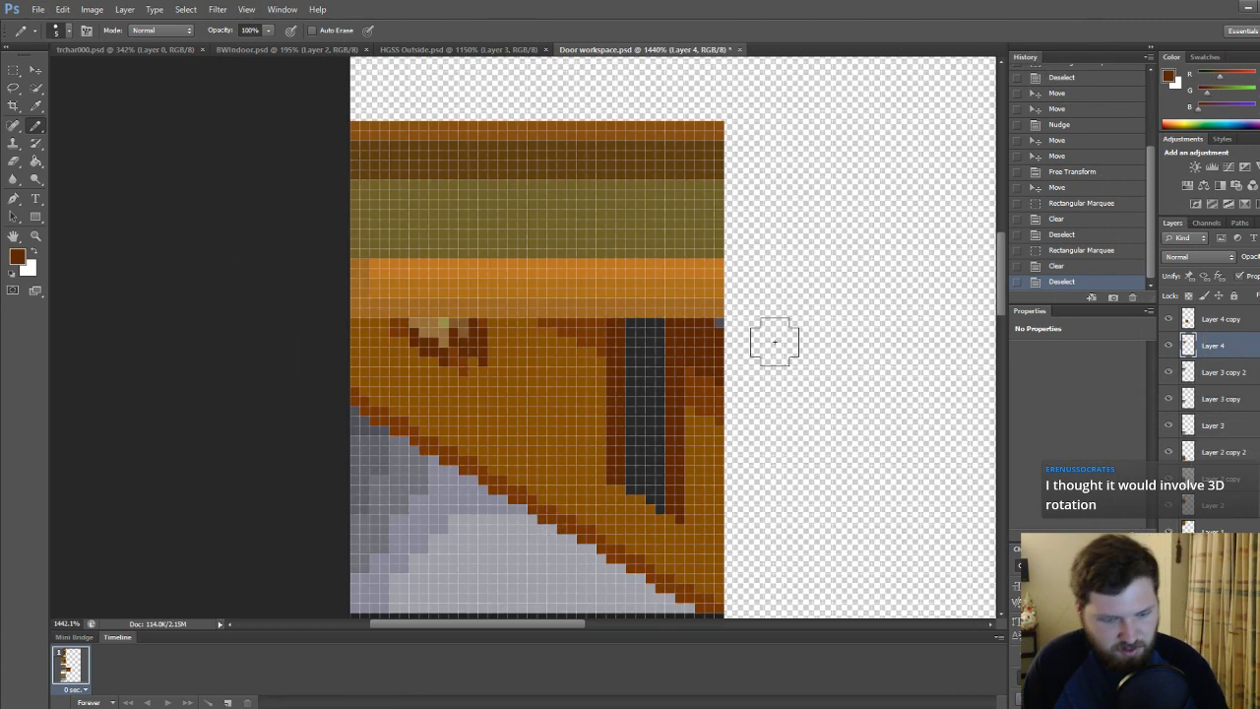
key(Delete)
key(Delete)
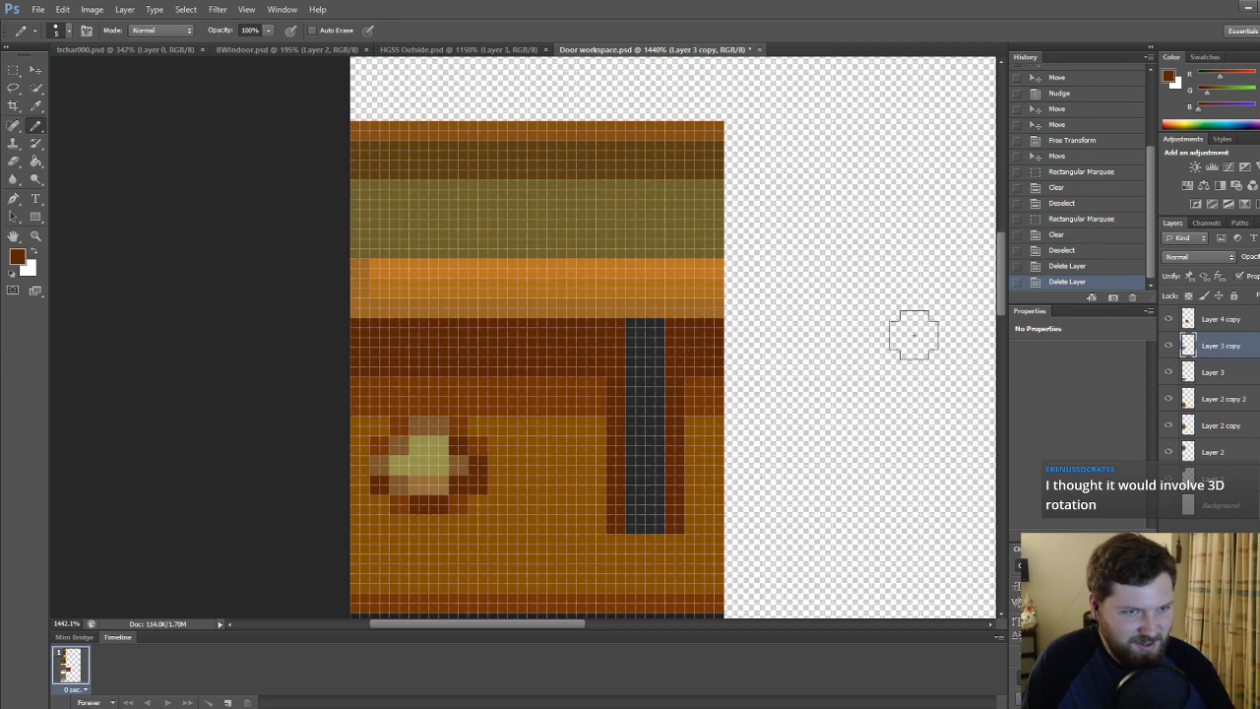
click(1059, 267)
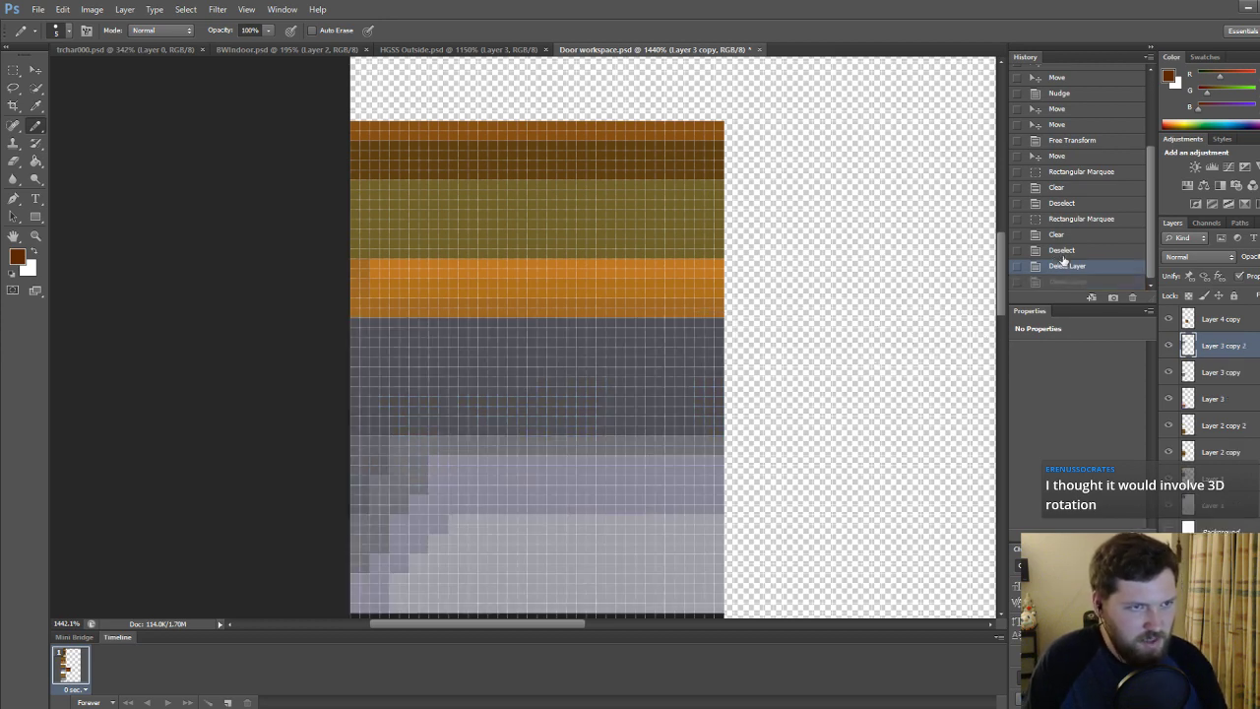
click(1064, 252)
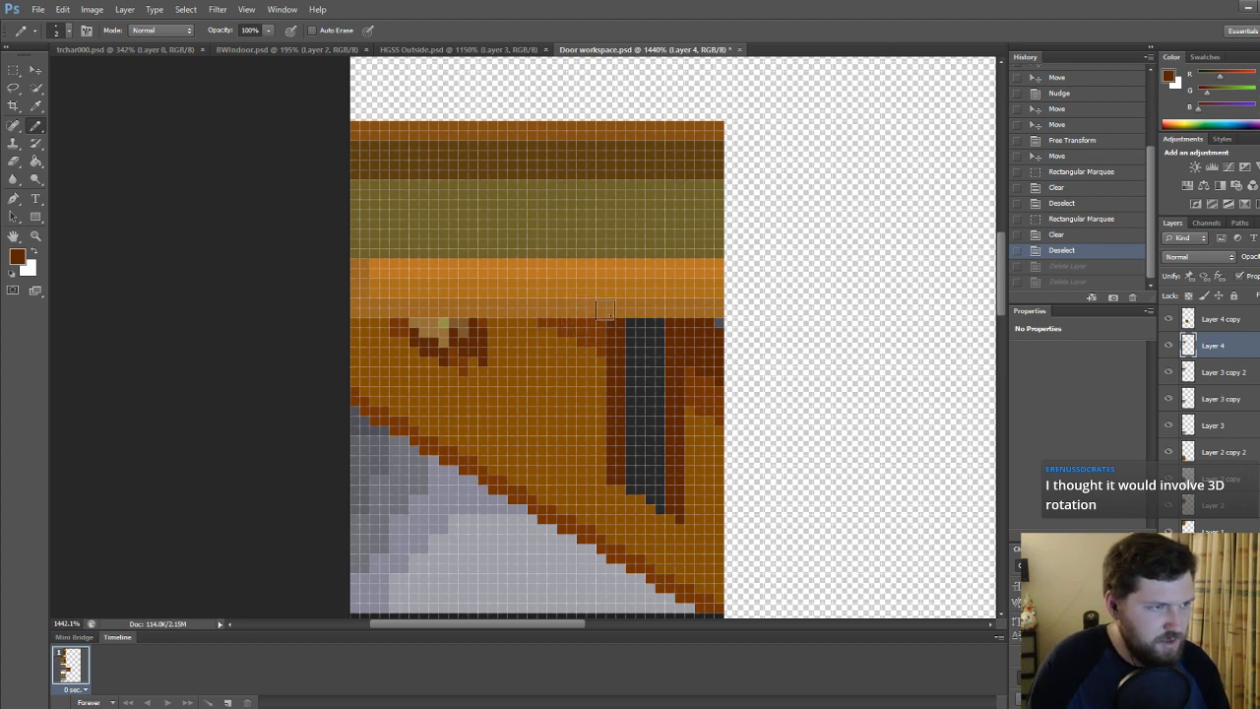
Touch up the skewed panel's top edge under the second door's ledge with the 2 px dark brown Pencil.
double_click(604, 310)
alt+scroll(698, 416, down, 8)
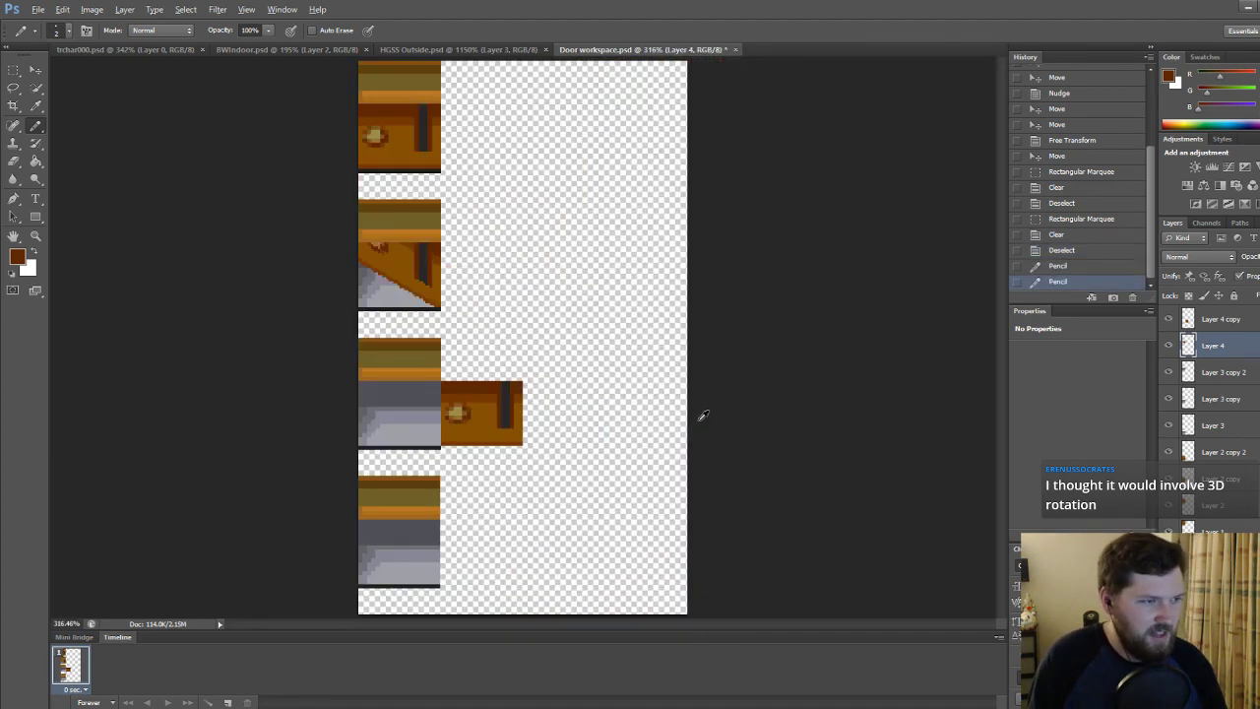
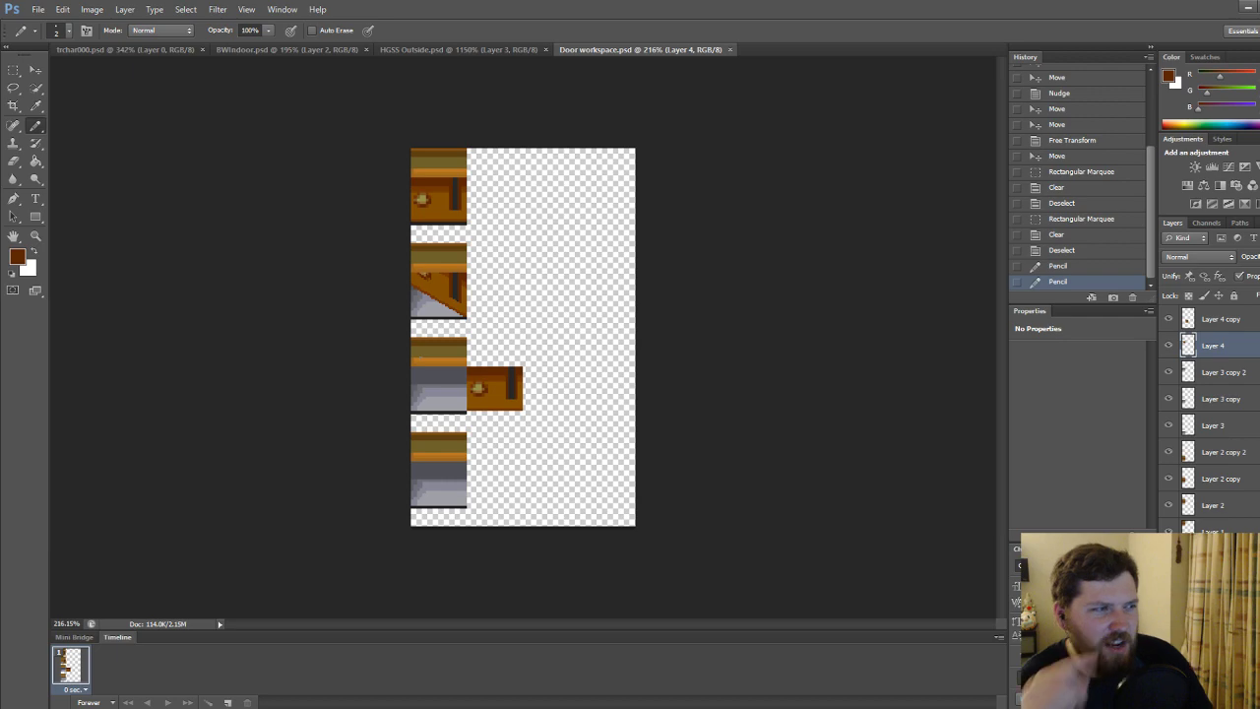
Narrow the skewed panel in the second doorway to a width of 35 px by moving its left edge inward.
click(35, 69)
alt+scroll(365, 213, up, 6)
drag(343, 347, 354, 342)
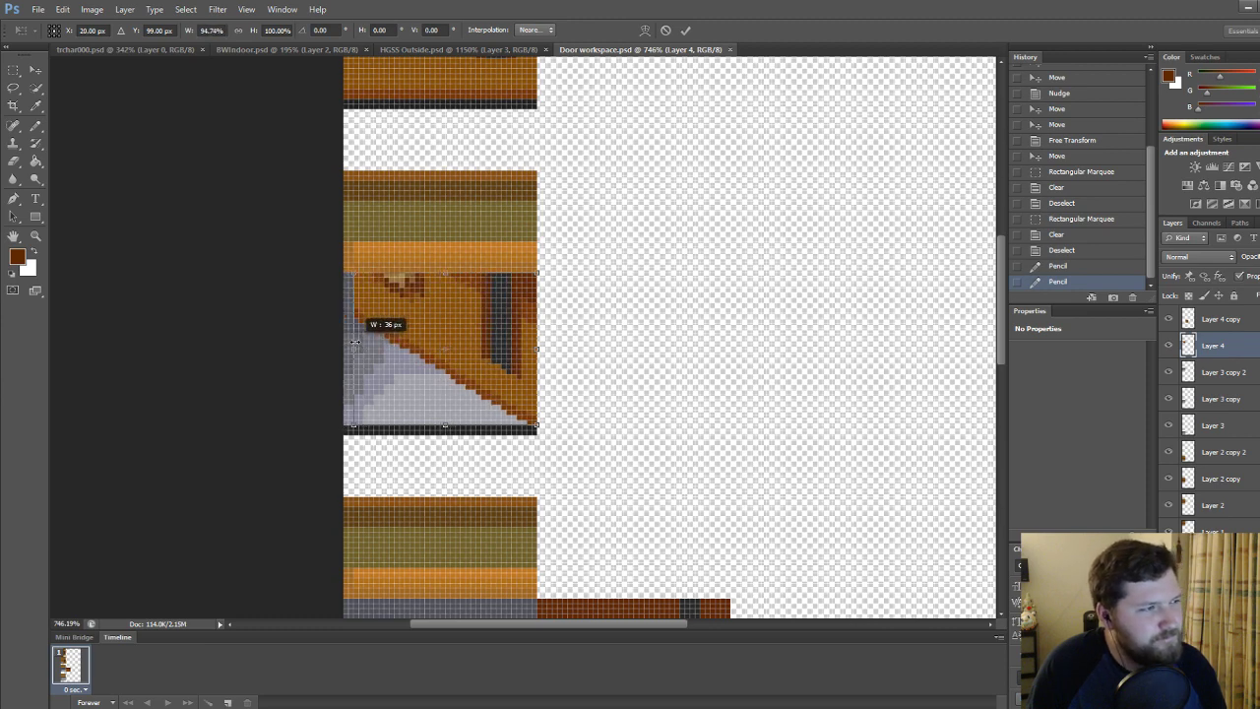
alt+scroll(354, 343, down, 3)
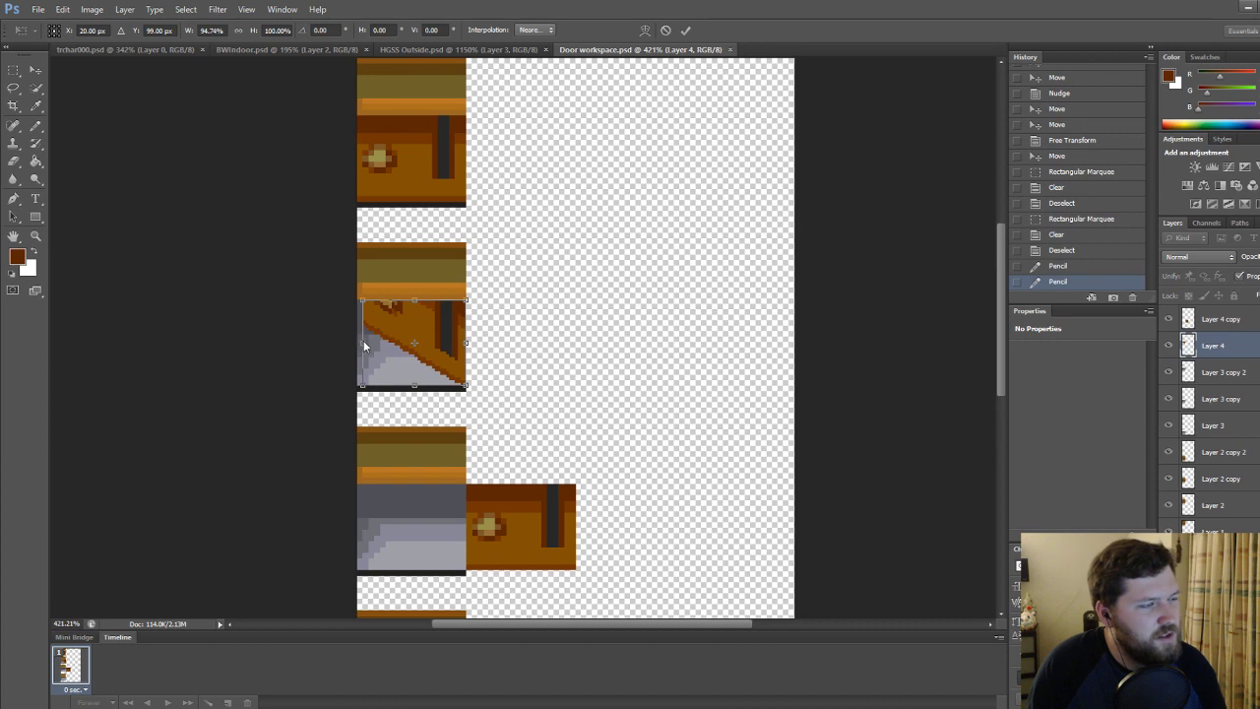
mouse_move(363, 341)
mouse_down()
mouse_move(385, 341)
mouse_move(354, 342)
mouse_move(380, 342)
mouse_move(366, 341)
mouse_up()
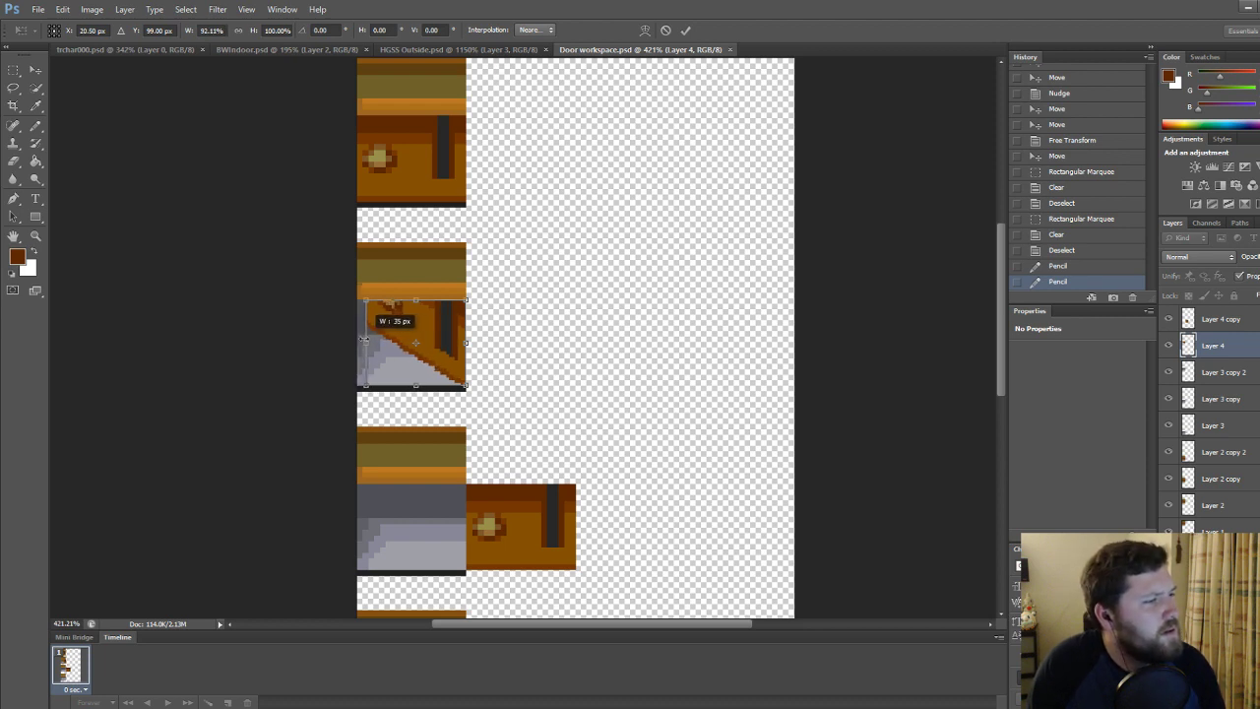
key(Return)
Switch to RPG Maker XP and examine the opening frames of the doors5 graphic in the Home door event, closing it without saving.
click(38, 9)
click(54, 37)
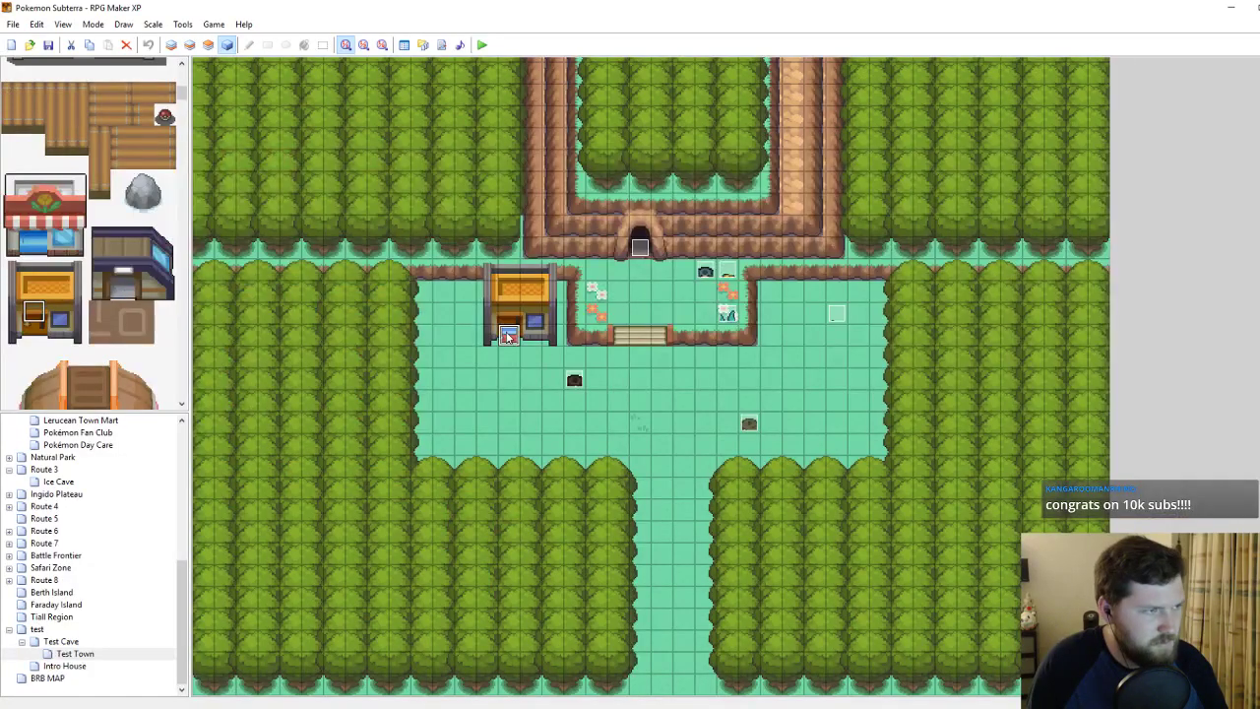
double_click(511, 333)
double_click(467, 397)
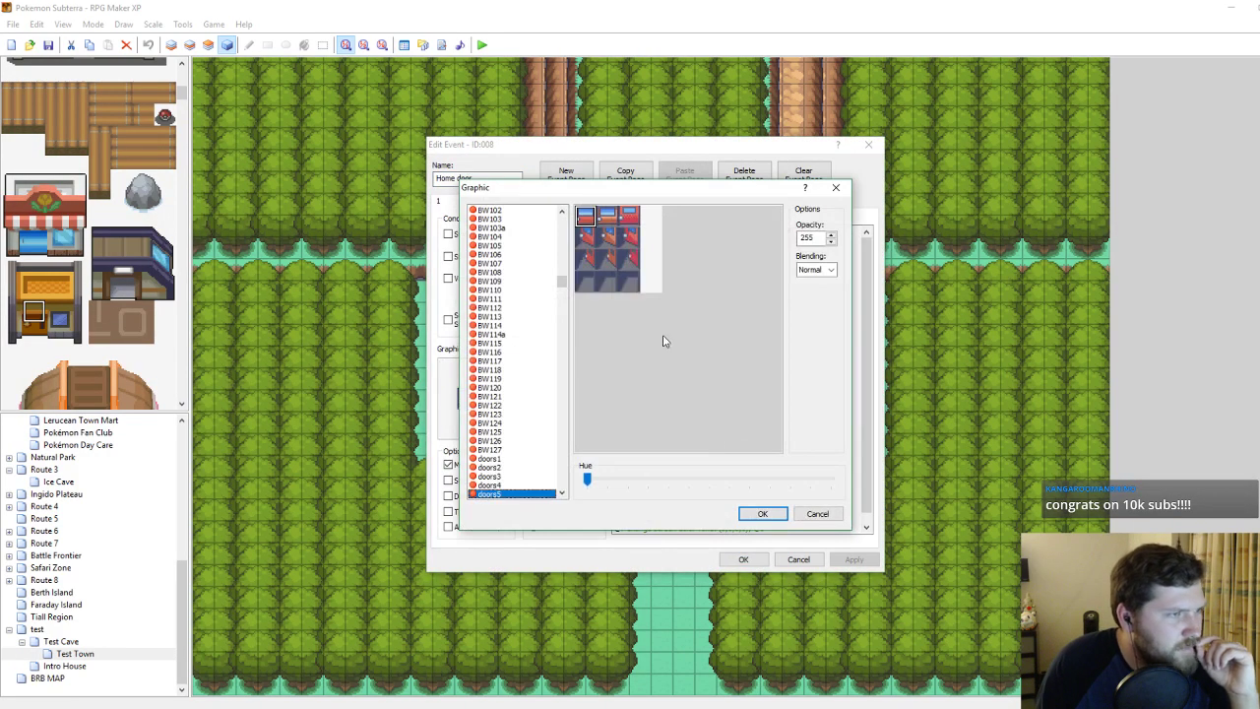
click(588, 237)
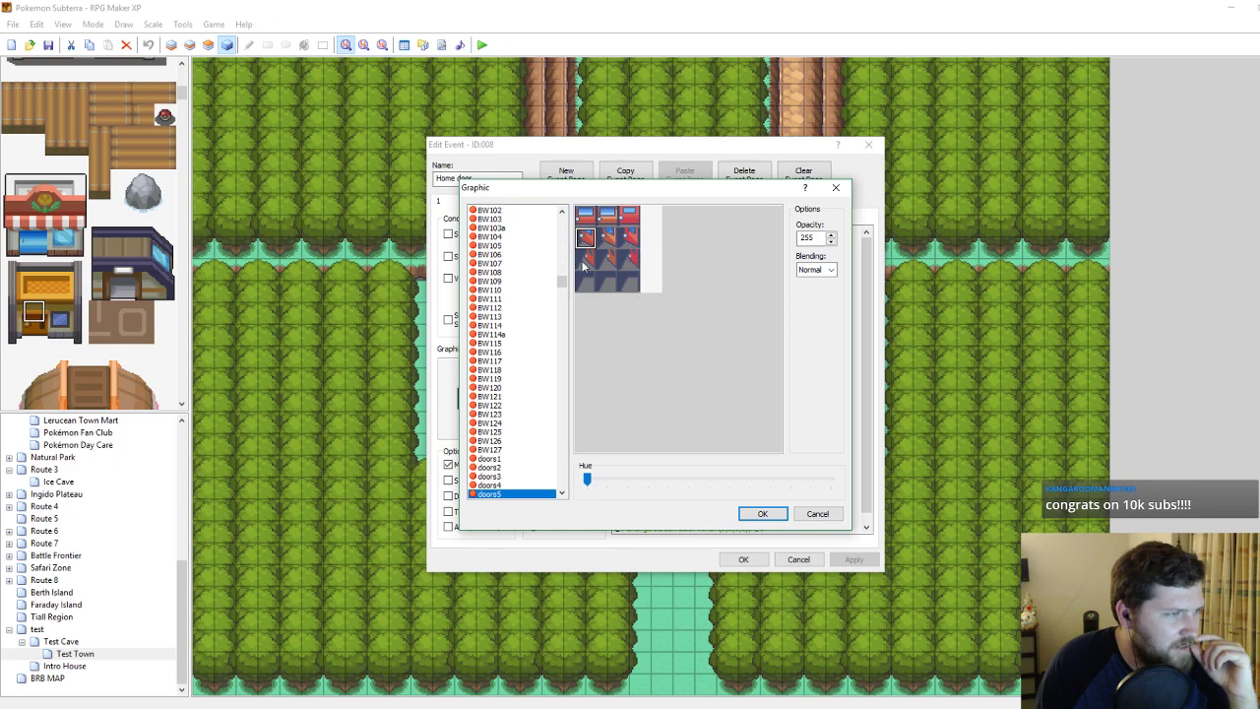
click(586, 254)
click(836, 187)
click(868, 148)
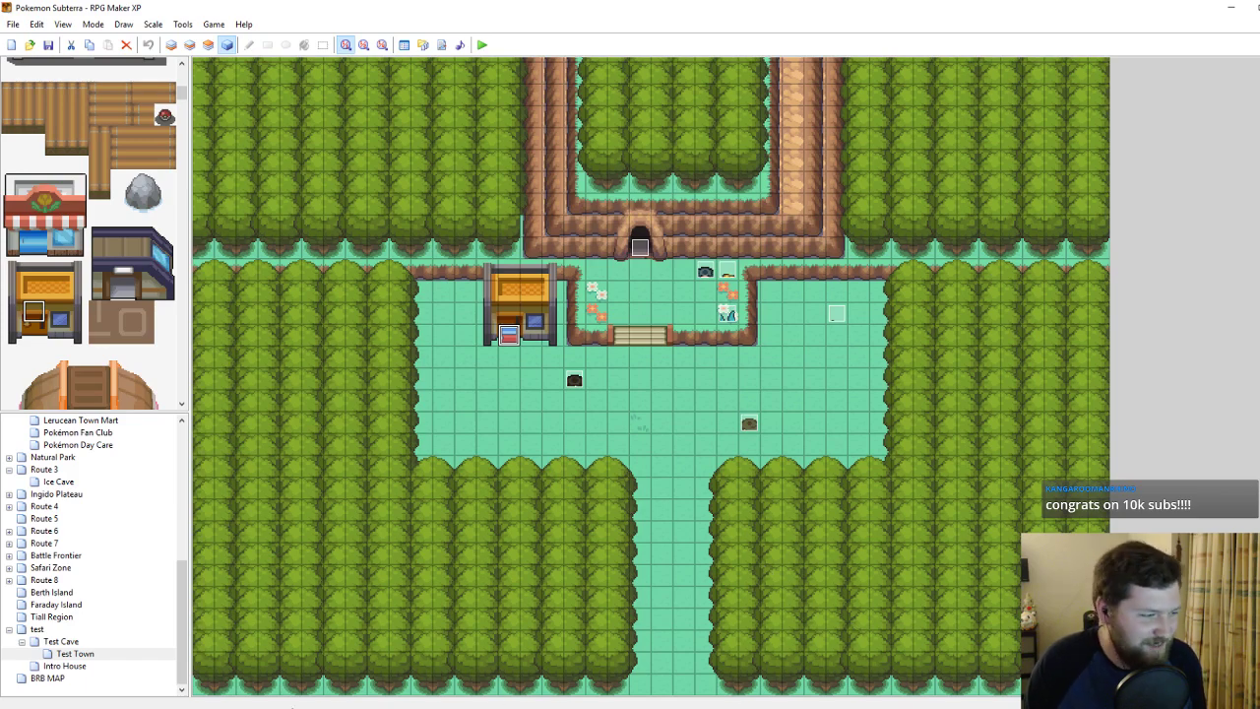
Return to Photoshop and narrow the second door's skewed panel further from its left edge.
key(alt+Tab)
alt+scroll(344, 282, up, 3)
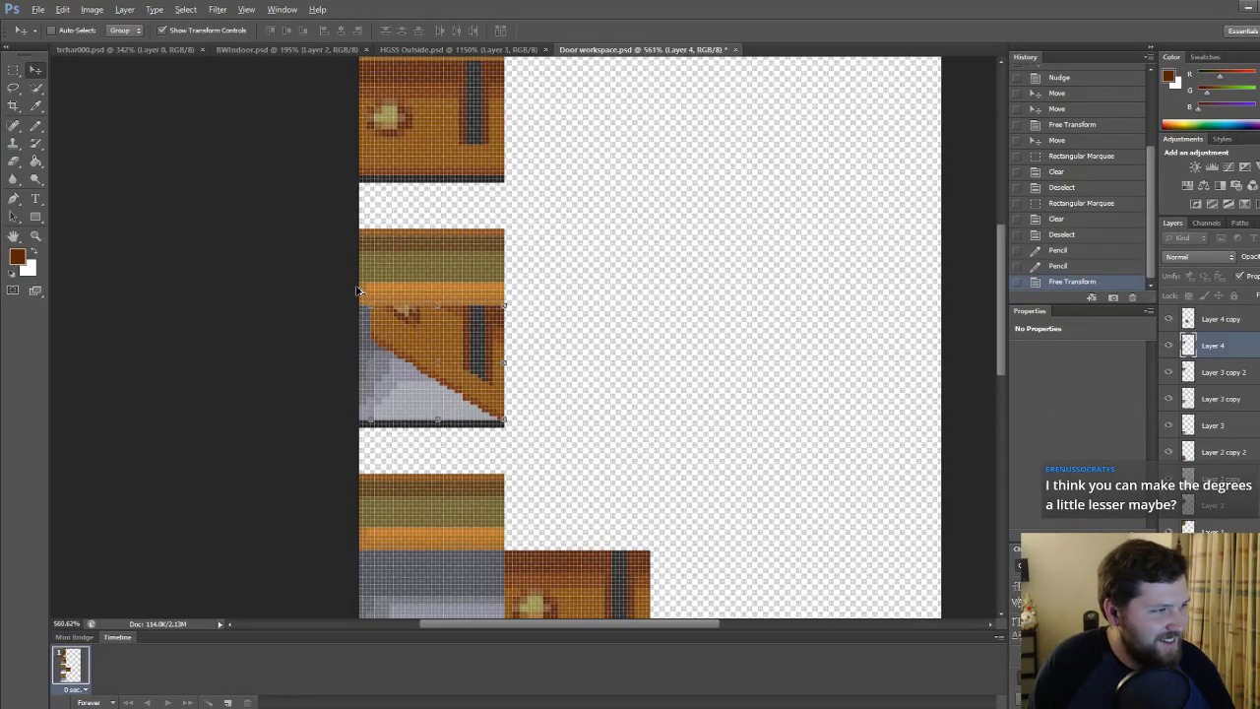
drag(369, 365, 380, 365)
key(Return)
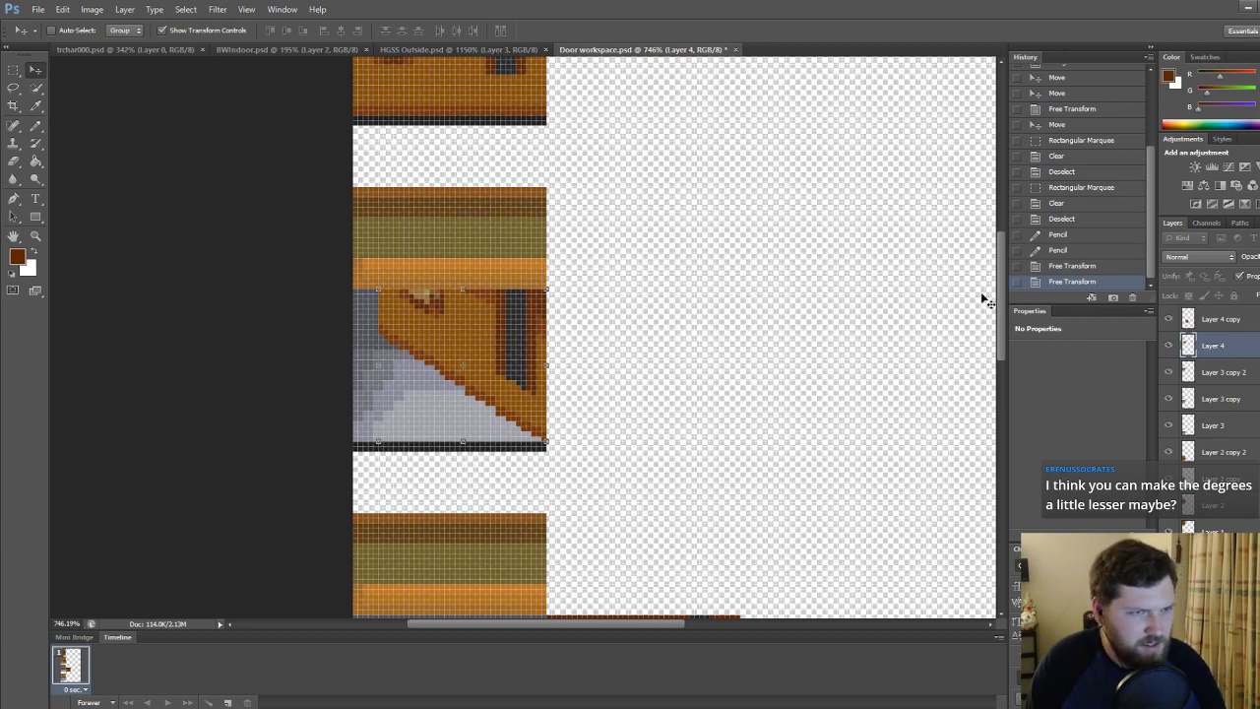
alt+scroll(492, 360, down, 2)
alt+scroll(492, 360, down, 1)
alt+scroll(493, 357, up, 4)
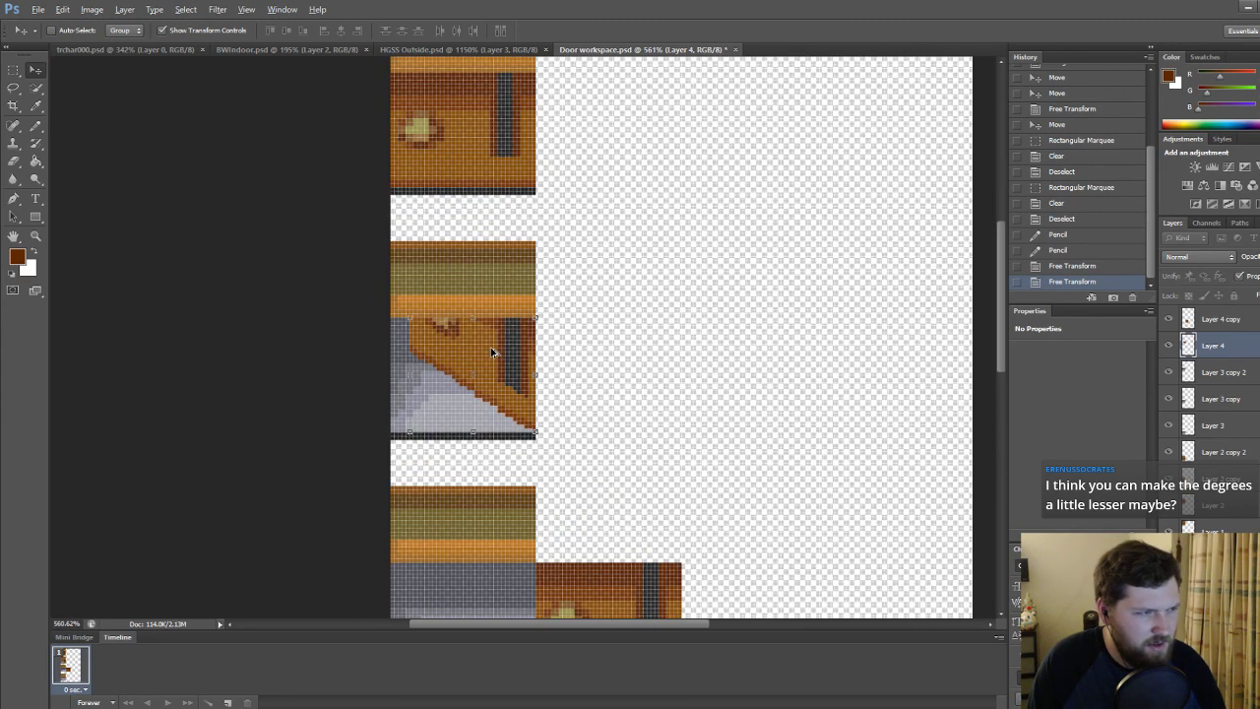
alt+scroll(509, 361, down, 3)
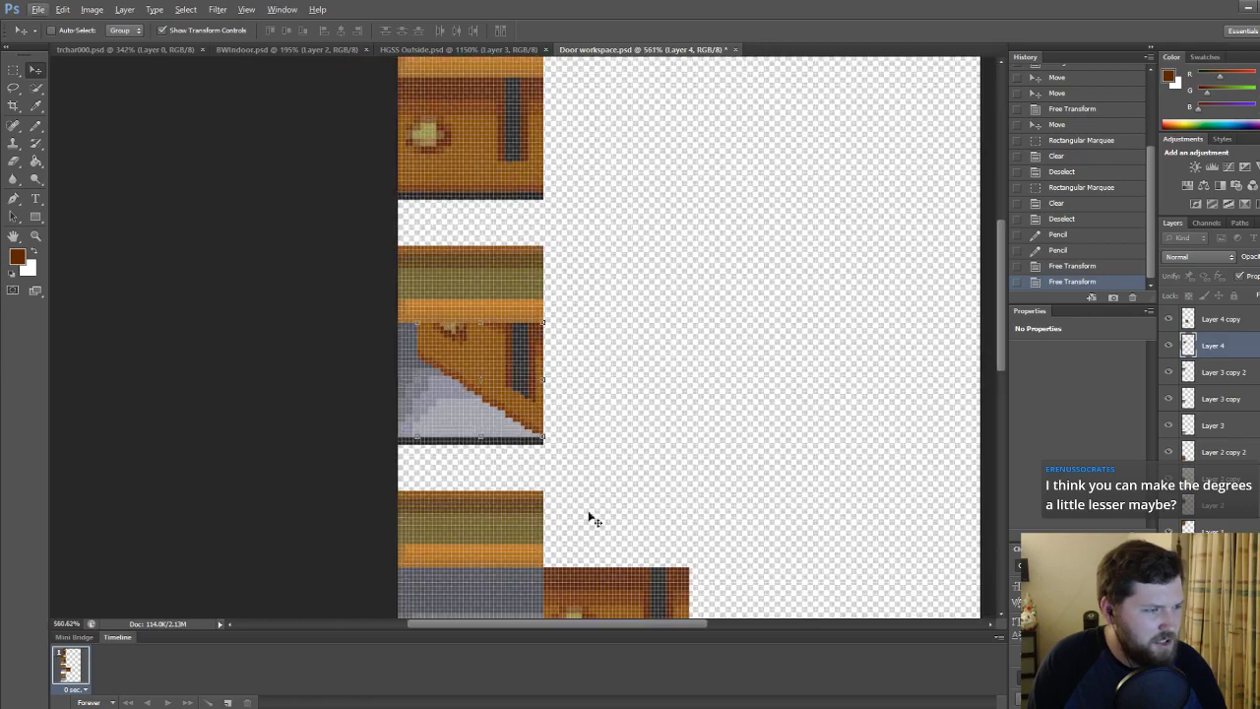
Recheck the door angle in the Home door event's doors5 graphic in RPG Maker XP, closing without changes.
key(alt+Tab)
double_click(509, 335)
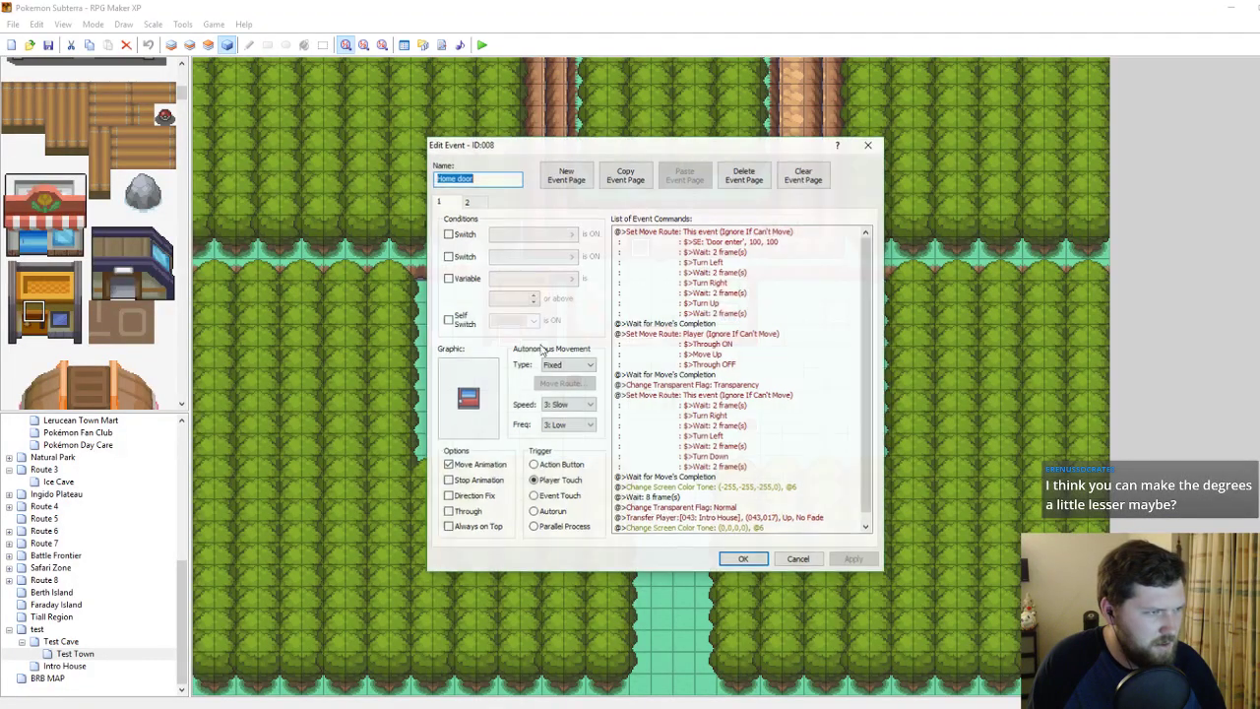
double_click(469, 399)
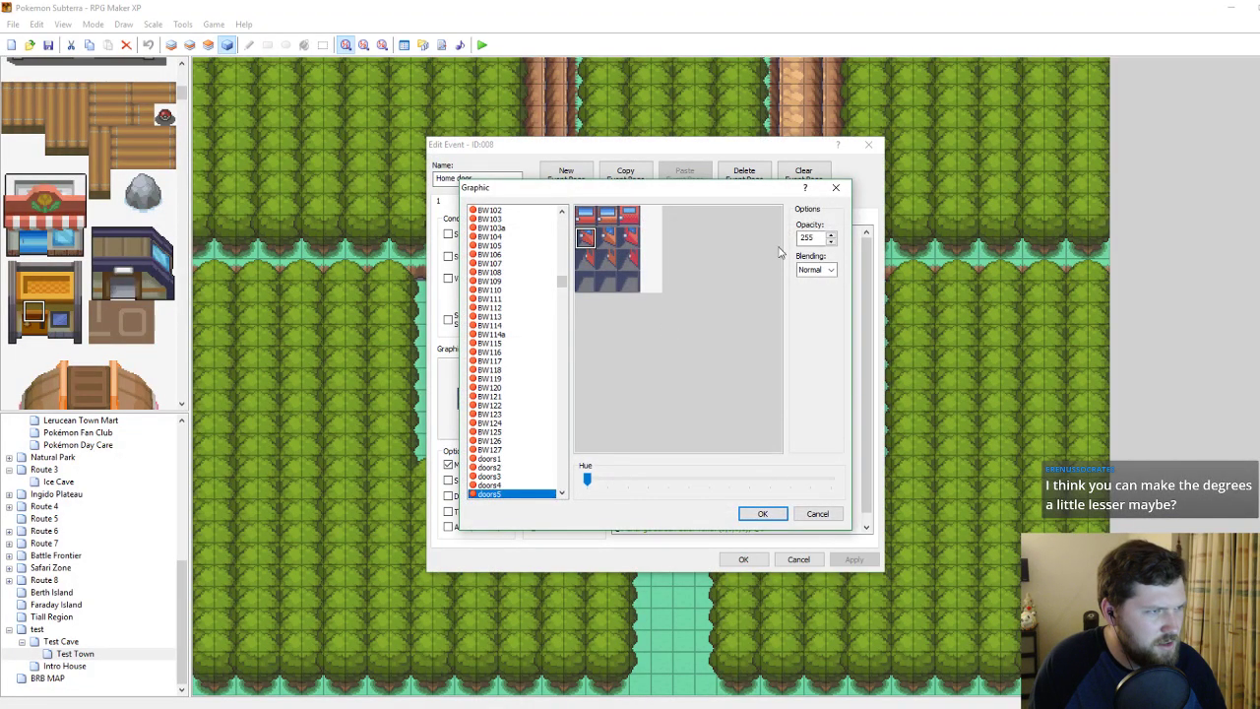
click(836, 188)
key(Escape)
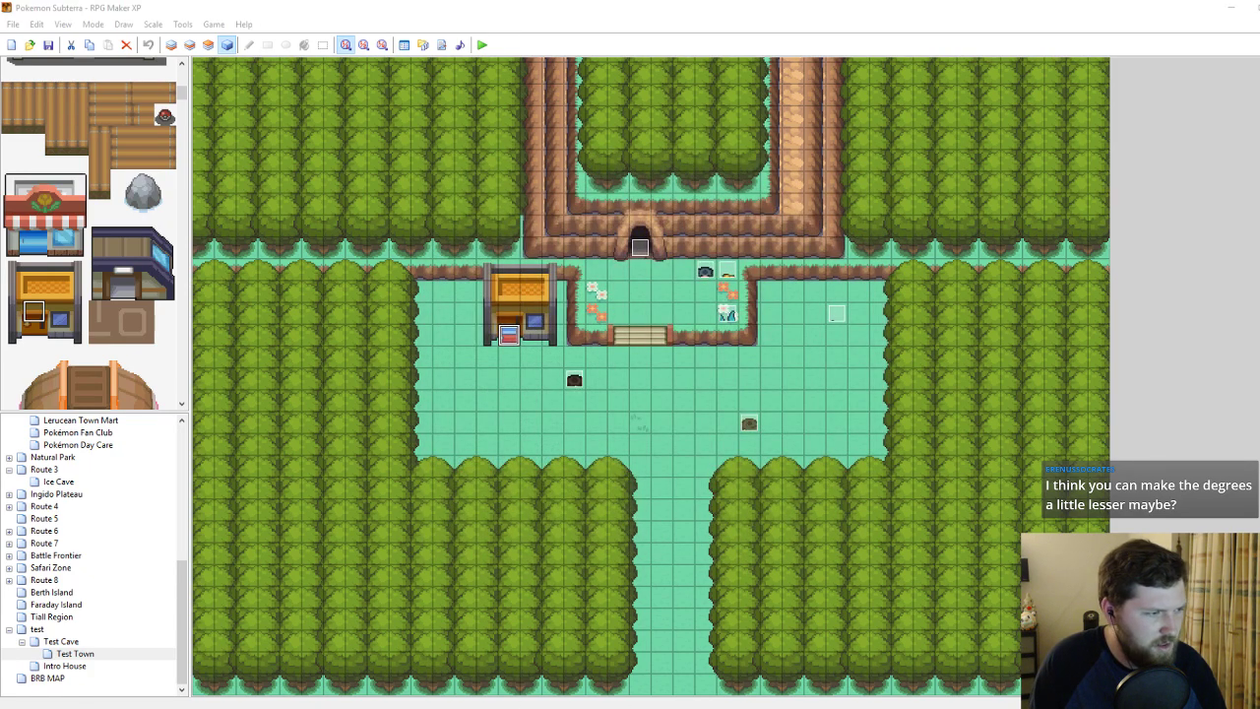
Back in Photoshop, replace the second door's skewed panel with a copy of the flat panel beside the third doorway.
key(alt+Tab)
alt+scroll(534, 481, down, 3)
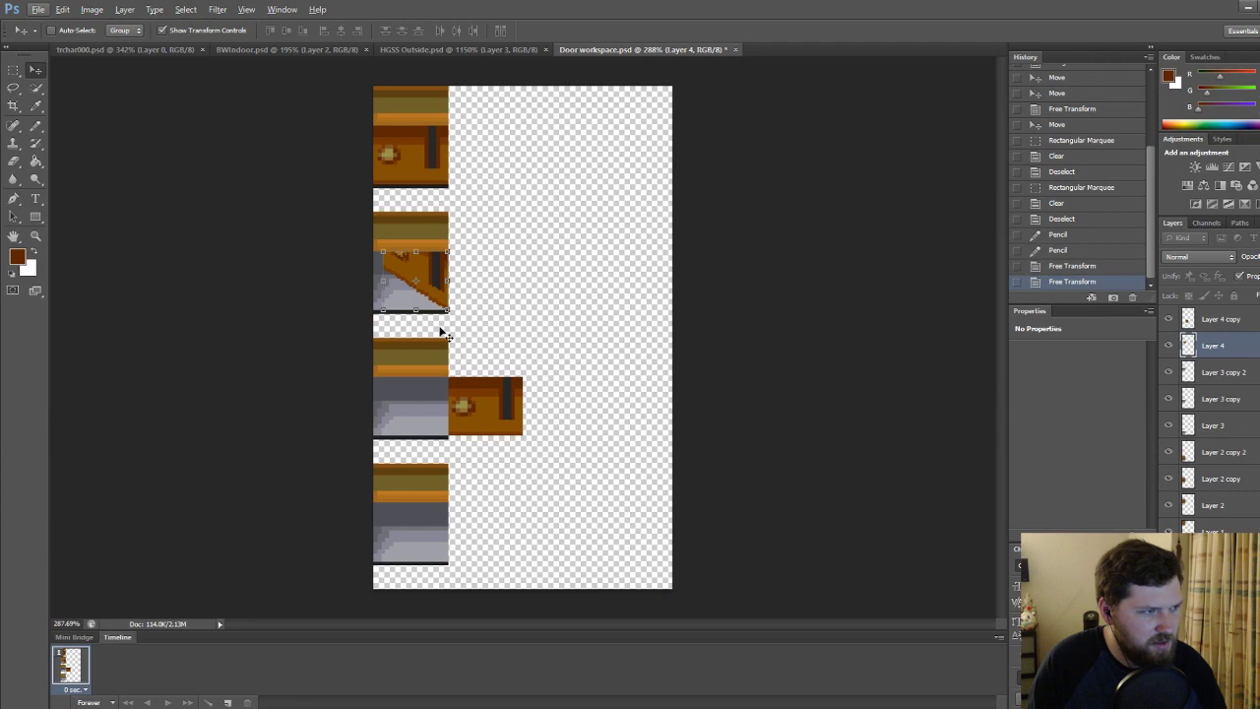
key(alt)
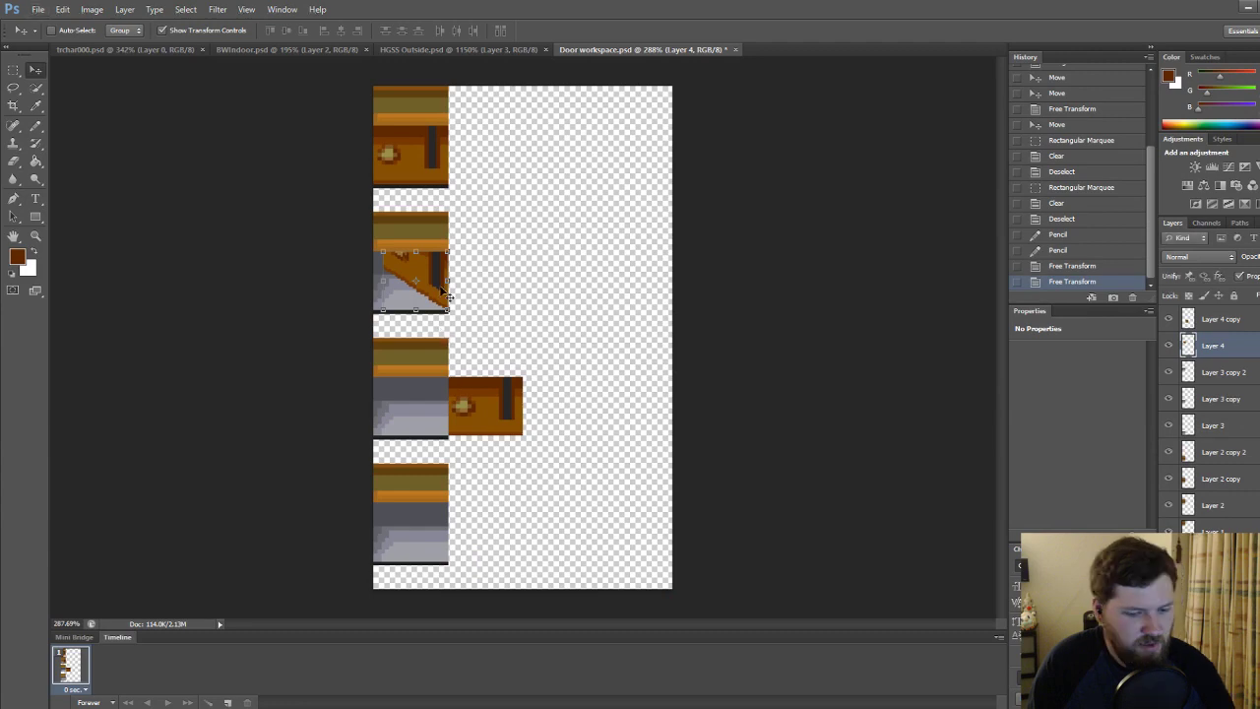
key(Delete)
alt+drag(505, 406, 507, 277)
alt+scroll(408, 289, up, 3)
drag(611, 318, 426, 317)
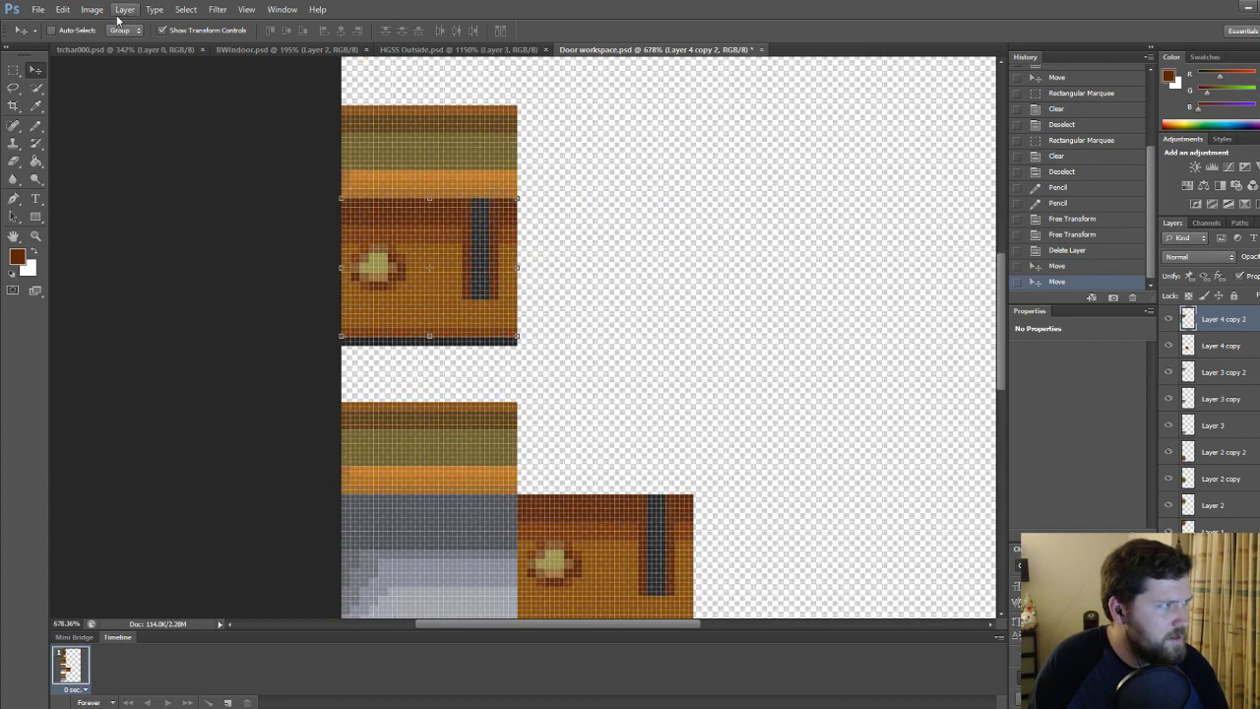
Skew the copied panel's left side upward by about 15°, keeping top and bottom edges parallel, and narrow it slightly from the left.
click(62, 12)
mouse_move(88, 278)
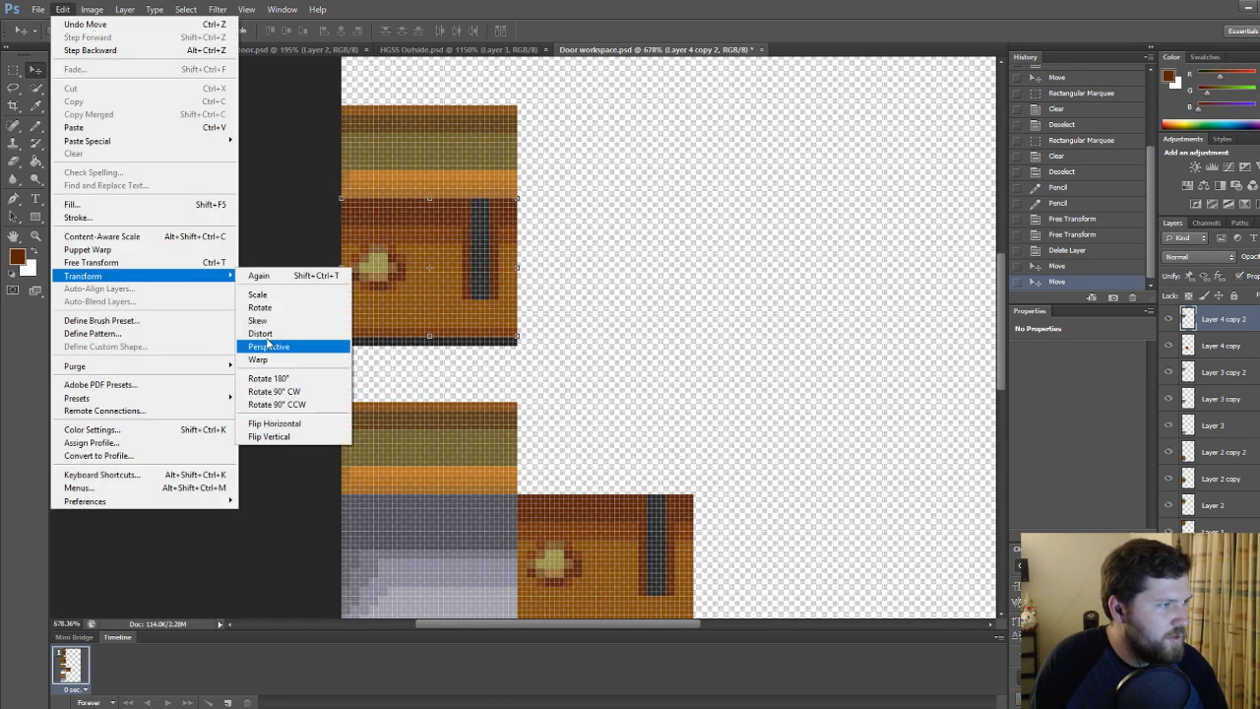
click(258, 321)
drag(342, 200, 340, 156)
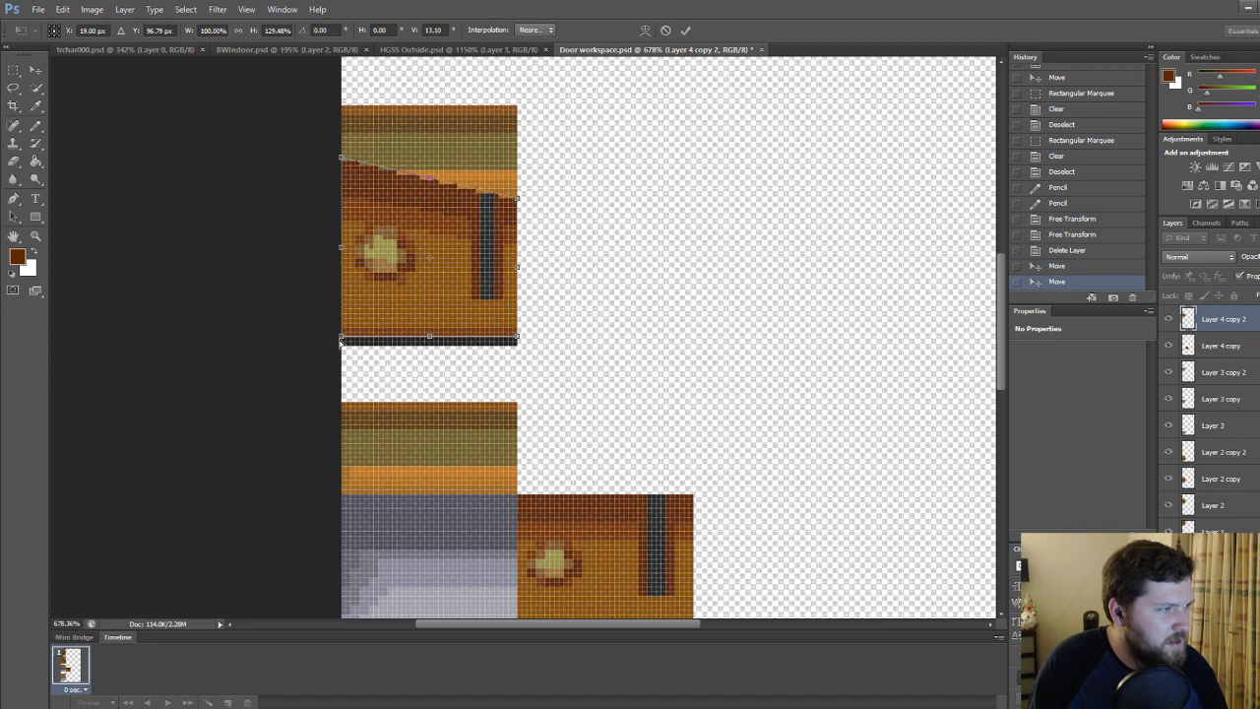
drag(338, 156, 338, 148)
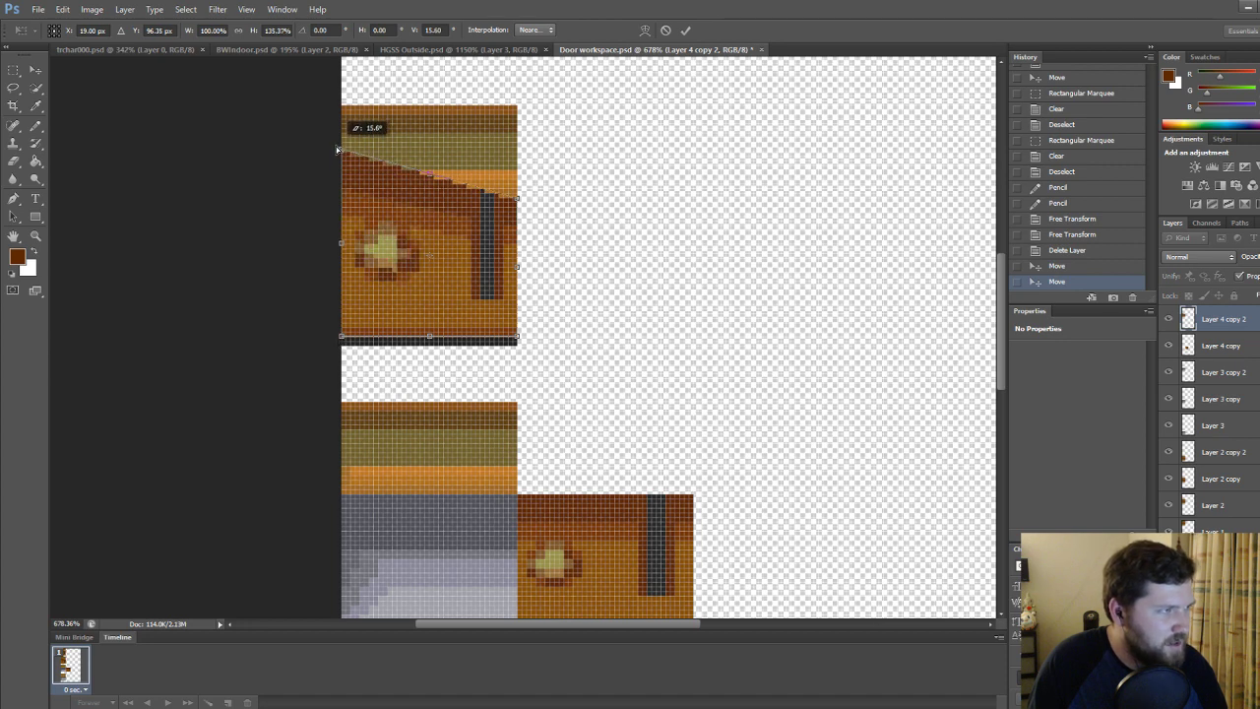
drag(338, 152, 338, 150)
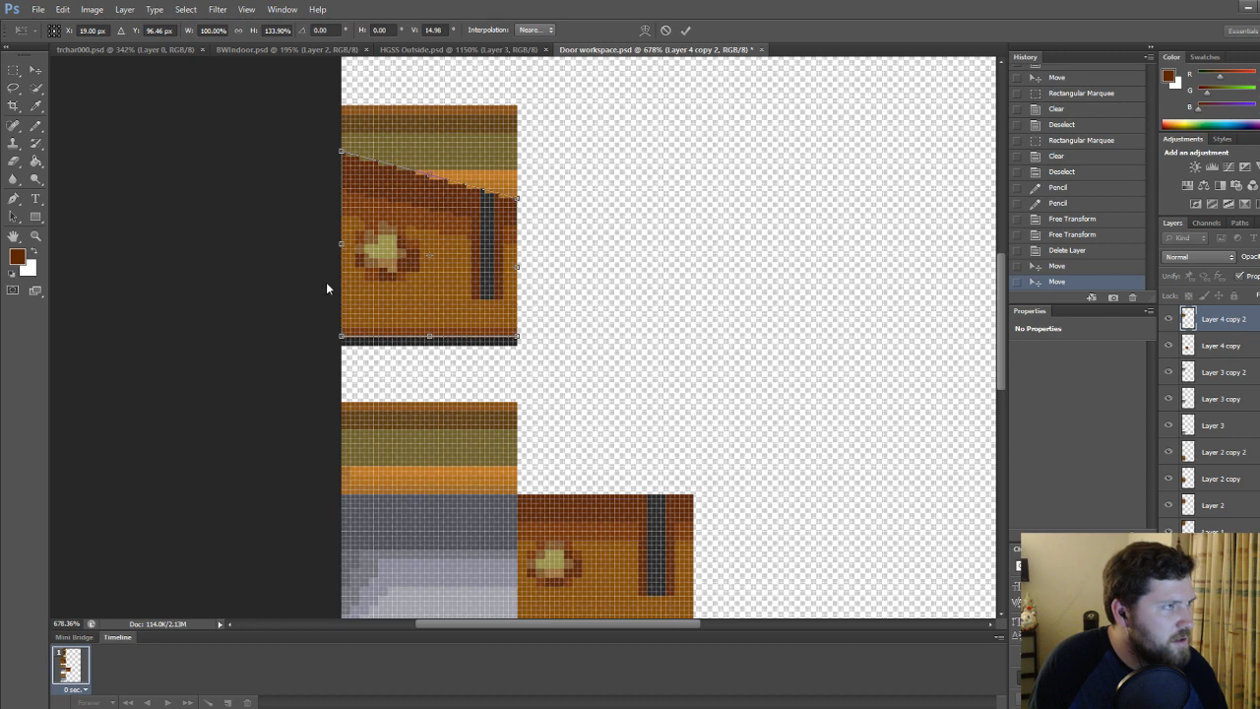
drag(341, 339, 329, 296)
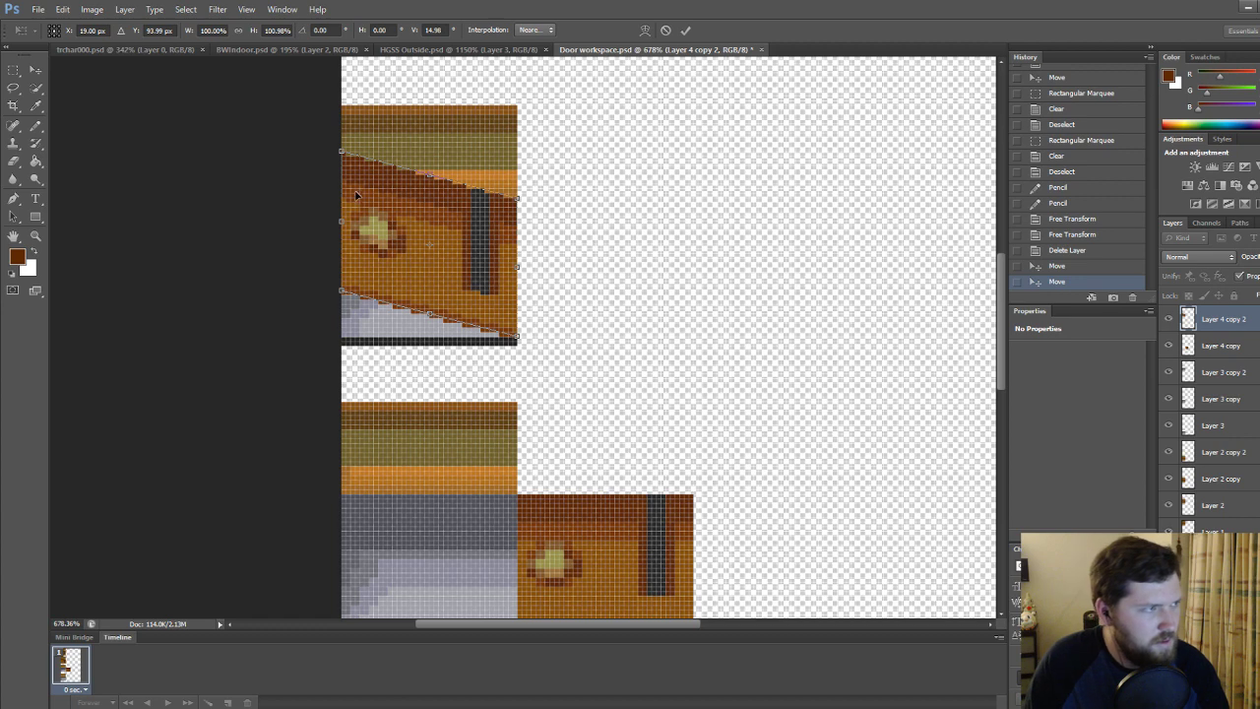
key(Return)
drag(340, 243, 360, 241)
key(Return)
Clear the upper part of the newly skewed panel that overlaps the second door's ledge, and deselect.
click(13, 70)
drag(284, 119, 527, 194)
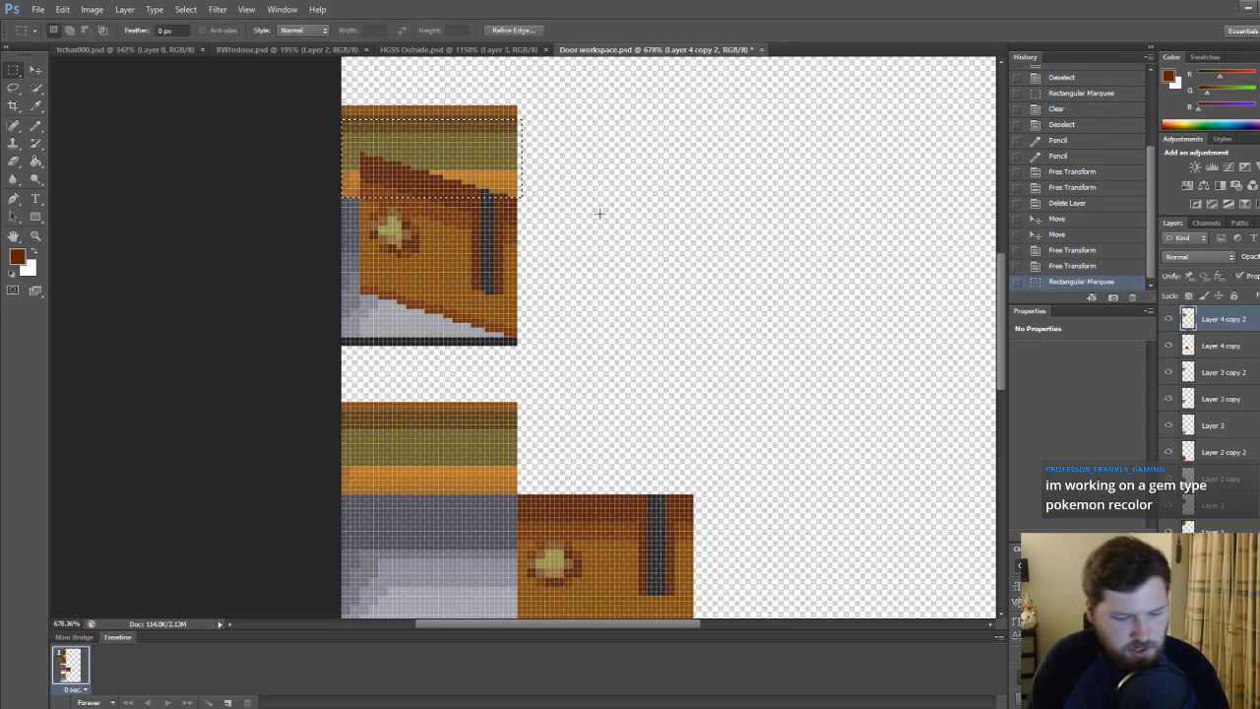
key(Delete)
key(ctrl+d)
alt+scroll(547, 336, down, 5)
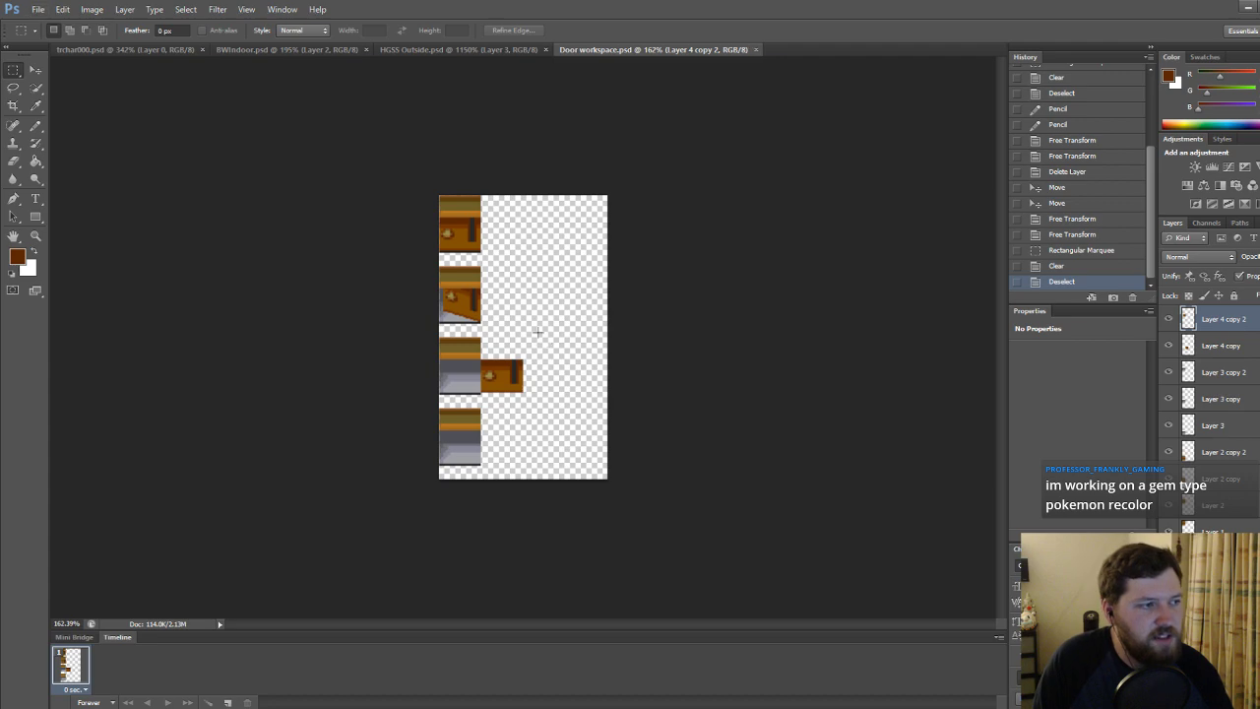
alt+scroll(494, 321, up, 3)
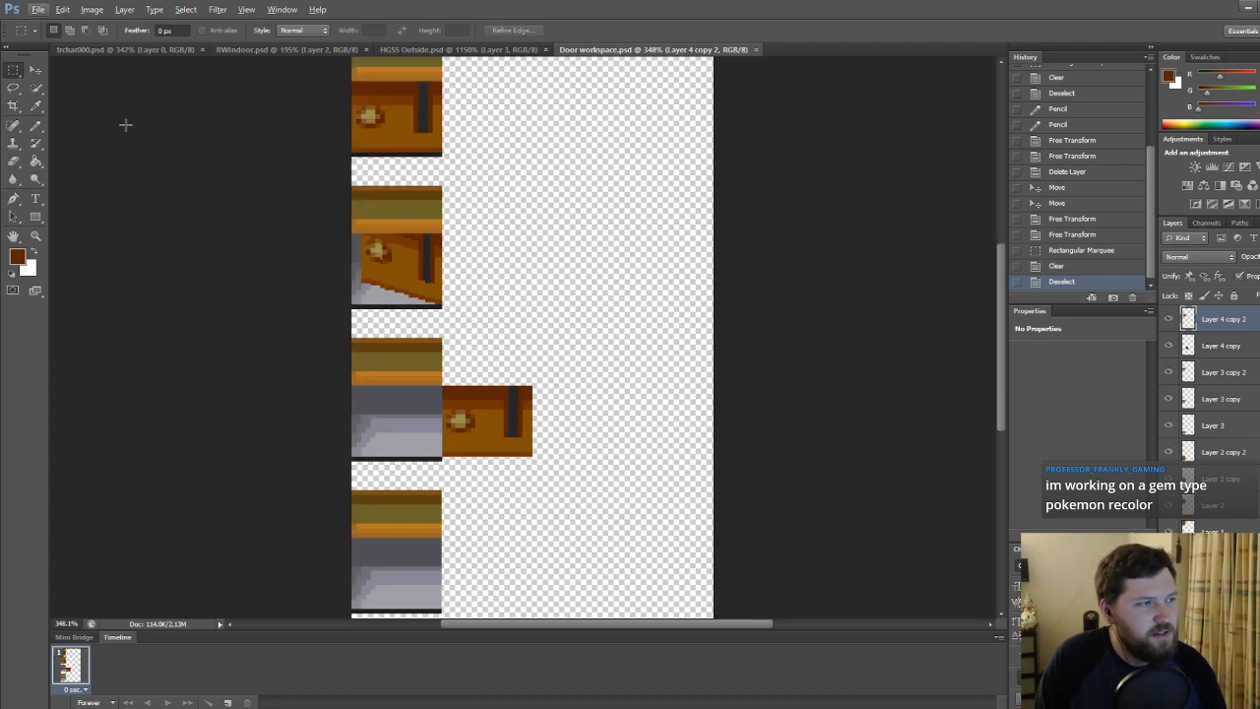
Try adding a 2 px vertical edge along the skewed panel's left side with the Pencil in its lower border's brown.
key(v)
alt+scroll(315, 273, up, 5)
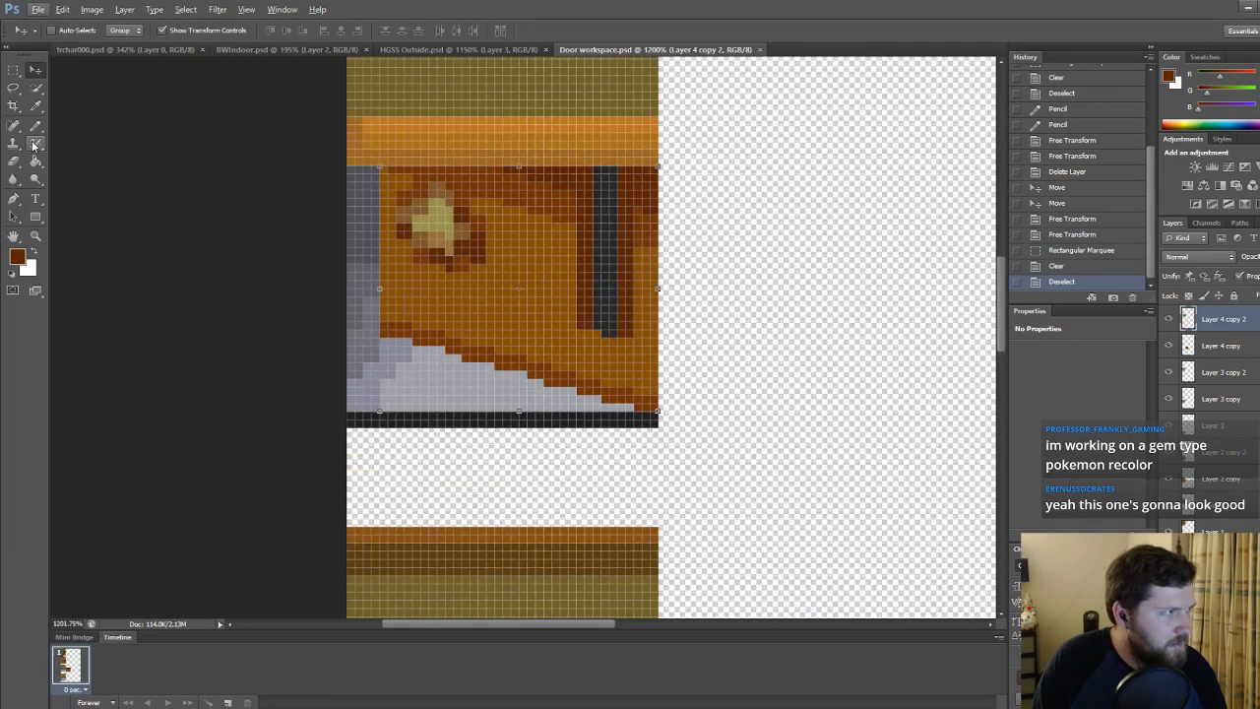
click(35, 126)
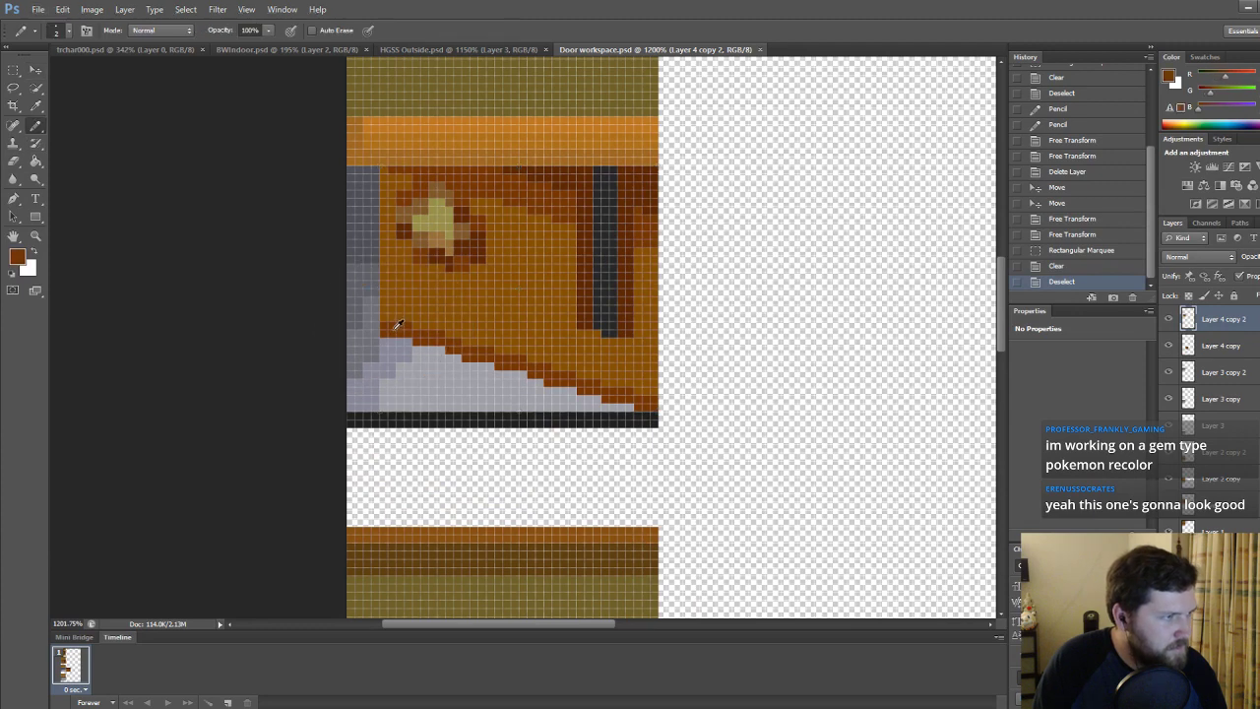
drag(371, 333, 368, 214)
key(ctrl+z)
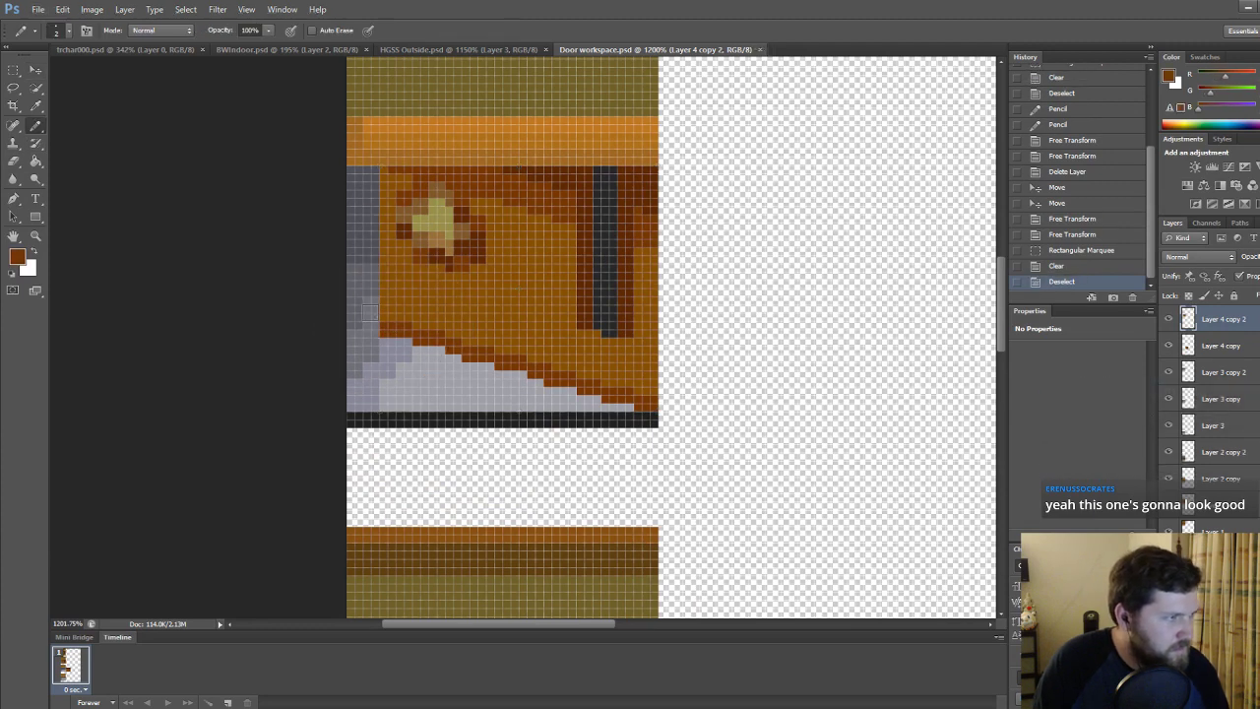
drag(372, 334, 372, 167)
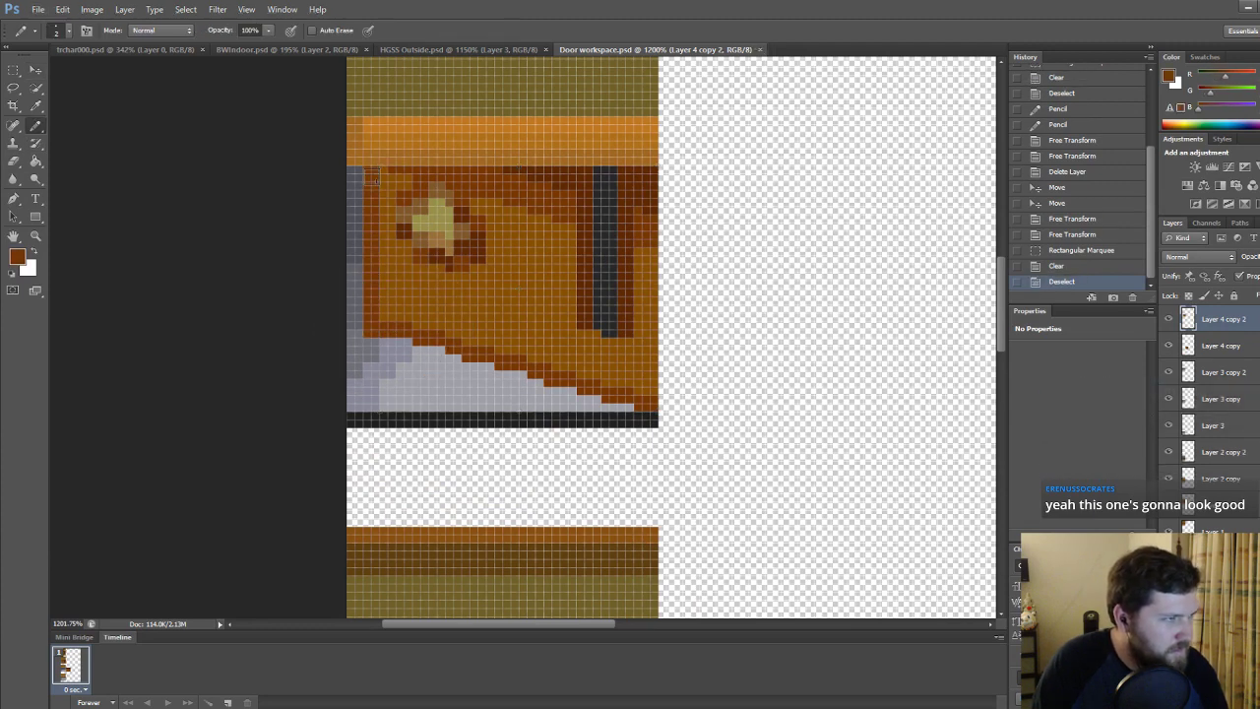
alt+scroll(448, 305, down, 3)
alt+scroll(499, 422, down, 4)
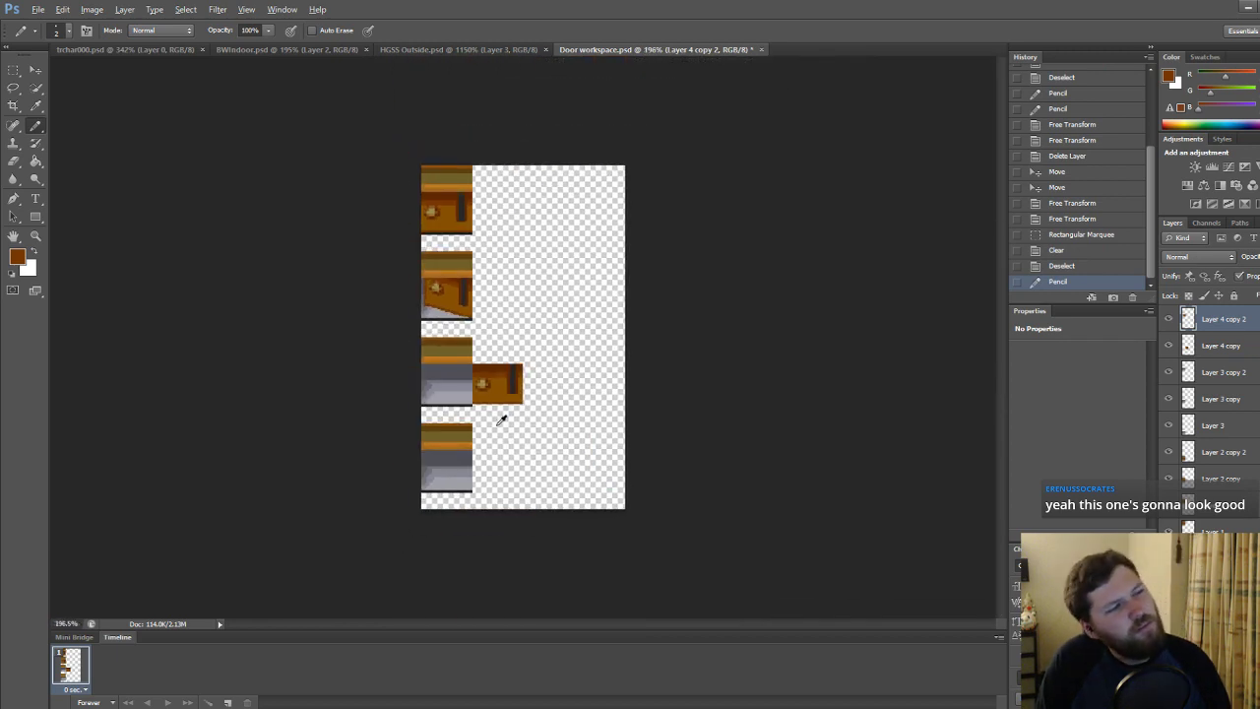
key(ctrl+d)
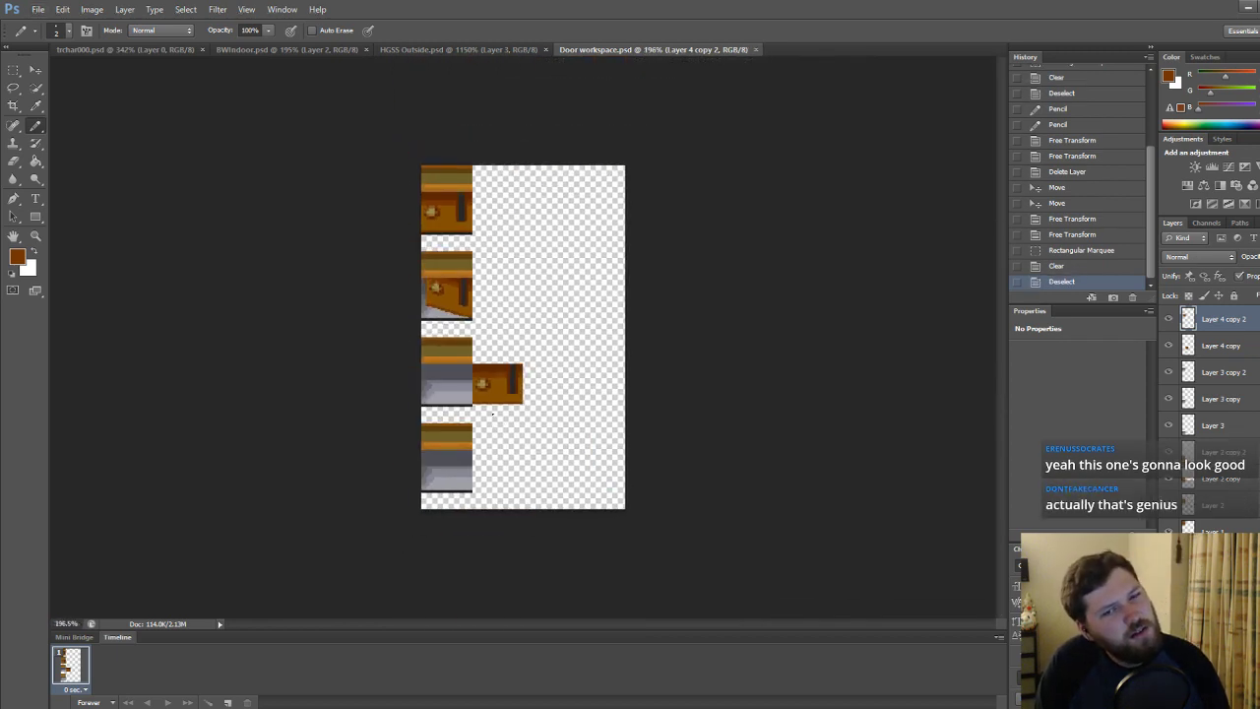
Move the flat door panel on Layer 4 copy sideways into the third doorway so it fills the opening.
alt+scroll(493, 413, up, 2)
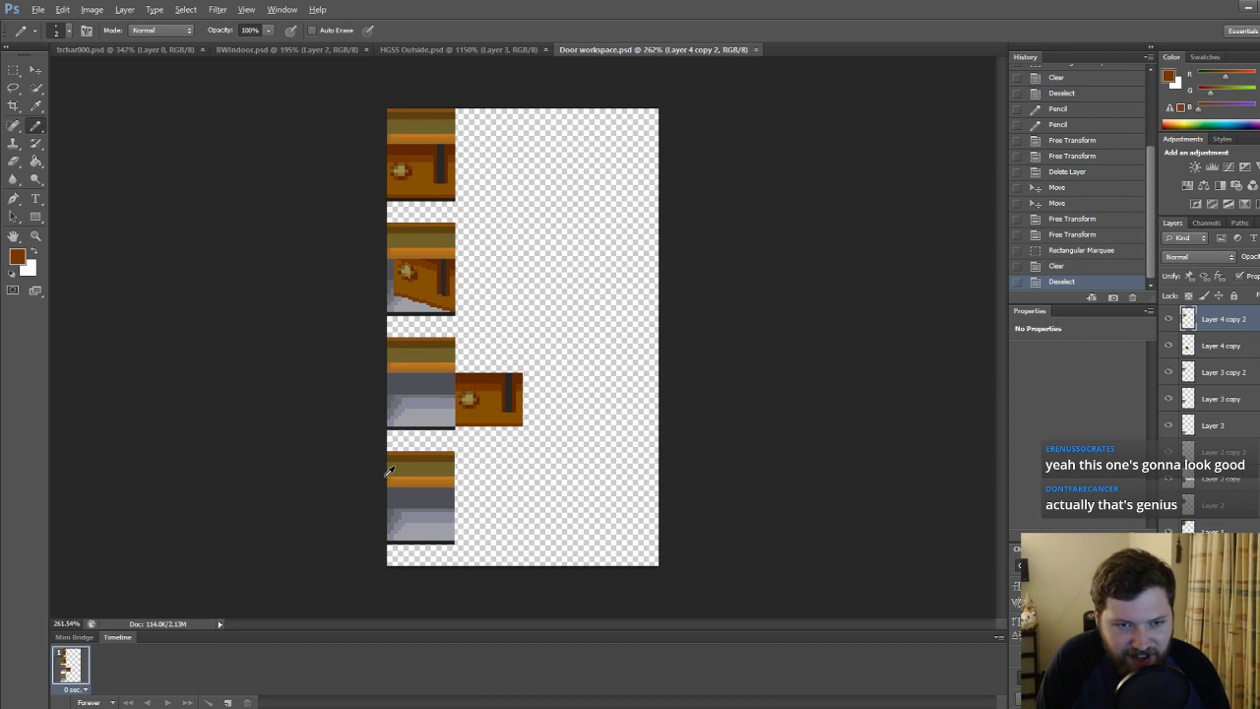
alt+scroll(399, 456, up, 2)
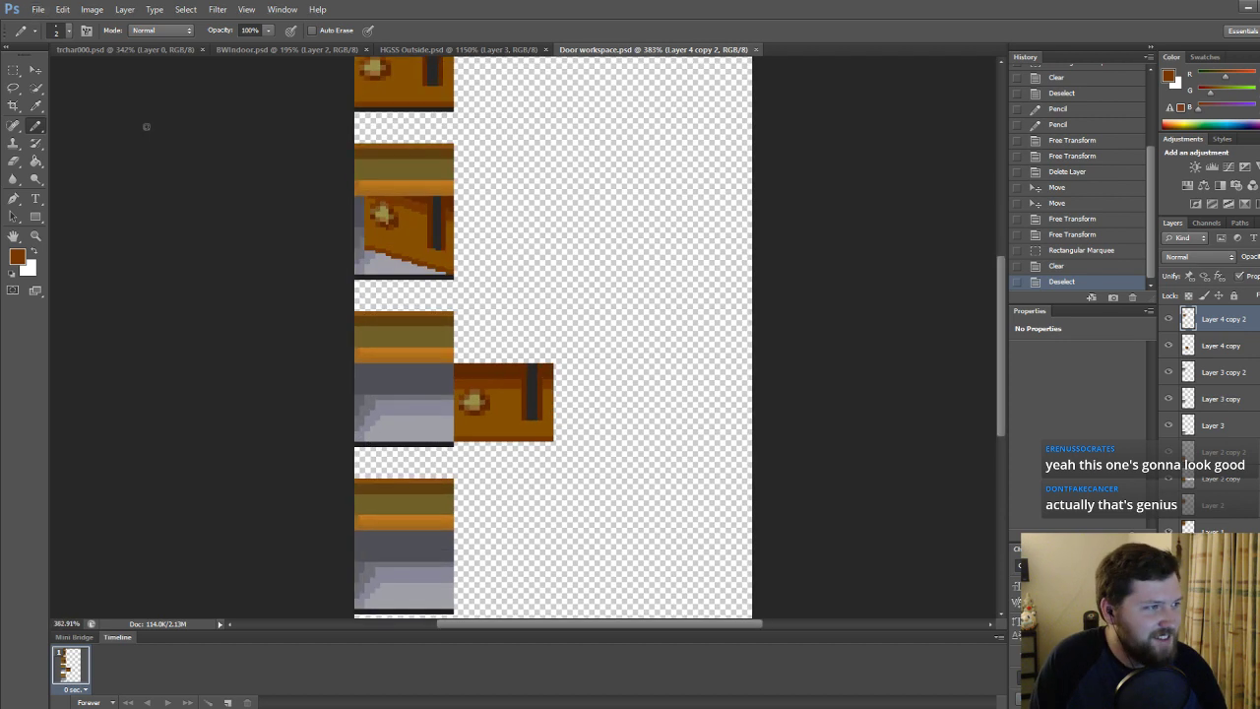
click(36, 74)
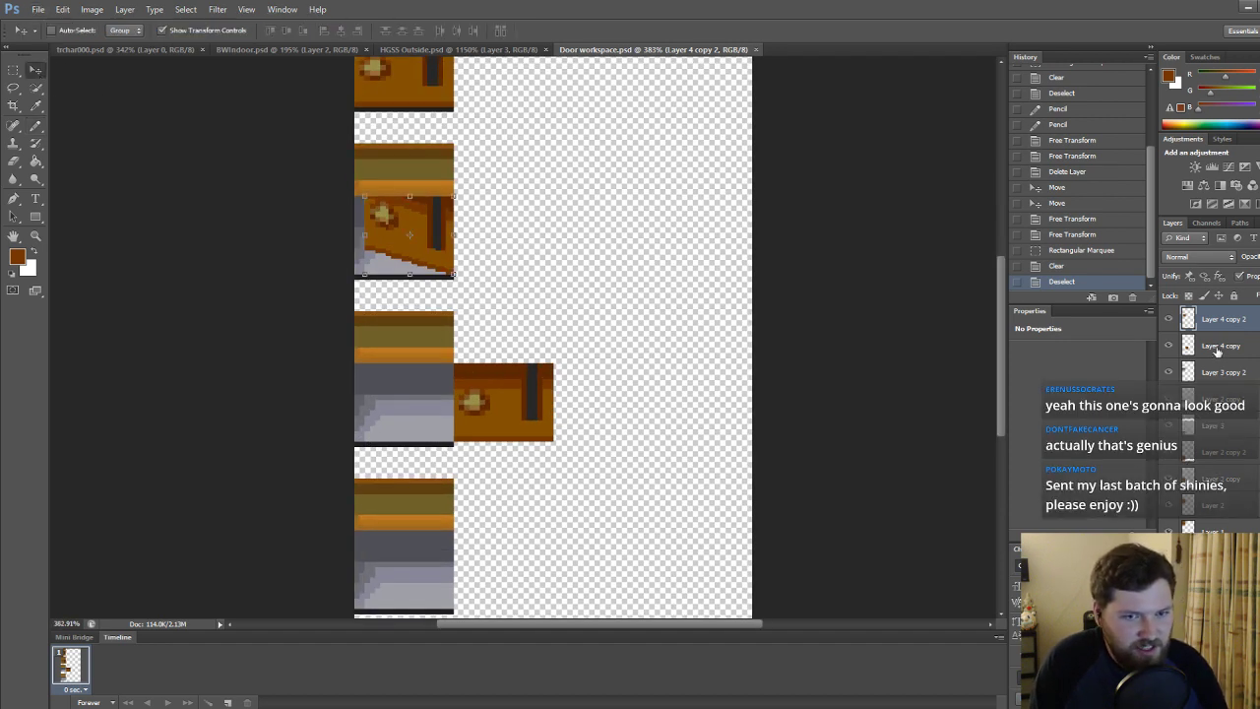
click(1219, 348)
alt+scroll(485, 430, up, 3)
drag(534, 409, 365, 408)
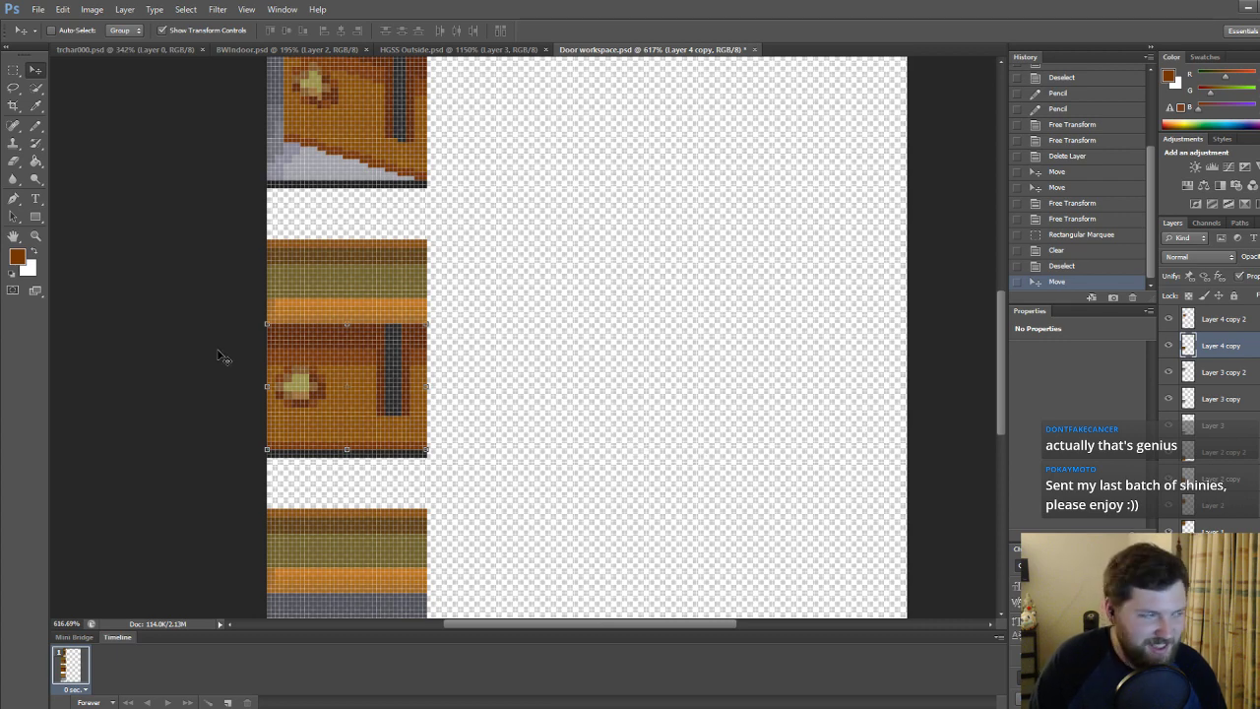
Skew the third door's panel upward along its left side by about 35°, keeping its edges parallel, and narrow it from the left to about 74% width.
click(62, 10)
mouse_move(147, 275)
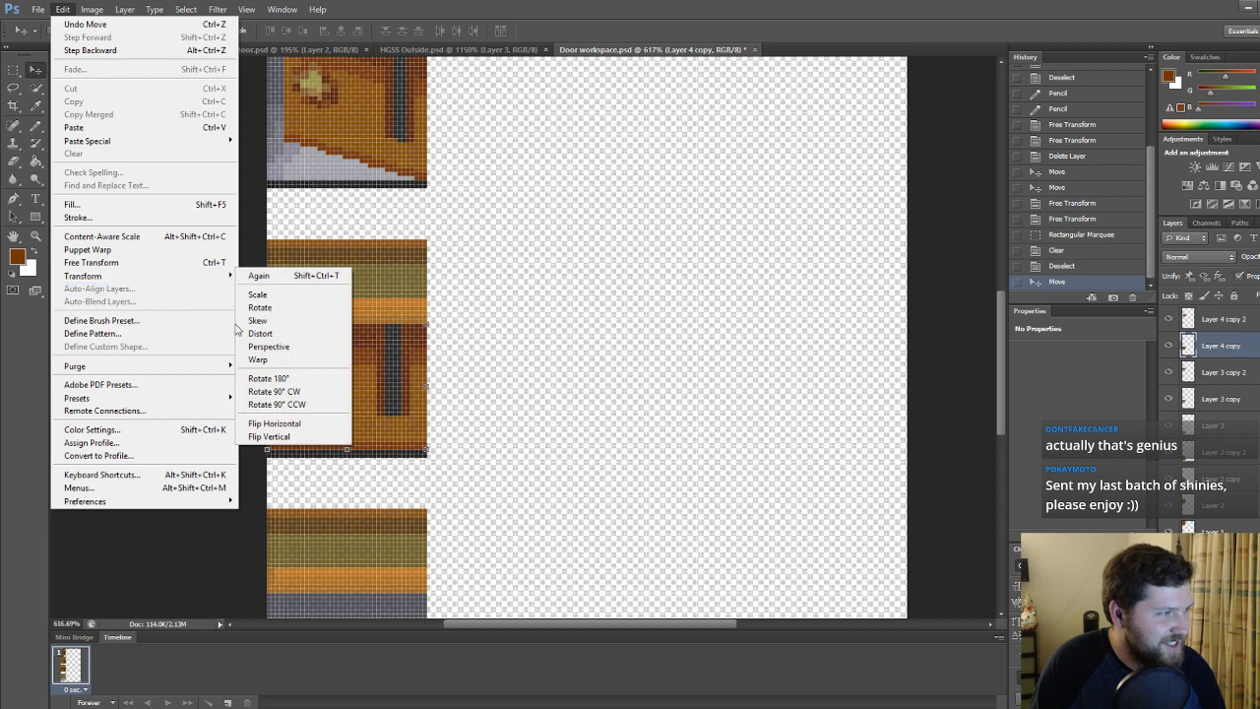
click(254, 333)
drag(268, 329, 248, 216)
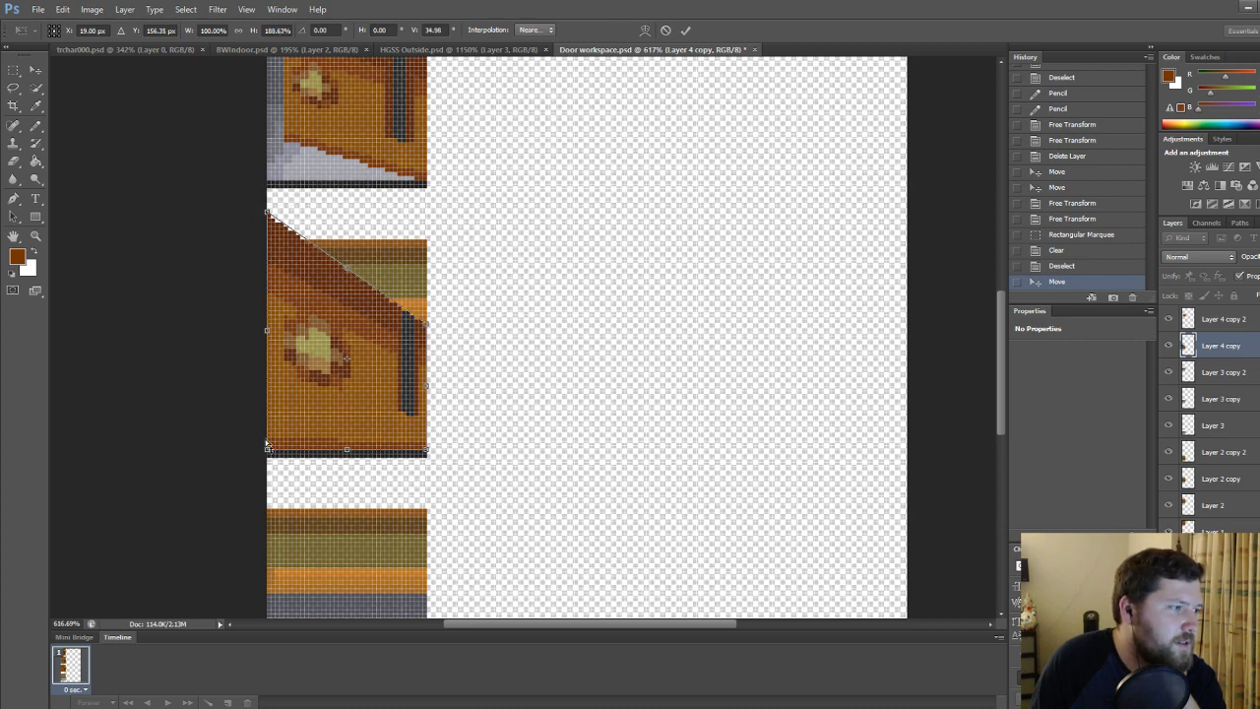
drag(265, 451, 247, 344)
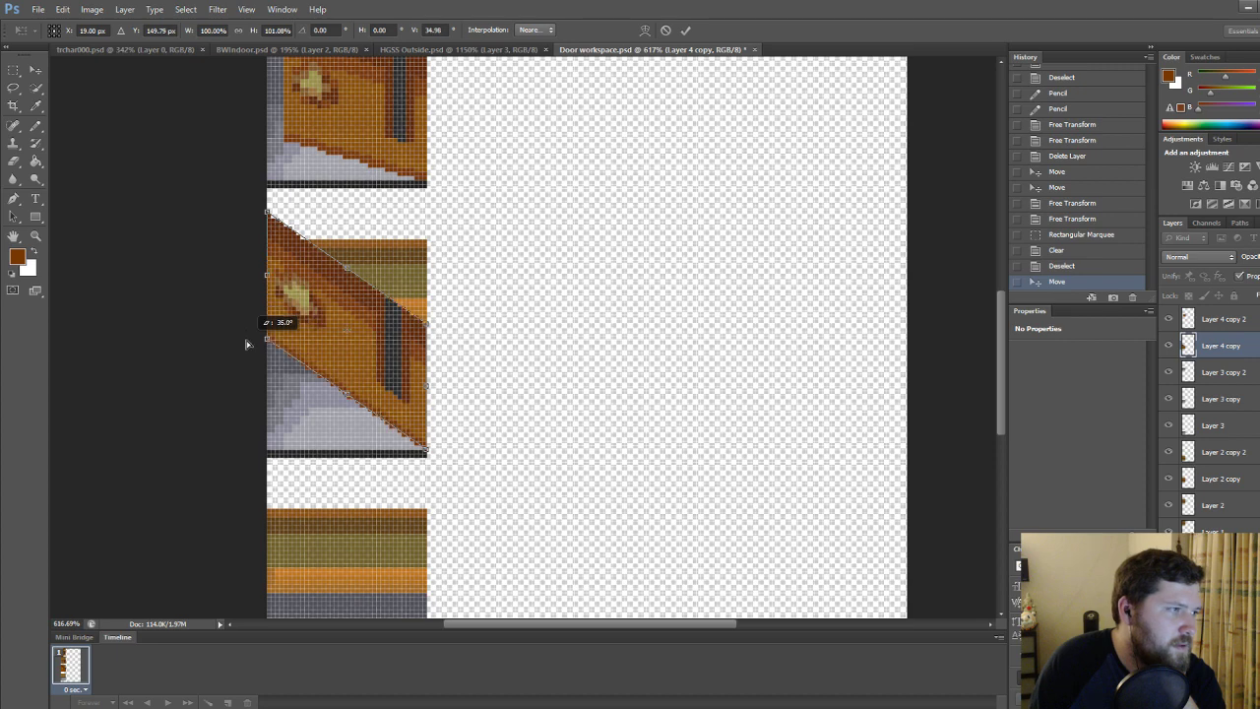
key(Return)
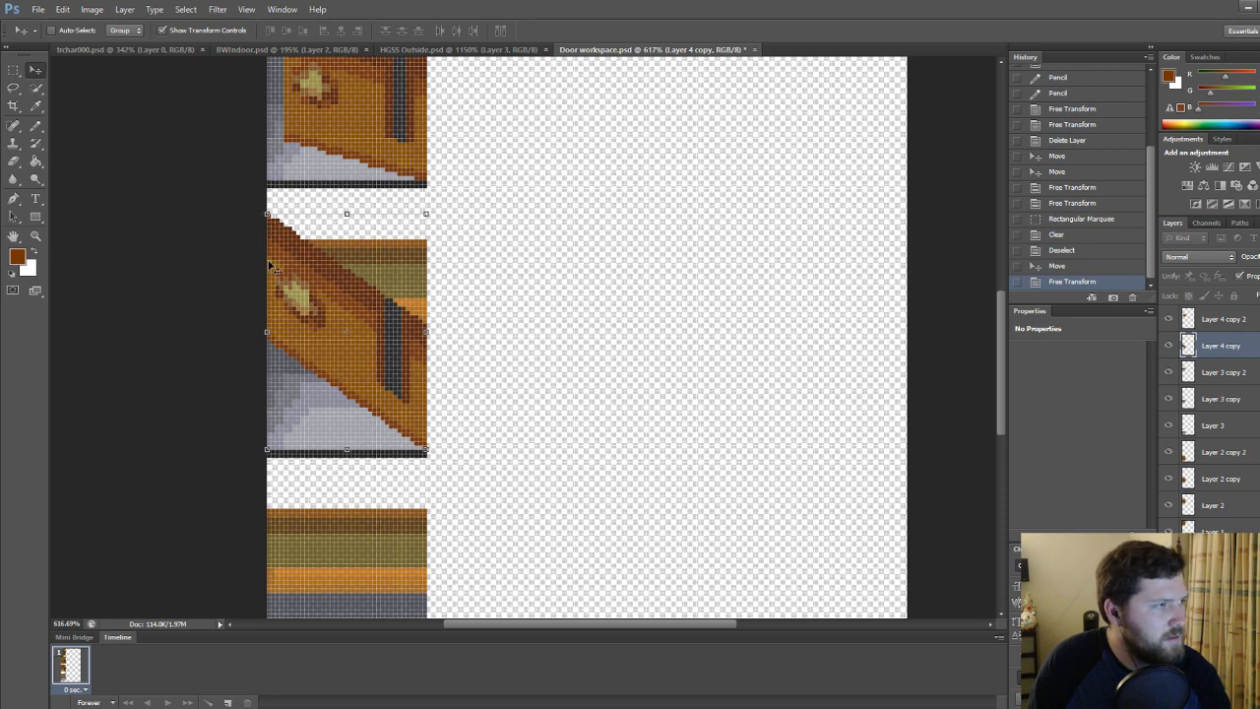
drag(267, 332, 309, 334)
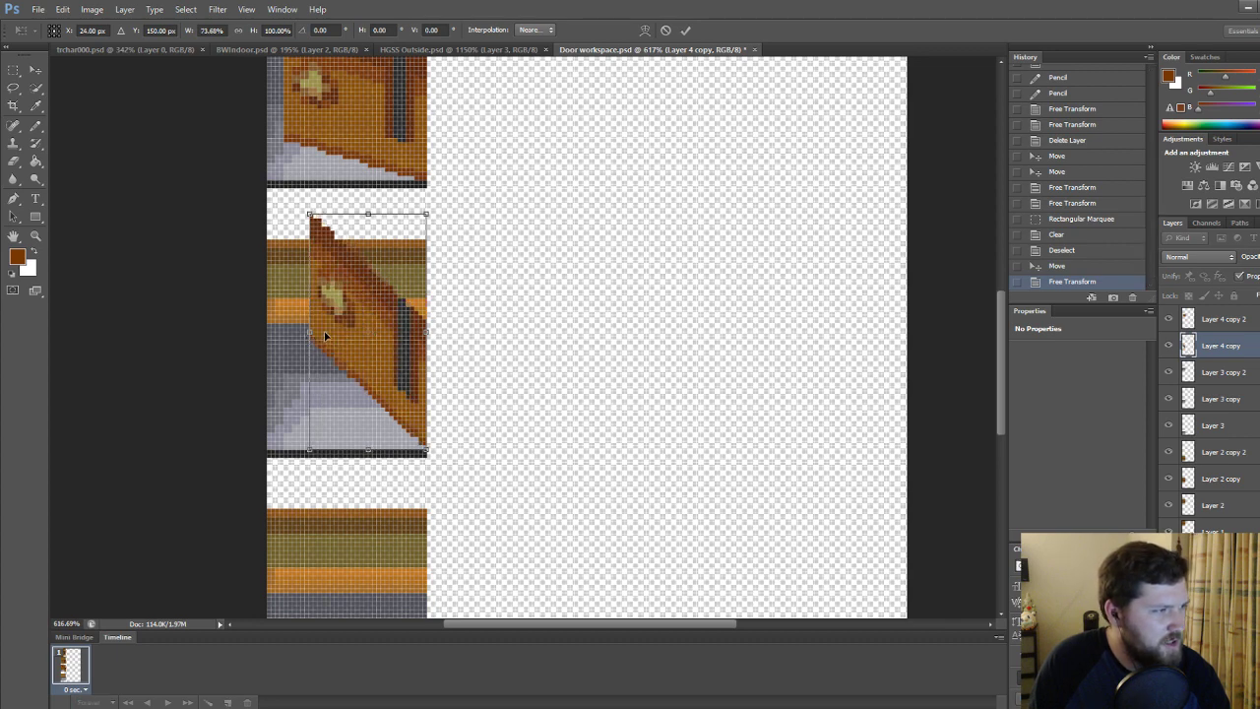
key(Return)
Try clearing the skewed panel's upper part that overlaps the third door's ledge, then undo the clear and deselect.
click(12, 66)
drag(495, 209, 236, 321)
key(Delete)
key(ctrl+d)
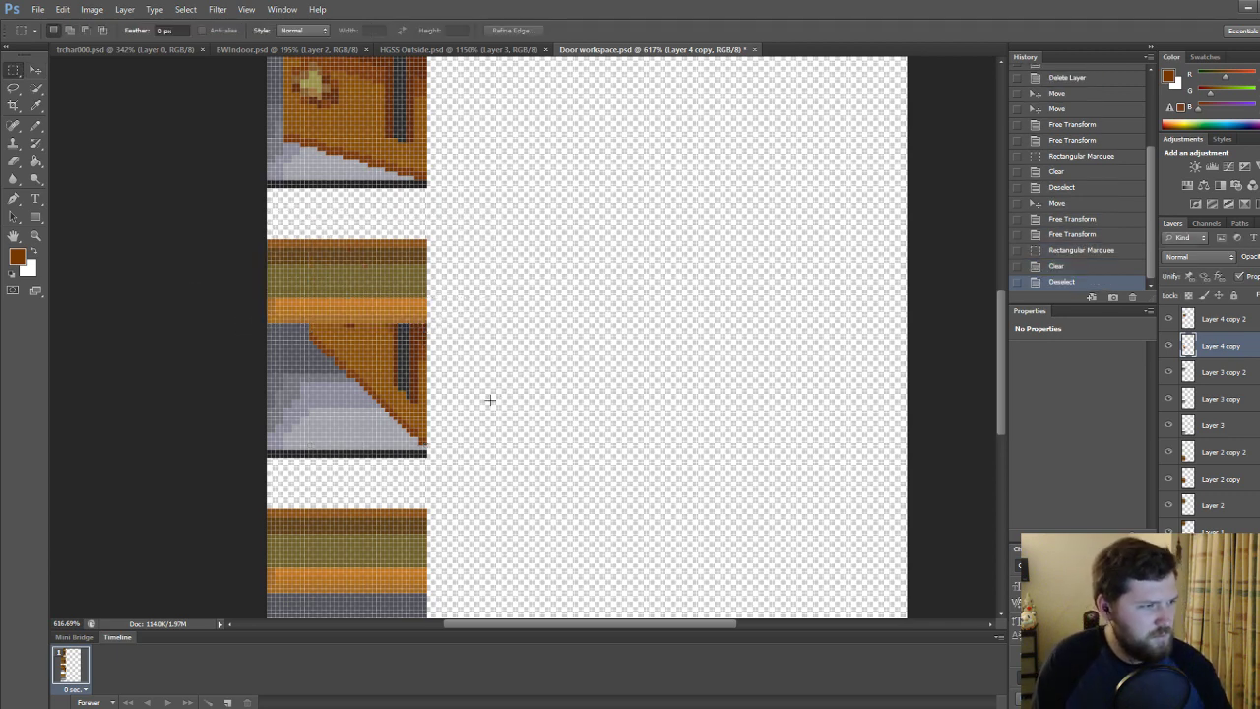
alt+scroll(492, 393, down, 4)
alt+scroll(459, 417, up, 4)
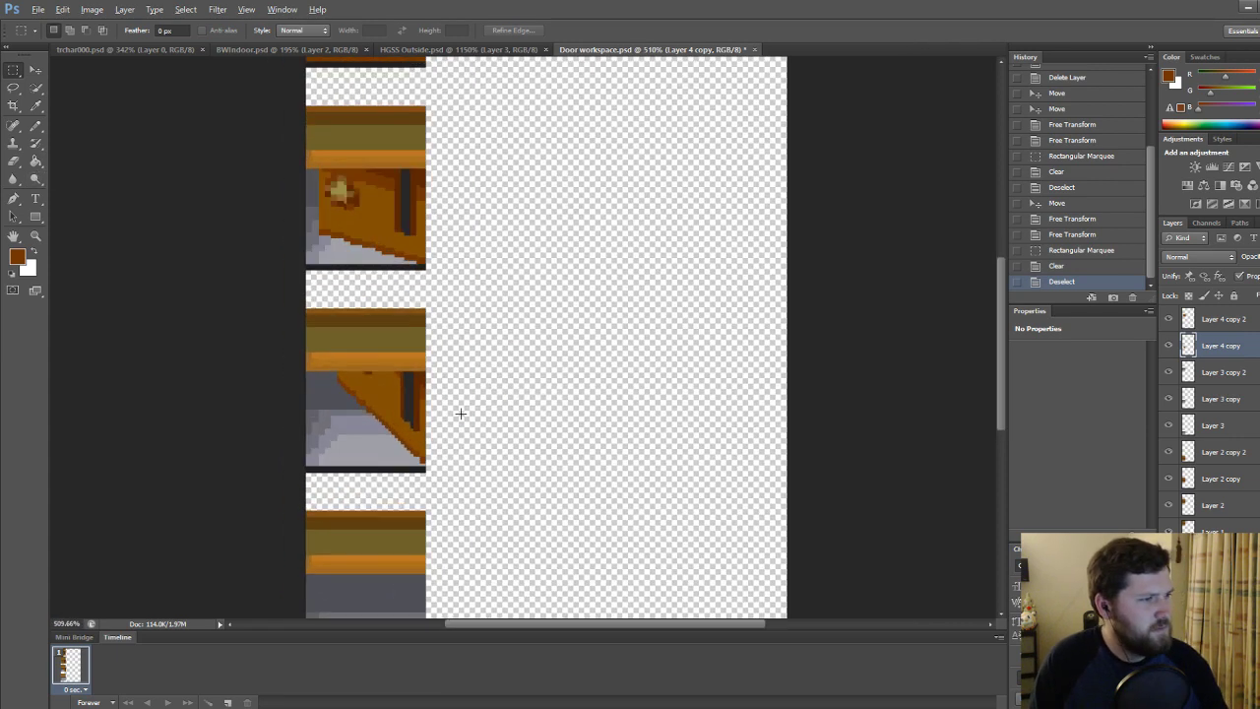
click(37, 72)
key(ctrl+z)
click(1068, 268)
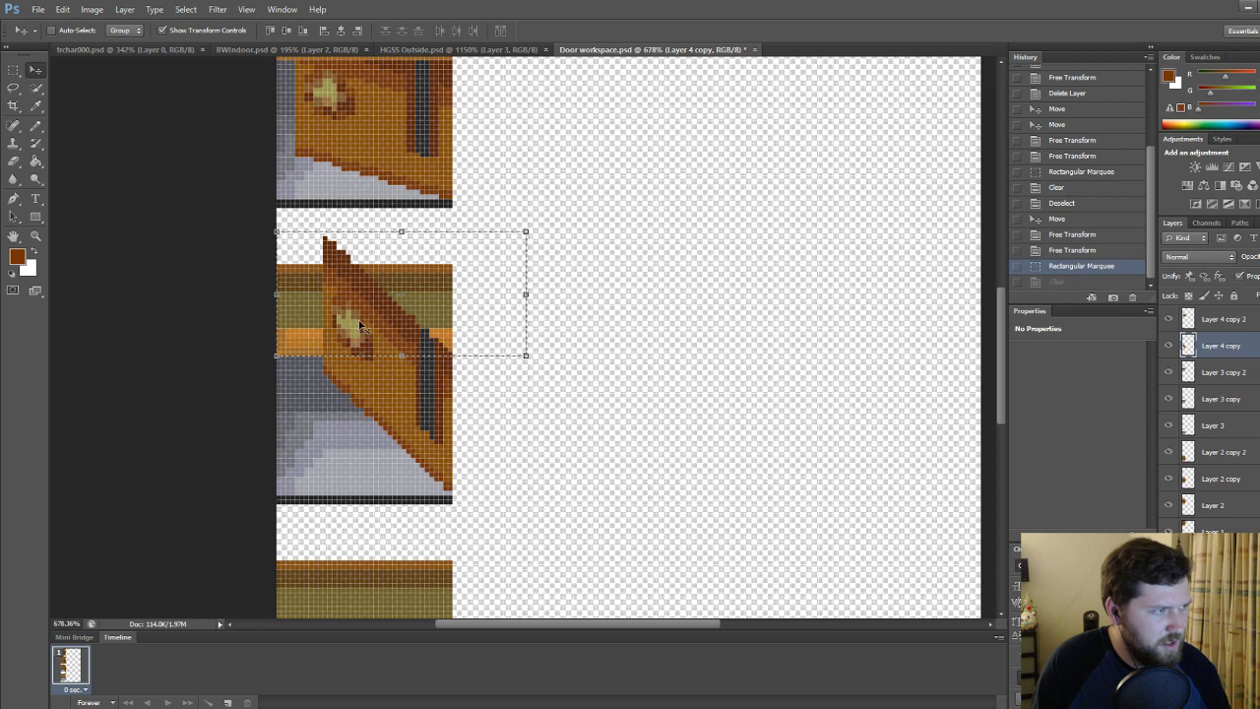
click(14, 71)
click(574, 330)
Nudge the third door's skewed panel down 1 px, clear its part above the ledge's lower edge, and deselect.
click(40, 75)
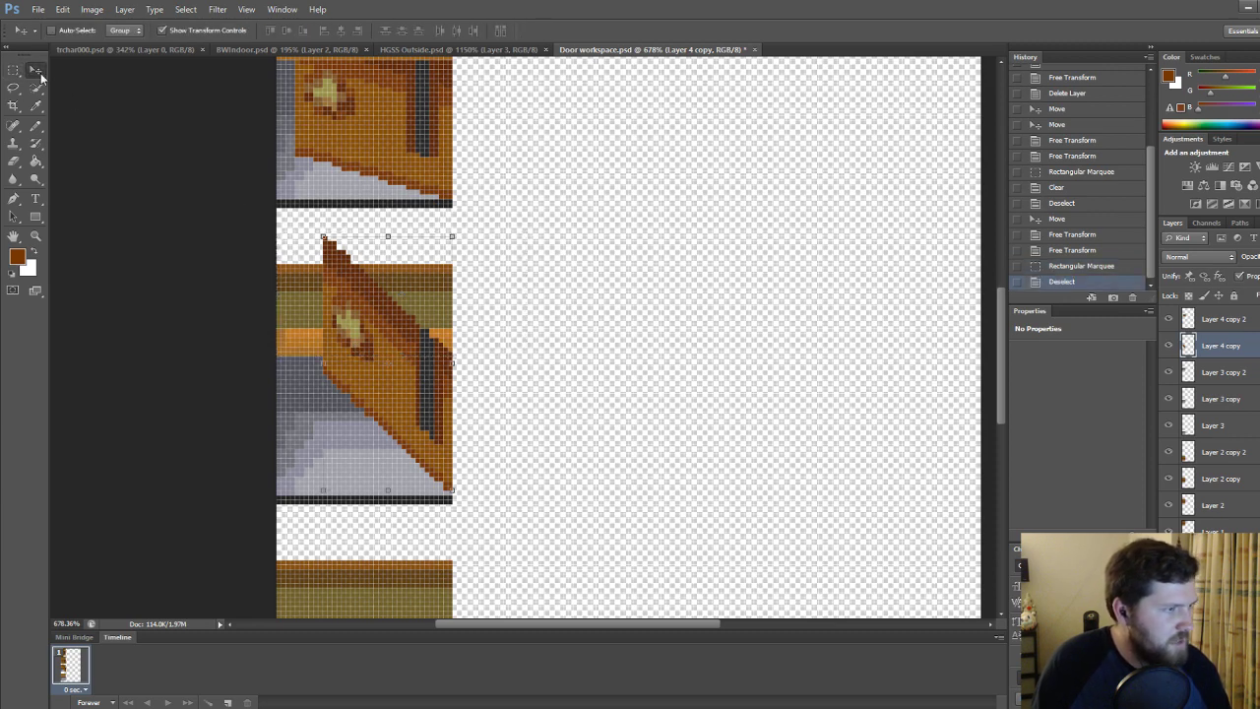
key(Down)
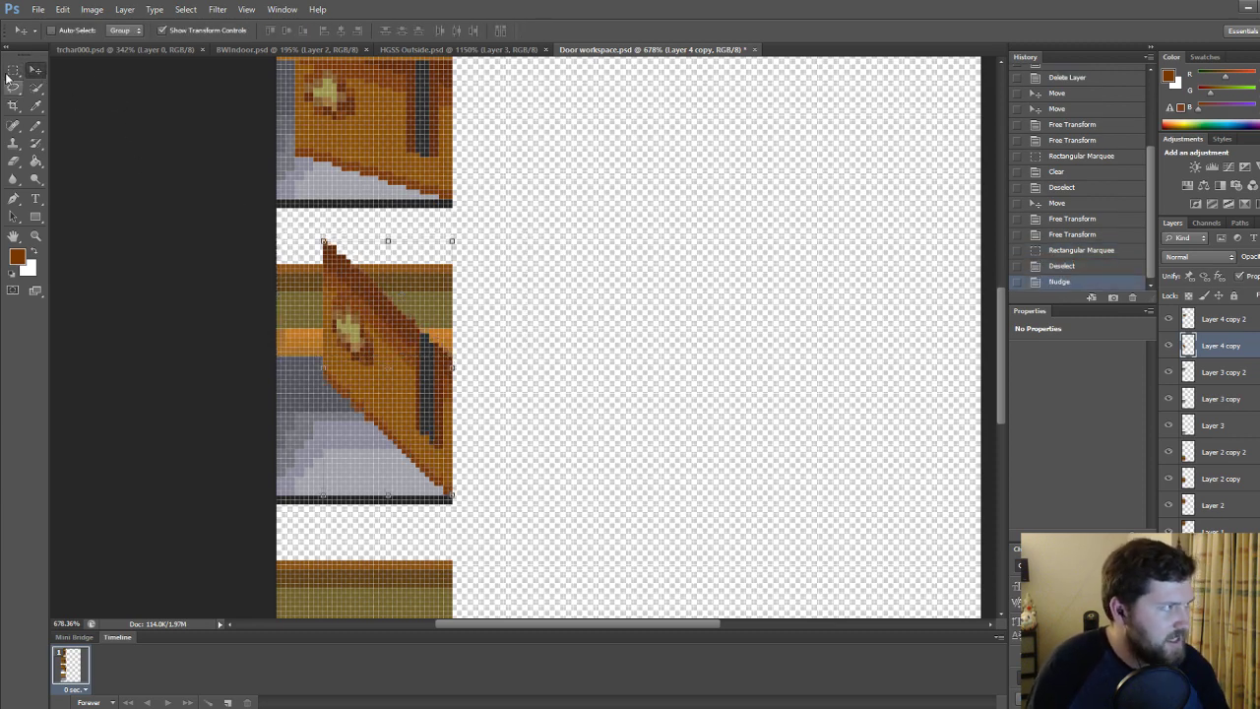
click(13, 72)
drag(239, 236, 504, 355)
key(Delete)
key(ctrl+d)
alt+scroll(492, 369, down, 6)
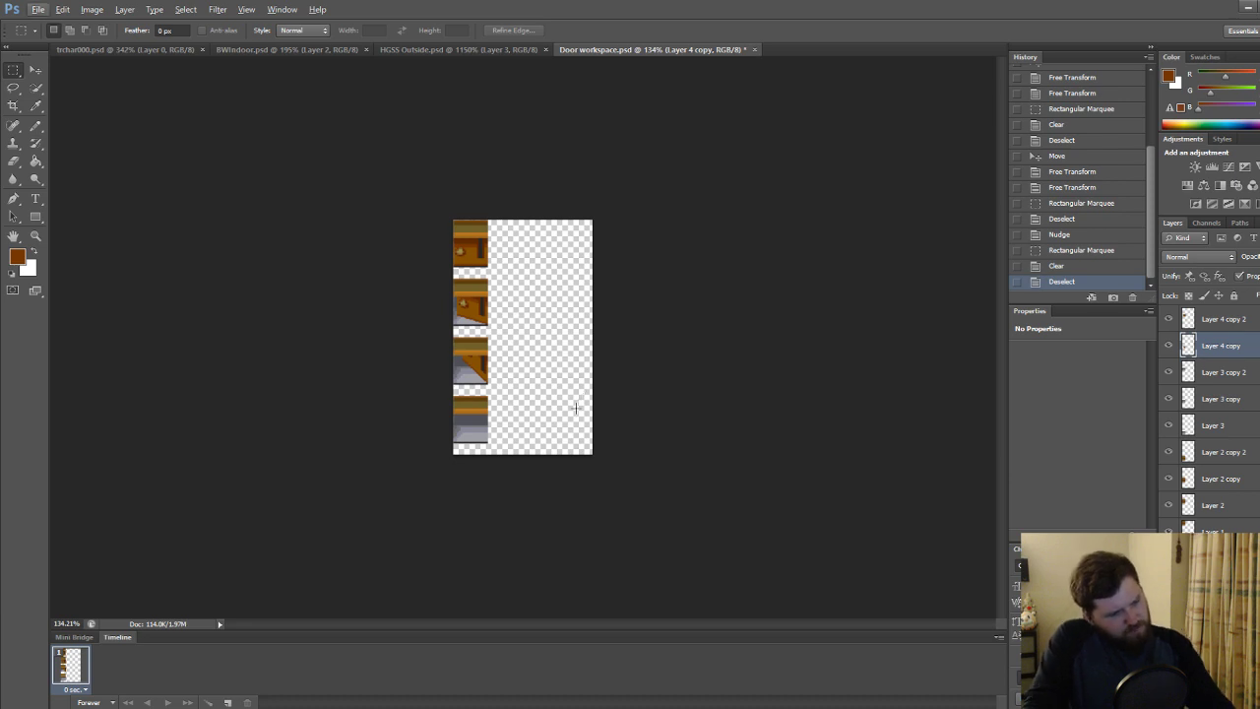
Save a PNG copy of the door sheet as doors10 in the project's Graphics Characters folder.
key(ctrl+shift+s)
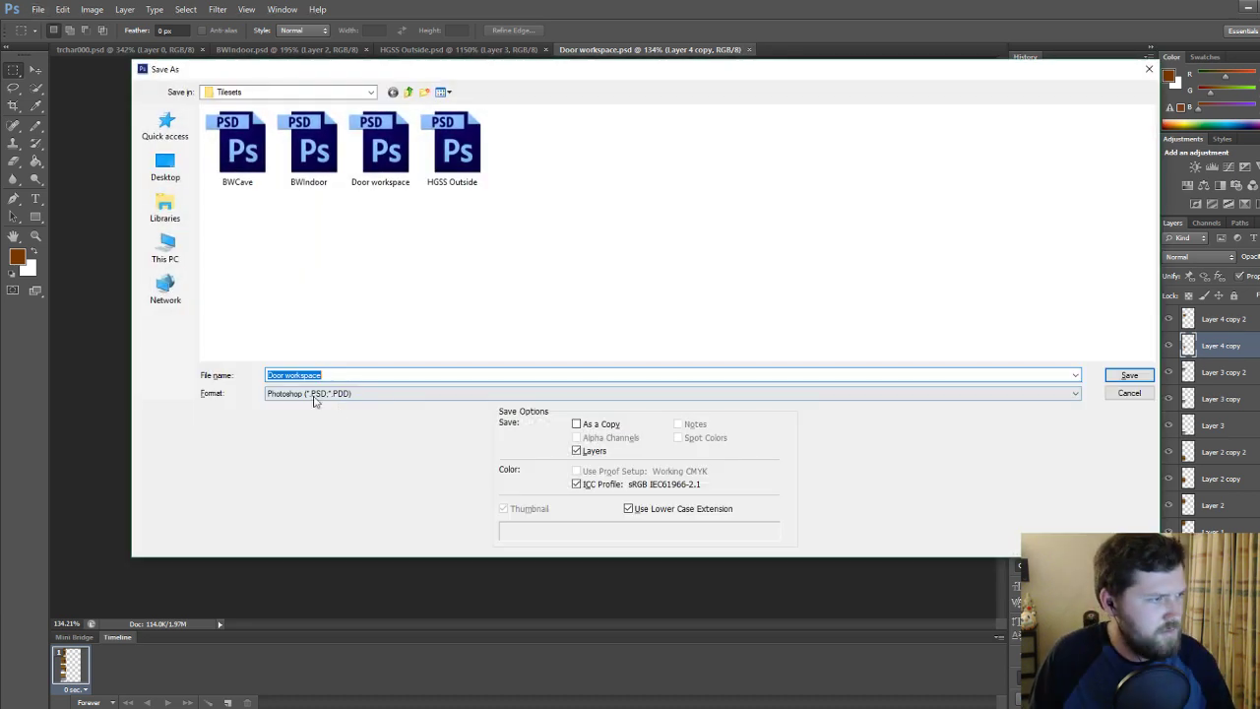
click(504, 393)
click(285, 551)
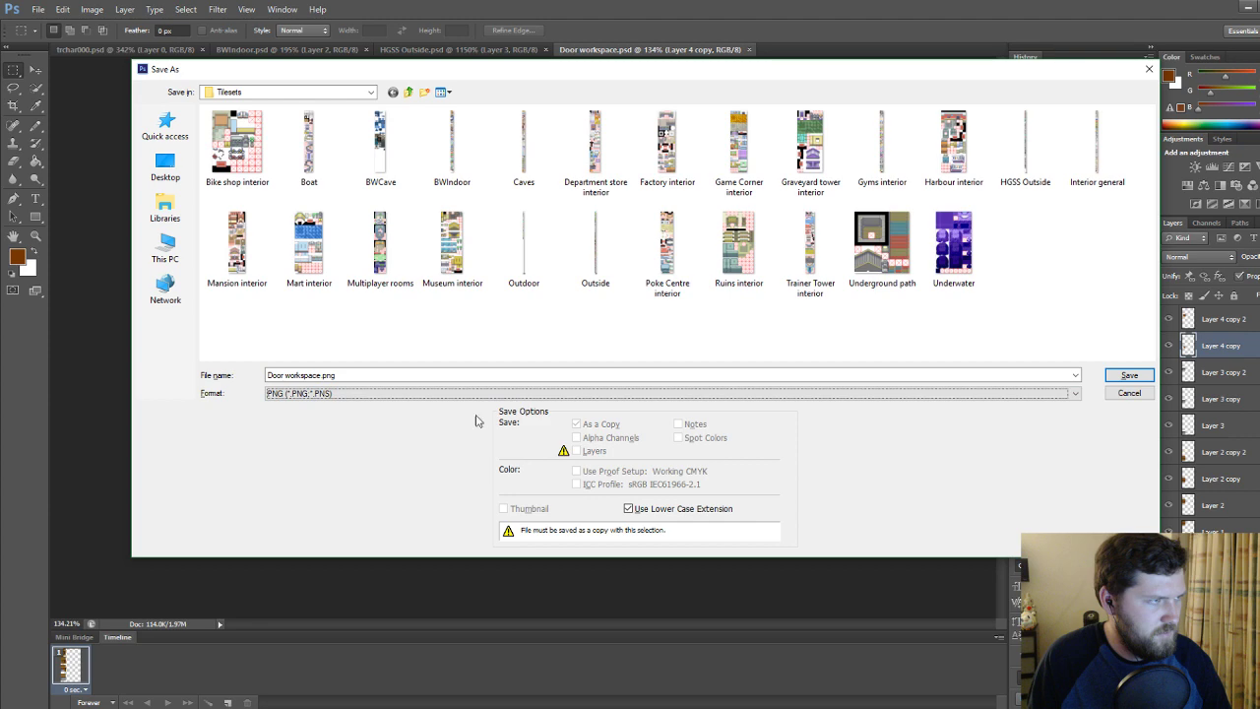
click(409, 93)
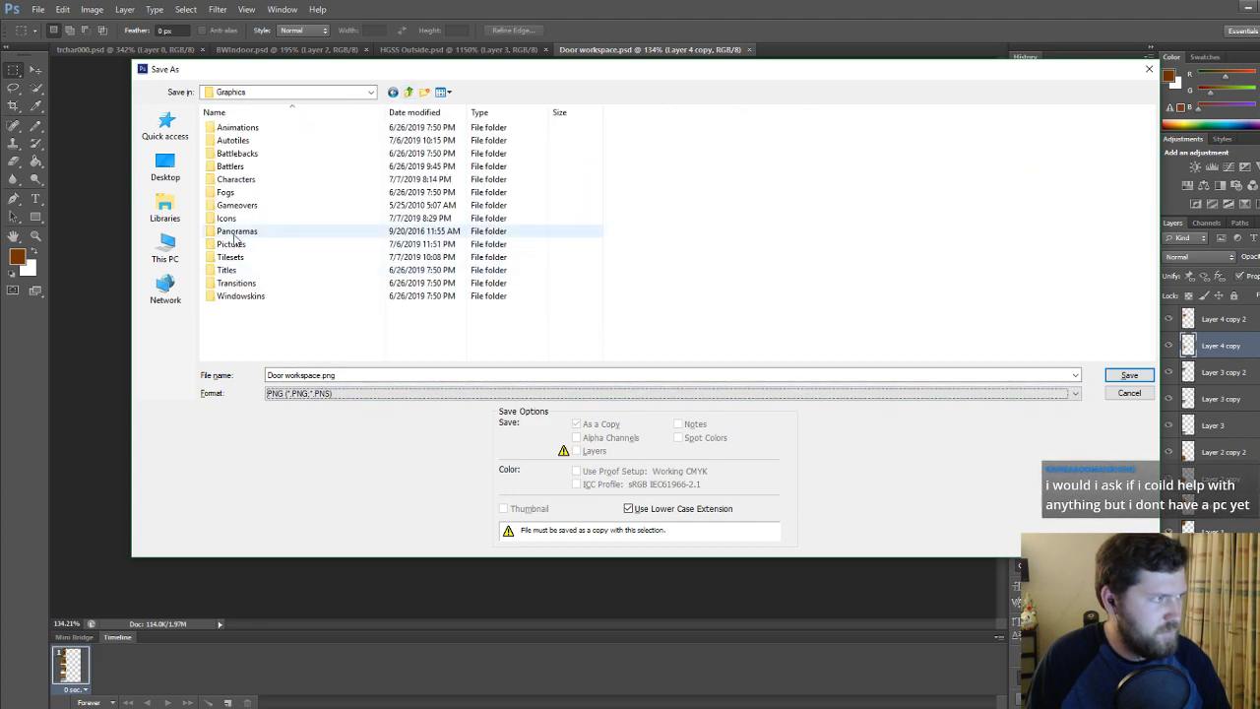
double_click(236, 179)
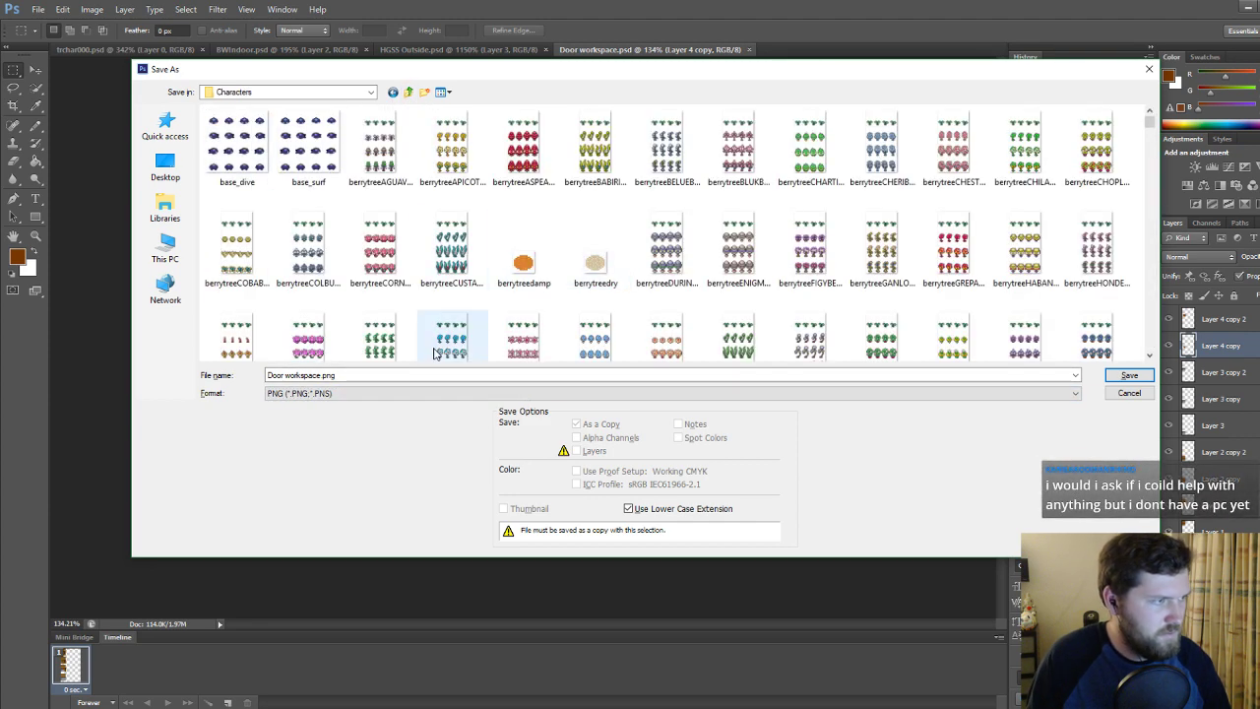
drag(1150, 124, 1149, 186)
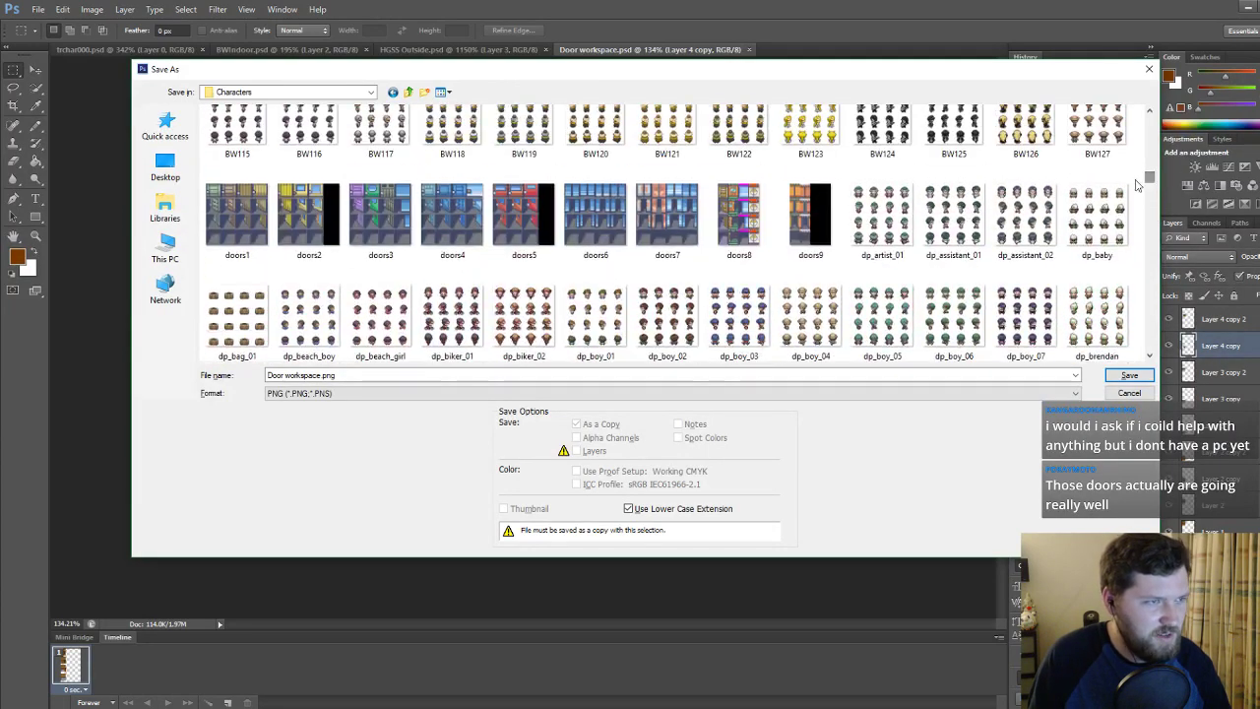
click(810, 216)
click(311, 376)
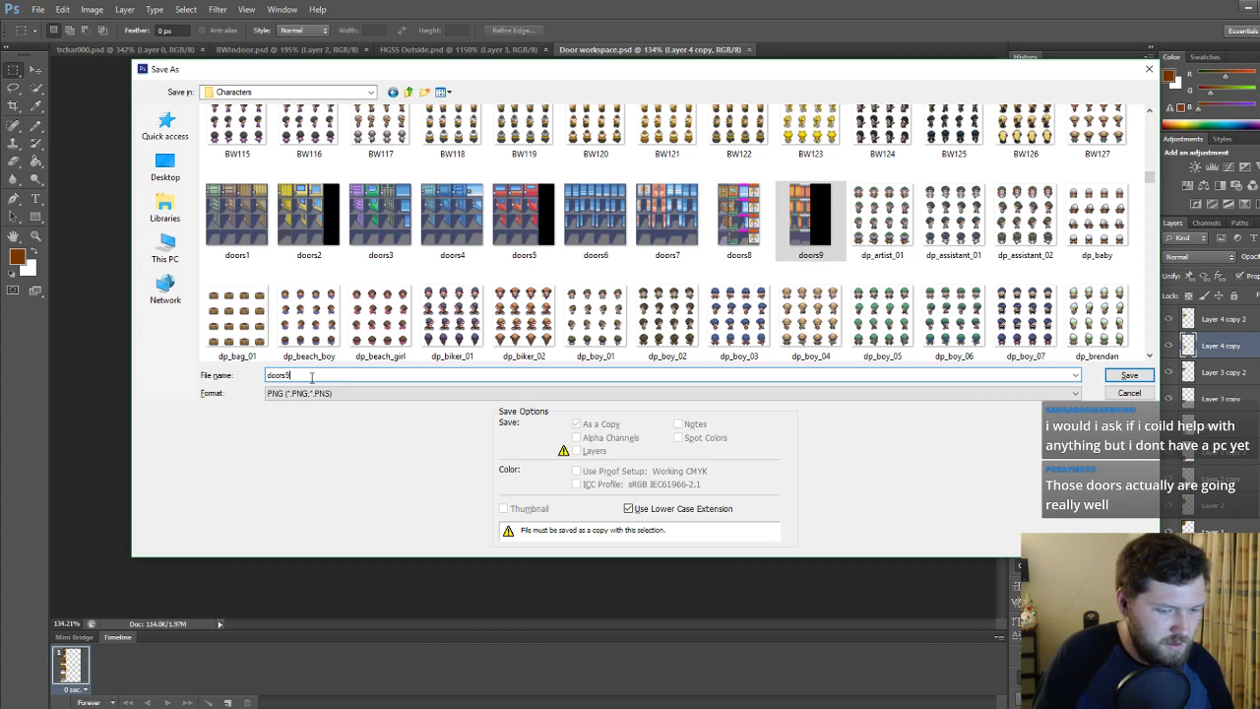
key(BackSpace)
text(10)
key(Return)
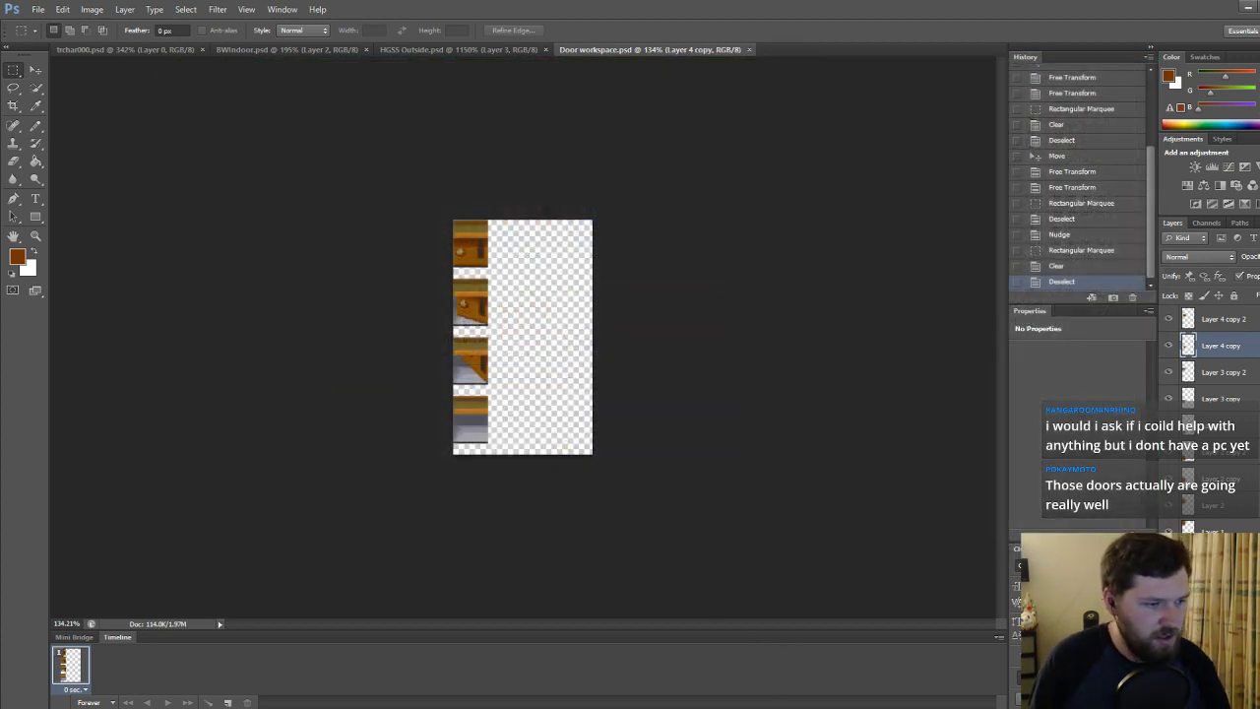
Switch to RPG Maker XP and set the first page graphic of the Home door event to doors10.
key(alt+Tab)
double_click(511, 340)
double_click(481, 406)
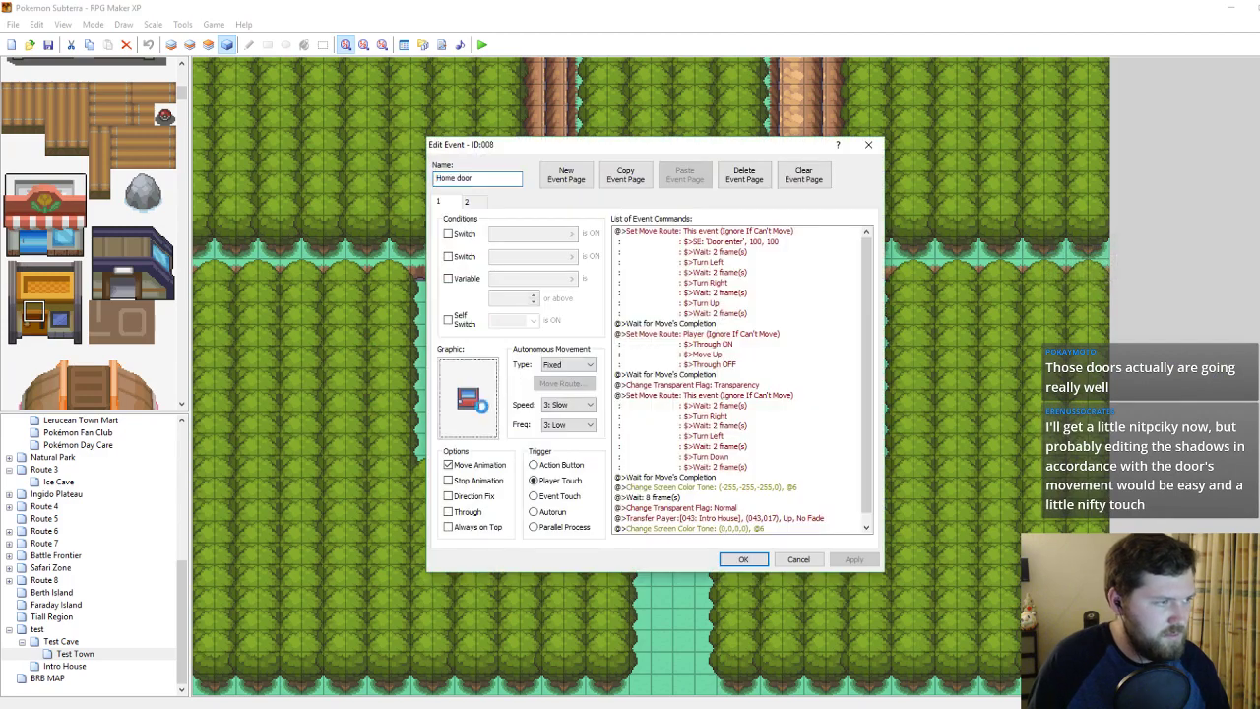
scroll(515, 453, down, 4)
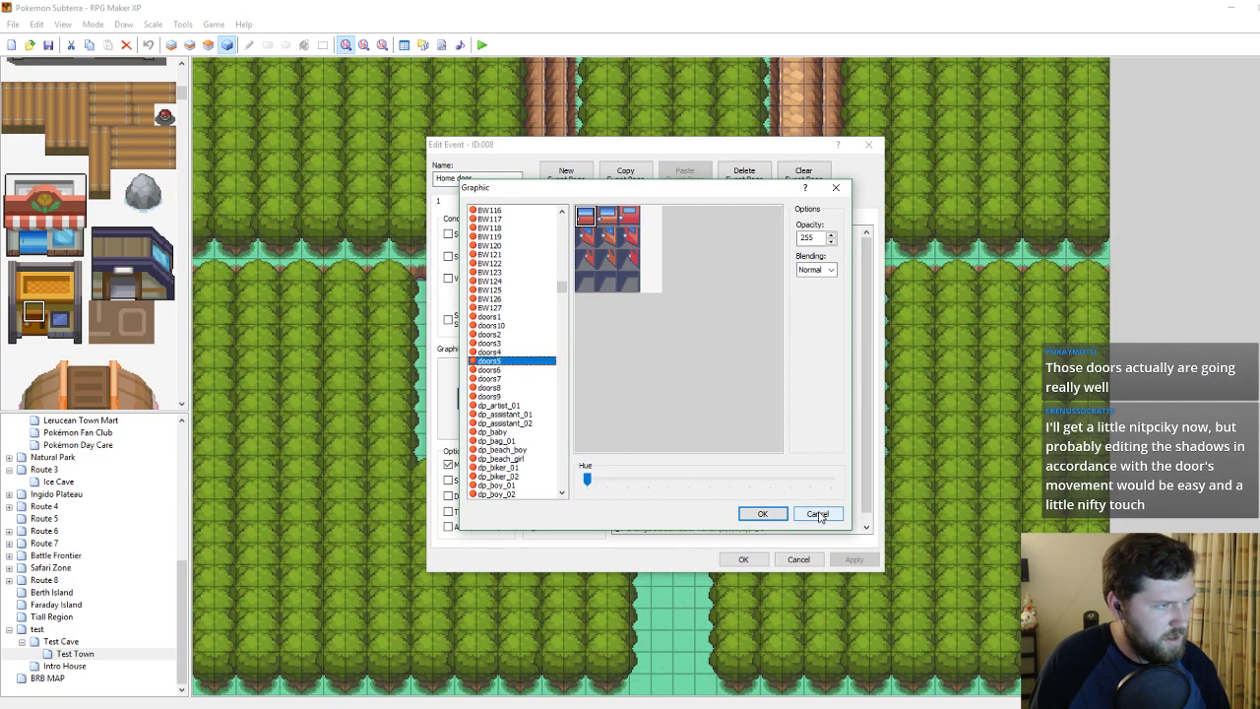
click(505, 328)
click(764, 514)
click(744, 559)
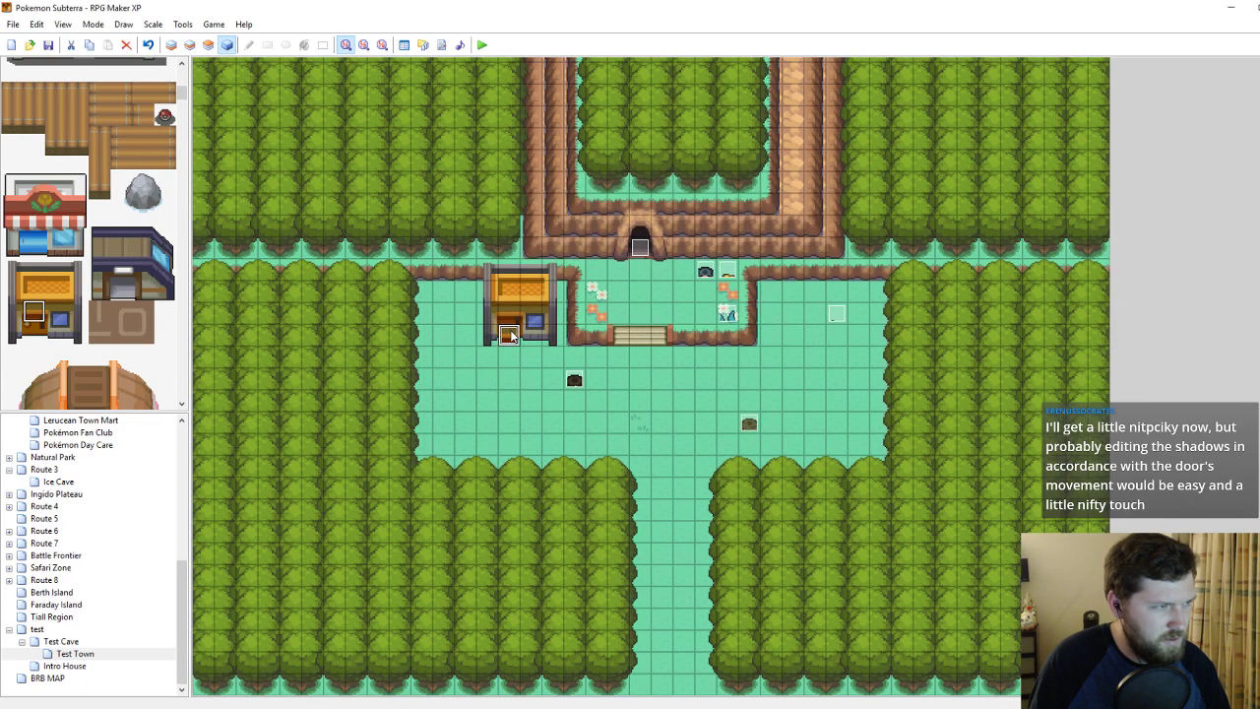
Set the graphic of the Home door event's second, switch-conditioned page to the top frame of doors10.
double_click(508, 335)
double_click(473, 394)
scroll(514, 469, down, 3)
click(500, 380)
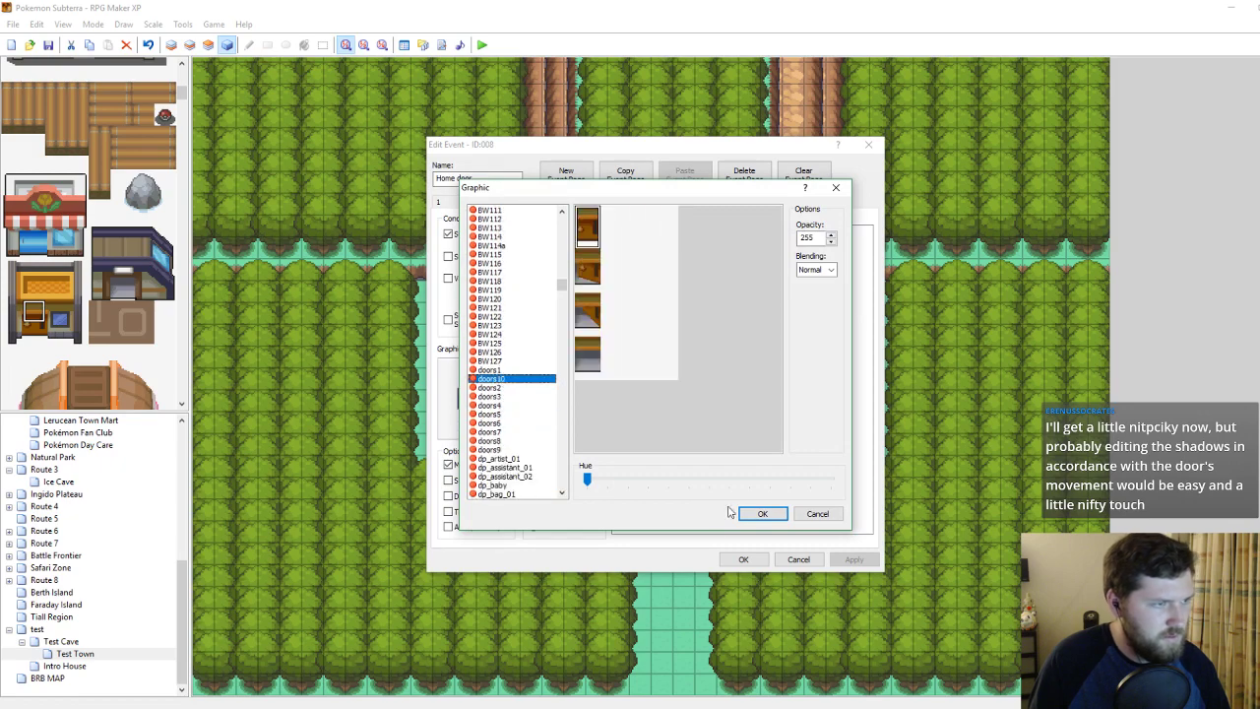
click(762, 513)
click(740, 559)
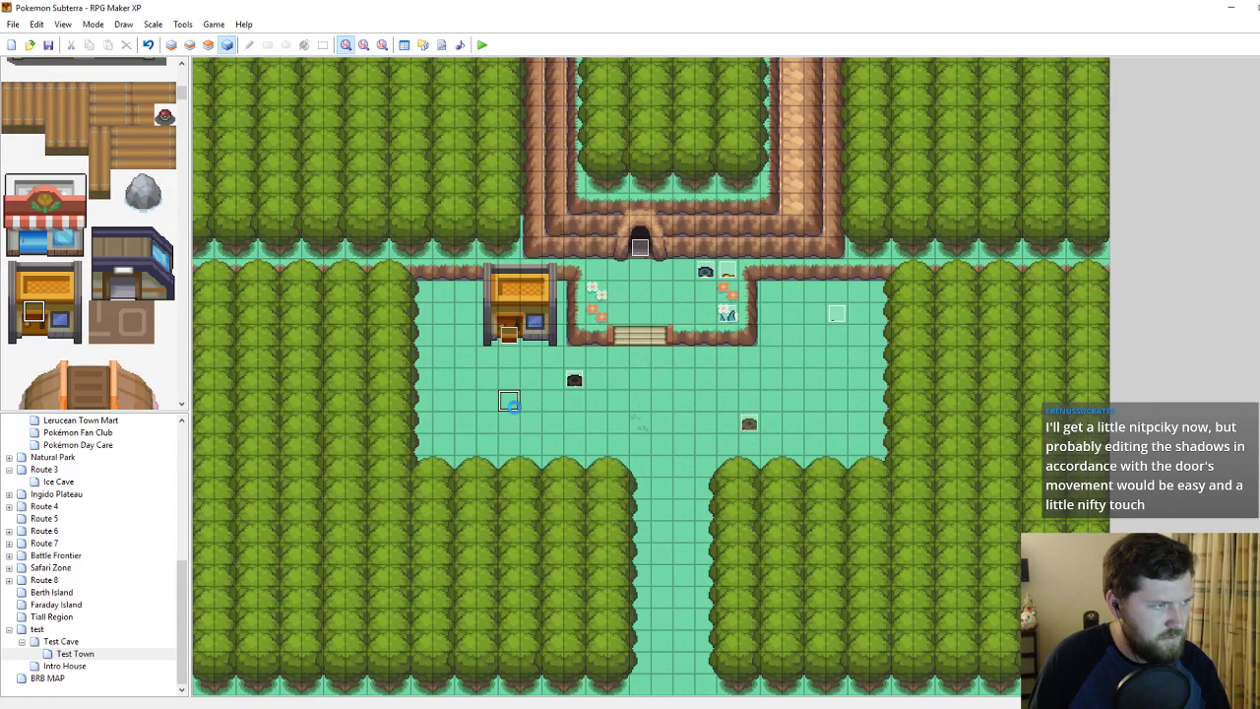
Playtest the game from the saved file, walk out to Test Town and back into the house to check the door animation.
click(481, 45)
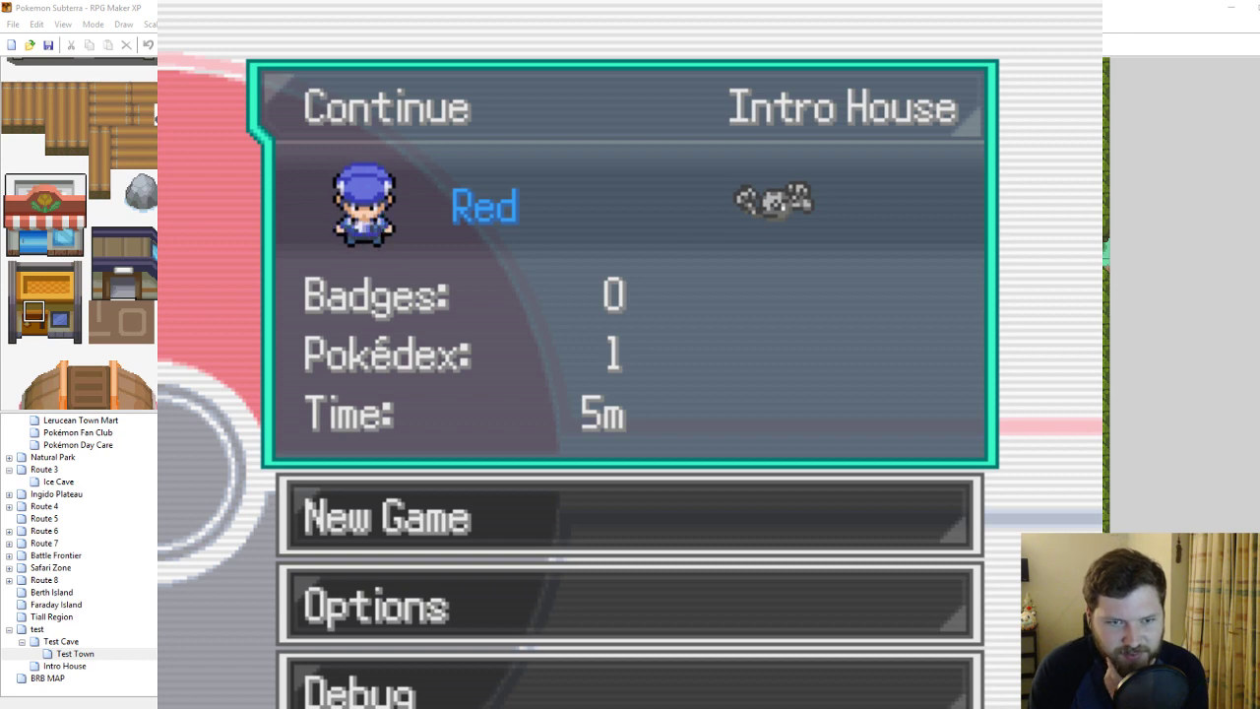
key(Return)
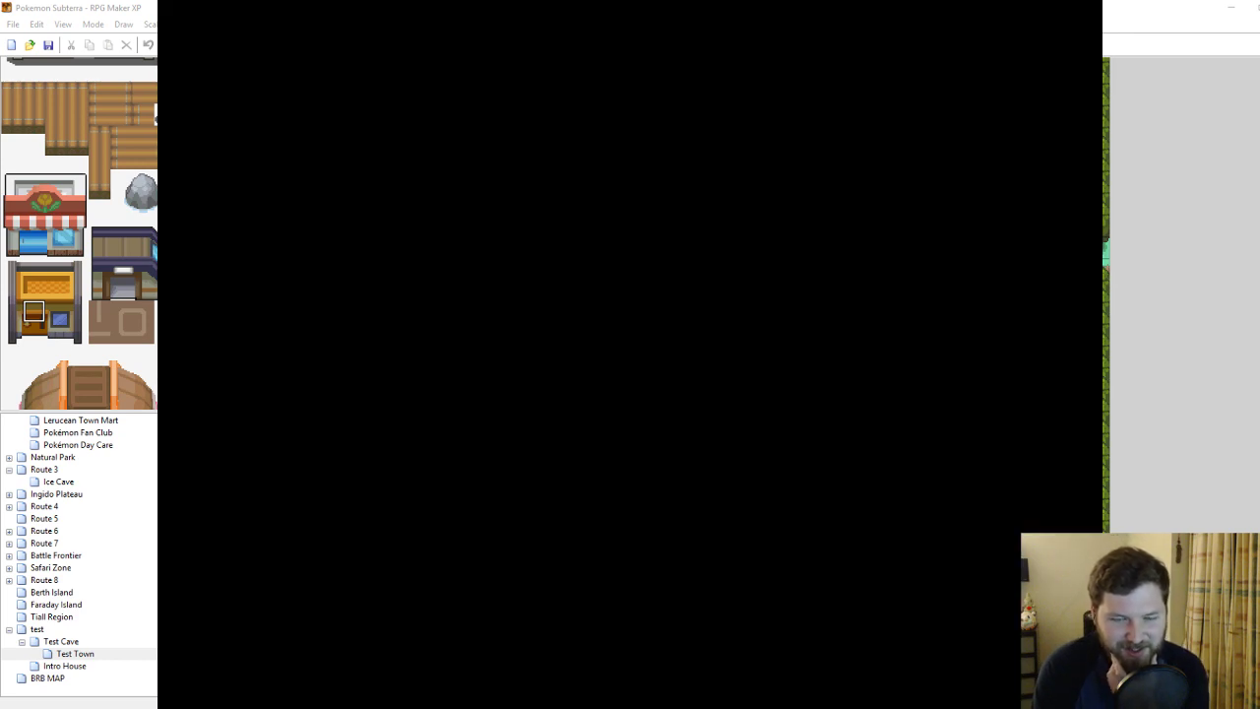
key(Down)
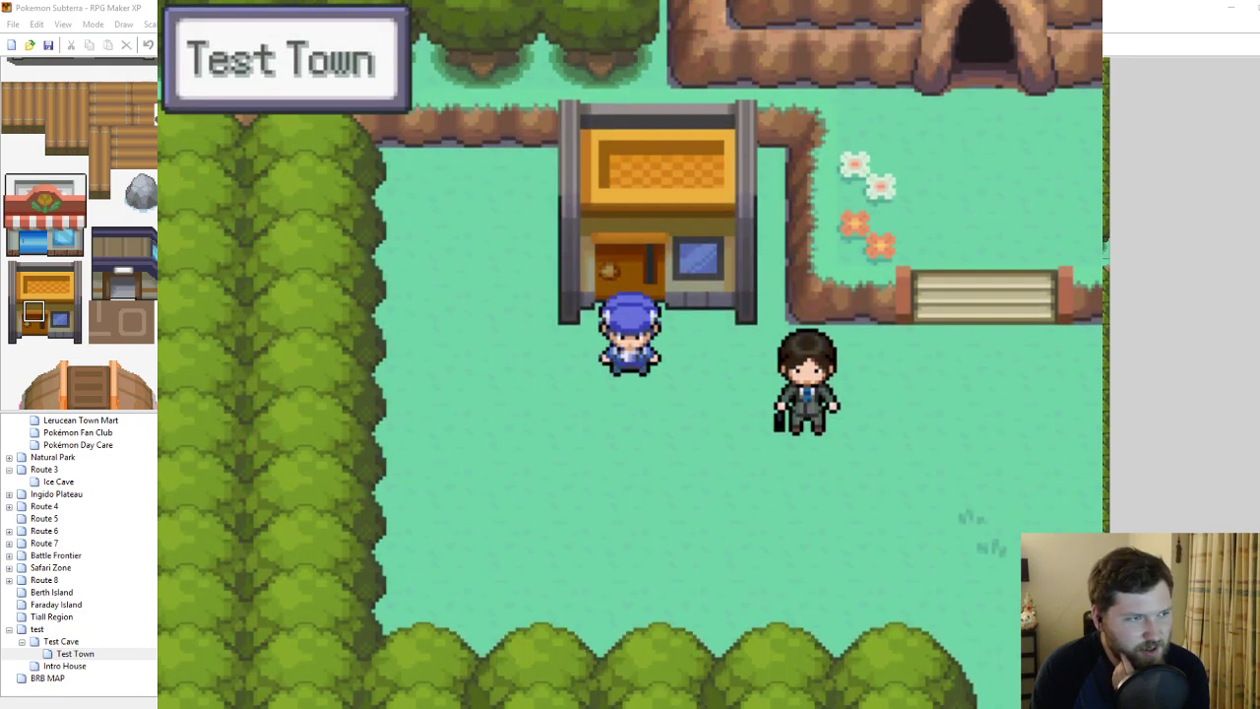
key(Down)
key(Up)
key(Up)
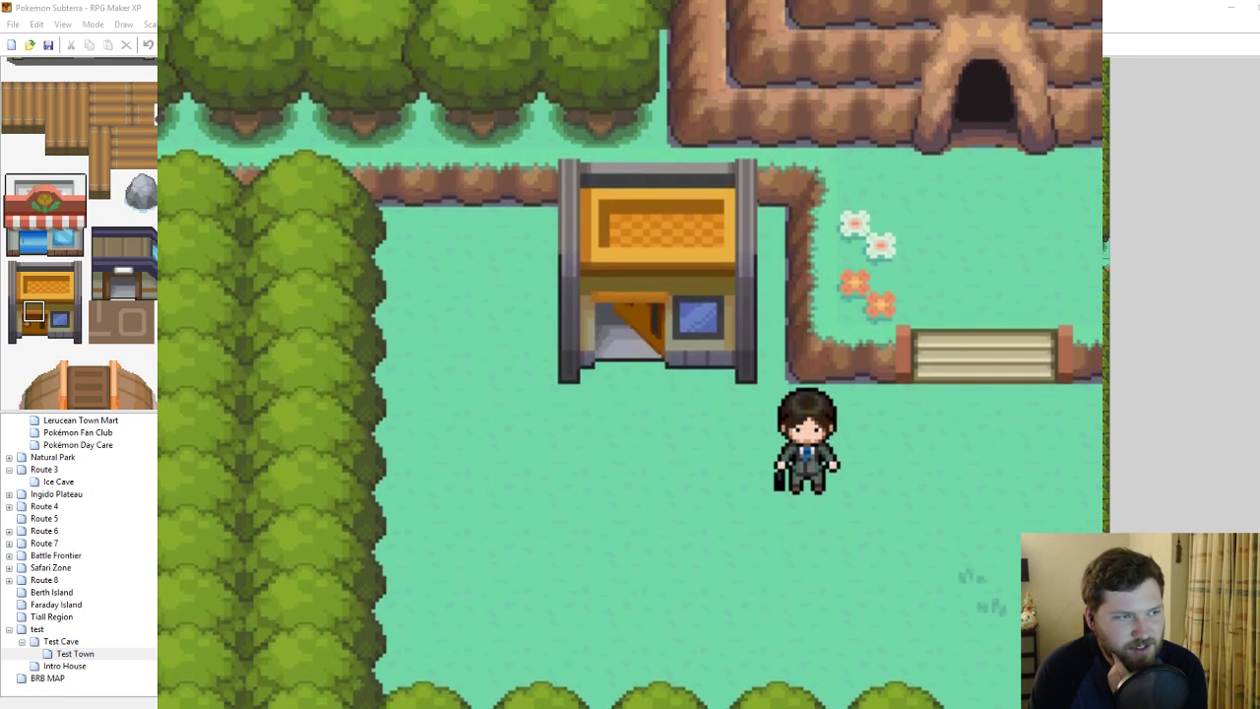
Leave and re-enter the house once more to examine the door's opening and closing frames.
key(Down)
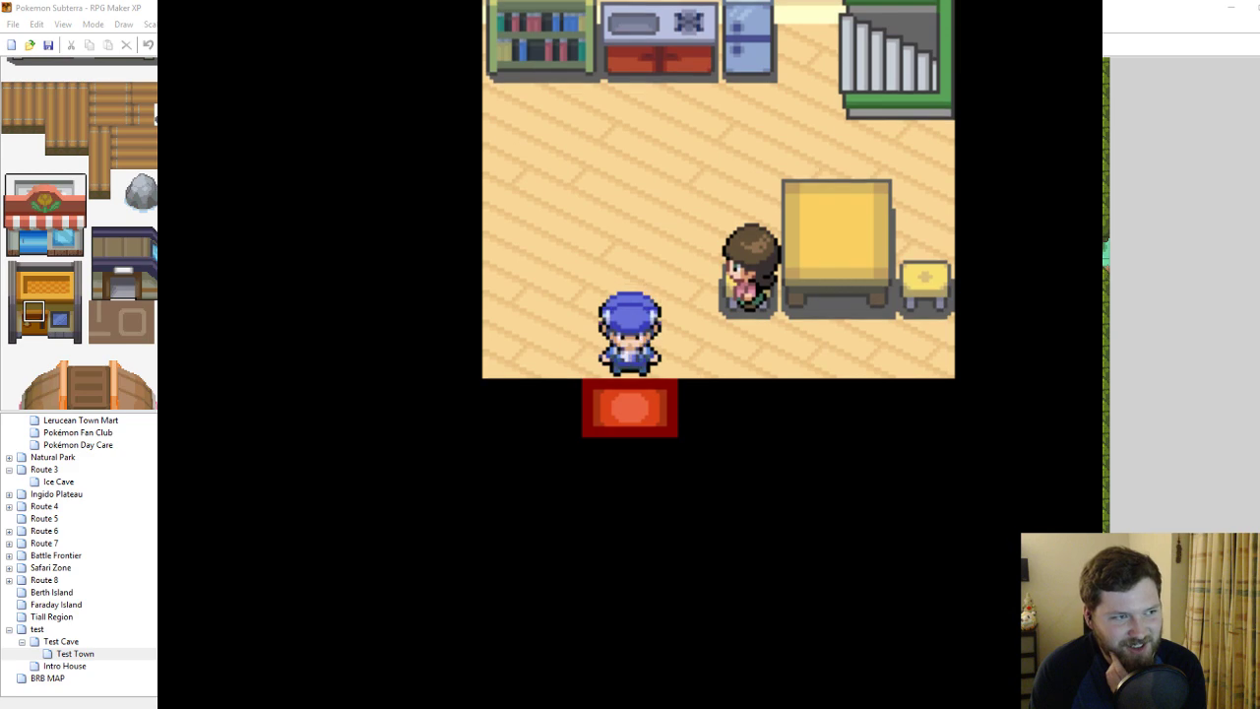
key(Down)
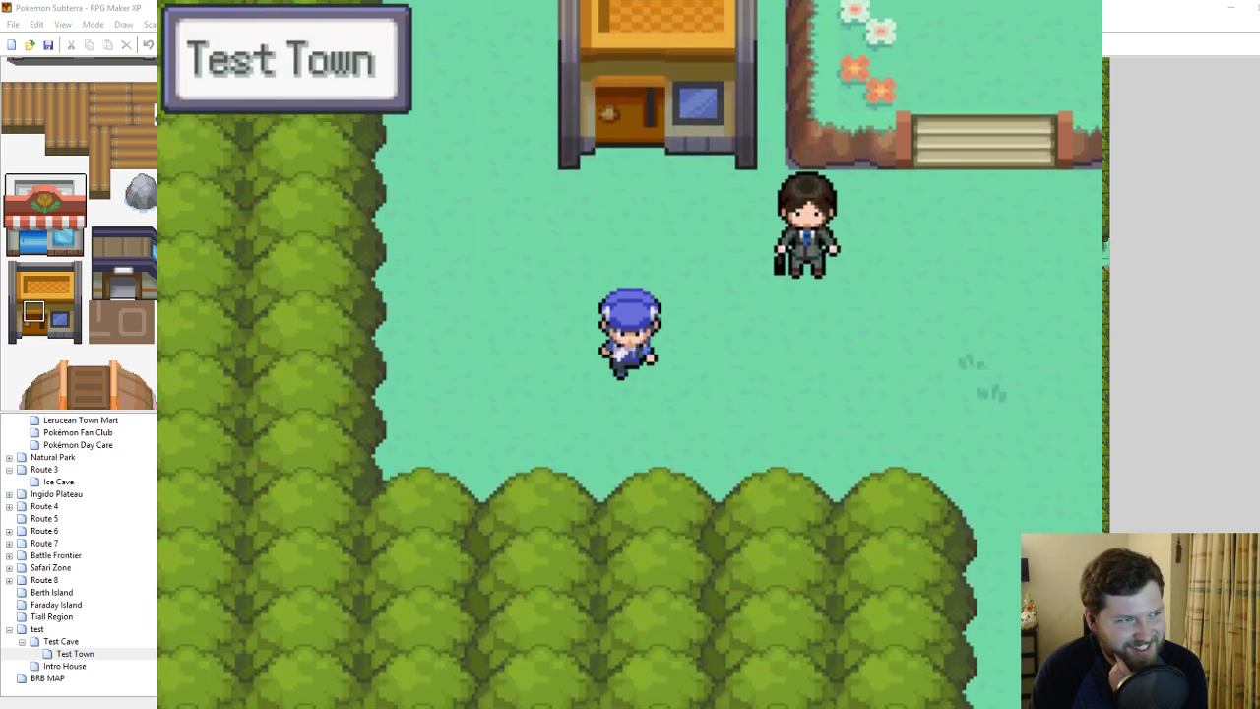
key(Up)
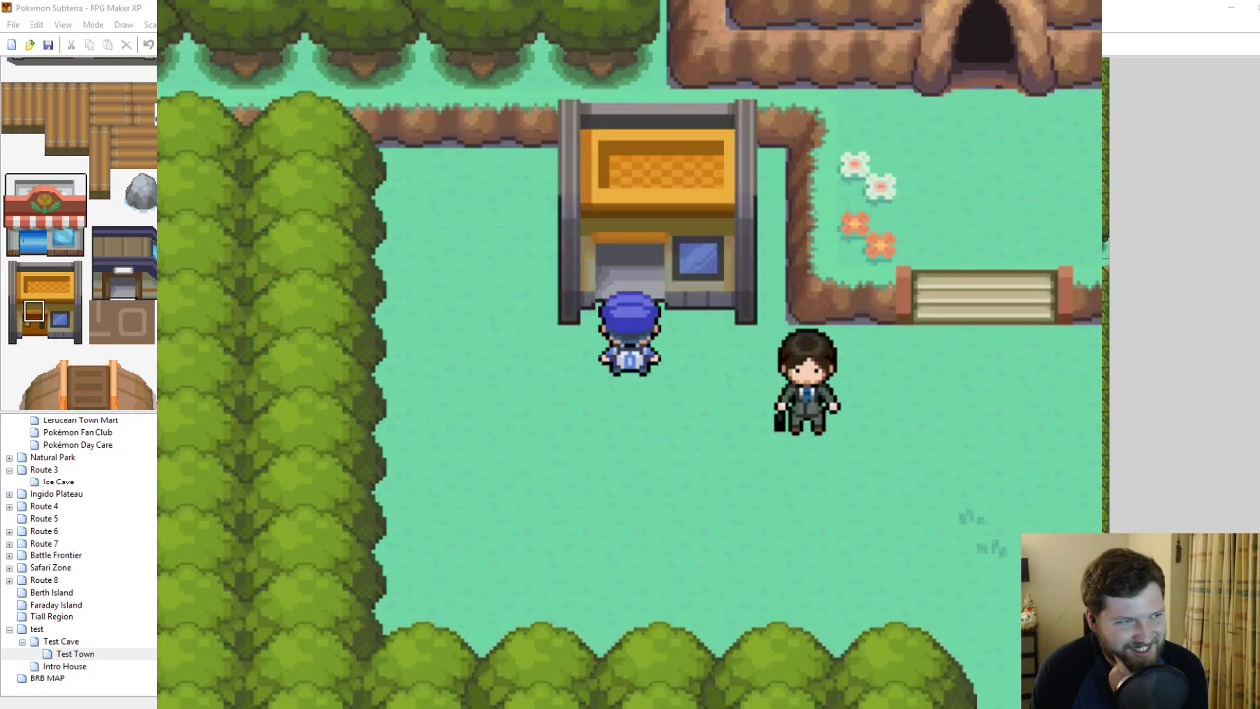
key(Up)
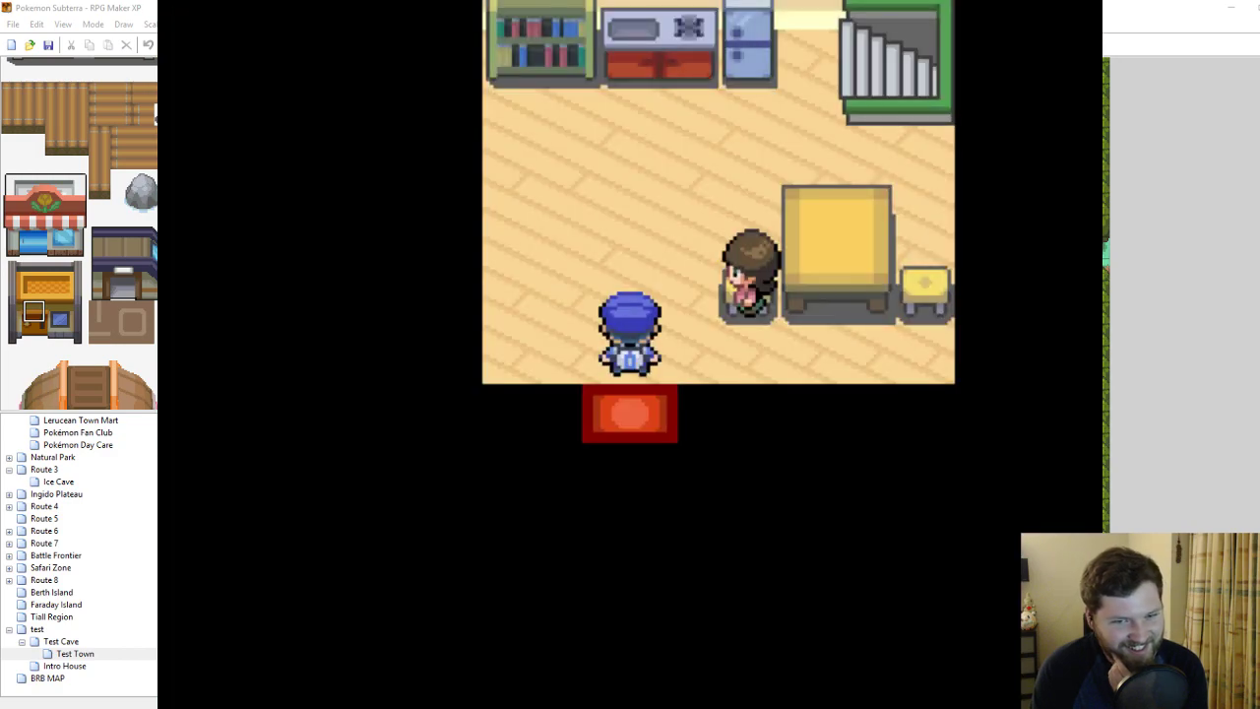
Walk out to Test Town and back into the house several times to examine the door animation.
key(Down)
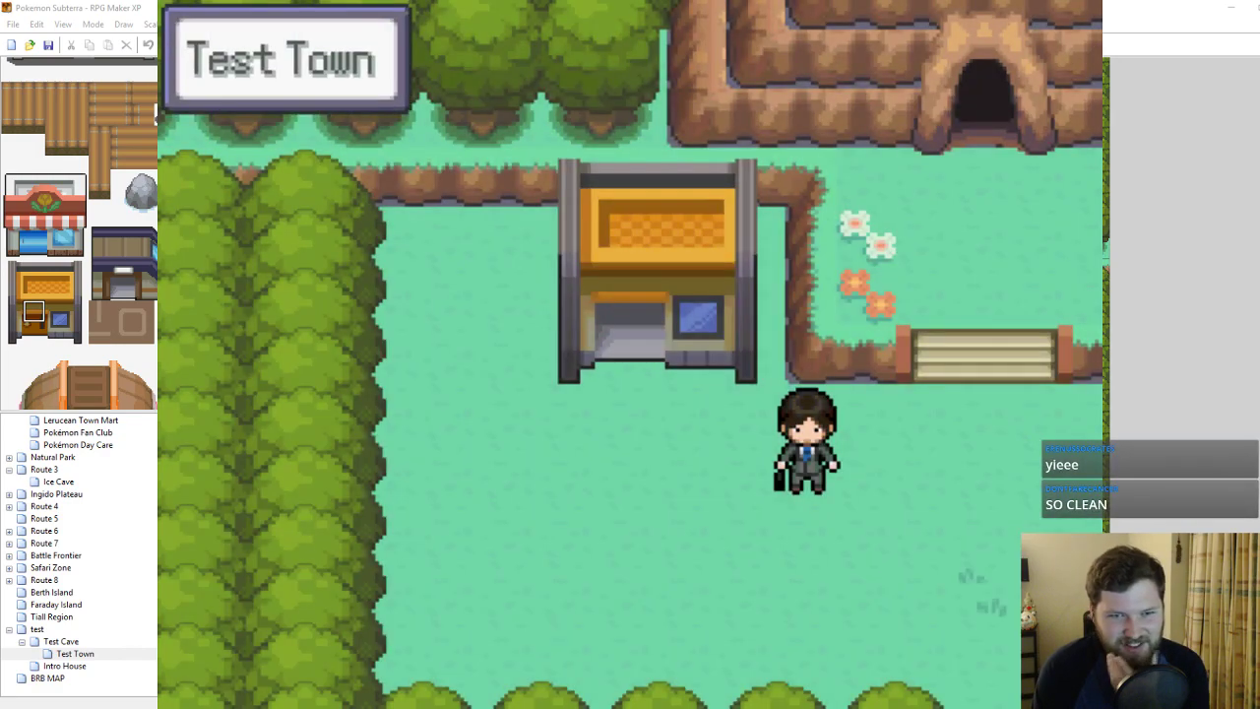
key(Down)
key(Up)
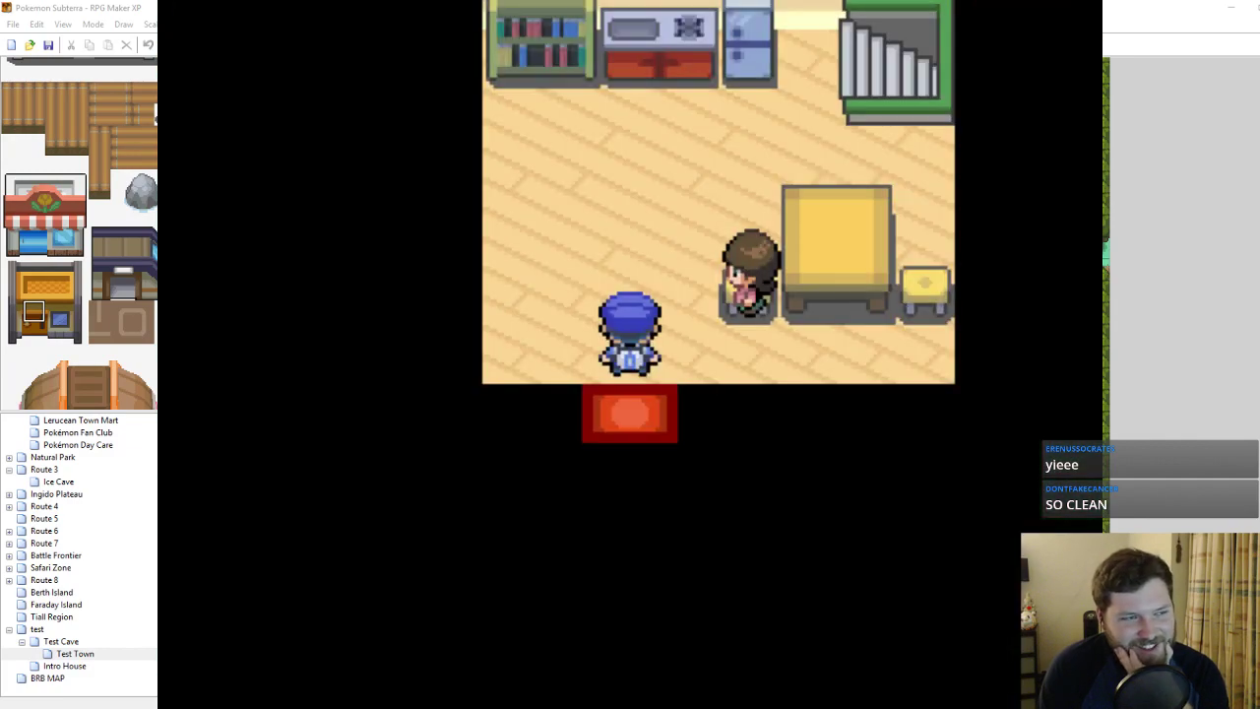
key(Down)
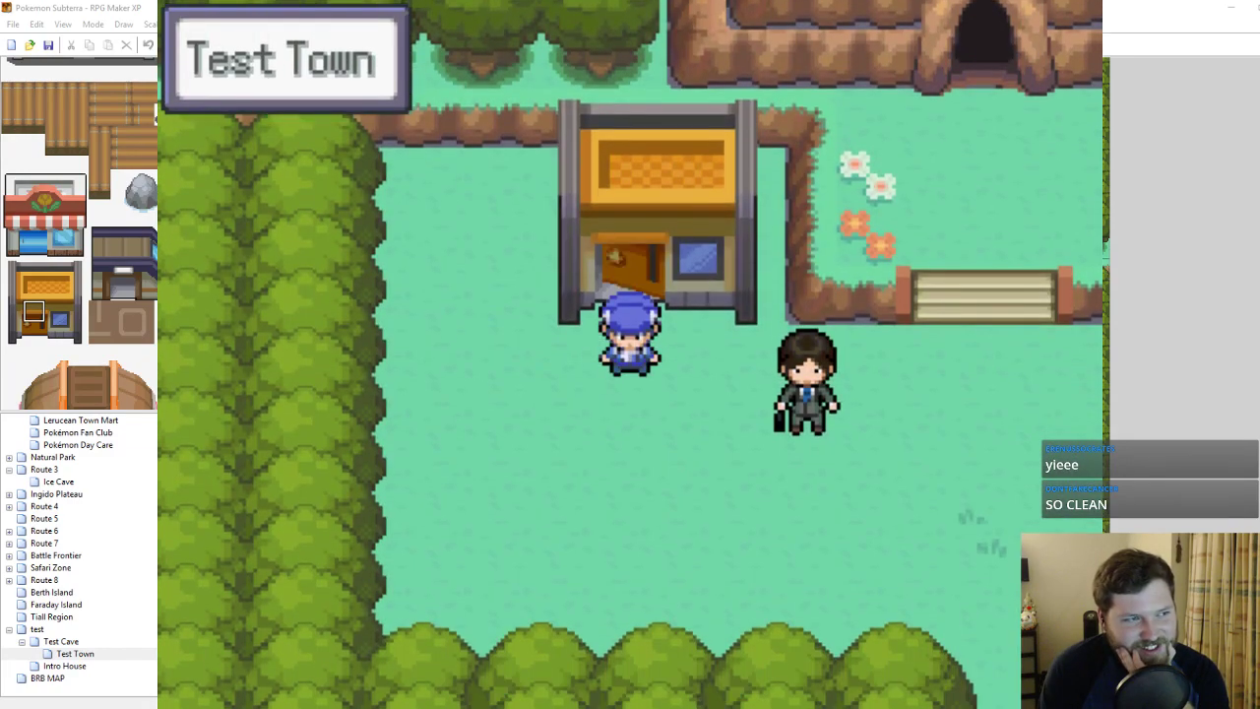
key(Down)
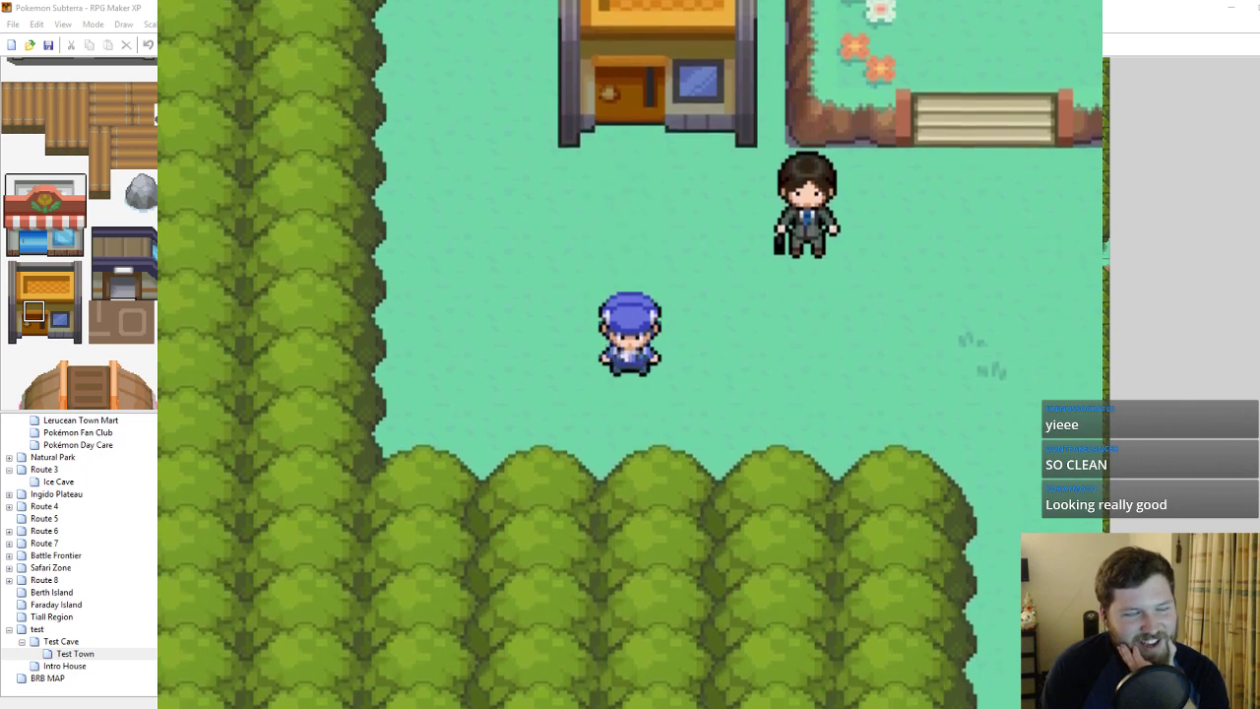
key(Right)
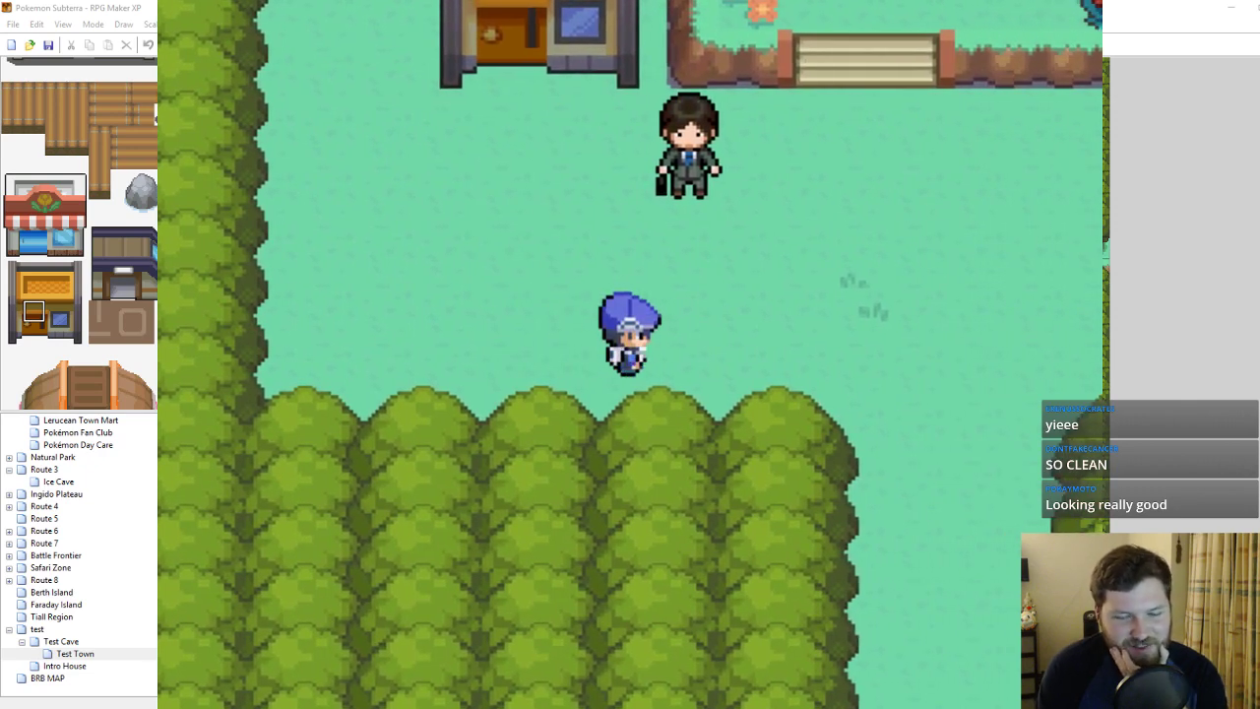
key(Left)
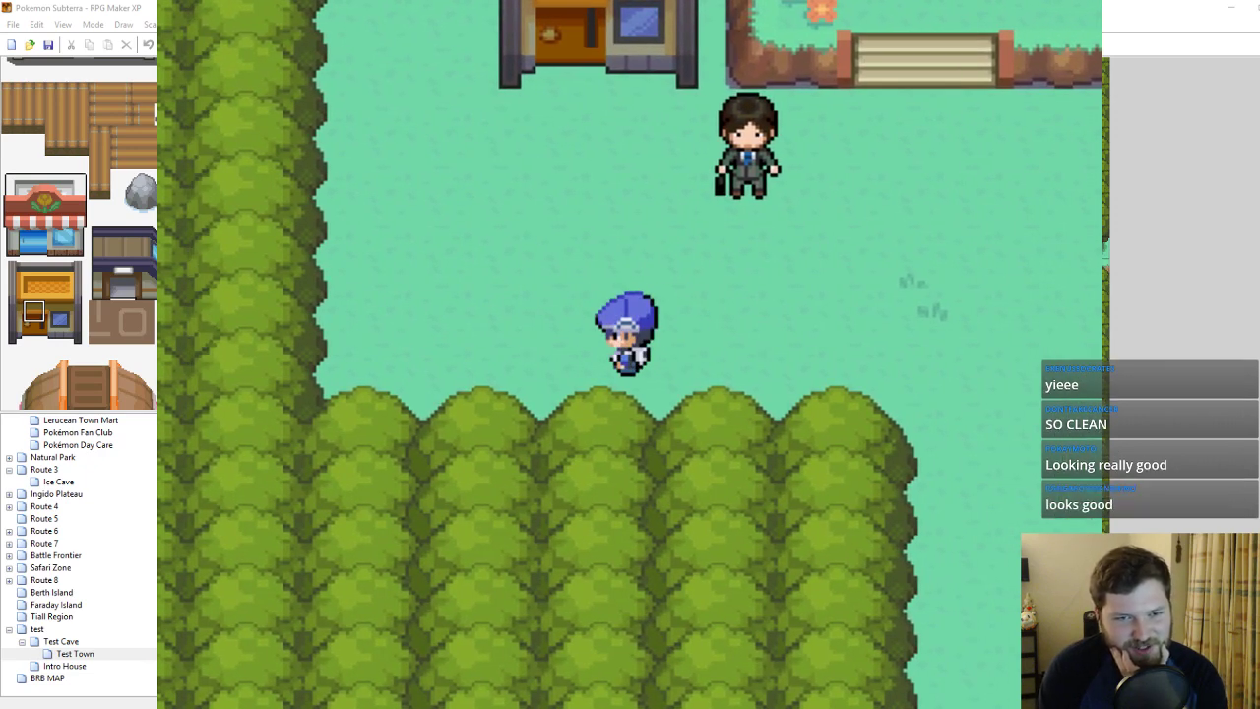
key(Left)
key(Up)
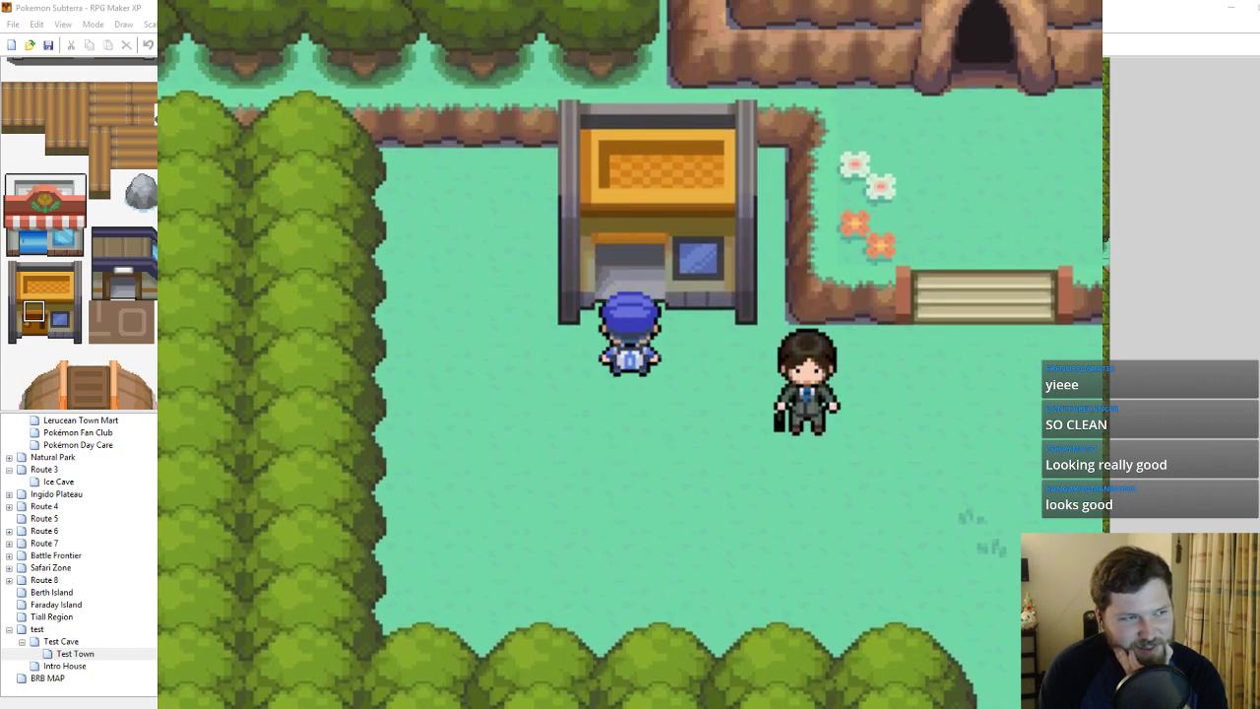
key(Down)
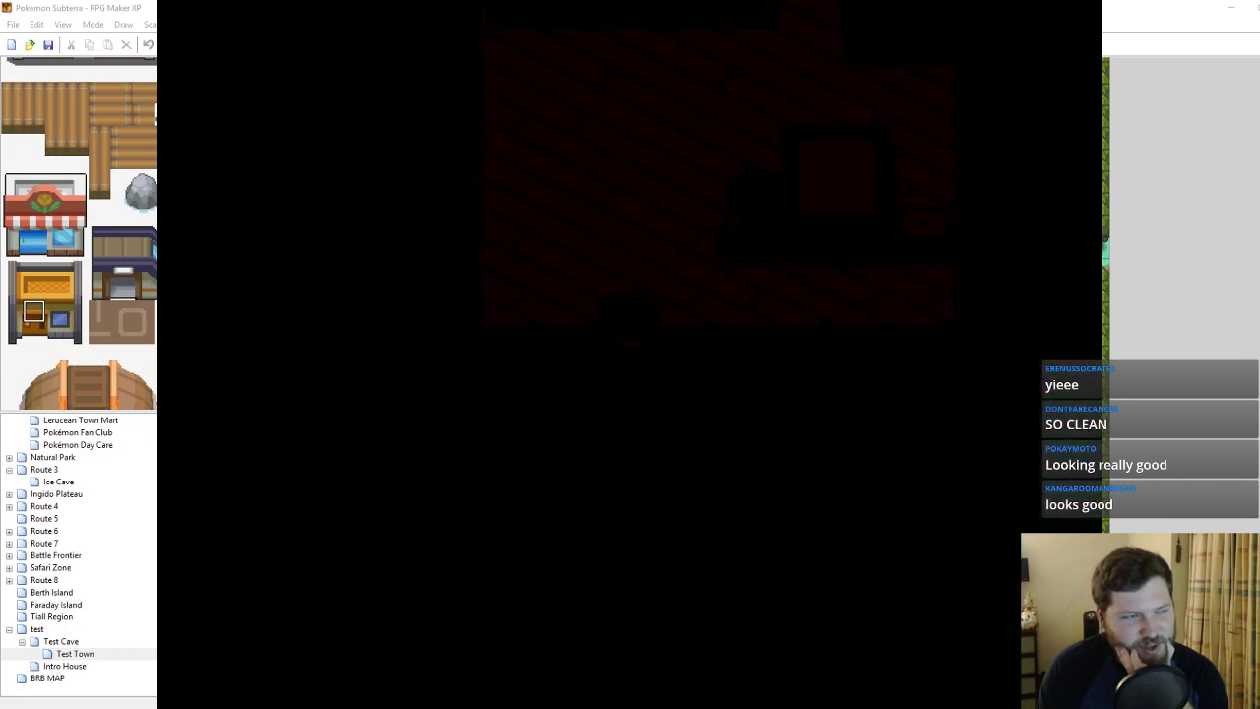
key(Down)
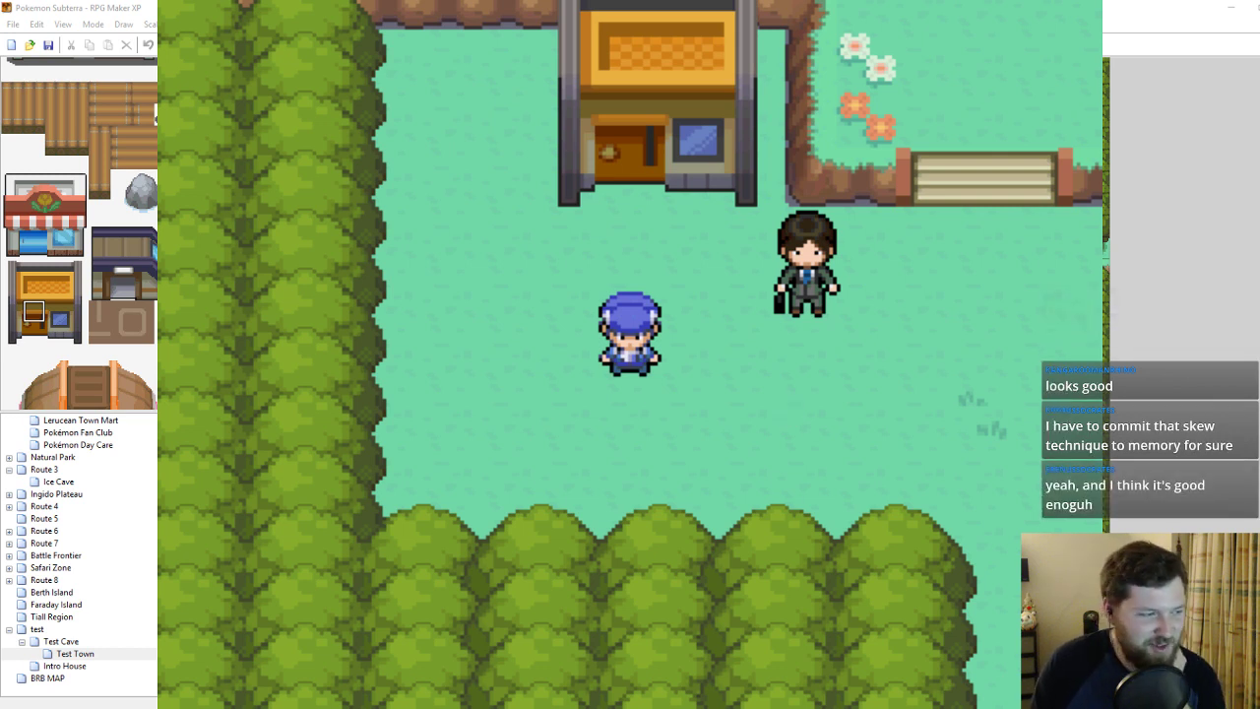
Pass through the house door in both directions again to check its frames, and close the playtest.
key(alt+Tab)
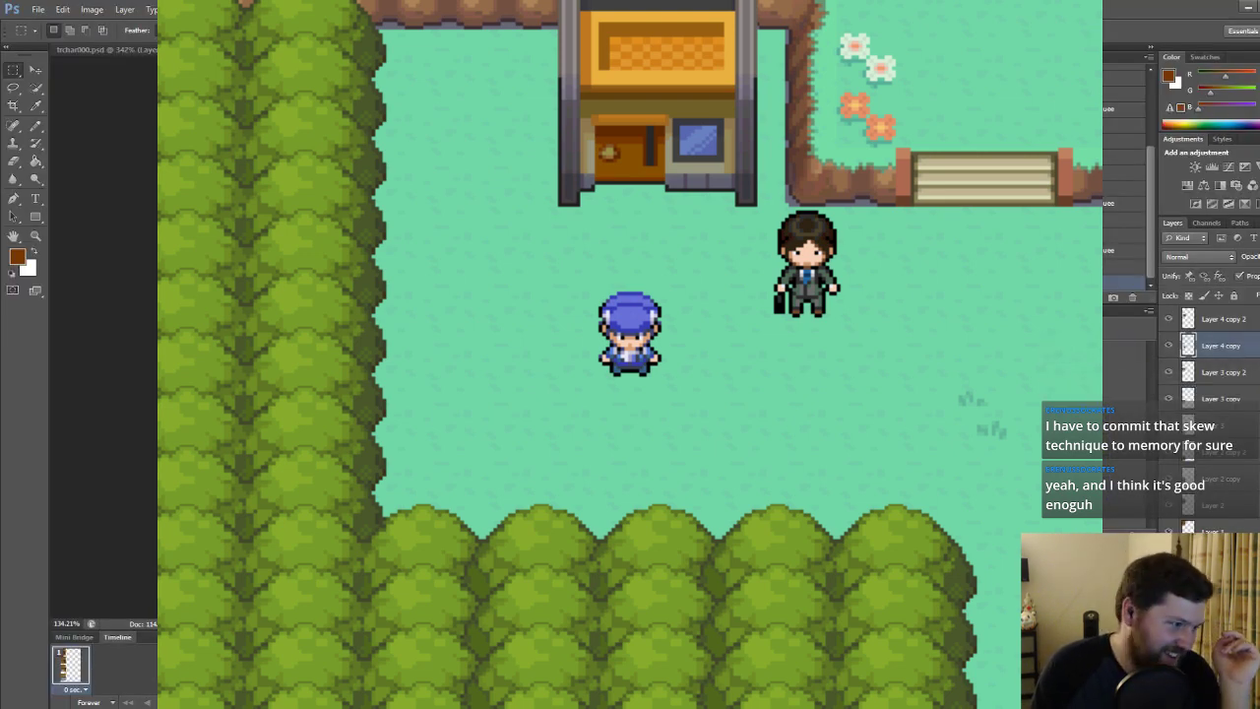
key(alt+Tab)
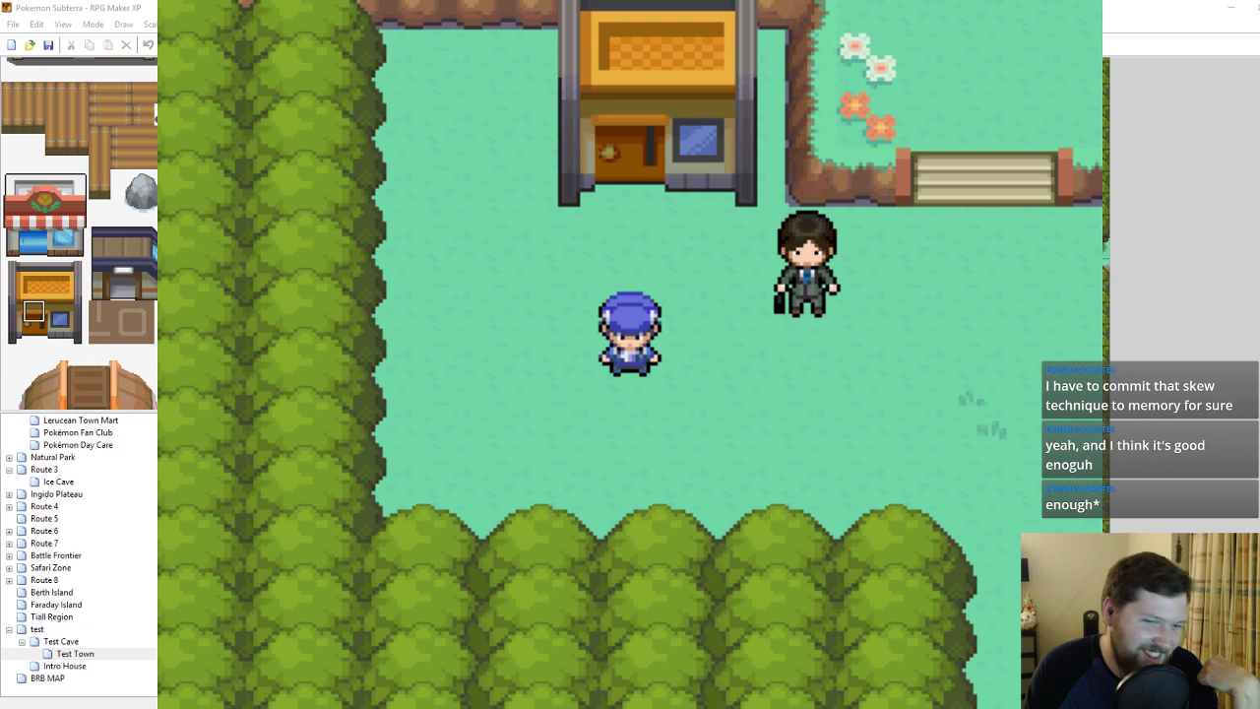
key(Up)
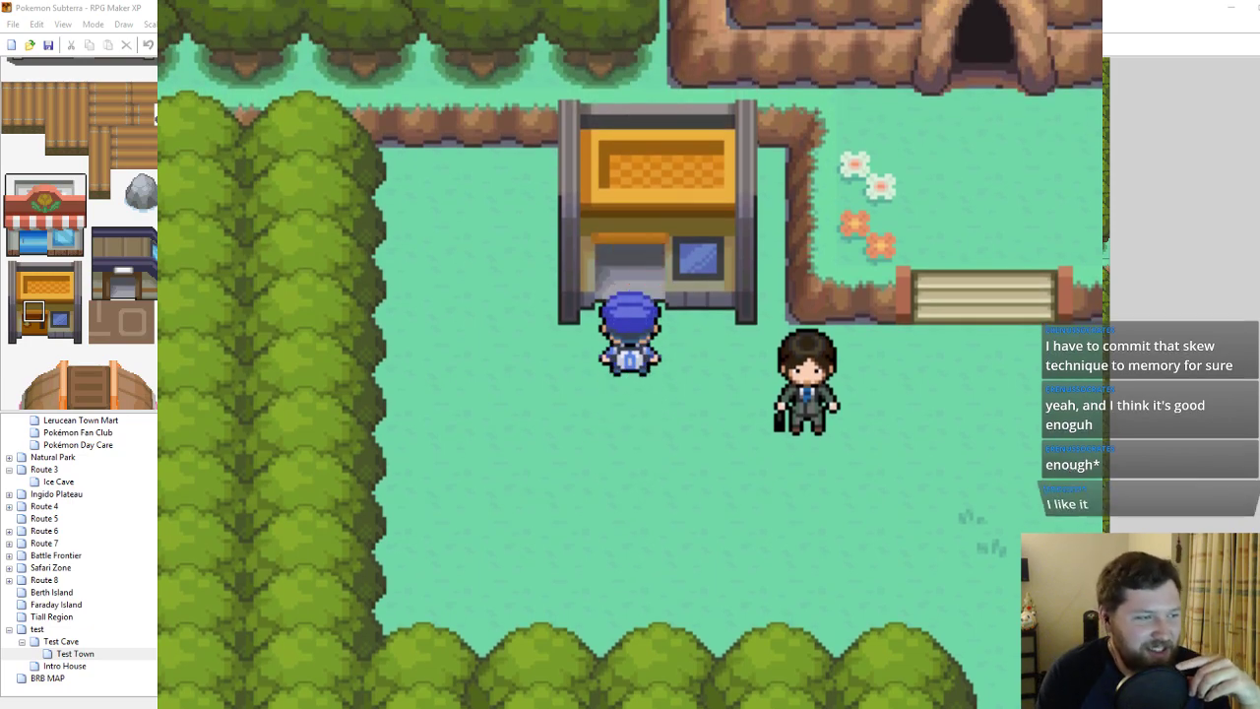
key(Down)
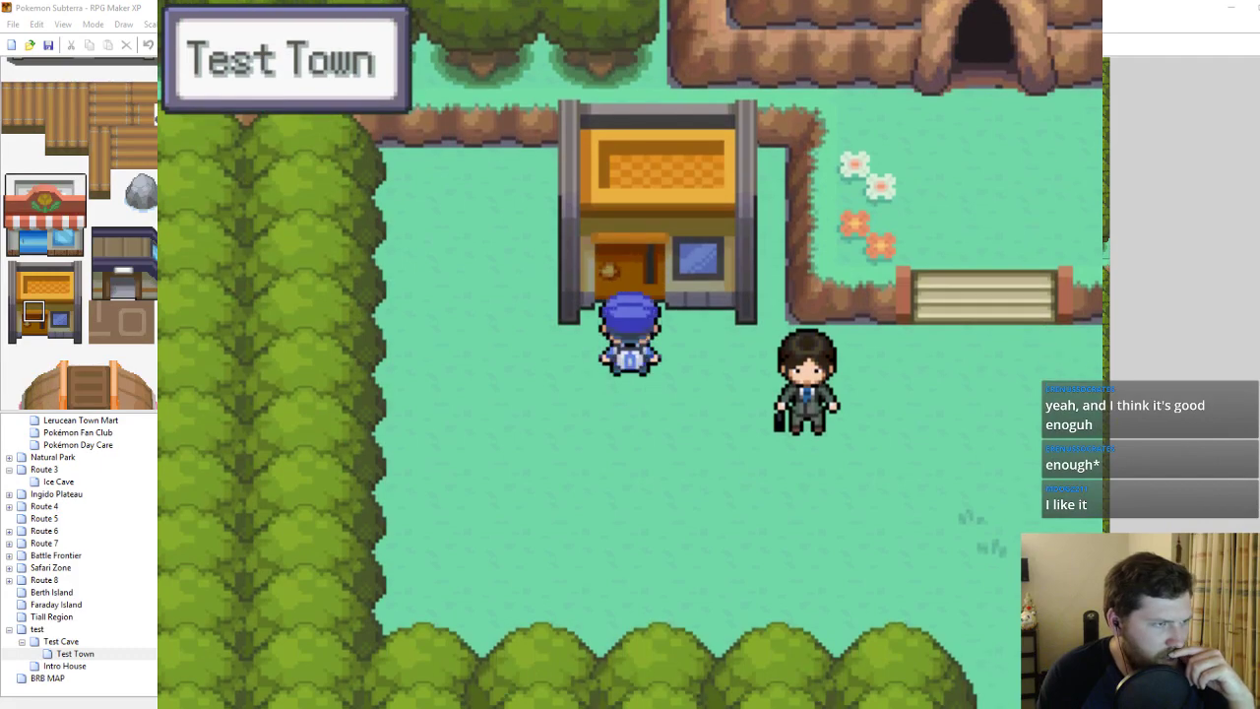
key(Up)
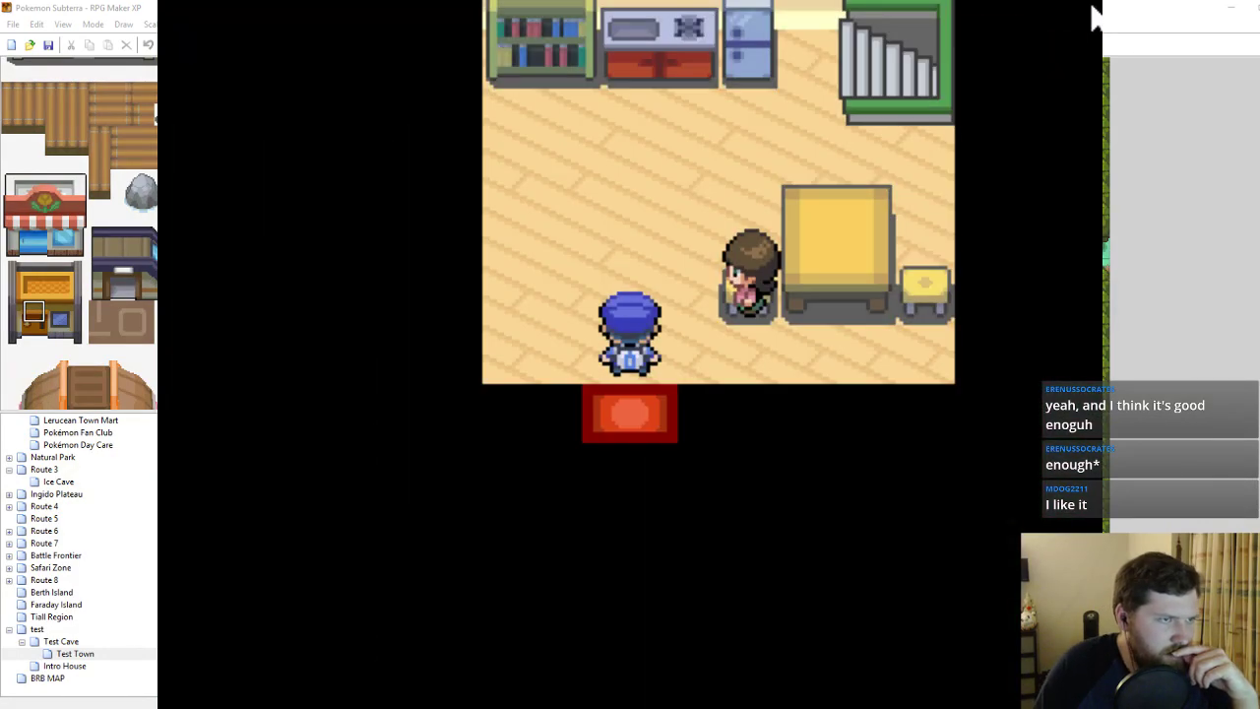
click(816, 248)
Inspect the command lists on both pages of the Home door event, and leave the event without editing it.
double_click(501, 335)
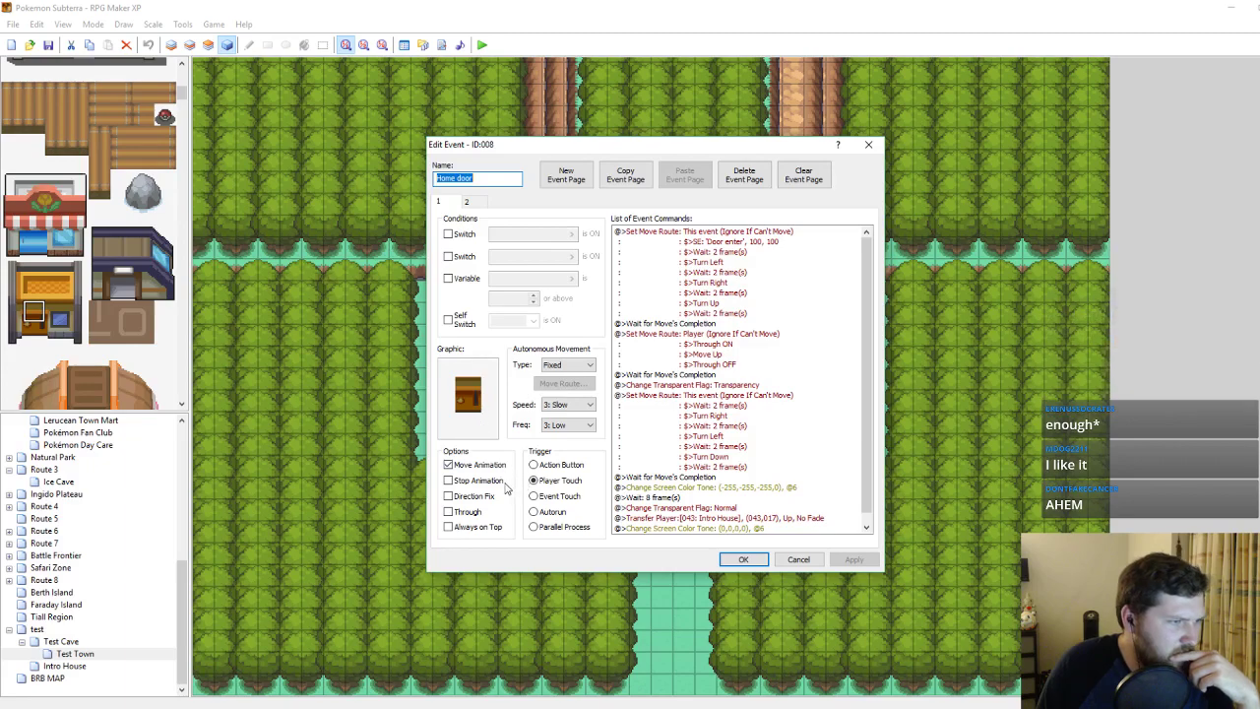
click(468, 203)
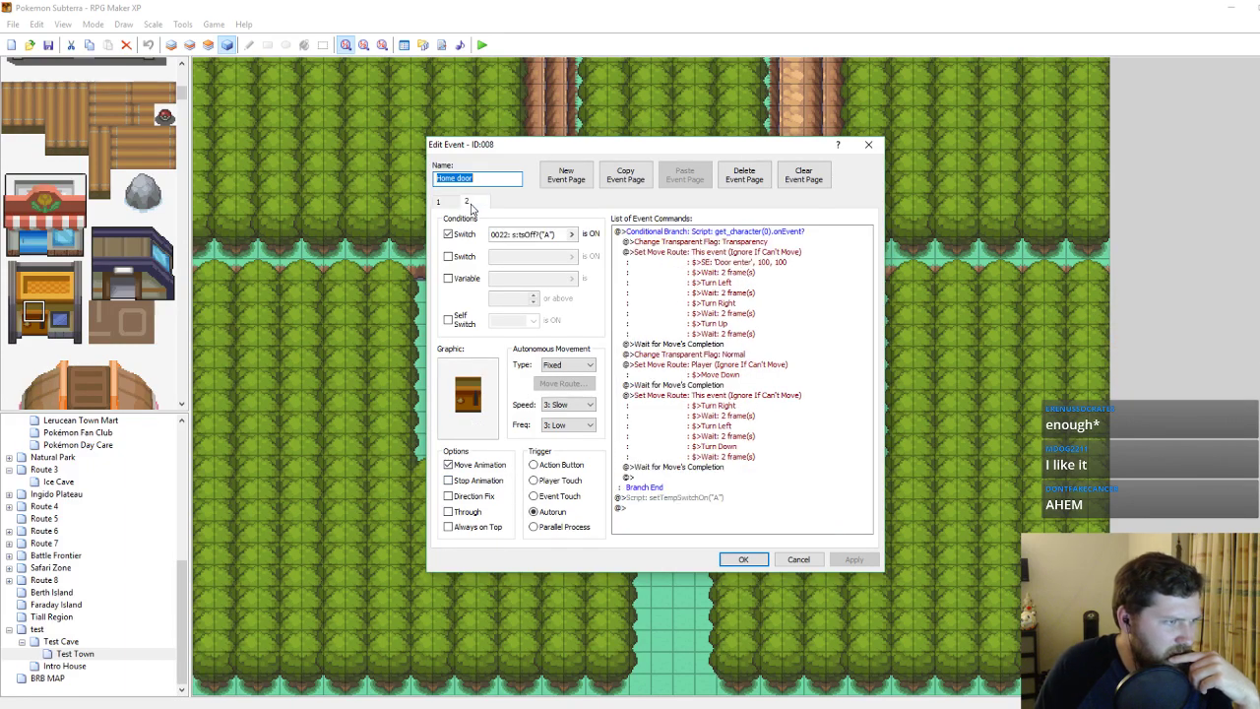
click(797, 558)
Start a new playtest from the saved file, leave and re-enter the house once, and close the game.
click(482, 45)
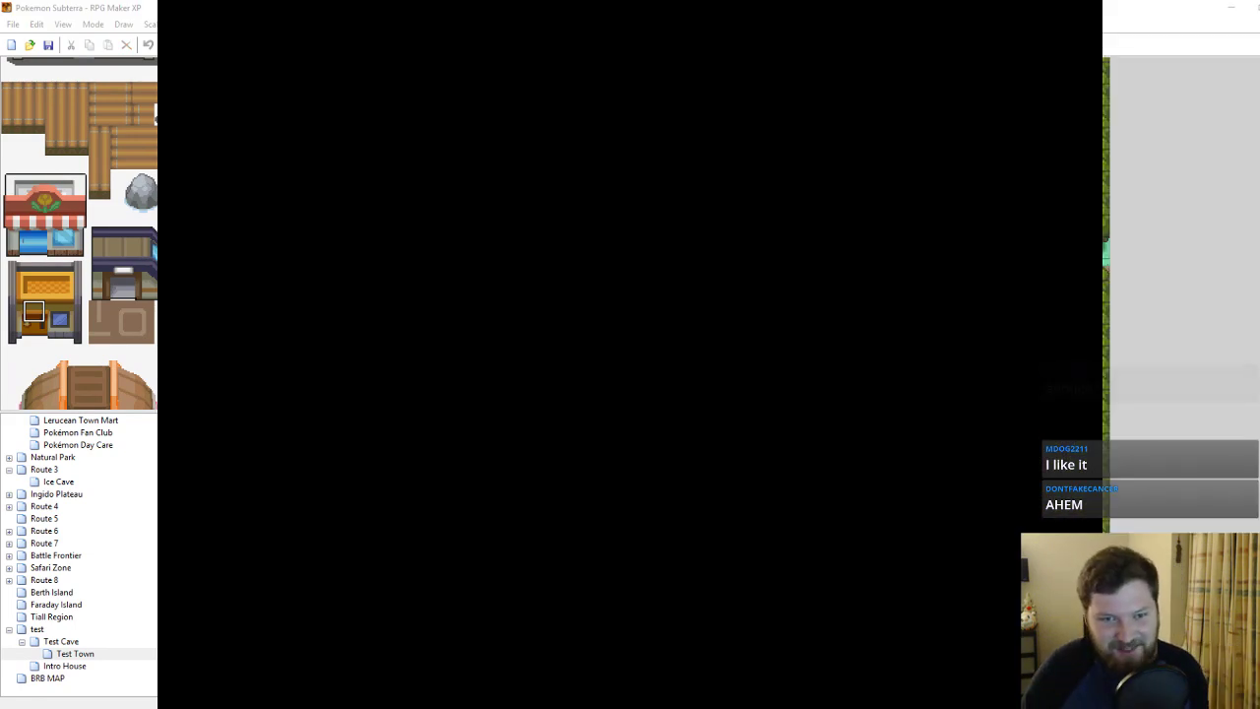
key(Return)
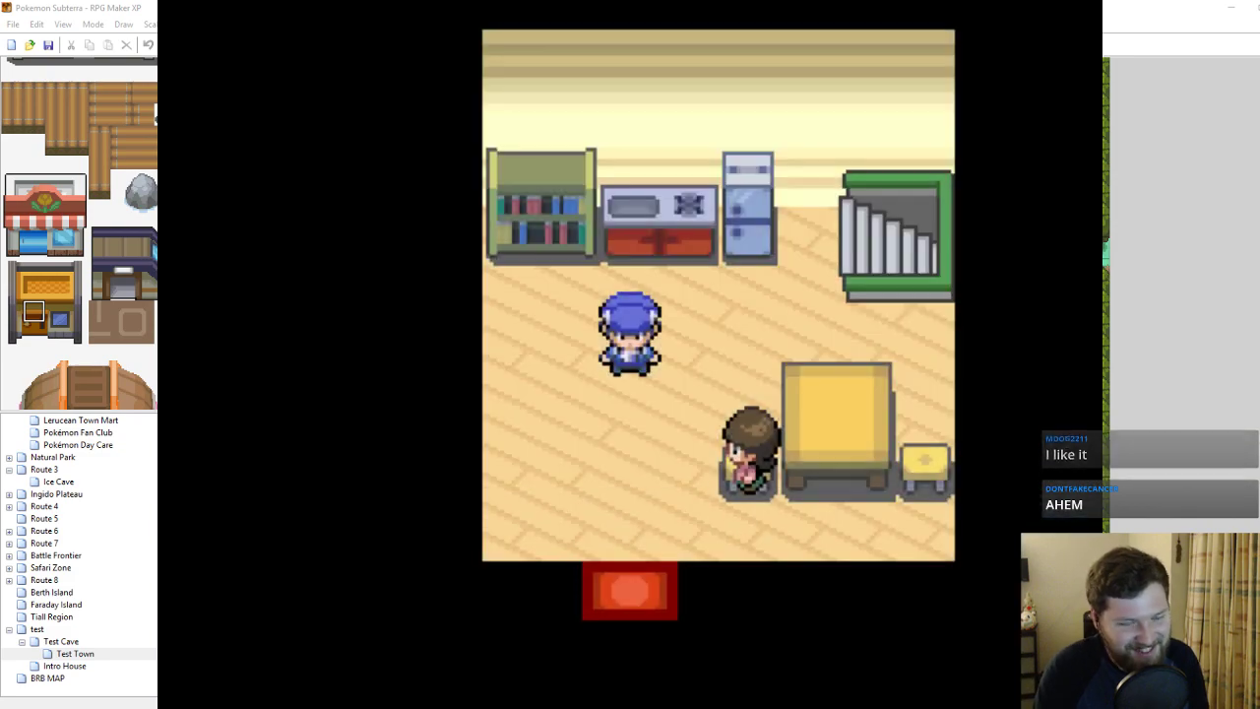
key(Down)
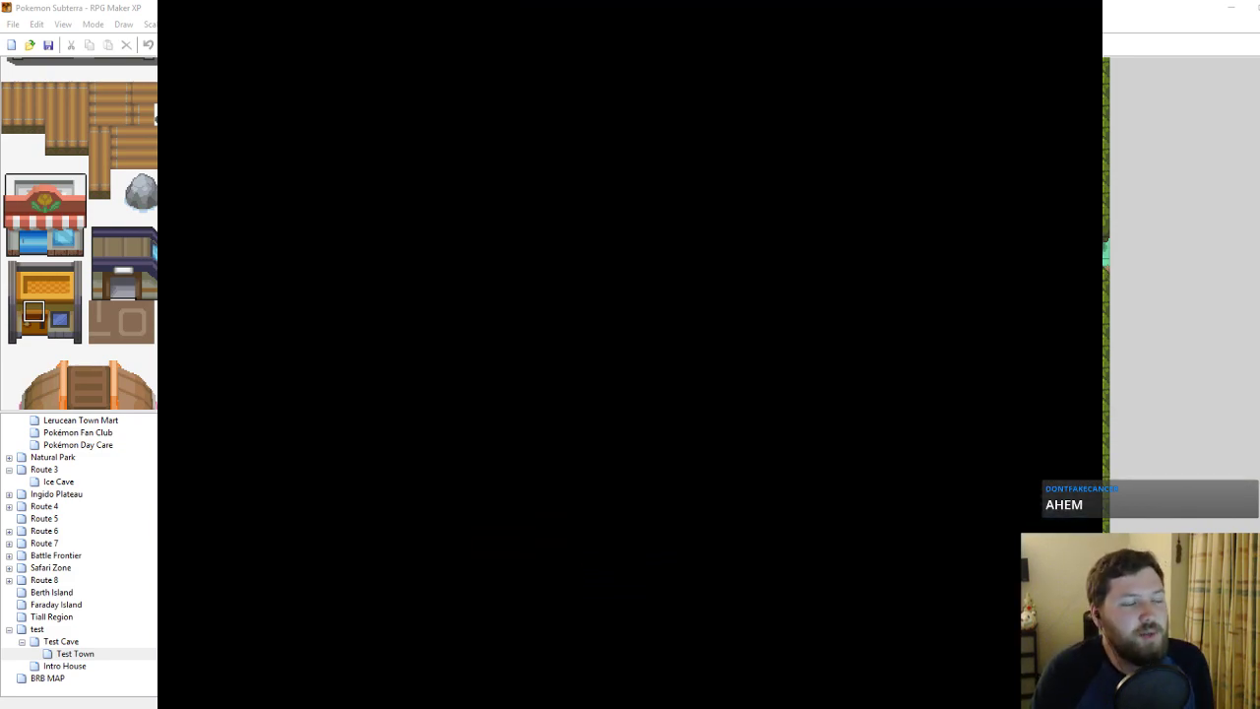
key(Up)
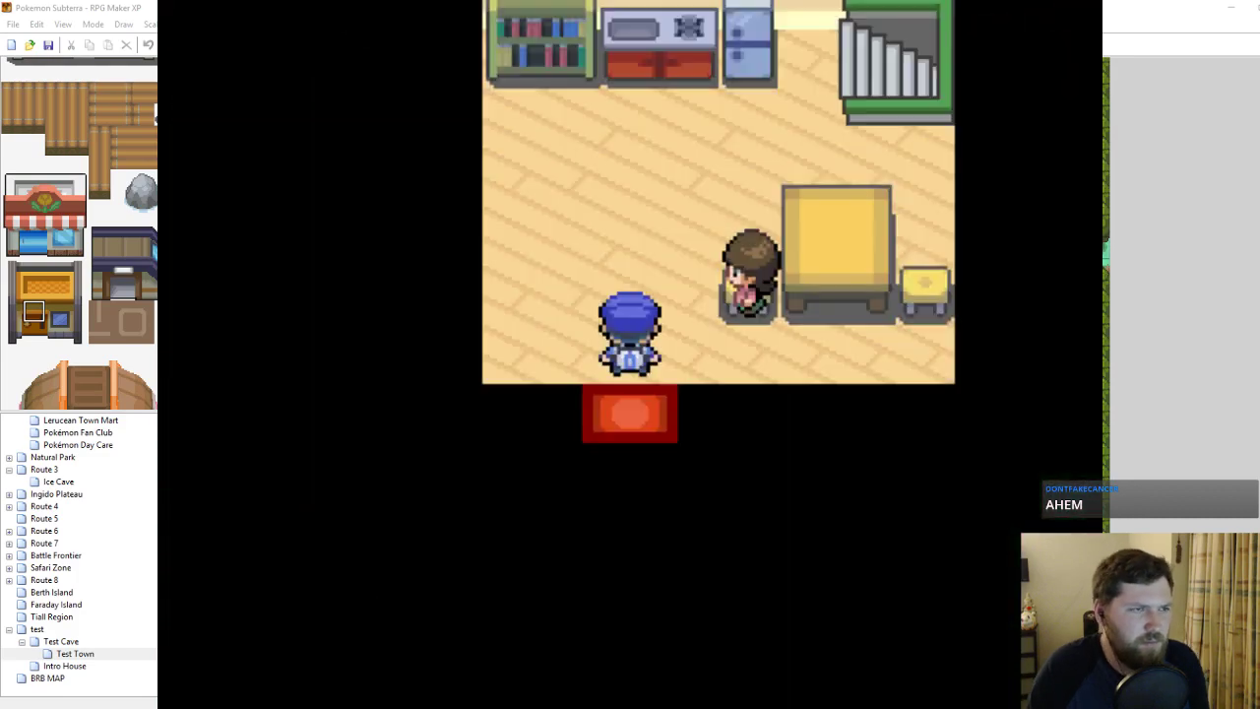
click(1072, 4)
Delete both Change Transparent Flag commands, Transparency and Normal, from the first page of the Home door event.
double_click(512, 336)
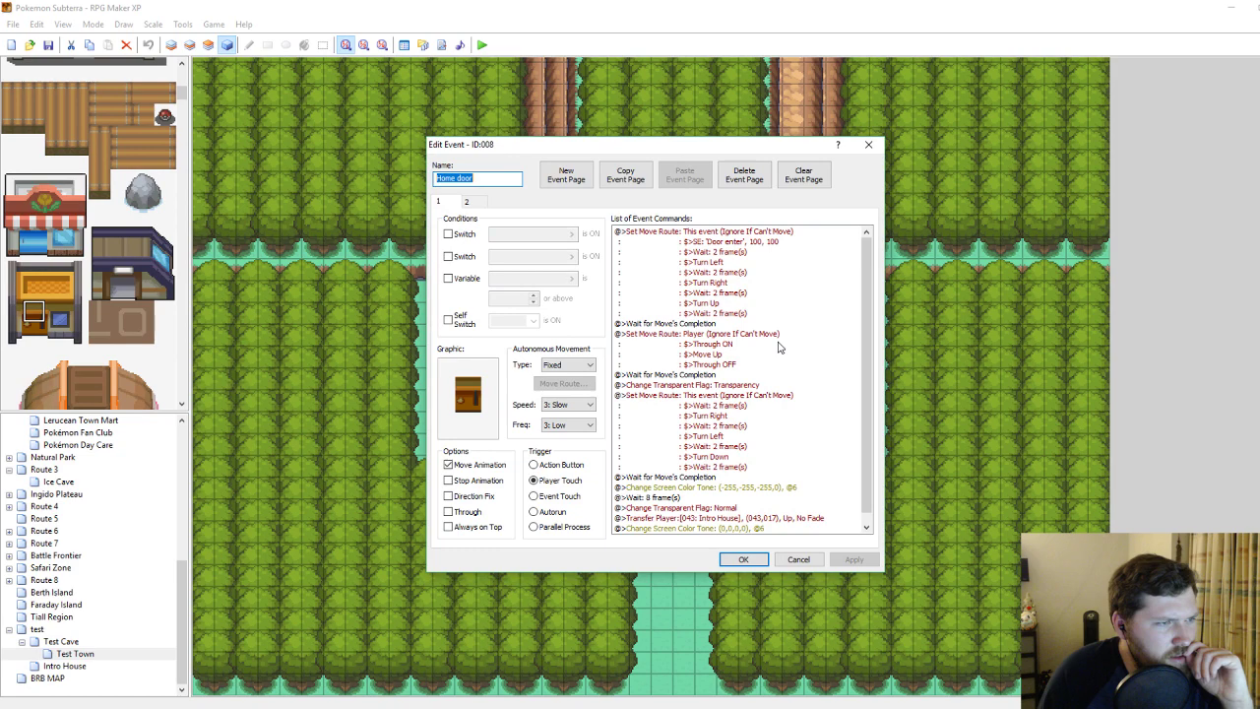
click(732, 385)
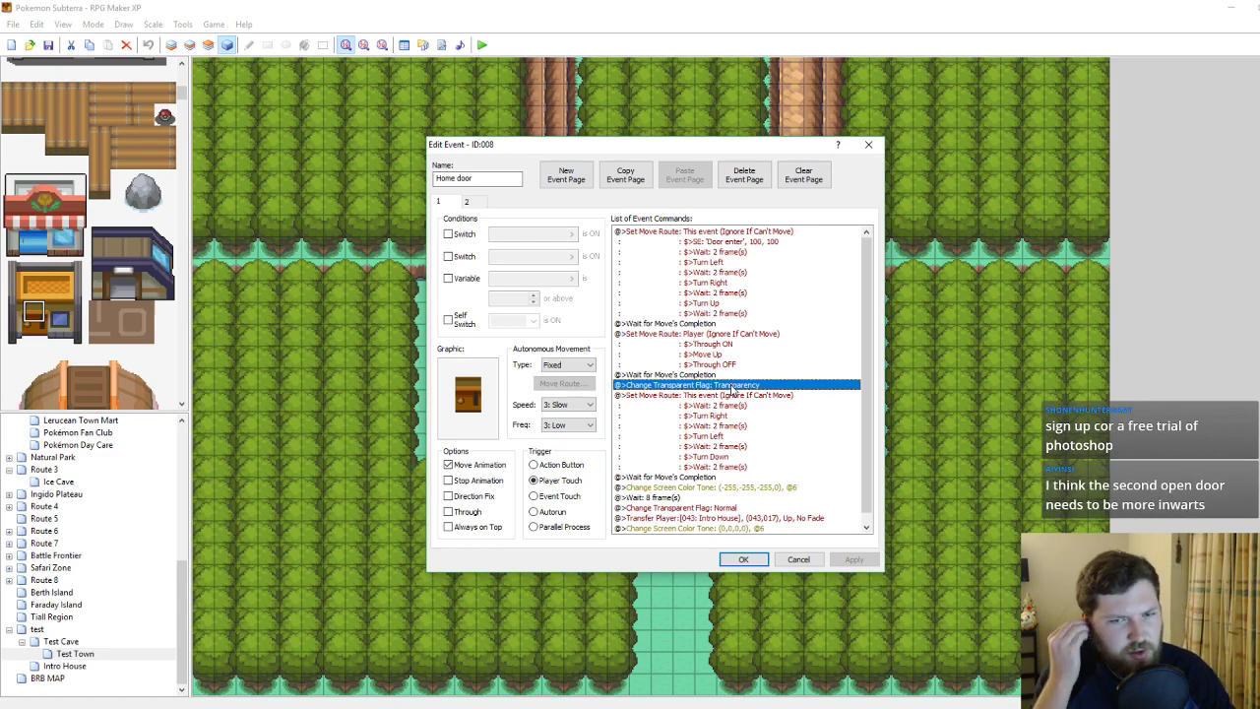
key(Delete)
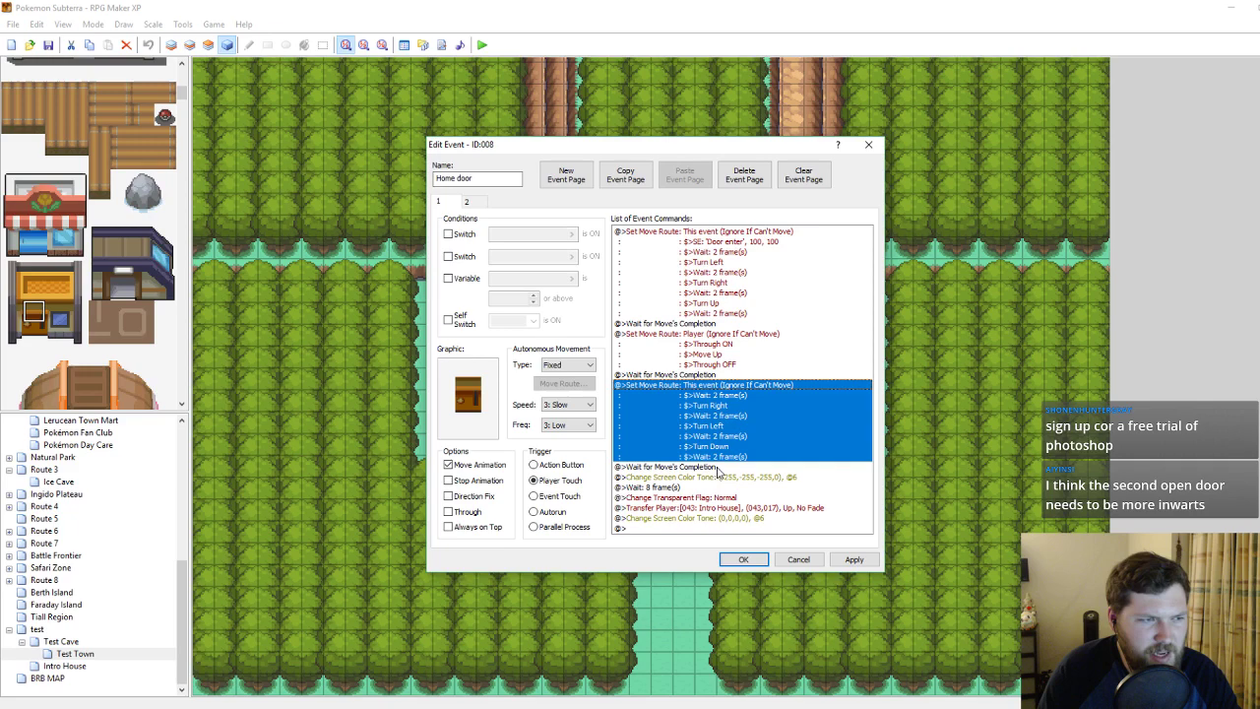
click(710, 498)
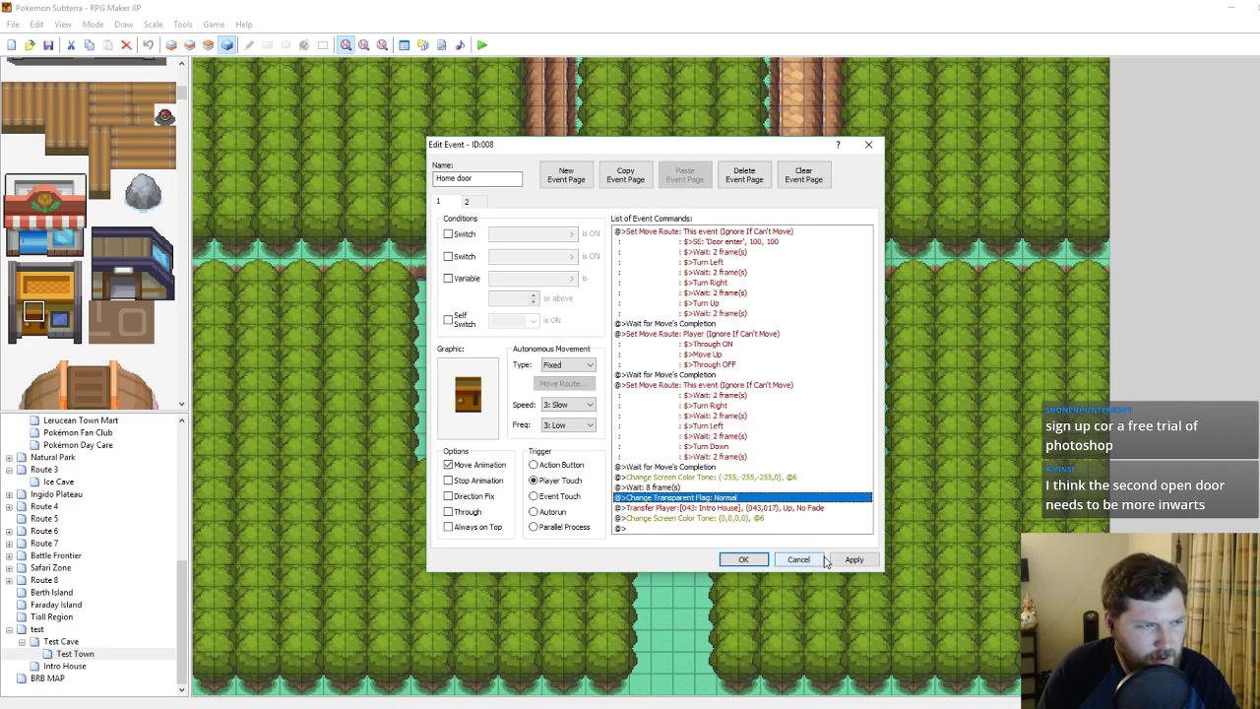
key(Delete)
click(763, 559)
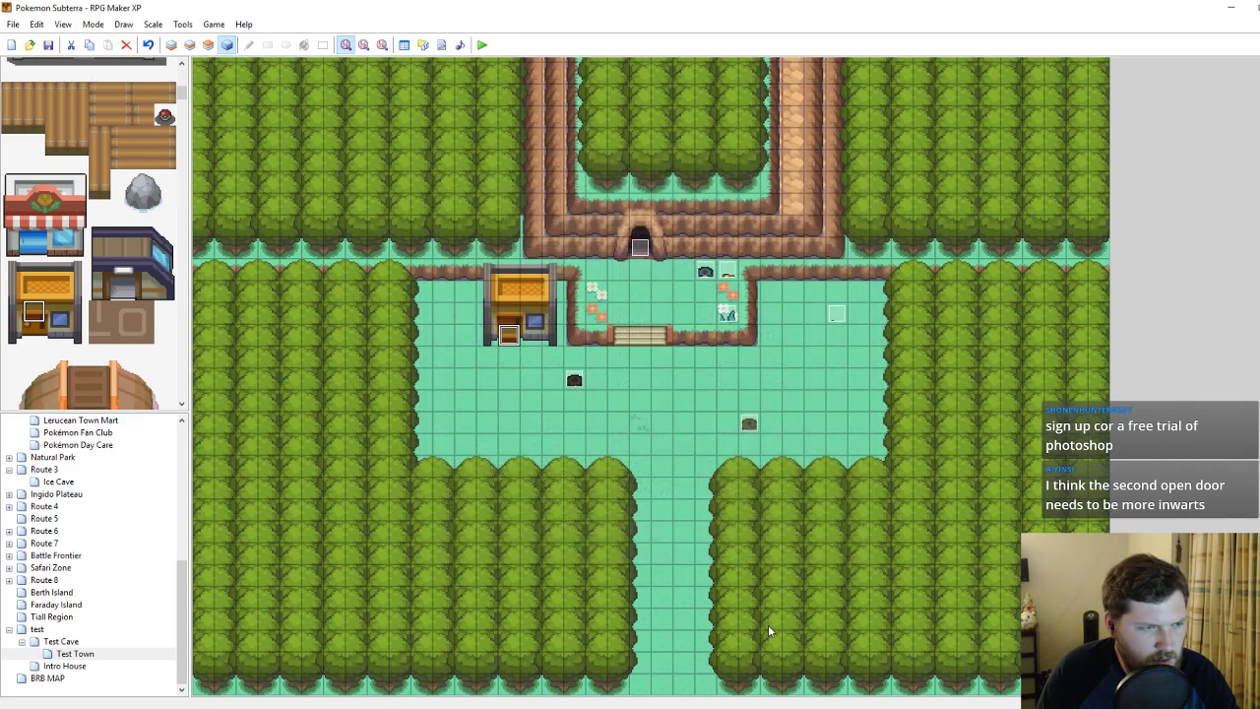
Switch to Photoshop, narrow the third frame's door on Layer 4 copy to 92.86% width from its left edge, and save Door workspace.psd.
key(alt+Tab)
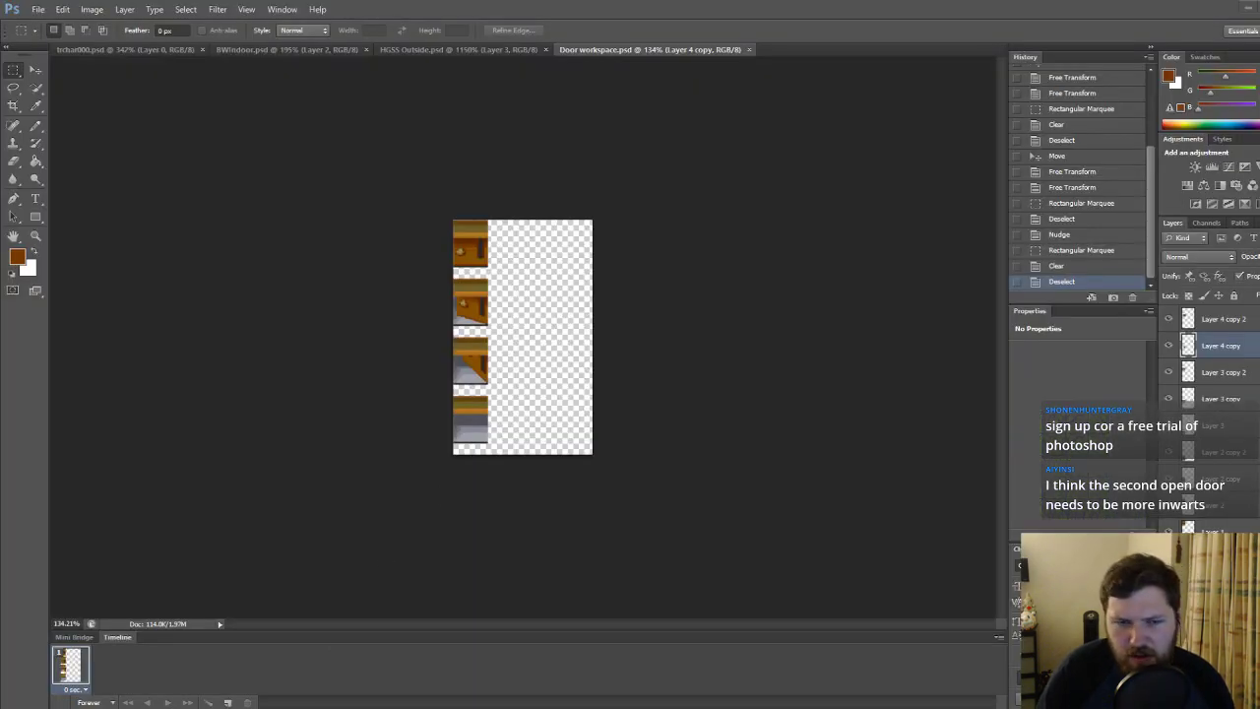
alt+scroll(408, 380, up, 10)
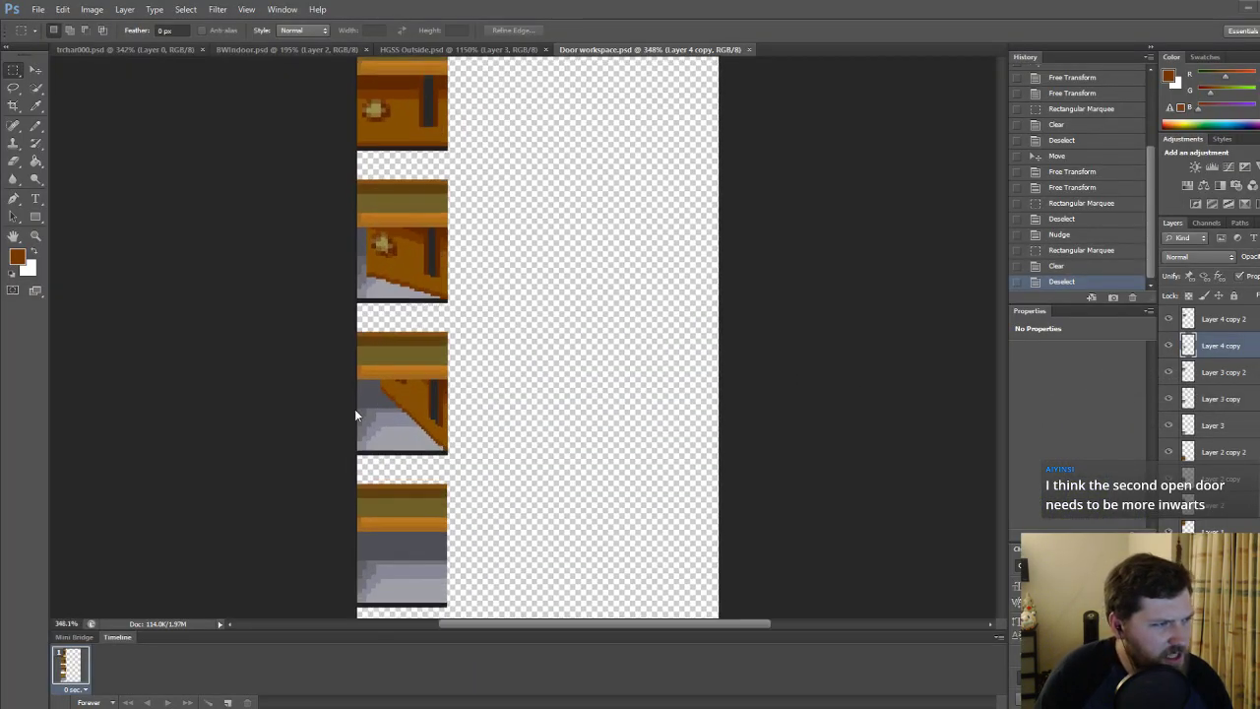
alt+scroll(356, 414, up, 3)
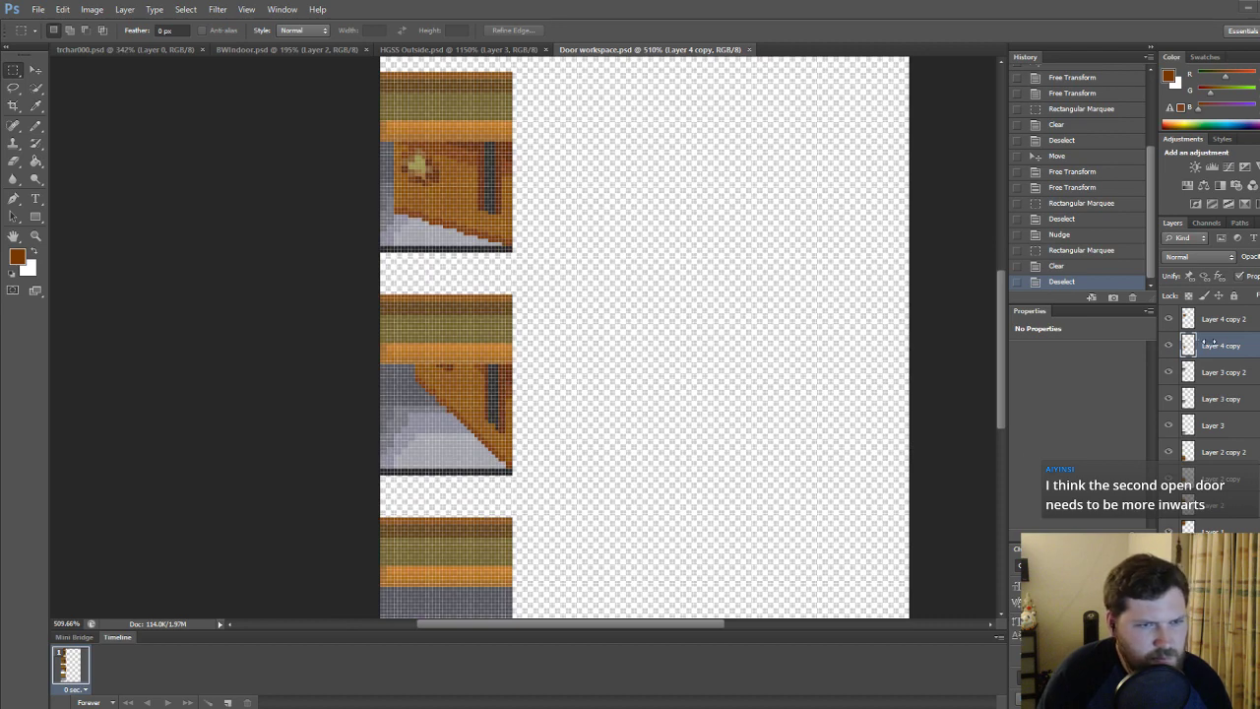
click(35, 70)
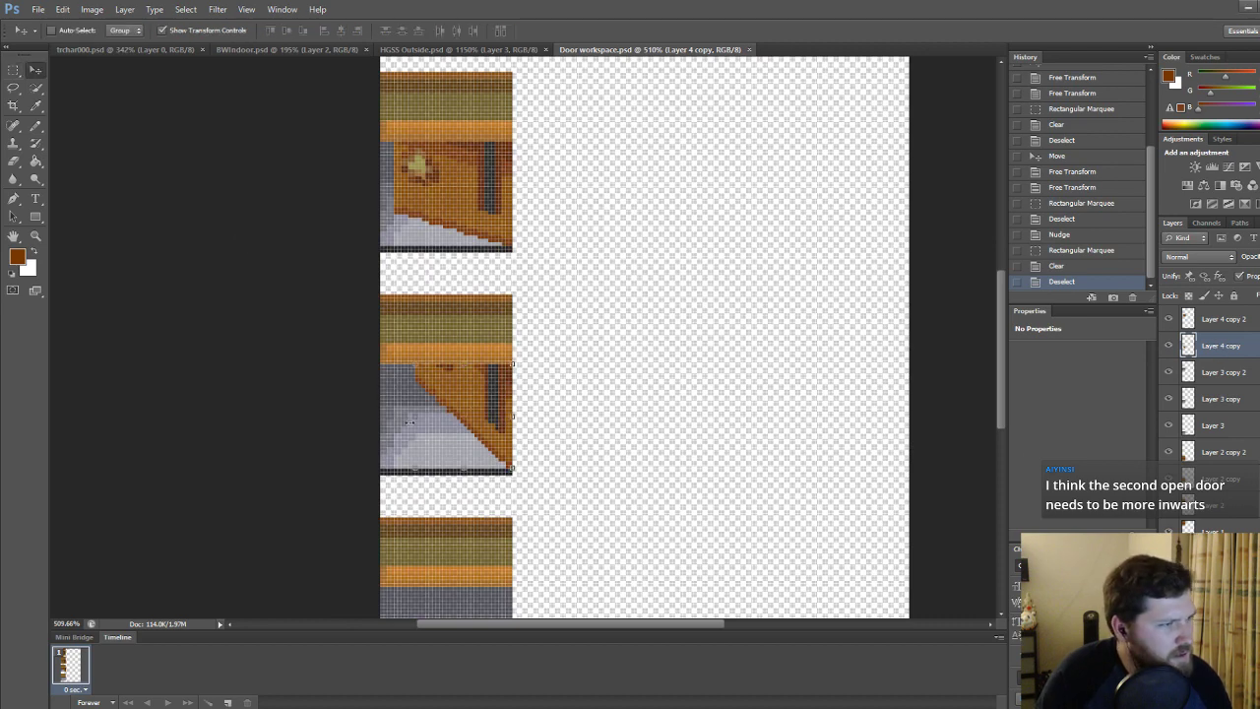
alt+scroll(394, 396, up, 6)
drag(431, 431, 431, 430)
key(Return)
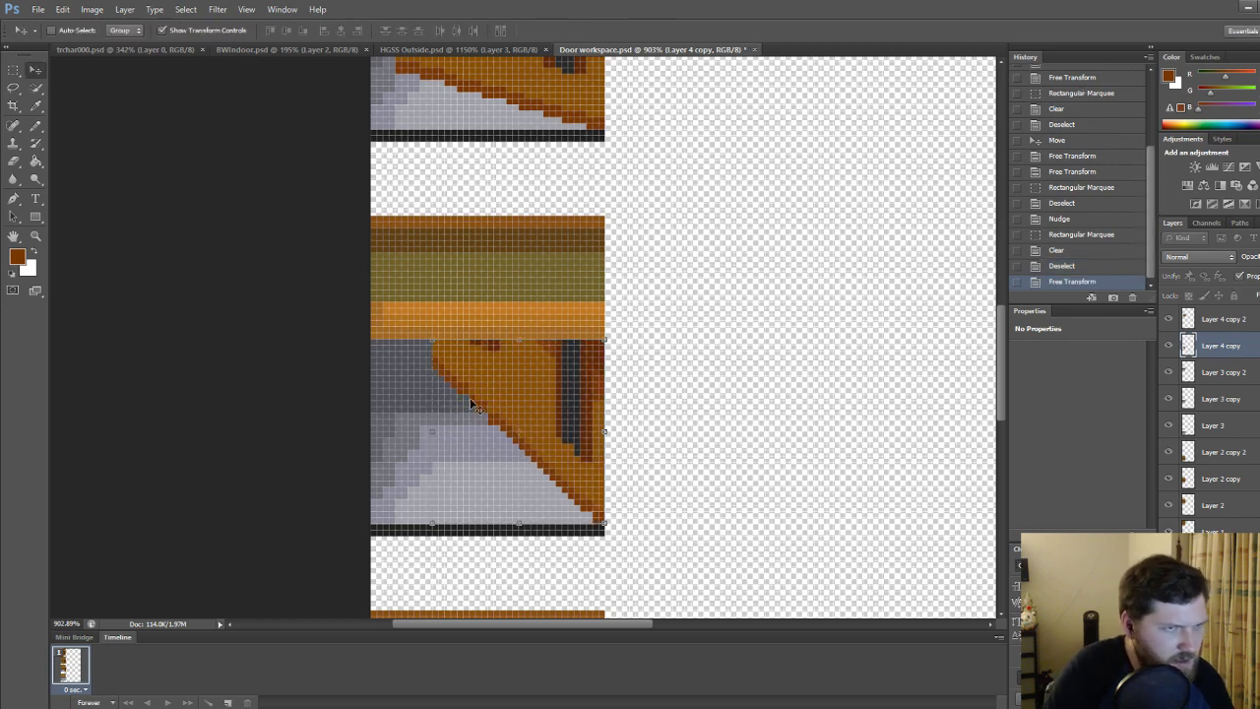
key(ctrl+t)
mouse_move(432, 430)
mouse_down()
mouse_move(455, 430)
mouse_move(444, 430)
mouse_up()
key(ctrl+s)
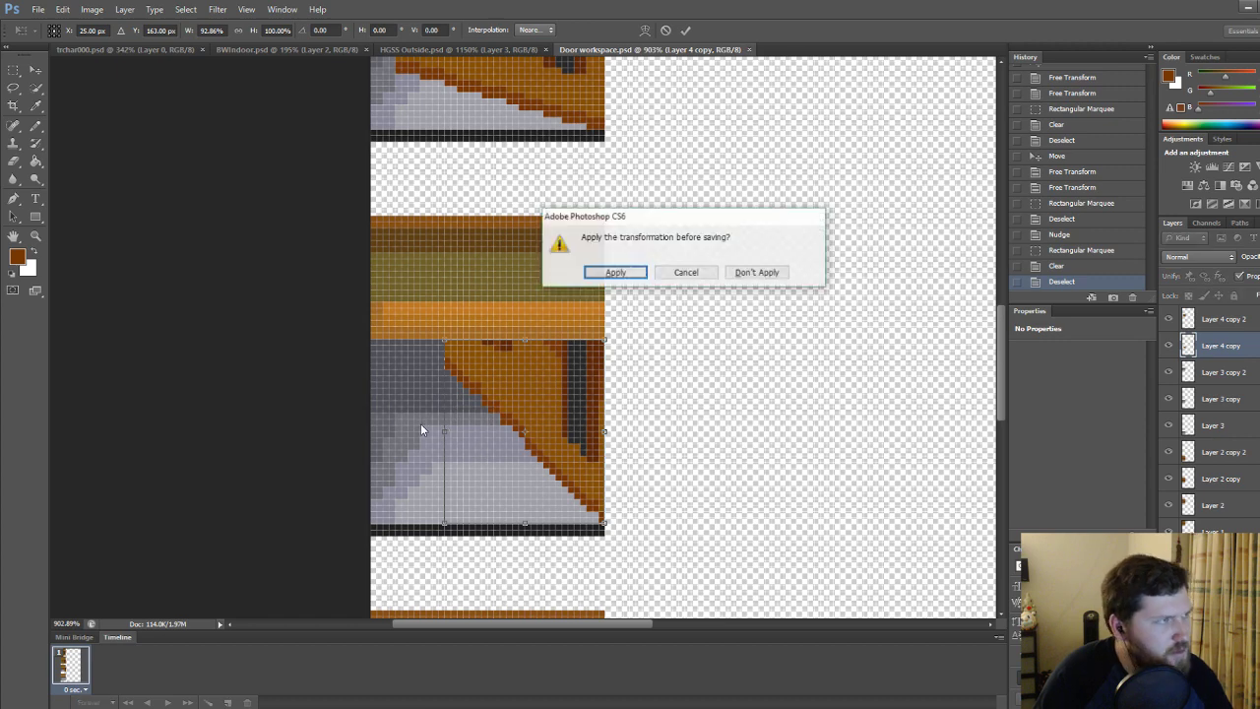
click(626, 272)
Start saving a copy of Door workspace in PNG format and browse to the Characters folder.
alt+scroll(580, 484, down, 7)
key(ctrl+shift+s)
click(381, 391)
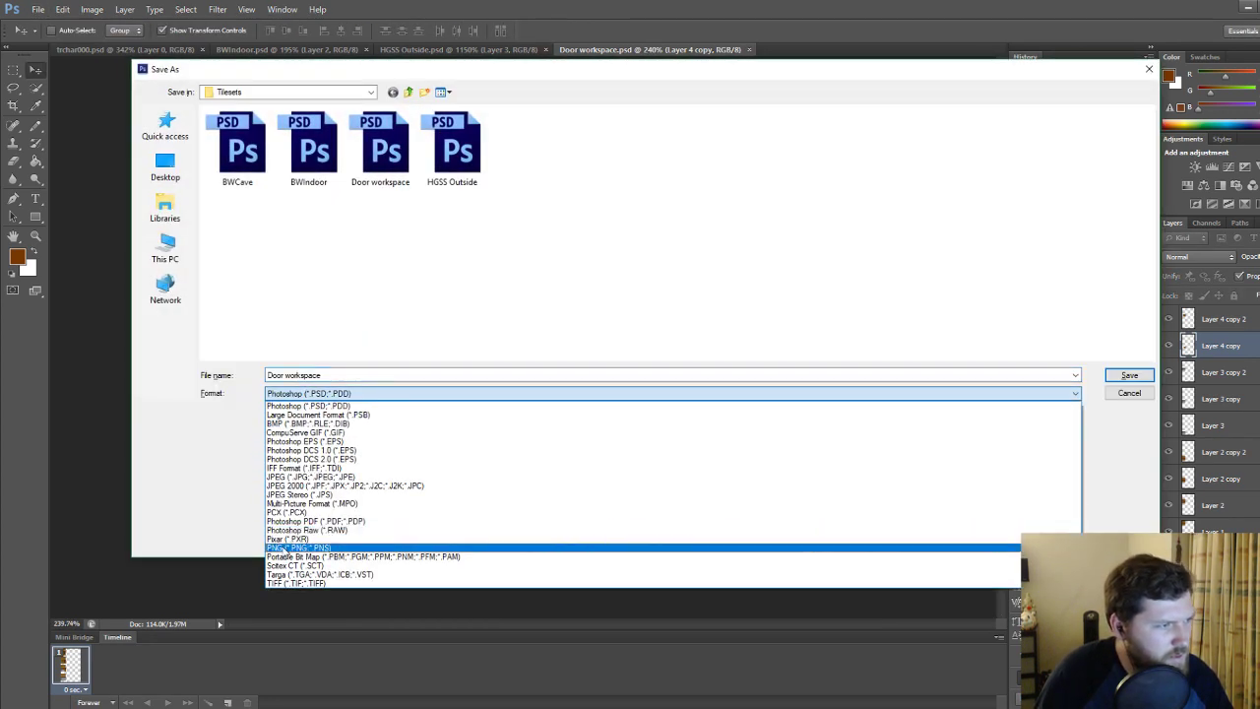
click(381, 541)
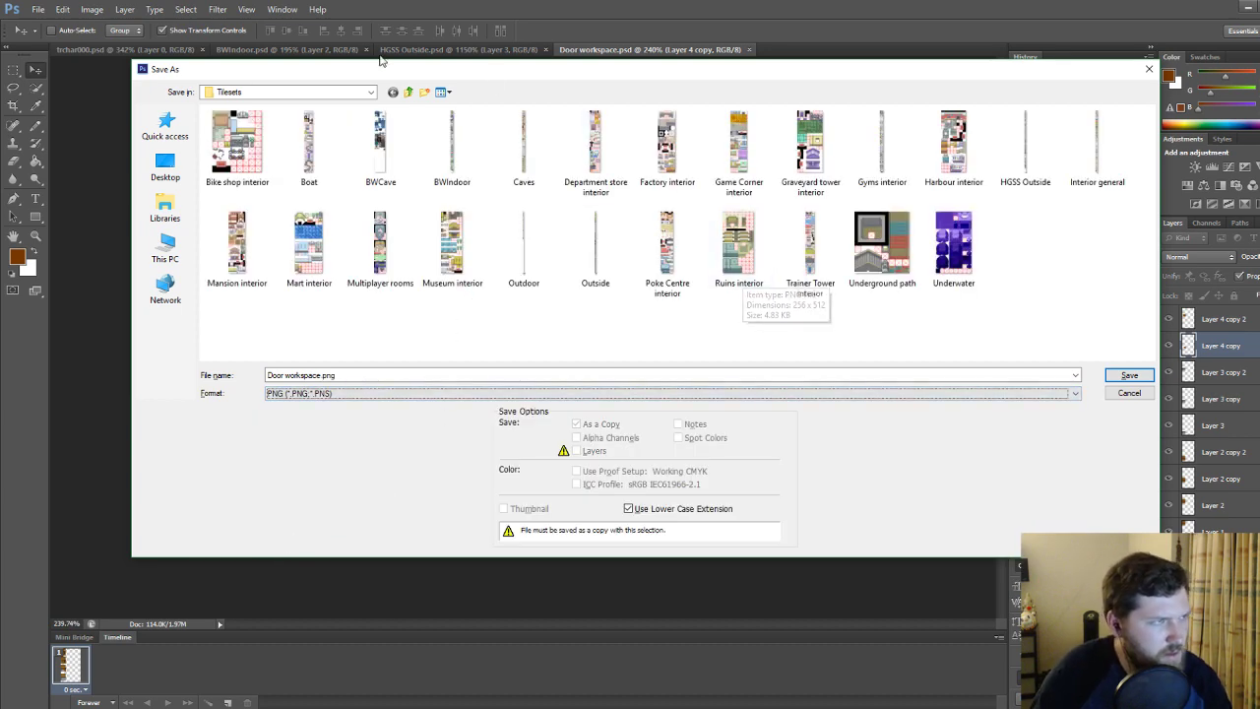
click(408, 91)
double_click(246, 180)
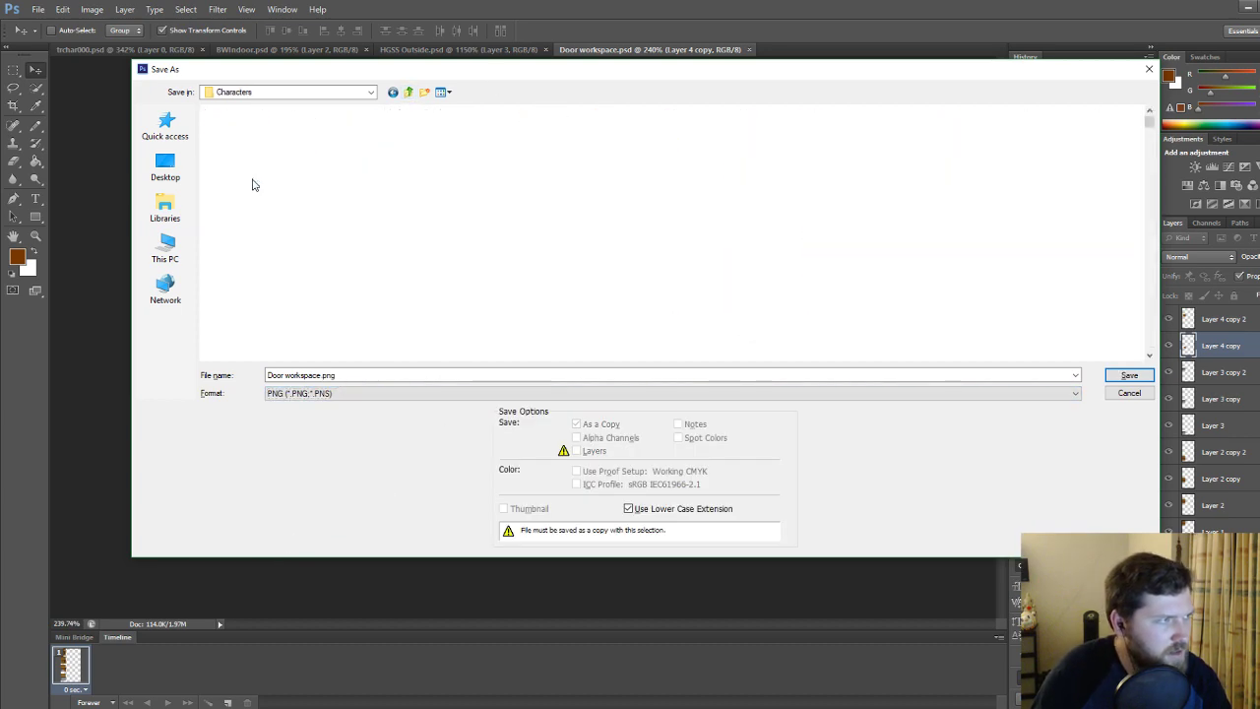
drag(1151, 167, 1152, 197)
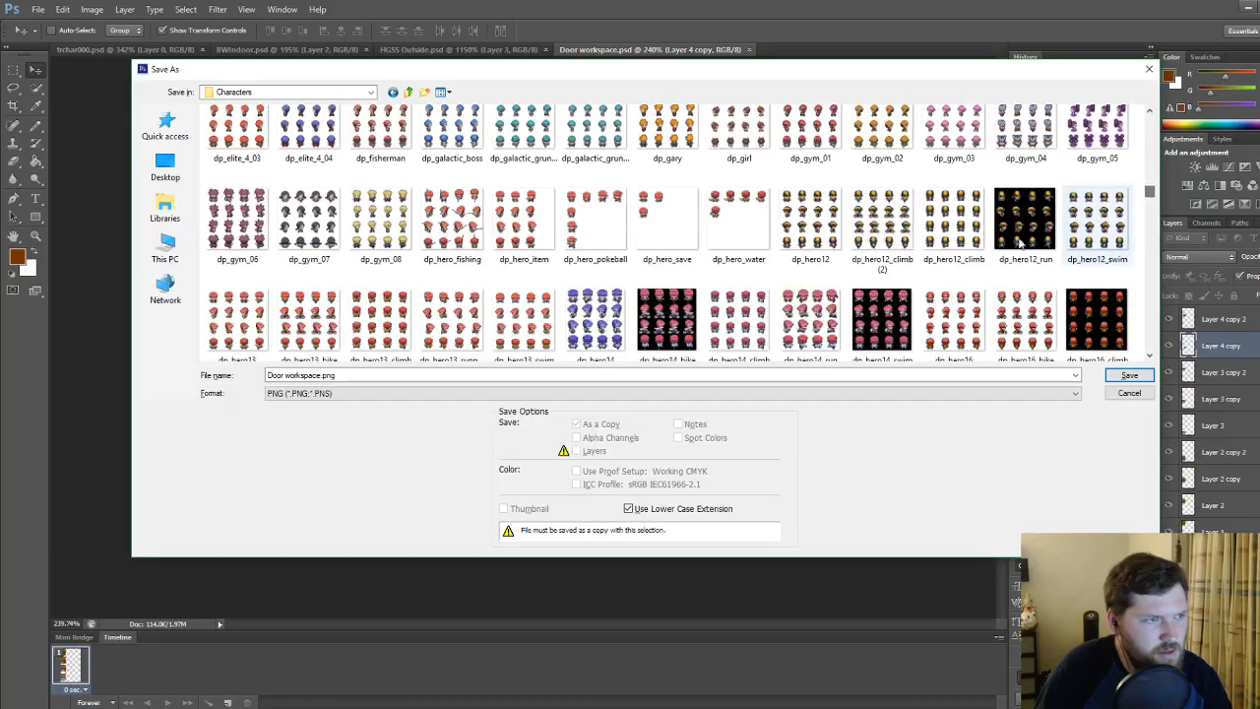
Save the PNG copy as doors10.png, overwriting the existing file and accepting the PNG options.
click(448, 375)
text(doors)
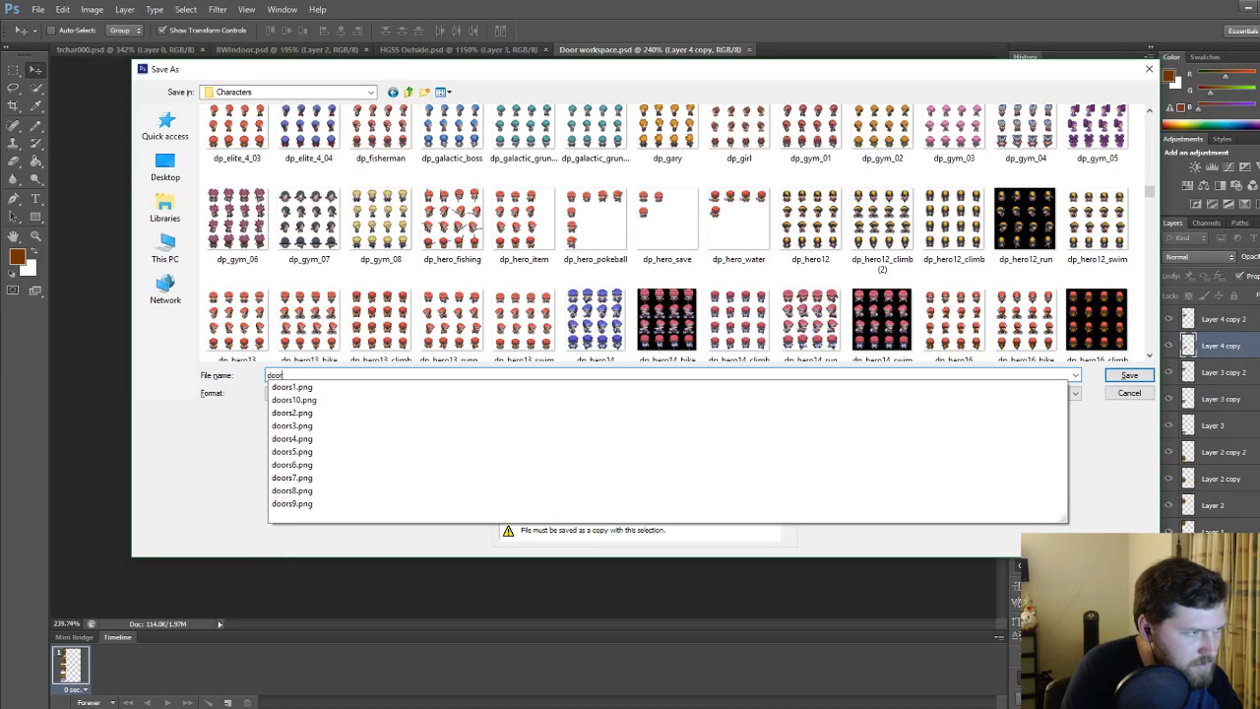
key(Down)
key(Down)
key(Return)
key(Return)
key(Return)
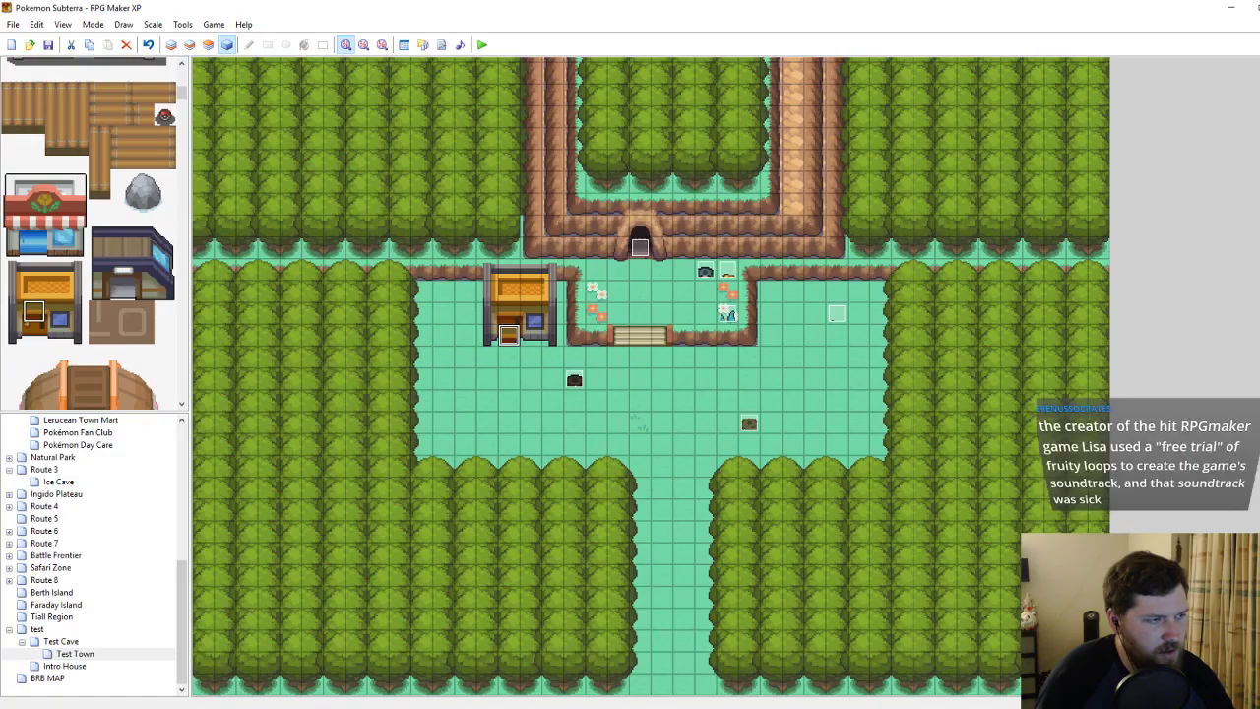
Switch to RPG Maker XP, reload Test Town, playtest leaving, re-entering and leaving the house again, and close the game.
click(75, 666)
click(75, 654)
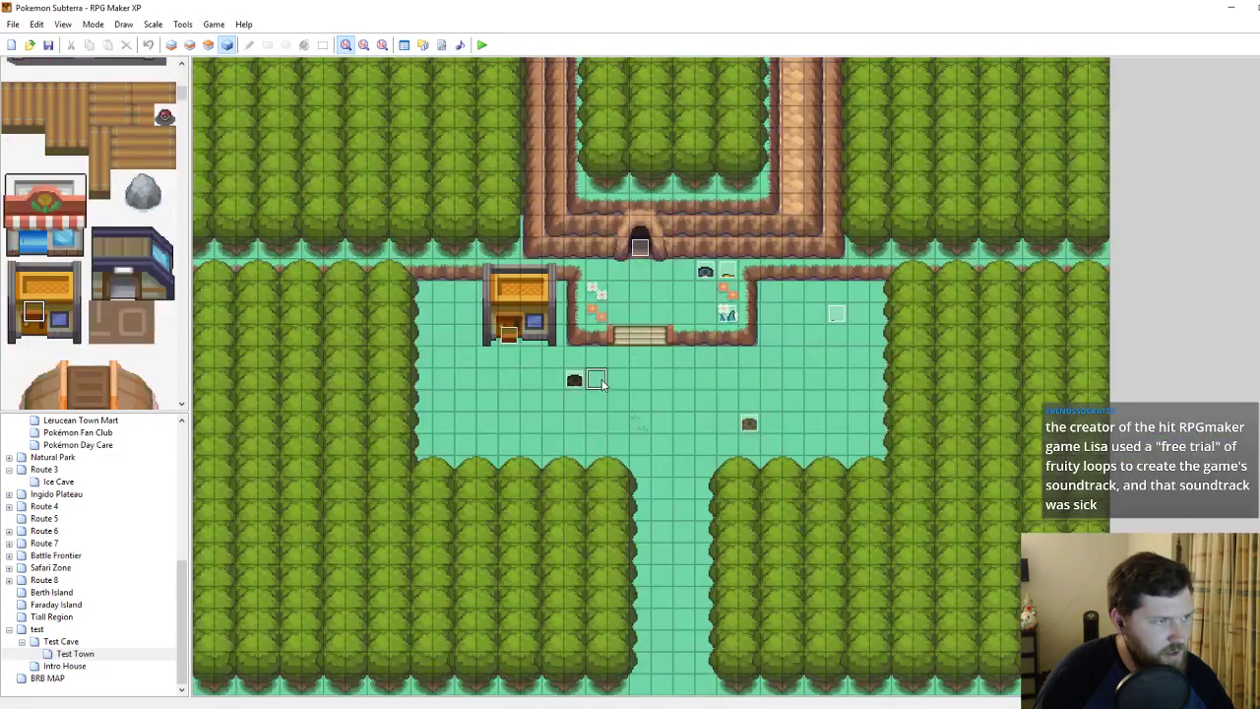
click(481, 44)
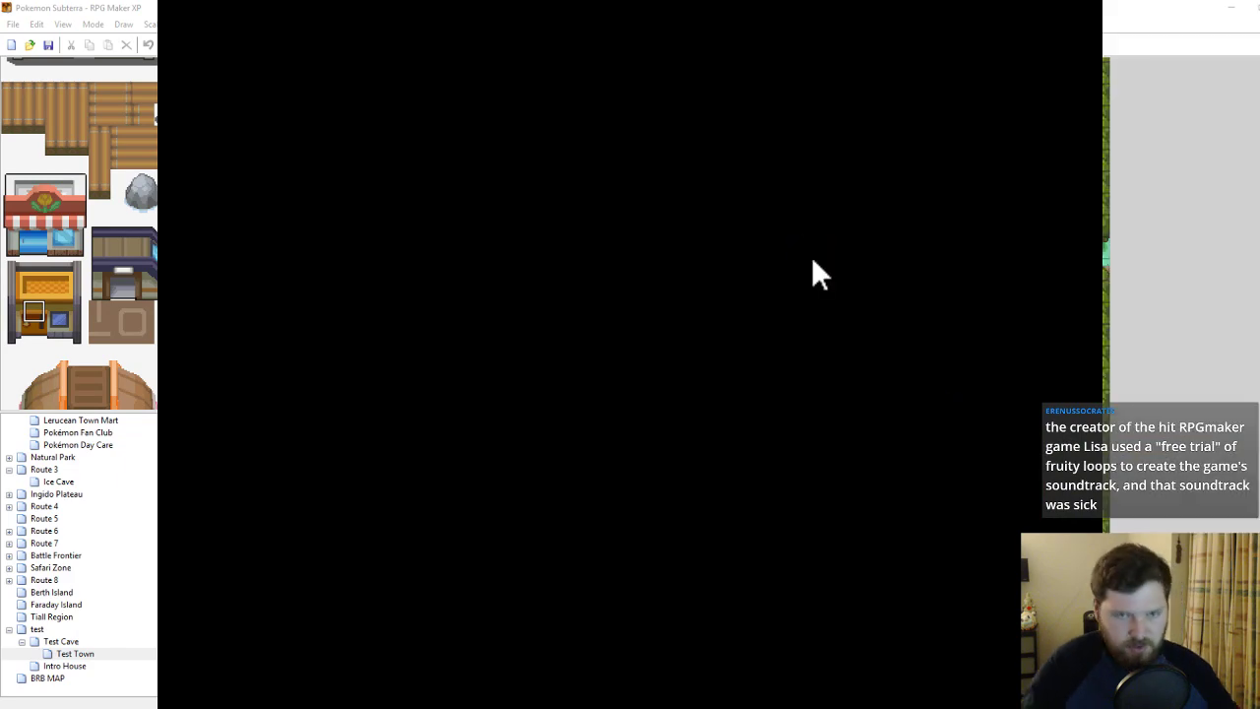
key(Return)
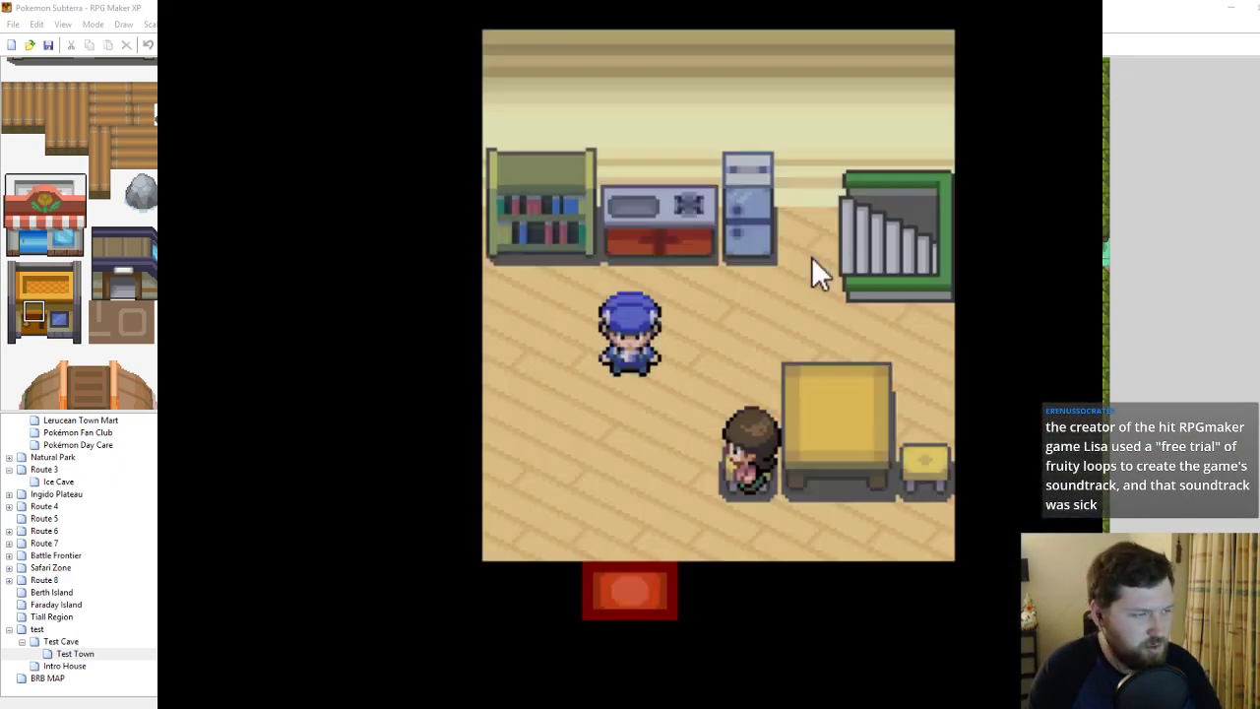
key(Down)
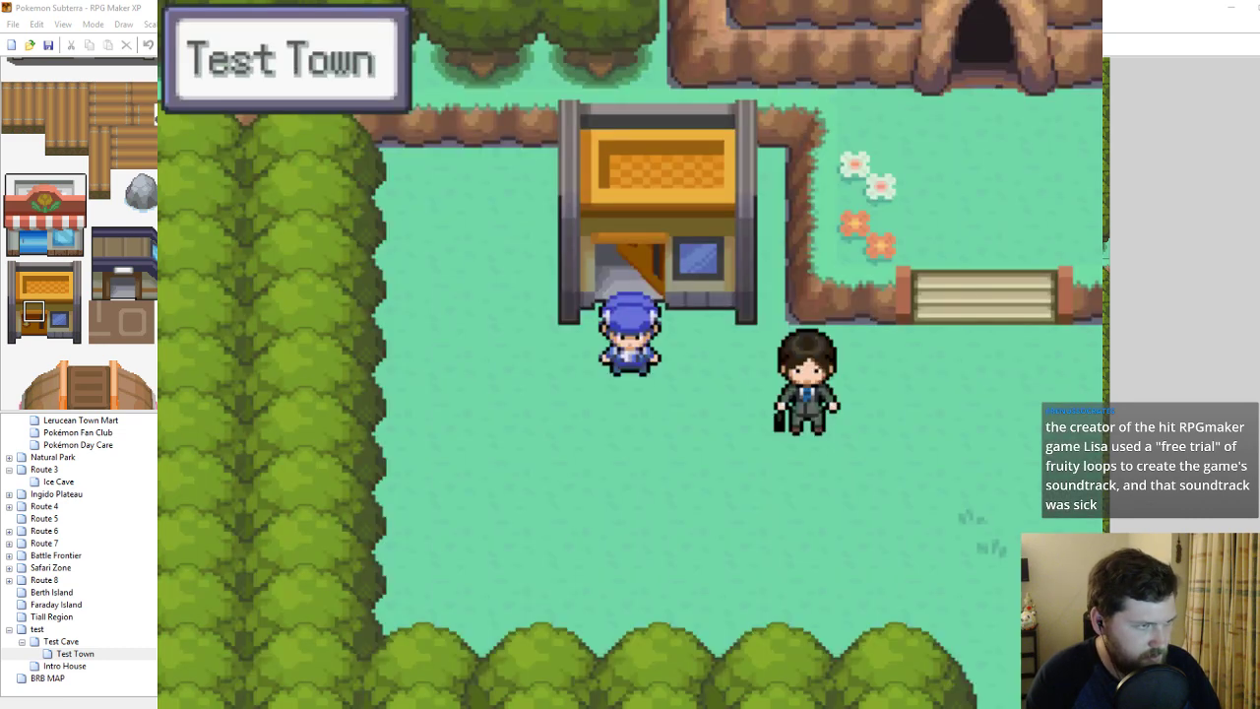
key(Up)
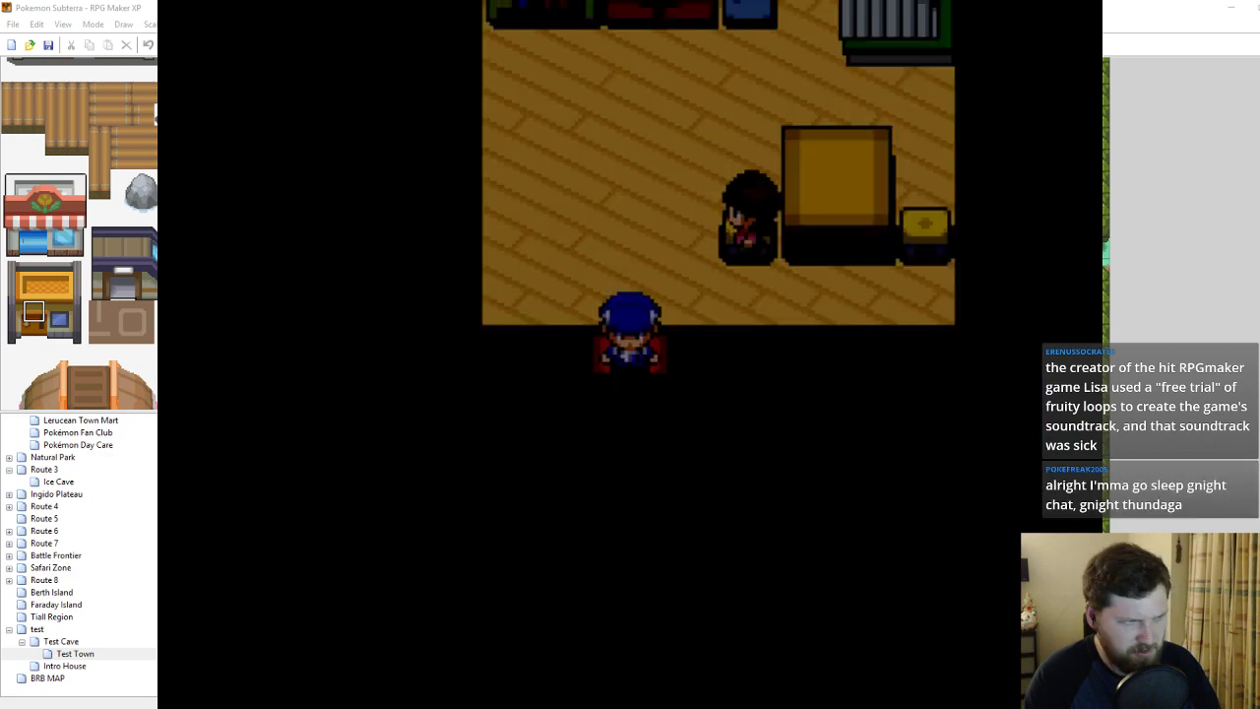
key(Down)
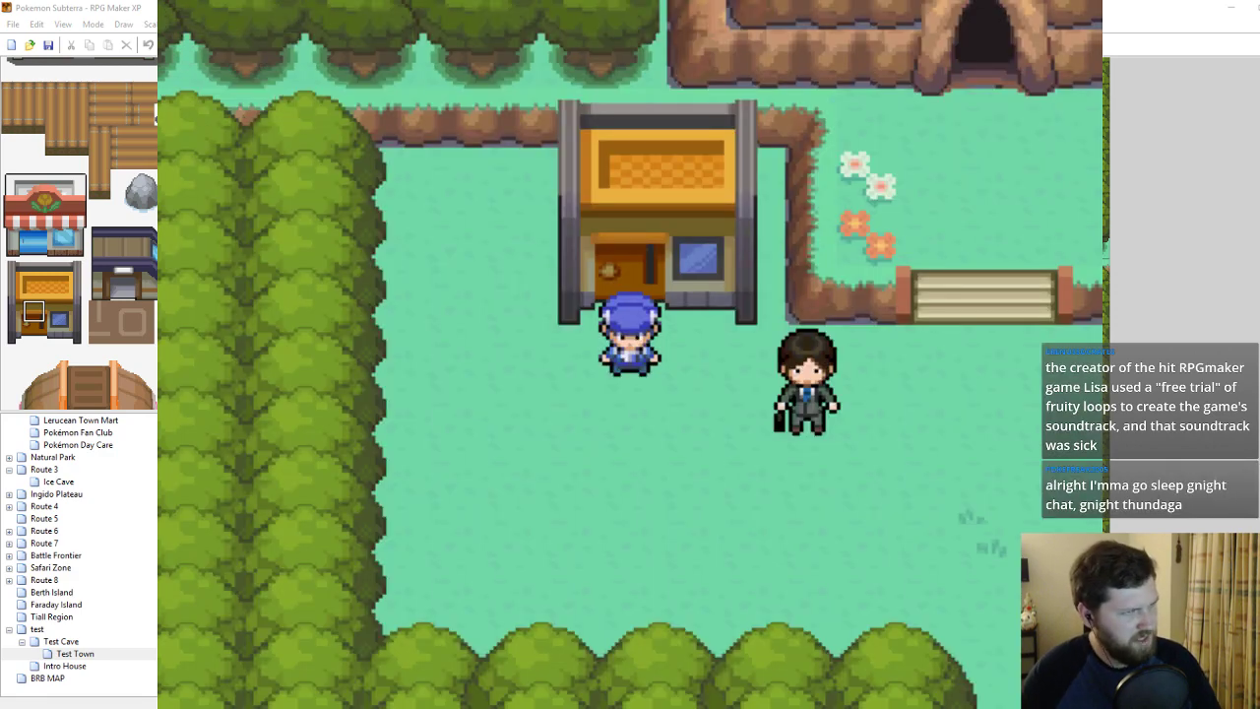
click(1047, 1)
Review the Home door event without editing it, and move the NPC event beside the small house one tile up.
double_click(515, 336)
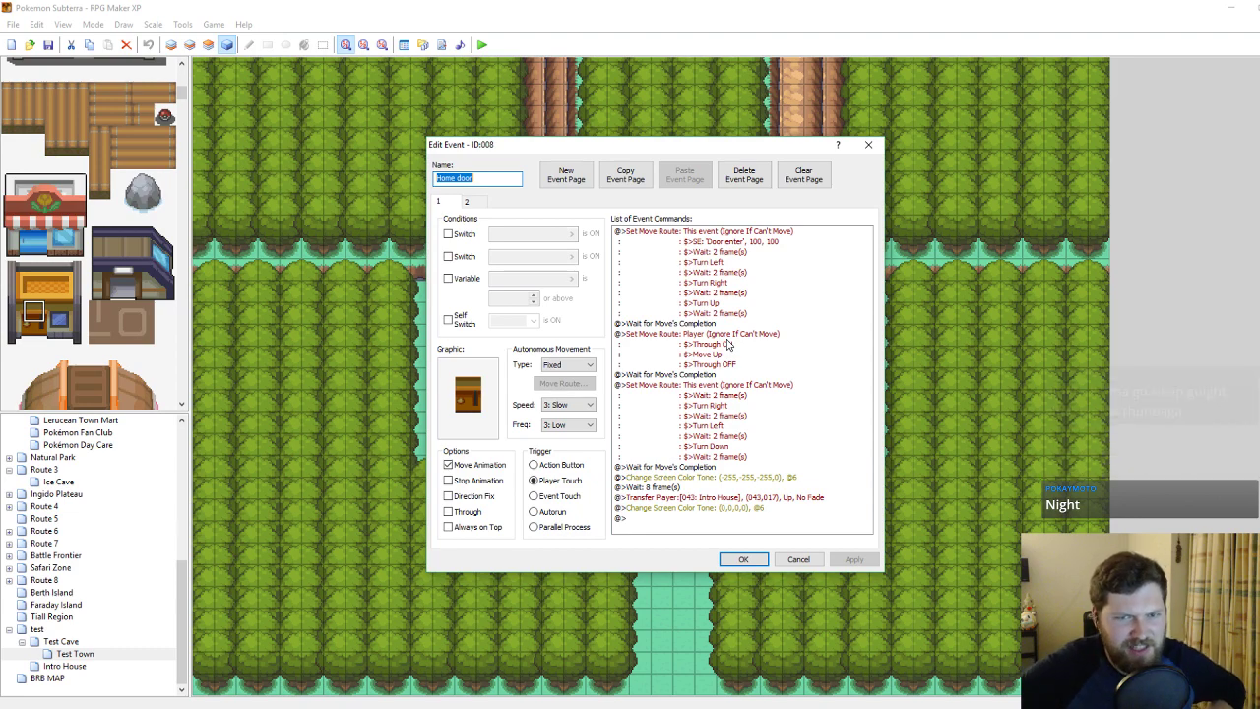
click(877, 148)
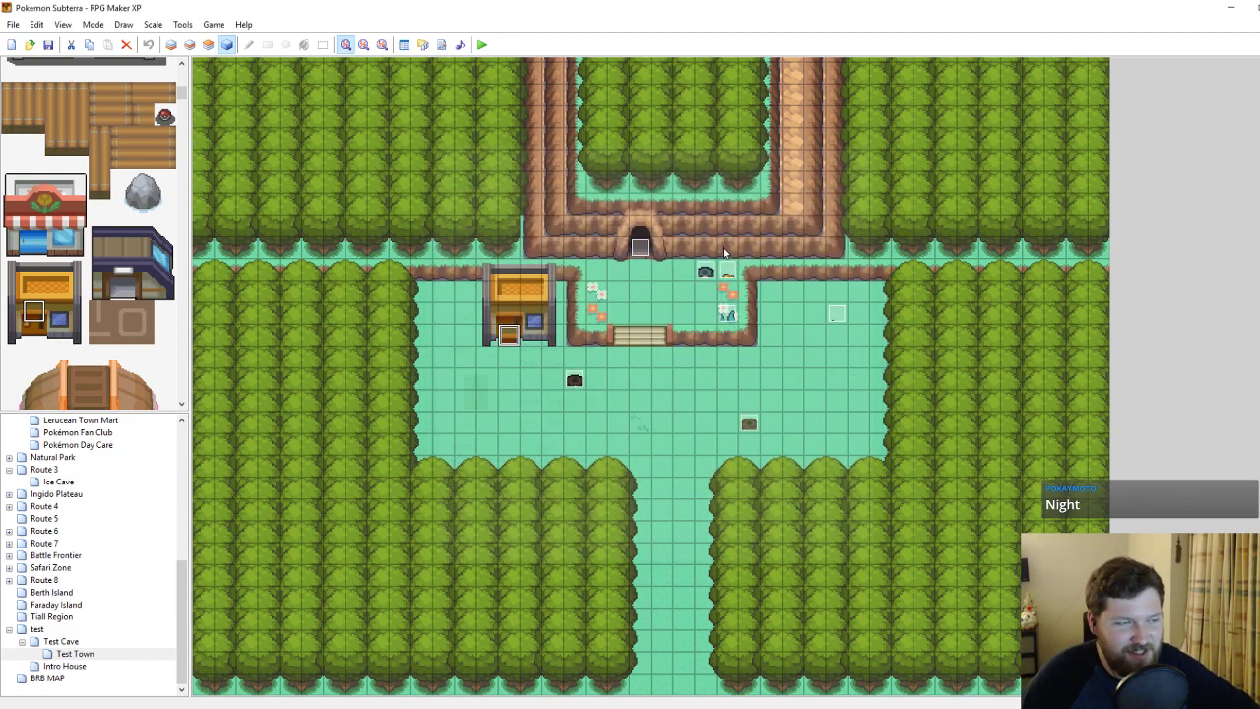
click(617, 335)
mouse_move(574, 380)
mouse_down()
mouse_move(575, 368)
mouse_move(593, 367)
mouse_up()
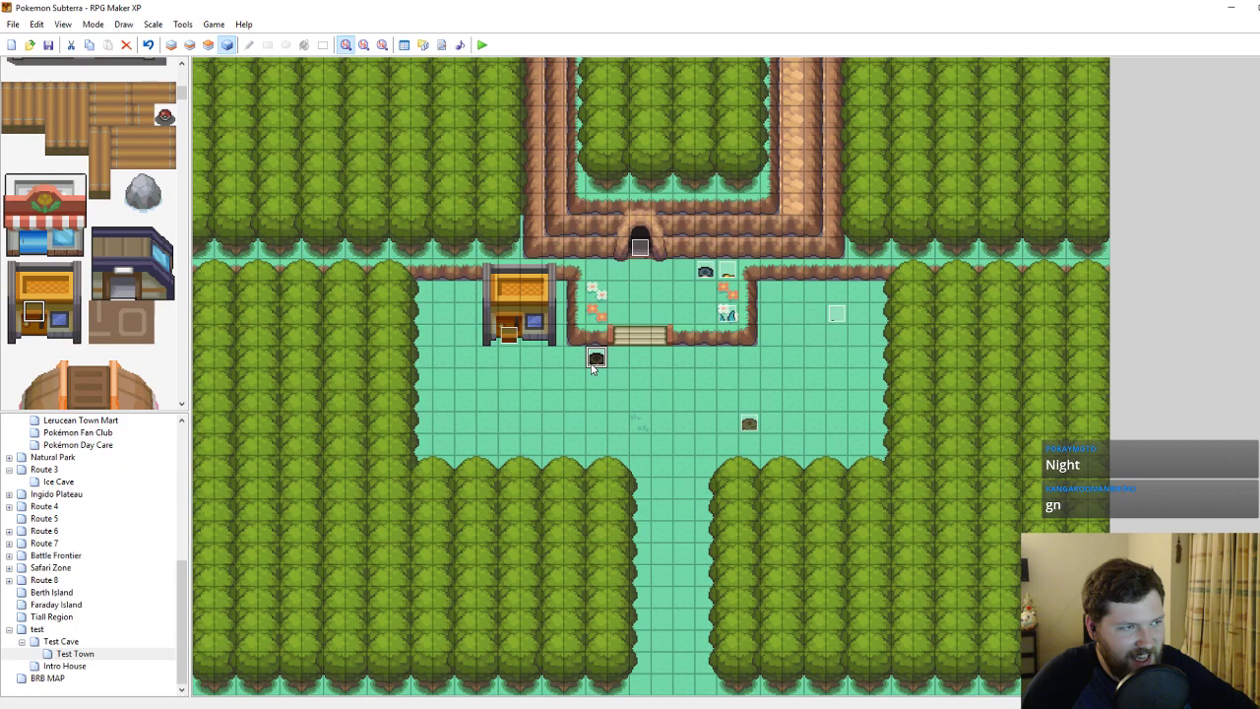
drag(592, 367, 571, 364)
click(599, 360)
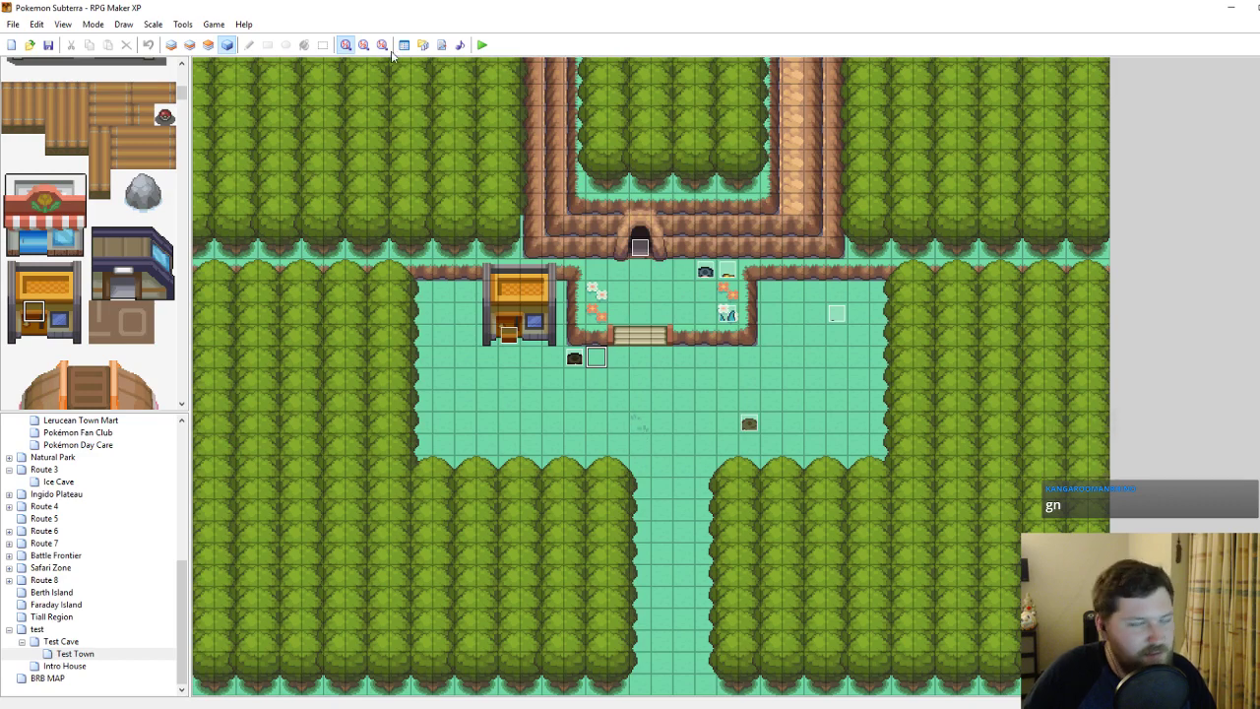
Playtest from the saved file, walk out of the house to check the NPC's position, and close the game.
click(478, 45)
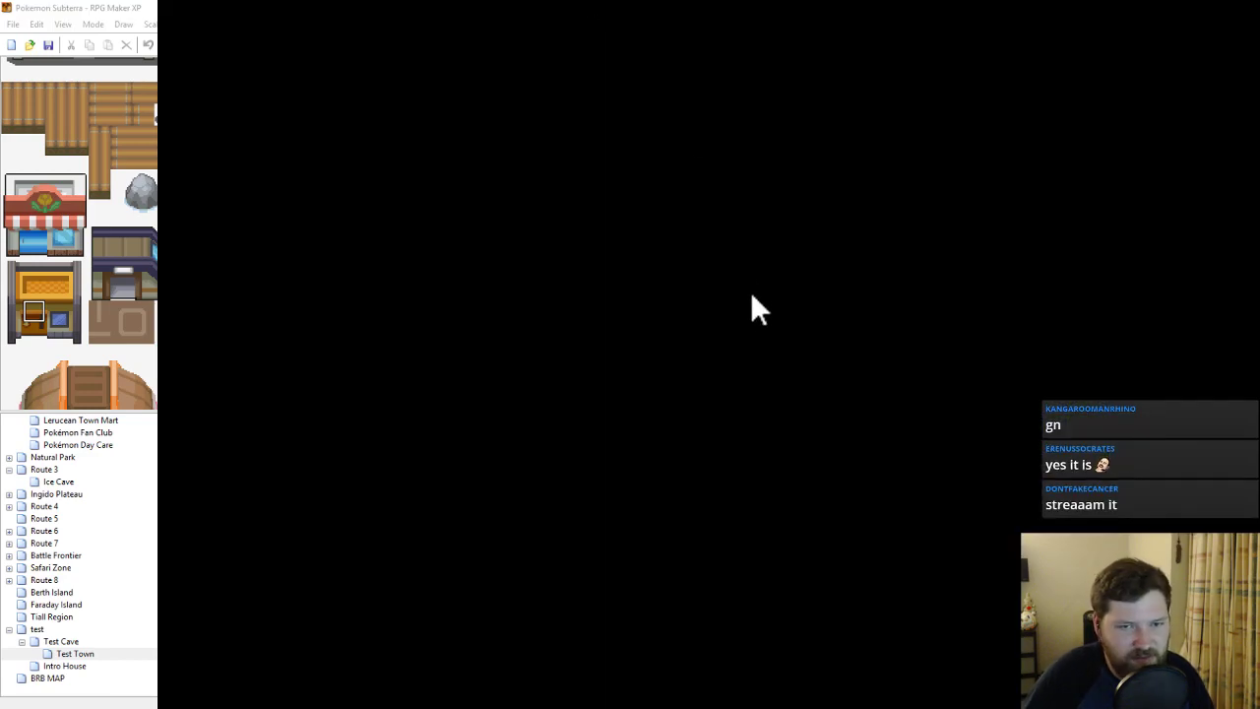
key(c)
key(Down)
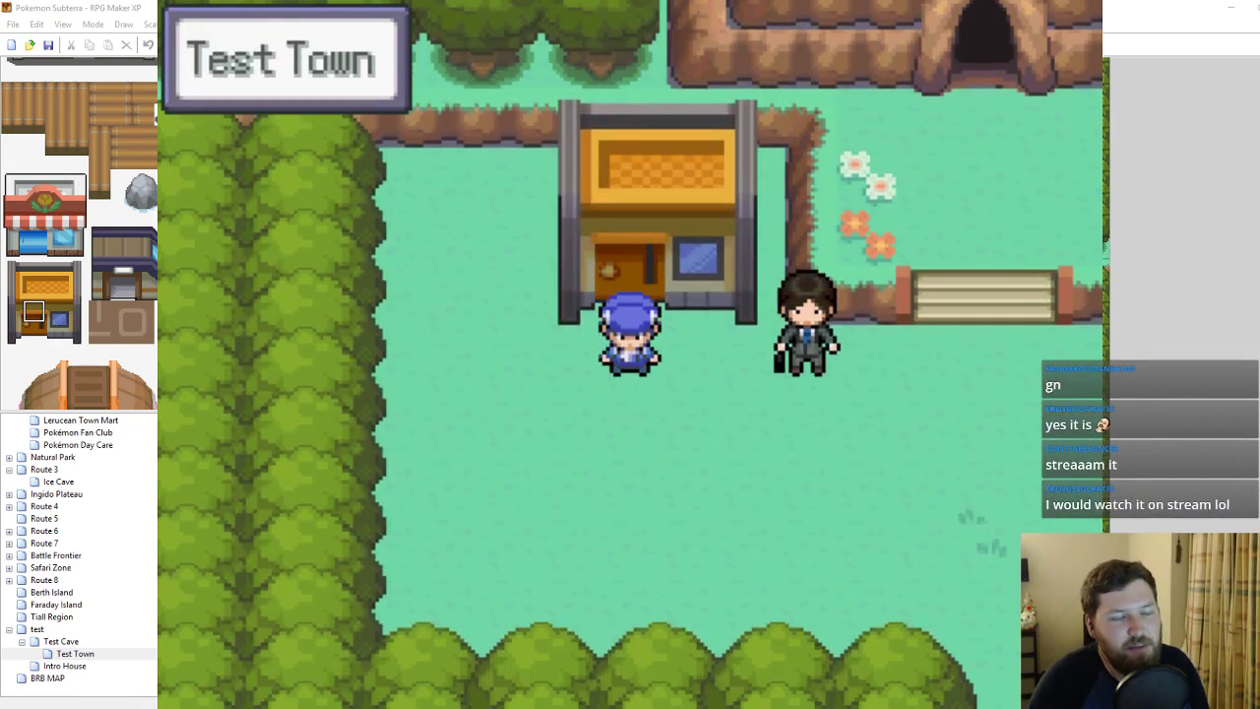
click(1081, 3)
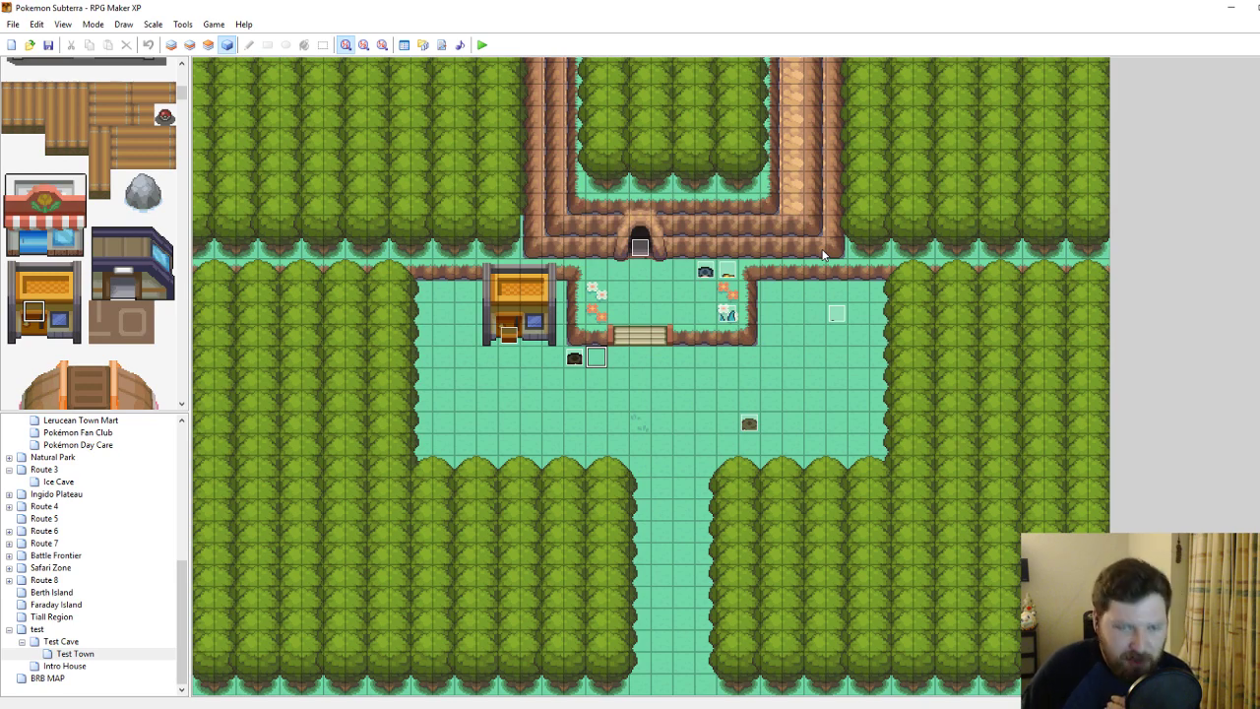
click(660, 382)
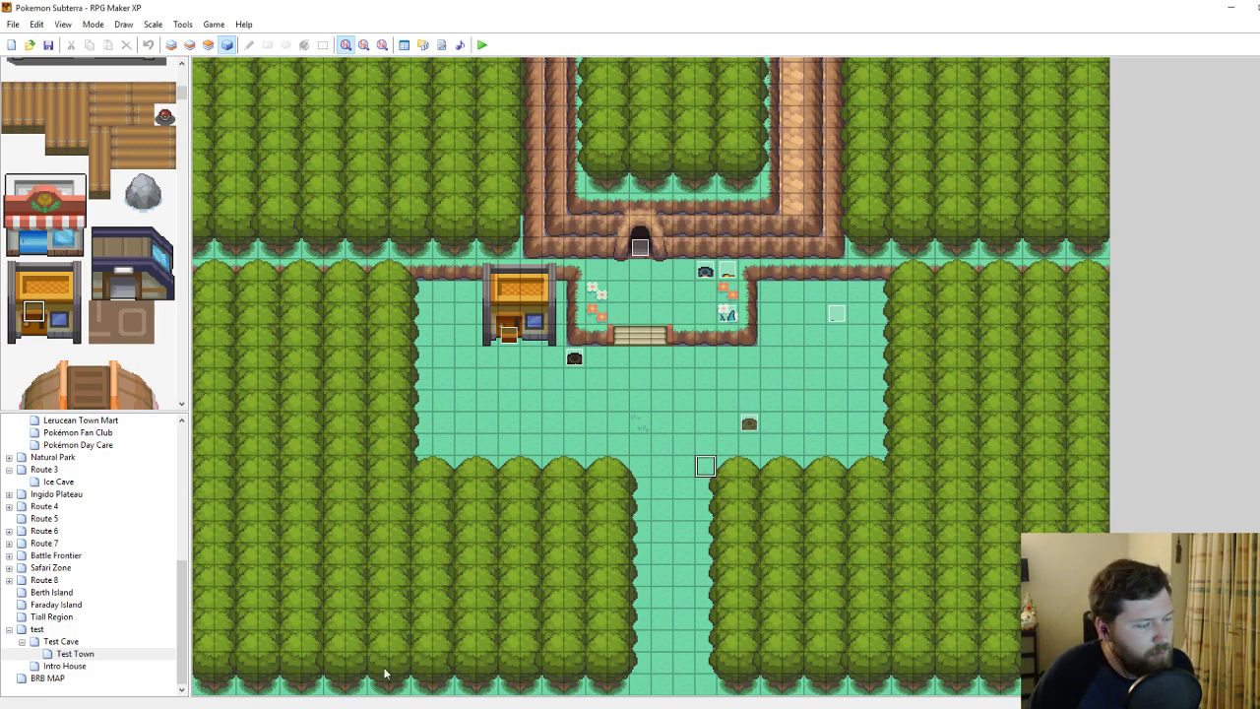
Switch to Photoshop and examine the four door frames in Door workspace.psd up close.
key(alt+Tab)
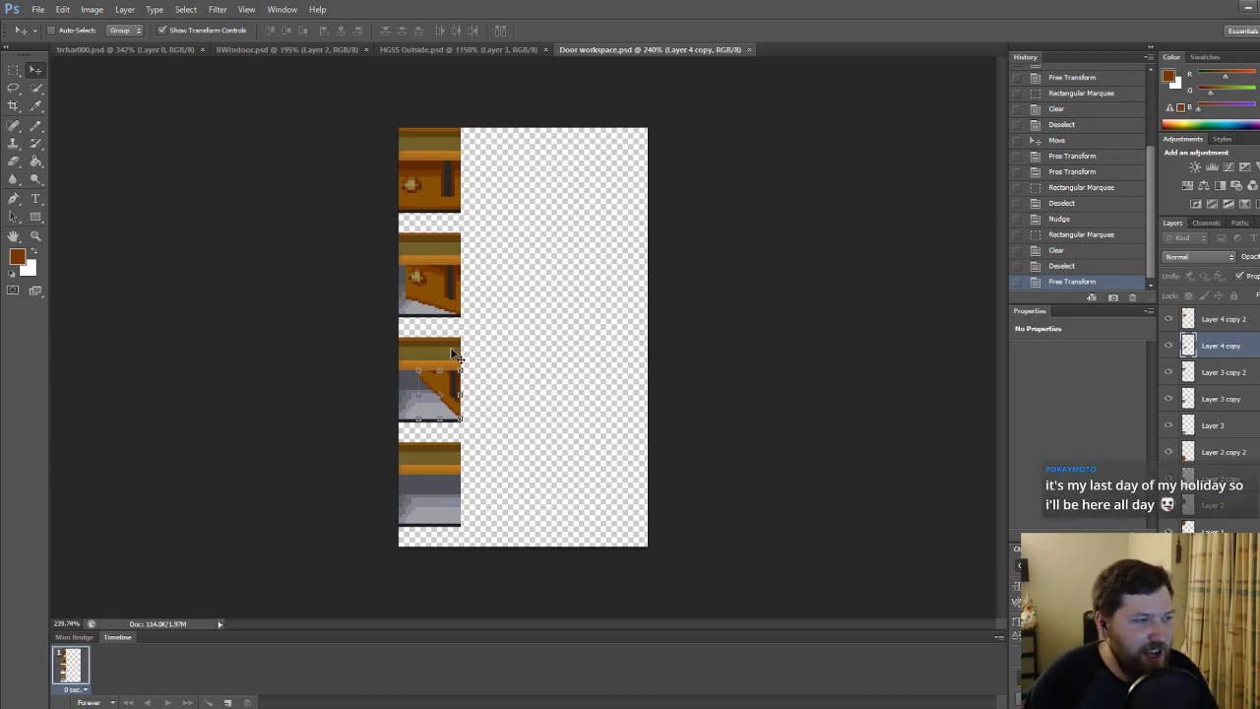
alt+scroll(380, 371, up, 2)
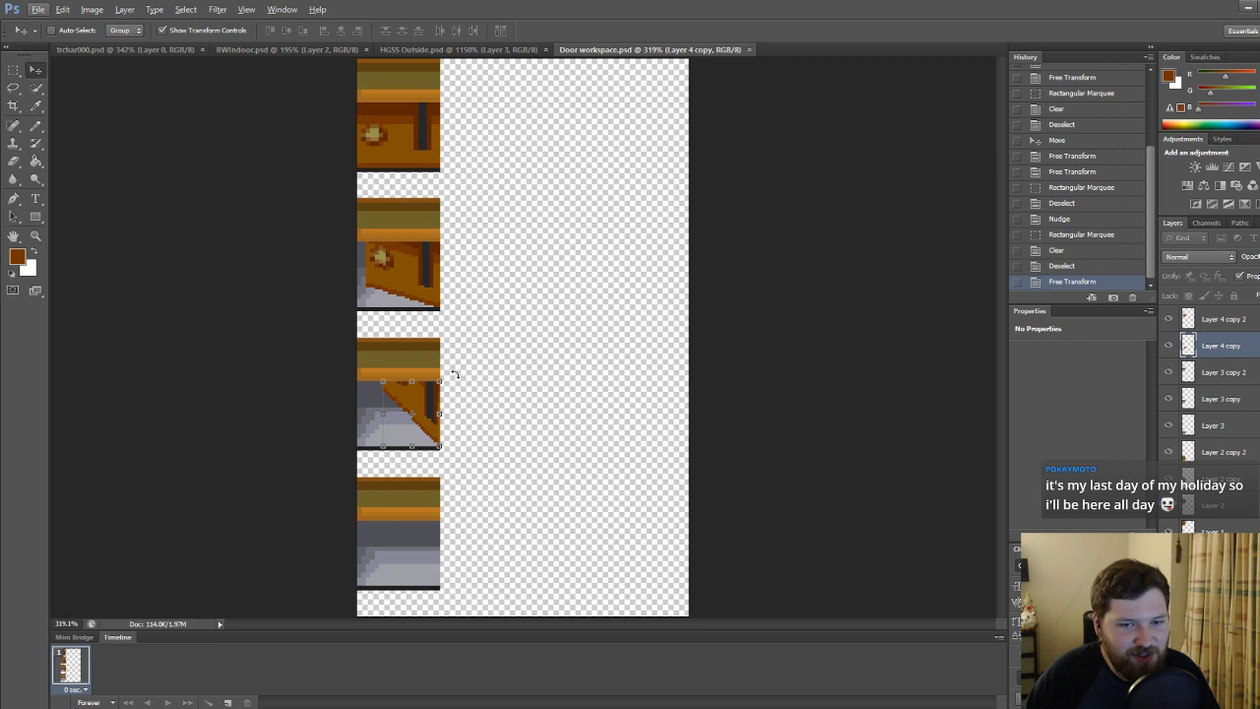
alt+scroll(454, 371, down, 2)
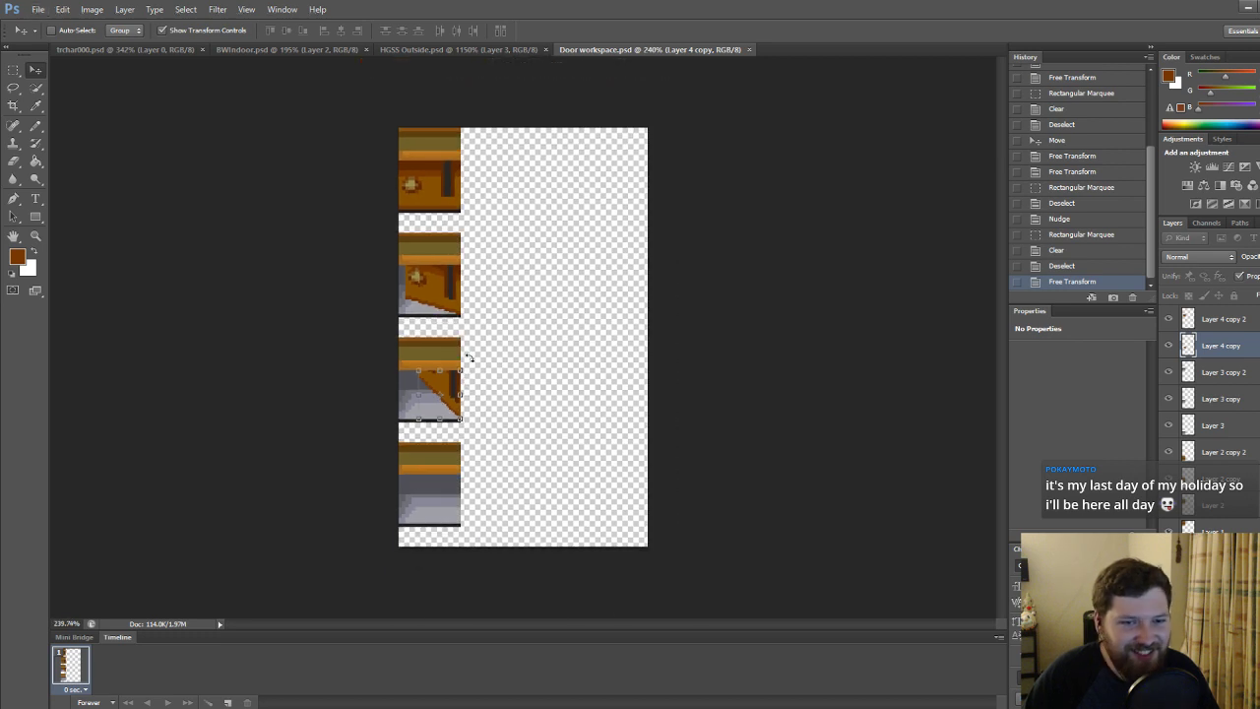
click(14, 70)
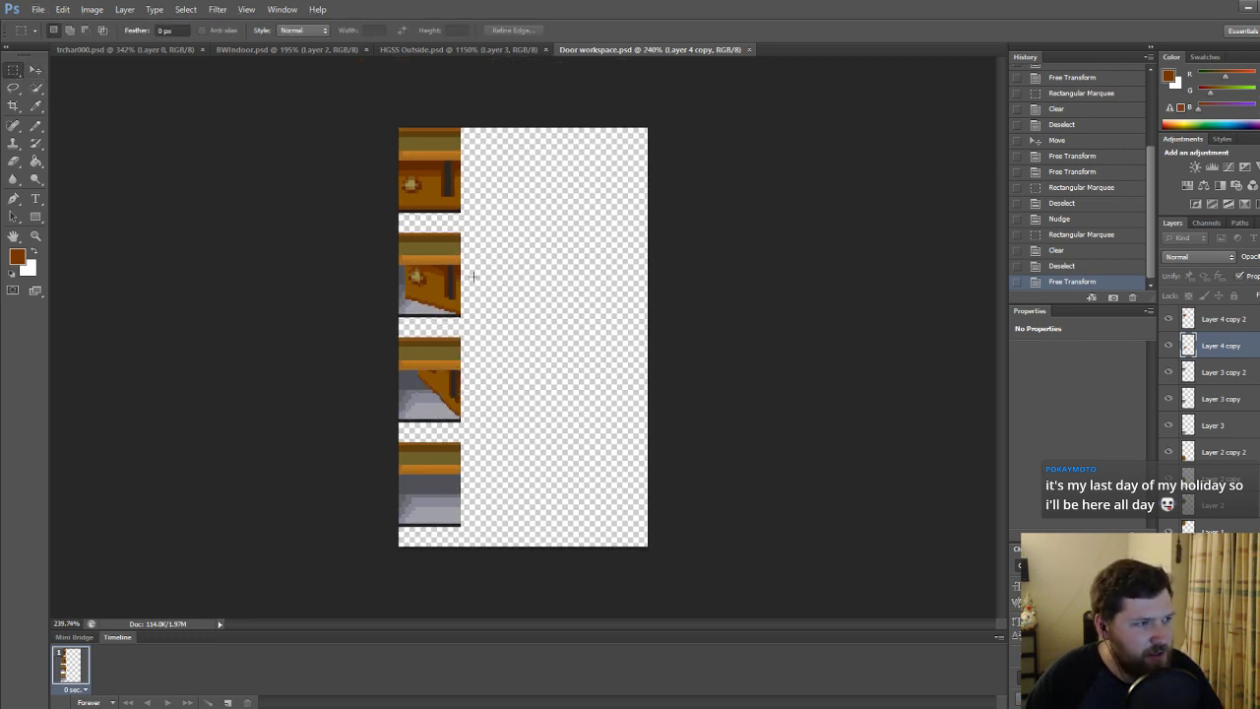
alt+scroll(512, 468, up, 6)
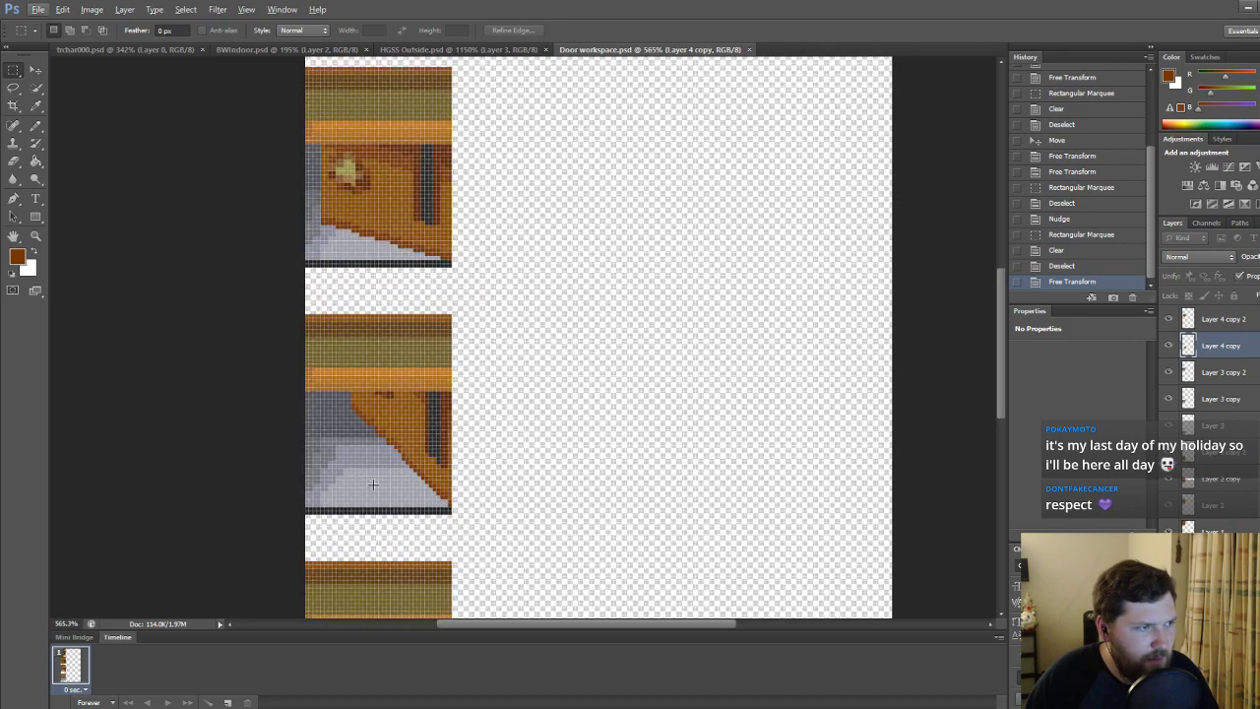
Switch to RPG Maker XP, review the small house's Home door event, and delete it from Test Town.
key(alt+Tab)
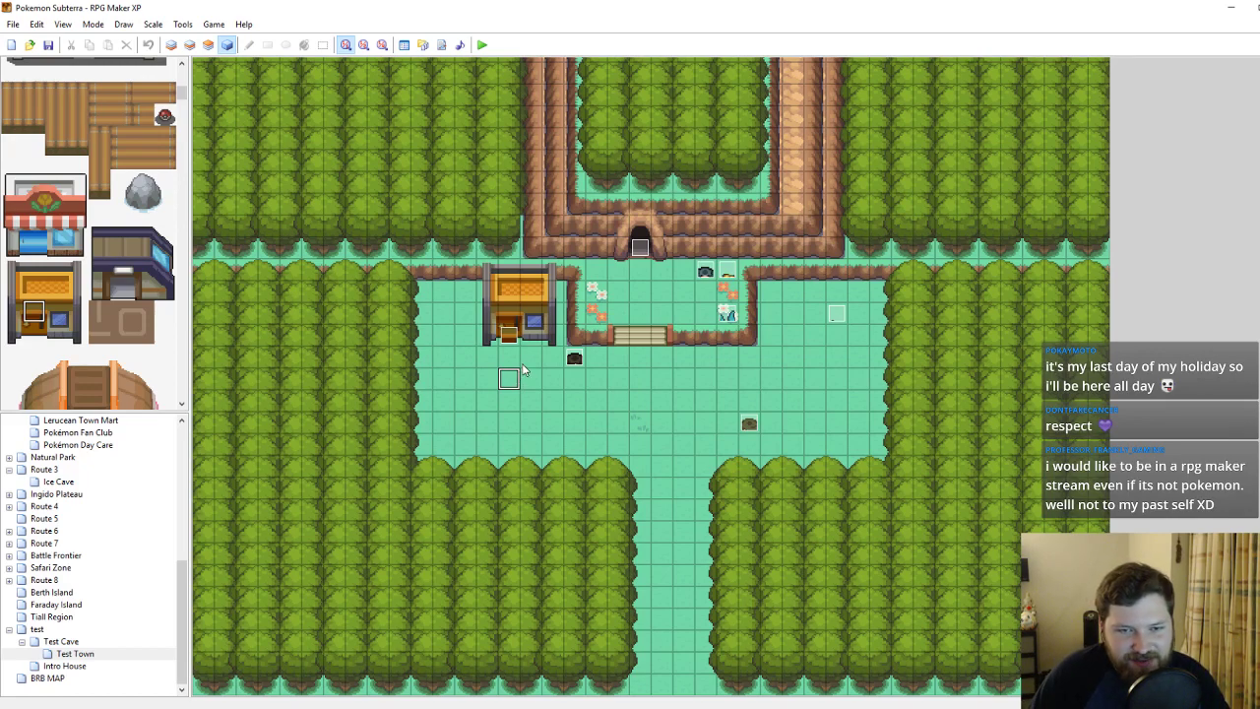
double_click(509, 335)
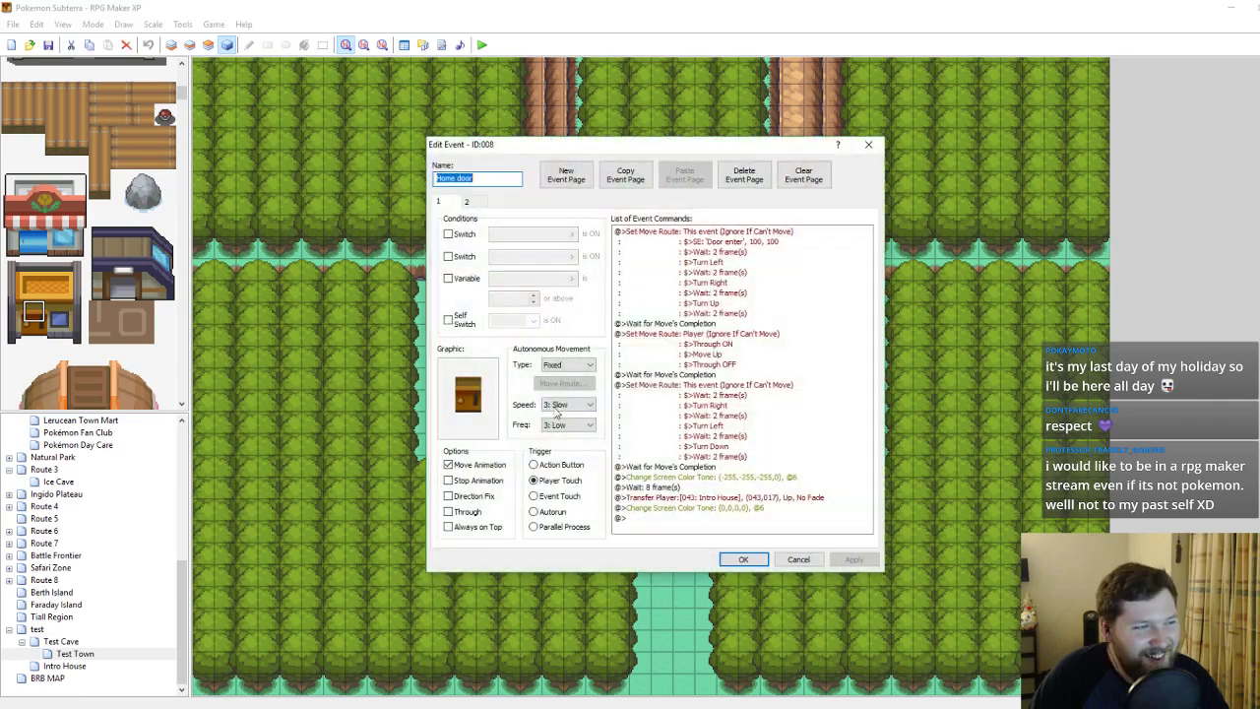
click(871, 148)
click(487, 399)
click(510, 336)
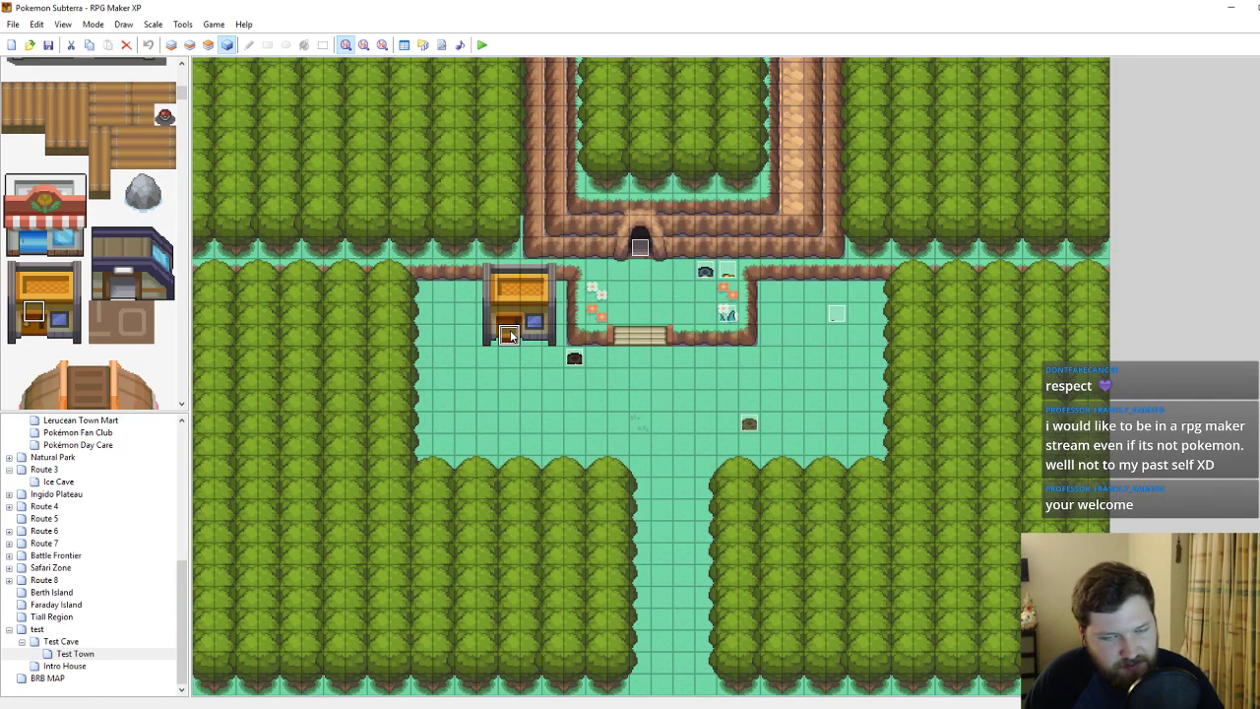
drag(510, 336, 519, 380)
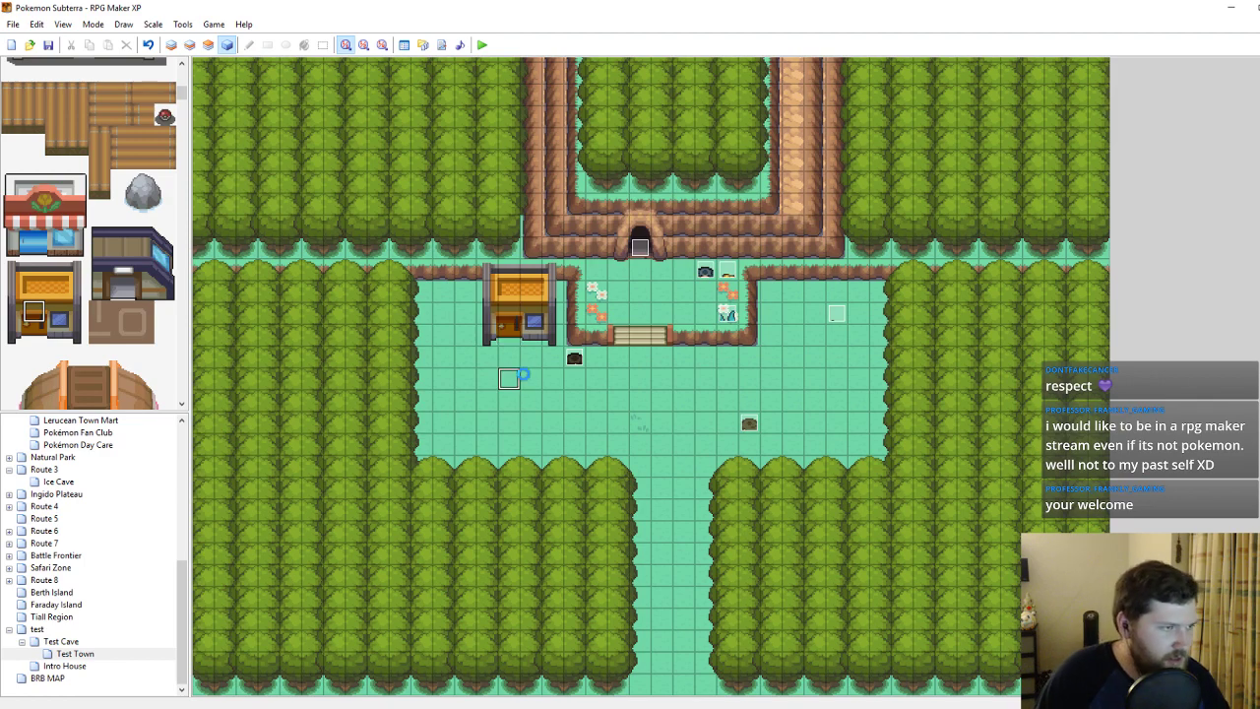
Copy the Home door event of \PN's house in Lappet Town and paste it at the small house's doorway in Test Town.
scroll(79, 475, up, 8)
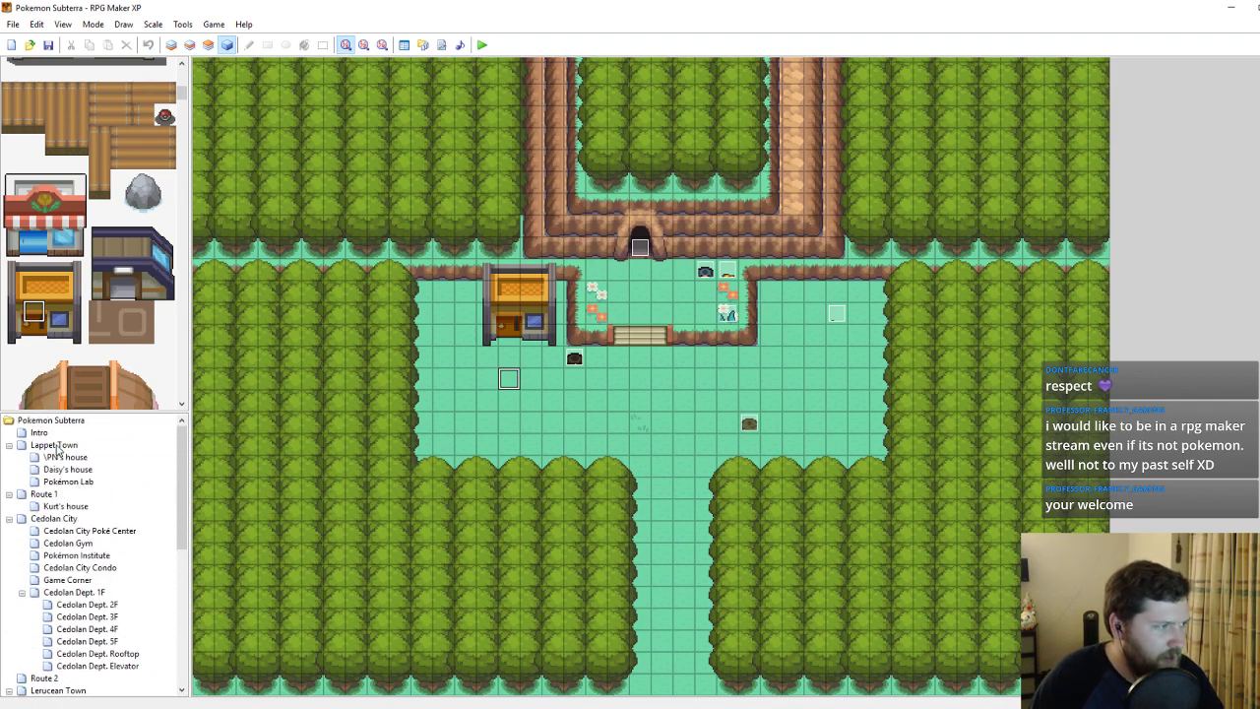
click(59, 444)
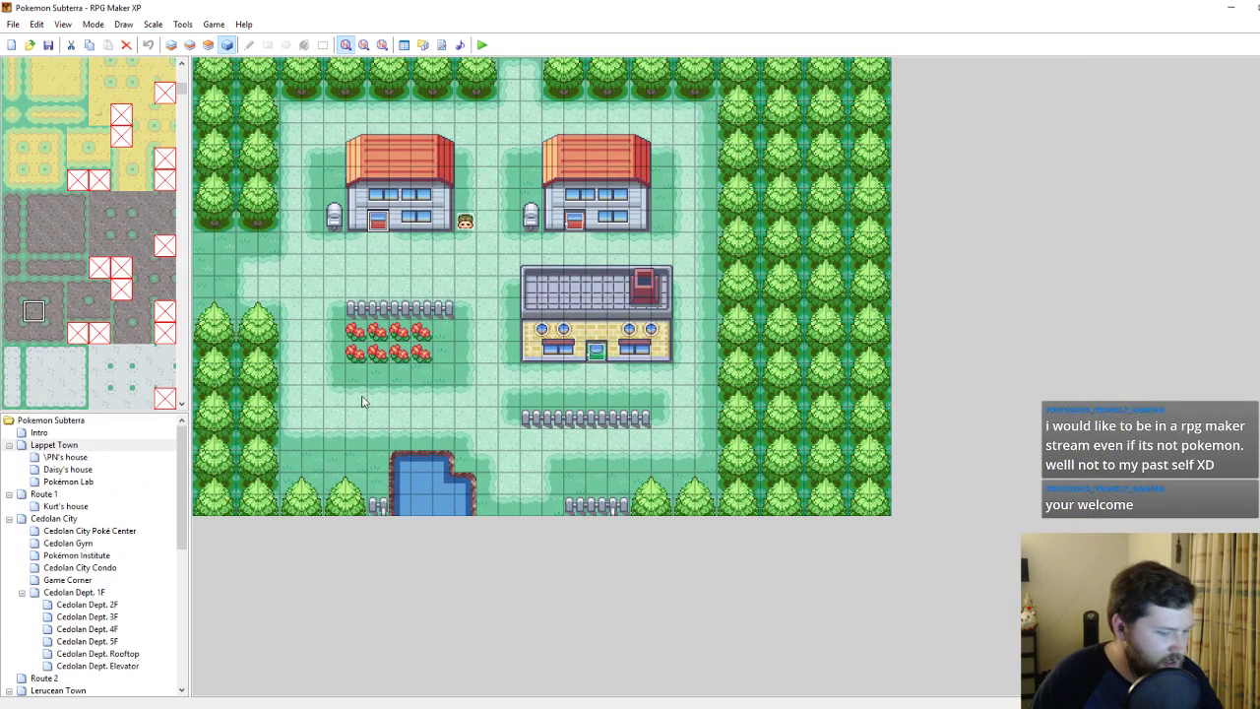
scroll(59, 657, down, 9)
click(59, 665)
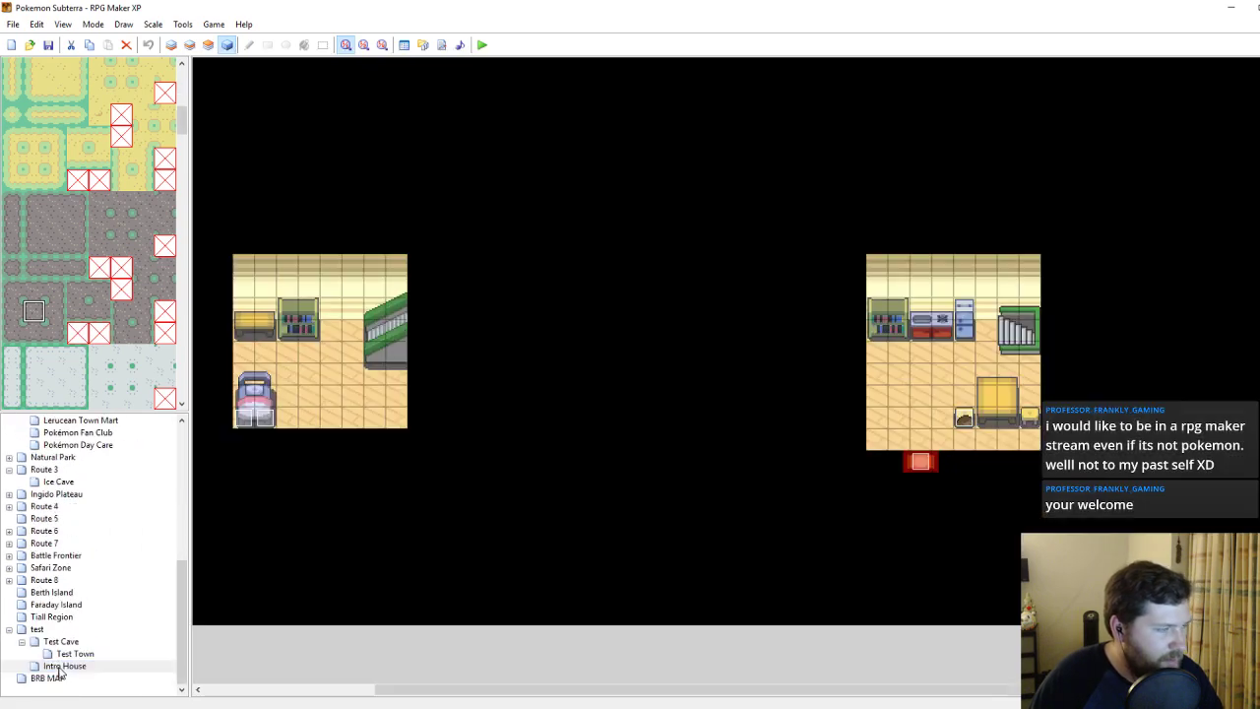
click(75, 654)
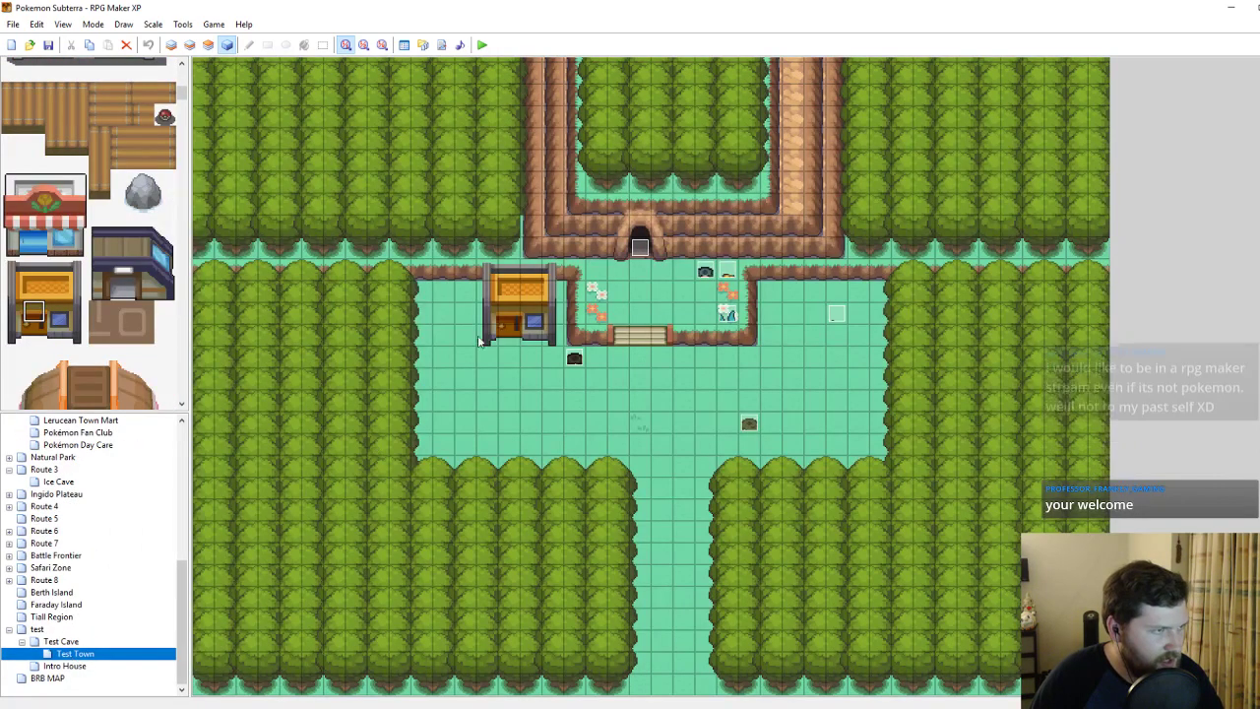
Set the graphic of both pages of the small house's Home door event to doors10 and apply the change.
double_click(512, 330)
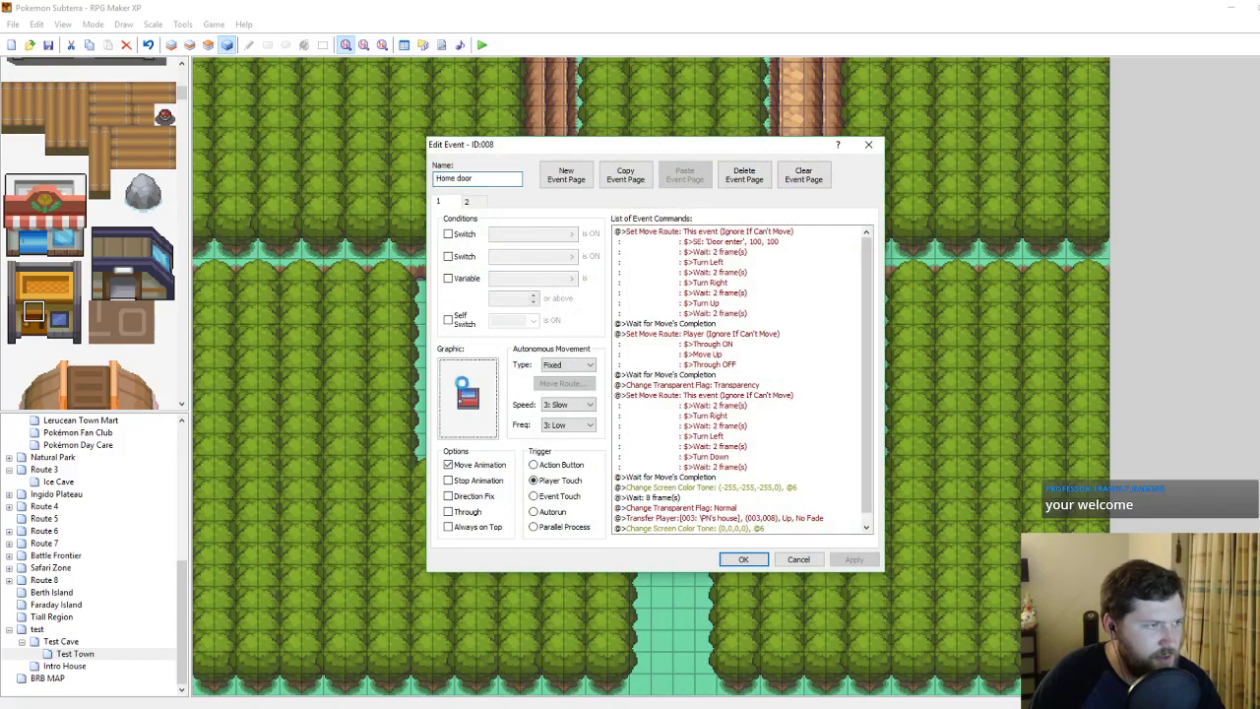
double_click(463, 427)
scroll(502, 351, down, 3)
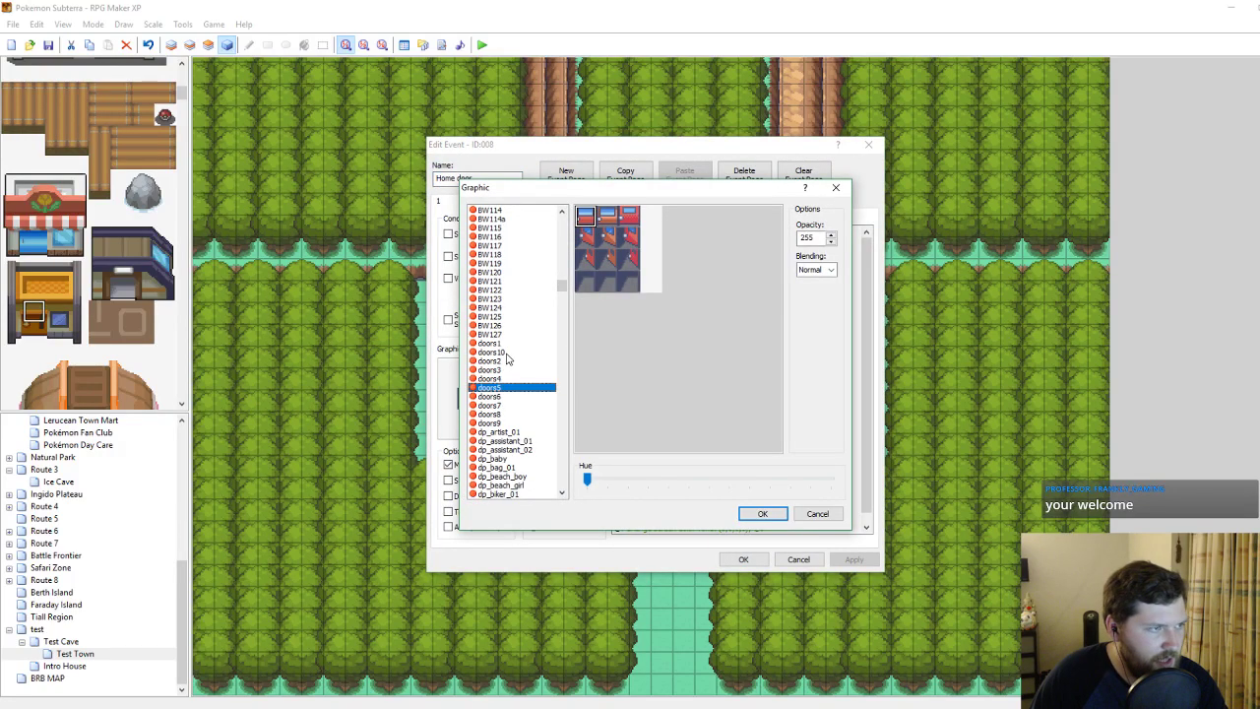
click(506, 353)
click(762, 513)
click(473, 202)
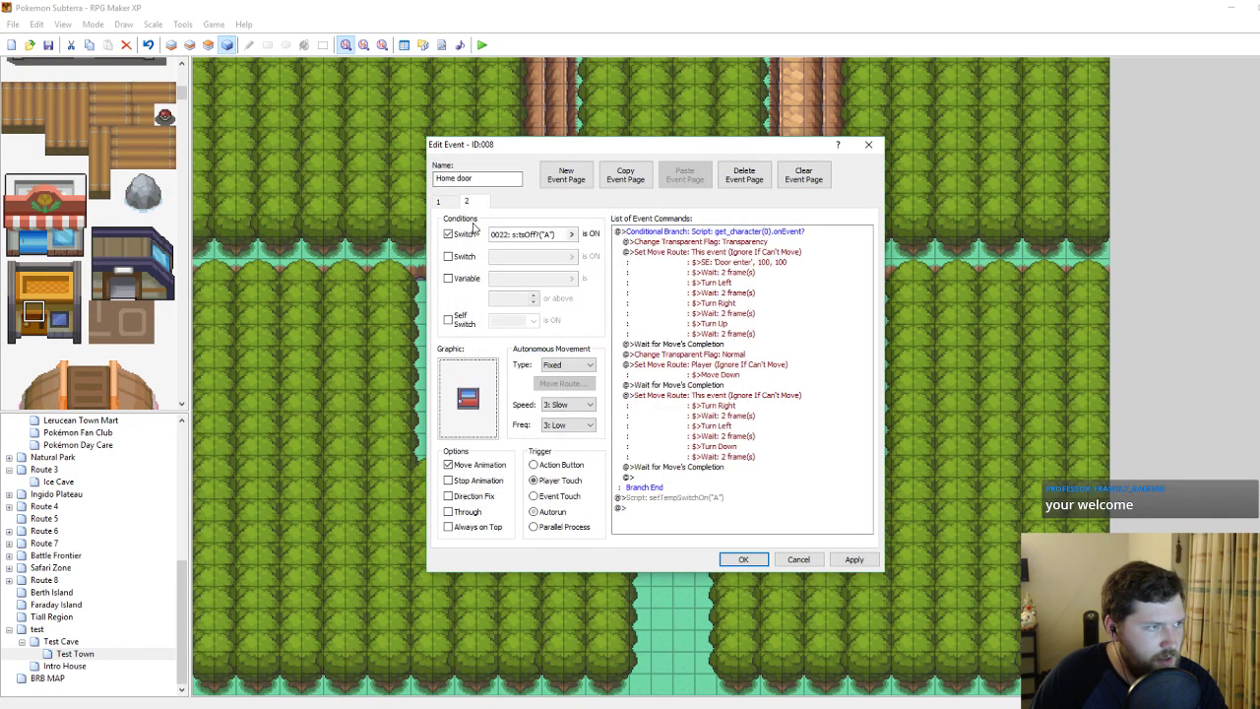
double_click(469, 390)
click(492, 459)
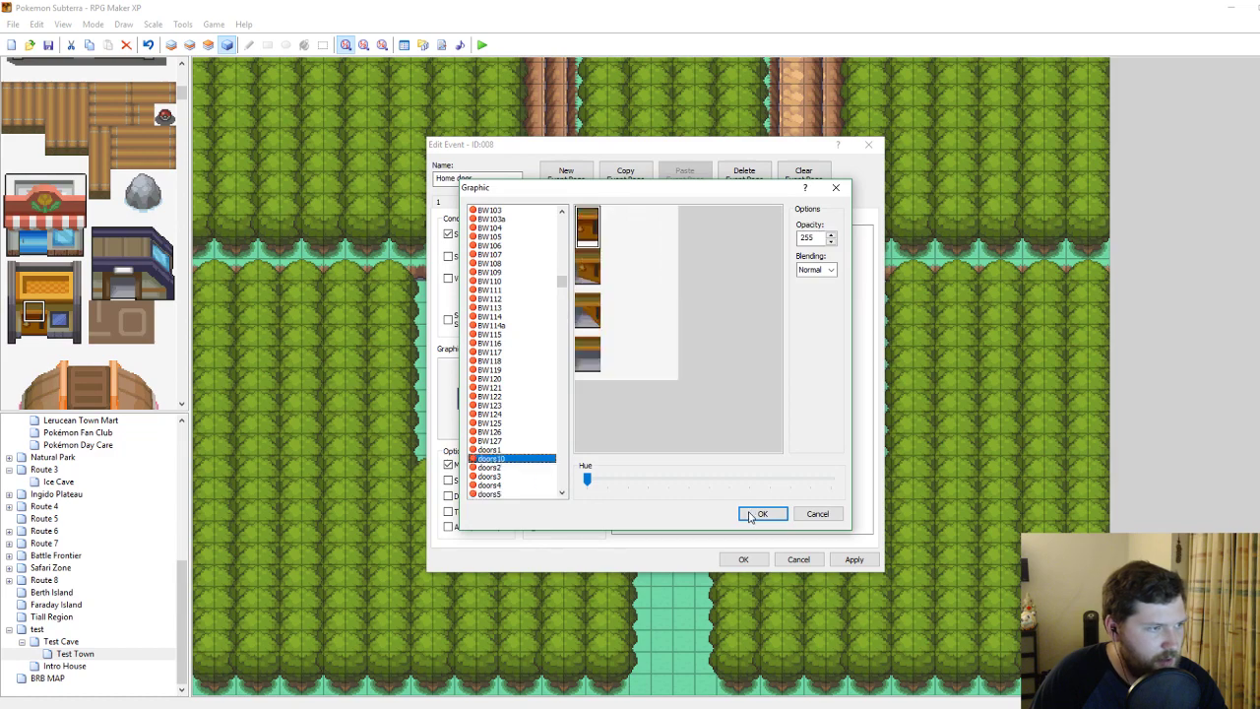
click(762, 513)
click(854, 559)
Retarget the first page's Transfer Player command to the Intro House at (043,017) and save the Home door event.
click(438, 201)
scroll(705, 394, down, 3)
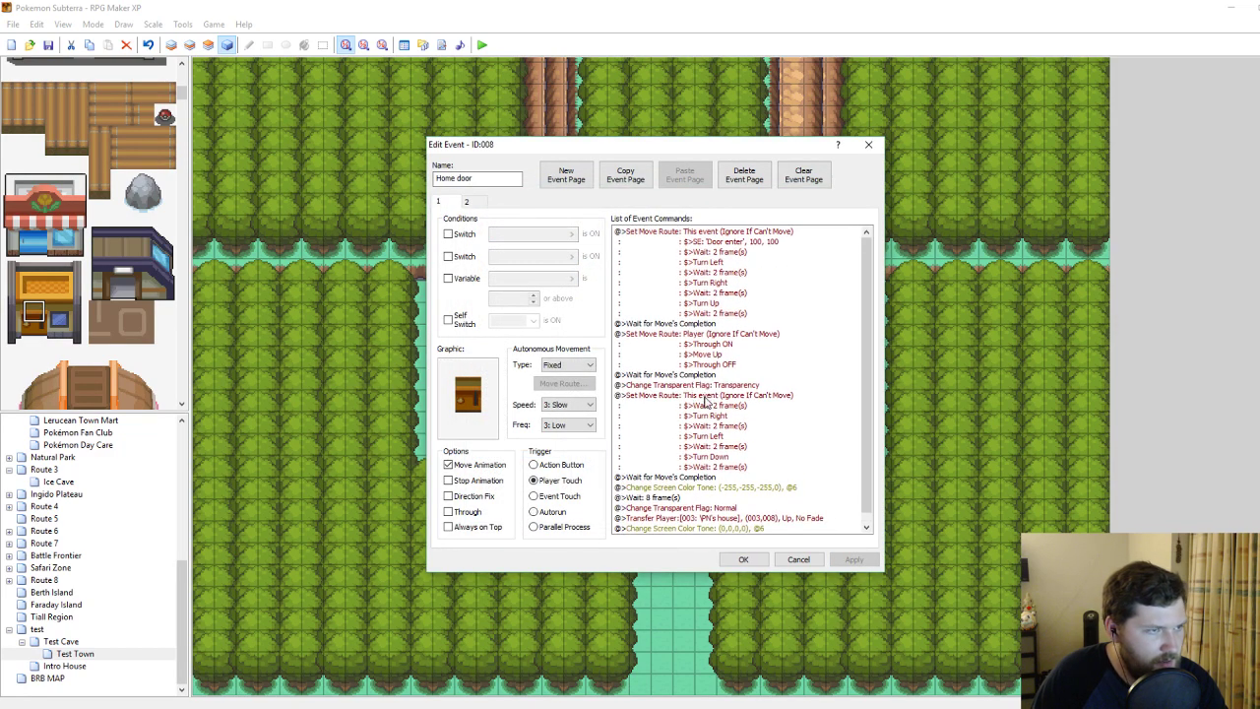
scroll(717, 416, down, 1)
right_click(725, 512)
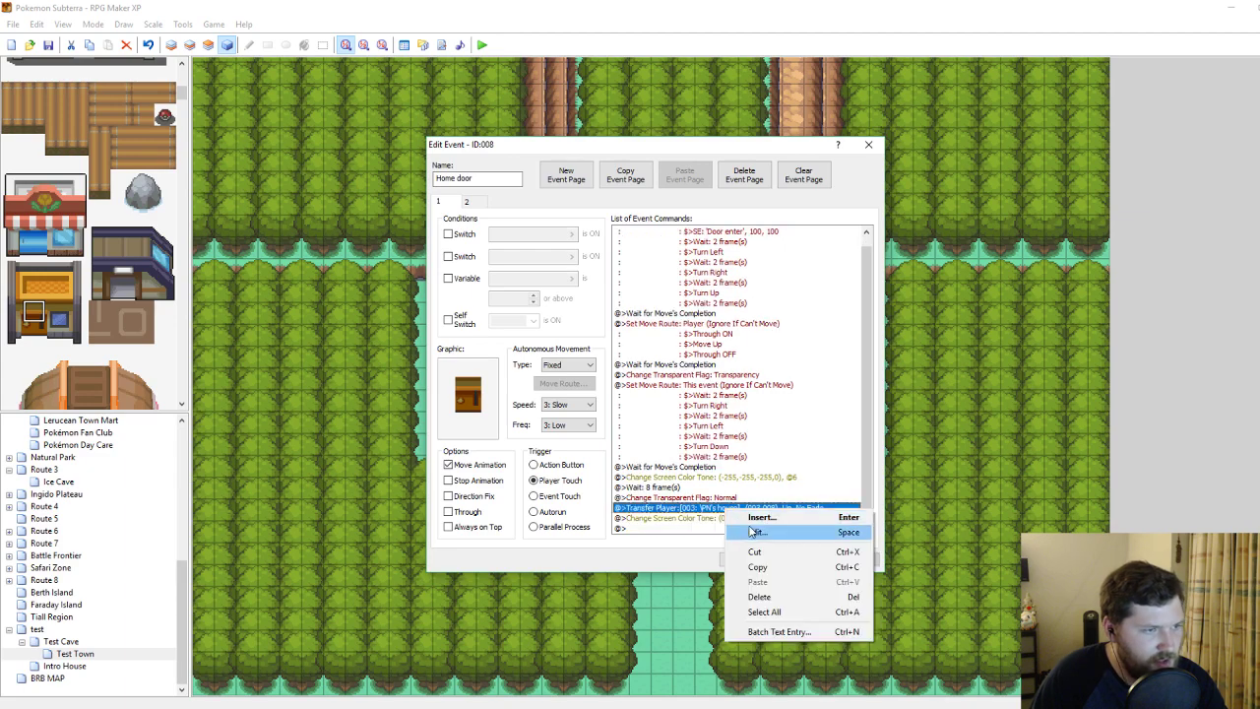
click(758, 529)
click(734, 329)
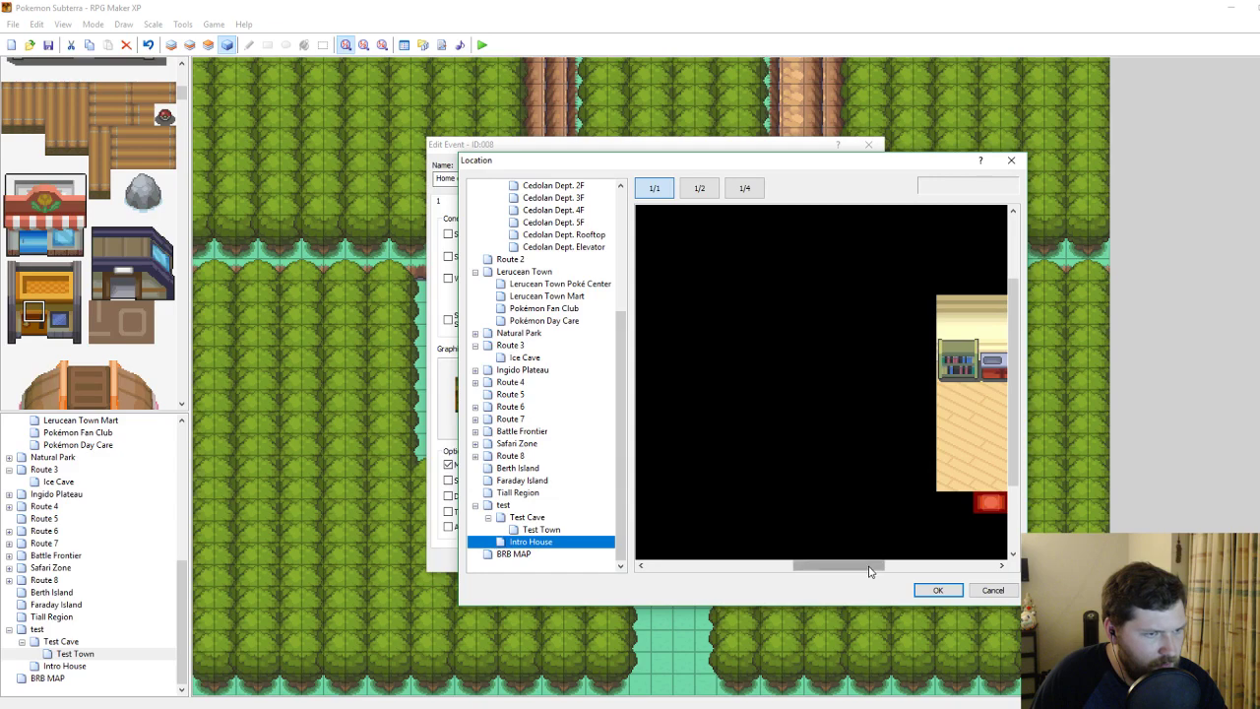
click(937, 588)
click(735, 466)
click(743, 559)
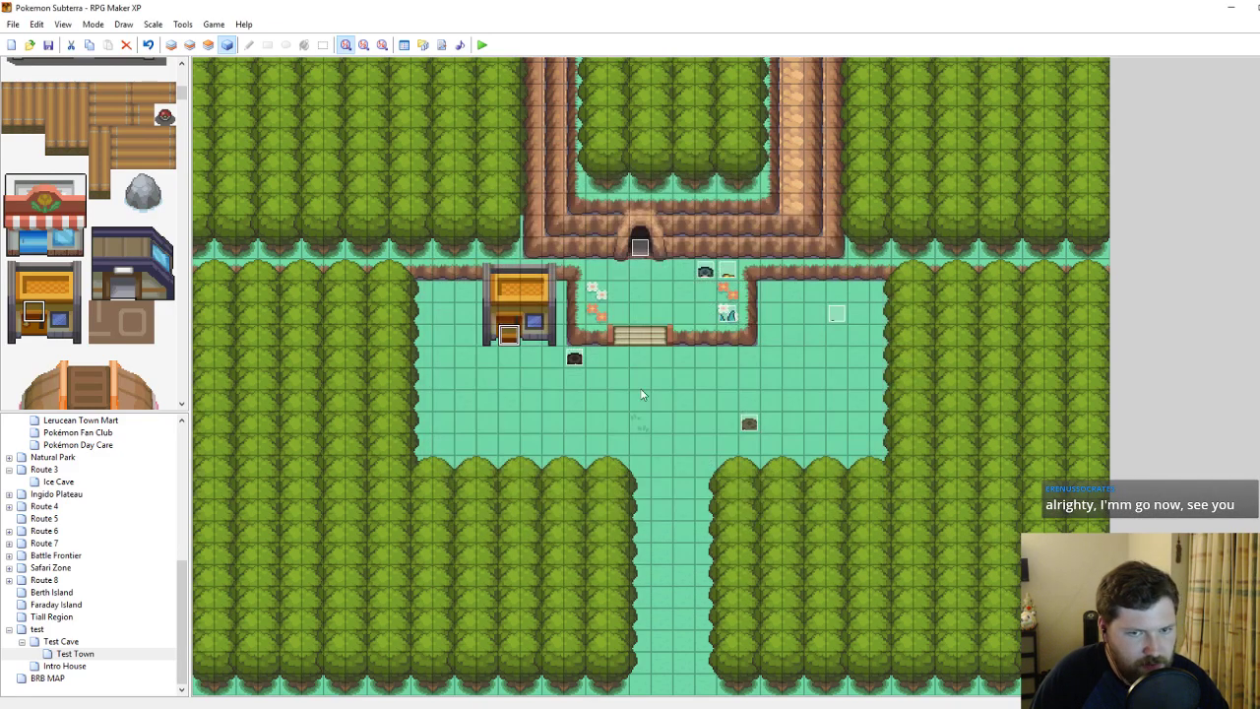
Playtest from the saved file and walk out of and back into the house to check the doorway transfers.
click(481, 45)
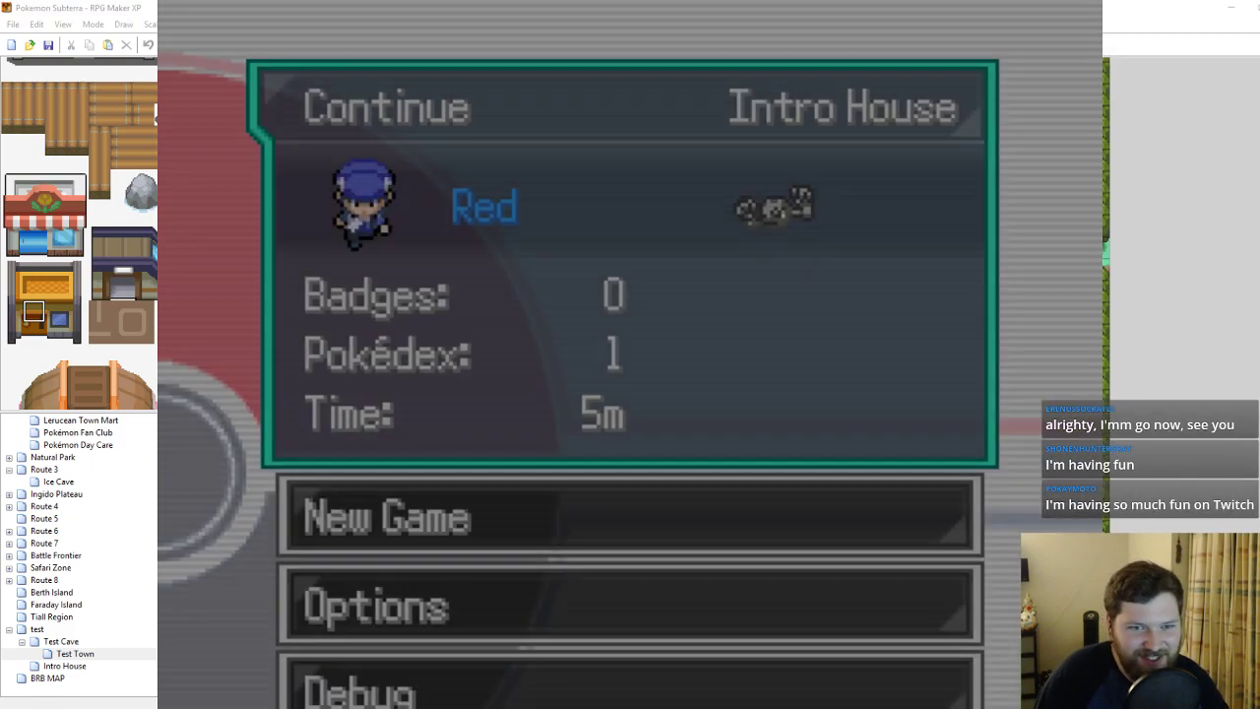
key(Return)
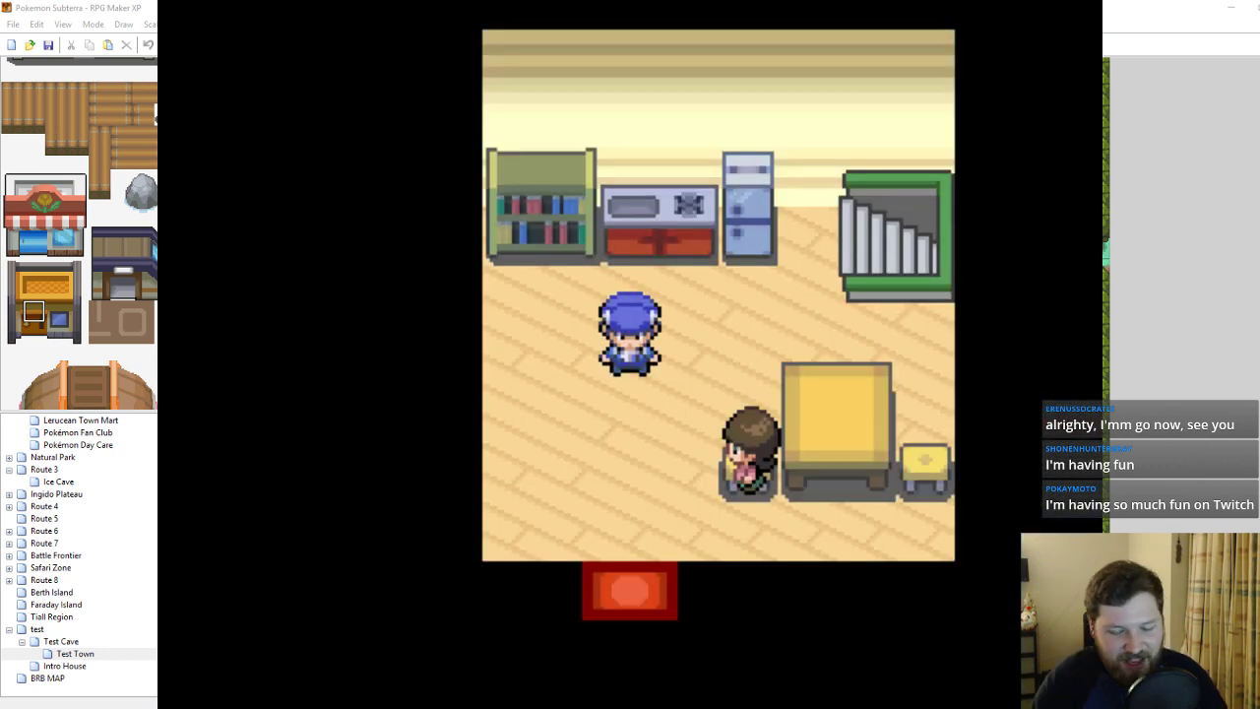
key(Down)
key(Down)
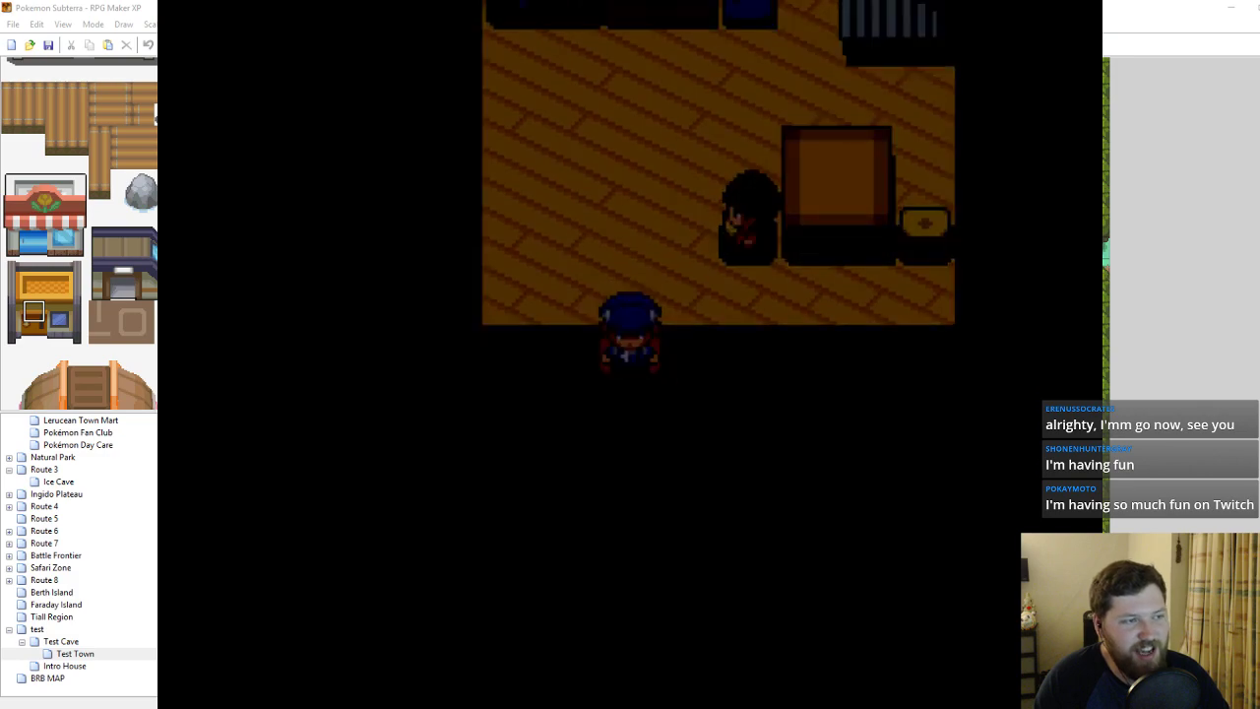
key(Up)
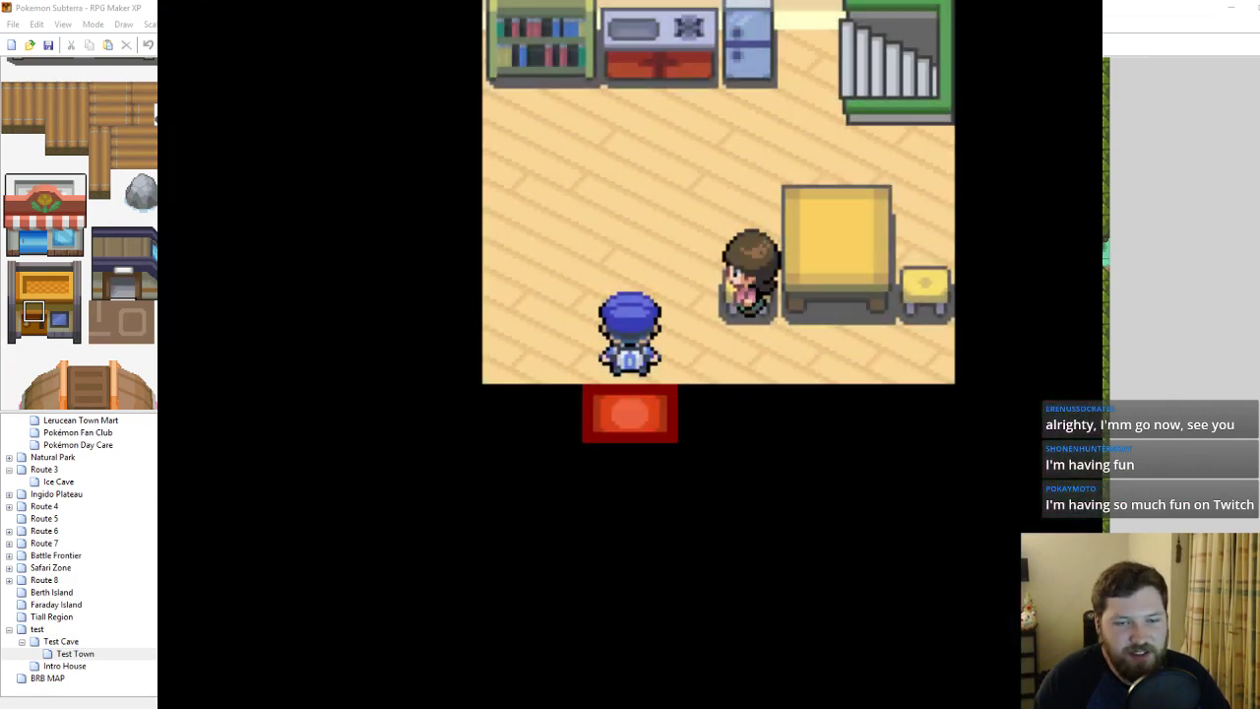
key(Down)
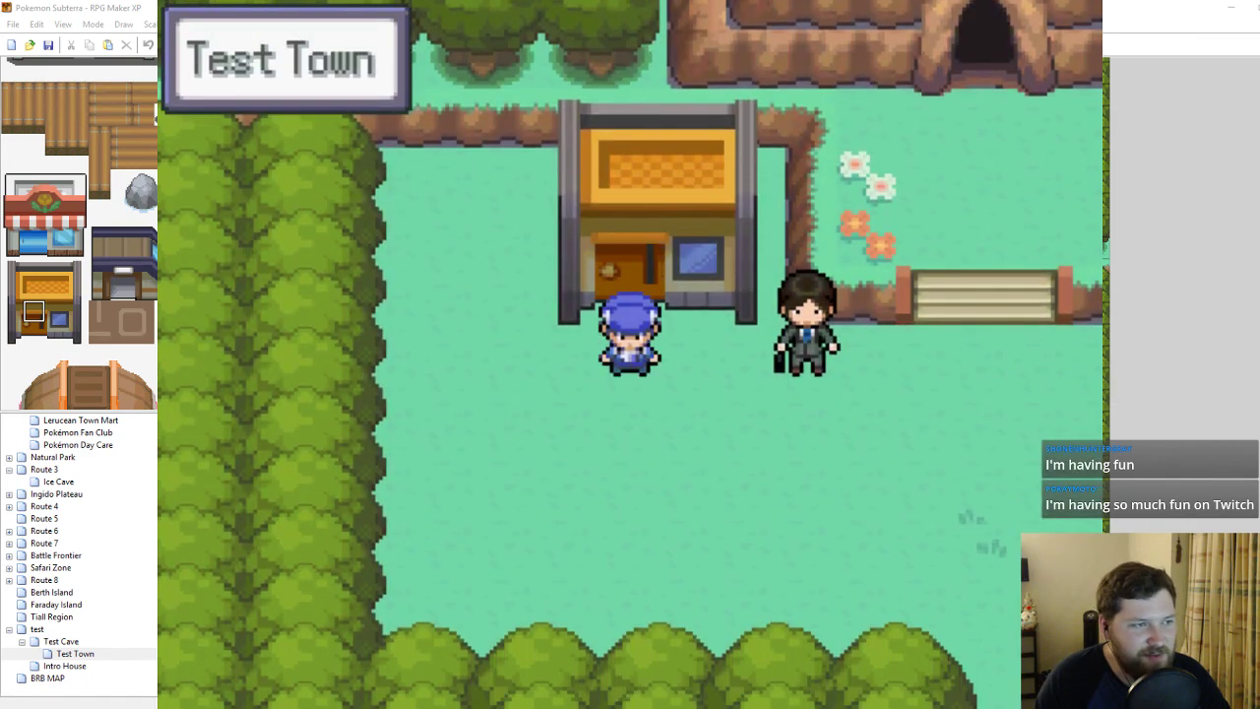
Enter and leave the small house repeatedly in Test Town to watch the door animation, and close the game.
key(Down)
key(Up)
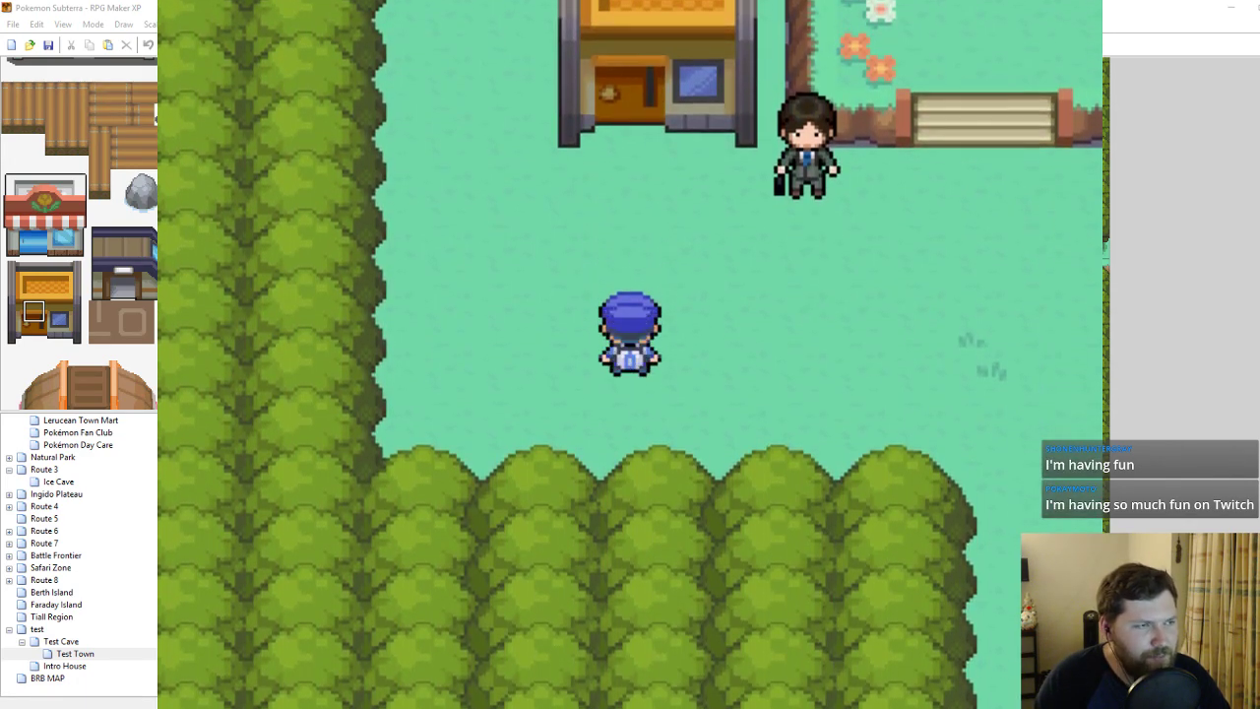
key(Up)
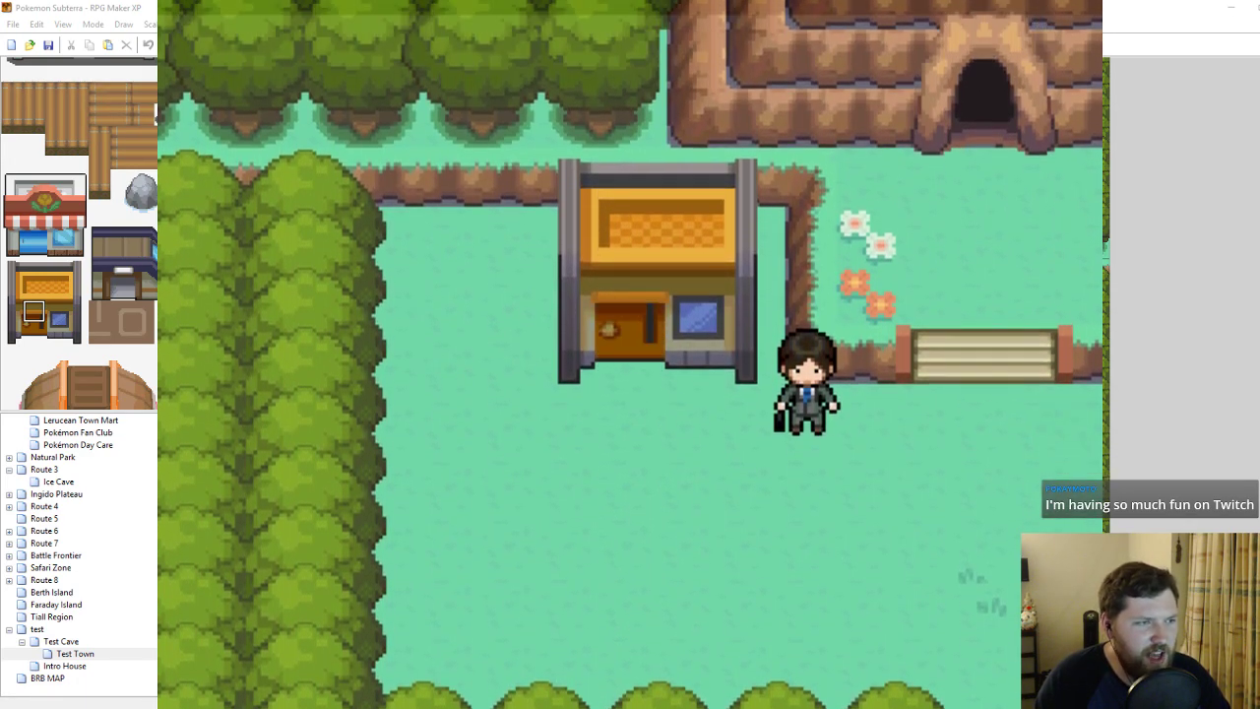
key(Down)
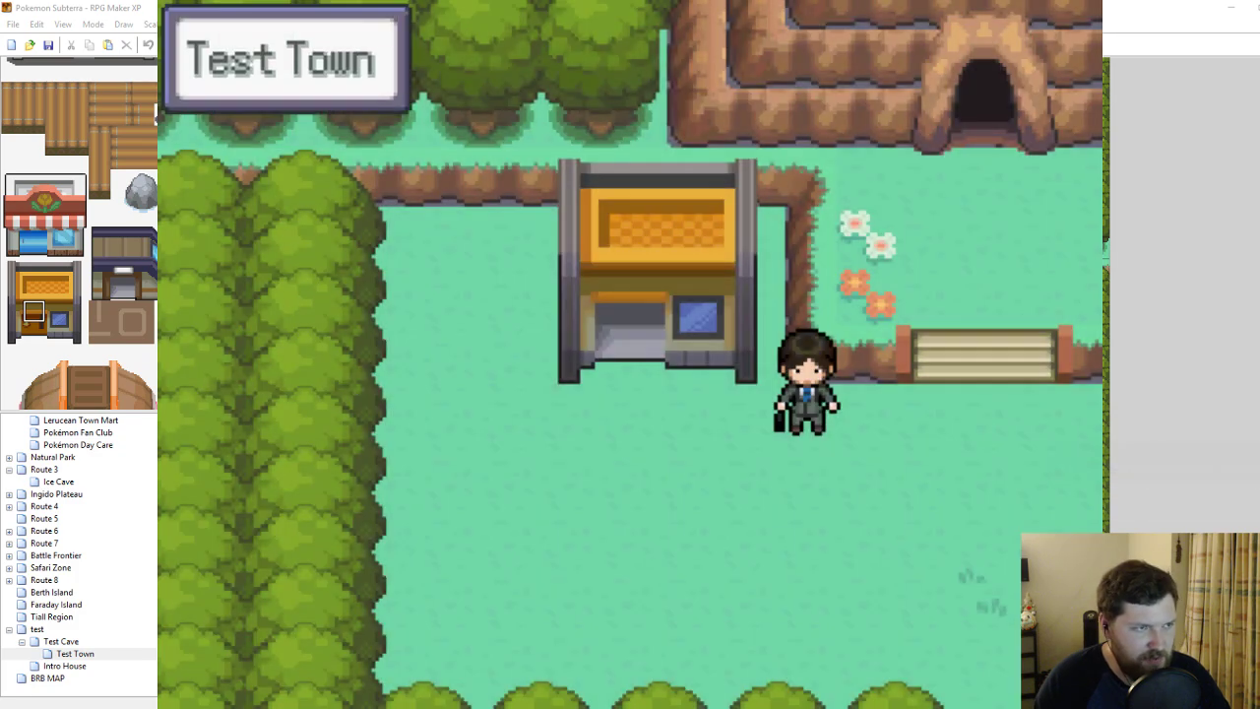
key(Down)
key(Up)
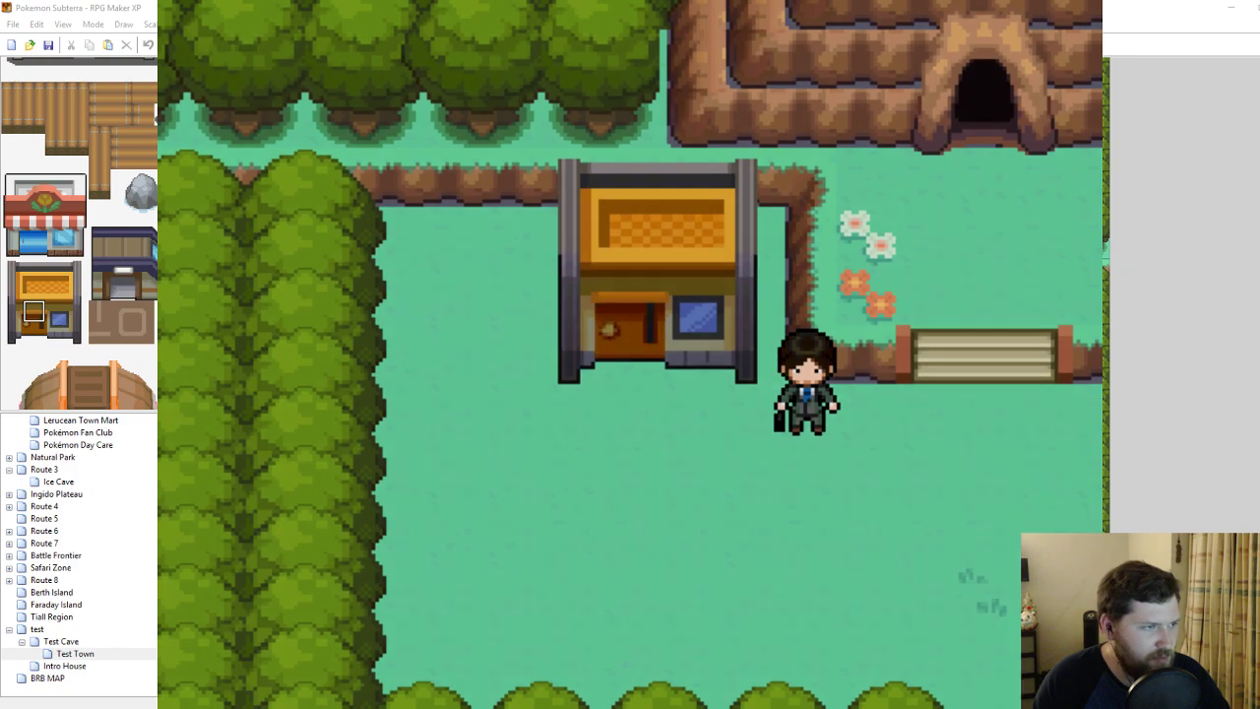
key(Down)
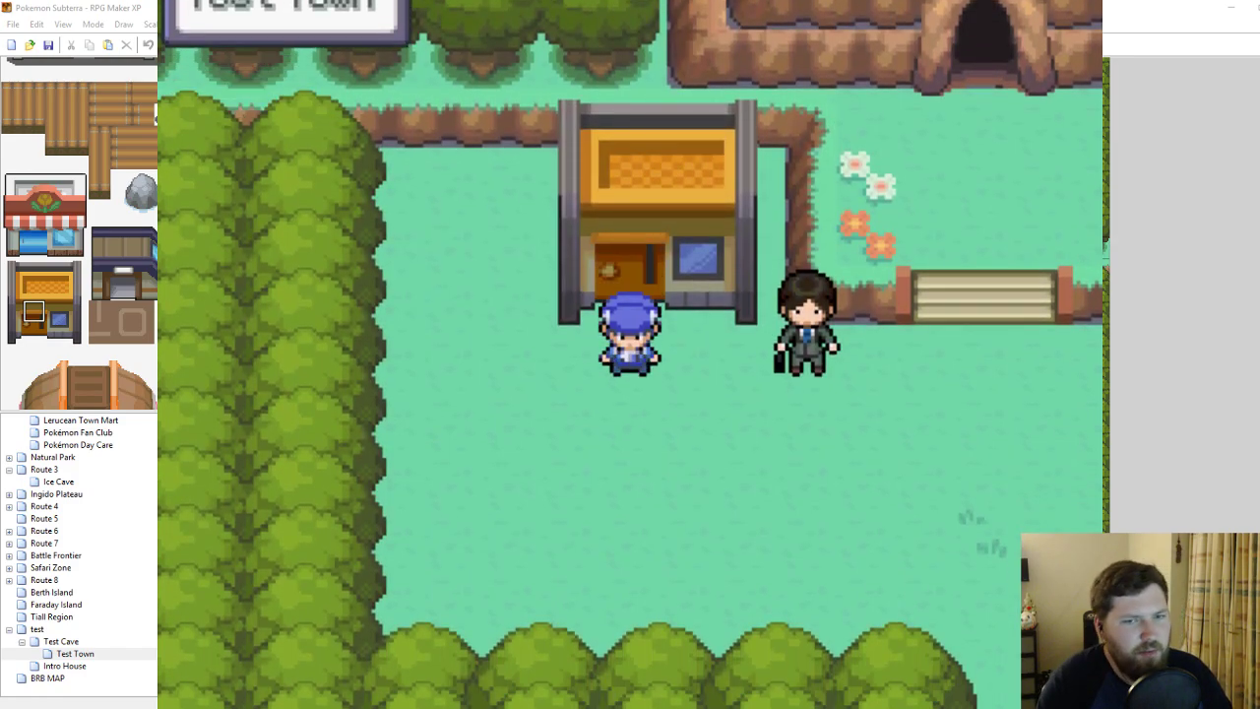
key(Up)
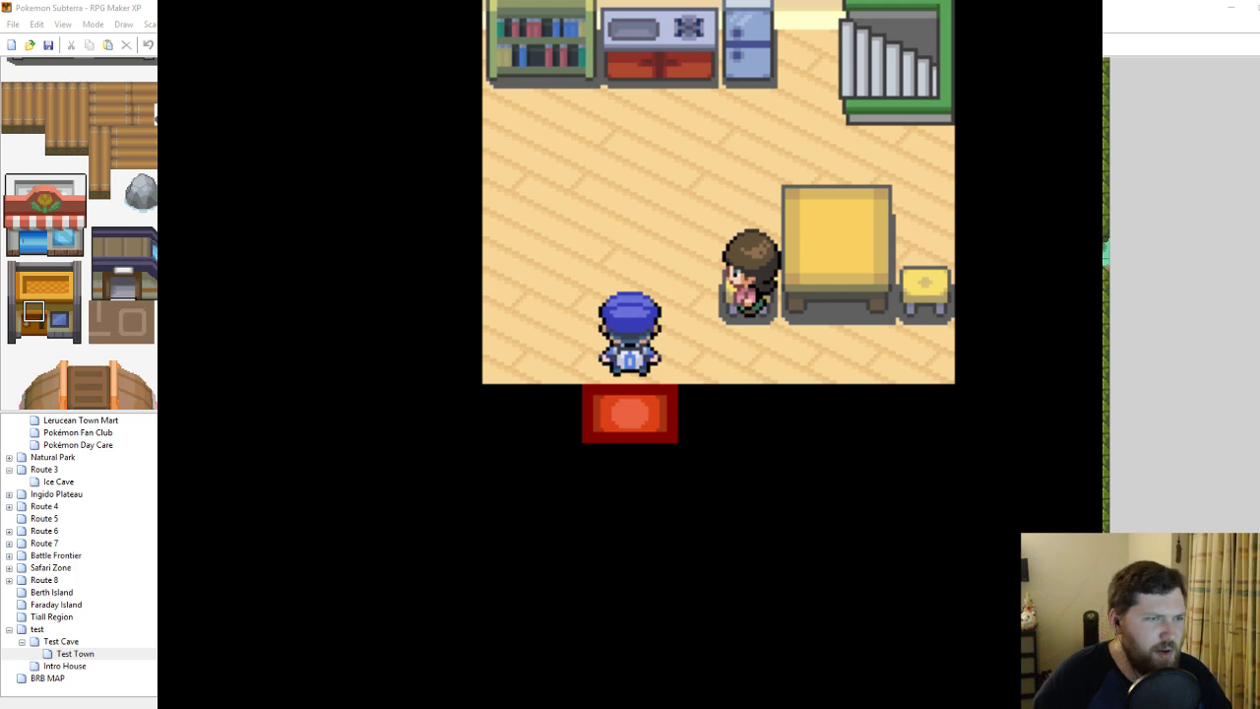
click(1090, 8)
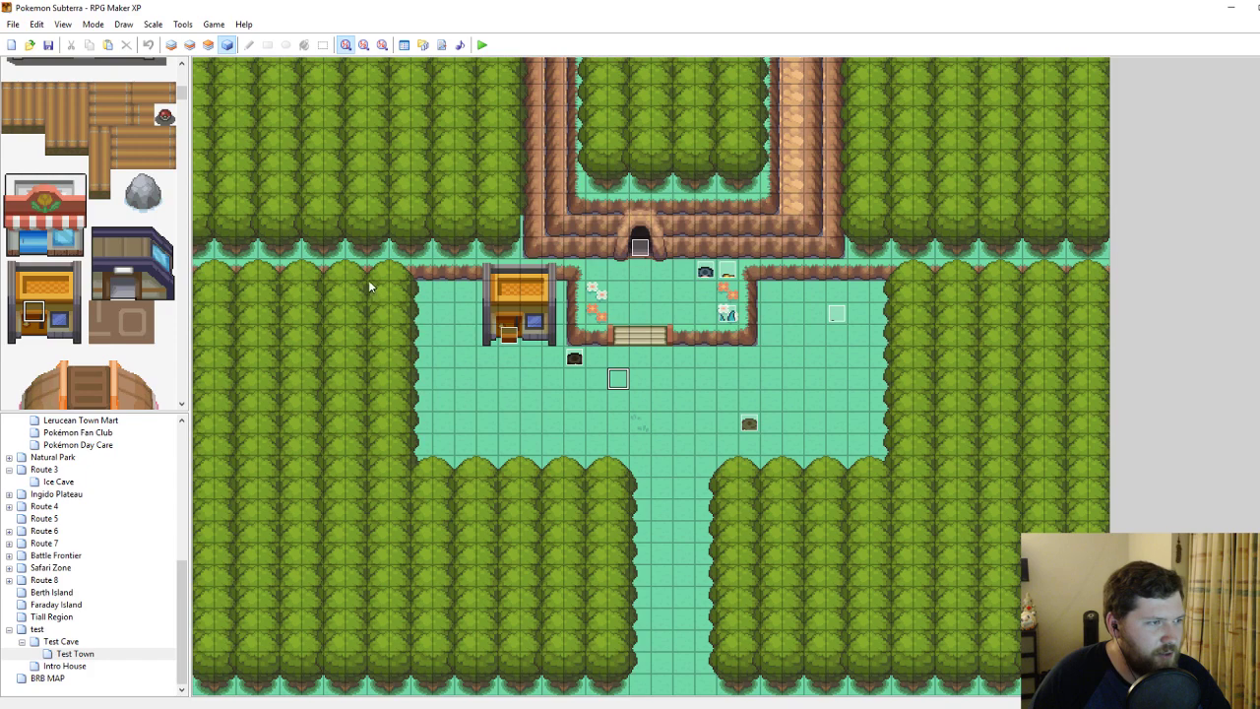
click(121, 287)
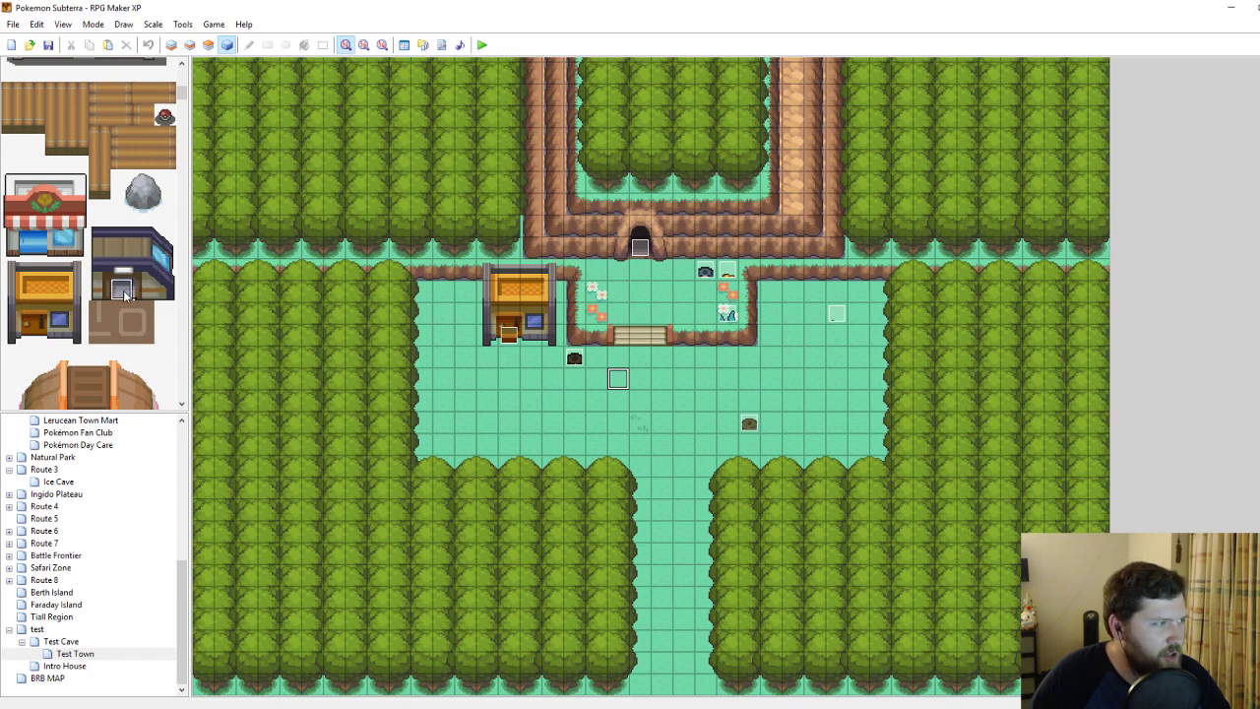
click(34, 332)
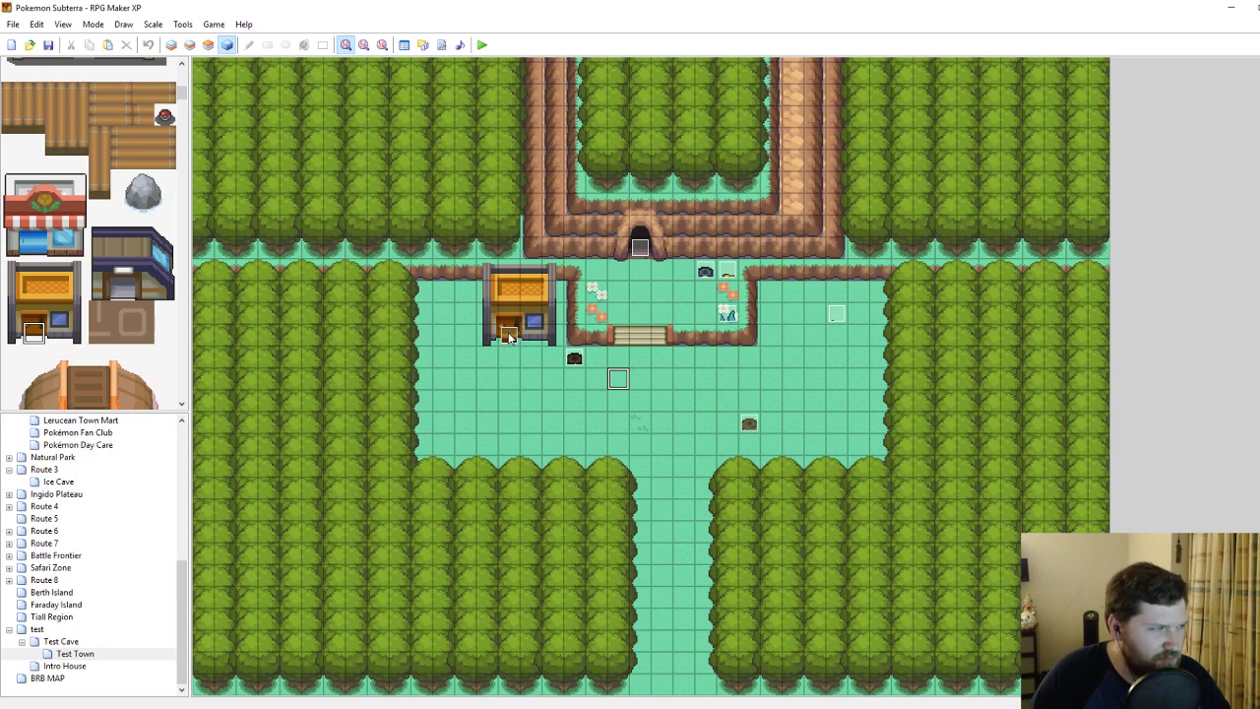
click(33, 245)
click(117, 289)
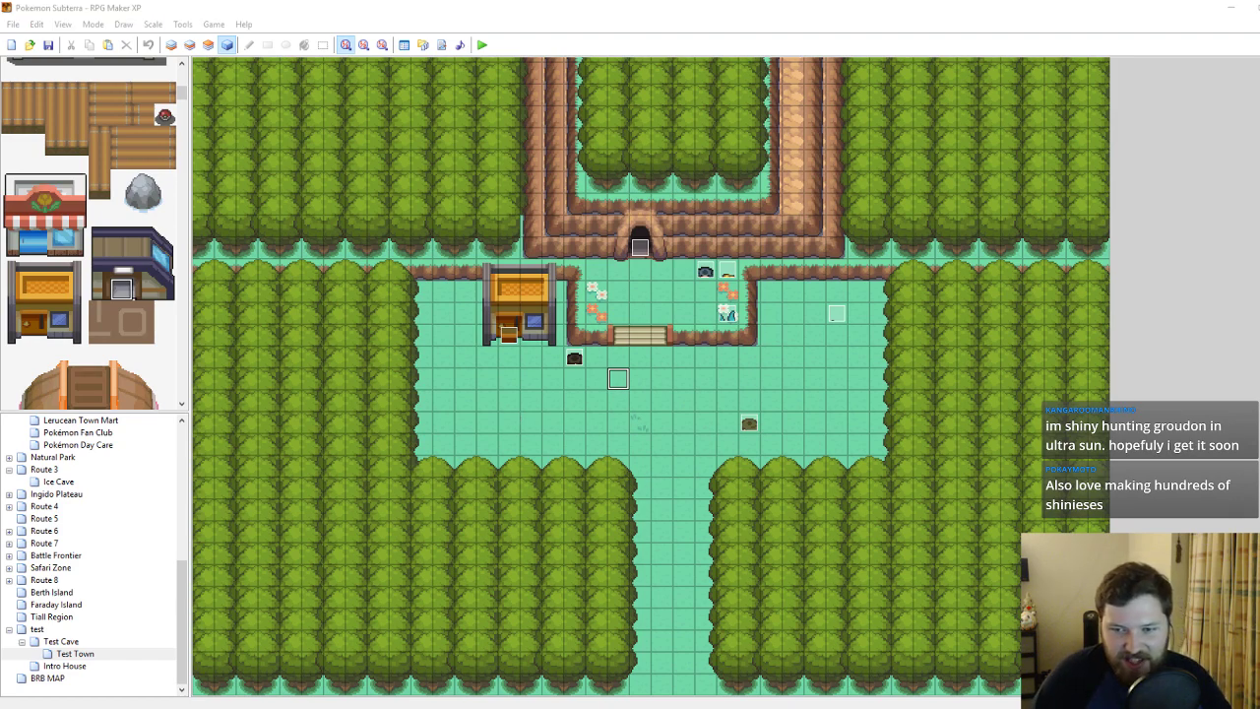
Switch to Discord, open the unread direct message, and look through the shiny Pokémon sprites sent there.
drag(1259, 128, 559, 75)
click(263, 116)
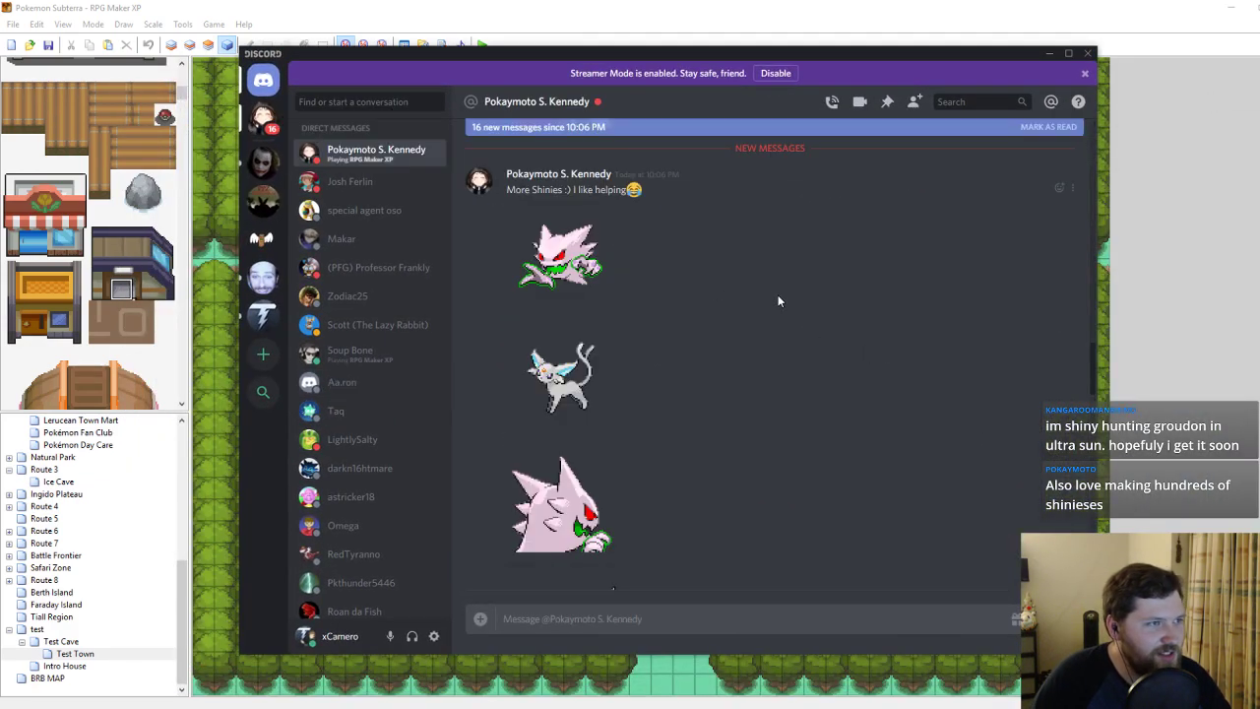
scroll(777, 300, down, 5)
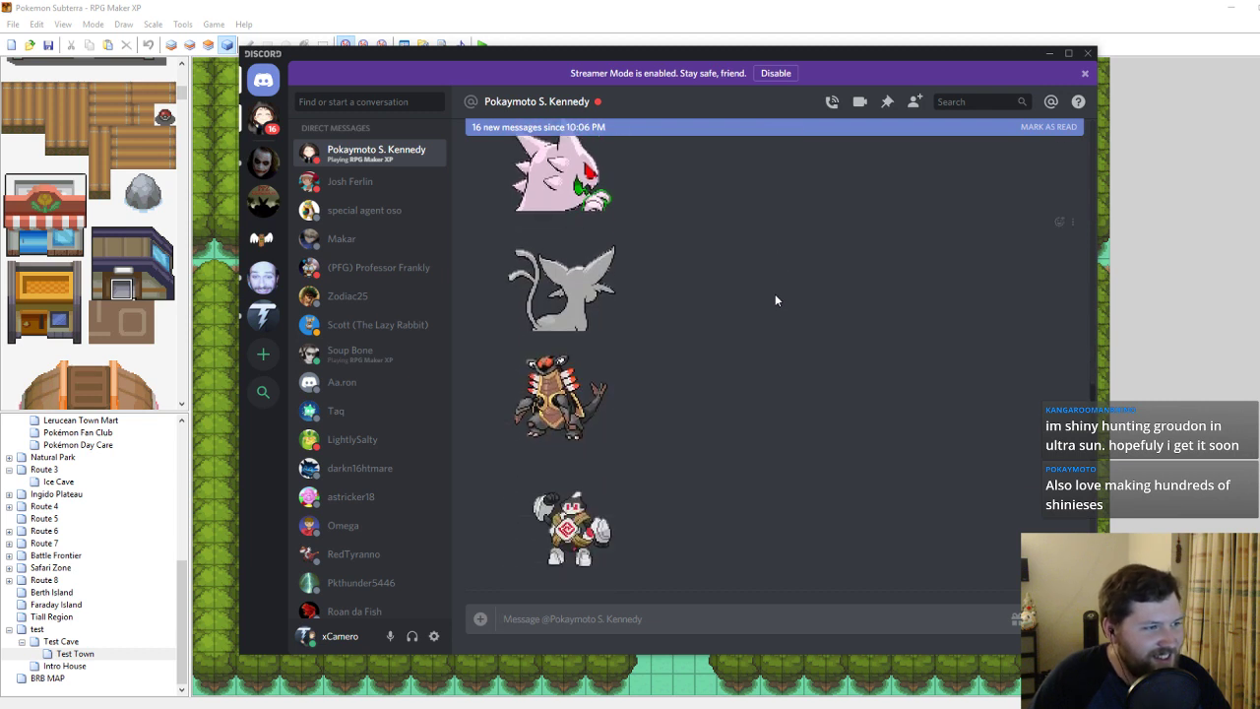
scroll(774, 295, down, 3)
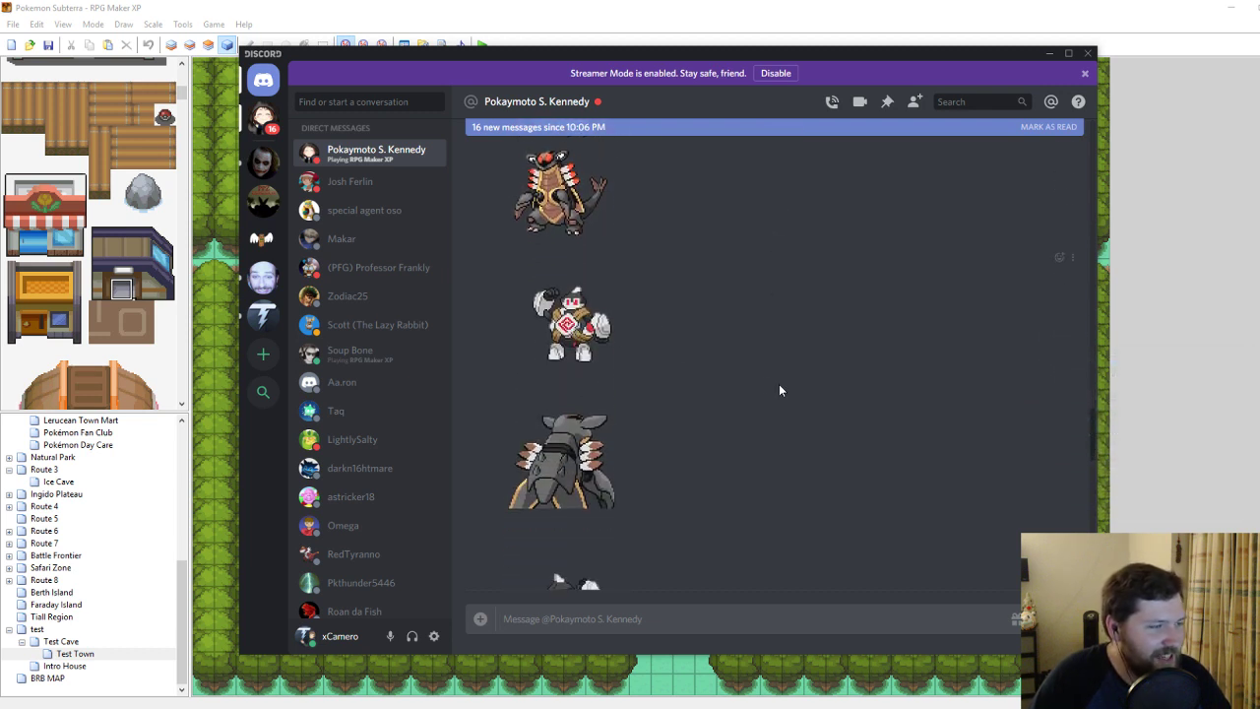
scroll(779, 391, down, 3)
scroll(557, 324, down, 3)
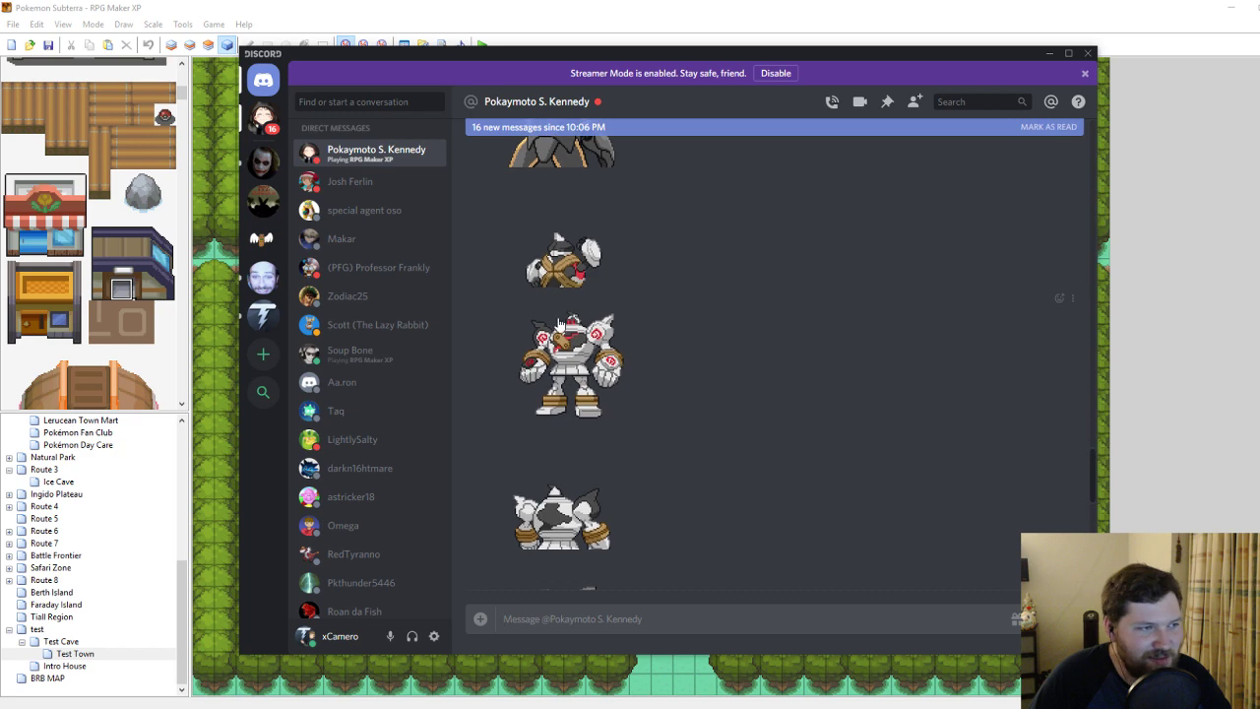
click(567, 343)
click(810, 343)
scroll(807, 345, down, 5)
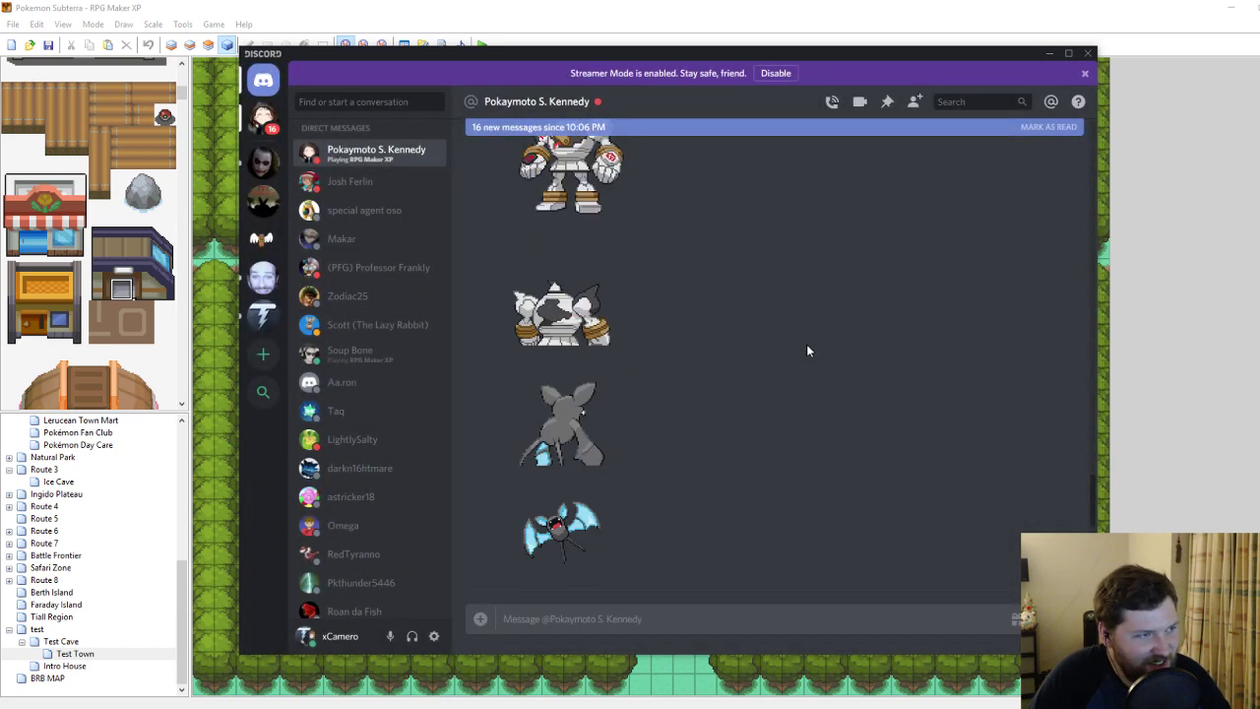
scroll(711, 346, down, 3)
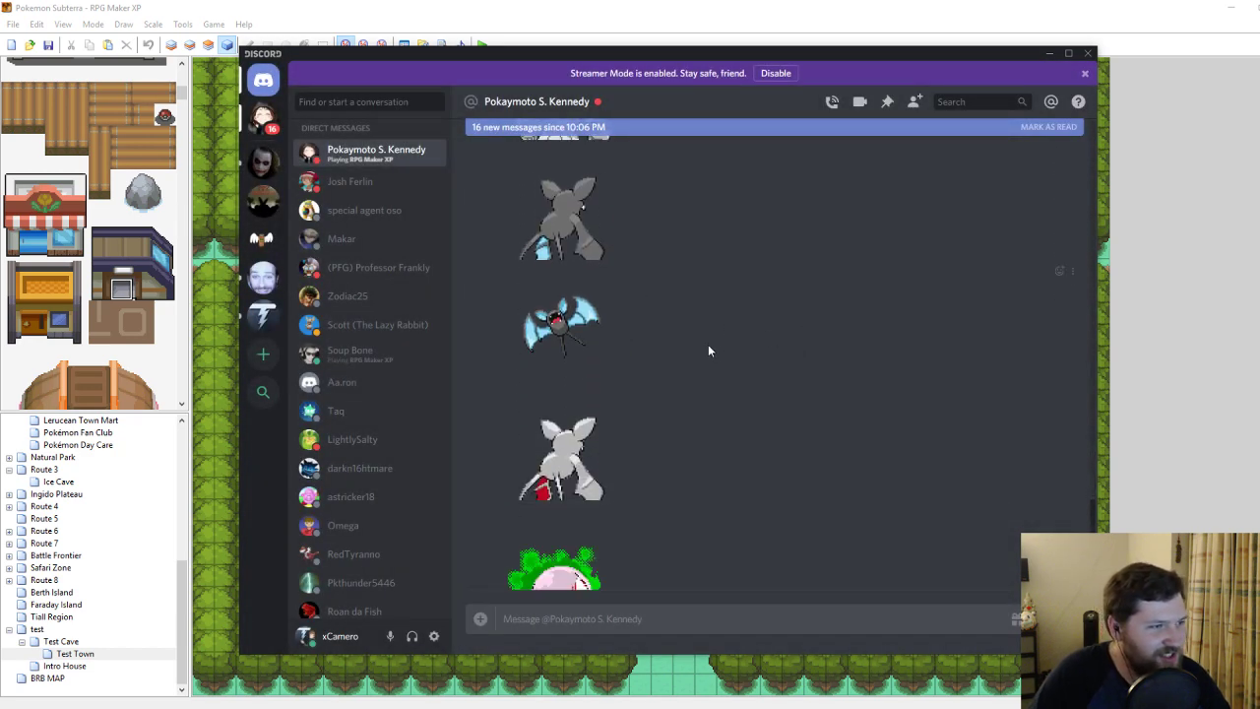
scroll(704, 358, down, 3)
scroll(709, 363, down, 3)
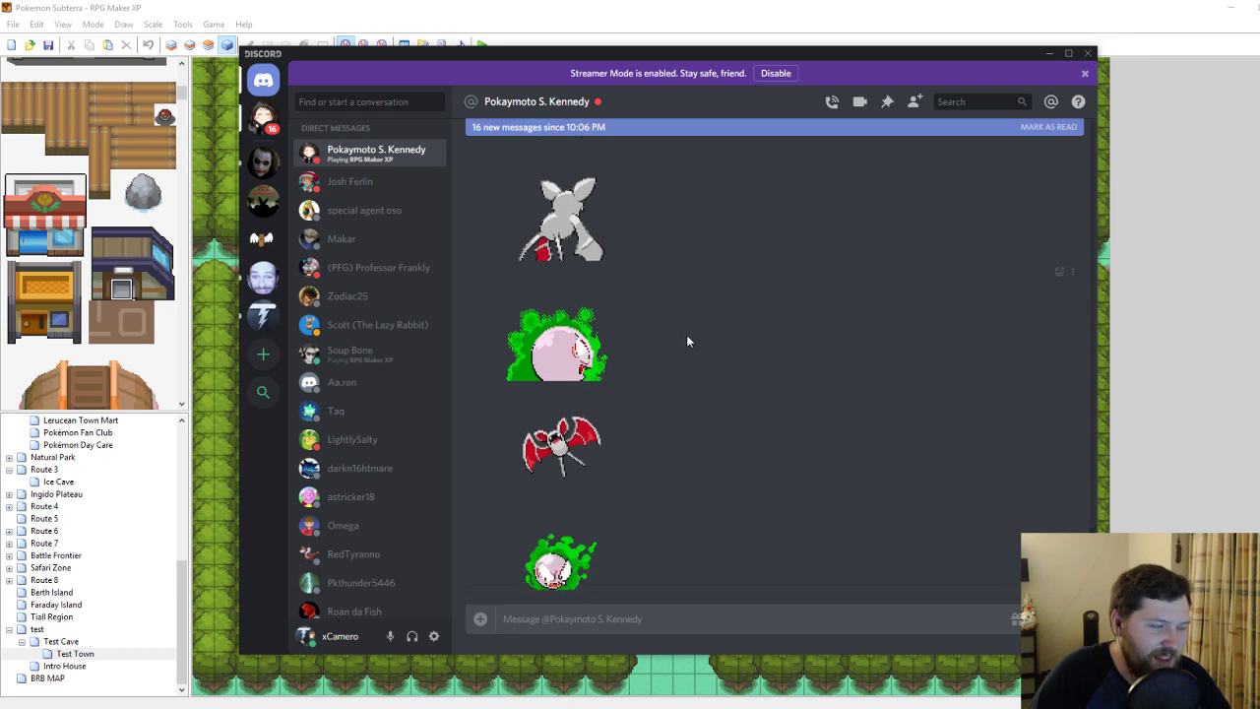
Recheck the last bat and green-flame ball sprites in the conversation, and return to RPG Maker XP.
scroll(642, 439, up, 6)
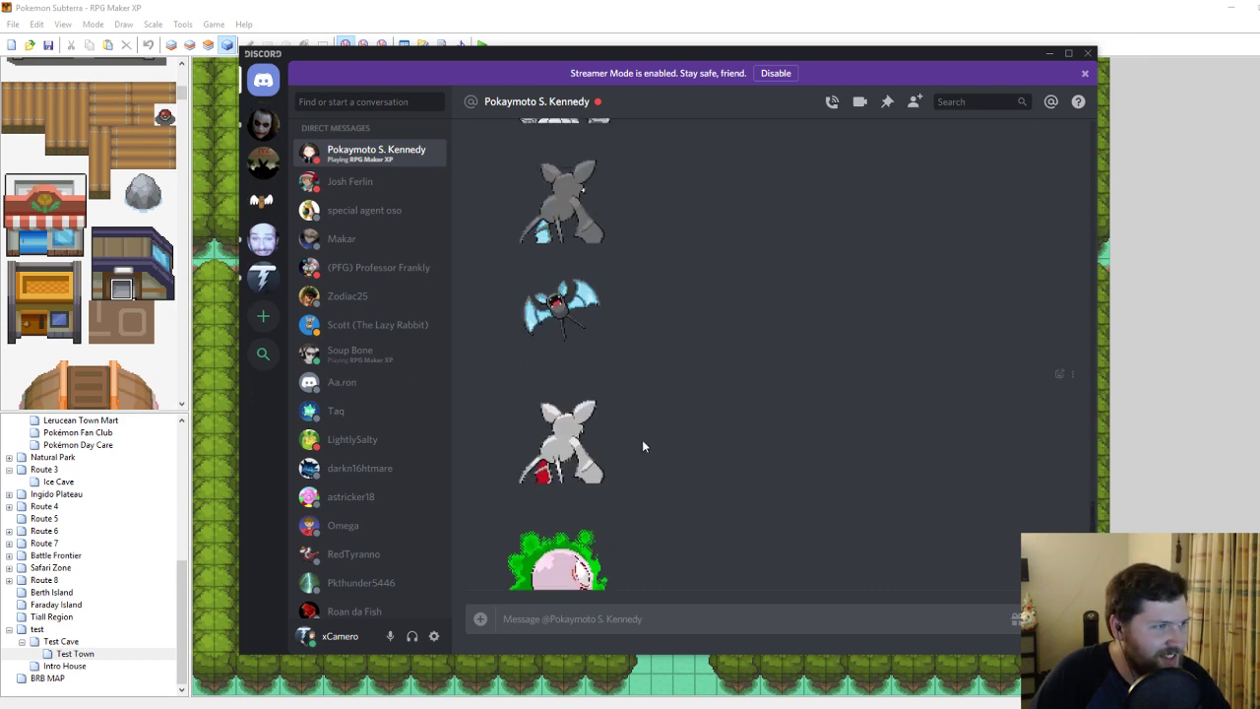
scroll(643, 439, down, 3)
scroll(644, 439, down, 3)
click(559, 514)
click(888, 325)
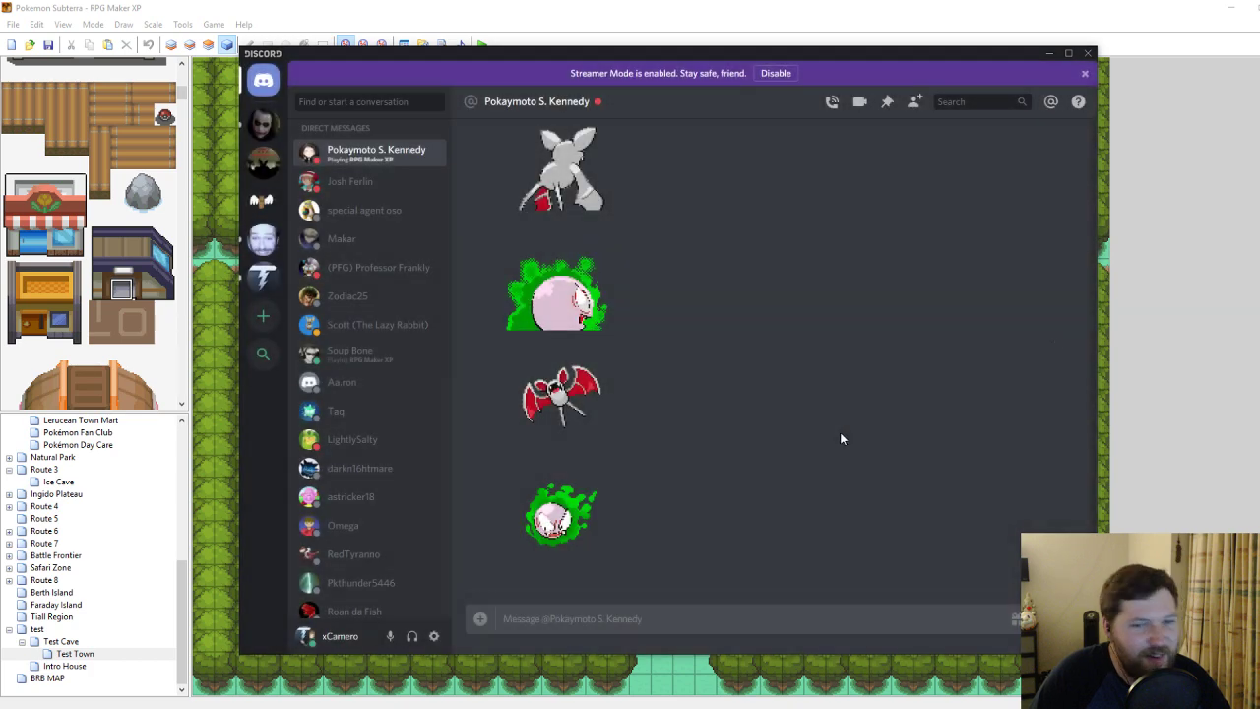
click(775, 4)
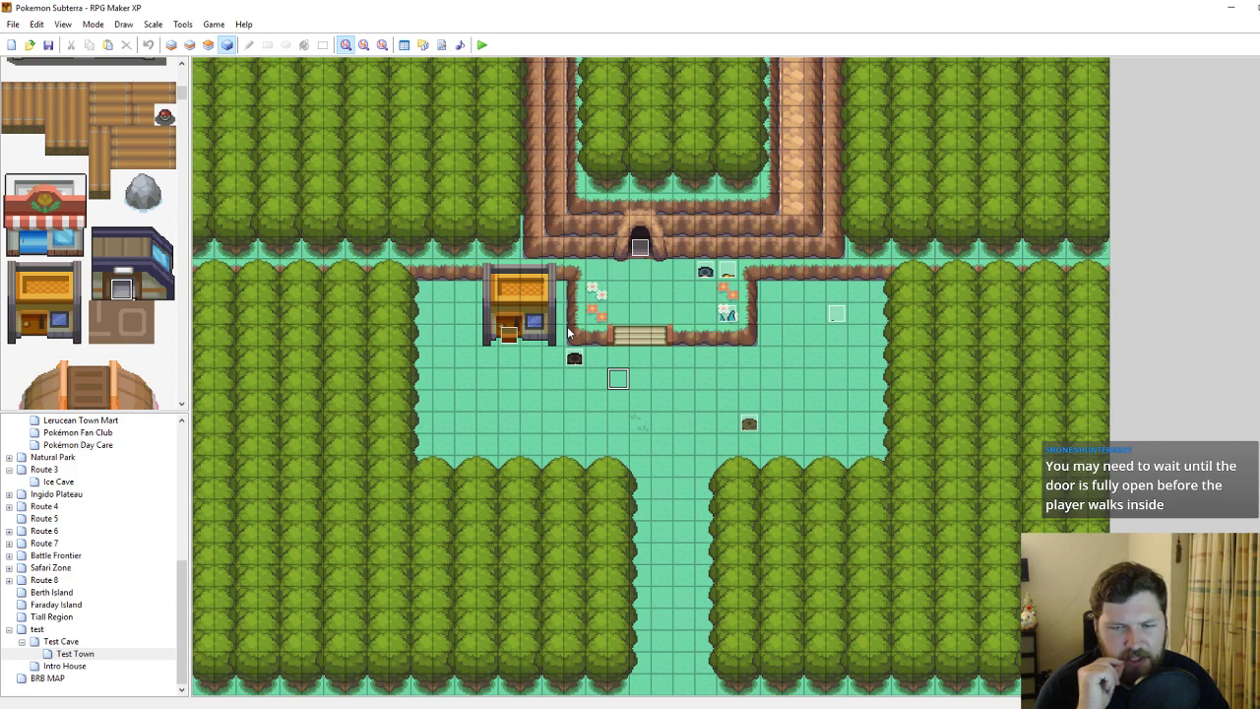
Review the Home door event's move routes, waits and transfer commands on its pages, and close the event.
click(509, 337)
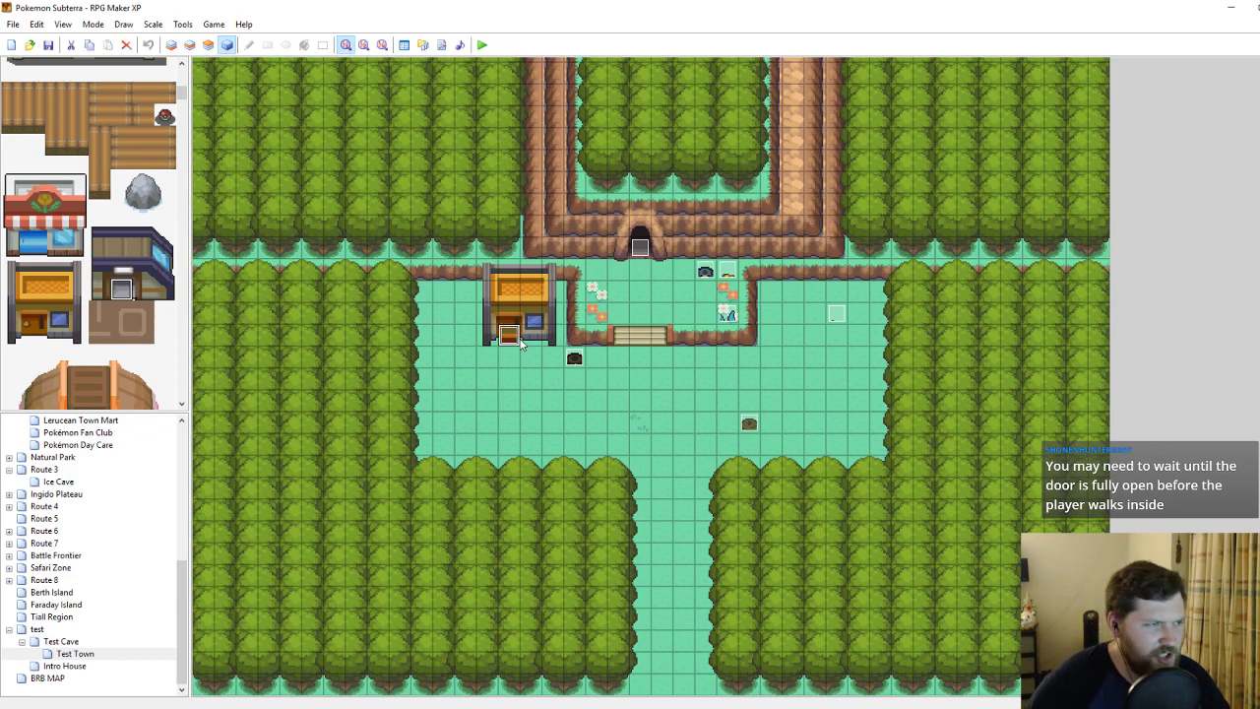
double_click(509, 337)
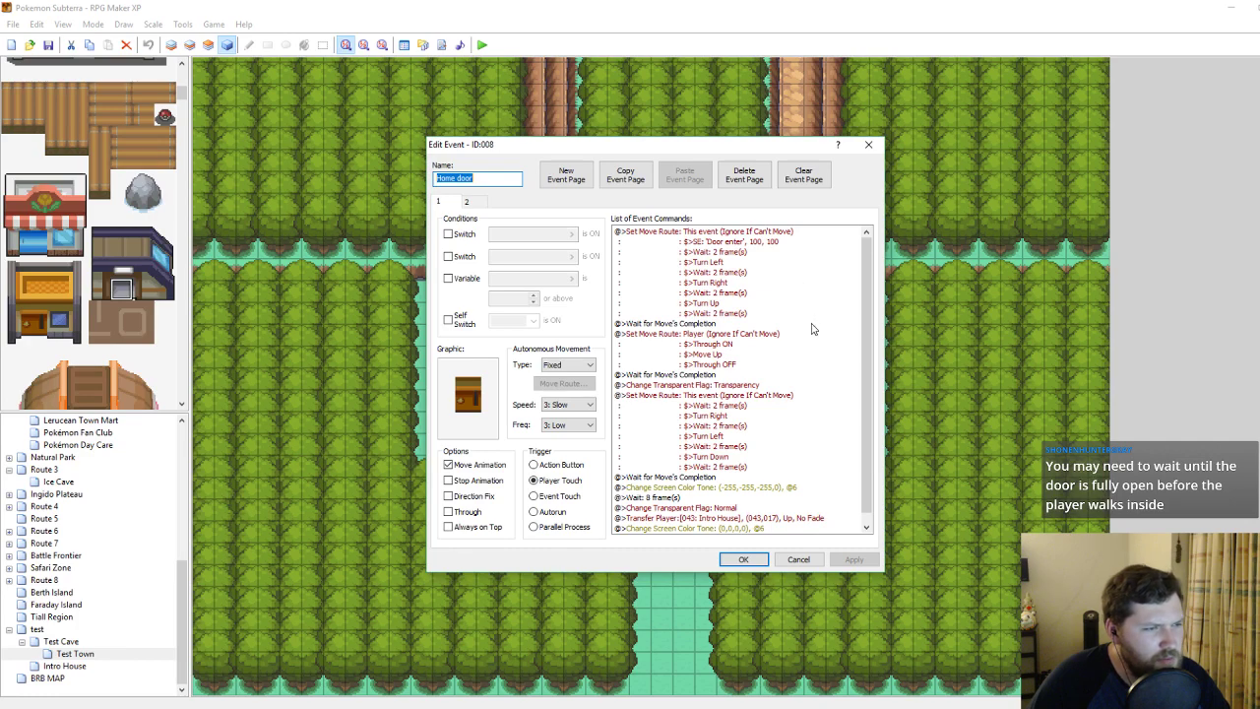
scroll(812, 331, down, 1)
click(472, 205)
click(449, 204)
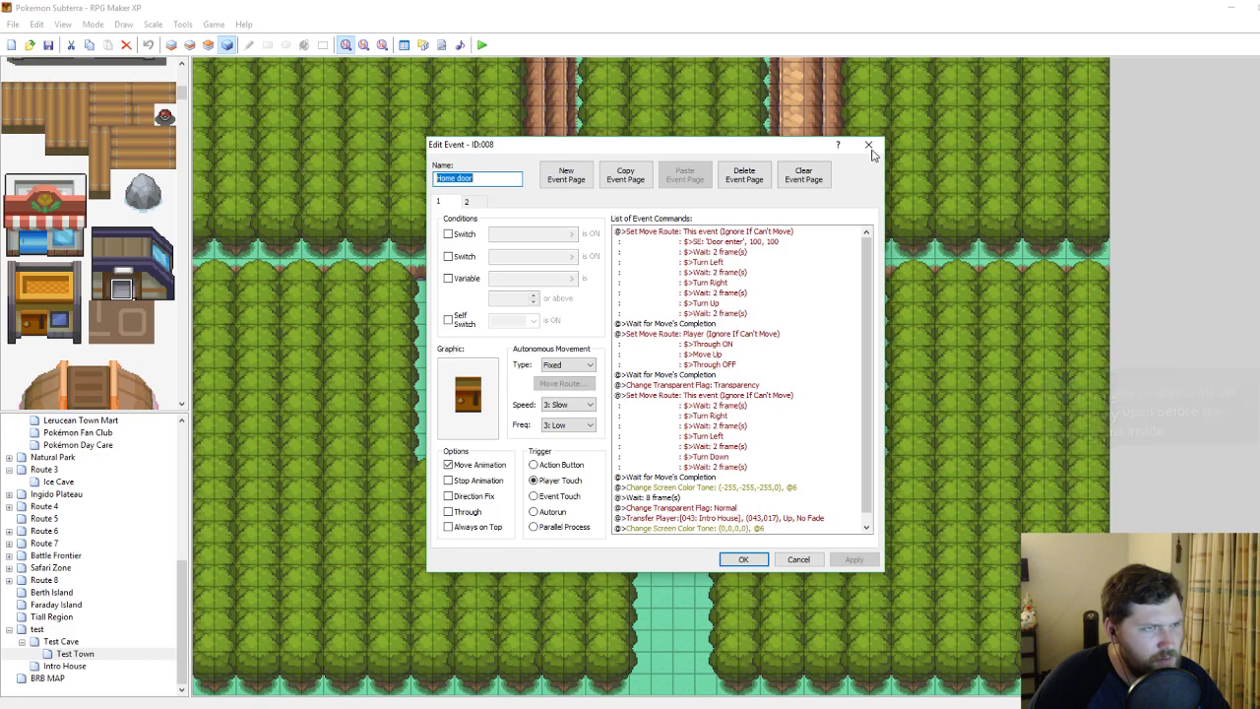
click(743, 559)
Playtest from the saved file and walk out of, into and back out of the house to check the door animation.
click(481, 44)
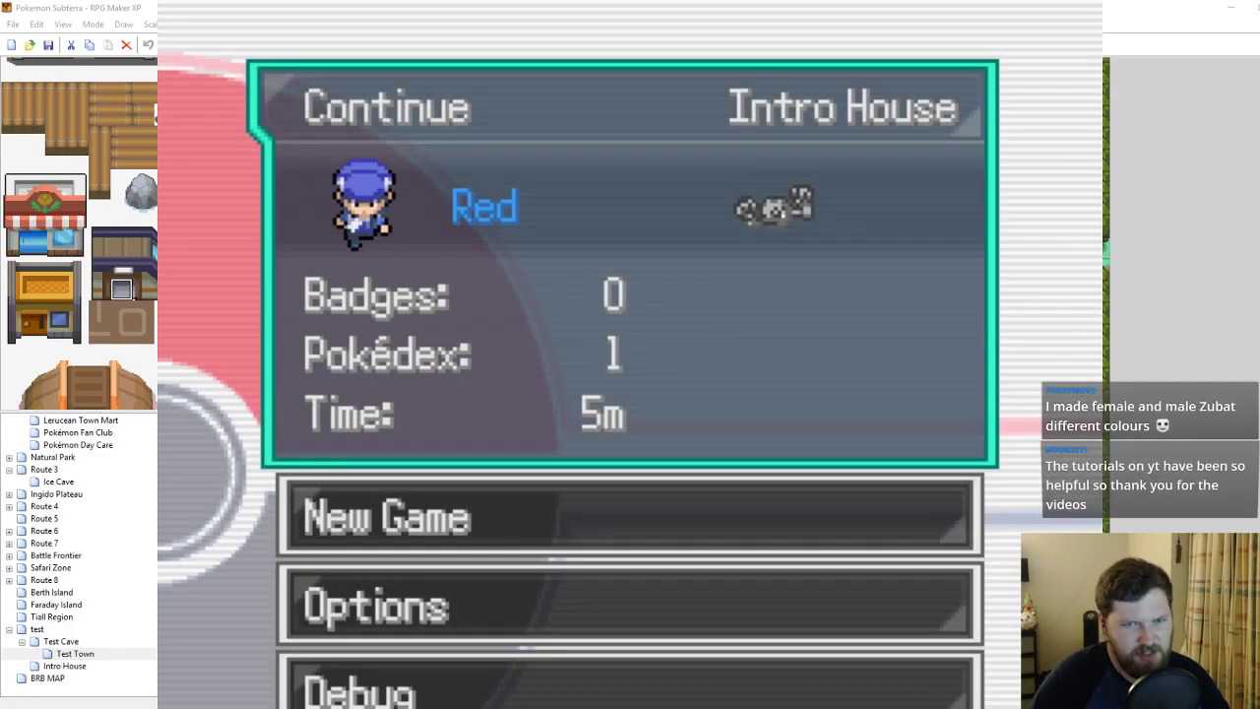
key(Return)
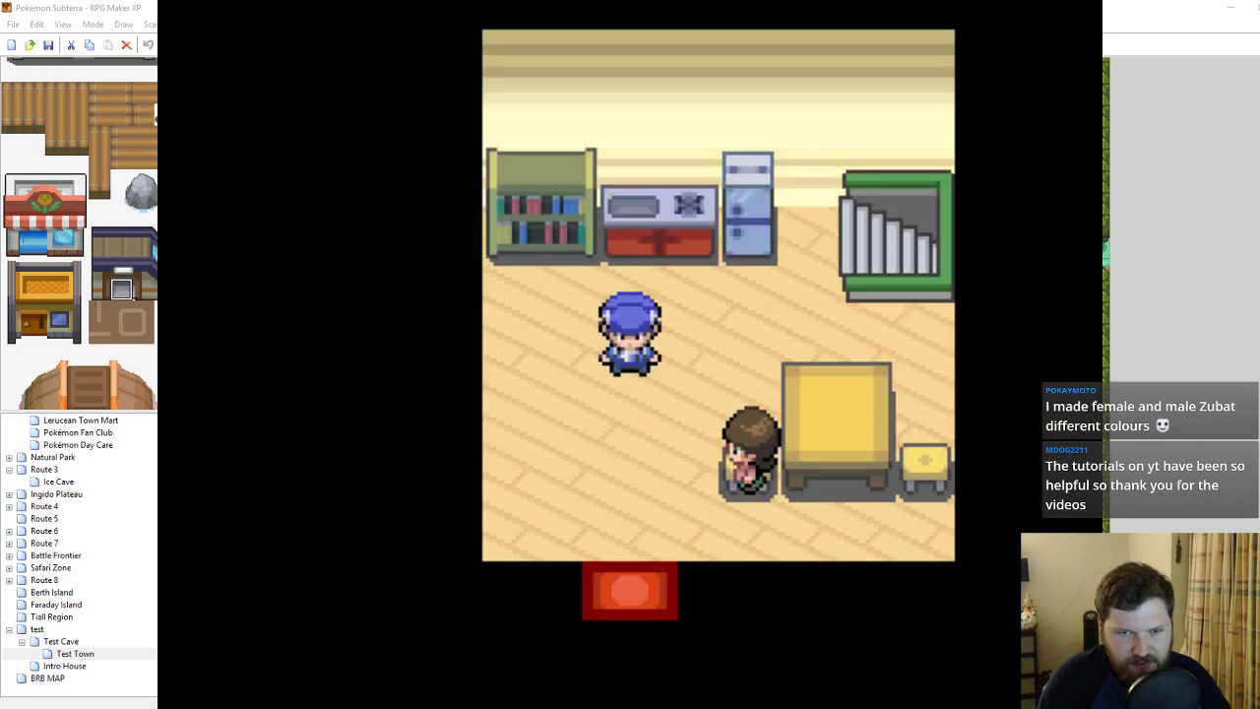
key(Down)
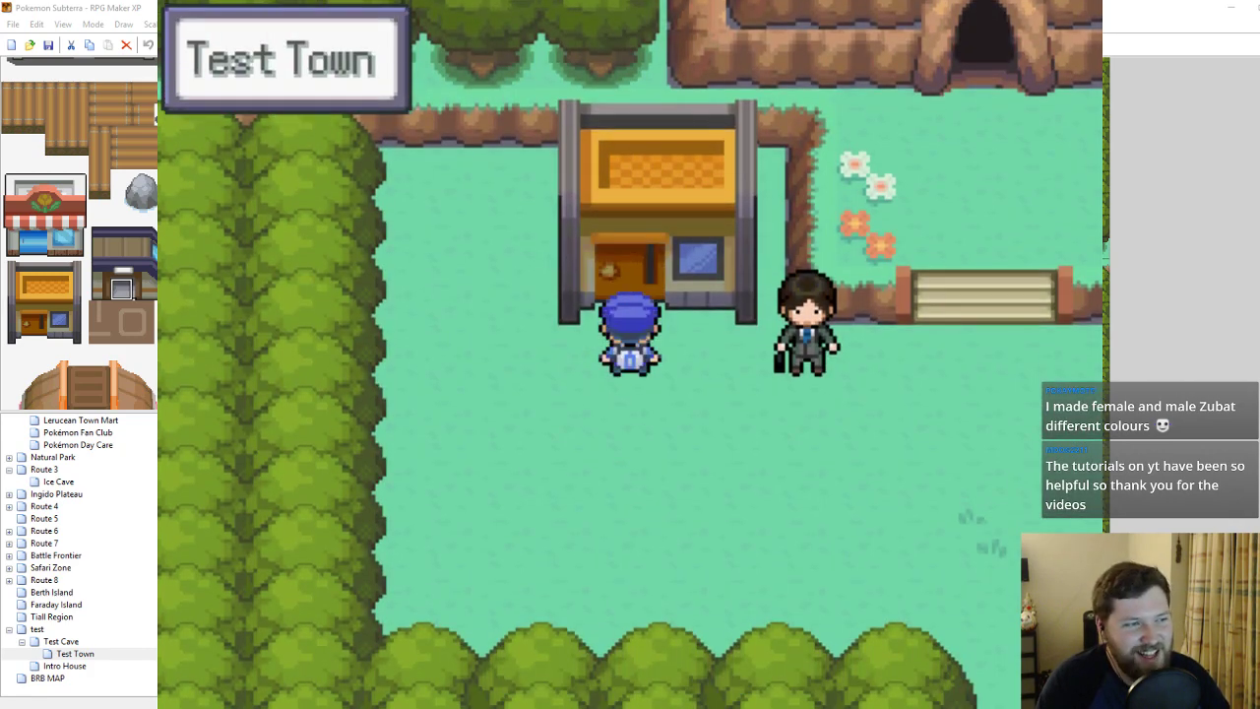
key(Up)
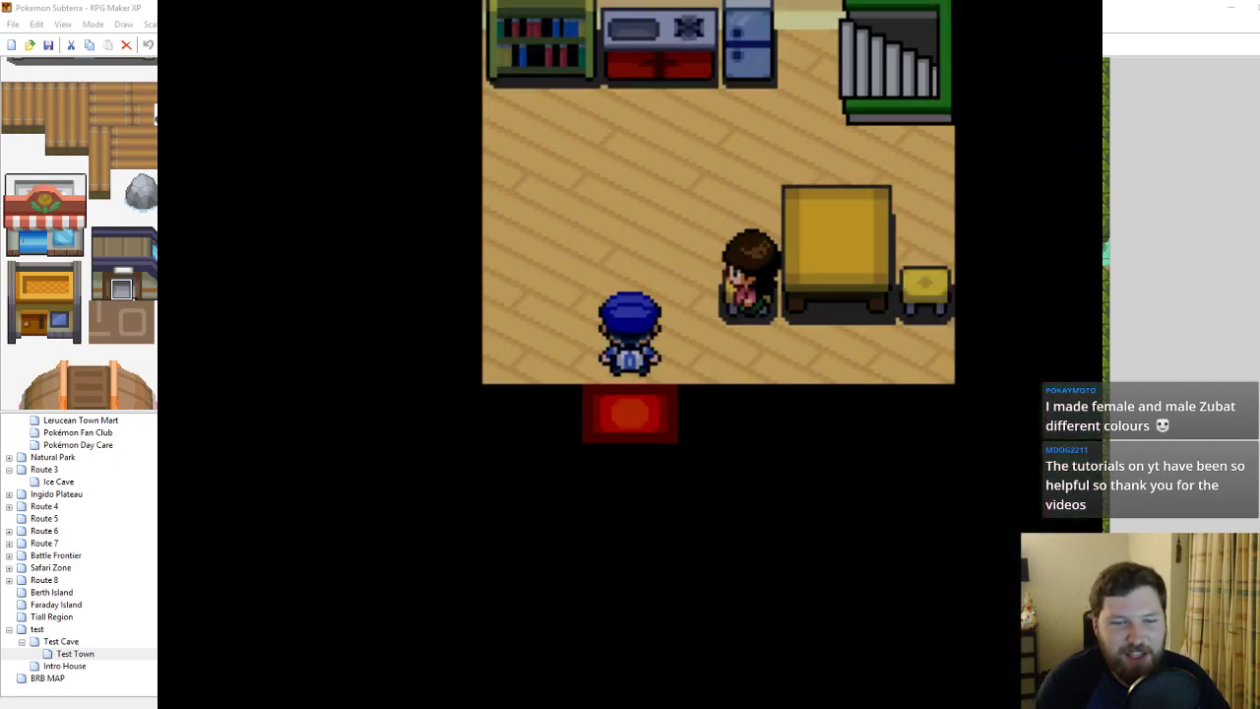
key(Down)
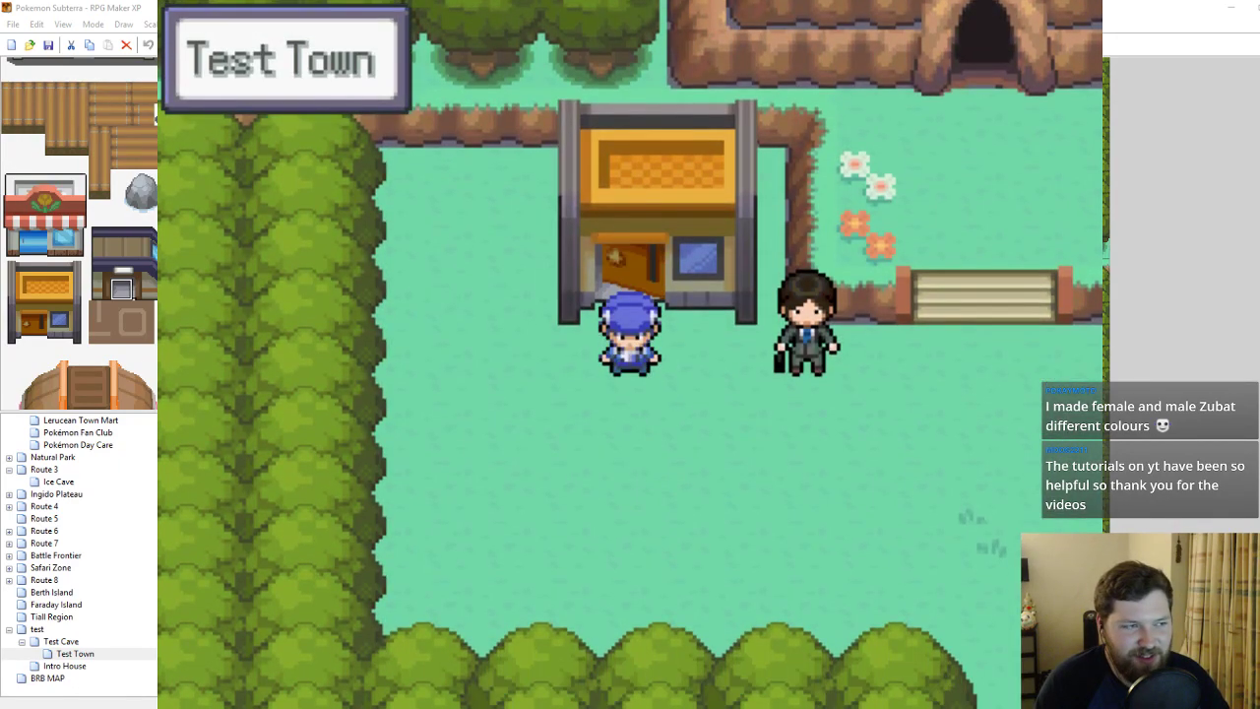
Walk past the suited man and around the front of the small house to the grass on its west side.
key(Down)
key(Right)
key(Up)
key(Left)
key(Down)
key(Left)
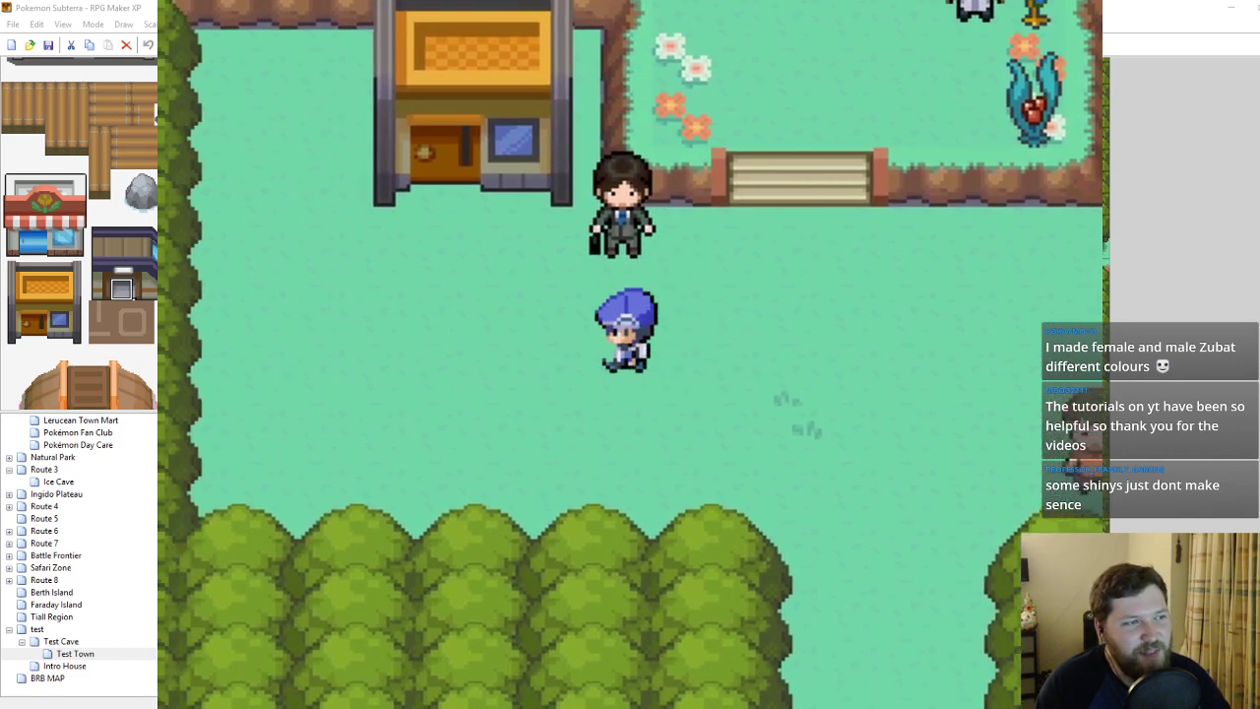
key(Left)
key(Up)
key(Left)
key(Up)
key(Right)
key(Down)
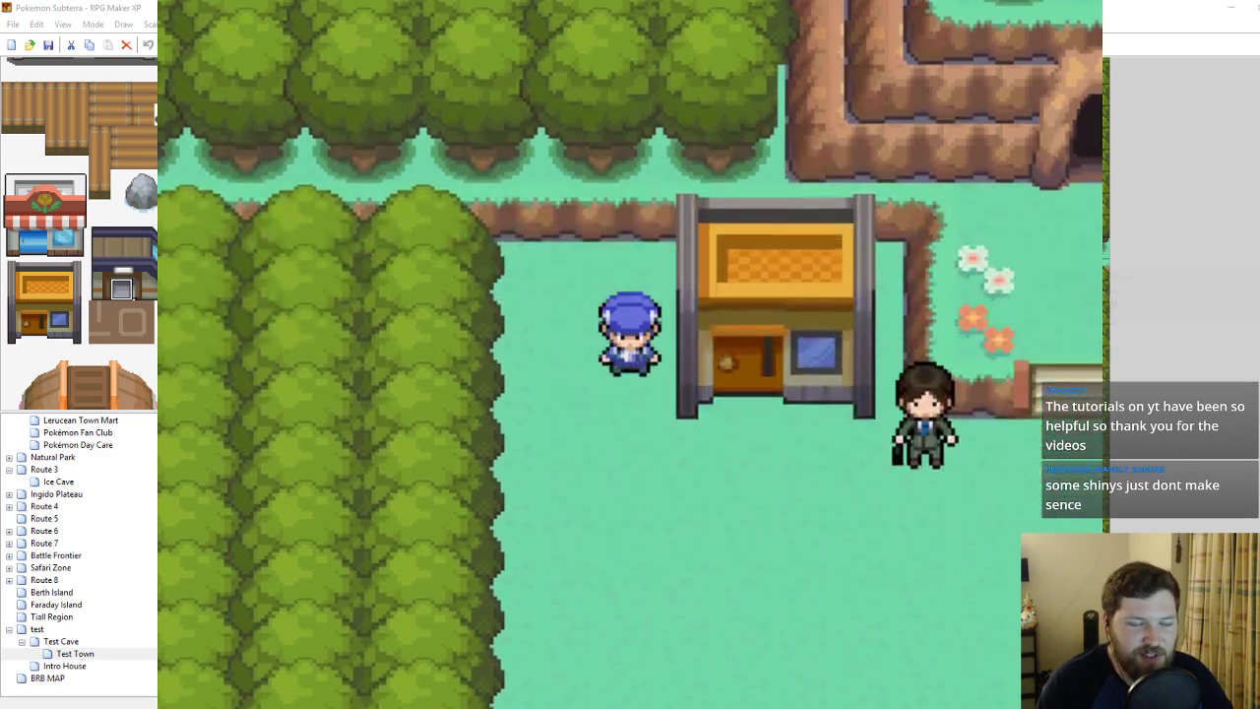
Walk across the small house's walls and window to test its passability, and close the game.
key(Right)
key(Up)
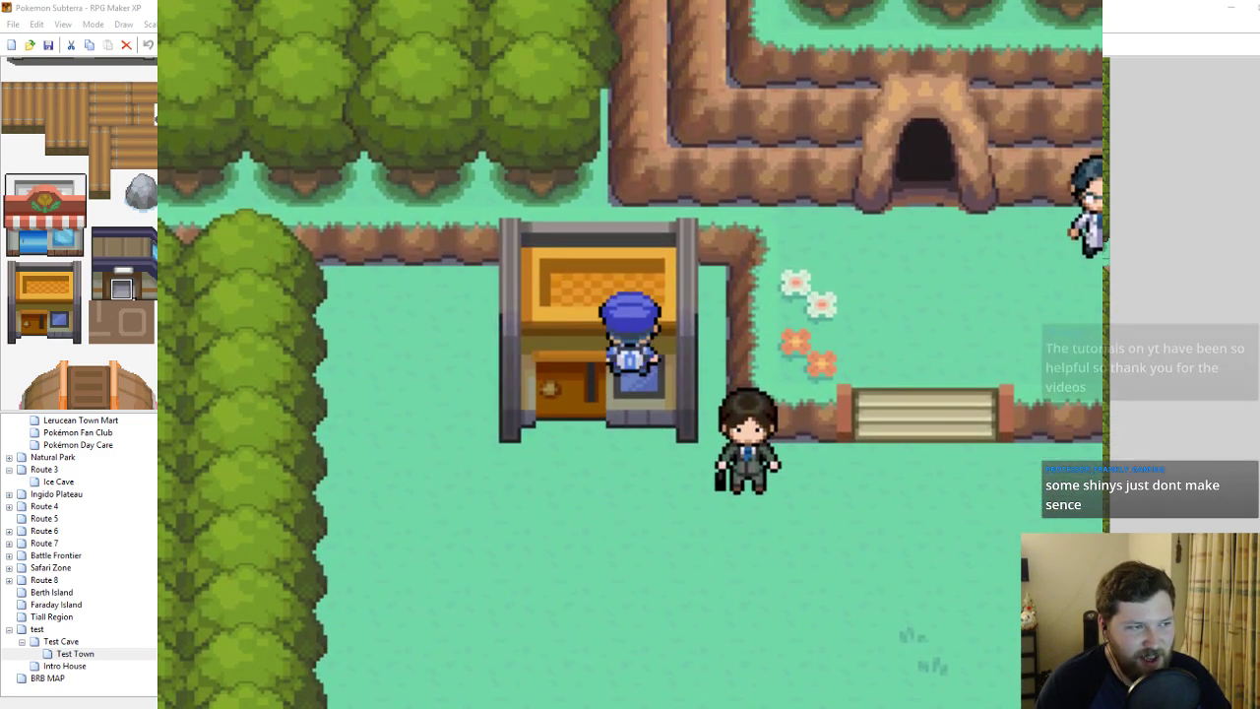
key(Left)
key(Down)
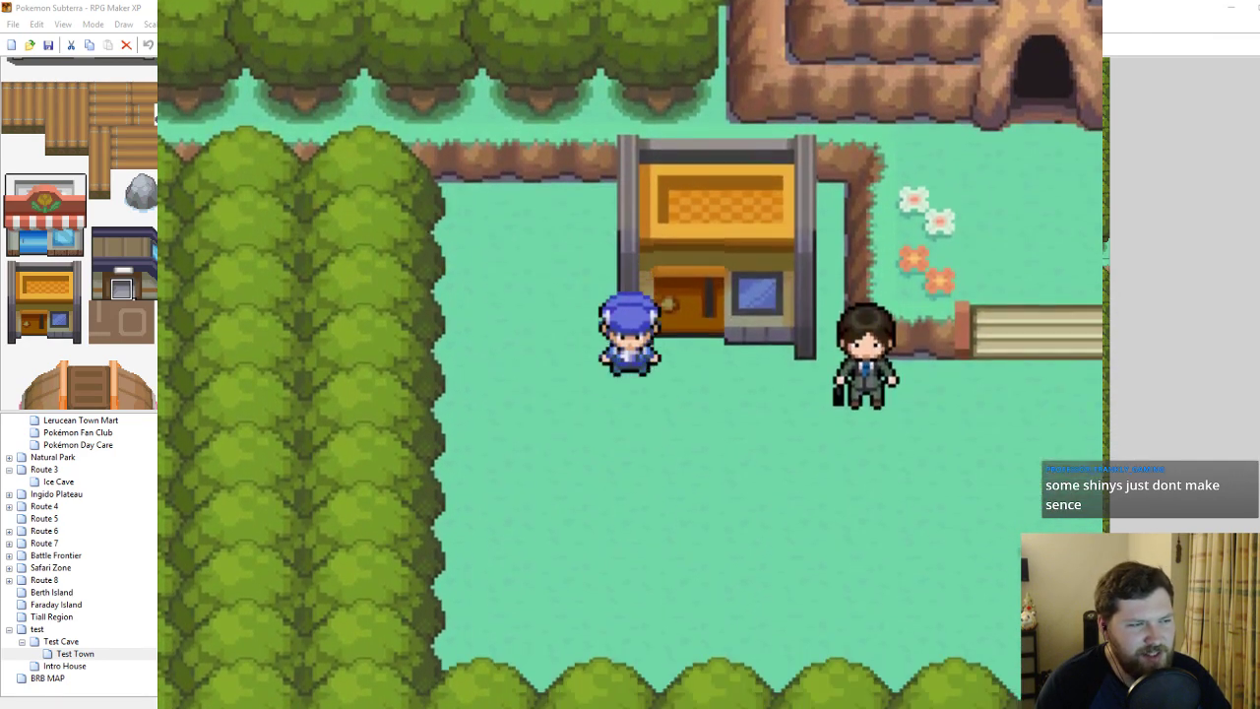
click(1083, 12)
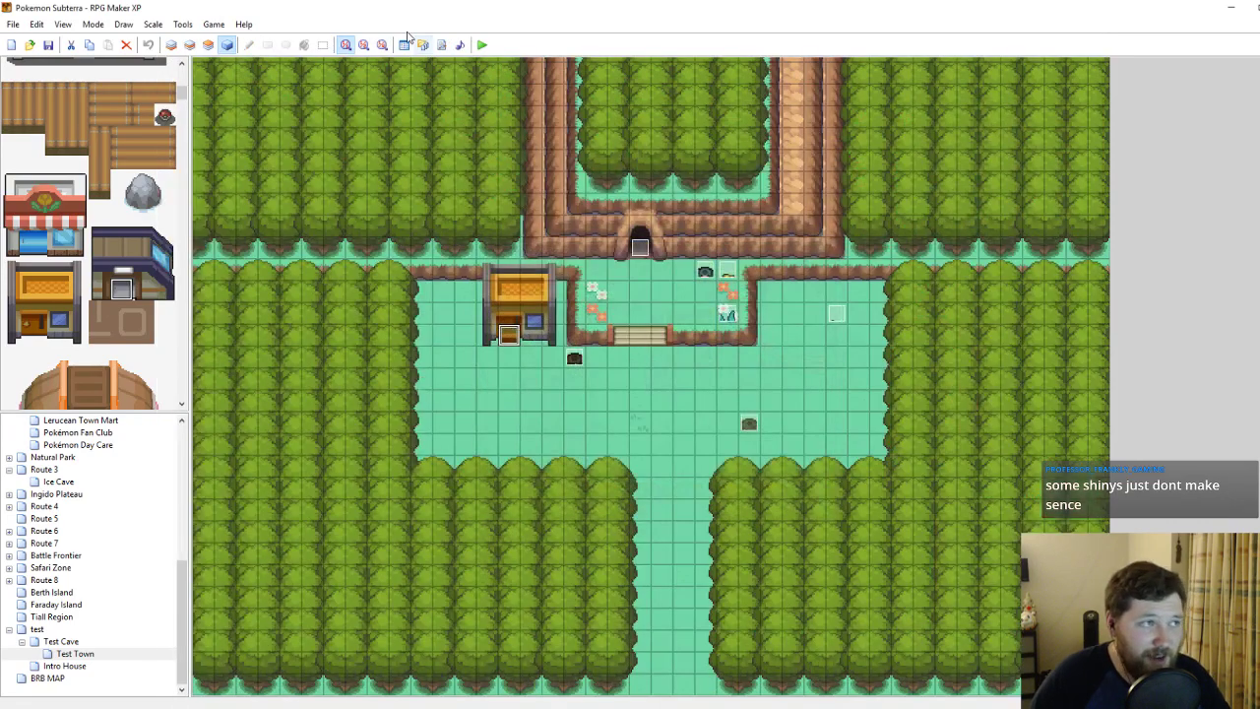
Block passage on the small orange-fronted house's tiles in the HGSS Outside tileset, and apply the change.
click(404, 45)
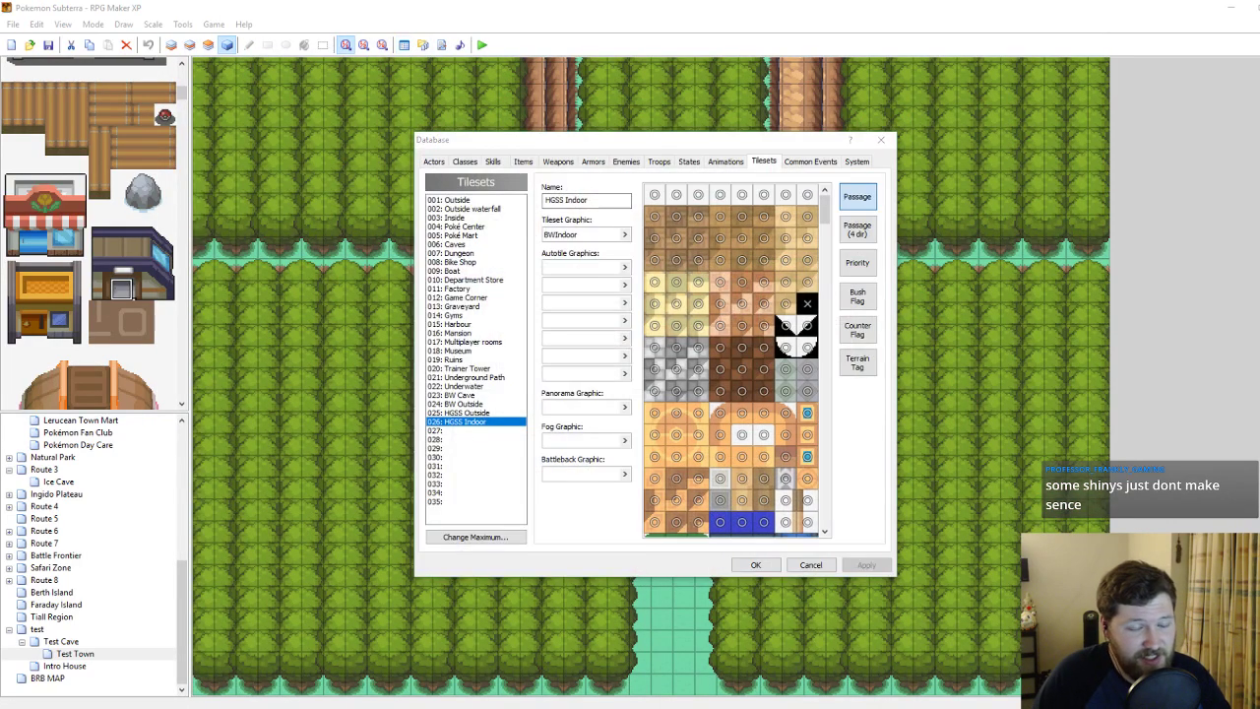
click(470, 413)
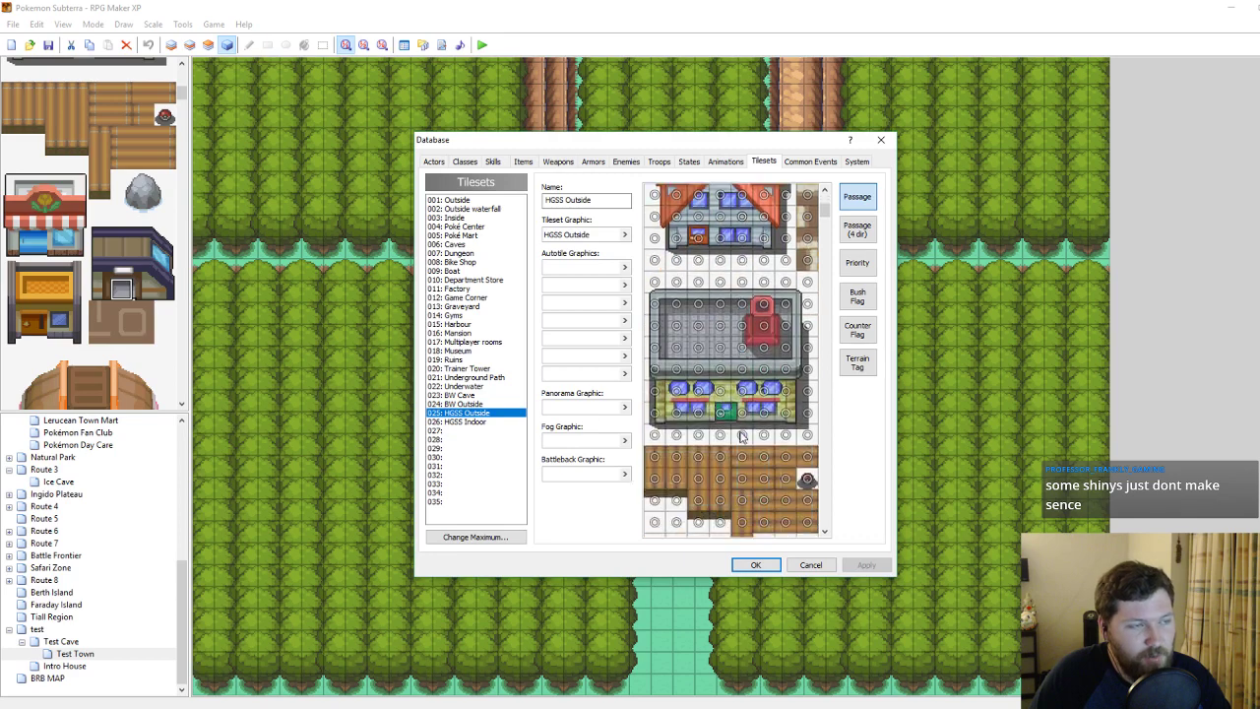
click(655, 435)
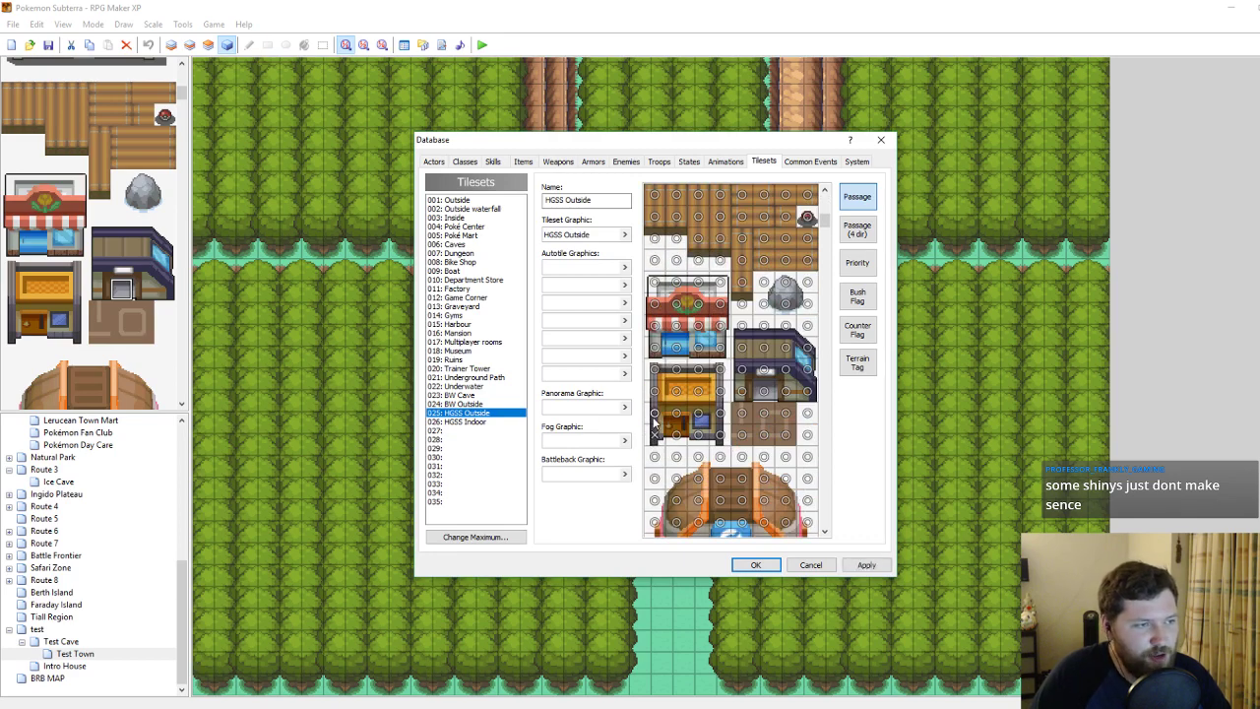
click(654, 370)
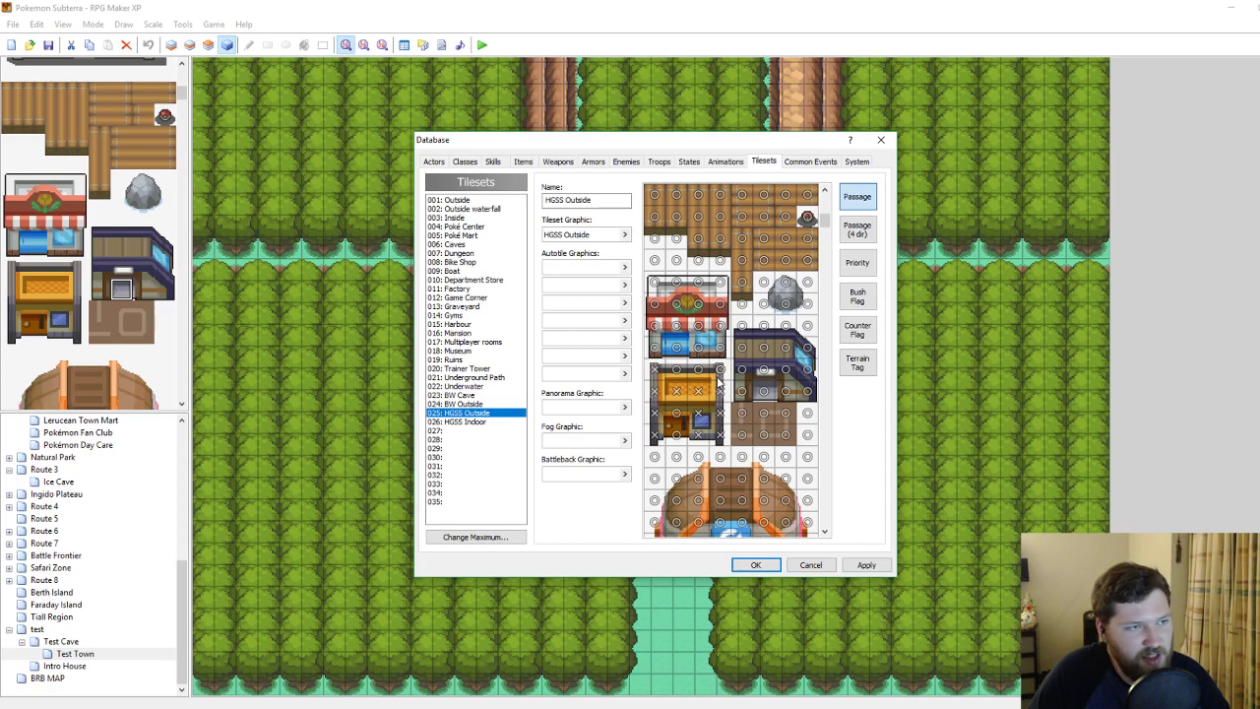
click(863, 566)
Set the priority of the small house's top row of tiles to 5 and save the tileset settings.
click(852, 262)
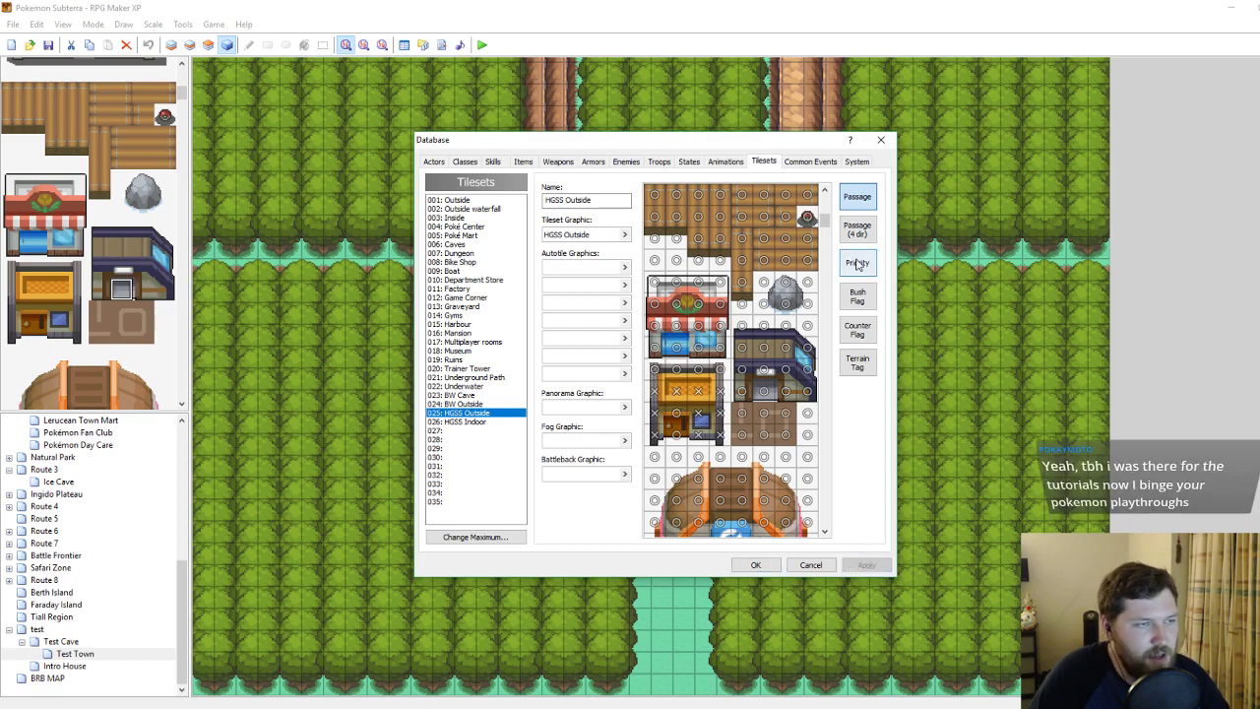
click(719, 370)
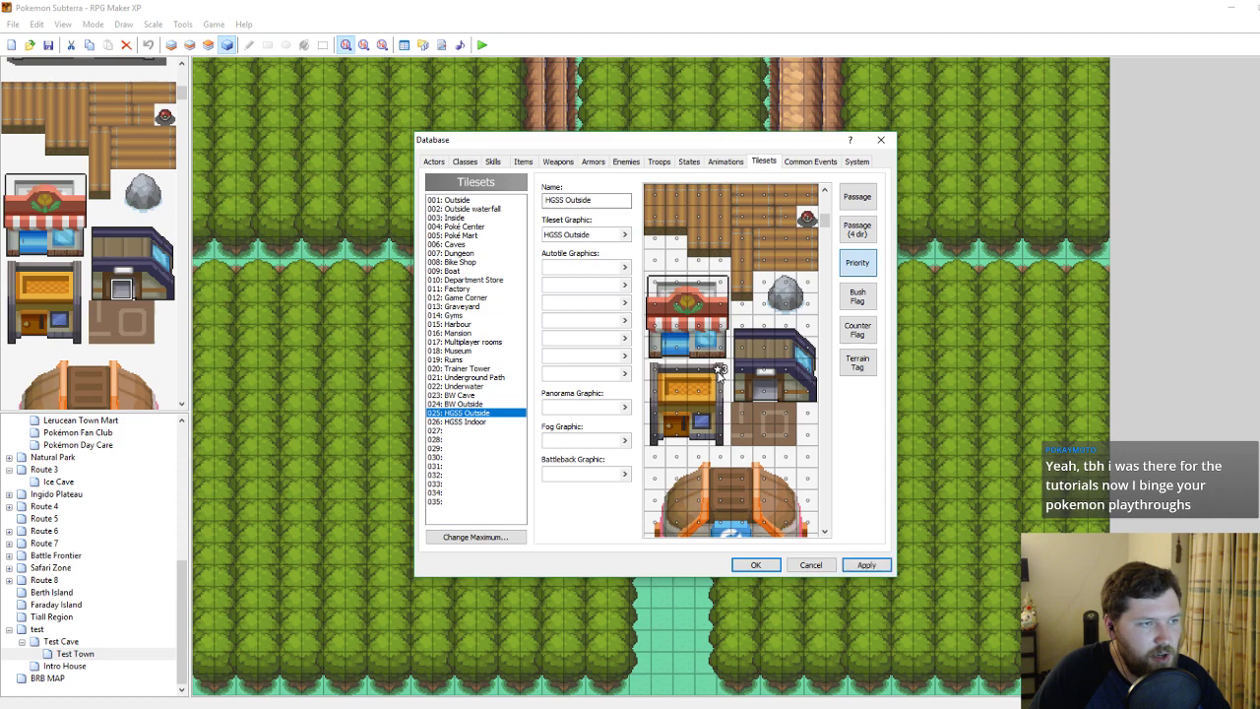
click(677, 371)
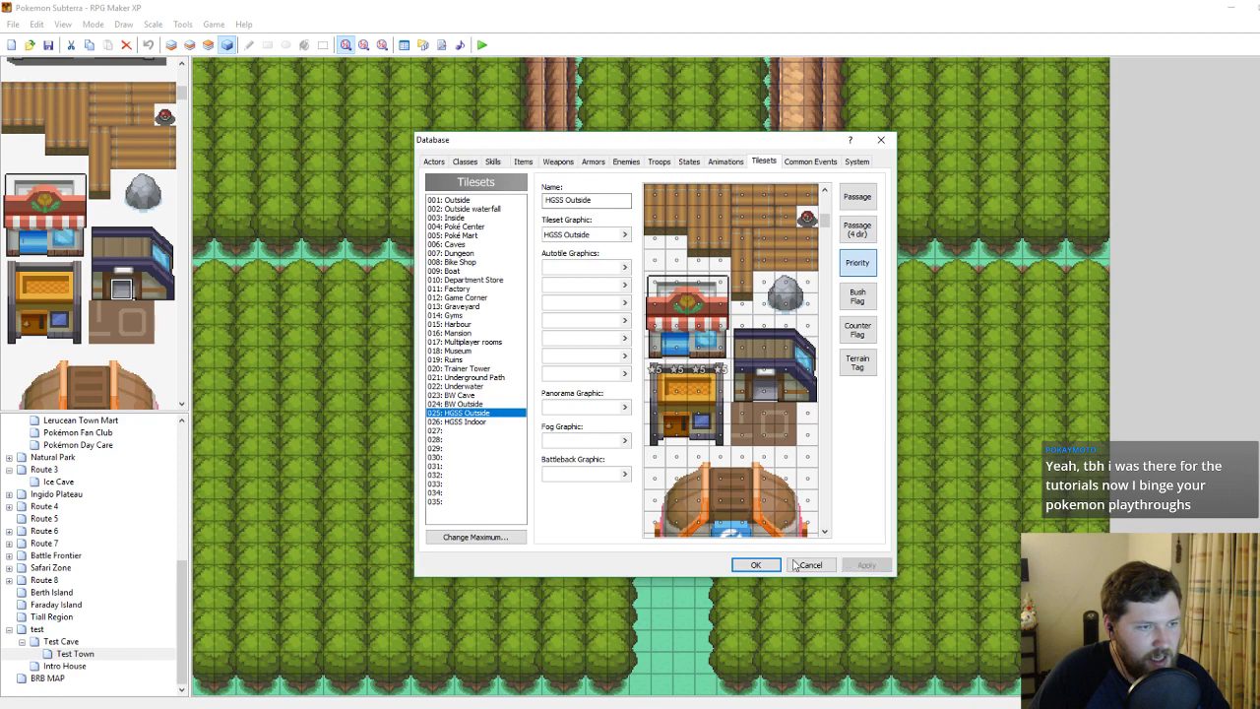
click(756, 564)
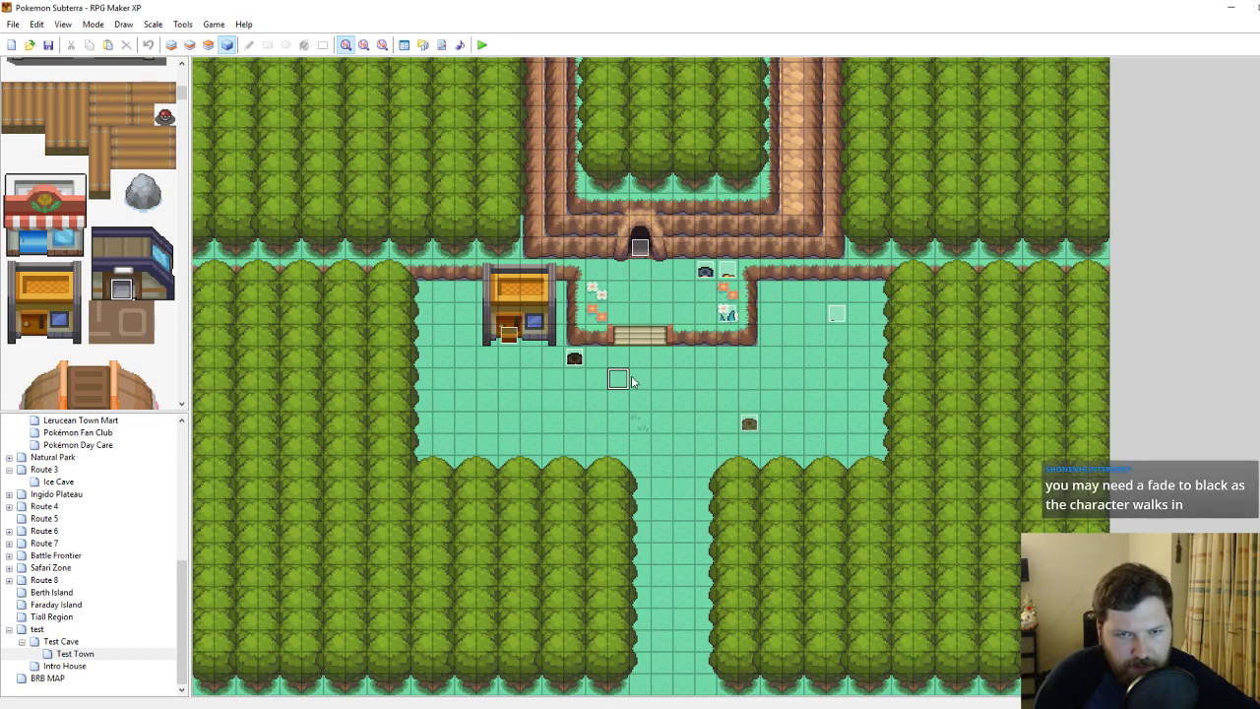
Recheck the Home door event's command list down to its final screen tone change, and save the project.
double_click(509, 336)
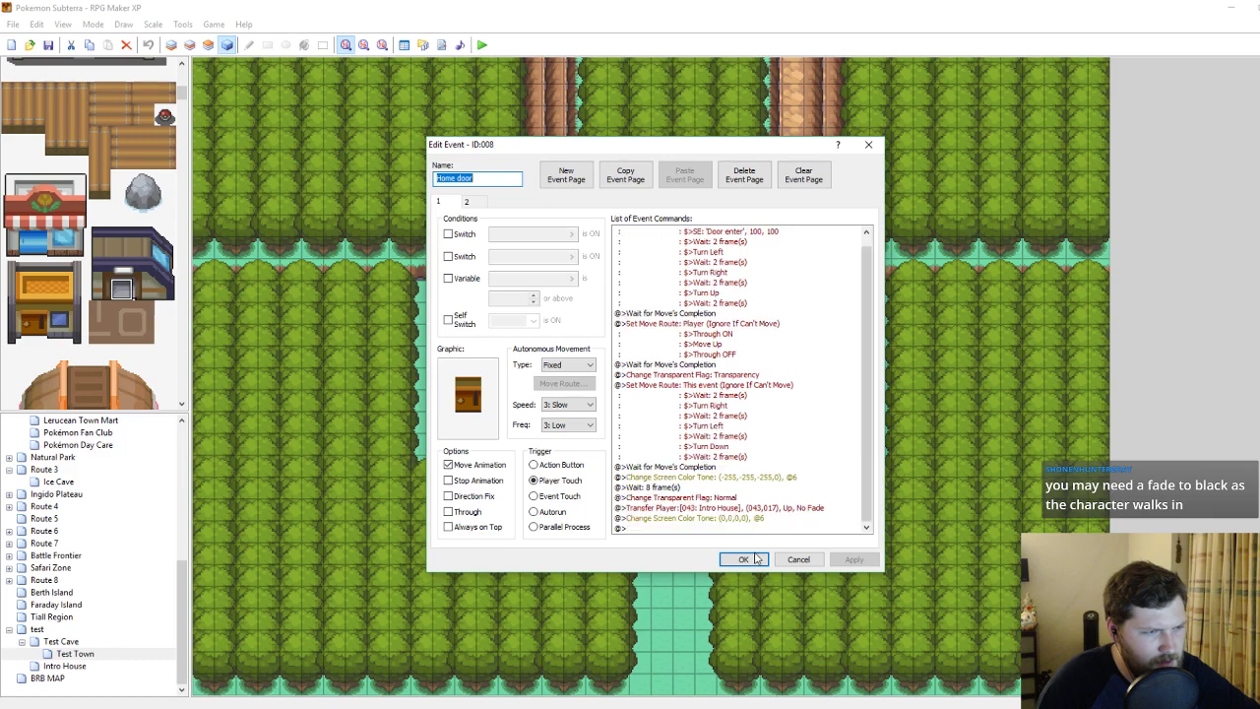
click(744, 559)
click(517, 395)
key(ctrl+s)
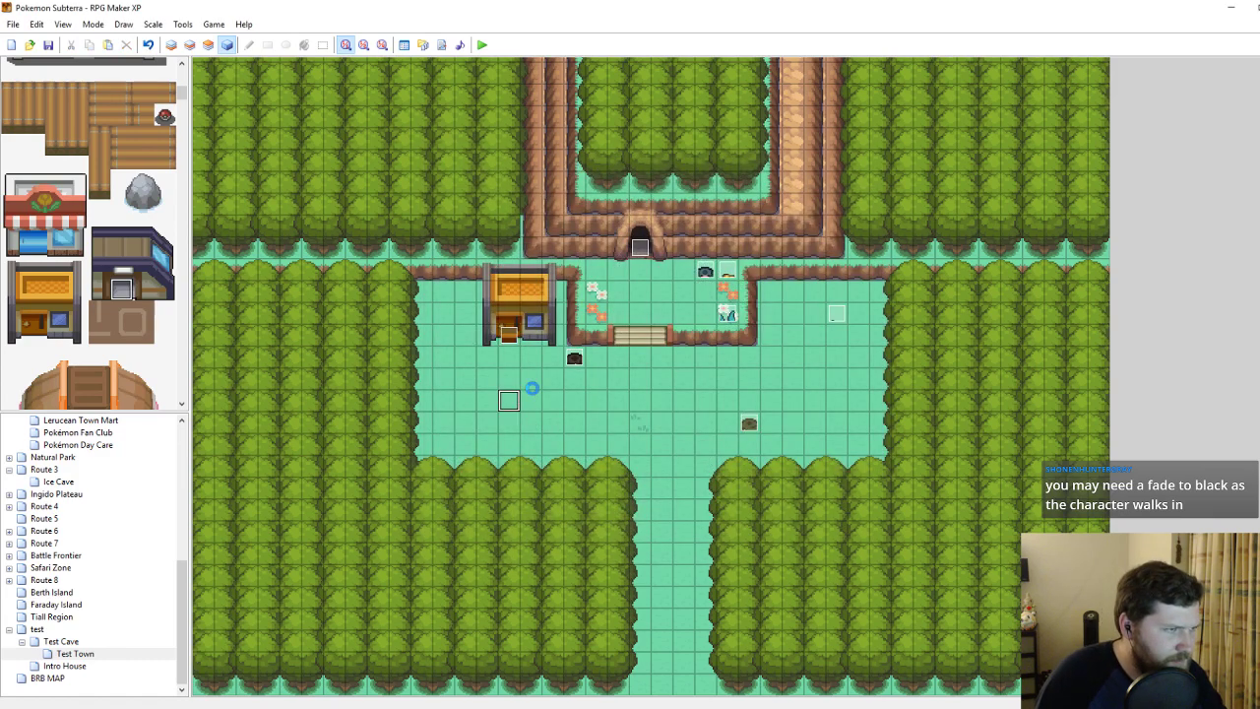
Playtest from the saved file and walk around the Intro House, including over the kitchen counter, to test the furniture's passability.
click(482, 46)
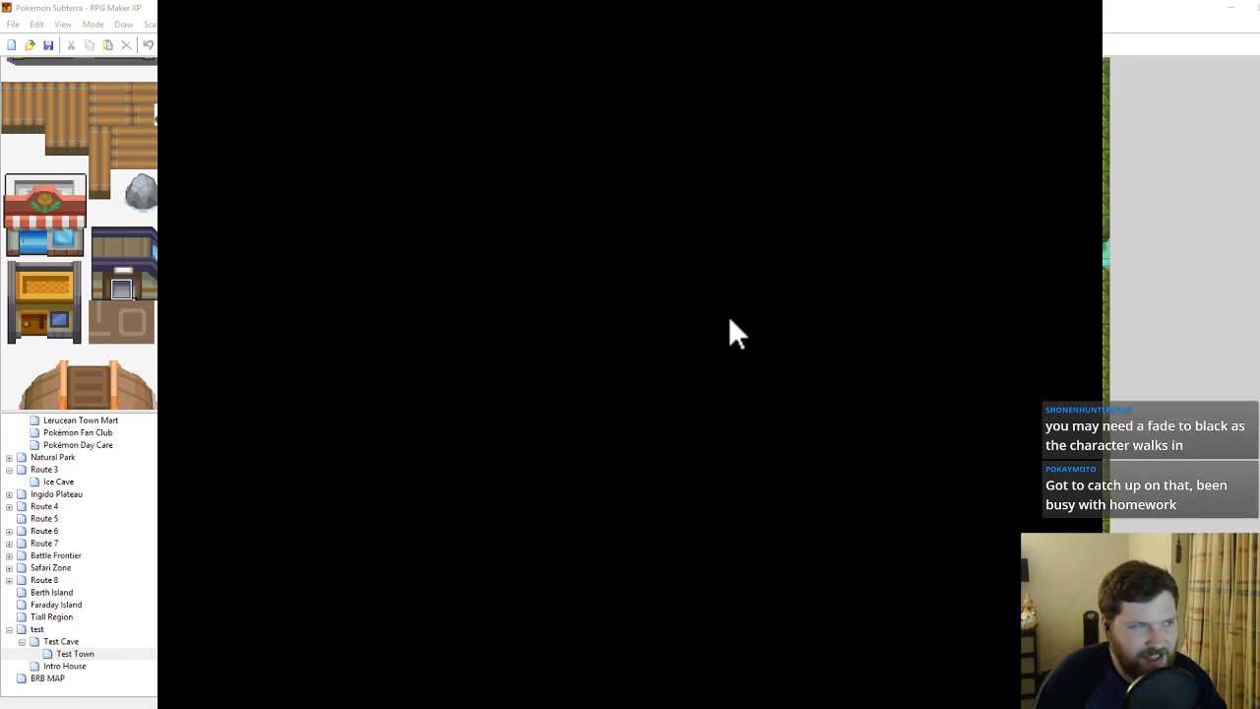
key(Return)
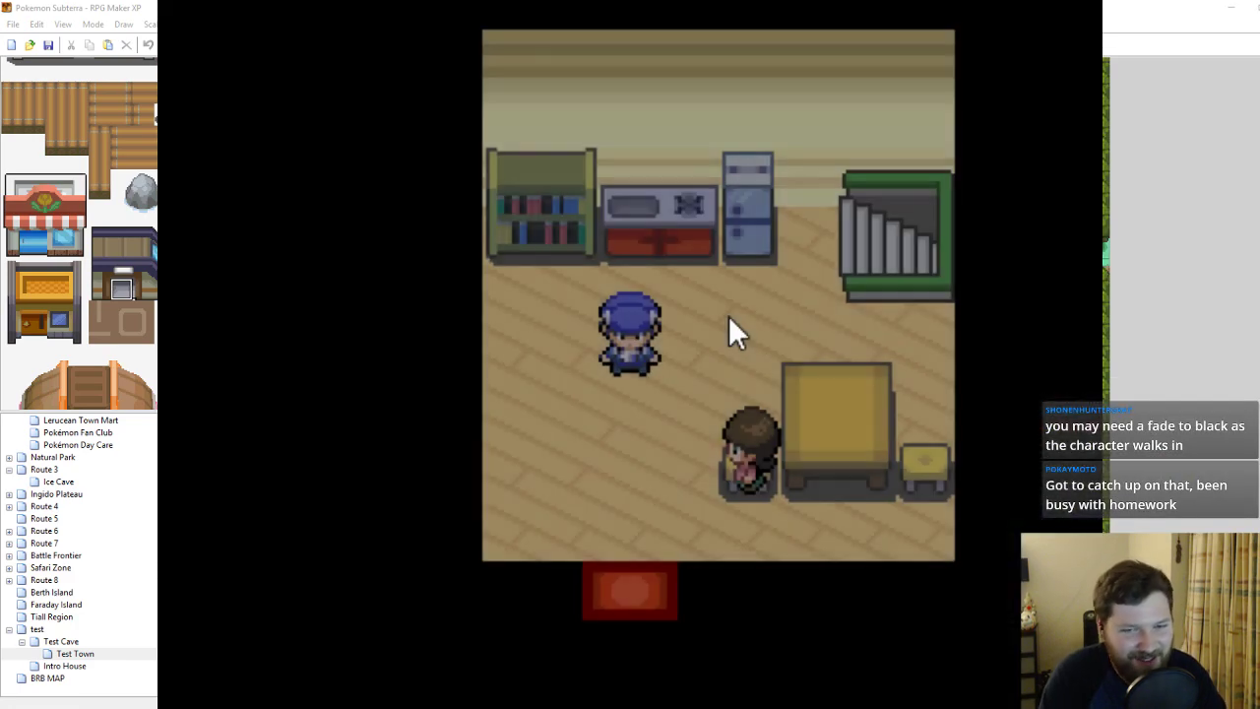
key(Up)
key(Down)
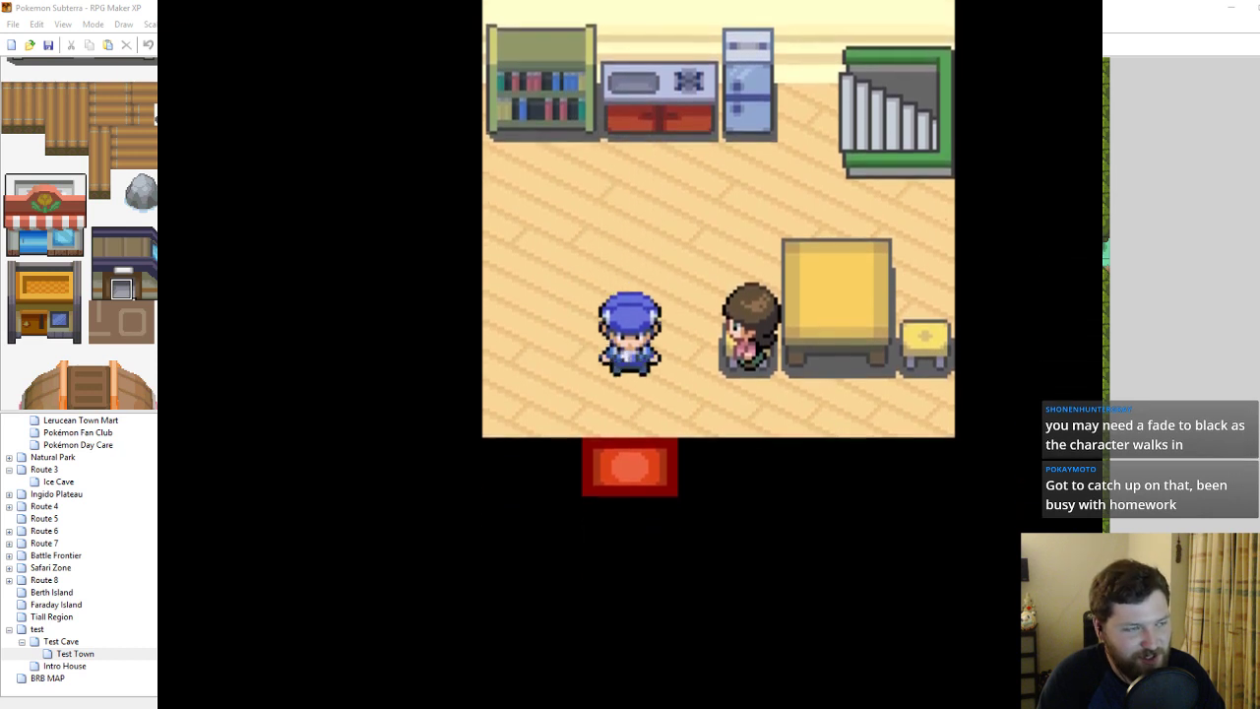
key(Up)
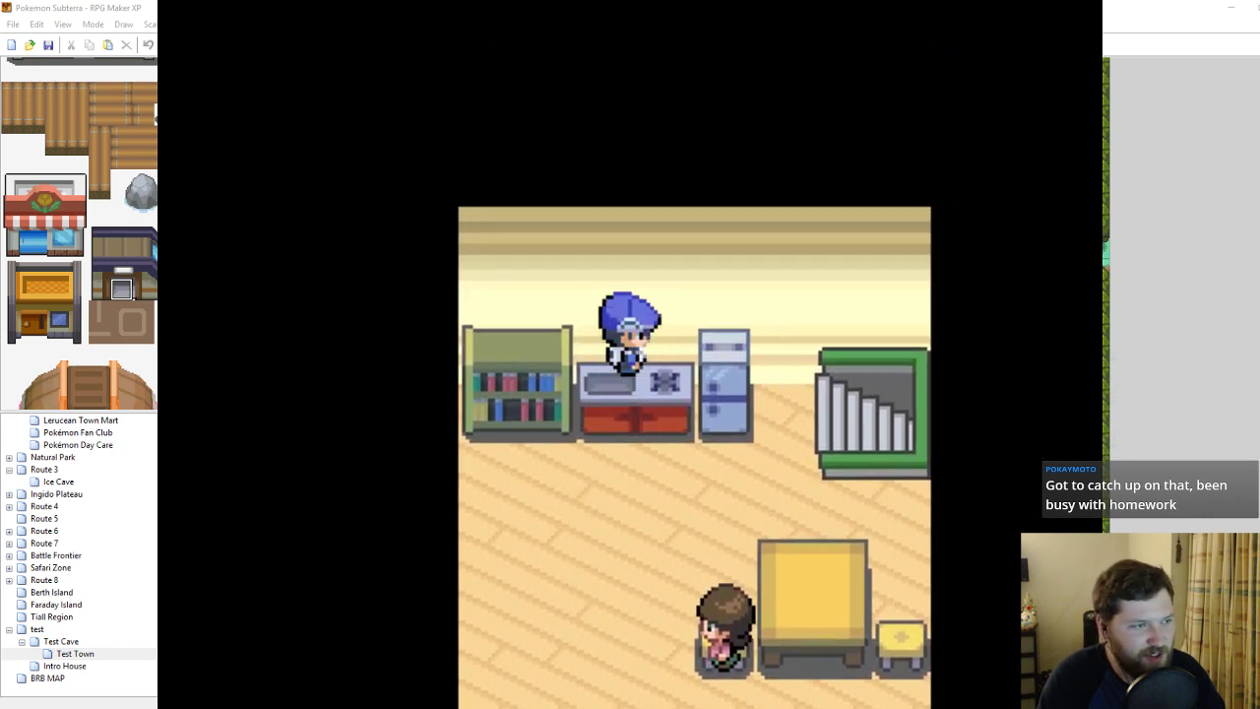
key(Down)
key(Down)
key(Right)
key(Left)
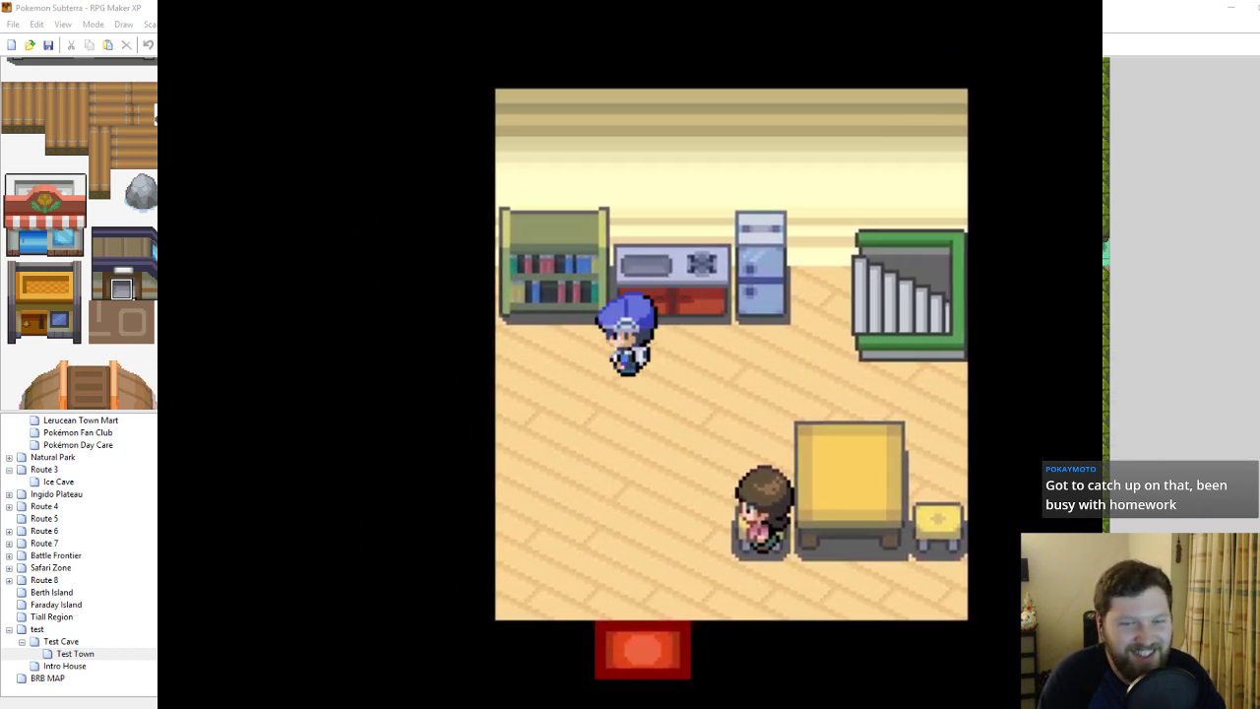
key(Up)
key(Down)
key(Right)
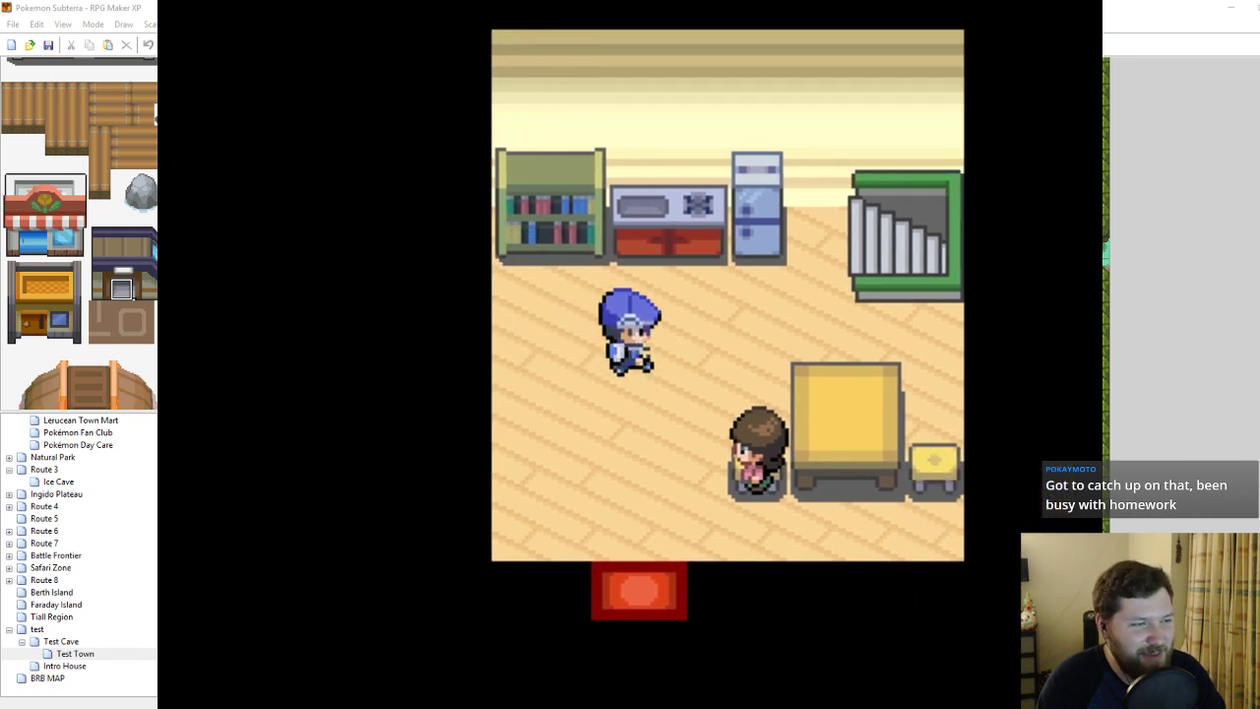
key(Down)
key(Left)
key(Down)
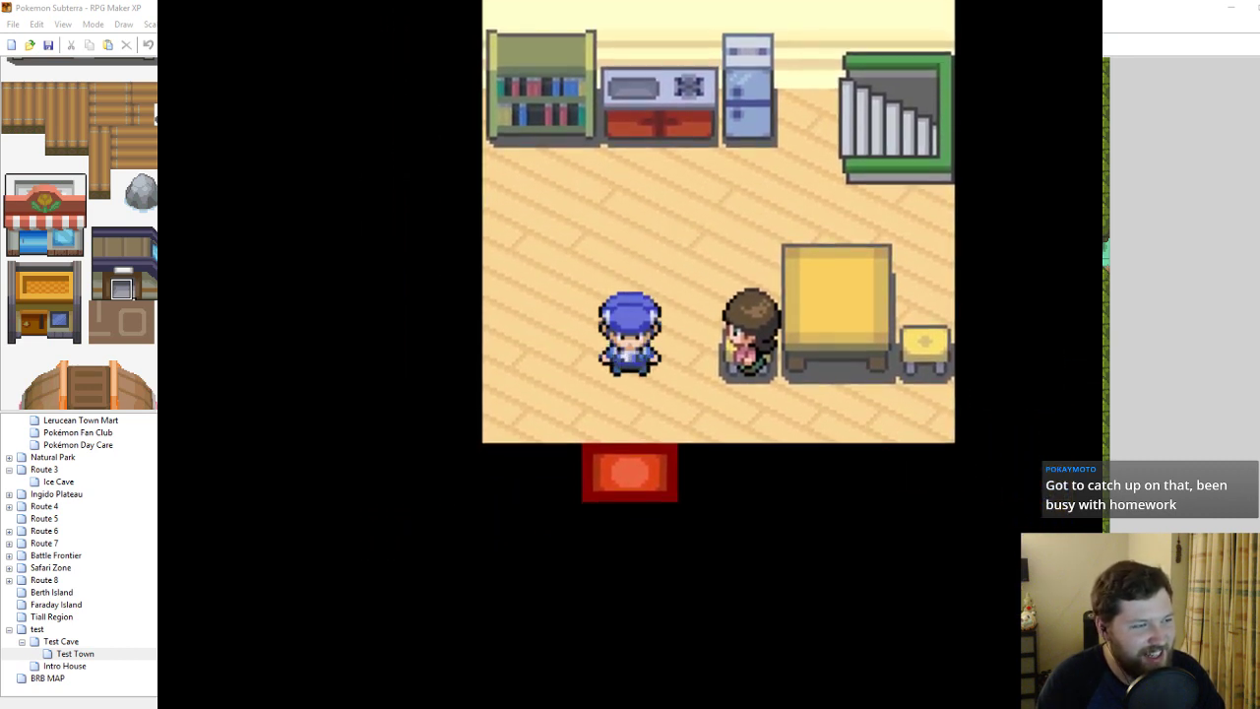
Interact with the woman beside the table, and leave, re-enter and leave the house again to check the door transfers.
key(Right)
key(Return)
key(Return)
key(Left)
key(Down)
key(Up)
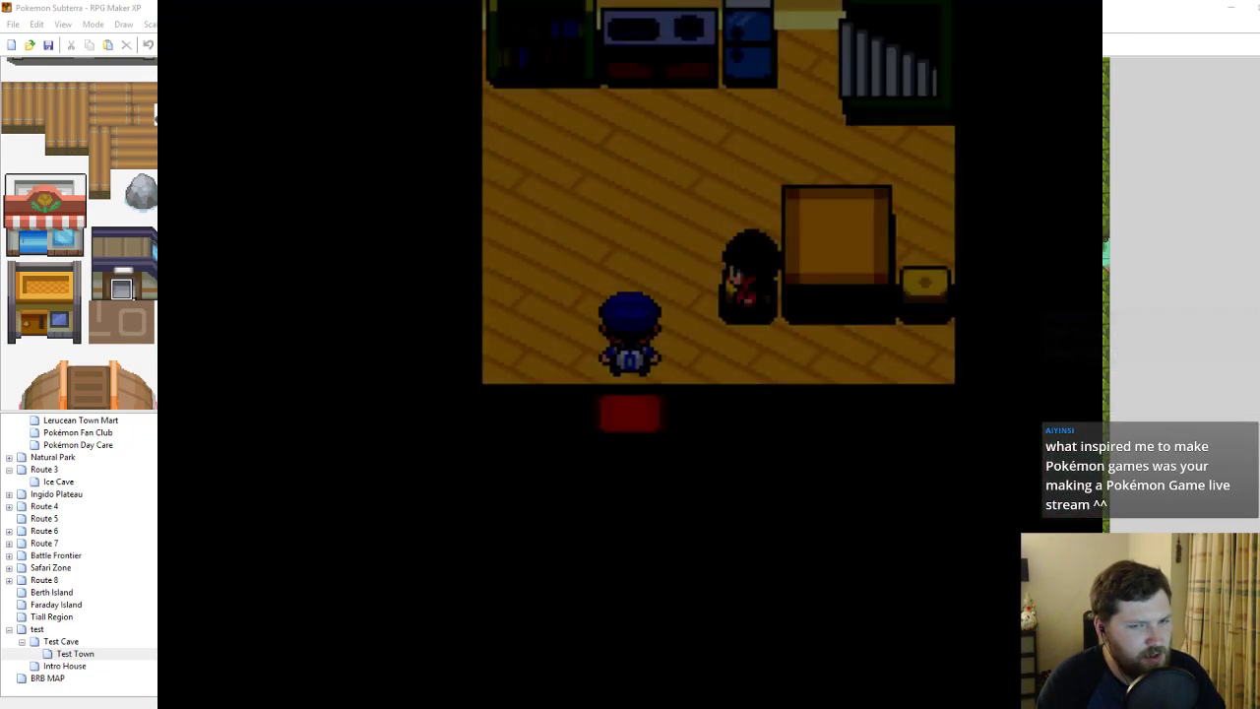
key(Down)
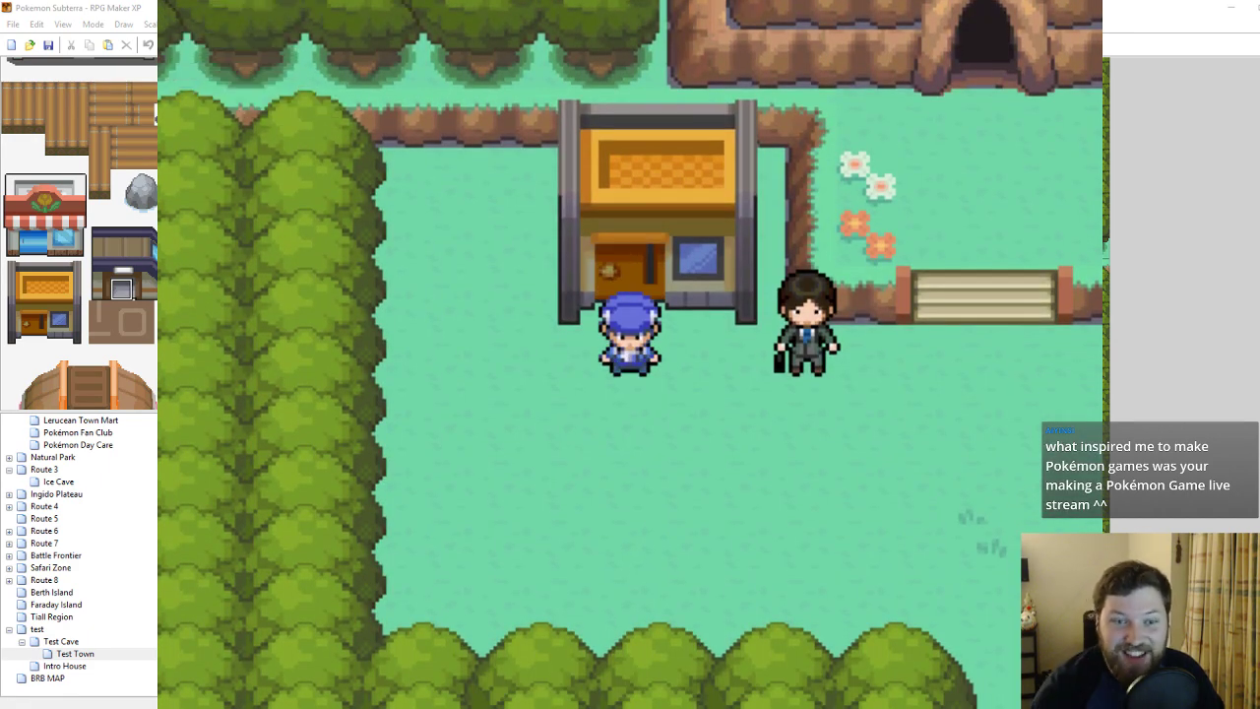
Walk from the small house east across Test Town, past the briefcase man, to the grass beside the small tree.
key(Right)
key(Down)
key(Right)
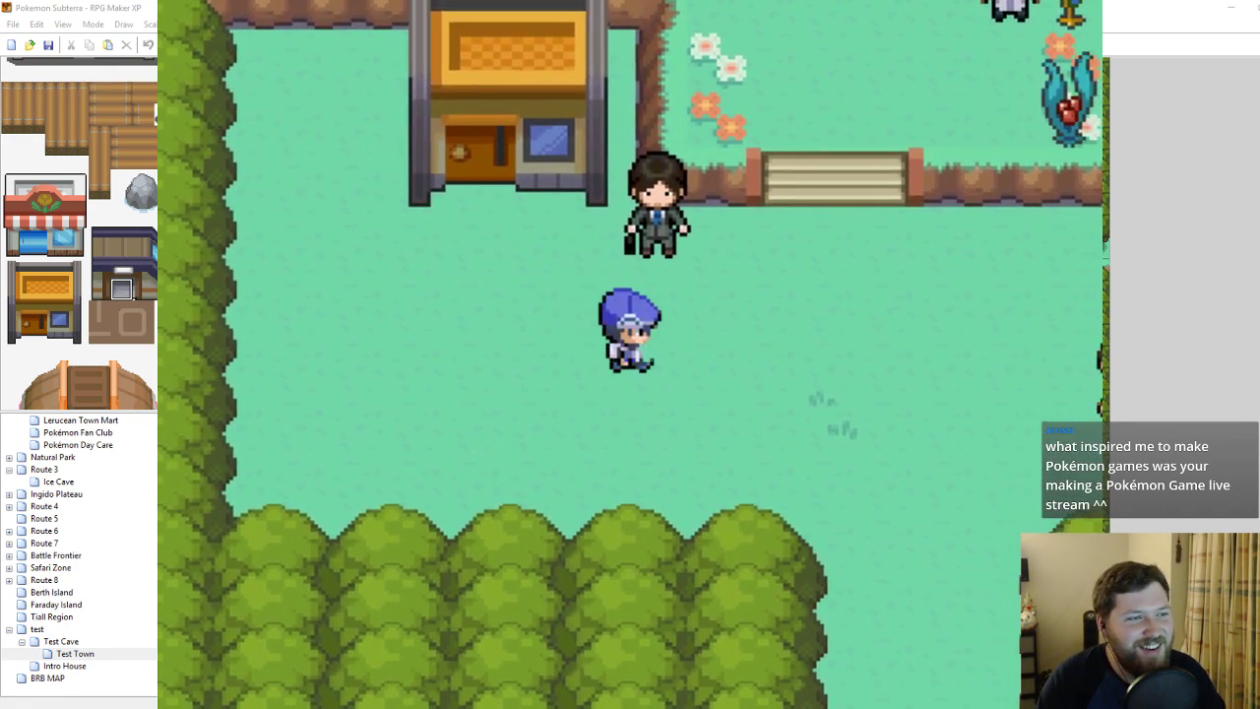
key(Up)
key(Right)
key(Down)
key(Right)
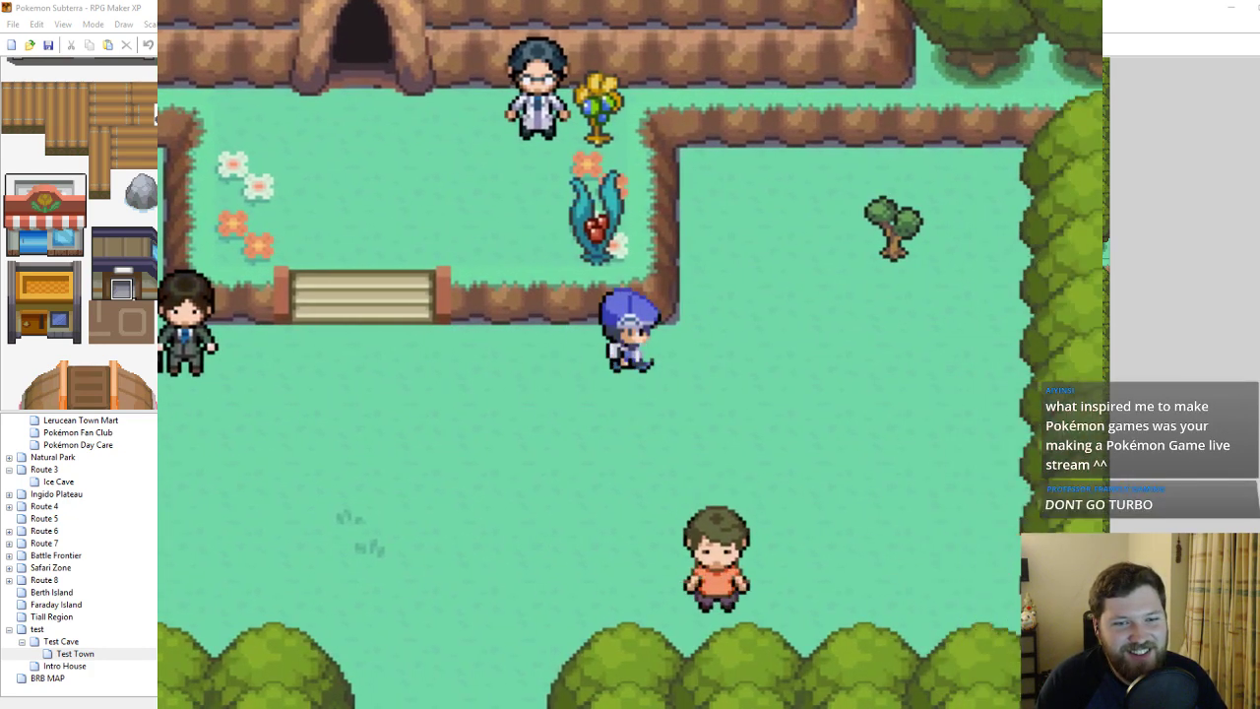
key(Right)
key(Up)
key(Left)
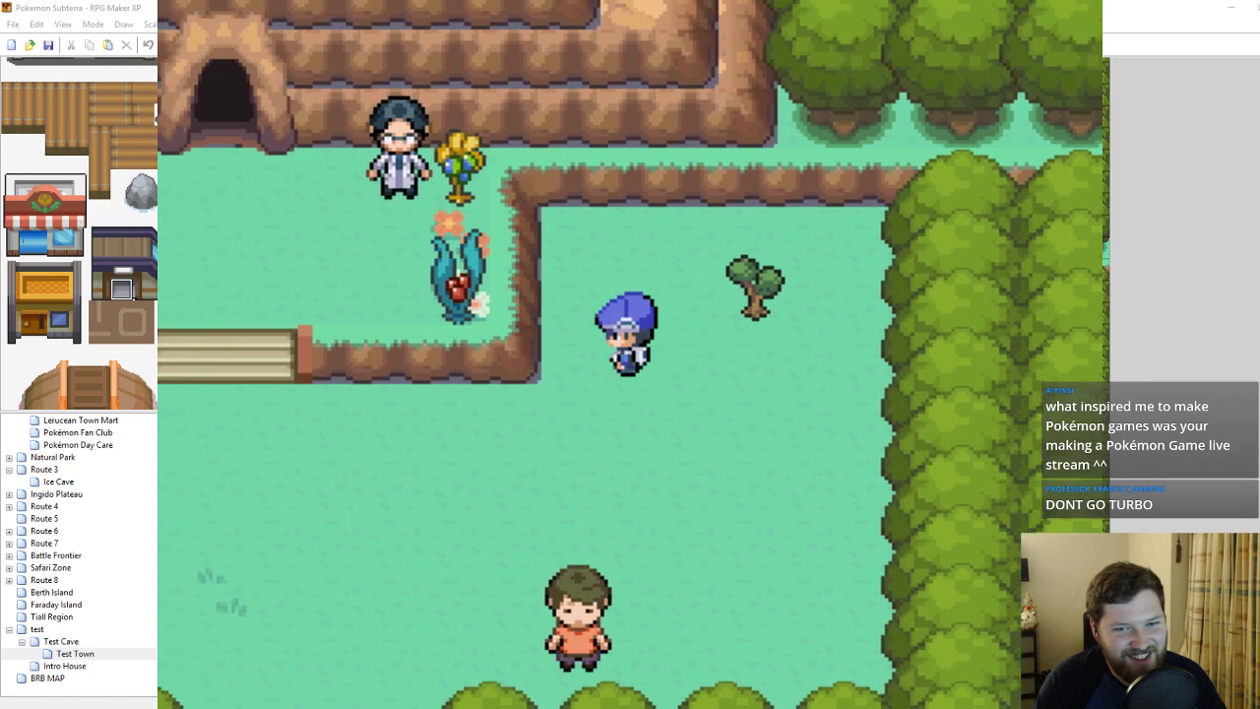
Walk behind the small house and down its west side to test the roof's priority and the wall's passability.
key(Up)
key(Left)
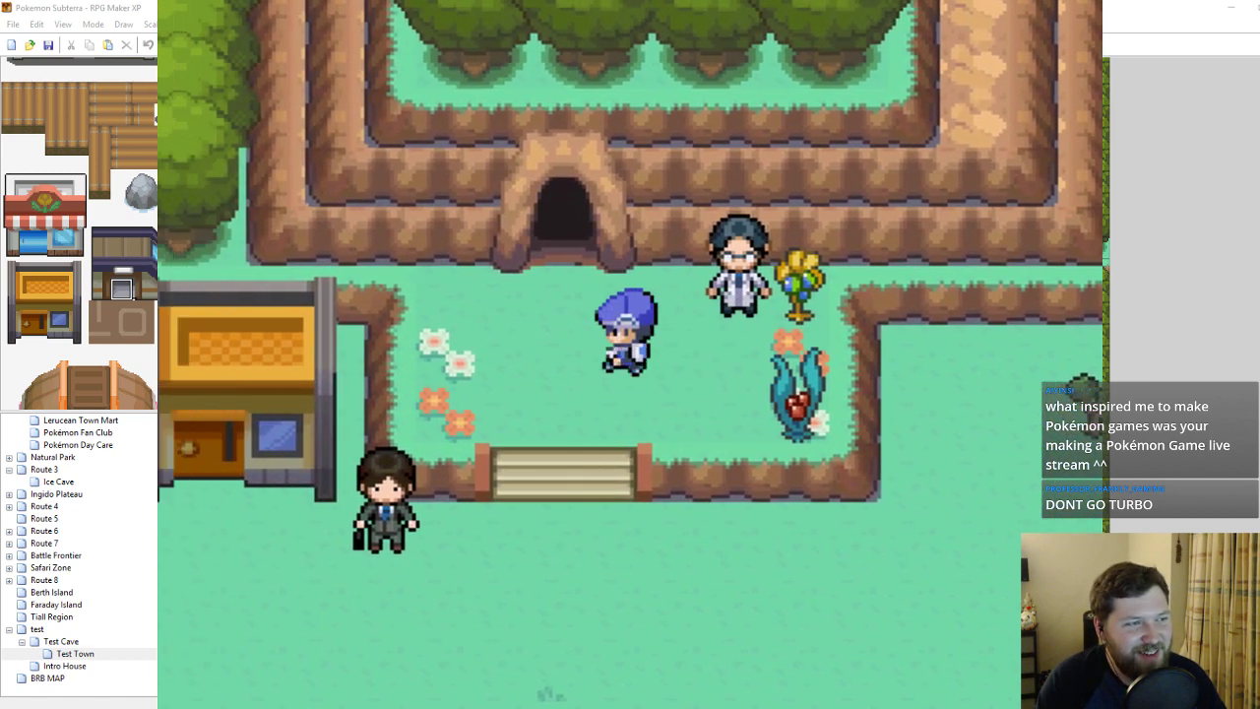
key(Up)
key(Left)
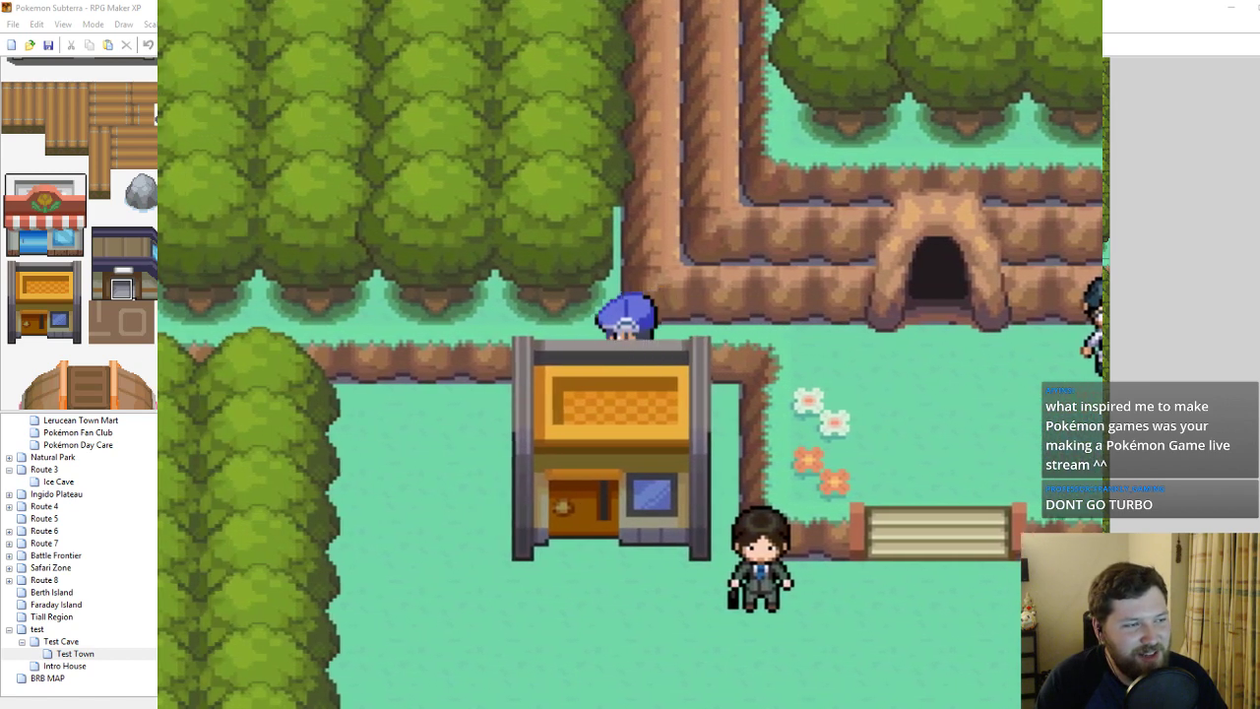
key(Down)
key(Down)
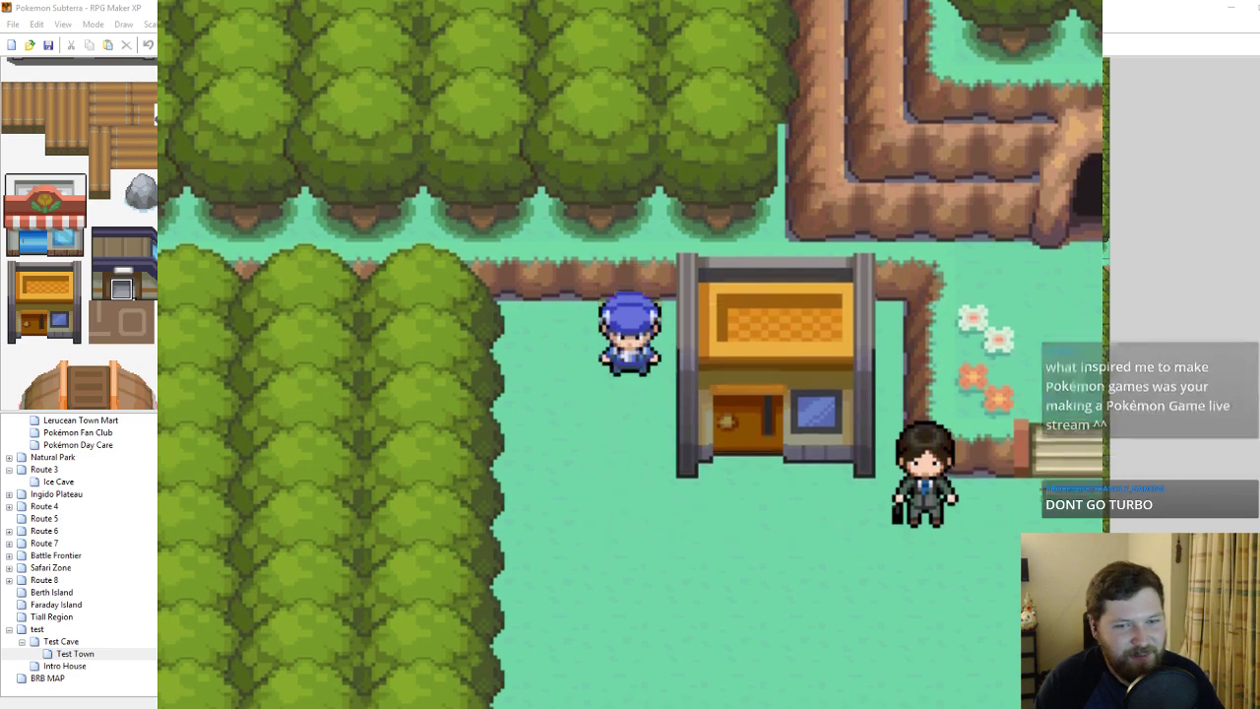
Walk around the front of the small house, and enter and leave it through the door.
key(Right)
key(Right)
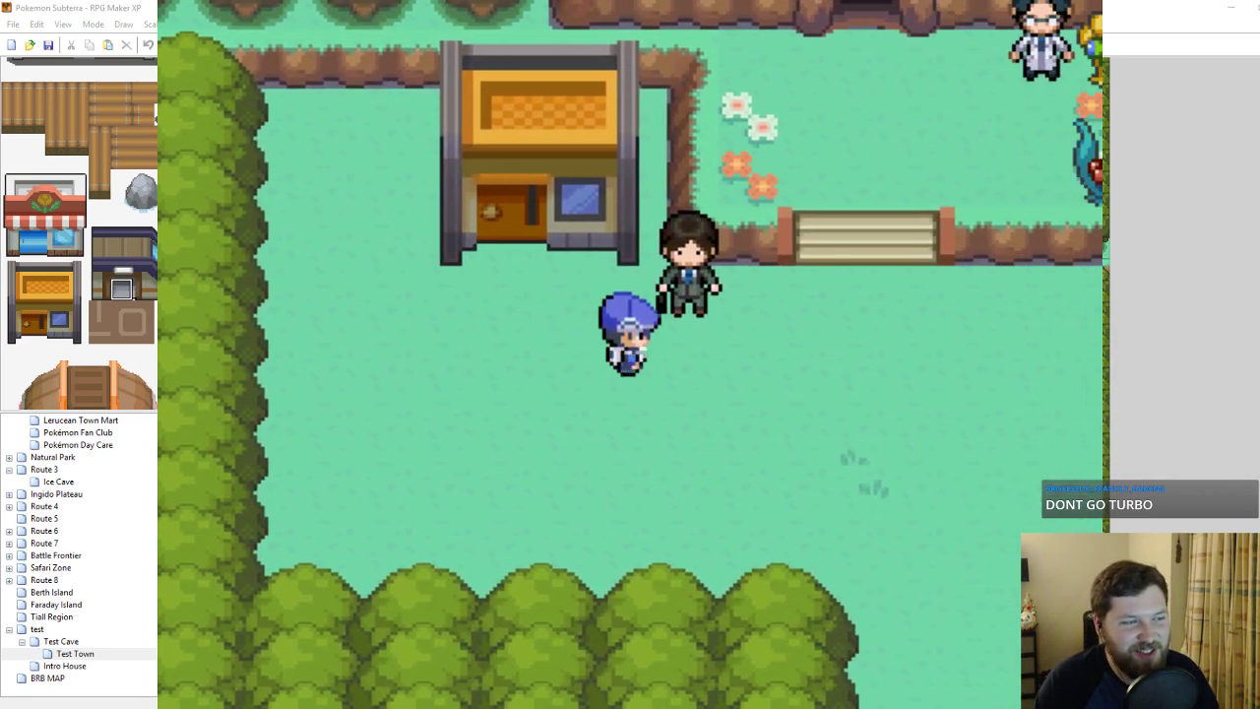
key(Down)
key(Up)
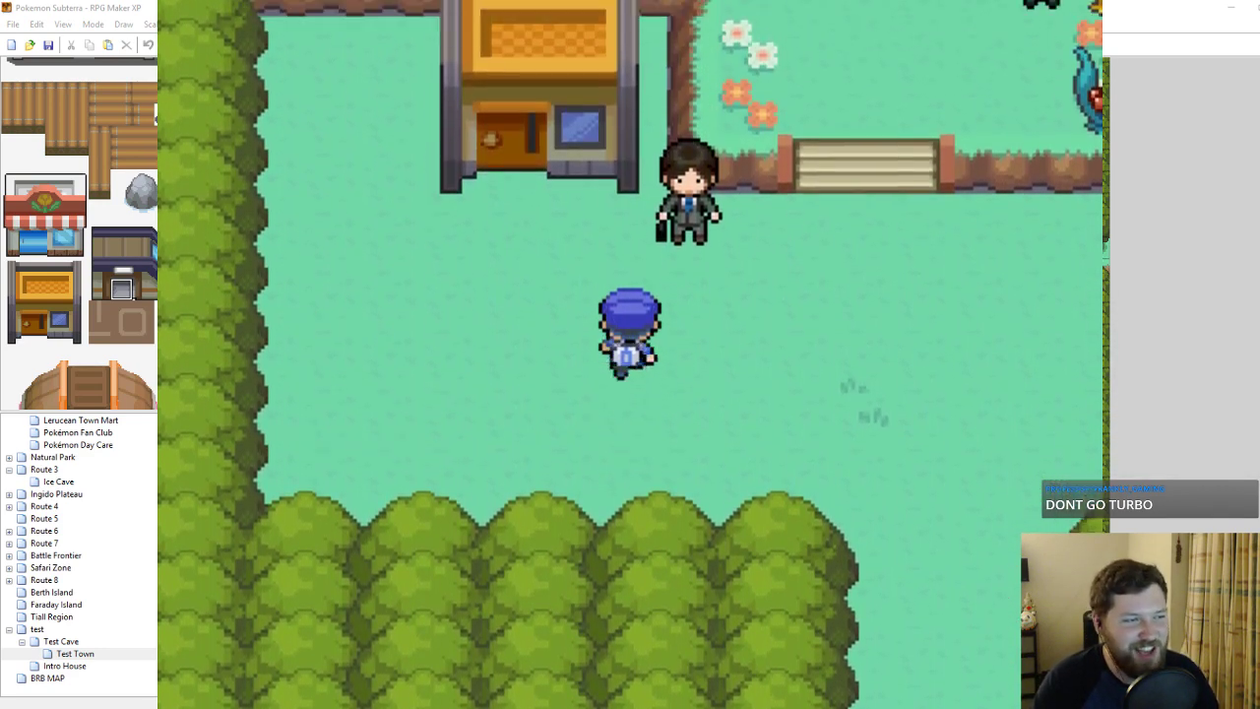
key(Left)
key(Up)
key(Up)
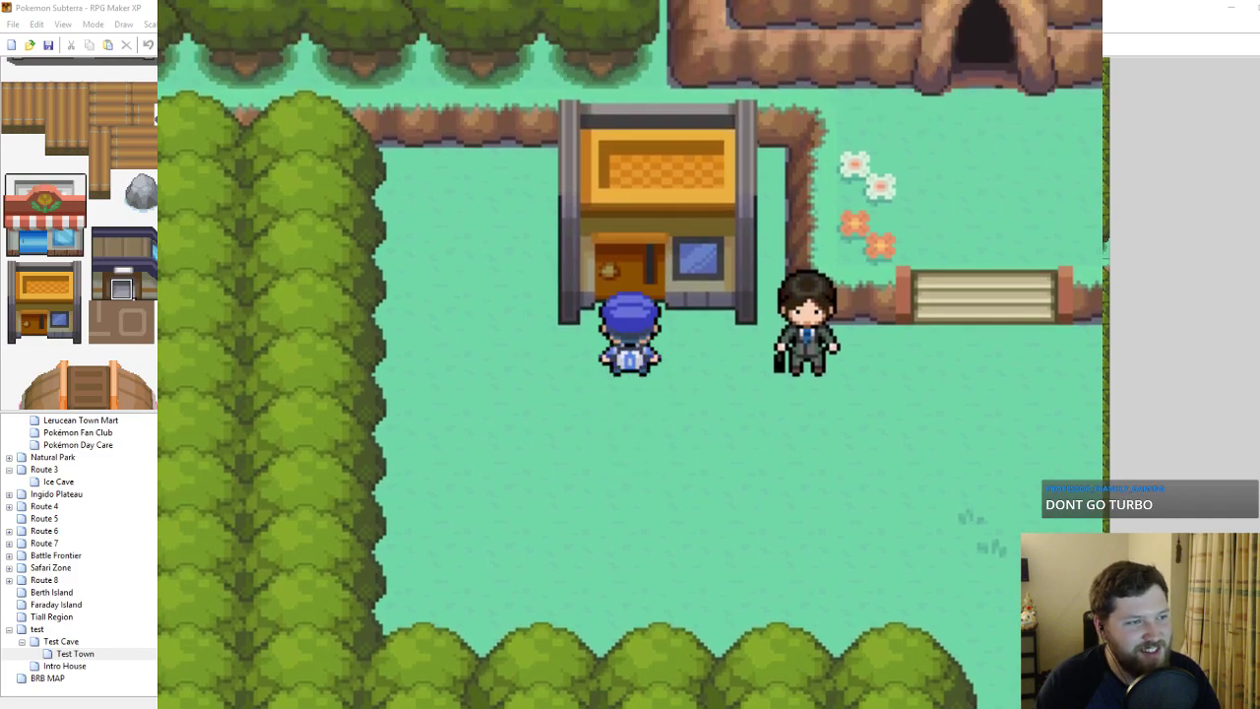
key(Up)
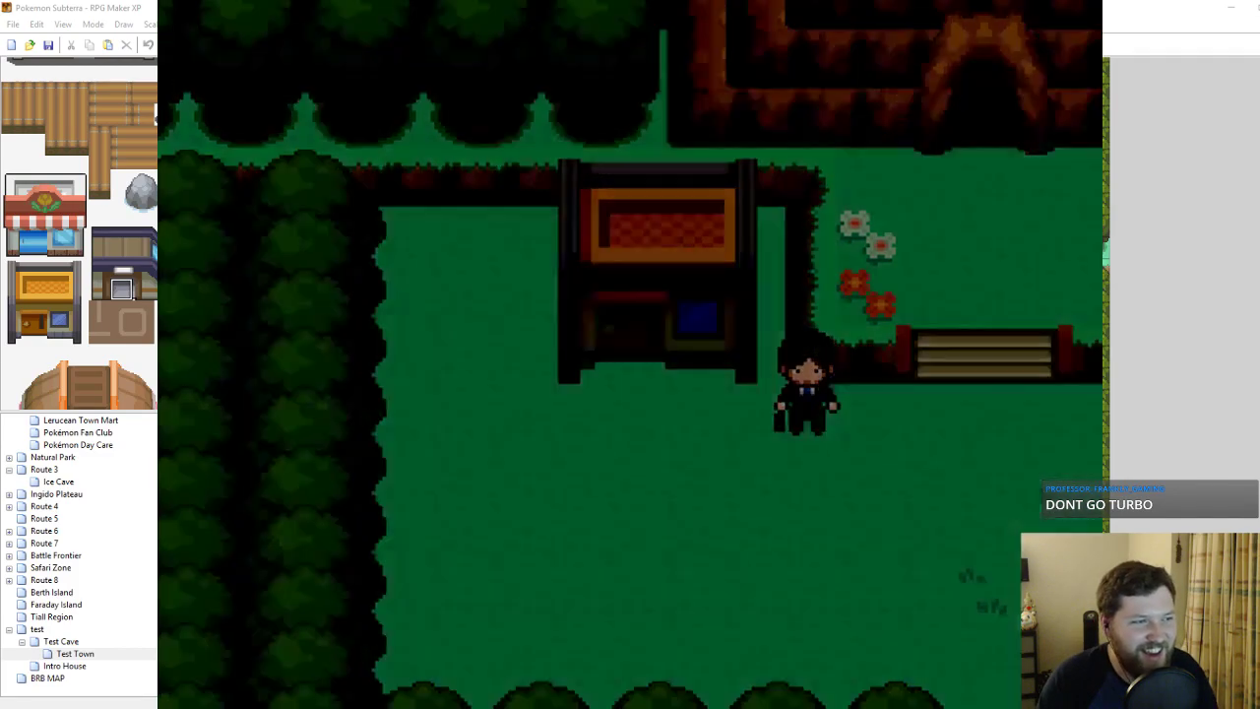
key(Down)
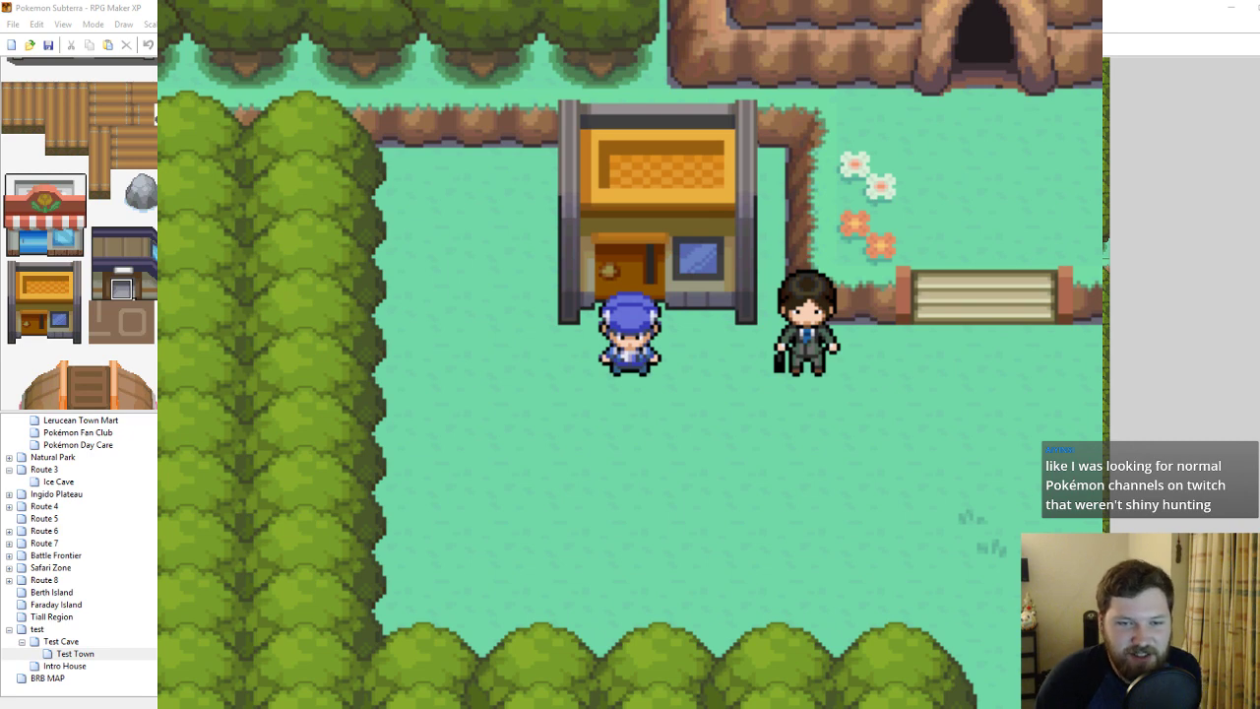
Walk back and forth in front of the house, and cross the town to the small tree.
key(Down)
key(Right)
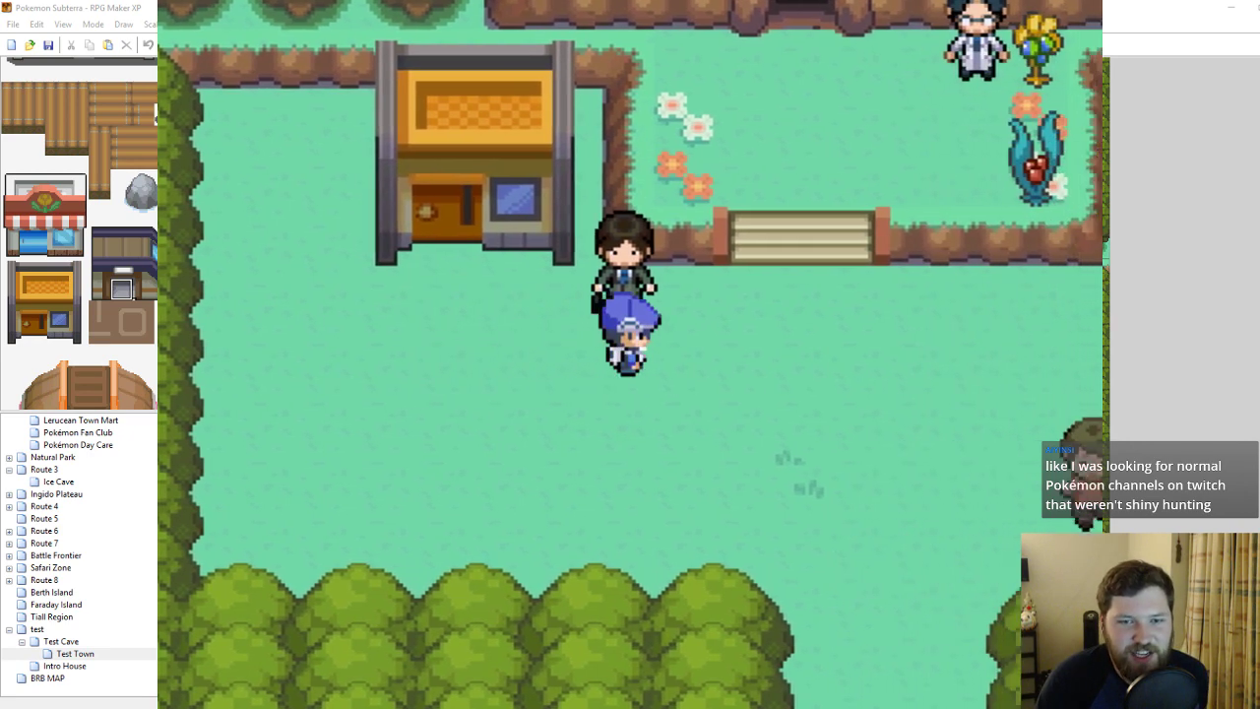
key(Right)
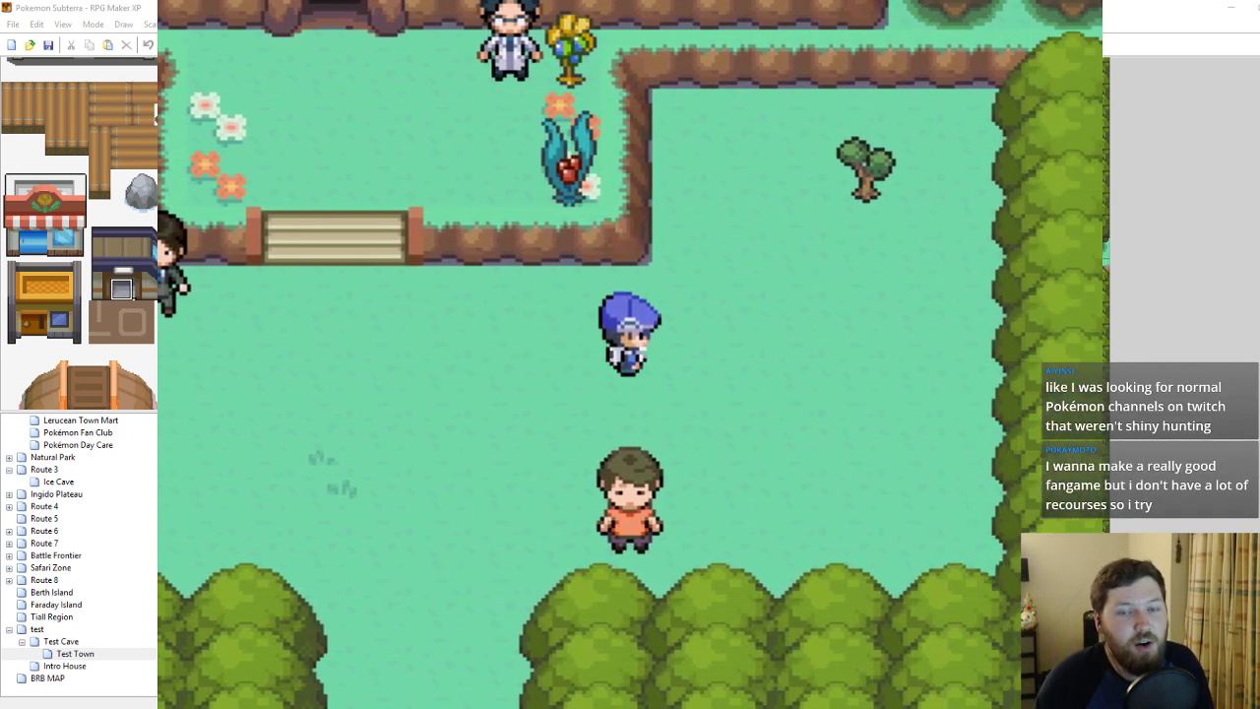
key(Left)
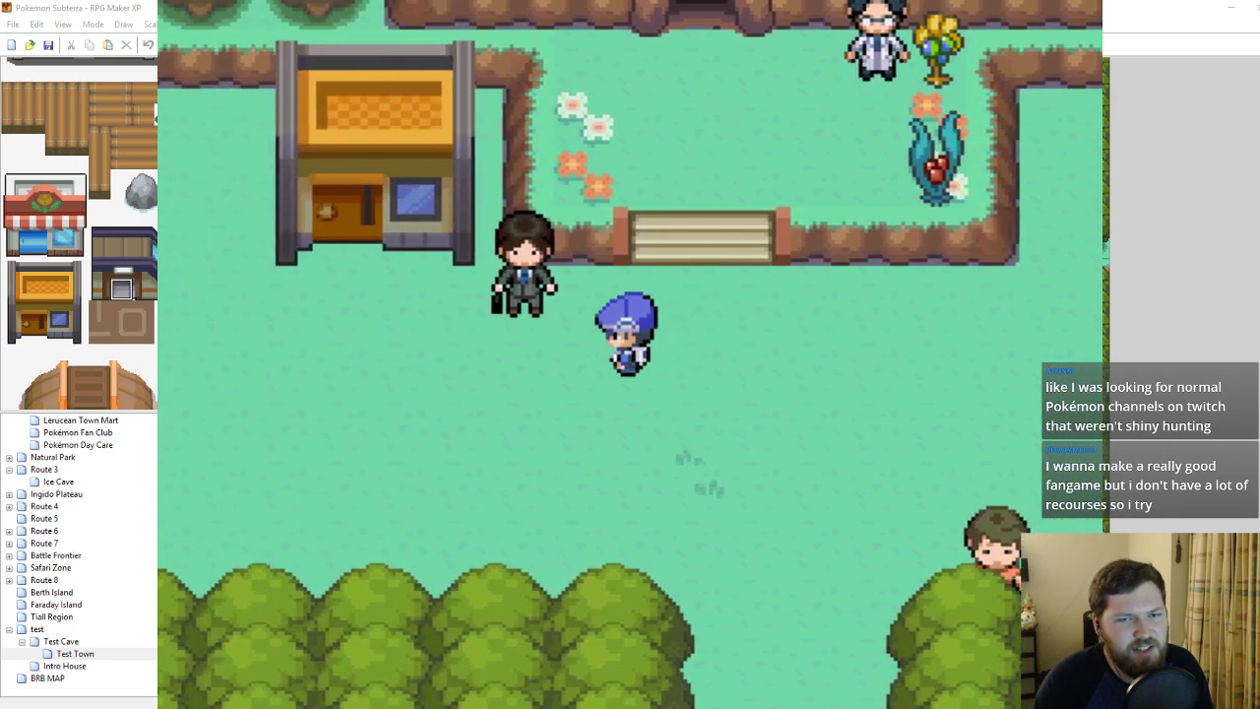
key(Left)
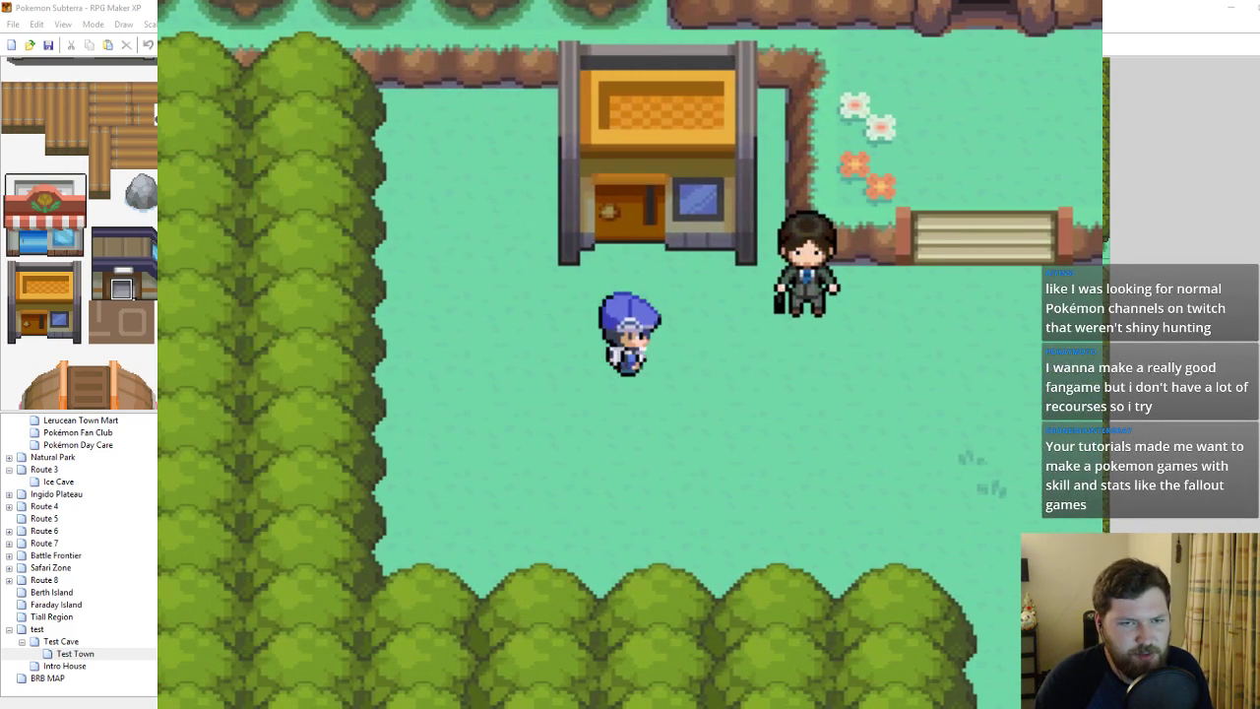
key(Right)
key(Down)
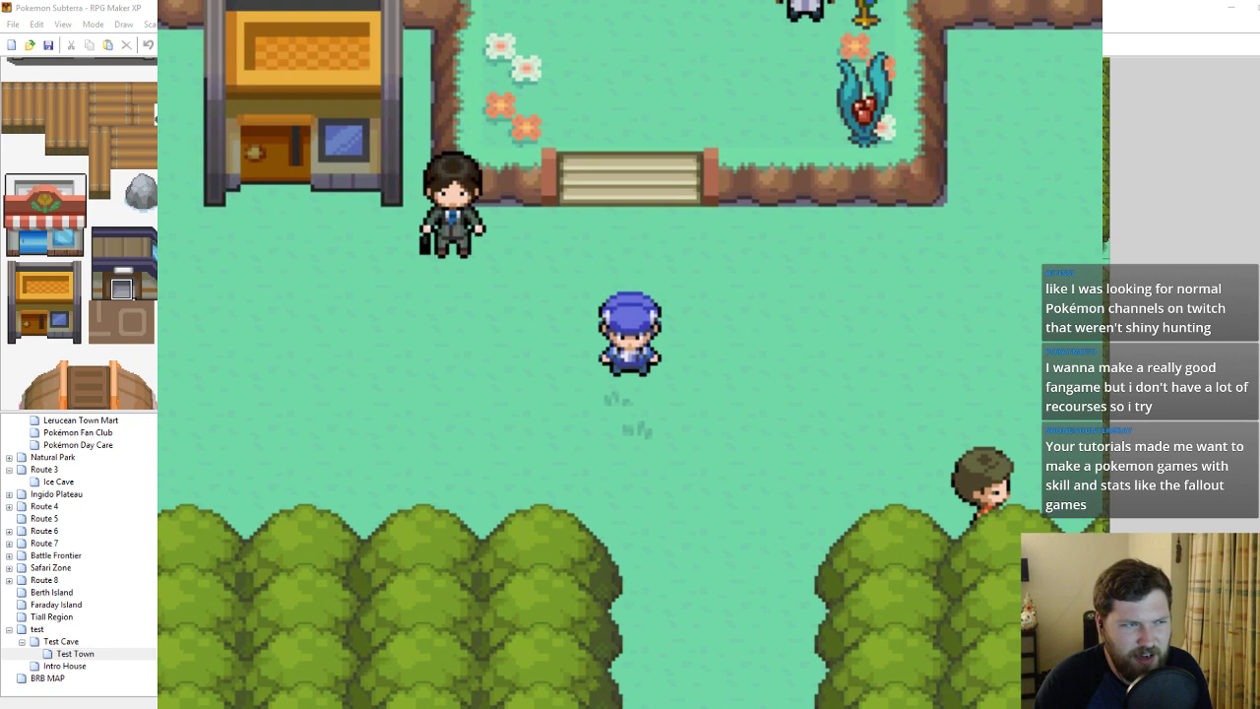
key(Right)
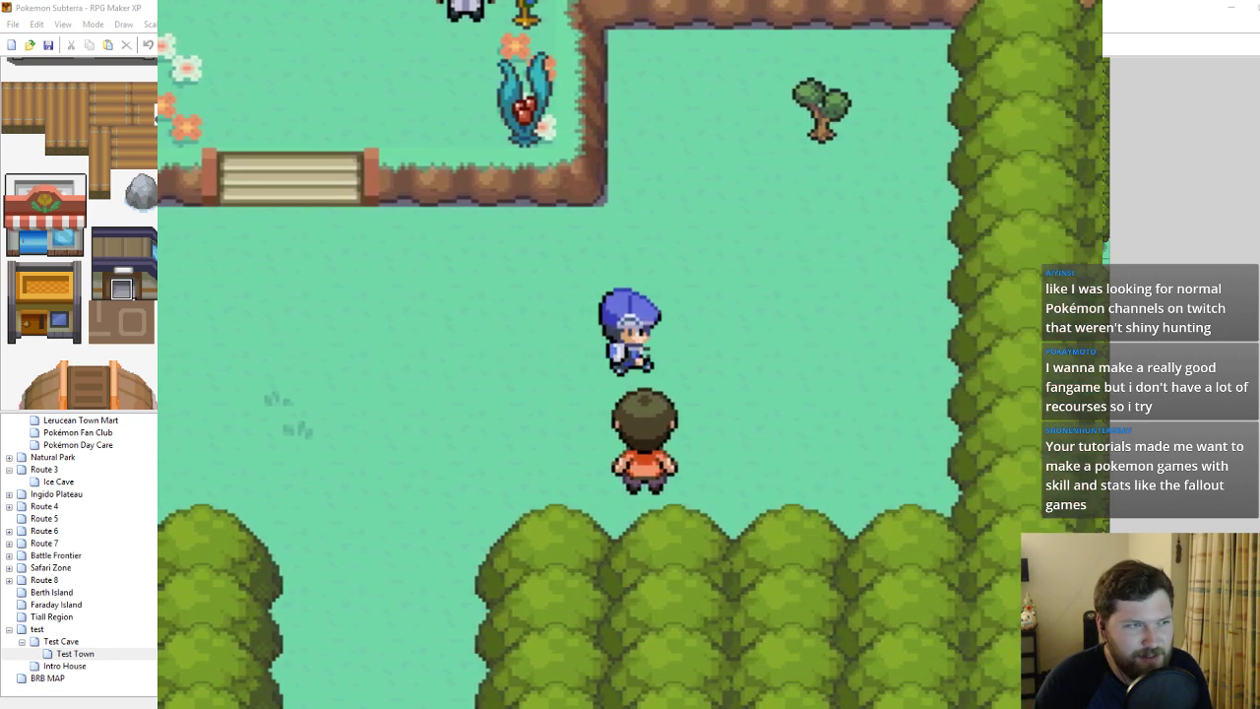
key(Up)
key(Right)
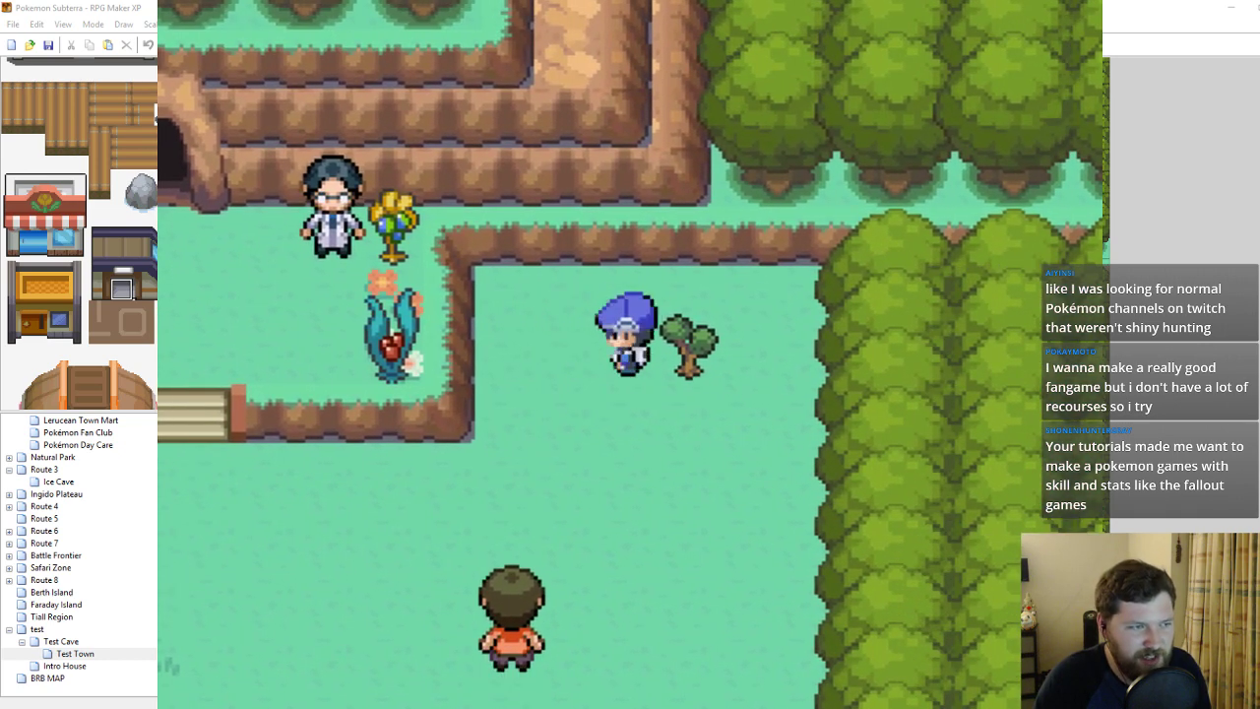
Walk from the small tree back west to the spot in front of the small house's door.
key(Left)
key(Down)
key(Left)
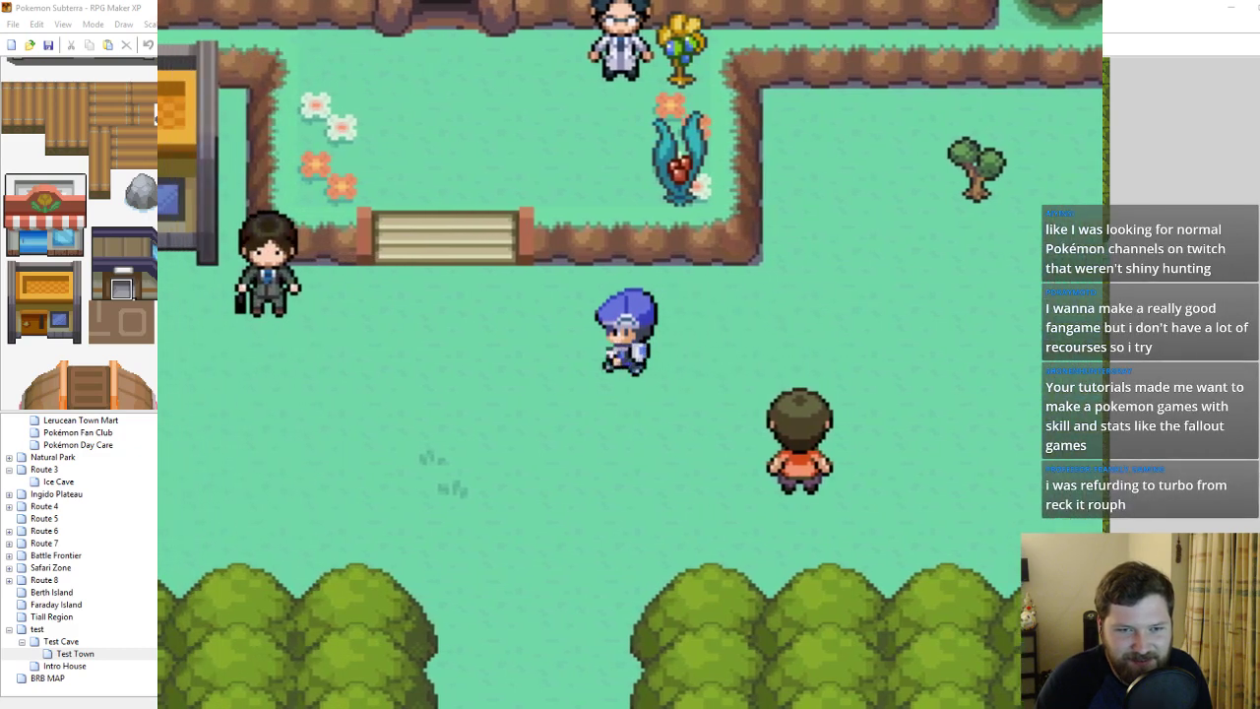
key(Left)
key(Left)
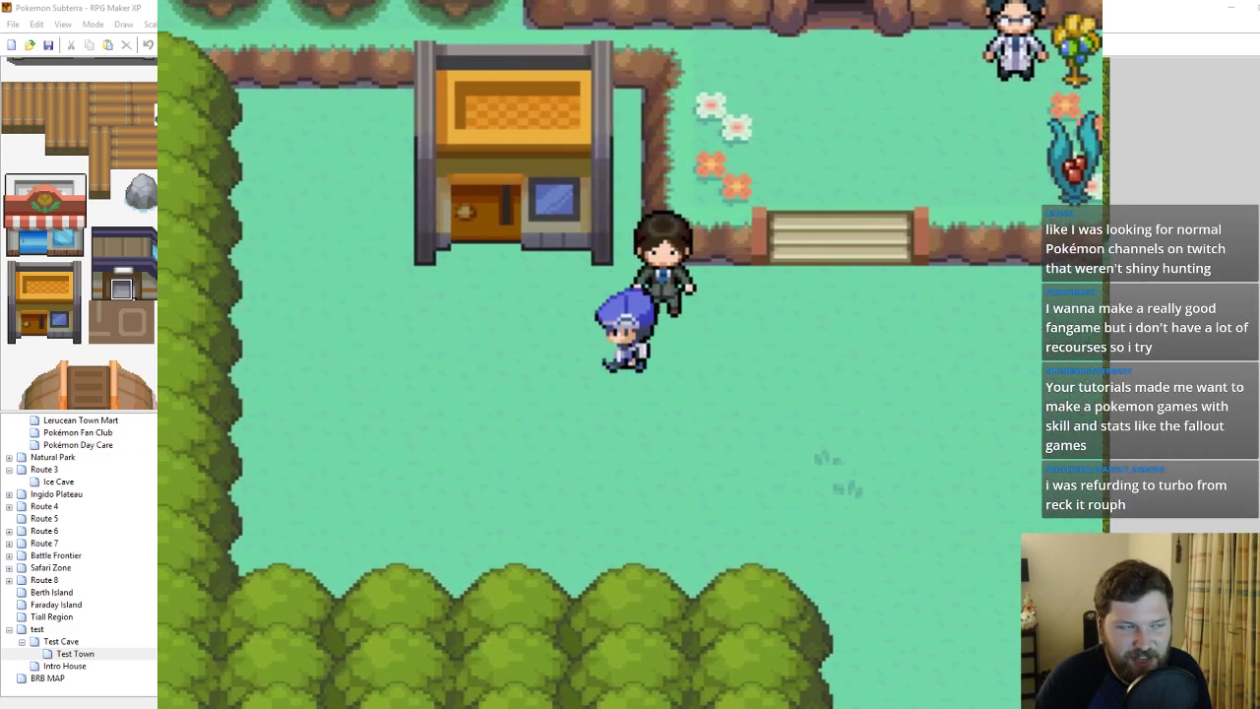
key(Left)
key(Left)
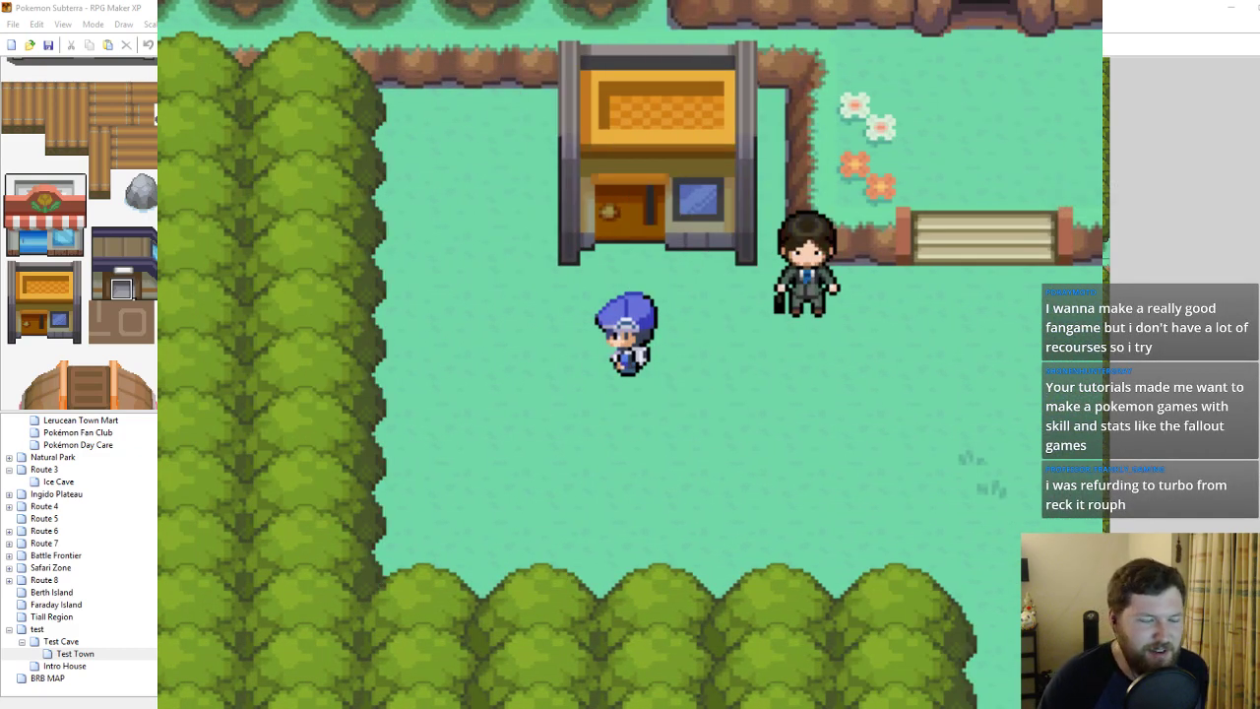
Enter and leave the small house repeatedly to recheck the door animation and player visibility, and end the playtest.
key(Up)
key(Up)
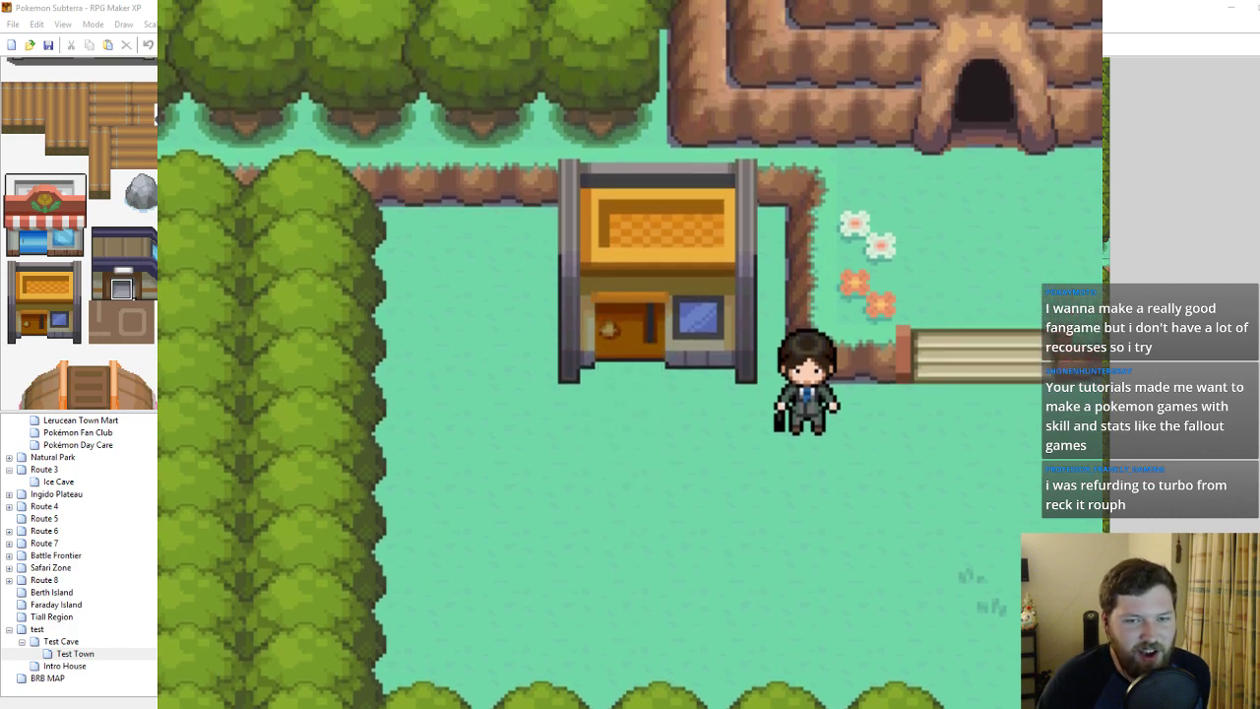
key(Down)
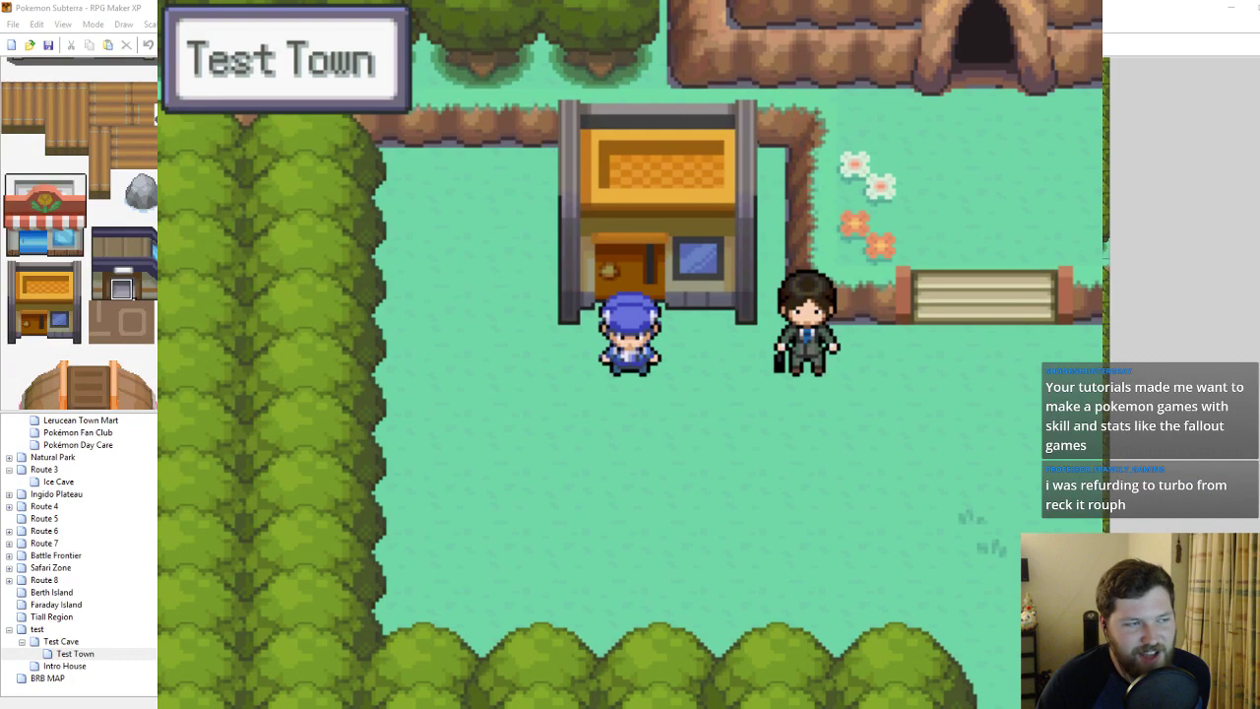
key(Up)
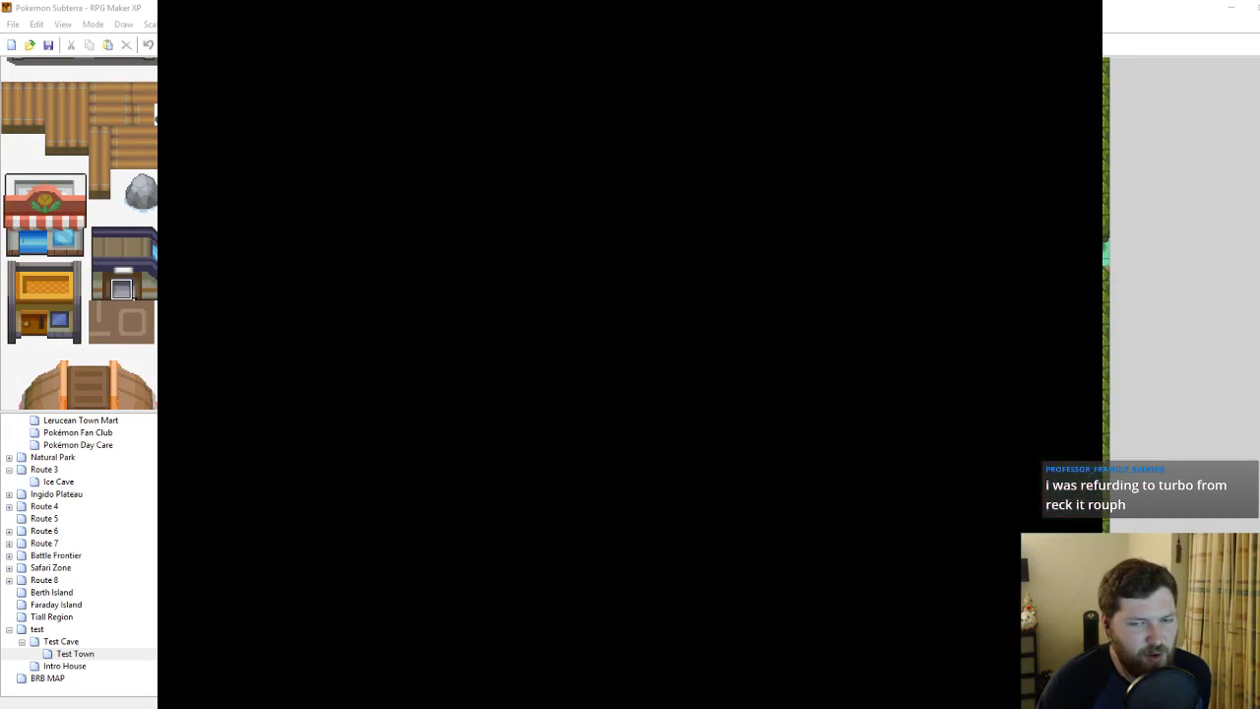
key(Down)
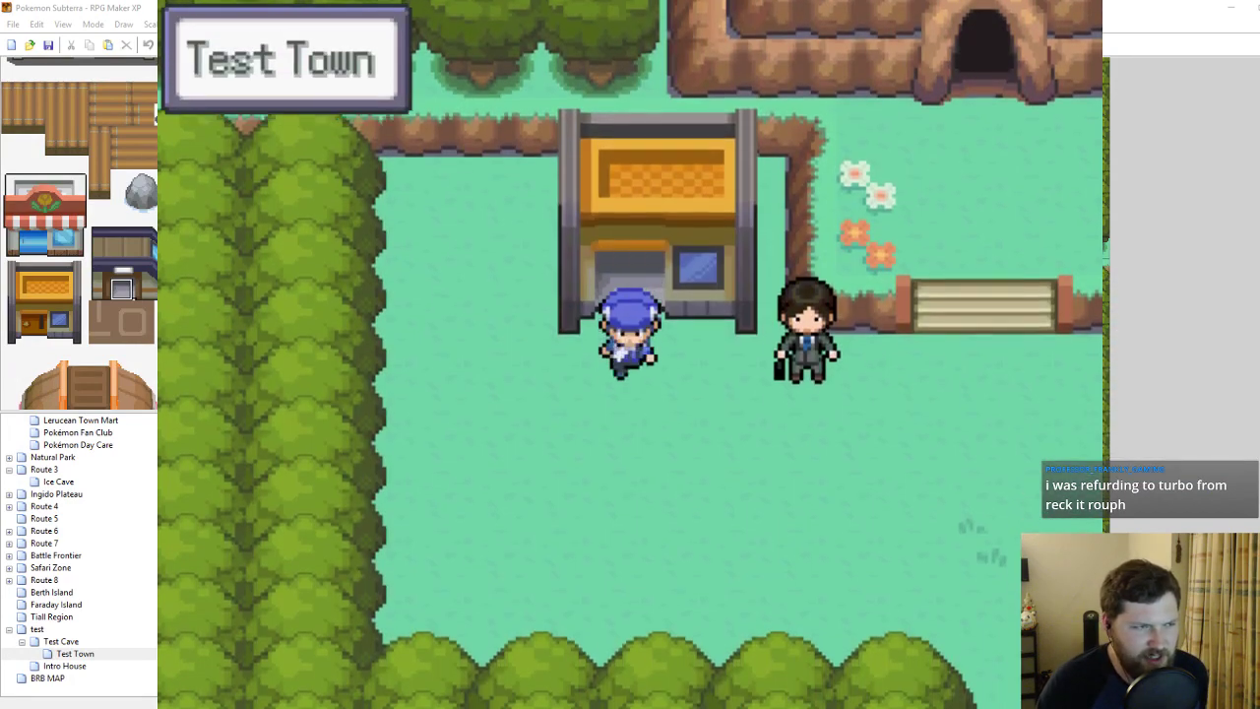
key(Down)
key(Up)
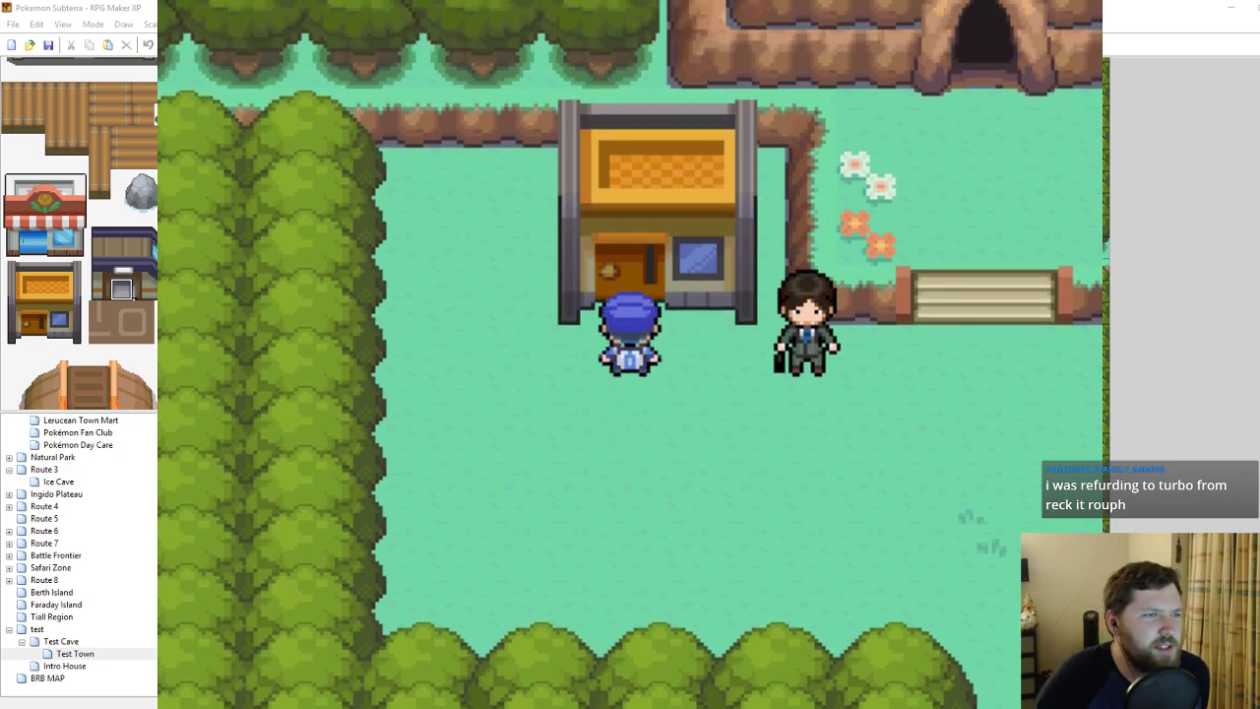
click(1083, 2)
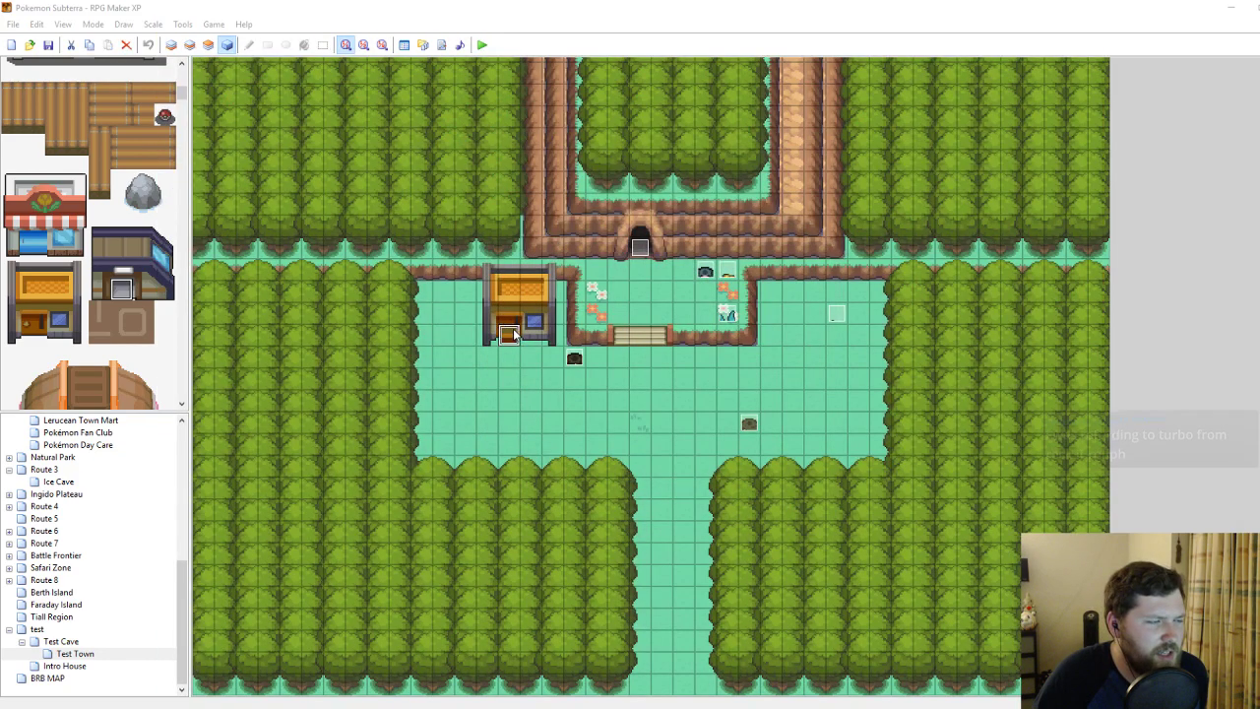
Open the Home door event and compare the settings and commands on its two event pages.
double_click(508, 335)
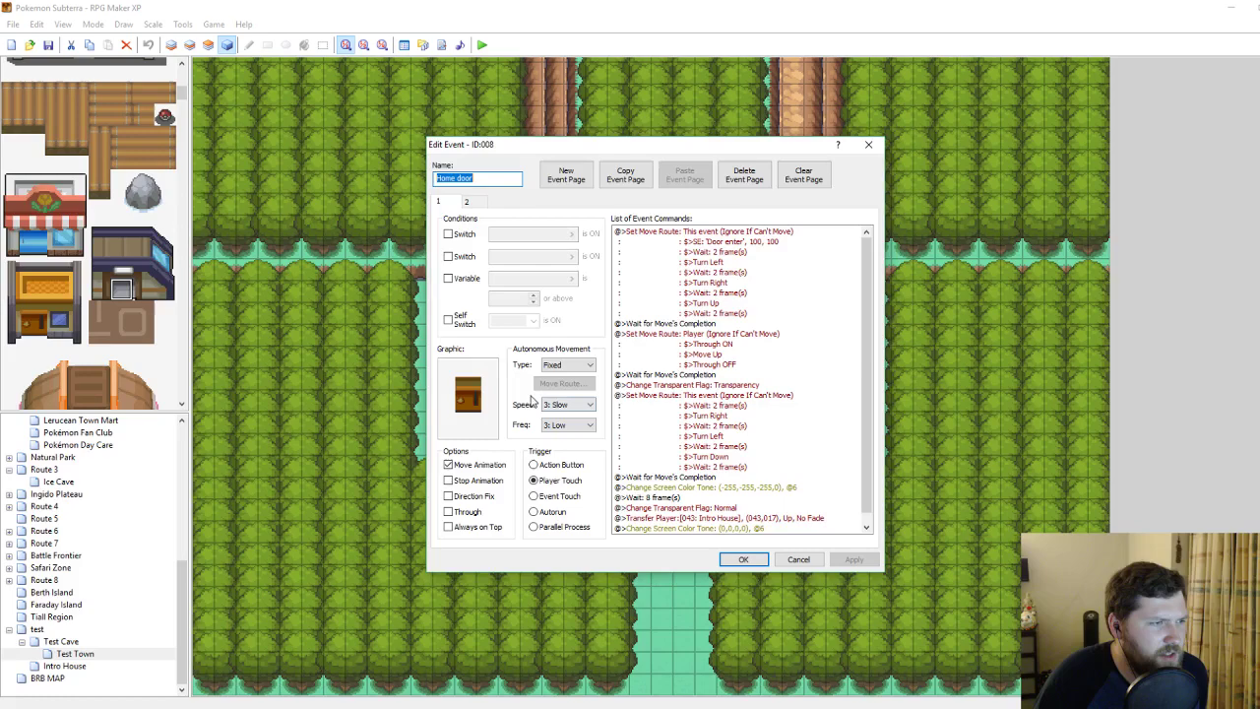
click(566, 365)
click(566, 370)
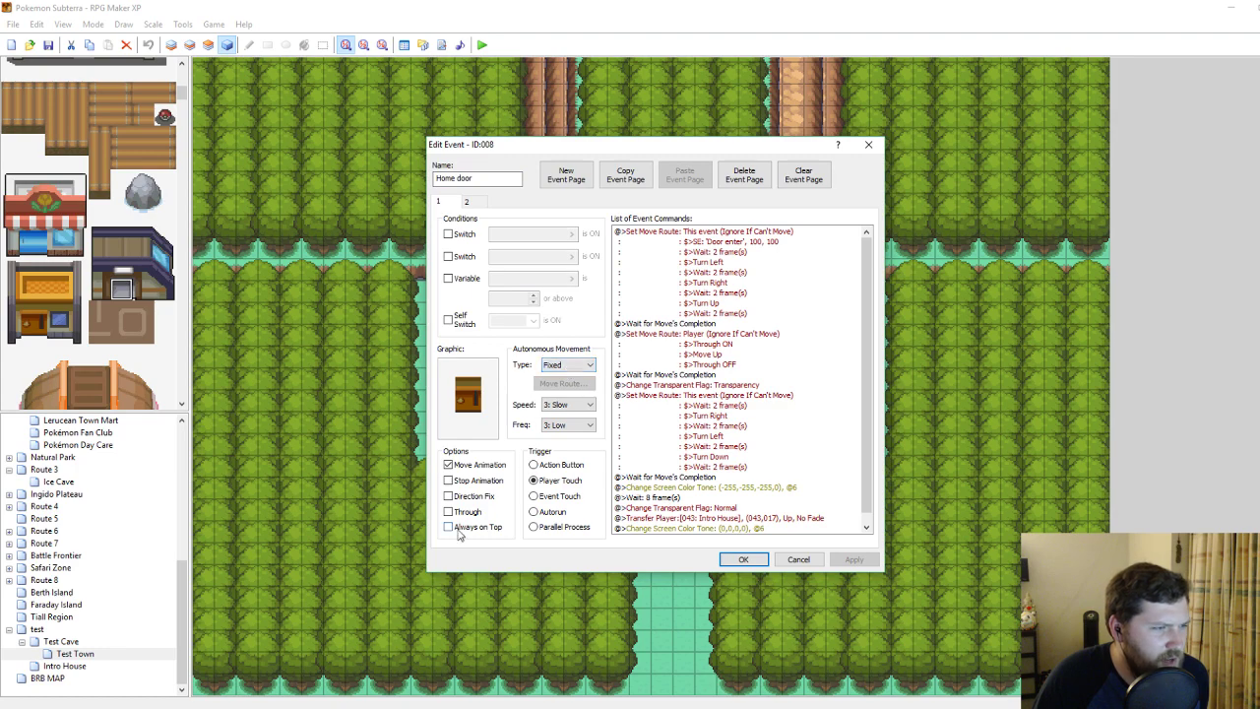
click(471, 202)
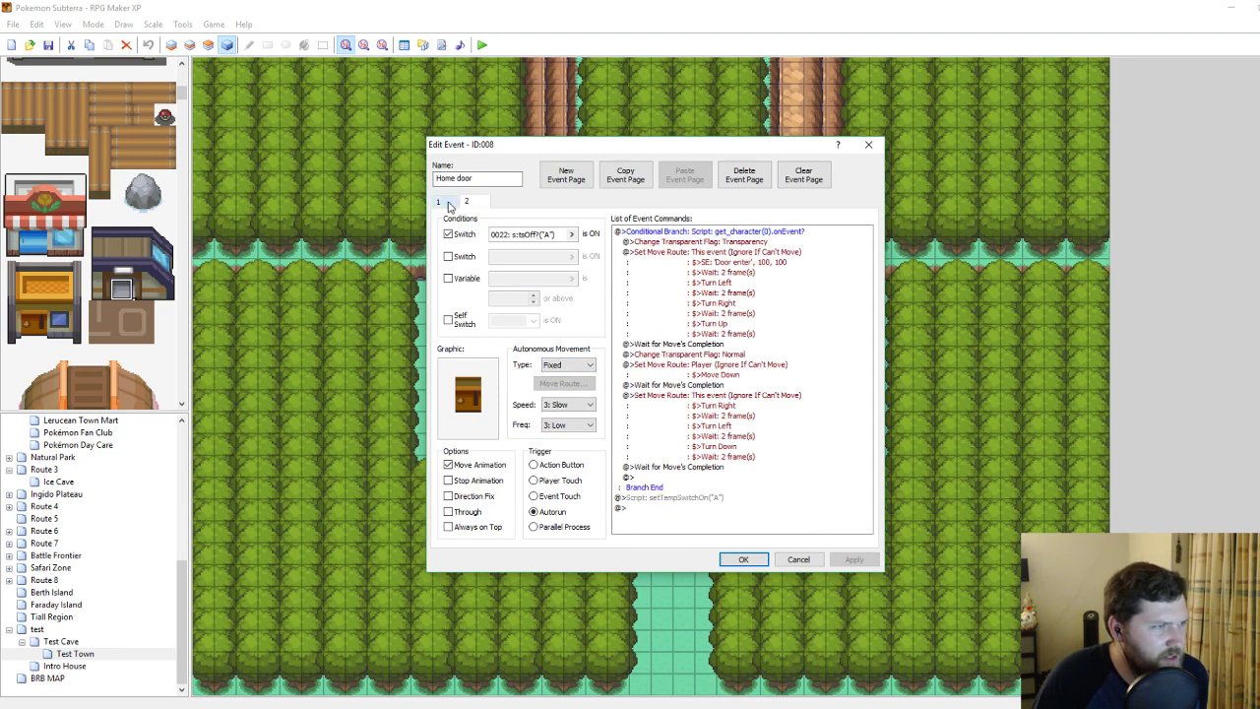
click(449, 204)
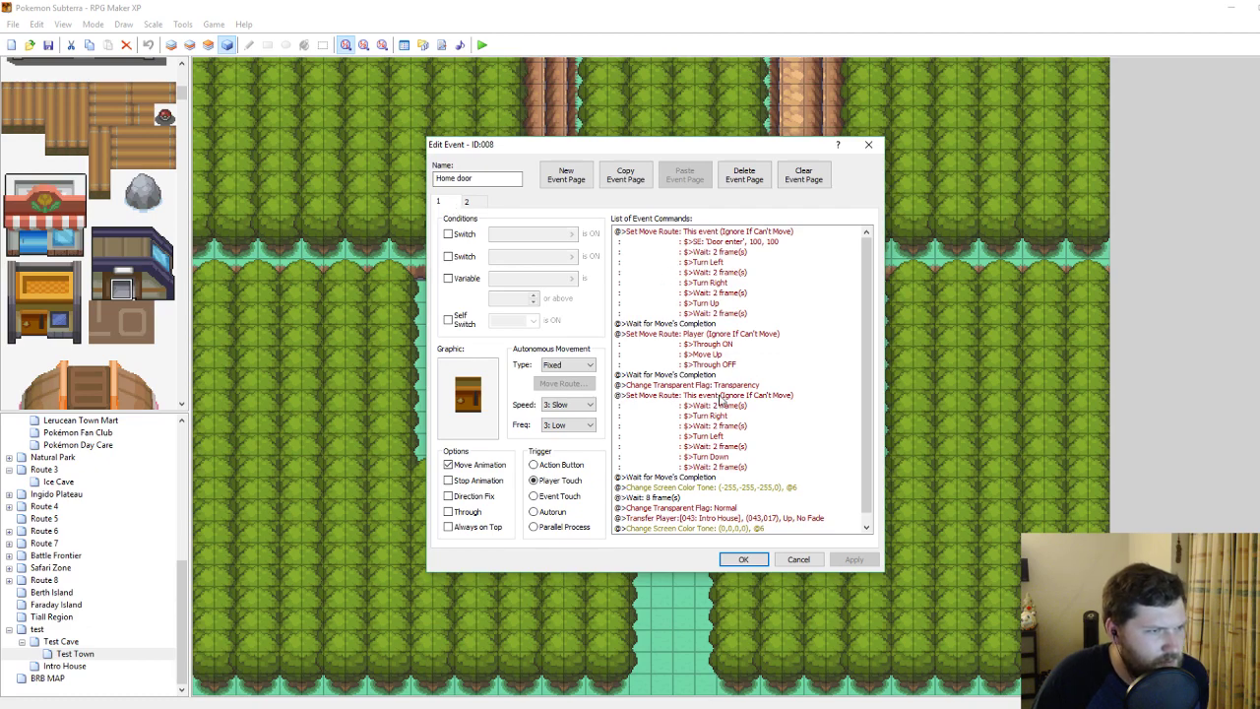
click(721, 398)
right_click(723, 398)
click(748, 421)
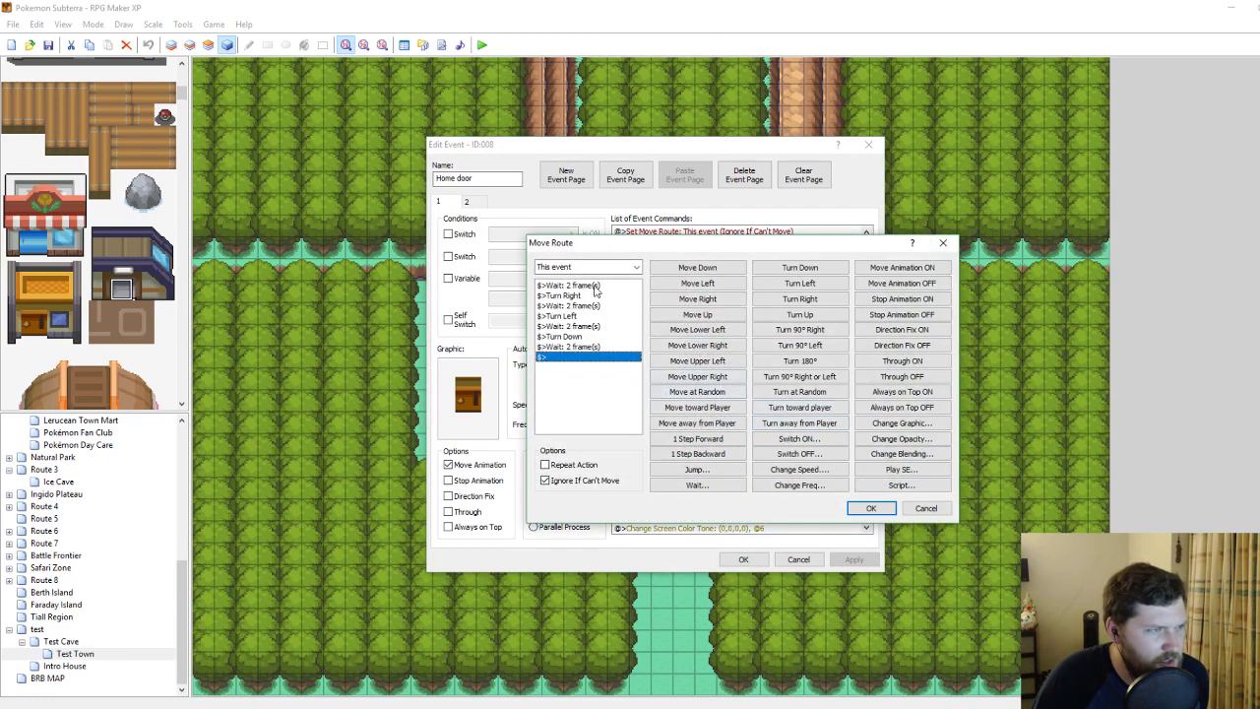
click(583, 286)
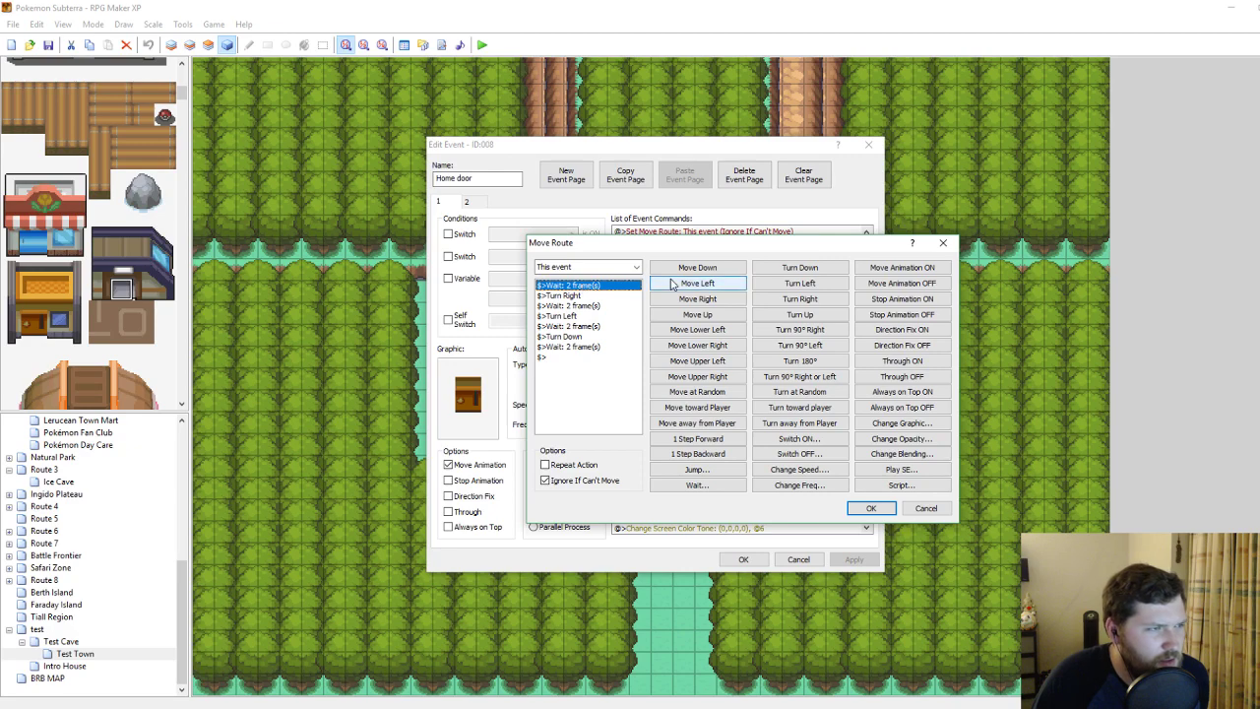
click(942, 242)
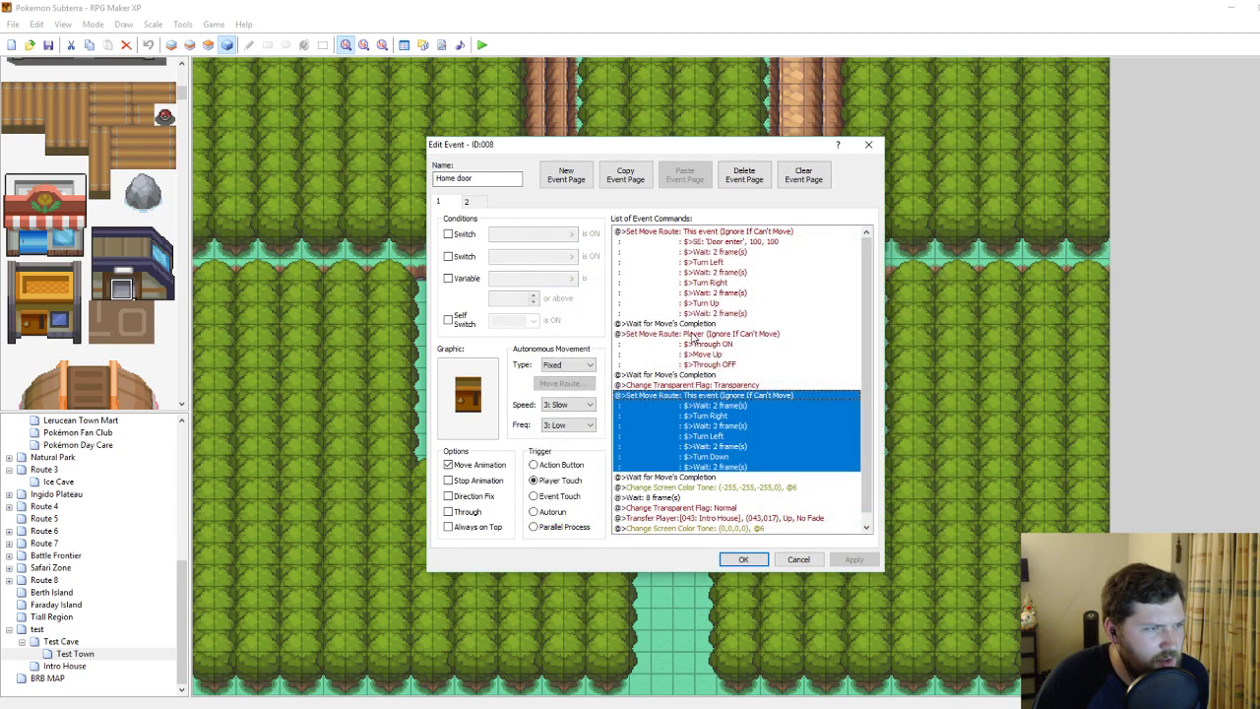
Add Always on Top ON before Through ON in the player's move route on the Home door event's first page.
click(709, 334)
right_click(716, 335)
click(746, 356)
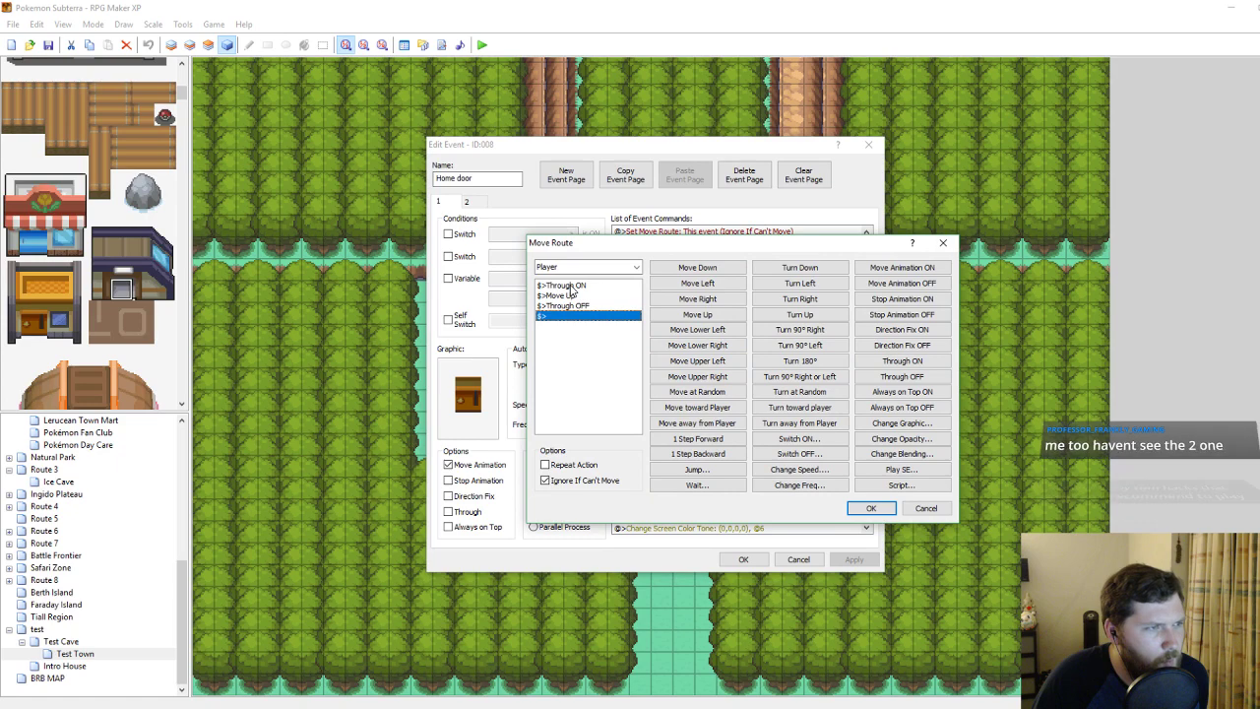
click(569, 286)
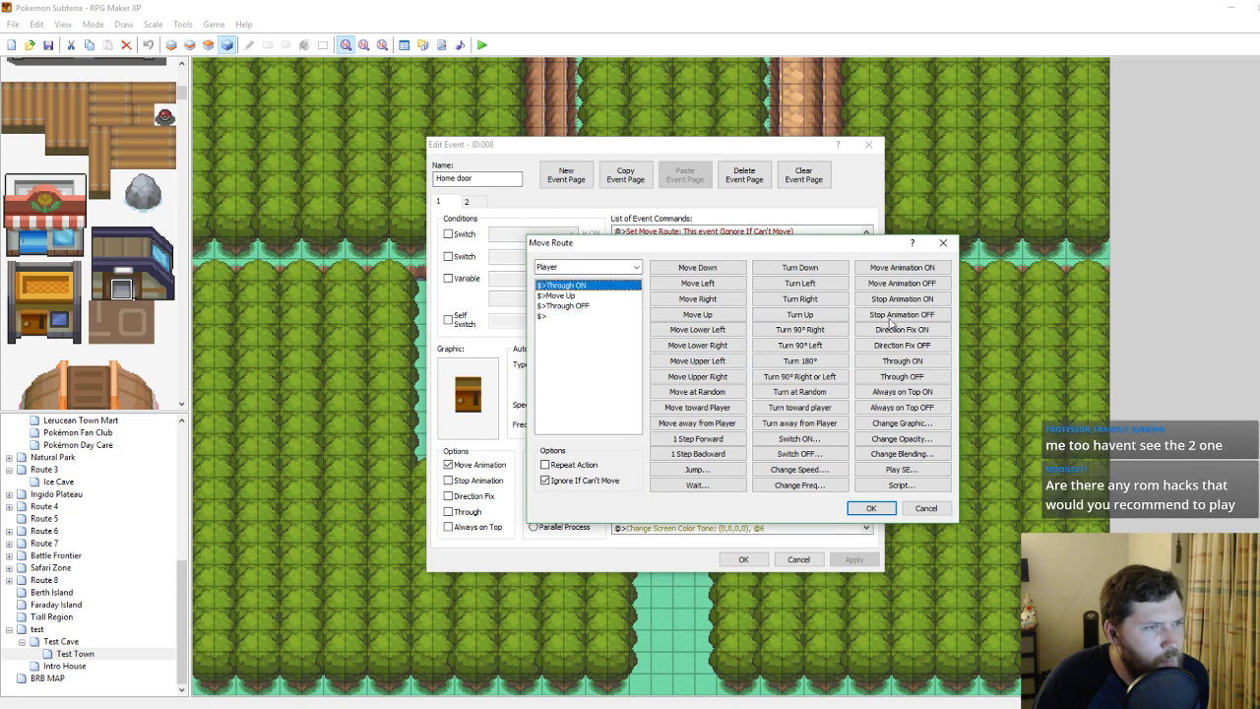
click(902, 391)
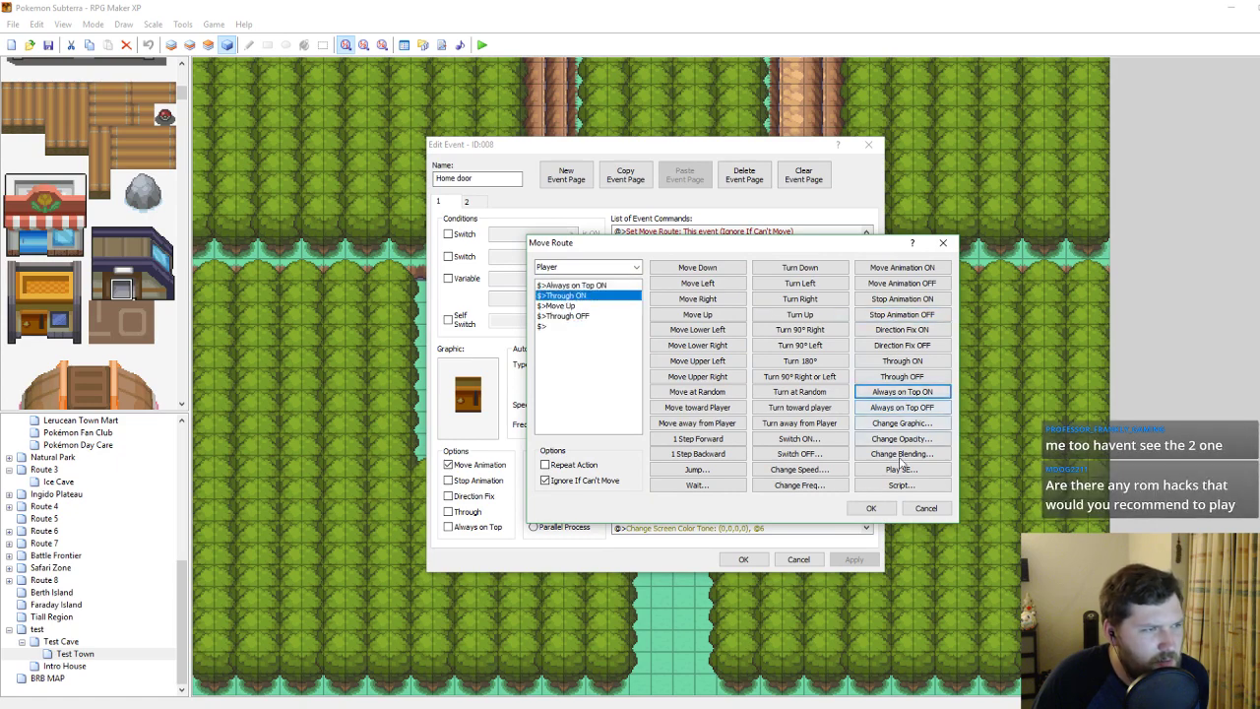
click(871, 508)
Insert a player move route with Always on Top OFF before the final Change Screen Color Tone command, and save the Home door event.
scroll(773, 480, down, 1)
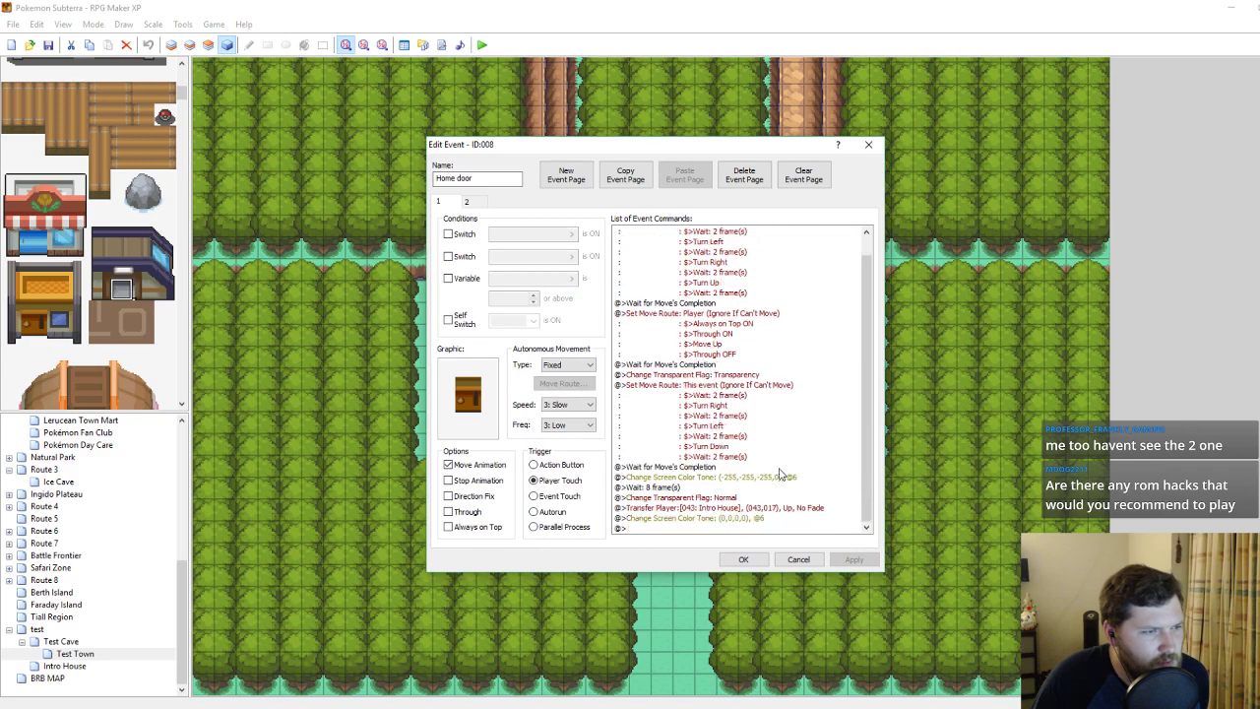
click(702, 519)
right_click(702, 519)
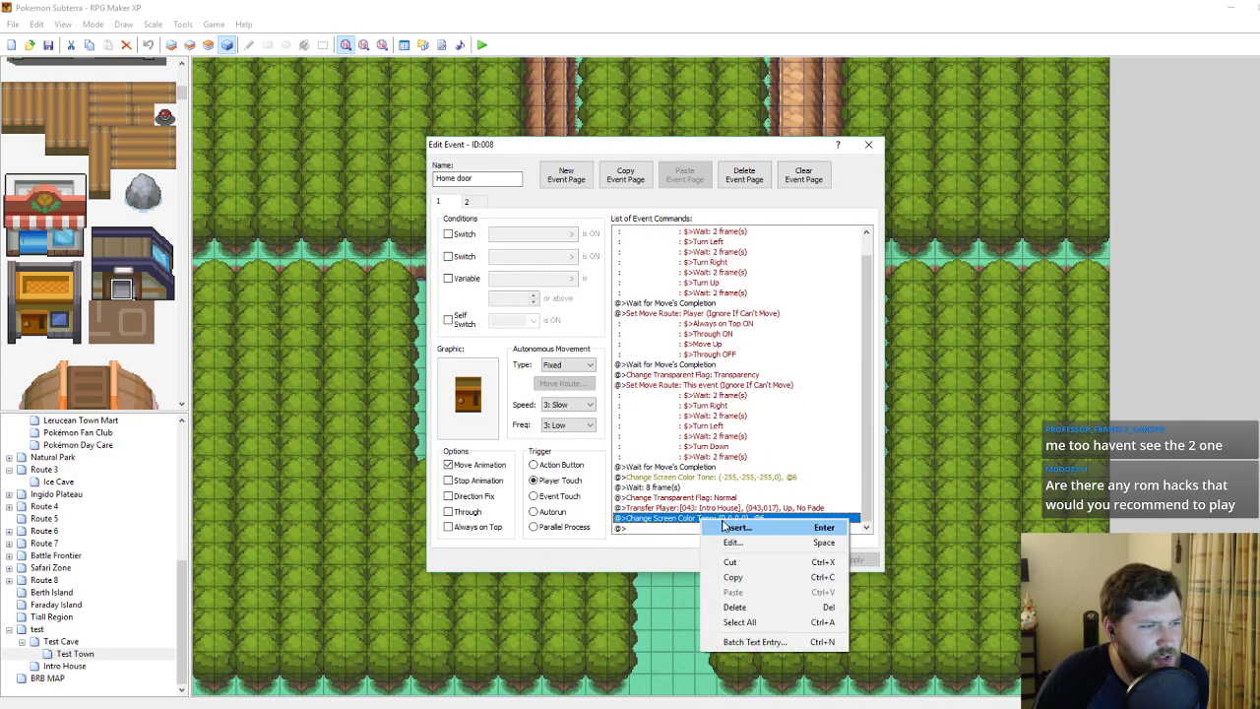
click(724, 527)
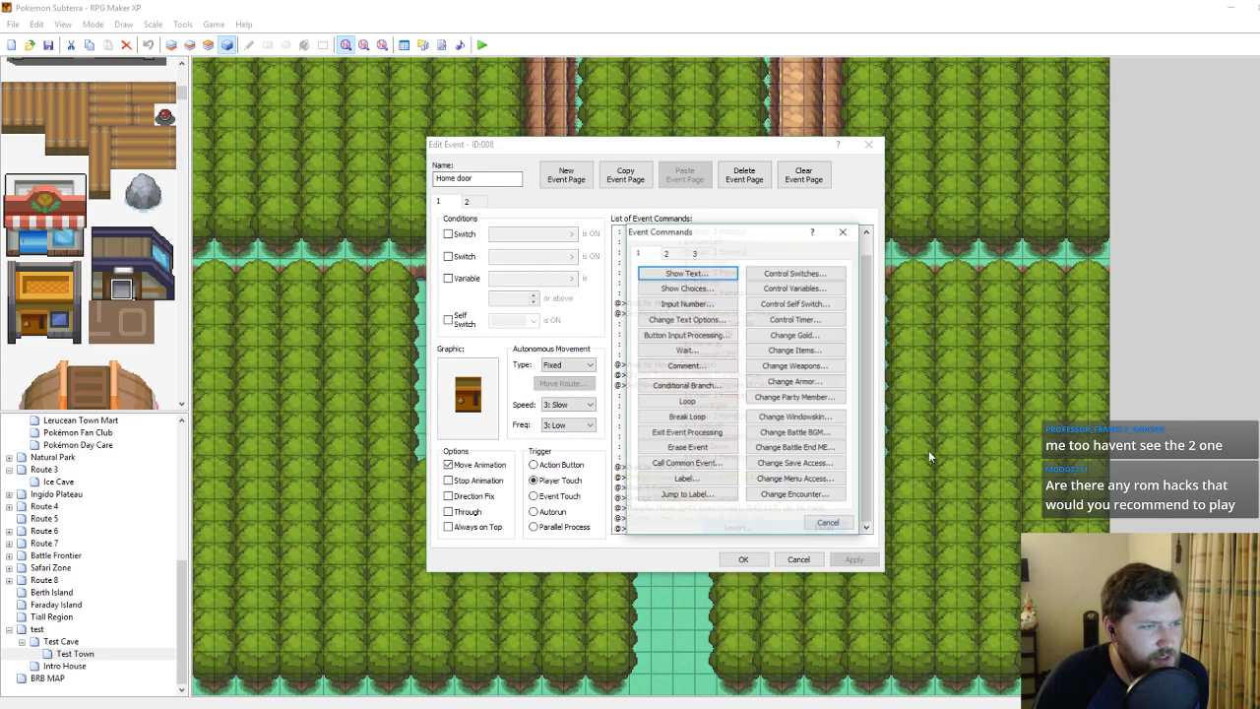
click(667, 253)
click(686, 397)
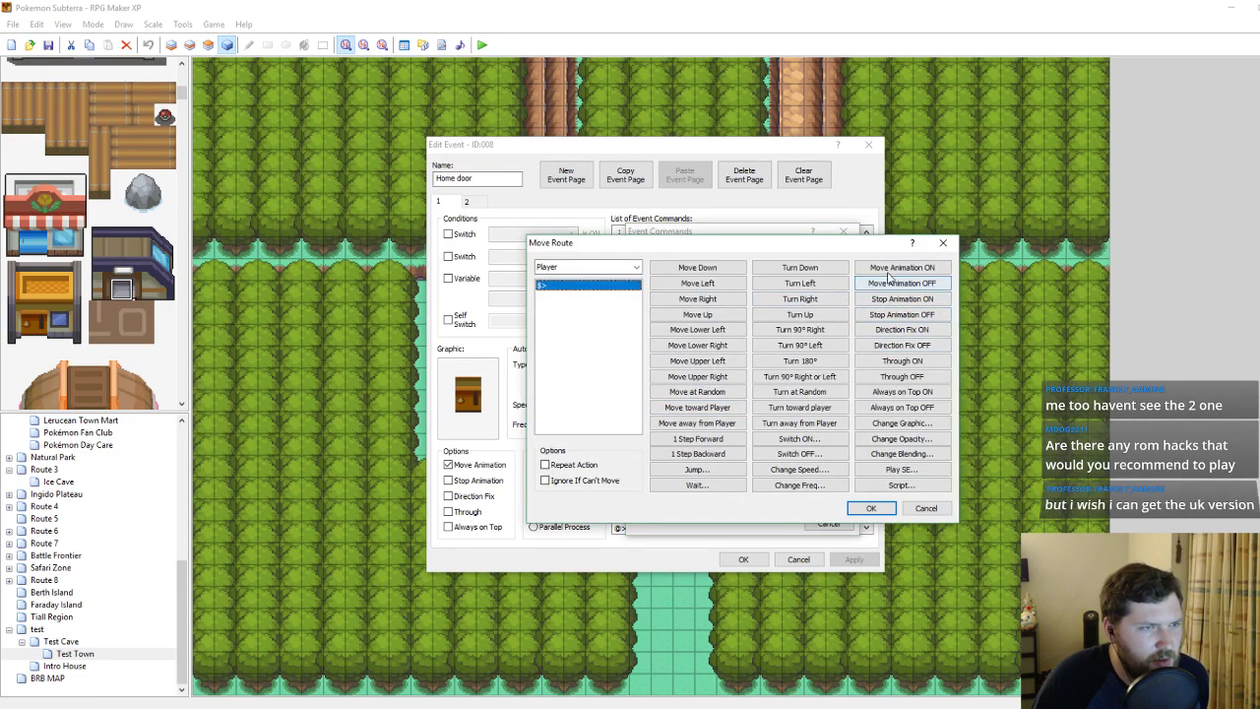
click(898, 407)
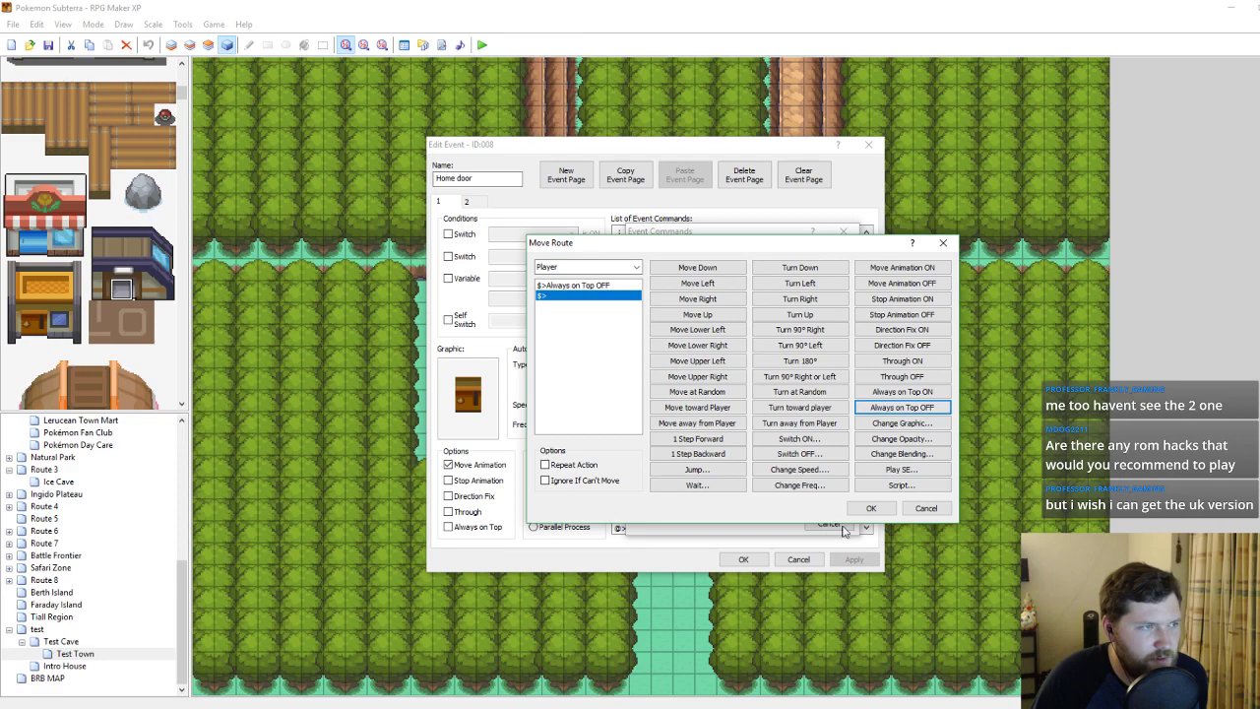
click(866, 510)
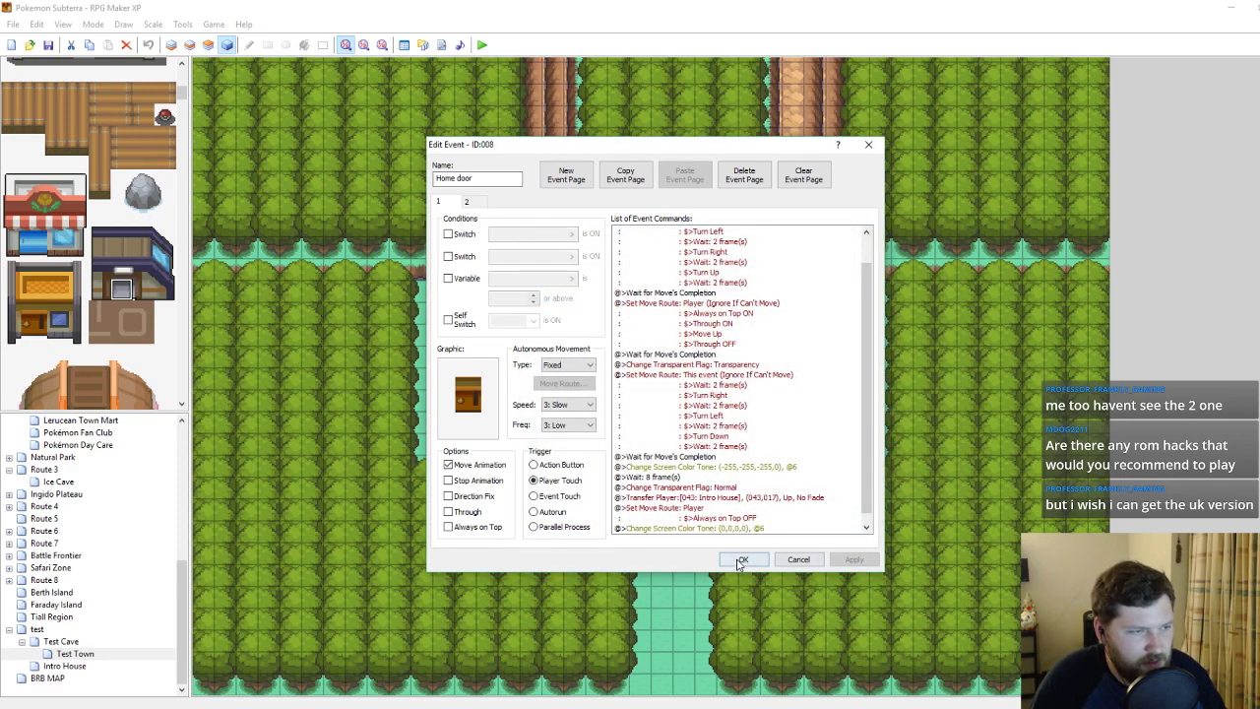
click(743, 560)
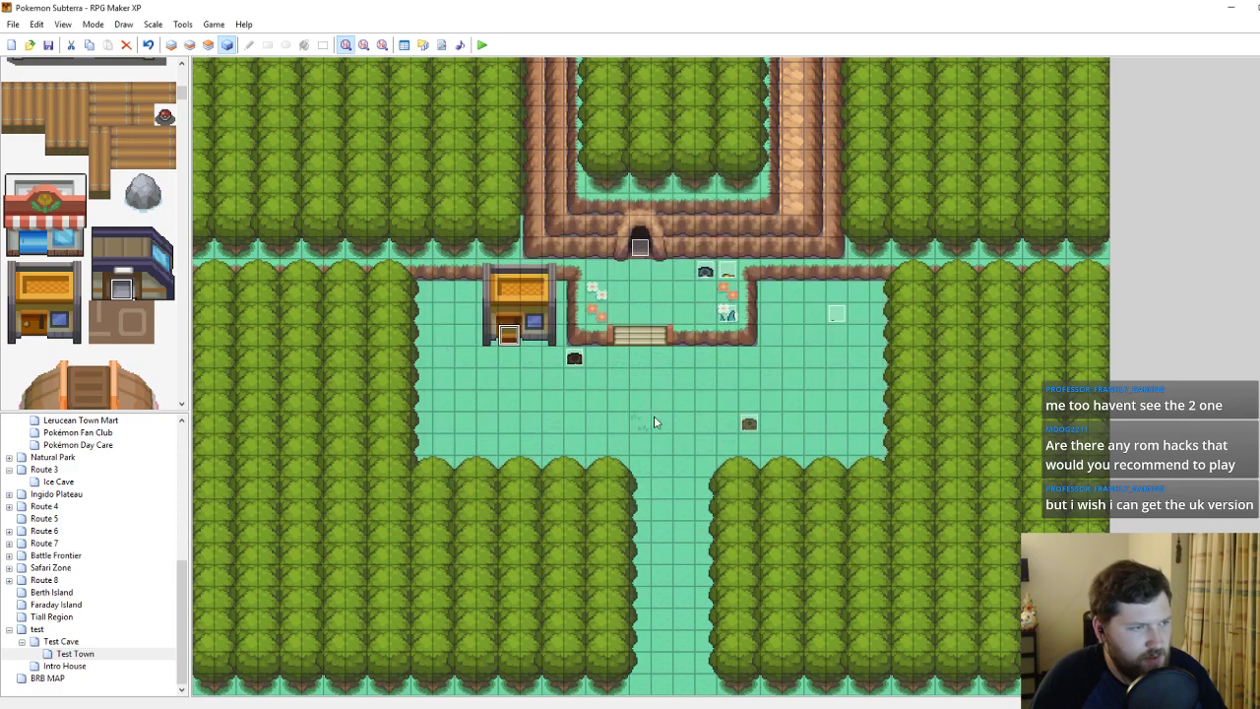
Start a playtest, continue the saved game, and walk the player out of the Intro House into Test Town.
click(481, 44)
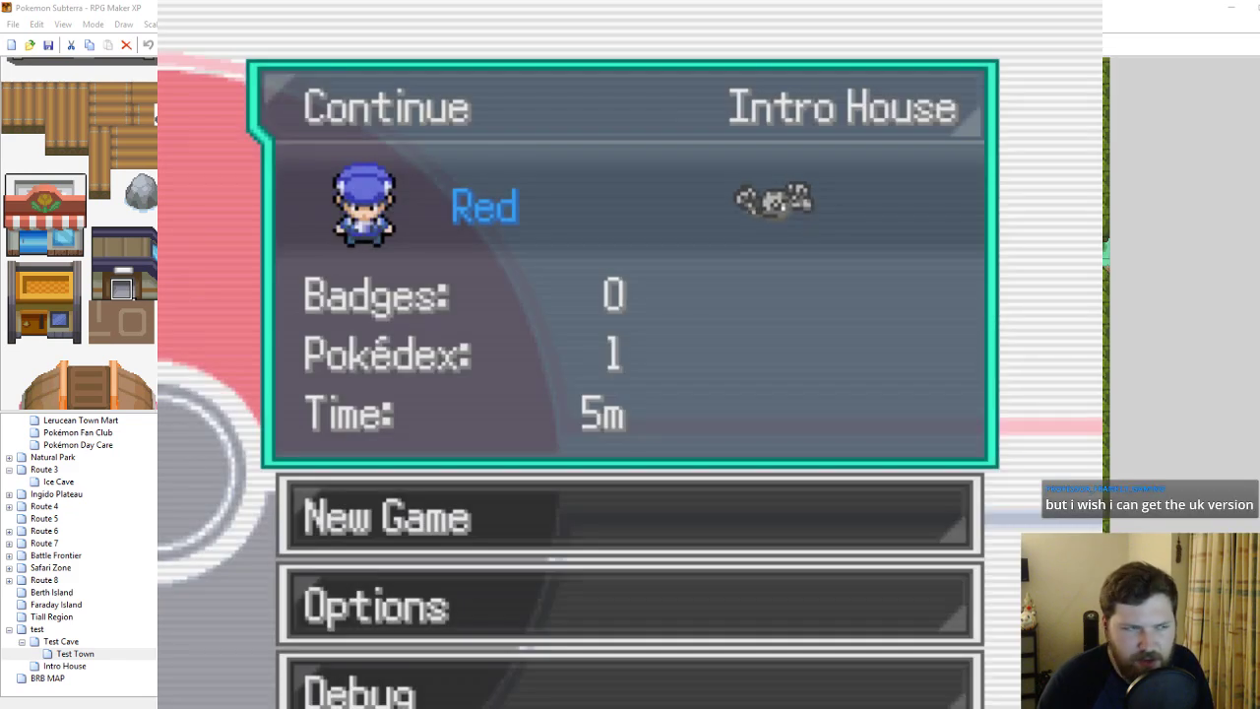
key(Return)
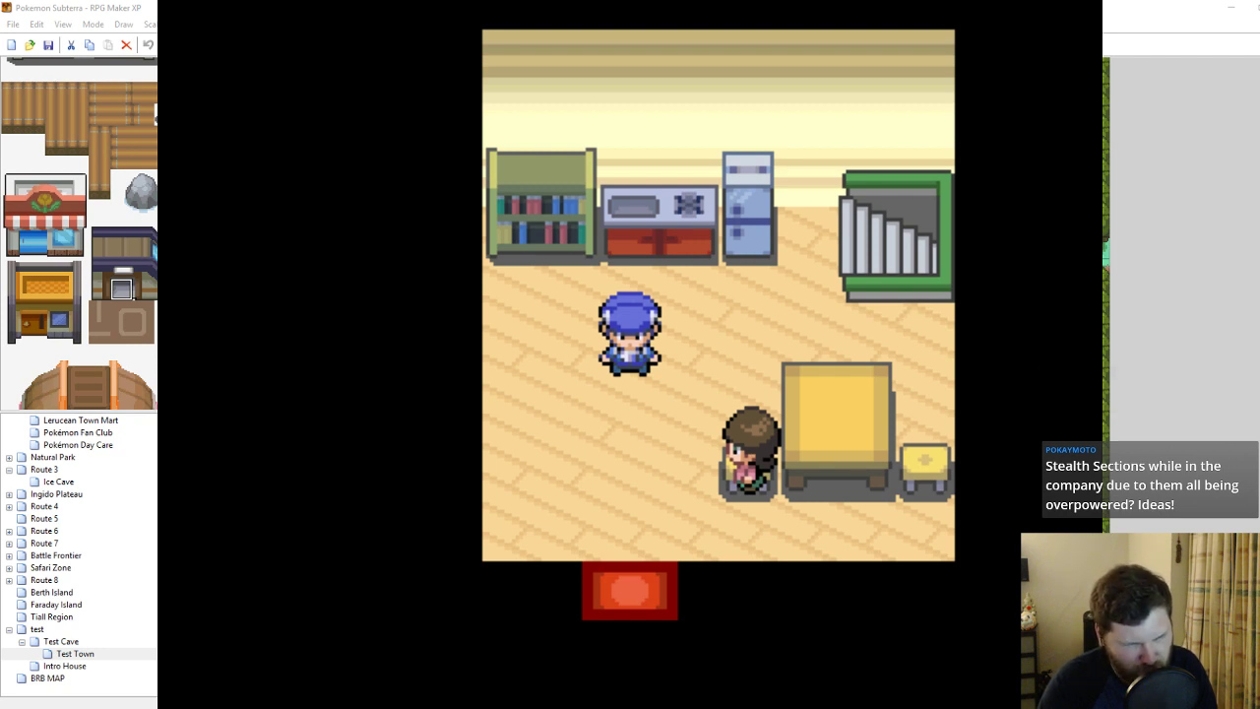
key(Down)
key(Down)
key(Down)
key(Down)
key(Down)
key(Down)
key(Down)
key(Down)
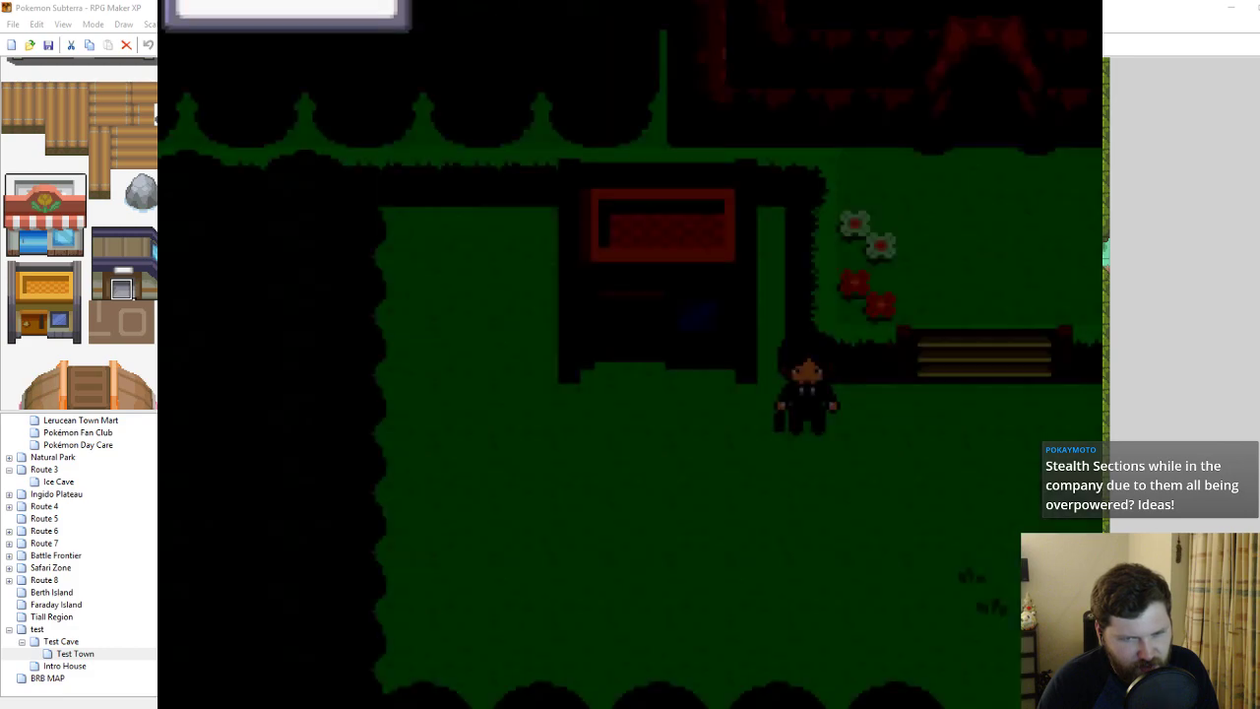
Enter and leave the small house repeatedly to check how the player is drawn over the door.
key(Down)
key(Down)
key(Up)
key(Up)
key(Up)
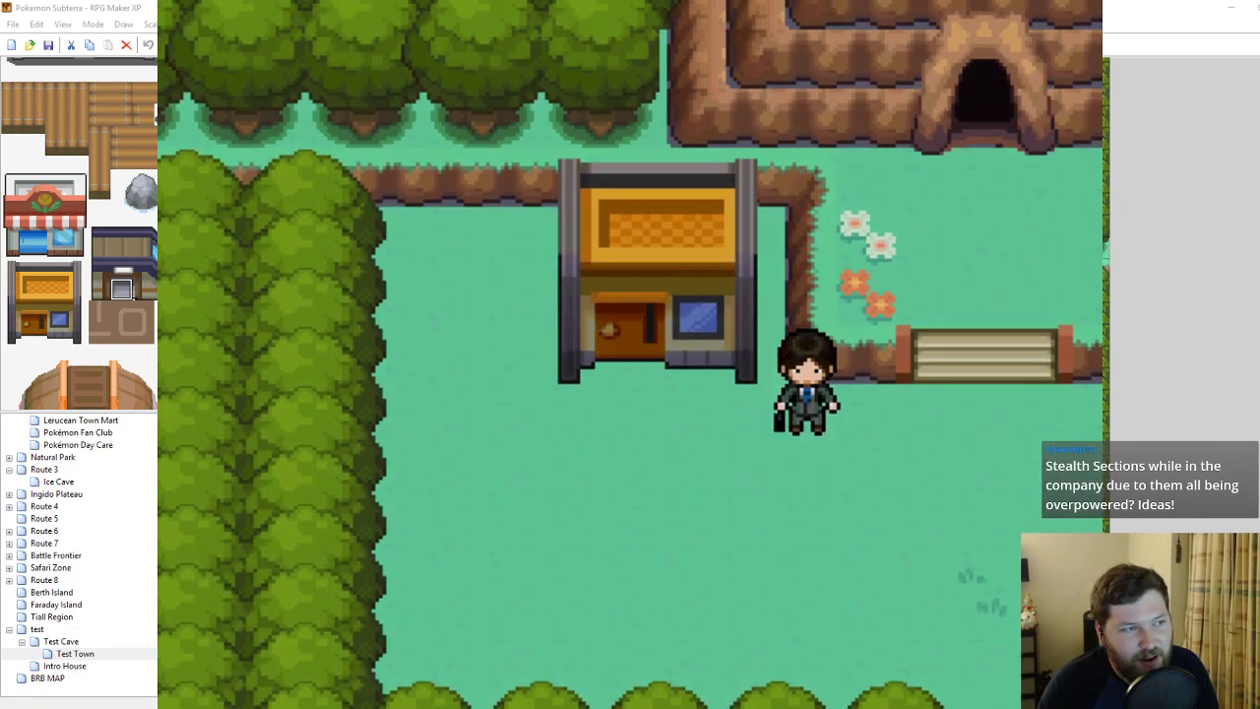
key(Down)
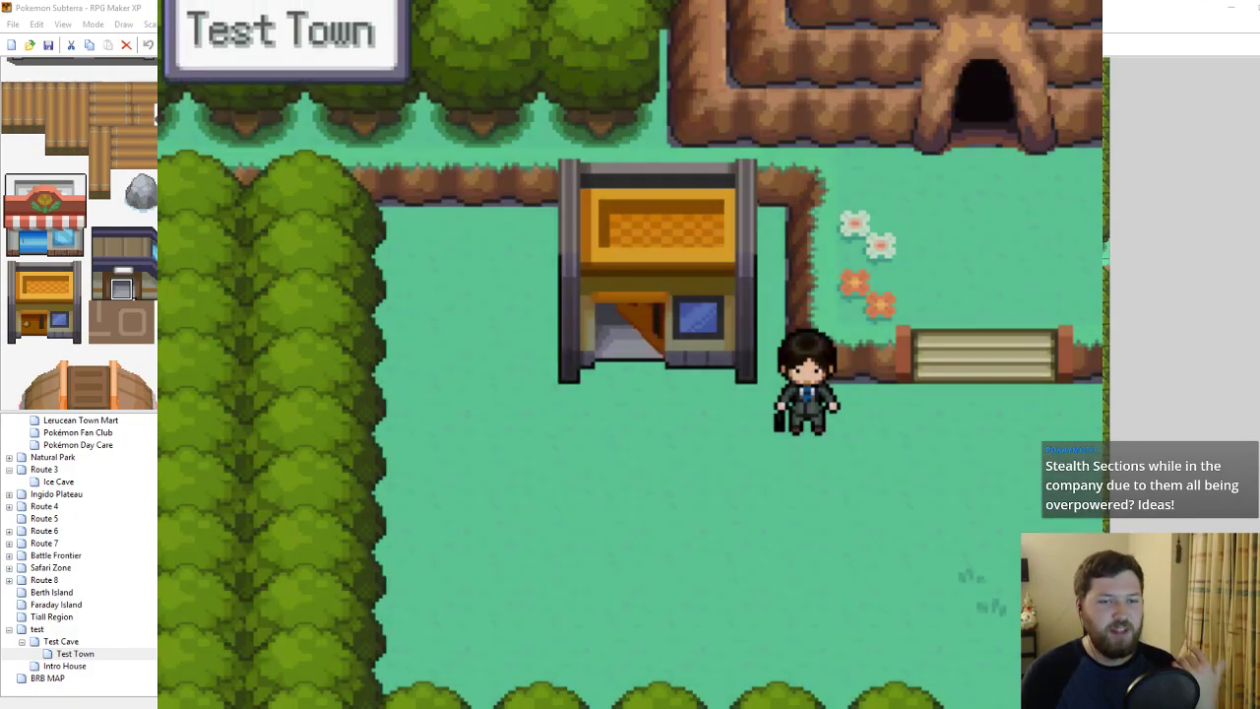
key(Up)
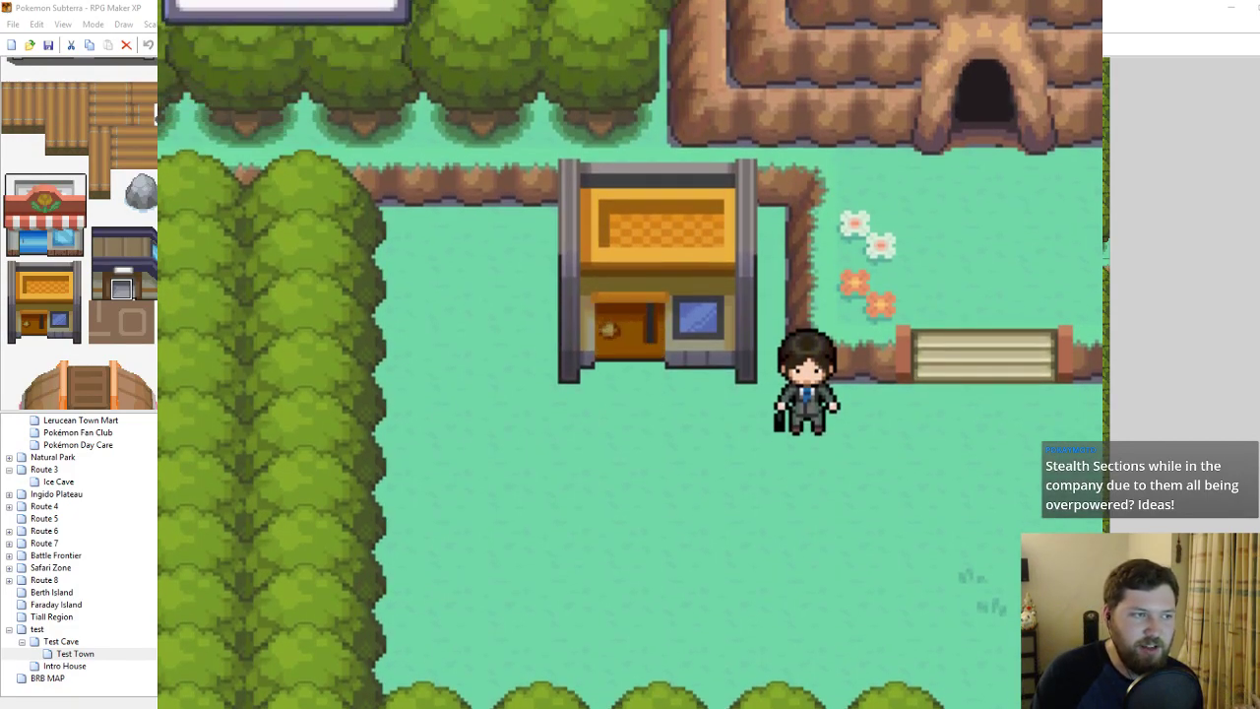
key(Down)
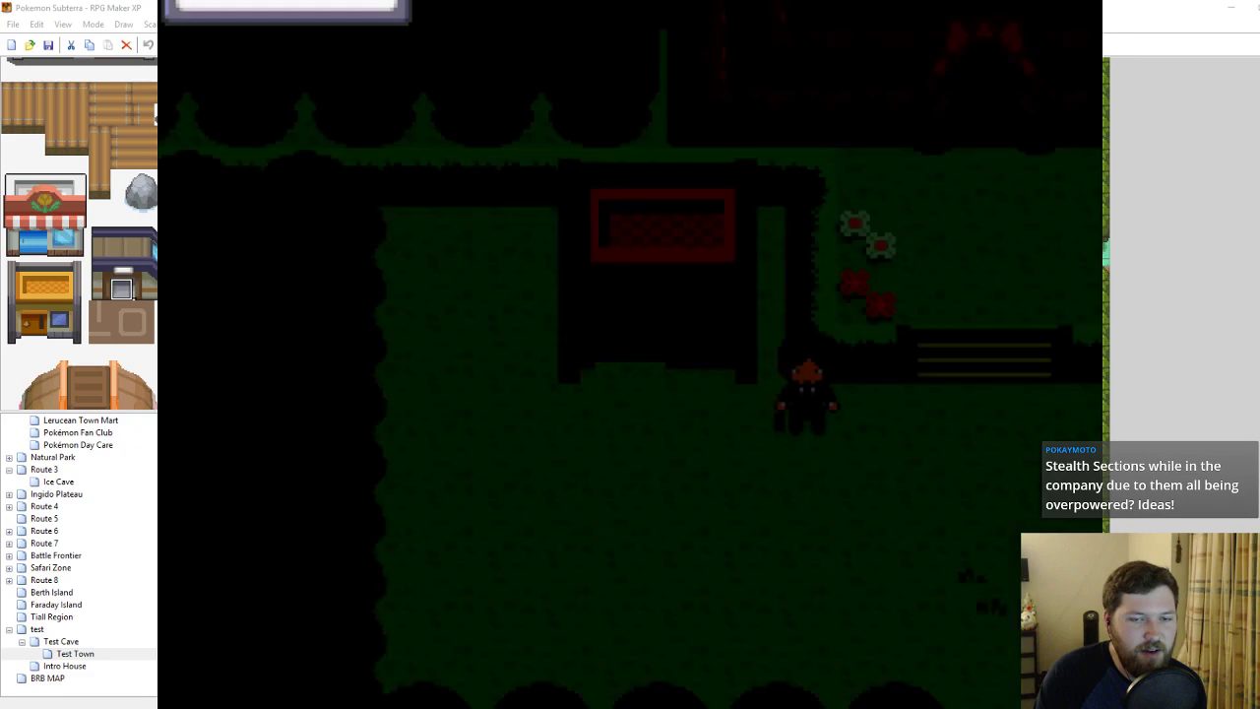
key(Up)
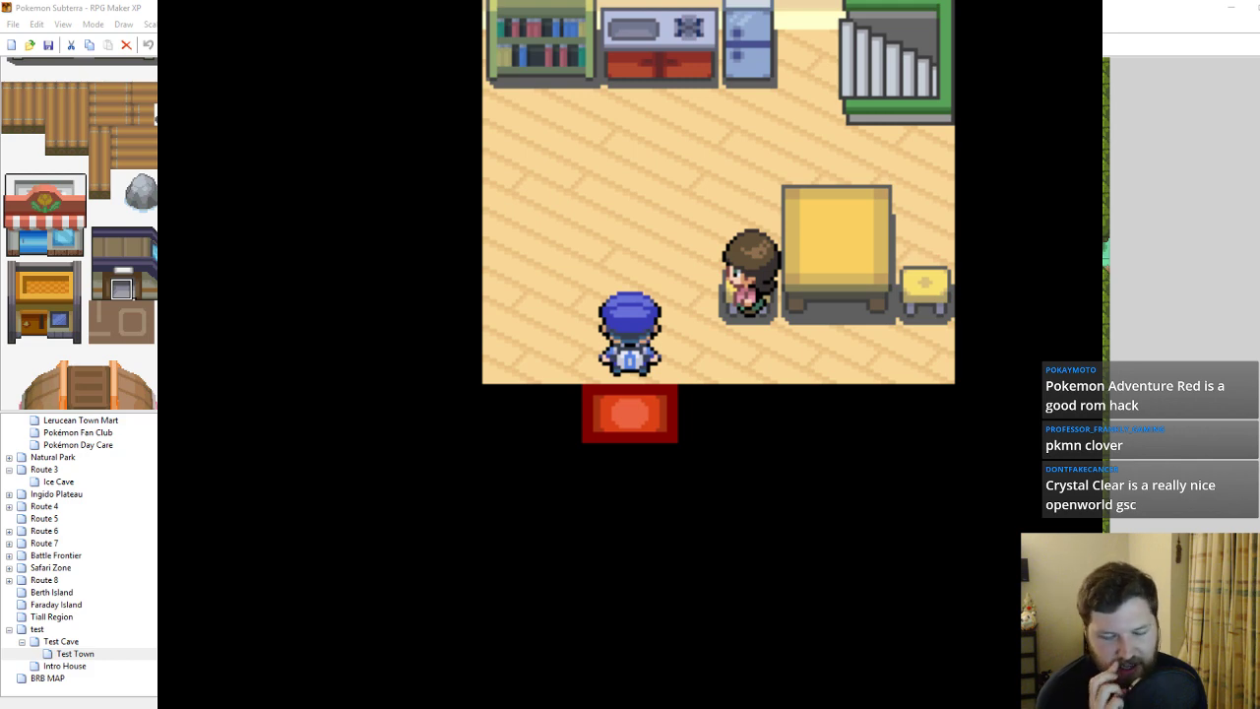
Leave the house, walk east across Test Town below the steps, and end the playtest.
key(Down)
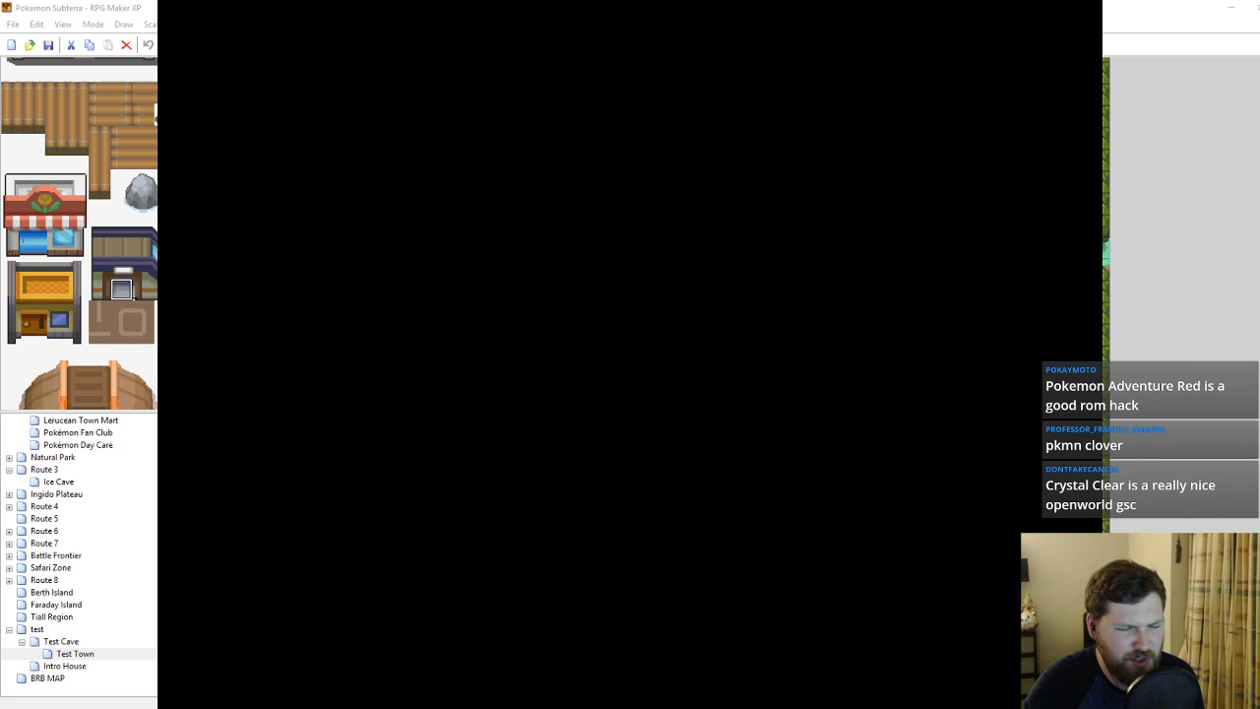
key(Down)
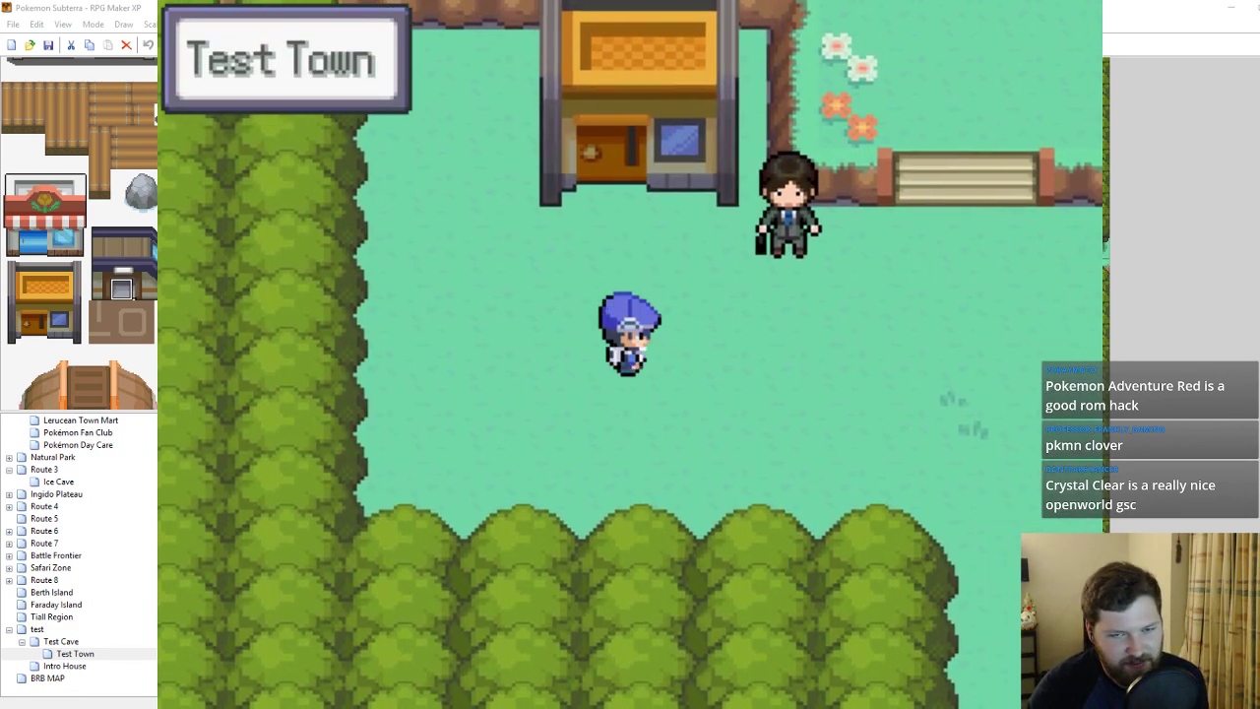
key(Right)
key(Right)
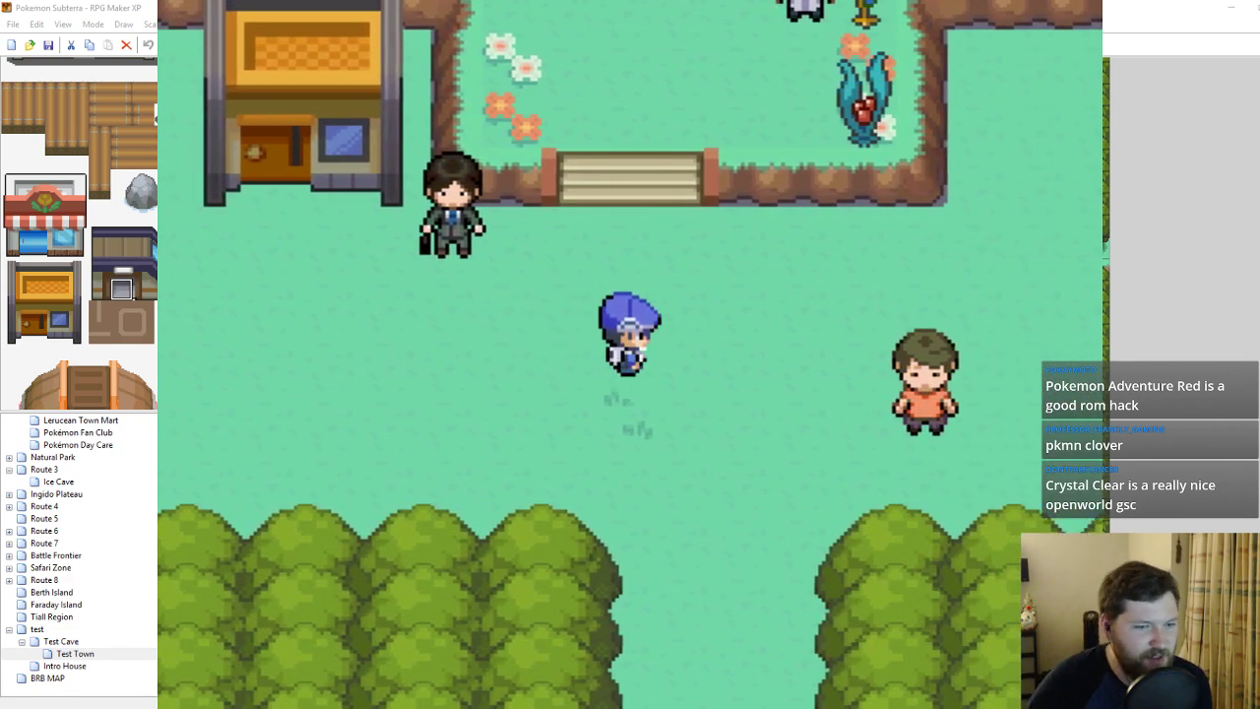
click(1077, 1)
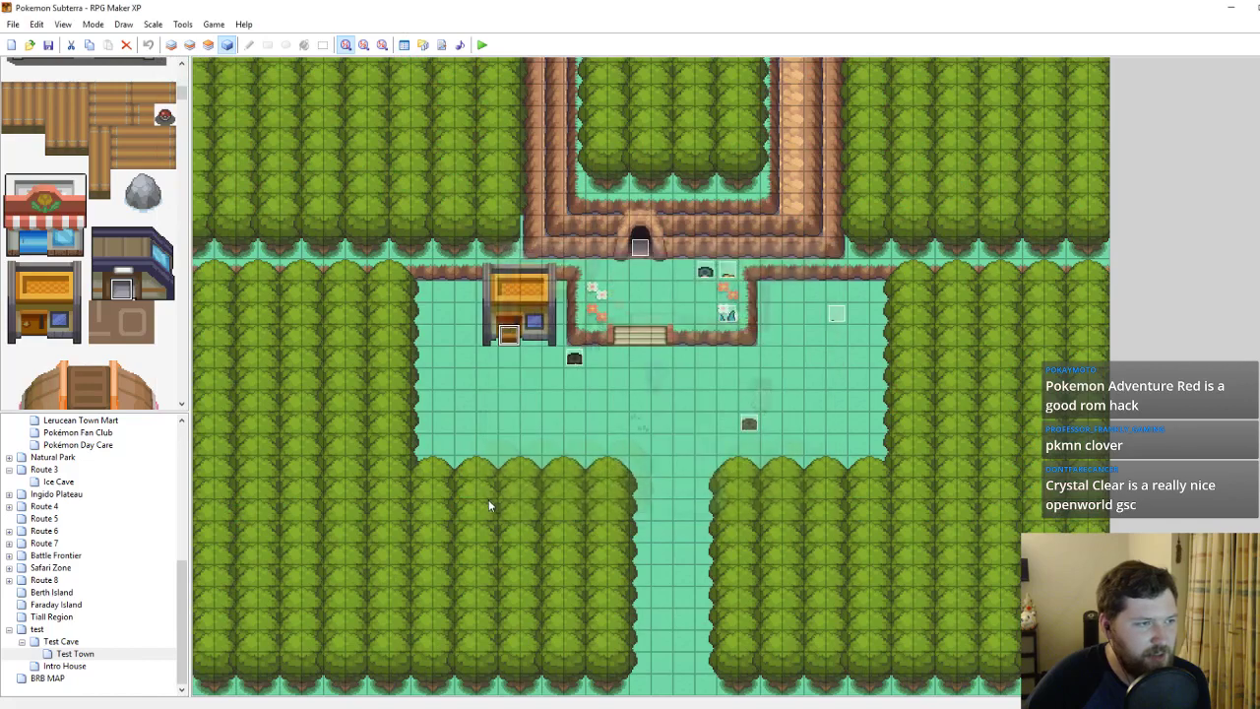
Switch to Chrome and search Google for "screensplit" in a new tab.
mouse_move(153, 701)
click(152, 680)
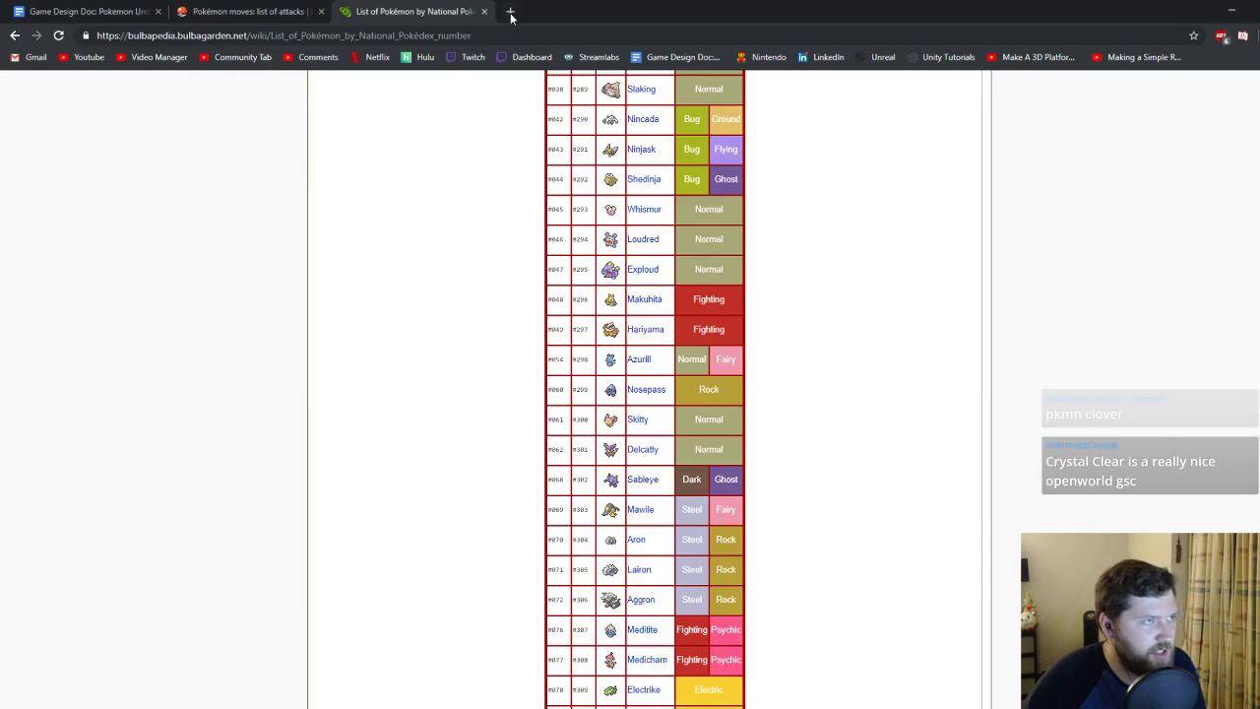
click(511, 13)
text(screensl)
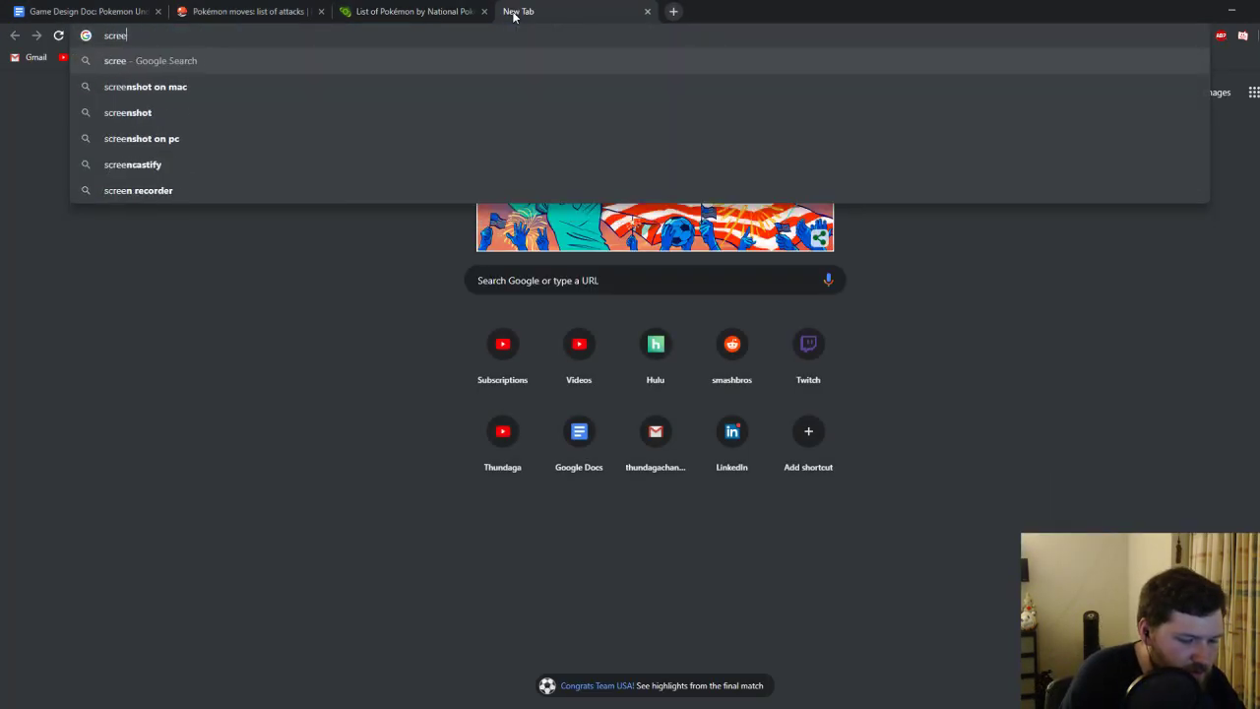
key(BackSpace)
key(BackSpace)
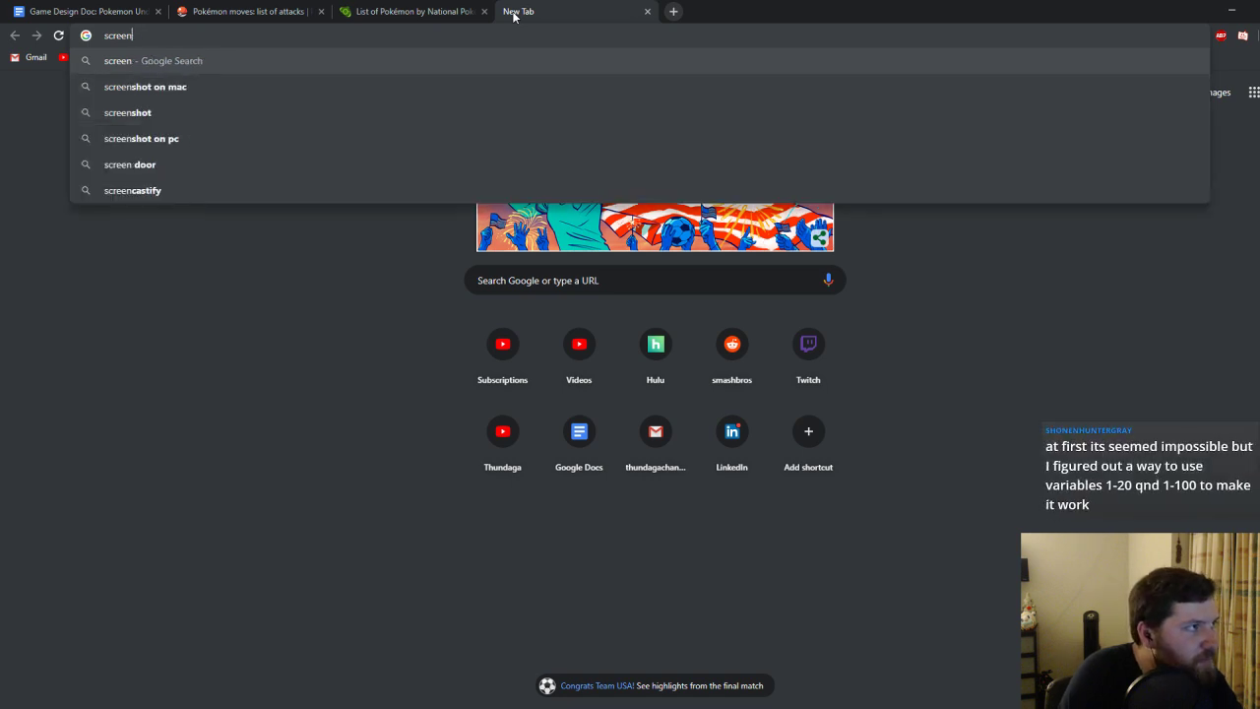
text(split)
key(Return)
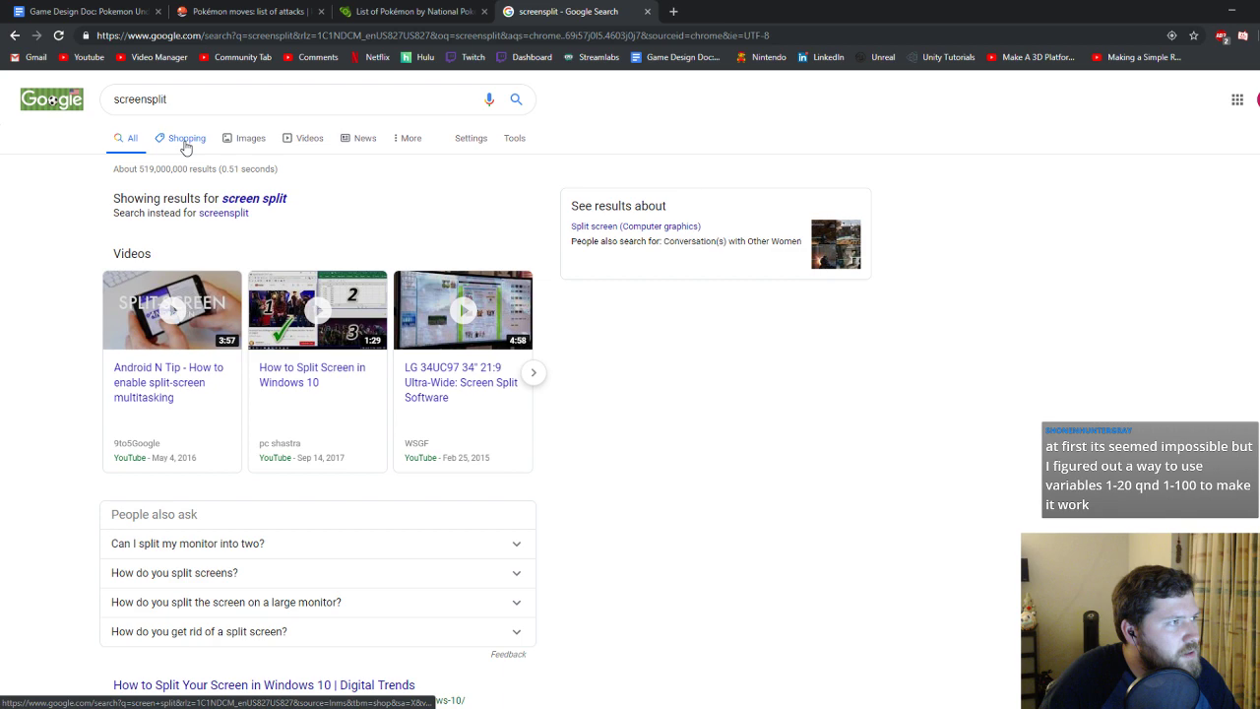
Restrict the search to videos and look through the results.
click(302, 140)
scroll(621, 374, down, 1)
scroll(621, 374, down, 4)
scroll(621, 365, up, 4)
Search the videos for "screen split snow bros" and look through the results.
click(193, 99)
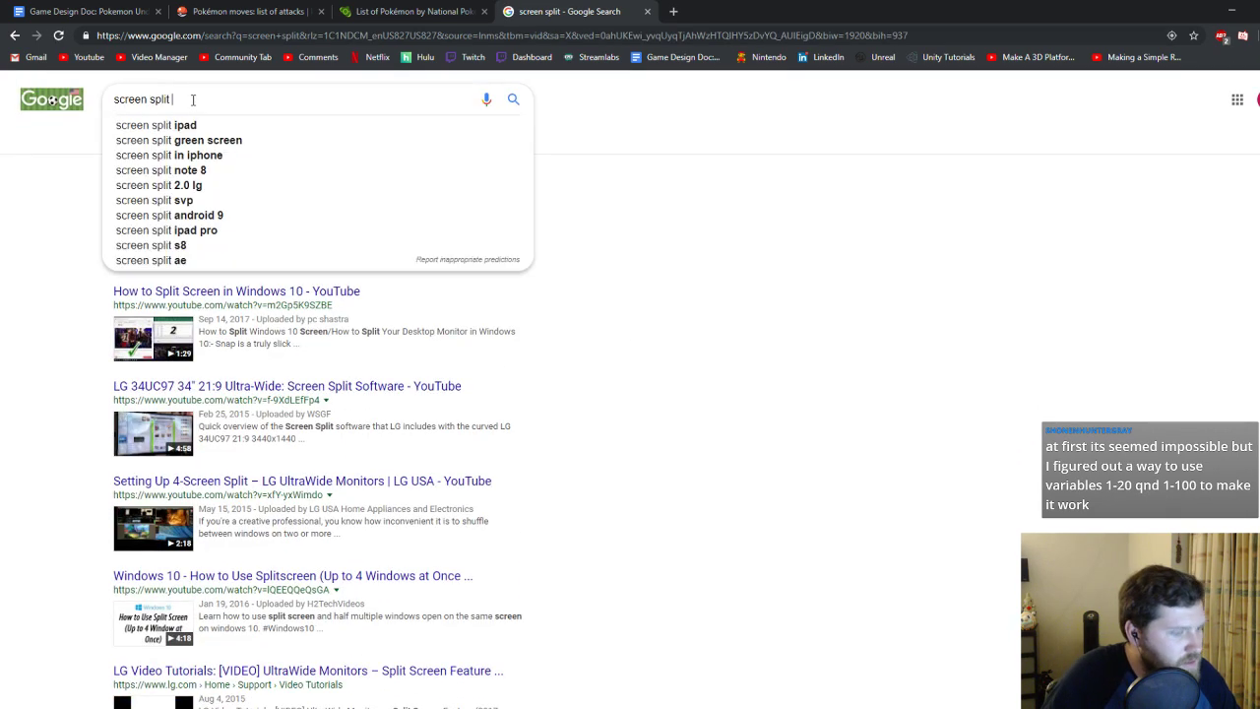
text(snow bros)
key(Return)
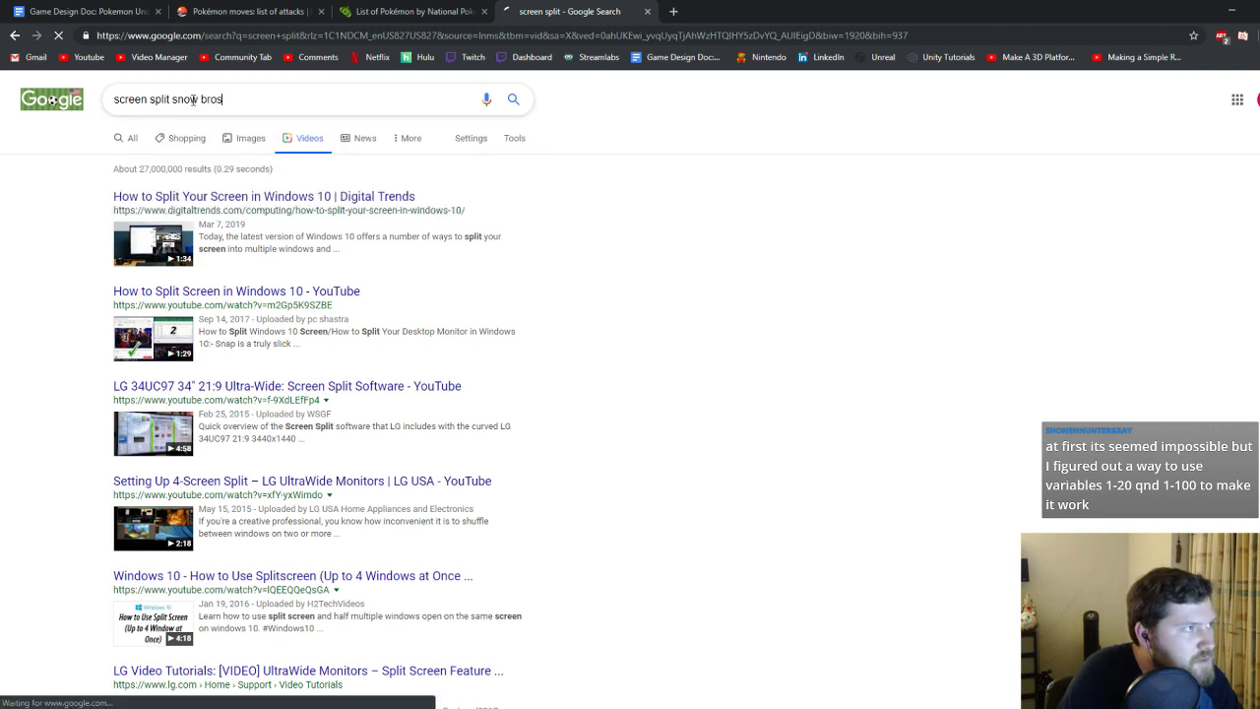
scroll(585, 374, down, 2)
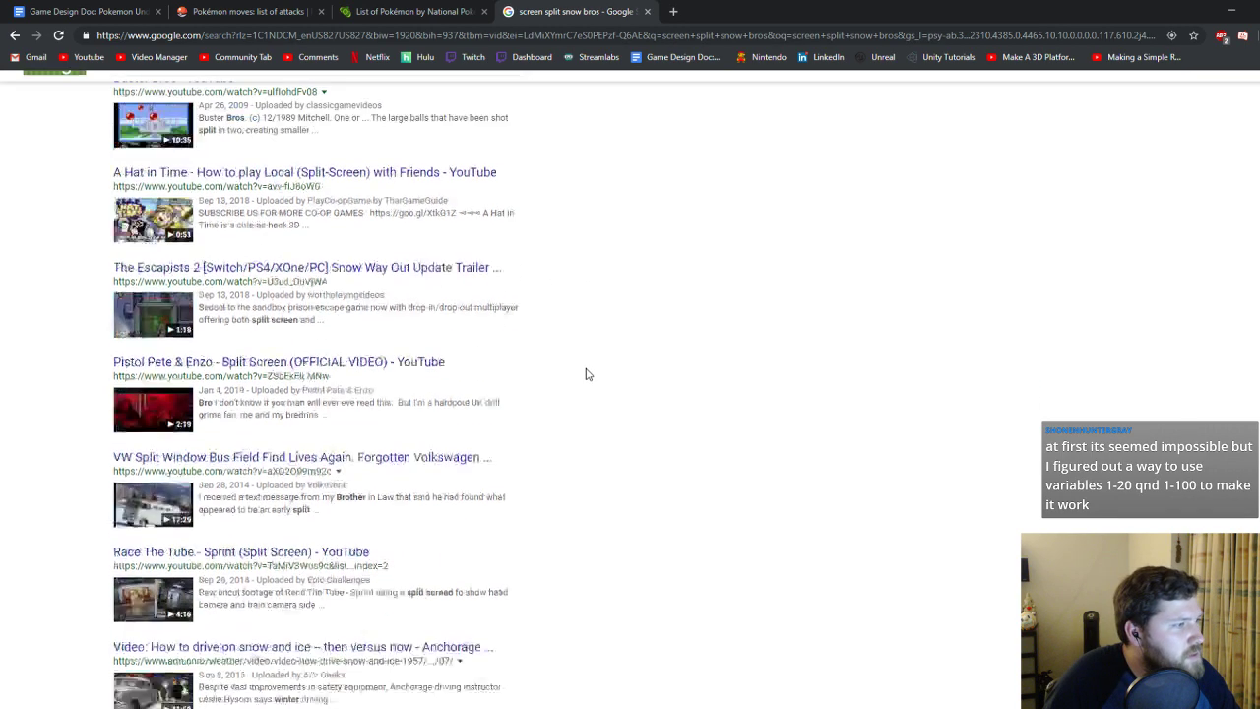
scroll(586, 374, down, 2)
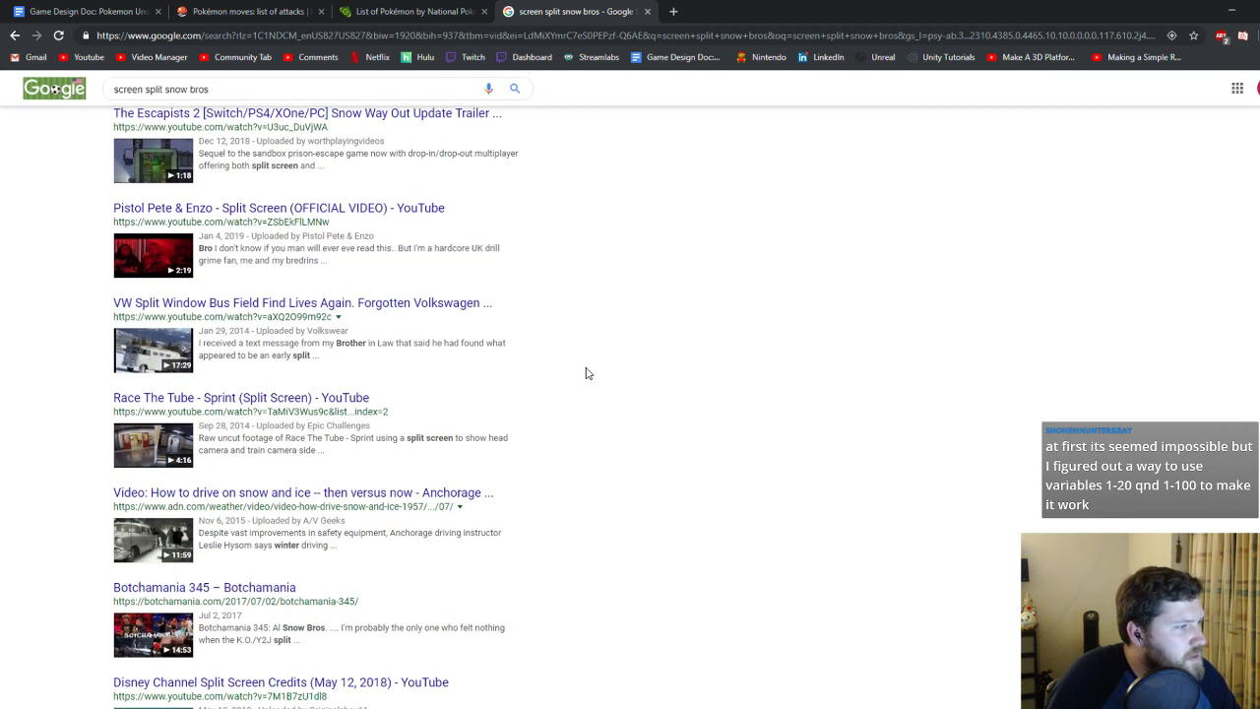
scroll(586, 373, up, 4)
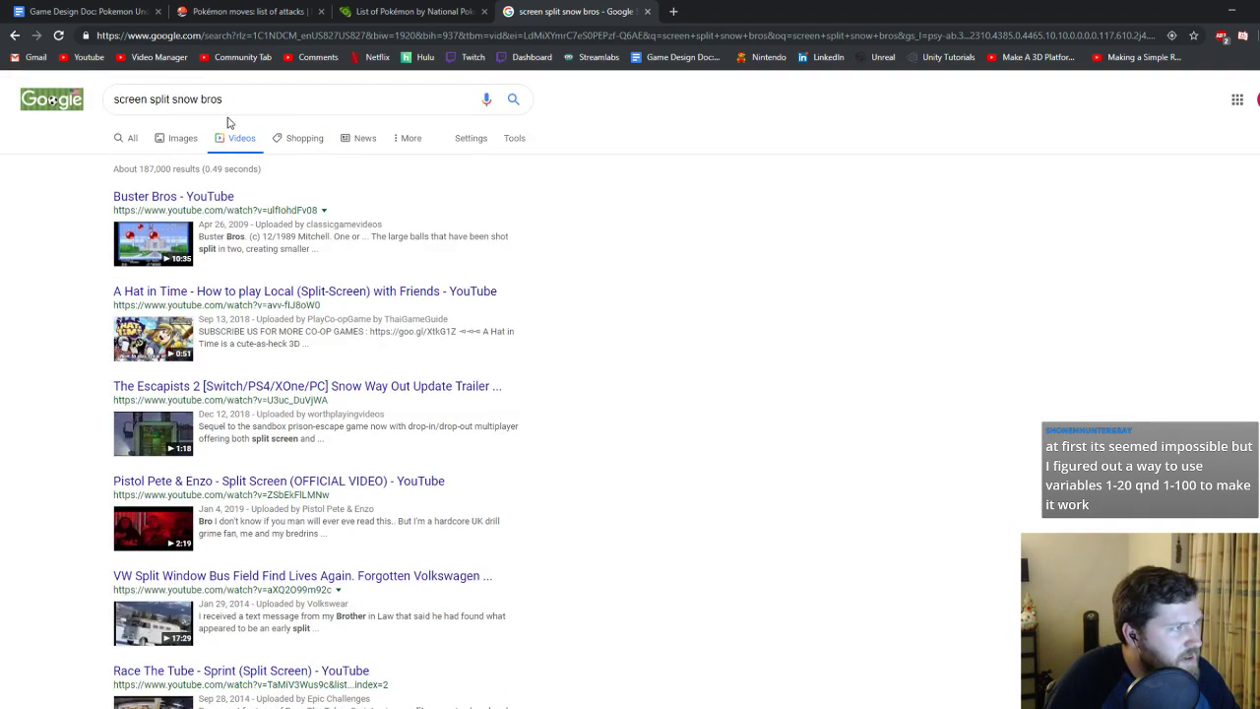
Search the videos for "screen split dracula" and again as "screensplit dracula", and look through the results.
drag(224, 100, 172, 99)
text(dr)
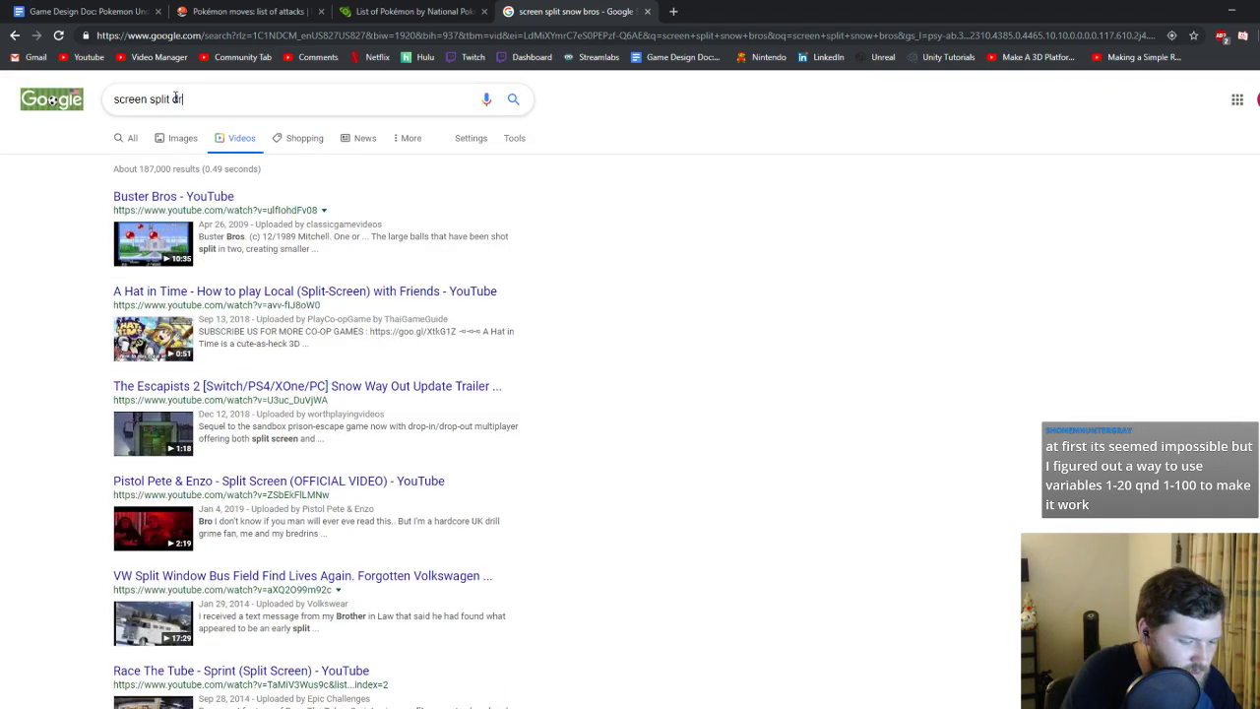
text(acula)
key(Return)
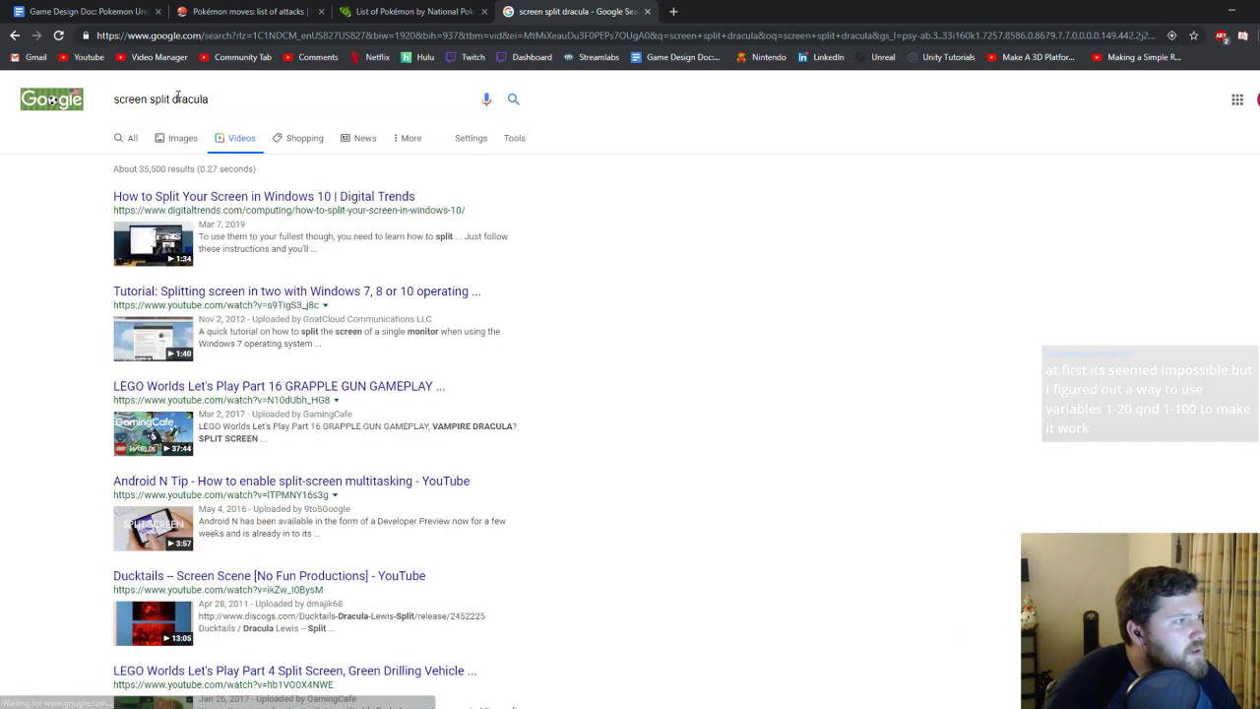
click(150, 99)
key(BackSpace)
key(Return)
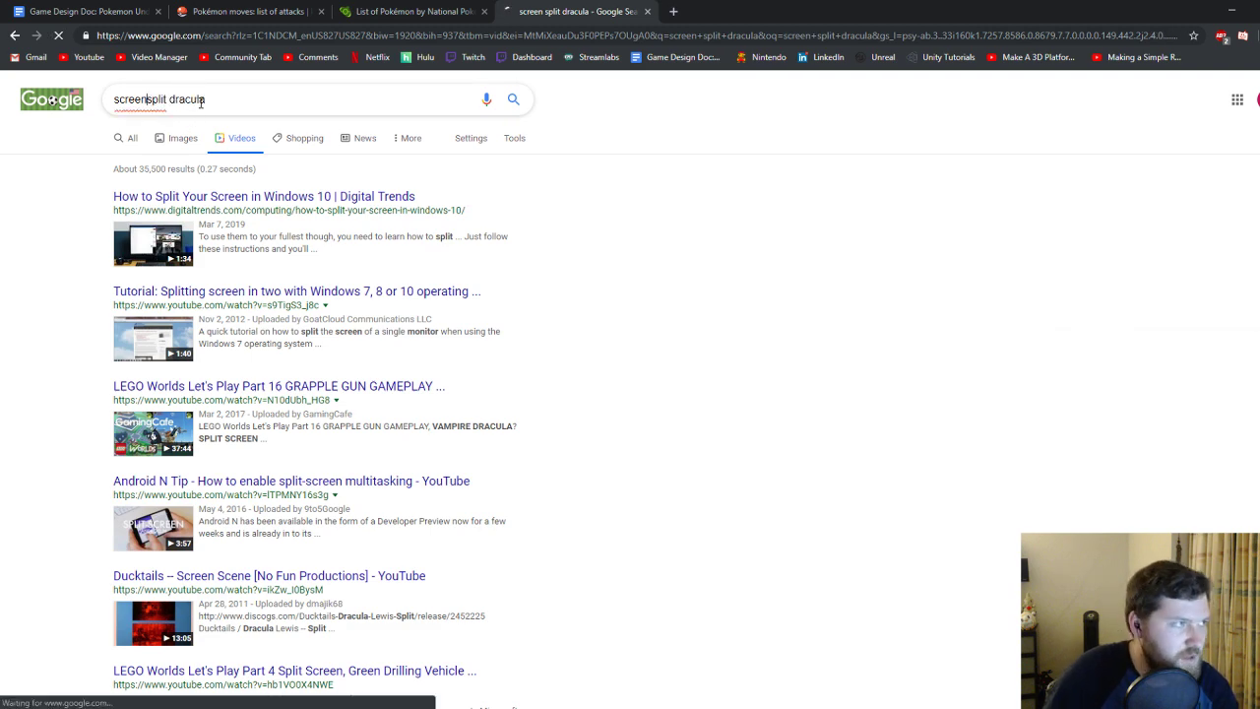
scroll(522, 323, down, 5)
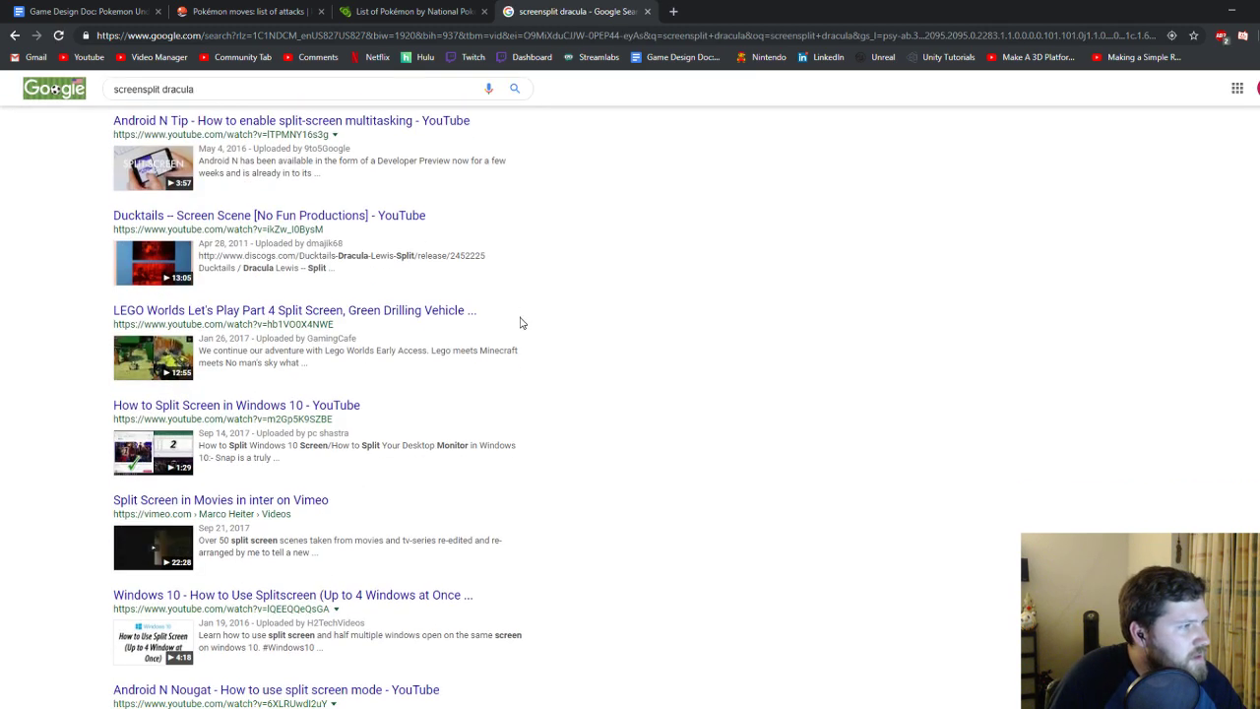
Finish looking through the current video results, then search the videos for "screensplit stream" and look through those.
scroll(522, 323, down, 3)
scroll(520, 320, up, 8)
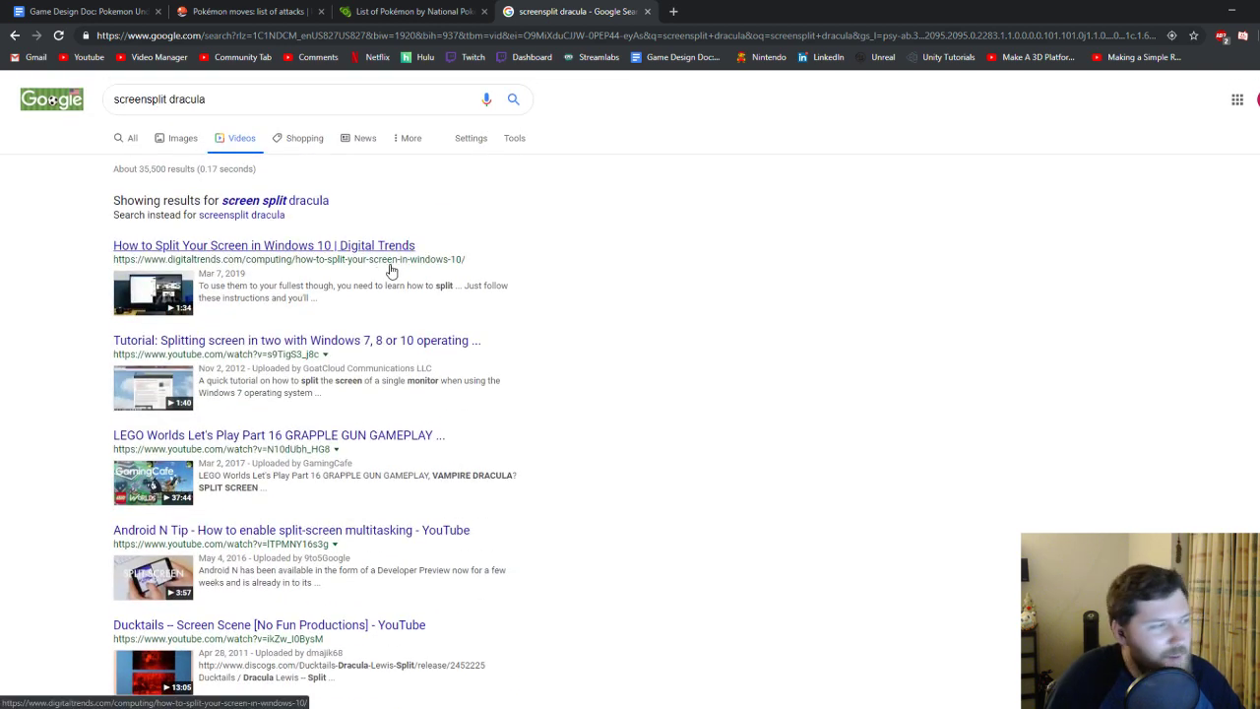
double_click(187, 99)
text(stream)
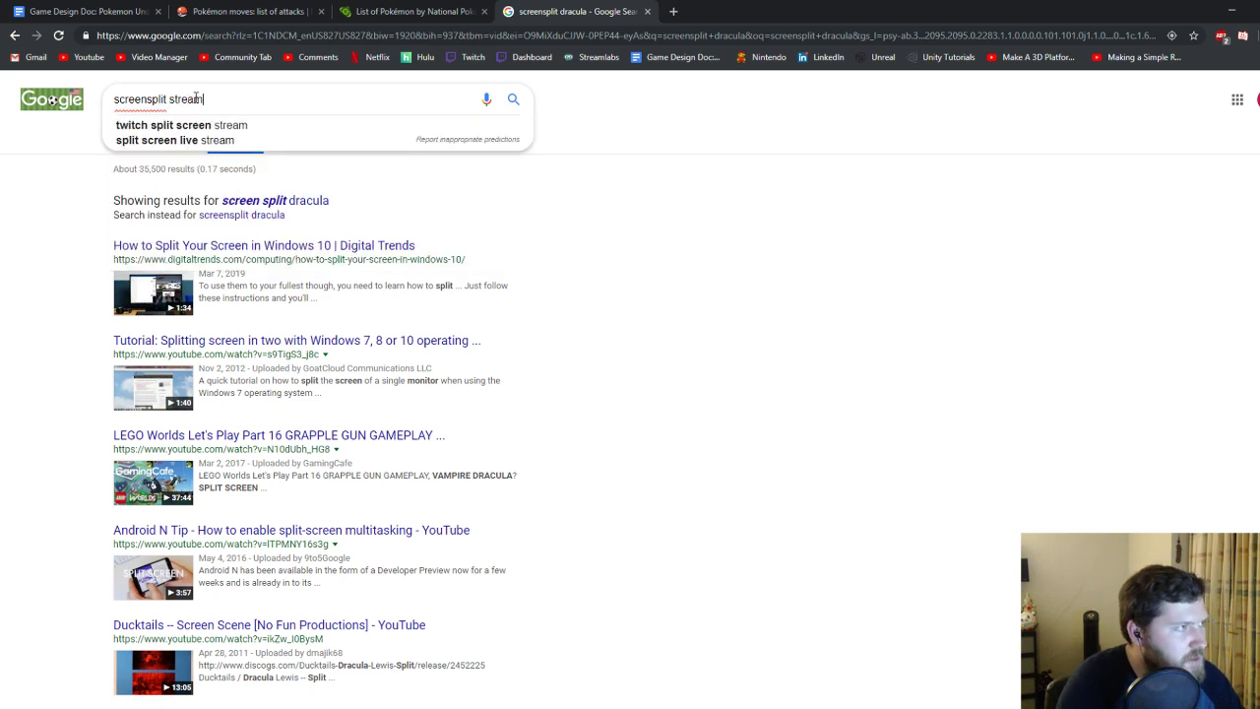
key(Return)
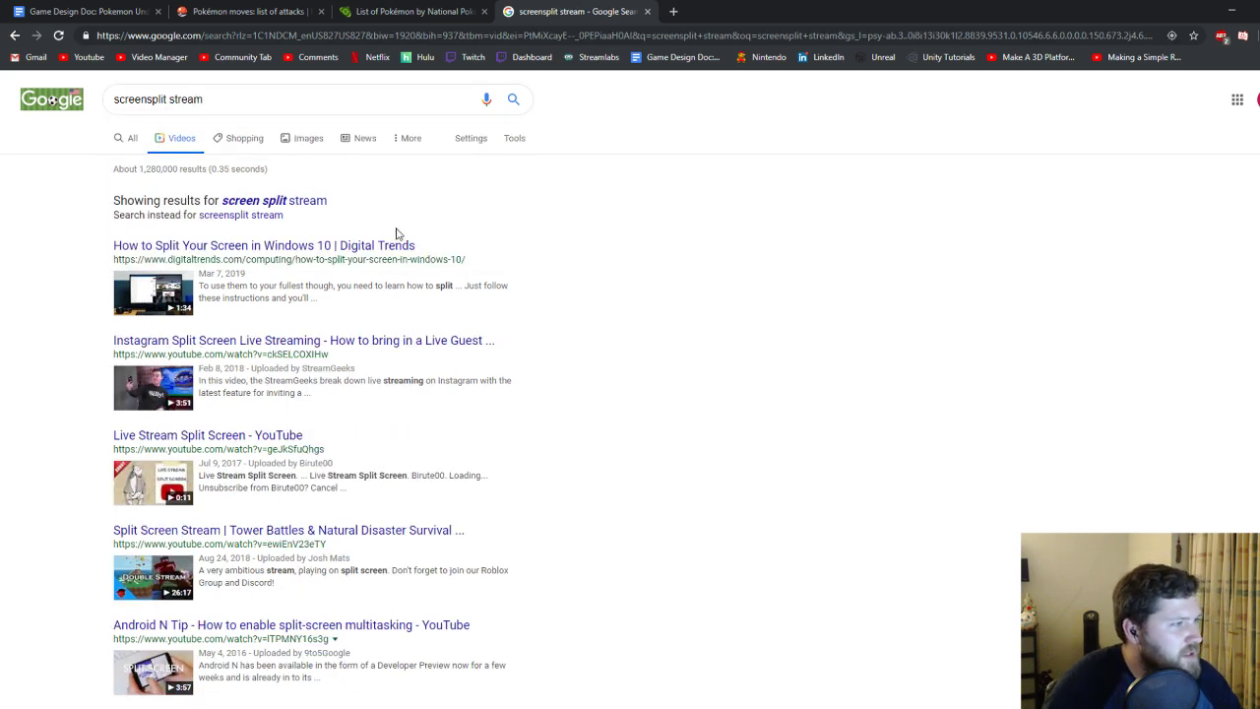
scroll(564, 285, down, 5)
scroll(556, 282, up, 5)
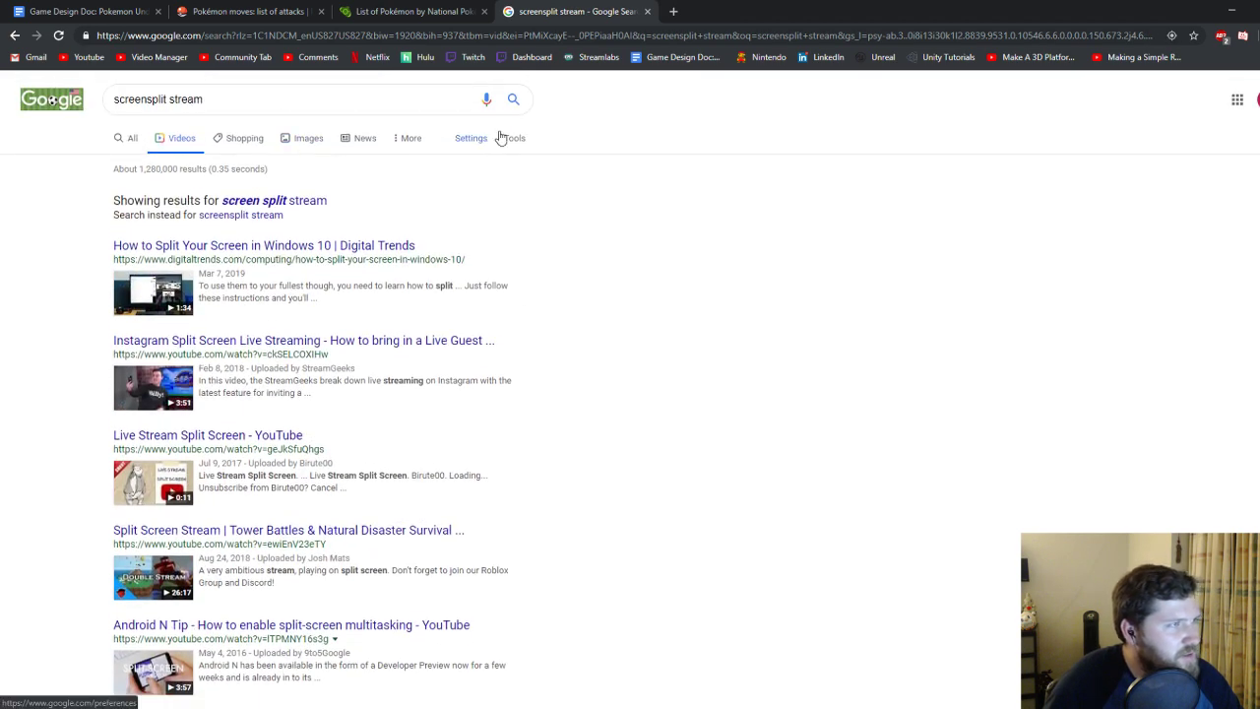
Close the Google search page, switch back to RPG Maker XP and open the Intro House map.
click(647, 11)
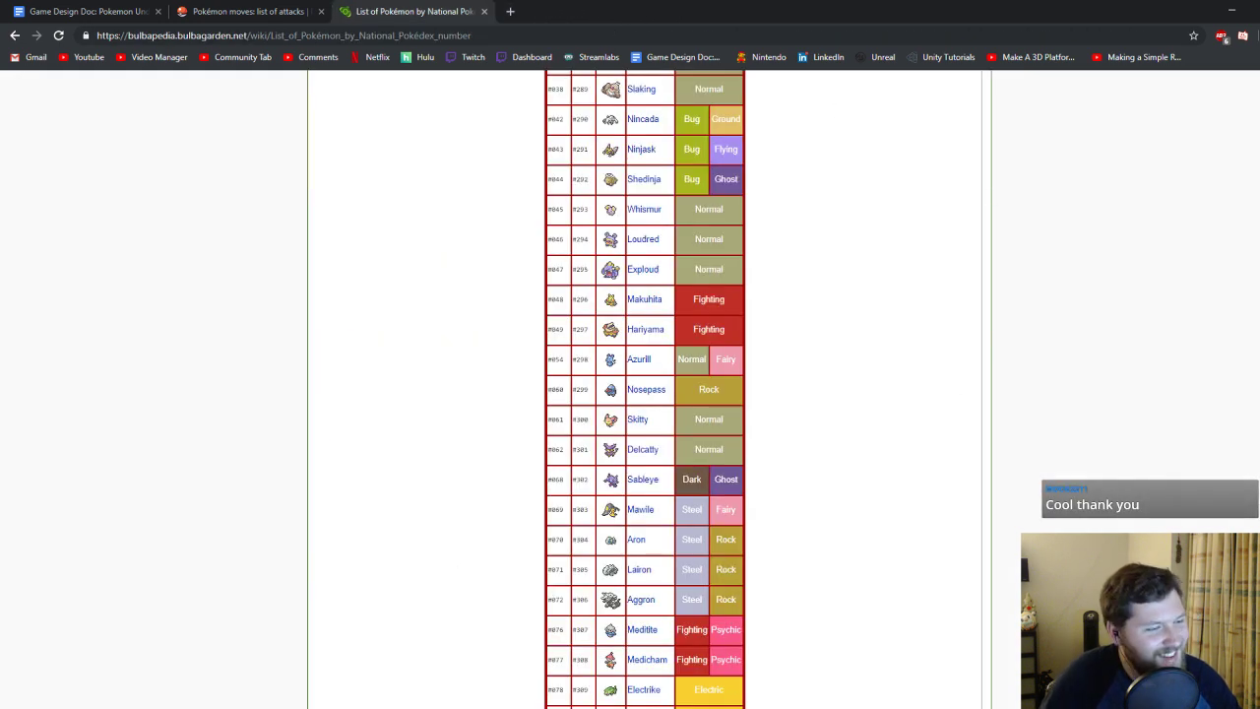
key(alt+Tab)
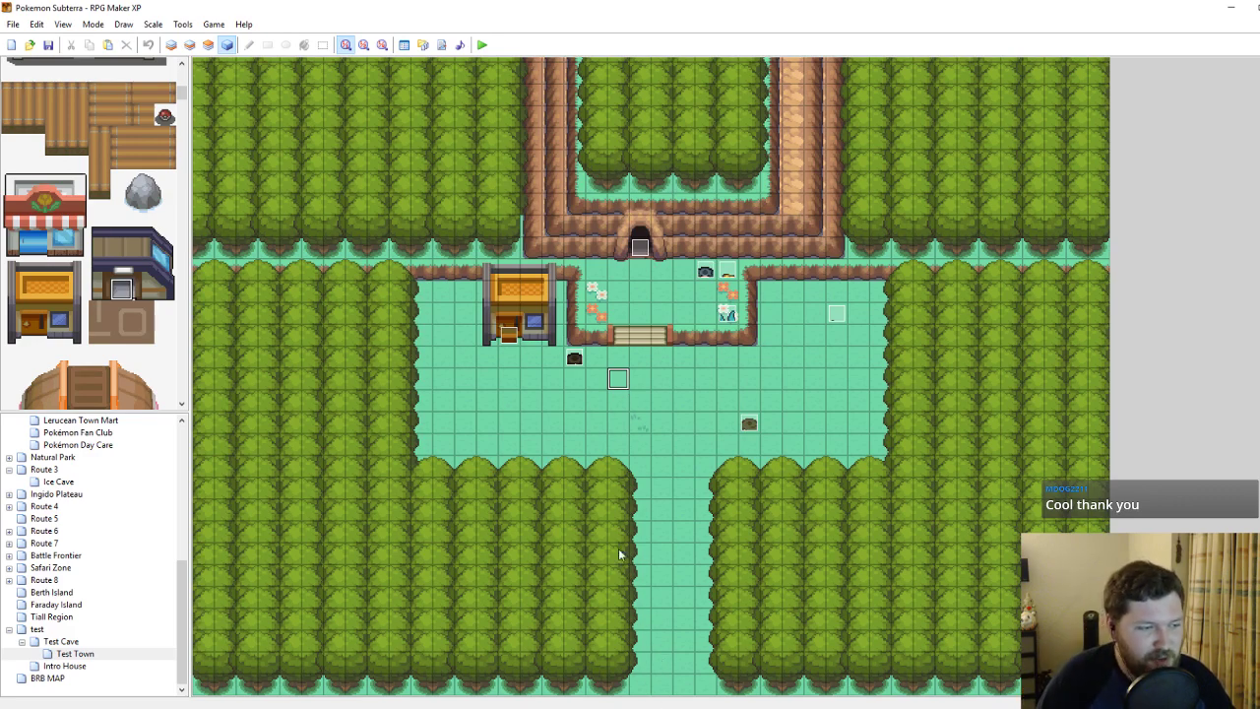
click(78, 667)
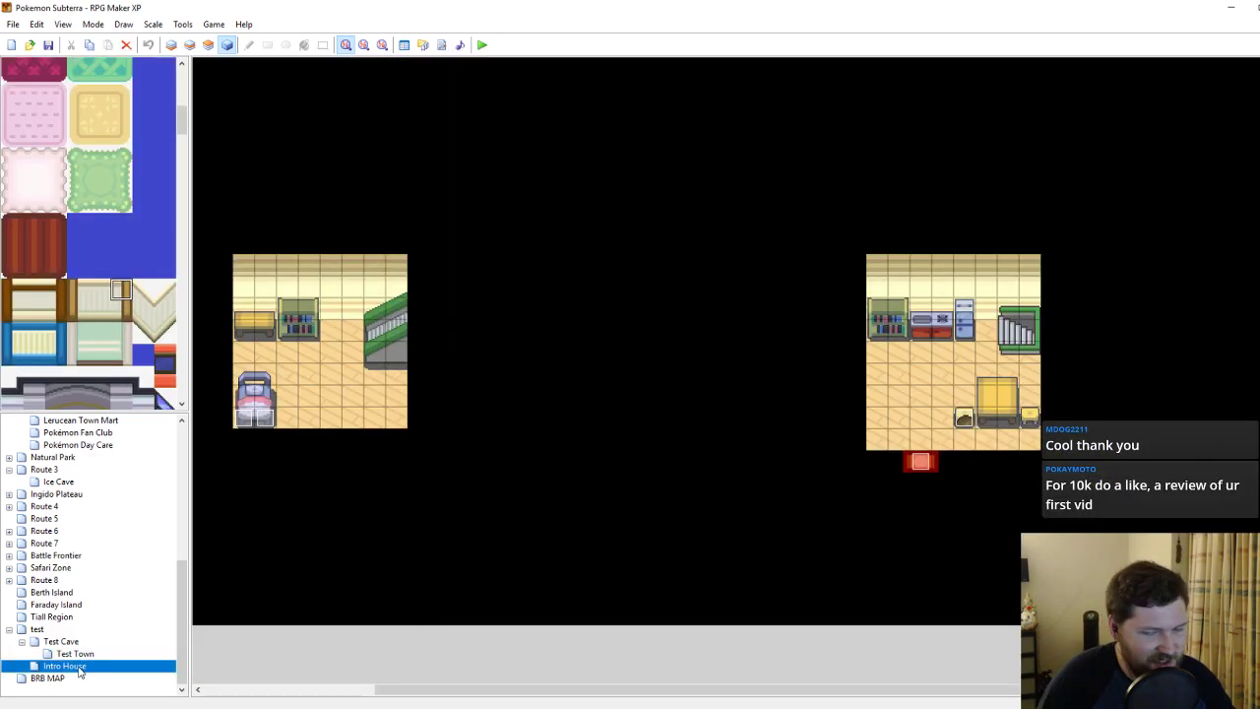